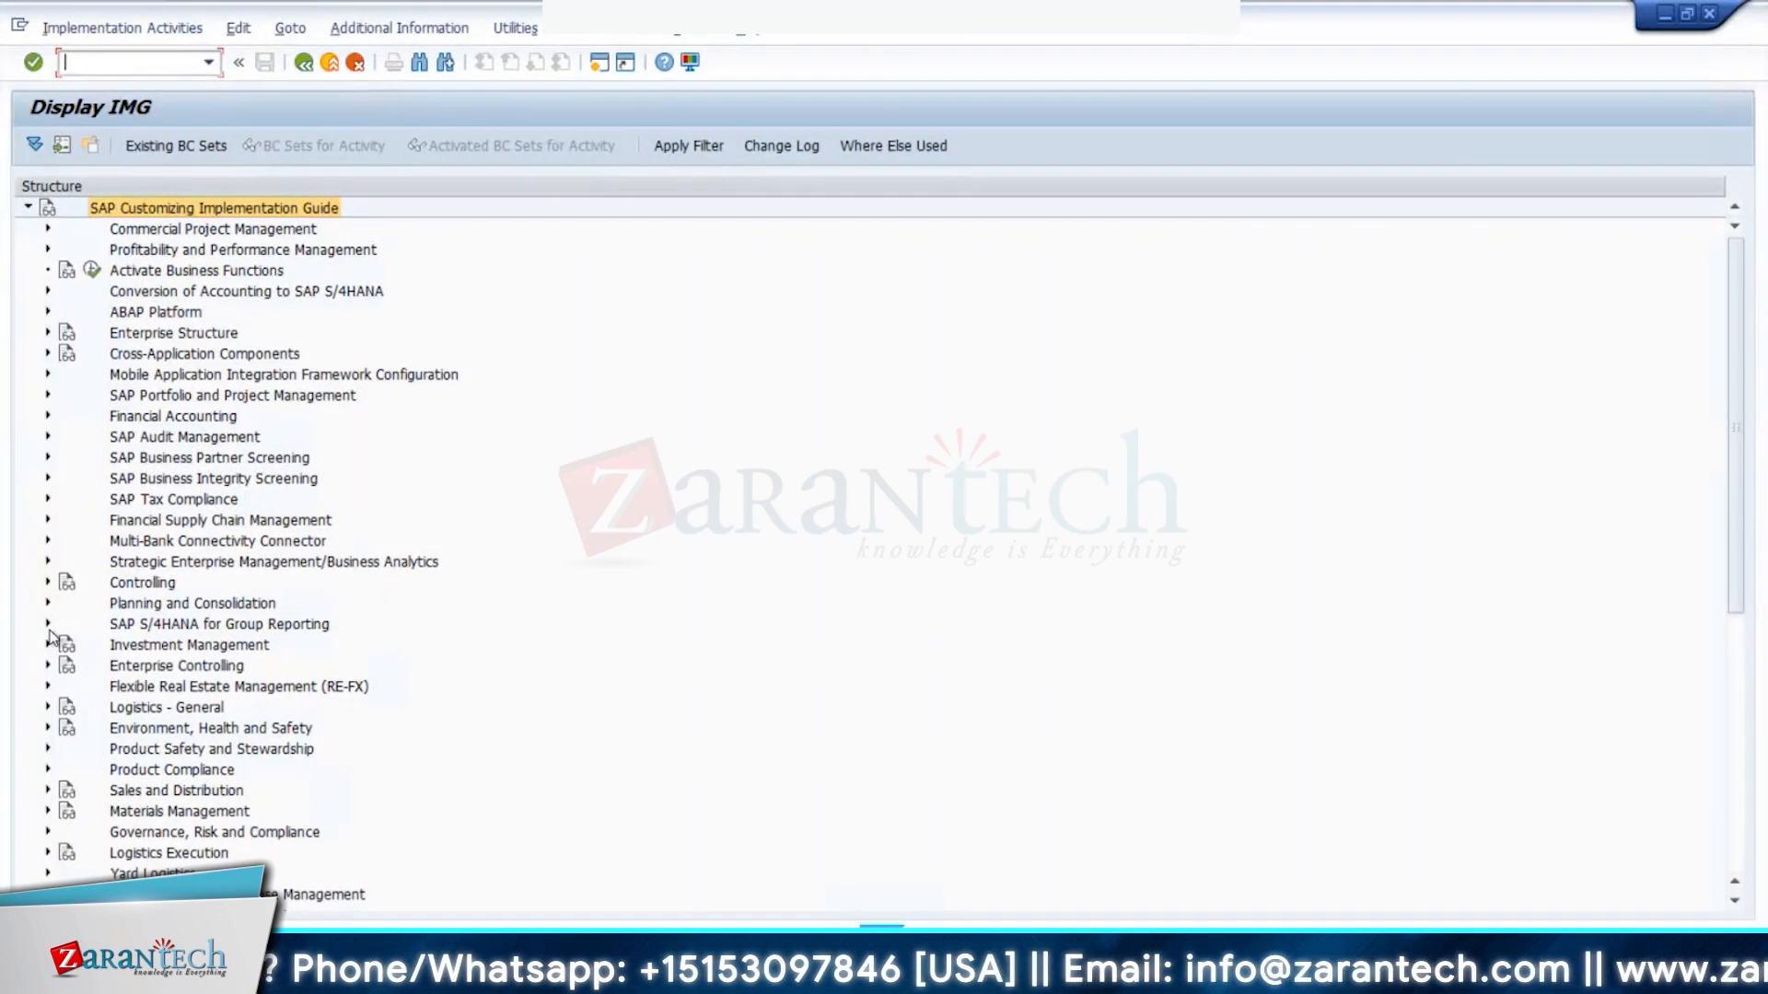
- Expand SAP S/4HANA for Group Reporting > Reclassification in the customizing tree
{"action": "left_click", "coordinate": [48, 625]}
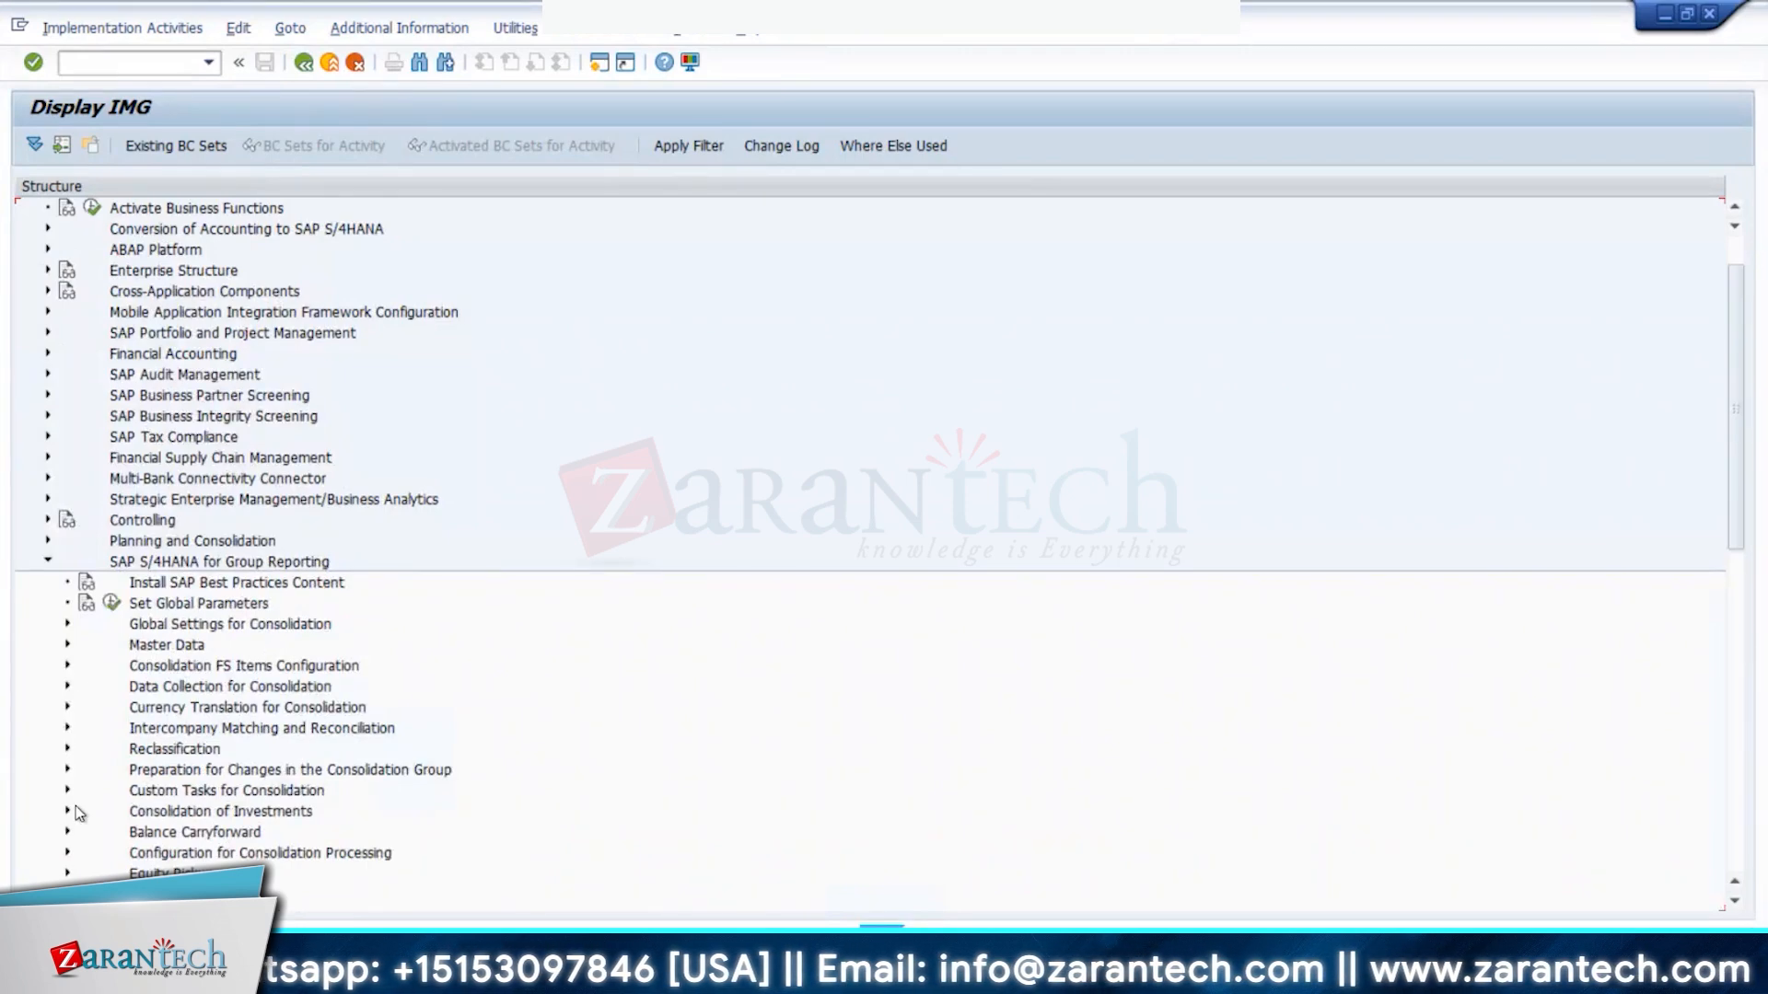
{"action": "scroll", "coordinate": [75, 805], "scroll_direction": "down", "scroll_amount": 1}
{"action": "left_click", "coordinate": [67, 707]}
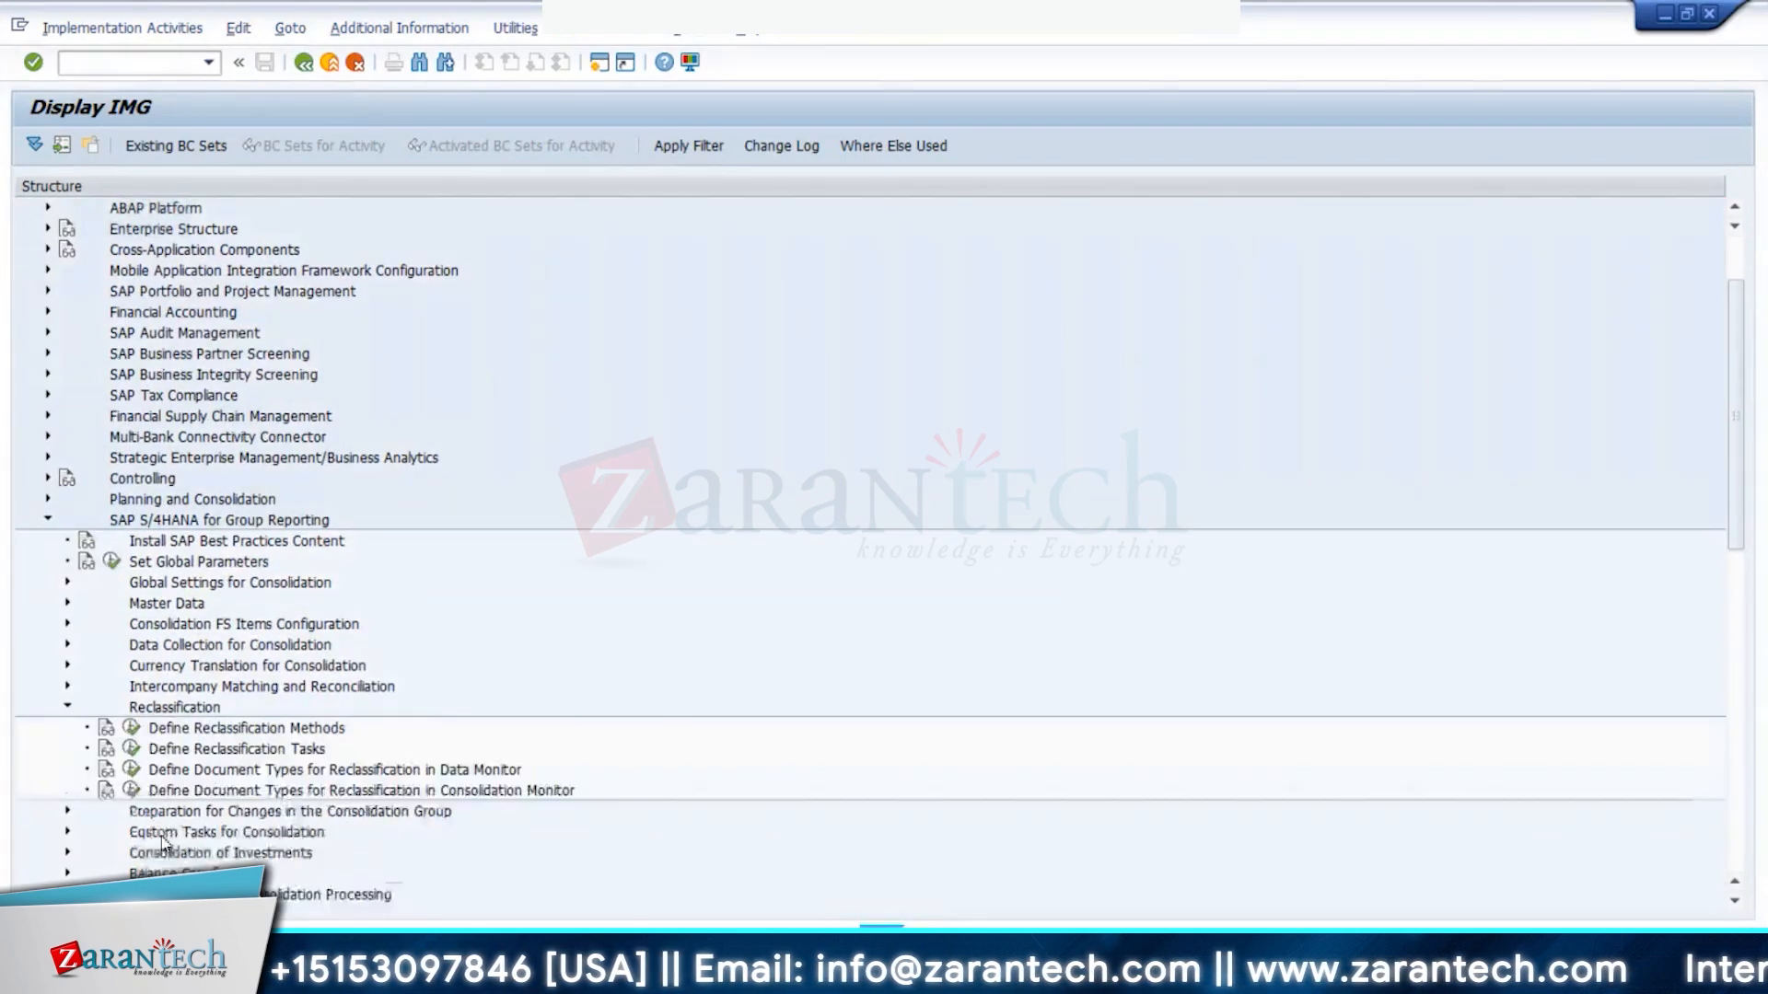
{"action": "scroll", "coordinate": [166, 804], "scroll_direction": "down", "scroll_amount": 3}
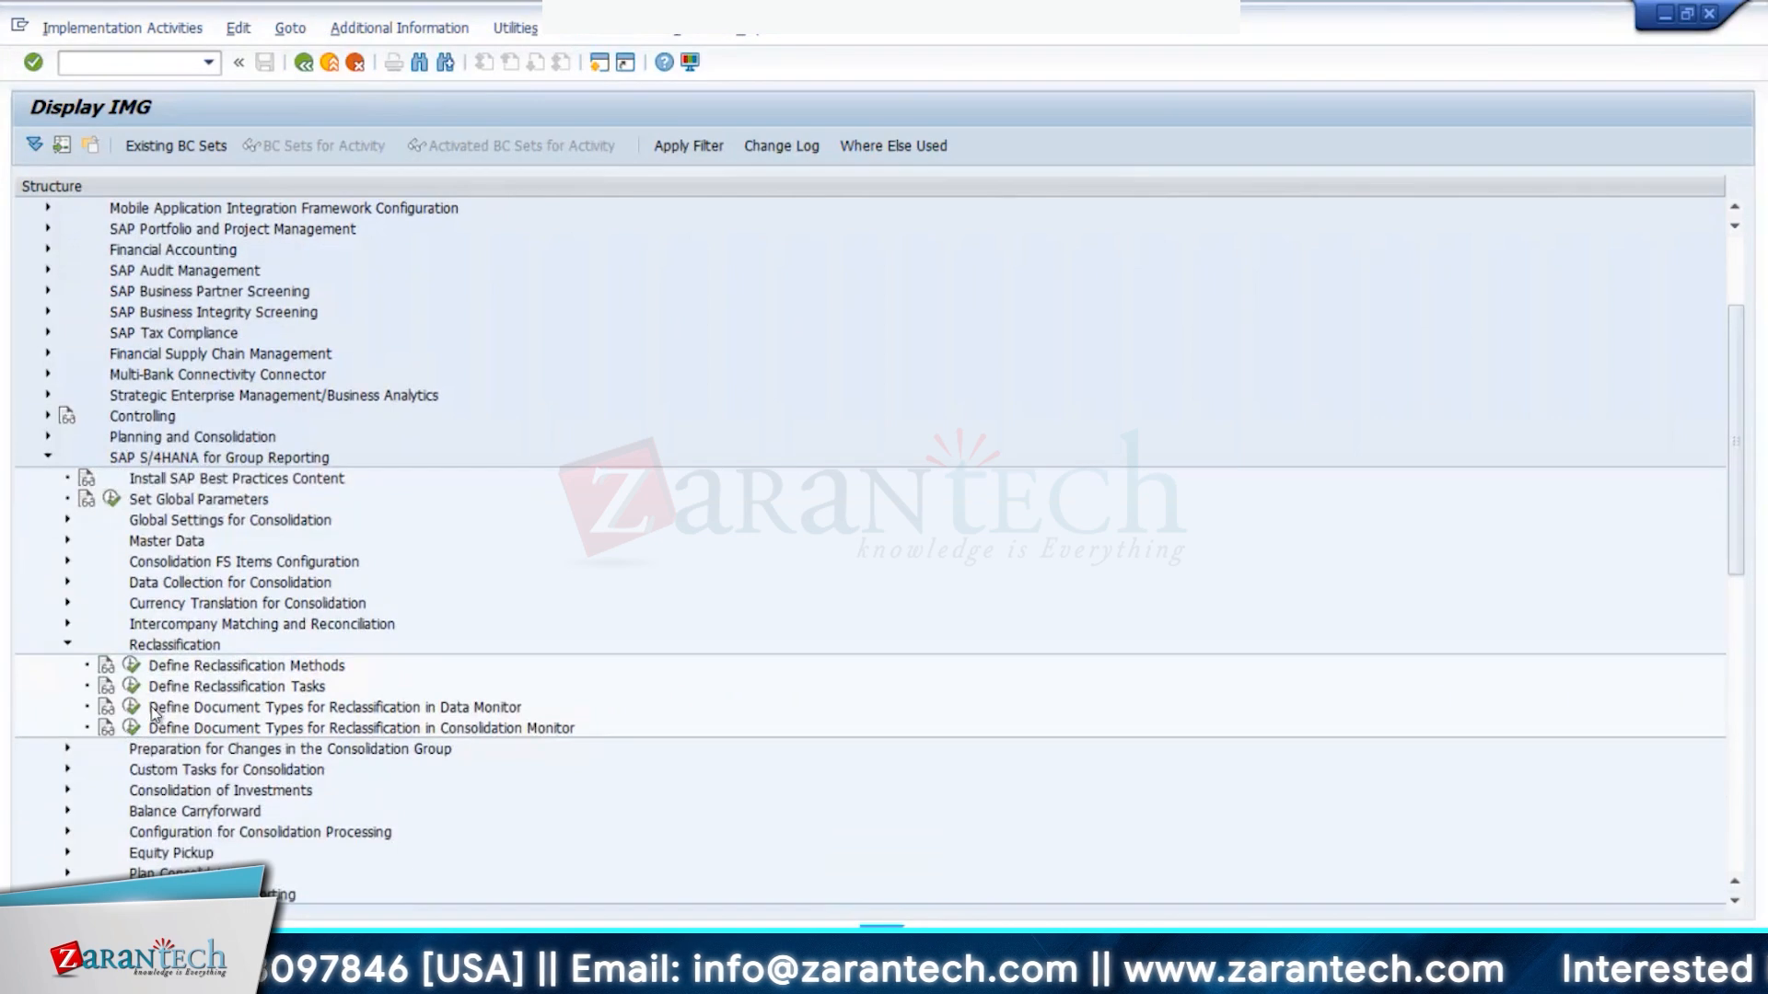
- View the eight reclassification tasks read-only, then run Define Reclassification Methods
{"action": "left_click", "coordinate": [132, 686]}
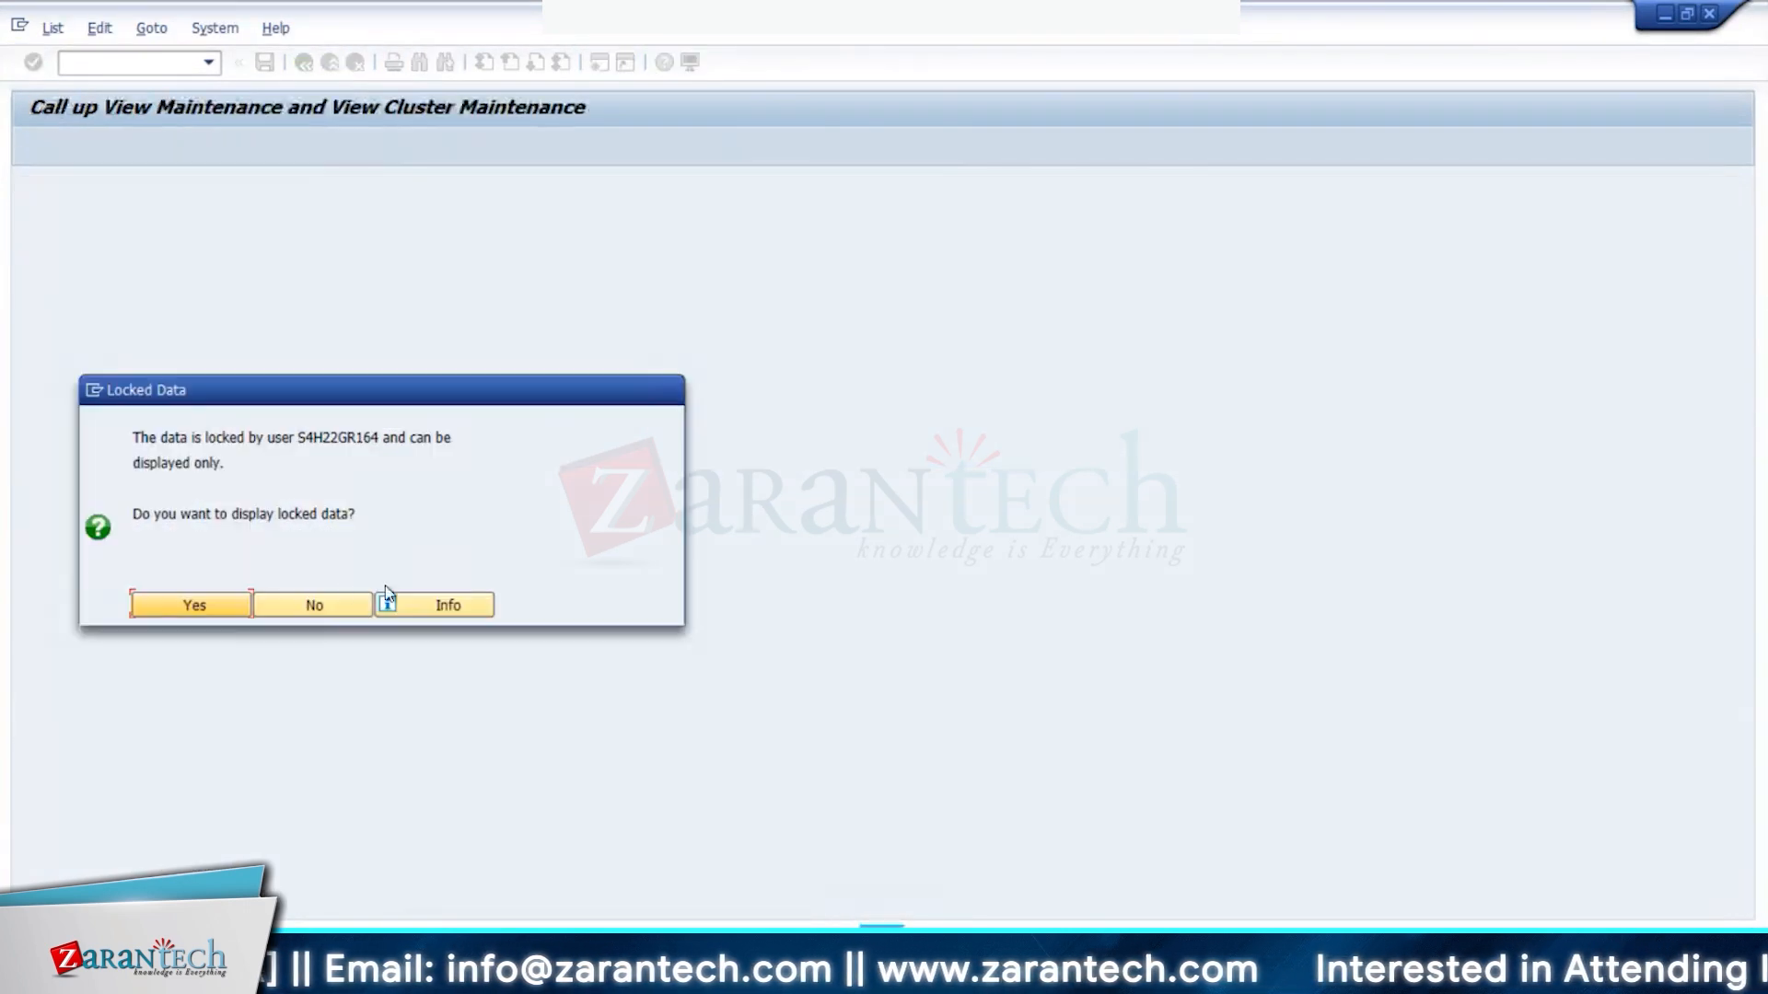
{"action": "left_click", "coordinate": [250, 606]}
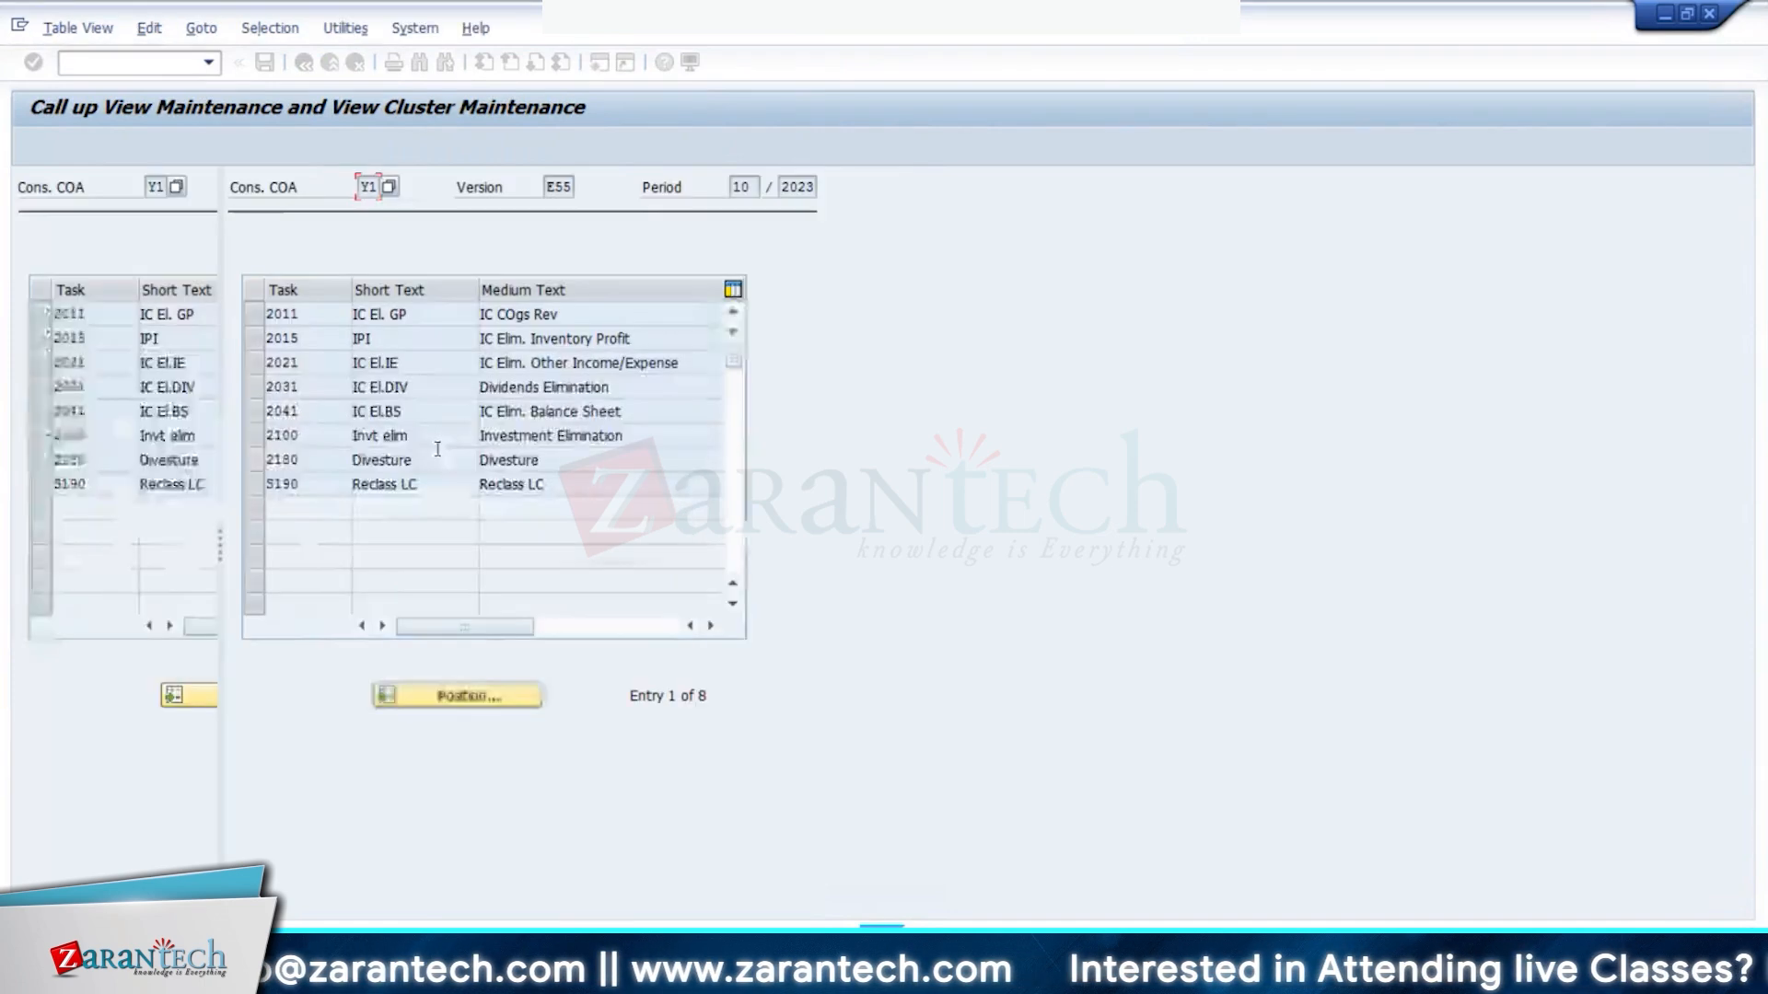
{"action": "left_click", "coordinate": [305, 64]}
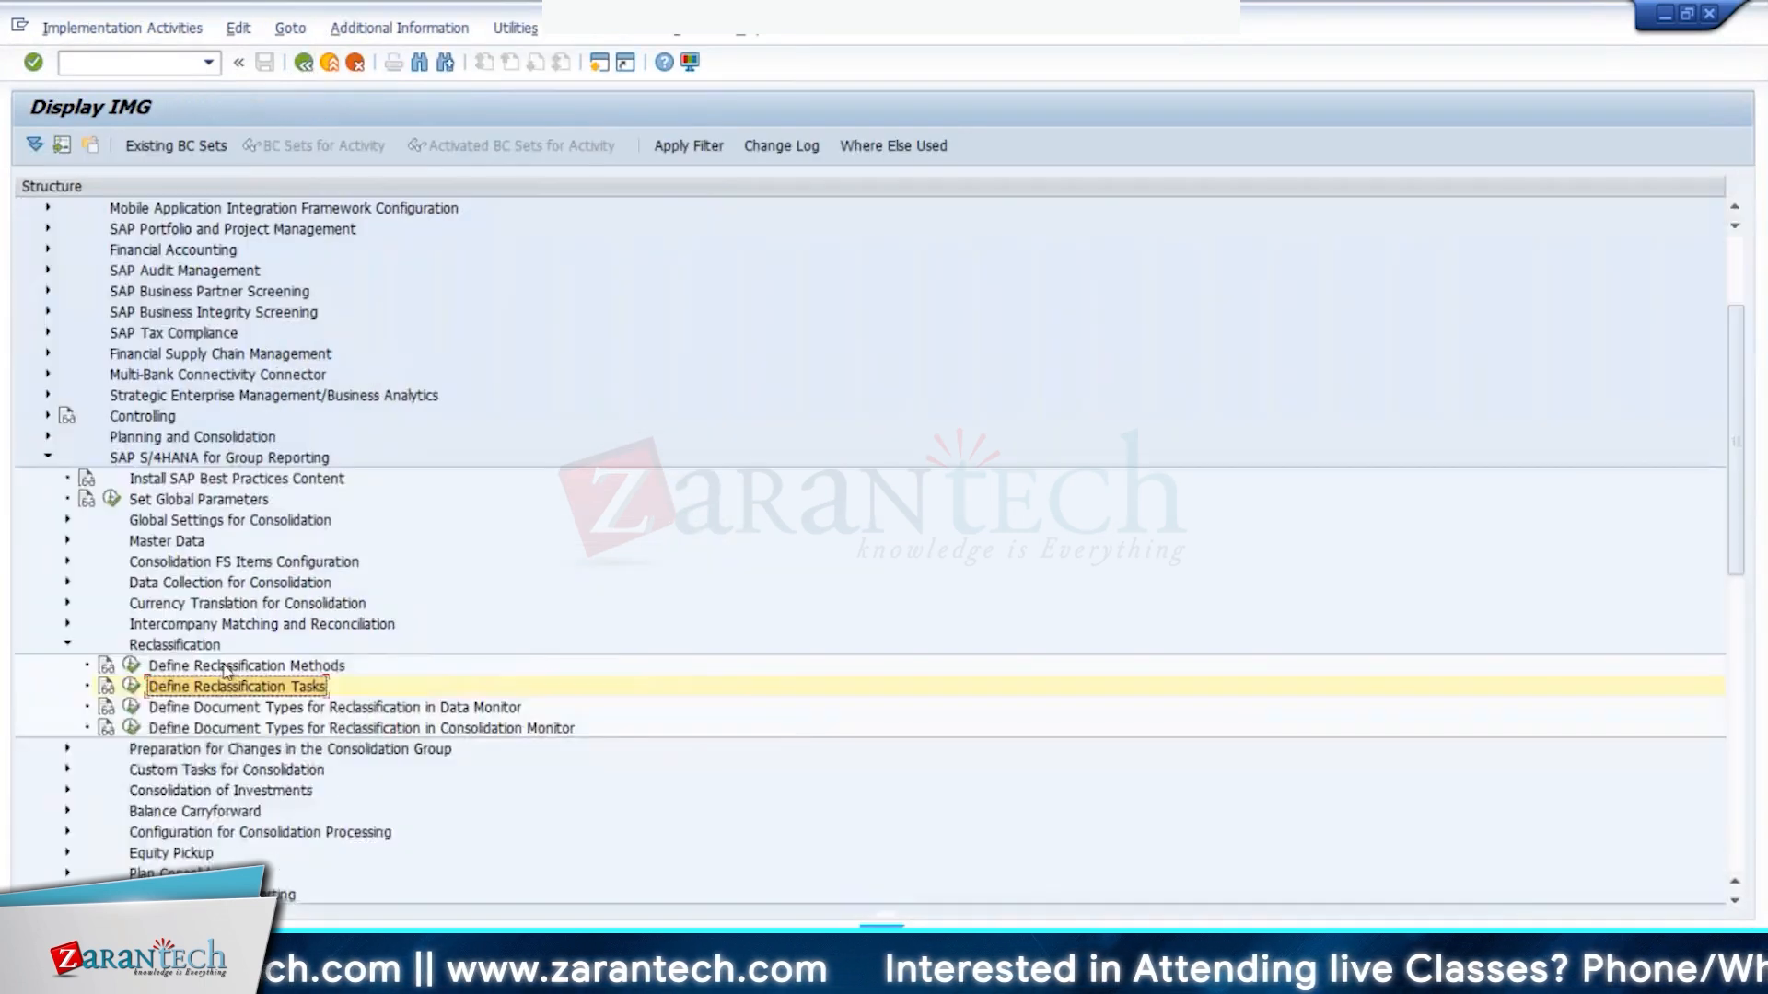
{"action": "left_click", "coordinate": [131, 665]}
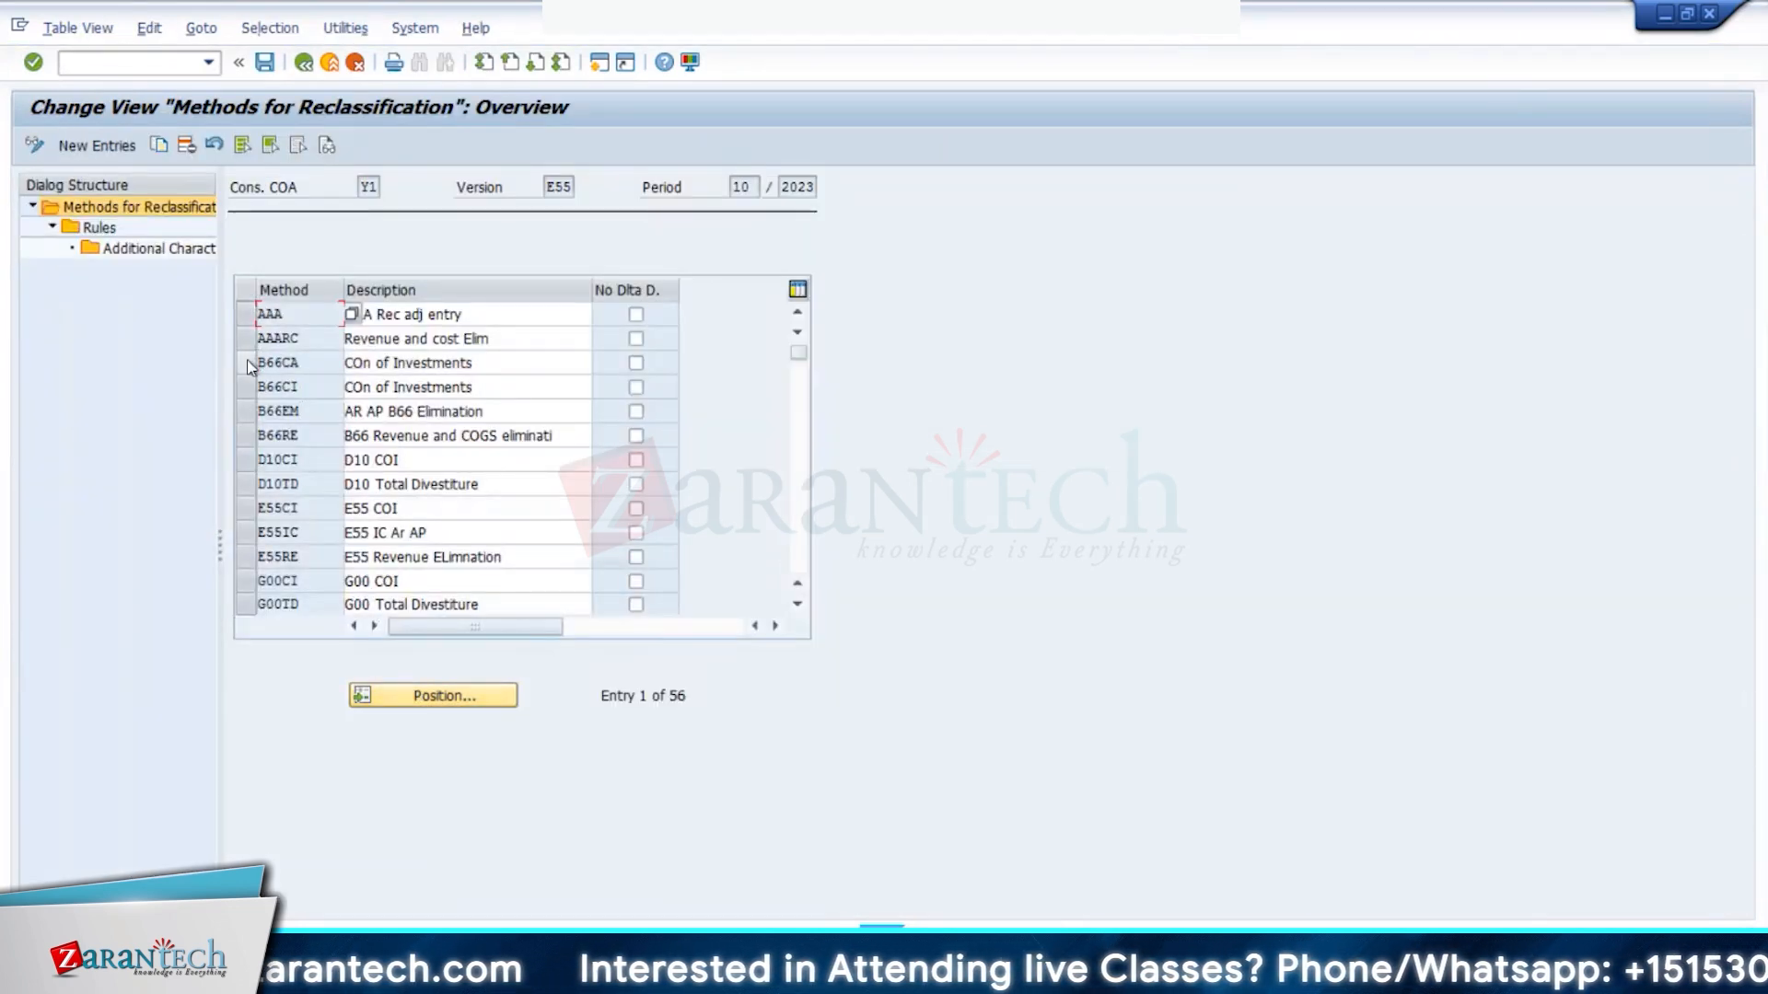
- Open method B66CI's rules and mark rule 30's Y-COI-CAPITAL selection trigger
{"action": "left_click", "coordinate": [241, 380]}
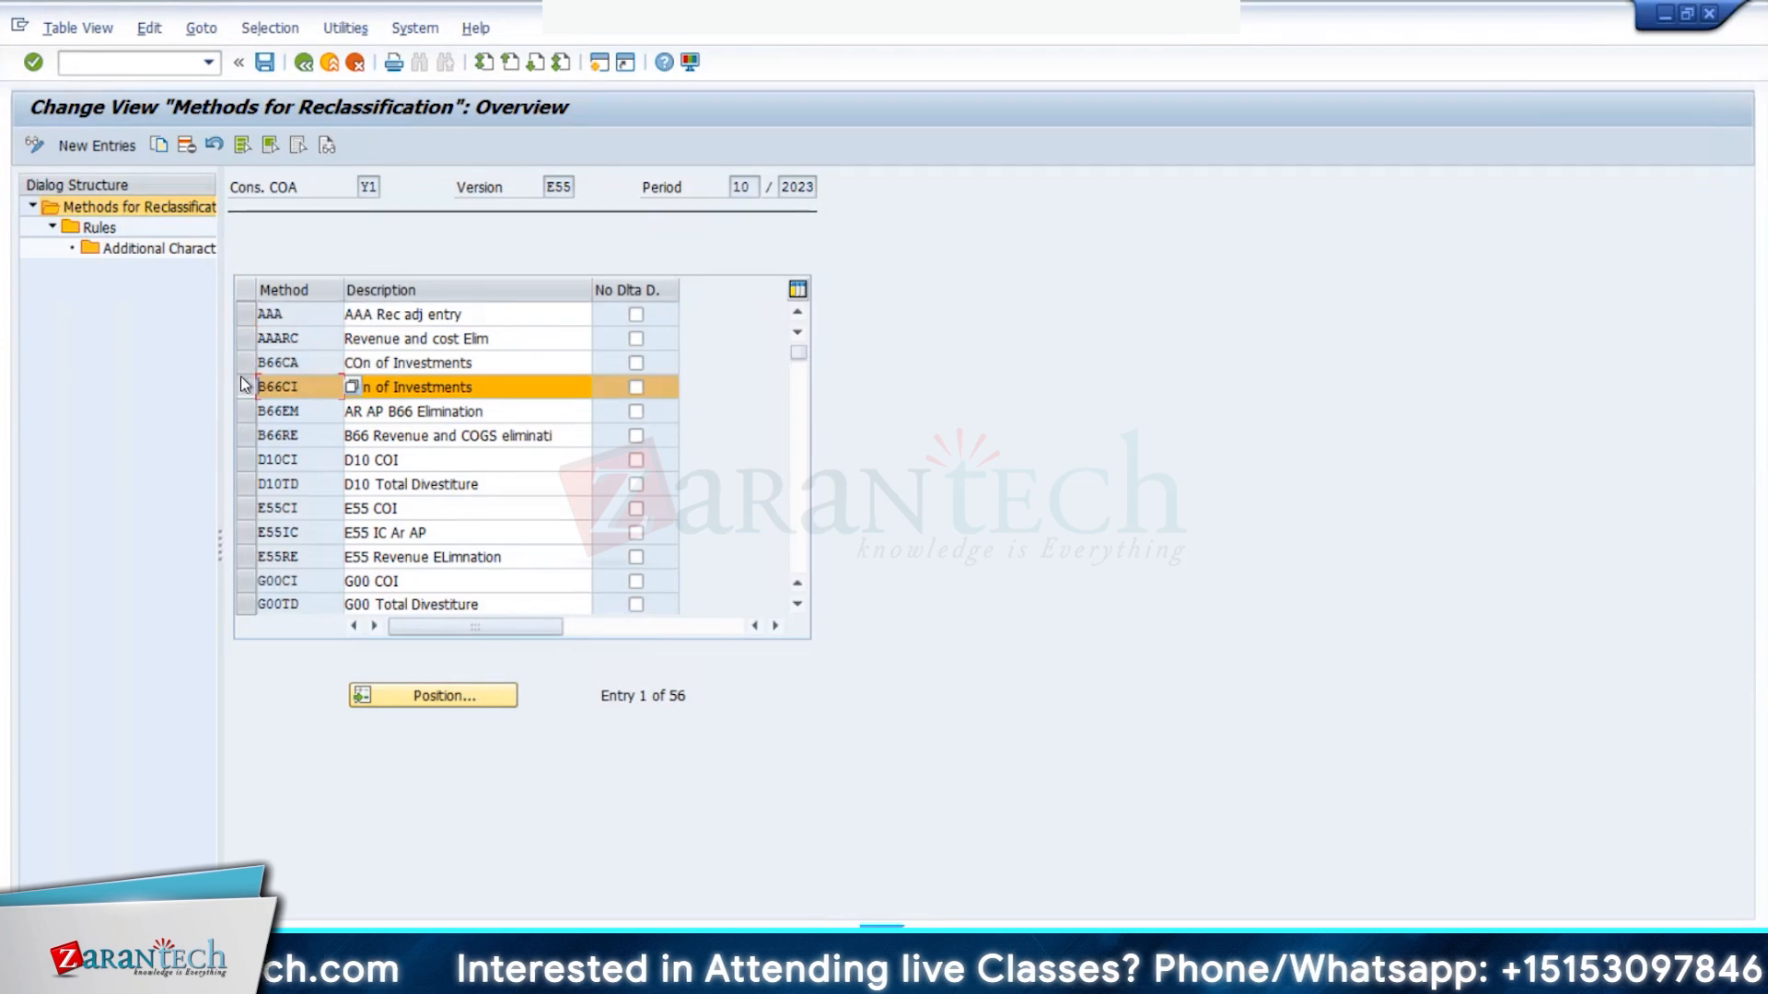
{"action": "left_click", "coordinate": [99, 228]}
{"action": "double_click", "coordinate": [98, 228]}
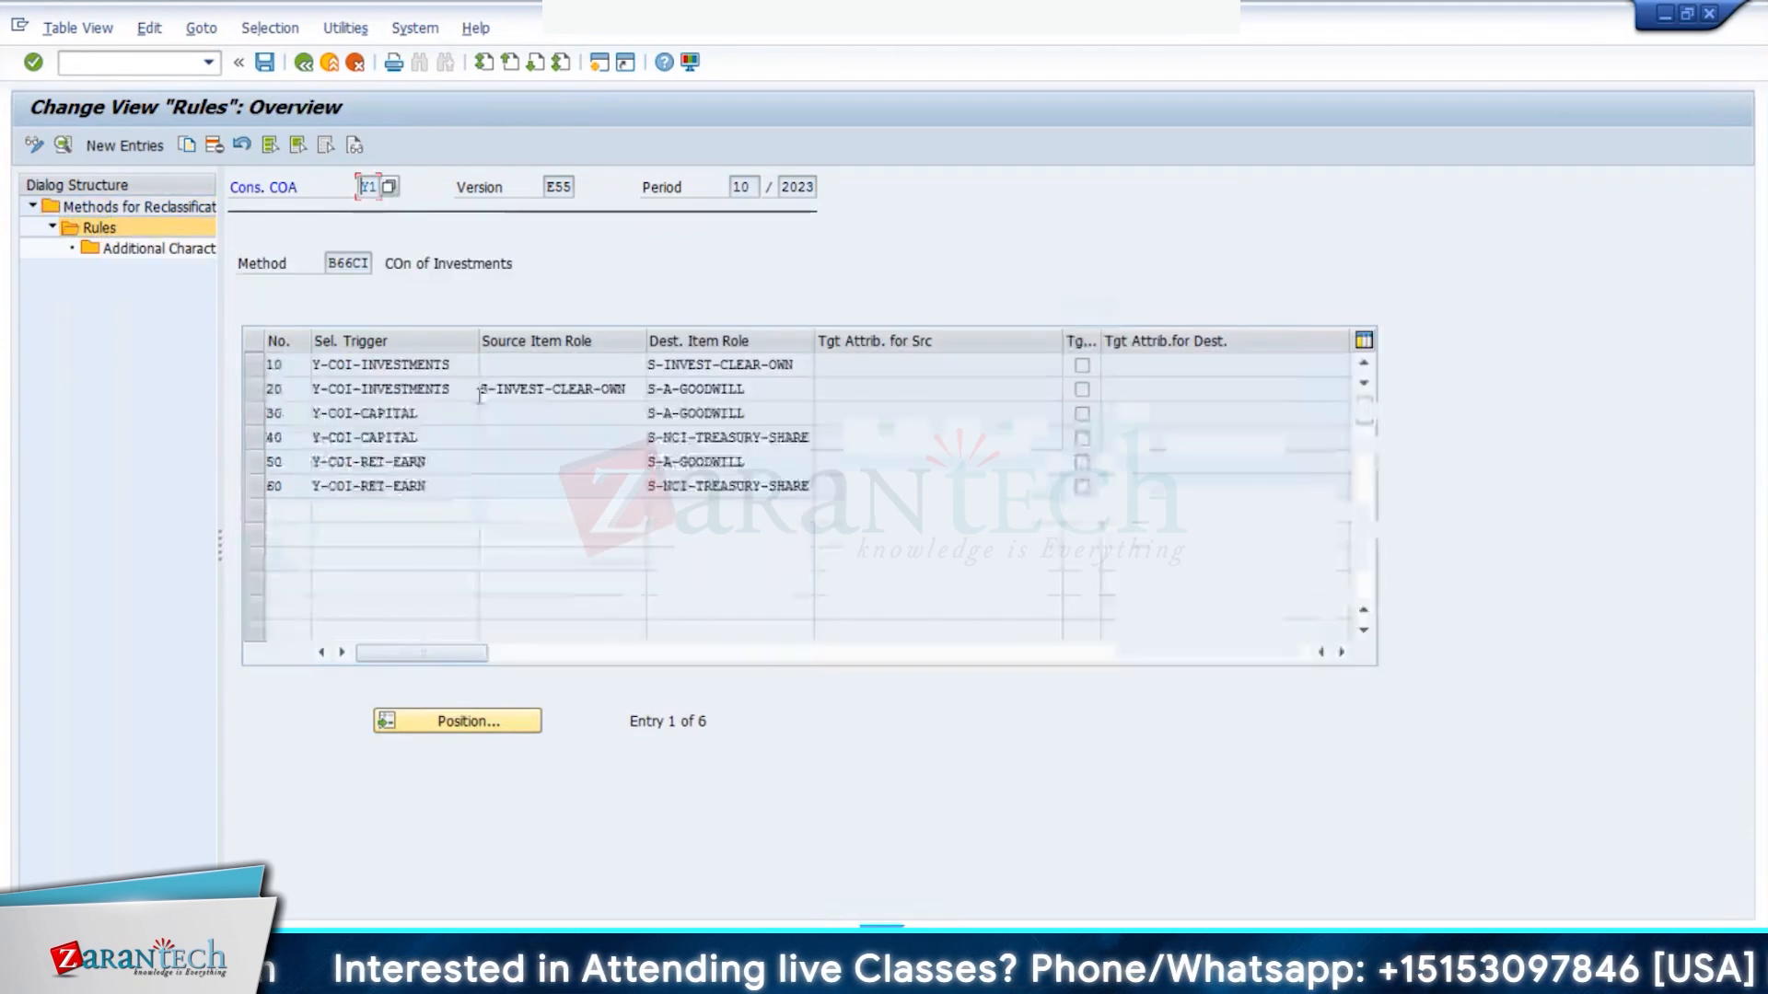
{"action": "left_click", "coordinate": [394, 420]}
{"action": "left_click_drag", "start_coordinate": [394, 421], "coordinate": [309, 421]}
{"action": "key", "text": "ctrl+c"}
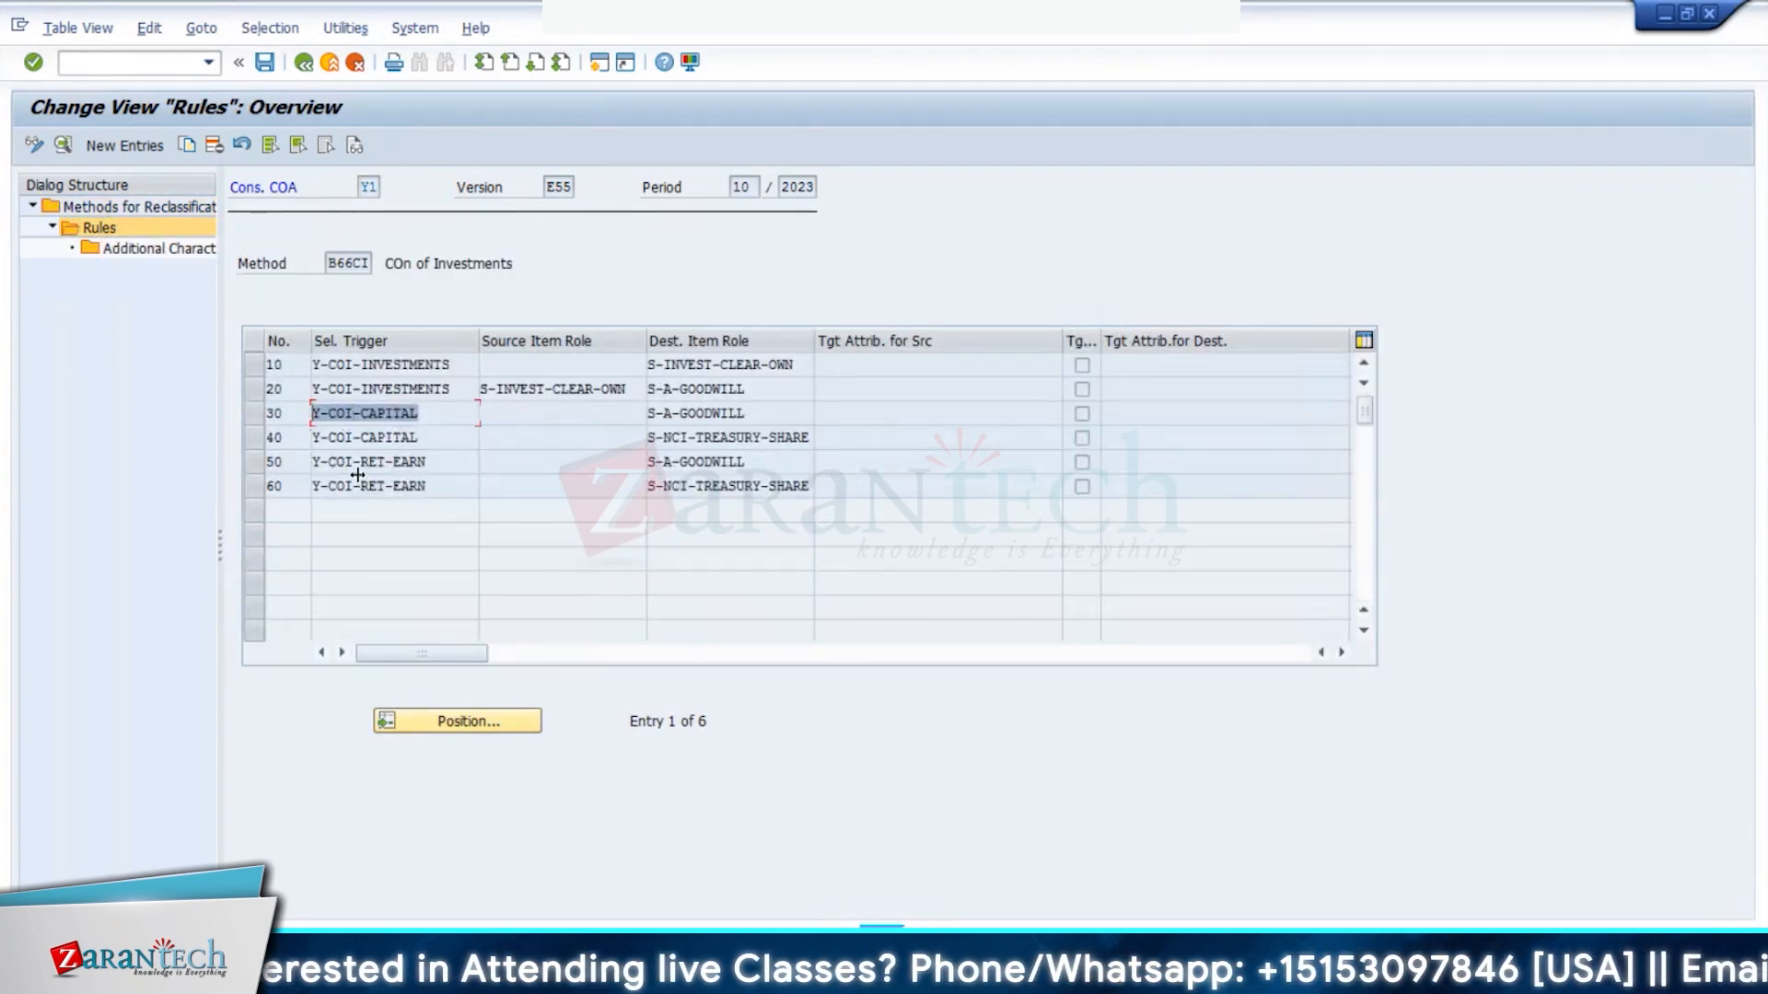
{"action": "left_click", "coordinate": [440, 306]}
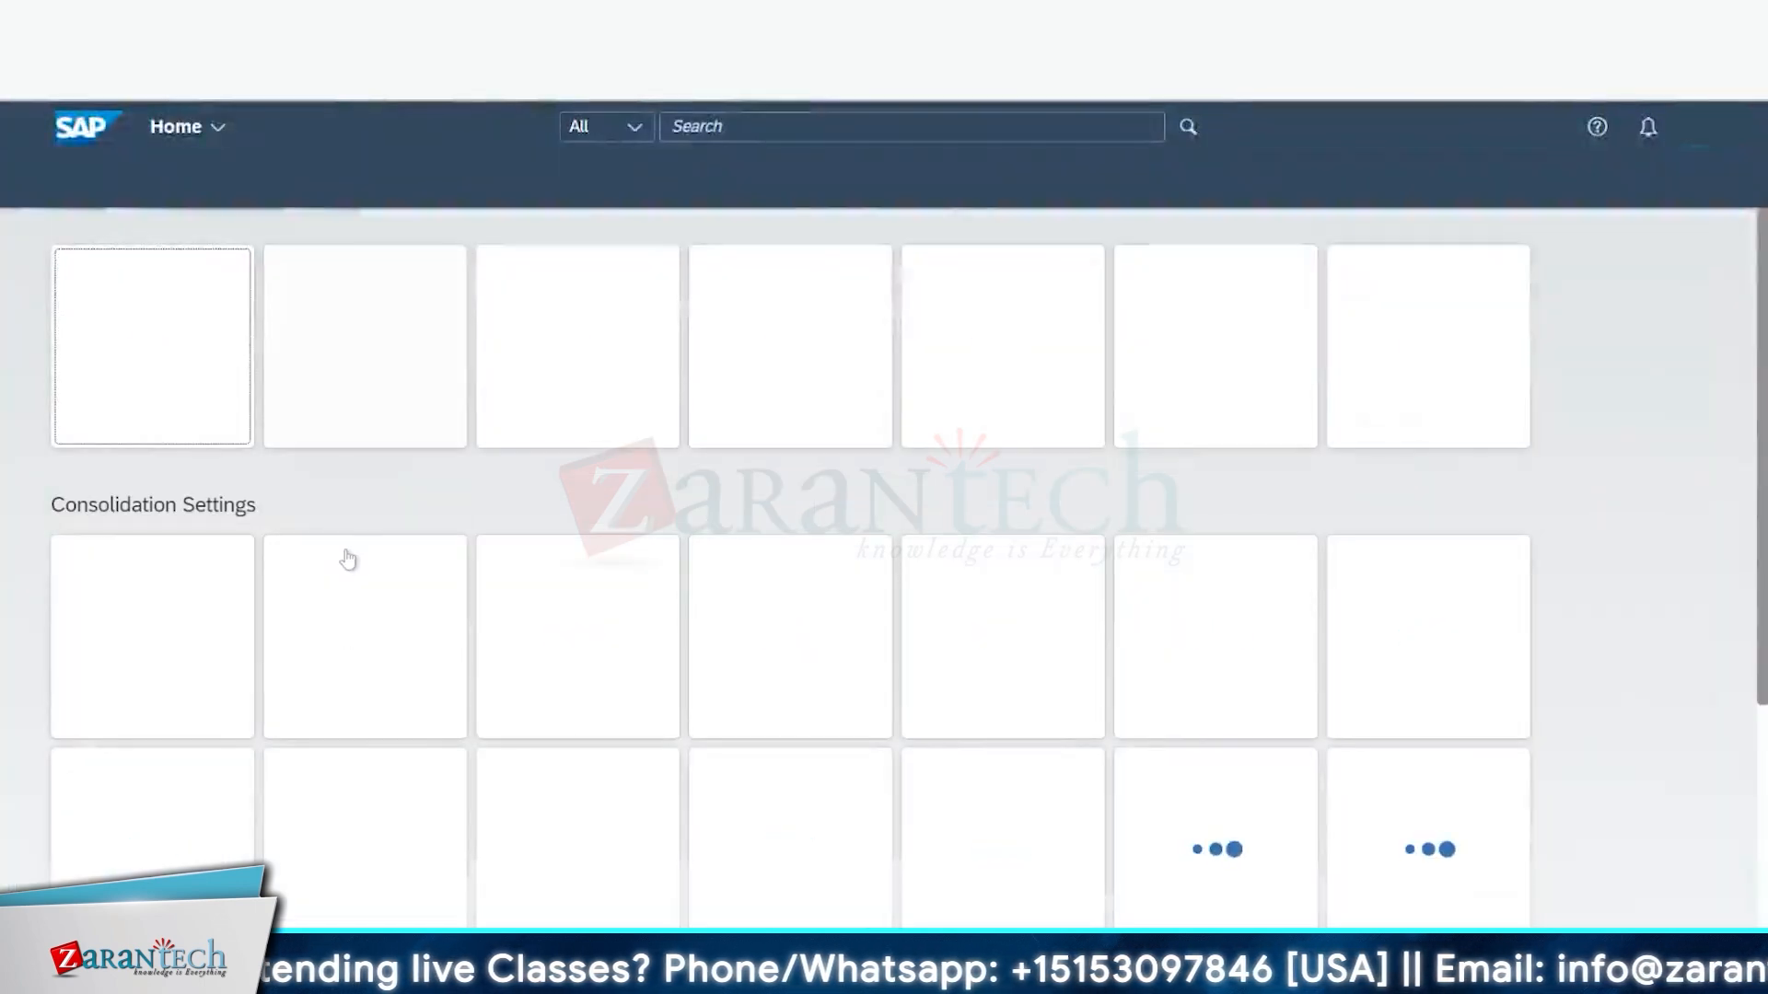
- In Define Selections, search for Y-COI-CAPITAL and open the Capital Trigger selection
{"action": "scroll", "coordinate": [348, 563], "scroll_direction": "down", "scroll_amount": 10}
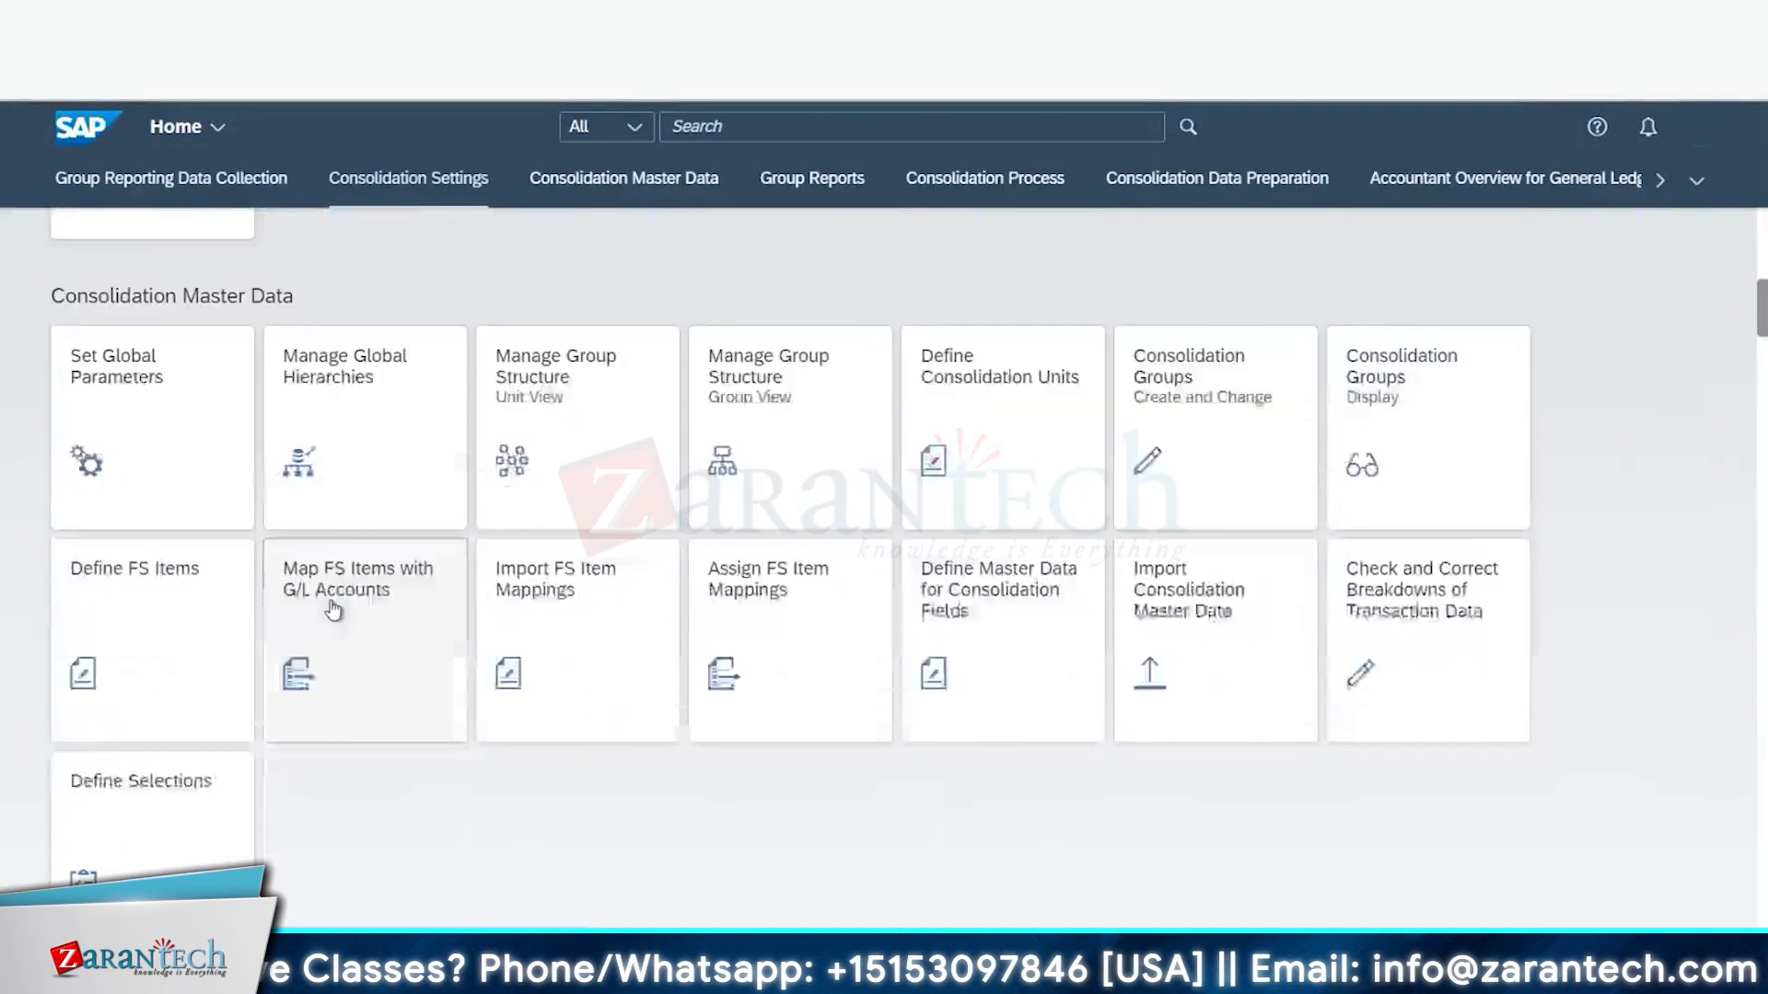
{"action": "scroll", "coordinate": [333, 610], "scroll_direction": "down", "scroll_amount": 1}
{"action": "left_click", "coordinate": [194, 738]}
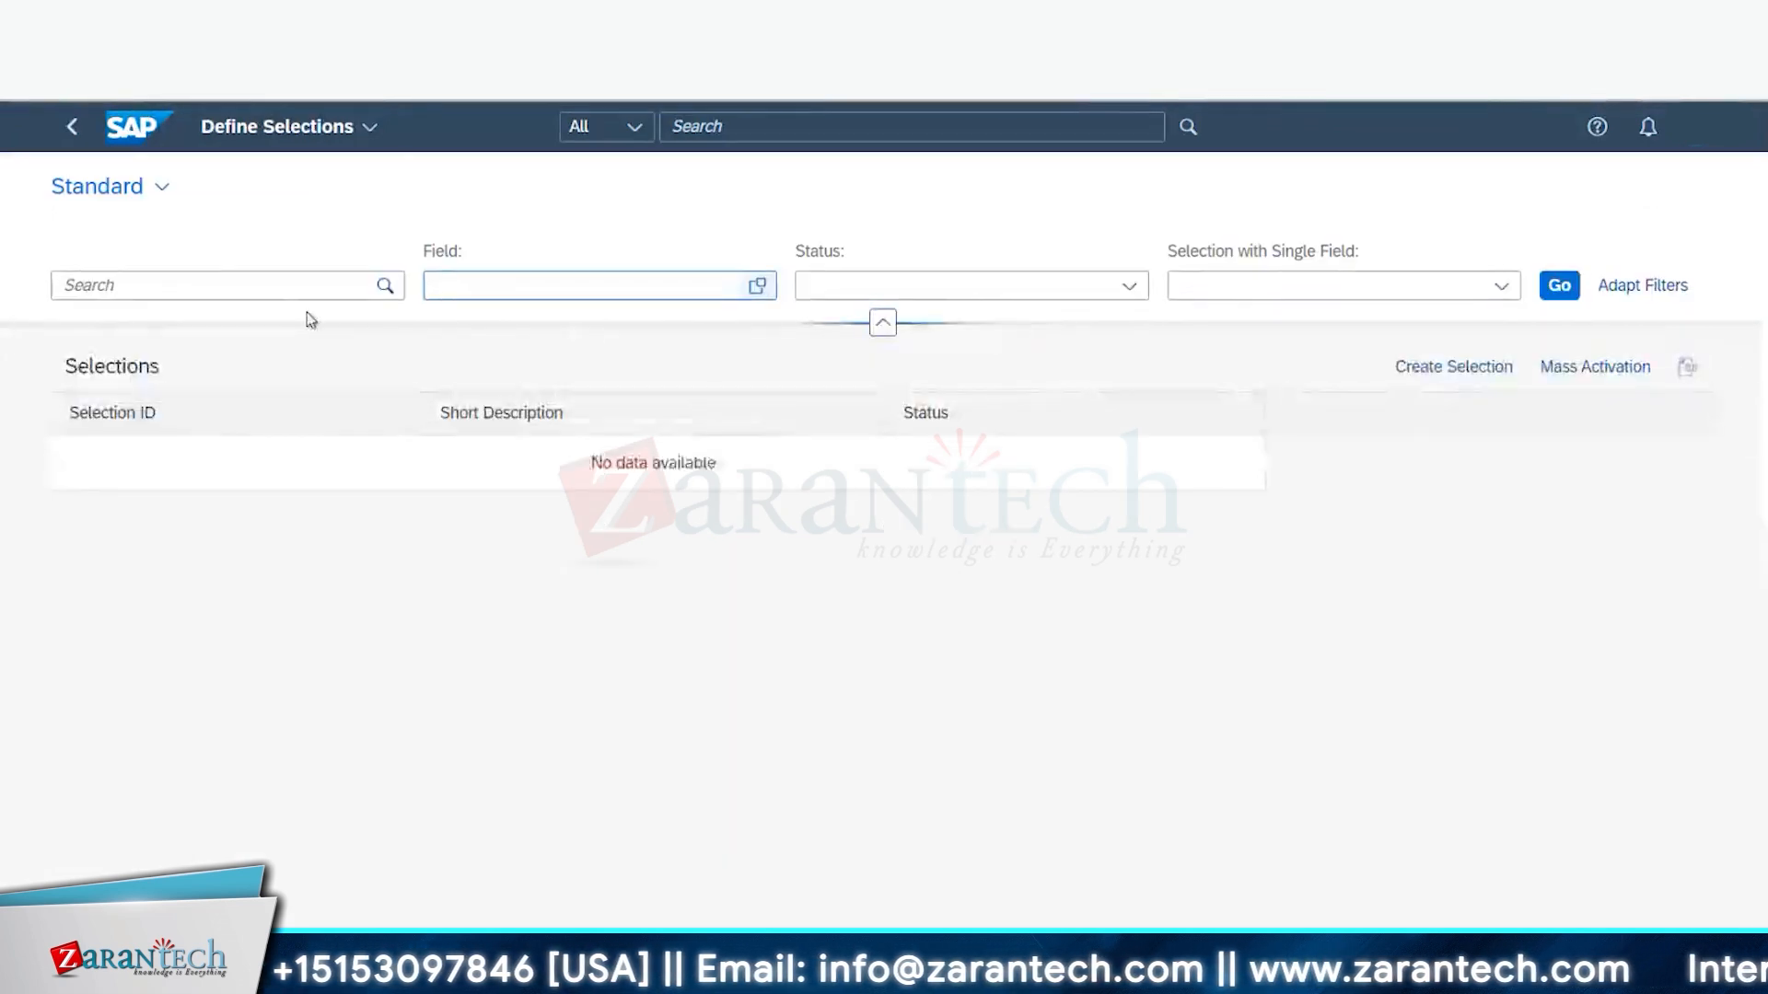
{"action": "left_click", "coordinate": [282, 285]}
{"action": "key", "text": "ctrl+v"}
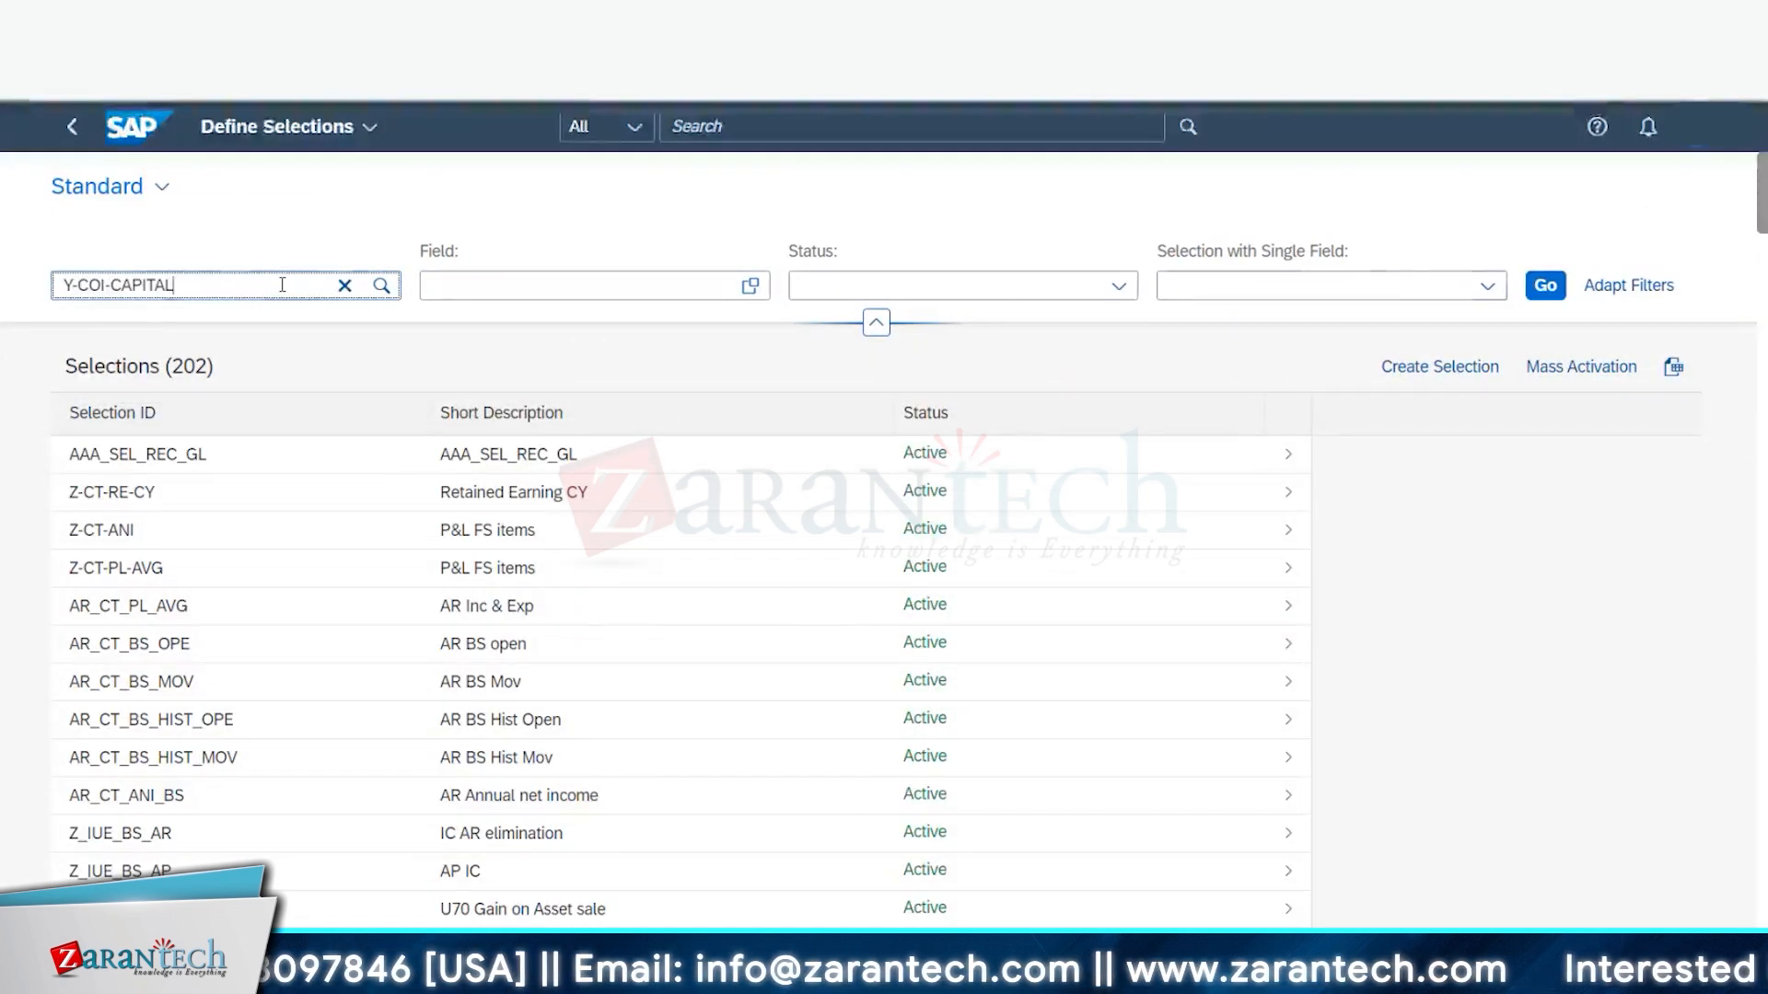
{"action": "left_click", "coordinate": [1545, 284]}
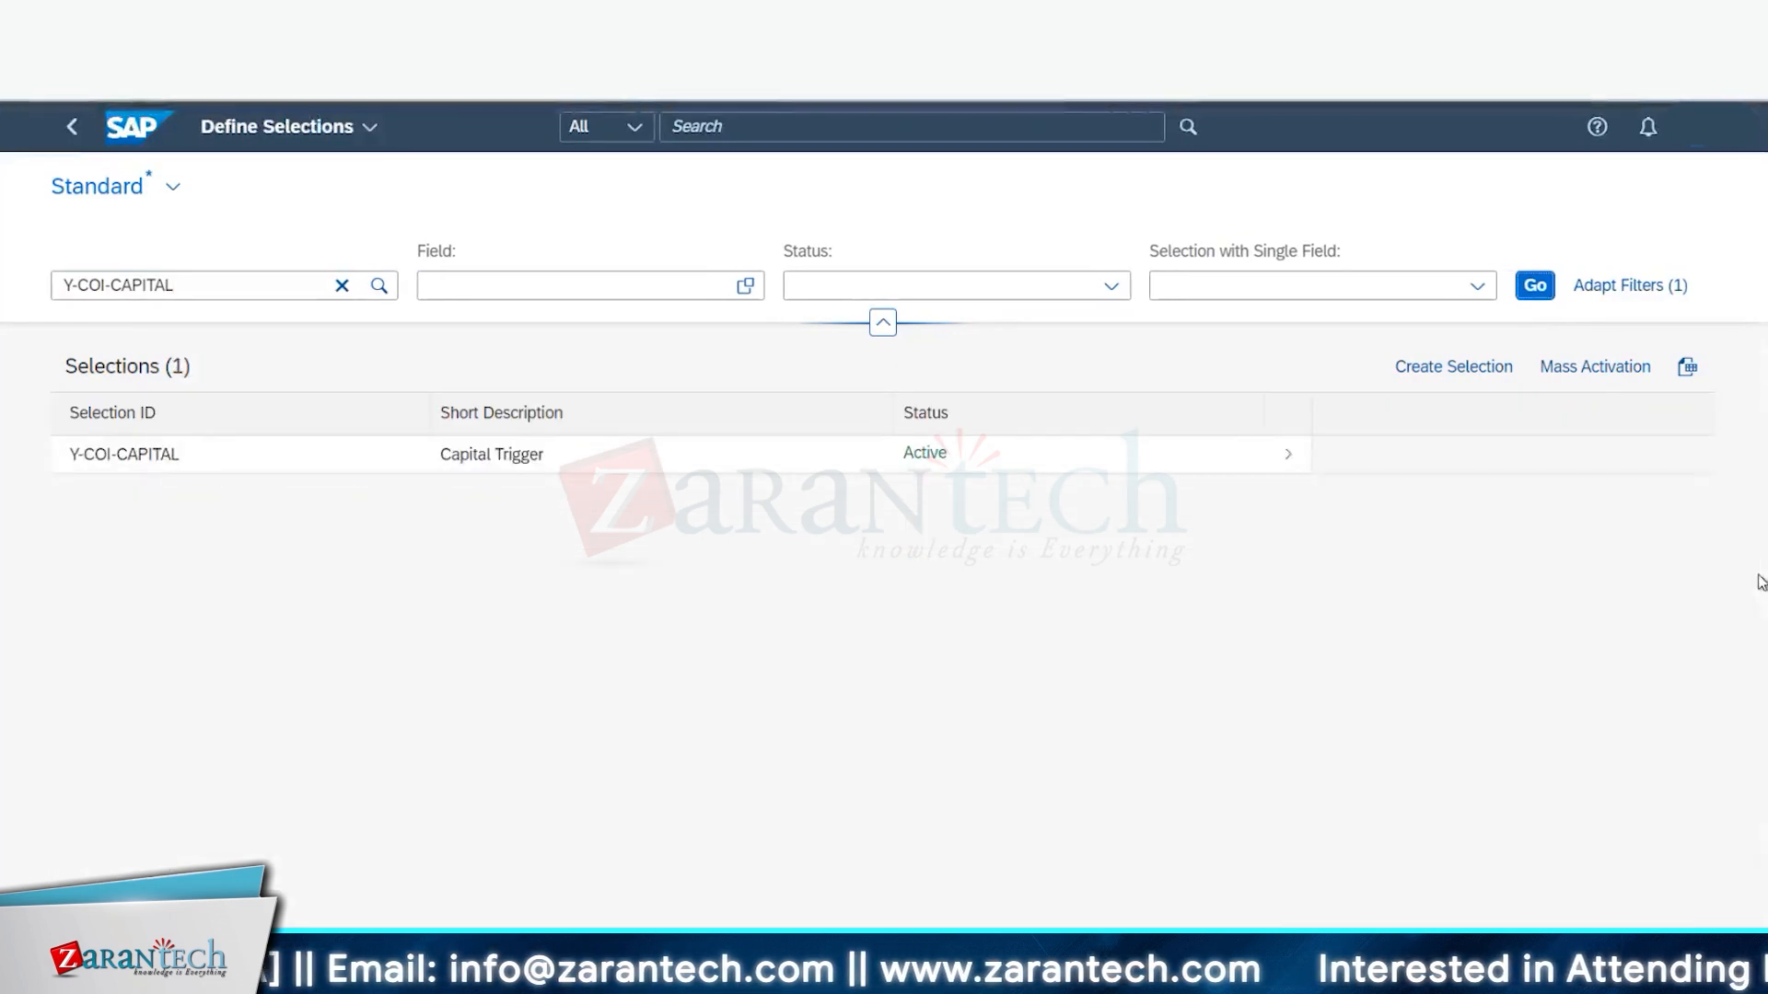
{"action": "left_click", "coordinate": [1188, 455]}
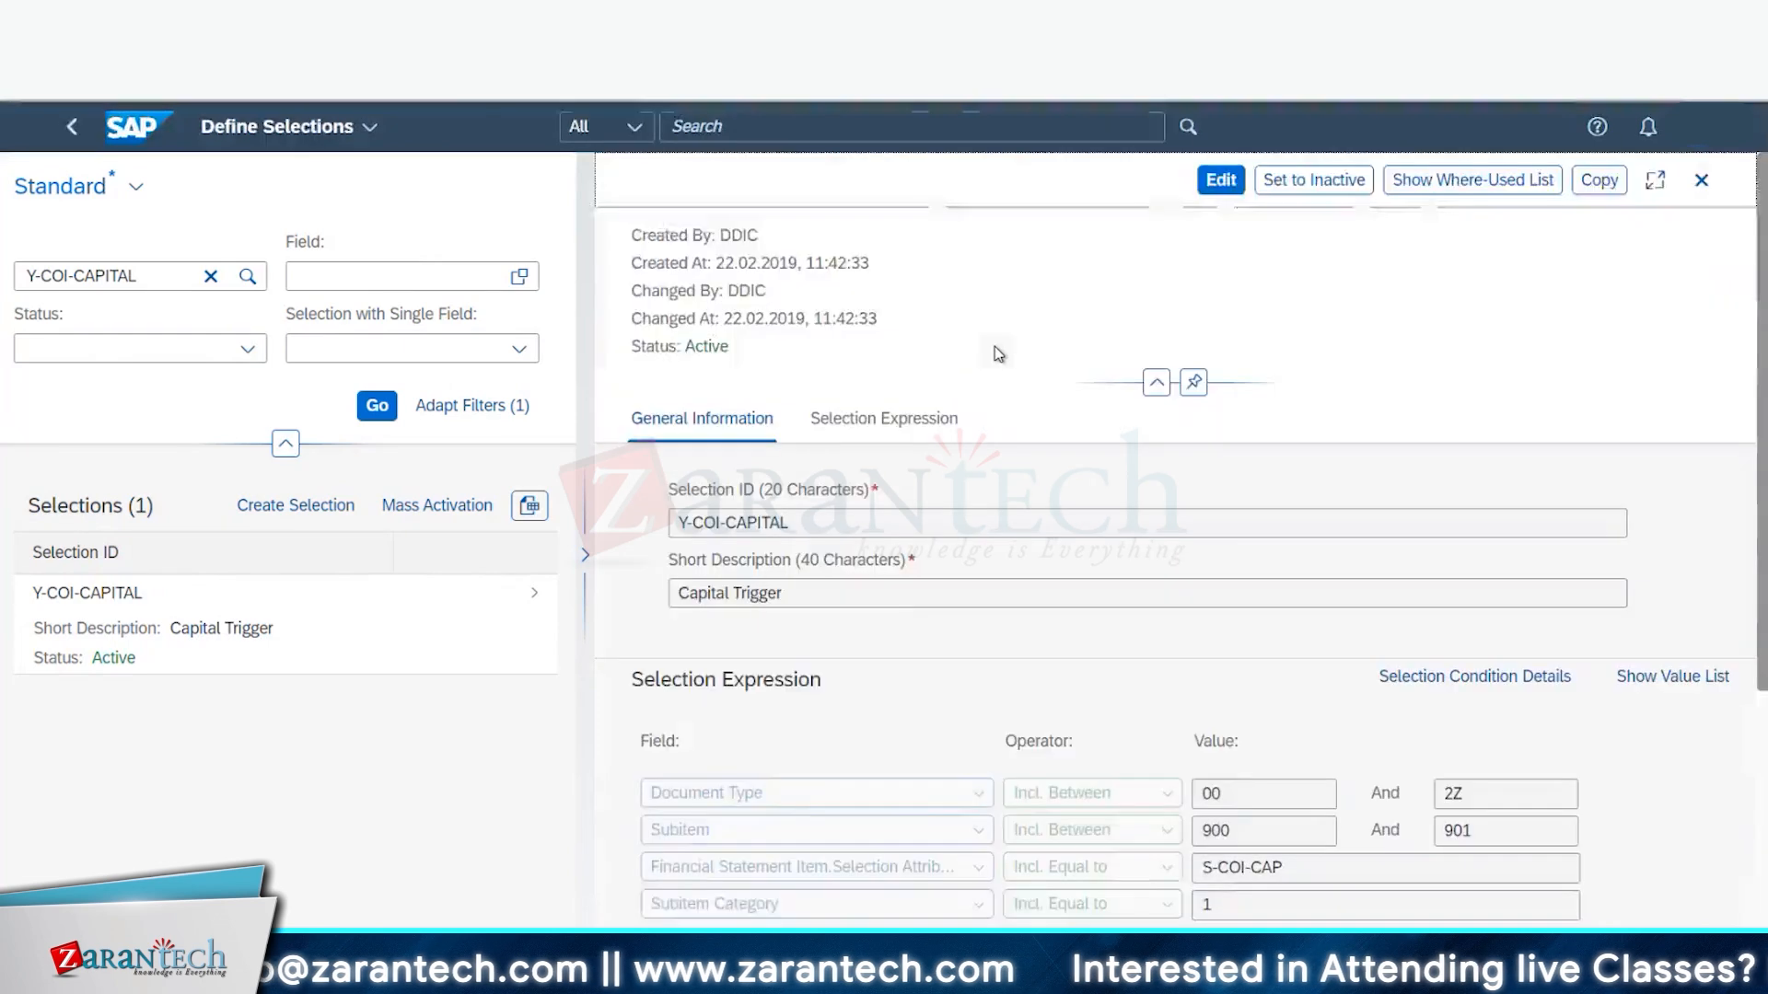
- Check subitems 900–901 and FS item S-COI-CAP in the expression, then return to B66CI's rules
{"action": "scroll", "coordinate": [1052, 678], "scroll_direction": "down", "scroll_amount": 5}
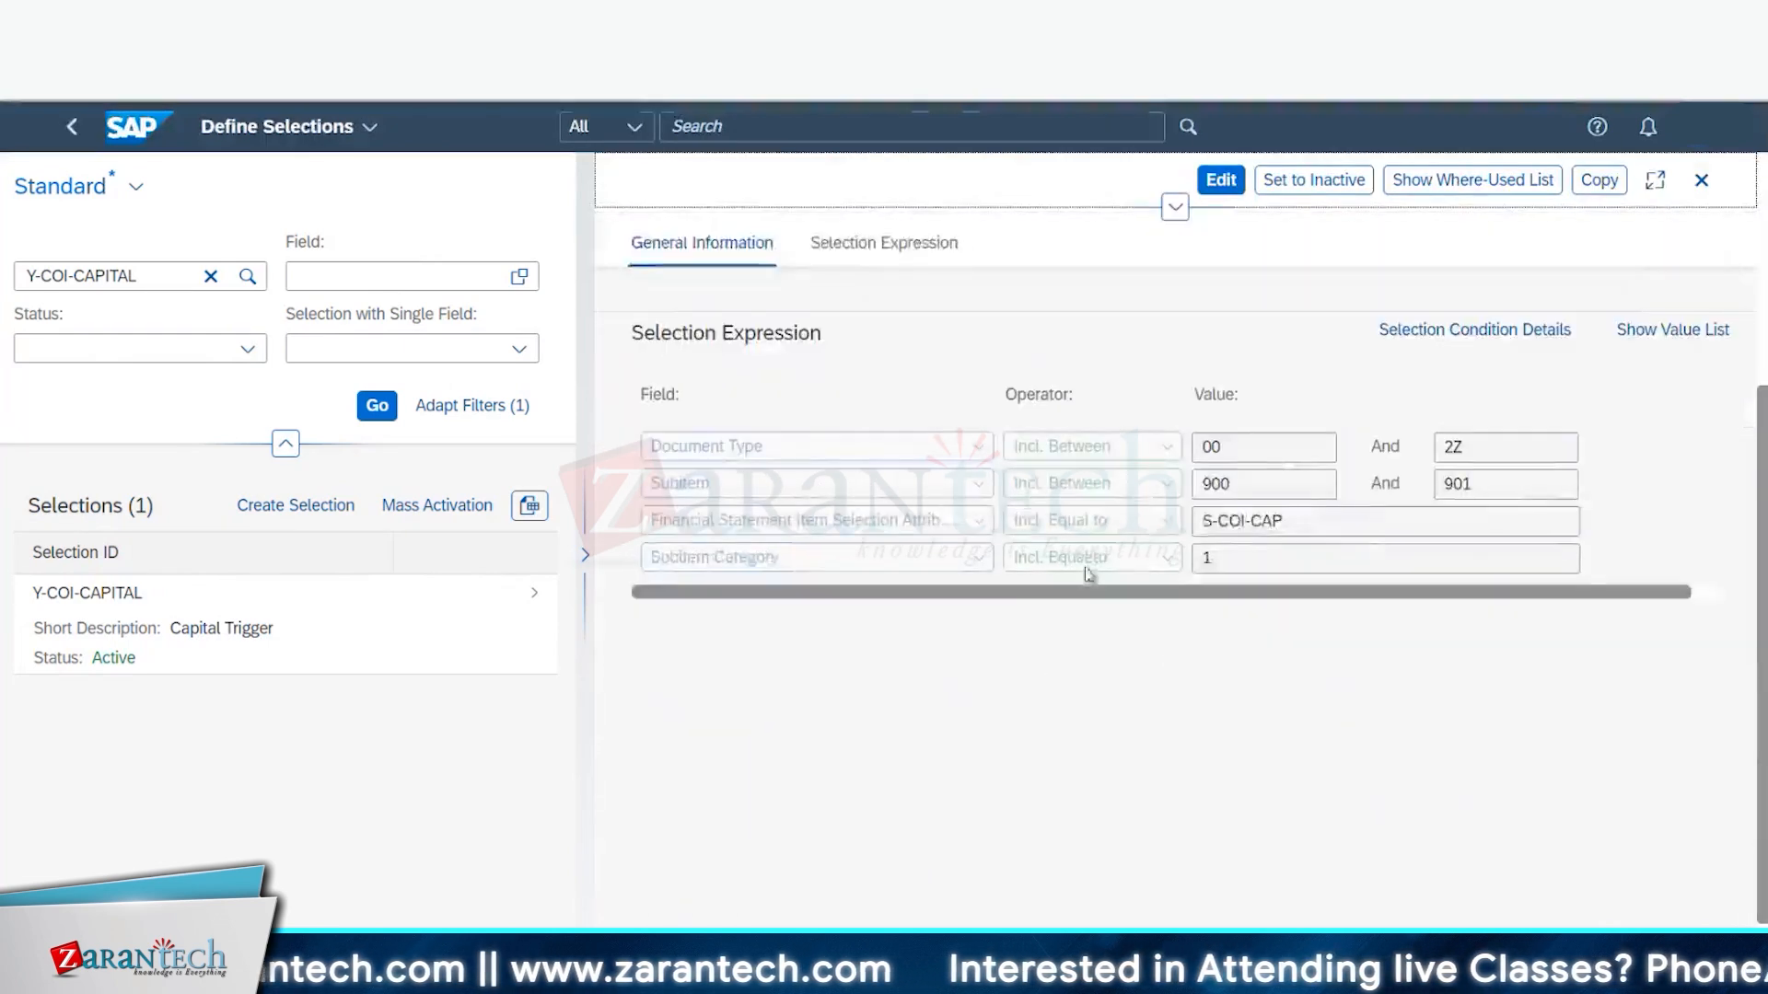
{"action": "double_click", "coordinate": [1220, 484]}
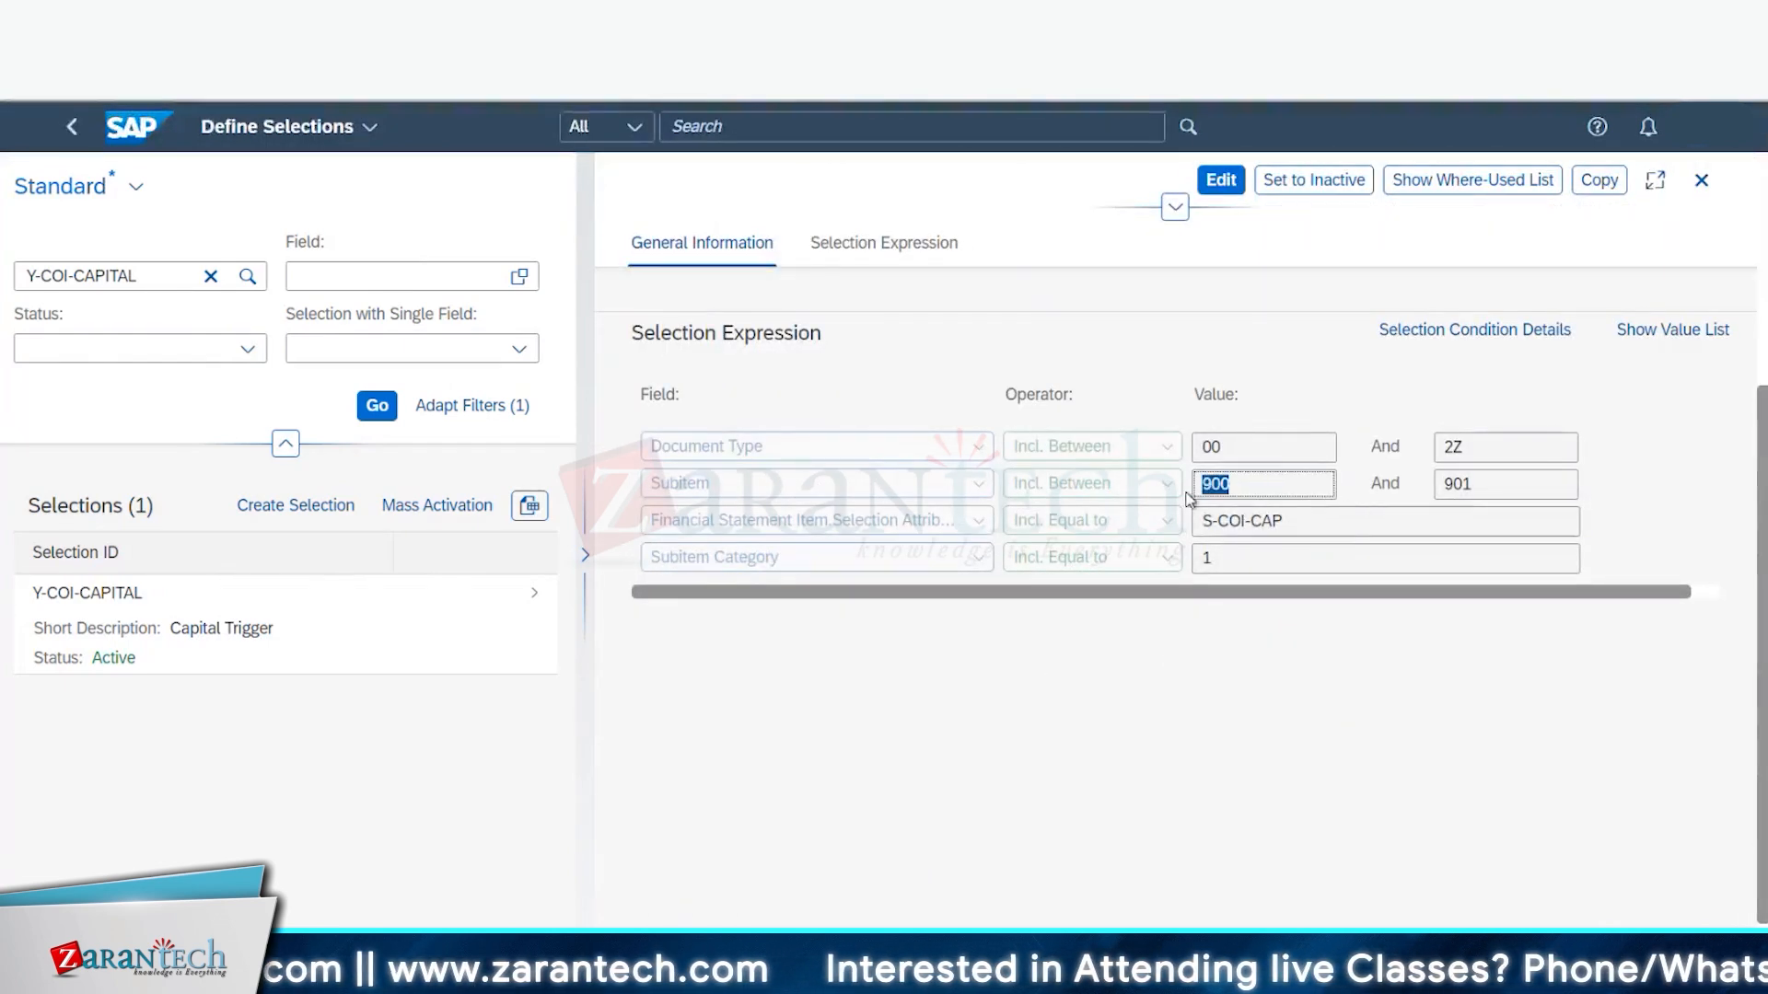
{"action": "double_click", "coordinate": [1458, 484]}
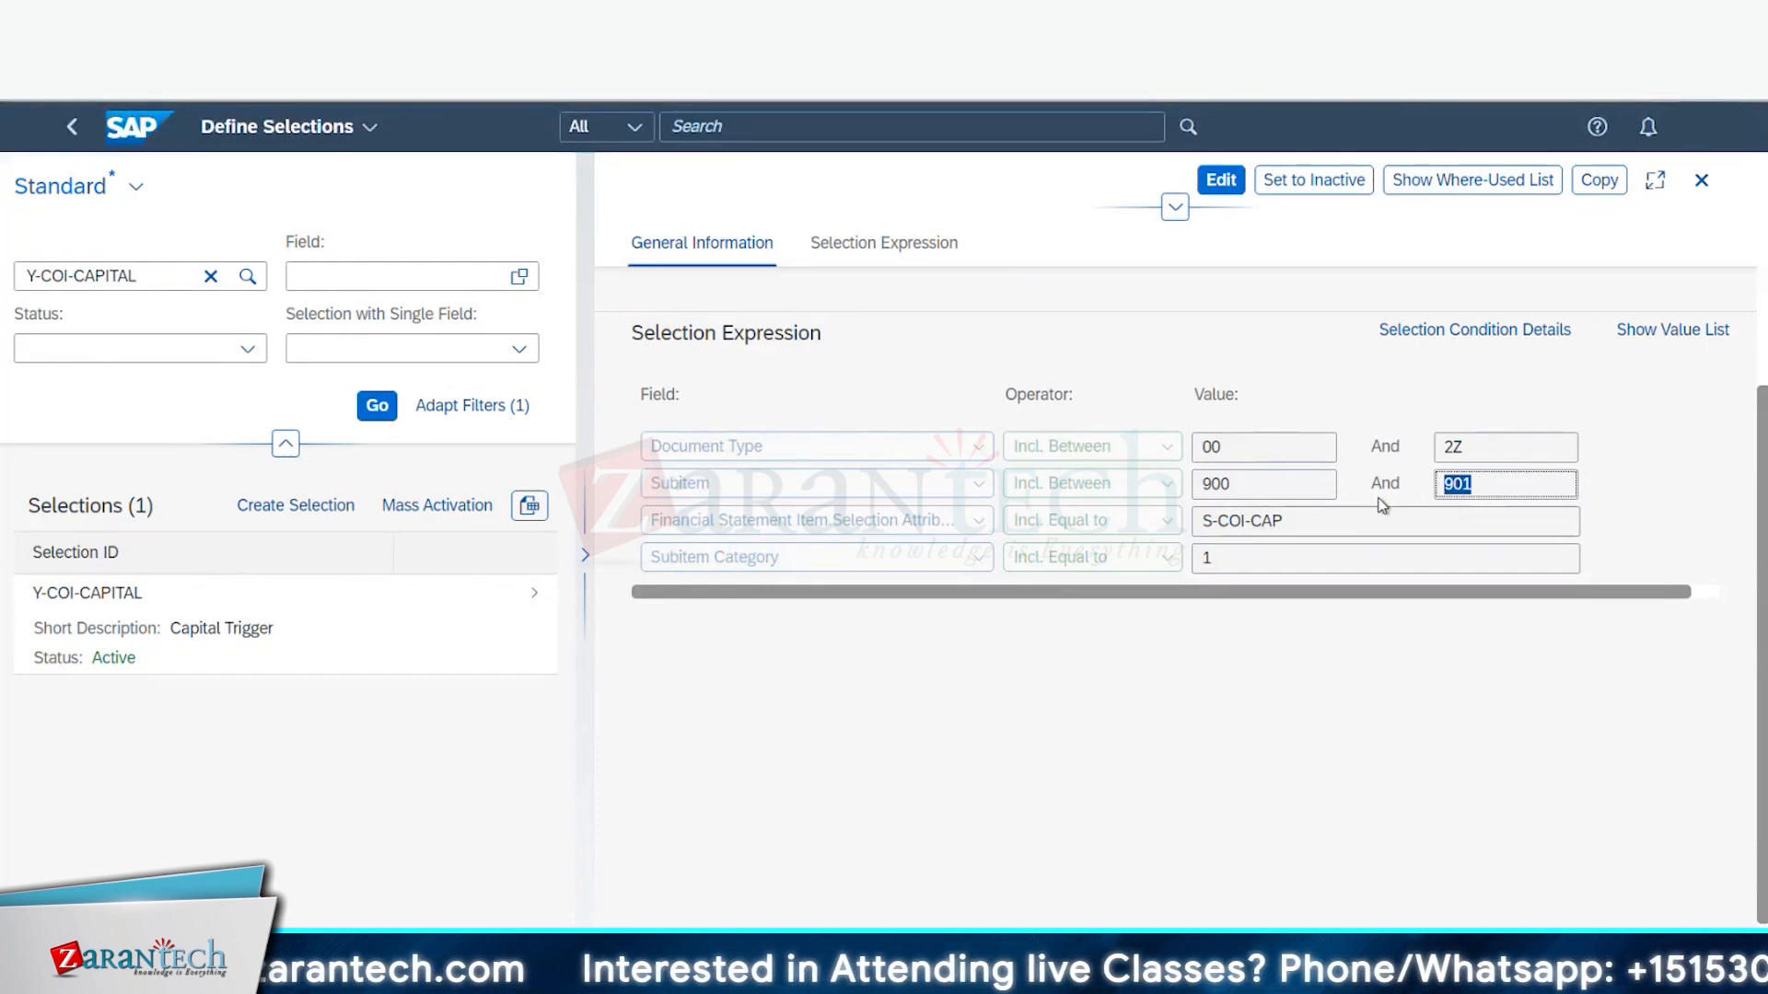
{"action": "double_click", "coordinate": [1241, 521]}
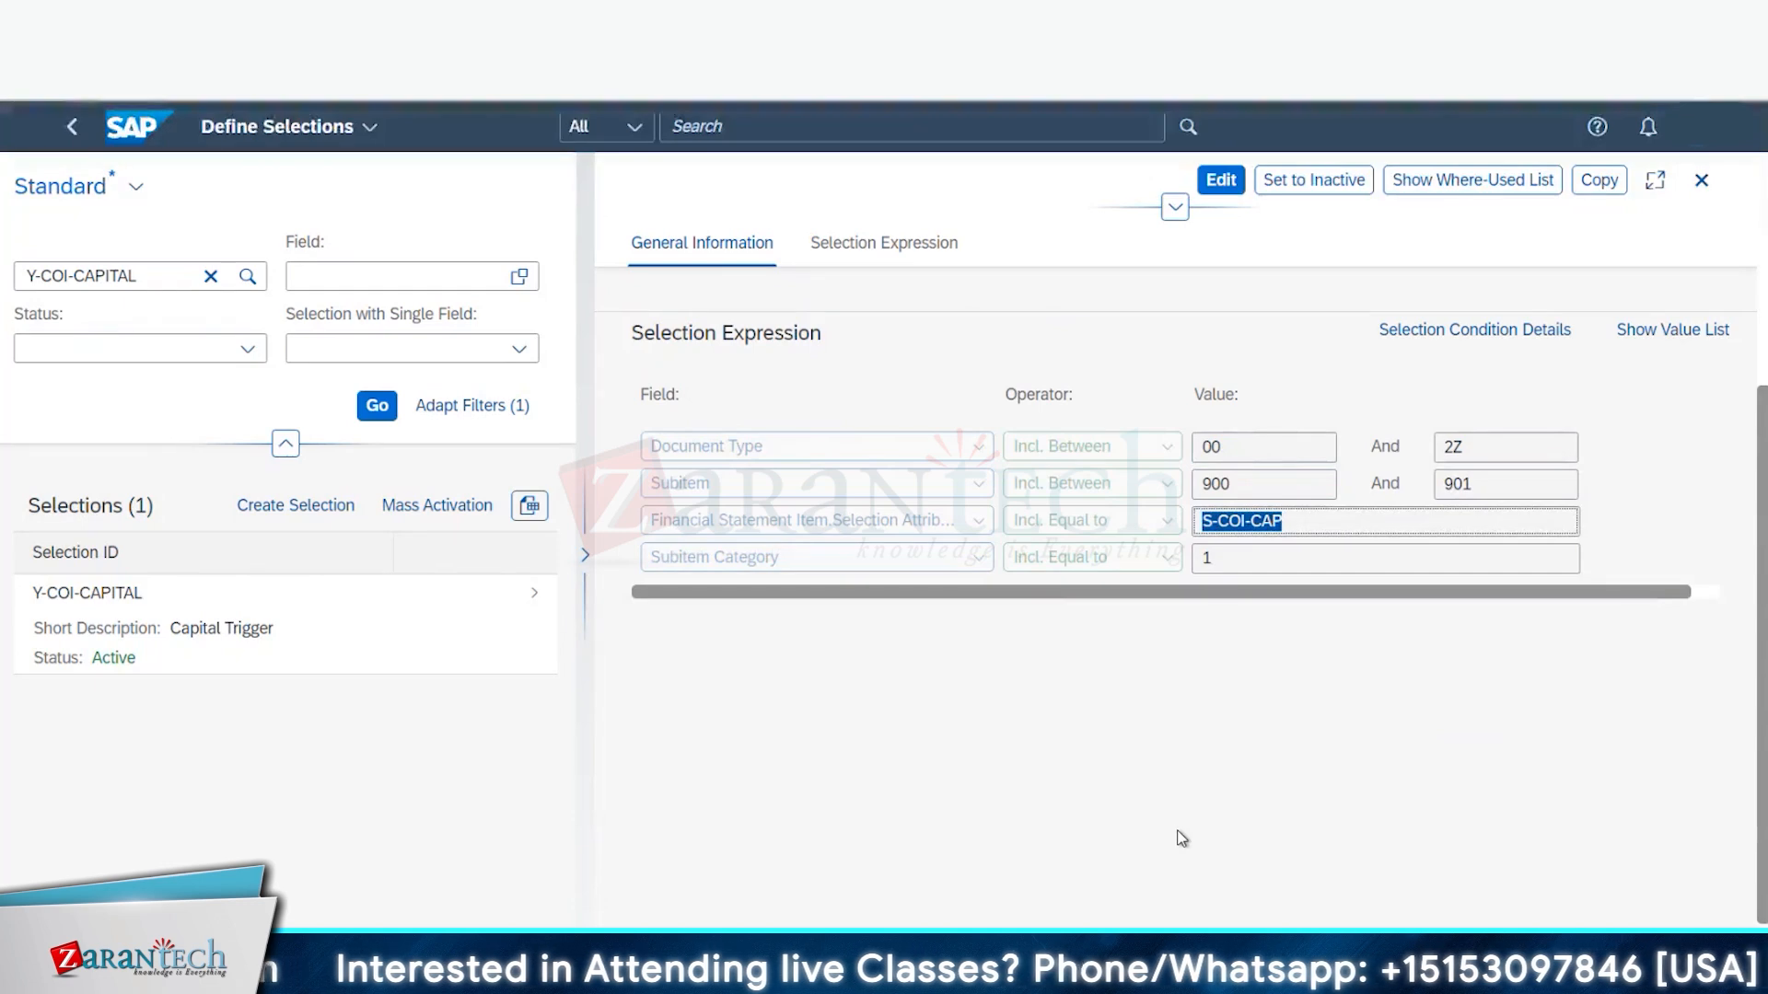
{"action": "left_click", "coordinate": [369, 972]}
{"action": "left_click", "coordinate": [435, 907]}
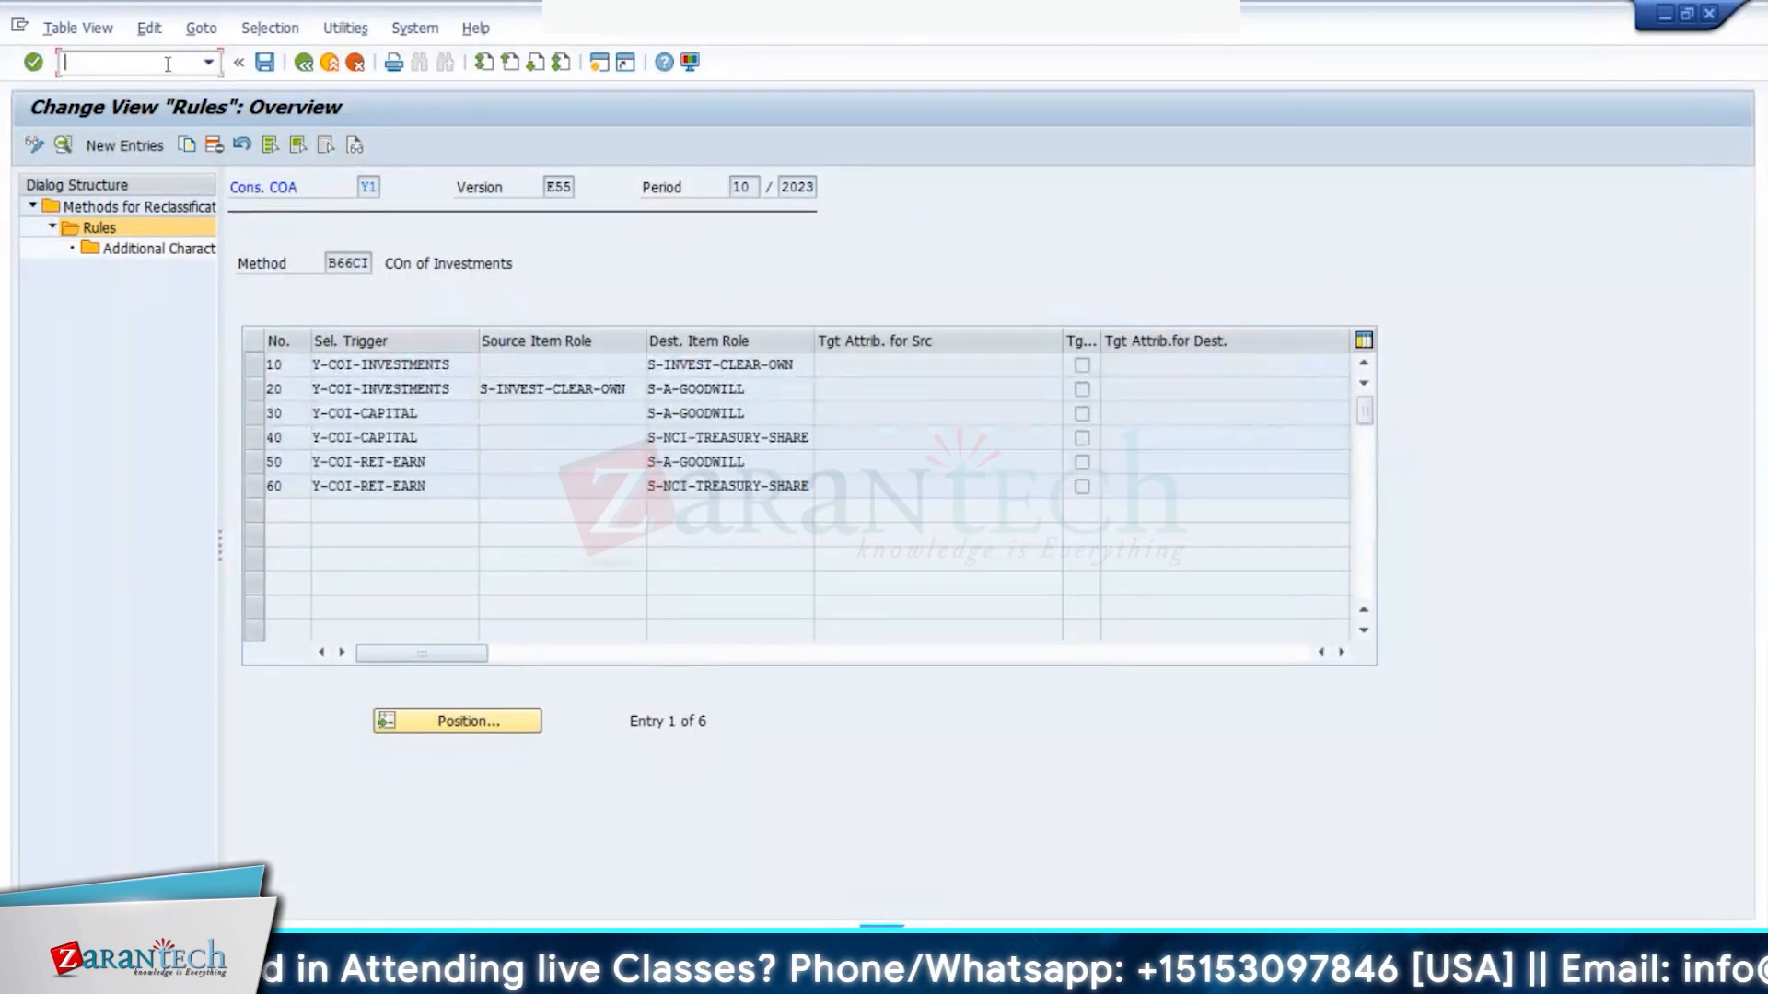
- Run /nse16n and display table ACDOCU
{"action": "type", "text": "/nse16n"}
{"action": "key", "text": "Return"}
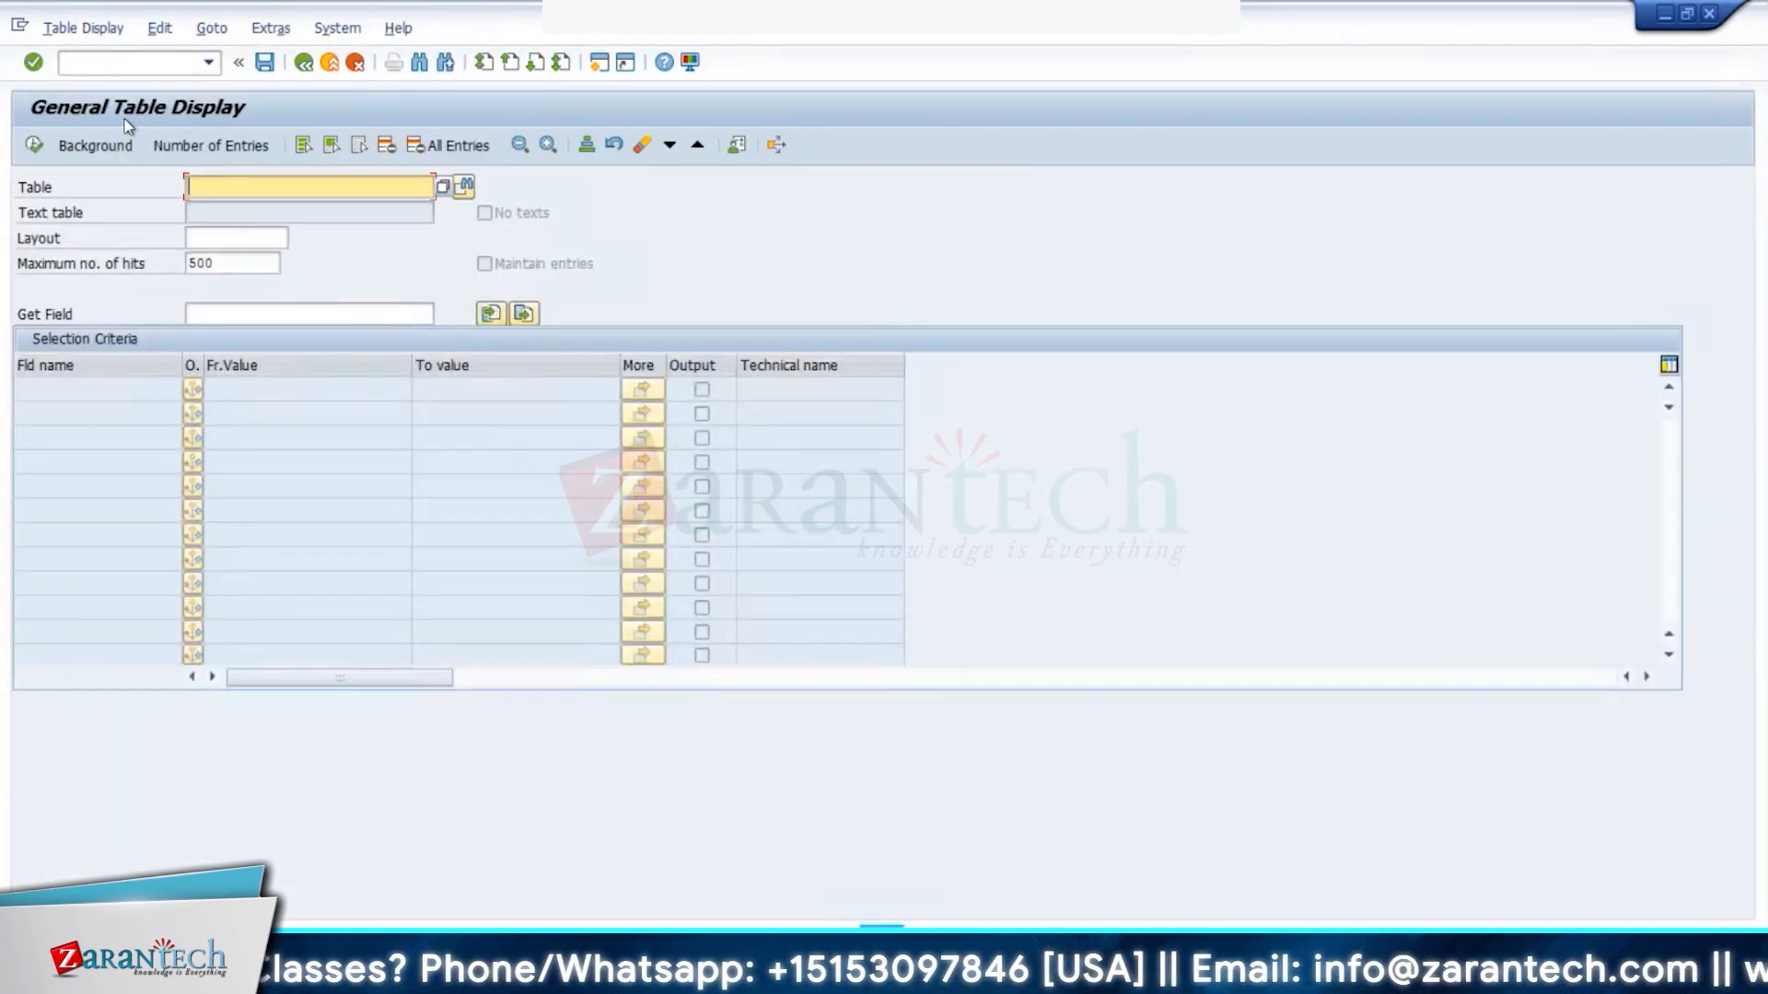
{"action": "type", "text": "ACDOCU"}
{"action": "key", "text": "Return"}
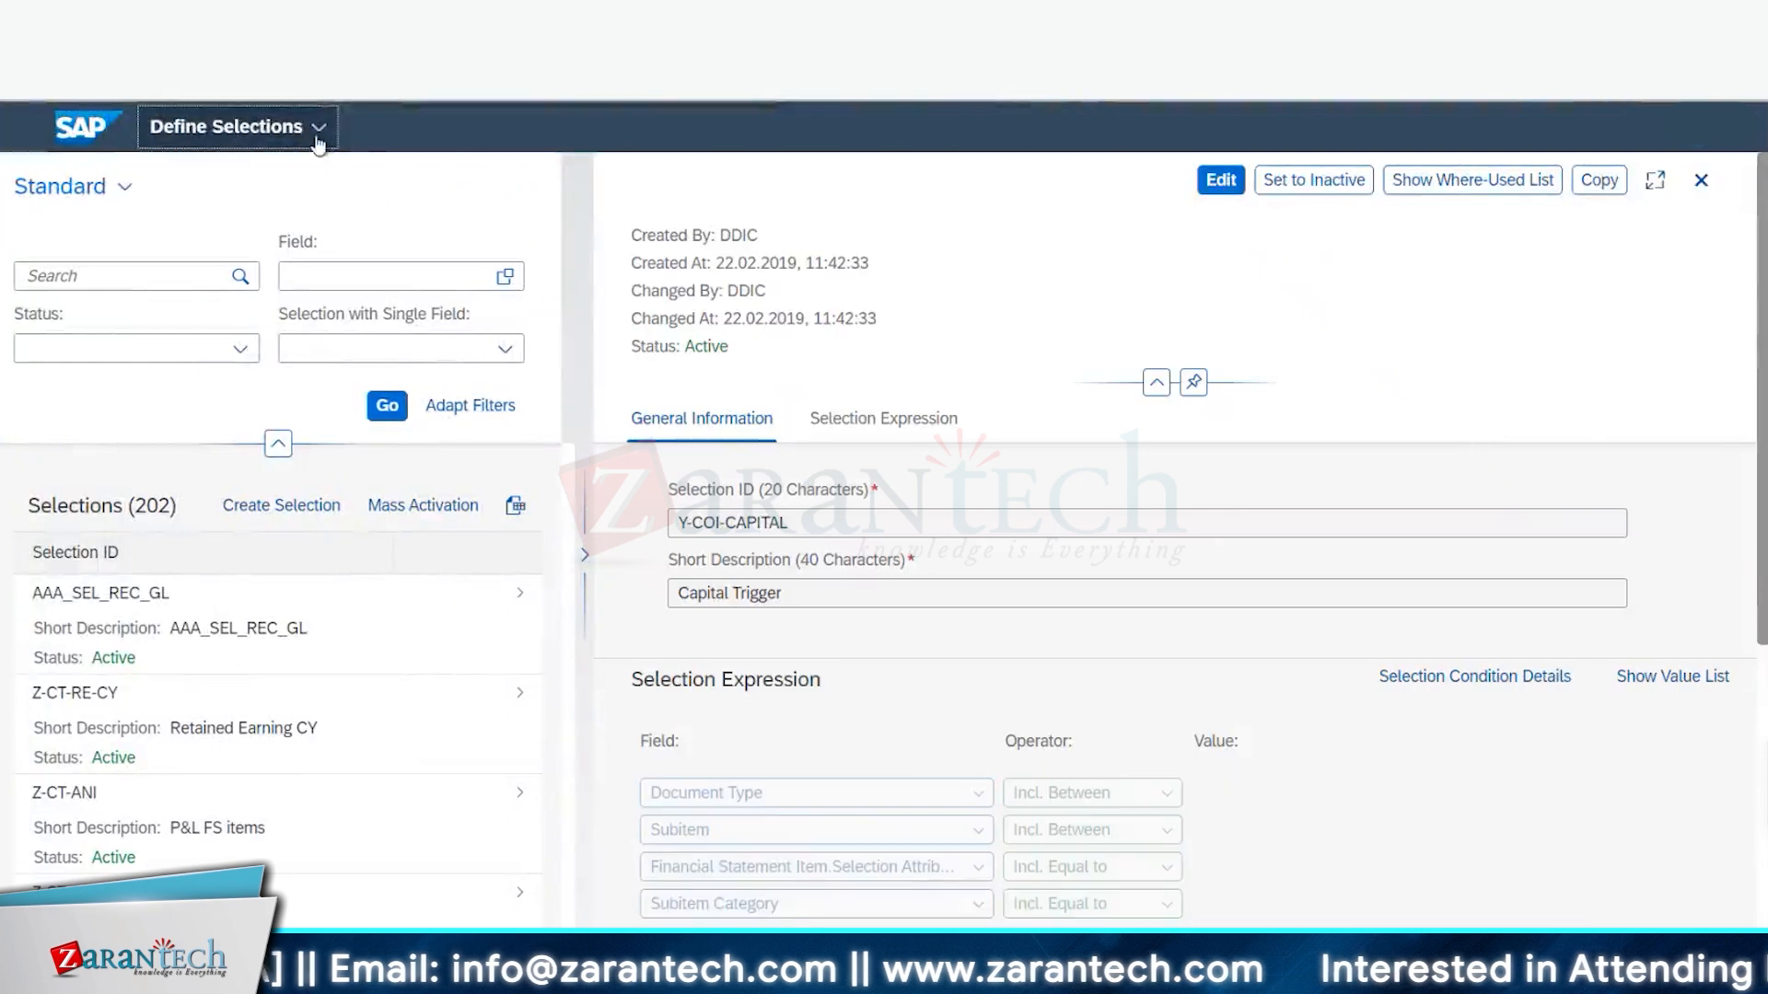
- Launch Define FS Items from the Home search, then select S-COI-CAP in the selection expression
{"action": "left_click", "coordinate": [342, 126]}
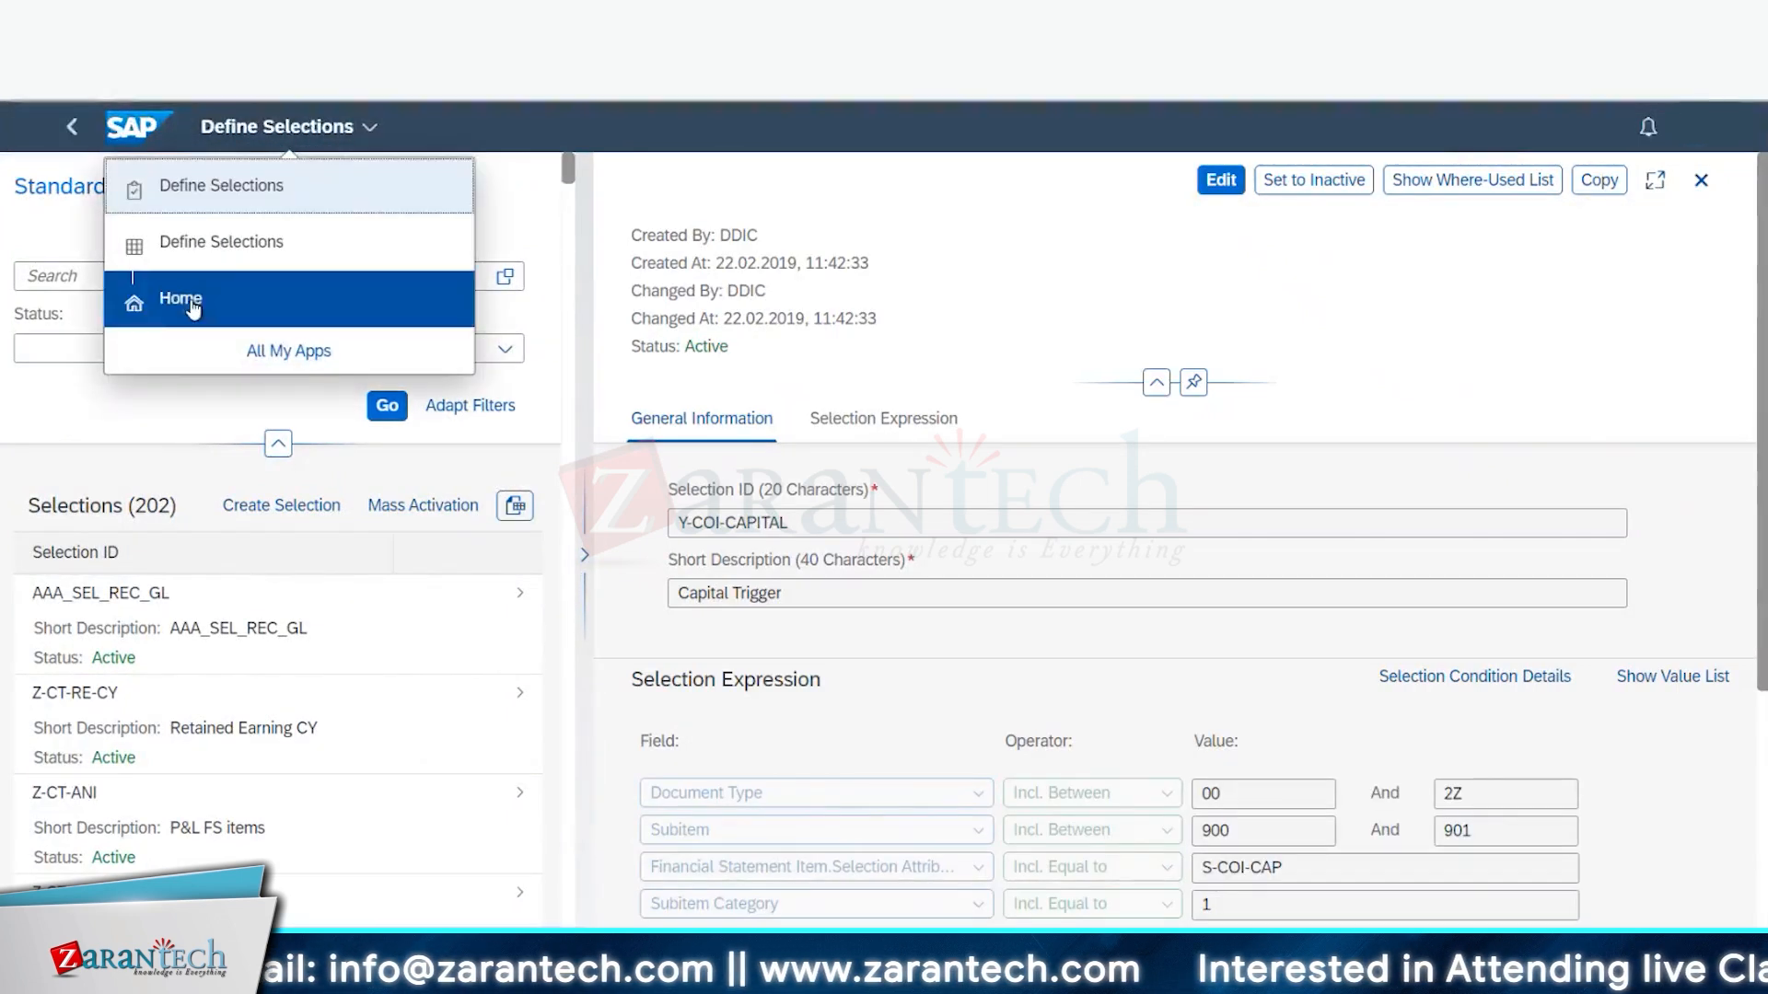
{"action": "left_click", "coordinate": [138, 302]}
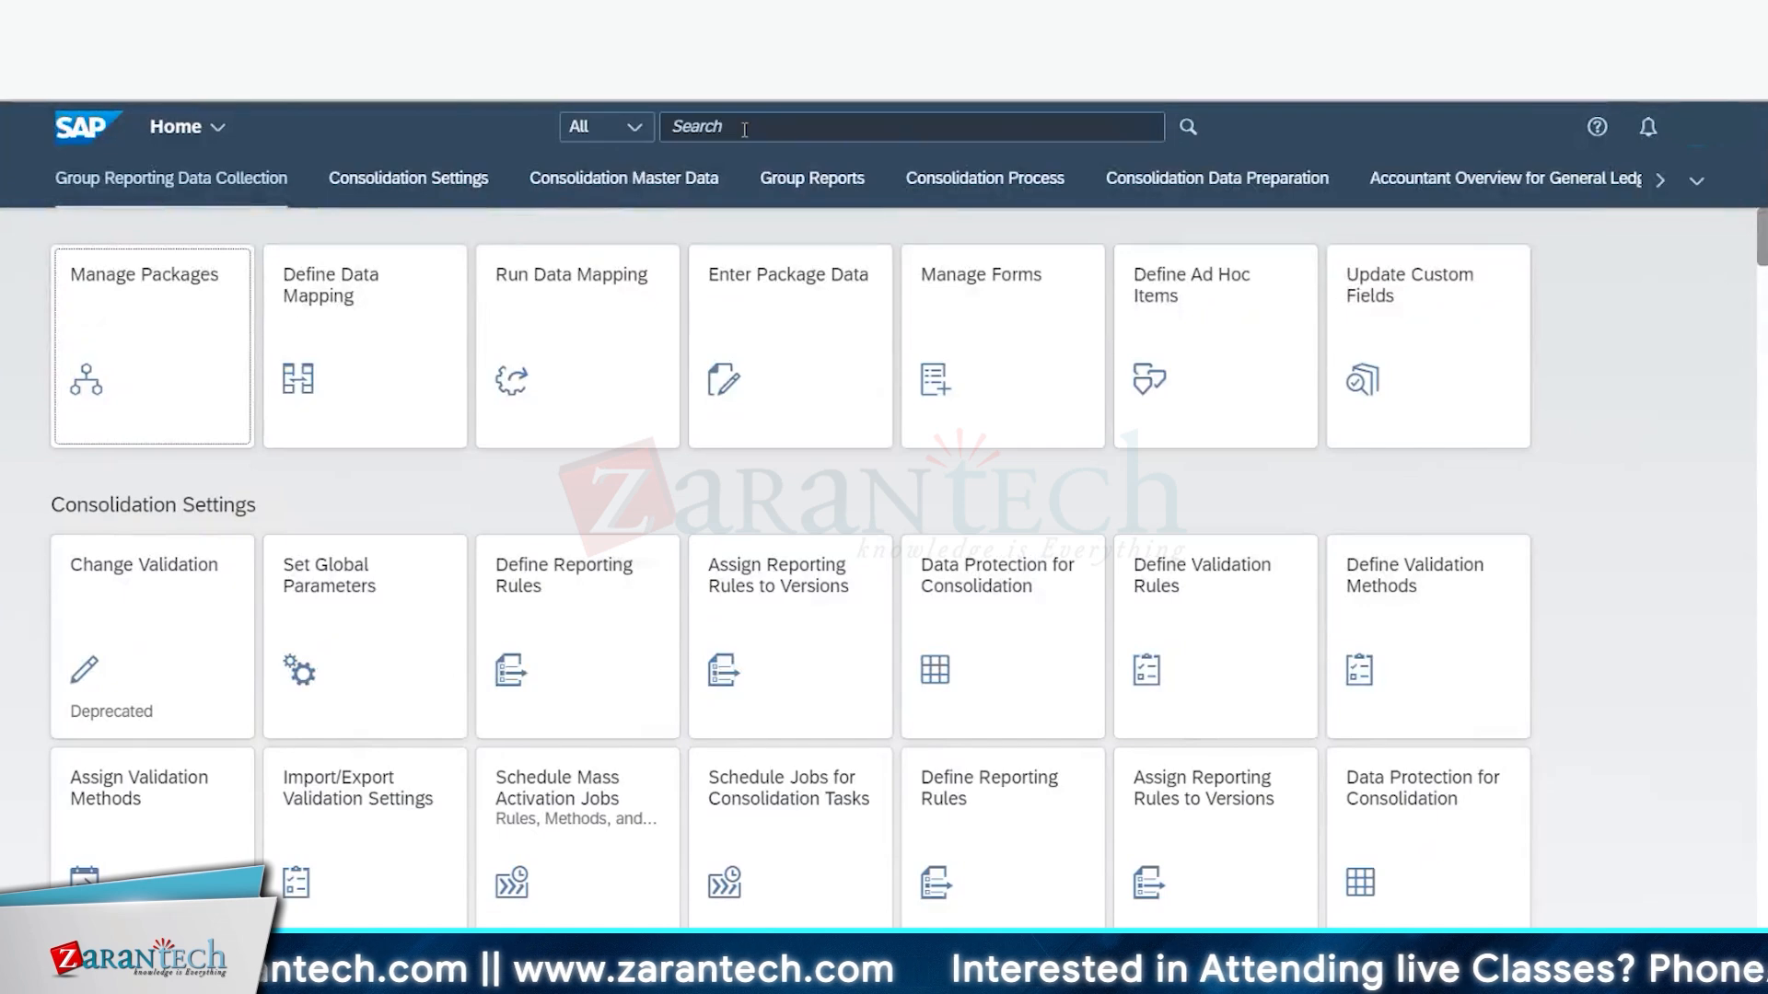
{"action": "left_click", "coordinate": [723, 126]}
{"action": "type", "text": "D"}
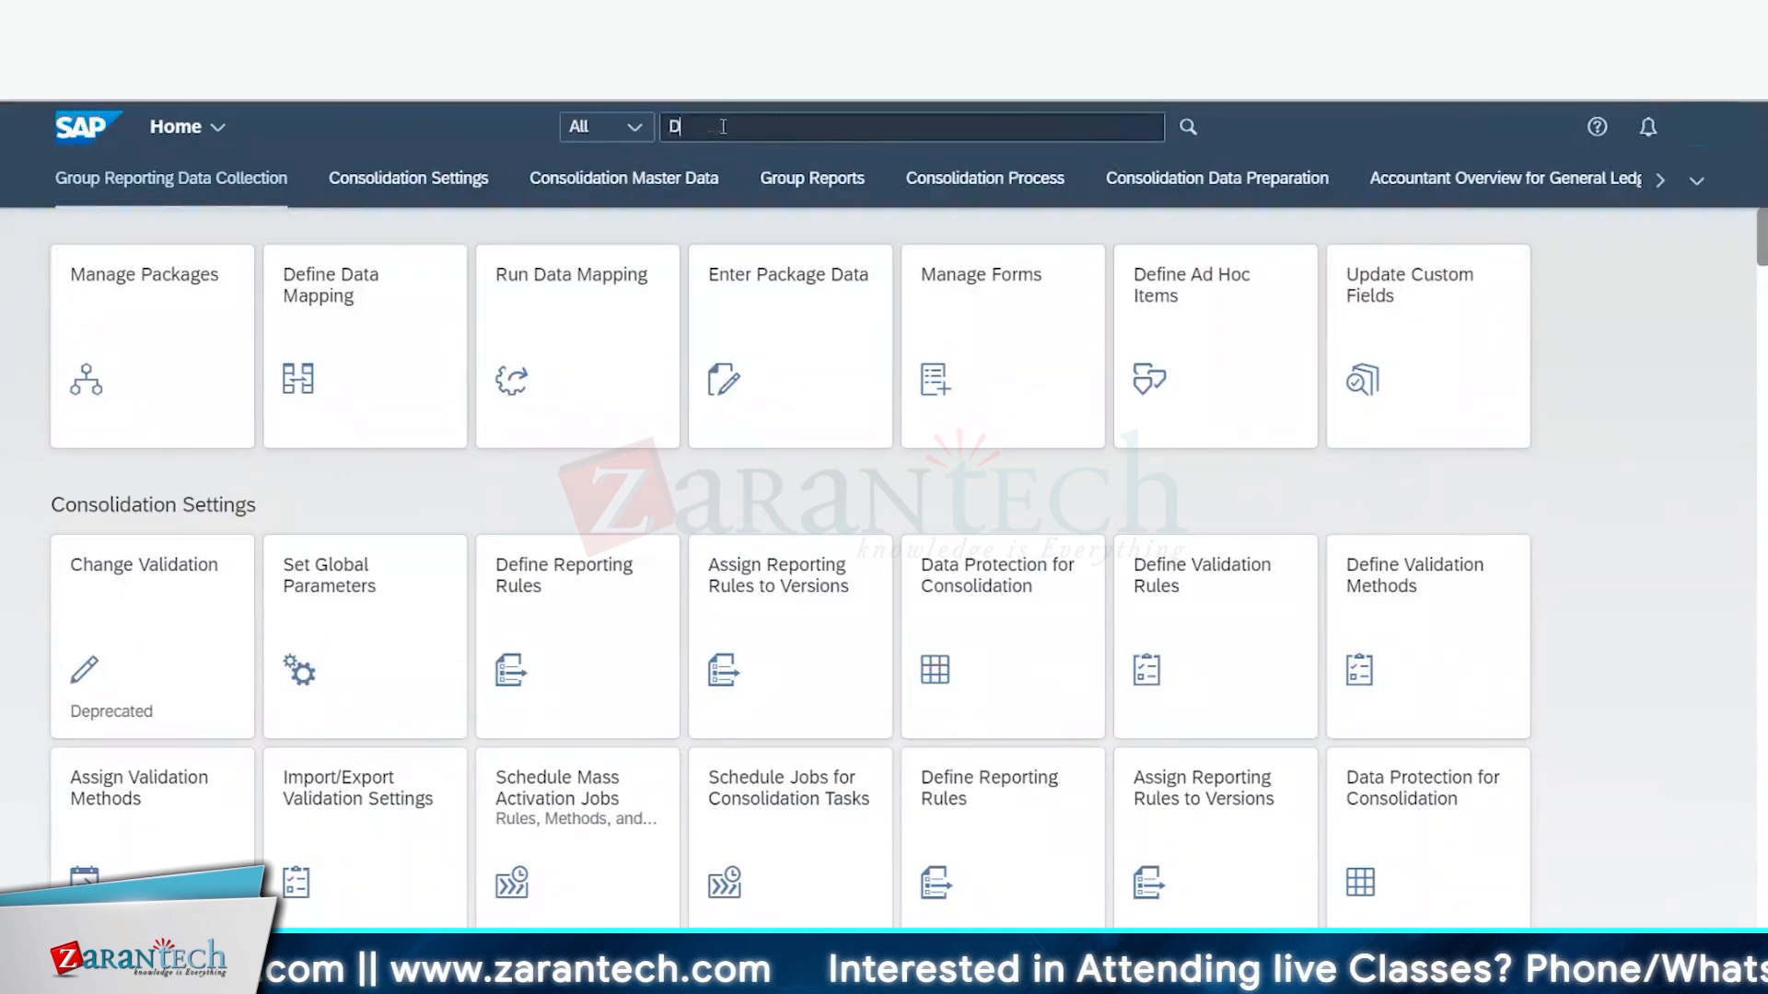
{"action": "type", "text": "efine Fs"}
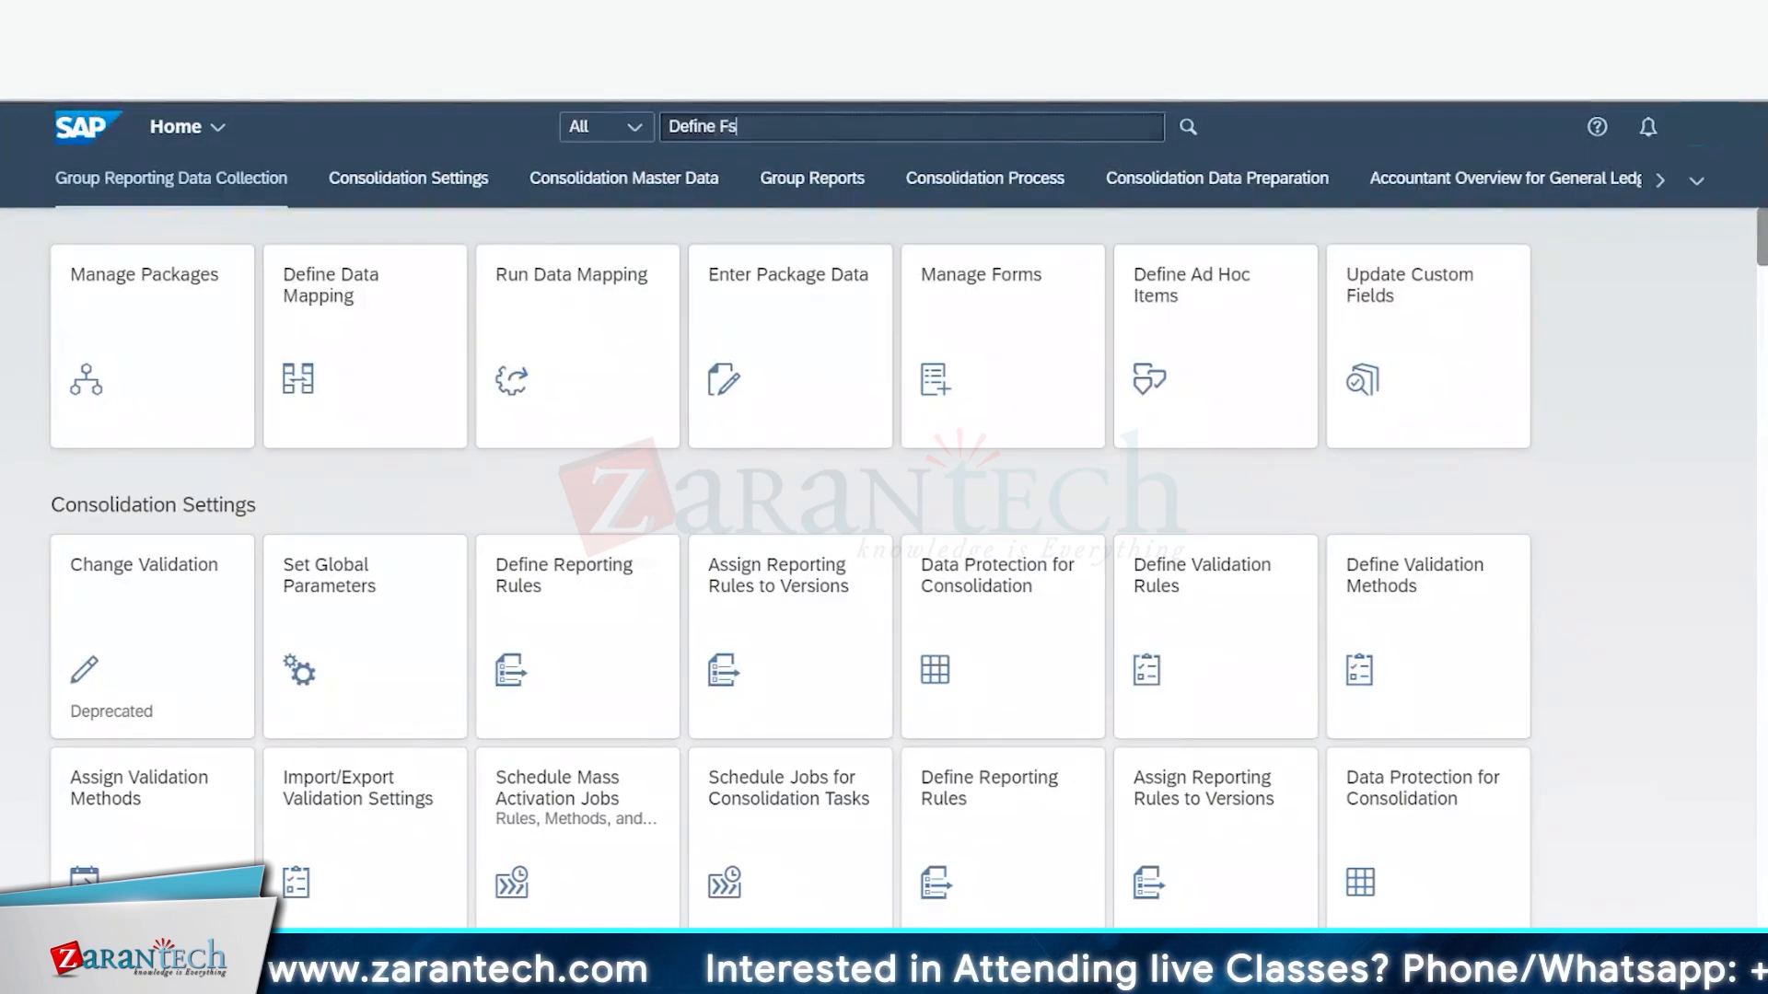
{"action": "type", "text": " items"}
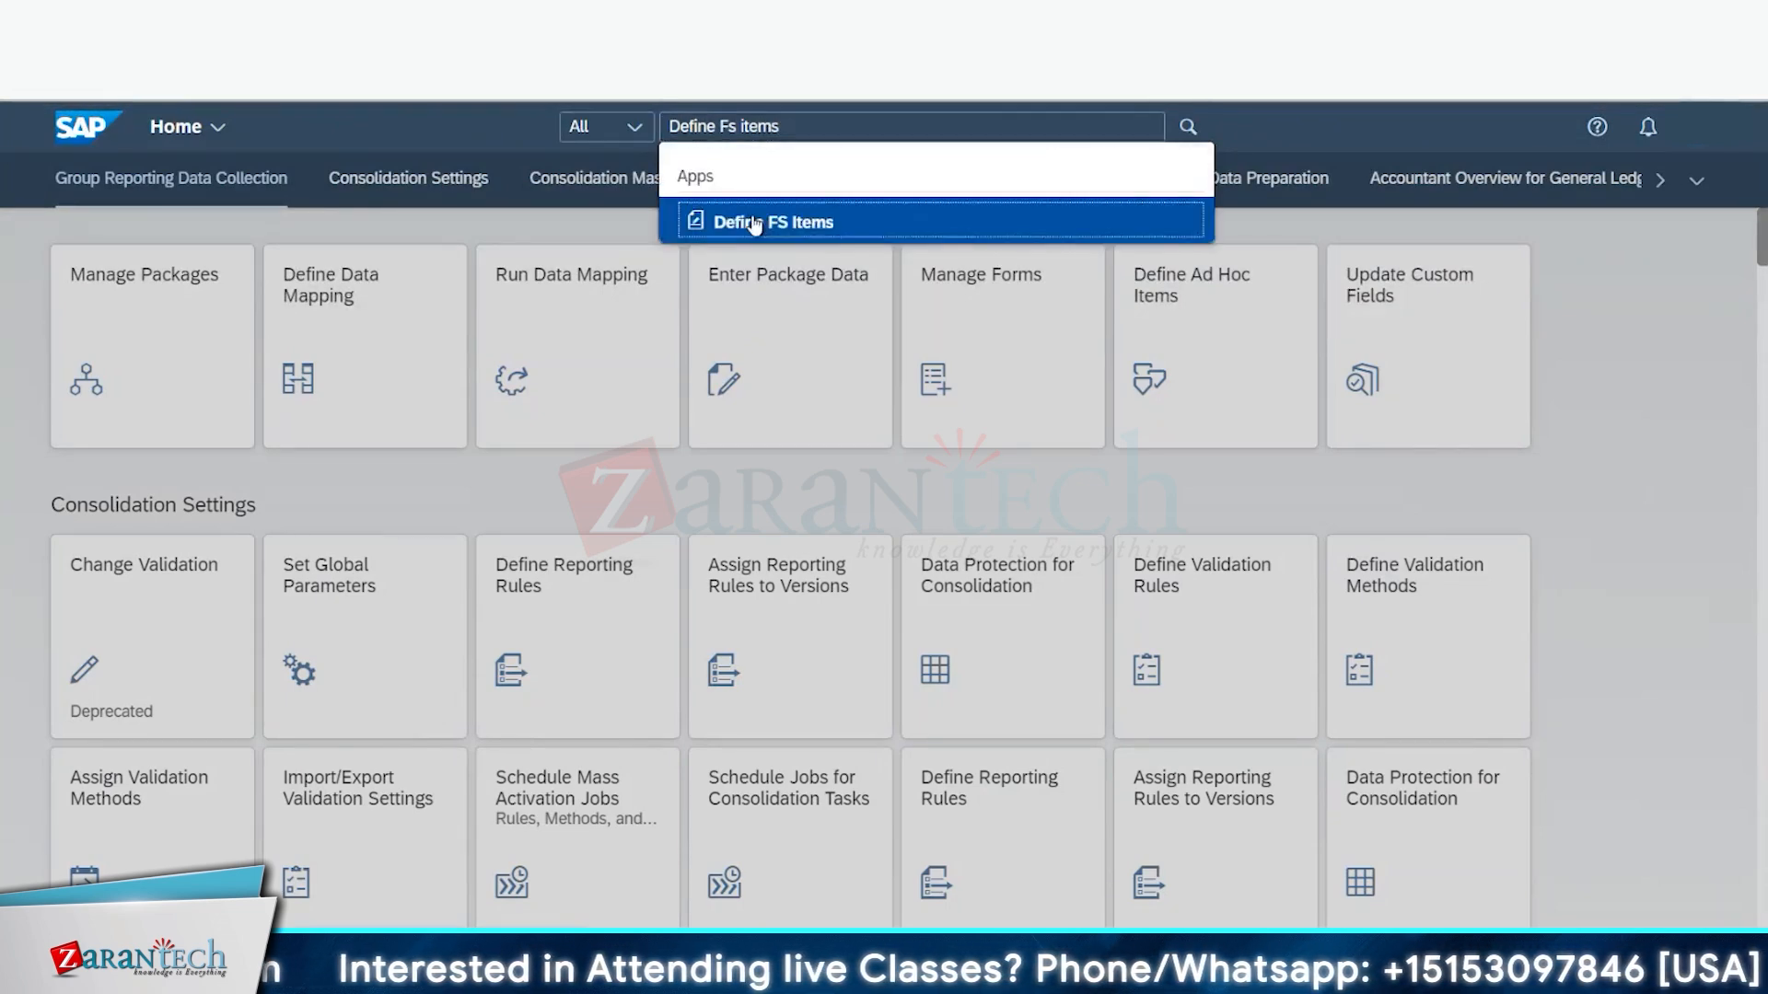
{"action": "left_click", "coordinate": [748, 215]}
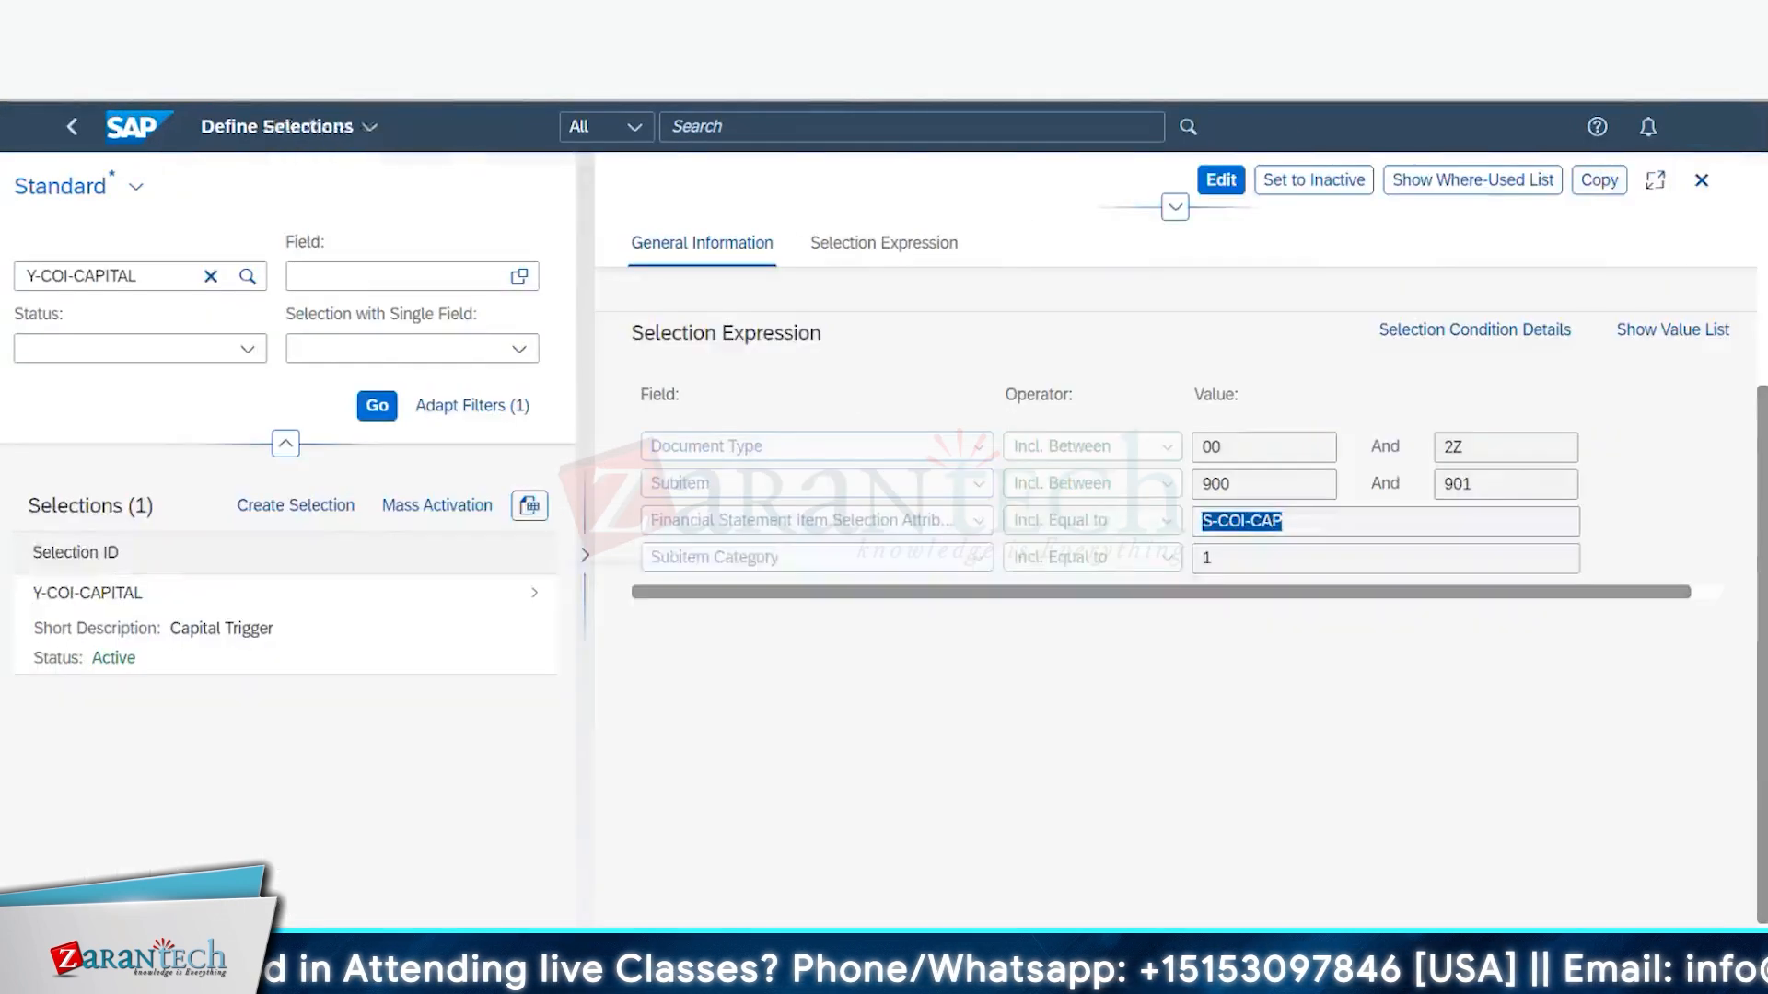
{"action": "triple_click", "coordinate": [1269, 518]}
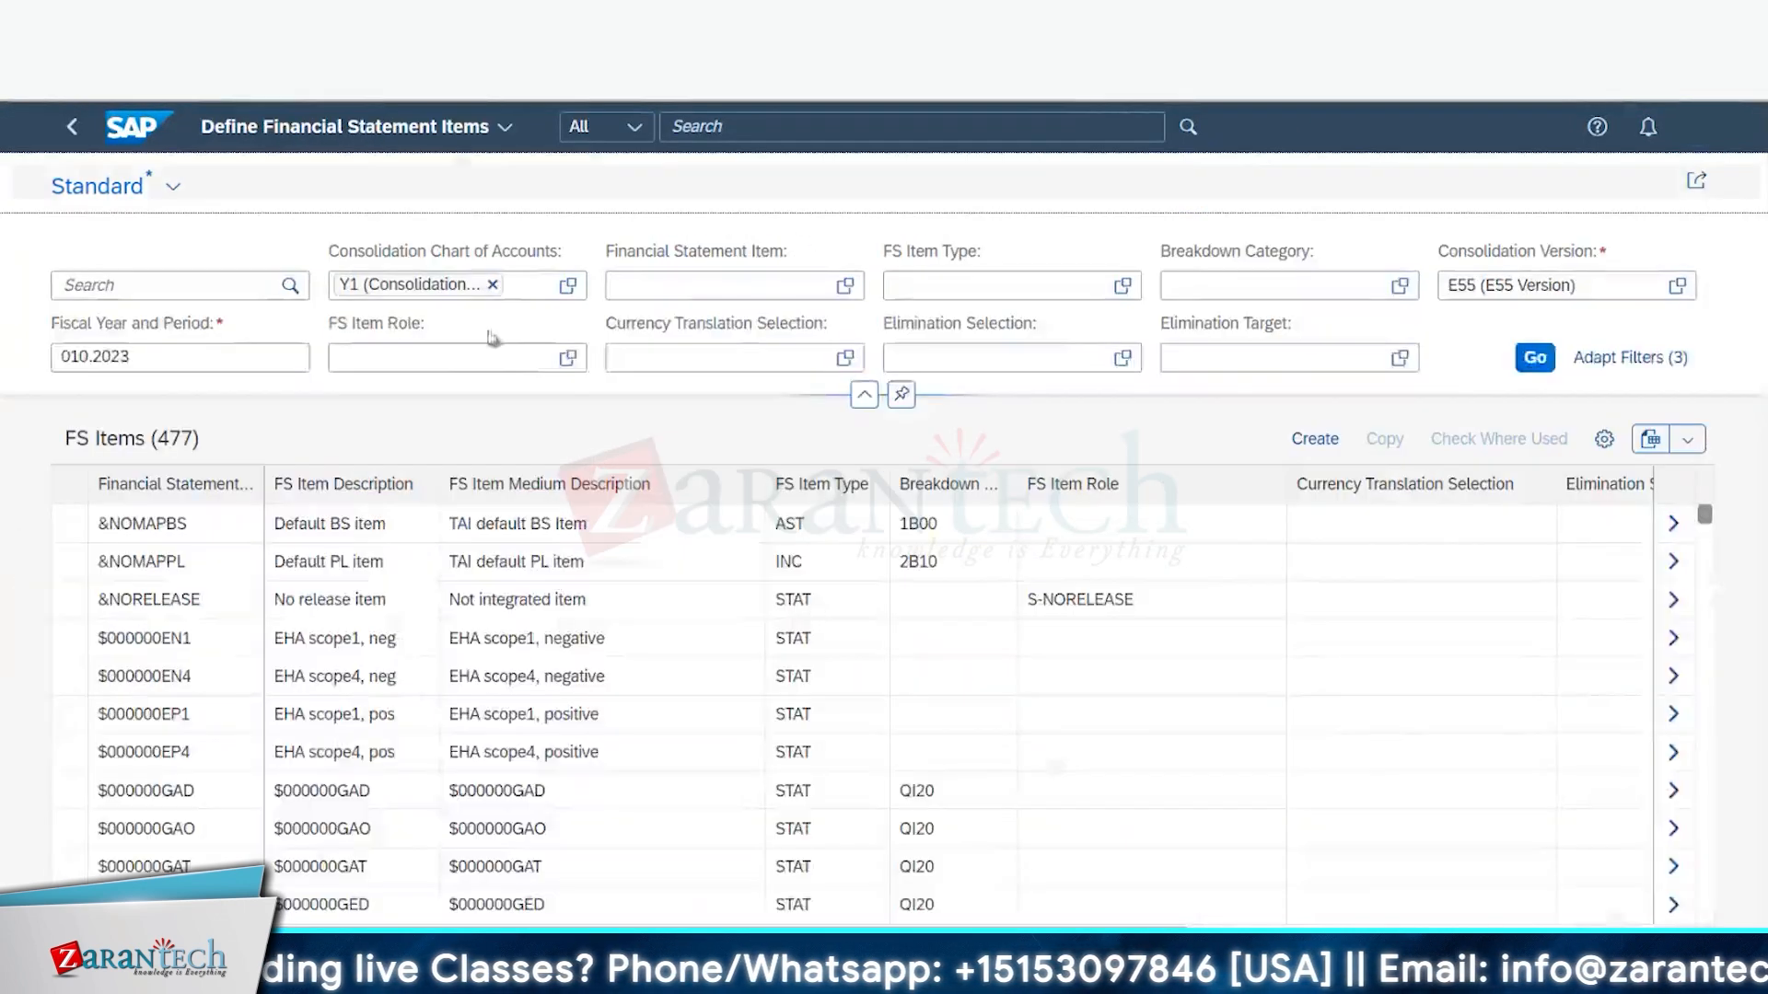
- Filter FS items by elimination selection S-COI-CAP, mark 311000–313000, and return to ACDOCU display
{"action": "left_click", "coordinate": [1011, 359]}
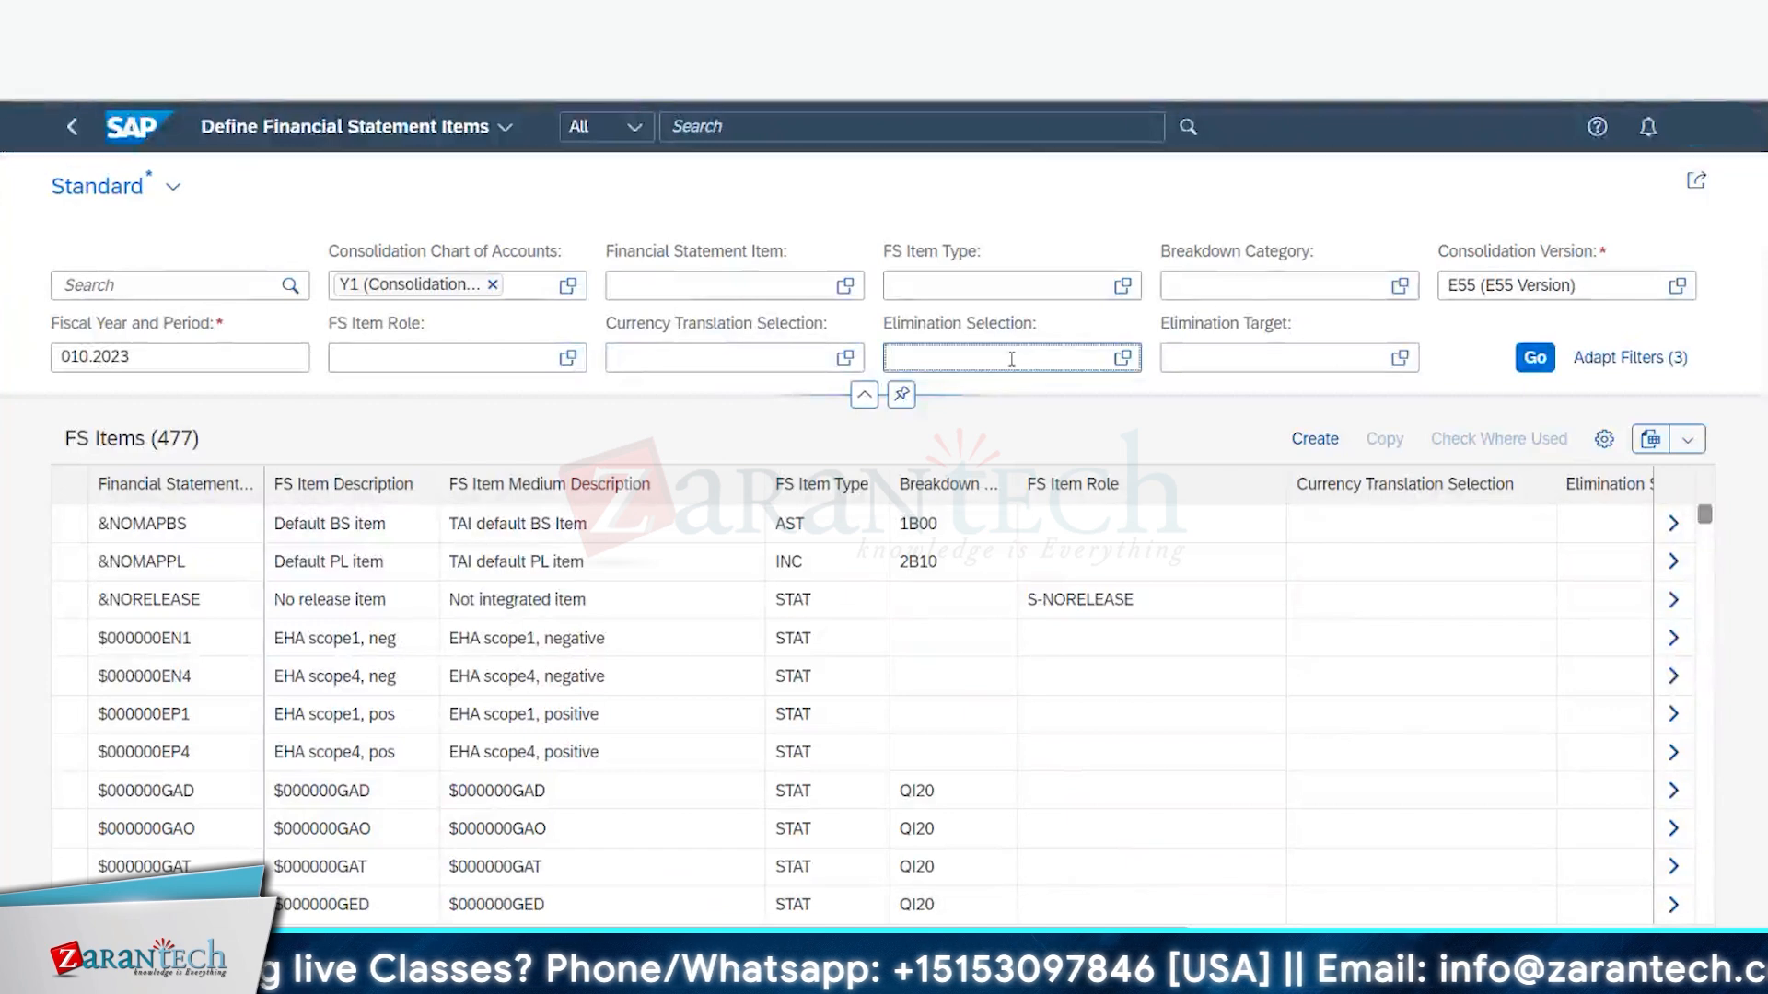
{"action": "left_click", "coordinate": [1052, 422]}
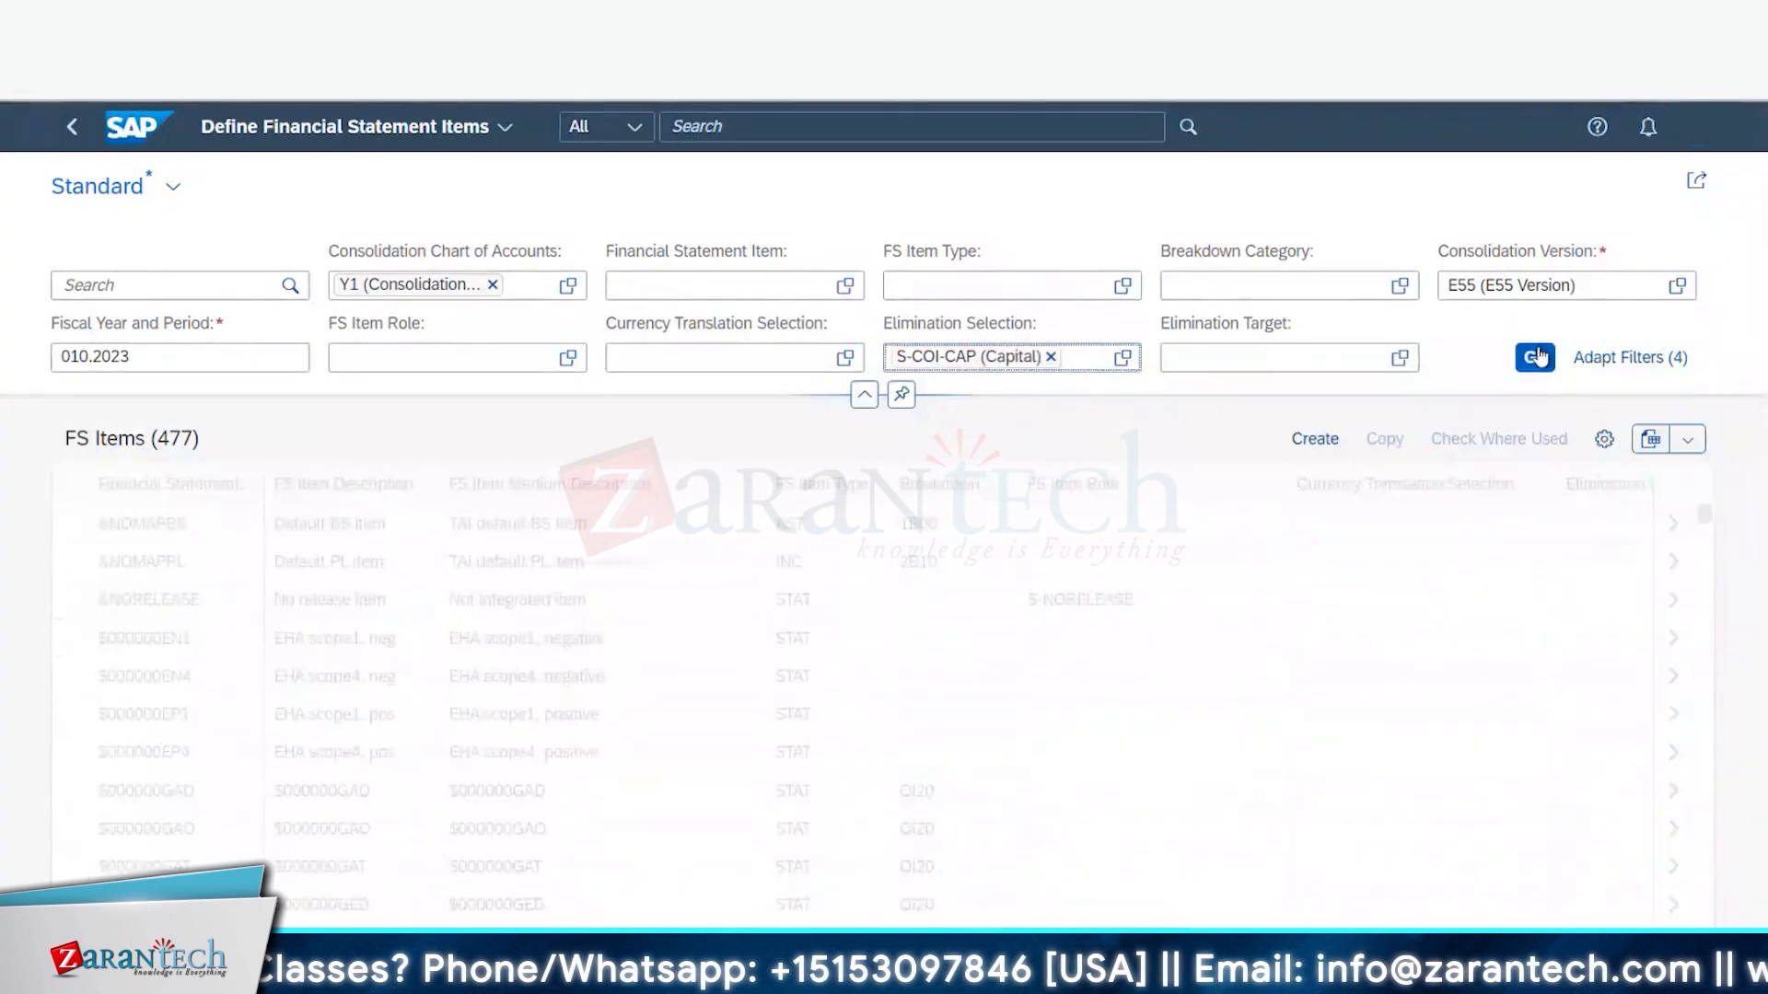
{"action": "left_click", "coordinate": [1537, 357]}
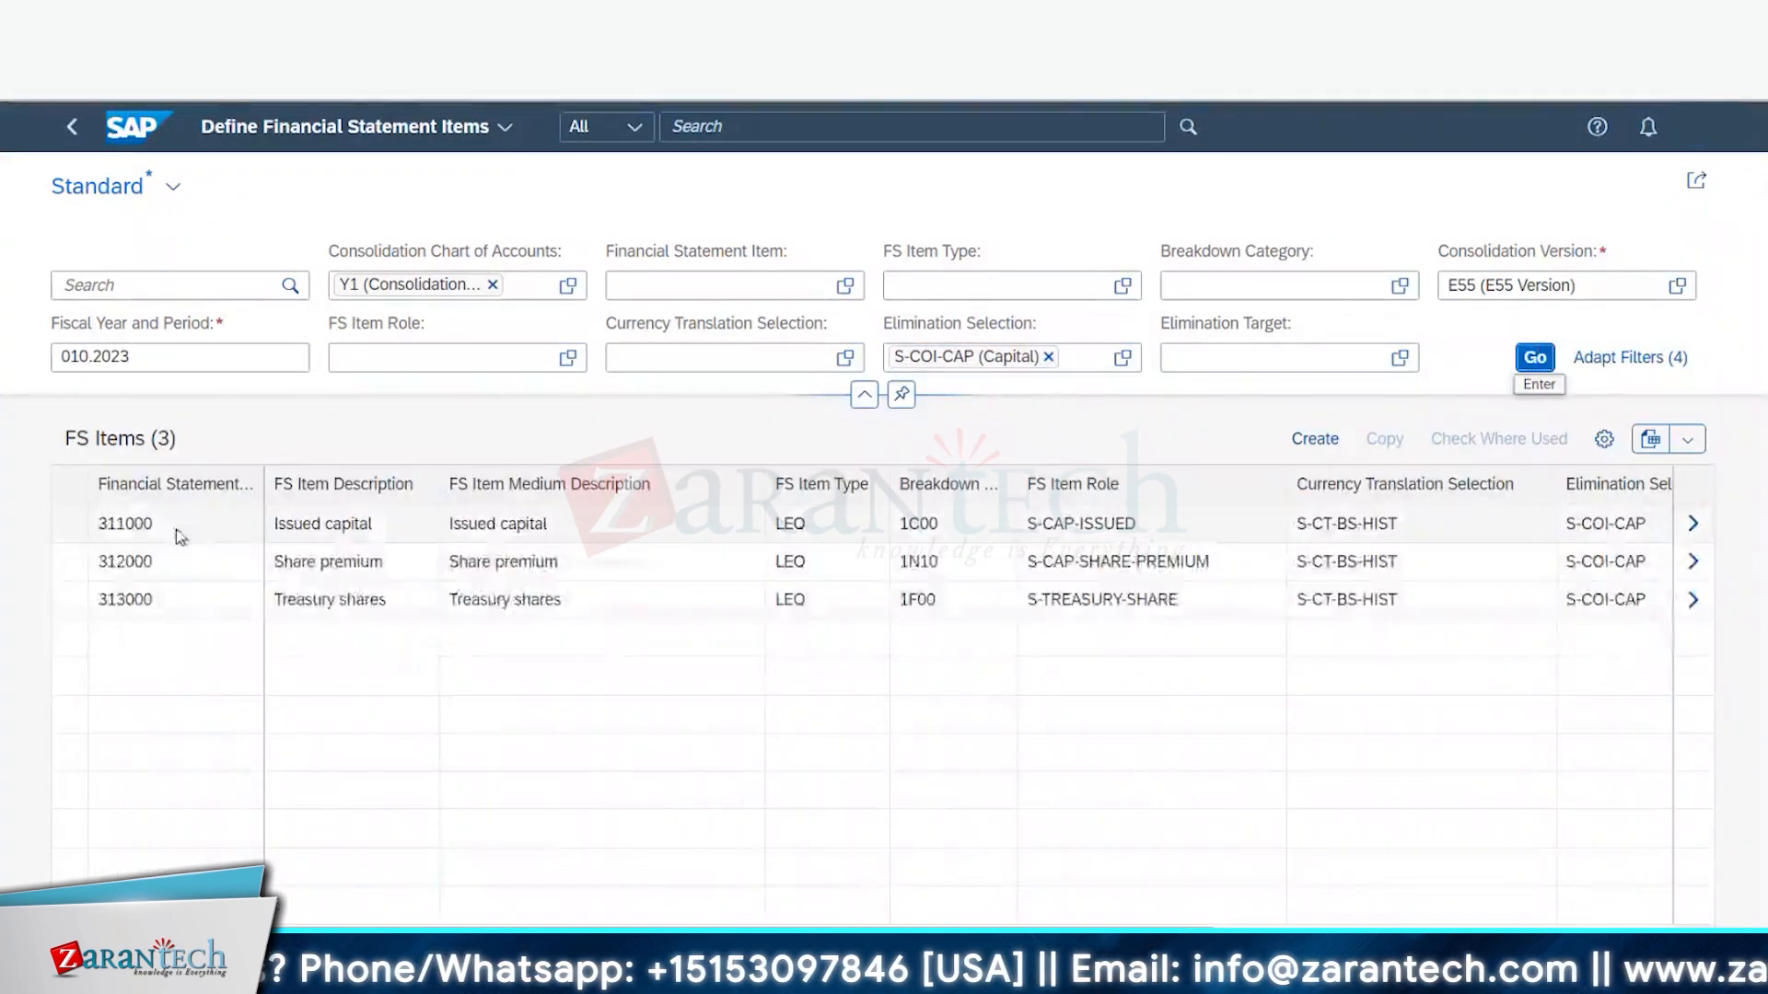
{"action": "double_click", "coordinate": [94, 532]}
{"action": "left_click_drag", "start_coordinate": [89, 538], "coordinate": [86, 539]}
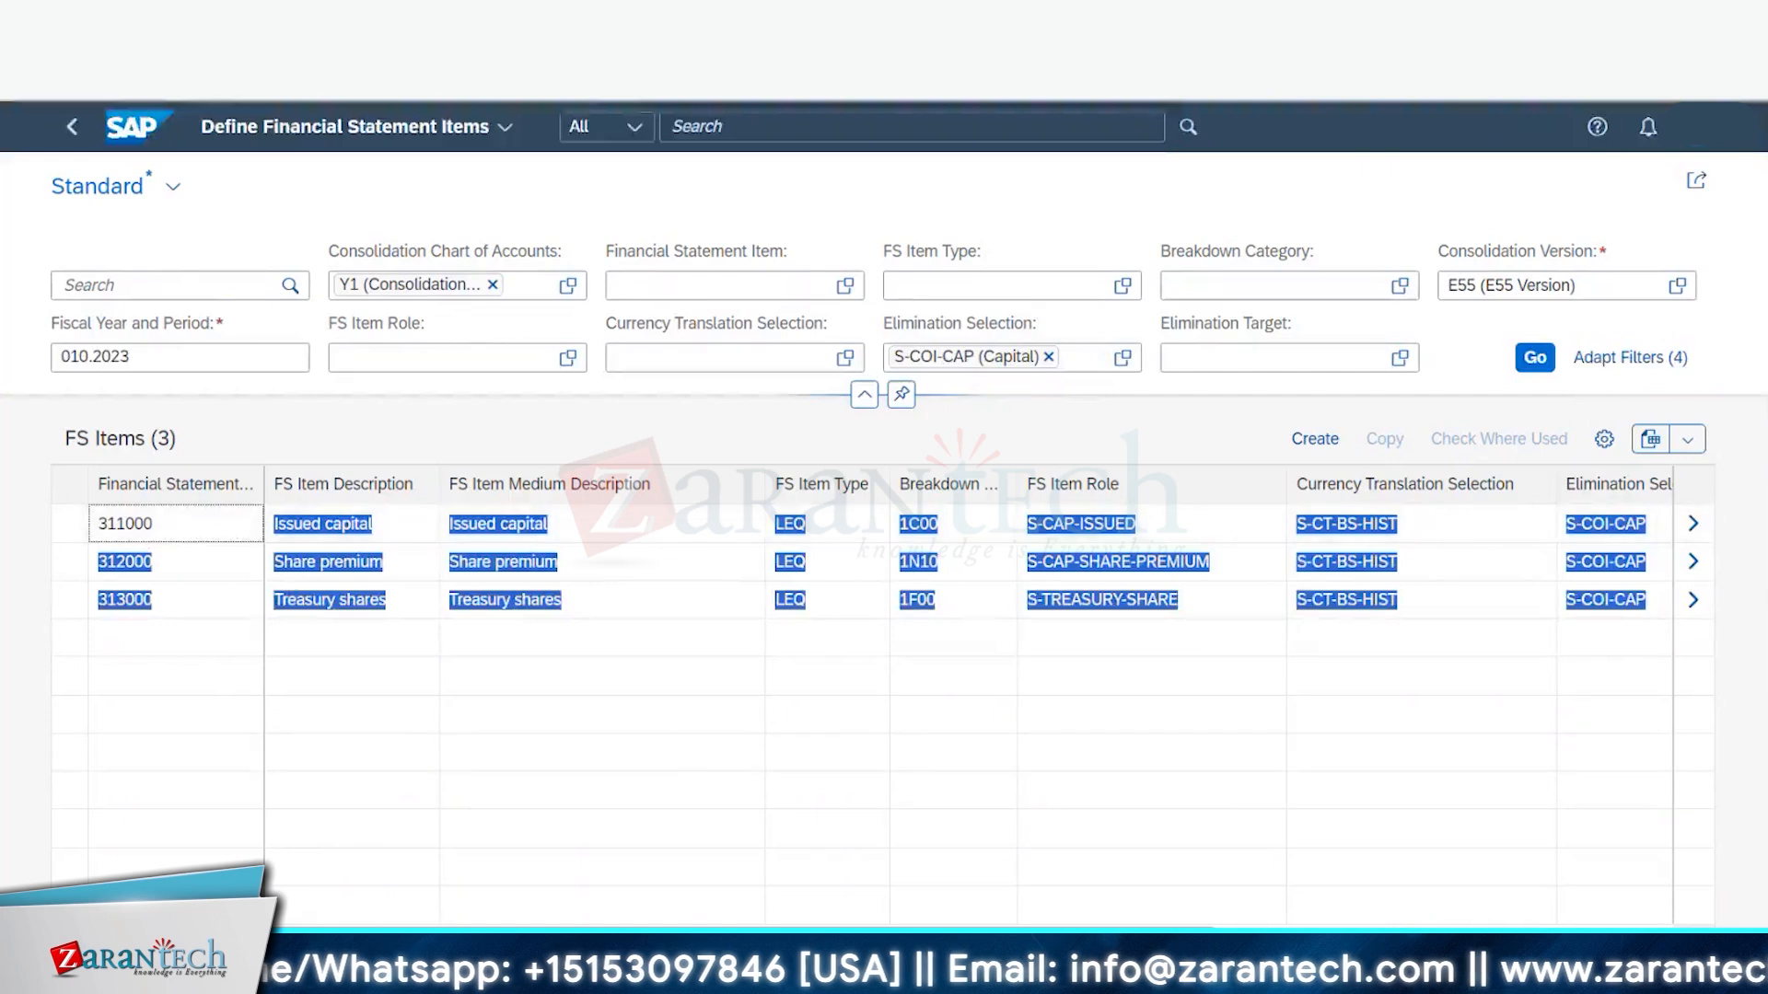
{"action": "left_click", "coordinate": [366, 974]}
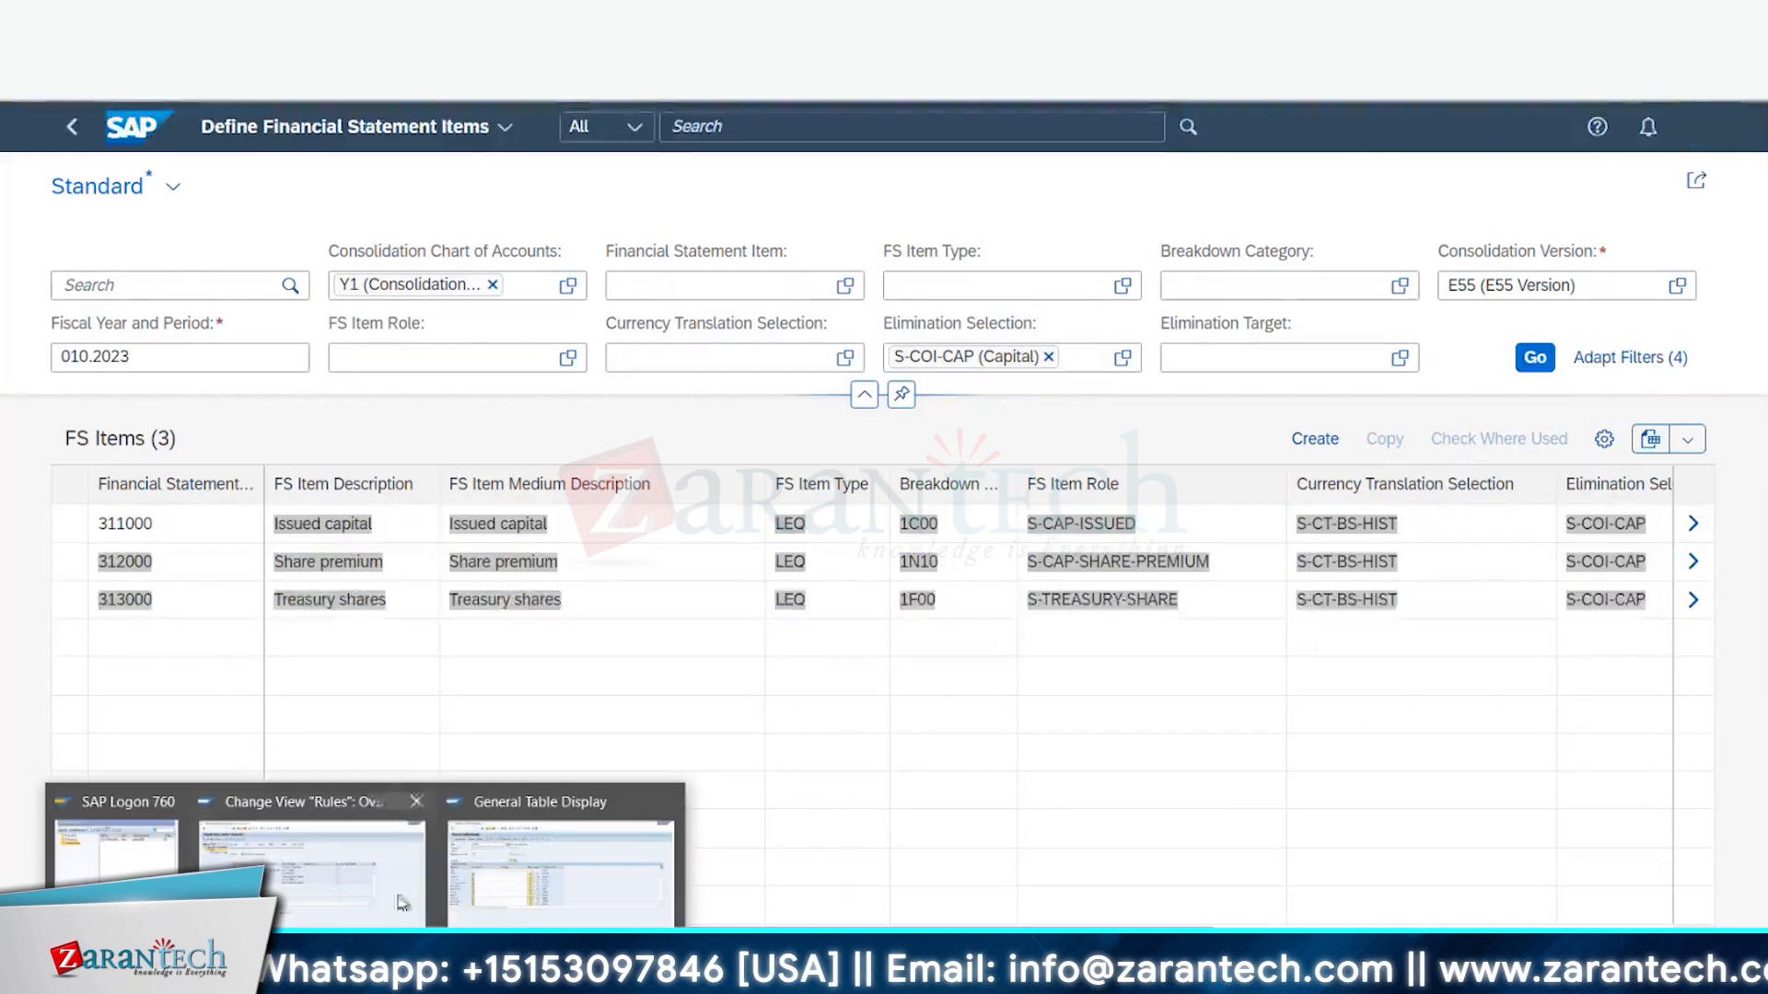
{"action": "left_click", "coordinate": [492, 813]}
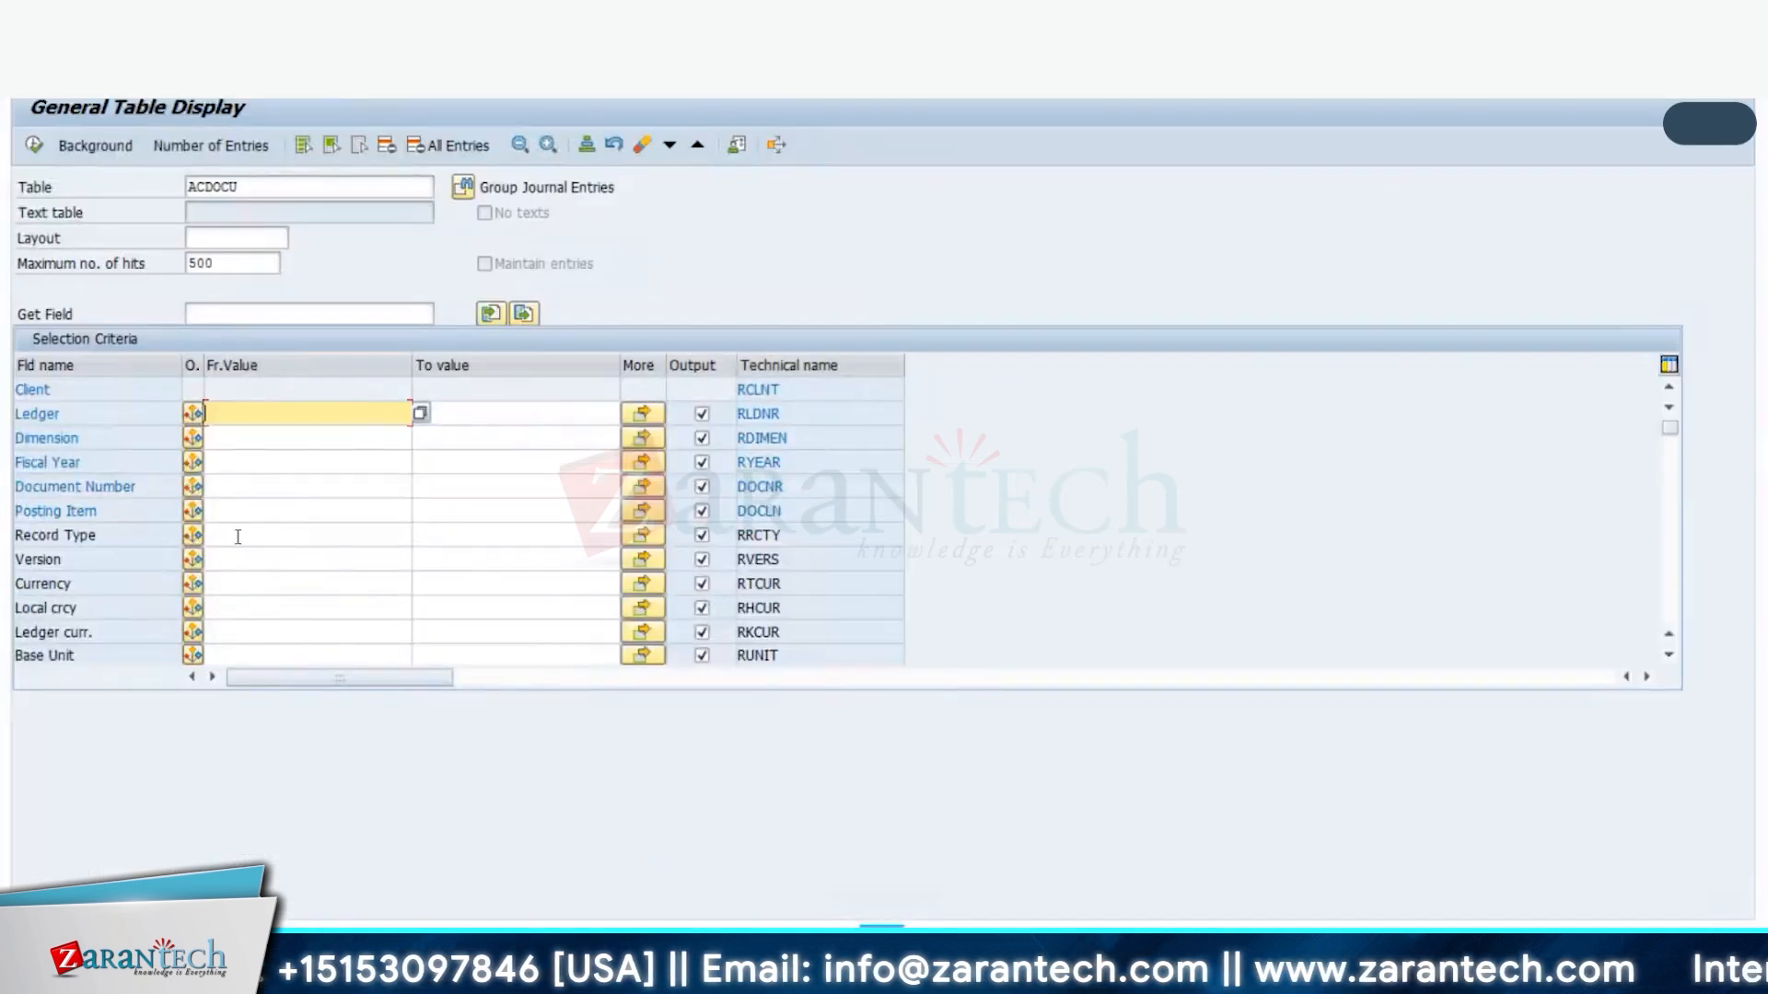
- Enter version B66 as an ACDOCU selection criterion
{"action": "scroll", "coordinate": [237, 534], "scroll_direction": "down", "scroll_amount": 1}
{"action": "scroll", "coordinate": [238, 552], "scroll_direction": "down", "scroll_amount": 1}
{"action": "scroll", "coordinate": [239, 516], "scroll_direction": "up", "scroll_amount": 1}
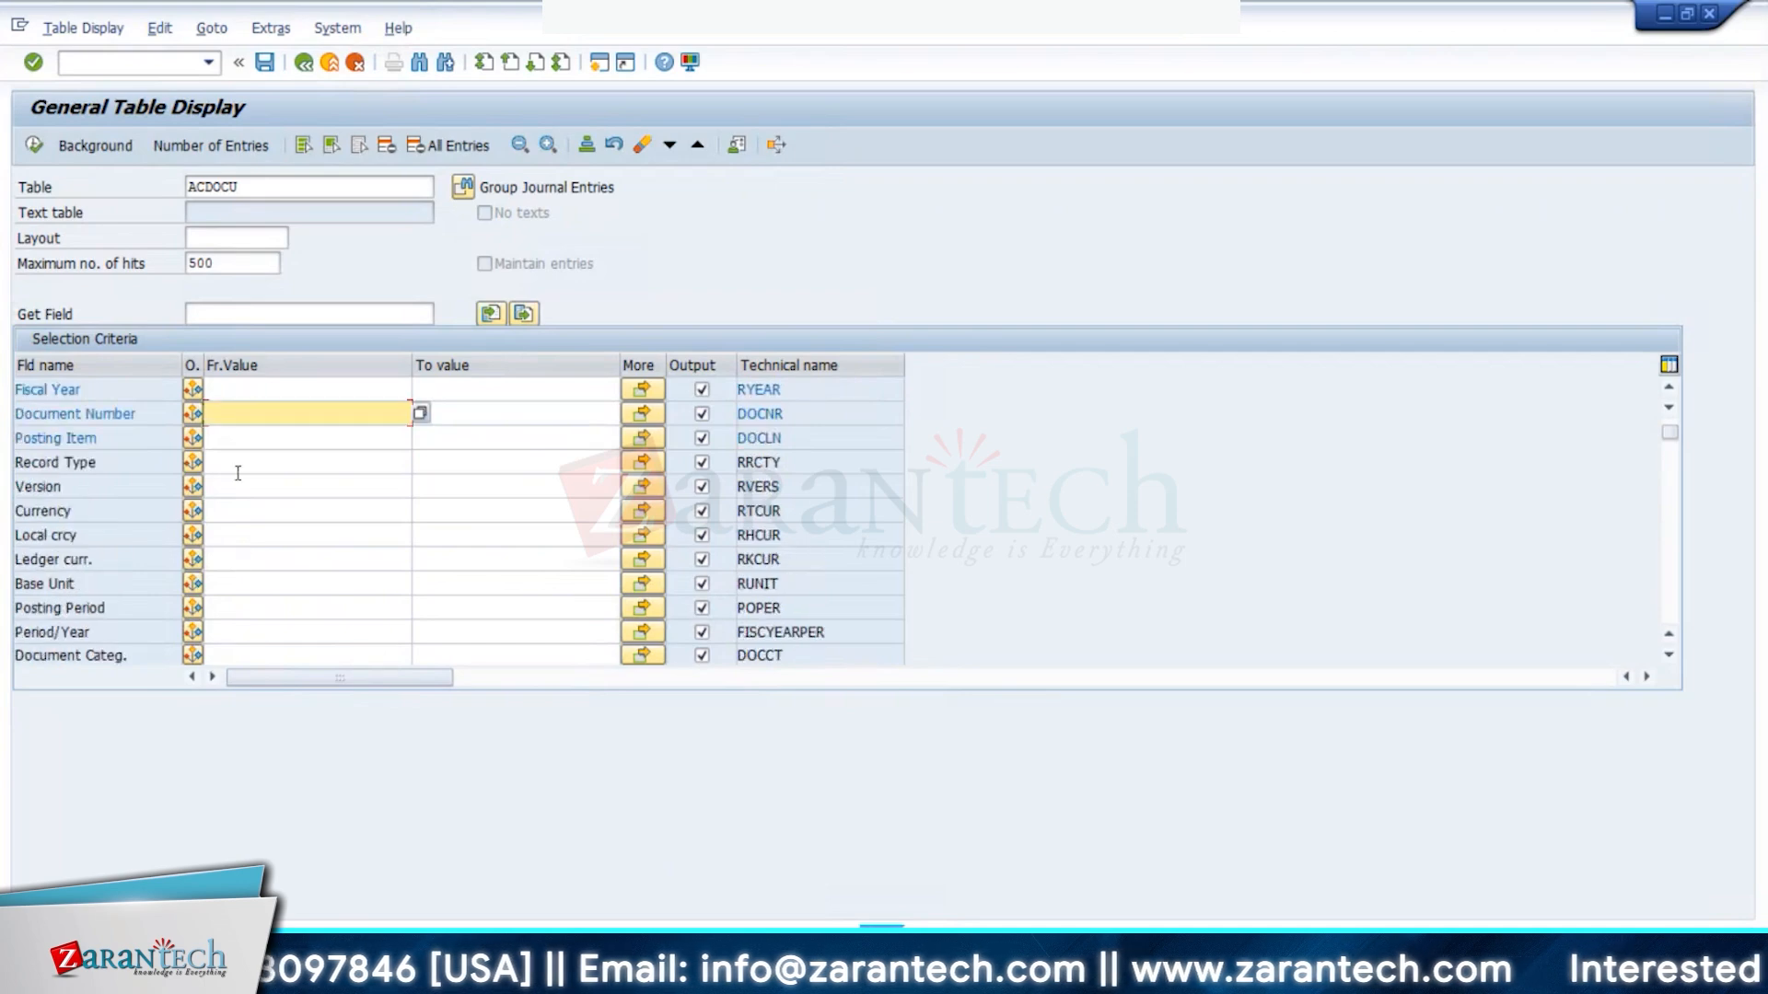
{"action": "left_click", "coordinate": [249, 488]}
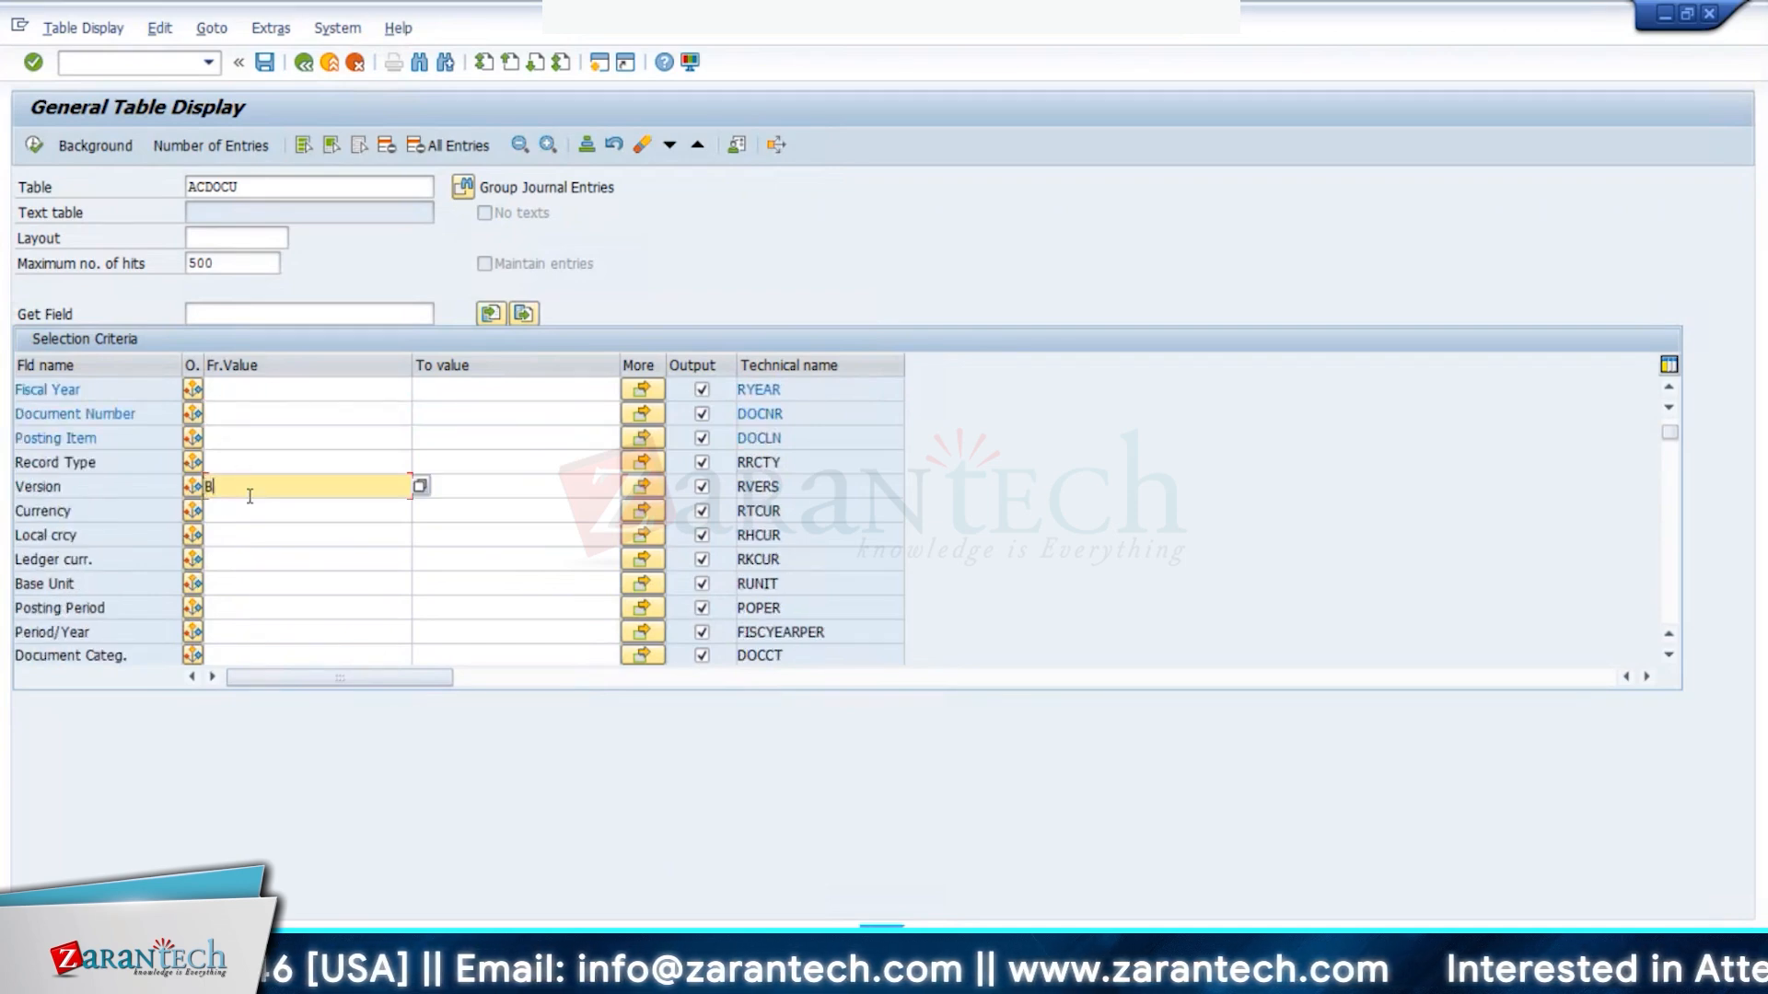
{"action": "type", "text": "B66"}
{"action": "left_click", "coordinate": [248, 537]}
{"action": "scroll", "coordinate": [241, 552], "scroll_direction": "down", "scroll_amount": 2}
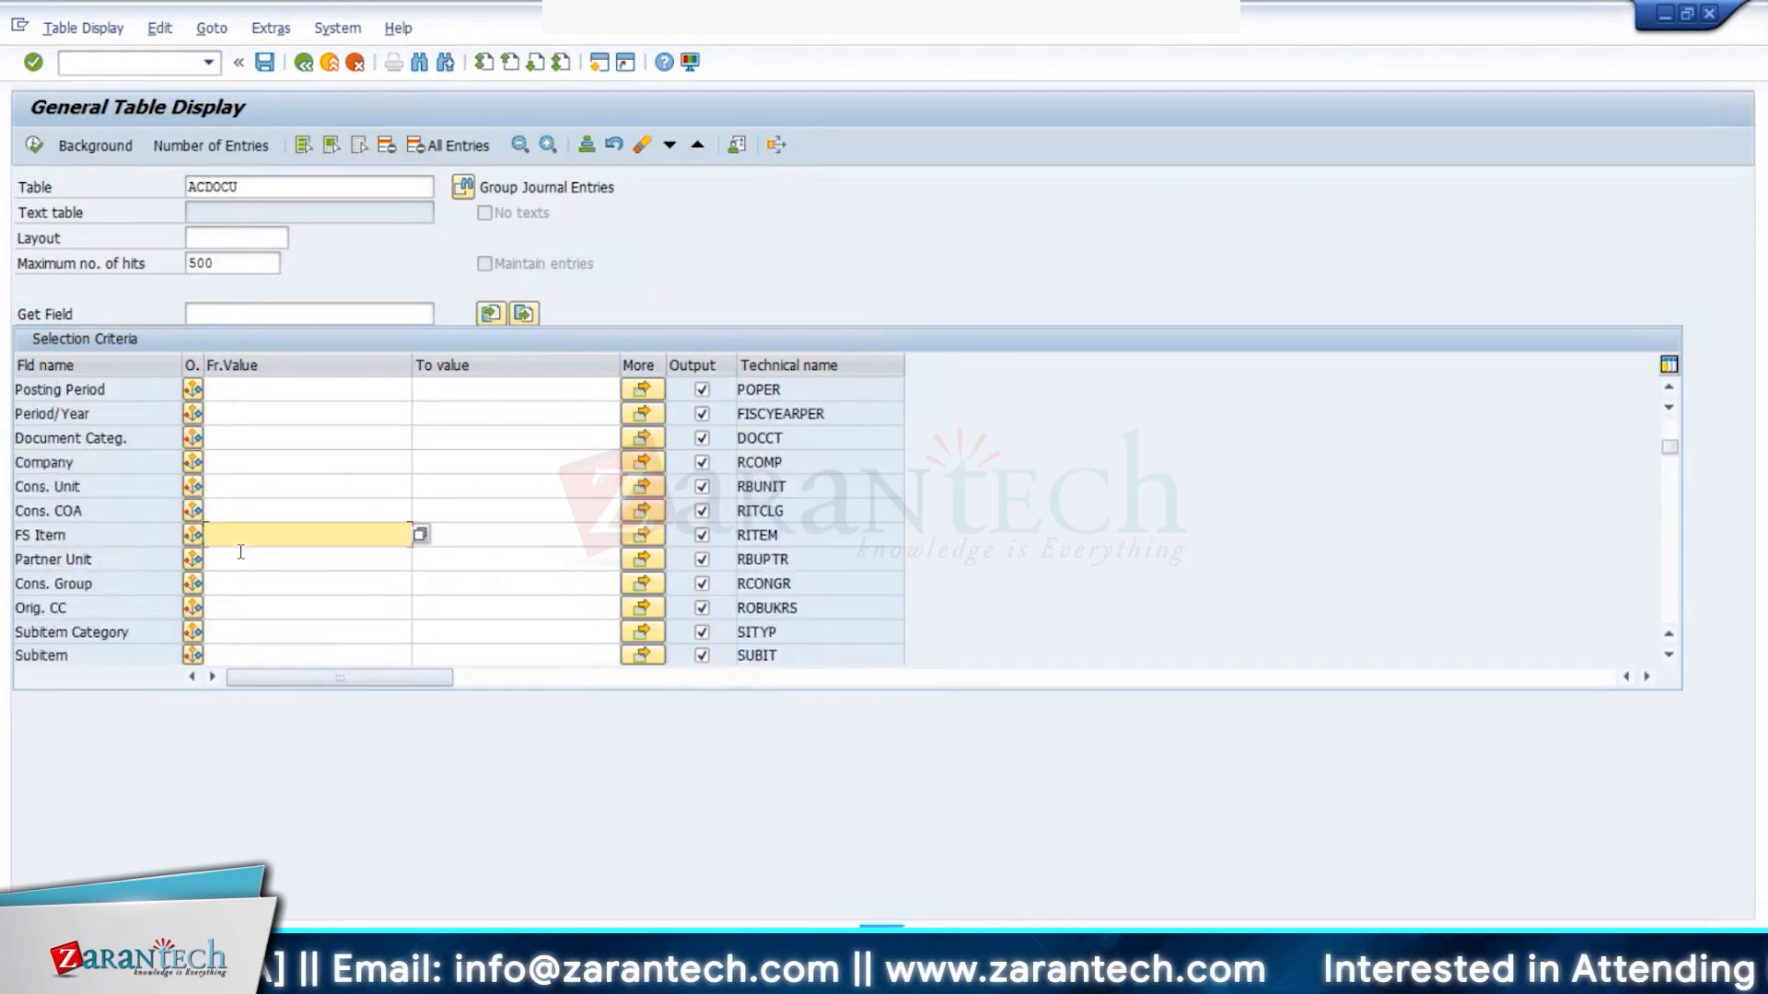
{"action": "left_click", "coordinate": [243, 520]}
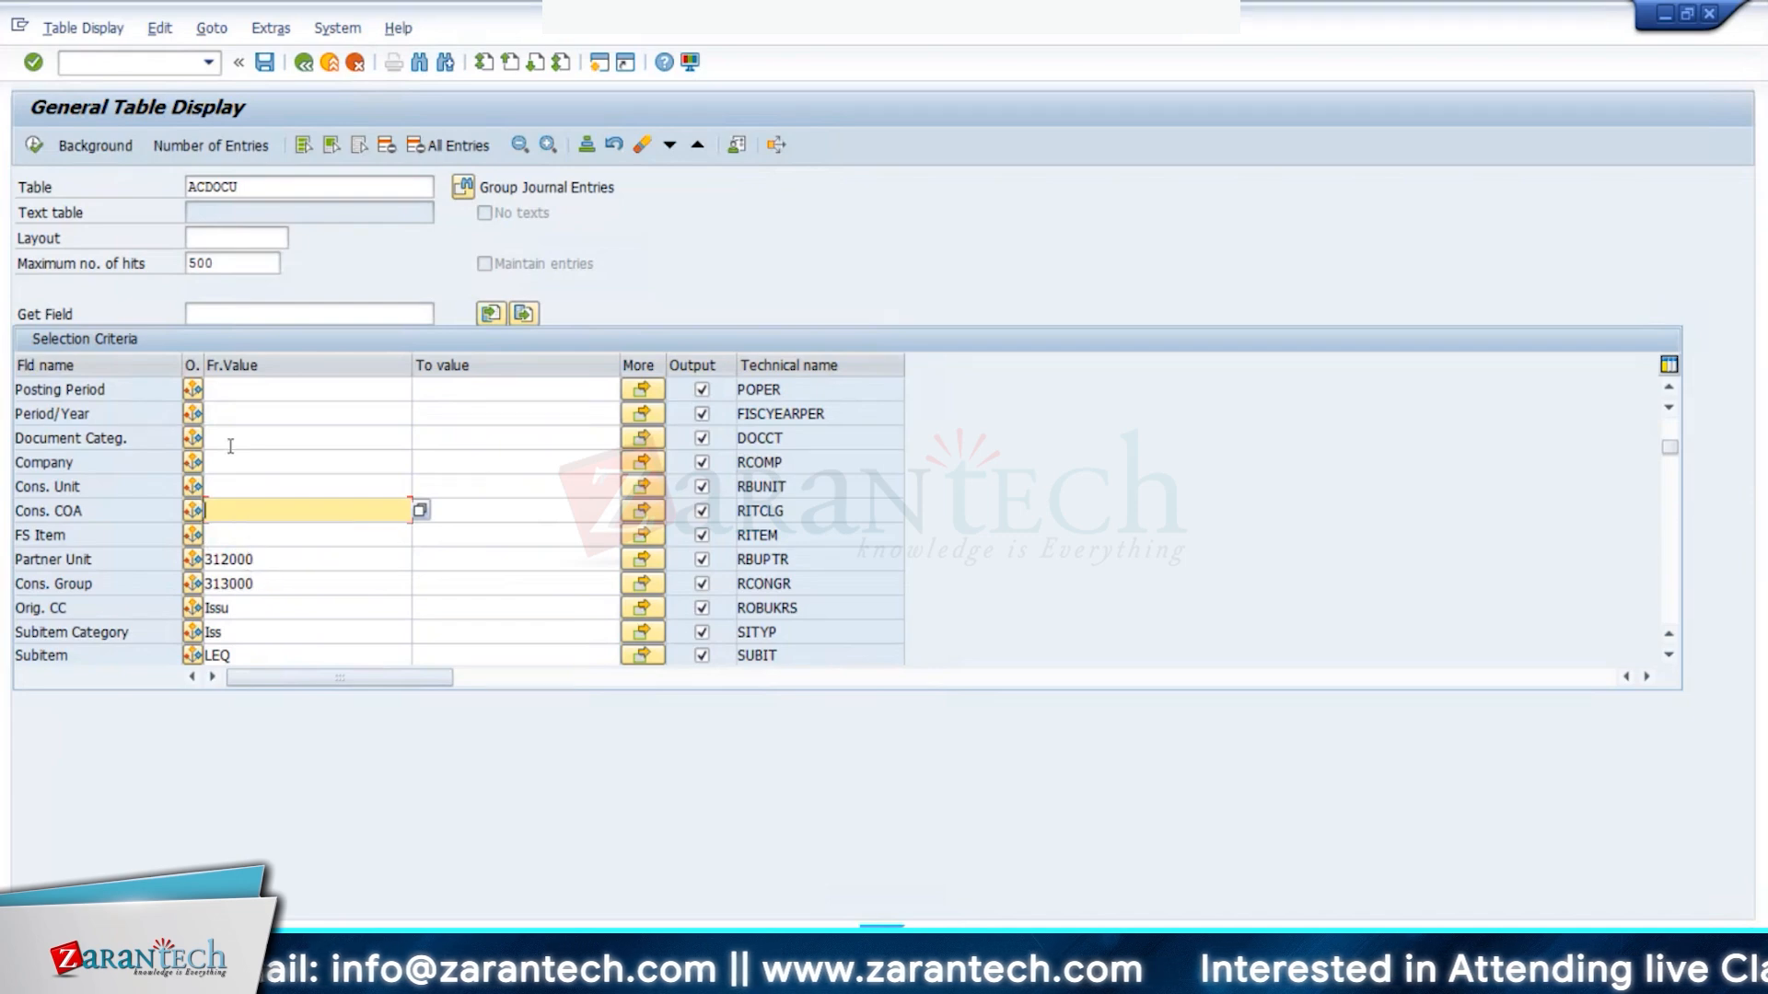
{"action": "left_click", "coordinate": [287, 188]}
{"action": "key", "text": "Return"}
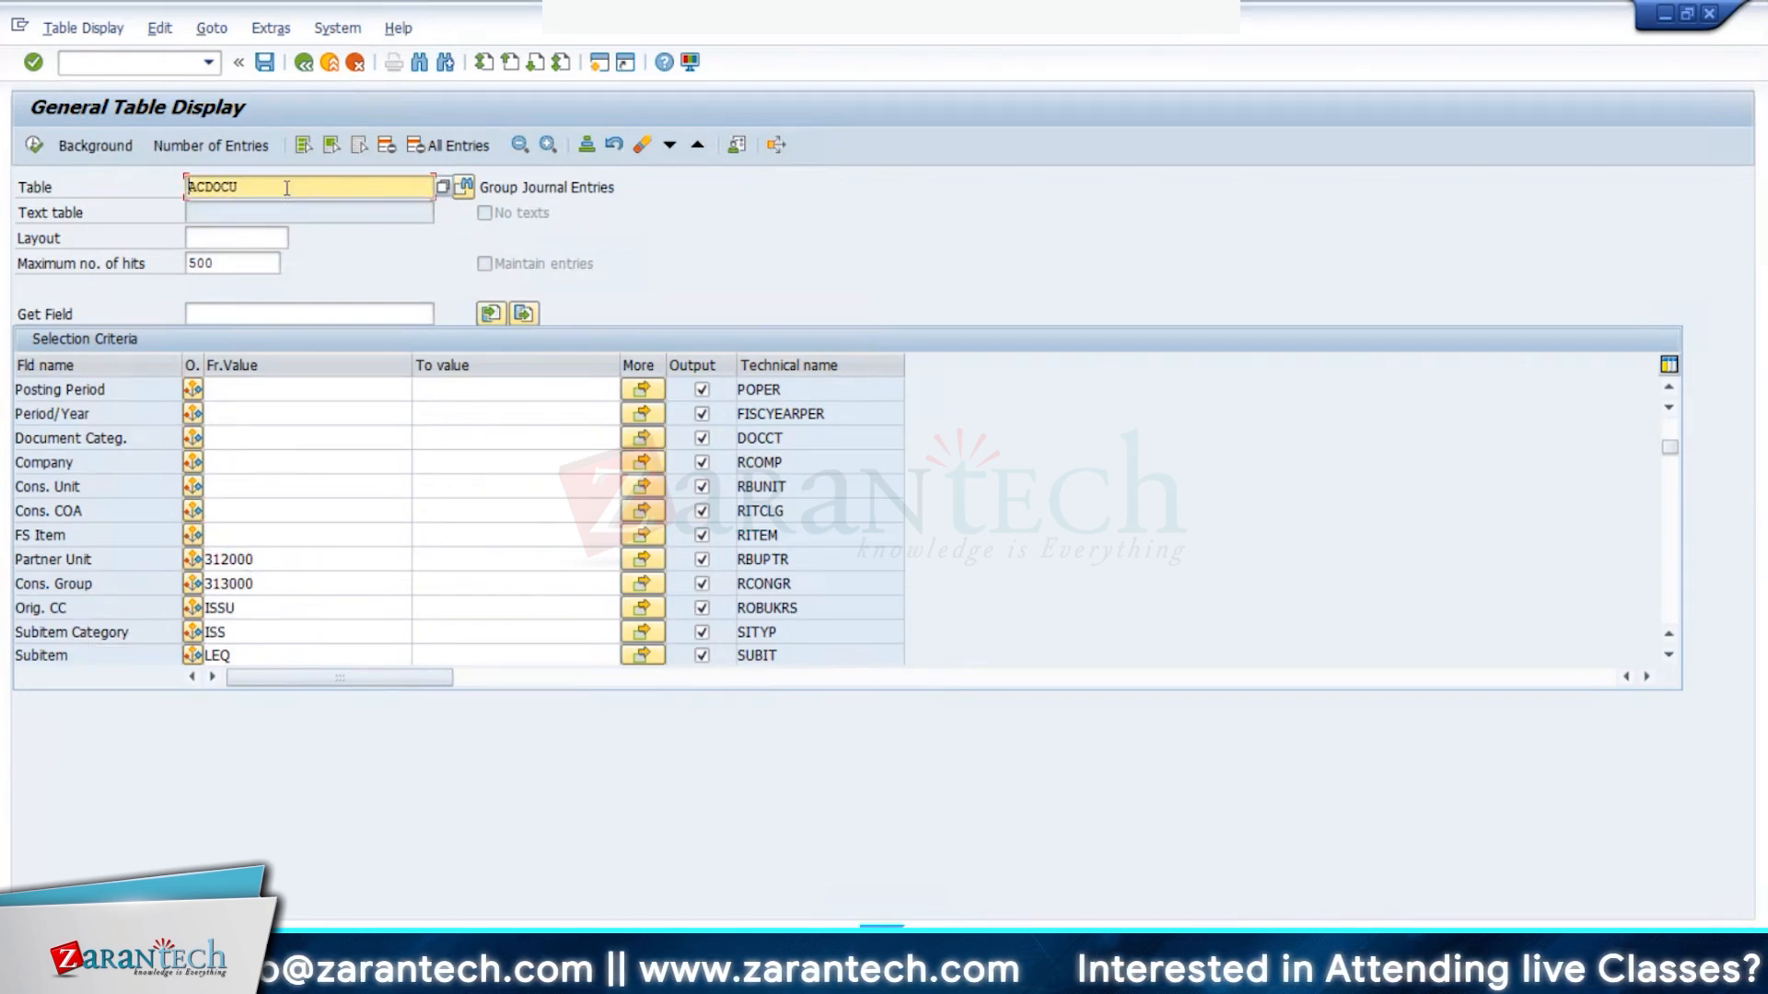
- Reset the query with /nse16n, re-enter version B66 and go to the FS Item criterion
{"action": "left_click", "coordinate": [114, 62]}
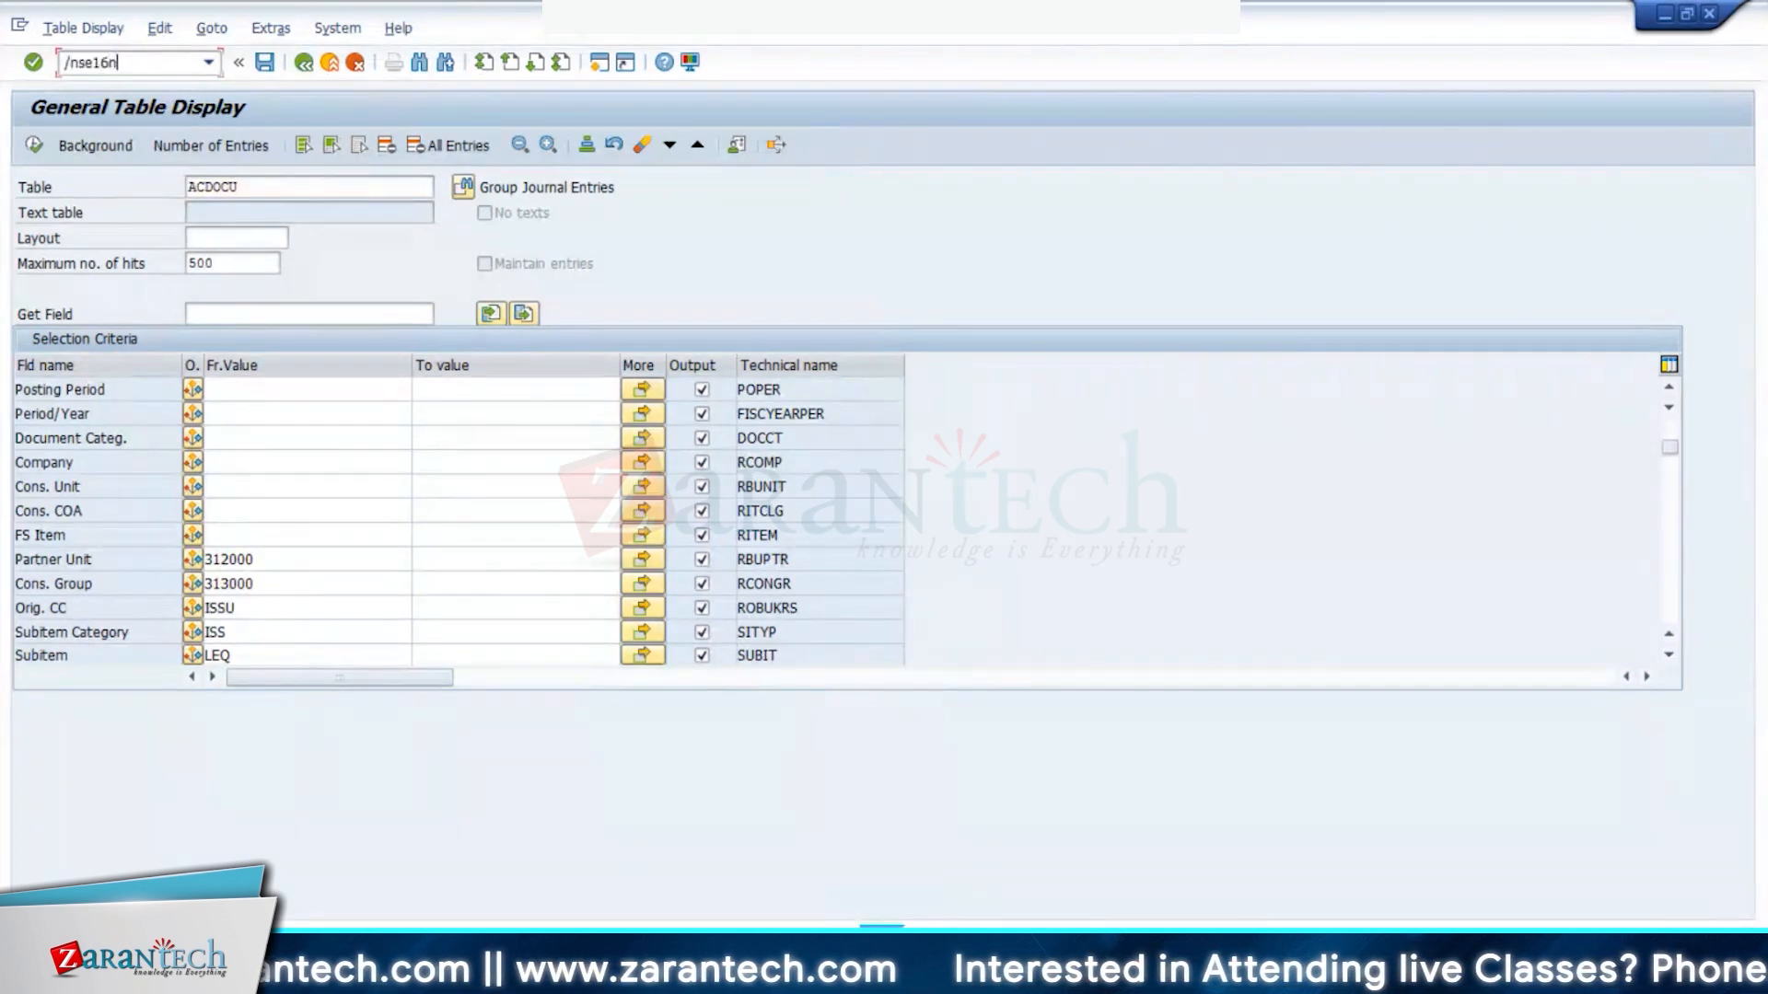
{"action": "key", "text": "Return"}
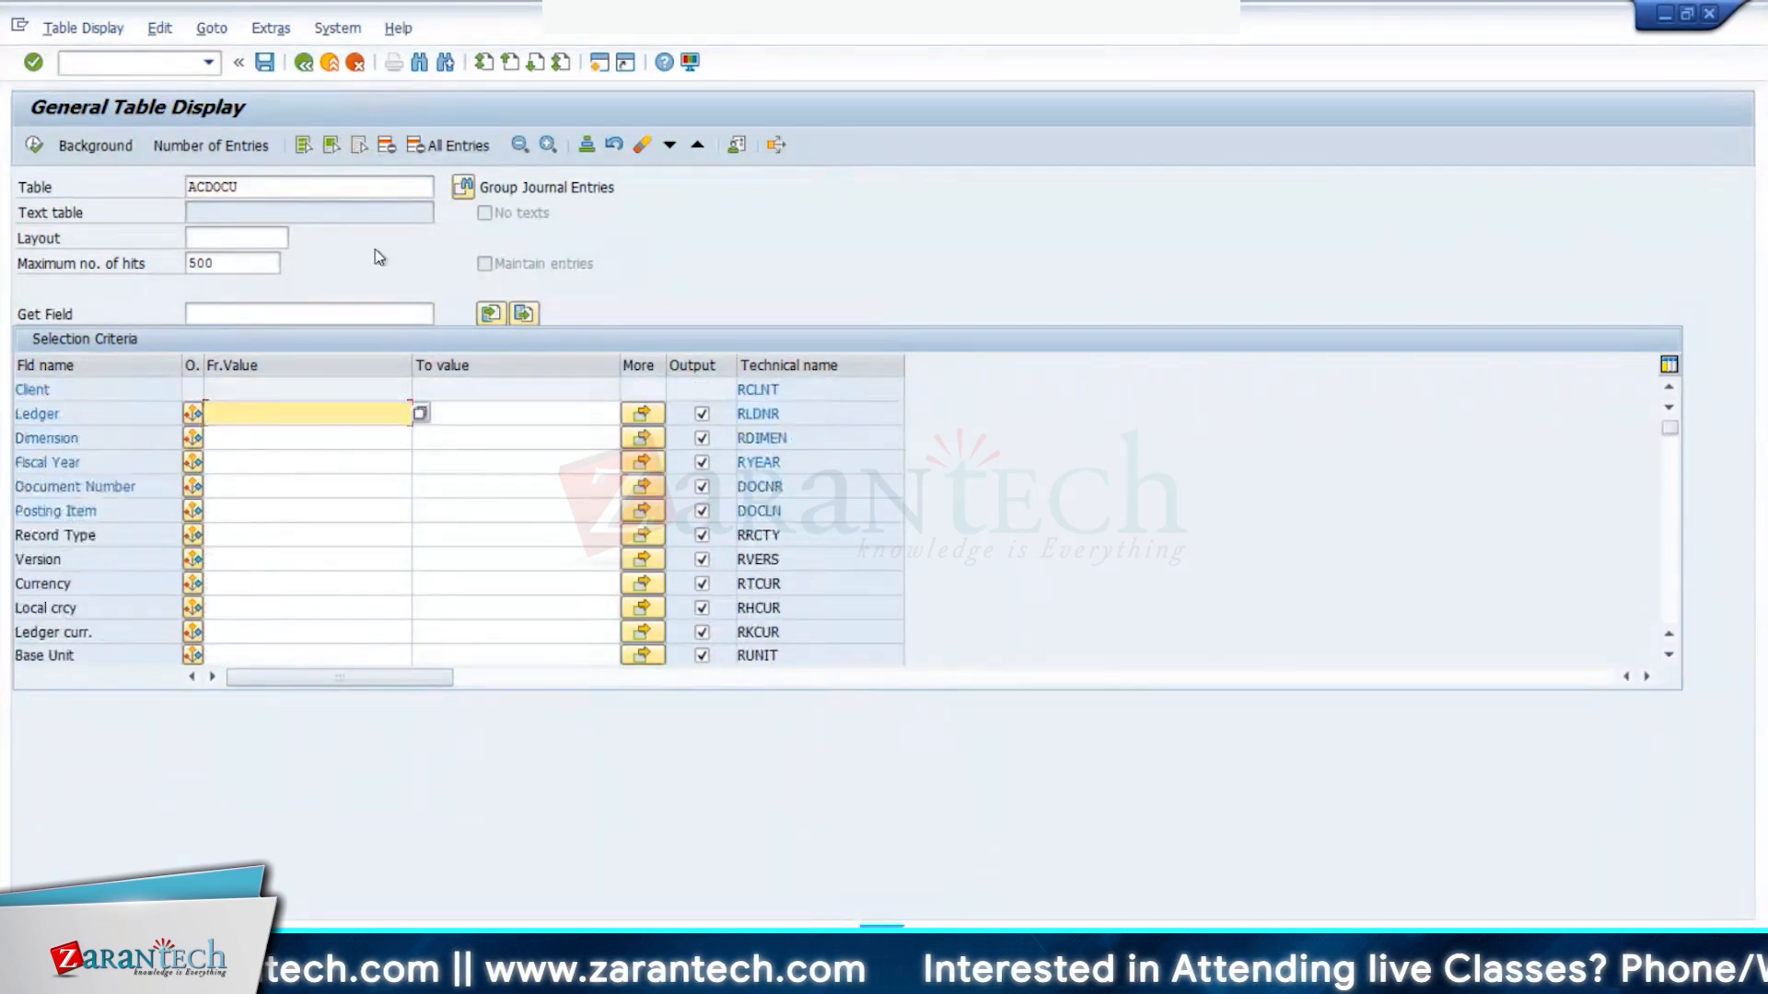
{"action": "left_click", "coordinate": [222, 567]}
{"action": "type", "text": "B66"}
{"action": "scroll", "coordinate": [269, 600], "scroll_direction": "down", "scroll_amount": 2}
{"action": "scroll", "coordinate": [272, 605], "scroll_direction": "down", "scroll_amount": 1}
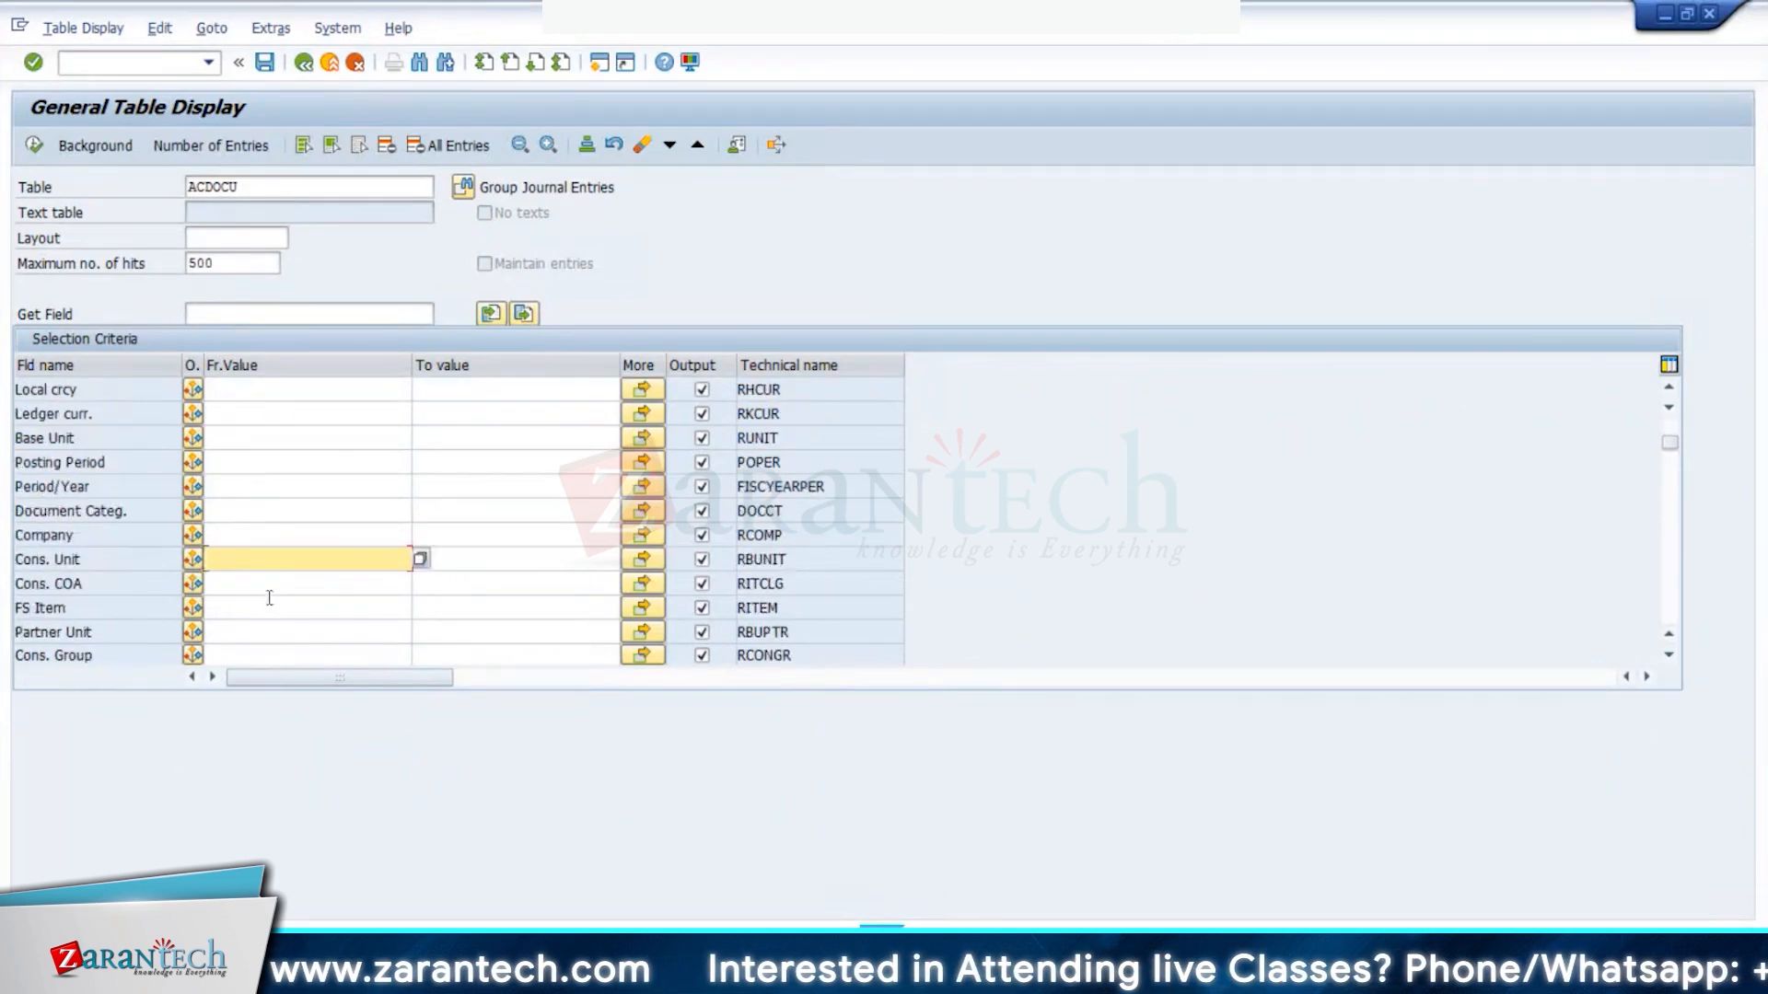
{"action": "left_click", "coordinate": [230, 601]}
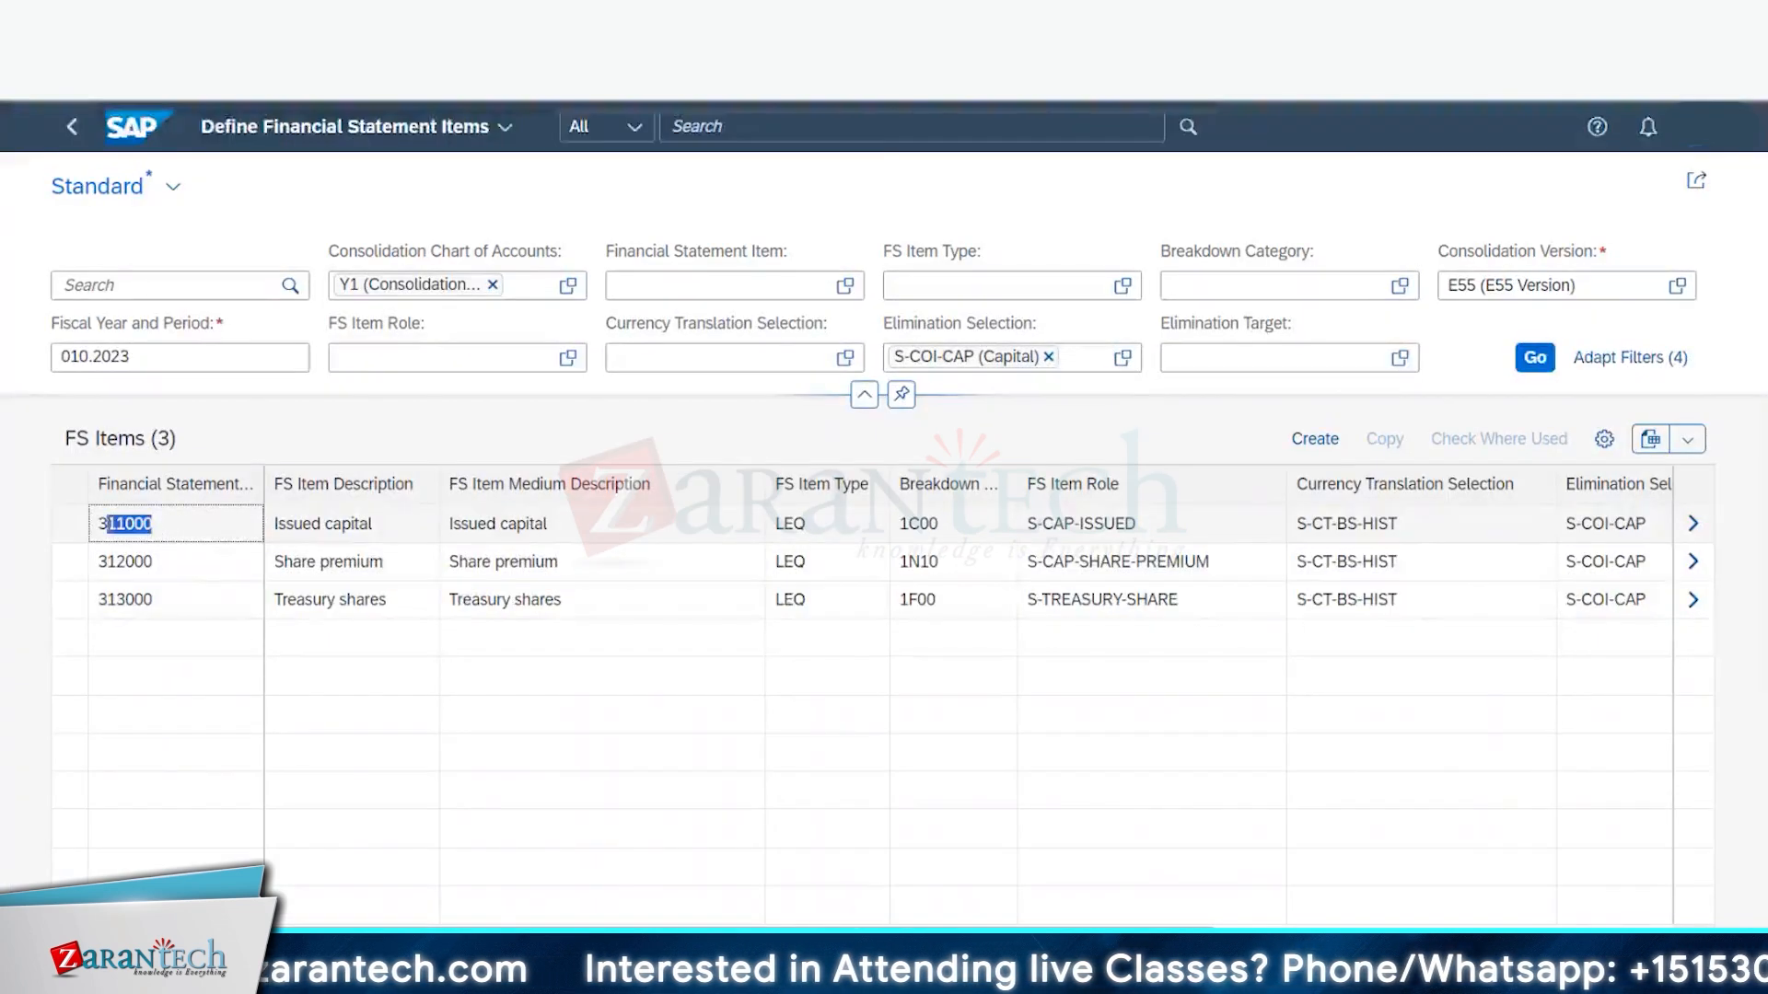
- Execute the ACDOCU query for FS item 311000 and select its 18 entries' subitem 915 values
{"action": "key", "text": "alt+Tab"}
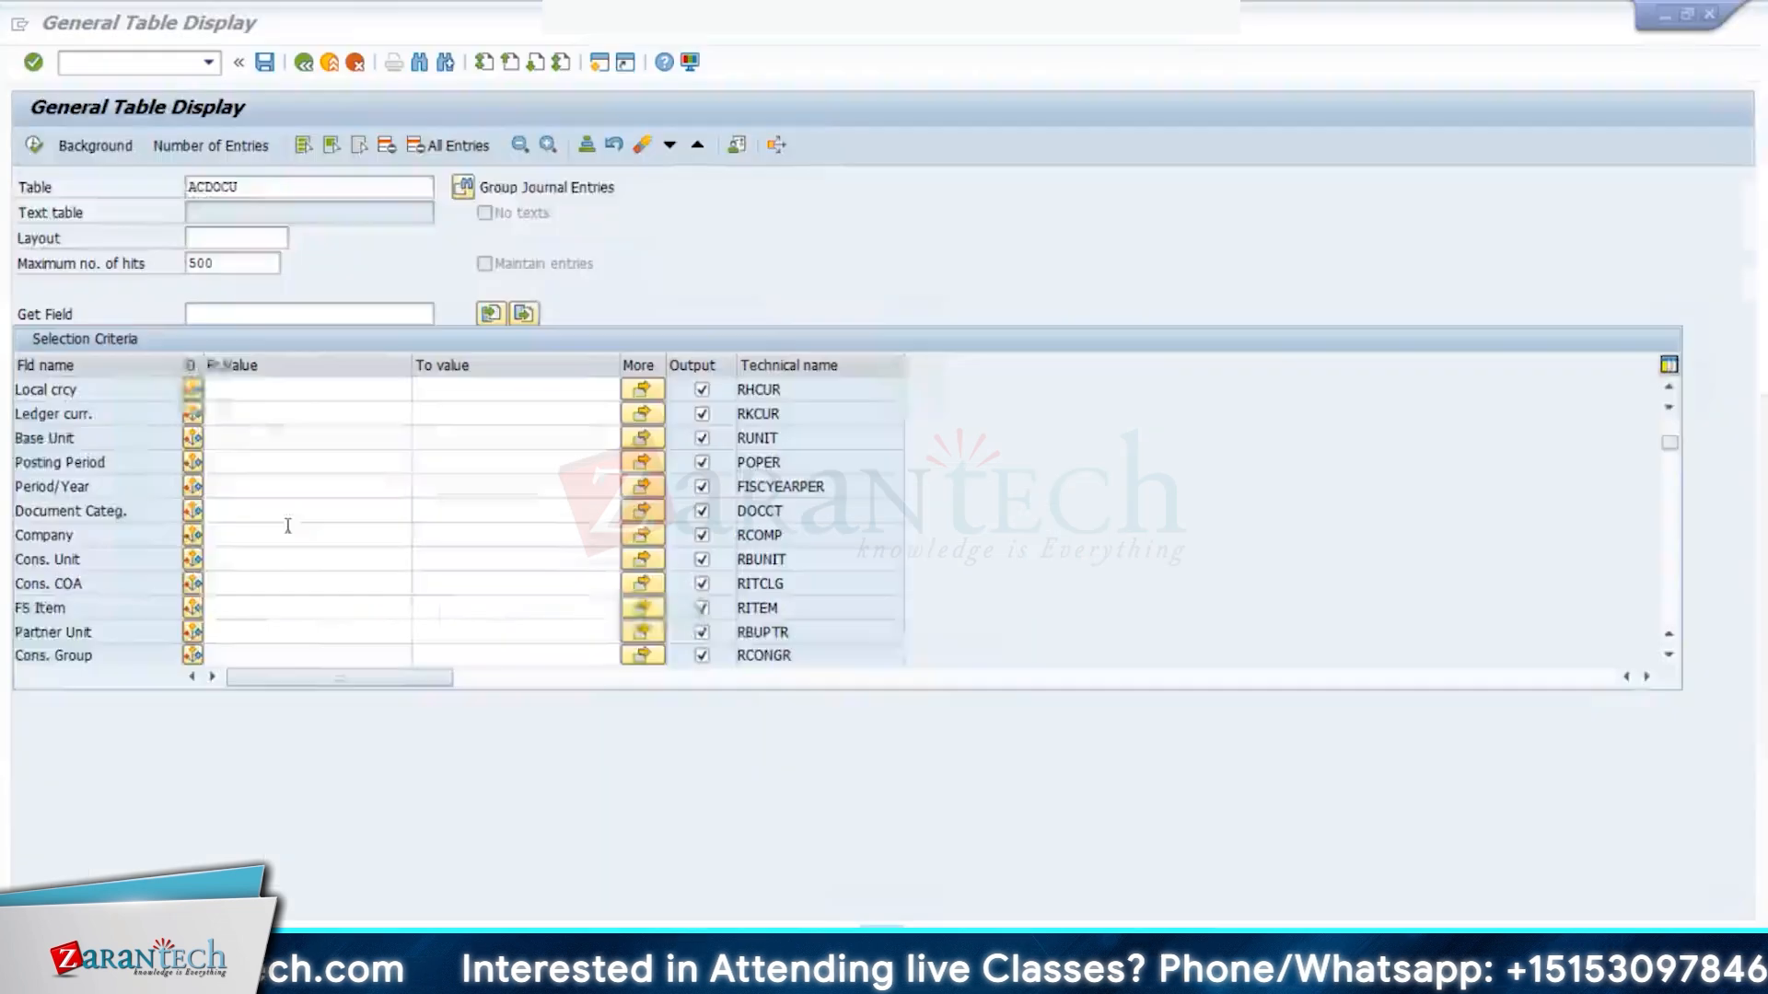
{"action": "left_click", "coordinate": [35, 146]}
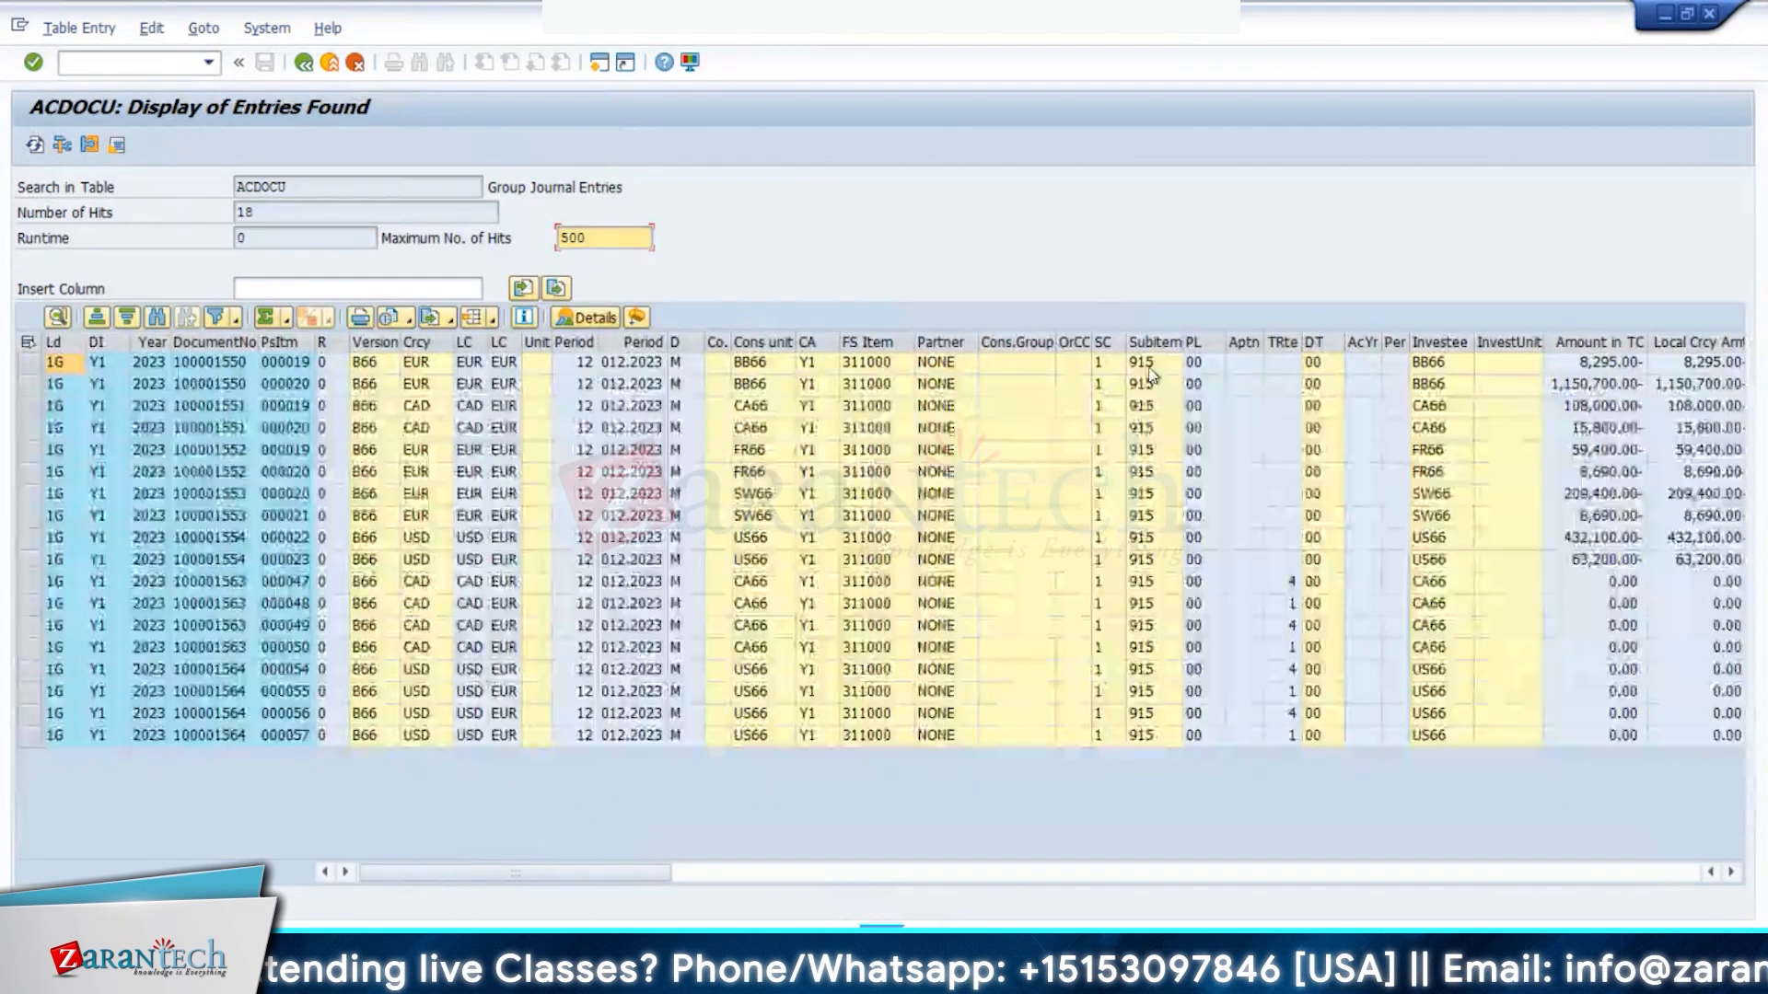
{"action": "left_click_drag", "start_coordinate": [1146, 364], "coordinate": [1166, 755]}
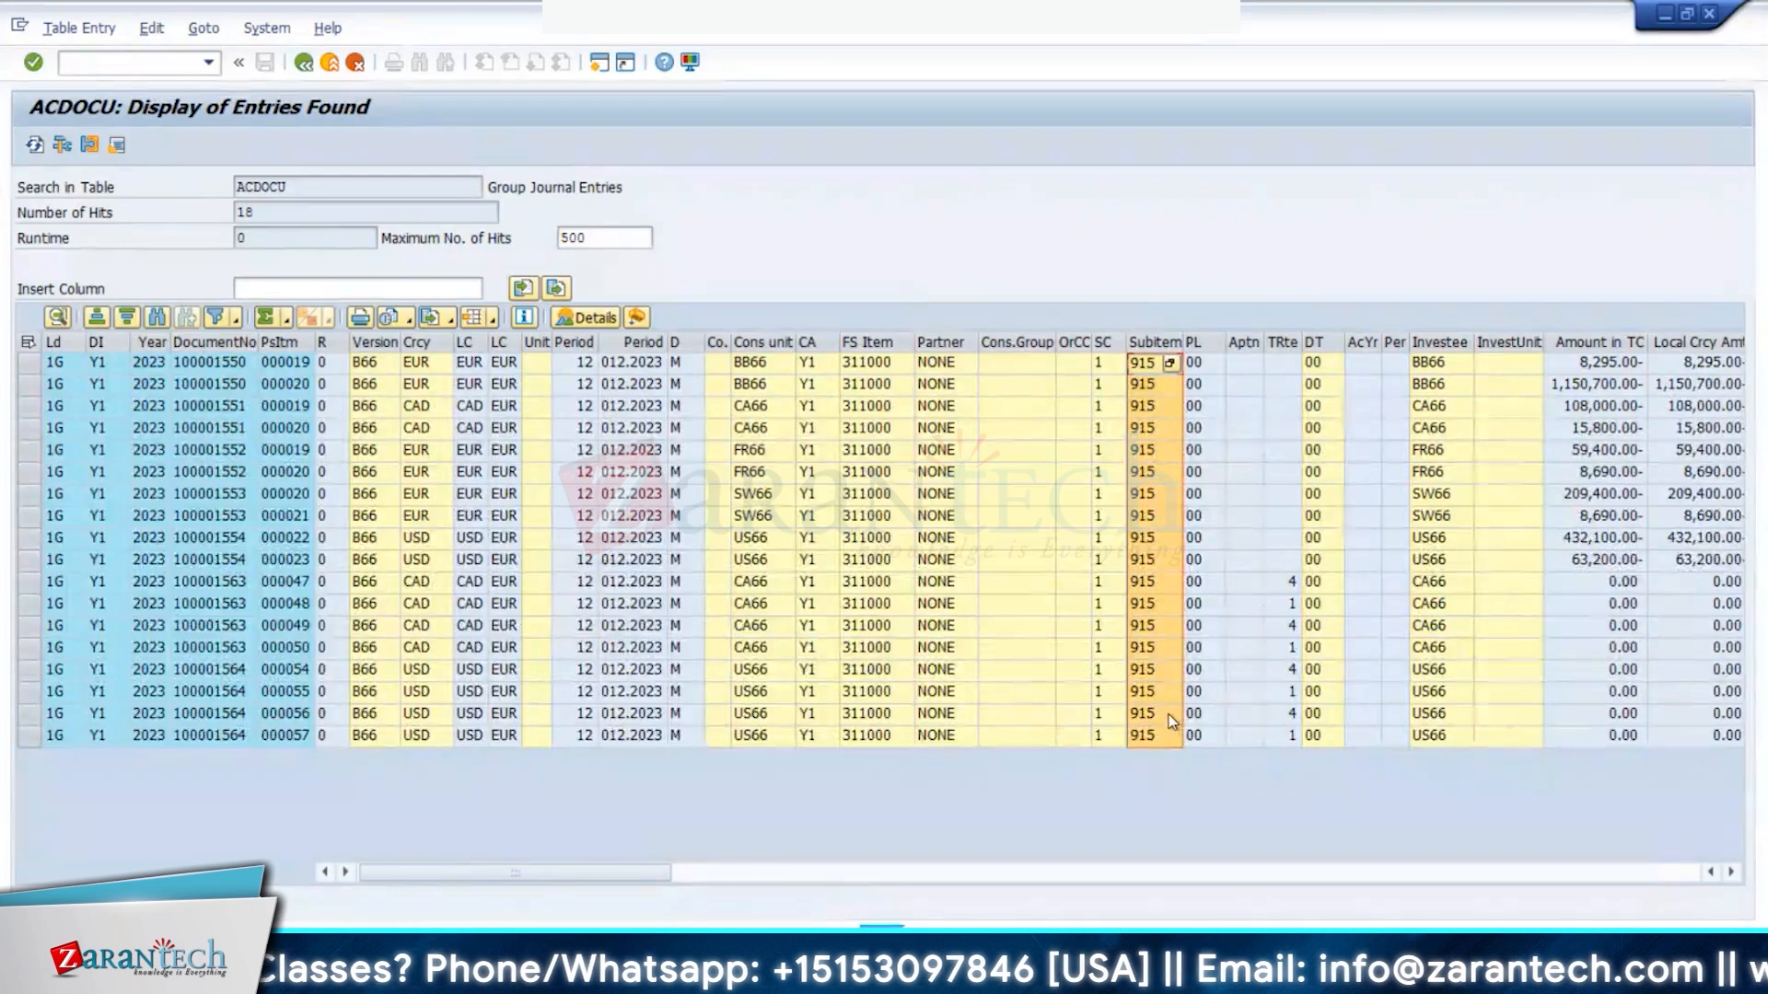
- Copy Y-COI-CAPITAL as Z-COI-CAPITAL with subitems 900–915 and try to save and activate it
{"action": "key", "text": "alt+Tab"}
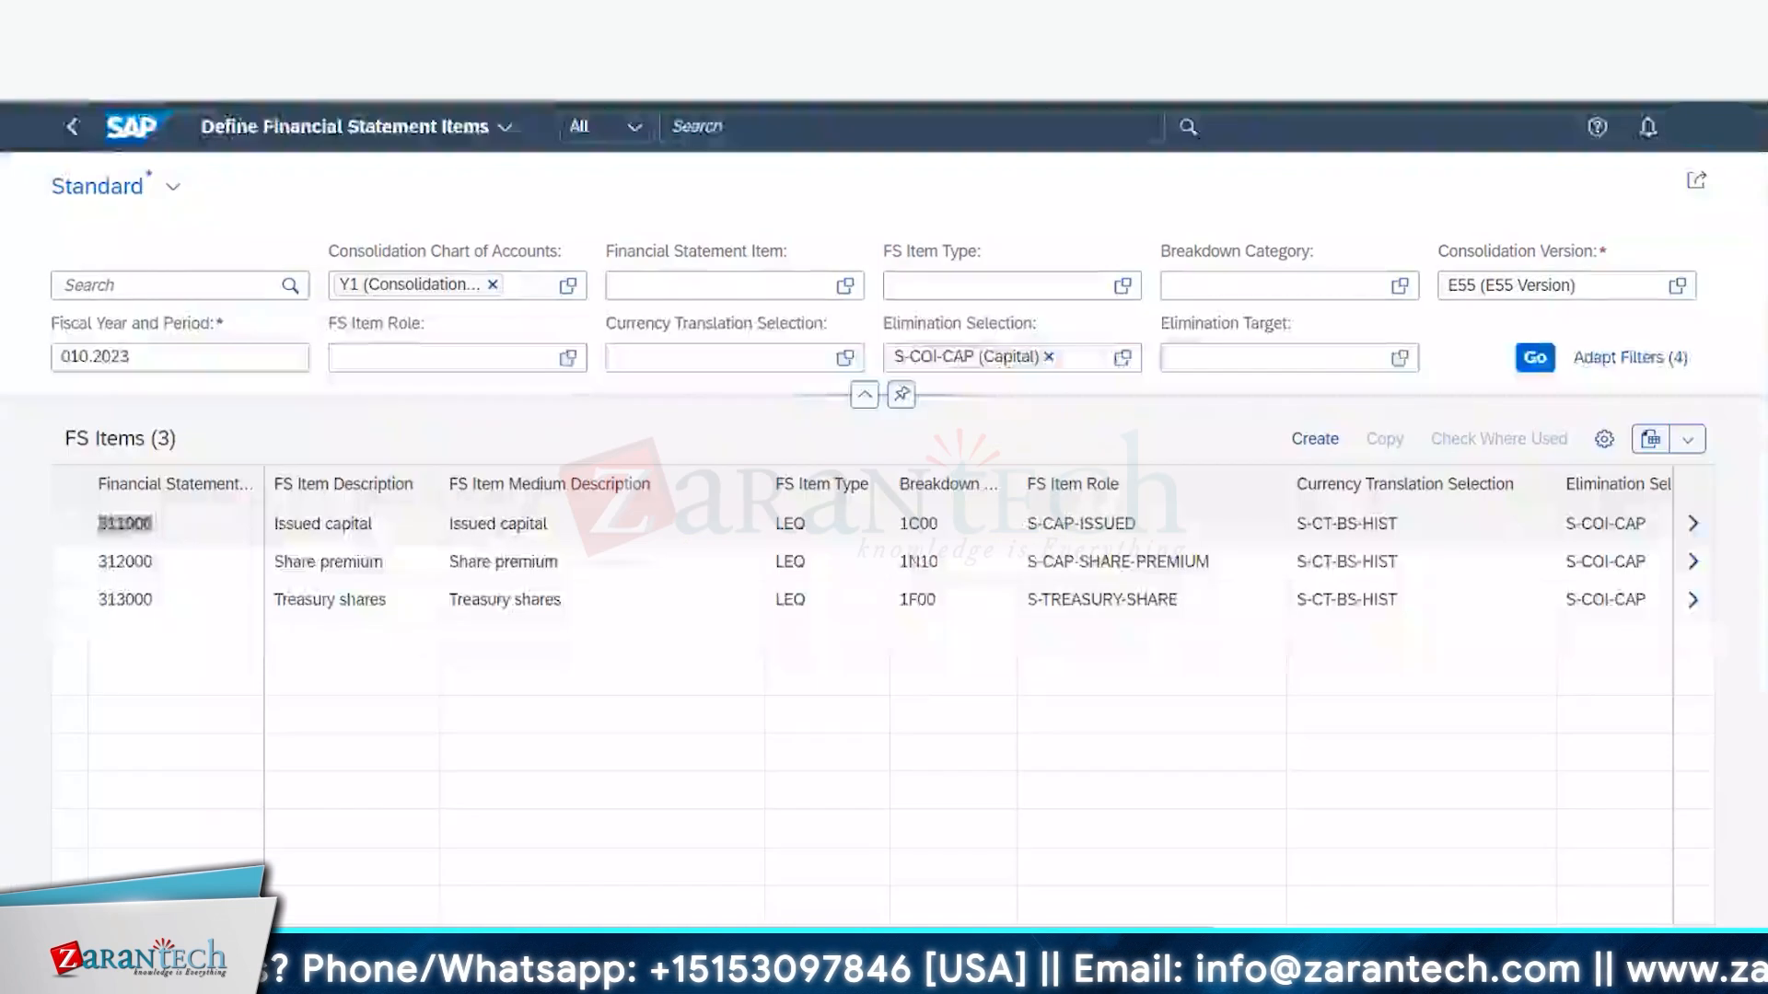
{"action": "key", "text": "alt+Tab"}
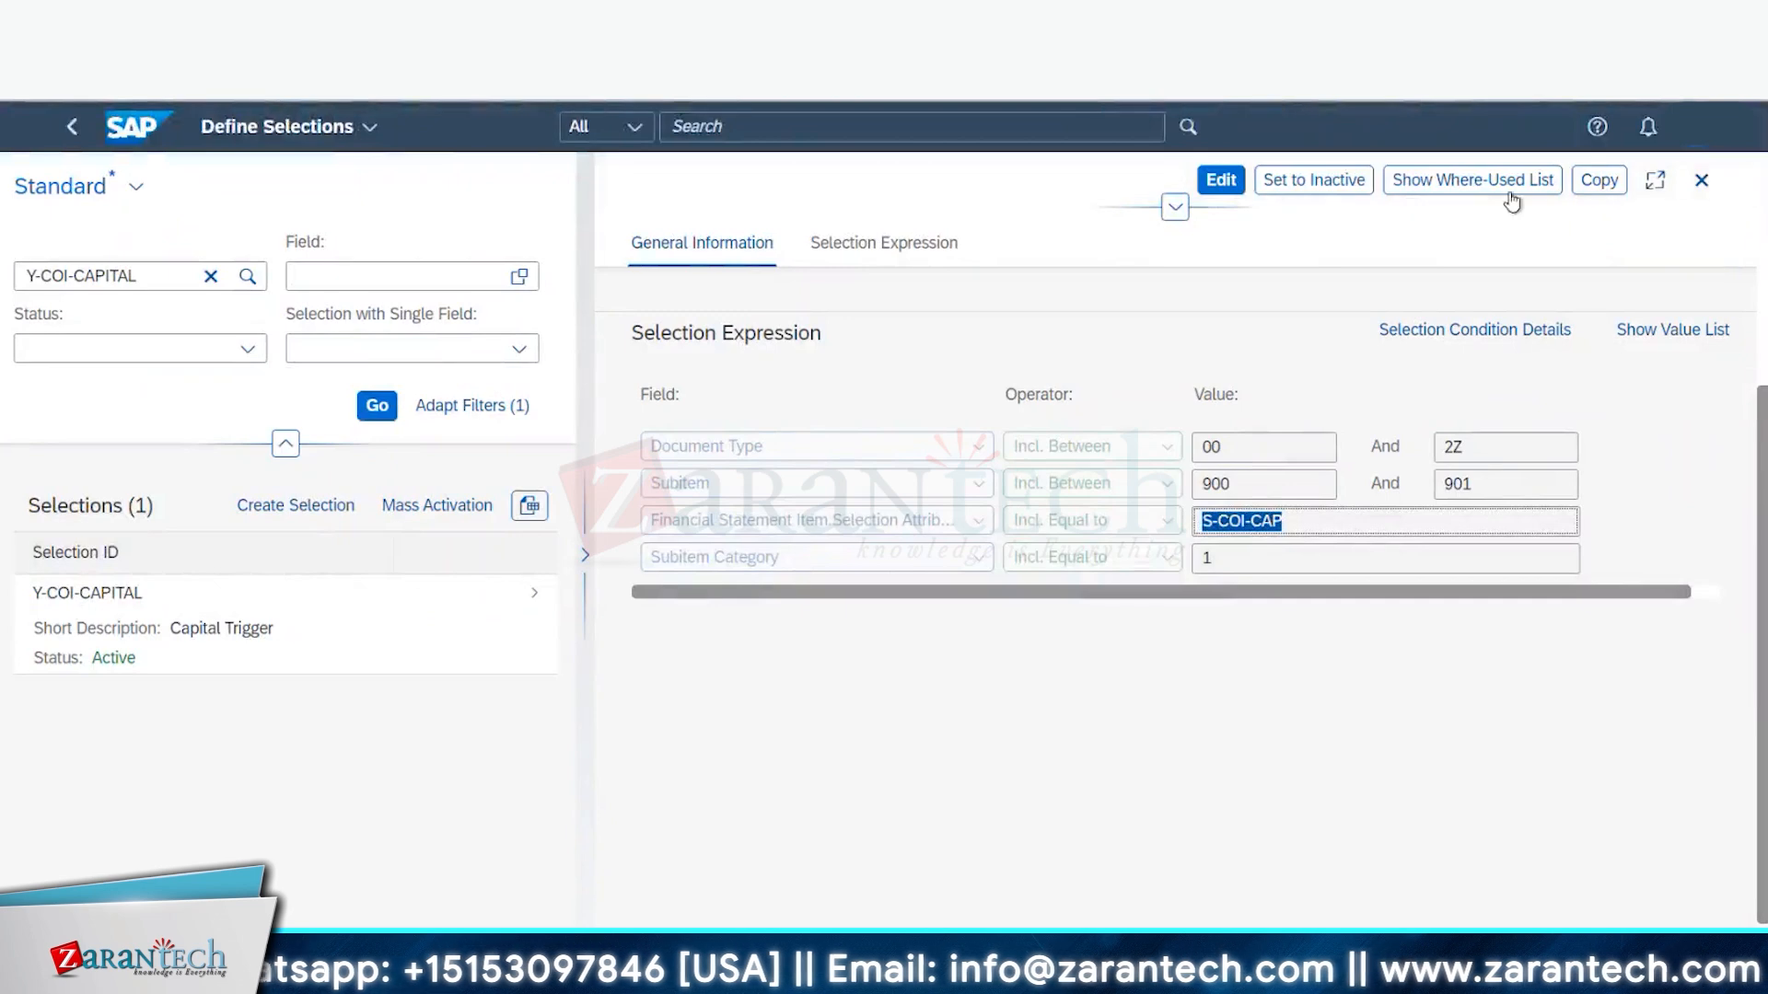
{"action": "left_click", "coordinate": [1602, 181]}
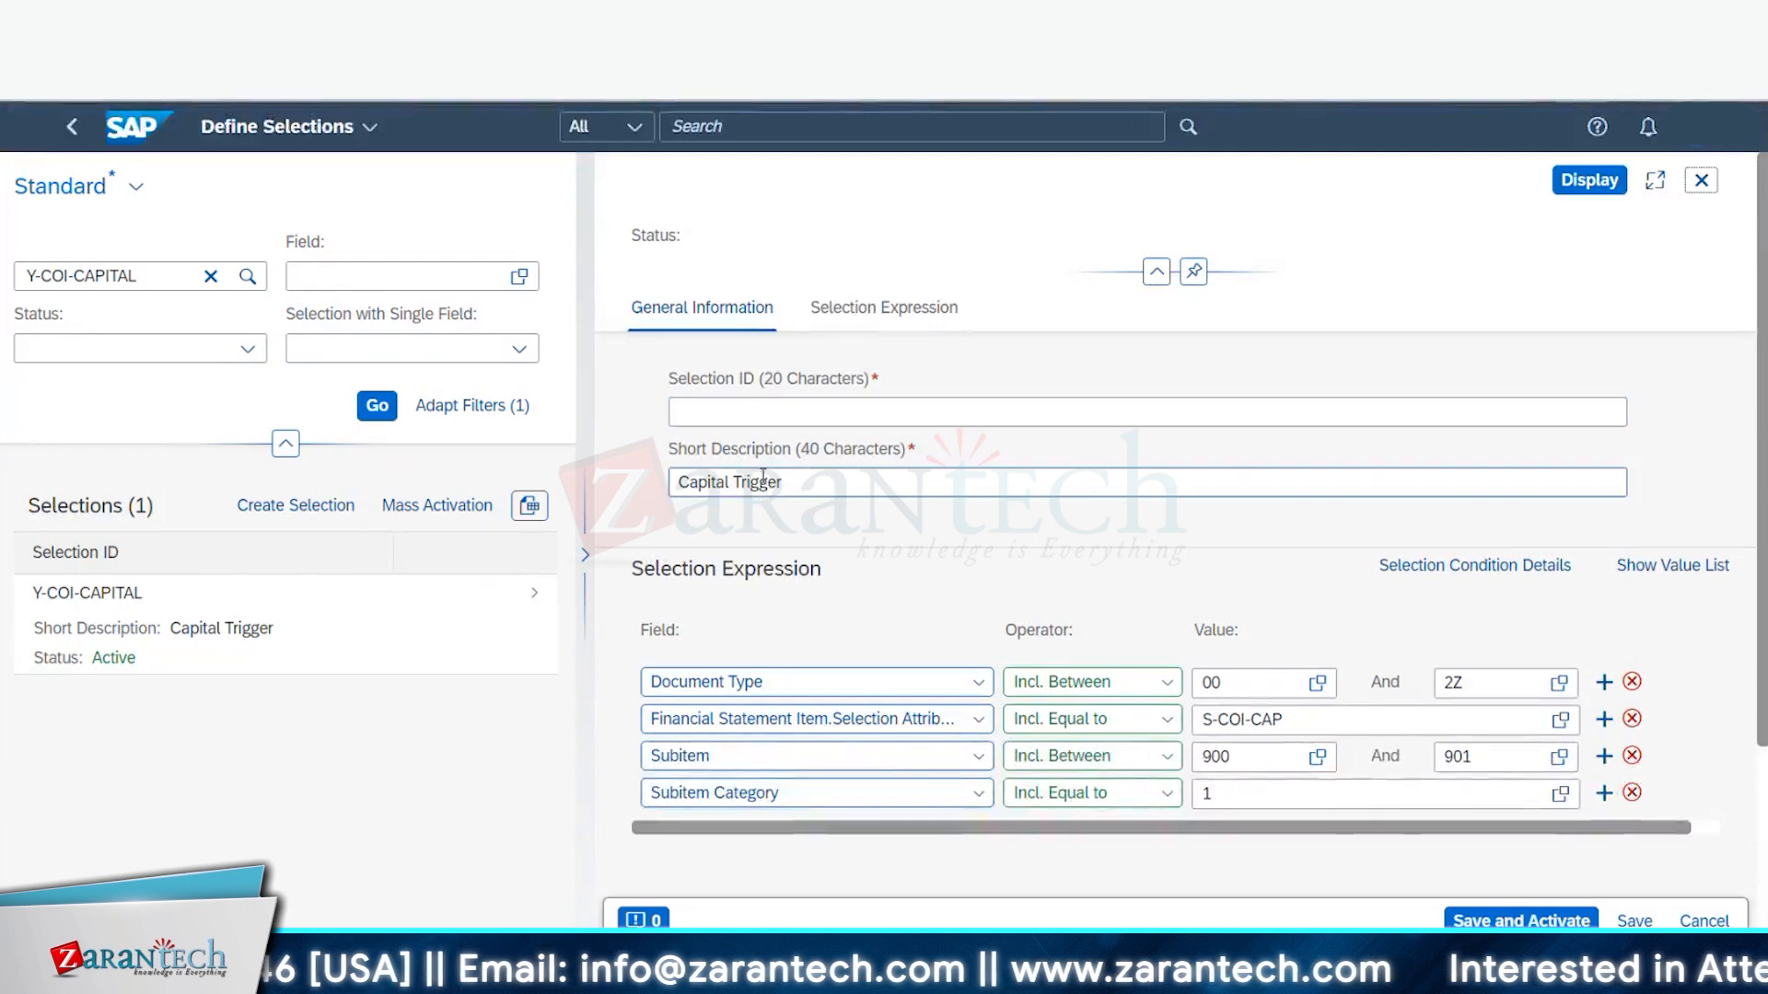
{"action": "left_click", "coordinate": [752, 414]}
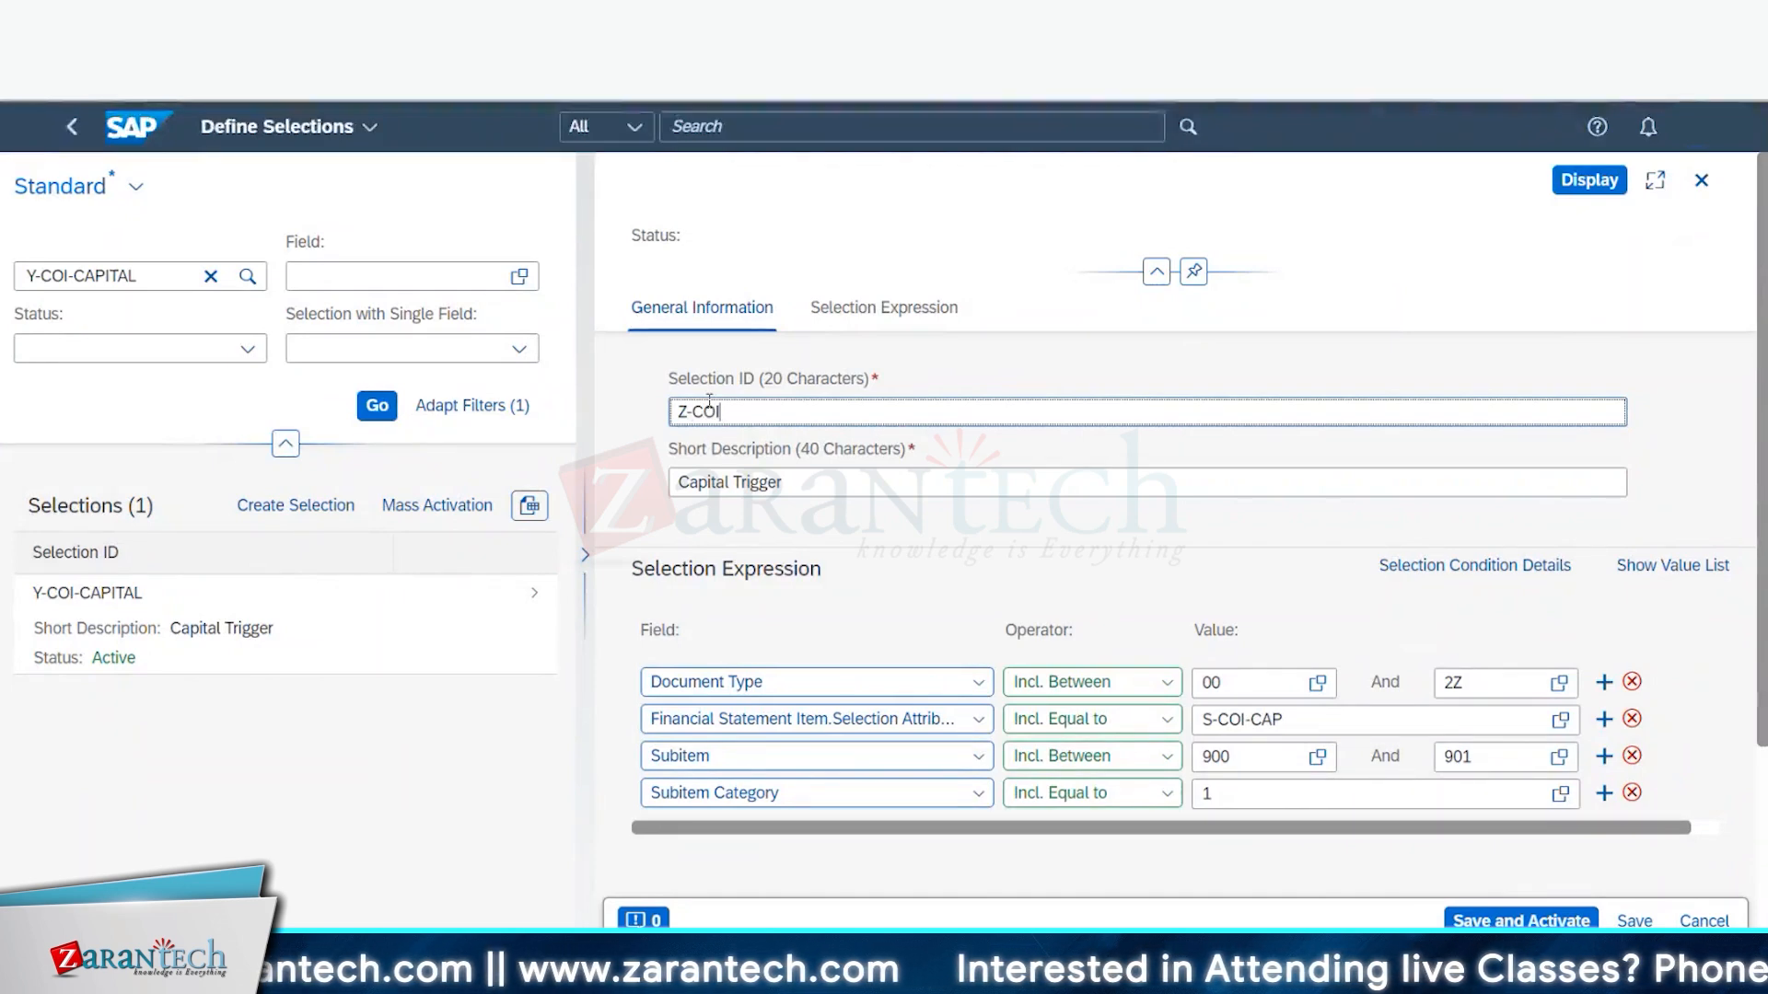
{"action": "type", "text": "Z-COI-CAPITAL"}
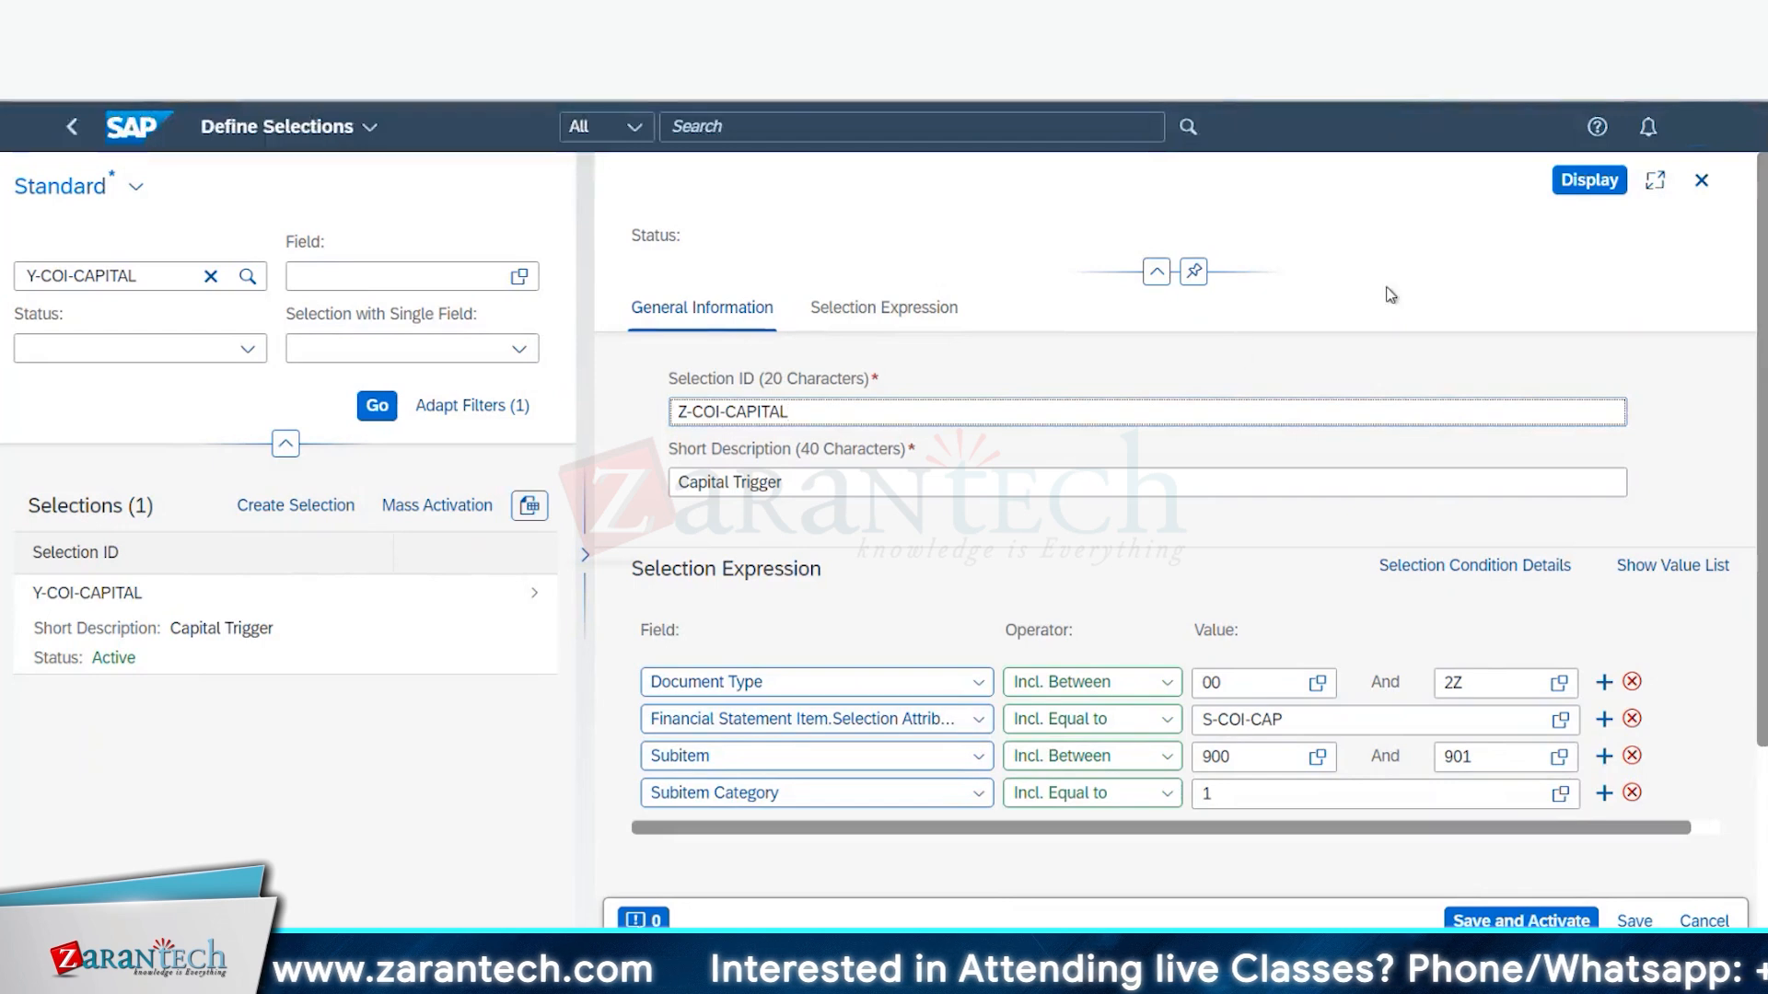
{"action": "scroll", "coordinate": [1390, 295], "scroll_direction": "down", "scroll_amount": 3}
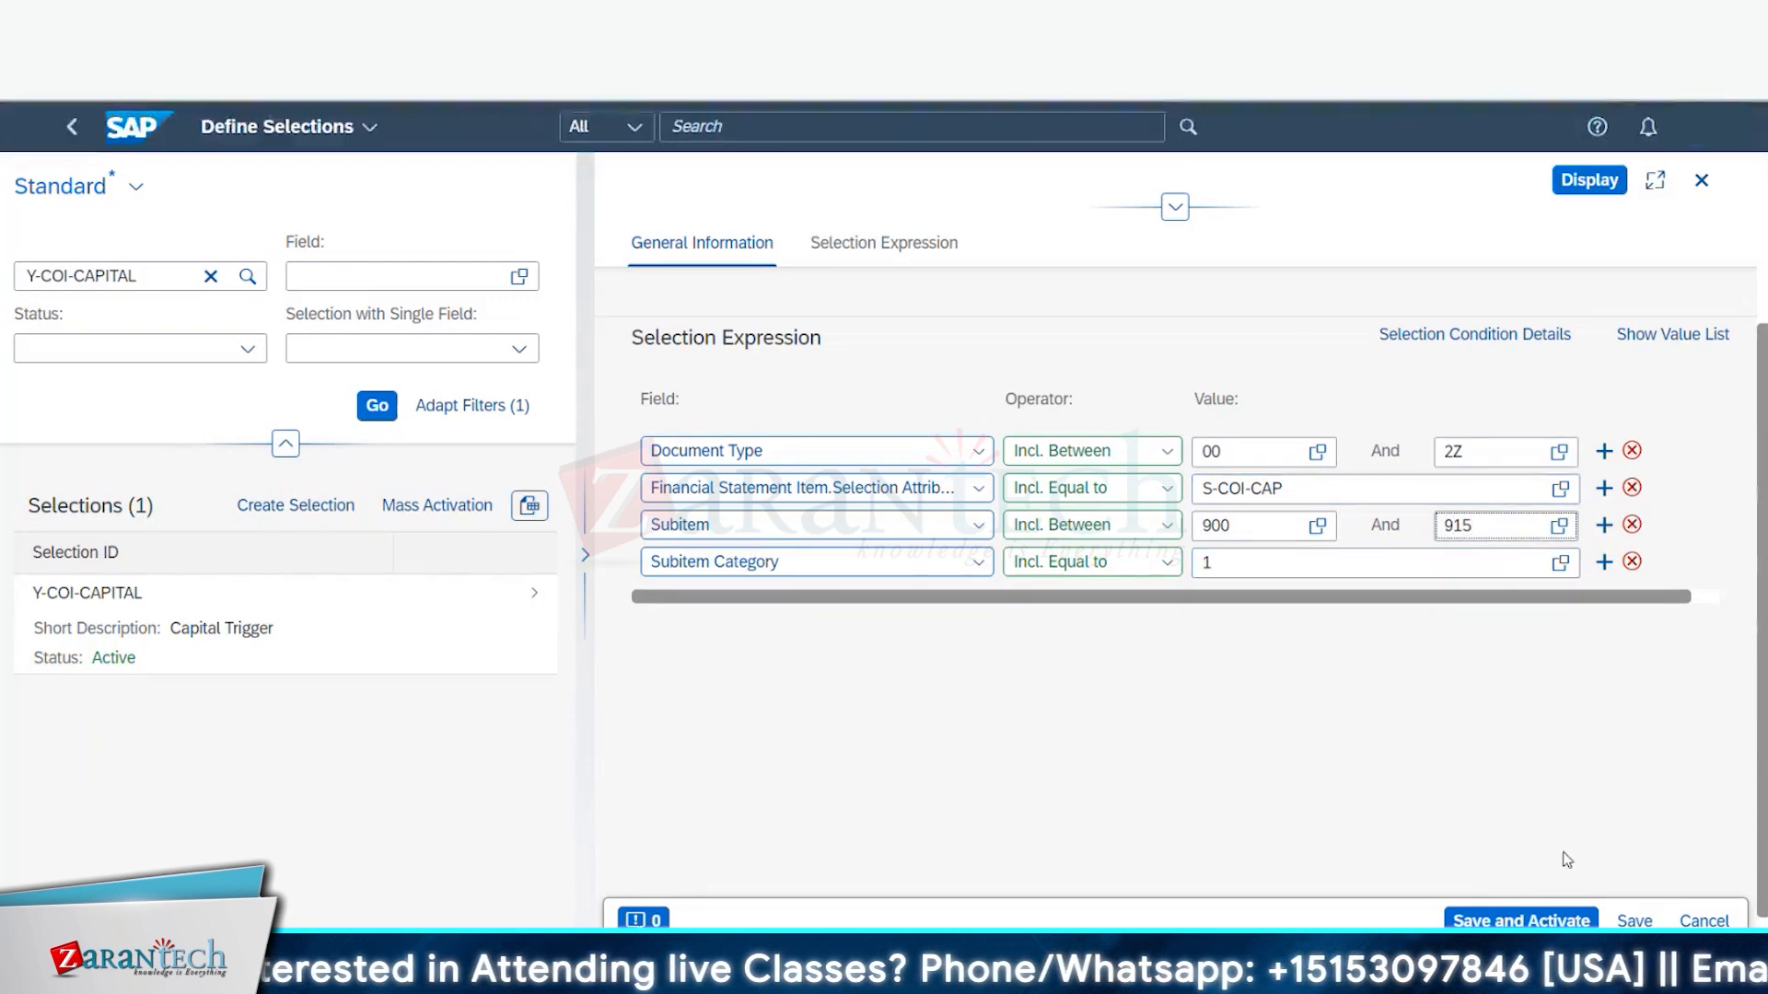
{"action": "scroll", "coordinate": [1567, 860], "scroll_direction": "down", "scroll_amount": 1}
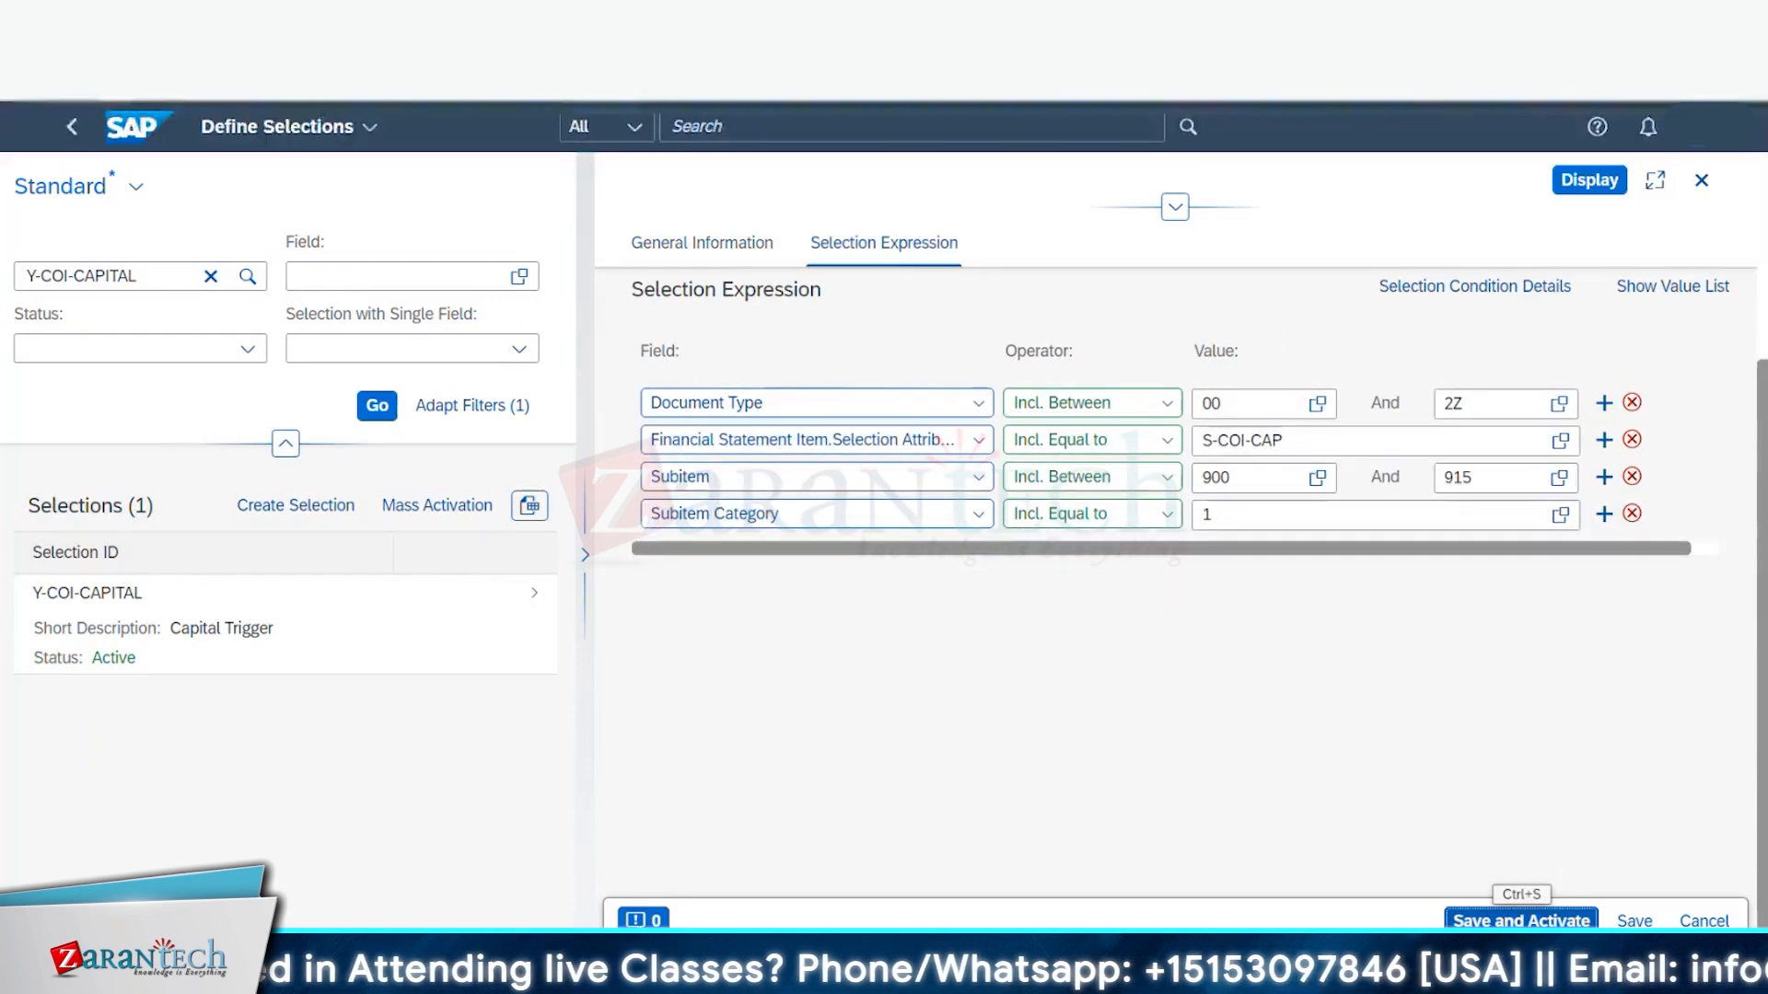
{"action": "left_click", "coordinate": [1521, 919]}
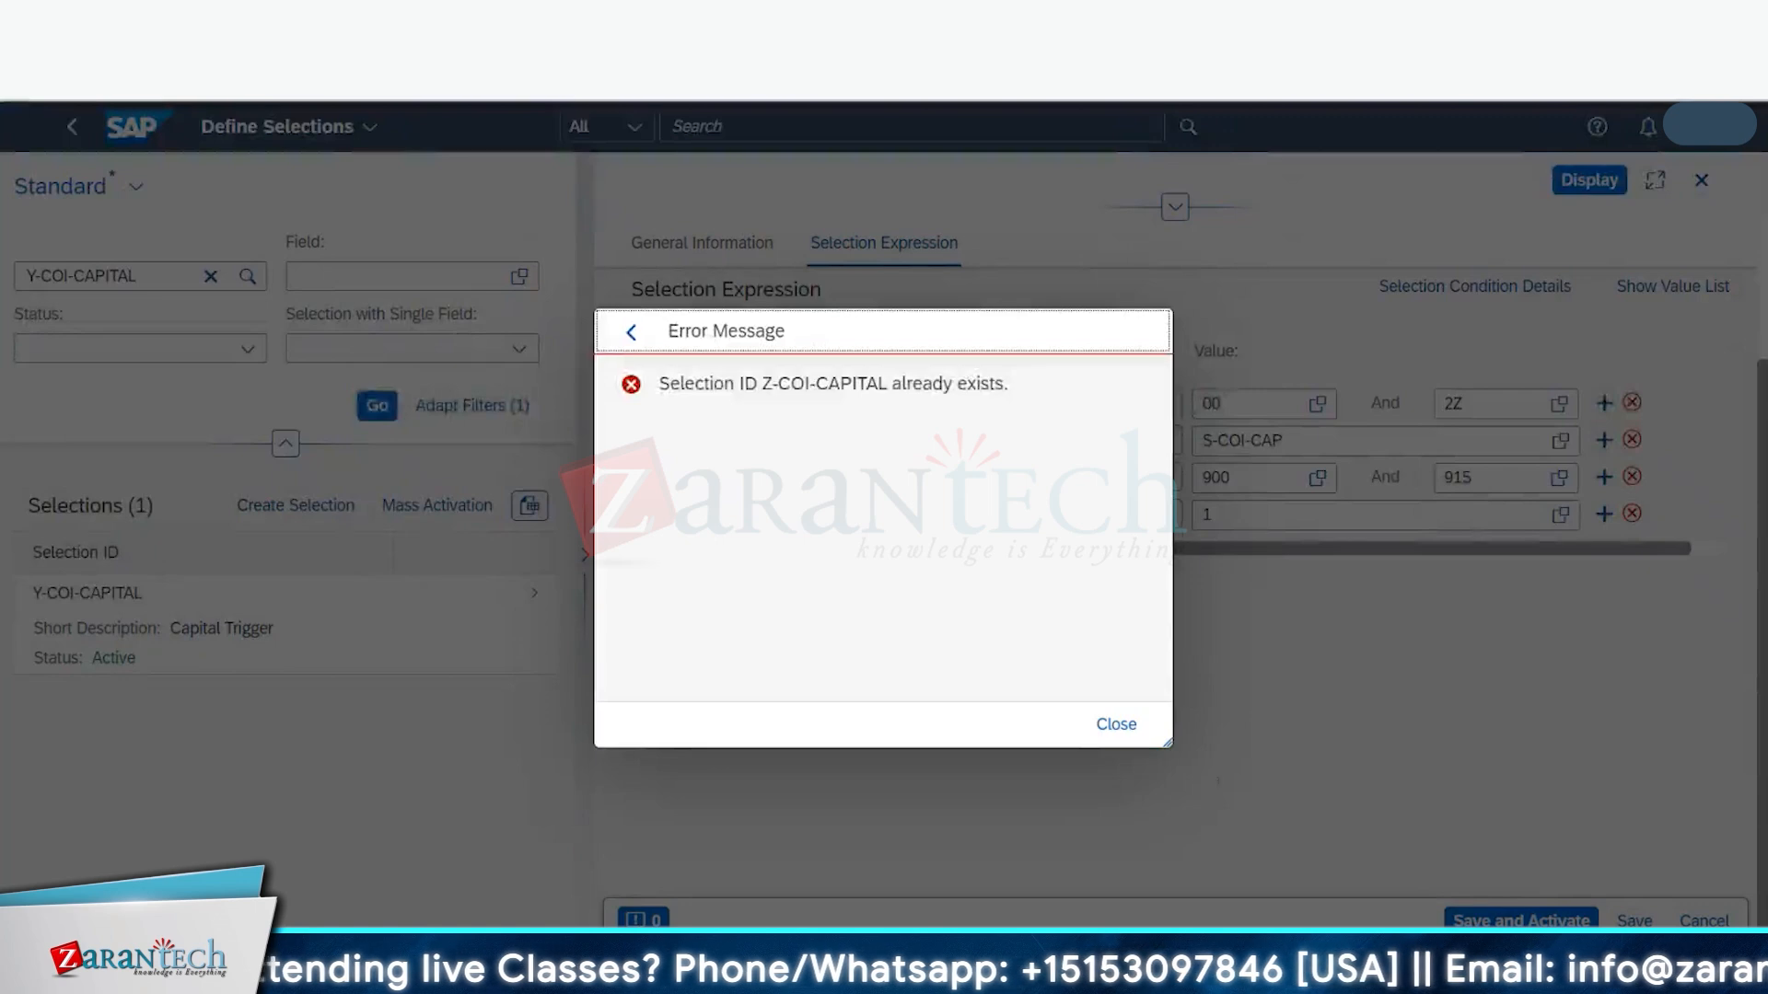
- Dismiss the already-exists error, discard the unsaved copy, and open the existing Z-COI-CAPITAL selection
{"action": "left_click", "coordinate": [1114, 726]}
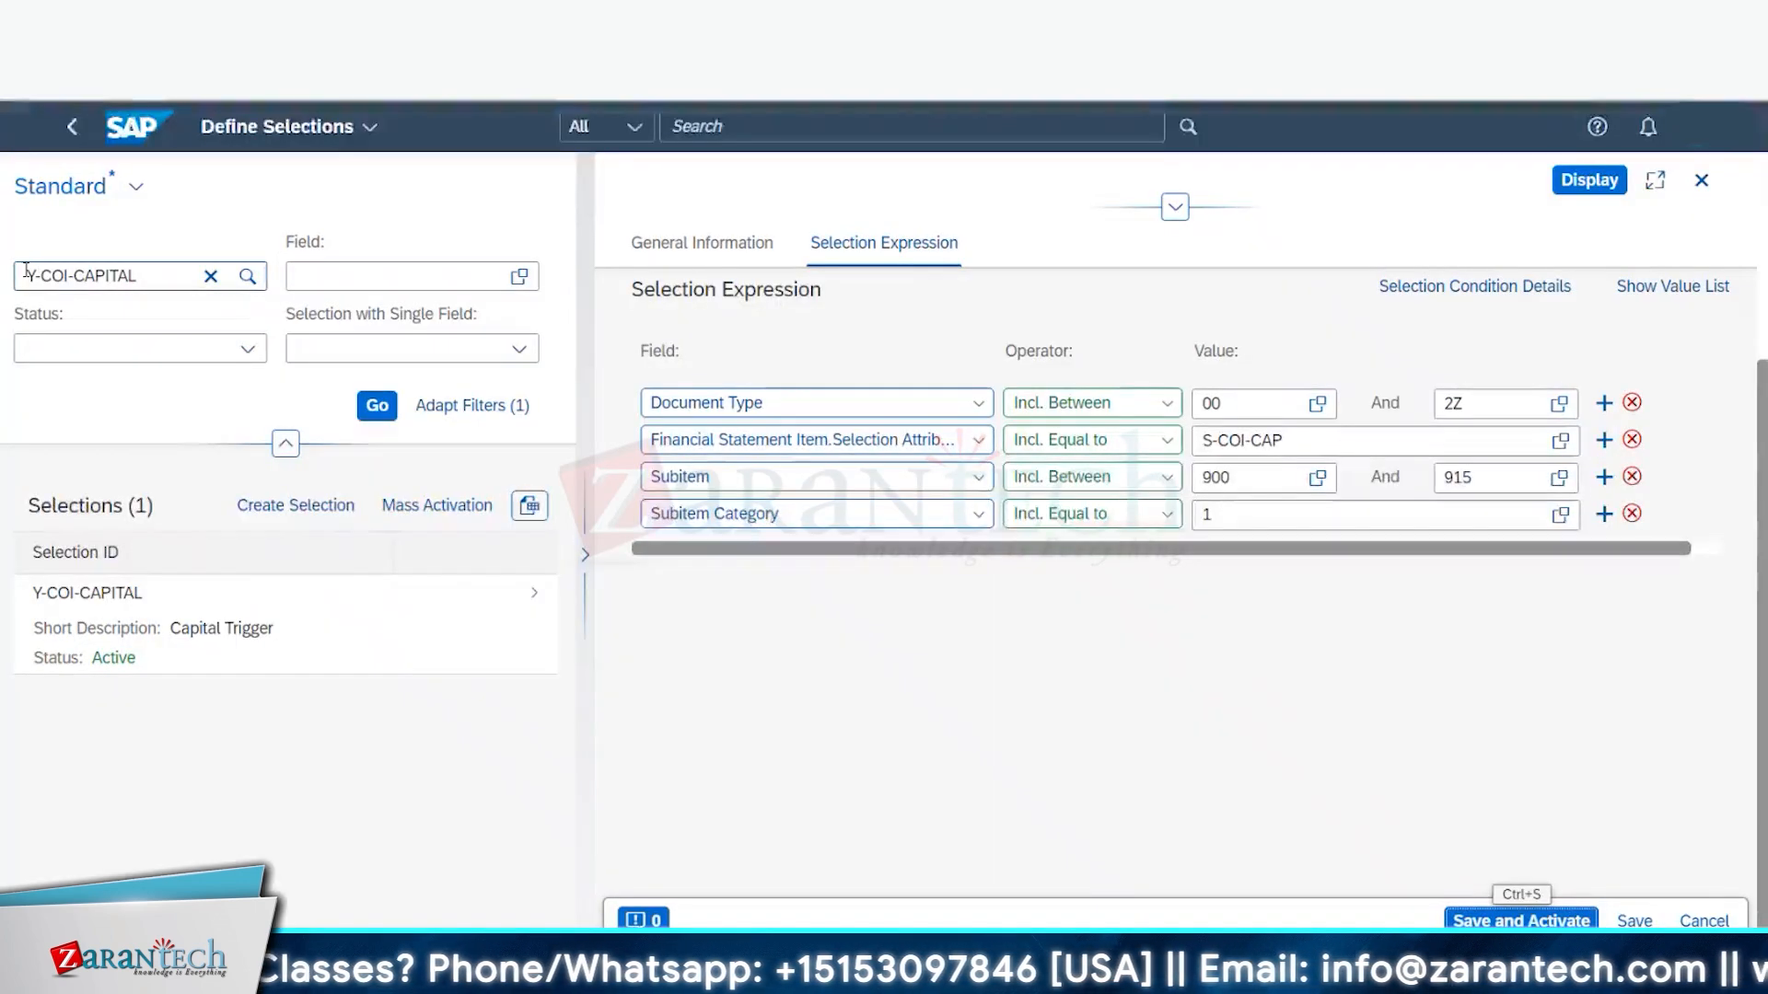
{"action": "type", "text": "Z"}
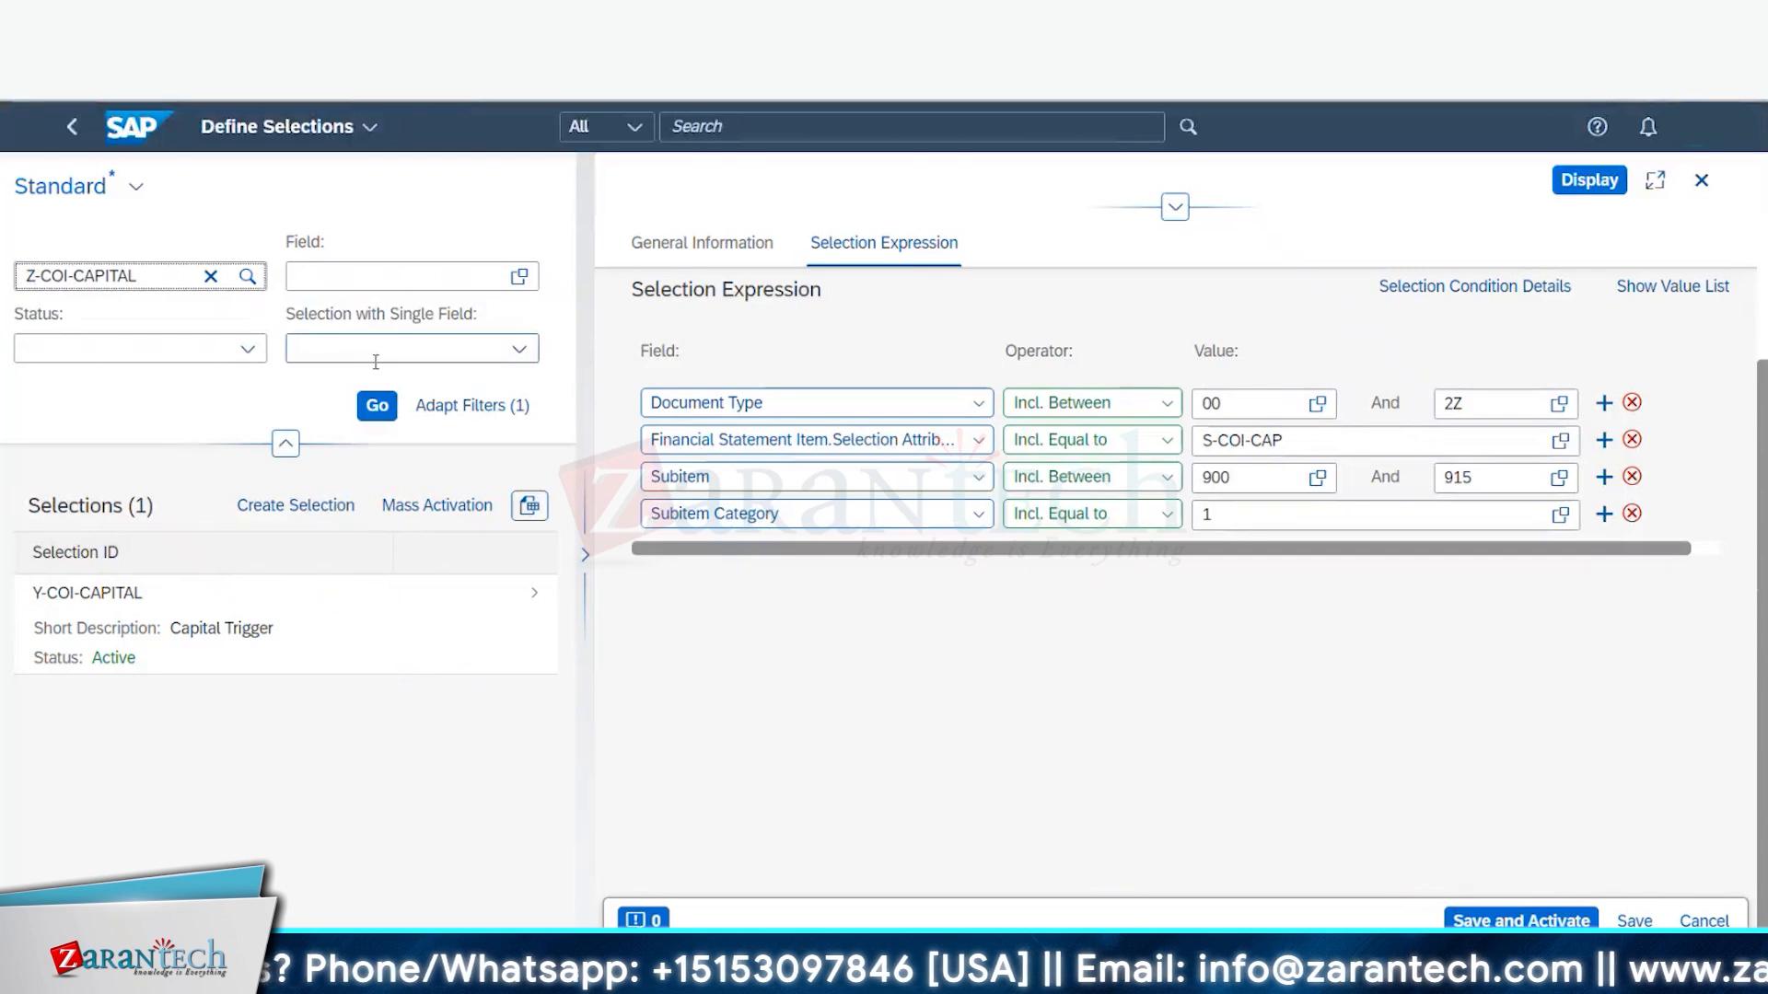
{"action": "left_click", "coordinate": [374, 407]}
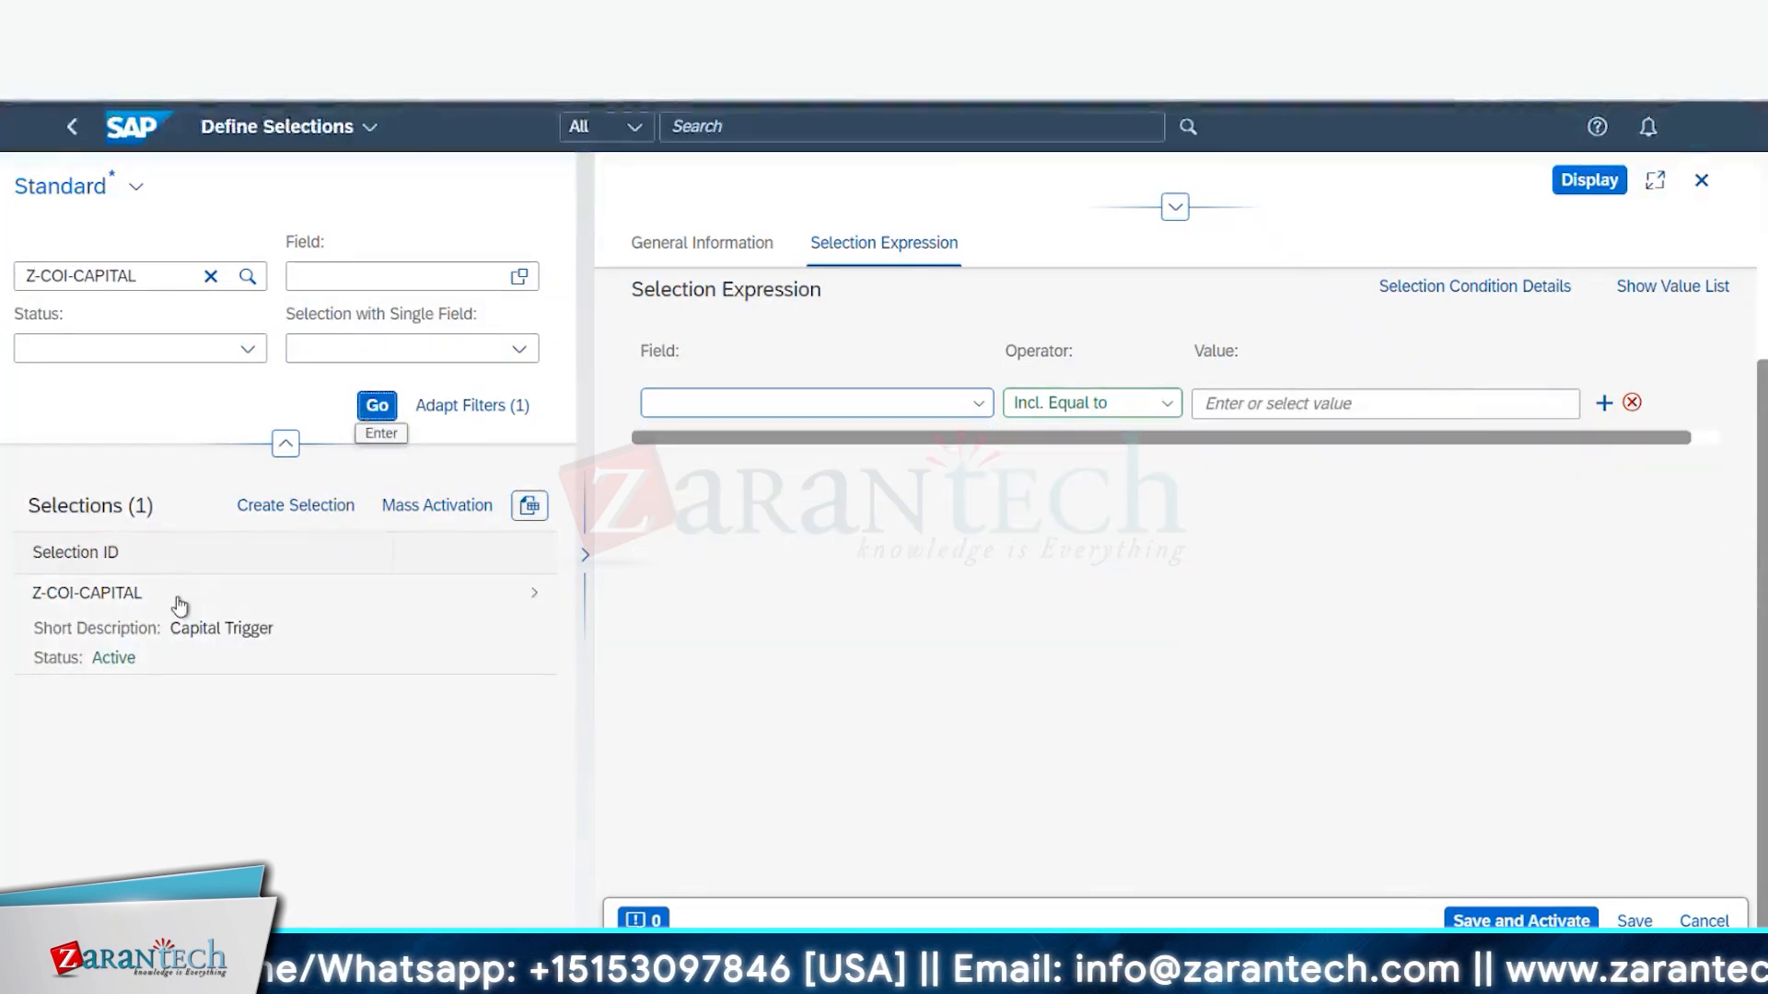
{"action": "left_click", "coordinate": [540, 594]}
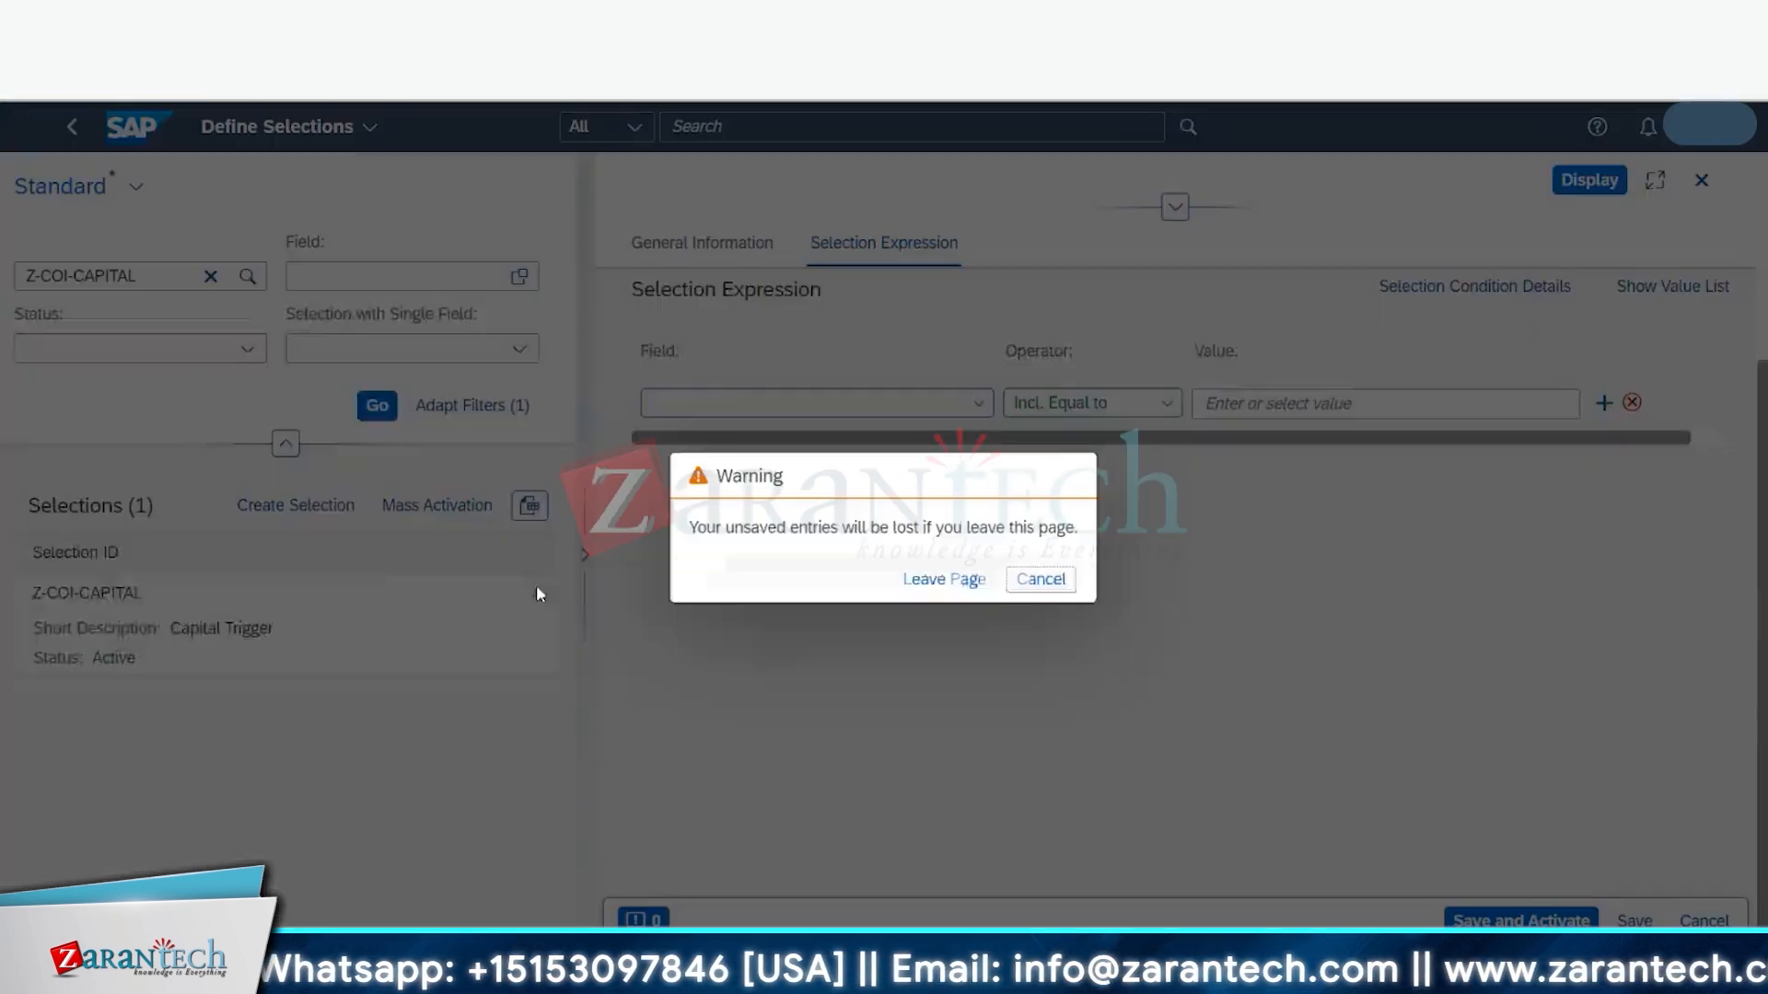
{"action": "left_click", "coordinate": [948, 579]}
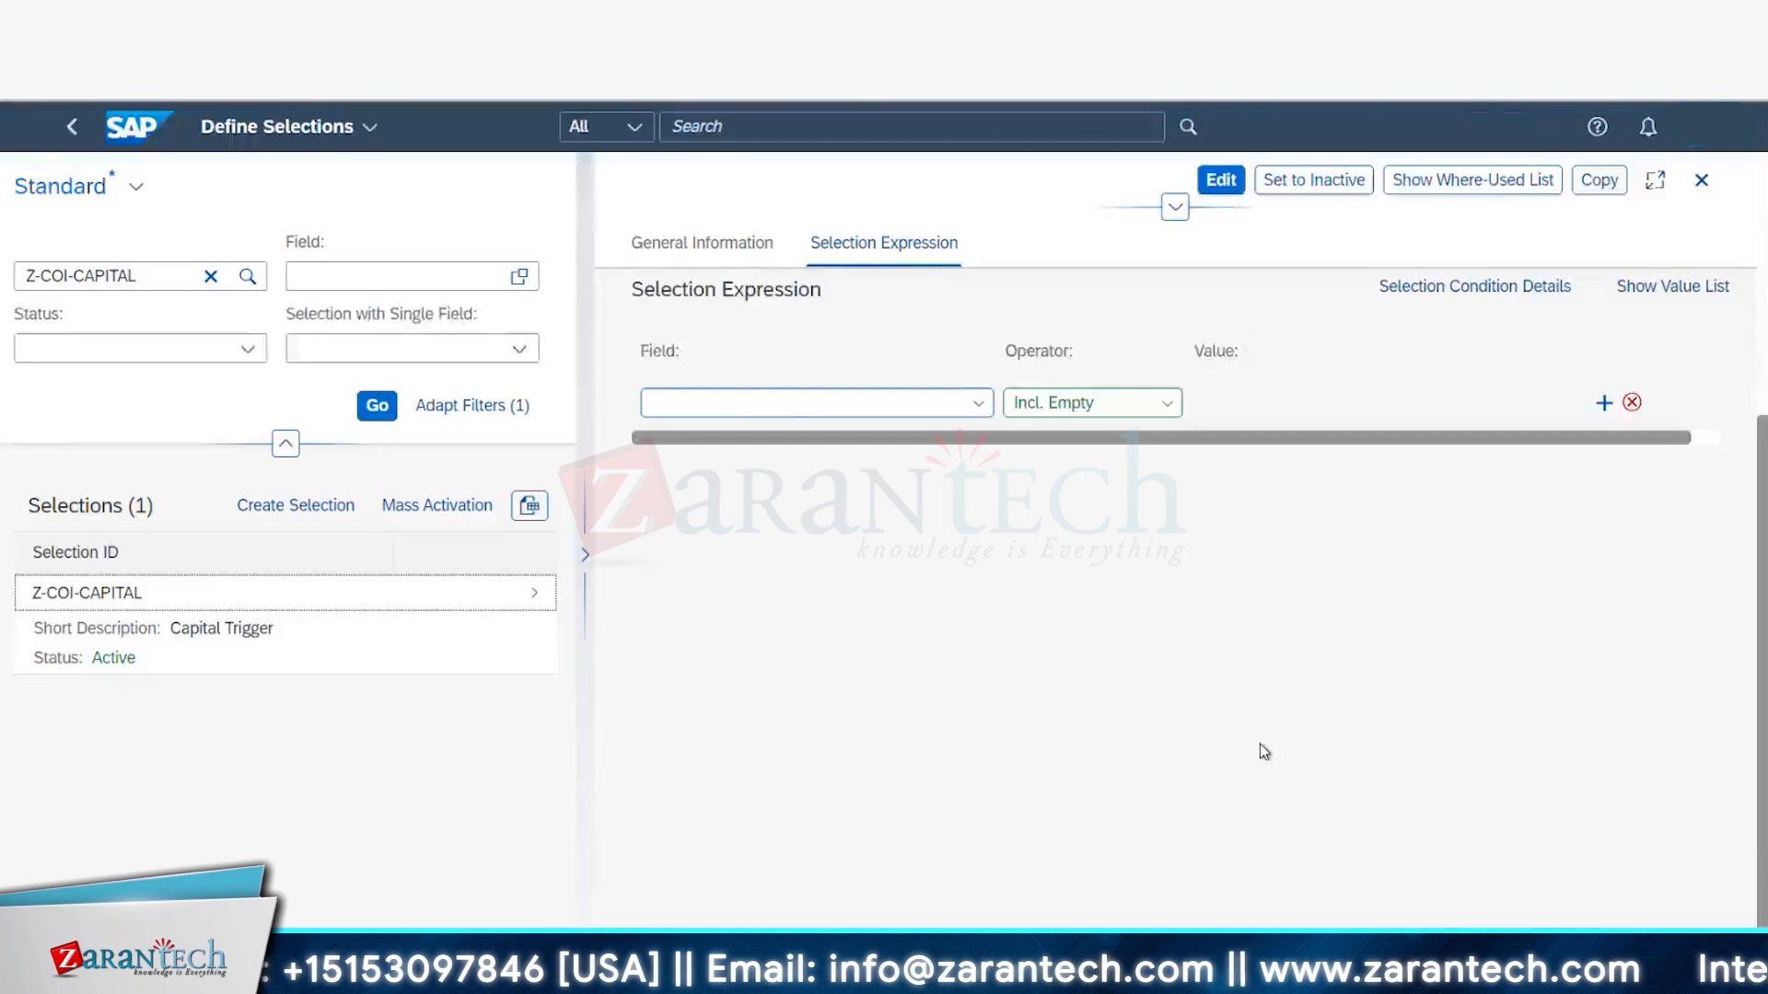
- Check the selection's Subitem value 915, then return to the B66CI Rules window
{"action": "left_click", "coordinate": [1298, 512]}
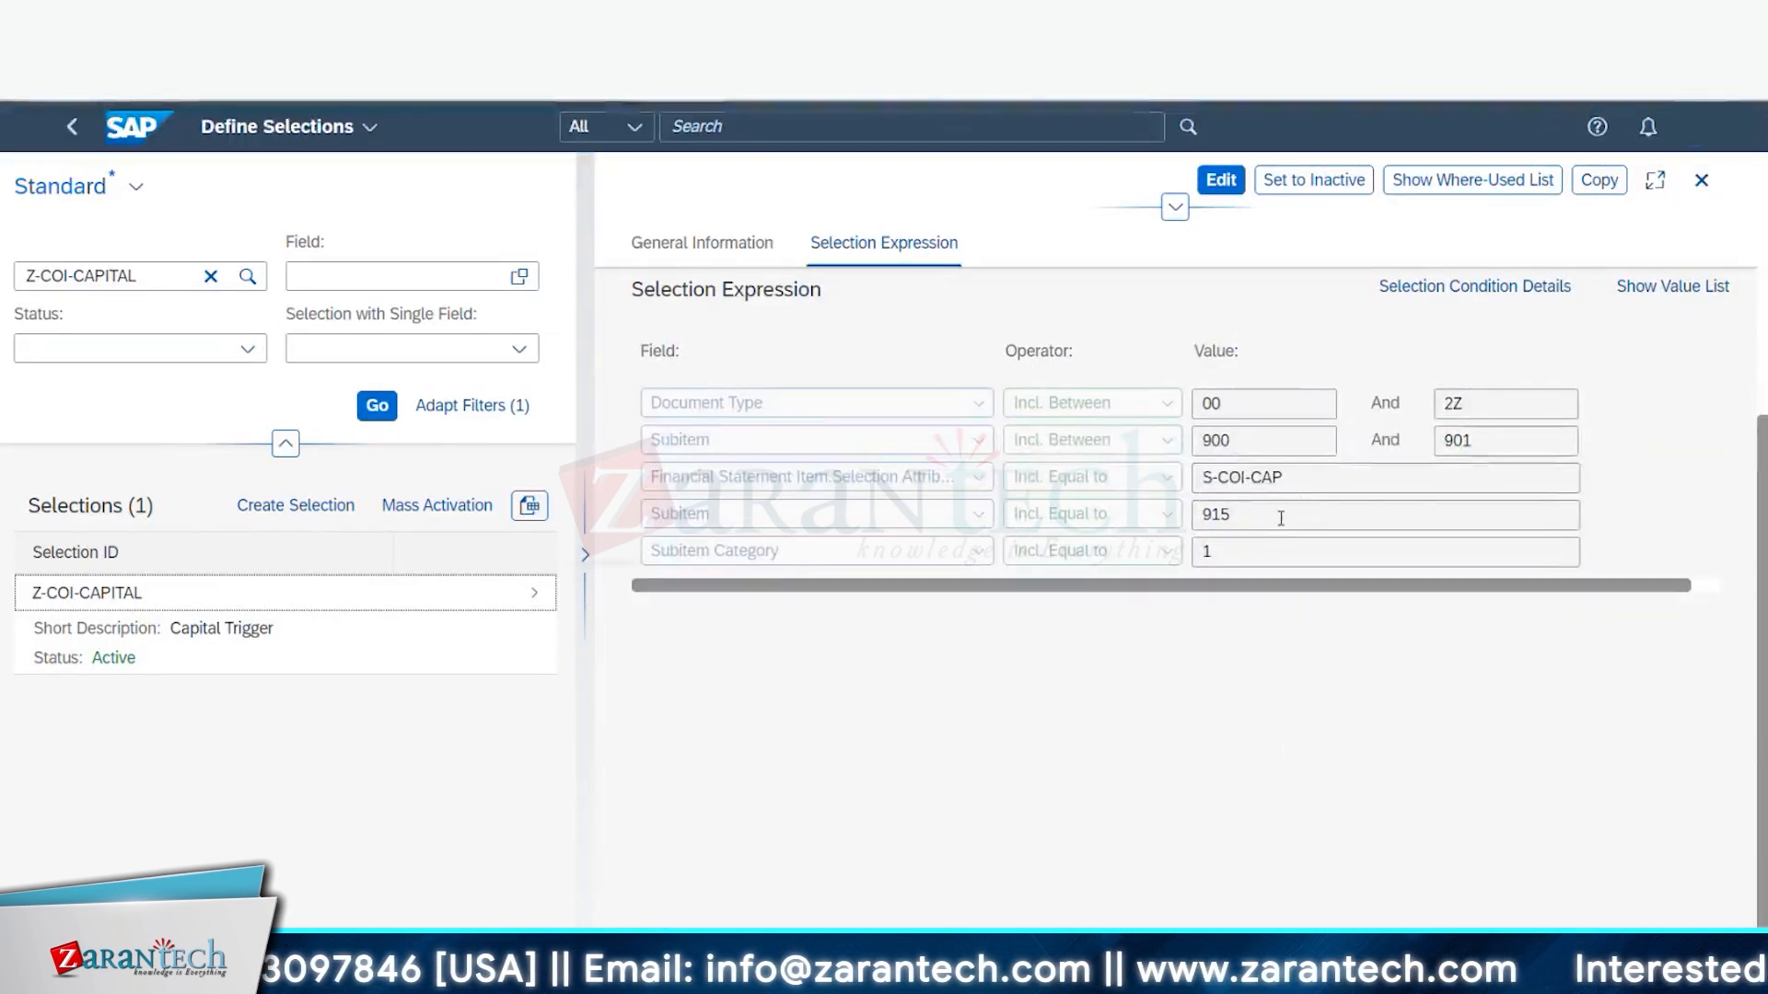
{"action": "left_click_drag", "start_coordinate": [1230, 514], "coordinate": [1219, 514]}
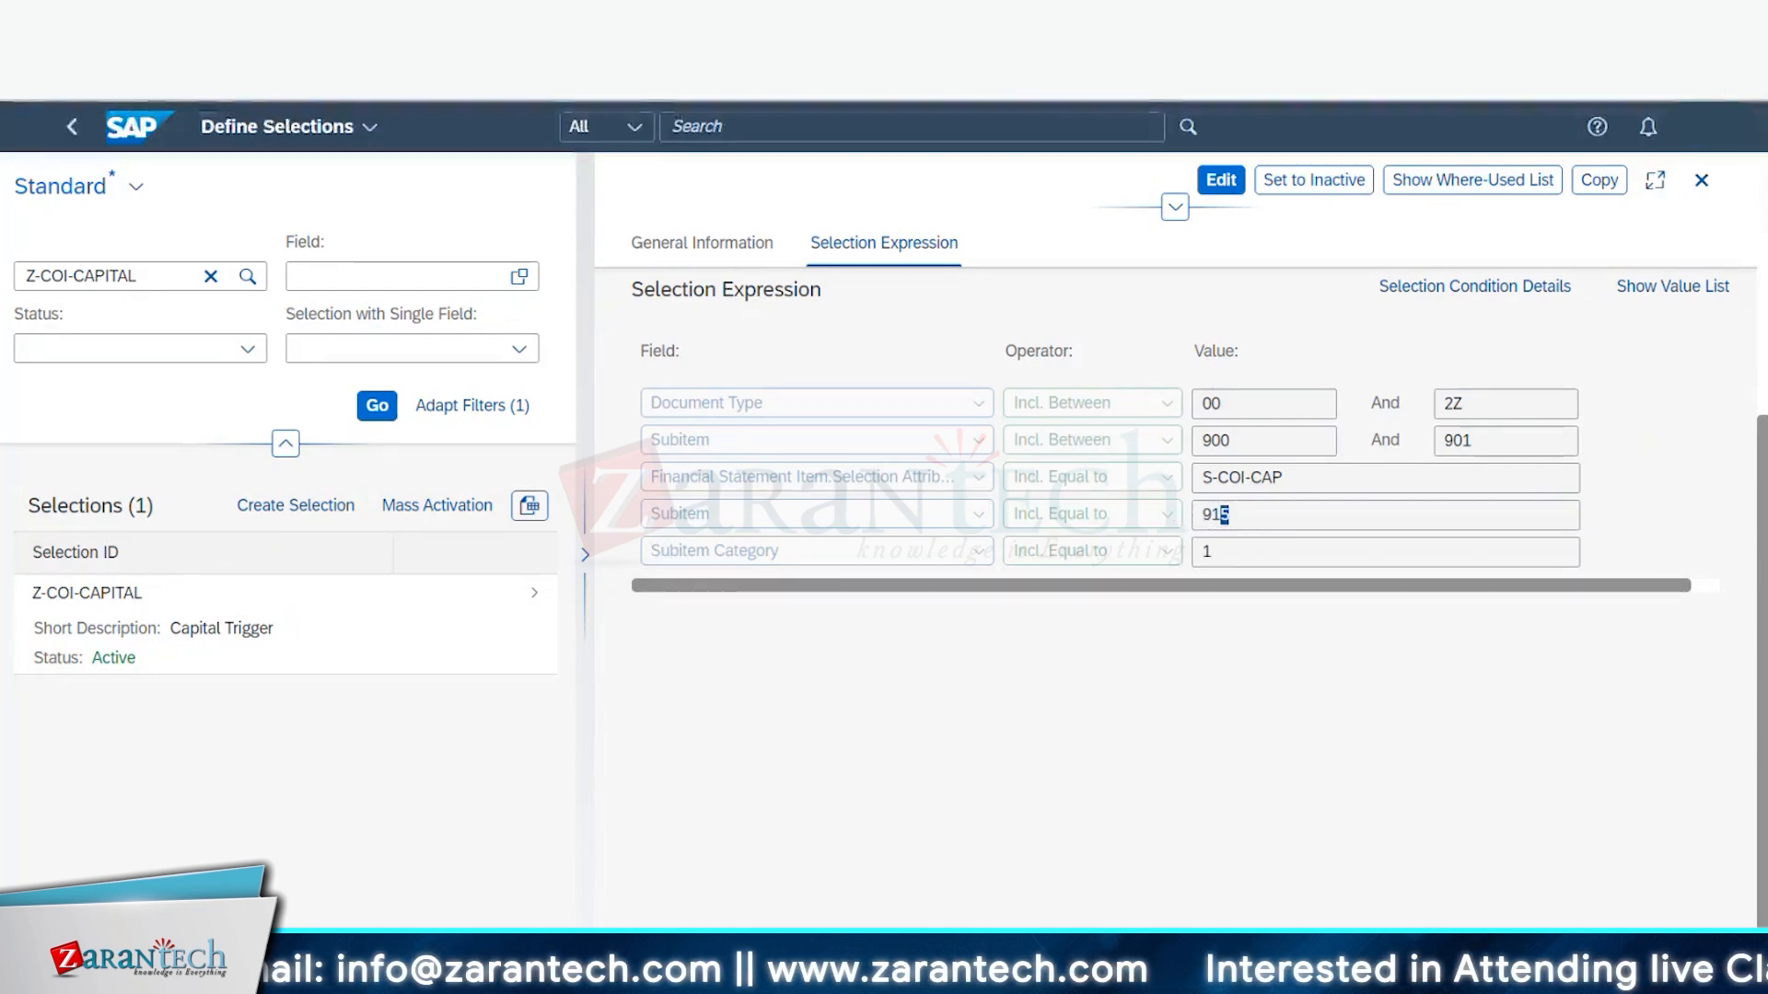
{"action": "mouse_move", "coordinate": [365, 975]}
{"action": "left_click", "coordinate": [390, 875]}
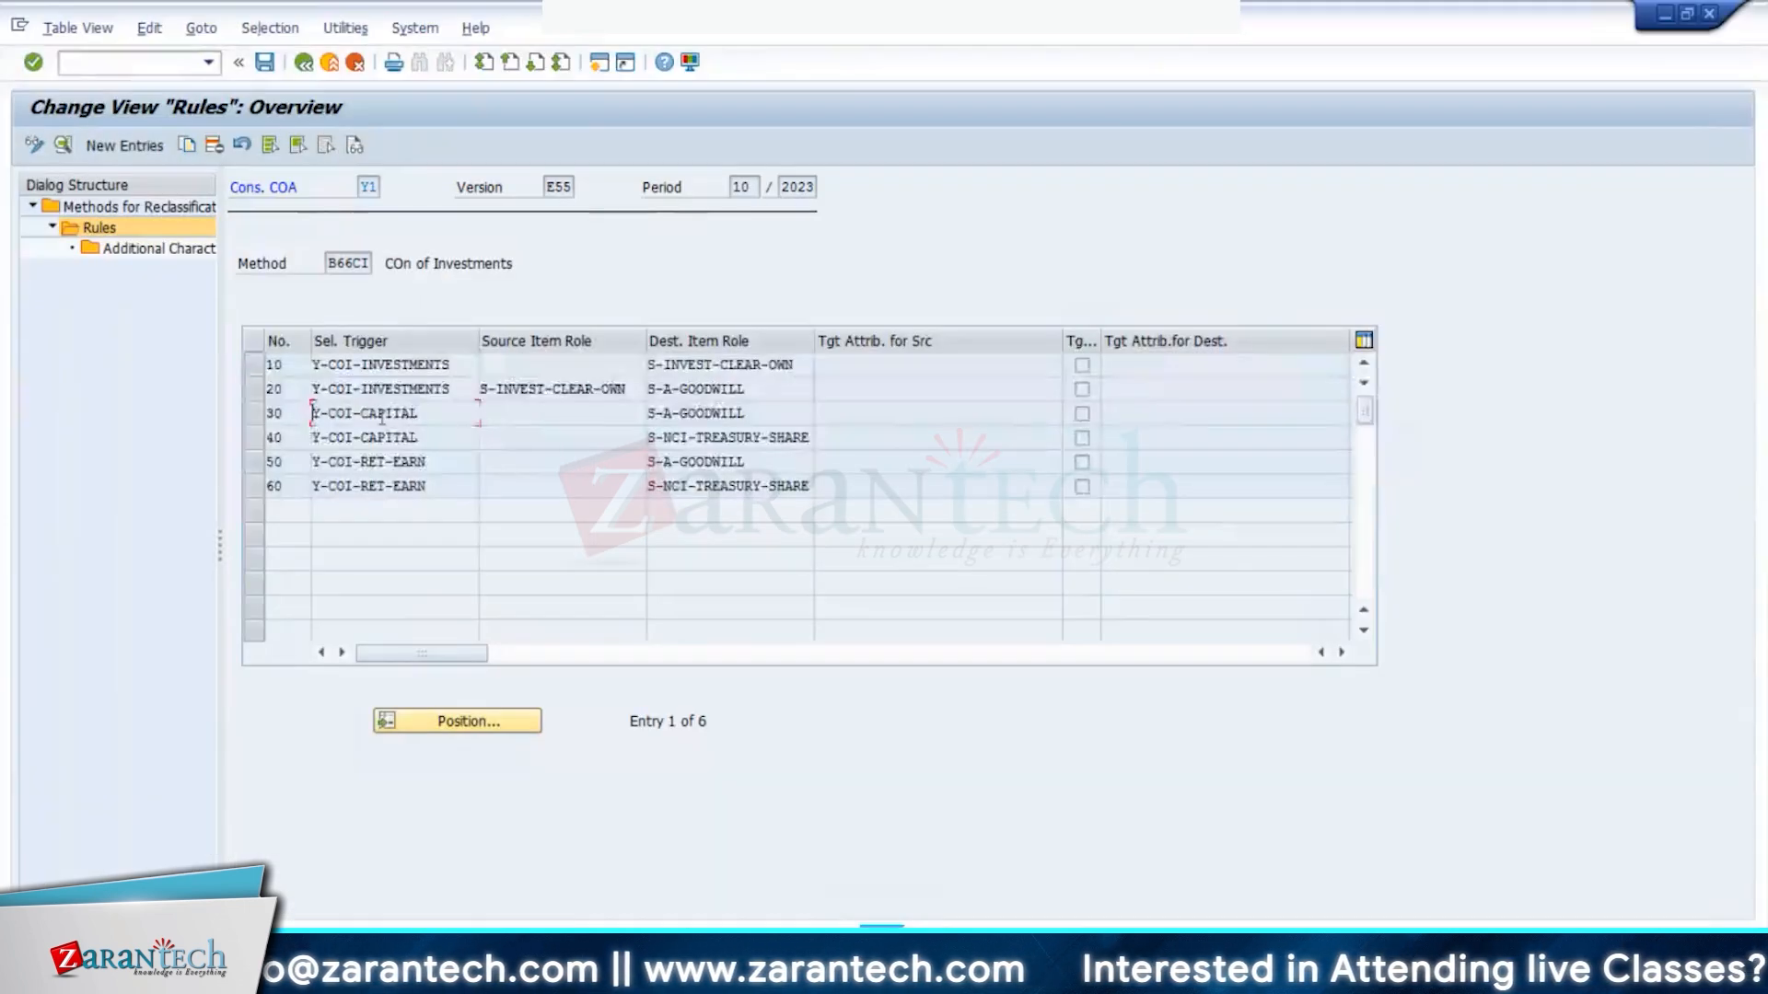
- Set rule 30's selection trigger to Z-COI-CAPITAL
{"action": "double_click", "coordinate": [381, 419]}
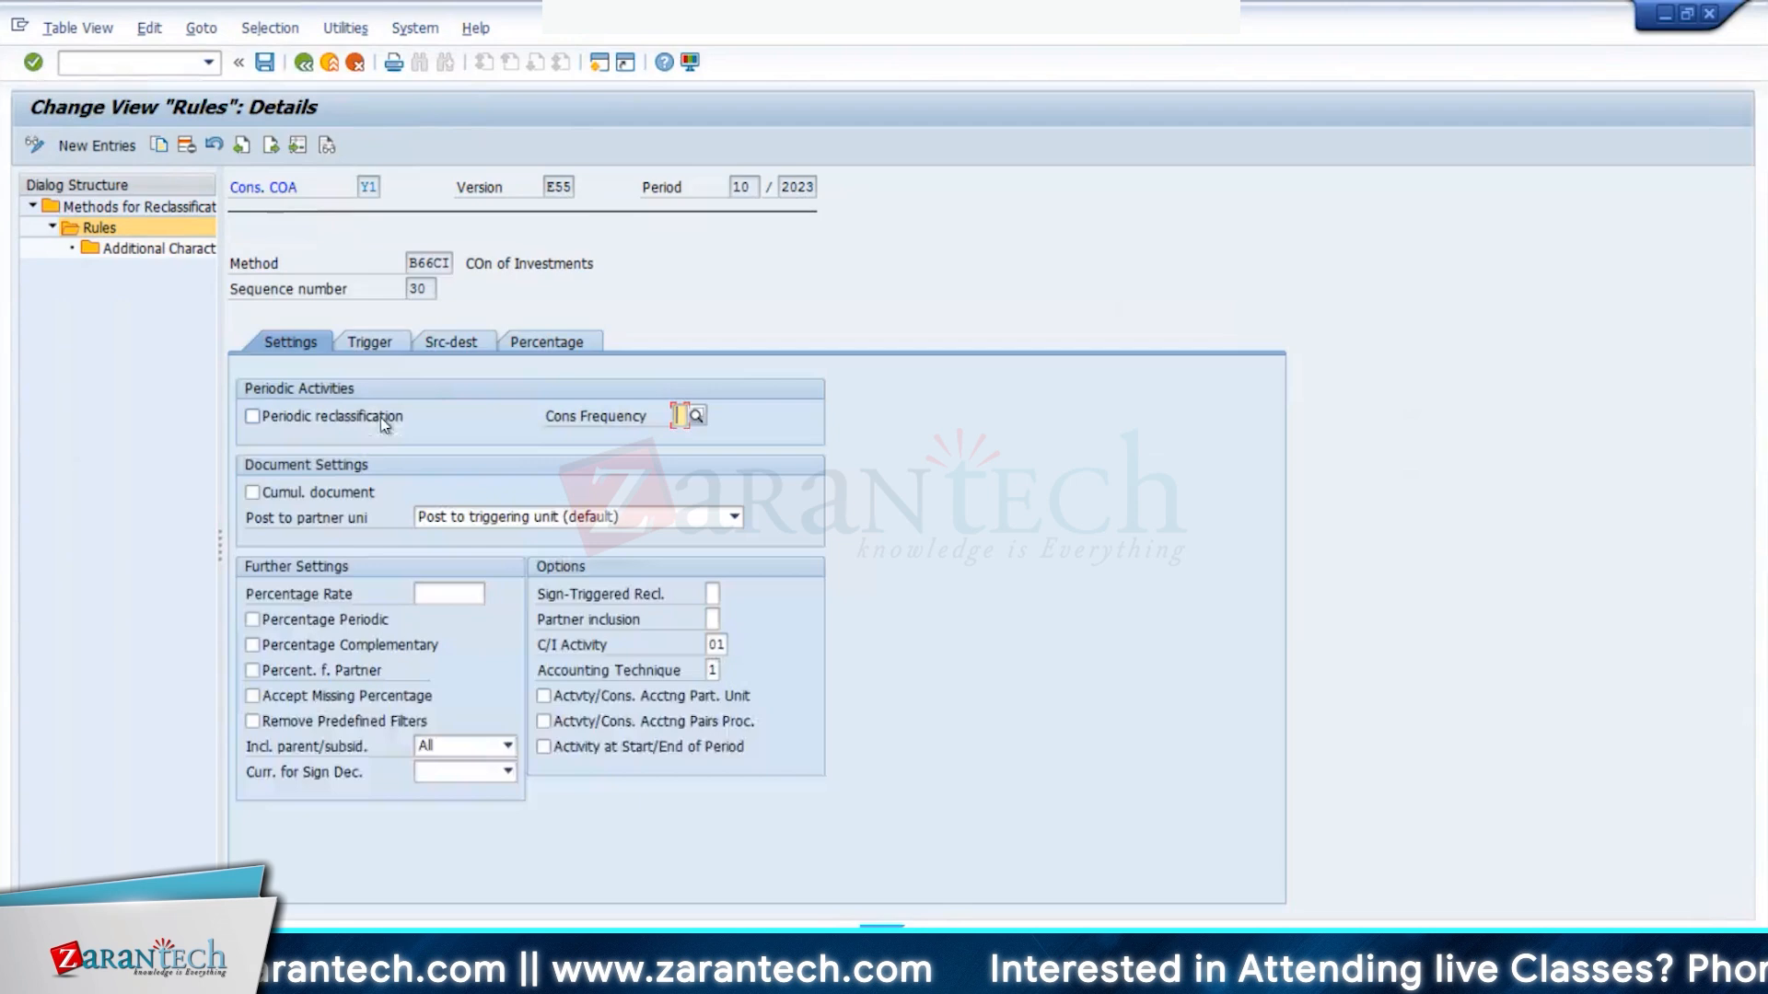
{"action": "left_click", "coordinate": [383, 345]}
{"action": "left_click", "coordinate": [472, 451]}
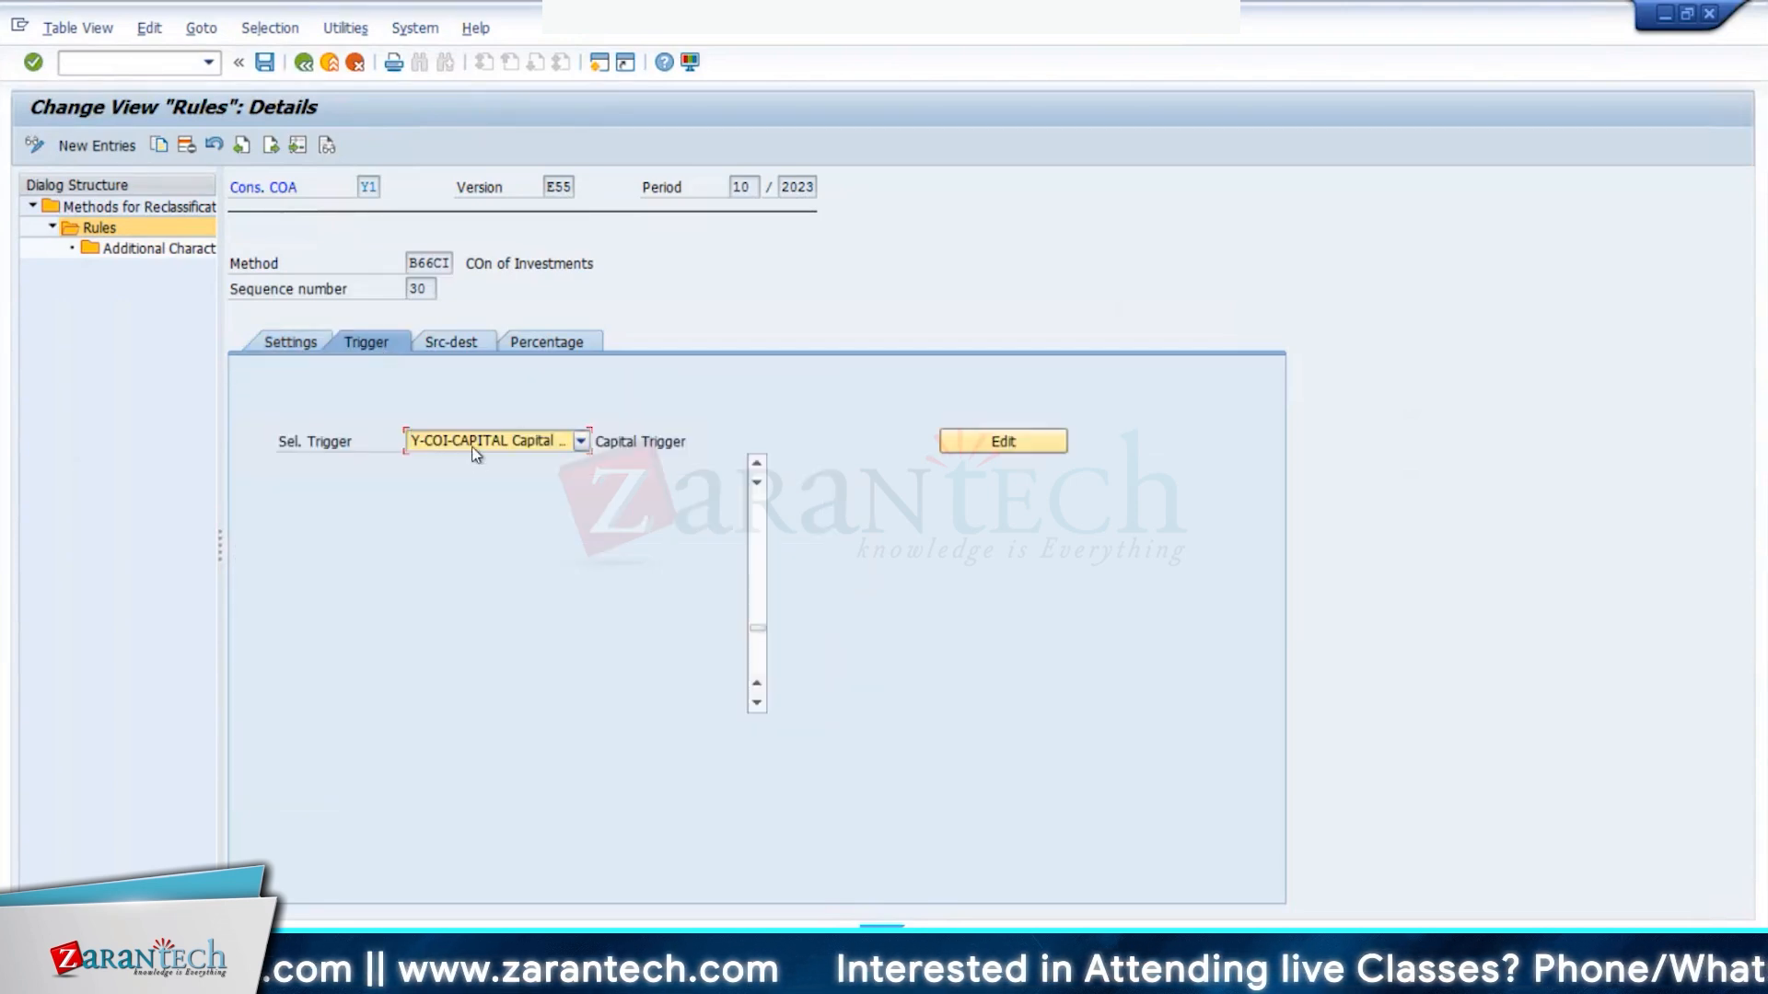
{"action": "scroll", "coordinate": [486, 594], "scroll_direction": "down", "scroll_amount": 10}
{"action": "scroll", "coordinate": [486, 594], "scroll_direction": "down", "scroll_amount": 5}
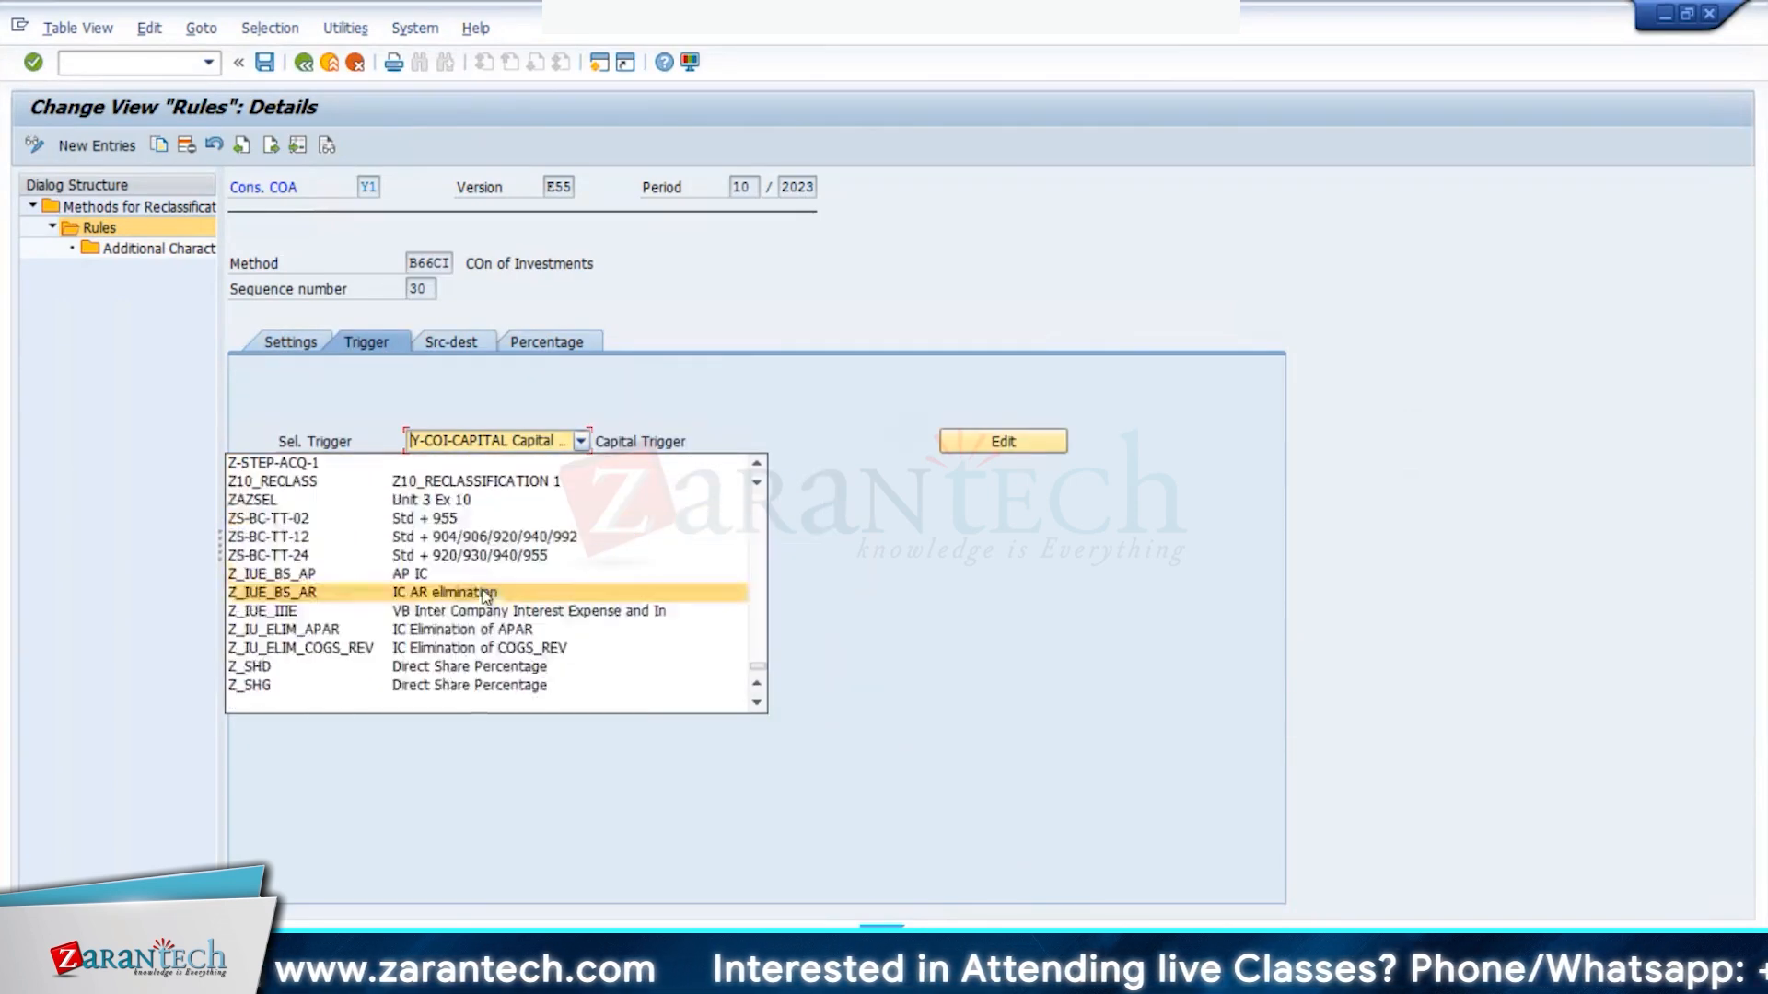
{"action": "scroll", "coordinate": [387, 603], "scroll_direction": "up", "scroll_amount": 4}
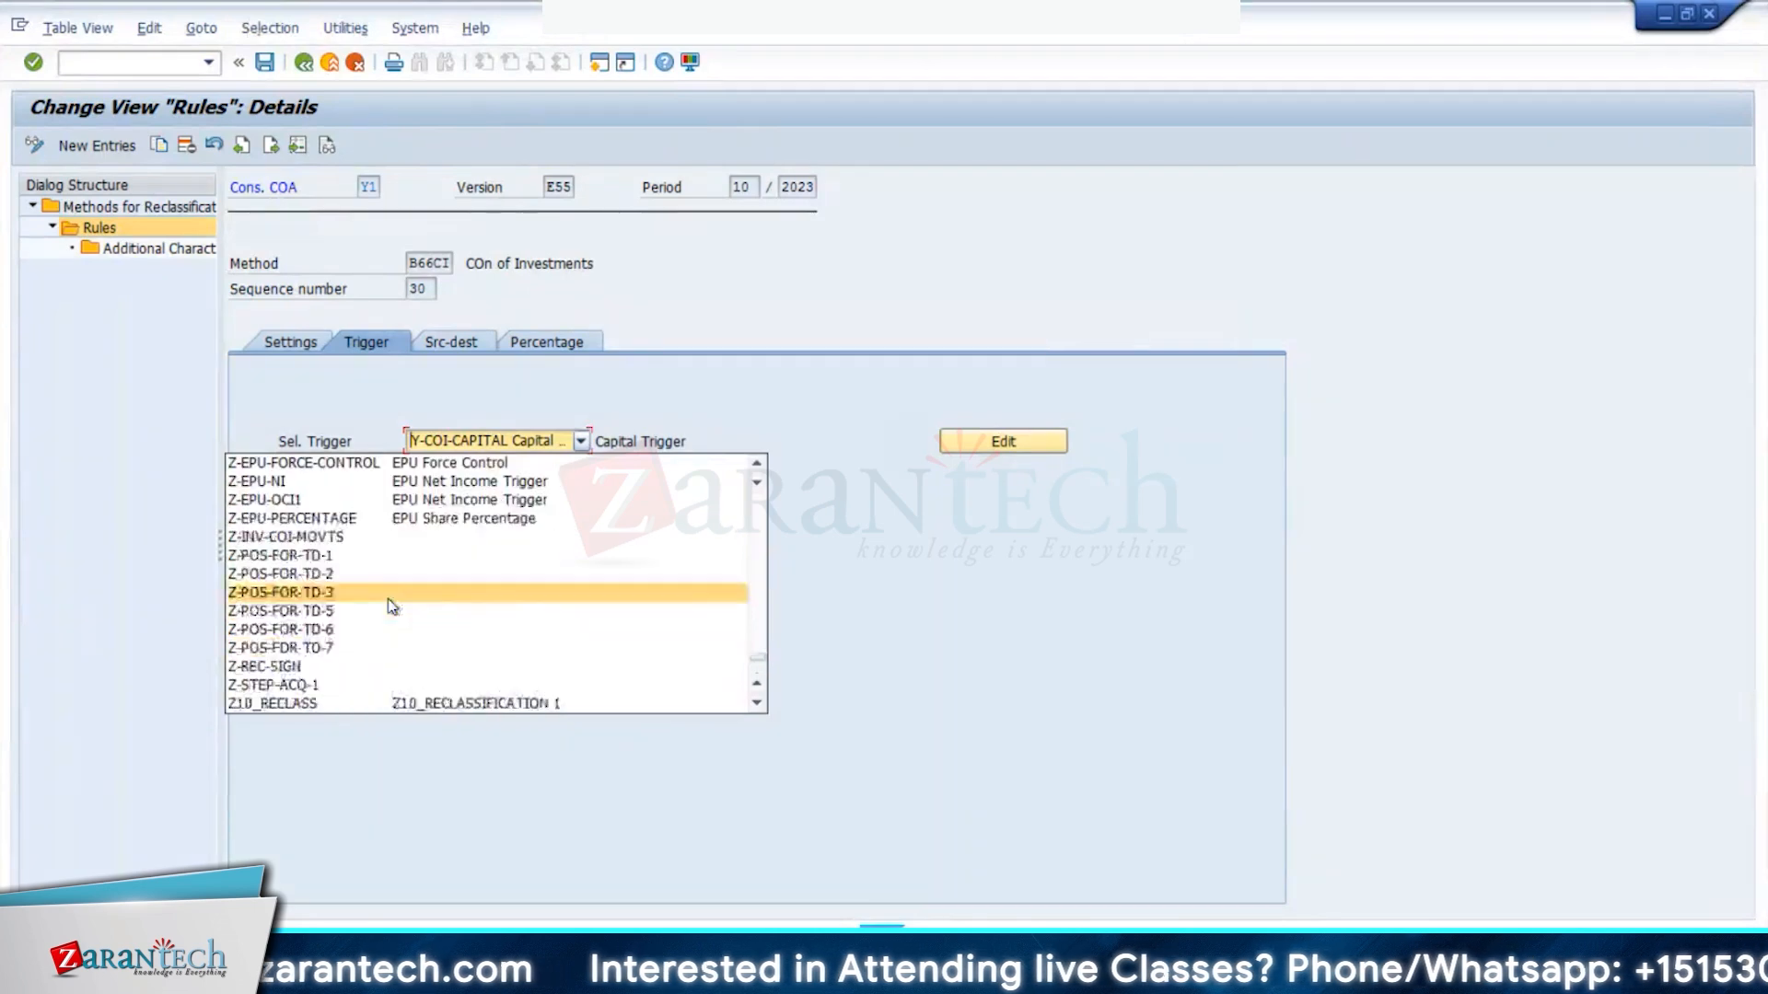
{"action": "scroll", "coordinate": [384, 599], "scroll_direction": "up", "scroll_amount": 2}
{"action": "scroll", "coordinate": [385, 598], "scroll_direction": "up", "scroll_amount": 4}
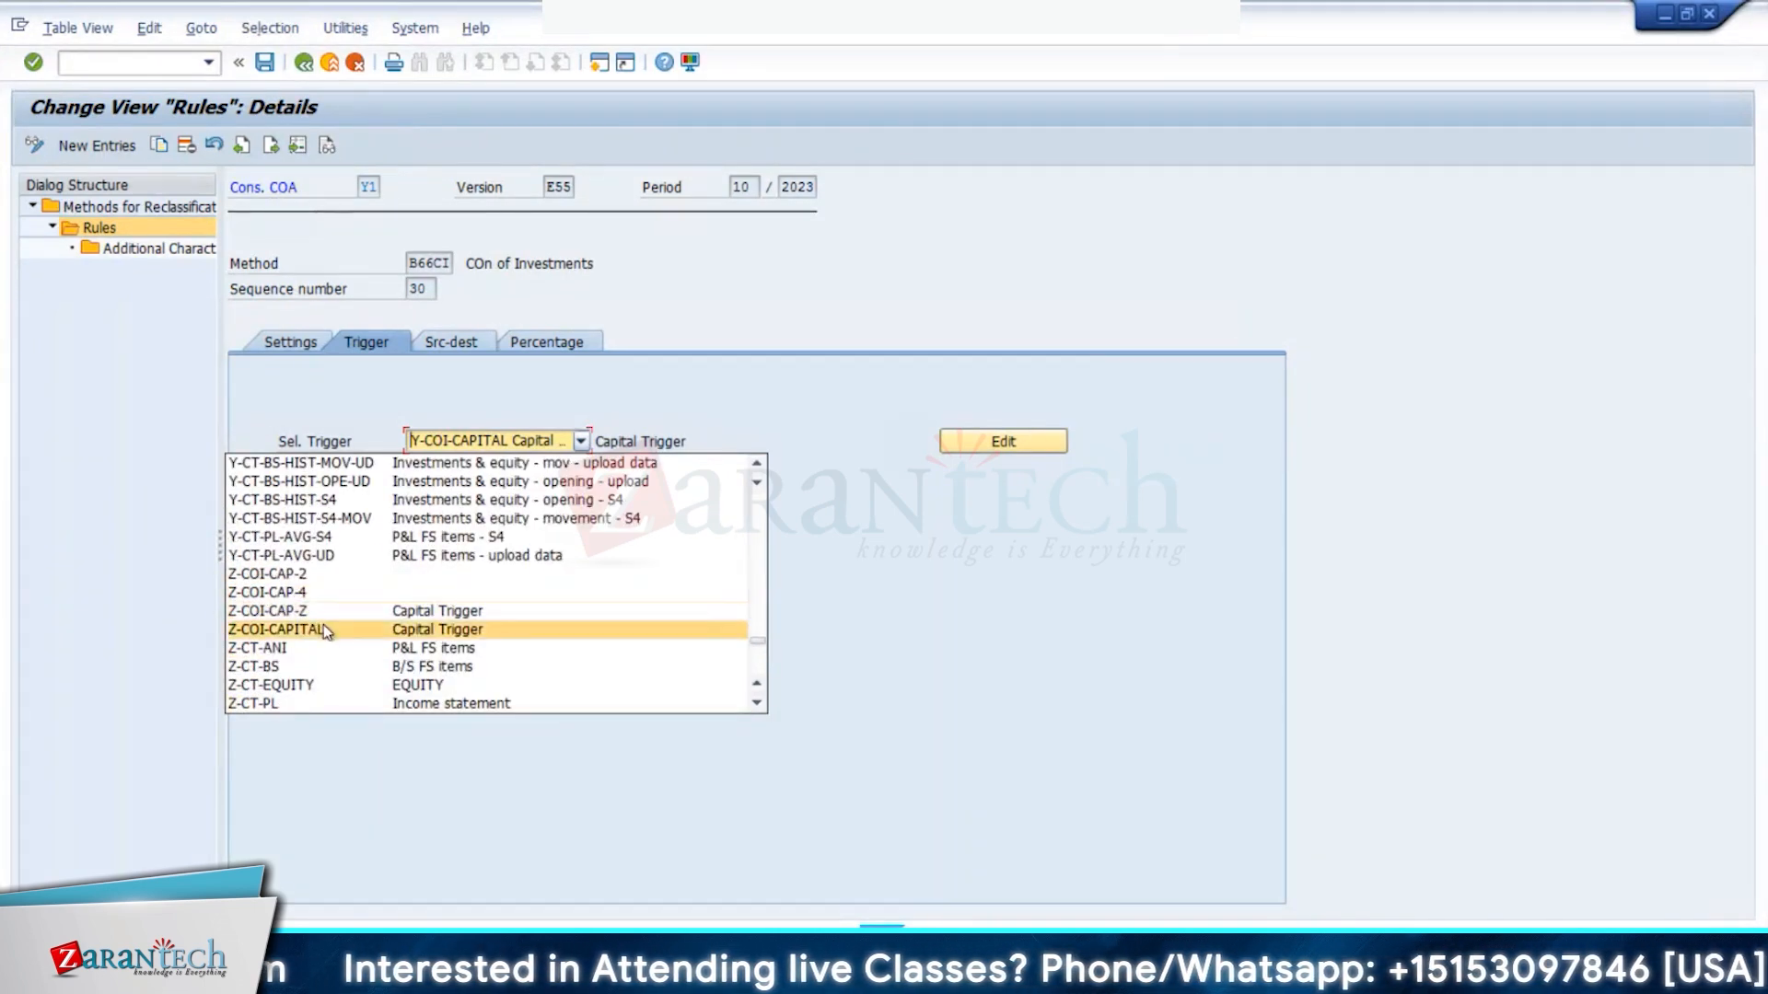
{"action": "left_click", "coordinate": [323, 626]}
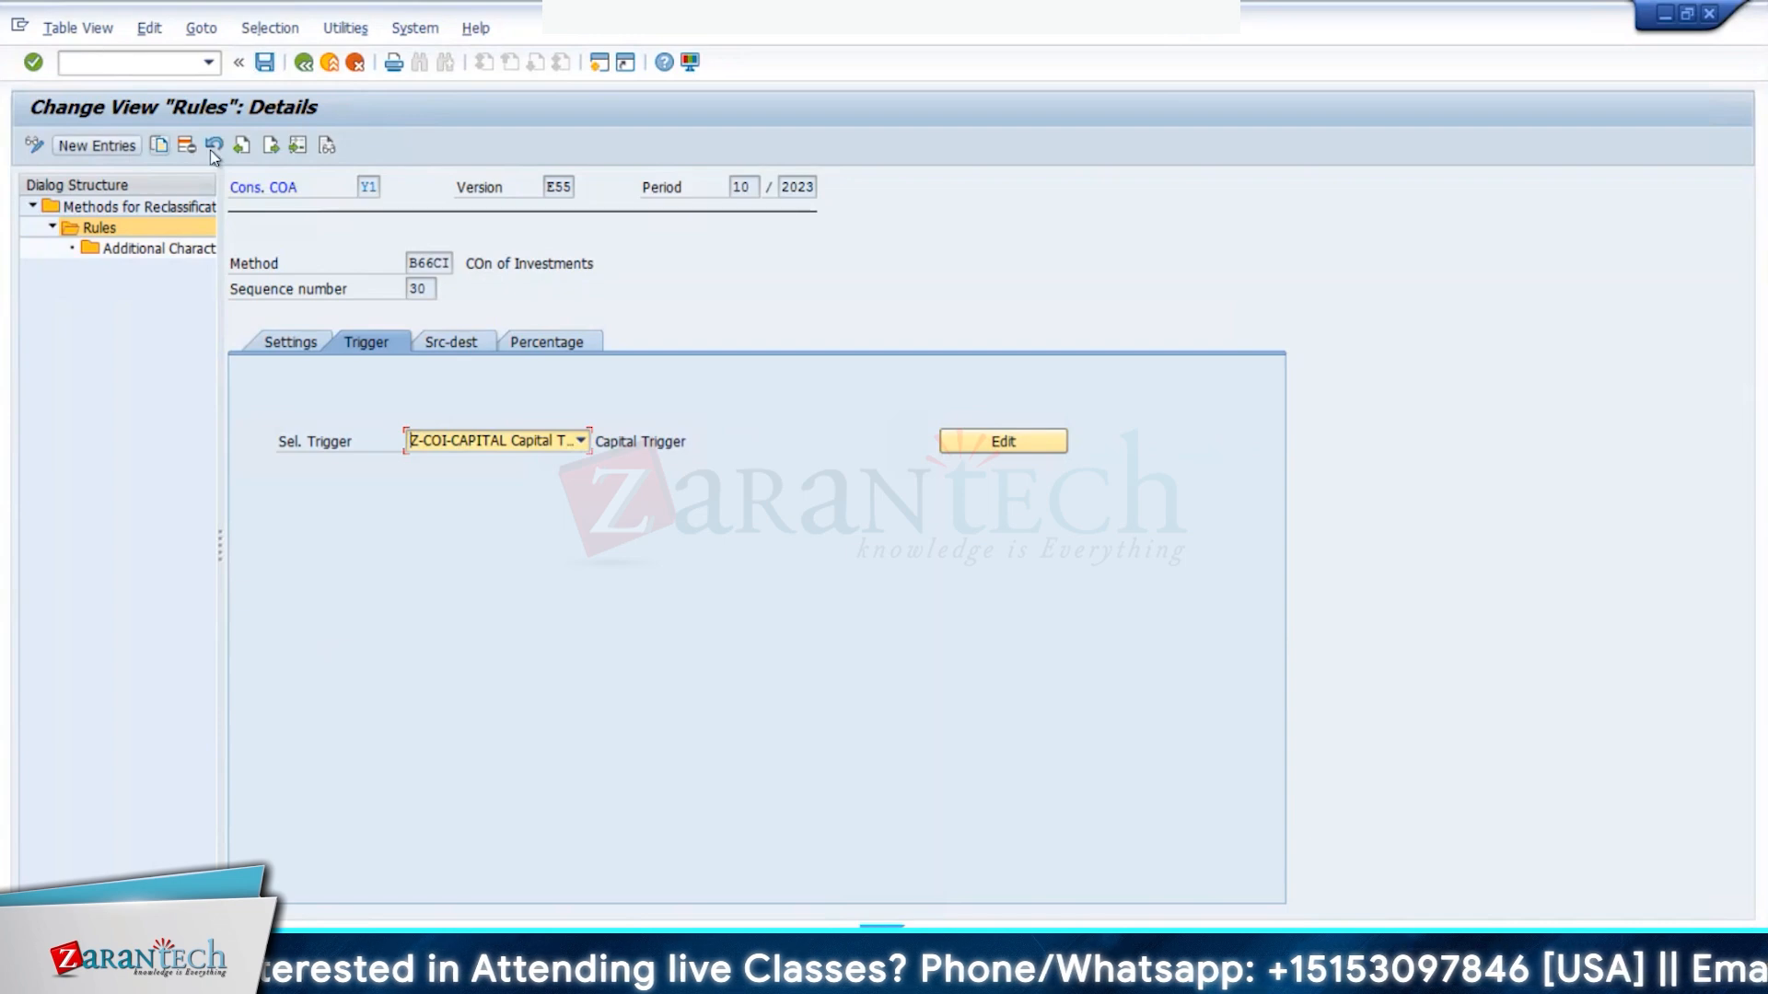
- Set rule 40's selection trigger to Z-COI-CAPITAL and save it under the customizing request
{"action": "left_click", "coordinate": [267, 150]}
{"action": "left_click", "coordinate": [518, 443]}
{"action": "scroll", "coordinate": [416, 592], "scroll_direction": "down", "scroll_amount": 10}
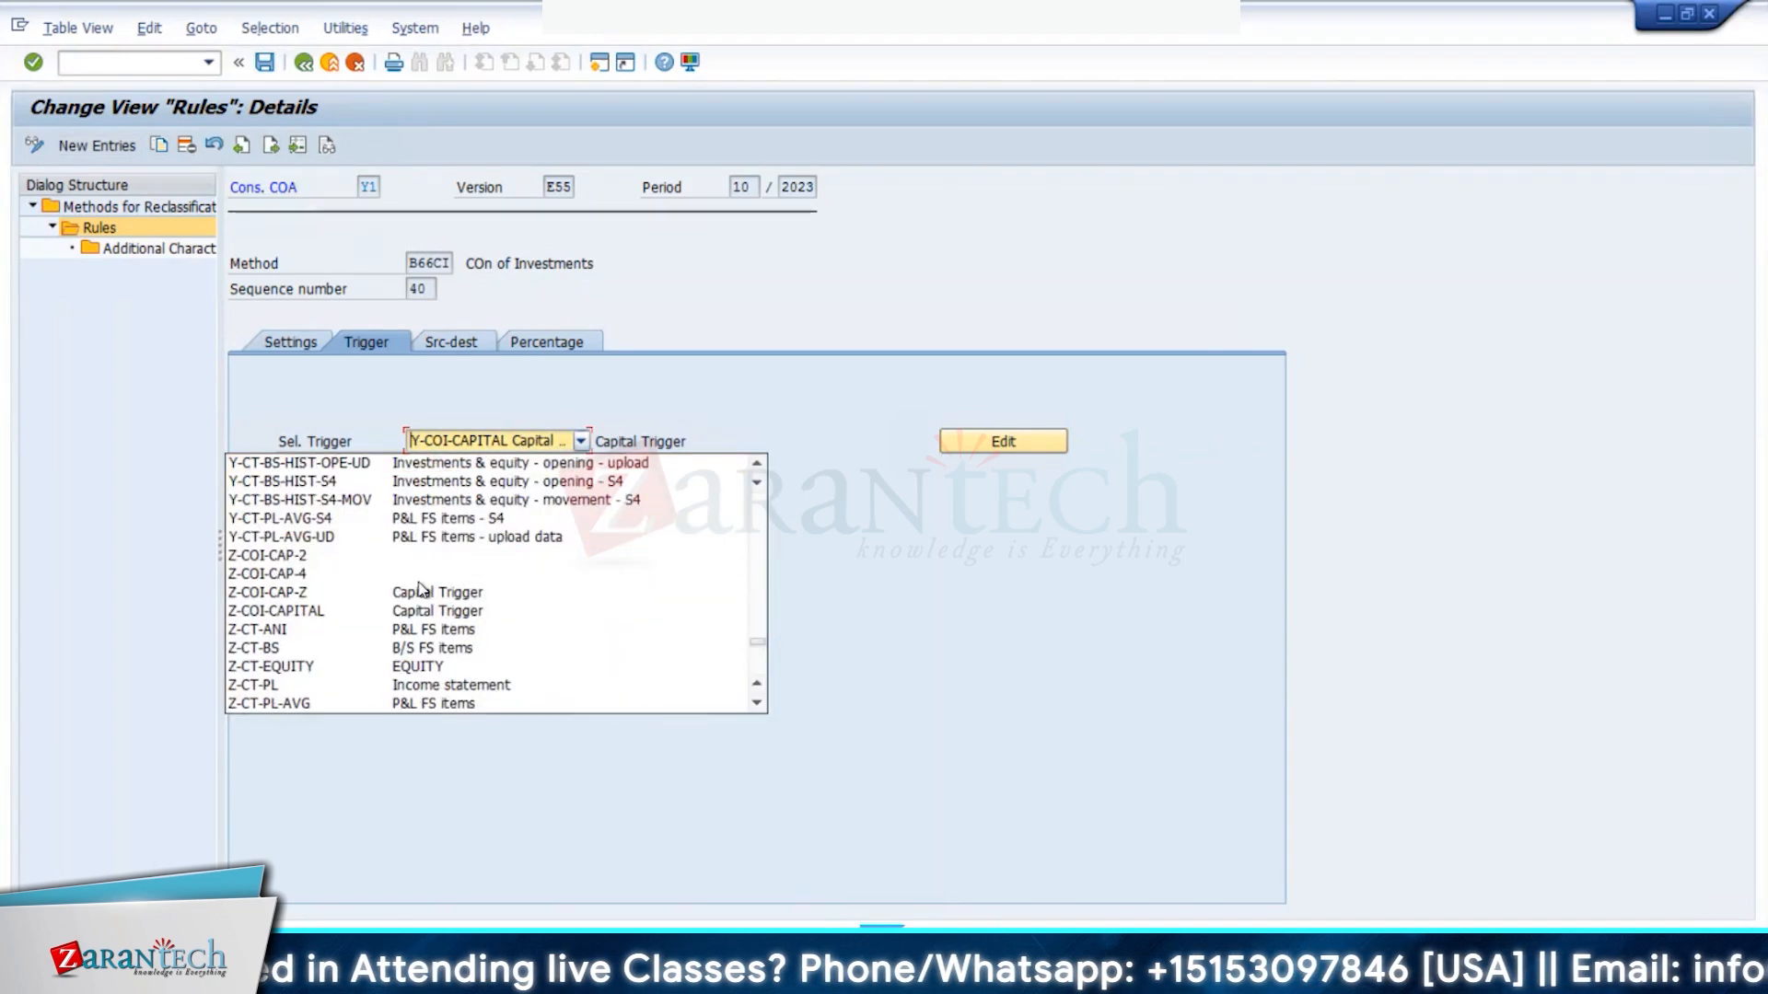
{"action": "scroll", "coordinate": [411, 592], "scroll_direction": "up", "scroll_amount": 4}
{"action": "scroll", "coordinate": [412, 592], "scroll_direction": "up", "scroll_amount": 5}
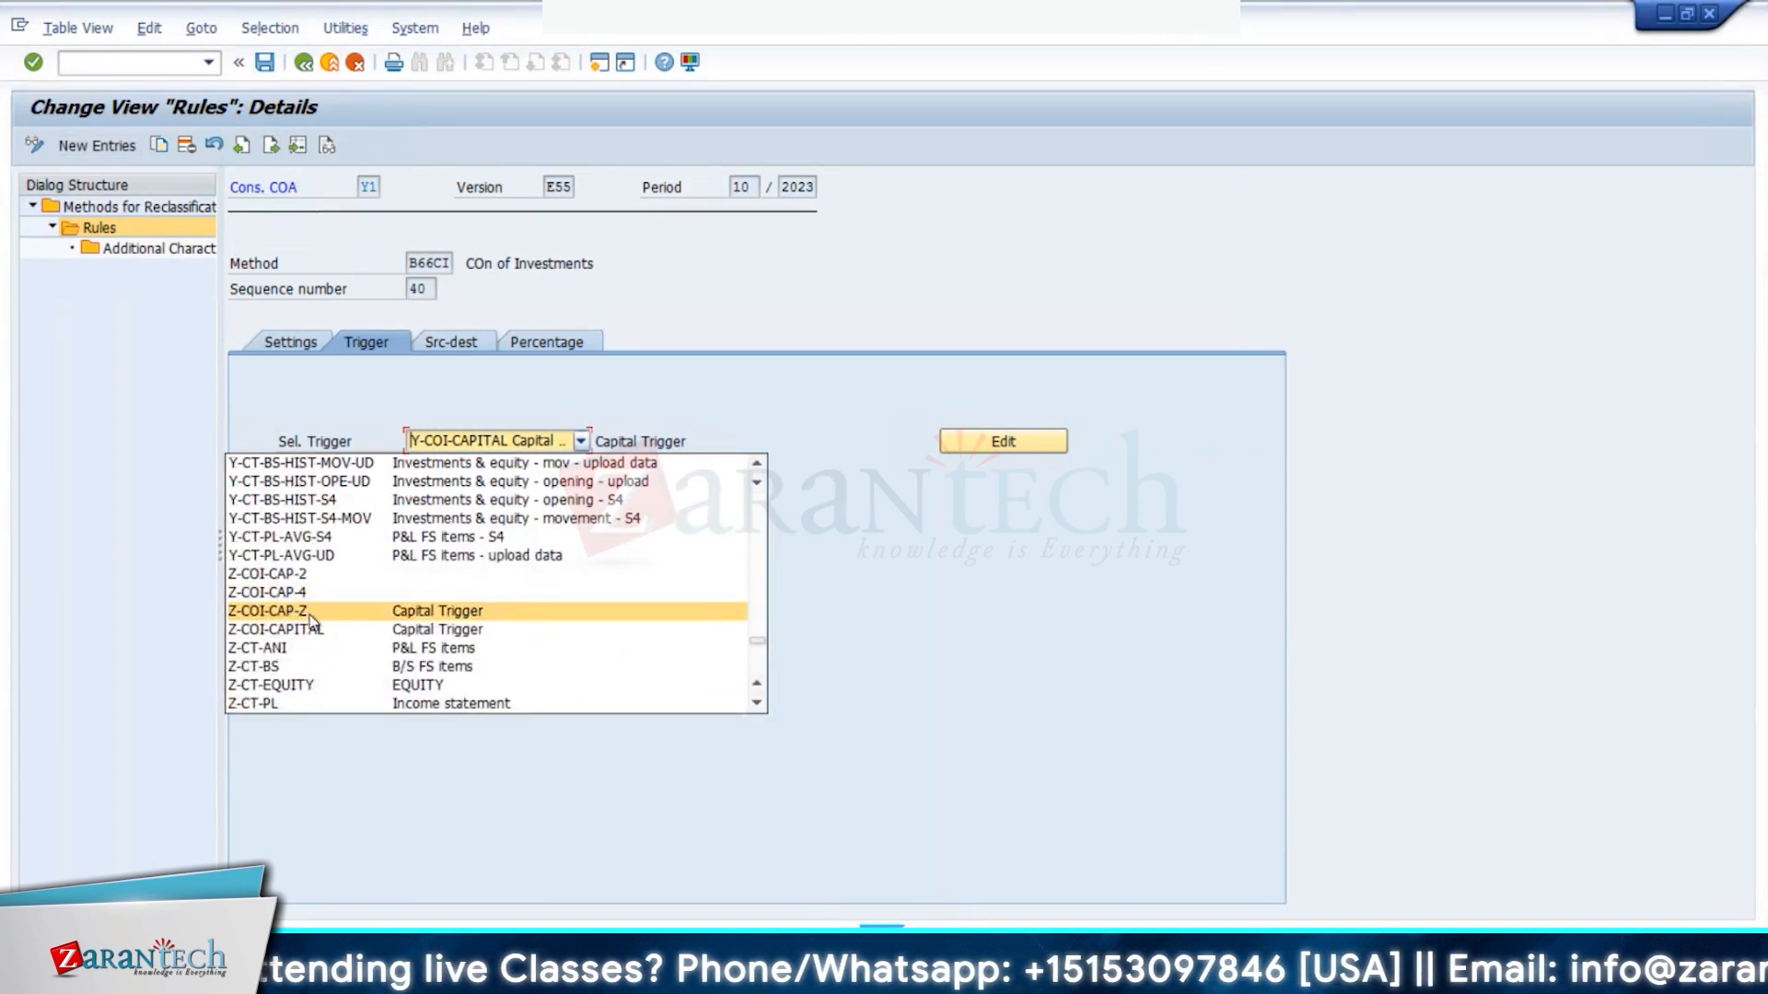
{"action": "left_click", "coordinate": [354, 609]}
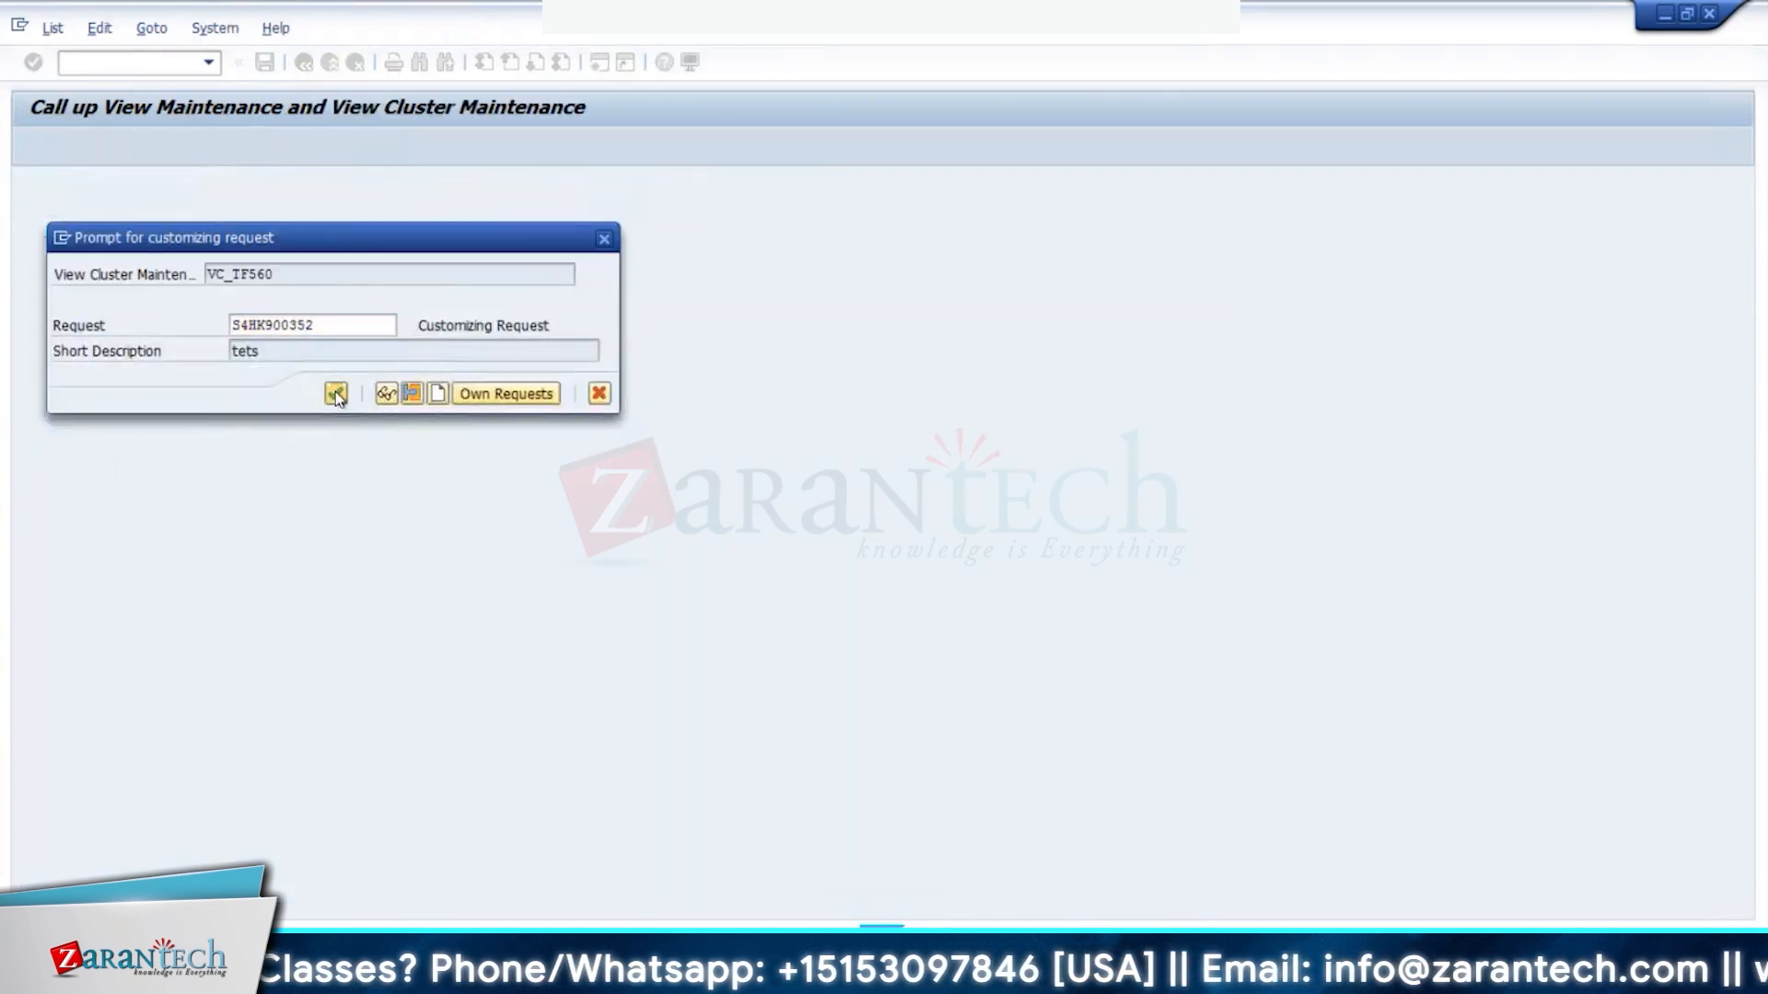
{"action": "left_click", "coordinate": [336, 394]}
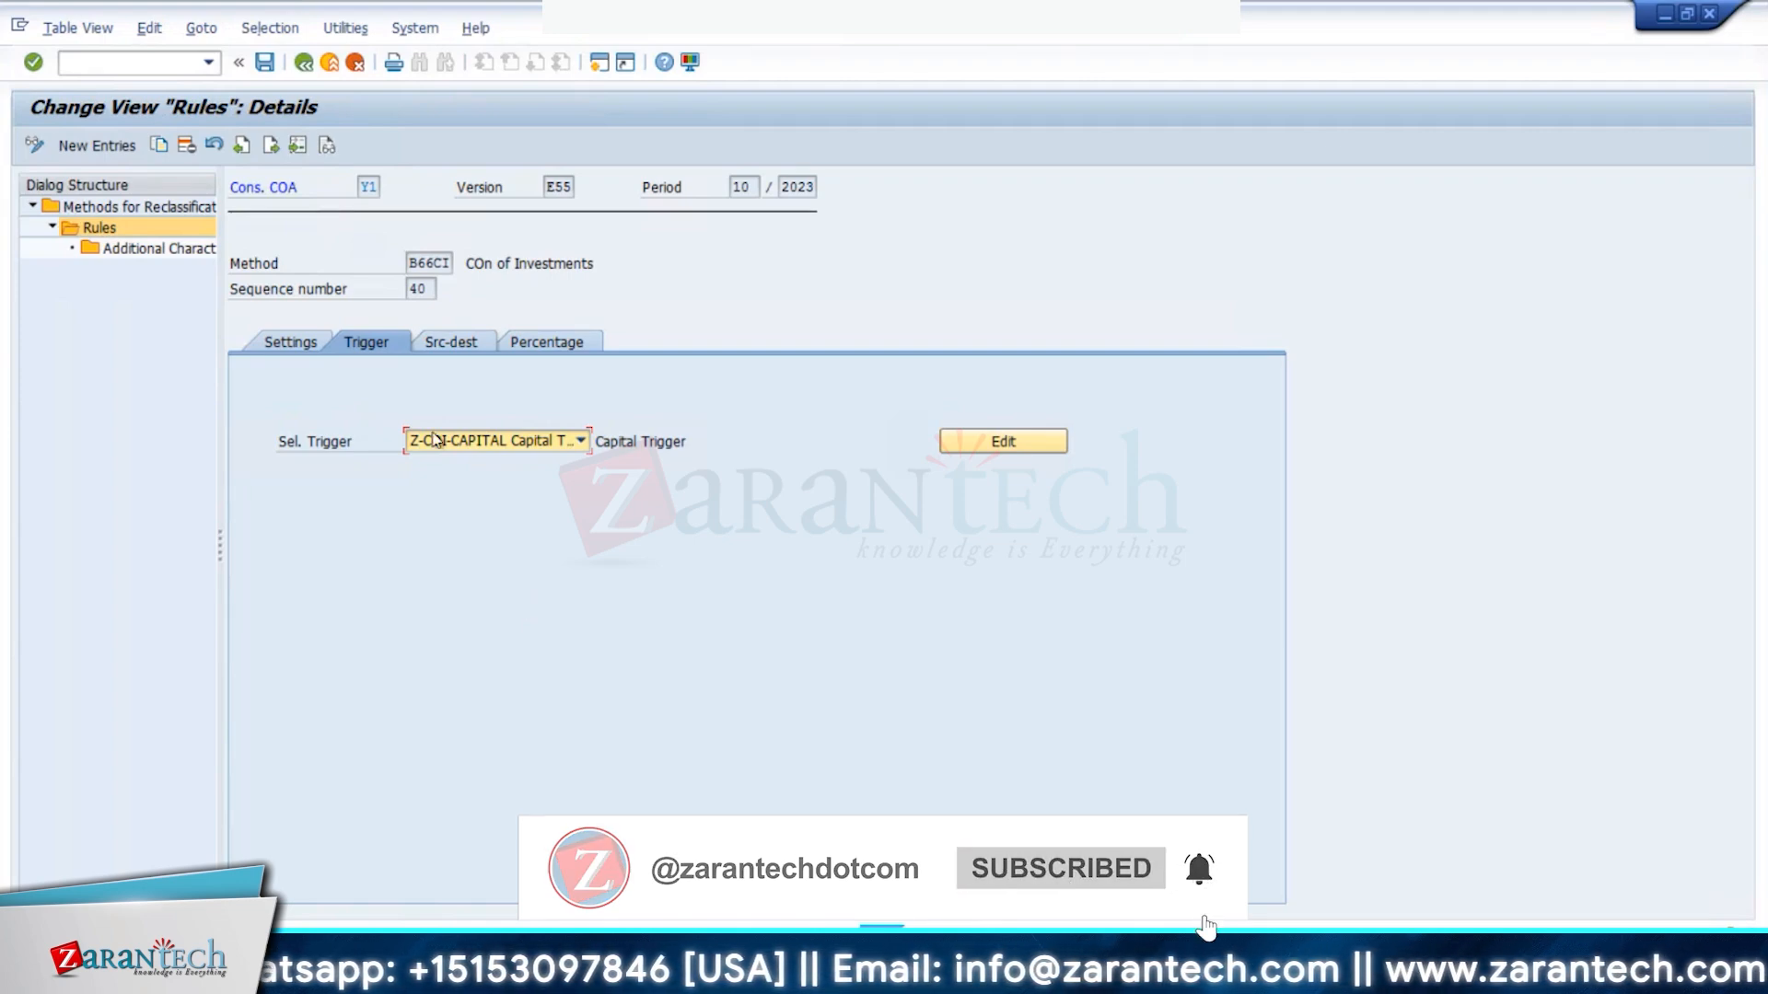
{"action": "left_click", "coordinate": [271, 147]}
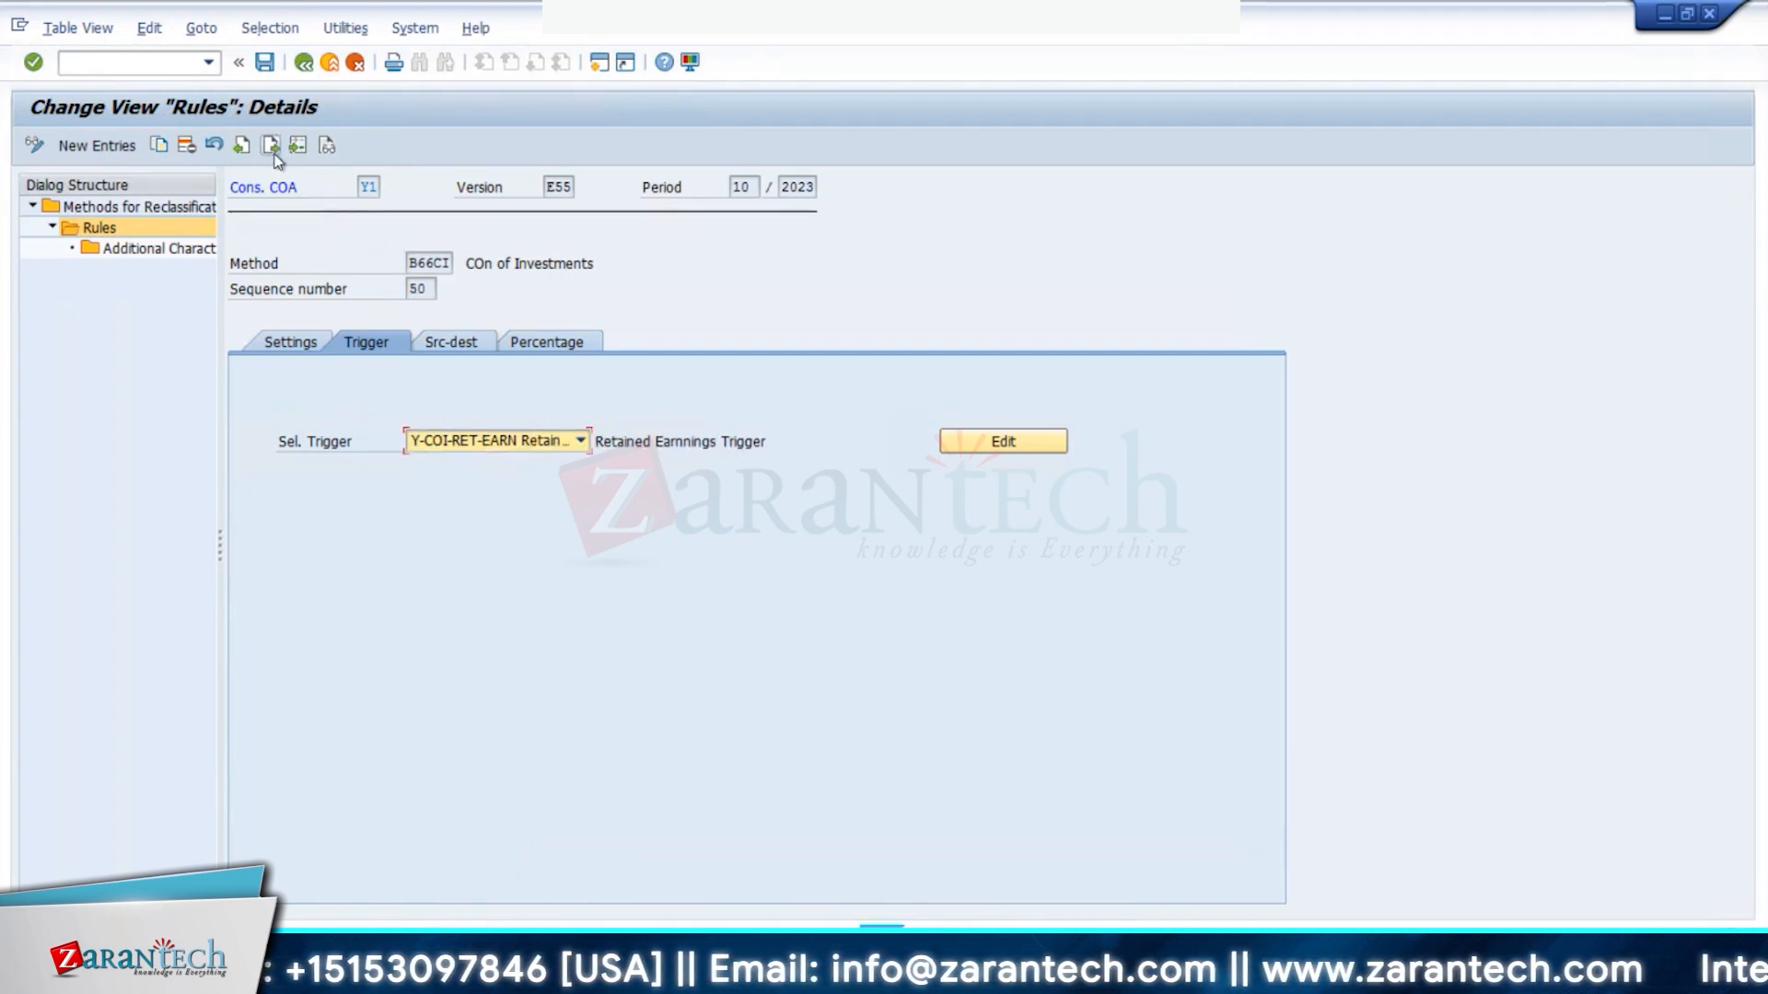
- Step on to rule 60, reload Define Selections with F5, then review row 40's trigger in the Rules overview
{"action": "left_click", "coordinate": [270, 146]}
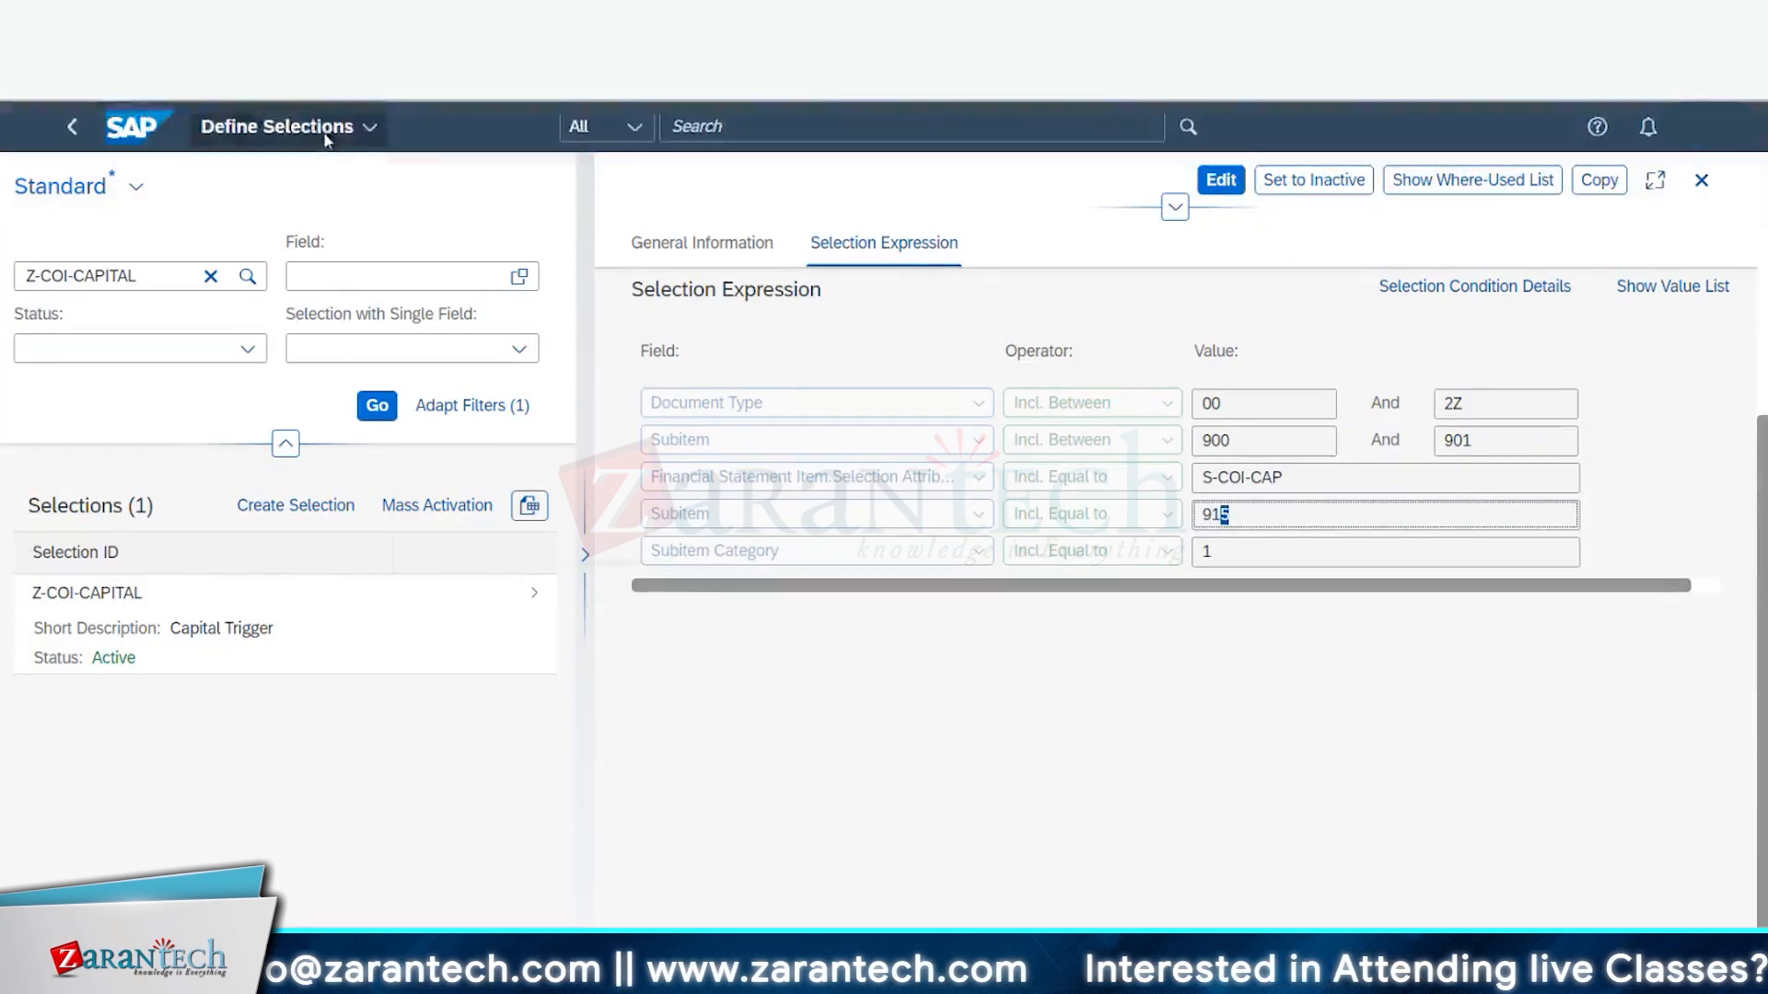
{"action": "key", "text": "F5"}
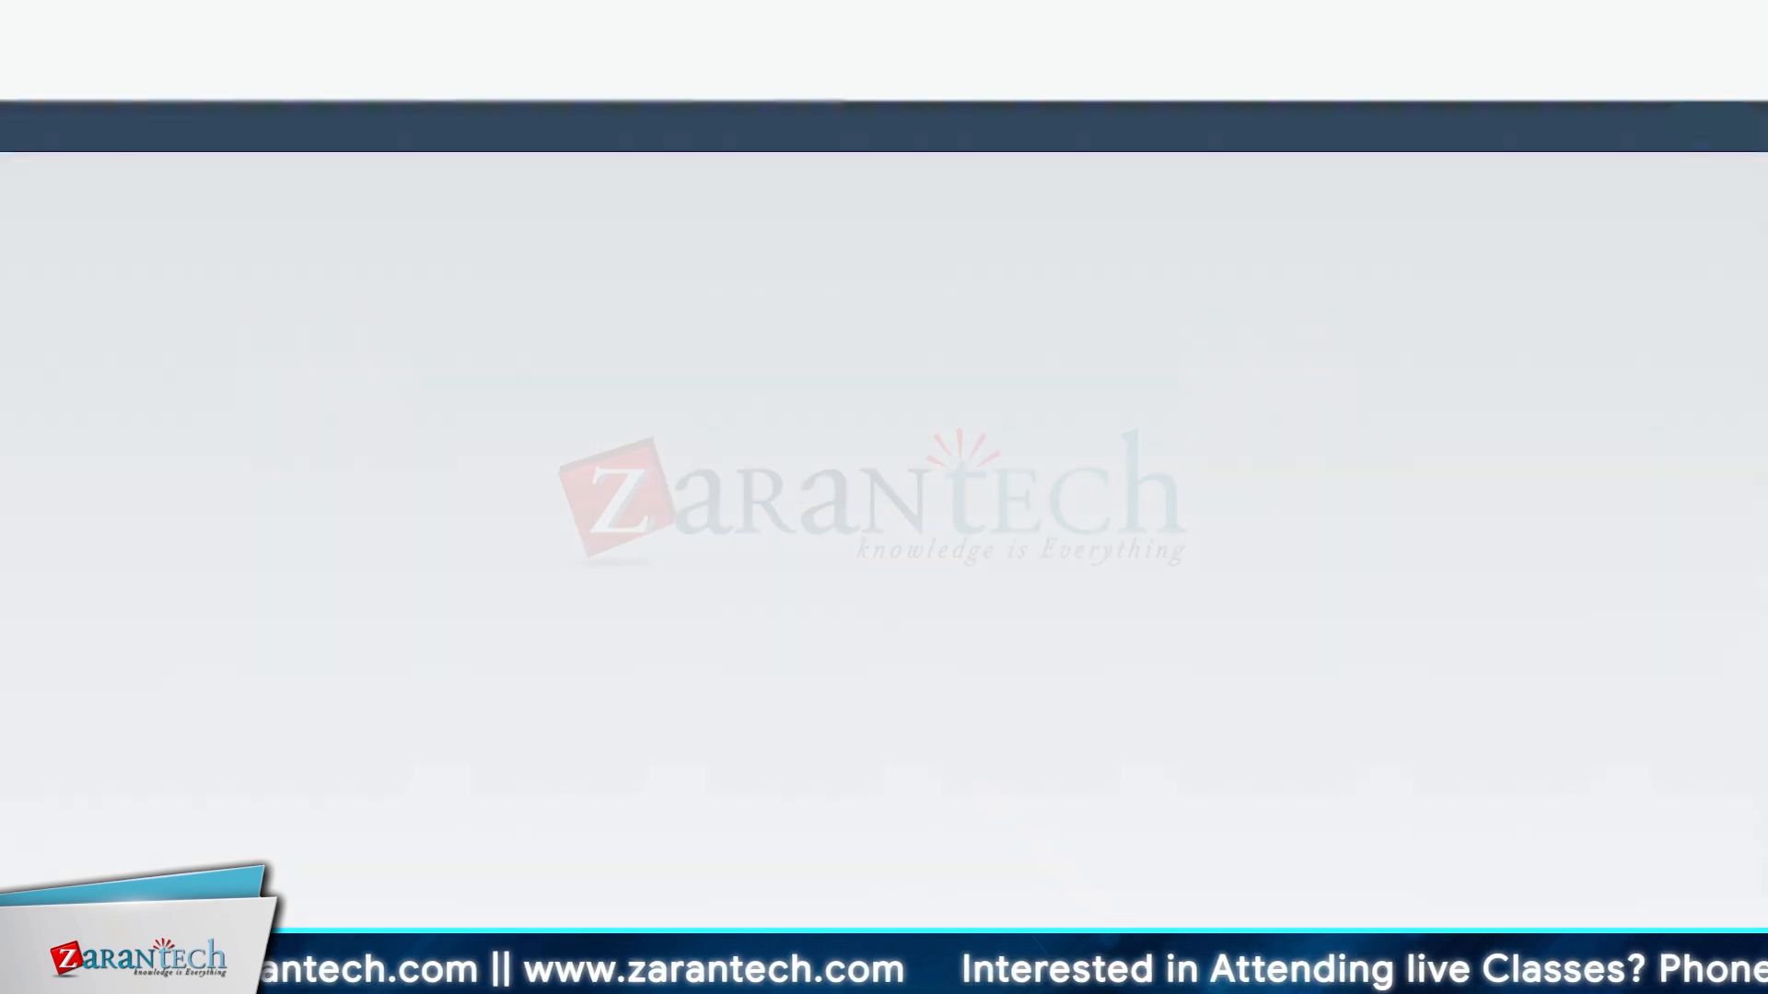
{"action": "mouse_move", "coordinate": [368, 976]}
{"action": "left_click", "coordinate": [331, 861]}
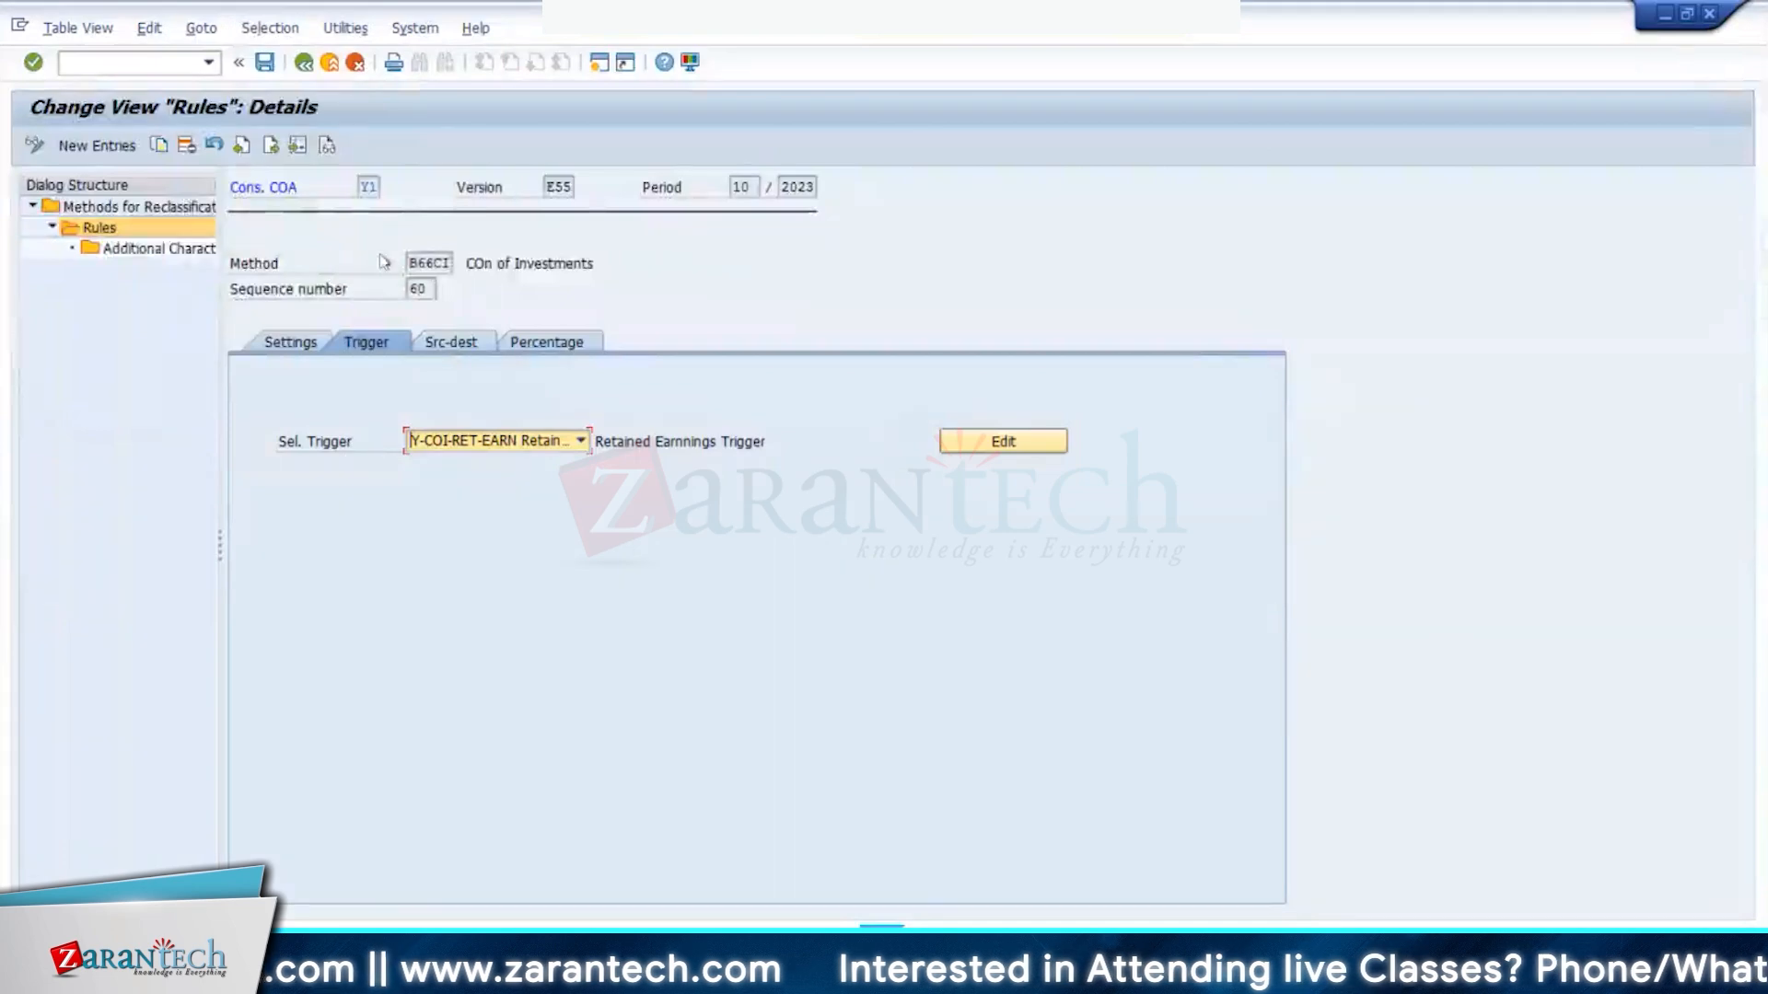
{"action": "left_click", "coordinate": [311, 59]}
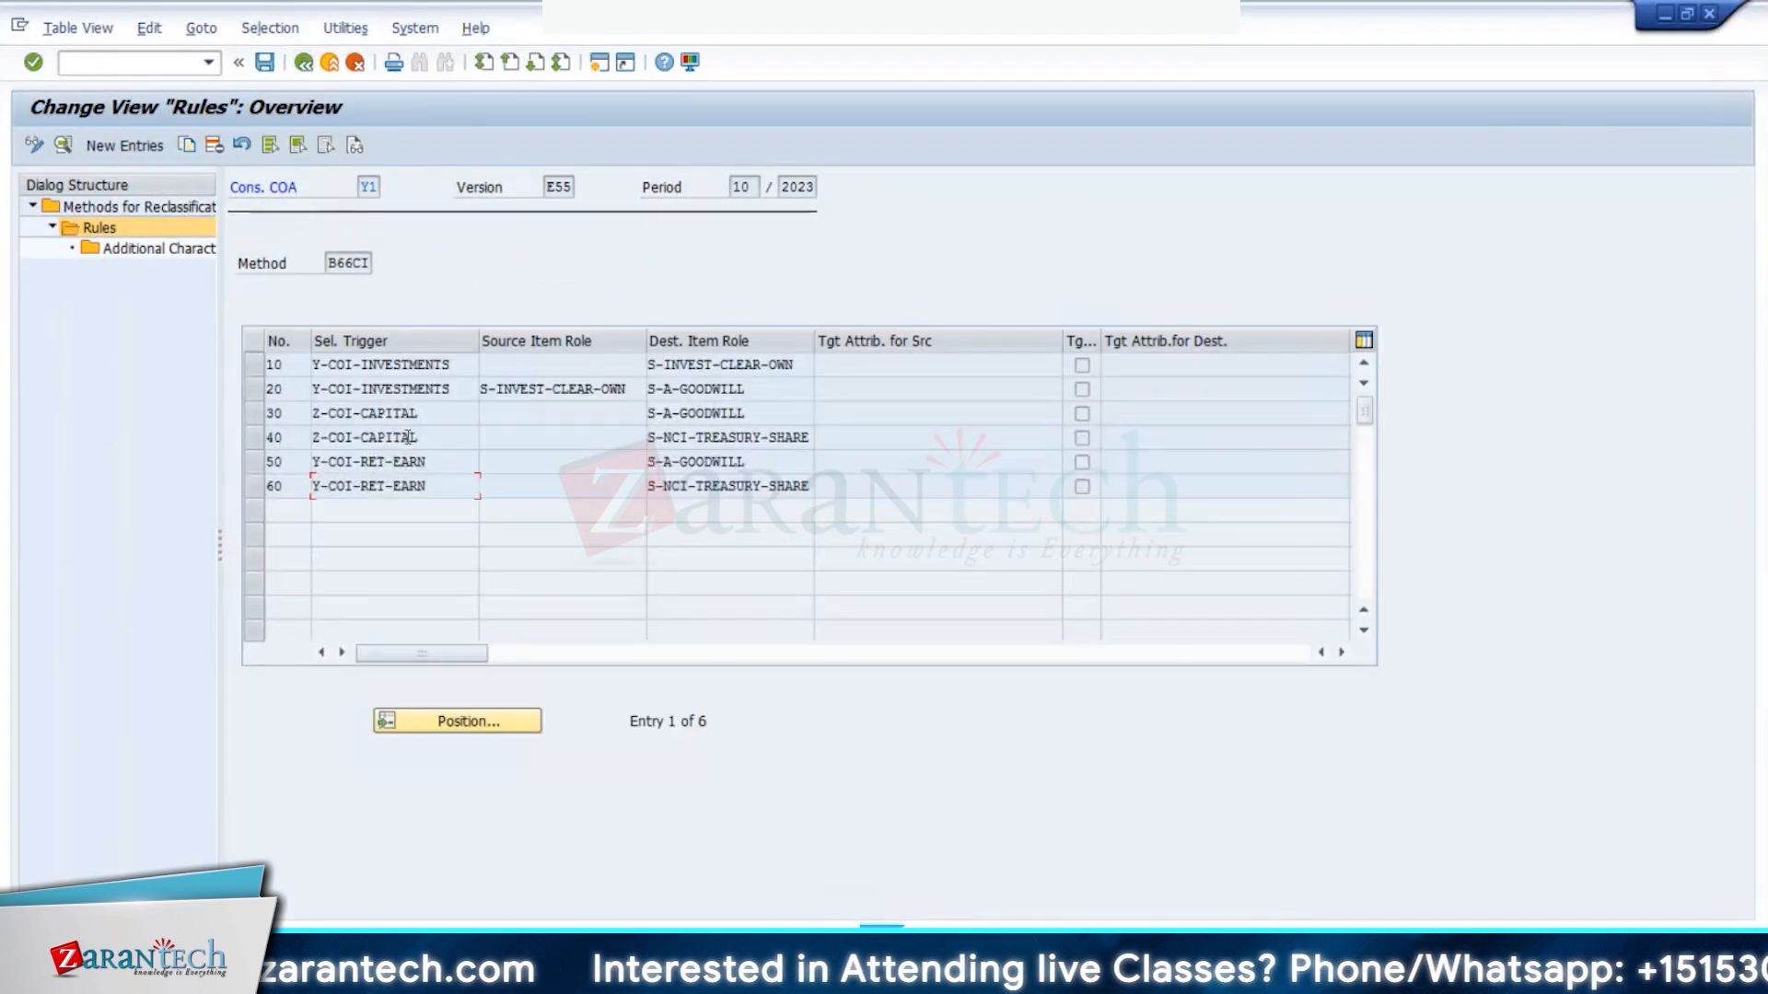
{"action": "left_click", "coordinate": [410, 437]}
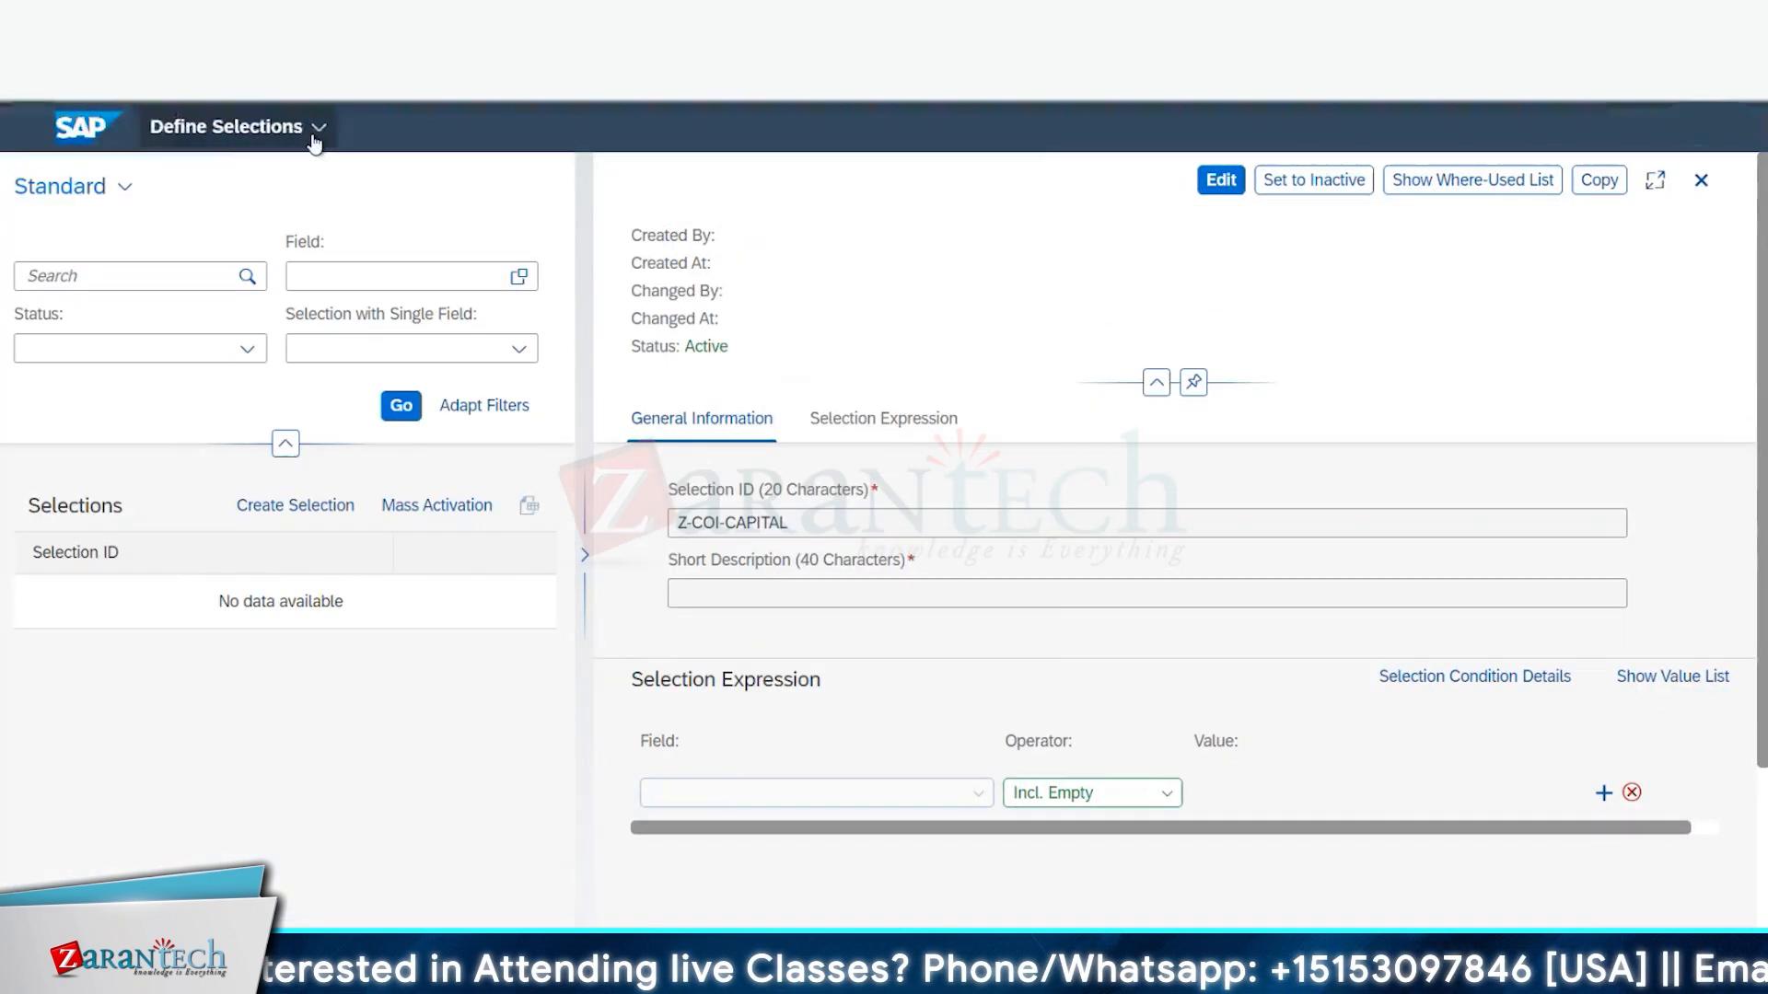
- Leave Define Selections through the app navigation menu and go to the Launchpad Home page
{"action": "left_click", "coordinate": [314, 140]}
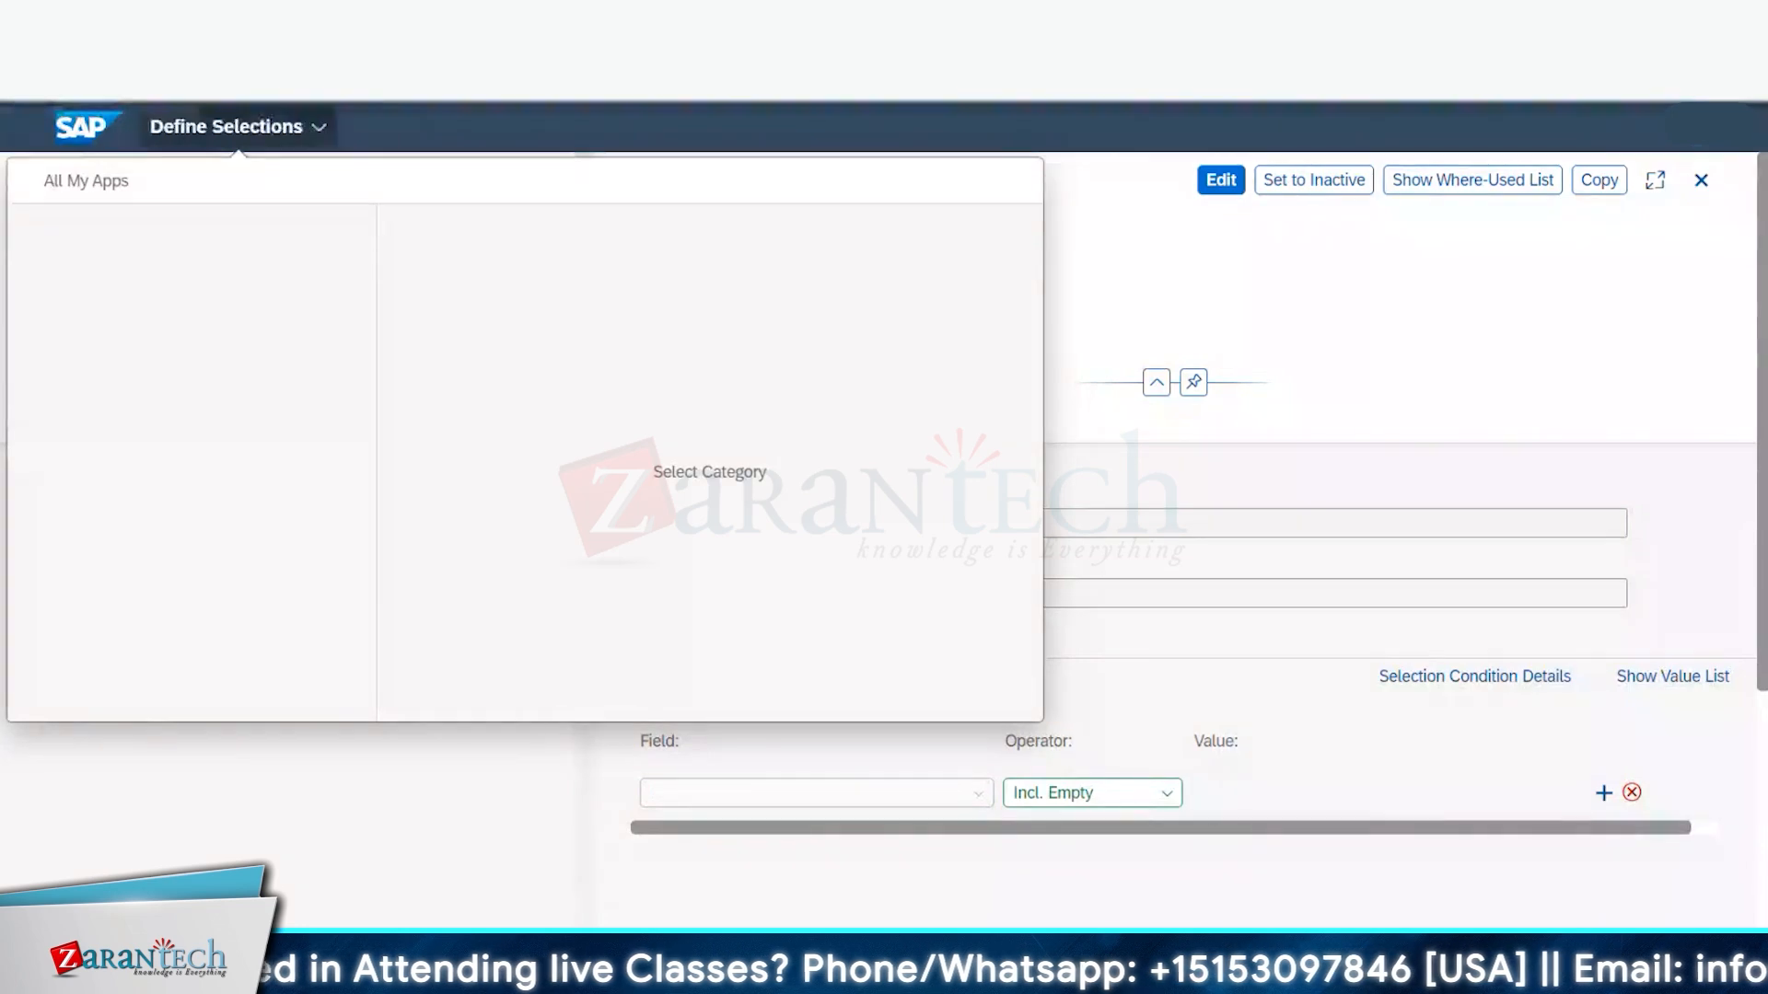
{"action": "left_click", "coordinate": [314, 129]}
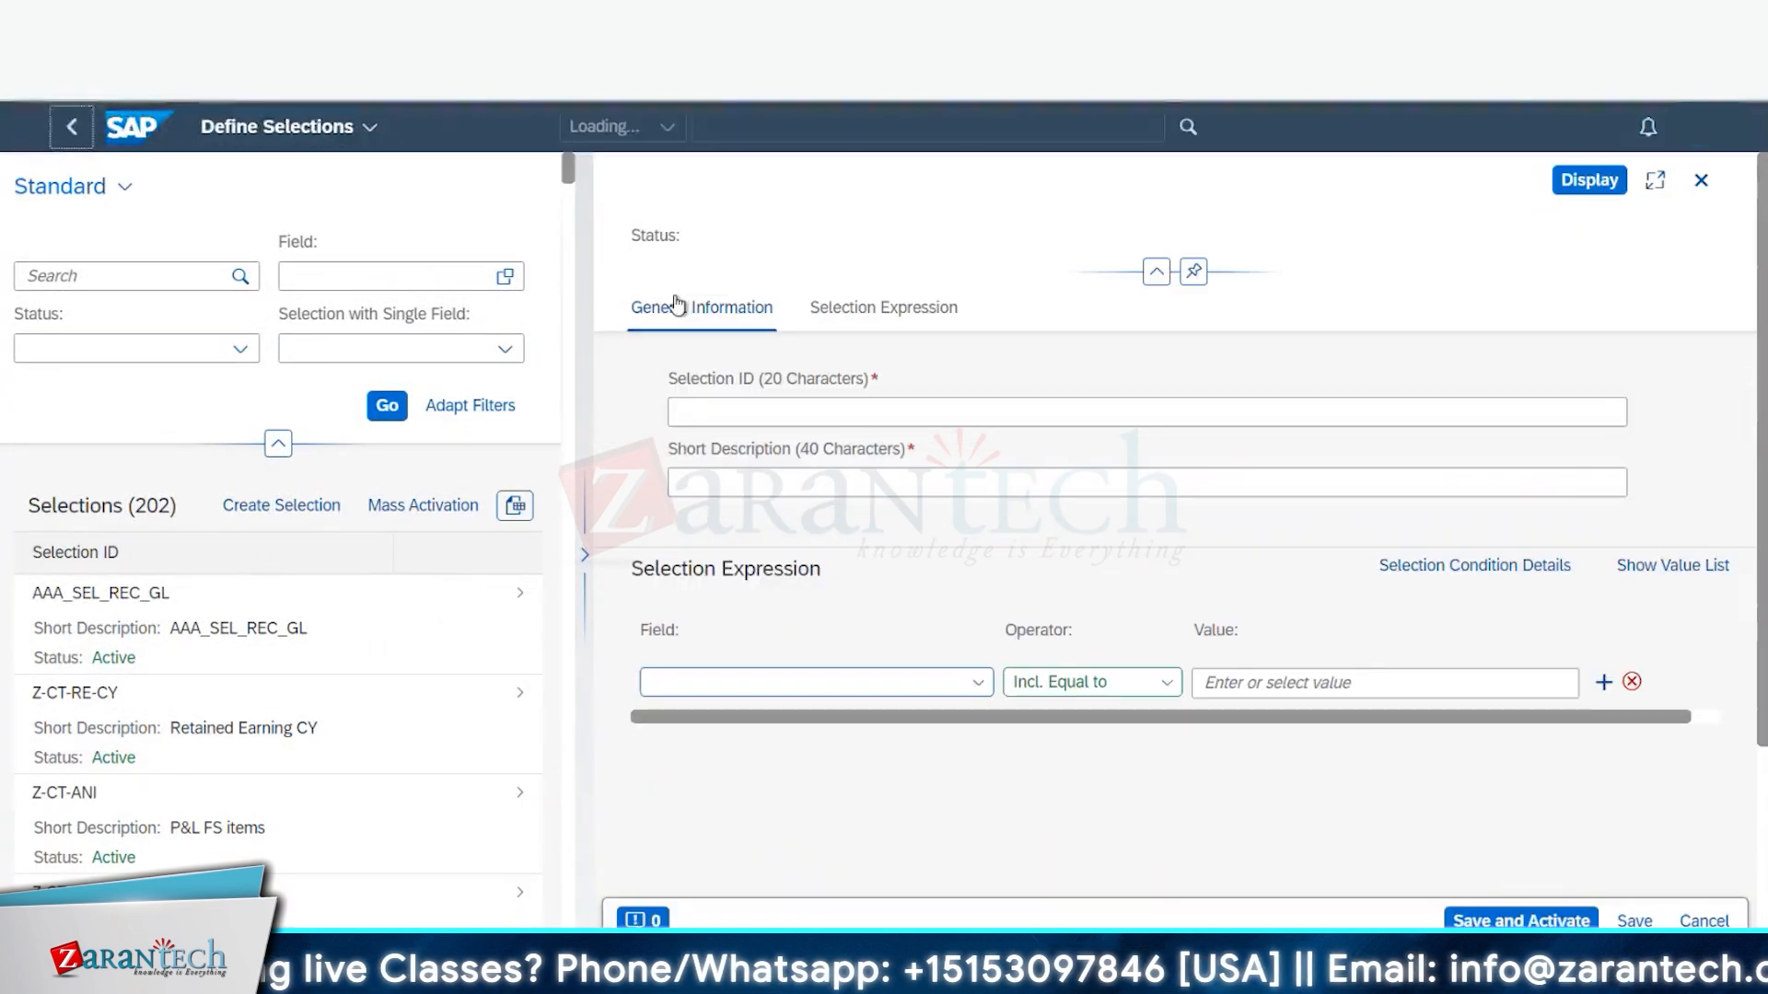
{"action": "left_click", "coordinate": [245, 128]}
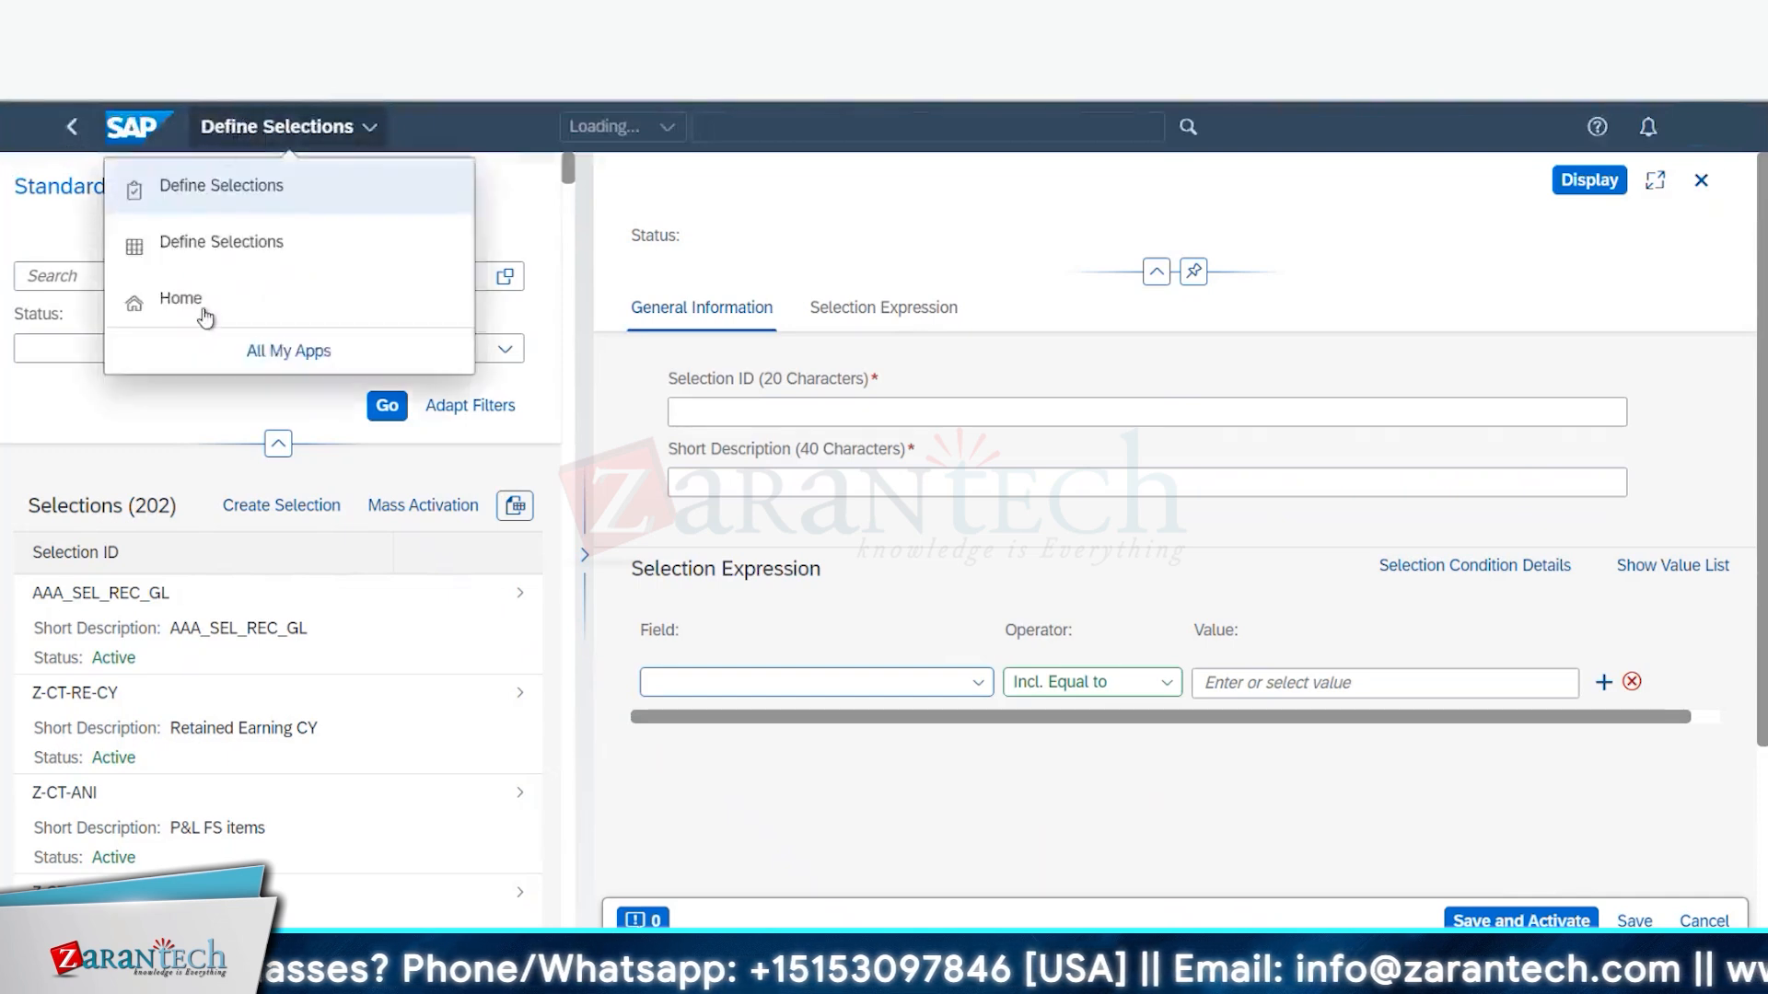
{"action": "left_click", "coordinate": [159, 302]}
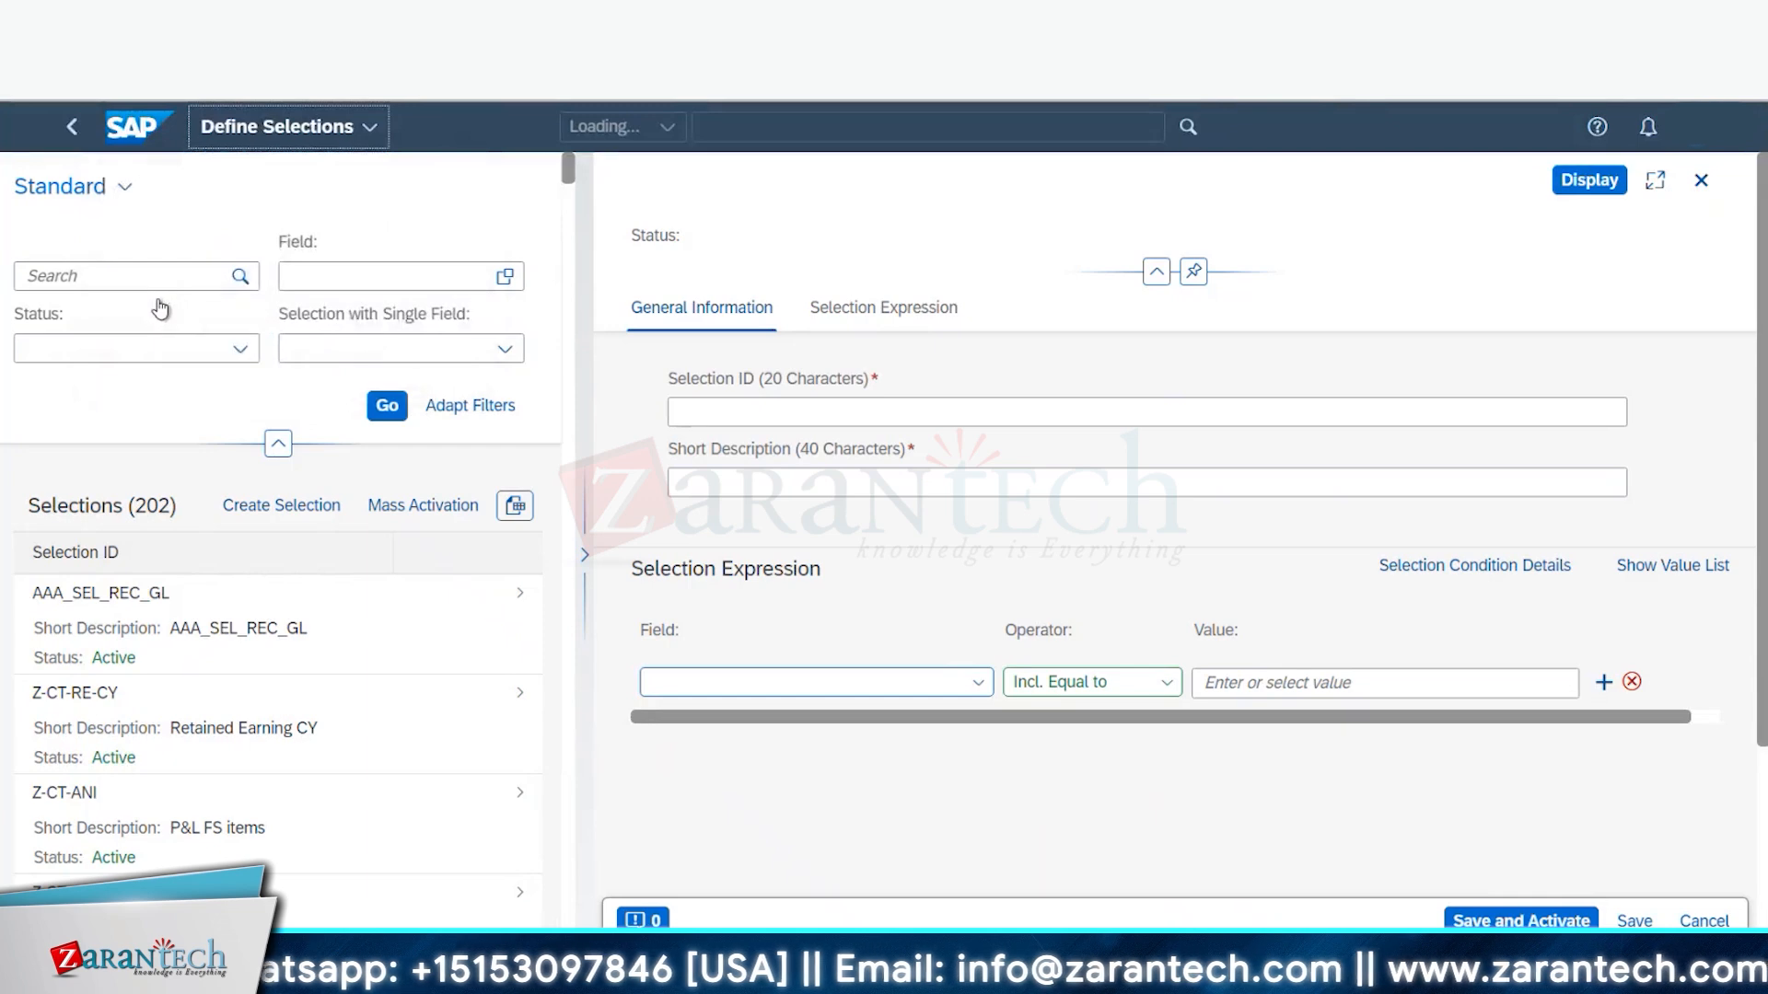
{"action": "left_click", "coordinate": [73, 134]}
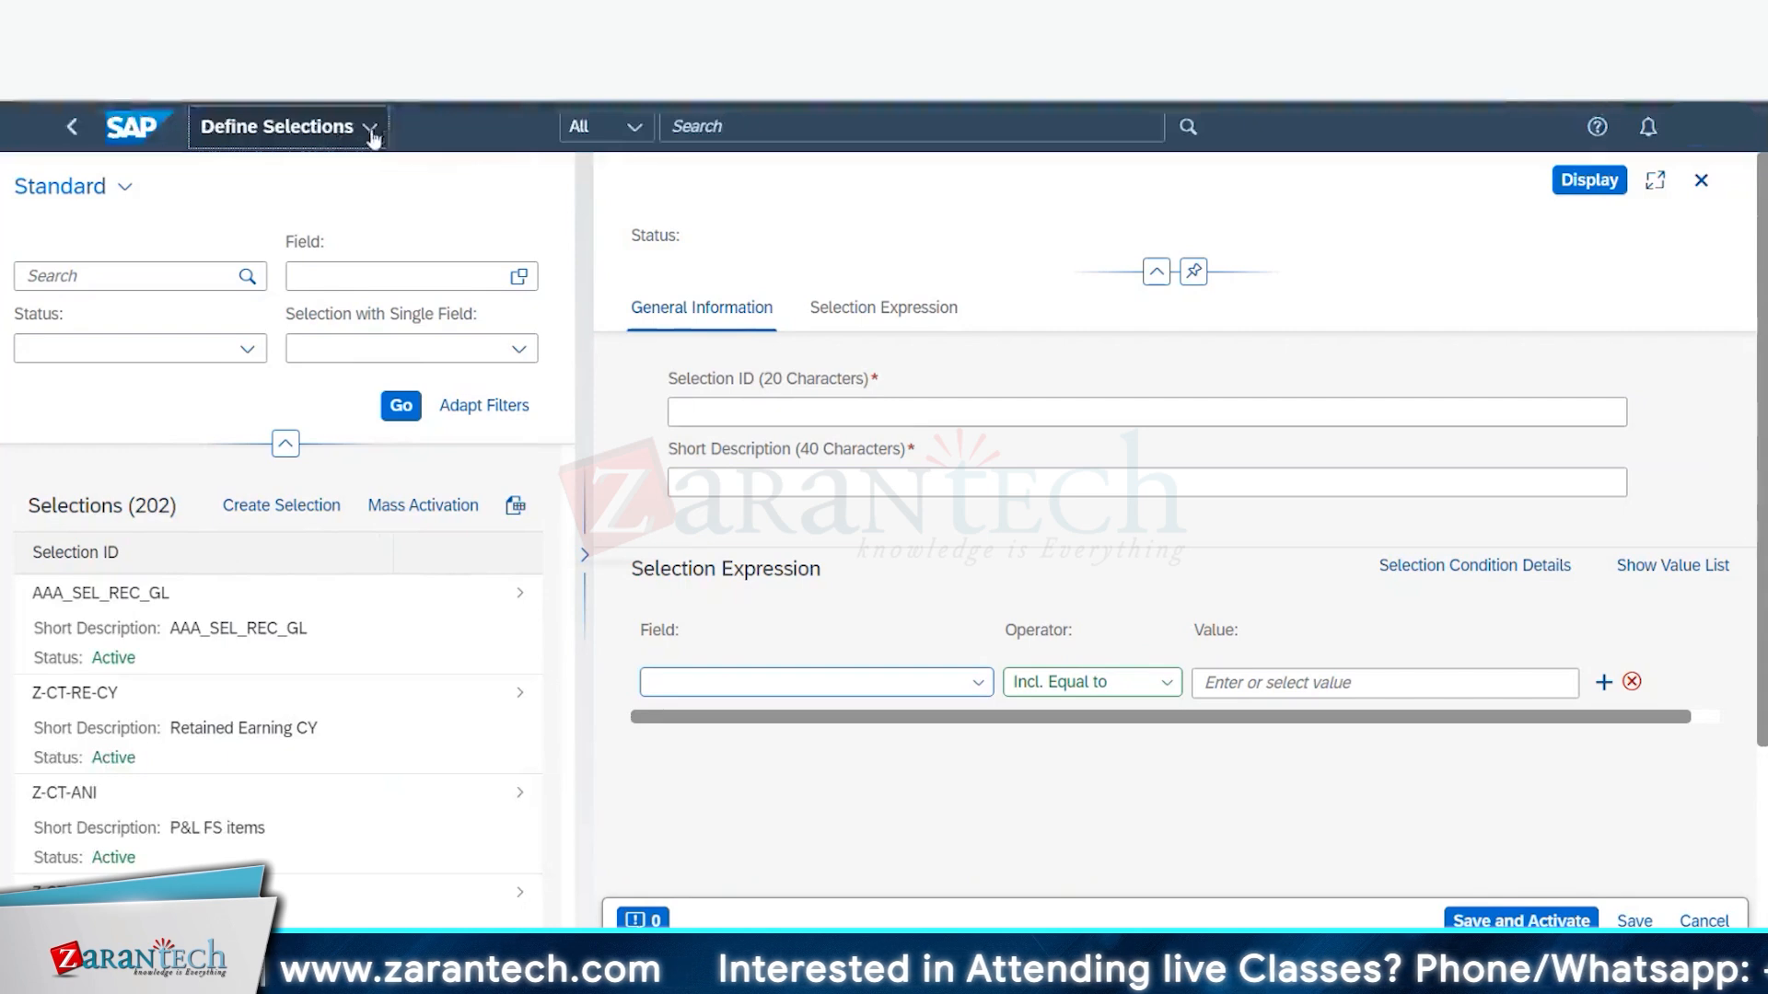
{"action": "left_click", "coordinate": [370, 131]}
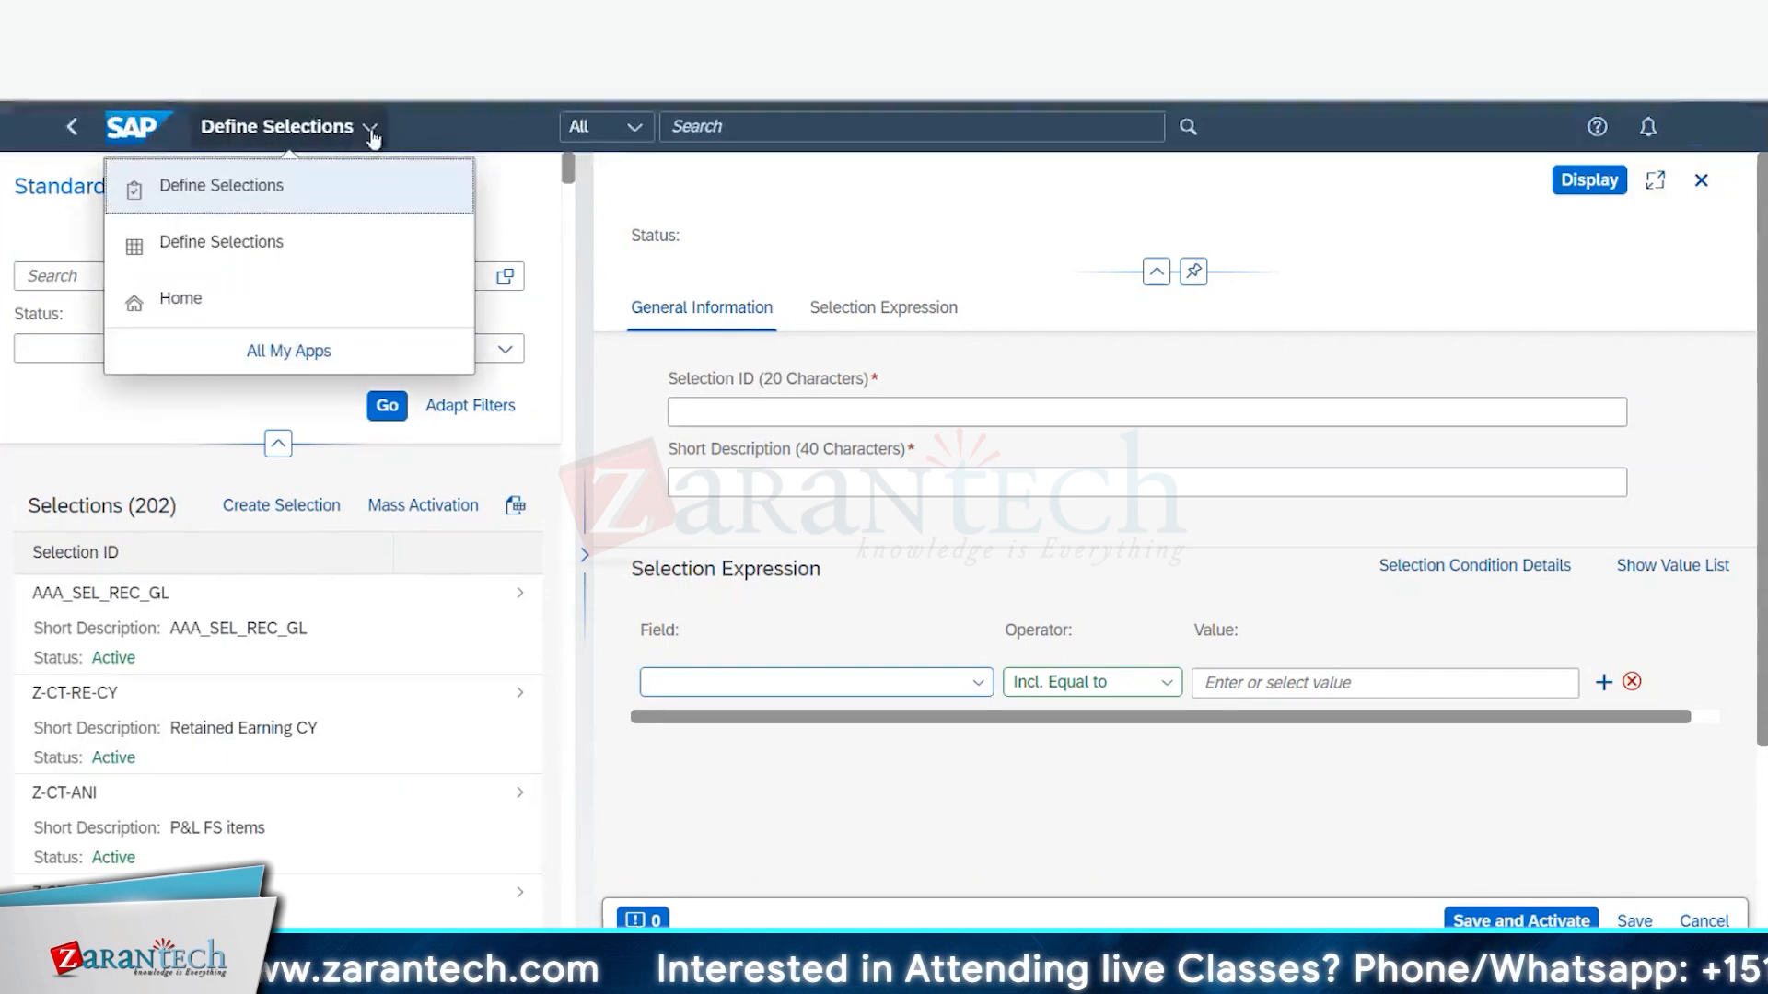
{"action": "left_click", "coordinate": [210, 304]}
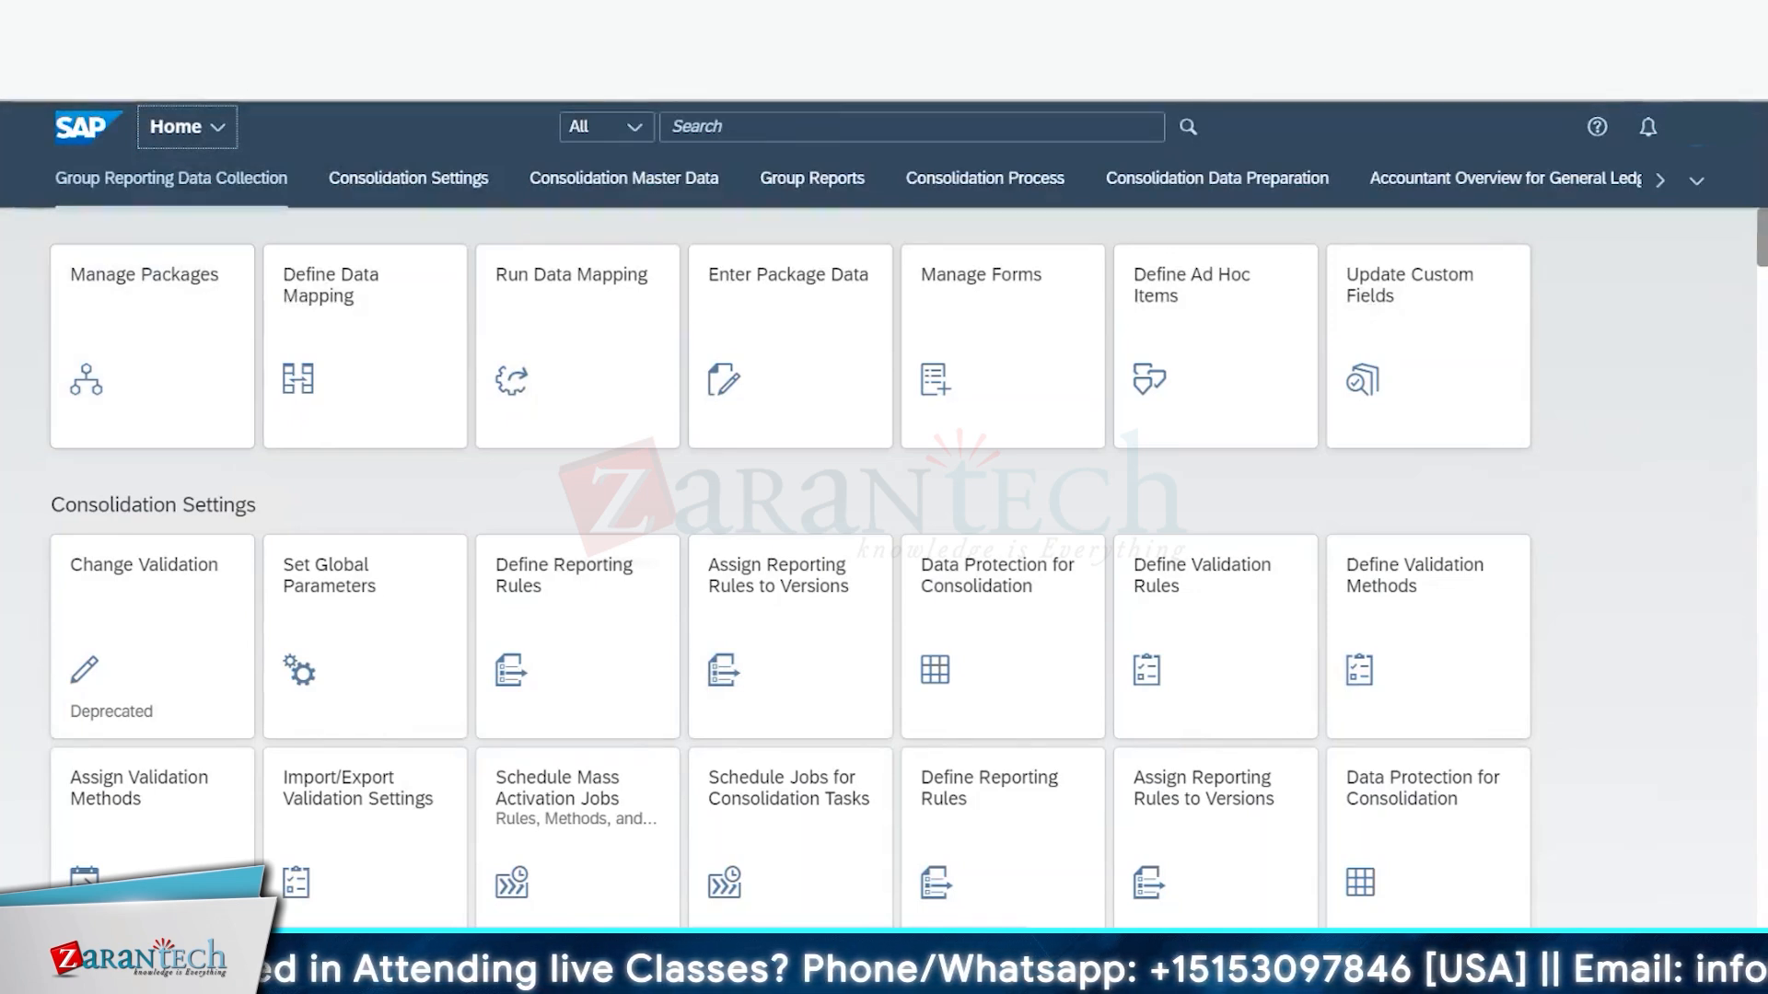
- Jump to the Consolidation Data Preparation apps and launch the Consolidation Monitor tile
{"action": "scroll", "coordinate": [492, 571], "scroll_direction": "down", "scroll_amount": 5}
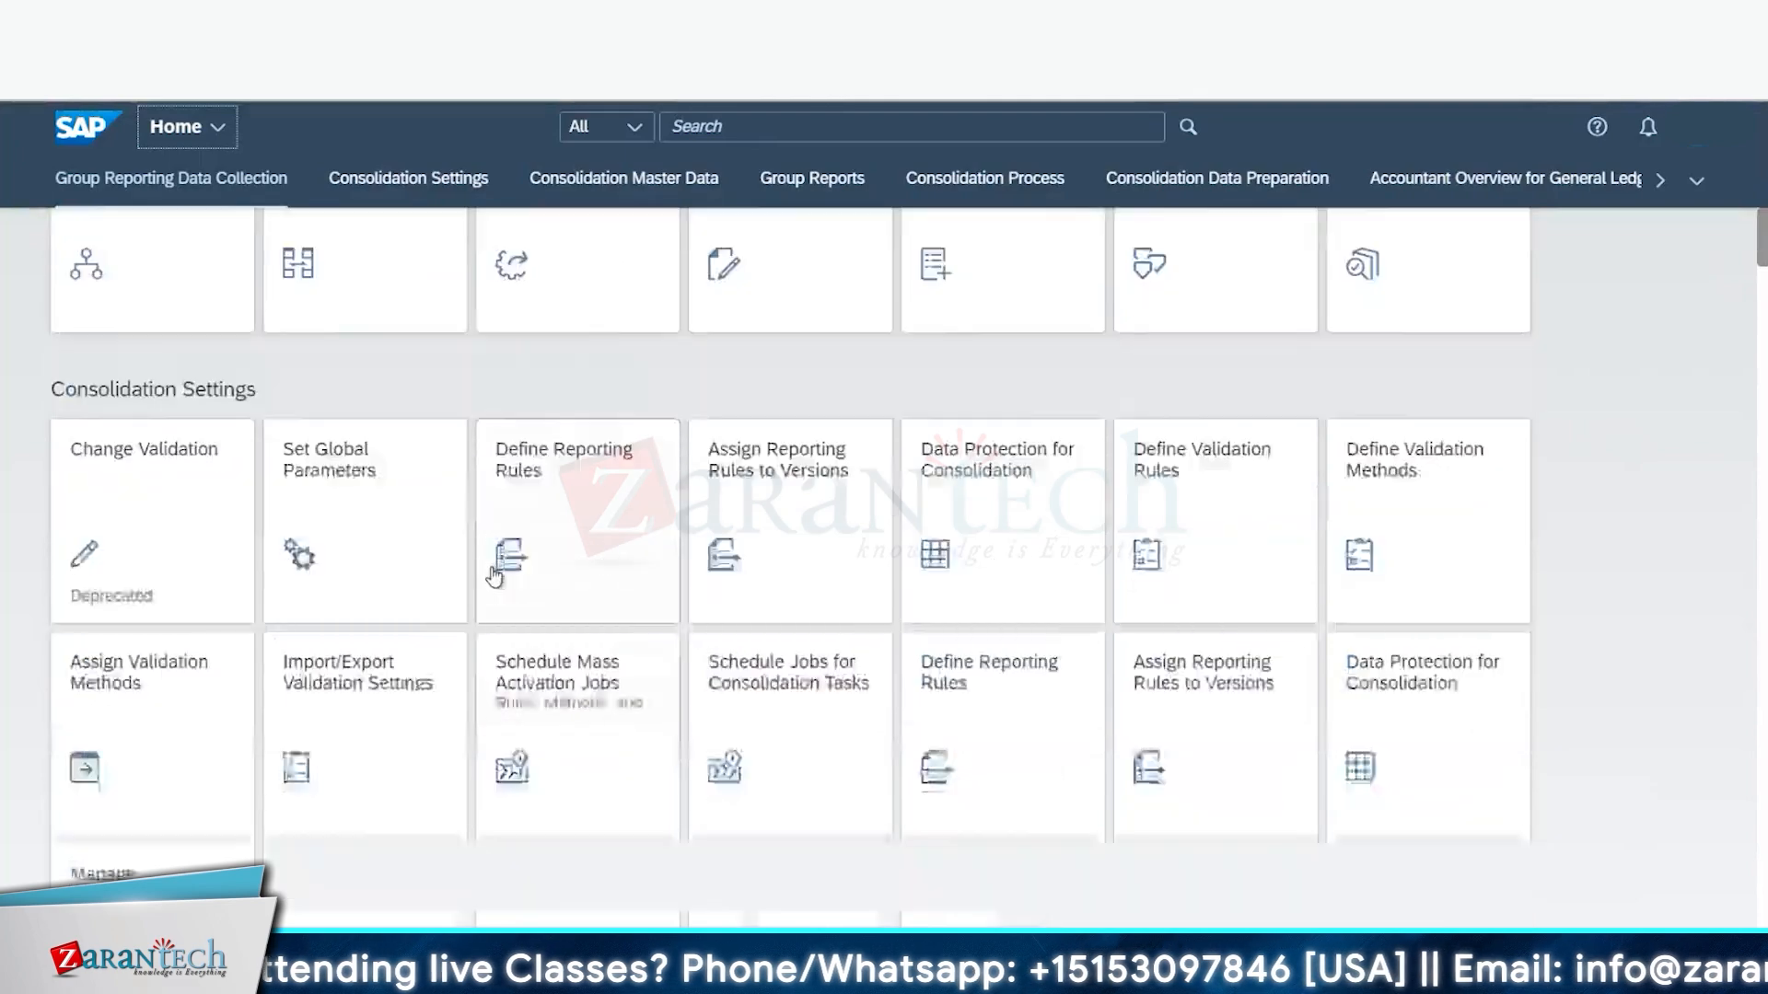
{"action": "scroll", "coordinate": [494, 580], "scroll_direction": "down", "scroll_amount": 15}
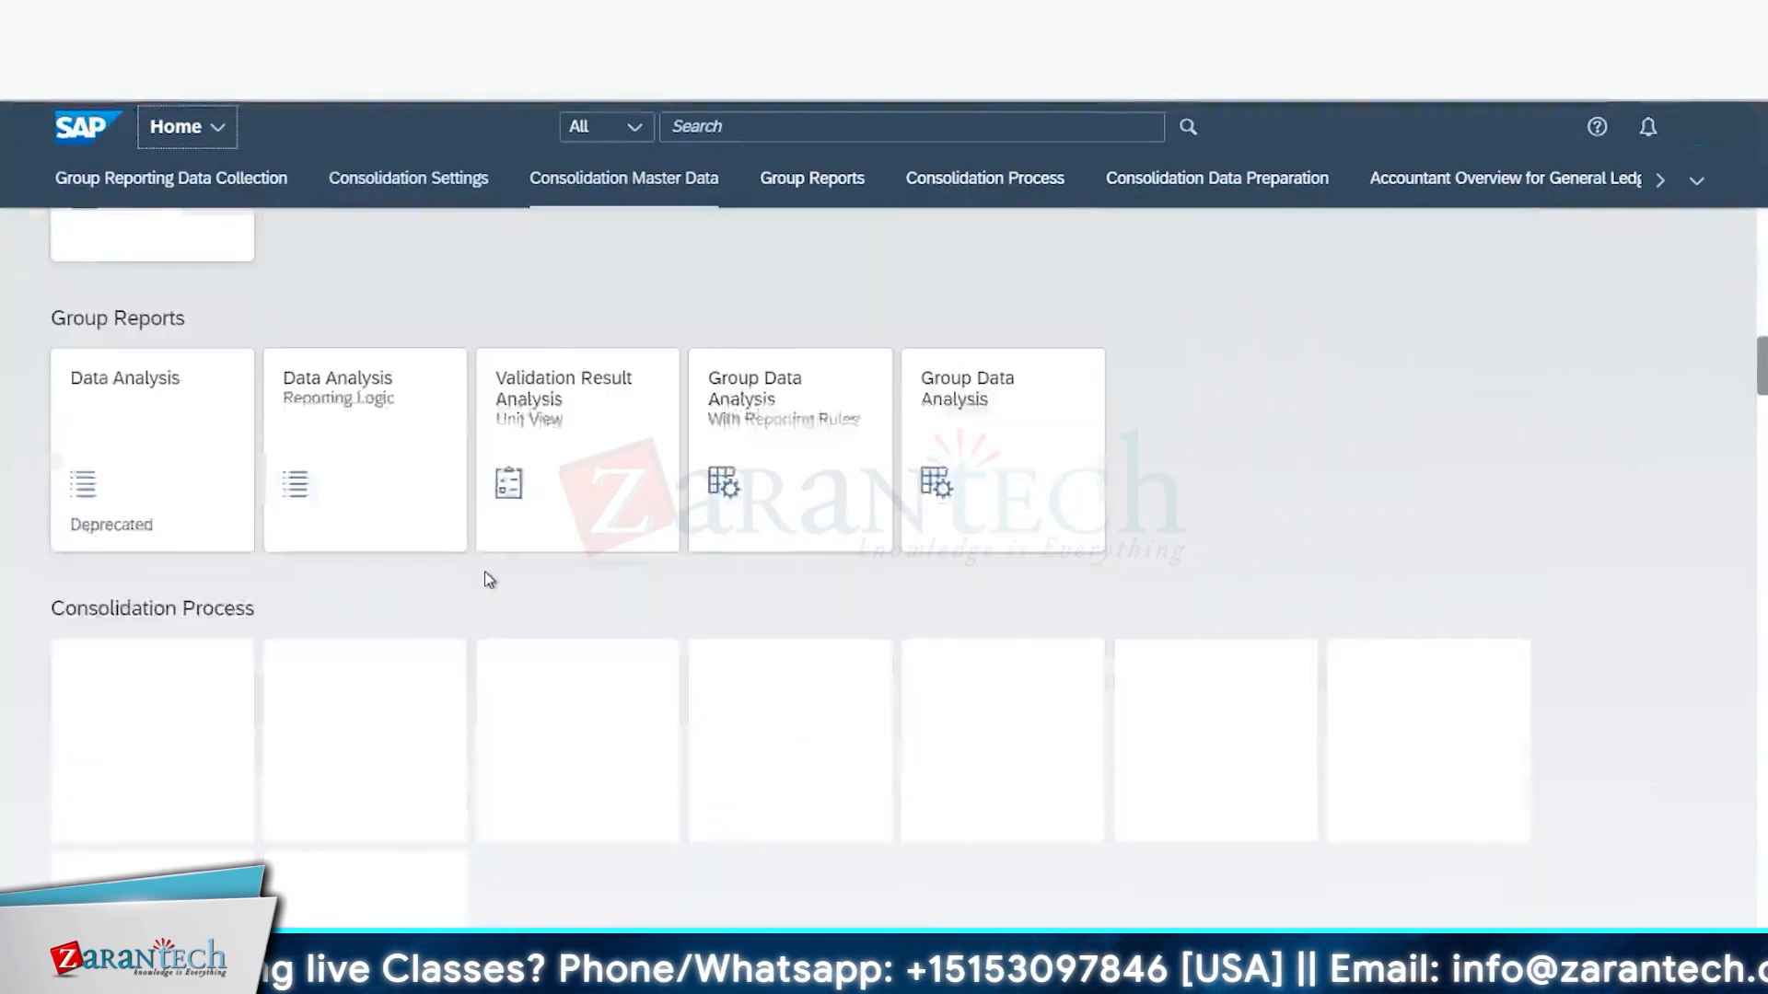
{"action": "scroll", "coordinate": [486, 580], "scroll_direction": "down", "scroll_amount": 10}
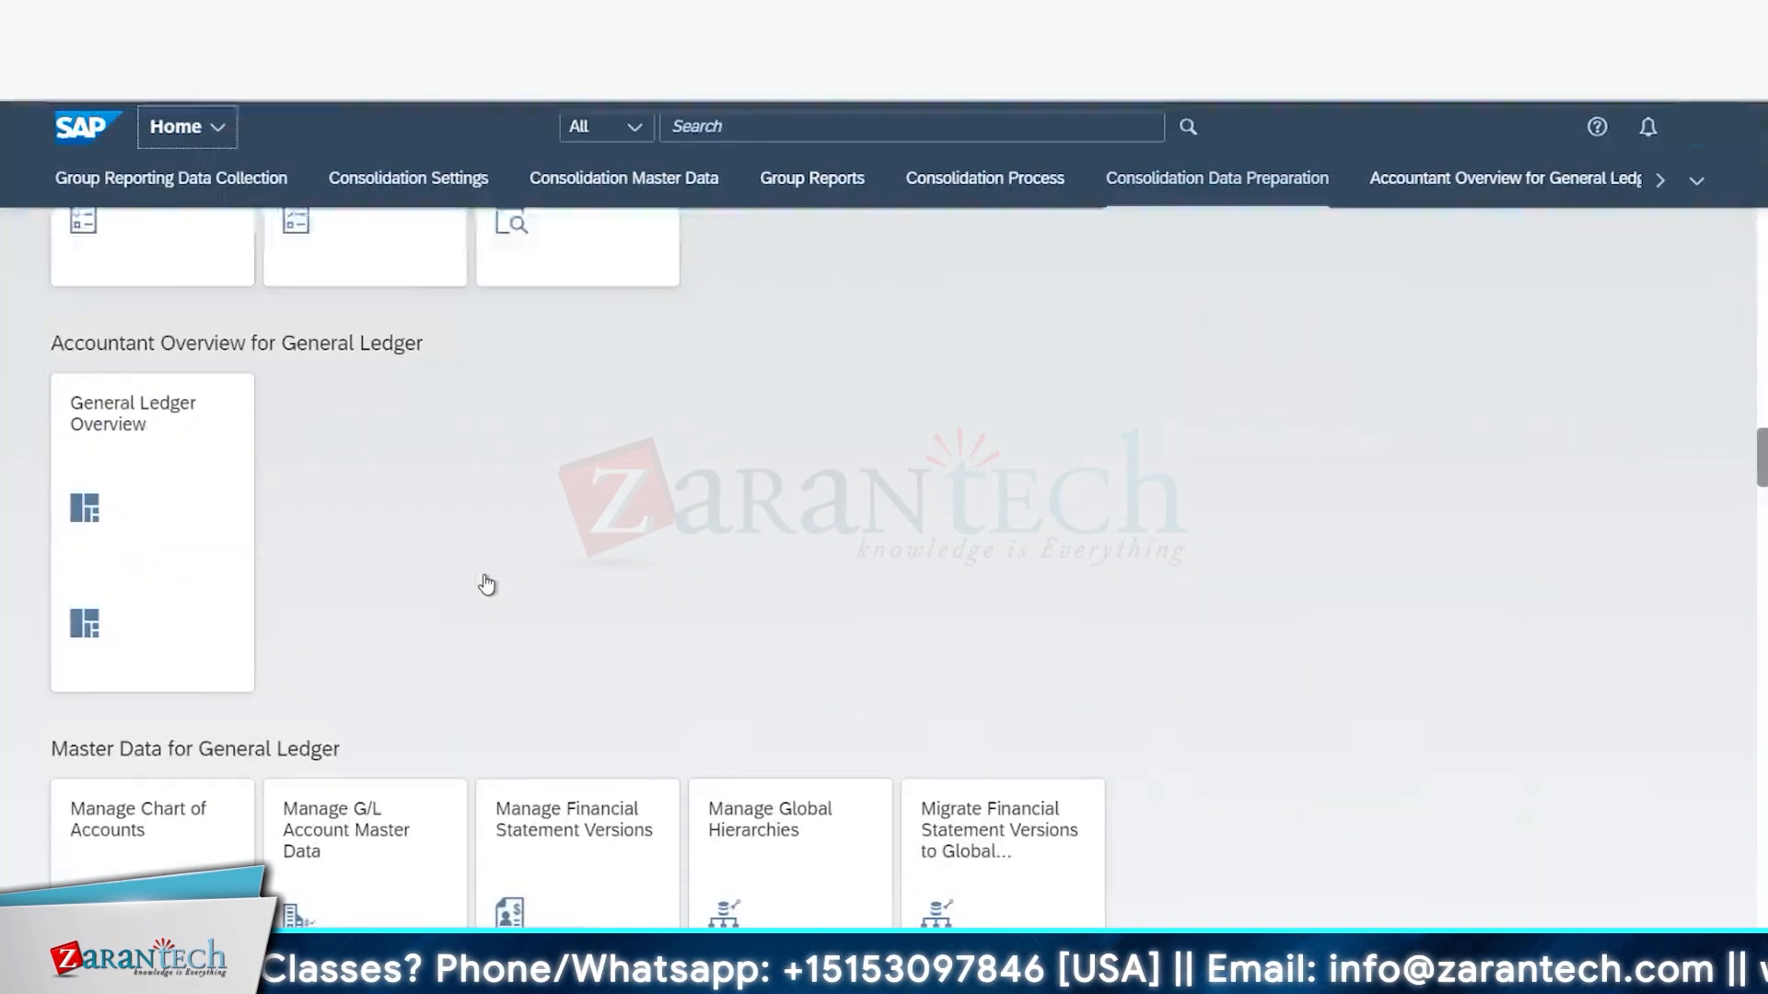
{"action": "scroll", "coordinate": [483, 583], "scroll_direction": "down", "scroll_amount": 6}
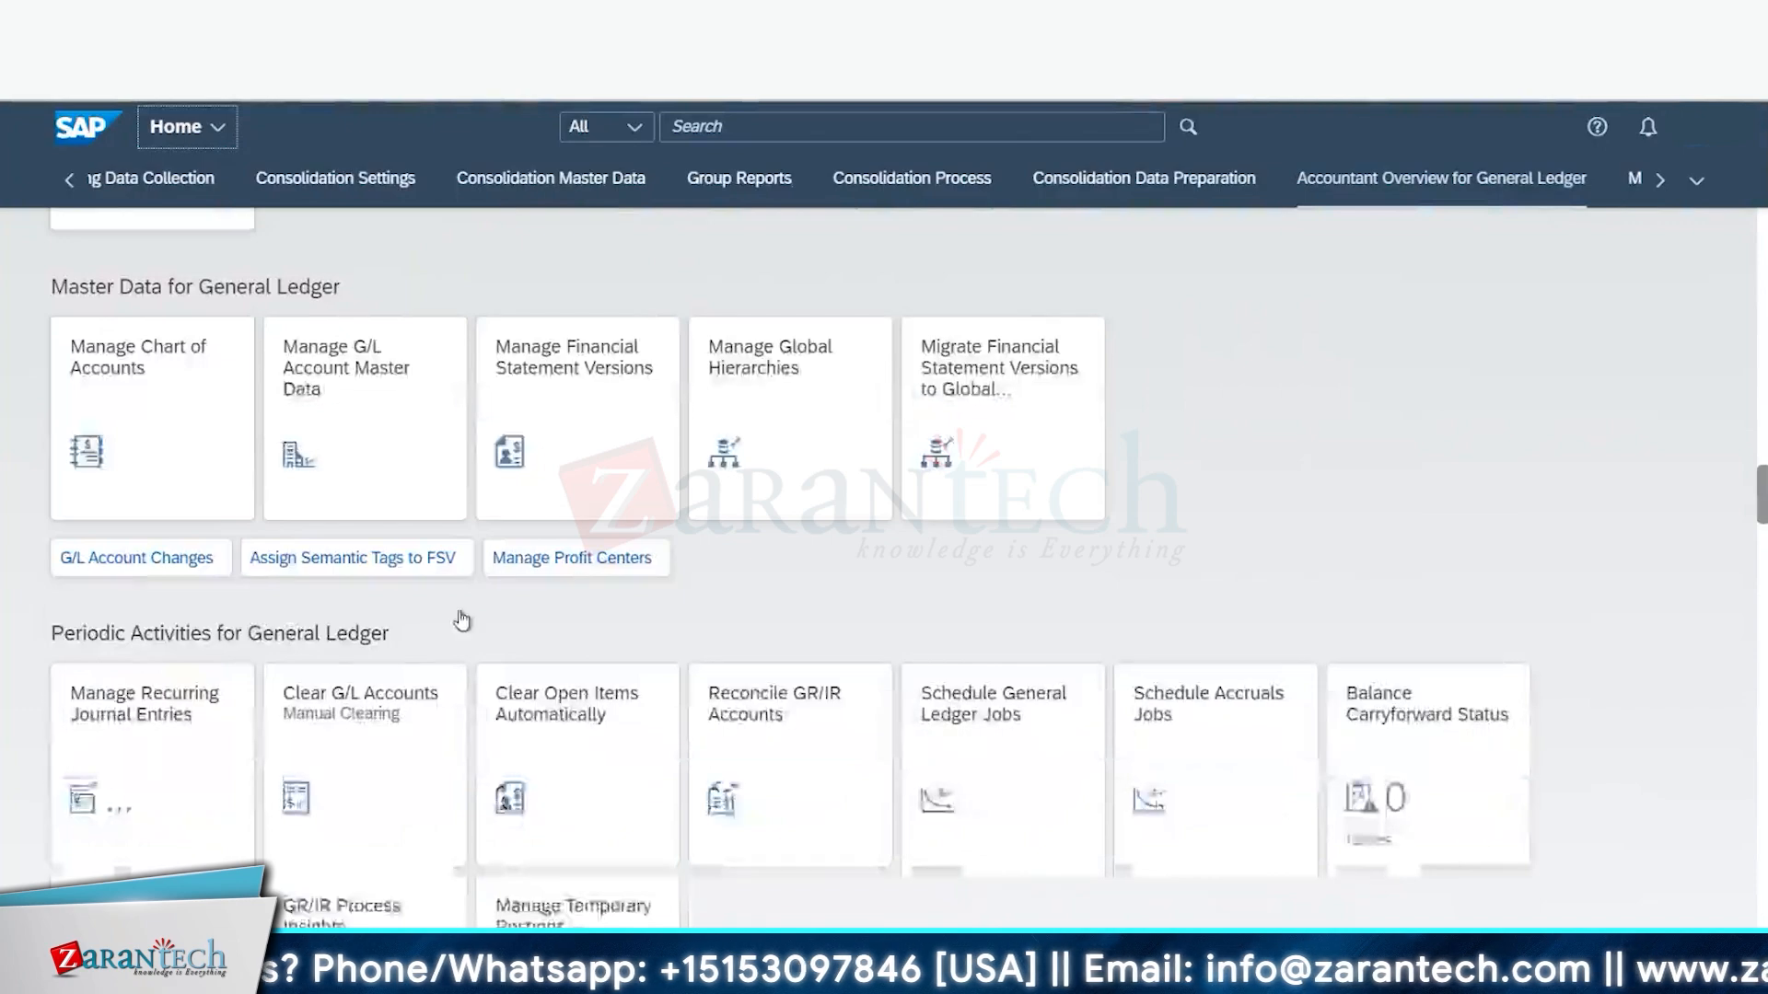
{"action": "scroll", "coordinate": [460, 589], "scroll_direction": "down", "scroll_amount": 8}
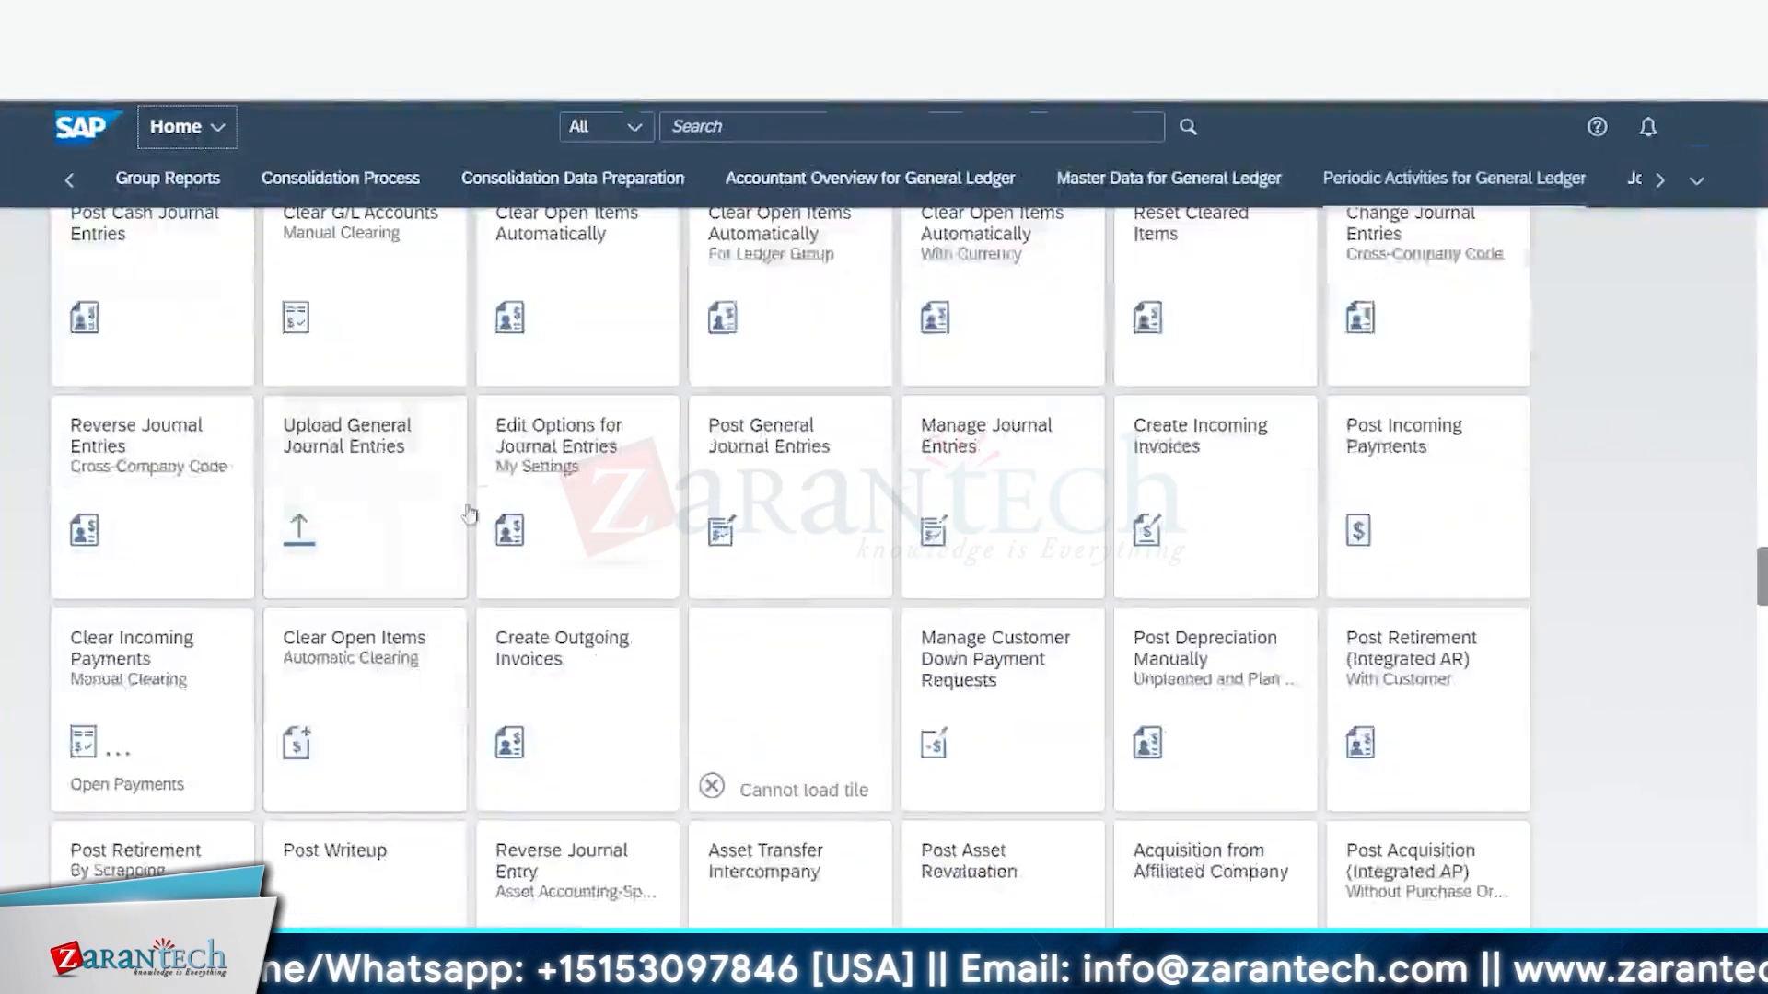
{"action": "scroll", "coordinate": [497, 387], "scroll_direction": "up", "scroll_amount": 9}
{"action": "left_click", "coordinate": [426, 178]}
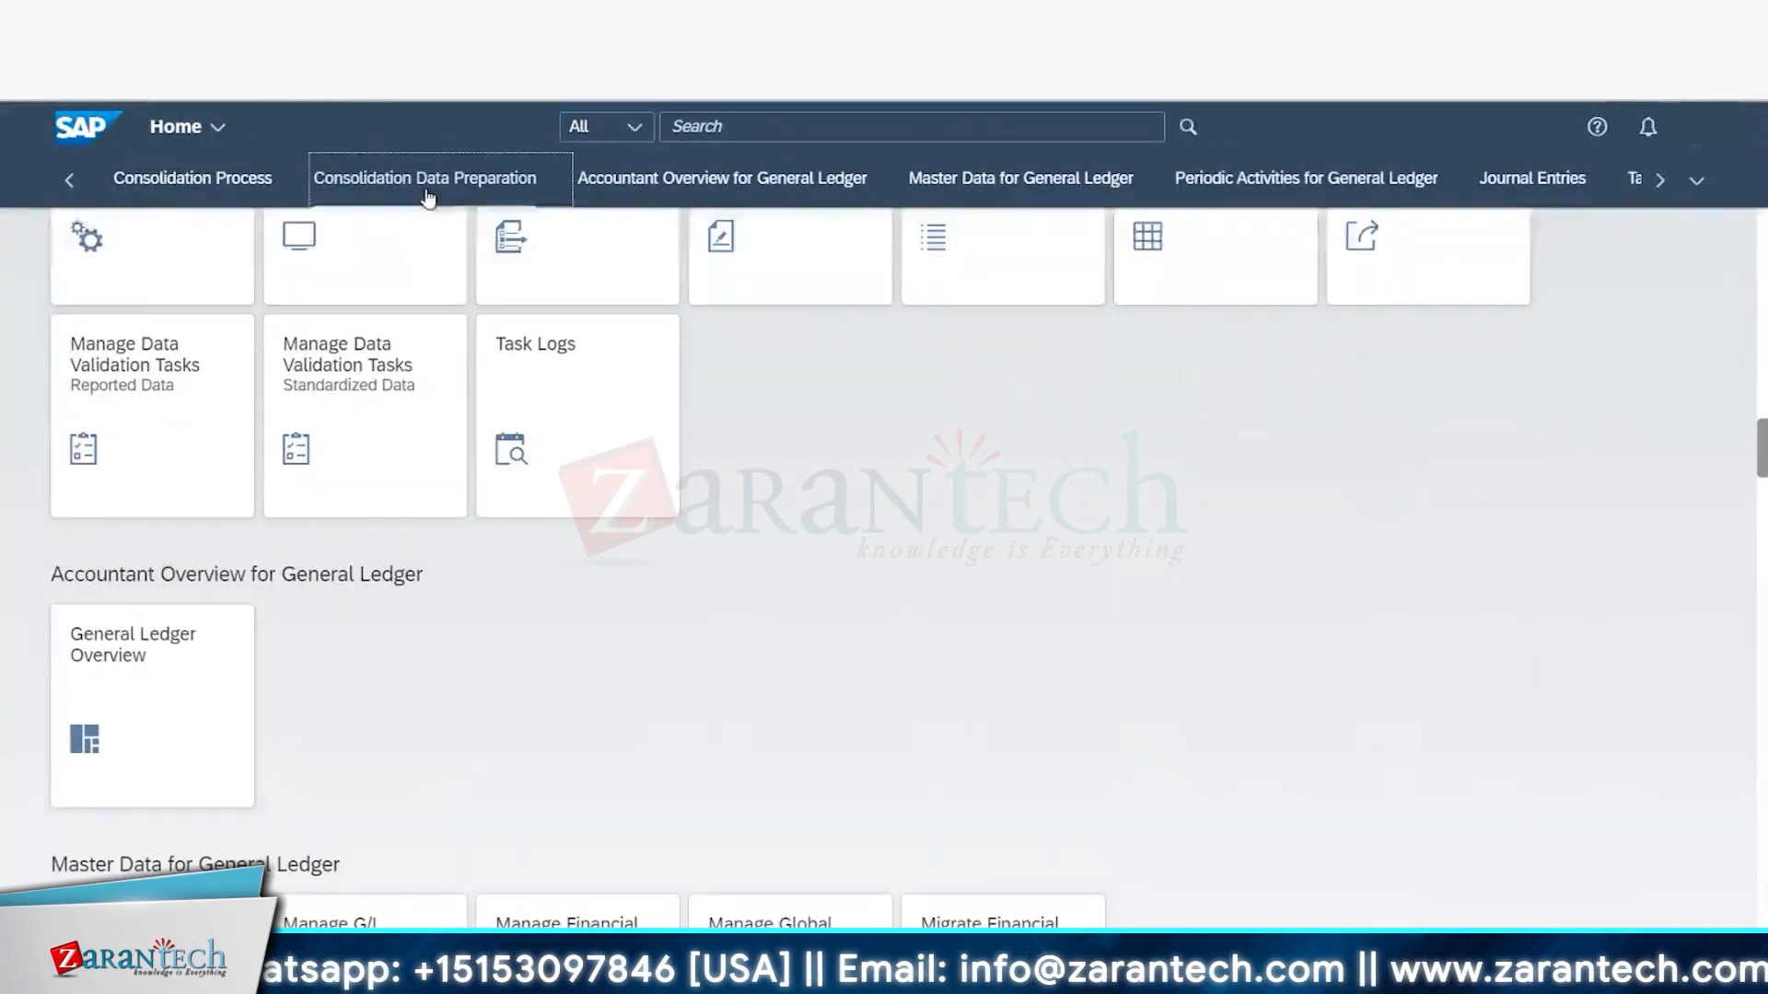
{"action": "scroll", "coordinate": [383, 515], "scroll_direction": "down", "scroll_amount": 5}
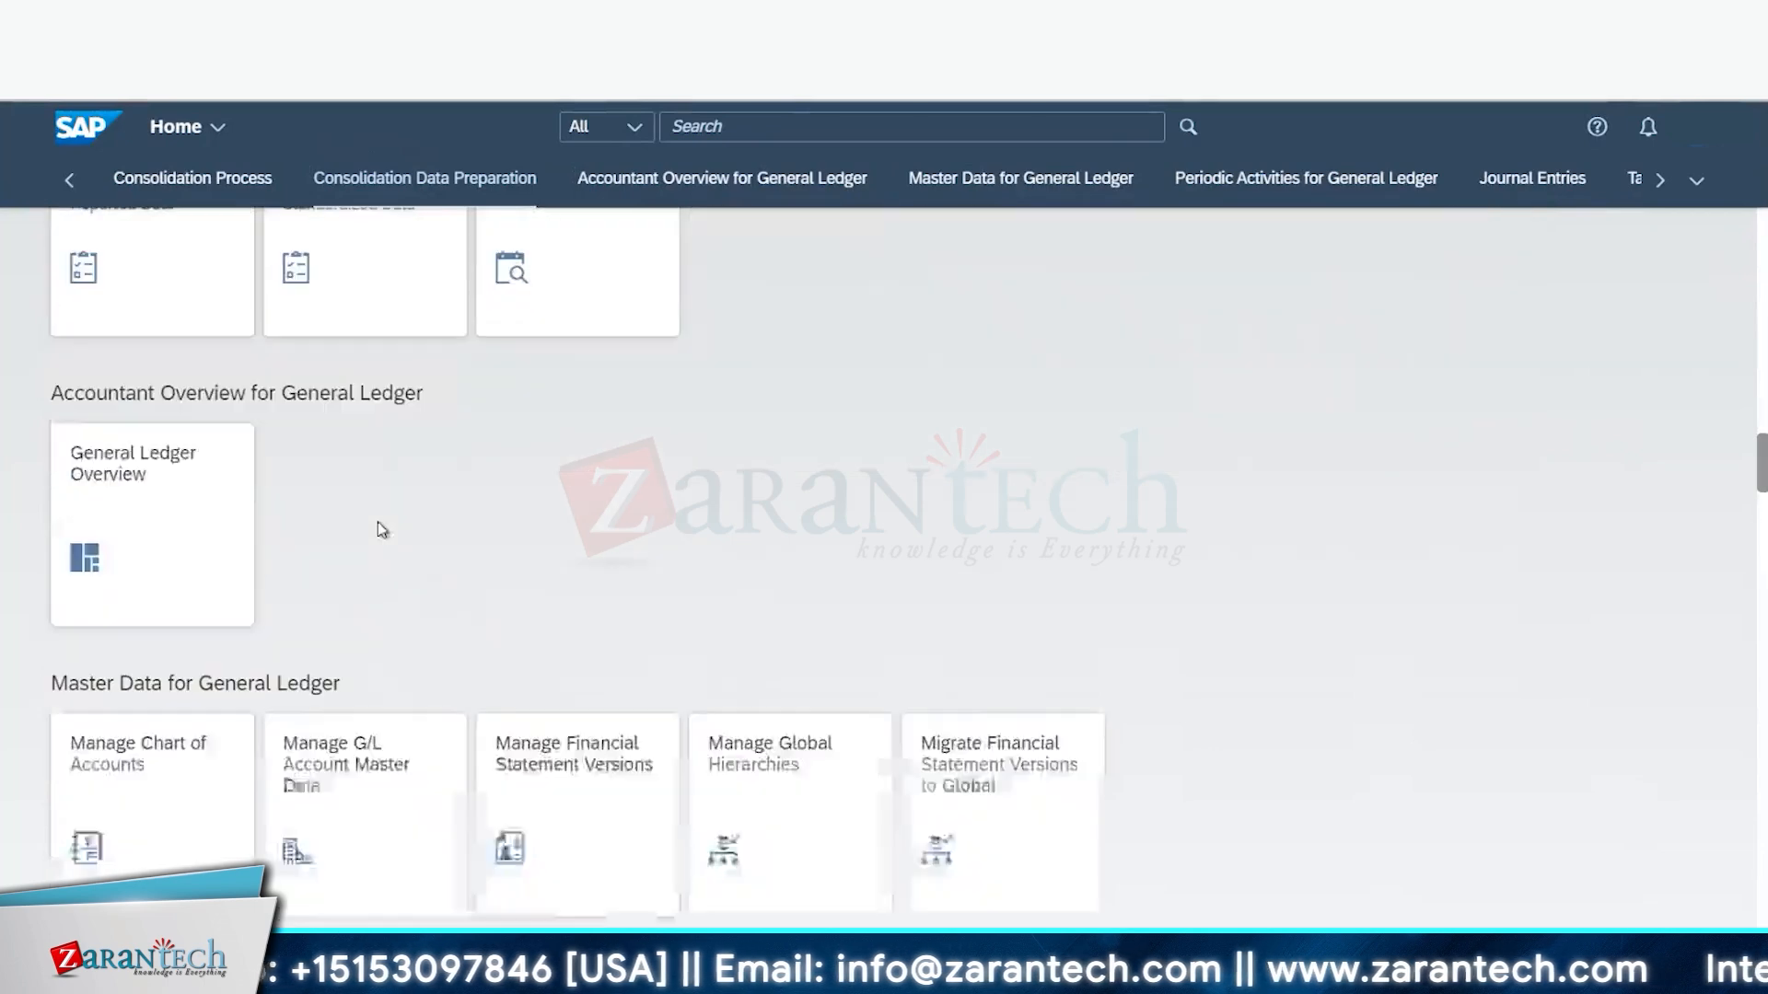
{"action": "scroll", "coordinate": [375, 552], "scroll_direction": "down", "scroll_amount": 4}
{"action": "scroll", "coordinate": [378, 442], "scroll_direction": "up", "scroll_amount": 10}
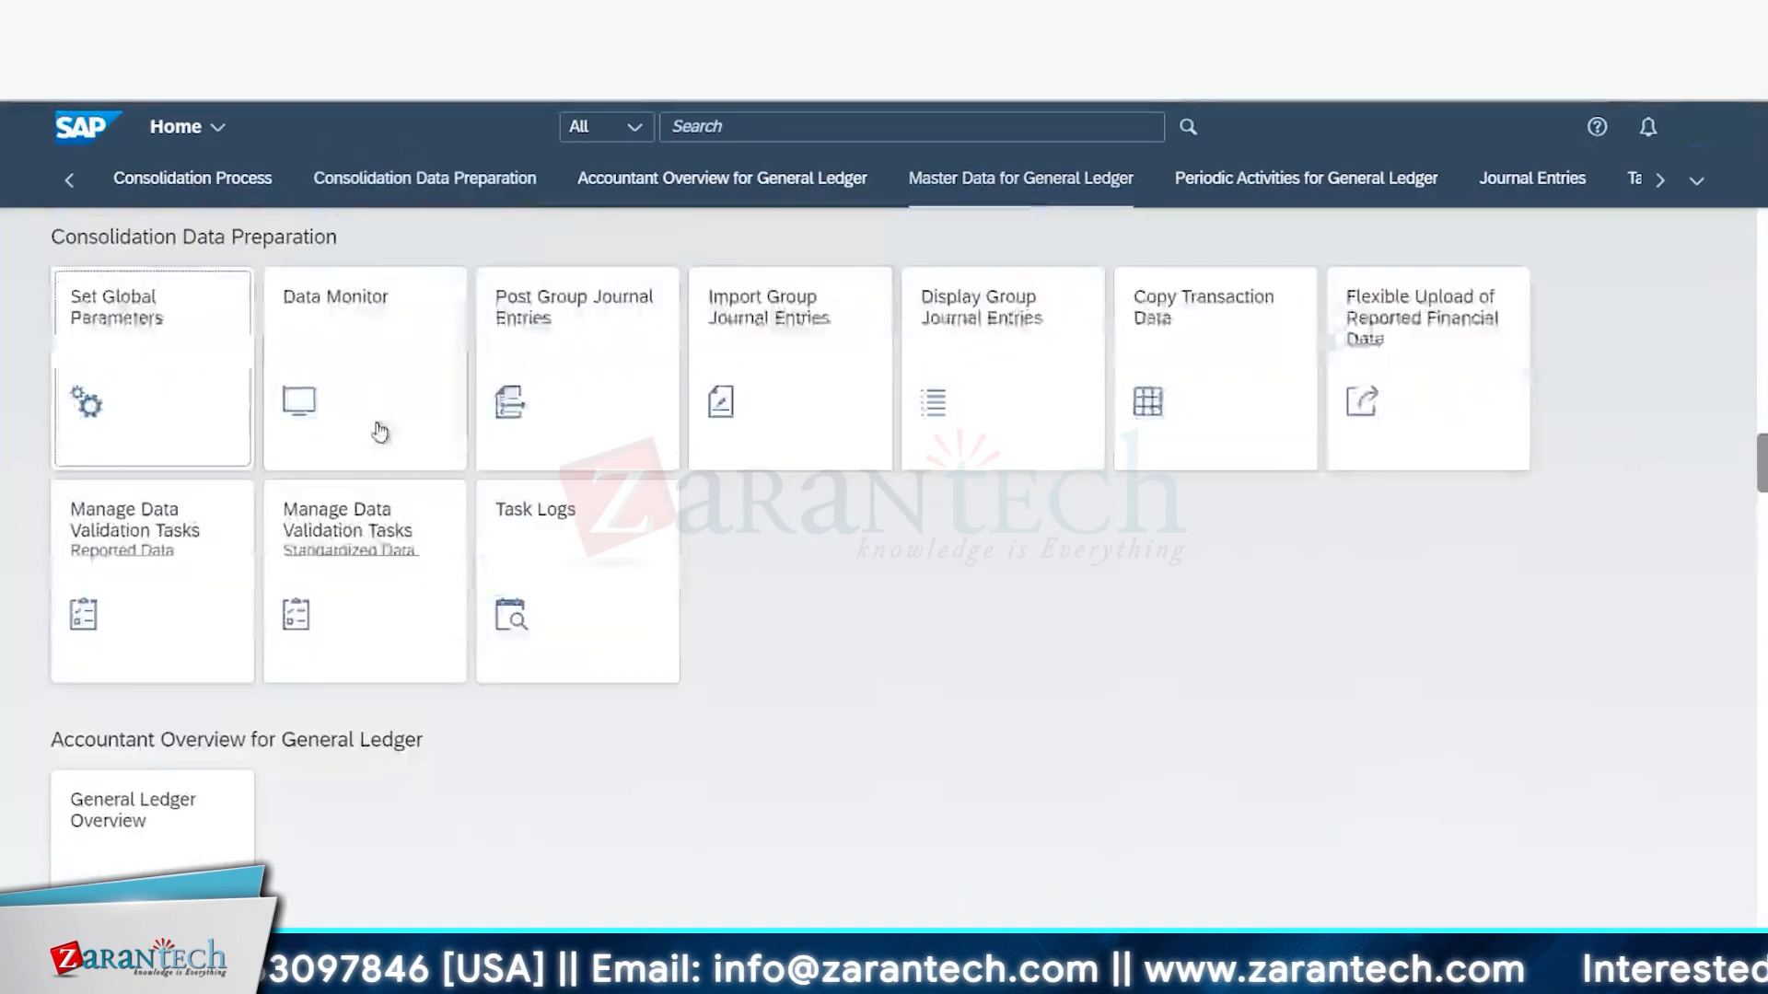
{"action": "scroll", "coordinate": [382, 405], "scroll_direction": "up", "scroll_amount": 7}
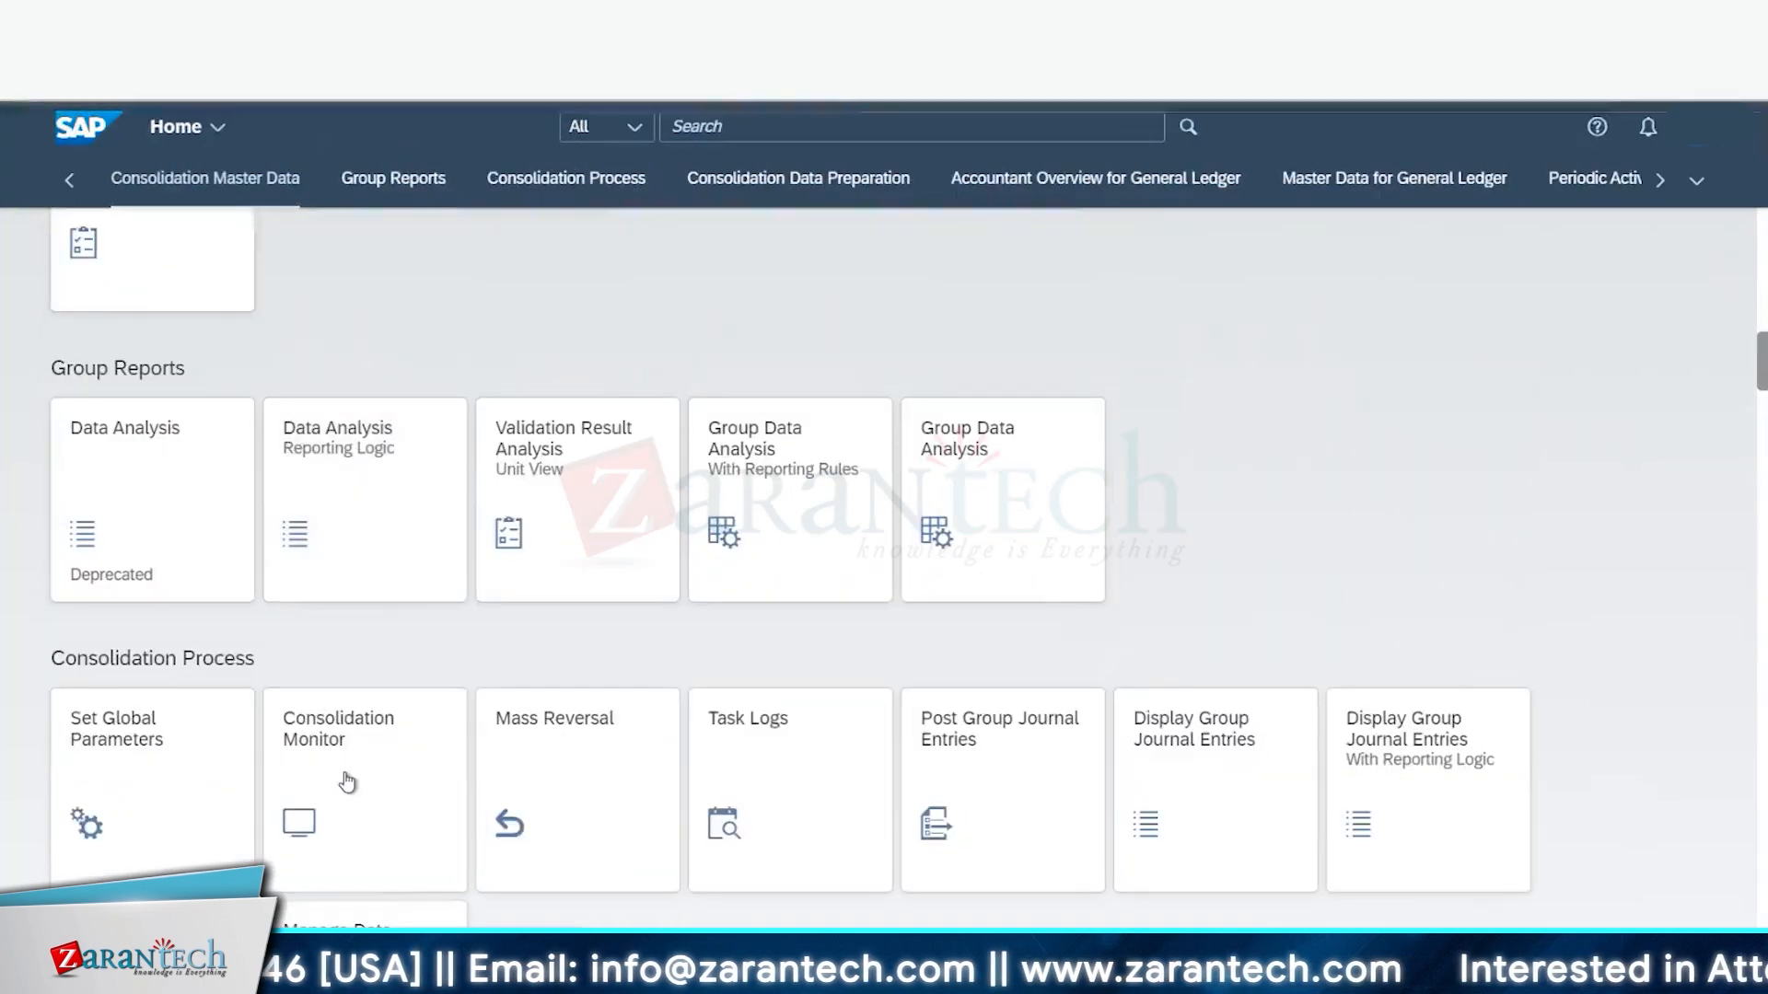
{"action": "left_click", "coordinate": [344, 771]}
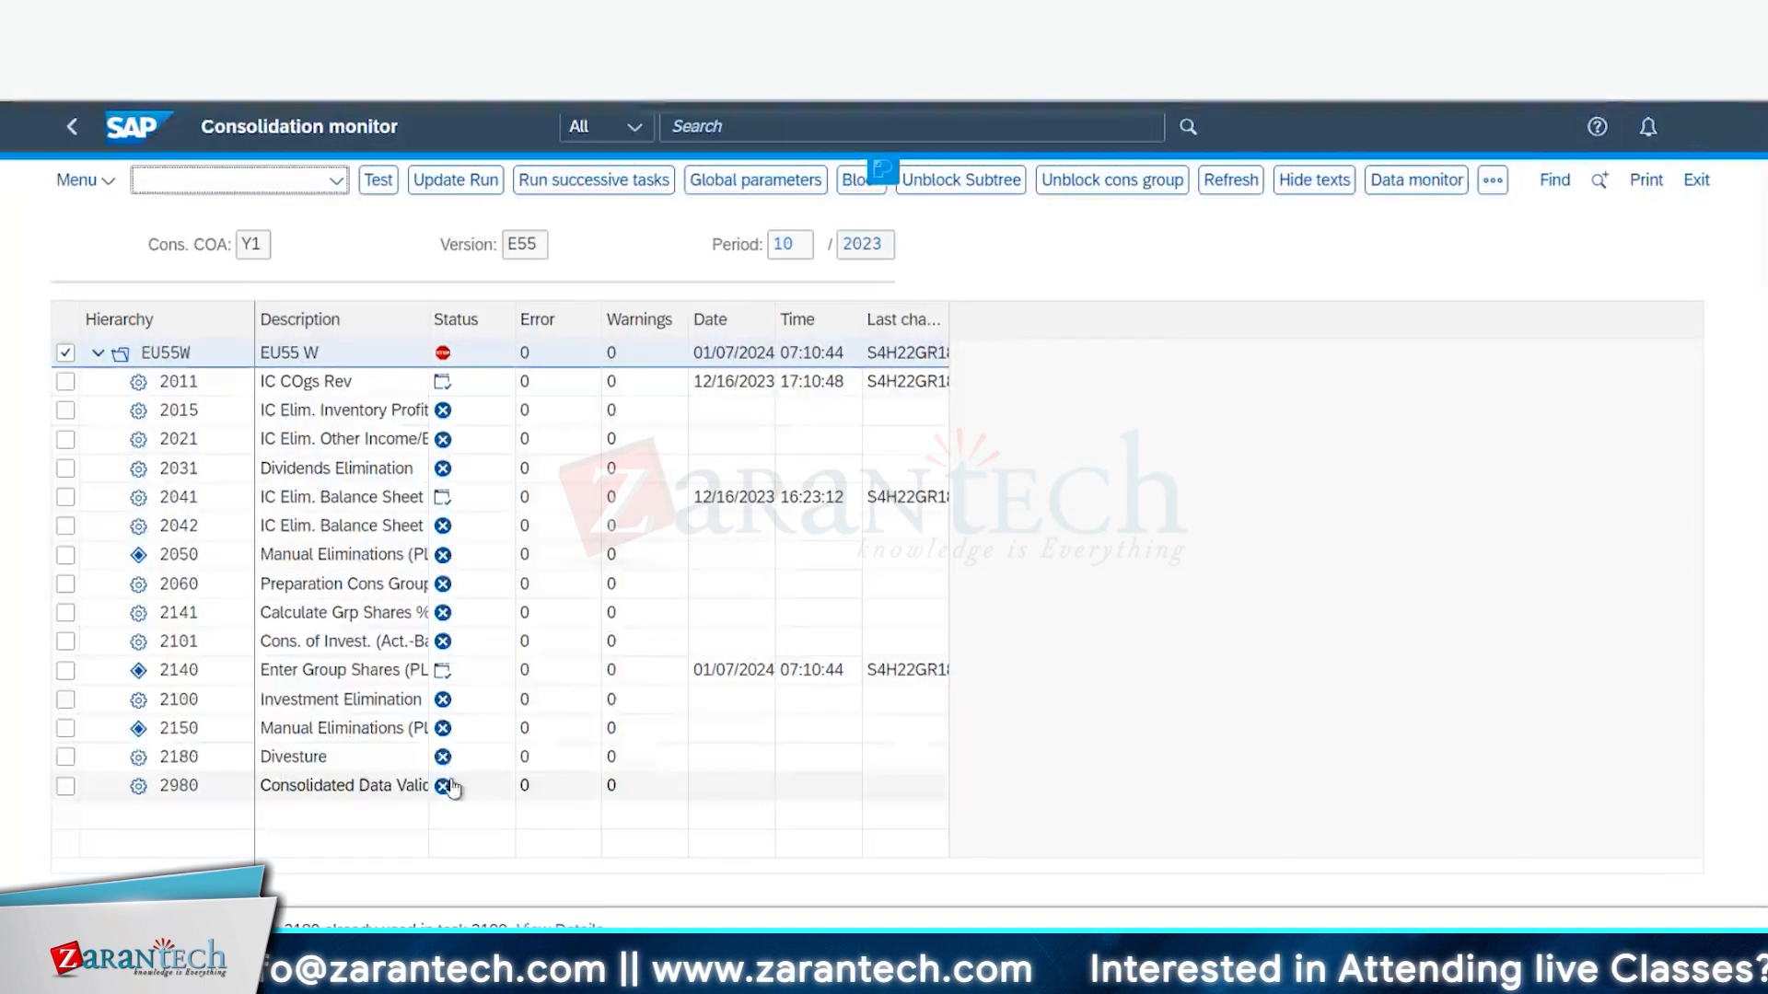
- Test-run task 2100 Investment Elimination, dismiss the blocked pop-up notice, and open its Reclassification log
{"action": "left_click", "coordinate": [446, 706]}
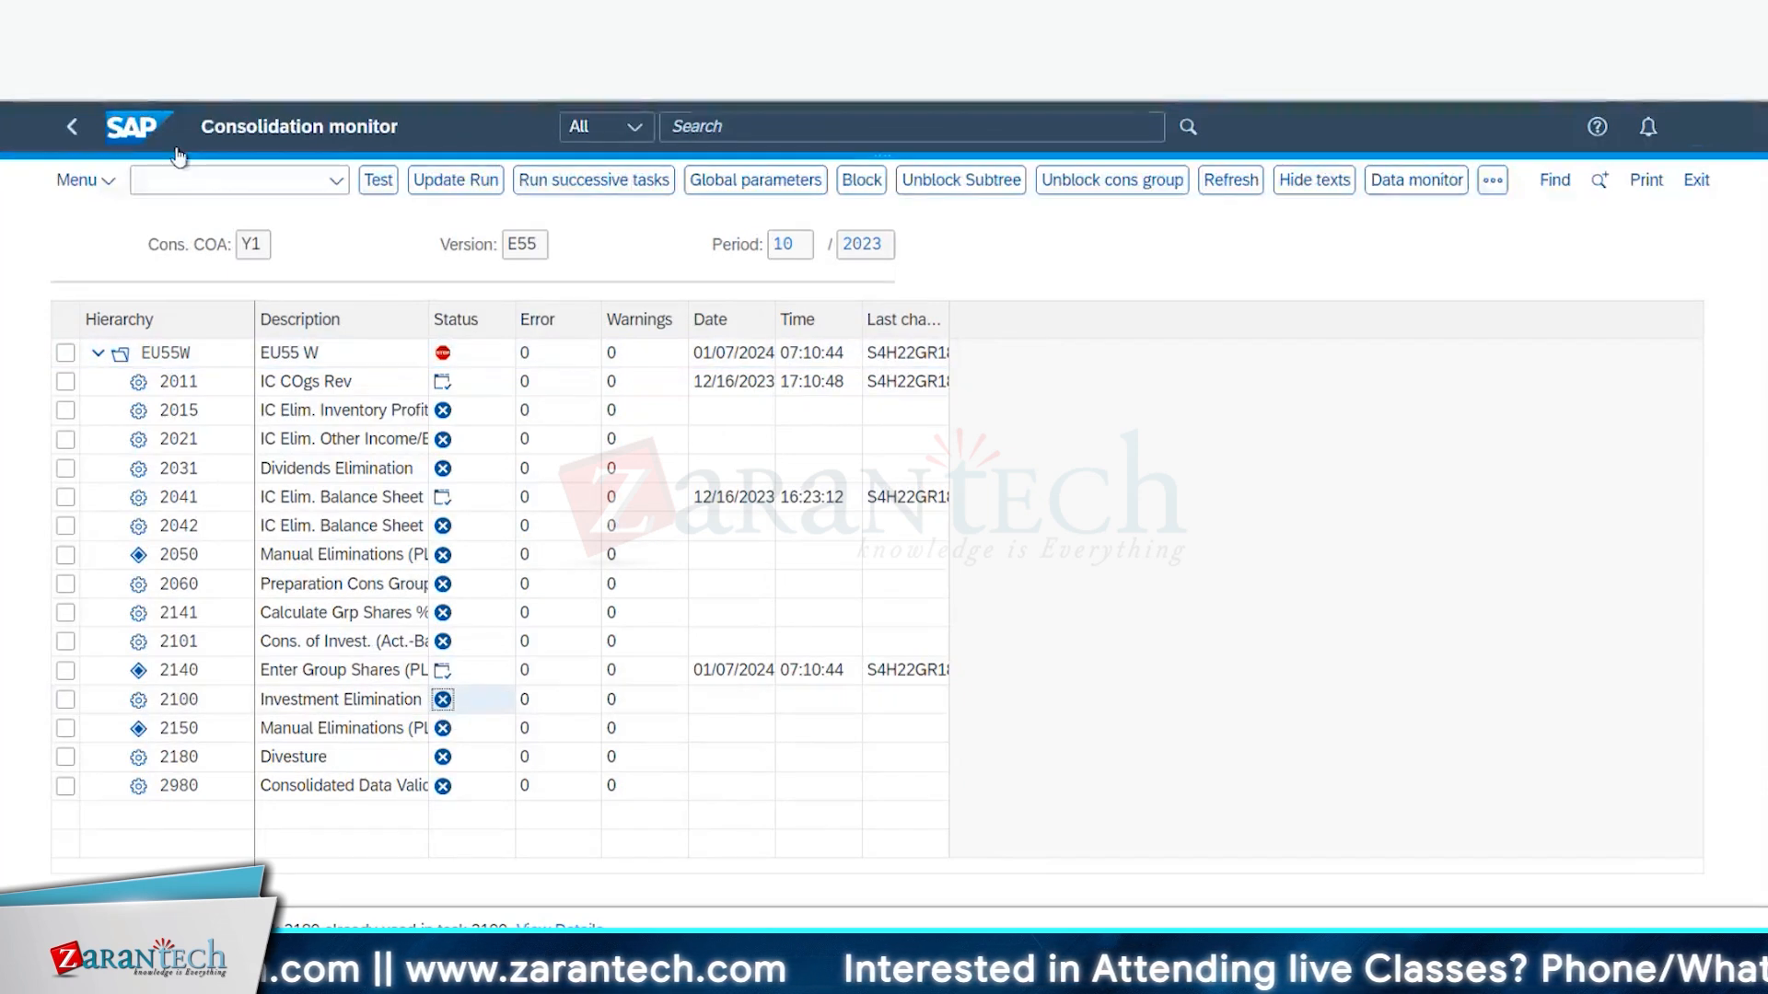
{"action": "left_click", "coordinate": [377, 182]}
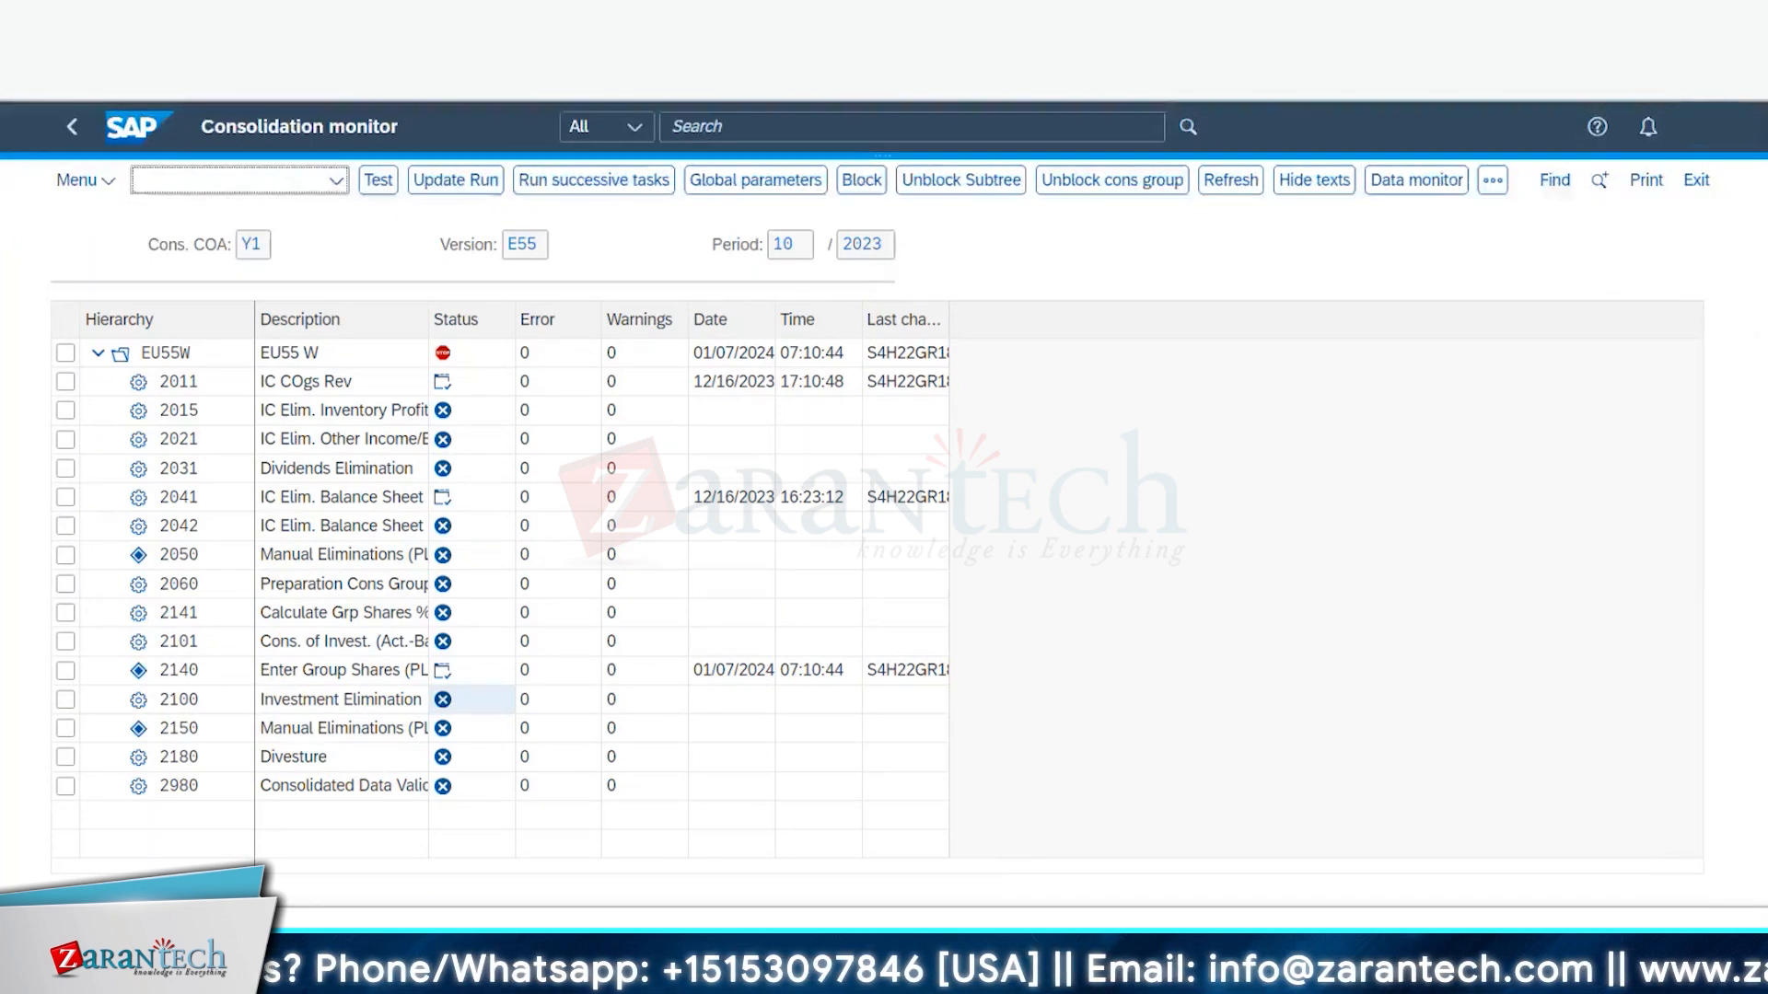
{"action": "left_click", "coordinate": [1565, 77]}
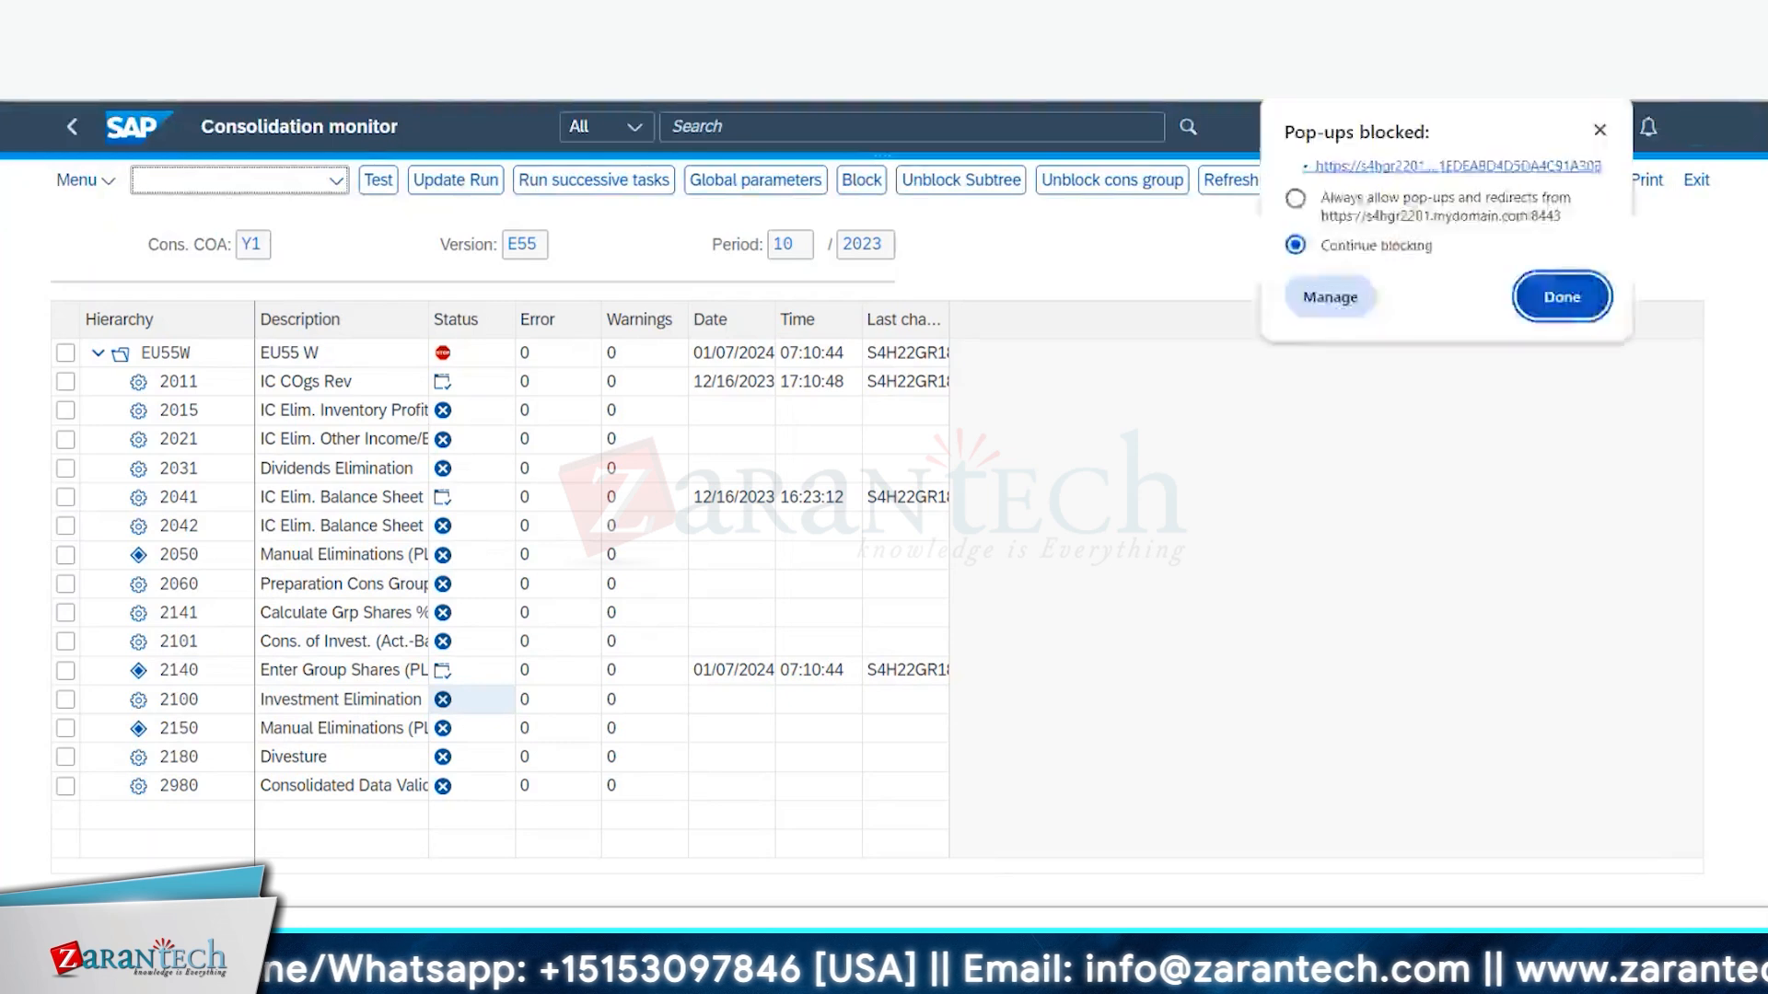
{"action": "left_click", "coordinate": [1533, 296]}
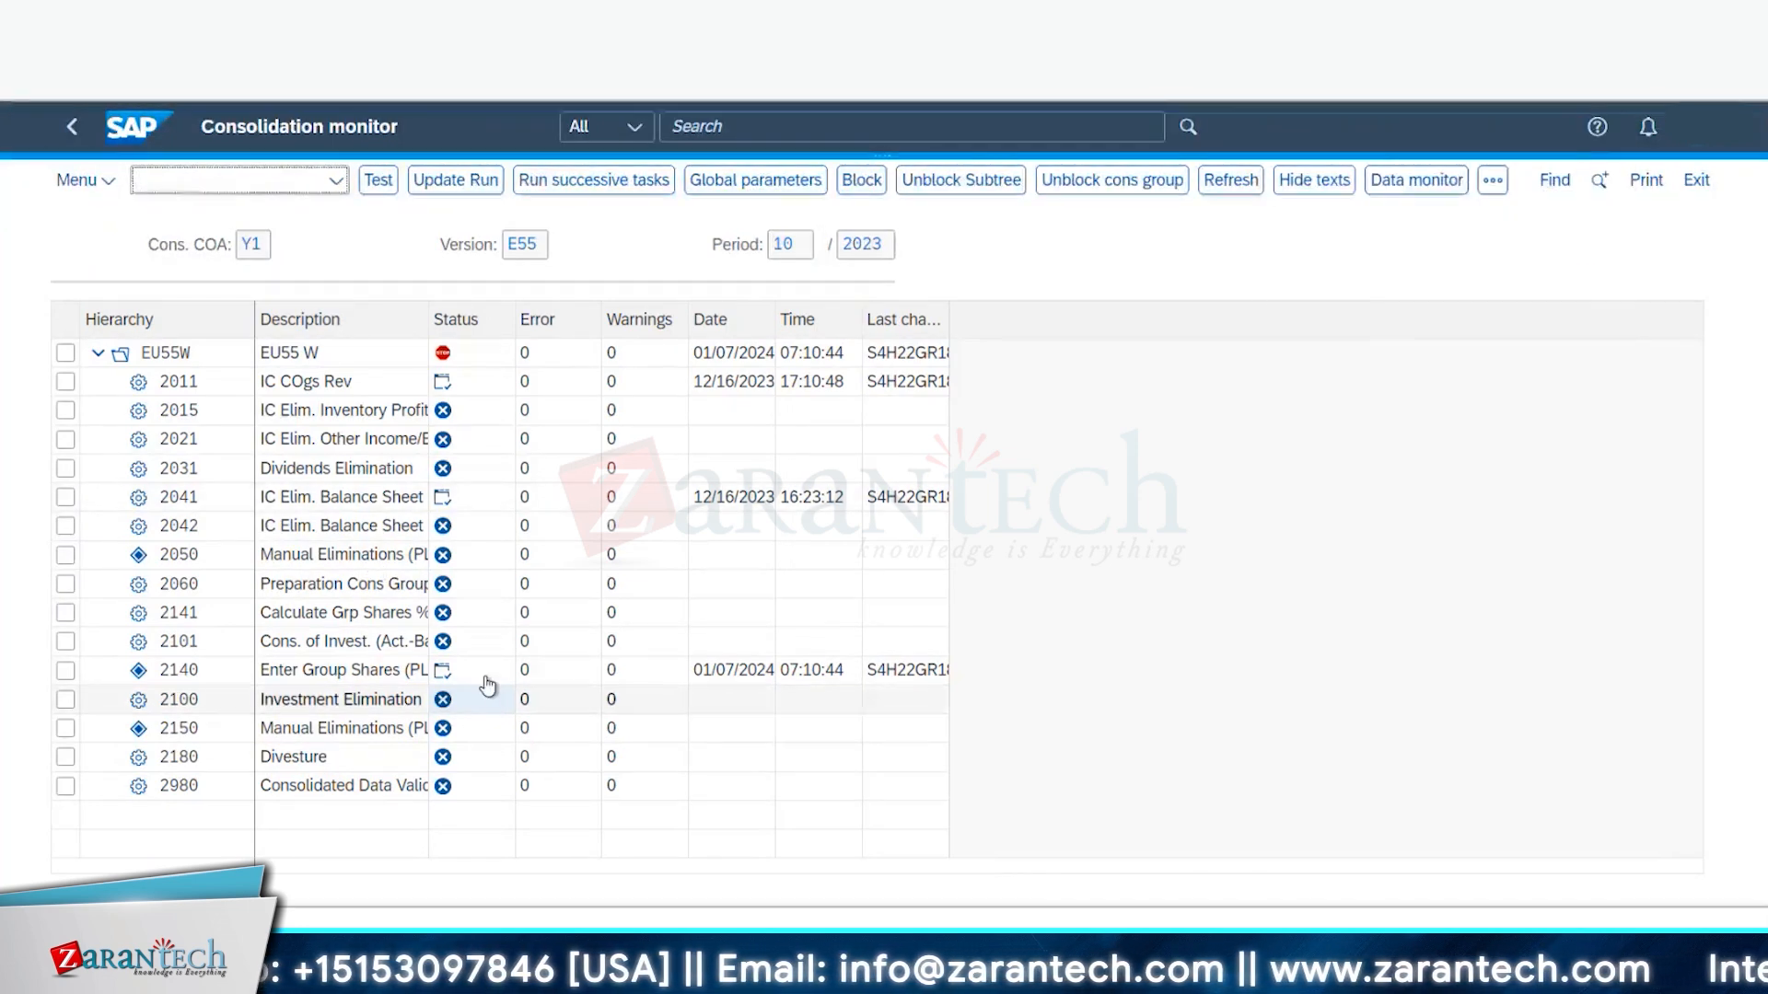
{"action": "left_click", "coordinate": [481, 698]}
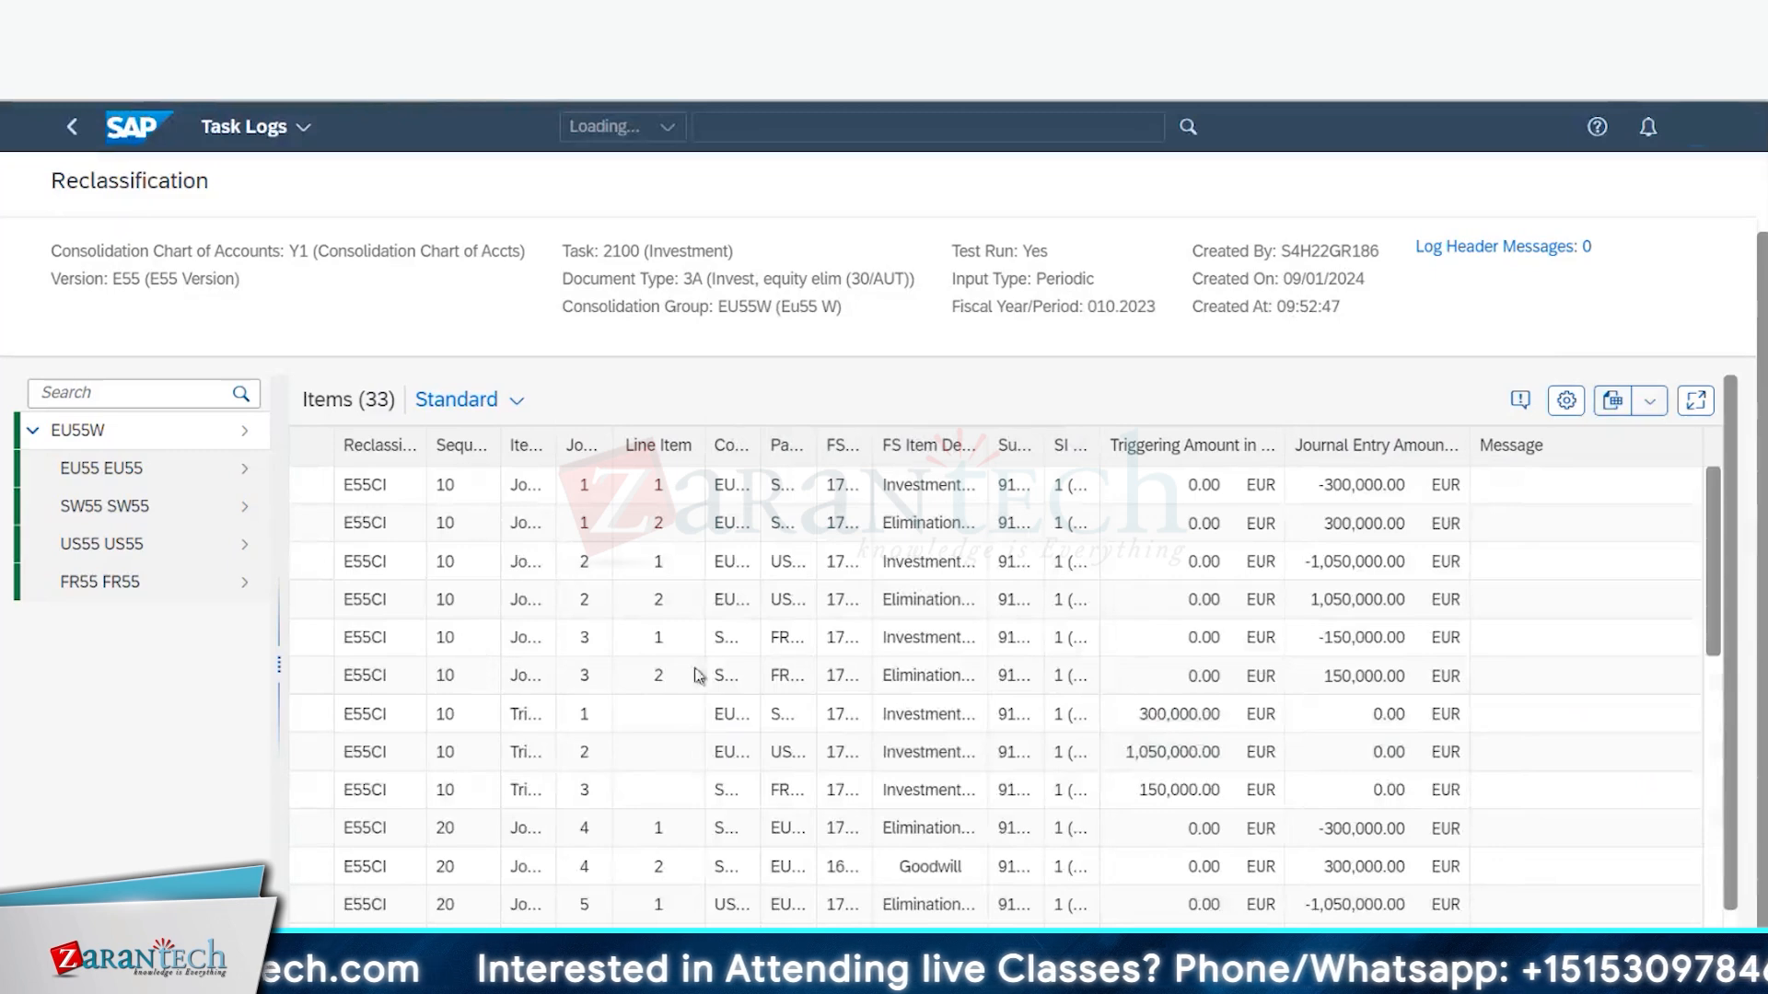
{"action": "scroll", "coordinate": [400, 555], "scroll_direction": "down", "scroll_amount": 2}
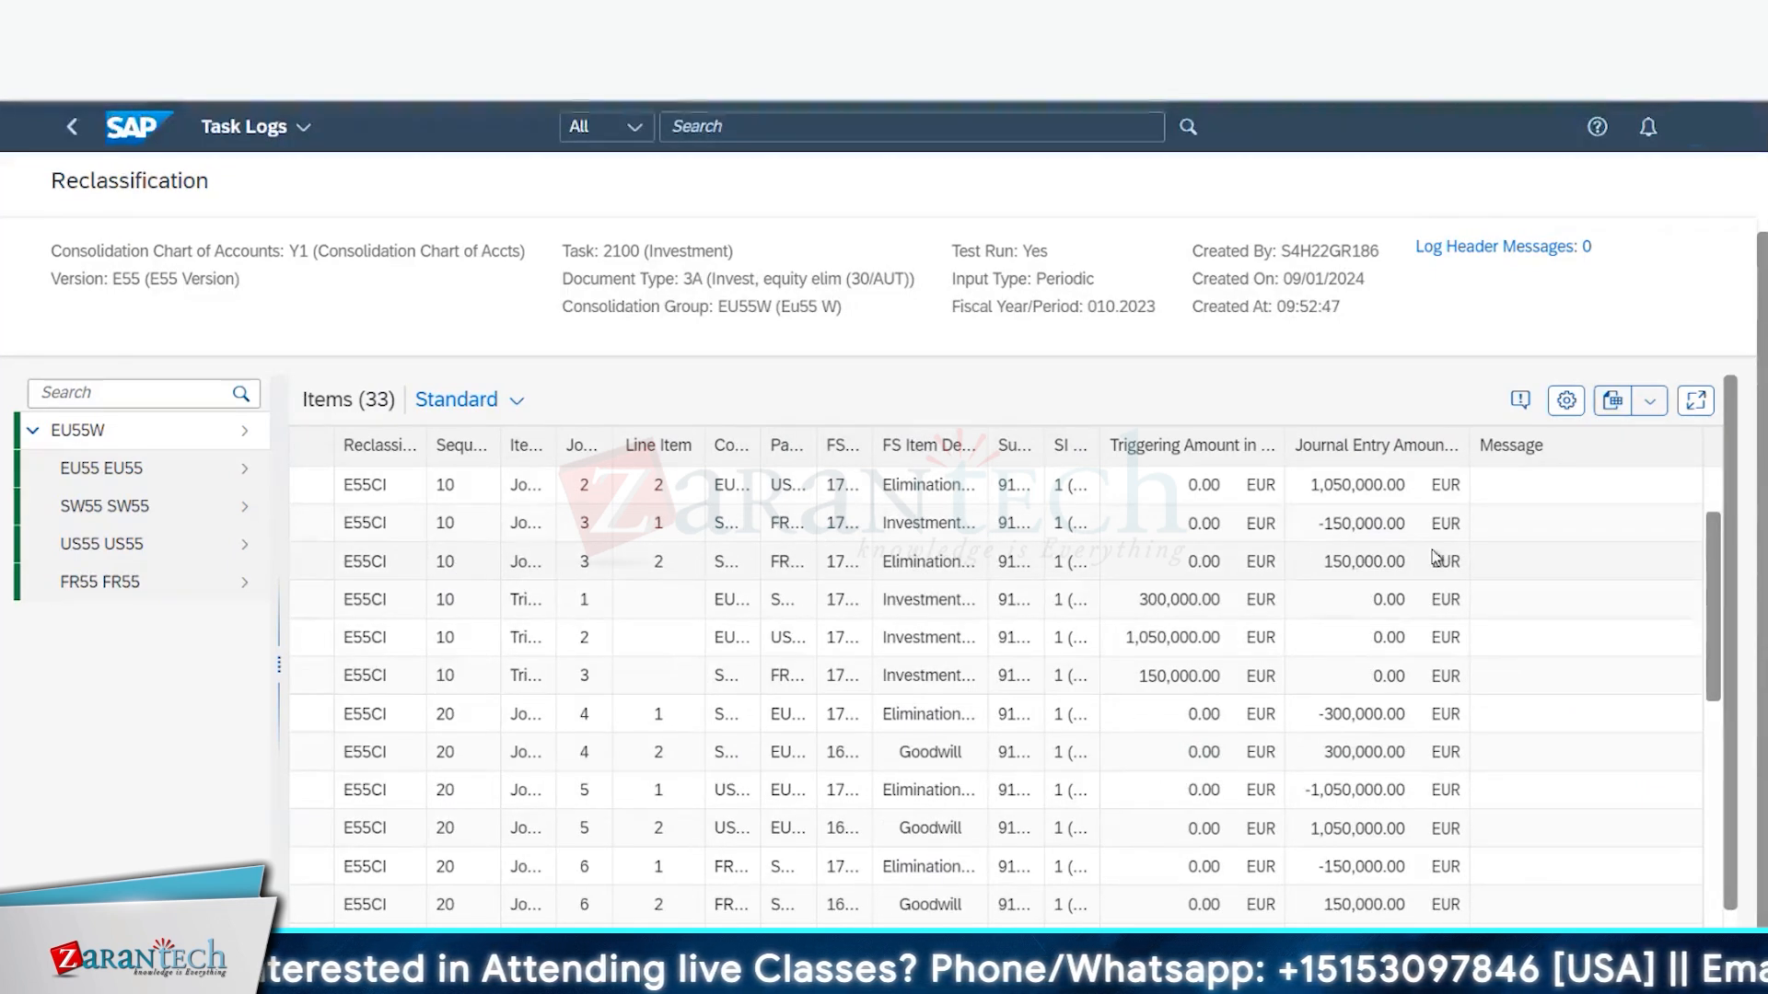
{"action": "scroll", "coordinate": [1681, 709], "scroll_direction": "down", "scroll_amount": 6}
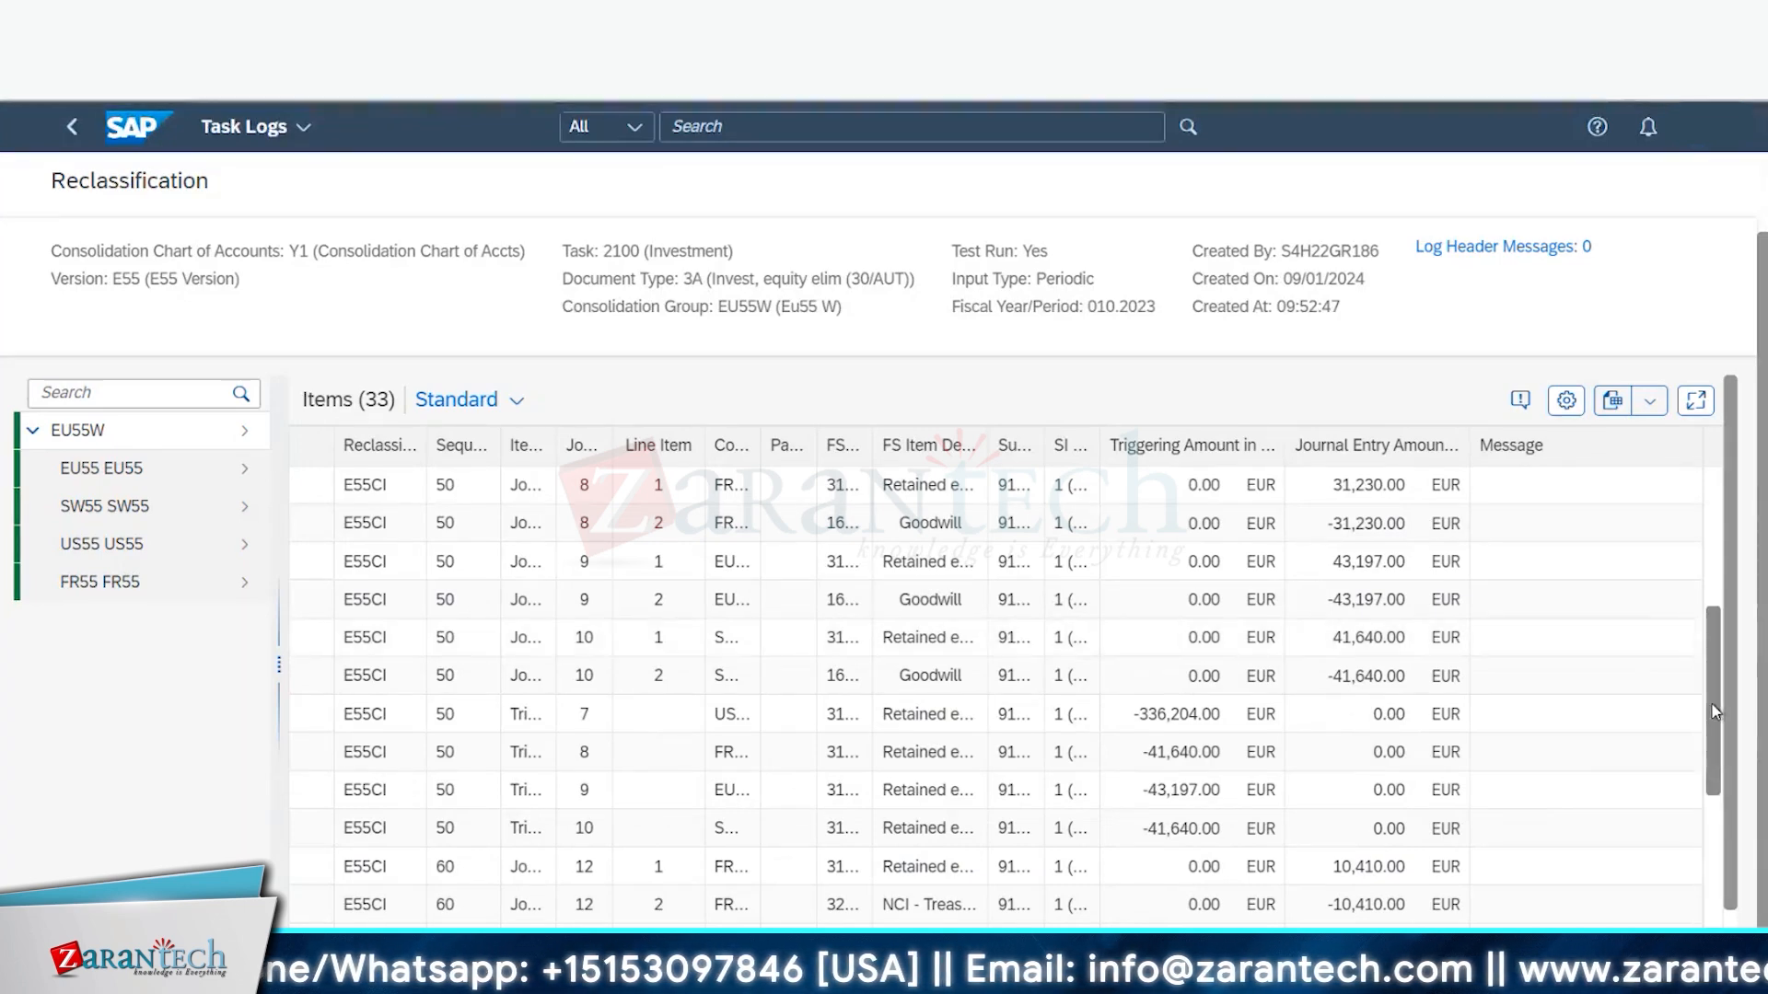
{"action": "scroll", "coordinate": [1714, 712], "scroll_direction": "up", "scroll_amount": 5}
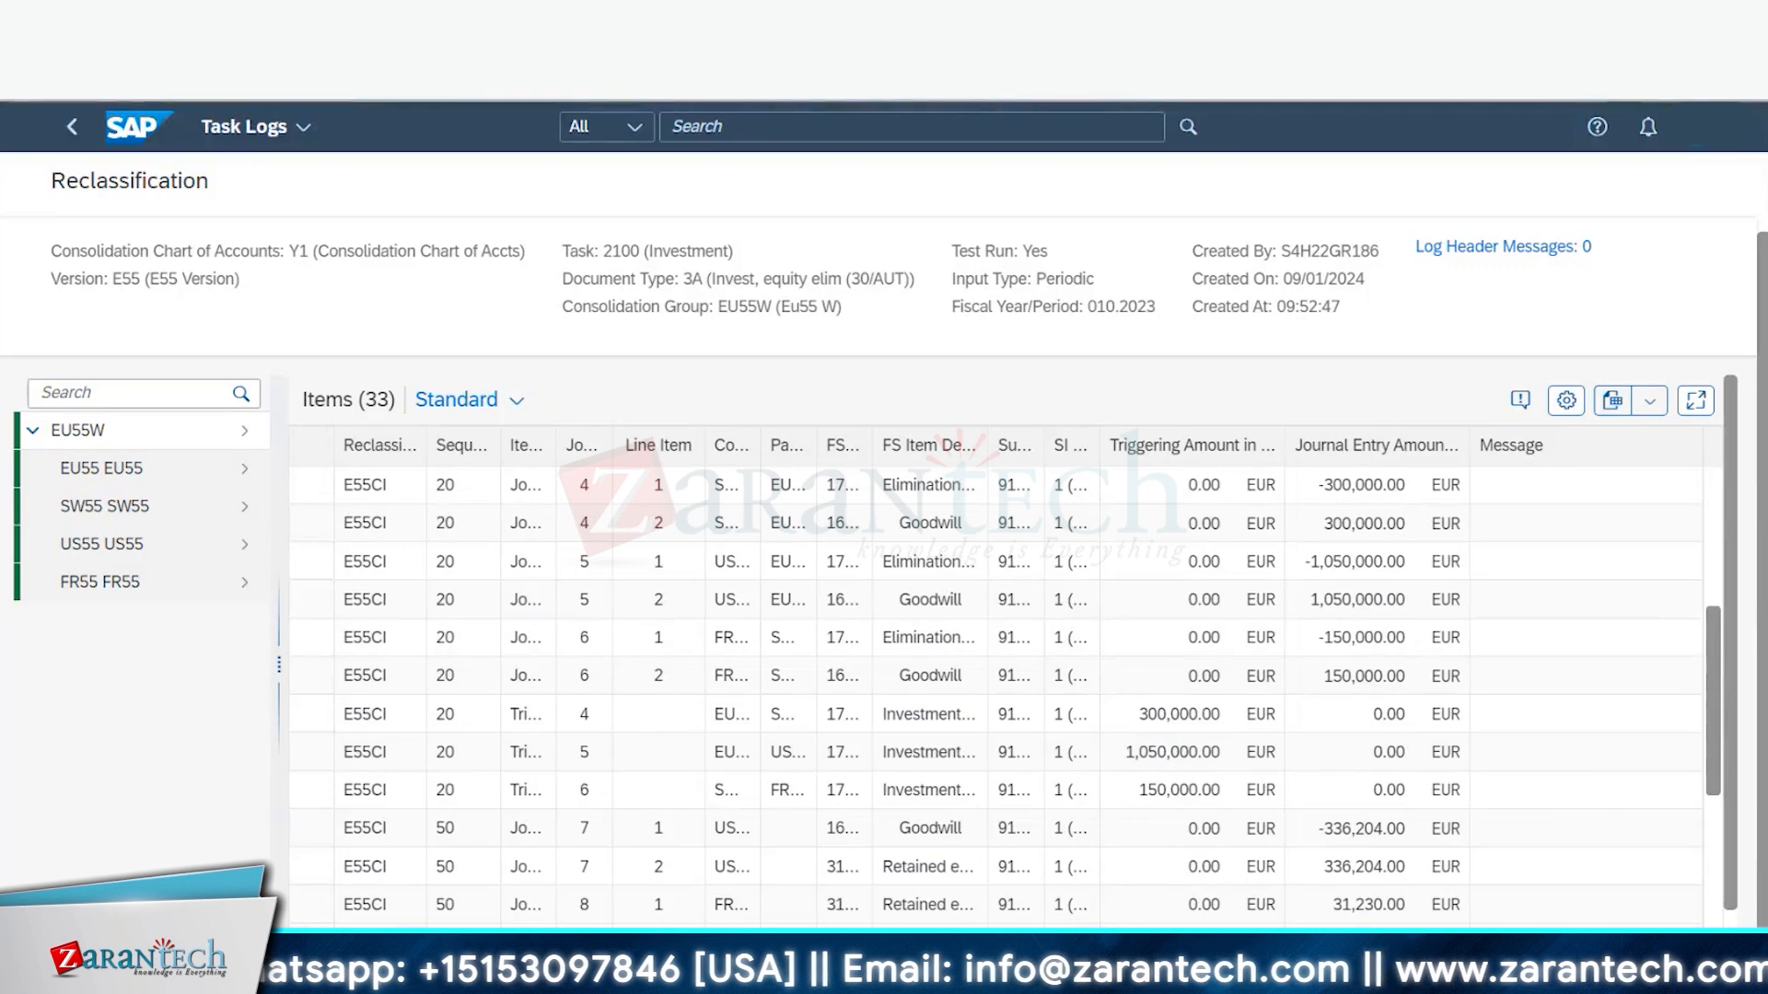
{"action": "mouse_move", "coordinate": [366, 976]}
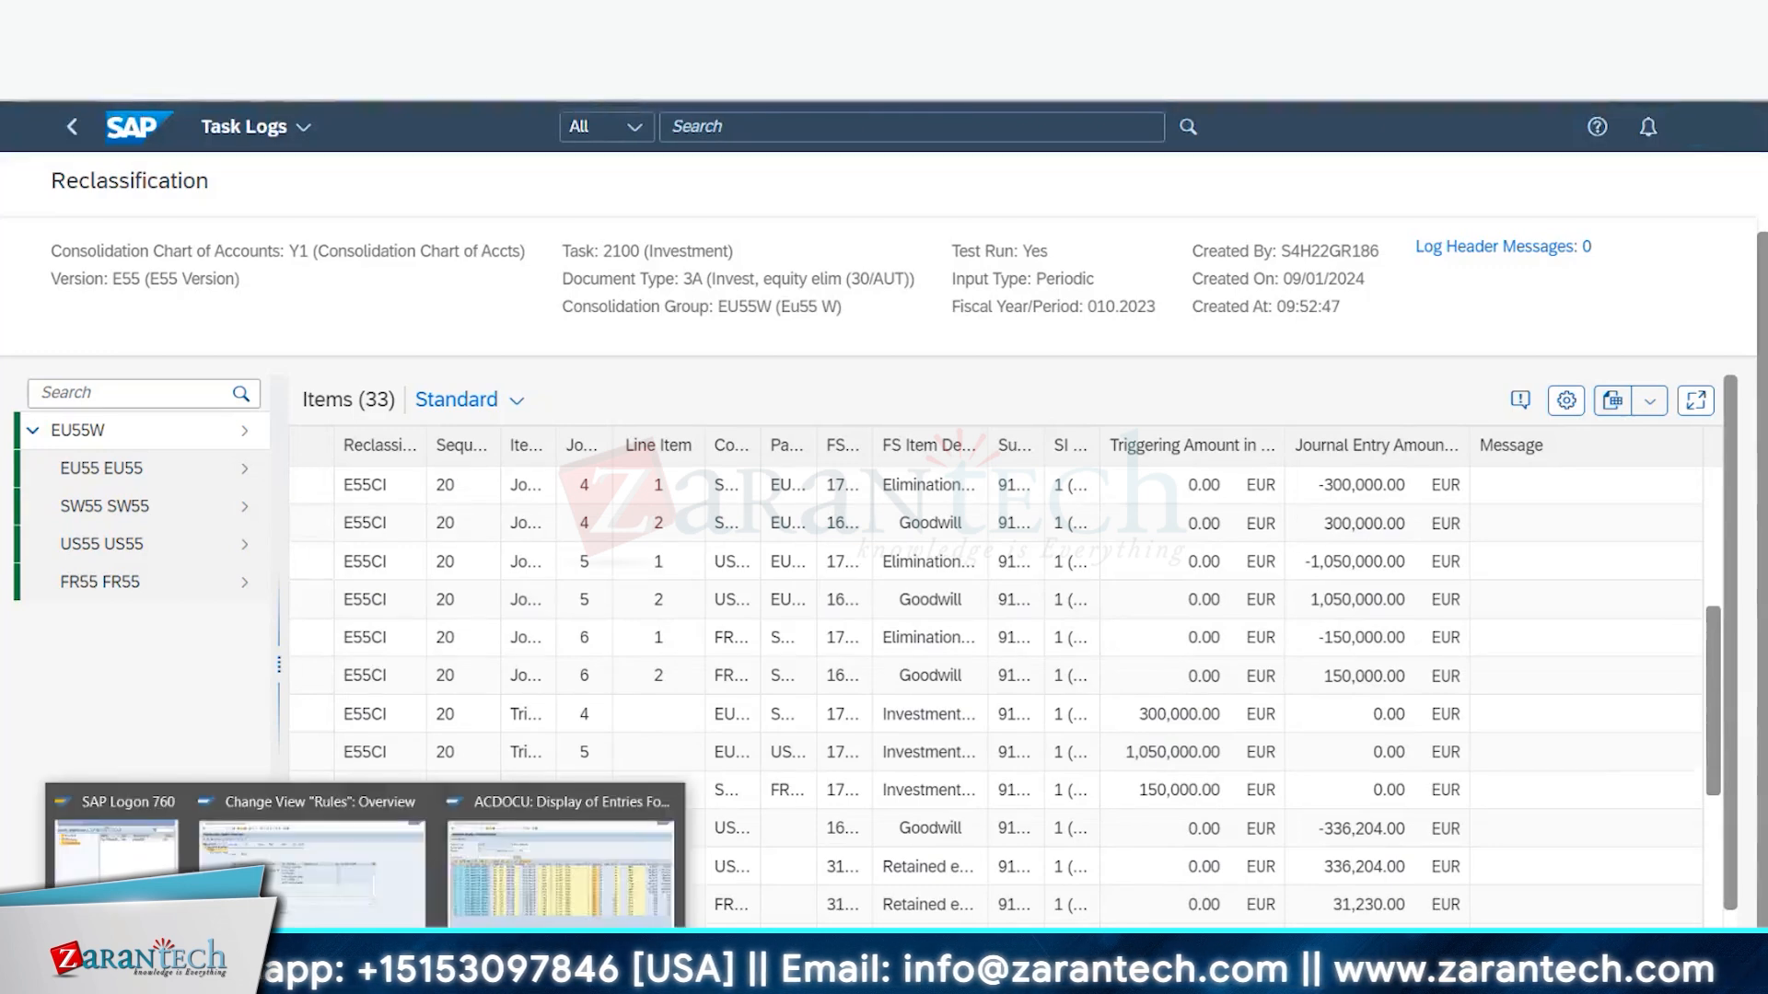
- Return to the configuration tree, open Define Reclassification Tasks, and decline read-only locked data
{"action": "left_click", "coordinate": [356, 864]}
{"action": "left_click", "coordinate": [304, 62]}
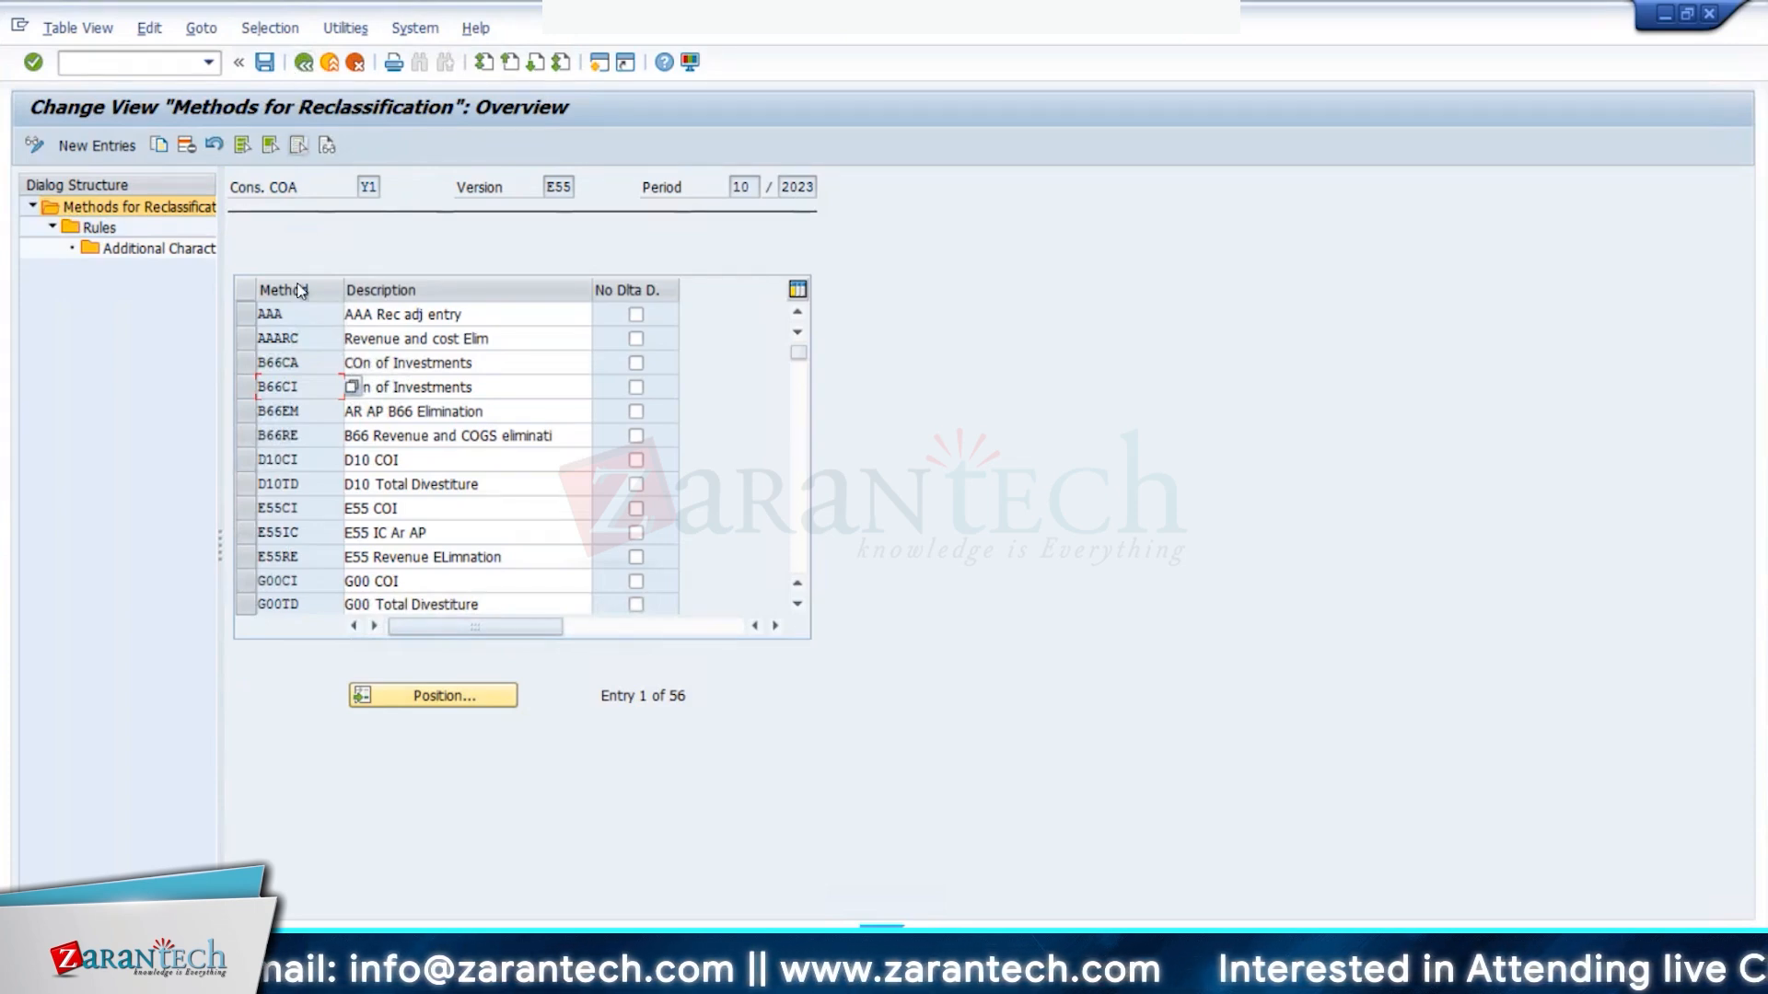
{"action": "left_click", "coordinate": [306, 67]}
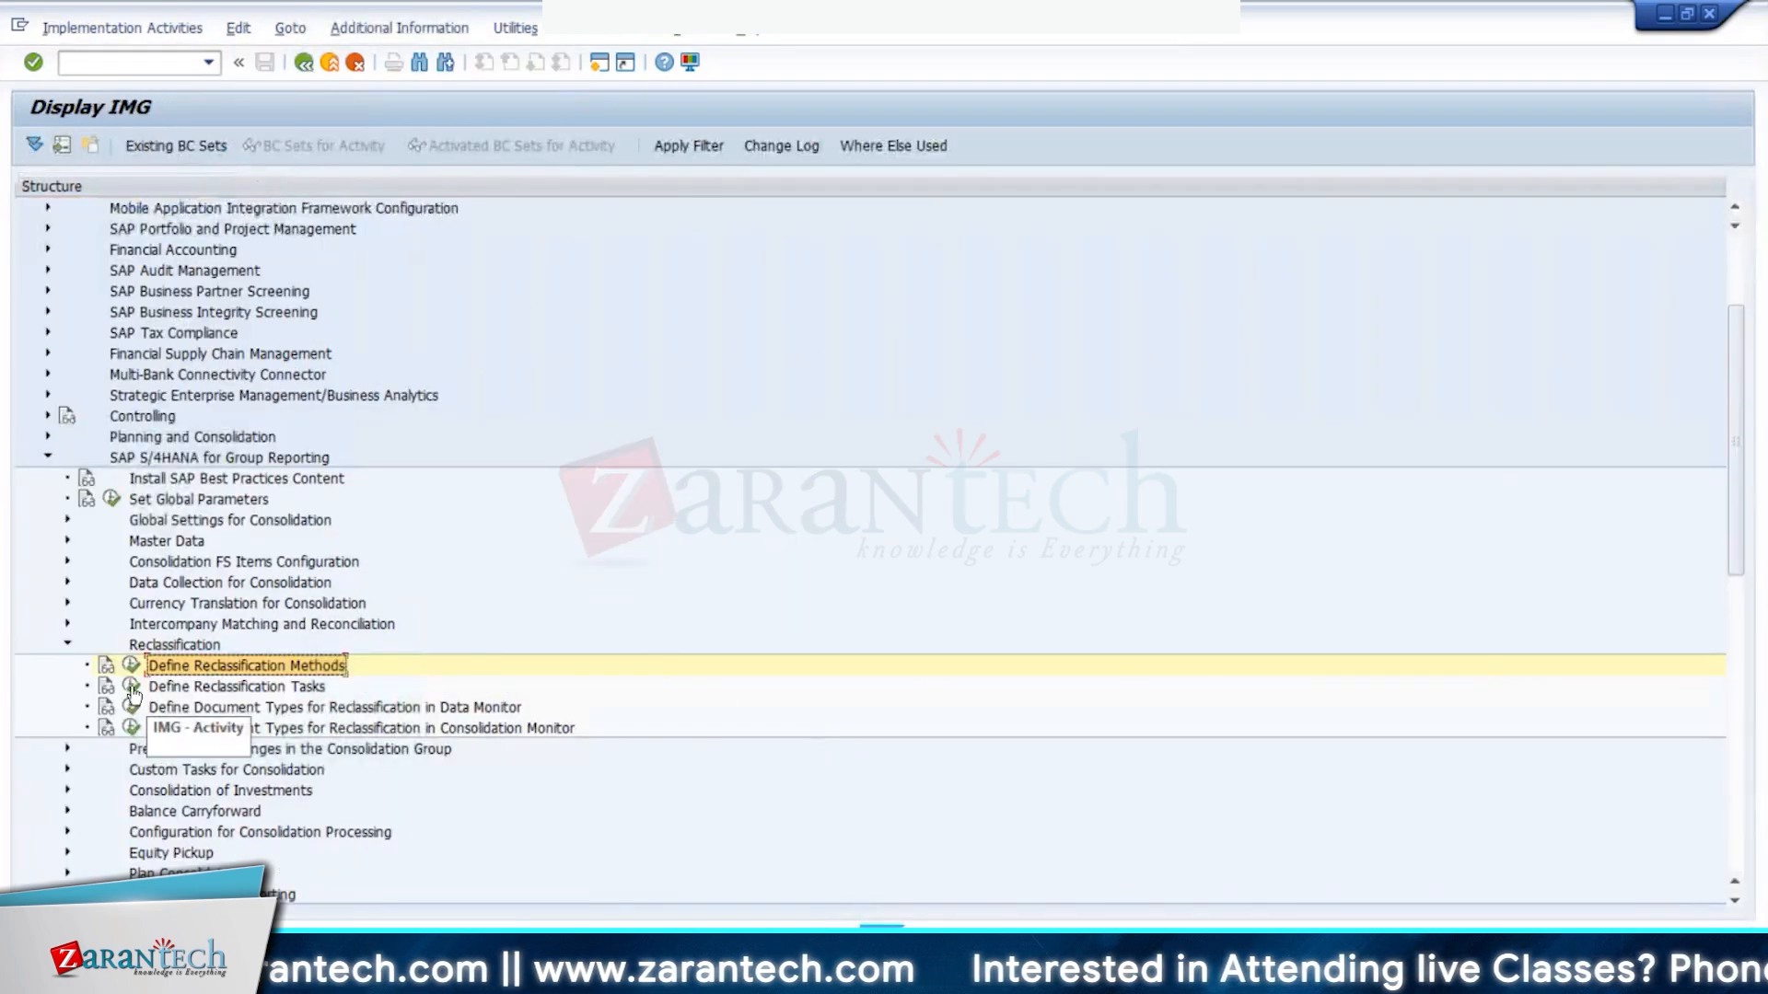
{"action": "left_click", "coordinate": [132, 687]}
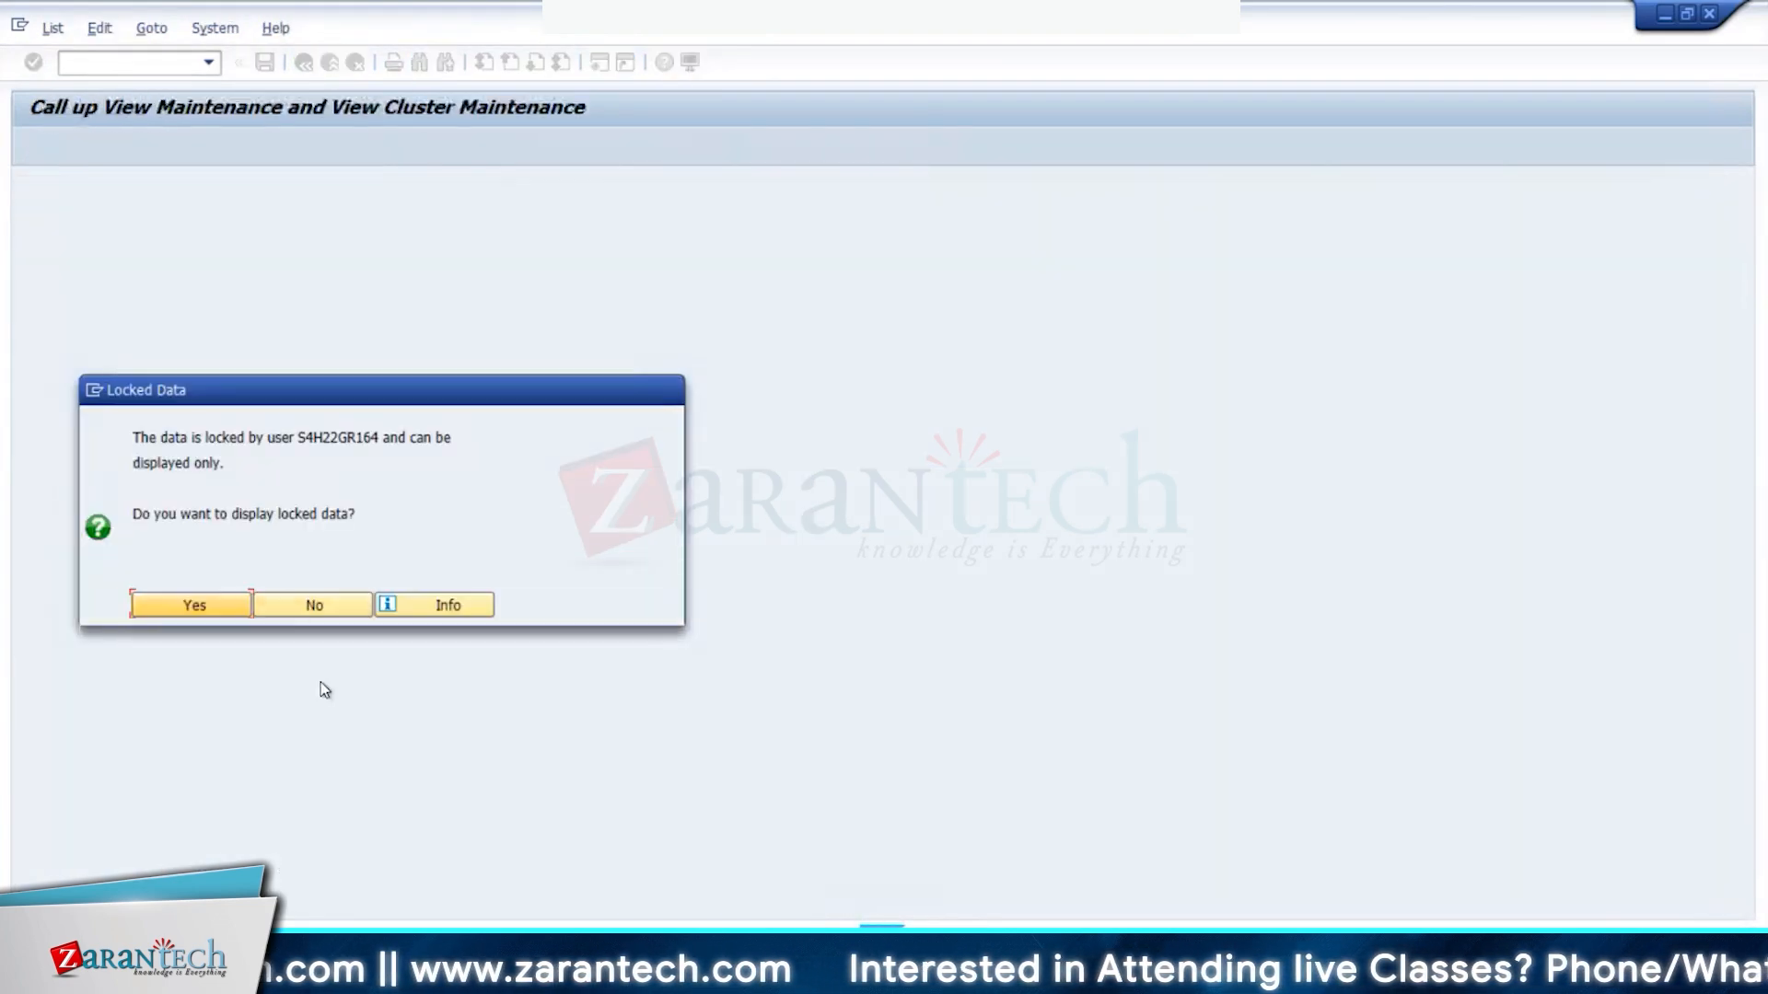
{"action": "left_click", "coordinate": [313, 605]}
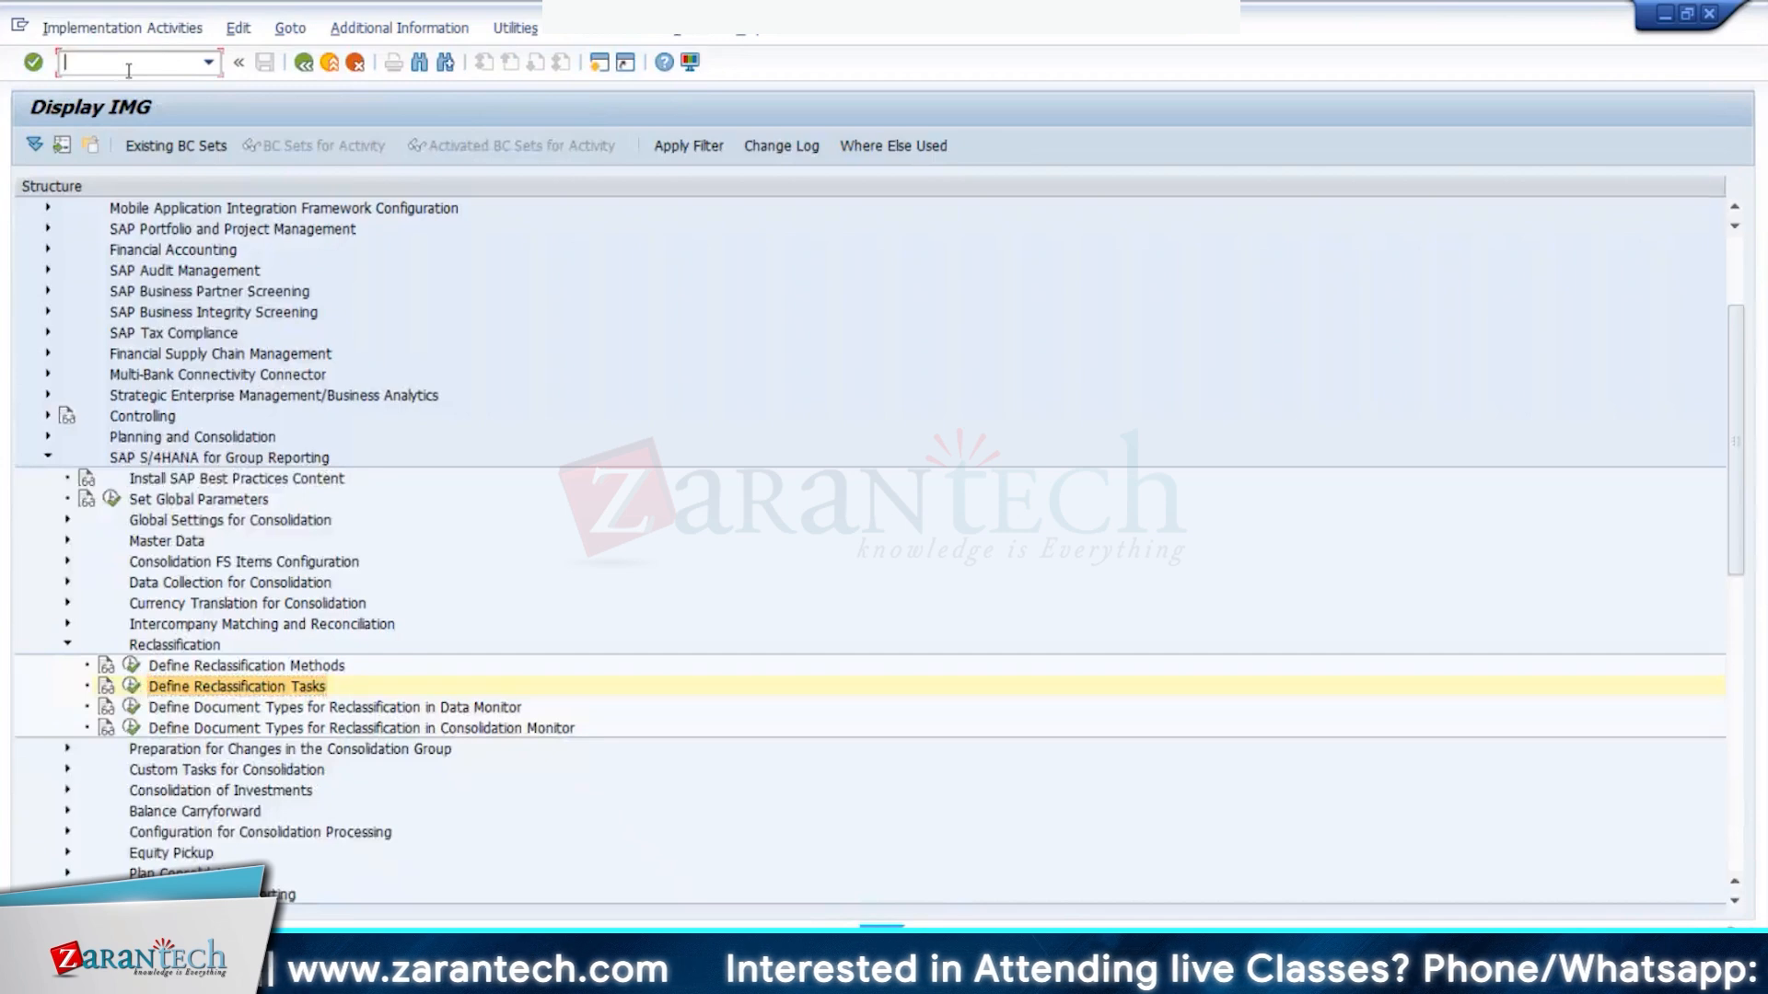
- In /osm12, clear the User Name filter, list all locks, and delete them
{"action": "left_click", "coordinate": [134, 63]}
{"action": "type", "text": "/osm12"}
{"action": "key", "text": "Return"}
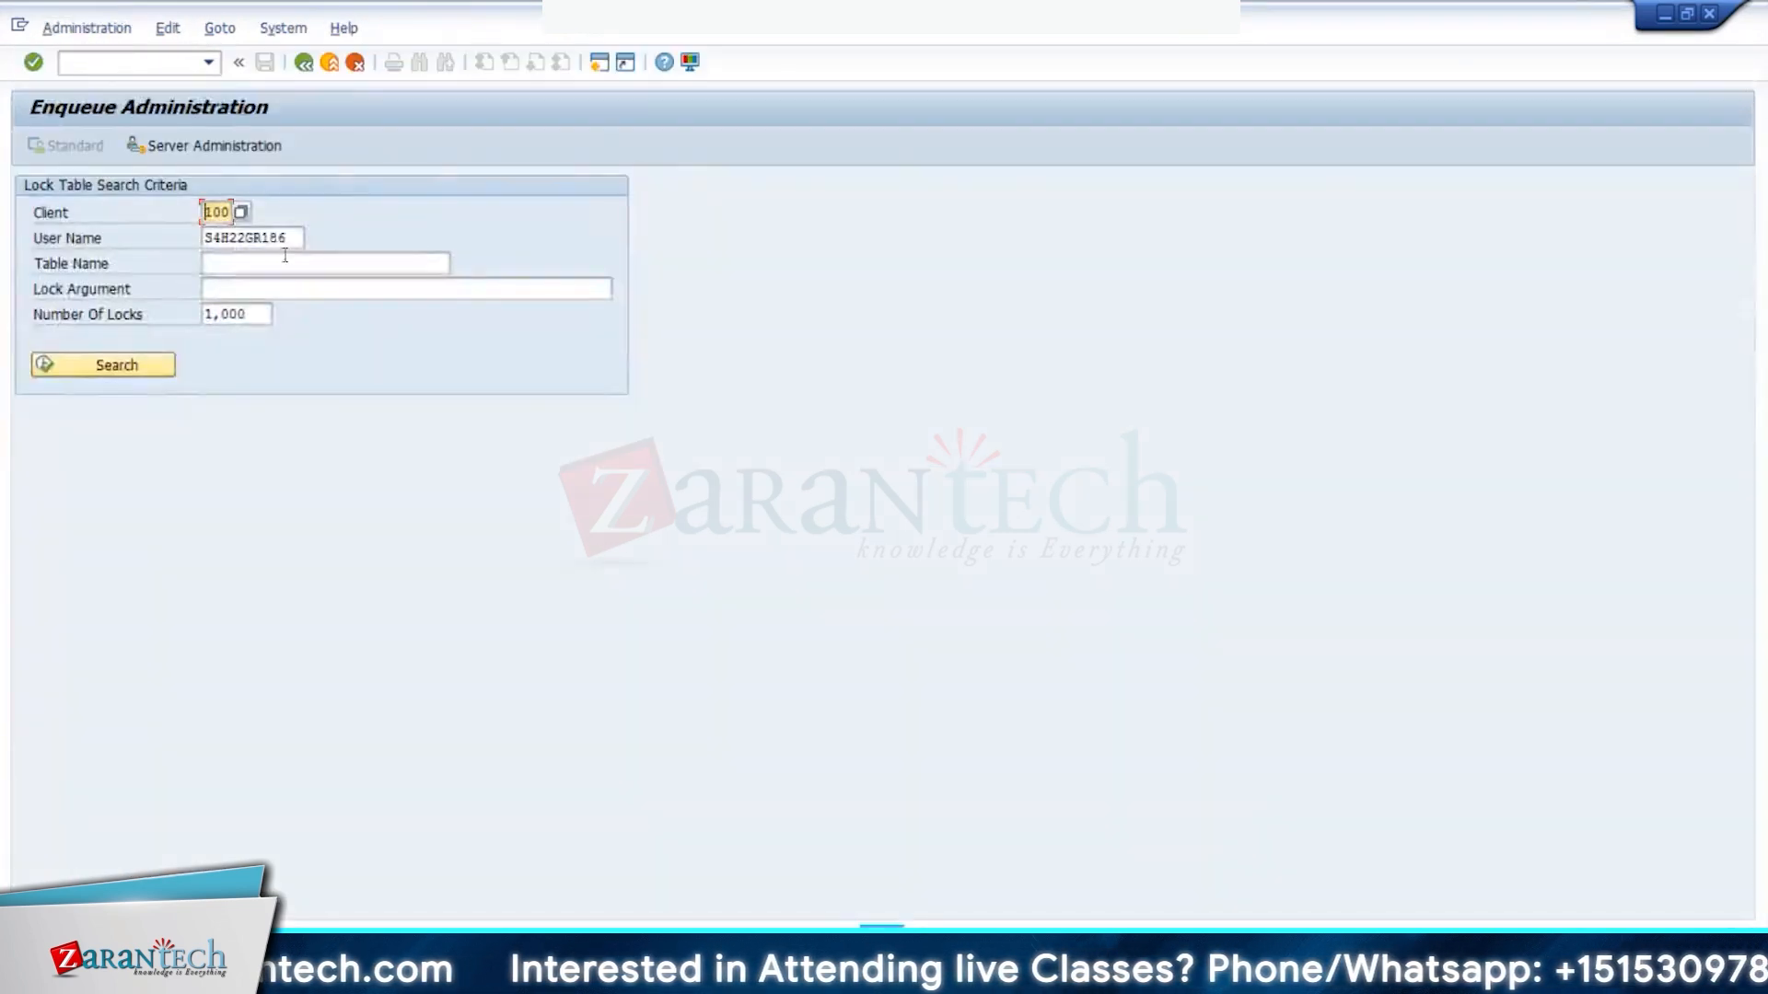
{"action": "double_click", "coordinate": [276, 238]}
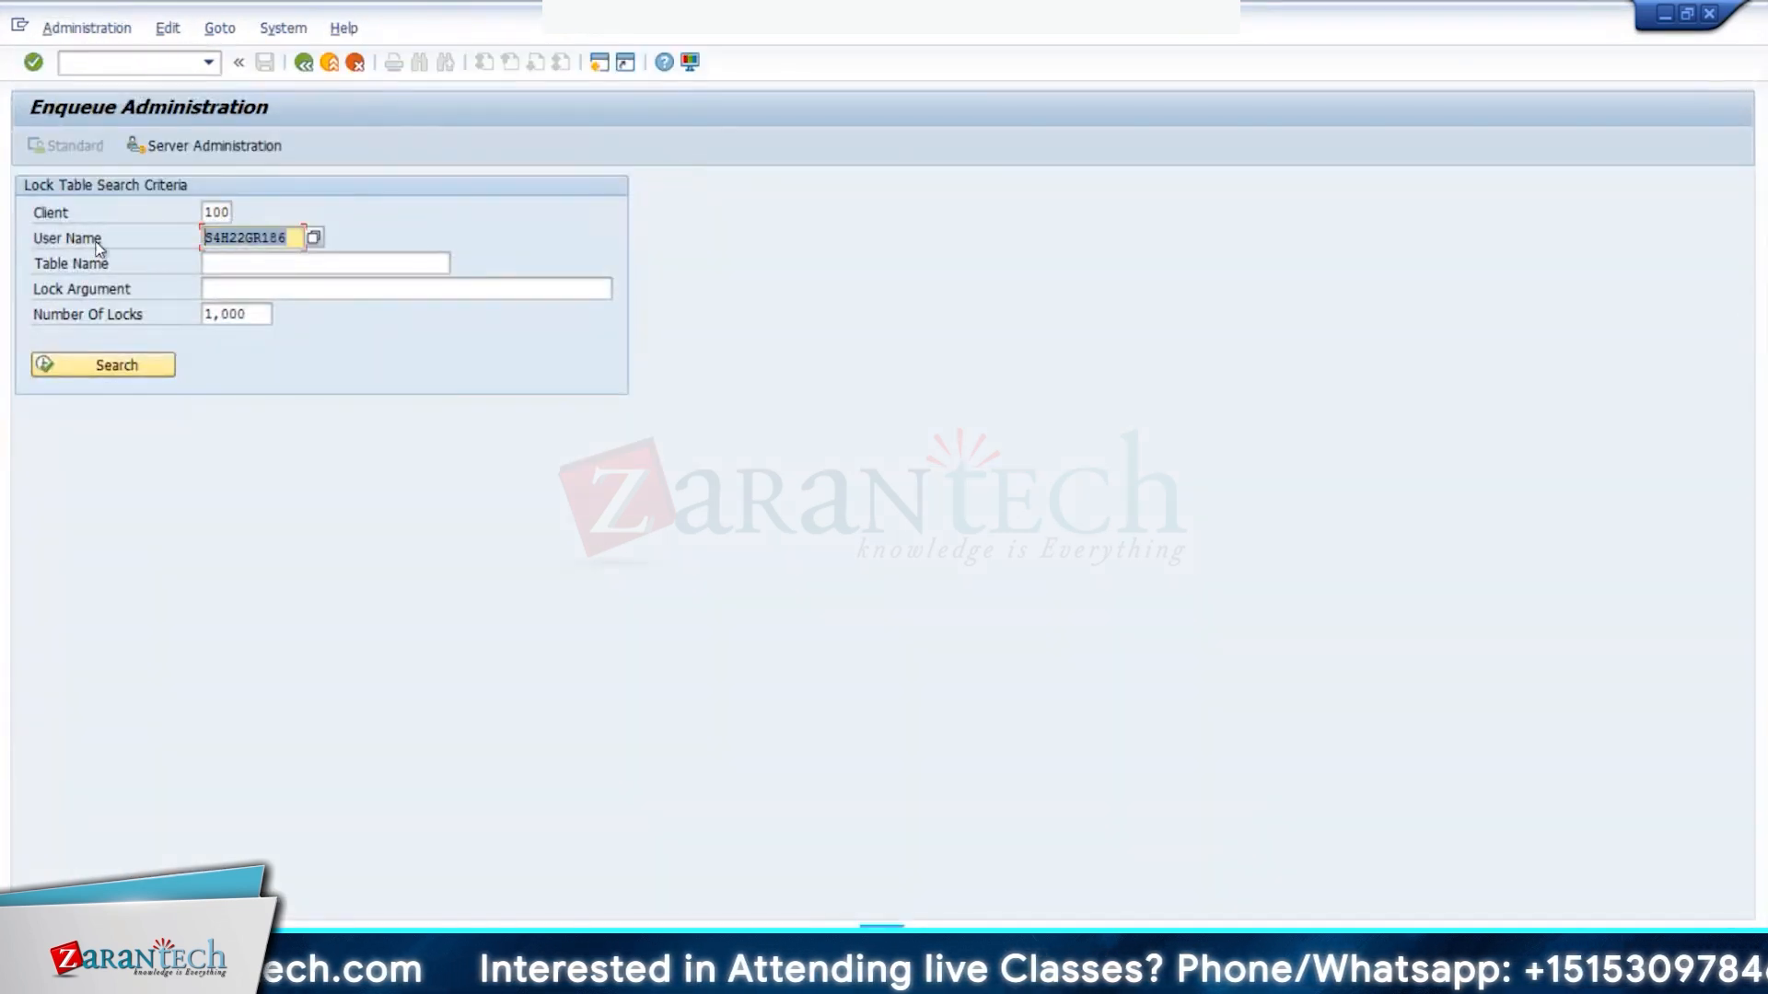
{"action": "key", "text": "Delete"}
{"action": "left_click", "coordinate": [135, 365]}
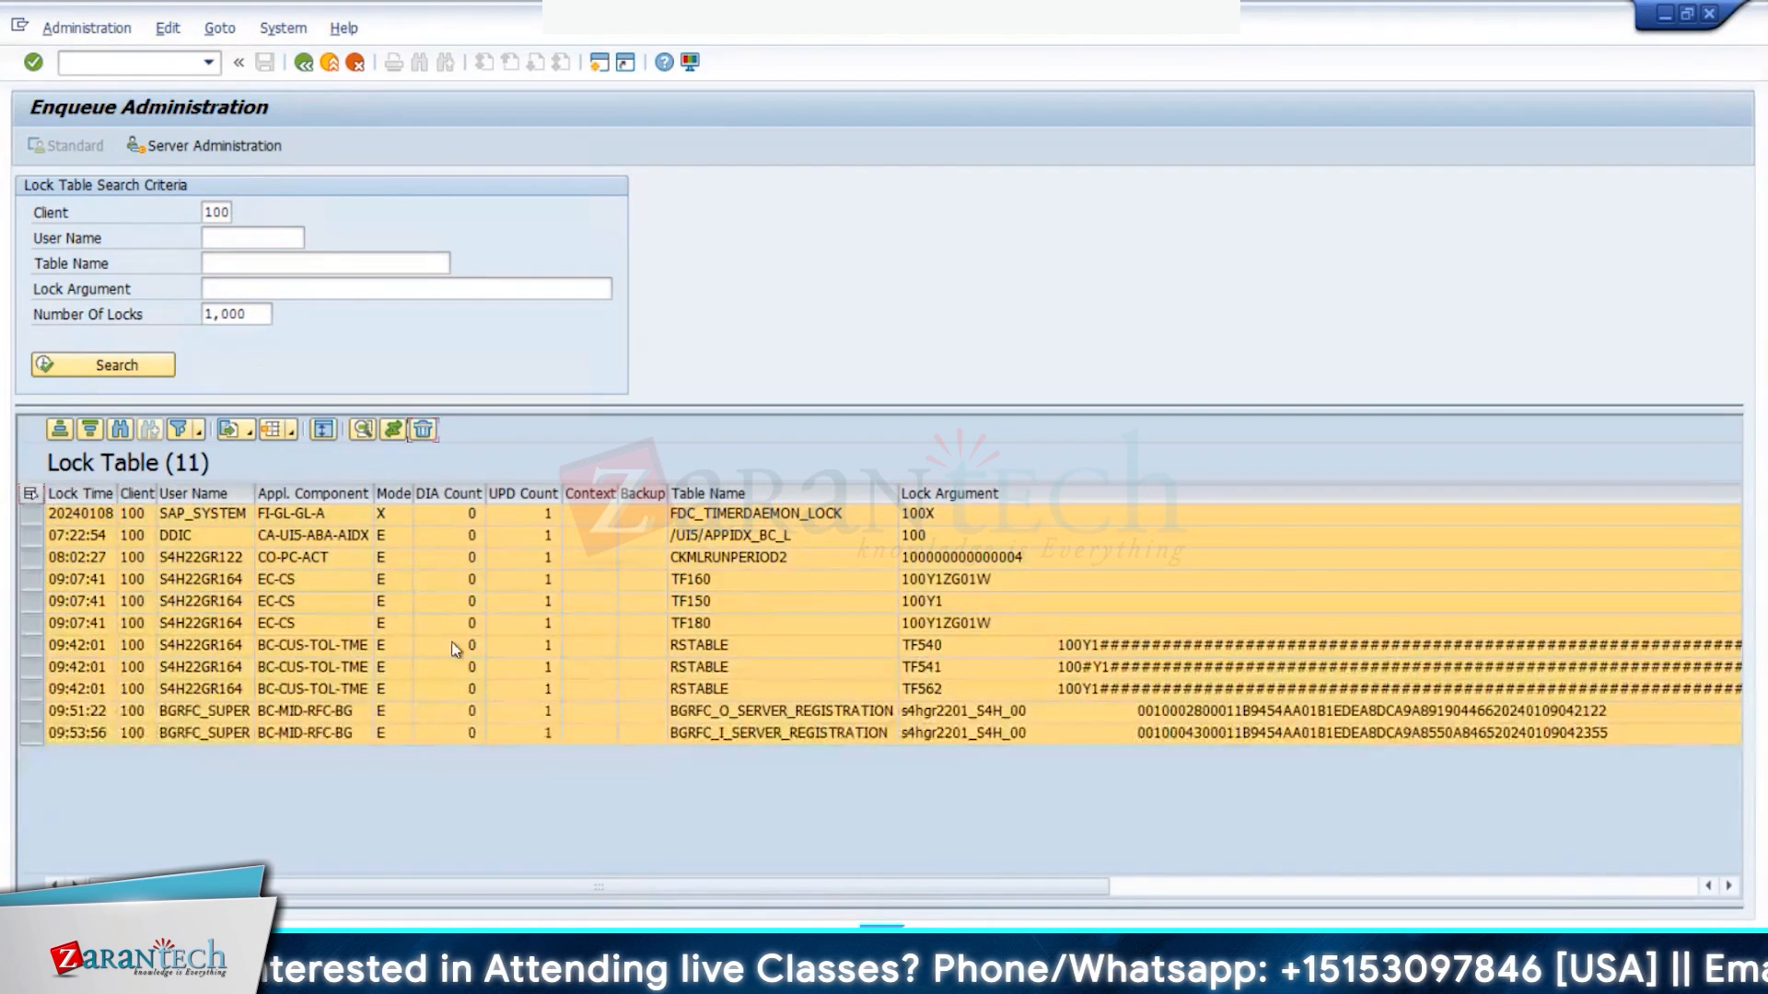
{"action": "left_click", "coordinate": [422, 429]}
{"action": "key", "text": "Return"}
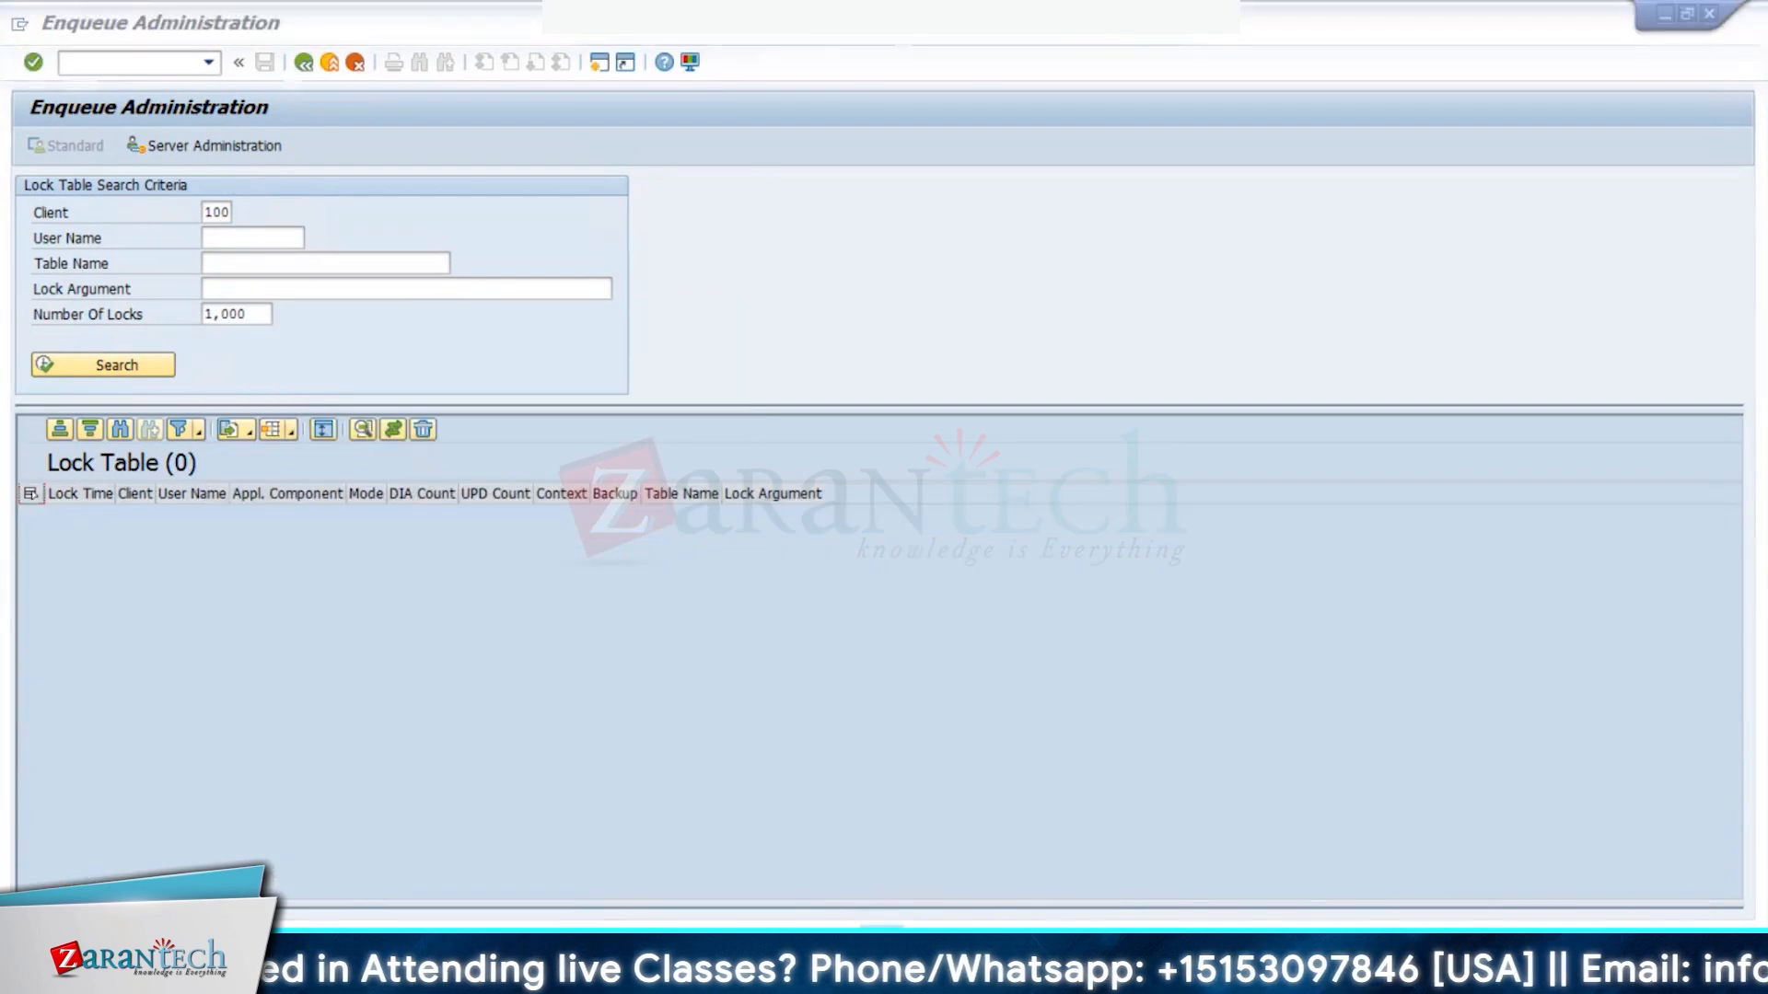
{"action": "left_click", "coordinate": [351, 890]}
- Select task 2100 Investment Elimination in the task definitions, then return to the configuration tree
{"action": "left_click", "coordinate": [132, 687]}
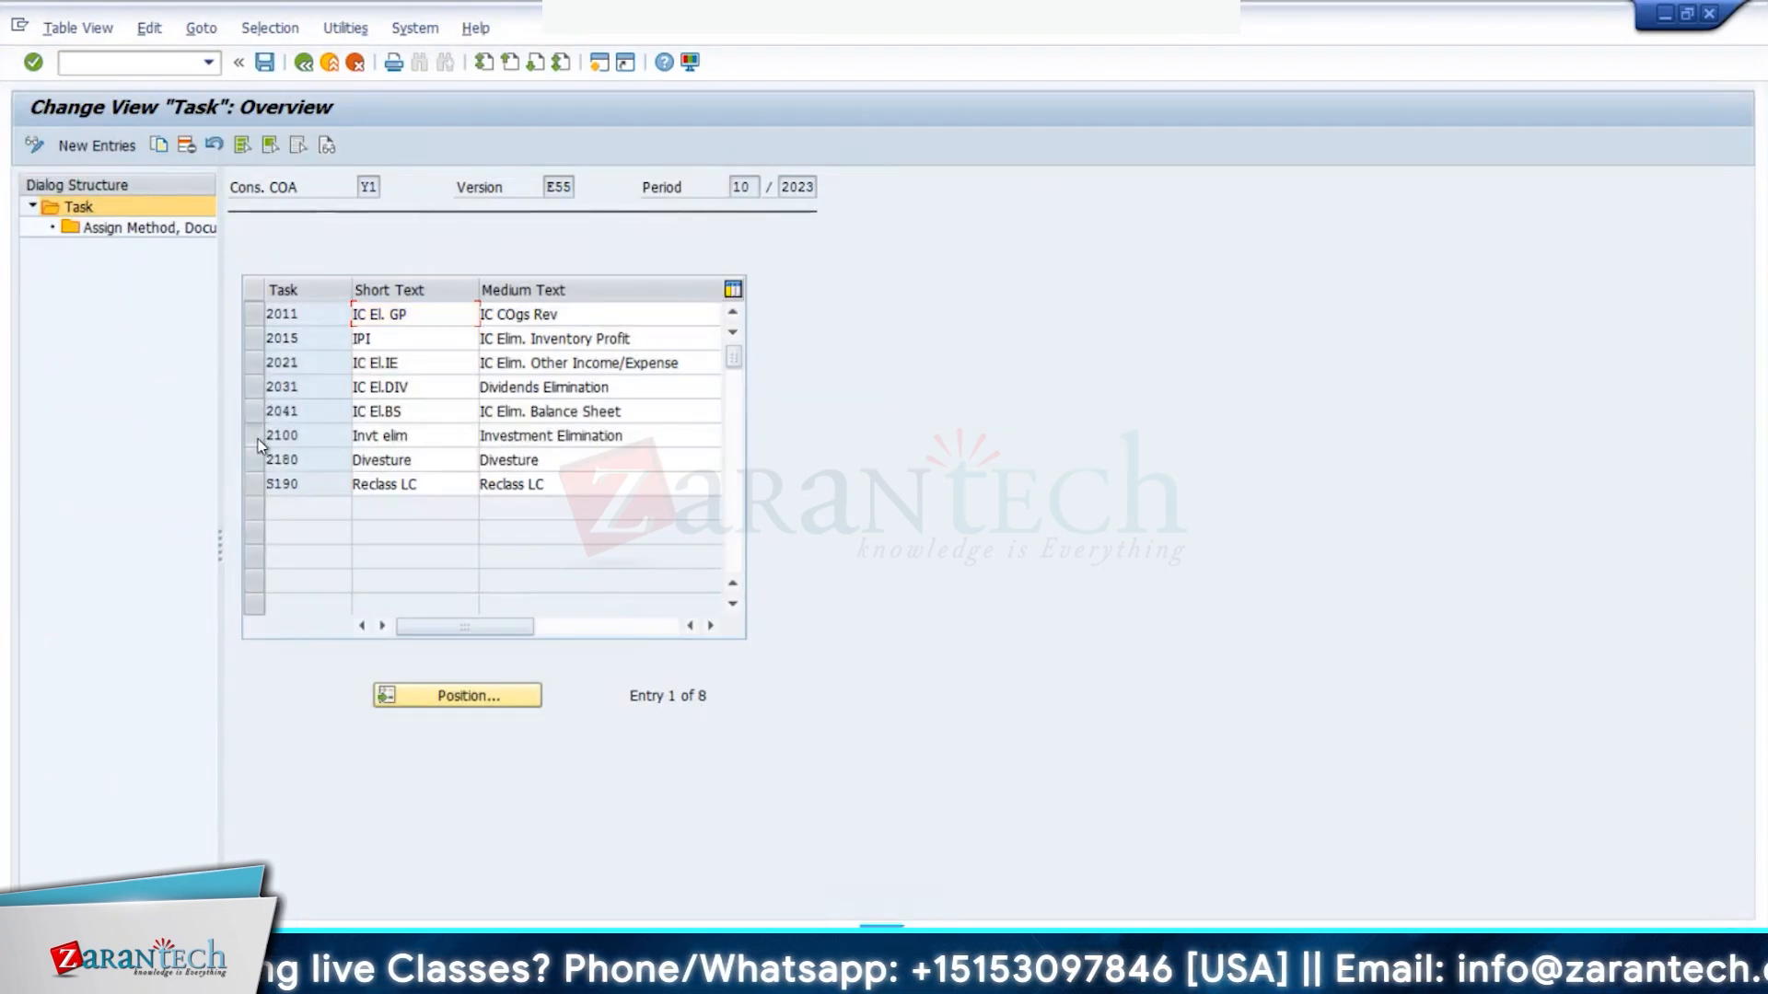
{"action": "left_click", "coordinate": [255, 437]}
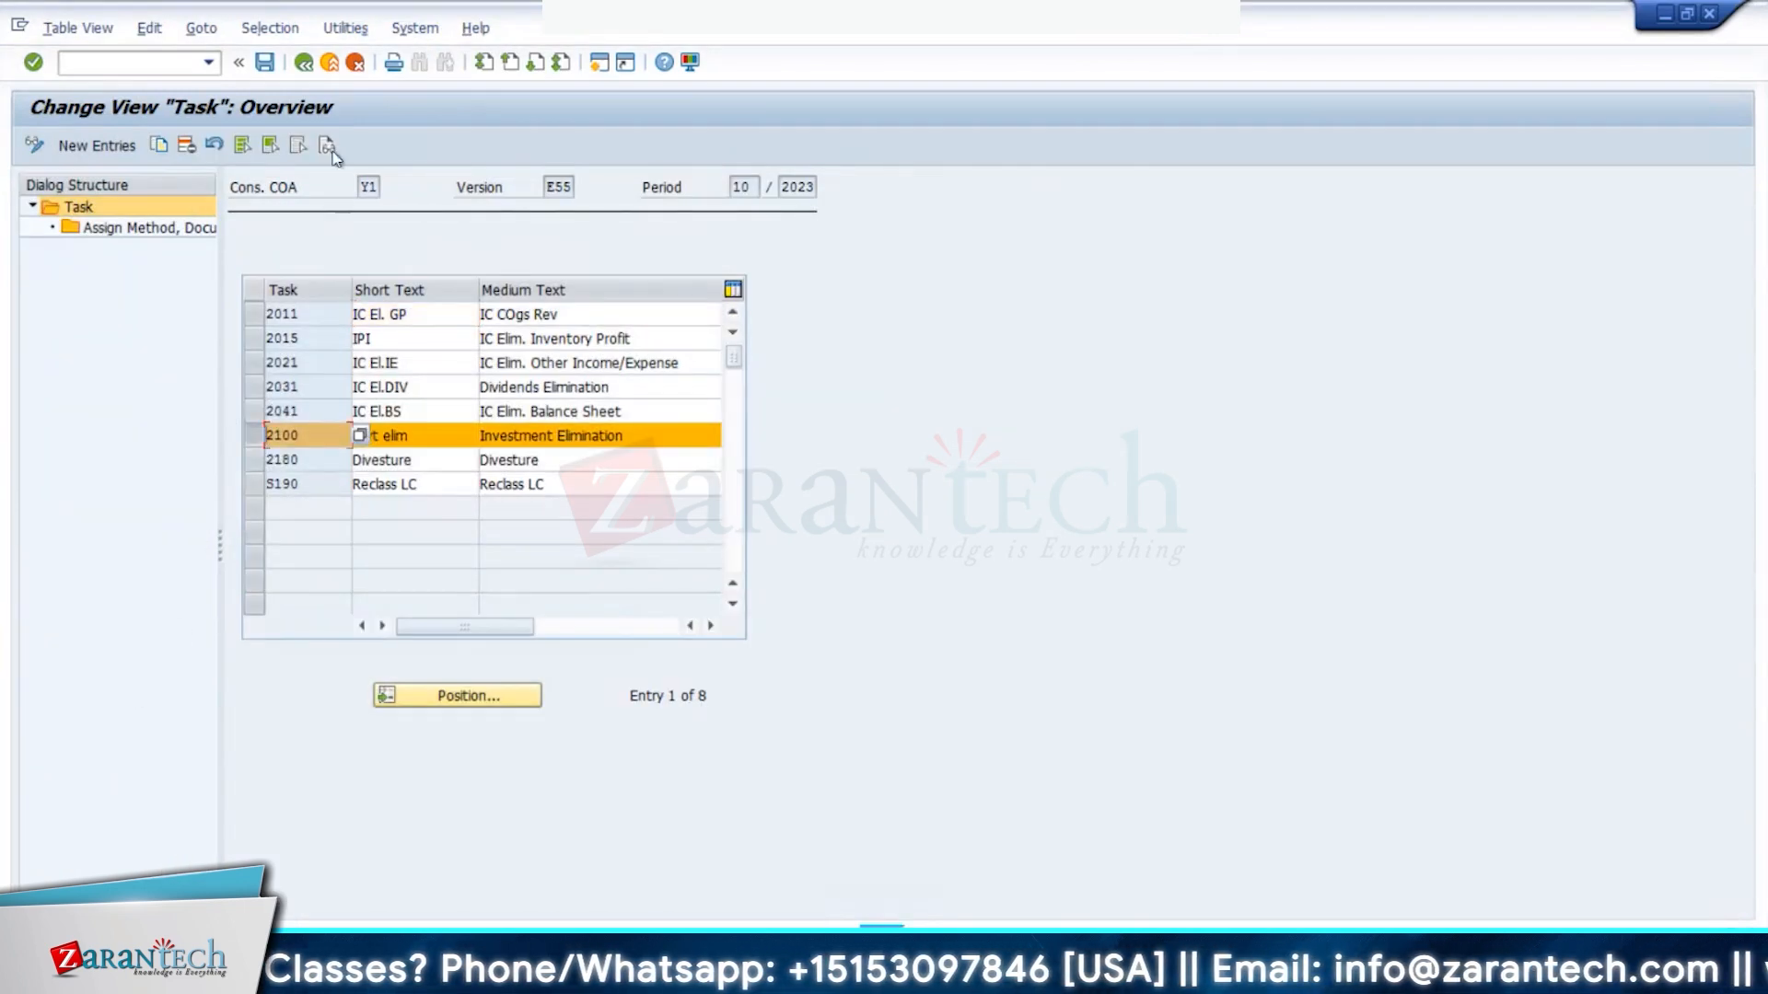
{"action": "left_click", "coordinate": [312, 70]}
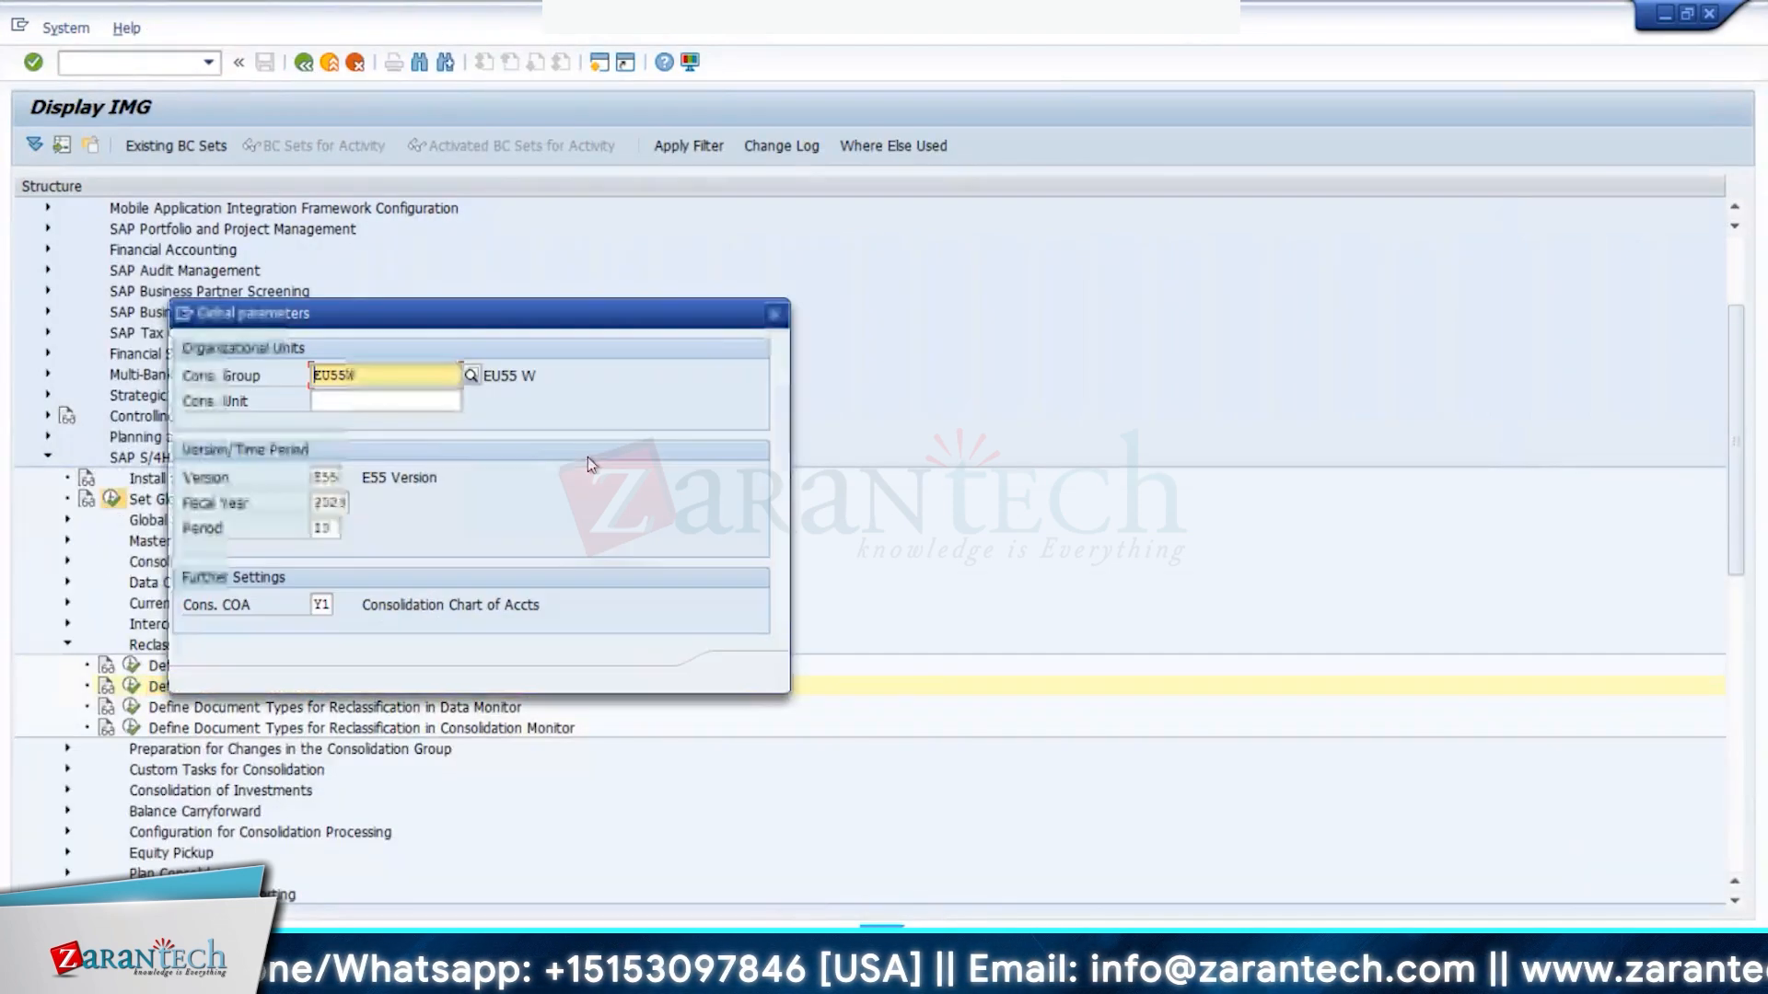
- Set the global parameters to version B66, period 12, and consolidation group B66W
{"action": "left_click", "coordinate": [324, 476]}
{"action": "double_click", "coordinate": [324, 476]}
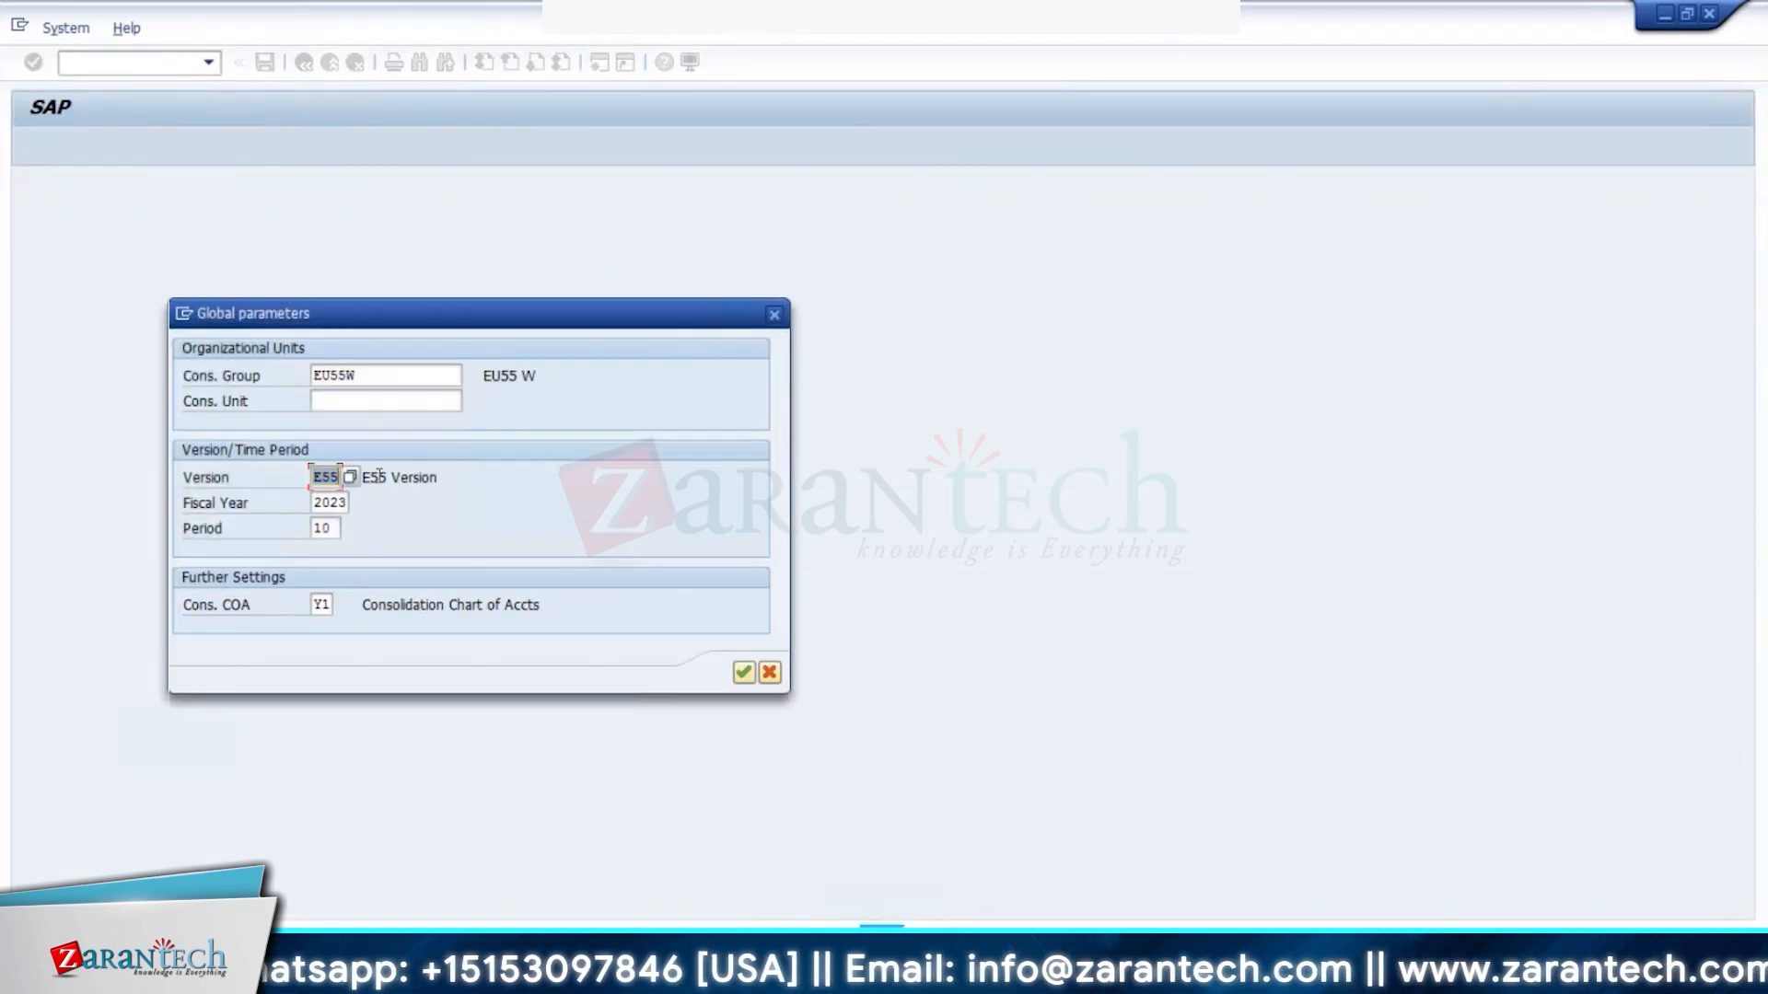
{"action": "type", "text": "B66"}
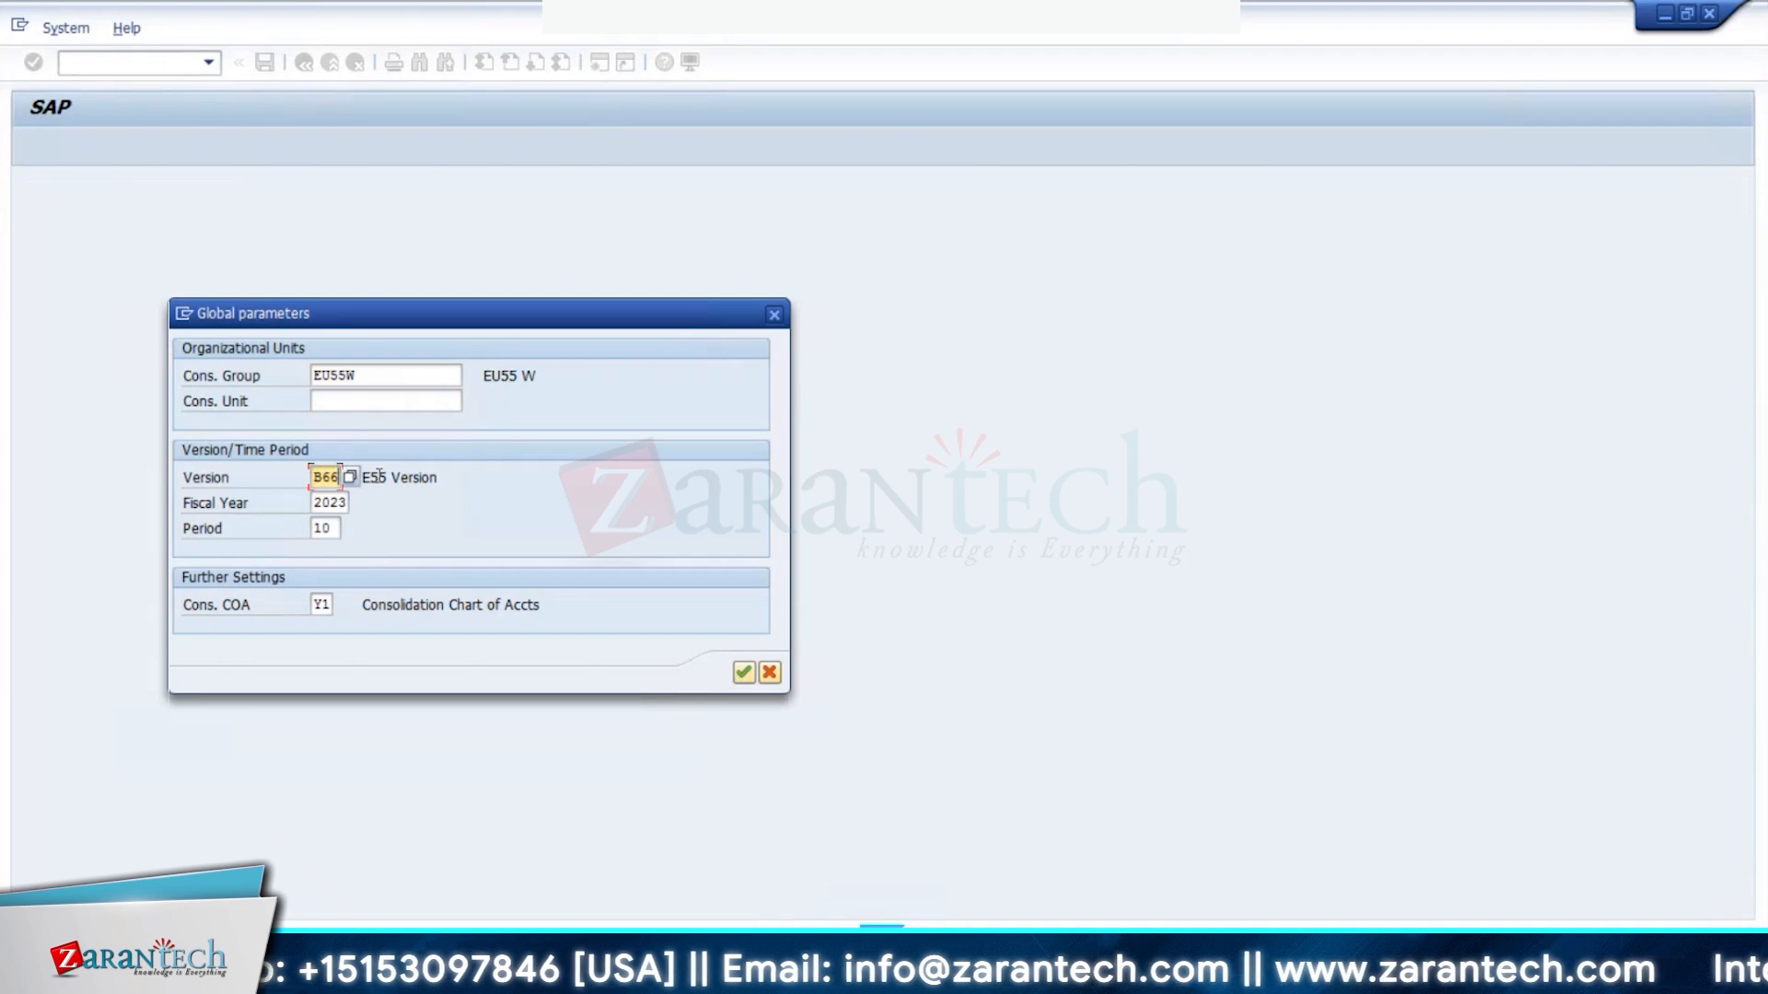
{"action": "key", "text": "Tab"}
{"action": "key", "text": "Tab"}
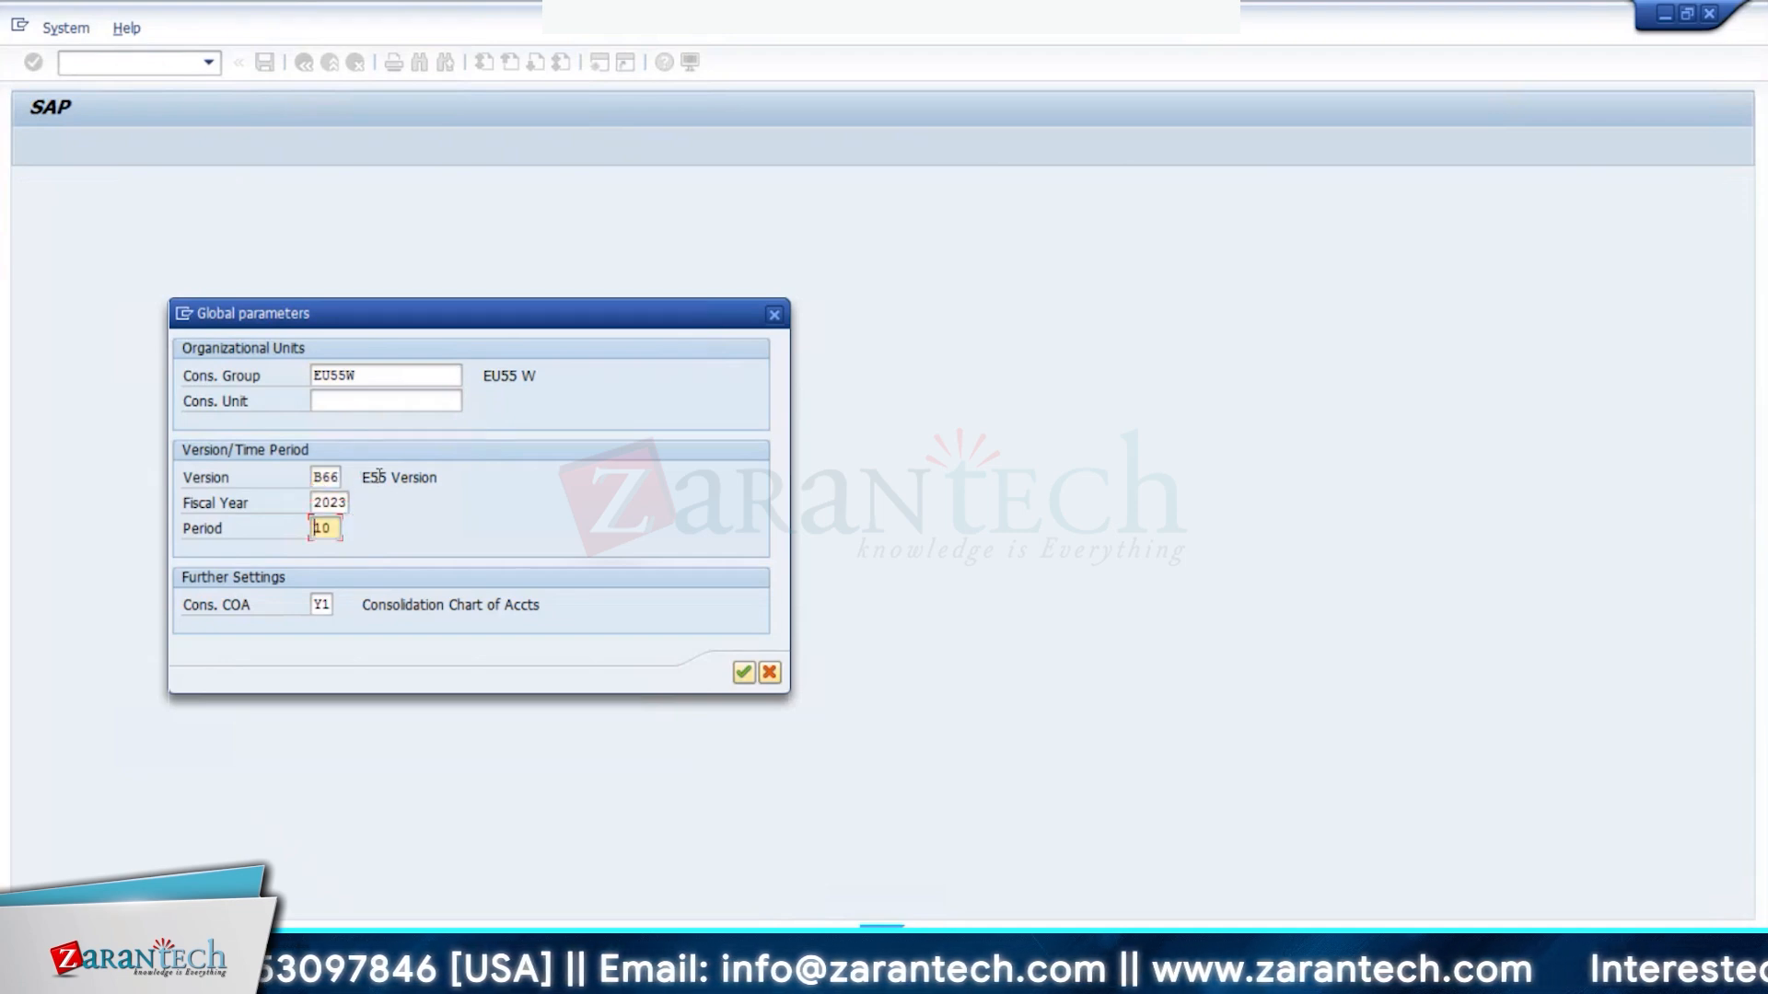
{"action": "type", "text": "12"}
{"action": "key", "text": "Tab"}
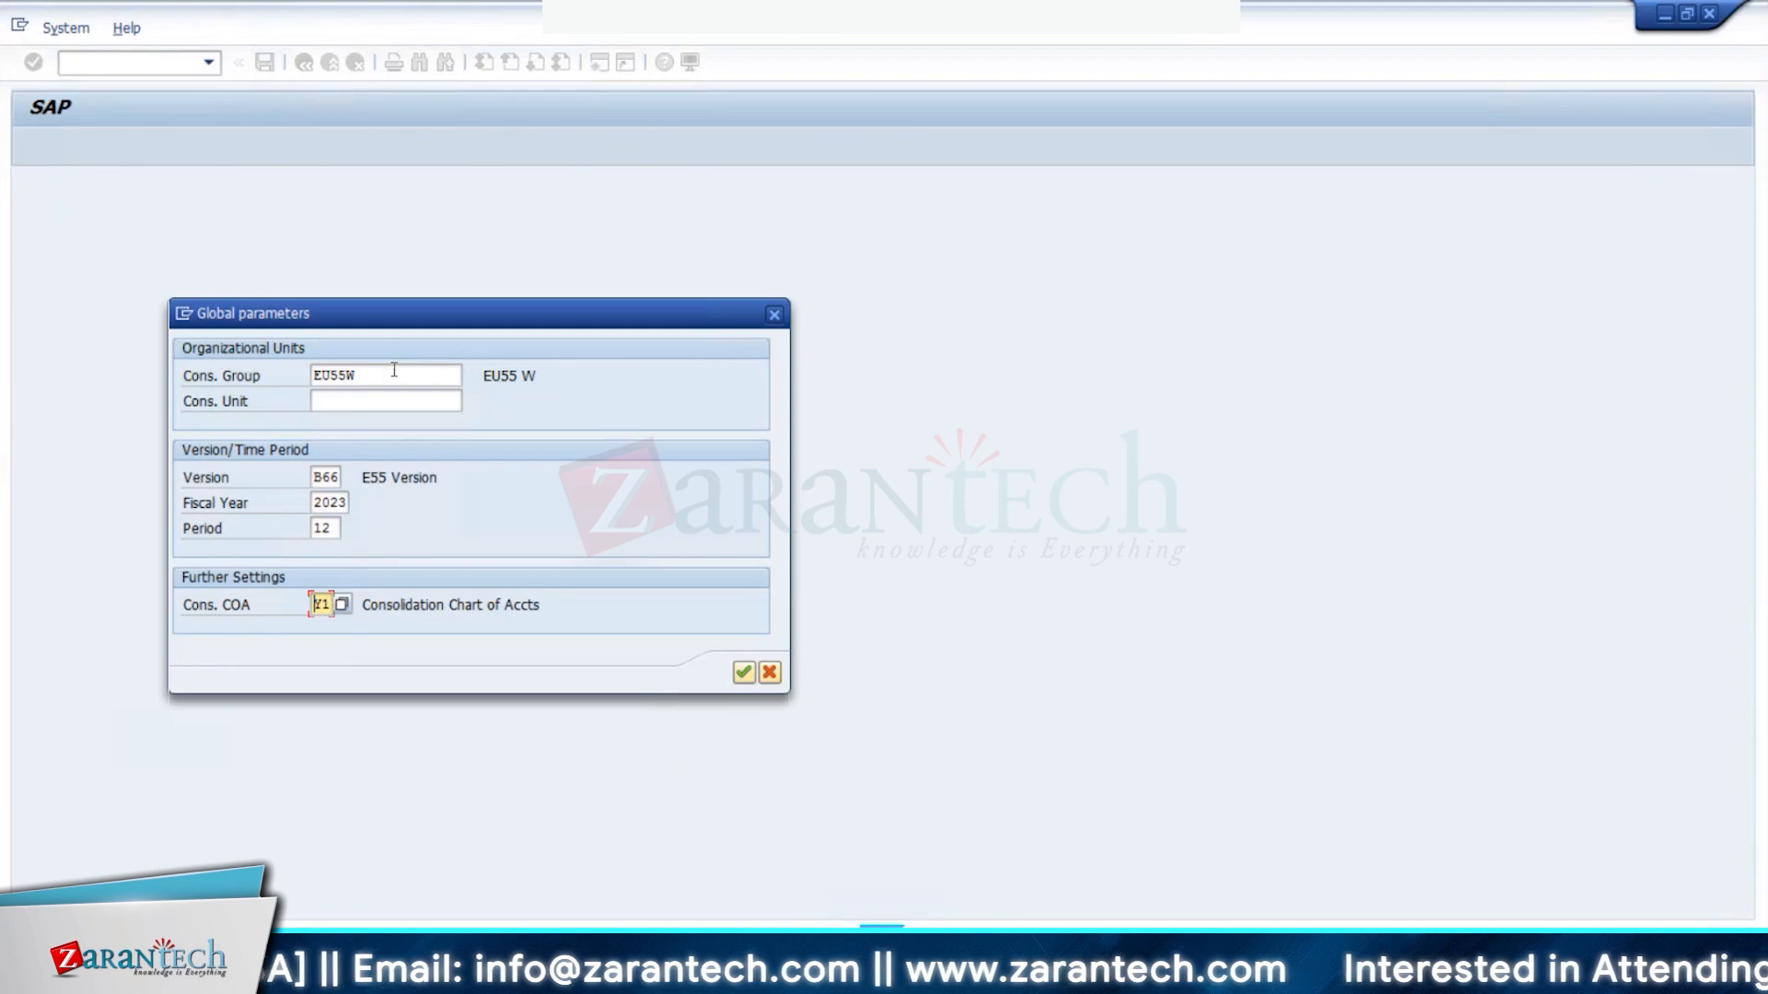
{"action": "left_click_drag", "start_coordinate": [394, 369], "coordinate": [260, 372]}
{"action": "type", "text": "B66"}
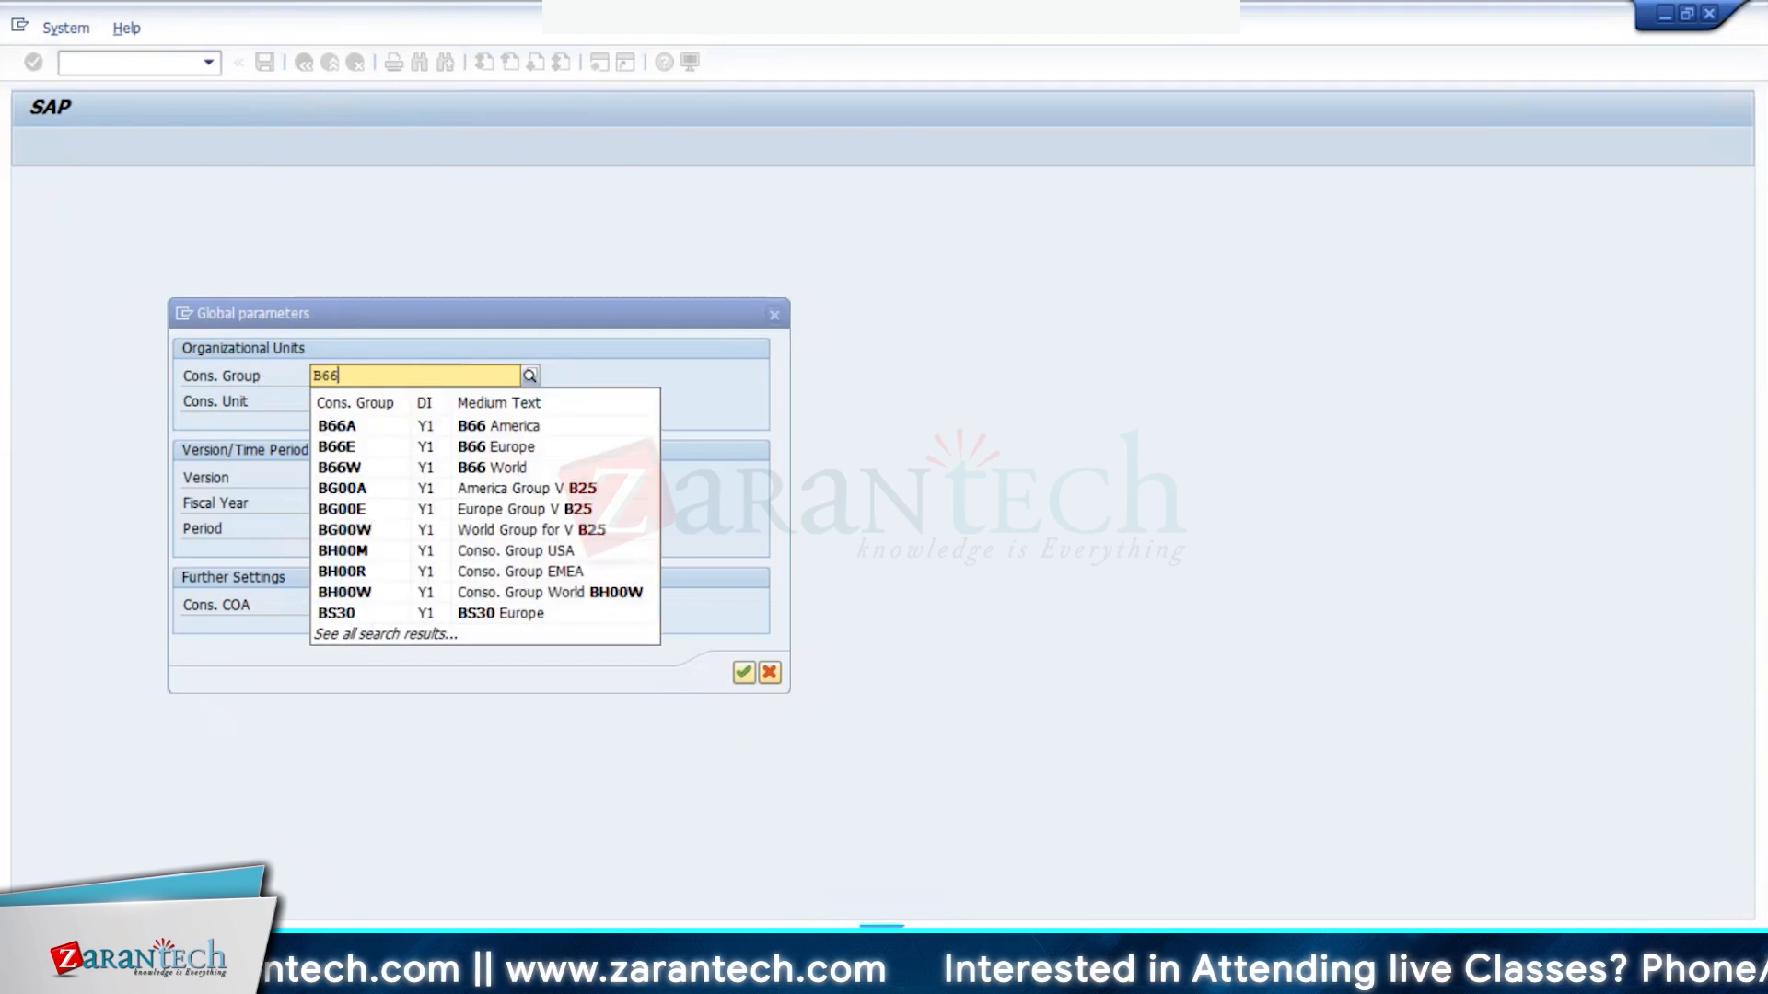
{"action": "left_click", "coordinate": [373, 470]}
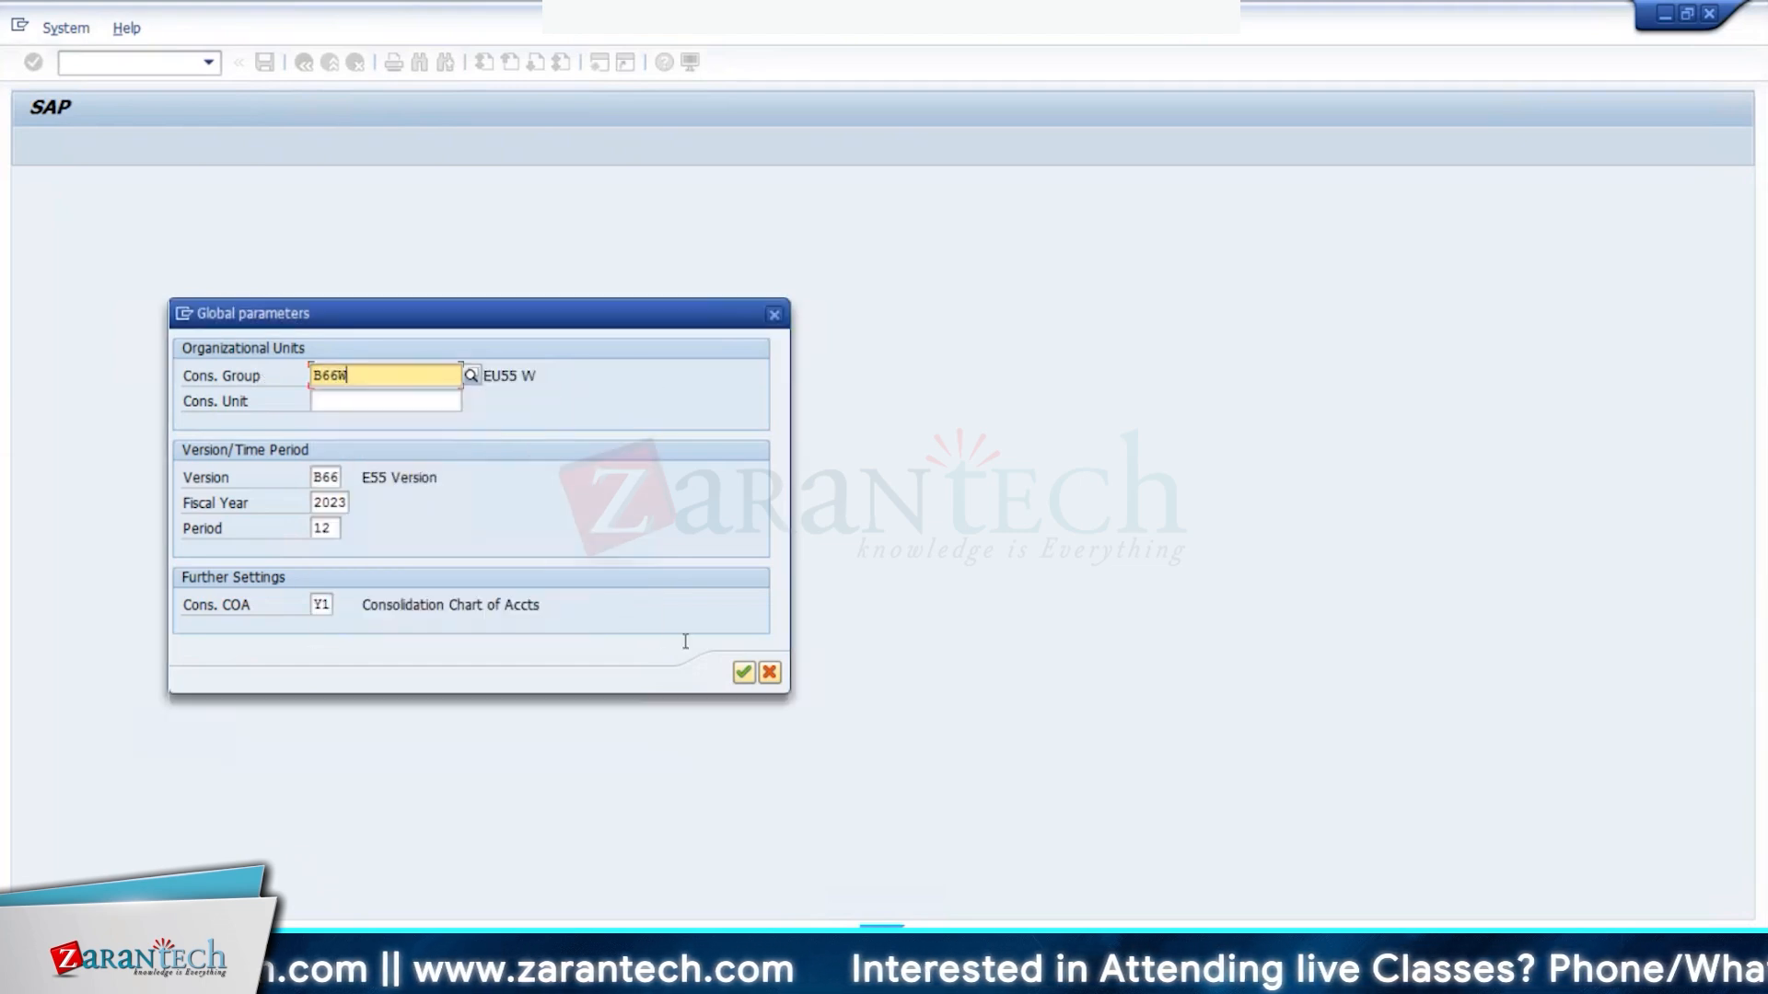
{"action": "left_click", "coordinate": [744, 673]}
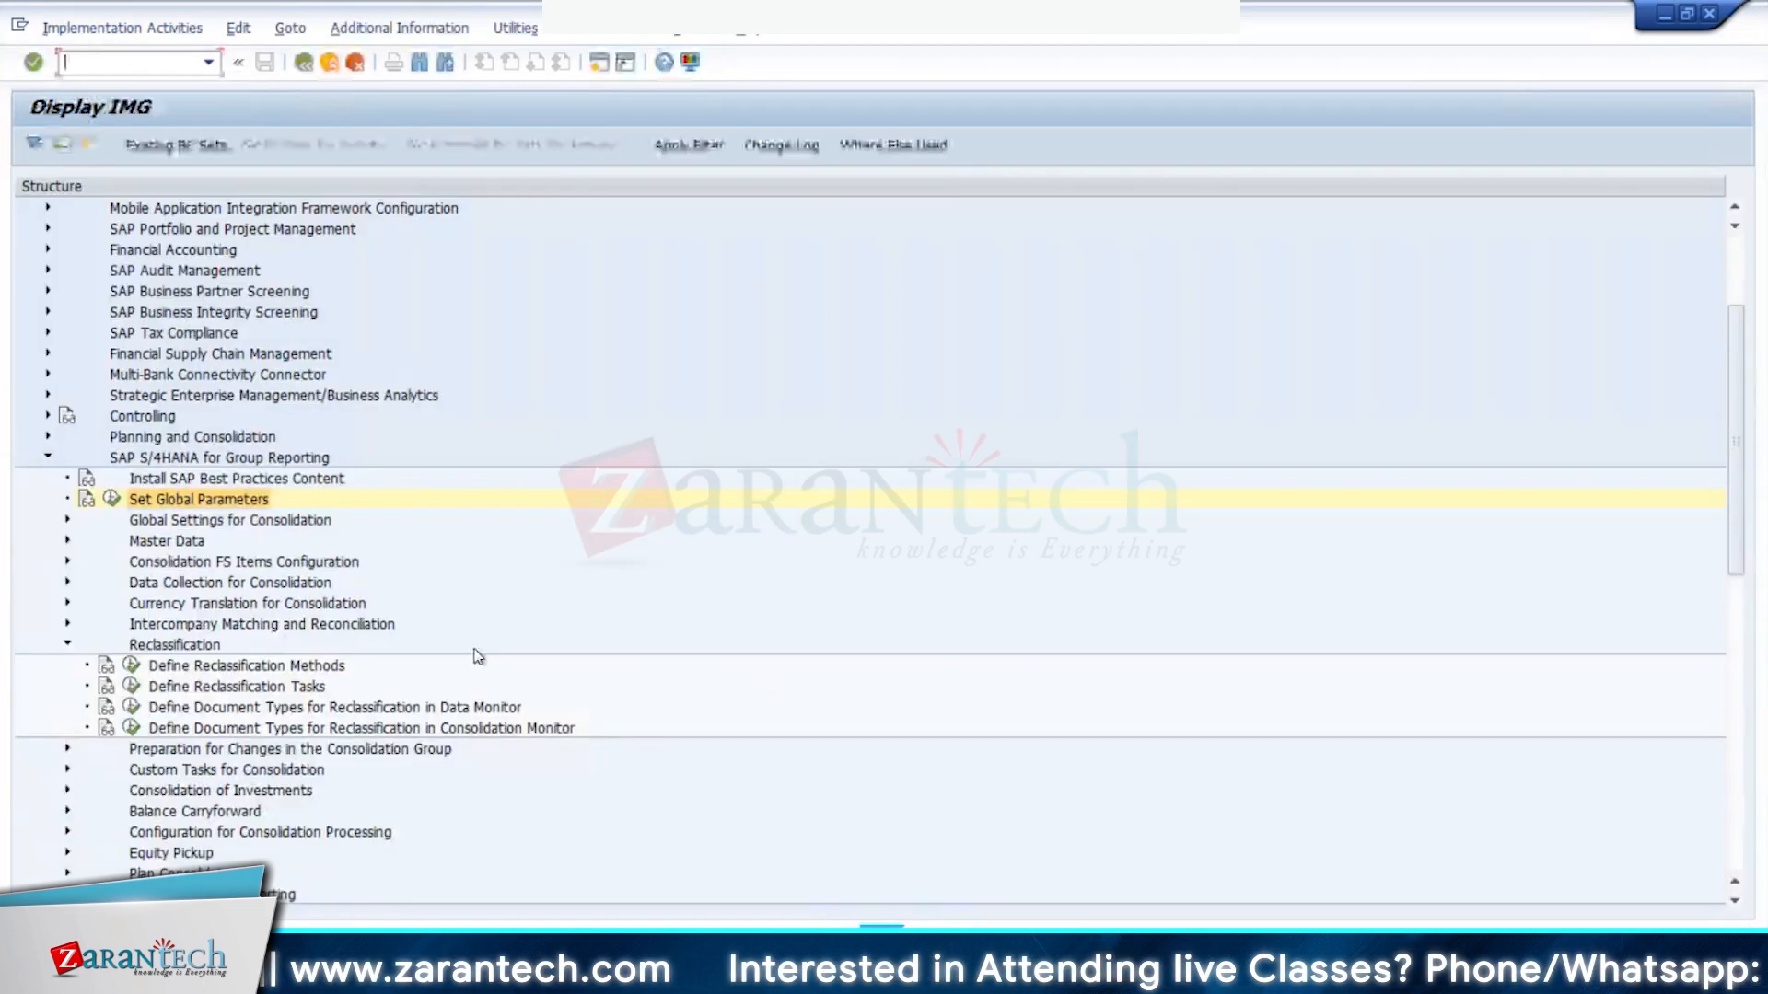
- Assign method B66CI with document type 3A to task 2100 and save with the transport request
{"action": "left_click", "coordinate": [132, 685]}
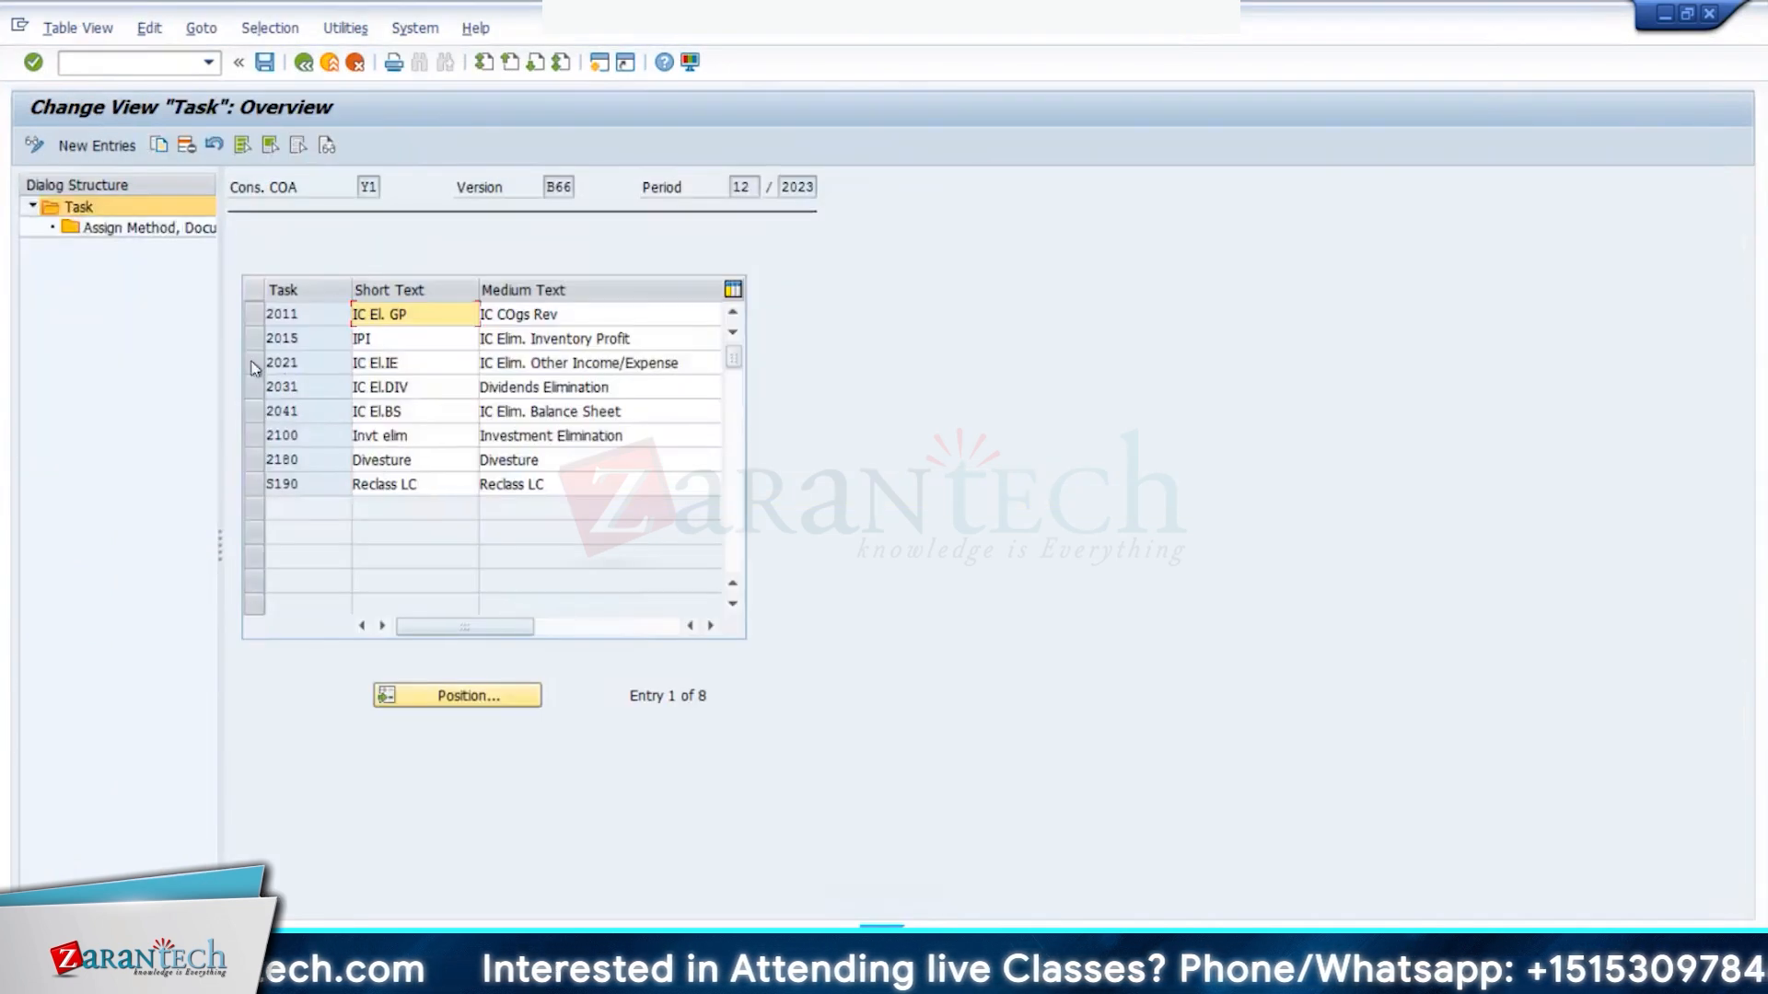
{"action": "left_click", "coordinate": [254, 445]}
{"action": "double_click", "coordinate": [110, 228]}
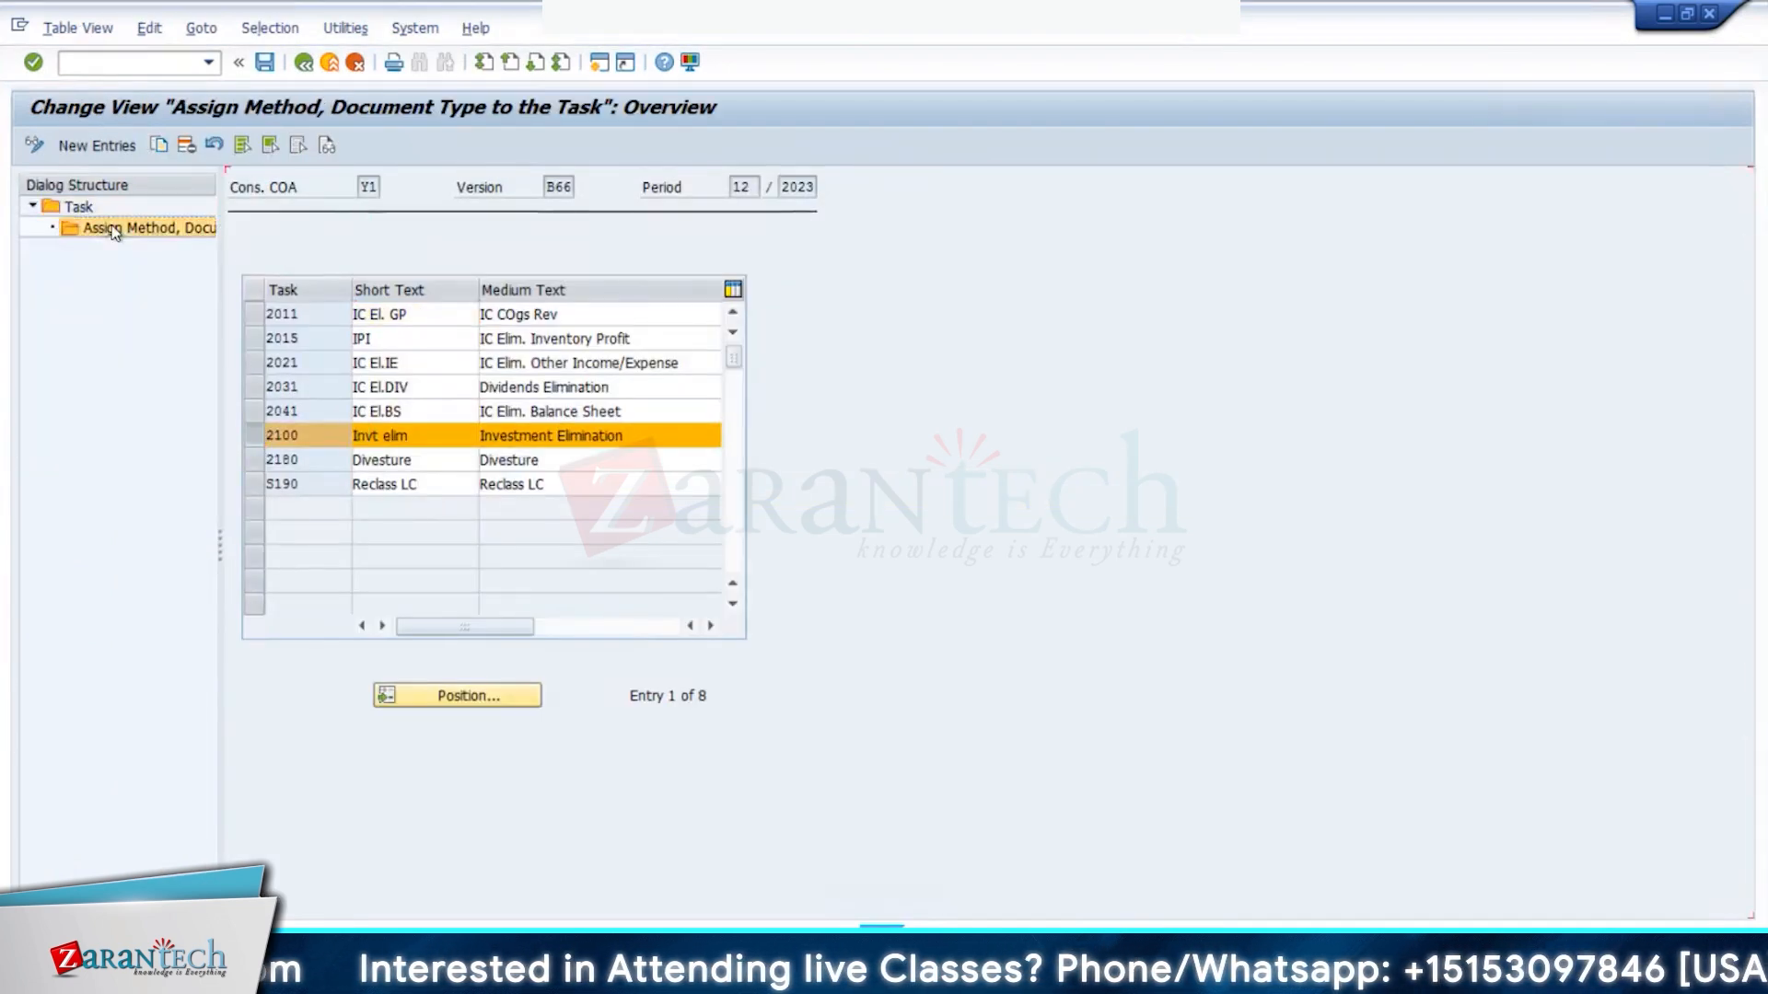
{"action": "left_click", "coordinate": [603, 395]}
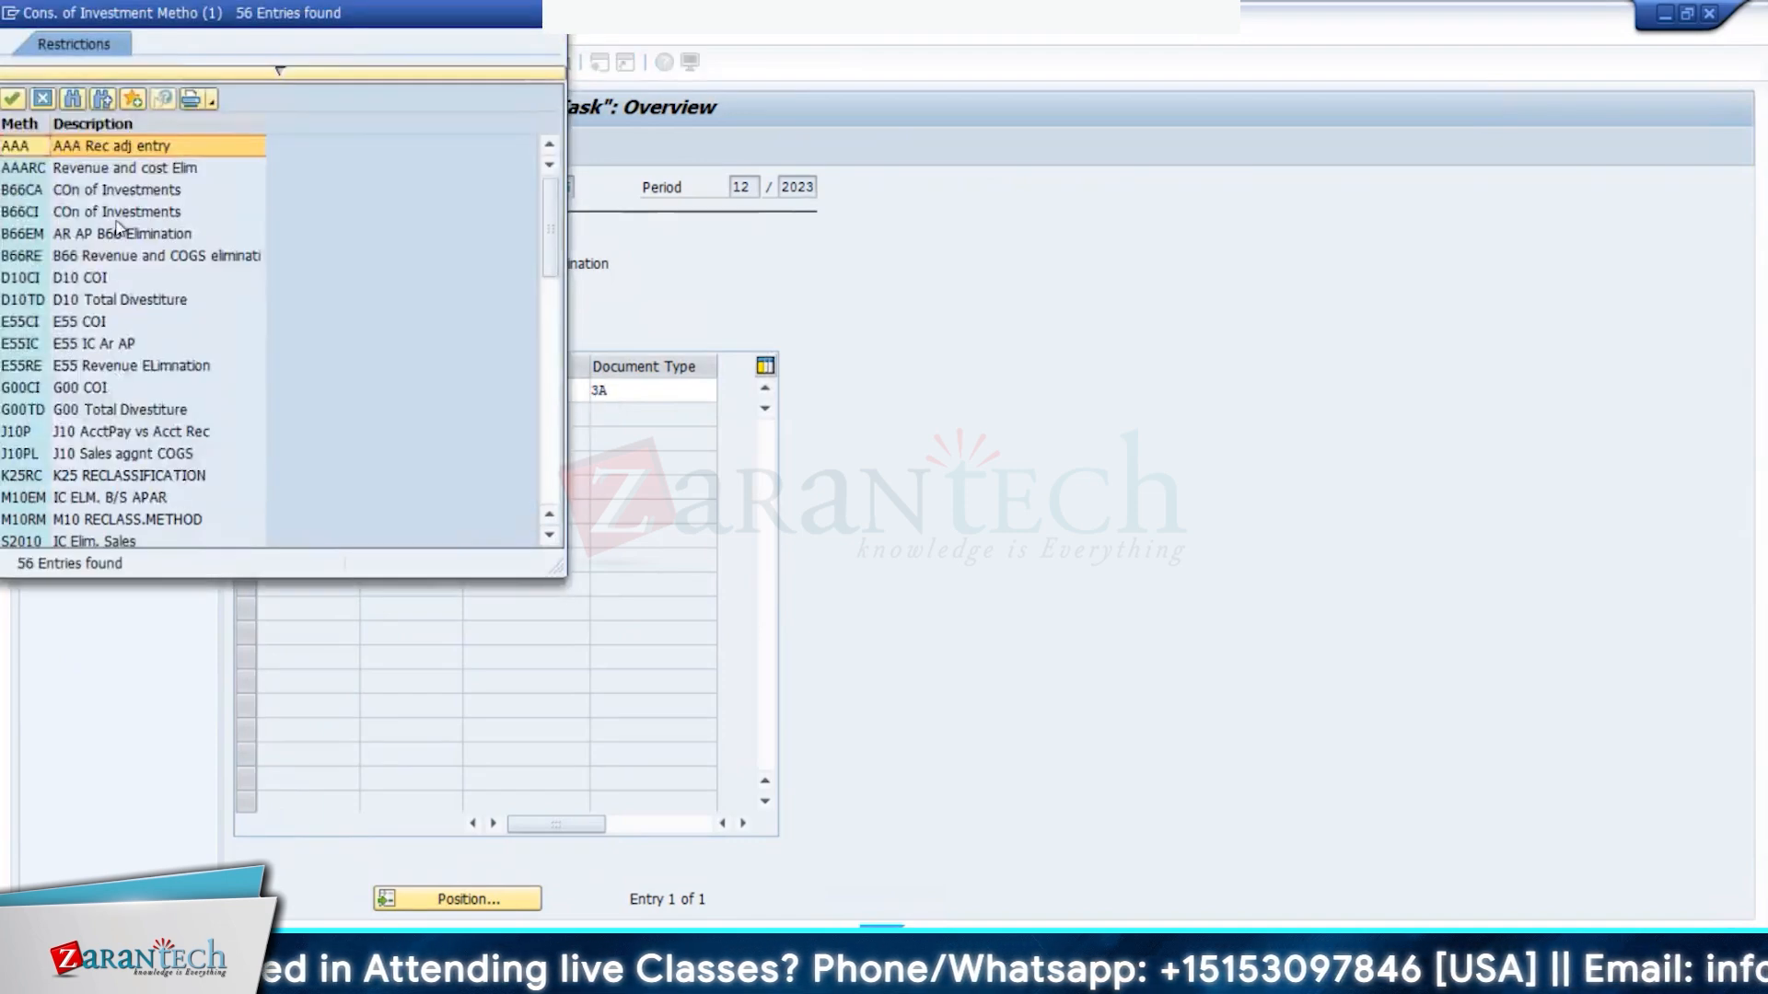
{"action": "double_click", "coordinate": [92, 211]}
{"action": "left_click", "coordinate": [267, 62]}
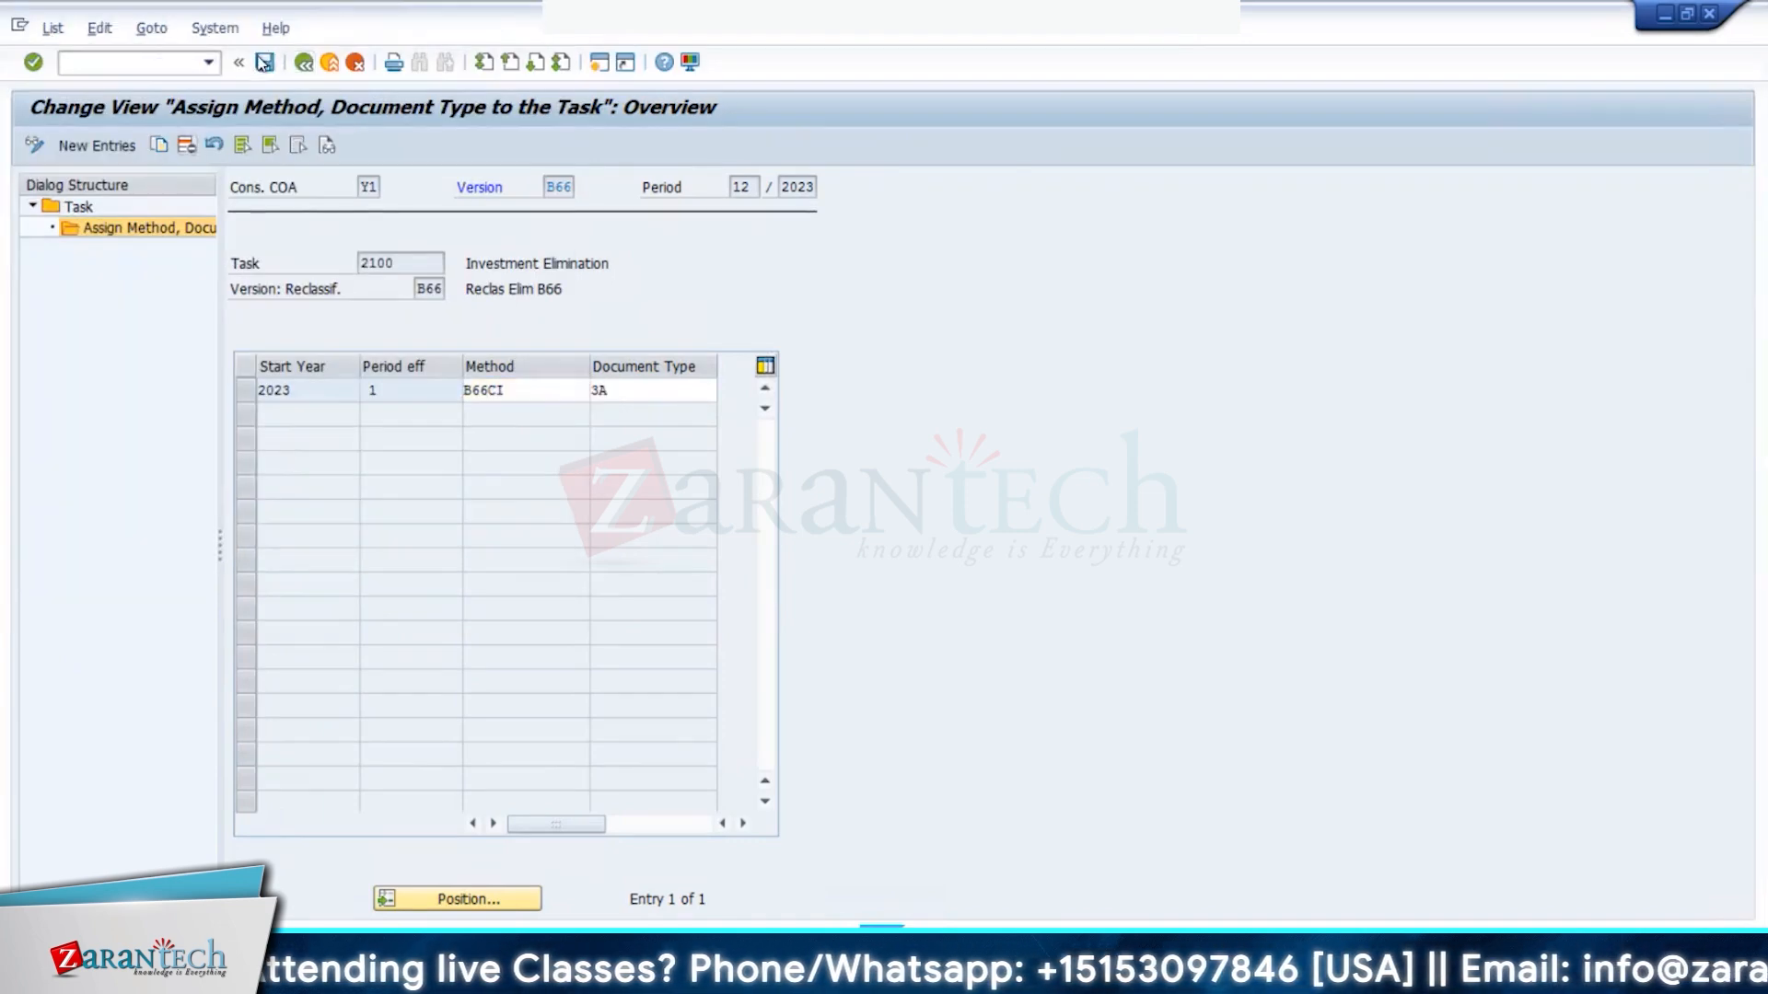
{"action": "left_click", "coordinate": [336, 394]}
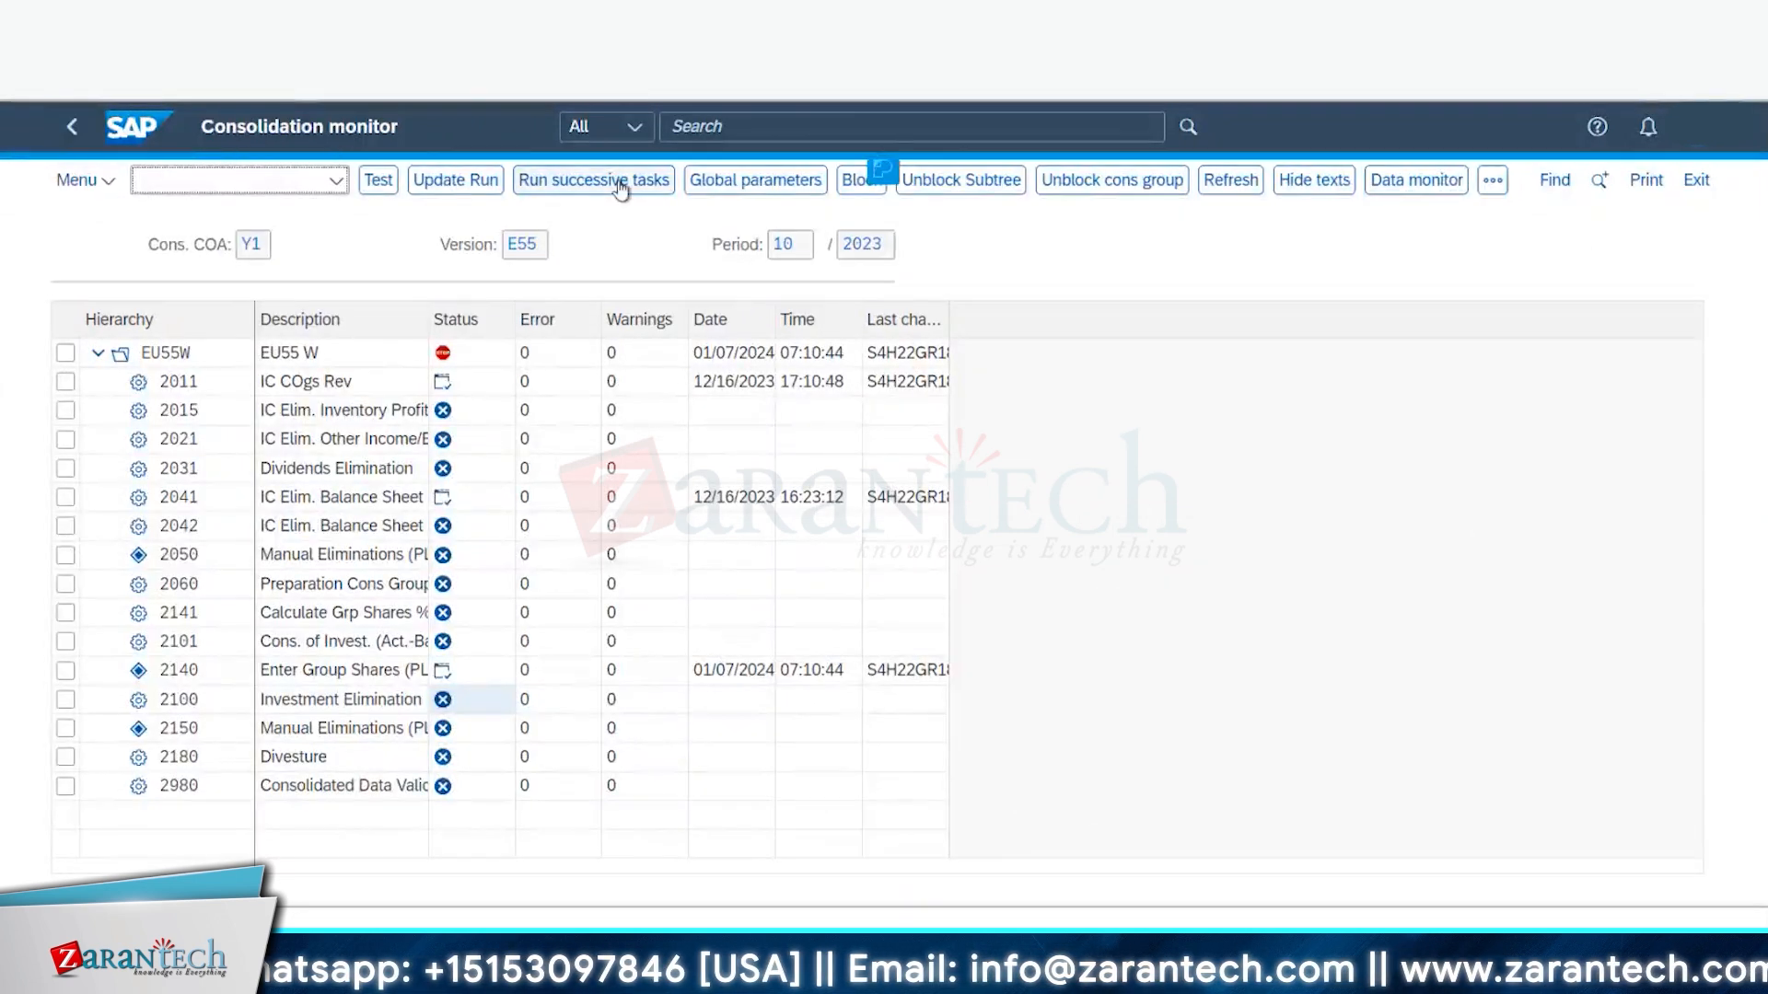
- Apply global parameters B66W, B66, 12/2023 in the monitor and test-run task 2100 Investment Elimination
{"action": "left_click", "coordinate": [748, 183]}
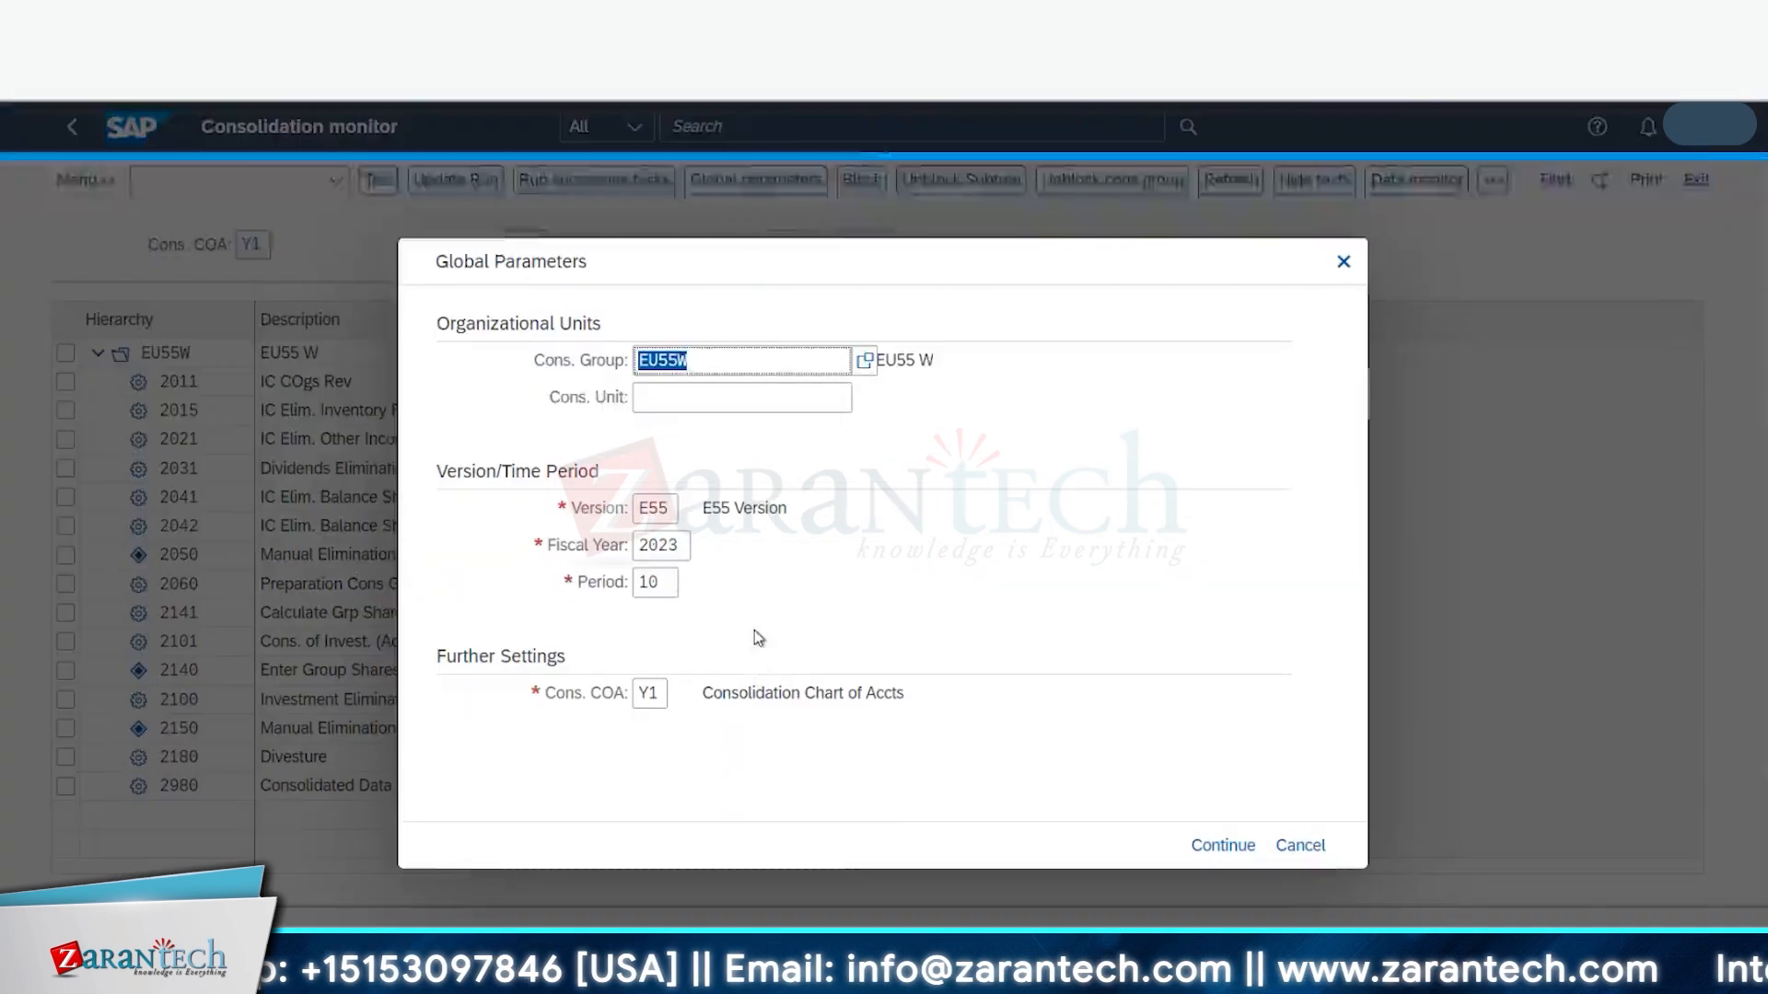
{"action": "key", "text": "Return"}
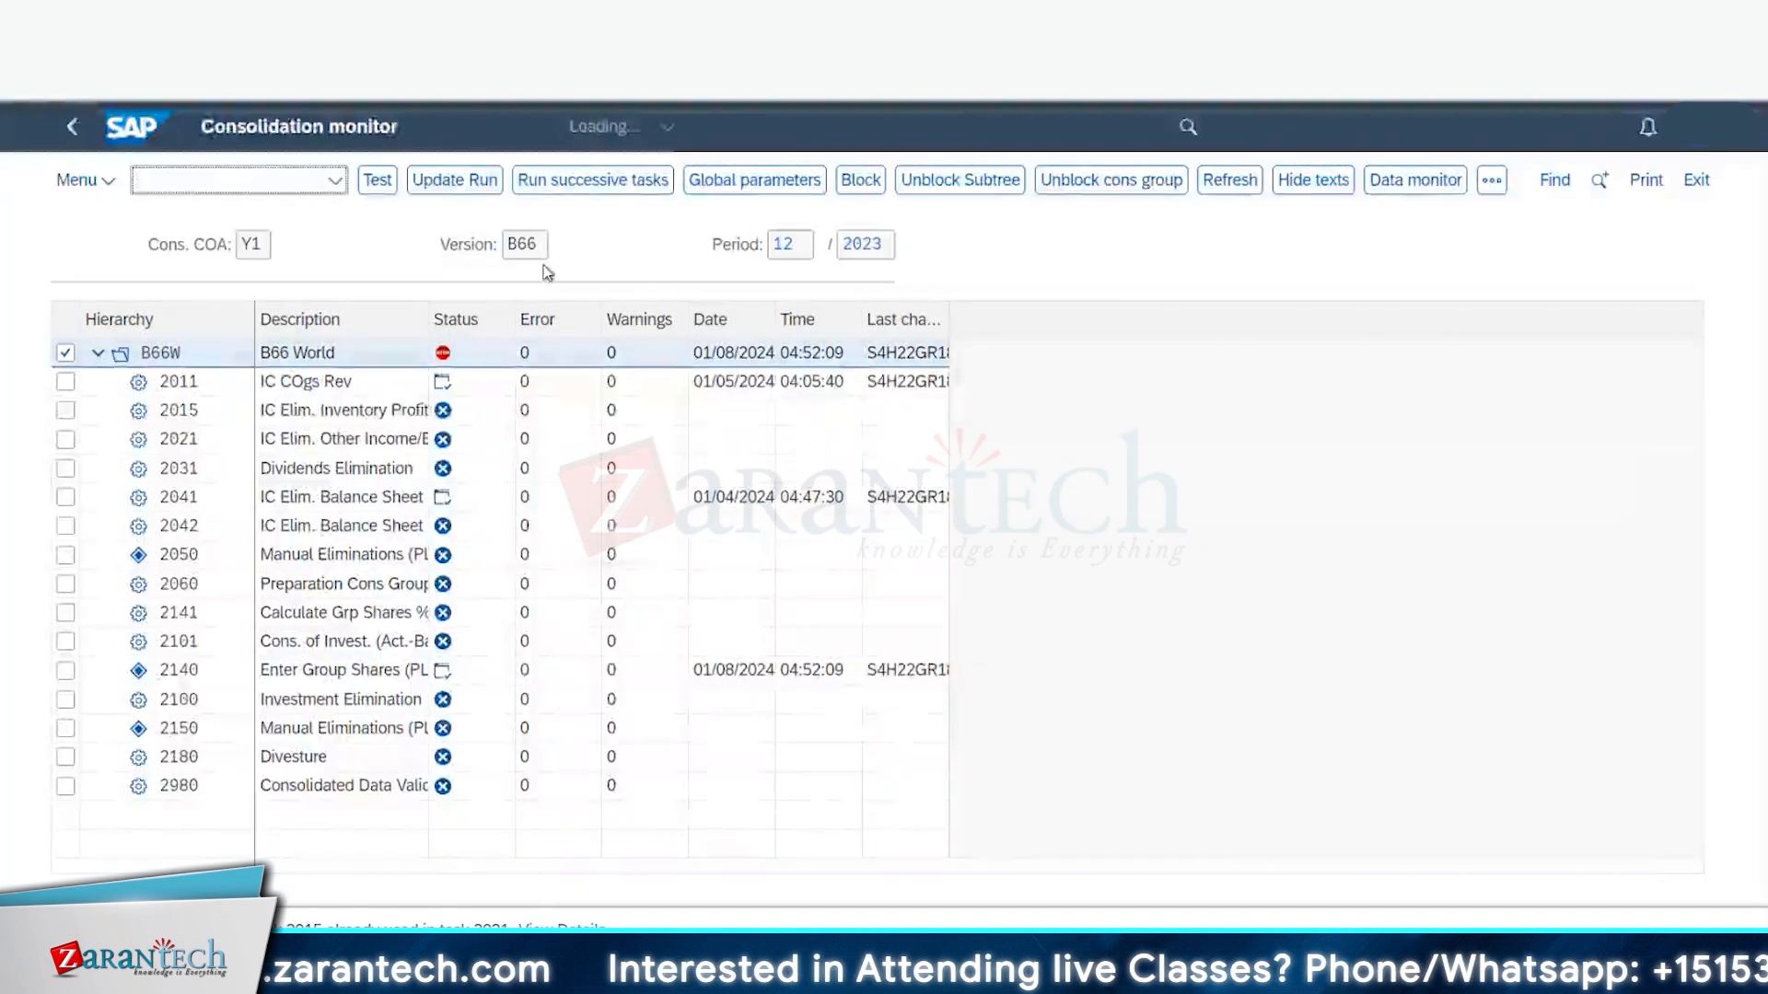
{"action": "left_click", "coordinate": [445, 700]}
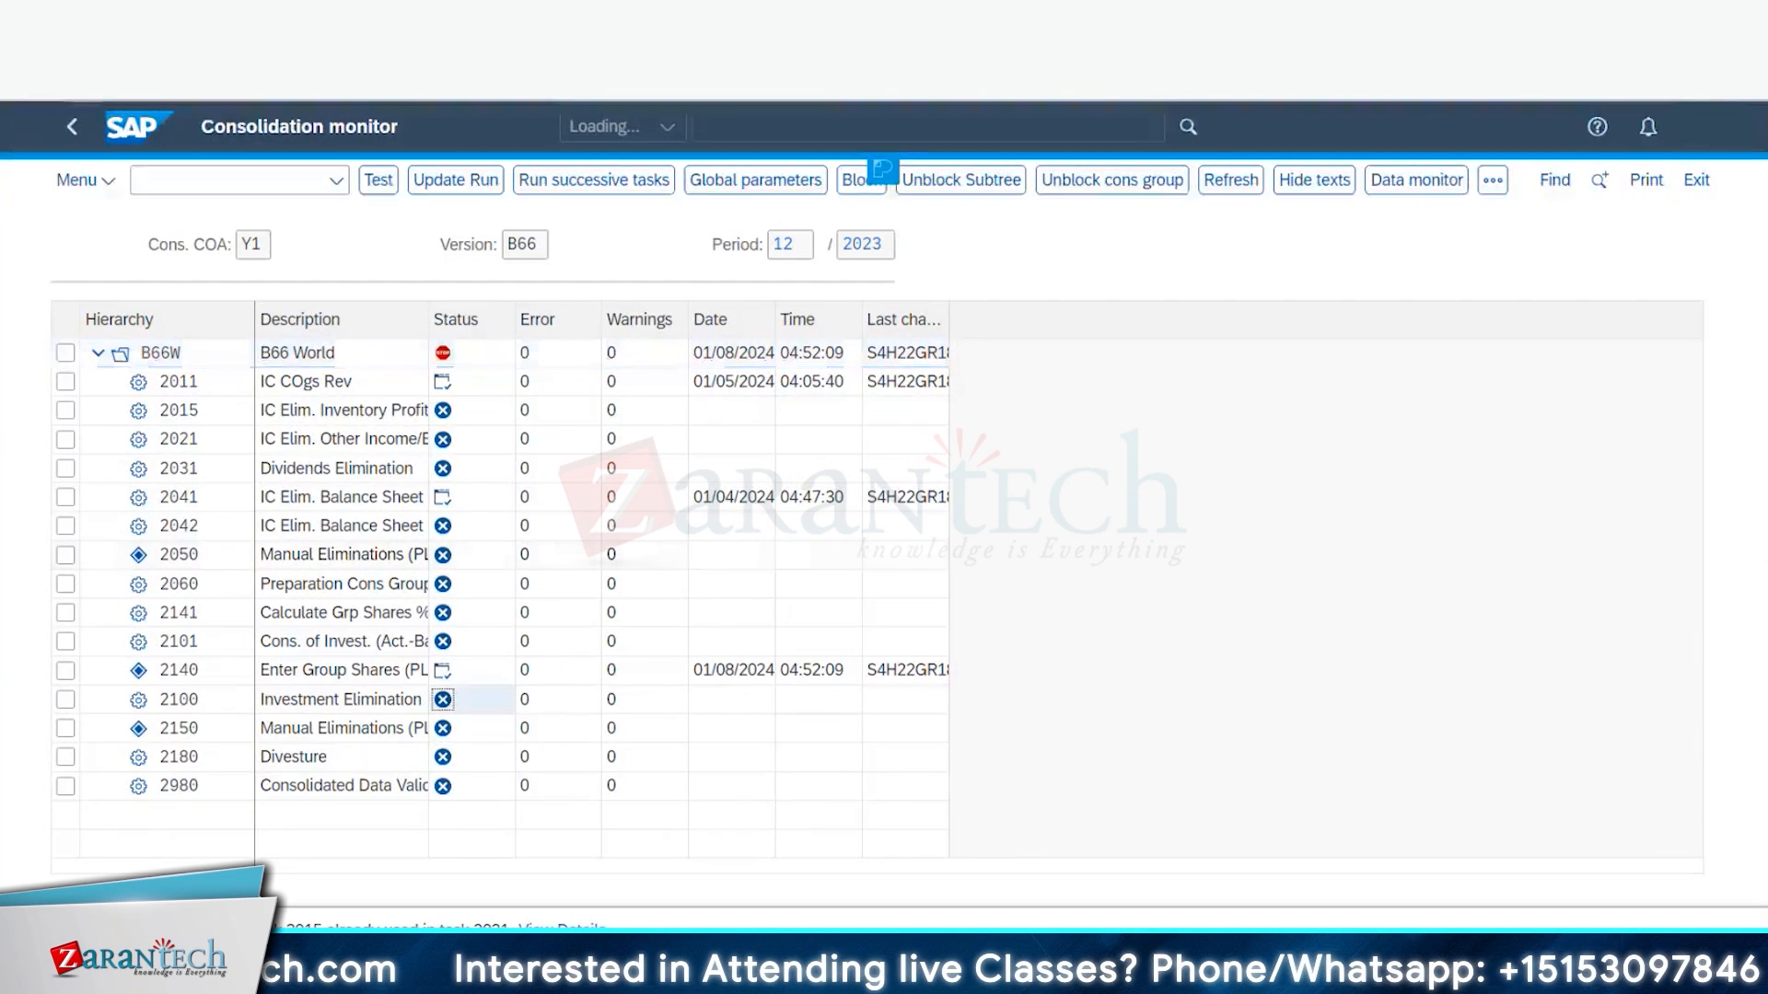
{"action": "left_click", "coordinate": [387, 187]}
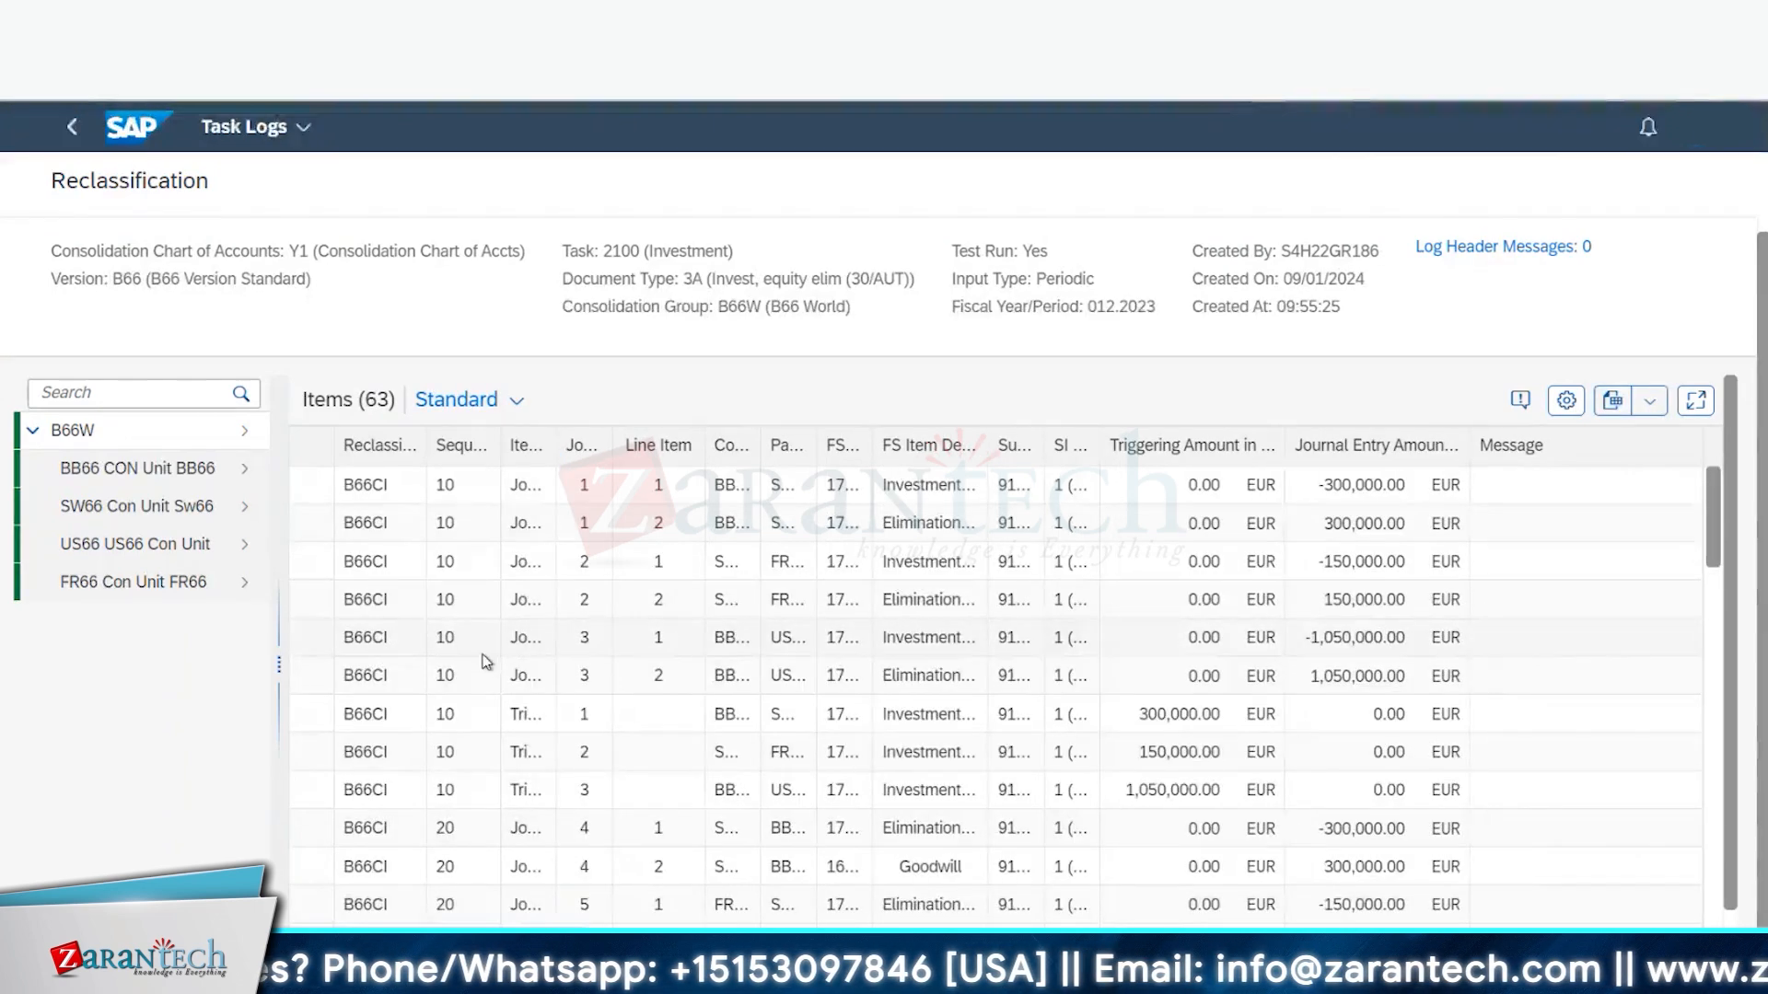
- Export the 63 task 2100 log items to Items.xlsx and open the file in Excel
{"action": "scroll", "coordinate": [486, 661], "scroll_direction": "down", "scroll_amount": 8}
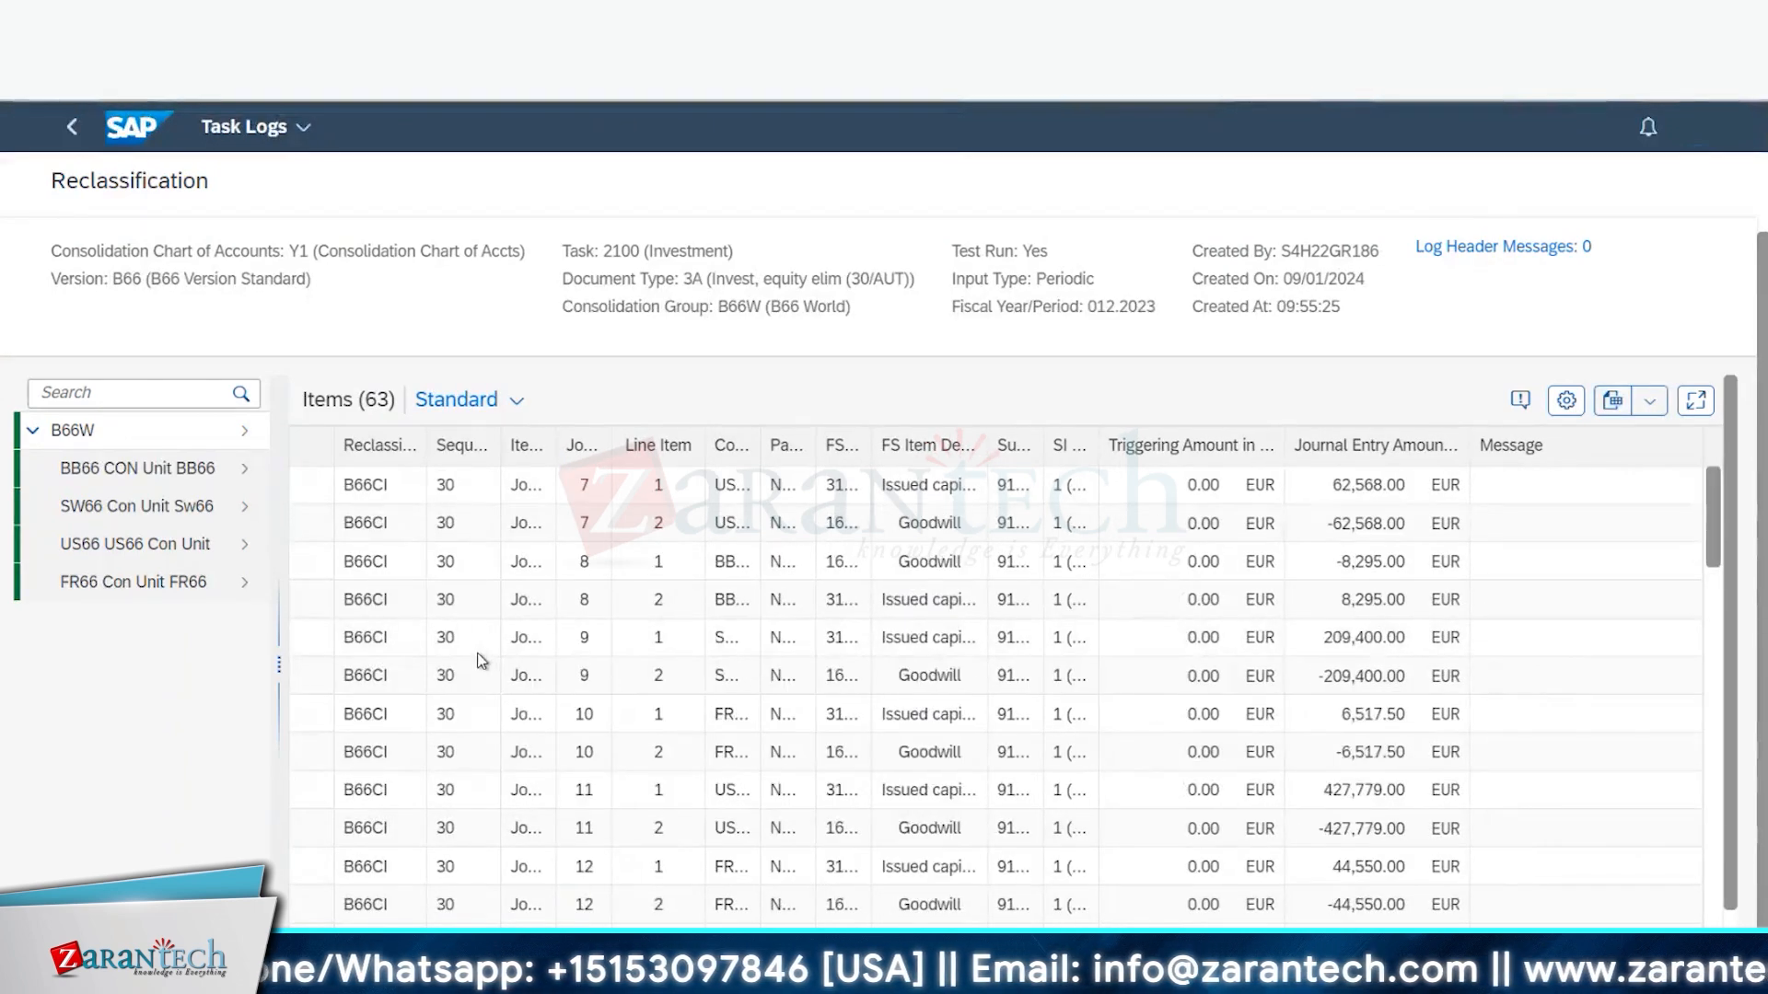
{"action": "scroll", "coordinate": [482, 668], "scroll_direction": "down", "scroll_amount": 5}
{"action": "scroll", "coordinate": [463, 751], "scroll_direction": "down", "scroll_amount": 15}
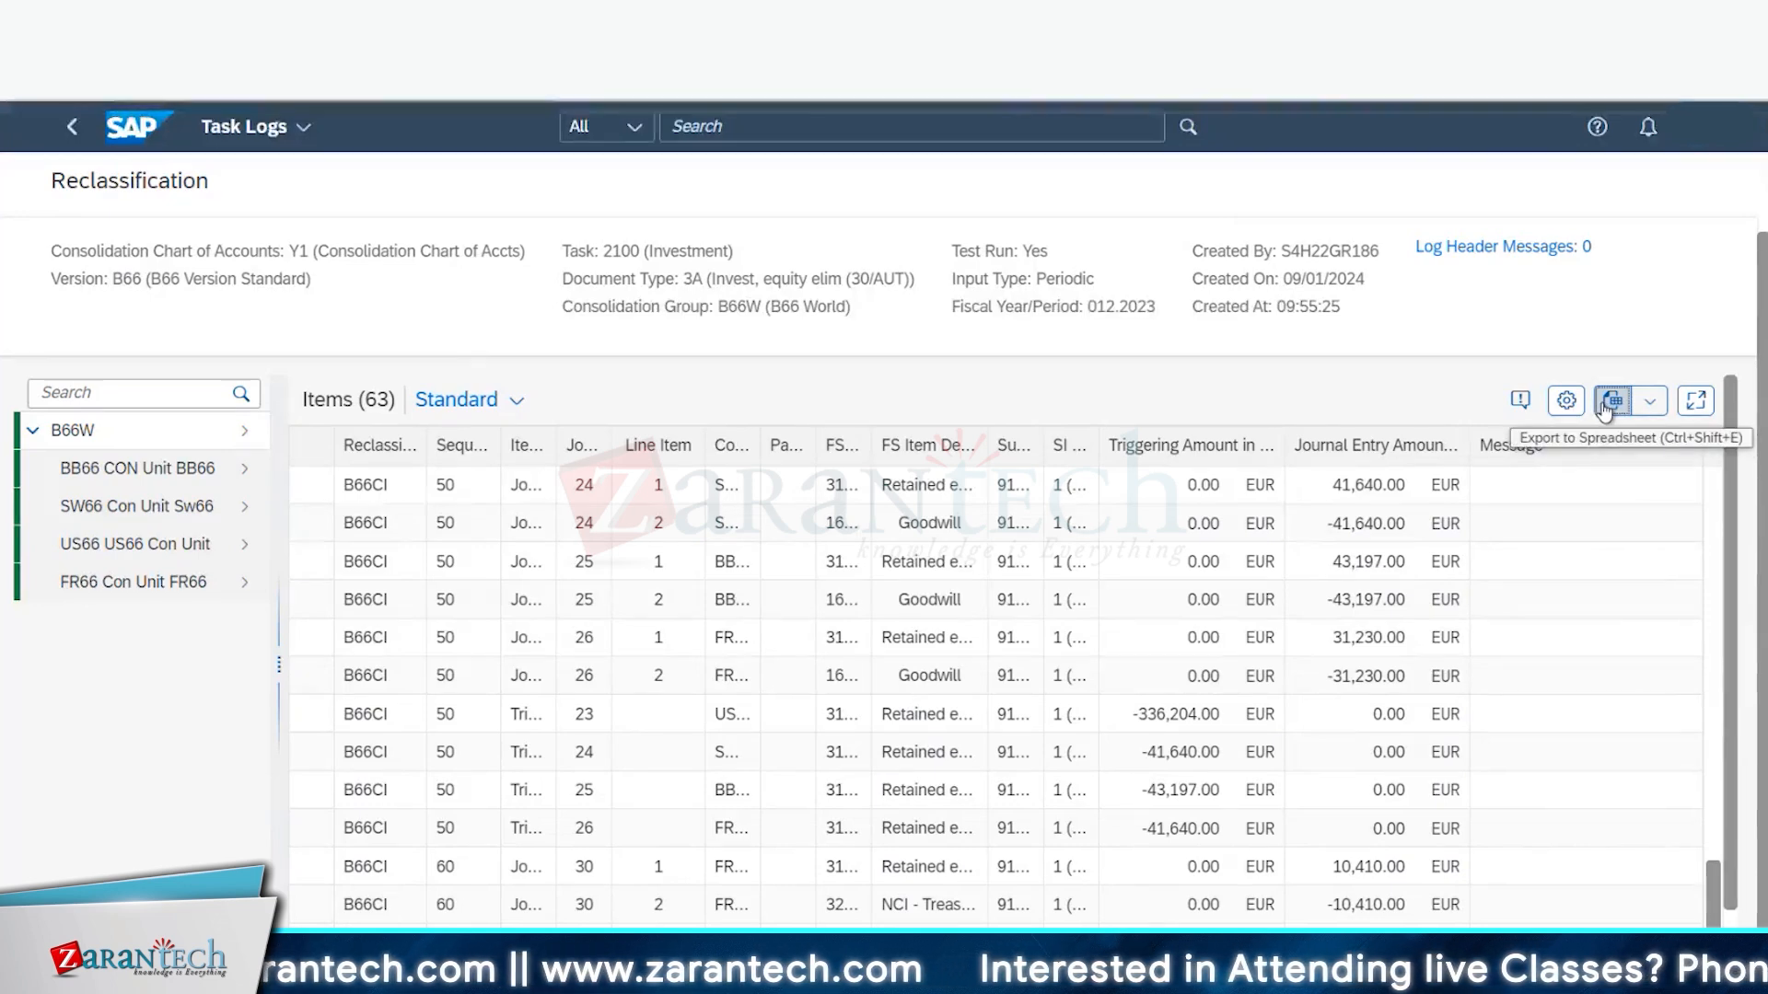
{"action": "left_click", "coordinate": [1609, 401]}
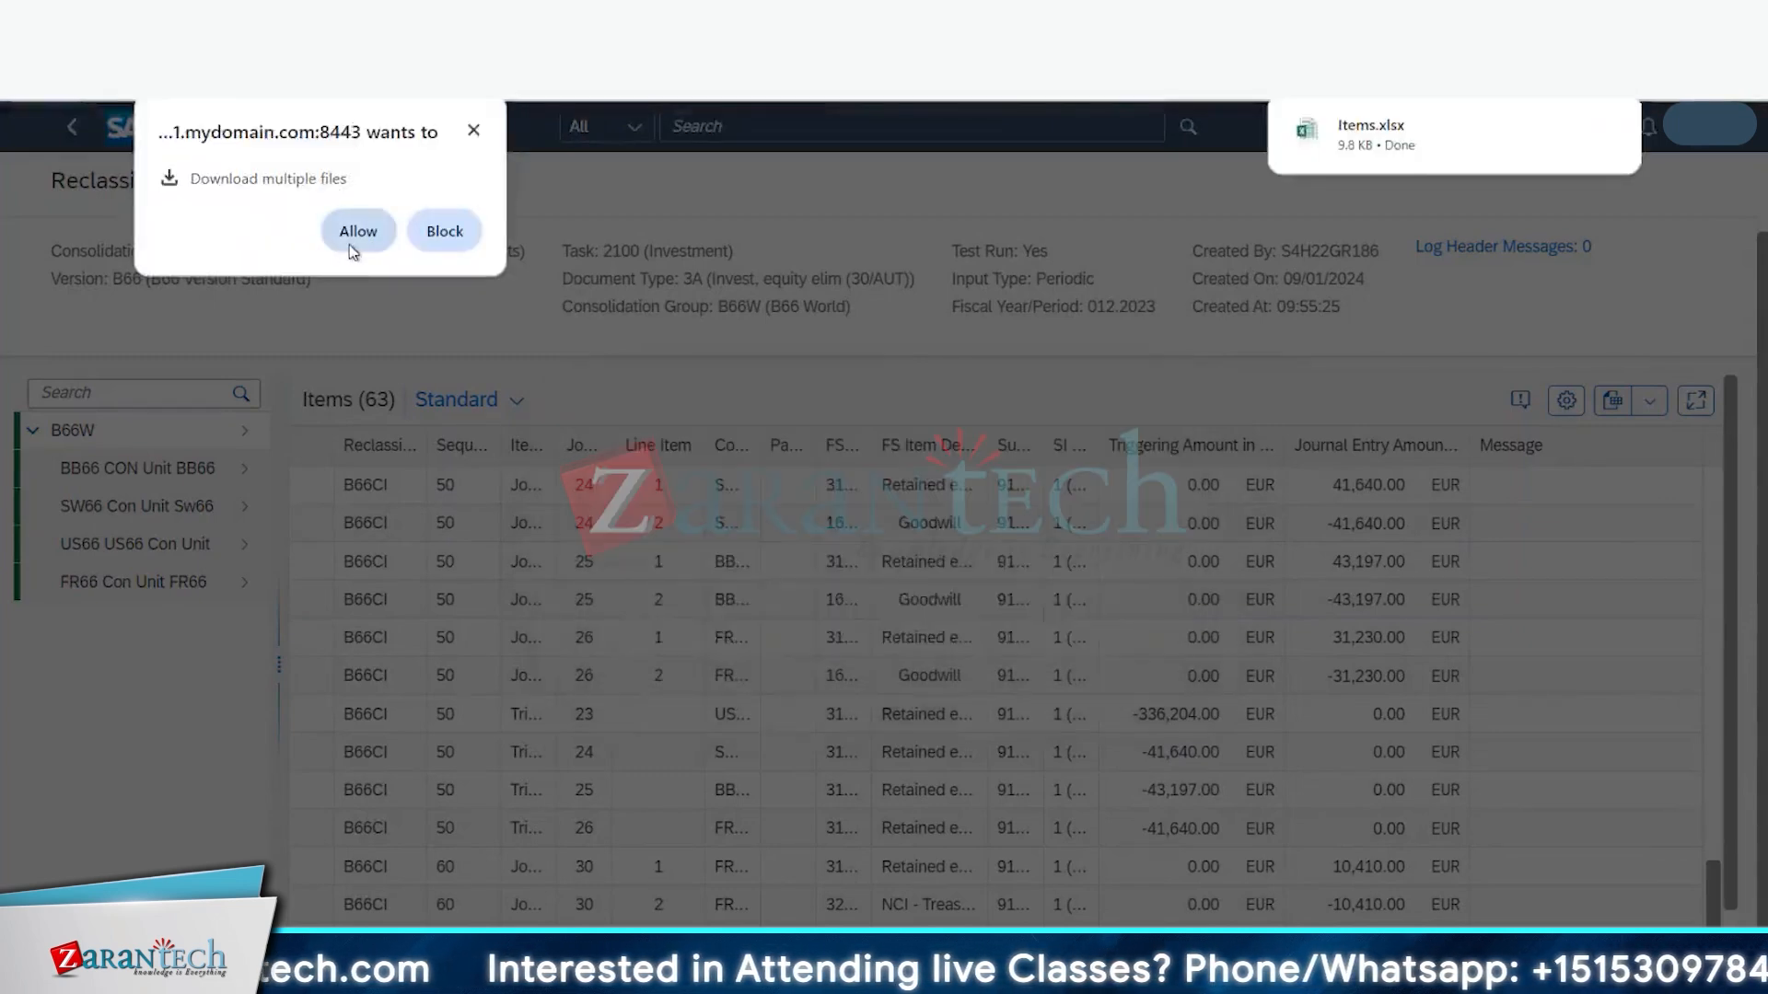
{"action": "left_click", "coordinate": [353, 237]}
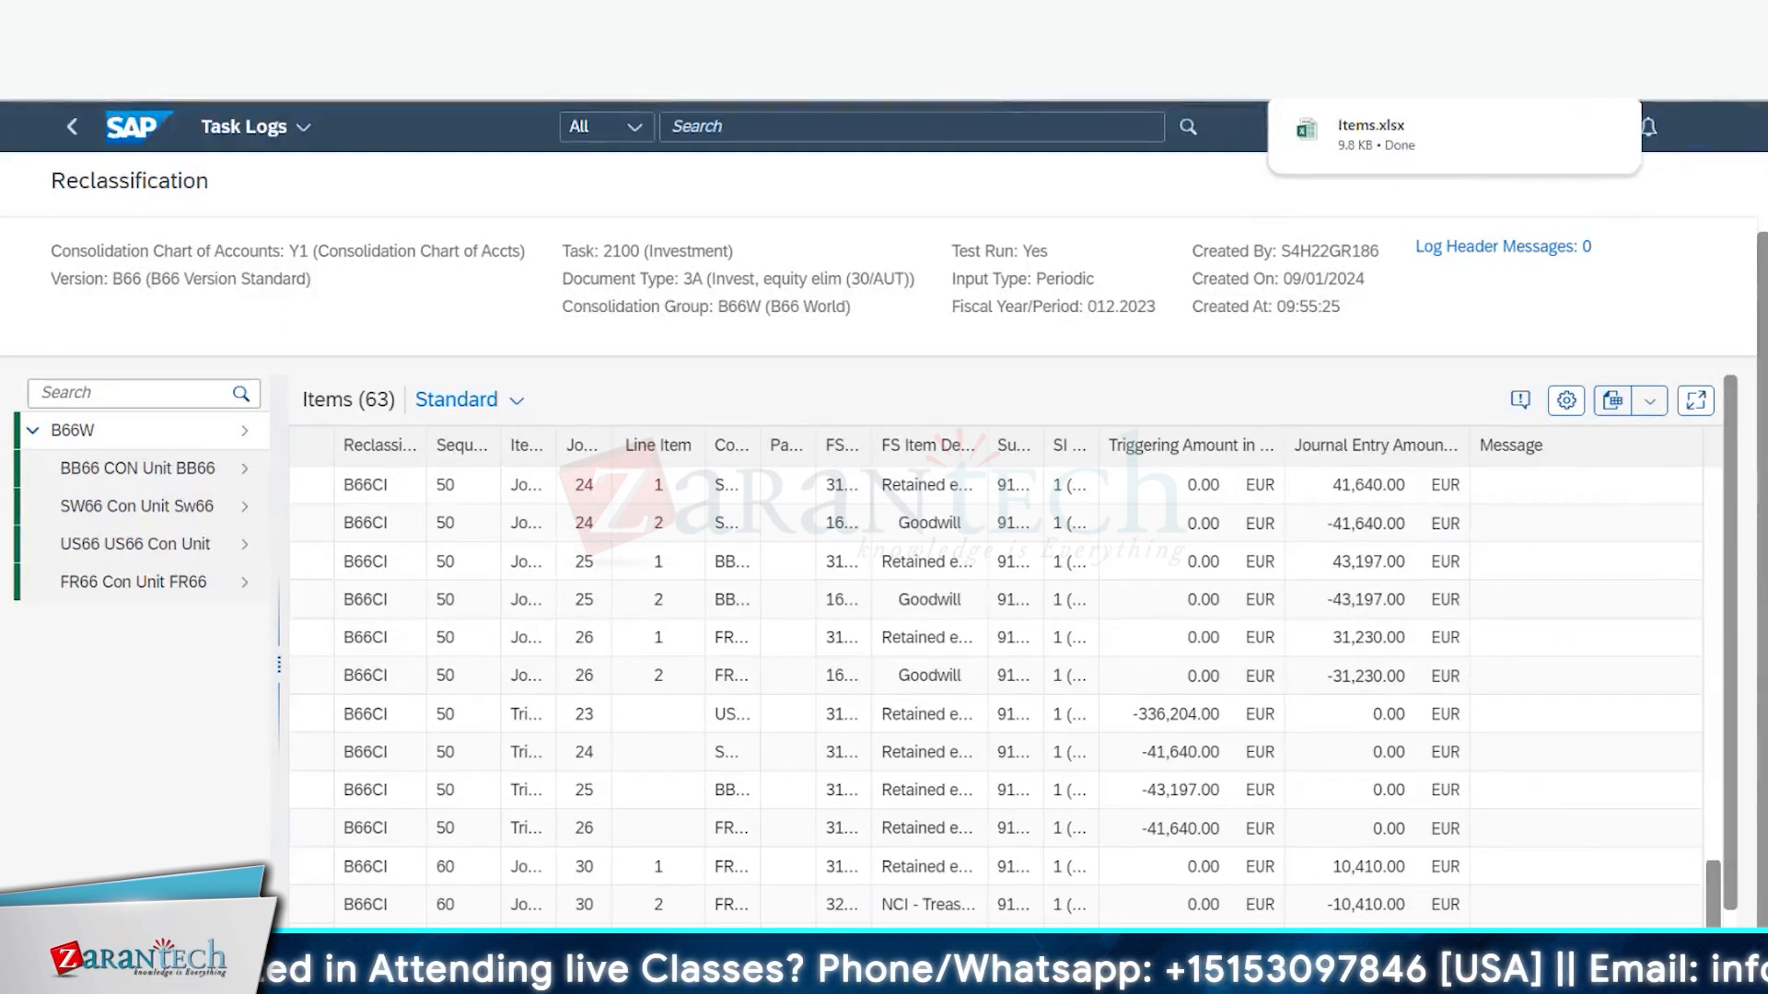
{"action": "left_click", "coordinate": [1392, 136]}
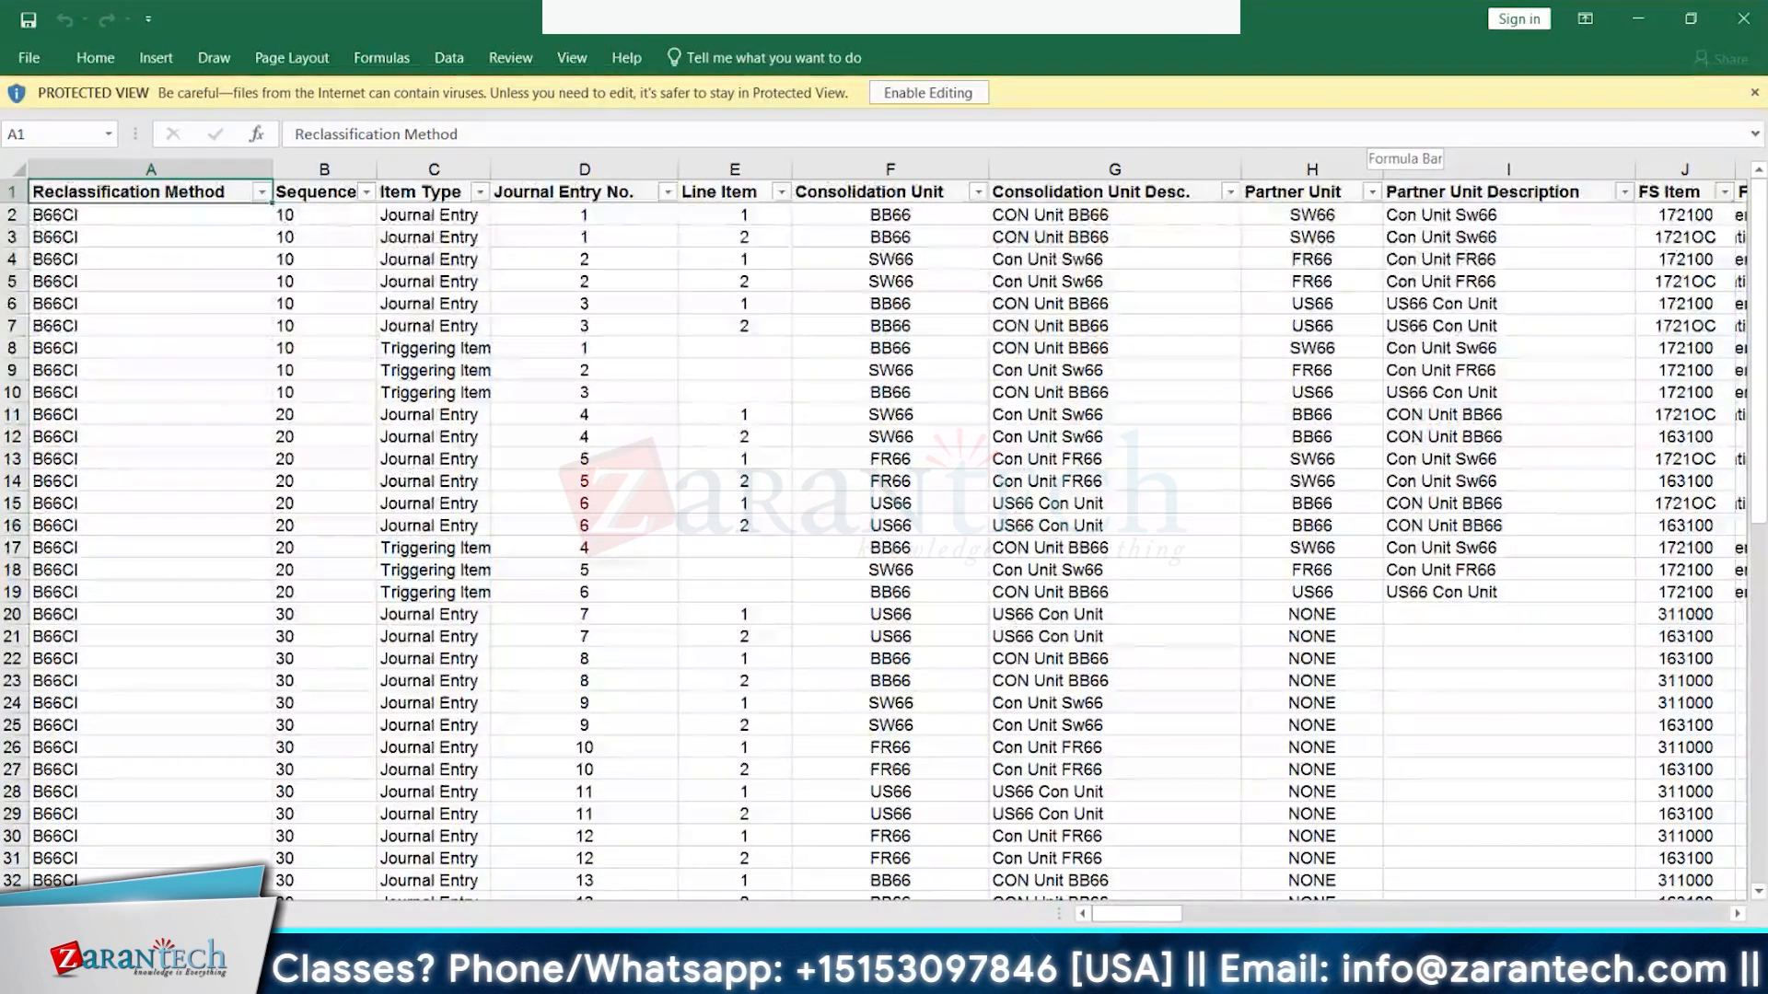
- Enable editing, then inspect unit BB66, the partner units in H2–H3, and FS item 172100
{"action": "left_click", "coordinate": [928, 92]}
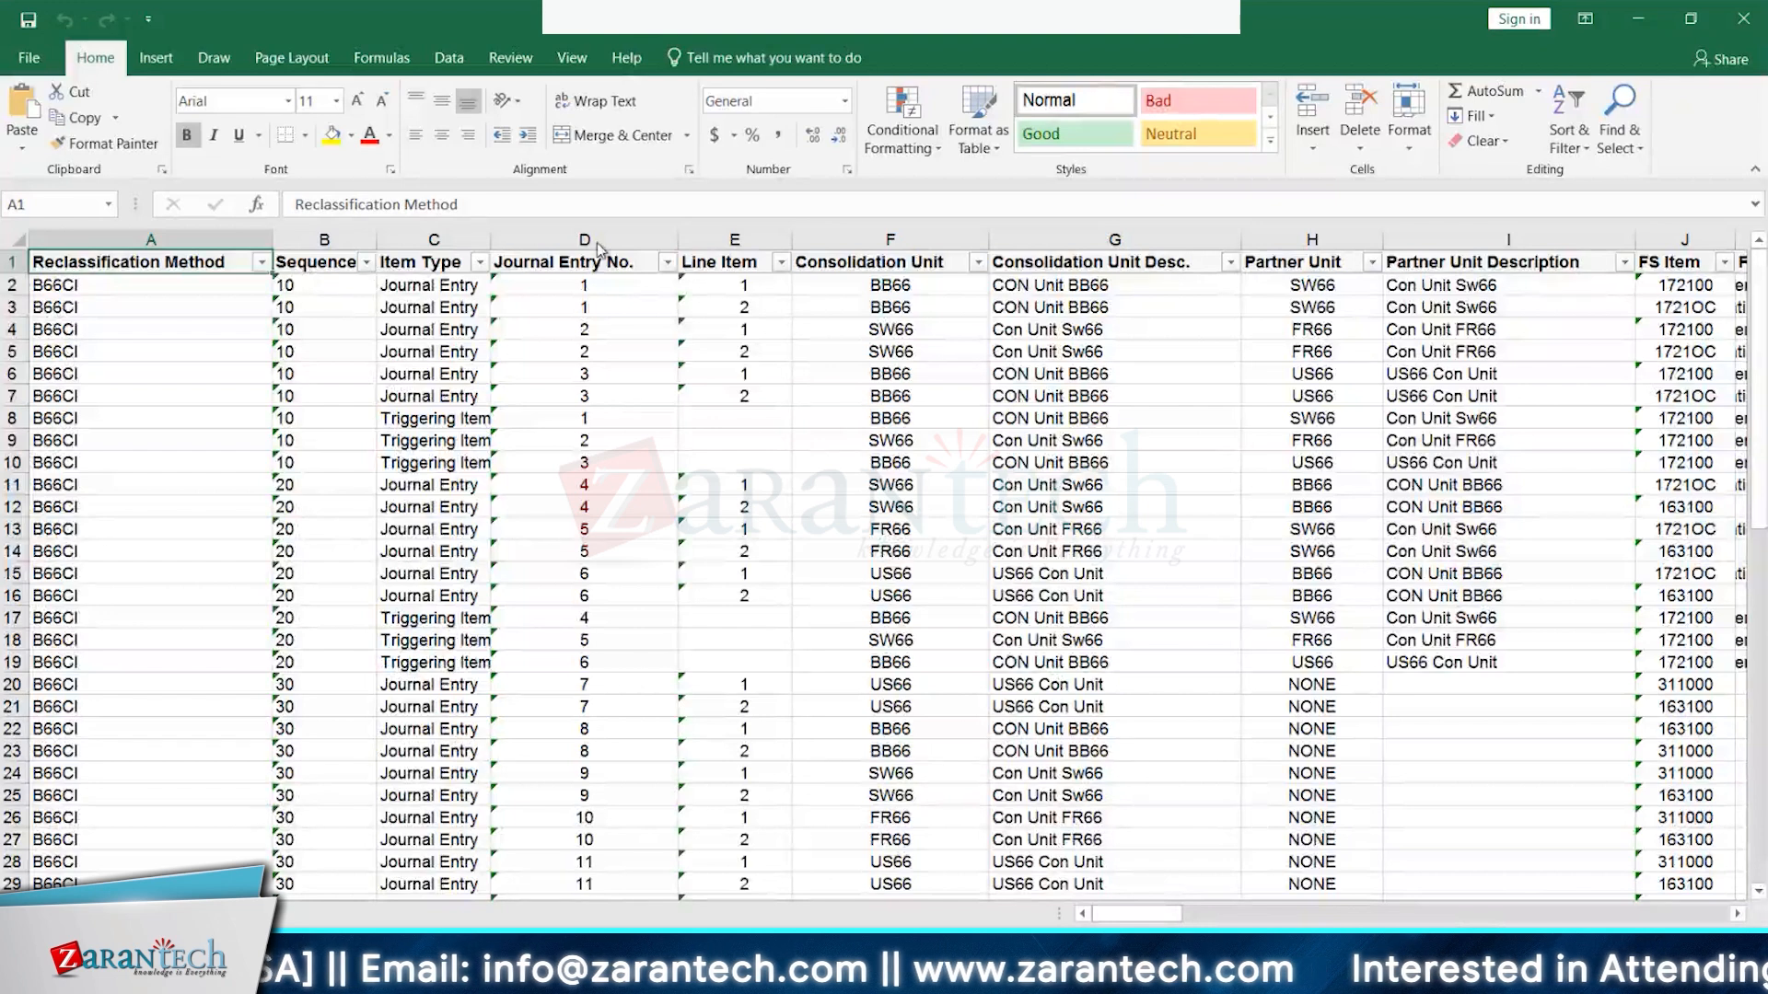
{"action": "left_click", "coordinate": [902, 293]}
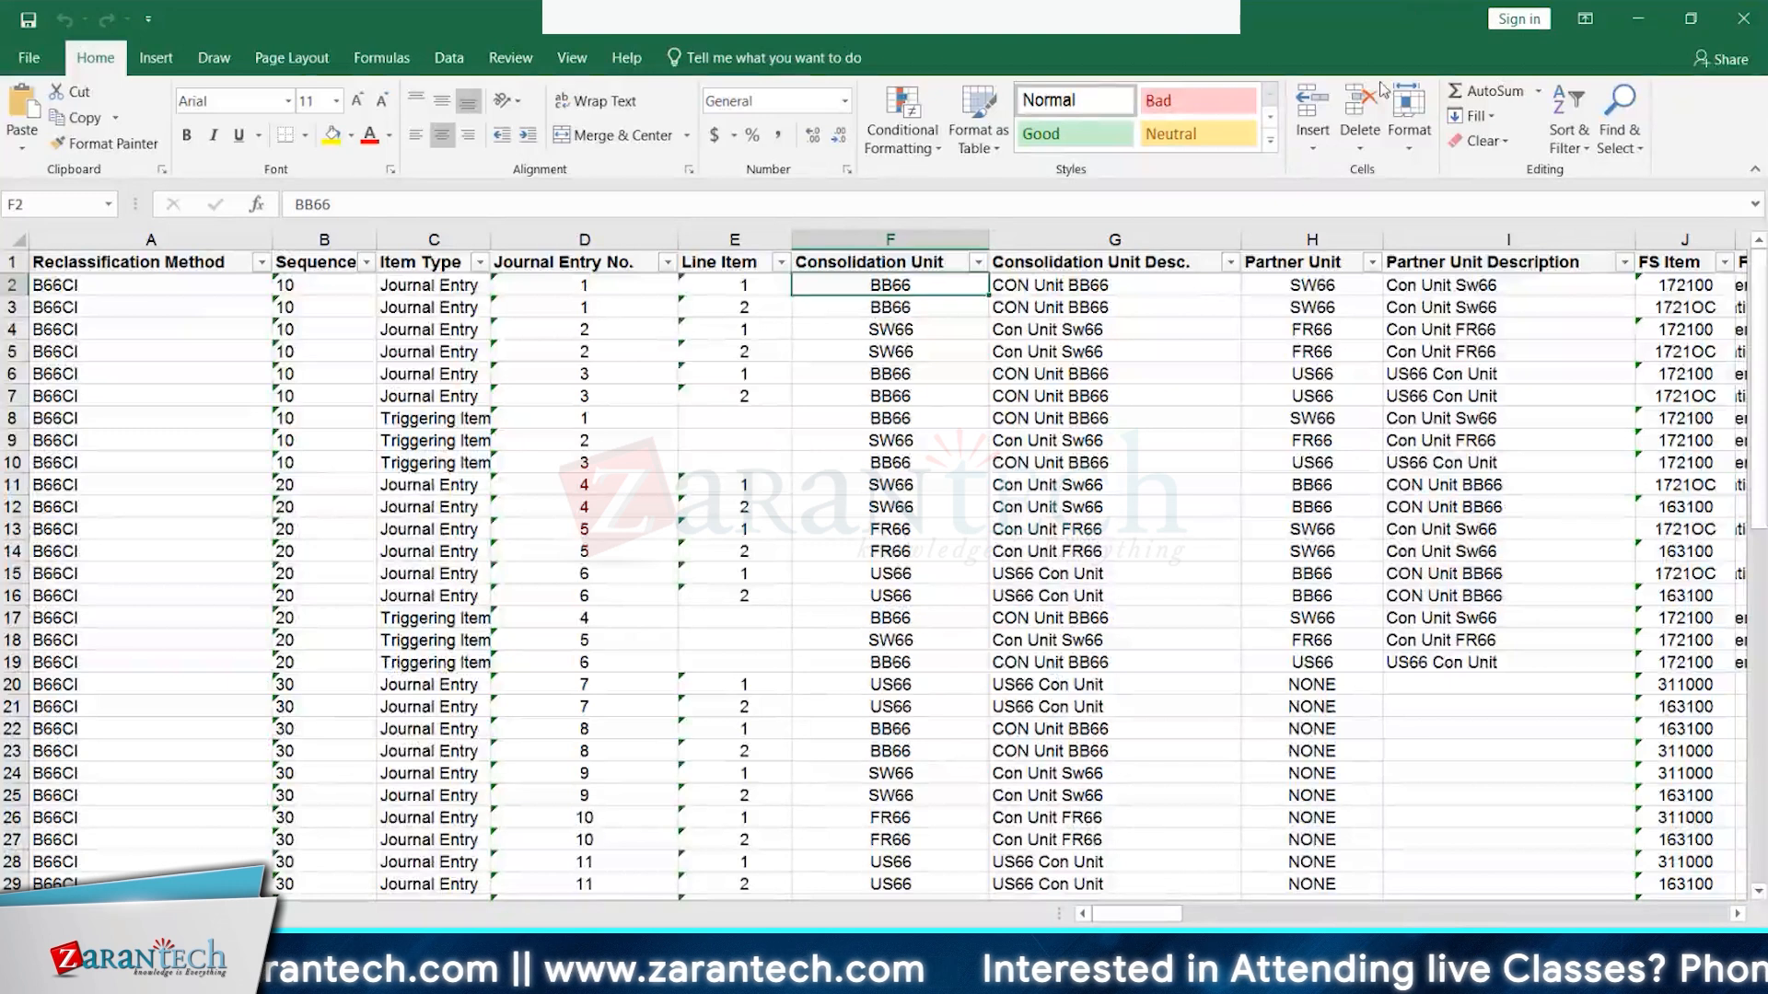
{"action": "left_click", "coordinate": [1317, 285]}
{"action": "left_click", "coordinate": [1307, 307]}
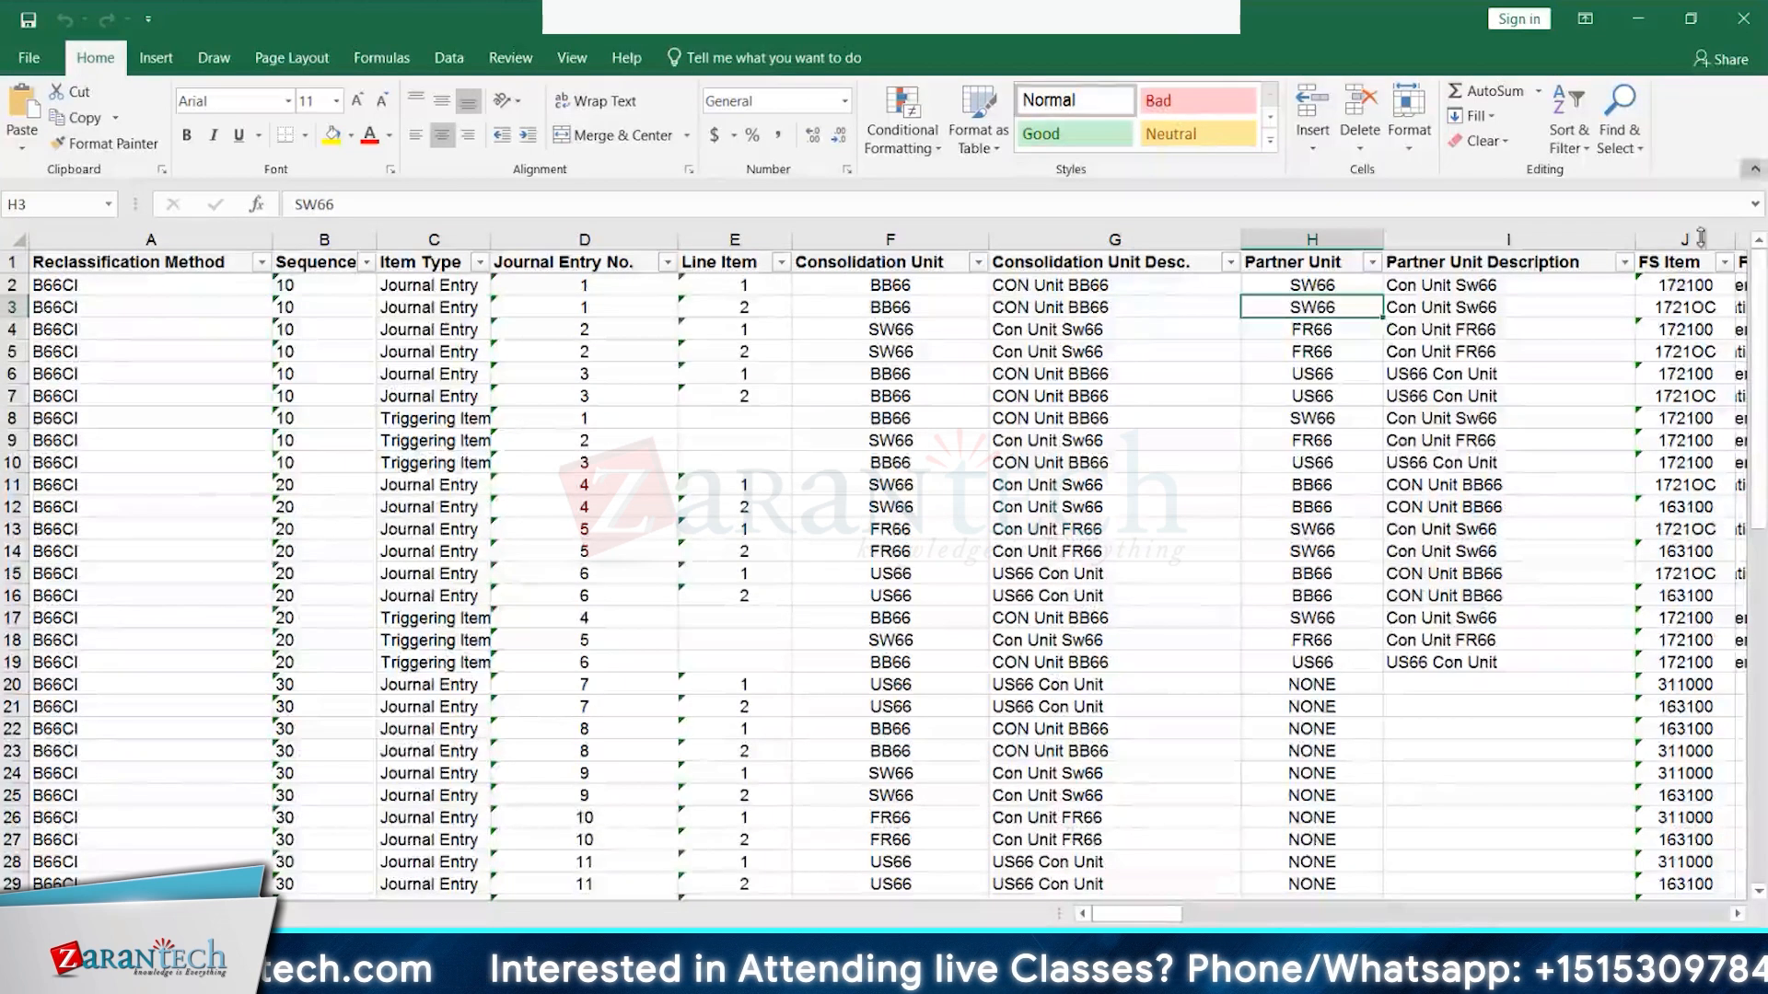
{"action": "left_click", "coordinate": [1680, 291]}
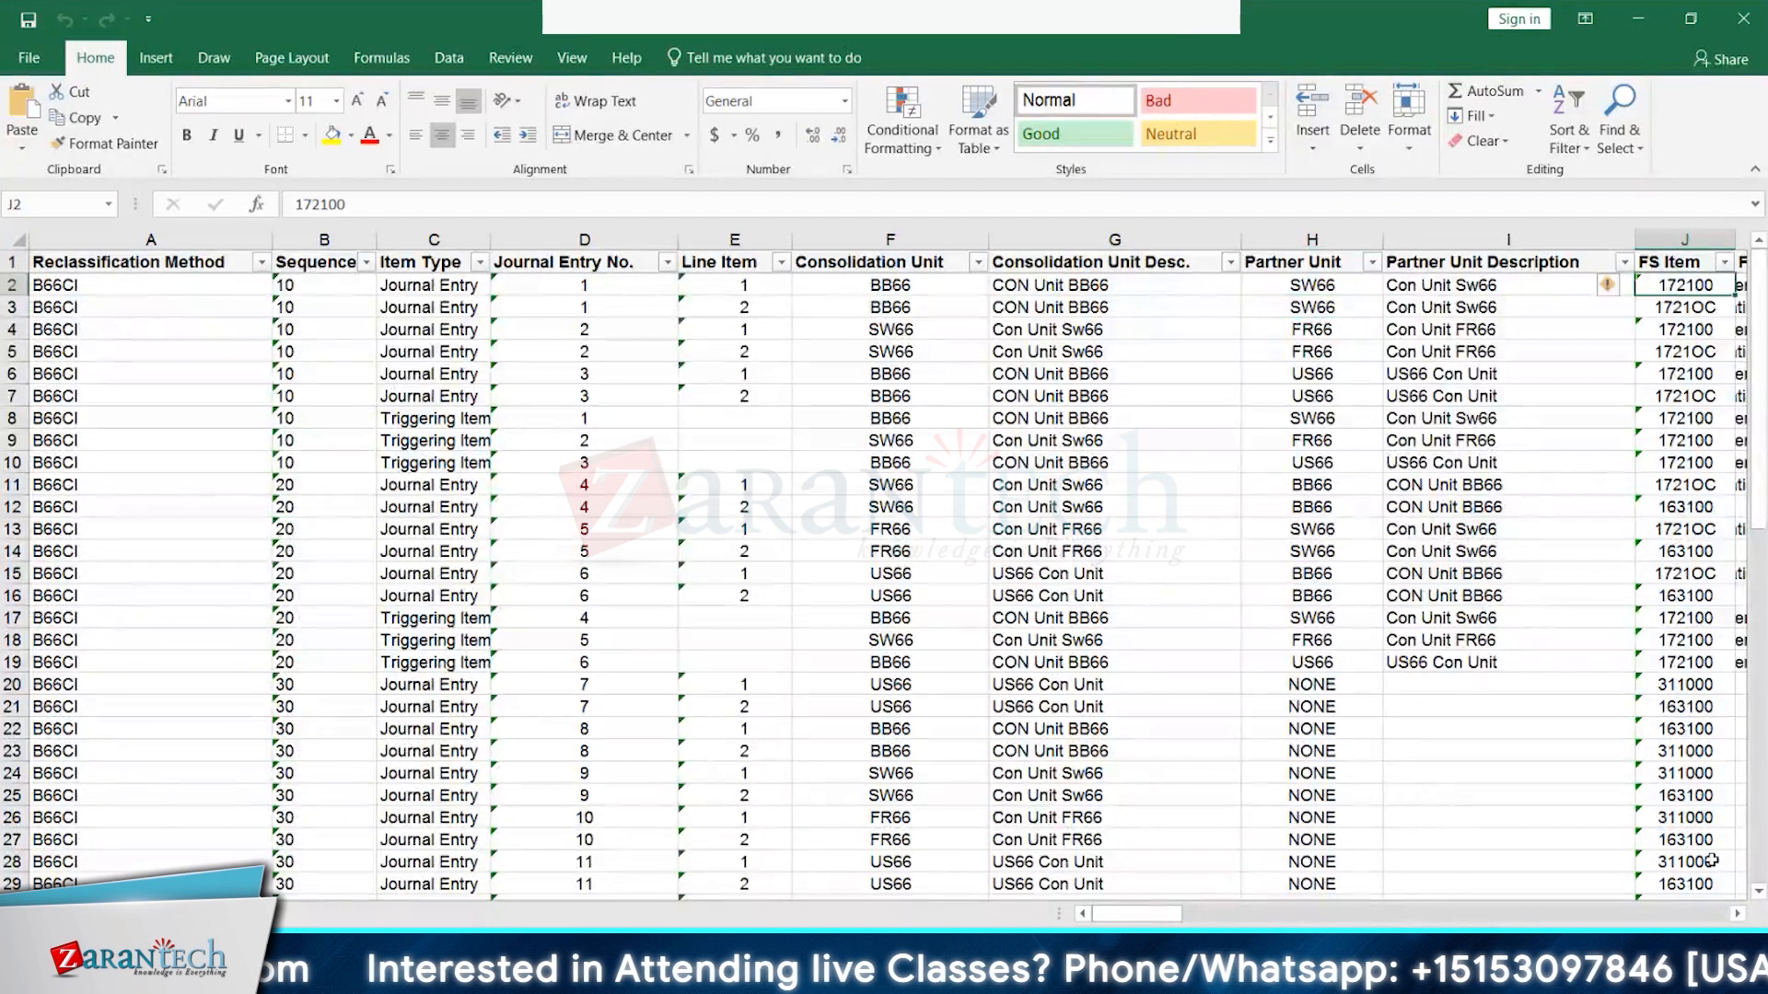
- Scroll right and check the journal entry amounts -300000 and 300000 in Q2 and Q3
{"action": "left_click", "coordinate": [1737, 914]}
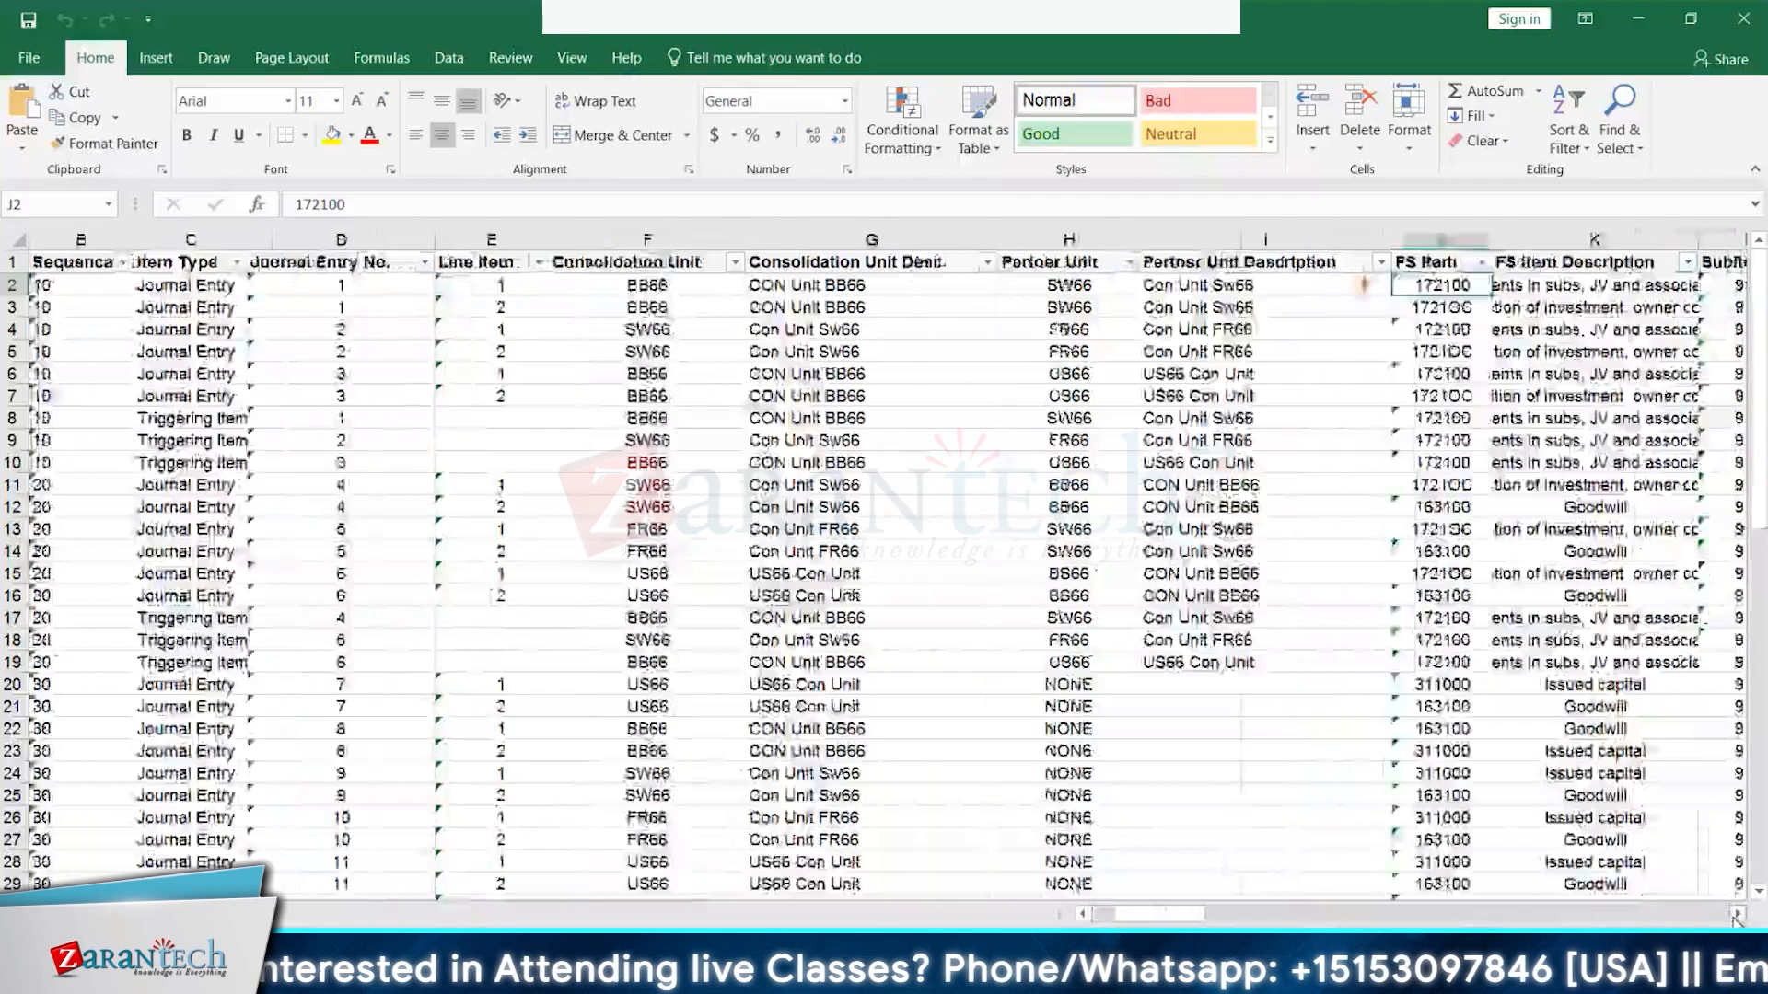
{"action": "left_click", "coordinate": [1736, 914]}
{"action": "left_click", "coordinate": [1736, 914]}
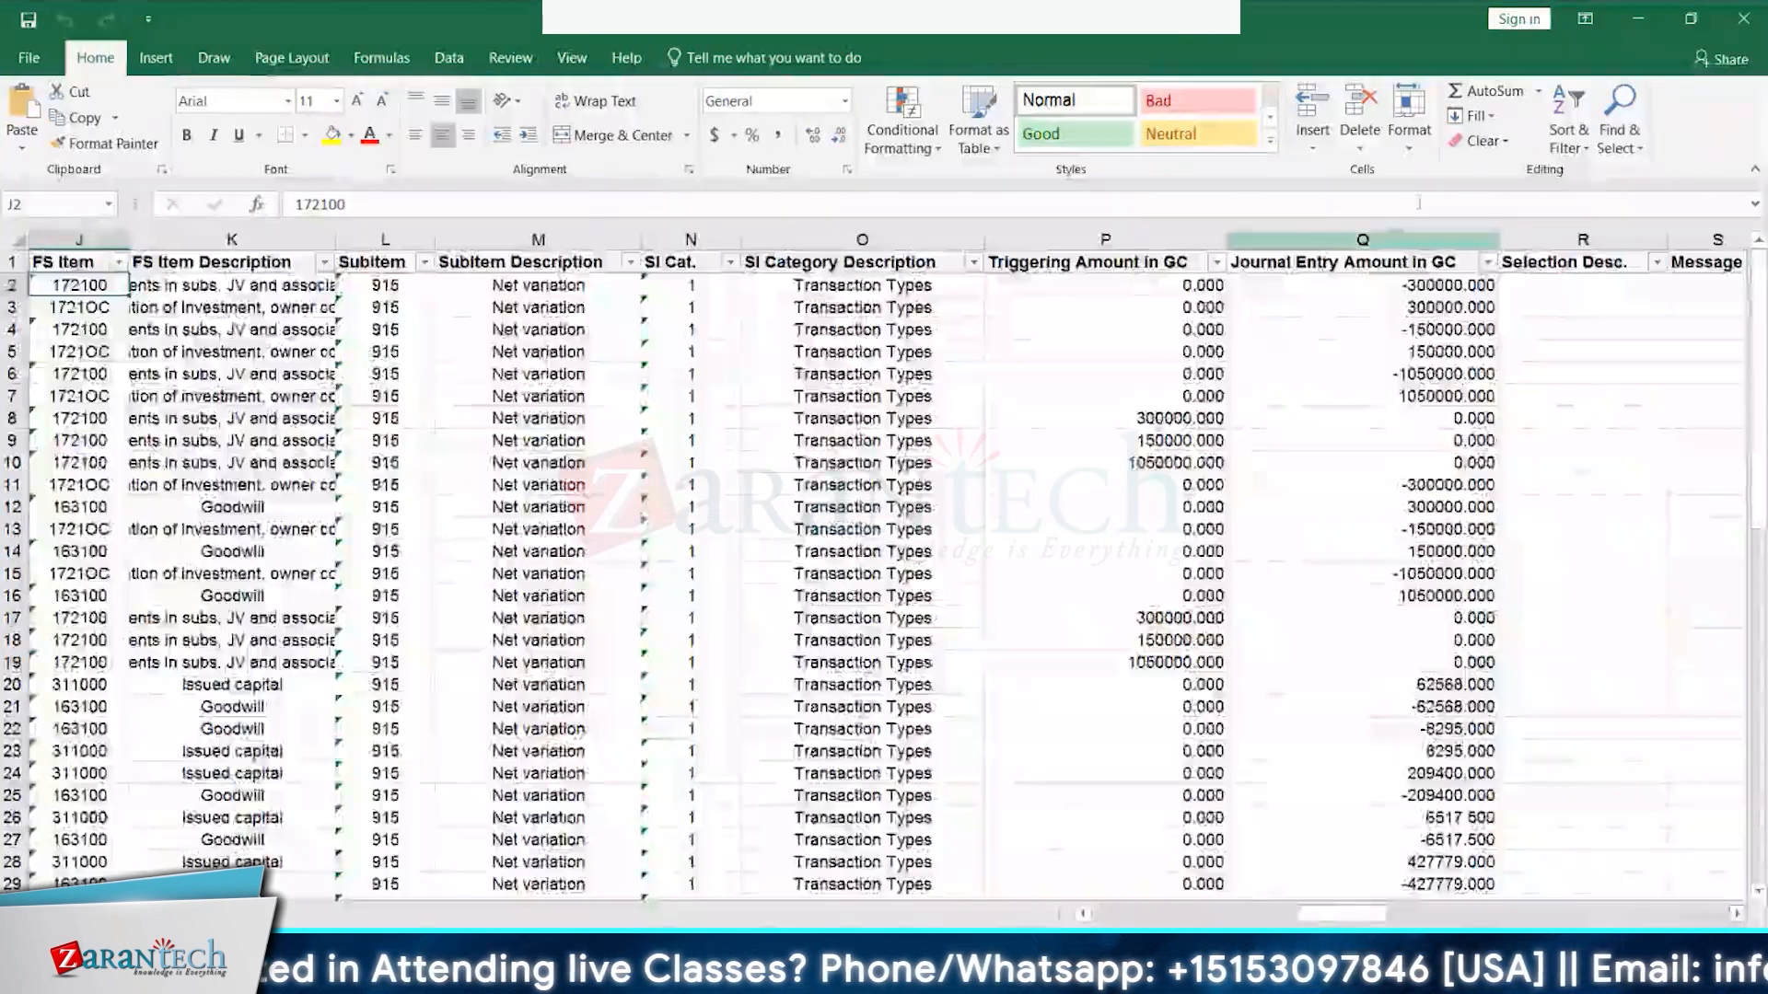
{"action": "left_click", "coordinate": [1450, 285]}
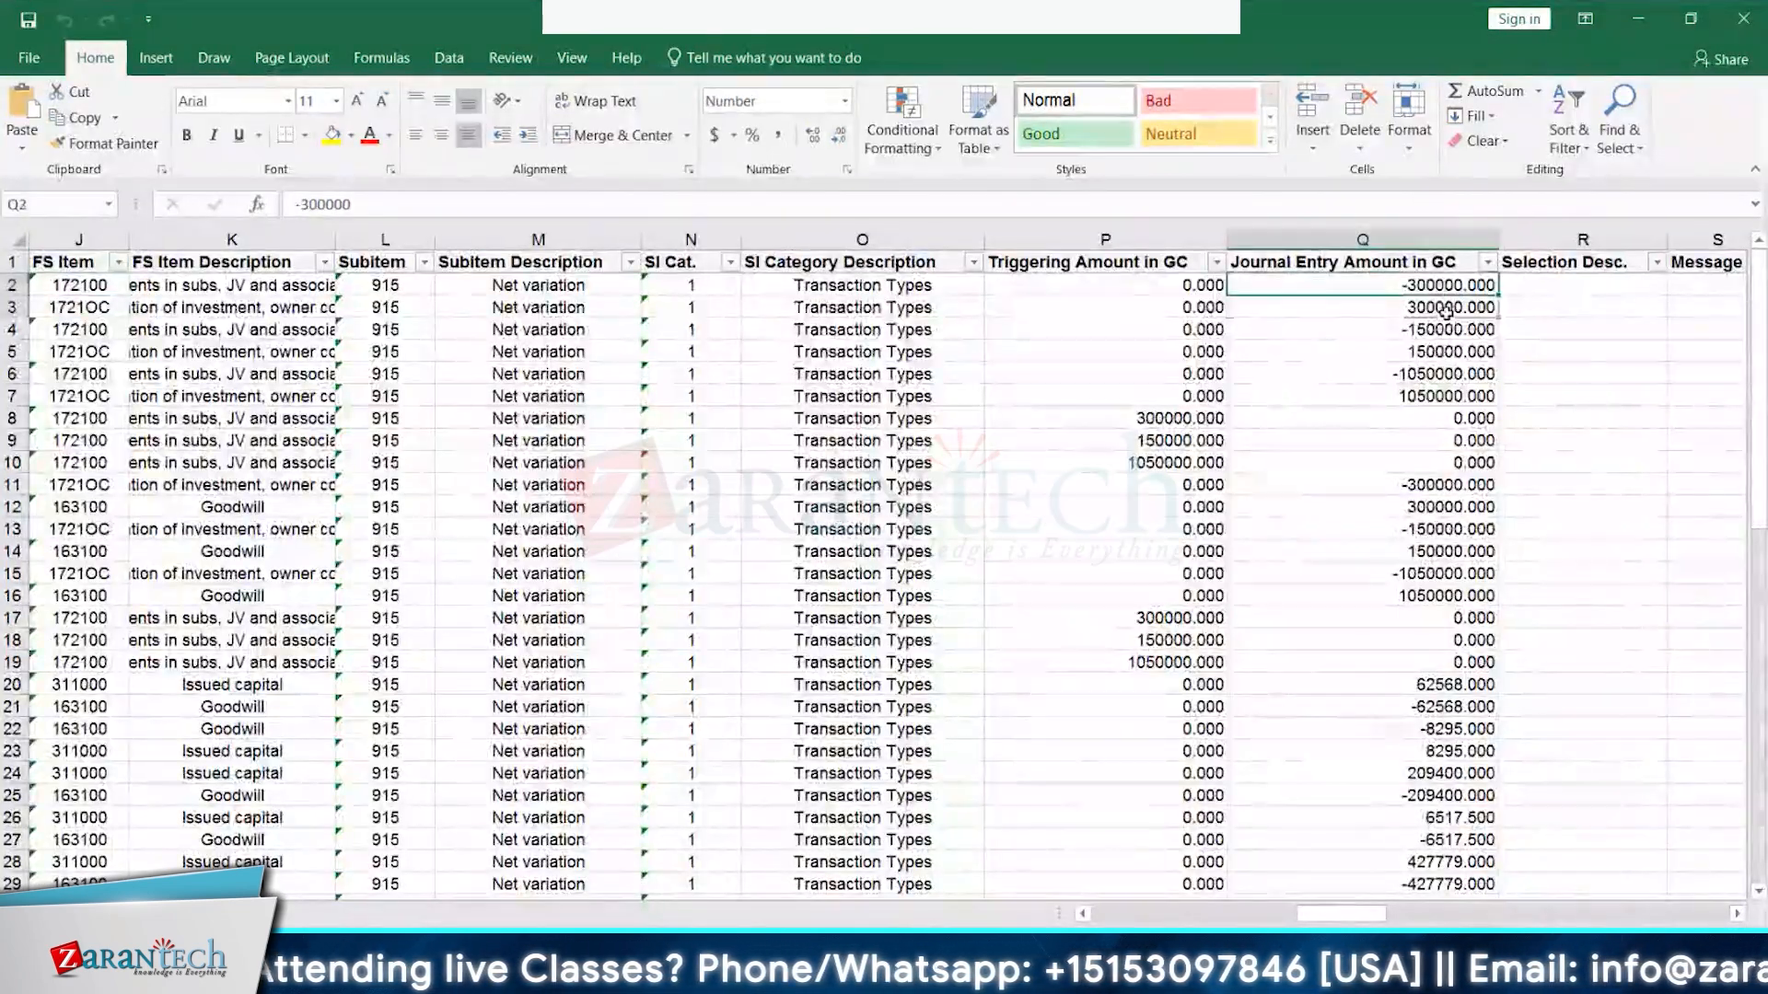
{"action": "left_click", "coordinate": [1451, 306]}
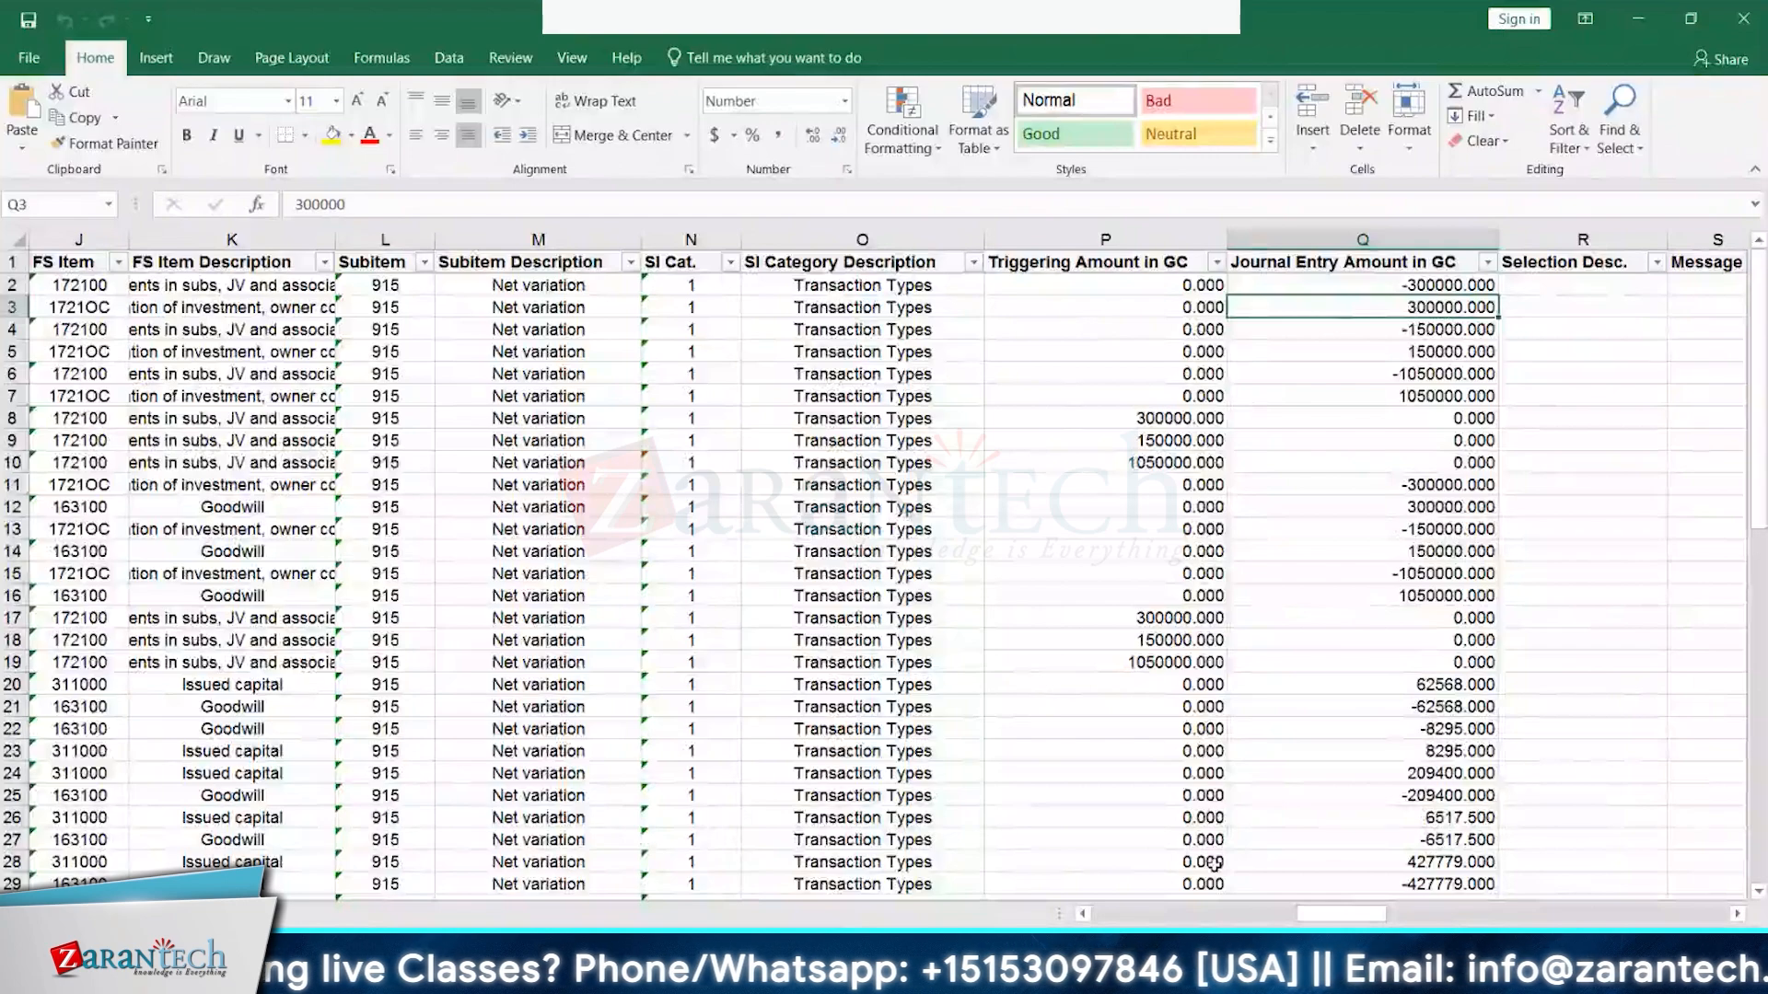
- Hide the subitem columns L through N and the SI Category Description column
{"action": "left_click_drag", "start_coordinate": [1311, 915], "coordinate": [1173, 922]}
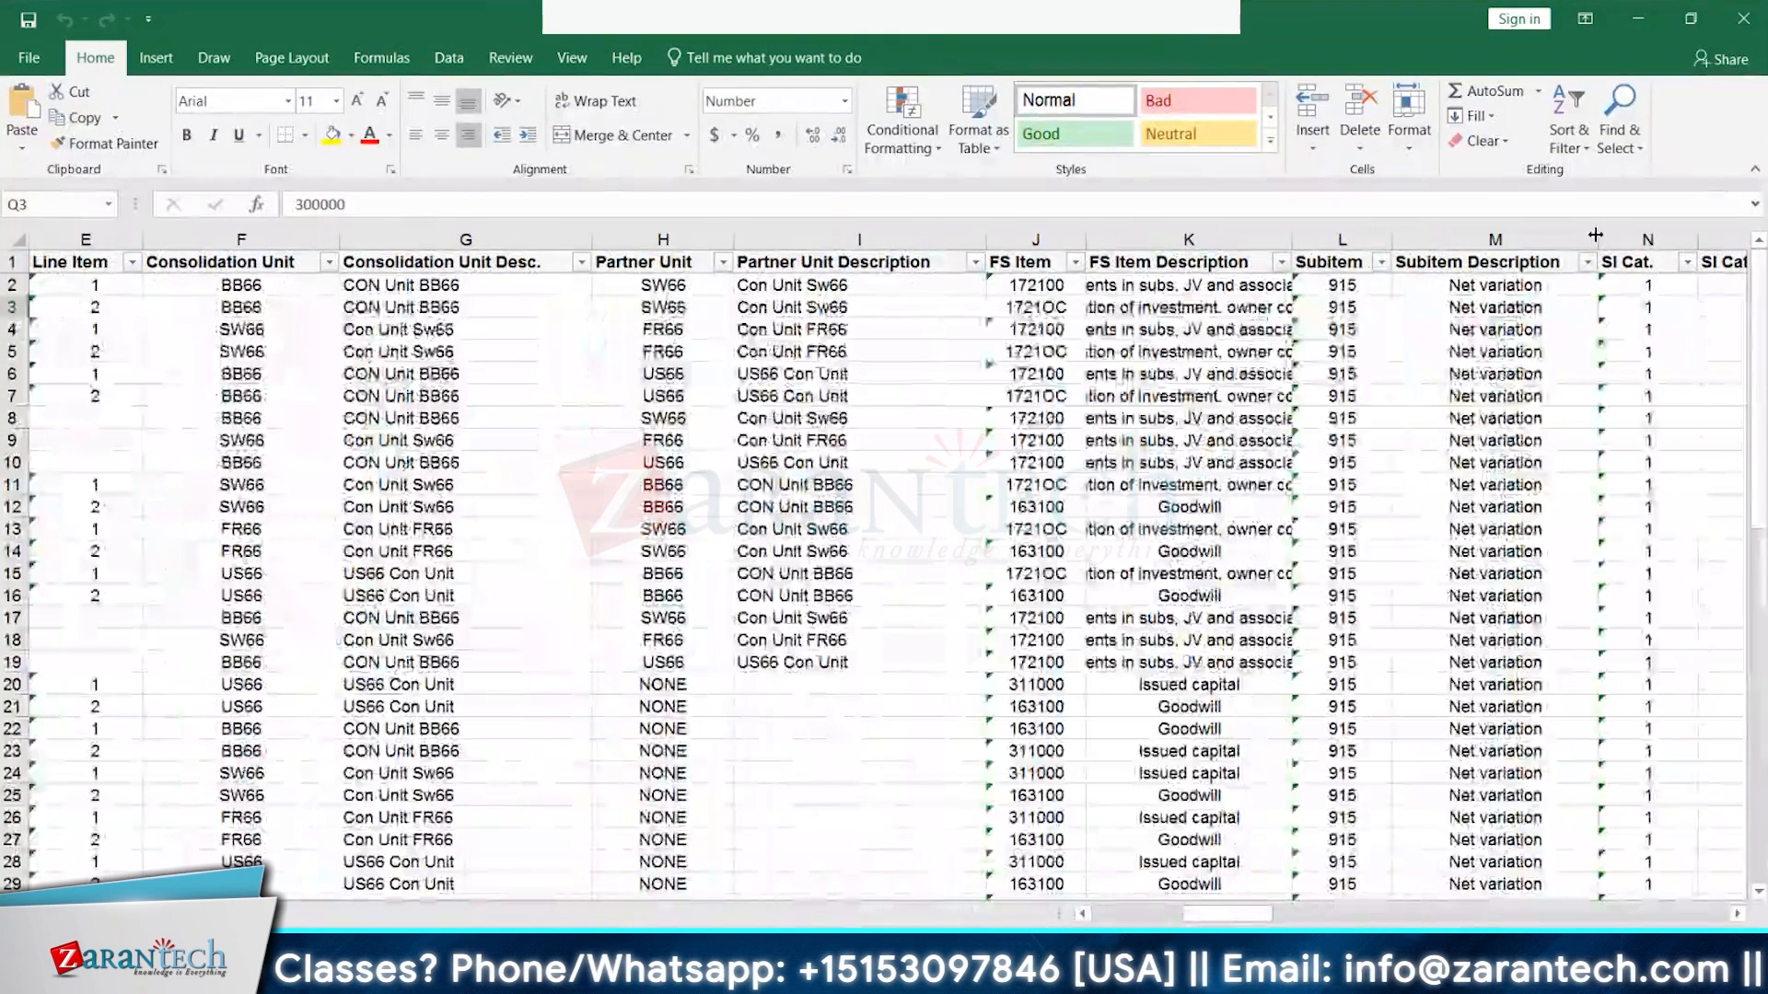
{"action": "left_click_drag", "start_coordinate": [1345, 239], "coordinate": [1614, 240]}
{"action": "right_click", "coordinate": [1613, 240]}
{"action": "left_click", "coordinate": [1665, 537]}
{"action": "left_click", "coordinate": [1418, 241]}
{"action": "right_click", "coordinate": [1418, 241]}
{"action": "left_click", "coordinate": [1469, 538]}
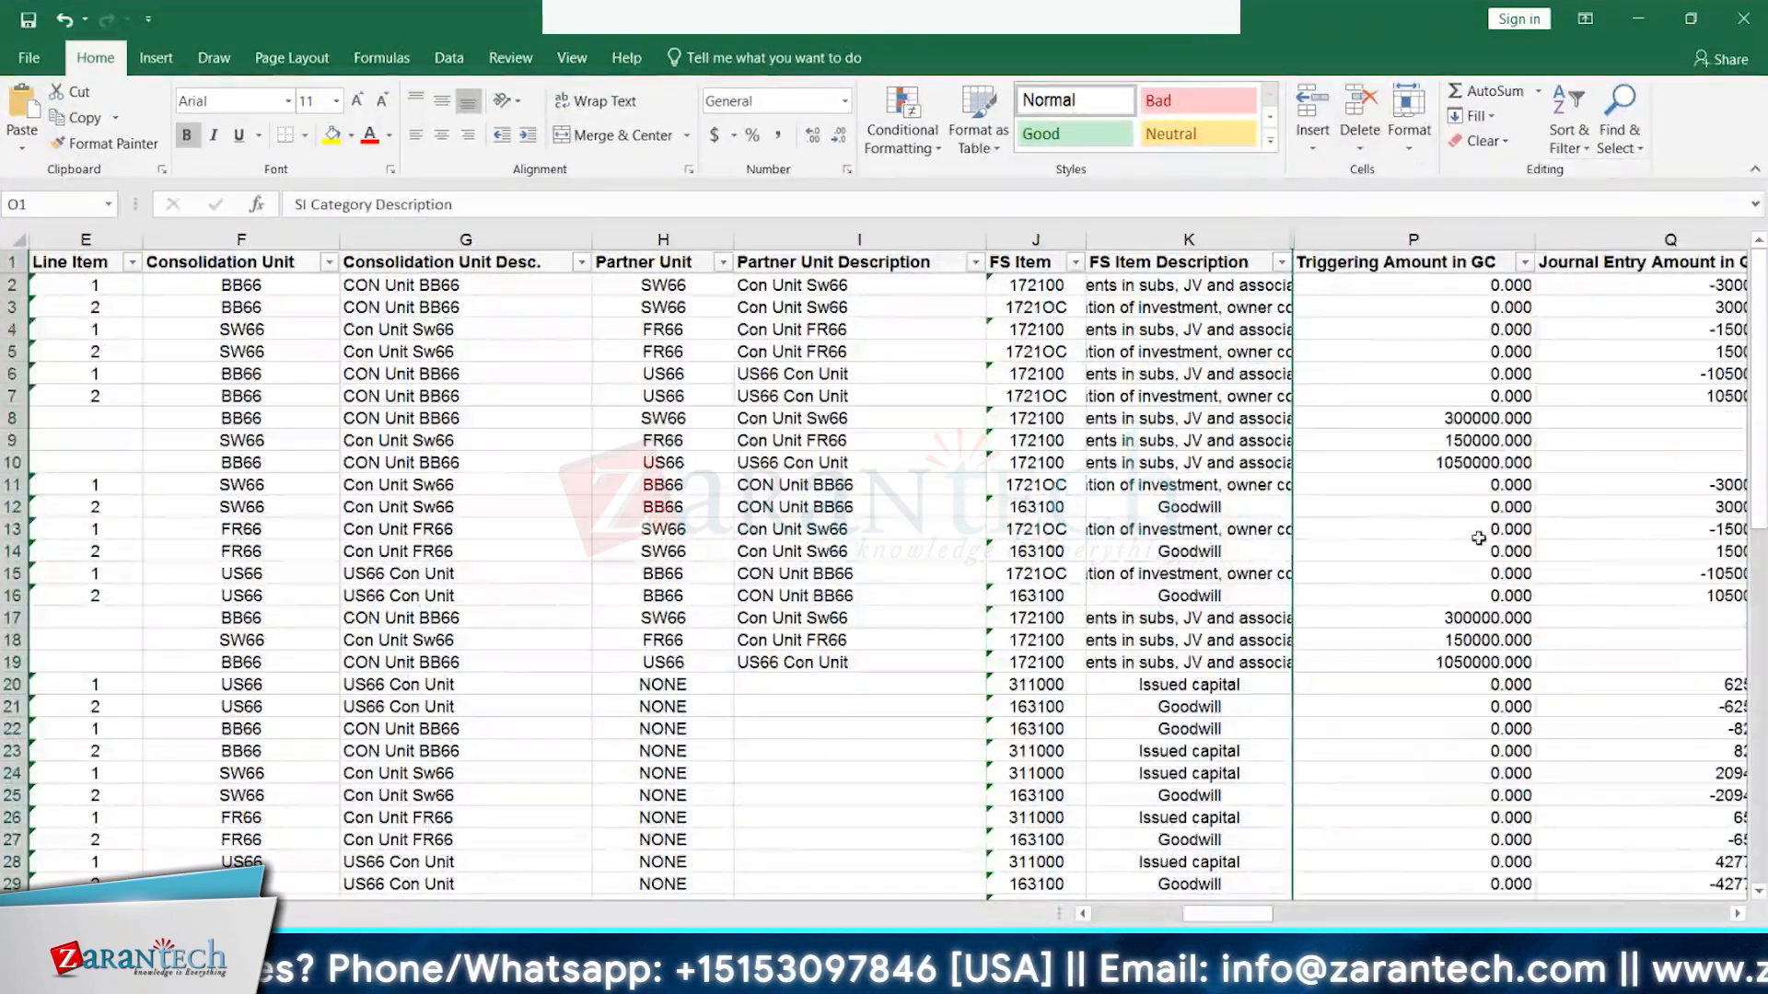
- Hide the Line Item and Partner Unit Description columns
{"action": "left_click", "coordinate": [85, 240]}
{"action": "right_click", "coordinate": [95, 240]}
{"action": "left_click", "coordinate": [145, 539]}
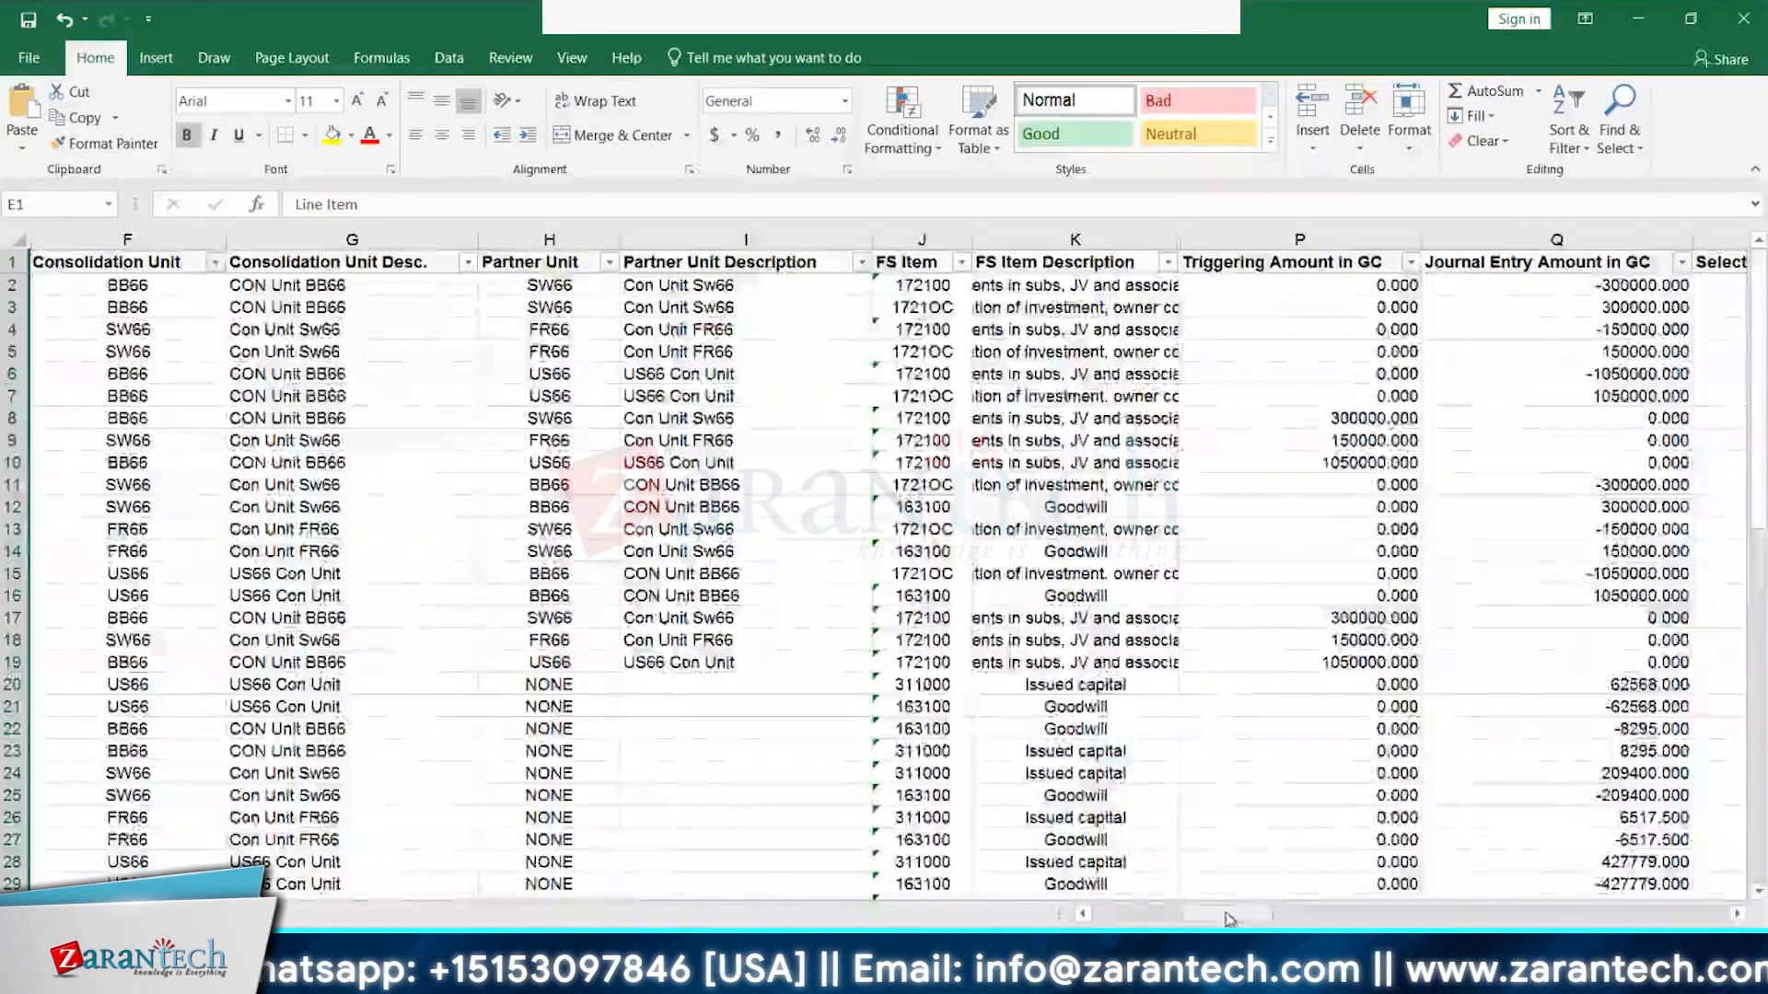
{"action": "left_click_drag", "start_coordinate": [1227, 918], "coordinate": [1183, 918]}
{"action": "left_click", "coordinate": [962, 225]}
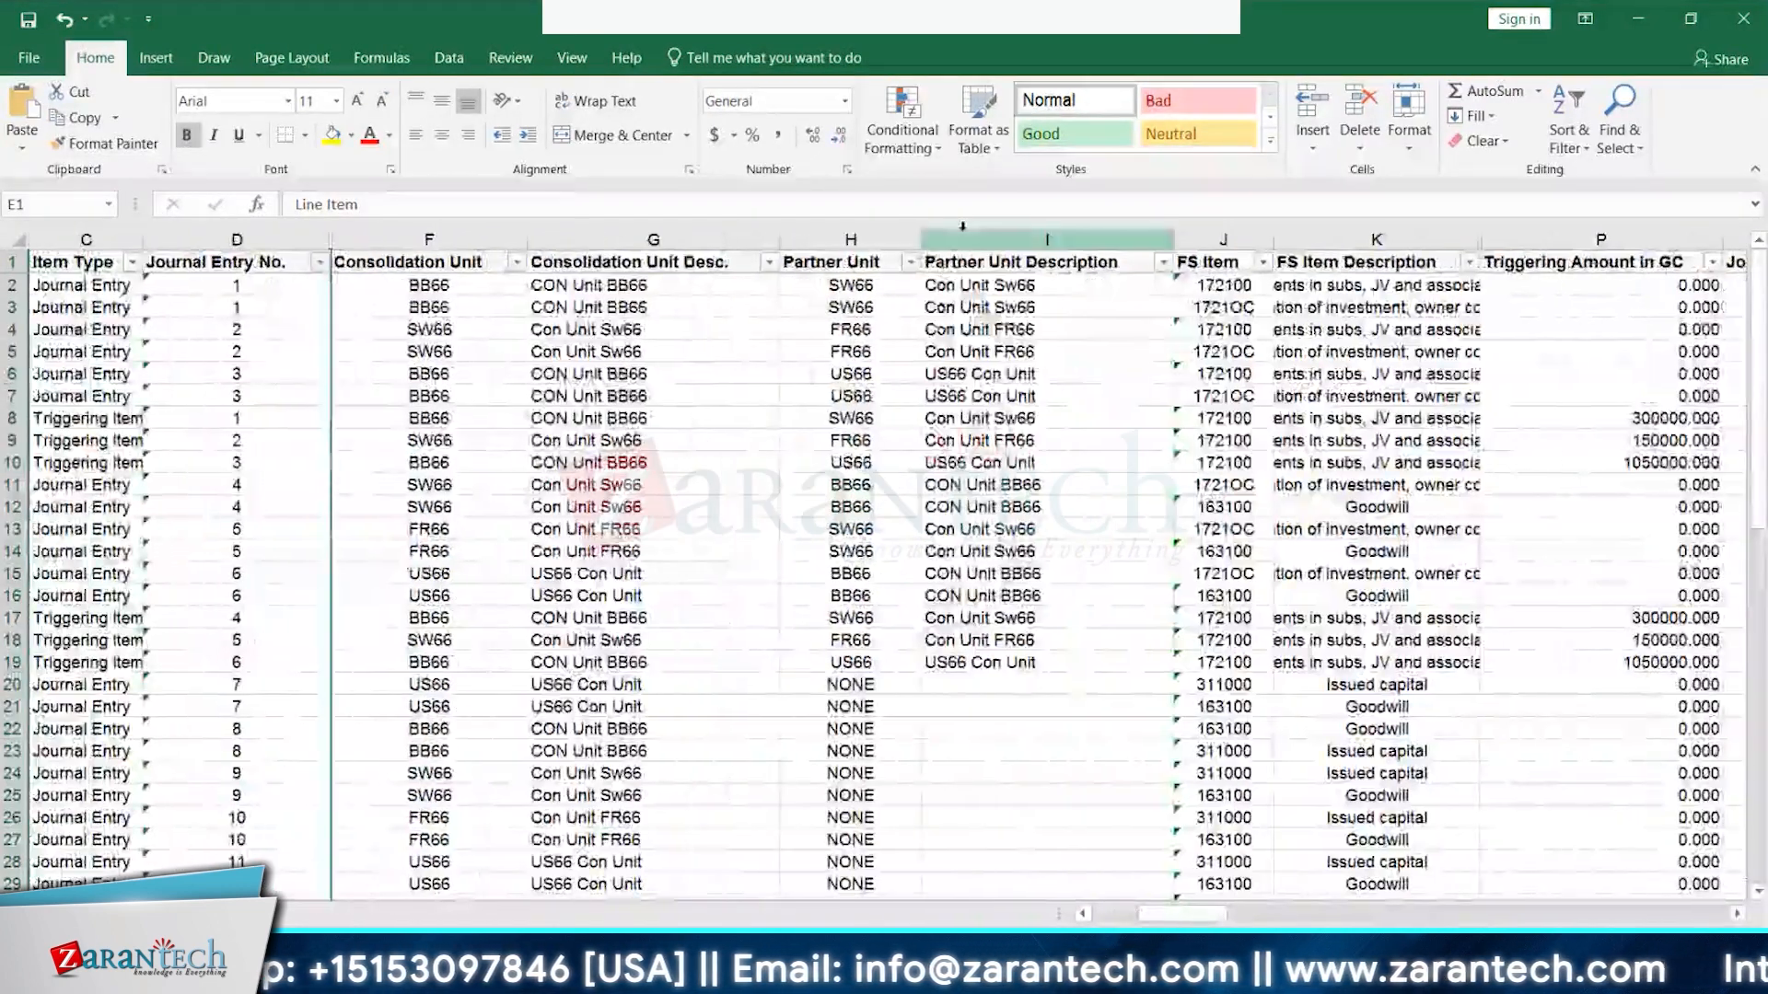
{"action": "right_click", "coordinate": [1050, 242]}
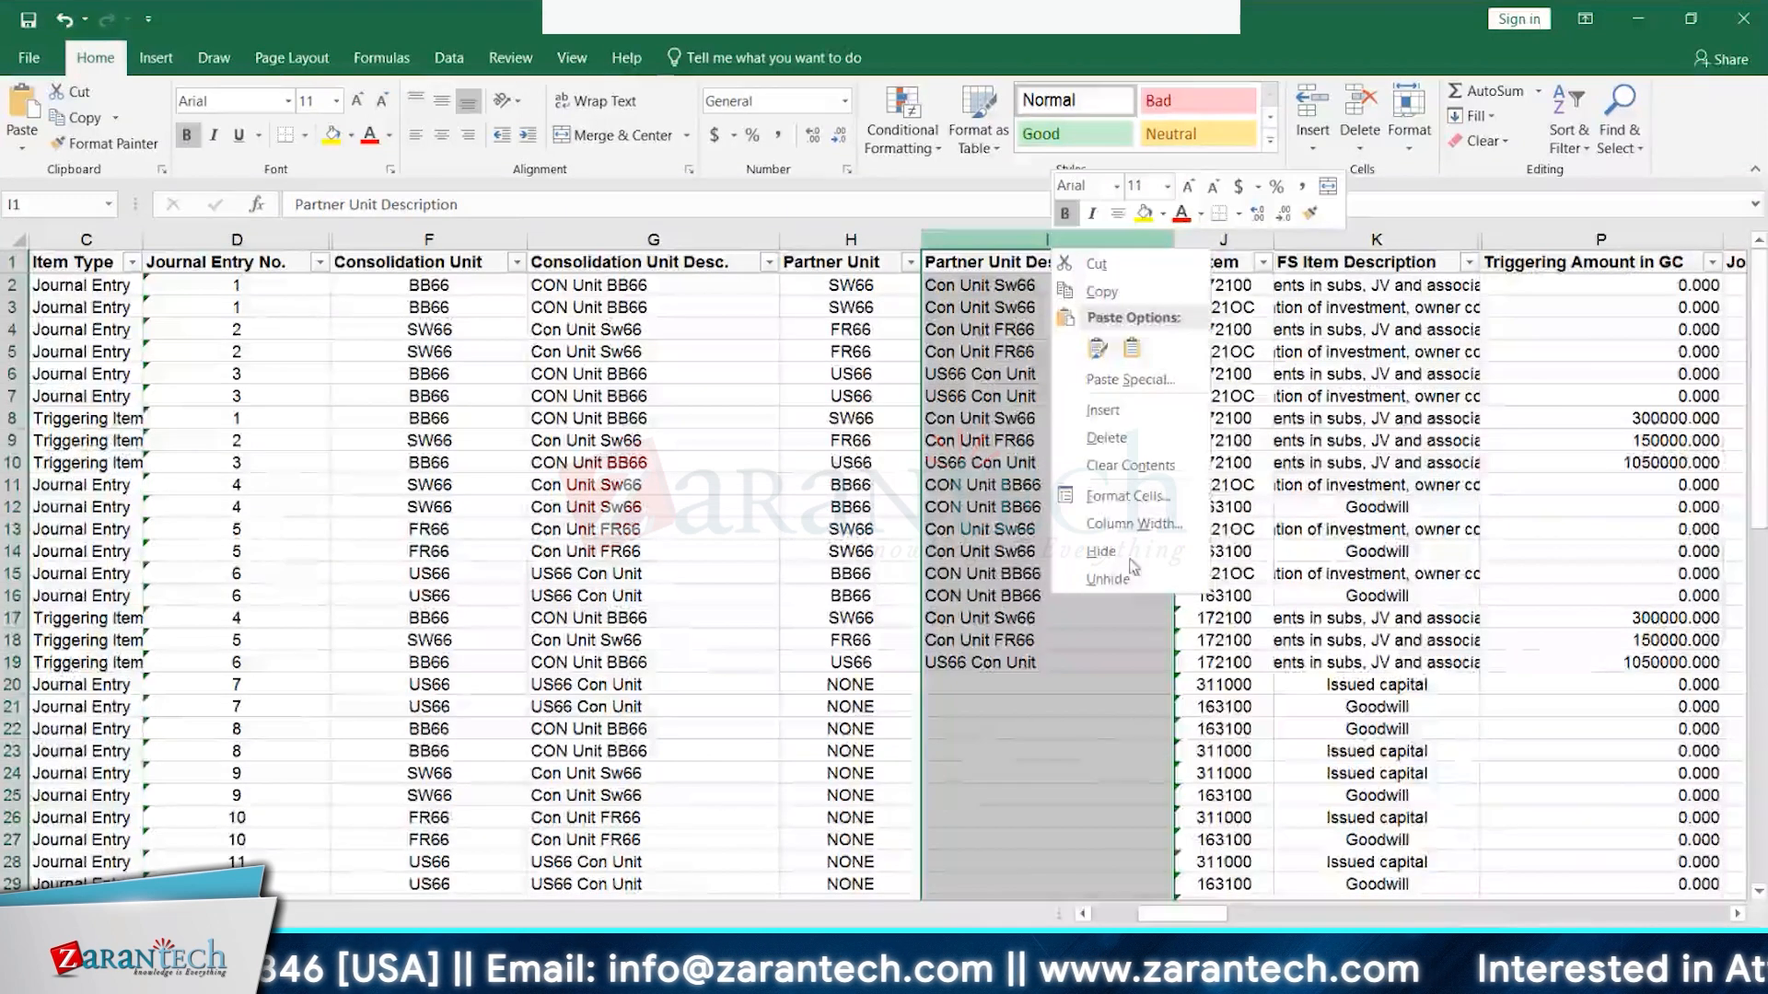
{"action": "left_click", "coordinate": [1103, 551]}
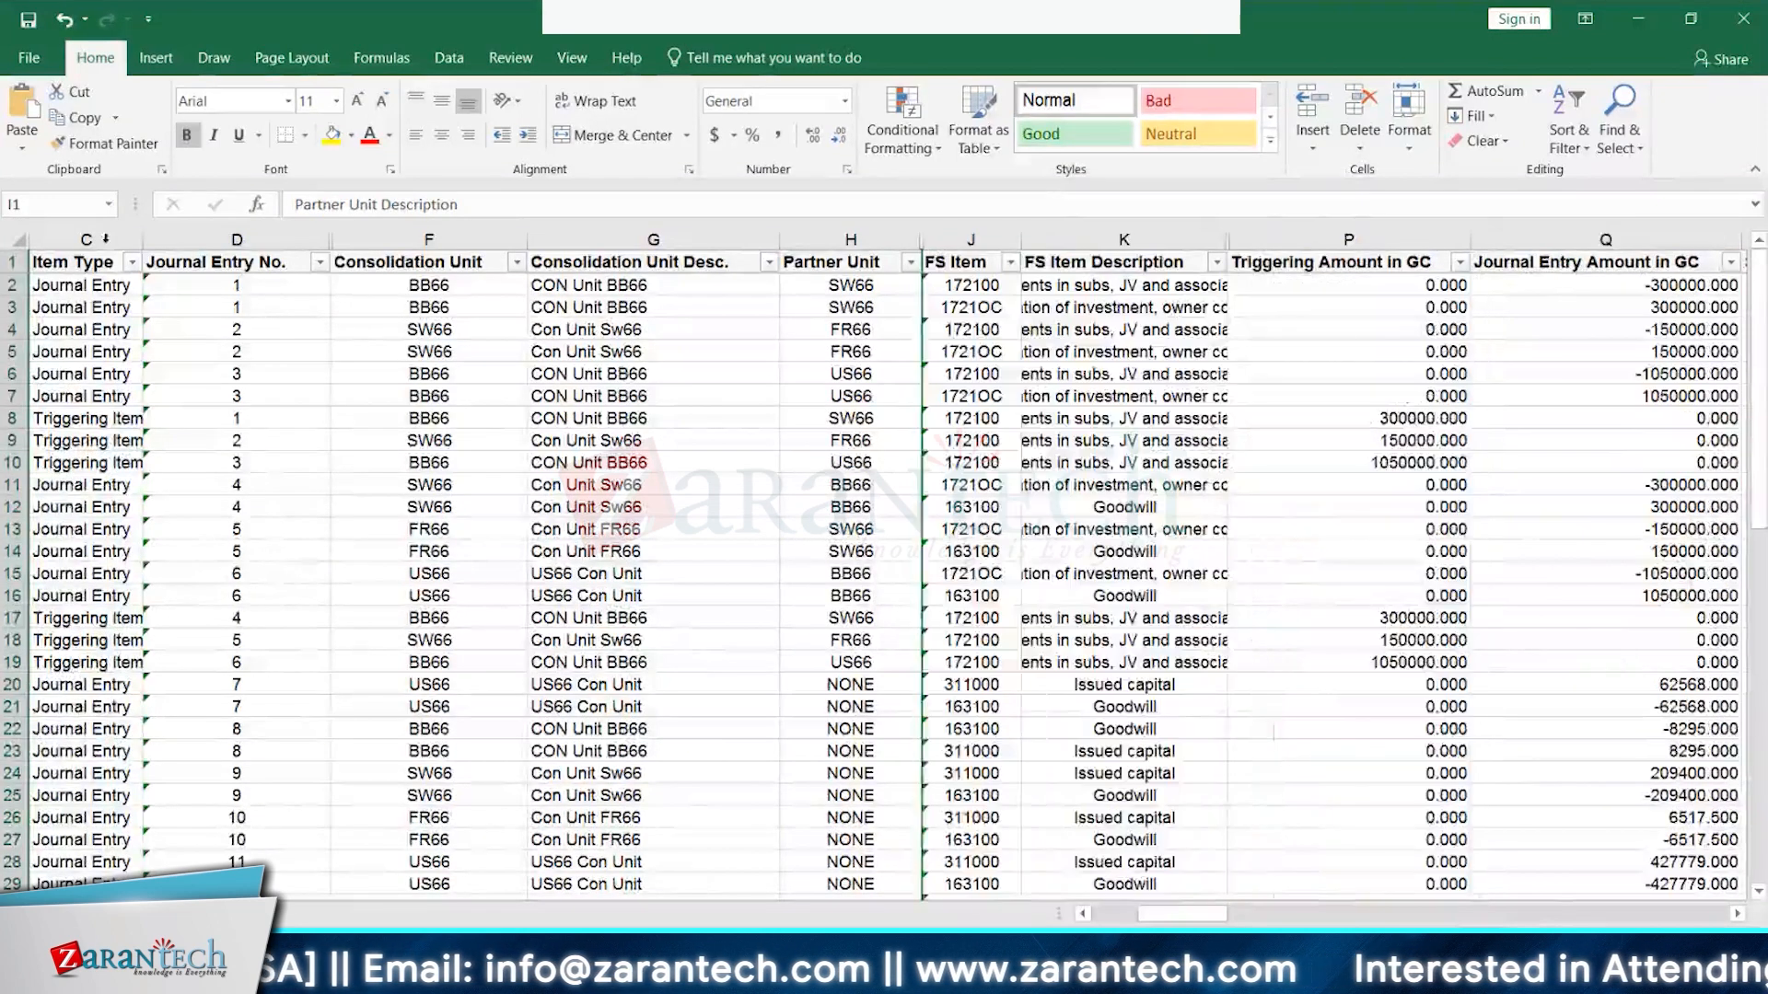
- Hide the Item Type and Consolidation Unit Desc. columns, then check row 2's sequence value
{"action": "left_click", "coordinate": [109, 239]}
{"action": "right_click", "coordinate": [114, 238]}
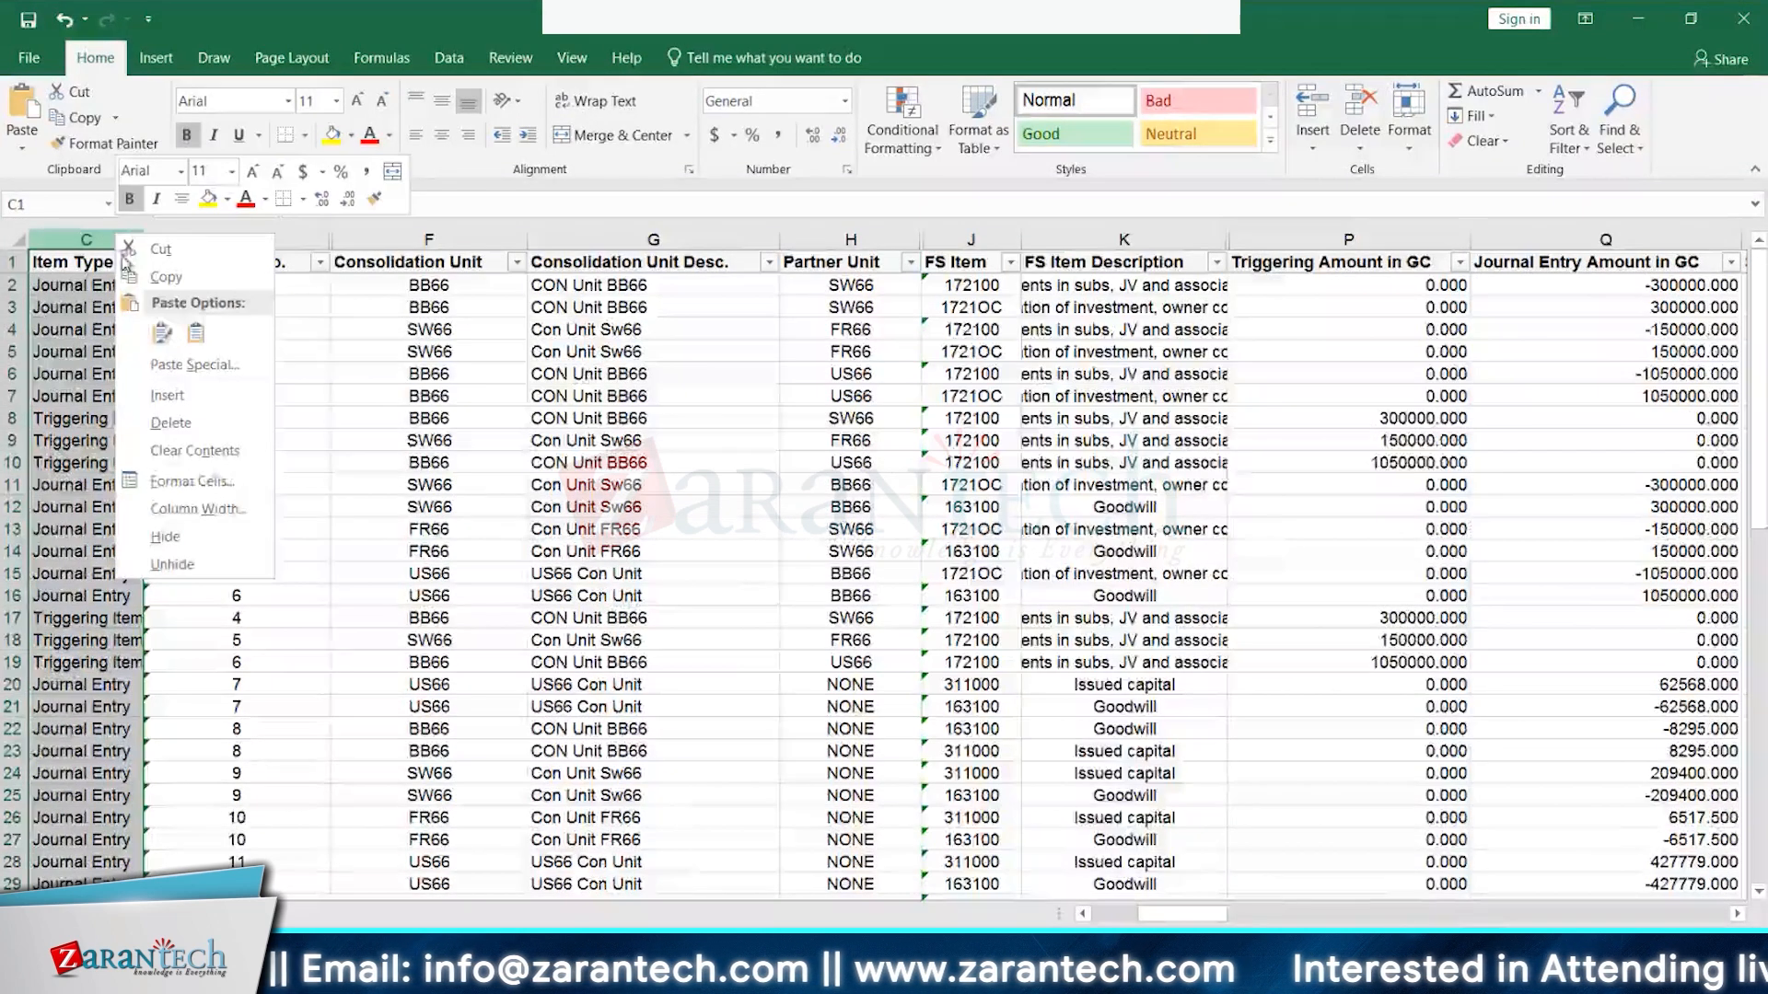
{"action": "left_click", "coordinate": [172, 538]}
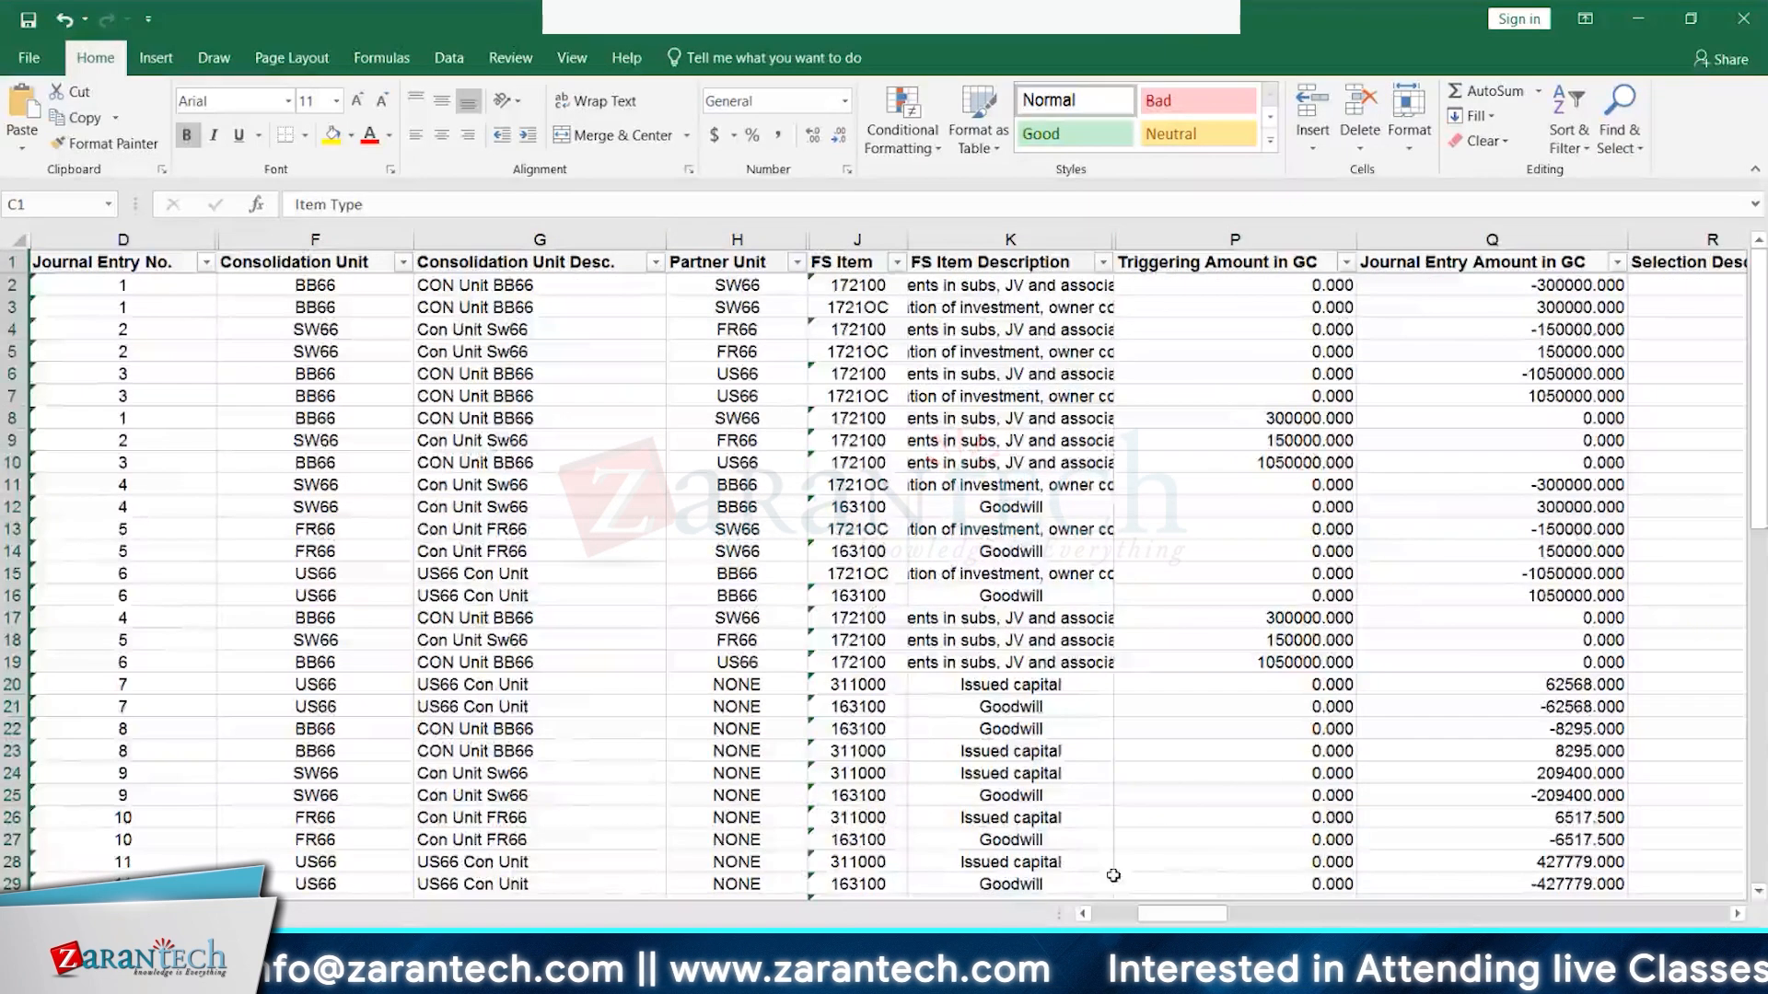
{"action": "mouse_move", "coordinate": [1178, 914]}
{"action": "left_mouse_down"}
{"action": "mouse_move", "coordinate": [1131, 921]}
{"action": "mouse_move", "coordinate": [1155, 921]}
{"action": "left_mouse_up"}
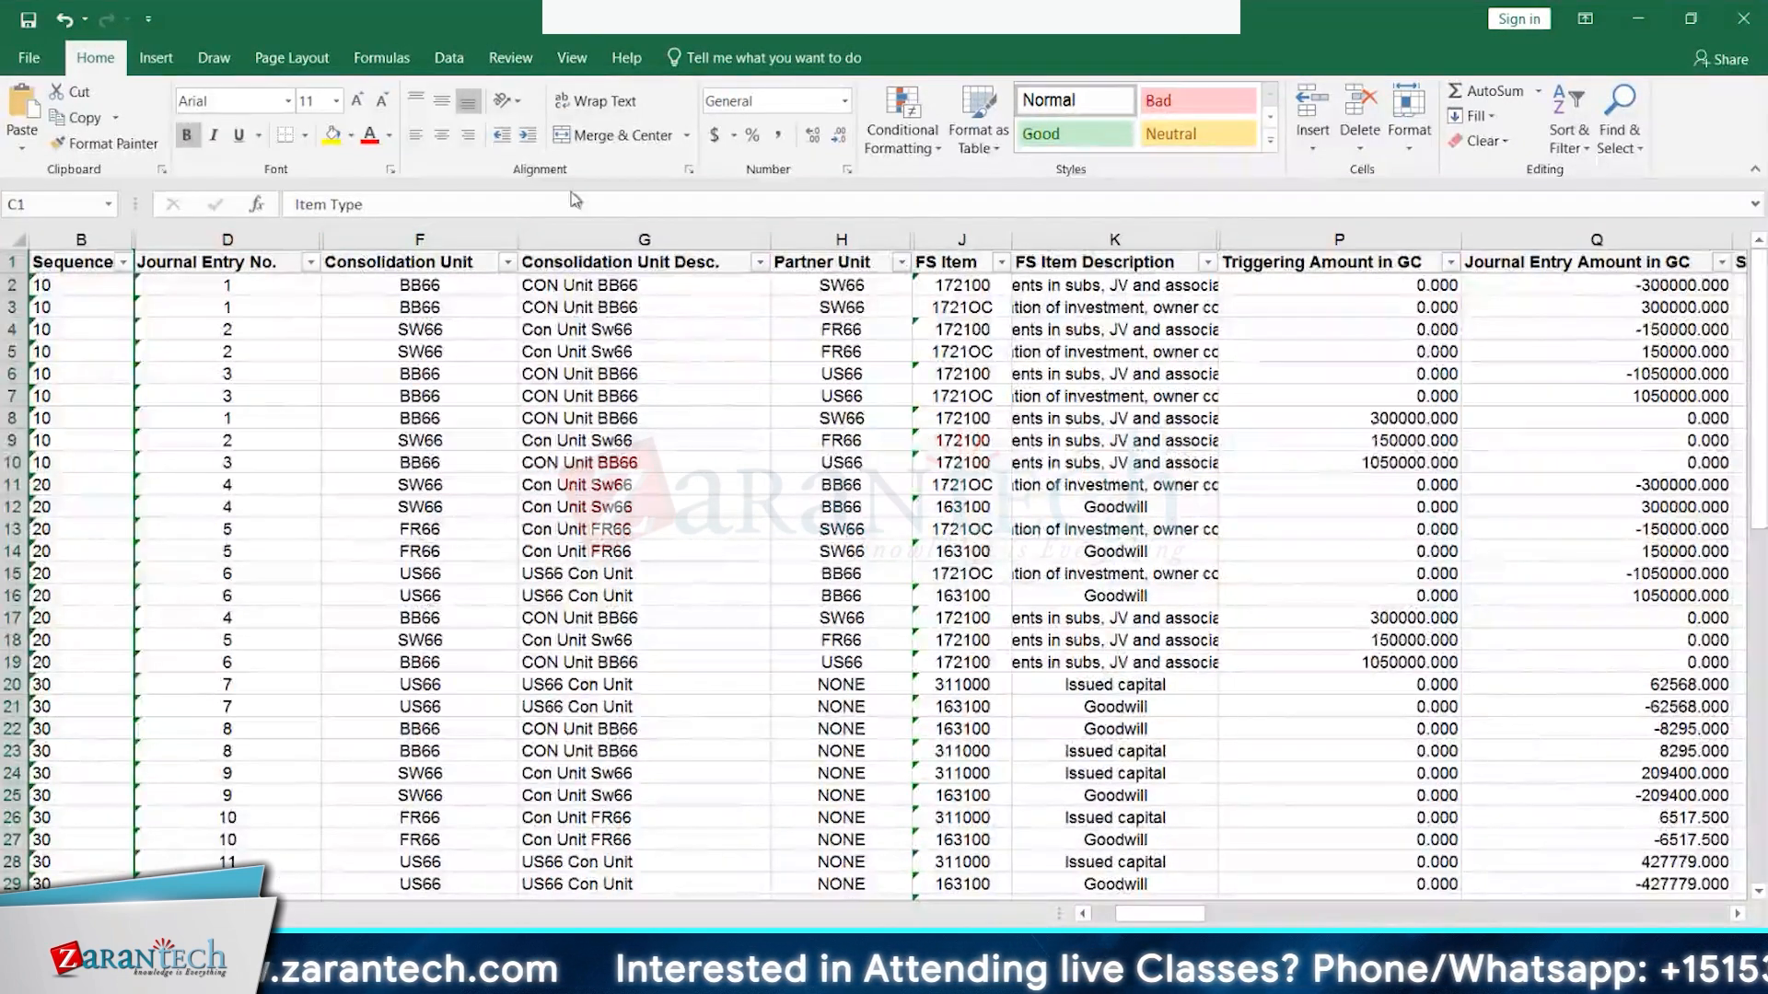
{"action": "left_click", "coordinate": [610, 238]}
{"action": "right_click", "coordinate": [614, 238]}
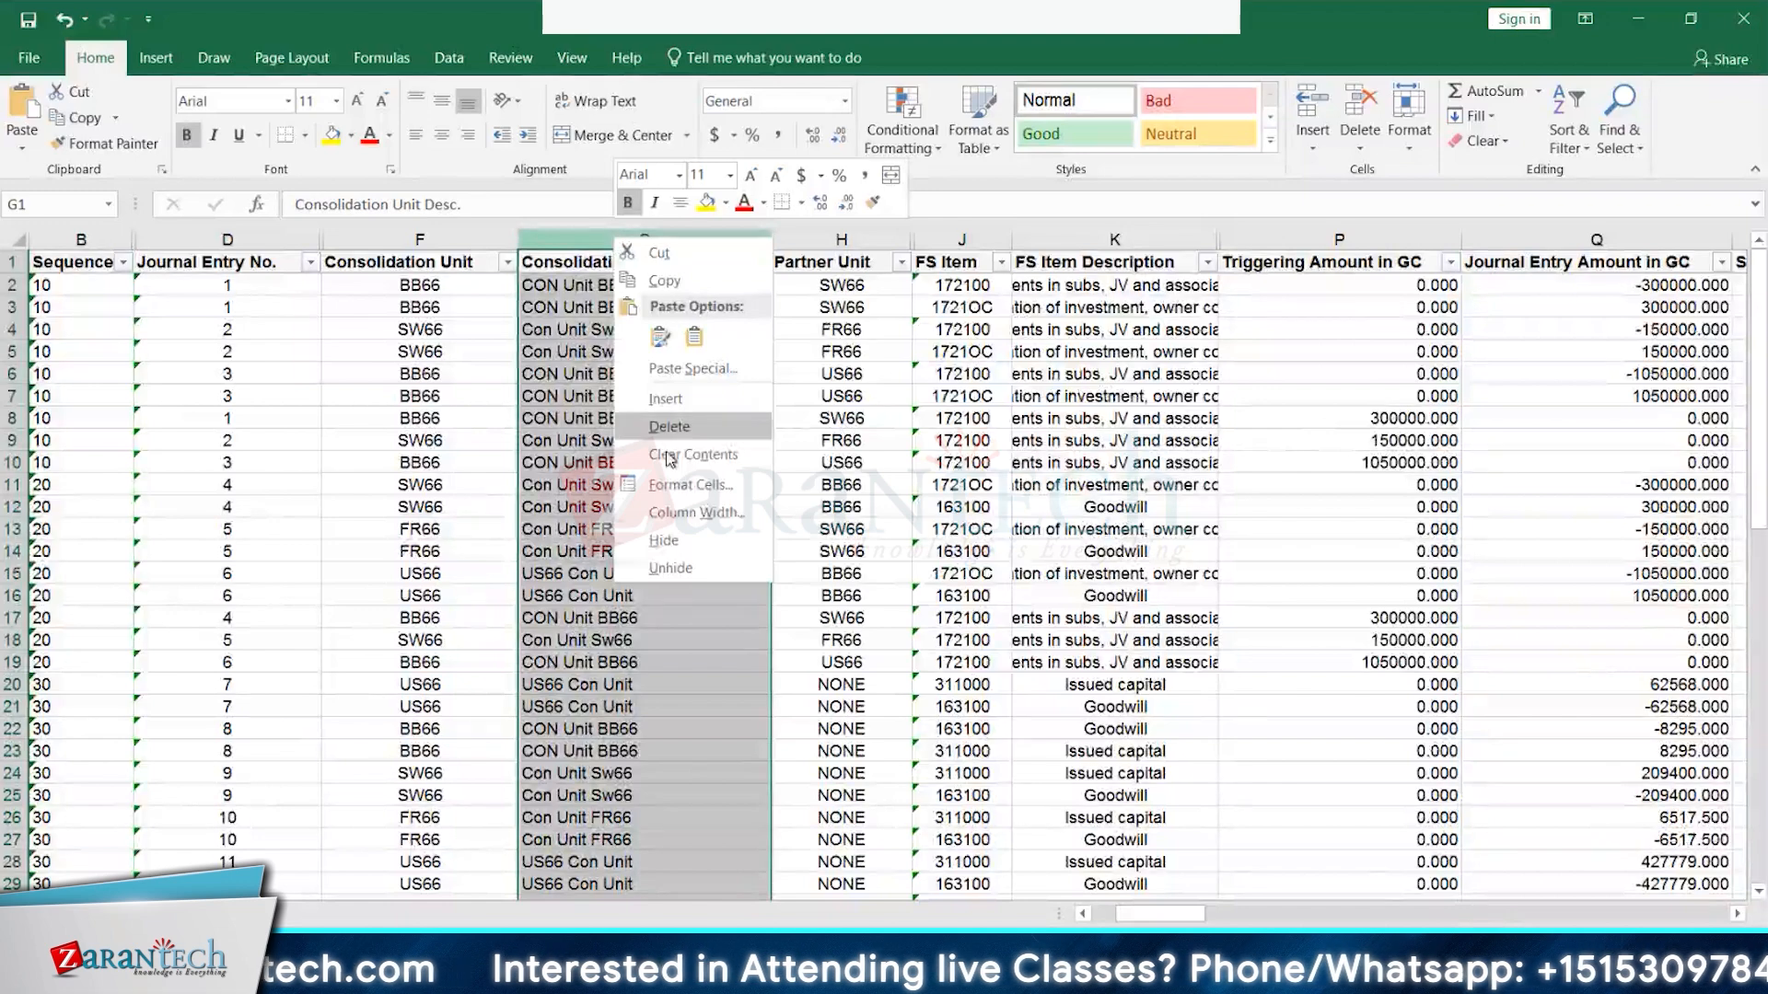
{"action": "left_click", "coordinate": [671, 538]}
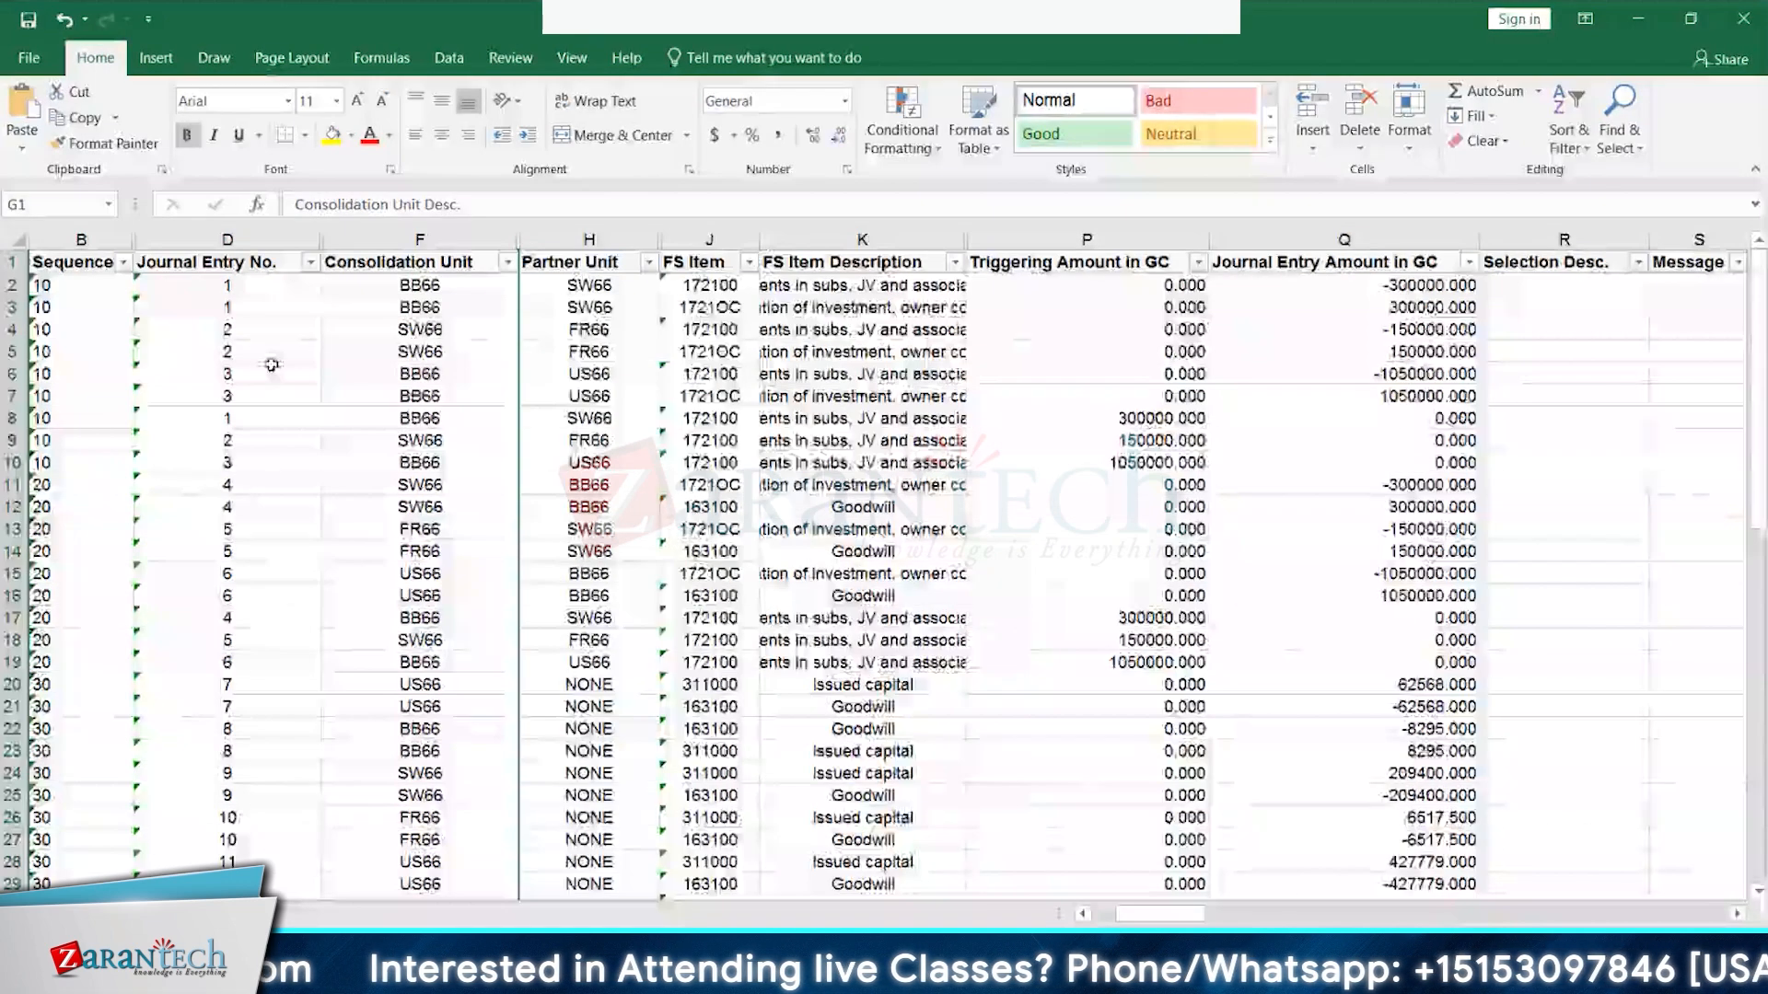
{"action": "left_click", "coordinate": [57, 286]}
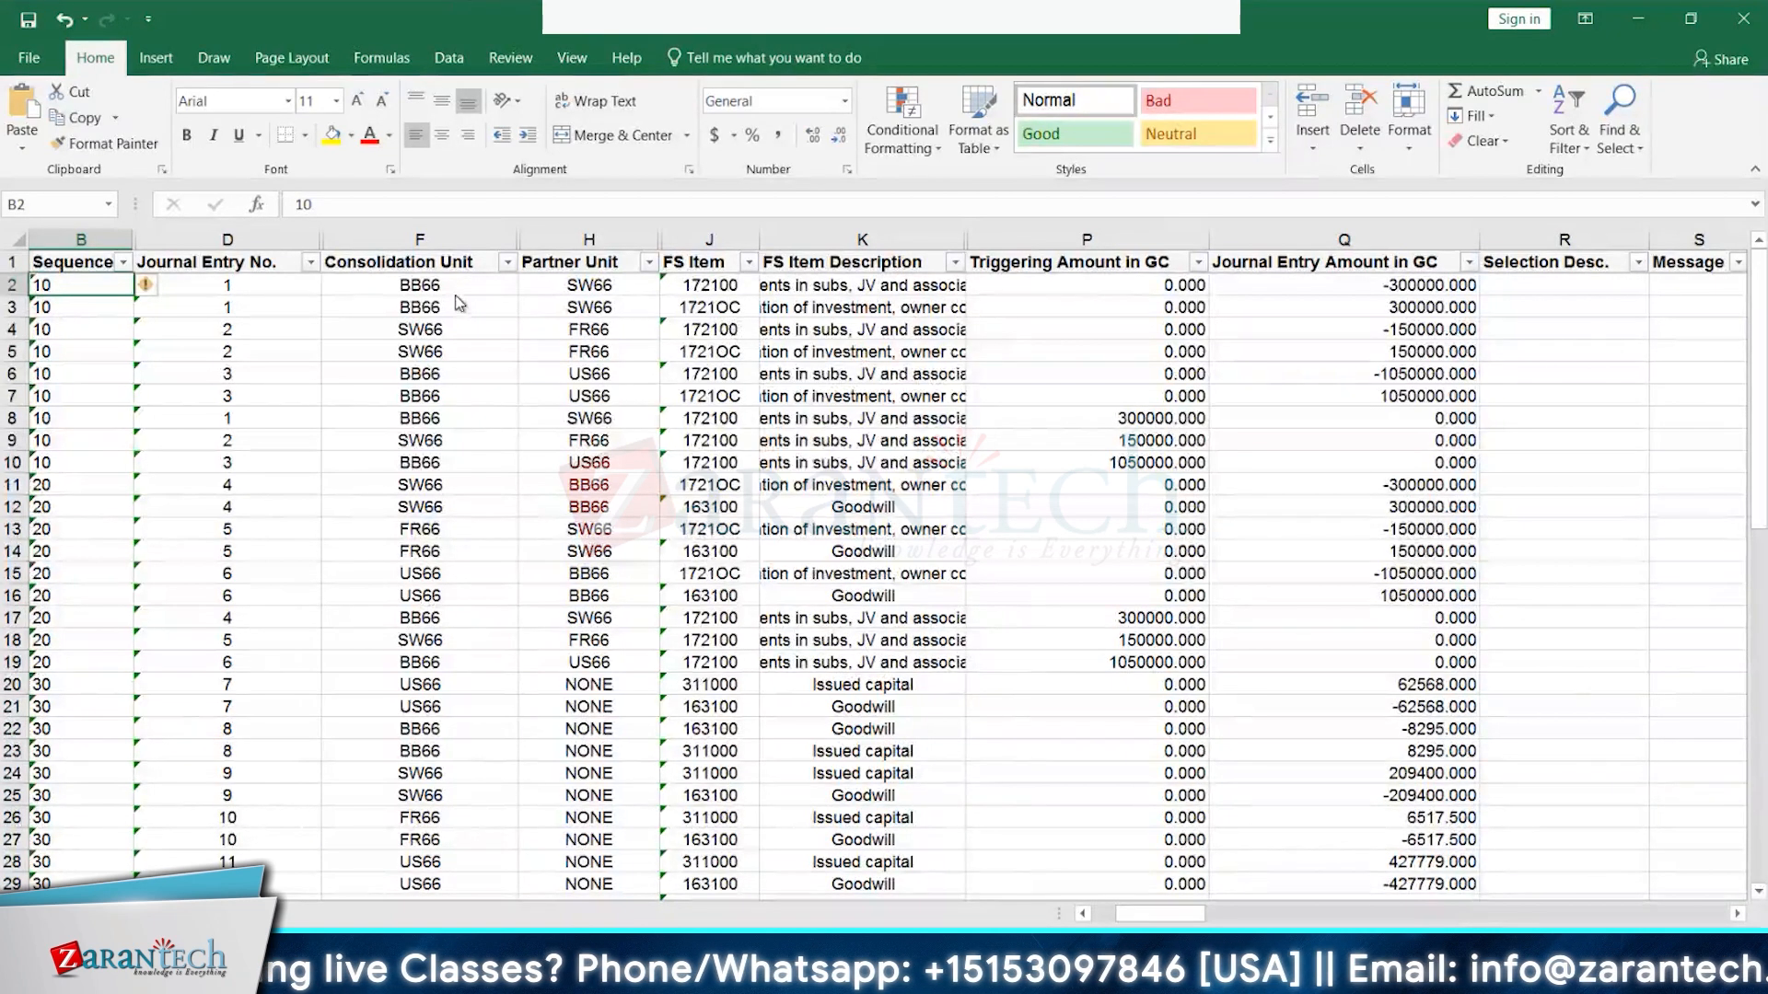
{"action": "left_click", "coordinate": [454, 291]}
{"action": "left_click", "coordinate": [621, 290]}
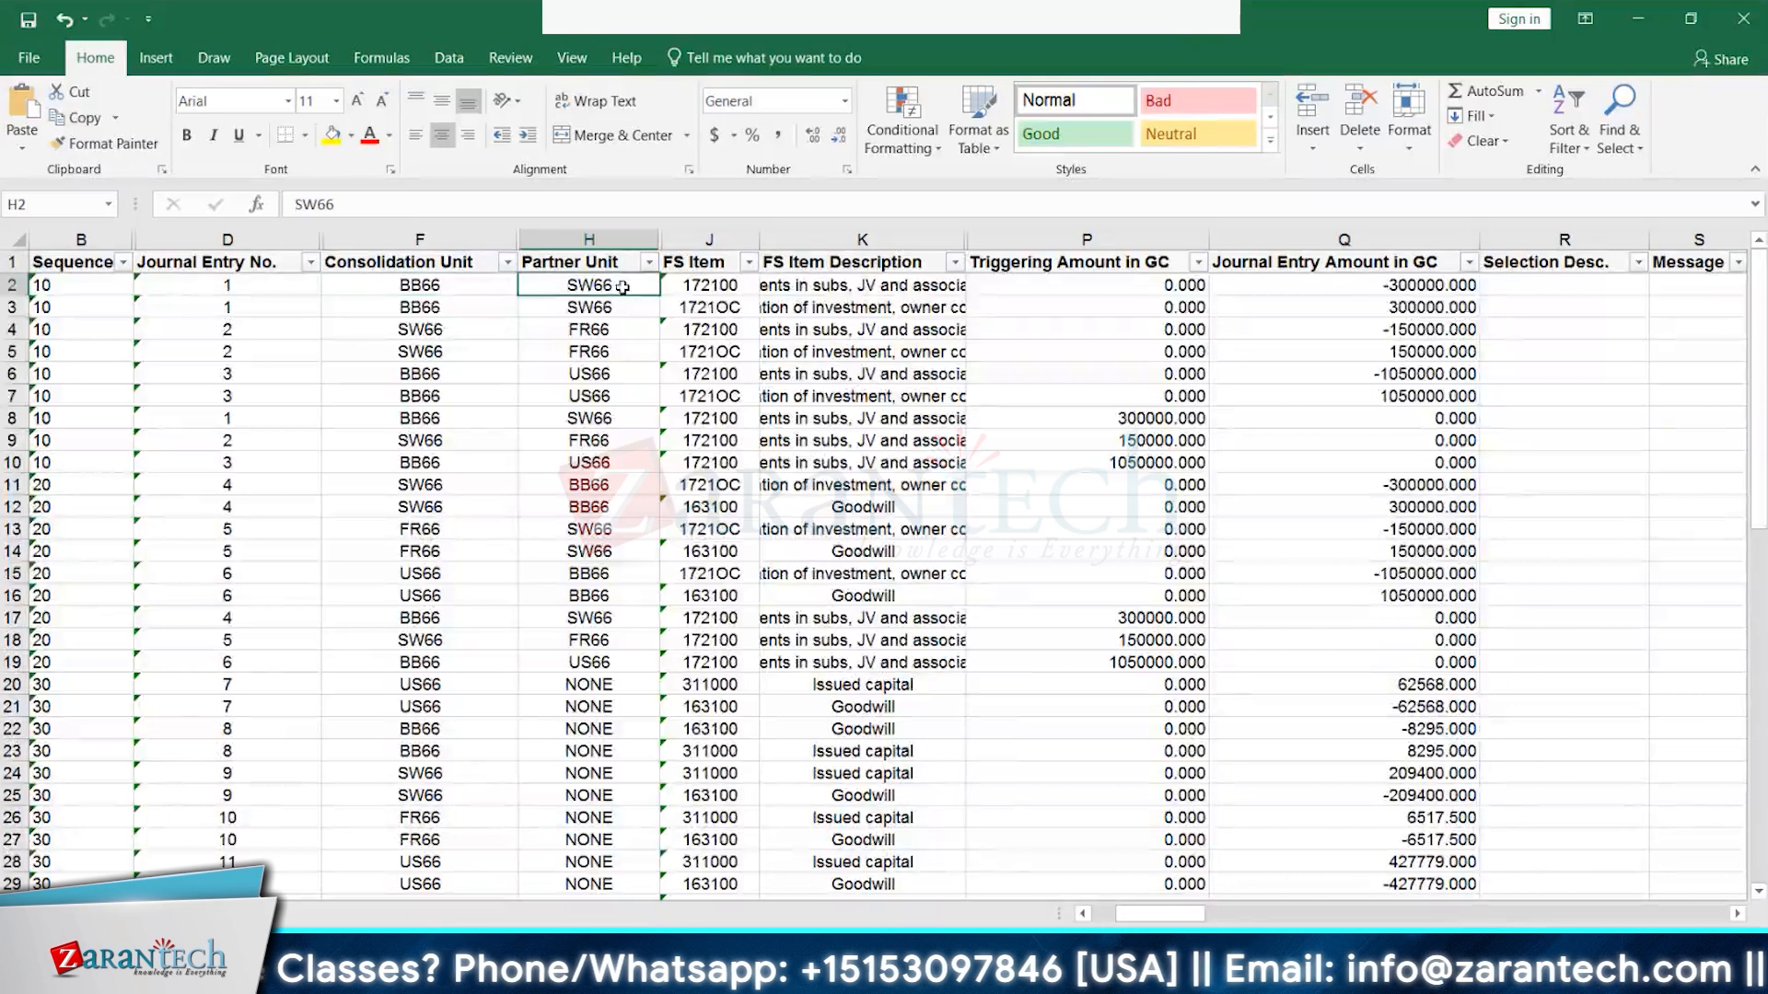
{"action": "left_click", "coordinate": [1215, 284]}
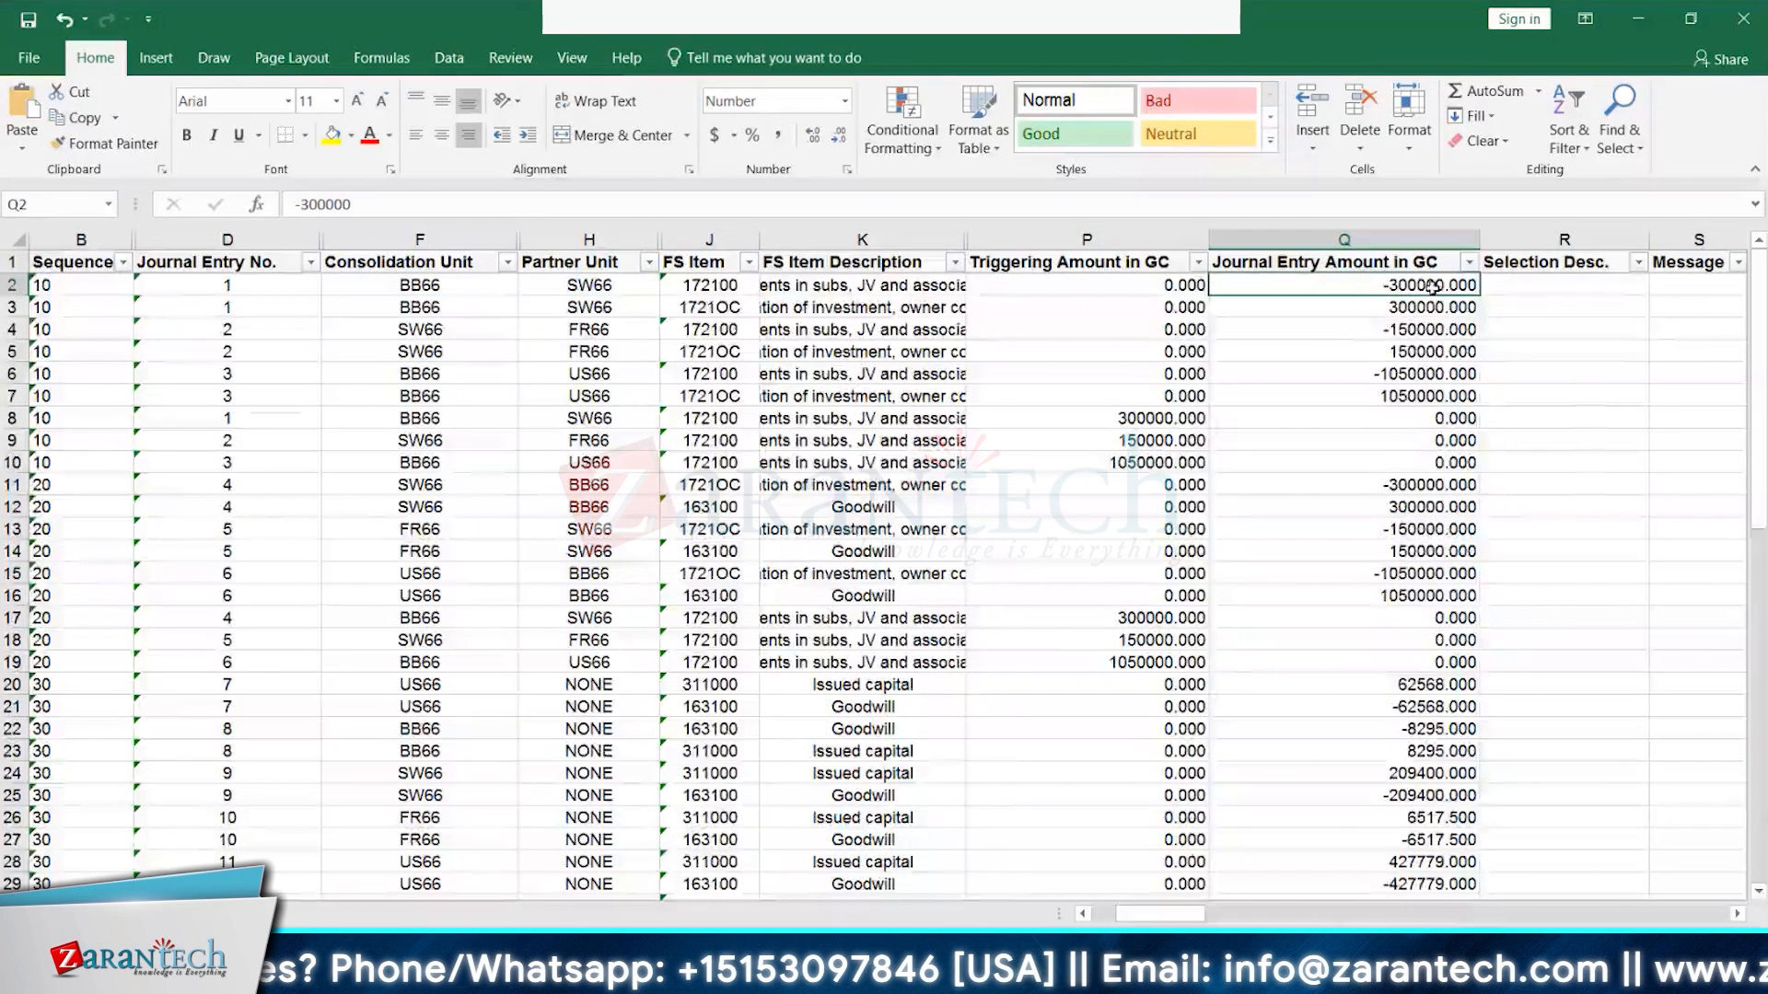
{"action": "left_click", "coordinate": [408, 333]}
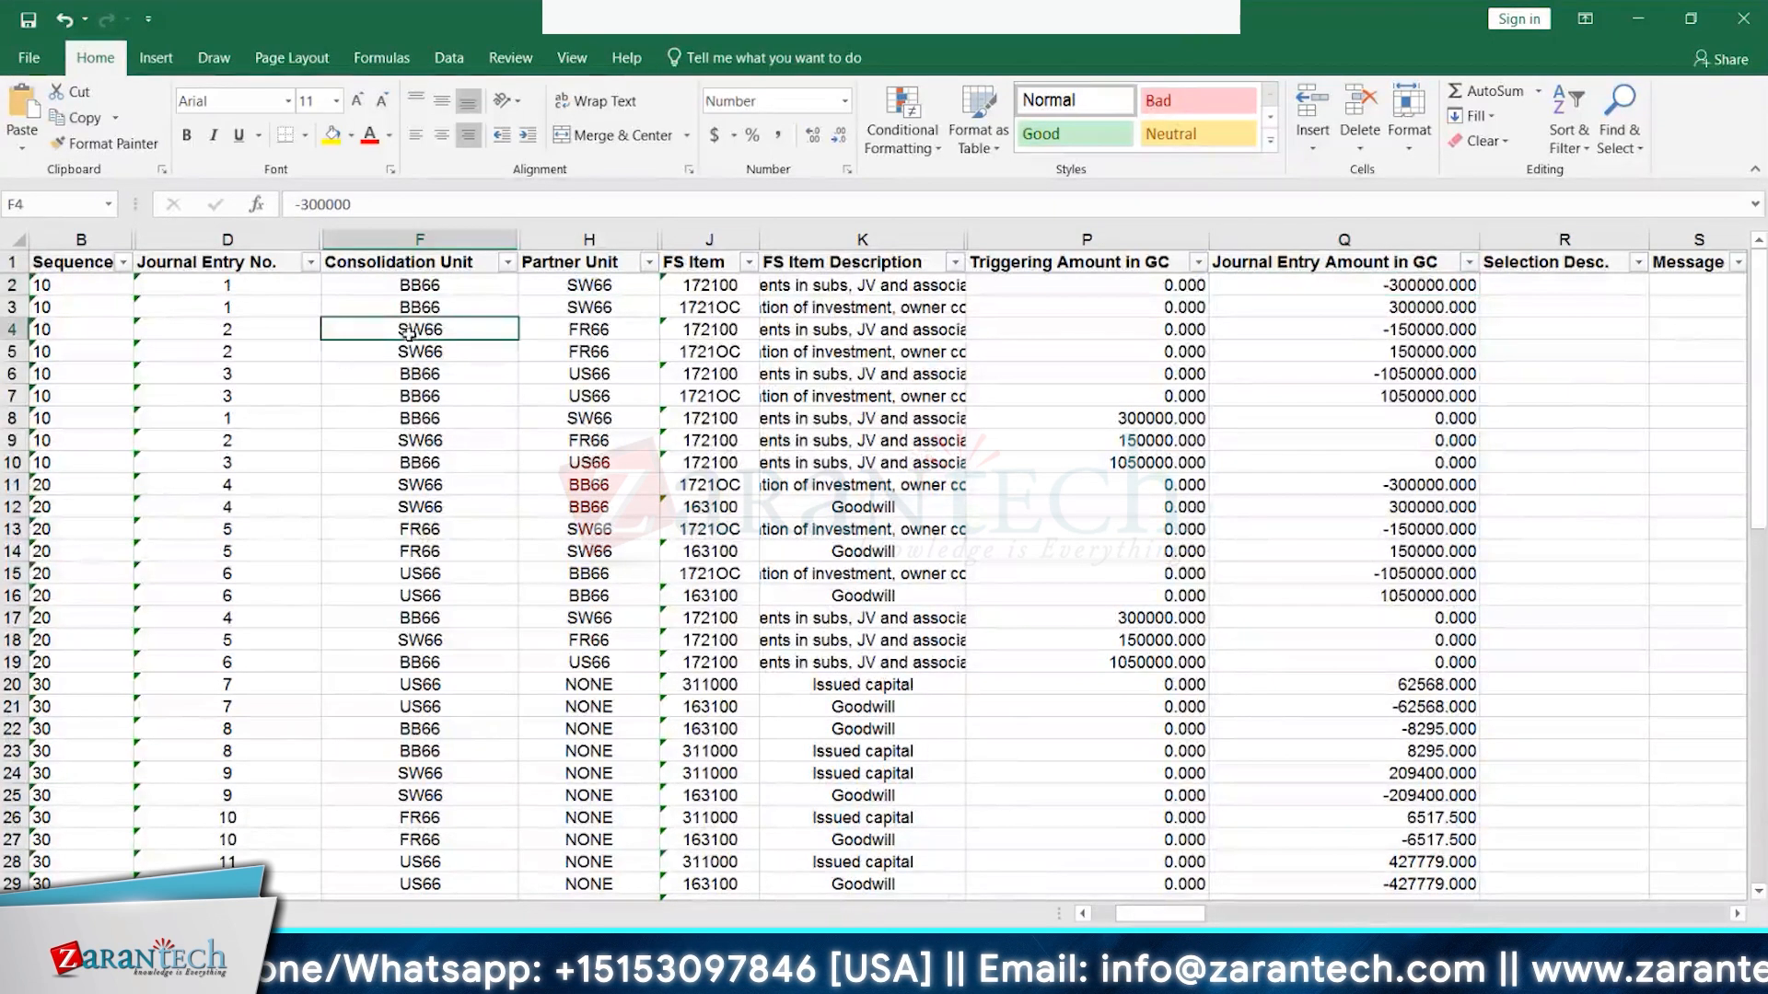
{"action": "left_click", "coordinate": [585, 333]}
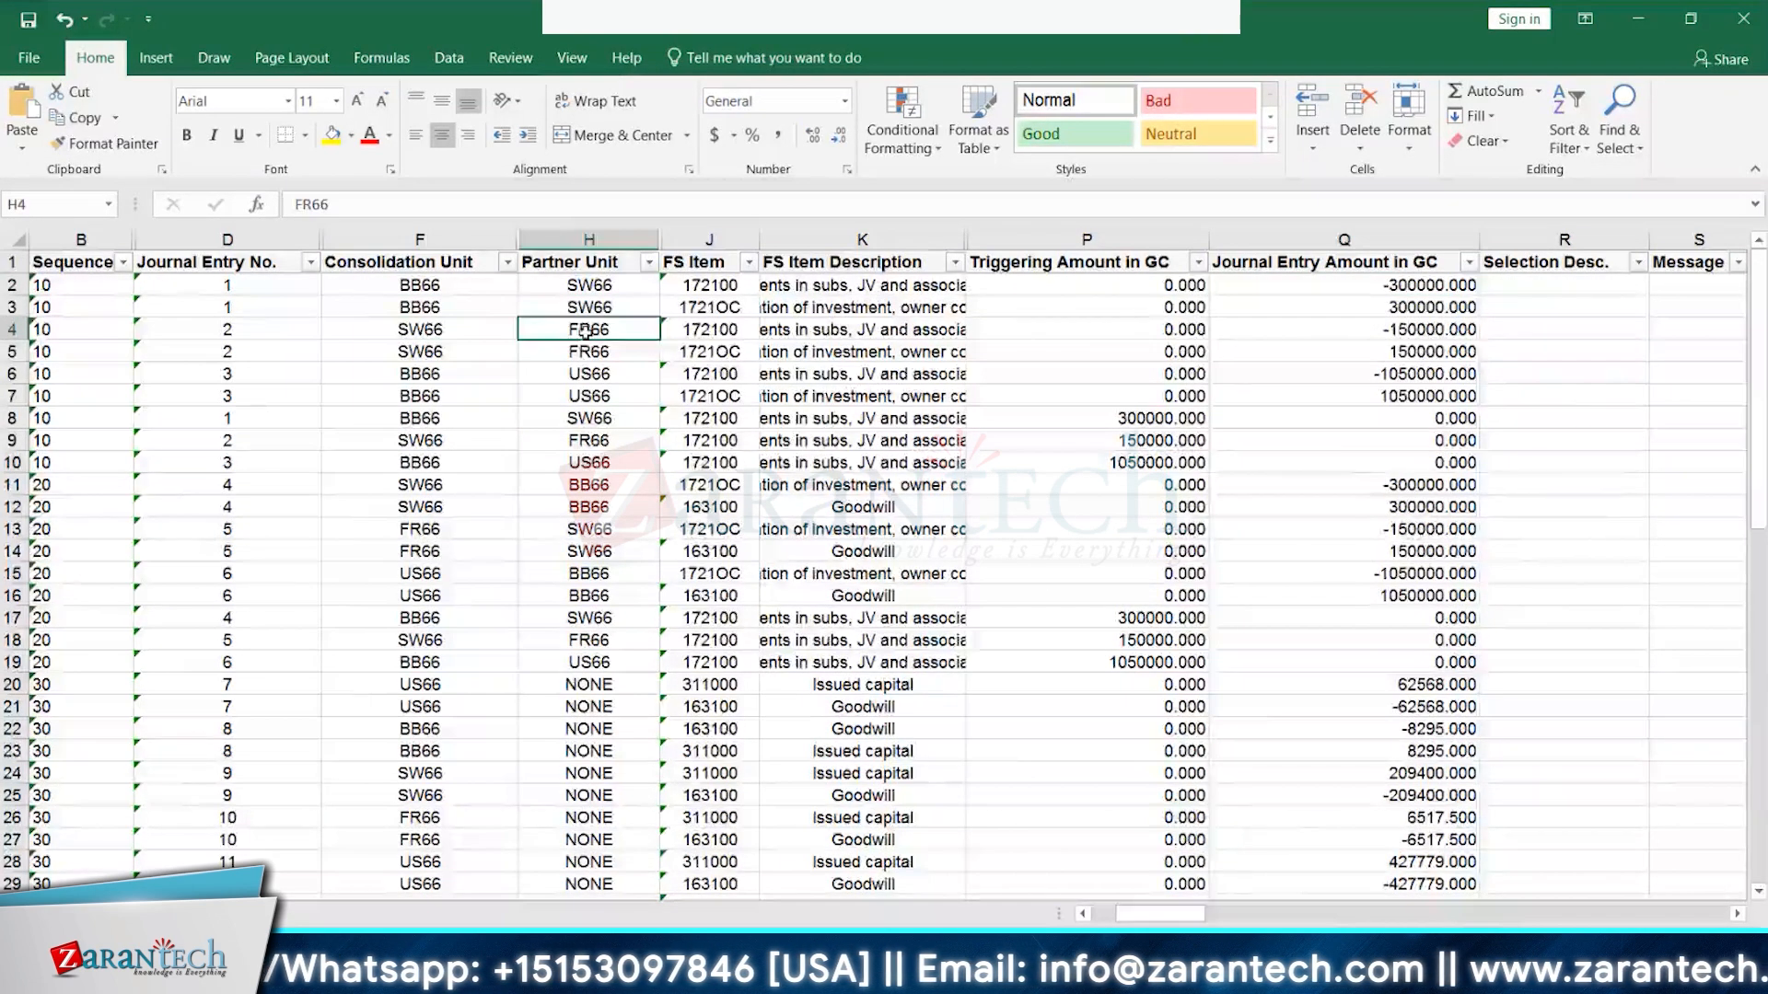
{"action": "left_click", "coordinate": [1401, 332]}
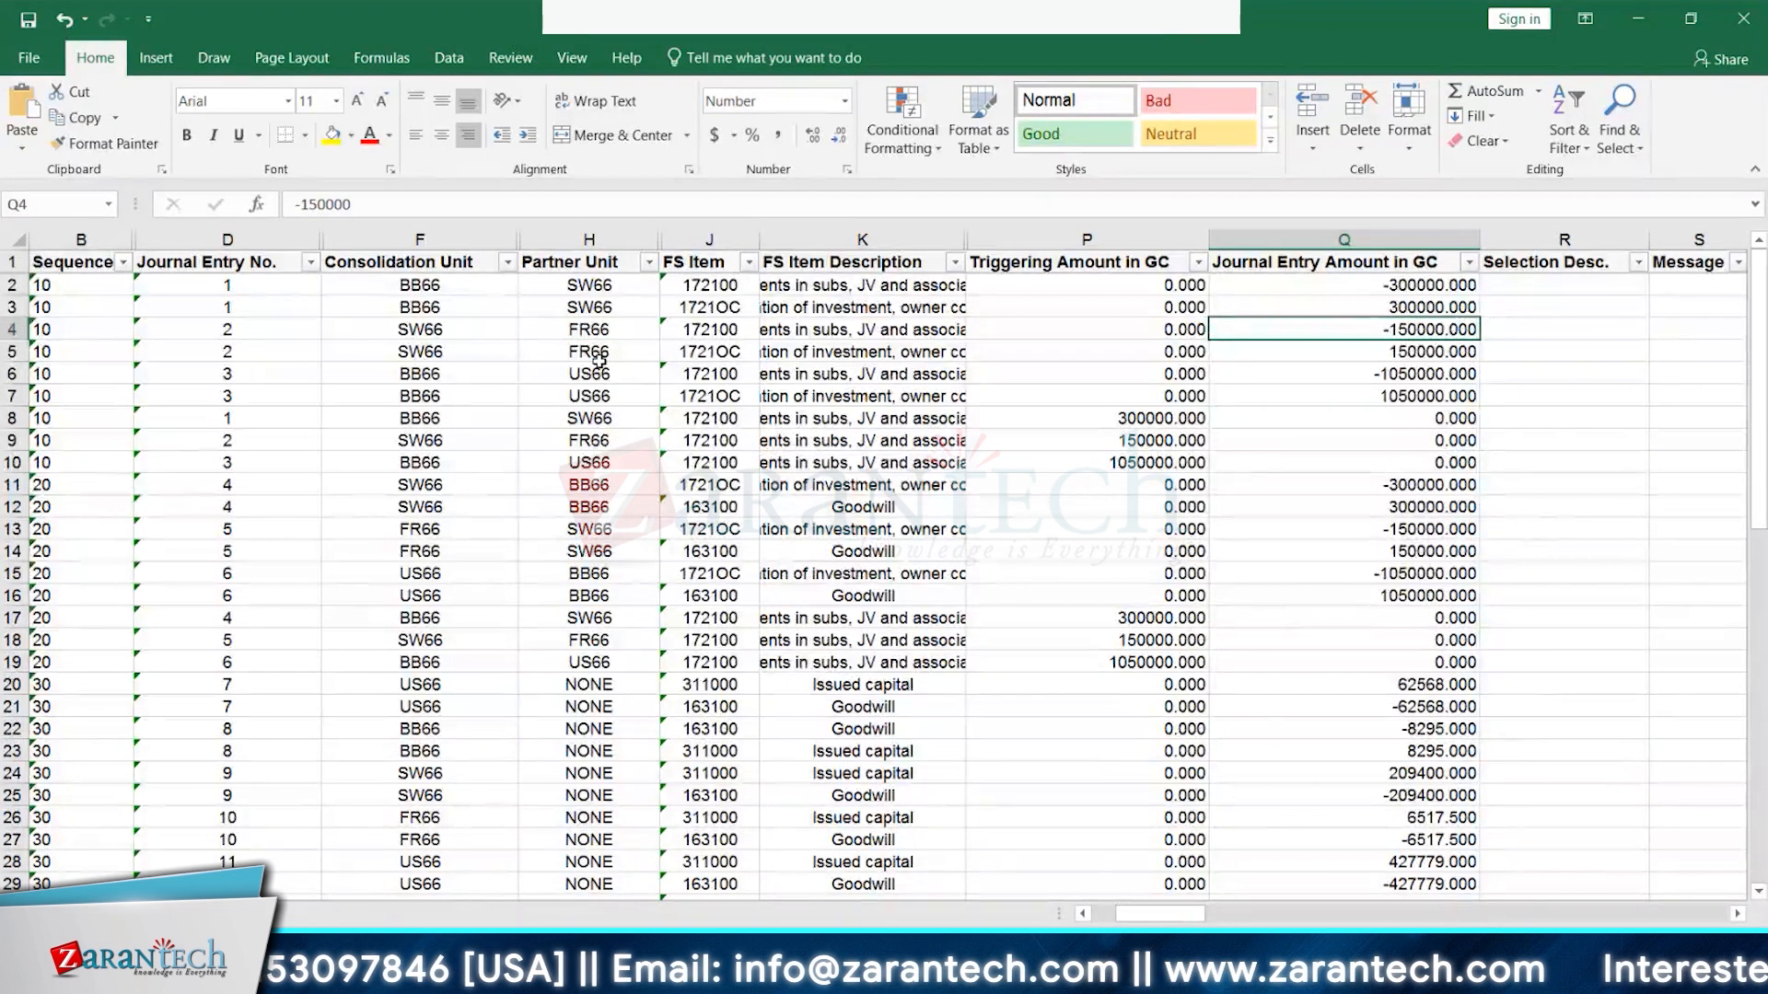
{"action": "left_click", "coordinate": [410, 374]}
{"action": "left_click", "coordinate": [578, 374]}
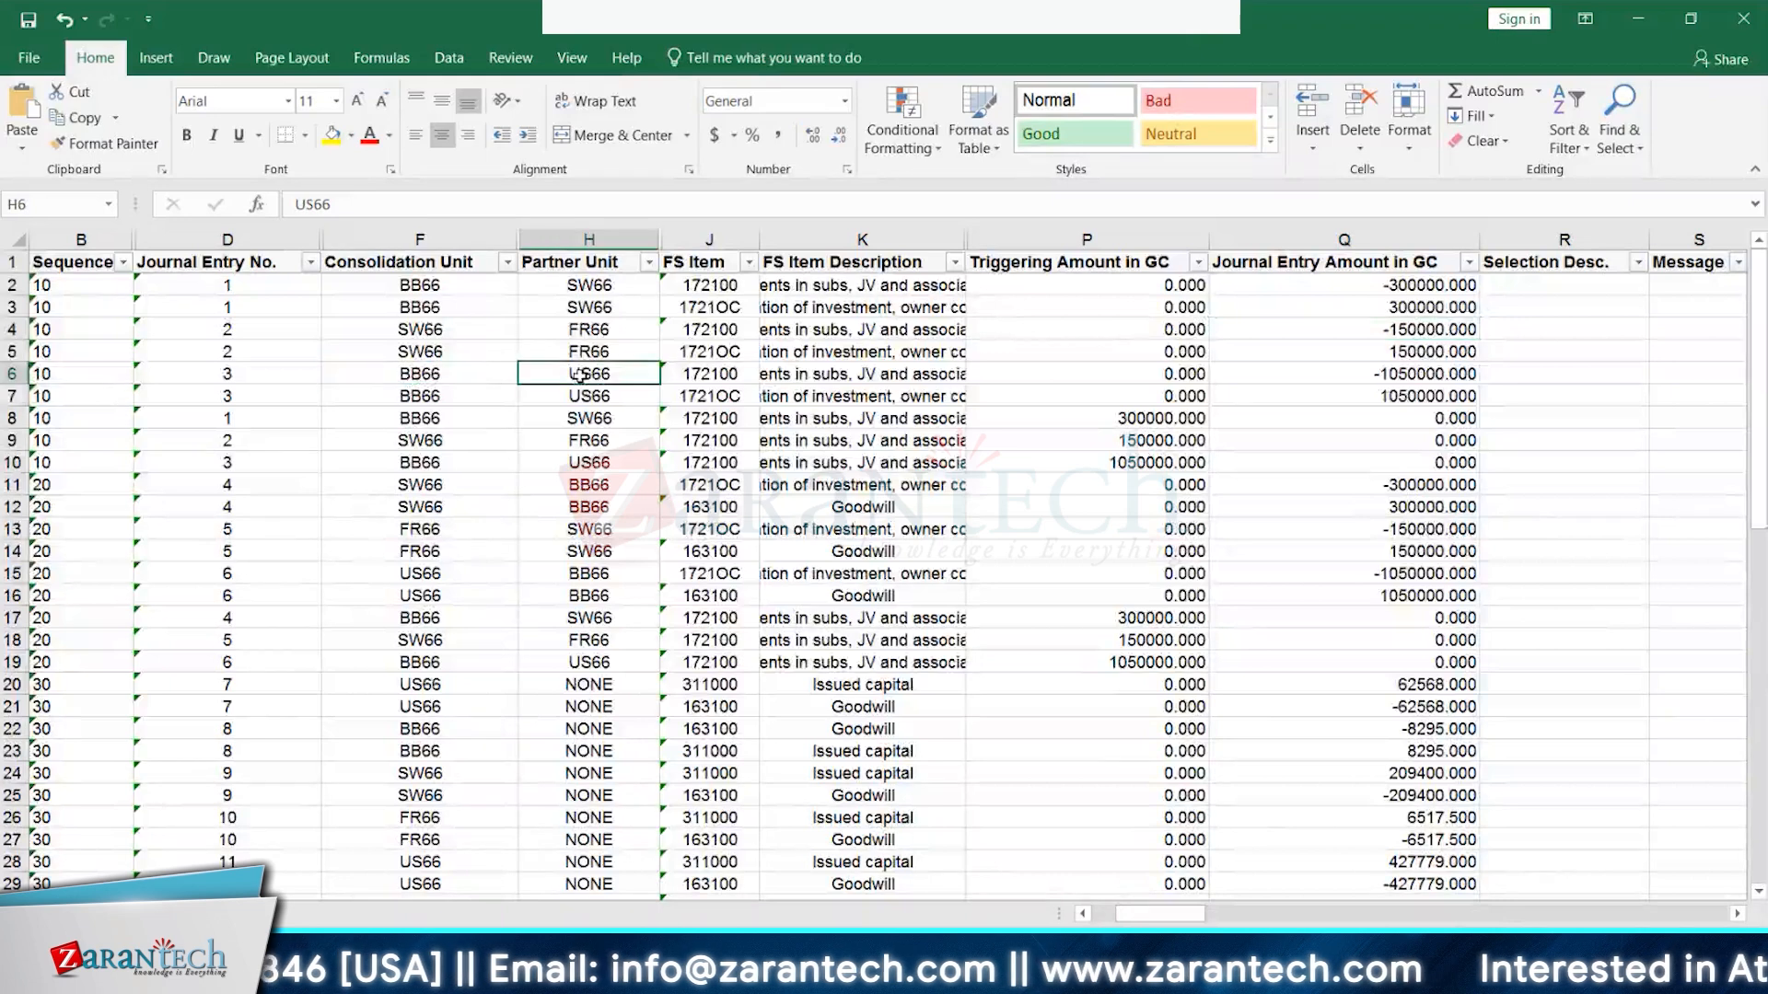
{"action": "left_click", "coordinate": [1447, 376]}
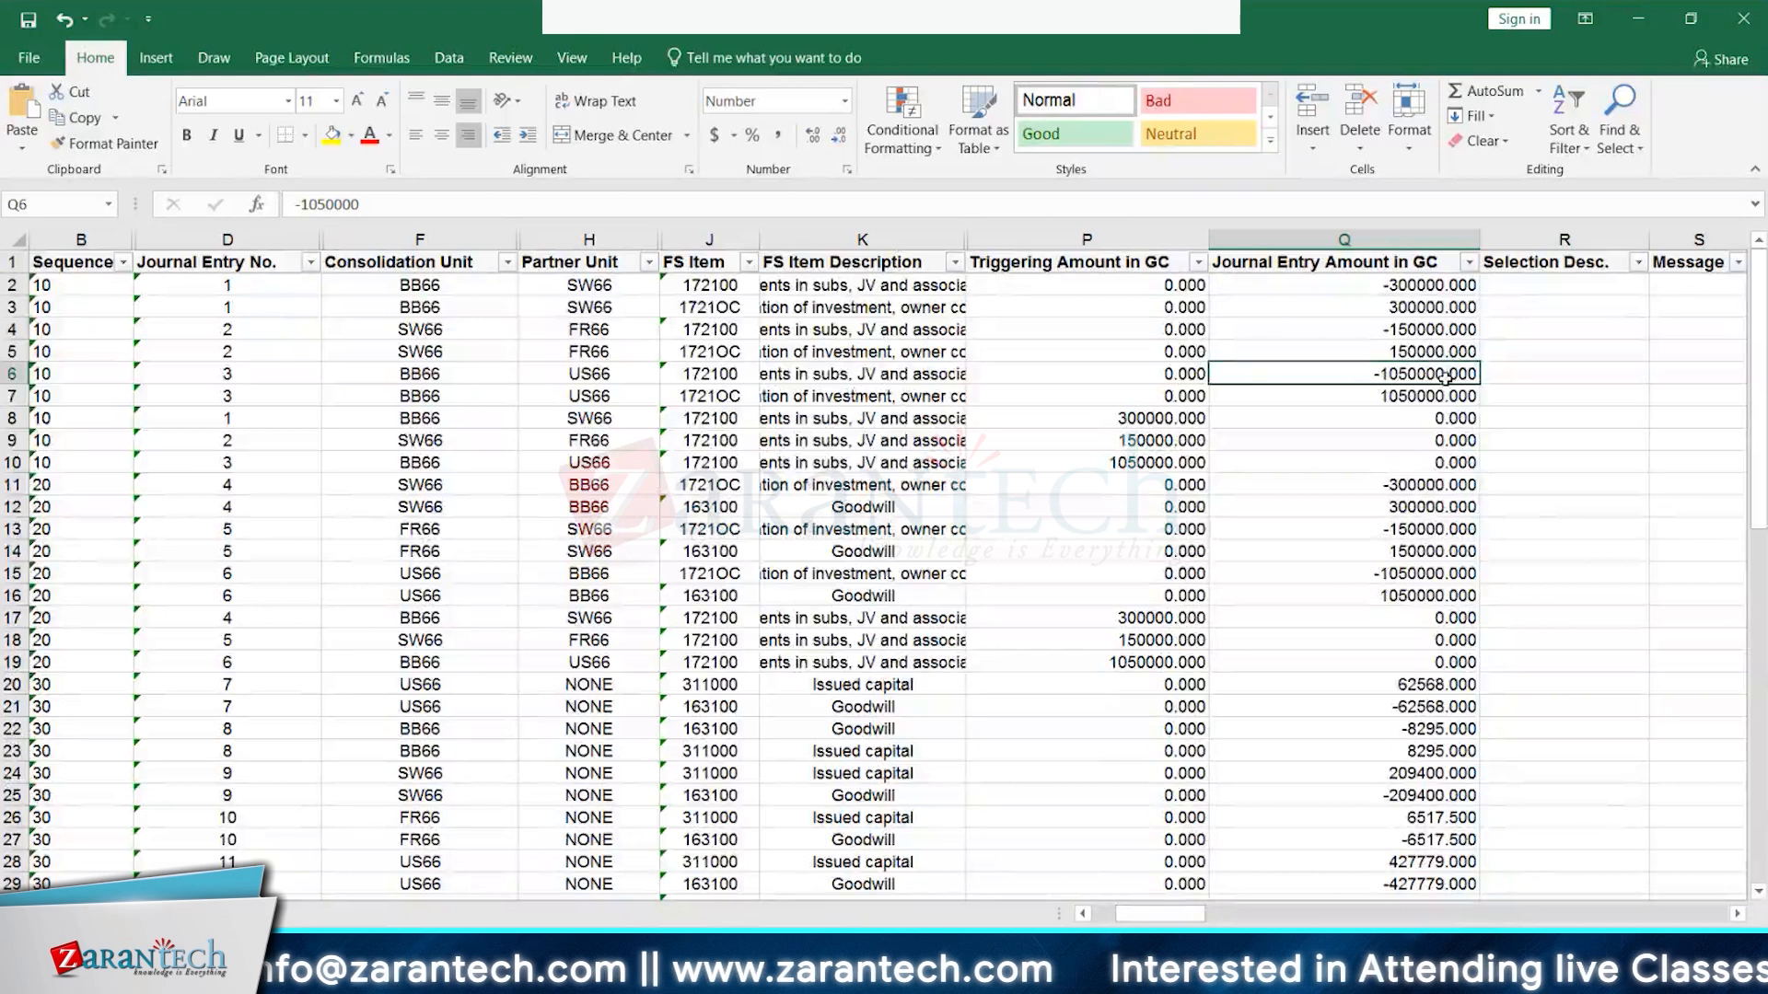
{"action": "left_click", "coordinate": [432, 442]}
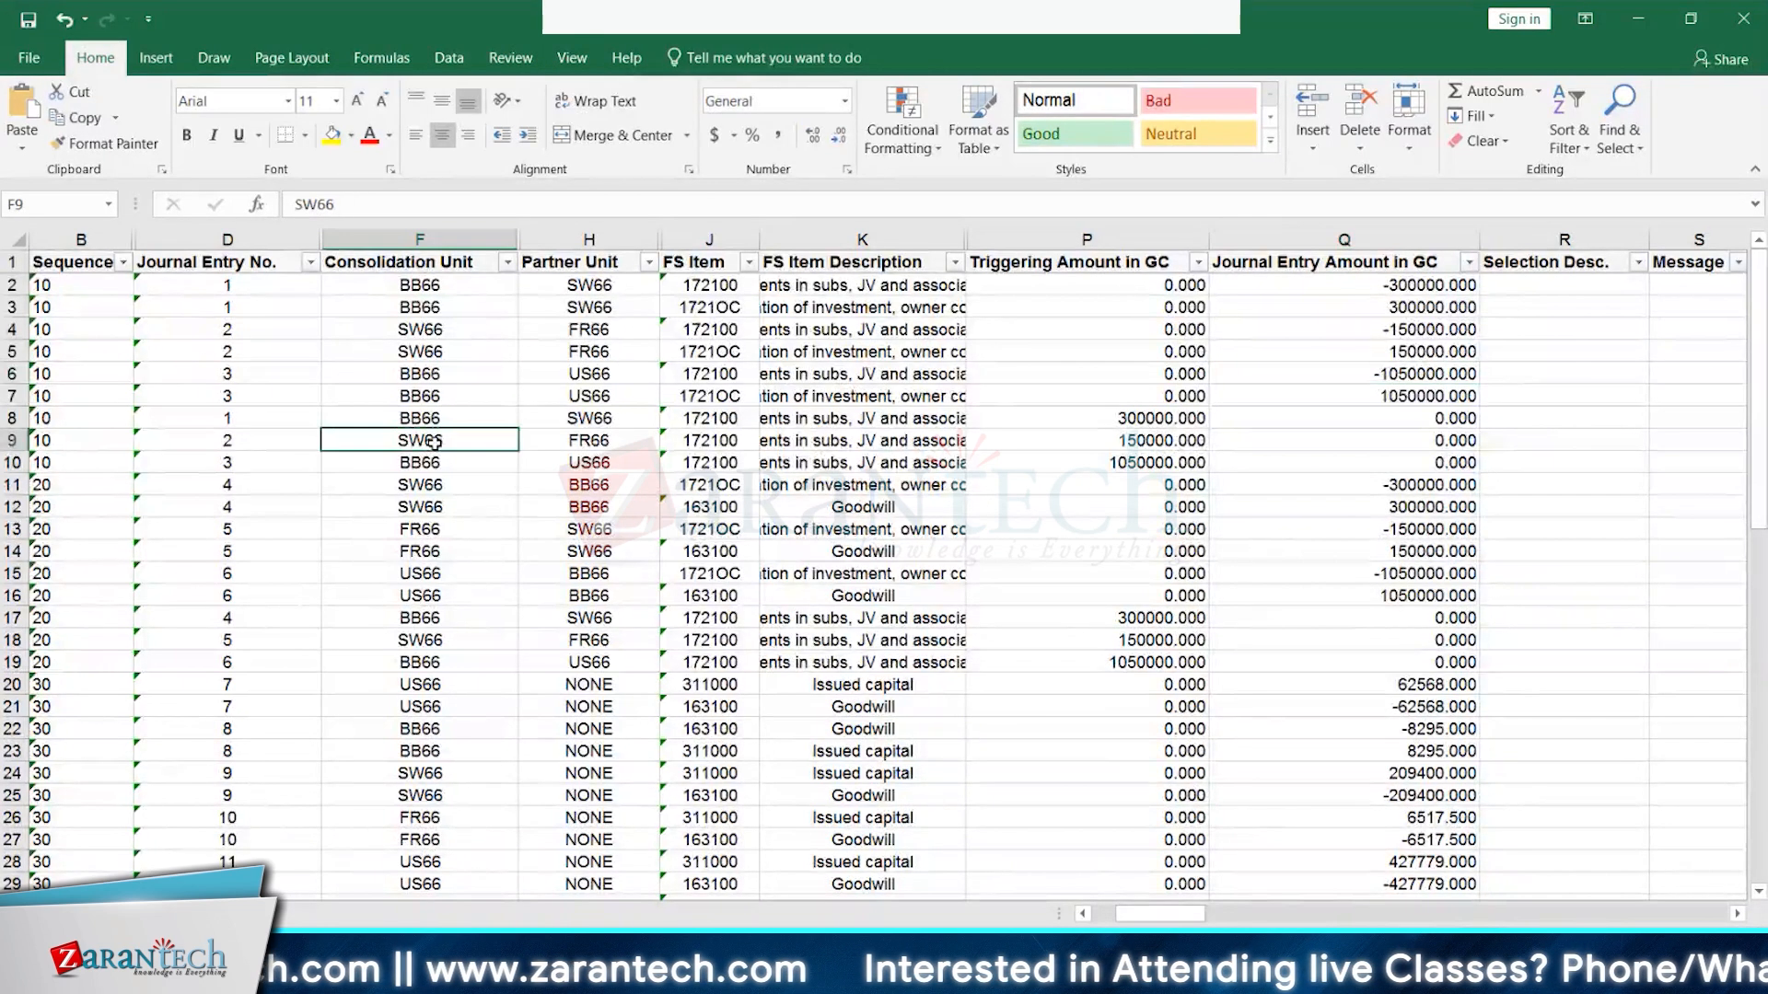
{"action": "key", "text": "Right"}
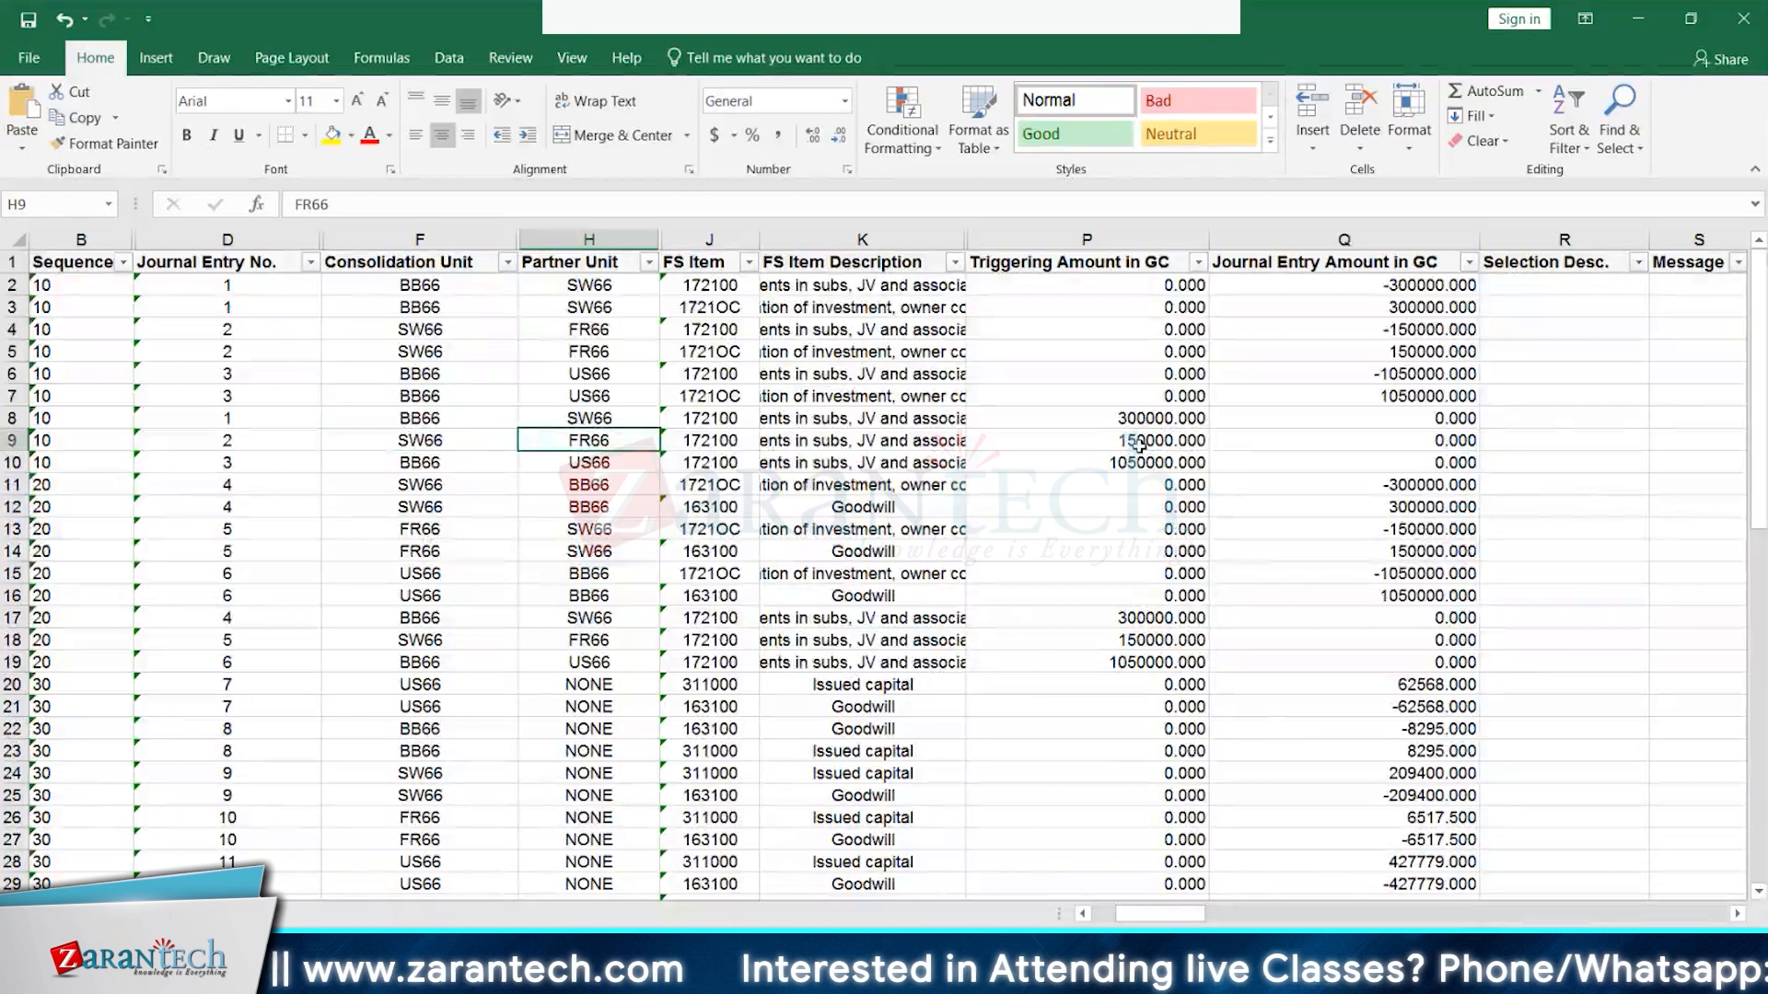
{"action": "left_click", "coordinate": [410, 481]}
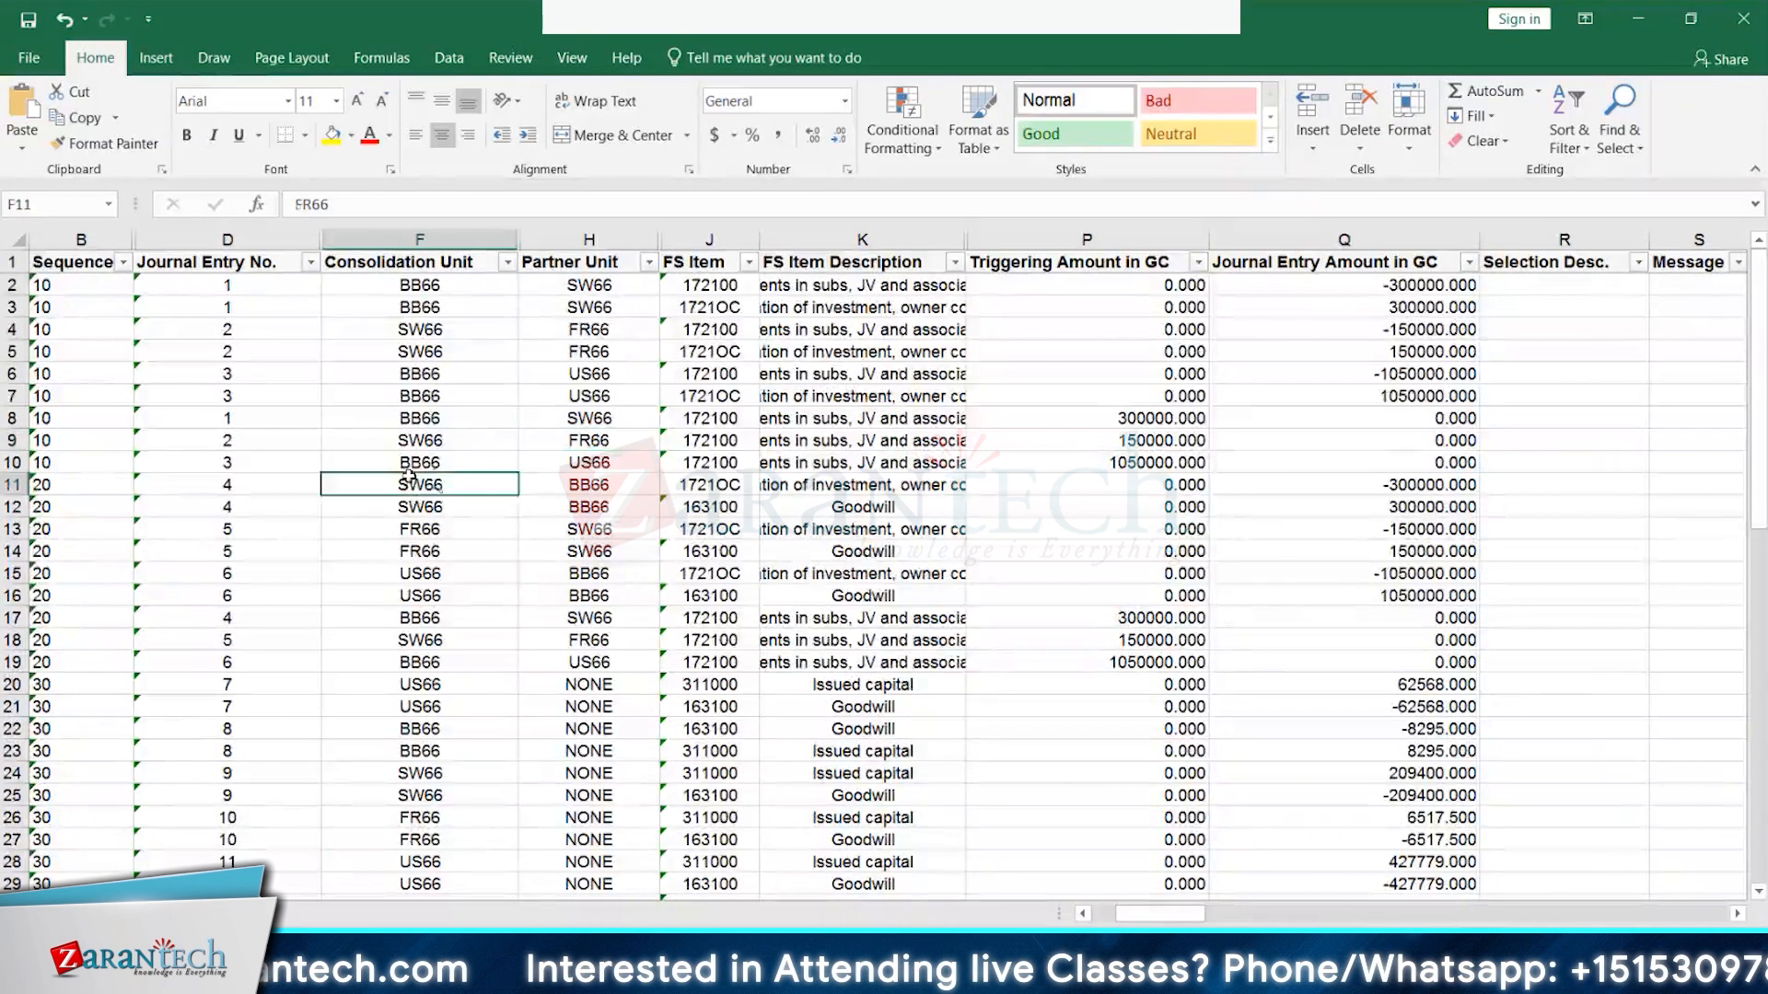
{"action": "left_click", "coordinate": [597, 461]}
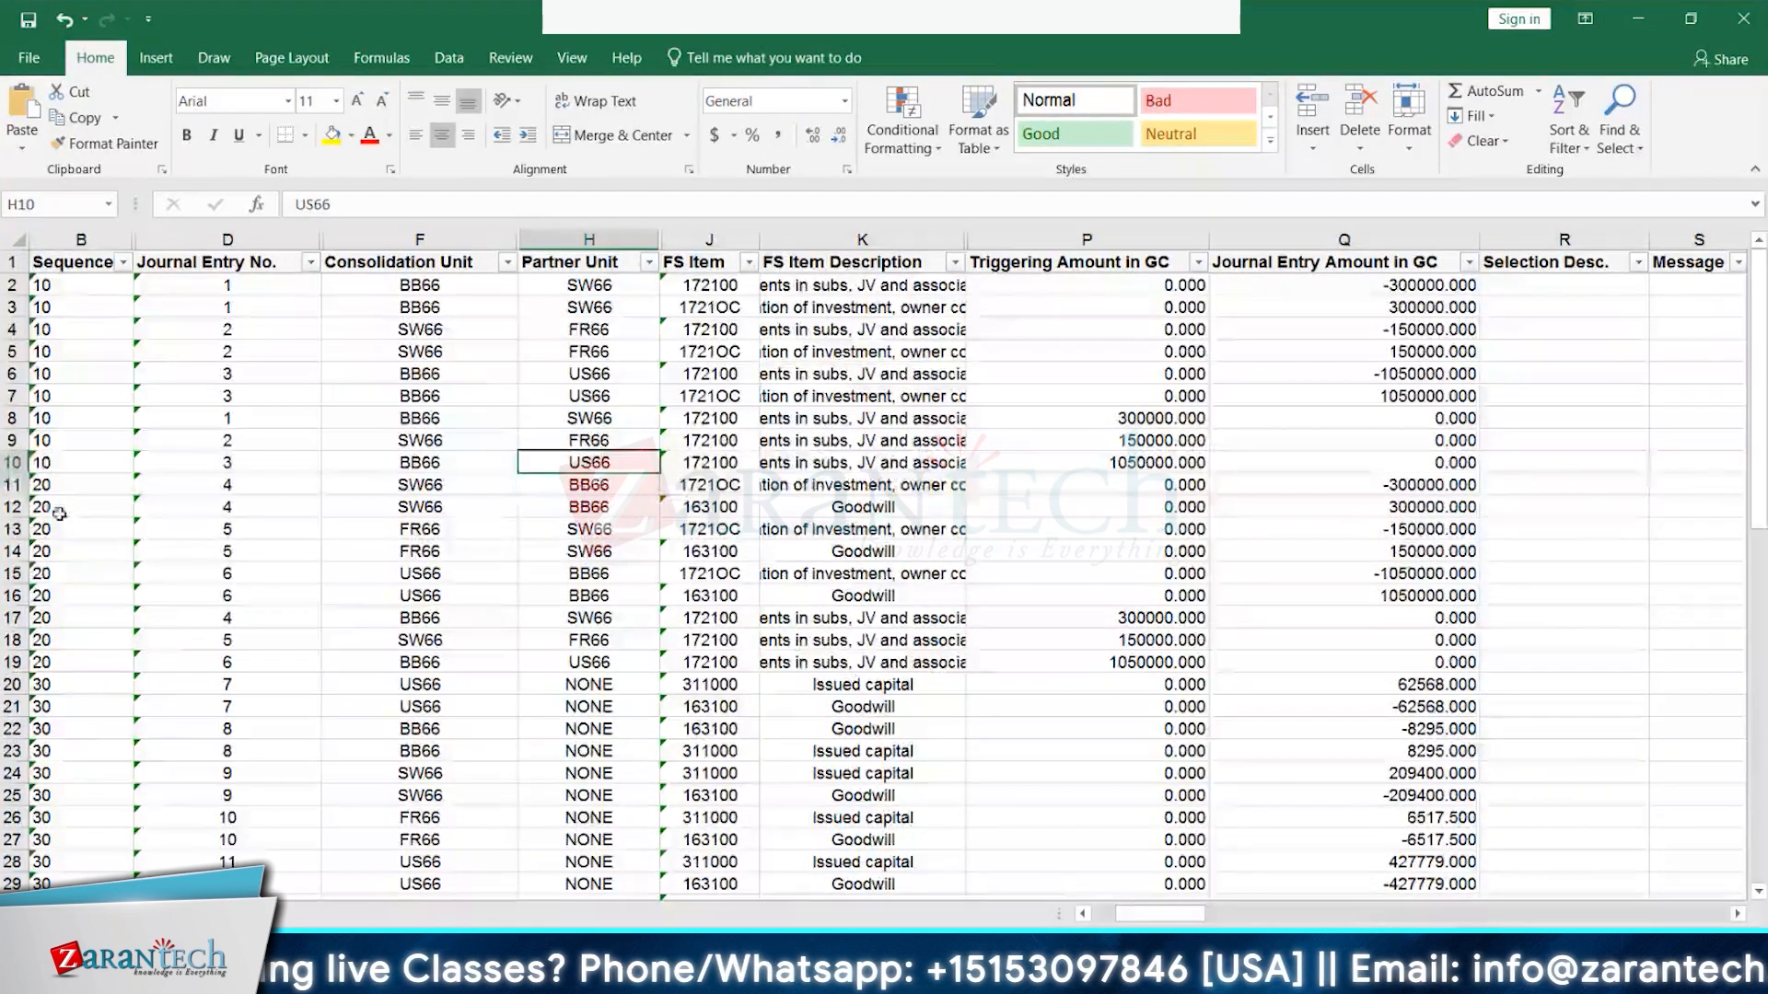
{"action": "left_click", "coordinate": [13, 484]}
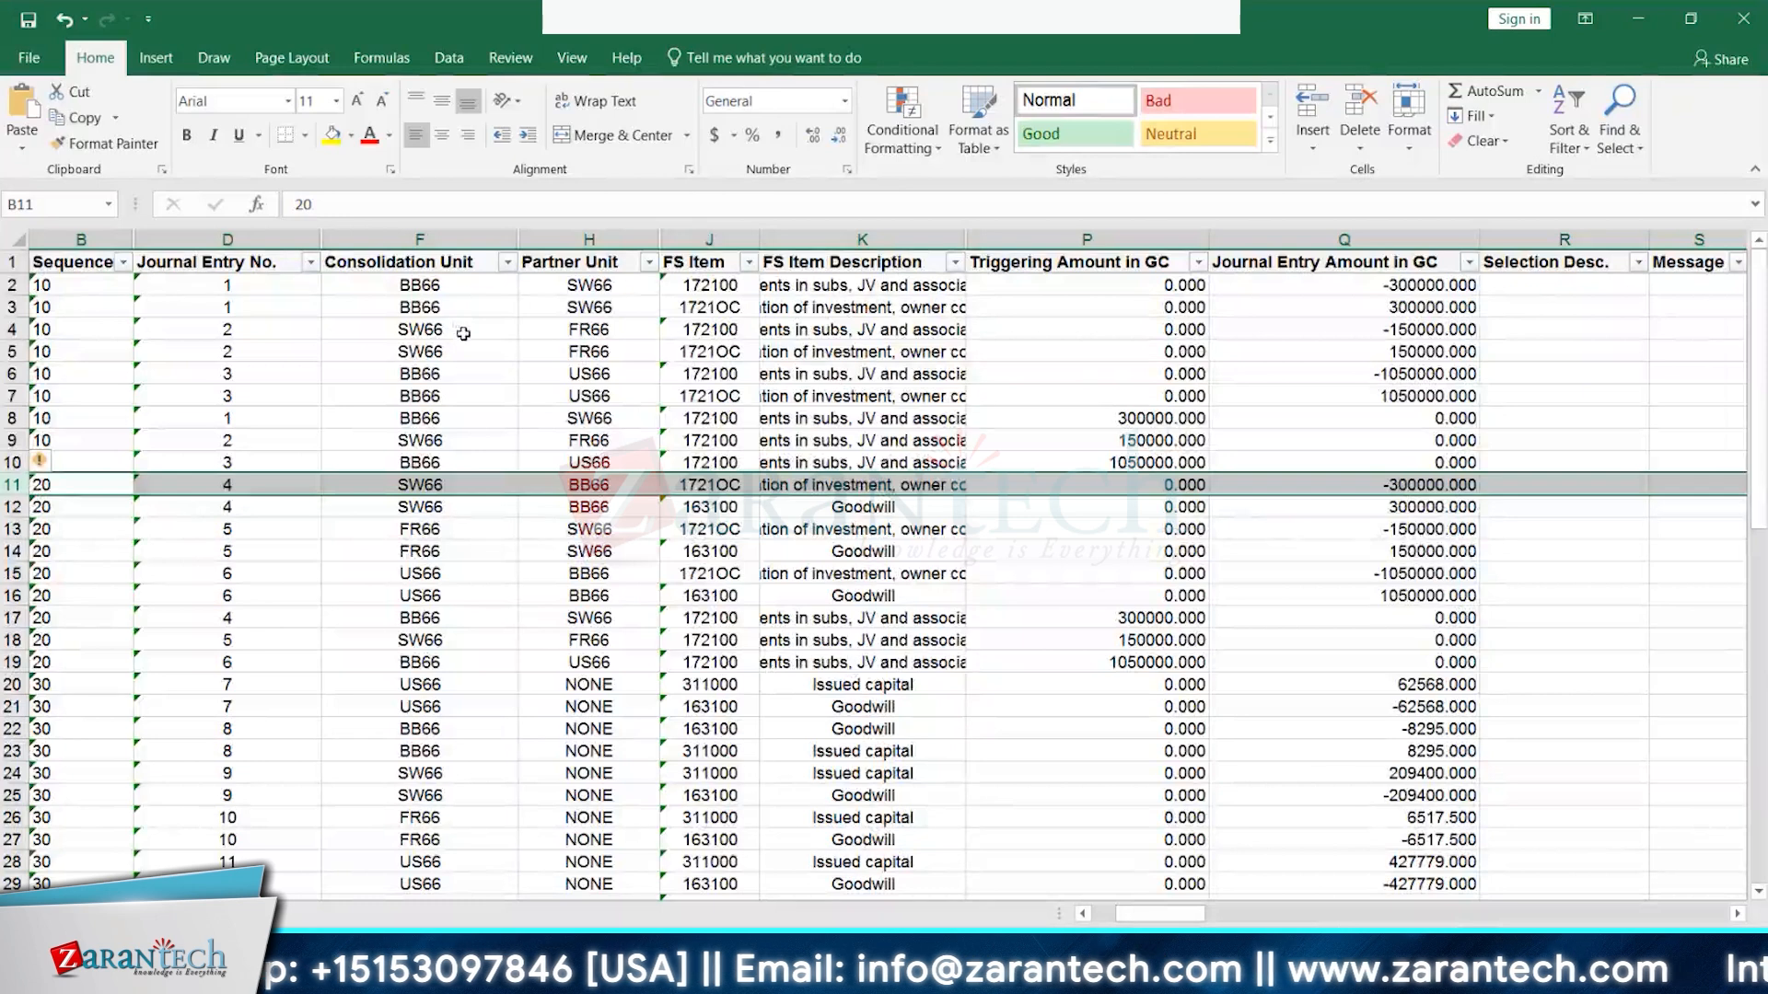
{"action": "left_click", "coordinate": [606, 291]}
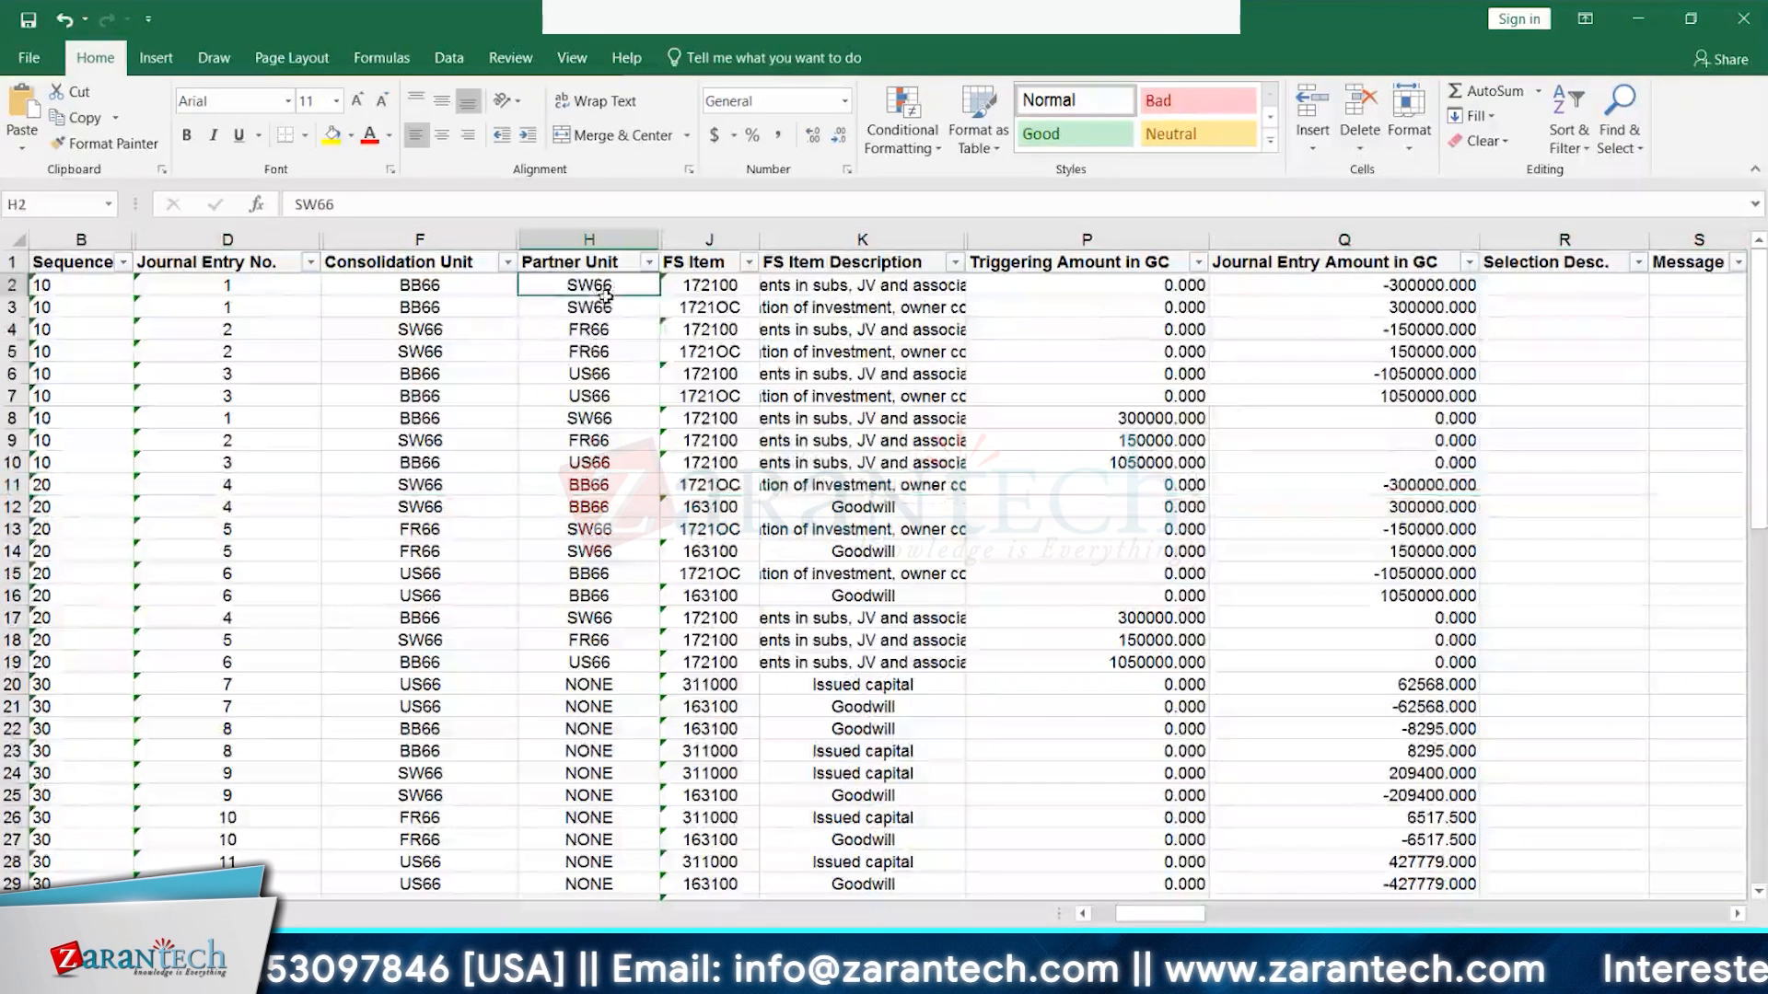
{"action": "left_click_drag", "start_coordinate": [606, 291], "coordinate": [588, 559]}
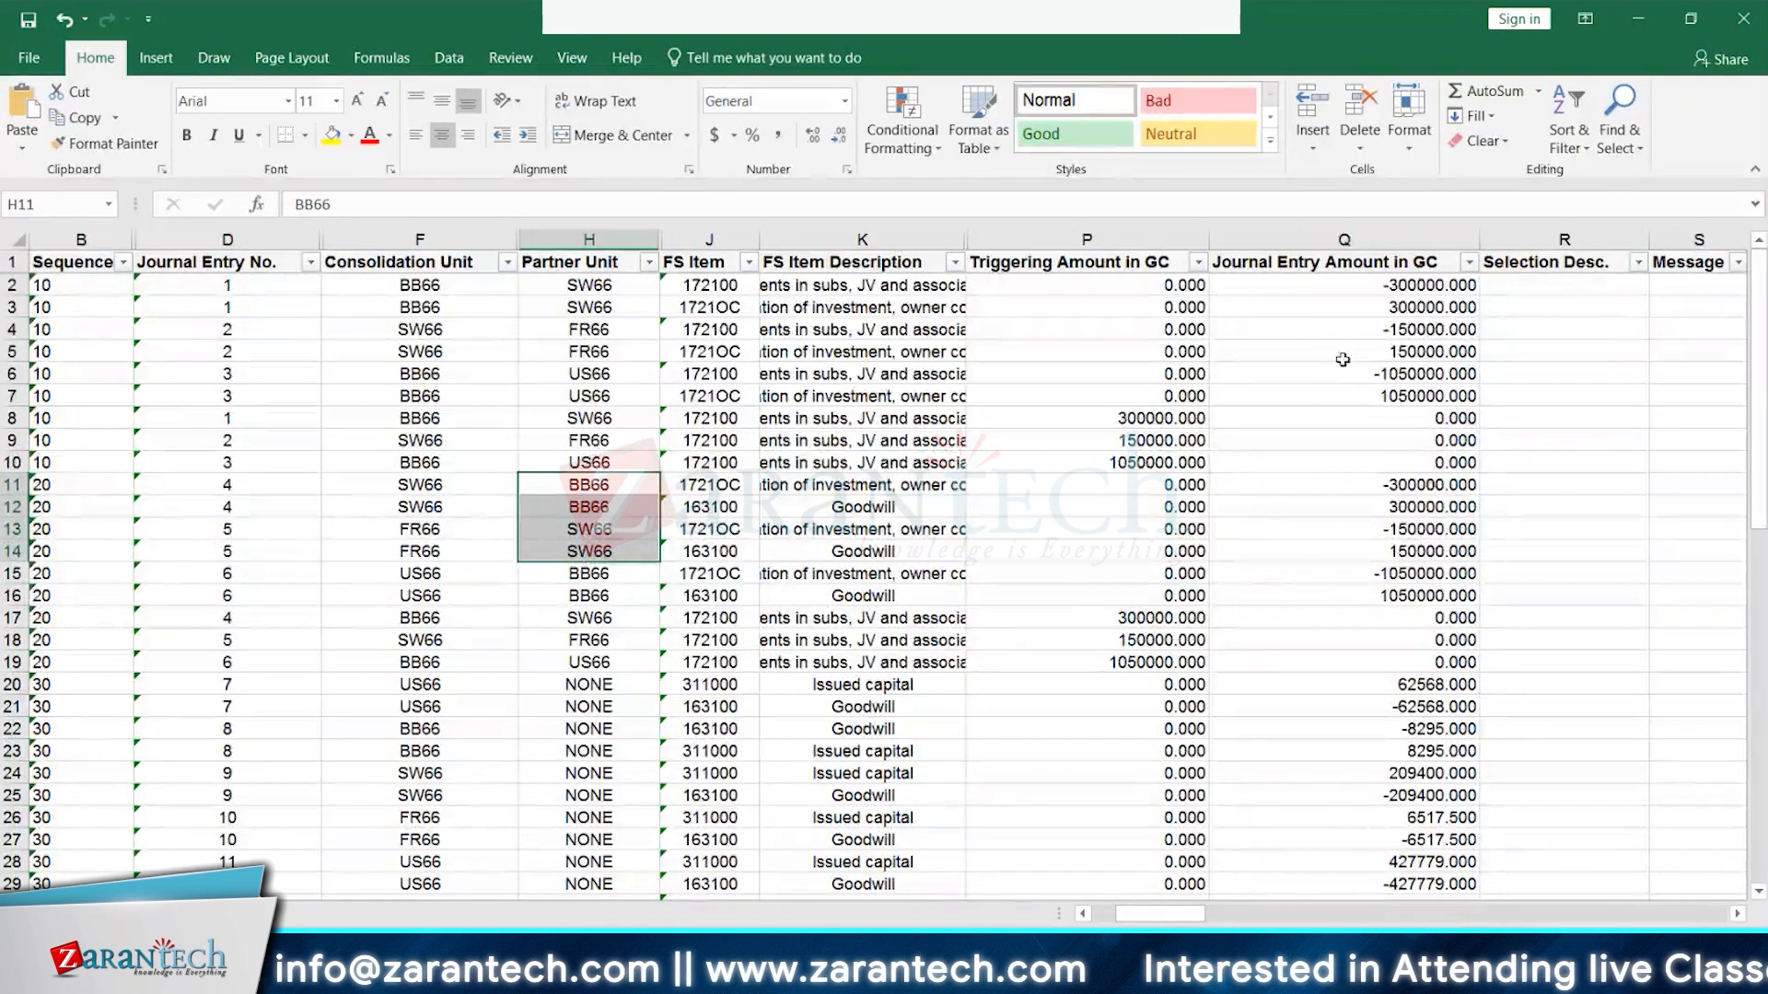
{"action": "left_click", "coordinate": [1427, 485]}
{"action": "left_click_drag", "start_coordinate": [1435, 283], "coordinate": [1426, 396]}
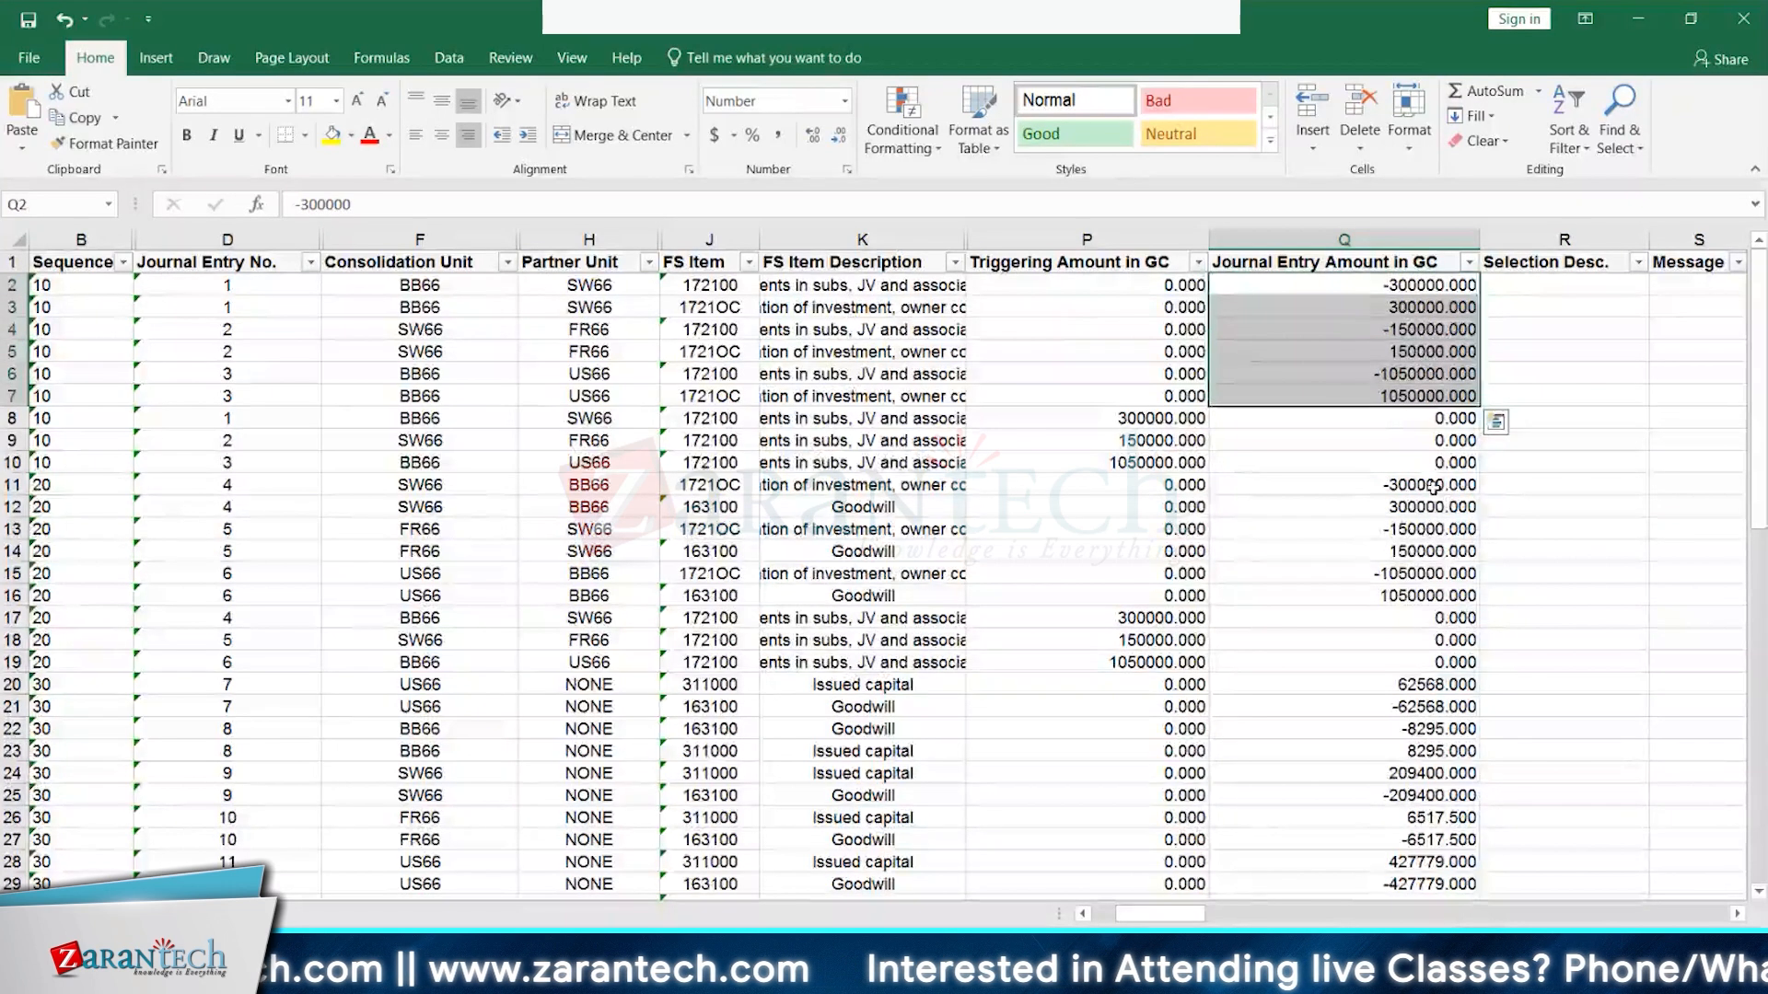
{"action": "left_click_drag", "start_coordinate": [1432, 485], "coordinate": [1431, 508]}
{"action": "left_click", "coordinate": [428, 507]}
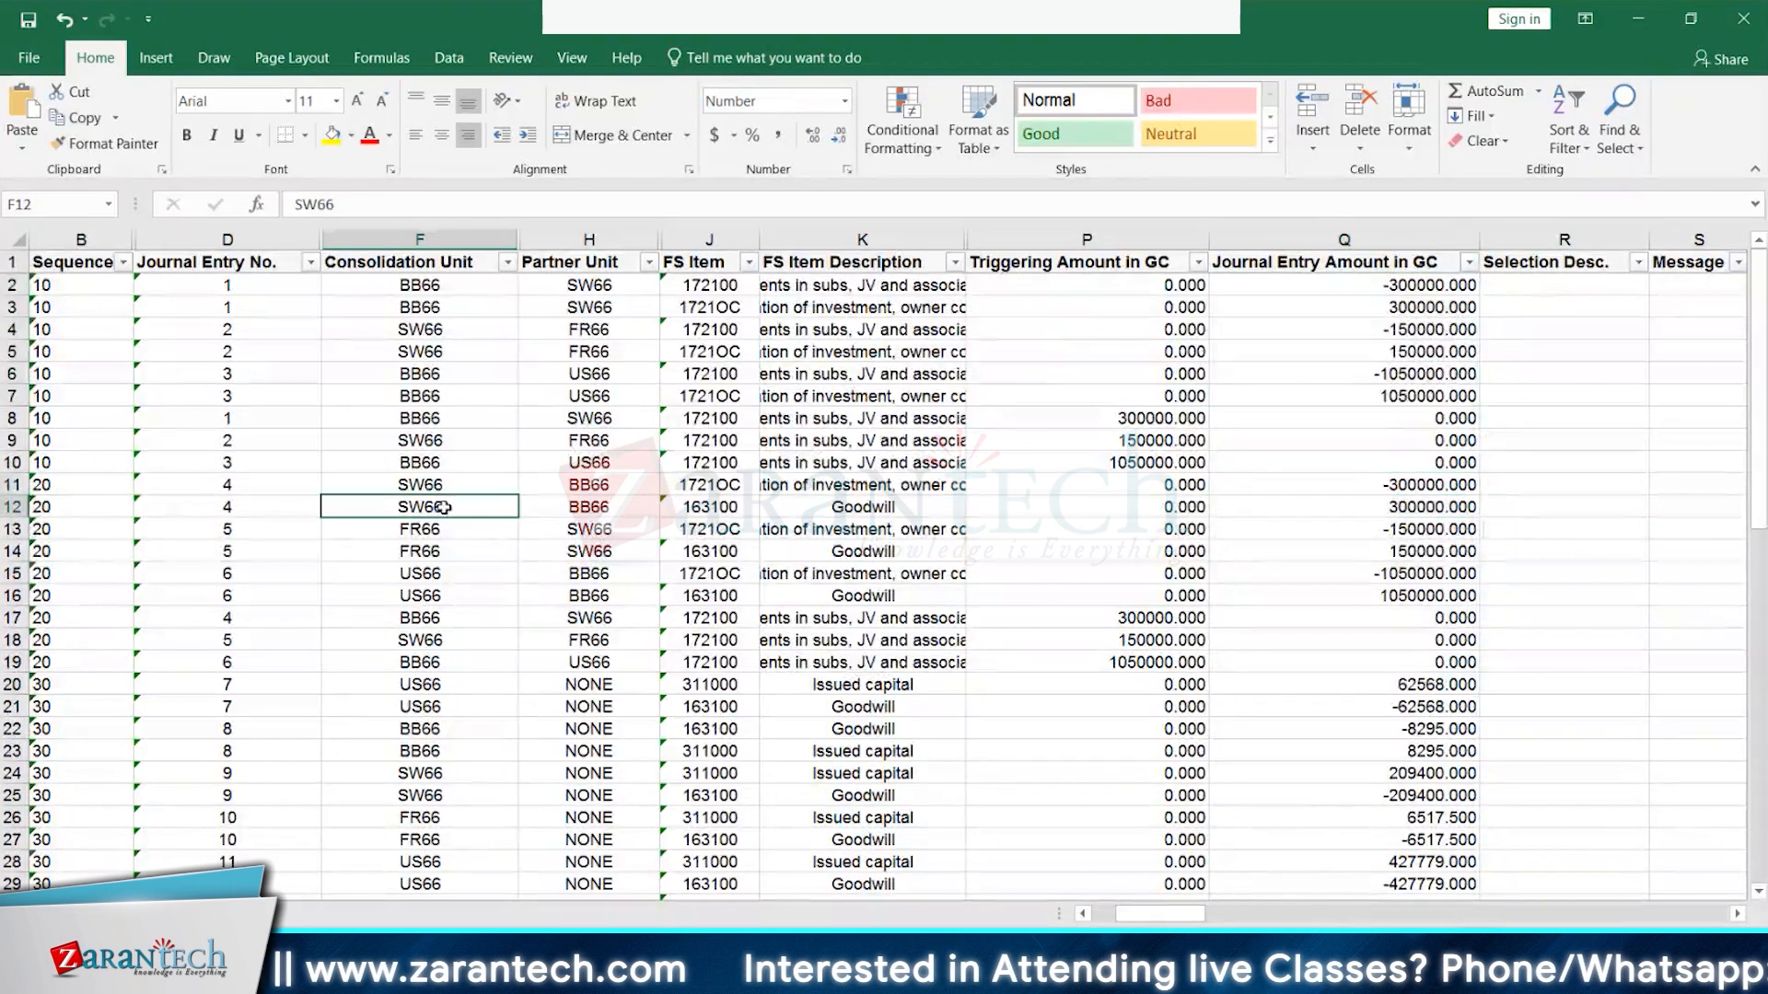
{"action": "left_click", "coordinate": [435, 532]}
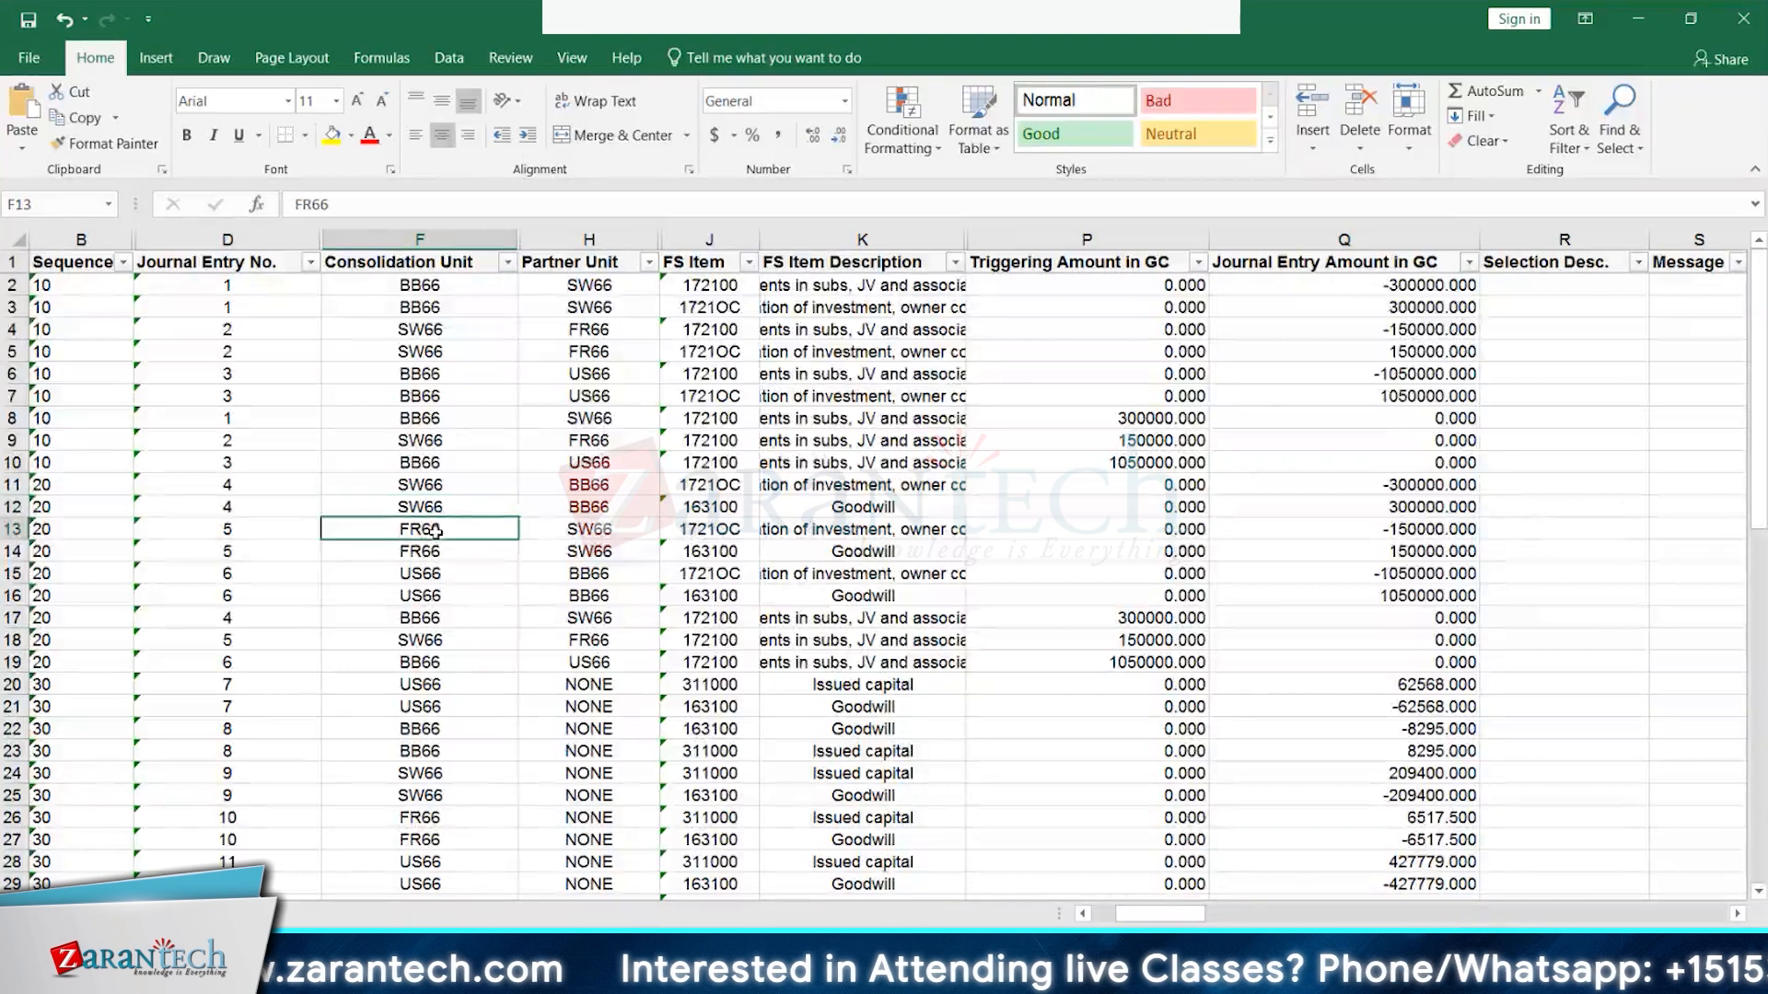
{"action": "left_click", "coordinate": [431, 577]}
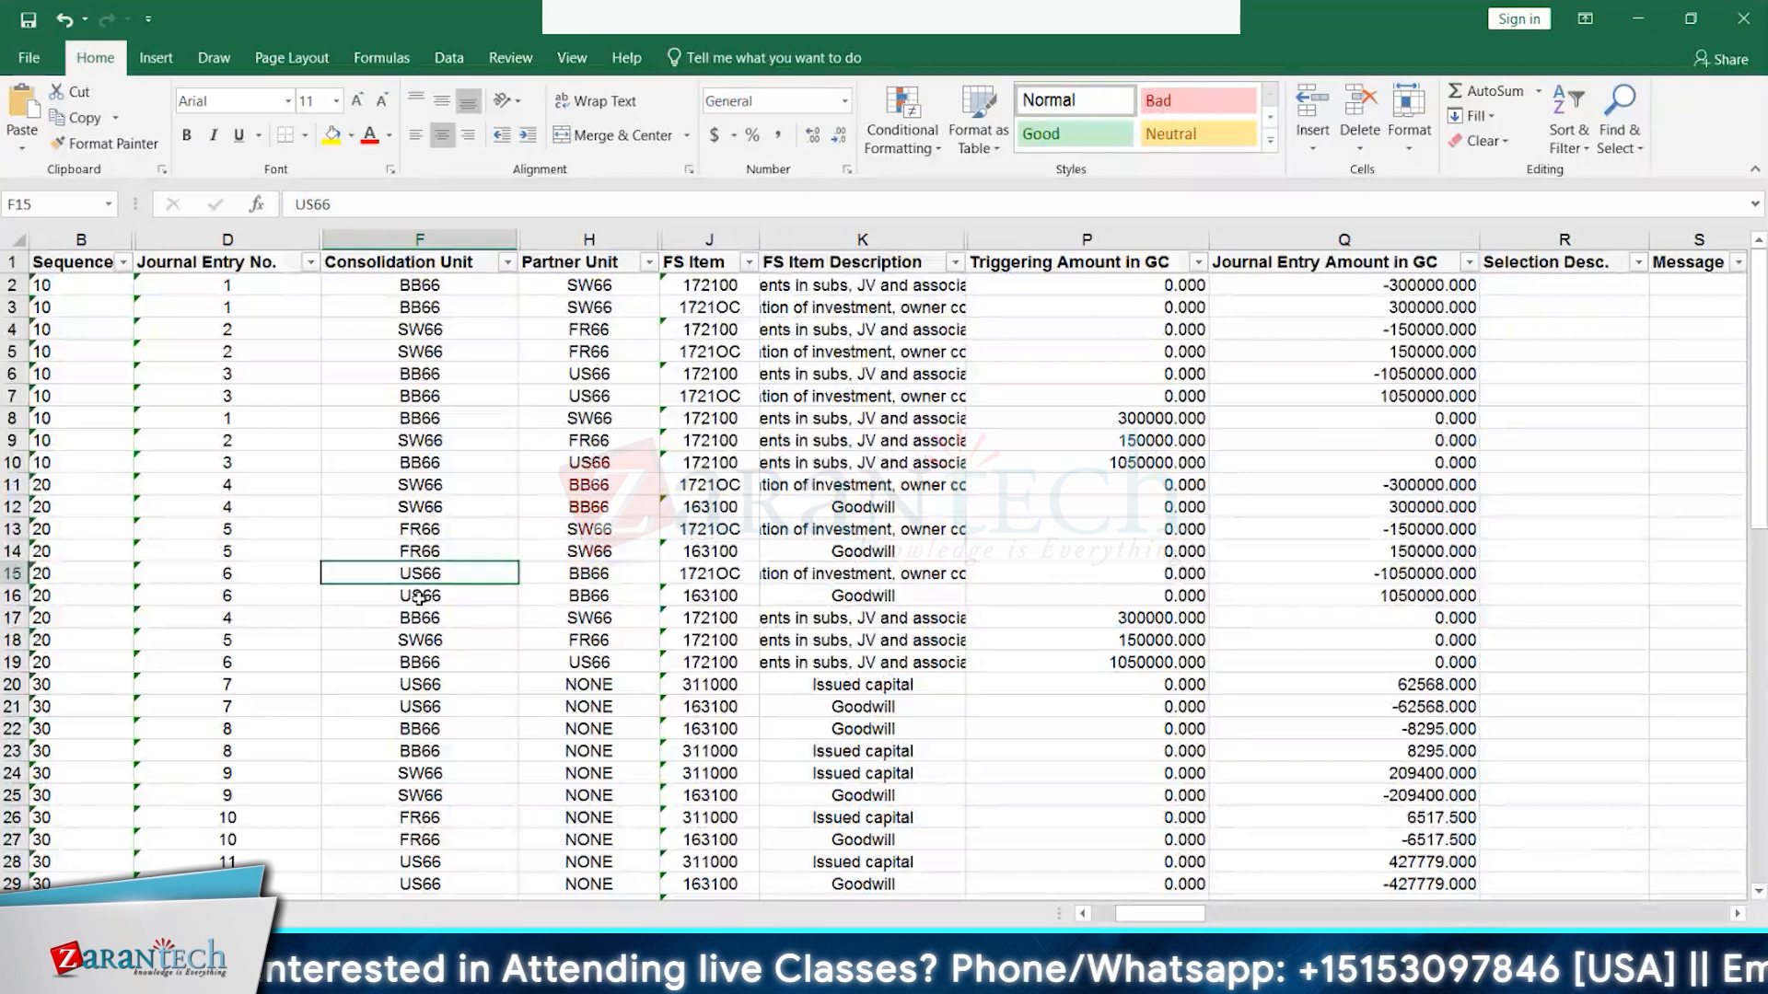
{"action": "left_click", "coordinate": [420, 484]}
{"action": "left_click", "coordinate": [420, 529]}
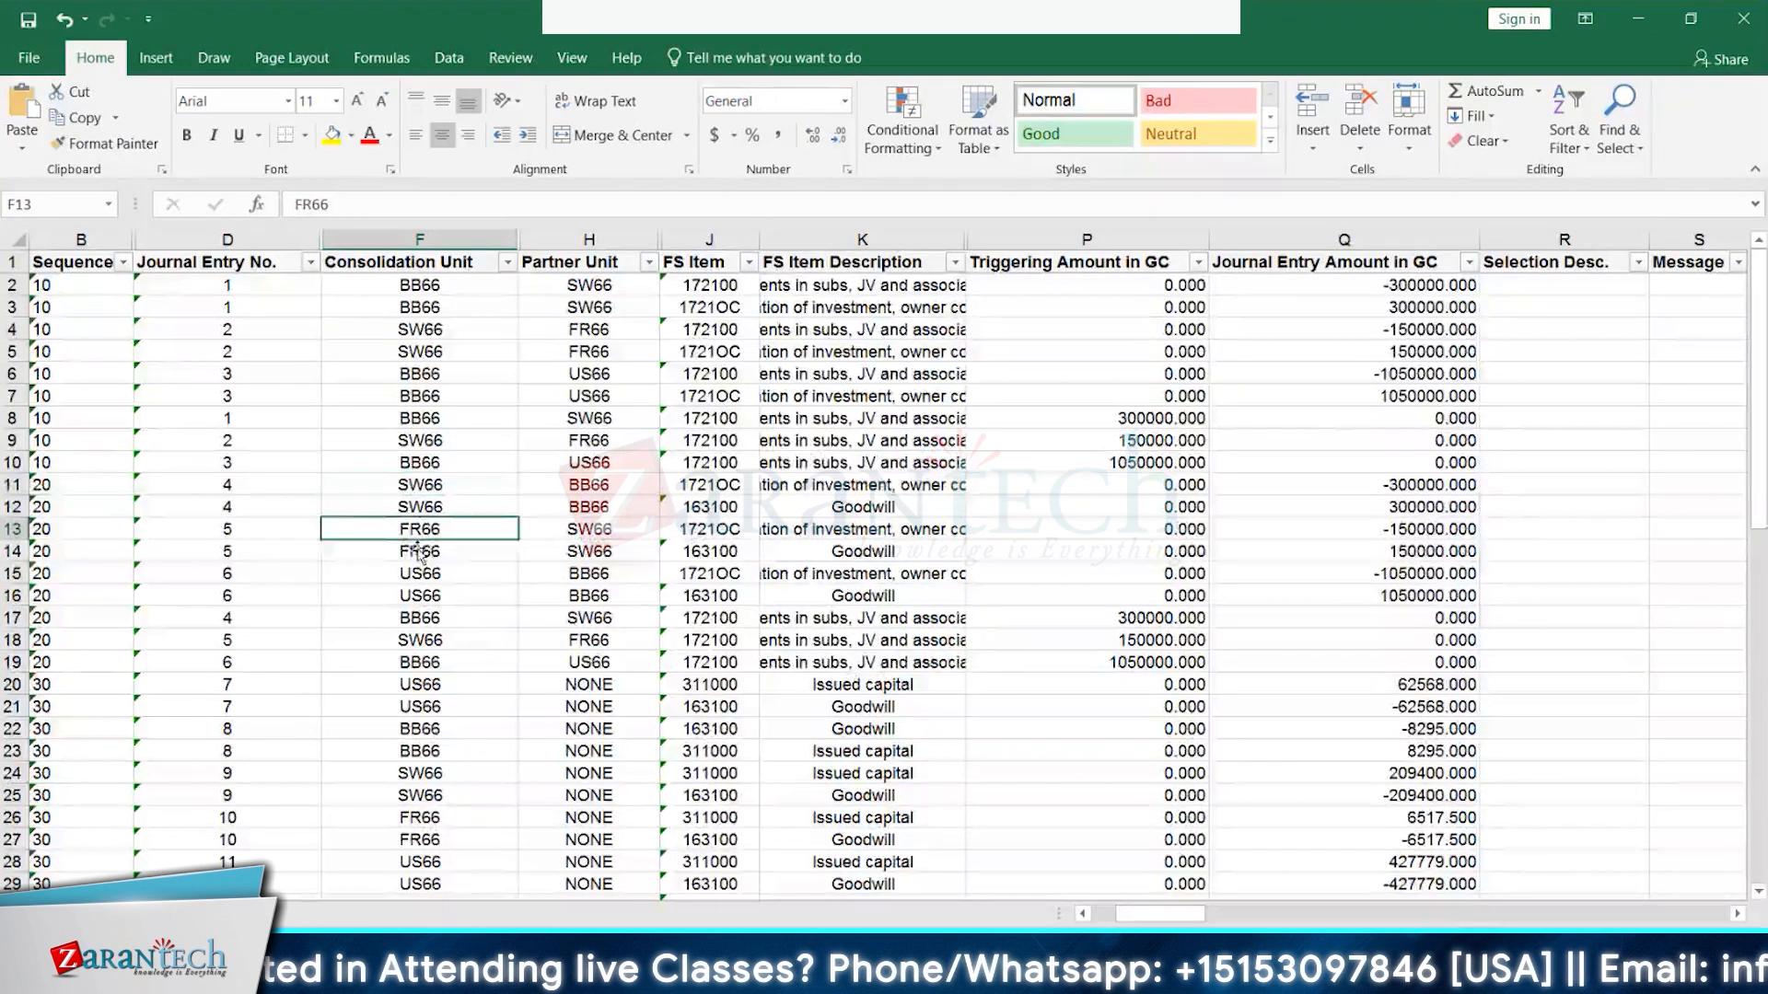
{"action": "left_click", "coordinate": [420, 550]}
{"action": "left_click", "coordinate": [419, 594]}
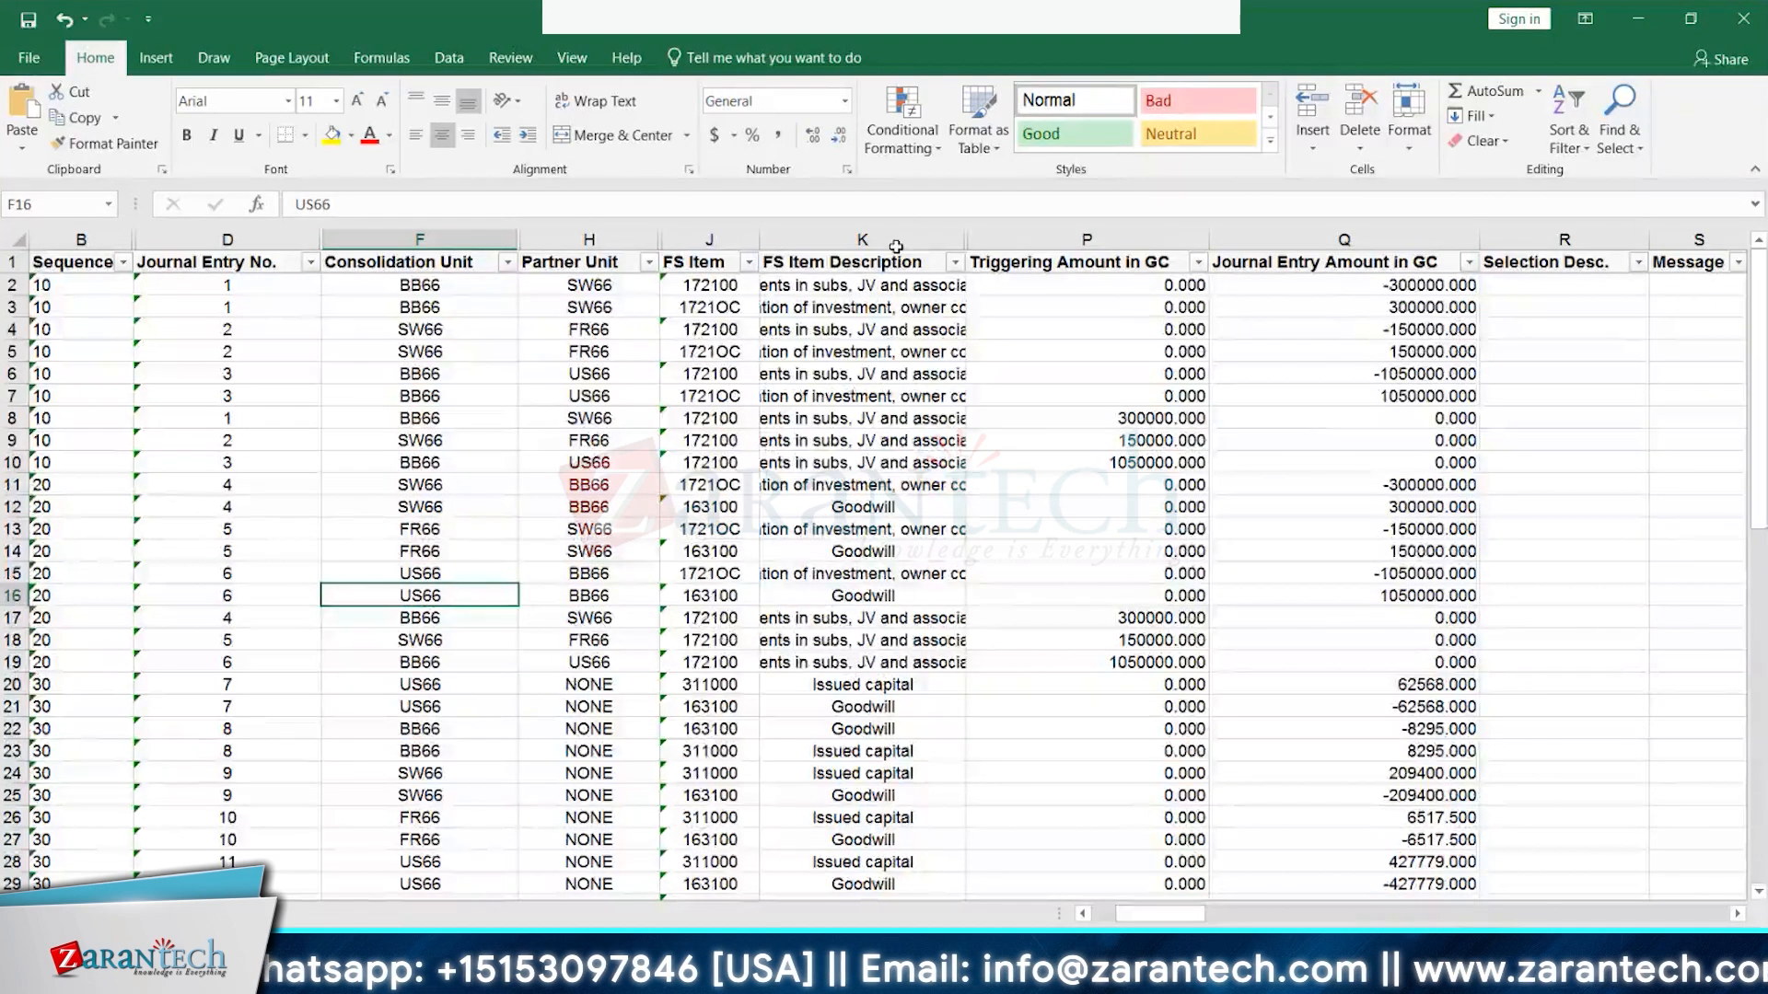
{"action": "left_click", "coordinate": [79, 685]}
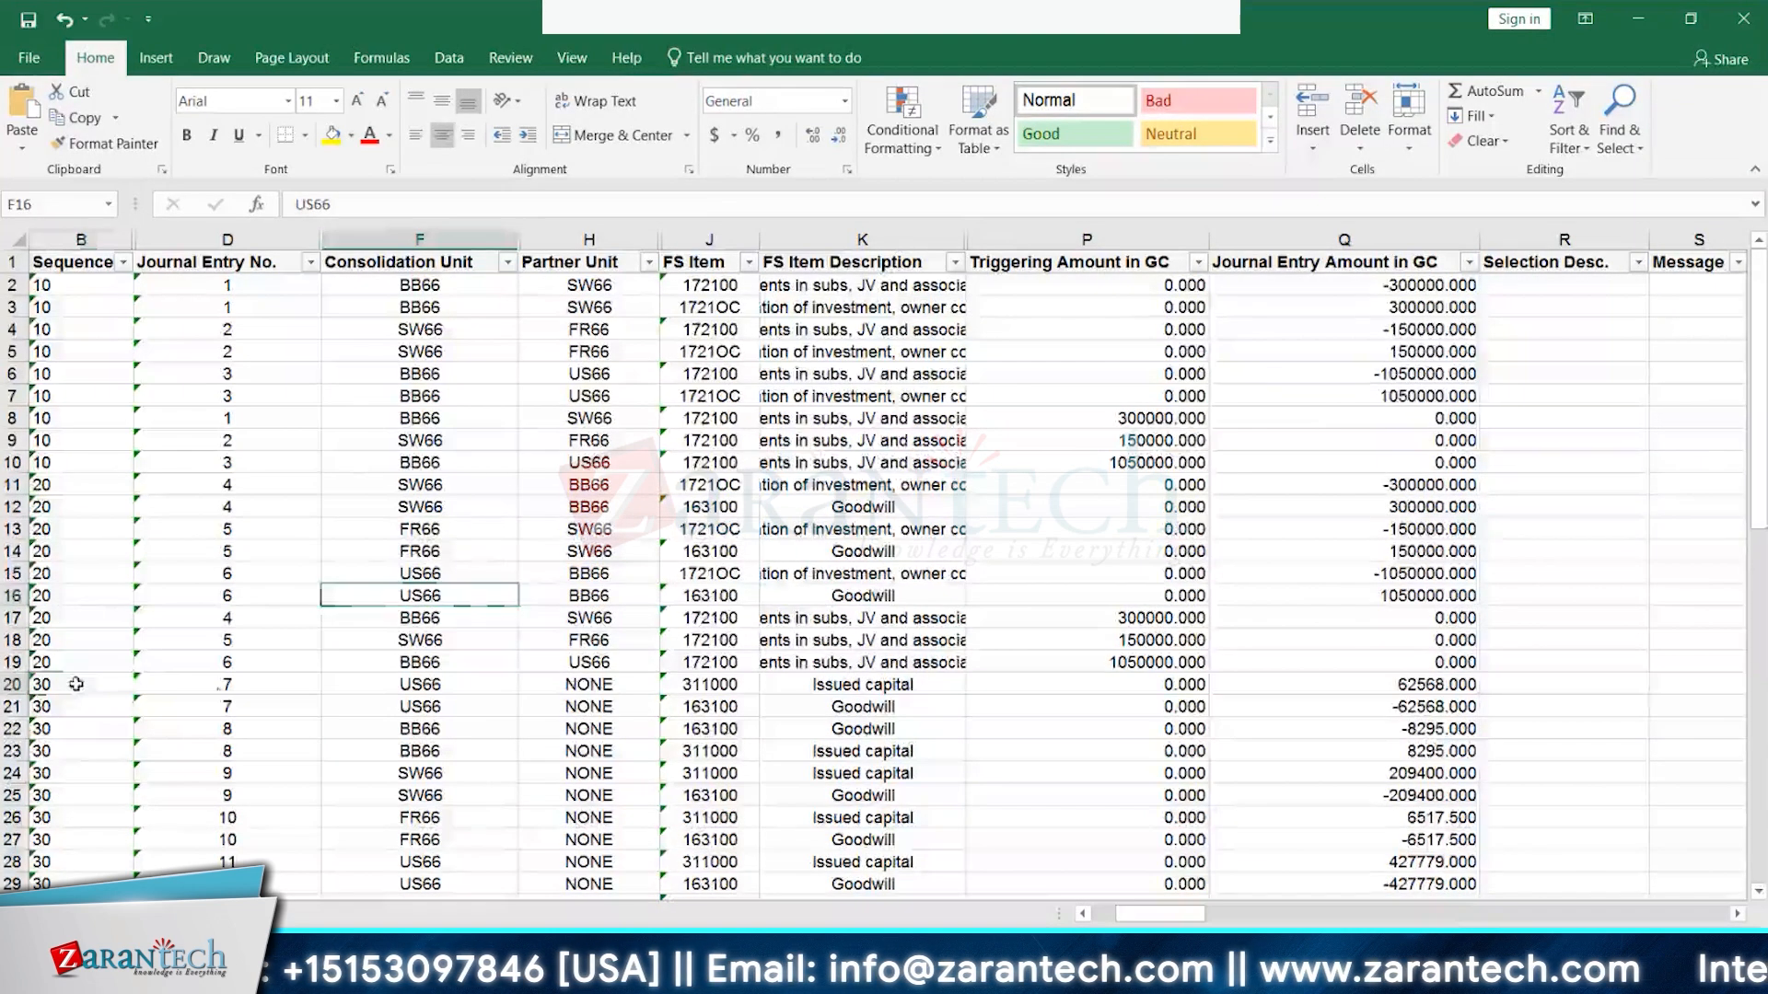
{"action": "left_click", "coordinate": [442, 691]}
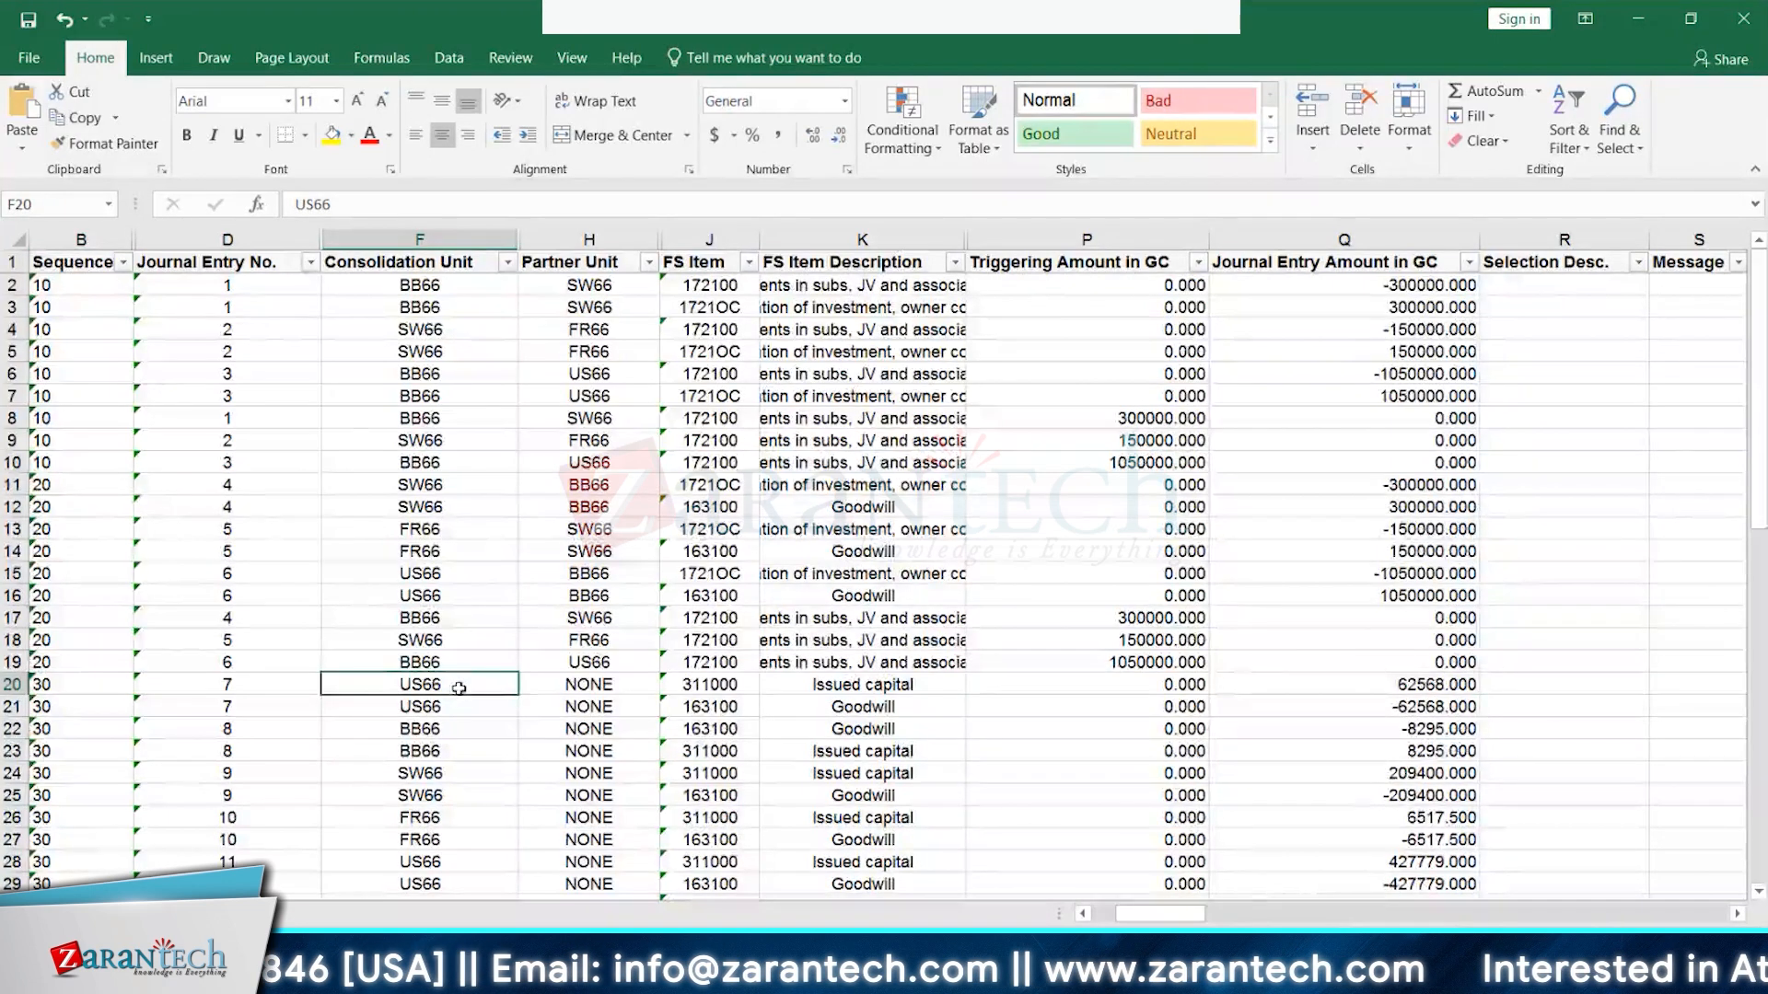
{"action": "left_click", "coordinate": [719, 687]}
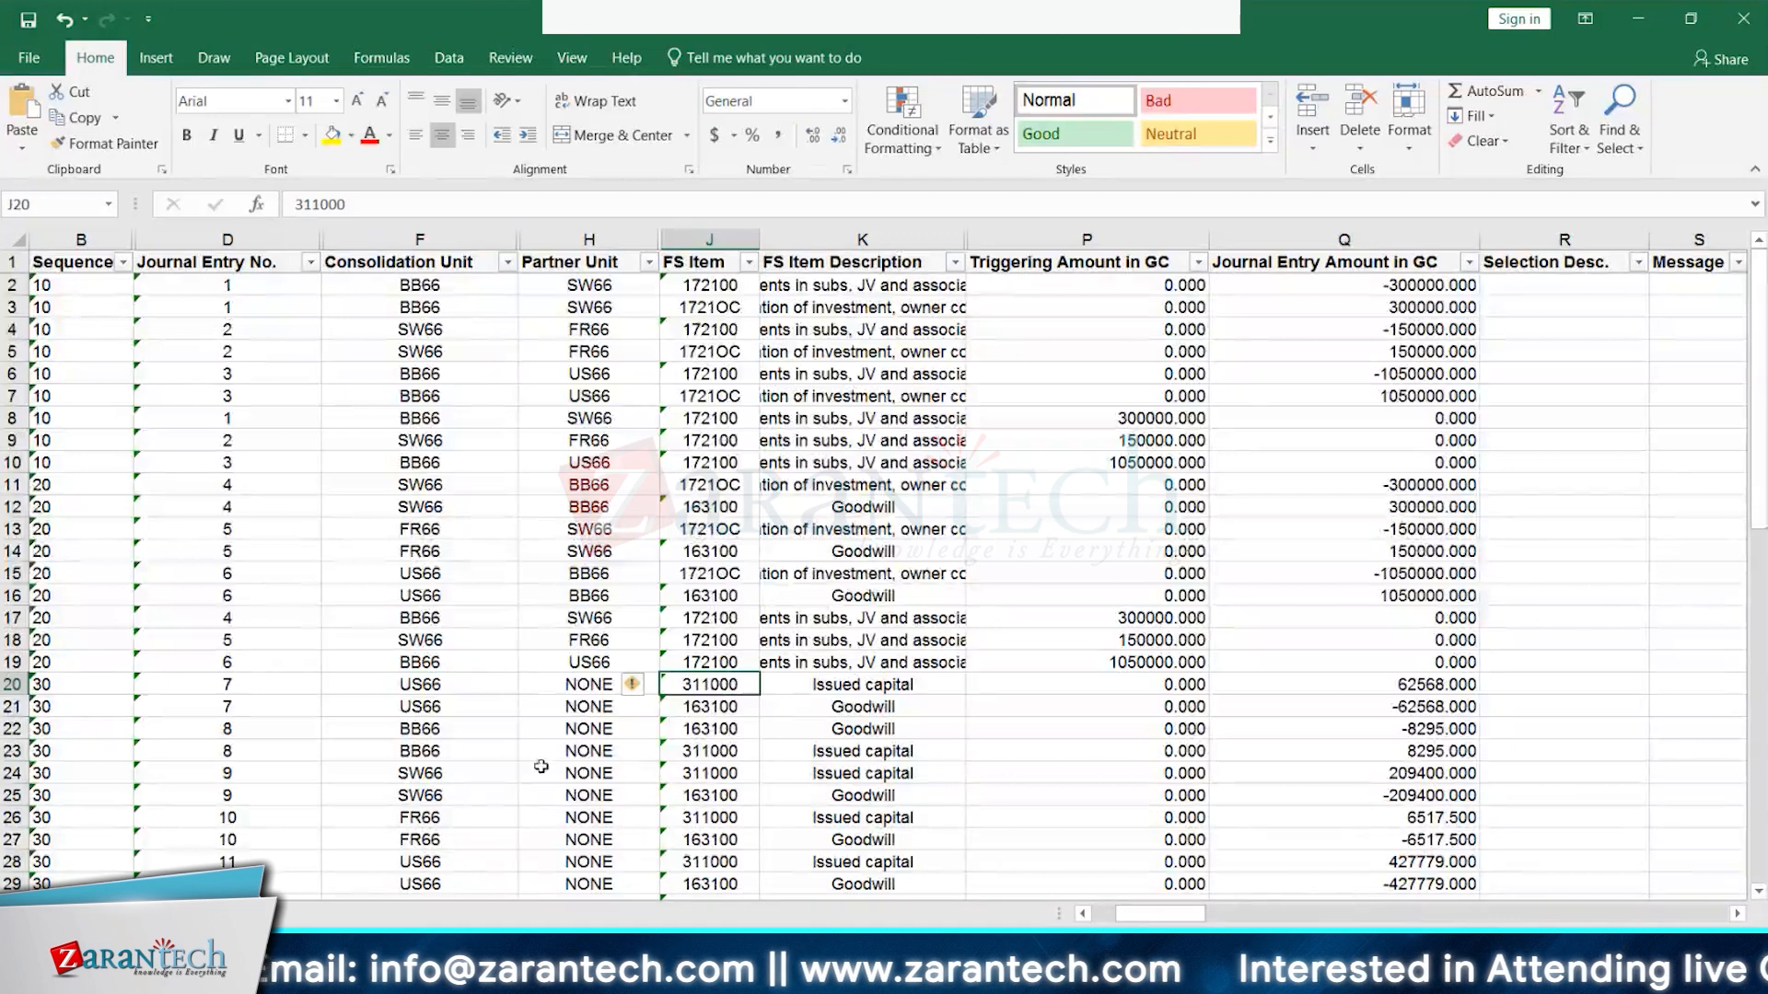
{"action": "left_click", "coordinate": [881, 707]}
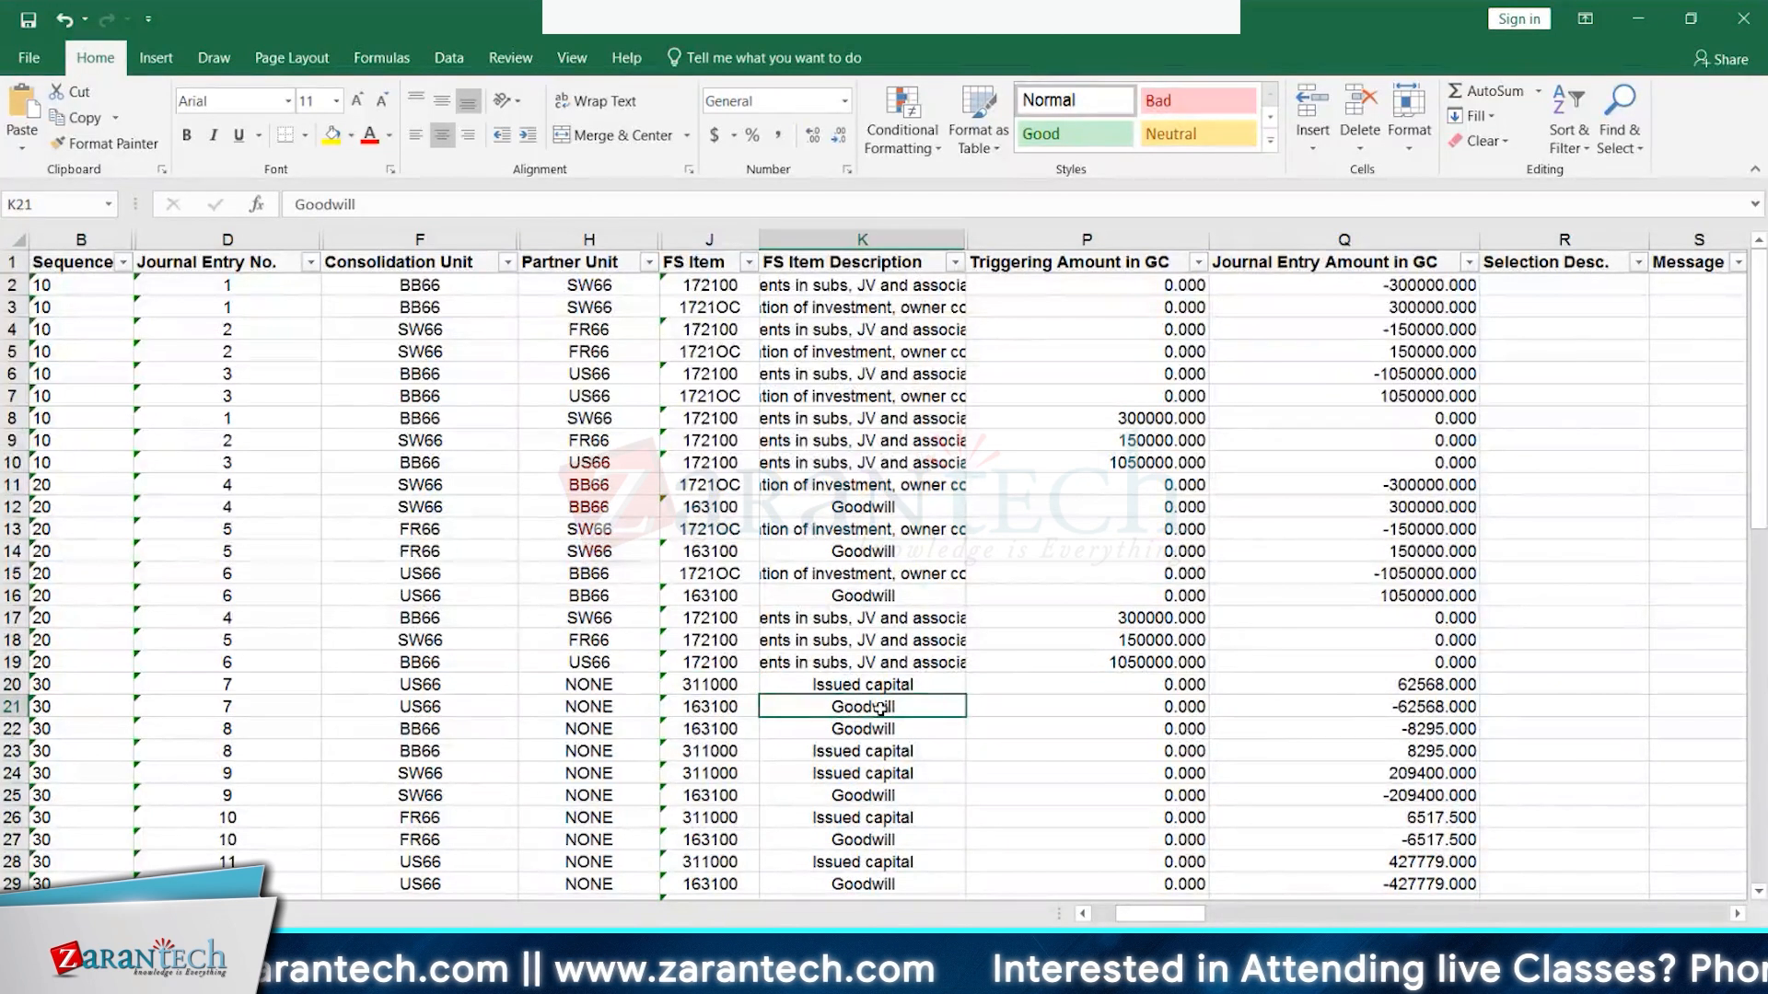
{"action": "left_click", "coordinate": [435, 683]}
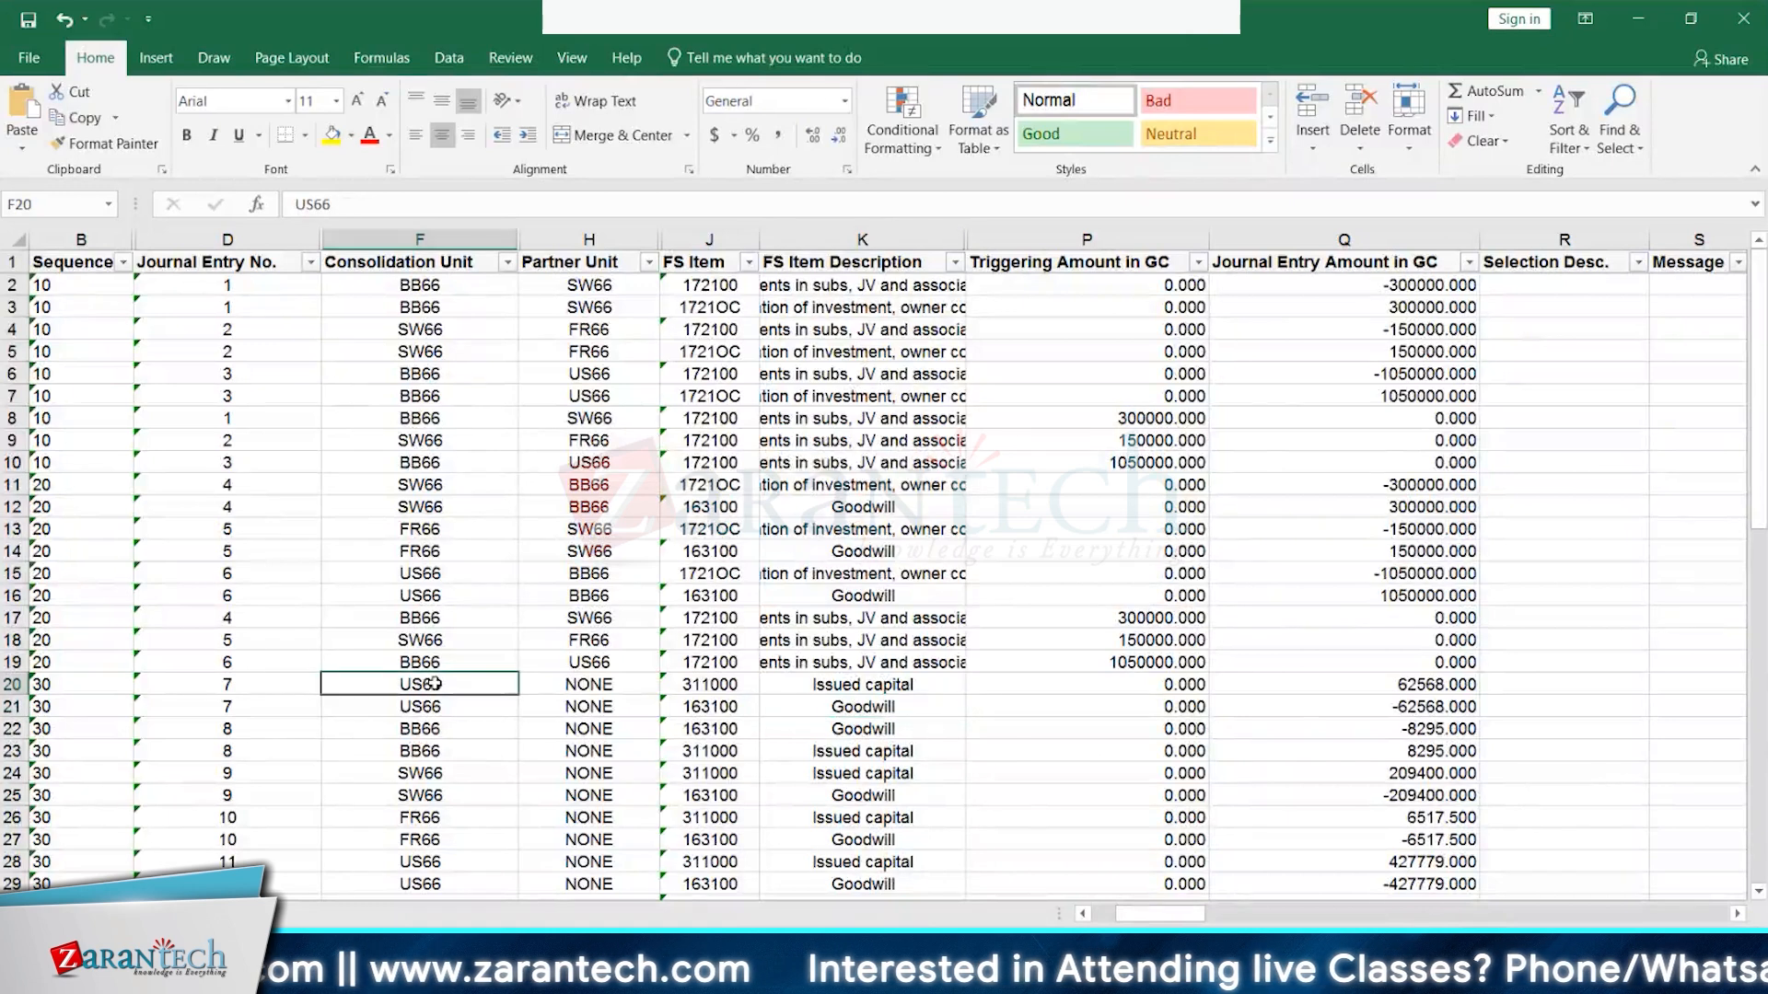
{"action": "left_click", "coordinate": [717, 687]}
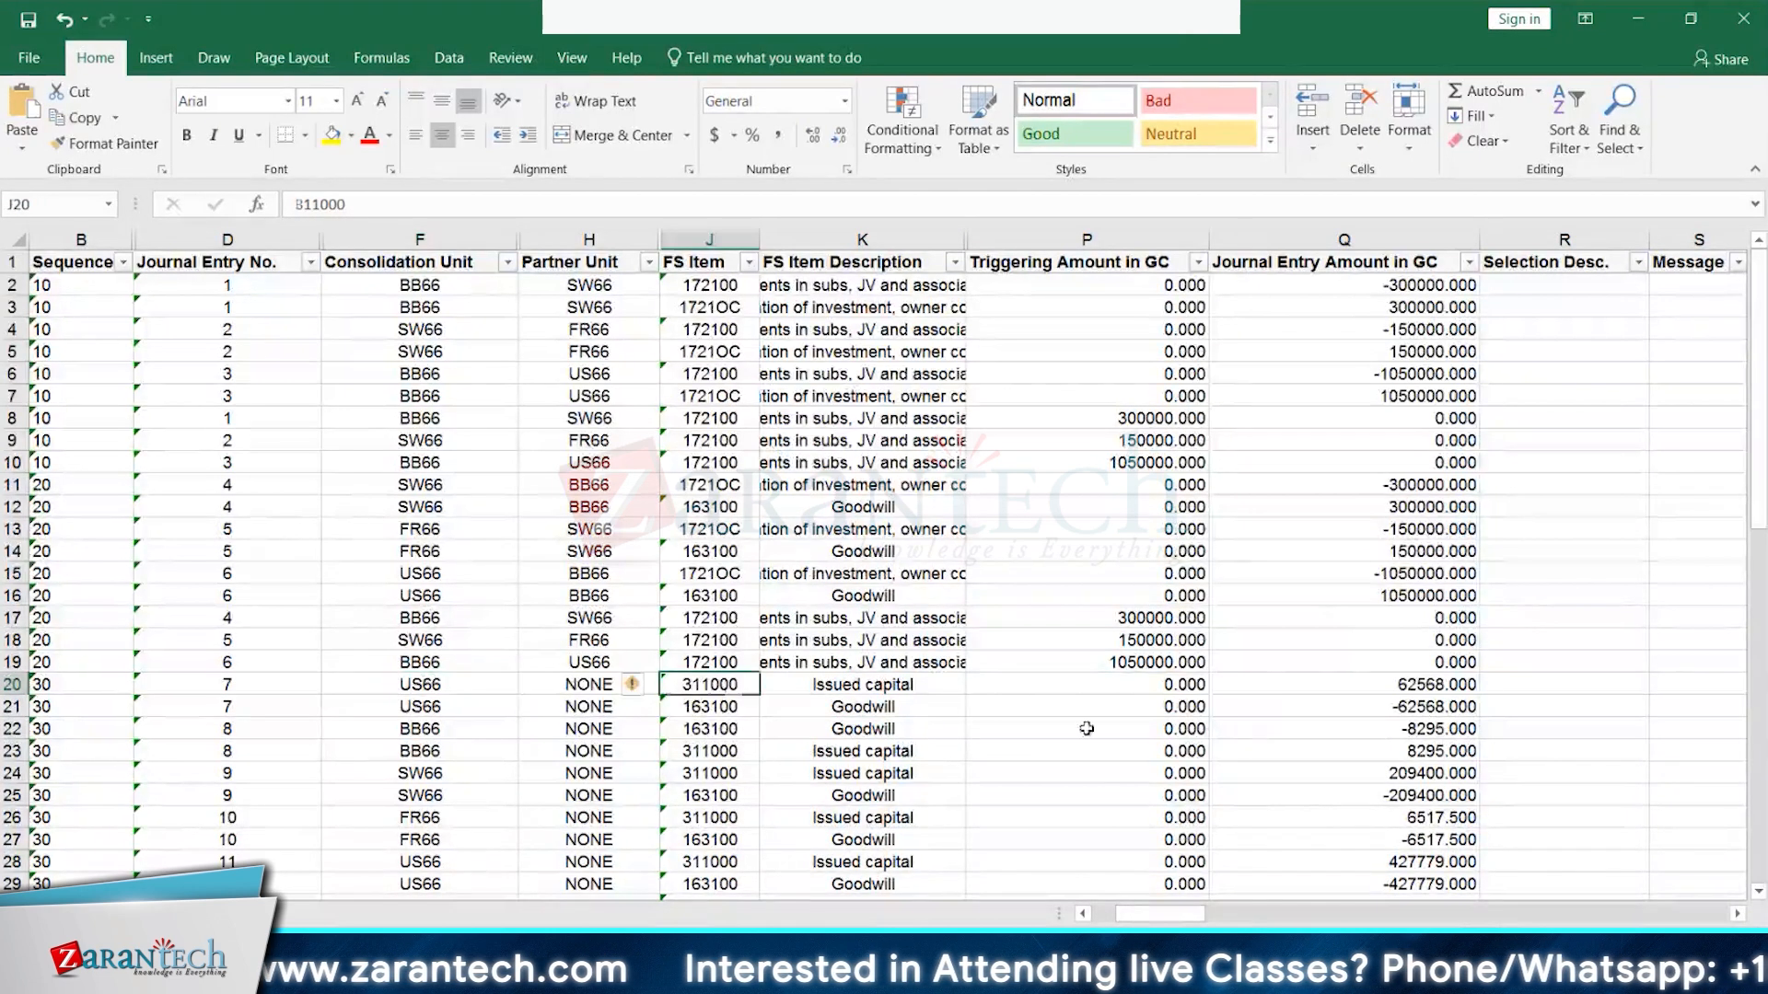
{"action": "left_click", "coordinate": [1423, 705]}
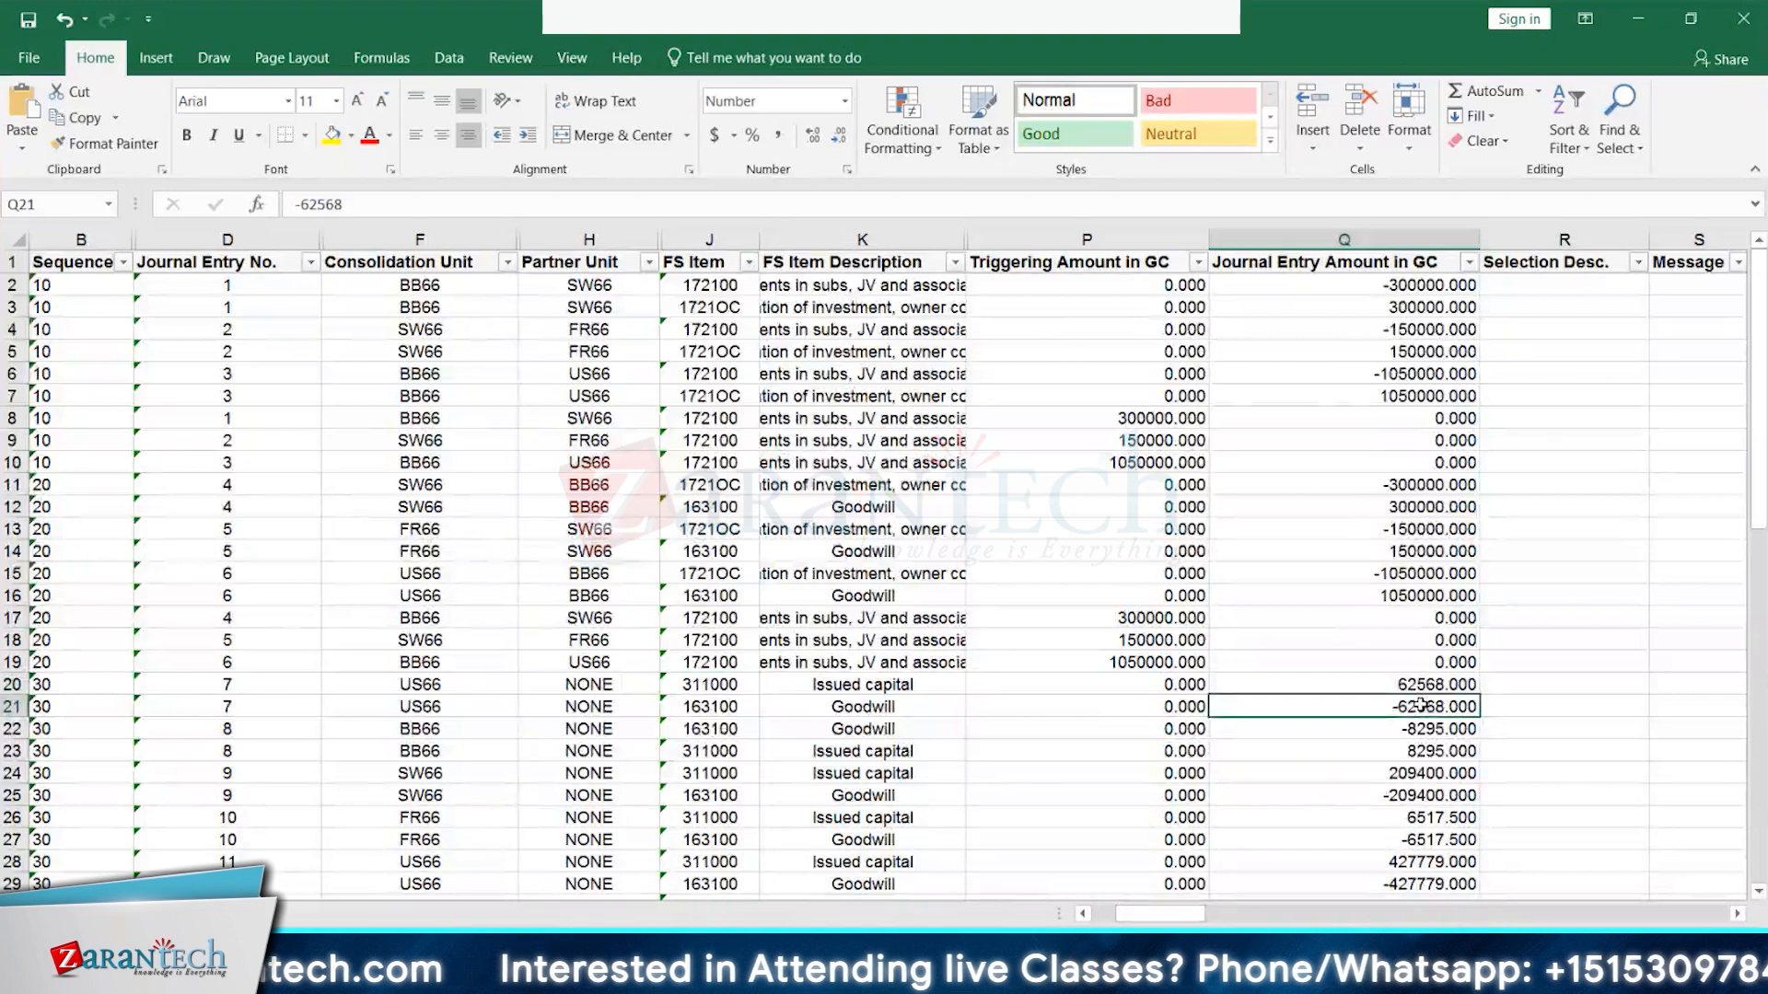
{"action": "scroll", "coordinate": [1339, 718], "scroll_direction": "down", "scroll_amount": 4}
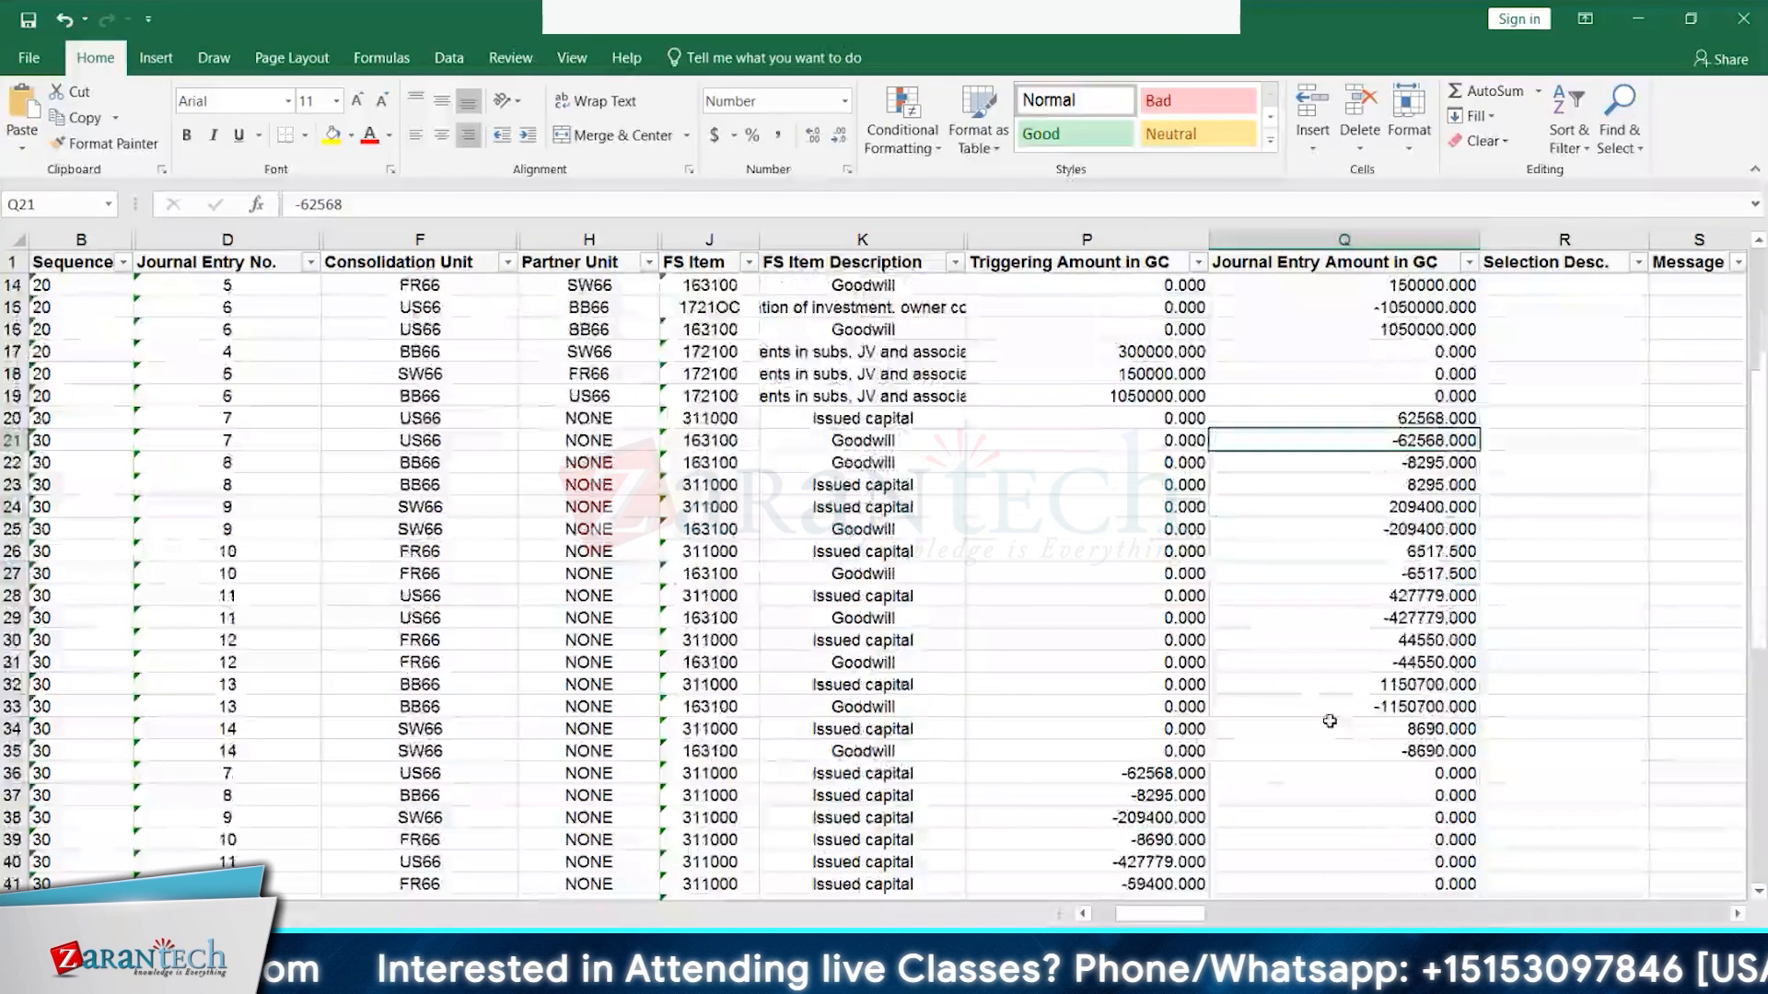
{"action": "left_click", "coordinate": [422, 773]}
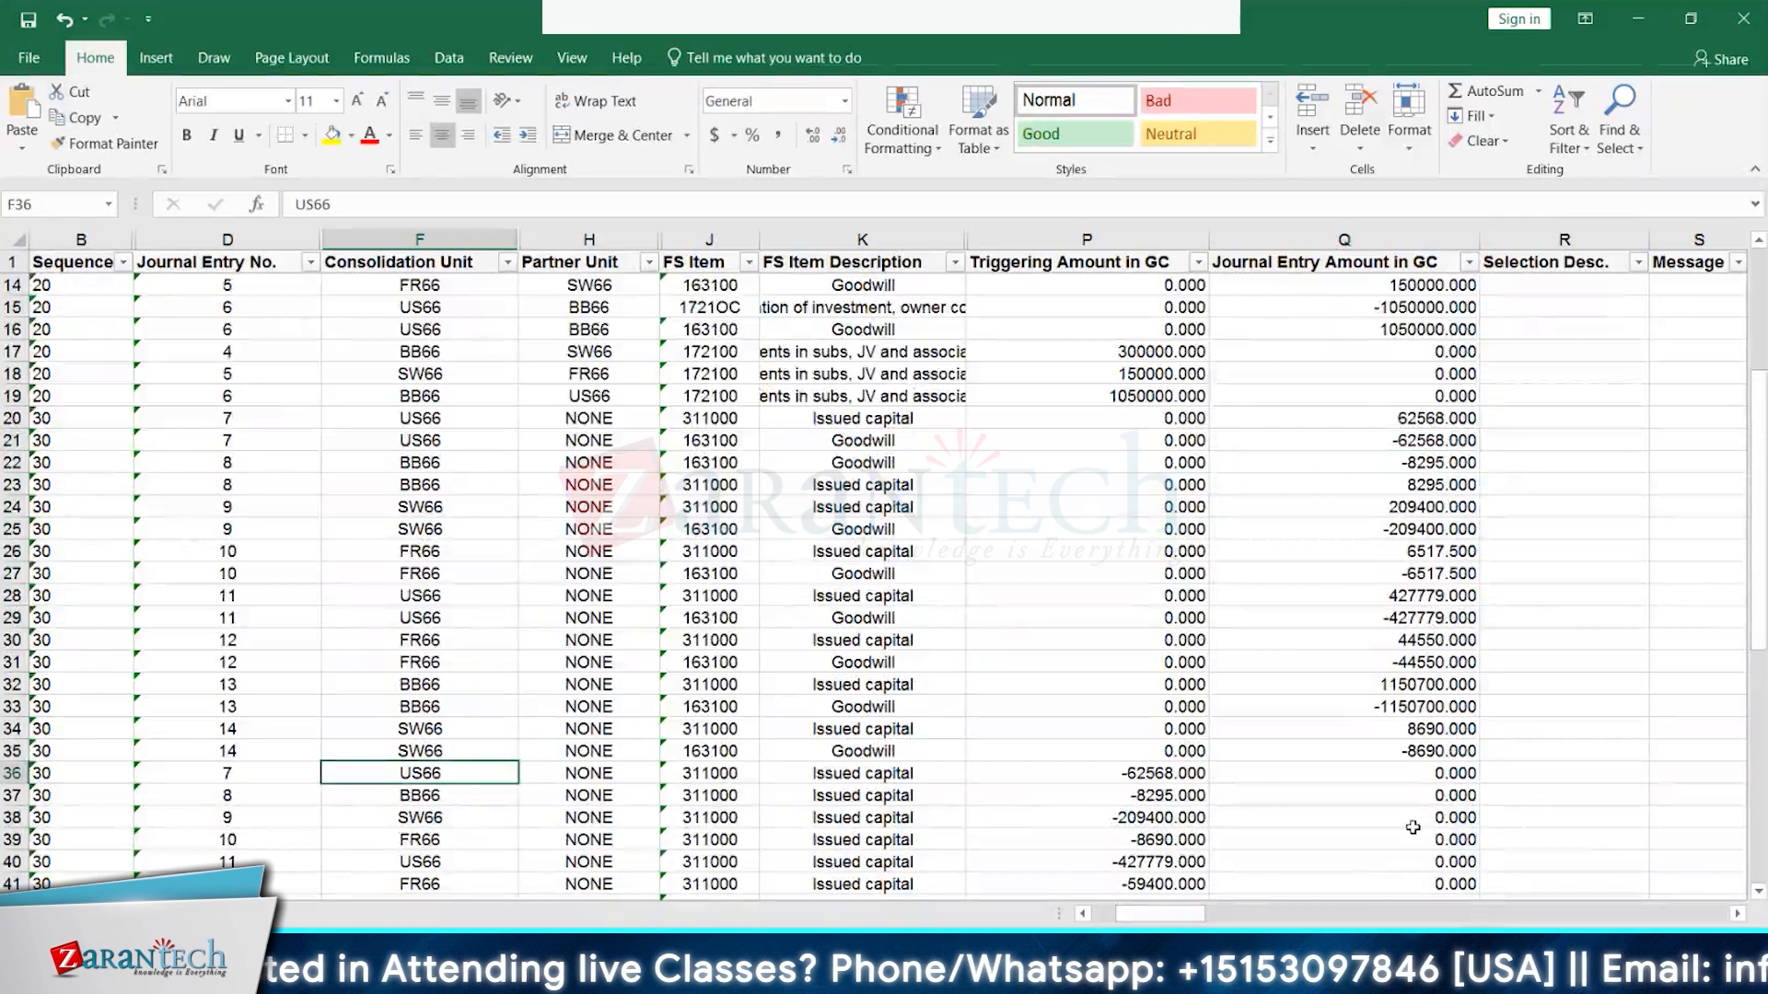
{"action": "left_click", "coordinate": [1408, 418]}
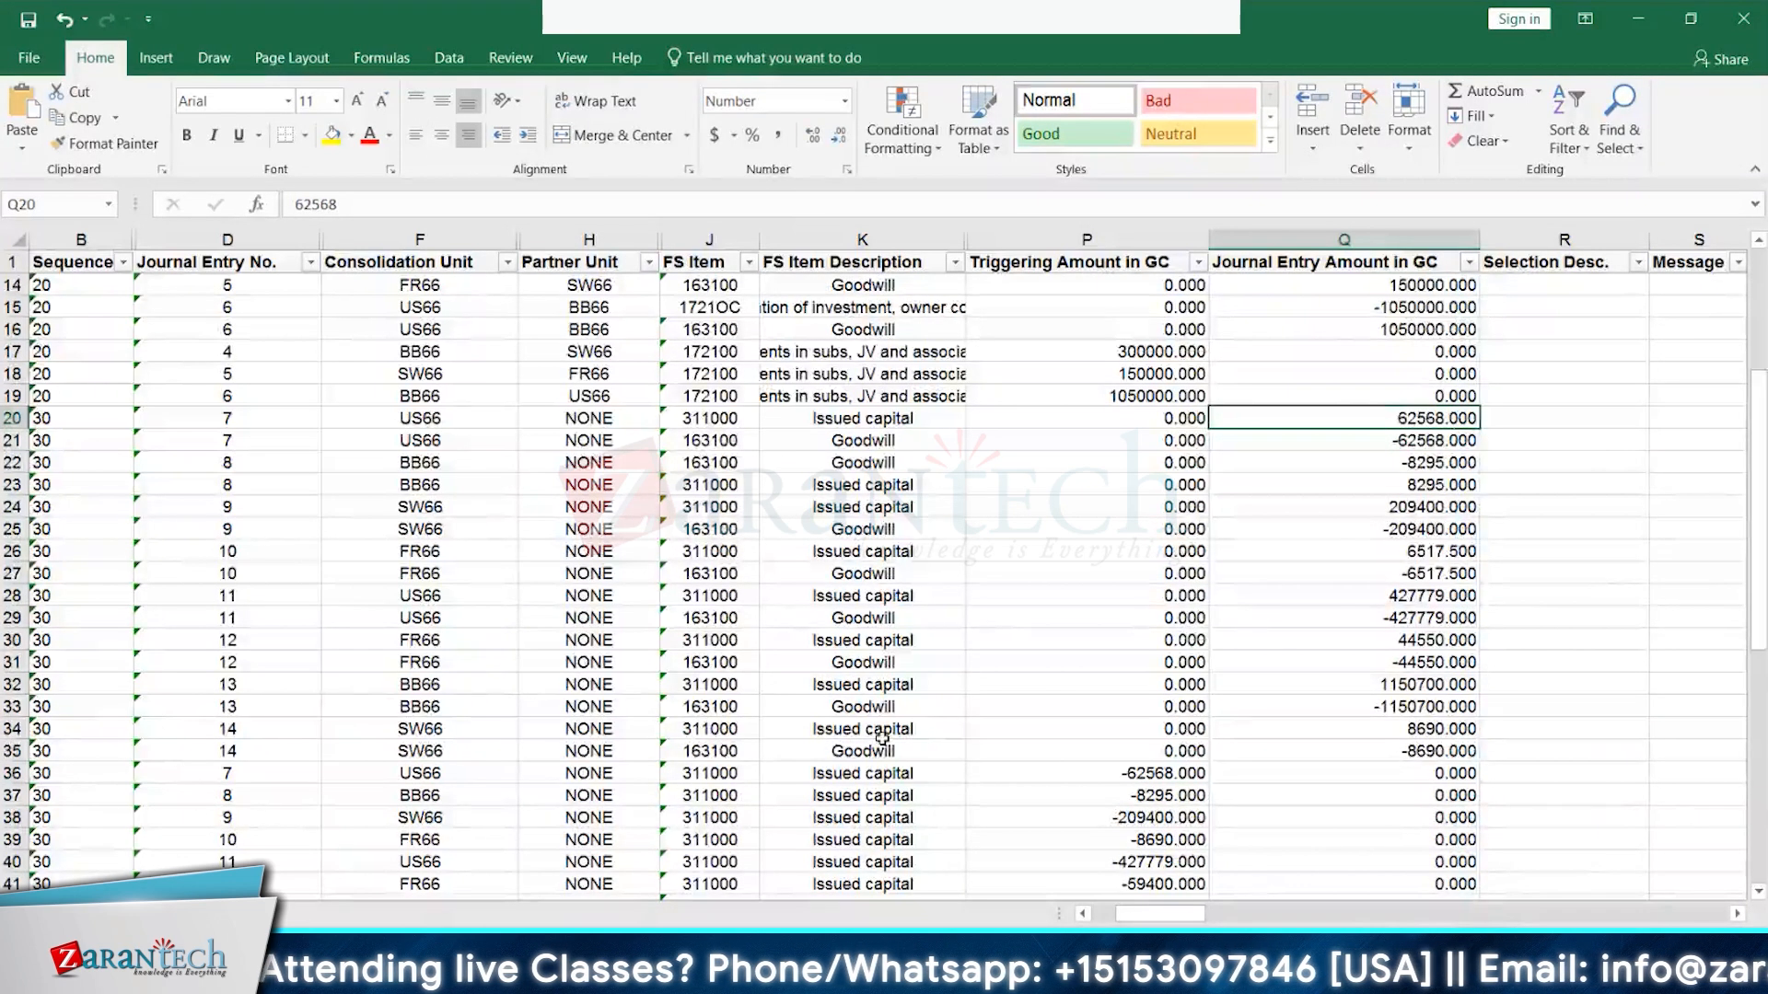
{"action": "left_click", "coordinate": [477, 776]}
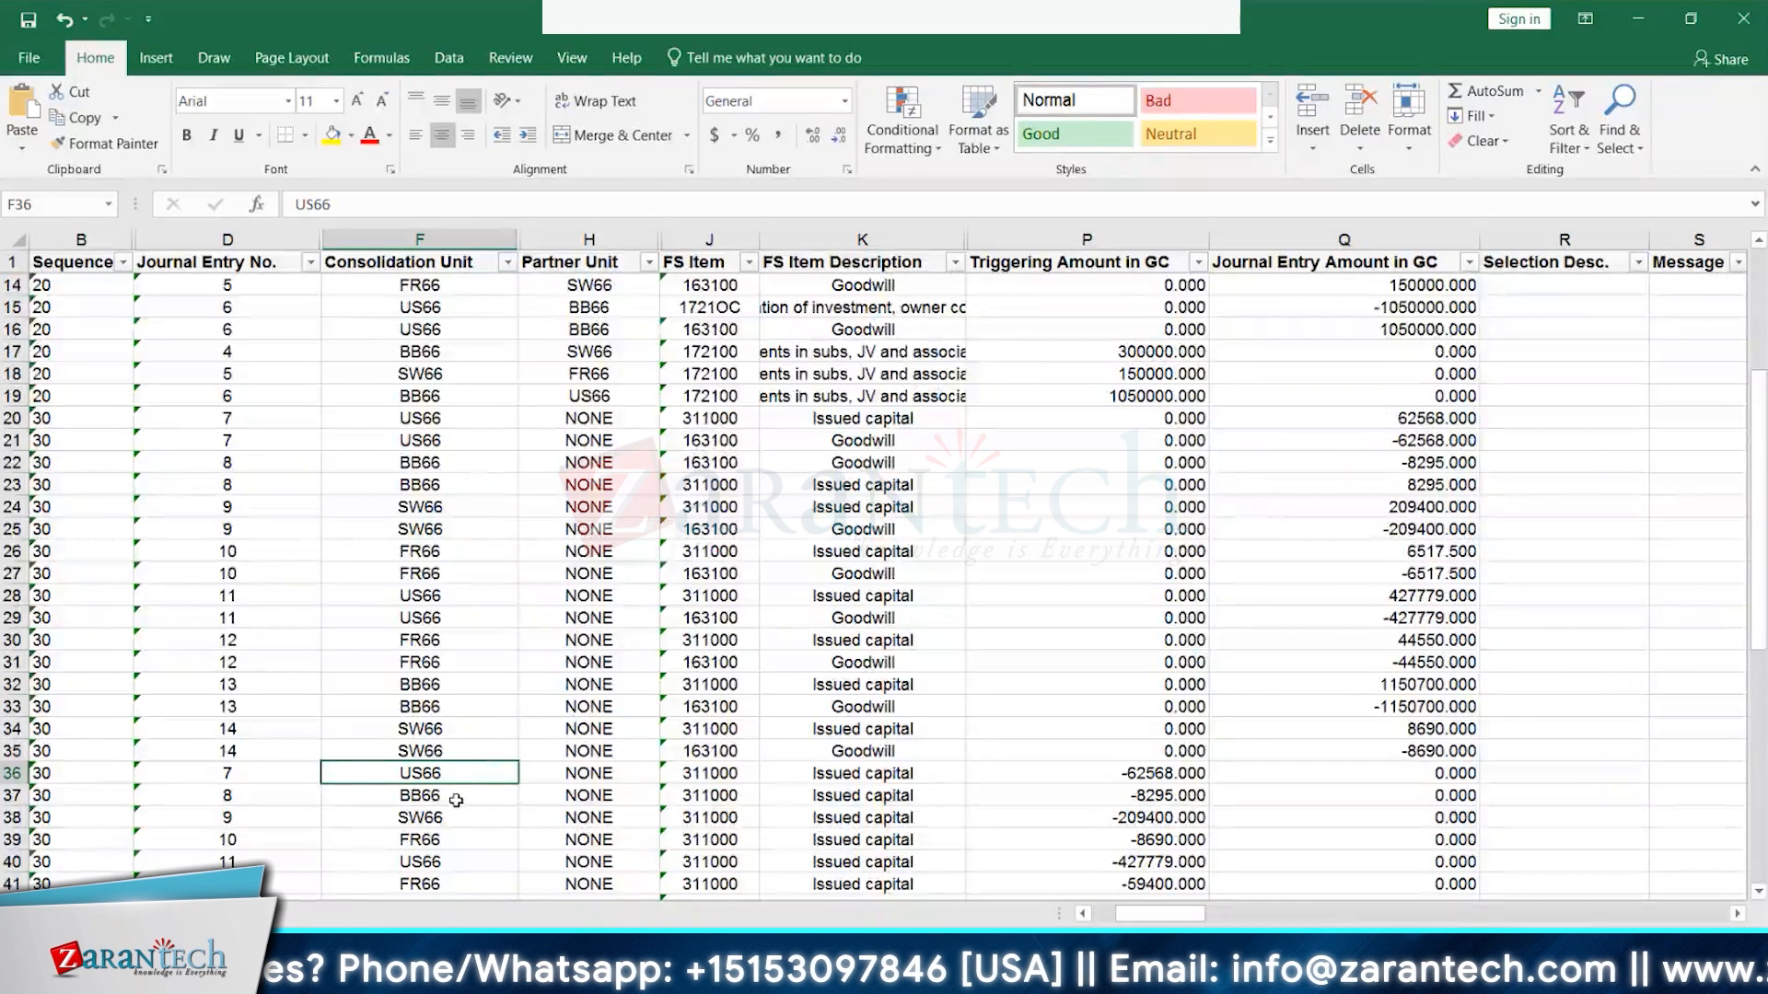
{"action": "left_click", "coordinate": [454, 805]}
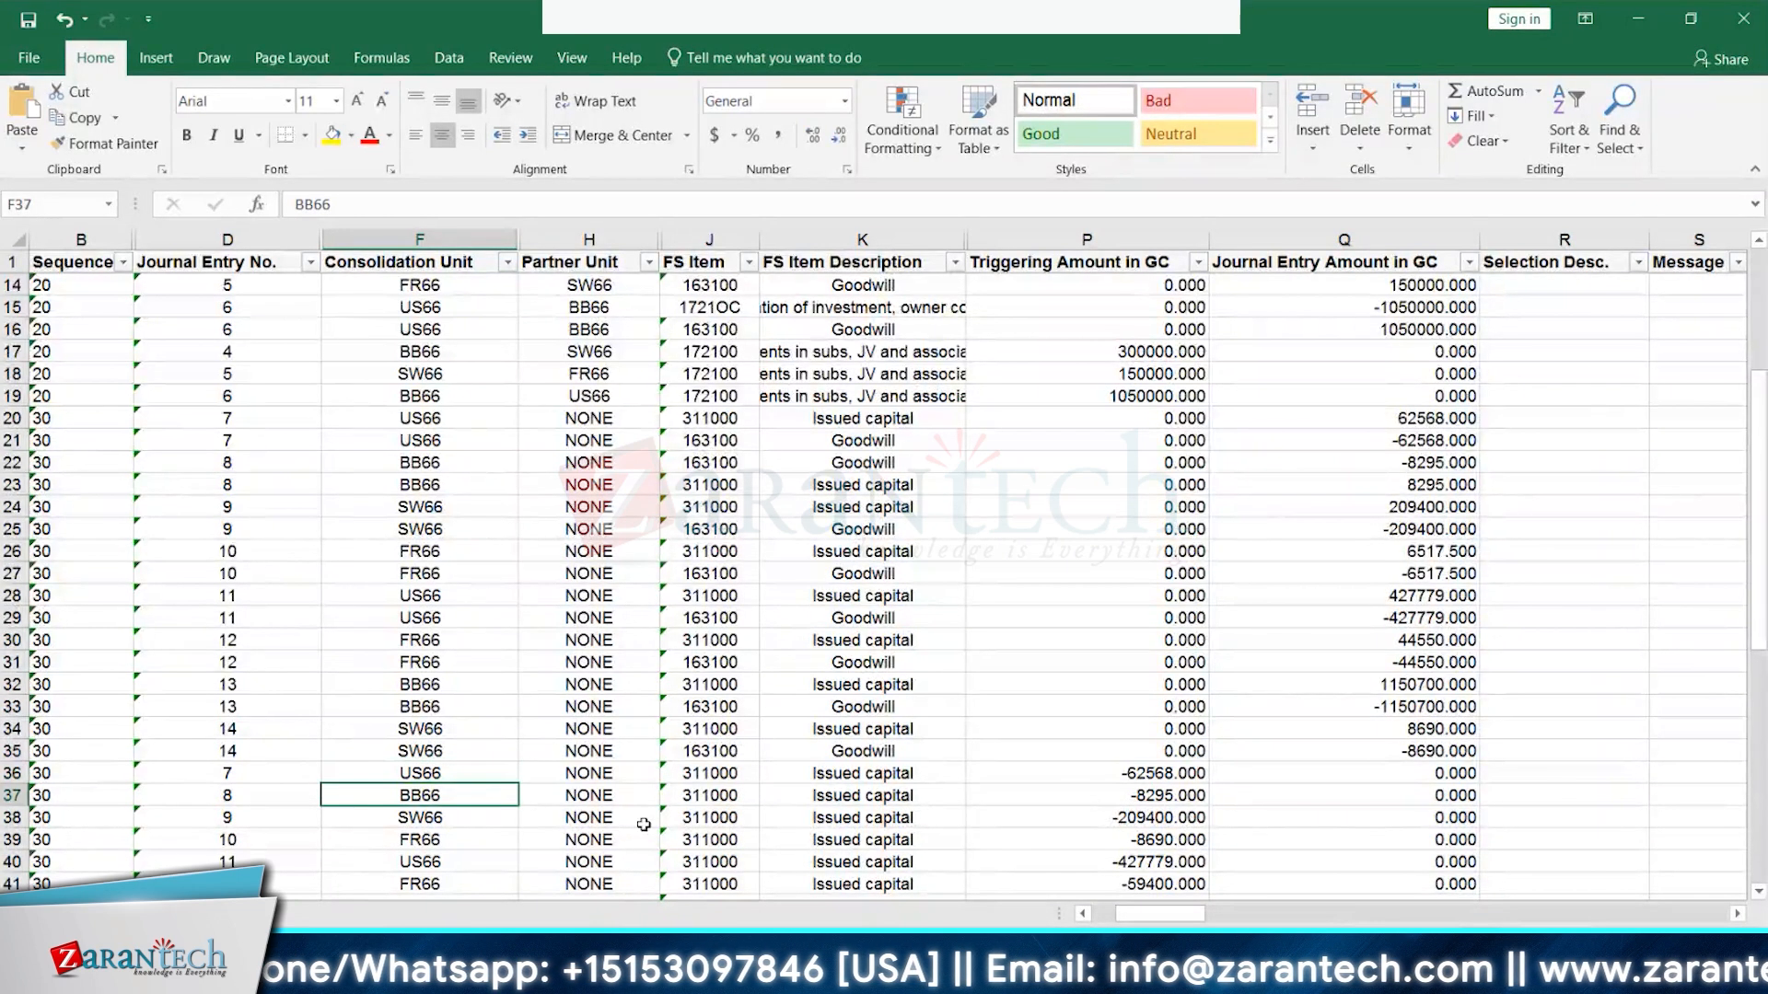
{"action": "left_click", "coordinate": [1442, 465]}
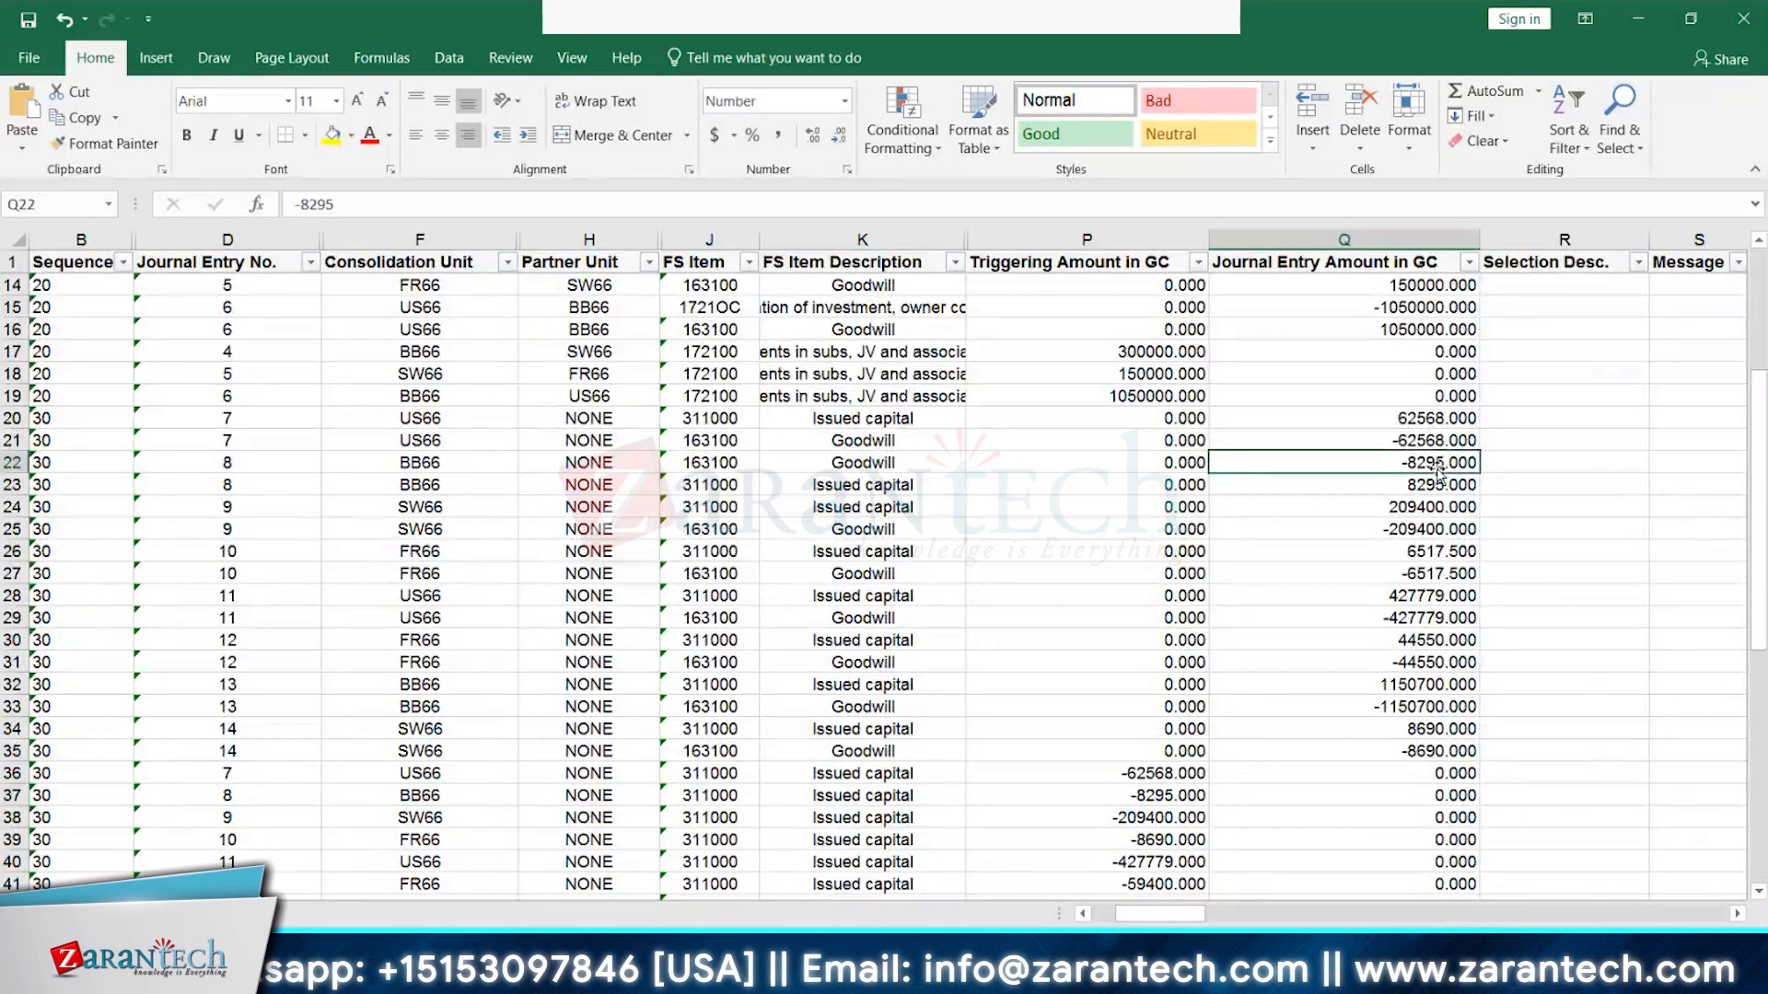
{"action": "left_click", "coordinate": [1416, 485]}
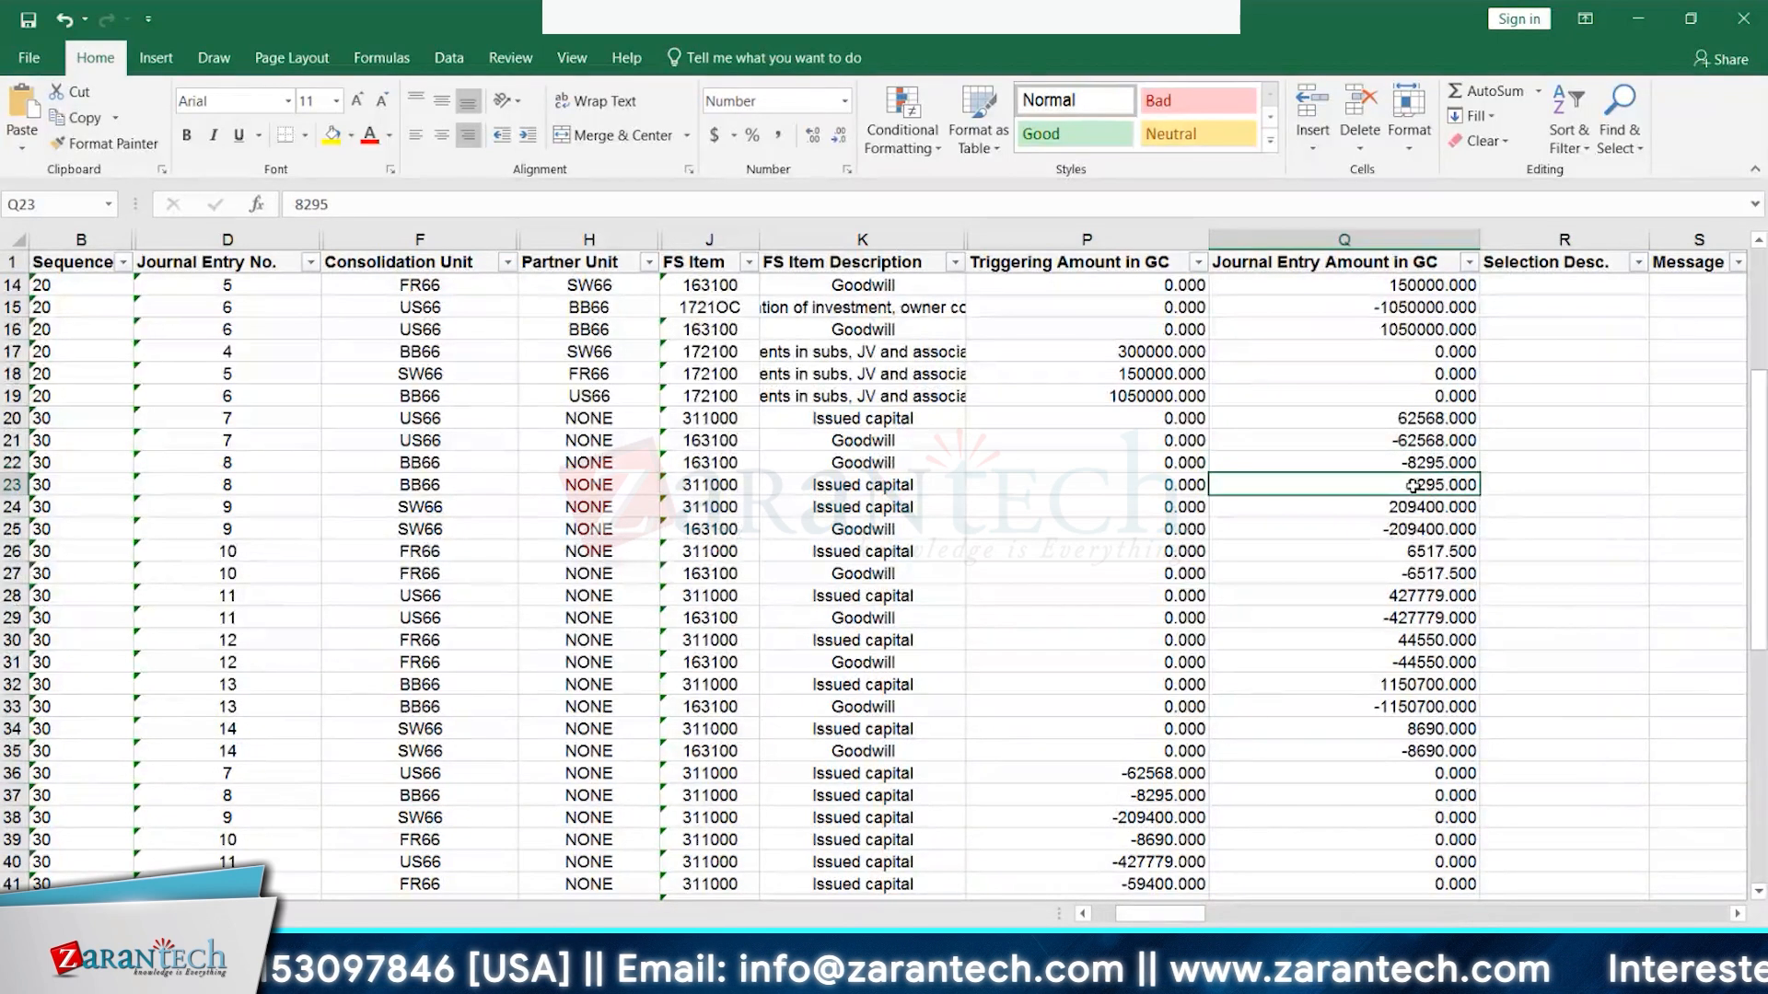
{"action": "left_click", "coordinate": [442, 818]}
{"action": "left_click", "coordinate": [1171, 820]}
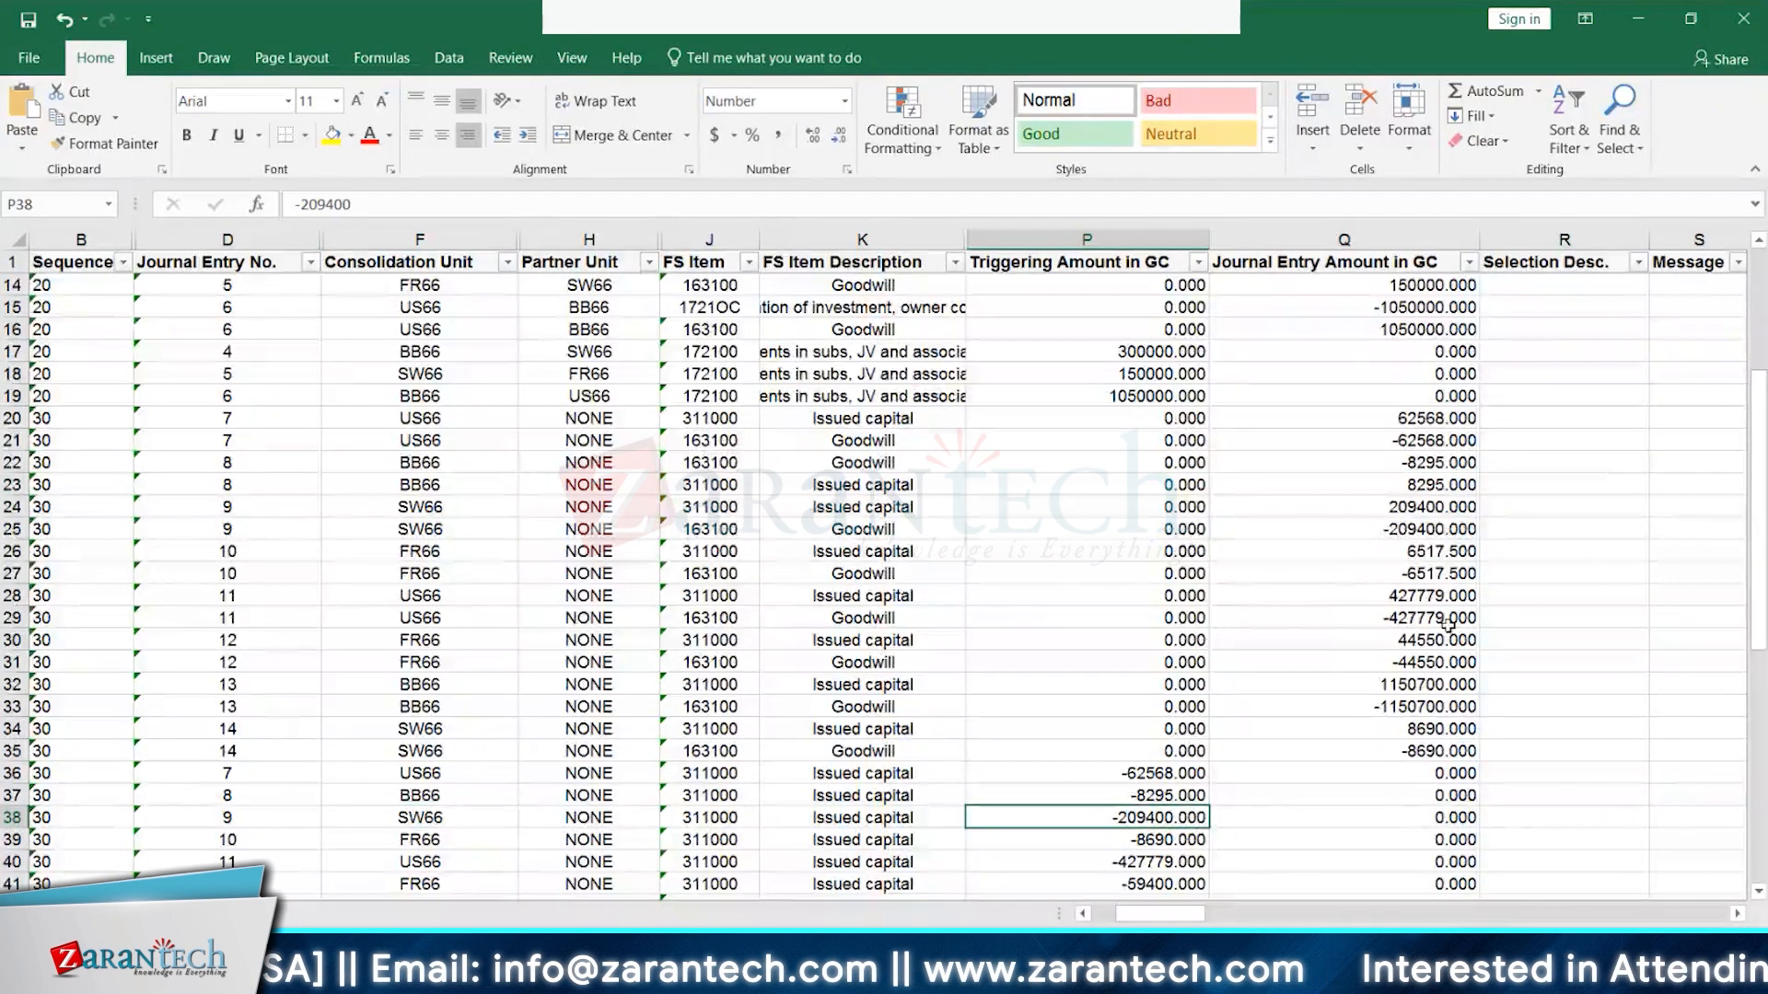
{"action": "left_click_drag", "start_coordinate": [1405, 506], "coordinate": [1403, 528]}
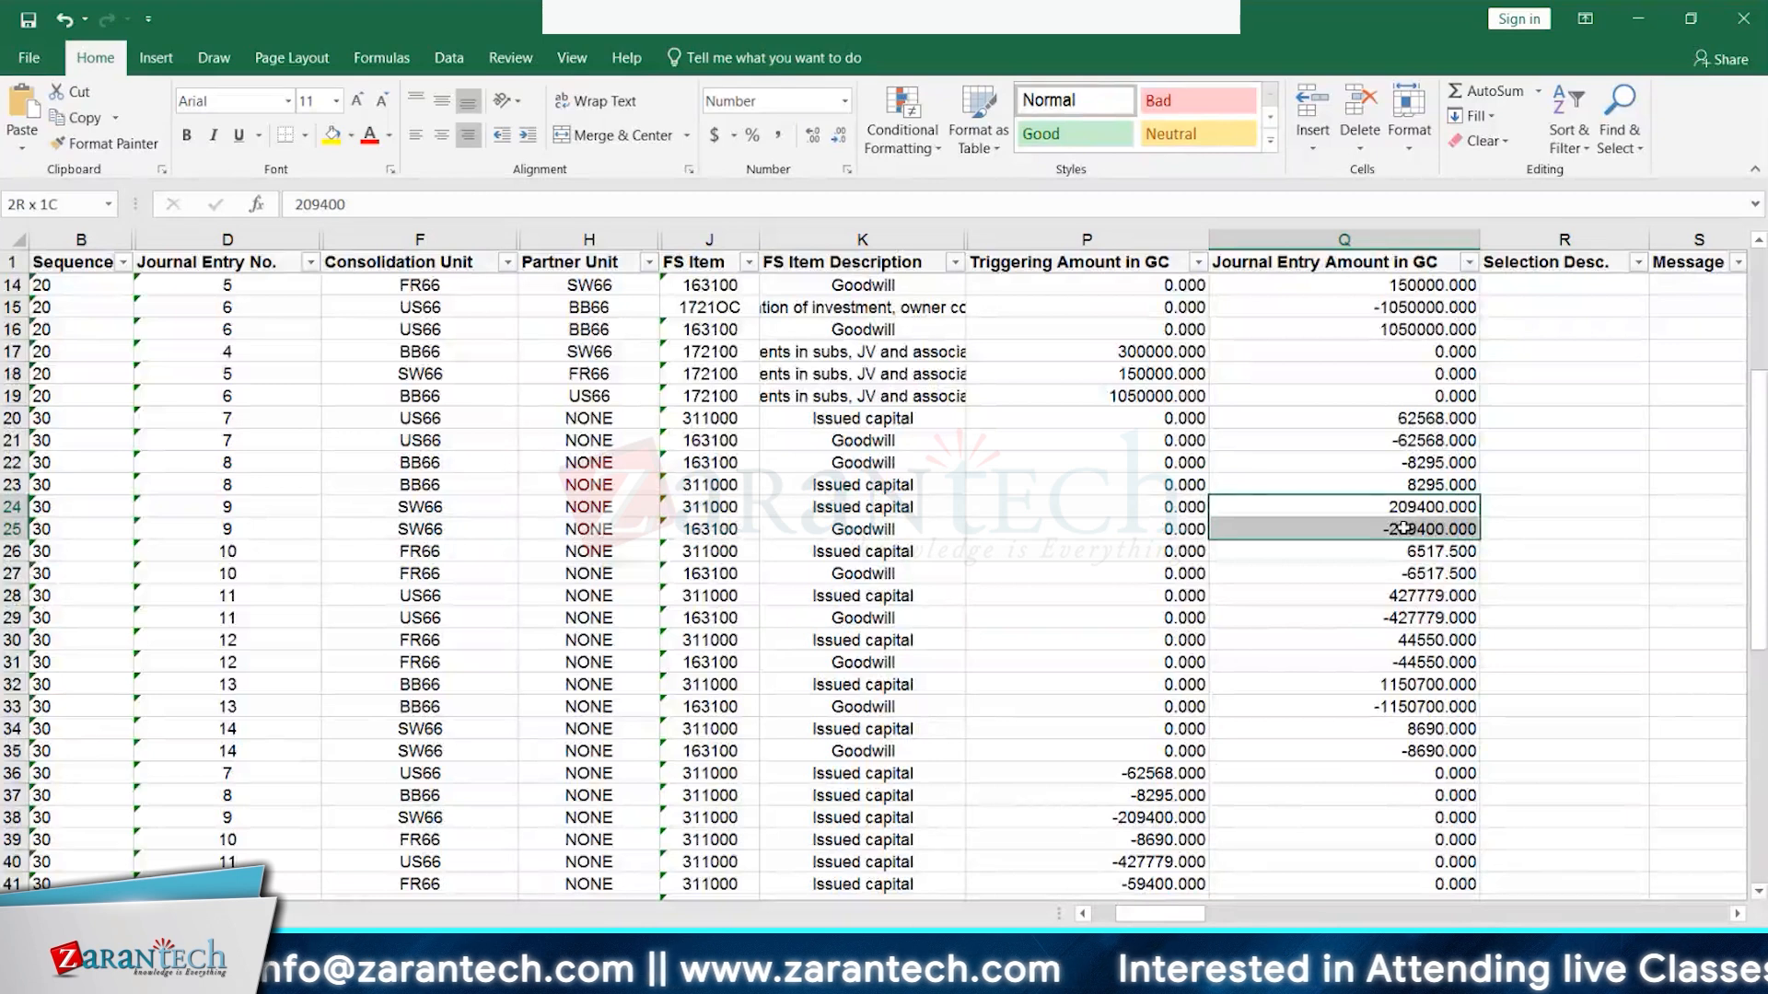
{"action": "left_click", "coordinate": [406, 844]}
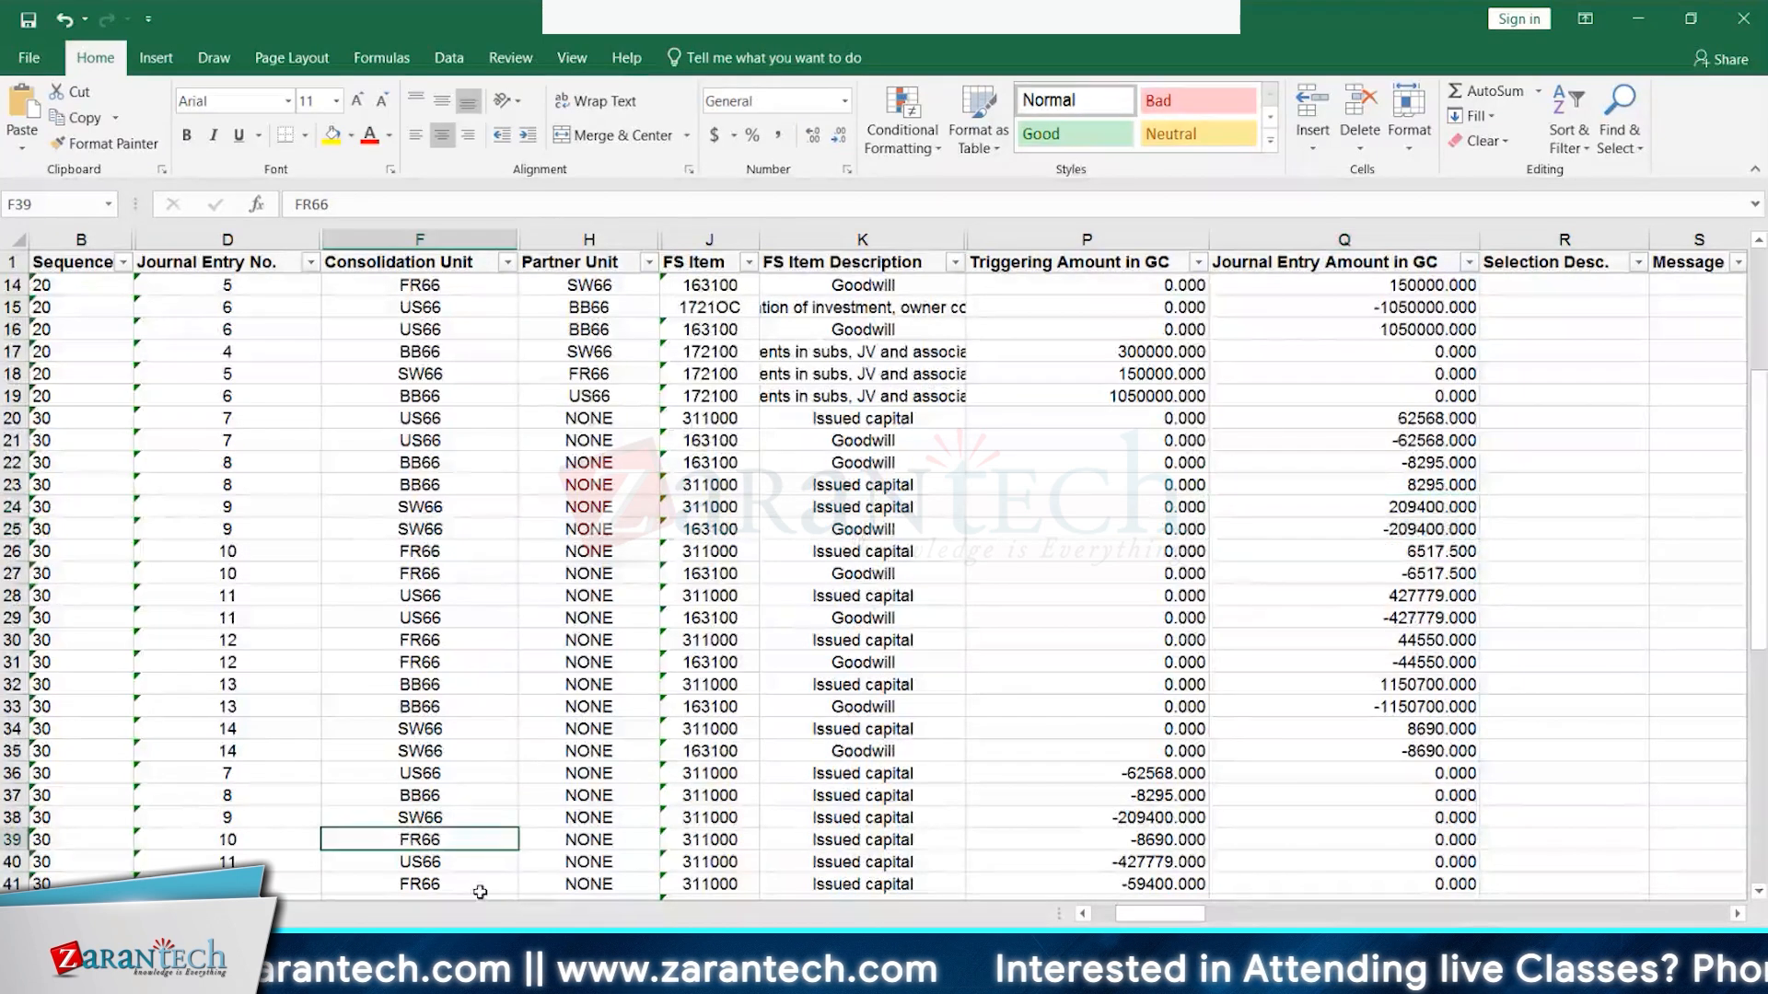
{"action": "left_click", "coordinate": [1139, 839]}
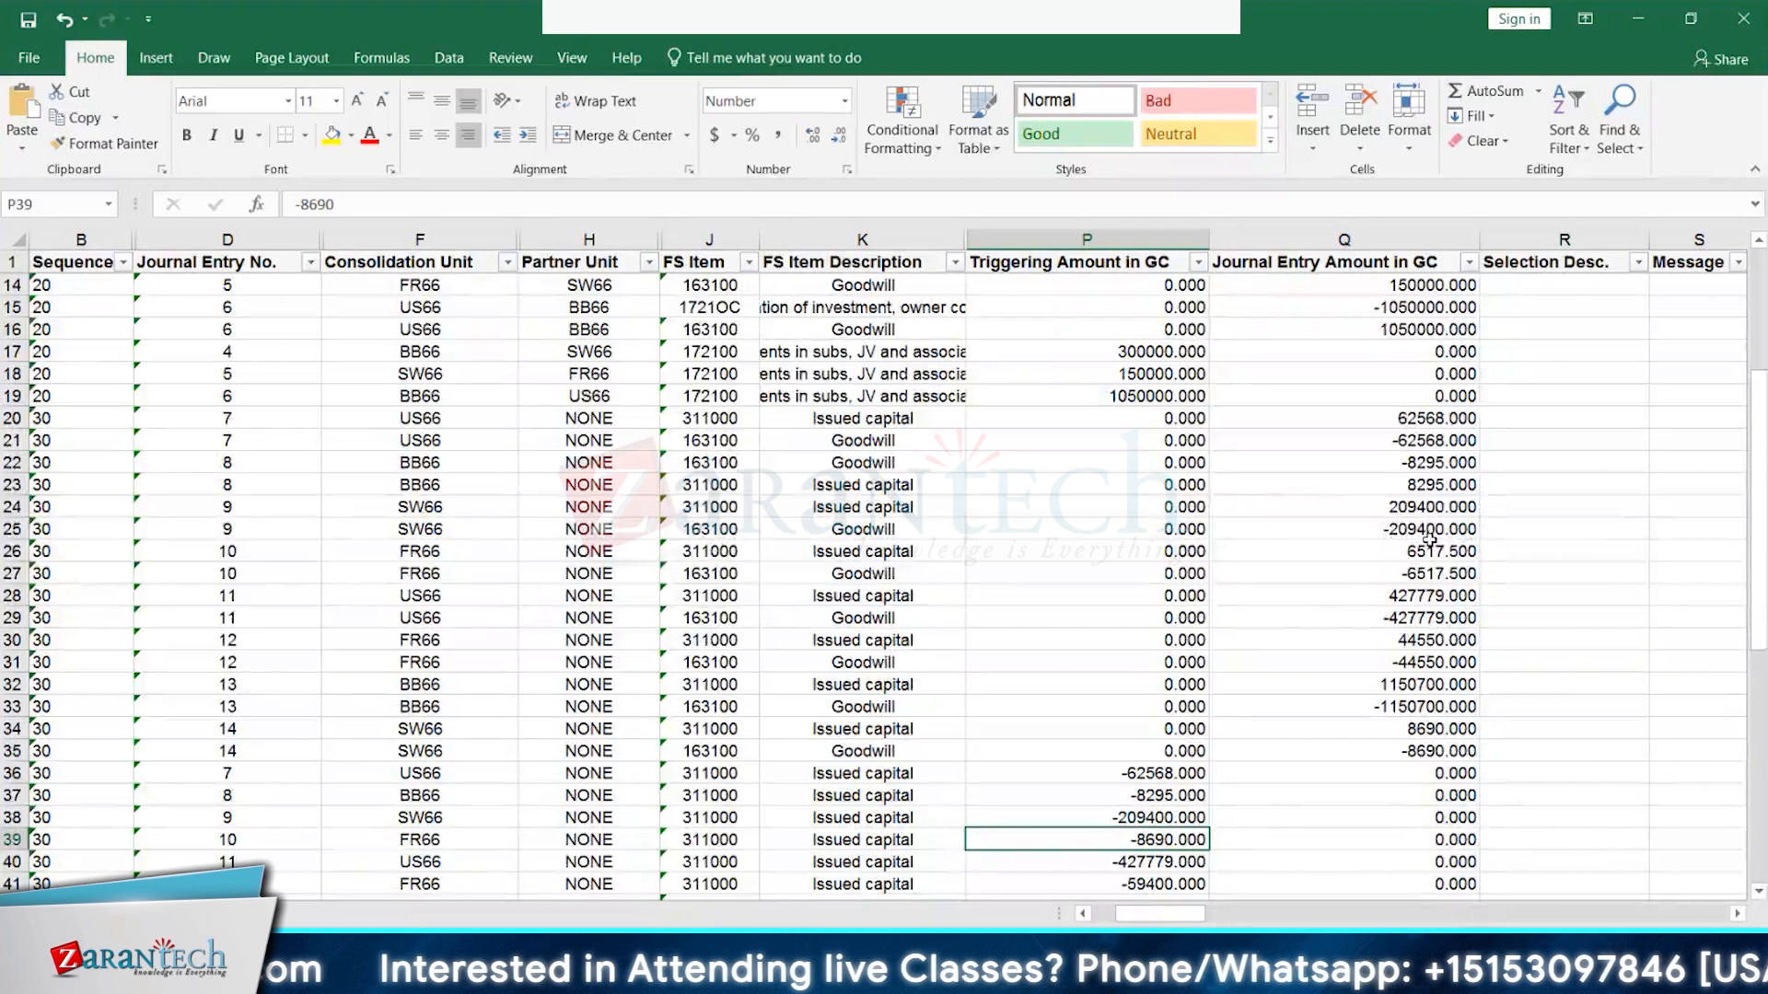
{"action": "scroll", "coordinate": [616, 687], "scroll_direction": "down", "scroll_amount": 1}
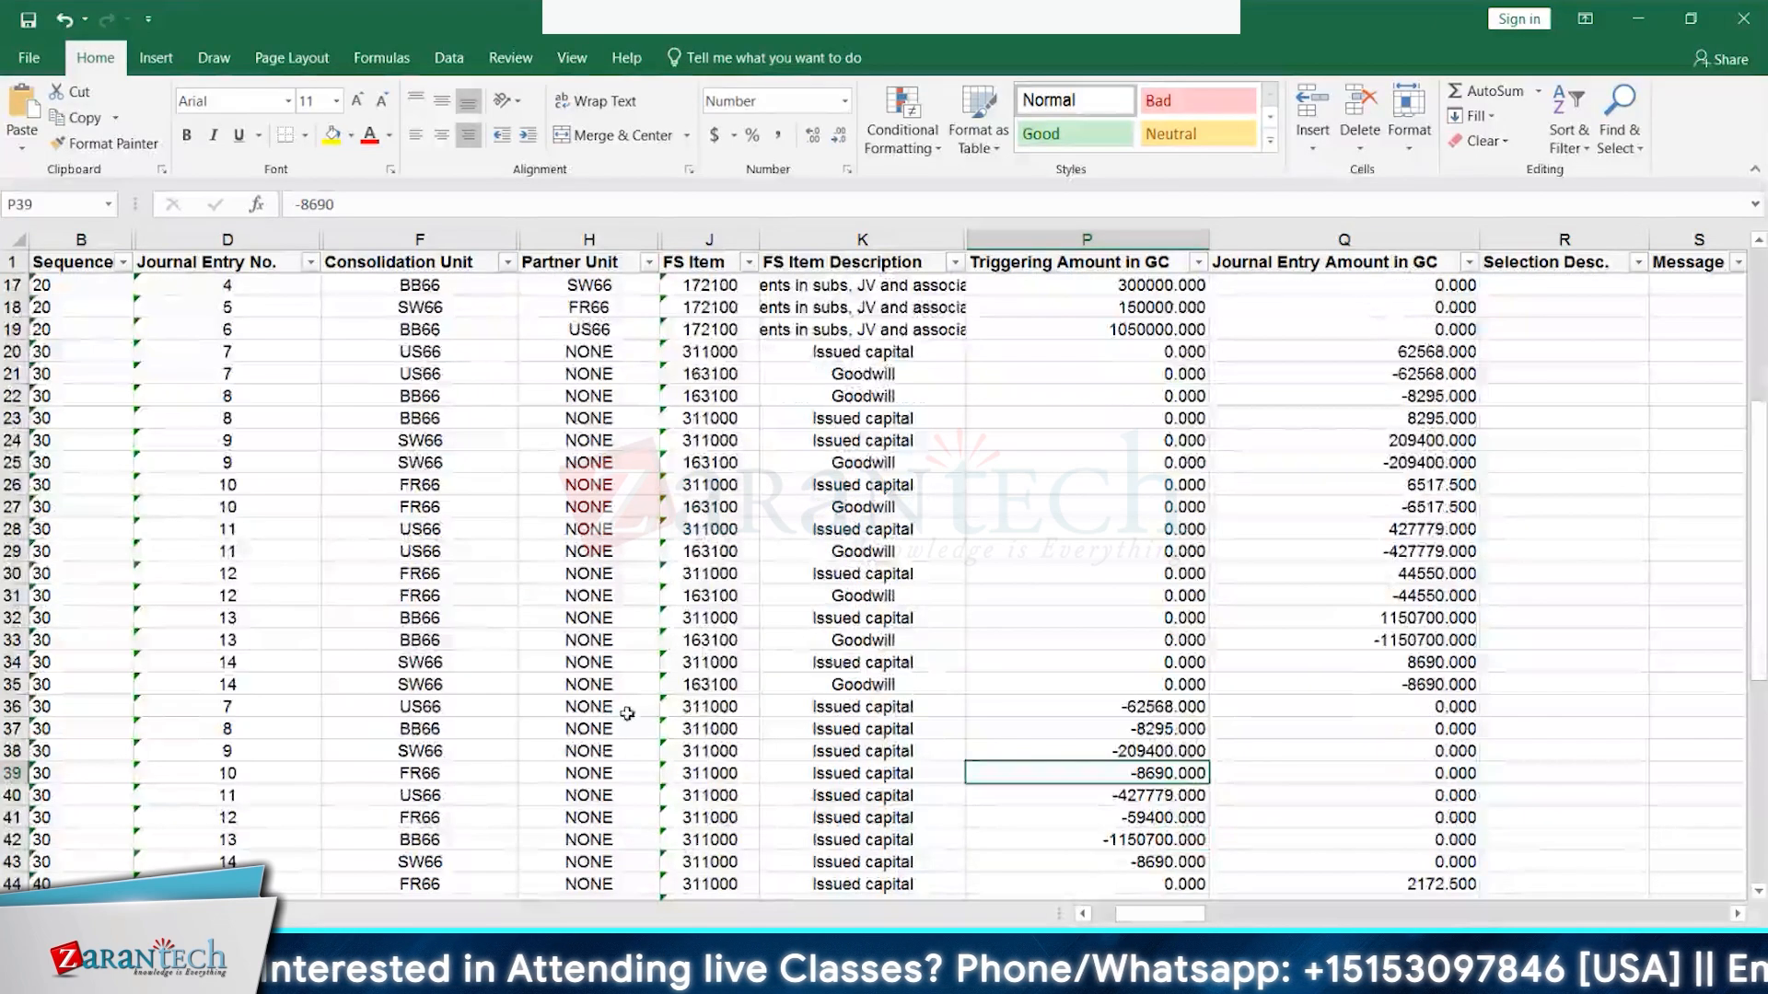
{"action": "left_click", "coordinate": [437, 775]}
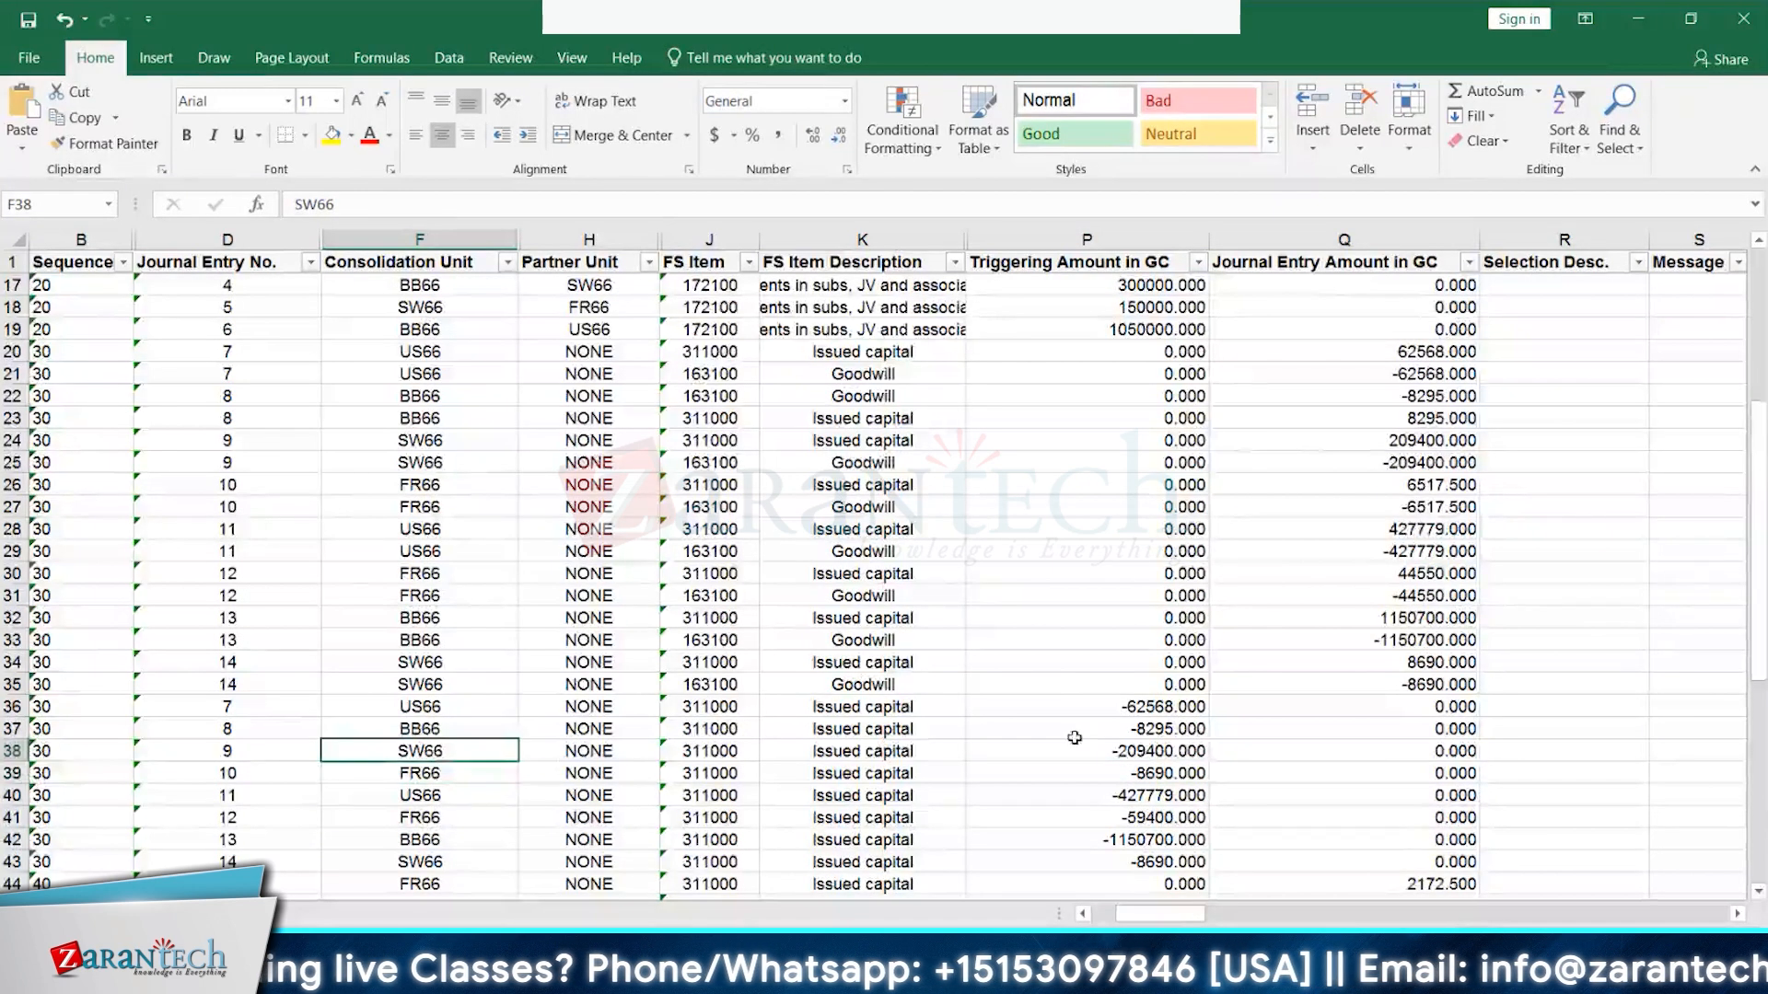
{"action": "left_click", "coordinate": [1125, 752]}
{"action": "left_click", "coordinate": [439, 746]}
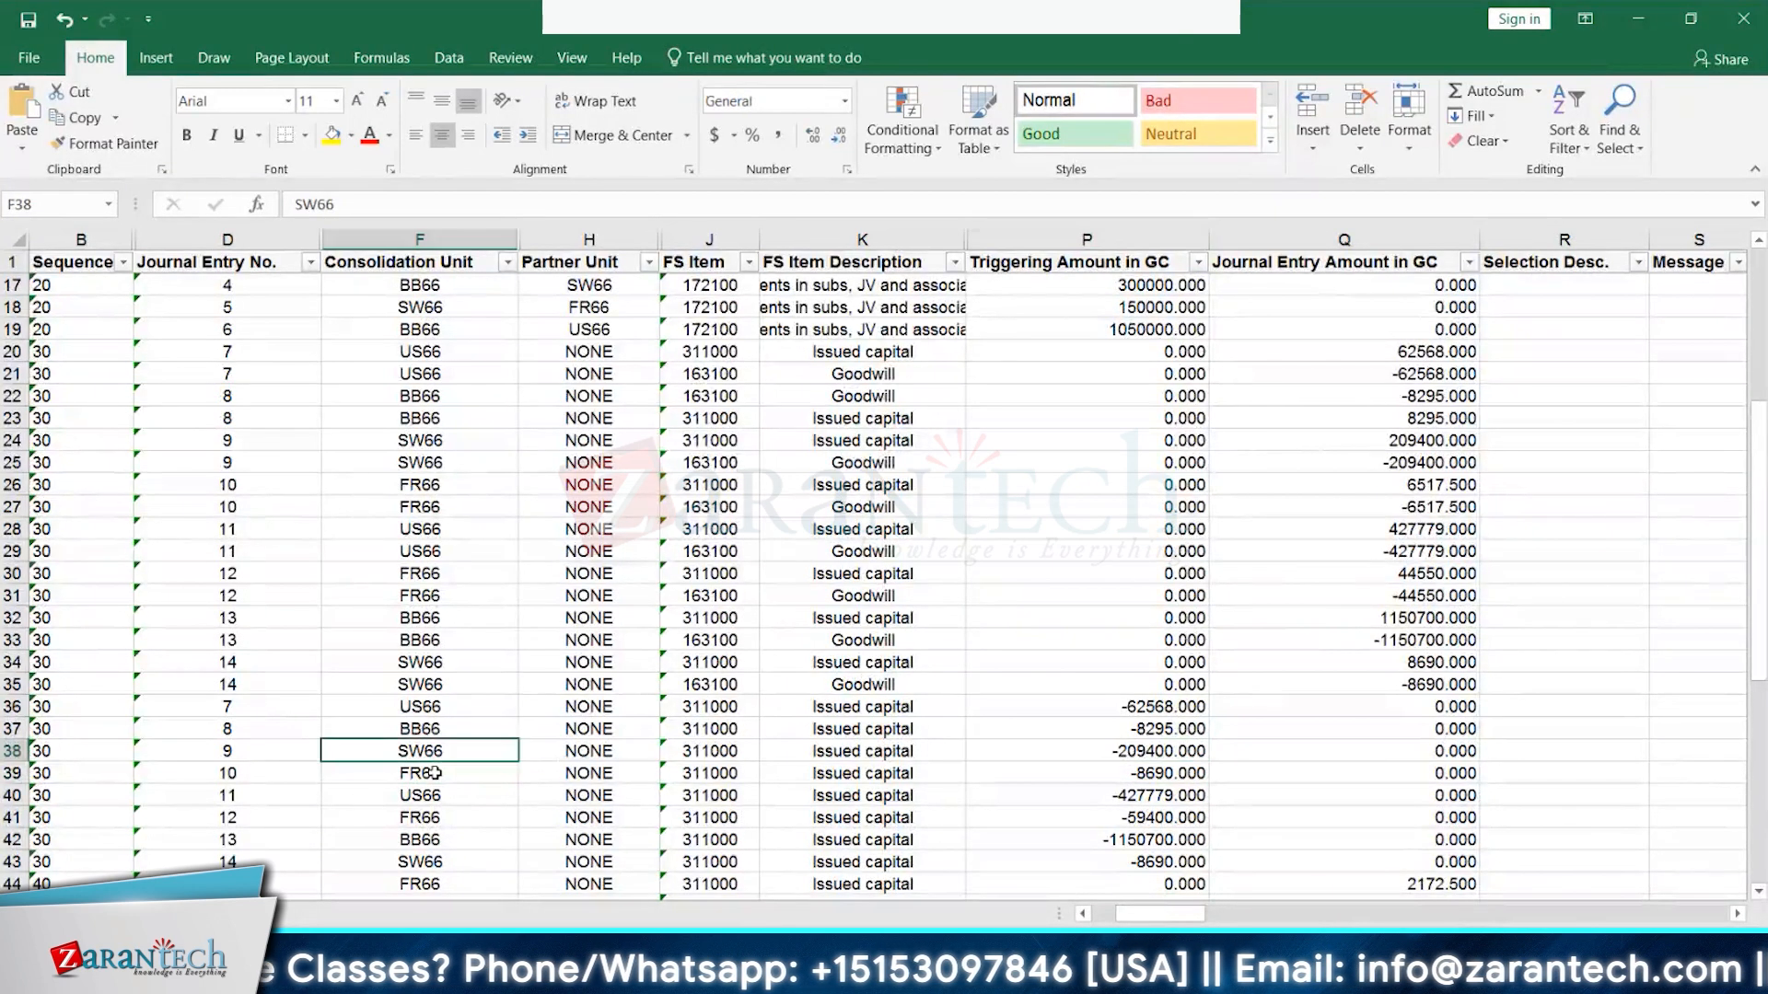
{"action": "left_click", "coordinate": [438, 773]}
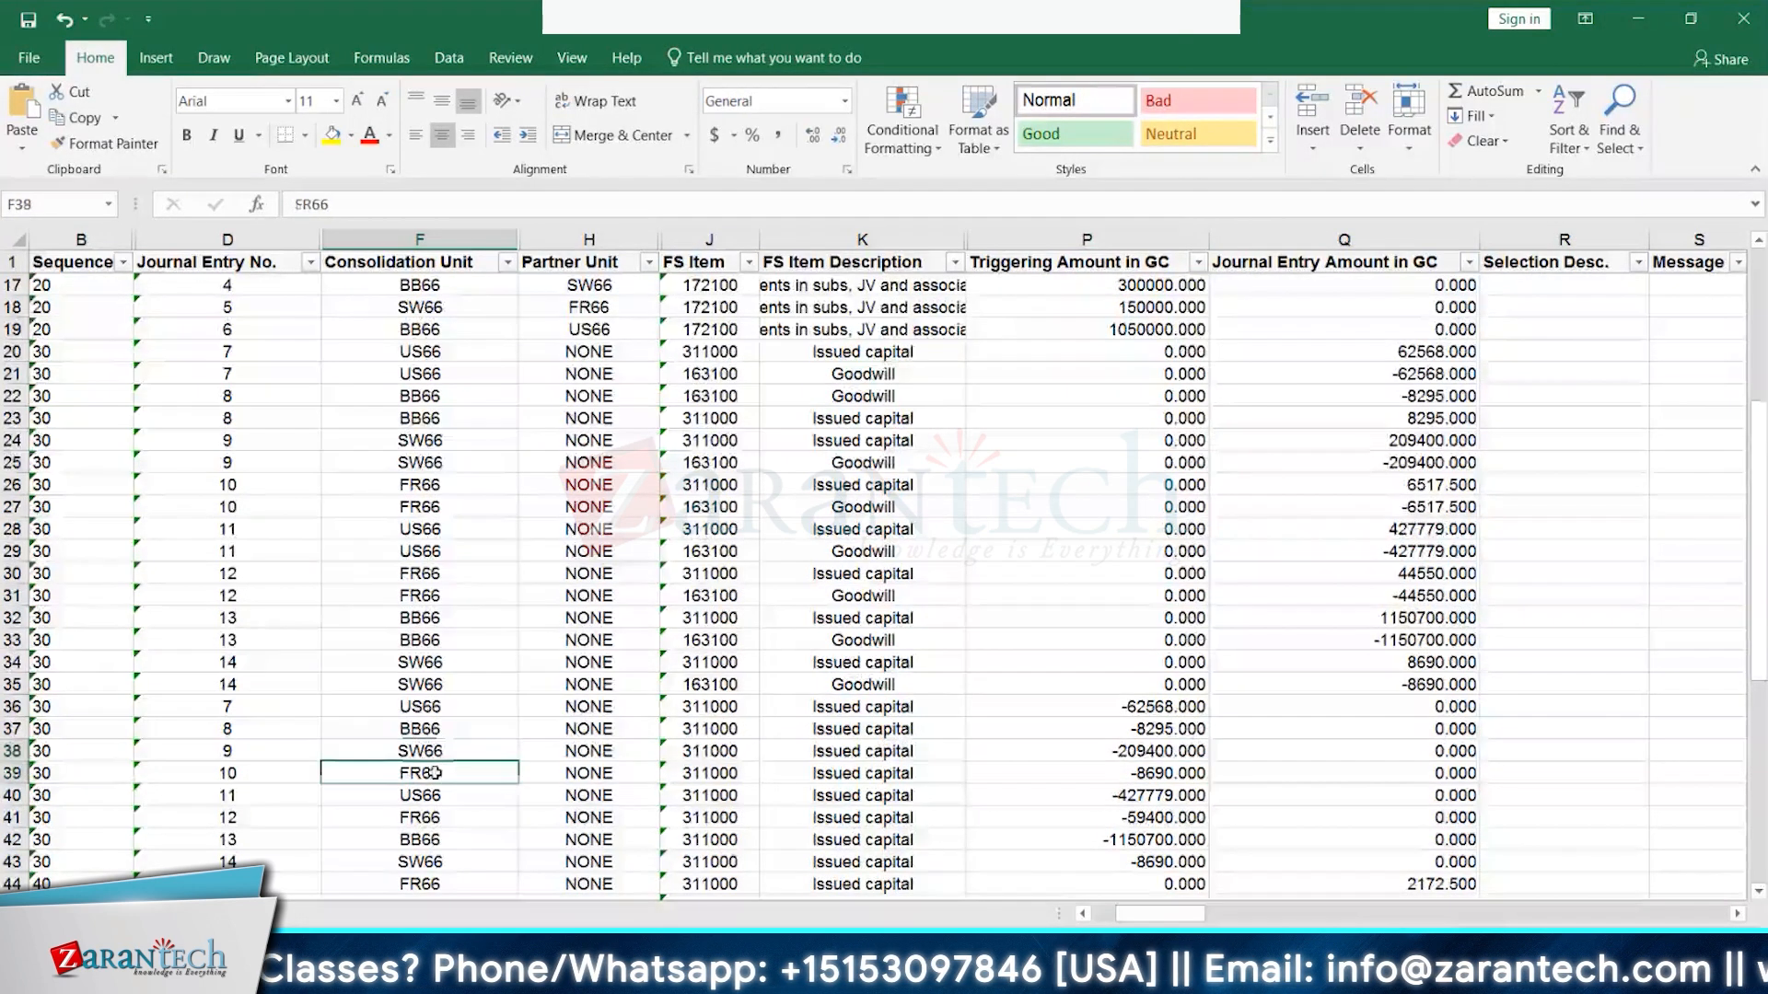
{"action": "left_click", "coordinate": [1125, 773]}
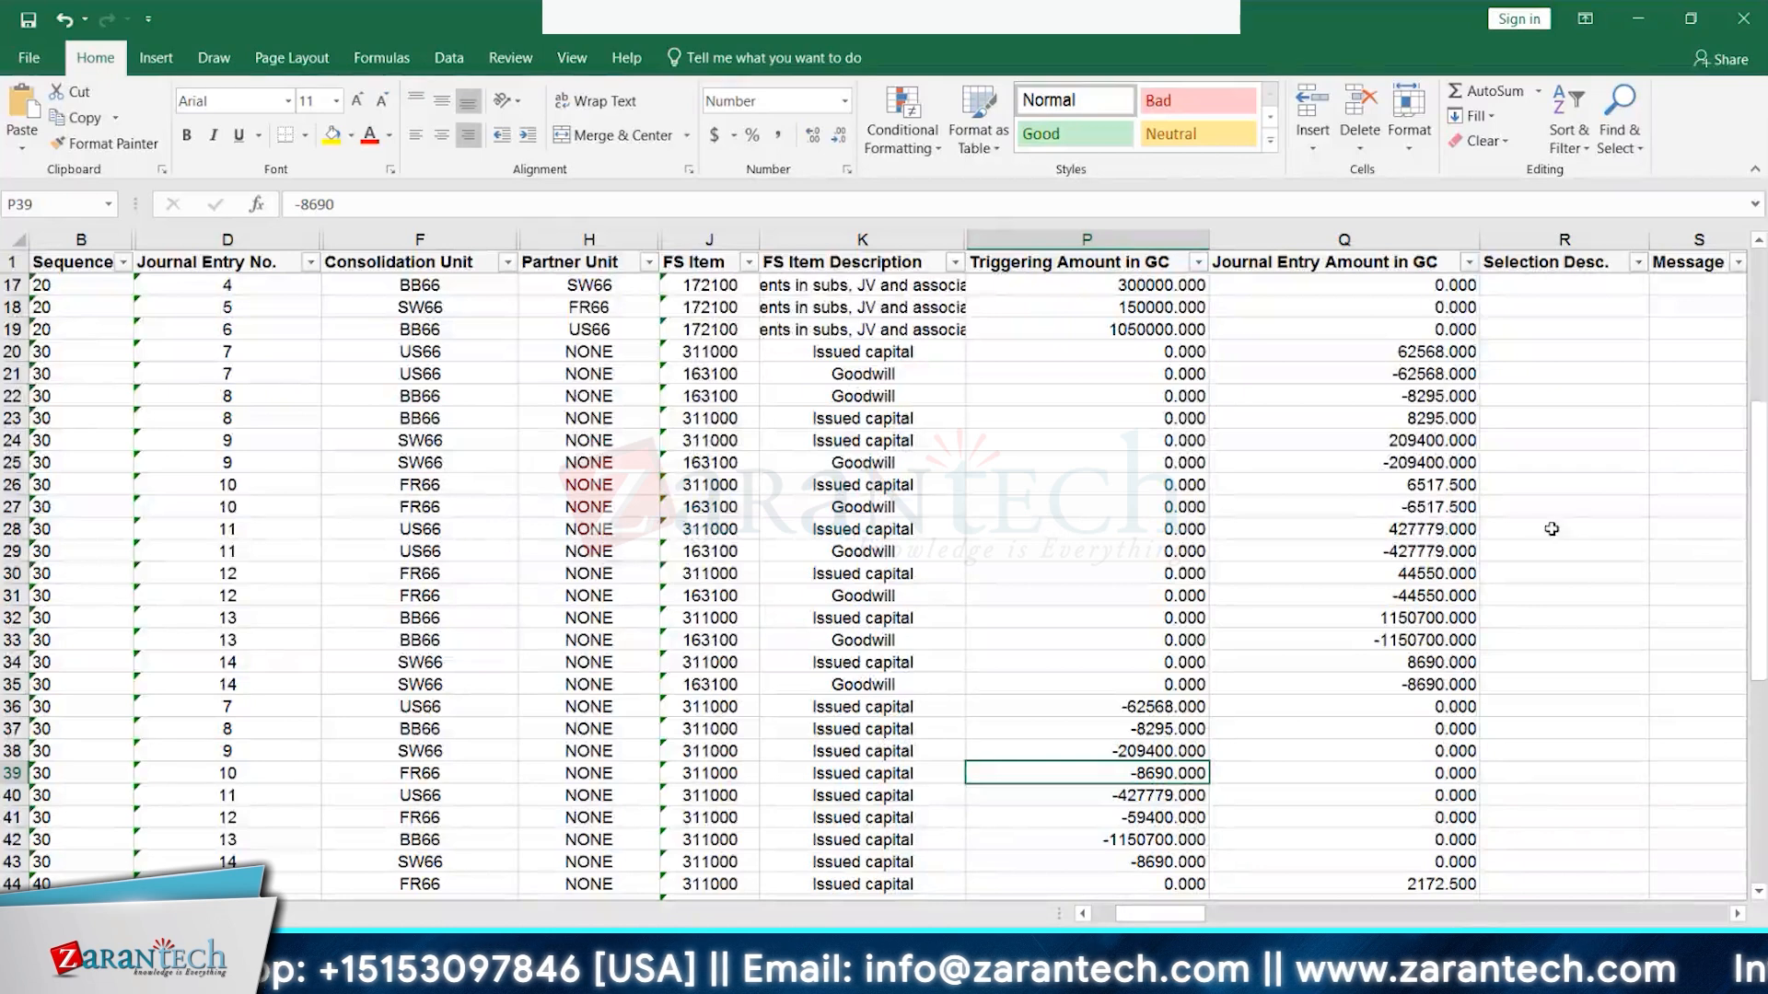
{"action": "left_click_drag", "start_coordinate": [1433, 486], "coordinate": [1429, 509]}
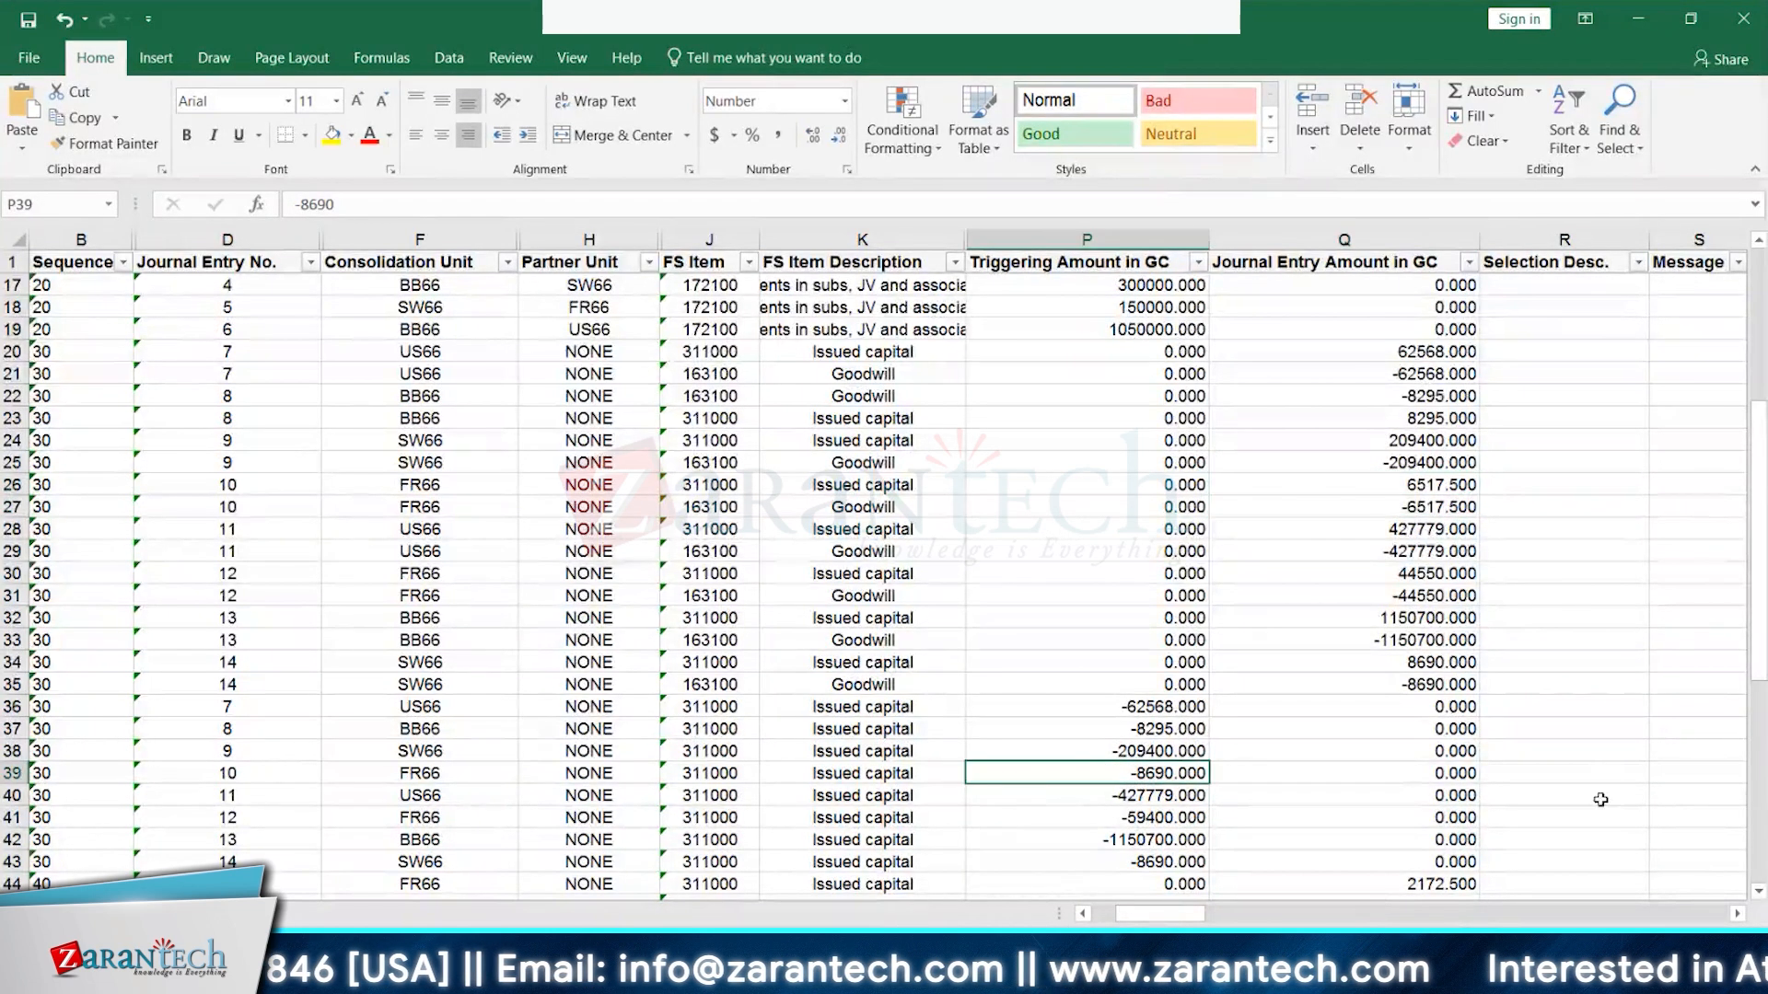
- Enter =P39*75/100 in R38, returning -6517.5, and review the SW66 row
{"action": "left_click", "coordinate": [1561, 753]}
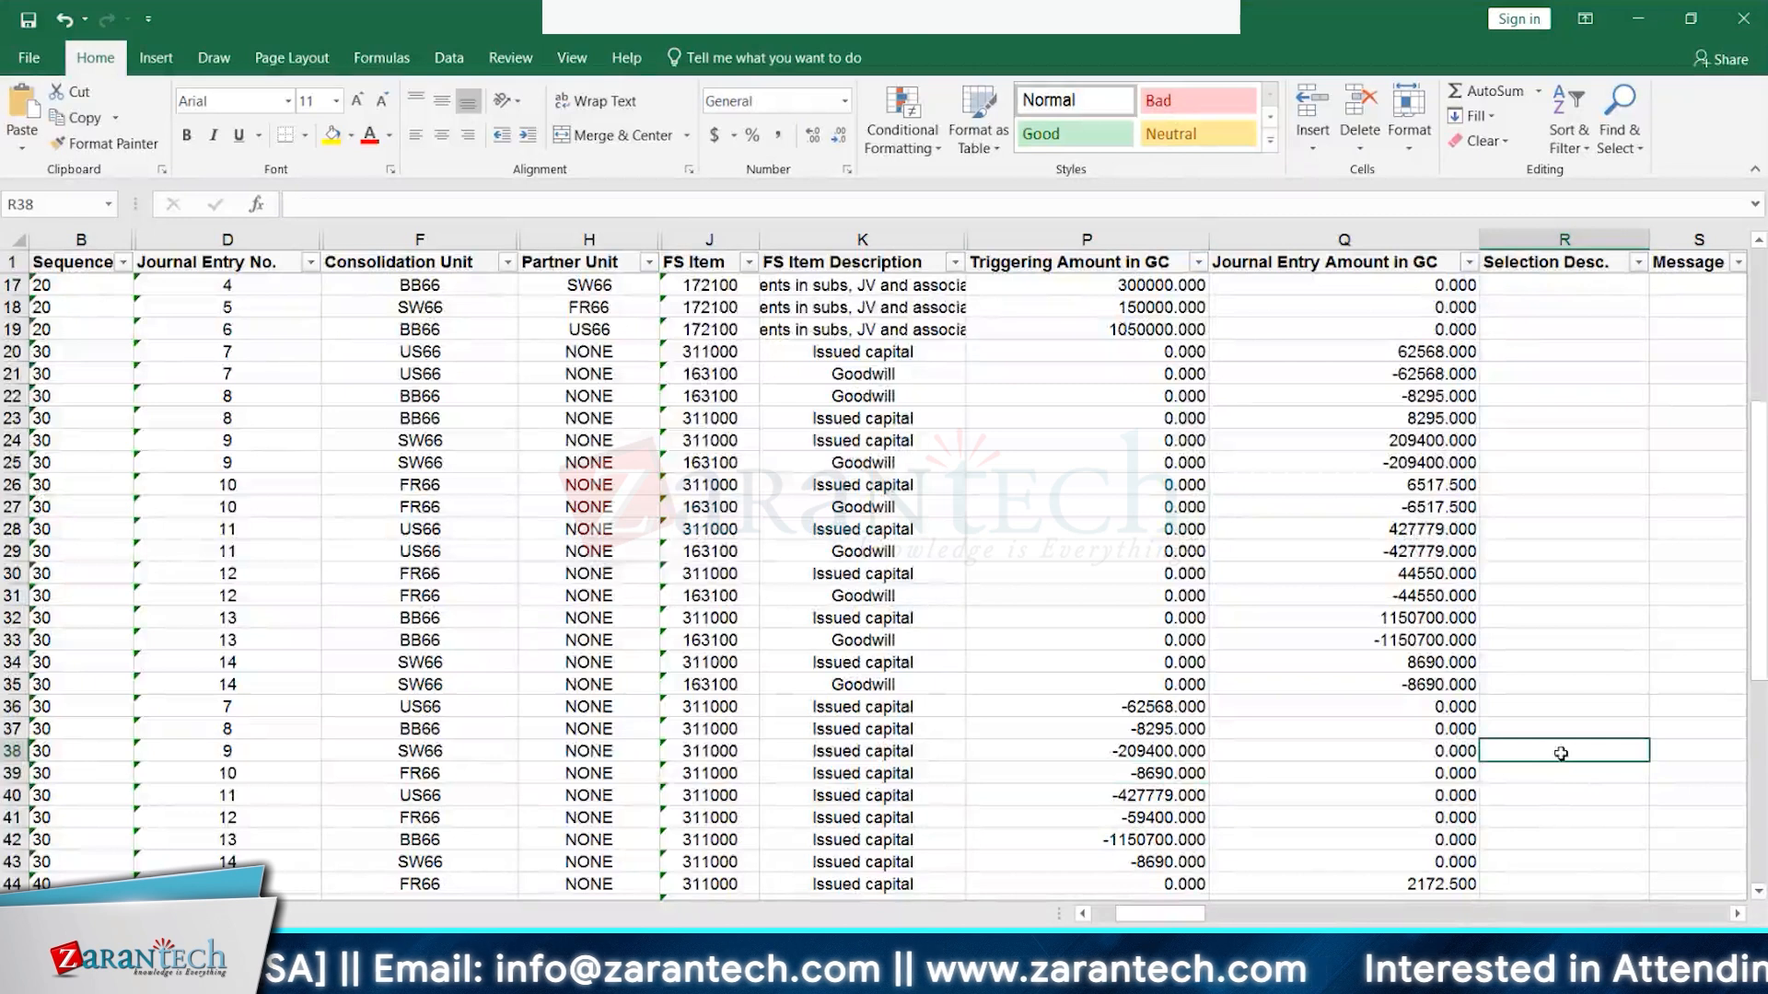
{"action": "type", "text": "="}
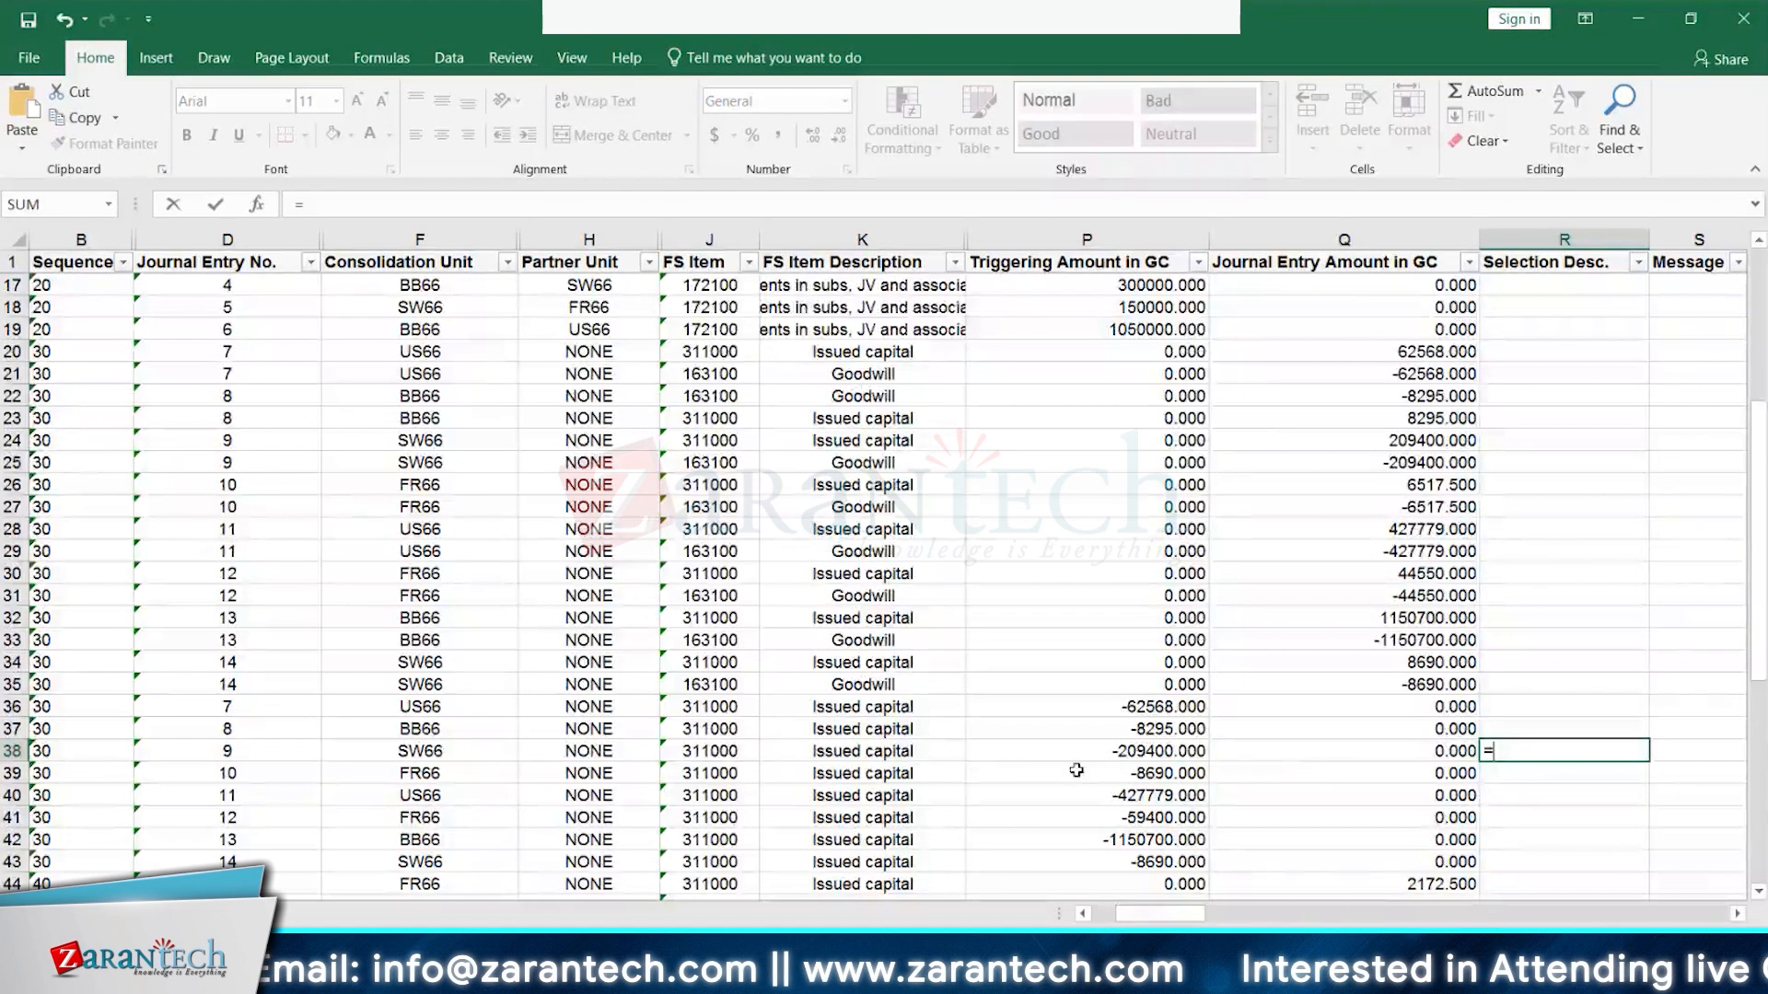
{"action": "left_click", "coordinate": [1149, 771]}
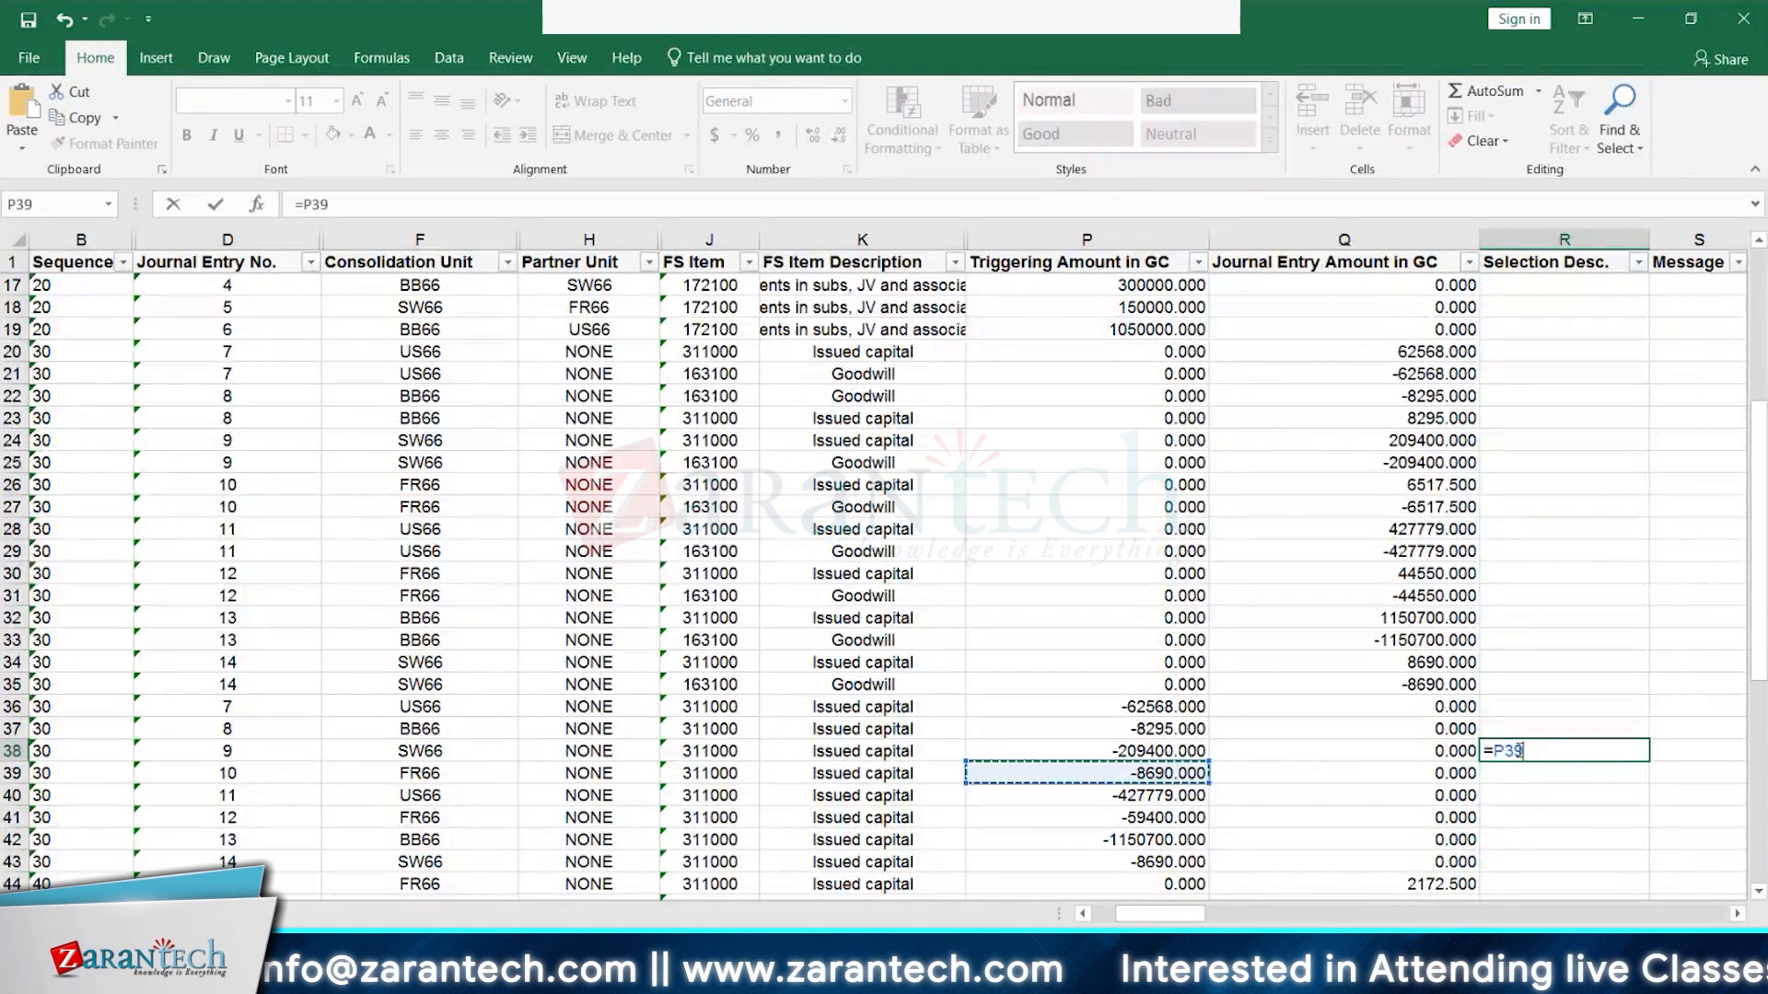
{"action": "type", "text": "8"}
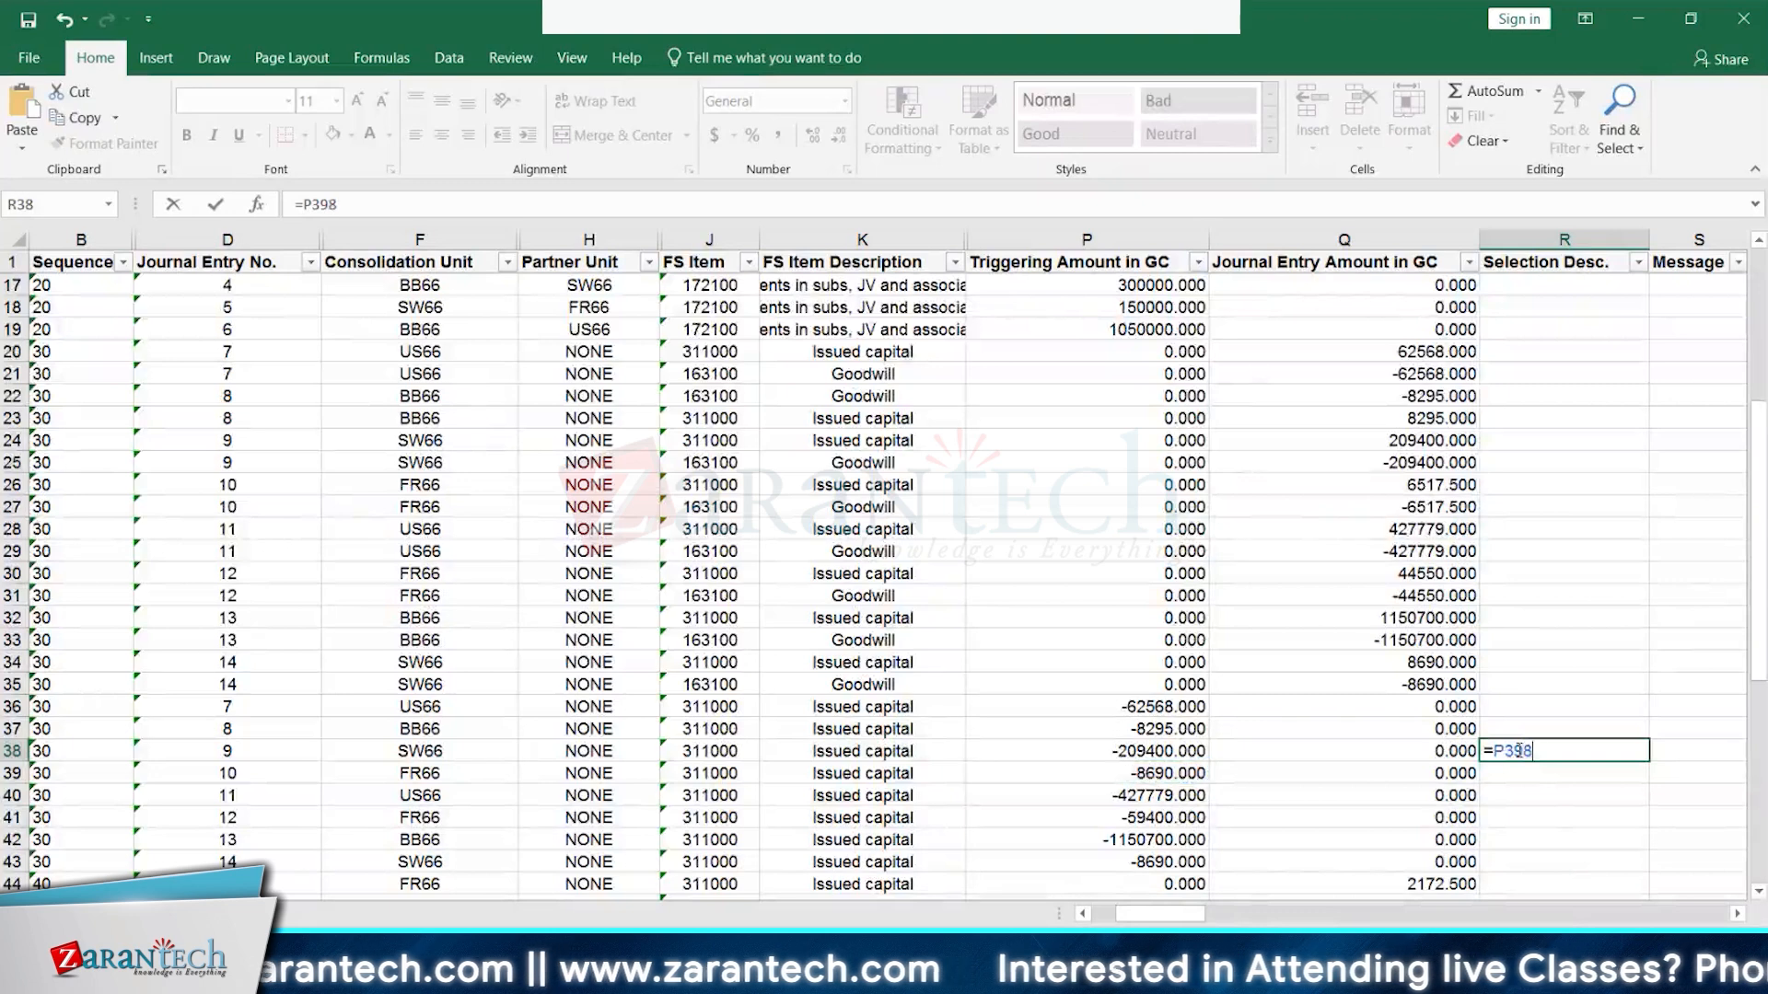
{"action": "key", "text": "BackSpace"}
{"action": "type", "text": "*"}
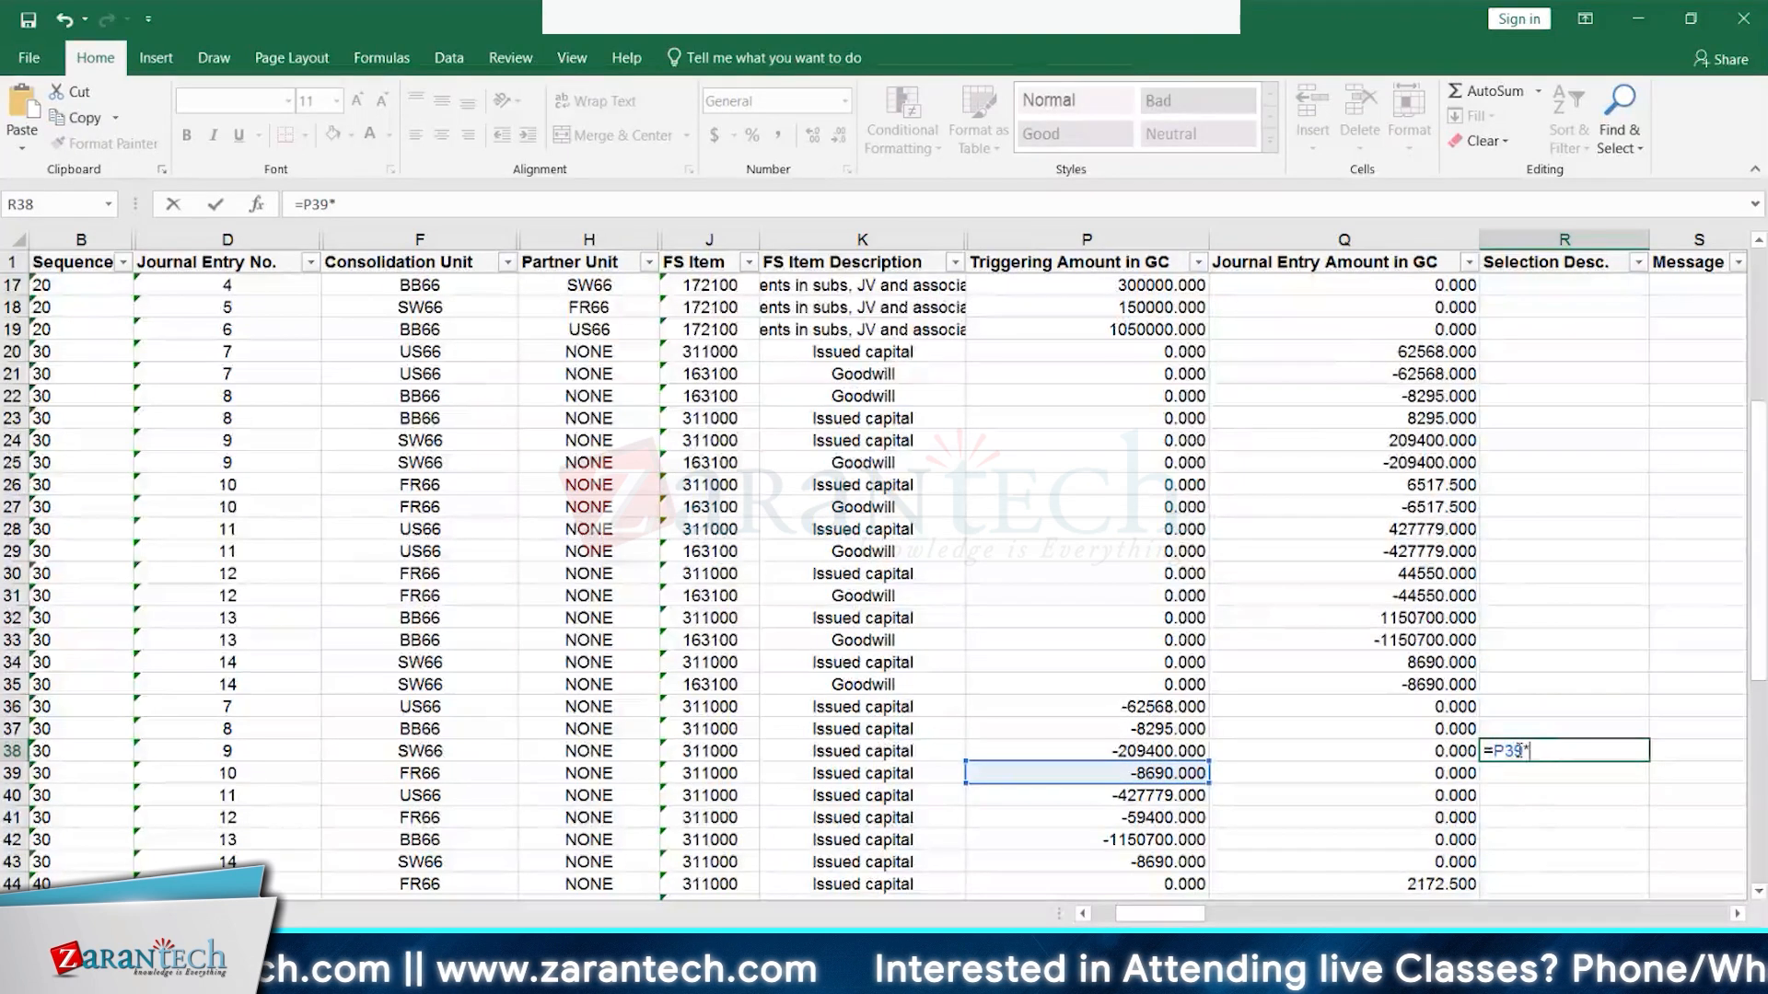
{"action": "type", "text": "7"}
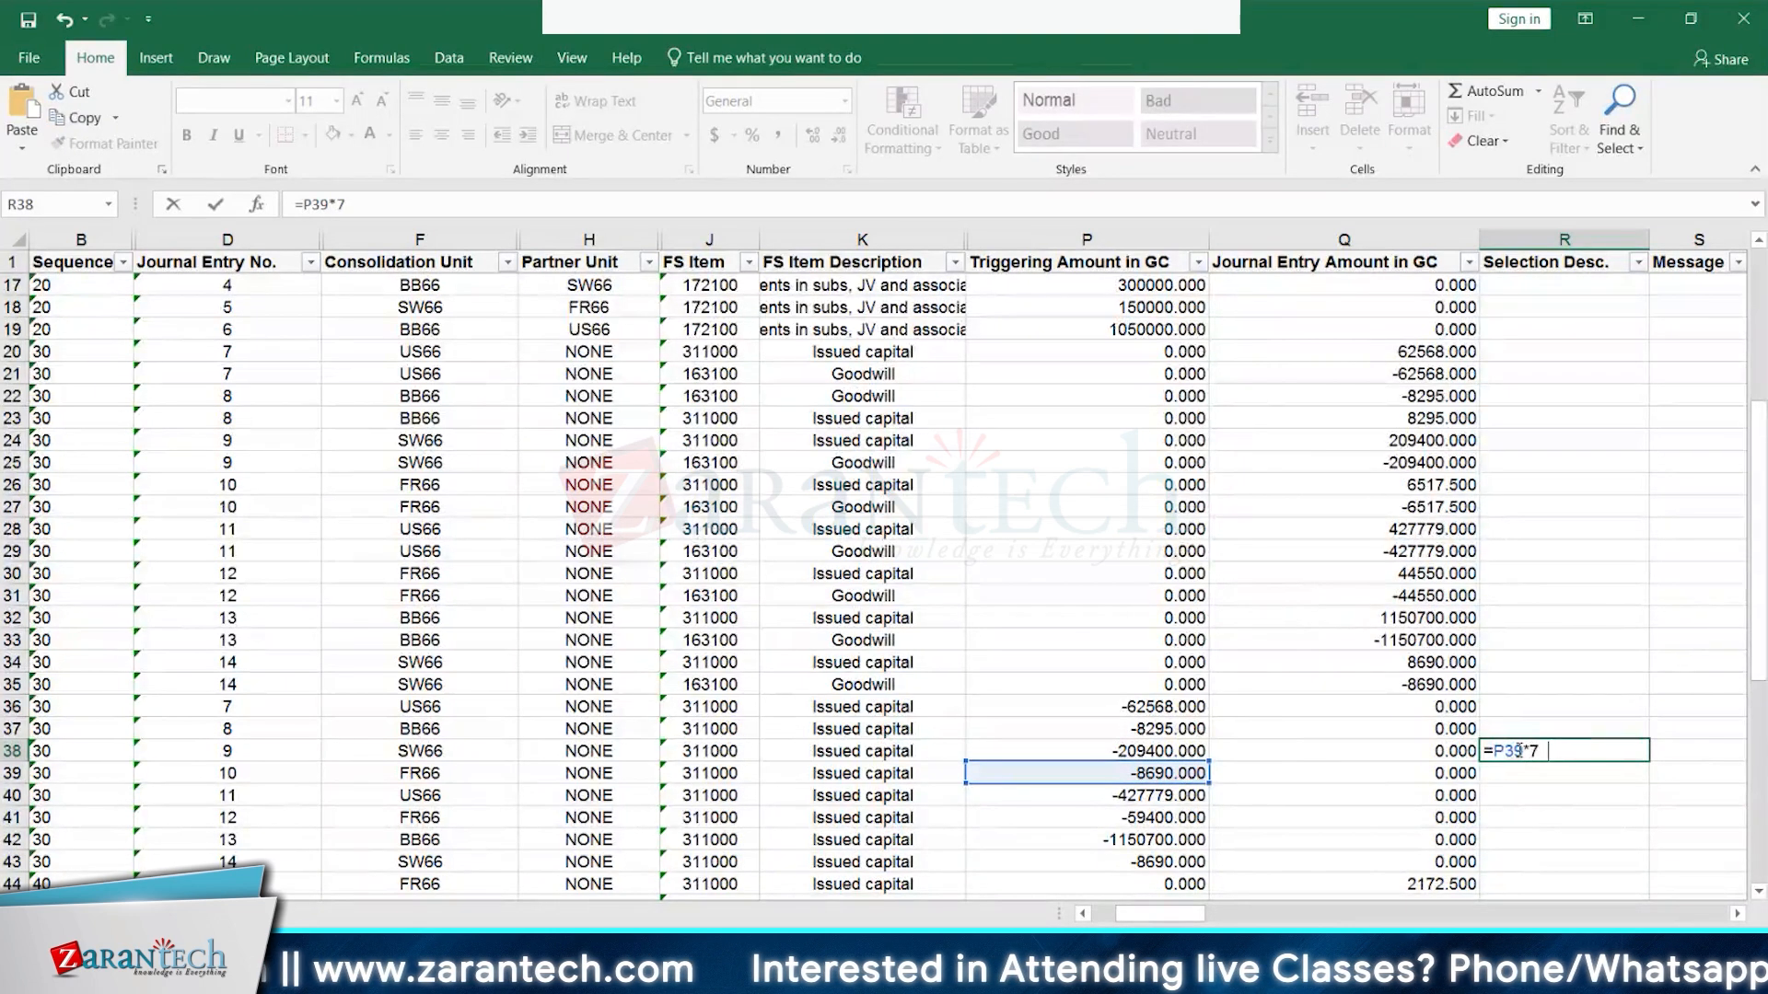
{"action": "type", "text": "5/100"}
{"action": "key", "text": "Return"}
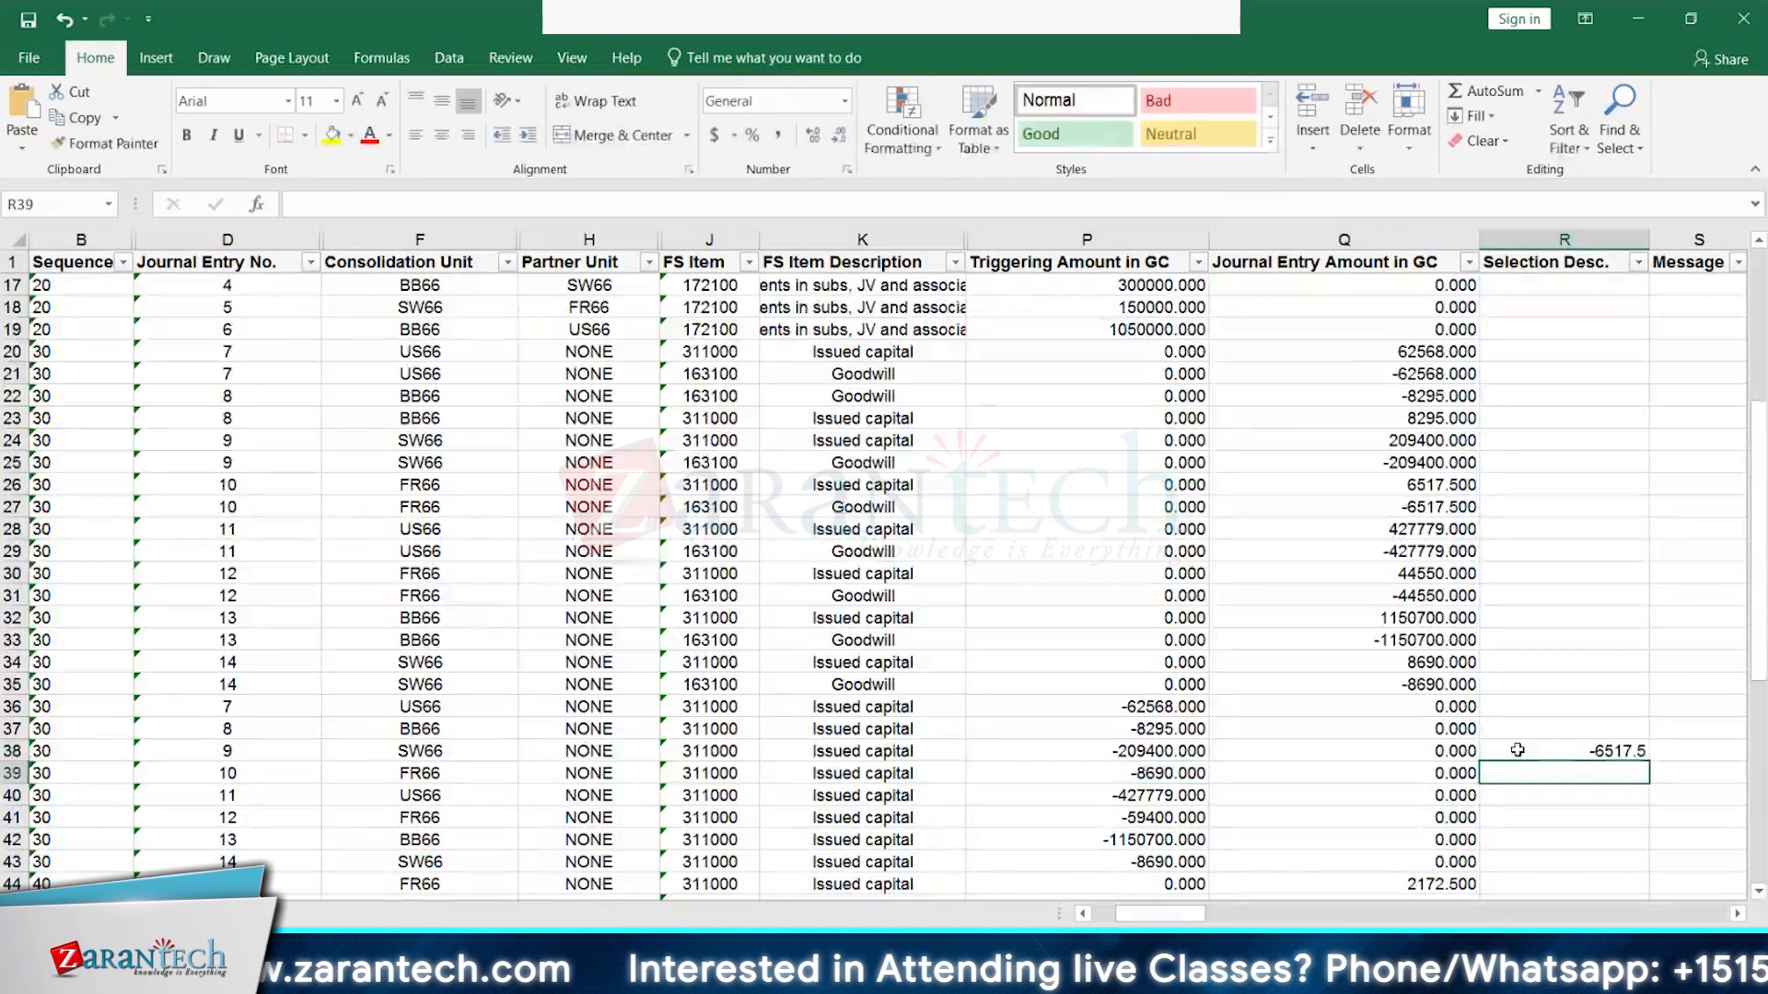
{"action": "left_click", "coordinate": [1613, 747]}
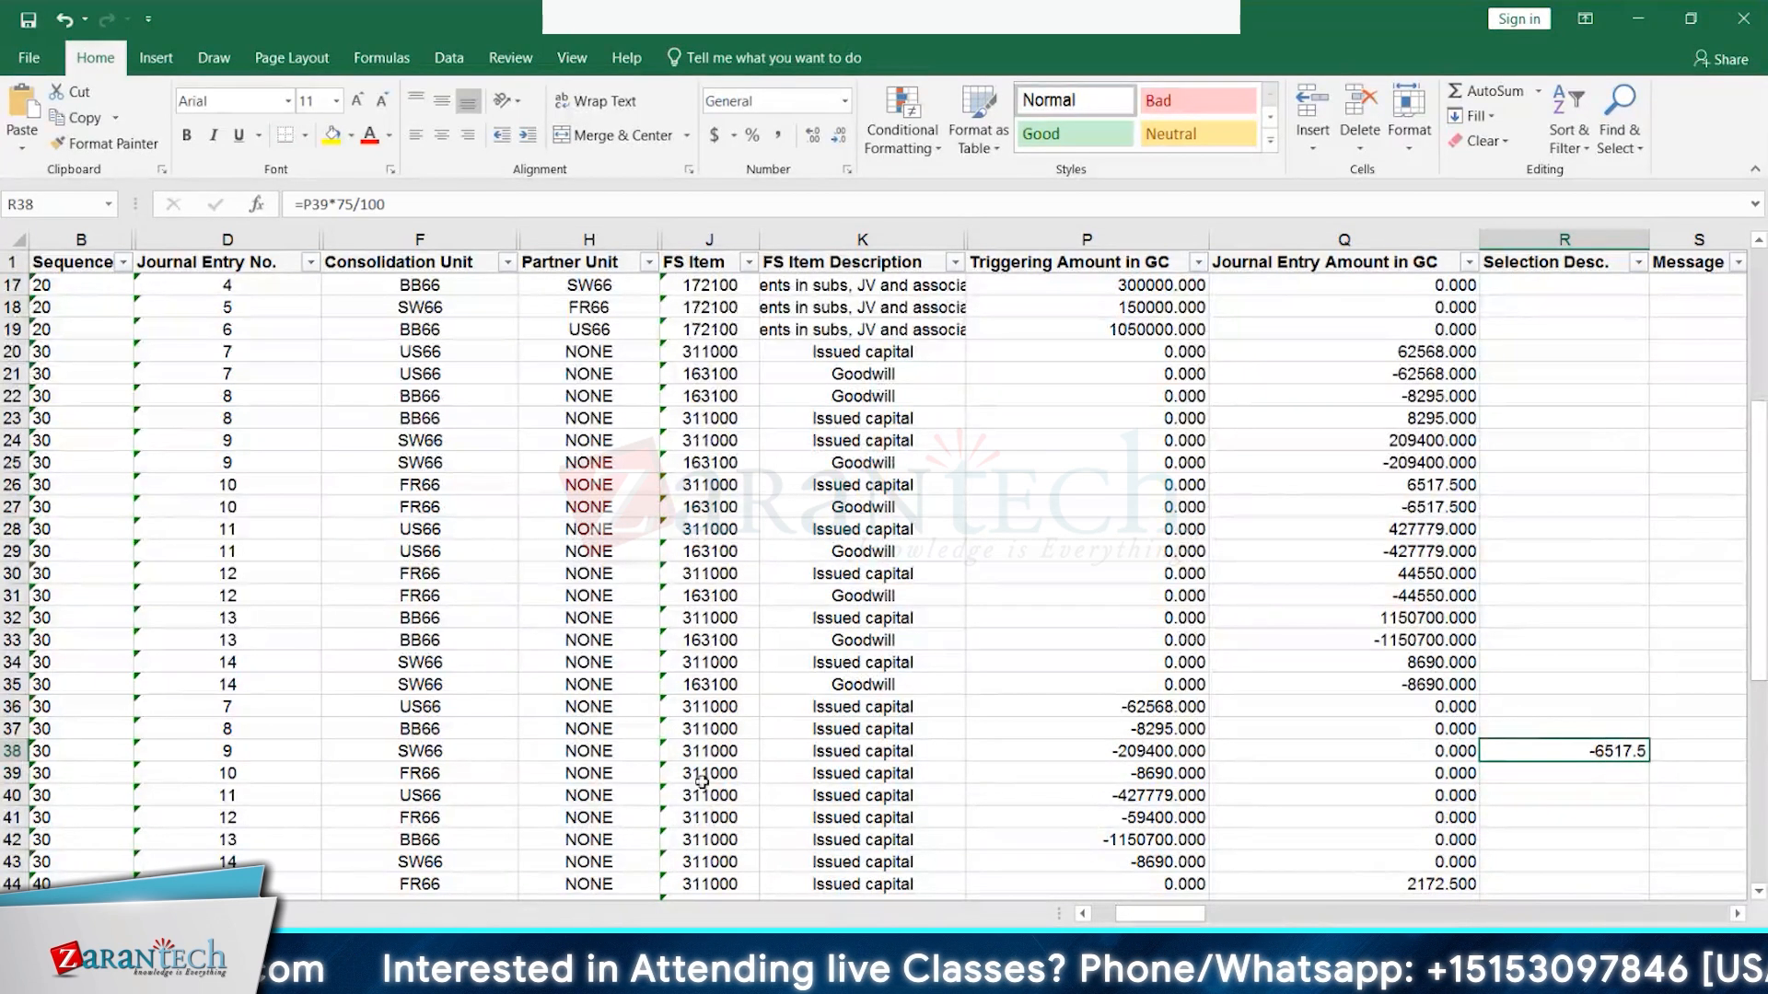
{"action": "left_click", "coordinate": [450, 748]}
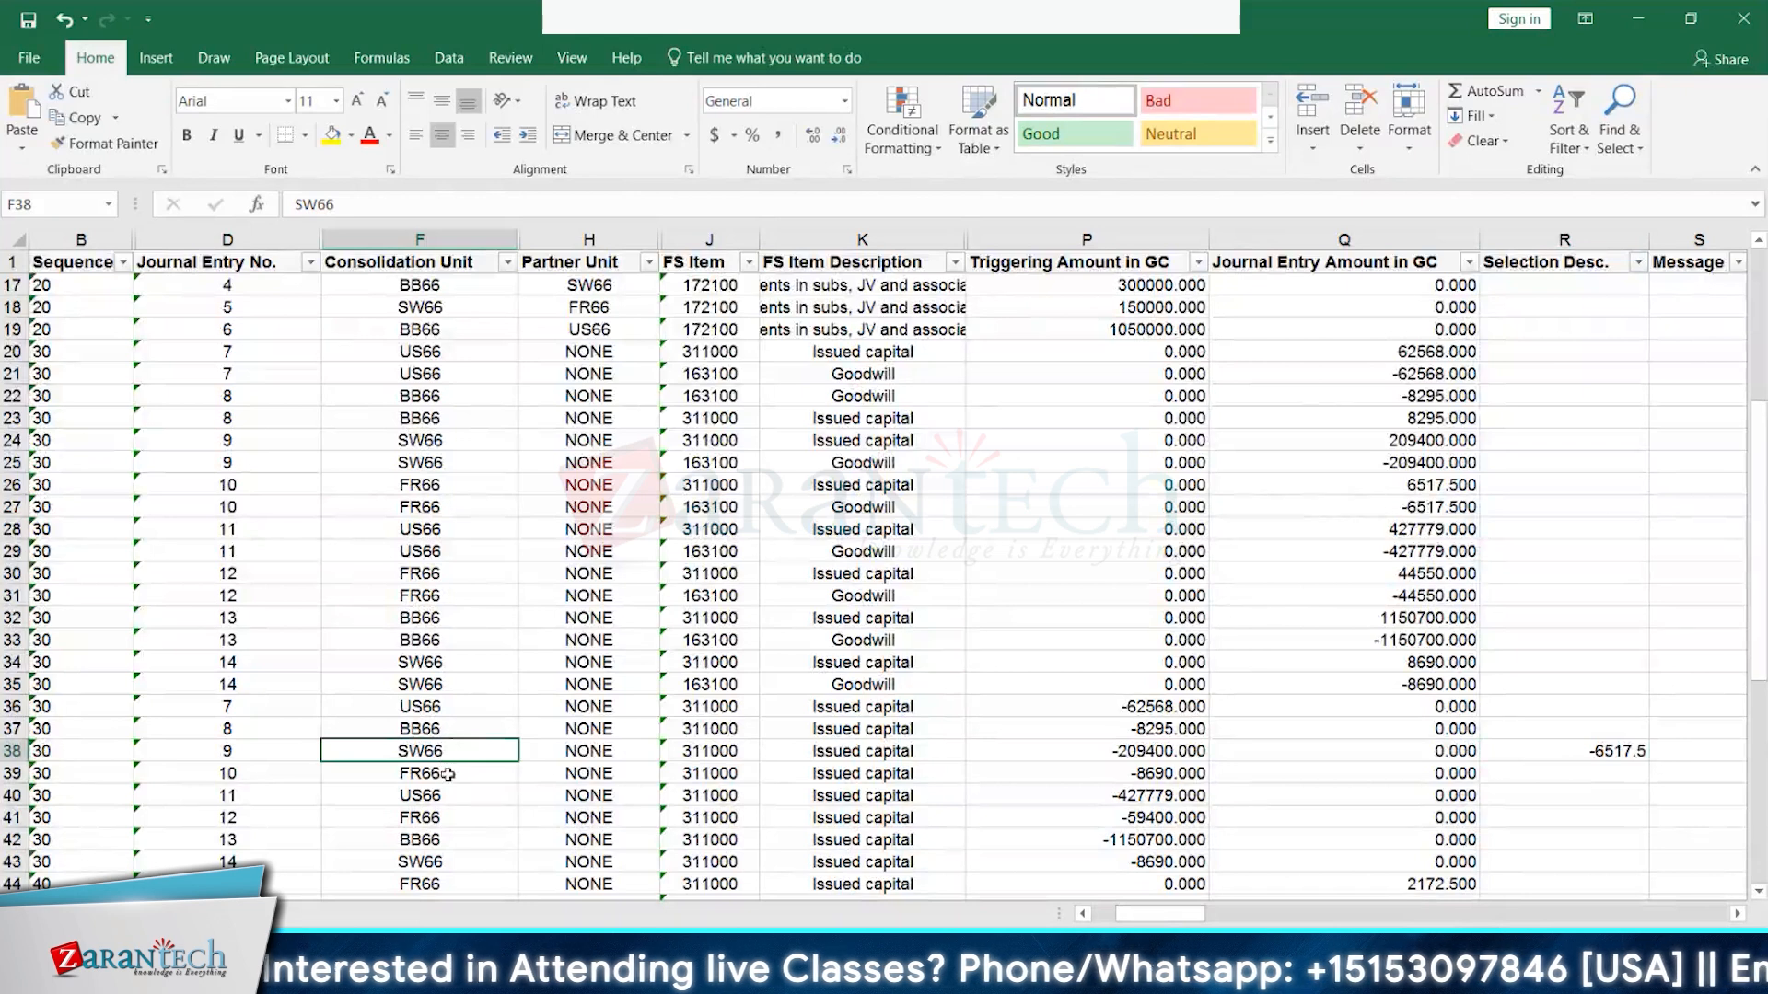
{"action": "left_click", "coordinate": [446, 781]}
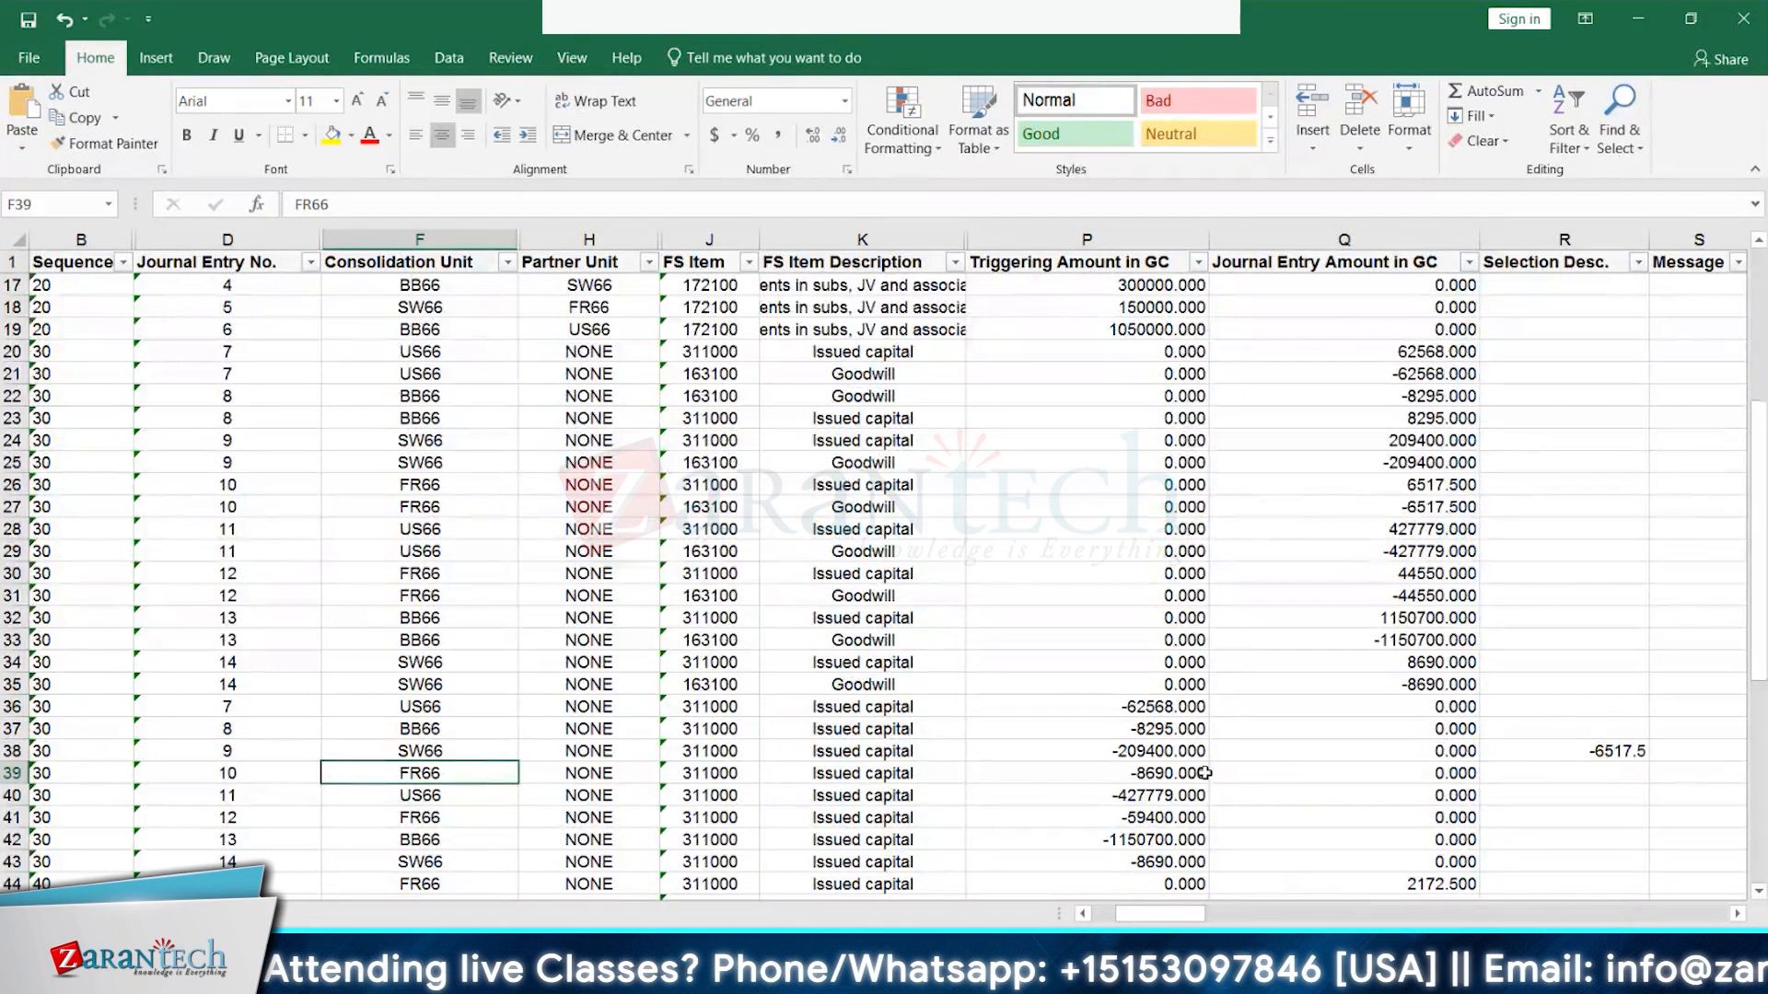
{"action": "left_click", "coordinate": [1177, 772]}
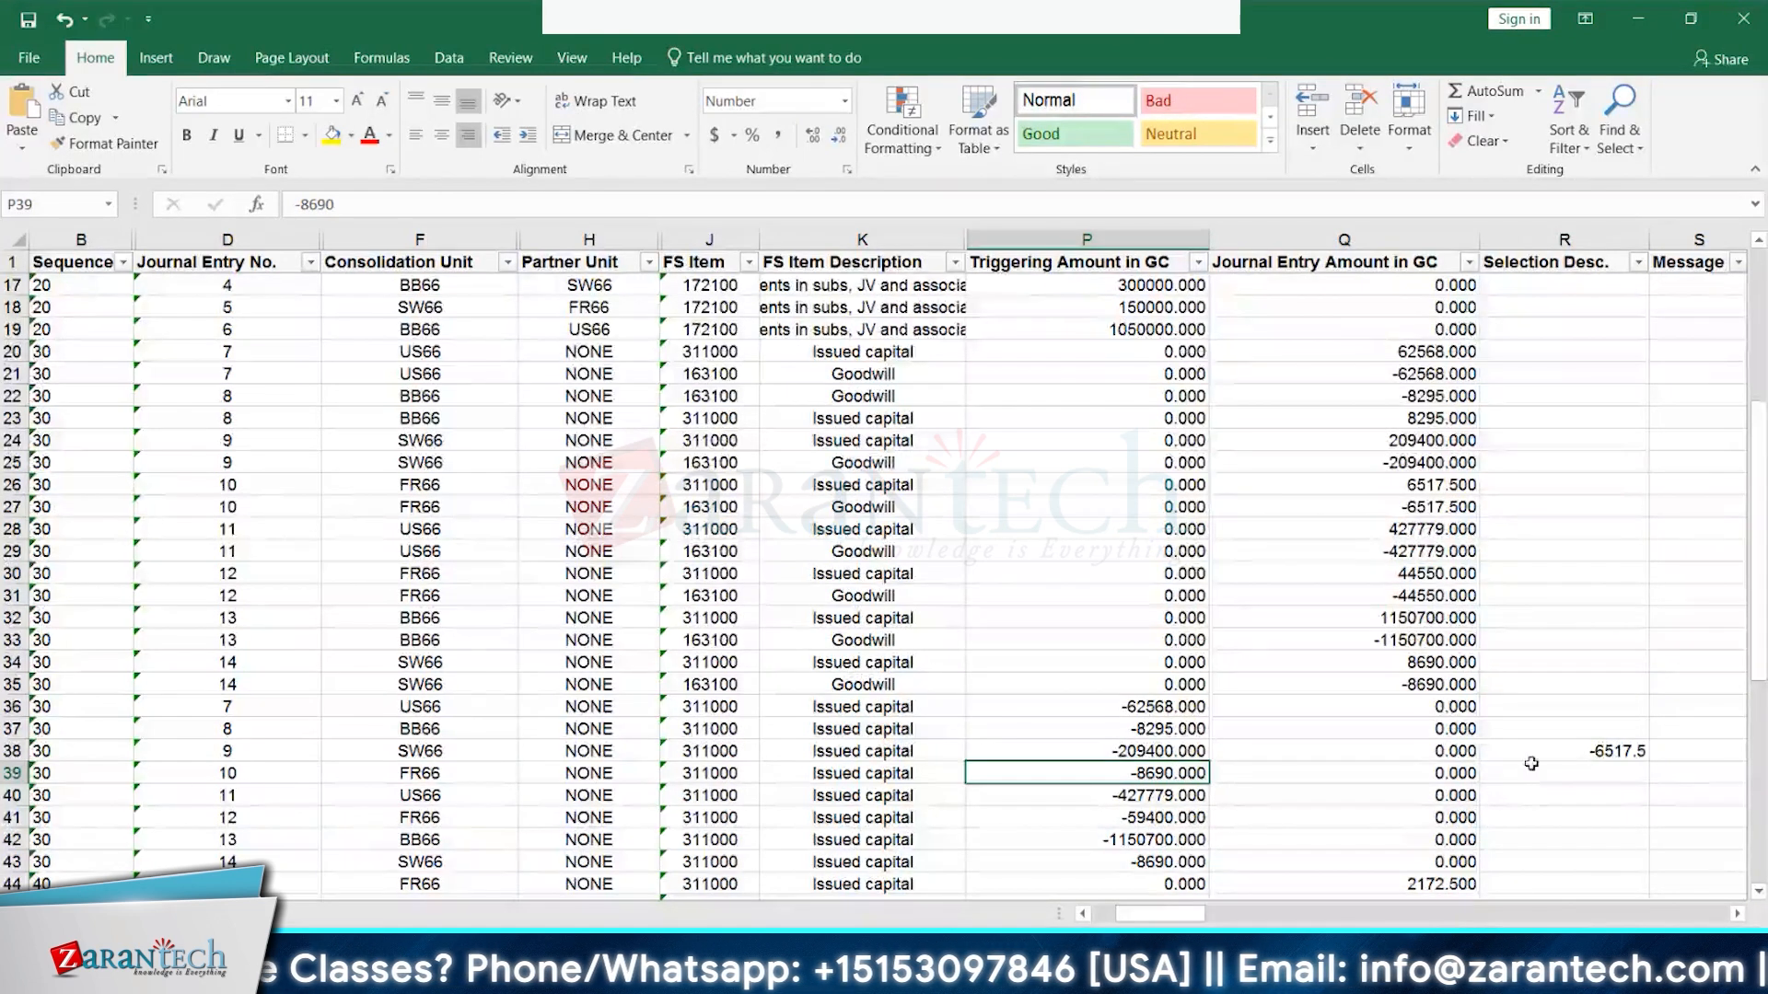
{"action": "left_click", "coordinate": [1602, 749]}
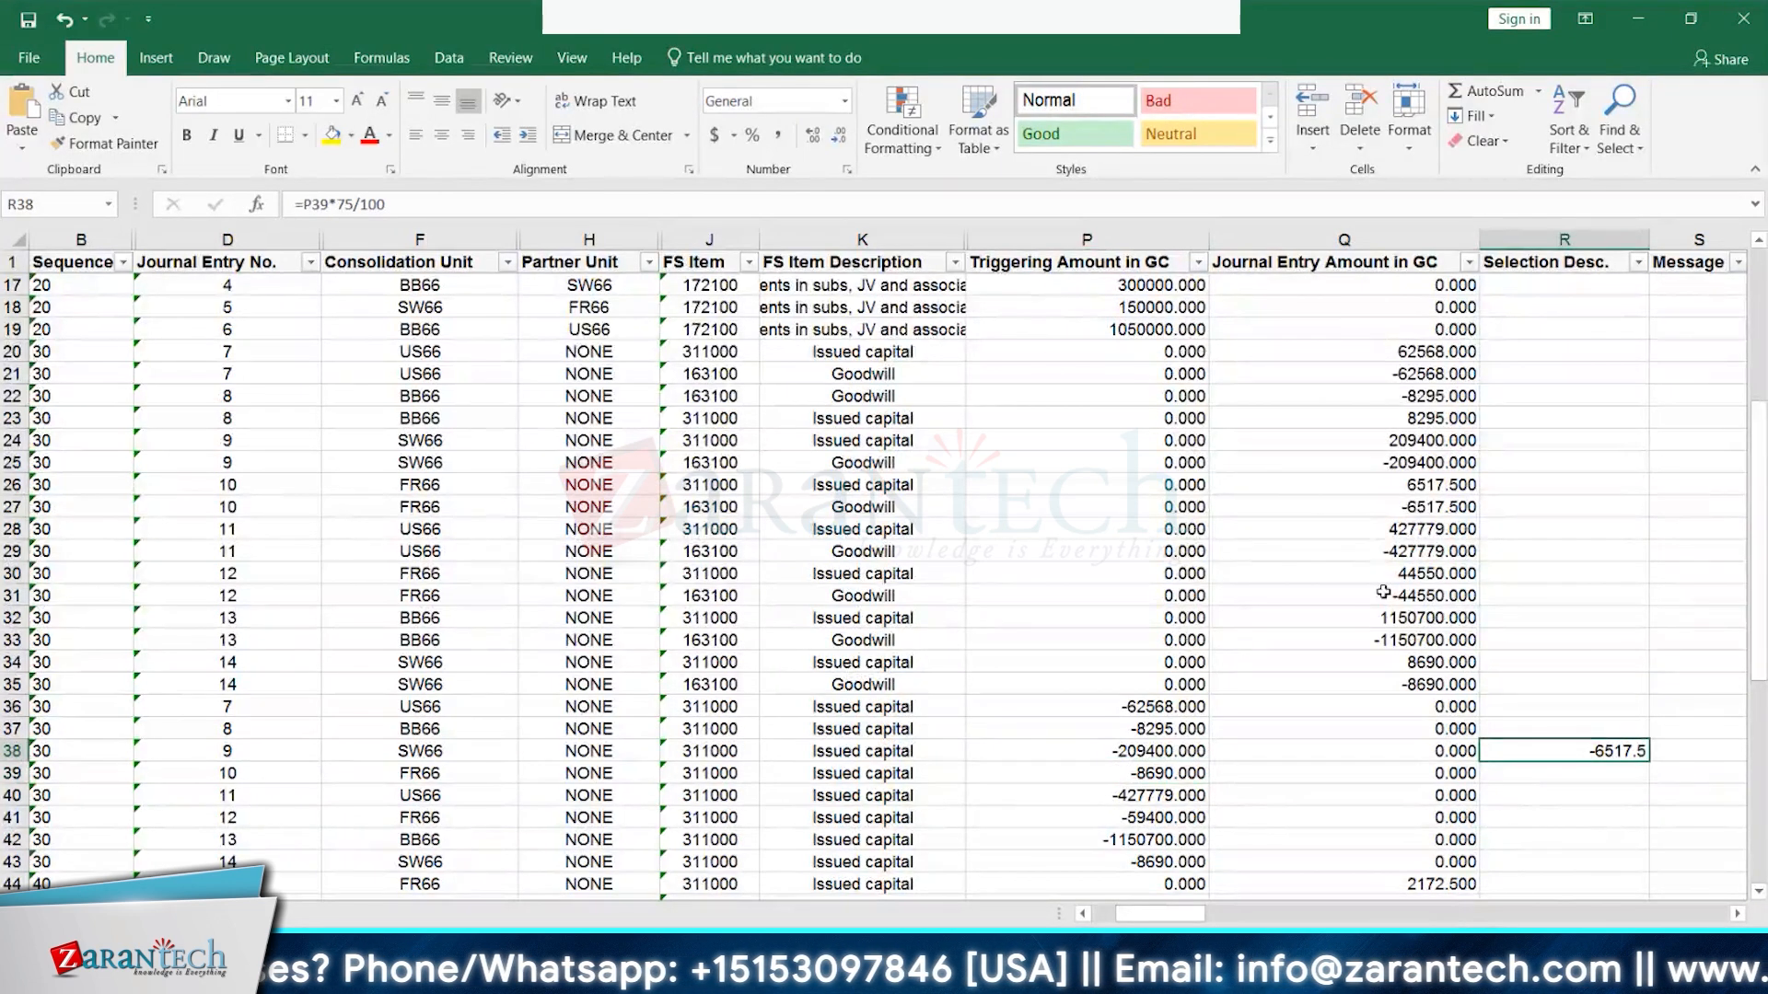
{"action": "left_click", "coordinate": [1407, 484]}
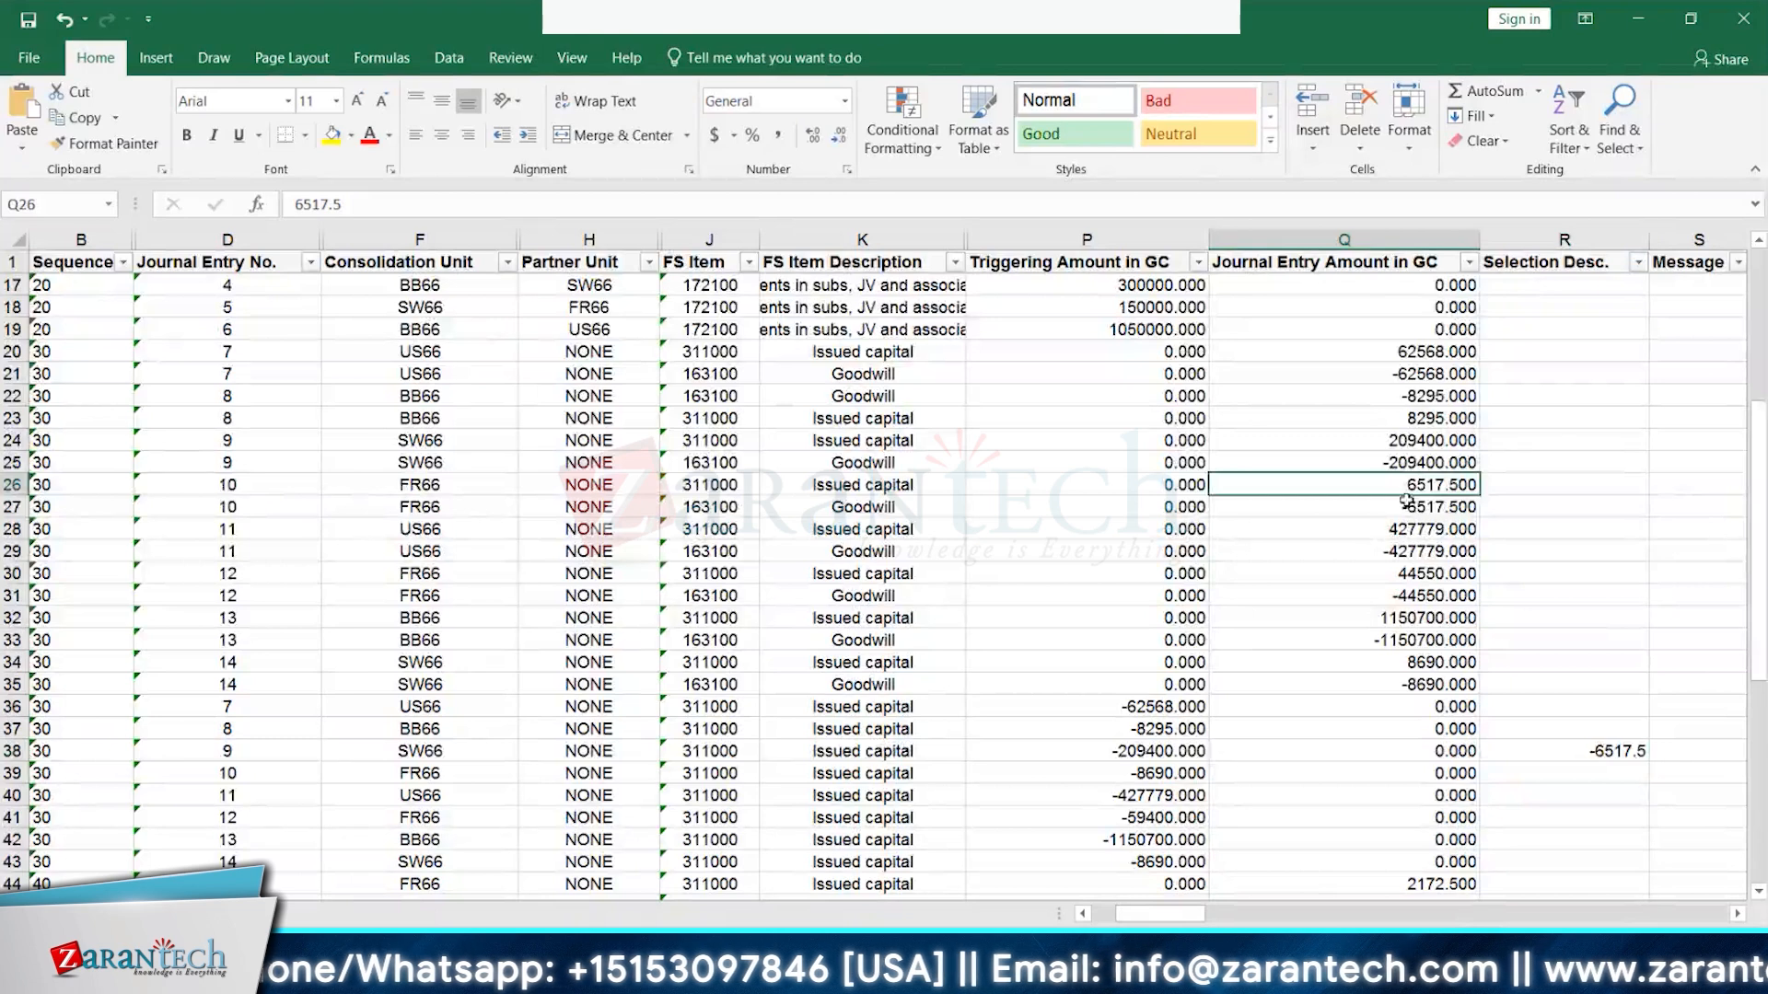
{"action": "left_click_drag", "start_coordinate": [1407, 485], "coordinate": [1407, 508]}
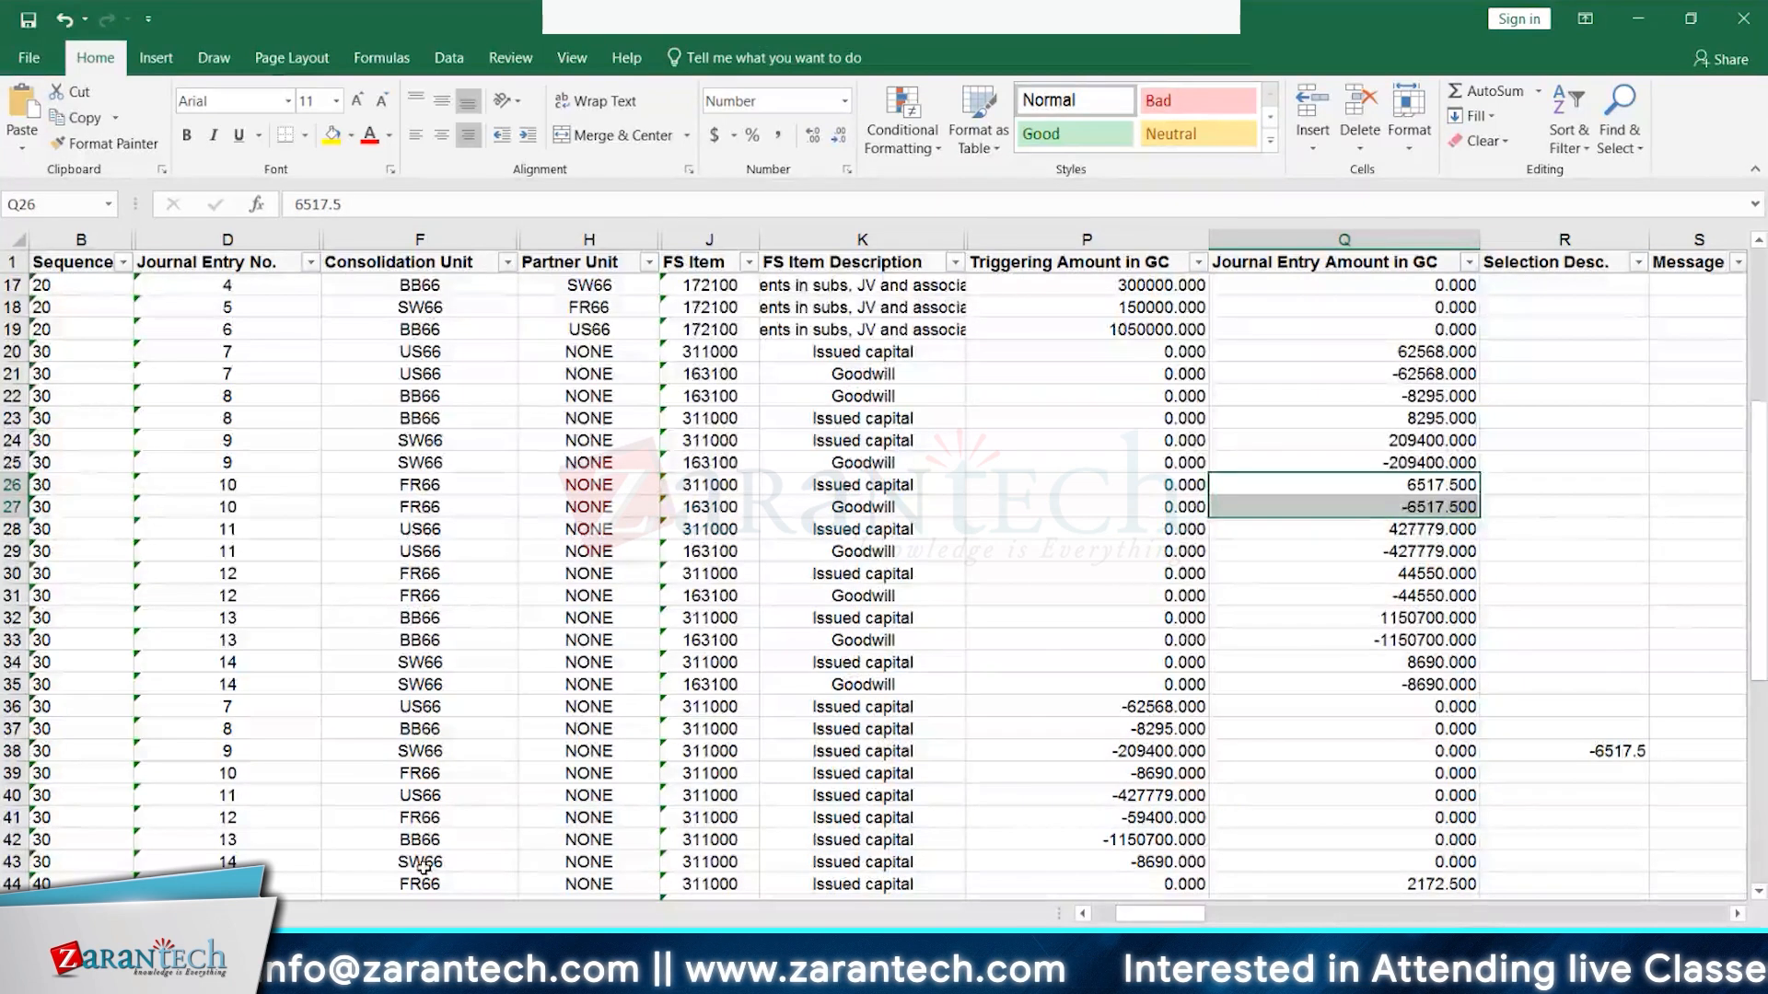
{"action": "left_click_drag", "start_coordinate": [1419, 623], "coordinate": [1418, 642]}
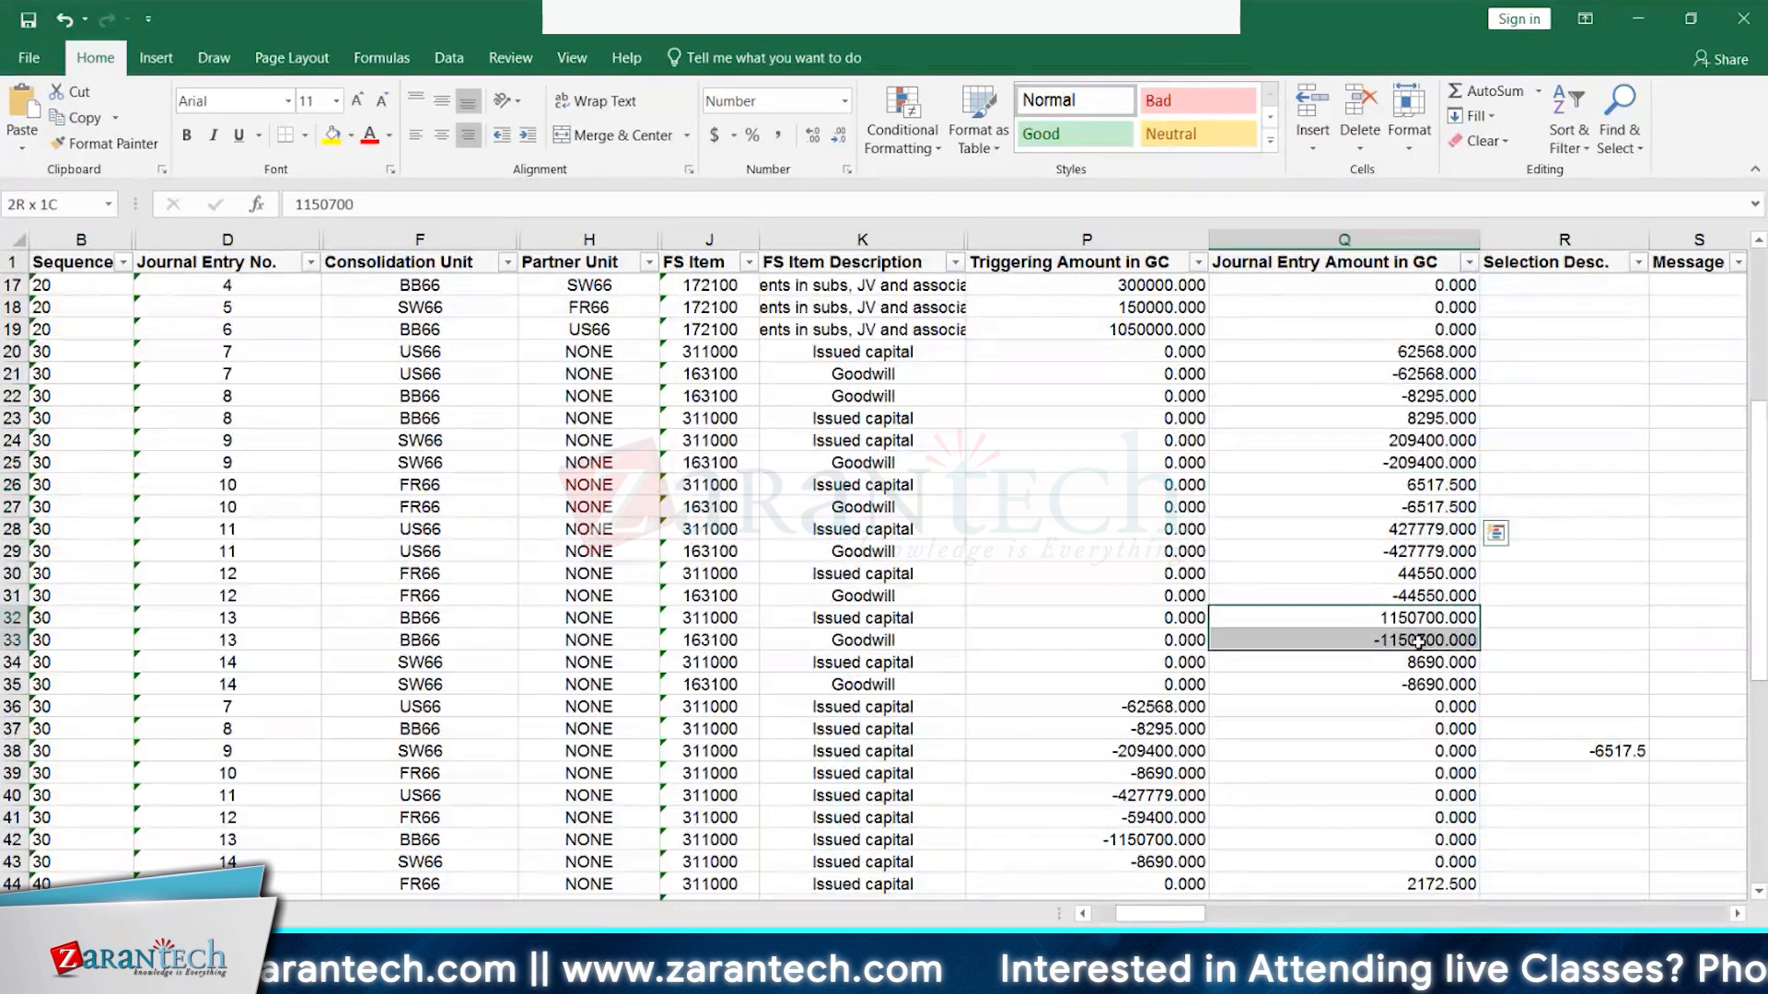
{"action": "left_click", "coordinate": [1157, 841]}
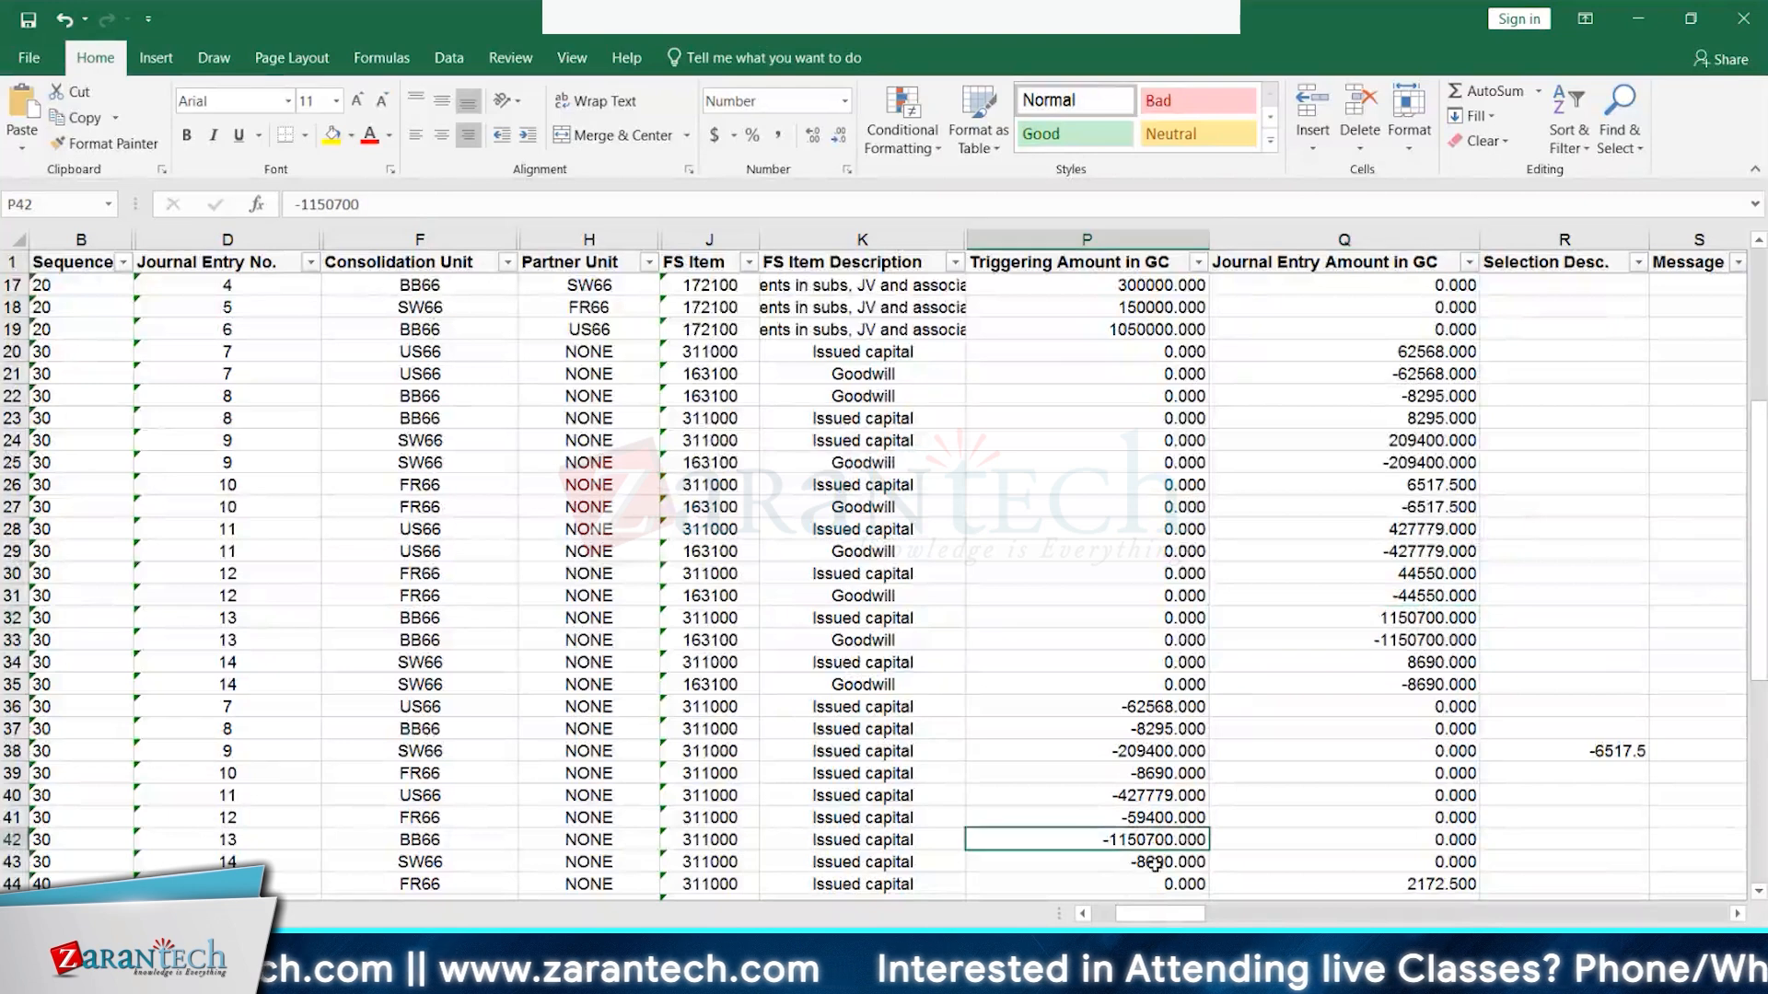
{"action": "left_click", "coordinate": [1153, 863]}
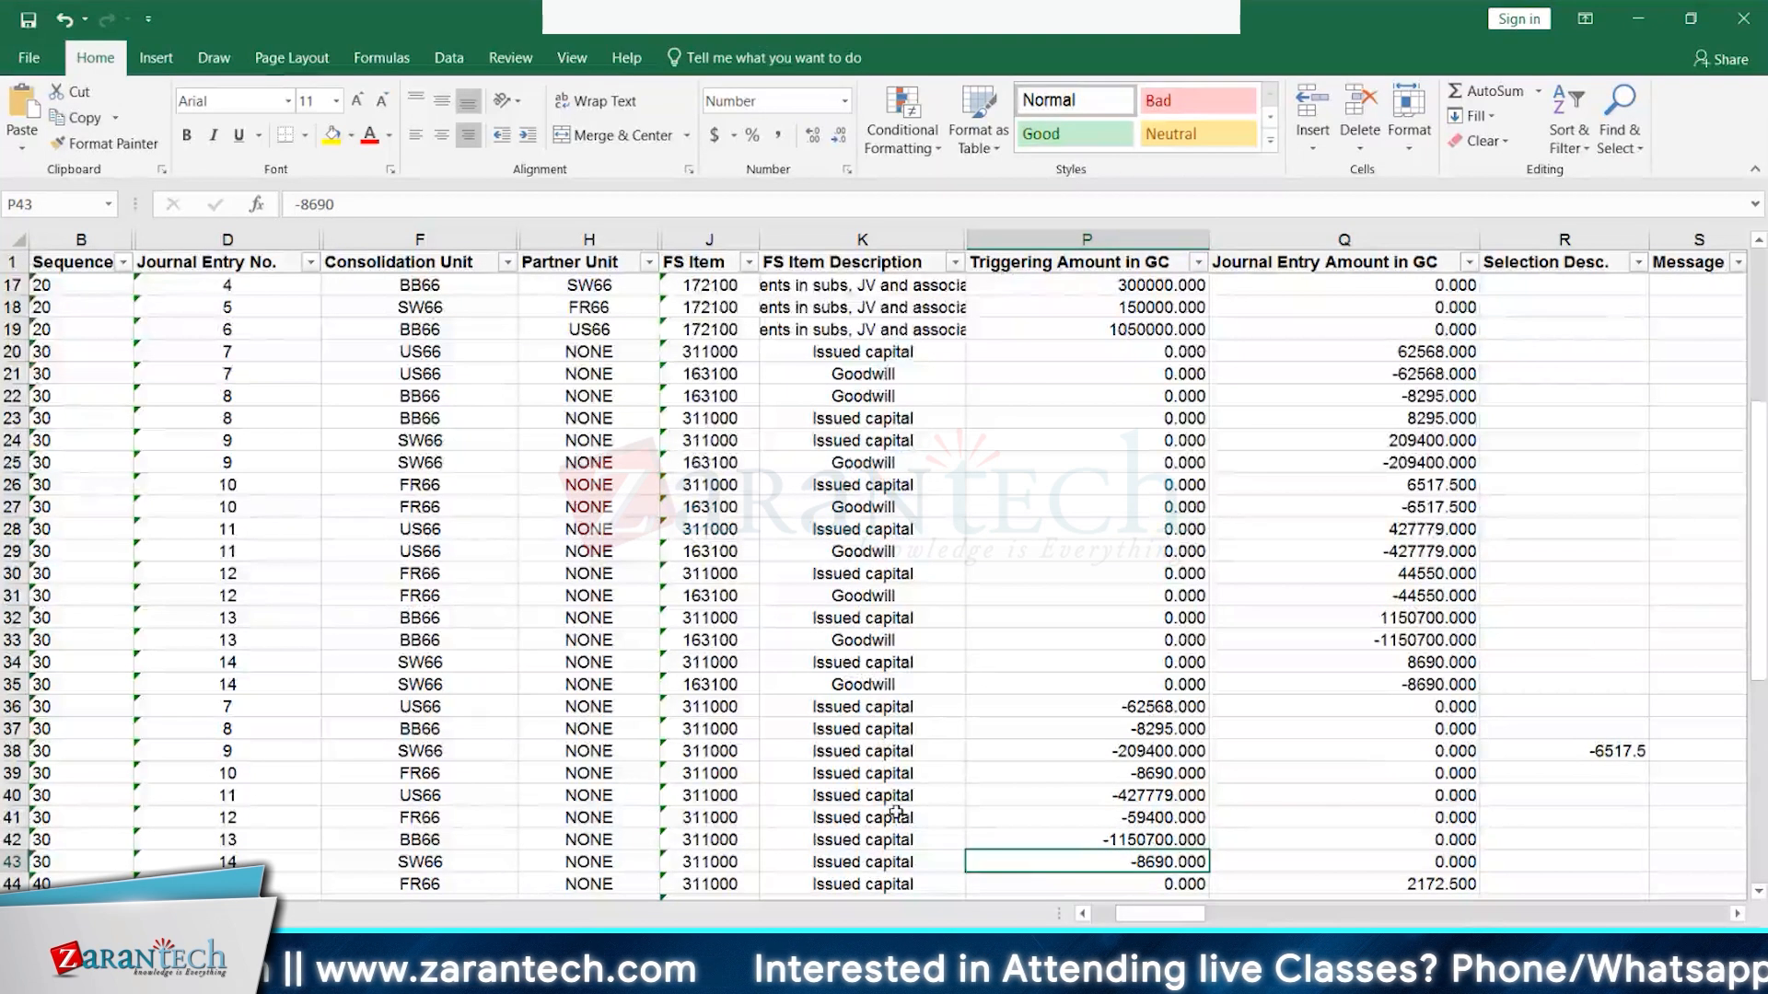
{"action": "left_click", "coordinate": [31, 861]}
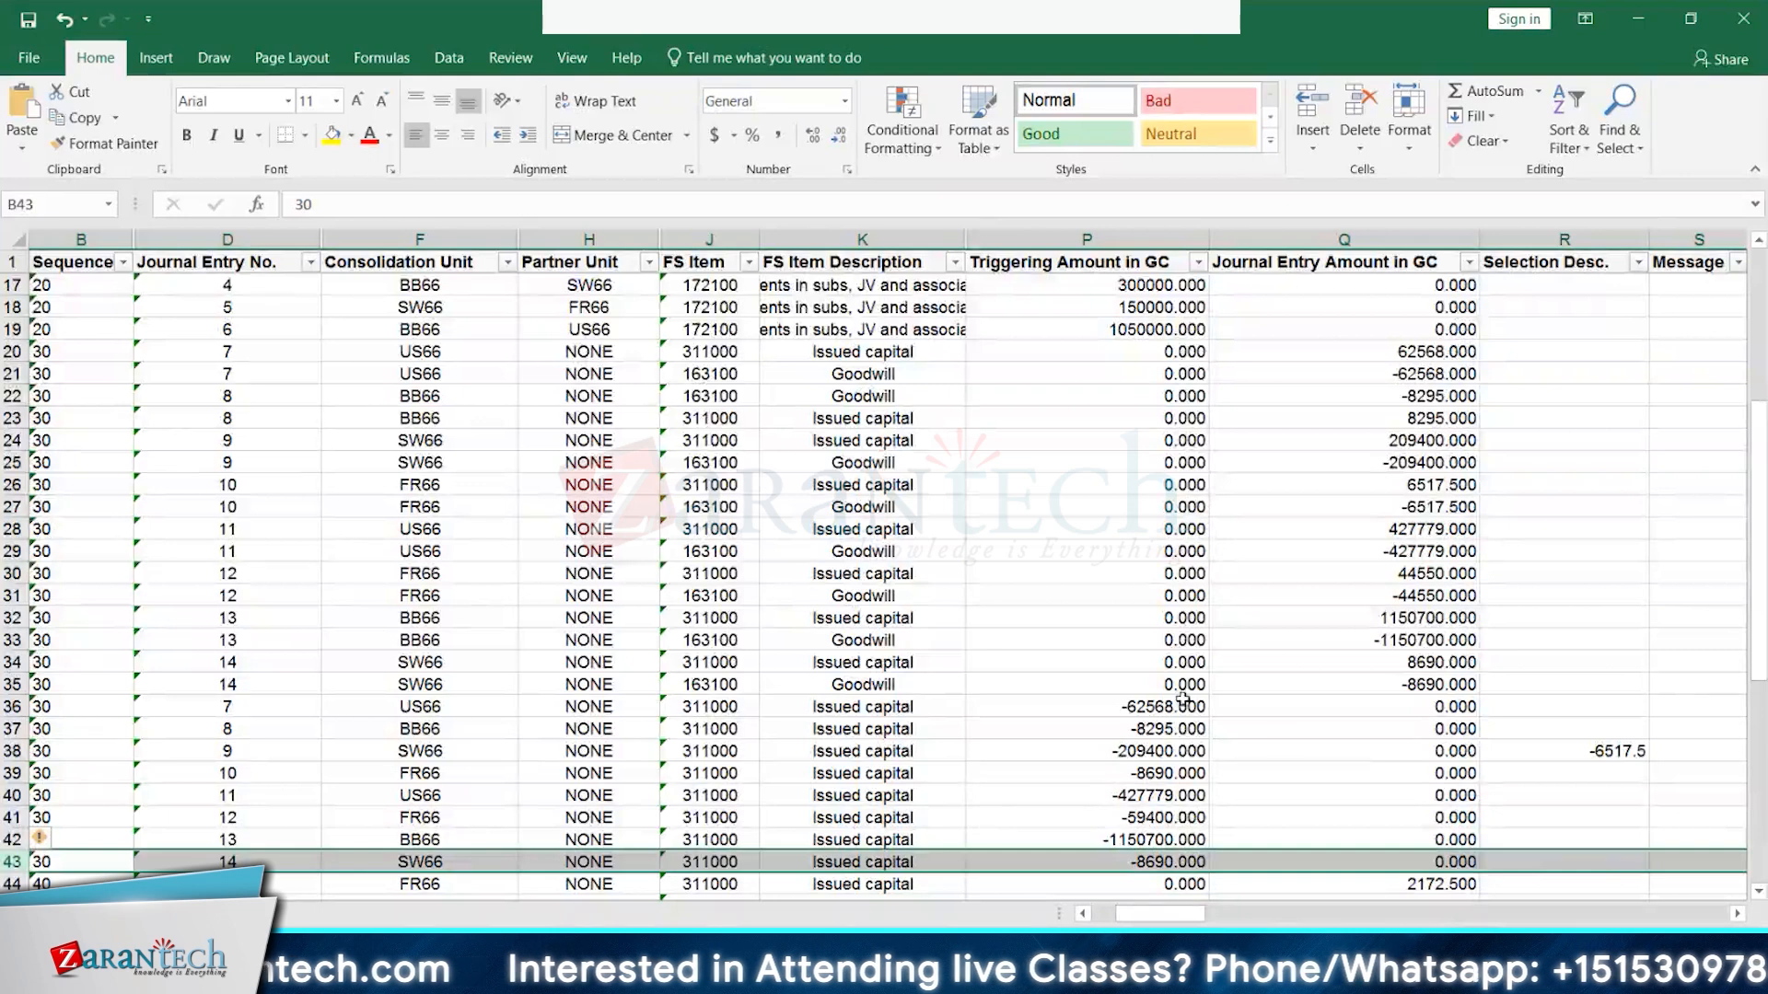
{"action": "left_click_drag", "start_coordinate": [1186, 705], "coordinate": [1176, 861]}
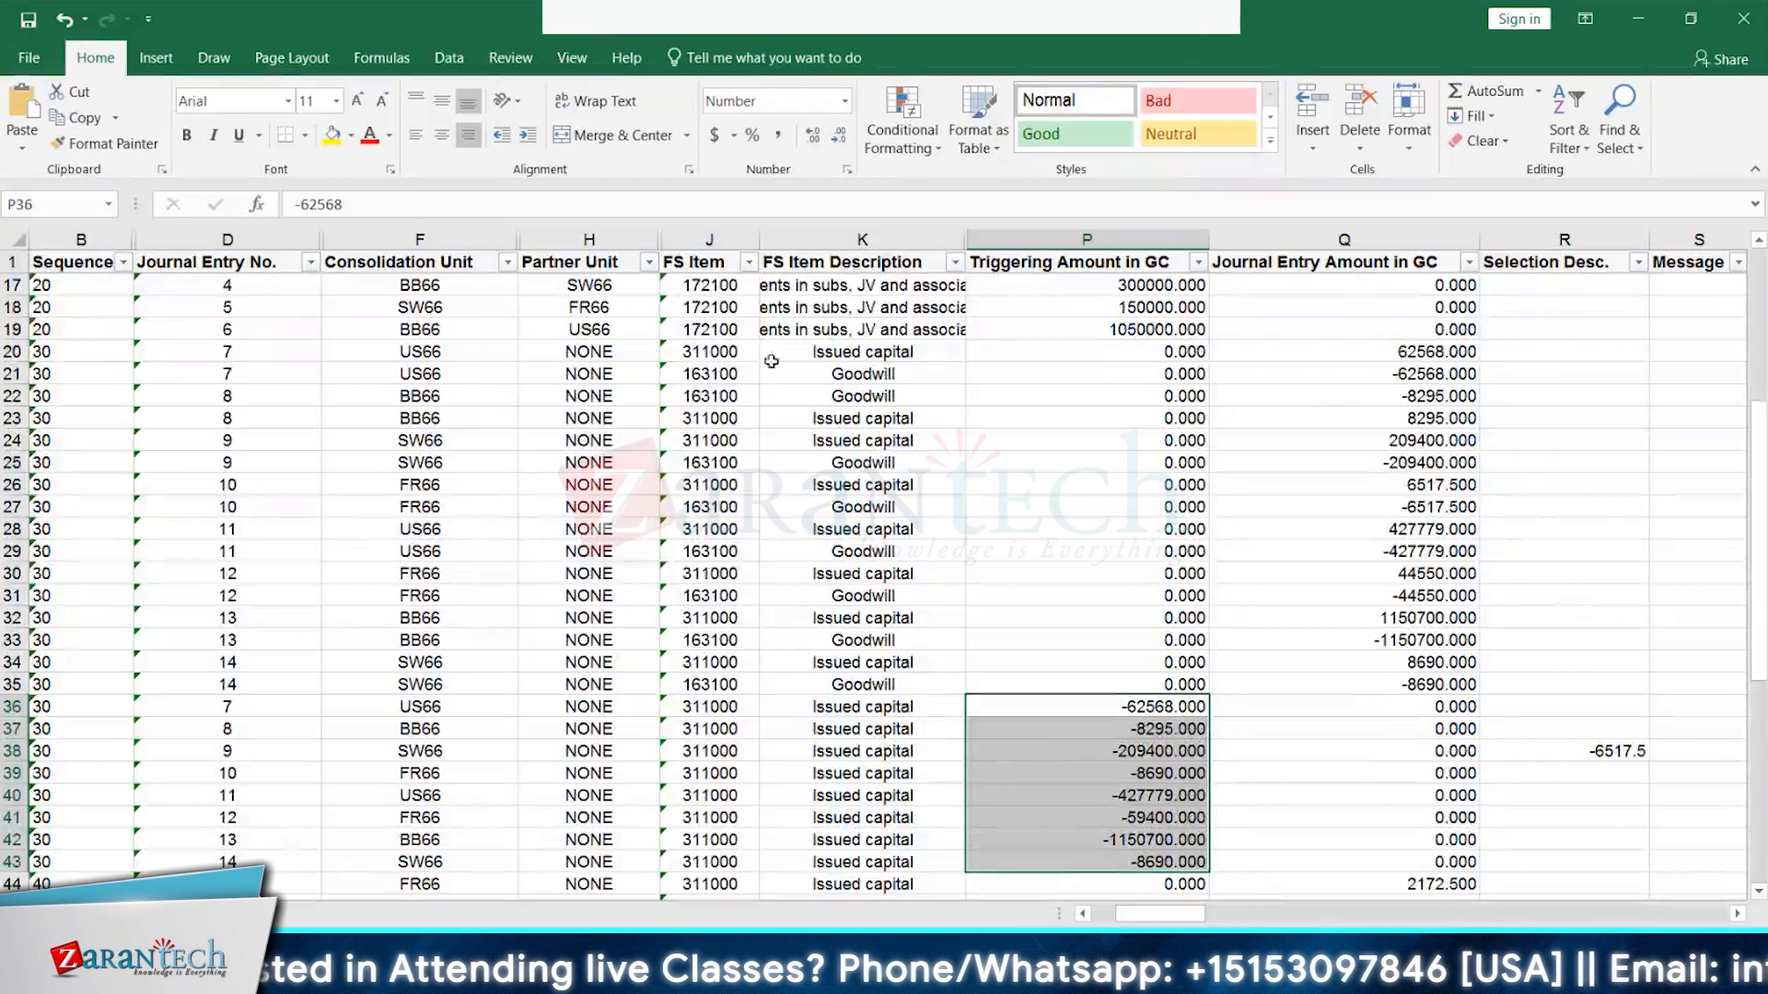
{"action": "left_click_drag", "start_coordinate": [882, 354], "coordinate": [867, 419]}
{"action": "left_click", "coordinate": [868, 398]}
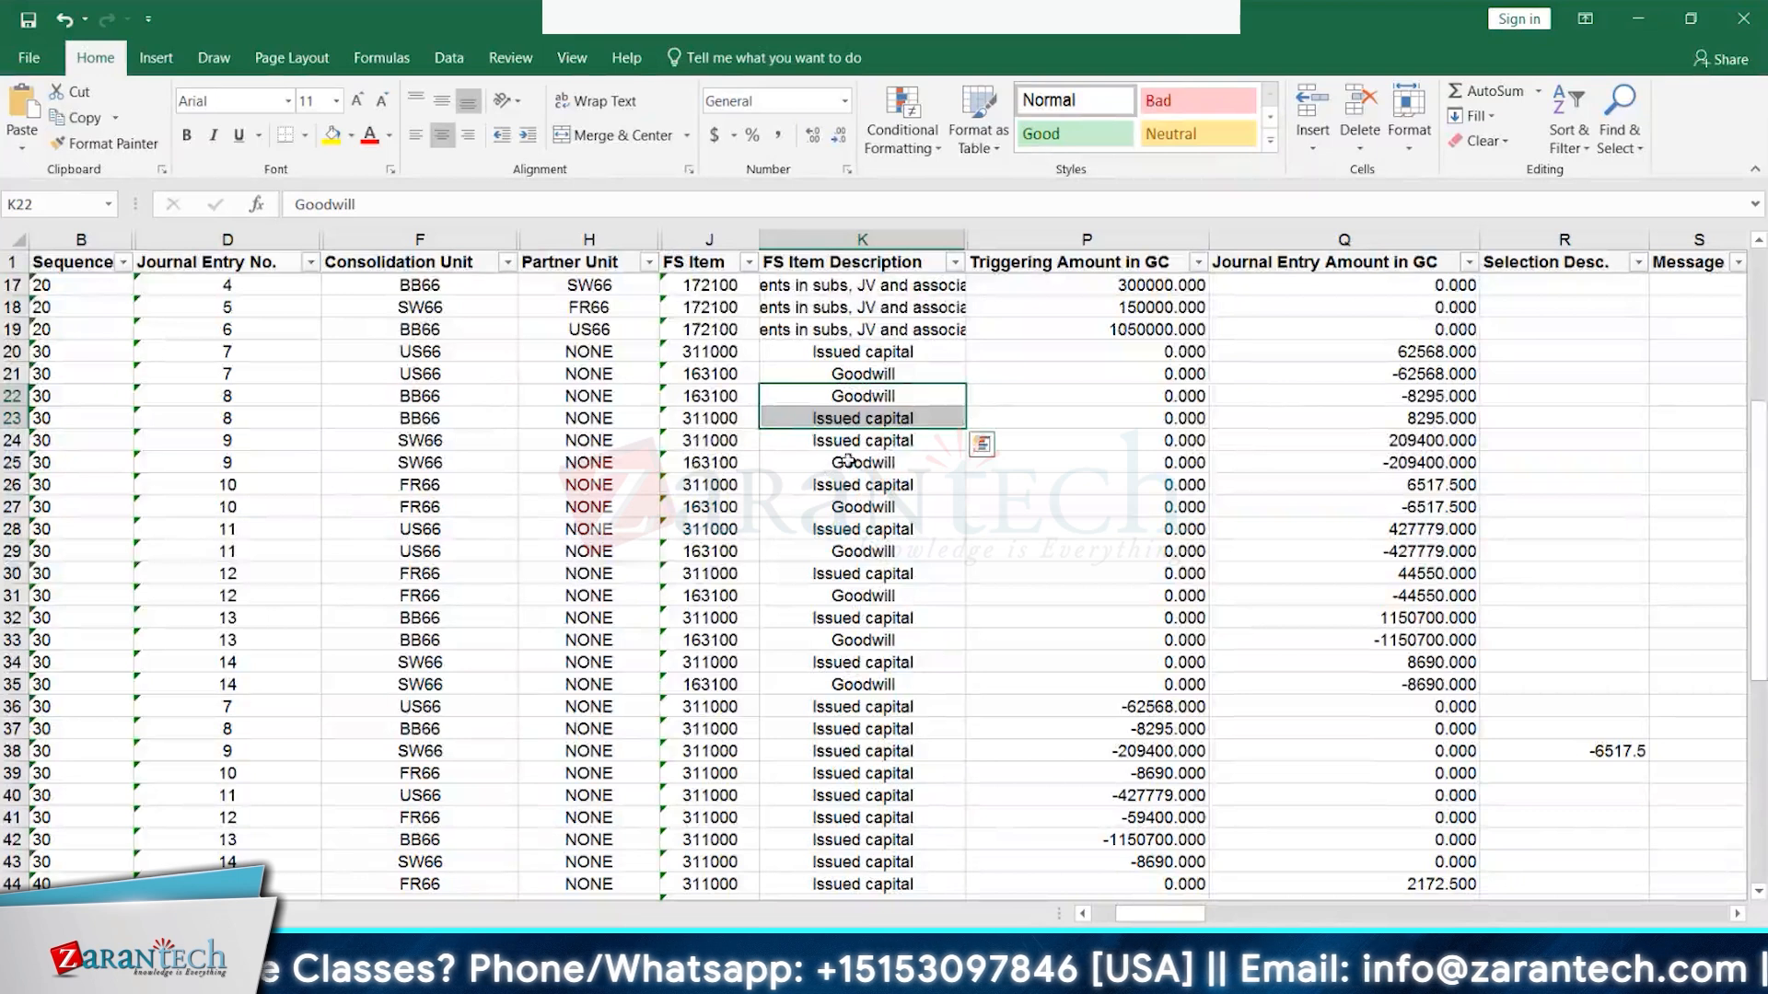
{"action": "left_click_drag", "start_coordinate": [865, 442], "coordinate": [866, 546]}
{"action": "left_click", "coordinate": [860, 486]}
{"action": "left_click", "coordinate": [869, 531]}
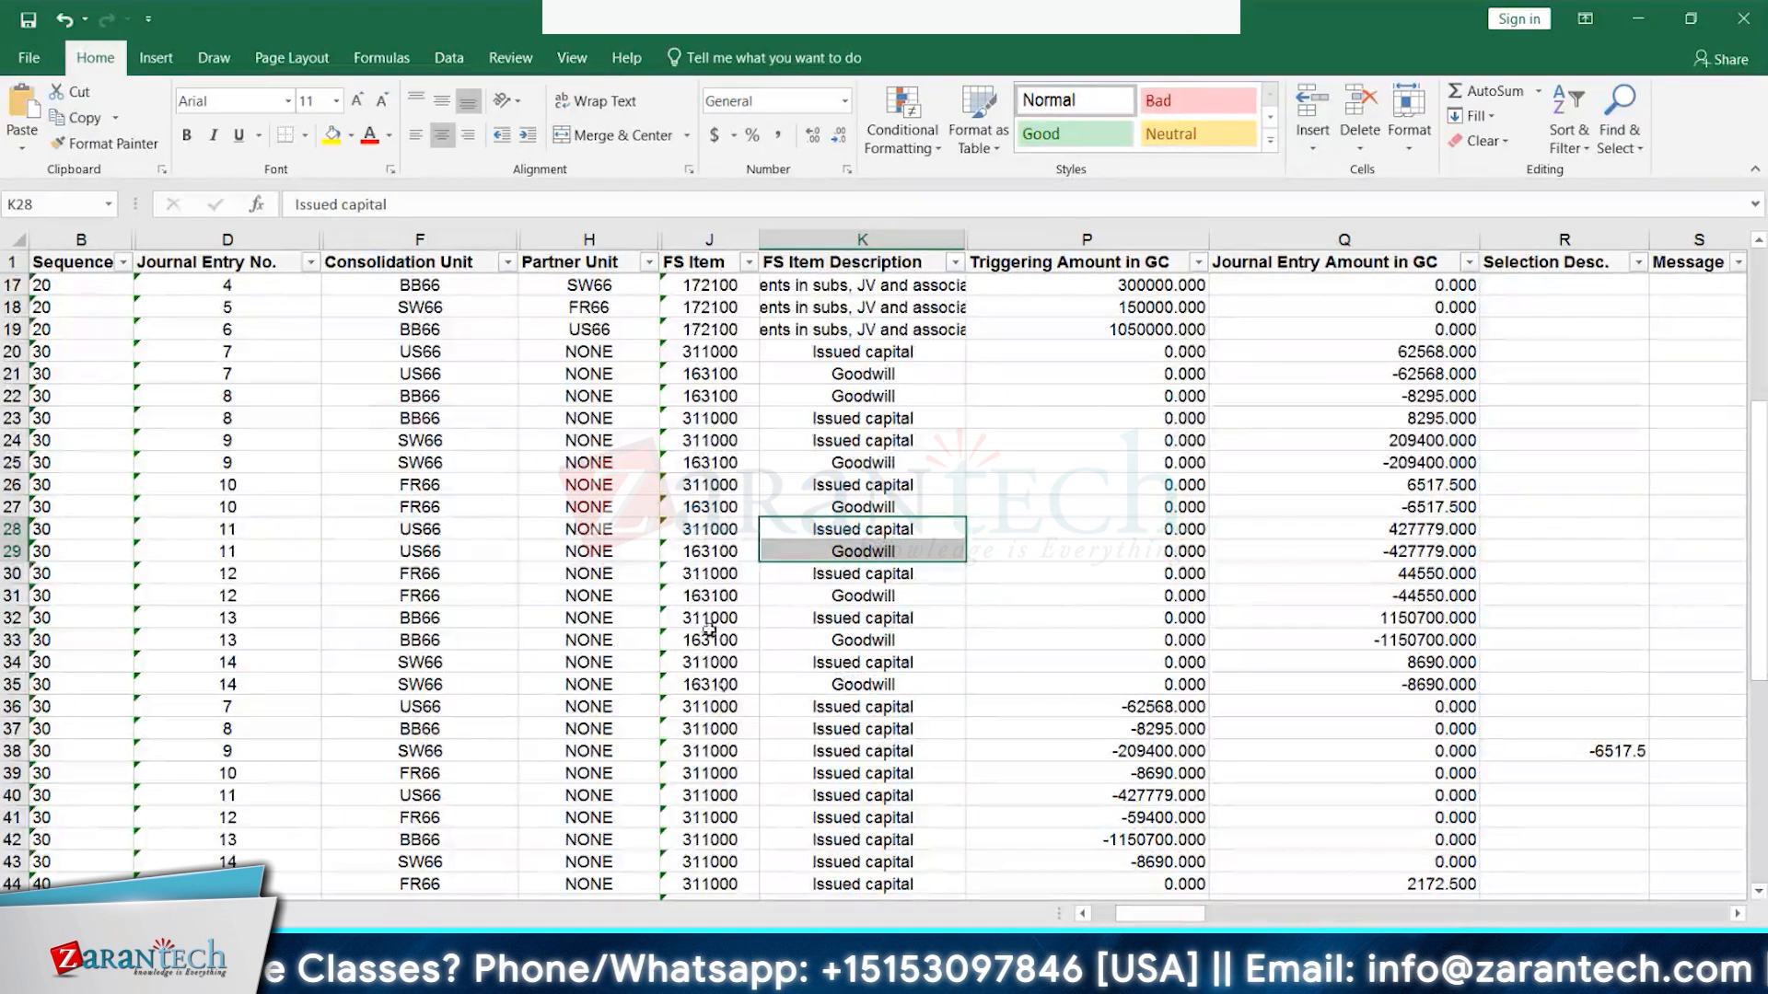
{"action": "left_click", "coordinate": [453, 441]}
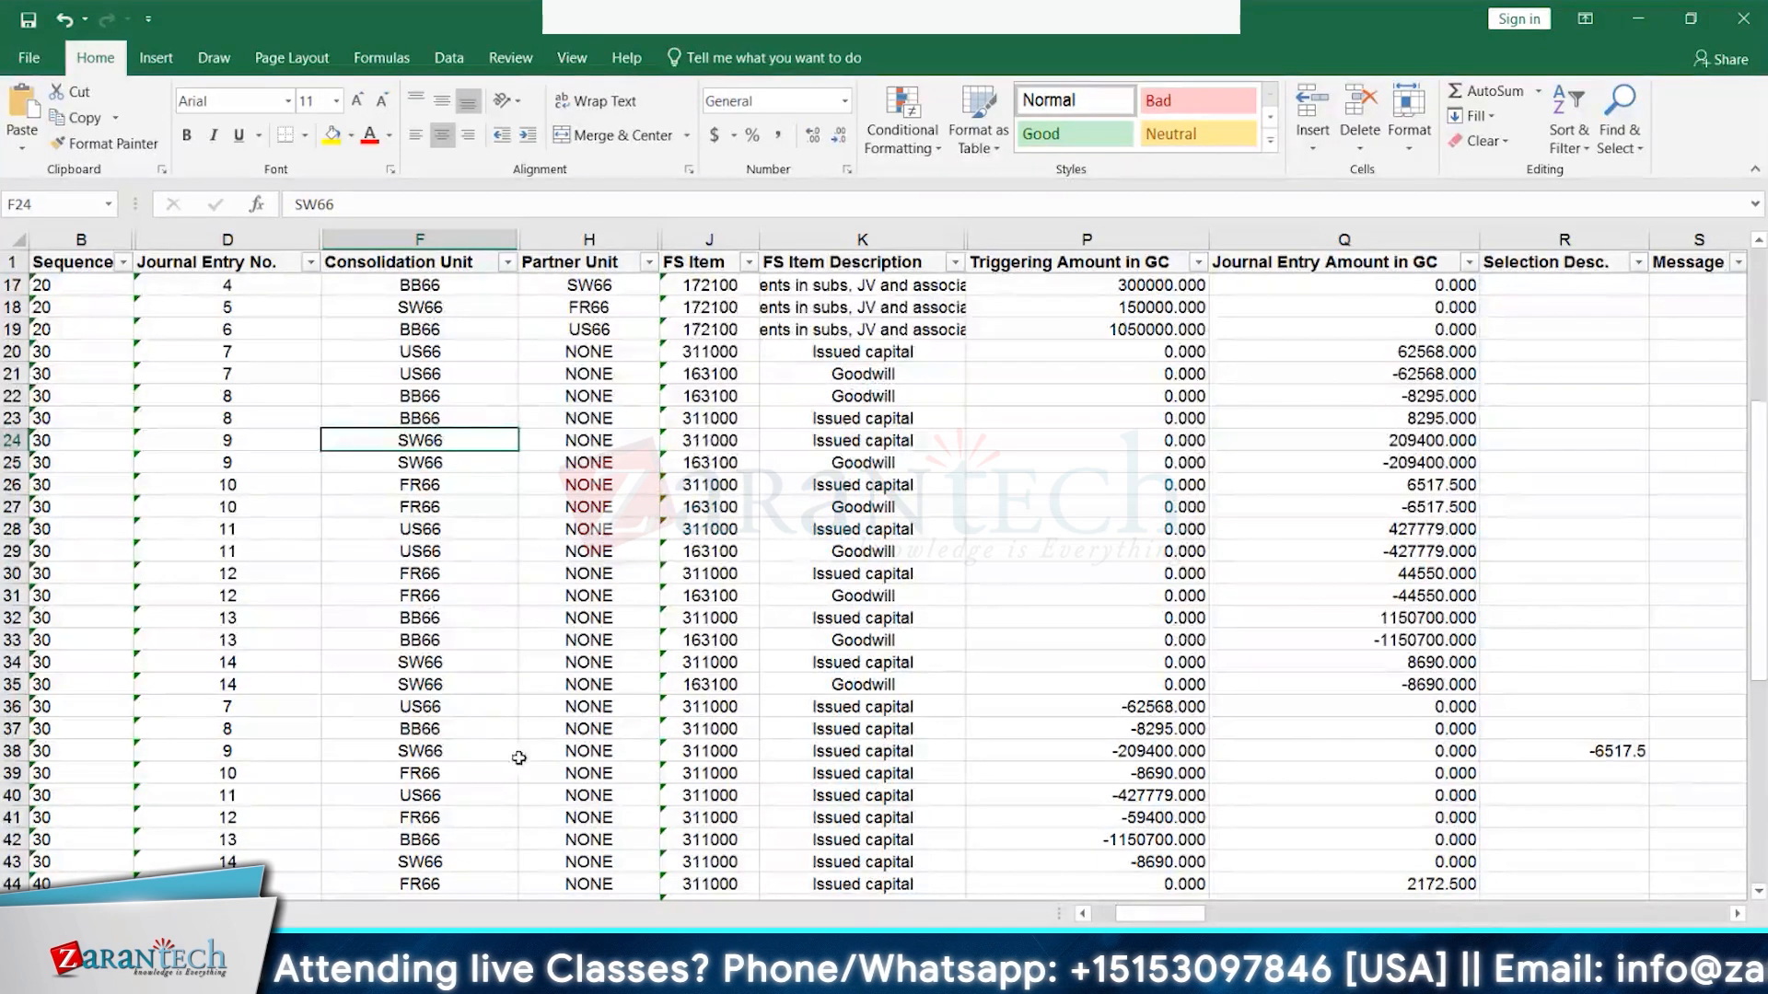
{"action": "left_click", "coordinate": [406, 678]}
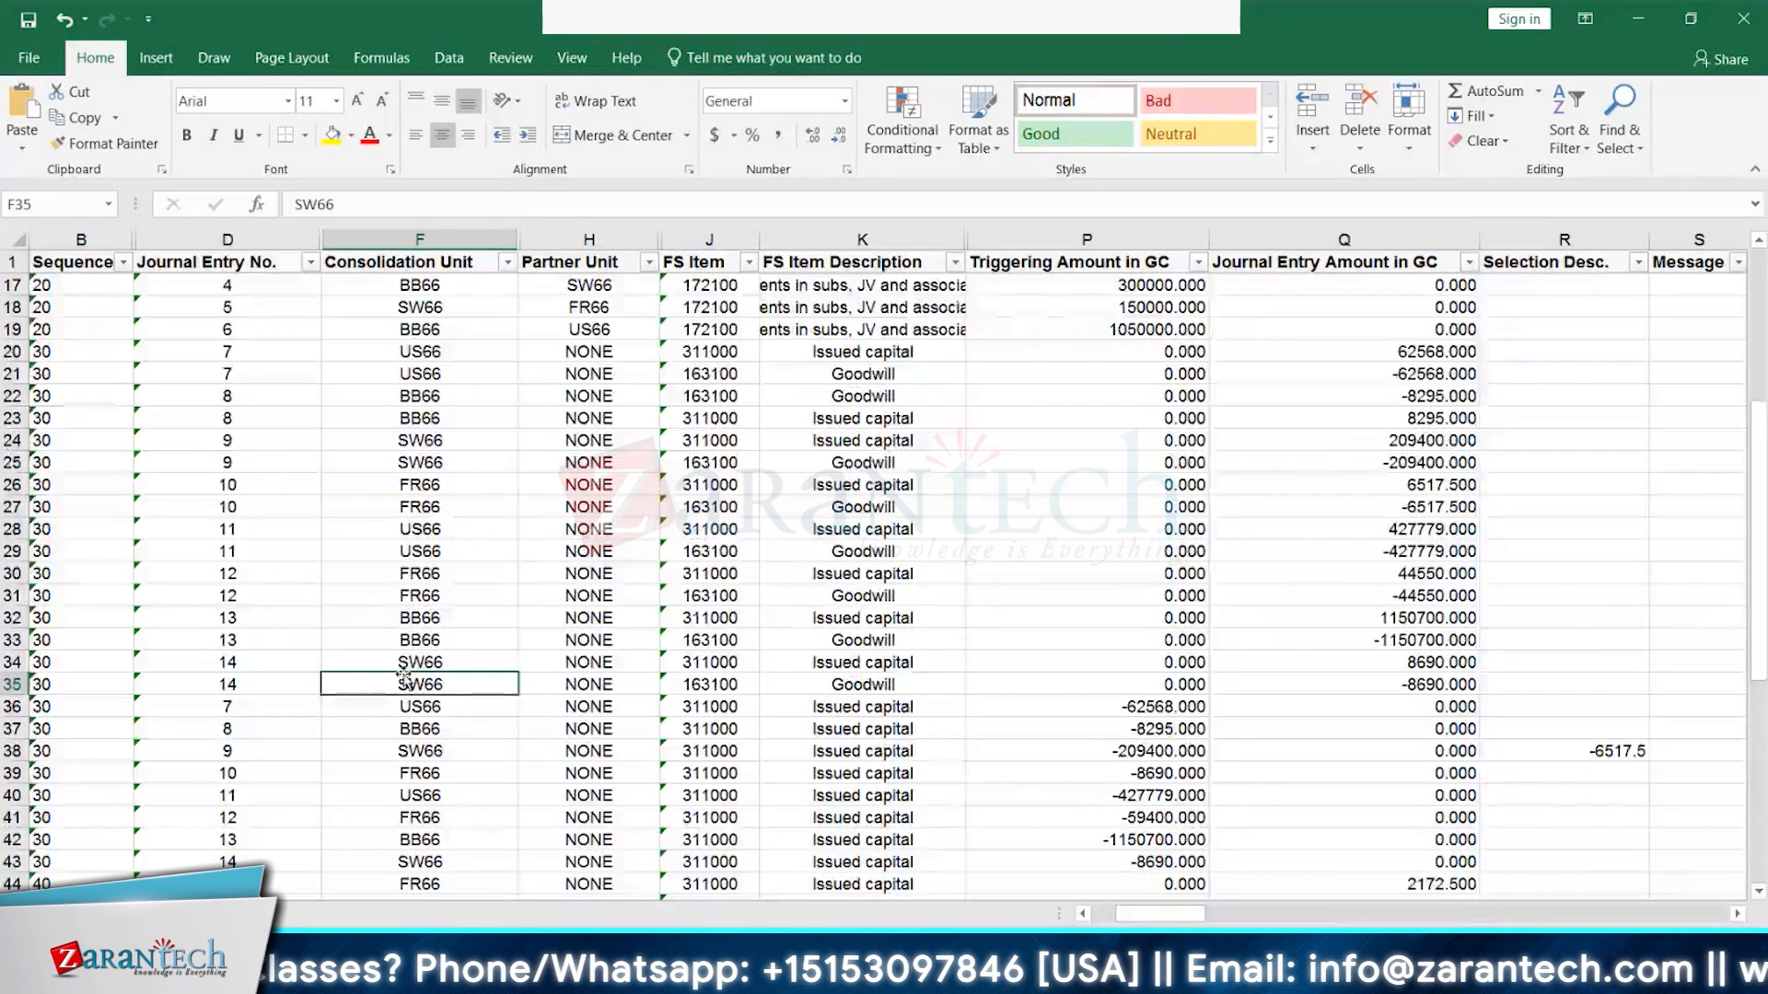
{"action": "left_click", "coordinate": [445, 578]}
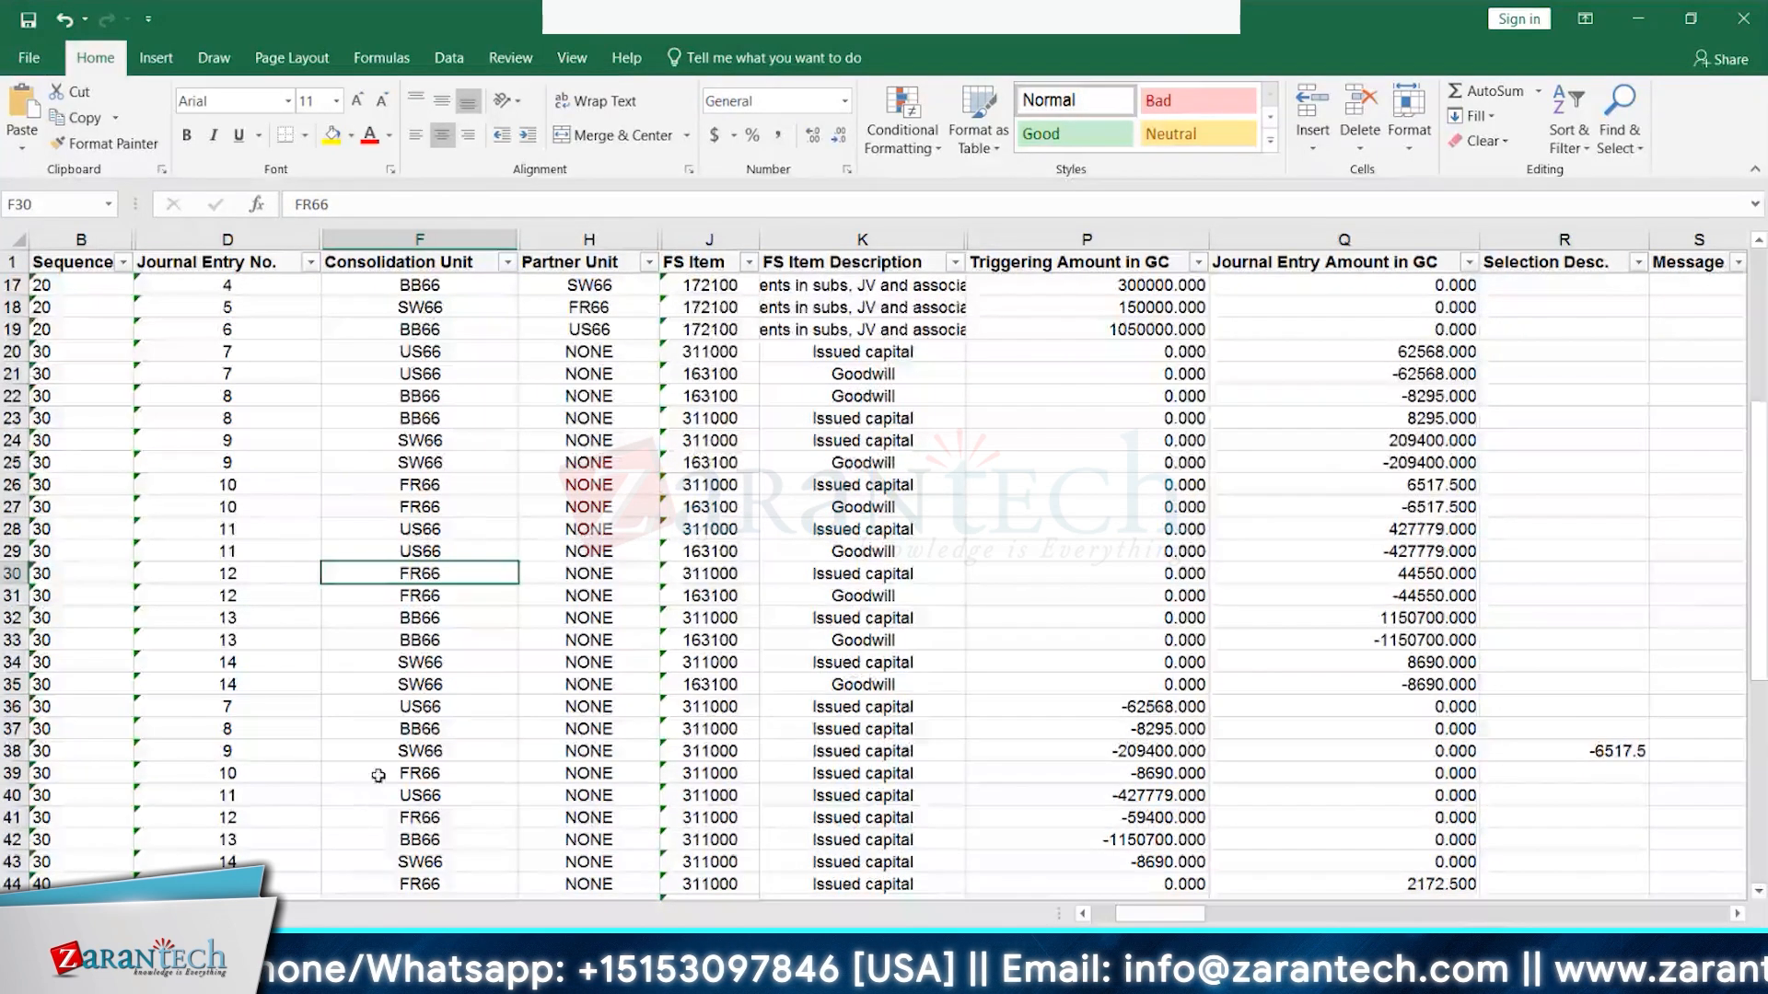
{"action": "left_click", "coordinate": [1168, 779]}
{"action": "left_click", "coordinate": [1605, 750]}
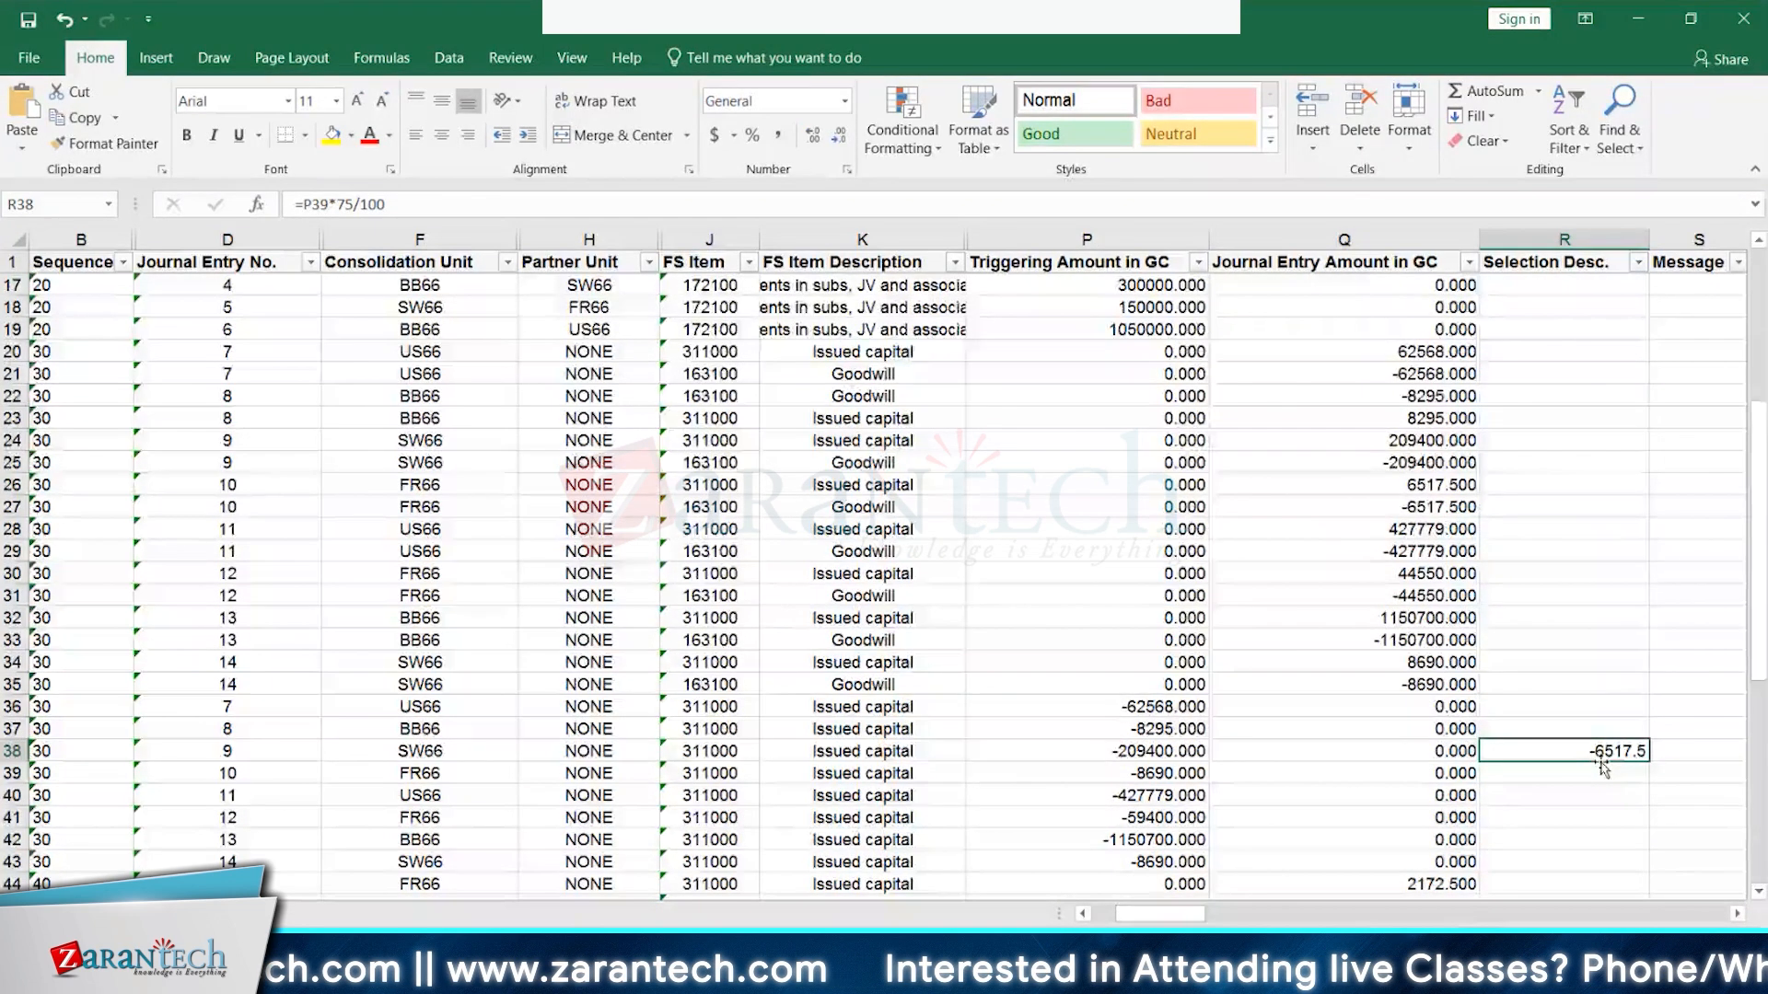
{"action": "left_click", "coordinate": [442, 369]}
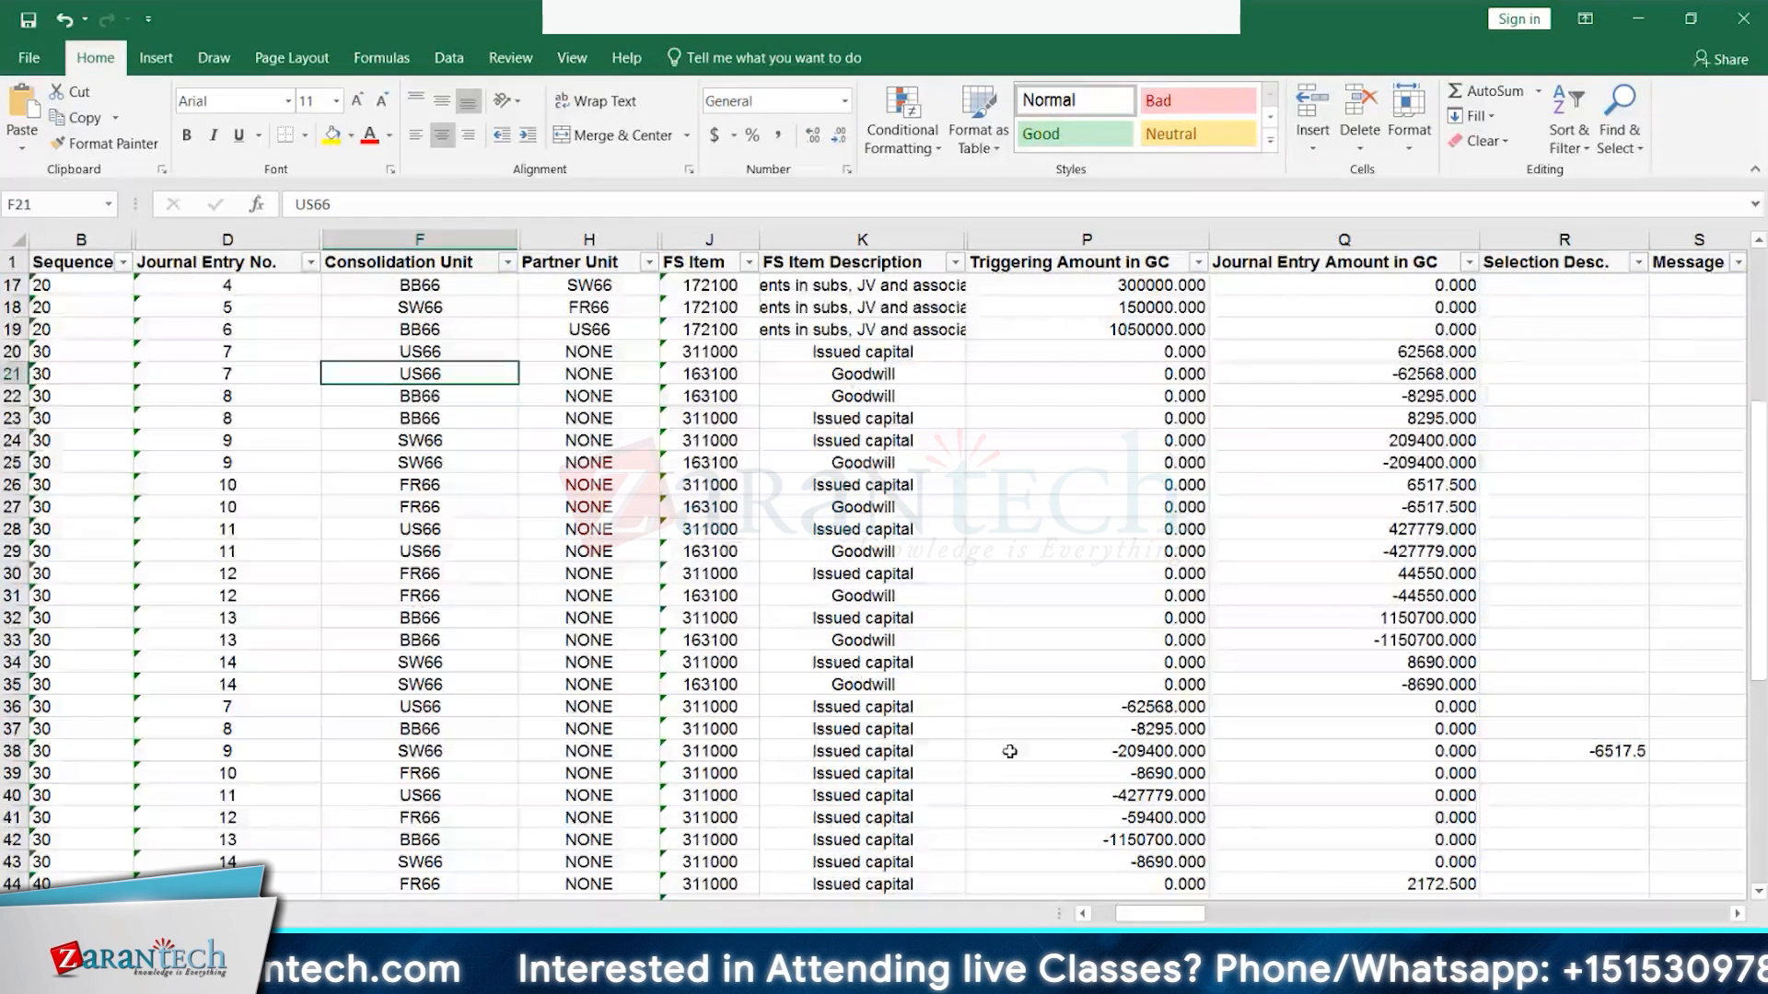
{"action": "left_click", "coordinate": [1138, 709]}
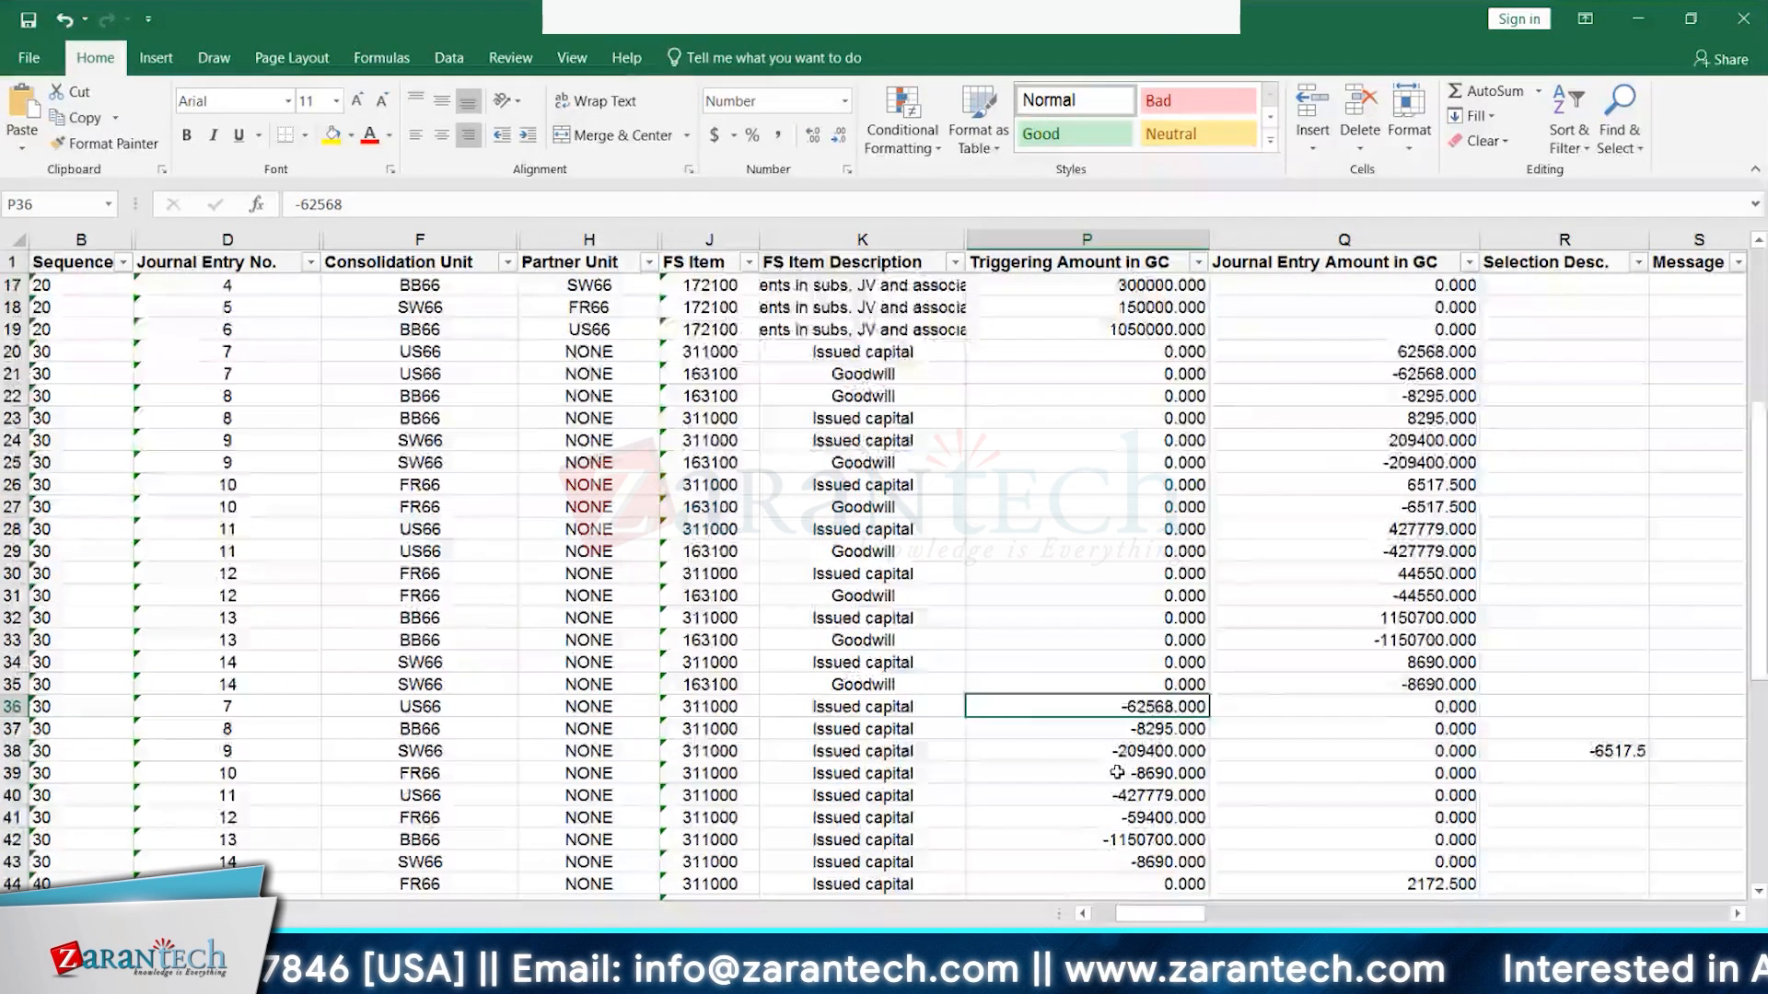
{"action": "scroll", "coordinate": [1117, 772], "scroll_direction": "up", "scroll_amount": 2}
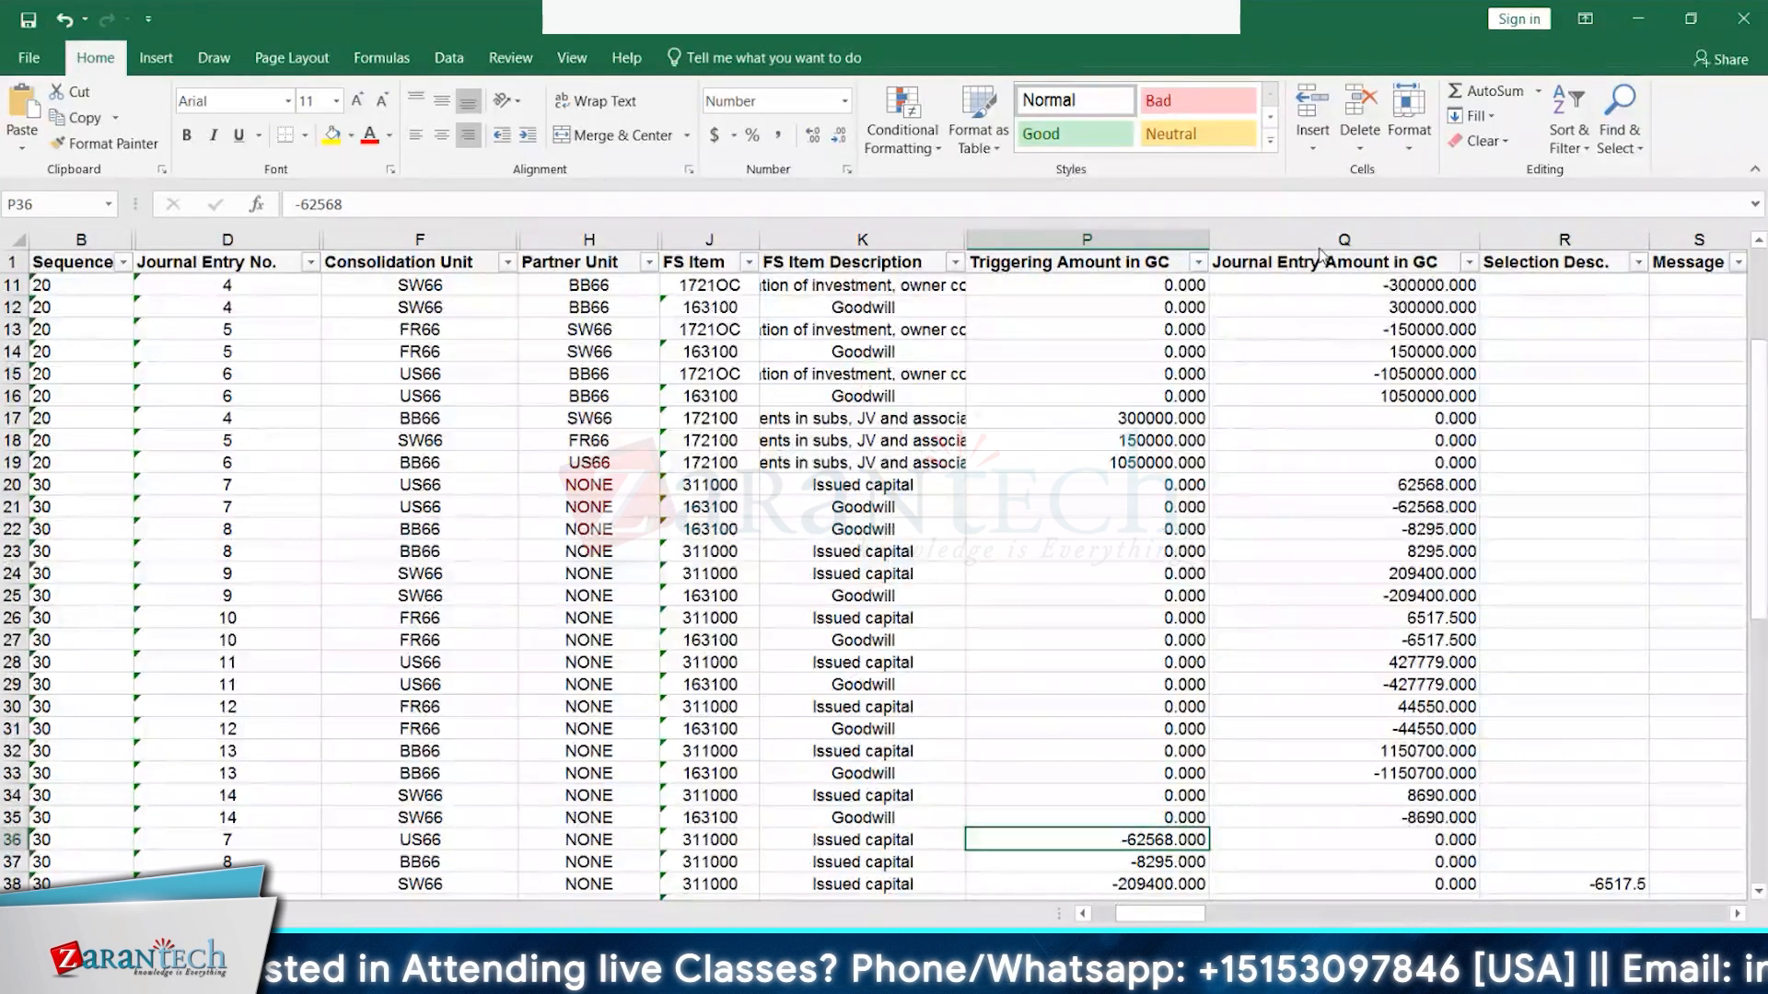
{"action": "scroll", "coordinate": [1319, 255], "scroll_direction": "up", "scroll_amount": 3}
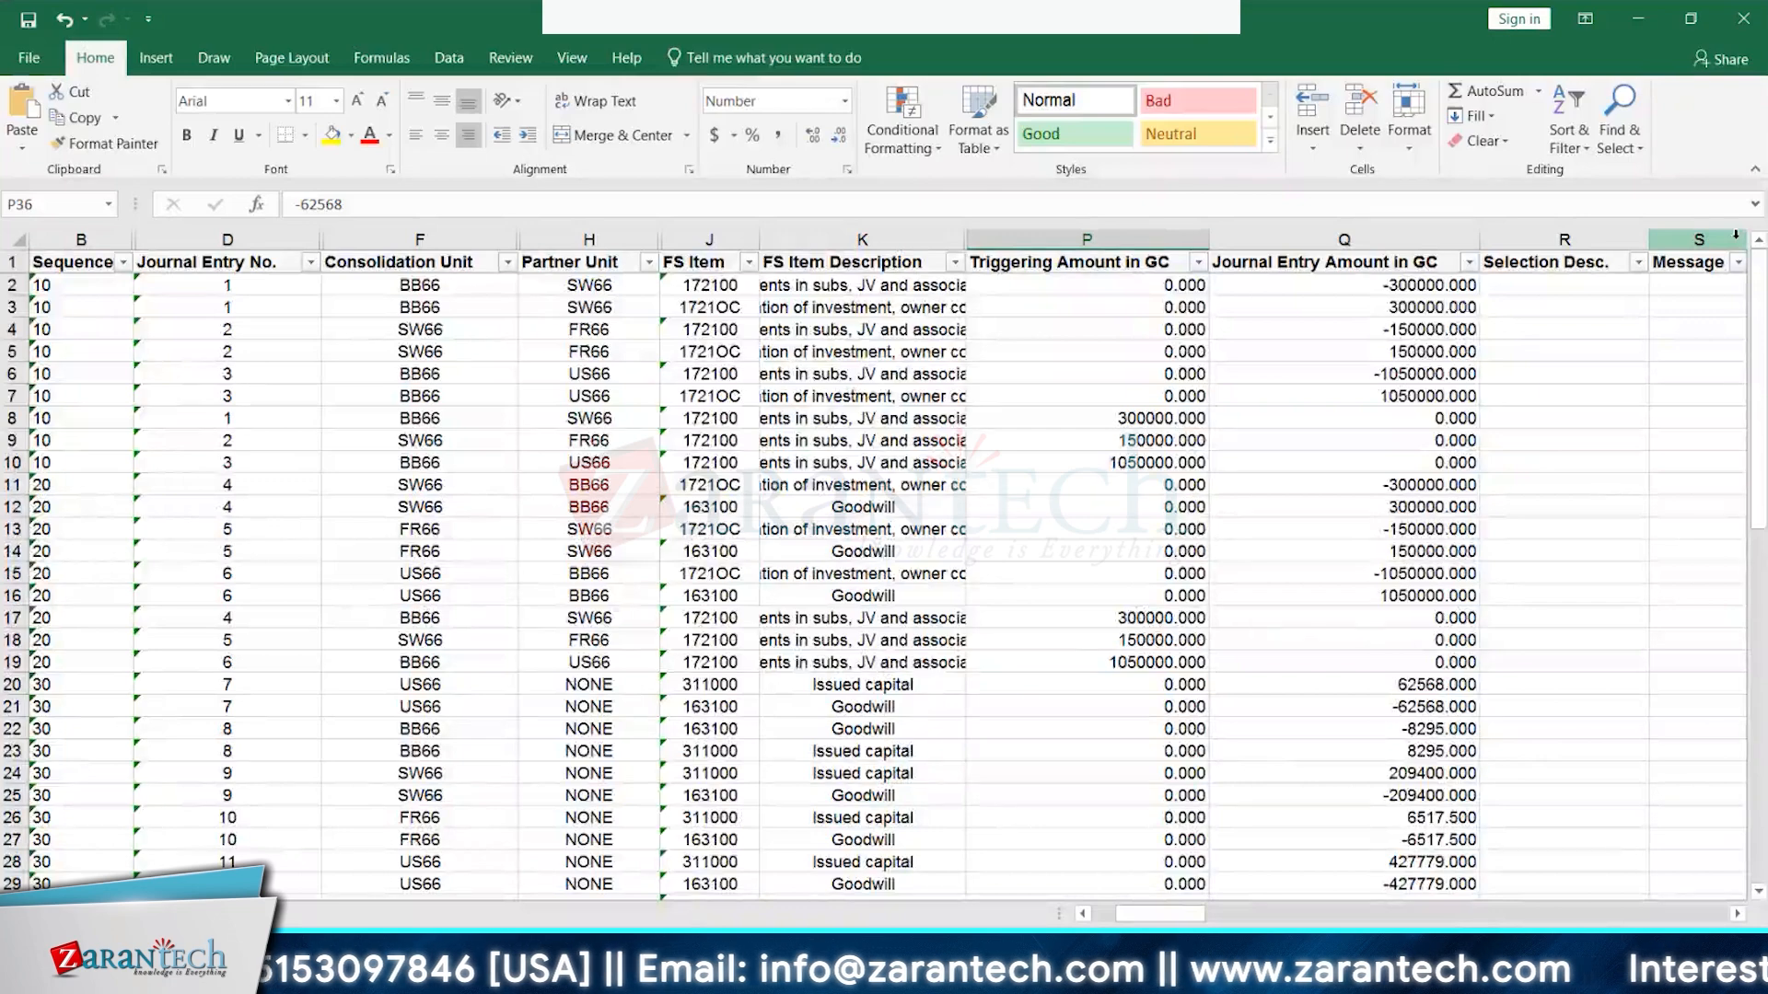
{"action": "scroll", "coordinate": [1735, 235], "scroll_direction": "down", "scroll_amount": 1}
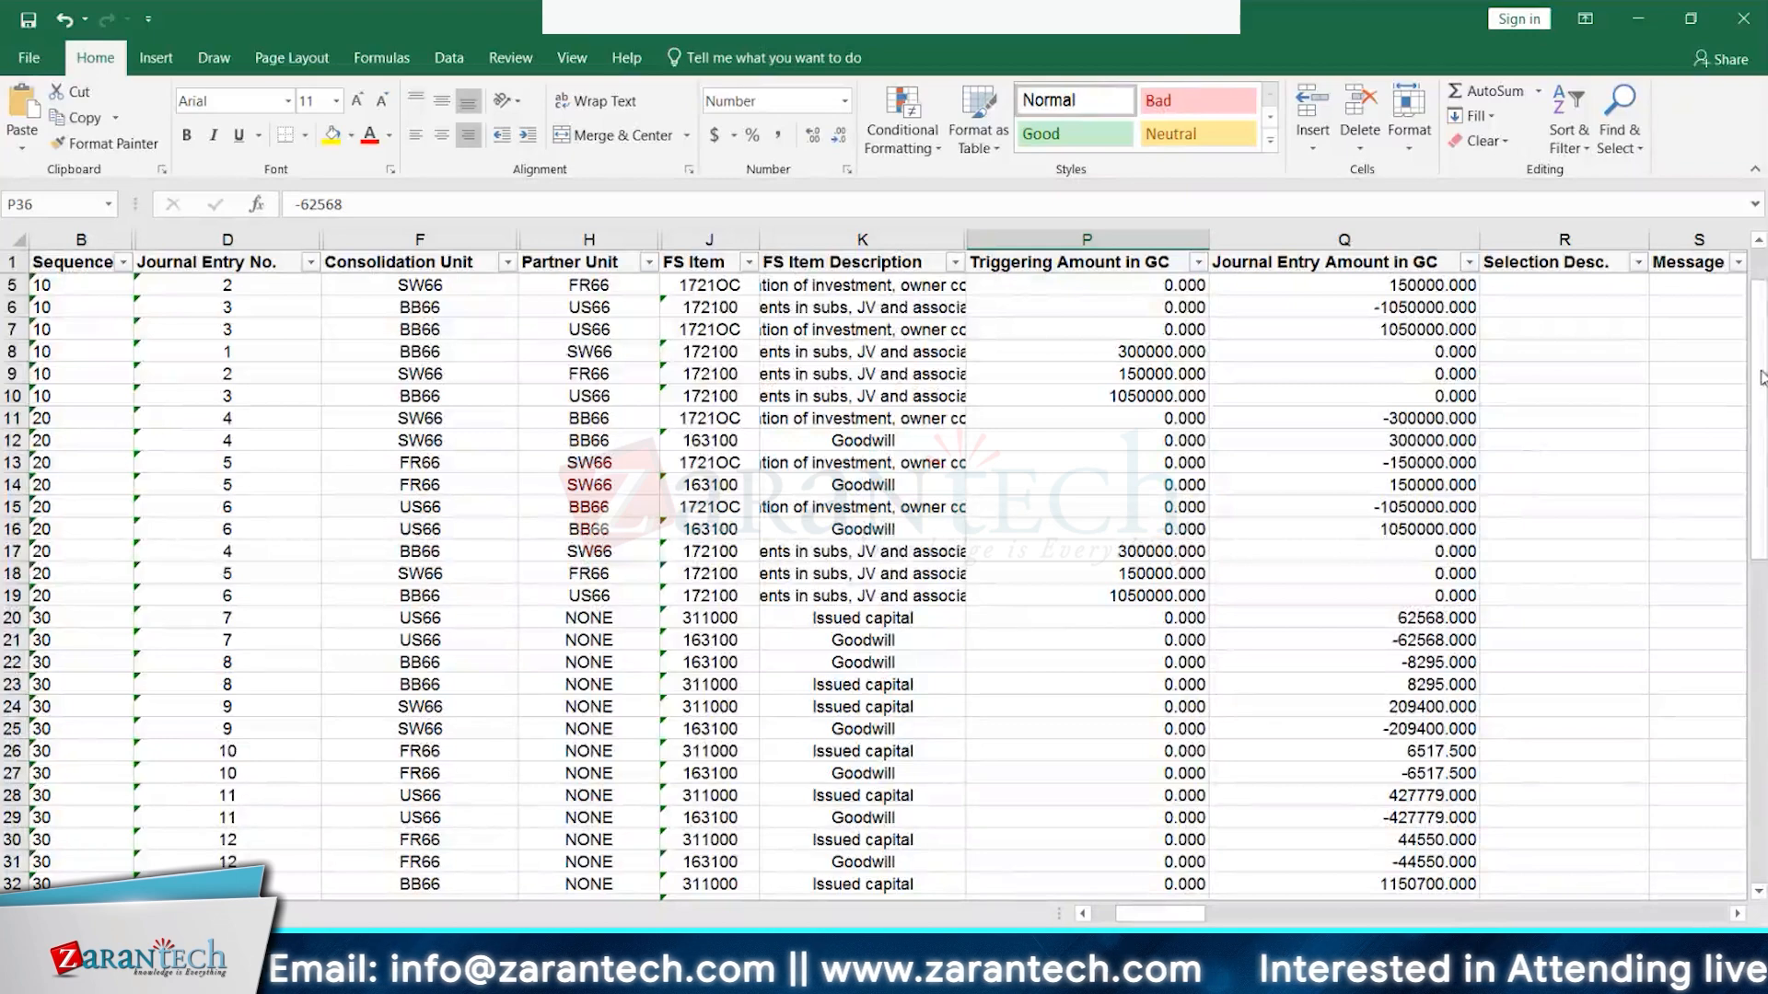
{"action": "scroll", "coordinate": [1759, 247], "scroll_direction": "up", "scroll_amount": 1}
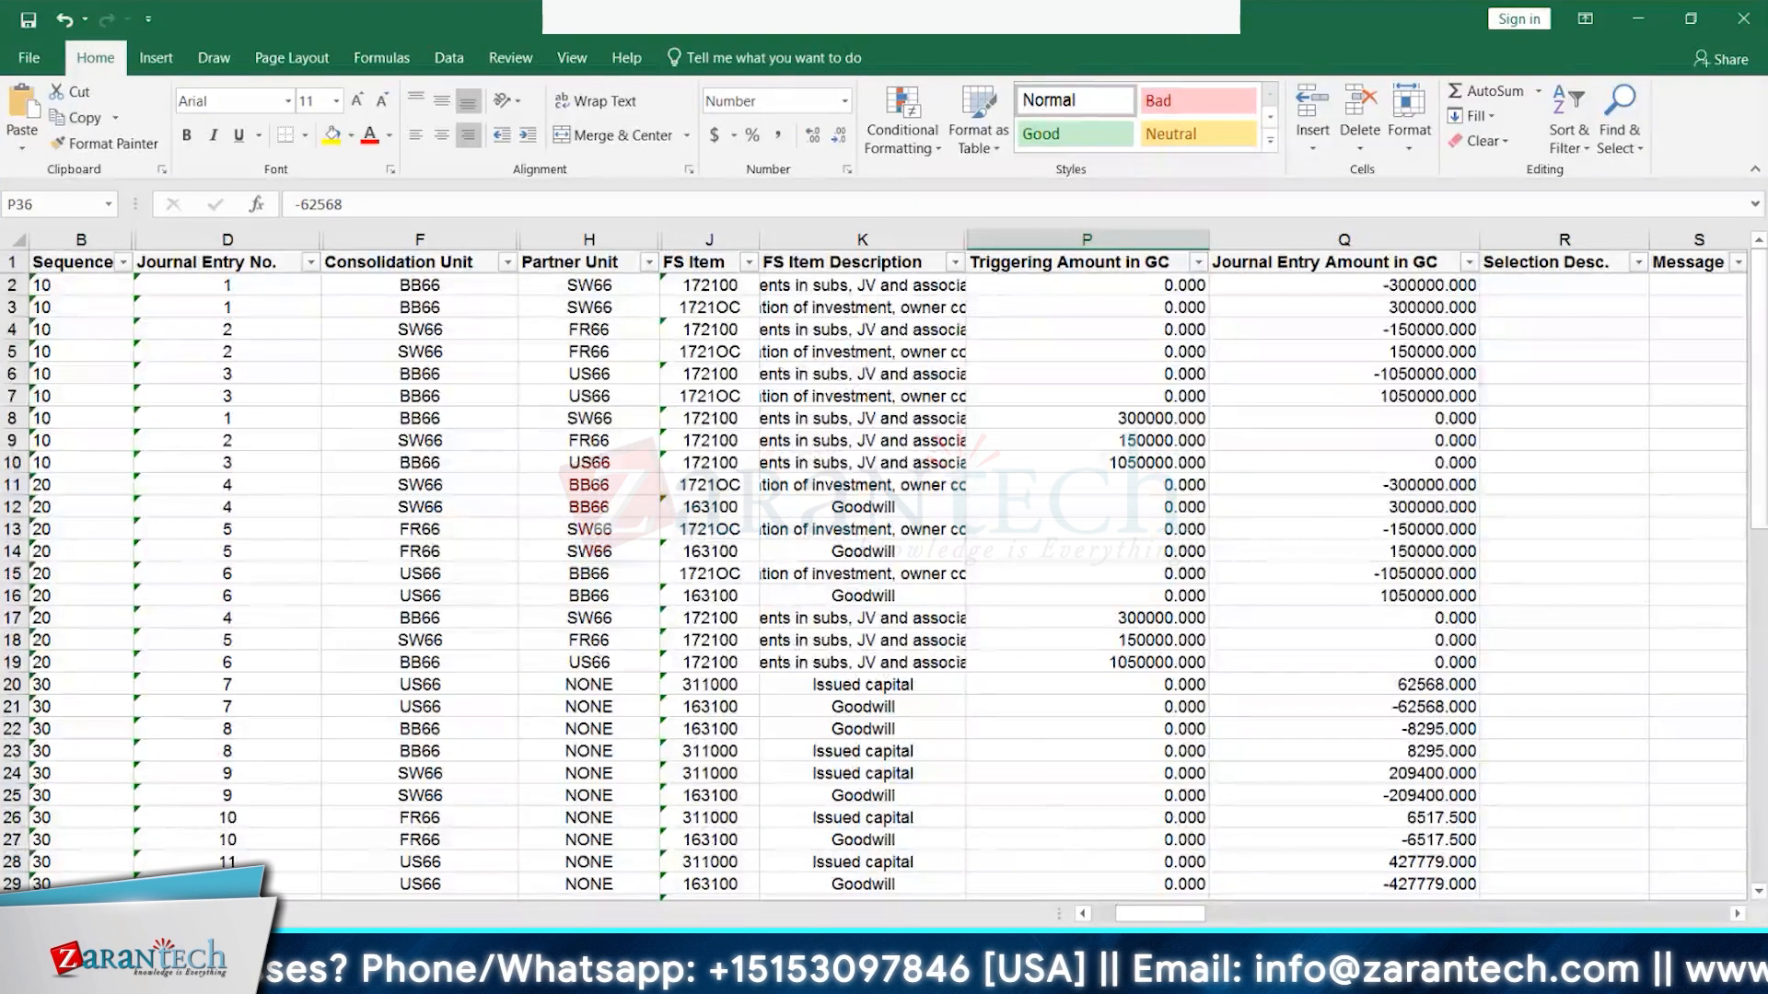
- Return to the IMG via Define Reclassification Methods and open method B66CI's Rules
{"action": "left_click", "coordinate": [501, 976]}
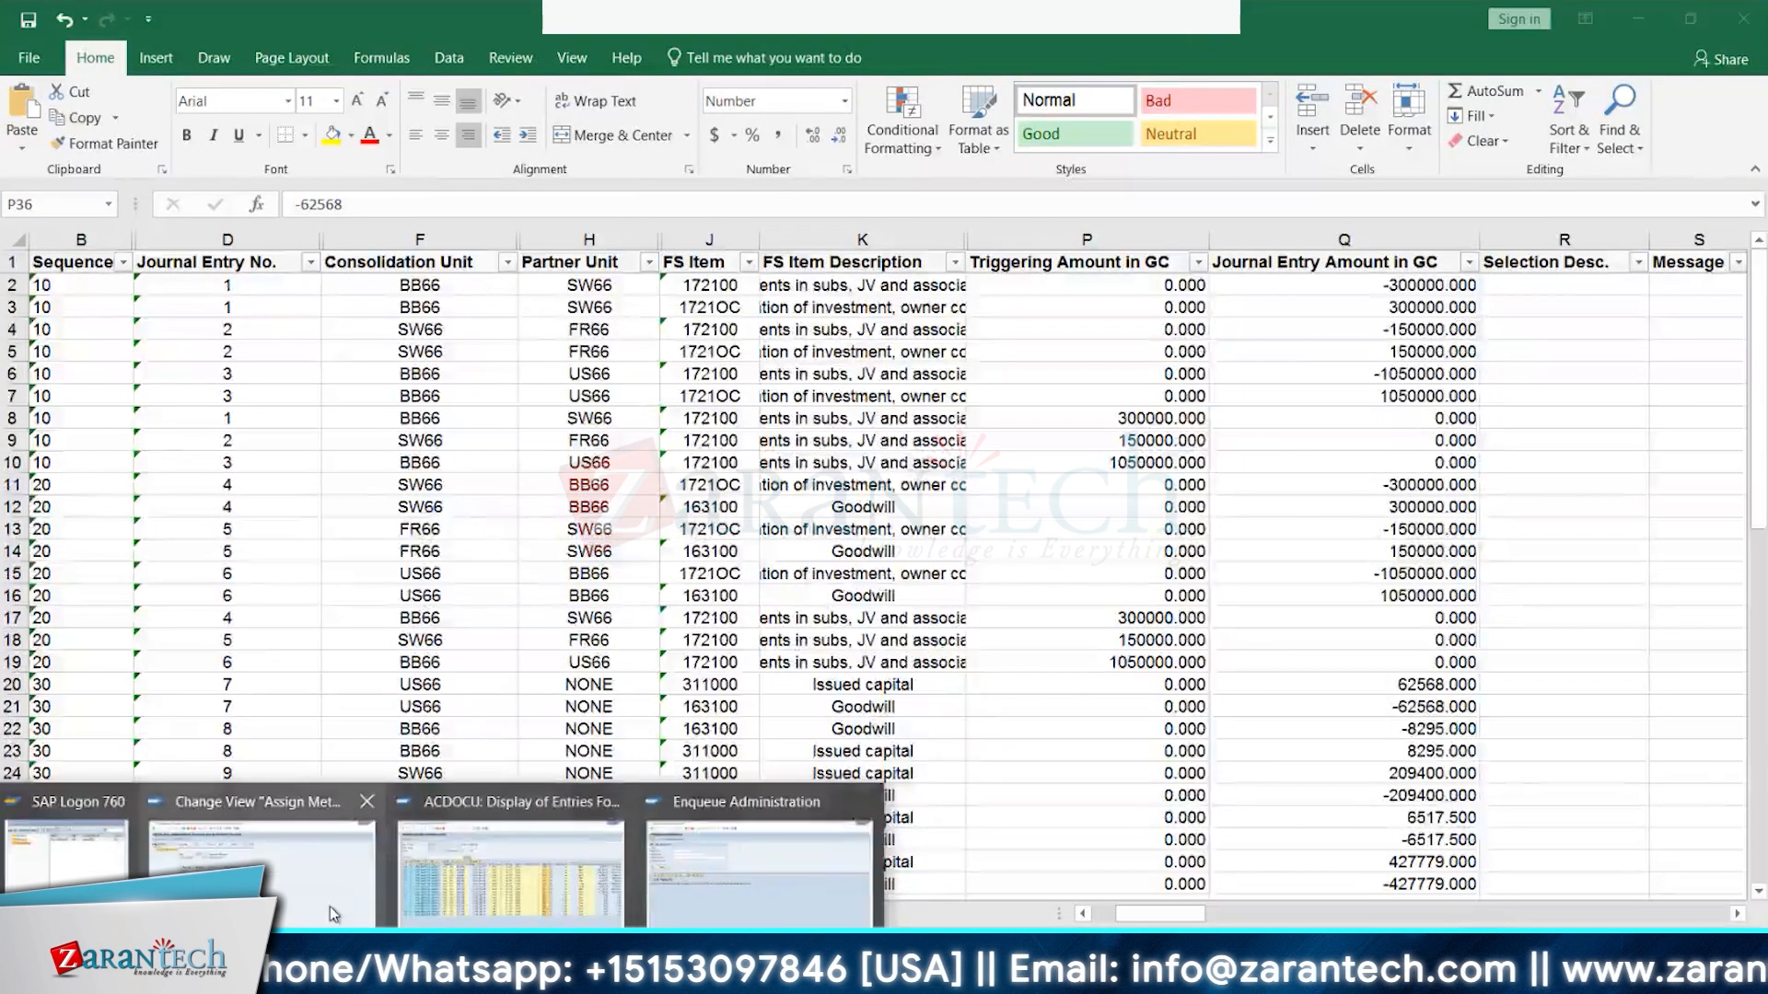
{"action": "left_click", "coordinate": [330, 905]}
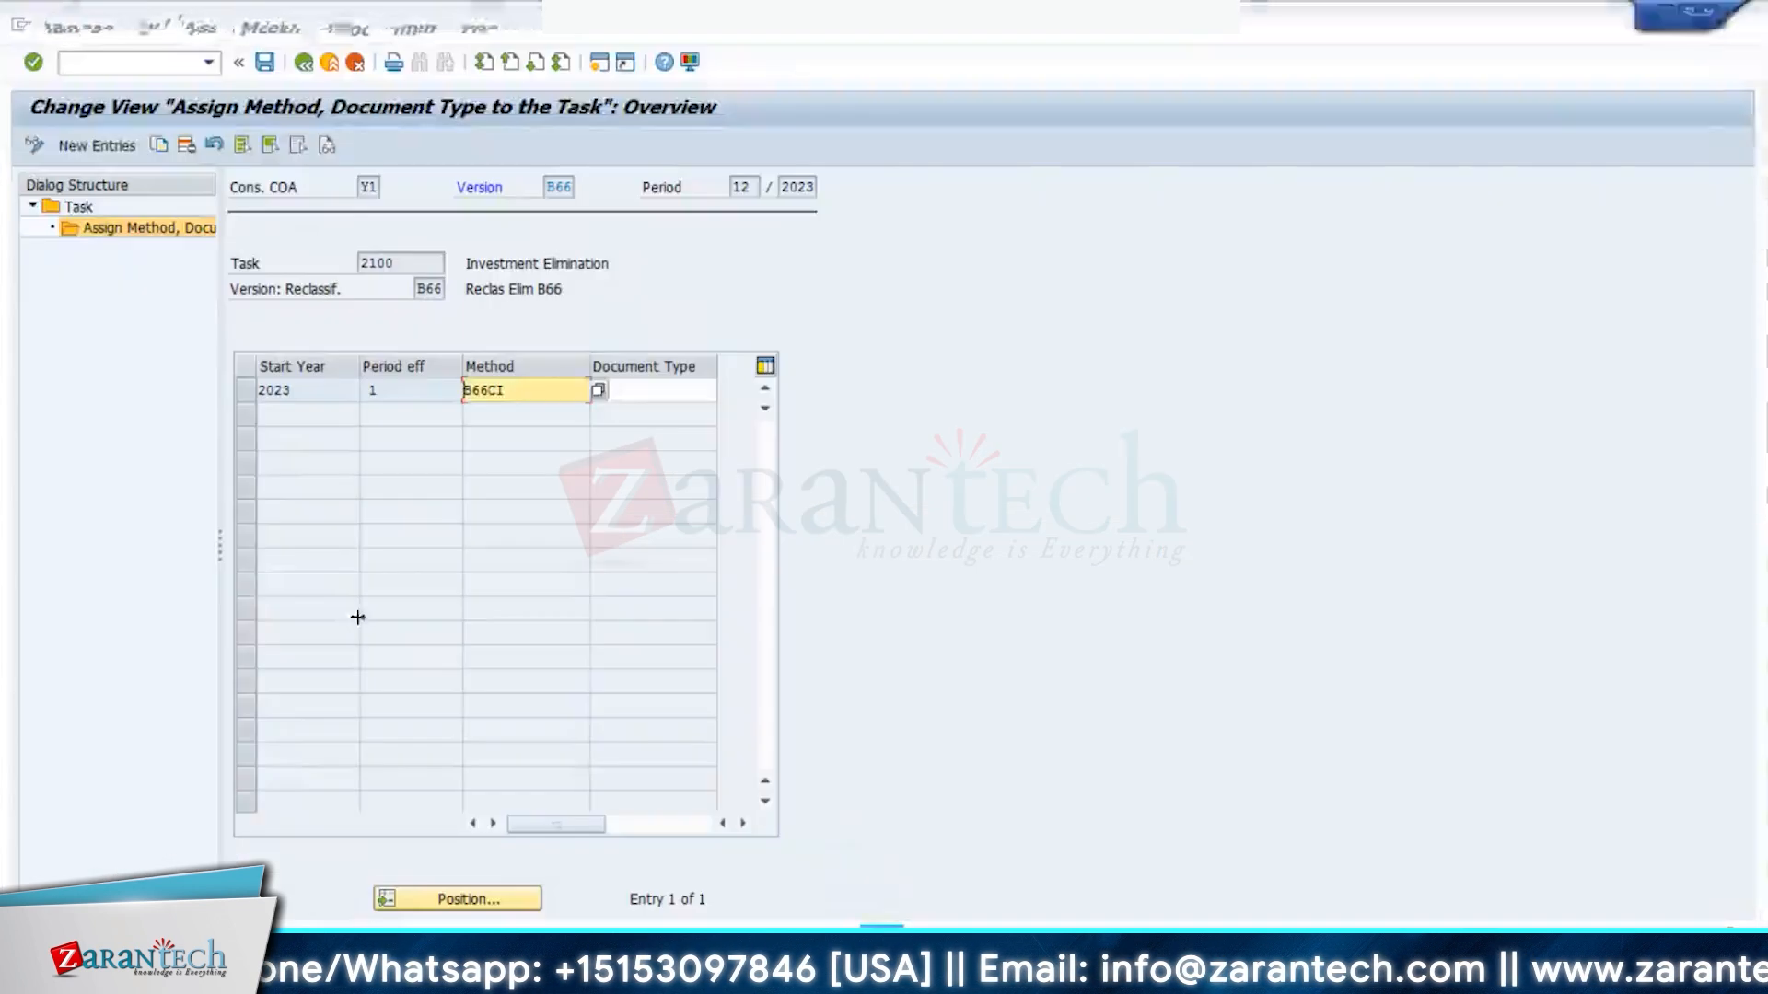
{"action": "left_click", "coordinate": [303, 63]}
{"action": "left_click", "coordinate": [304, 64]}
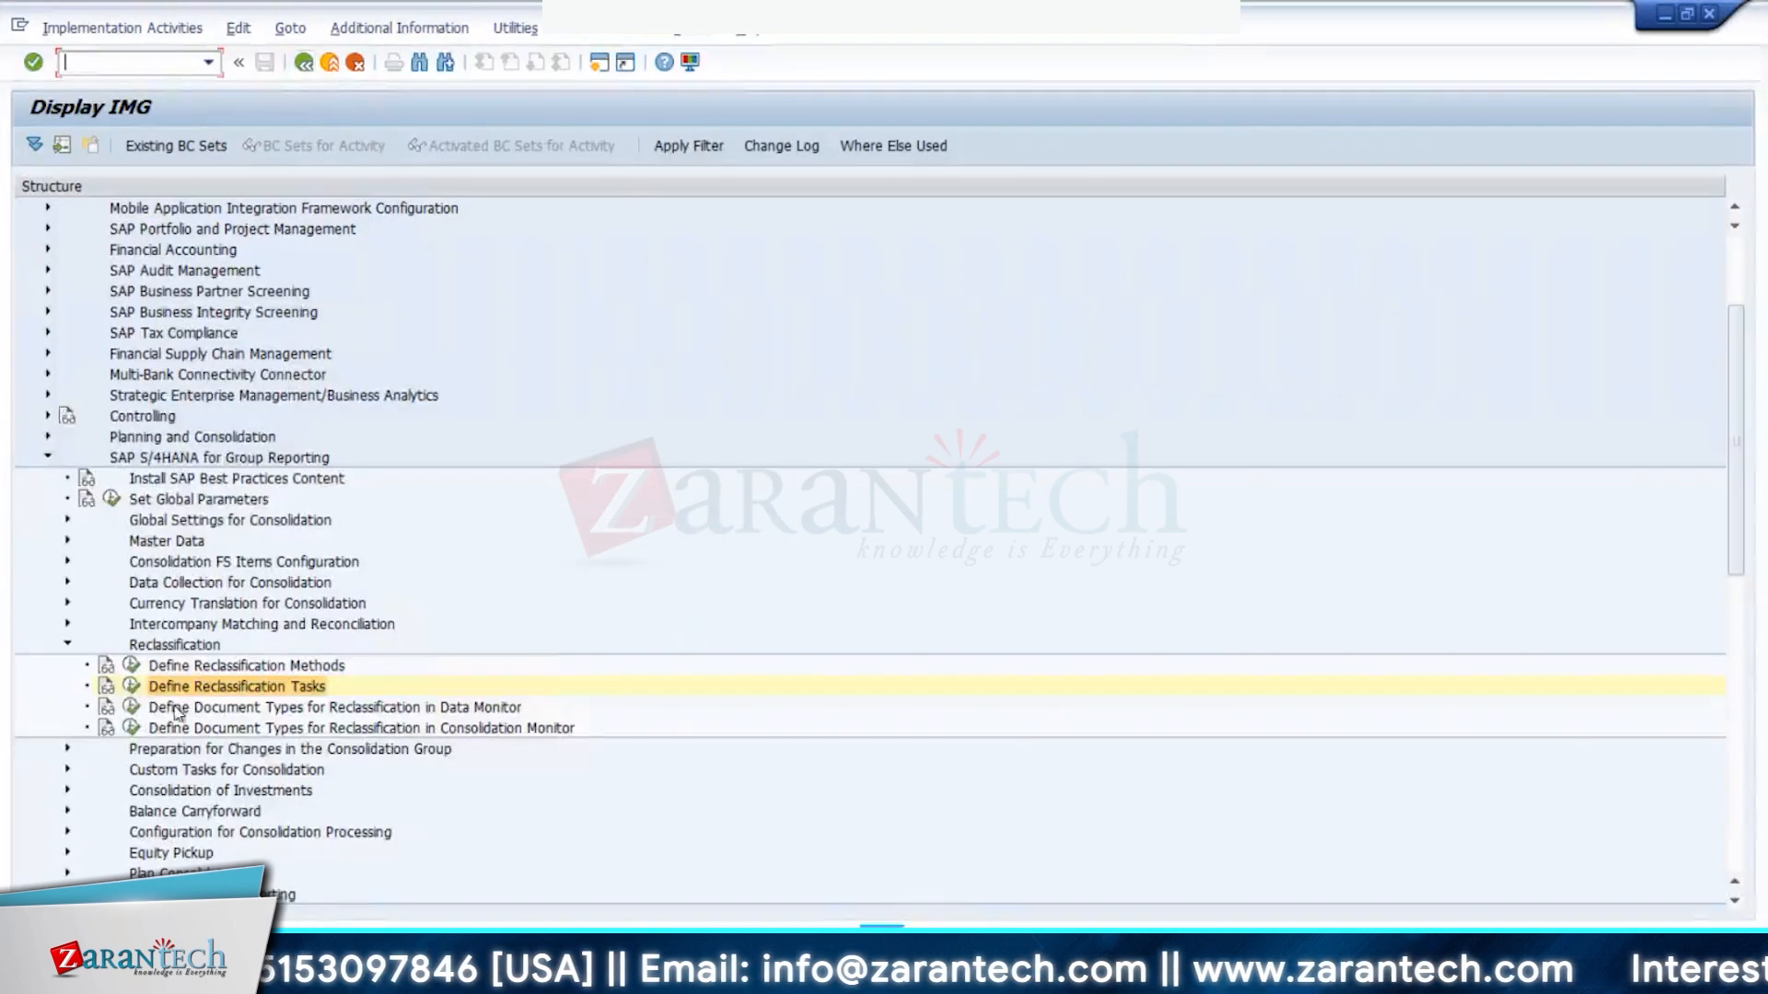
{"action": "left_click", "coordinate": [134, 676]}
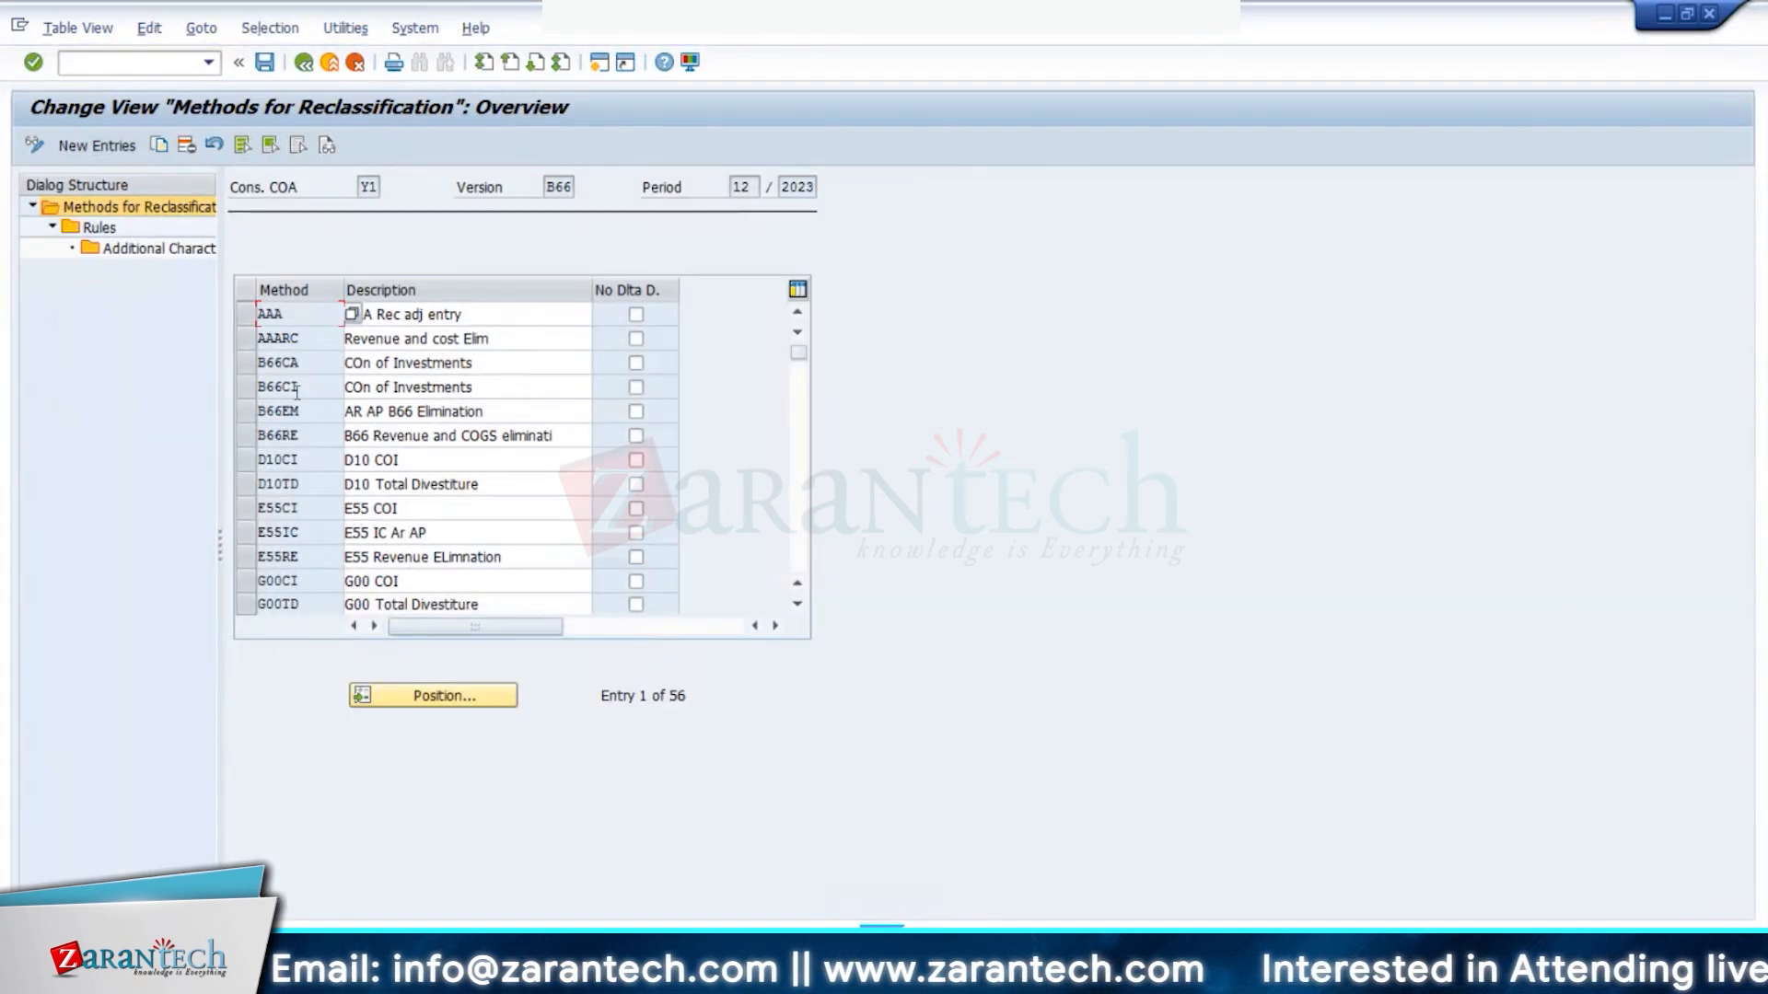
{"action": "left_click", "coordinate": [247, 390]}
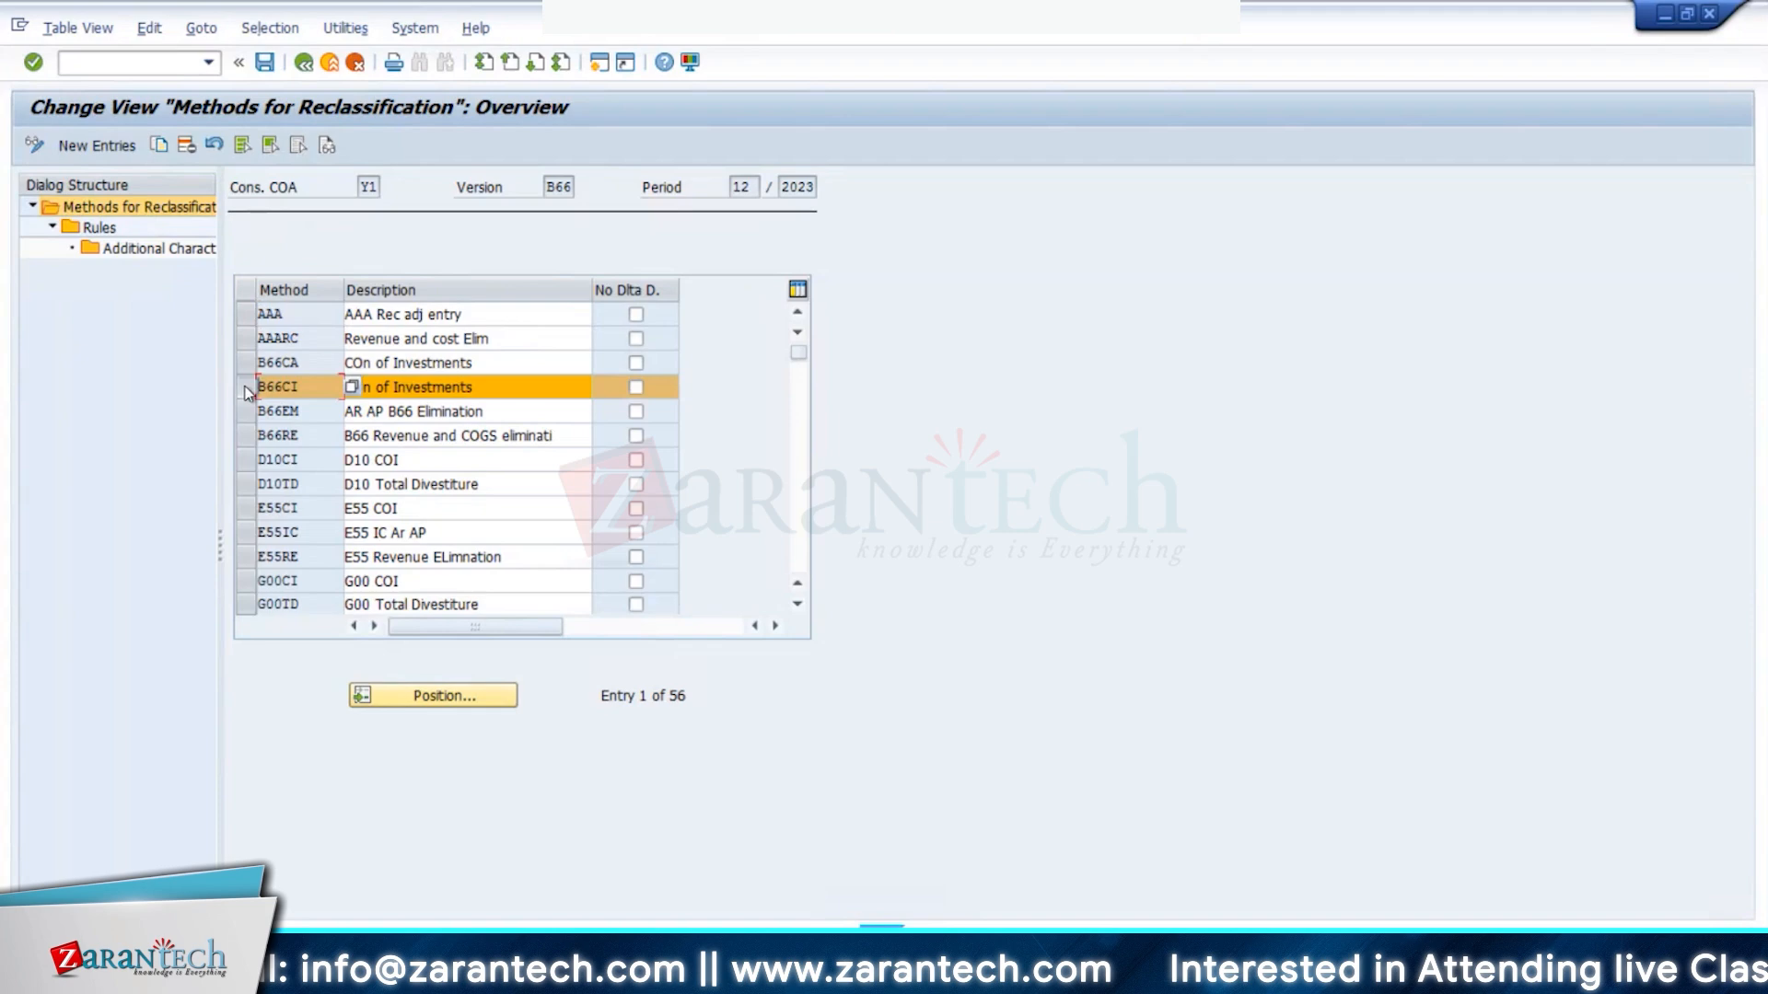
{"action": "left_click", "coordinate": [109, 229]}
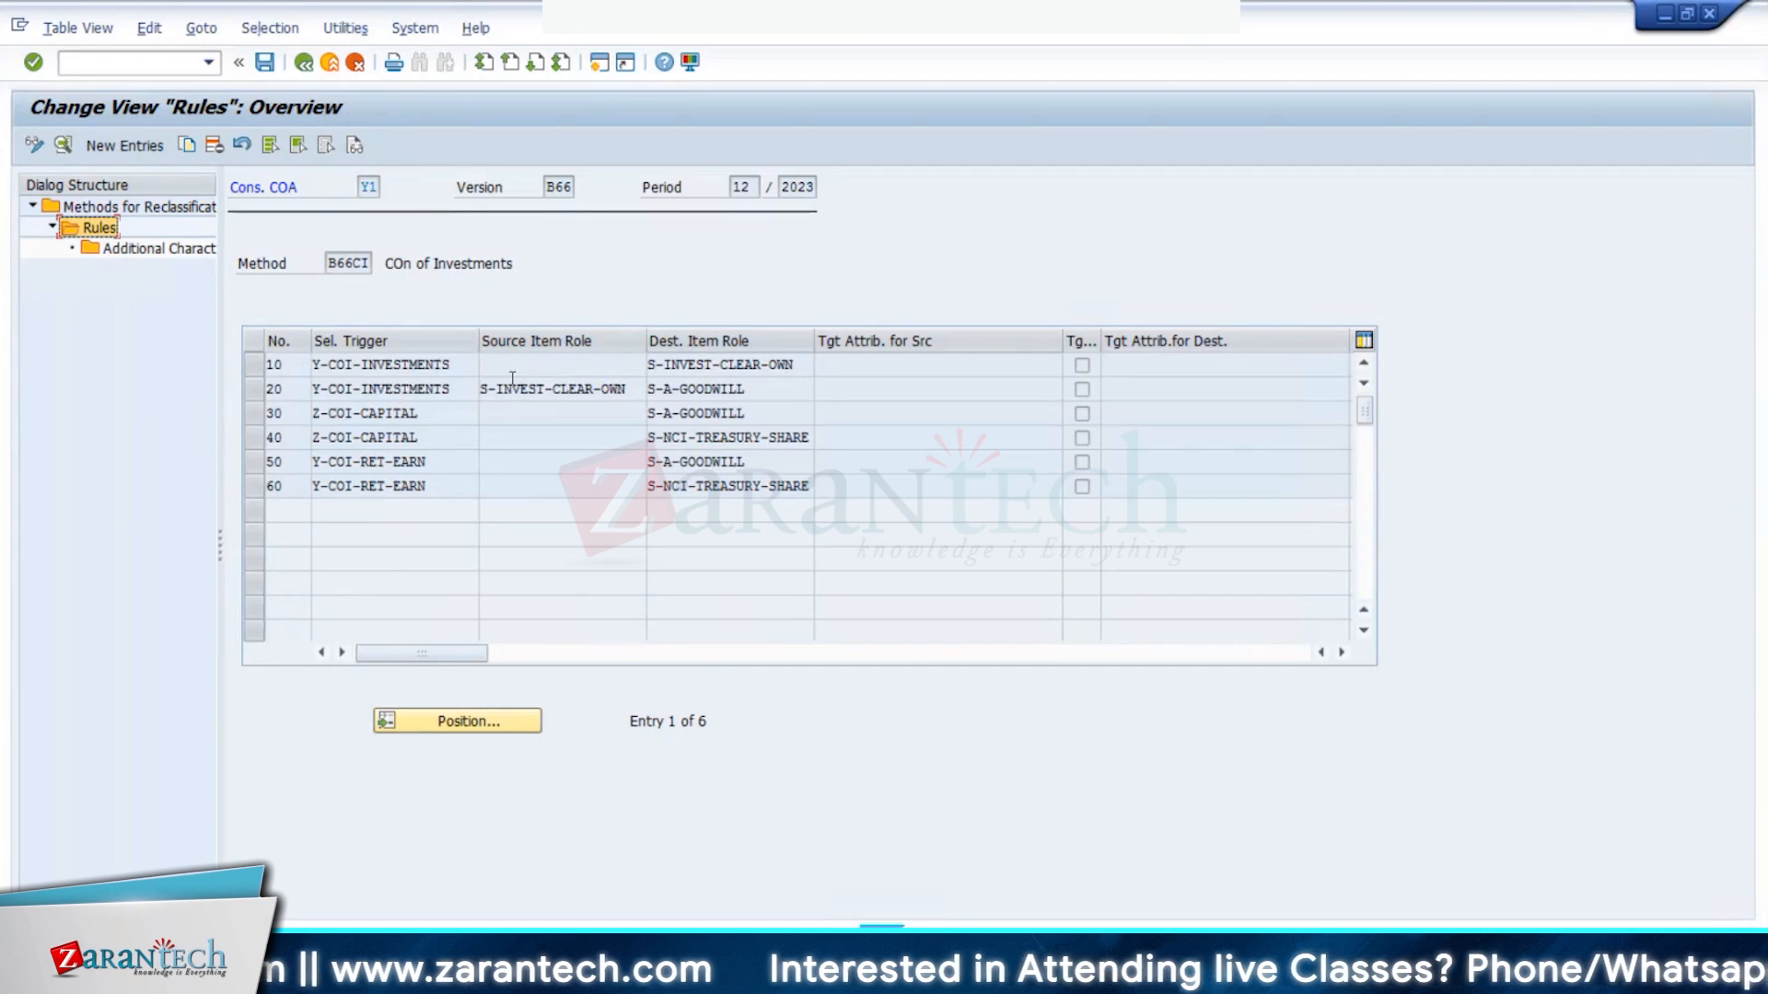
- Review rule 20's details, then view rule 30's Percentage settings
{"action": "left_click_drag", "start_coordinate": [560, 389], "coordinate": [600, 389]}
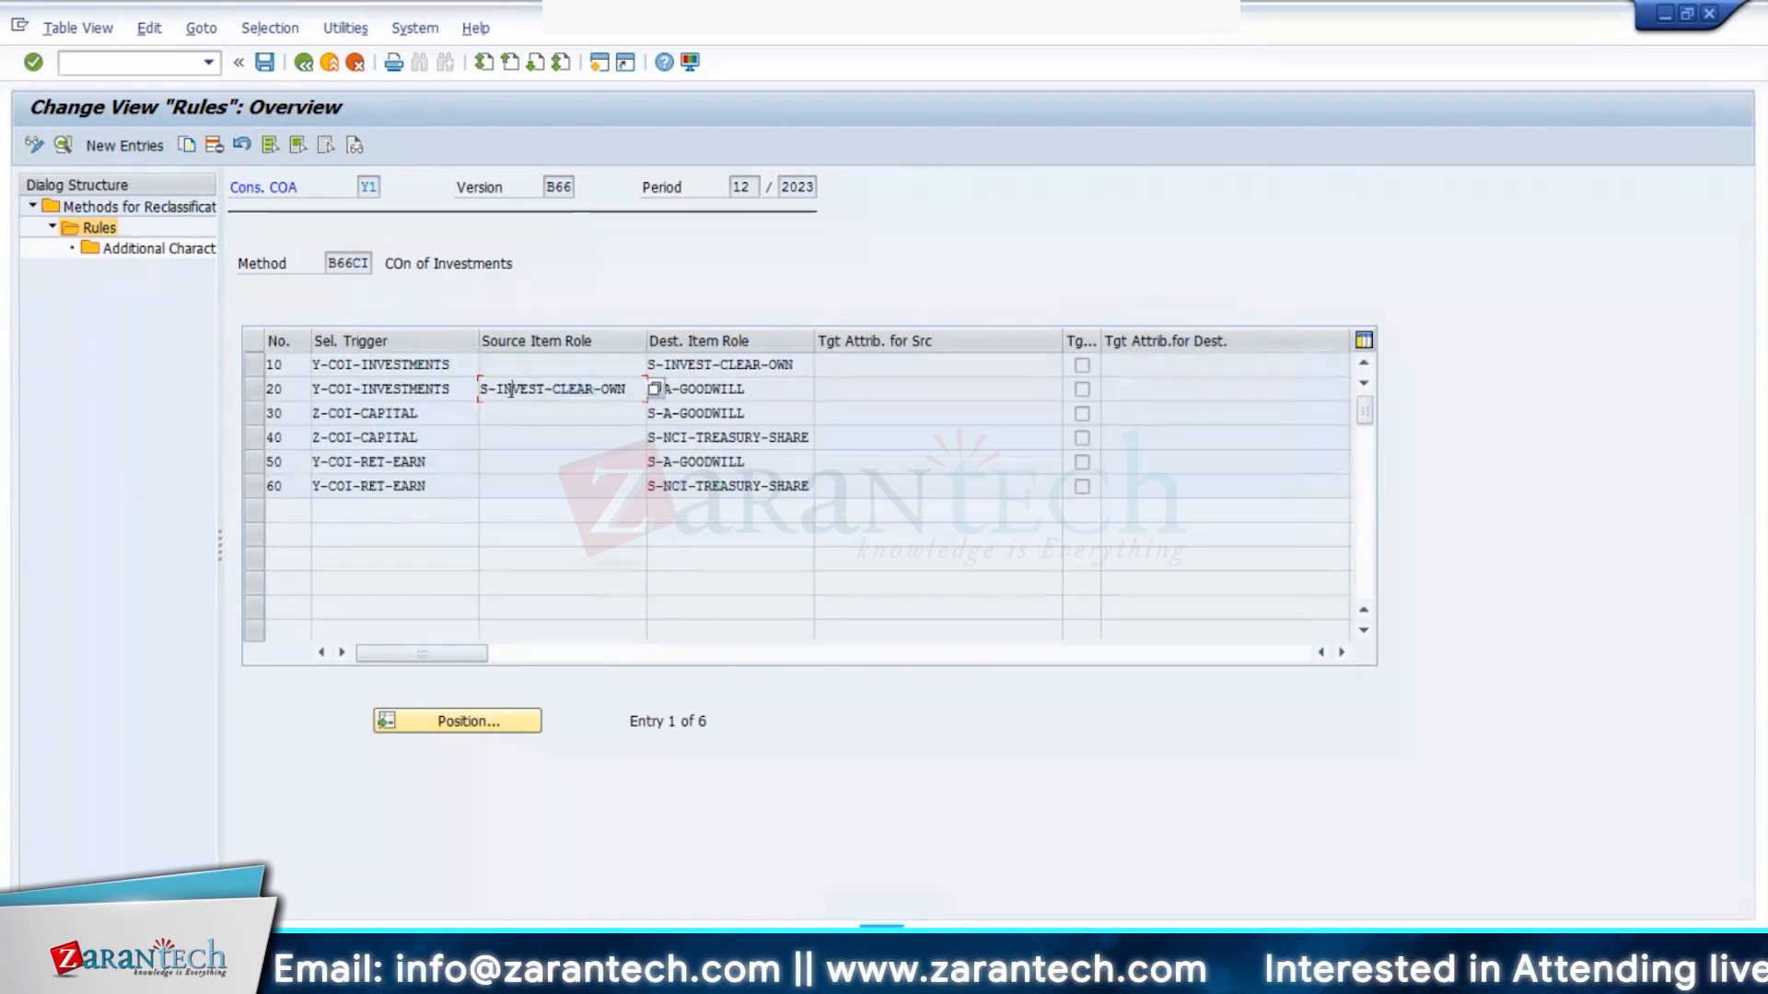
{"action": "double_click", "coordinate": [512, 390]}
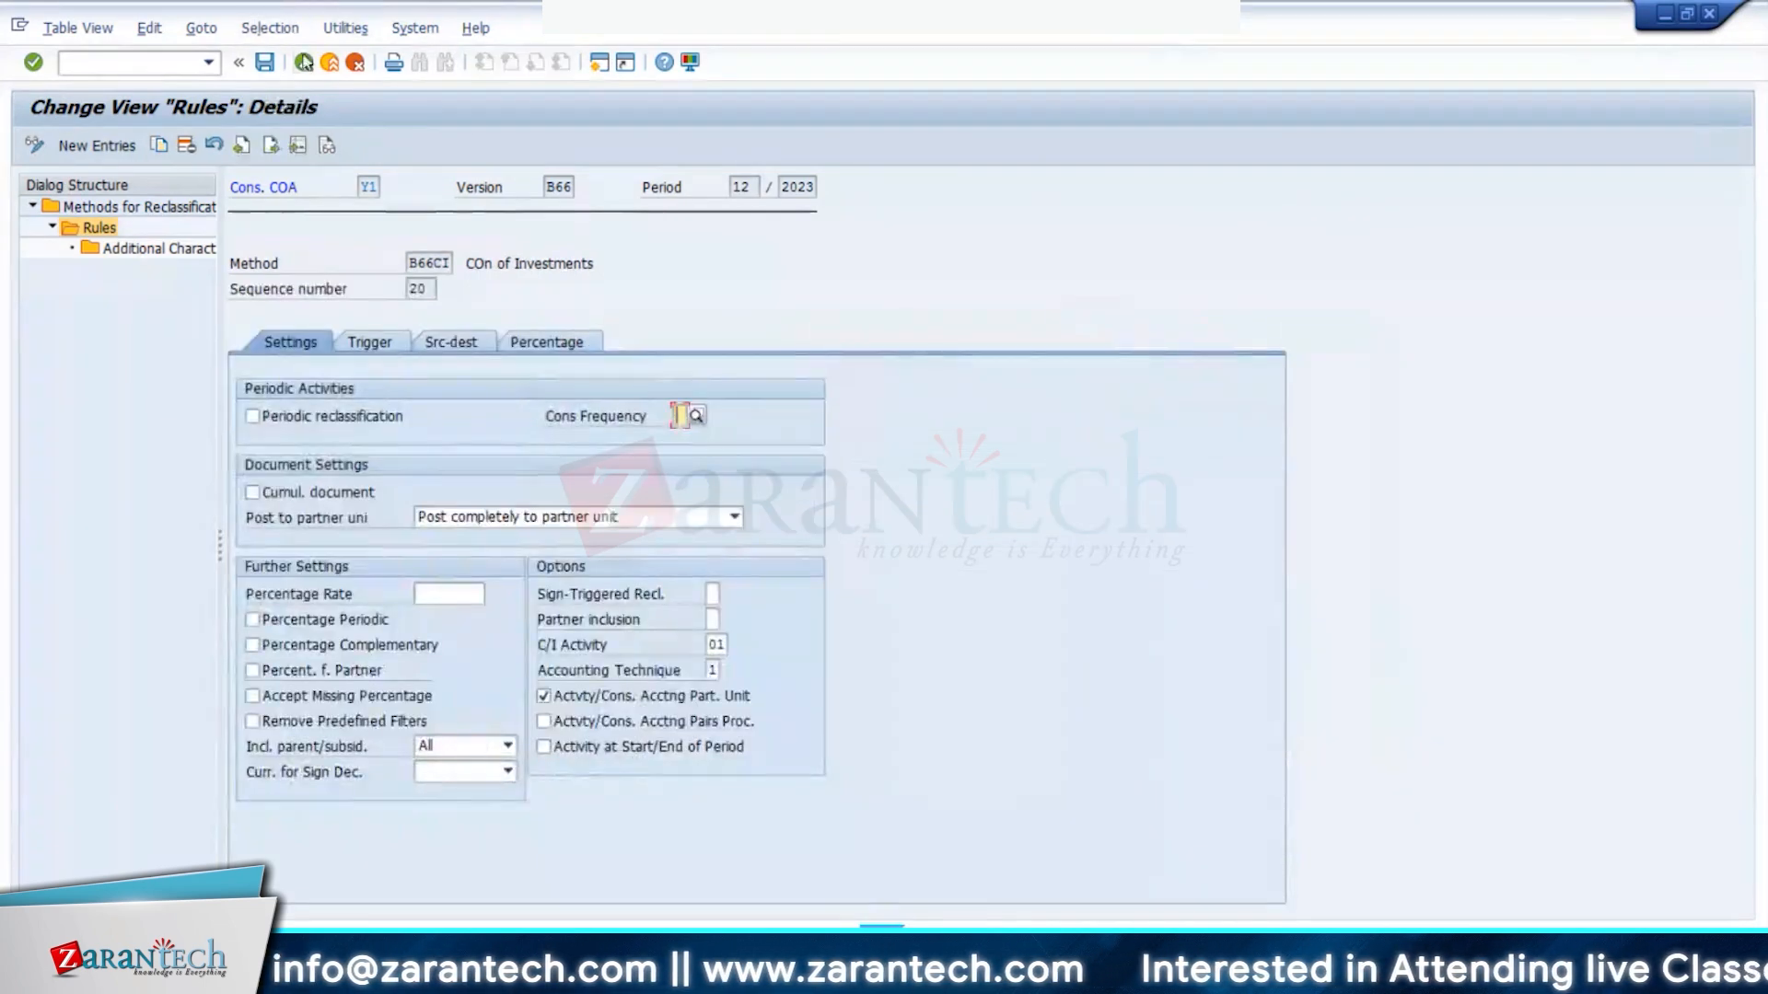
{"action": "left_click", "coordinate": [304, 61]}
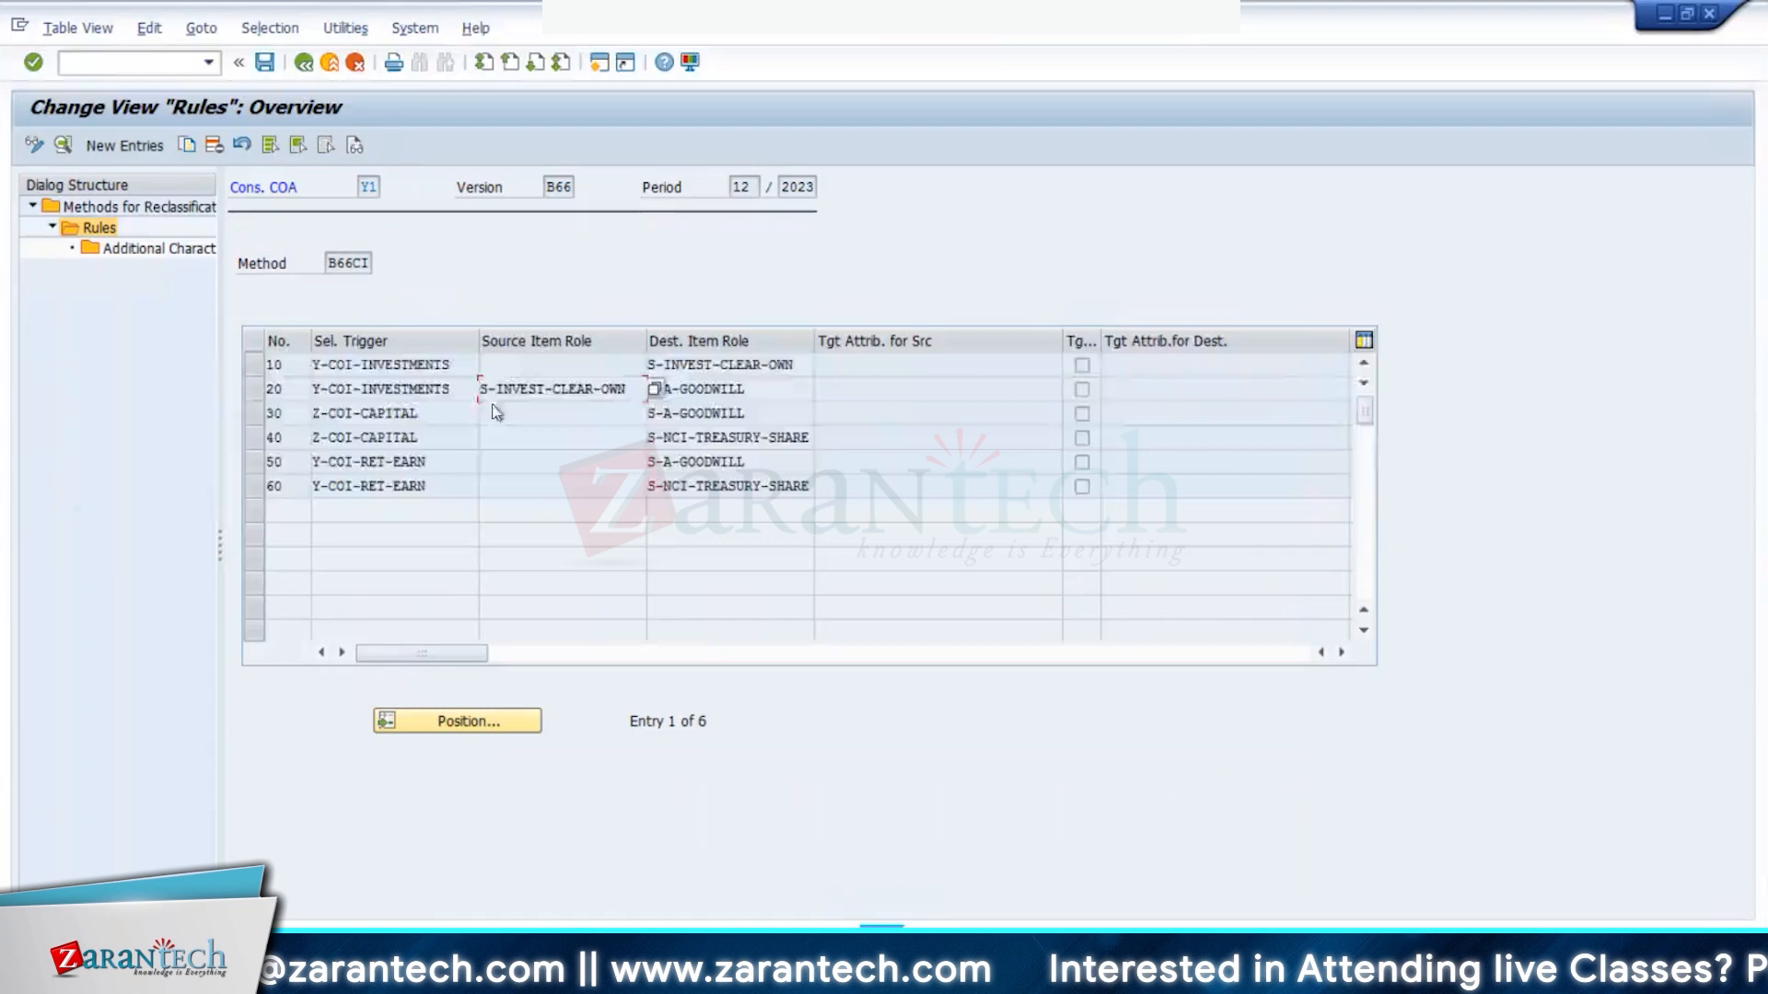
{"action": "double_click", "coordinate": [553, 415]}
{"action": "left_click", "coordinate": [560, 347]}
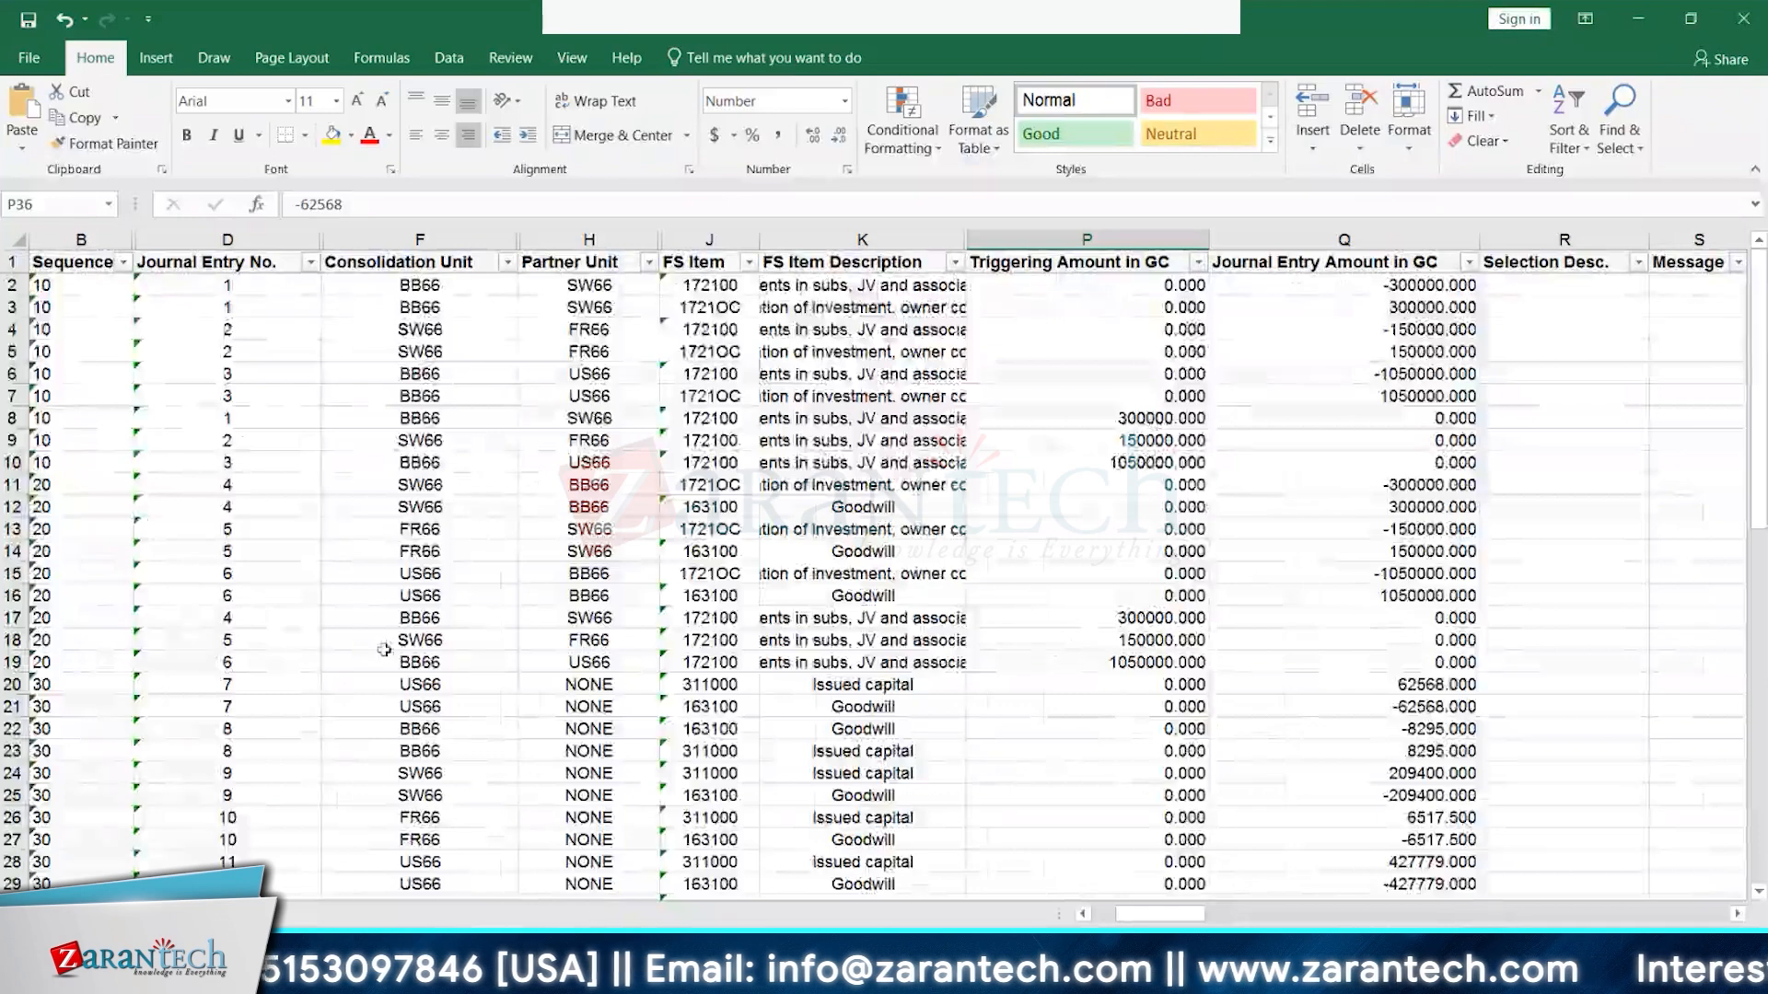
{"action": "scroll", "coordinate": [341, 639], "scroll_direction": "down", "scroll_amount": 1}
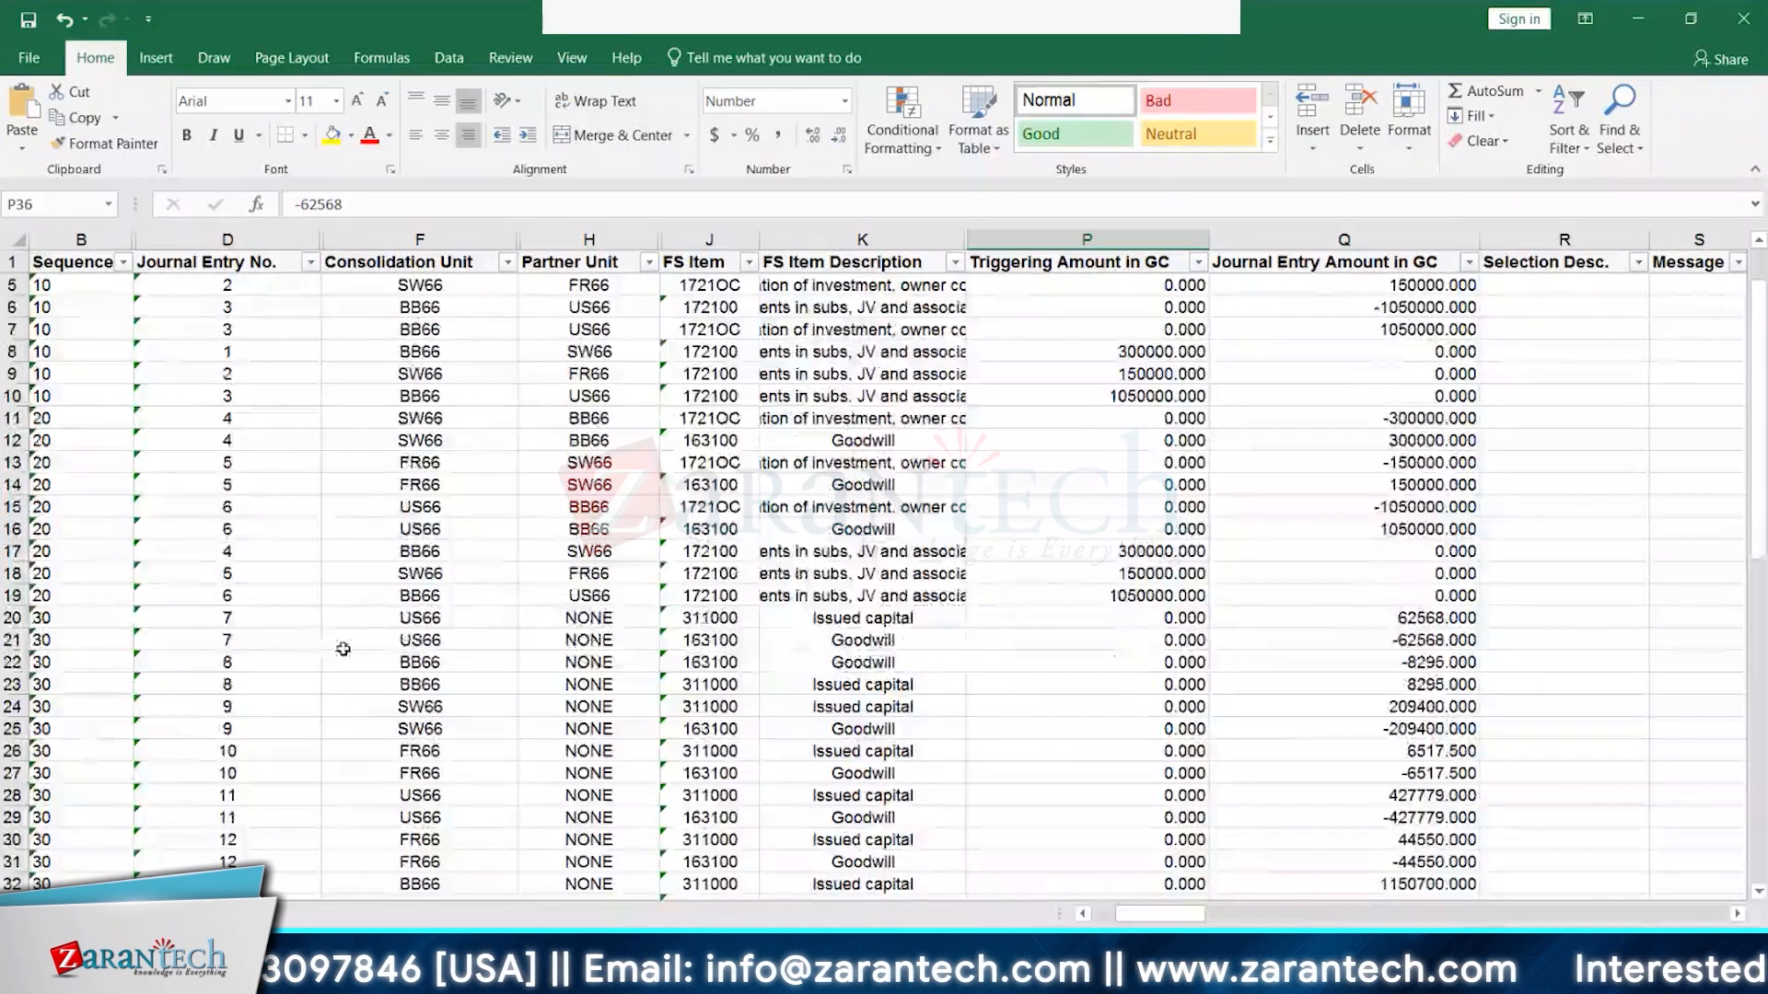
{"action": "left_click", "coordinate": [81, 614]}
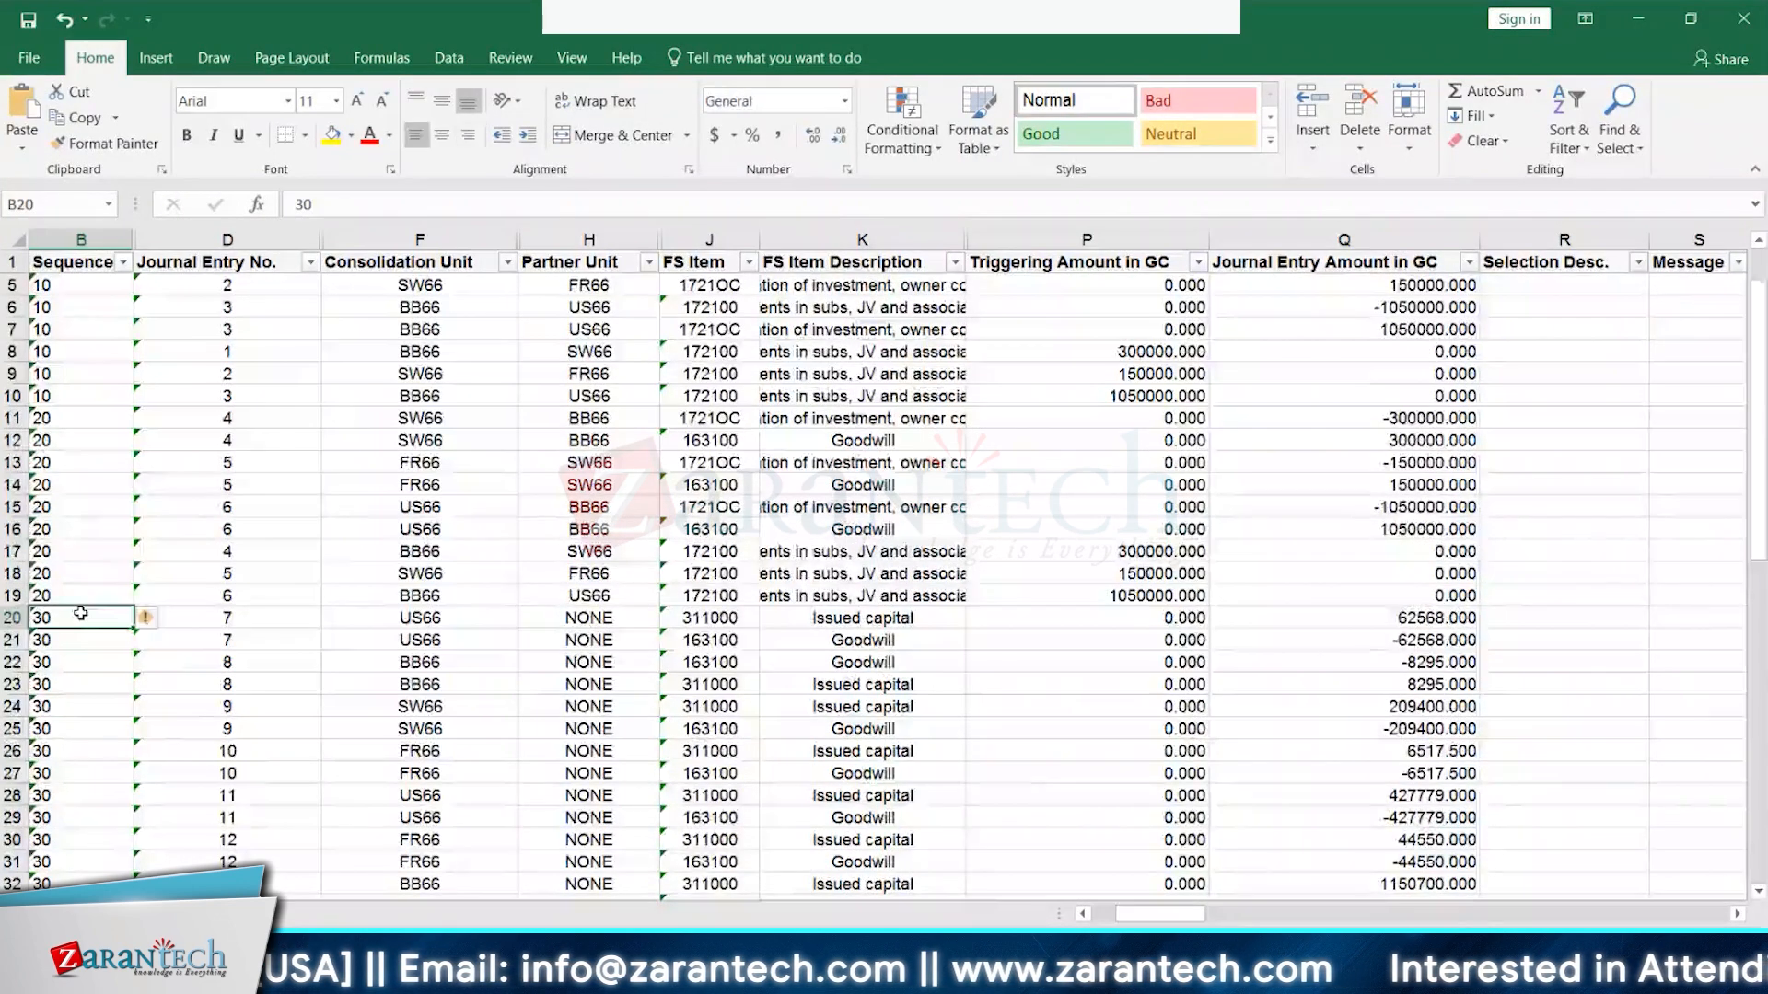
{"action": "scroll", "coordinate": [97, 626], "scroll_direction": "down", "scroll_amount": 1}
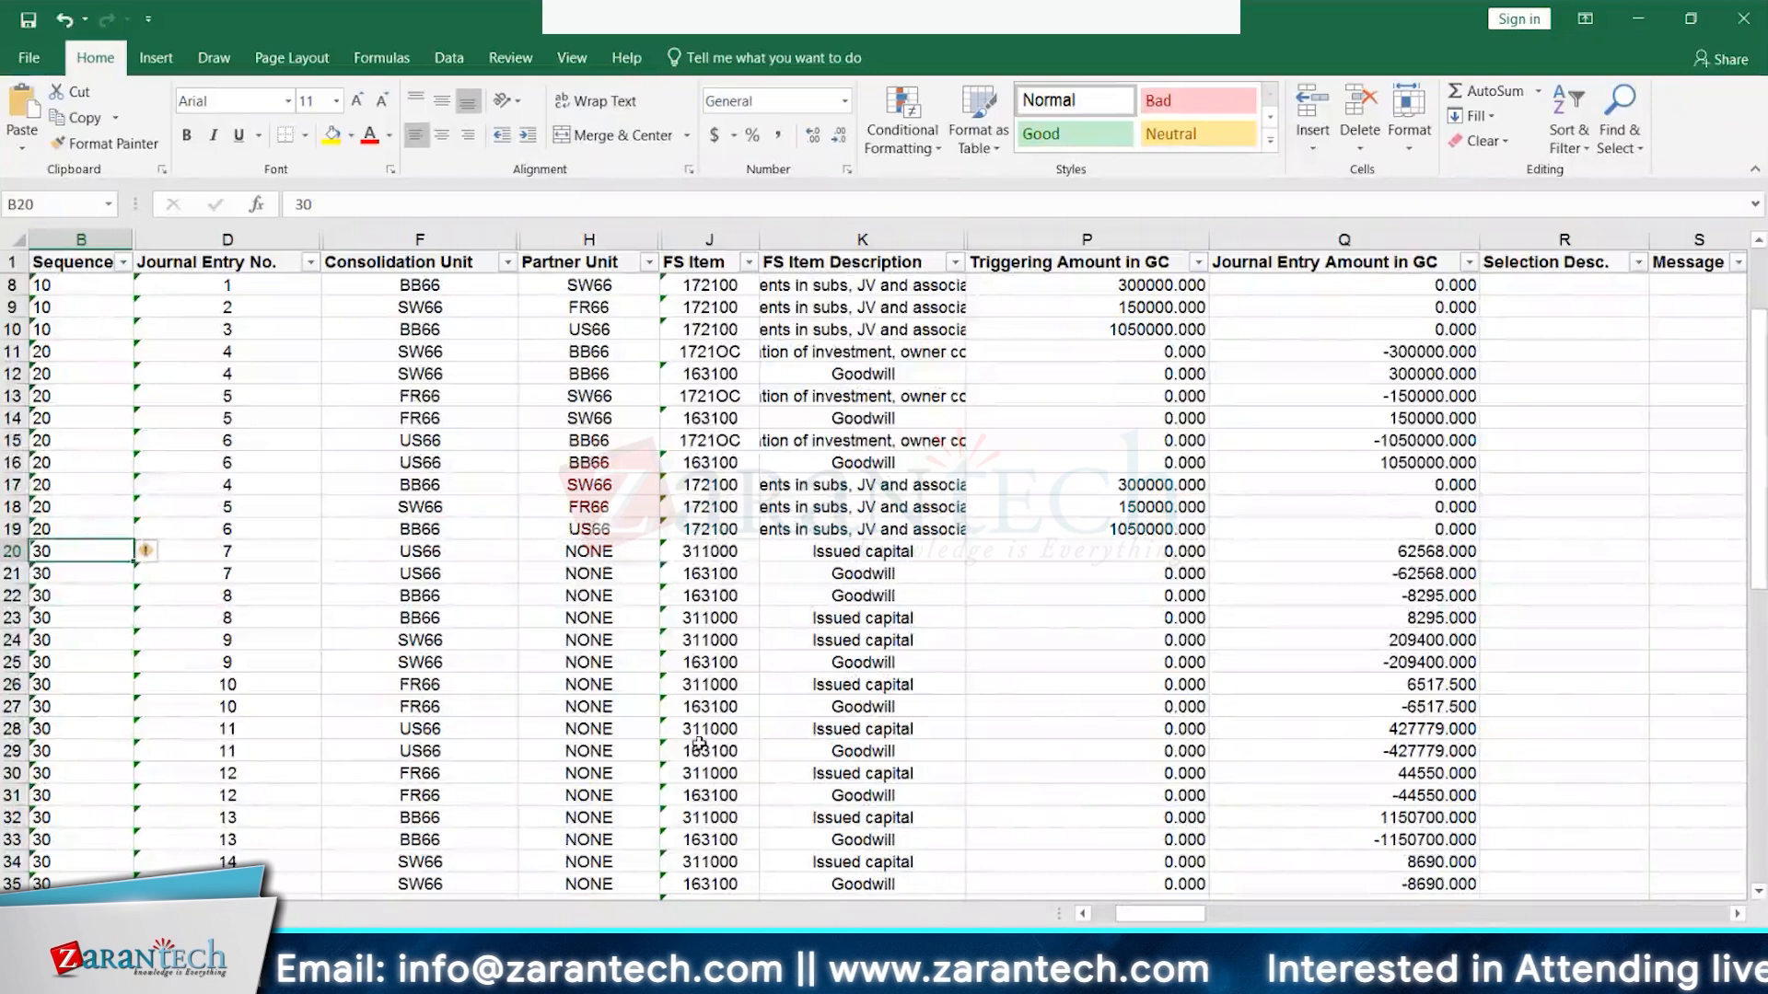
{"action": "scroll", "coordinate": [1510, 630], "scroll_direction": "down", "scroll_amount": 1}
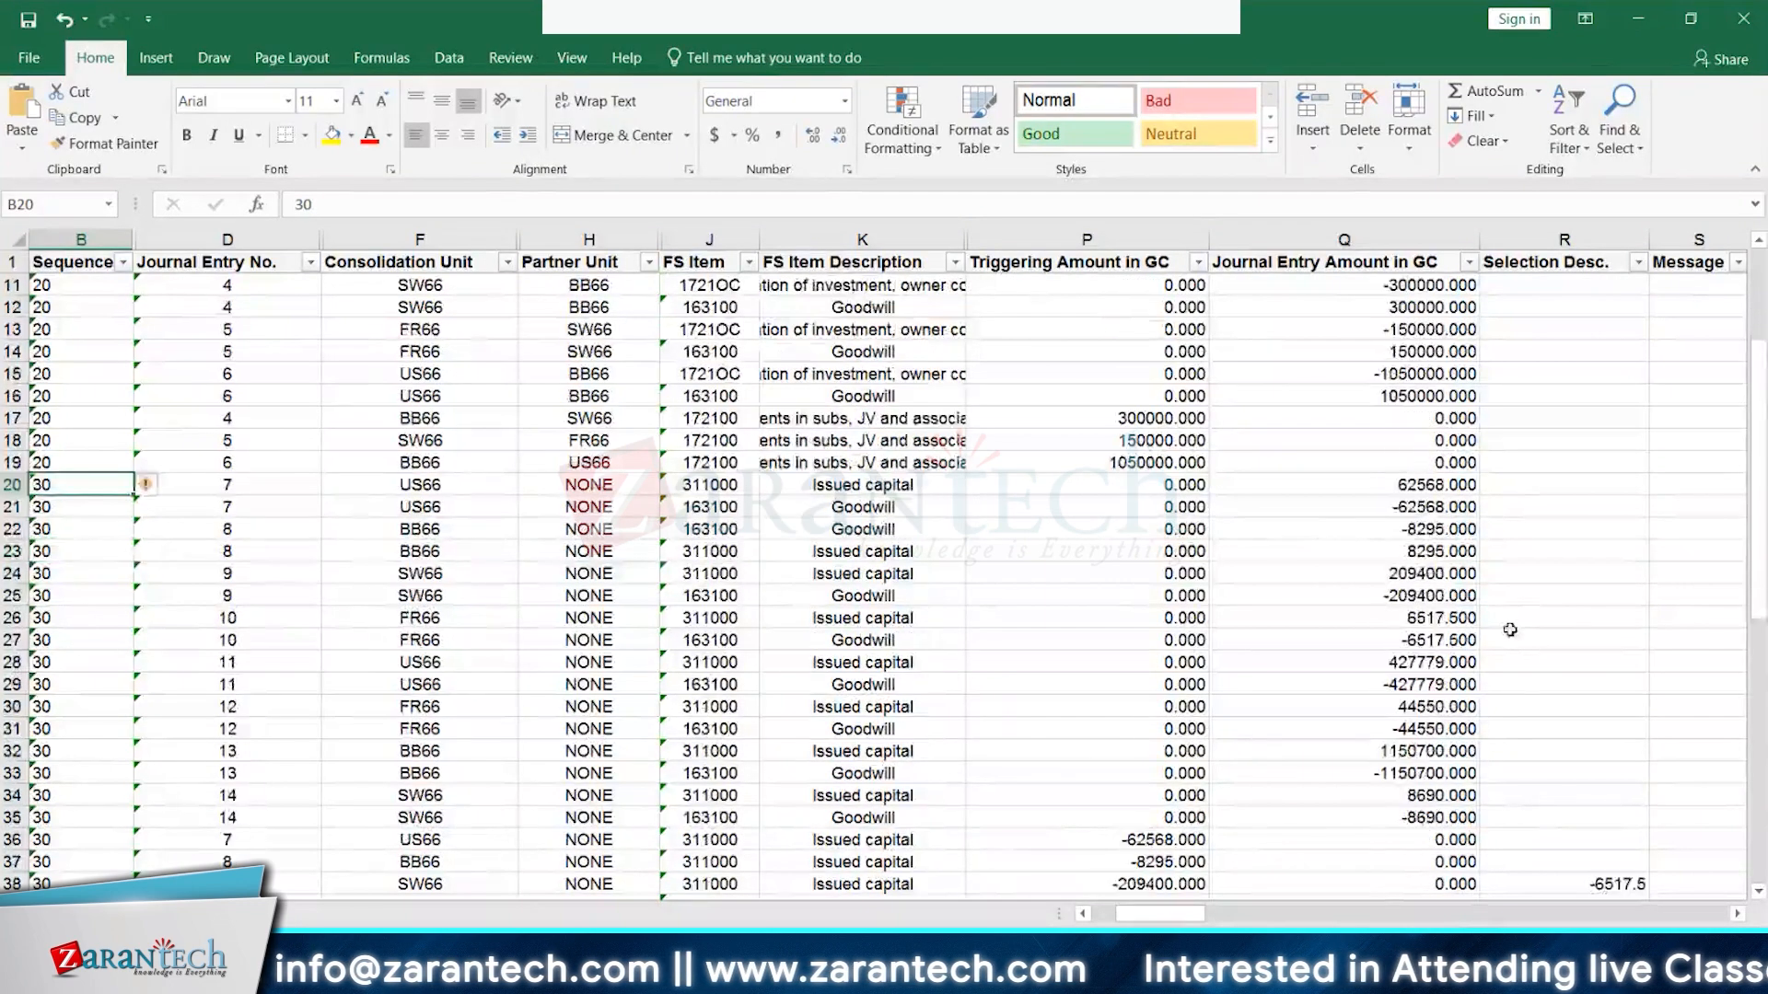
{"action": "scroll", "coordinate": [1519, 696], "scroll_direction": "down", "scroll_amount": 2}
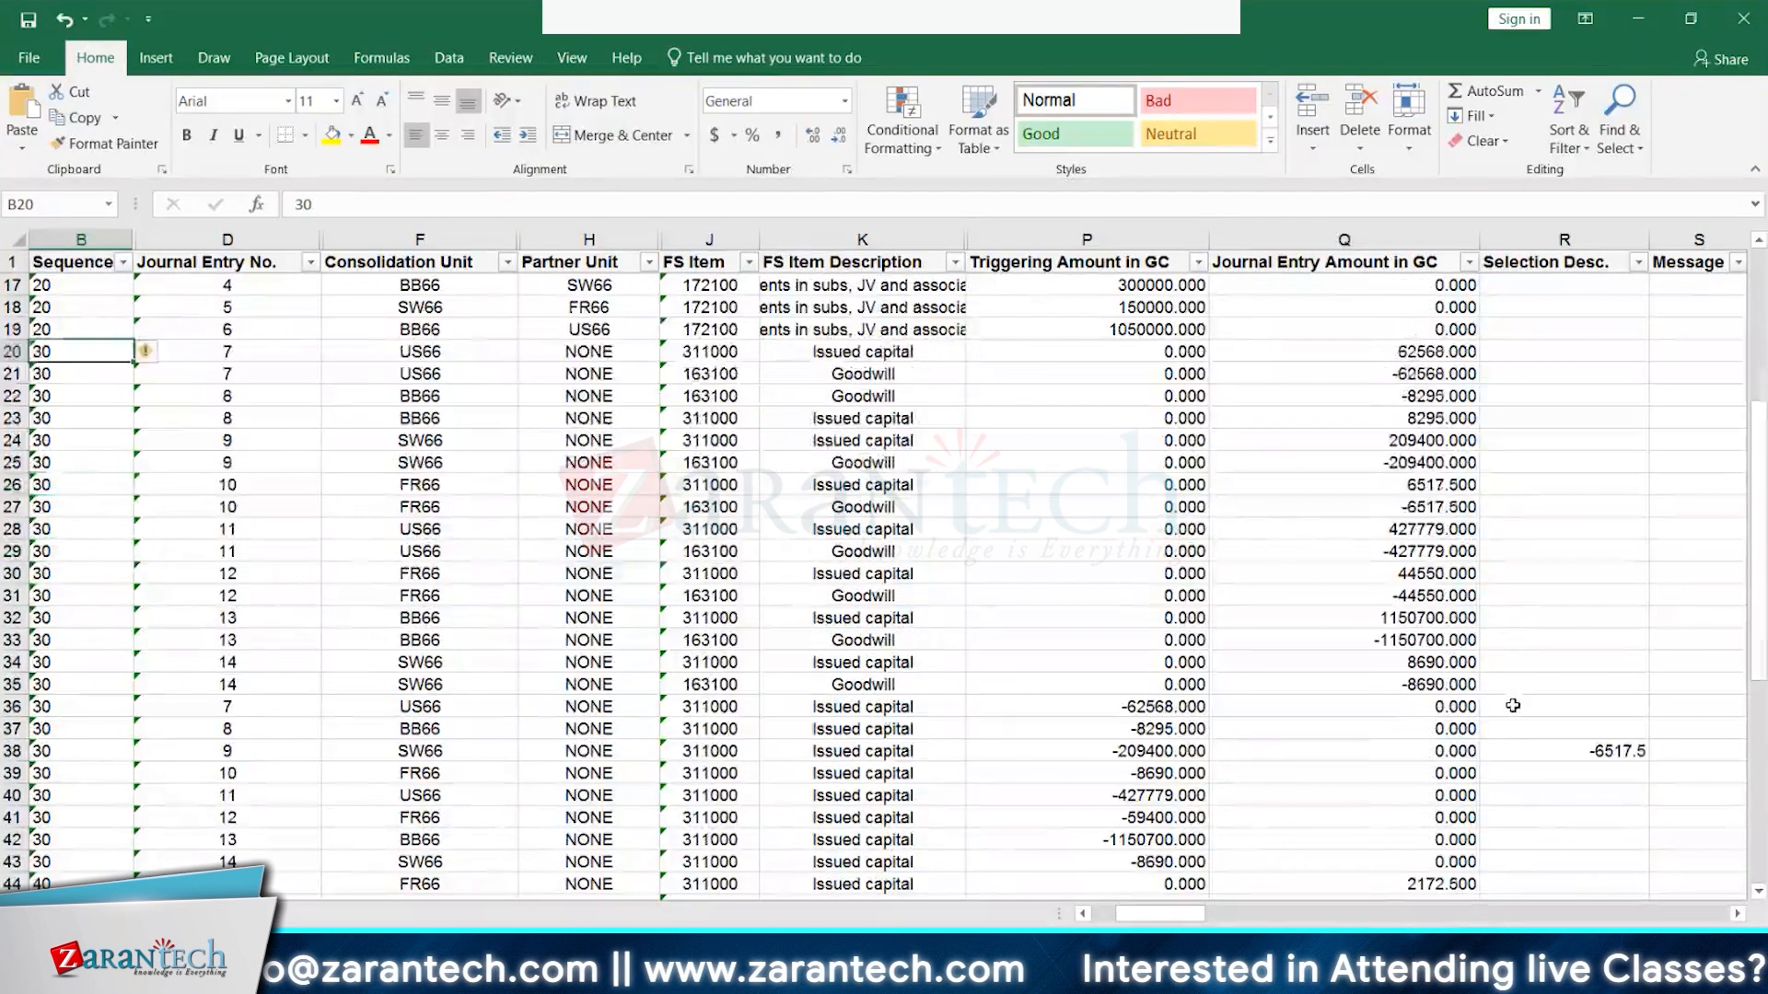
{"action": "left_click", "coordinate": [1618, 748]}
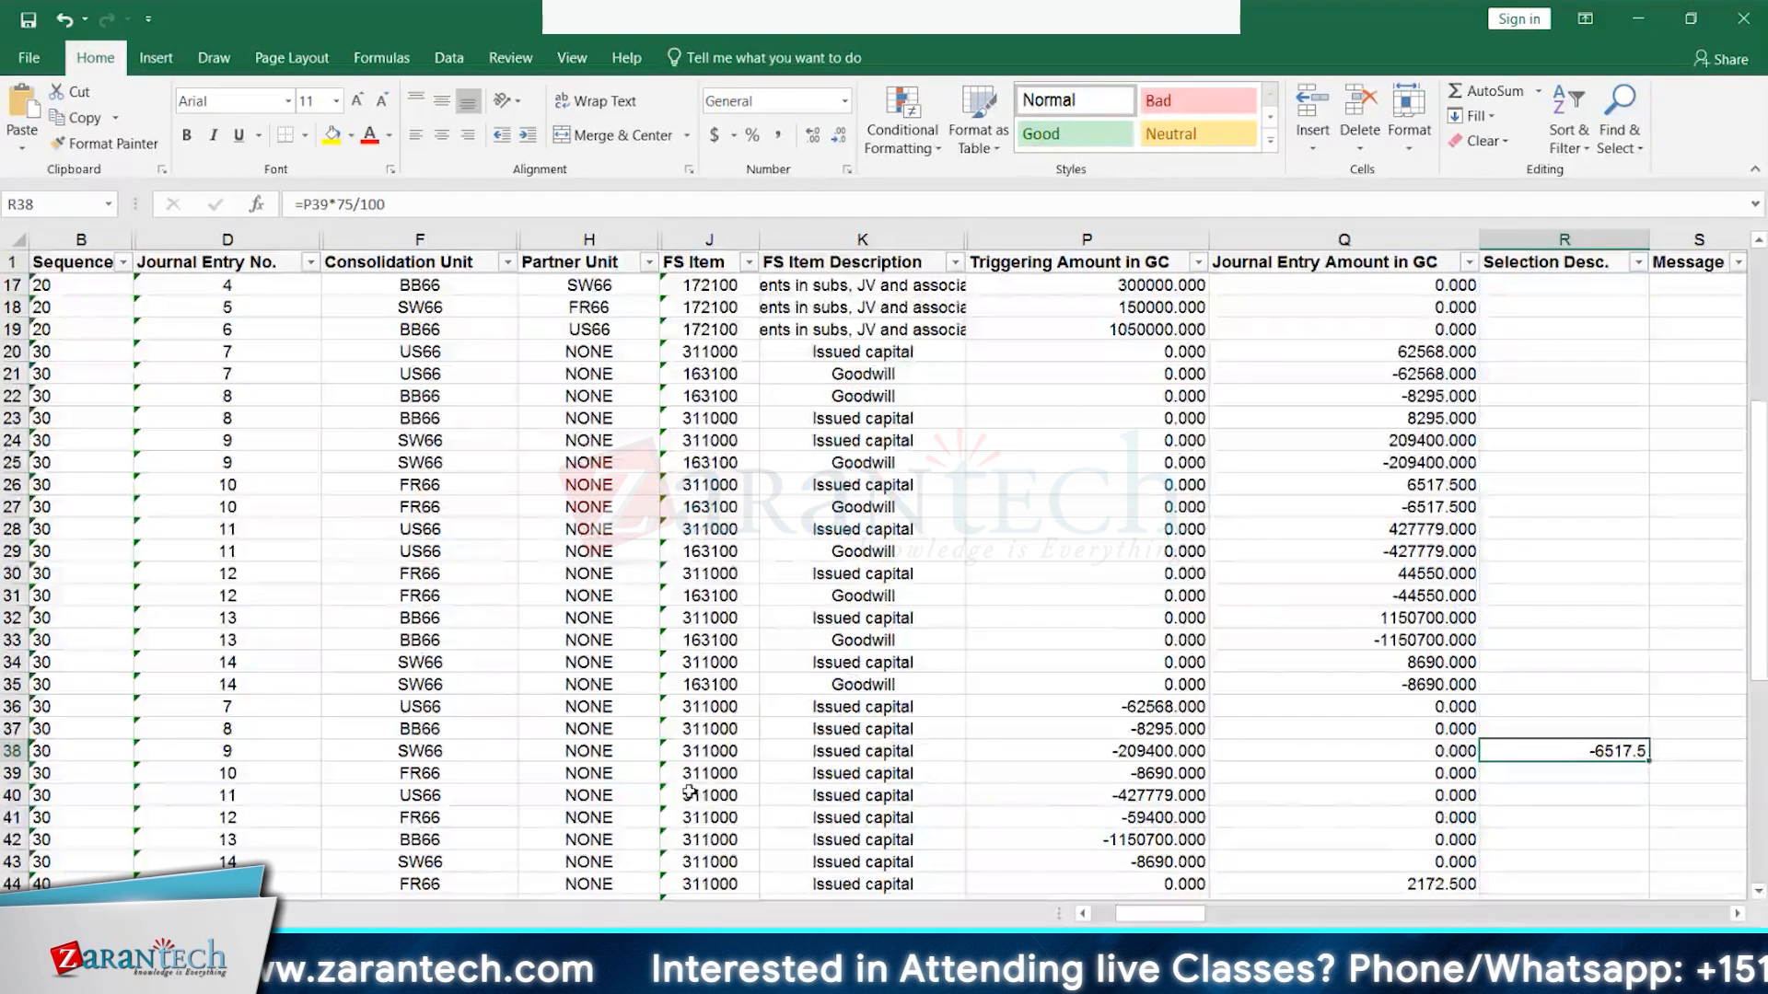
{"action": "left_click", "coordinate": [1168, 775]}
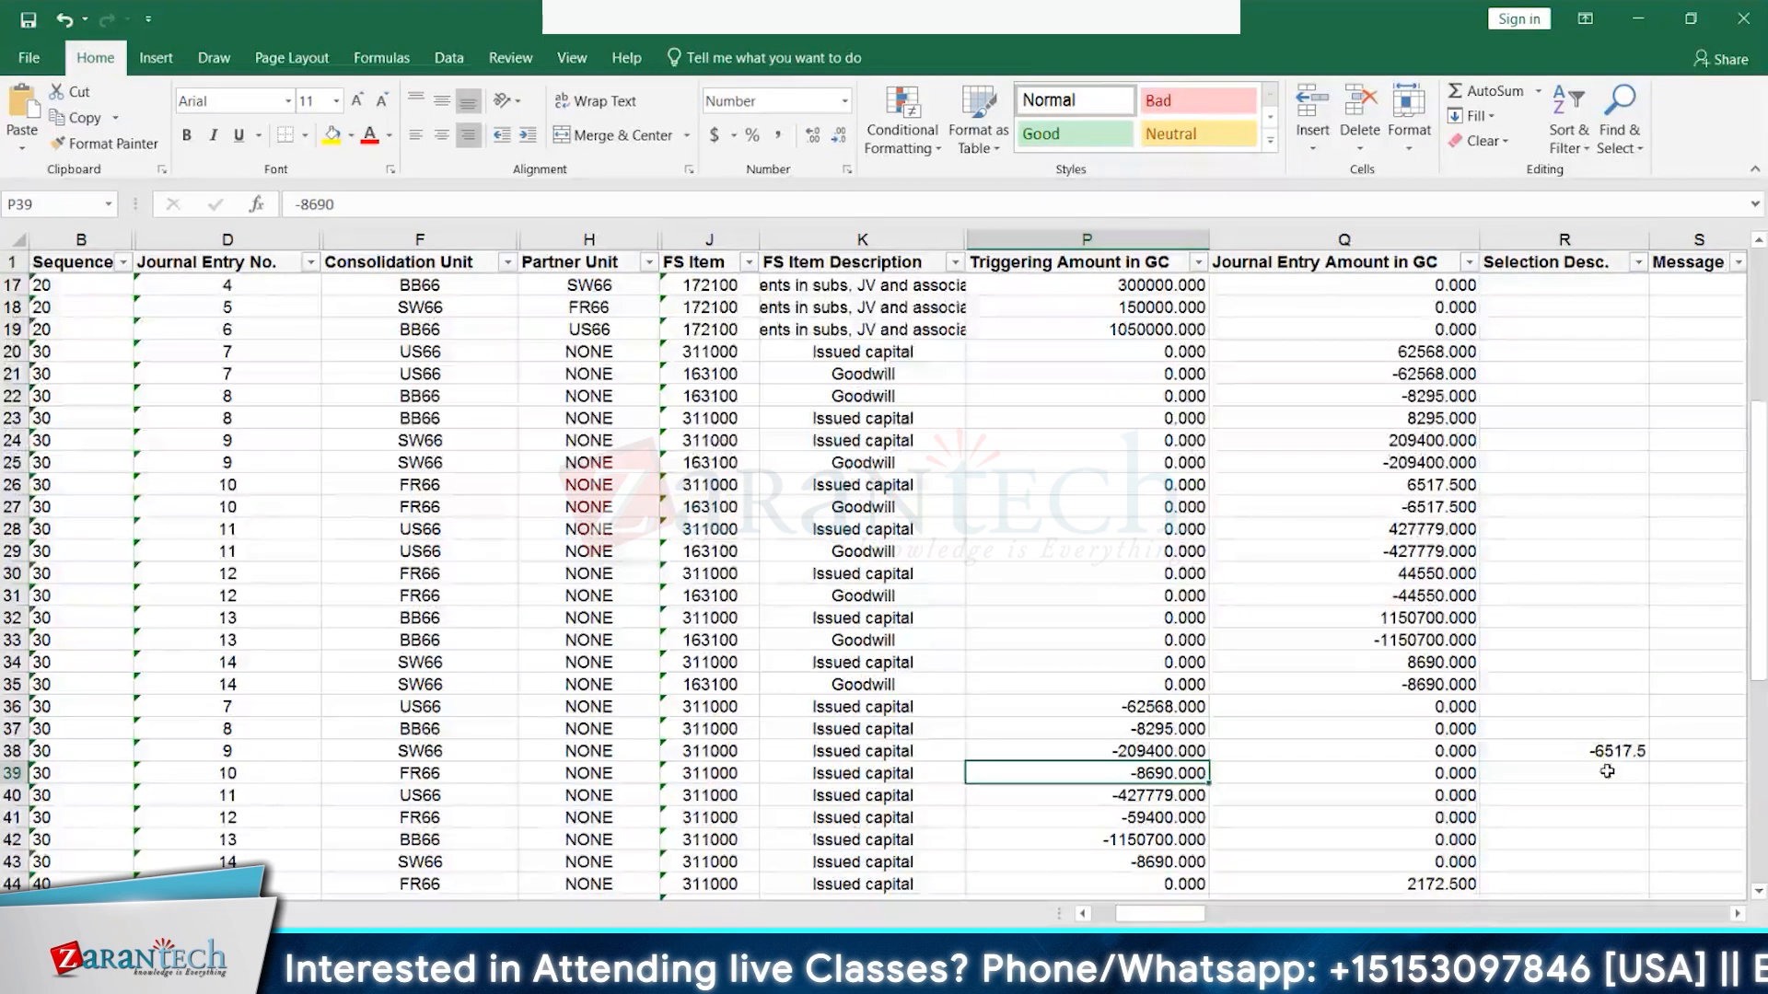
{"action": "left_click", "coordinate": [1438, 486]}
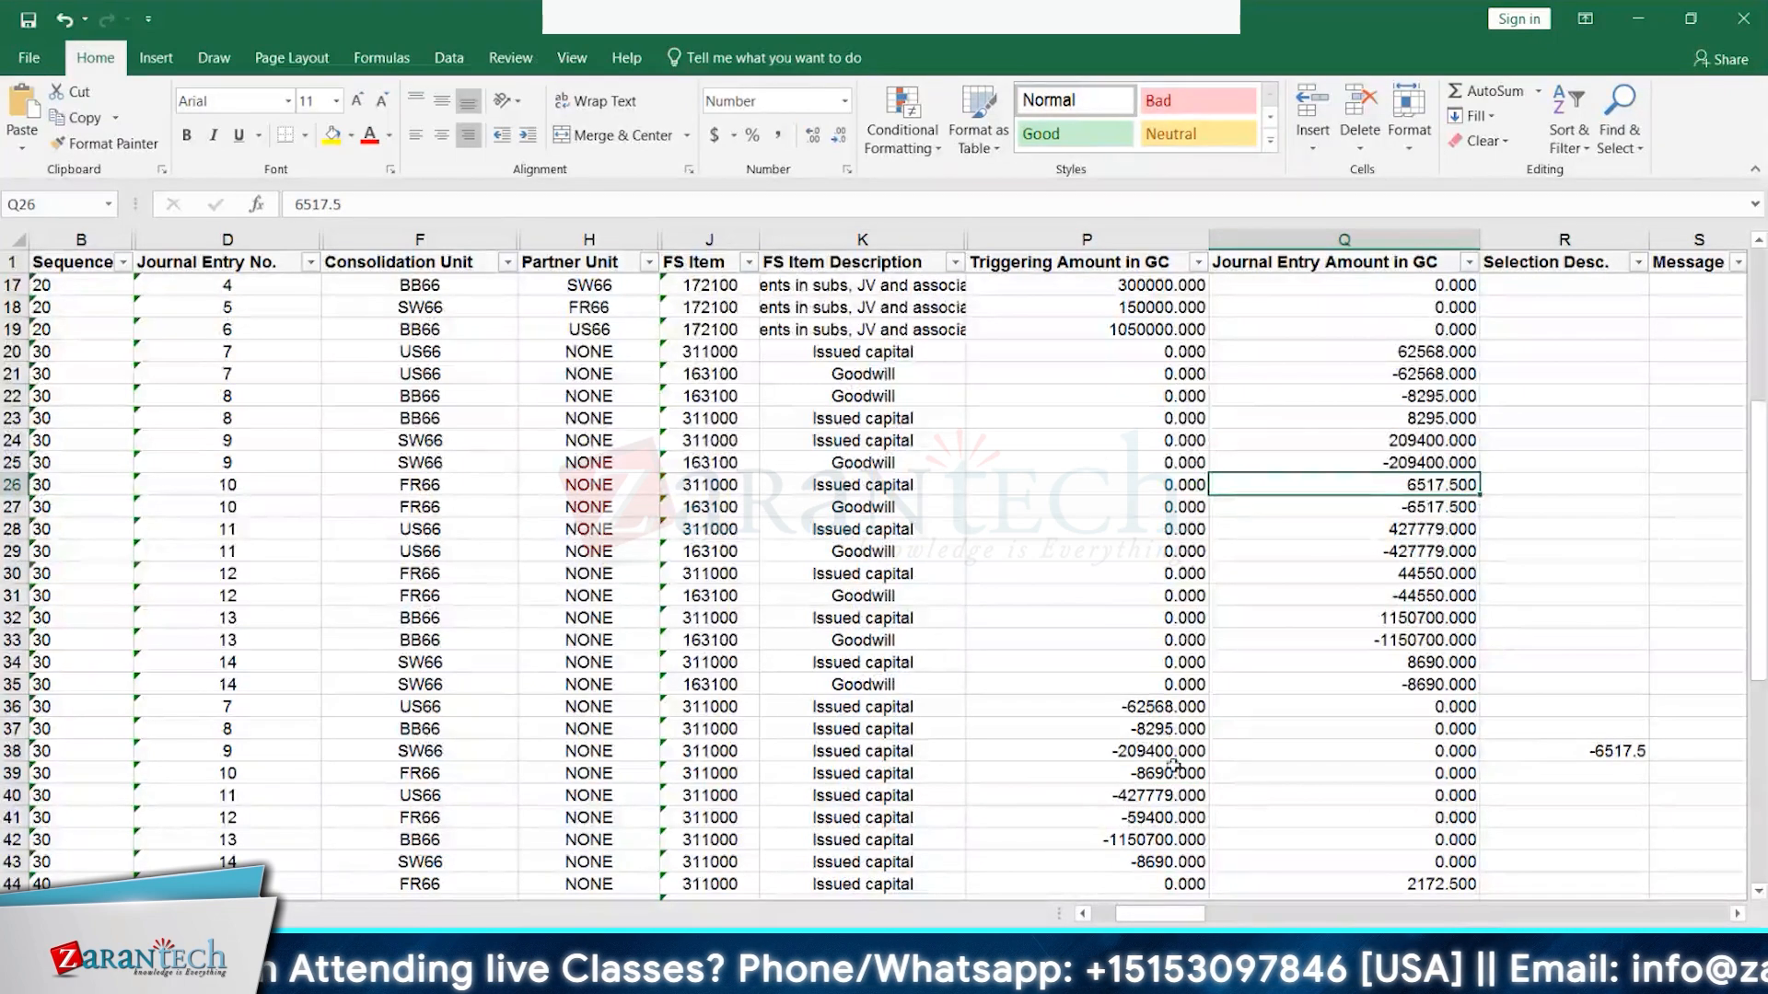
{"action": "scroll", "coordinate": [1176, 764], "scroll_direction": "down", "scroll_amount": 1}
{"action": "scroll", "coordinate": [1176, 764], "scroll_direction": "down", "scroll_amount": 2}
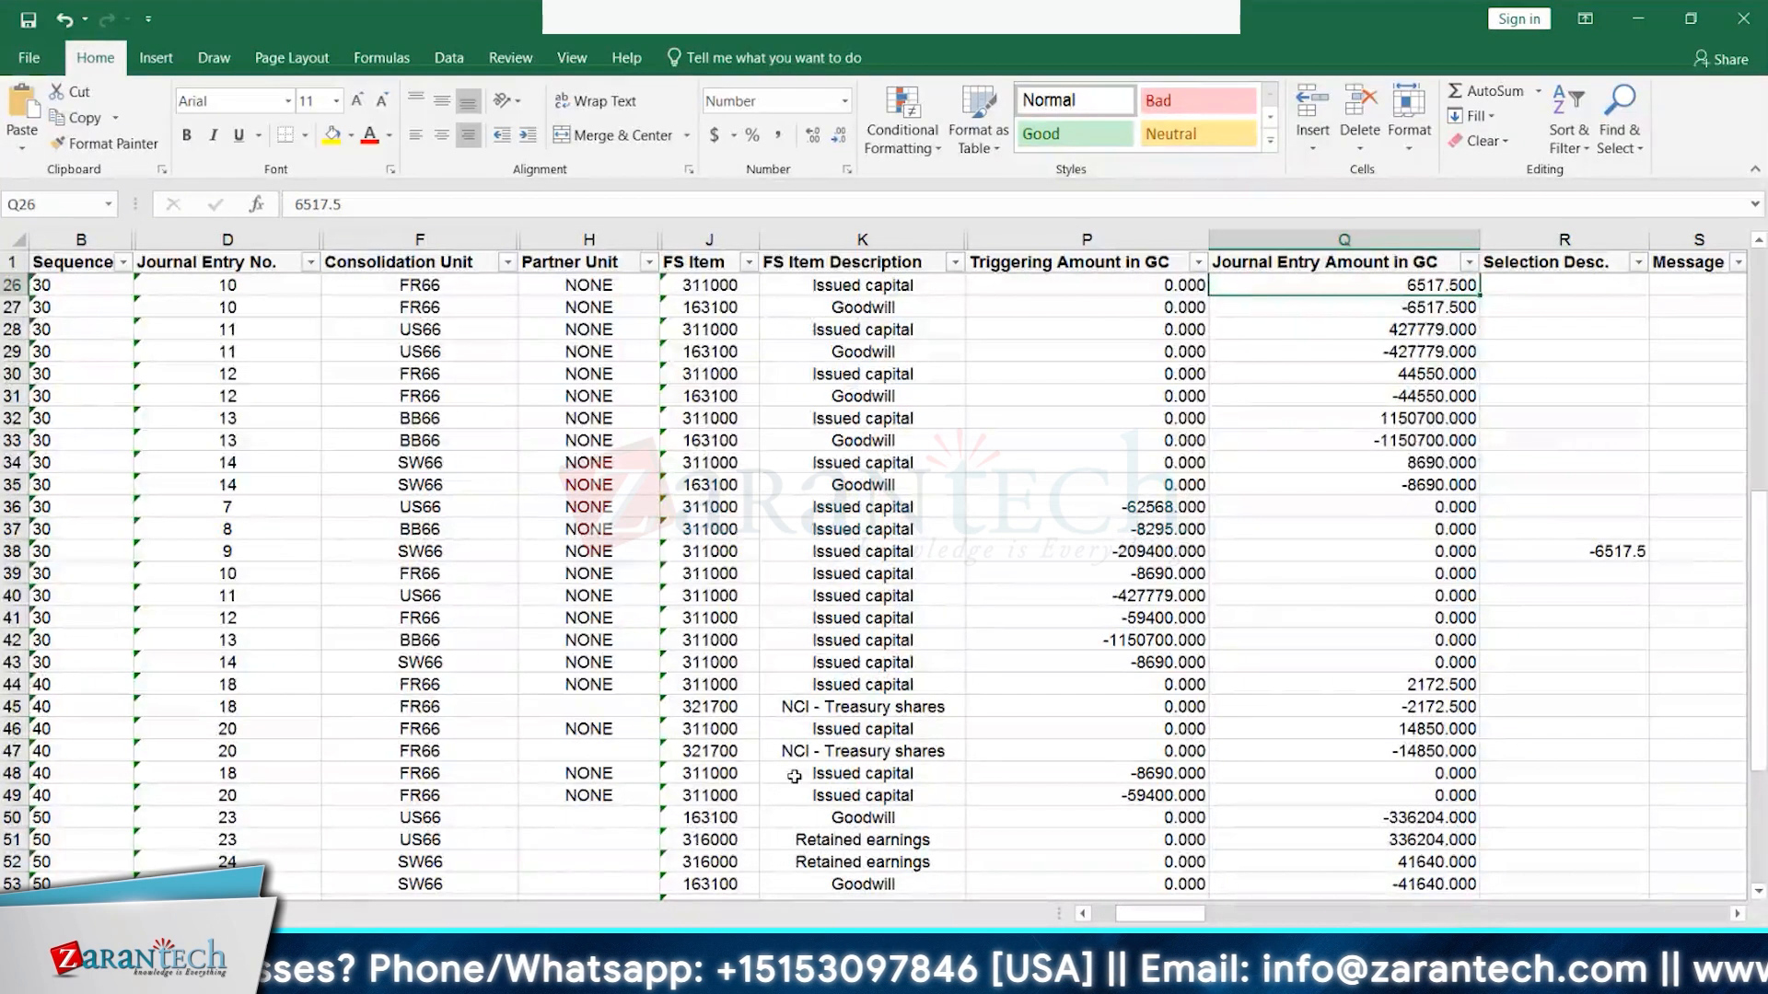
{"action": "left_click", "coordinate": [916, 761]}
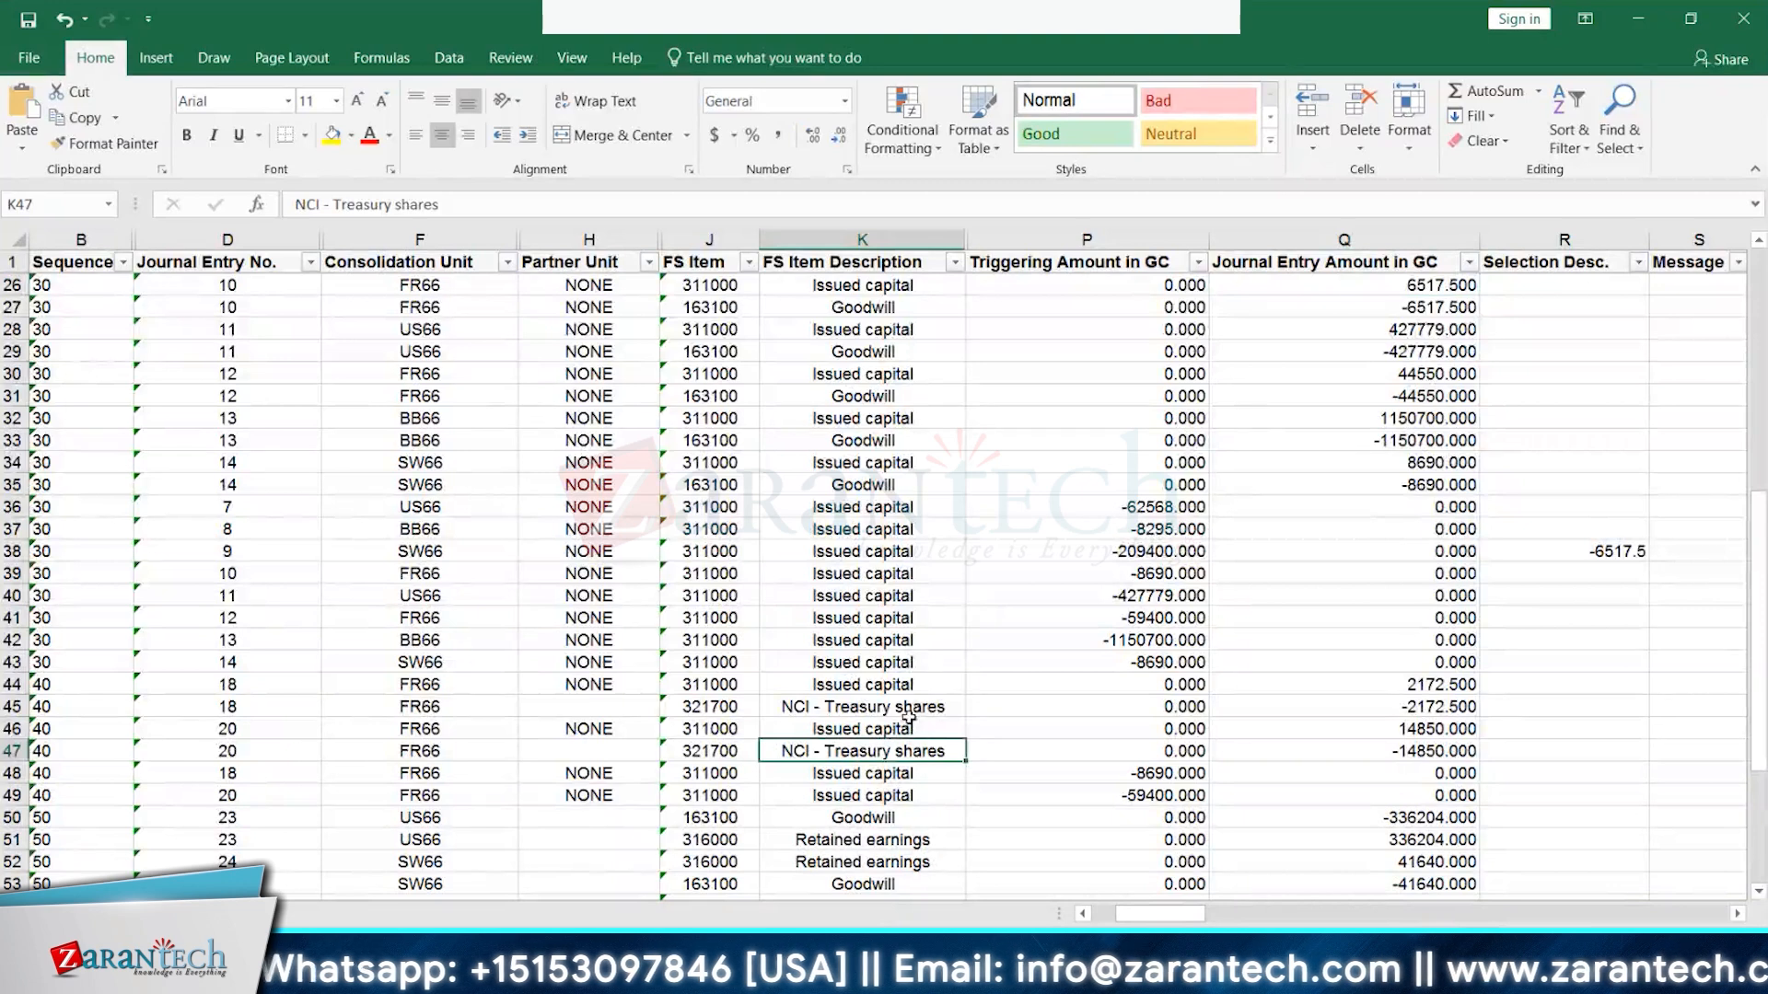
{"action": "left_click", "coordinate": [909, 726]}
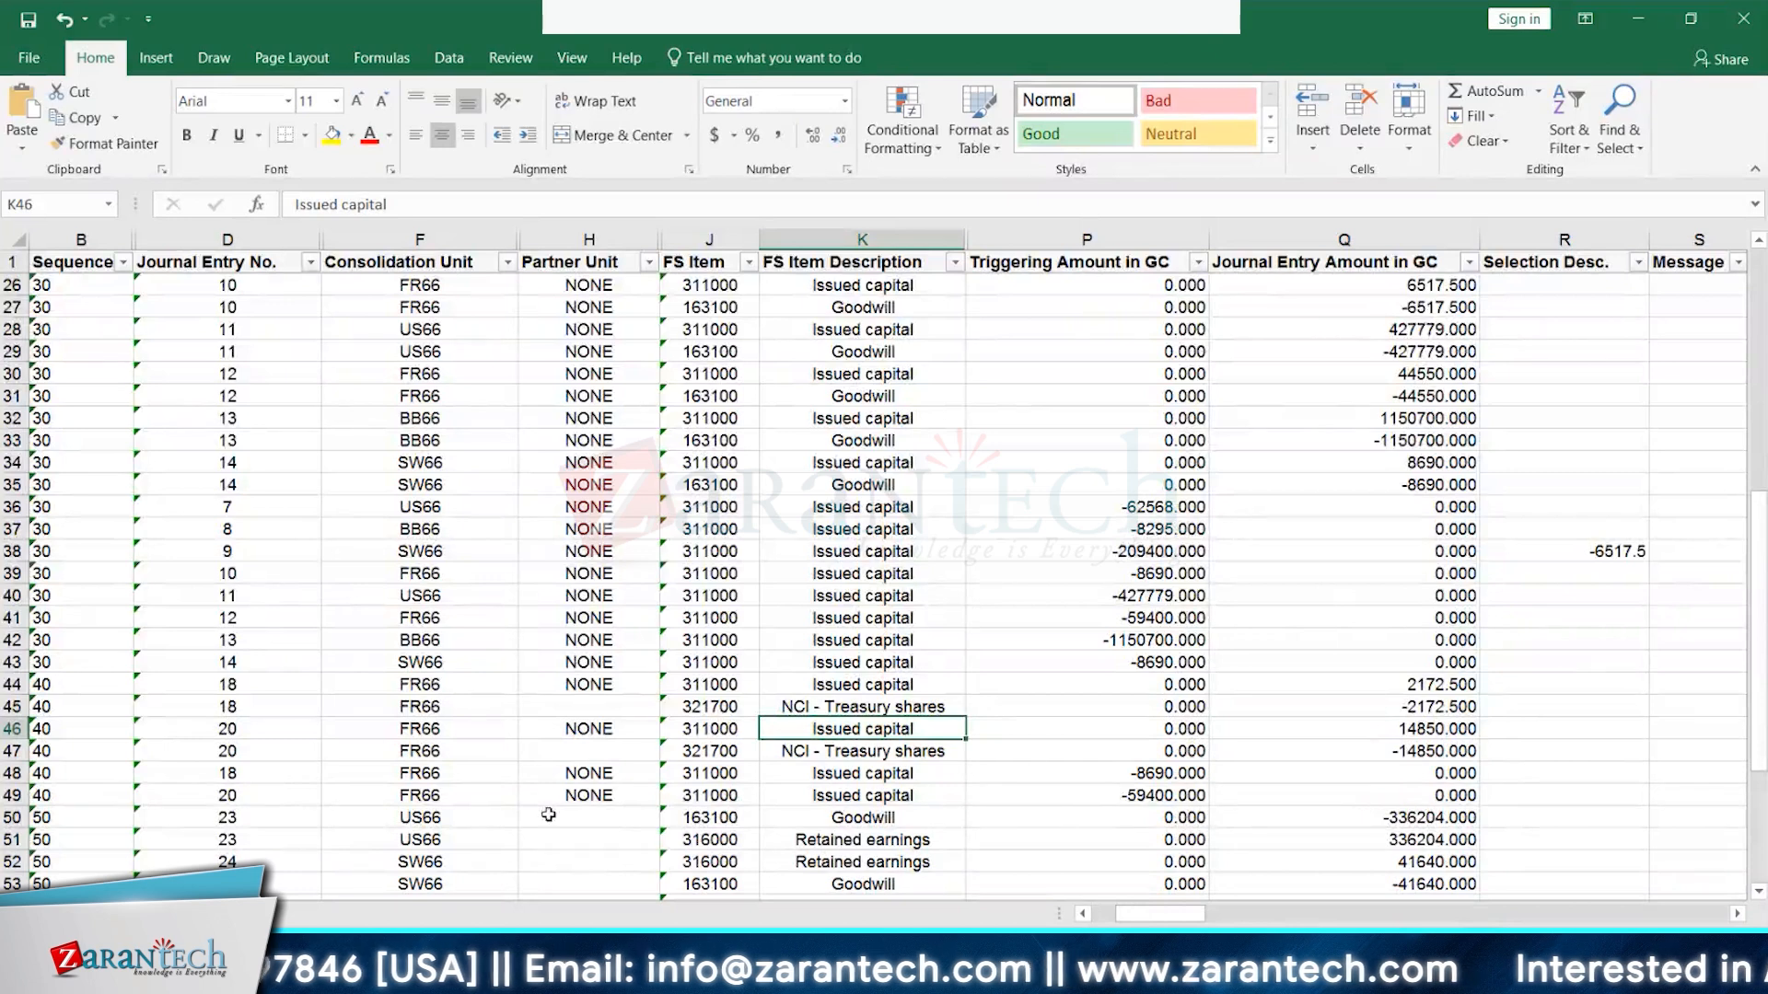
{"action": "left_click", "coordinate": [453, 781]}
{"action": "left_click", "coordinate": [450, 795]}
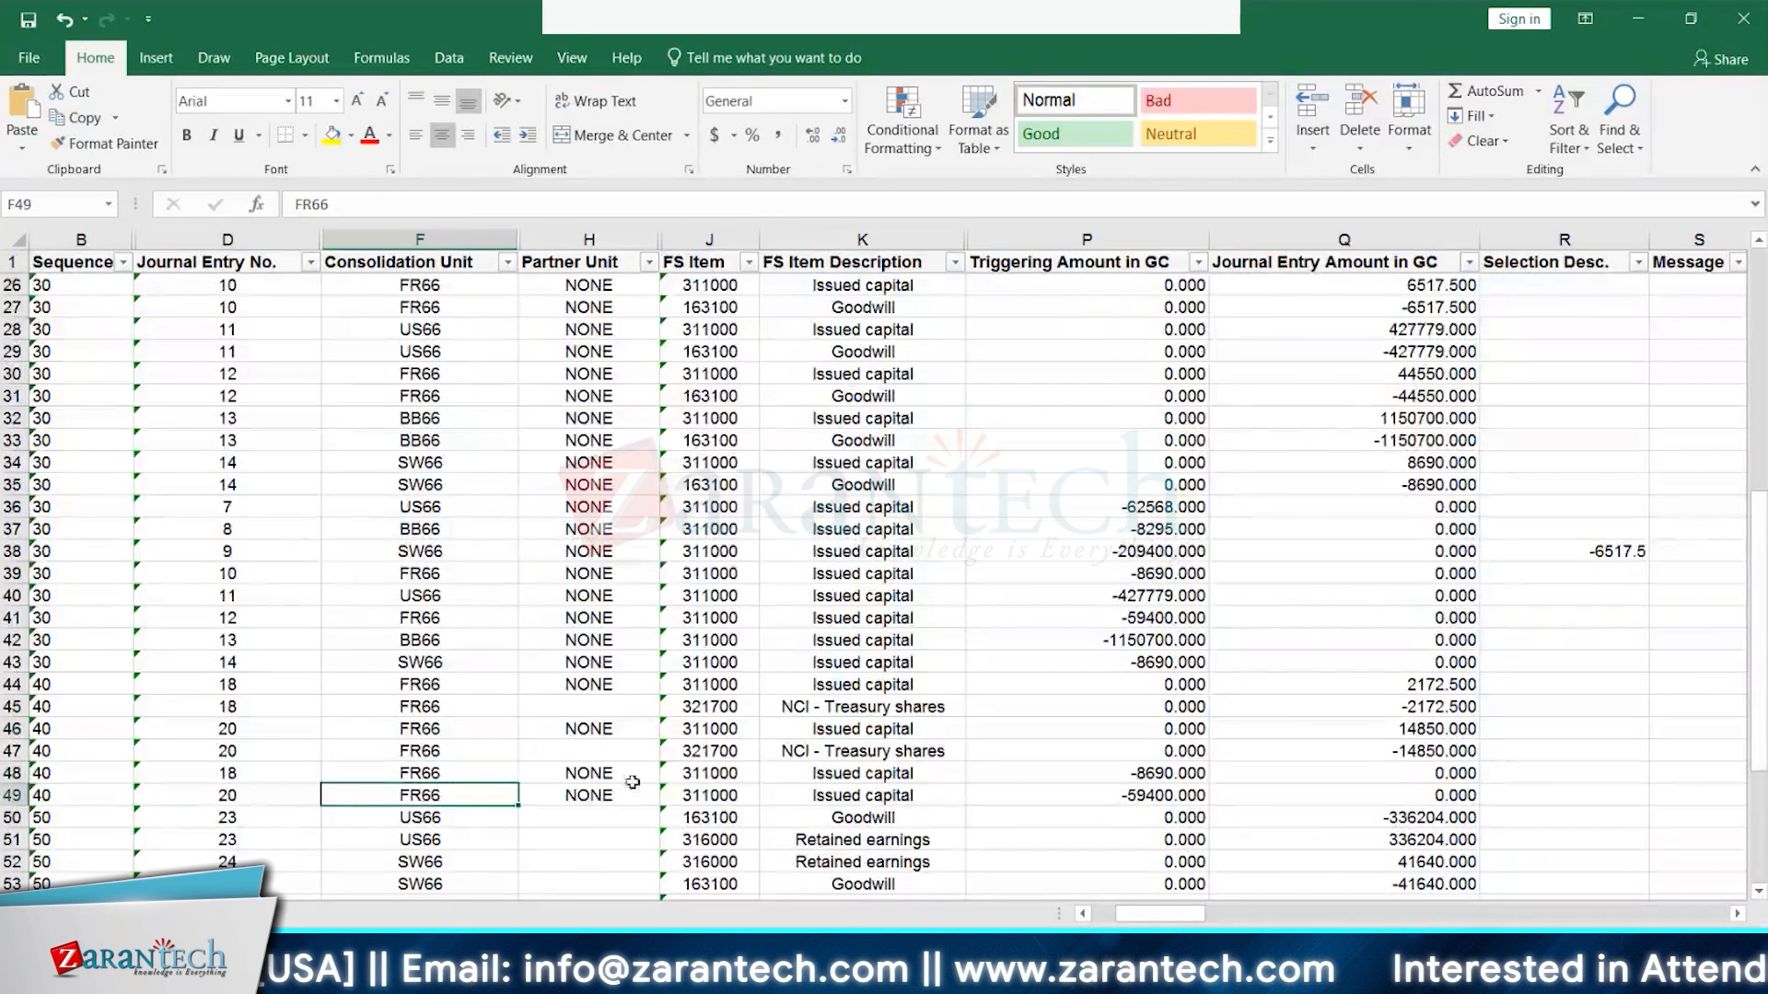
{"action": "left_click", "coordinate": [892, 795]}
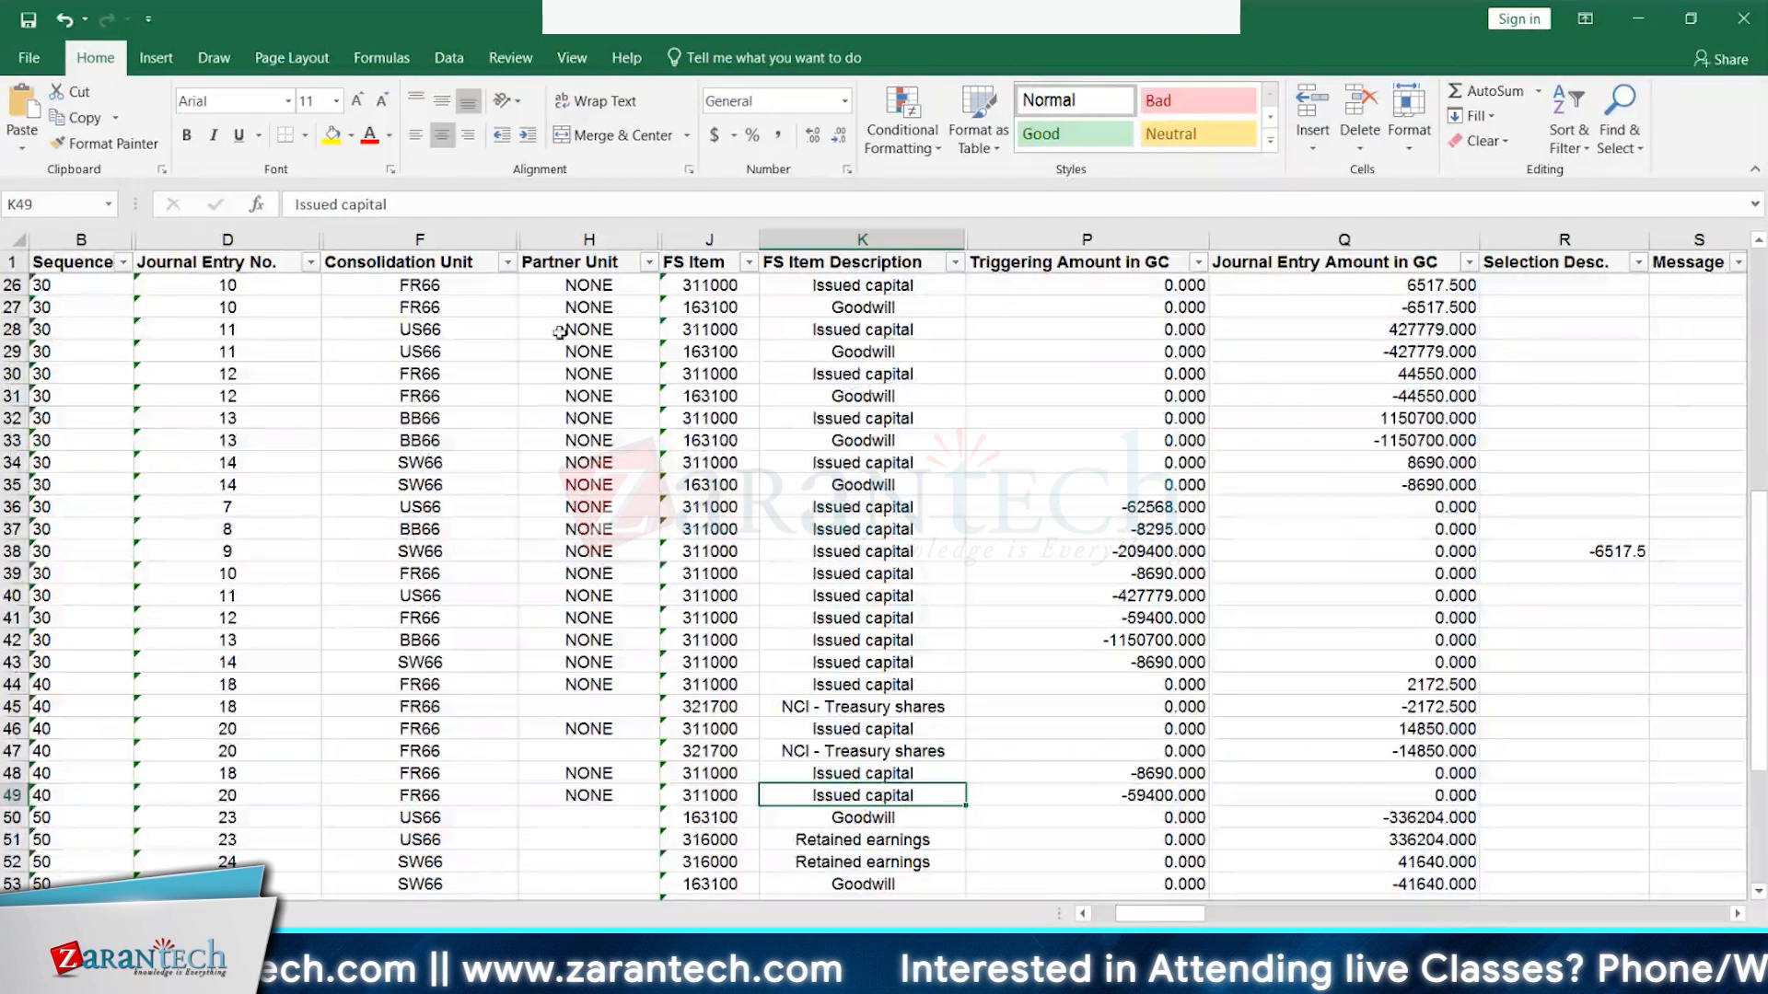
- Fill B44:Q49 yellow and check the sequence 40 Issued capital entry in row 44
{"action": "left_click_drag", "start_coordinate": [41, 684], "coordinate": [230, 729]}
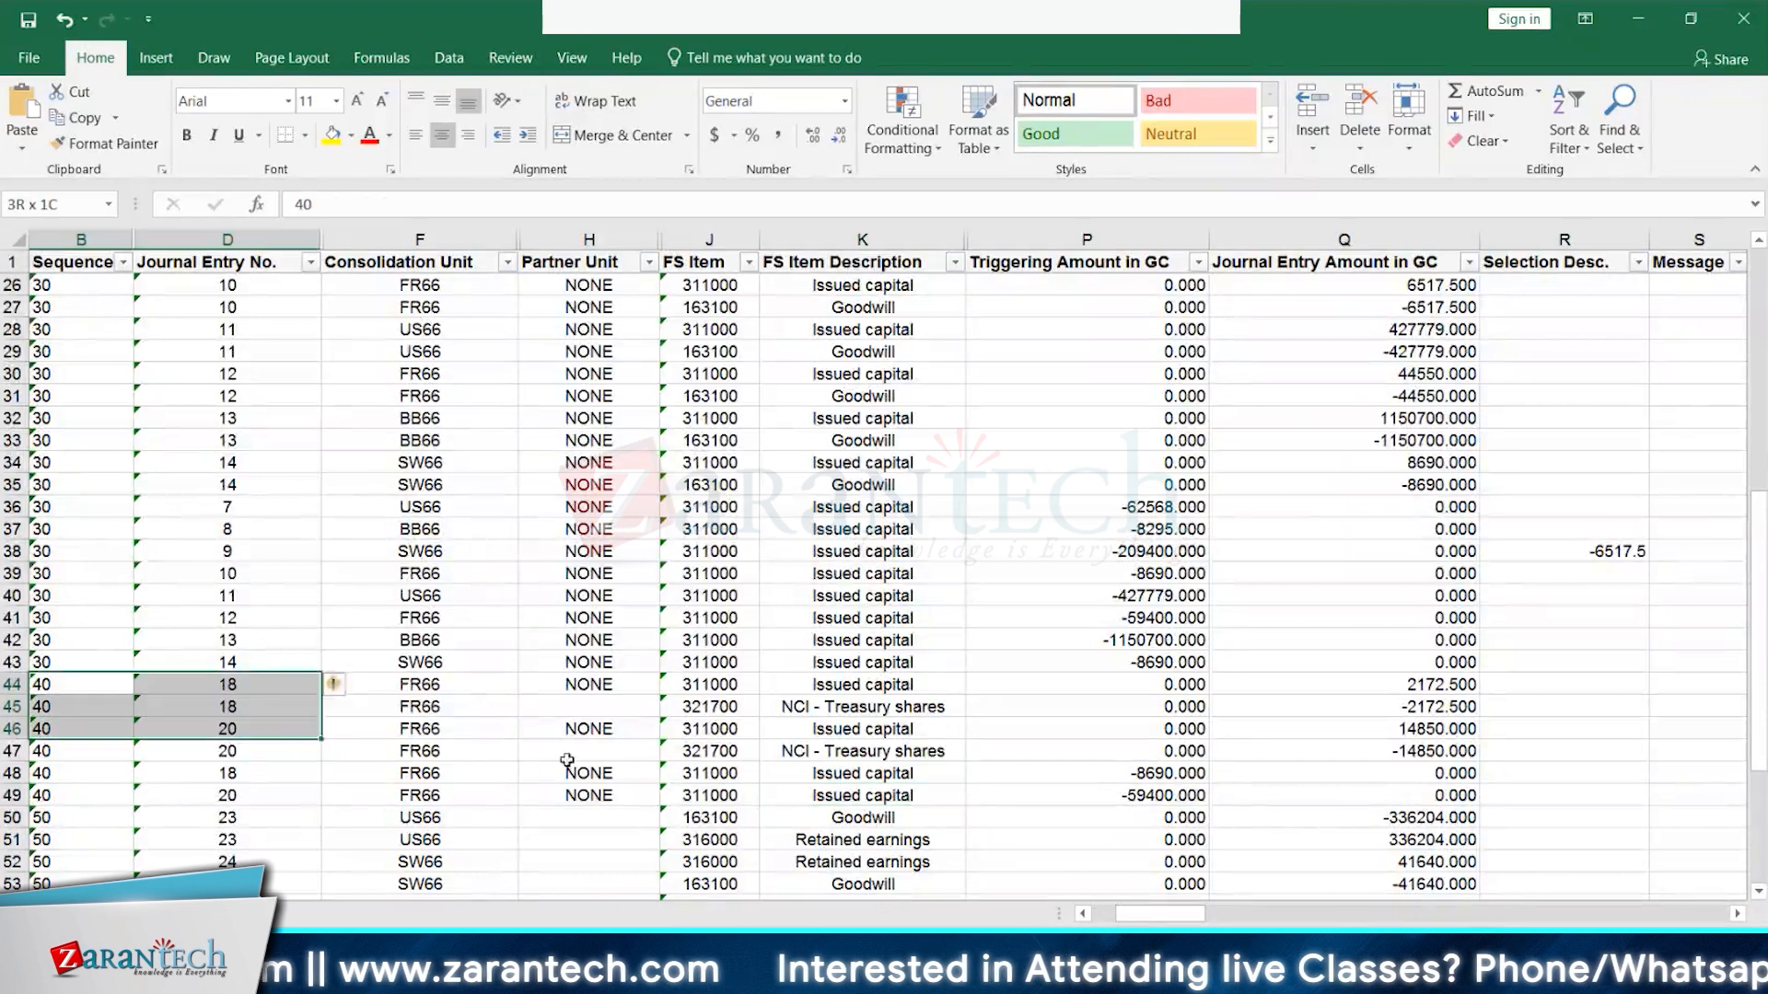
{"action": "left_click_drag", "start_coordinate": [567, 761], "coordinate": [1388, 793]}
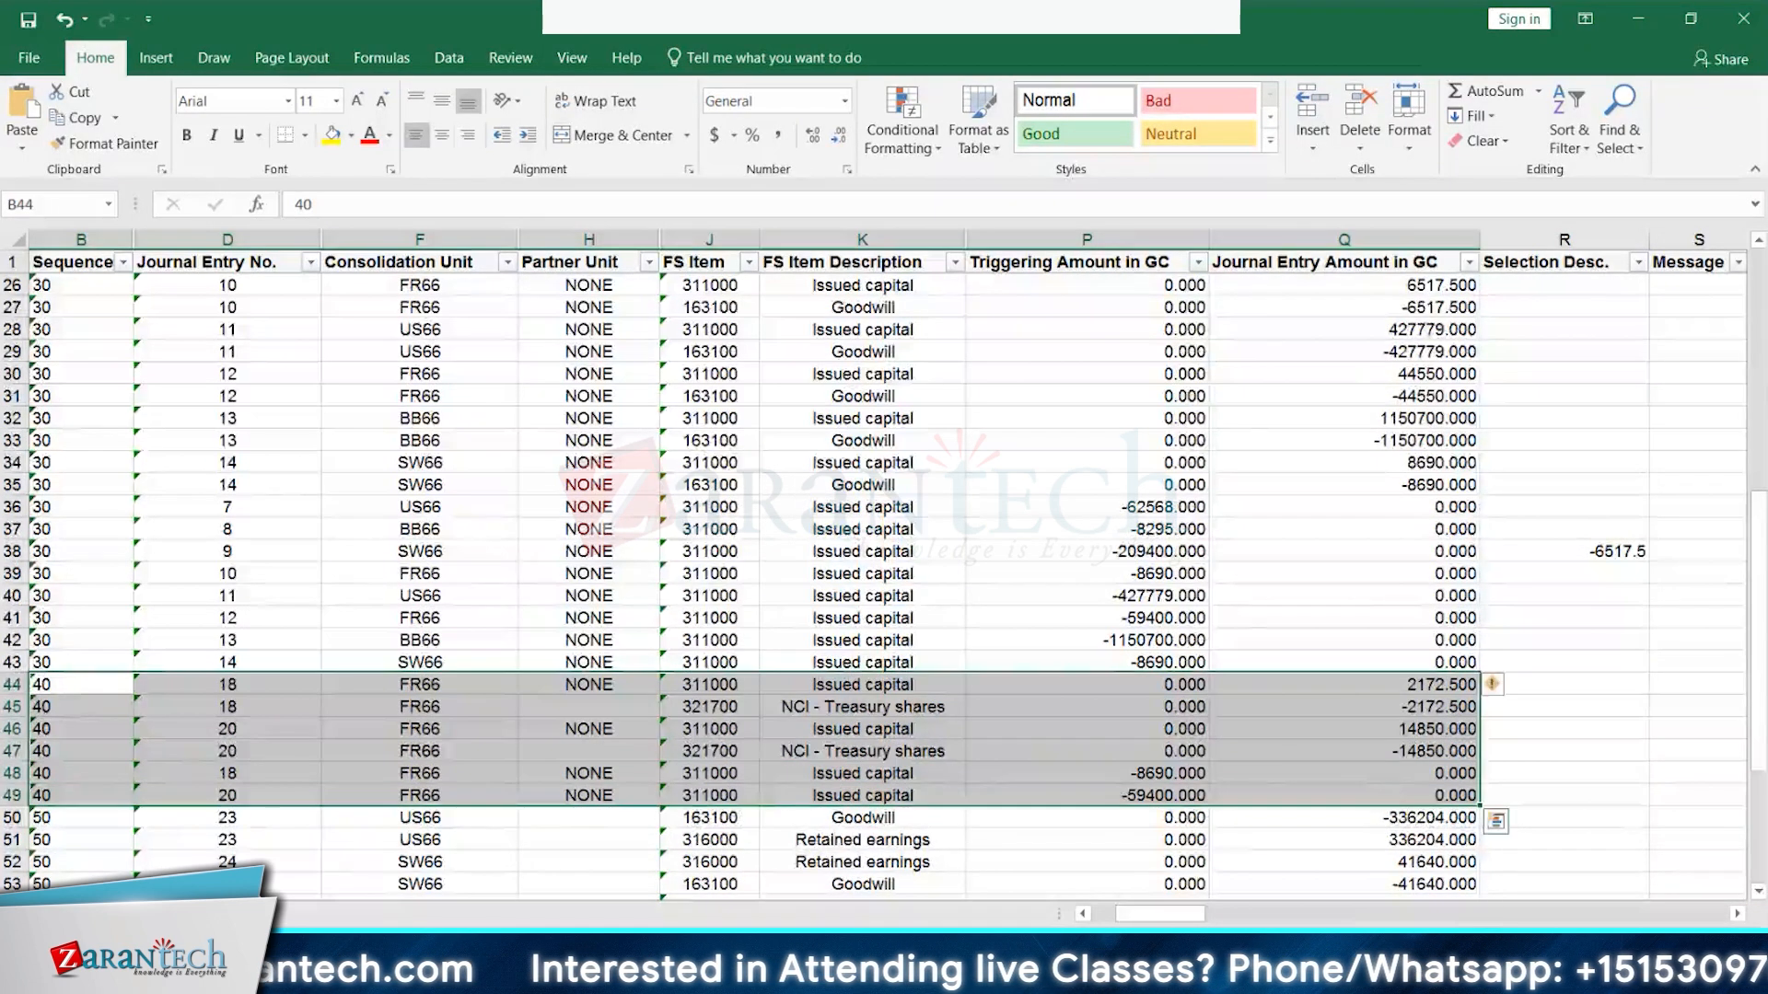
{"action": "left_click", "coordinate": [332, 135]}
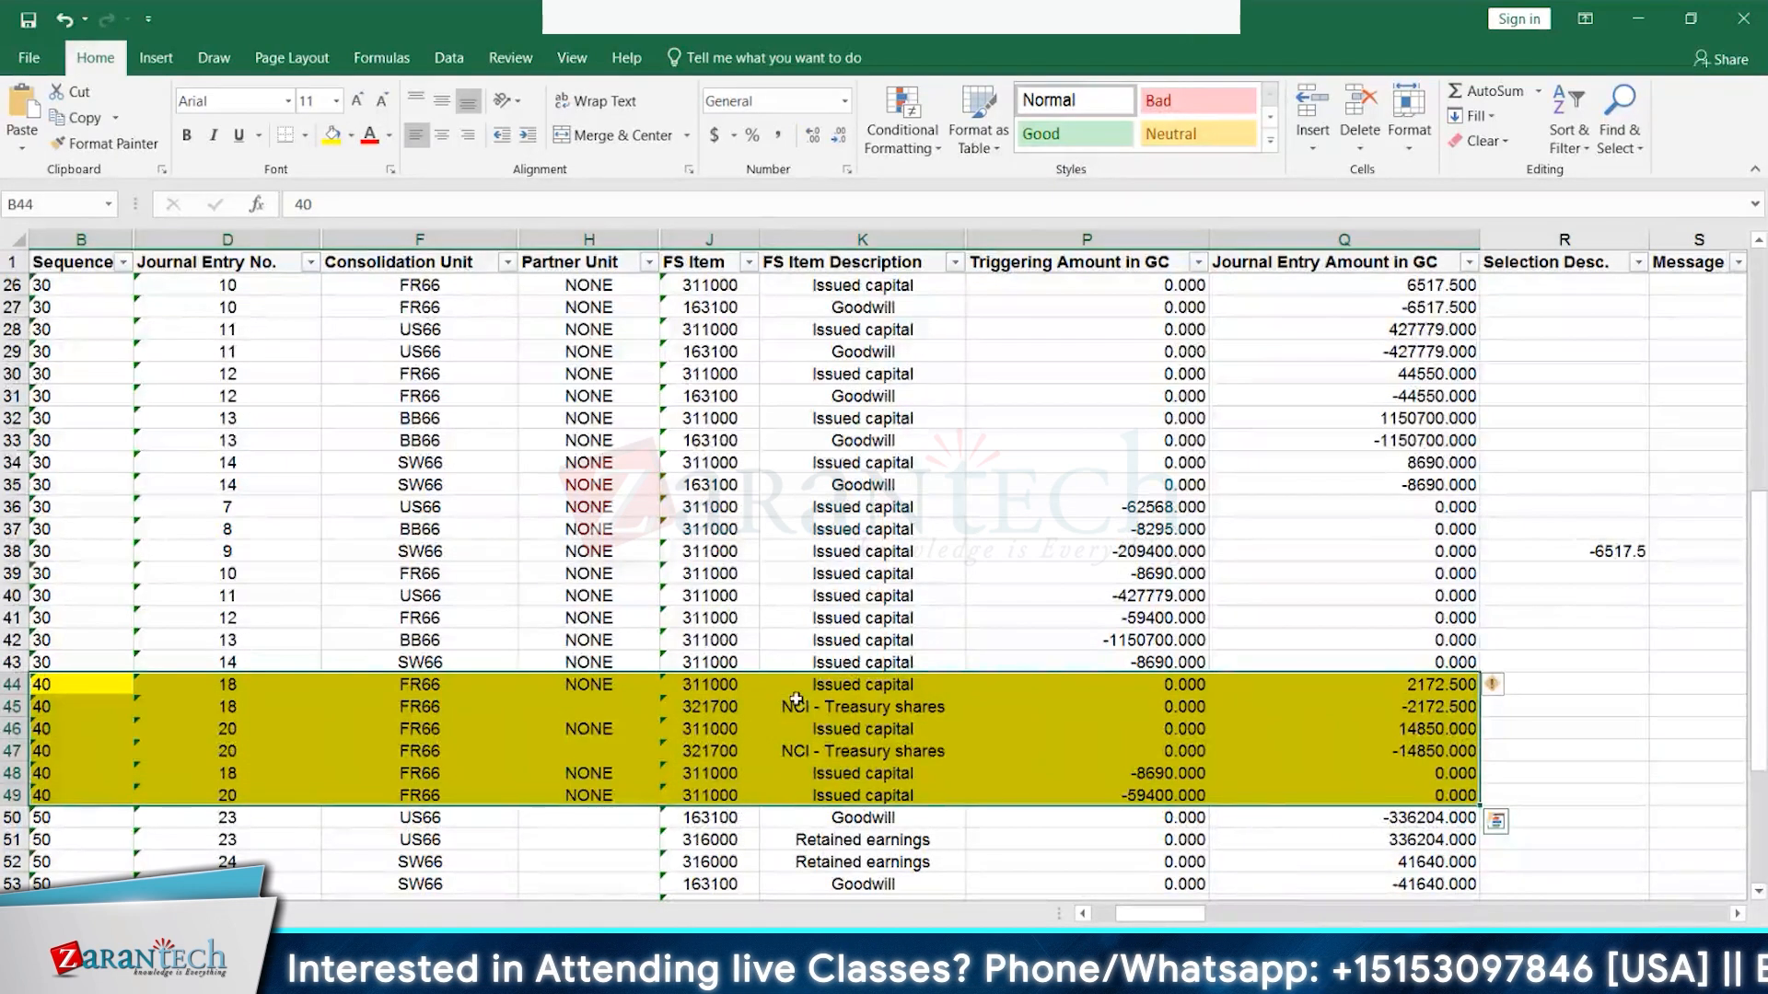
{"action": "left_click", "coordinate": [418, 706]}
{"action": "key", "text": "Down"}
{"action": "key", "text": "Down"}
{"action": "key", "text": "Down"}
{"action": "key", "text": "Down"}
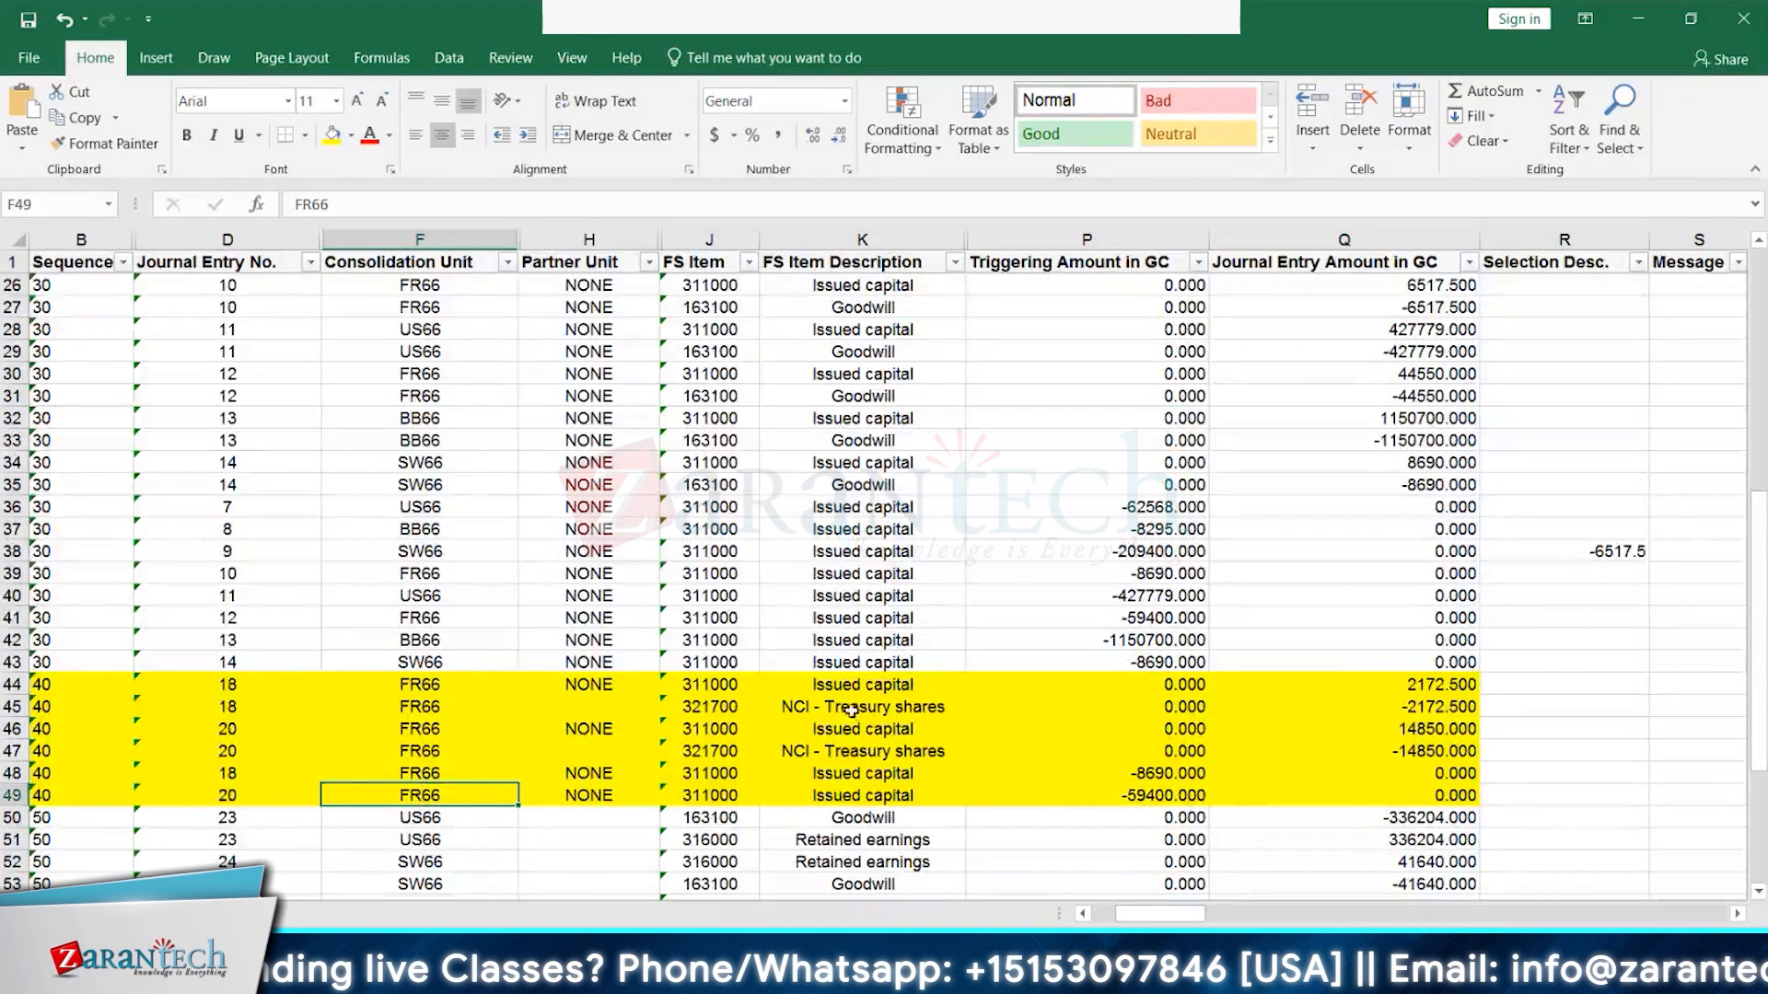
{"action": "left_click", "coordinate": [881, 686]}
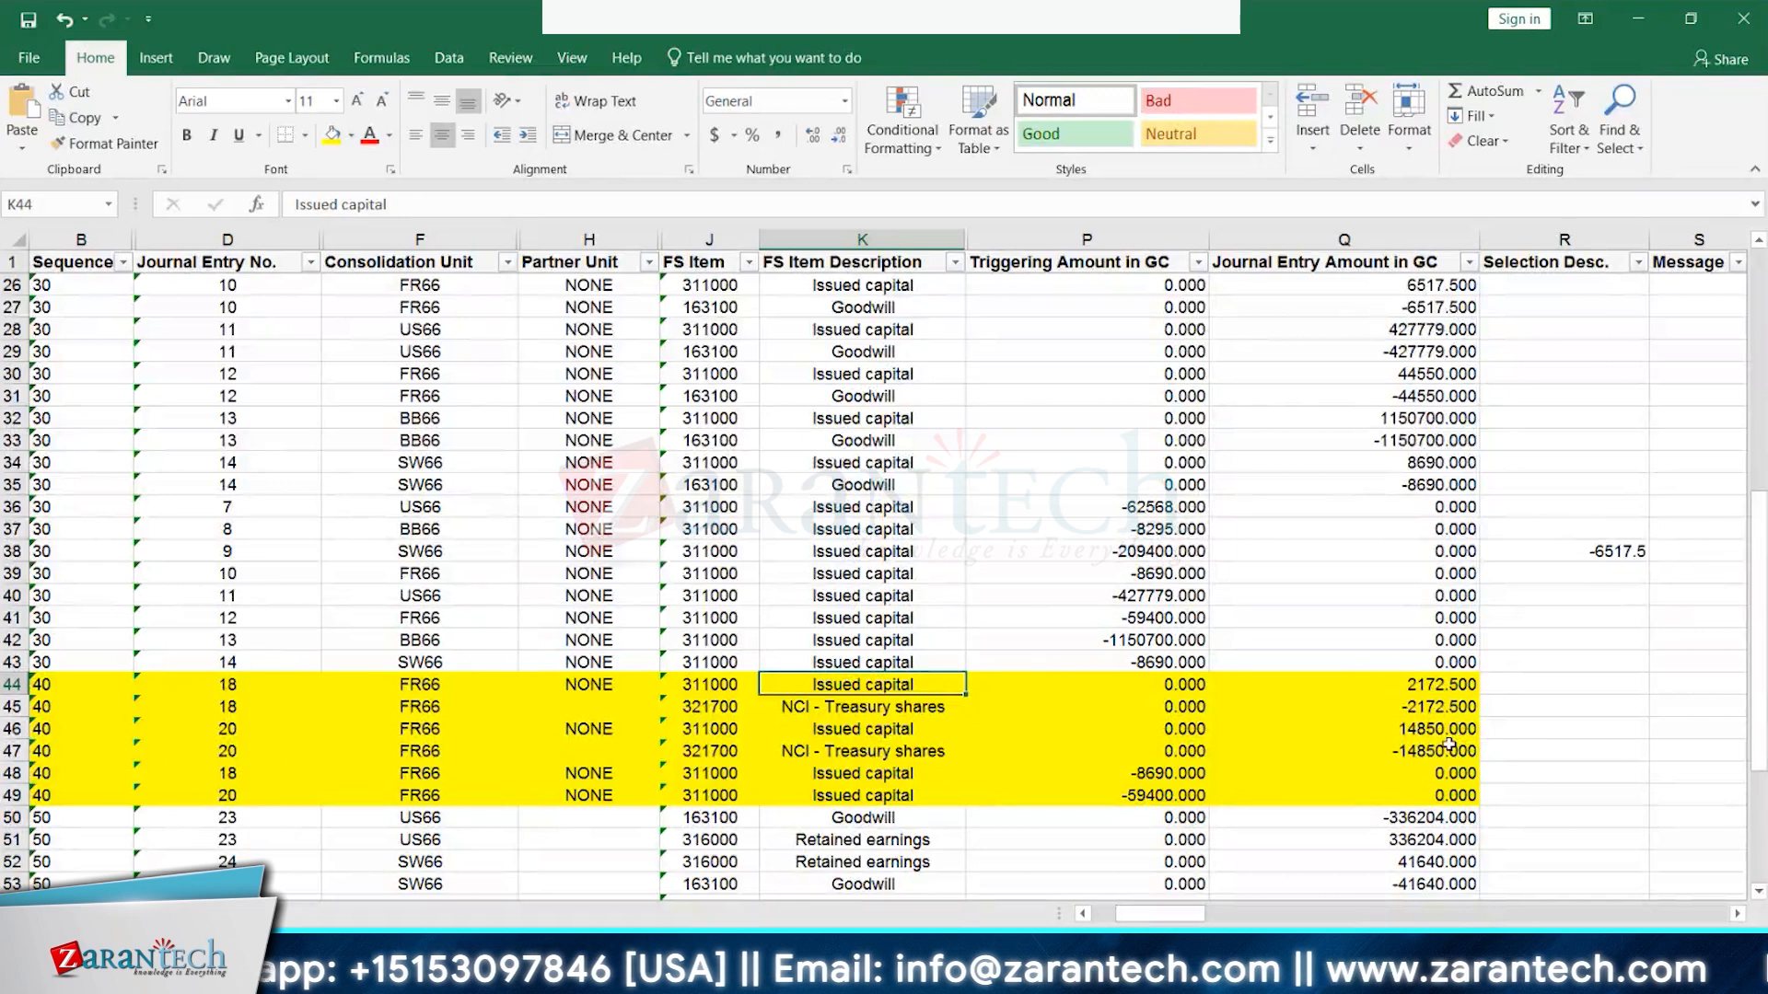
- Check FS item 321700 in row 45 and row 48's Issued capital entry triggering -8690
{"action": "left_click", "coordinate": [707, 709]}
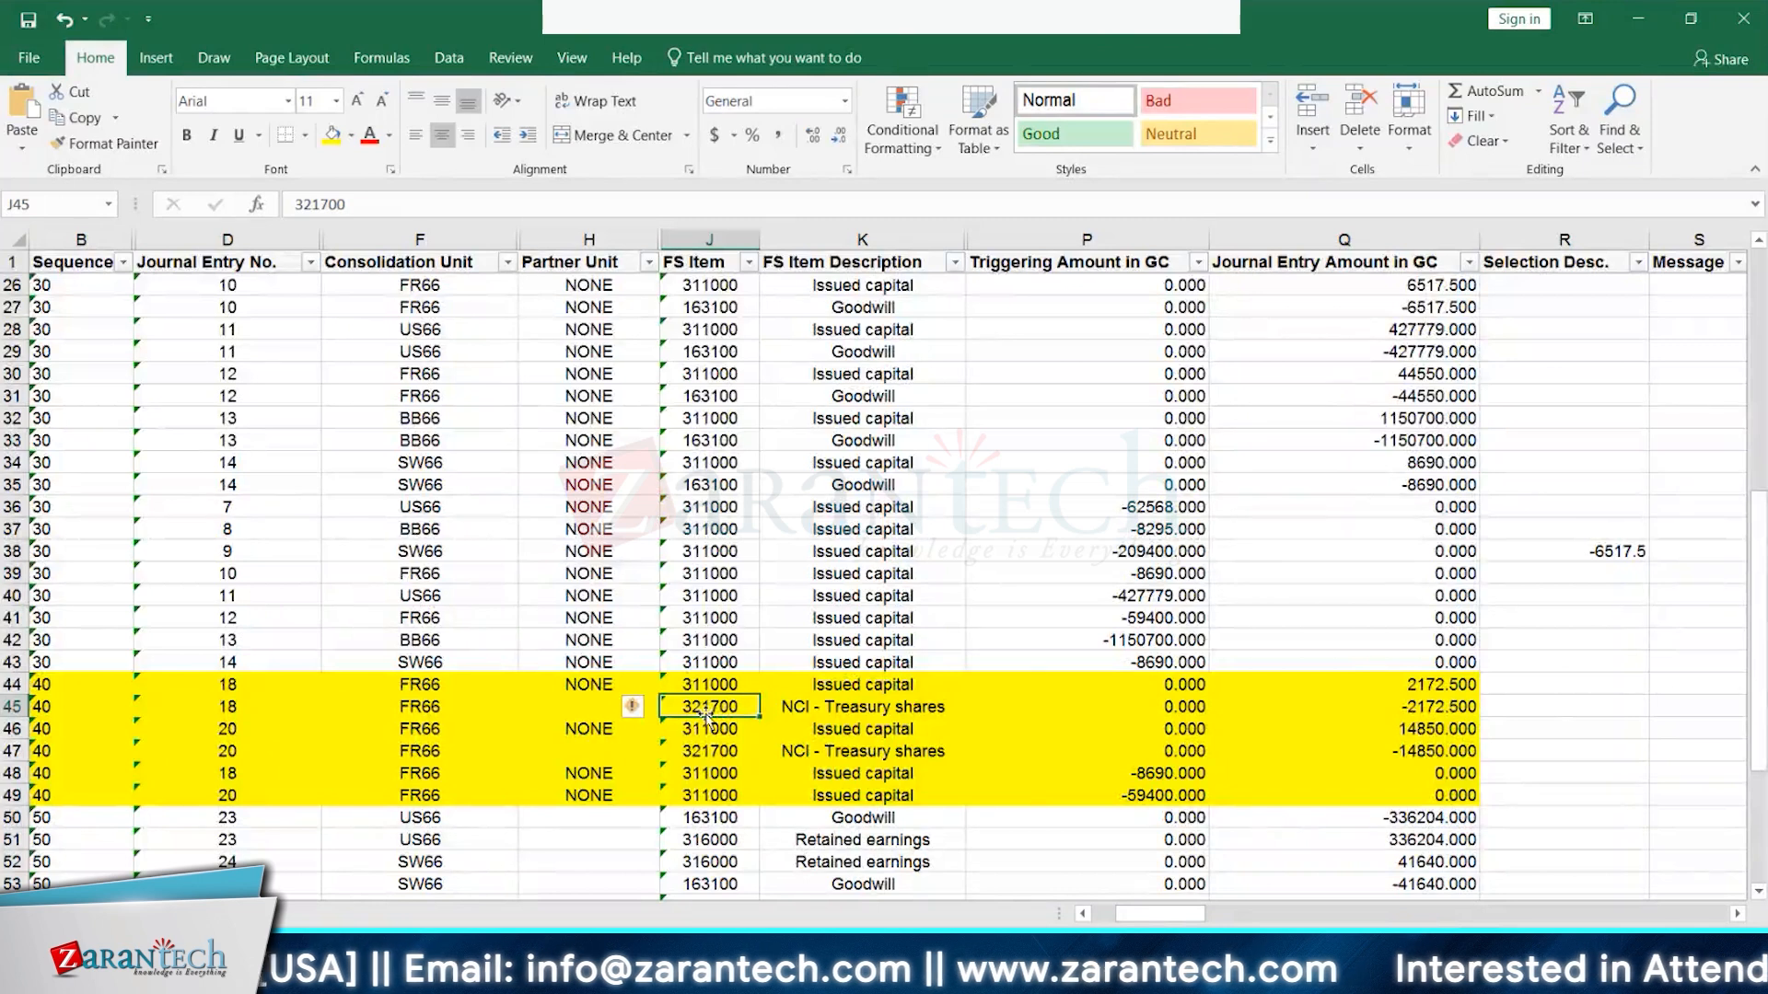
{"action": "left_click", "coordinate": [242, 780]}
{"action": "left_click", "coordinate": [906, 776]}
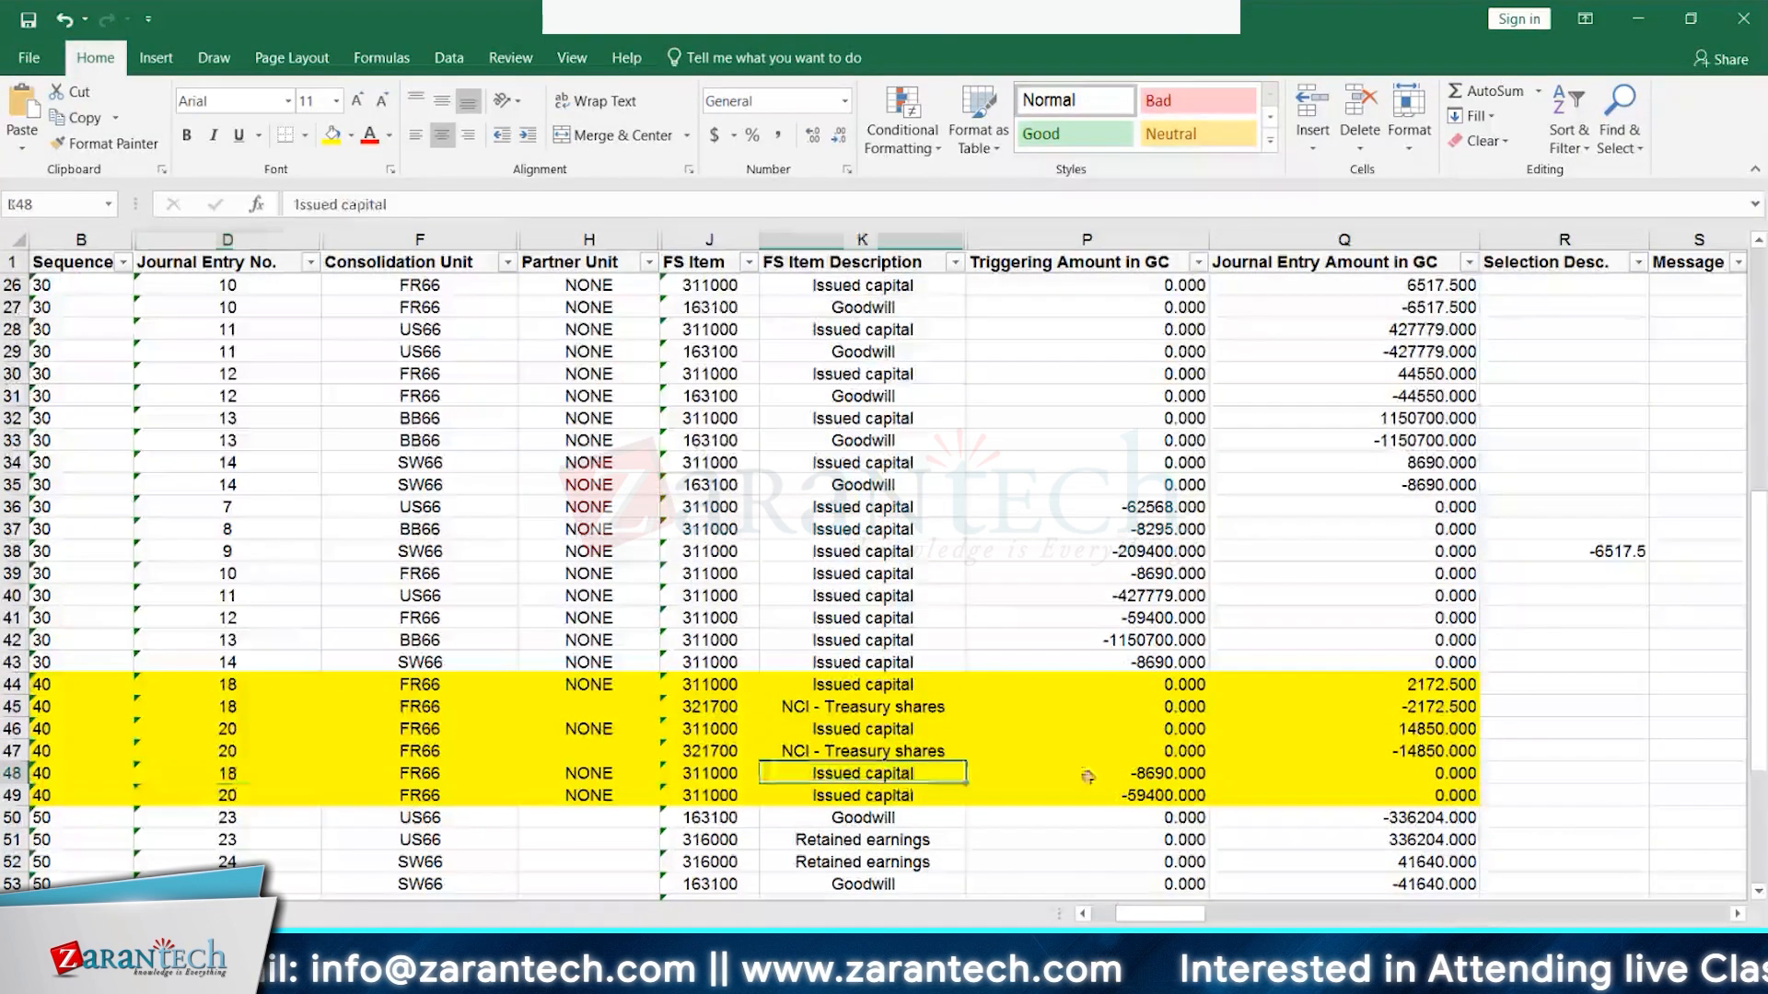
{"action": "left_click", "coordinate": [1163, 779]}
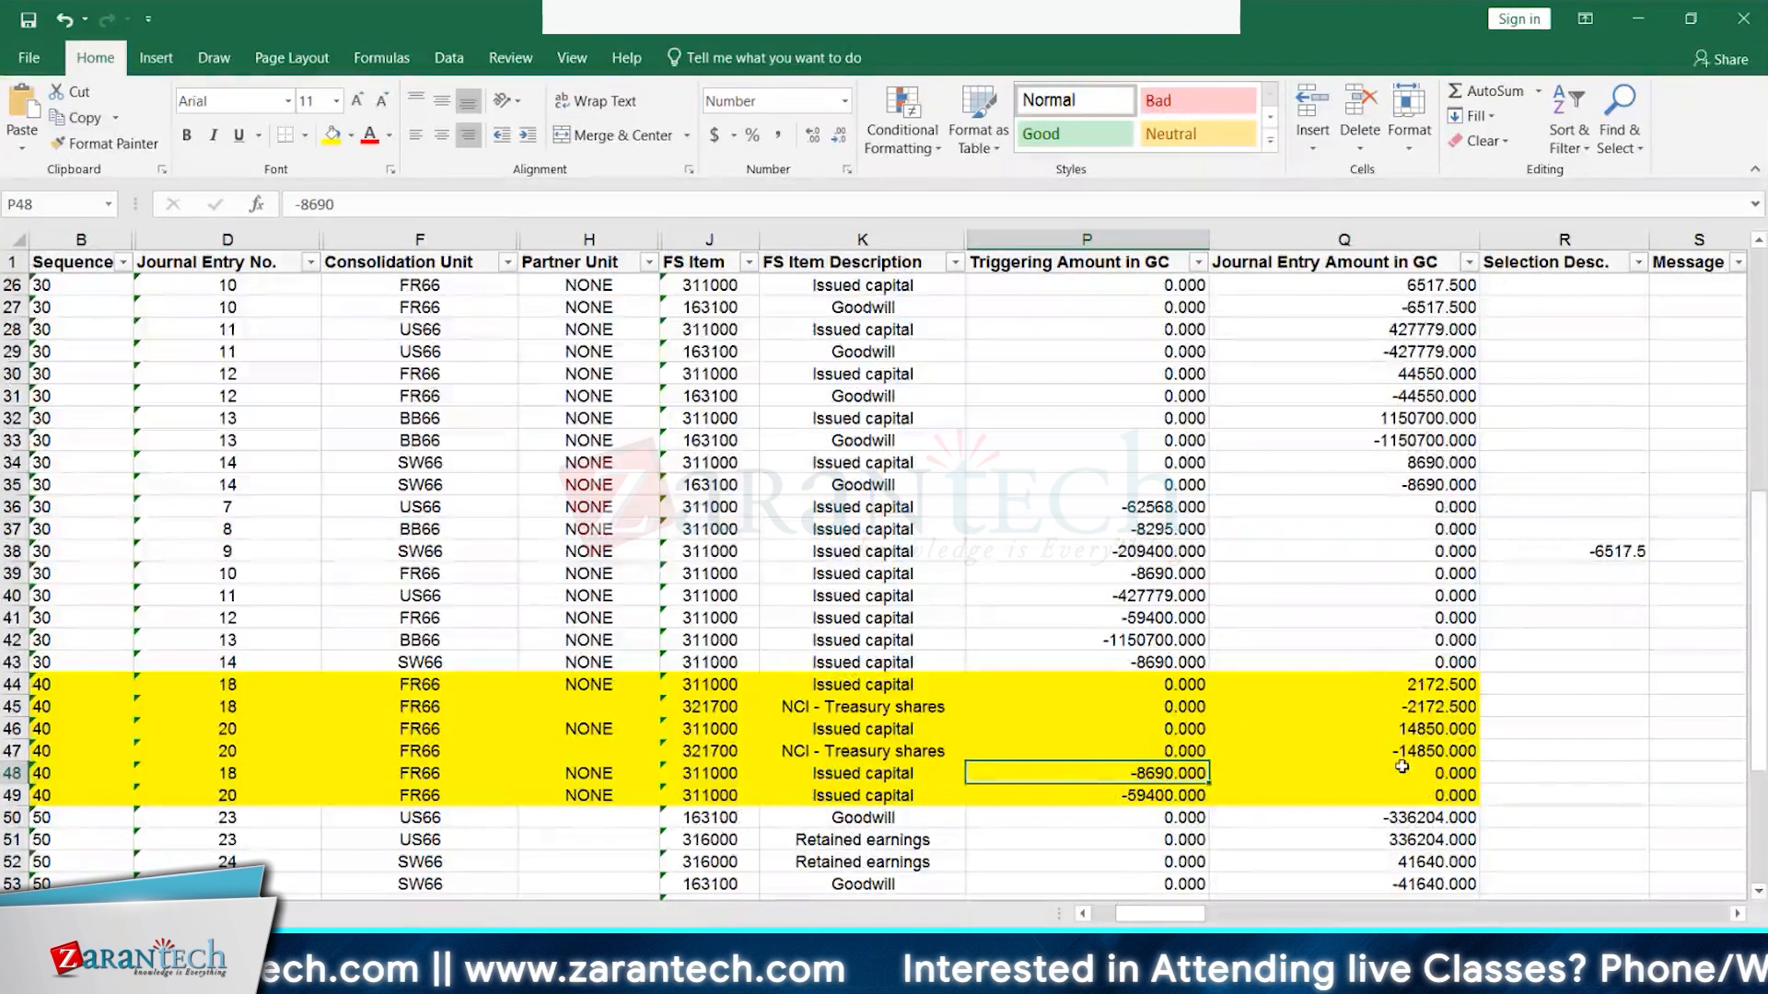
- Enter =P48*25/100 in R48, giving -2172.5, and compare with Q44 and Q45
{"action": "left_click", "coordinate": [1583, 773]}
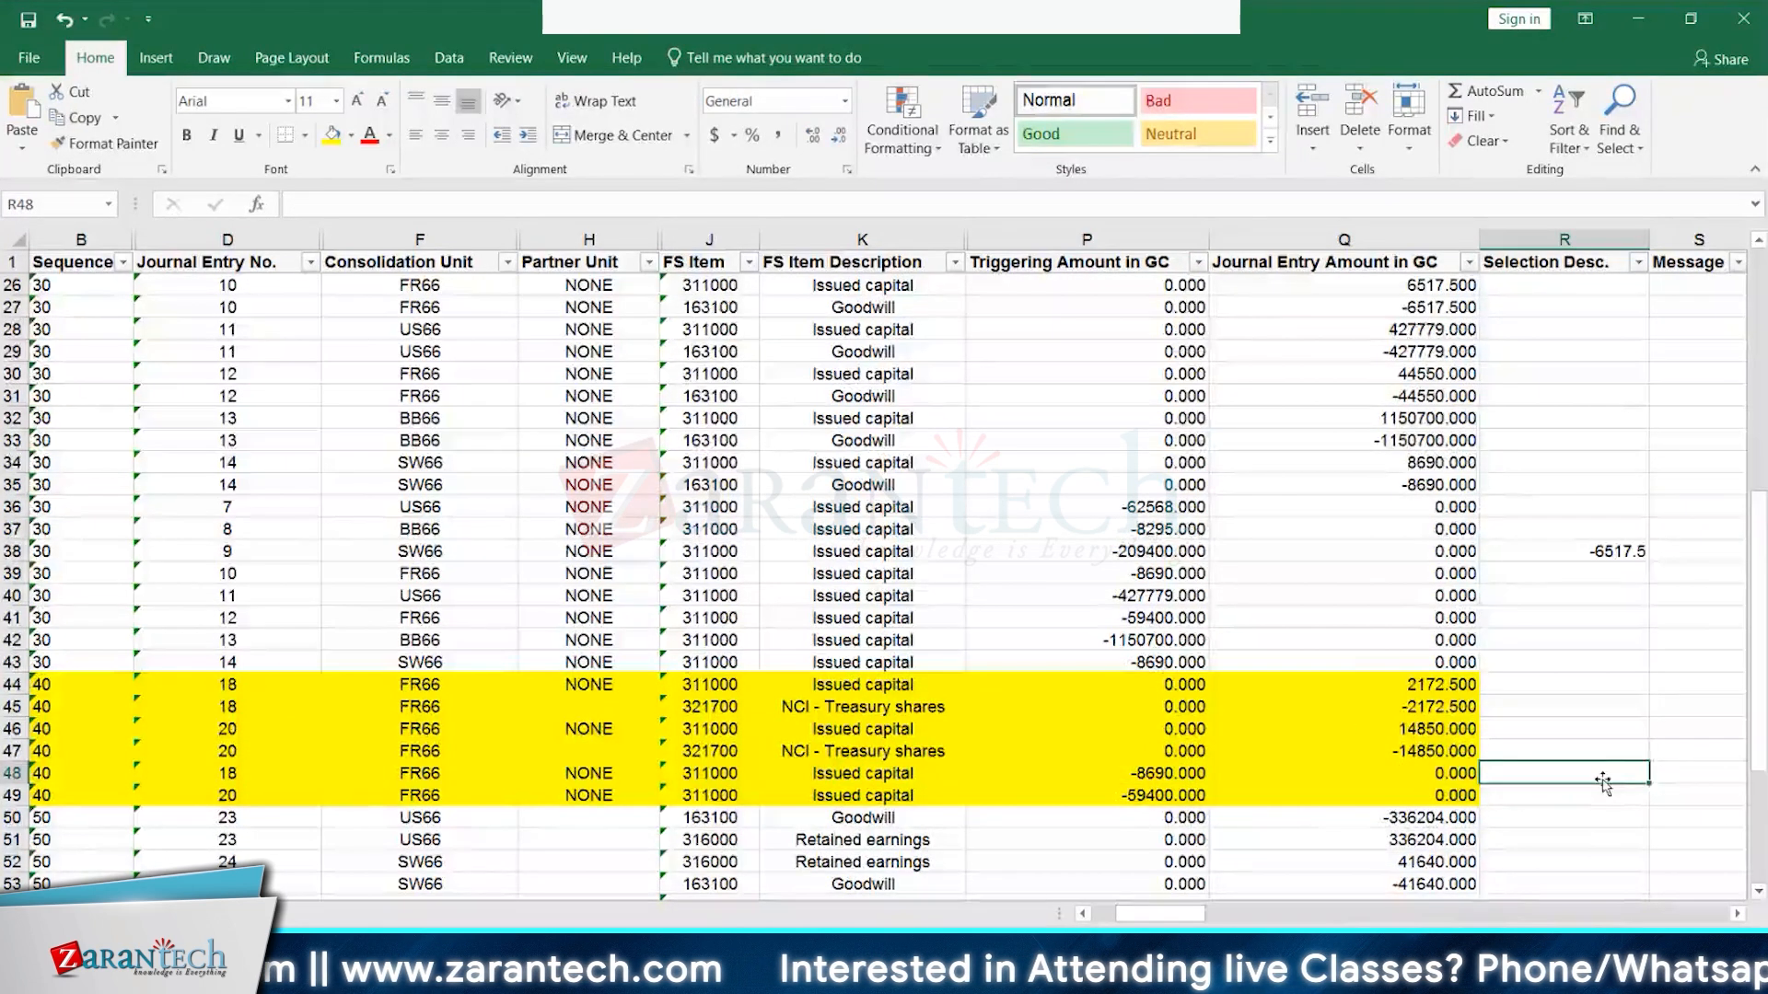
{"action": "type", "text": "="}
{"action": "left_click", "coordinate": [1159, 773]}
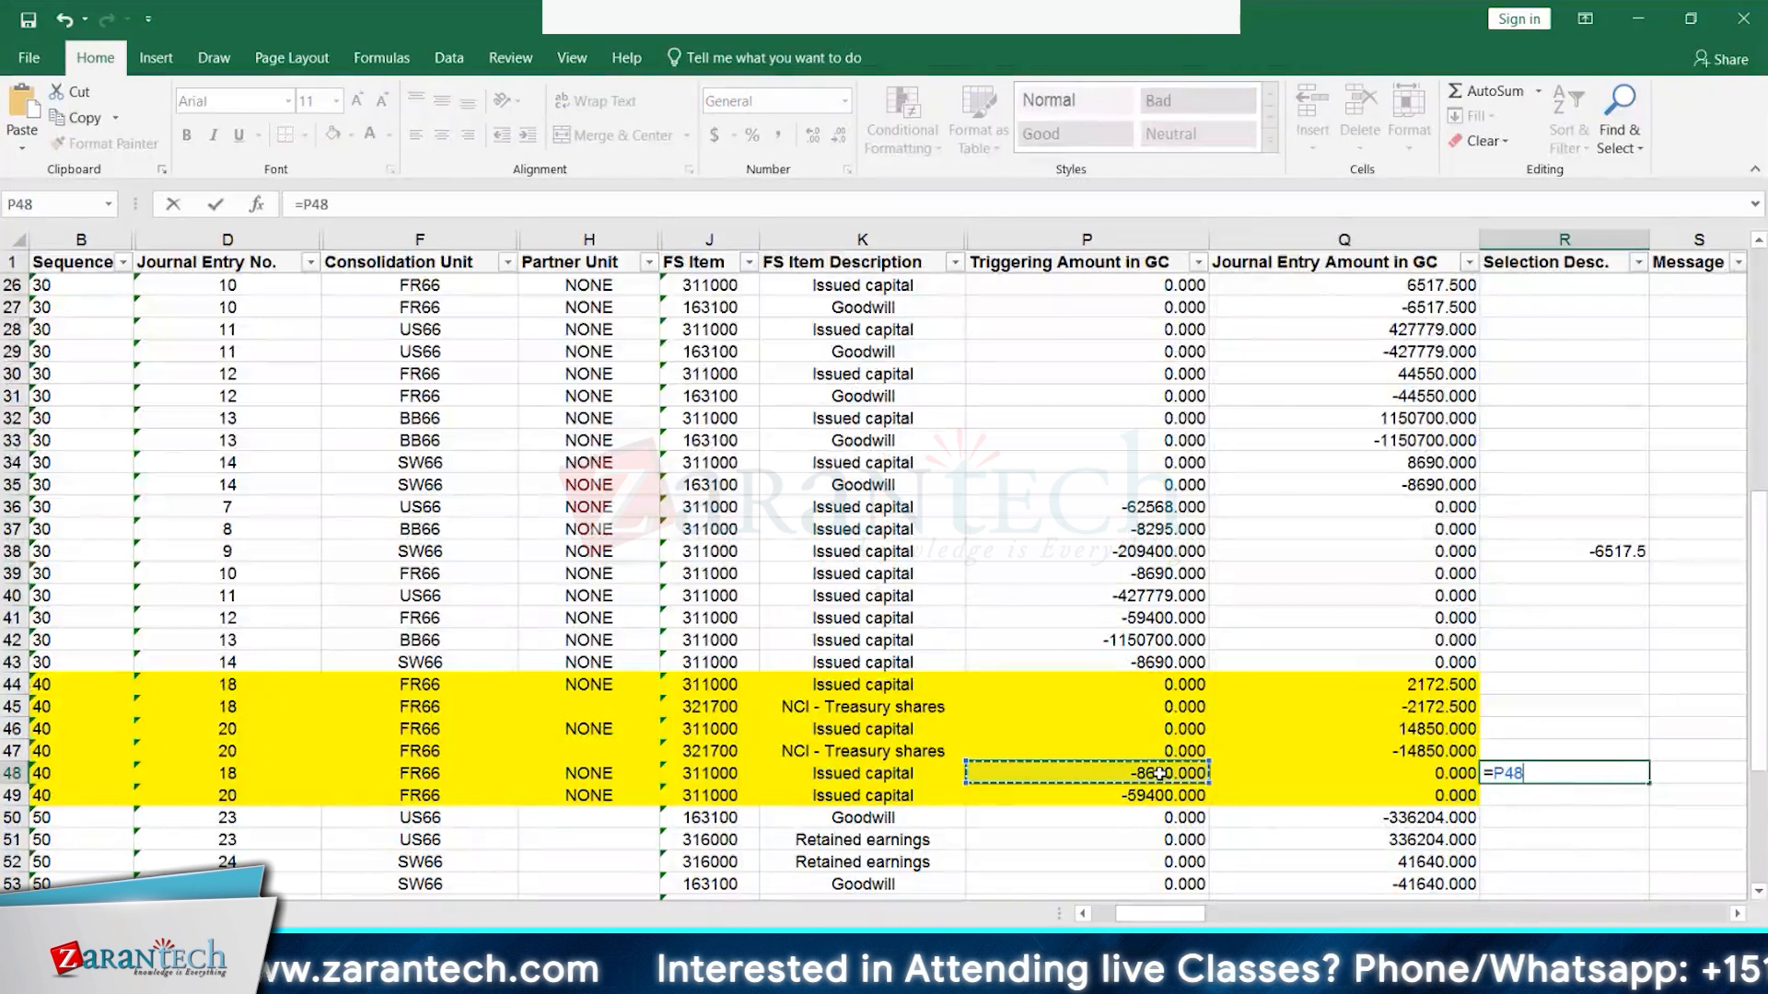
{"action": "type", "text": "*25/100"}
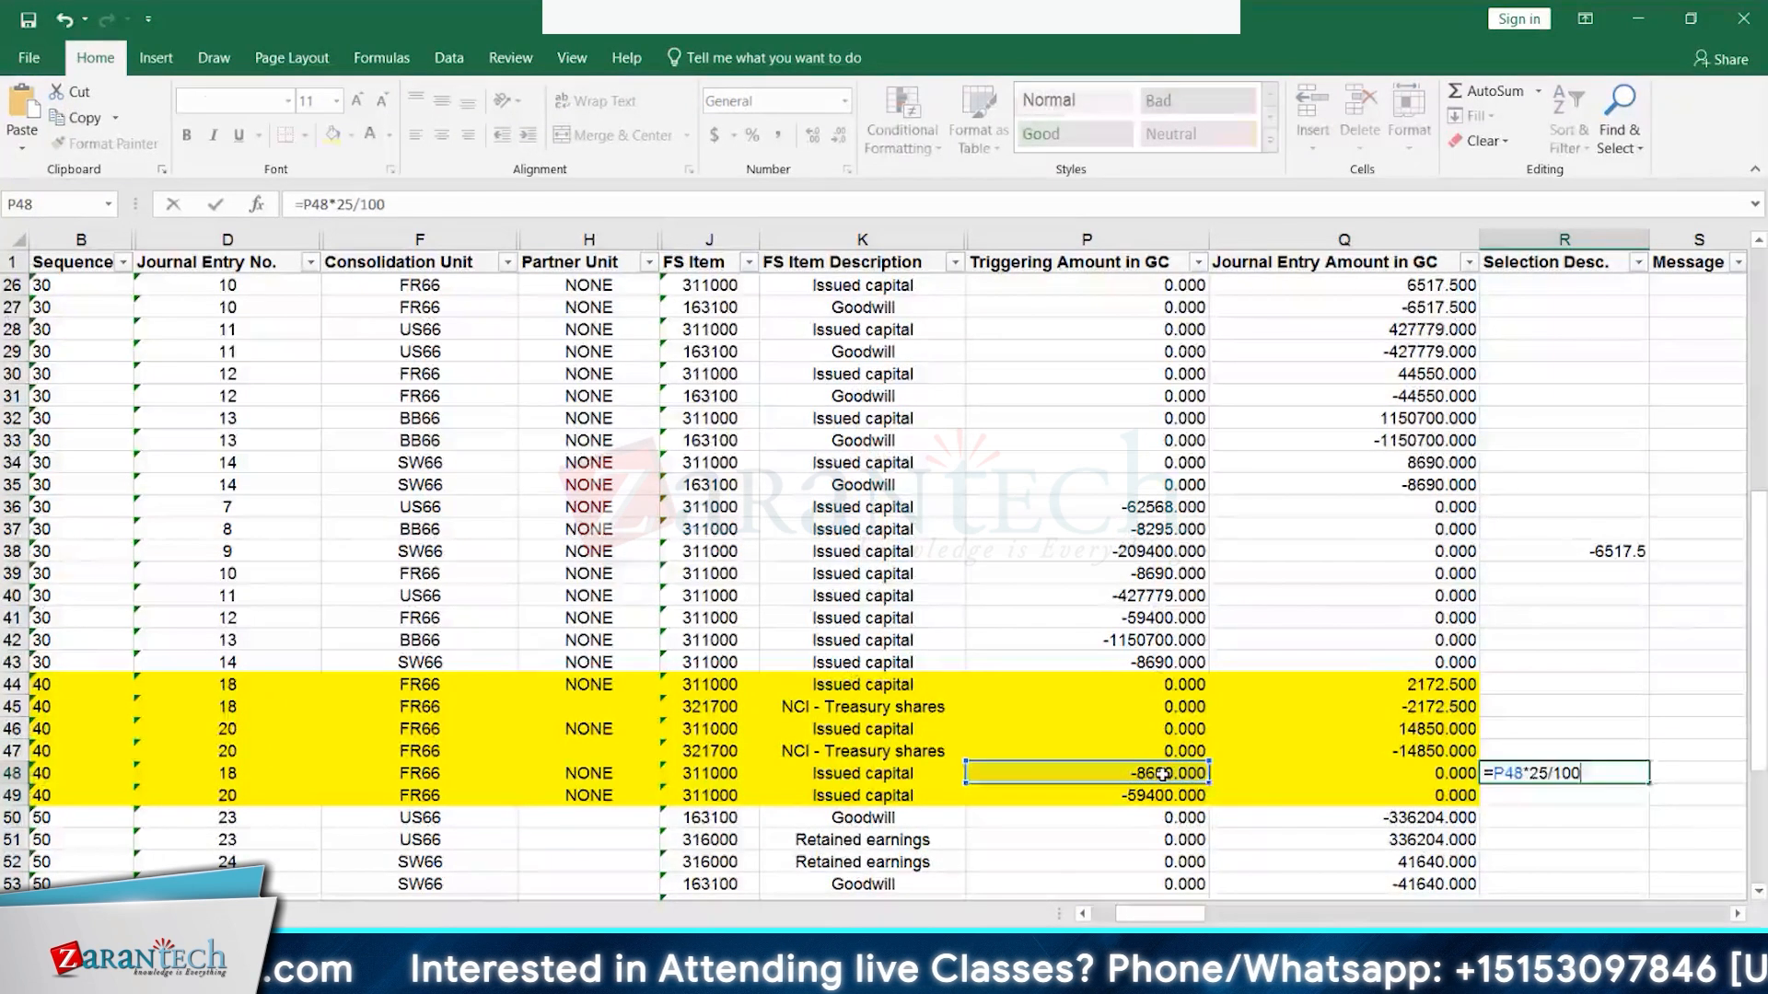
{"action": "key", "text": "Return"}
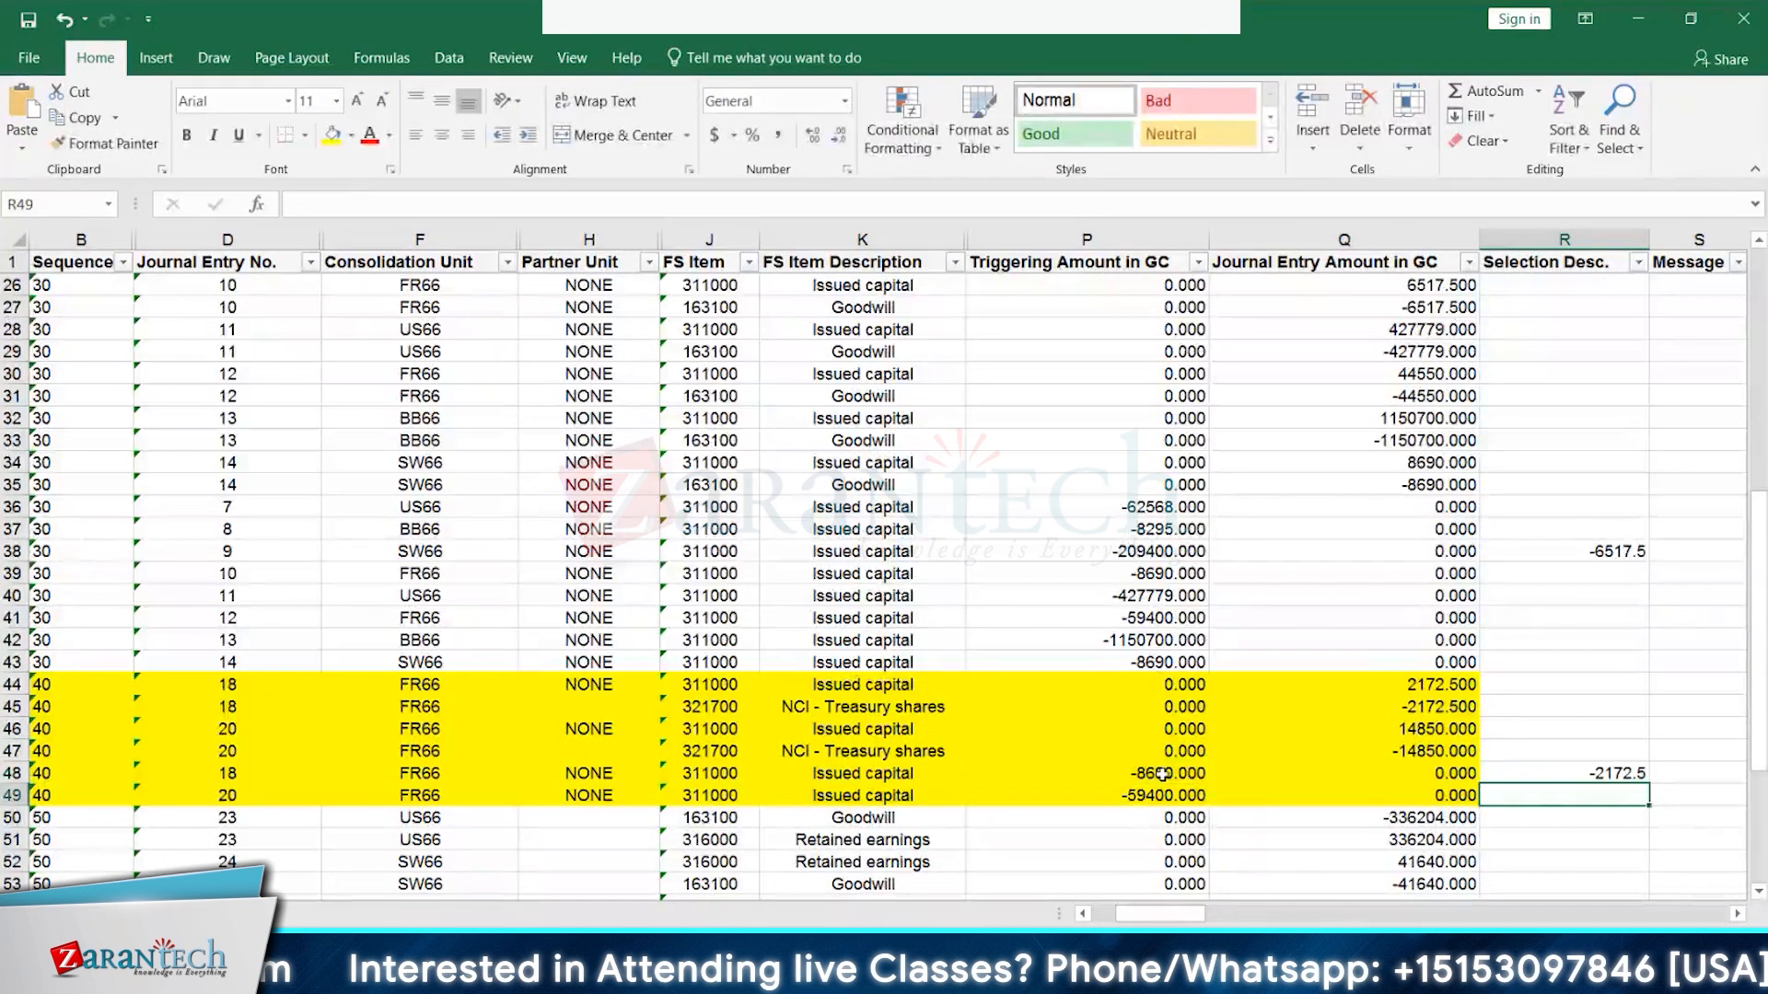
{"action": "left_click", "coordinate": [1458, 687]}
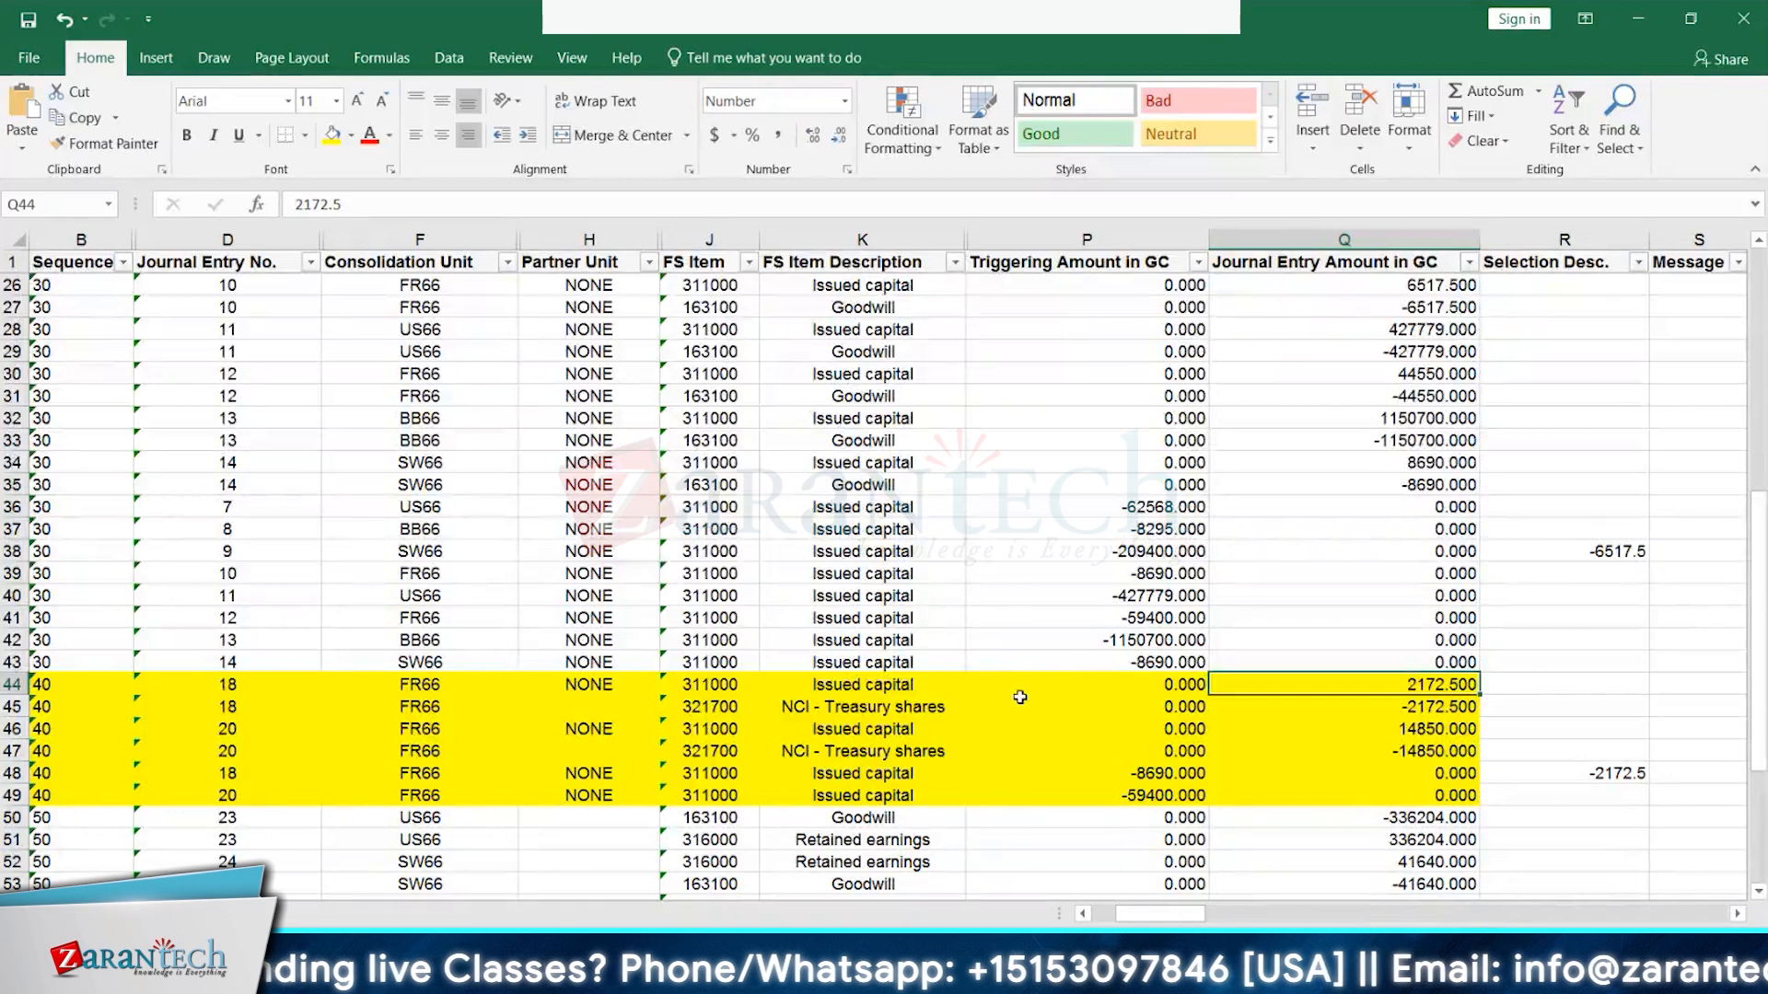
{"action": "left_click", "coordinate": [1447, 718]}
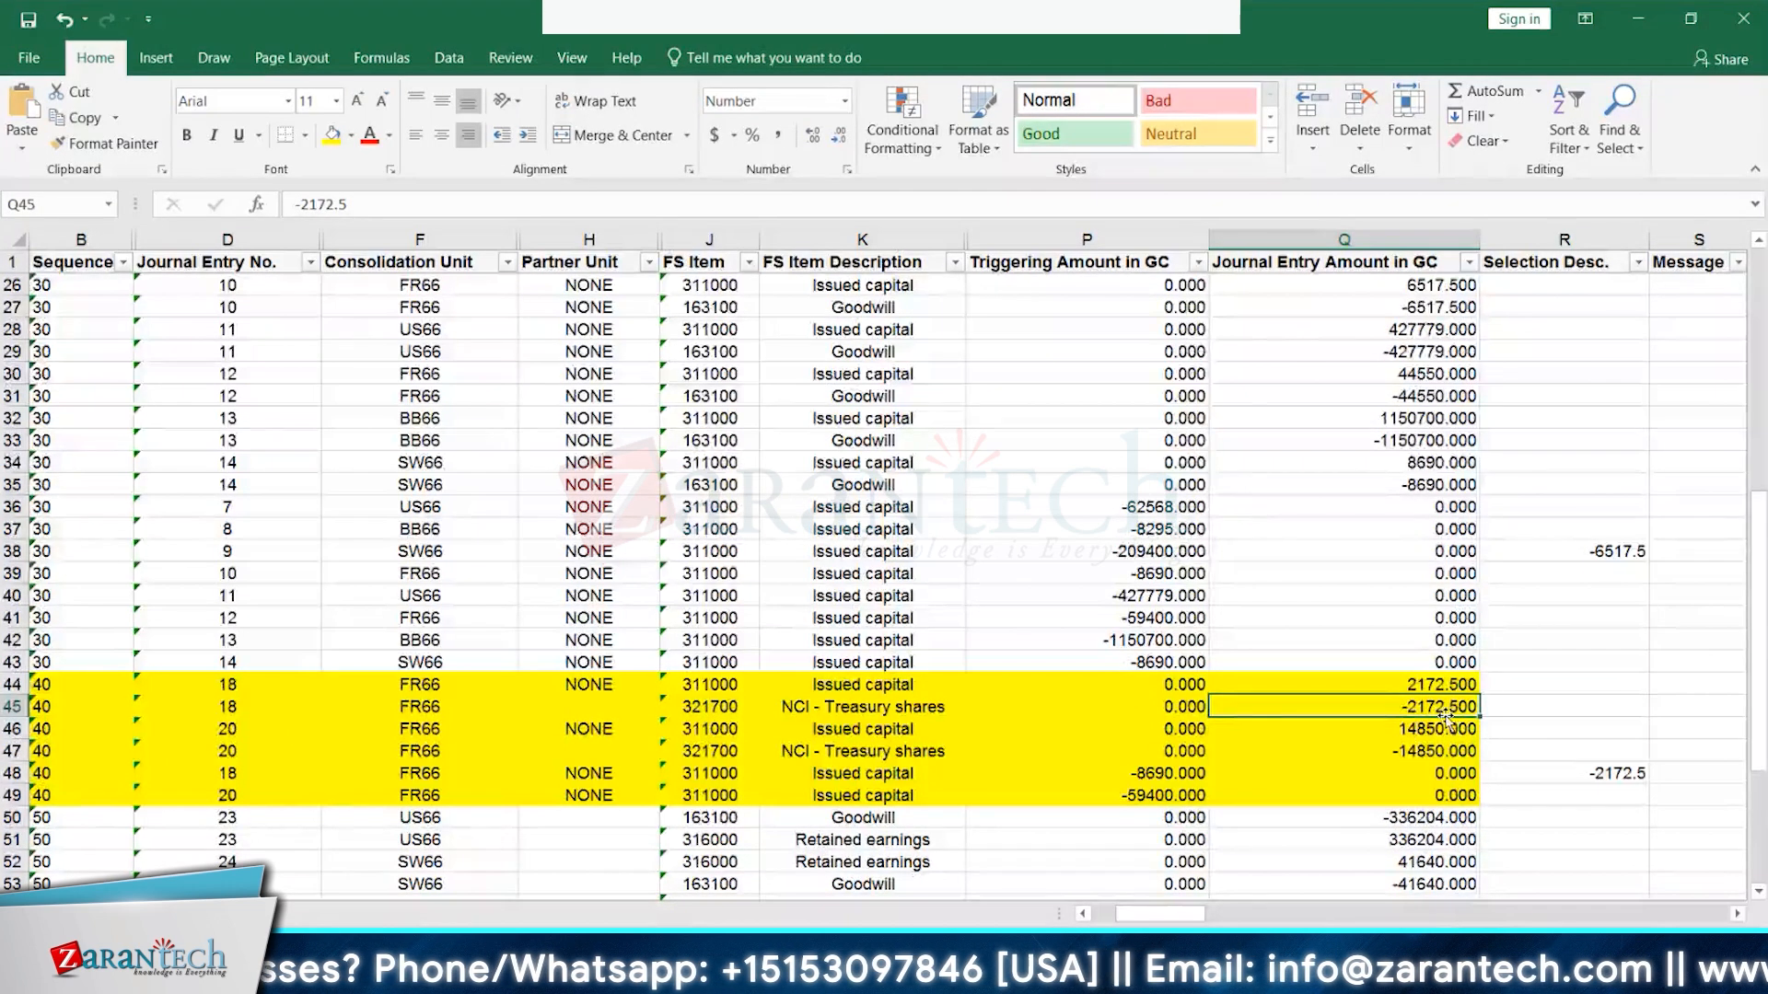
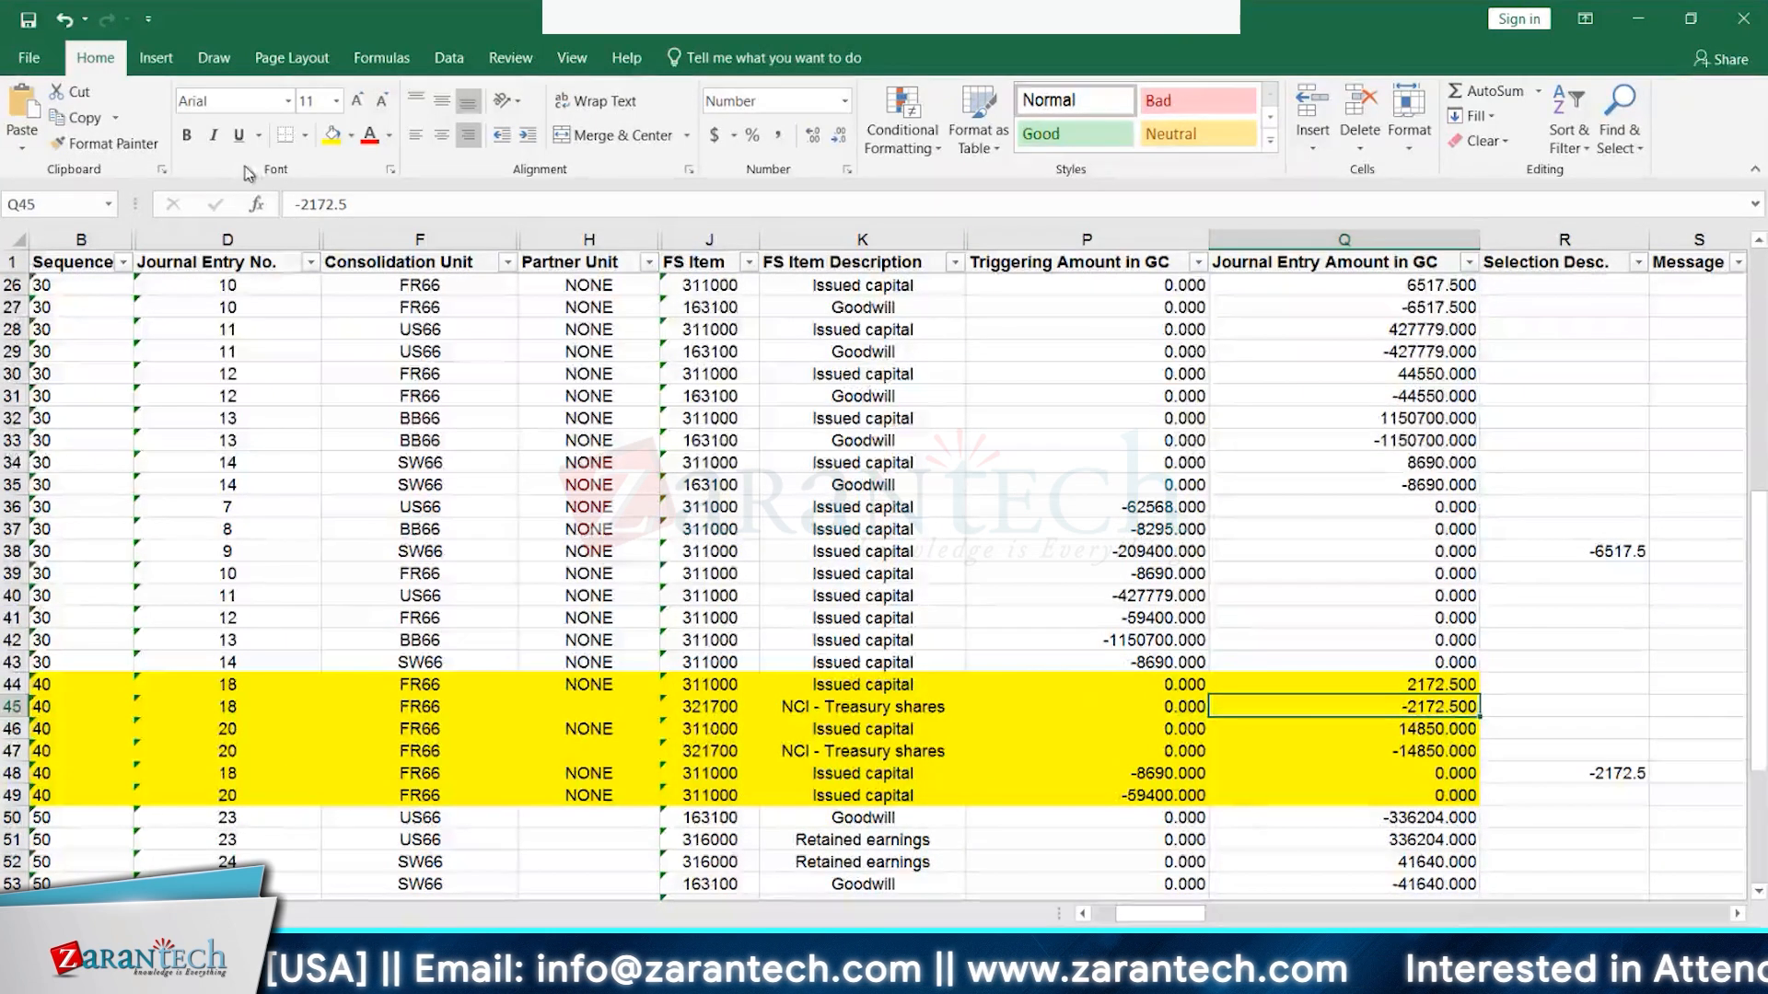
- Scroll the journal entry table back up to row 2 and add a new blank worksheet
{"action": "scroll", "coordinate": [1186, 440], "scroll_direction": "up", "scroll_amount": 6}
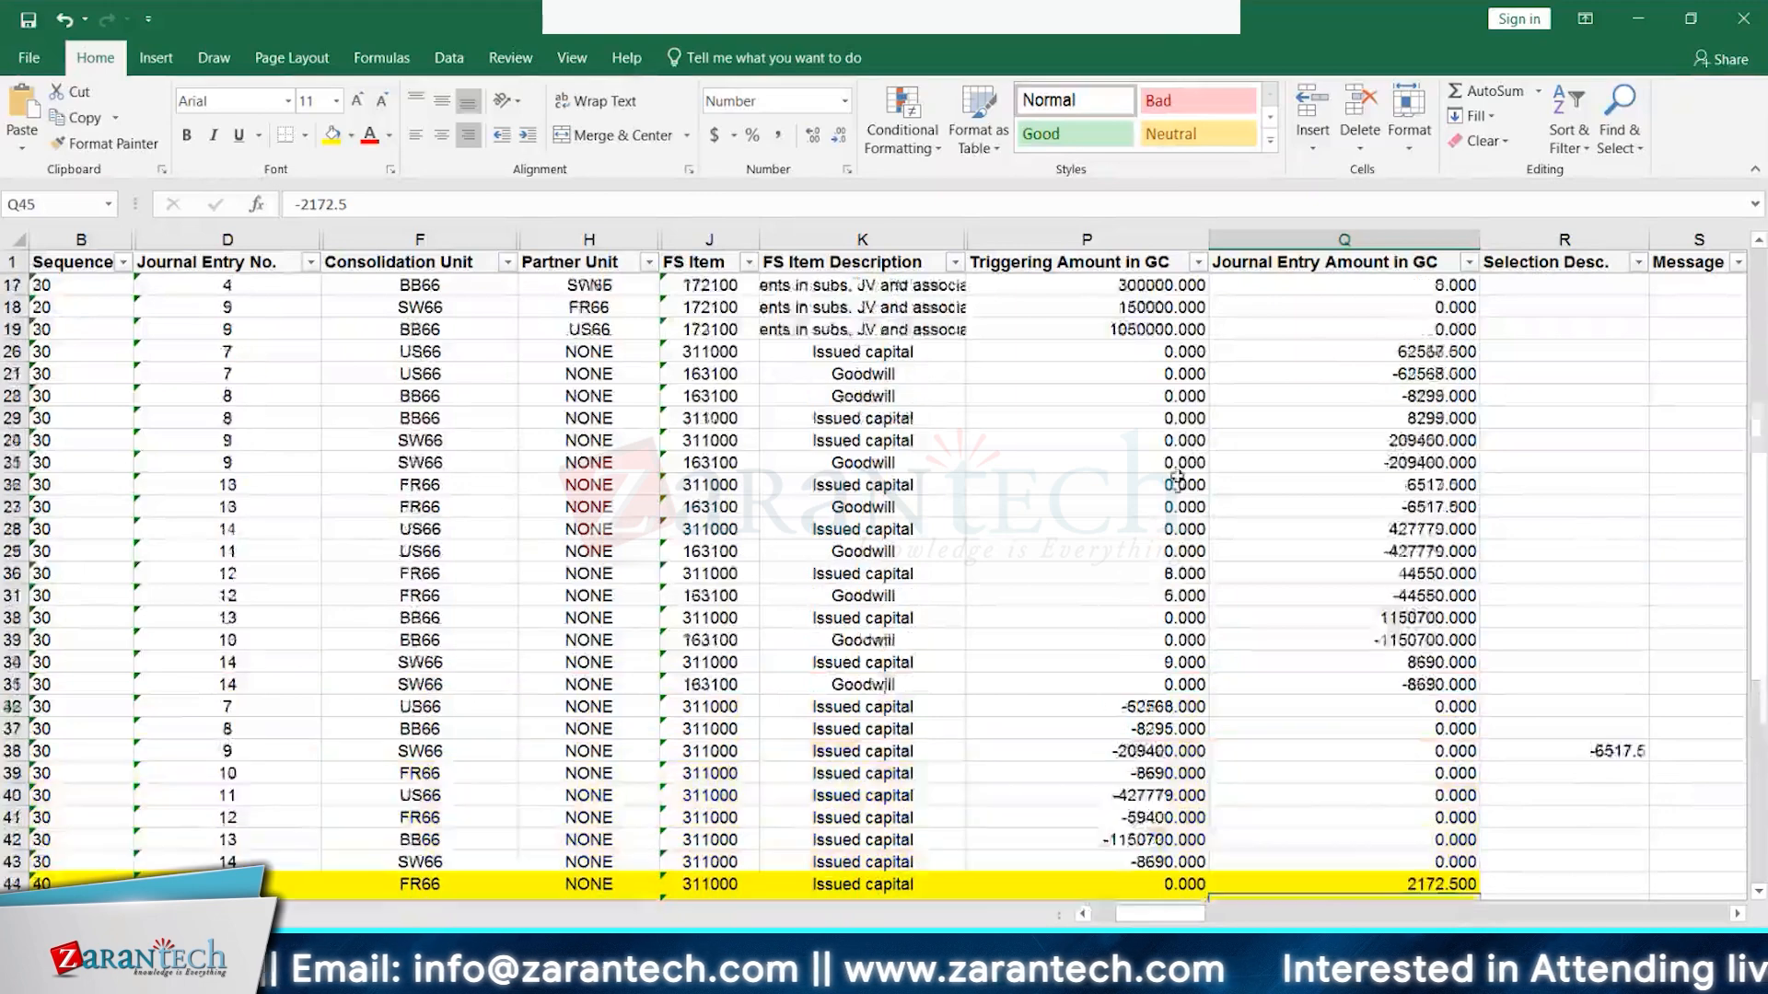
{"action": "scroll", "coordinate": [1186, 440], "scroll_direction": "up", "scroll_amount": 2}
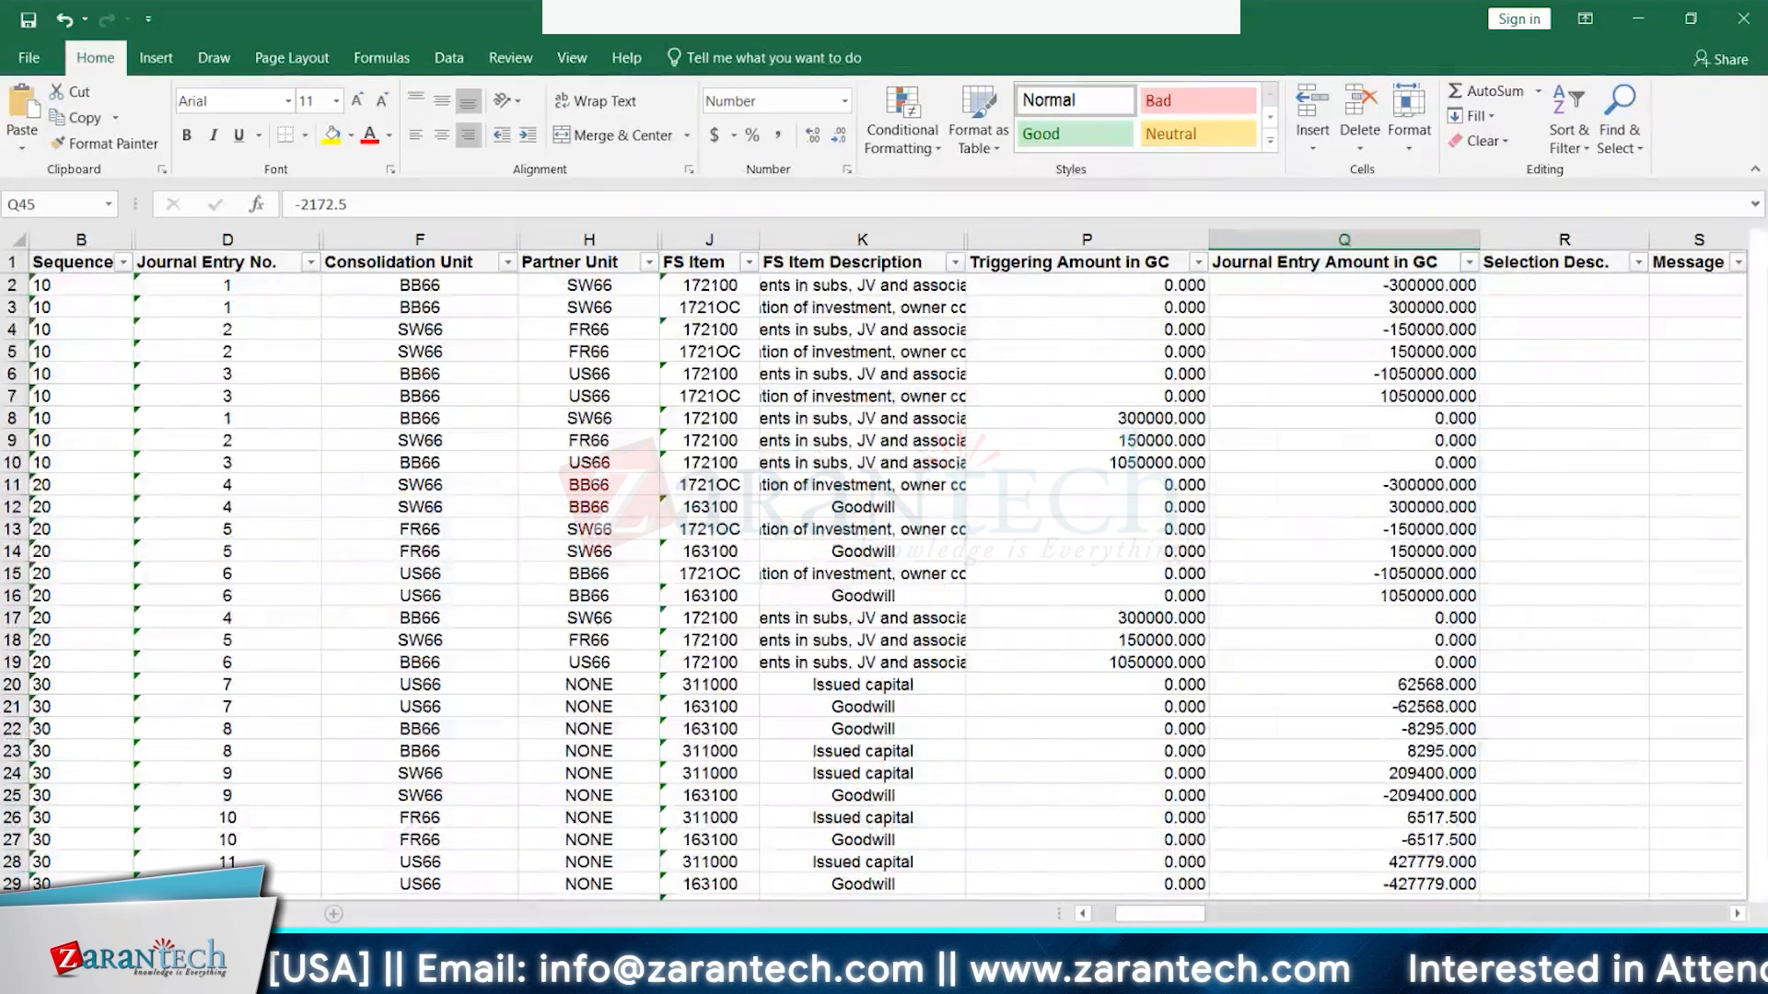
{"action": "left_click", "coordinate": [257, 913]}
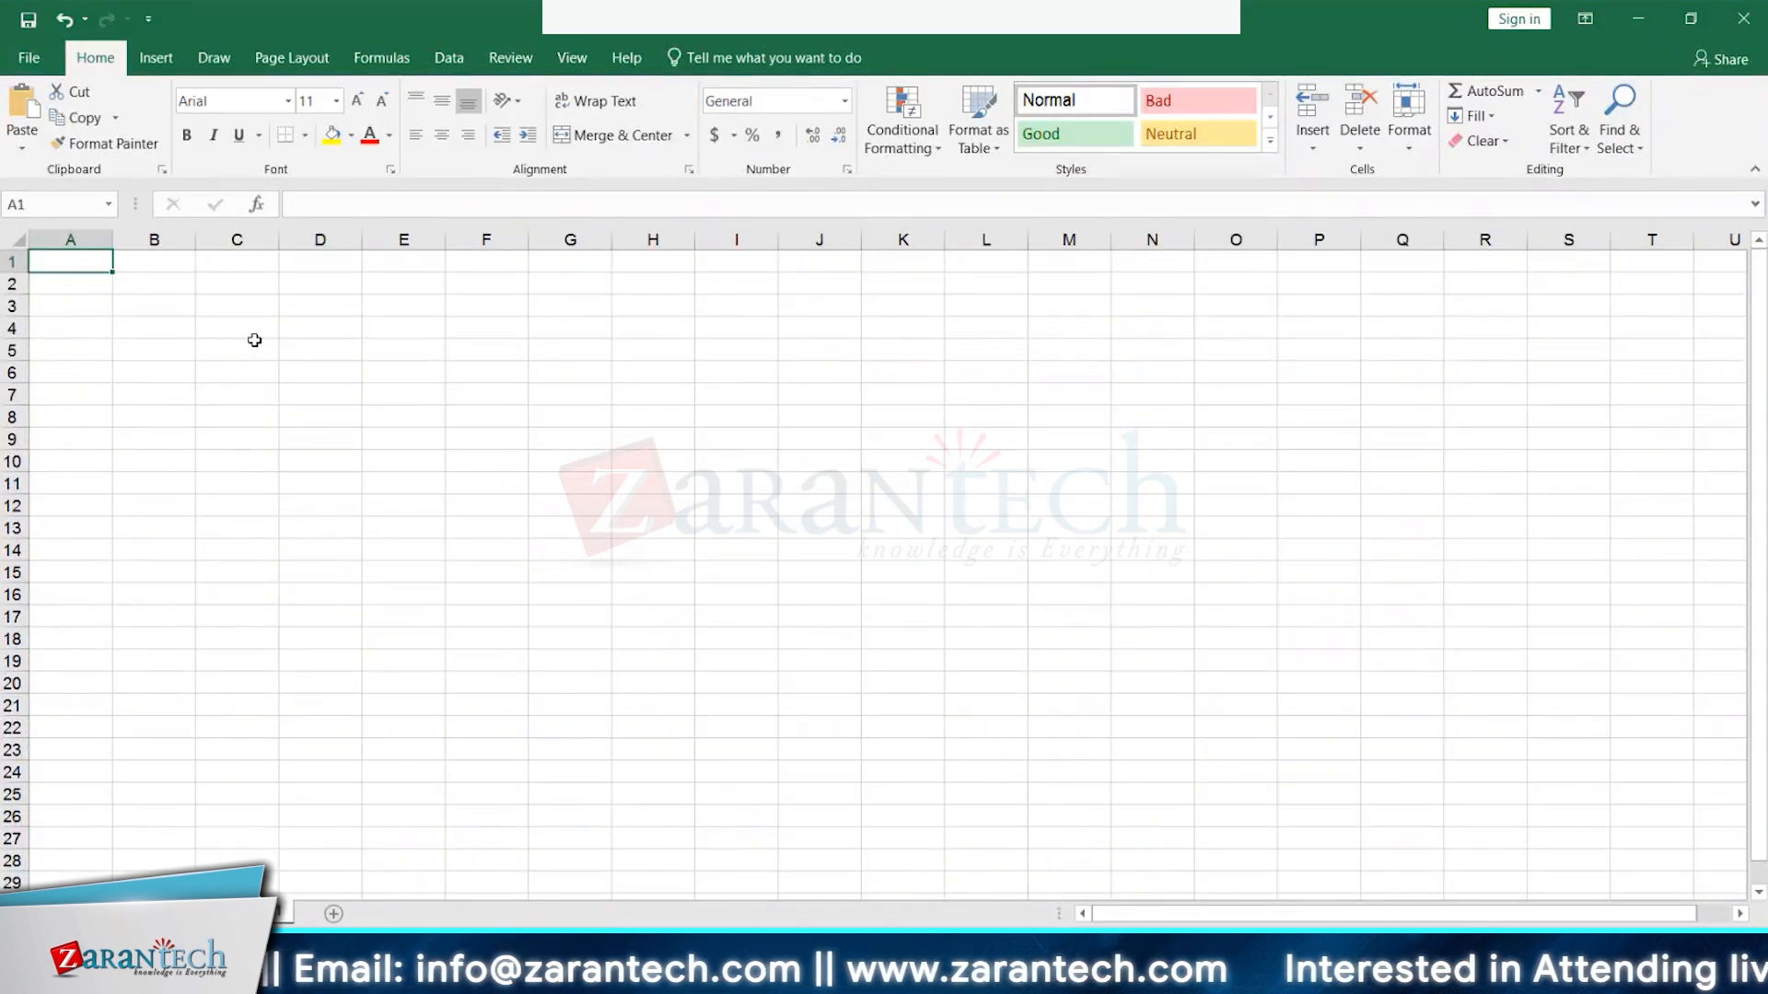
- Enter bb66 in A1 and sw66 in B1 of the new sheet
{"action": "type", "text": "b"}
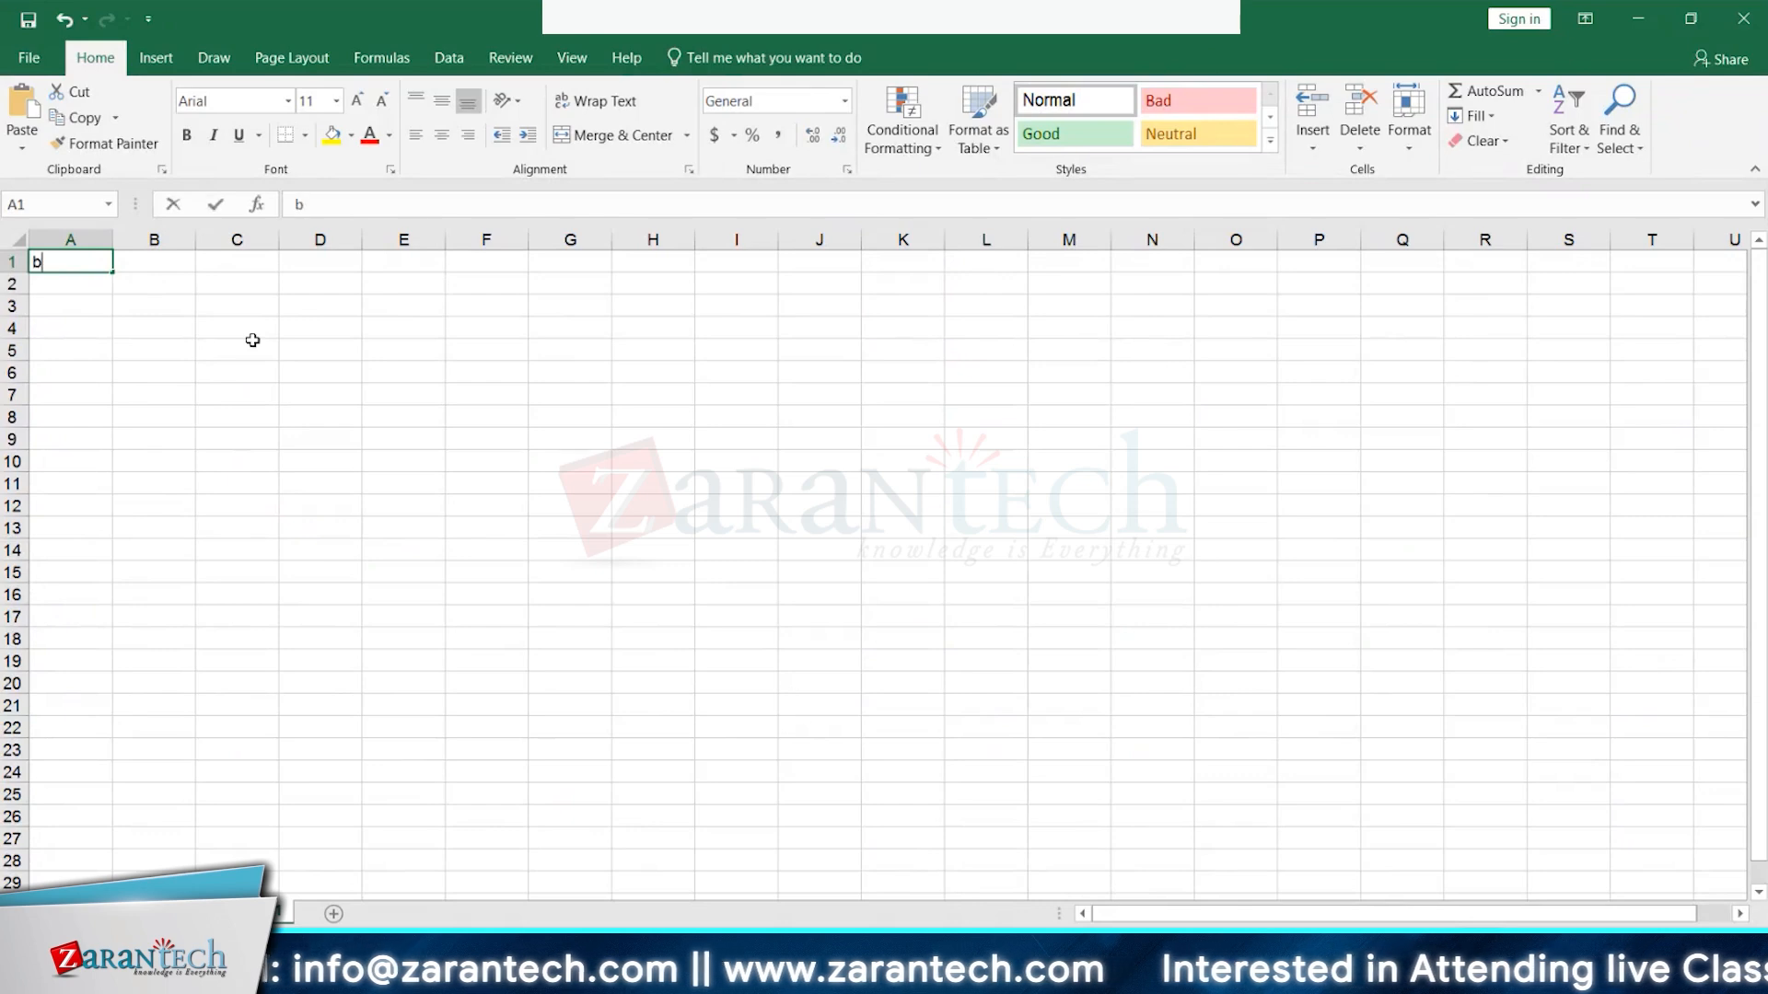
{"action": "type", "text": "b66"}
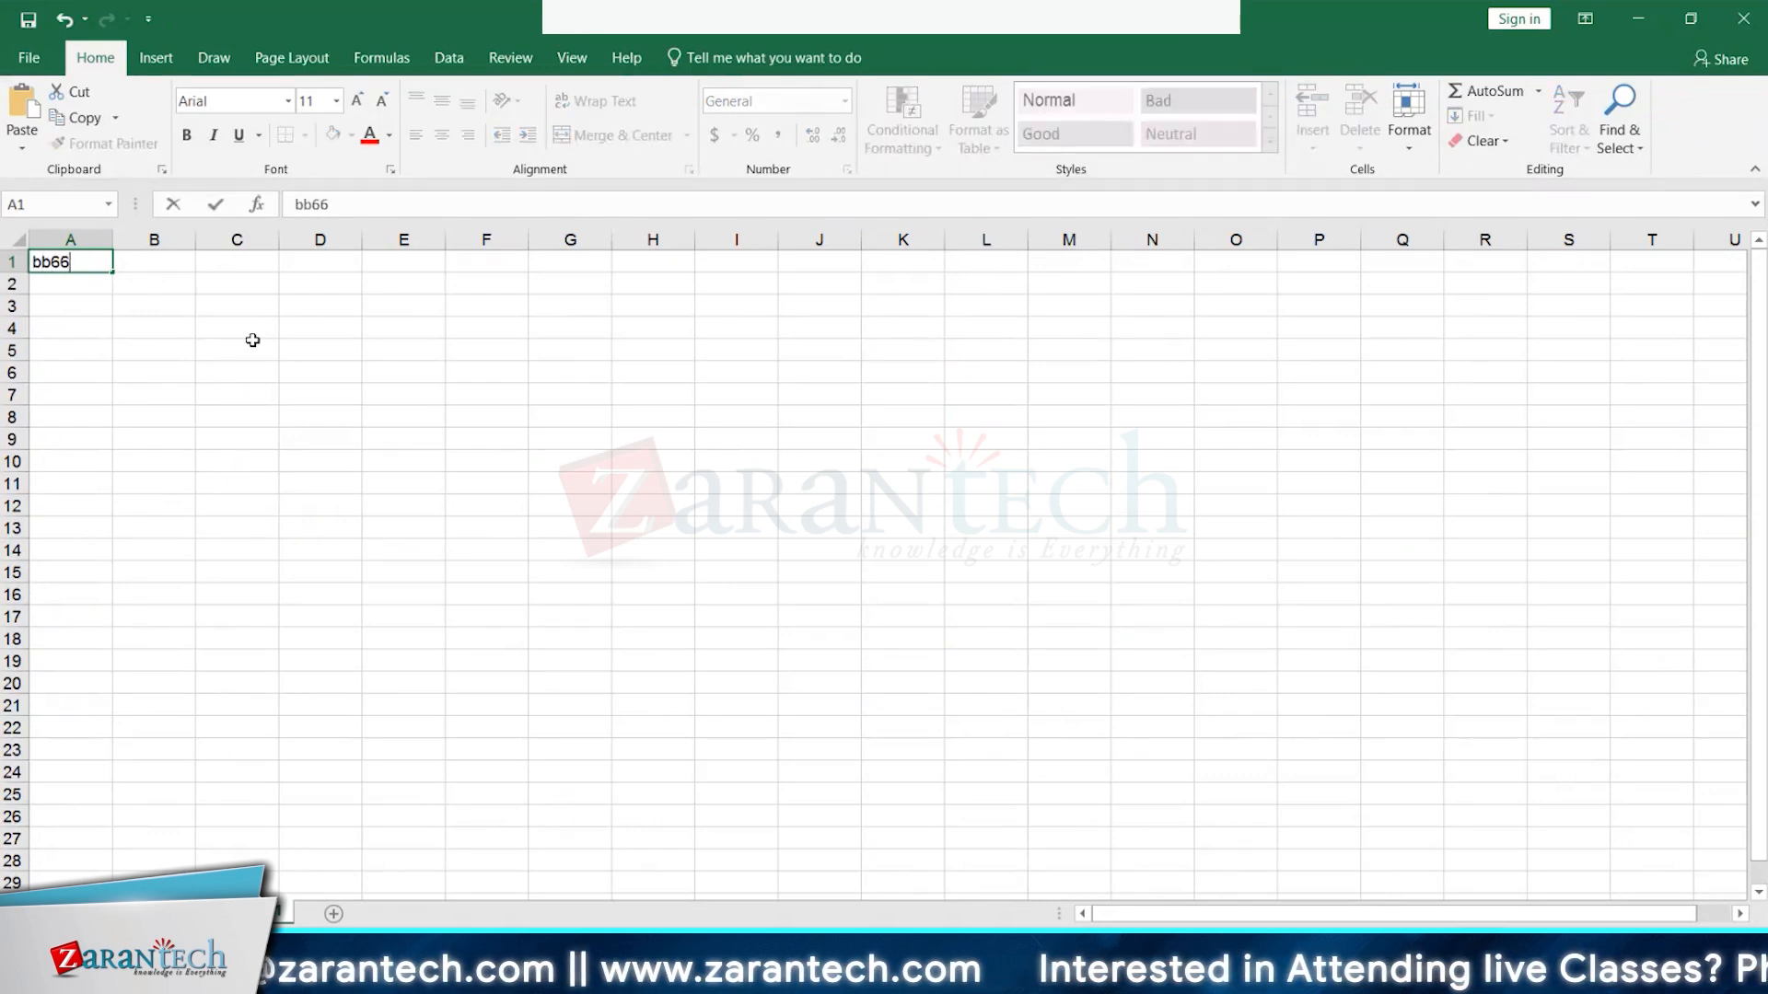
{"action": "key", "text": "Tab"}
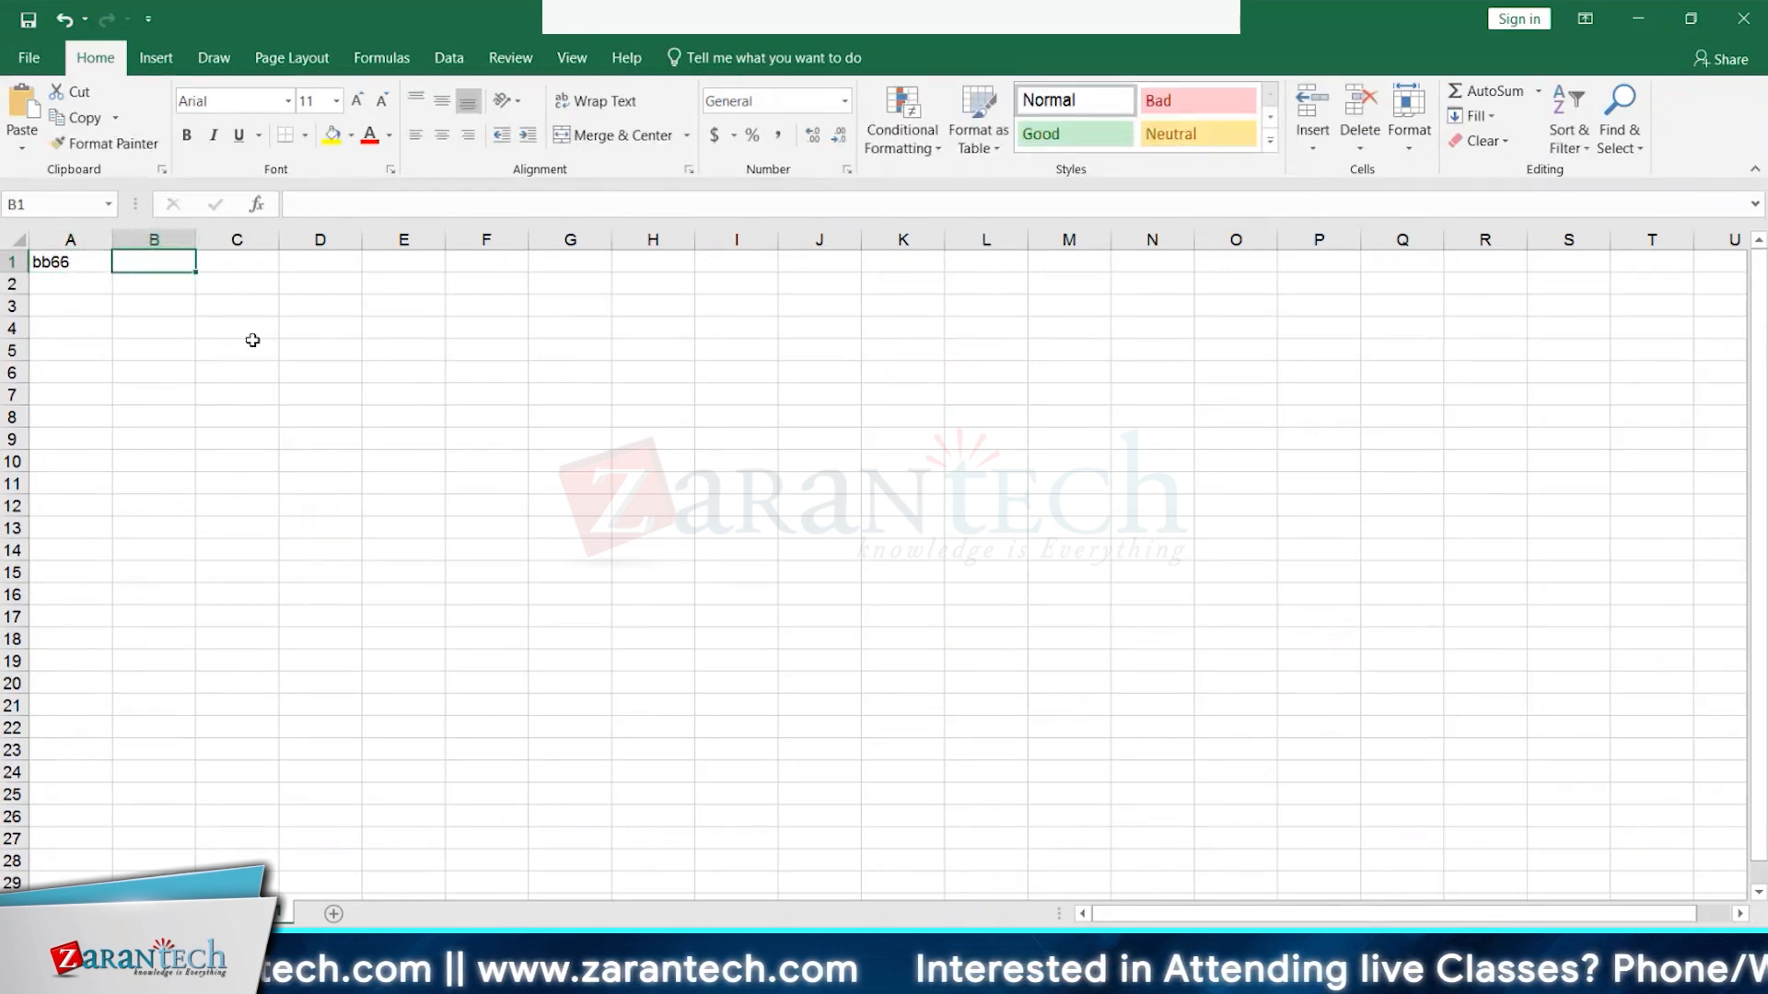
{"action": "type", "text": "sw66"}
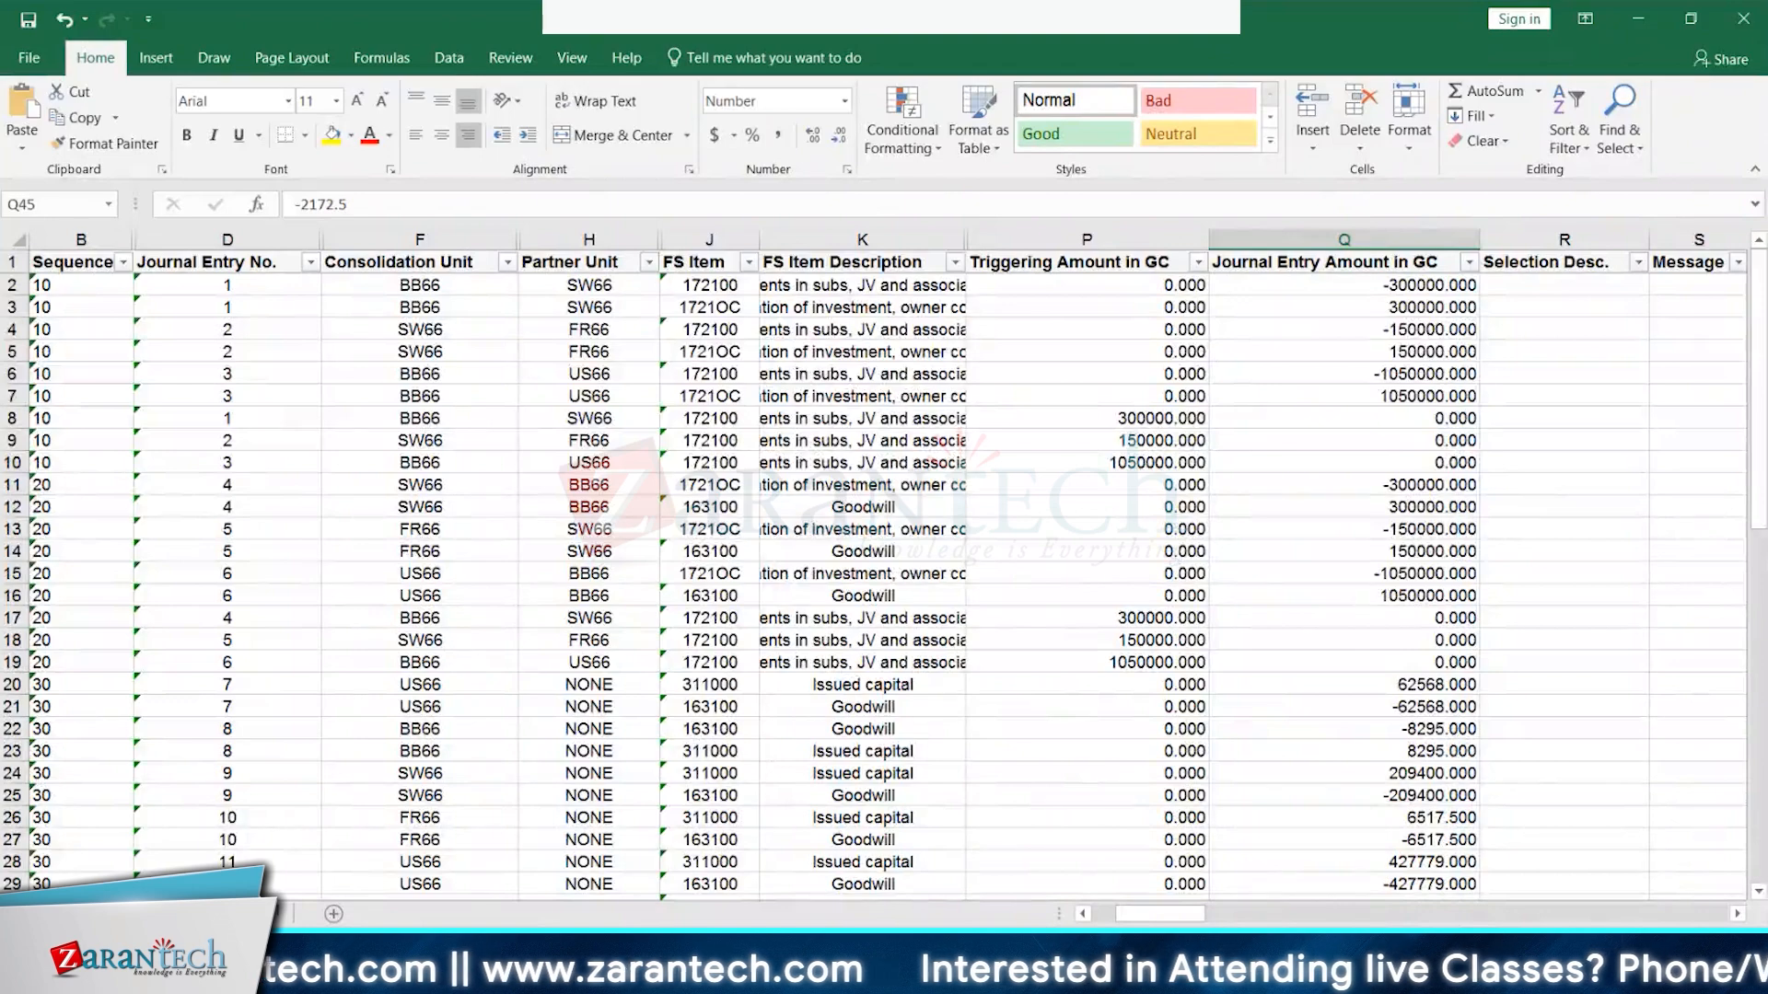
- Switch to the SAP Change View 'Rules' window and go back to the B66CI rules overview
{"action": "mouse_move", "coordinate": [304, 977]}
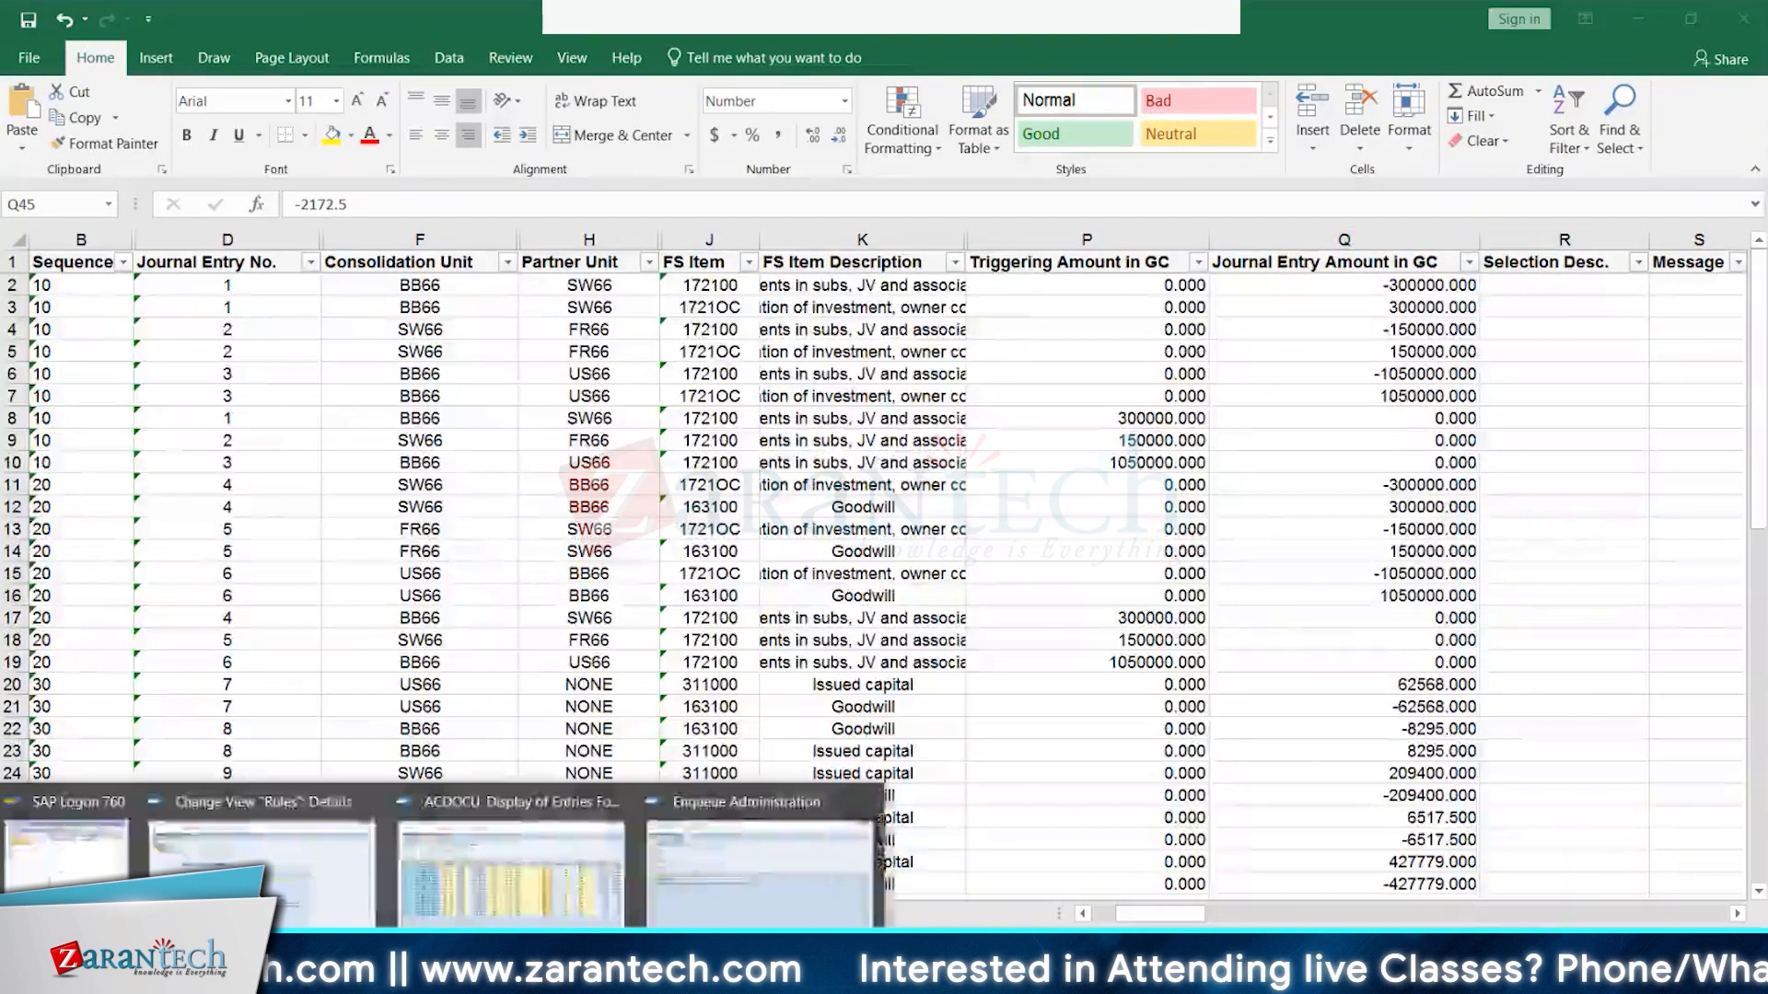
{"action": "left_click", "coordinate": [302, 868]}
{"action": "left_click", "coordinate": [304, 63]}
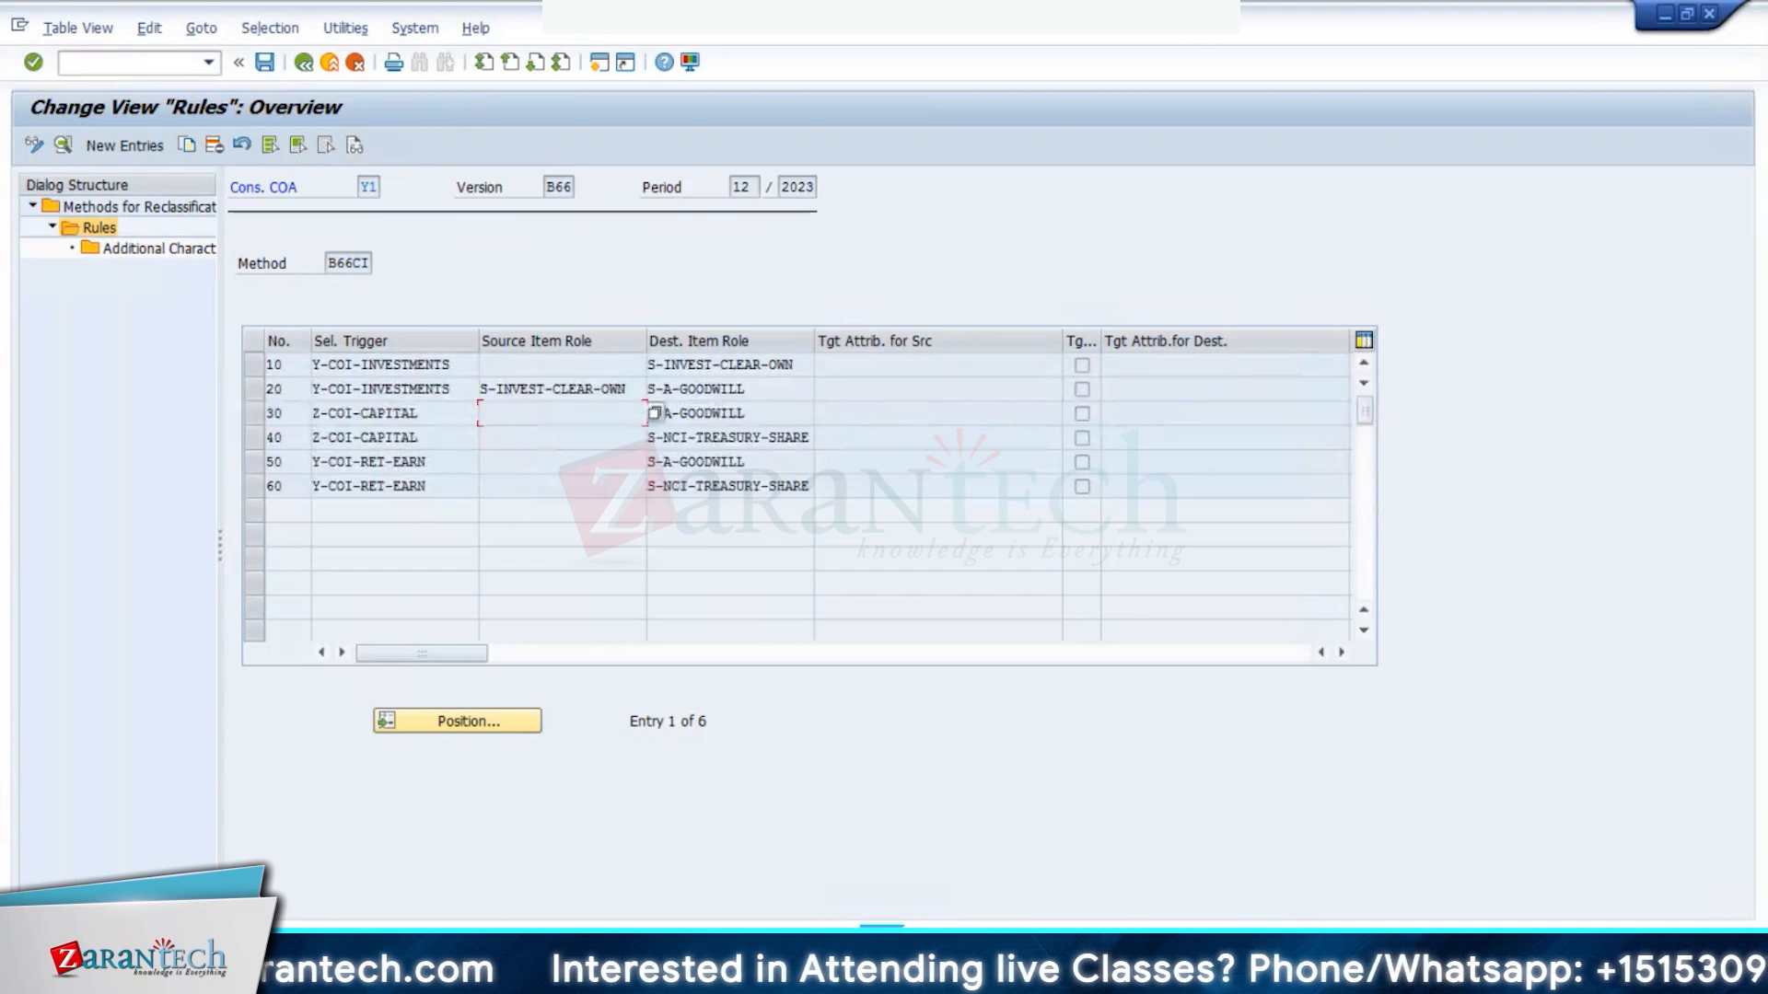
- Return to the Excel workbook's notes sheet holding bb66 and sw66
{"action": "mouse_move", "coordinate": [423, 976]}
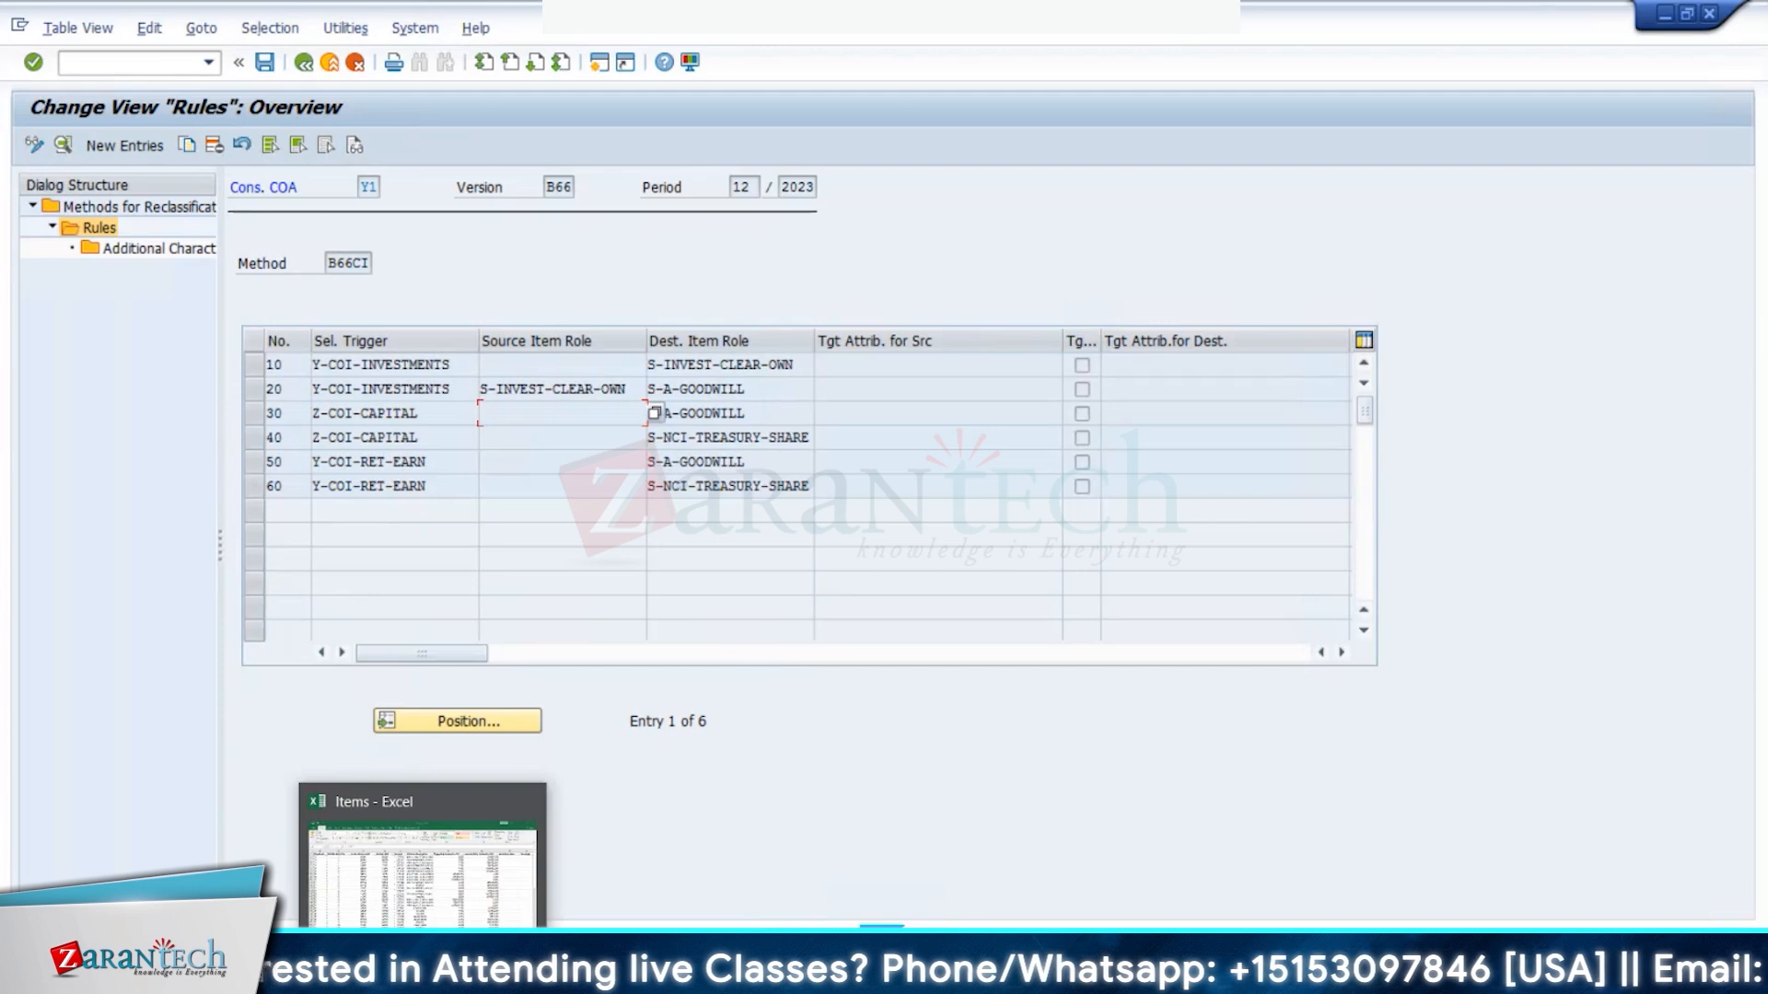
{"action": "left_click", "coordinate": [319, 880]}
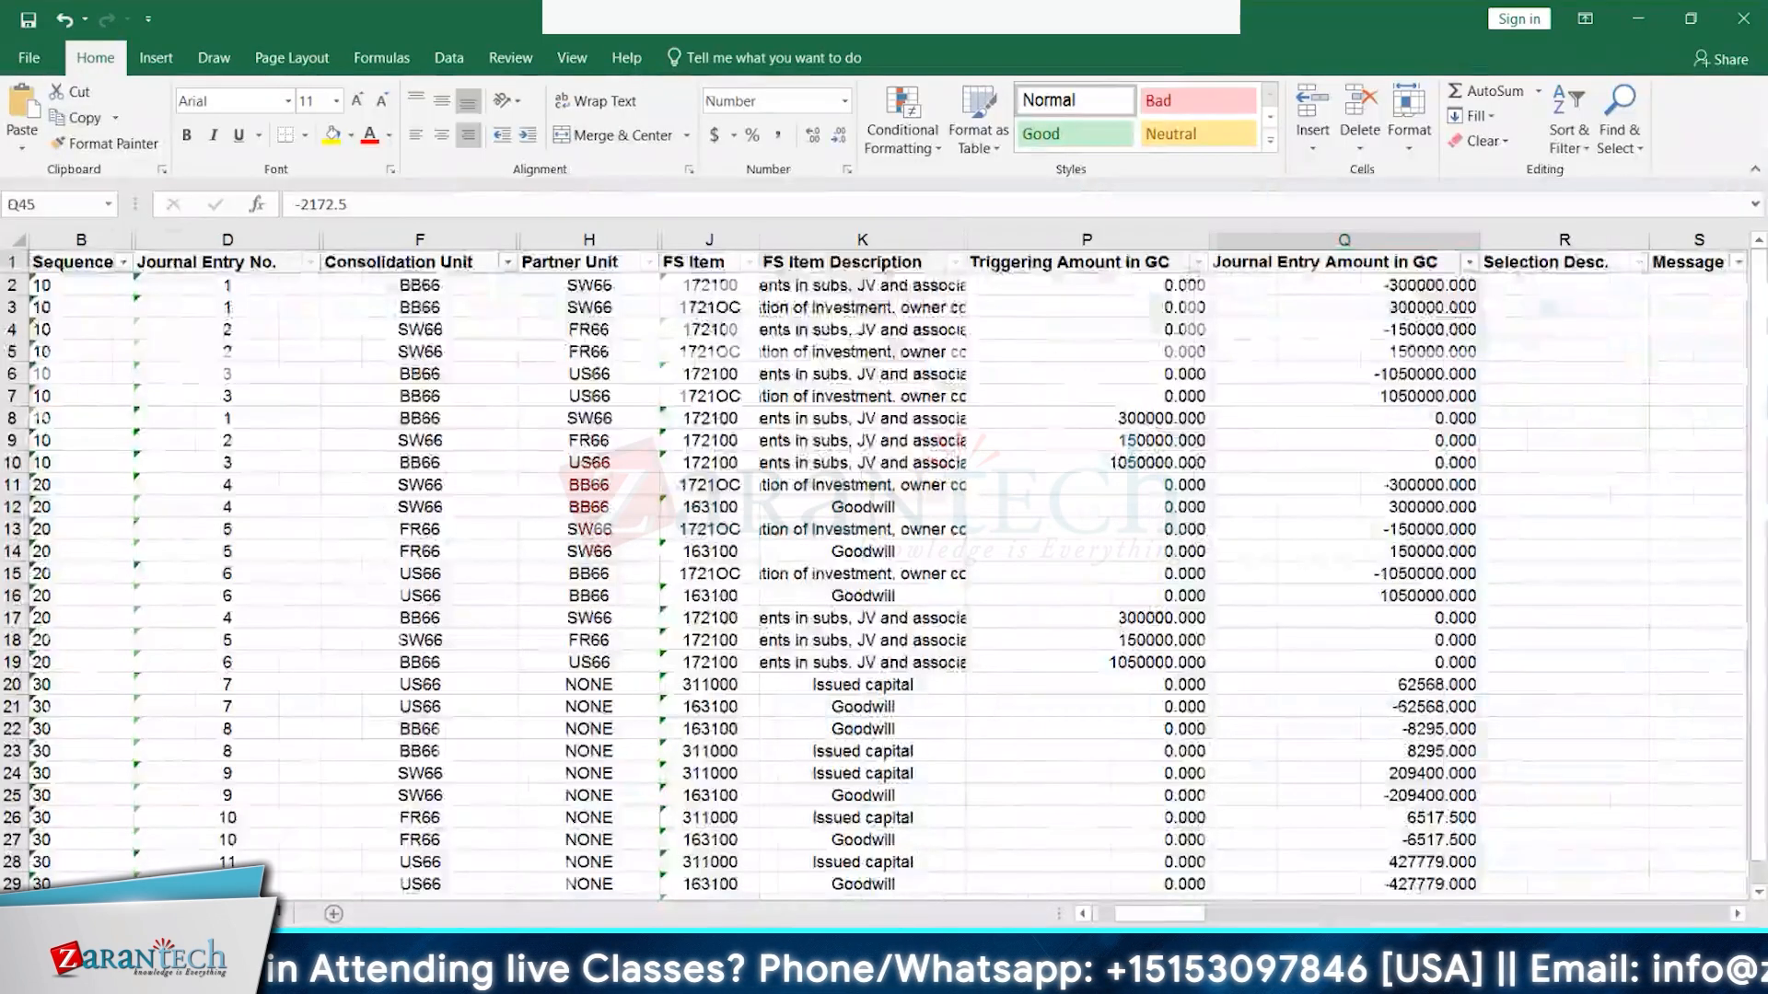
{"action": "left_click", "coordinate": [260, 913]}
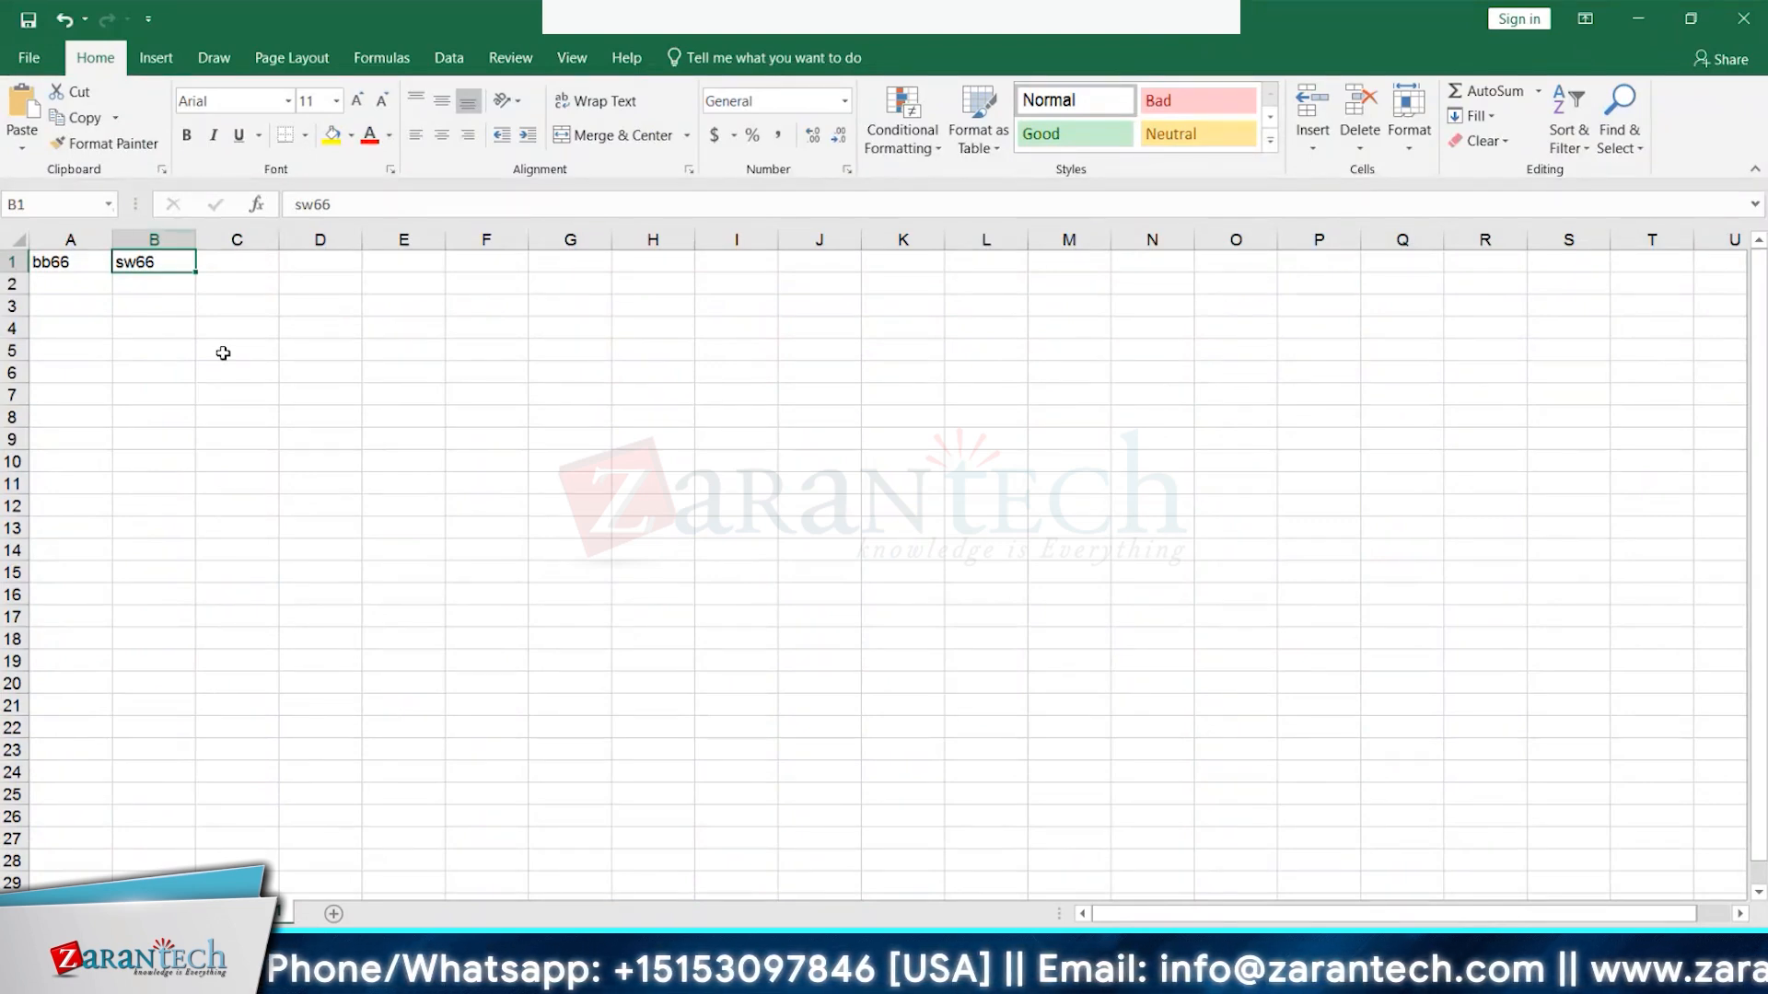
- Enter FR66 in B2 and US66 in C1 on the notes sheet
{"action": "left_click", "coordinate": [149, 289]}
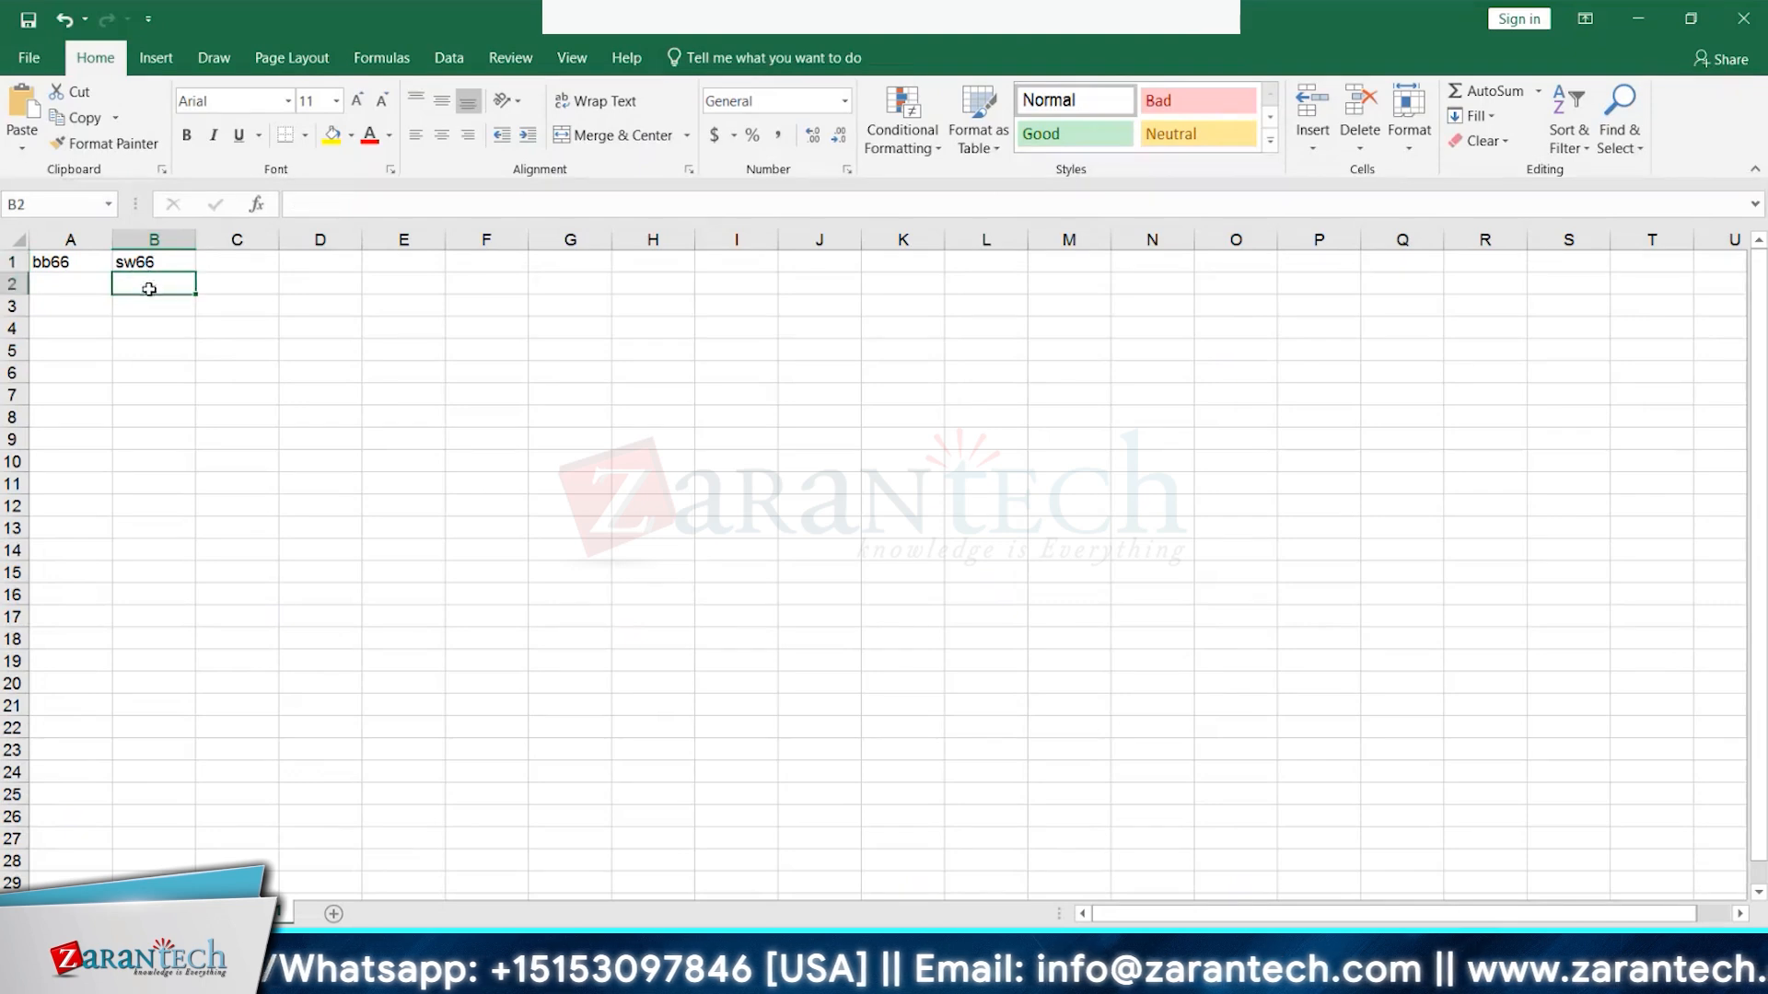
{"action": "type", "text": "FR66"}
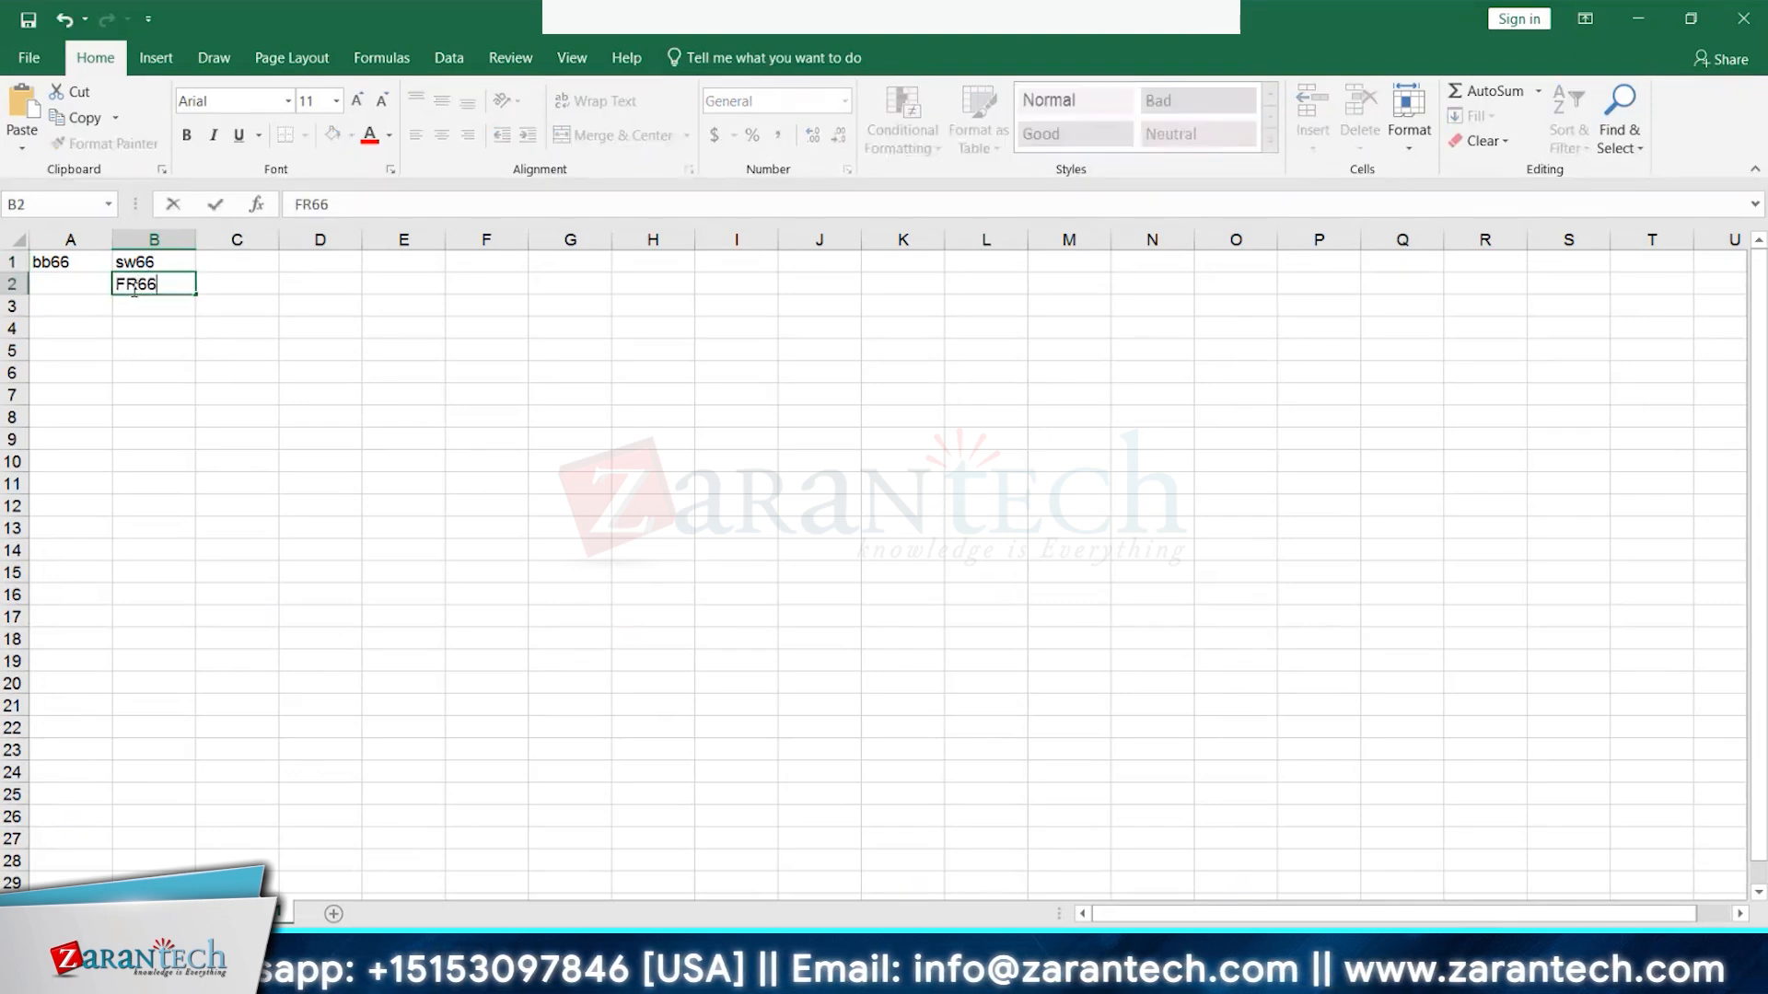
{"action": "left_click", "coordinate": [93, 311]}
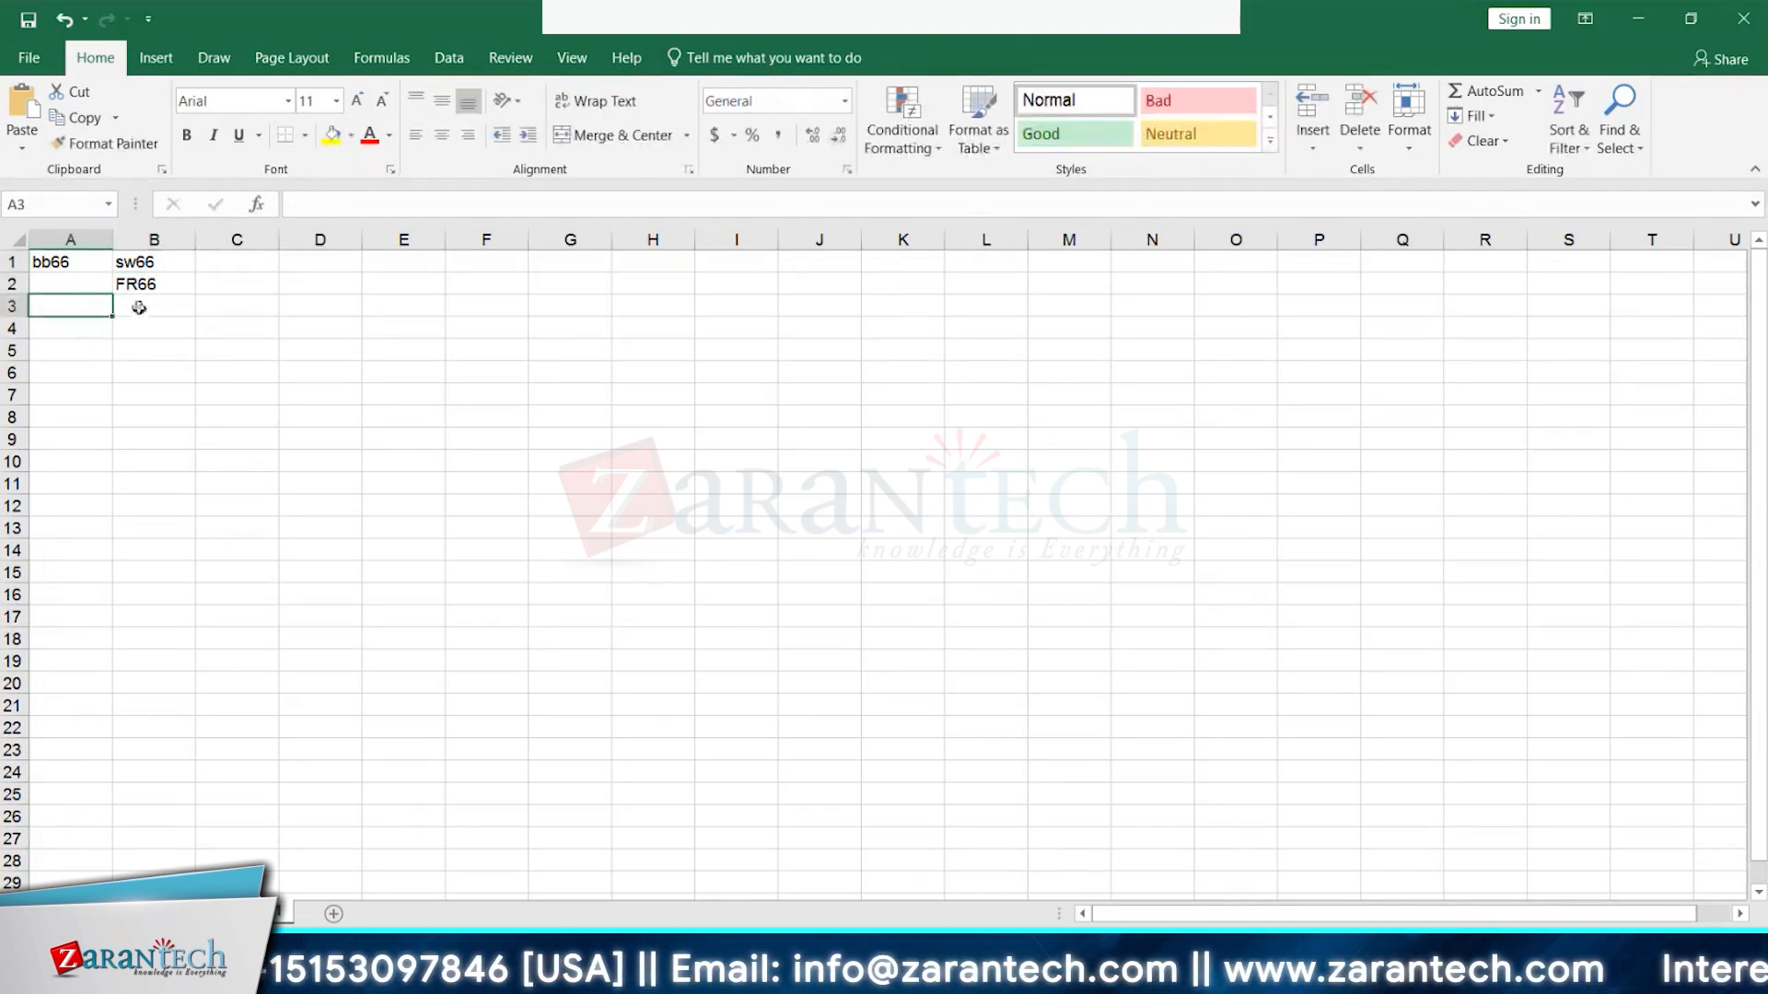
{"action": "left_click", "coordinate": [238, 266]}
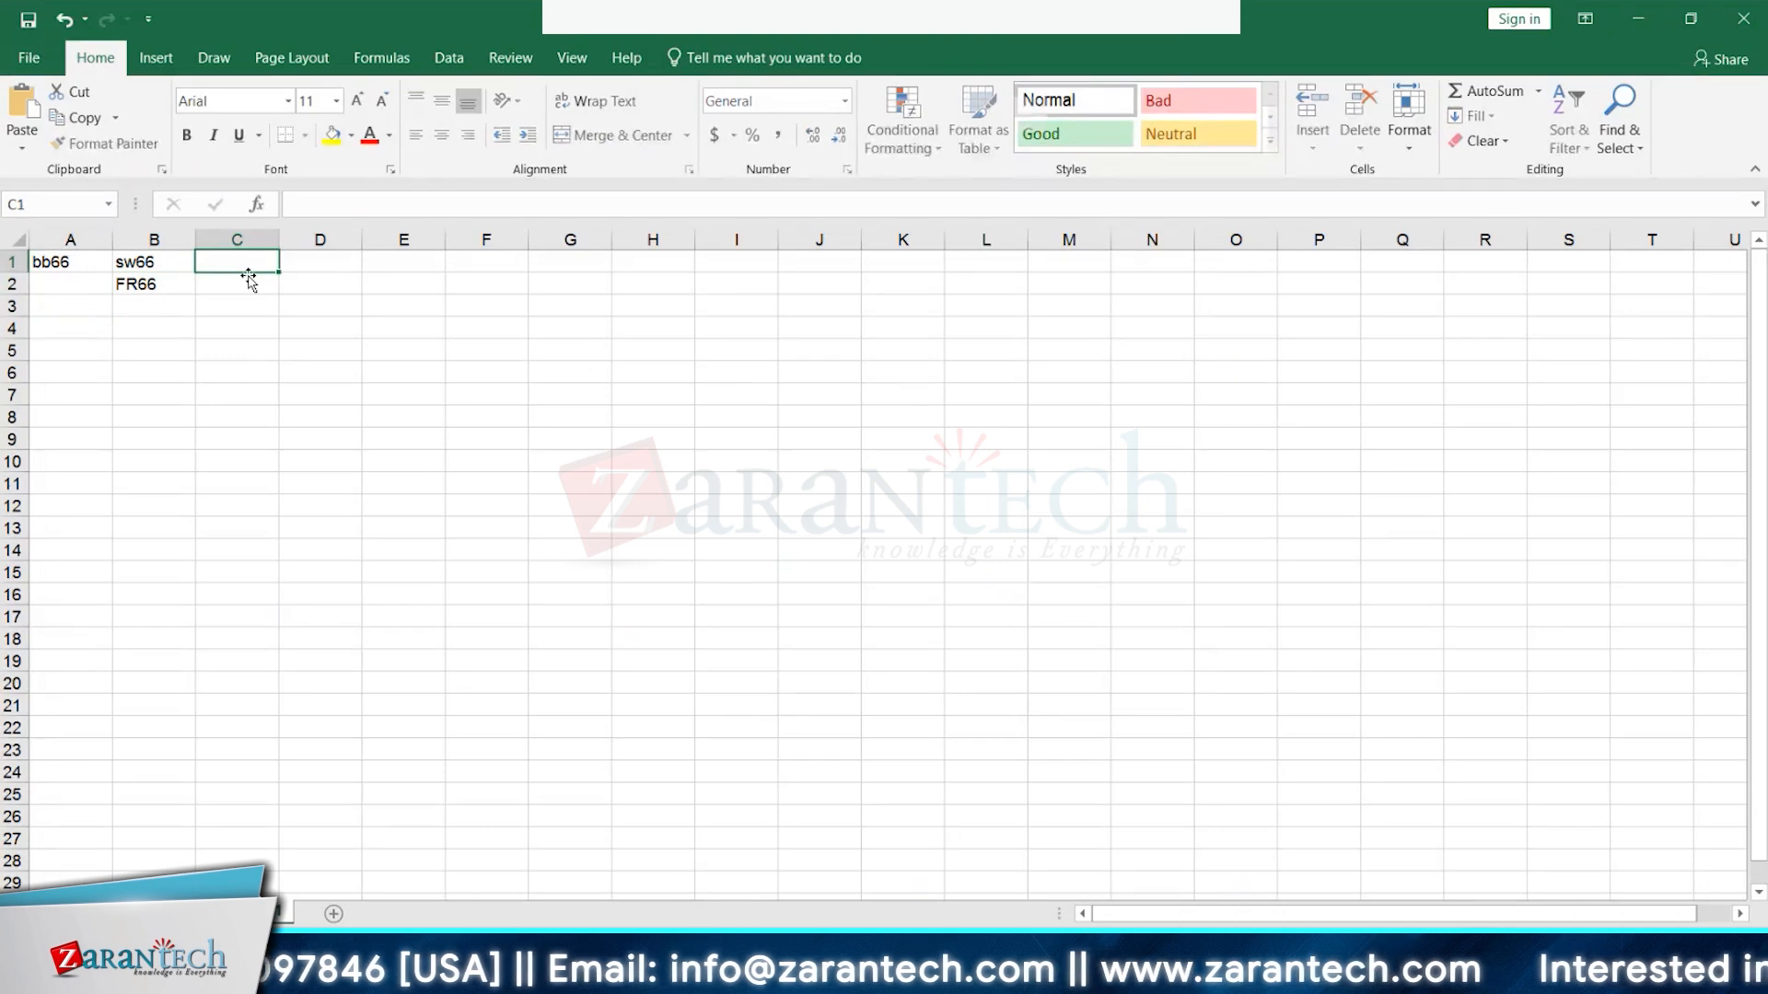
{"action": "type", "text": "U66"}
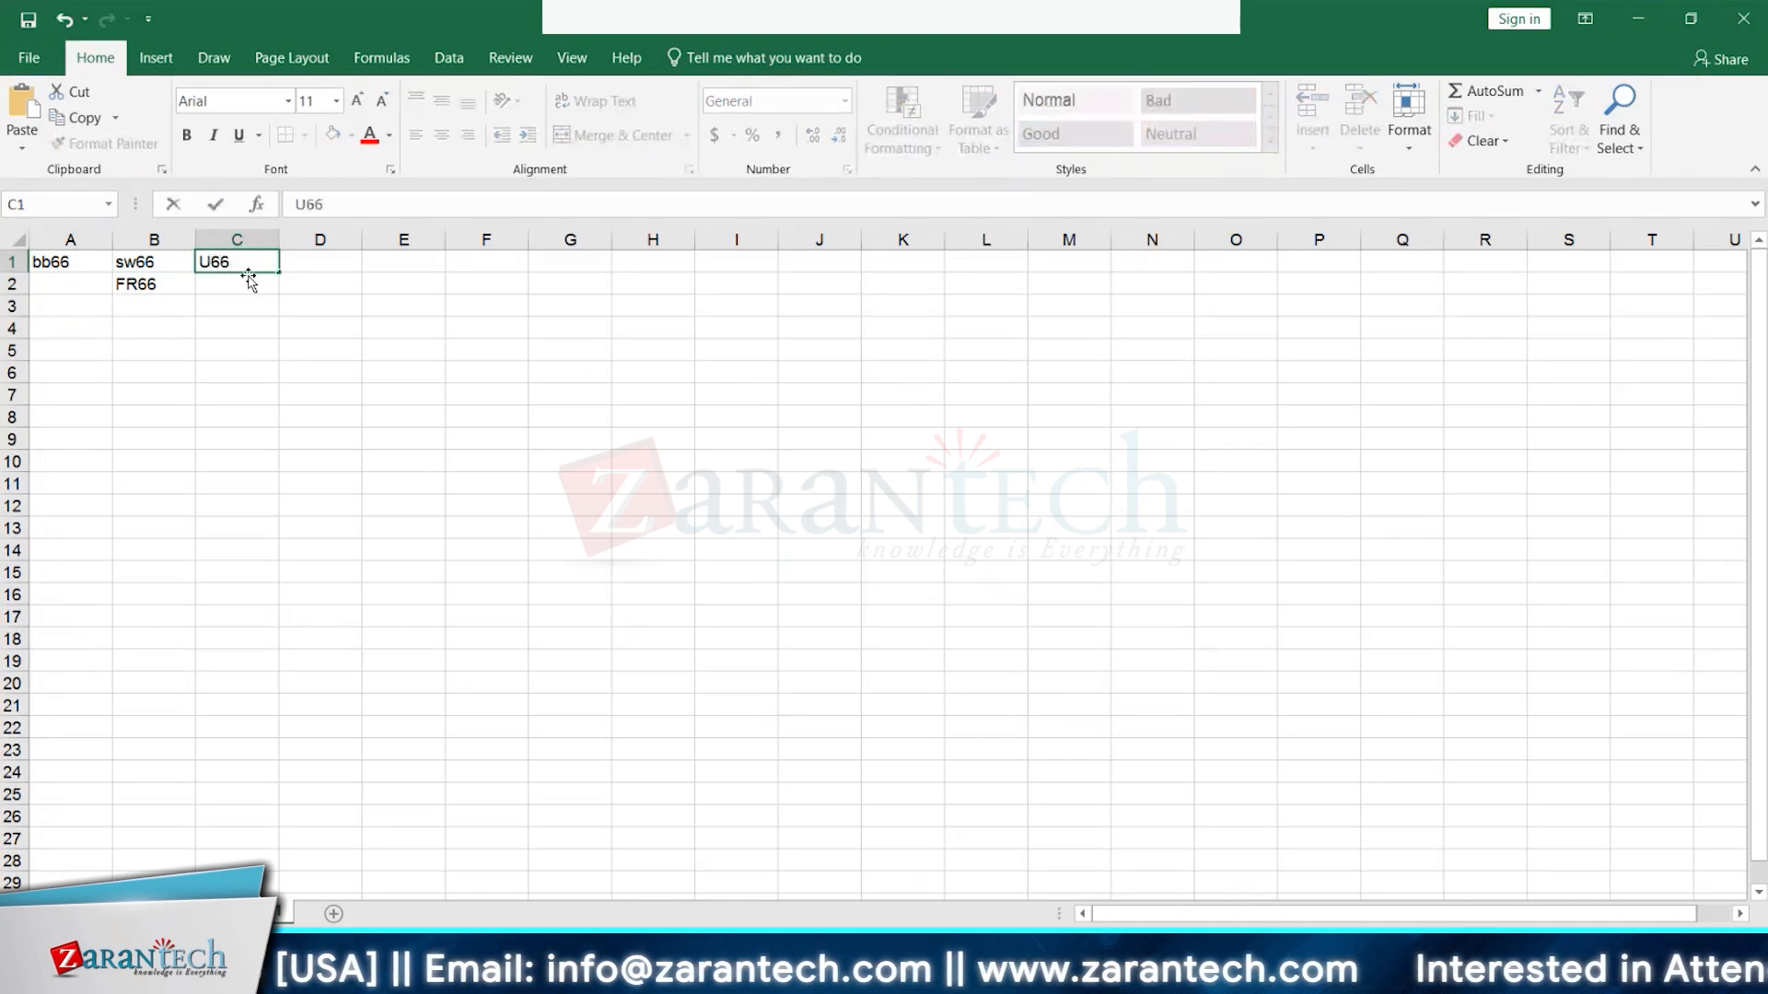
{"action": "key", "text": "BackSpace"}
{"action": "key", "text": "BackSpace"}
{"action": "type", "text": "S66"}
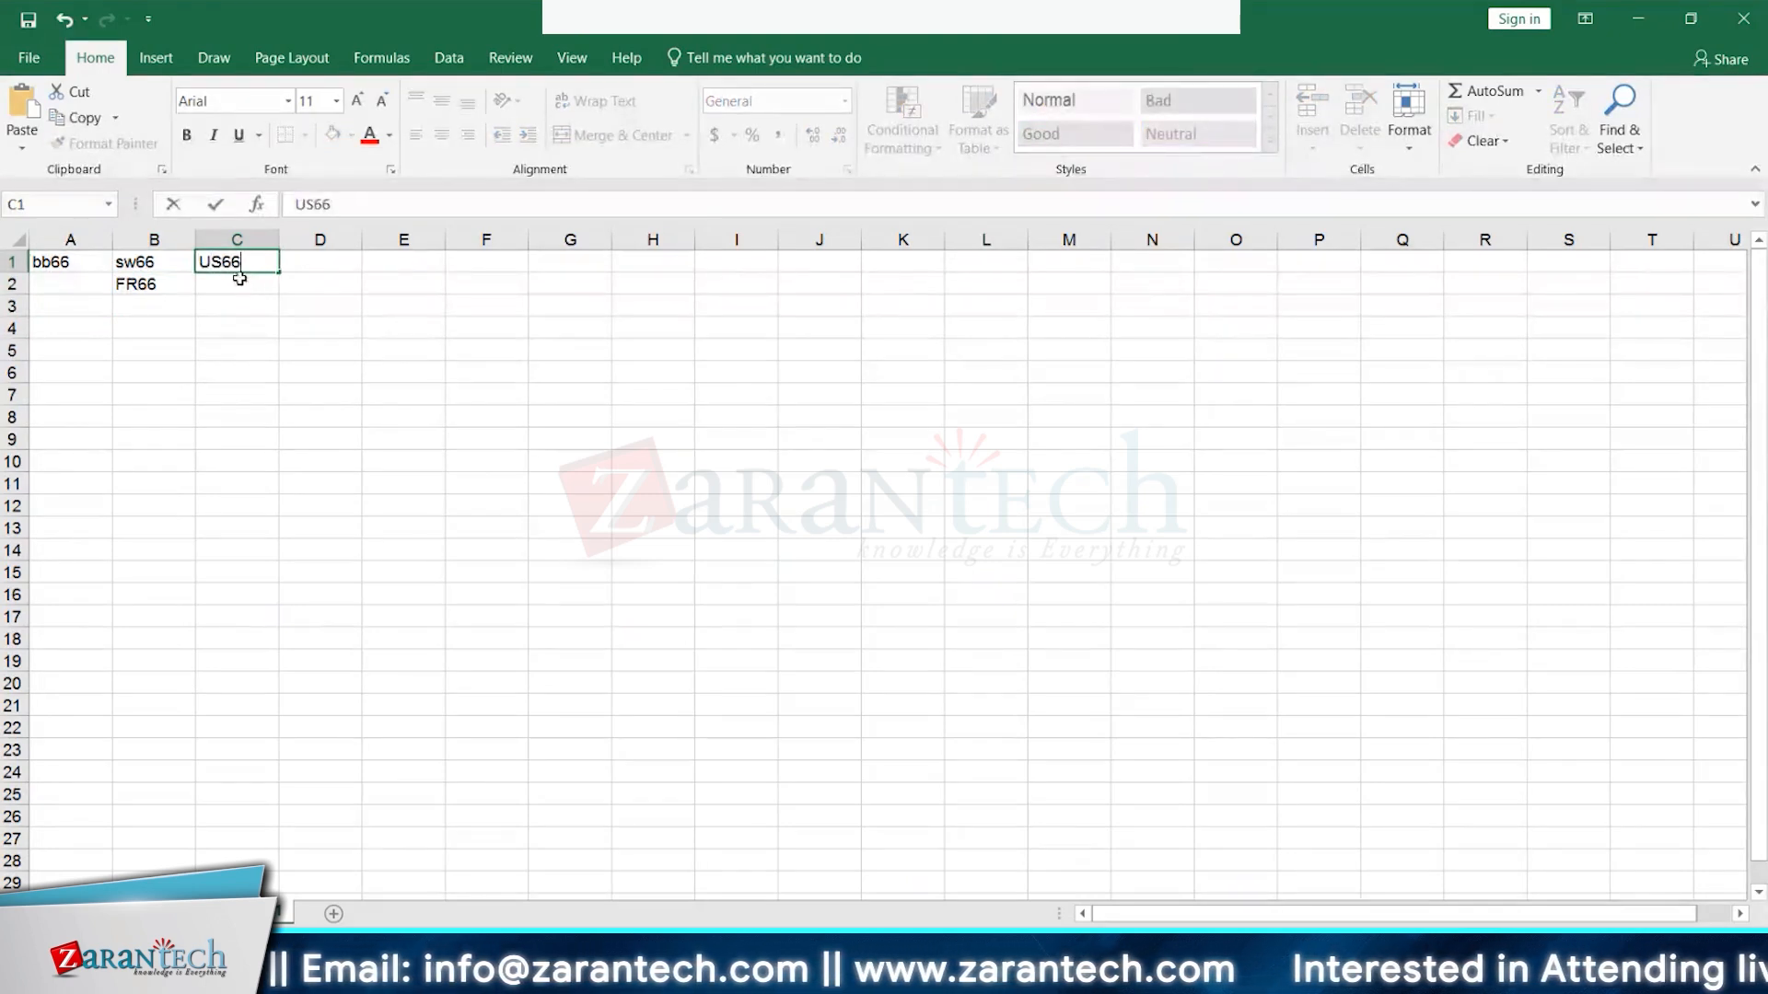
{"action": "key", "text": "Return"}
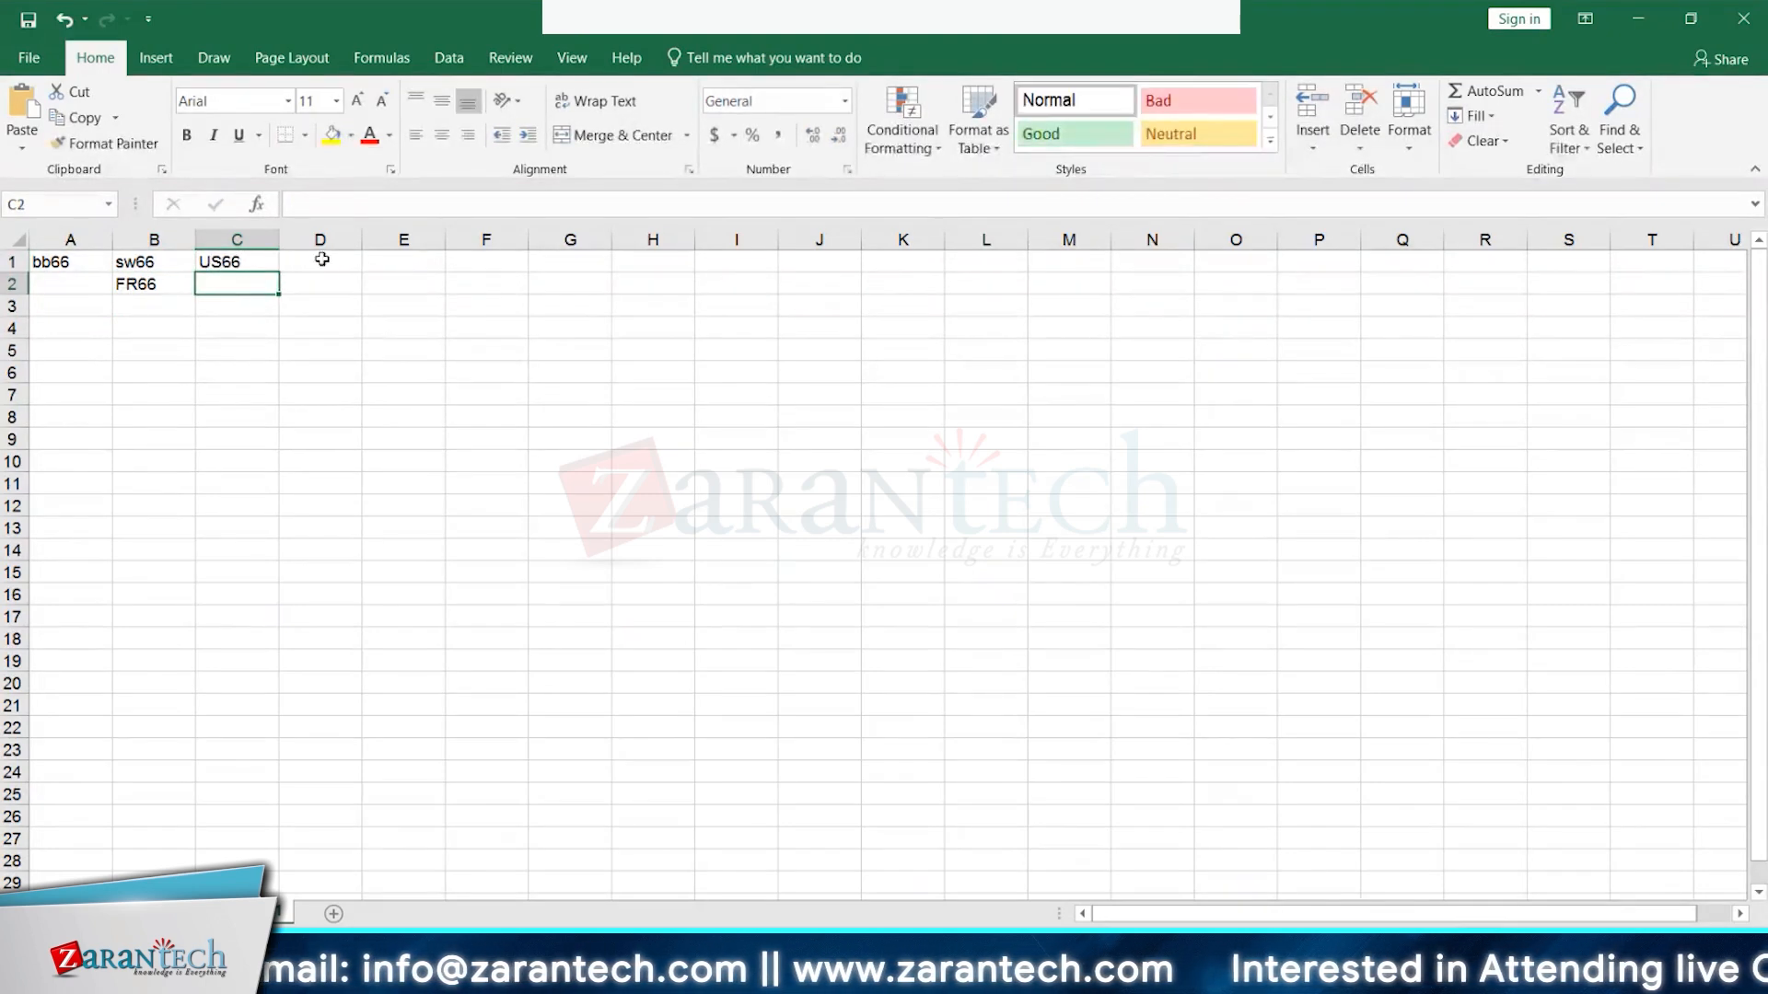
- Clear the US66 and FR66 entries from C1 and B2
{"action": "left_click", "coordinate": [217, 267]}
{"action": "key", "text": "BackSpace"}
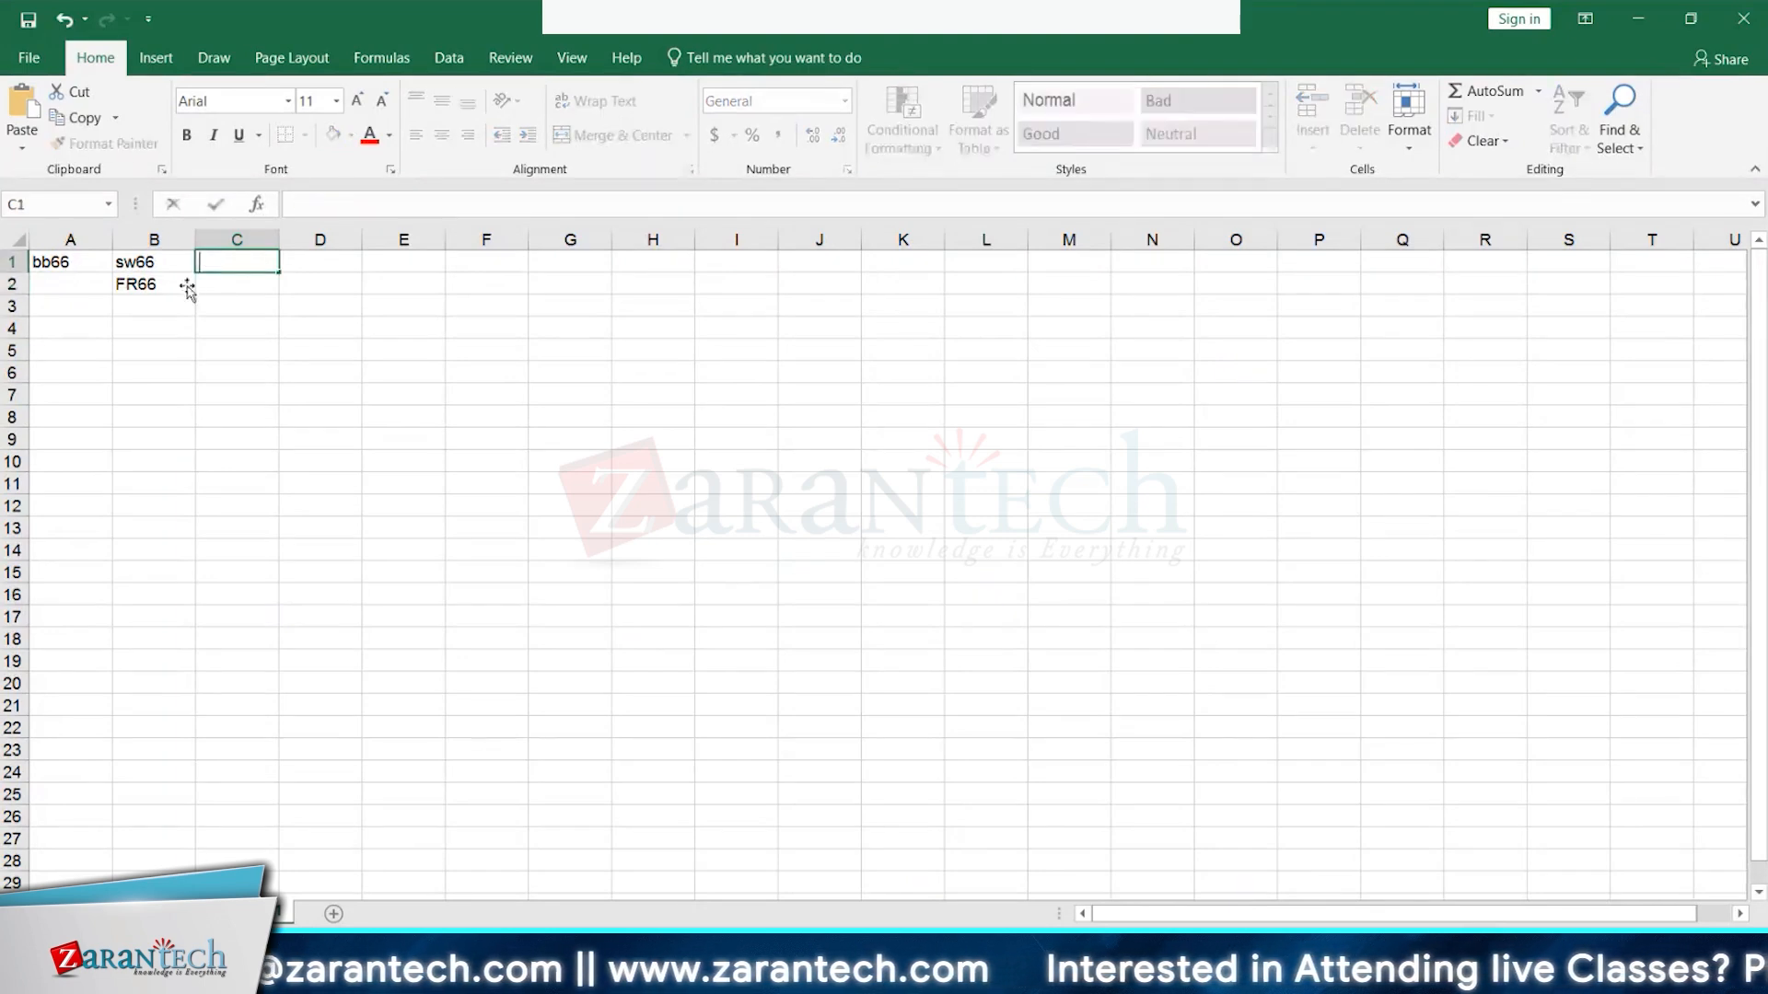
{"action": "left_click", "coordinate": [143, 283]}
{"action": "key", "text": "BackSpace"}
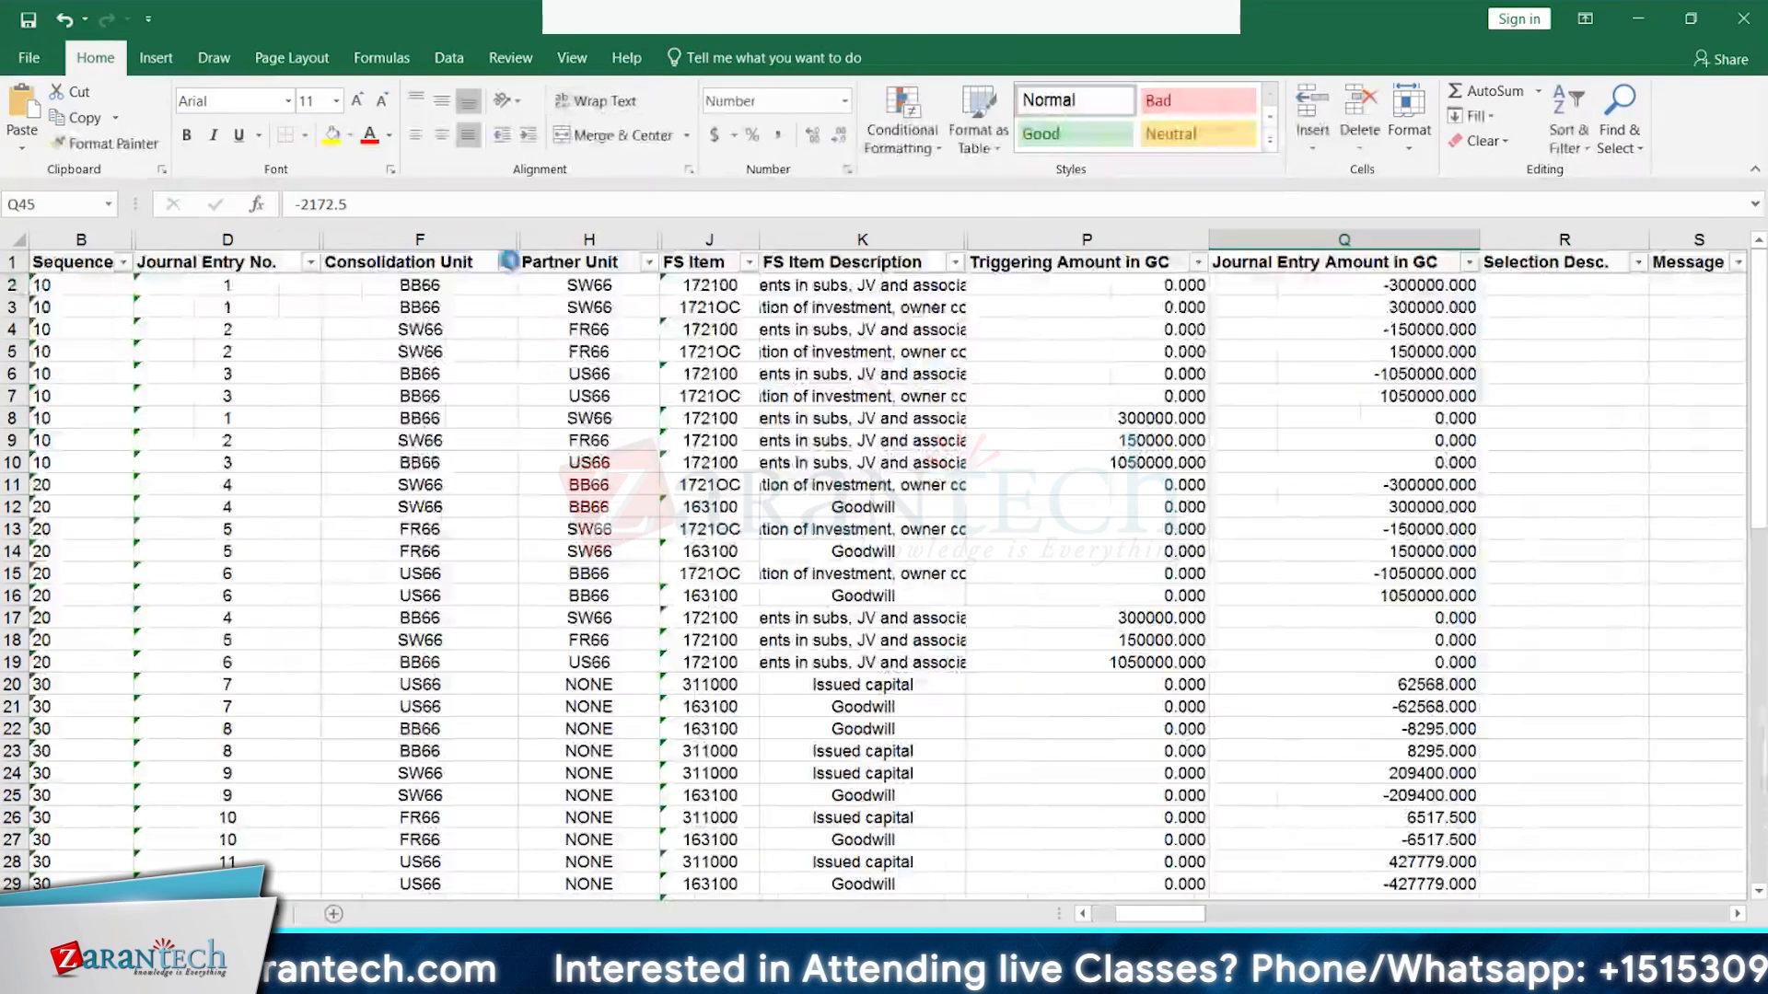
{"action": "left_click", "coordinate": [507, 262]}
{"action": "left_click", "coordinate": [273, 485]}
{"action": "left_click", "coordinate": [274, 503]}
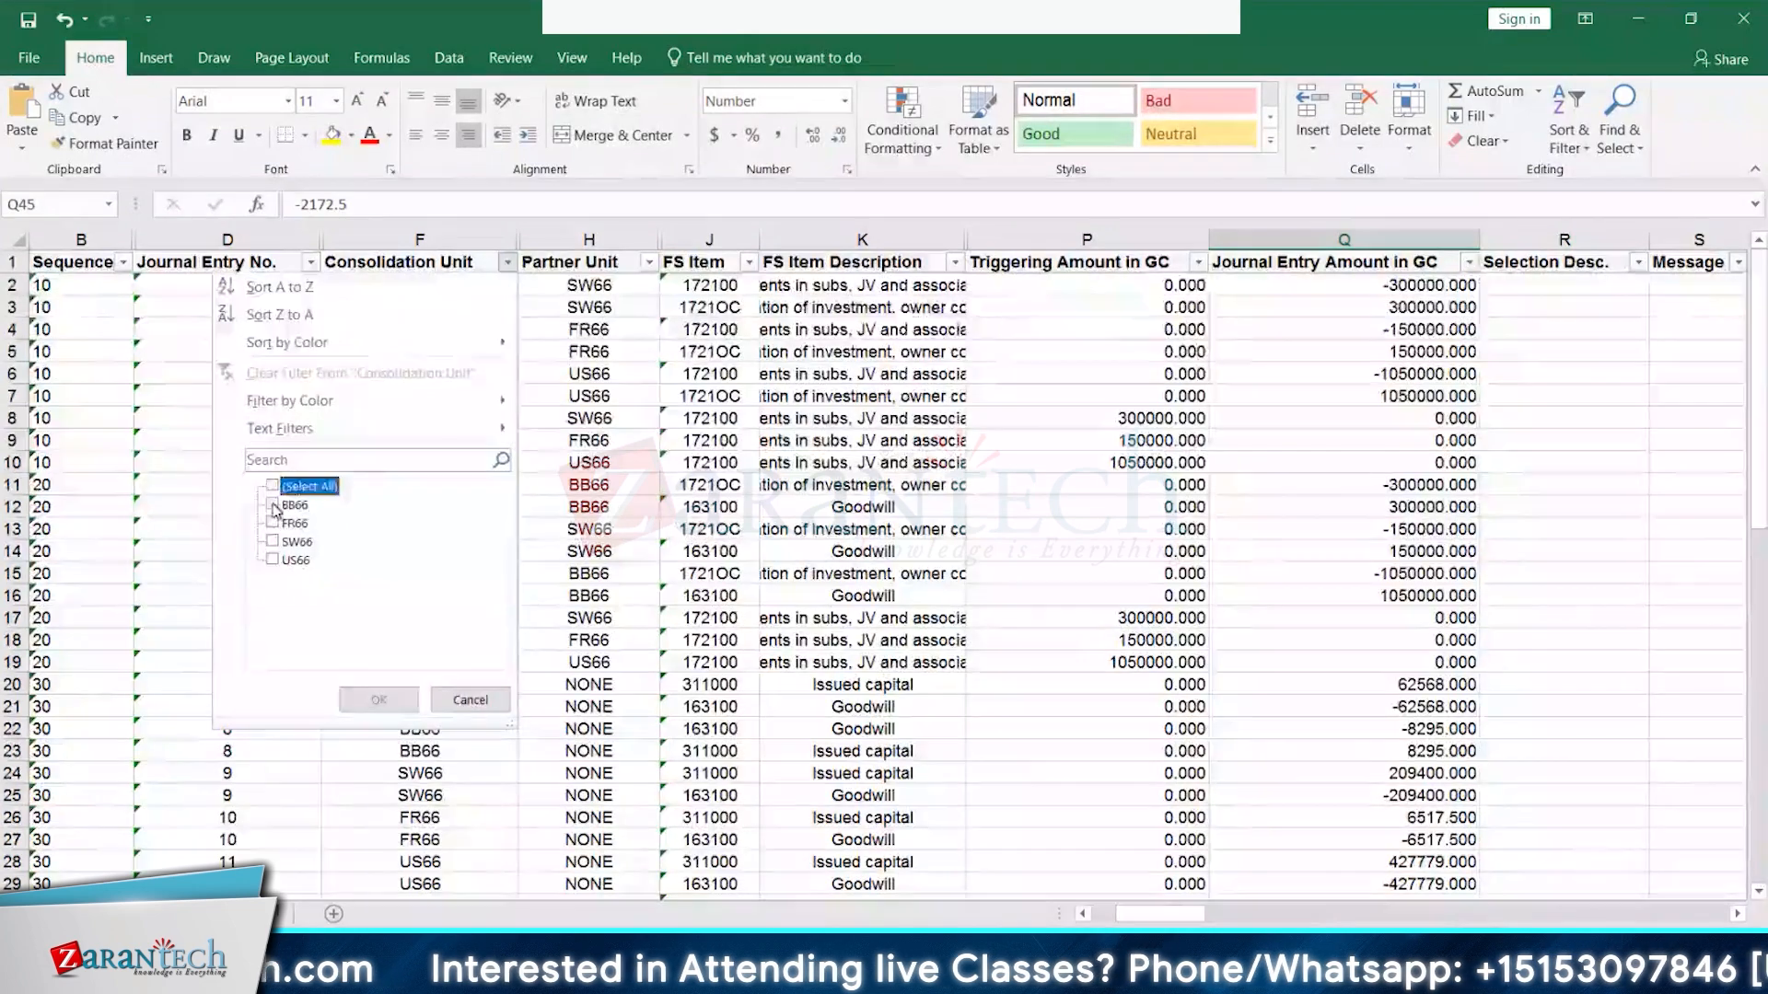
{"action": "left_click", "coordinate": [378, 699]}
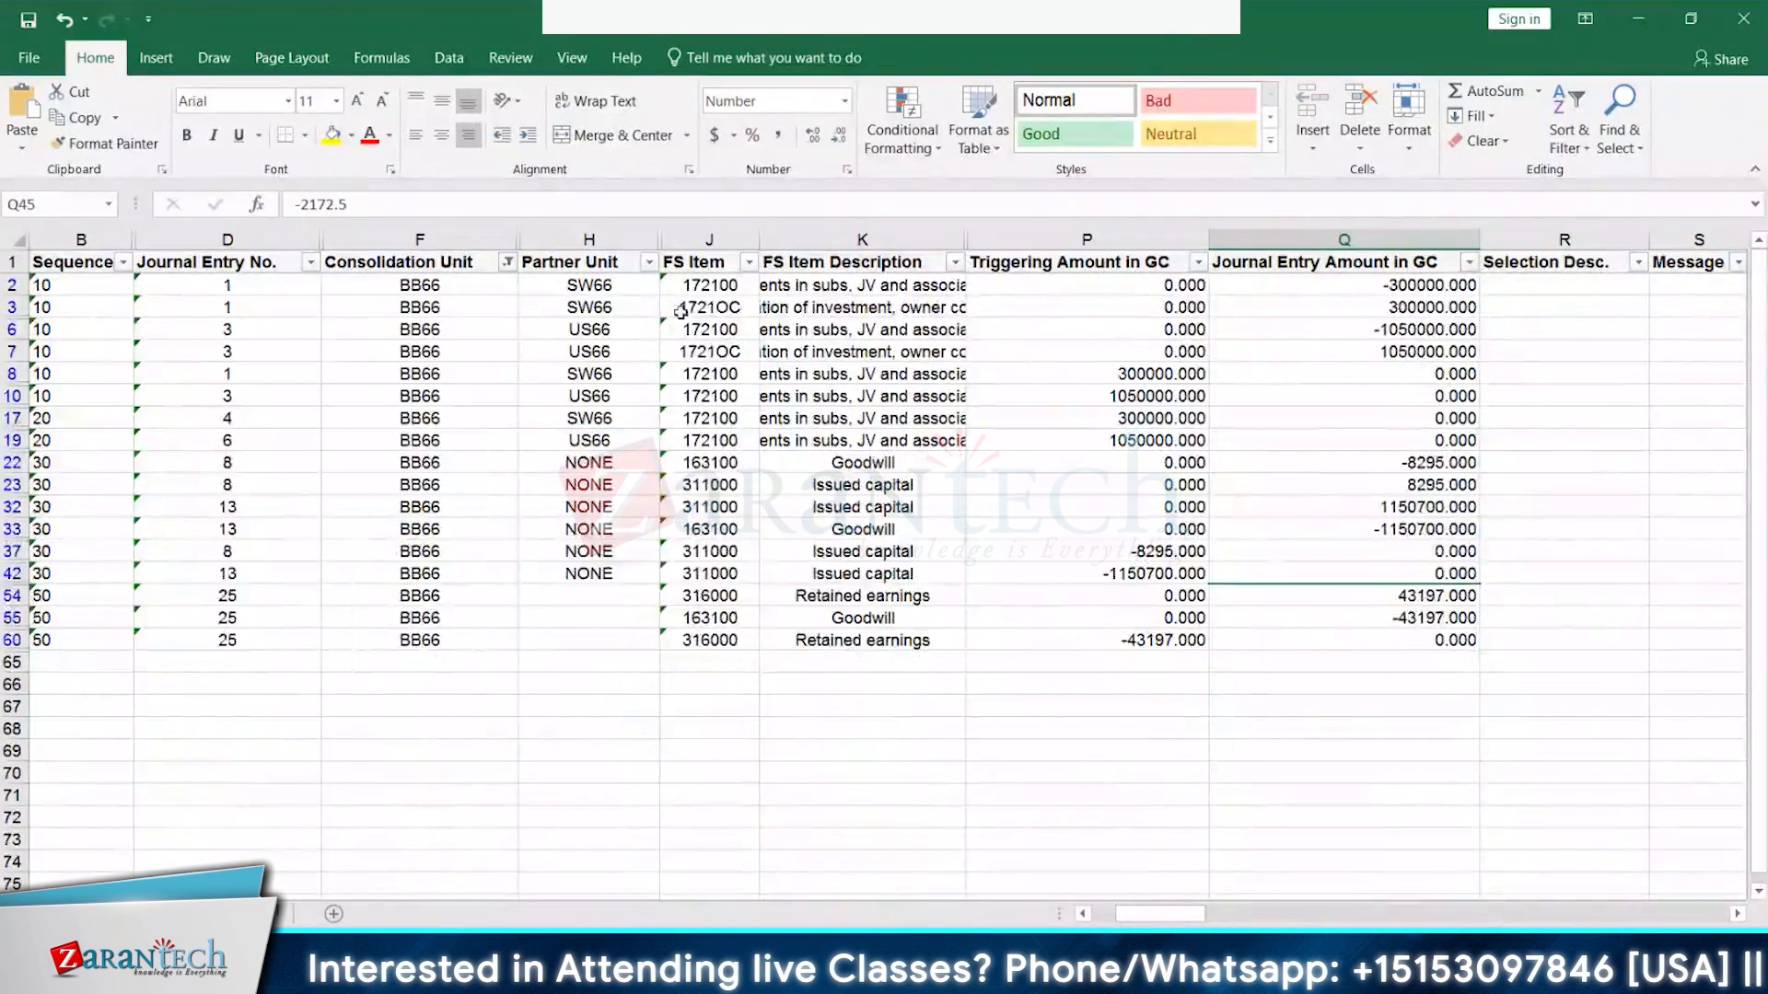
{"action": "left_click", "coordinate": [122, 263]}
{"action": "left_click", "coordinate": [69, 486]}
{"action": "left_click", "coordinate": [69, 505]}
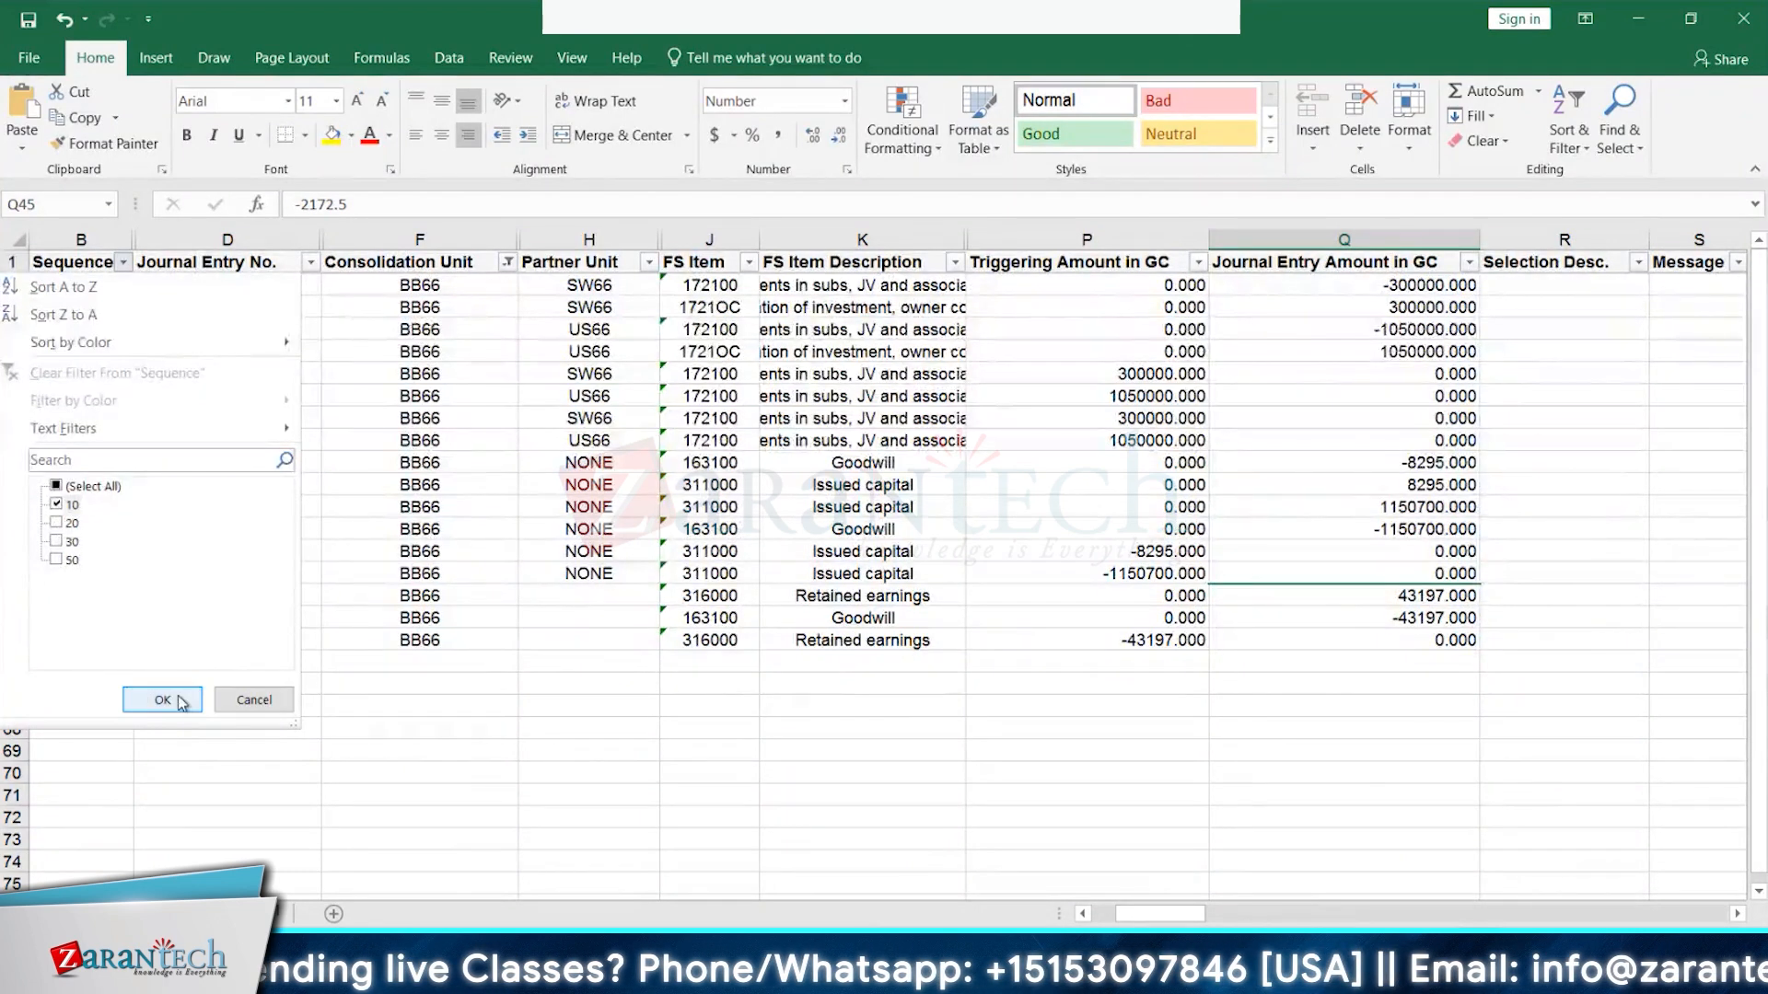
{"action": "left_click", "coordinate": [162, 700]}
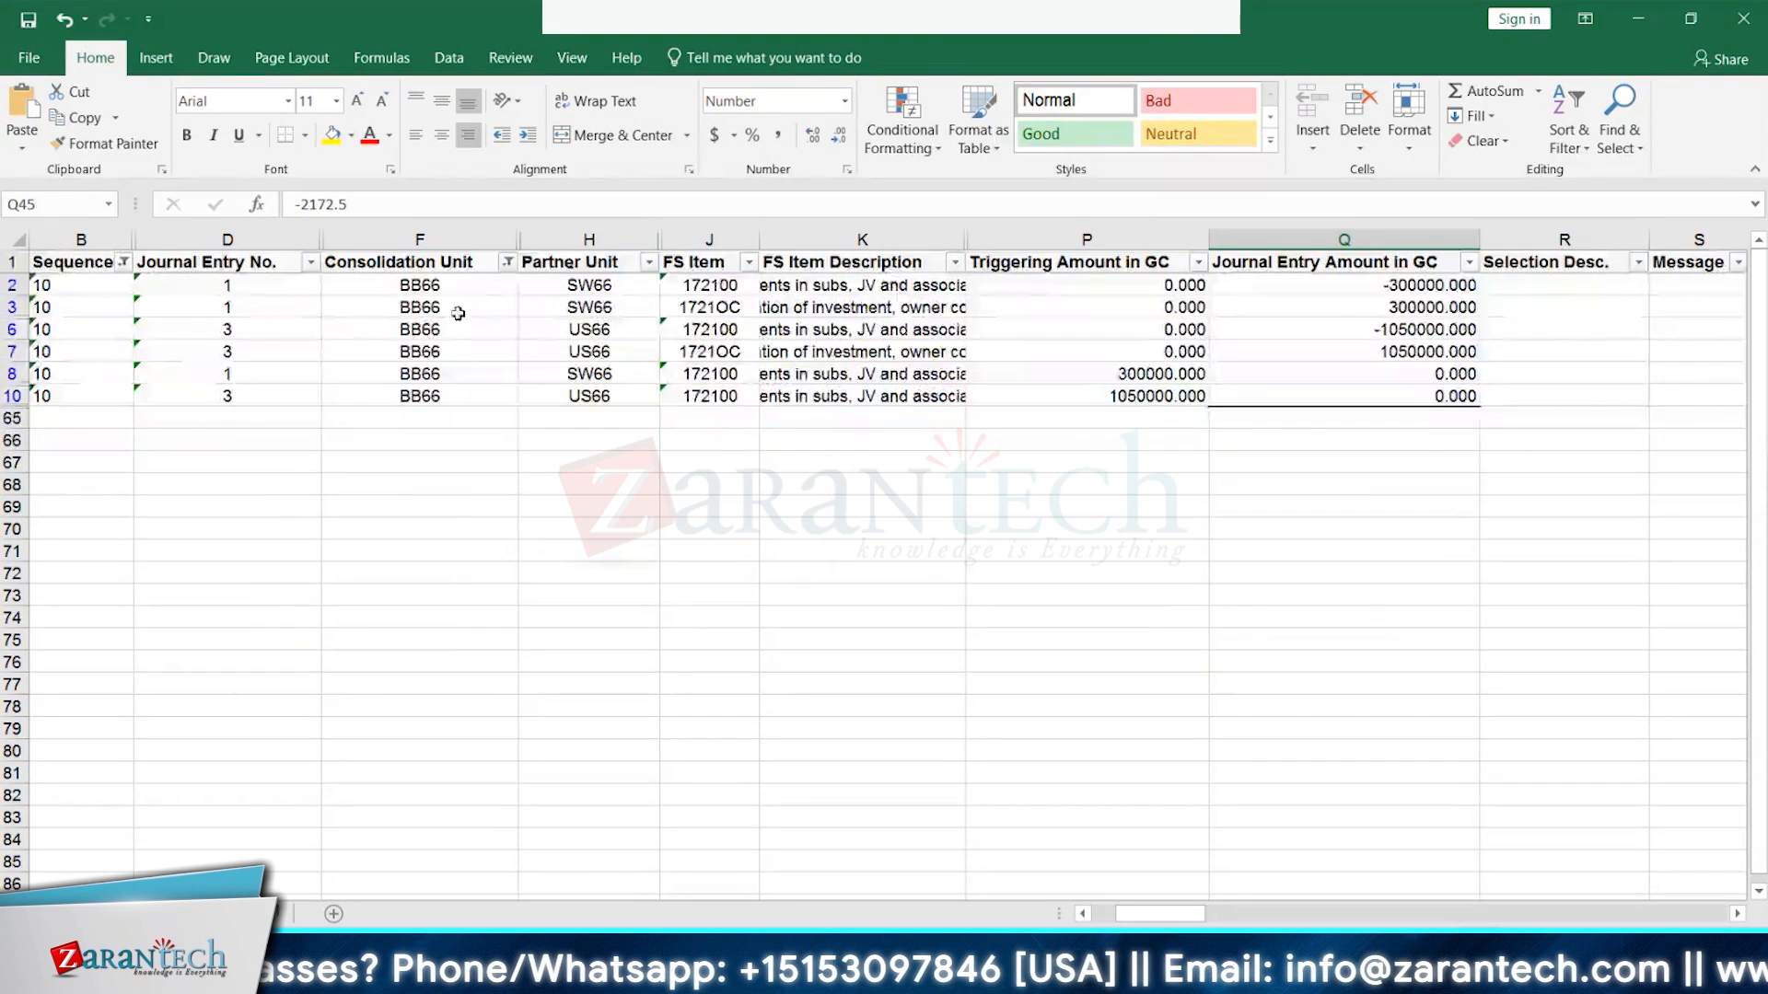
{"action": "left_click", "coordinate": [578, 265]}
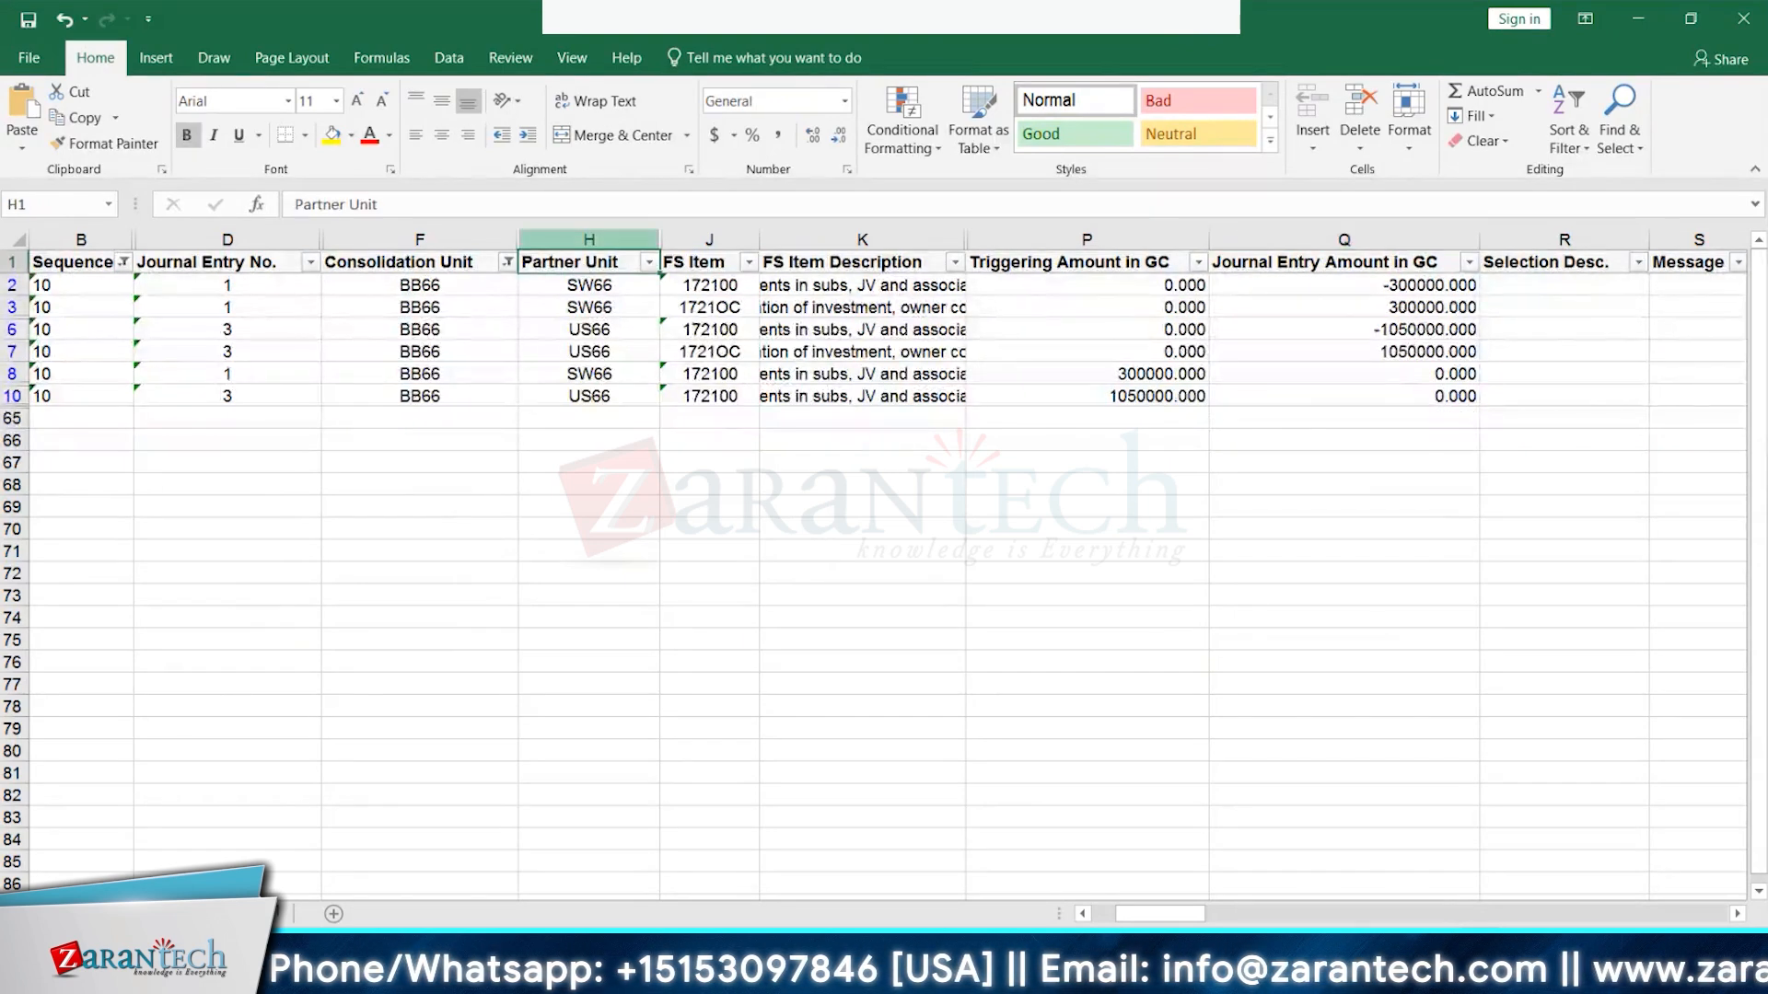
{"action": "left_click", "coordinate": [648, 261]}
{"action": "left_click", "coordinate": [438, 525]}
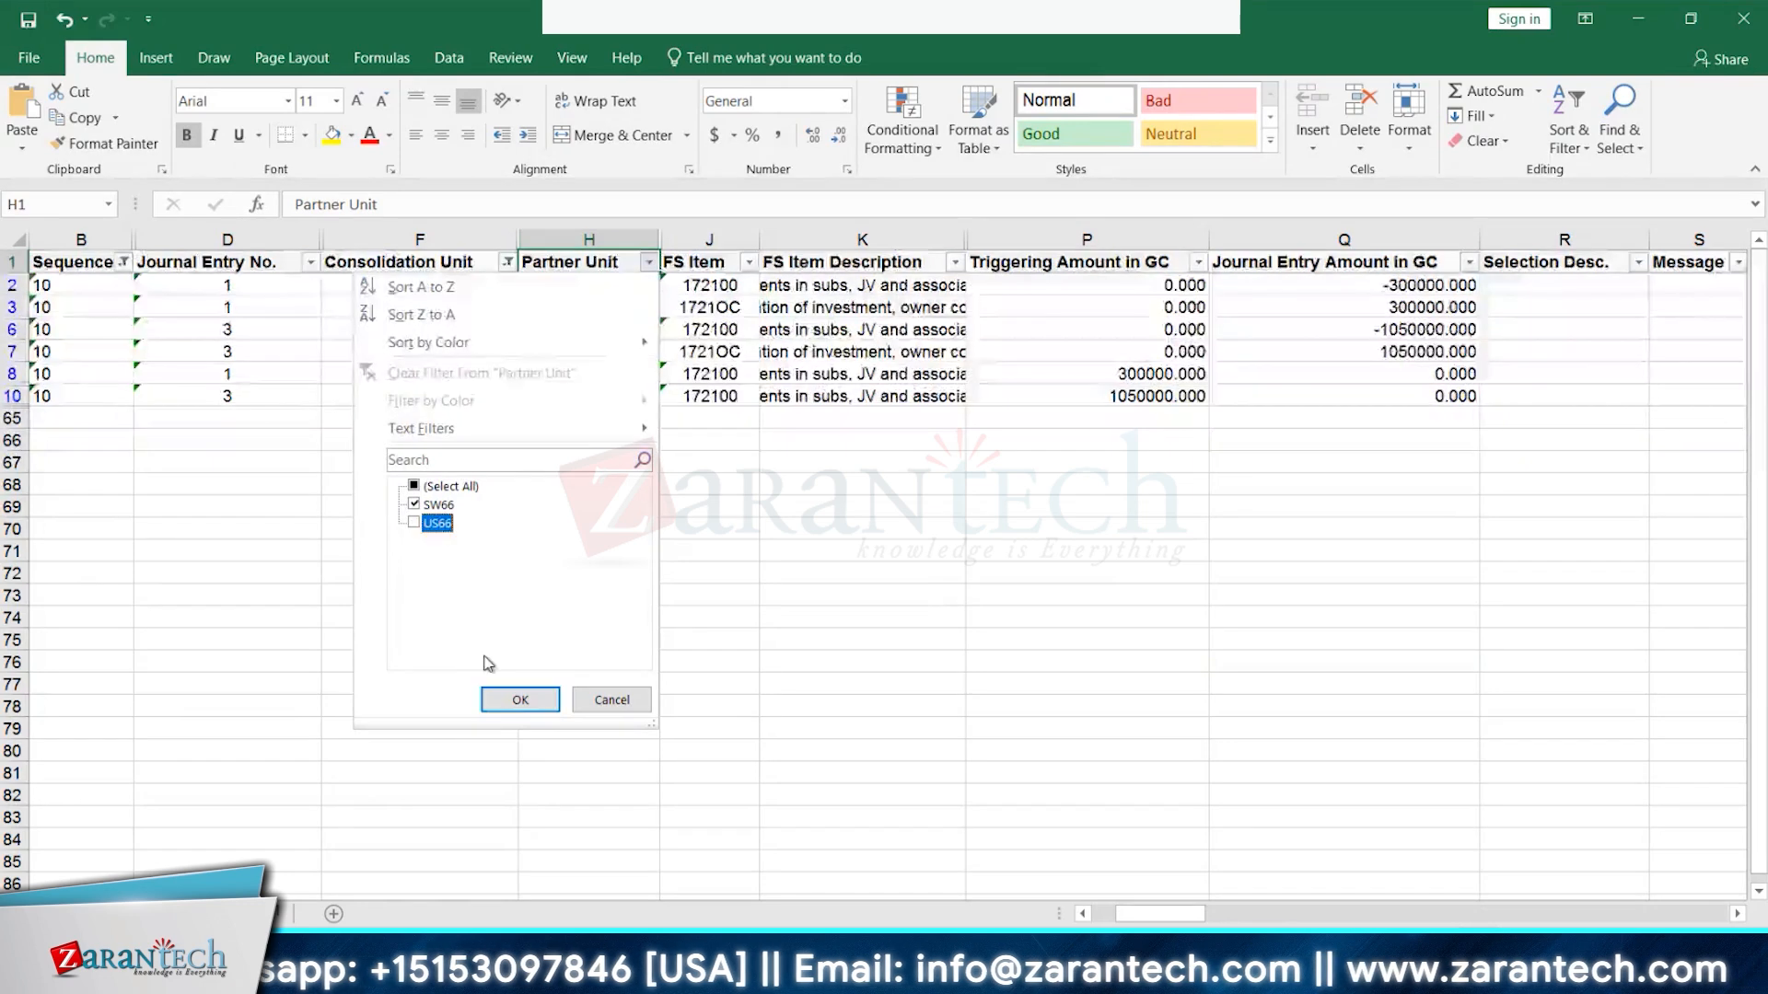
{"action": "left_click", "coordinate": [518, 700]}
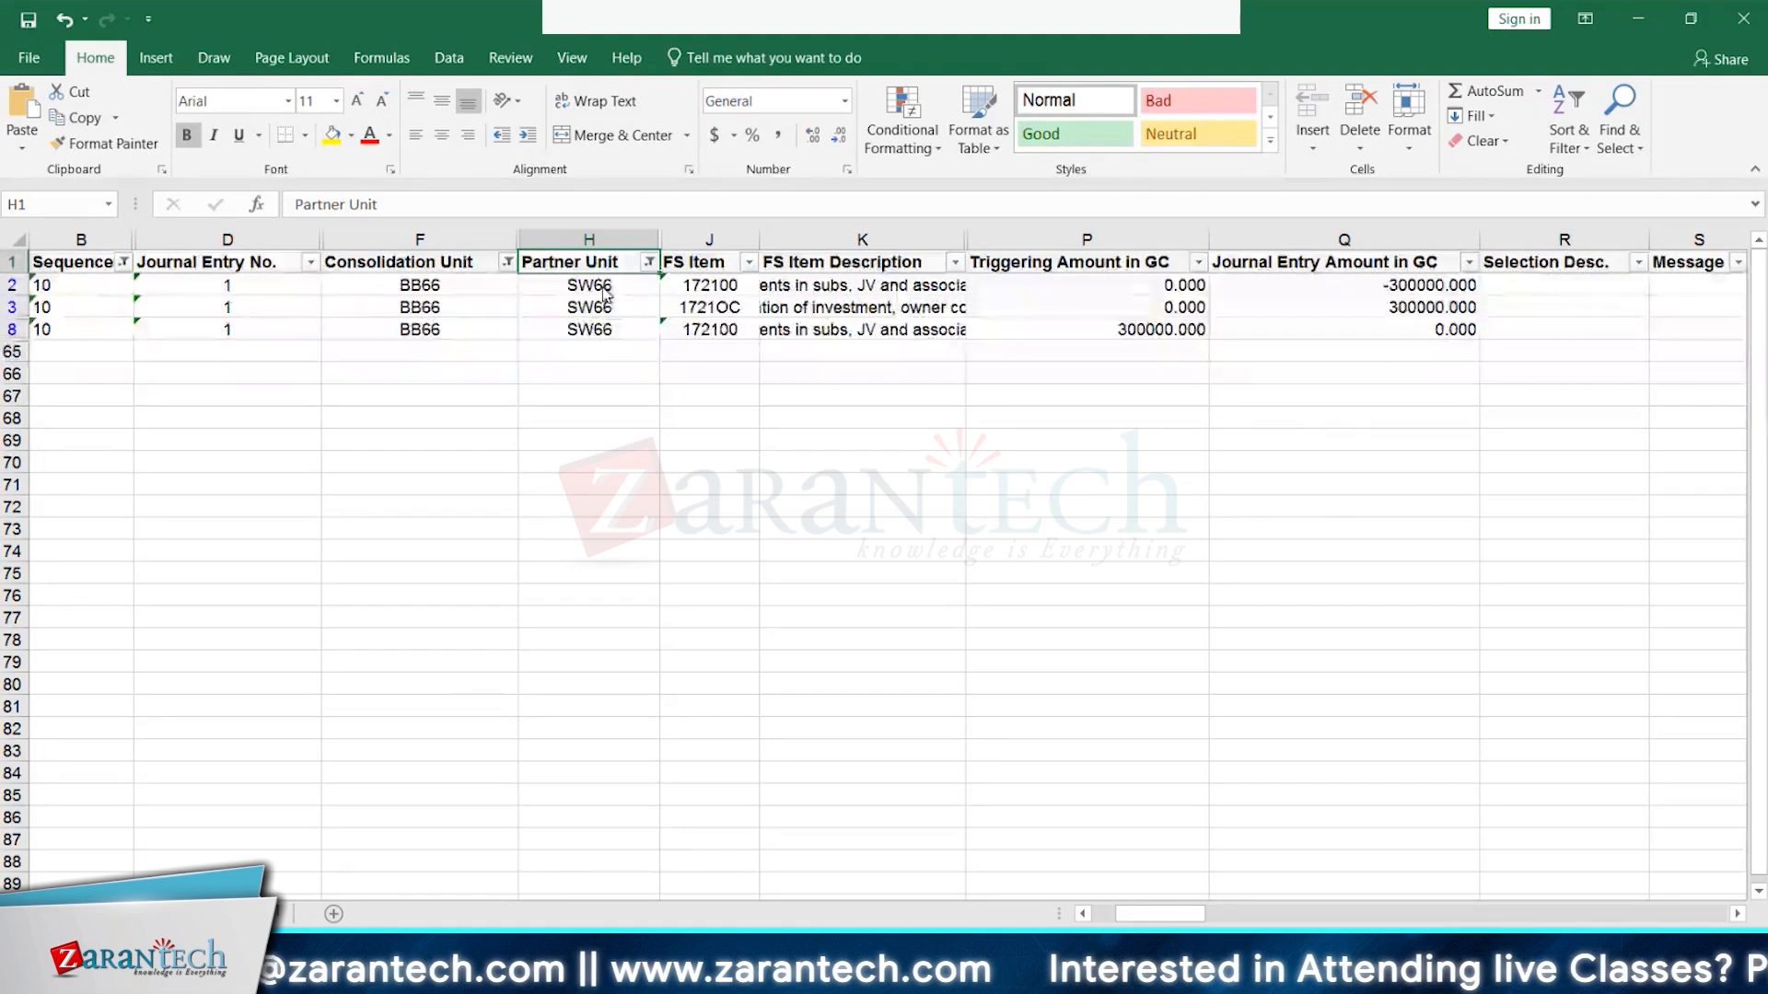
{"action": "left_click", "coordinate": [1144, 328]}
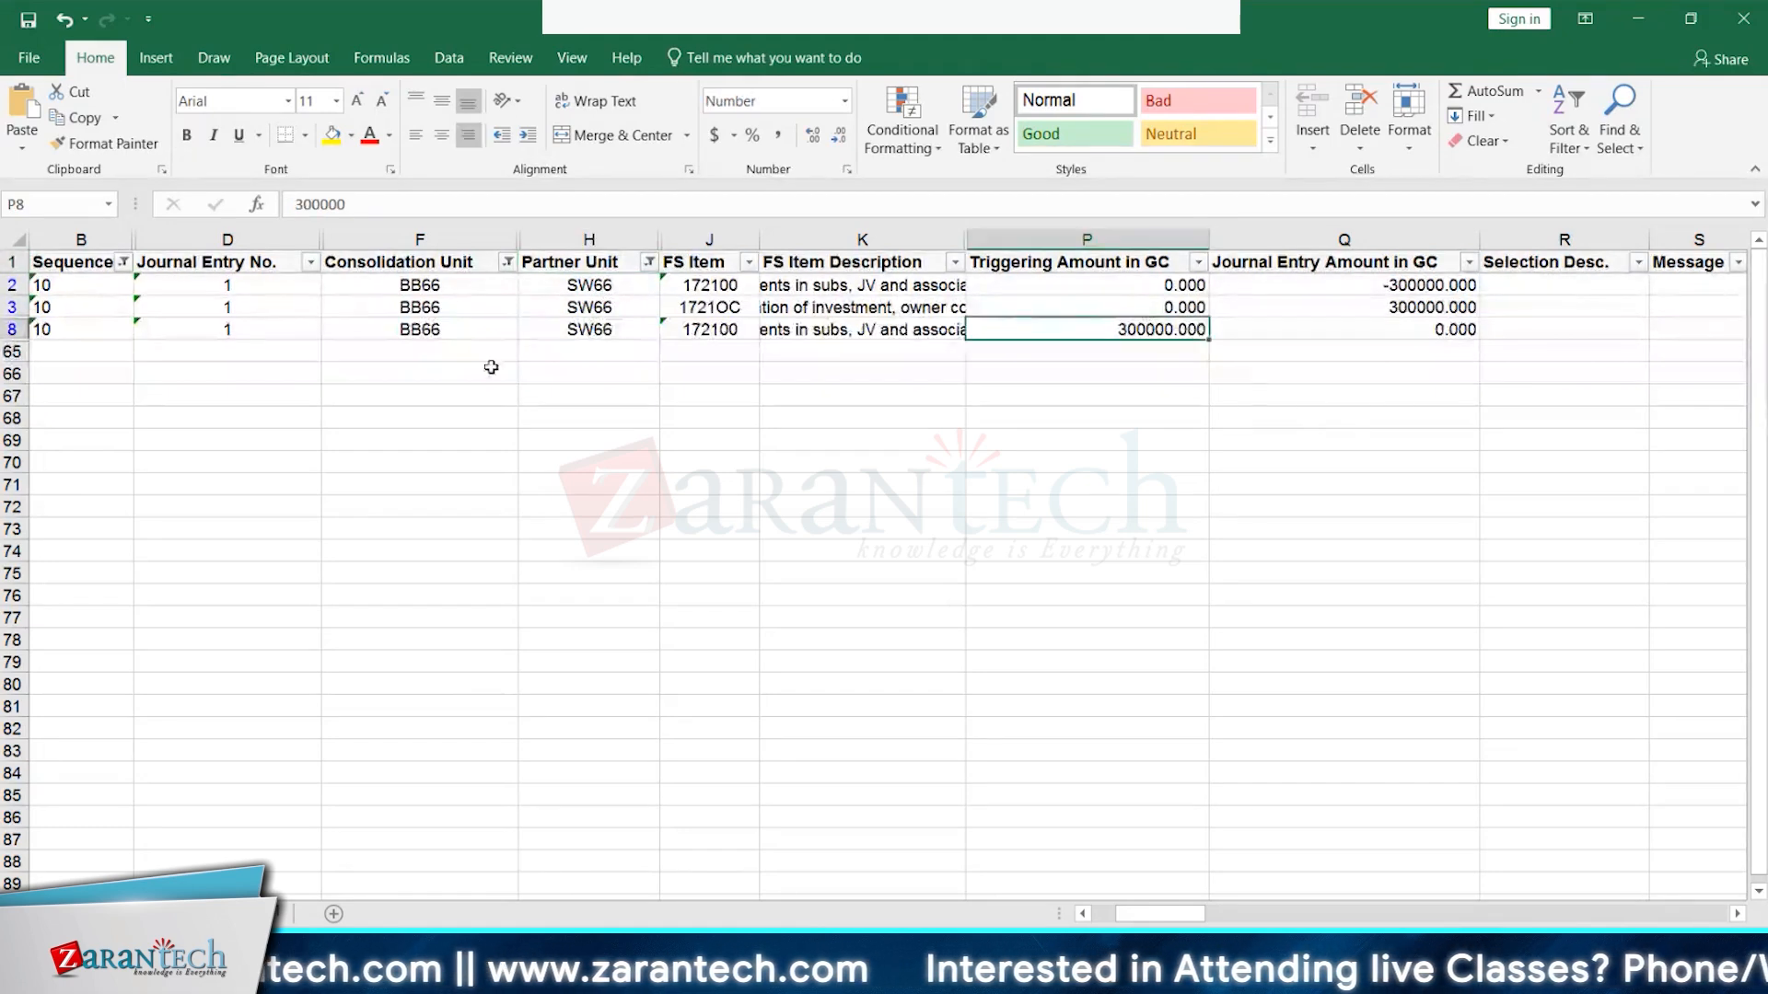
{"action": "left_click", "coordinate": [612, 334]}
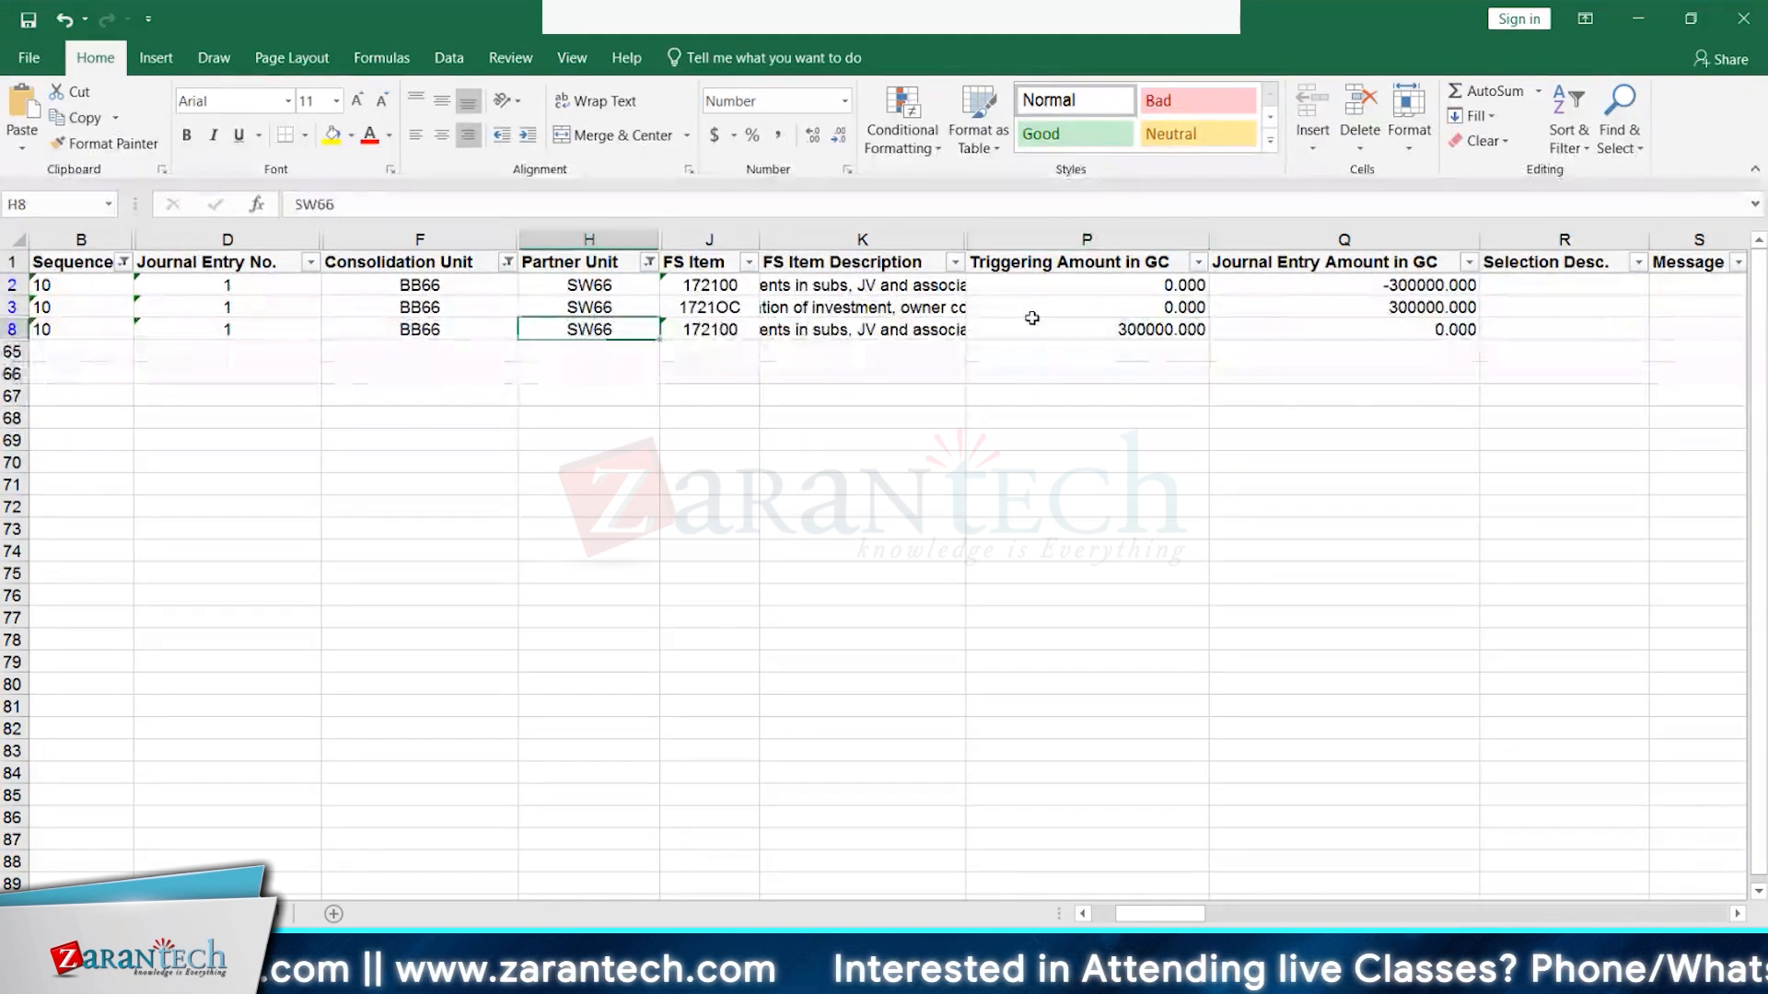
{"action": "left_click", "coordinate": [1138, 327]}
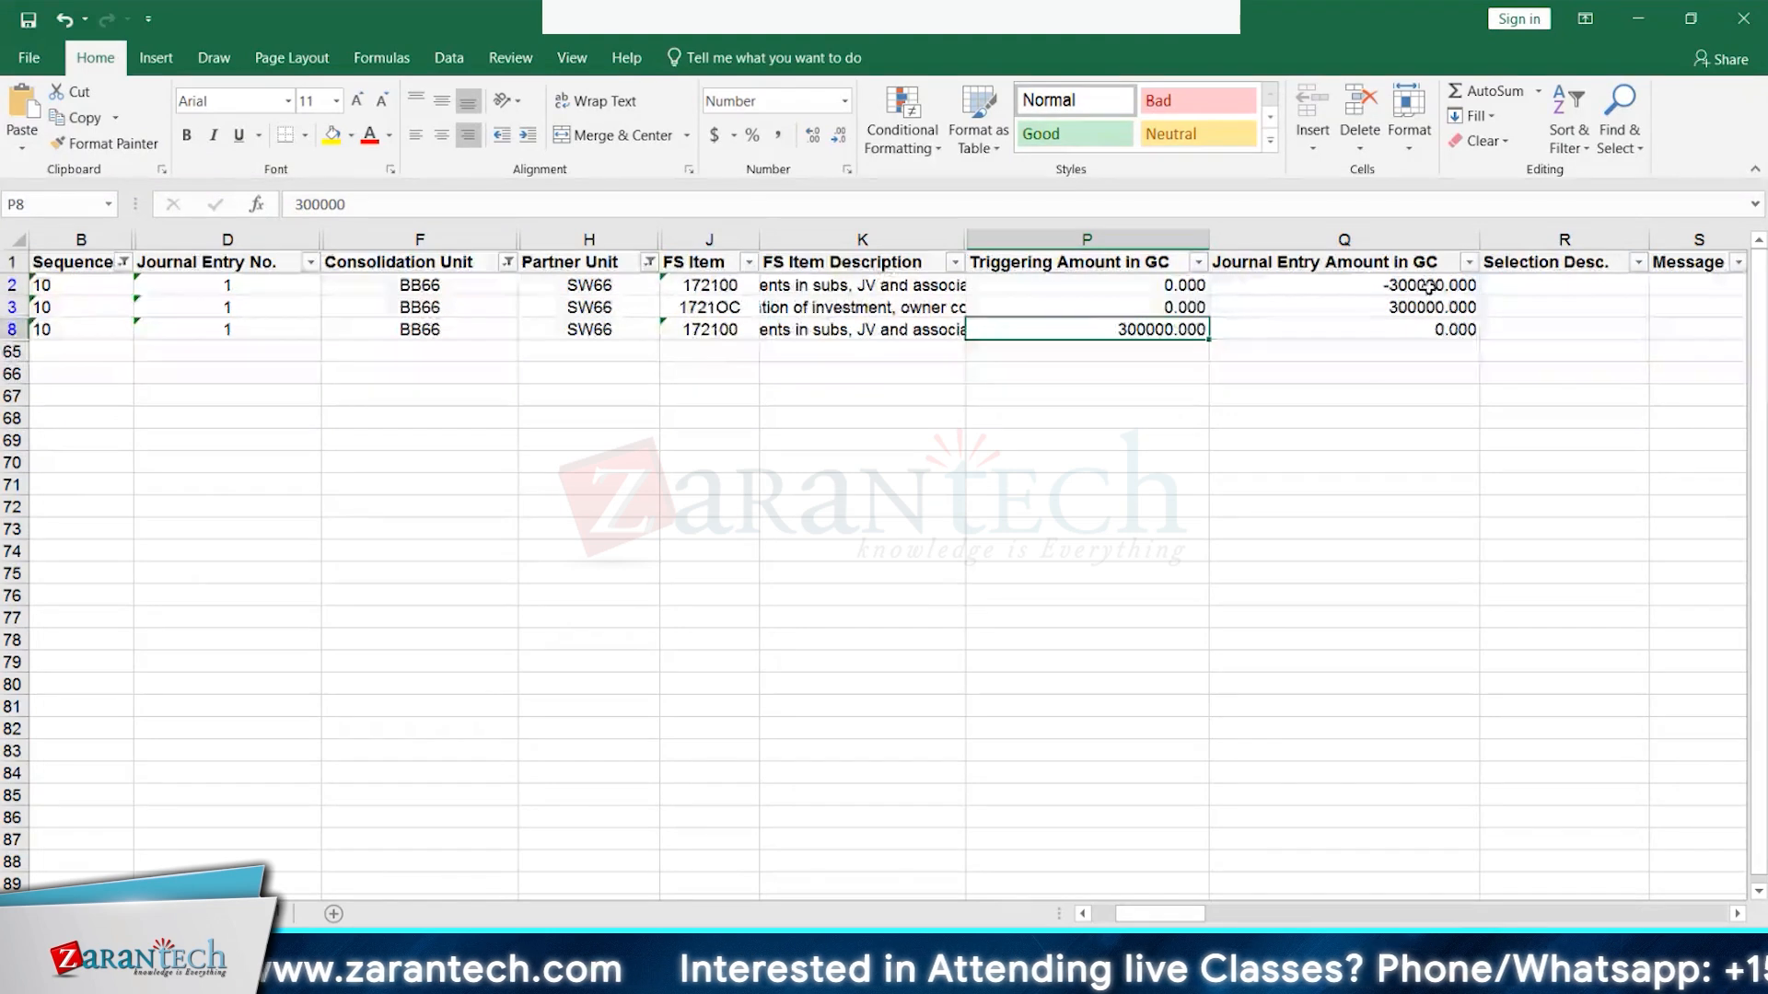
{"action": "left_click", "coordinate": [727, 331]}
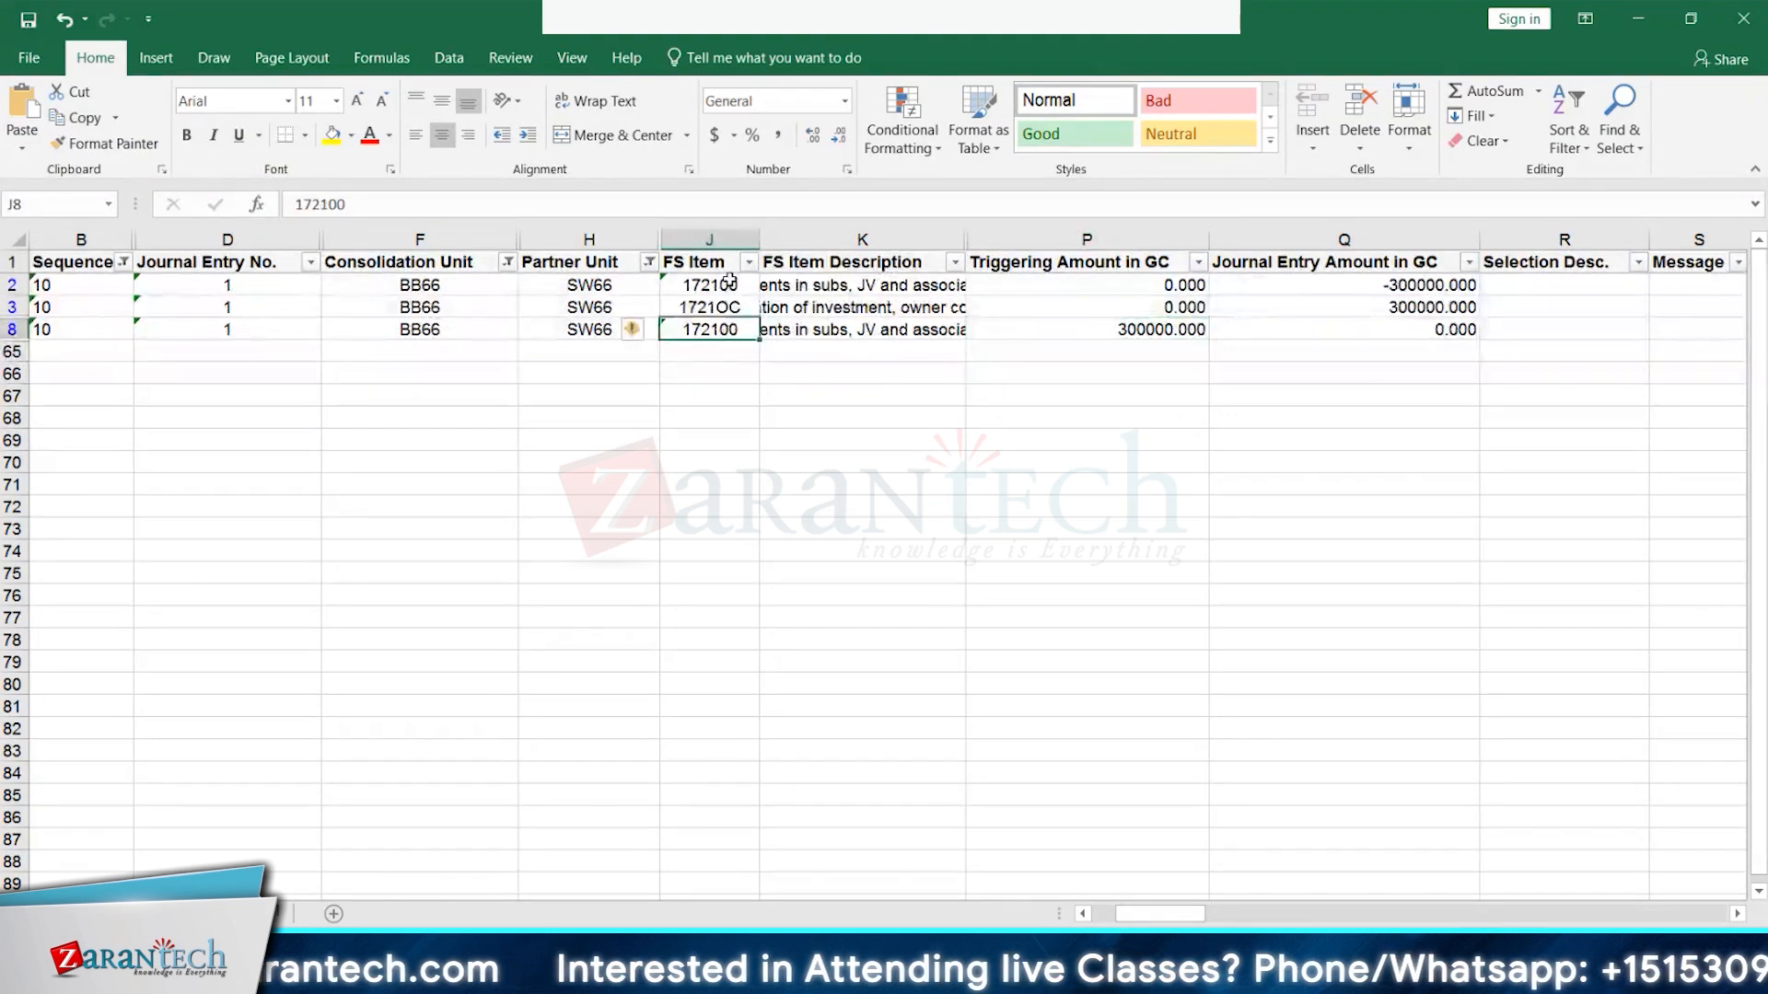
{"action": "left_click", "coordinate": [1073, 327]}
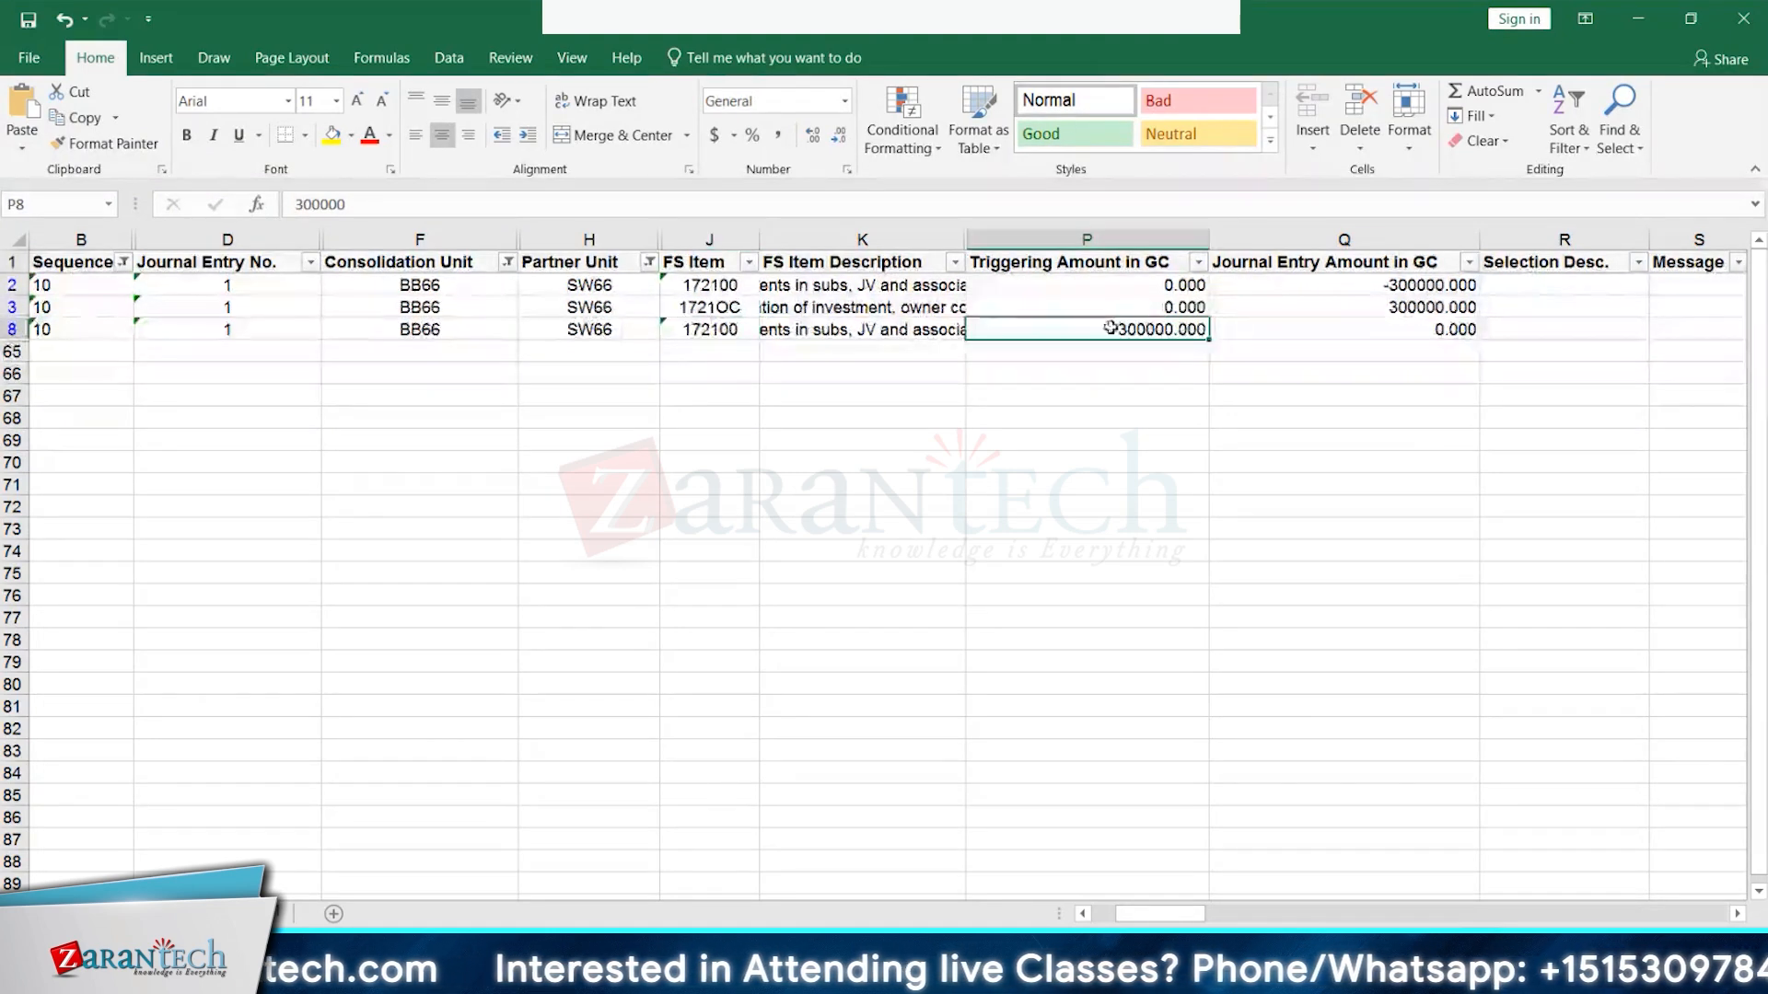
{"action": "left_click", "coordinate": [700, 287]}
{"action": "left_click", "coordinate": [704, 307]}
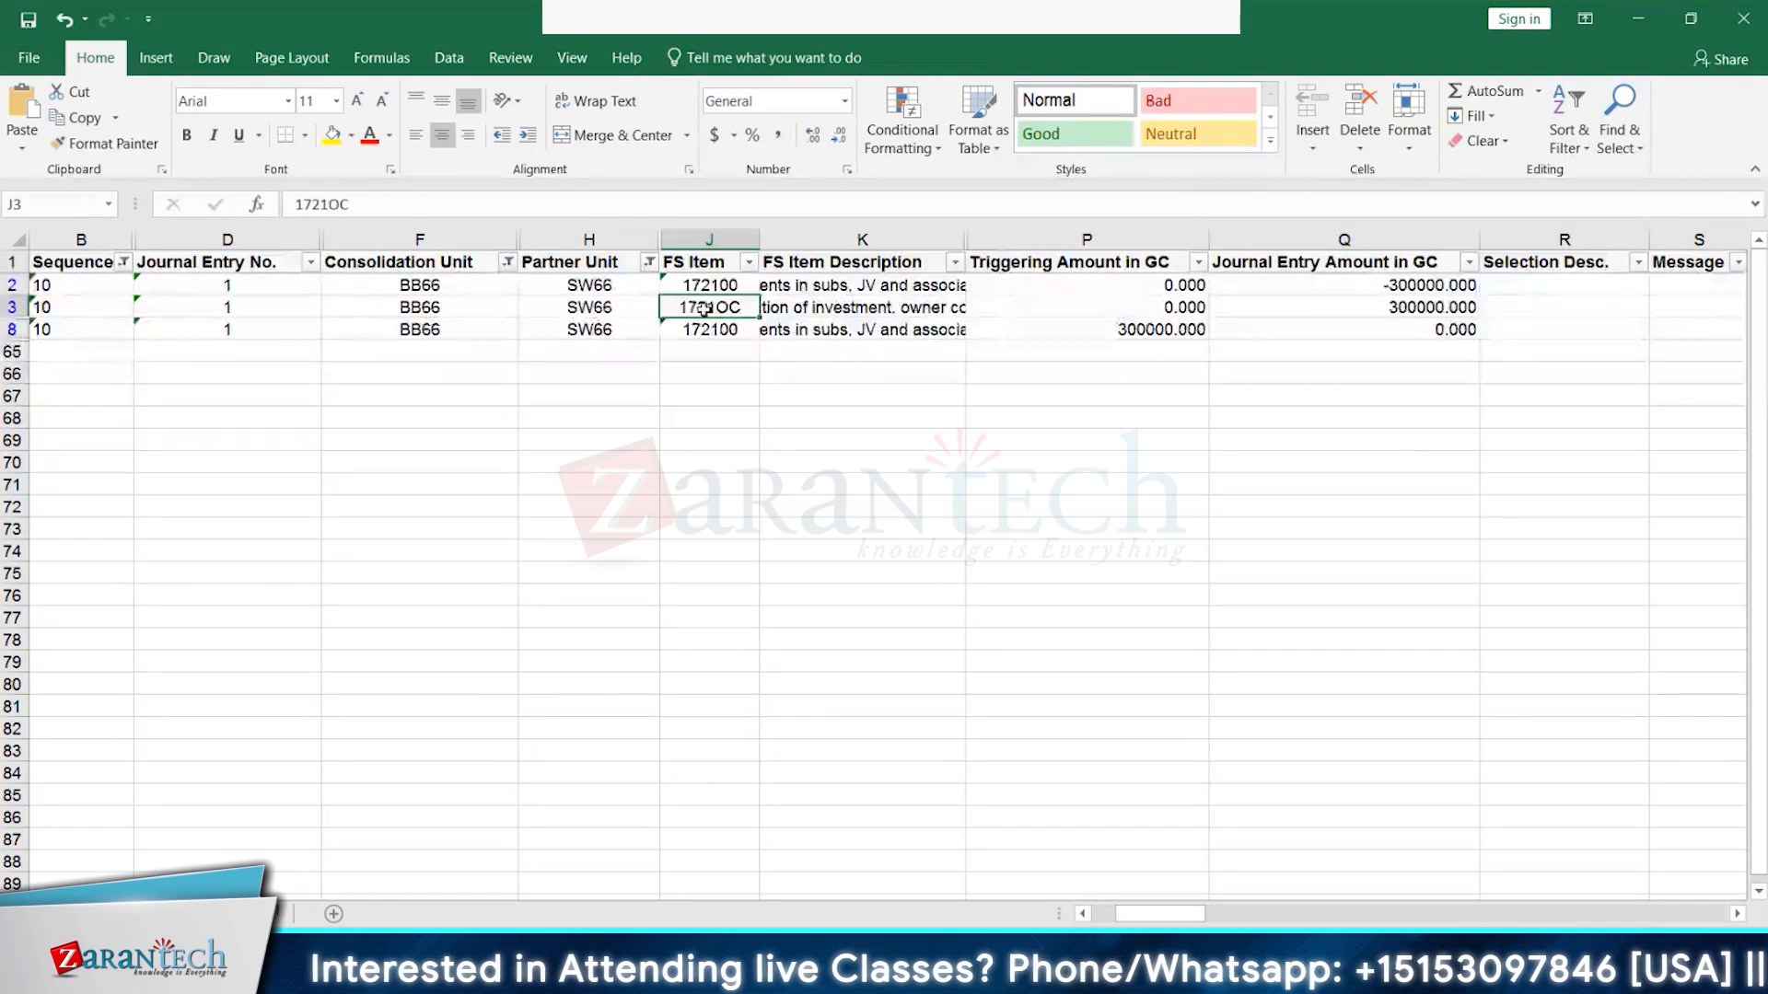
{"action": "left_click", "coordinate": [469, 329]}
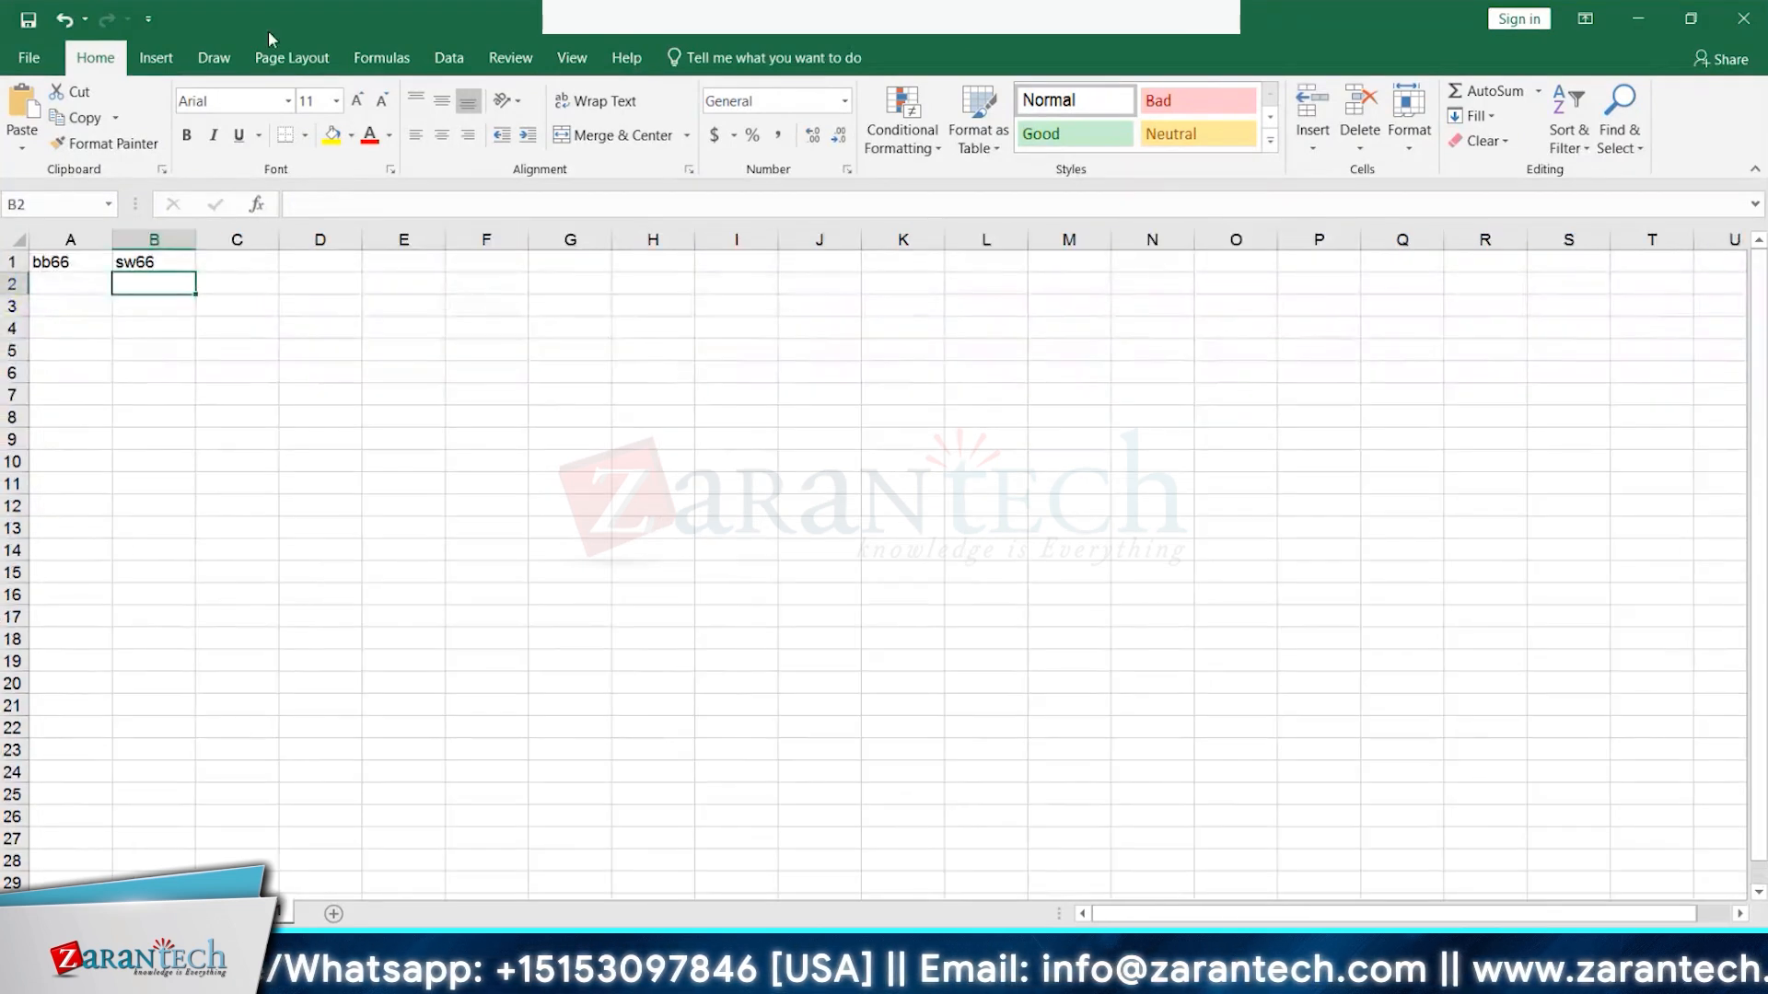
- Select cell C1 next to sw66 in the scratch workbook
{"action": "left_click", "coordinate": [221, 264]}
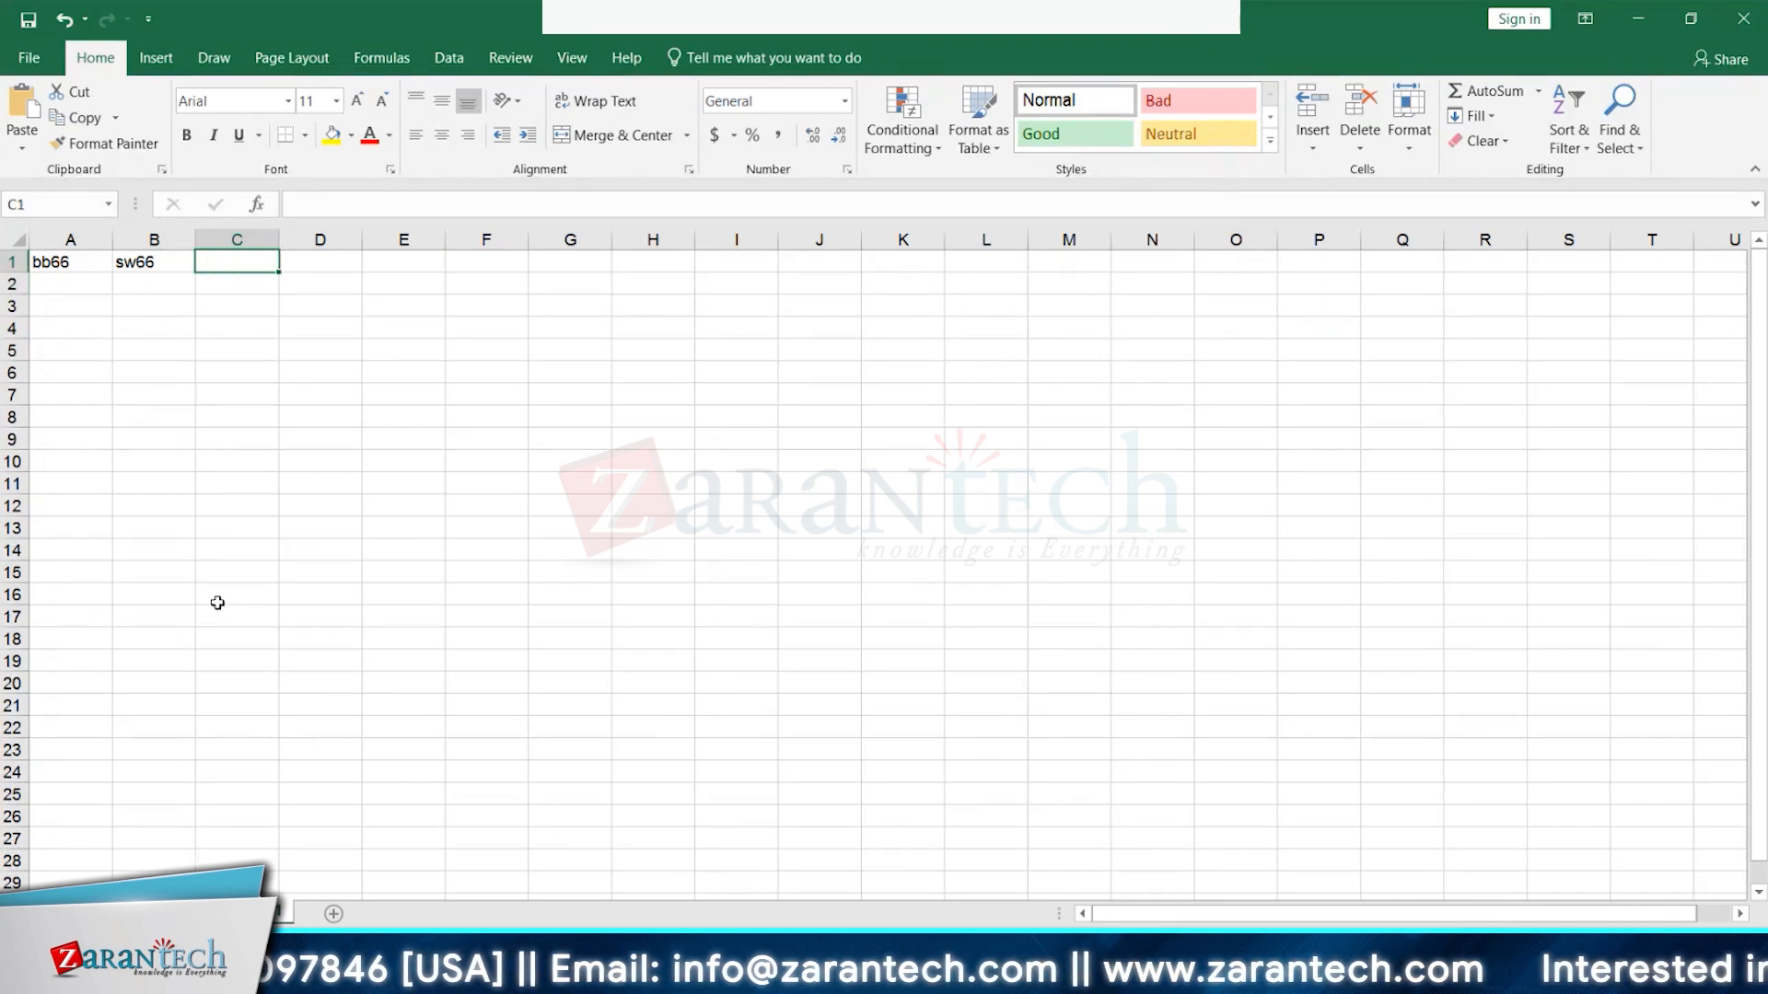
- Copy the 300000.000 triggering amount from P8 into C1 of the scratch workbook and autofit column C
{"action": "key", "text": "alt+Tab"}
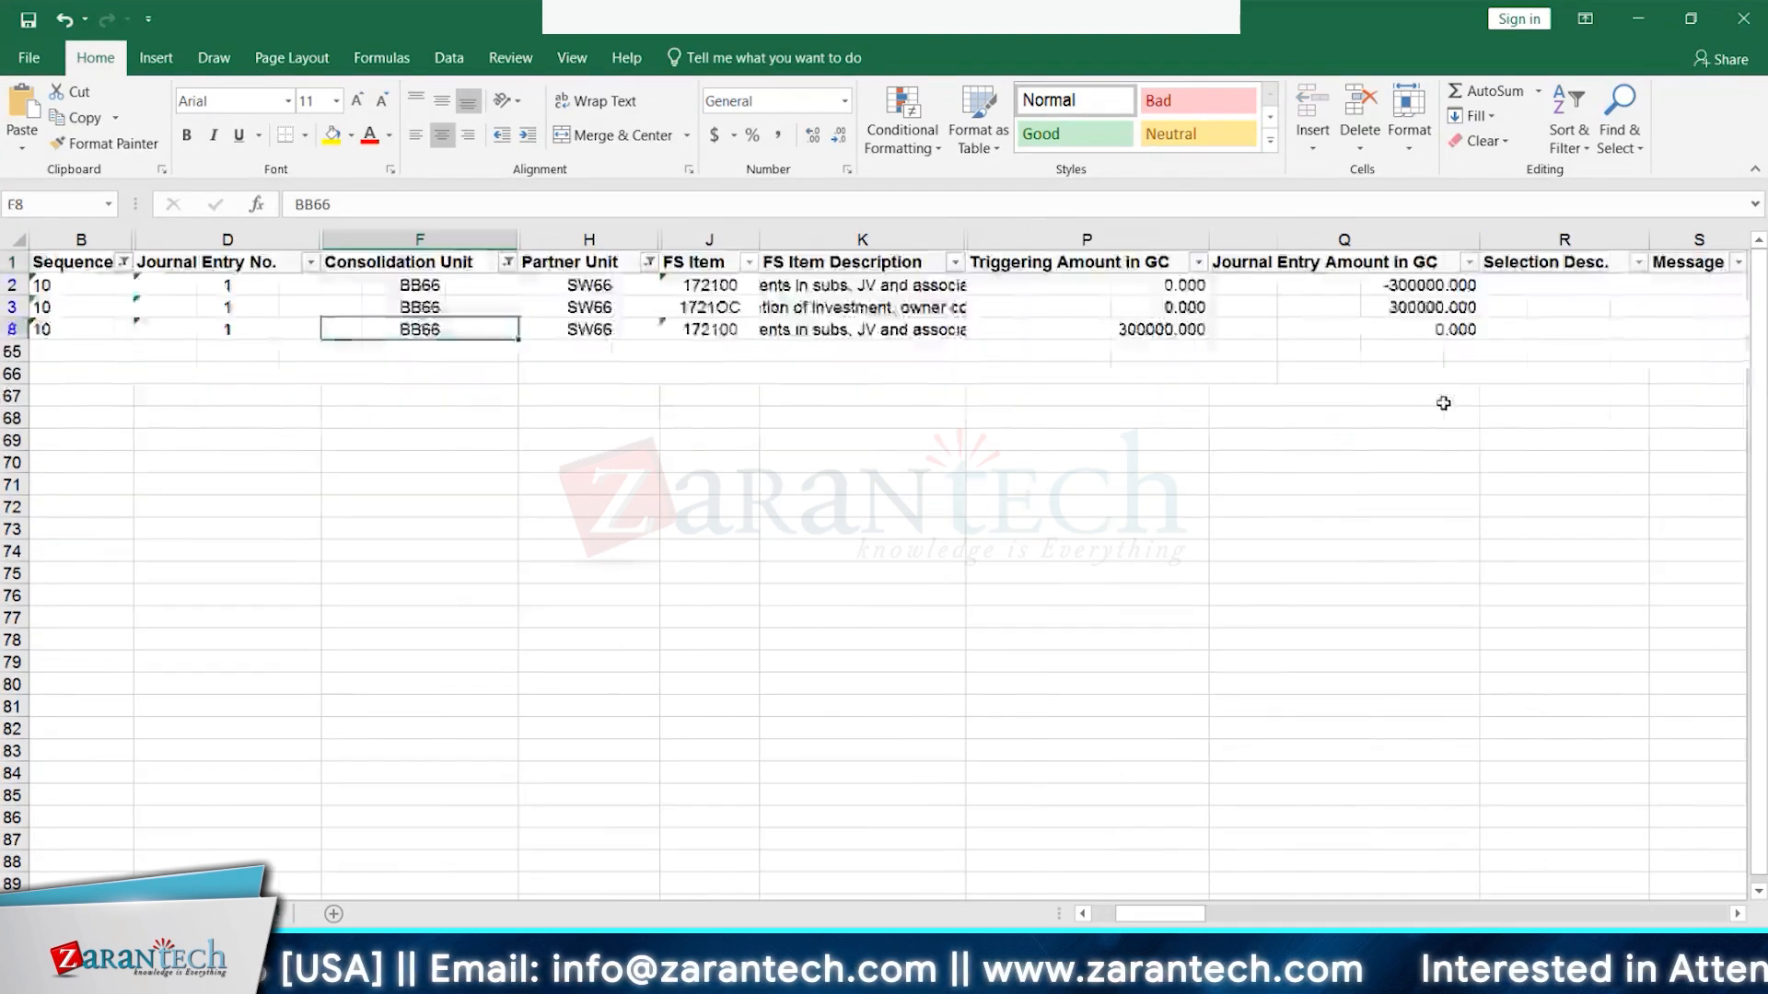
{"action": "left_click", "coordinate": [1190, 332]}
{"action": "key", "text": "ctrl+c"}
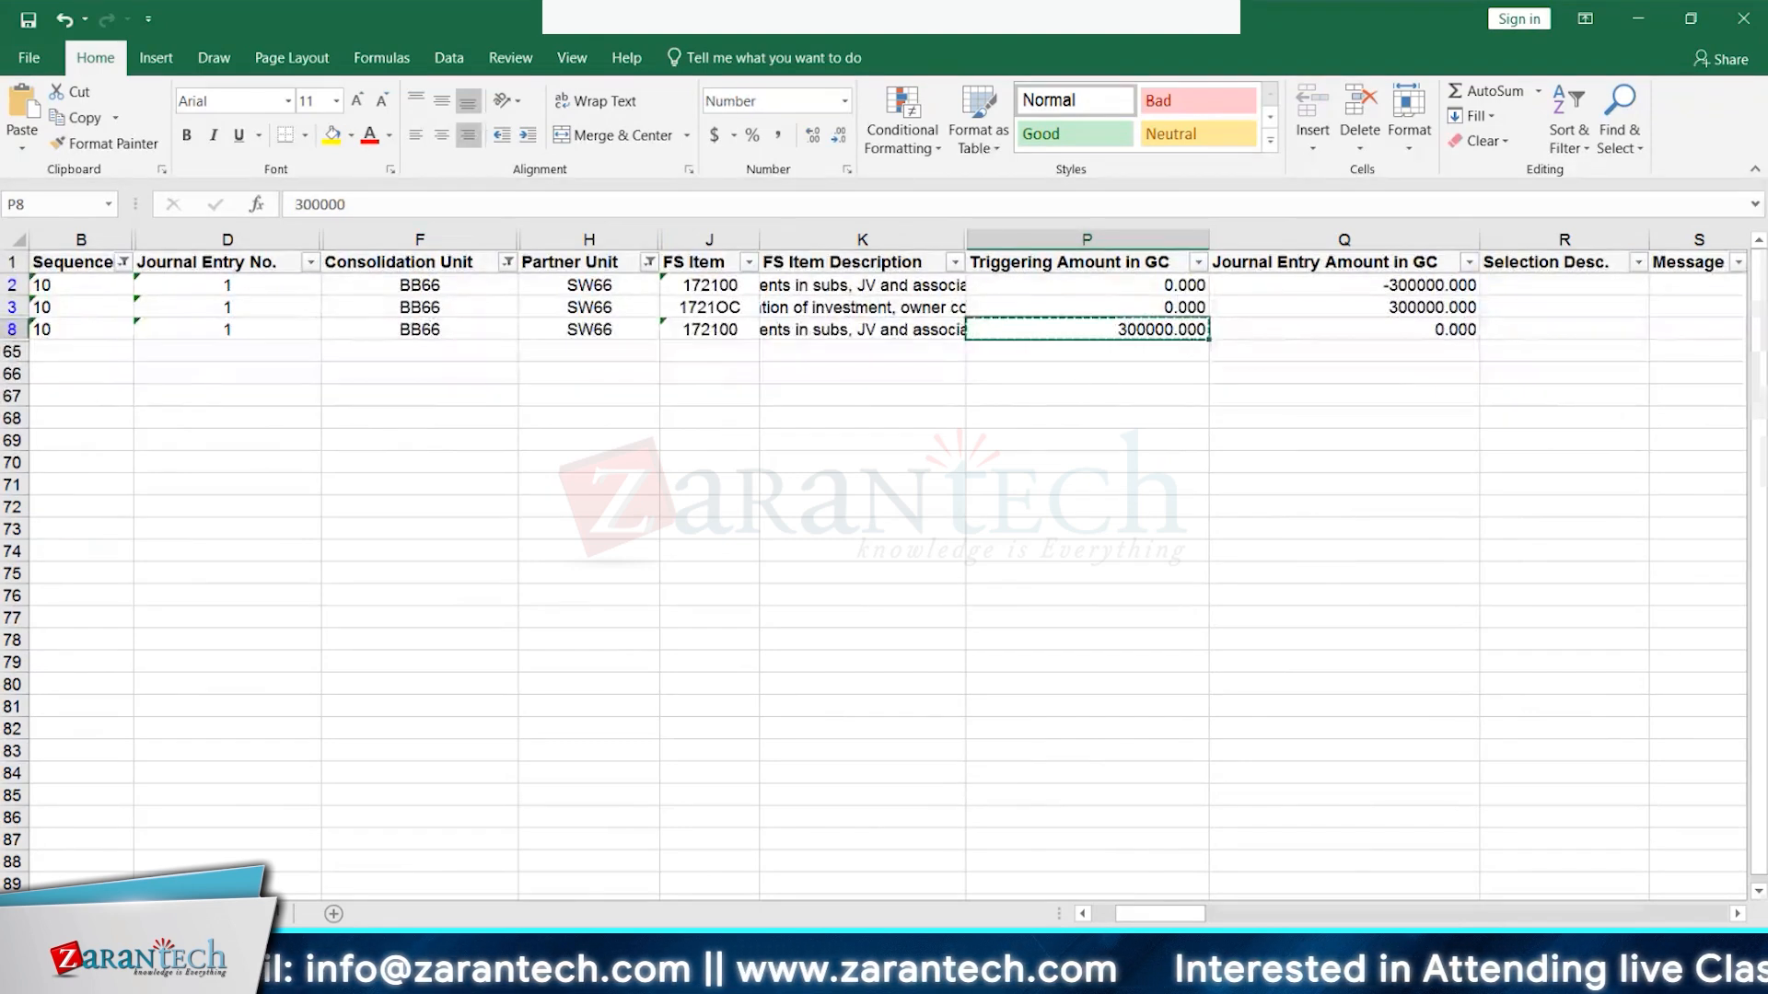
{"action": "key", "text": "alt+Tab"}
{"action": "key", "text": "ctrl+v"}
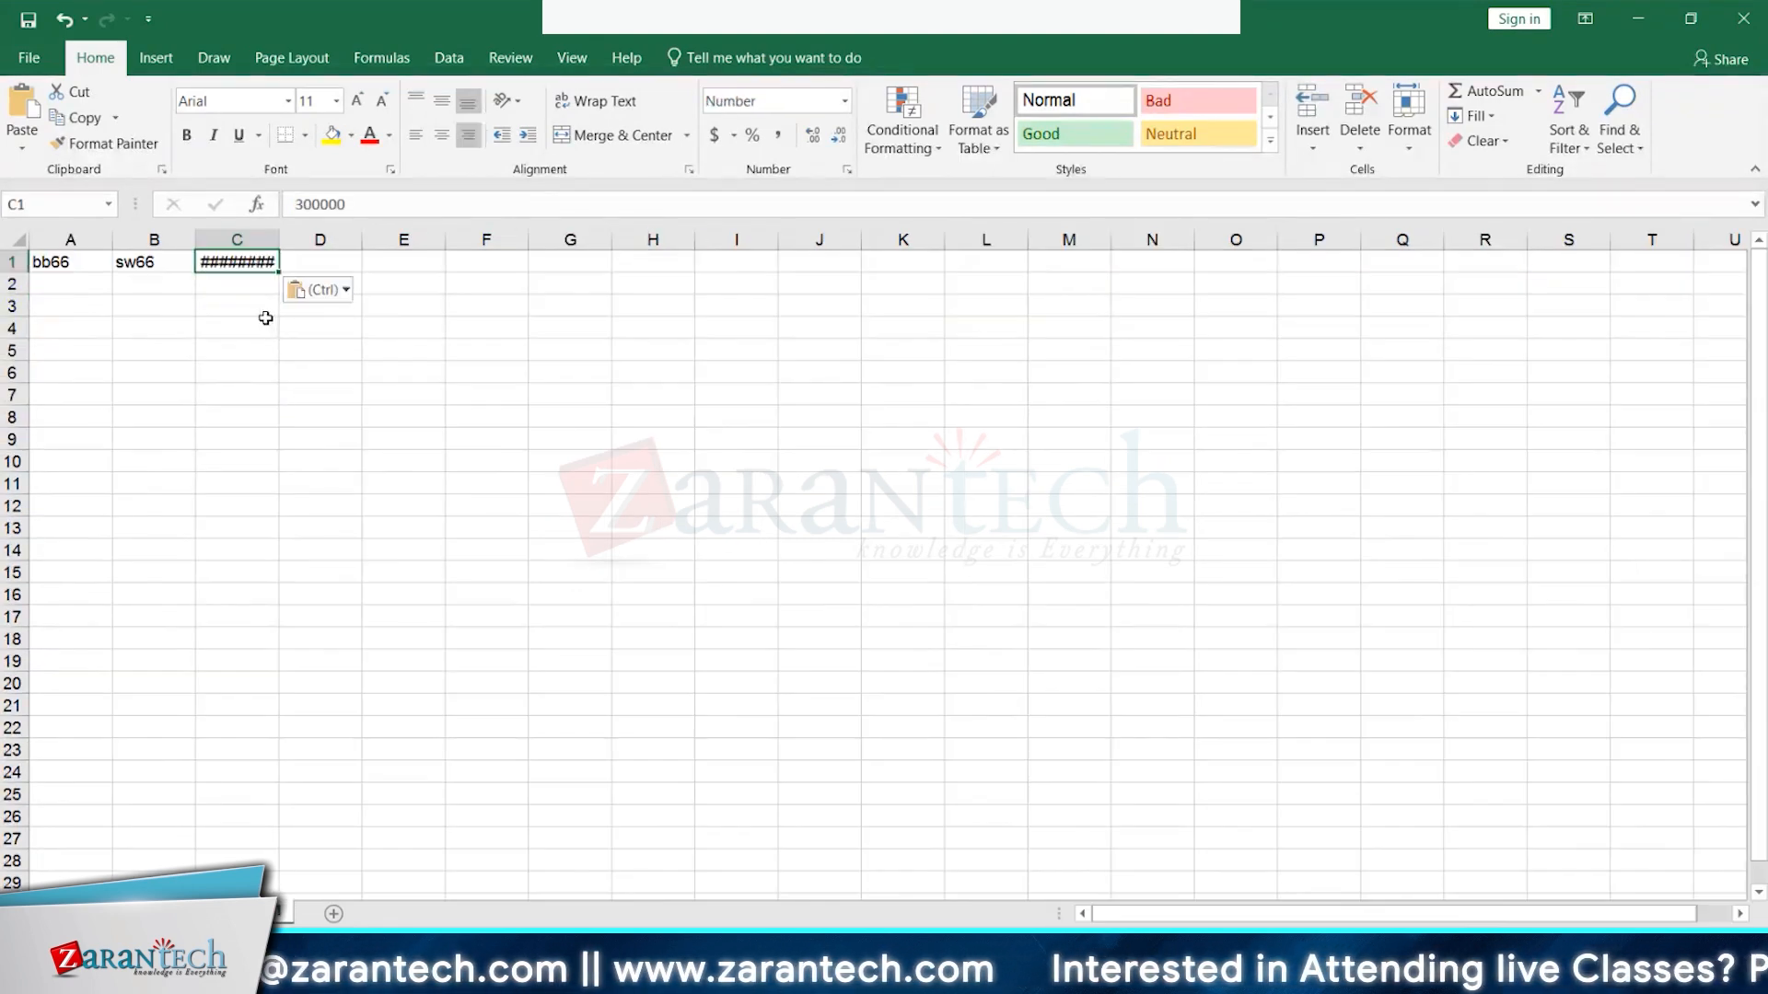
{"action": "double_click", "coordinate": [279, 239]}
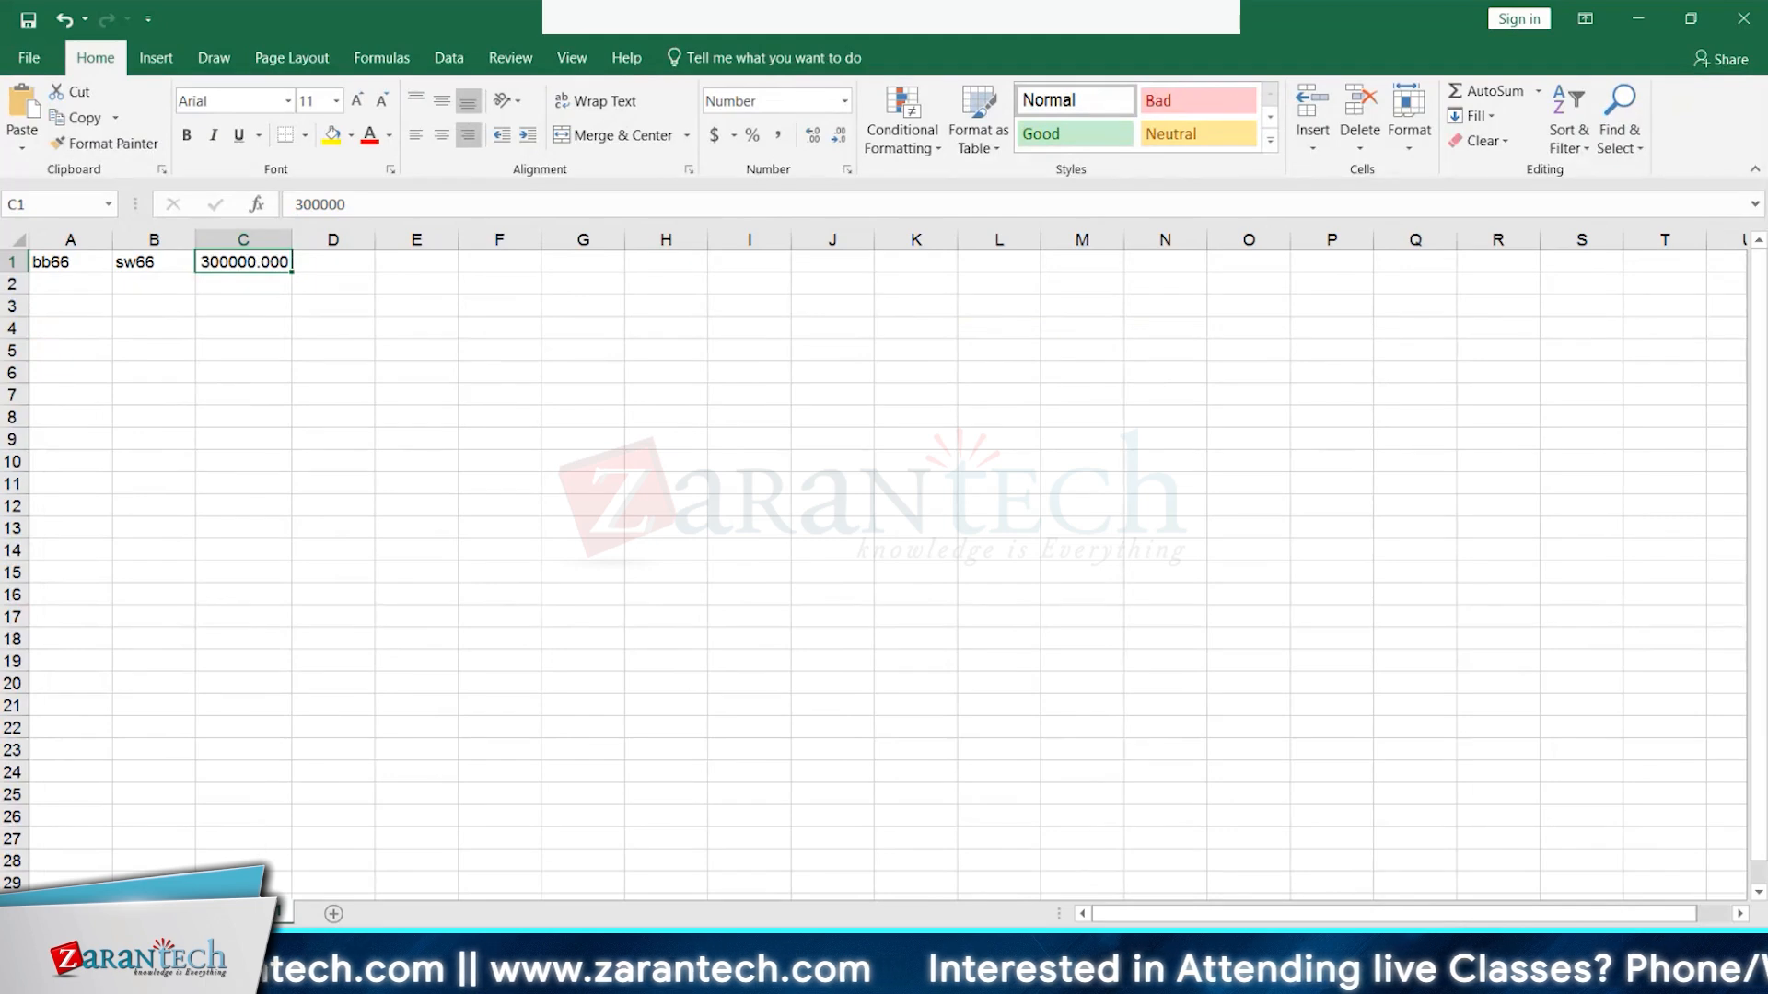
{"action": "key", "text": "alt+Tab"}
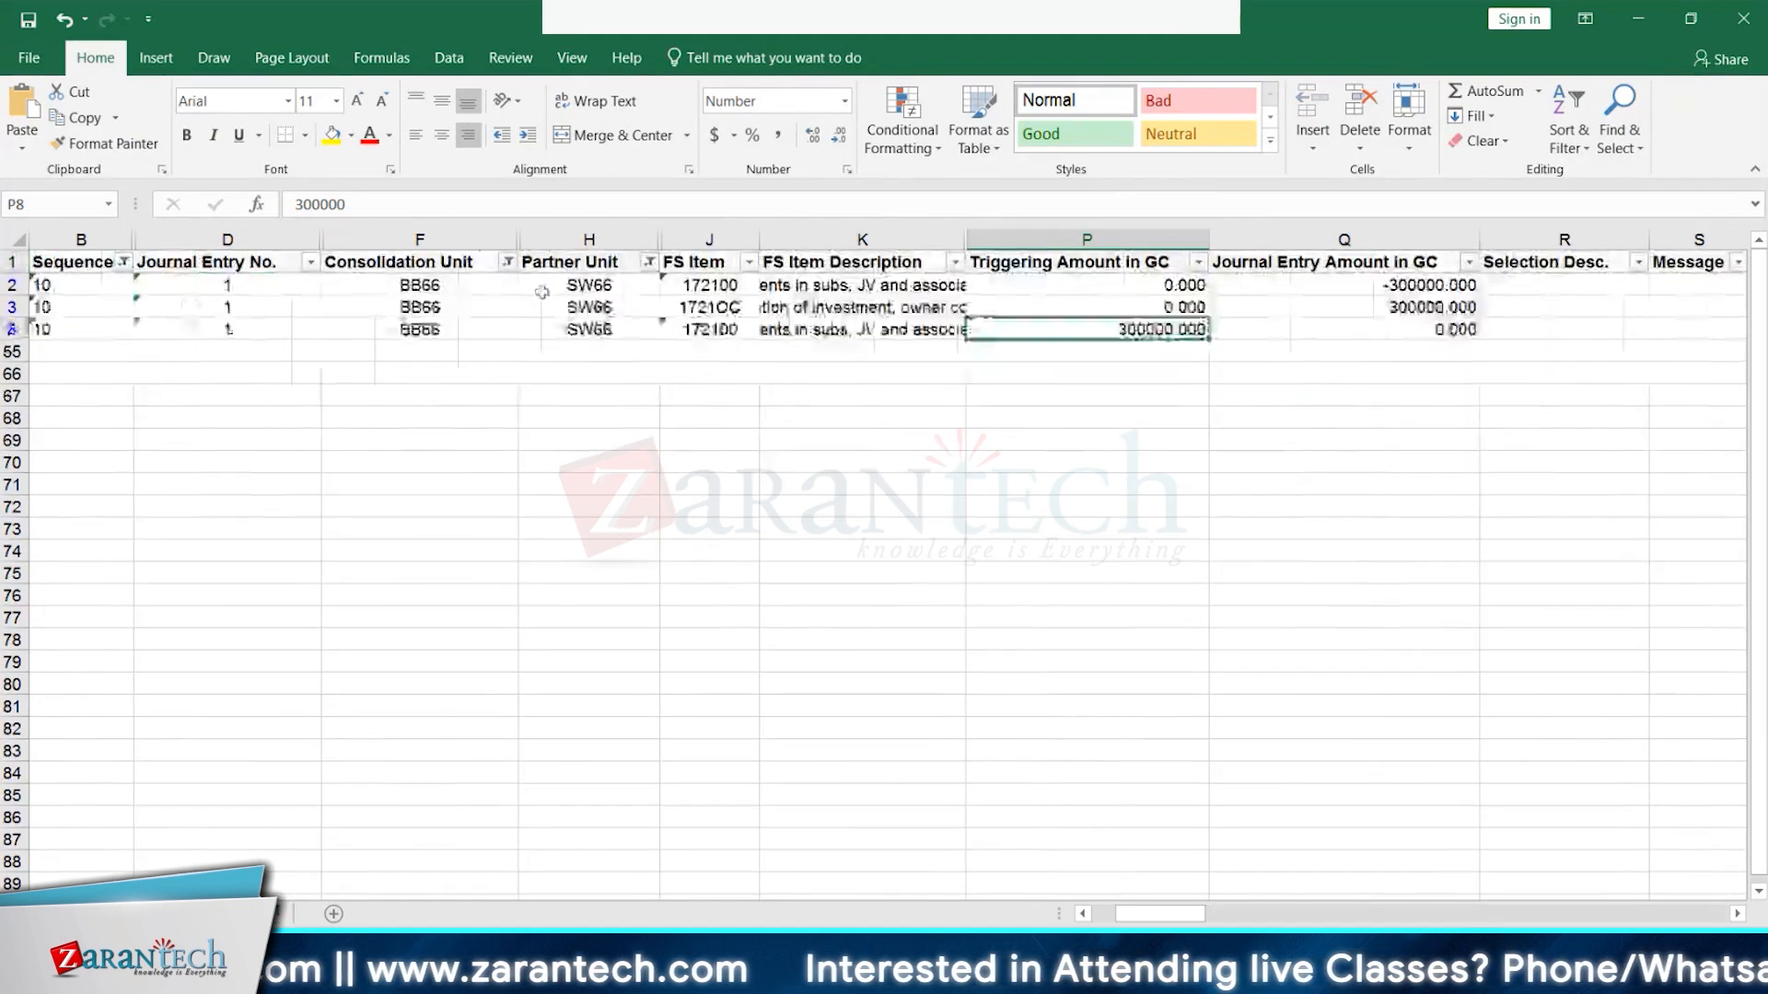
- Filter the Sequence column to show only sequence 20 instead of 10
{"action": "left_click", "coordinate": [123, 263]}
{"action": "left_click", "coordinate": [56, 505]}
{"action": "left_click", "coordinate": [56, 523]}
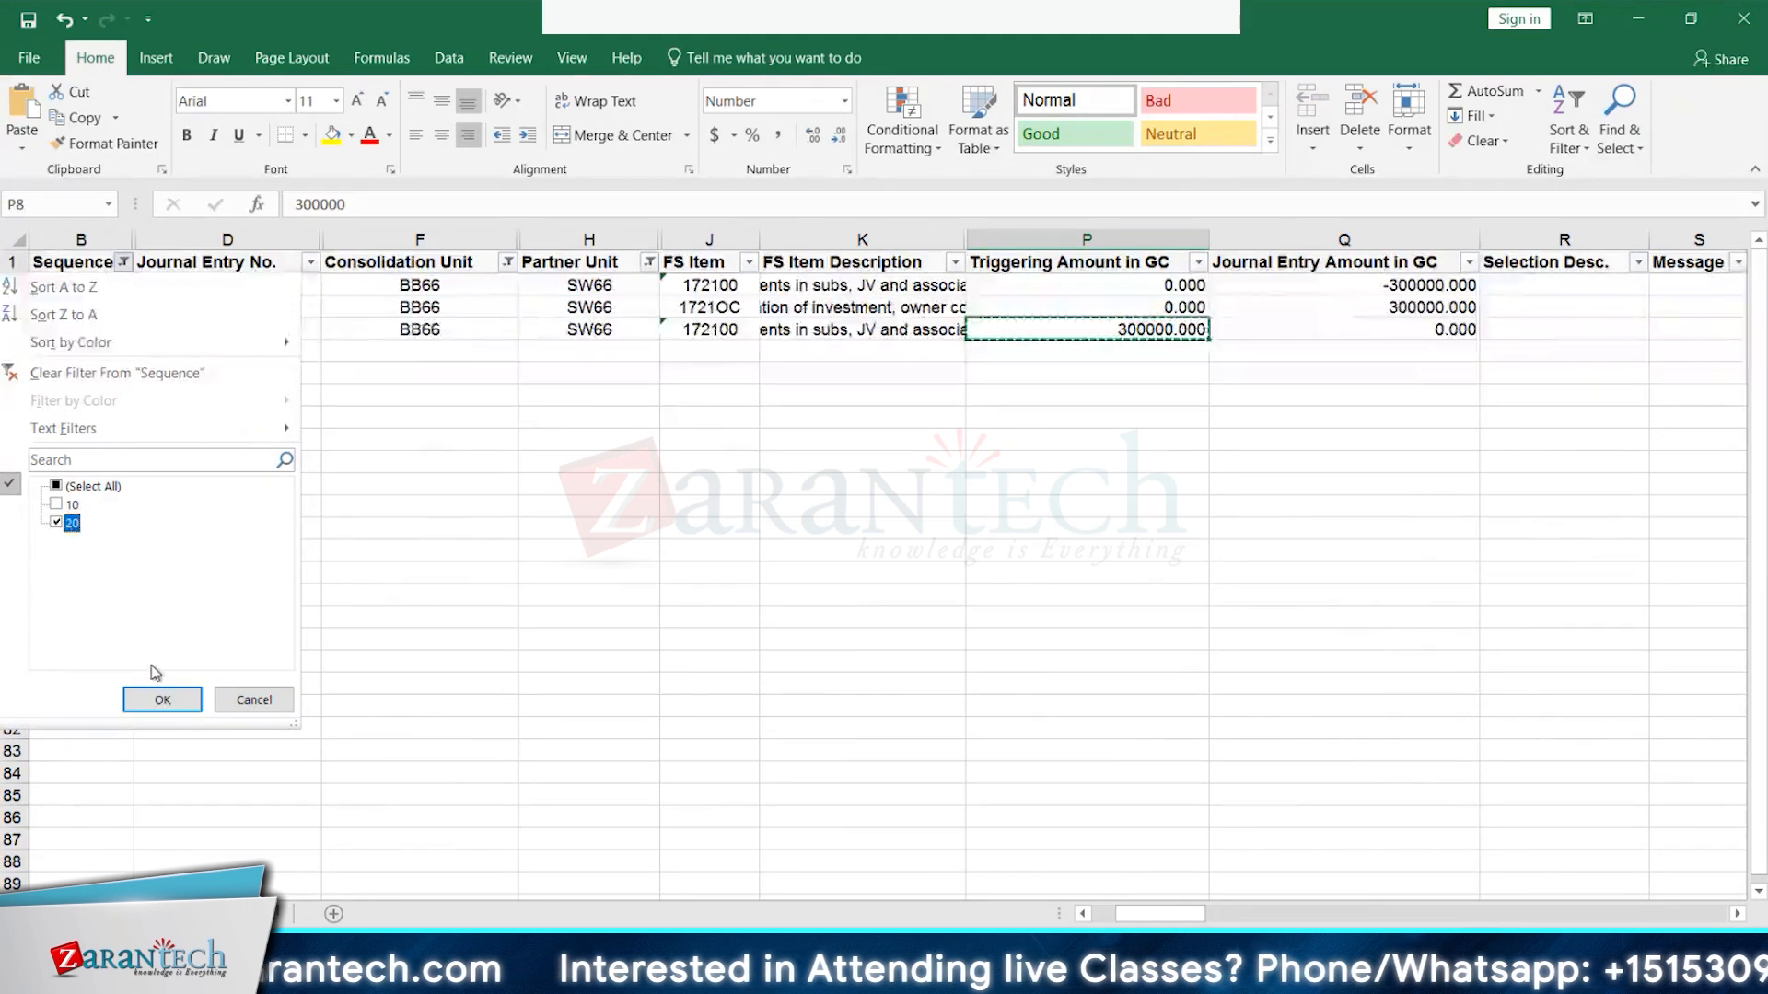
{"action": "left_click", "coordinate": [162, 701]}
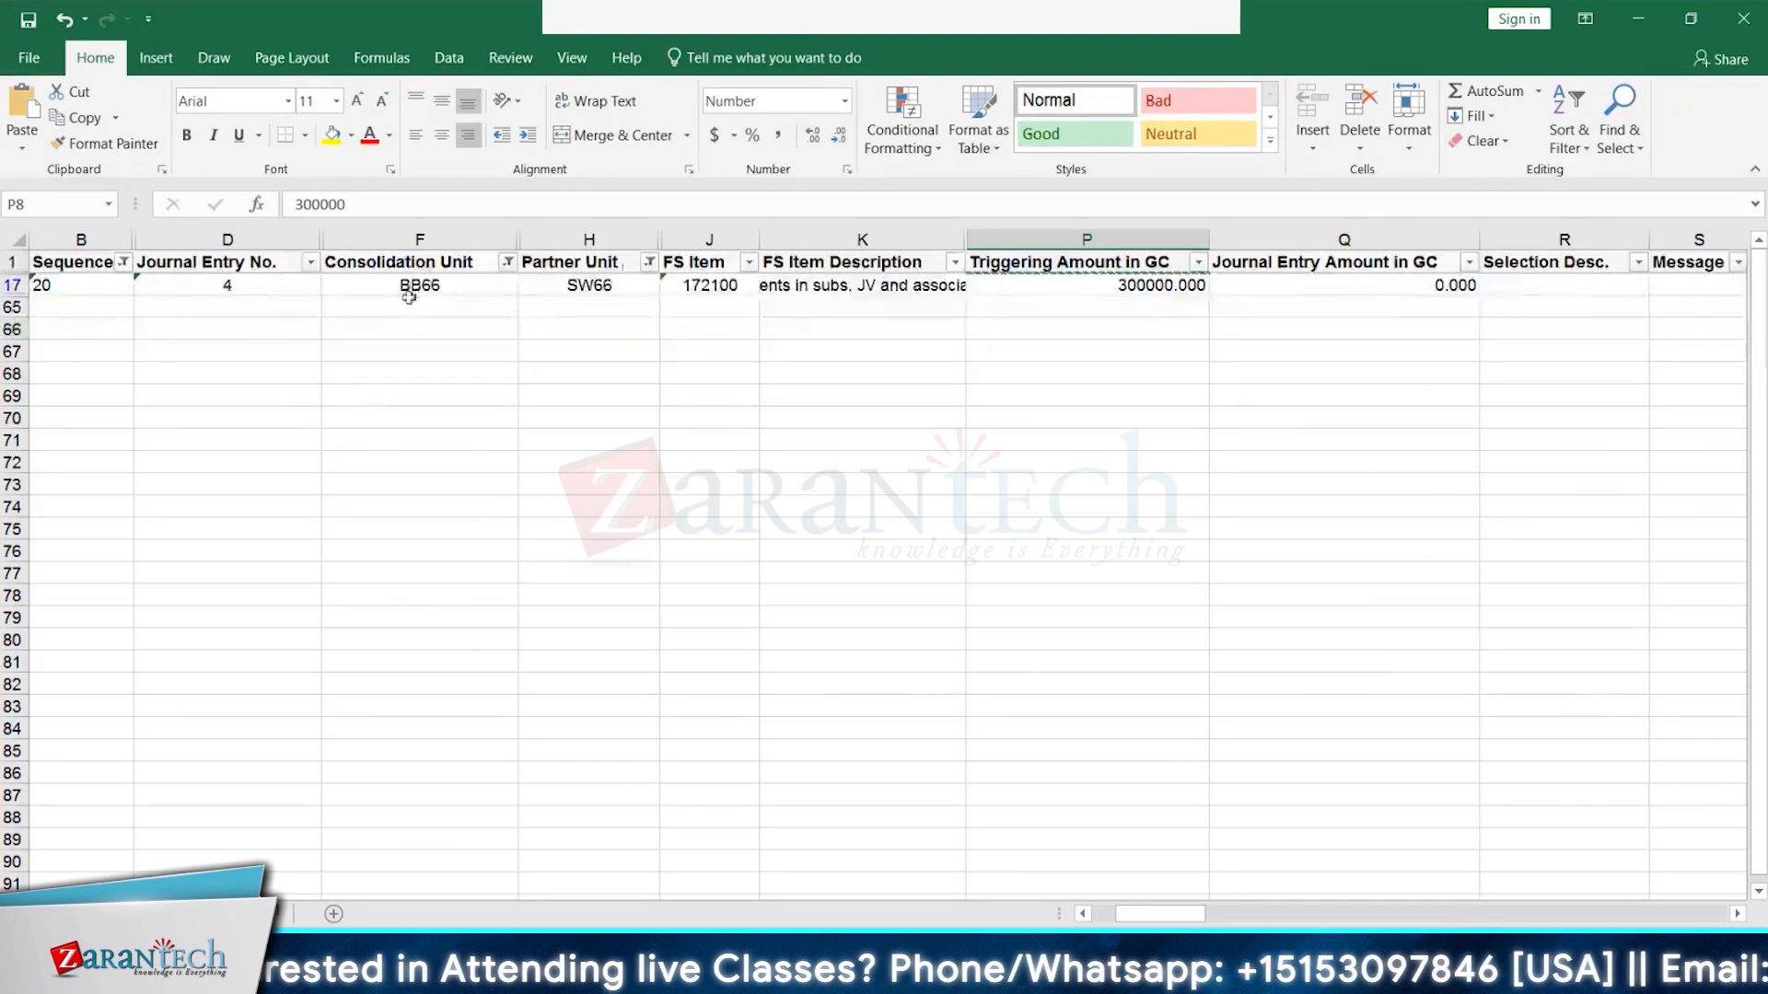
- Check the Partner Unit and Consolidation Unit filters unchanged and the 300000.000 amount in row 17
{"action": "left_click", "coordinate": [649, 266]}
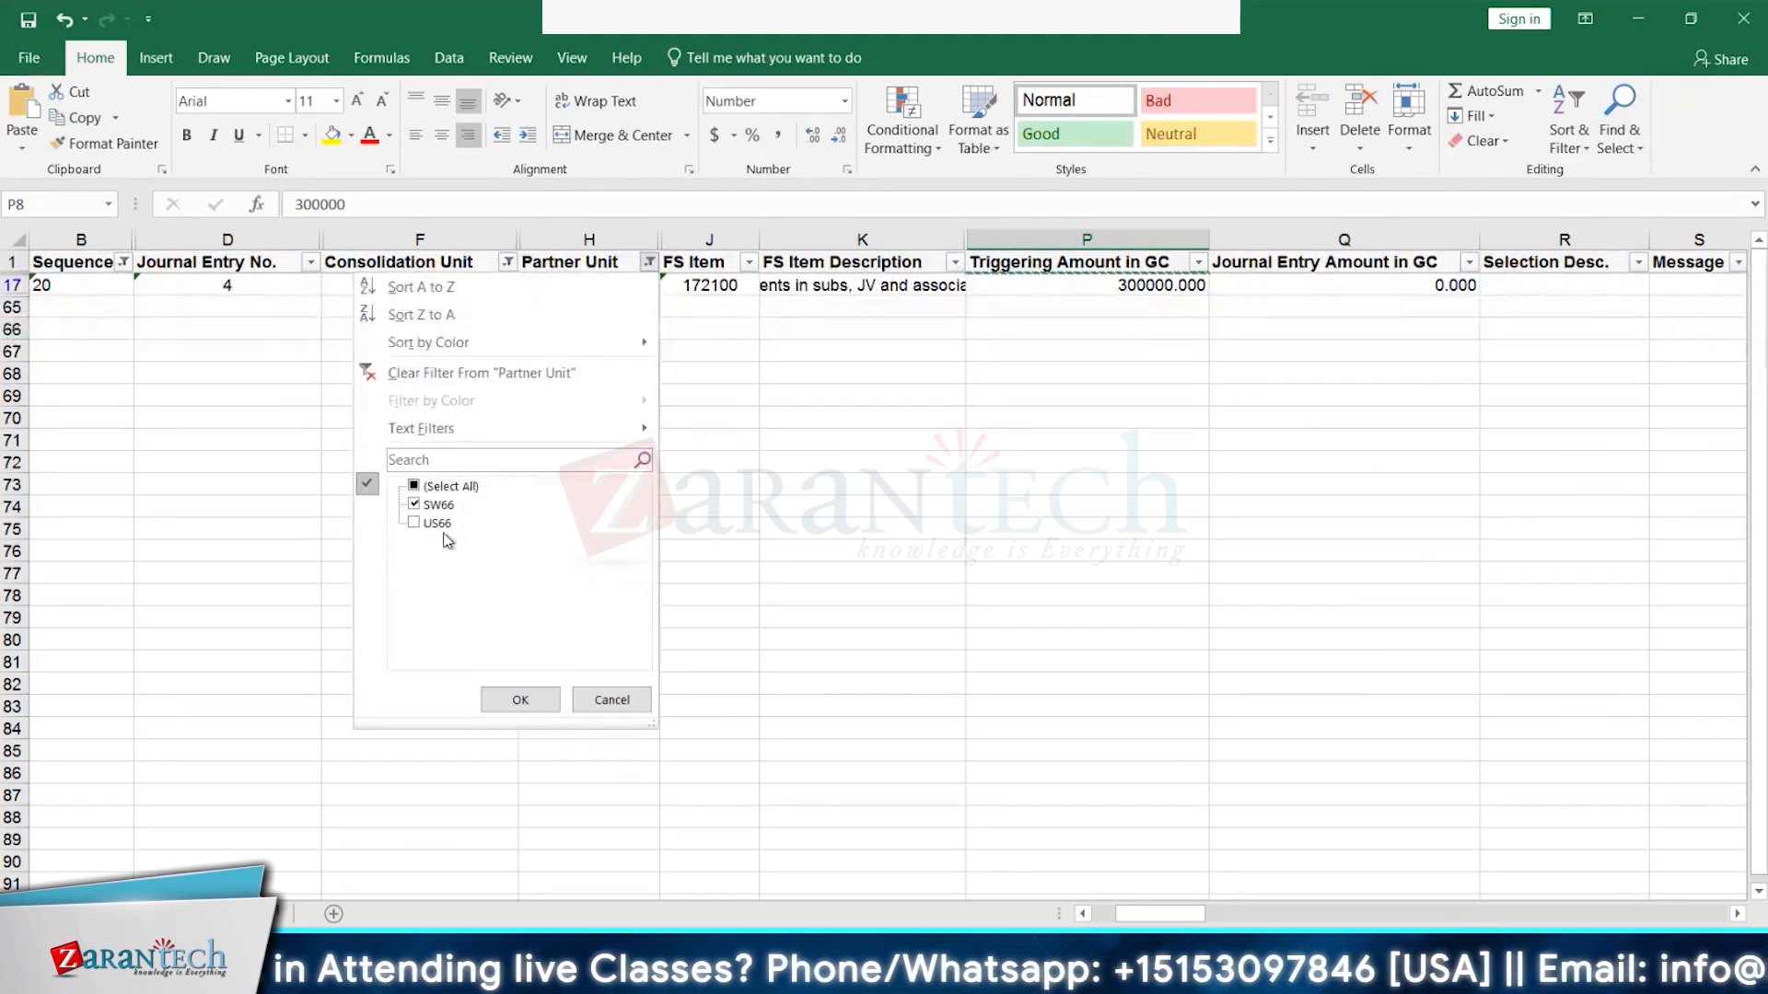
{"action": "left_click", "coordinate": [802, 534]}
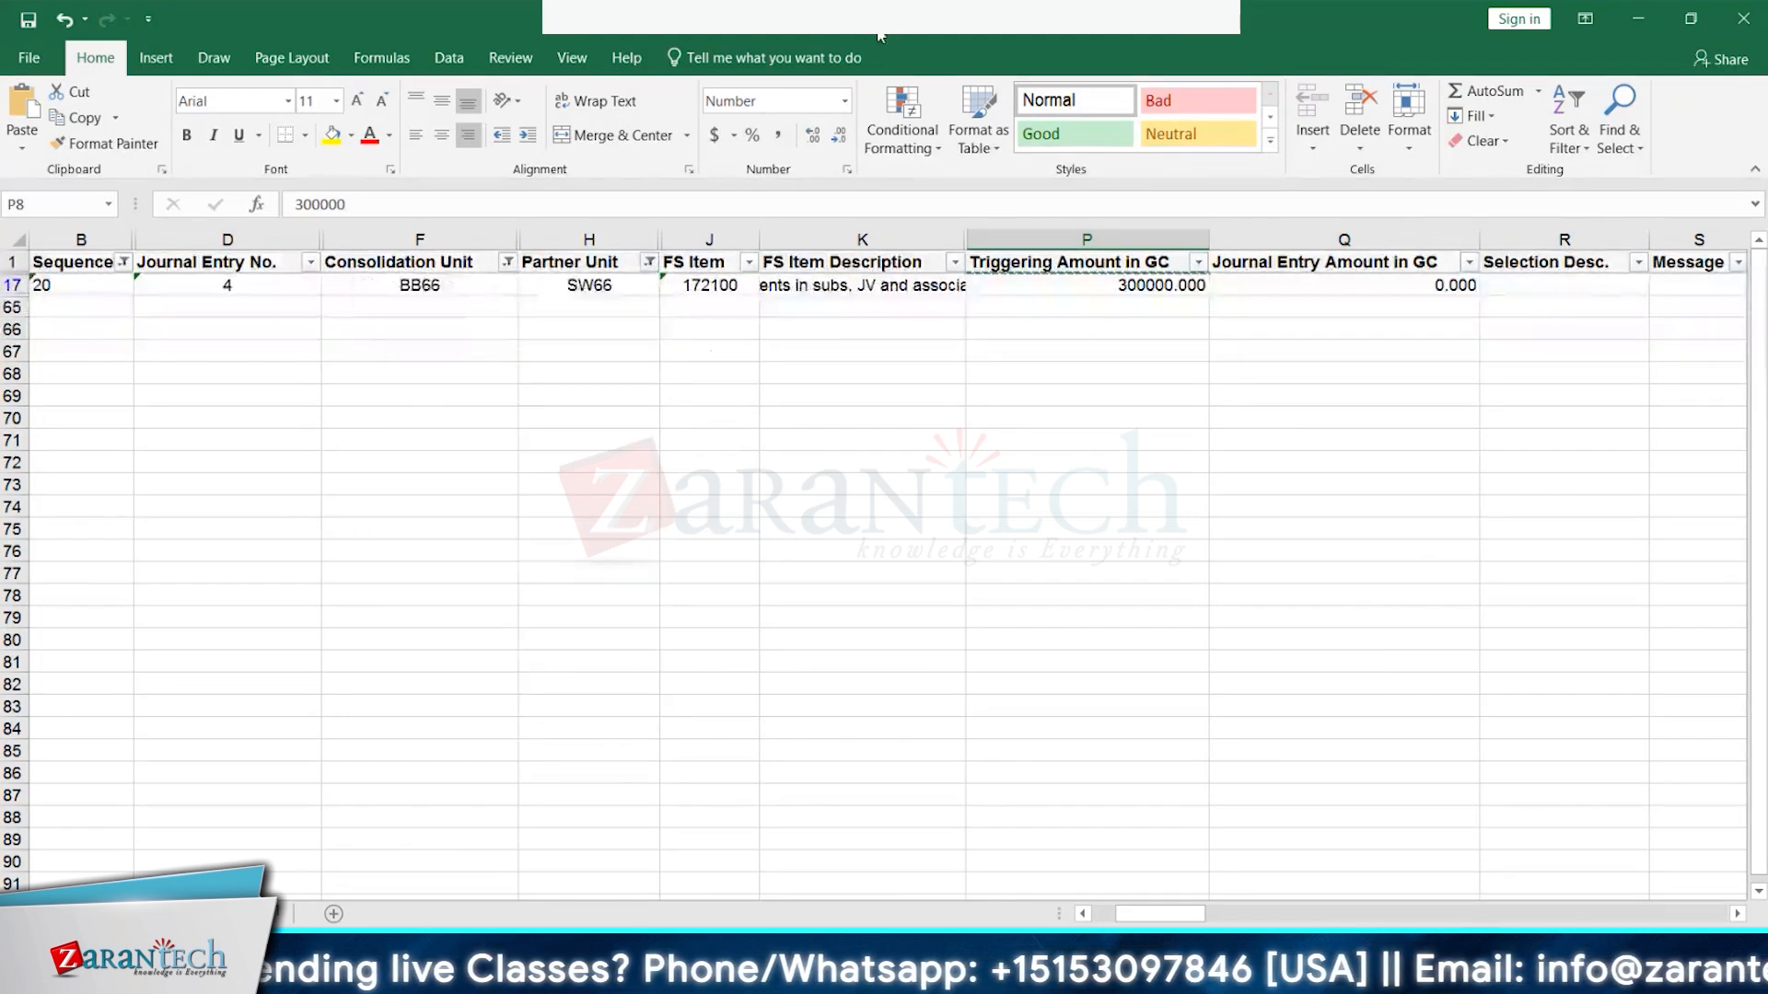
{"action": "left_click", "coordinate": [1165, 293]}
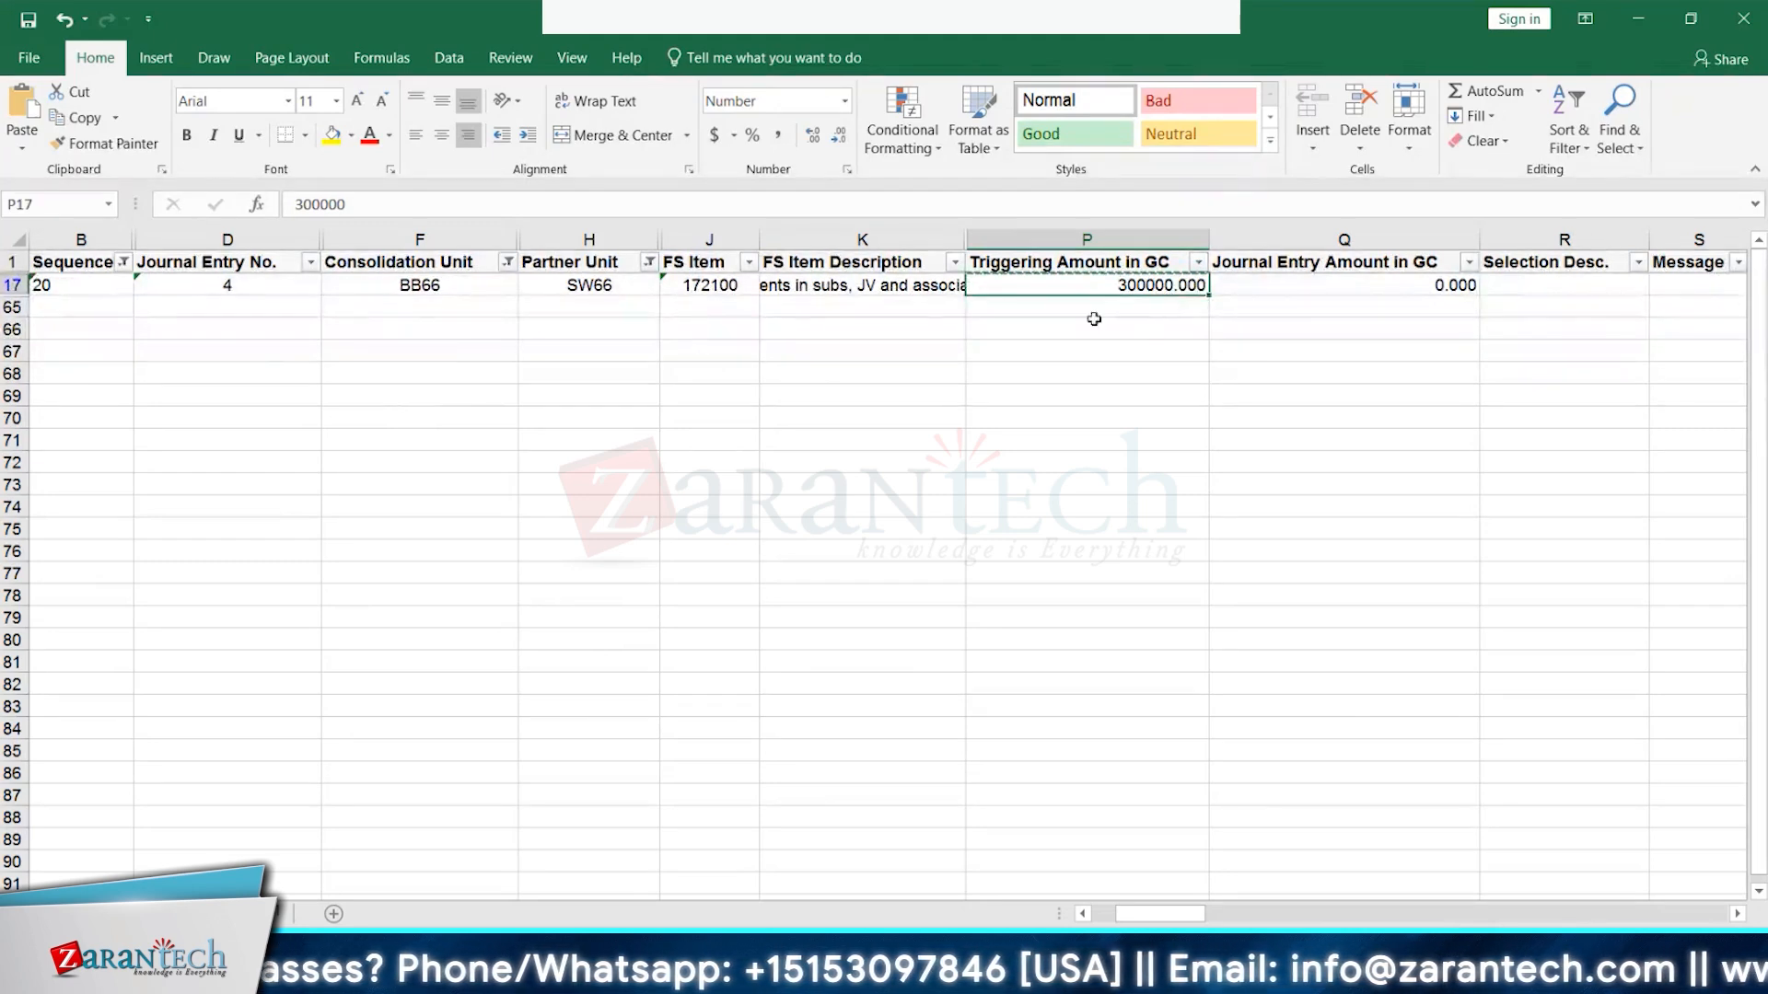
{"action": "left_click", "coordinate": [507, 262]}
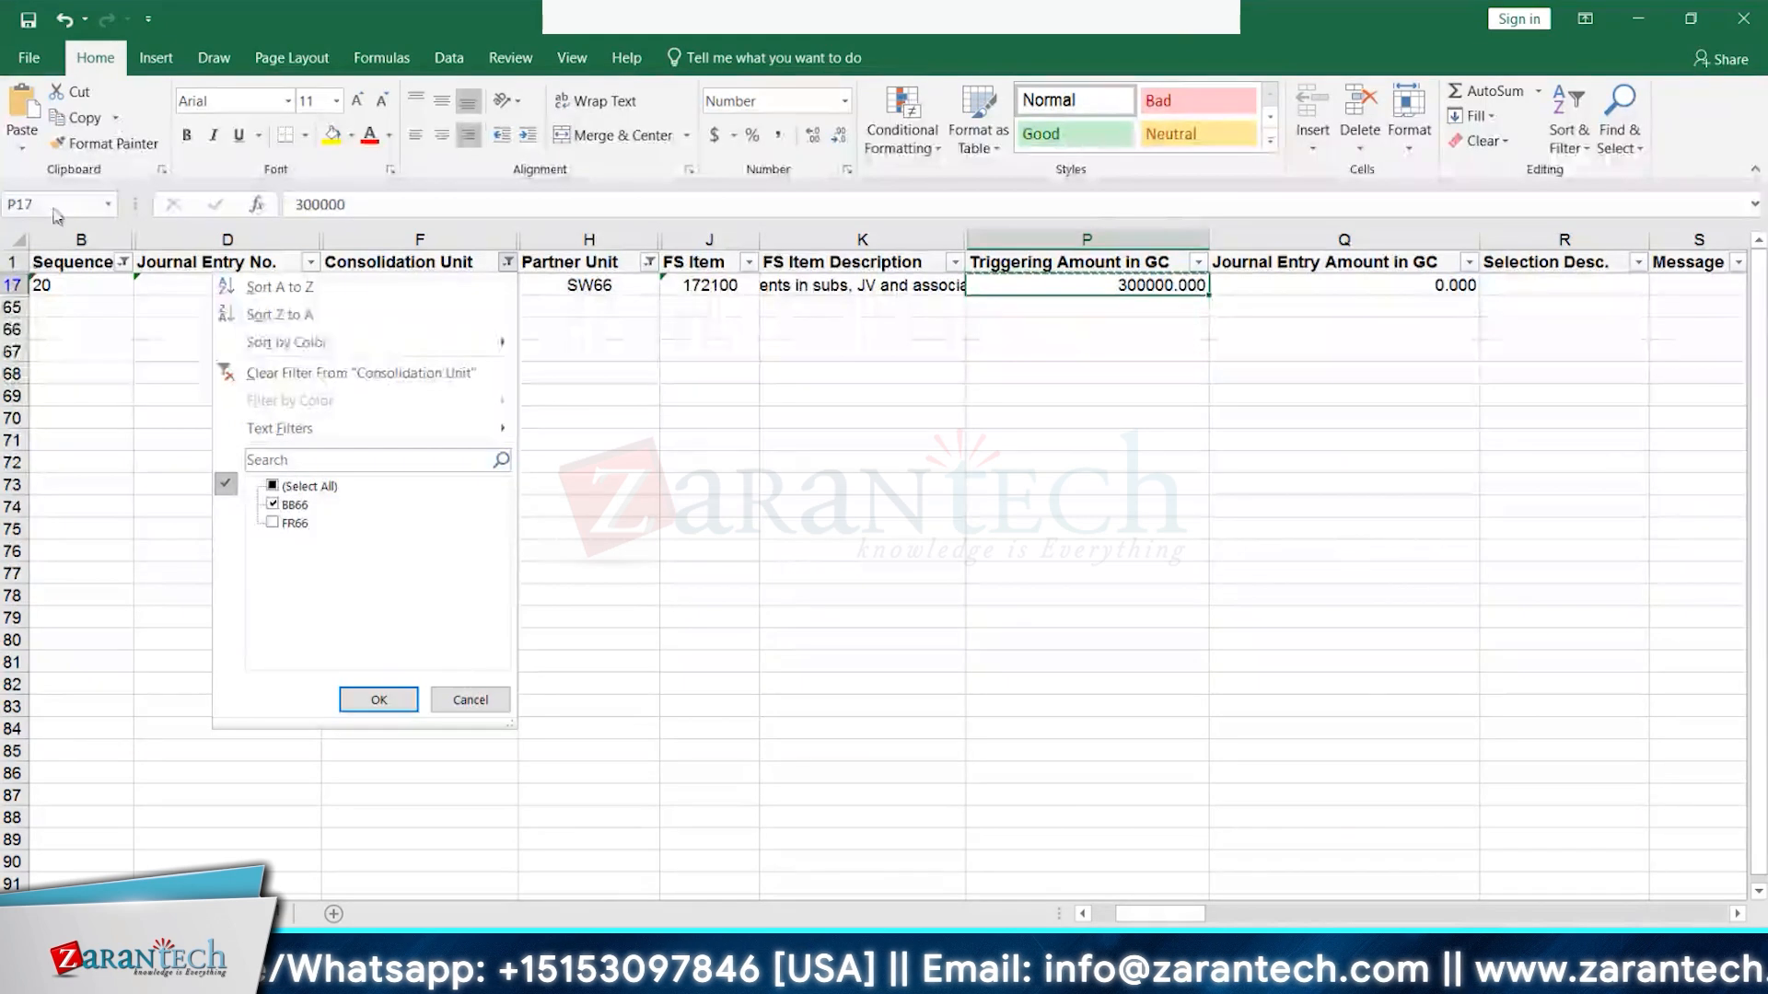
{"action": "left_click", "coordinate": [16, 260]}
{"action": "left_click", "coordinate": [14, 262]}
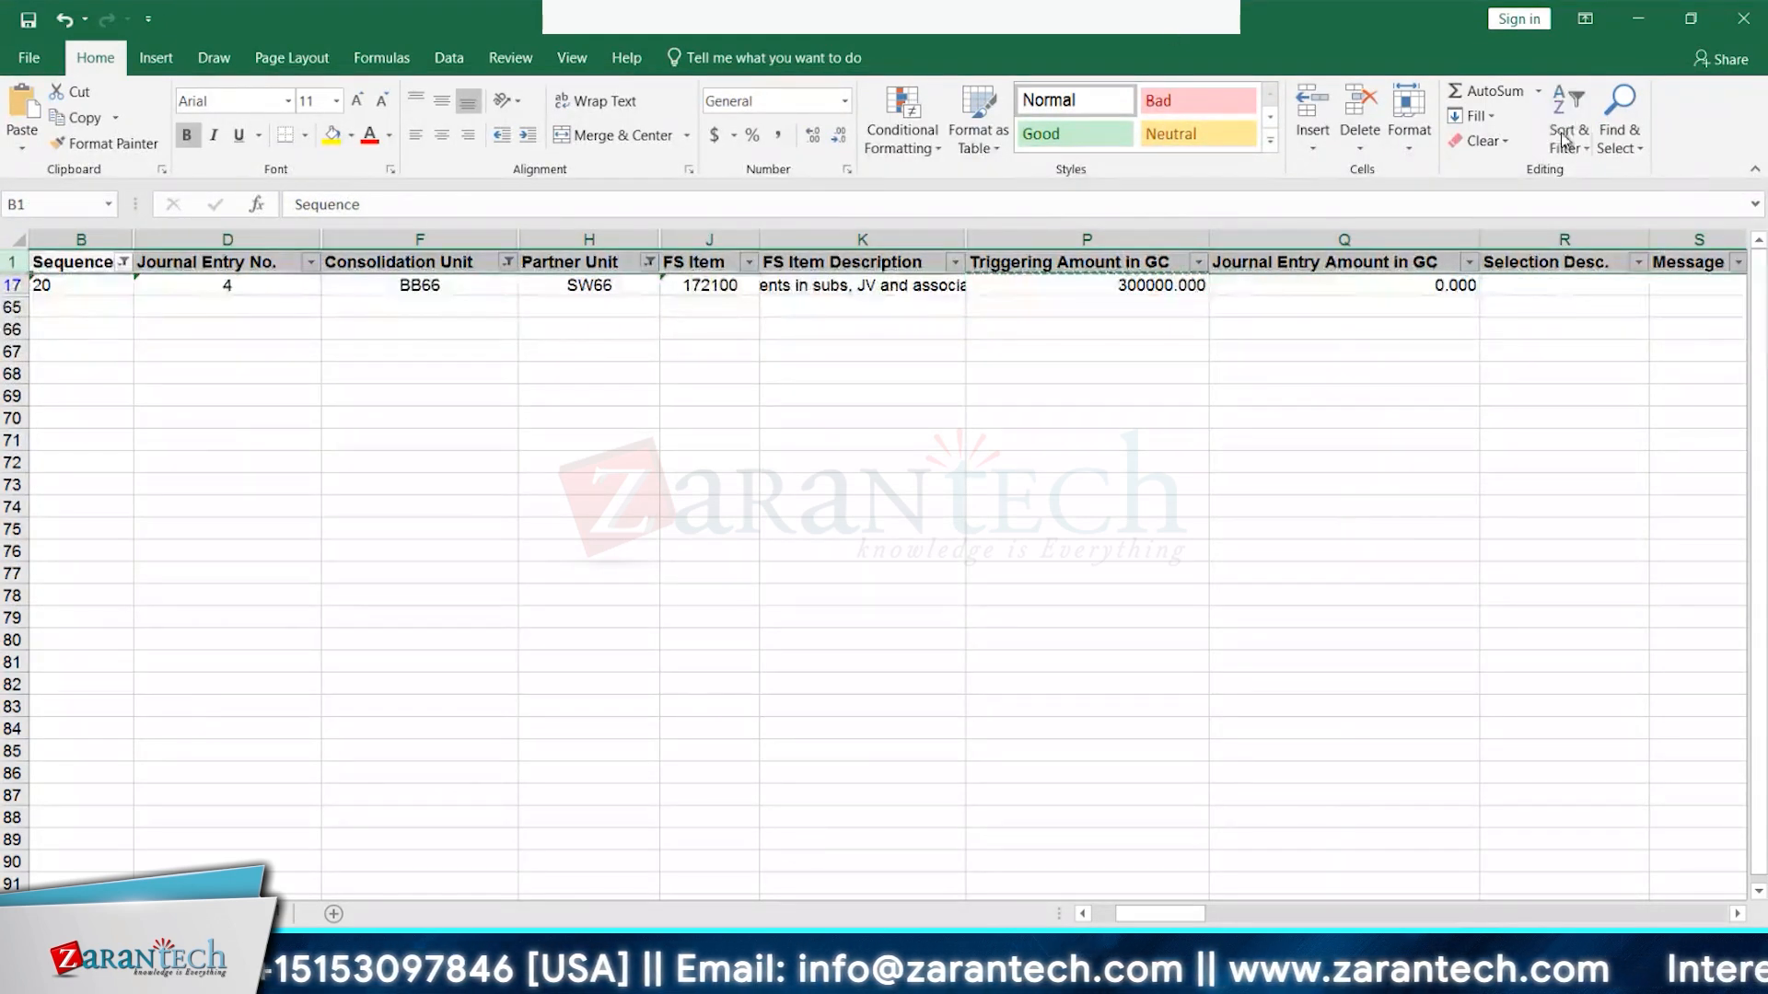
- Clear all filters, then filter Consolidation Unit to SW66 only
{"action": "left_click", "coordinate": [1585, 147]}
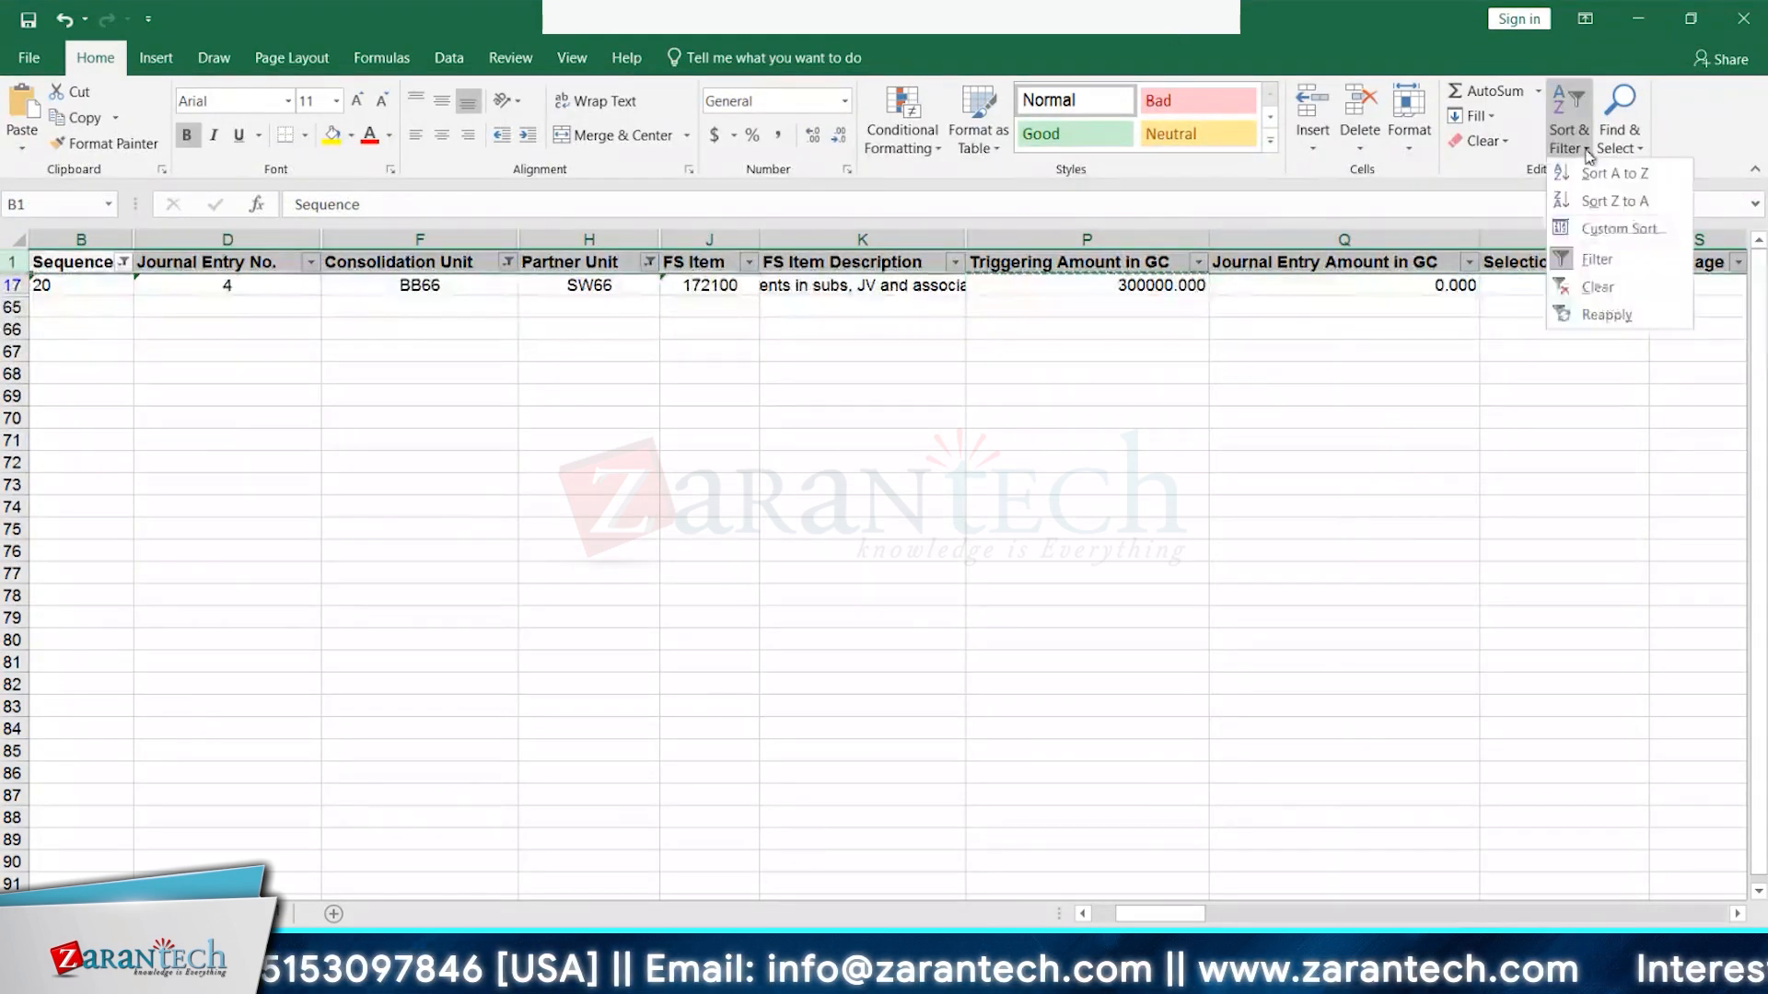
{"action": "left_click", "coordinate": [1596, 287]}
{"action": "left_click", "coordinate": [507, 262]}
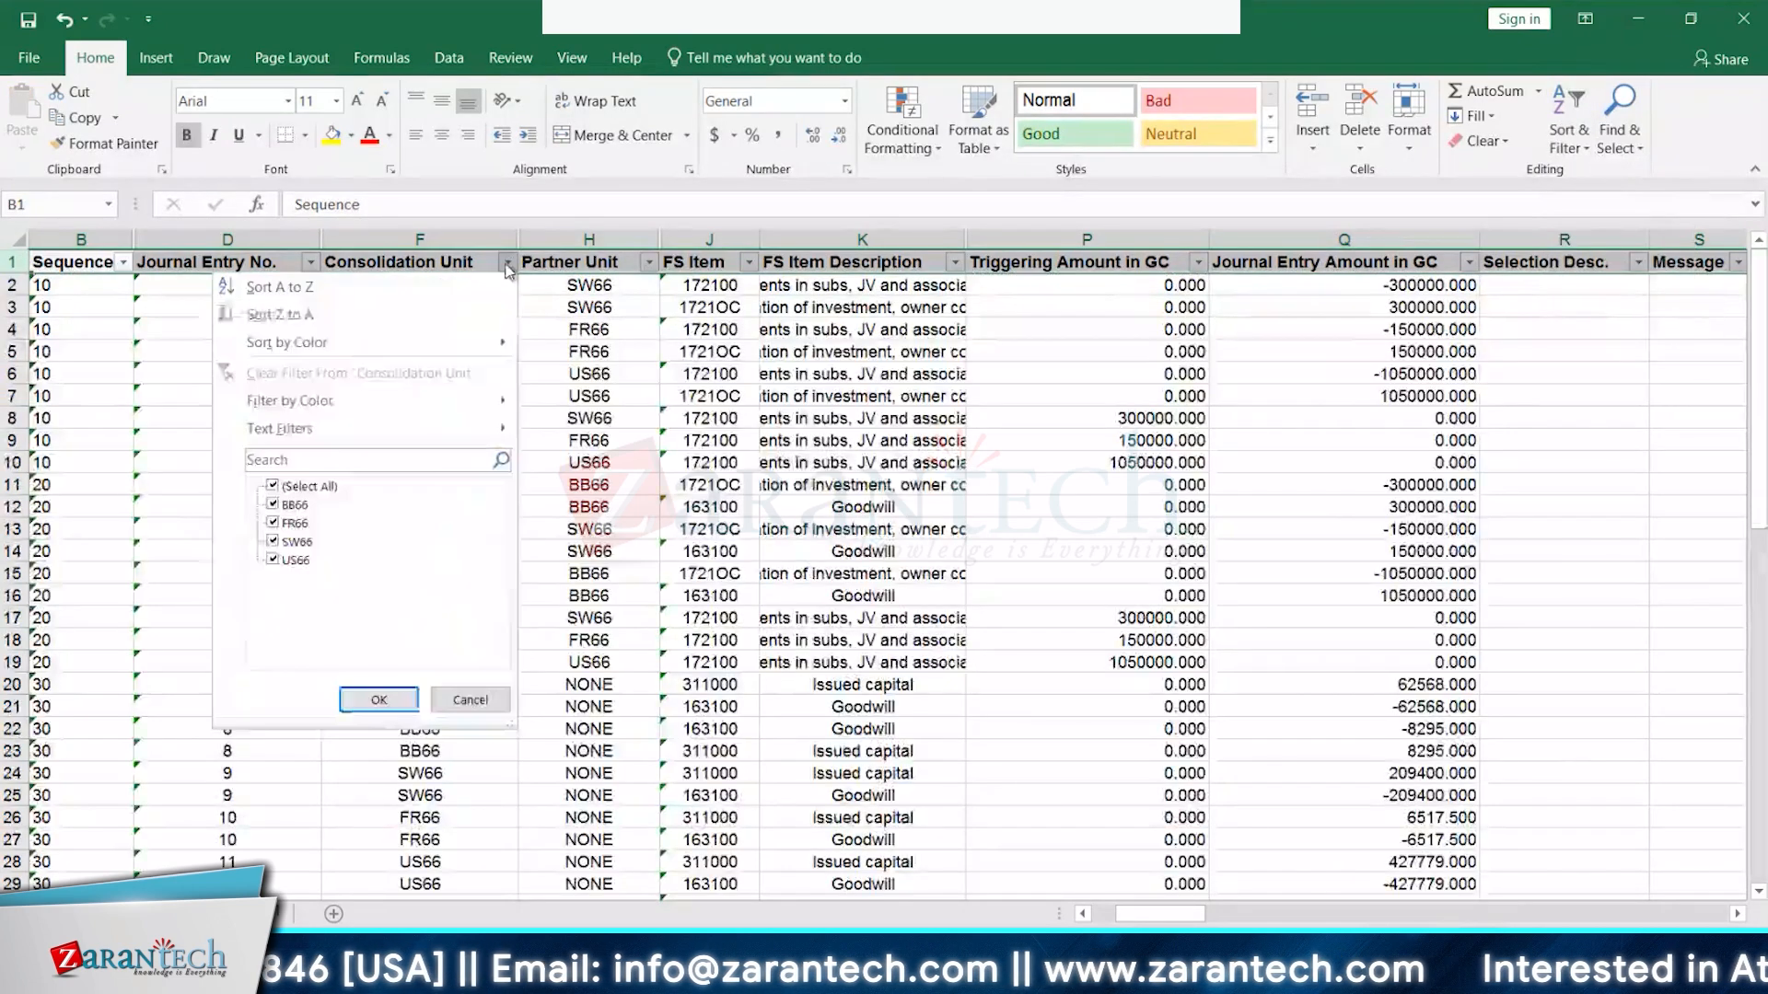
{"action": "left_click", "coordinate": [272, 541]}
{"action": "left_click", "coordinate": [272, 504]}
{"action": "left_click", "coordinate": [273, 522]}
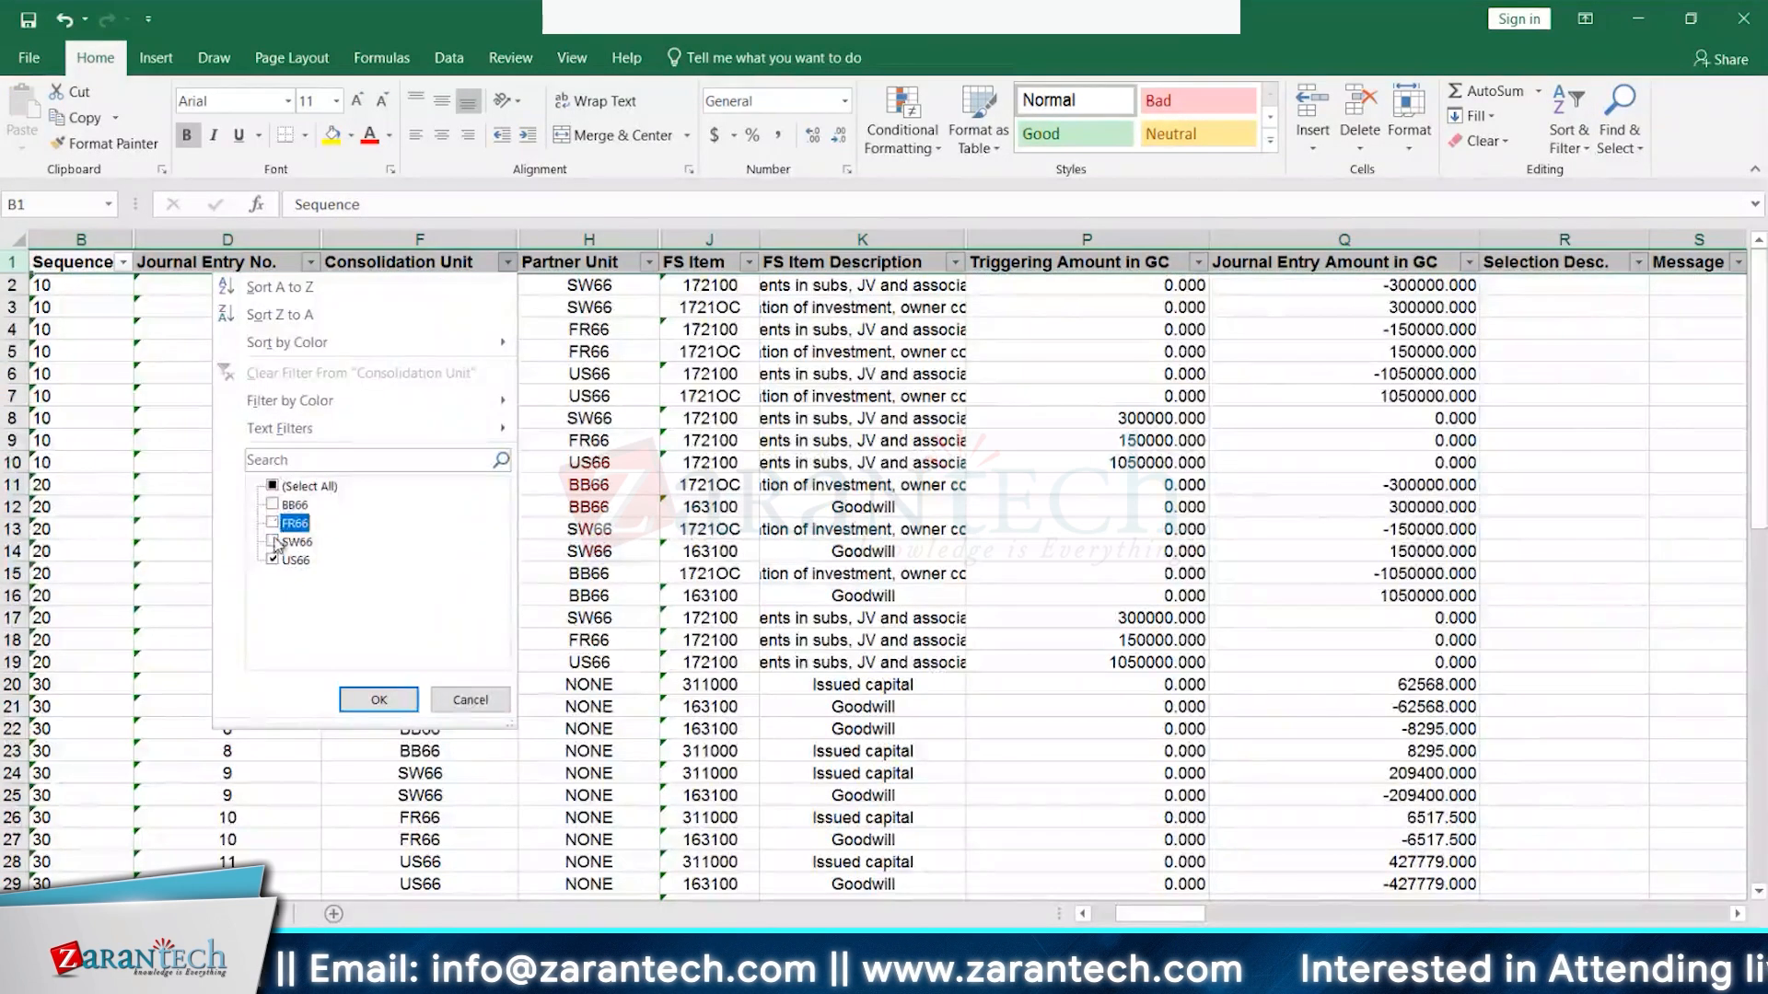
{"action": "left_click", "coordinate": [272, 542]}
{"action": "left_click", "coordinate": [272, 559]}
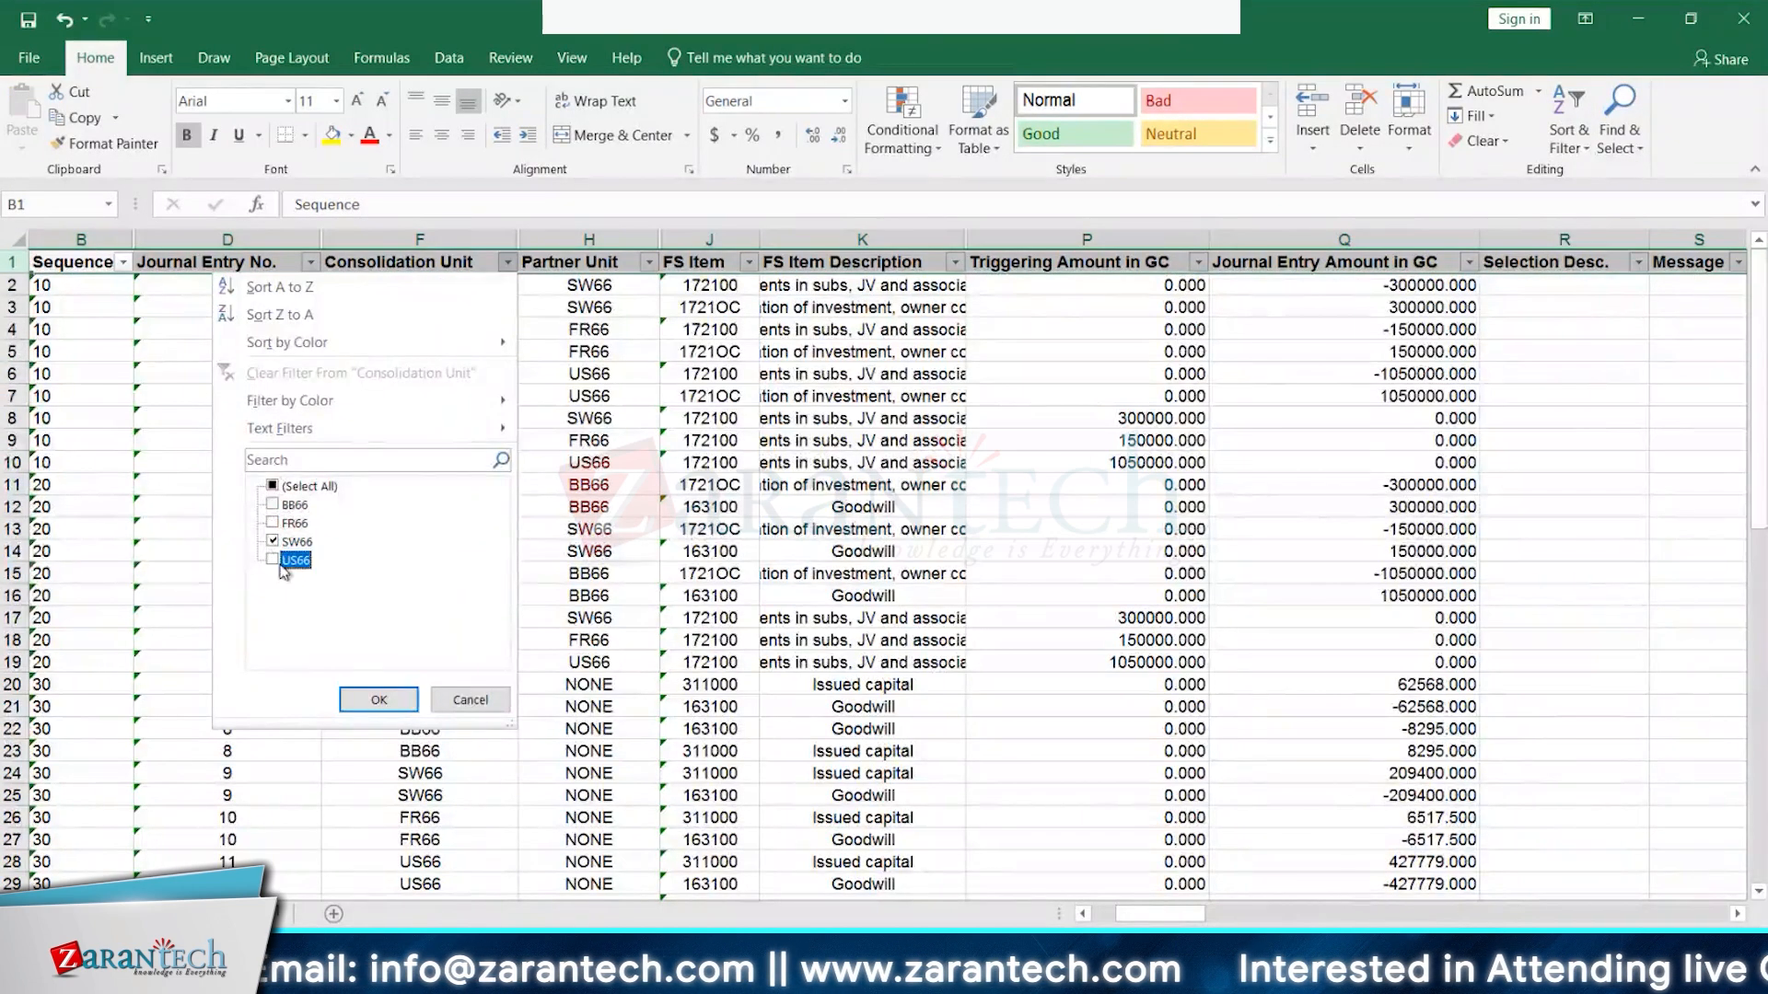
{"action": "left_click", "coordinate": [378, 700]}
- Filter the Sequence column to sequence 20 only
{"action": "left_click", "coordinate": [122, 263]}
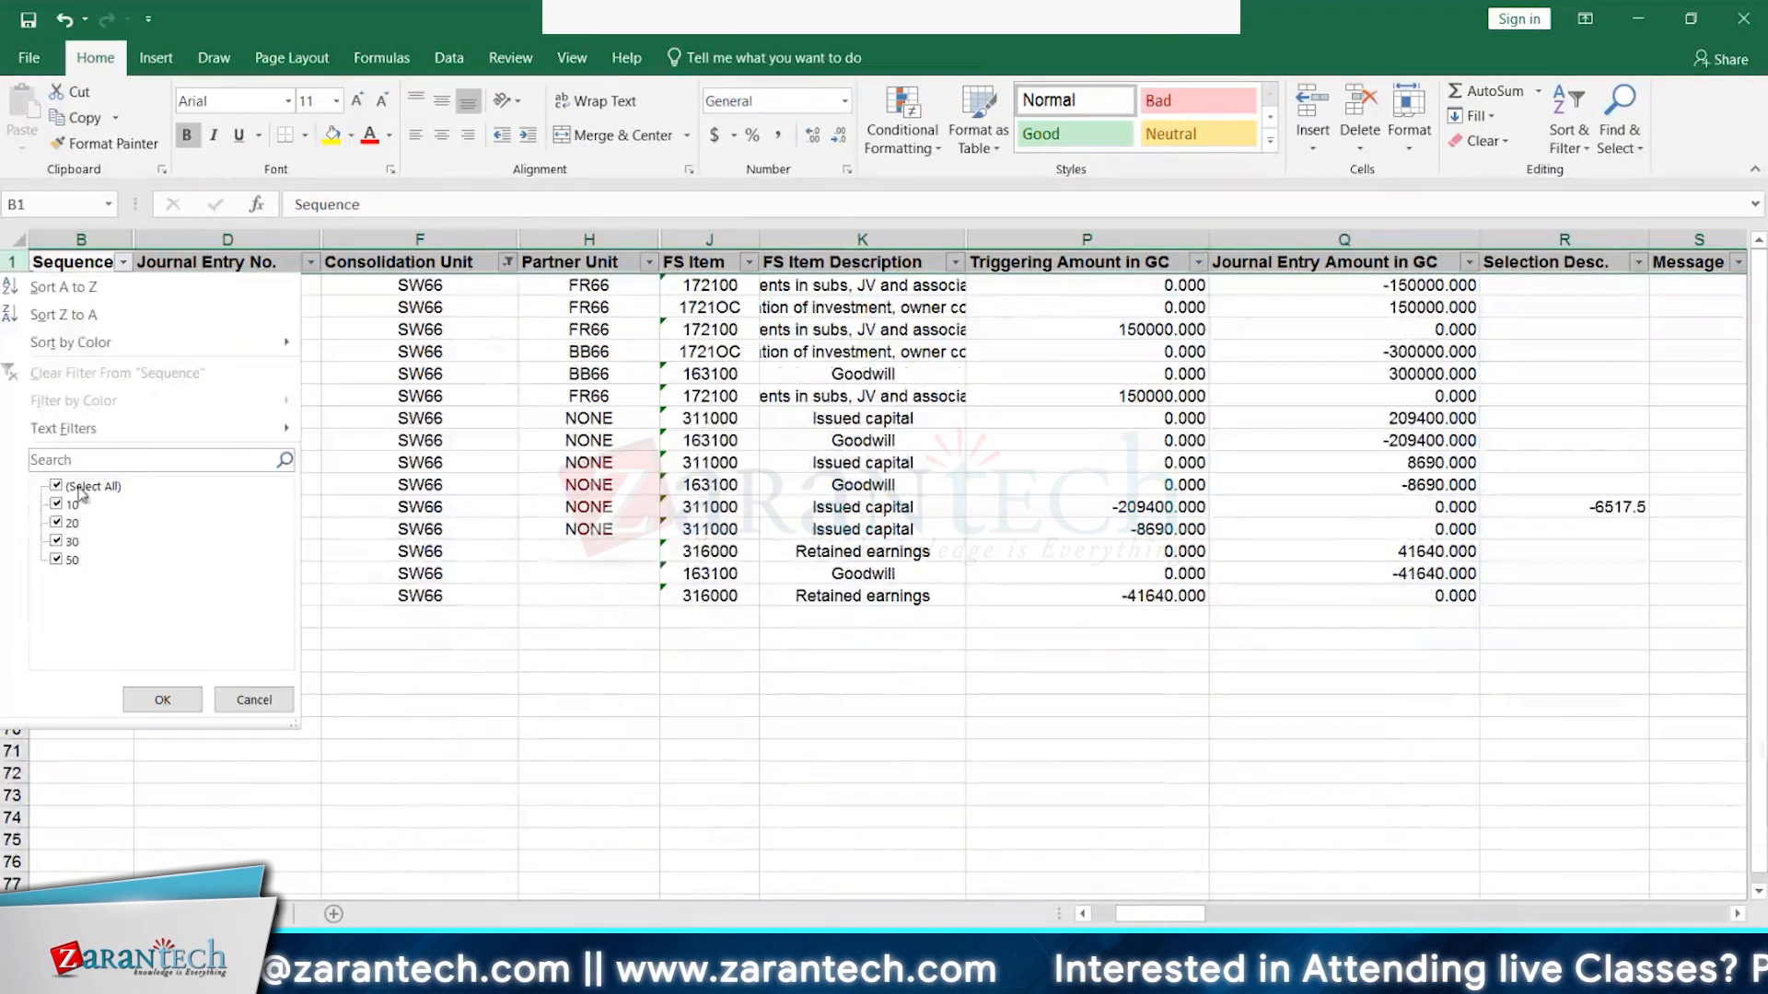
{"action": "left_click", "coordinate": [57, 486]}
{"action": "left_click", "coordinate": [61, 523]}
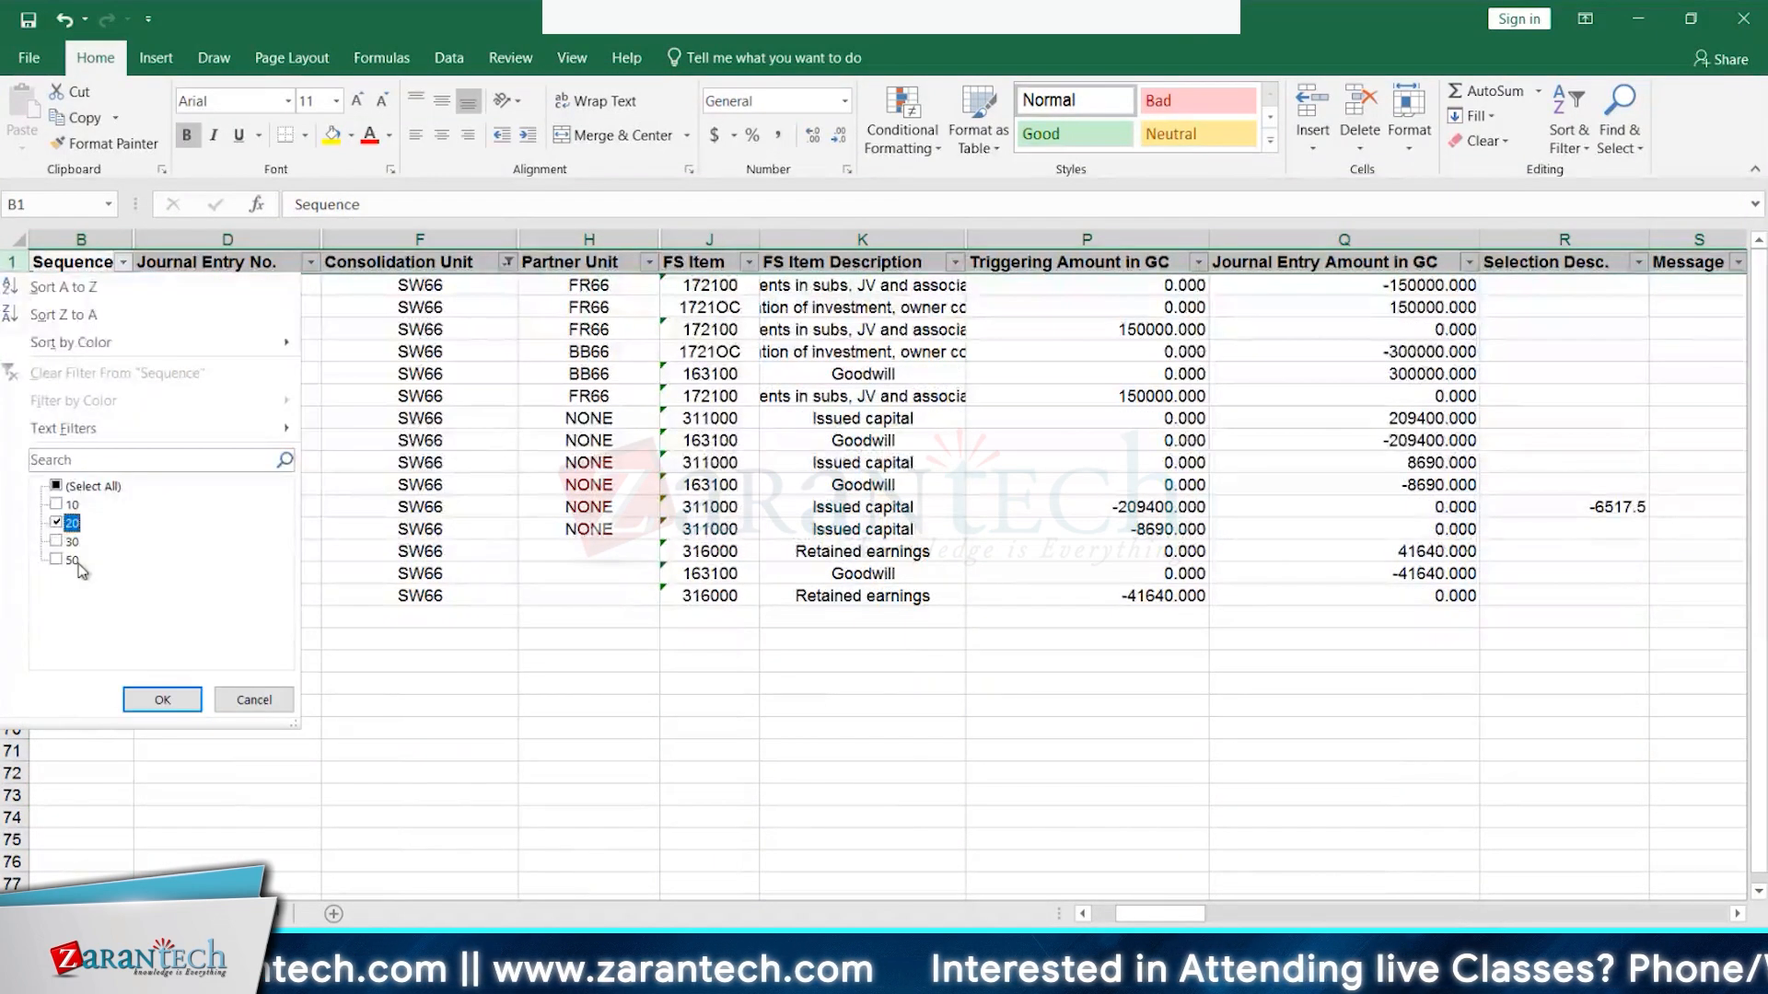
{"action": "left_click", "coordinate": [163, 700]}
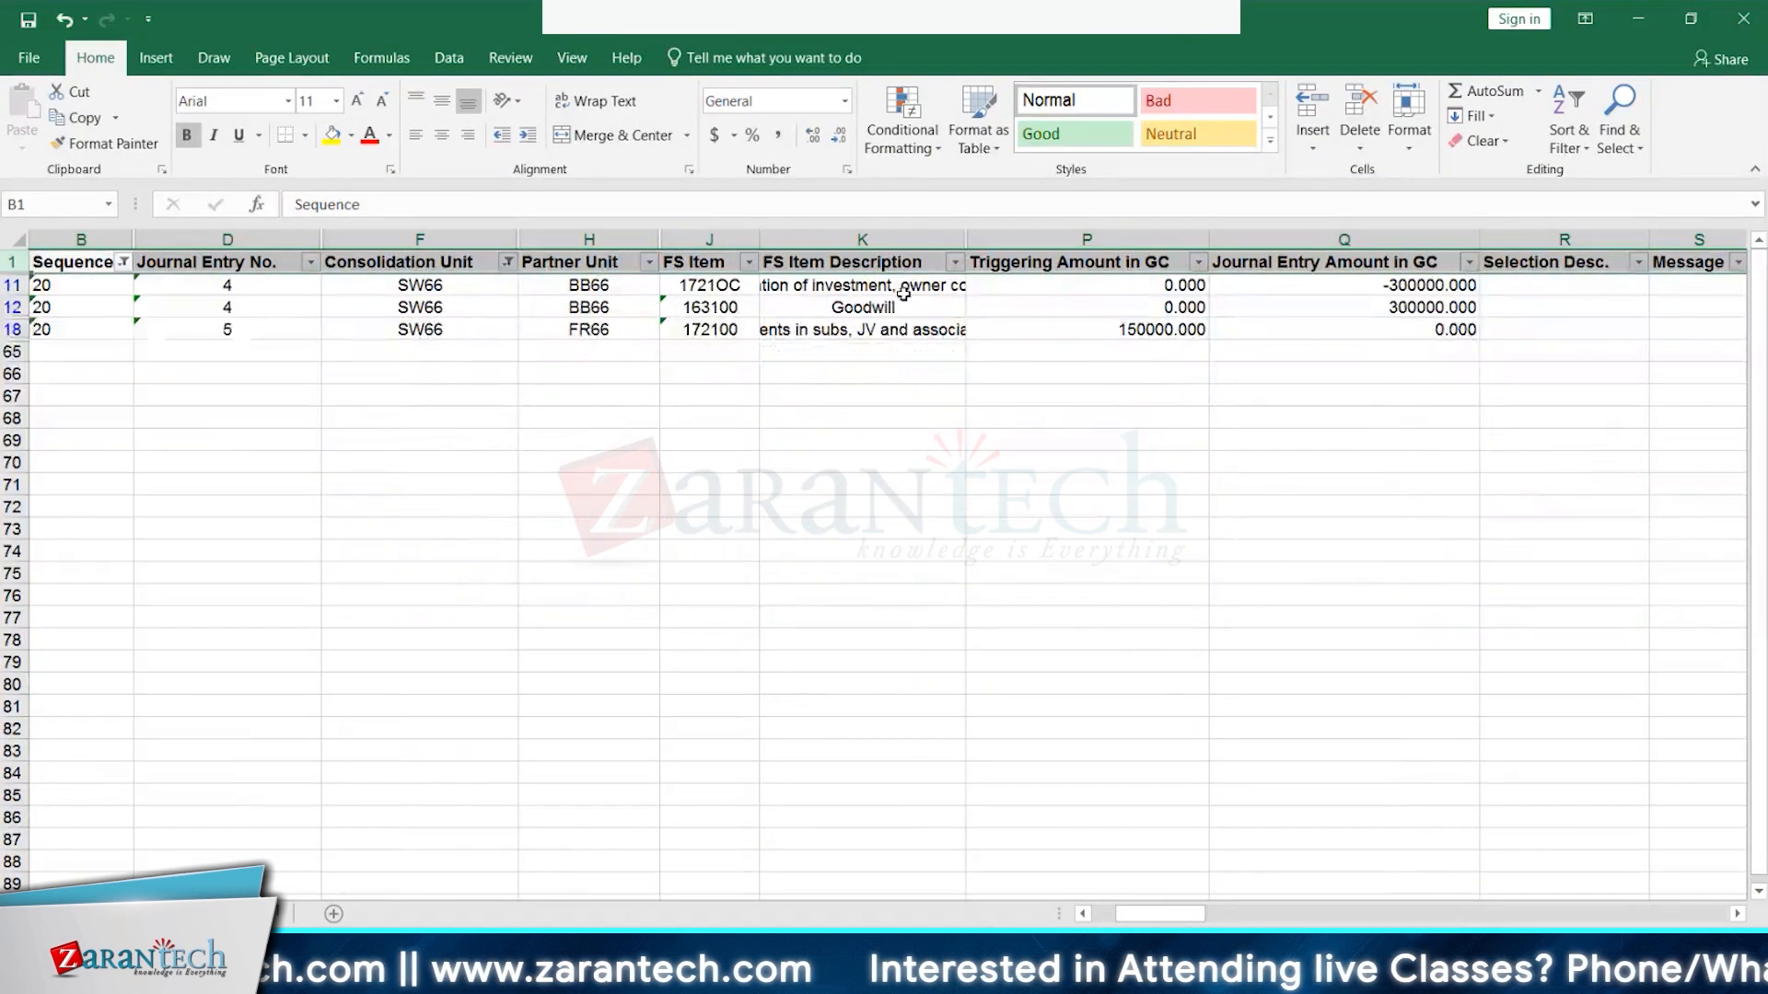
- Inspect the 300000 and -300000 amounts, the Goodwill description, and FS items 1721OC and 163100
{"action": "left_click", "coordinate": [1444, 310]}
{"action": "left_click", "coordinate": [1442, 286]}
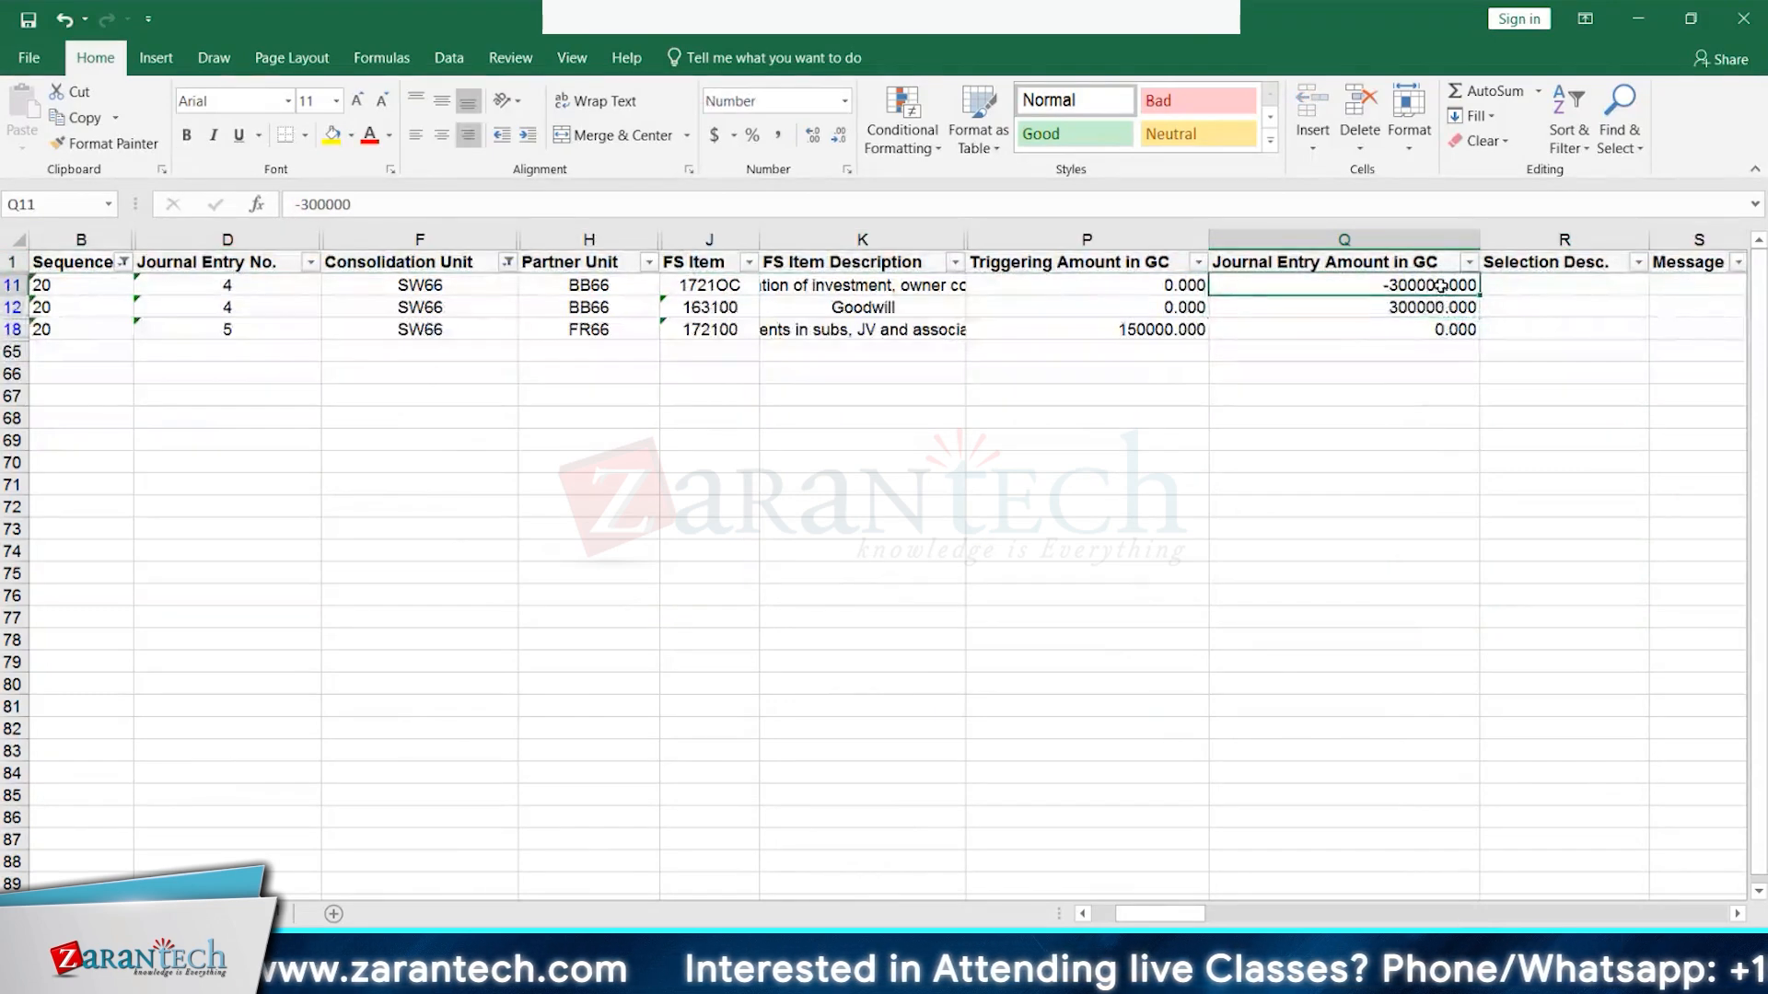
{"action": "left_click", "coordinate": [900, 310]}
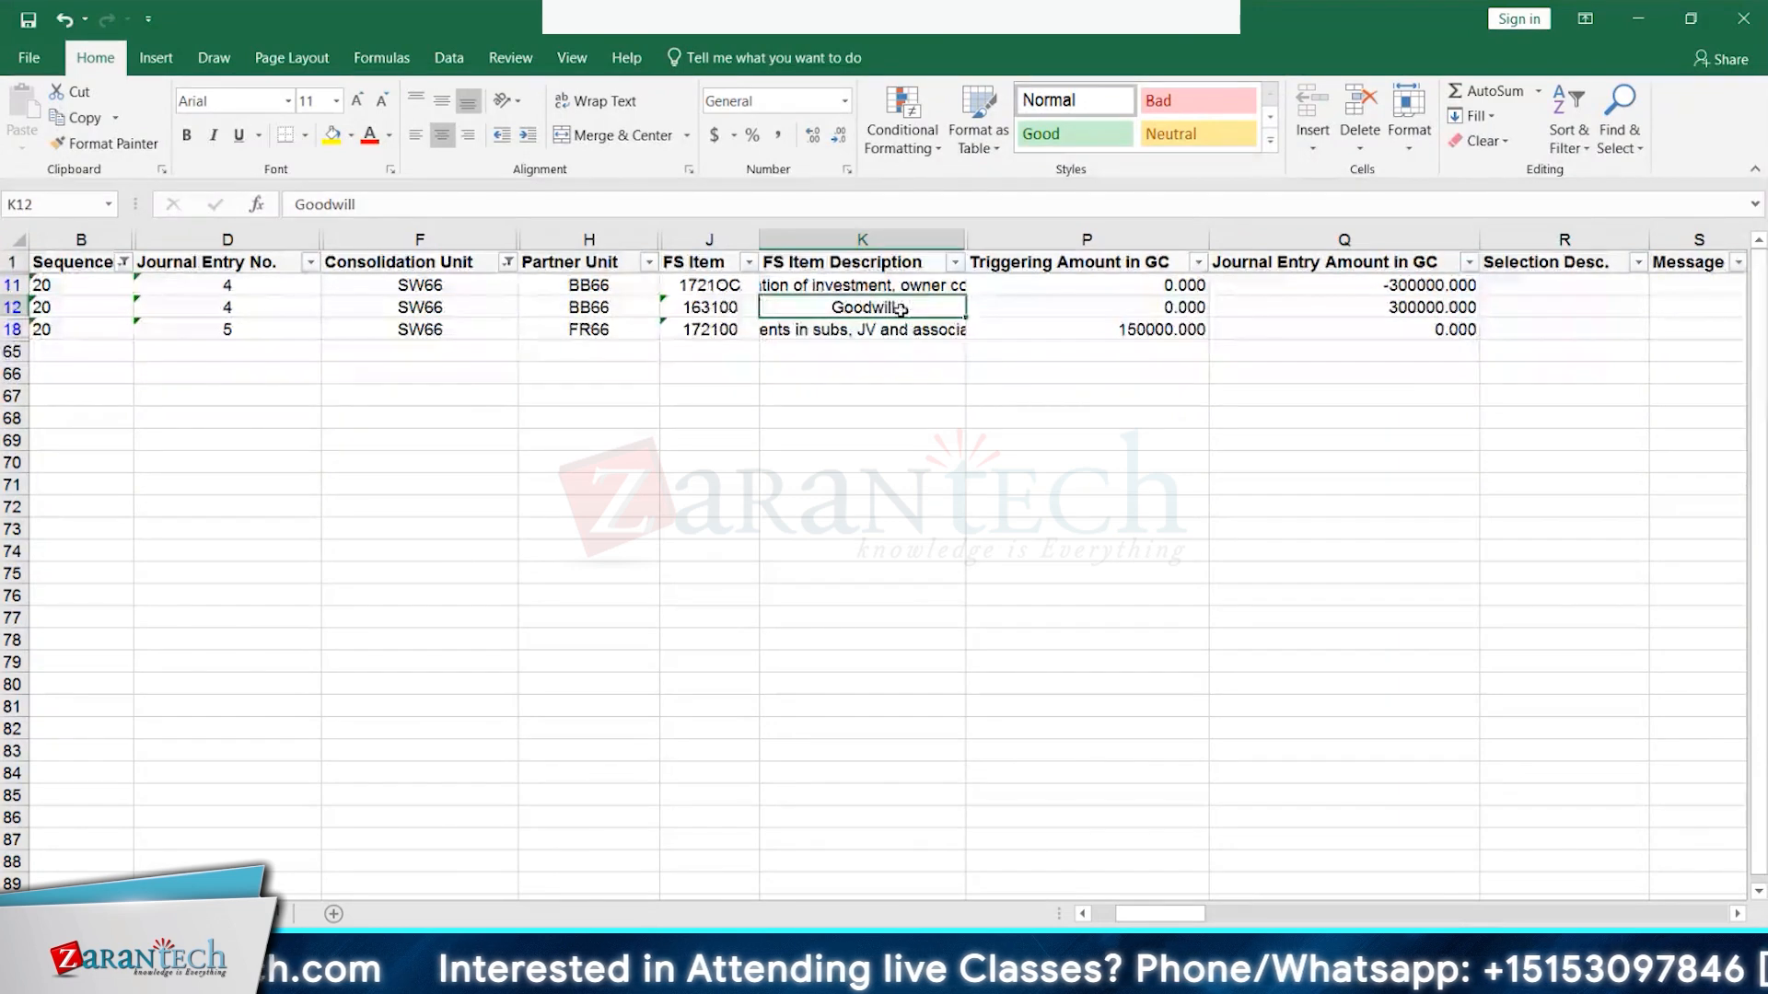
{"action": "left_click", "coordinate": [734, 285]}
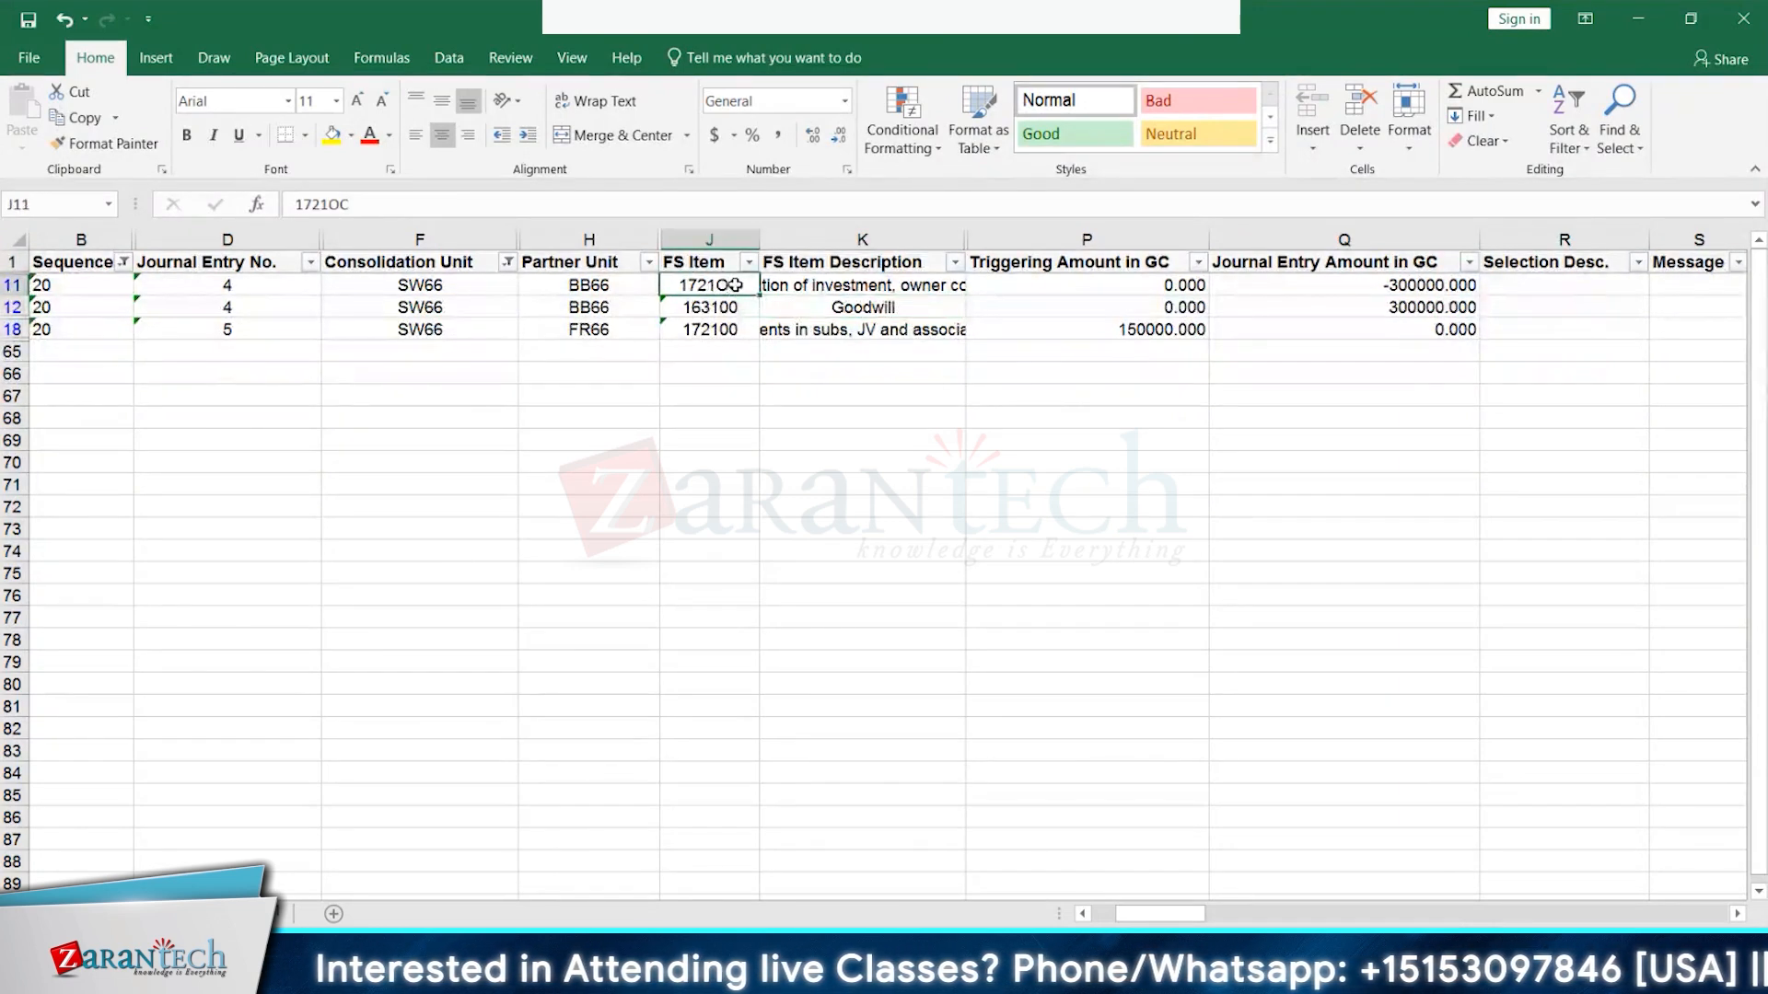
{"action": "left_click", "coordinate": [699, 308]}
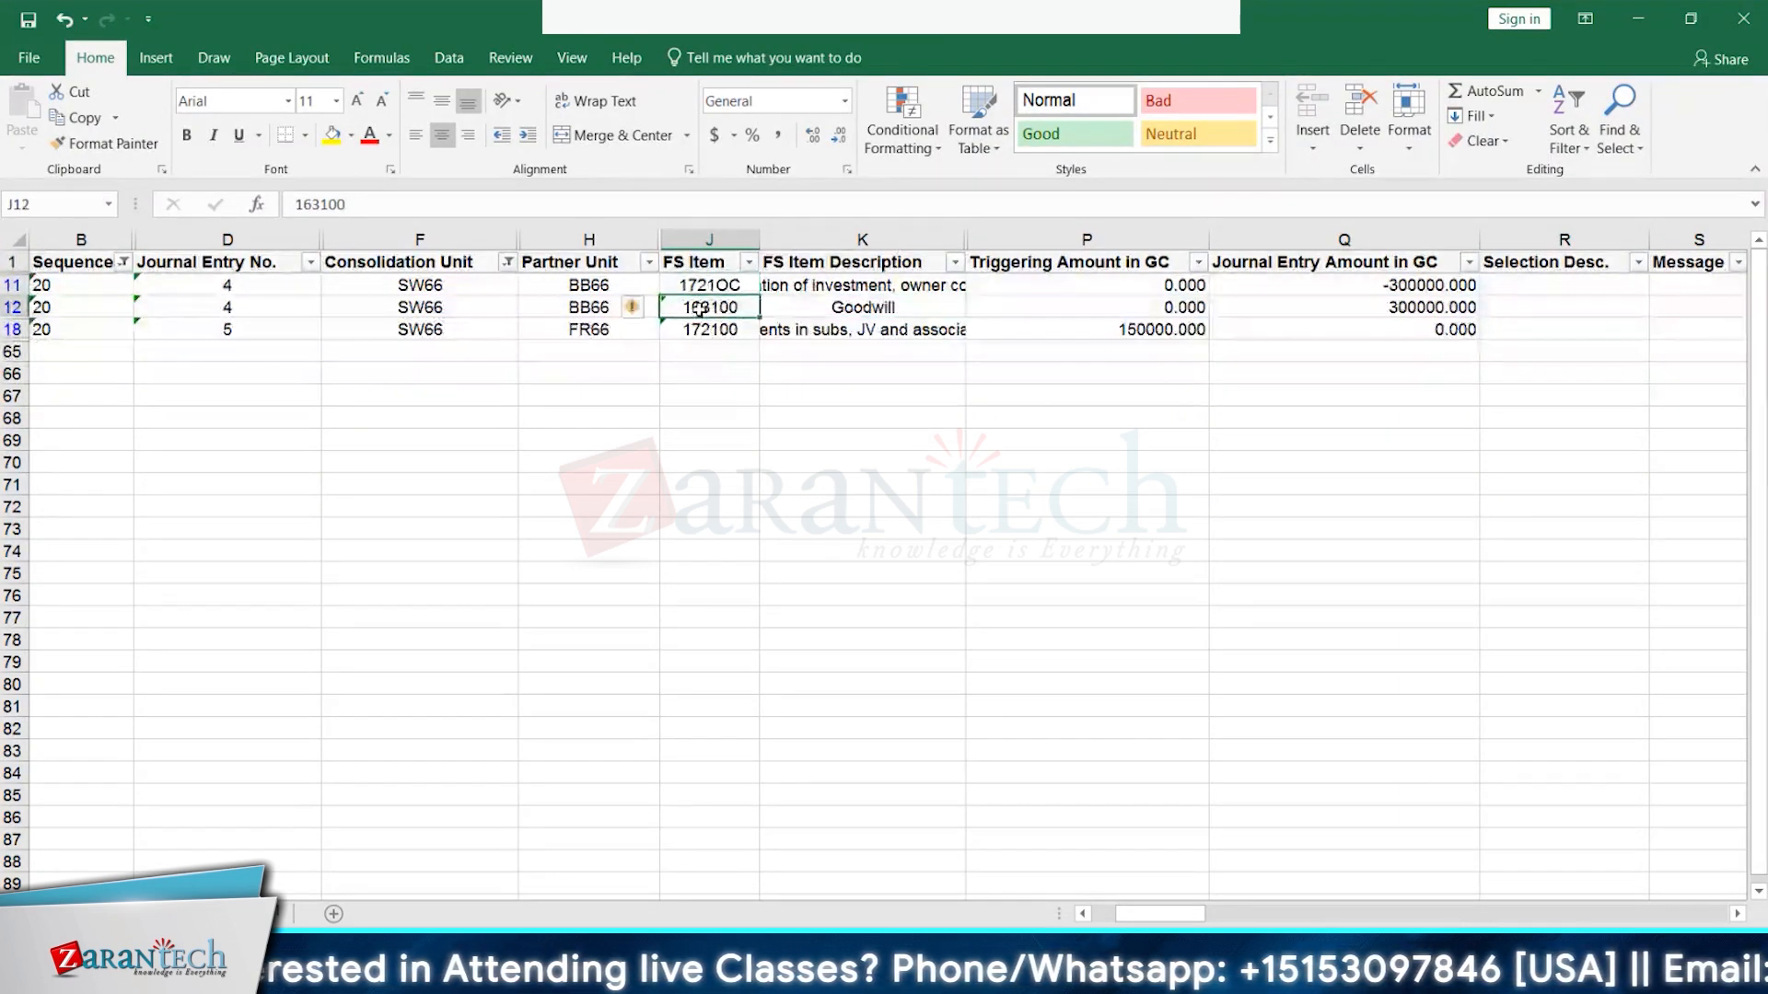
- On the scratch sheet, enter SW66 in A2 and copy 300000.000 from C1 into C2
{"action": "left_click", "coordinate": [254, 913]}
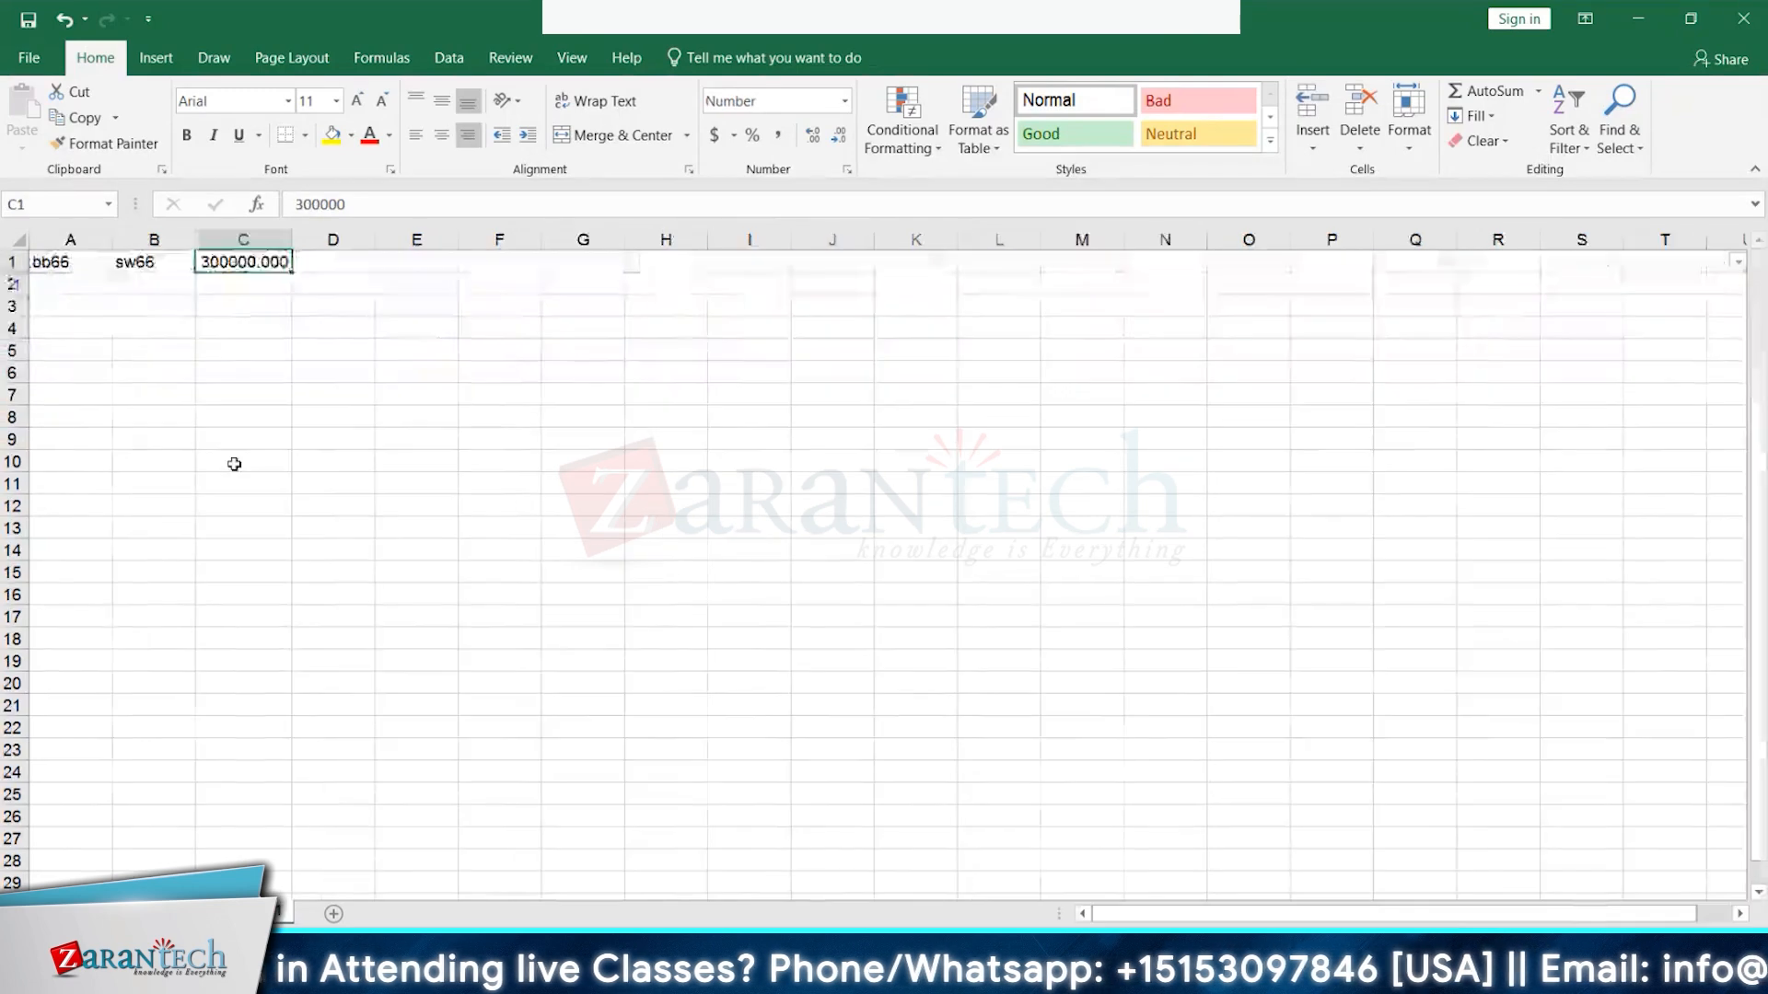
{"action": "left_click", "coordinate": [91, 282]}
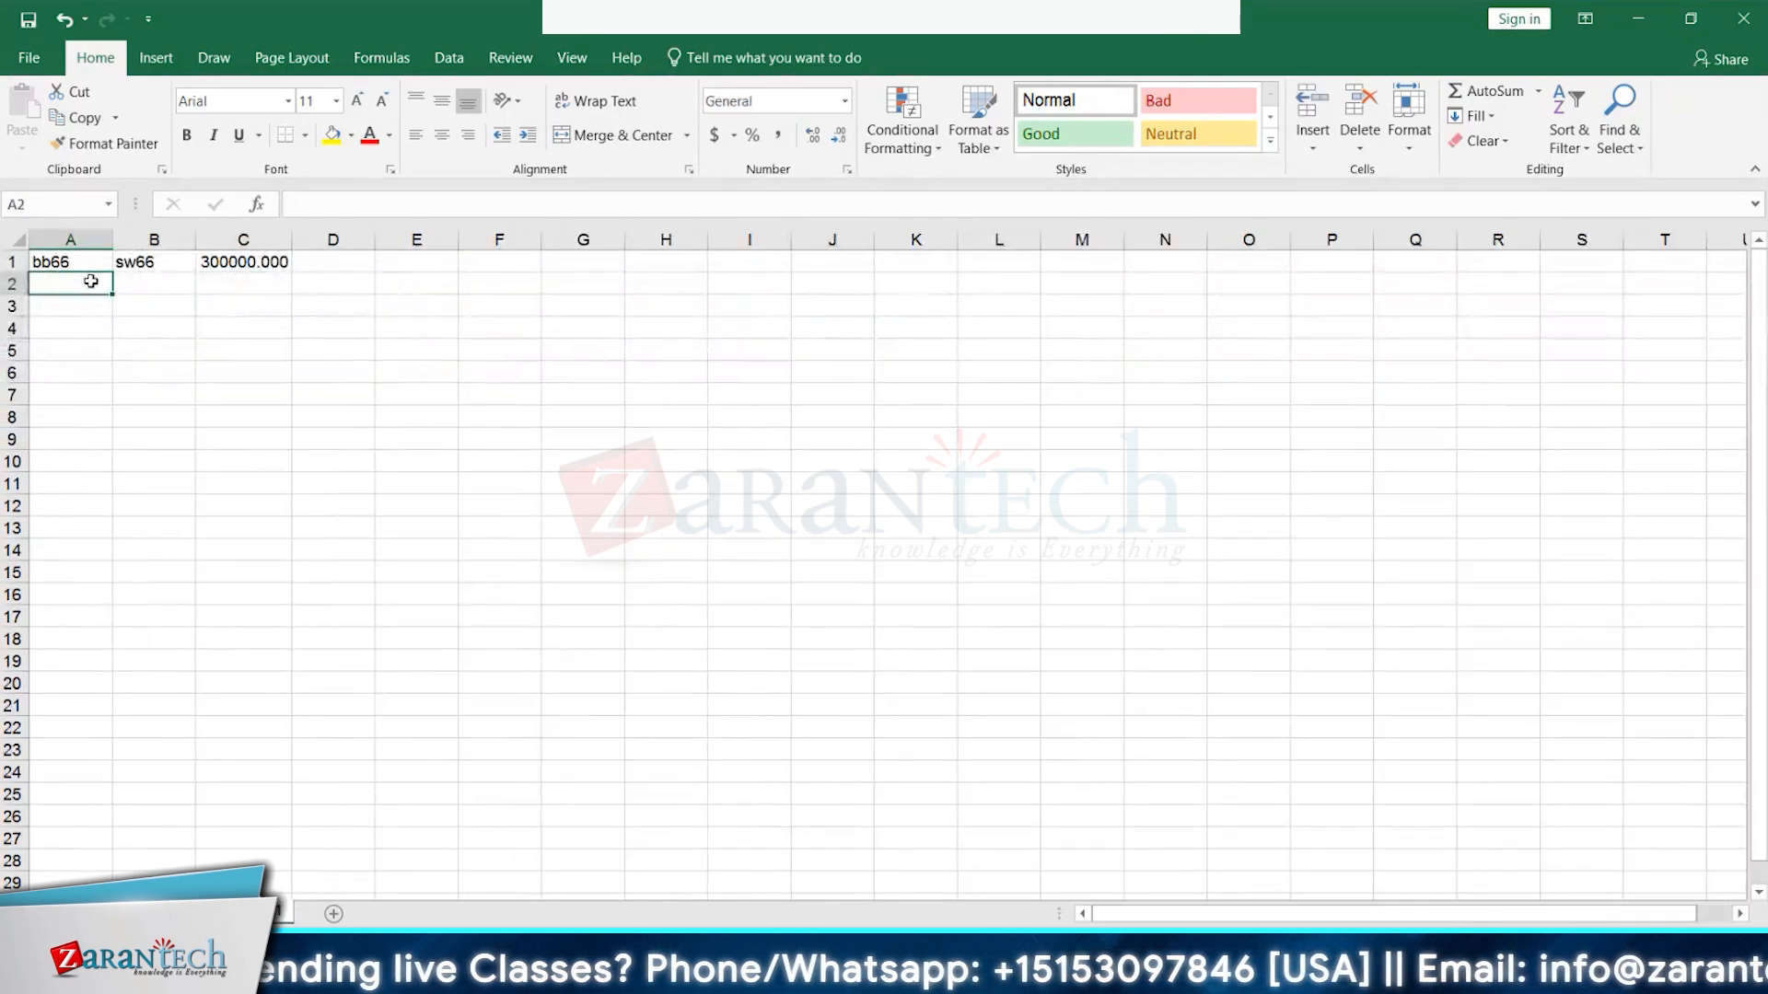
{"action": "type", "text": "SW66`"}
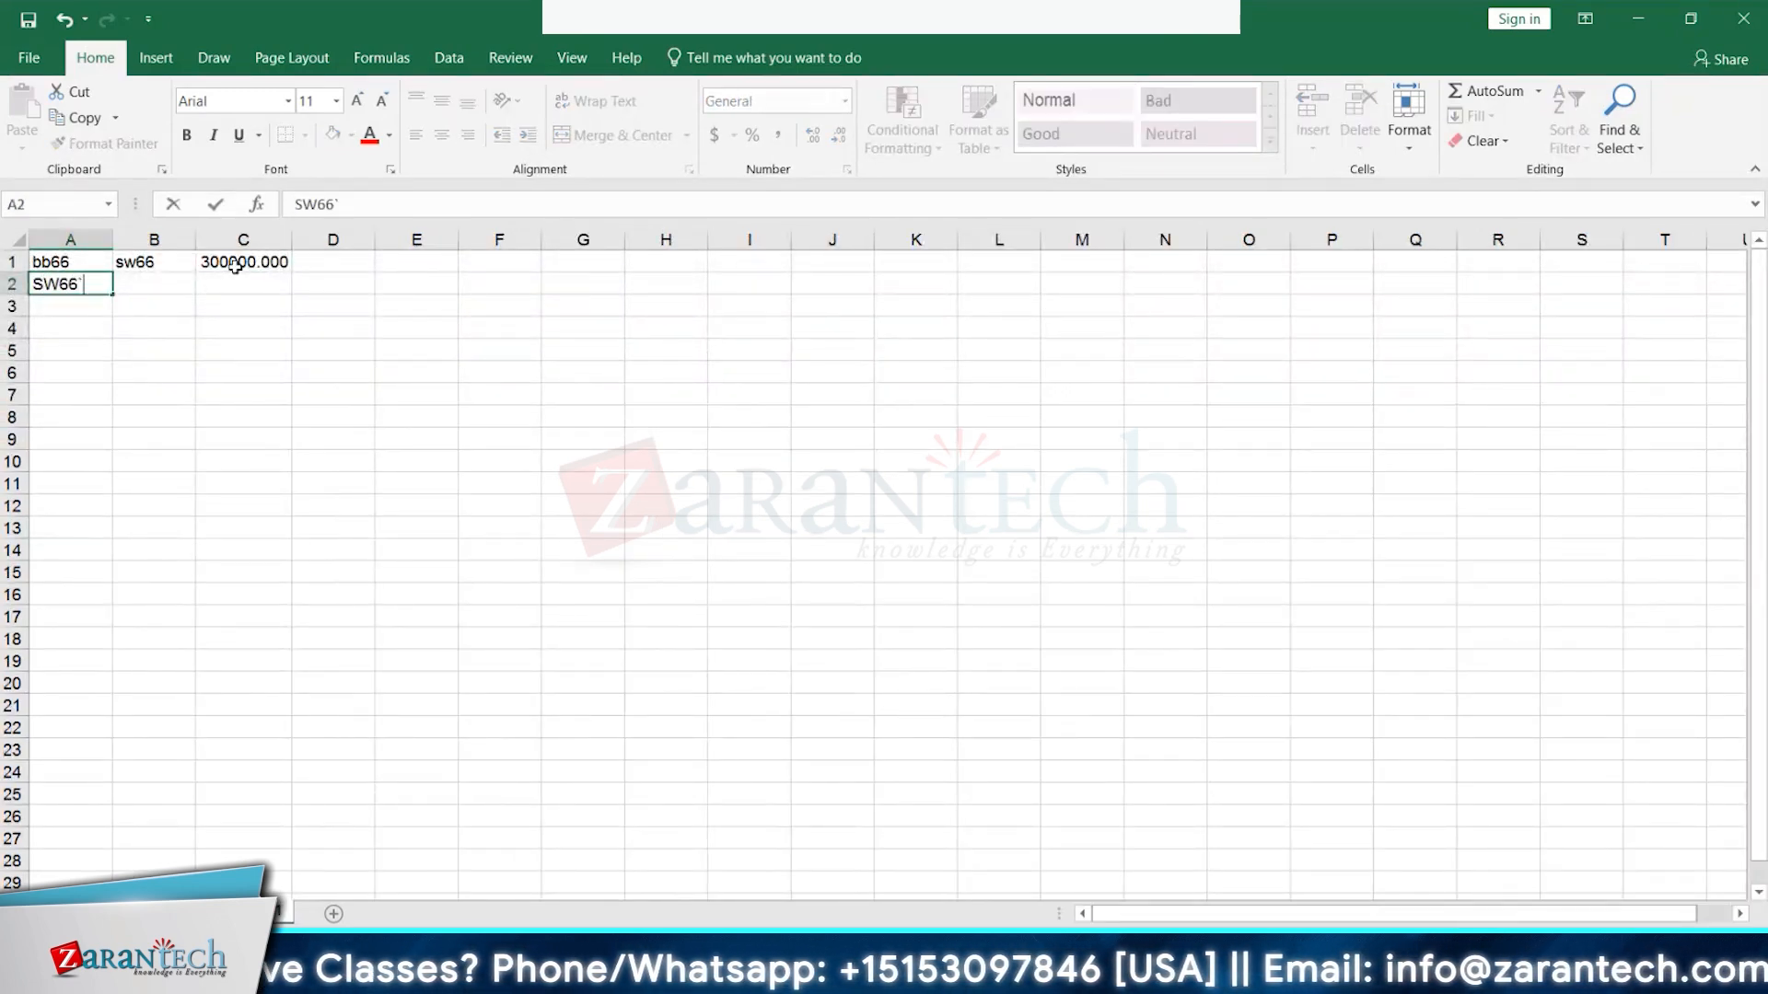
{"action": "key", "text": "ctrl+Return"}
{"action": "left_click", "coordinate": [237, 266]}
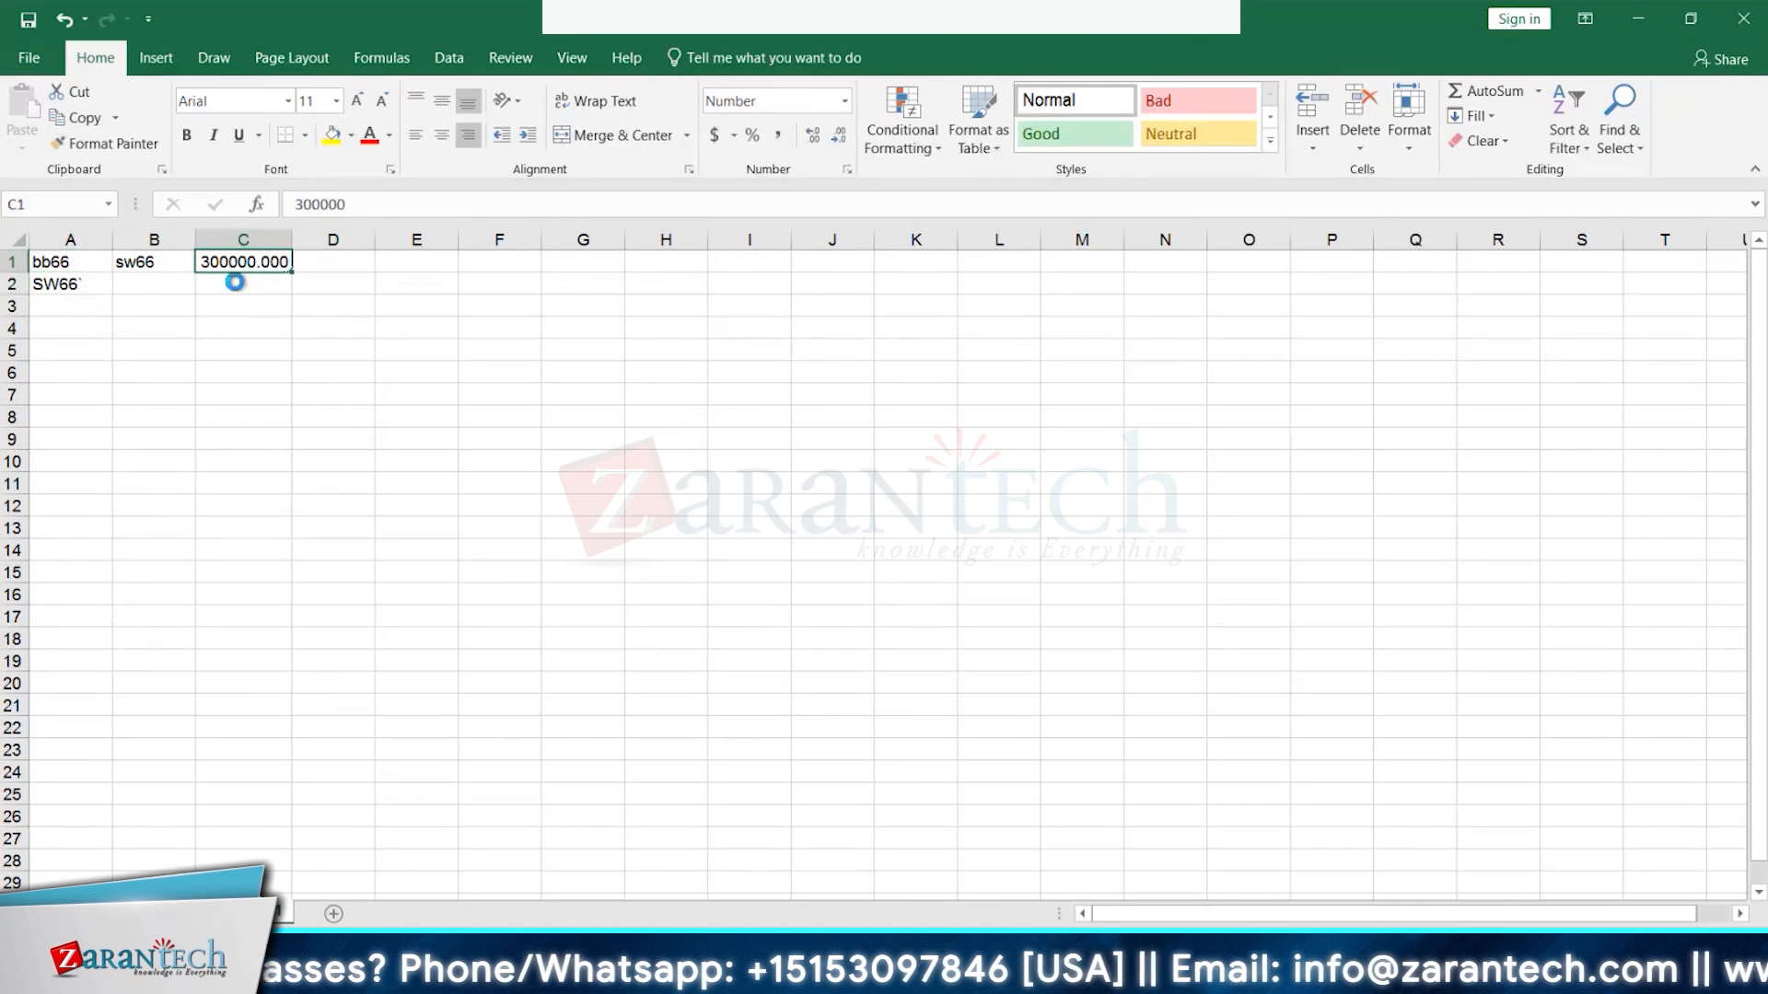
{"action": "key", "text": "ctrl+c"}
{"action": "left_click", "coordinate": [227, 284]}
{"action": "key", "text": "ctrl+v"}
{"action": "key", "text": "Escape"}
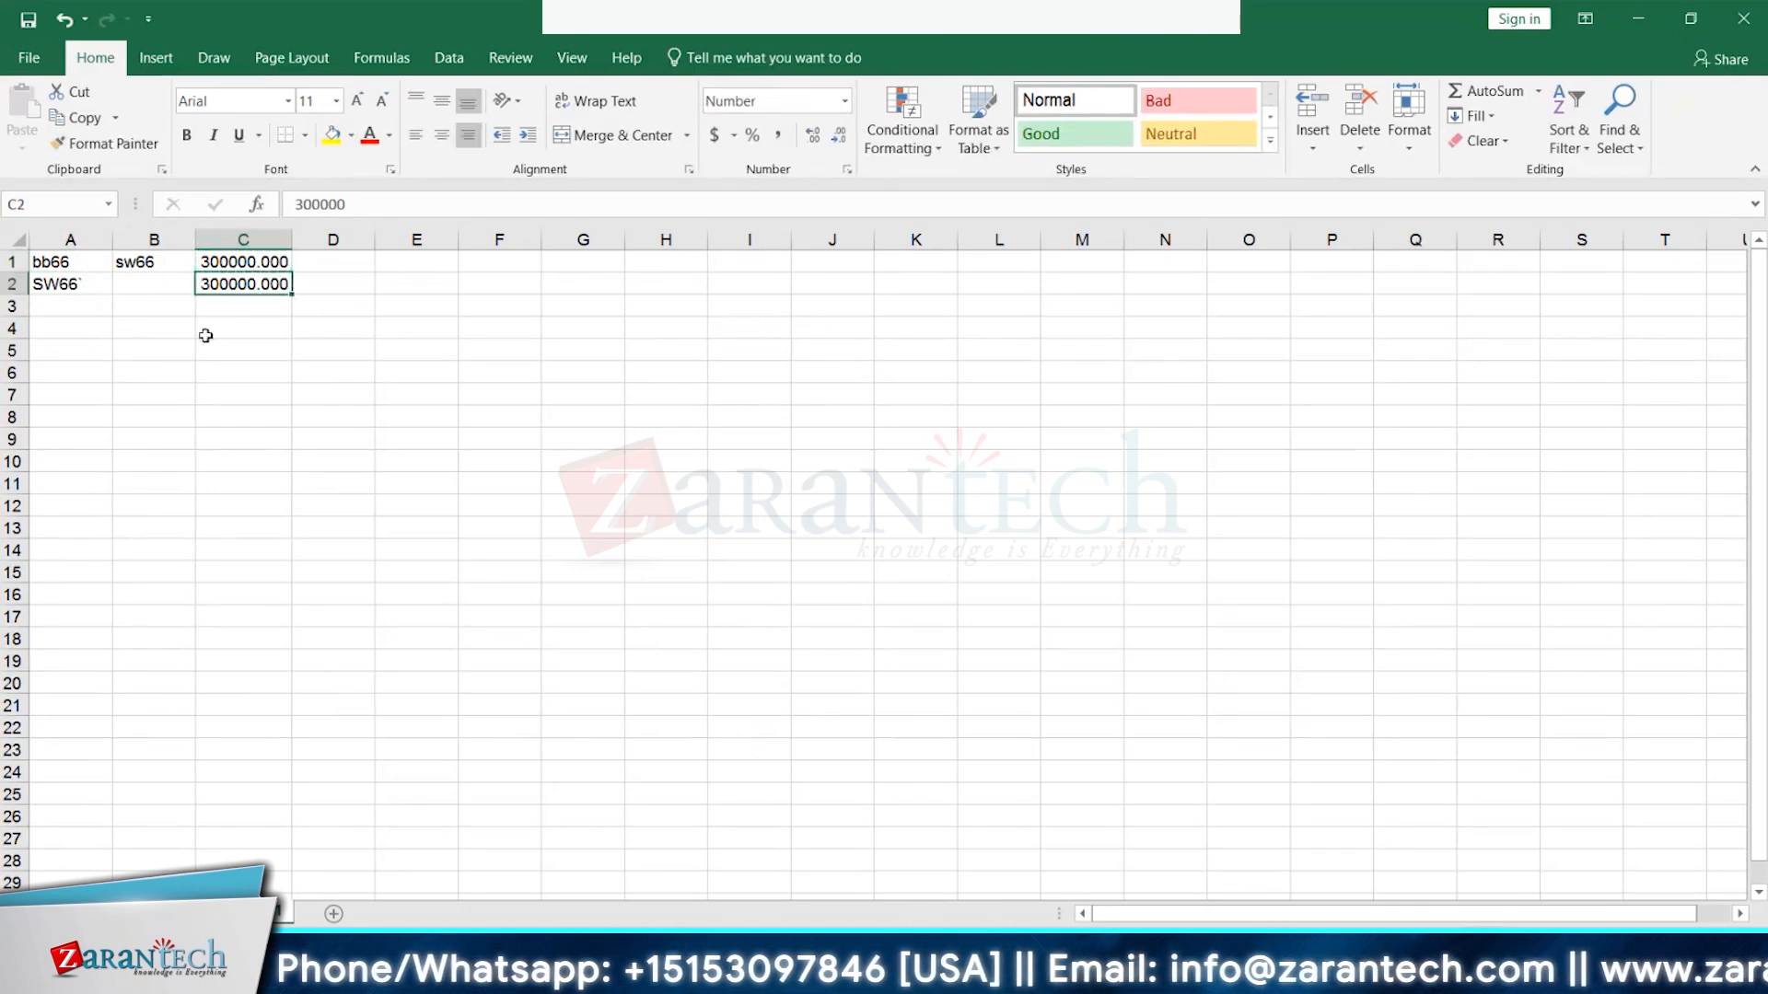
{"action": "left_click", "coordinate": [158, 914]}
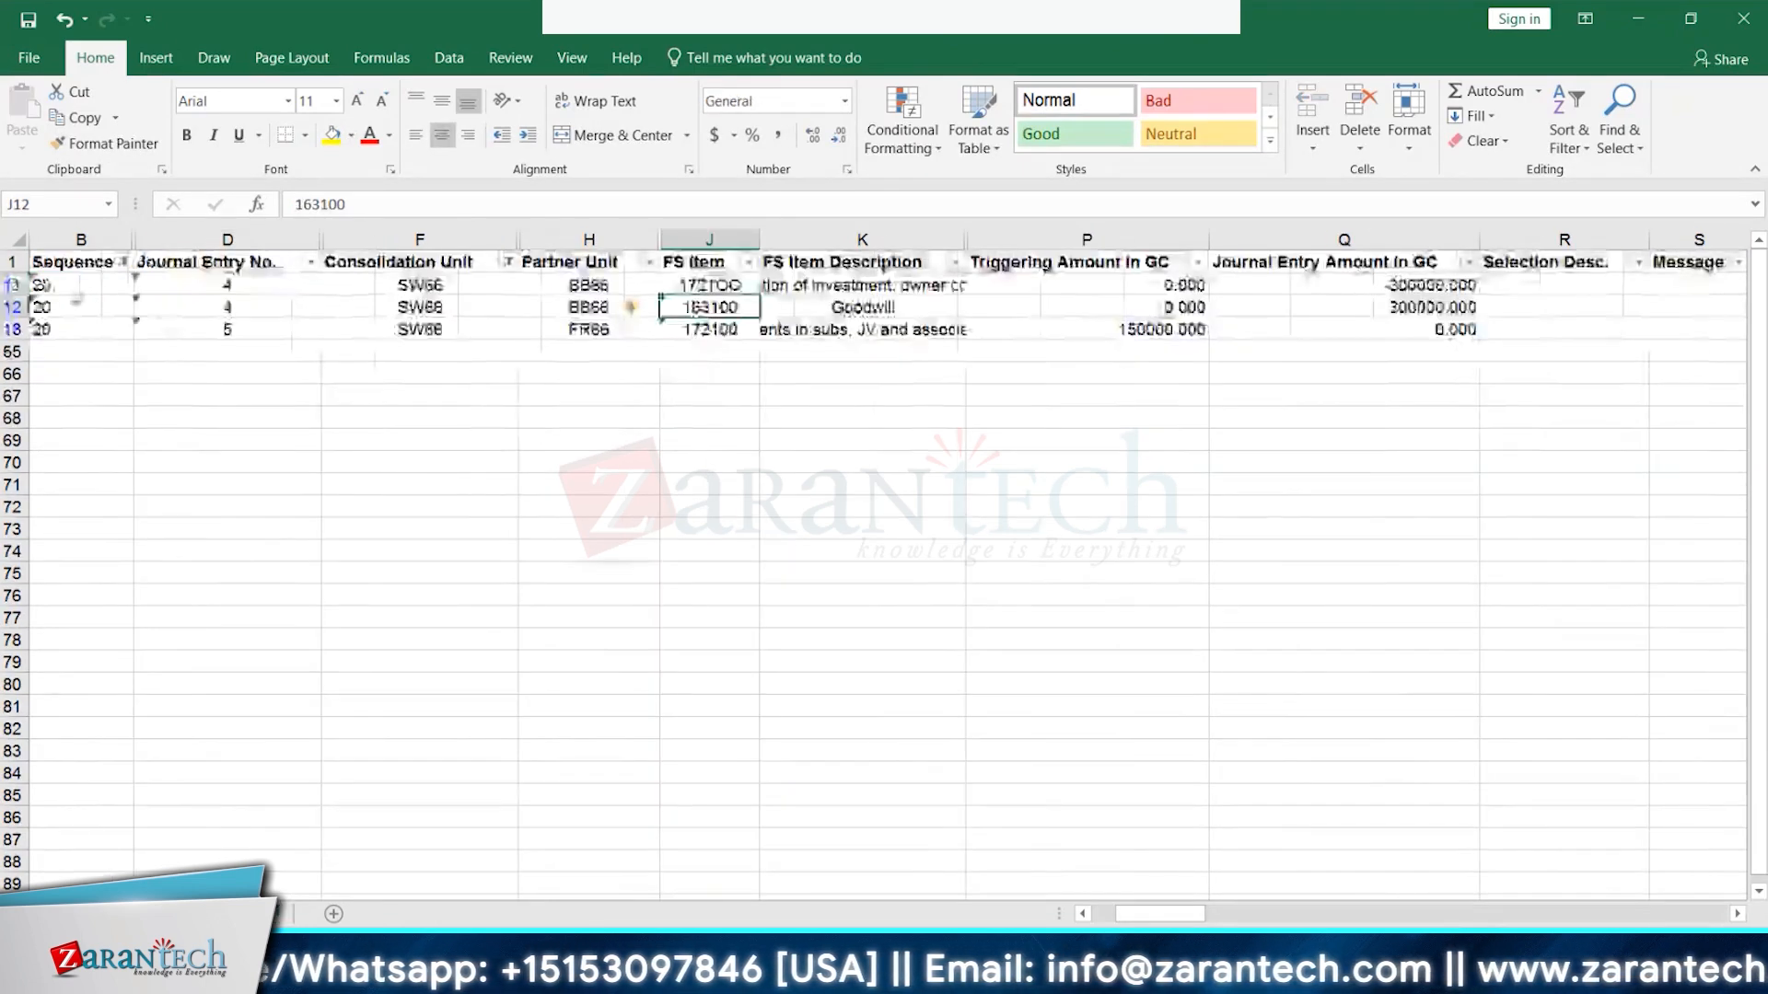
- Change the Sequence filter from 20 to 30
{"action": "left_click", "coordinate": [124, 263]}
{"action": "left_click", "coordinate": [56, 522]}
{"action": "left_click", "coordinate": [56, 540]}
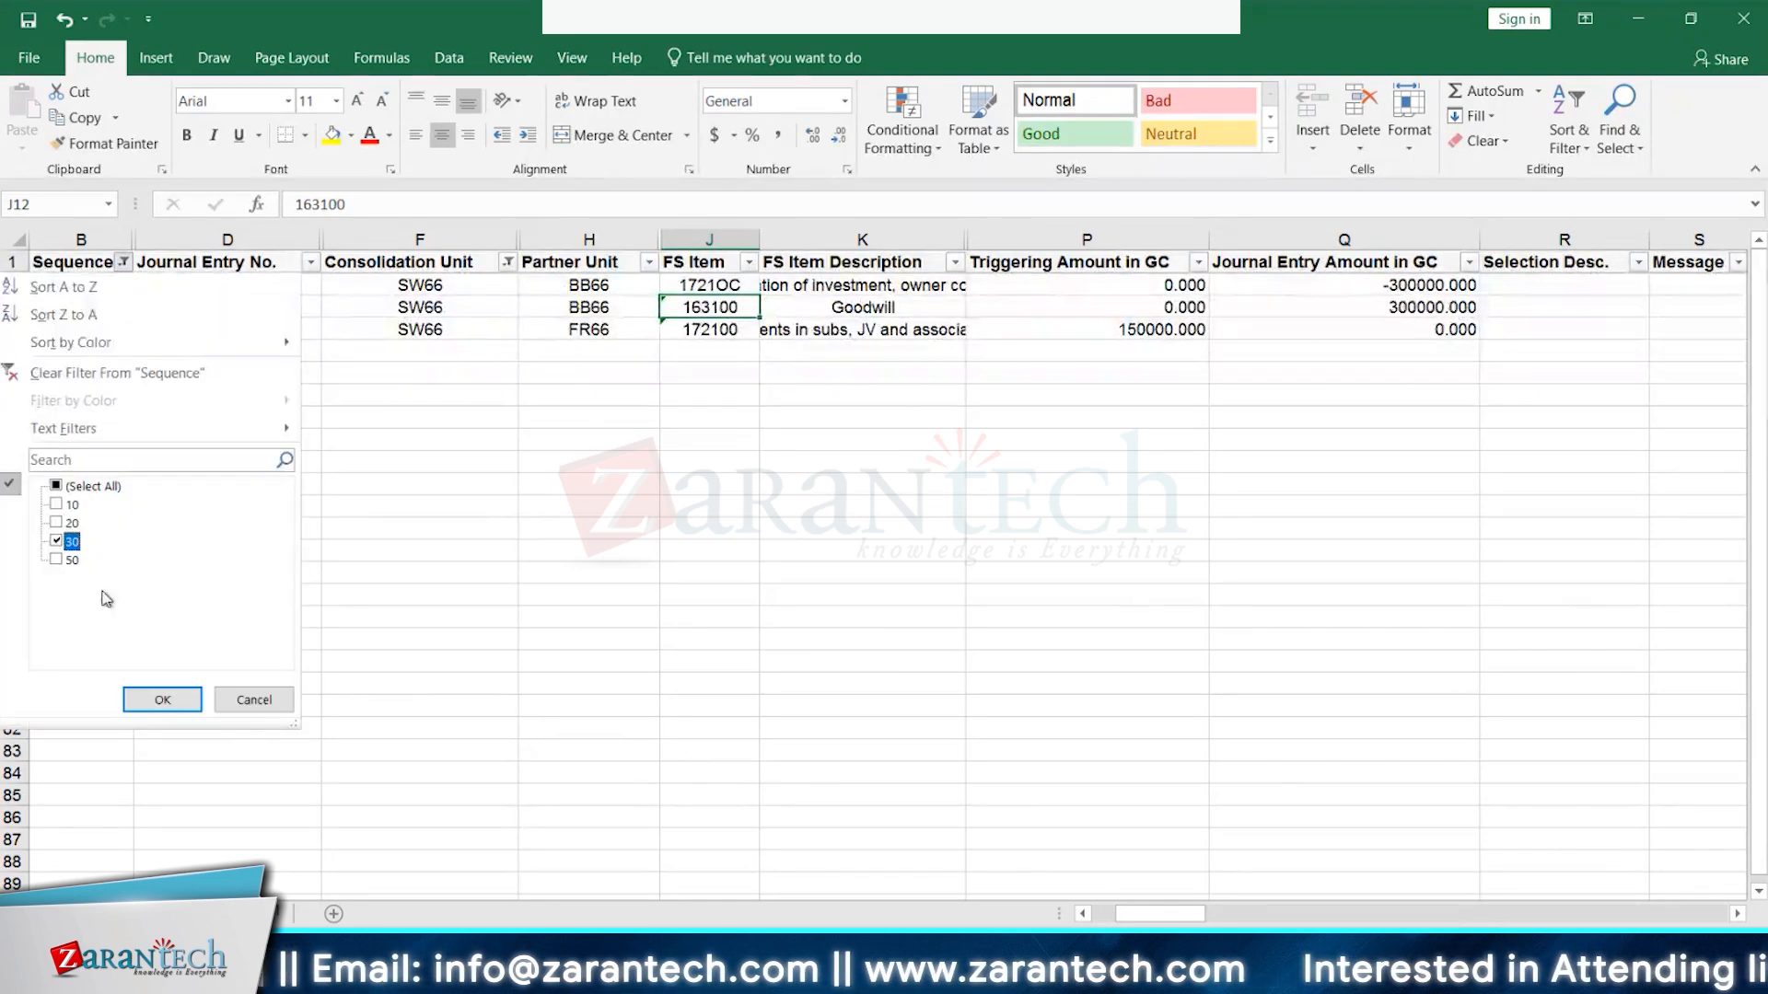
{"action": "left_click", "coordinate": [157, 700]}
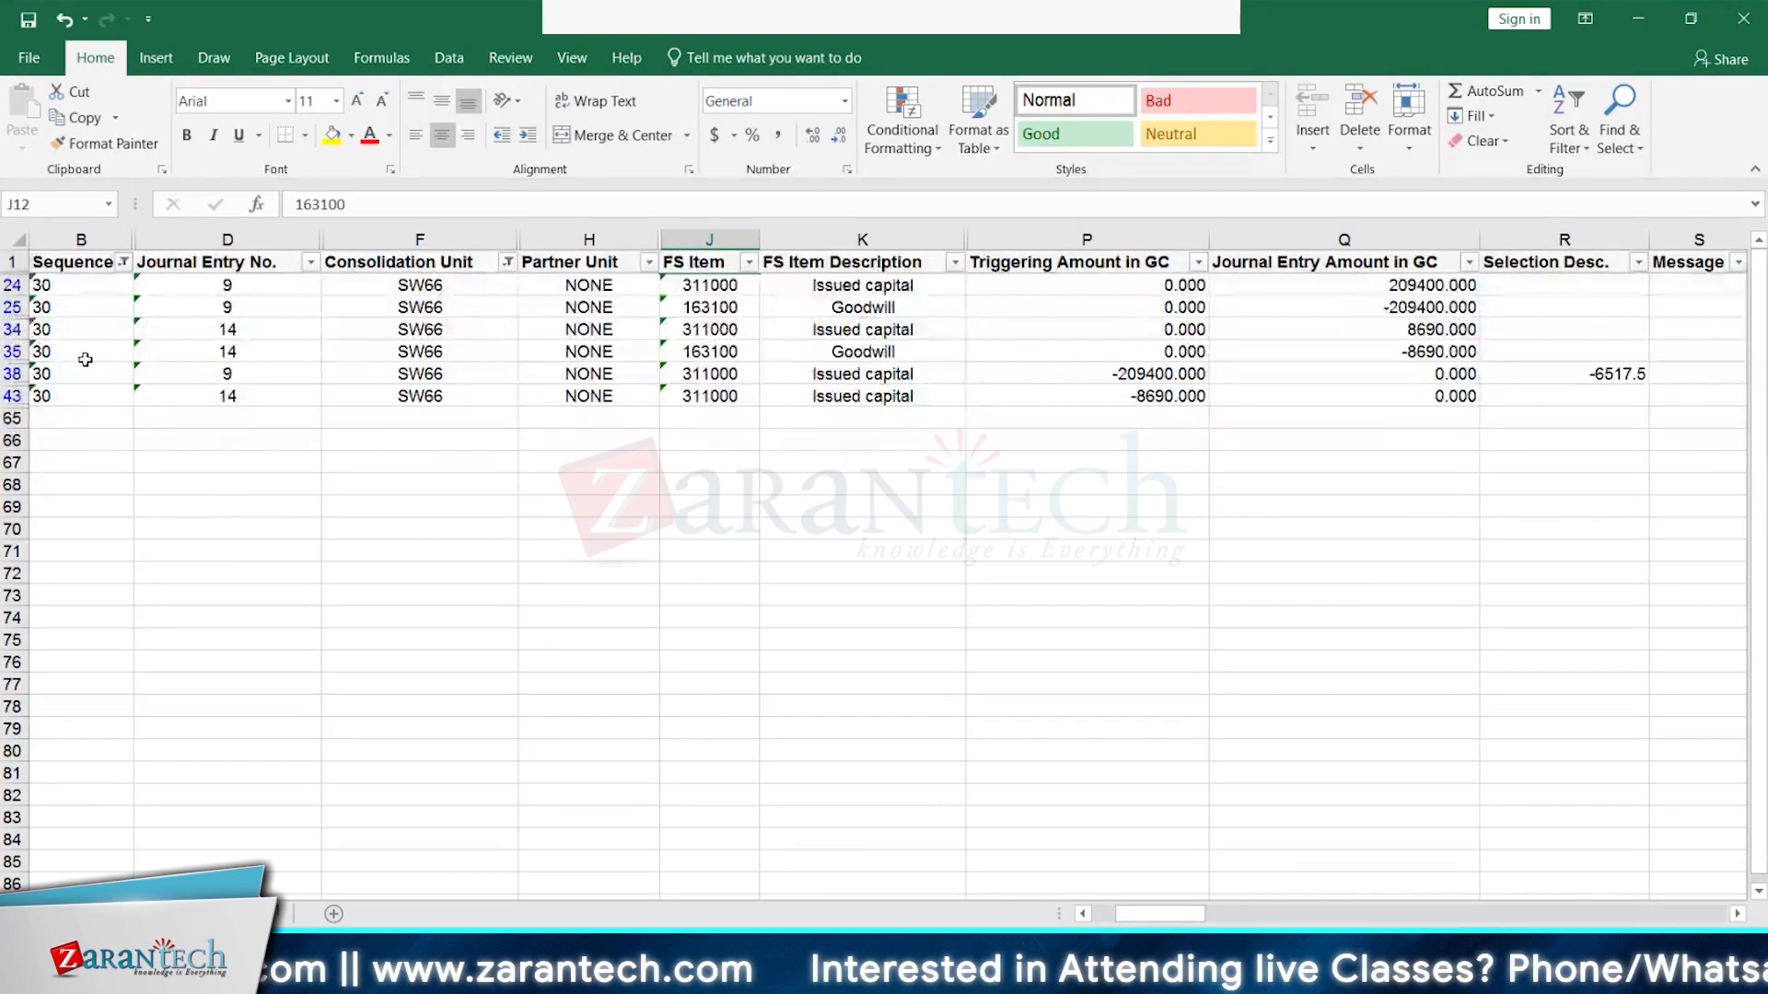
- Select triggering amounts P38:P43 and check the -209400, -8690 and zero amounts in column Q
{"action": "left_click", "coordinate": [1149, 378]}
{"action": "left_click_drag", "start_coordinate": [1147, 379], "coordinate": [1149, 399]}
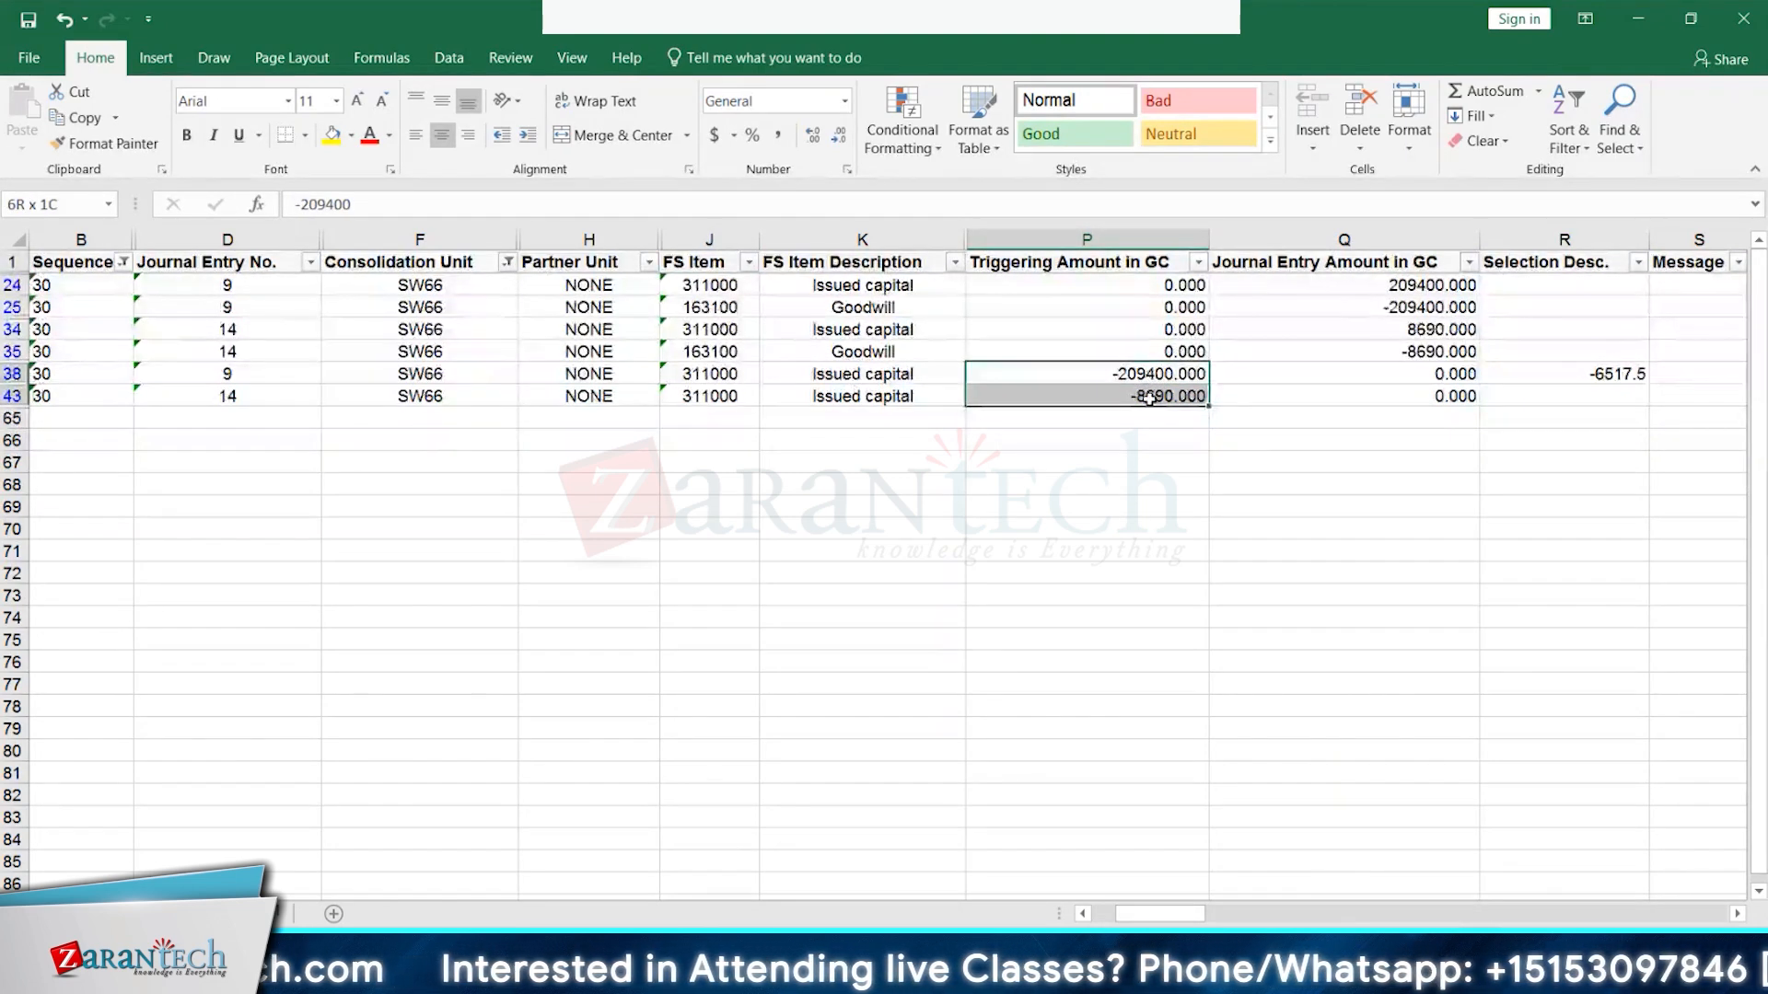
{"action": "left_click_drag", "start_coordinate": [1149, 398], "coordinate": [1149, 397]}
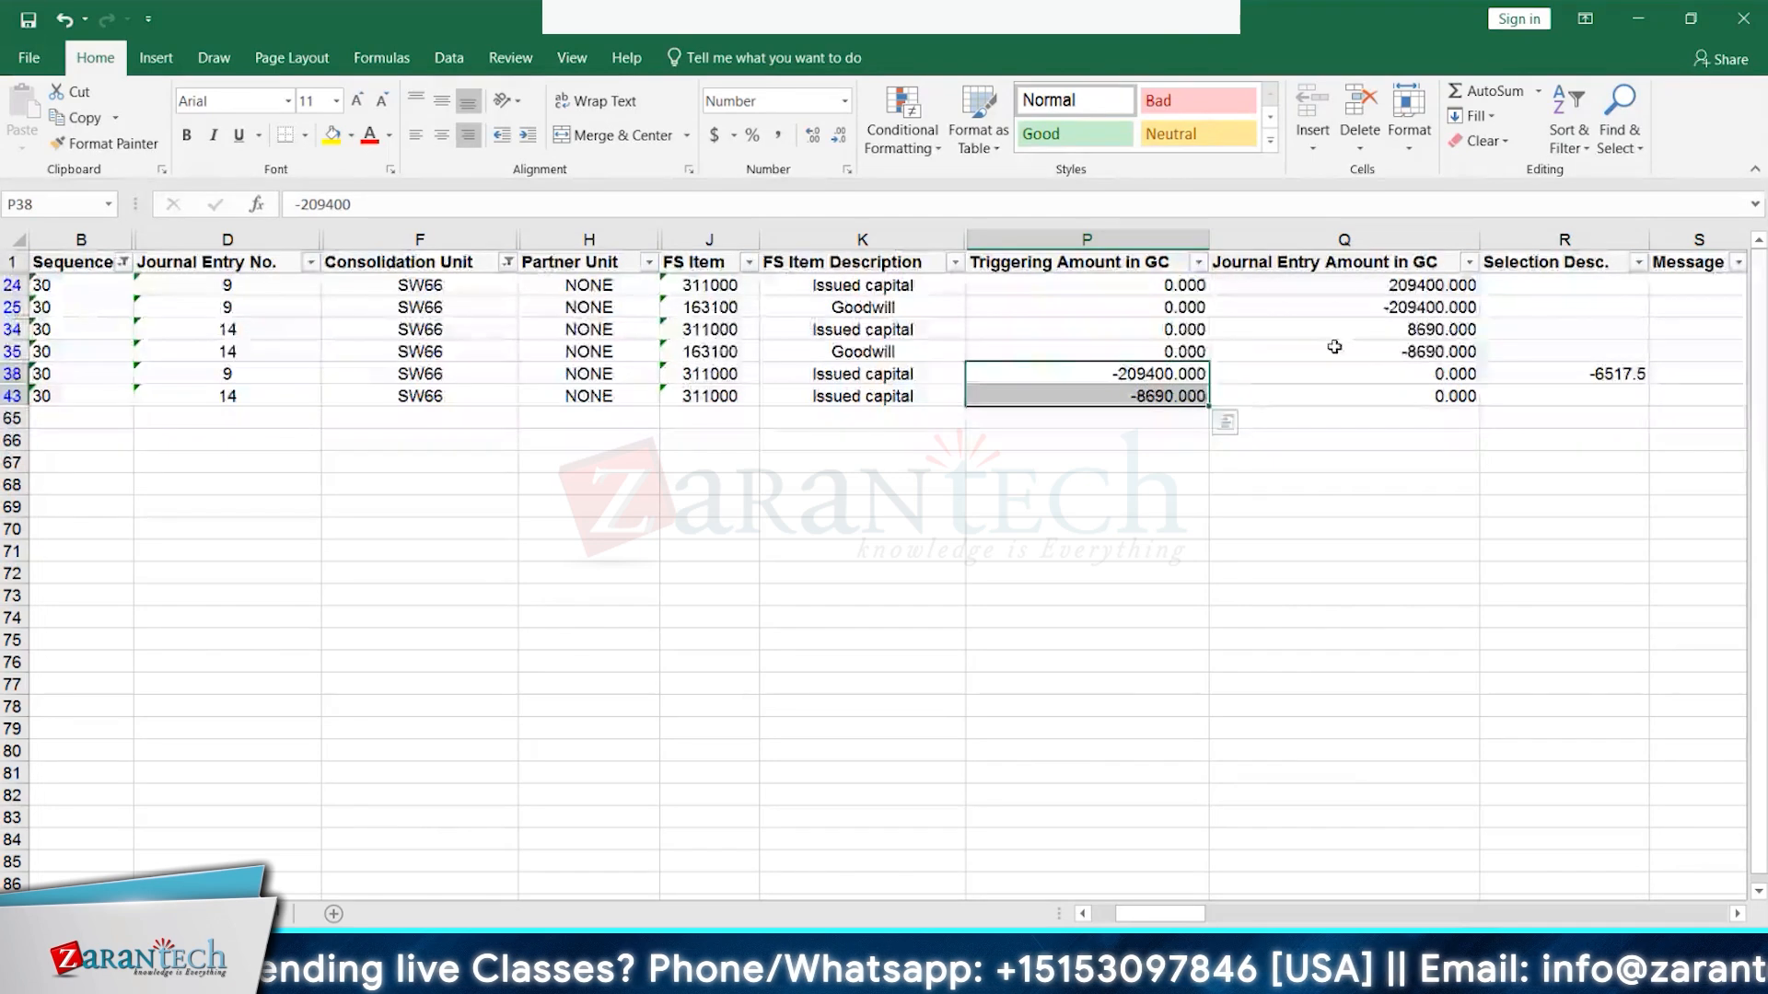
{"action": "left_click", "coordinate": [1339, 306]}
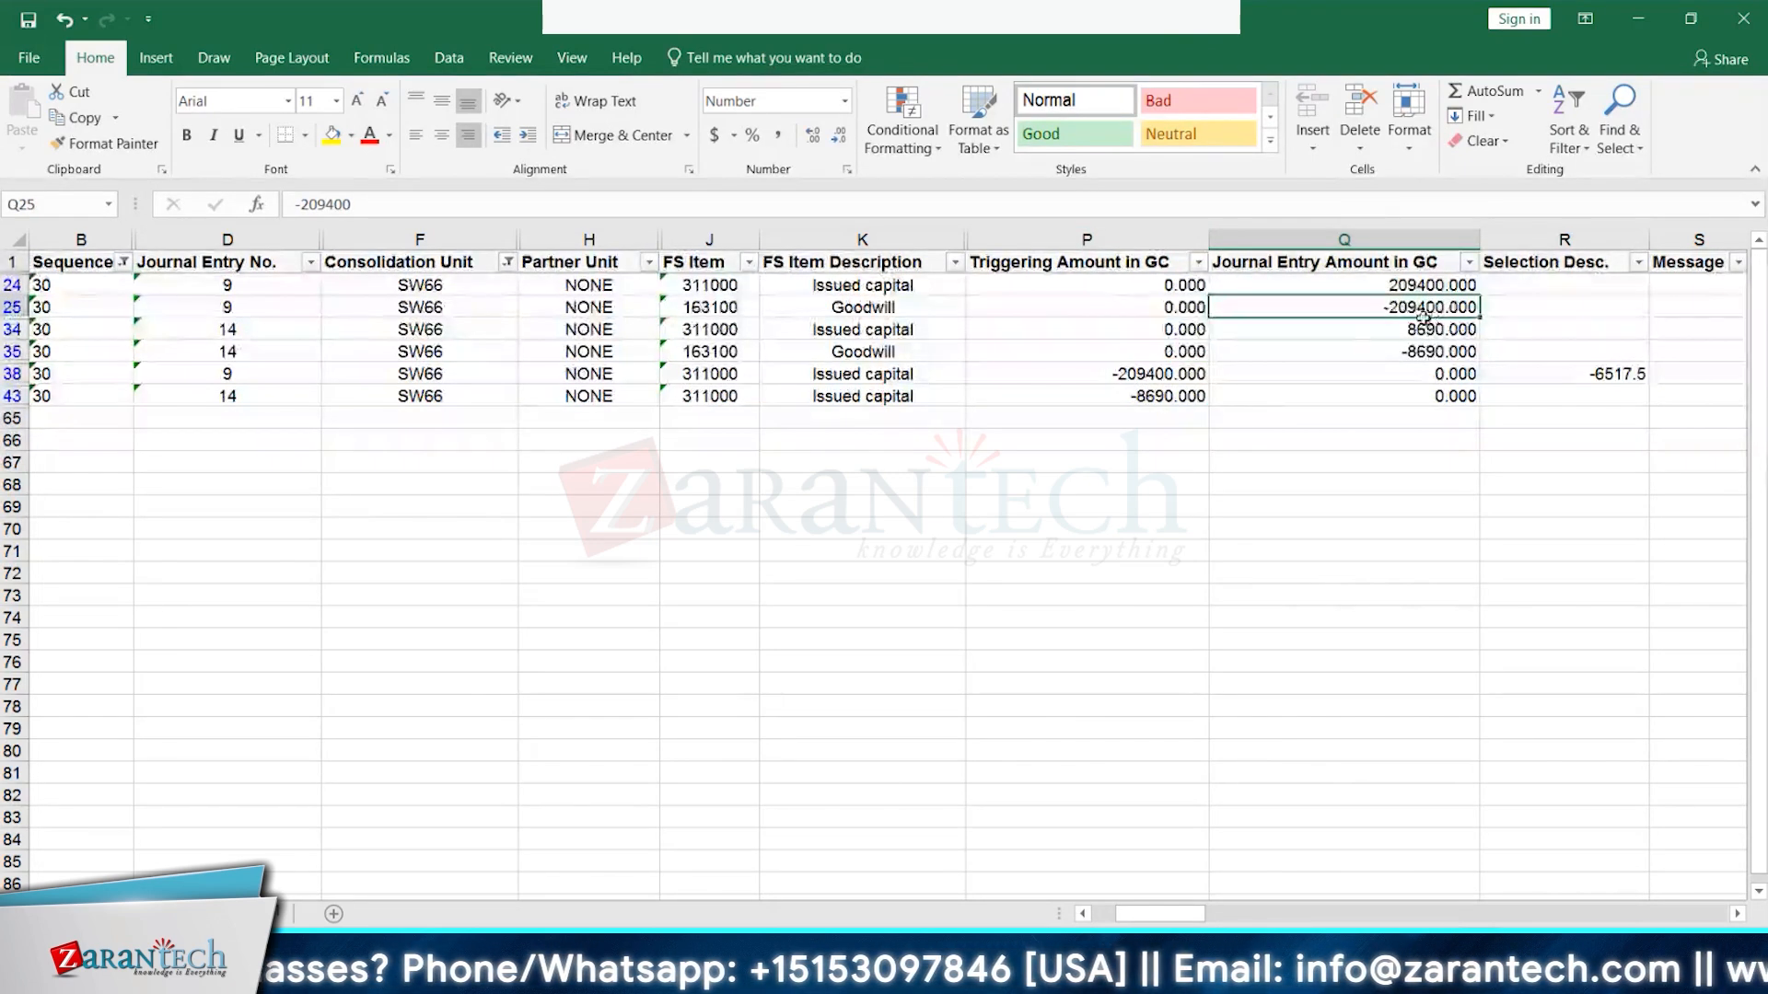
{"action": "left_click", "coordinate": [1429, 354]}
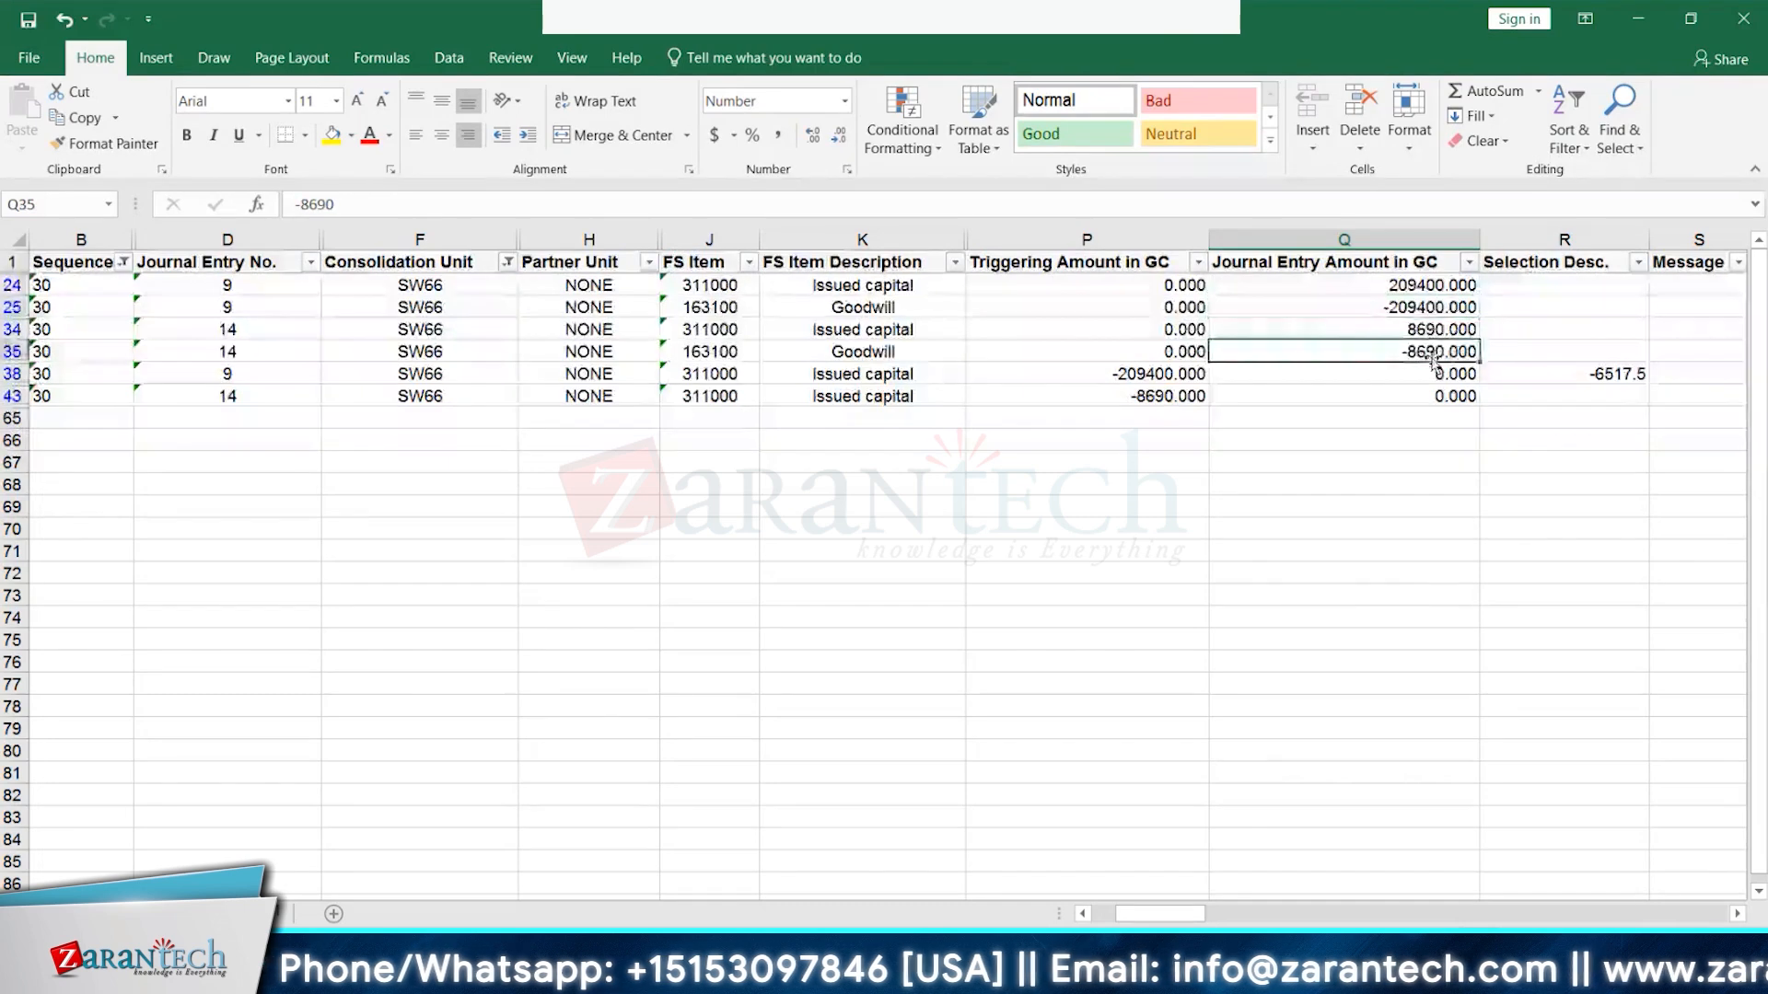
{"action": "left_click", "coordinate": [1392, 306]}
{"action": "left_click", "coordinate": [1399, 372]}
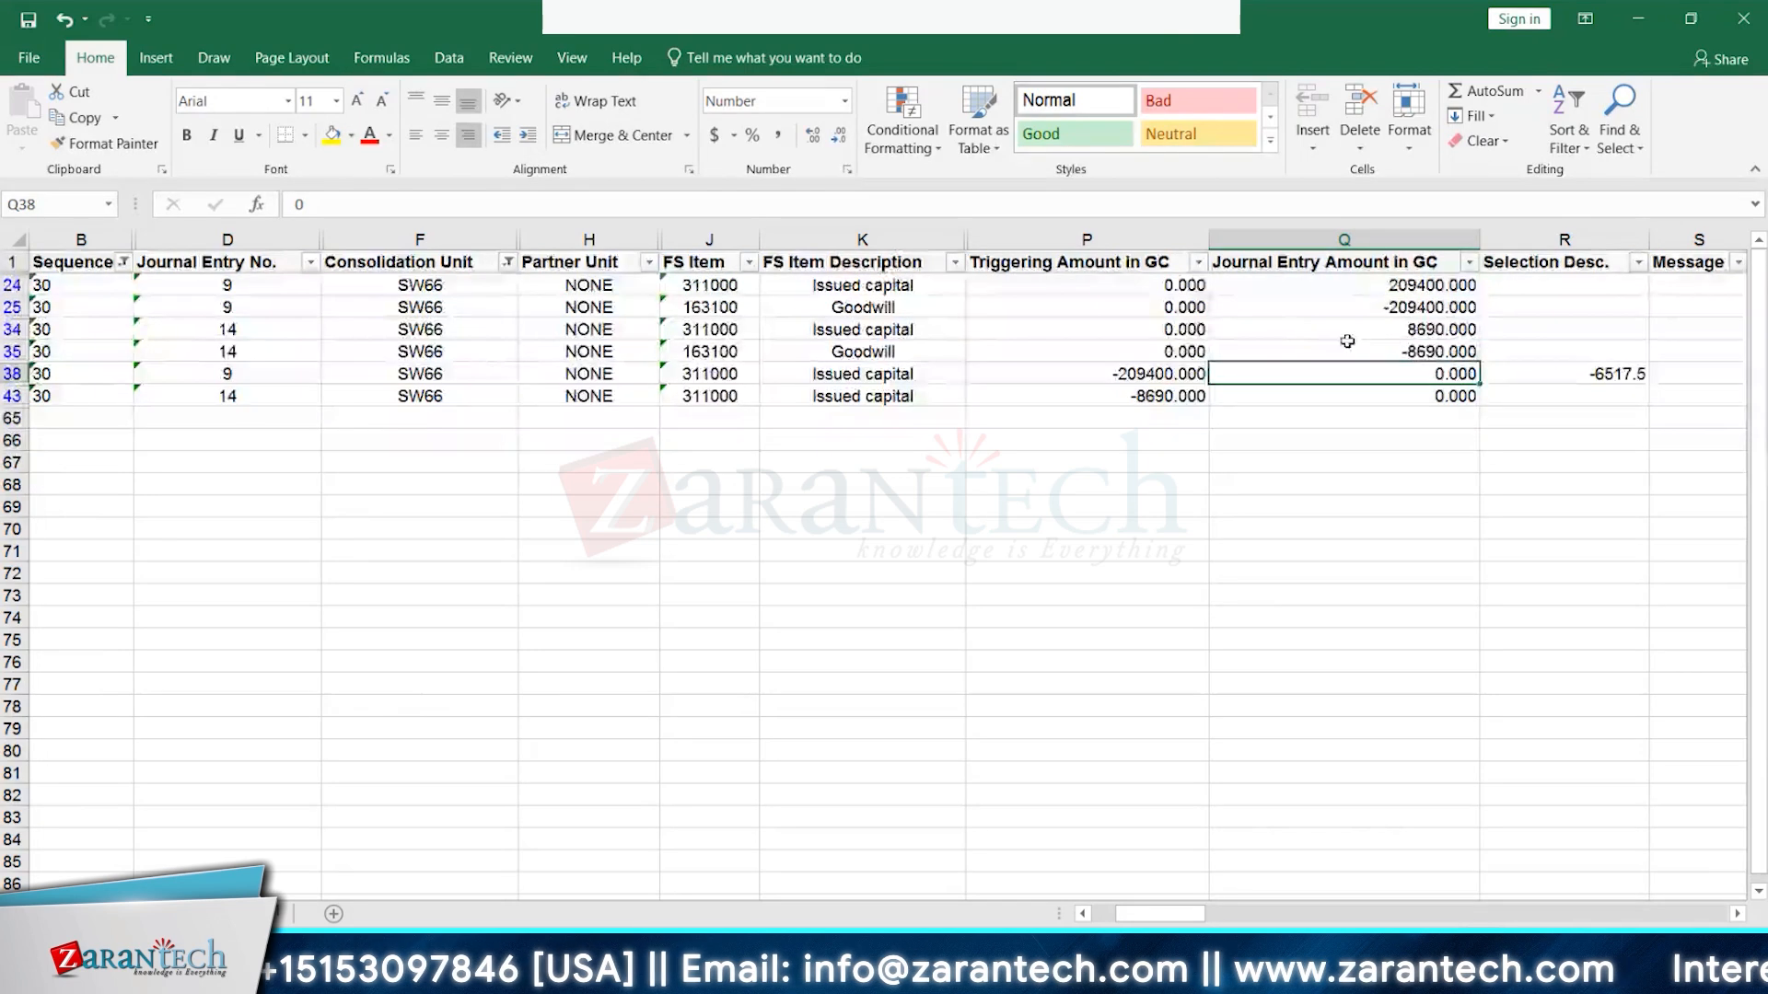
{"action": "key", "text": "alt+Tab"}
{"action": "key", "text": "alt+Tab"}
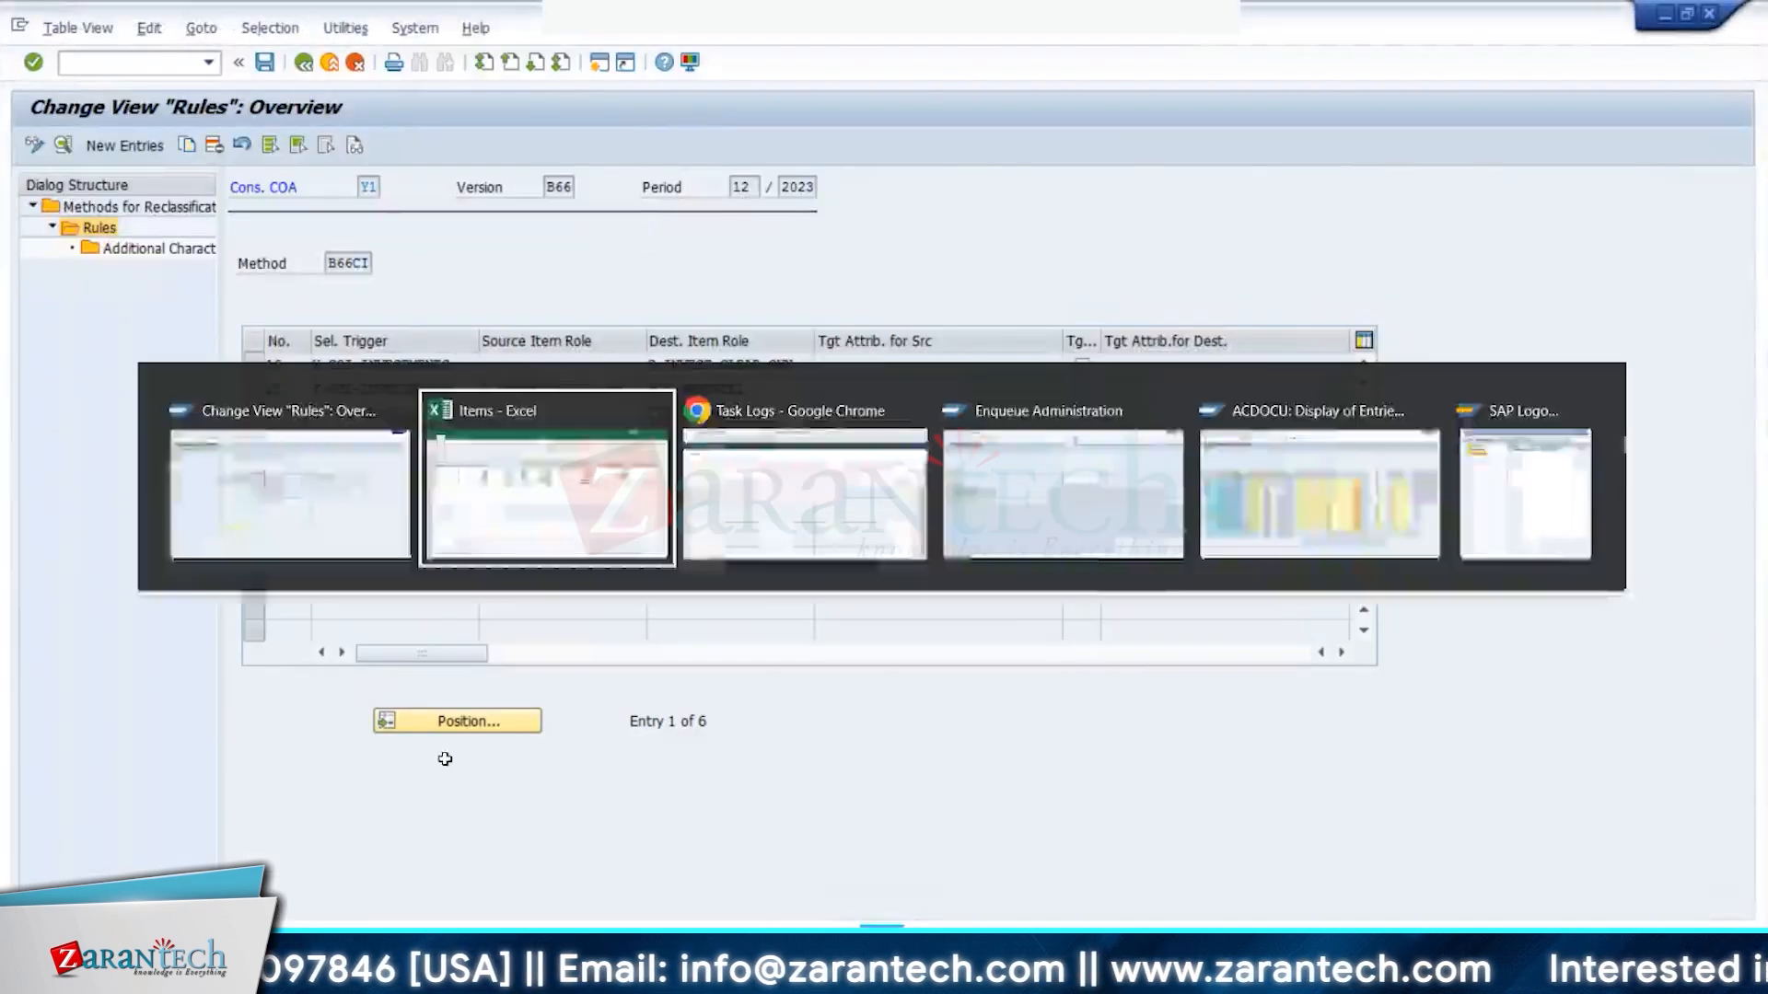
- Bring the Excel Items workbook with the SW66 Sequence 30 journal entries back to the front
{"action": "left_click", "coordinate": [267, 913]}
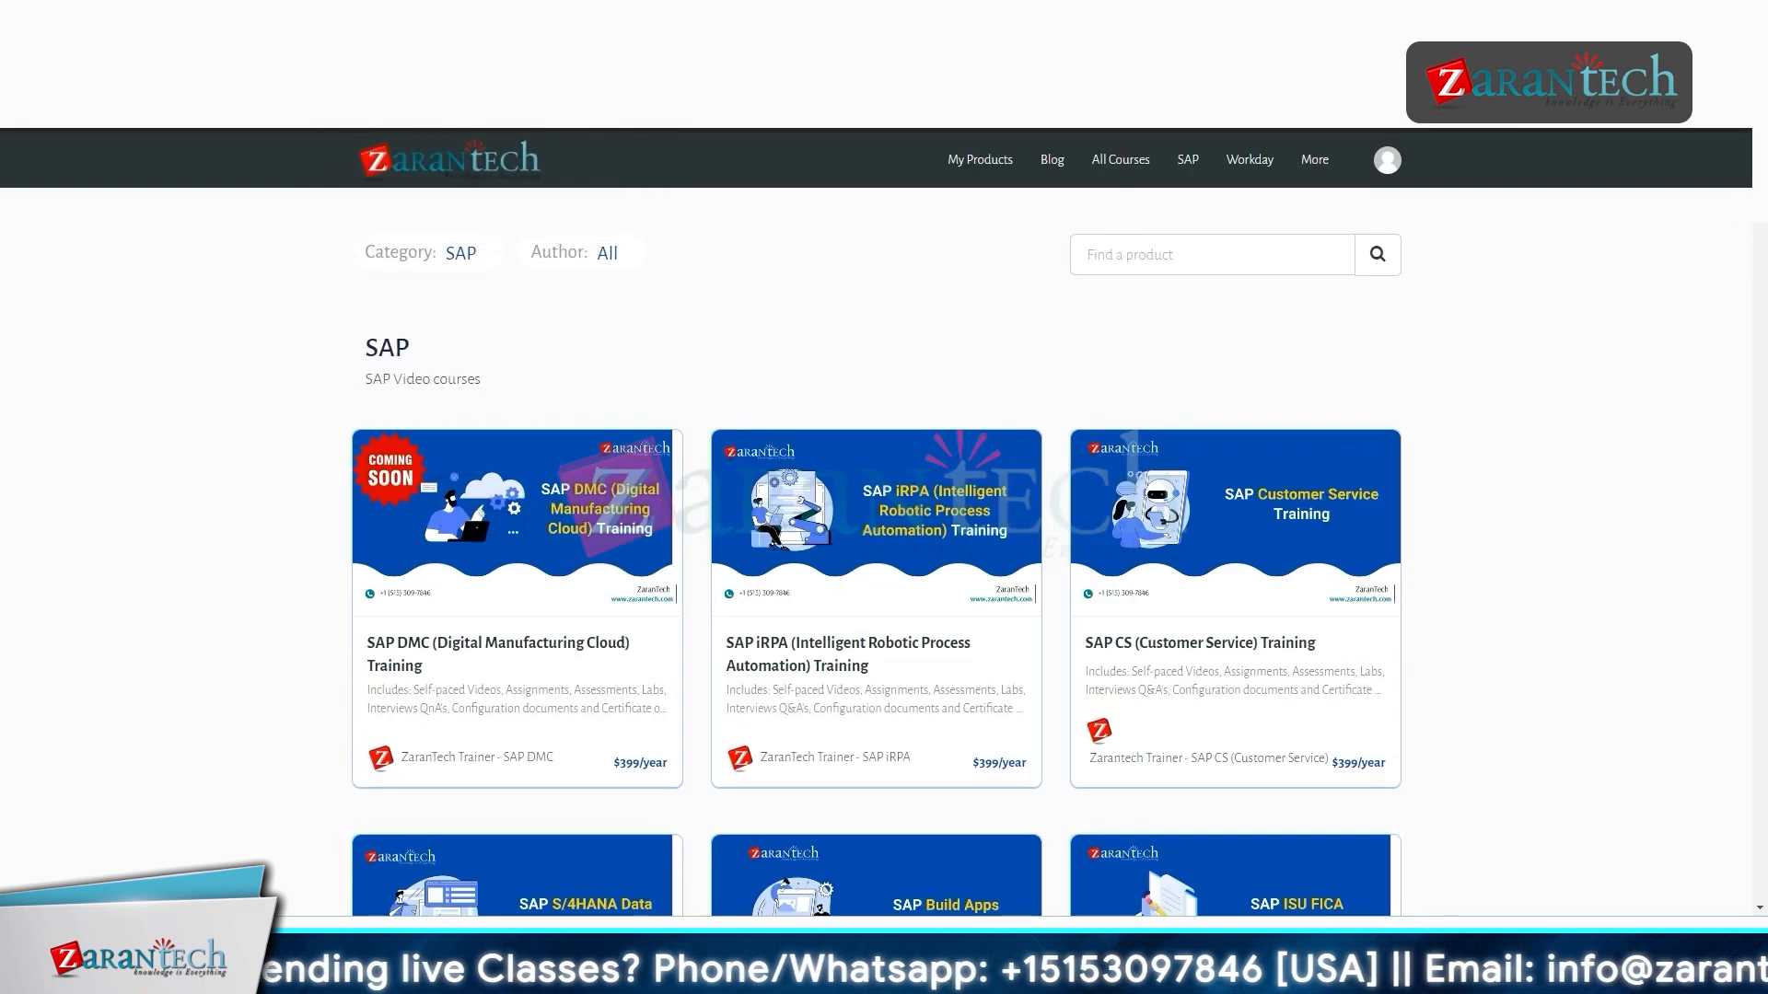
{"action": "scroll", "coordinate": [877, 515], "scroll_direction": "down", "scroll_amount": 1}
{"action": "scroll", "coordinate": [876, 516], "scroll_direction": "down", "scroll_amount": 4}
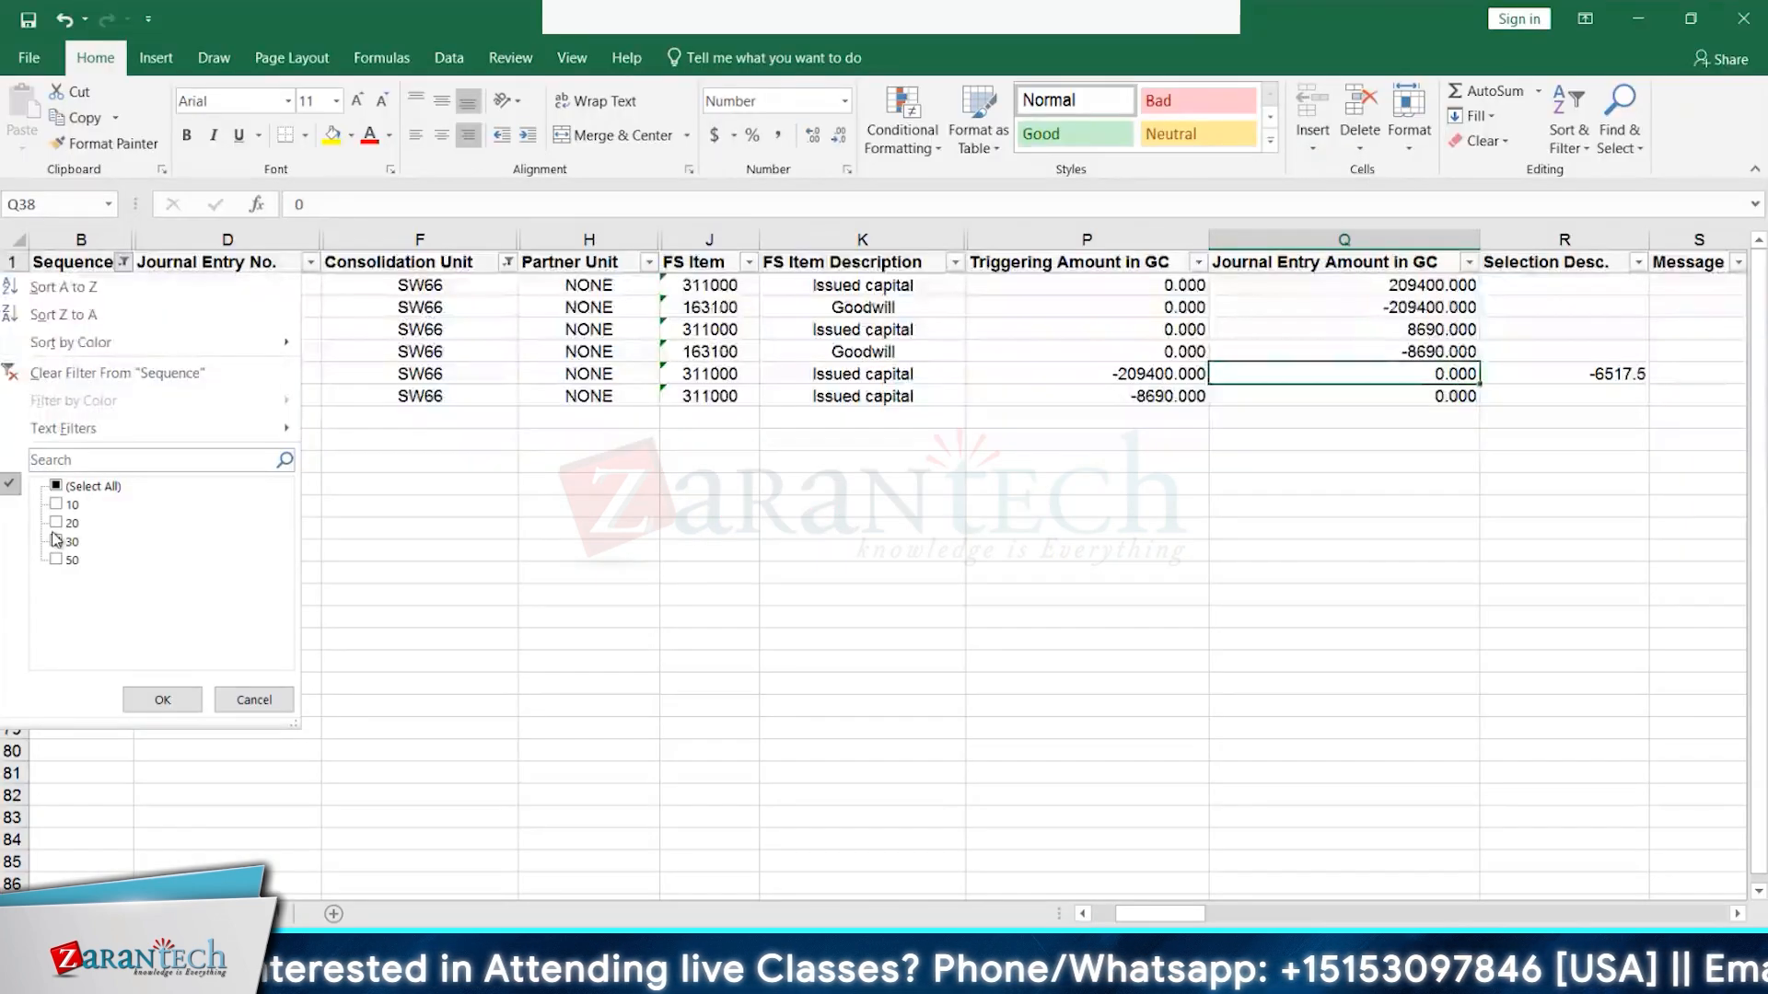
- Filter the Sequence column to 20 and 30, select amounts Q24:Q35, then go to SAP ACDOCU
{"action": "left_click", "coordinate": [55, 541]}
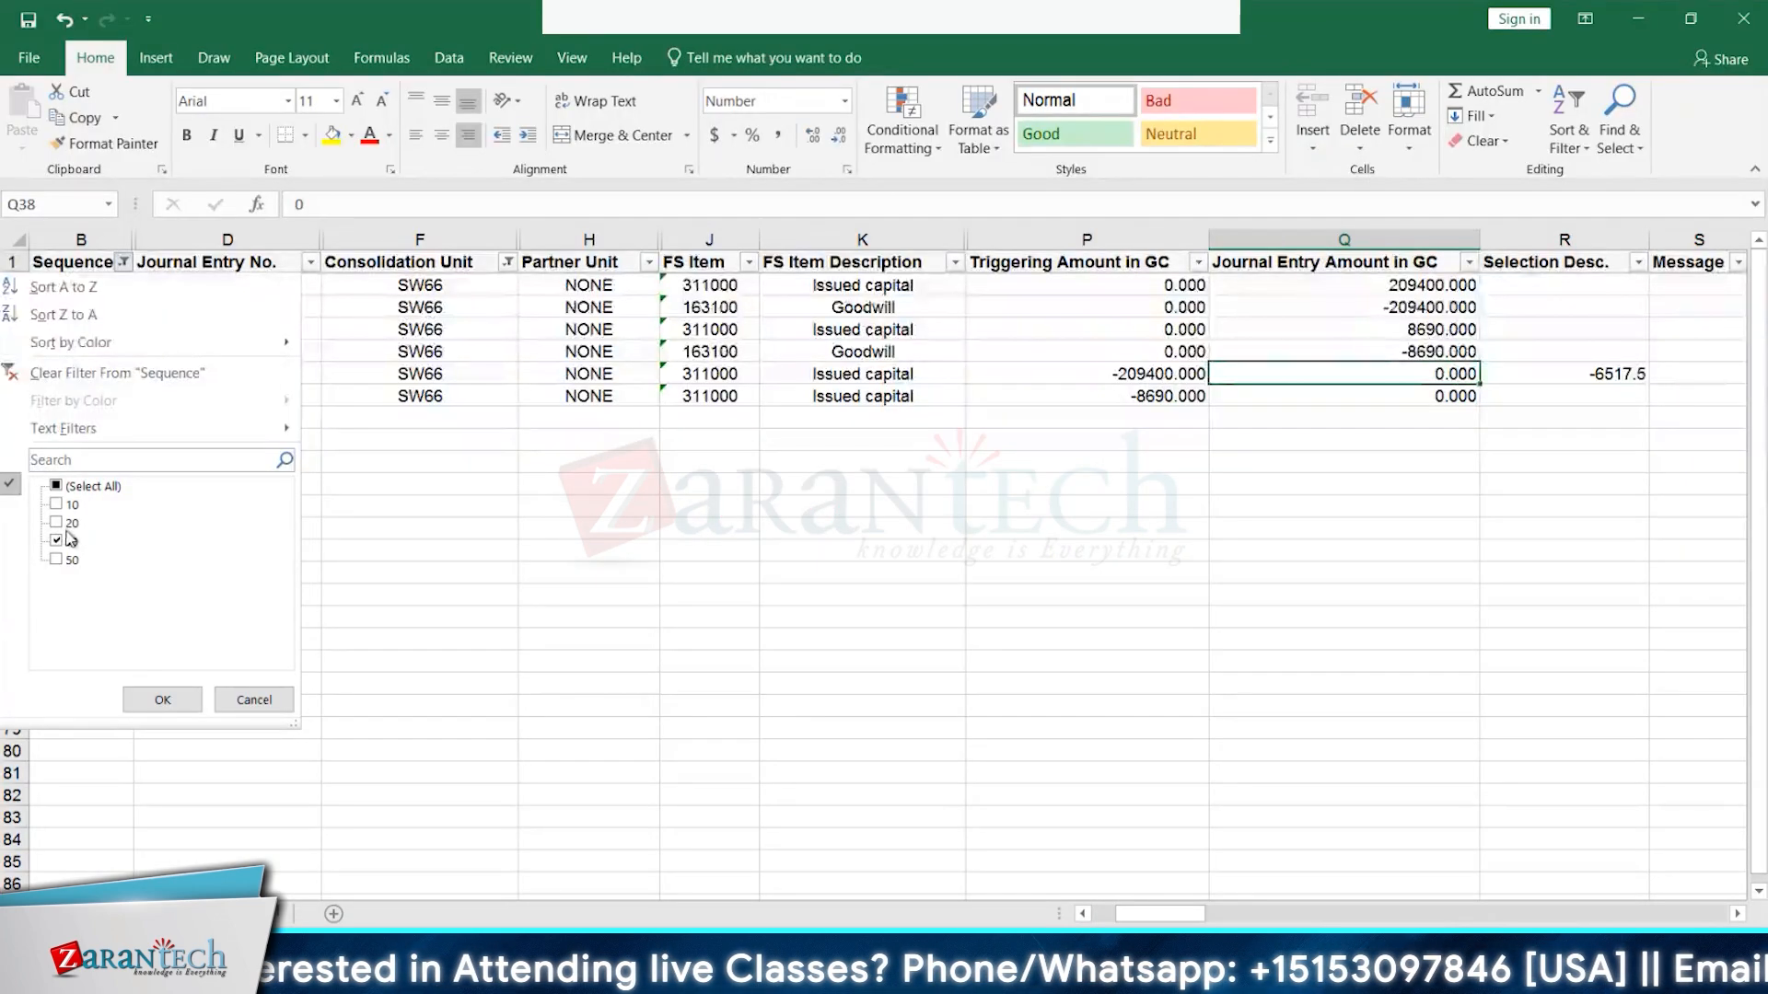
{"action": "left_click", "coordinate": [56, 522]}
{"action": "left_click", "coordinate": [162, 702]}
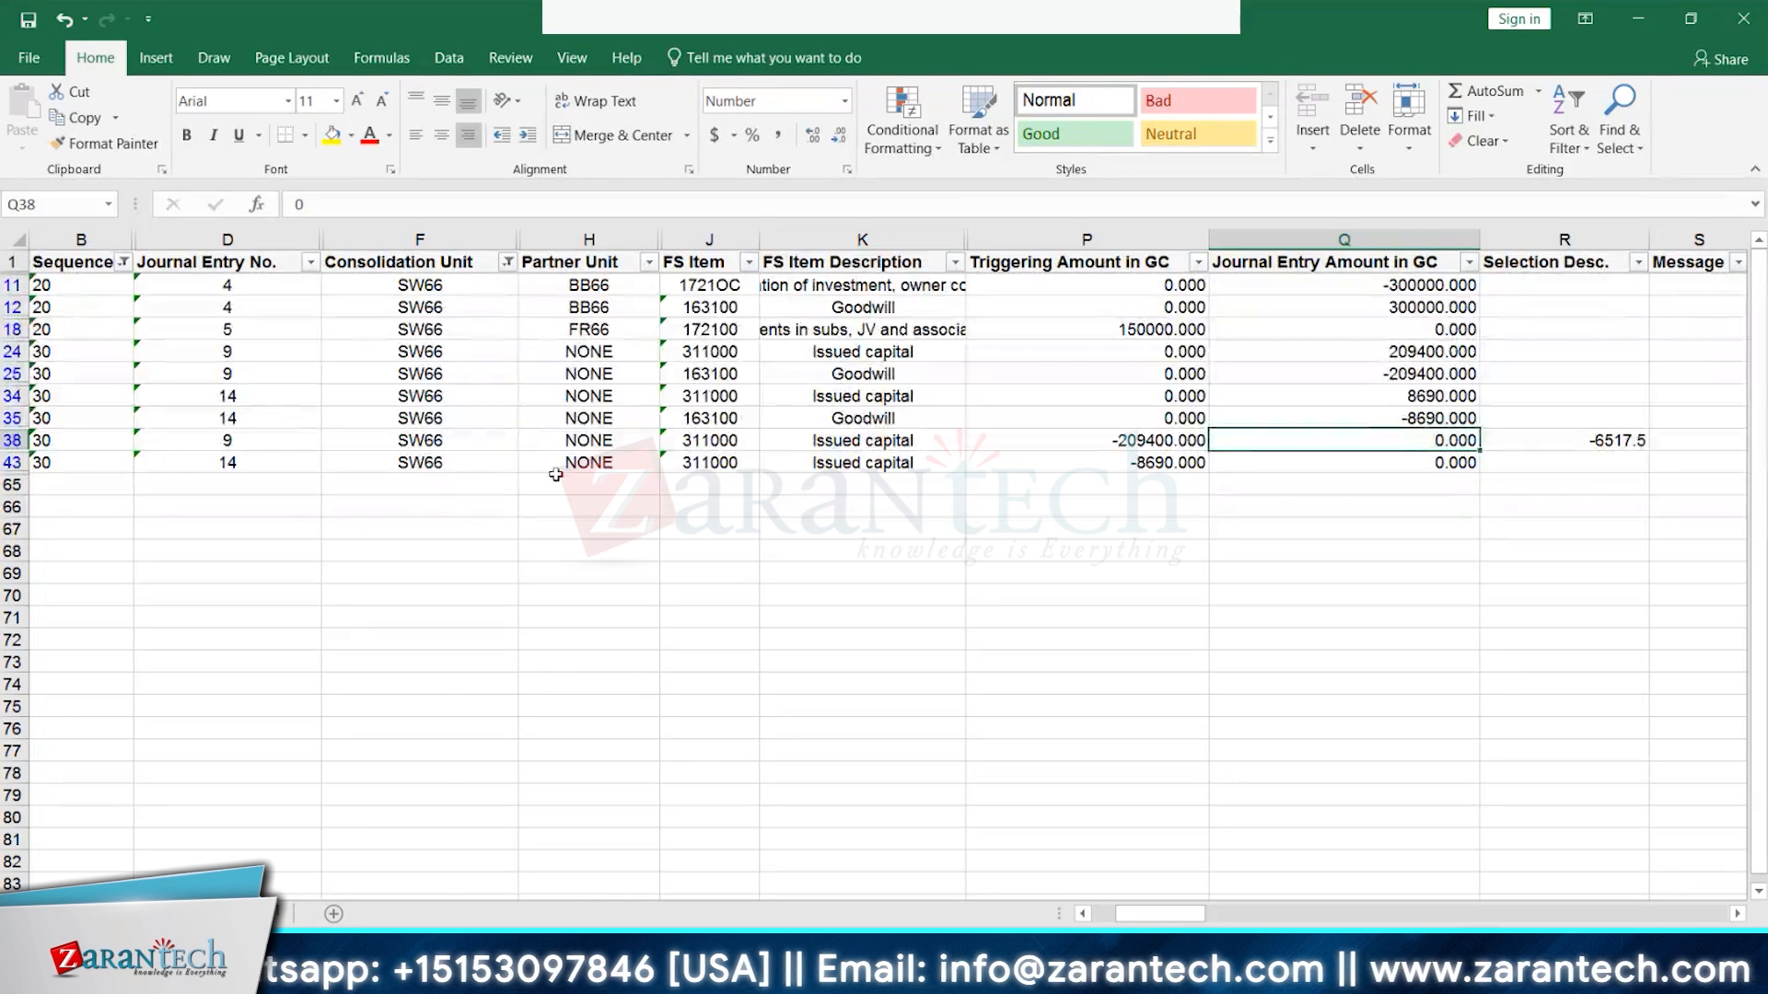
{"action": "left_click_drag", "start_coordinate": [1441, 354], "coordinate": [1437, 422]}
{"action": "left_click", "coordinate": [405, 976]}
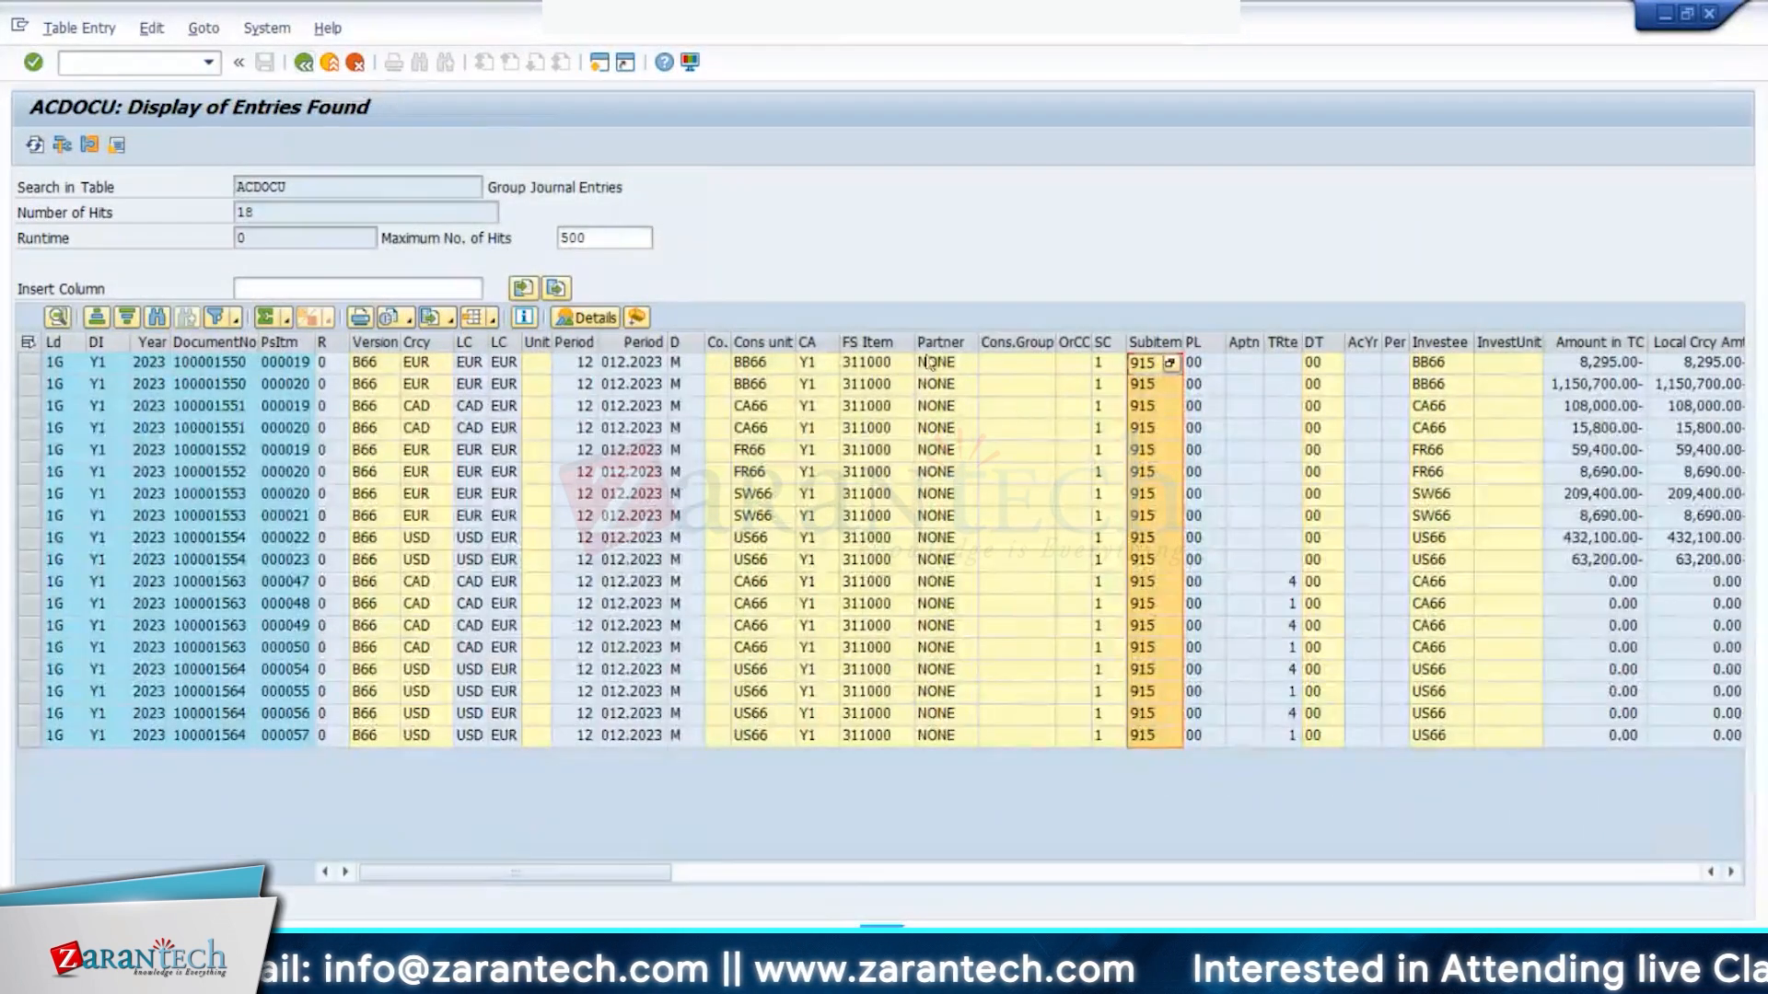
{"action": "left_click", "coordinate": [1606, 498]}
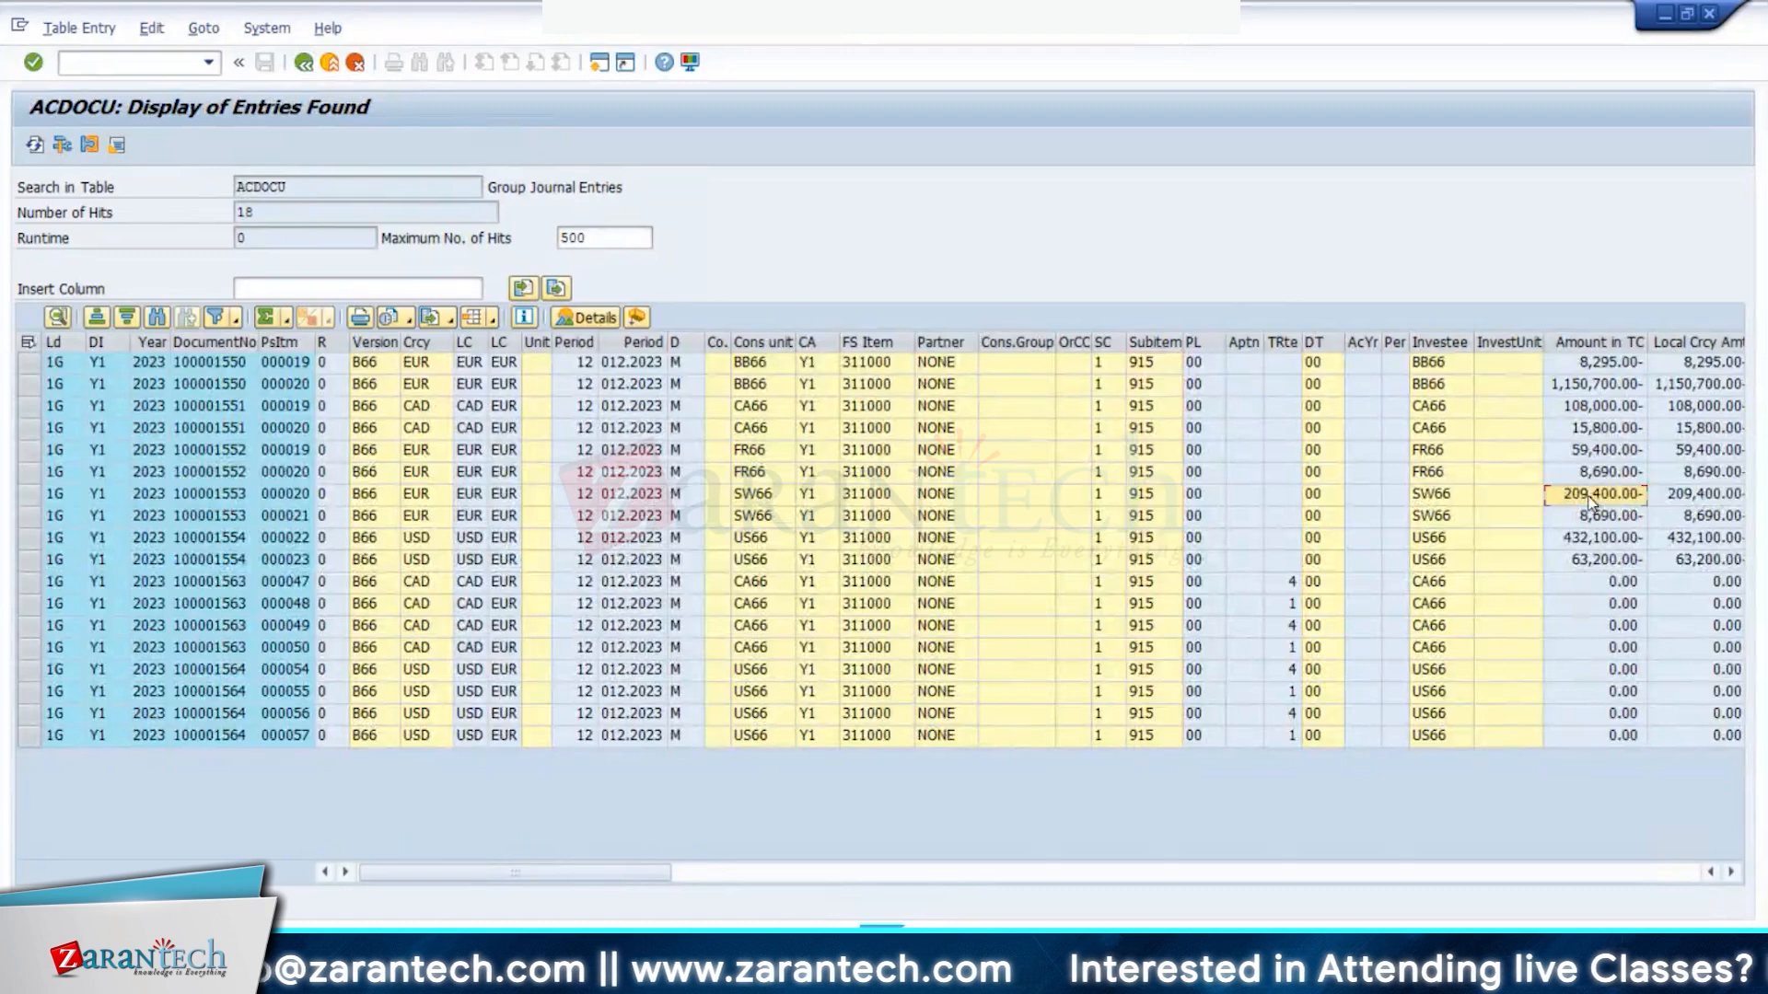
{"action": "left_click", "coordinate": [32, 493]}
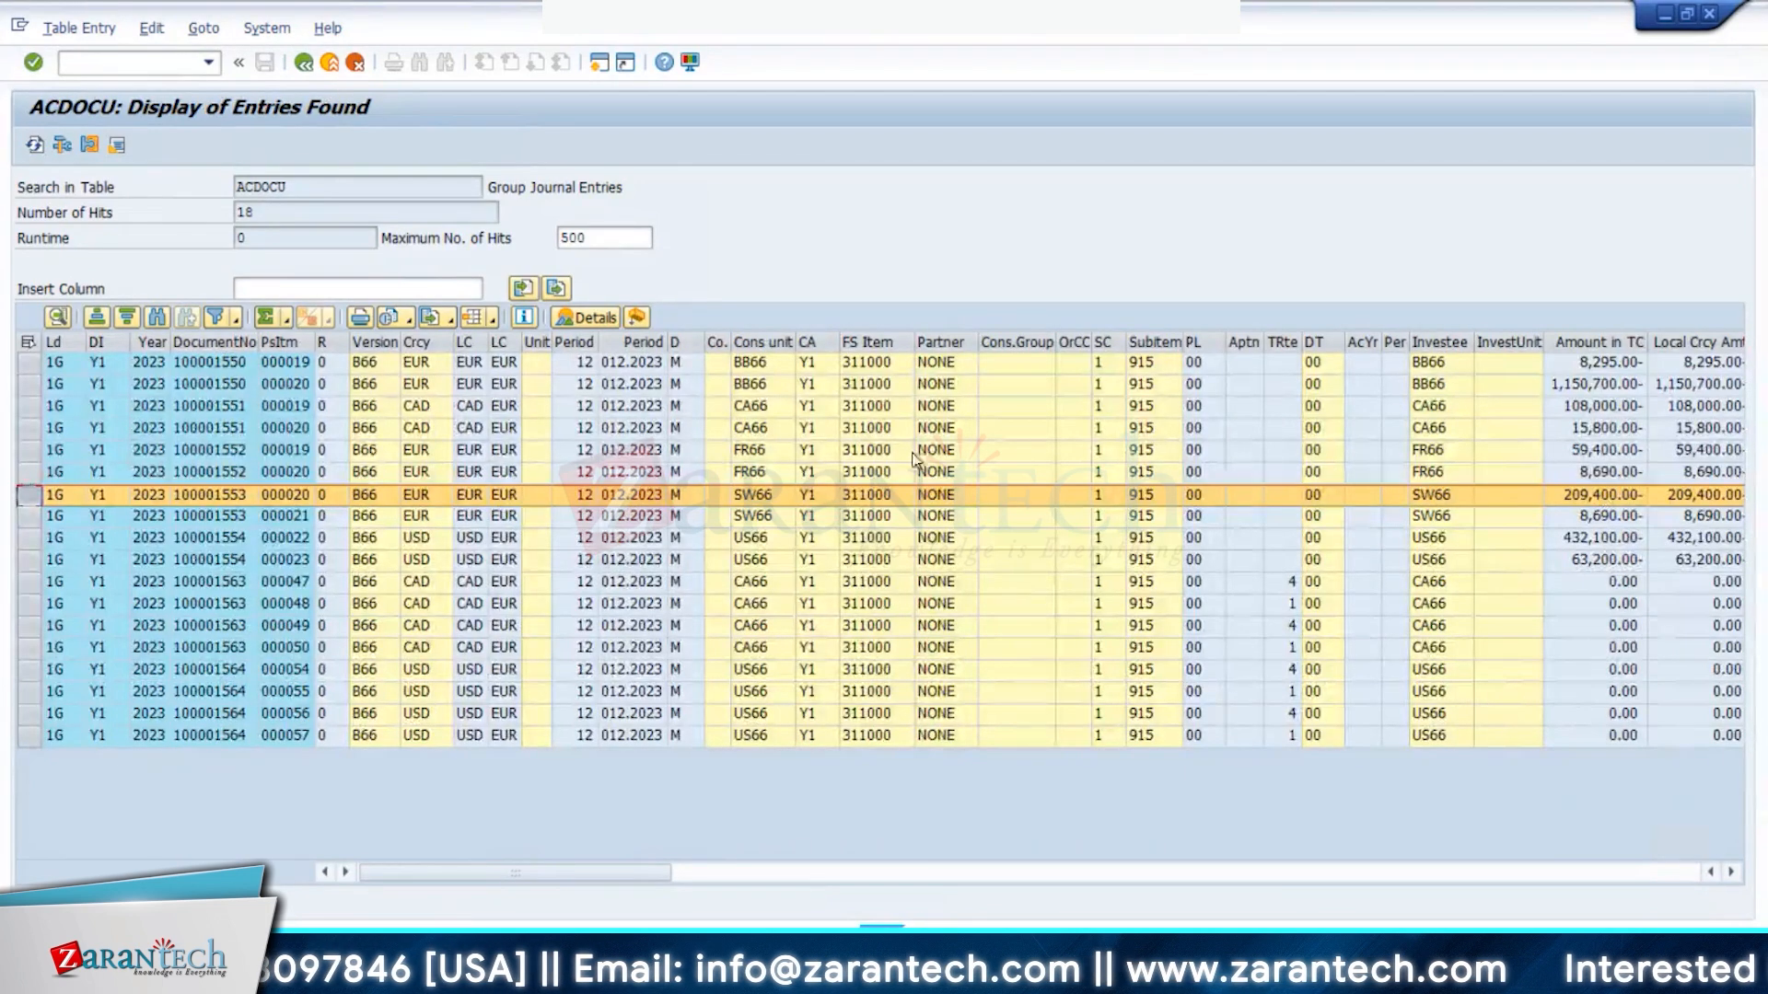
{"action": "left_click", "coordinate": [945, 345]}
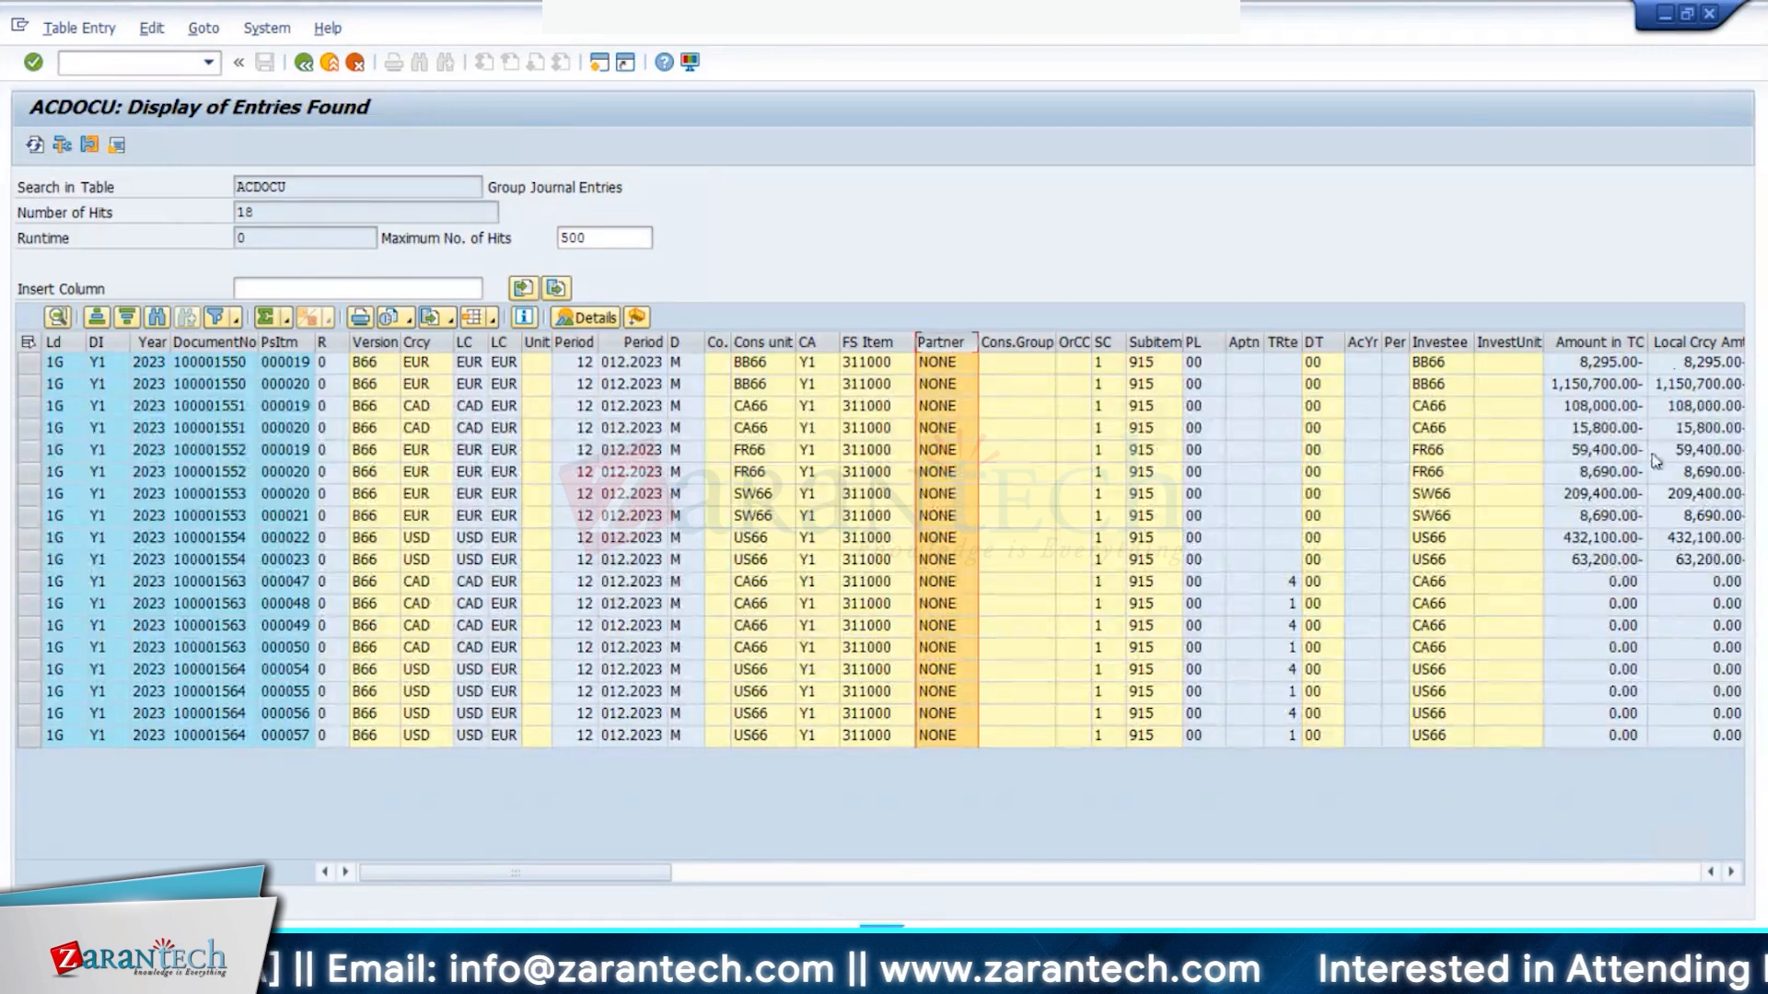
{"action": "left_click", "coordinate": [1671, 558]}
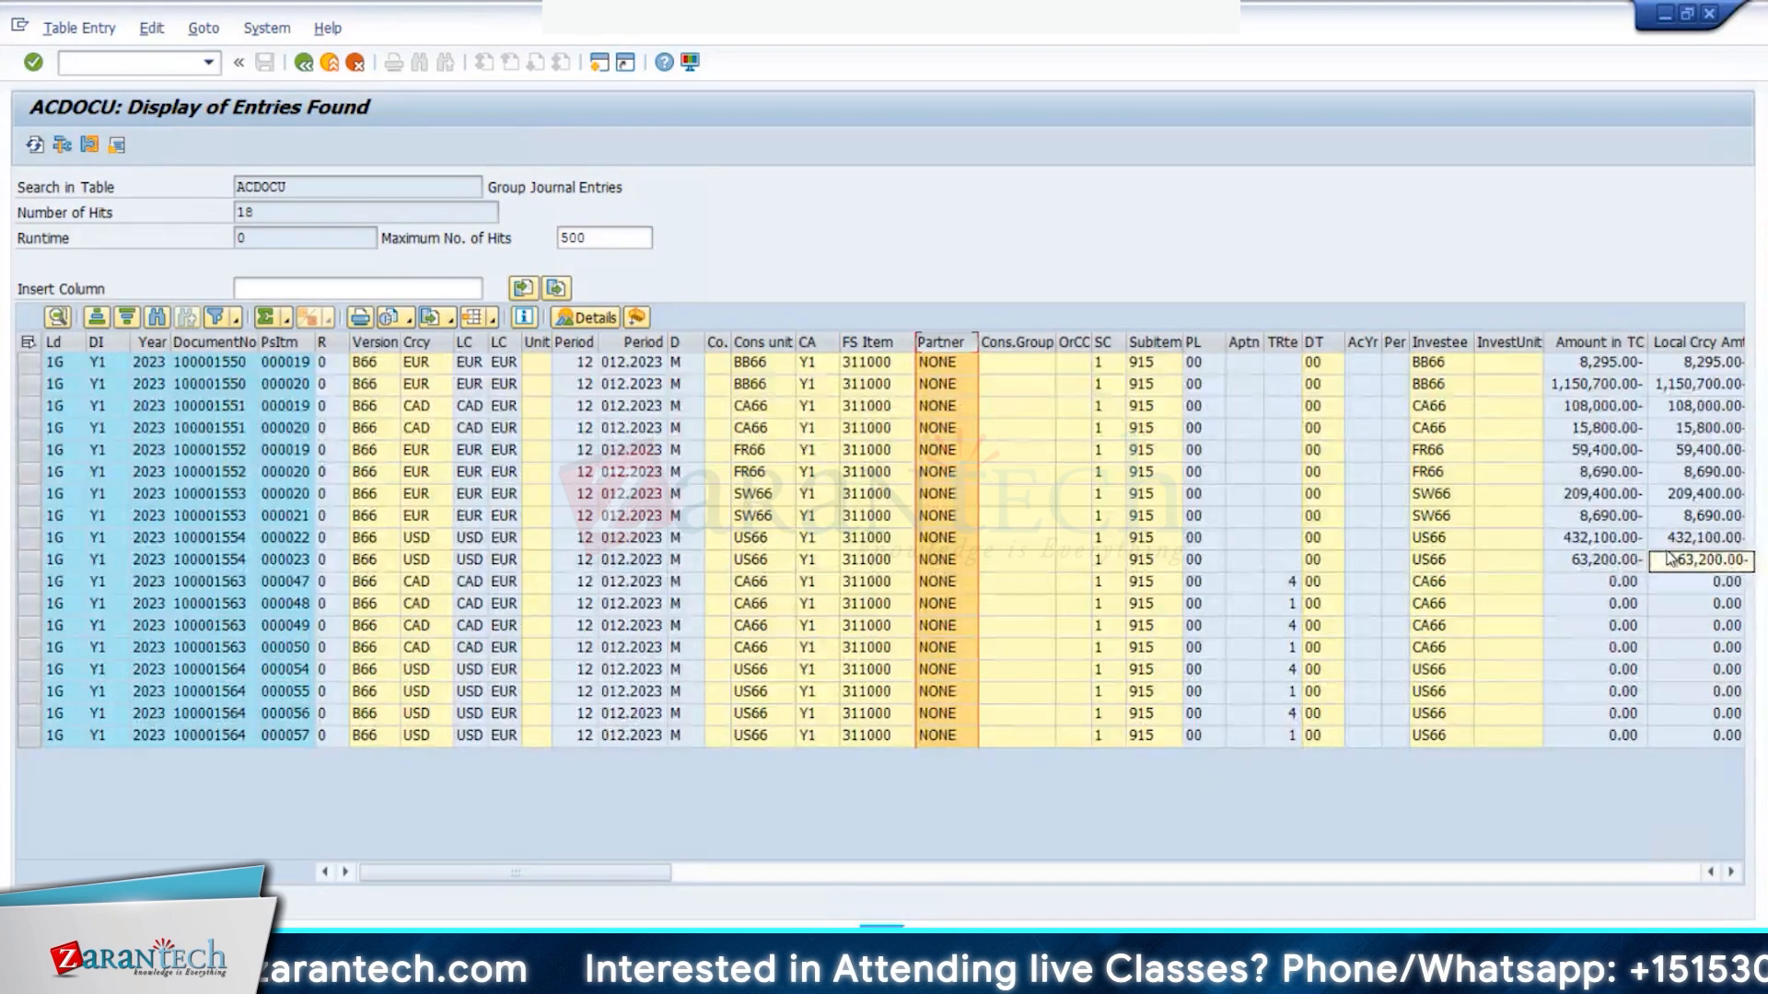
- Check the 63,200.00- local currency amount in ACDOCU, then return to the Excel workbook
{"action": "left_click", "coordinate": [1671, 558]}
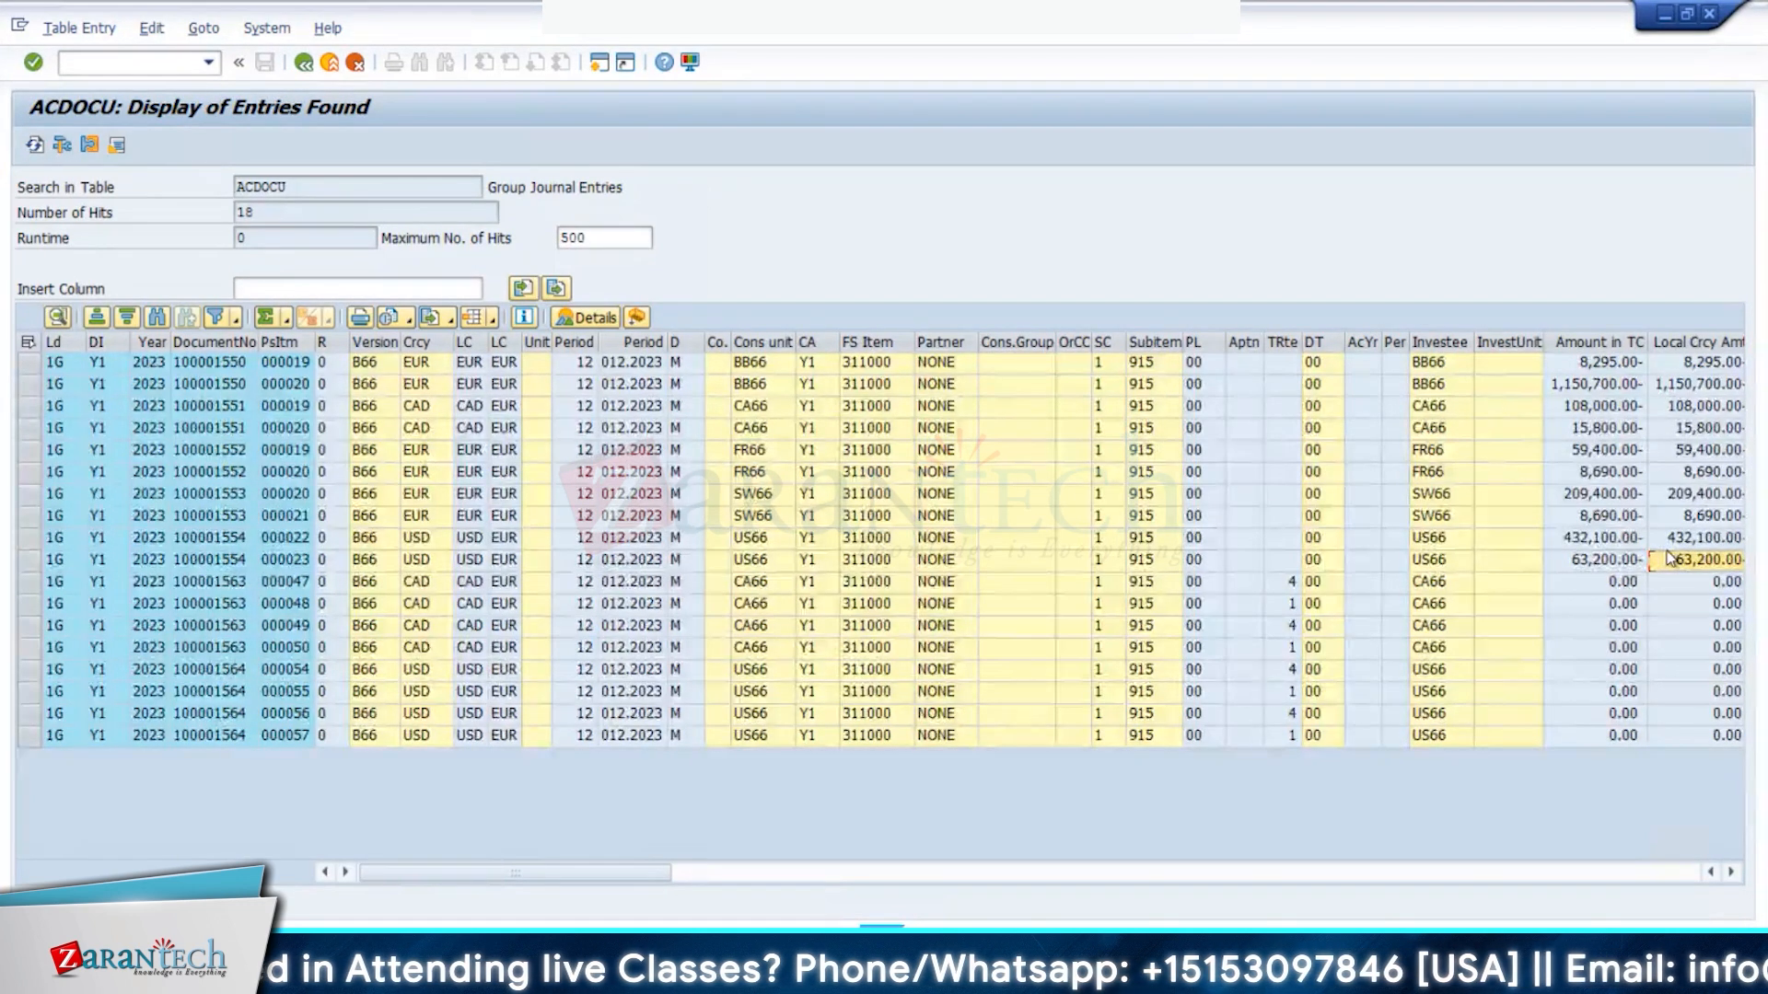
{"action": "key", "text": "alt+Tab"}
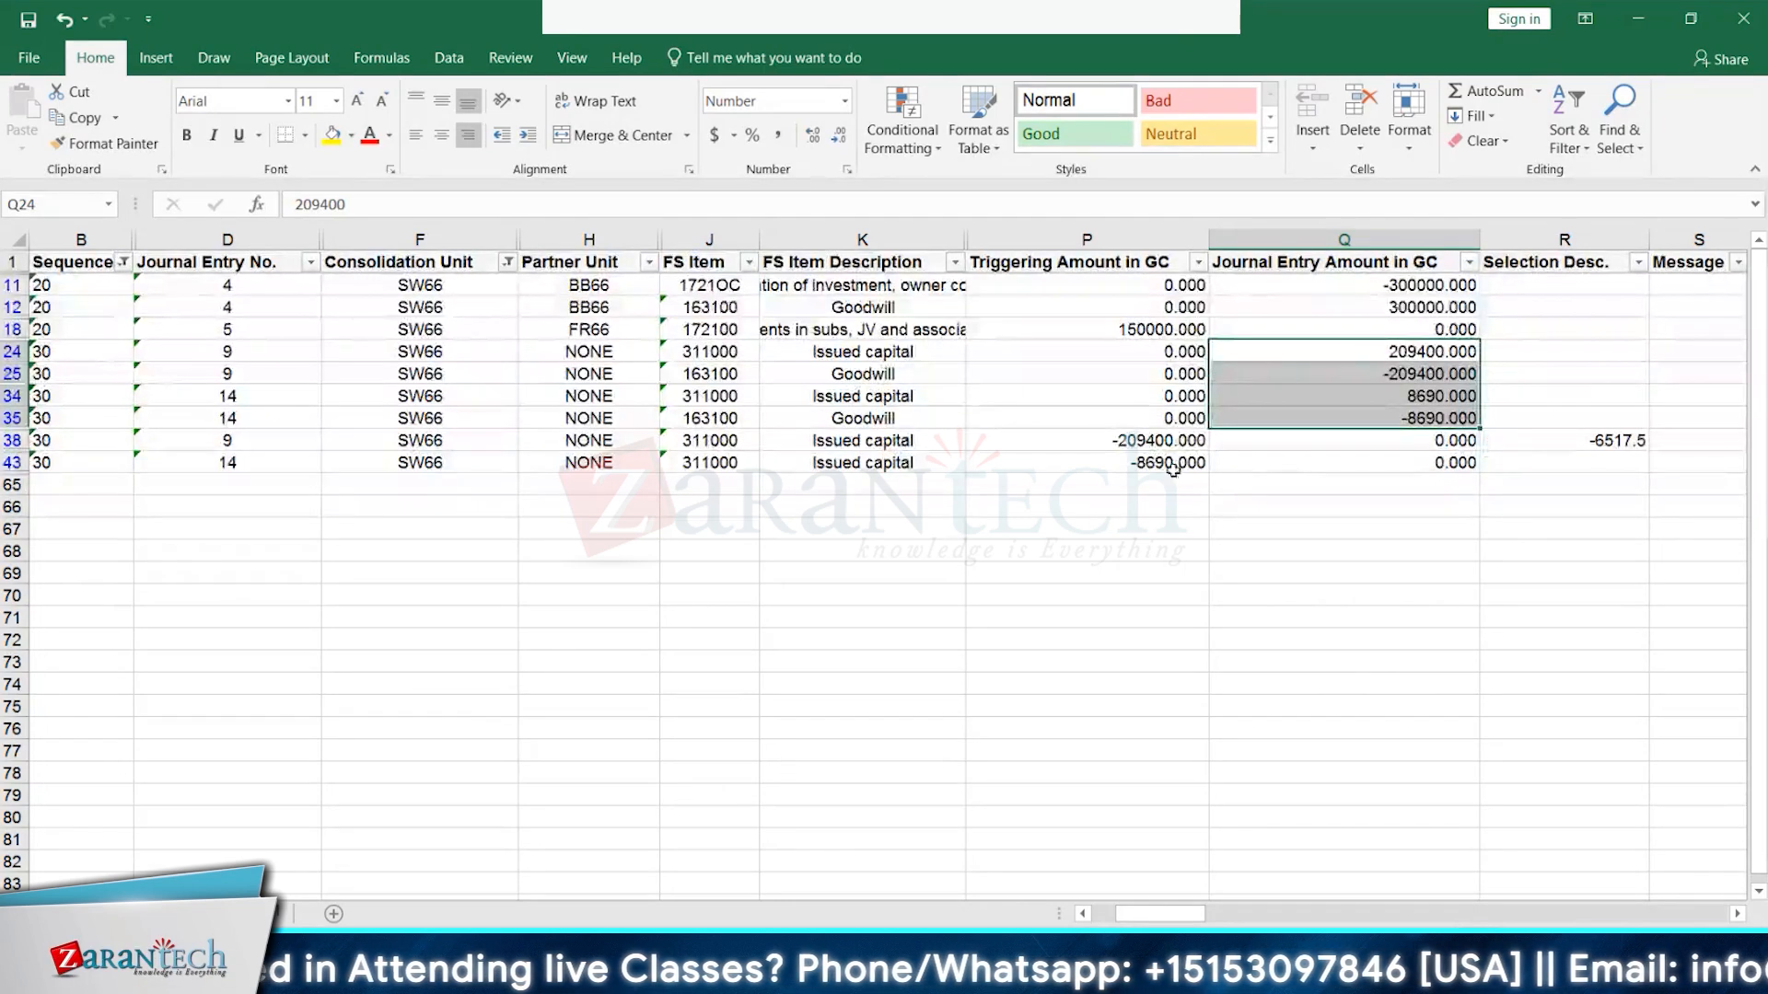
- Review the ±8690 and -209400 journal and triggering amounts in columns P and Q, rows 38 and 43
{"action": "left_click", "coordinate": [1455, 416]}
{"action": "left_click", "coordinate": [1449, 399]}
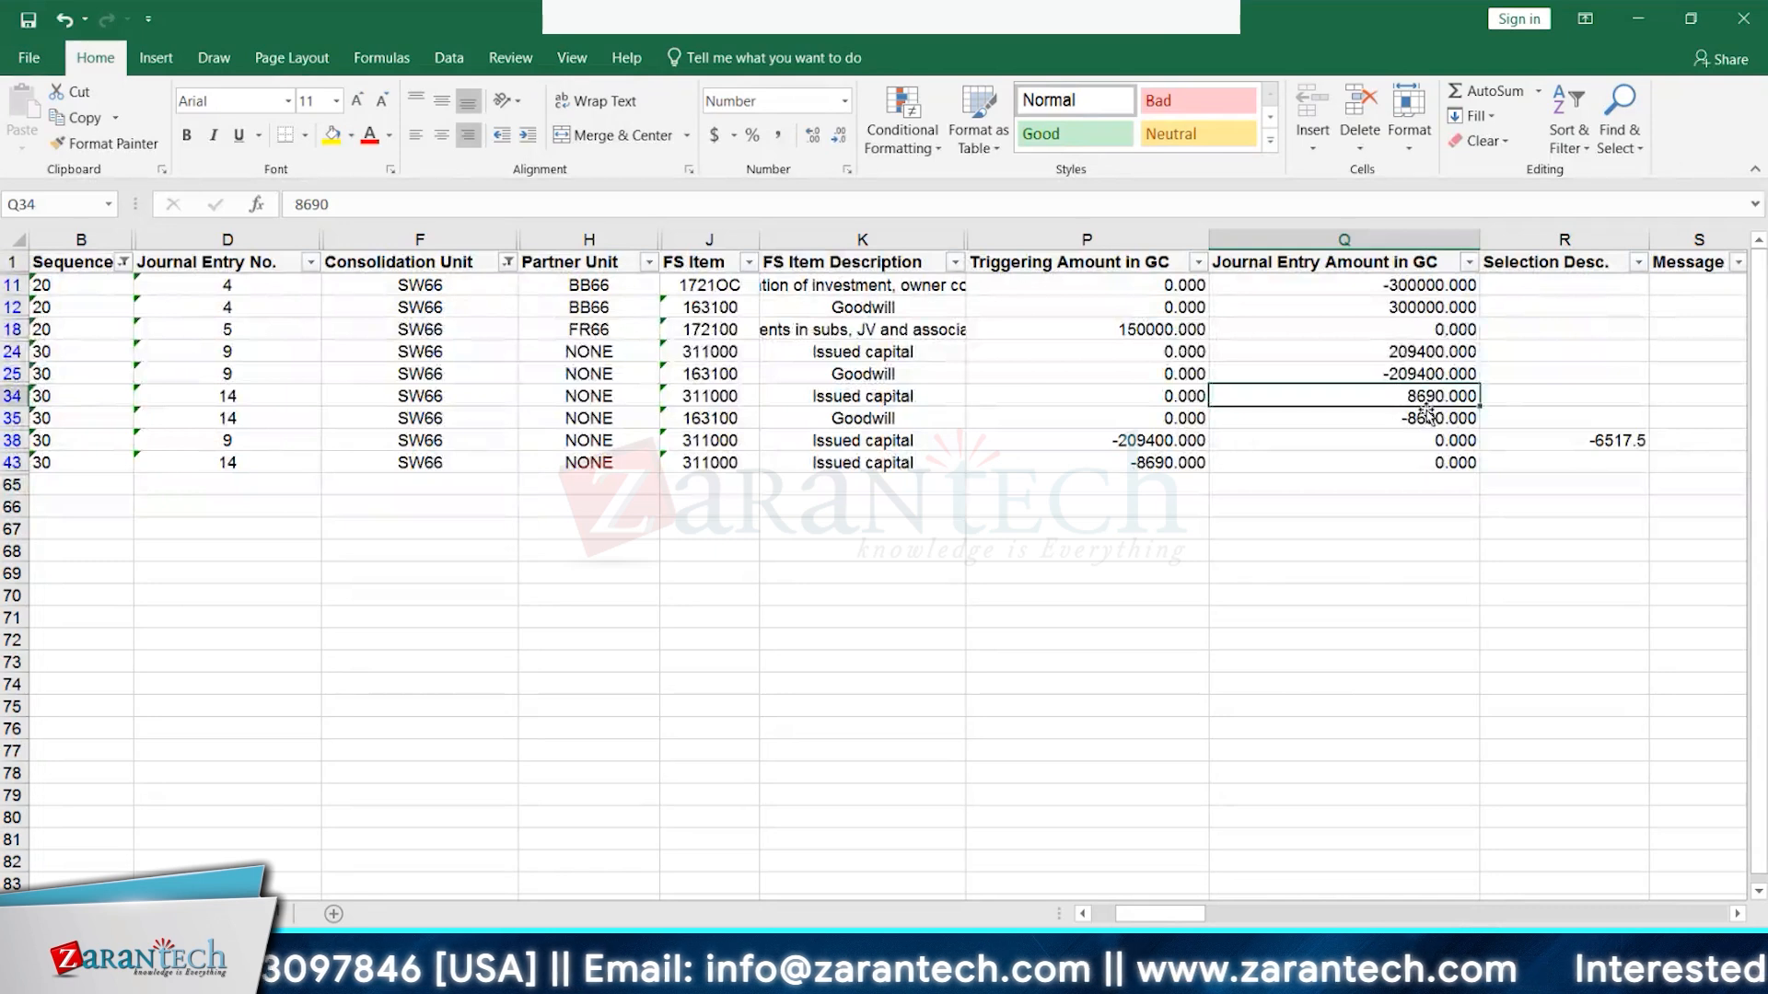
{"action": "left_click", "coordinate": [1169, 457]}
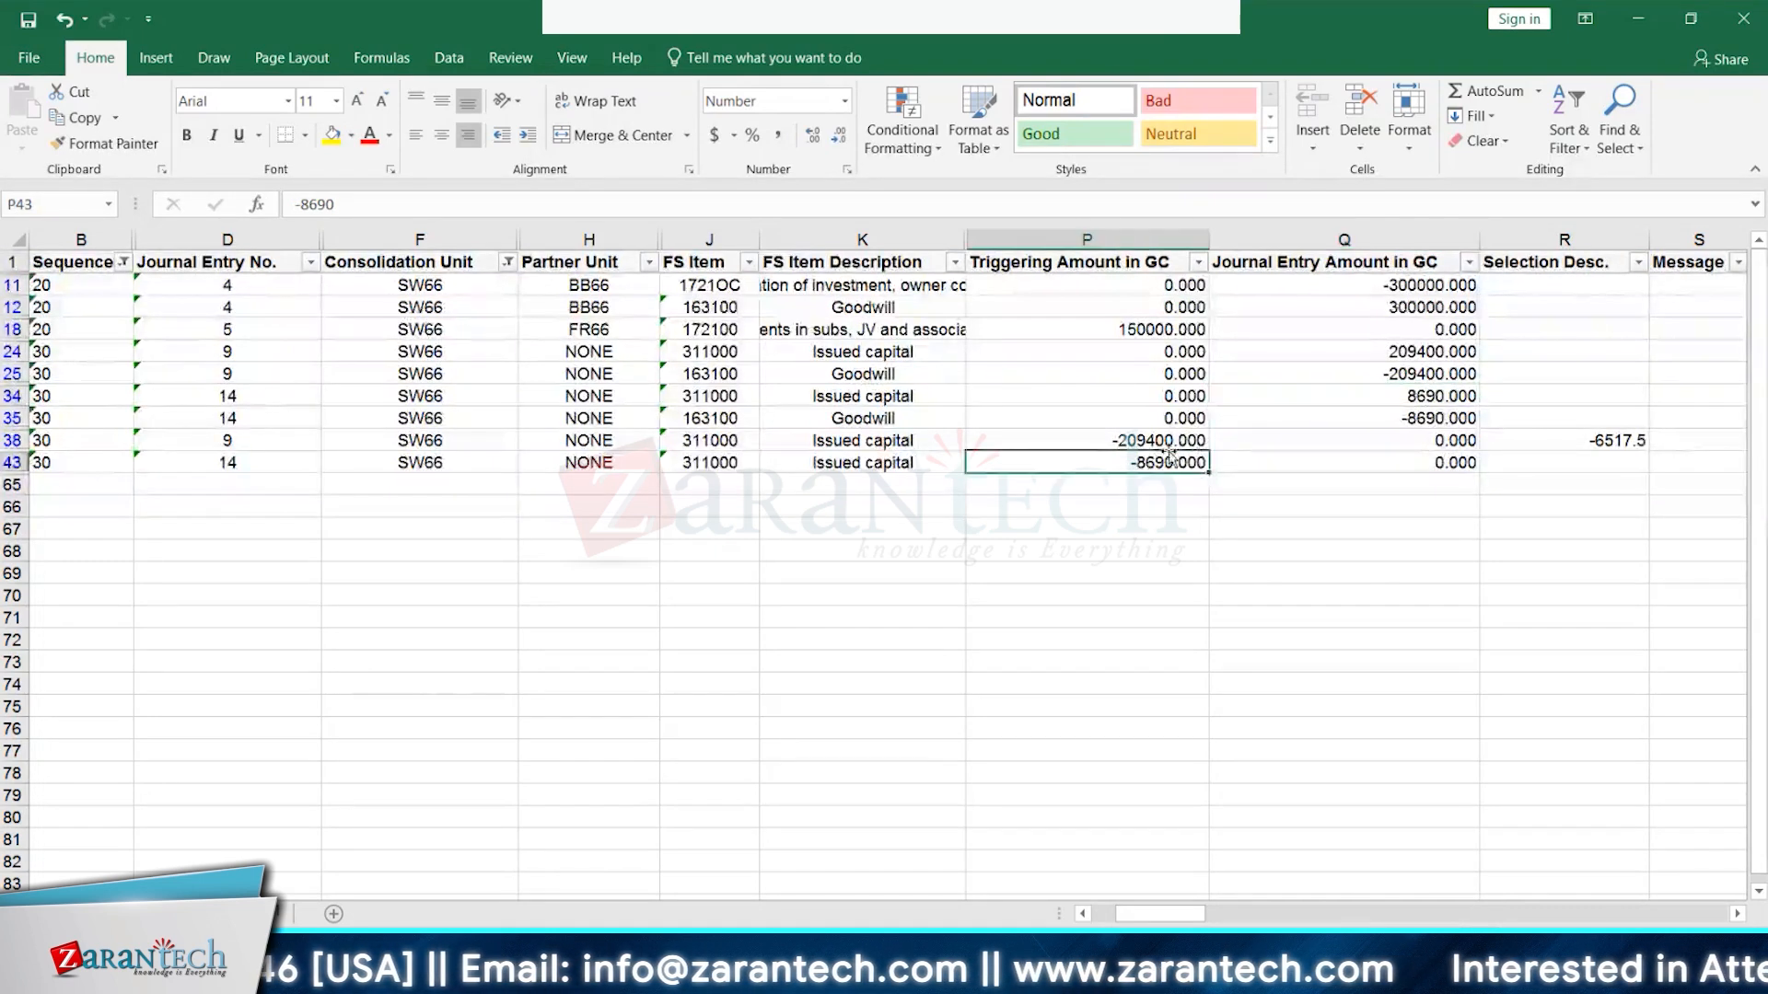
{"action": "left_click_drag", "start_coordinate": [1169, 440], "coordinate": [1163, 463]}
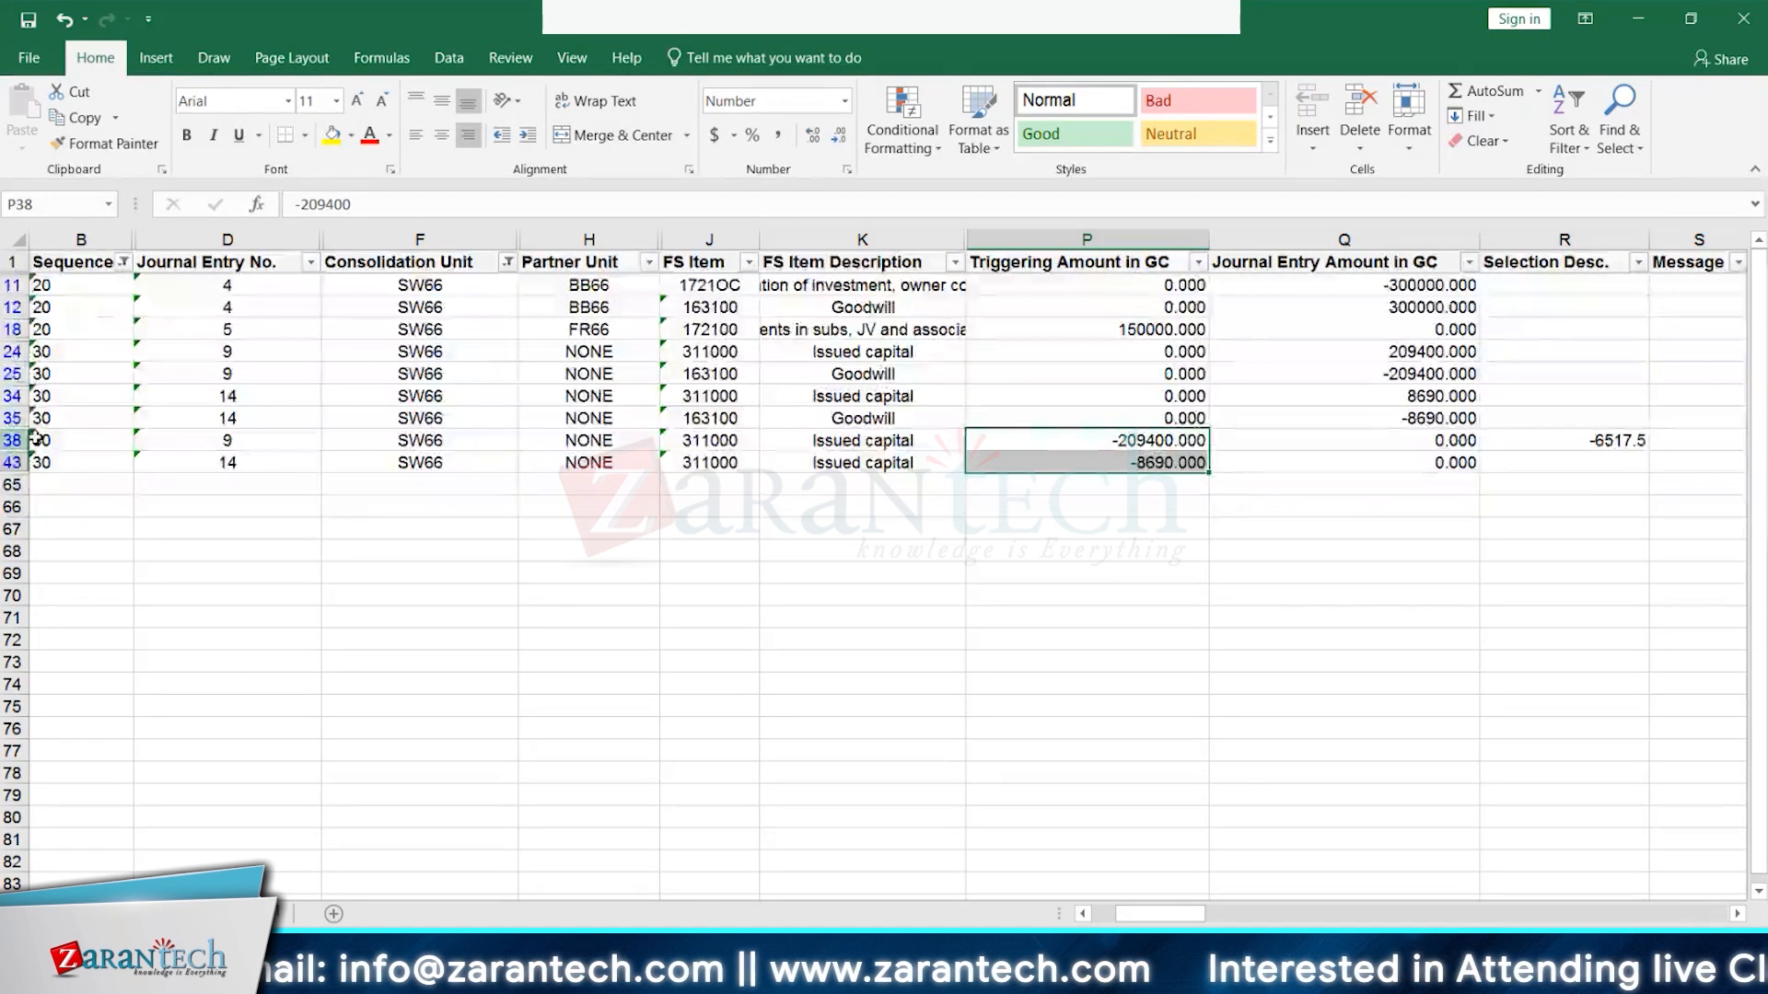
{"action": "left_click_drag", "start_coordinate": [12, 440], "coordinate": [16, 457]}
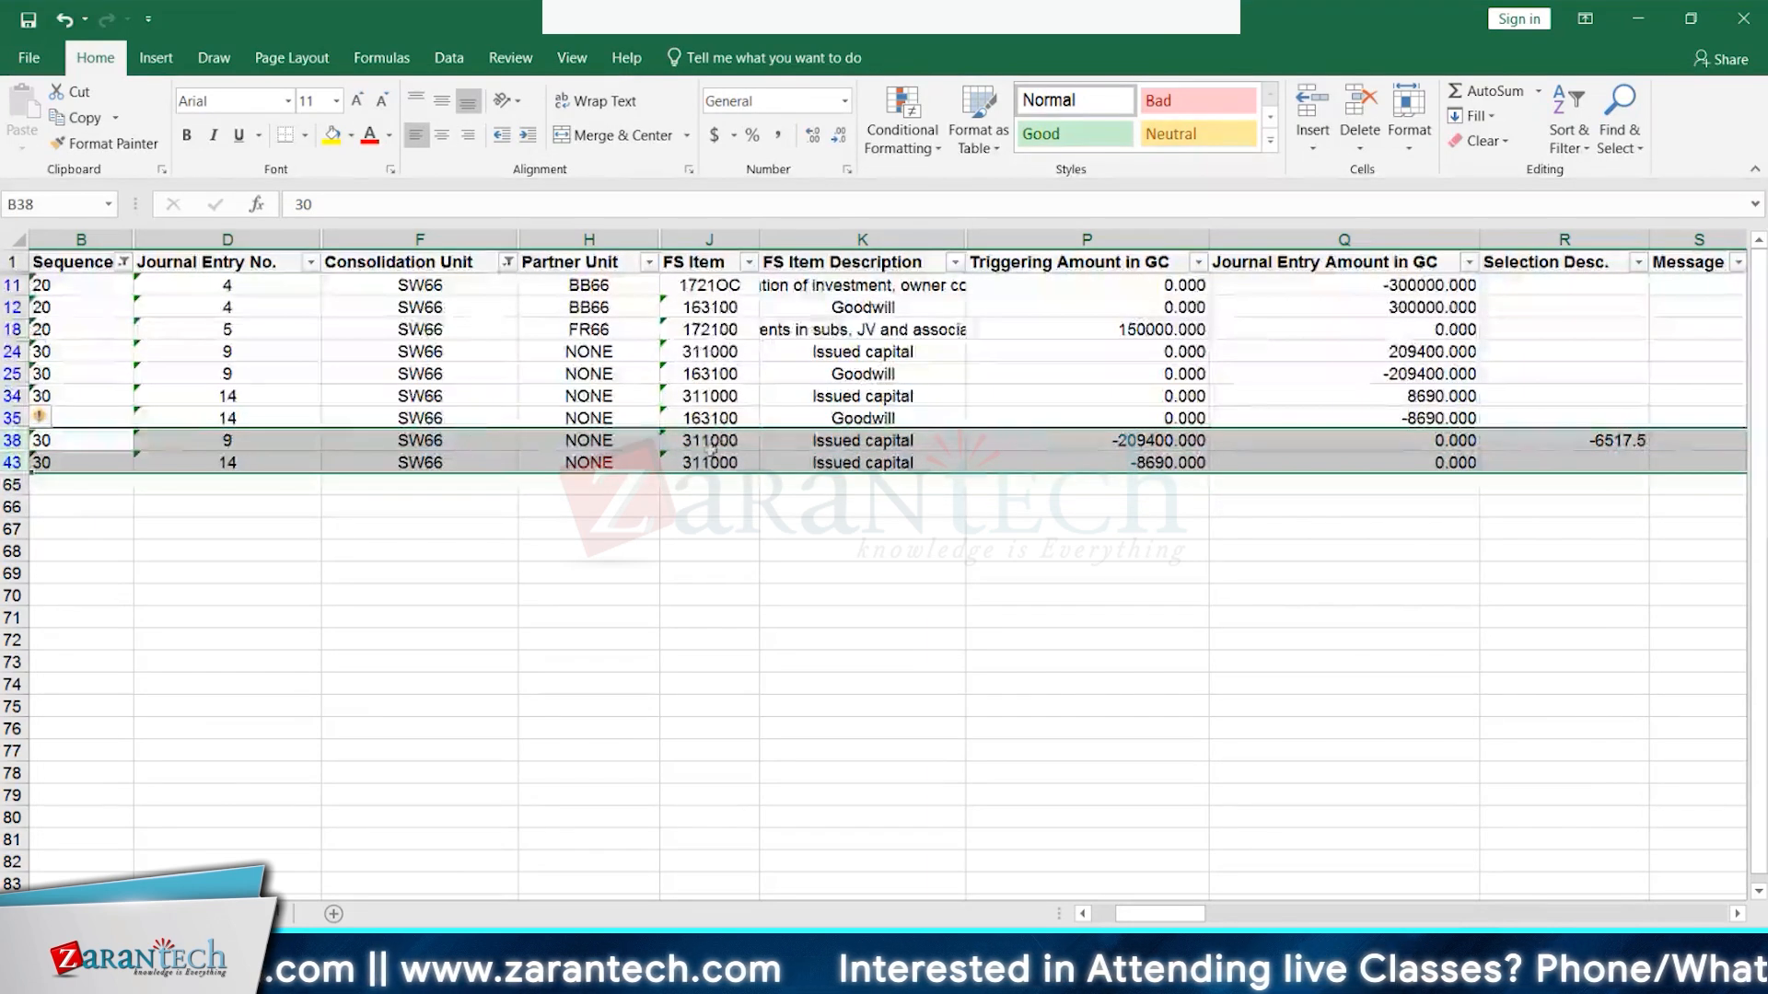
{"action": "left_click", "coordinate": [1158, 441]}
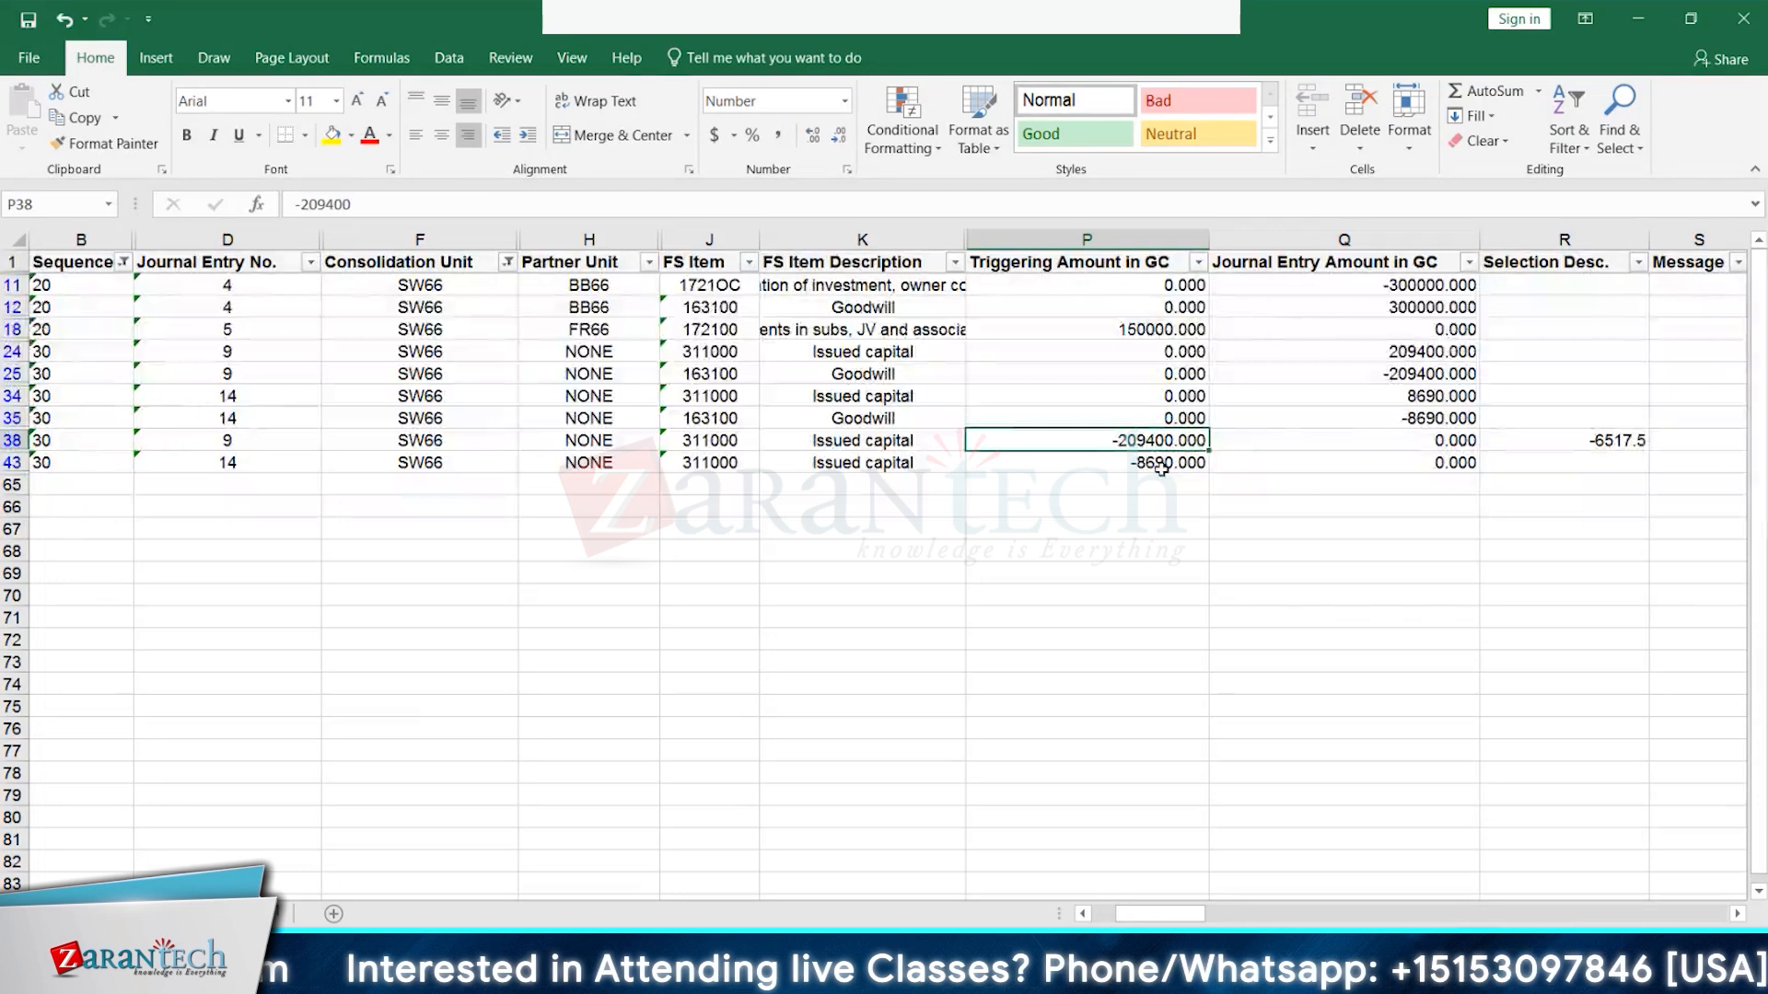
{"action": "left_click", "coordinate": [123, 262]}
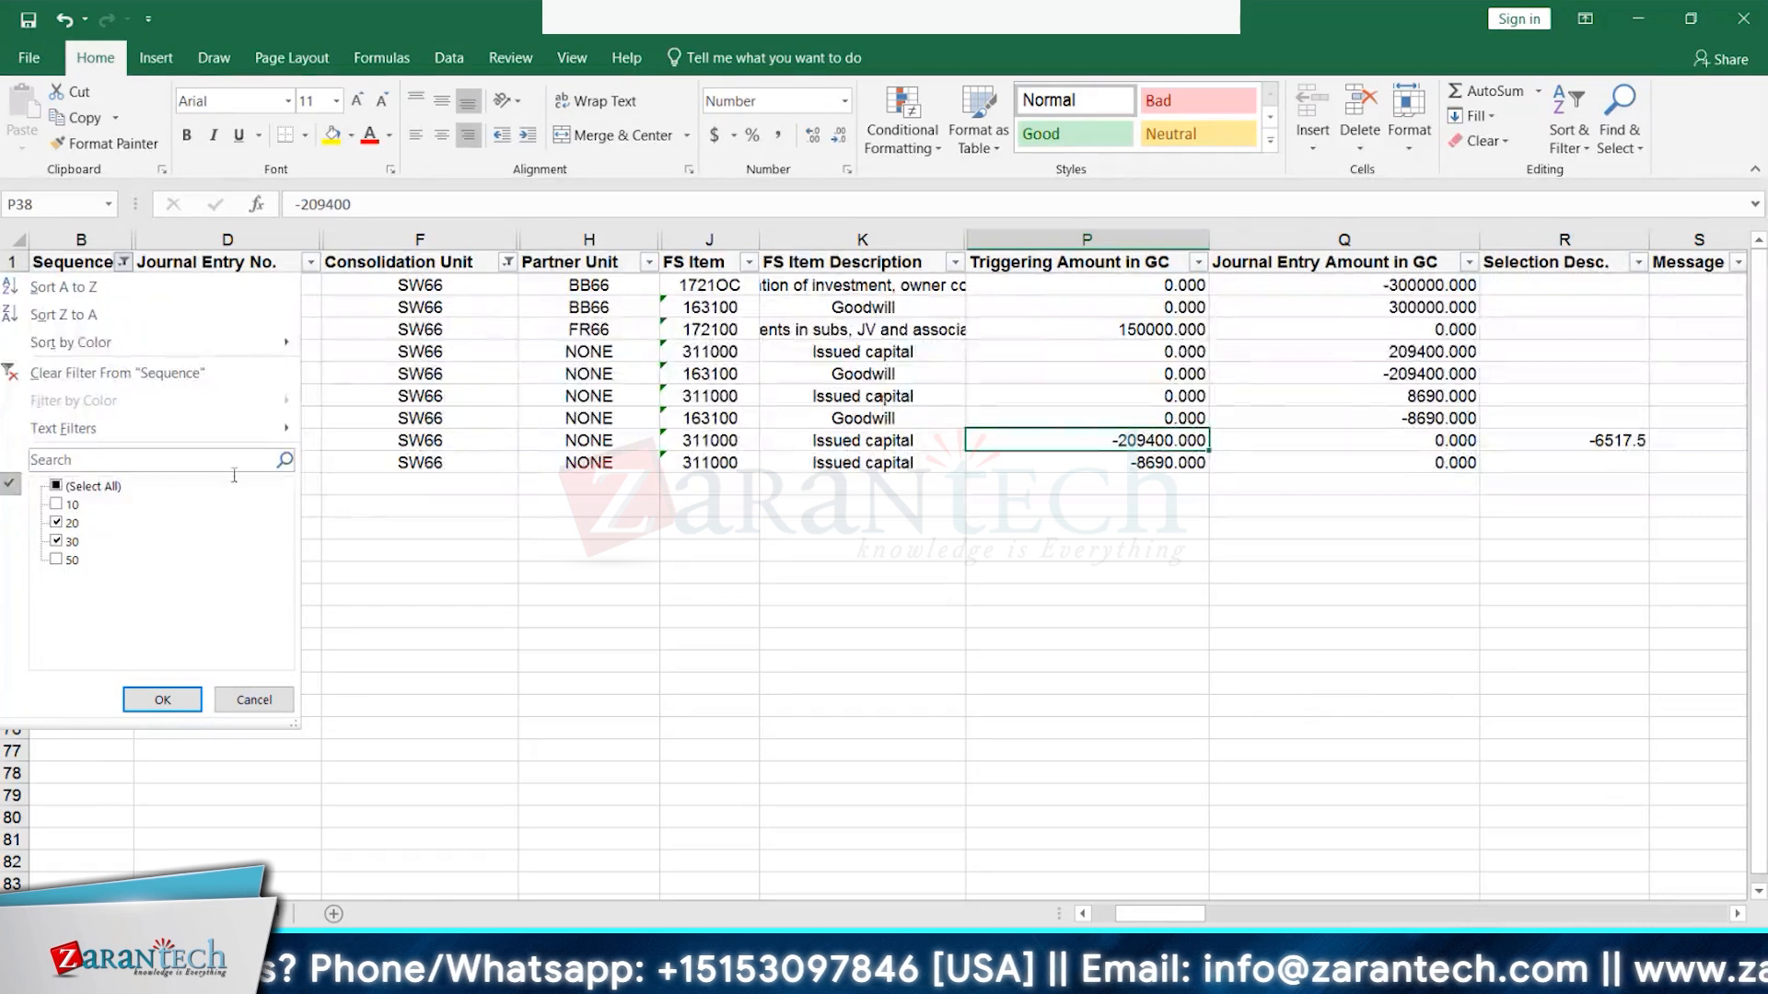
- Filter the Sequence column to 50 only, checking the -41640 retained earnings amount
{"action": "left_click", "coordinate": [56, 561]}
{"action": "left_click", "coordinate": [162, 700]}
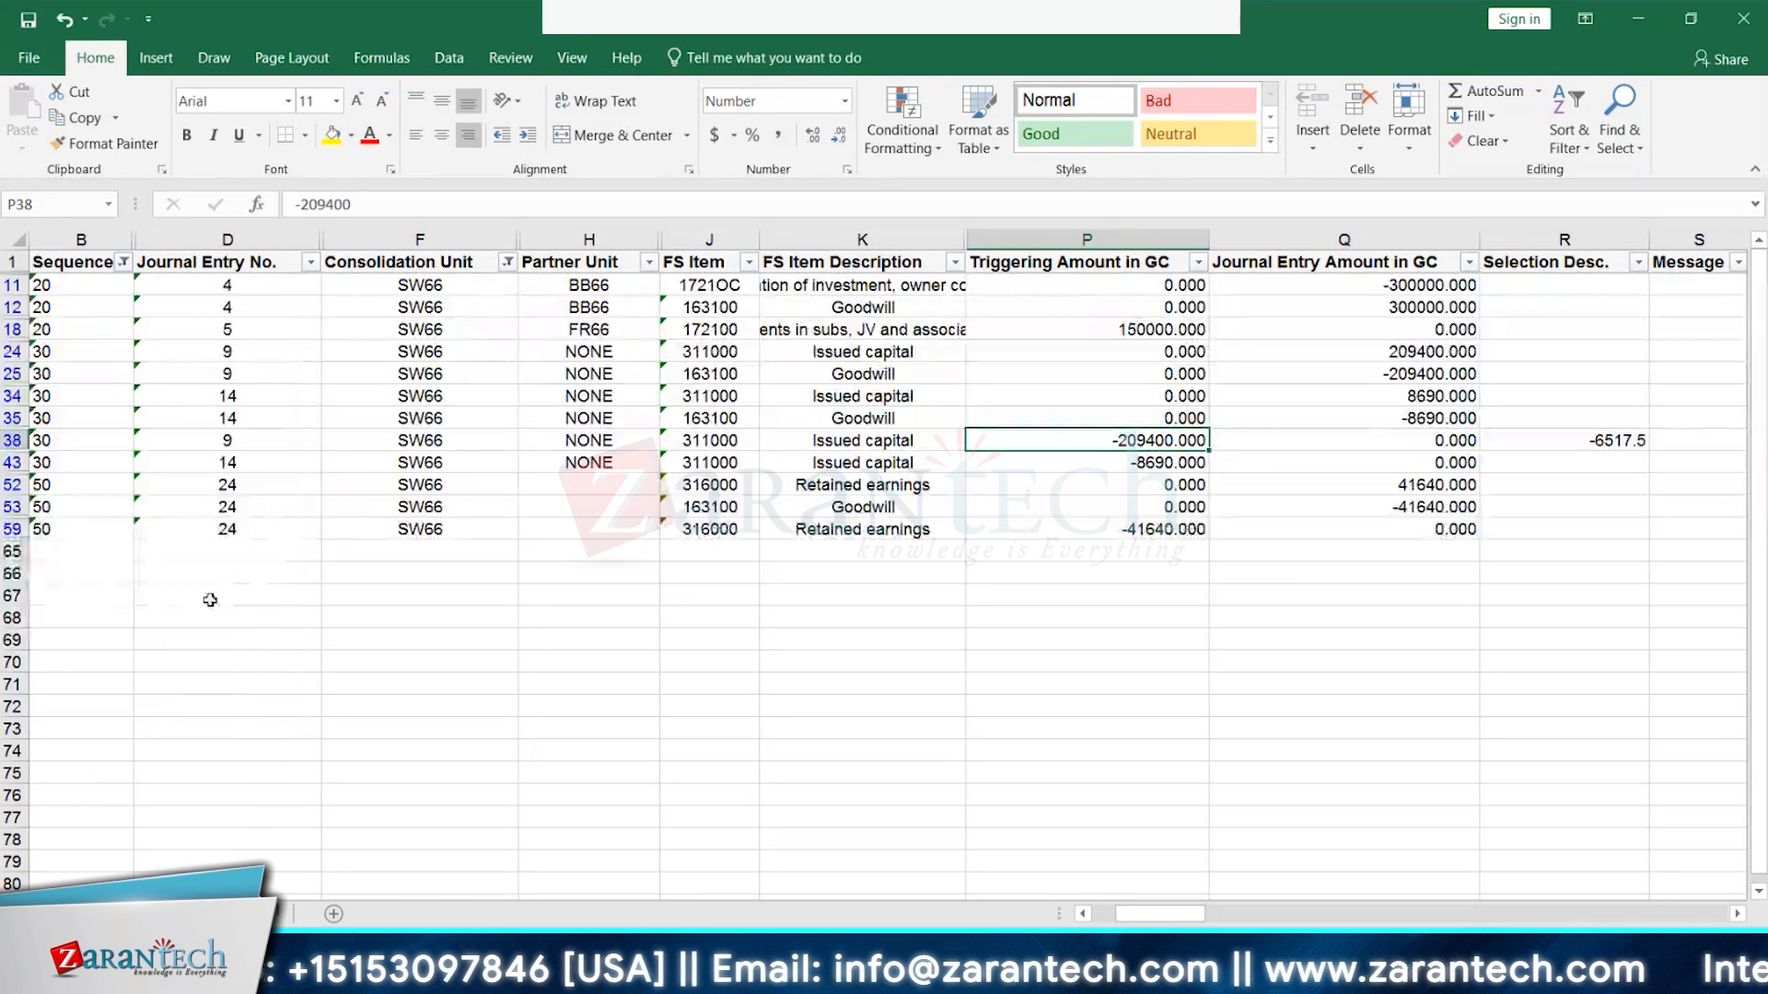
{"action": "left_click", "coordinate": [1167, 532]}
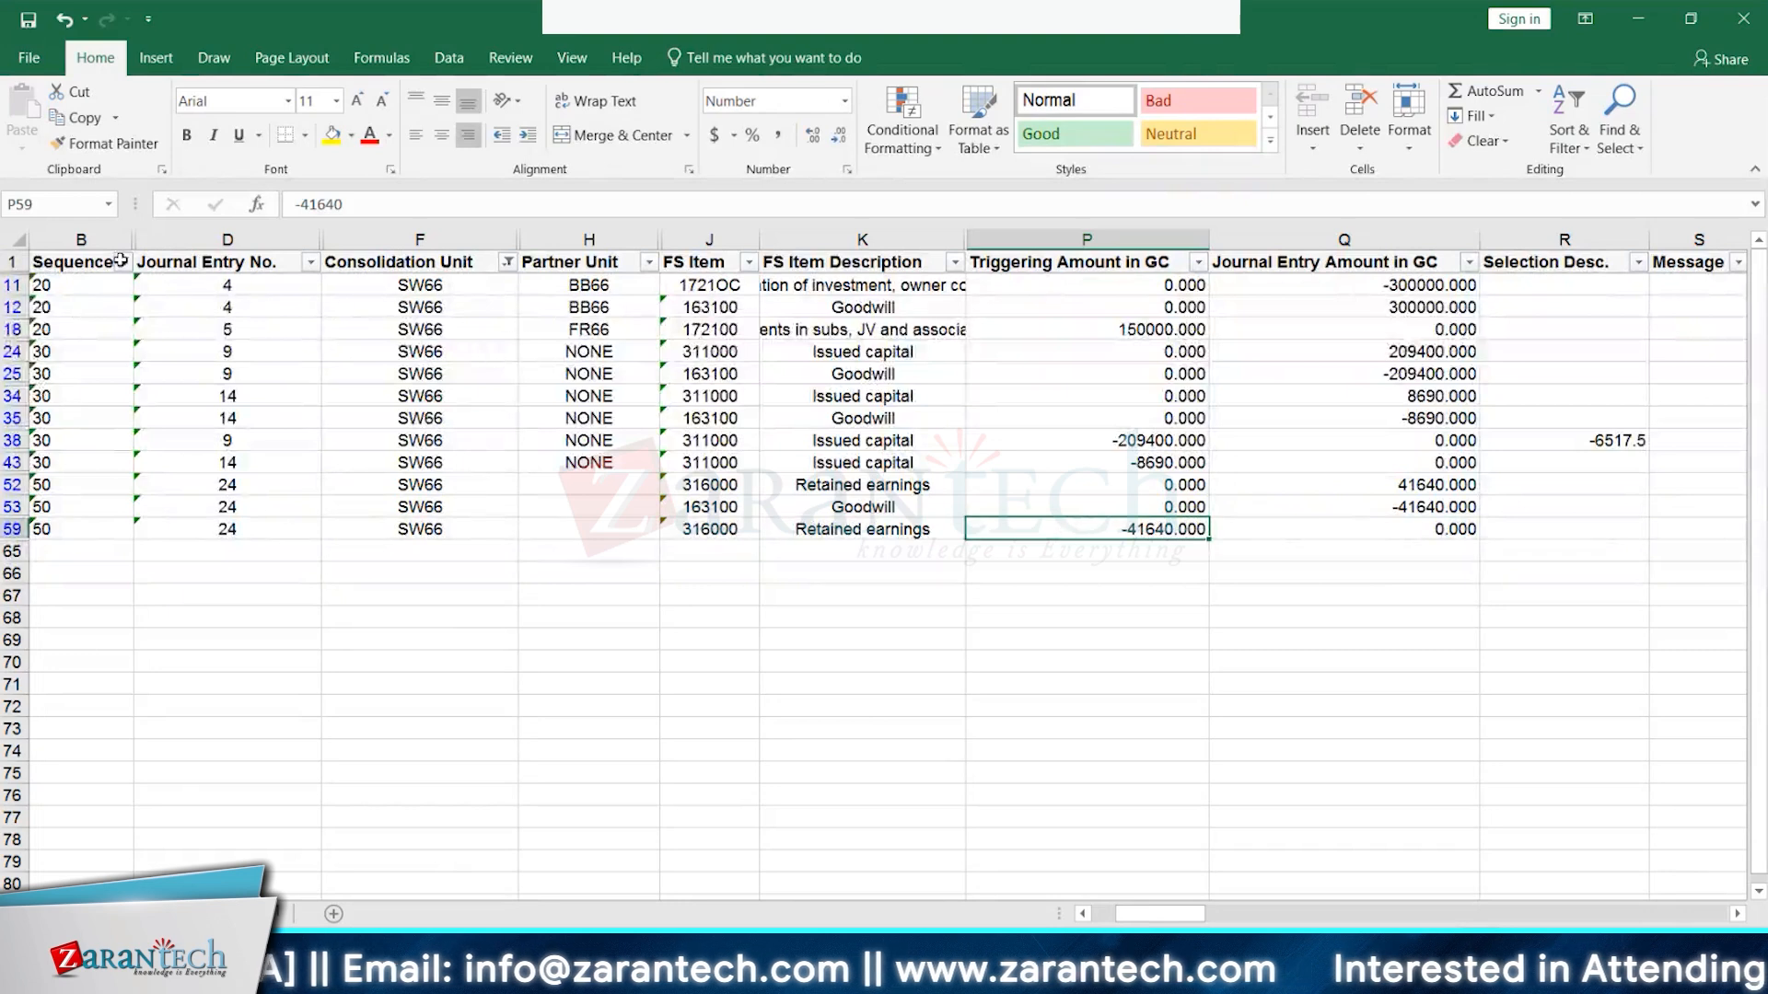
{"action": "left_click", "coordinate": [122, 262]}
{"action": "left_click", "coordinate": [56, 522]}
{"action": "left_click", "coordinate": [56, 542]}
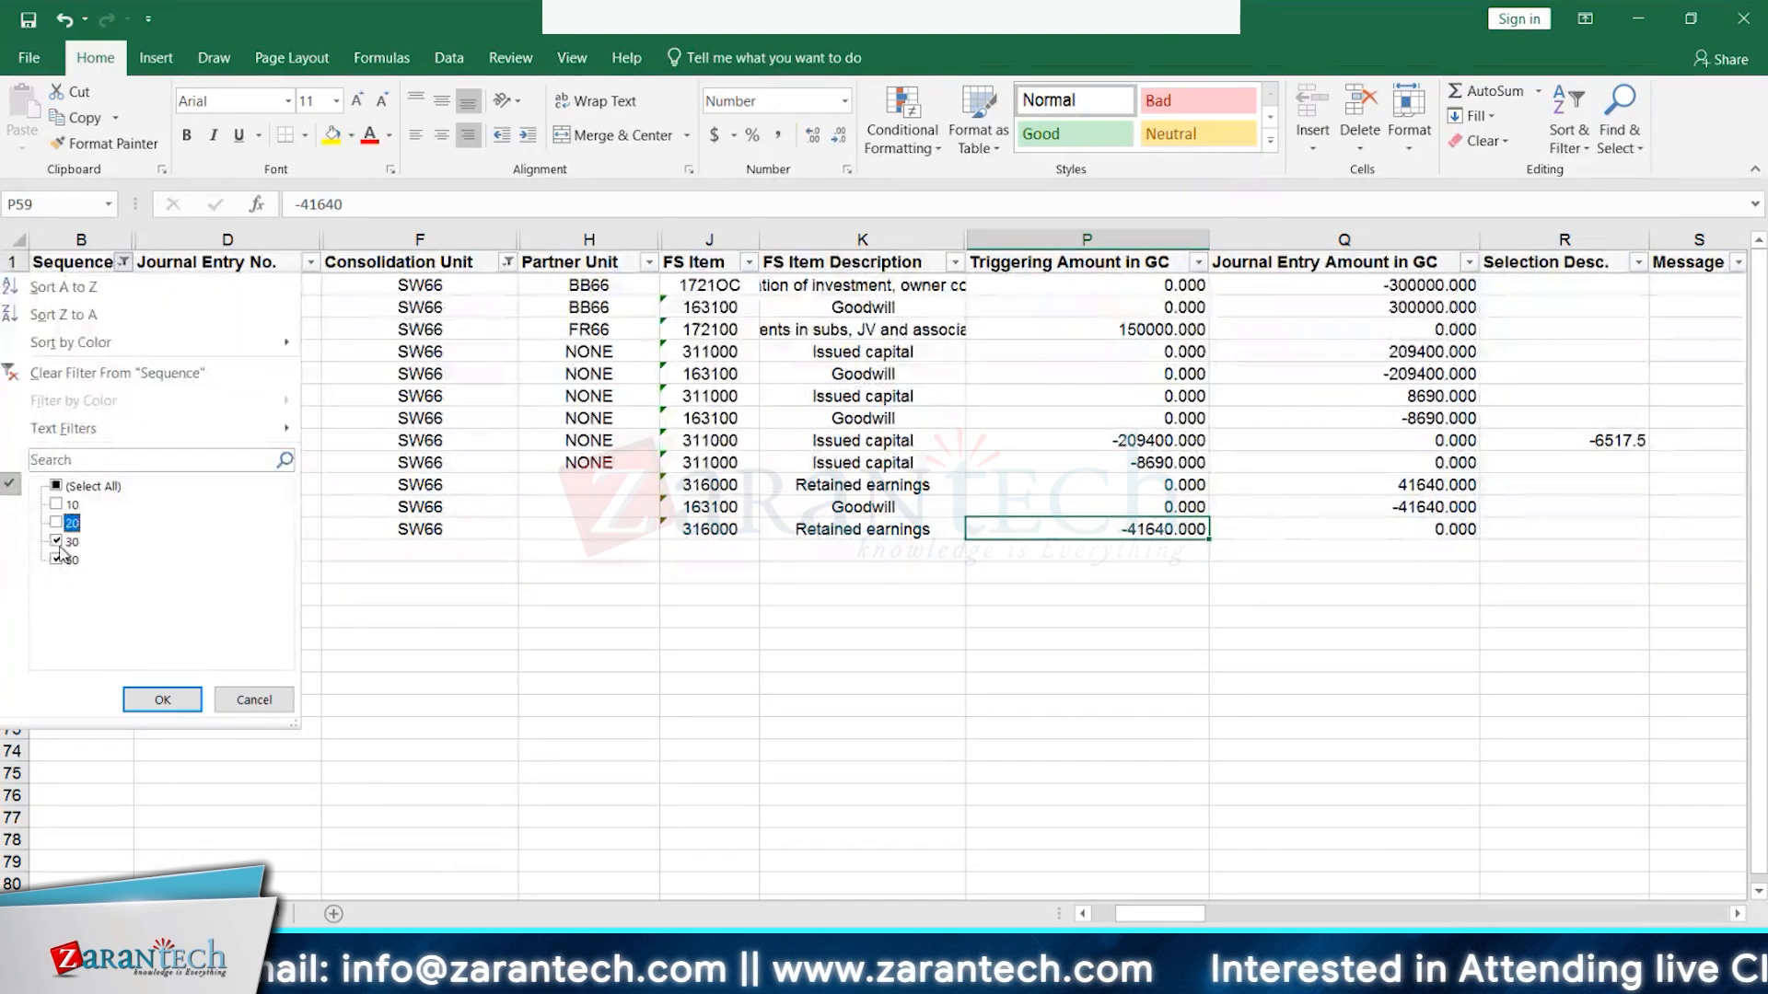
{"action": "left_click", "coordinate": [158, 702]}
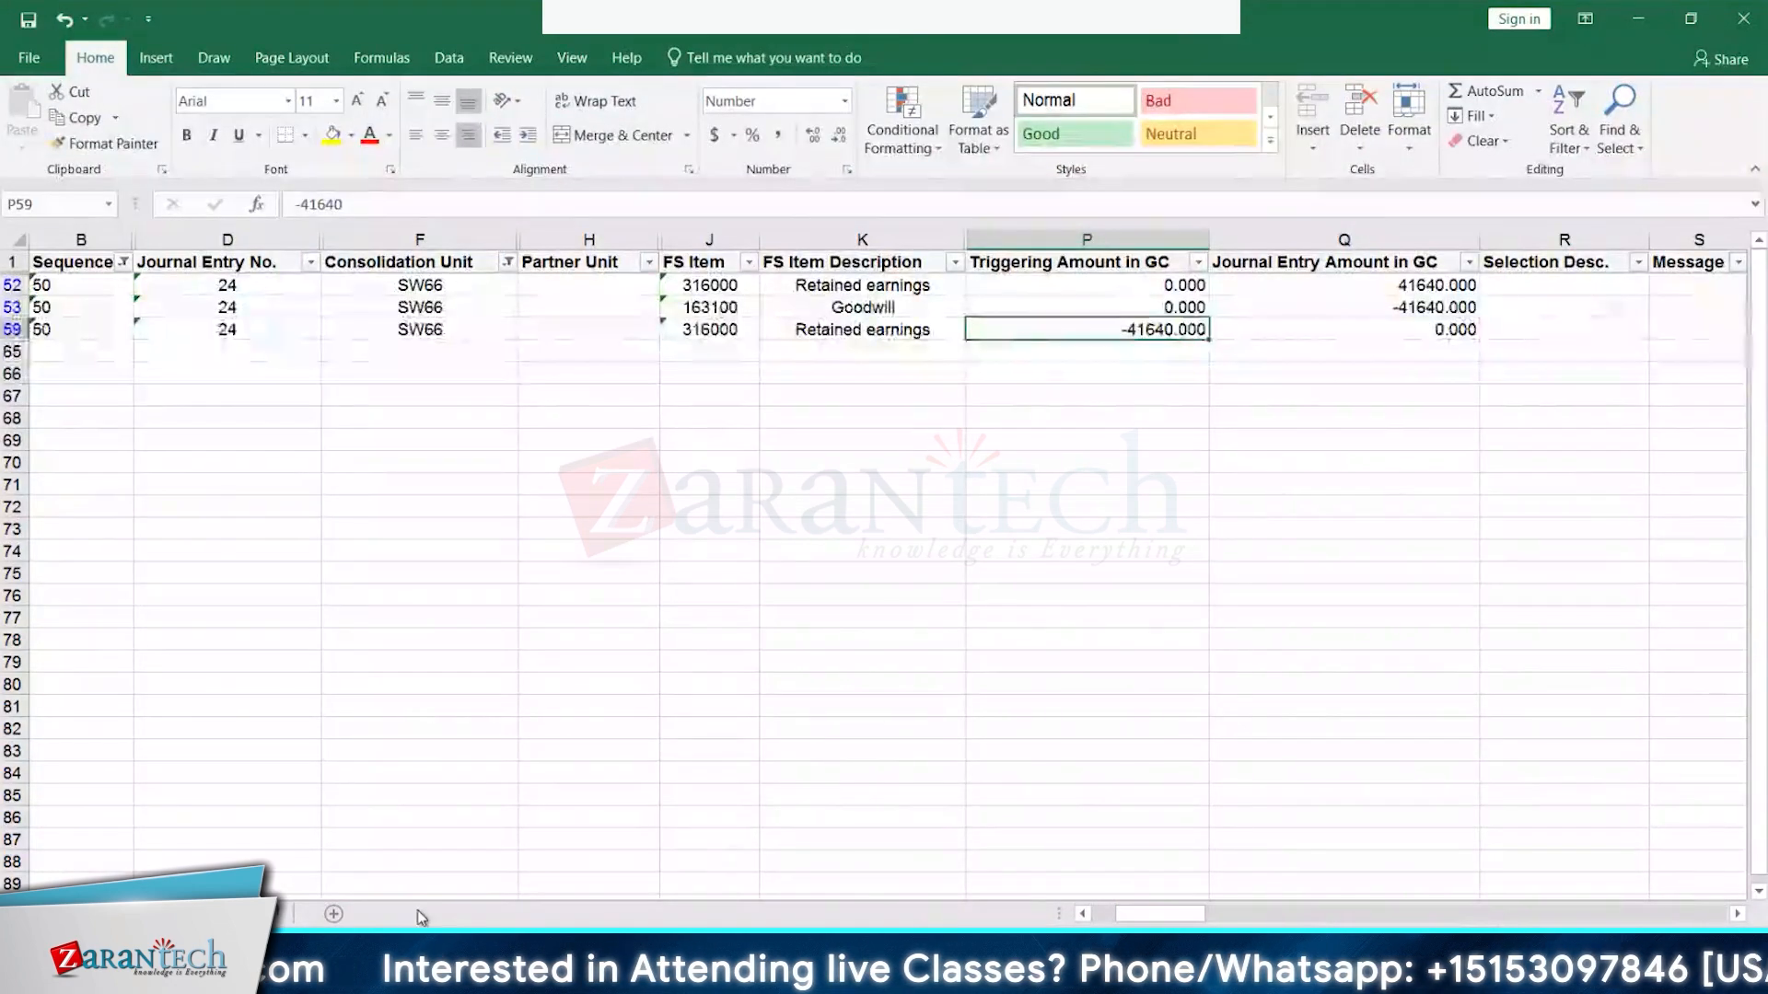
- Copy FS item 316000 from J59 and rerun the ACDOCU selection with 316000 instead of 311000
{"action": "key", "text": "alt"}
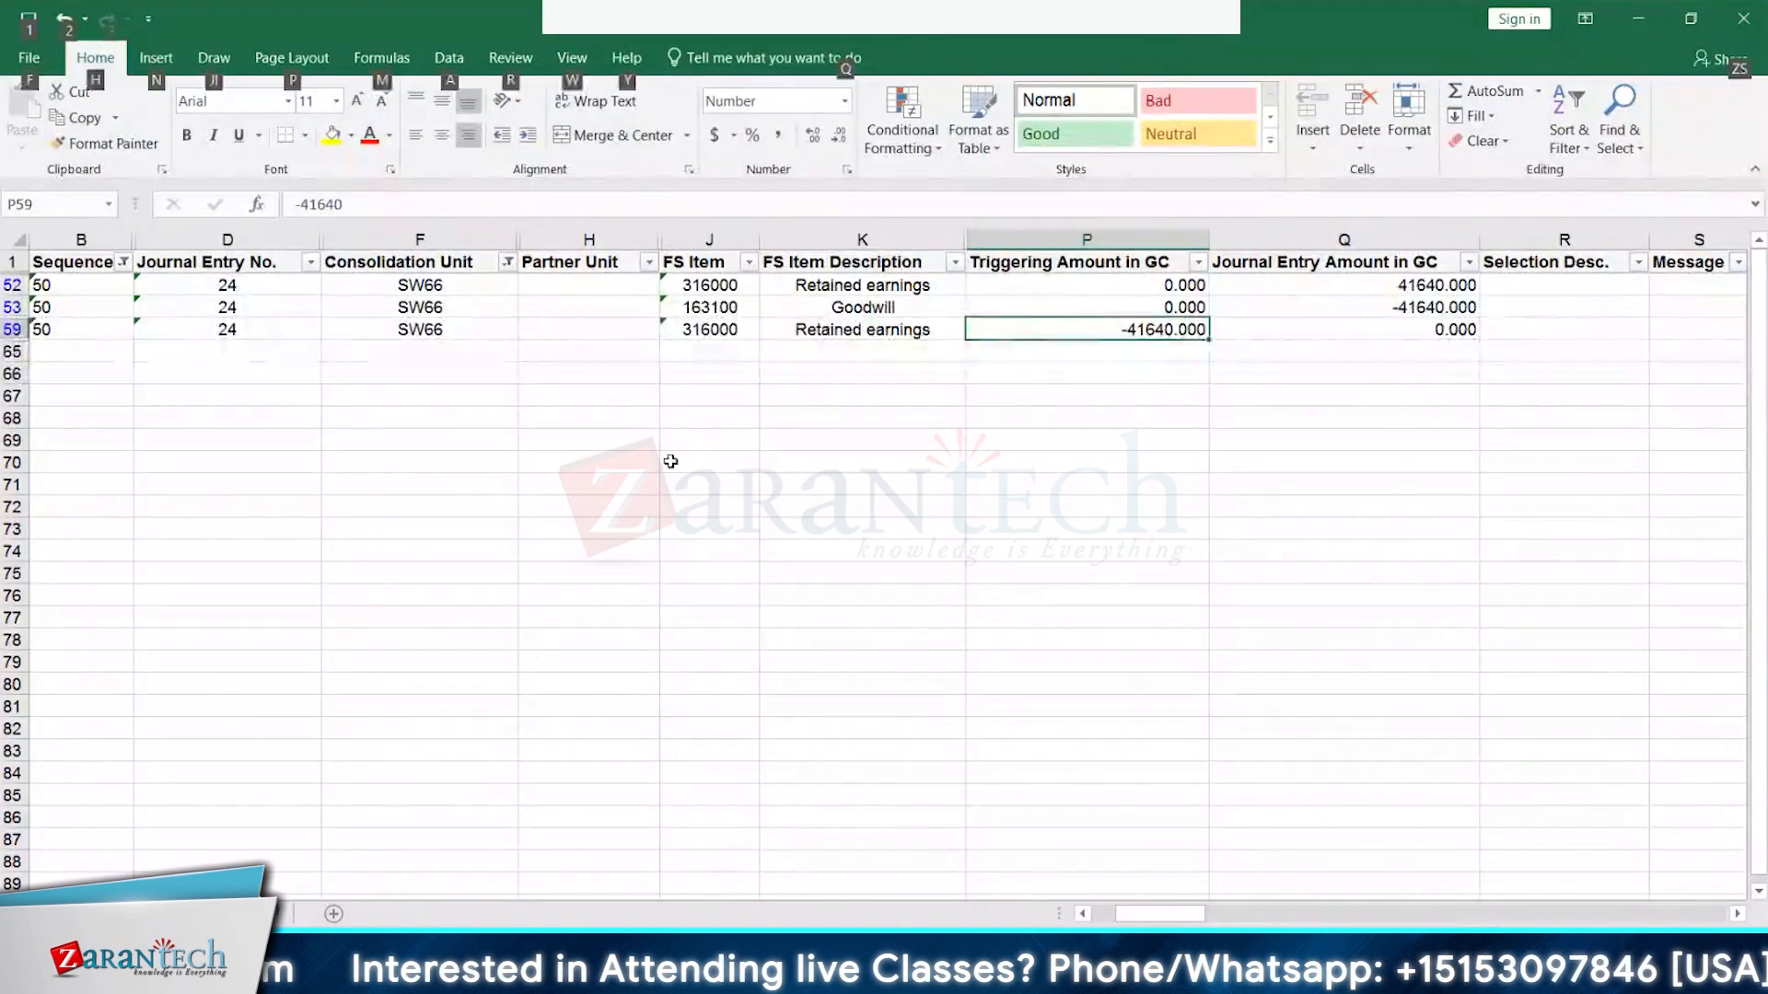
{"action": "key", "text": "alt"}
{"action": "left_click", "coordinate": [729, 330]}
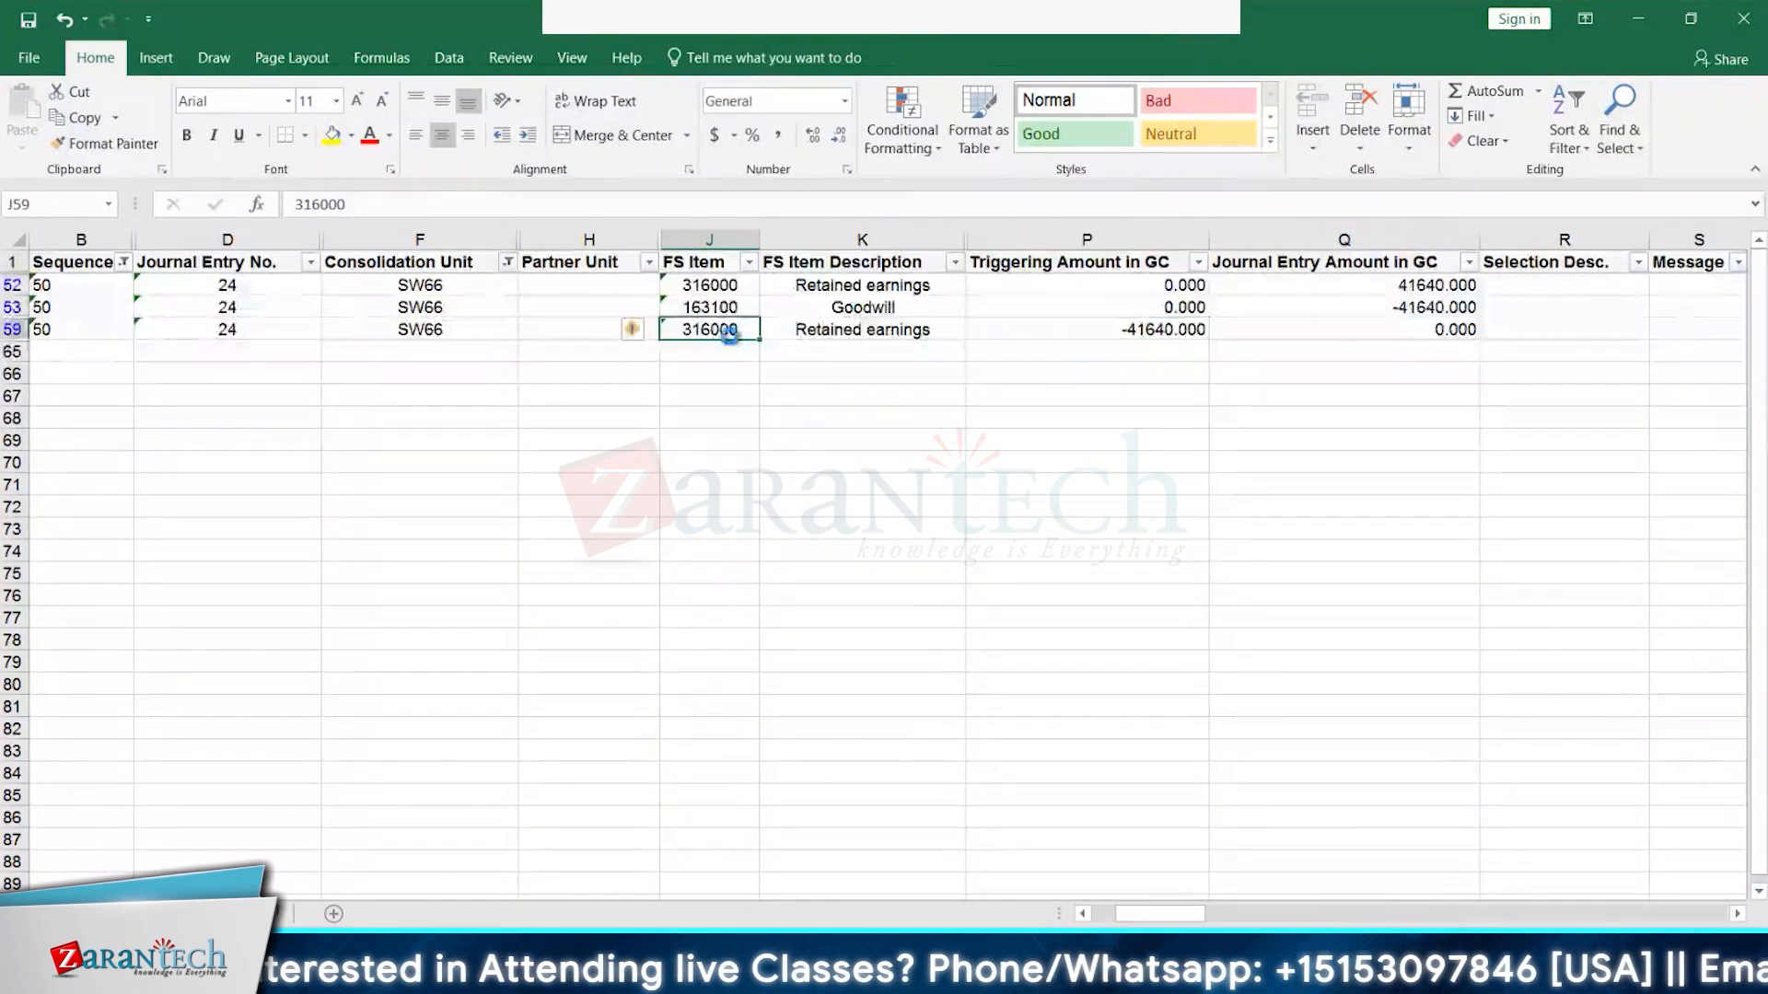
{"action": "key", "text": "ctrl+c"}
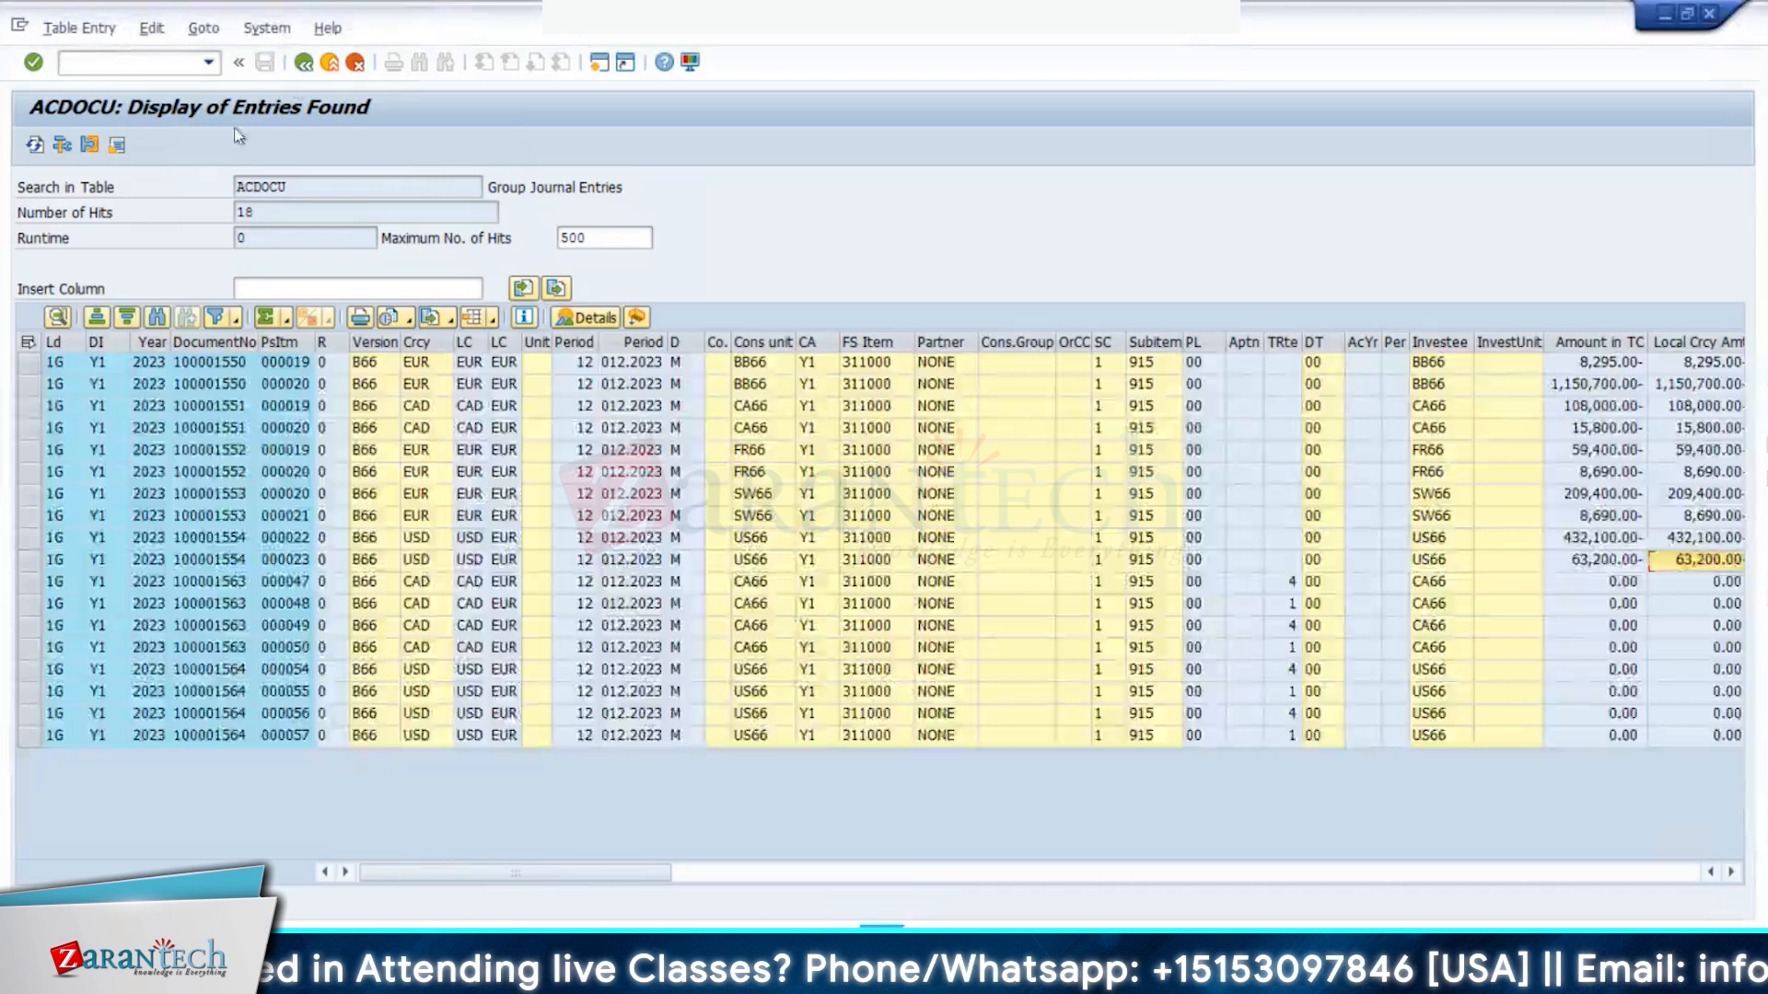
{"action": "key", "text": "F3"}
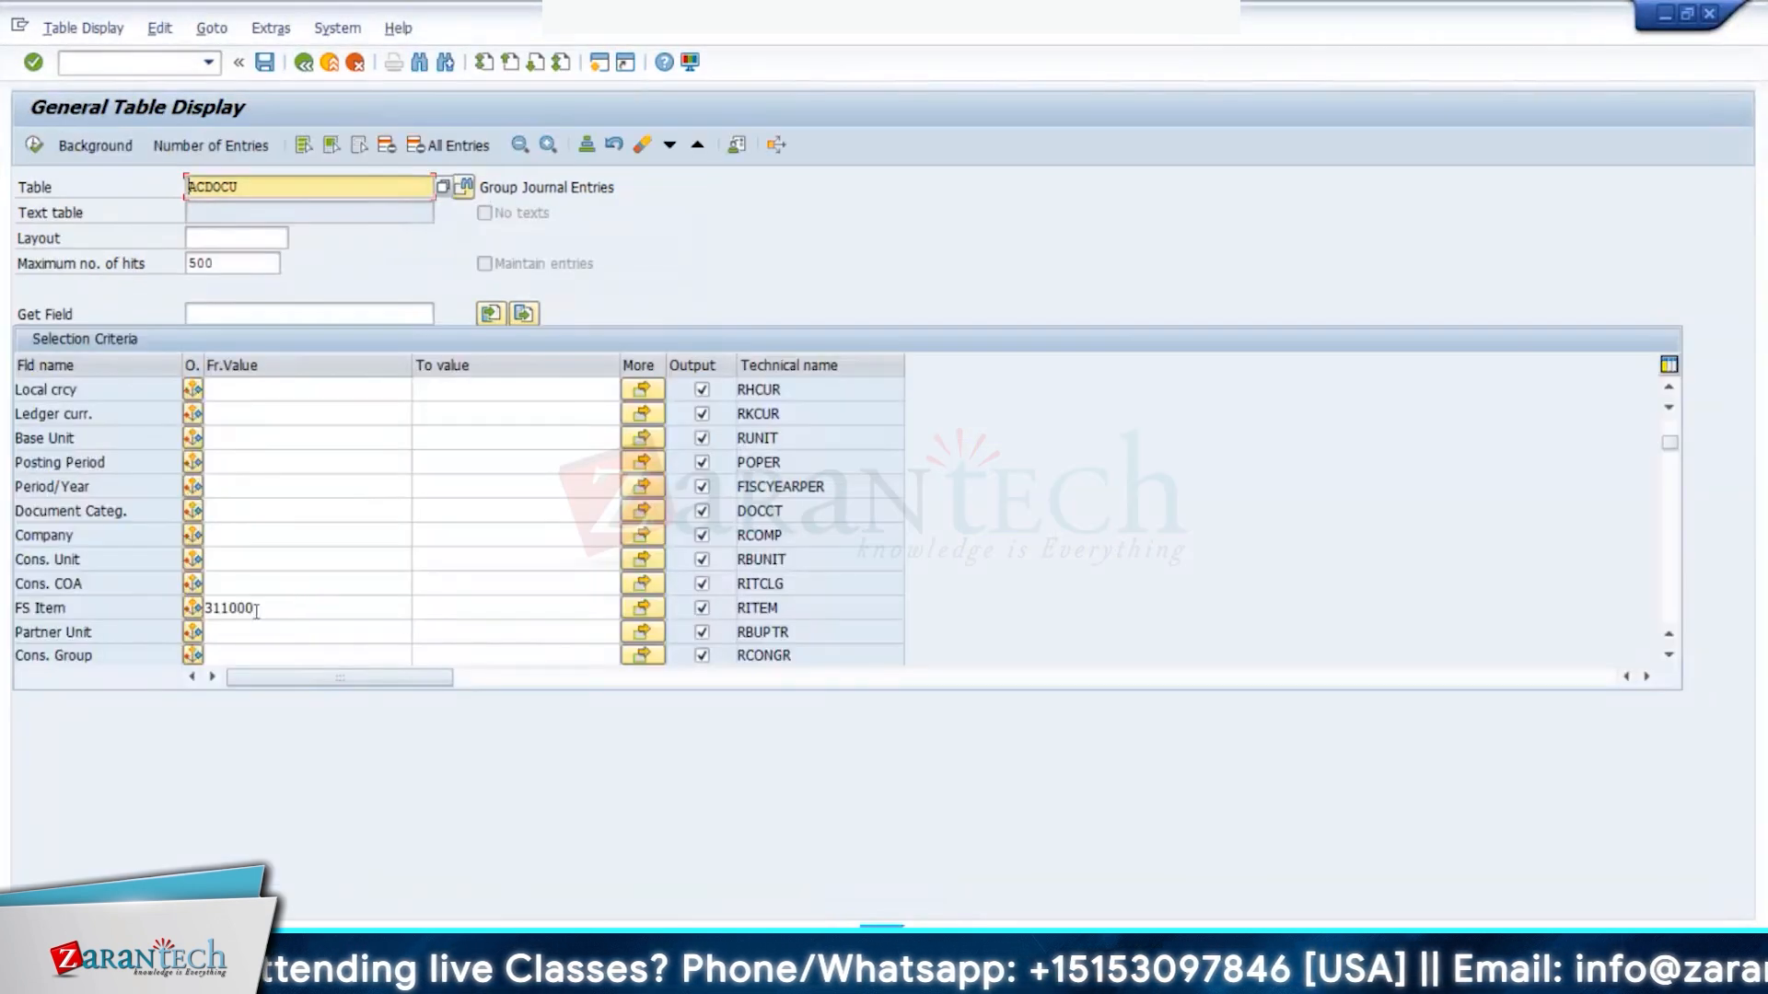
{"action": "left_click_drag", "start_coordinate": [255, 610], "coordinate": [172, 615]}
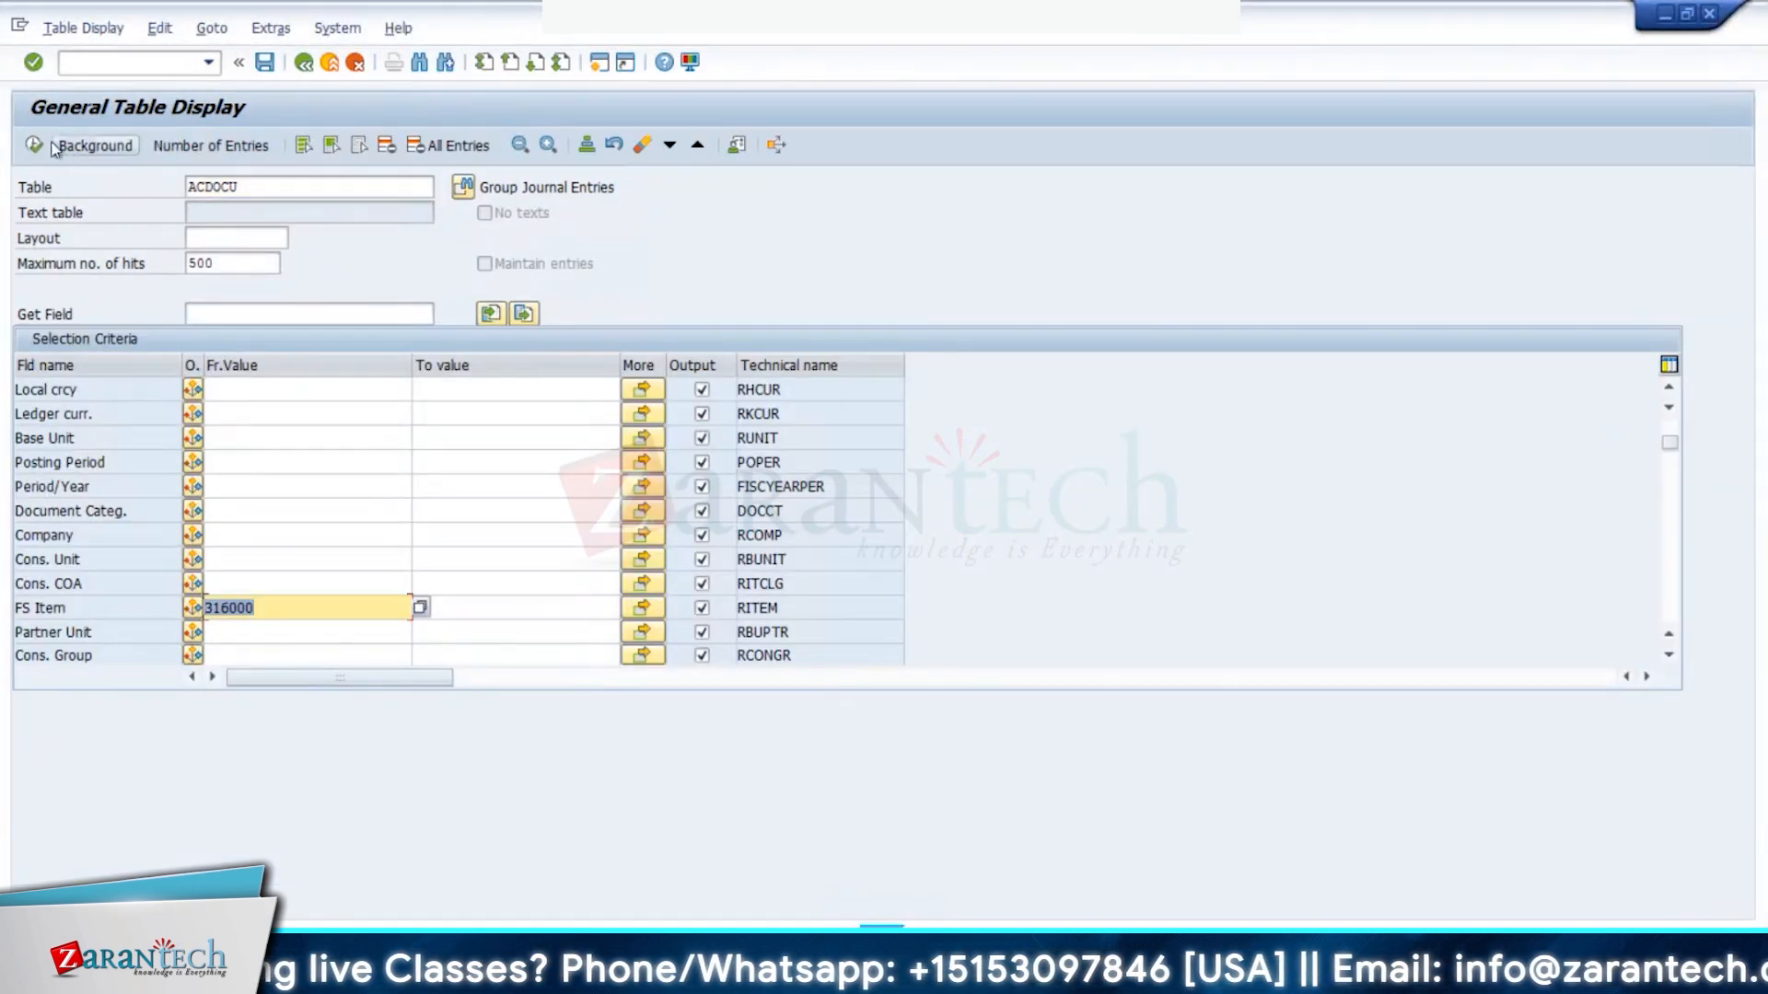
{"action": "type", "text": "316000"}
{"action": "key", "text": "F8"}
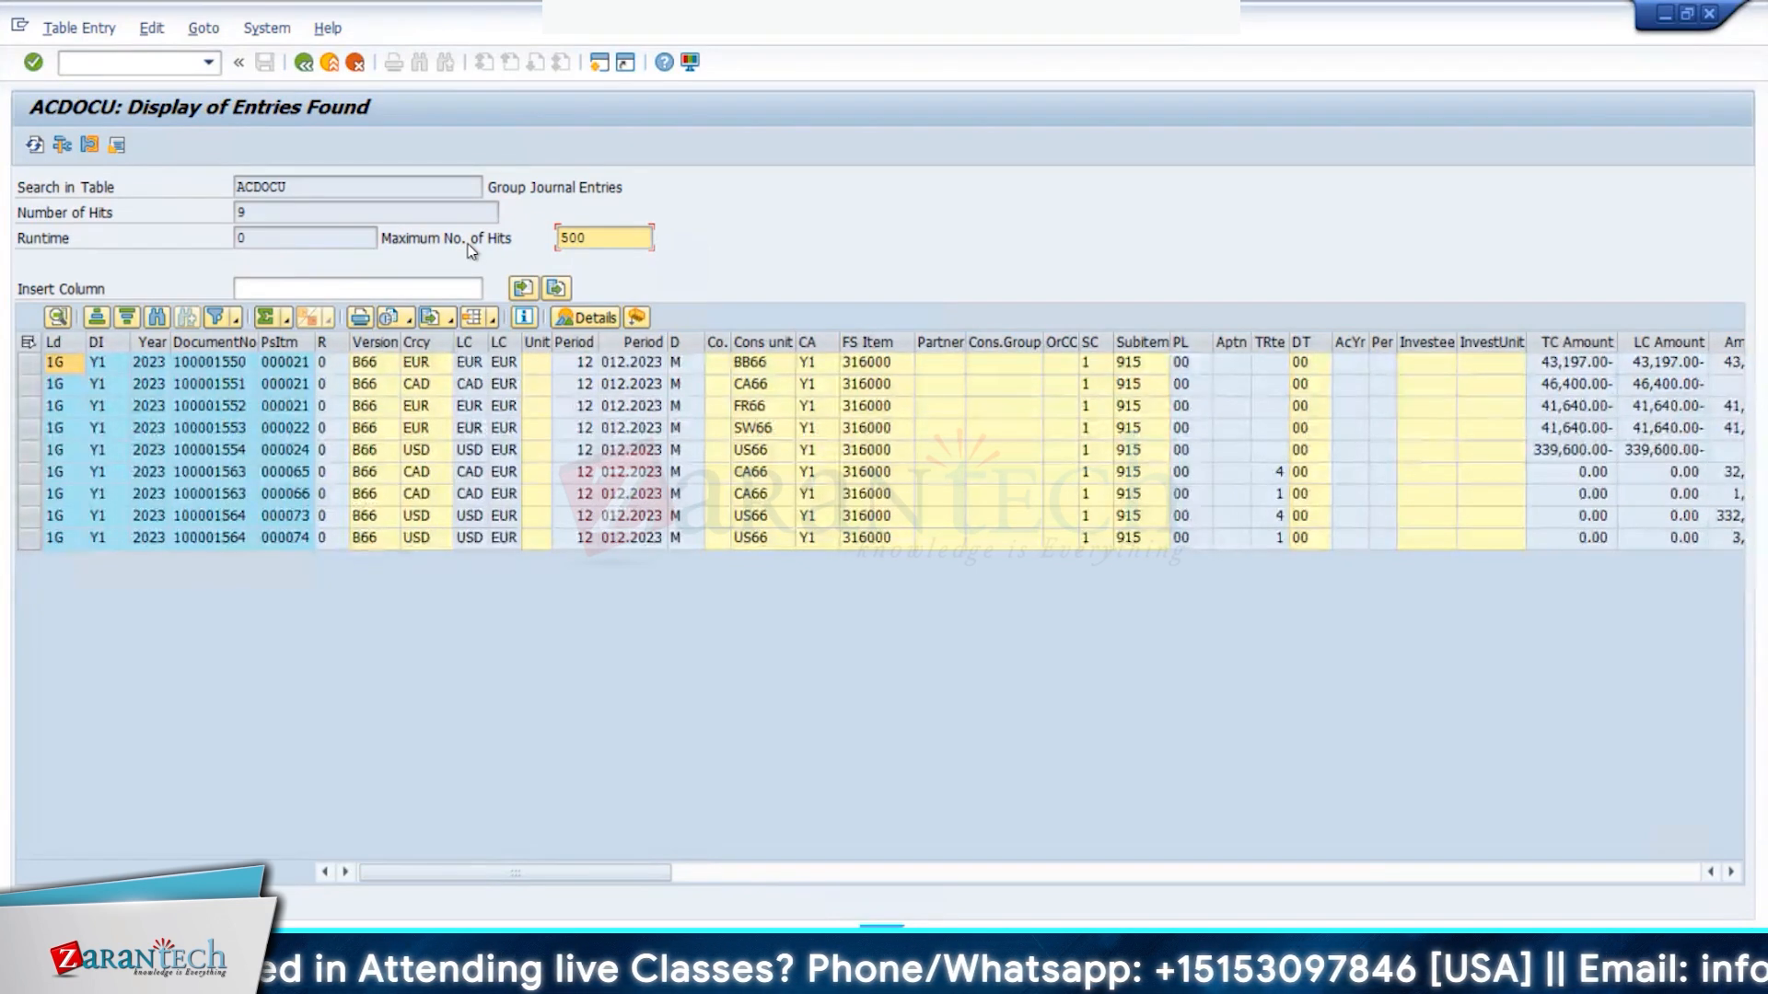
- Switch from the FS item 316000 ACDOCU results back to the Excel Sequence 50 table
{"action": "key", "text": "alt+Tab"}
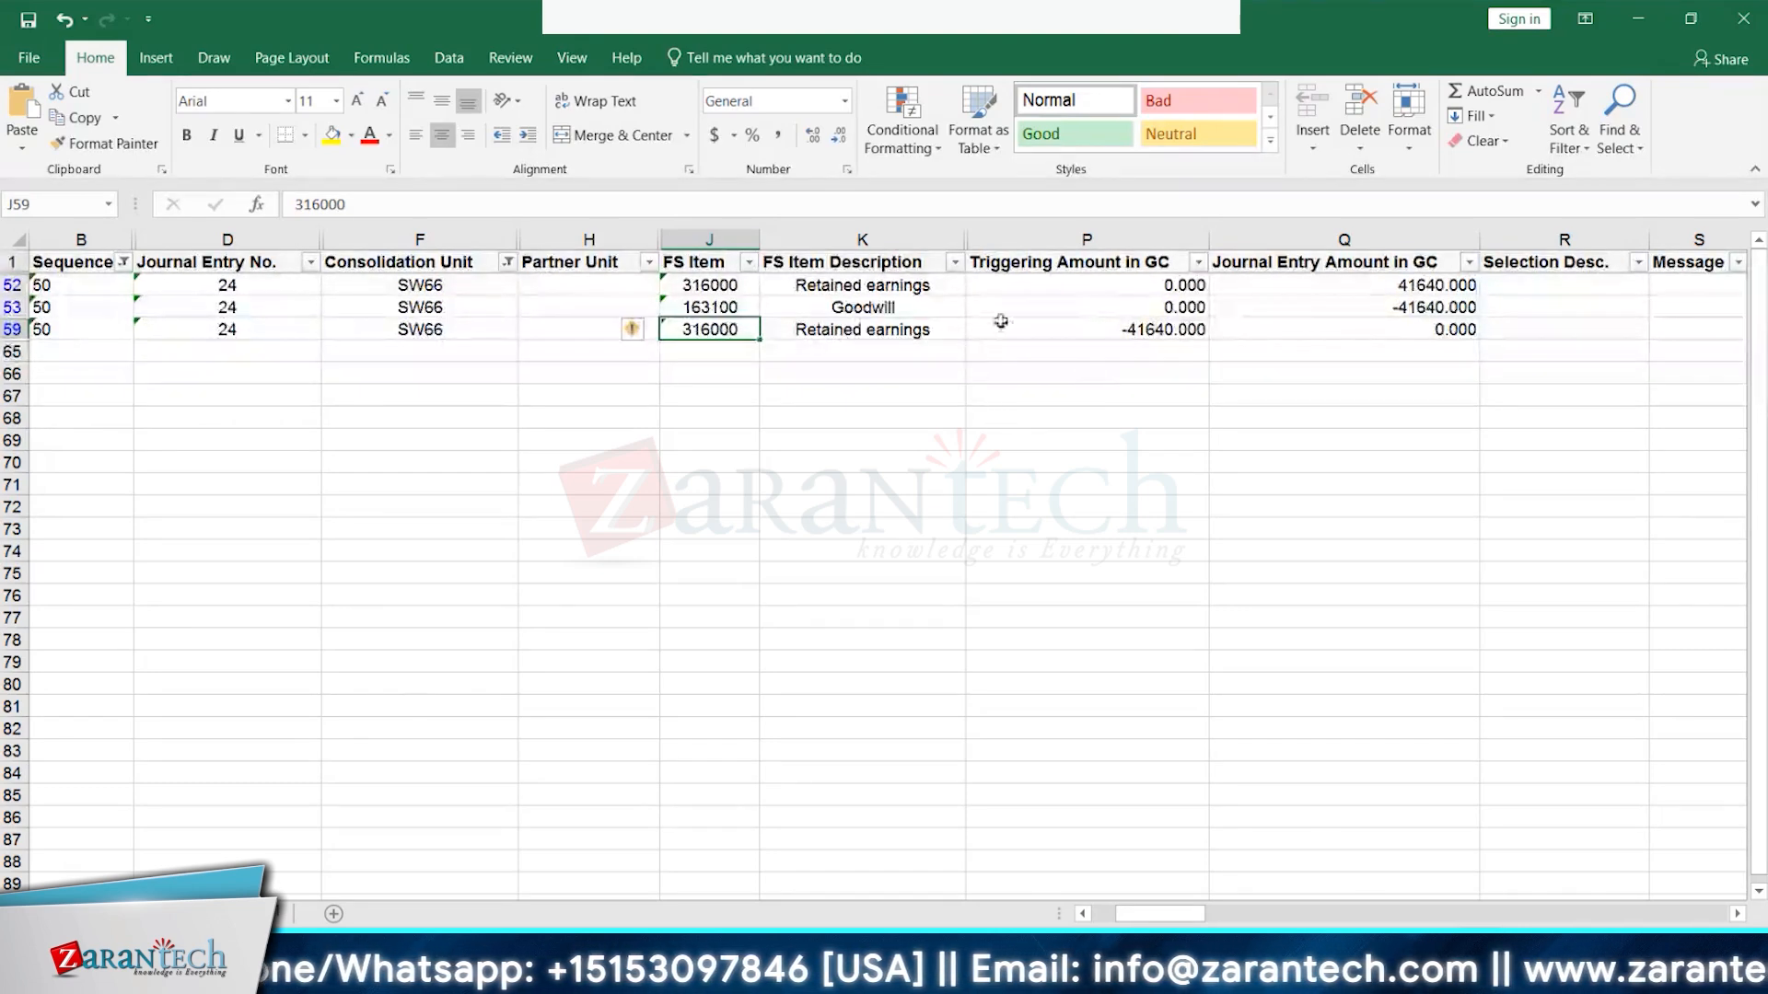
{"action": "left_click_drag", "start_coordinate": [1409, 277], "coordinate": [1443, 309]}
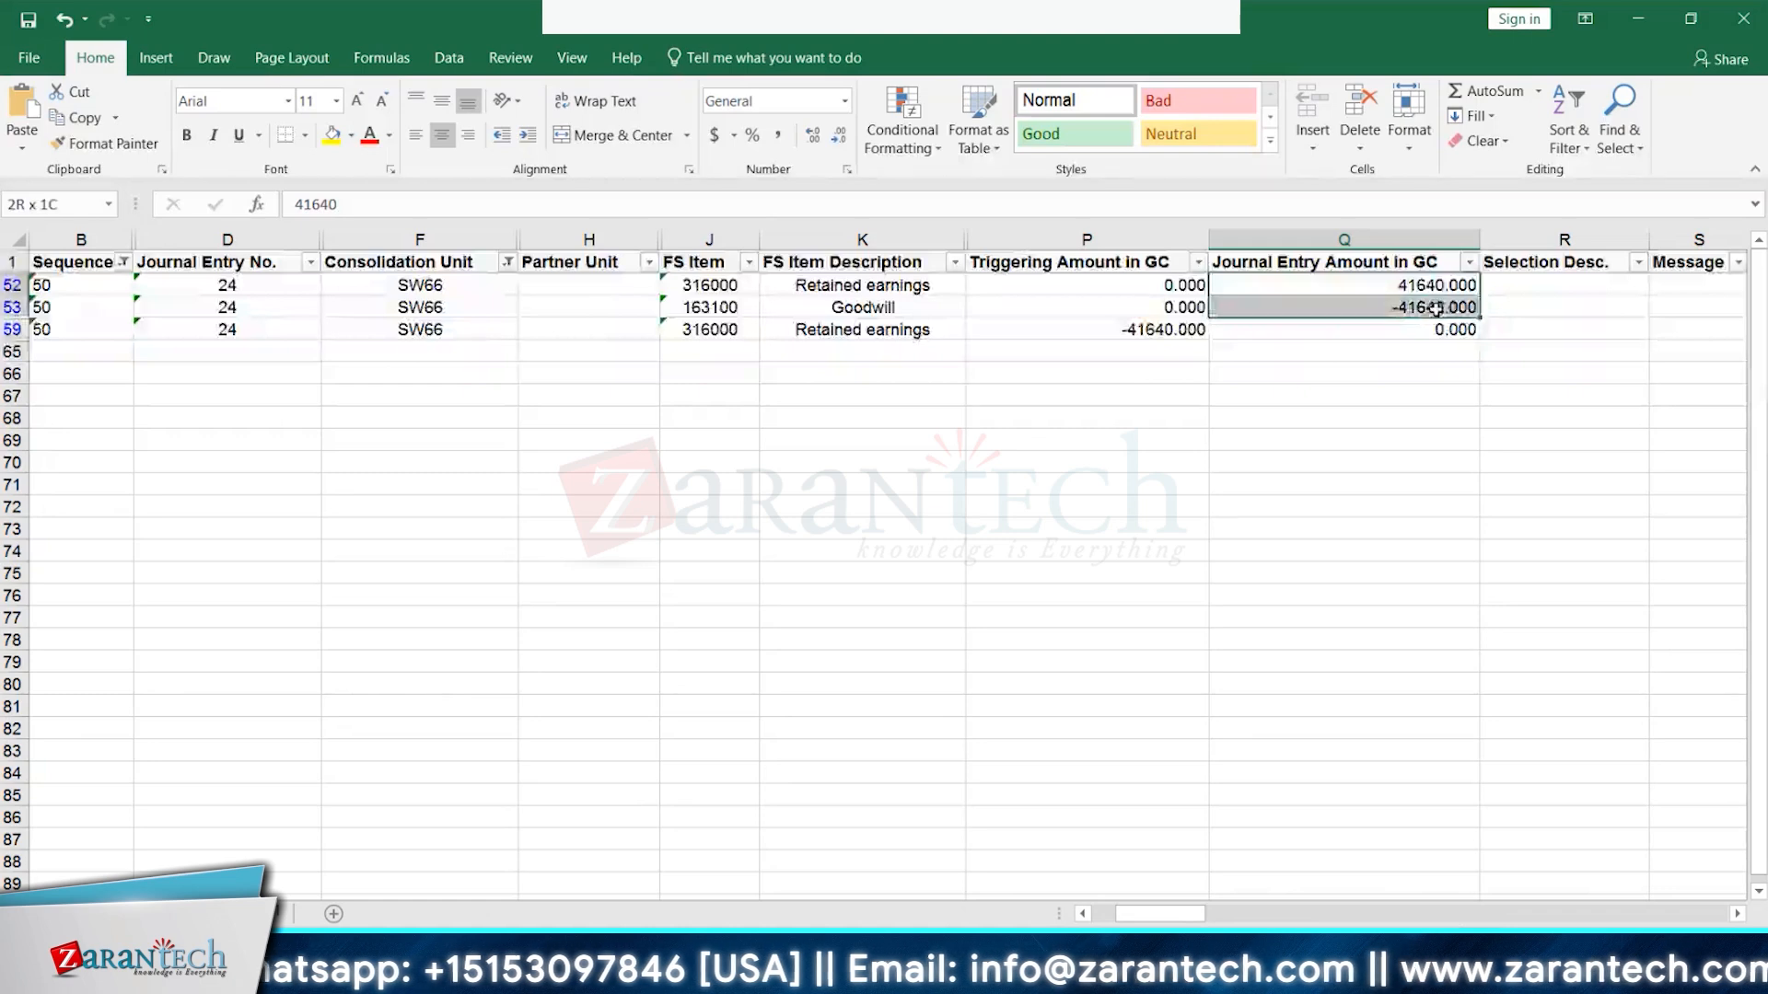
{"action": "left_click_drag", "start_coordinate": [898, 287], "coordinate": [876, 313]}
{"action": "left_click", "coordinate": [874, 333]}
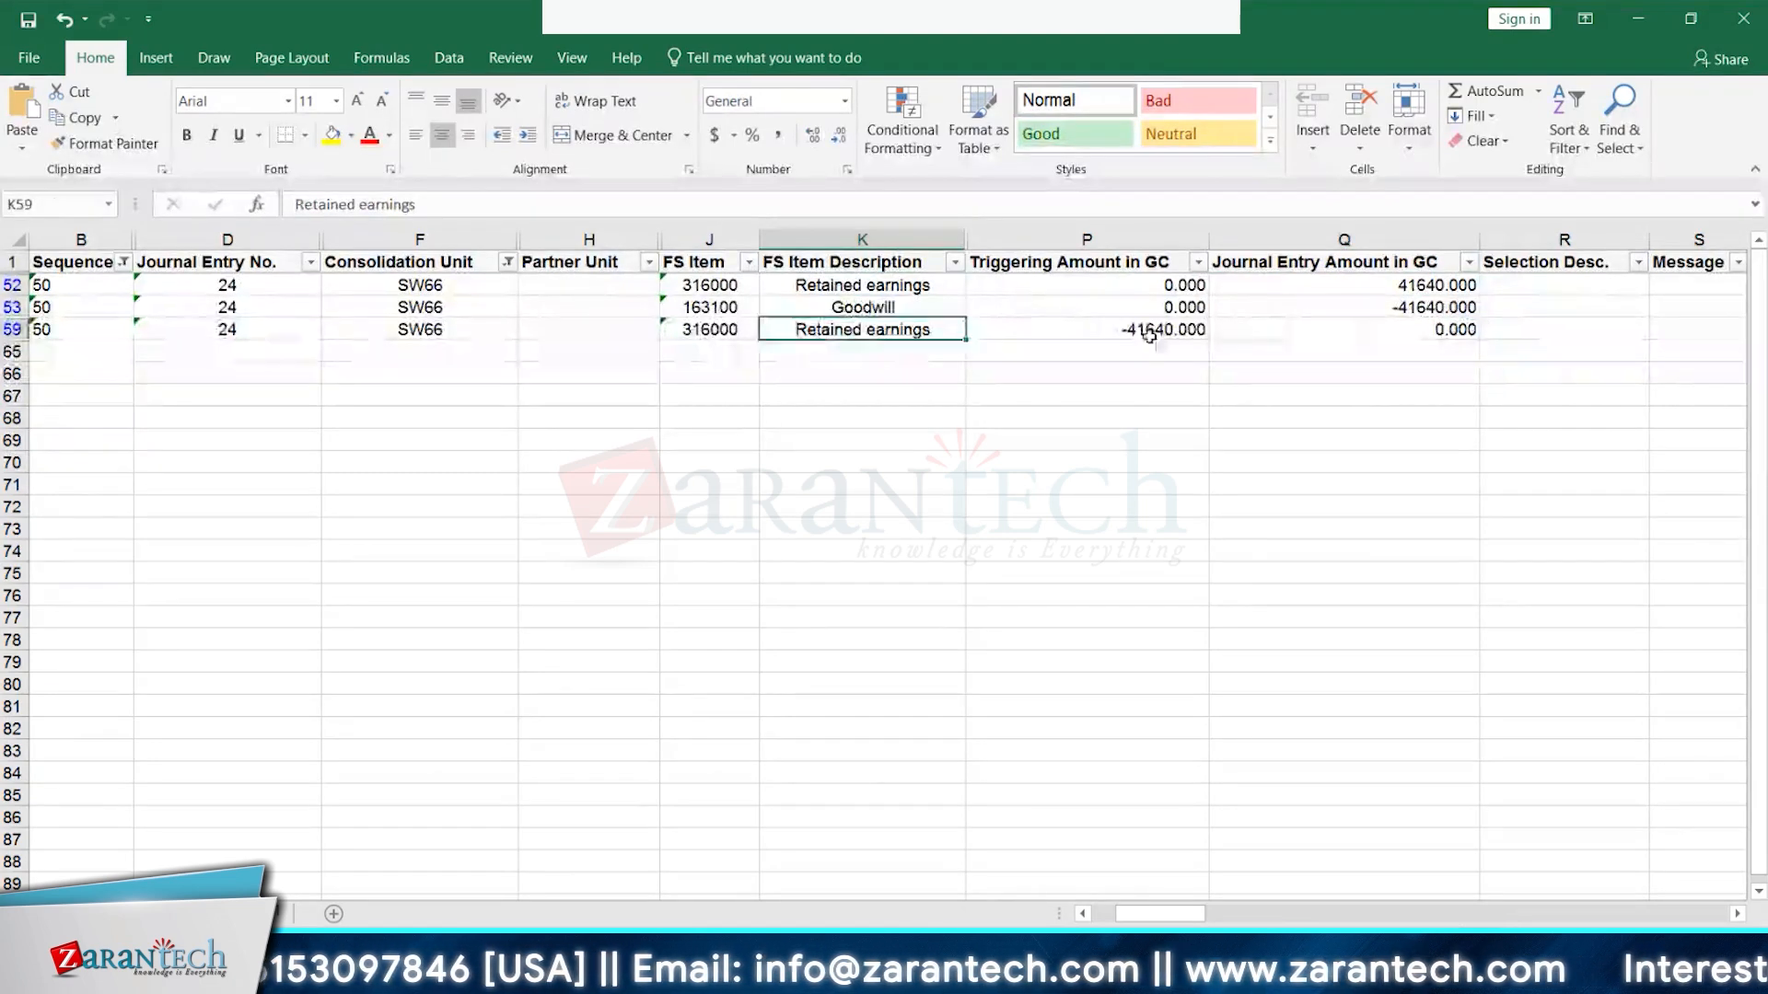
{"action": "left_click", "coordinate": [903, 286]}
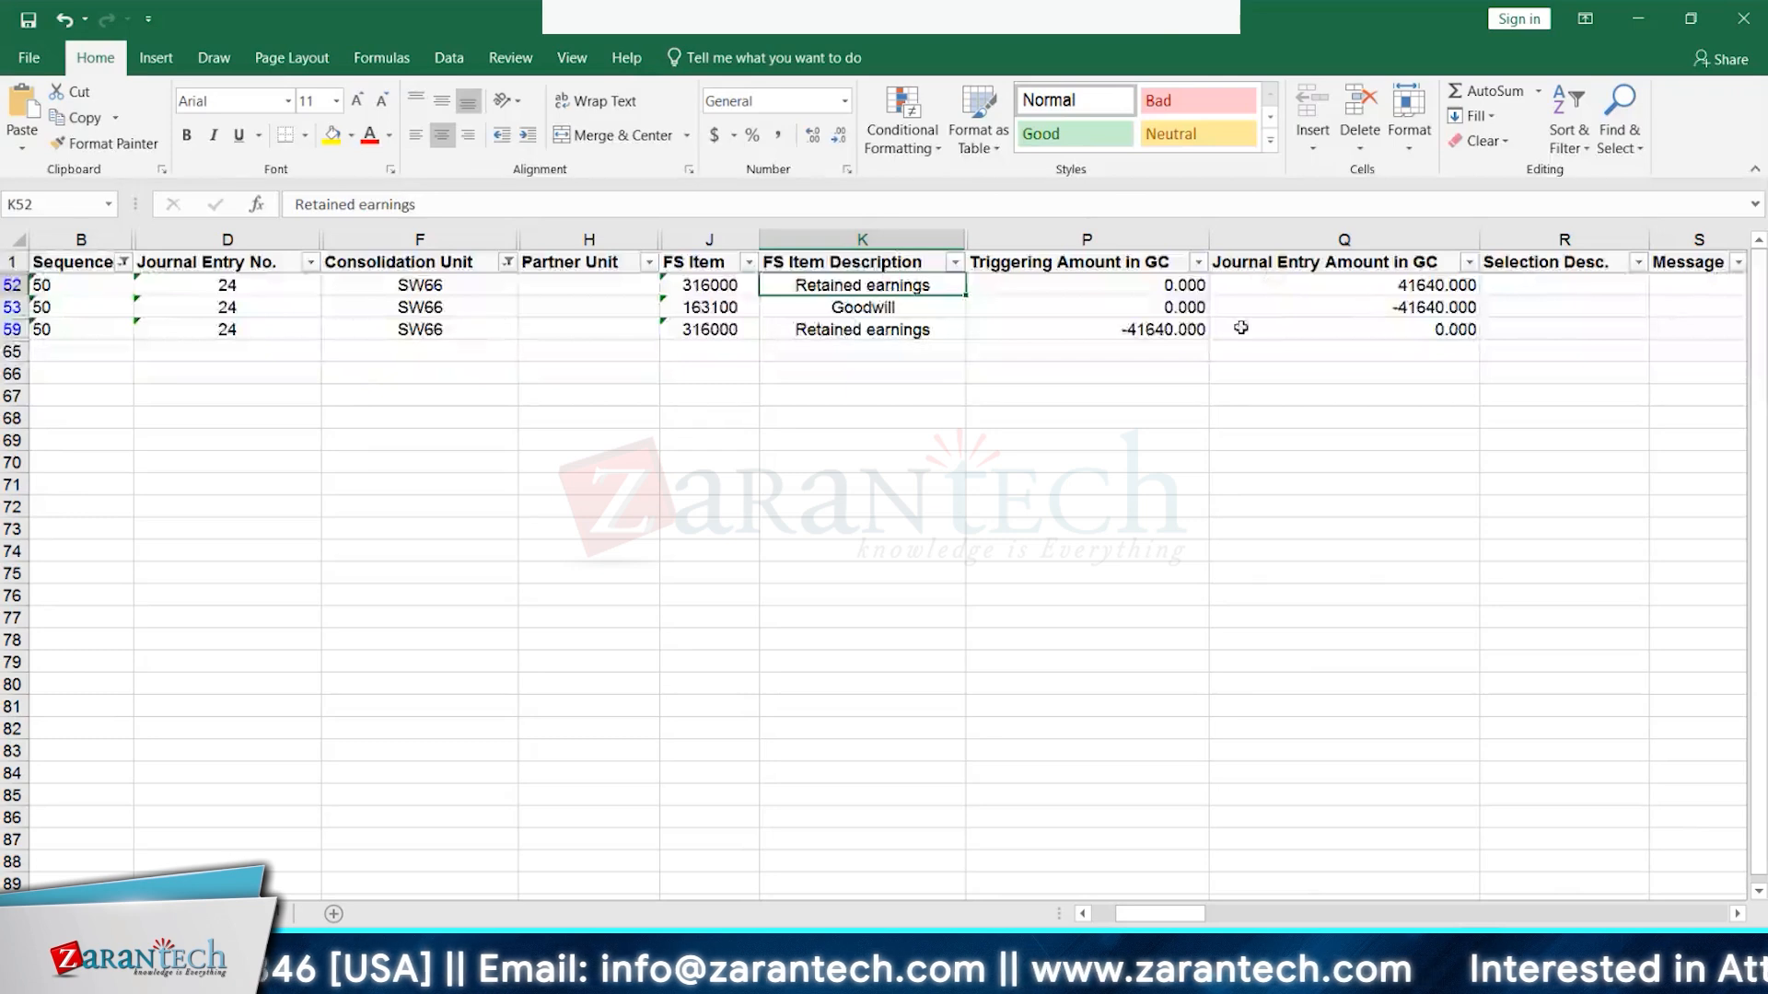
{"action": "left_click", "coordinate": [1172, 329]}
{"action": "left_click", "coordinate": [1421, 283]}
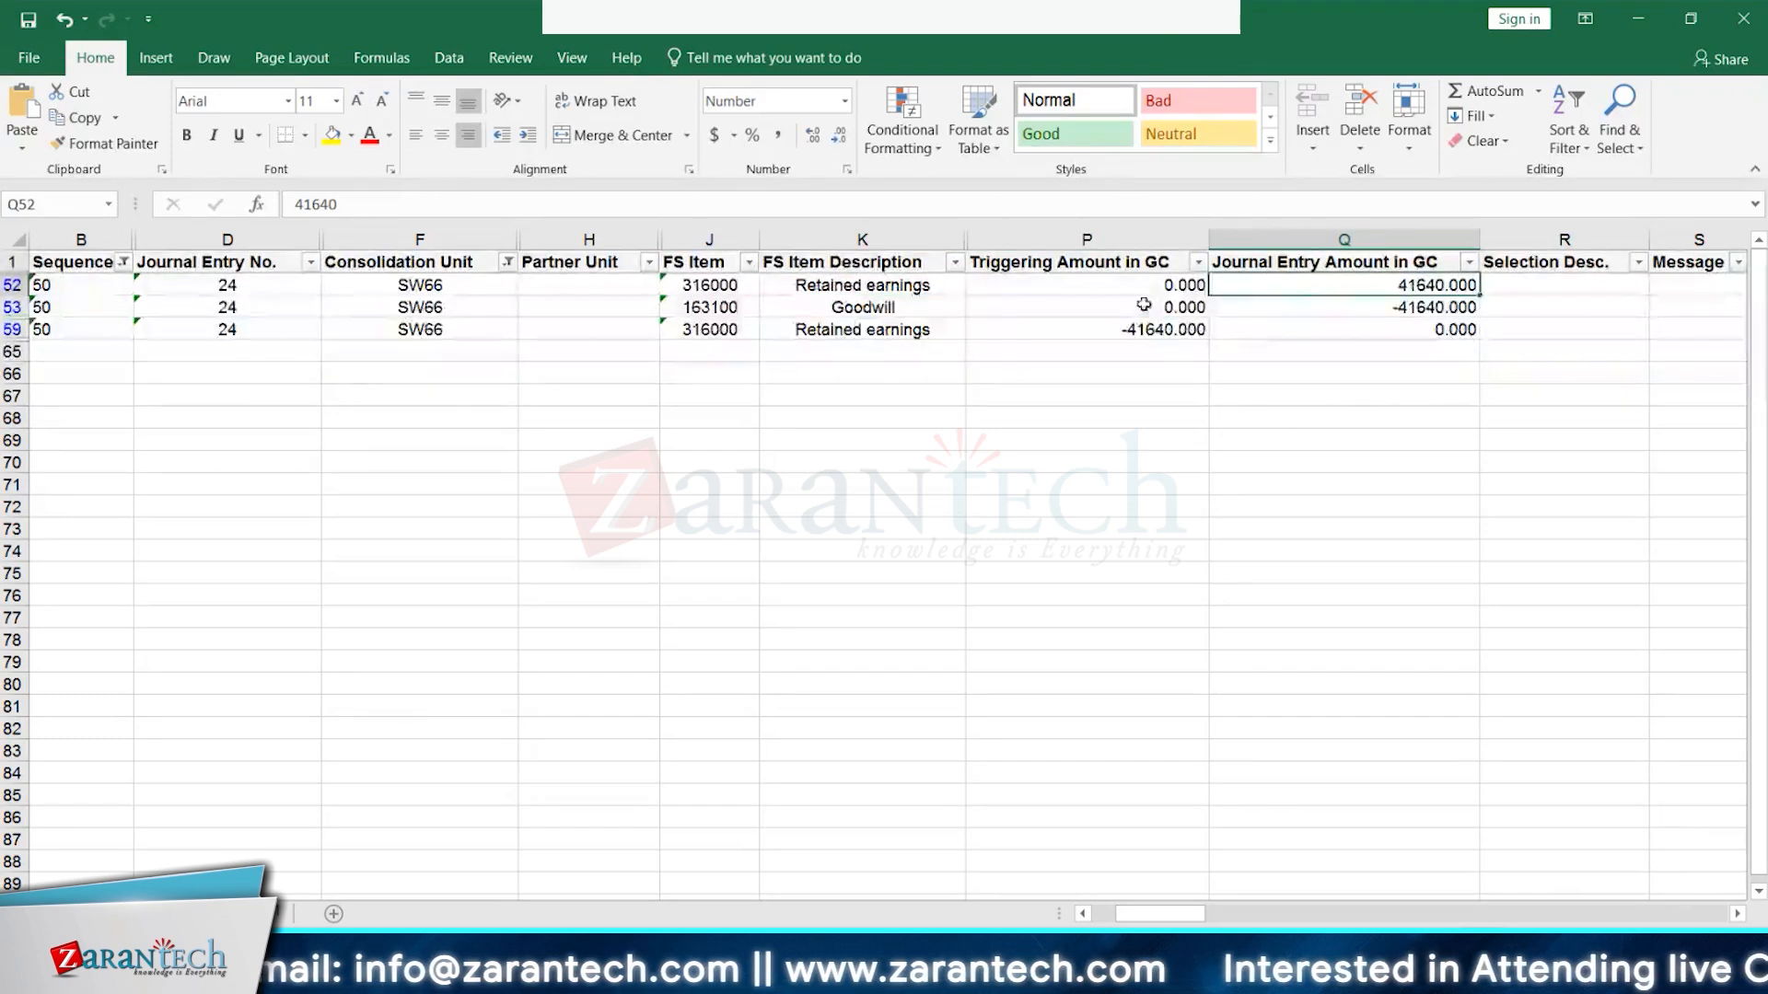
{"action": "left_click", "coordinate": [1135, 333]}
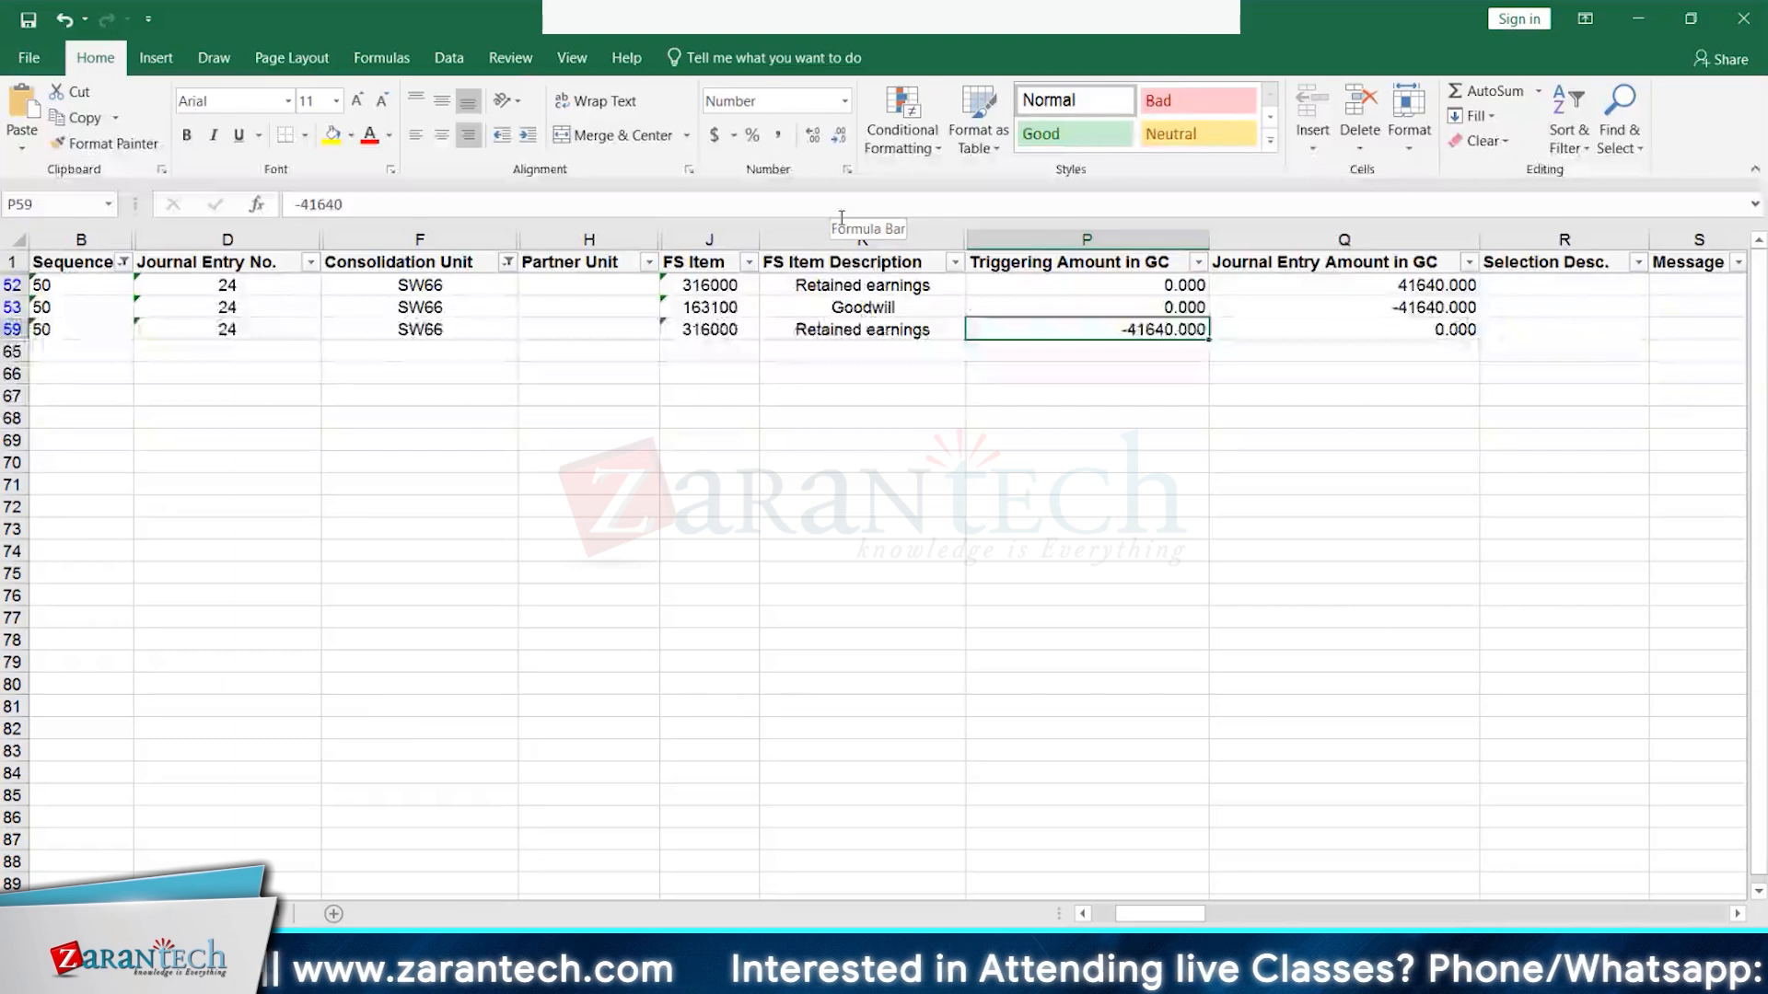
{"action": "left_click", "coordinate": [267, 913]}
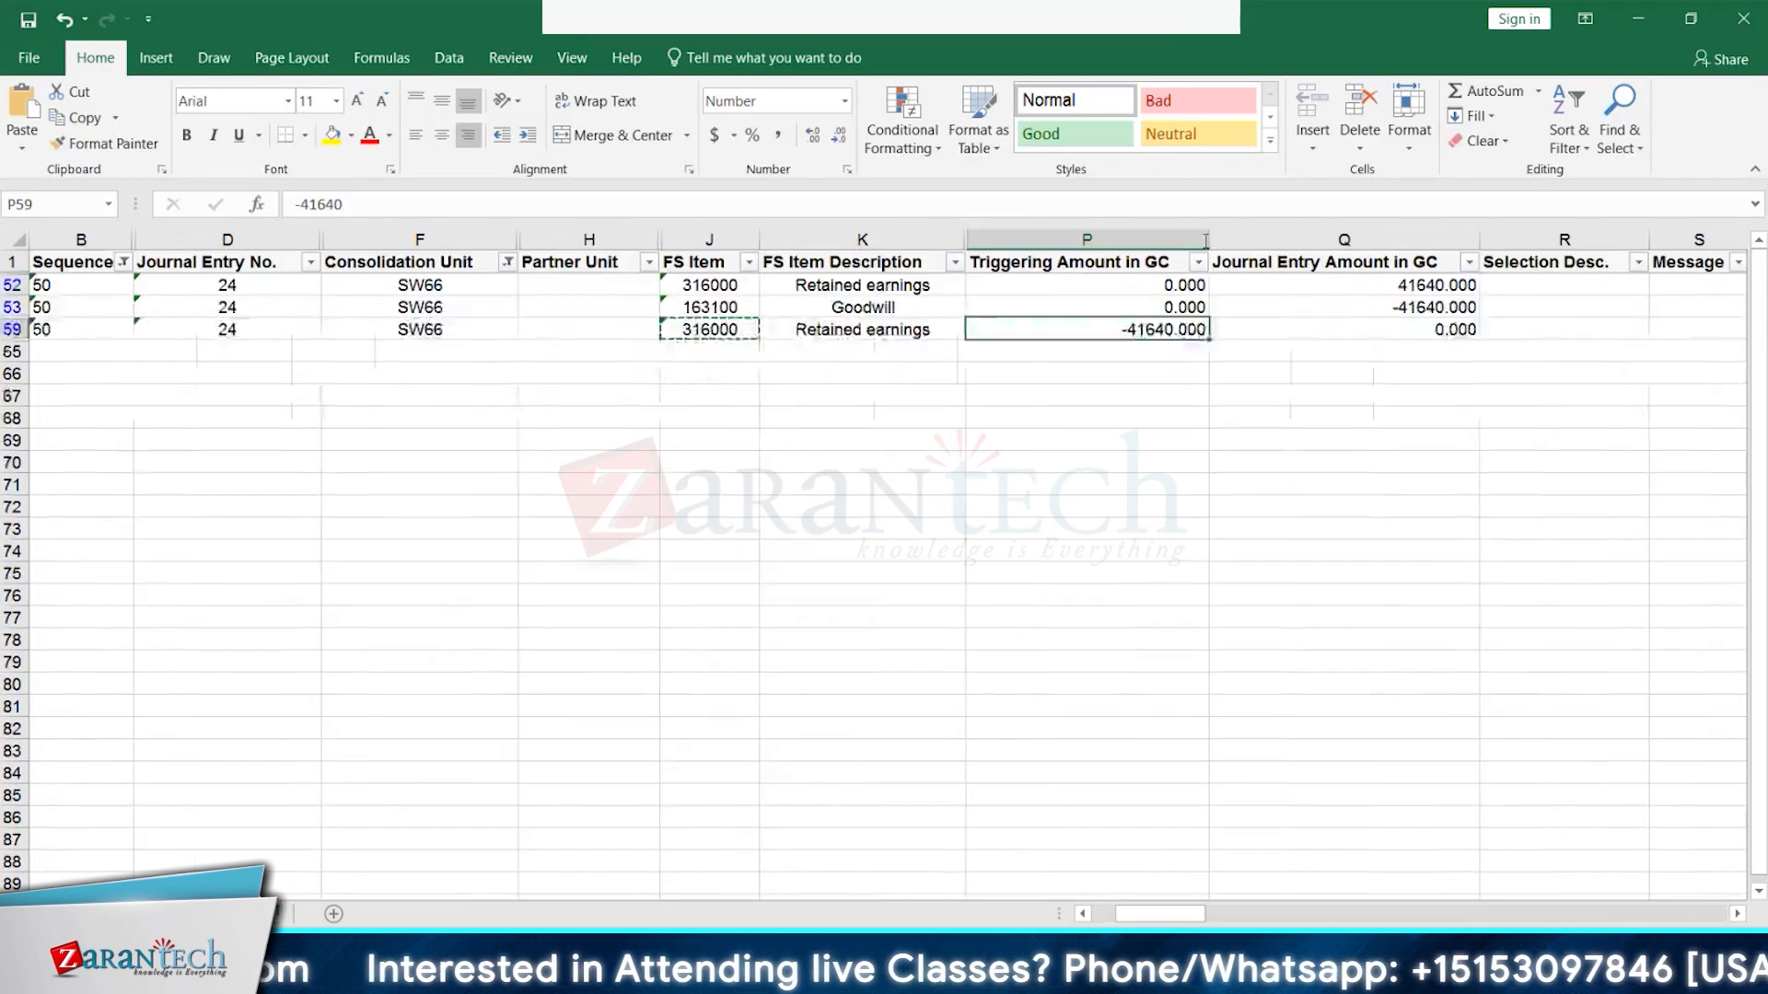
- Set the Sequence filter to (Select All) so rows for sequences 10–50 show
{"action": "left_click", "coordinate": [124, 262]}
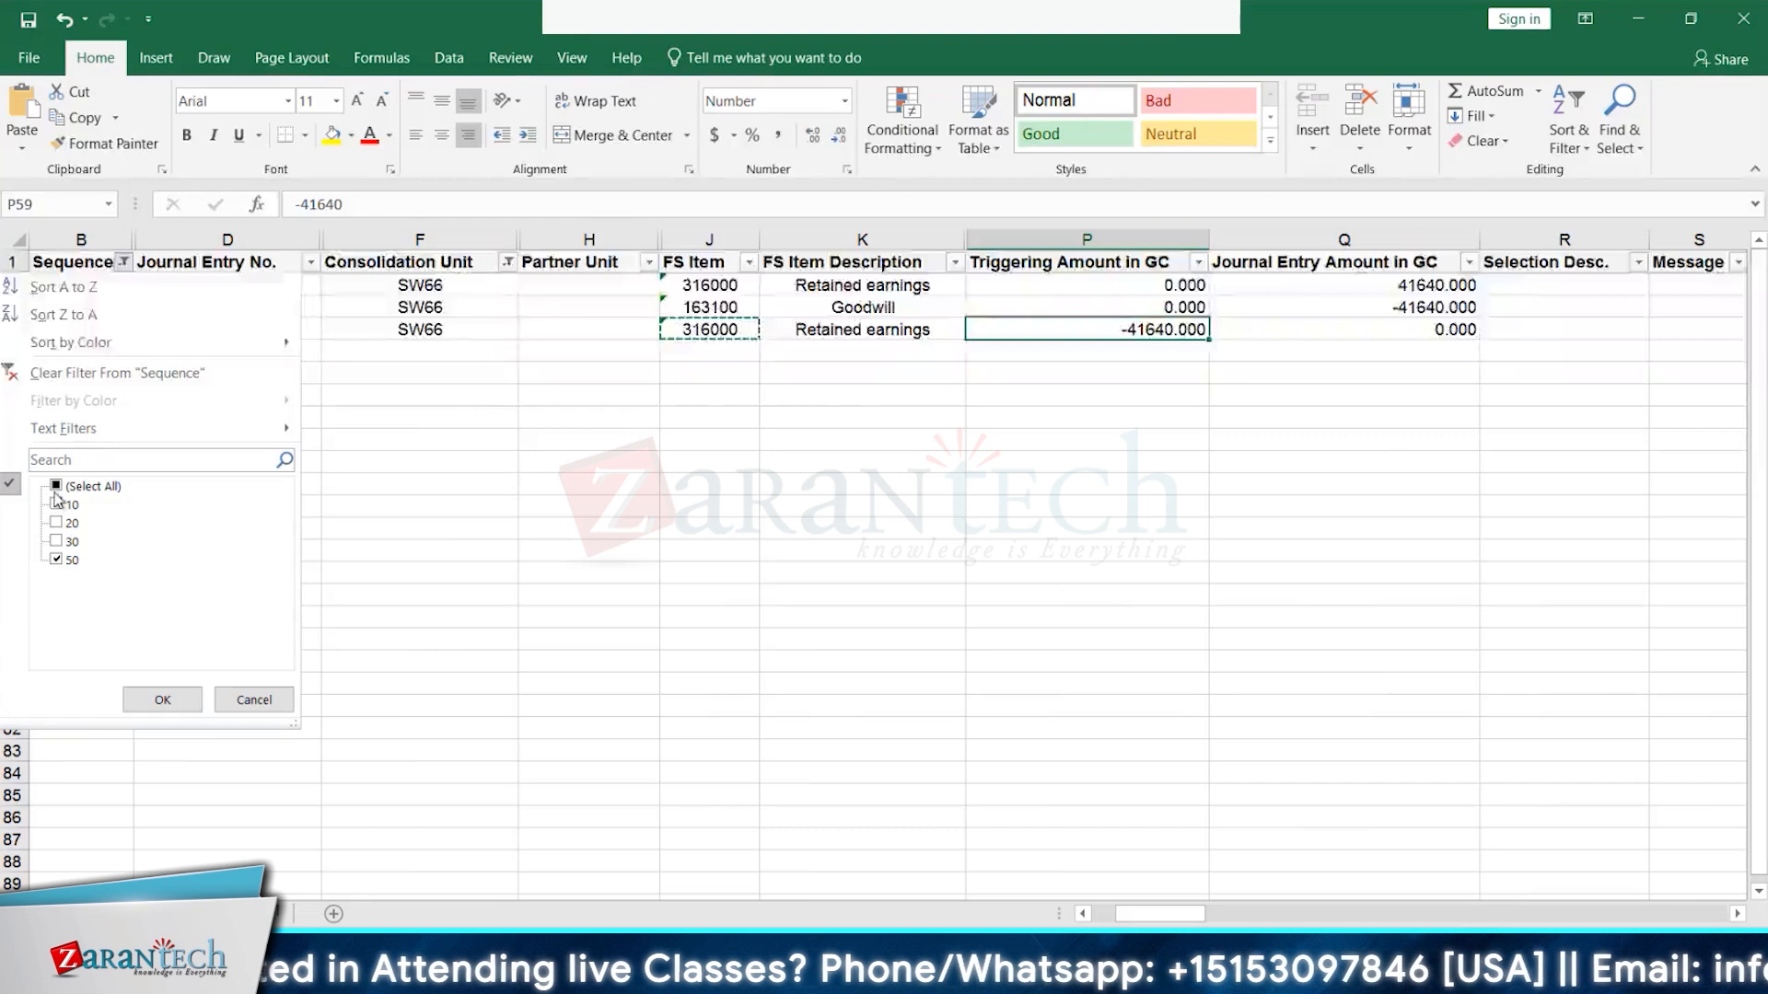
{"action": "left_click", "coordinate": [57, 488]}
{"action": "left_click", "coordinate": [163, 700]}
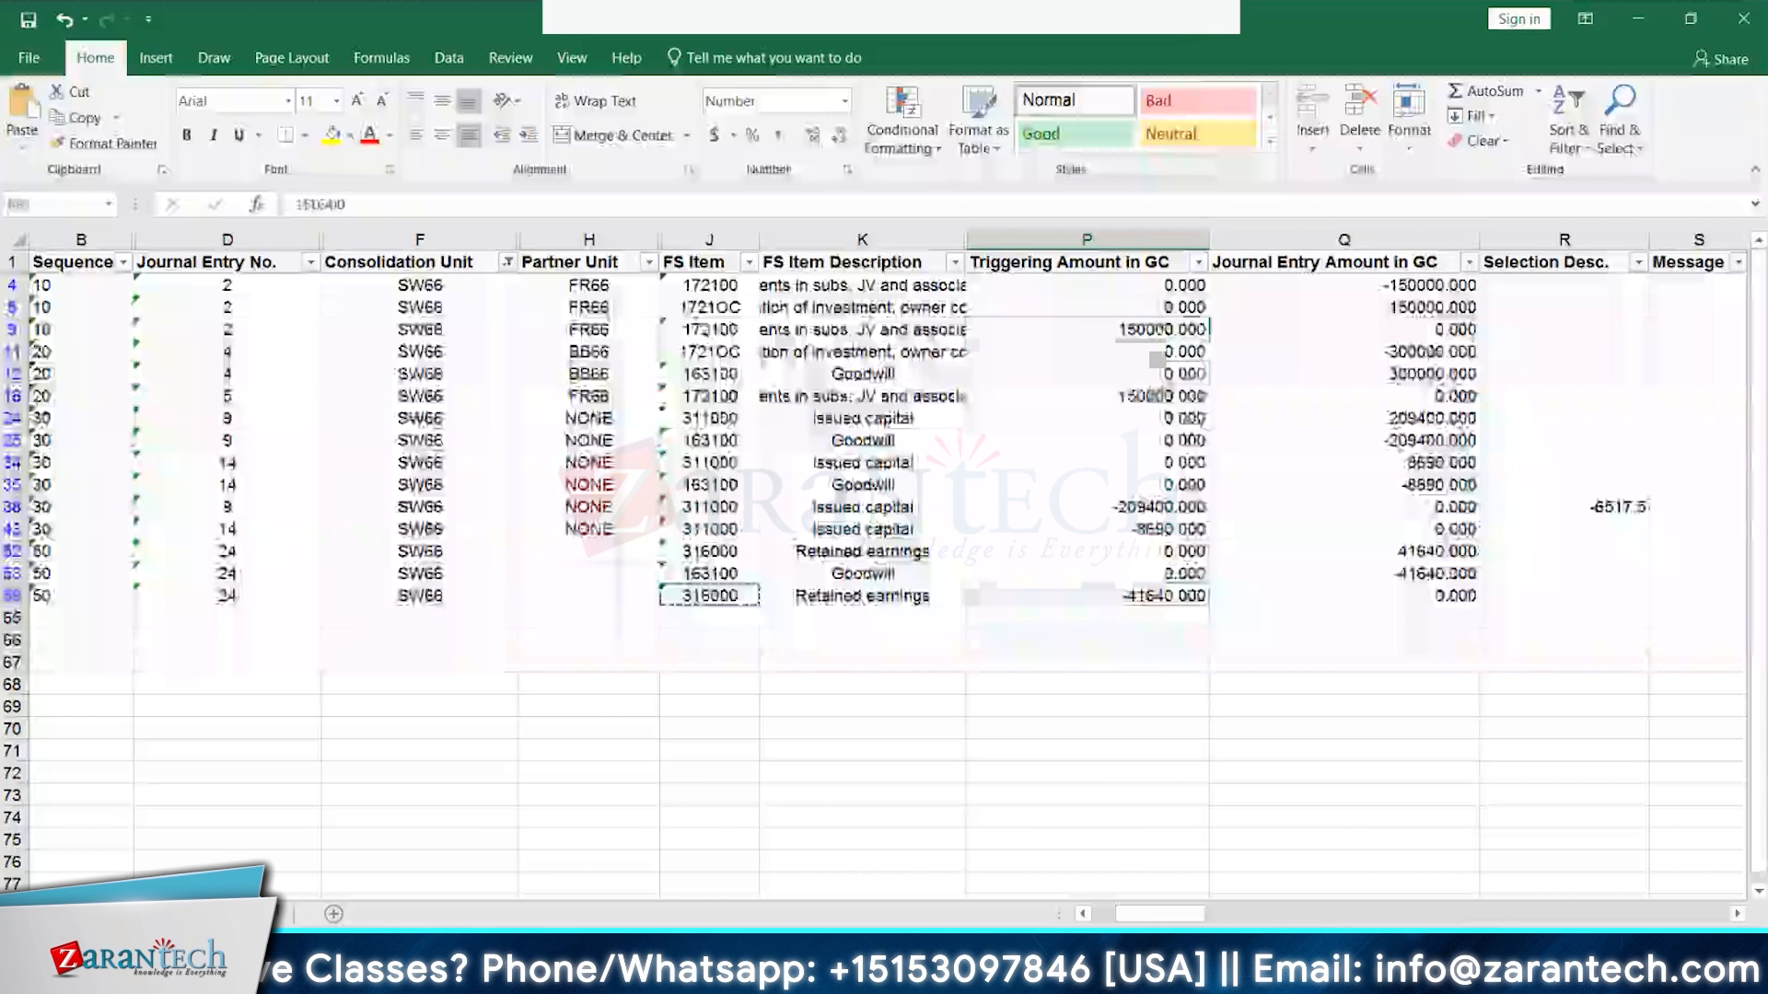
- Select triggering amounts P9:P12 and move to the scratch sheet with the bb66/SW66 figures
{"action": "left_click_drag", "start_coordinate": [1164, 329], "coordinate": [1165, 603]}
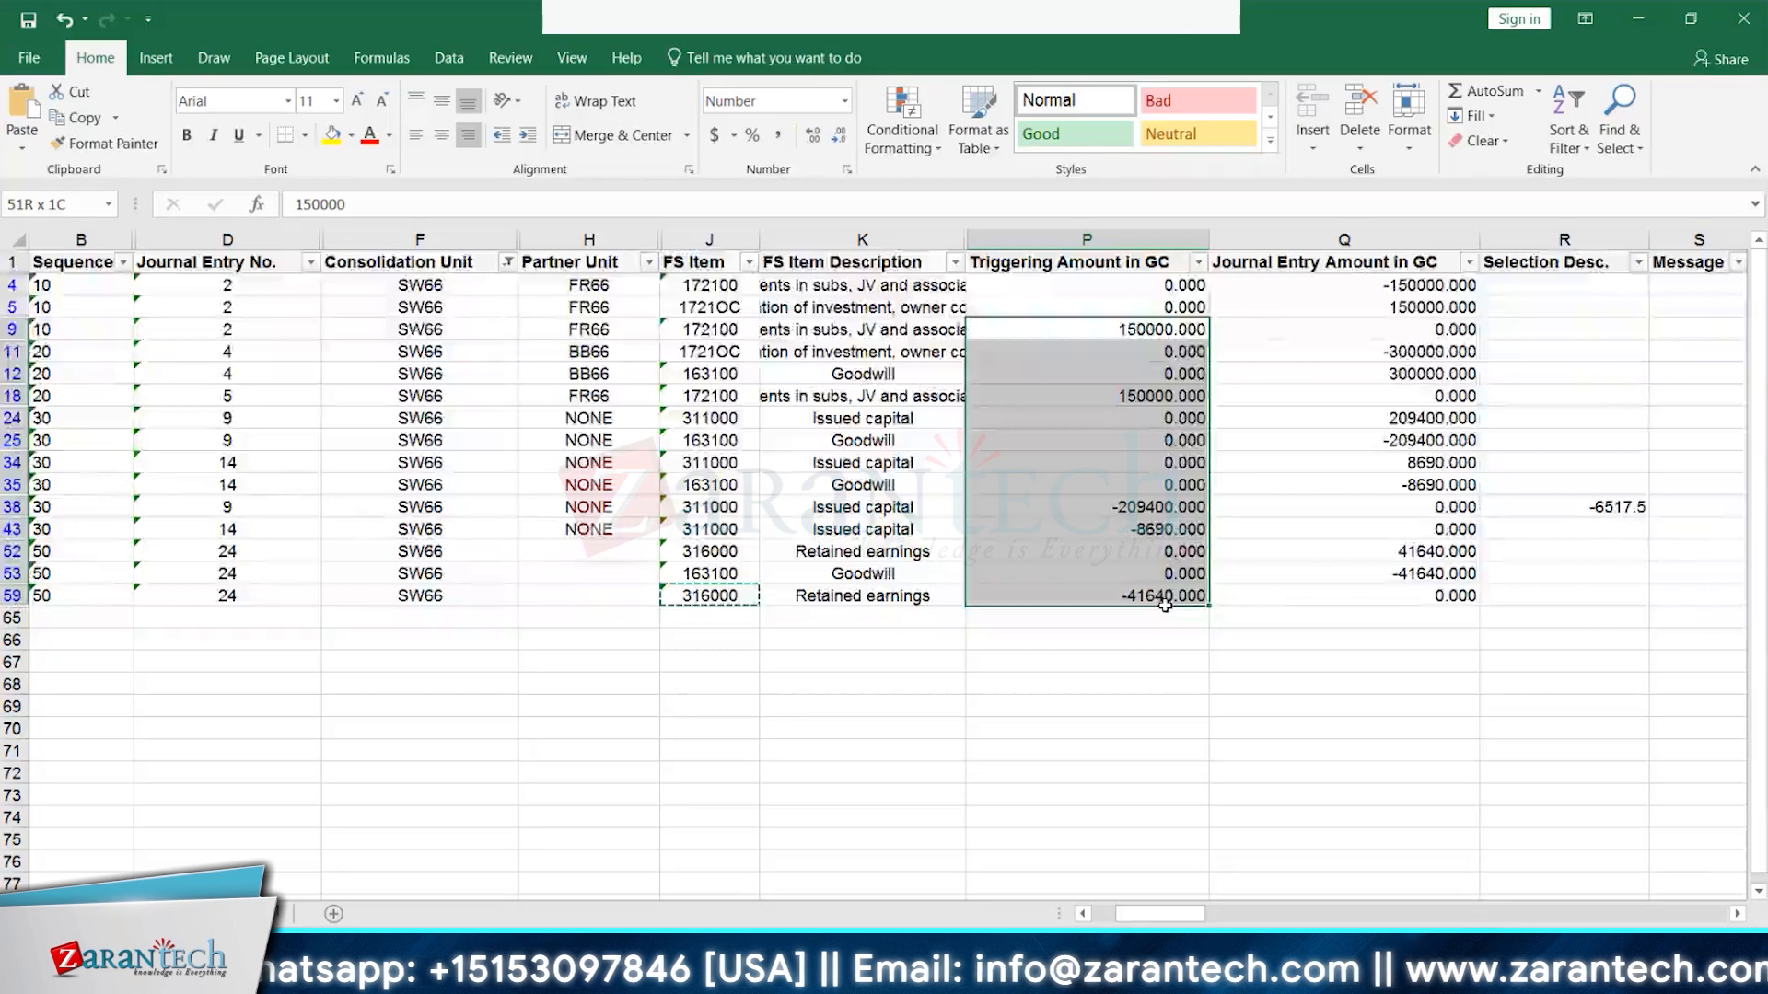
{"action": "left_click_drag", "start_coordinate": [1165, 605], "coordinate": [1164, 375]}
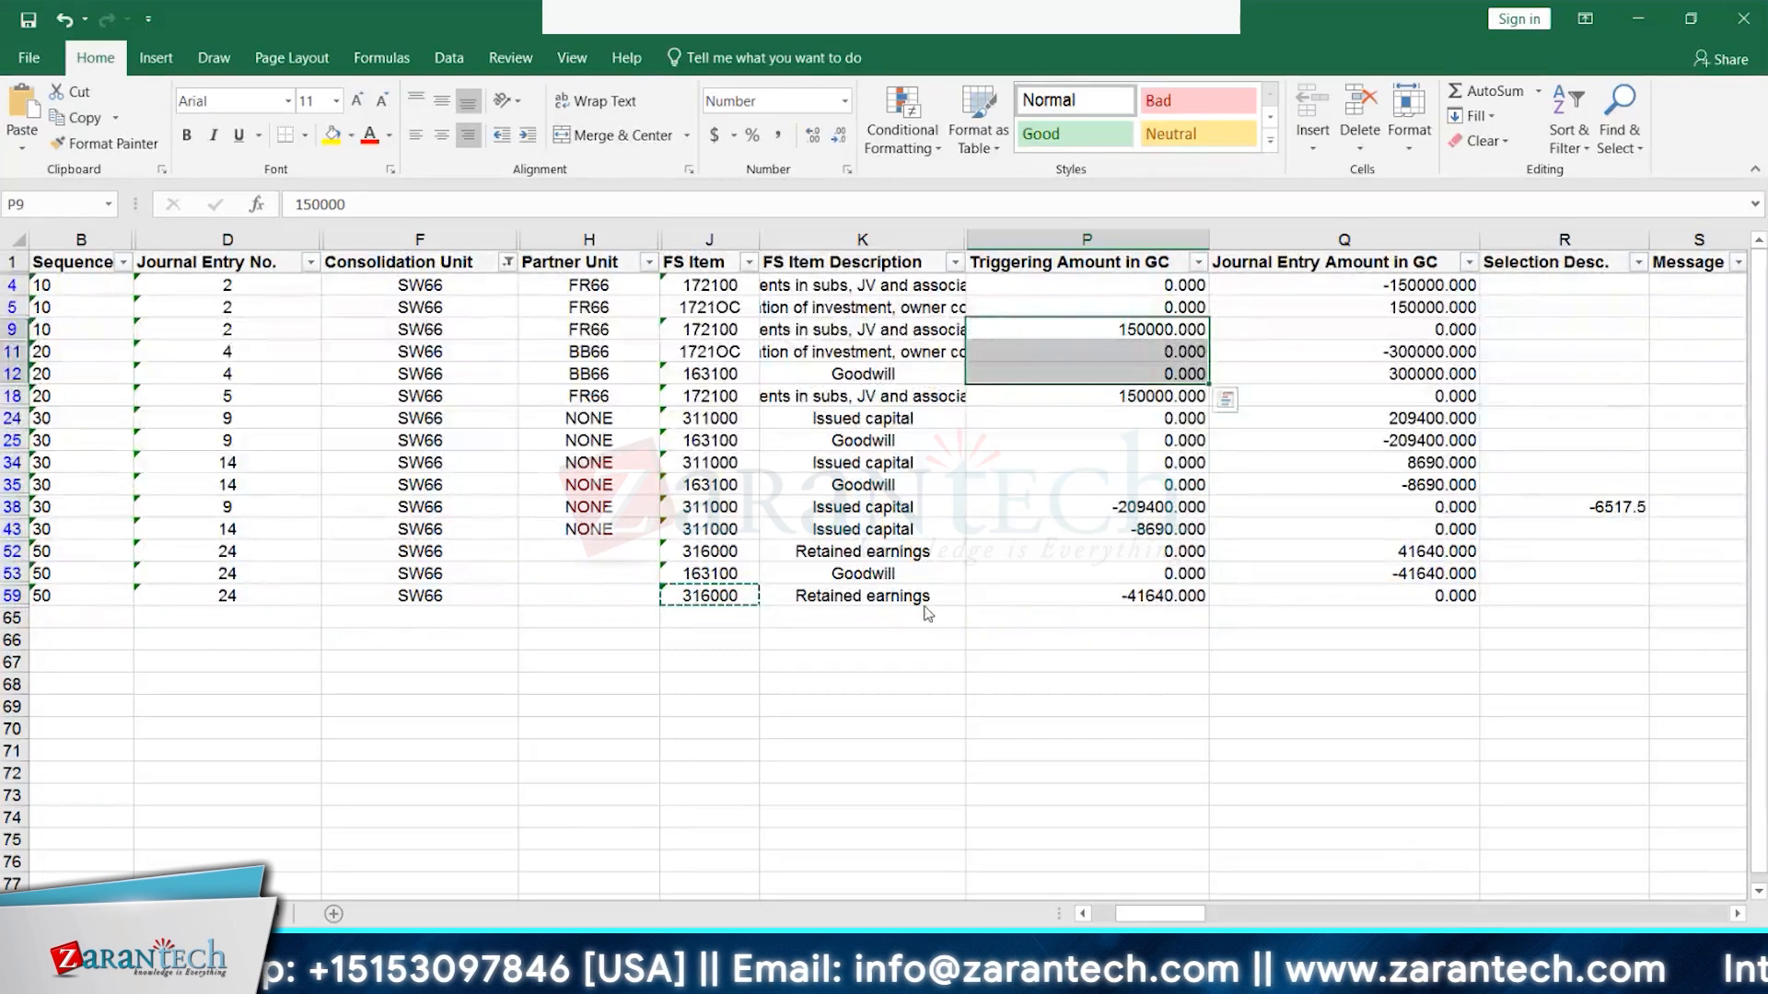
{"action": "left_click", "coordinate": [278, 918]}
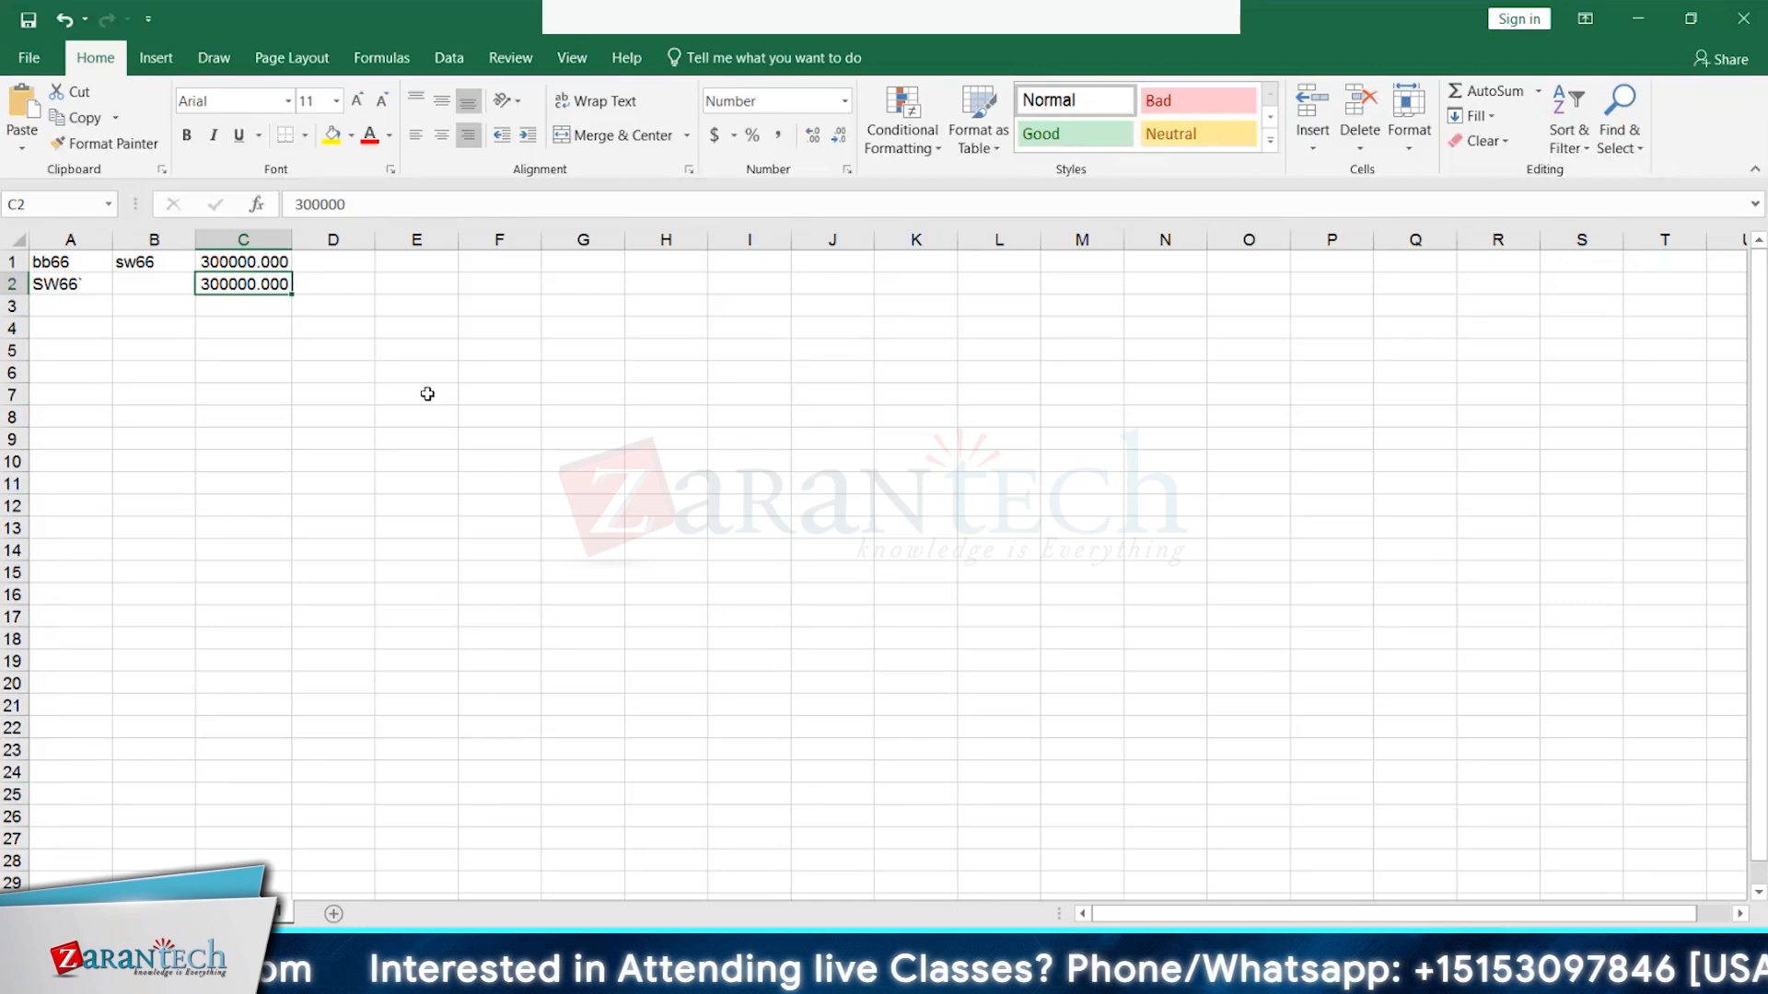
- Enter 'goodwill booked' in cell F2 of the scratch sheet, then delete it again
{"action": "left_click", "coordinate": [494, 284]}
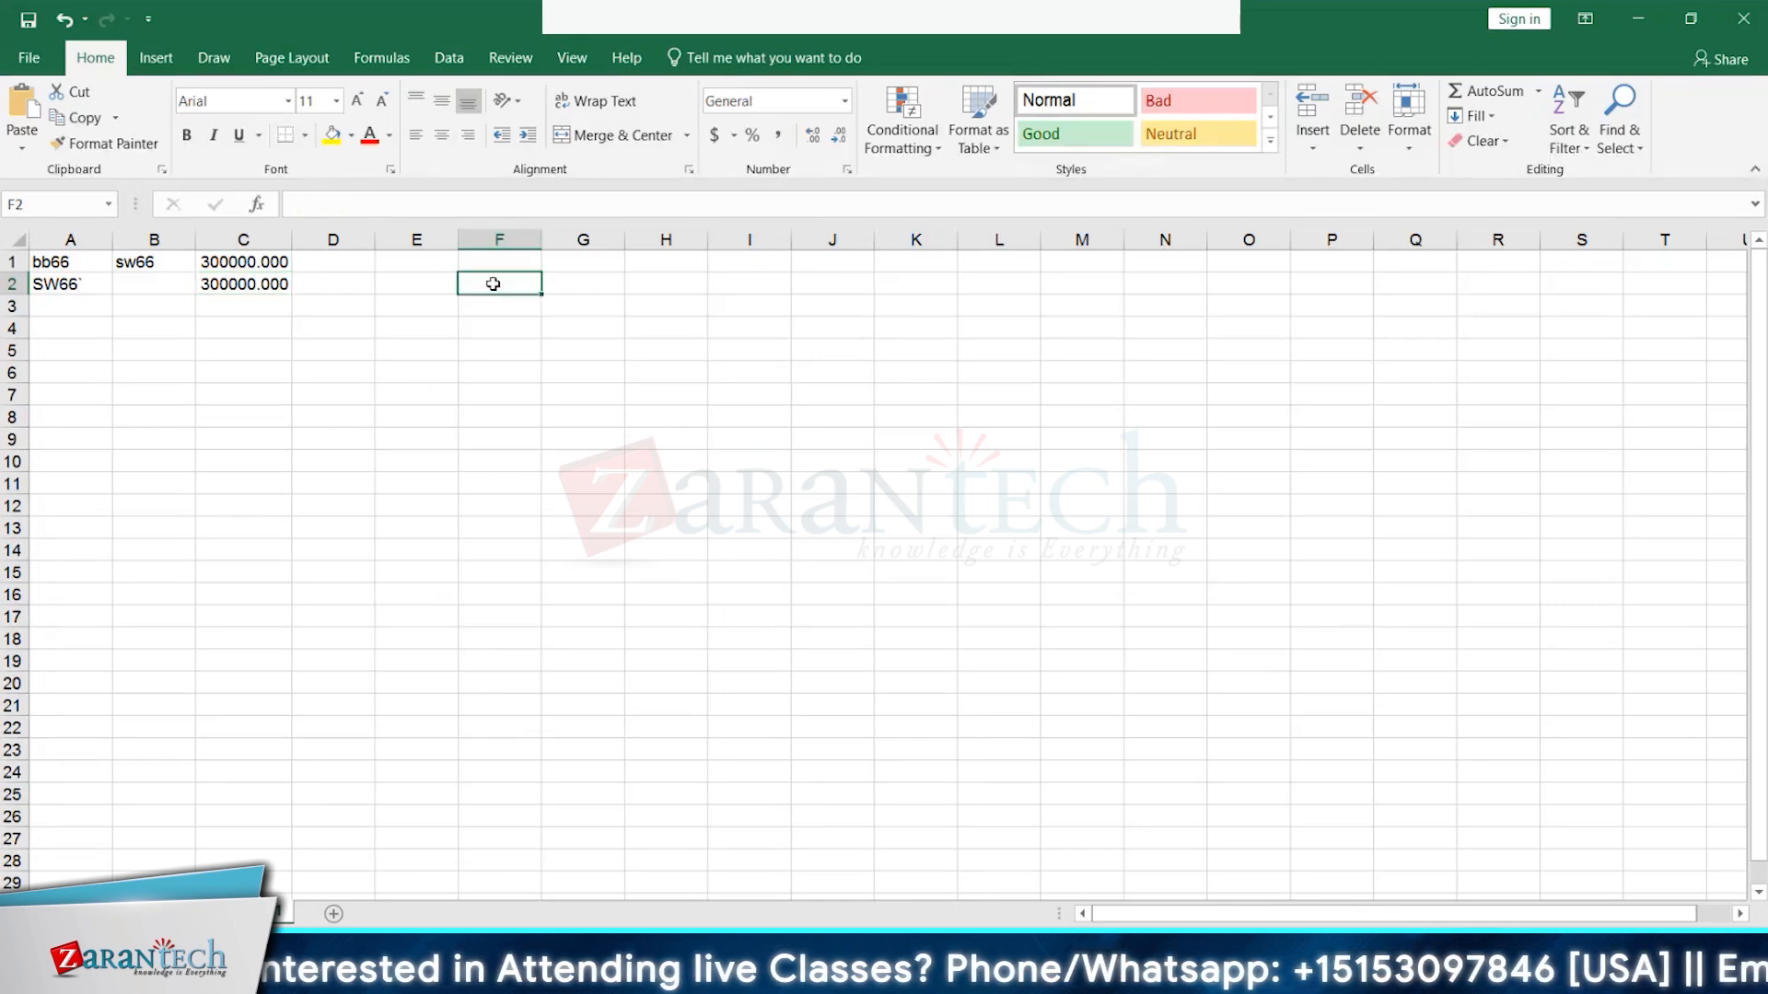
{"action": "type", "text": "goodwill"}
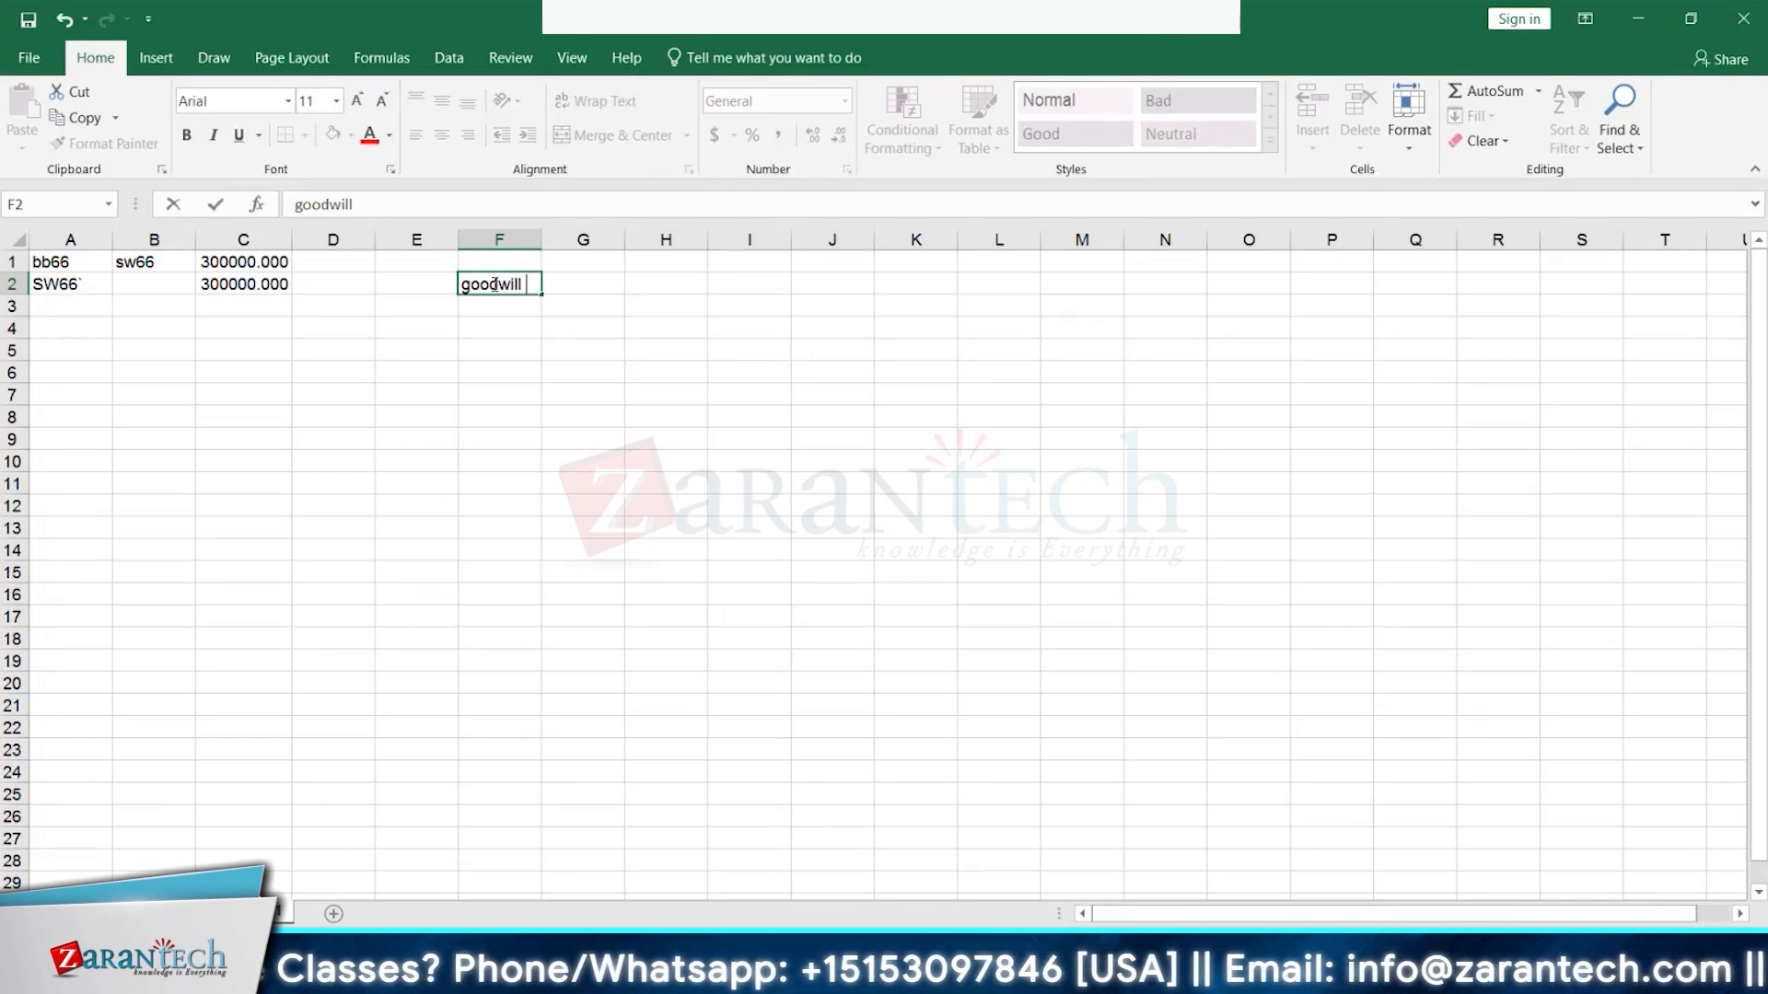
{"action": "type", "text": "booked"}
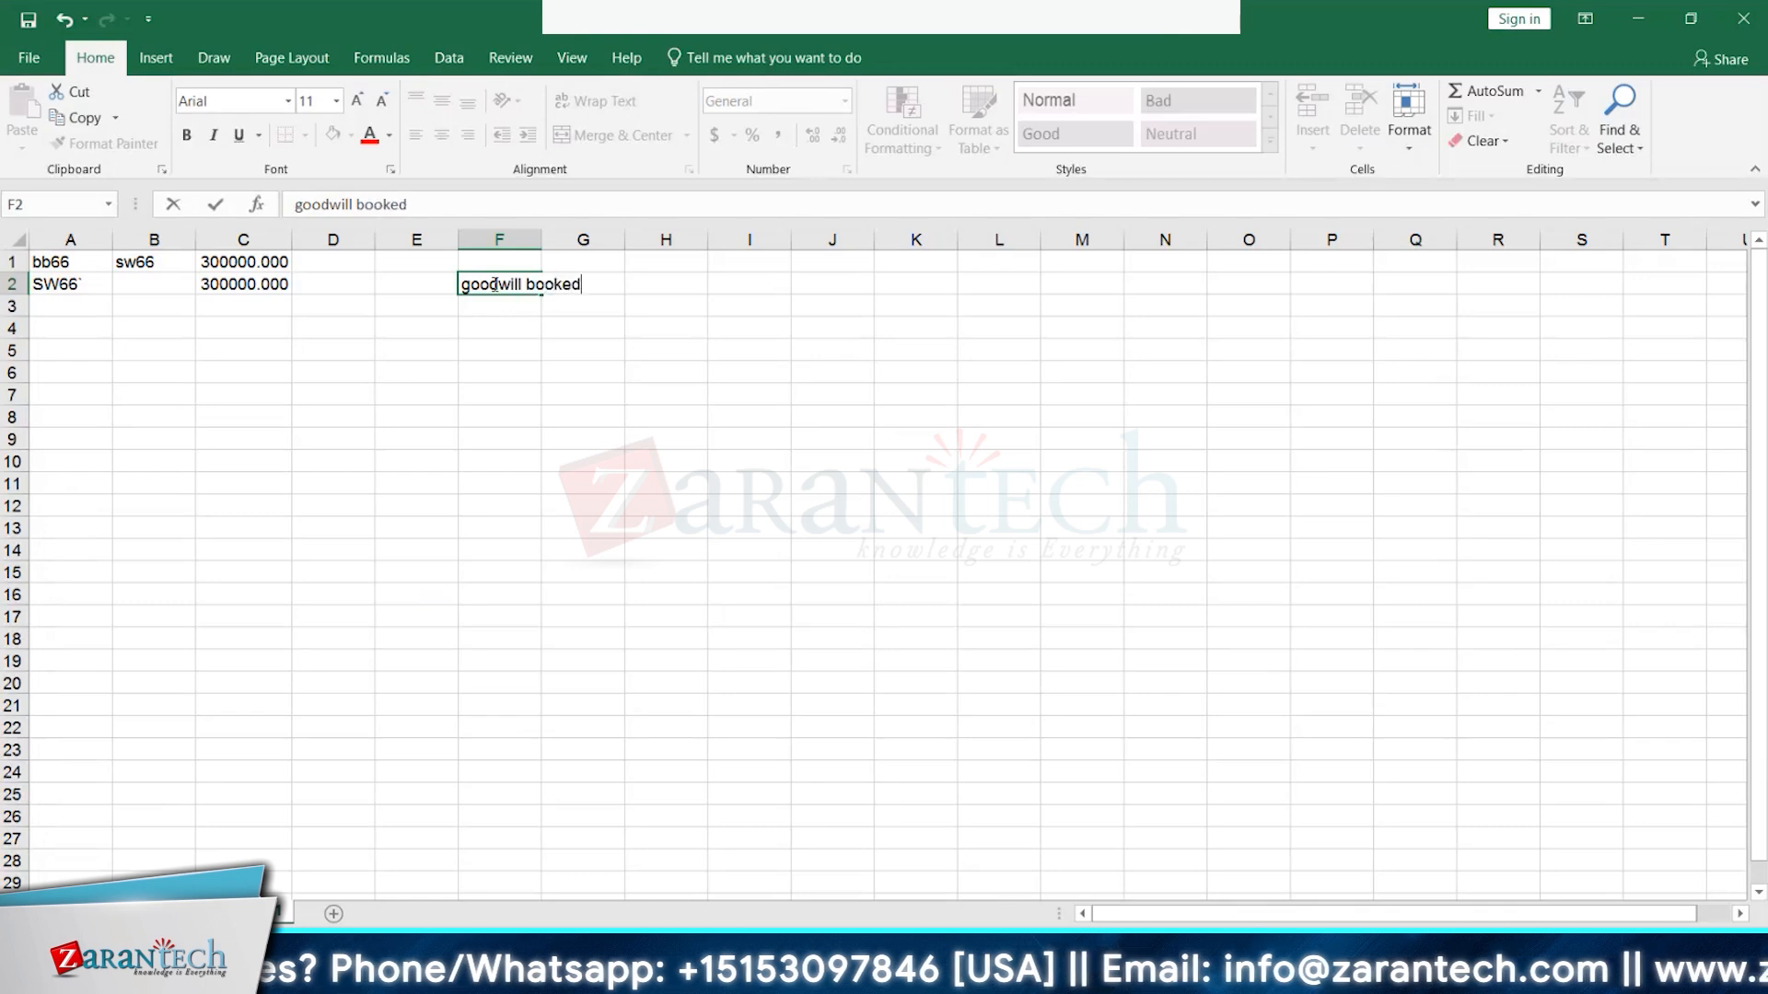
{"action": "key", "text": "Return"}
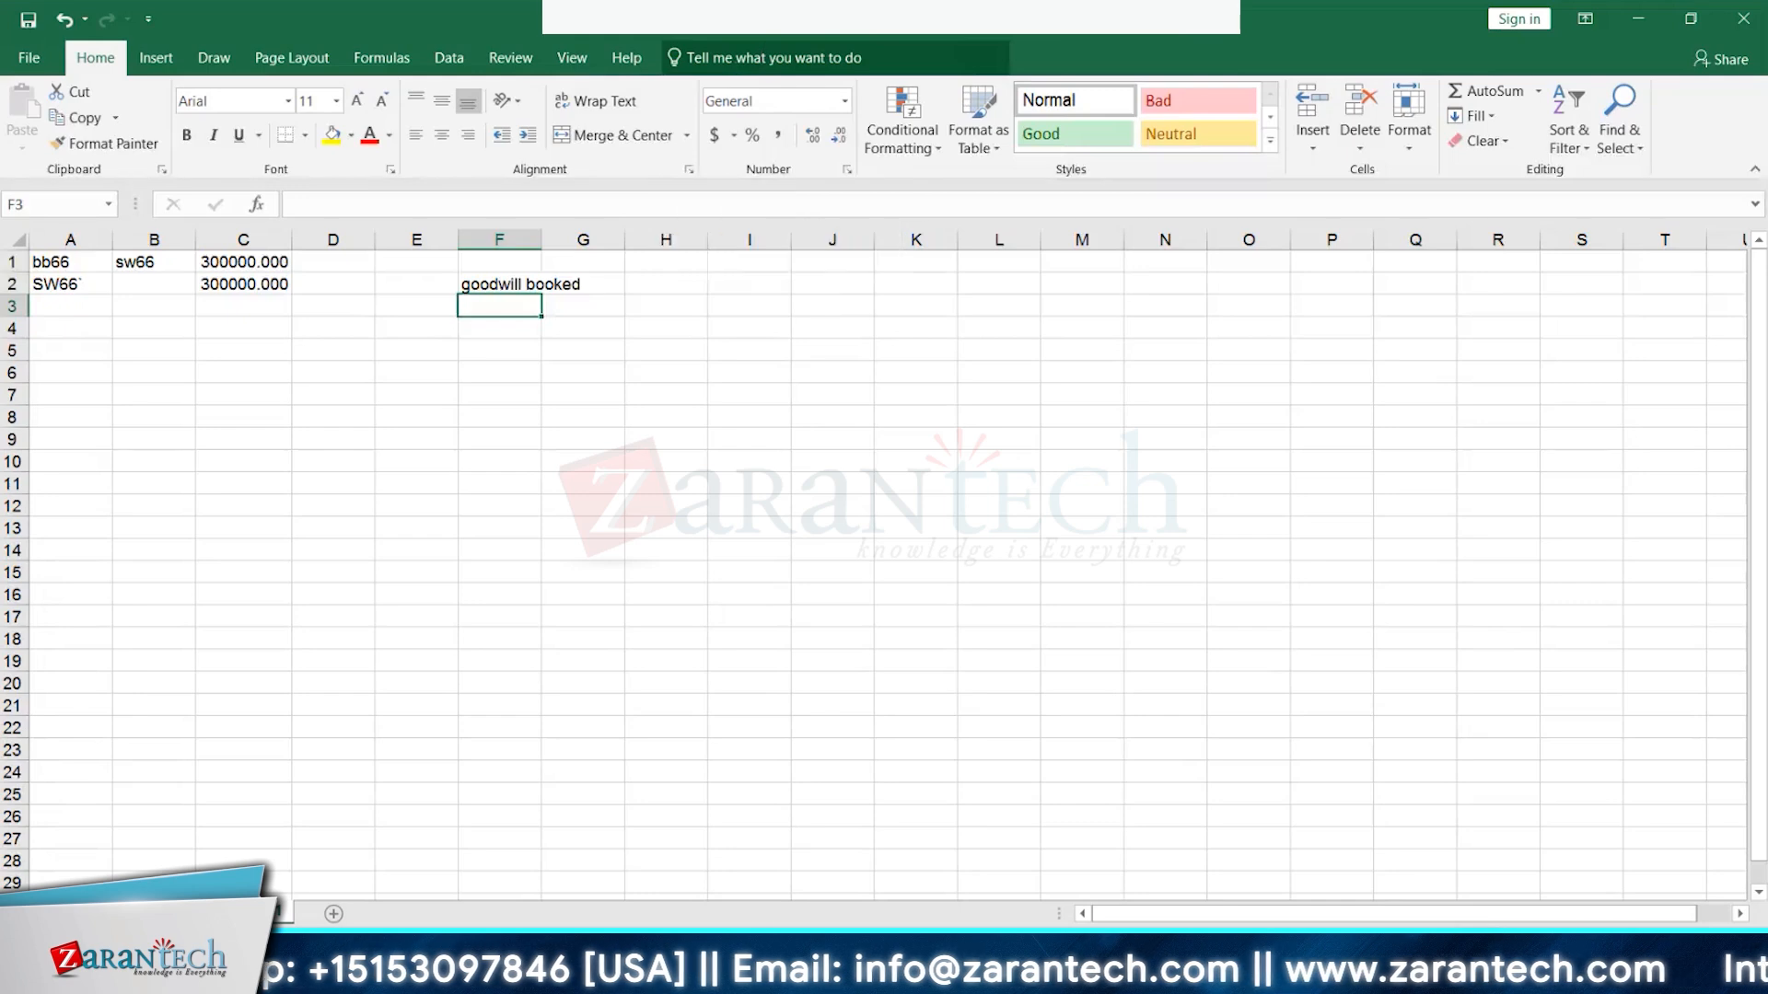
{"action": "left_click", "coordinate": [494, 274]}
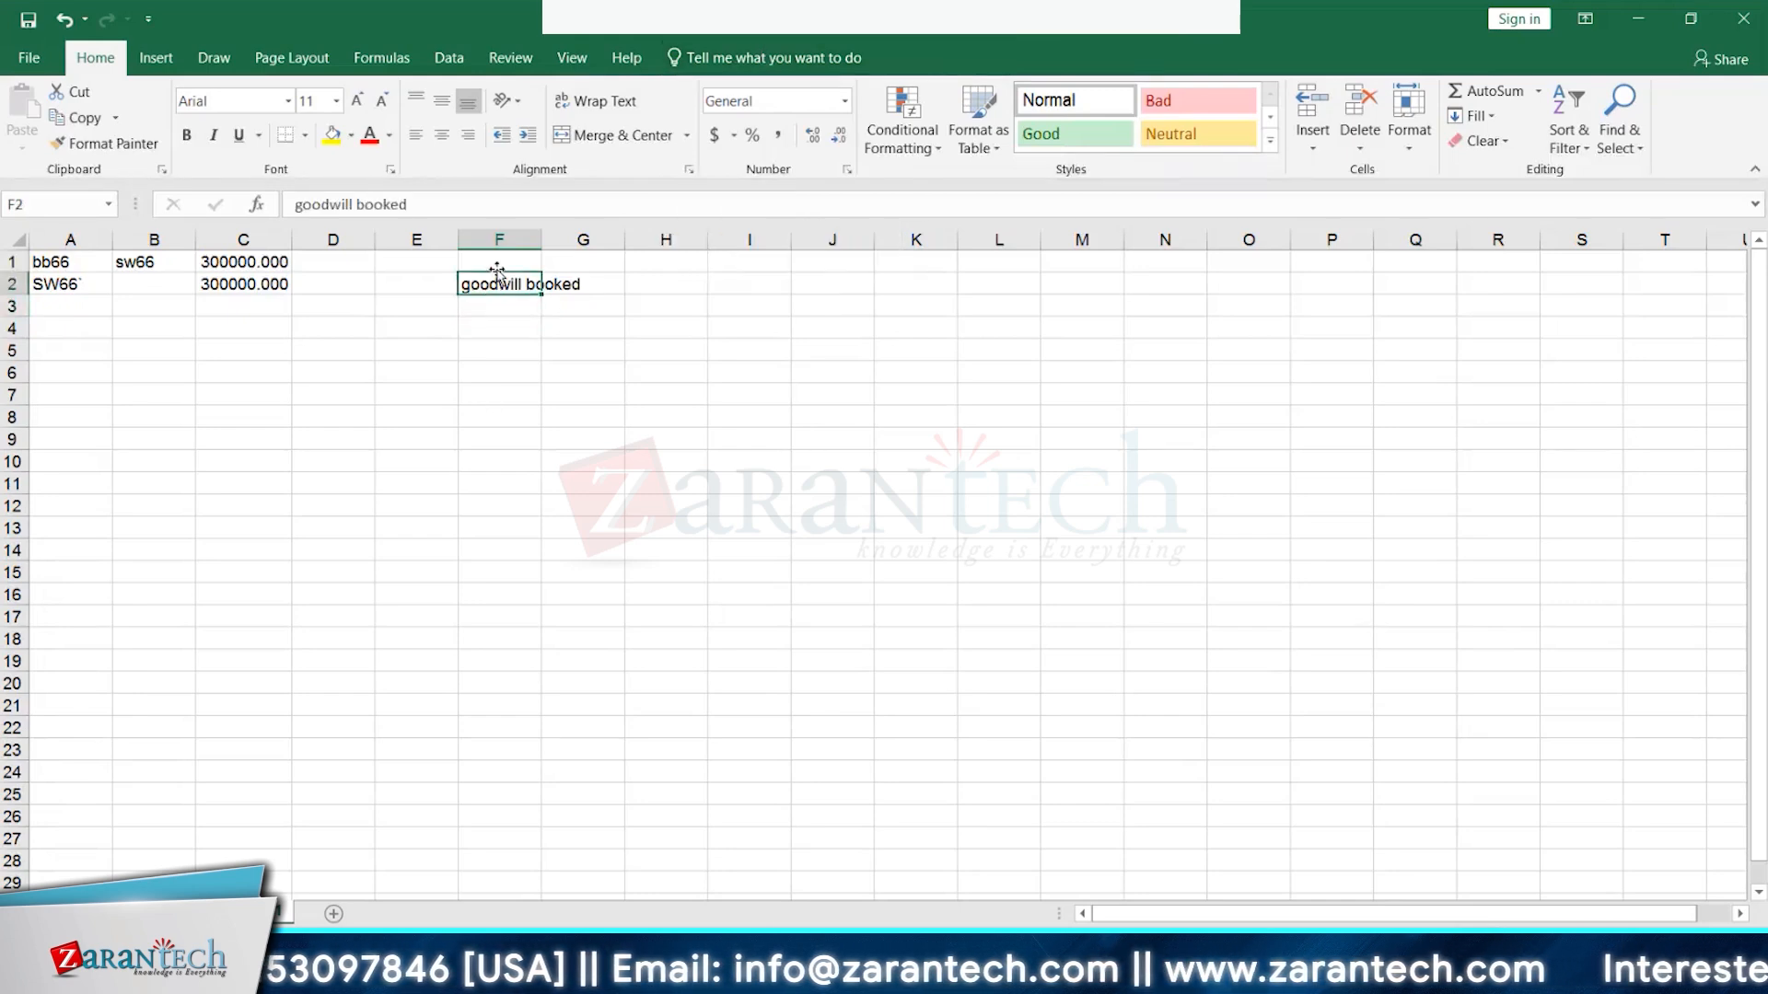
{"action": "key", "text": "BackSpace"}
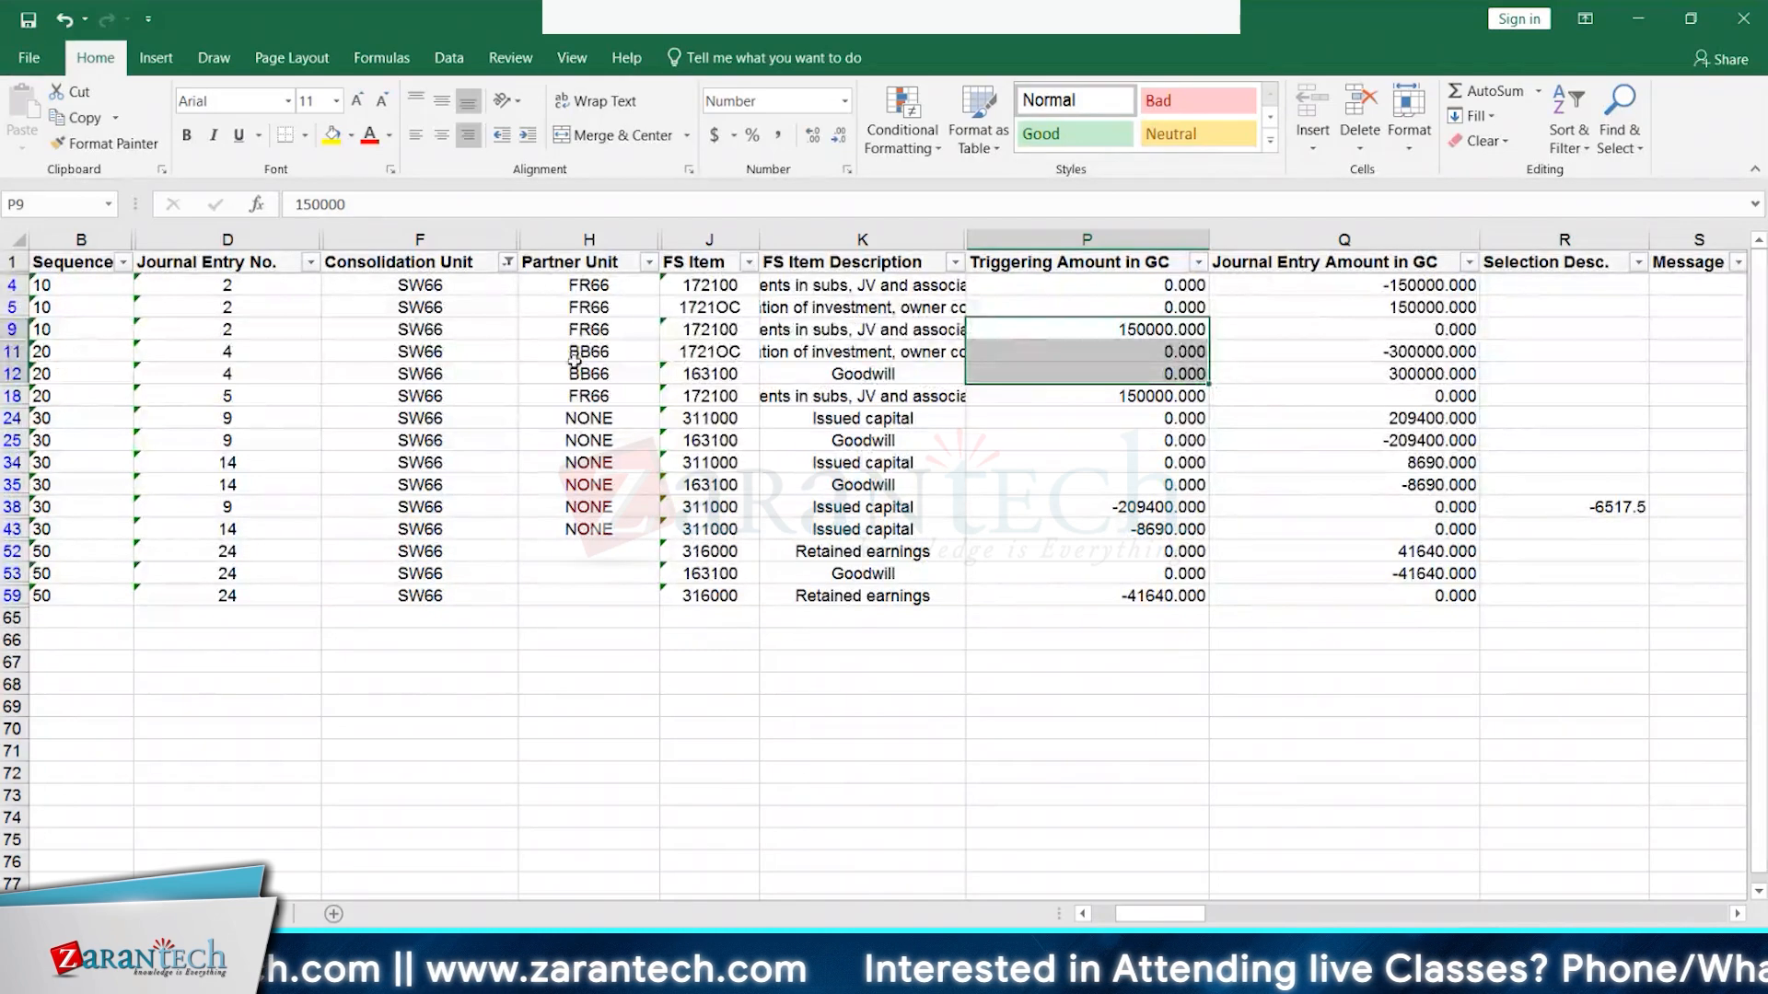
- Enter the SW66 heading in cell F1 of the scratch sheet
{"action": "key", "text": "alt+Tab"}
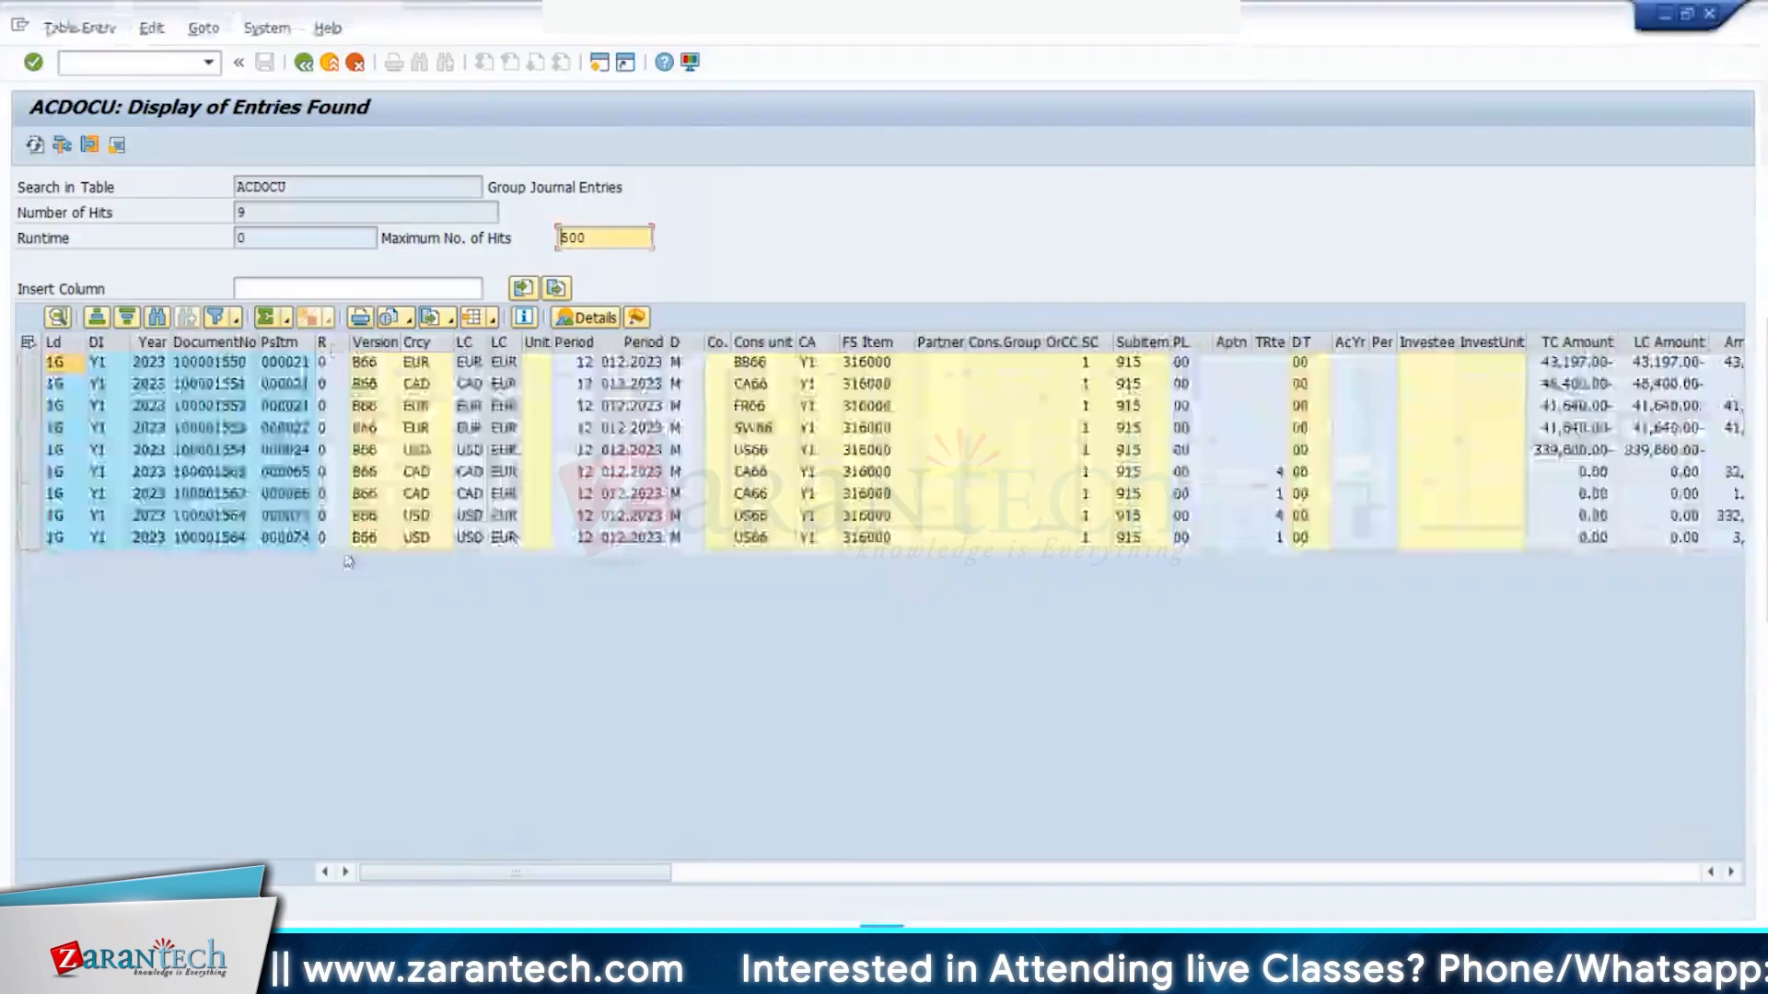
{"action": "key", "text": "alt+Tab"}
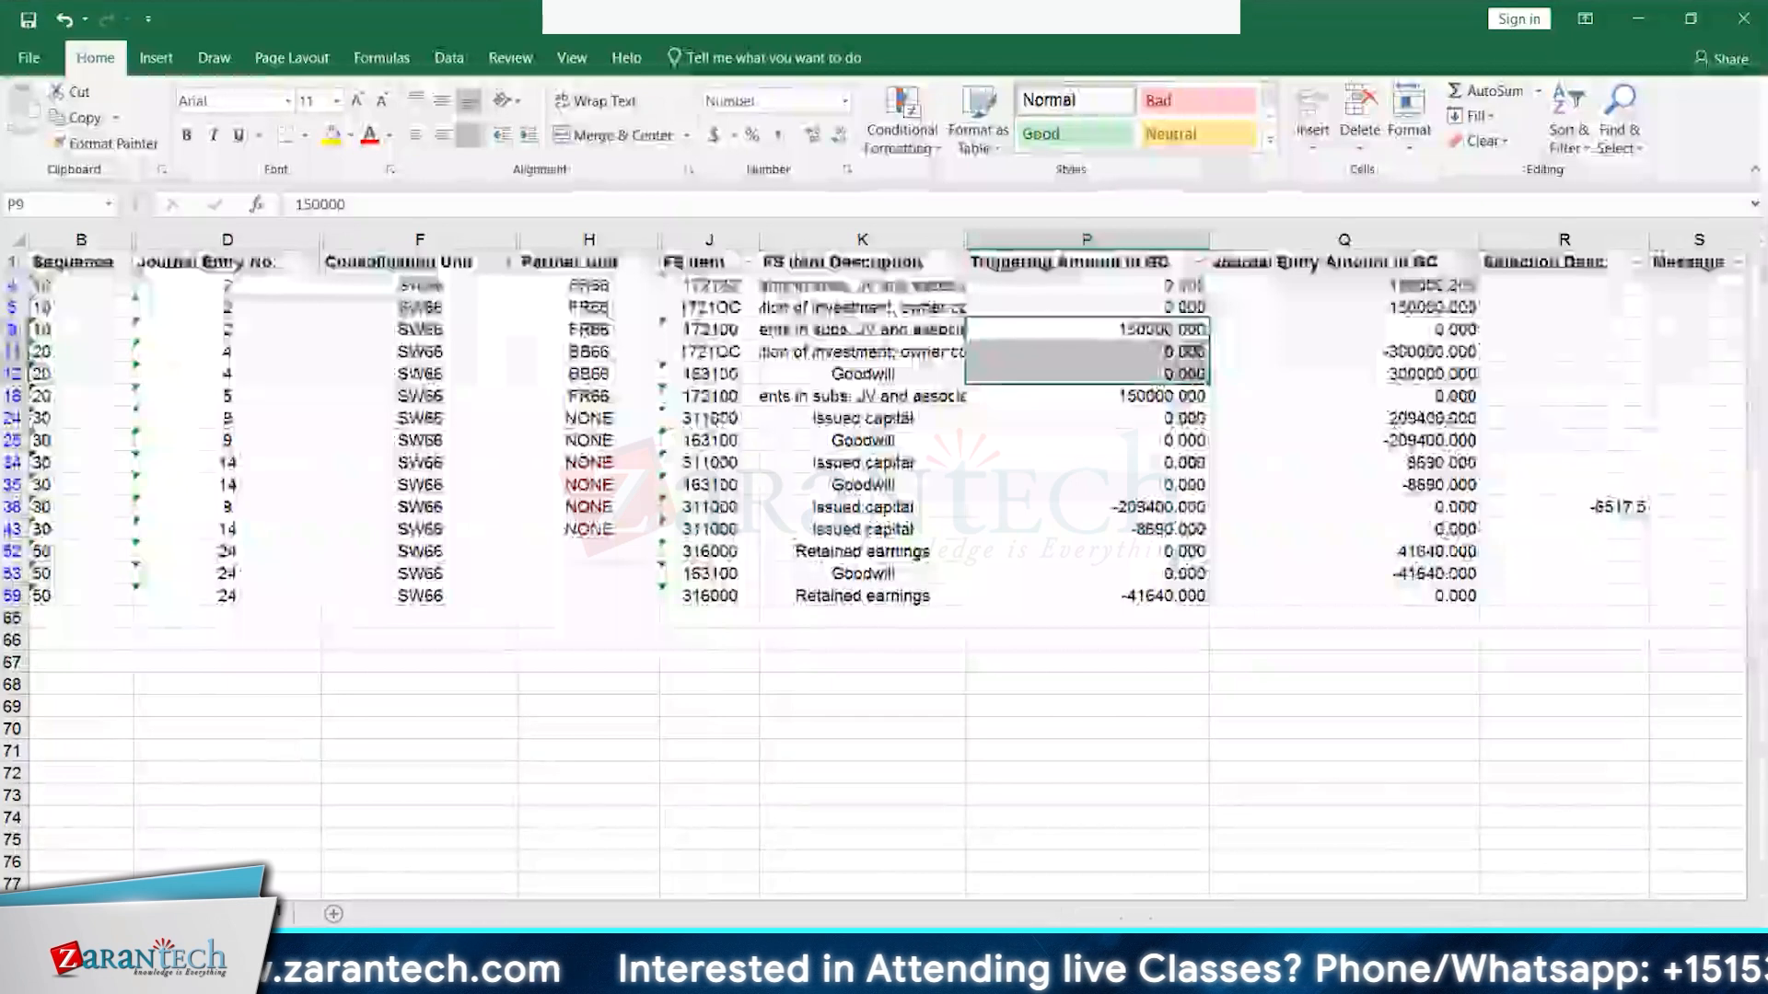
{"action": "left_click", "coordinate": [485, 264]}
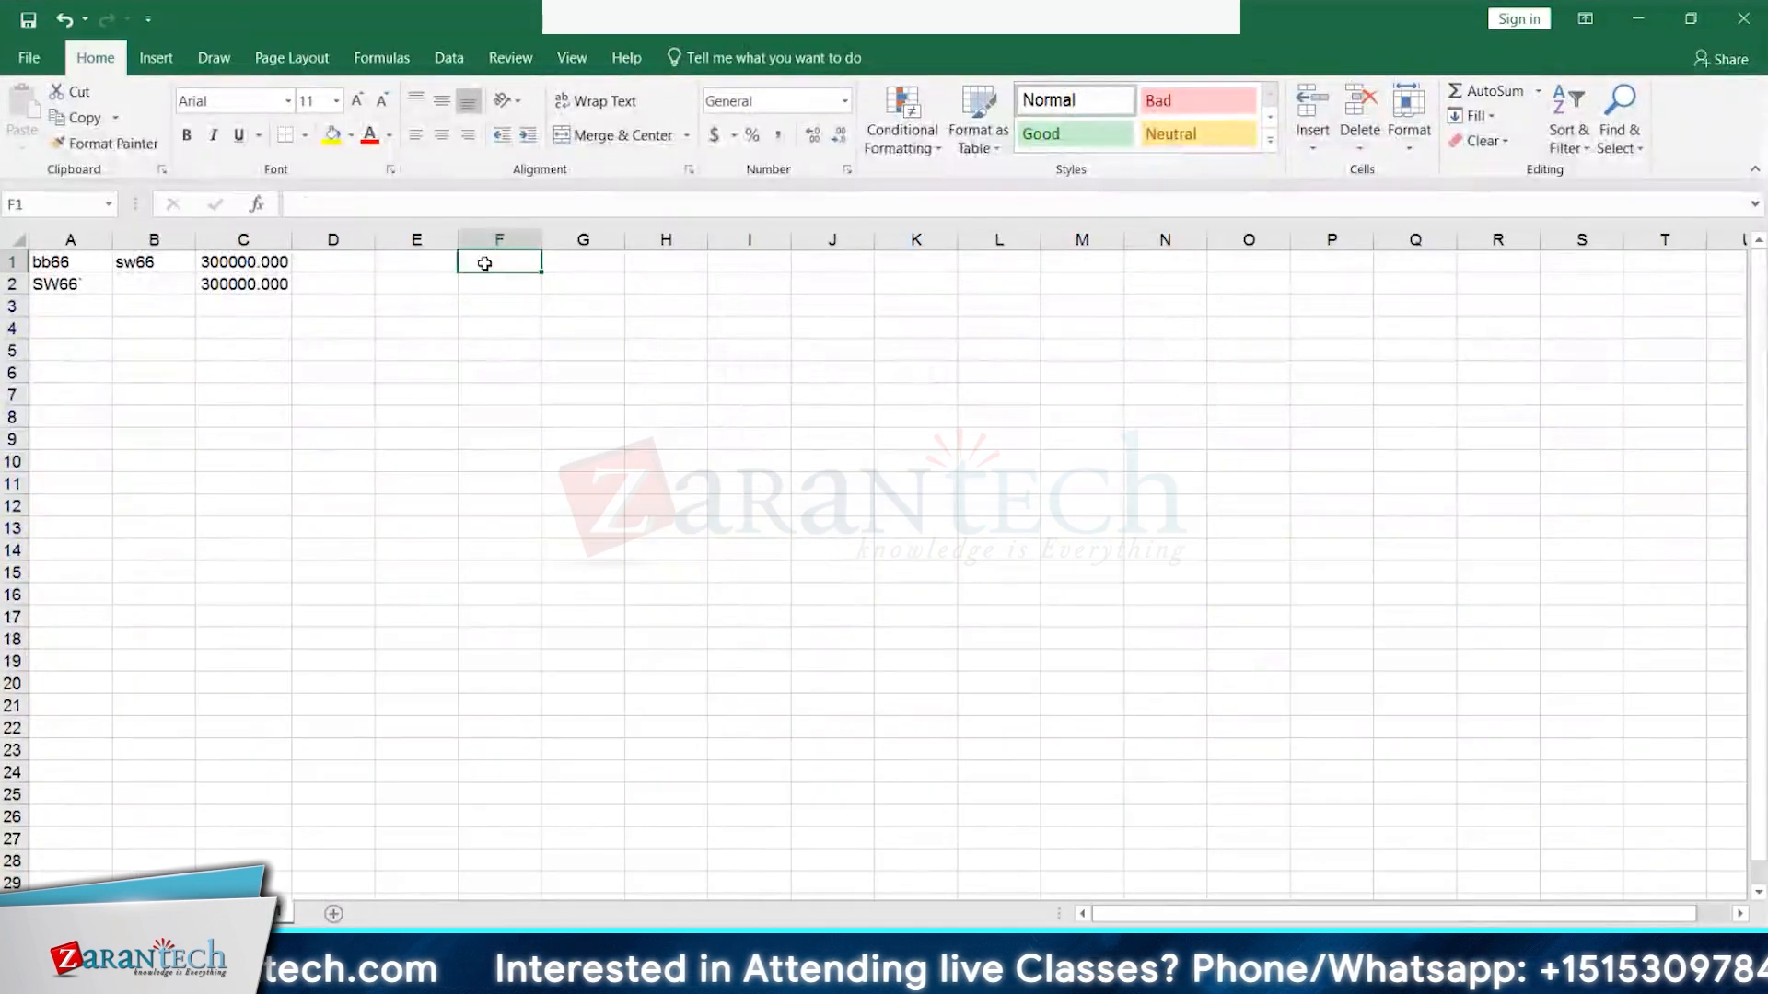
{"action": "type", "text": "S"}
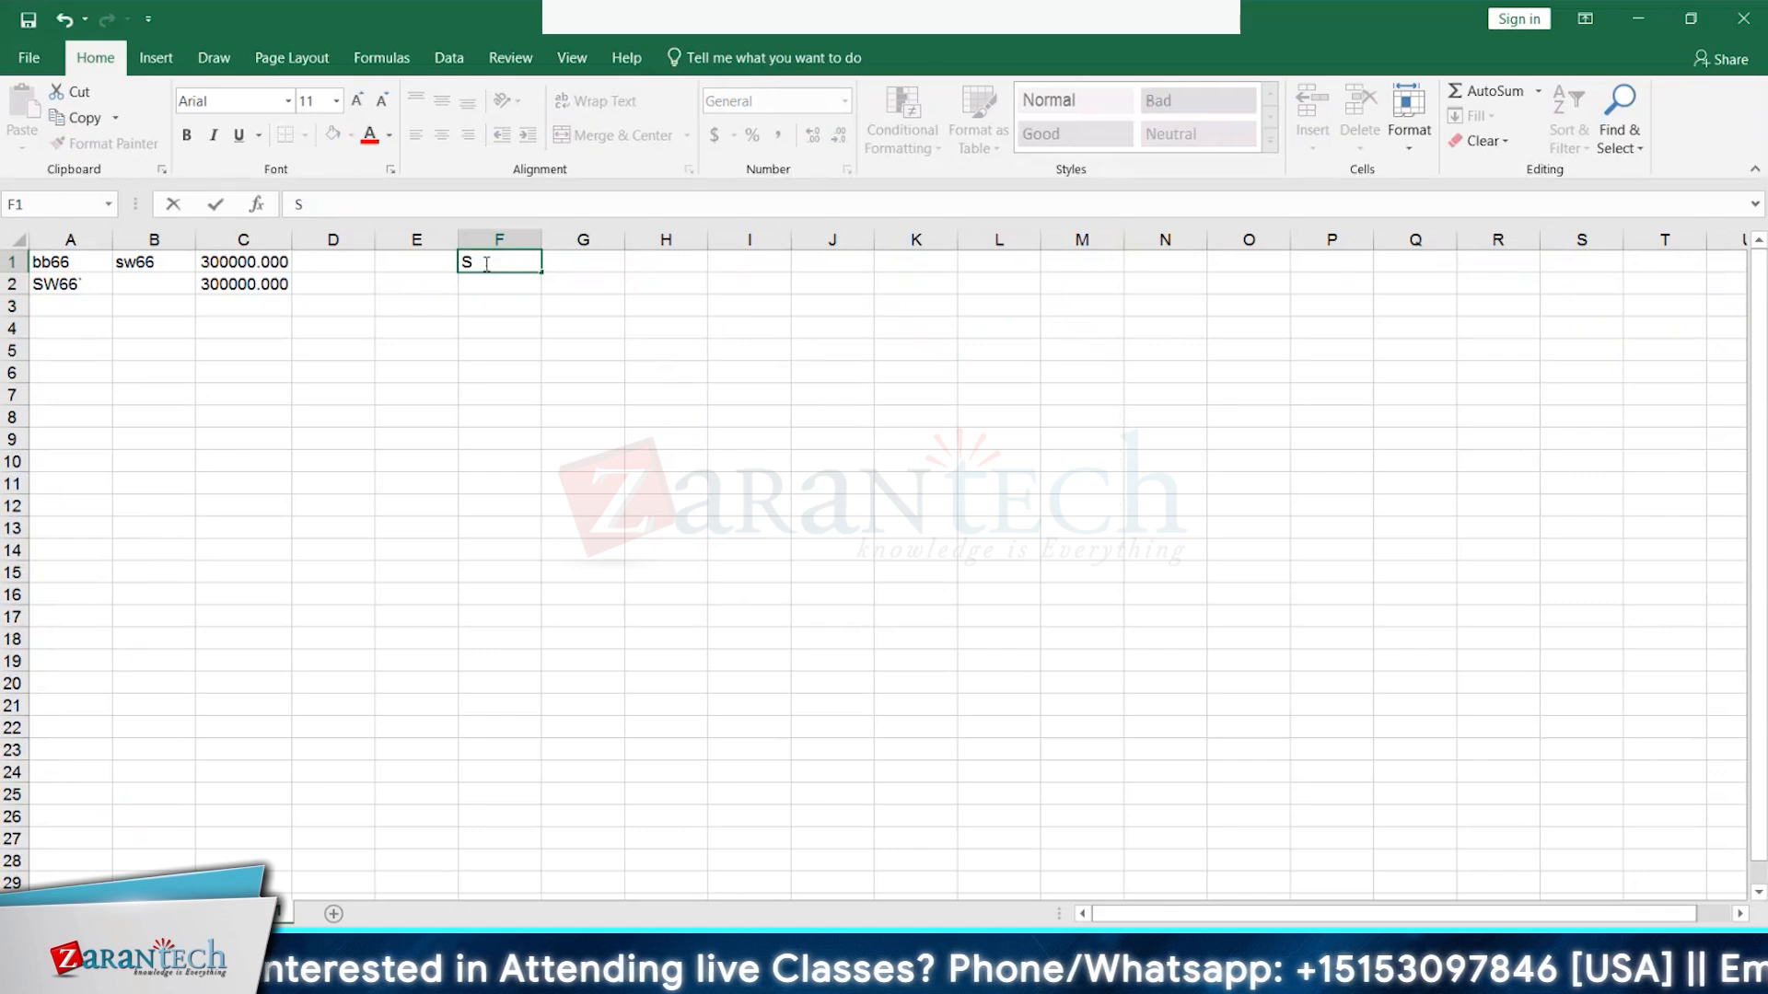
{"action": "type", "text": "wW66"}
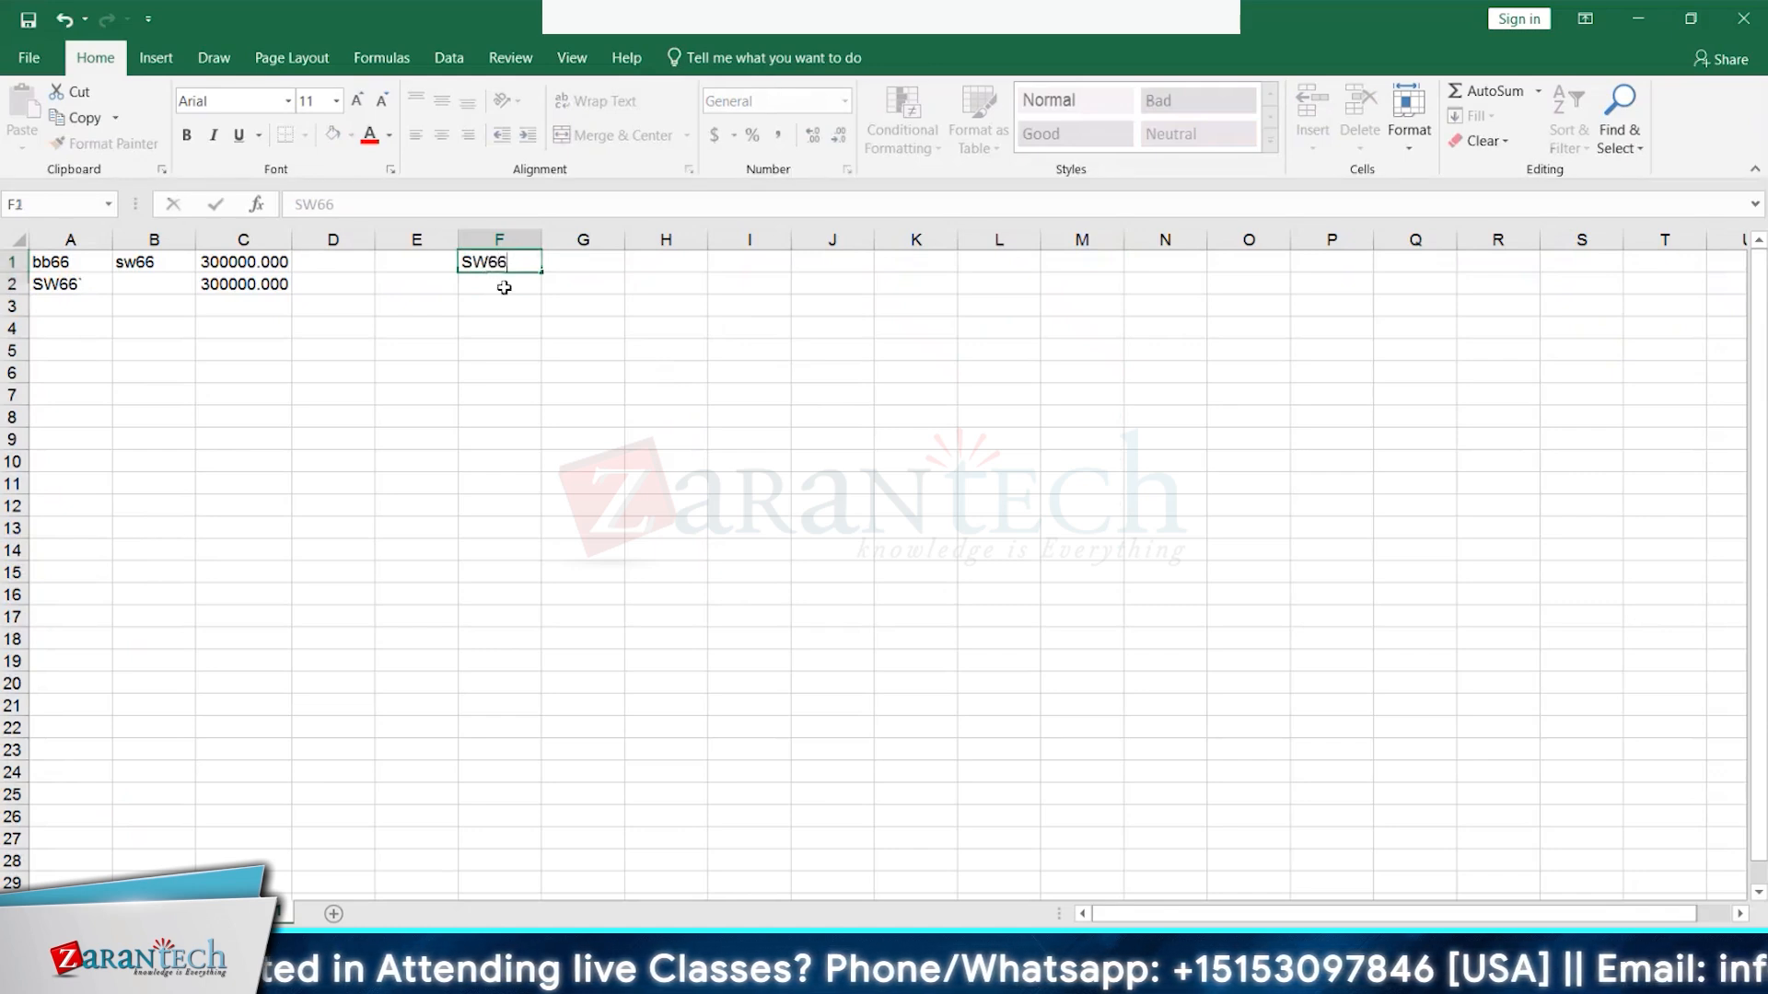
{"action": "key", "text": "Return"}
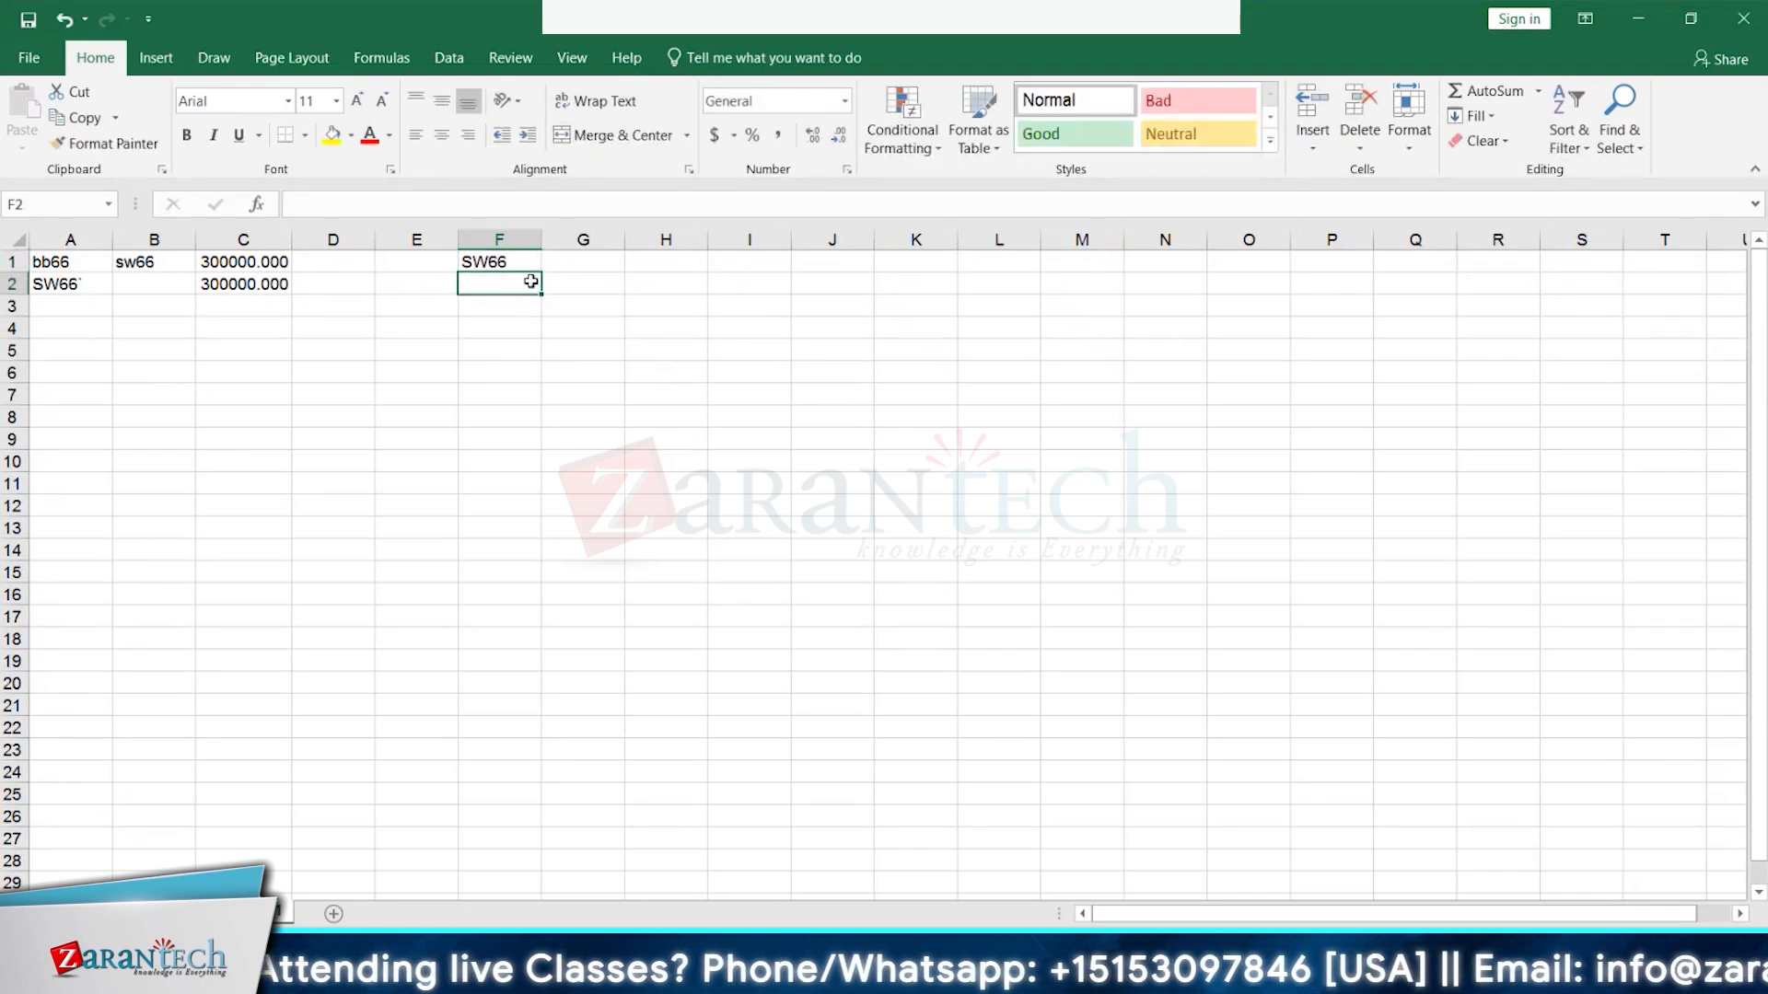
- Label F2 'InvestmentClearing to Goodwill' and autofit column F to the full text
{"action": "type", "text": "Investment"}
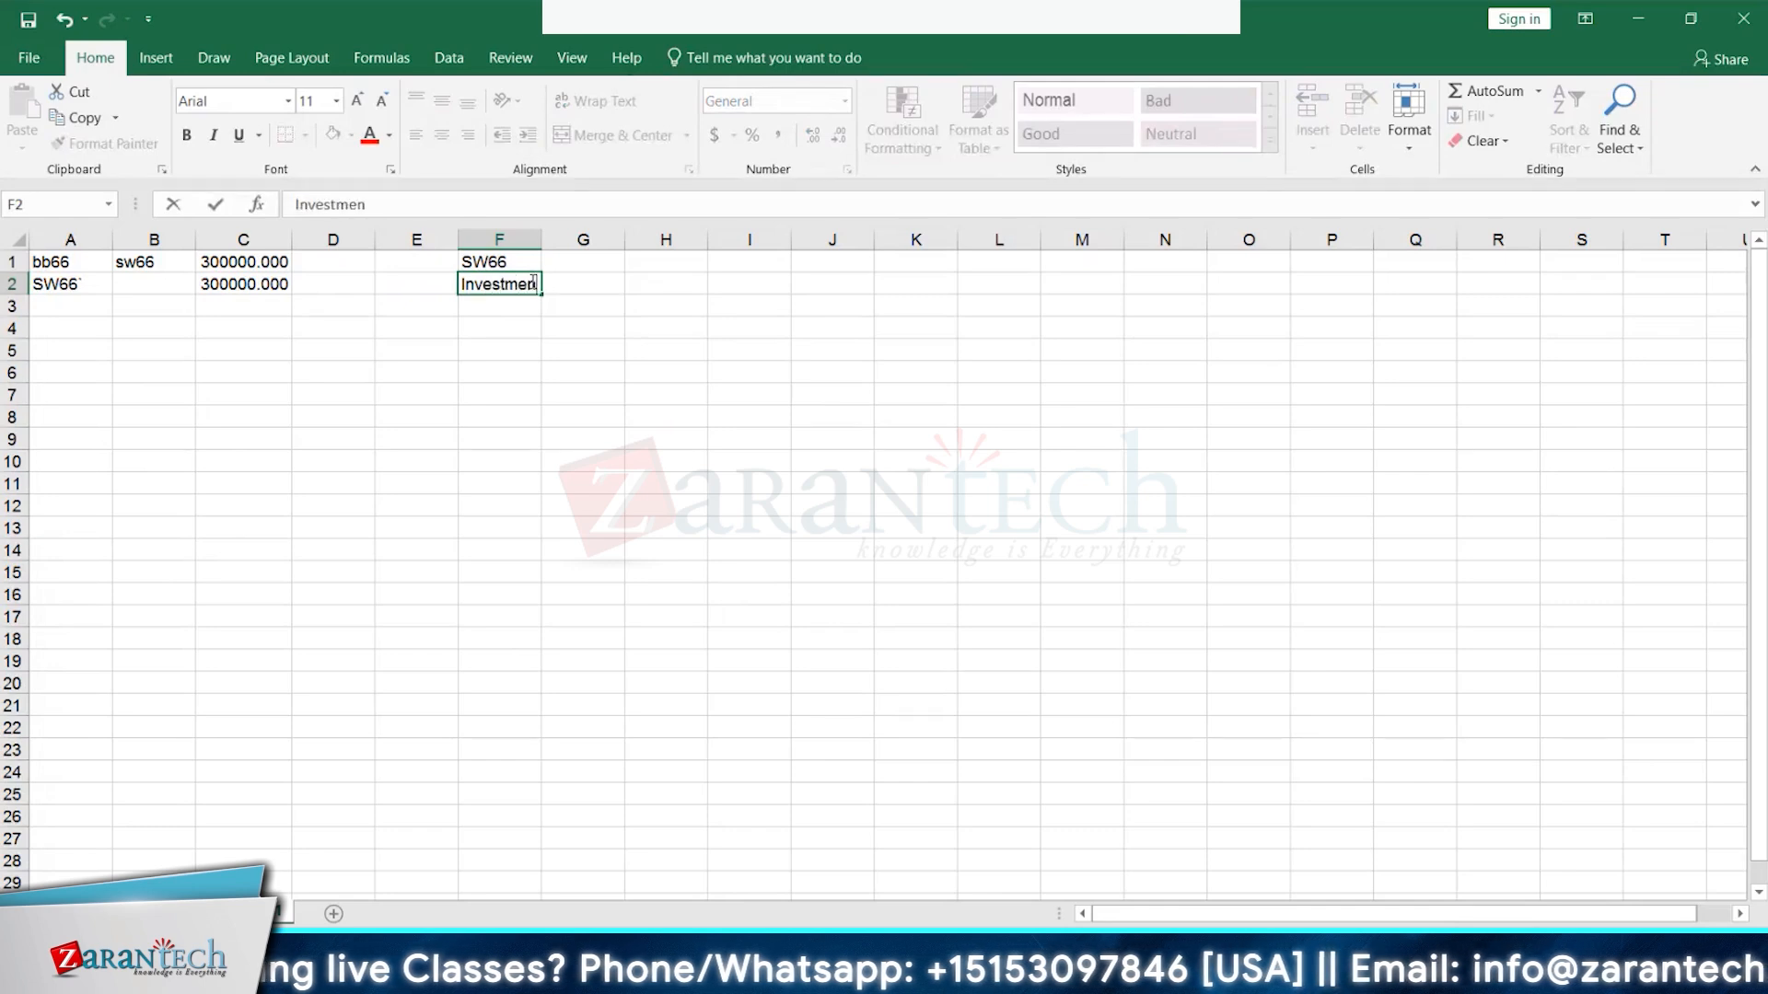
{"action": "key", "text": "Tab"}
{"action": "left_click", "coordinate": [531, 282]}
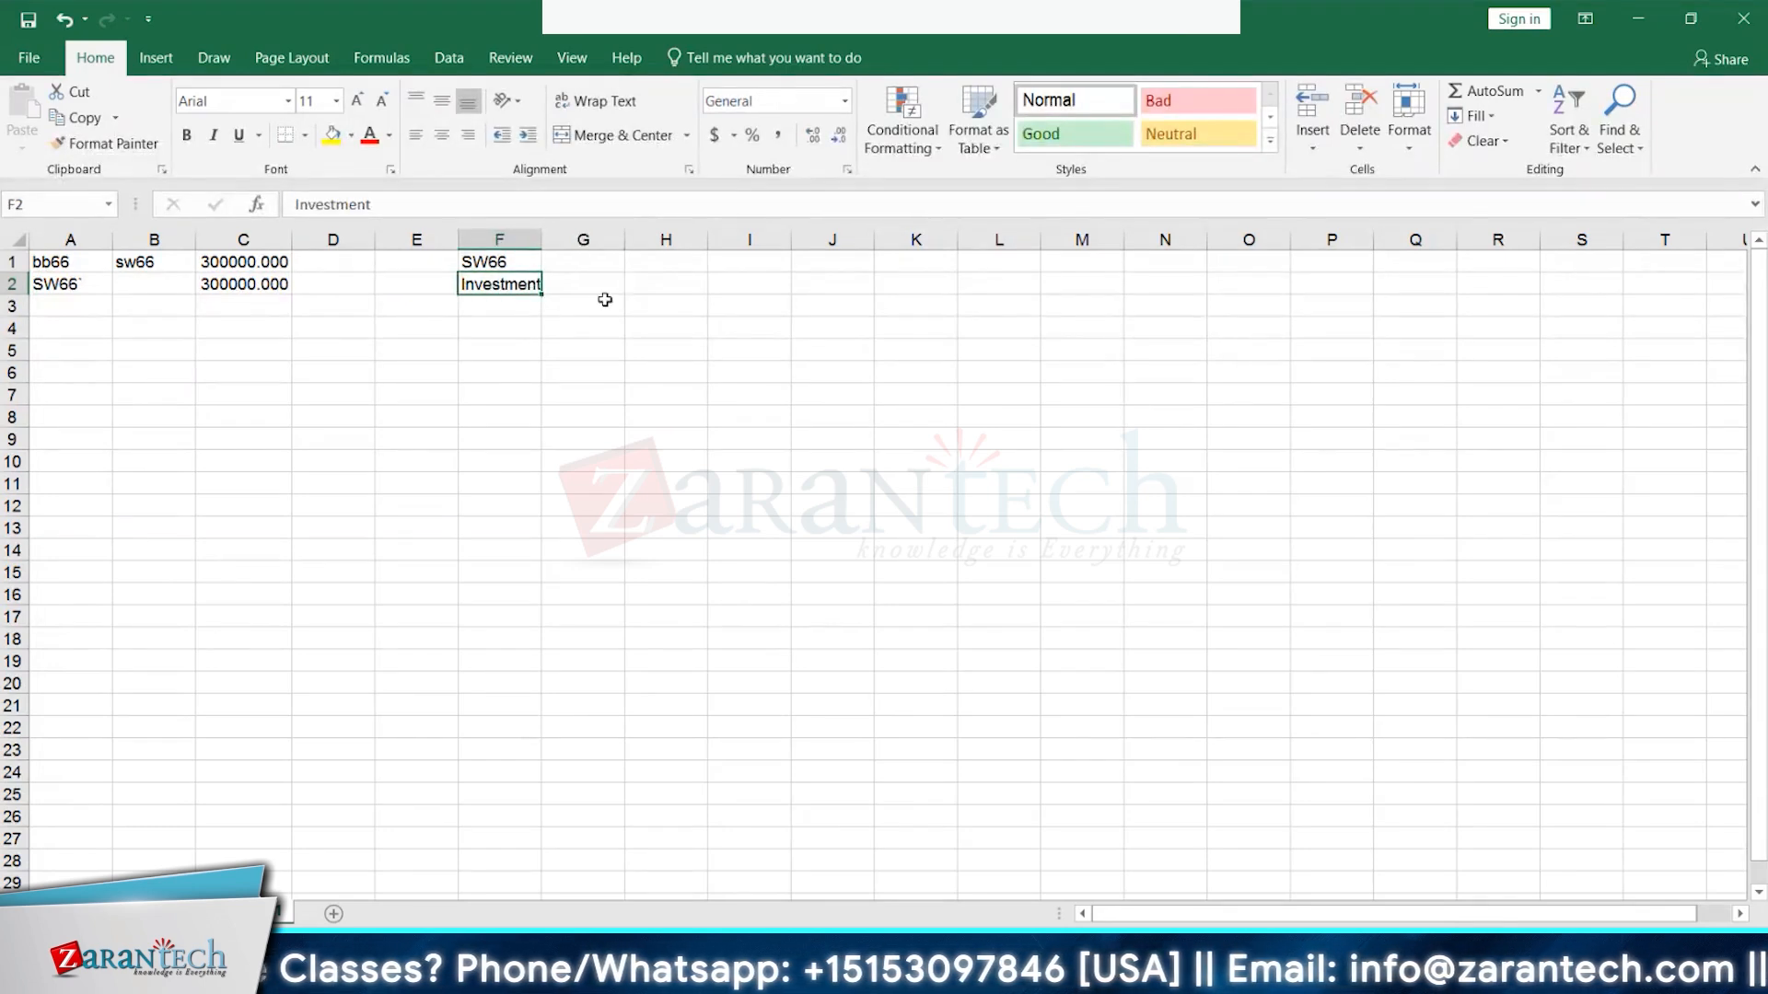
{"action": "left_click_drag", "start_coordinate": [542, 242], "coordinate": [550, 242]}
{"action": "left_click", "coordinate": [431, 204]}
{"action": "type", "text": "Clearing to Goodwill"}
{"action": "key", "text": "Tab"}
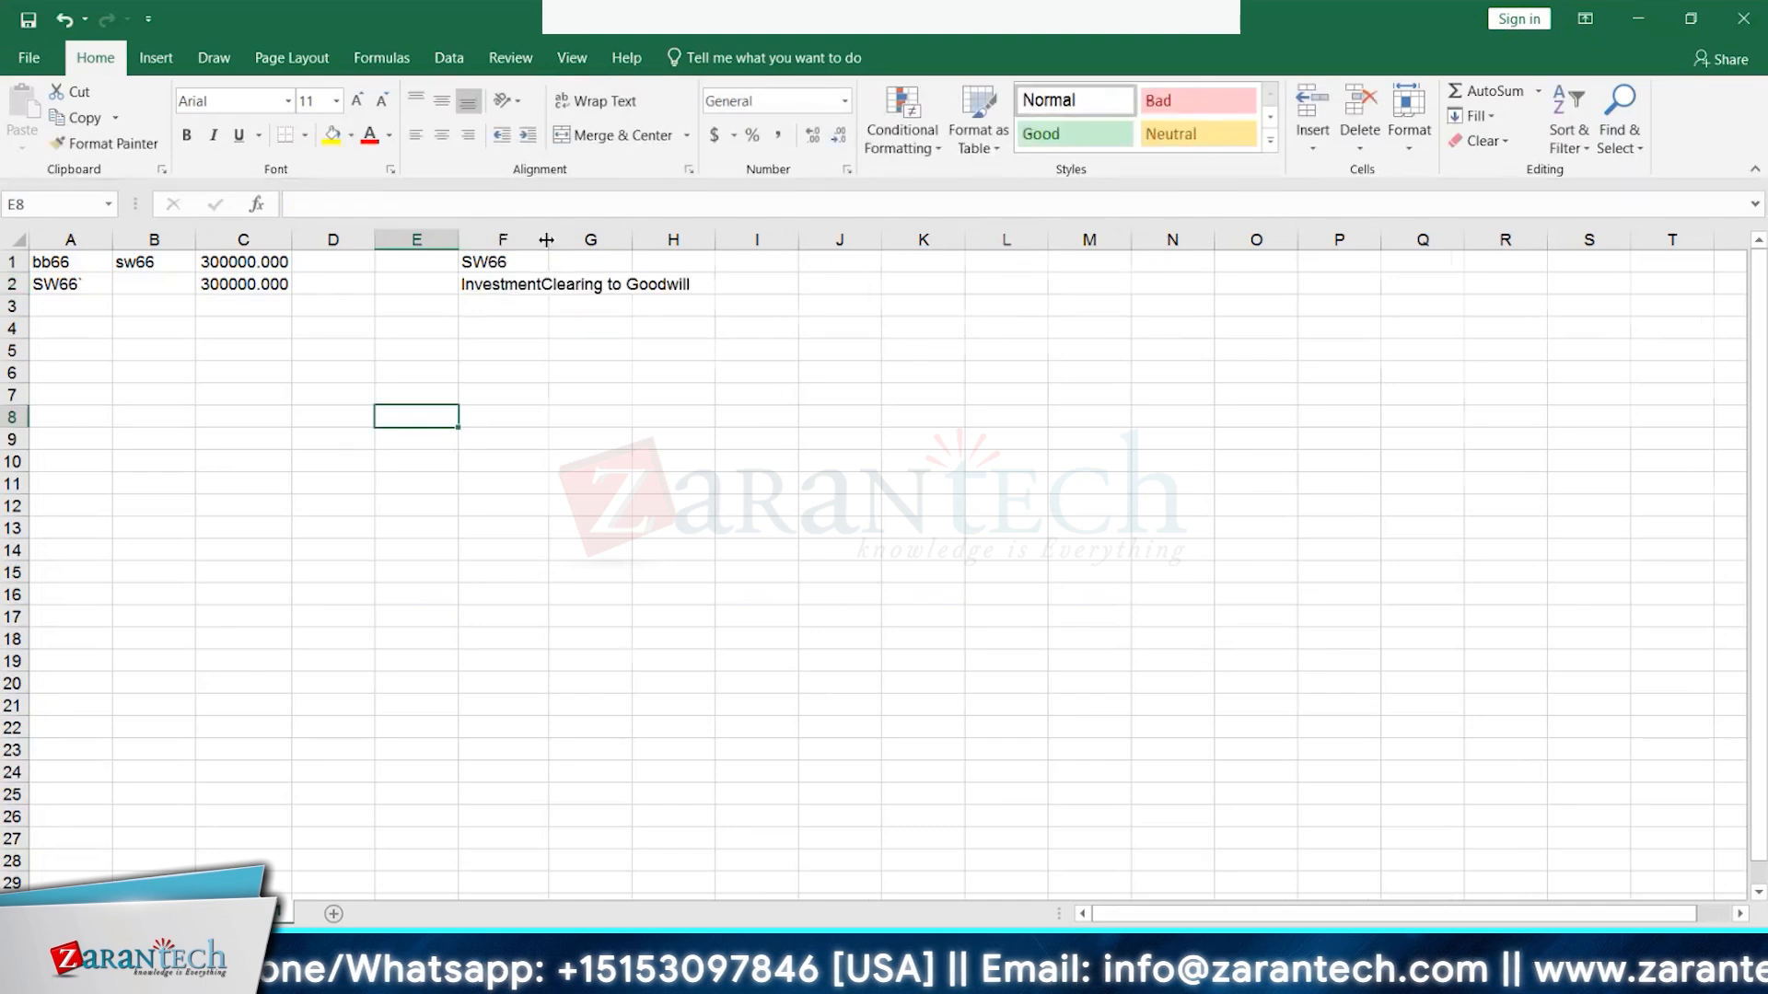
{"action": "double_click", "coordinate": [550, 243]}
- Put -300000 in G2 and add a 'Good will' label in F3
{"action": "type", "text": "-300000"}
{"action": "key", "text": "Return"}
{"action": "key", "text": "Left"}
{"action": "type", "text": "Good will"}
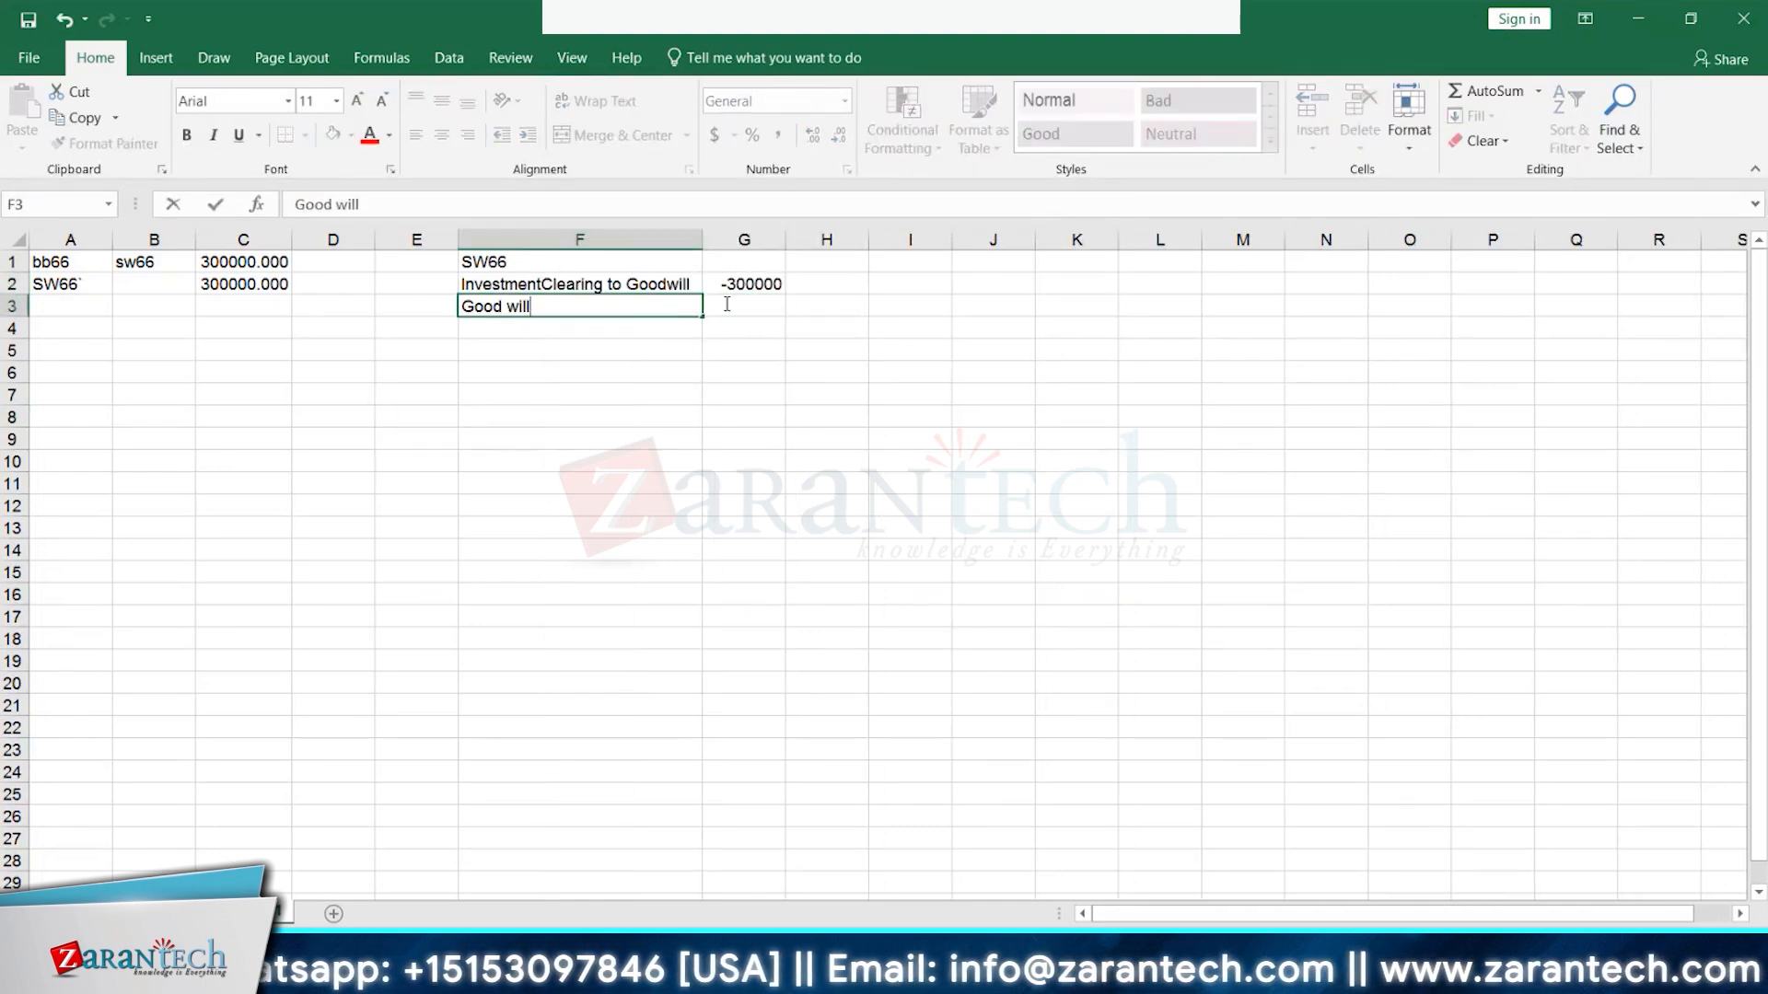
{"action": "key", "text": "Tab"}
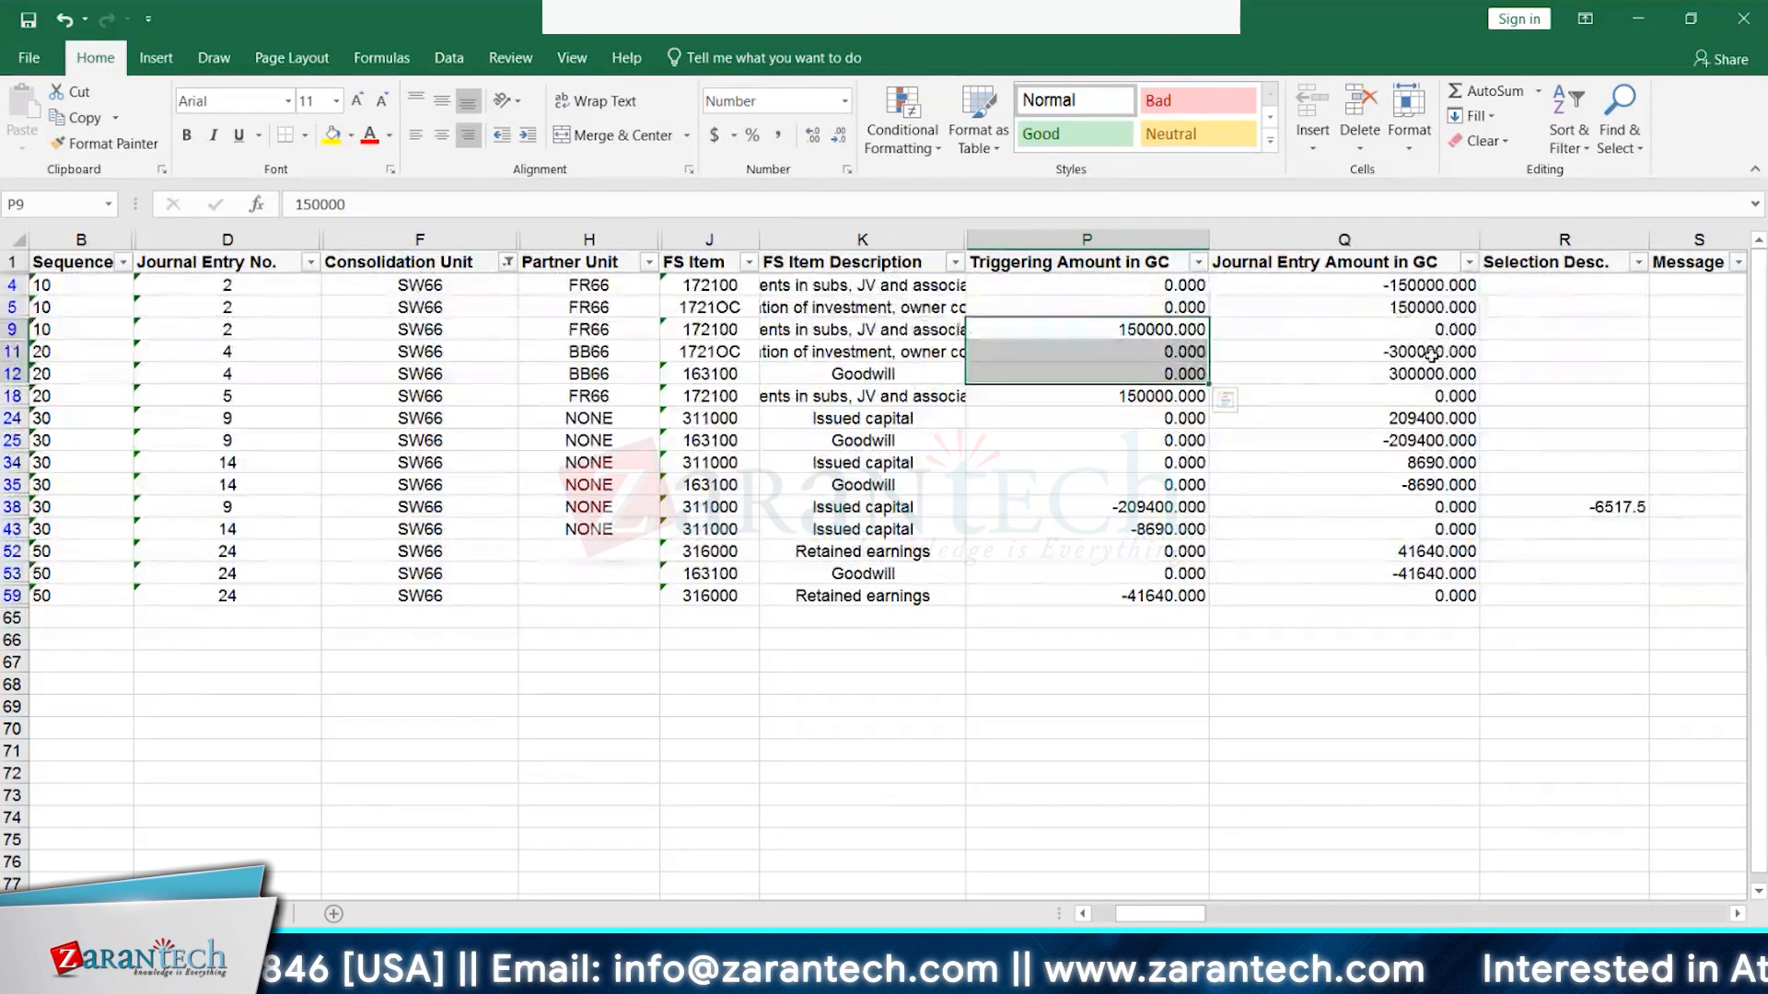
- Review the journal amounts and pick the -209400 goodwill amount in Q25
{"action": "left_click_drag", "start_coordinate": [1431, 355], "coordinate": [1431, 373]}
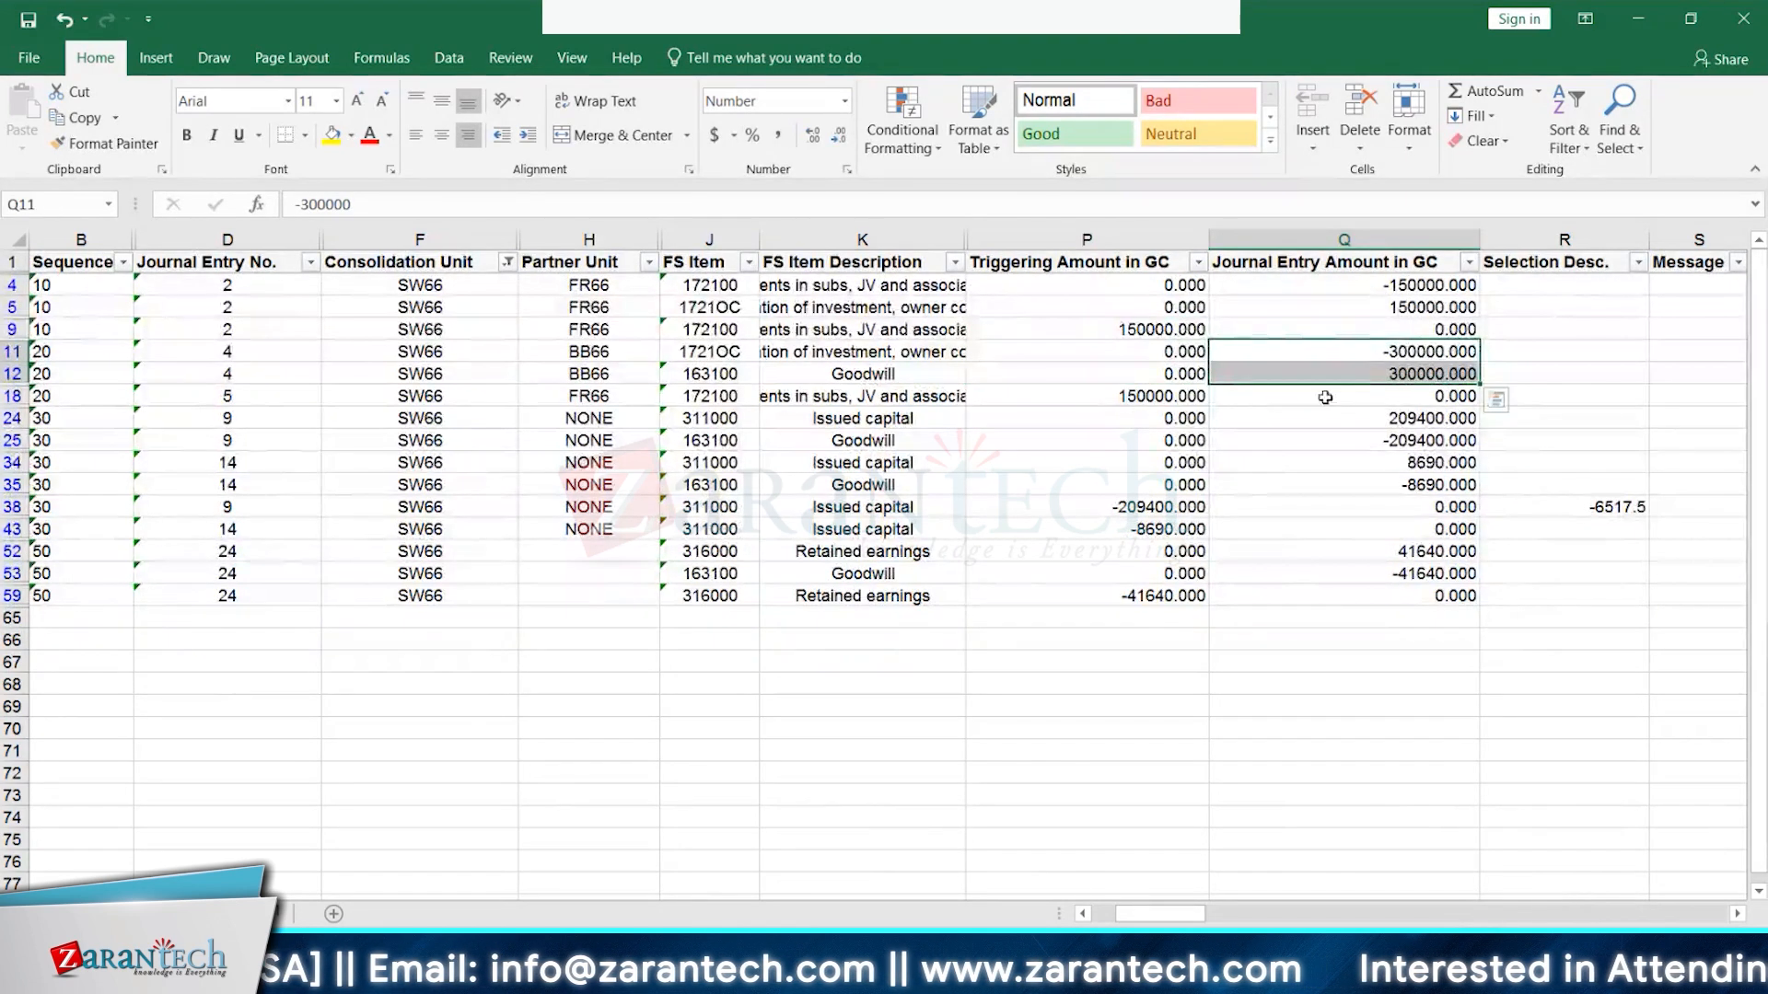
{"action": "left_click_drag", "start_coordinate": [1195, 507], "coordinate": [1179, 530]}
{"action": "key", "text": "ctrl+q"}
{"action": "left_click", "coordinate": [1184, 462]}
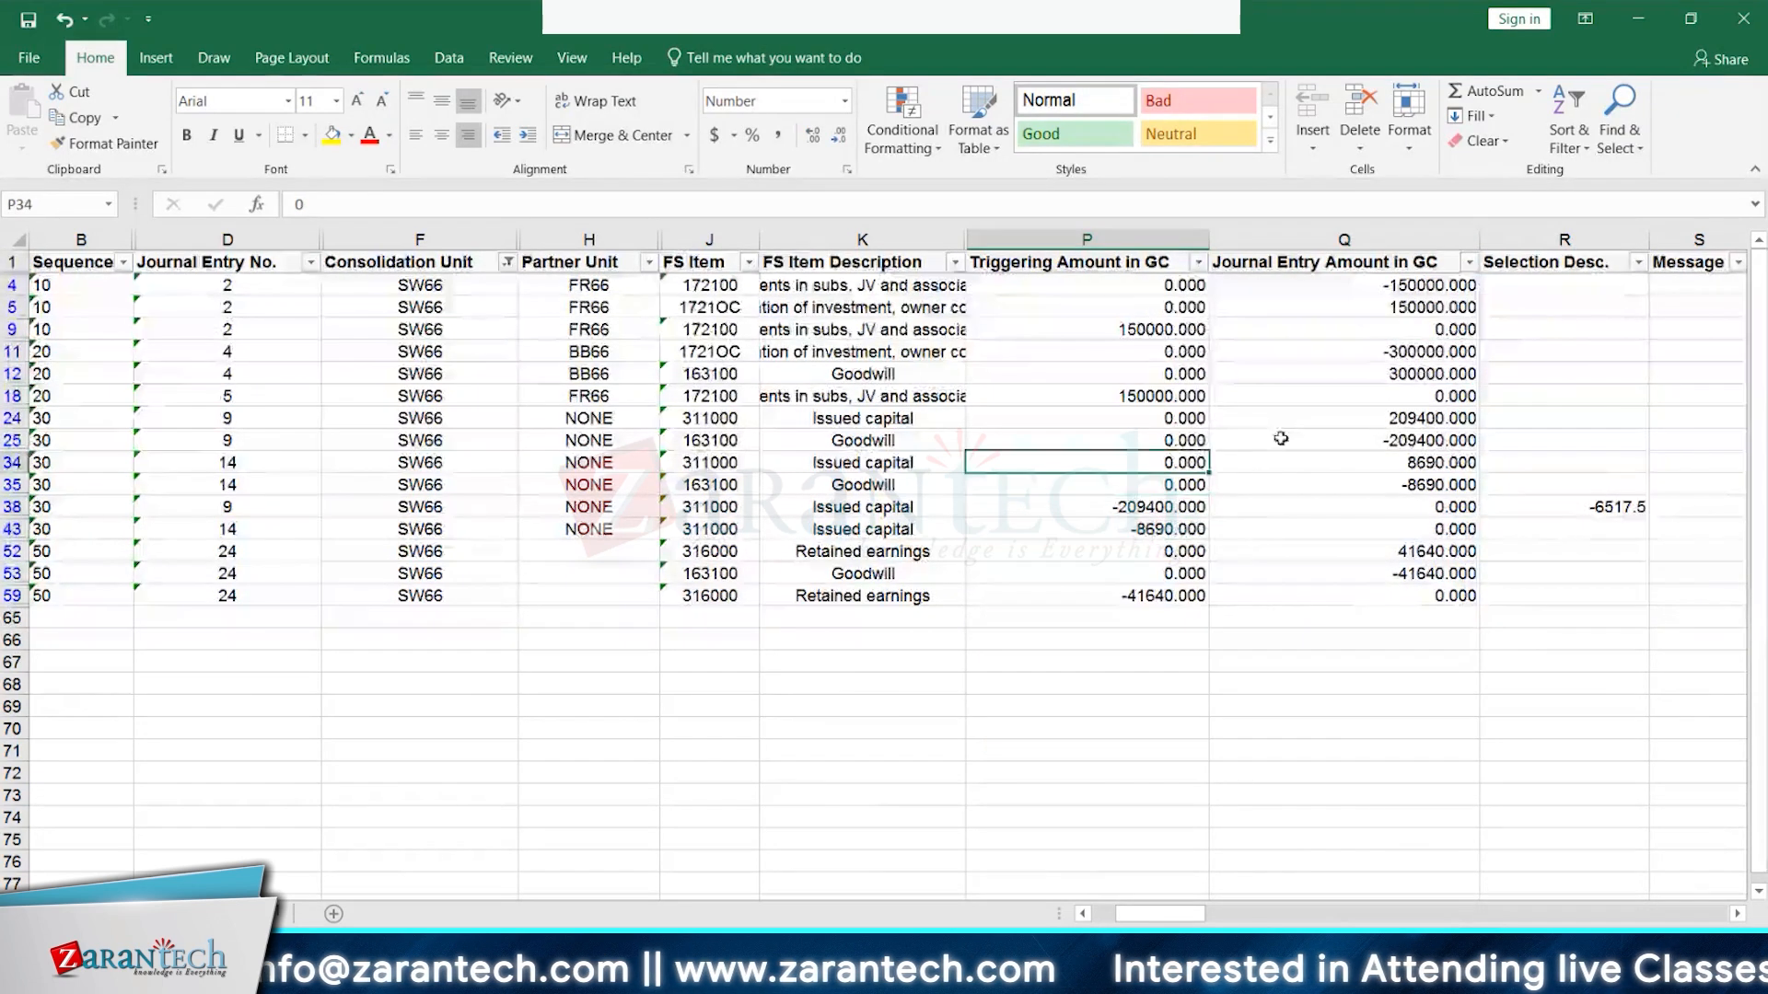
{"action": "left_click", "coordinate": [1439, 442]}
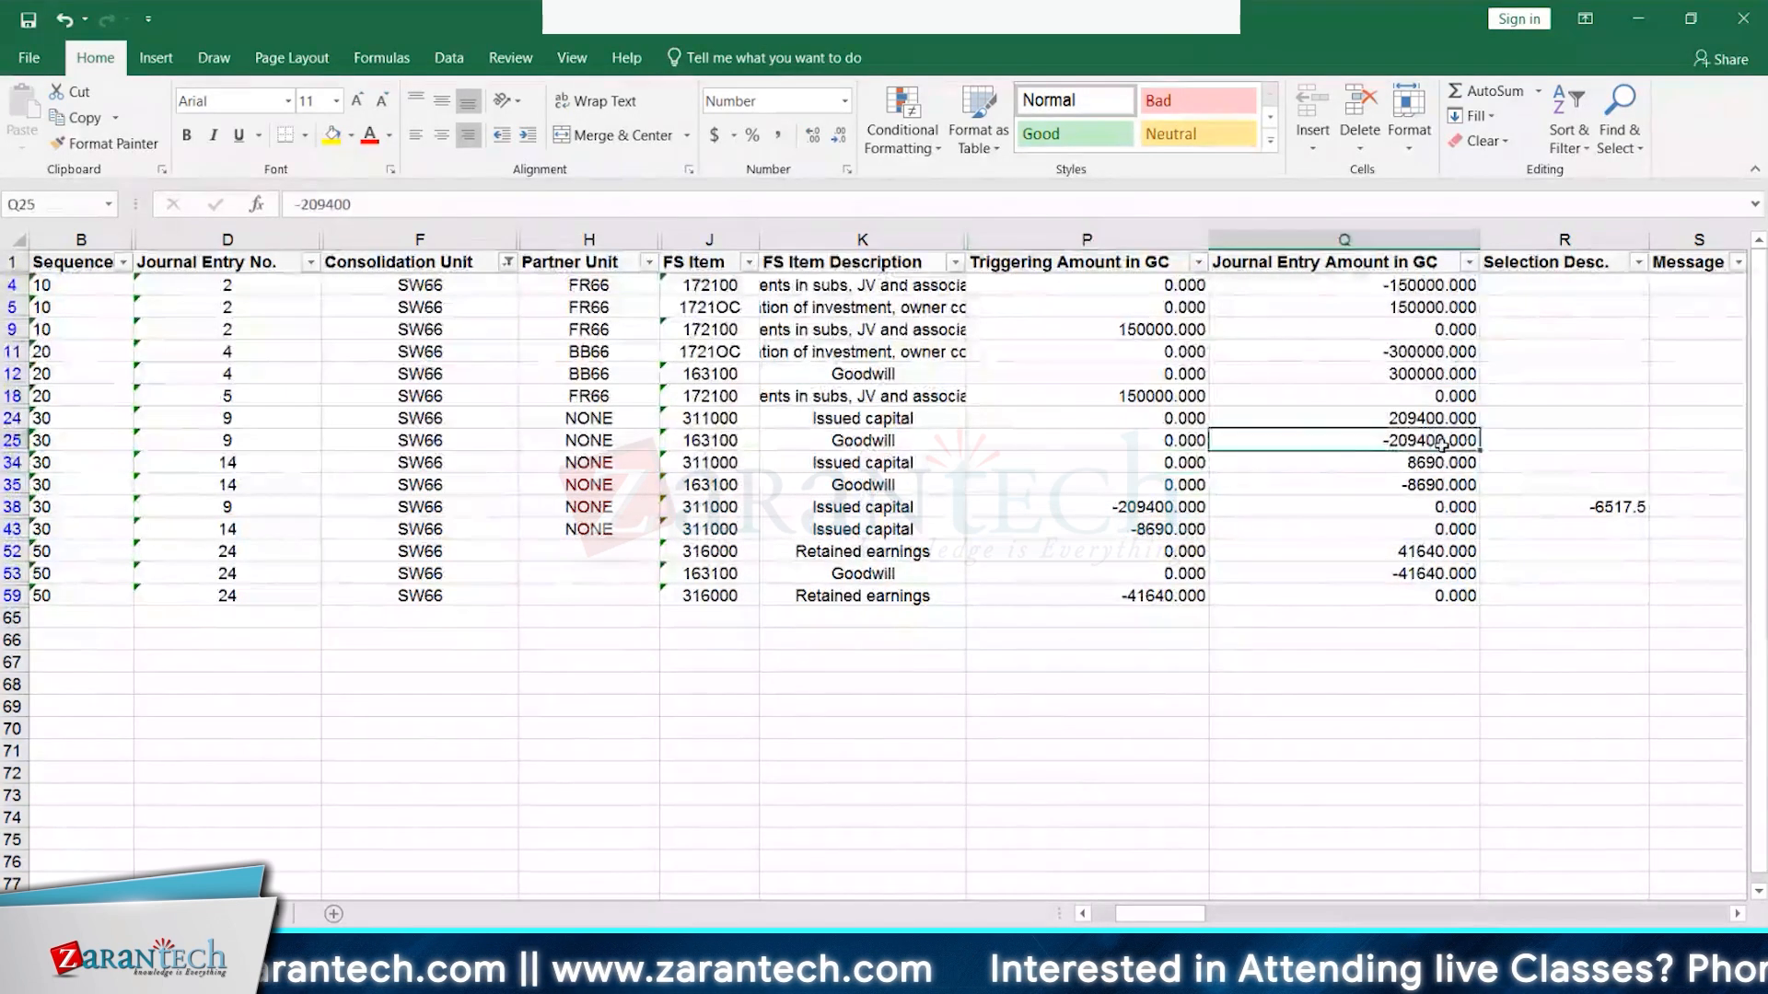
{"action": "key", "text": "alt+Tab"}
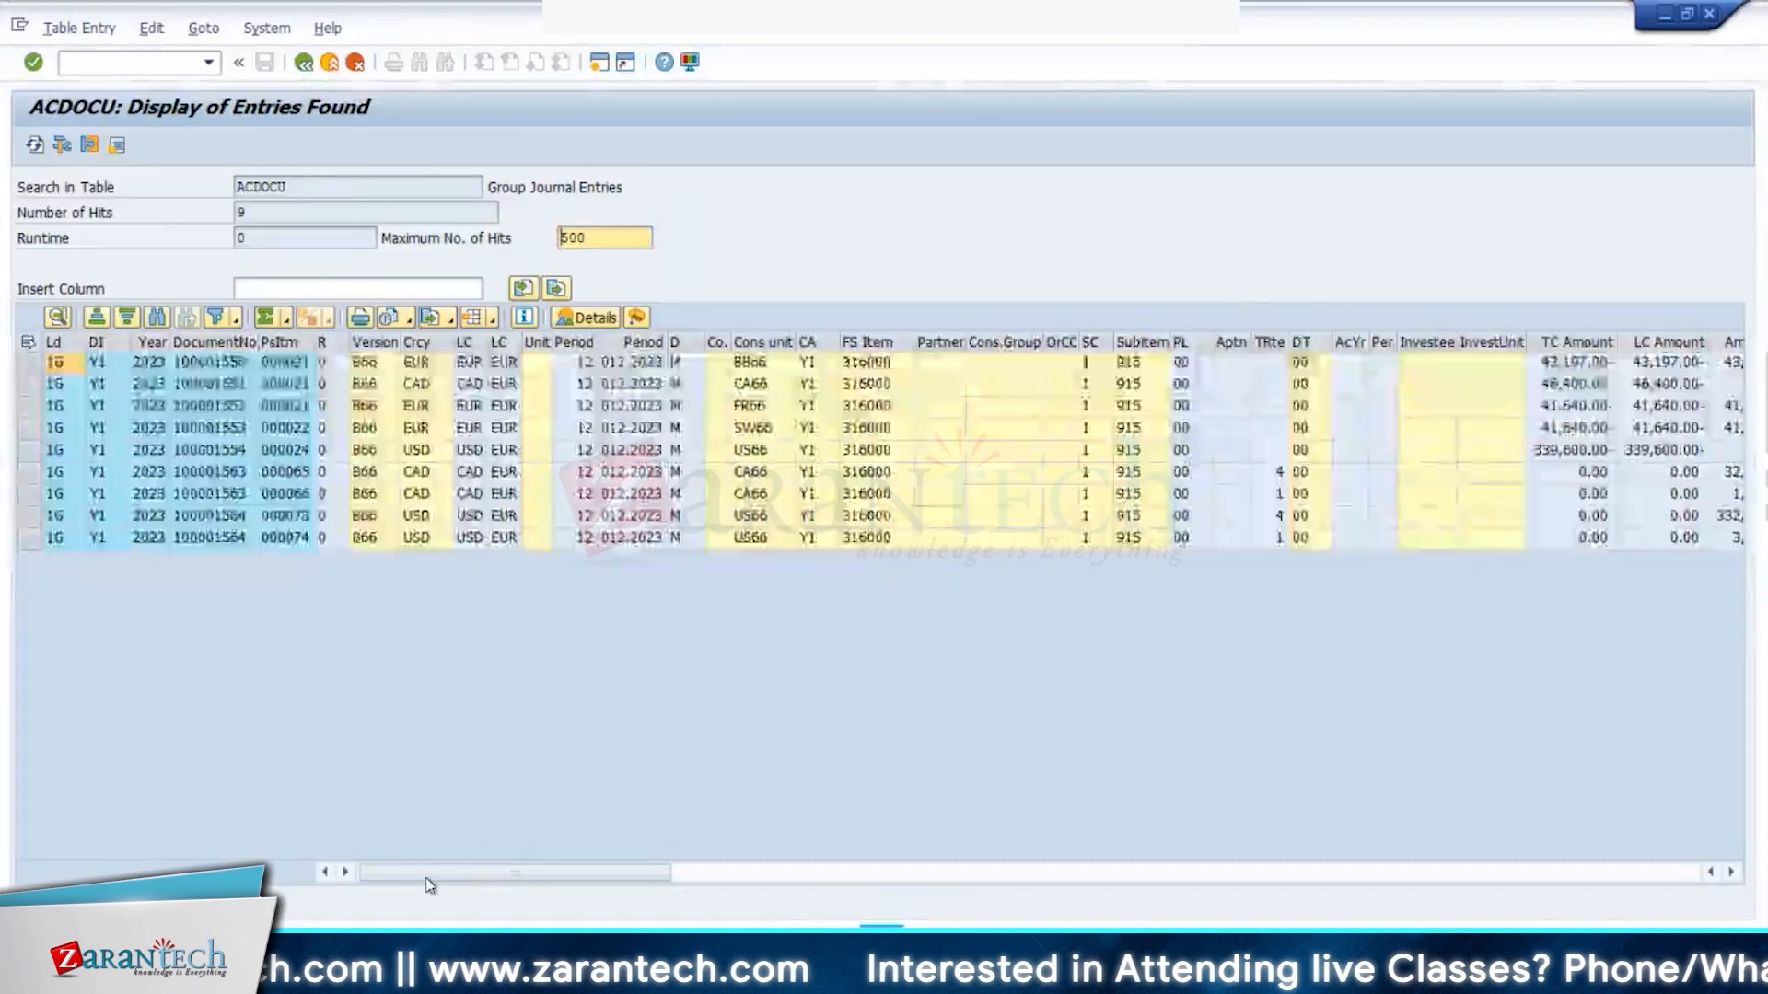
{"action": "key", "text": "alt+Tab"}
- Change G2 to 300000 and paste -209400 into G3 of the scratch sheet
{"action": "double_click", "coordinate": [710, 281]}
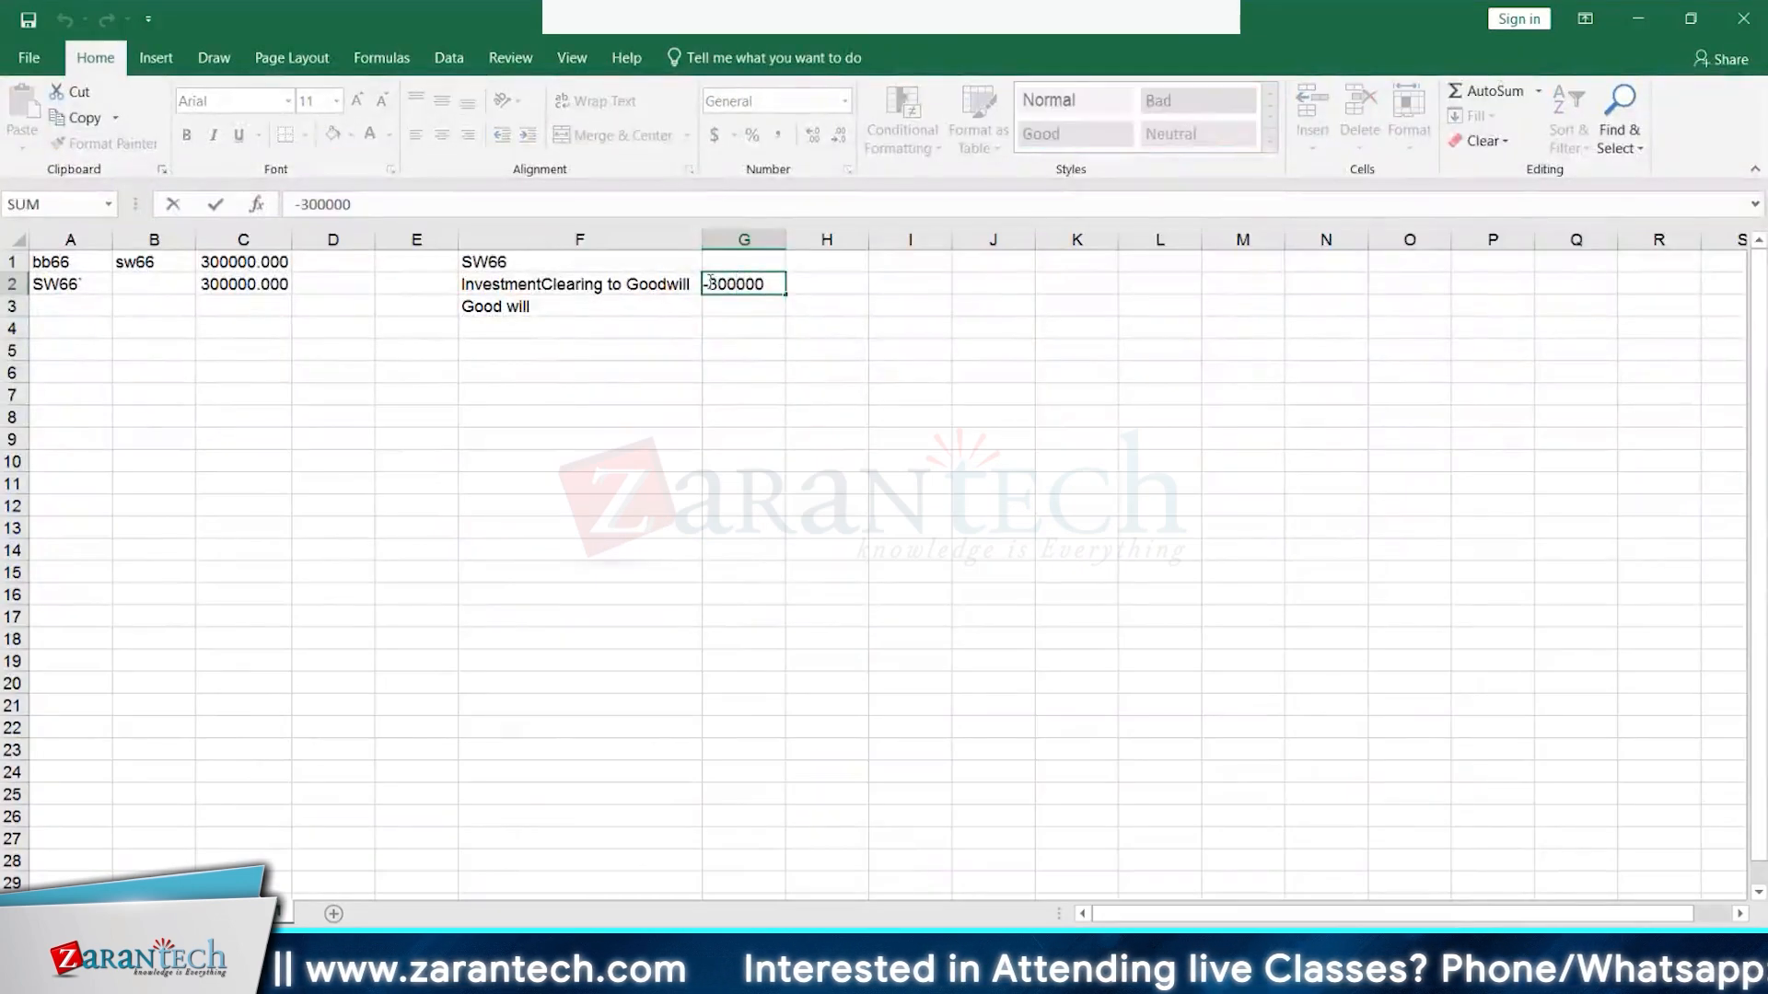
{"action": "key", "text": "BackSpace"}
{"action": "key", "text": "Return"}
{"action": "left_click", "coordinate": [829, 309]}
{"action": "left_click", "coordinate": [731, 308]}
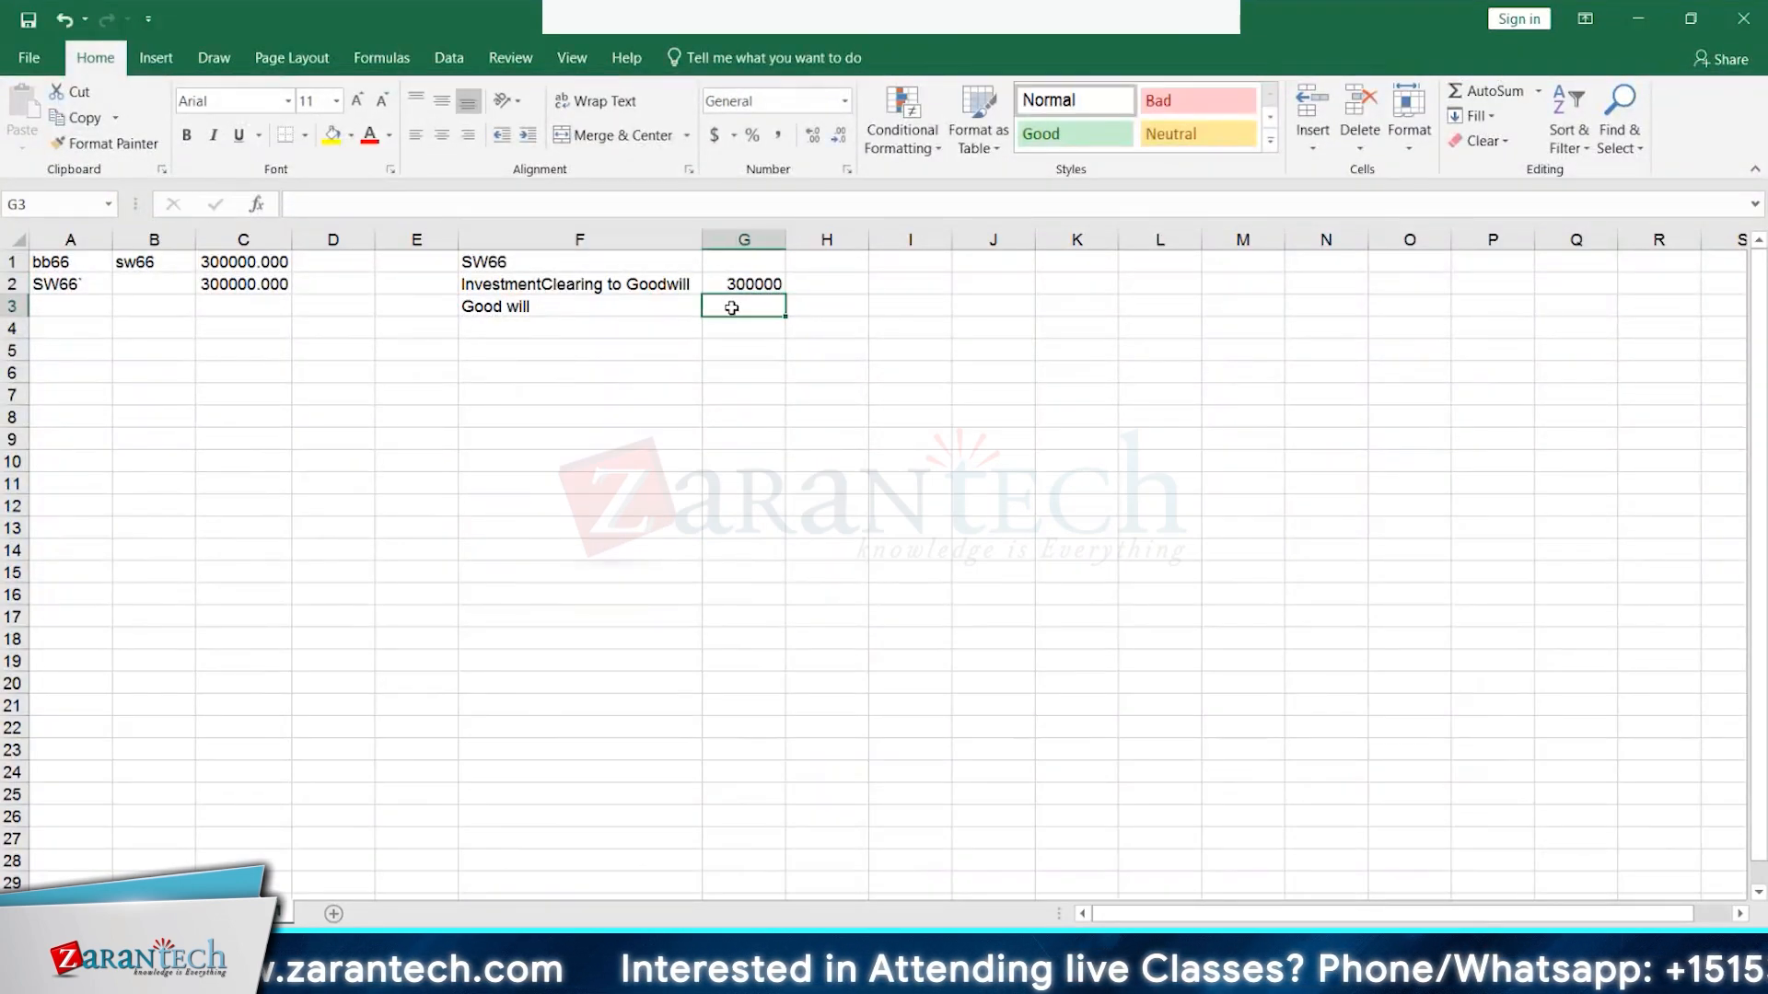
{"action": "left_click", "coordinate": [196, 913]}
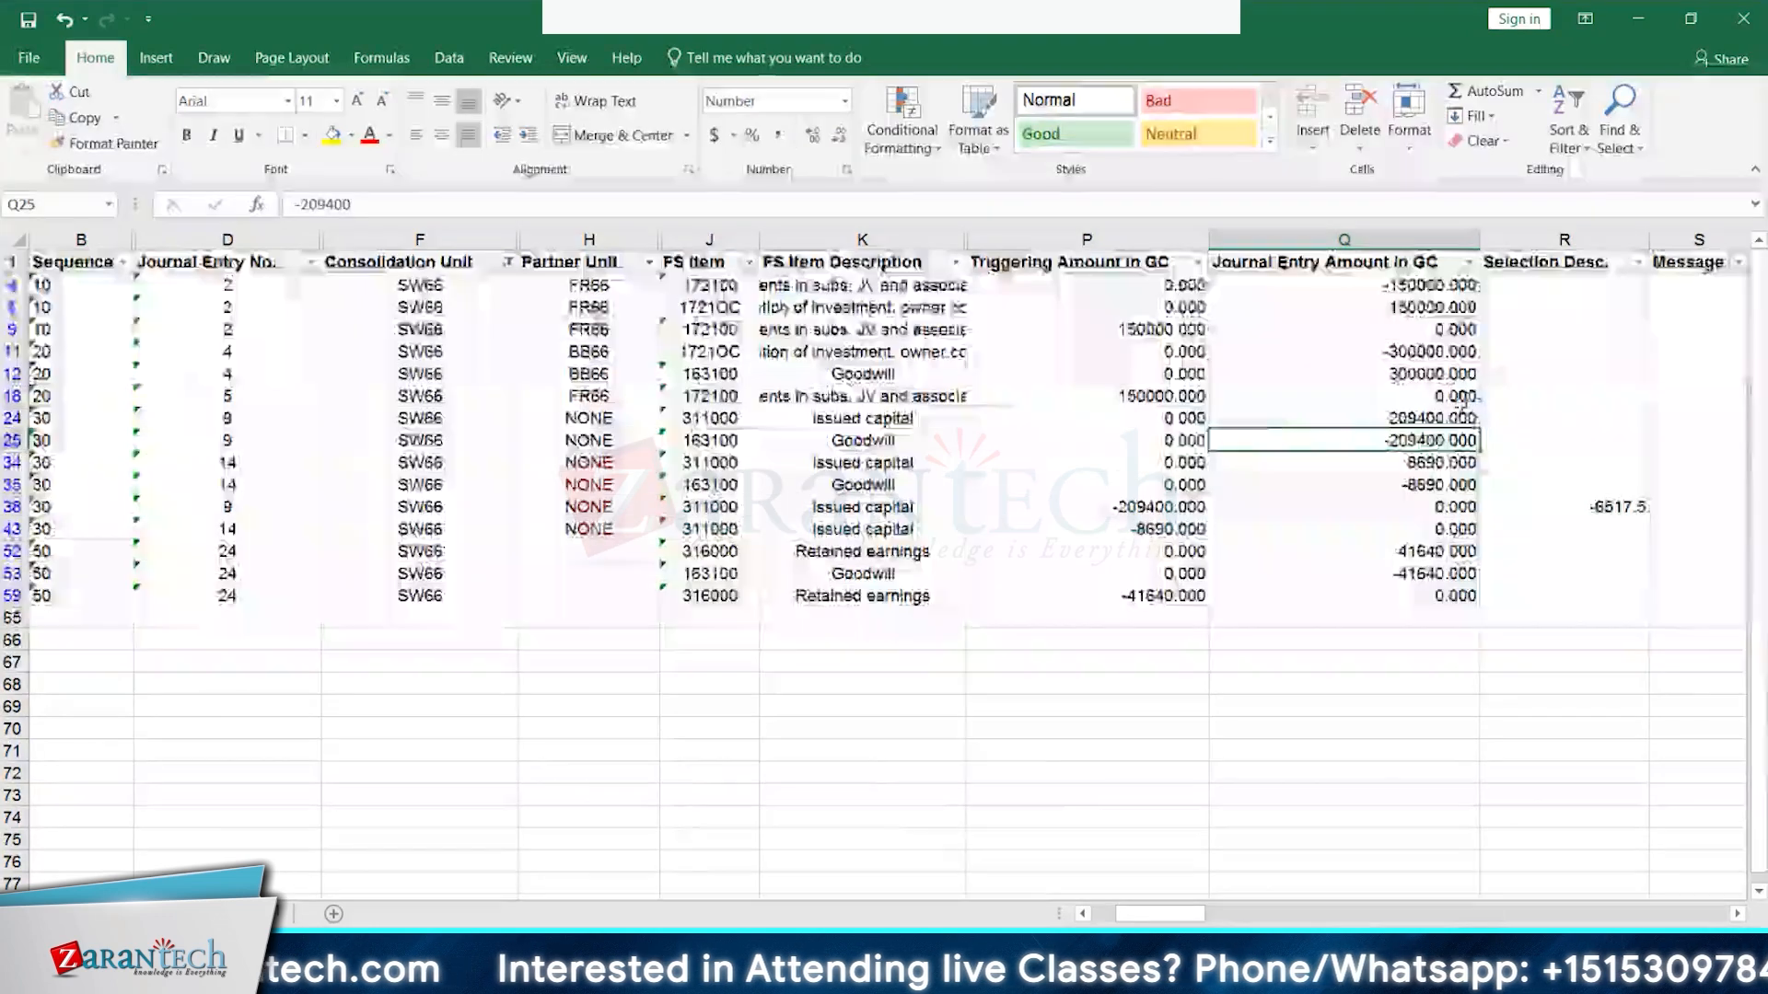
{"action": "left_click", "coordinate": [260, 913]}
{"action": "type", "text": "-209400"}
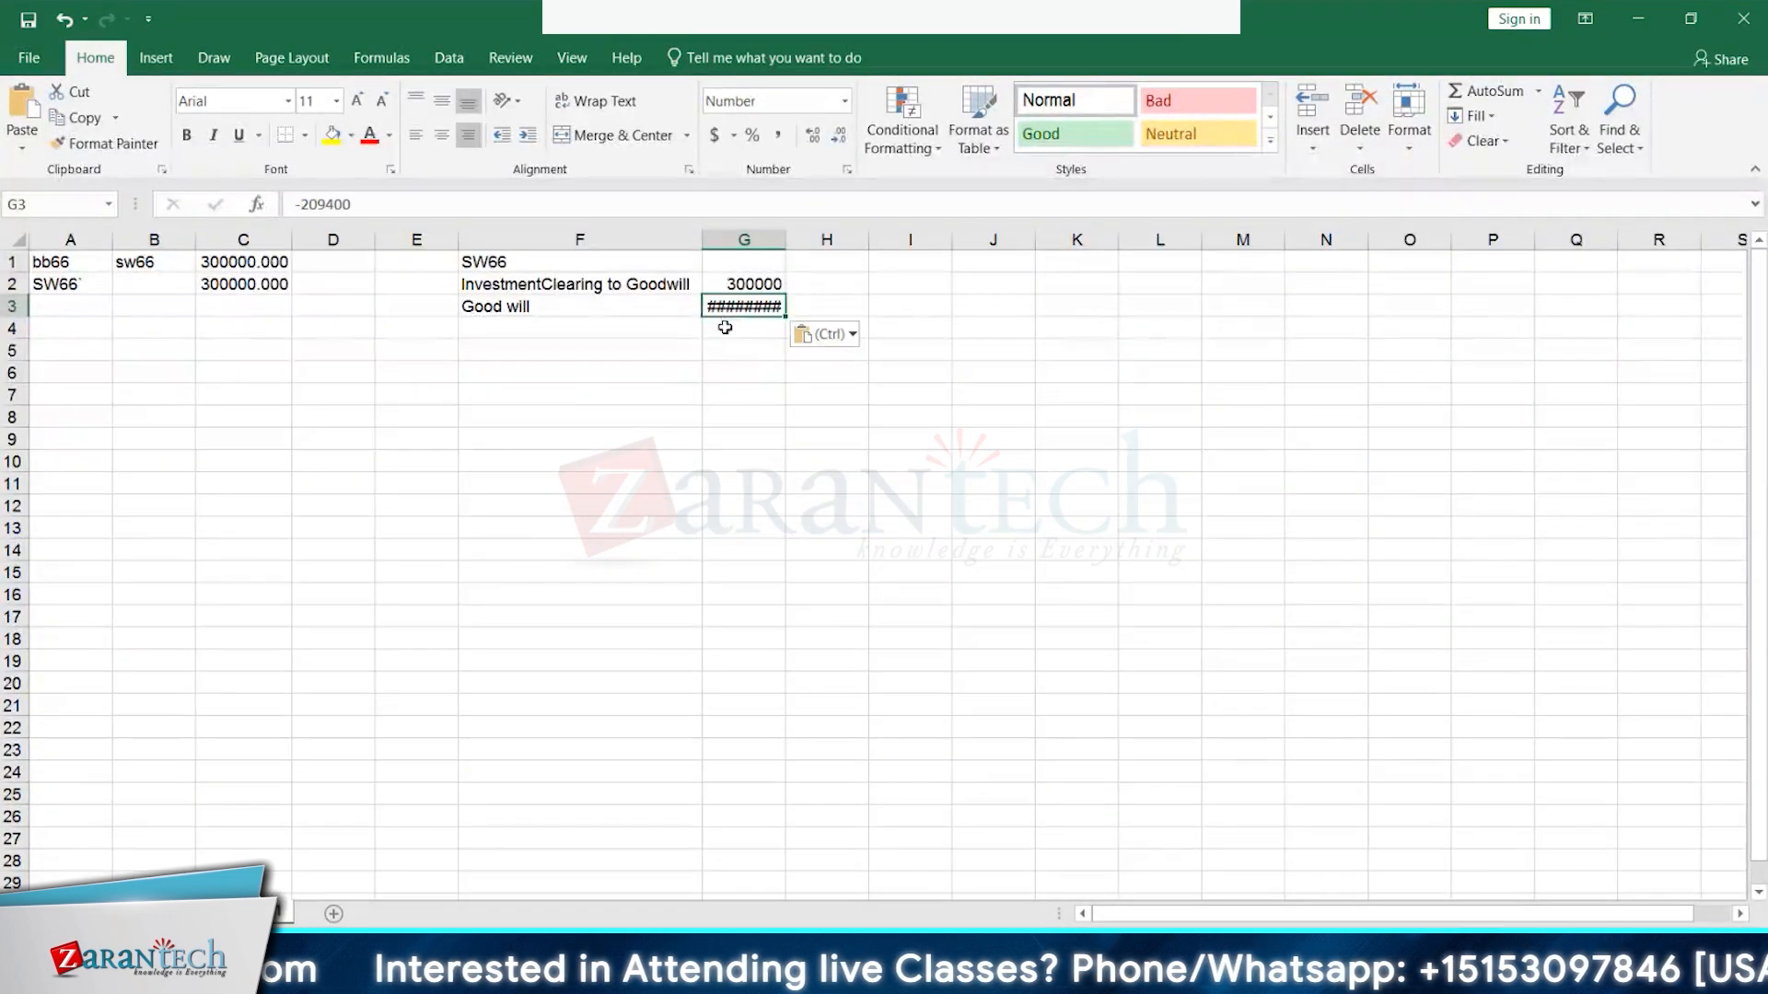
- Copy the -8690 amount from Q35 into G4 and autofit column G
{"action": "left_click", "coordinate": [195, 913]}
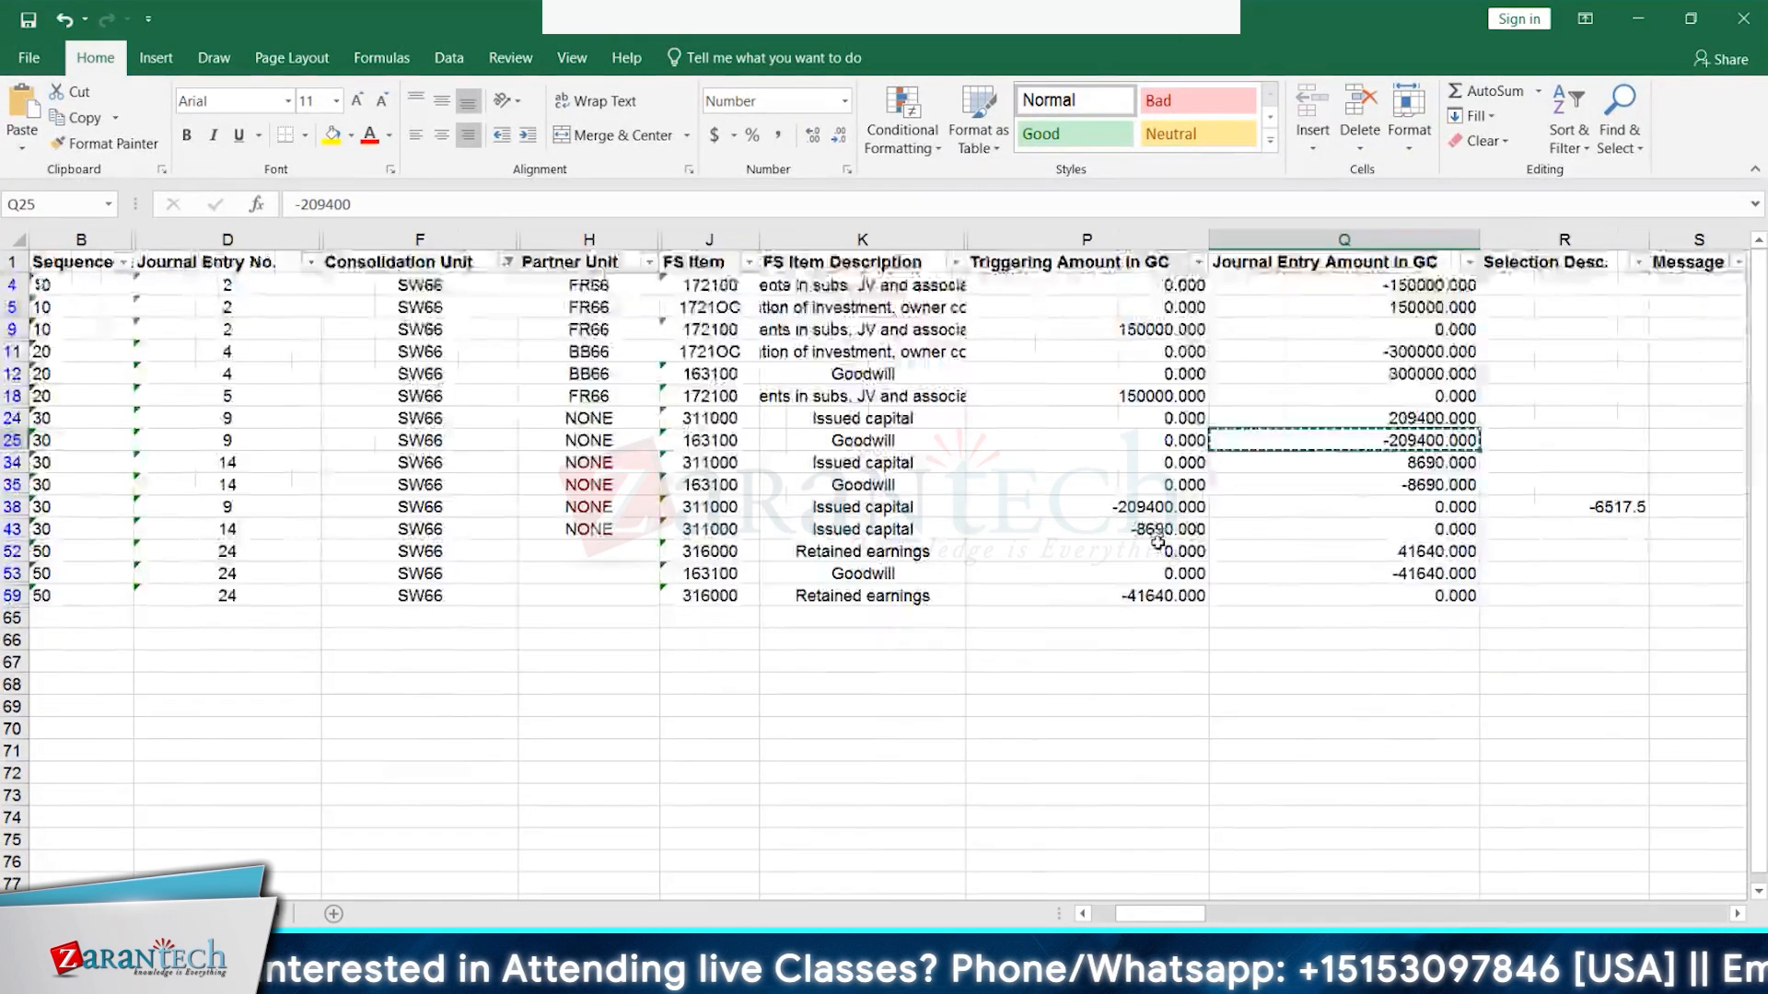
{"action": "left_click", "coordinate": [1435, 484]}
{"action": "key", "text": "ctrl+c"}
{"action": "key", "text": "alt+Tab"}
{"action": "key", "text": "alt+Tab"}
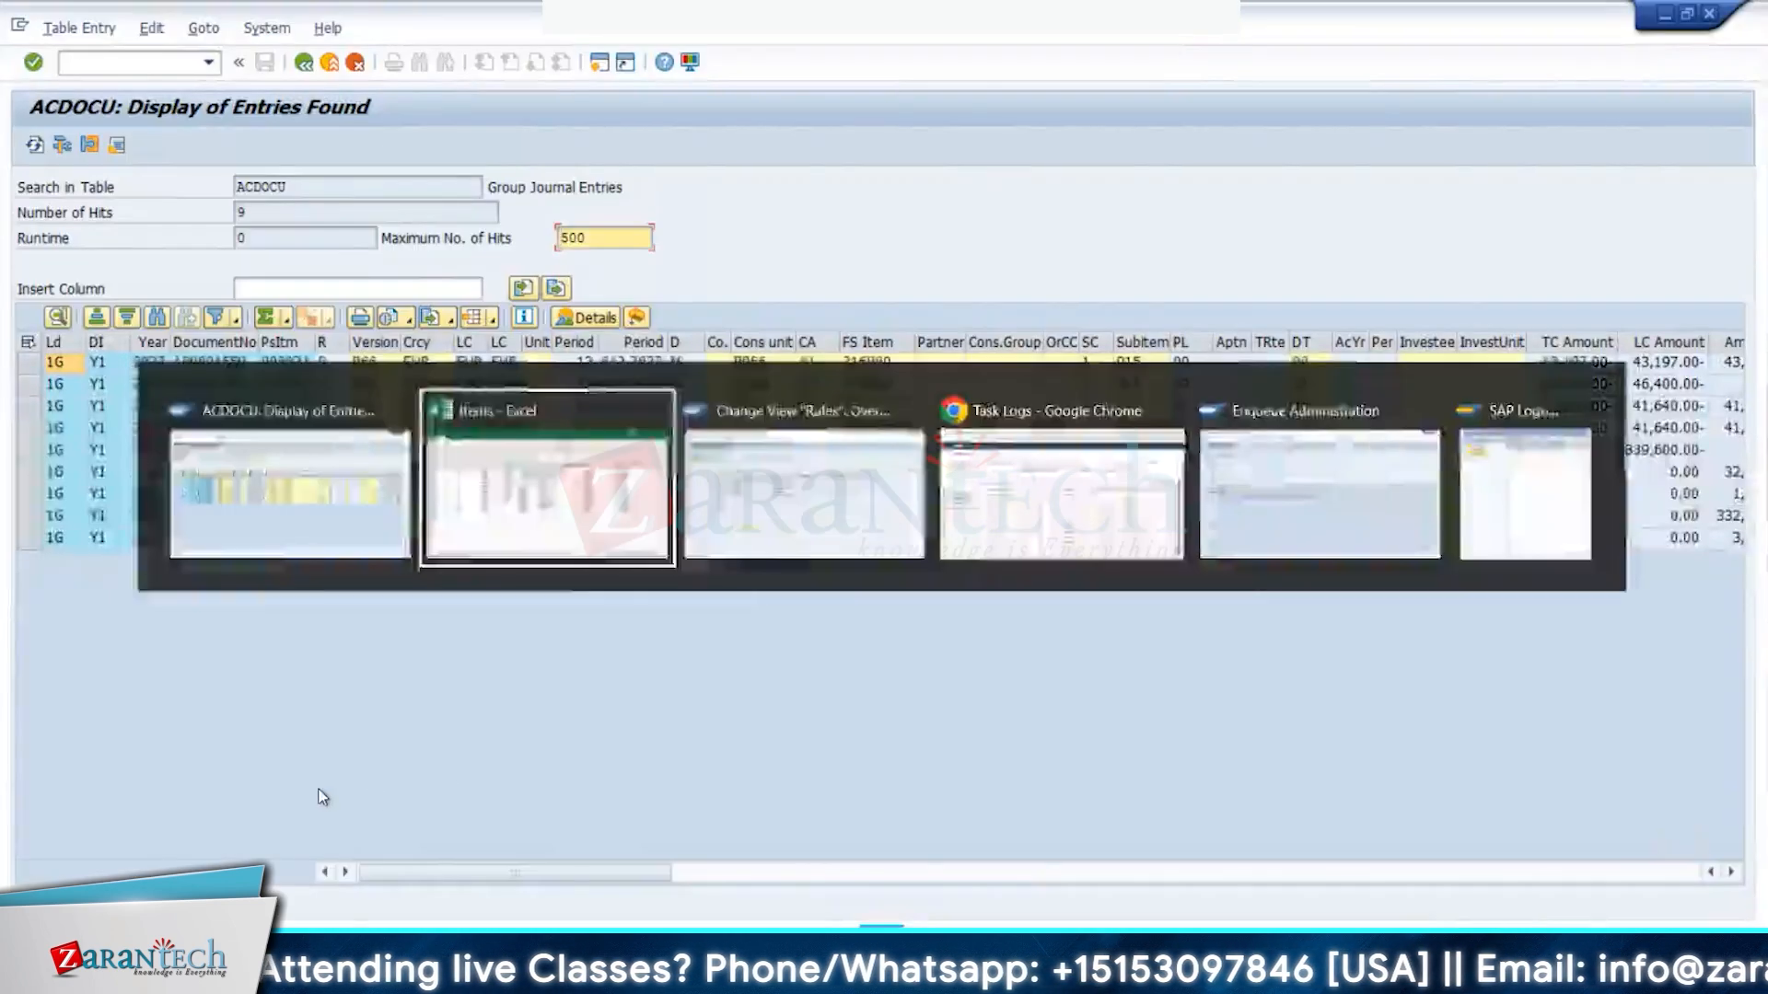
{"action": "left_click", "coordinate": [751, 332]}
{"action": "key", "text": "ctrl+v"}
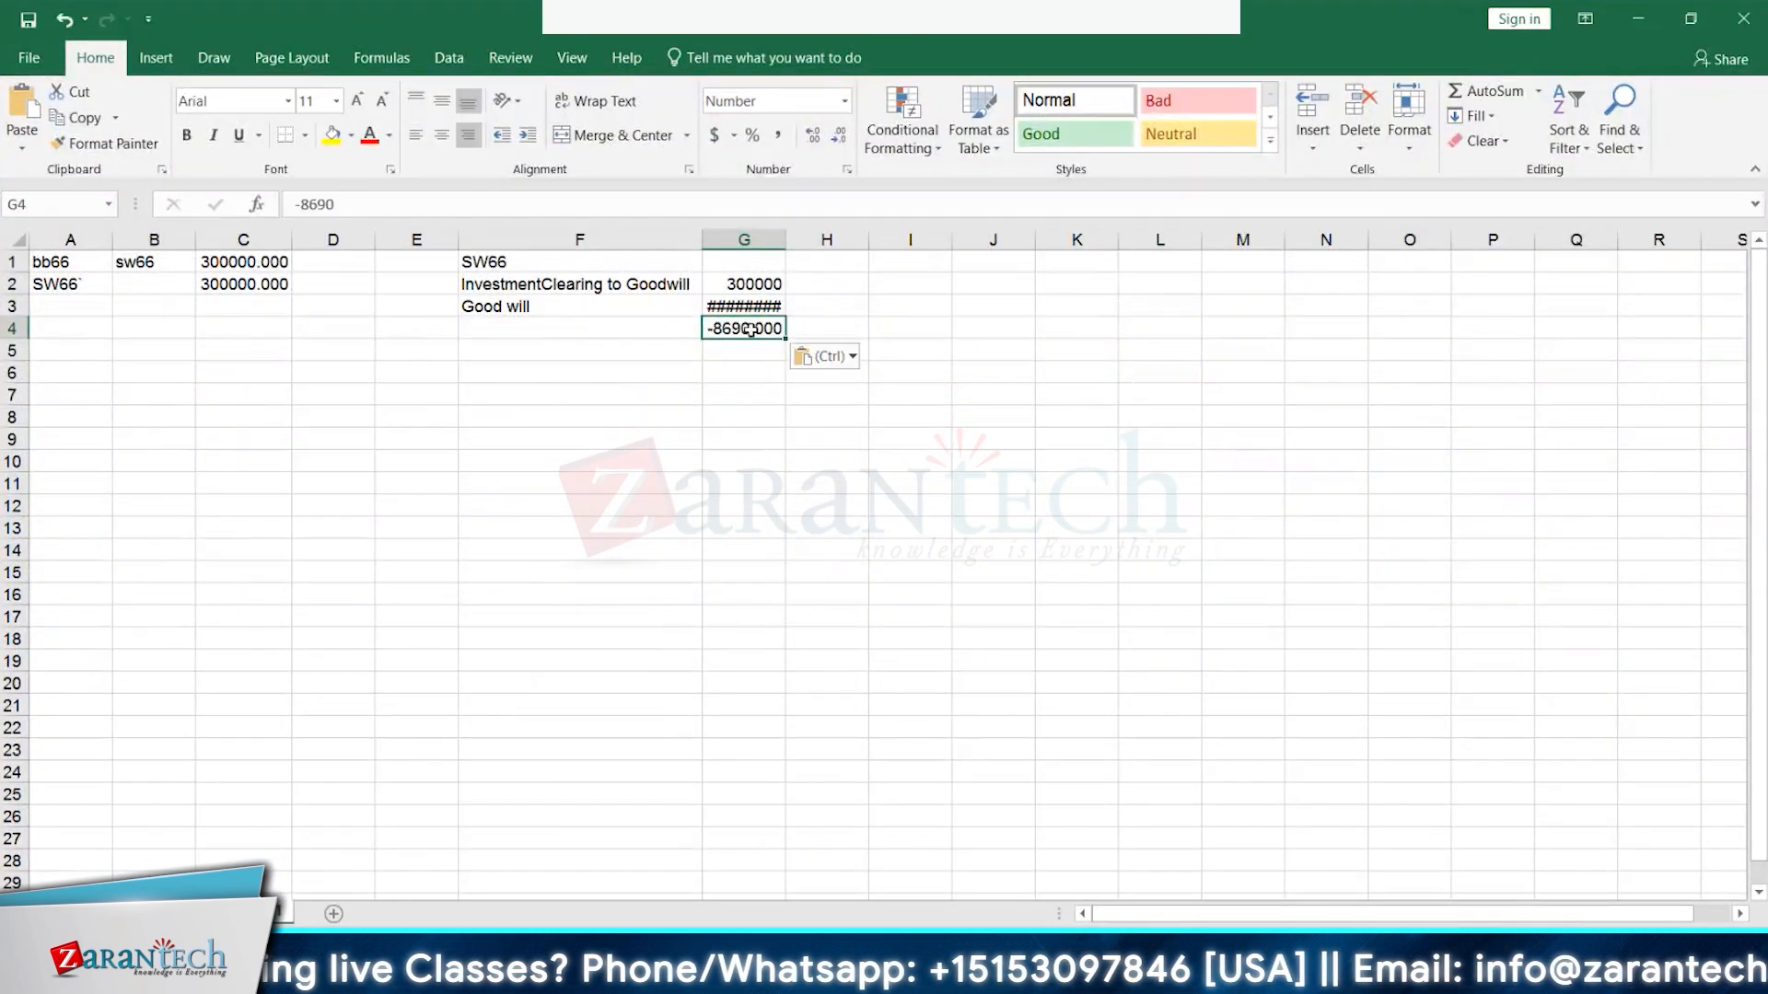
{"action": "double_click", "coordinate": [785, 239]}
{"action": "left_click", "coordinate": [750, 371]}
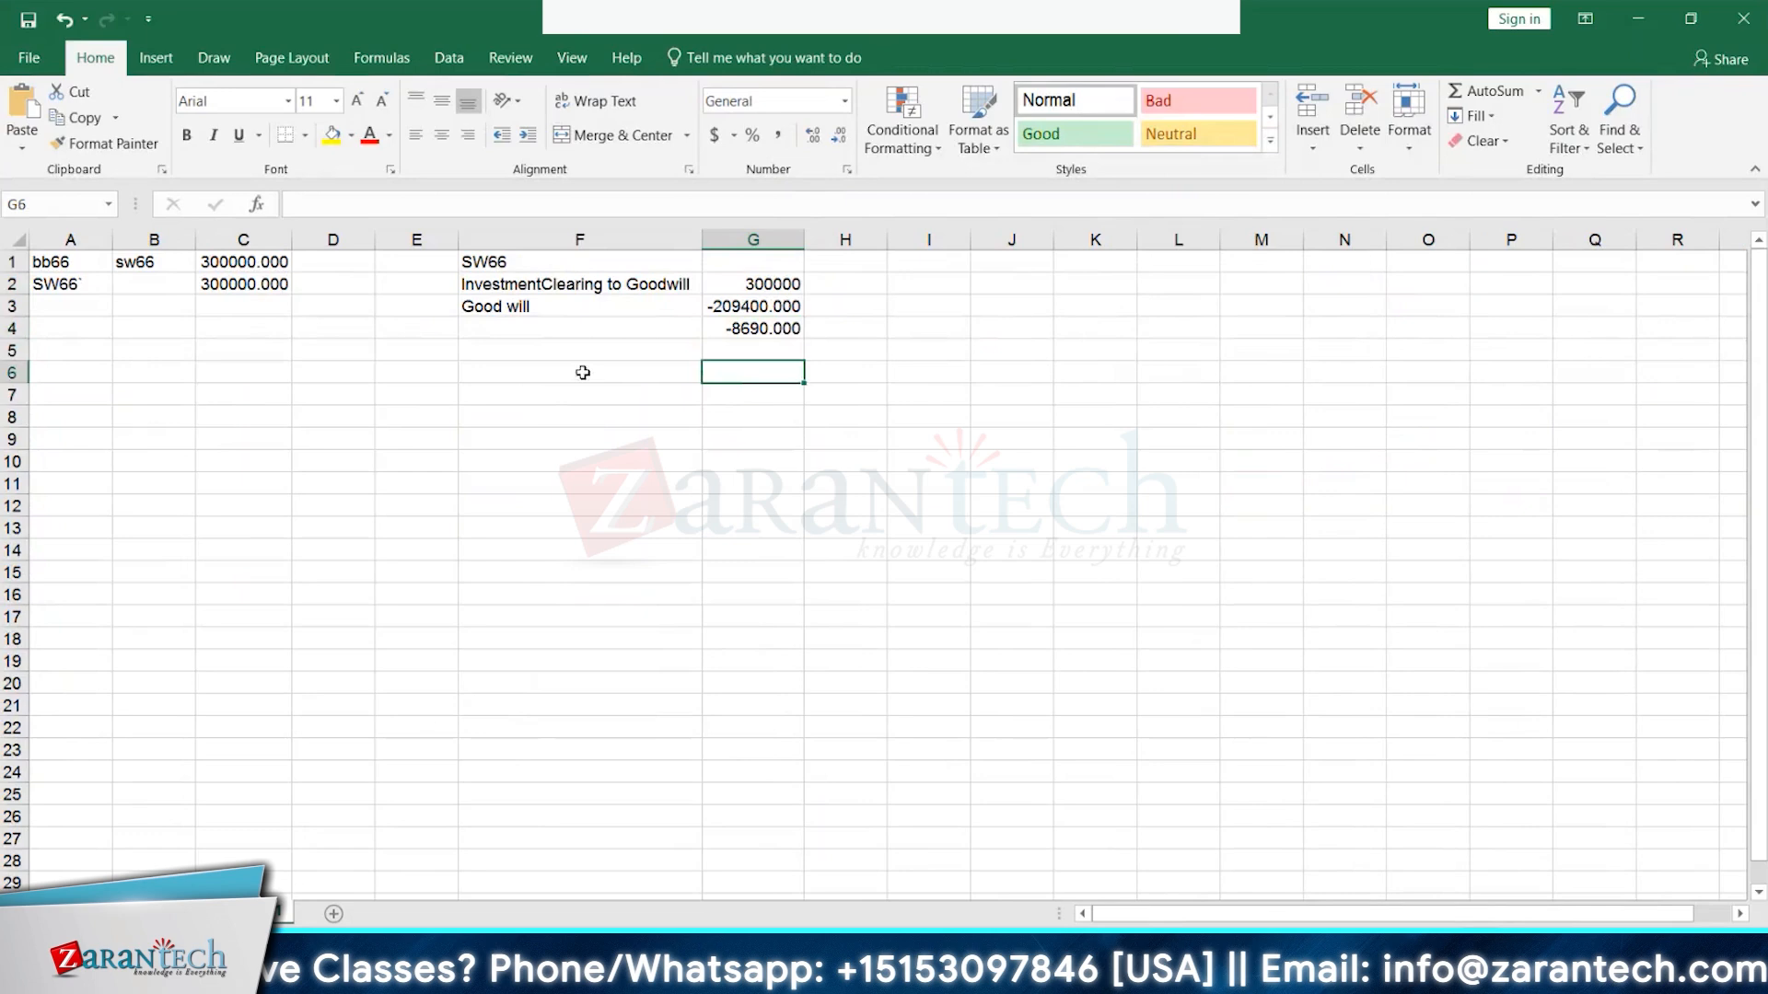
- Enter the label Goodwill in F4
{"action": "left_click", "coordinate": [611, 327]}
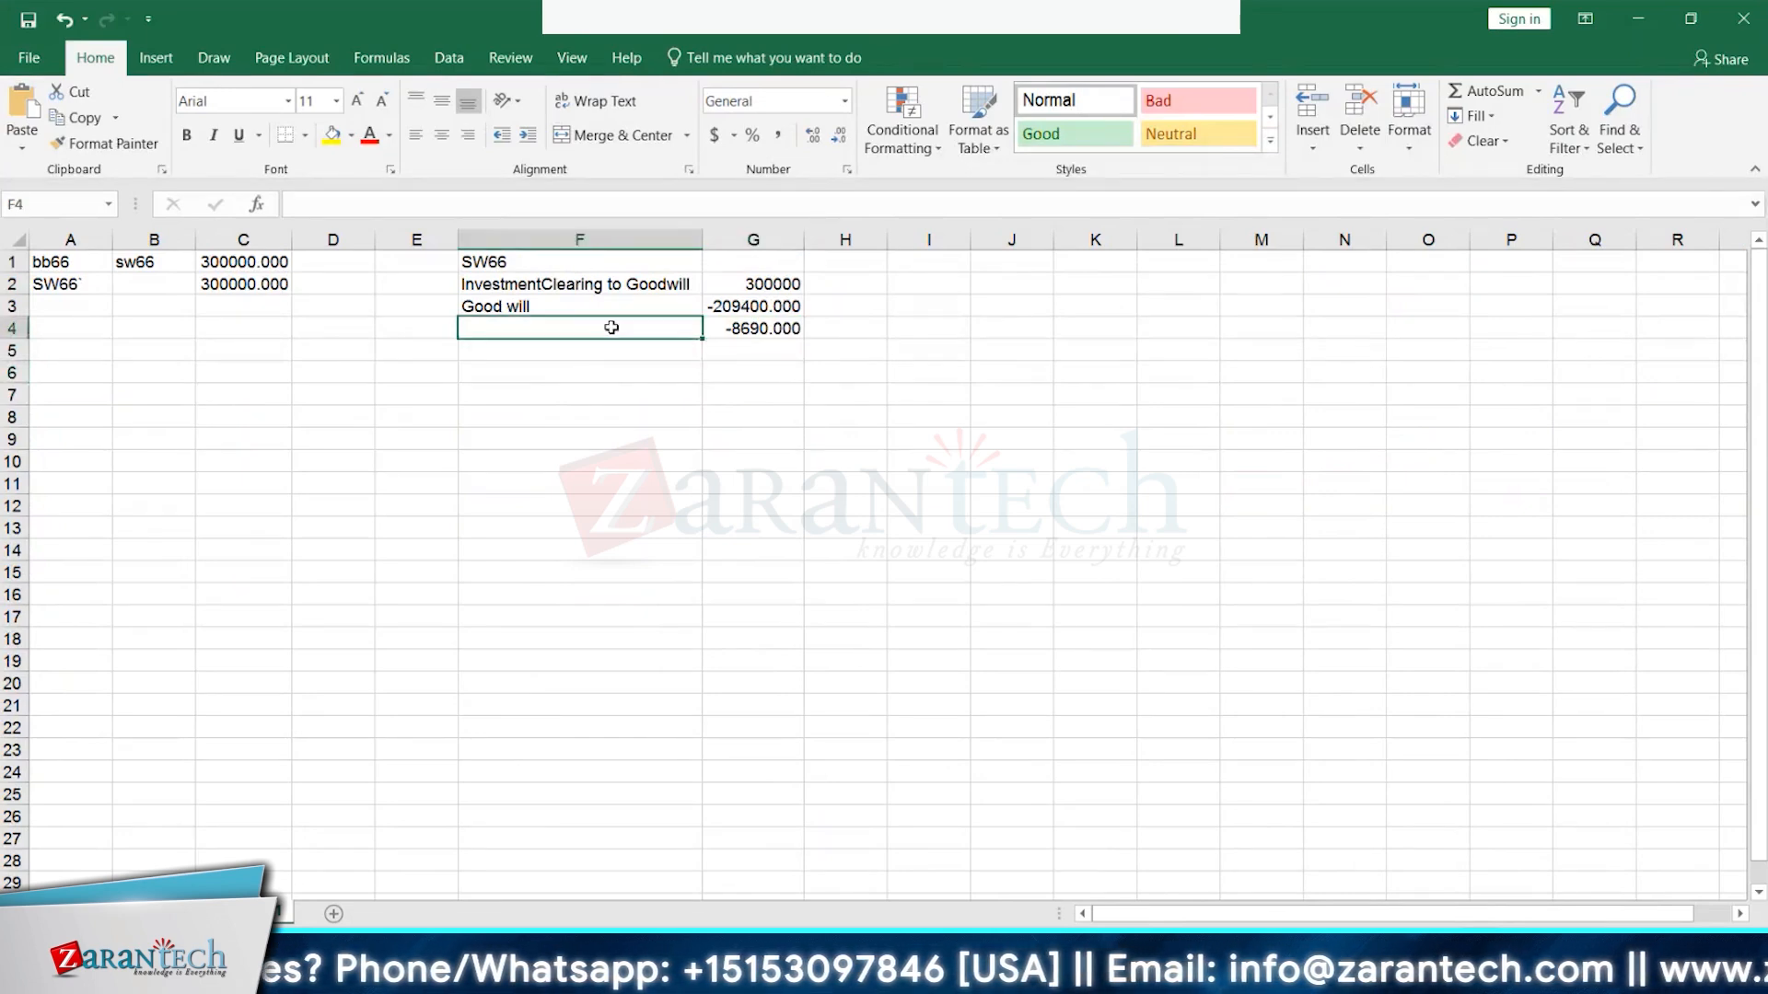
{"action": "type", "text": "Goodwill"}
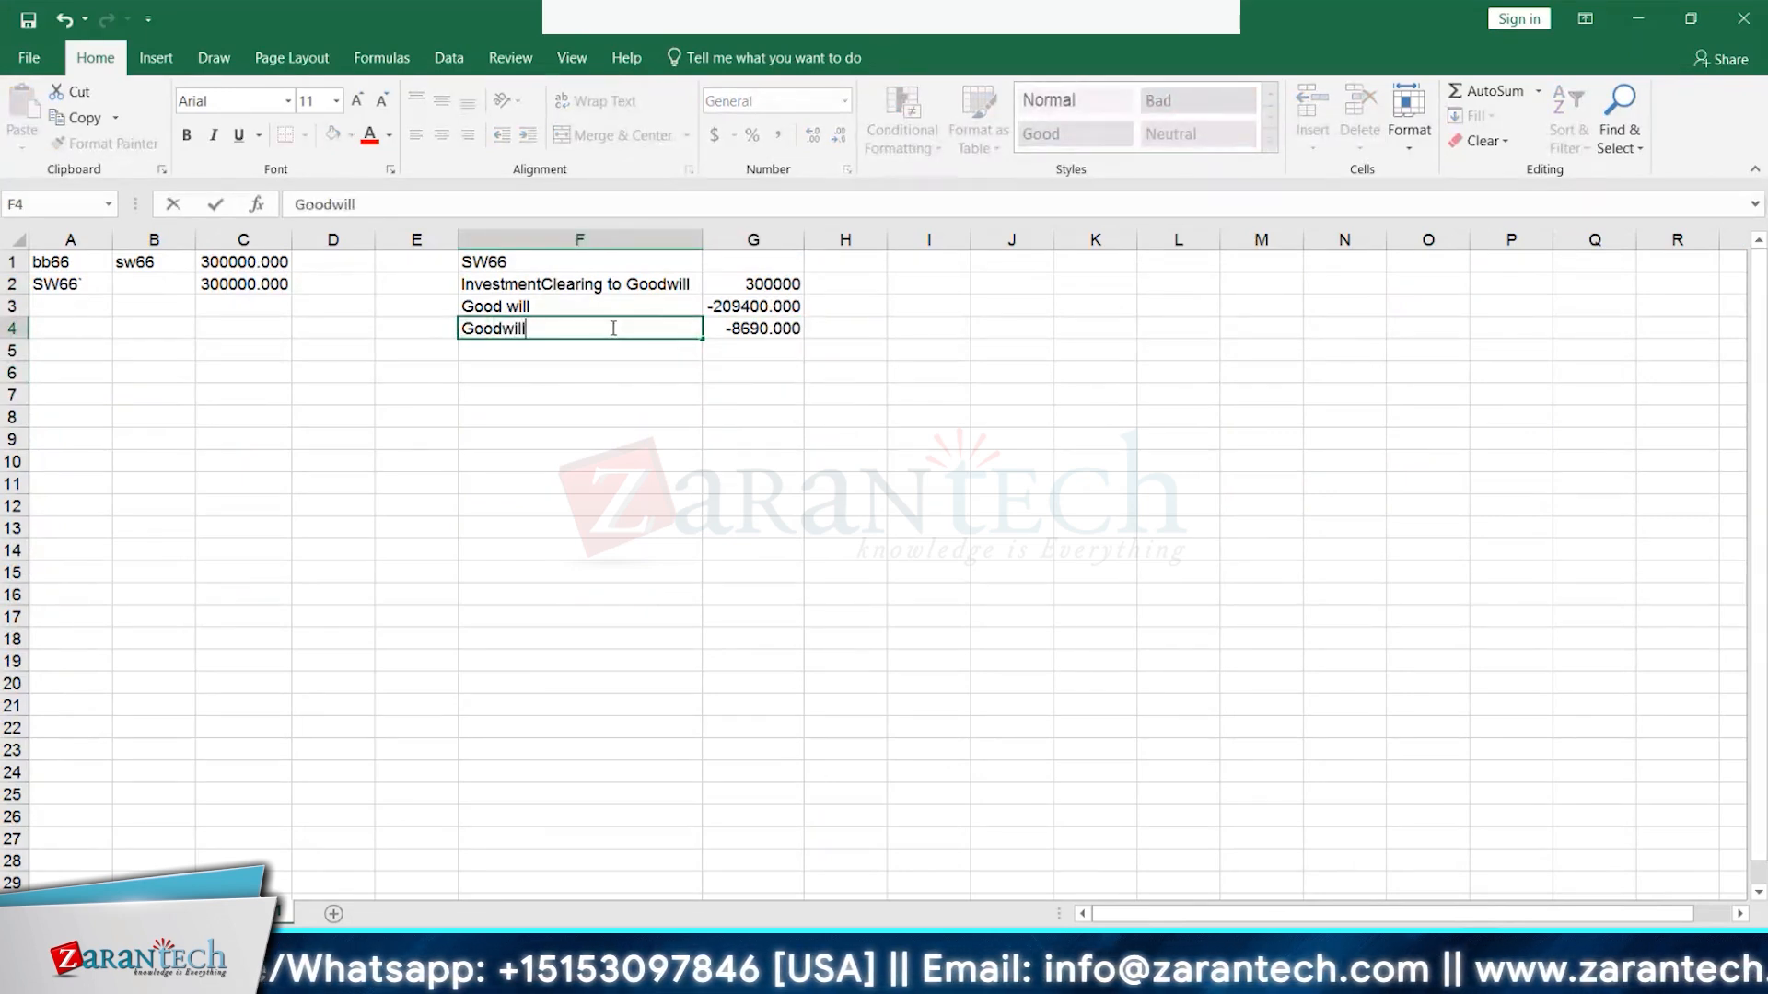
{"action": "left_click", "coordinate": [758, 370]}
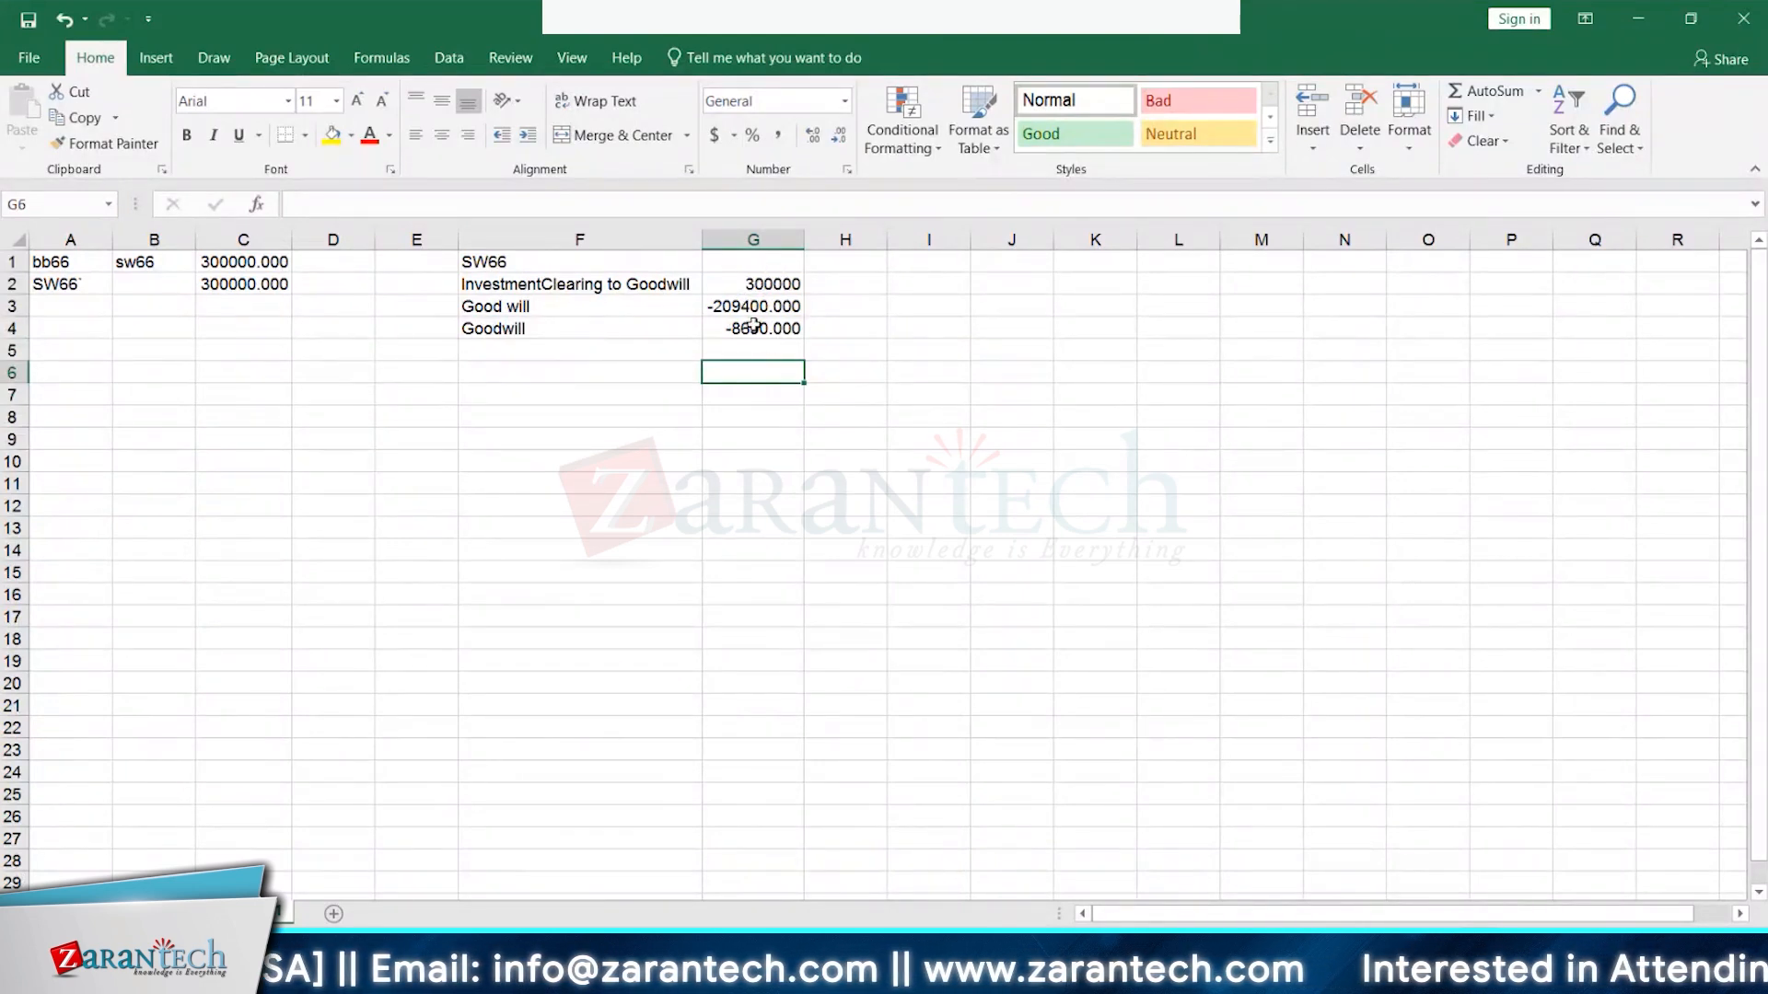
- Check the 300000 figure in G2 against the two goodwill amounts in G3:G4
{"action": "left_click", "coordinate": [768, 284]}
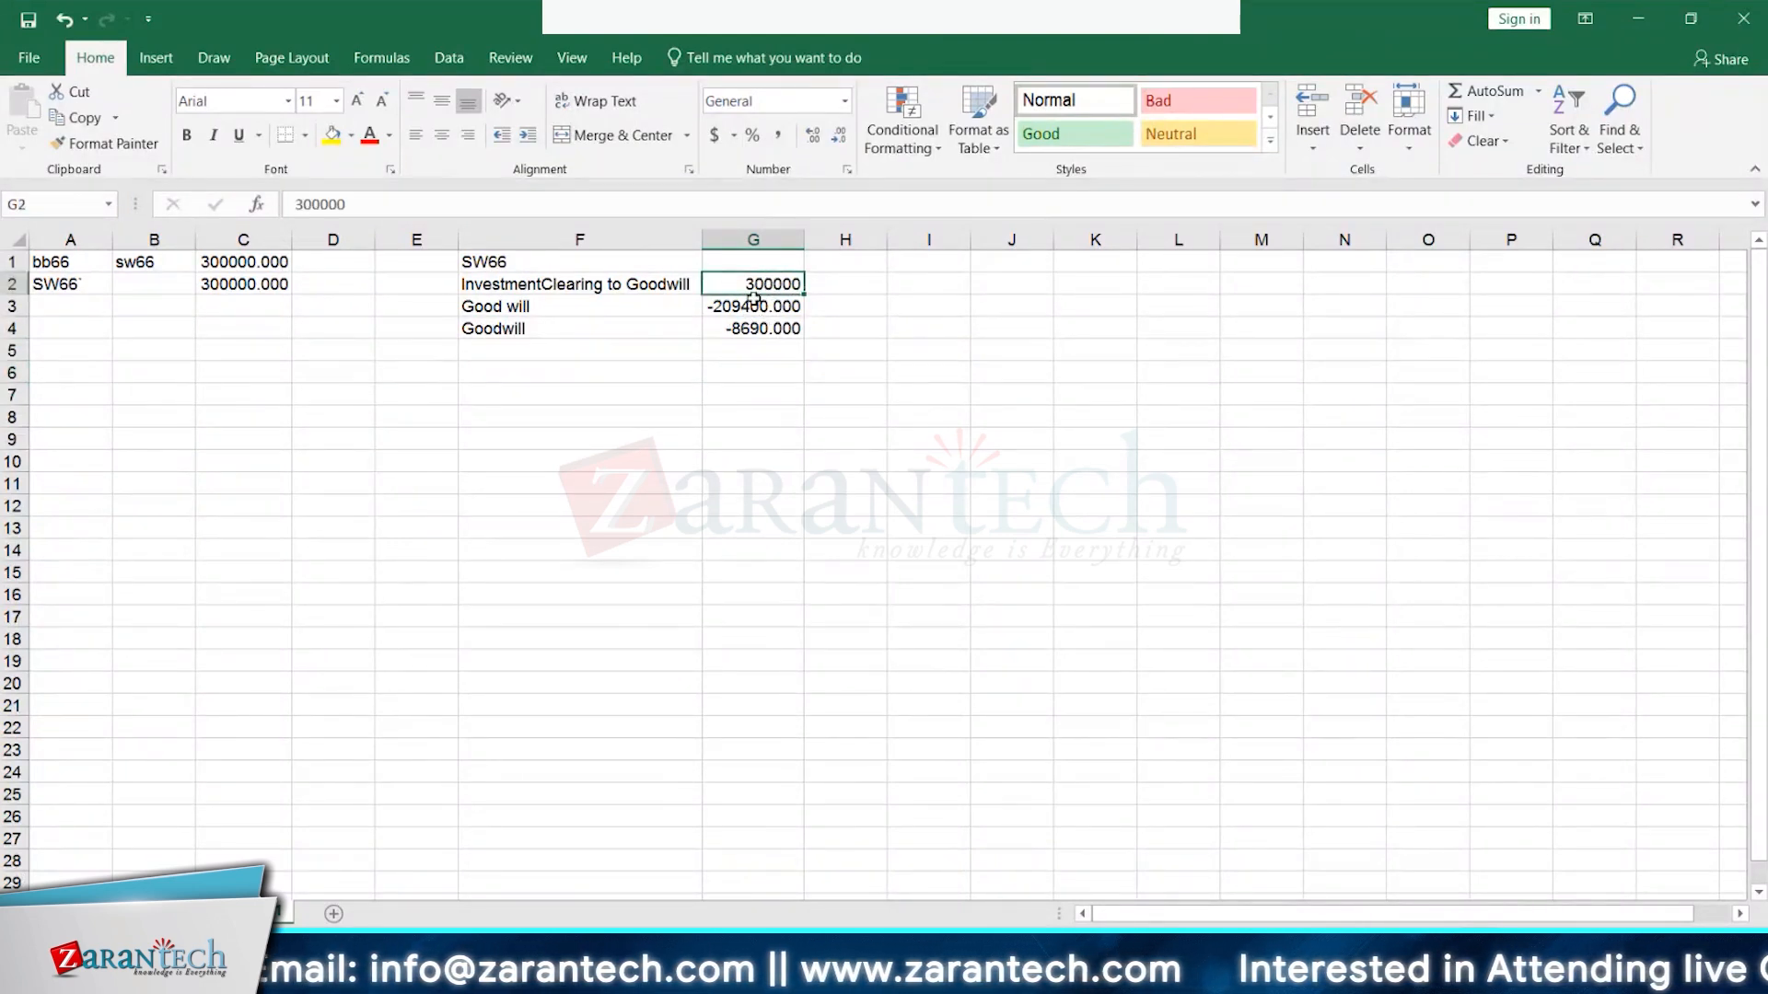
{"action": "left_click_drag", "start_coordinate": [739, 308], "coordinate": [754, 330]}
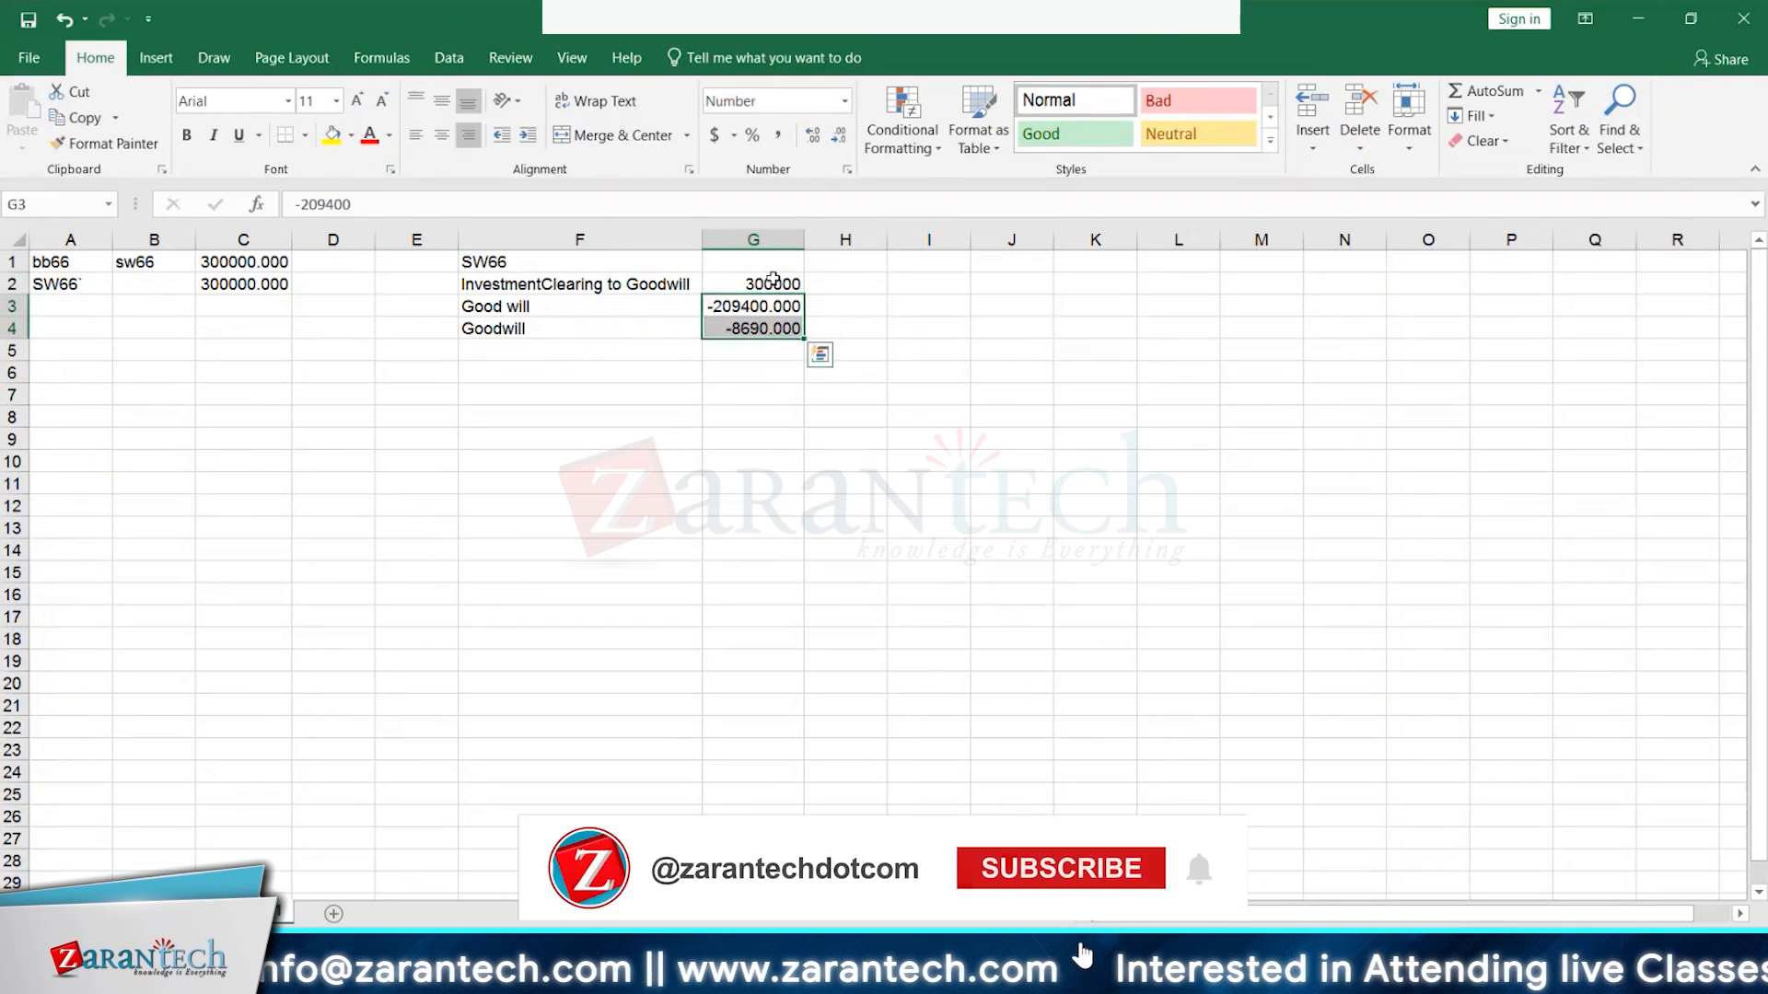
{"action": "left_click", "coordinate": [773, 284]}
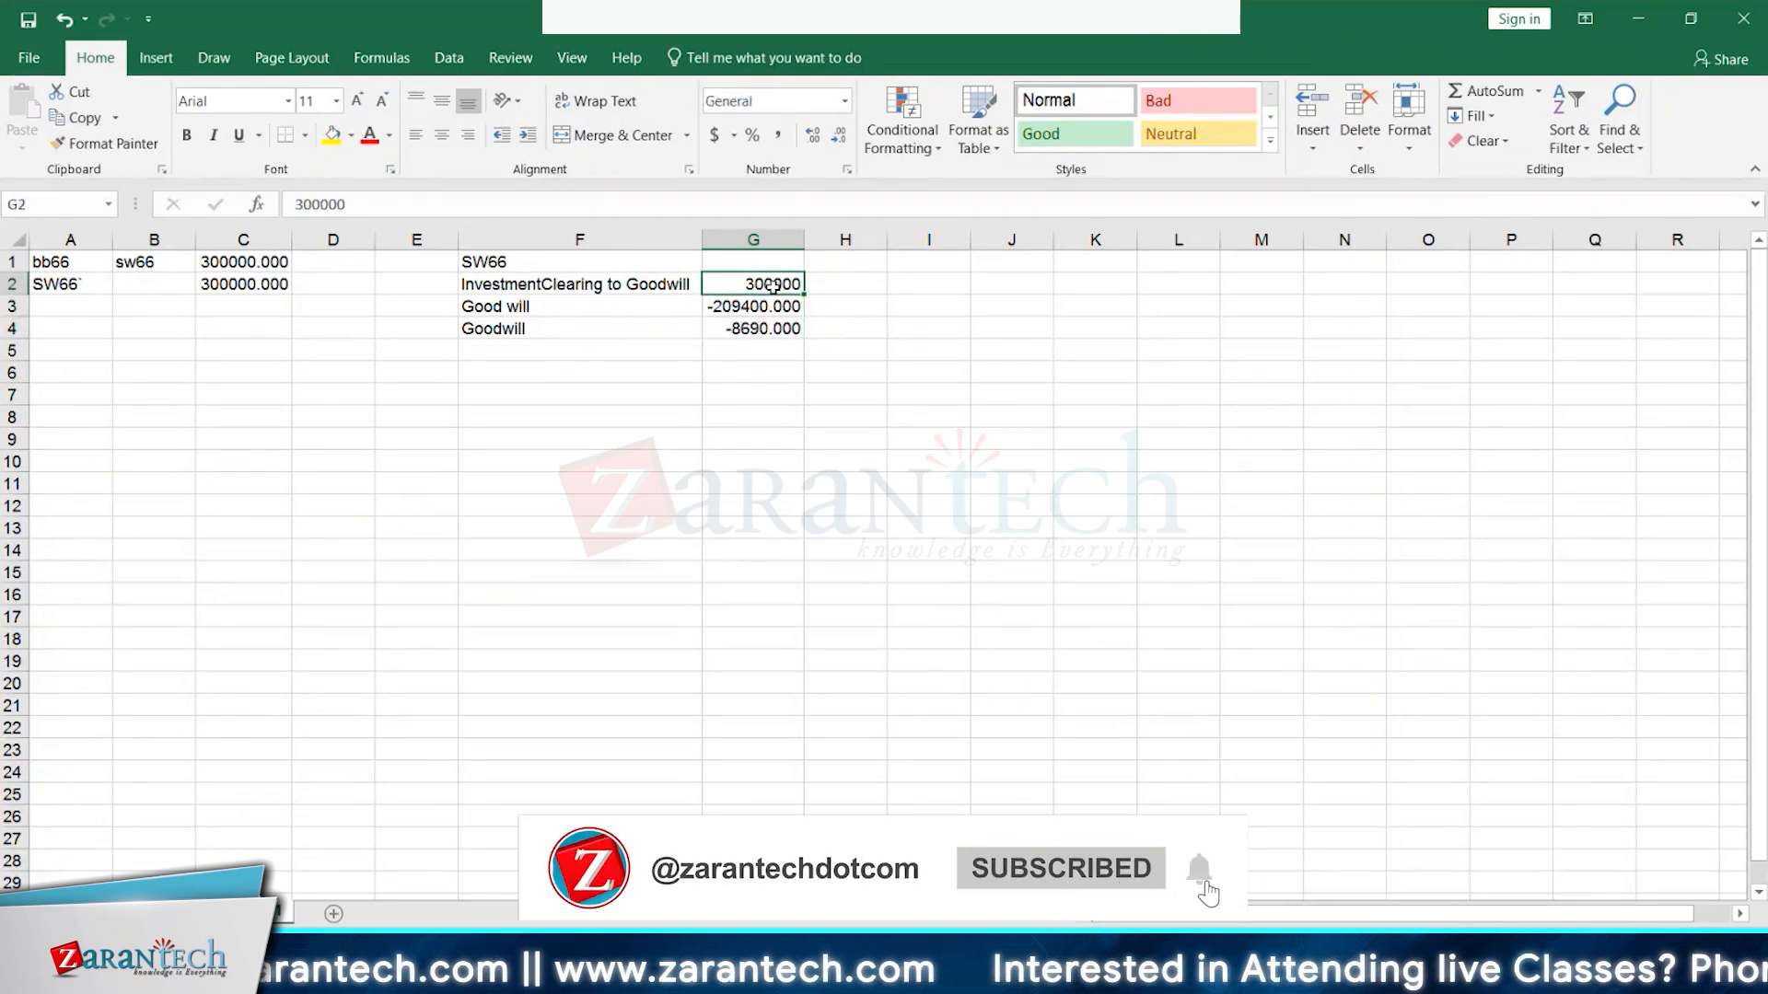
{"action": "left_click_drag", "start_coordinate": [739, 311], "coordinate": [769, 332]}
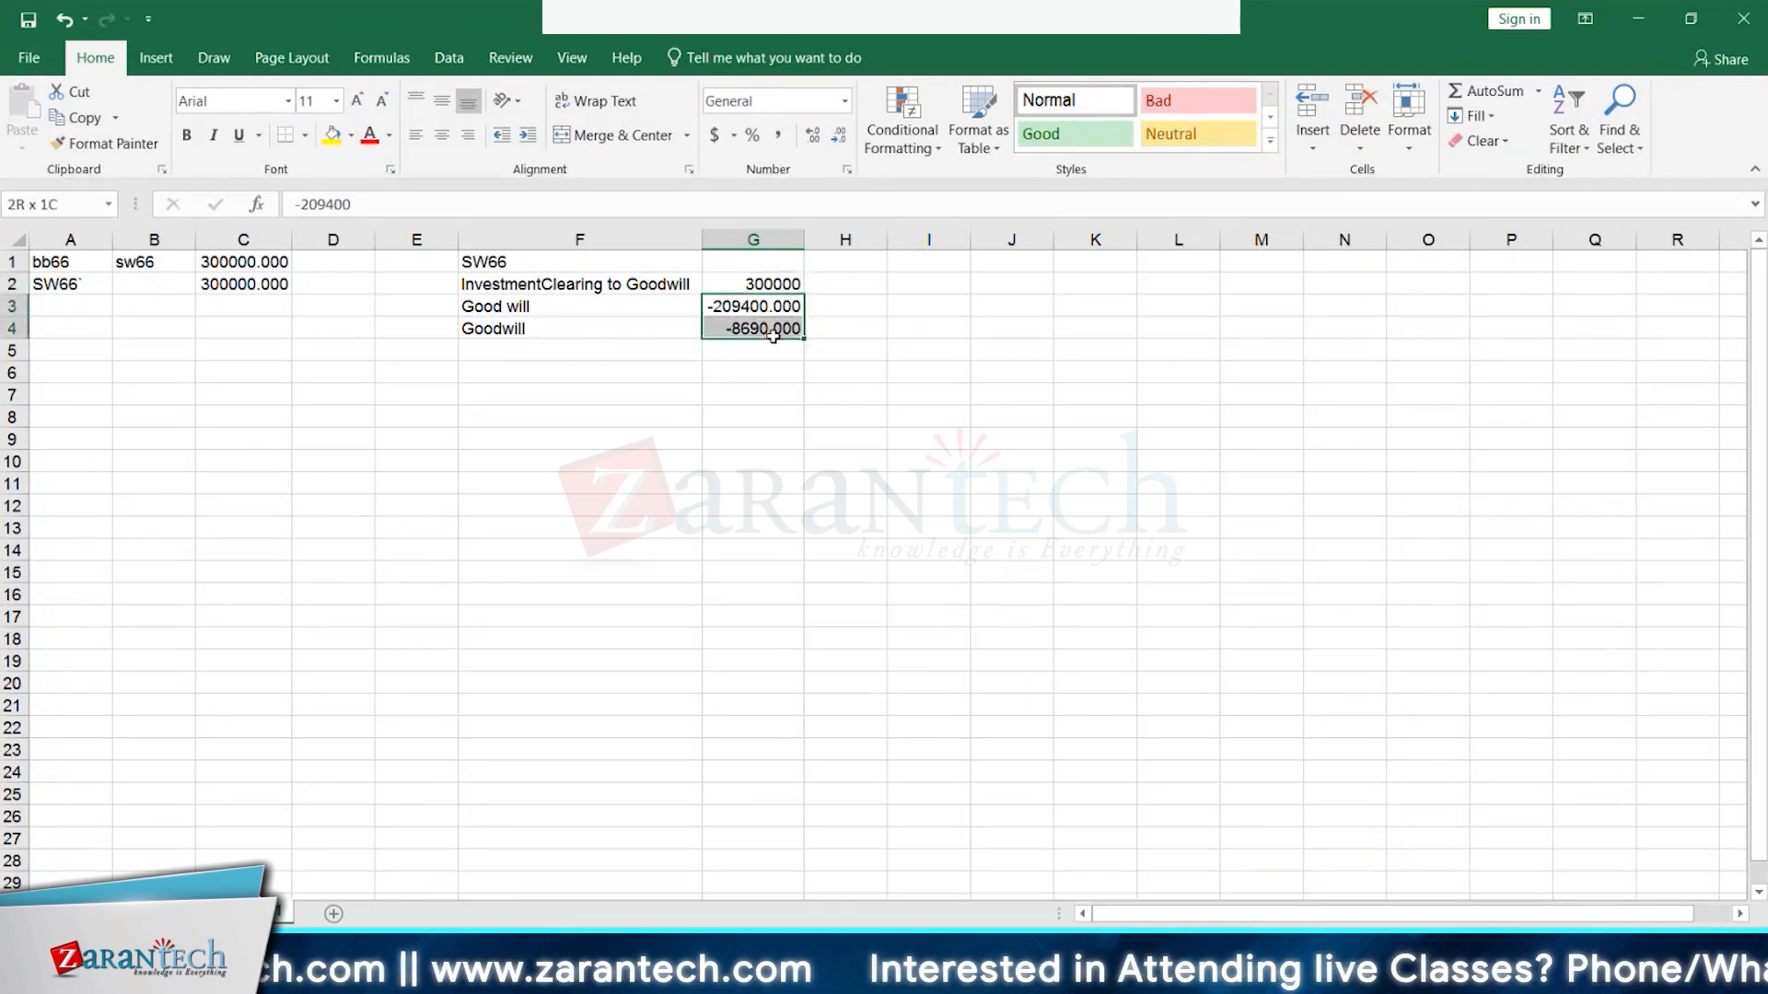
- Tag H3 and H4 as Share capital
{"action": "left_click", "coordinate": [865, 308]}
{"action": "type", "text": "Sh"}
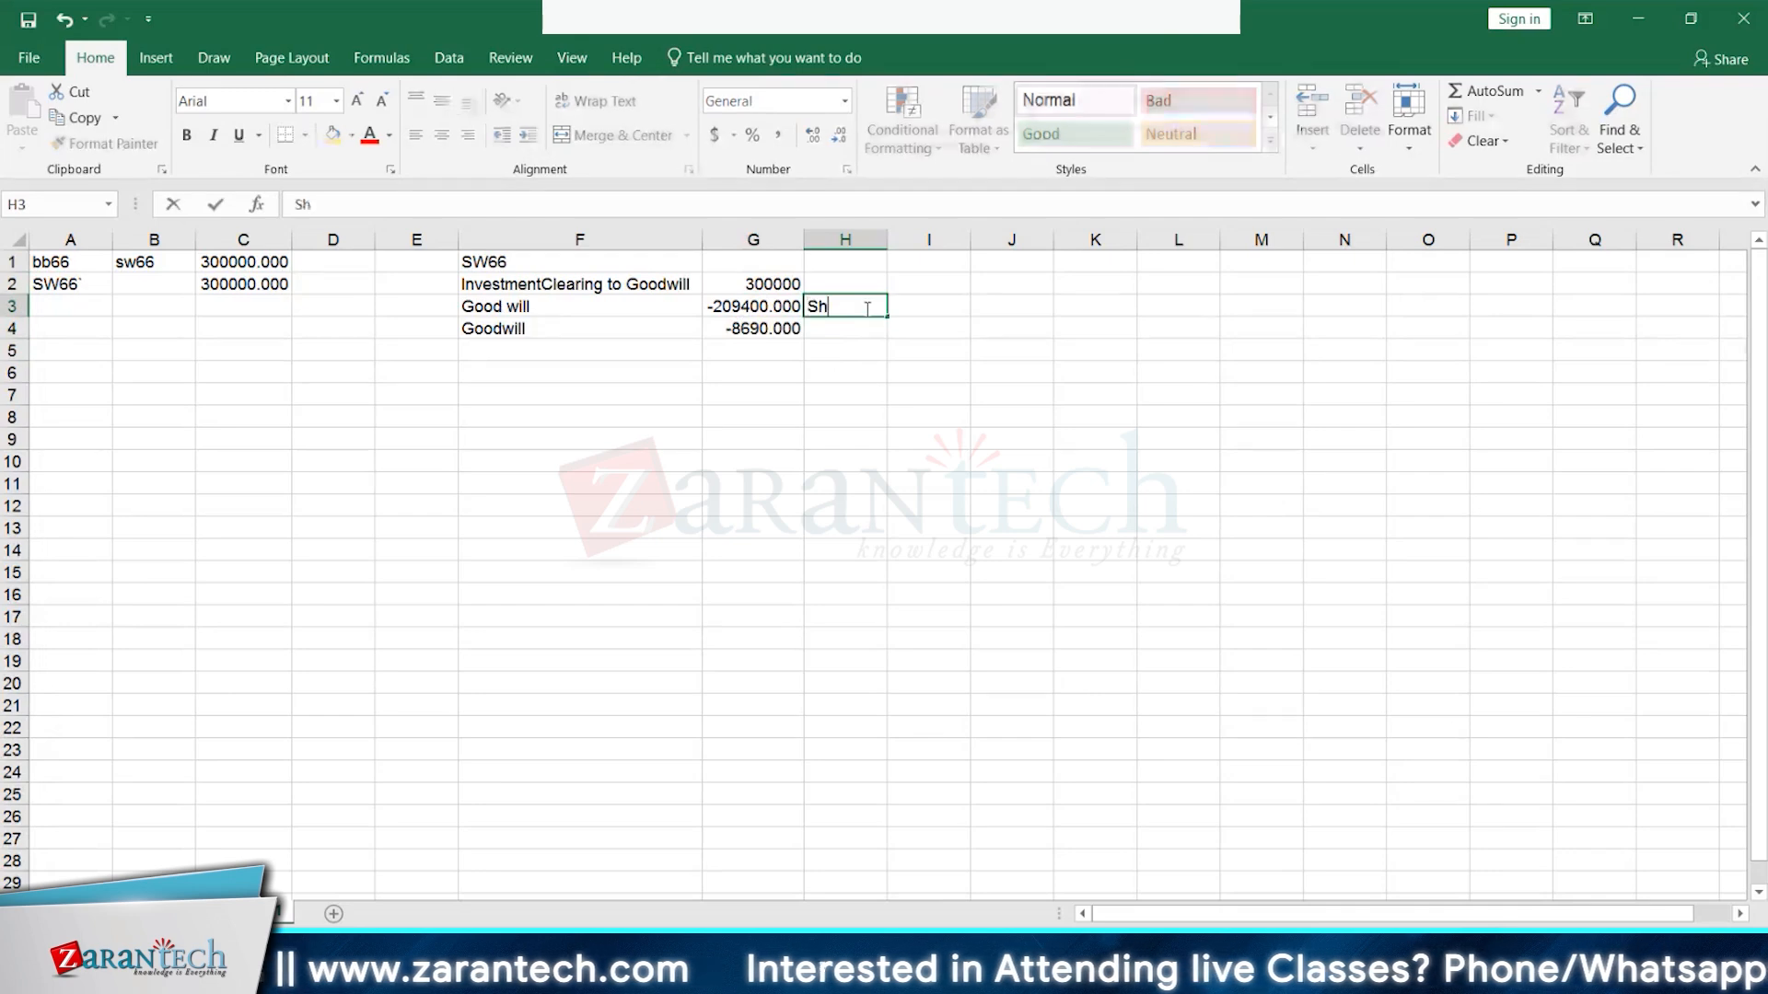
{"action": "type", "text": "are capita"}
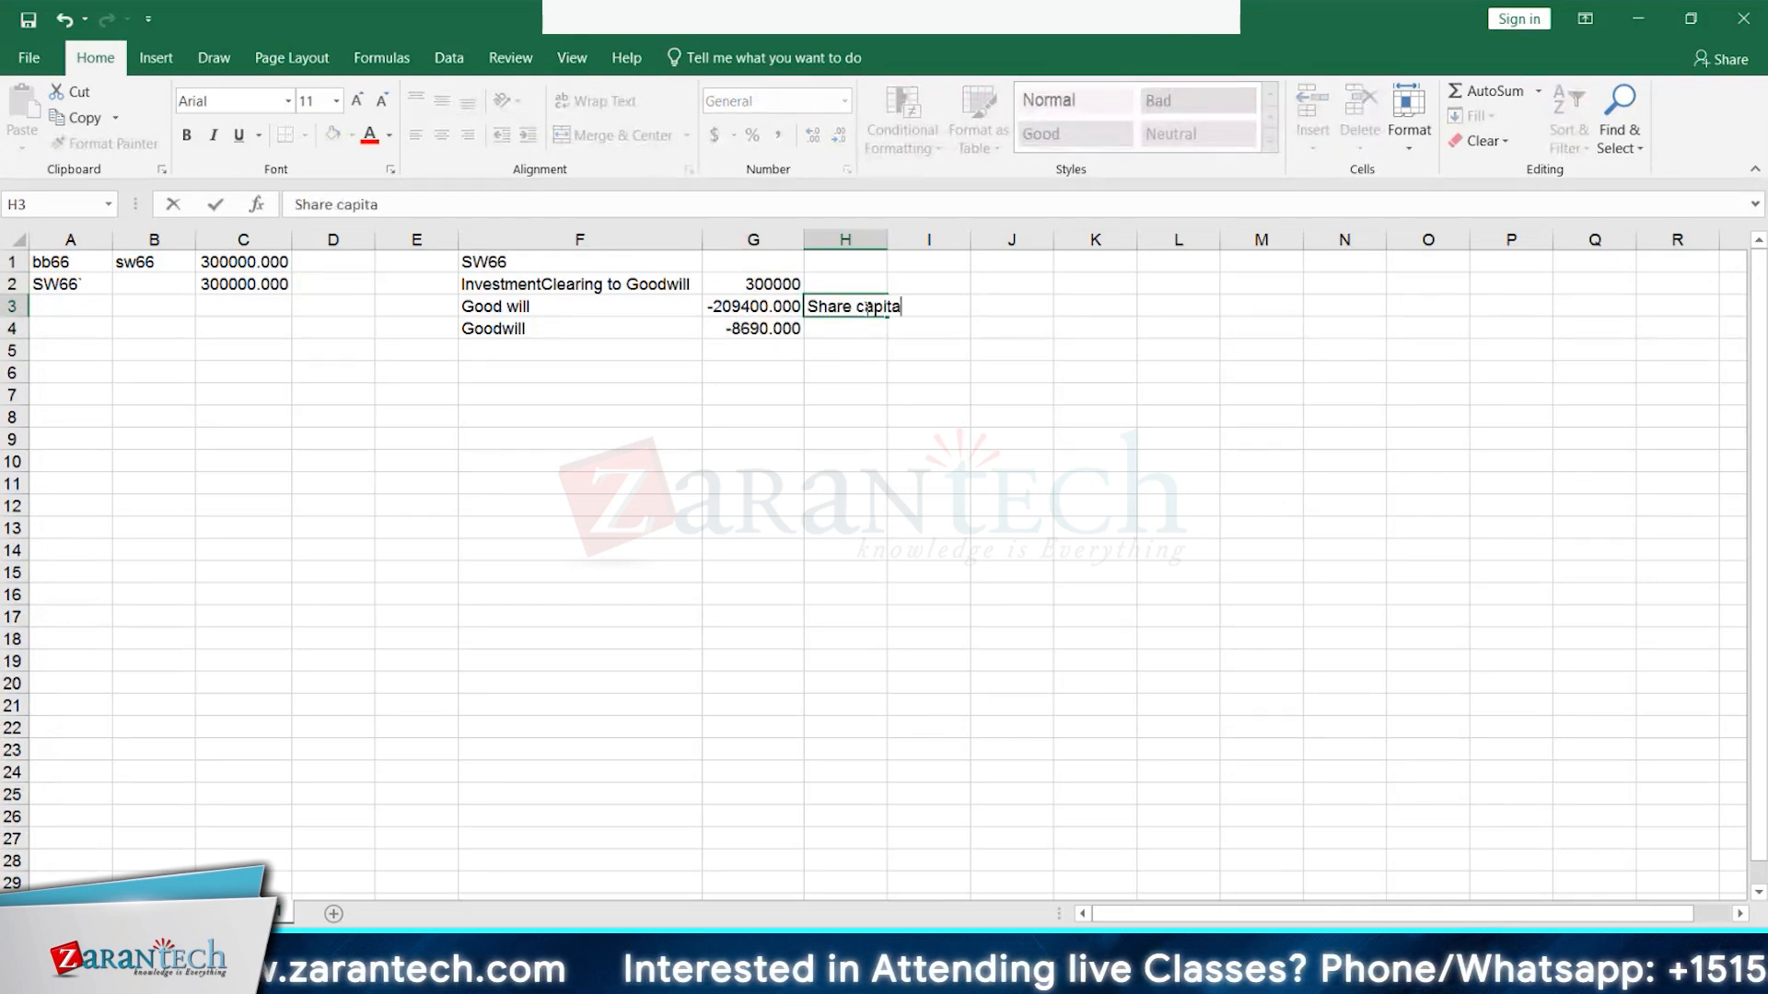
{"action": "type", "text": "l"}
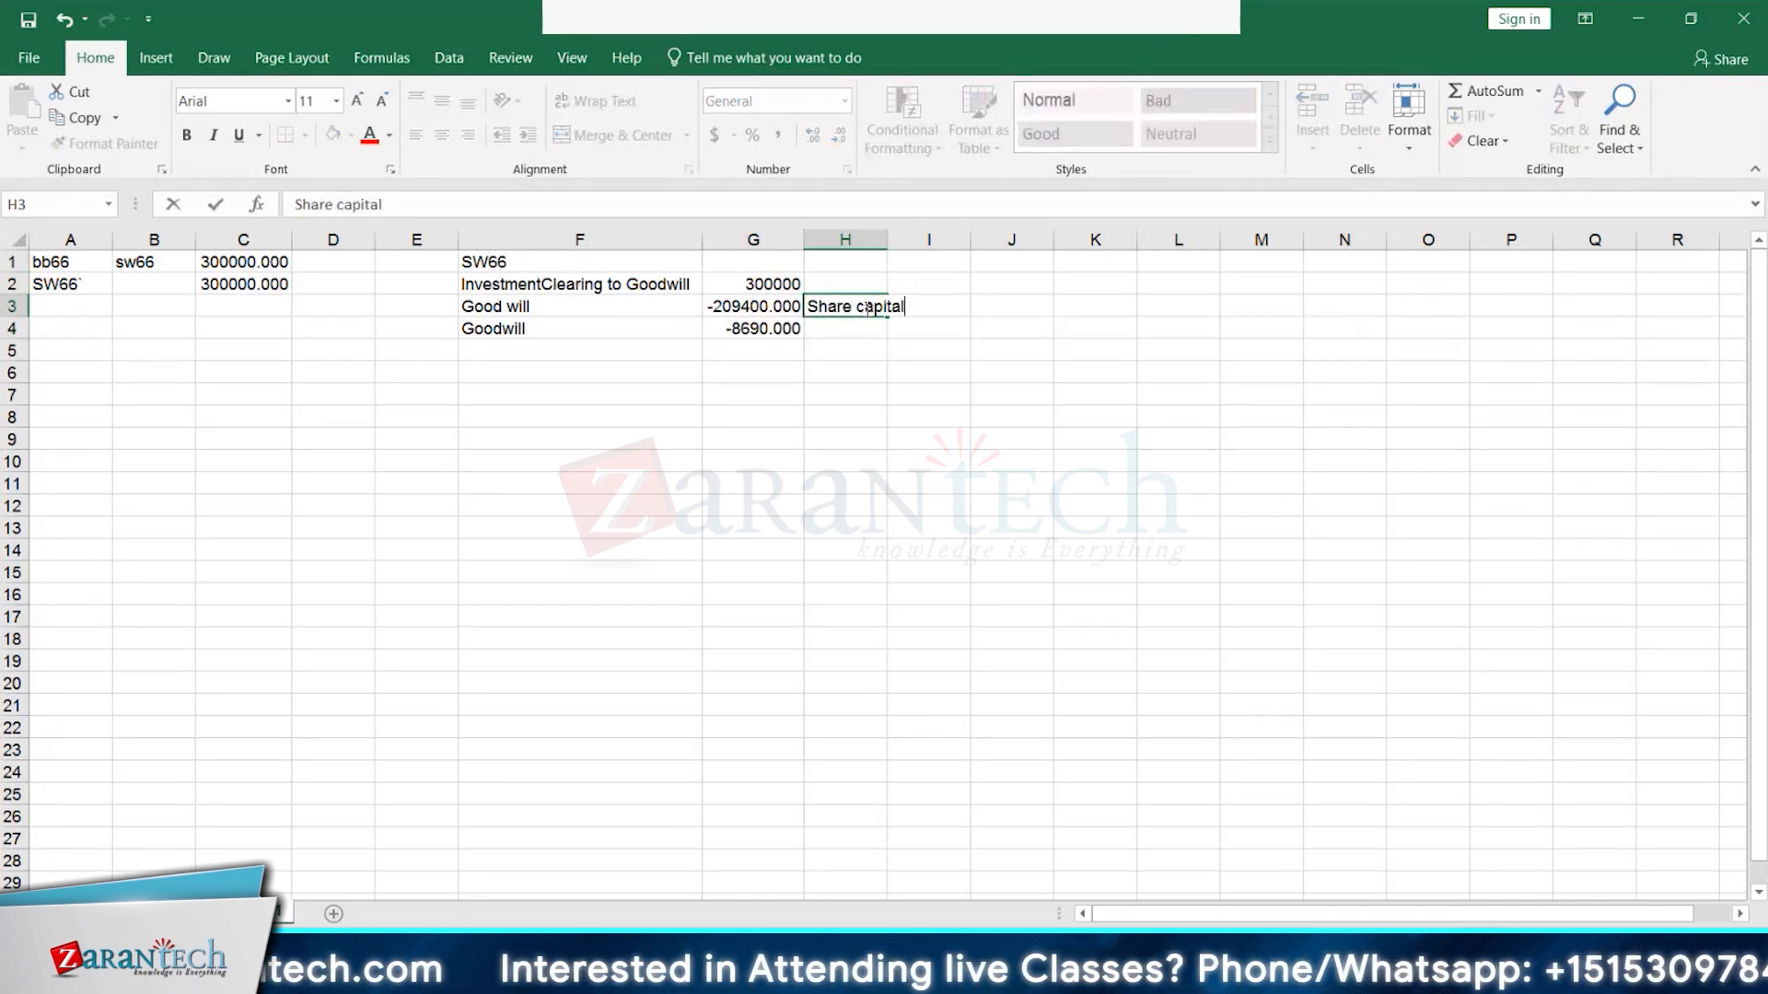
{"action": "key", "text": "Return"}
{"action": "type", "text": "Share "}
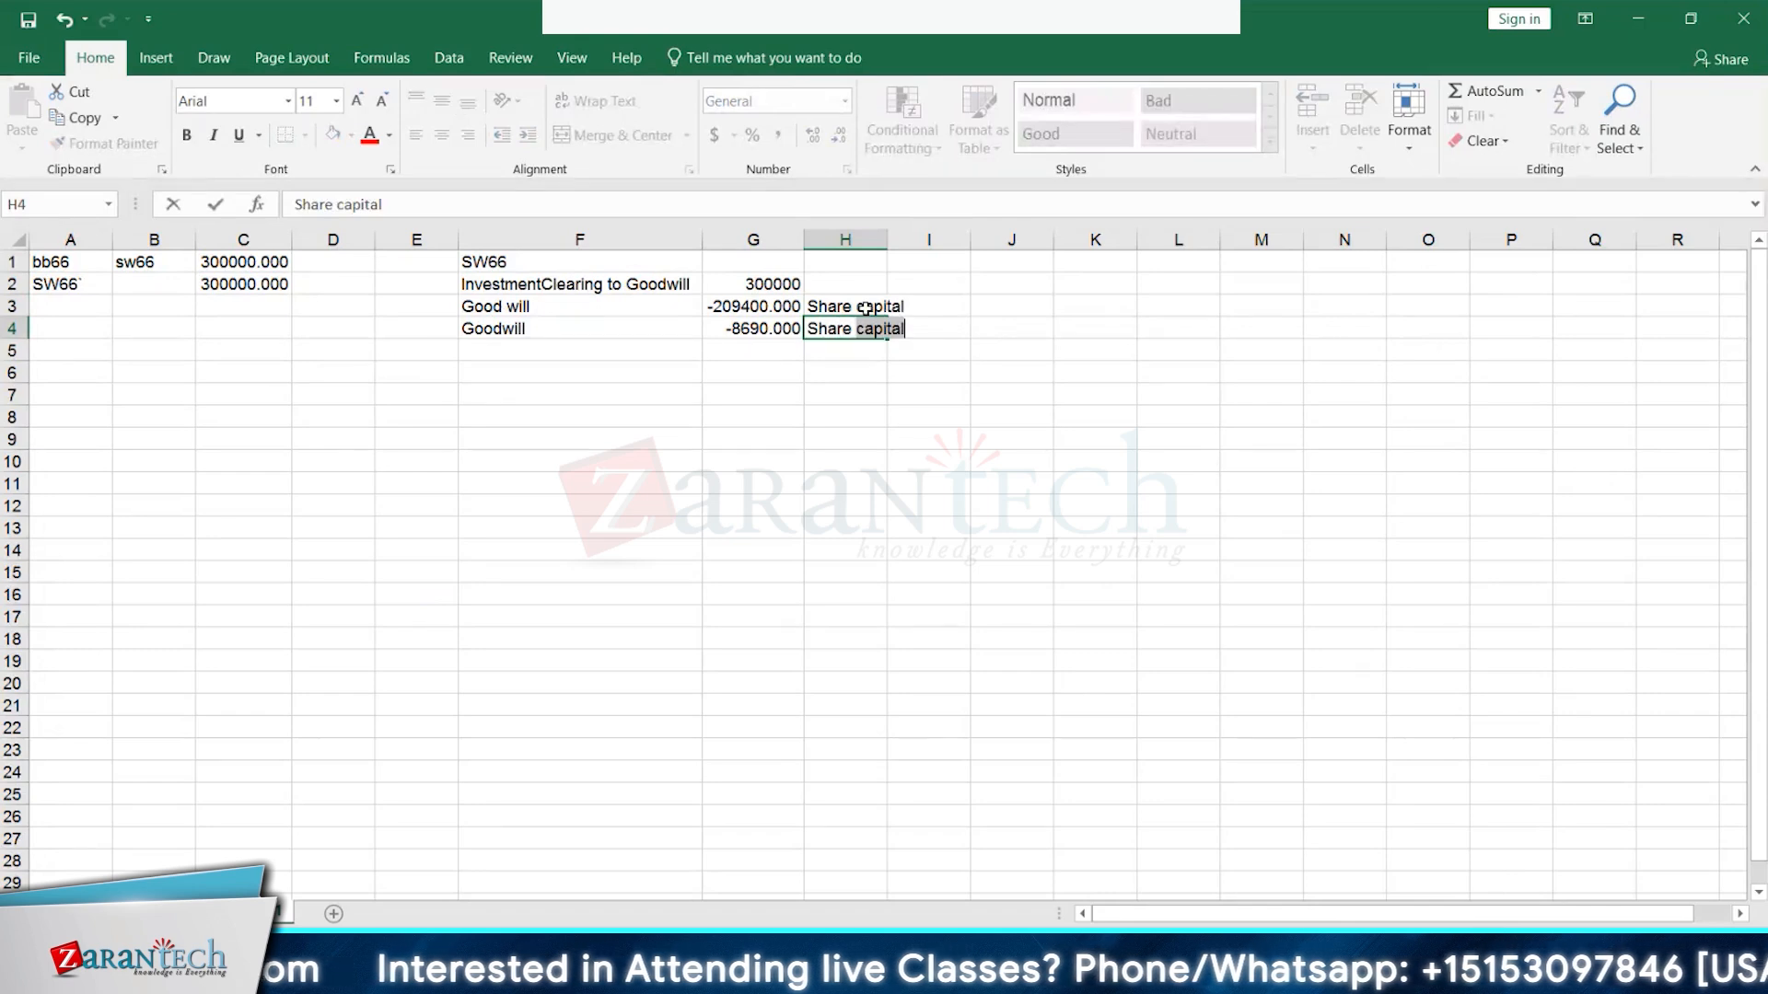
{"action": "type", "text": "Capital"}
{"action": "key", "text": "Return"}
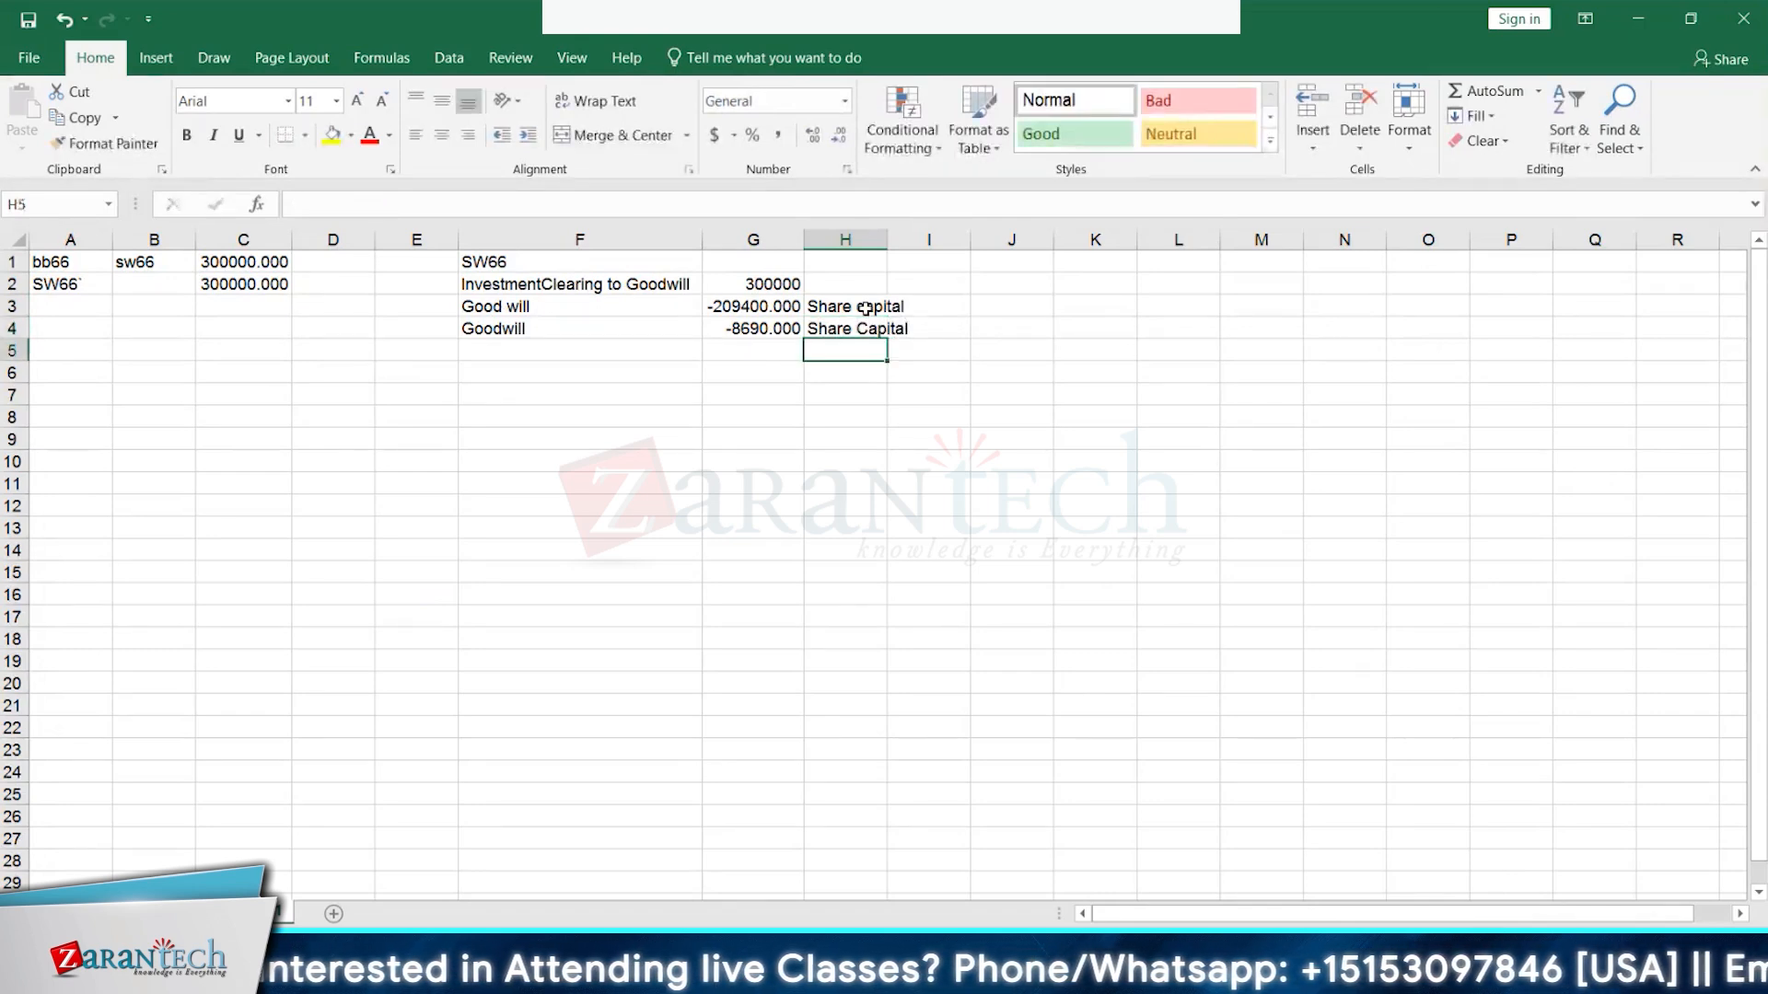
- Enter PY ret in F5, then clear the trial entry typed in F6
{"action": "left_click", "coordinate": [549, 355]}
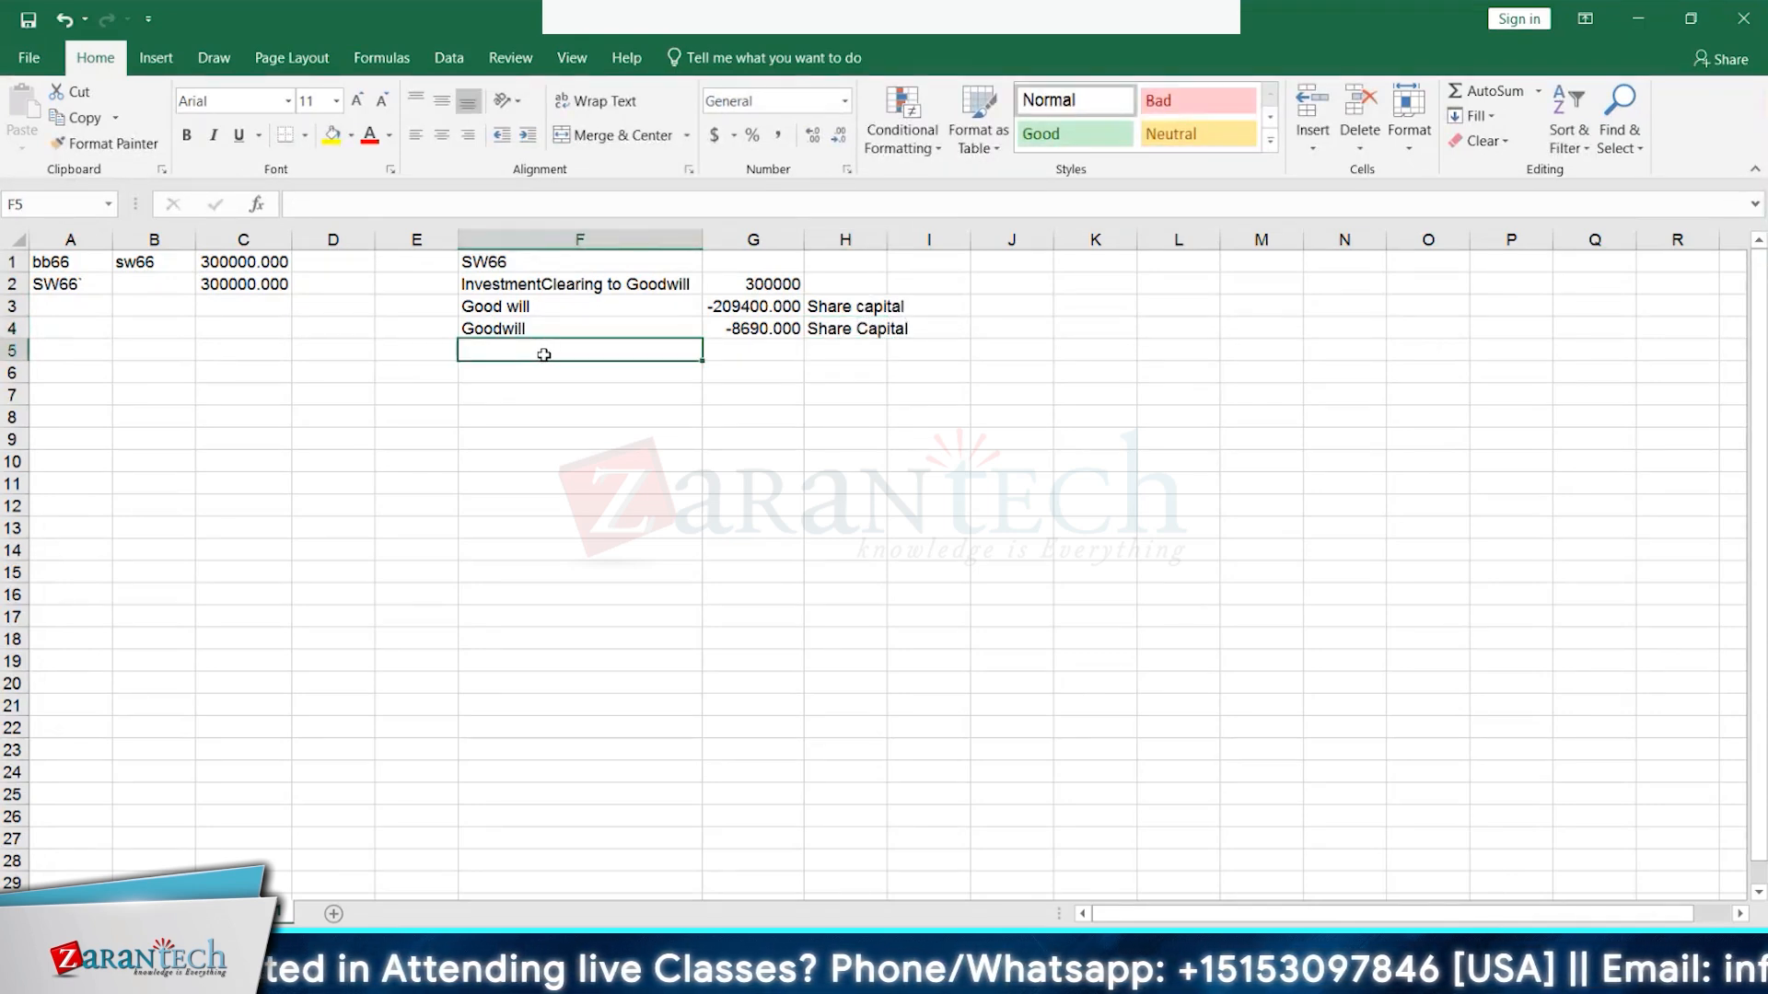
{"action": "type", "text": "PY ret"}
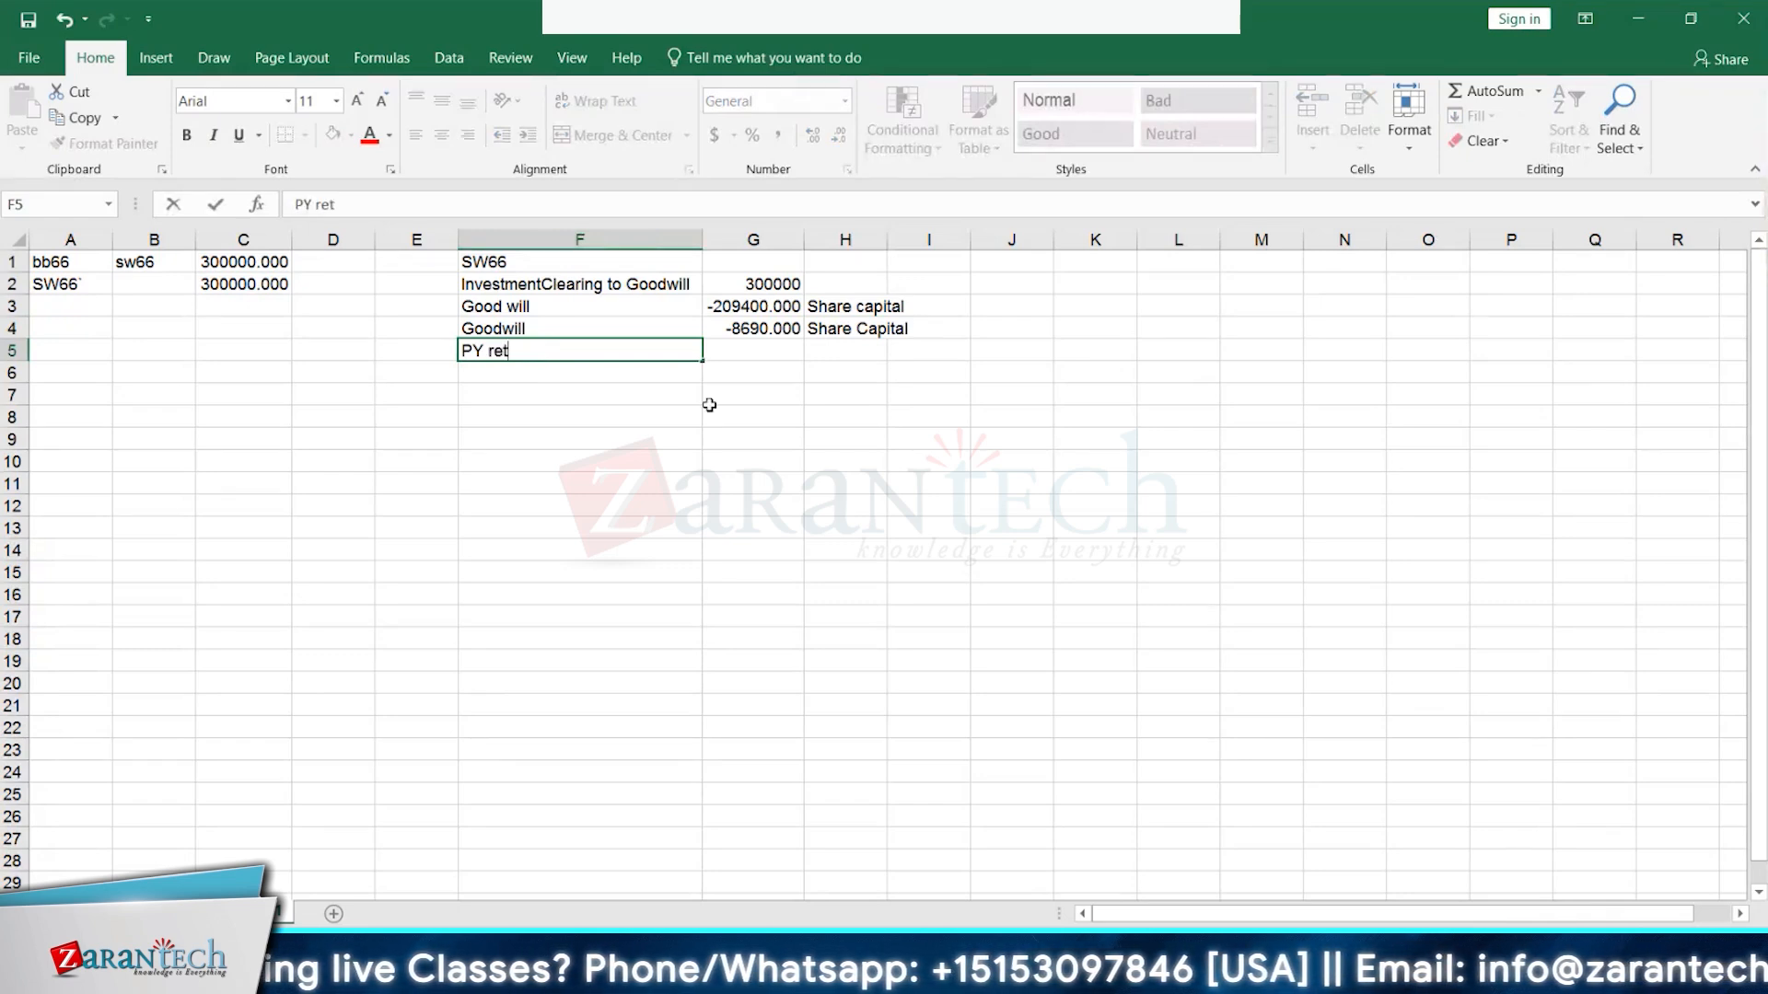
{"action": "key", "text": "Return"}
{"action": "type", "text": "Py"}
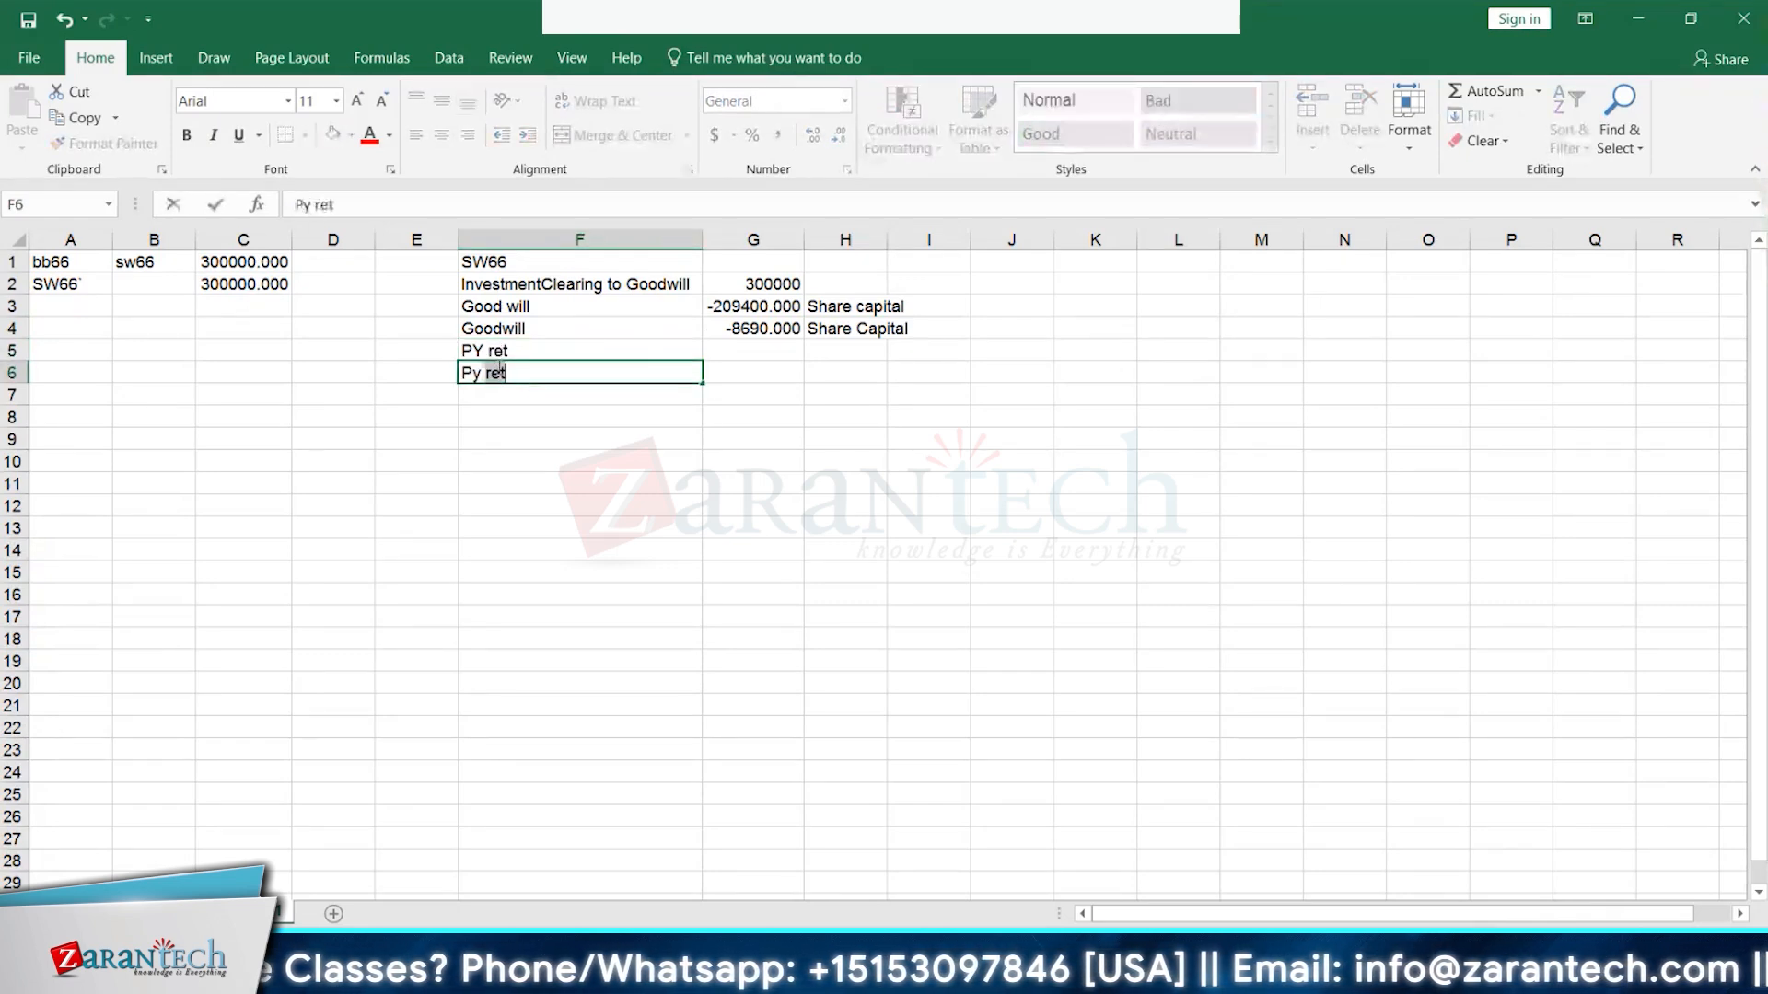
{"action": "key", "text": "BackSpace"}
{"action": "type", "text": "Ret"}
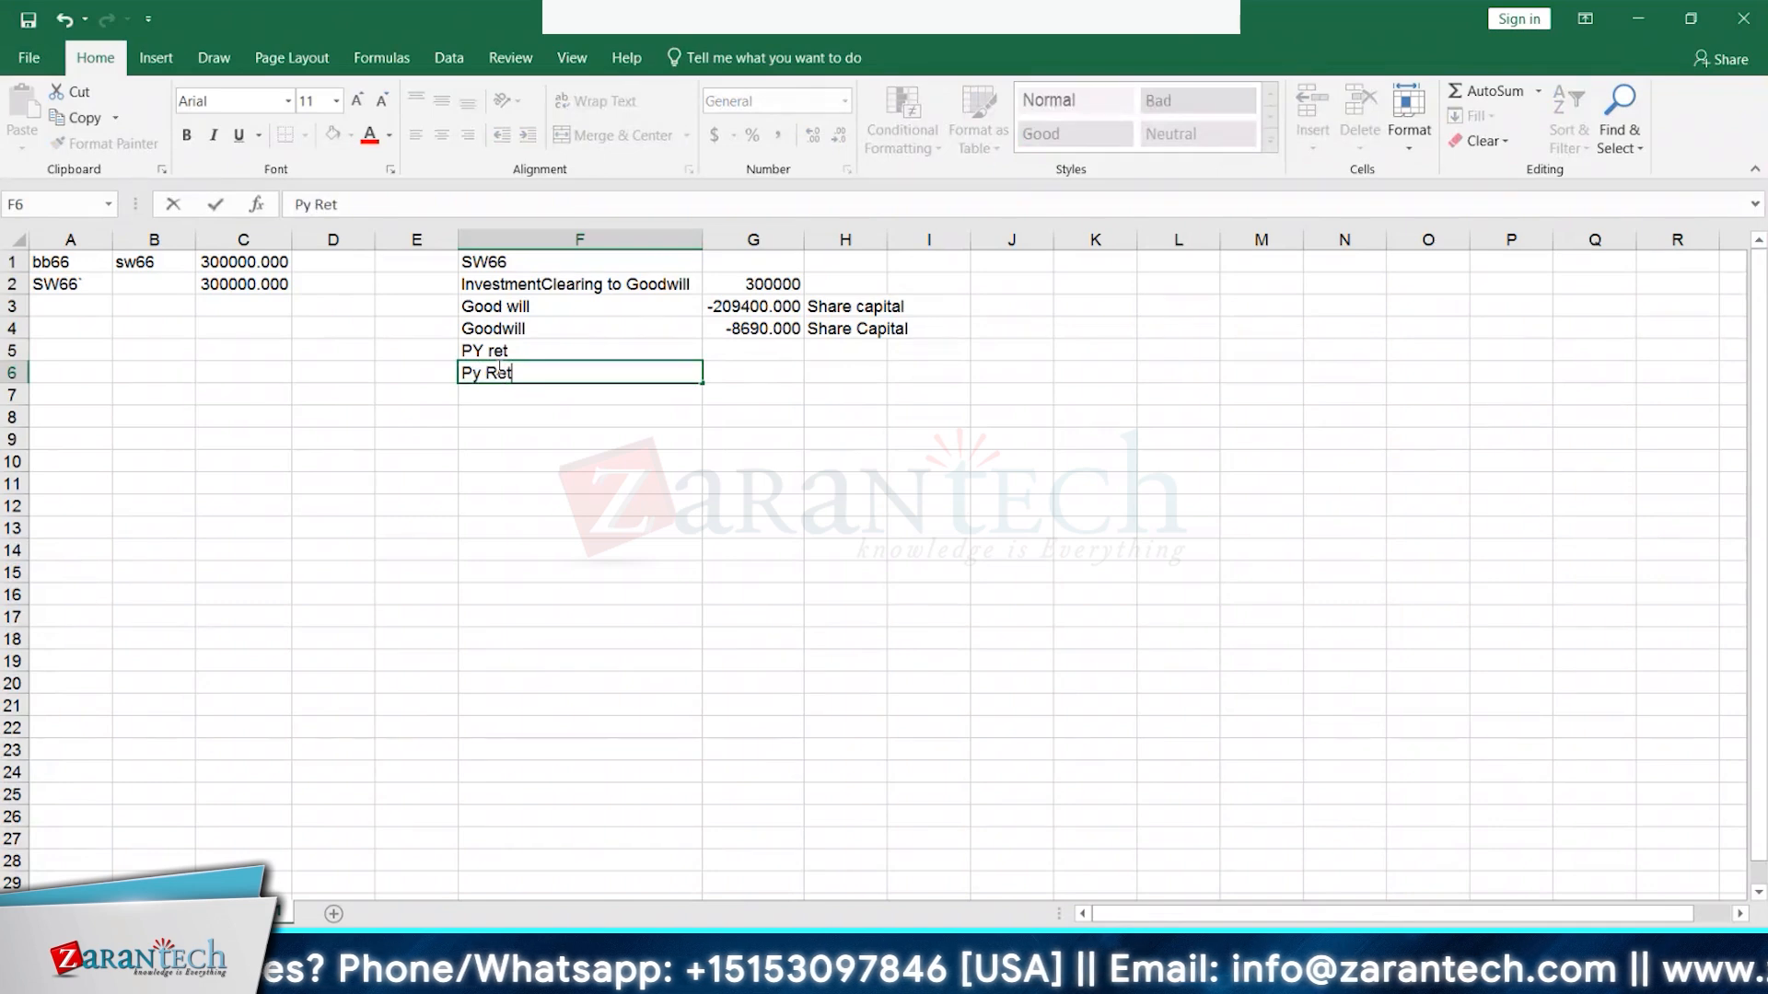
{"action": "key", "text": "BackSpace"}
{"action": "key", "text": "BackSpace"}
{"action": "key", "text": "BackSpace"}
{"action": "key", "text": "BackSpace"}
{"action": "key", "text": "BackSpace"}
{"action": "key", "text": "BackSpace"}
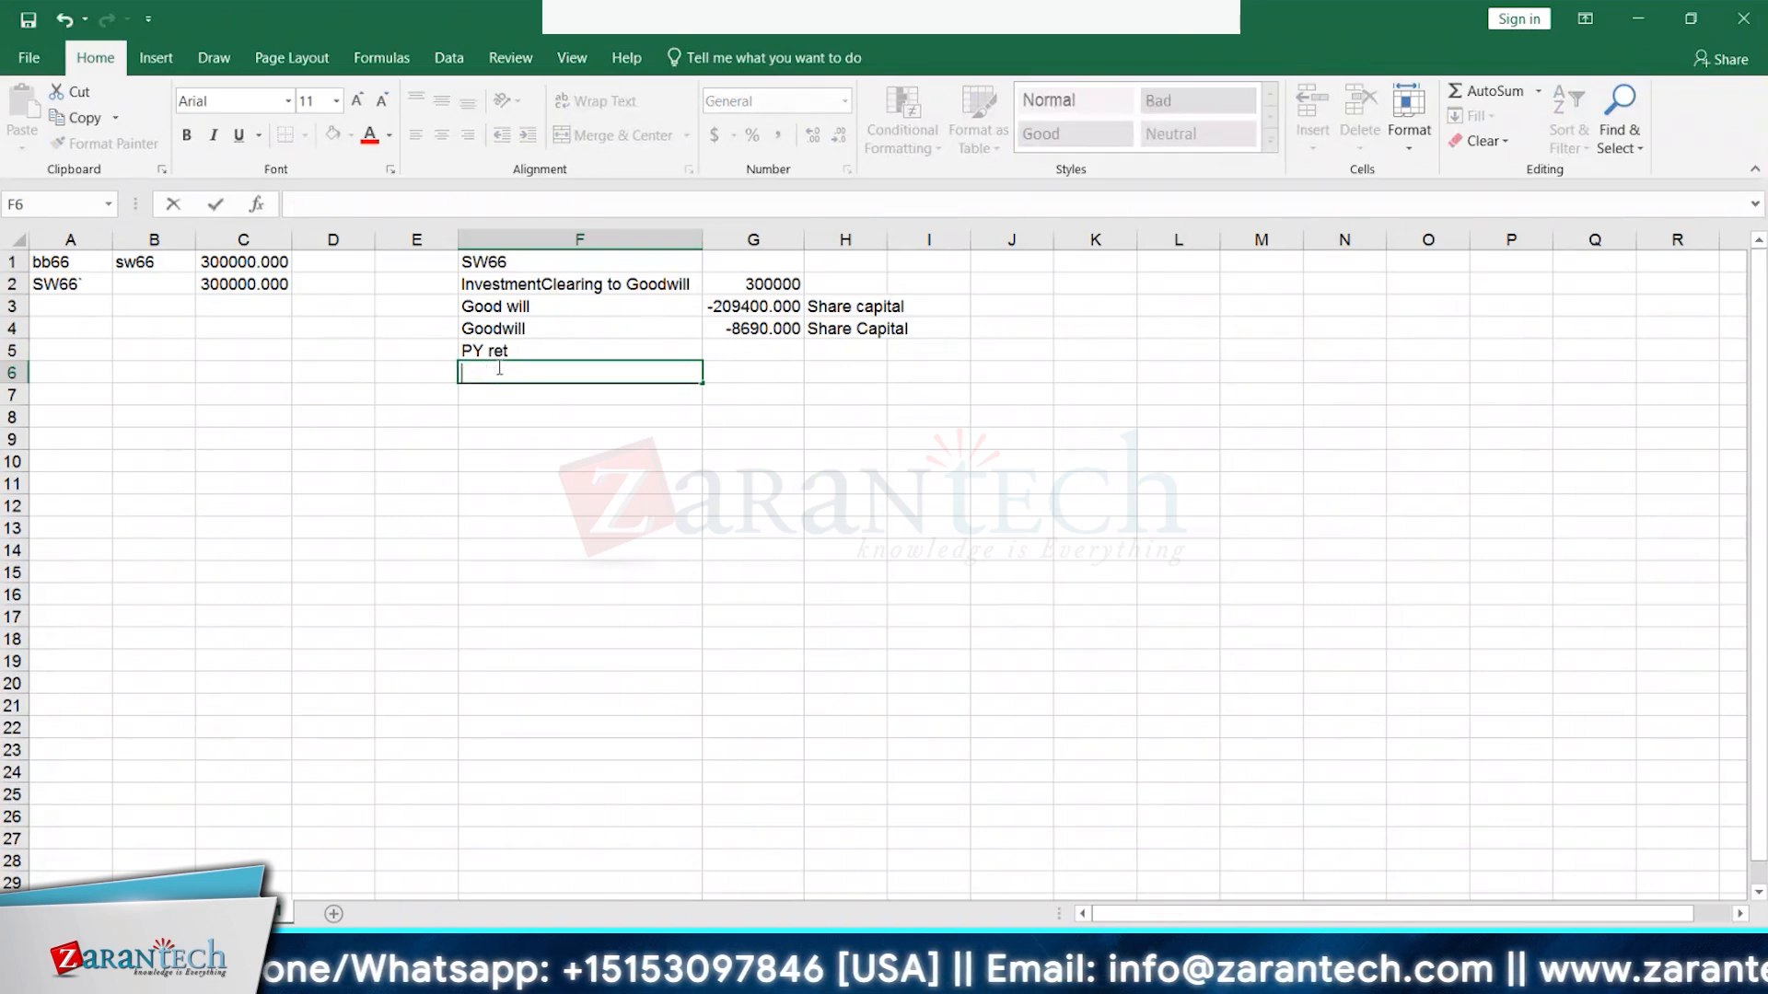
- Copy the -41640 amount from the journal entries sheet
{"action": "left_click", "coordinate": [152, 913]}
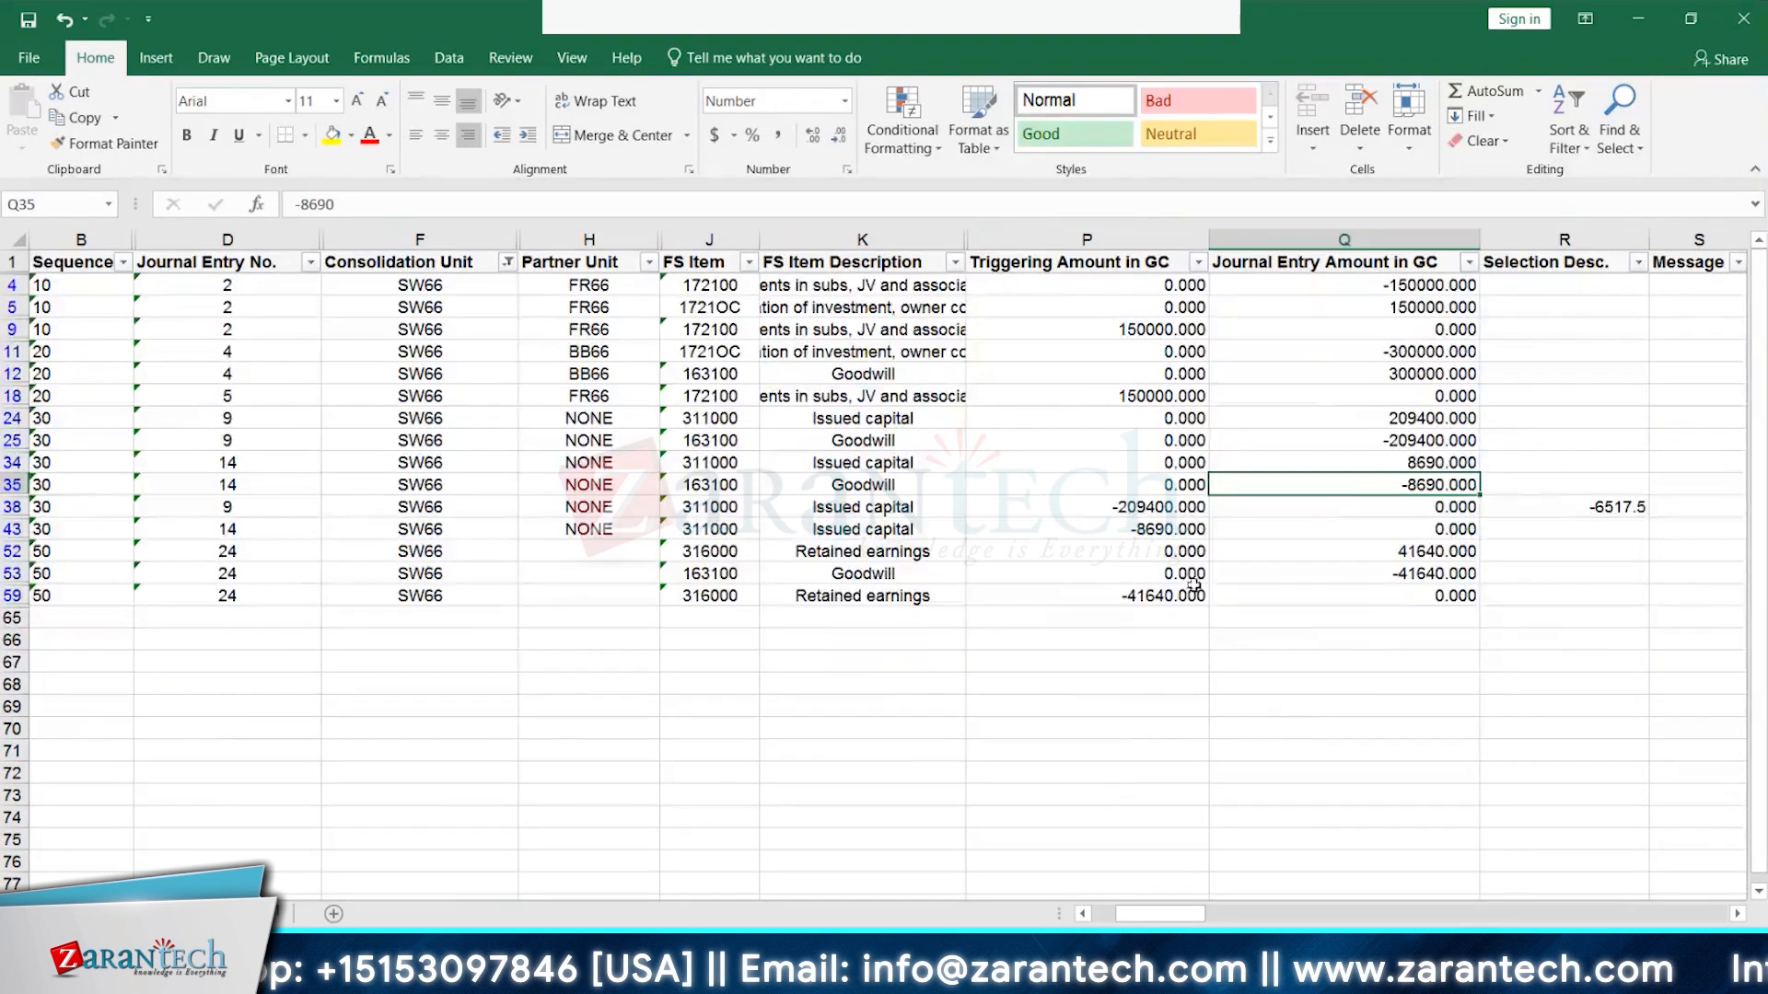
{"action": "left_click", "coordinate": [1162, 598]}
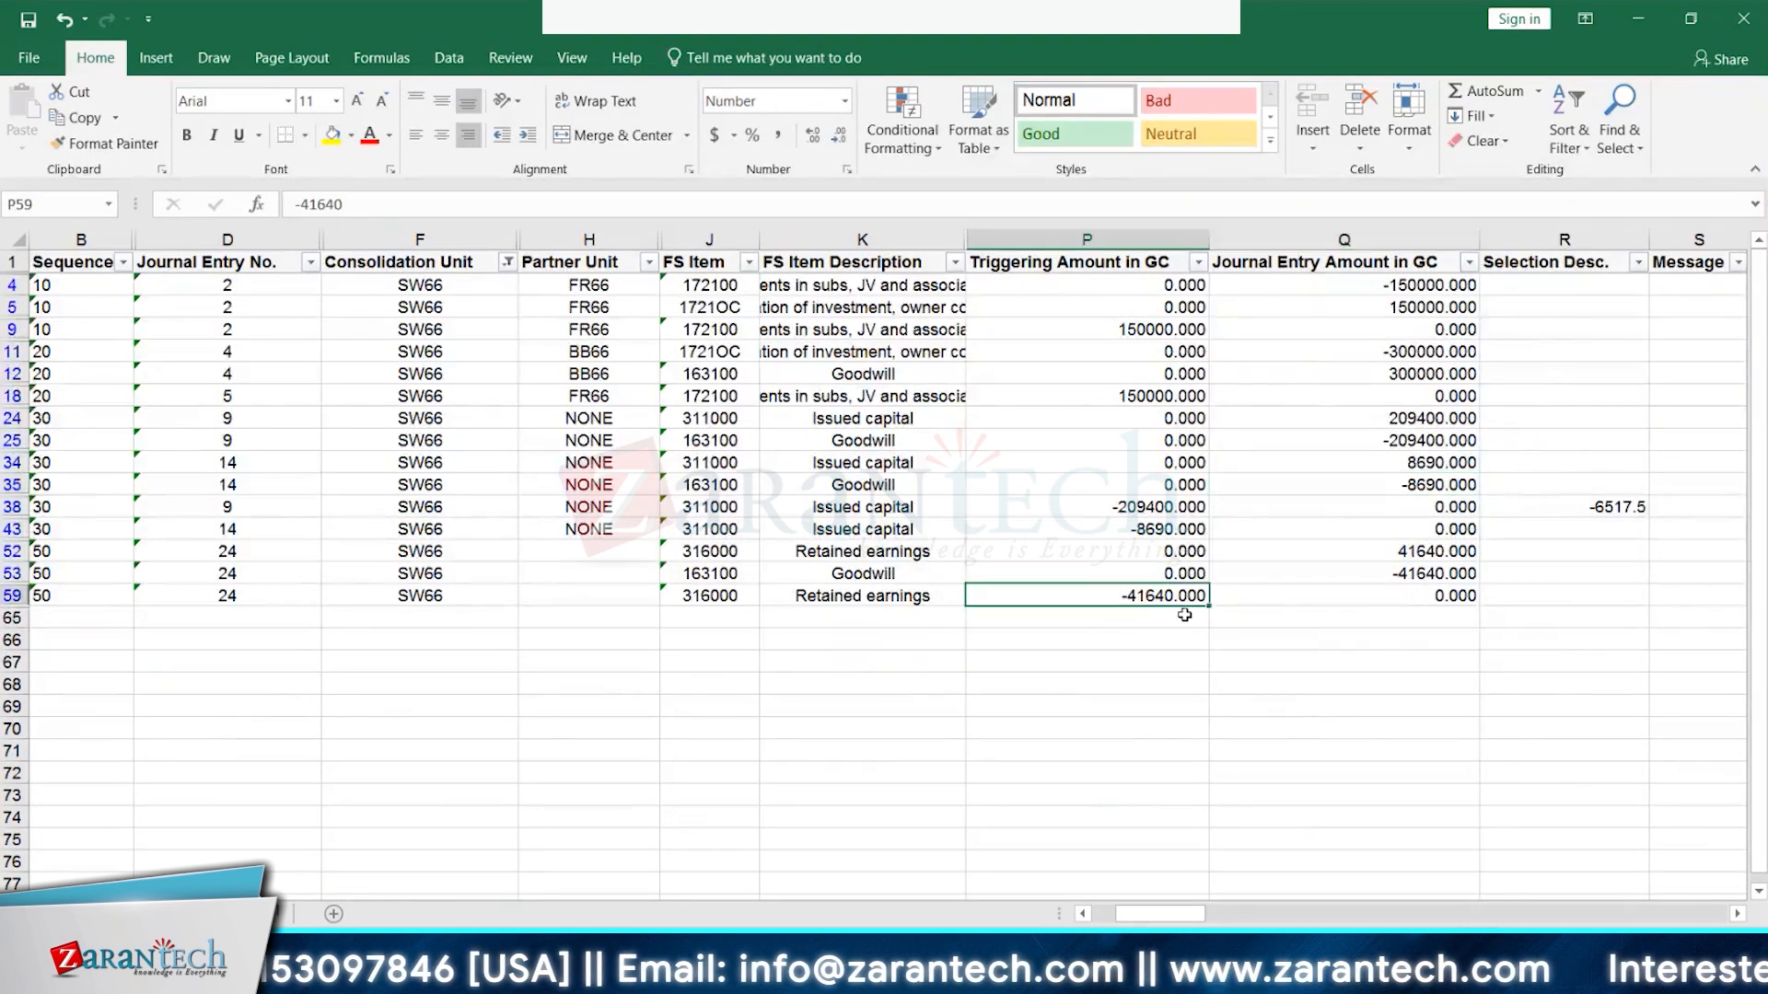
{"action": "key", "text": "ctrl+c"}
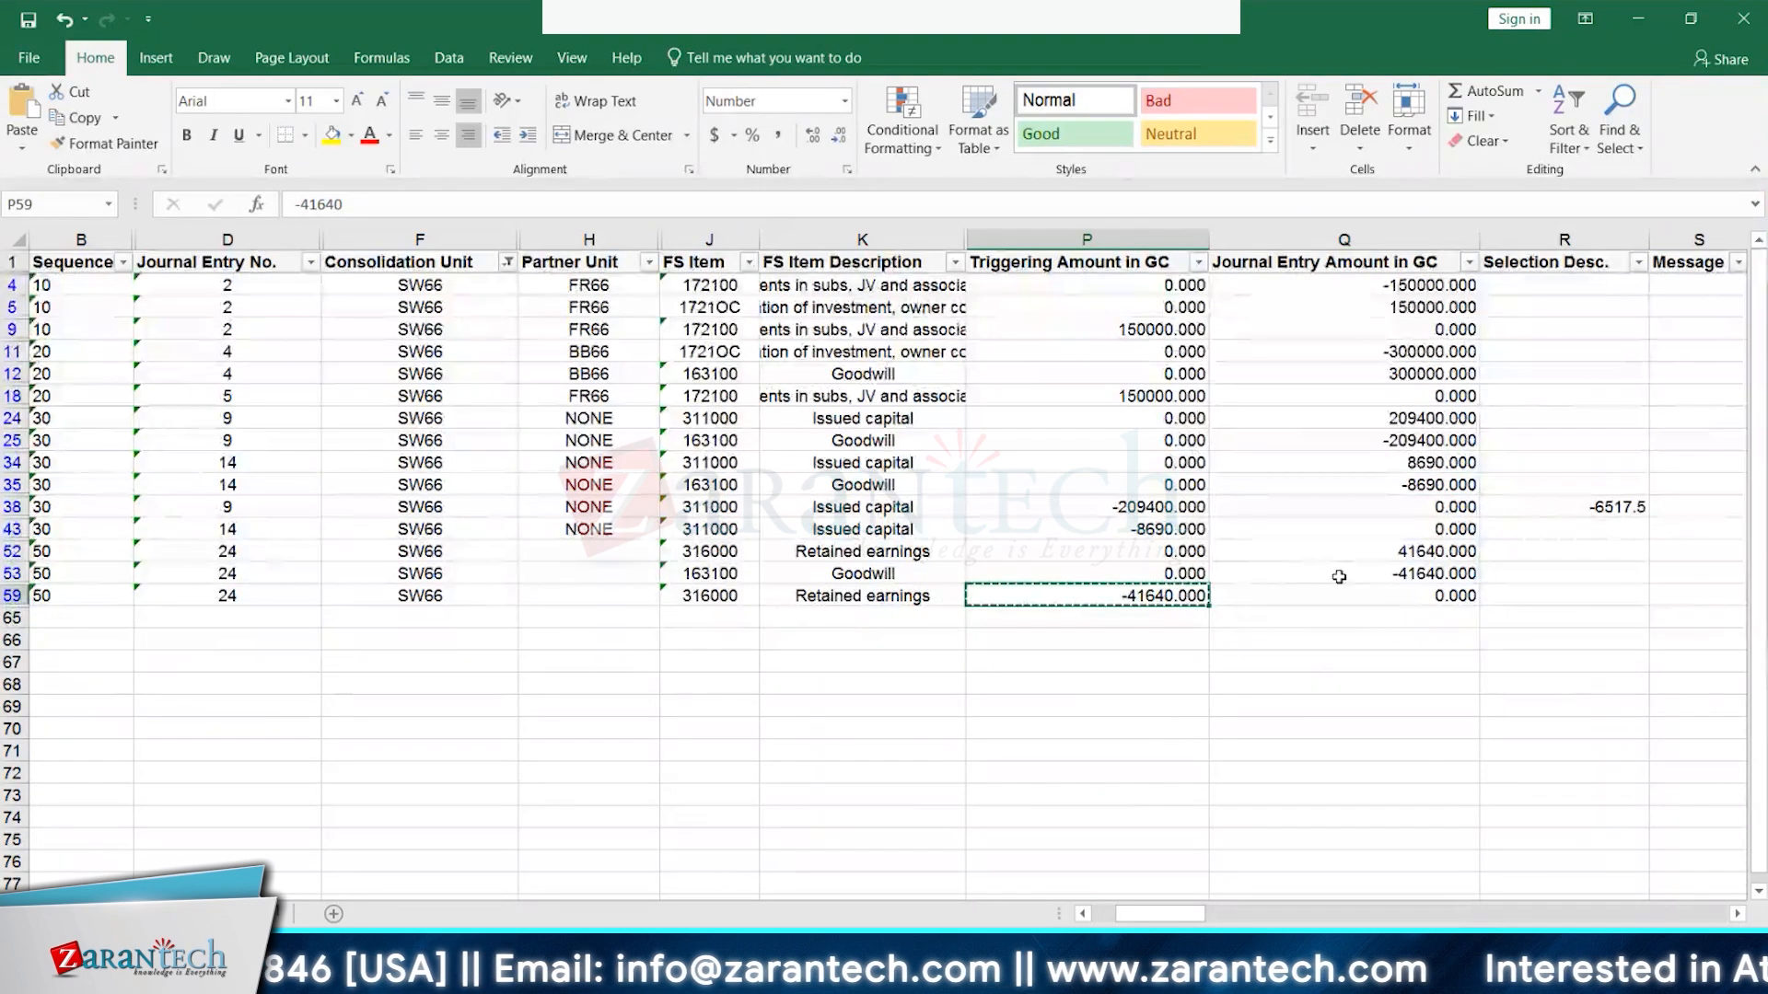
{"action": "left_click", "coordinate": [1444, 577]}
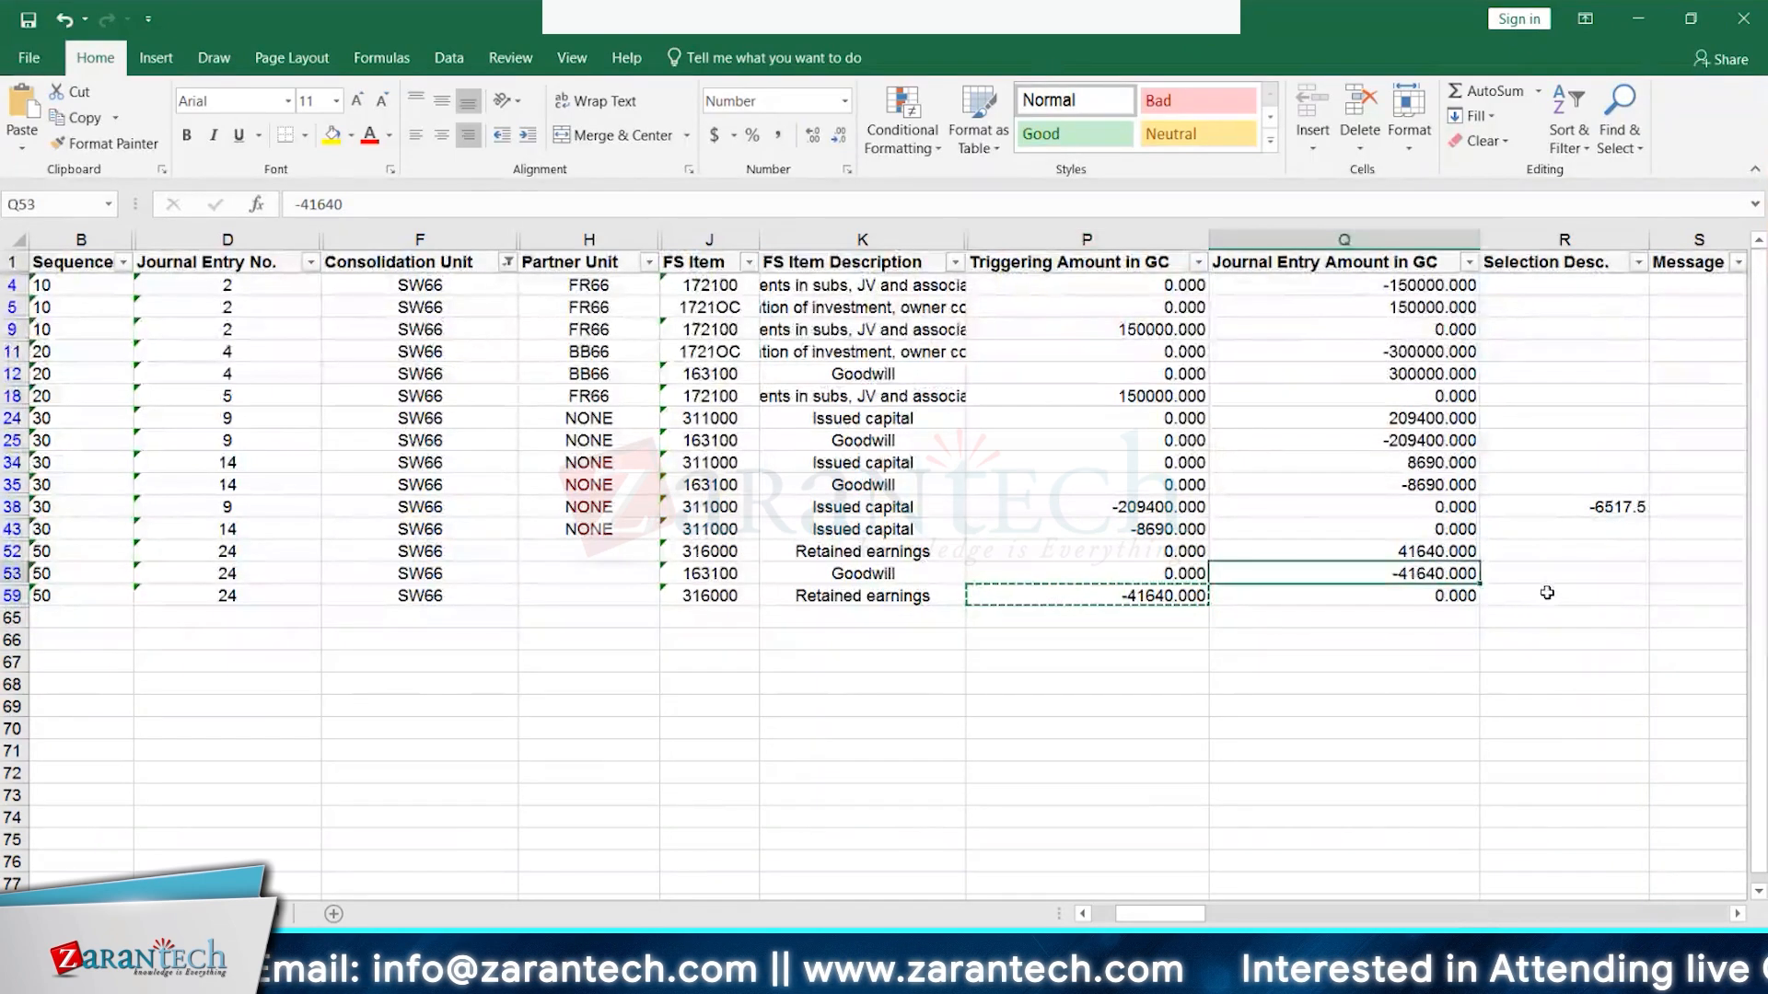
{"action": "key", "text": "alt+Tab"}
{"action": "key", "text": "alt+Tab"}
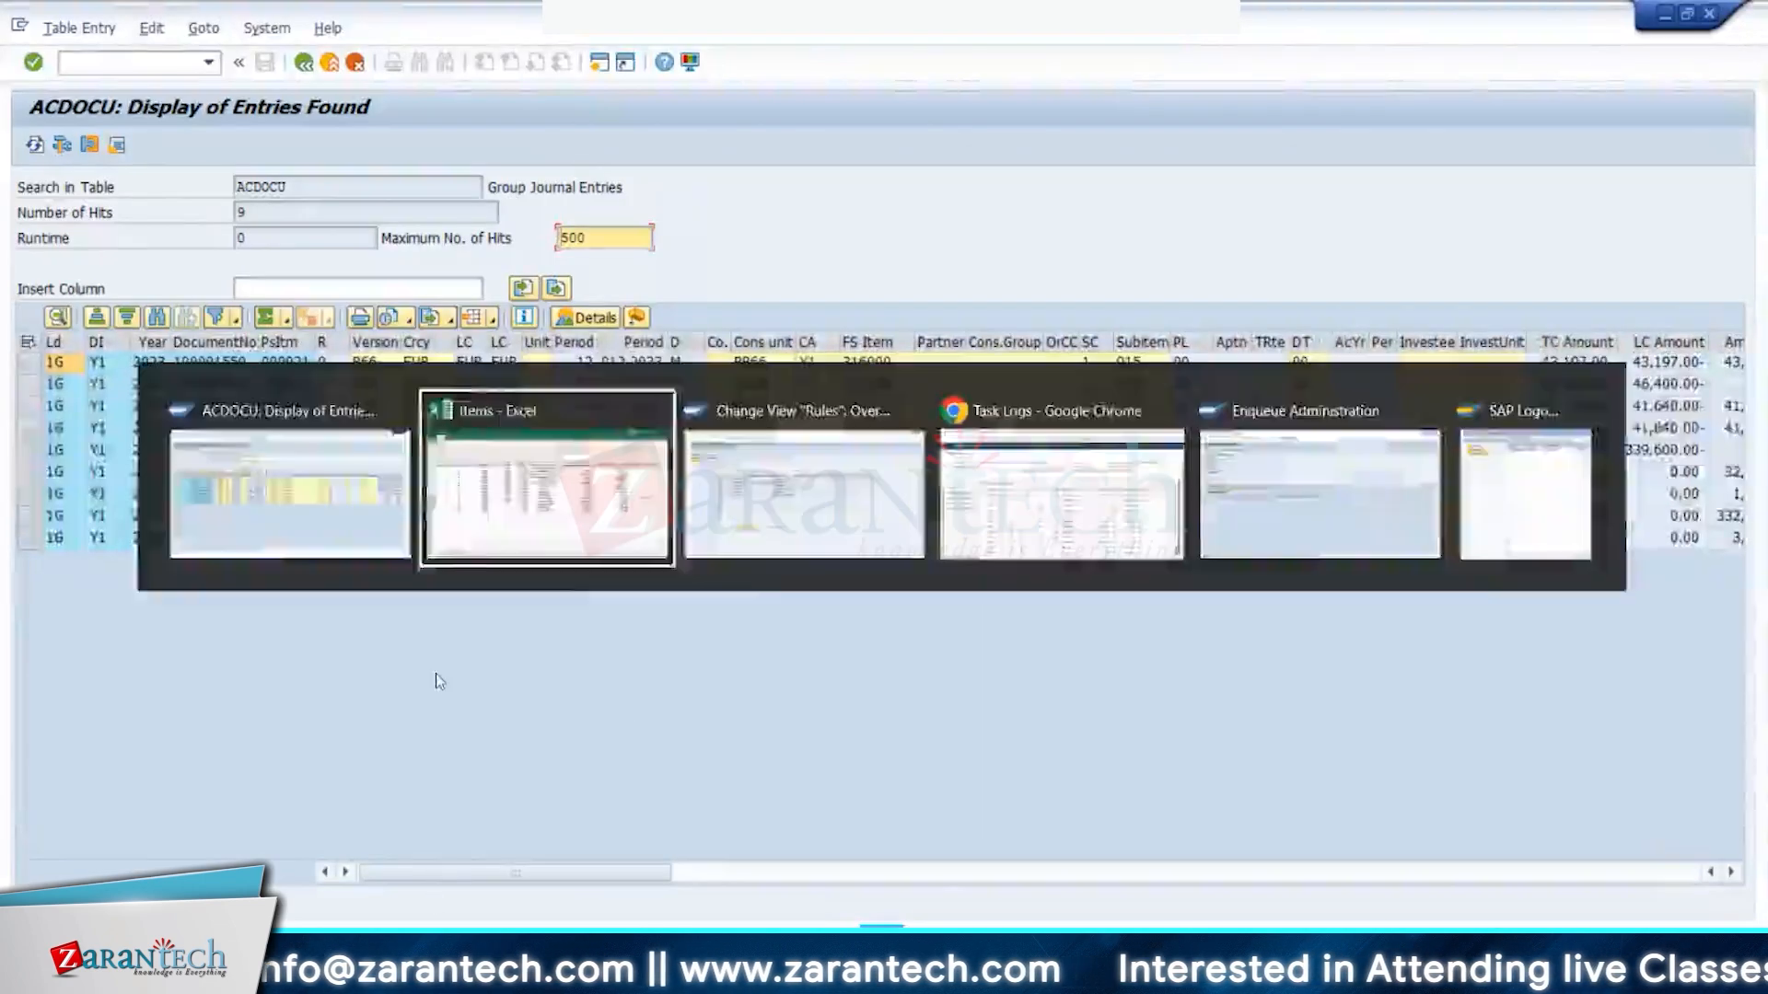
{"action": "left_click", "coordinate": [269, 913]}
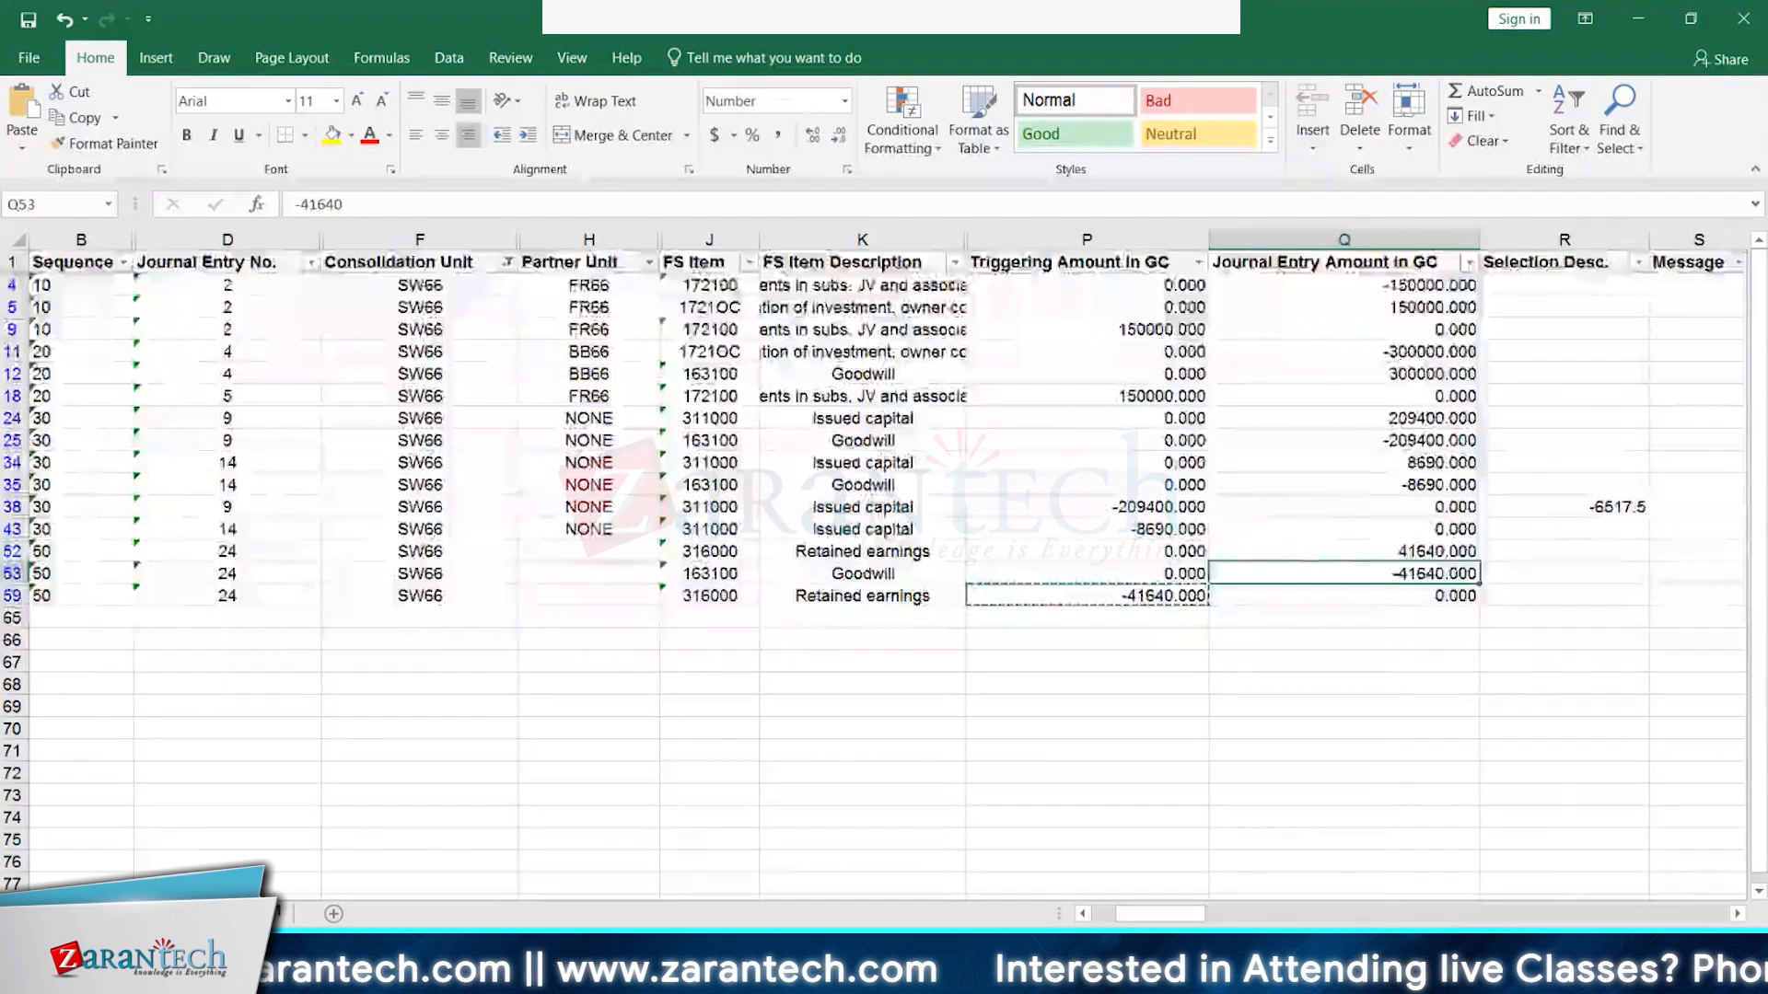
- Relabel F5 from PY ret to Goodwill and re-copy the -41640 journal amount
{"action": "left_click", "coordinate": [748, 356]}
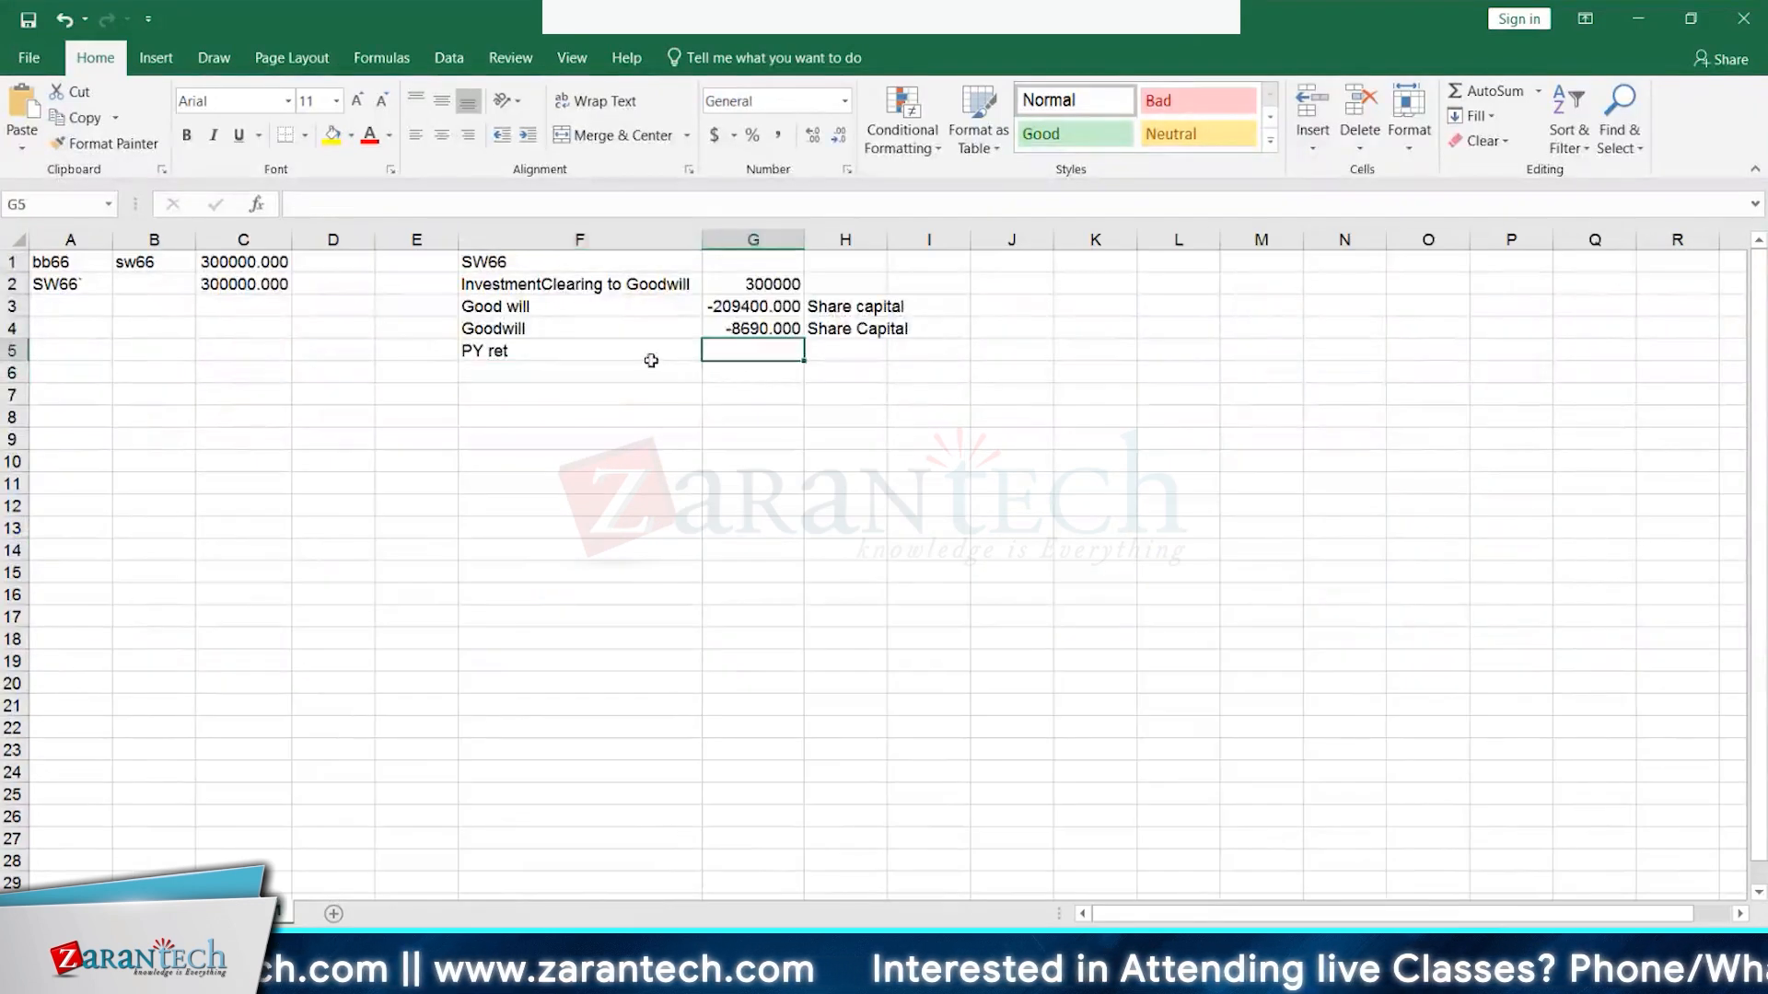
{"action": "left_click", "coordinate": [651, 356]}
{"action": "type", "text": "Goodwill"}
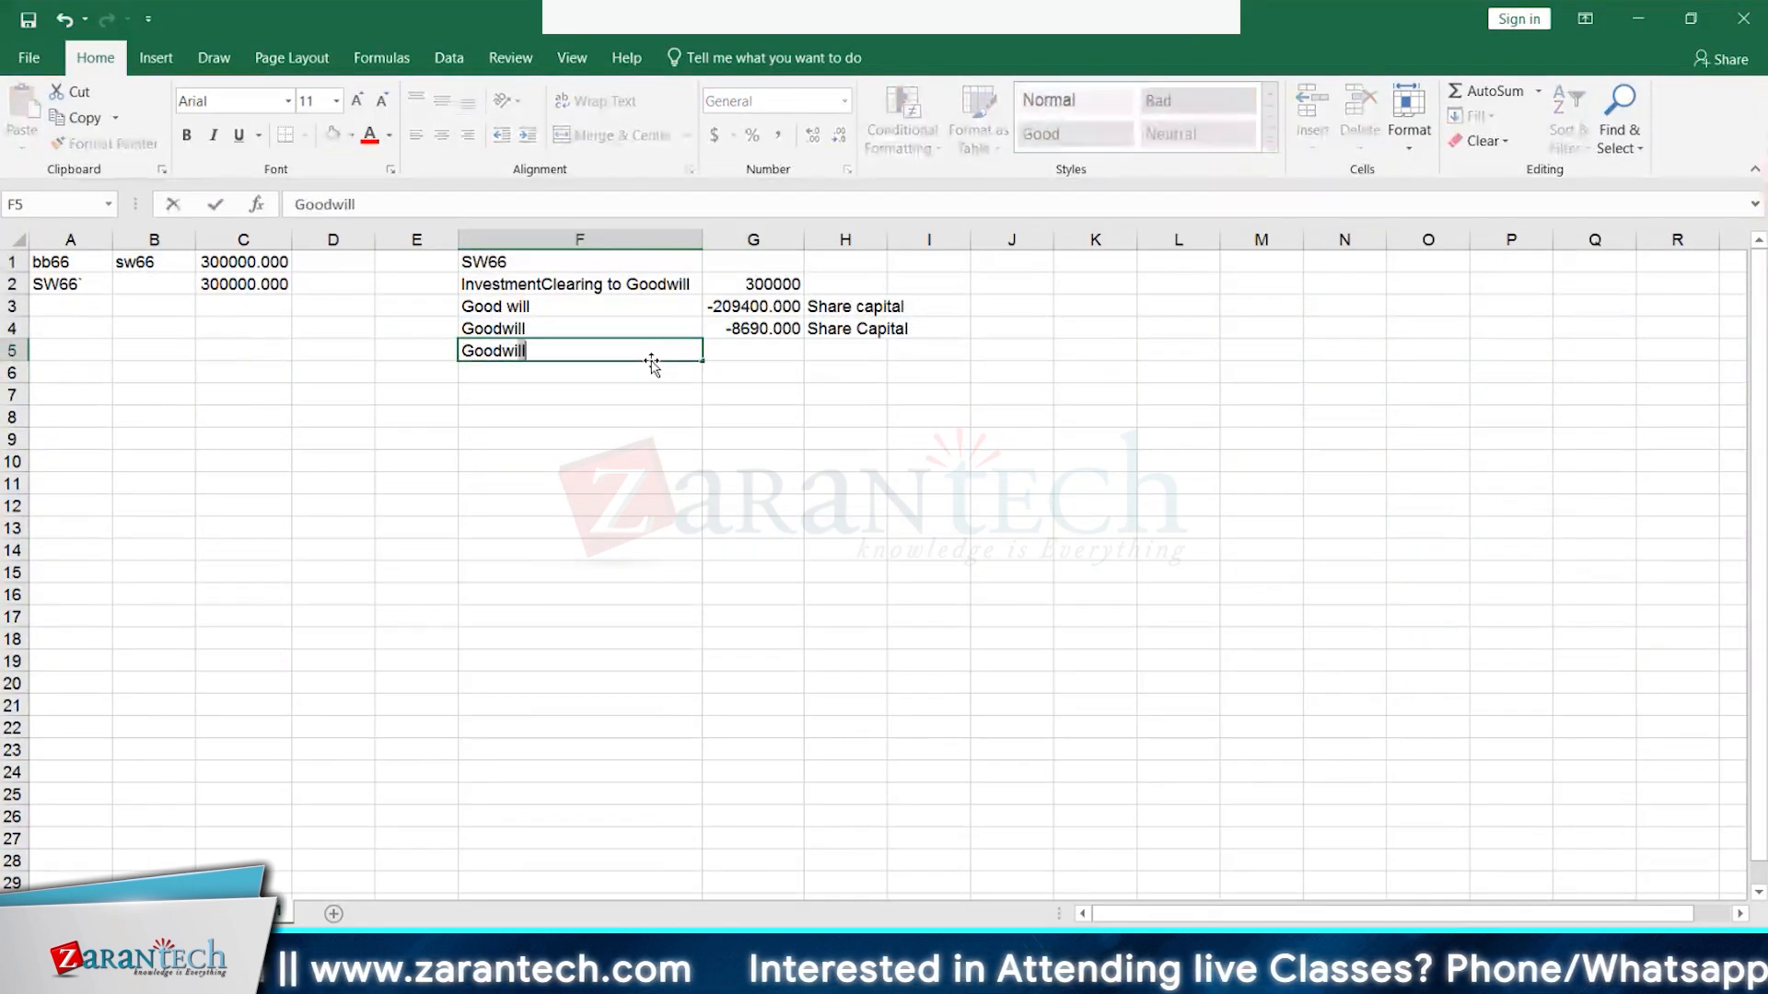
{"action": "key", "text": "Tab"}
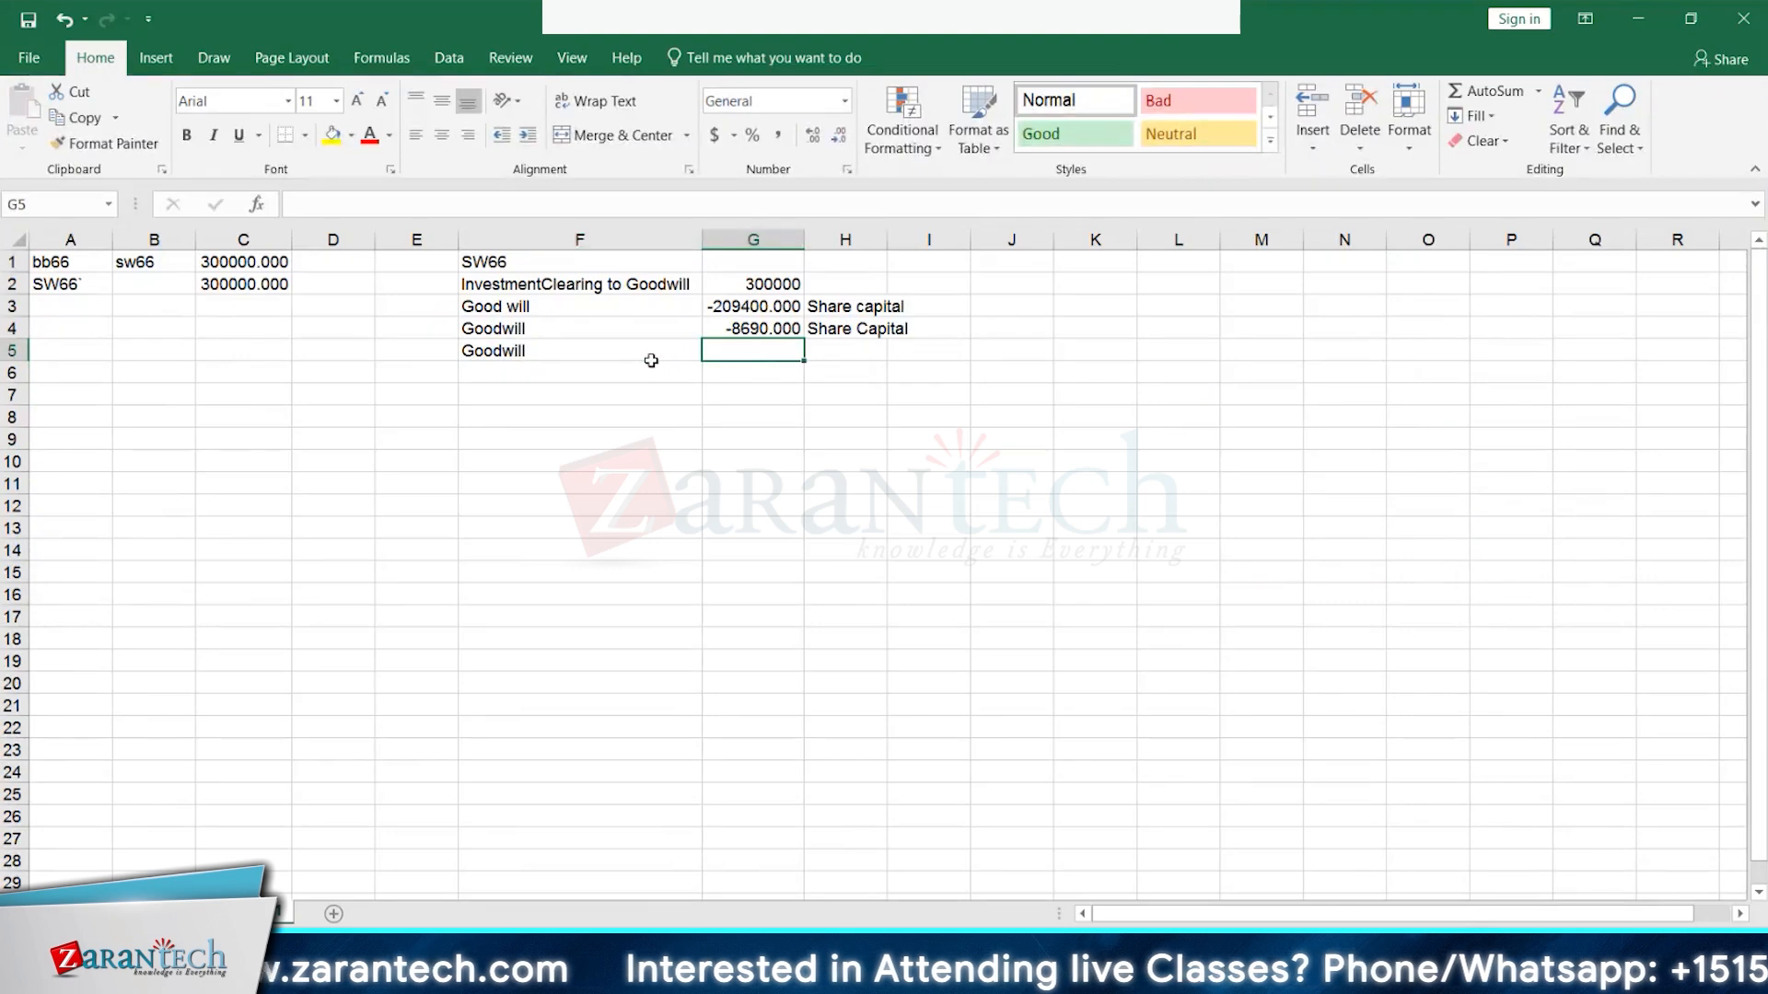
{"action": "left_click", "coordinate": [188, 913]}
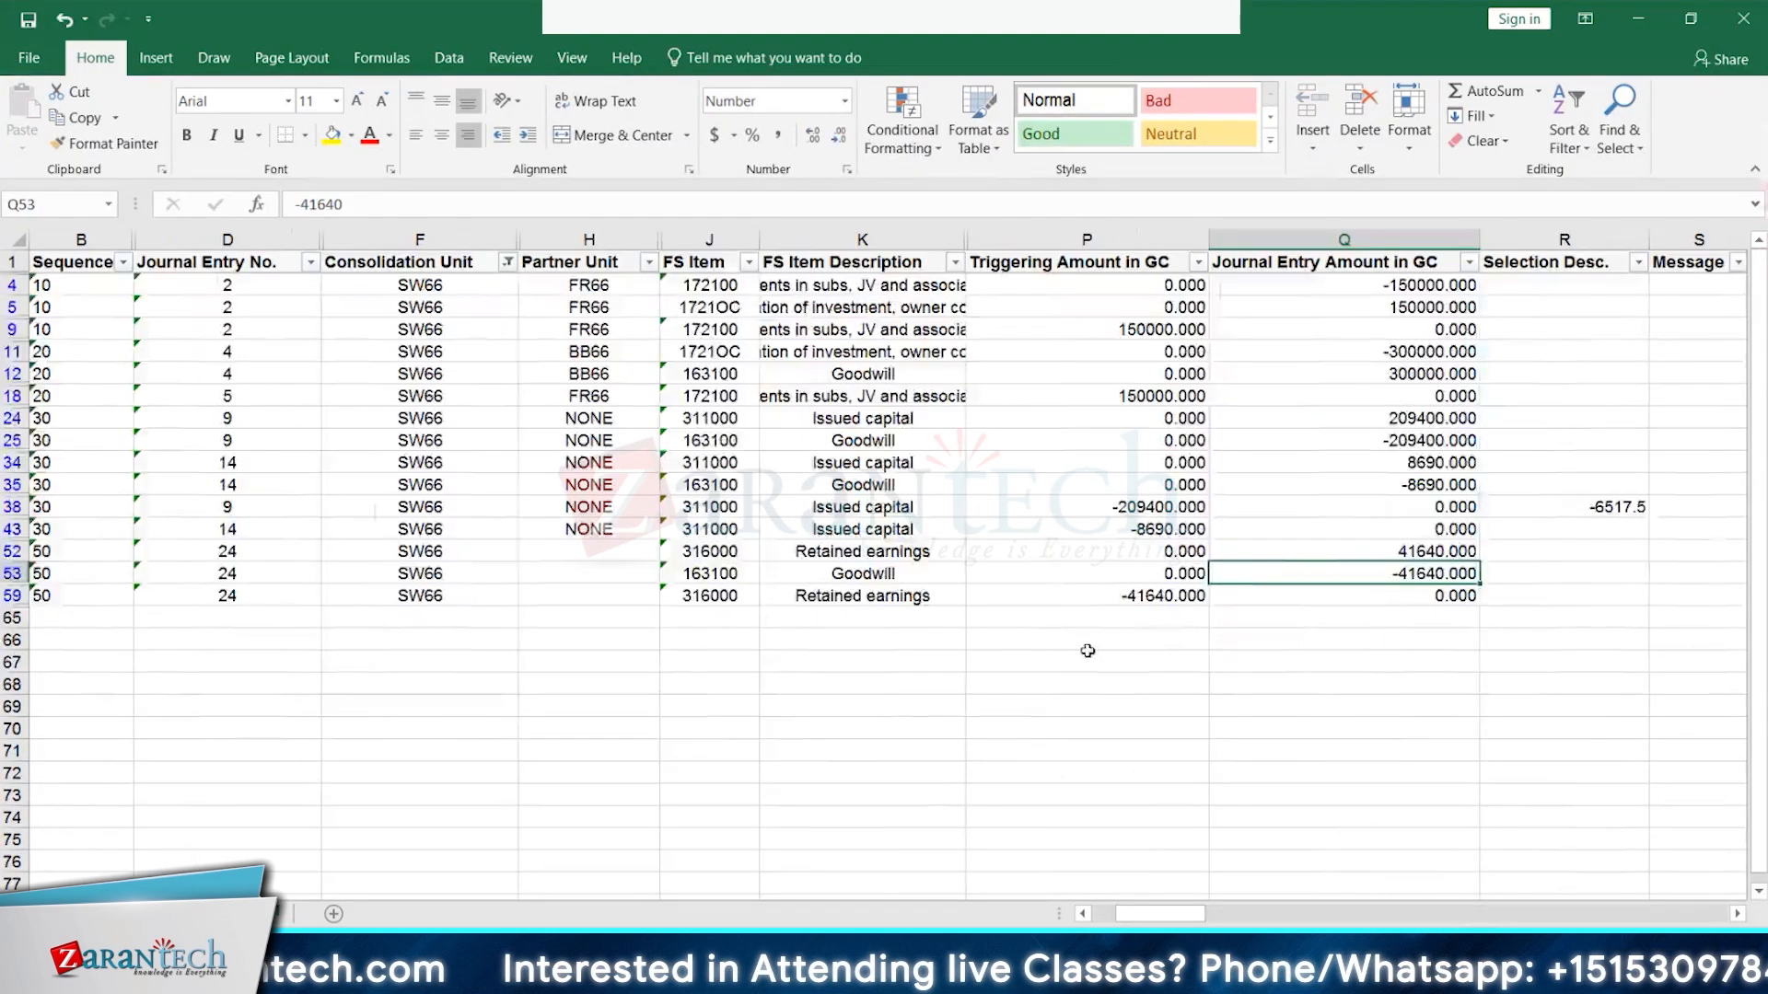
{"action": "key", "text": "ctrl+c"}
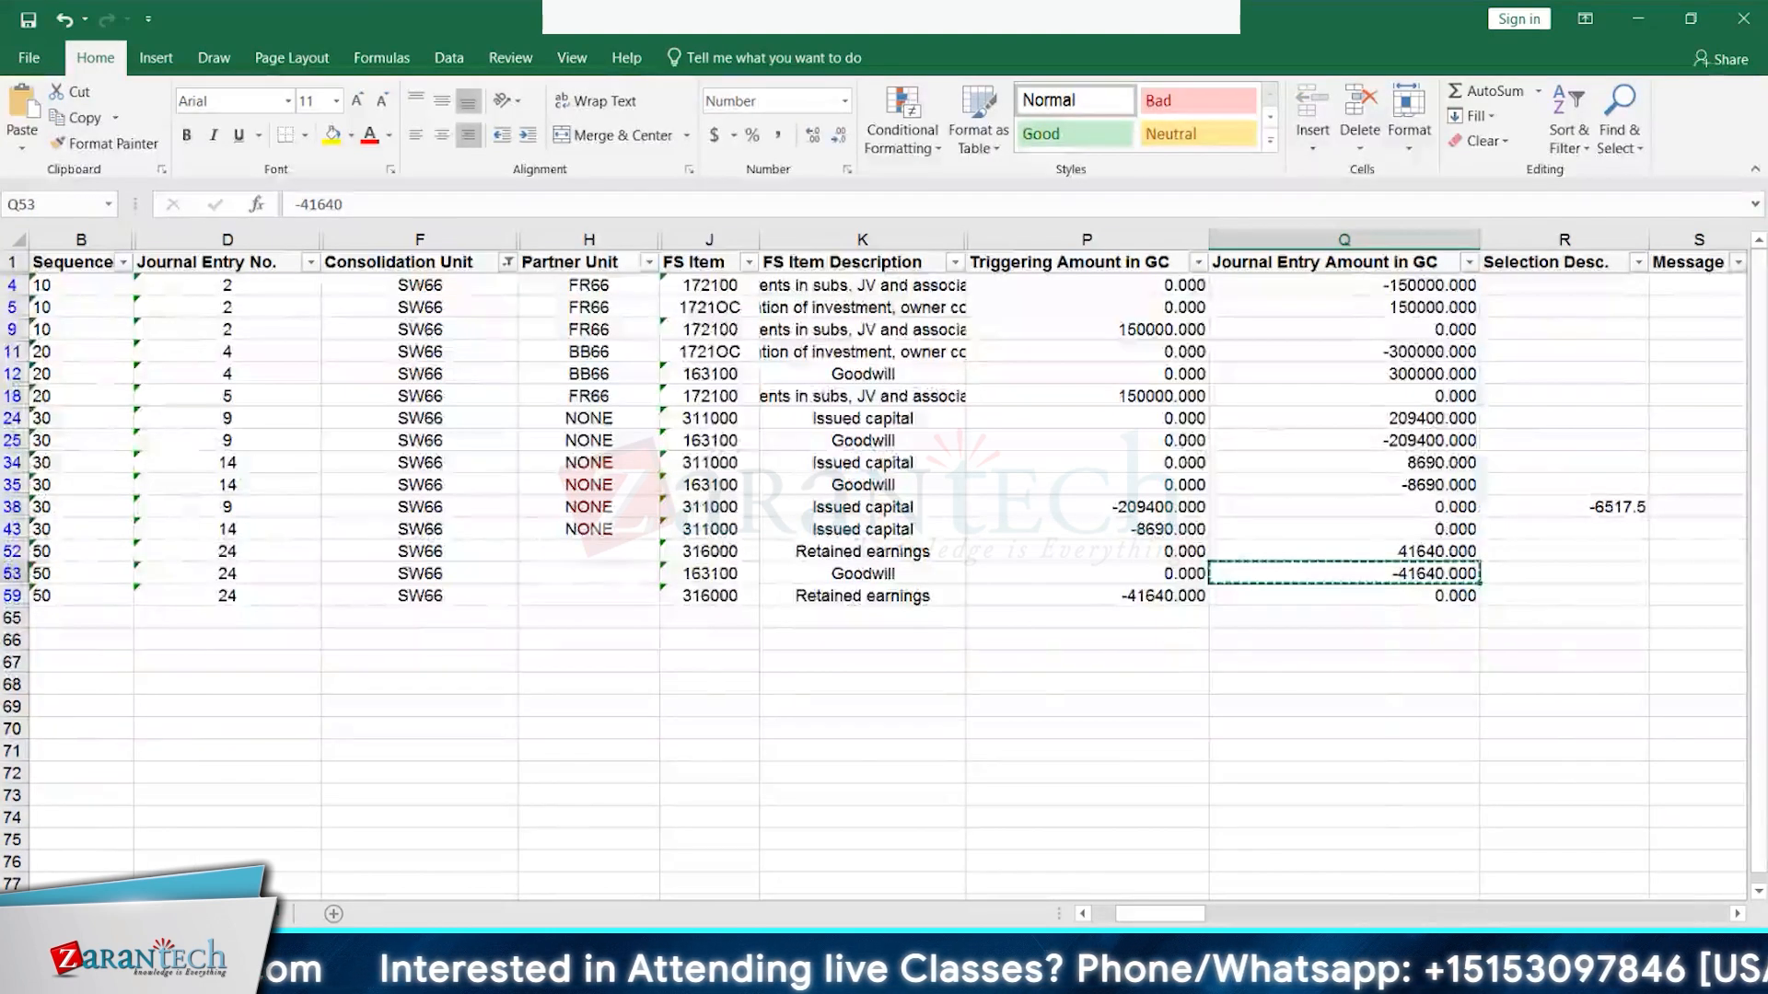
{"action": "left_click", "coordinate": [254, 914]}
- Paste -41640 into G5, tag H5 'PY ret earnings', and autofit column H
{"action": "key", "text": "ctrl+v"}
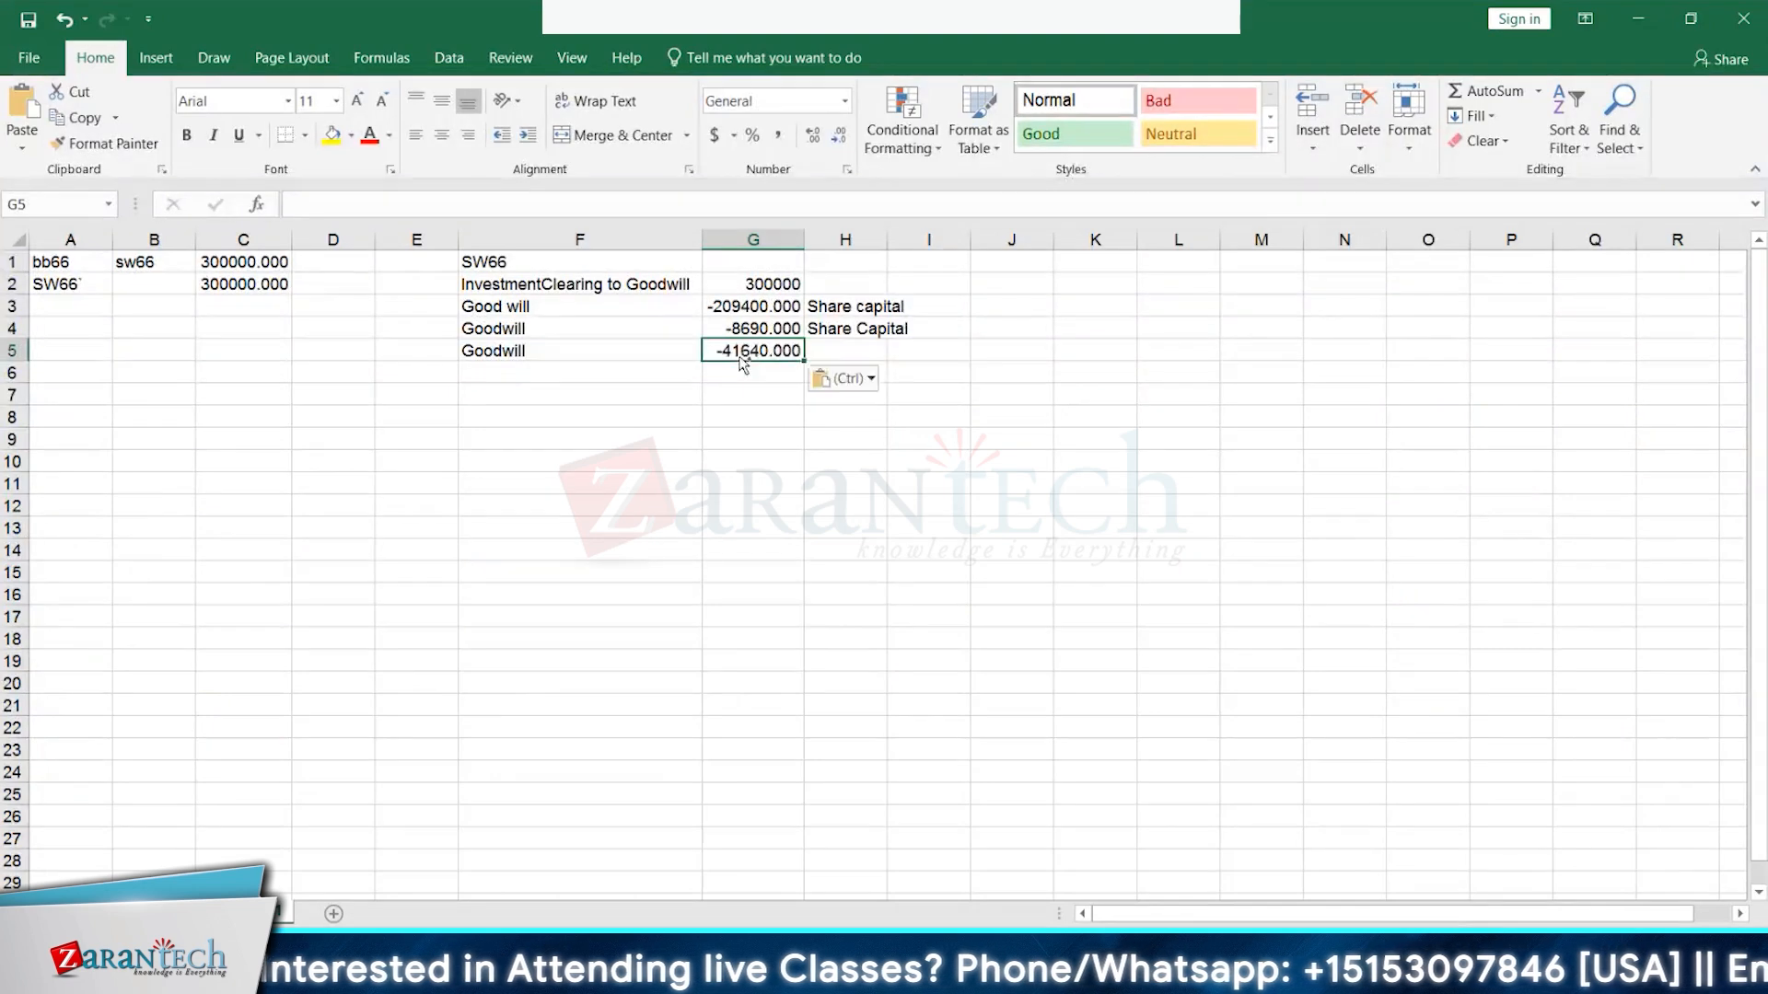
{"action": "left_click", "coordinate": [890, 349]}
{"action": "left_click", "coordinate": [856, 351]}
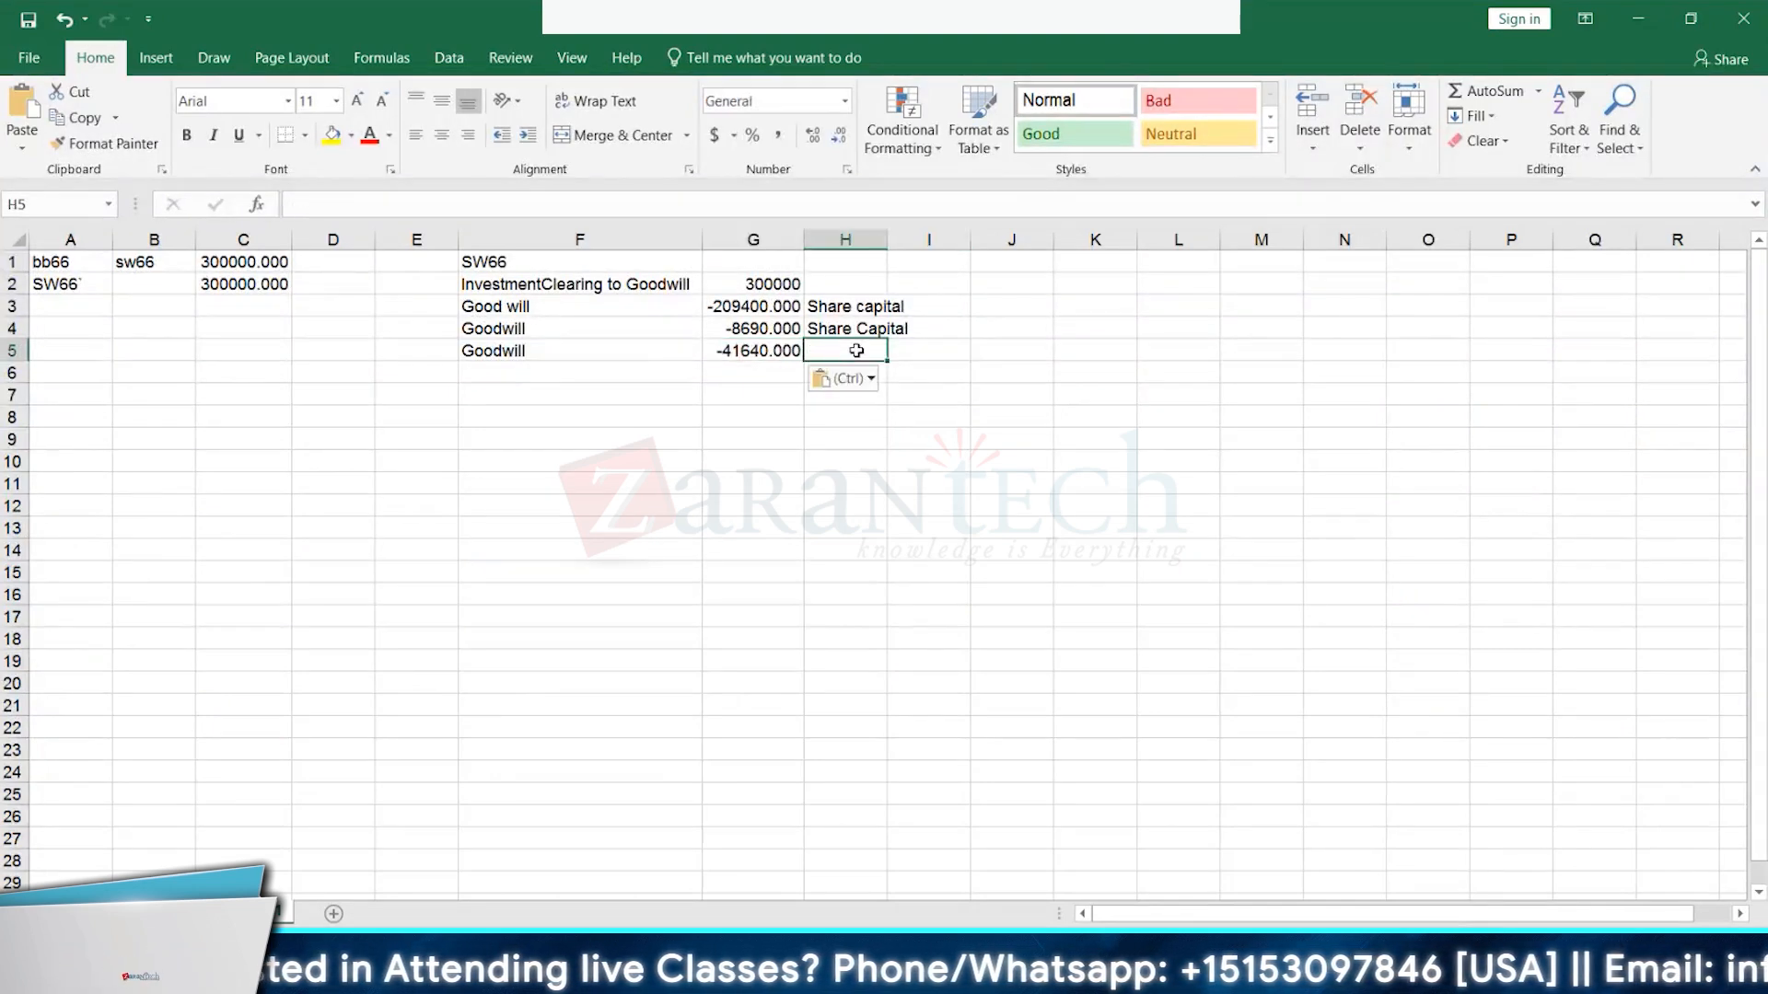
{"action": "double_click", "coordinate": [856, 351]}
{"action": "type", "text": "PY ret ear"}
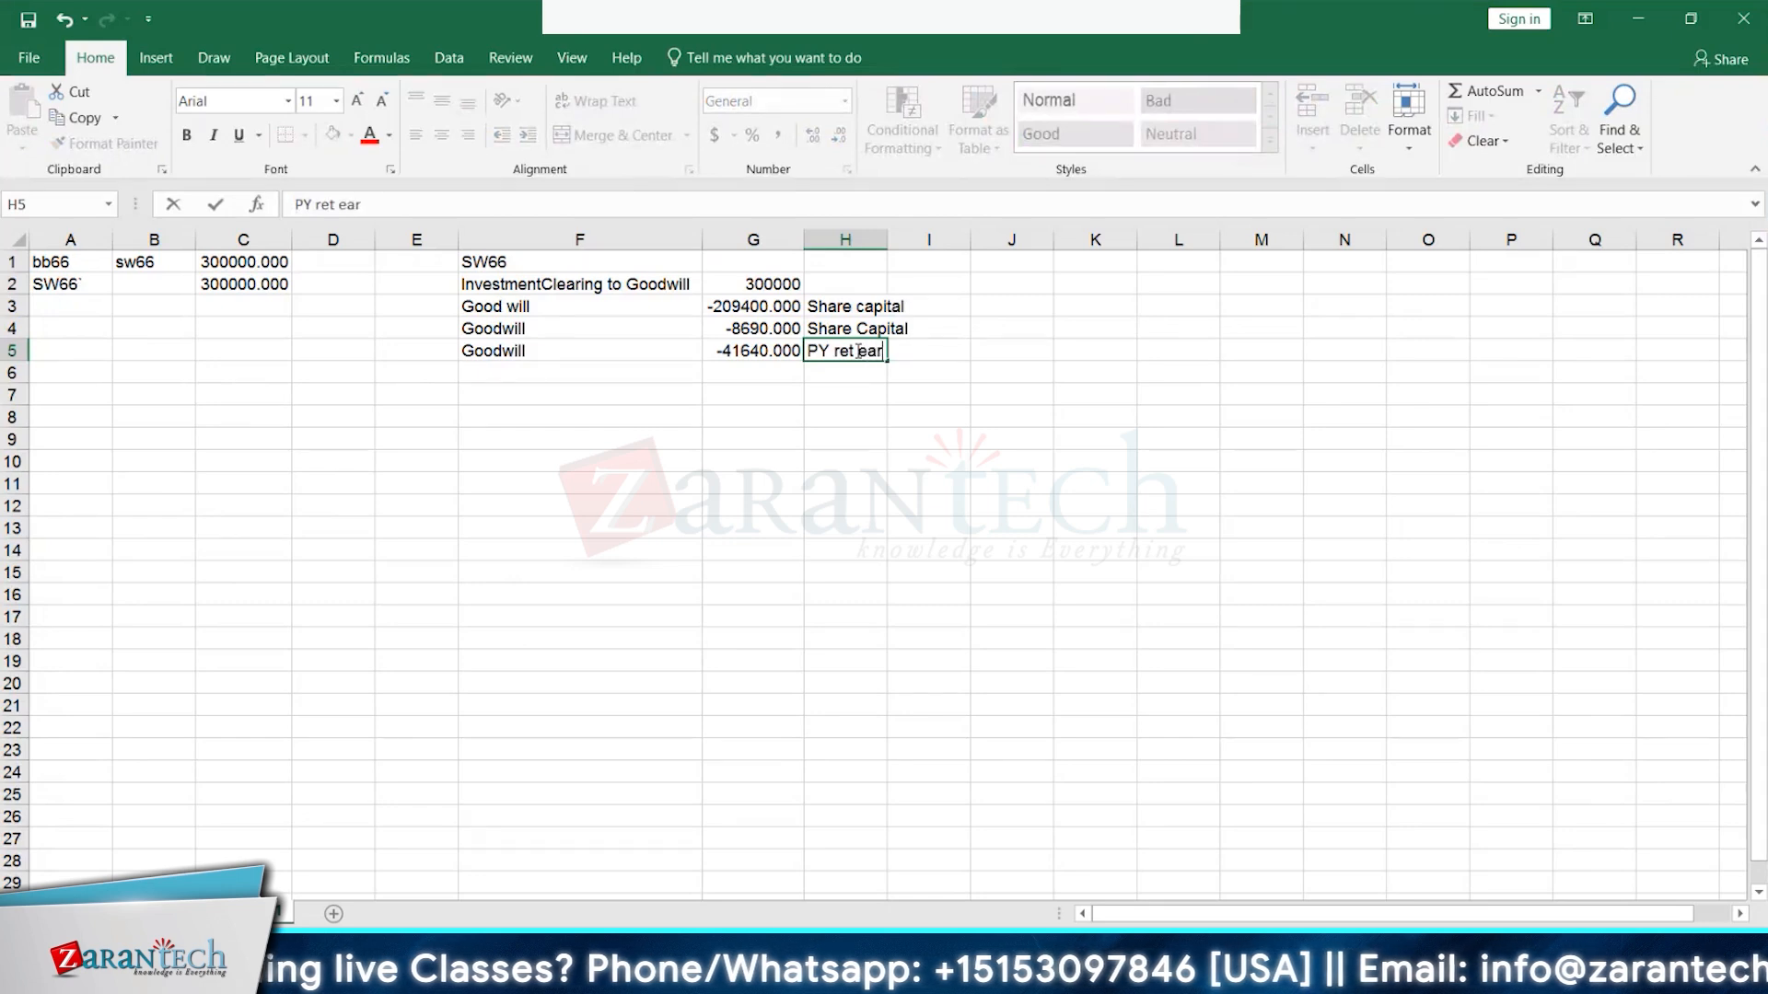
{"action": "type", "text": "nings"}
{"action": "key", "text": "Return"}
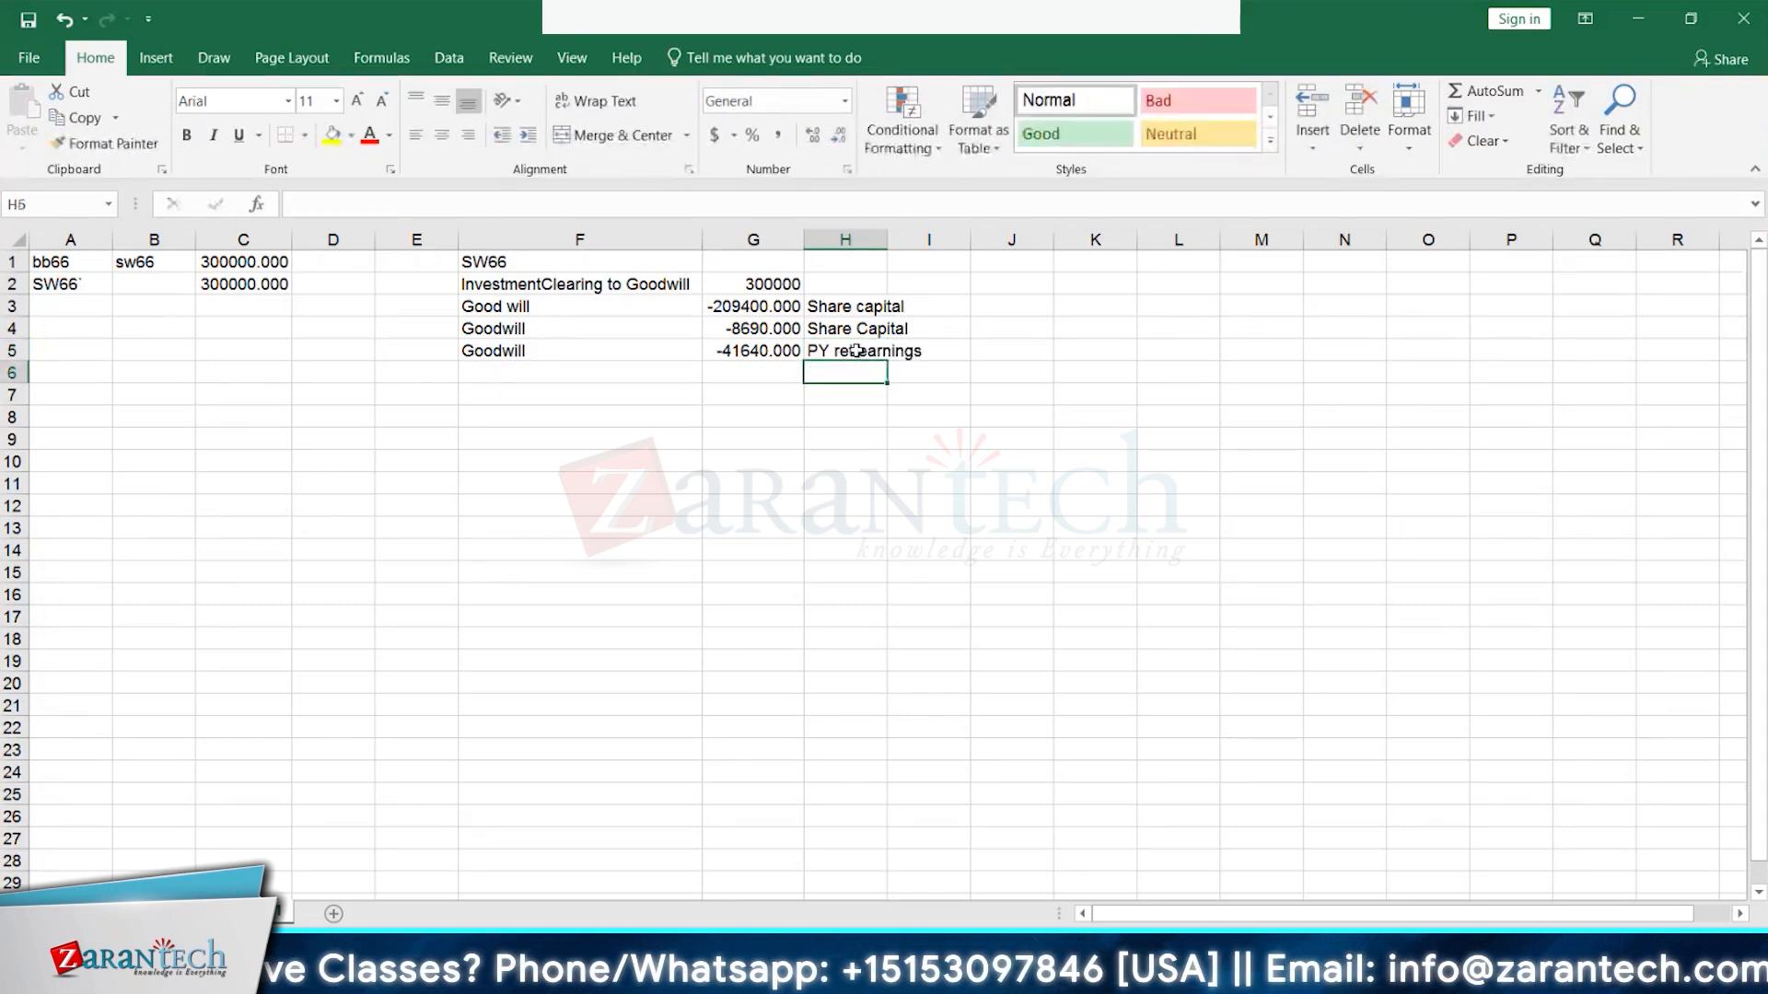
{"action": "double_click", "coordinate": [886, 246]}
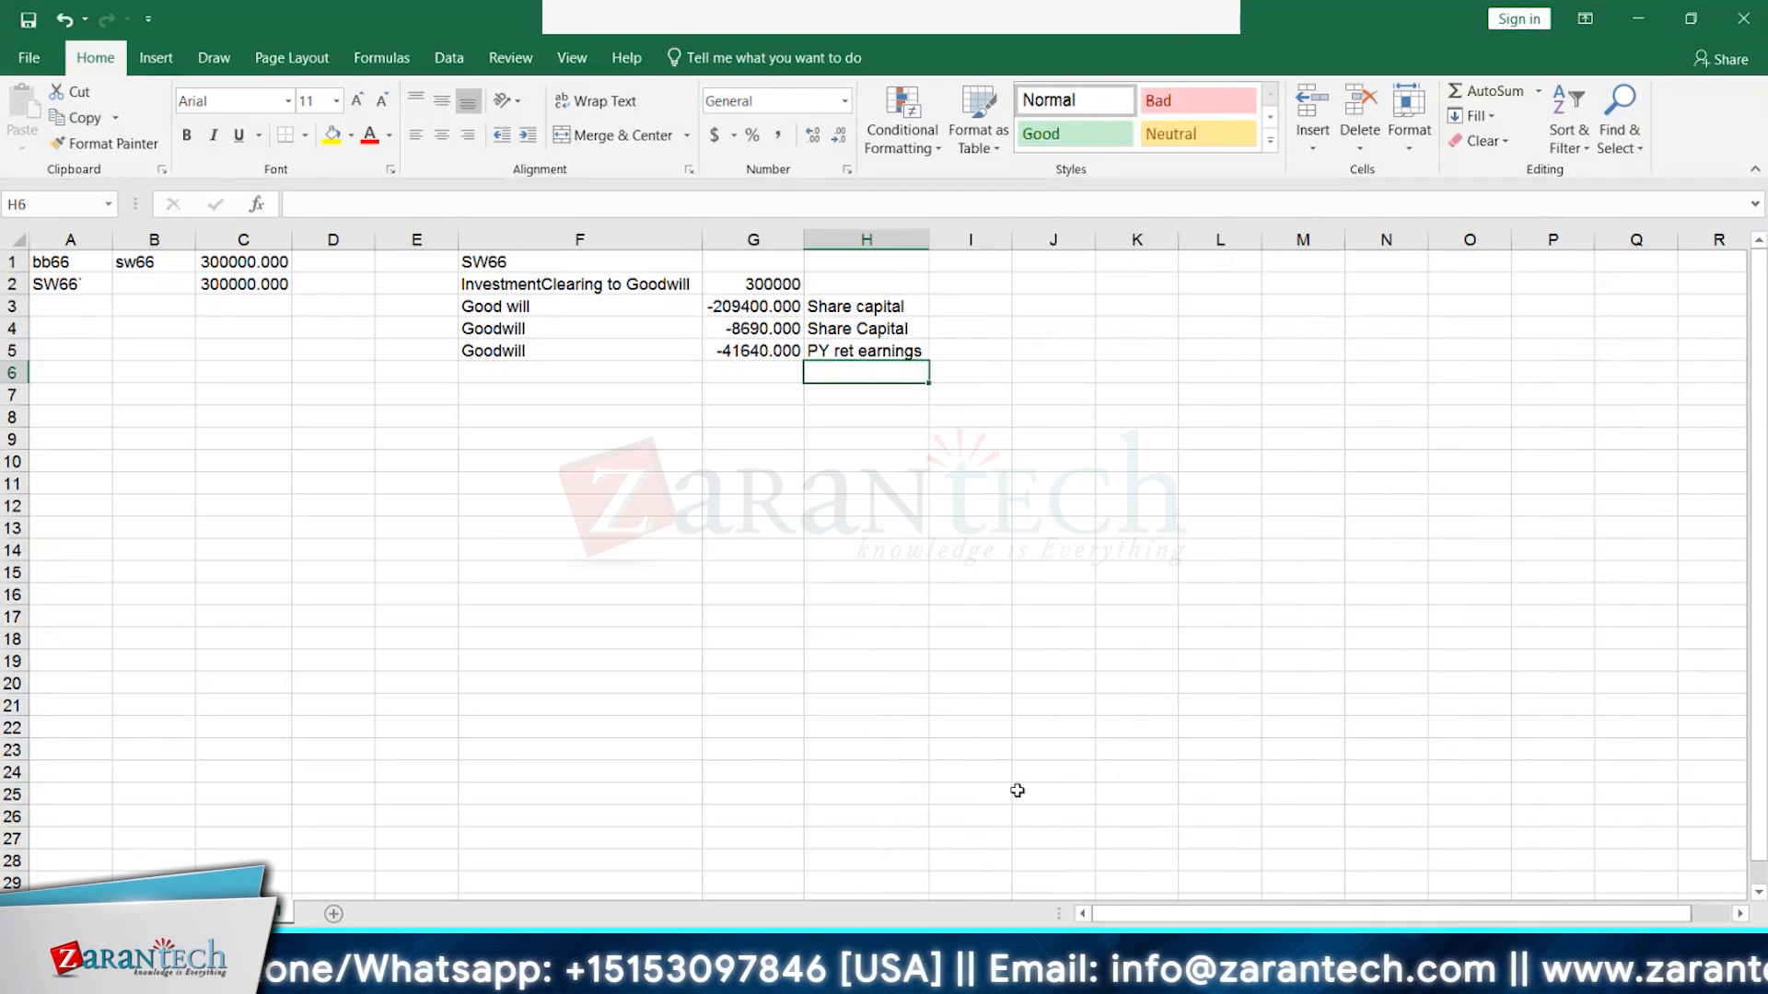
{"action": "left_click", "coordinate": [773, 281]}
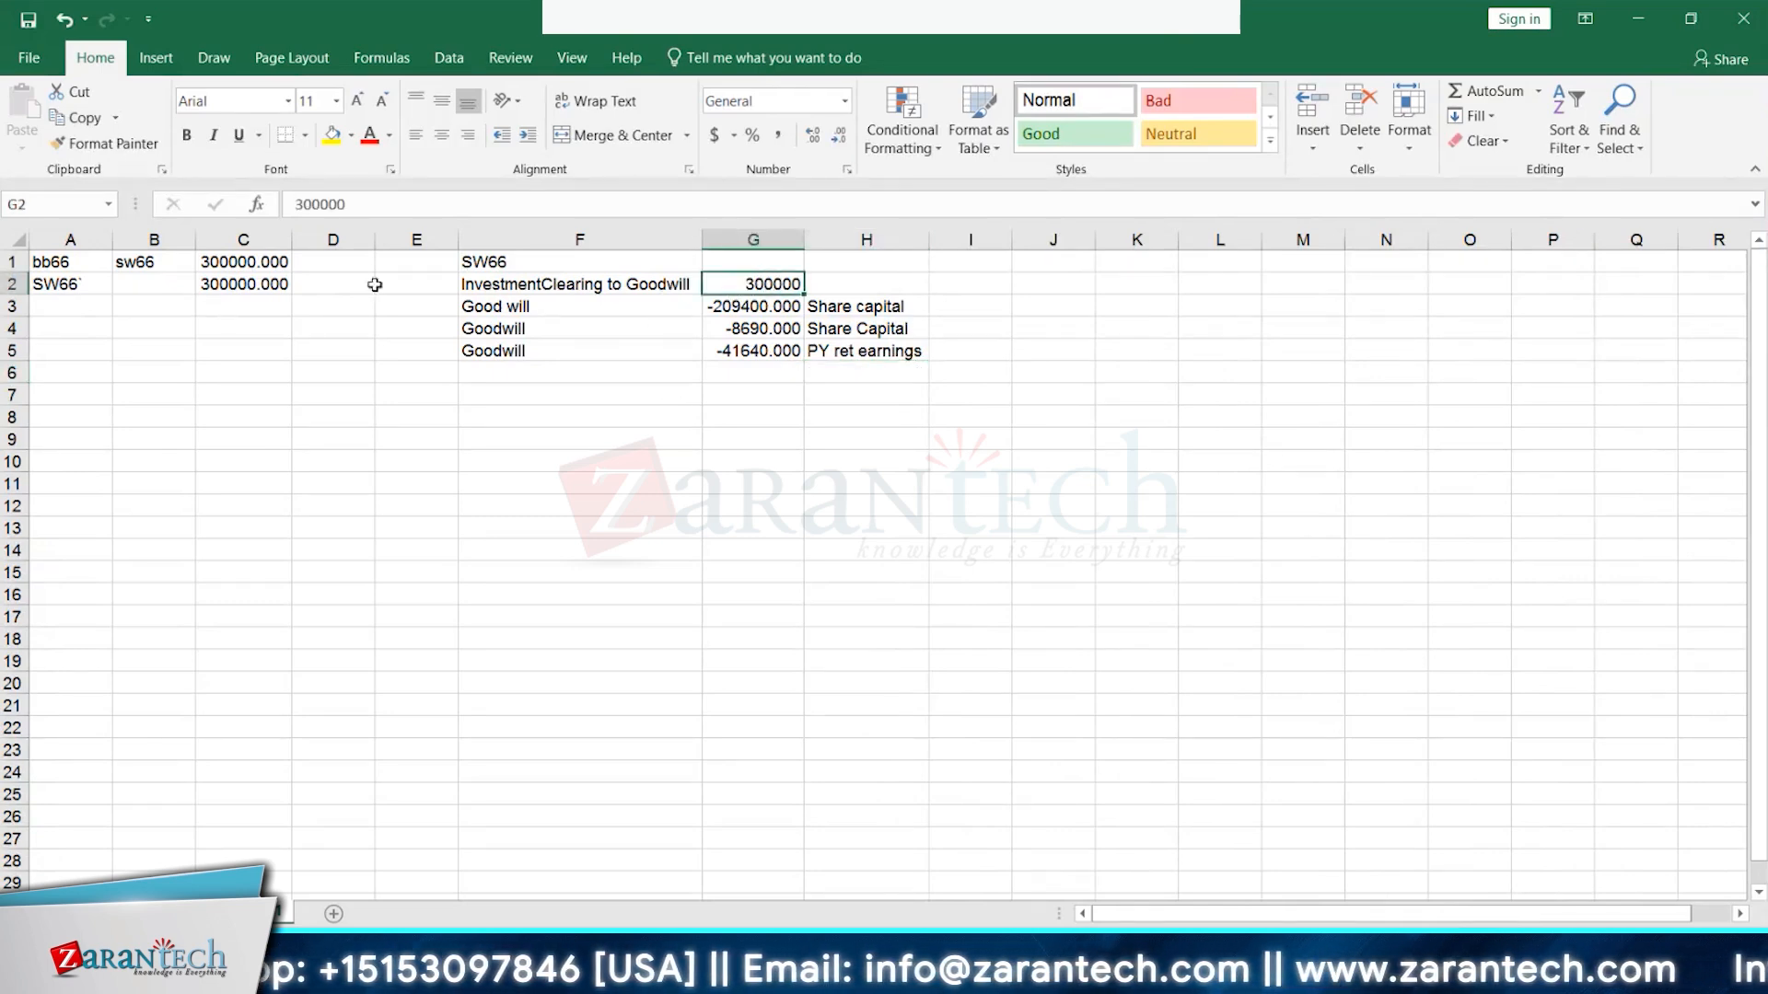
{"action": "left_click", "coordinate": [61, 264]}
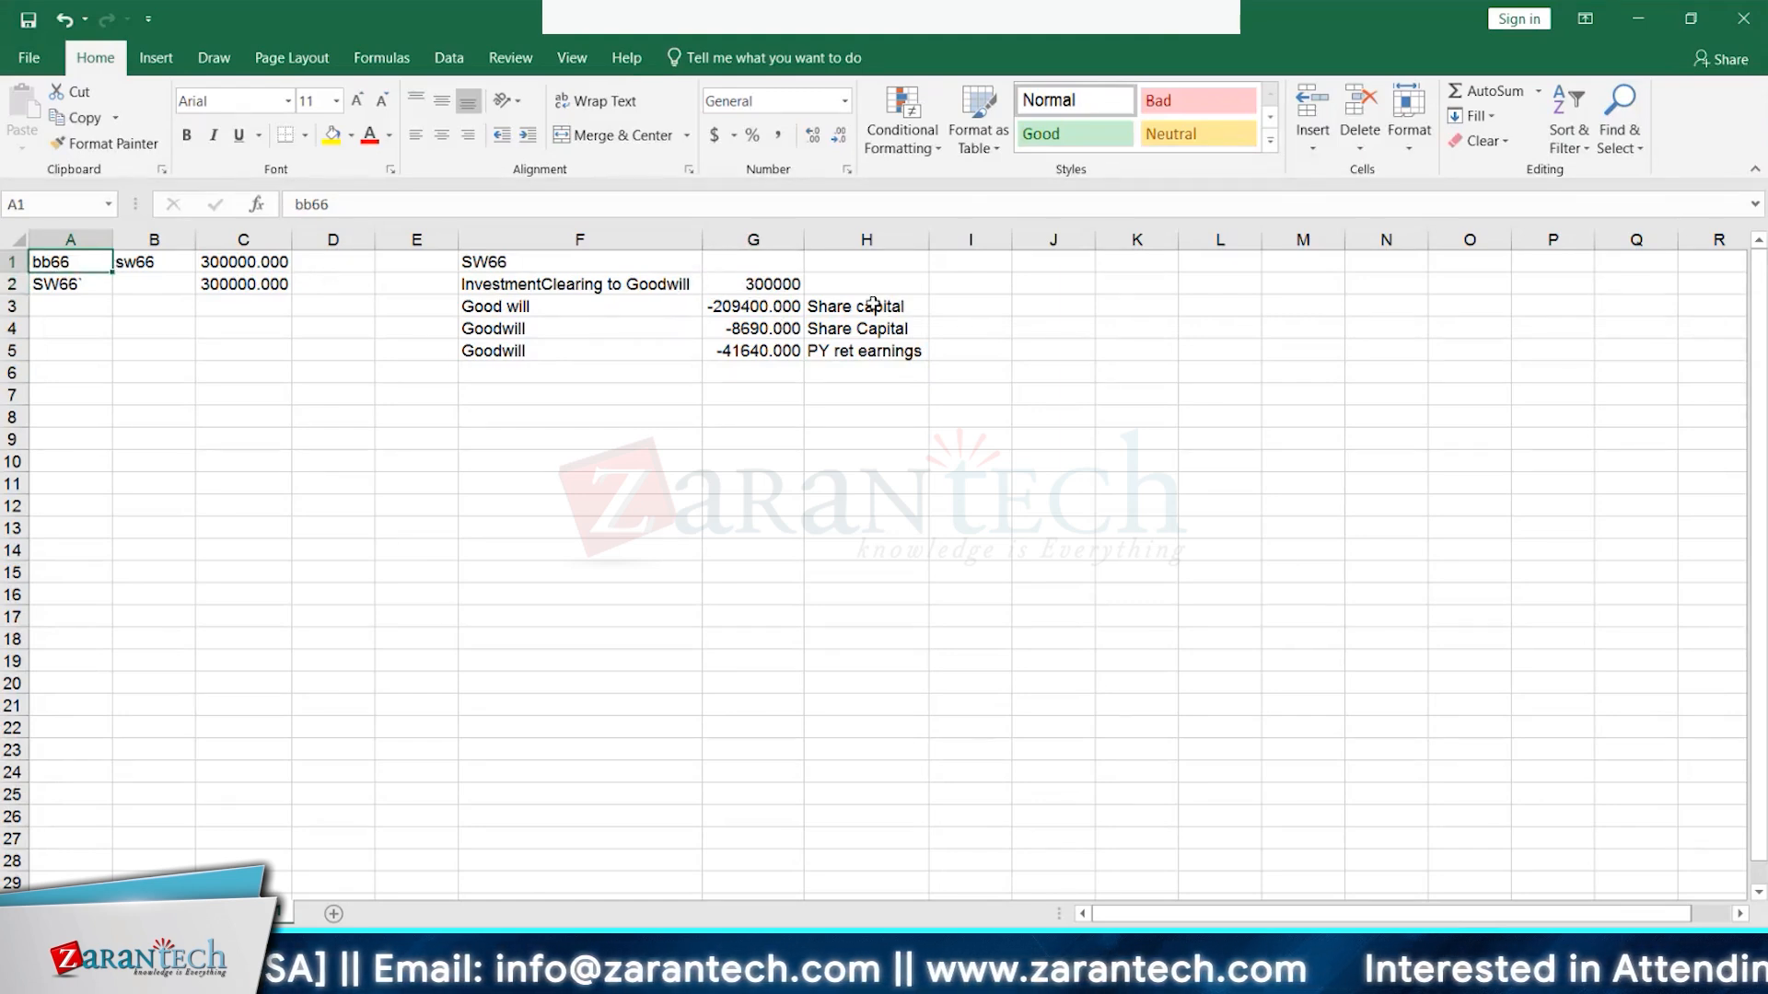
- Select the Goodwill amounts in G3:G5 to check their total
{"action": "left_click_drag", "start_coordinate": [873, 305], "coordinate": [869, 329]}
{"action": "left_click", "coordinate": [748, 313]}
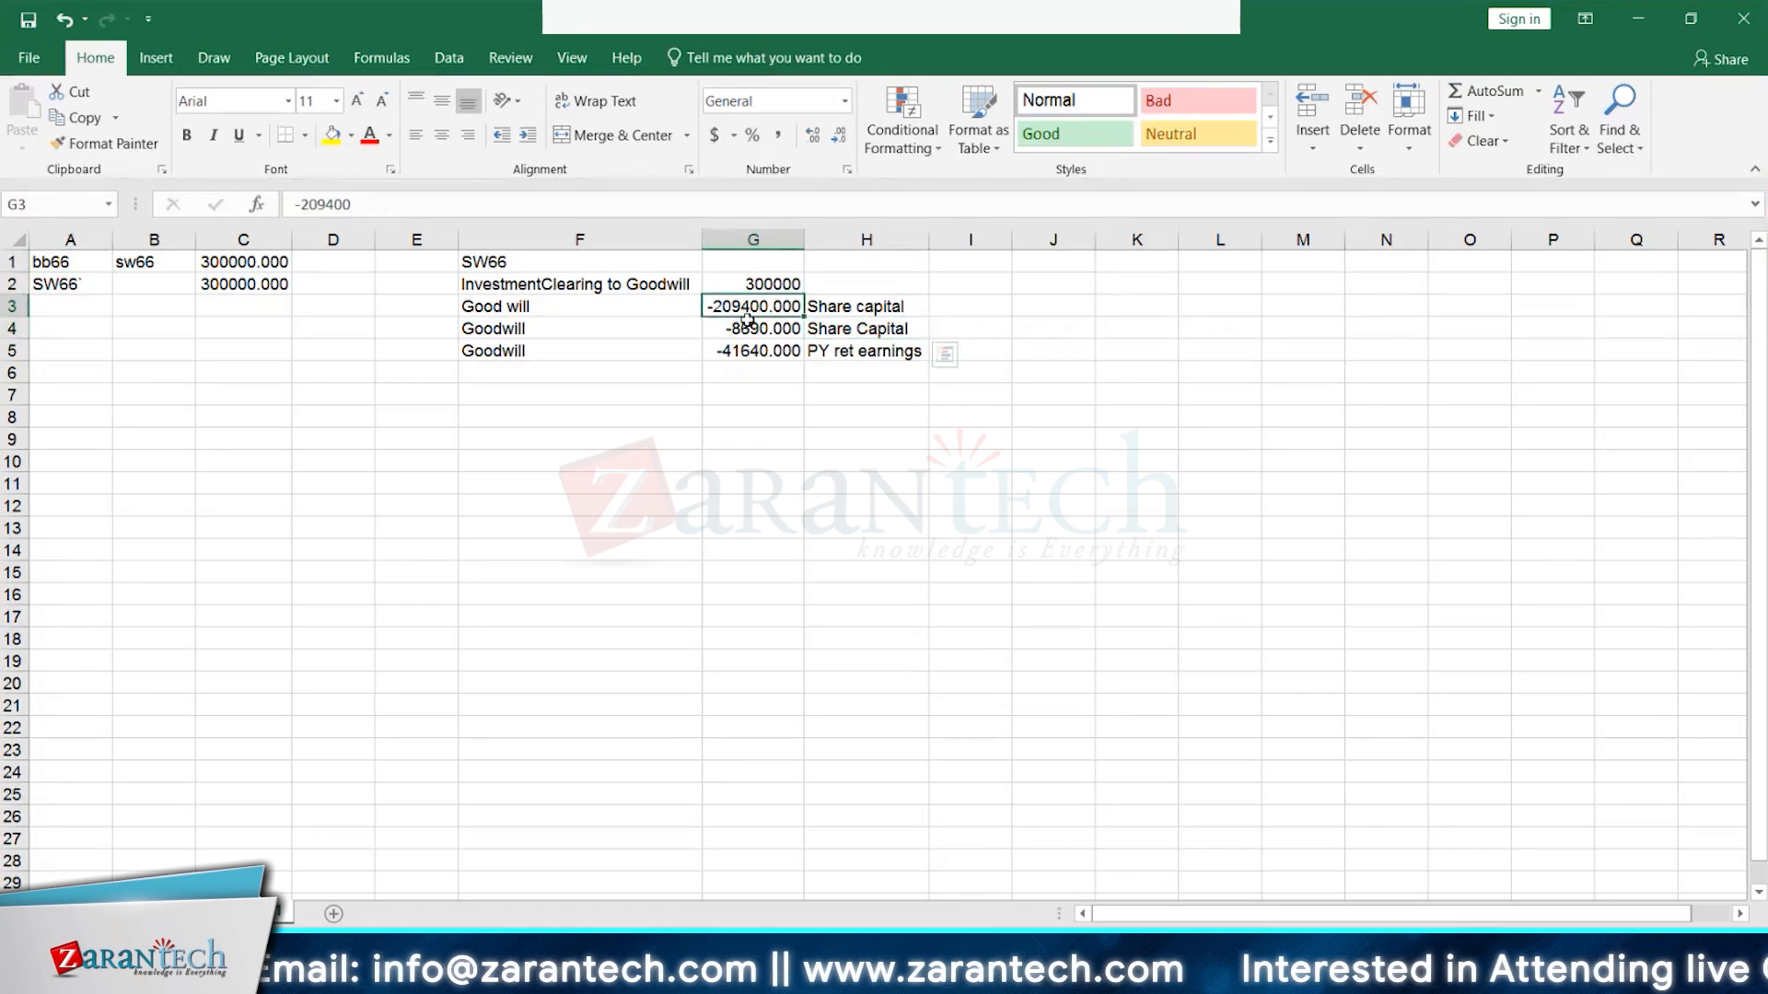
{"action": "left_click_drag", "start_coordinate": [747, 320], "coordinate": [746, 324]}
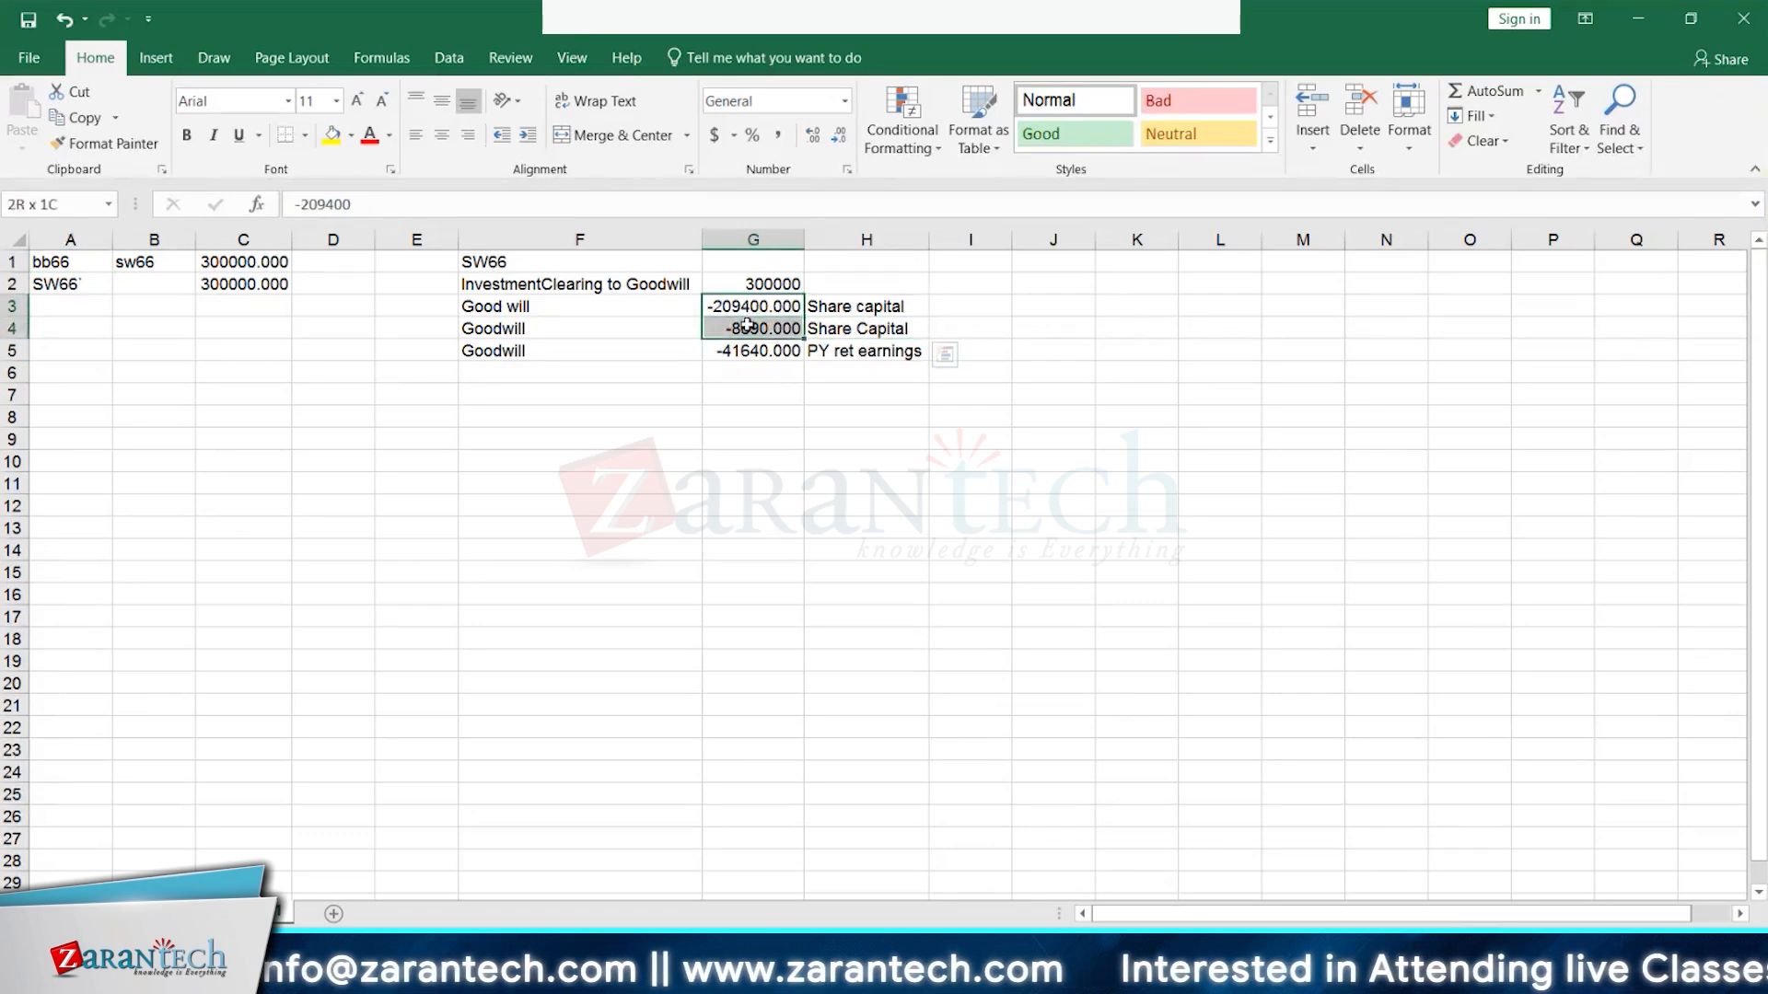
{"action": "left_click", "coordinate": [747, 350]}
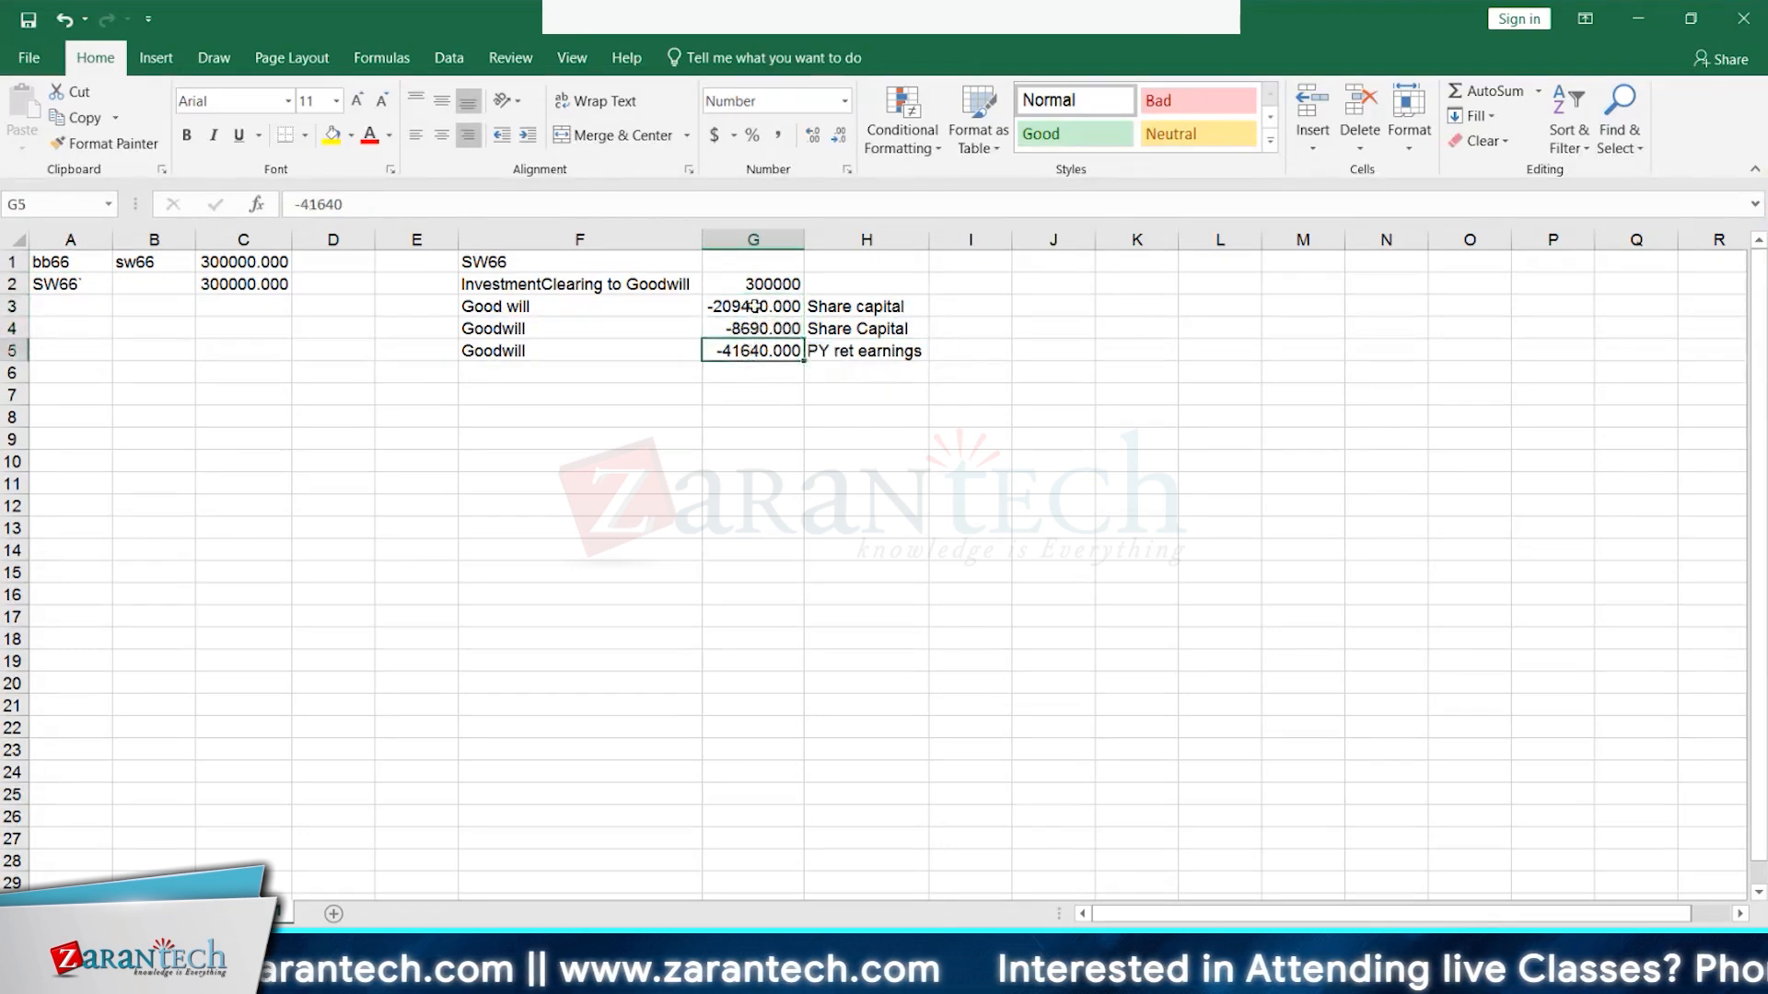
{"action": "left_click_drag", "start_coordinate": [753, 306], "coordinate": [750, 354]}
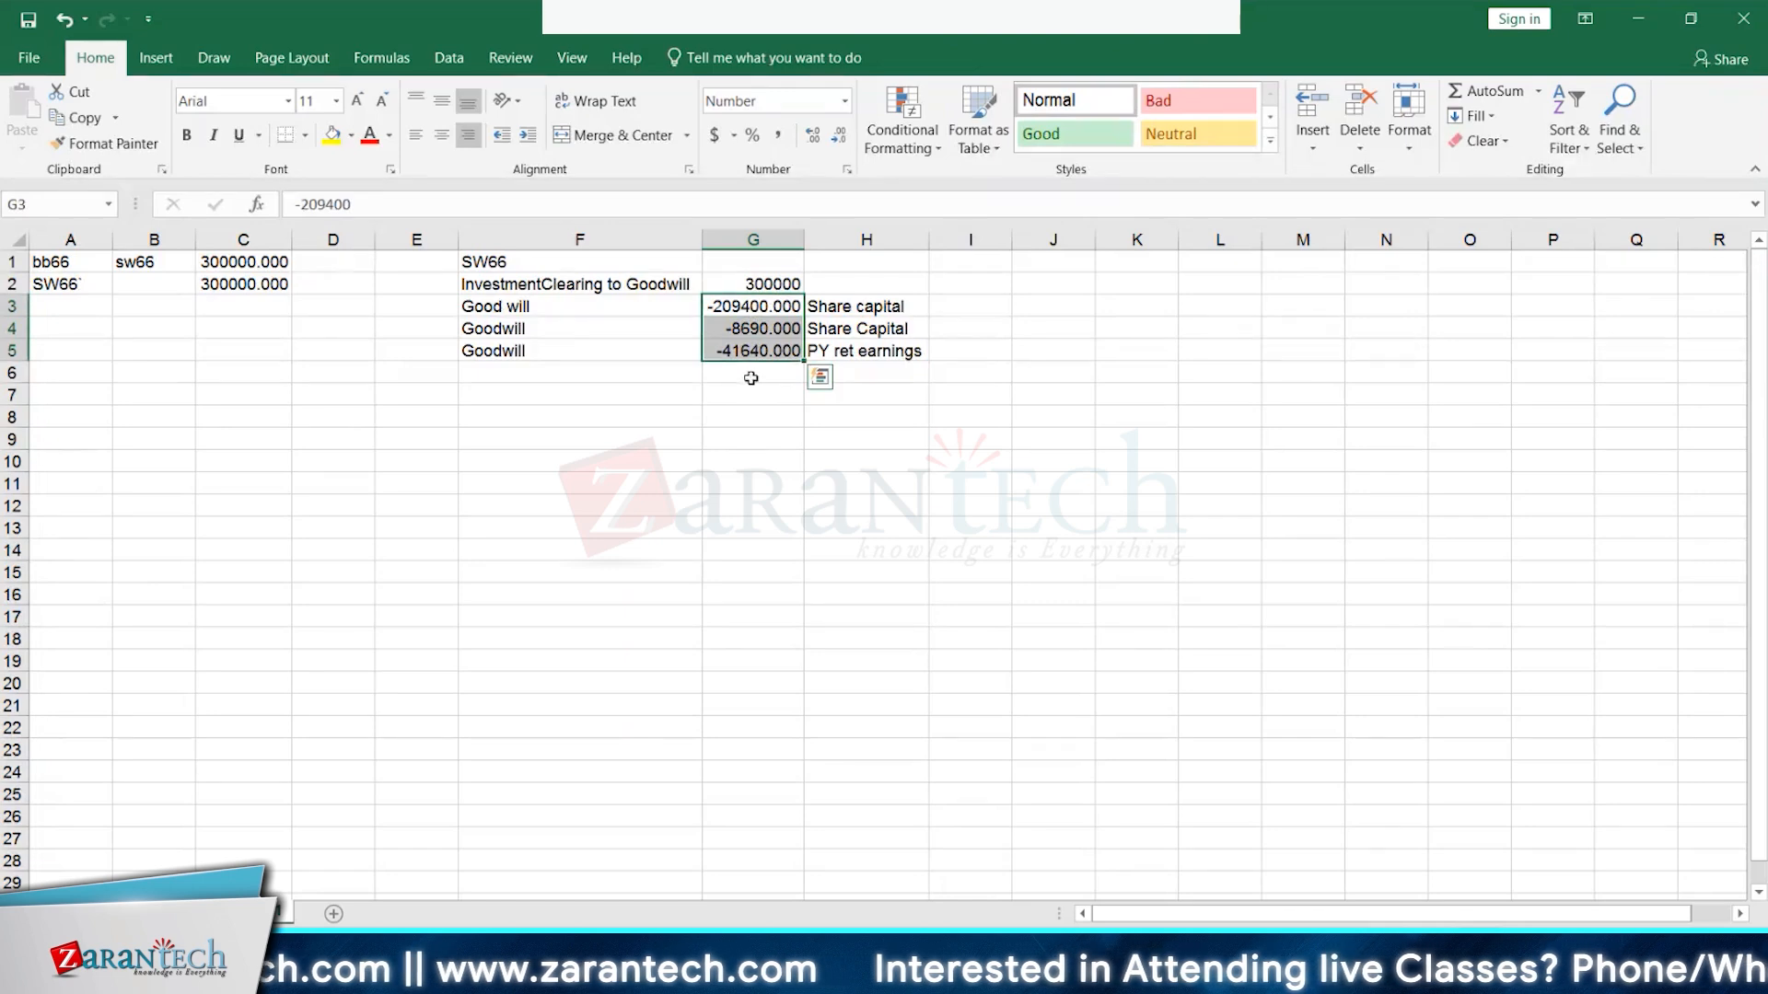
{"action": "left_click", "coordinate": [732, 374]}
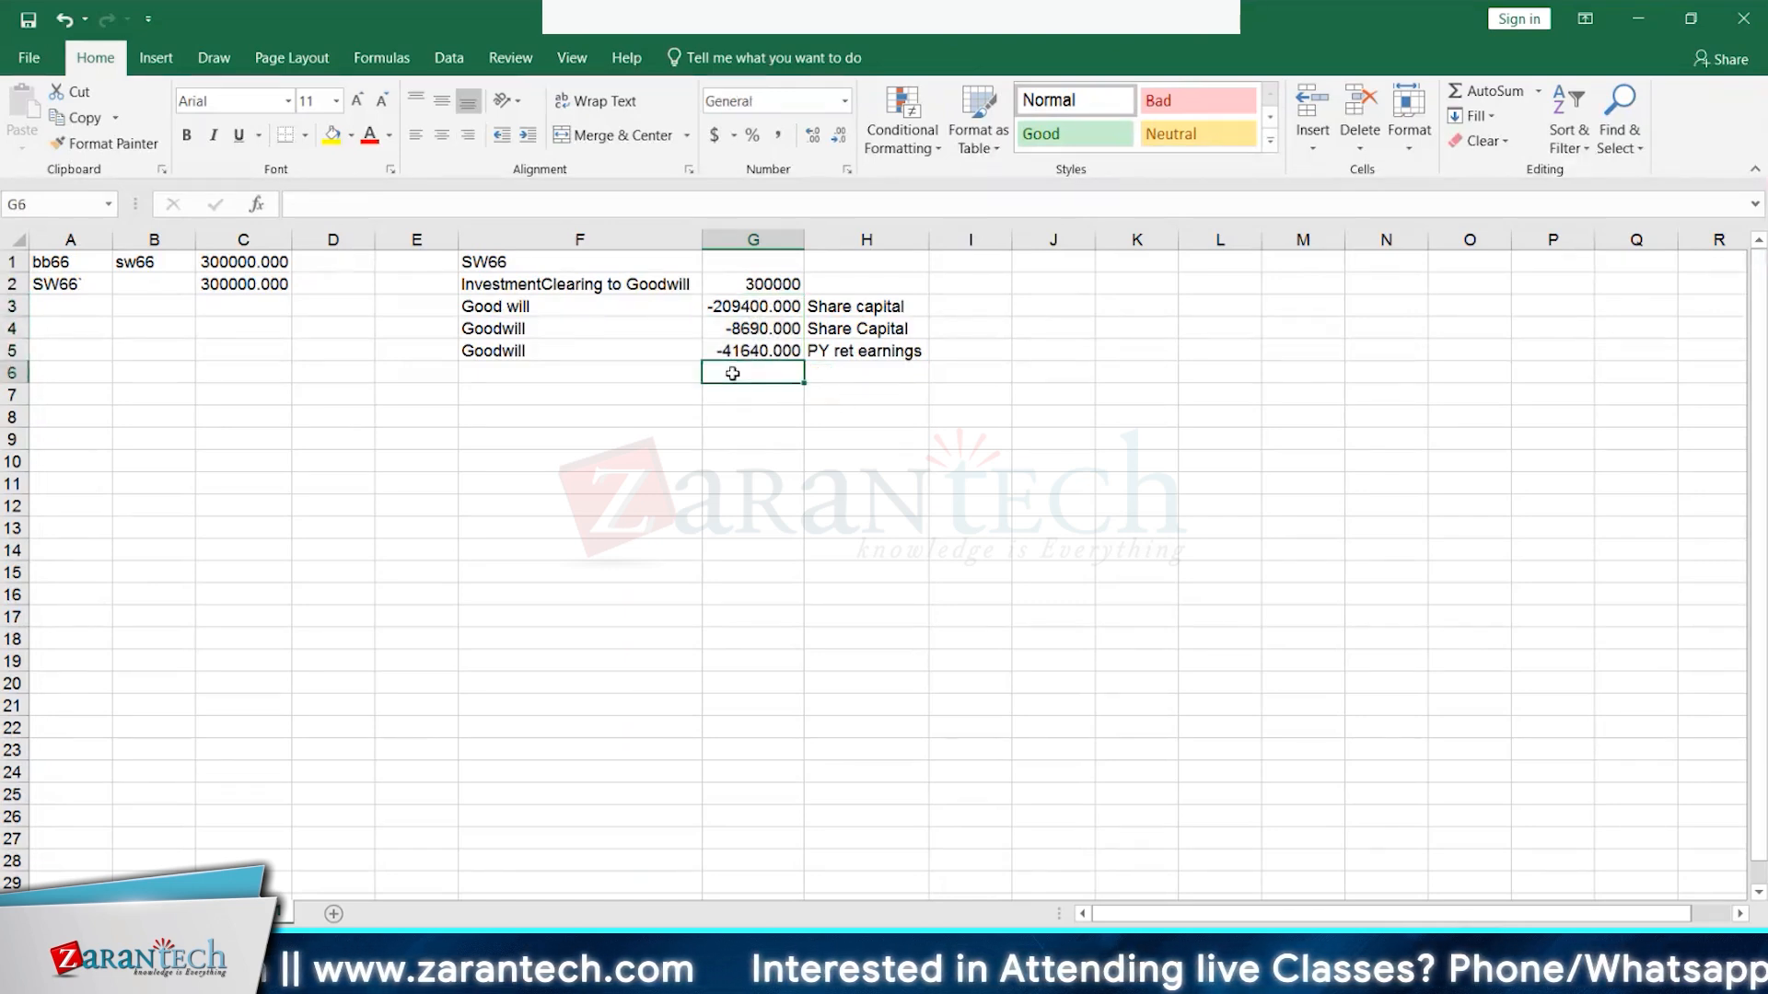
{"action": "double_click", "coordinate": [732, 374]}
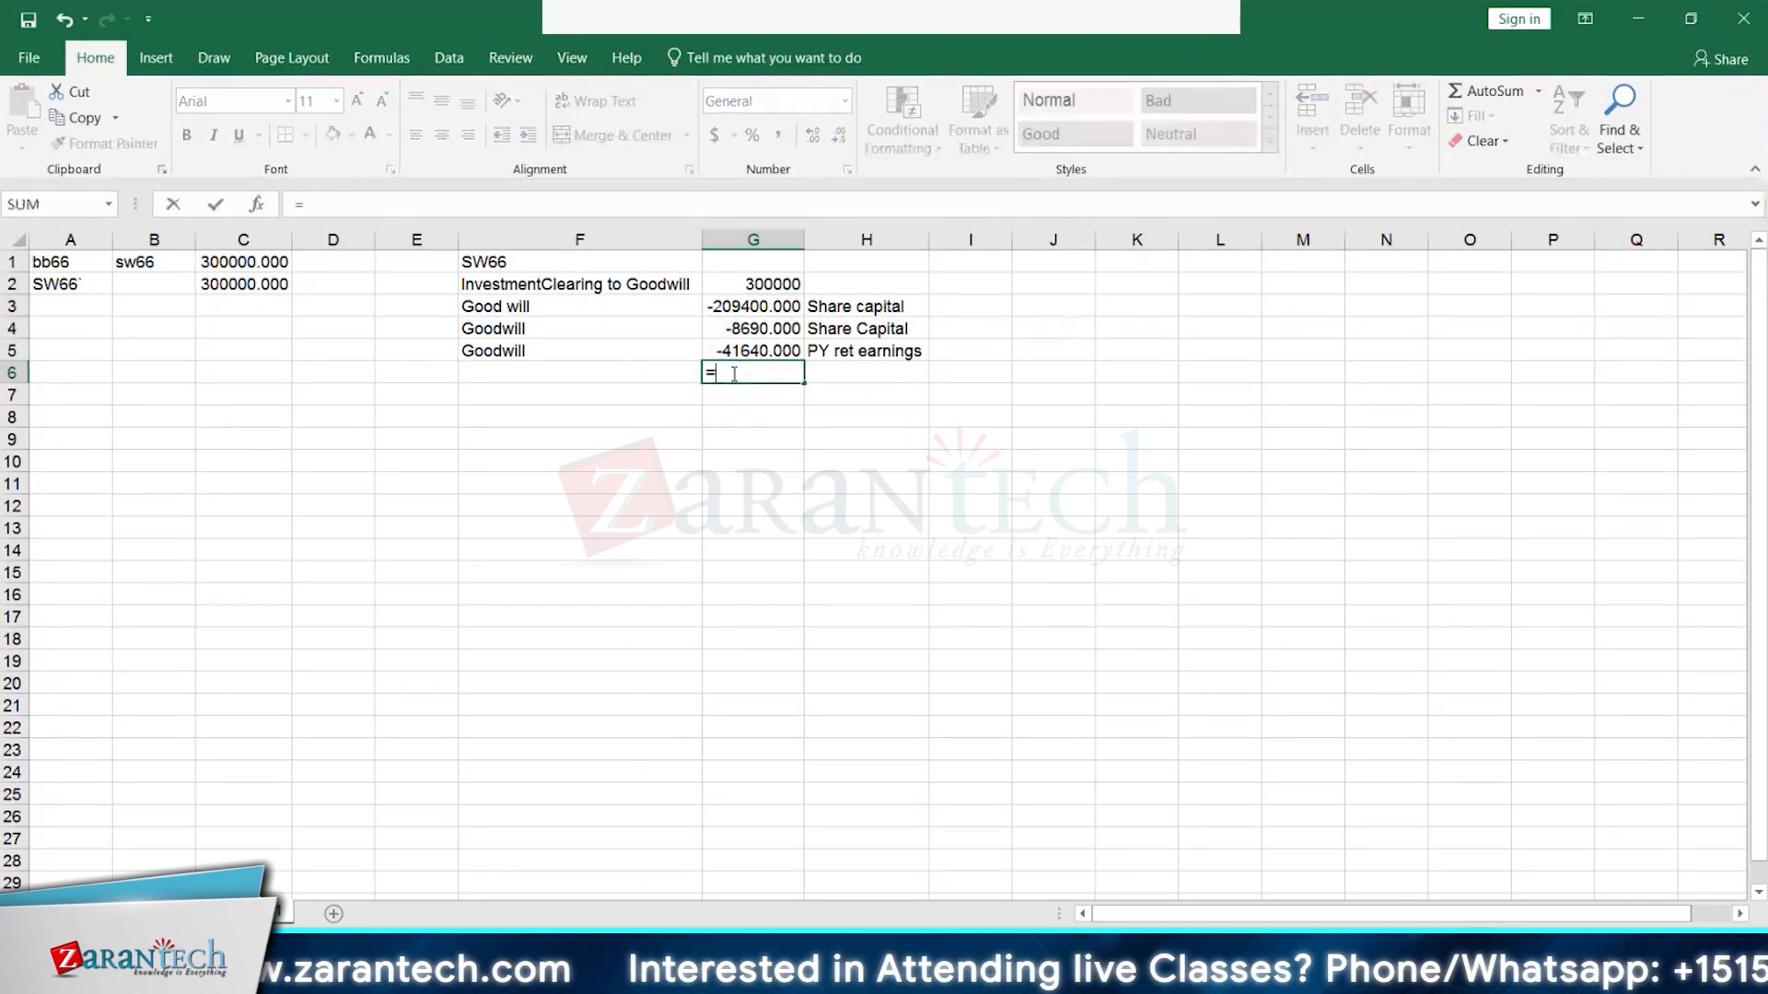
{"action": "left_click", "coordinate": [850, 528]}
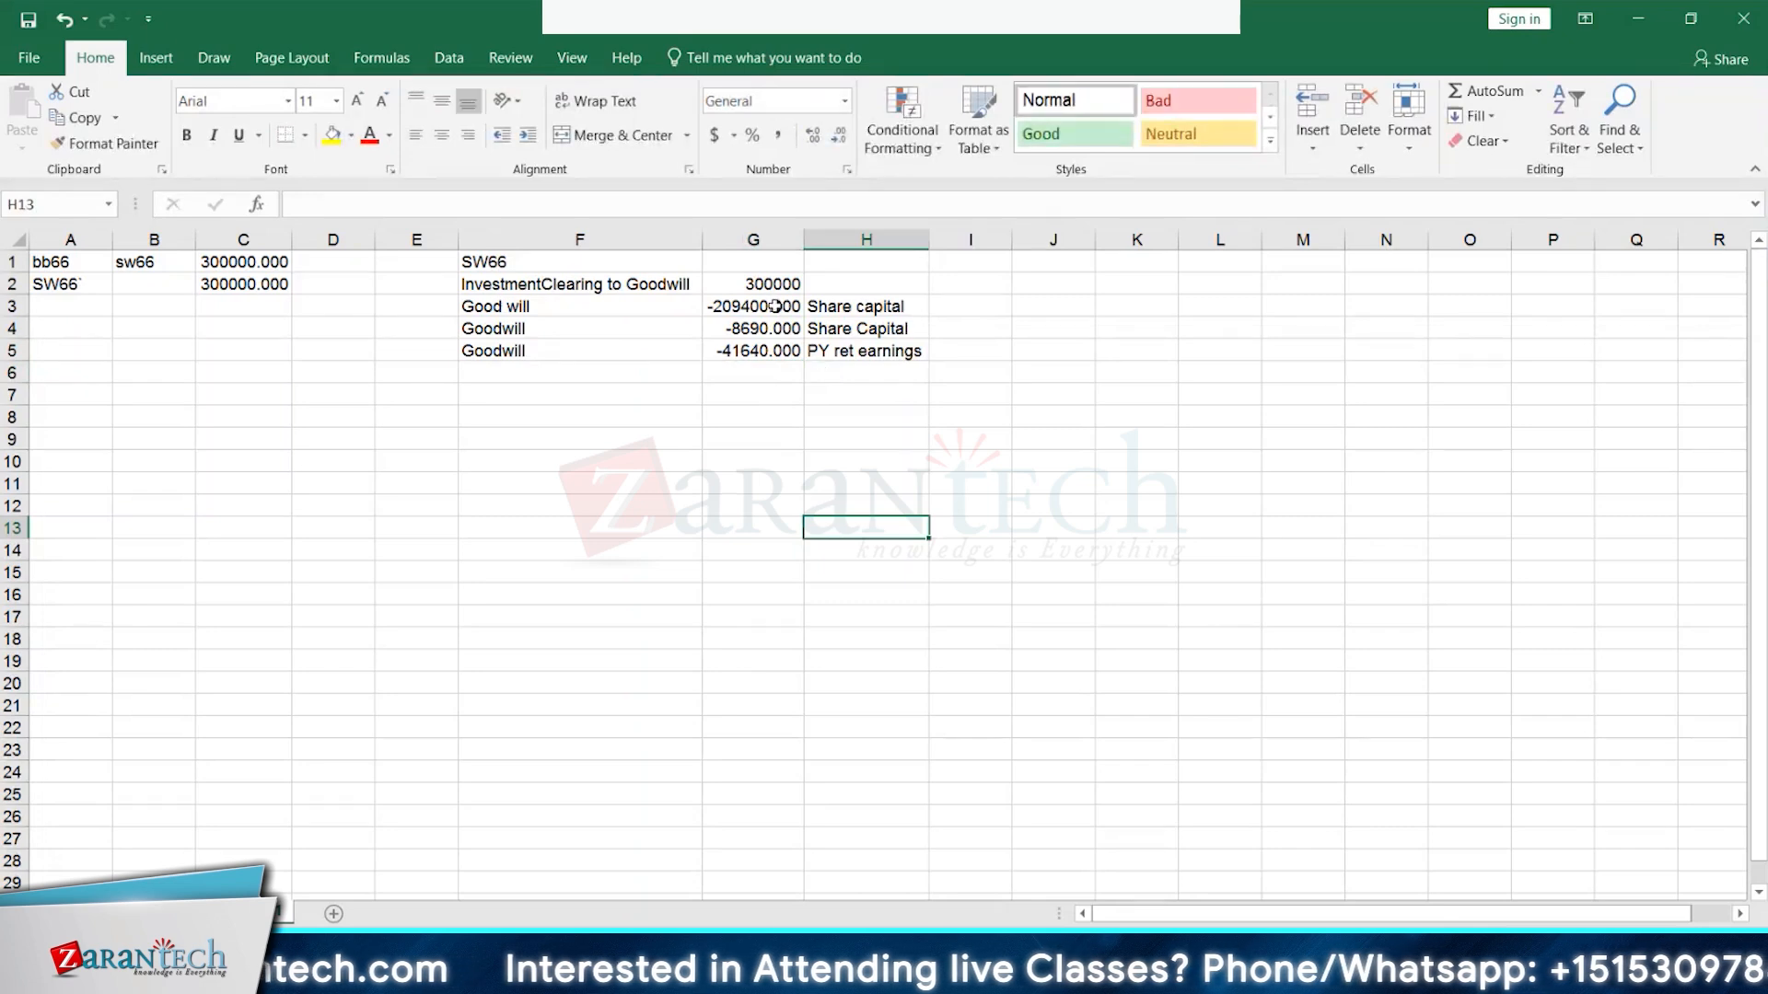
{"action": "left_click_drag", "start_coordinate": [786, 309], "coordinate": [774, 349]}
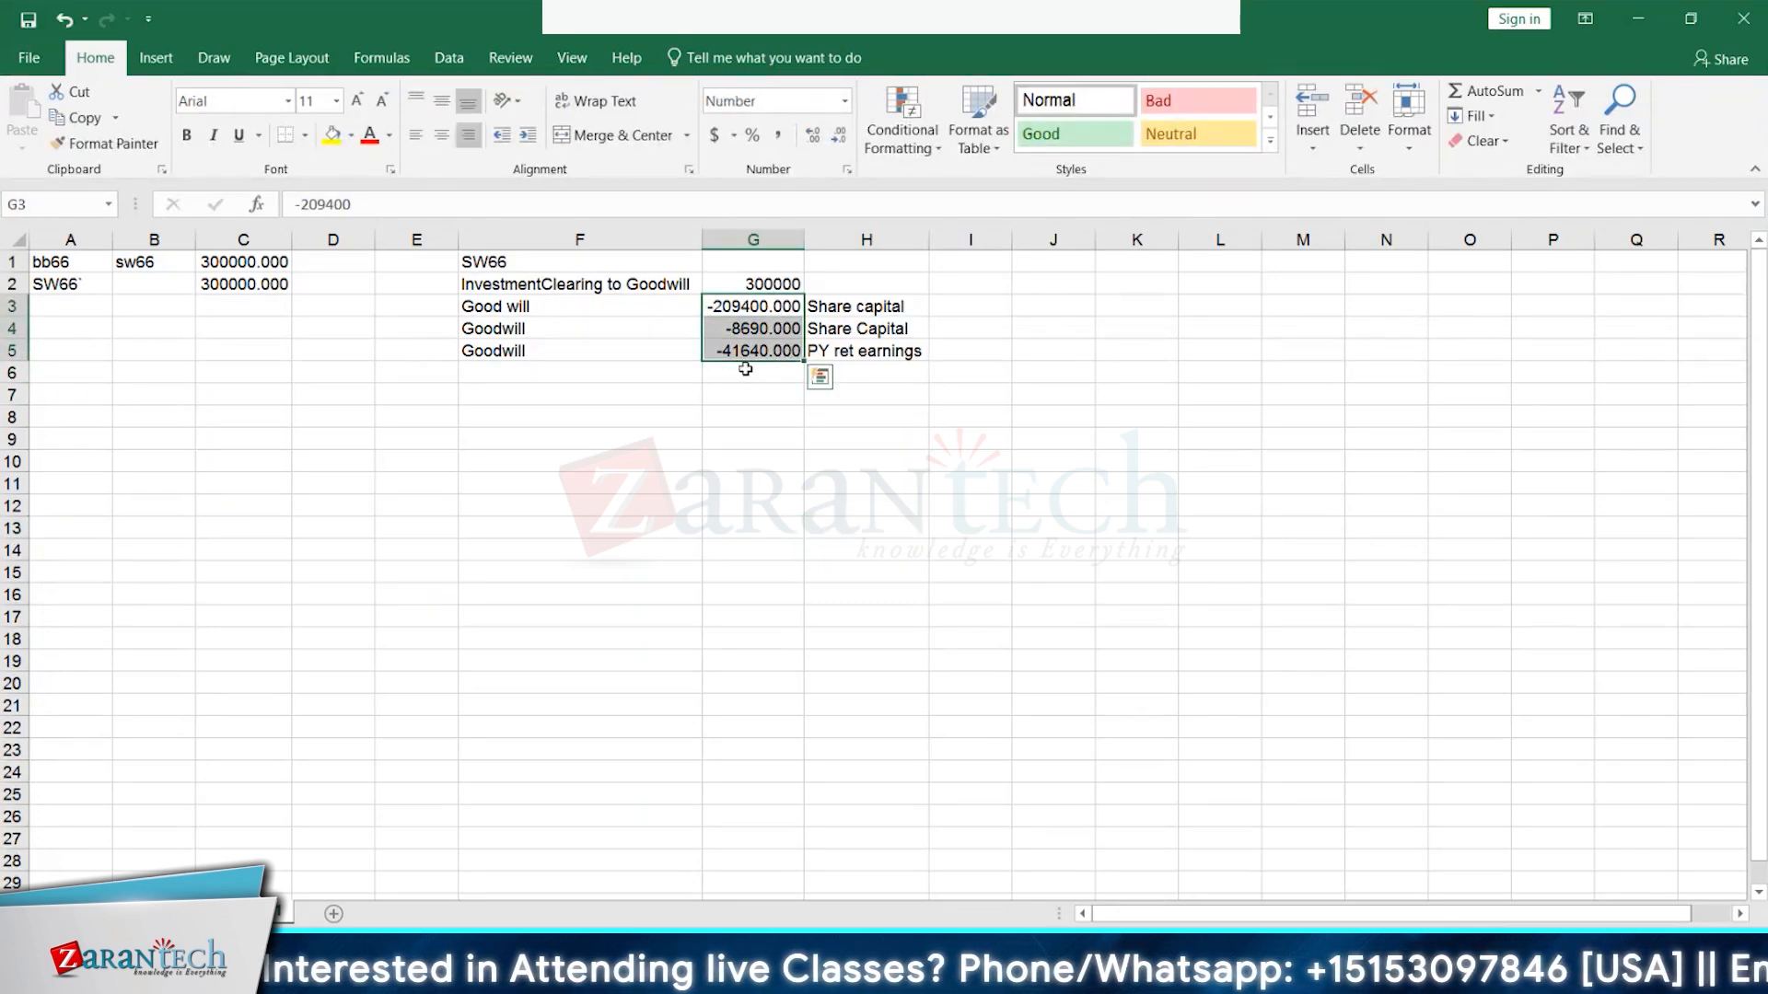
- Enter the 259730 goodwill total in G6 and try a difference formula in G7
{"action": "left_click", "coordinate": [747, 372]}
{"action": "type", "text": "2"}
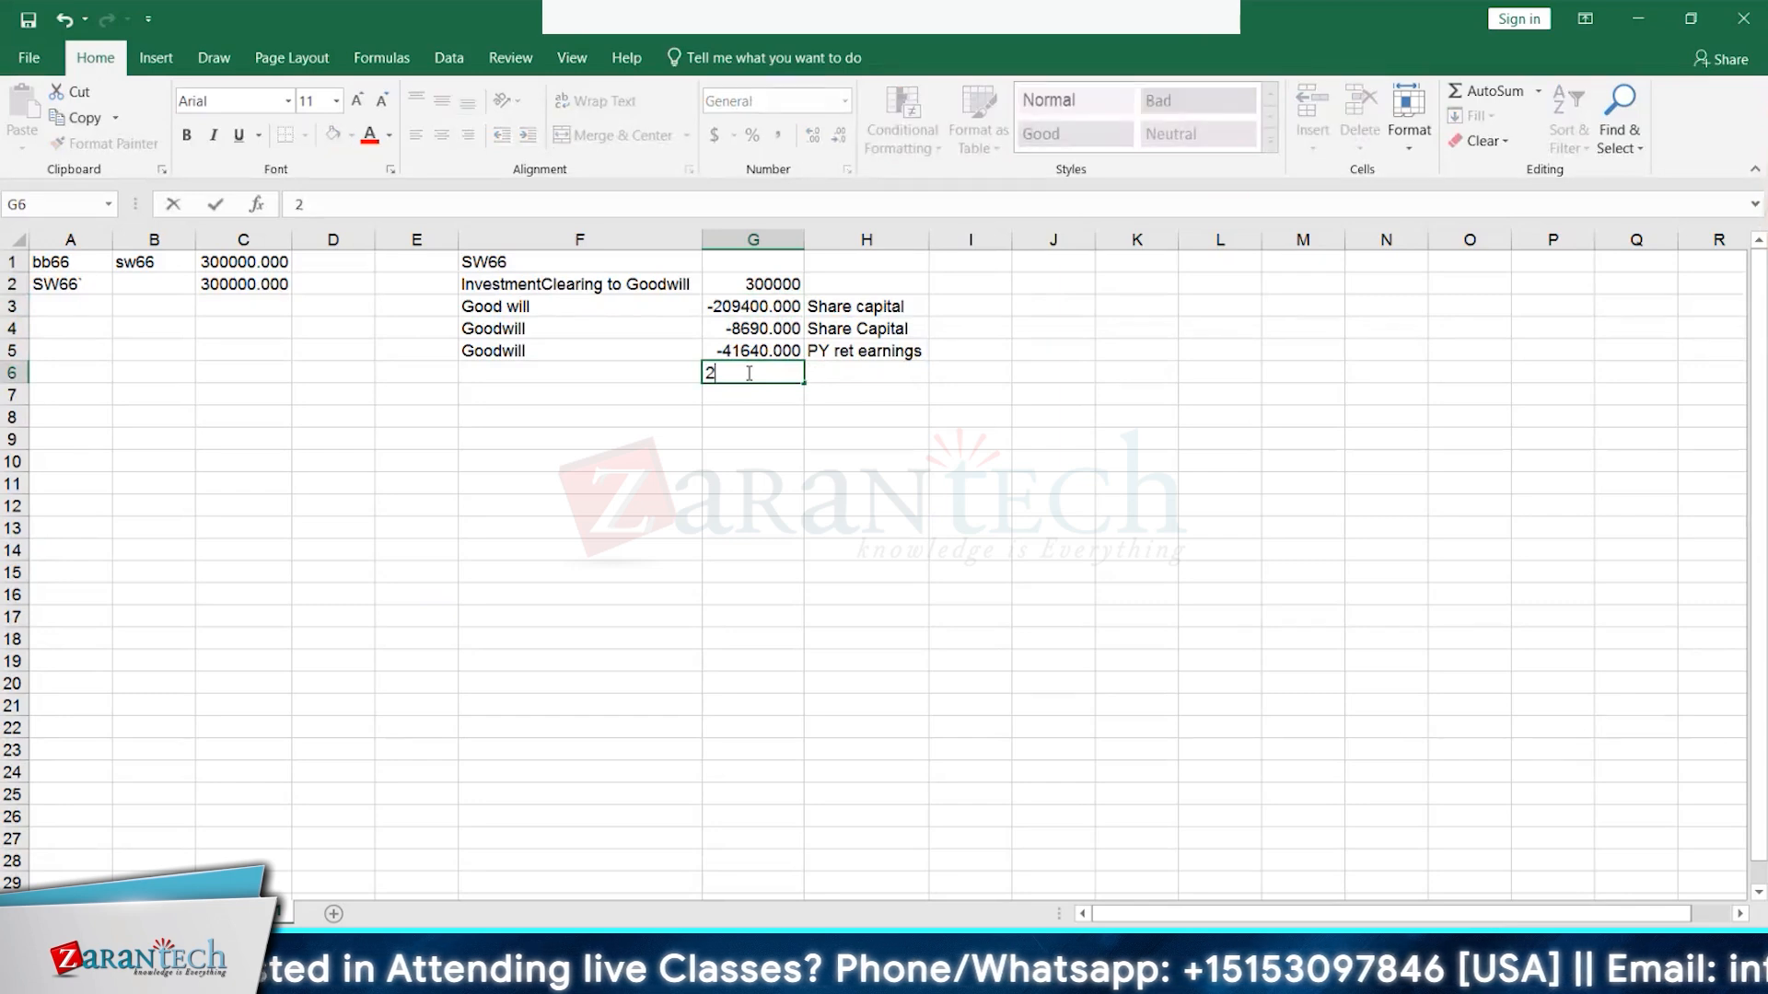
{"action": "type", "text": "59730"}
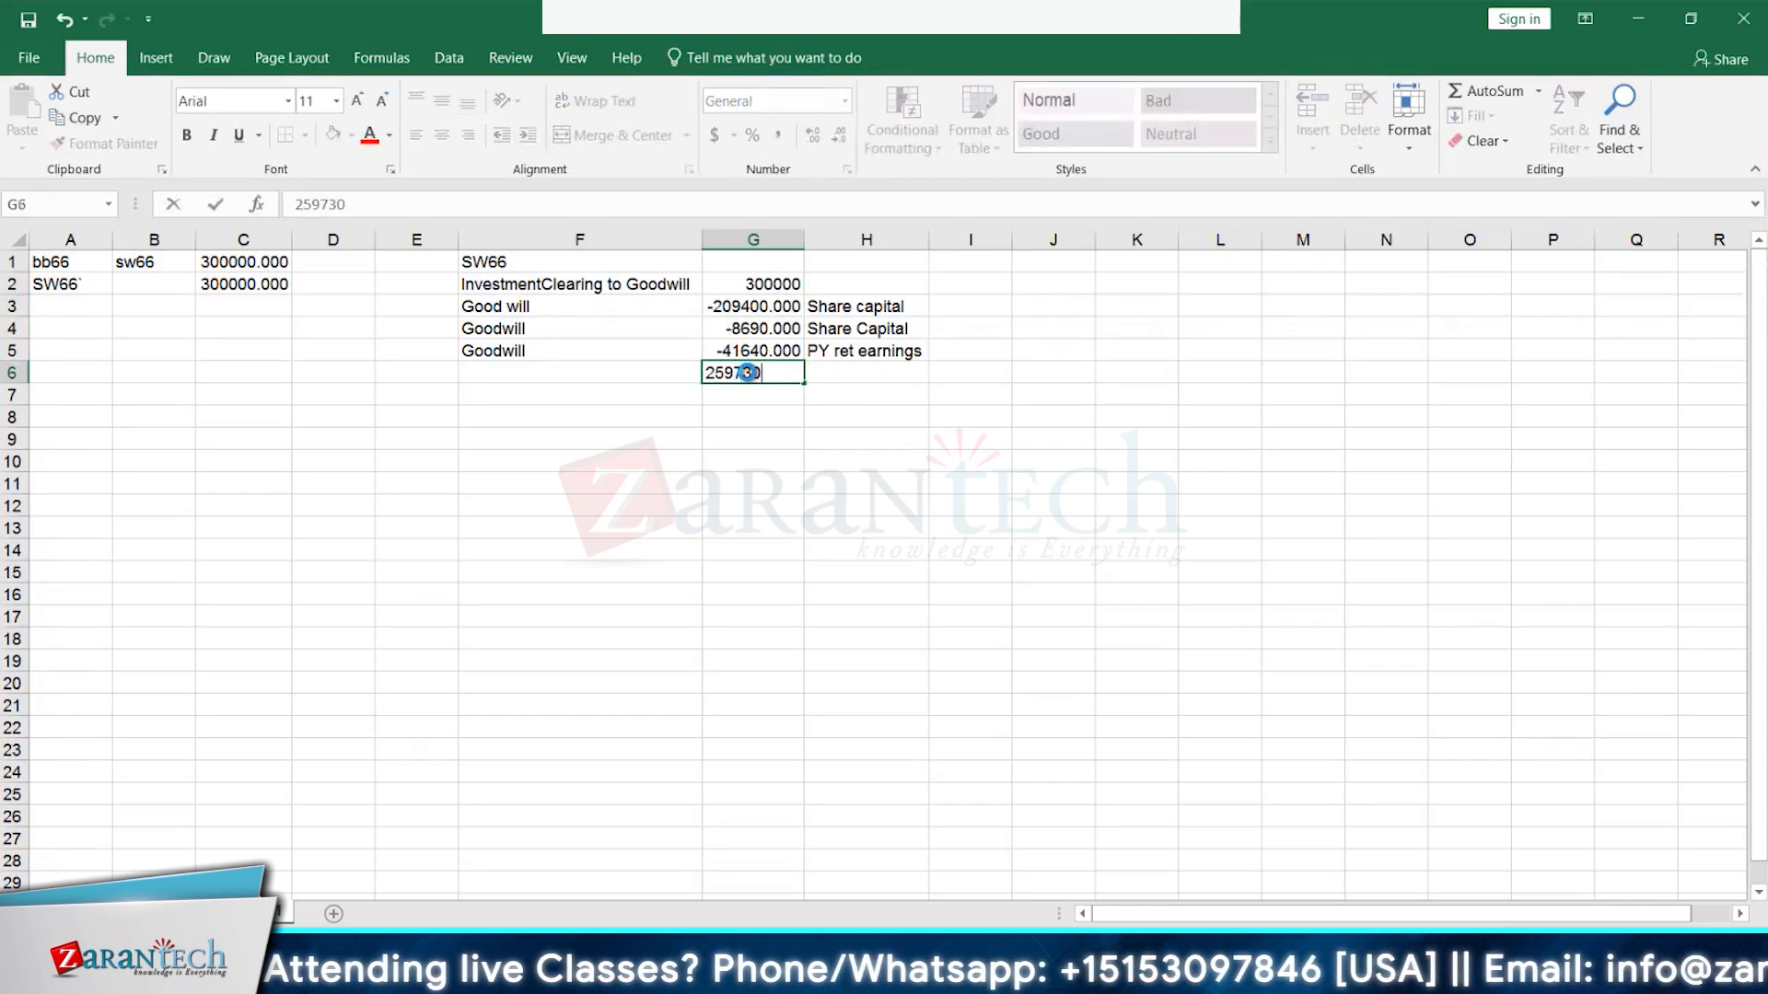
{"action": "key", "text": "Return"}
{"action": "type", "text": "="}
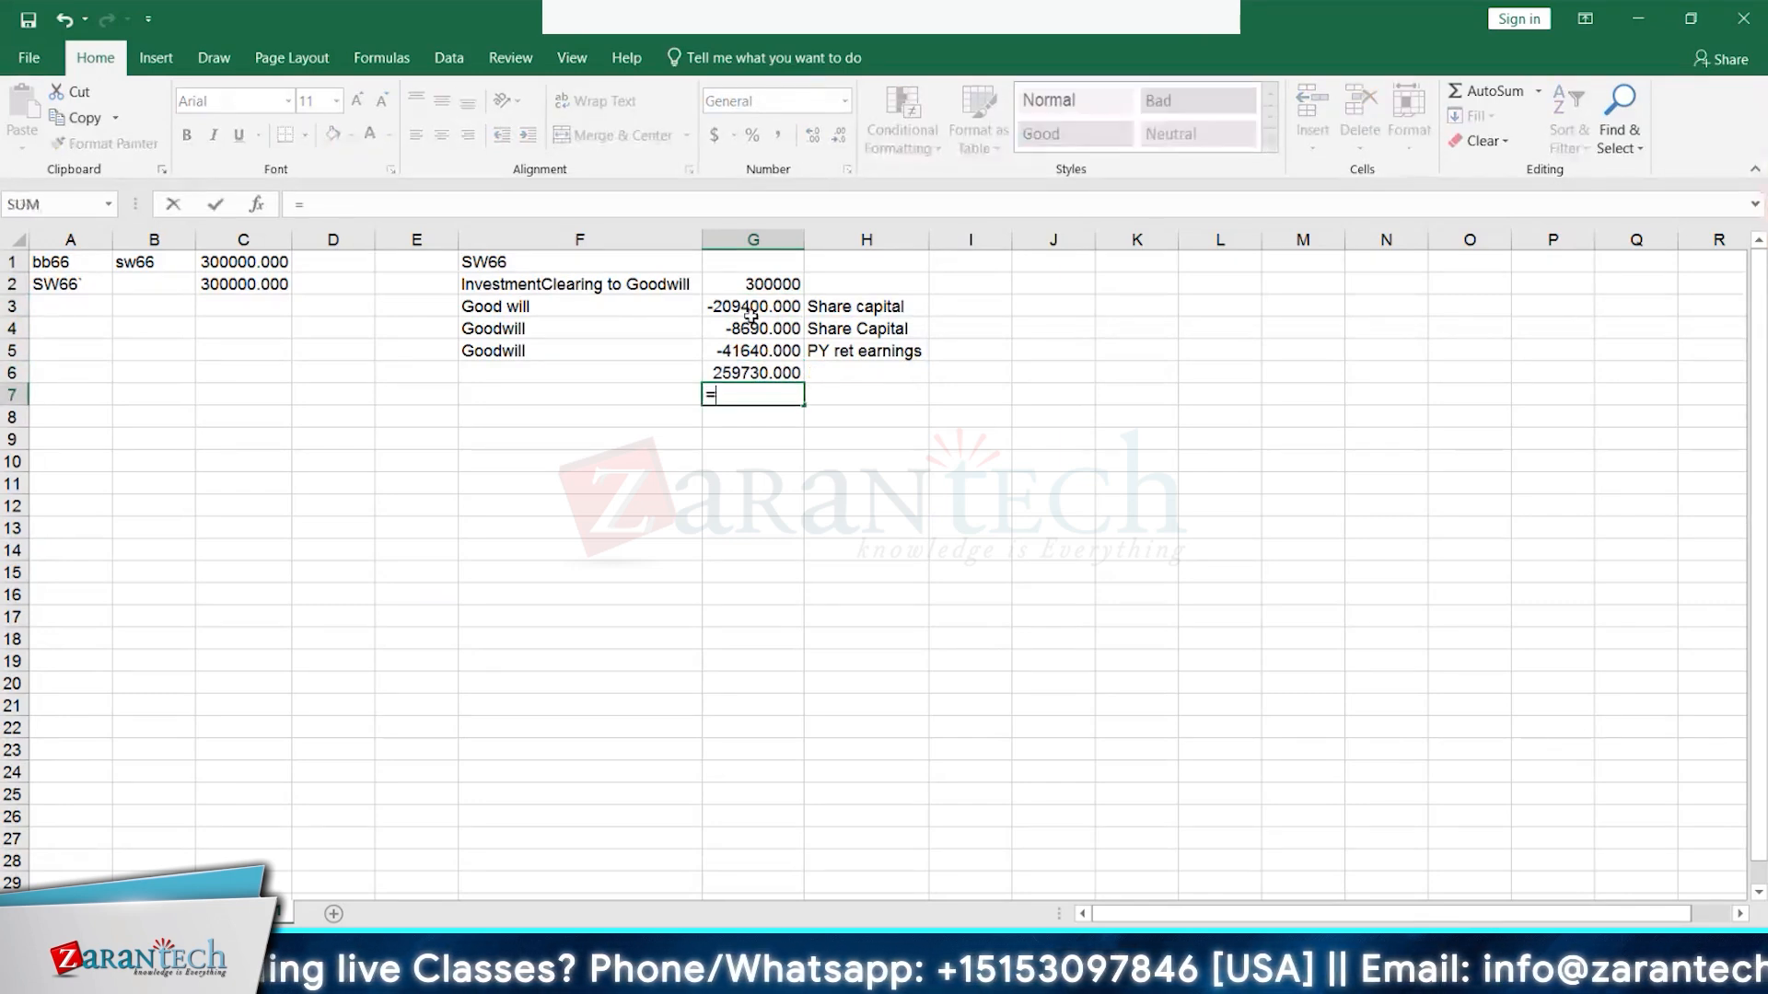
{"action": "left_click", "coordinate": [762, 281]}
{"action": "left_click", "coordinate": [752, 373]}
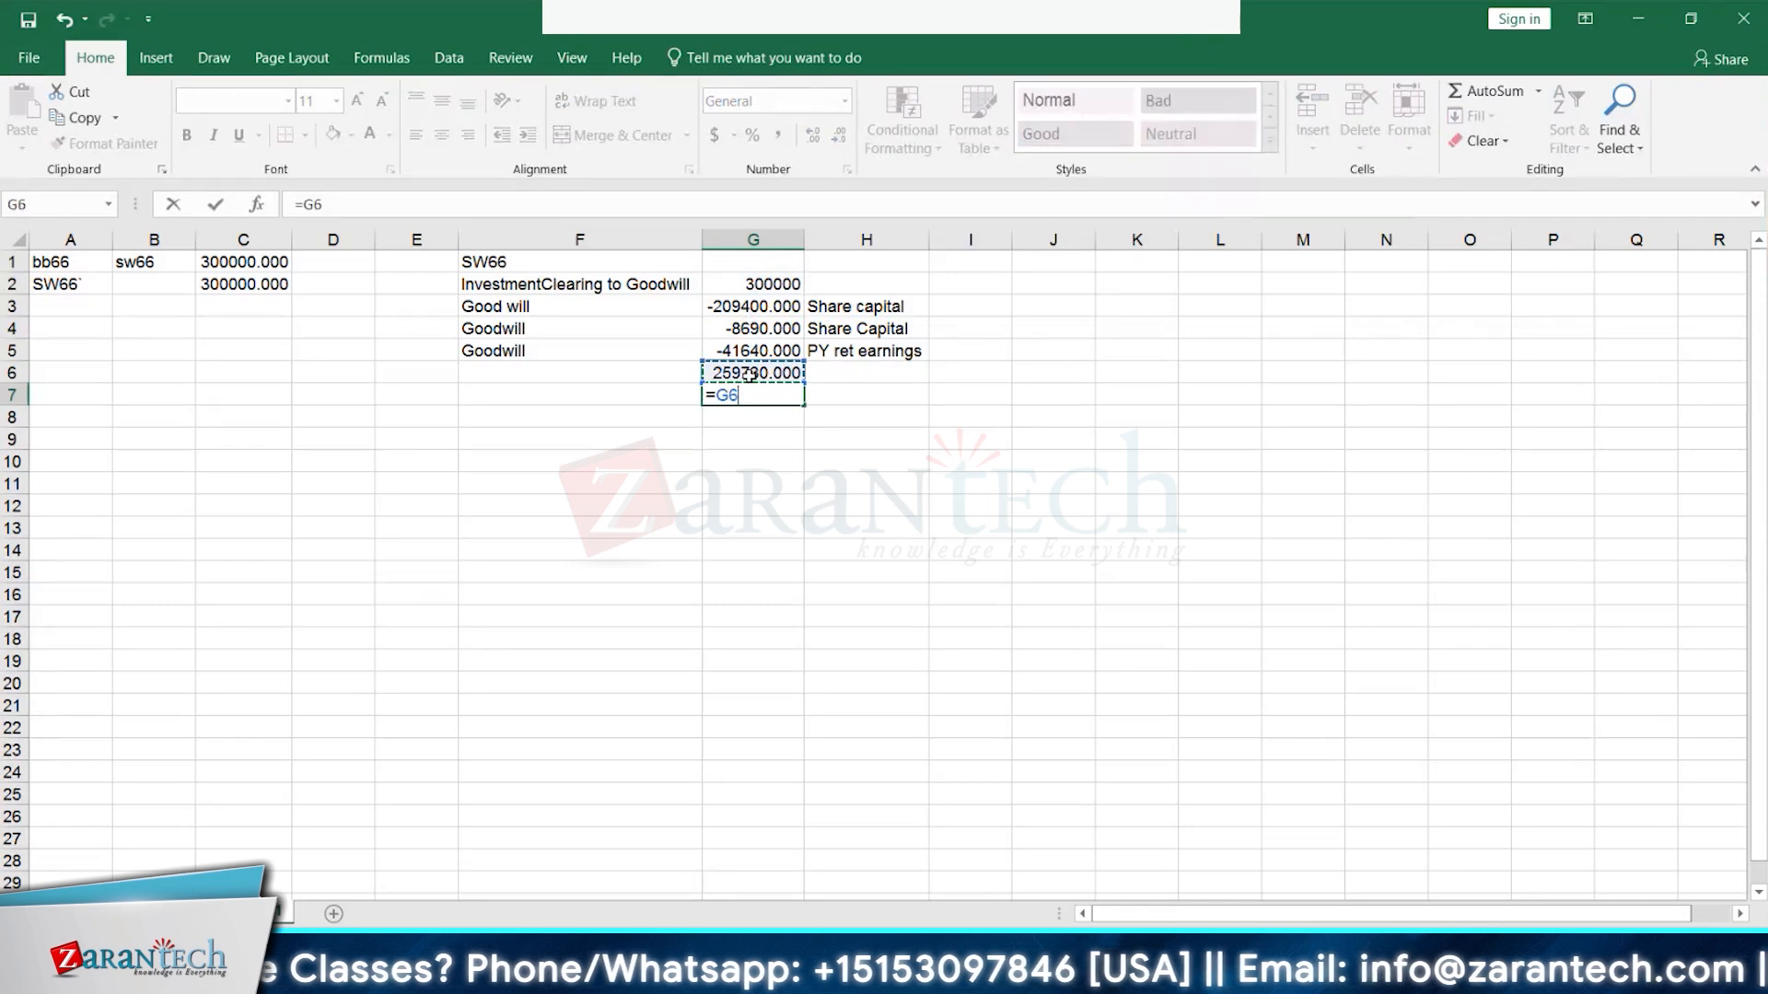
{"action": "type", "text": "-"}
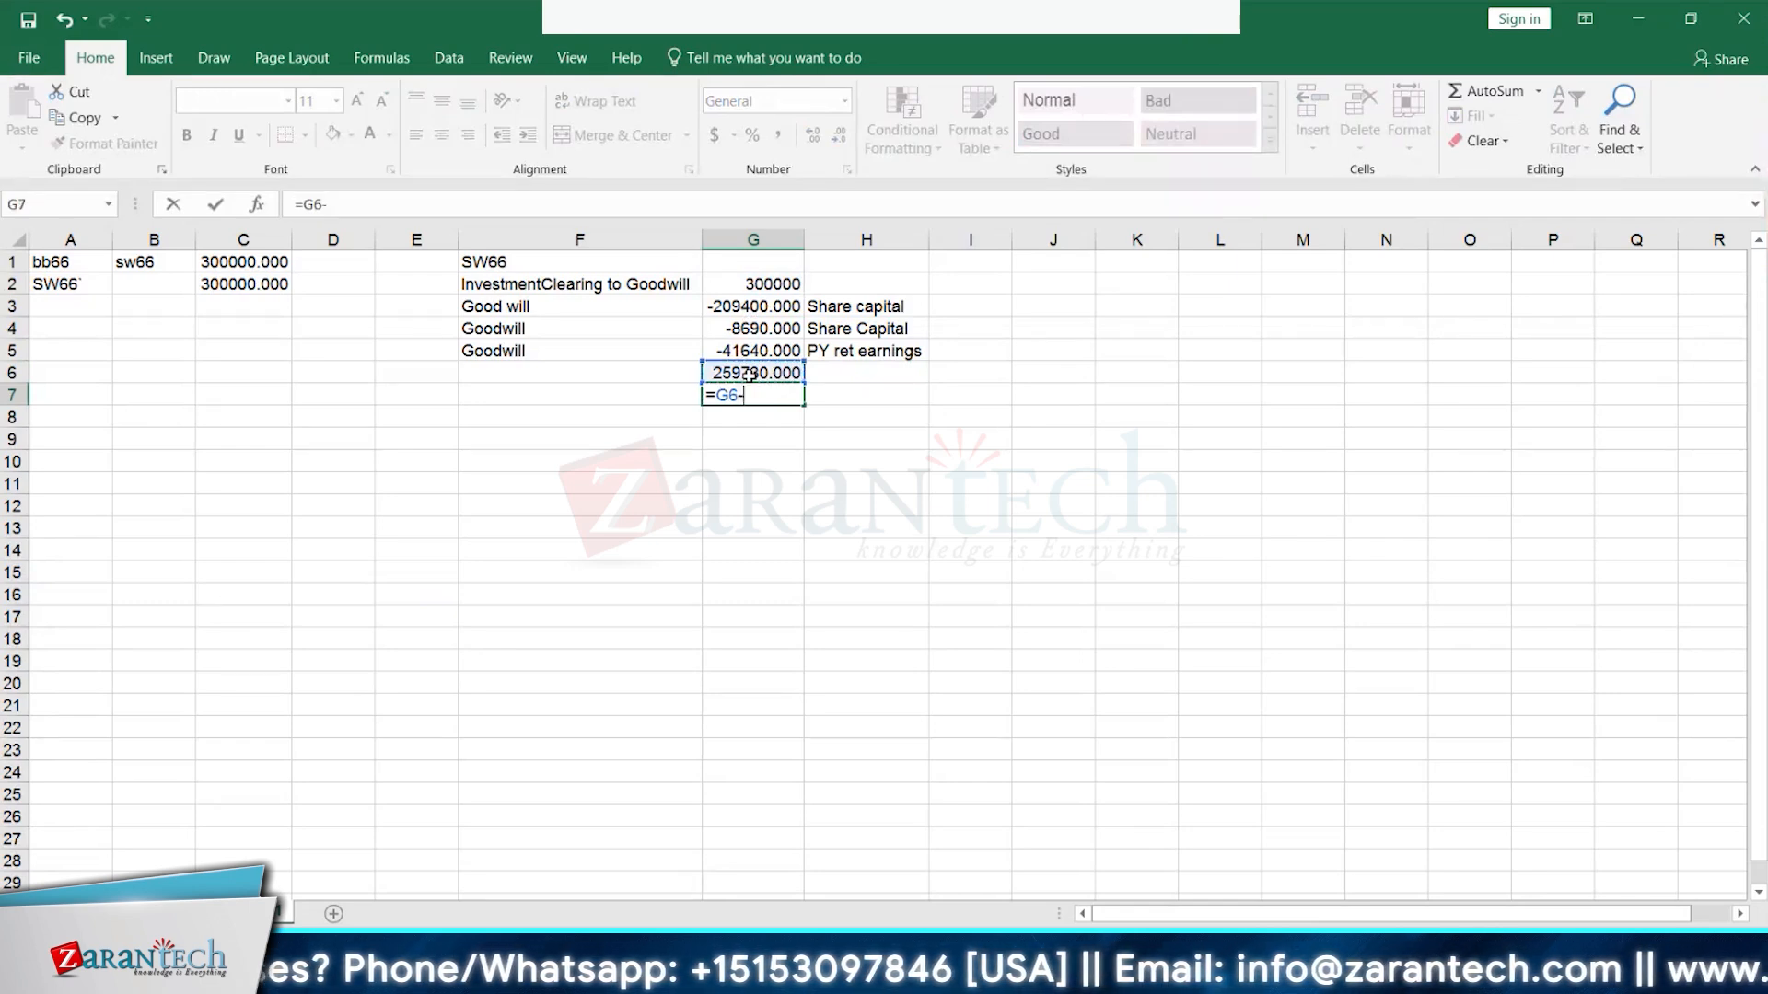
{"action": "left_click", "coordinate": [750, 374]}
{"action": "key", "text": "Return"}
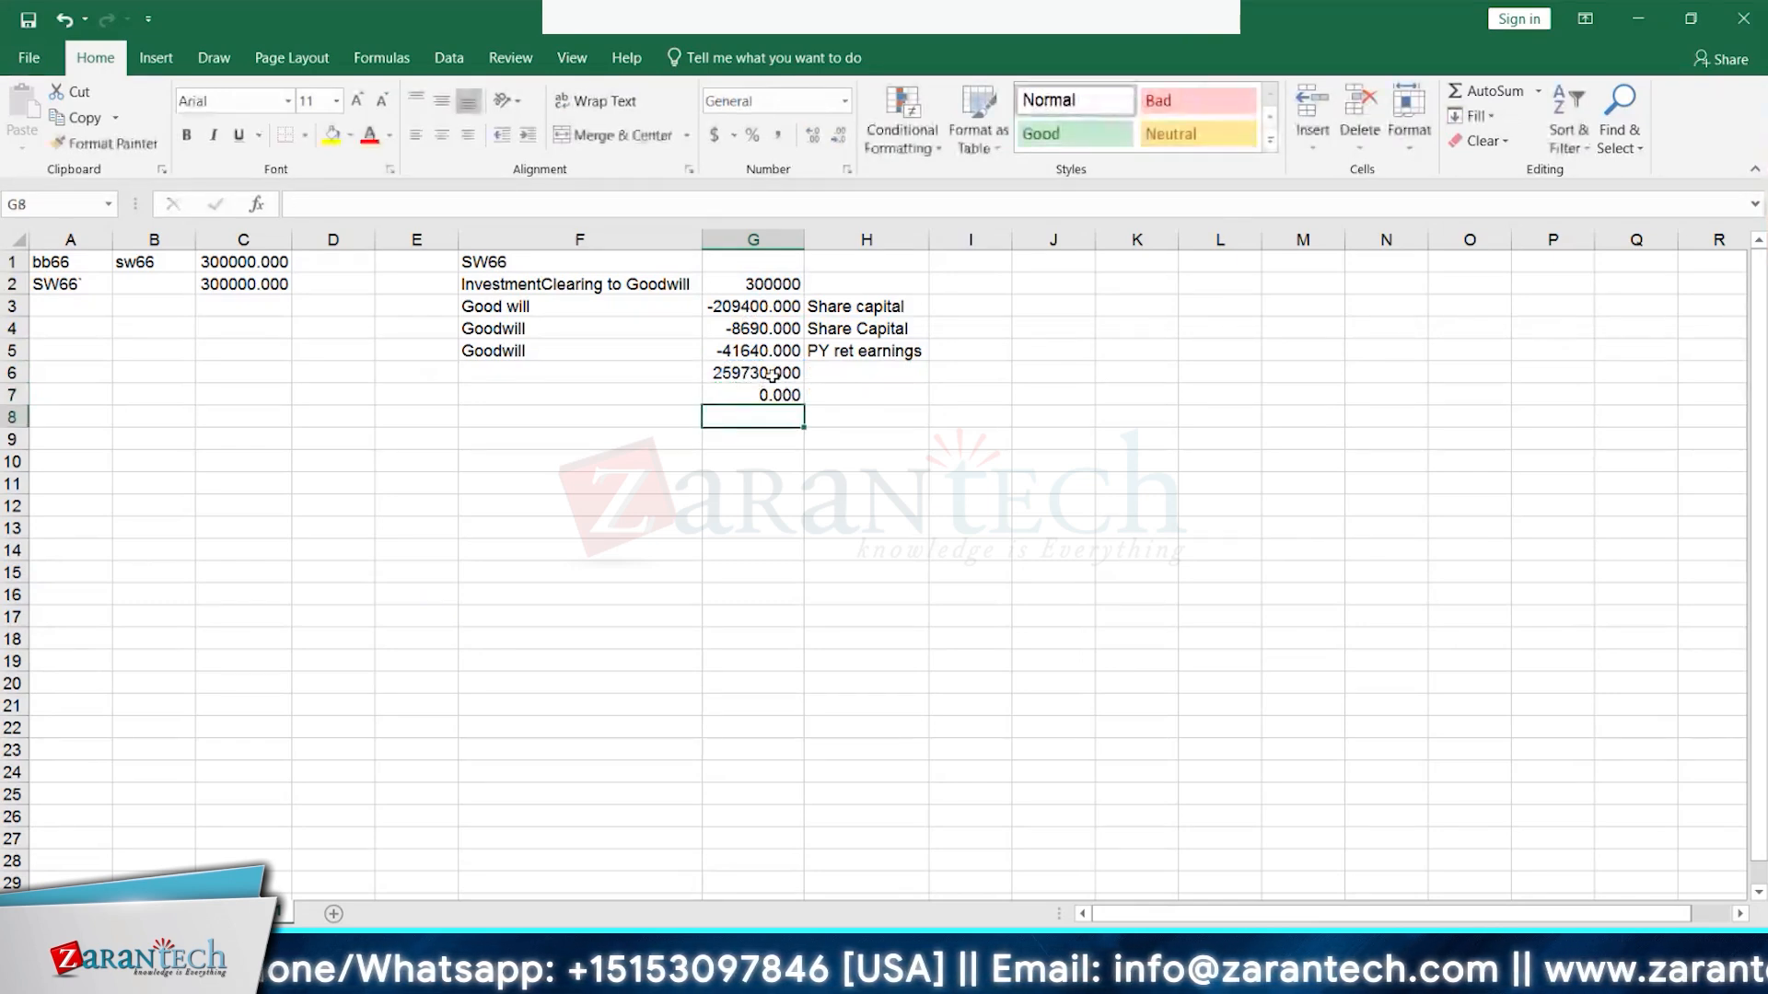
{"action": "left_click", "coordinate": [772, 395]}
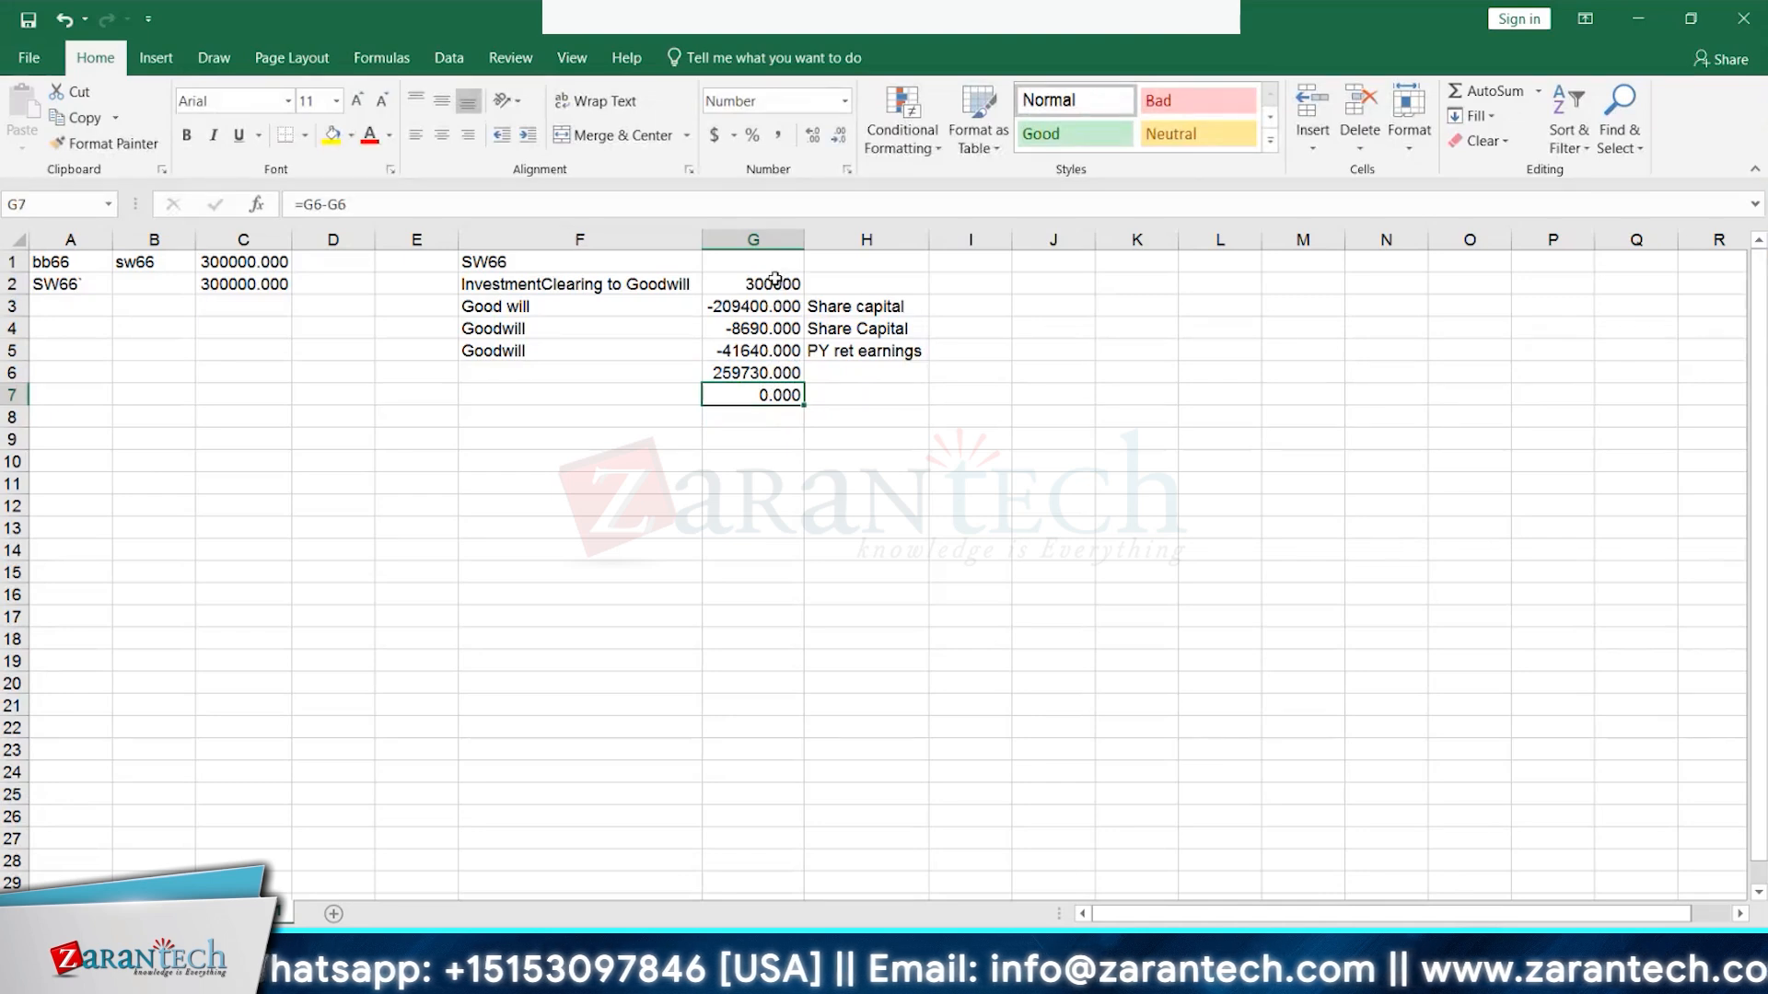
- Re-enter G7 as =G2-G6 to show the 40270 remainder
{"action": "left_click", "coordinate": [778, 284]}
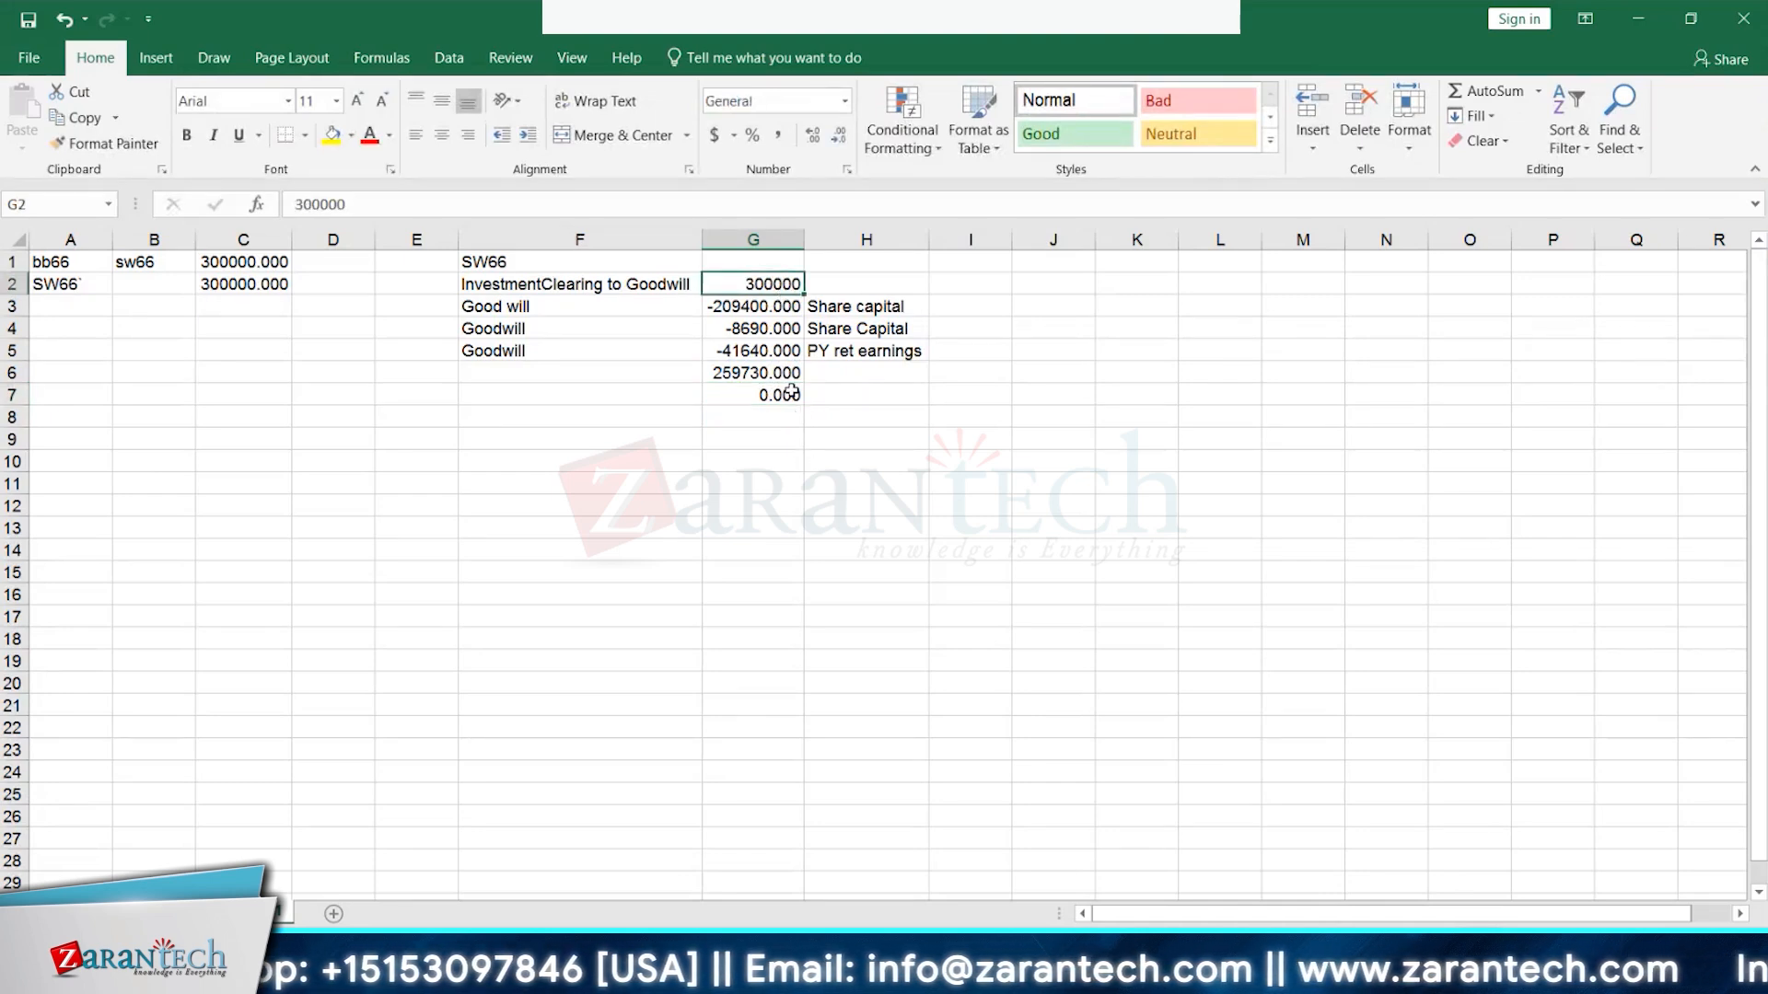
{"action": "left_click", "coordinate": [791, 393]}
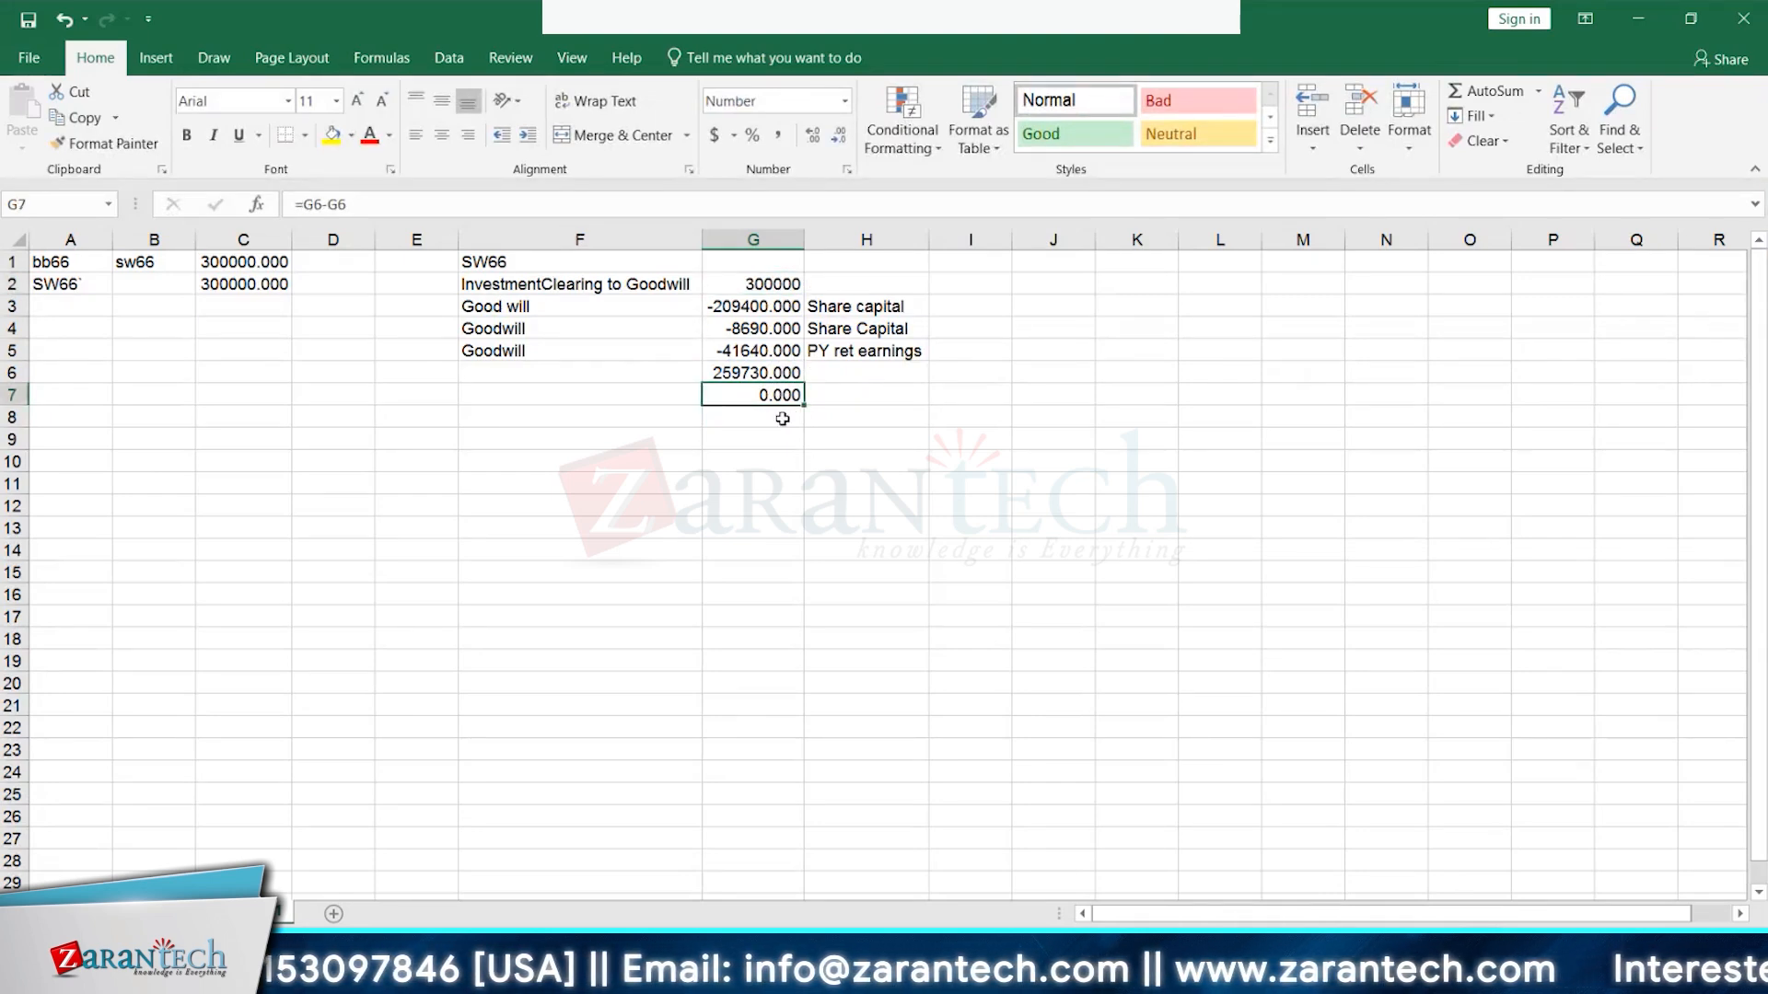
{"action": "type", "text": "="}
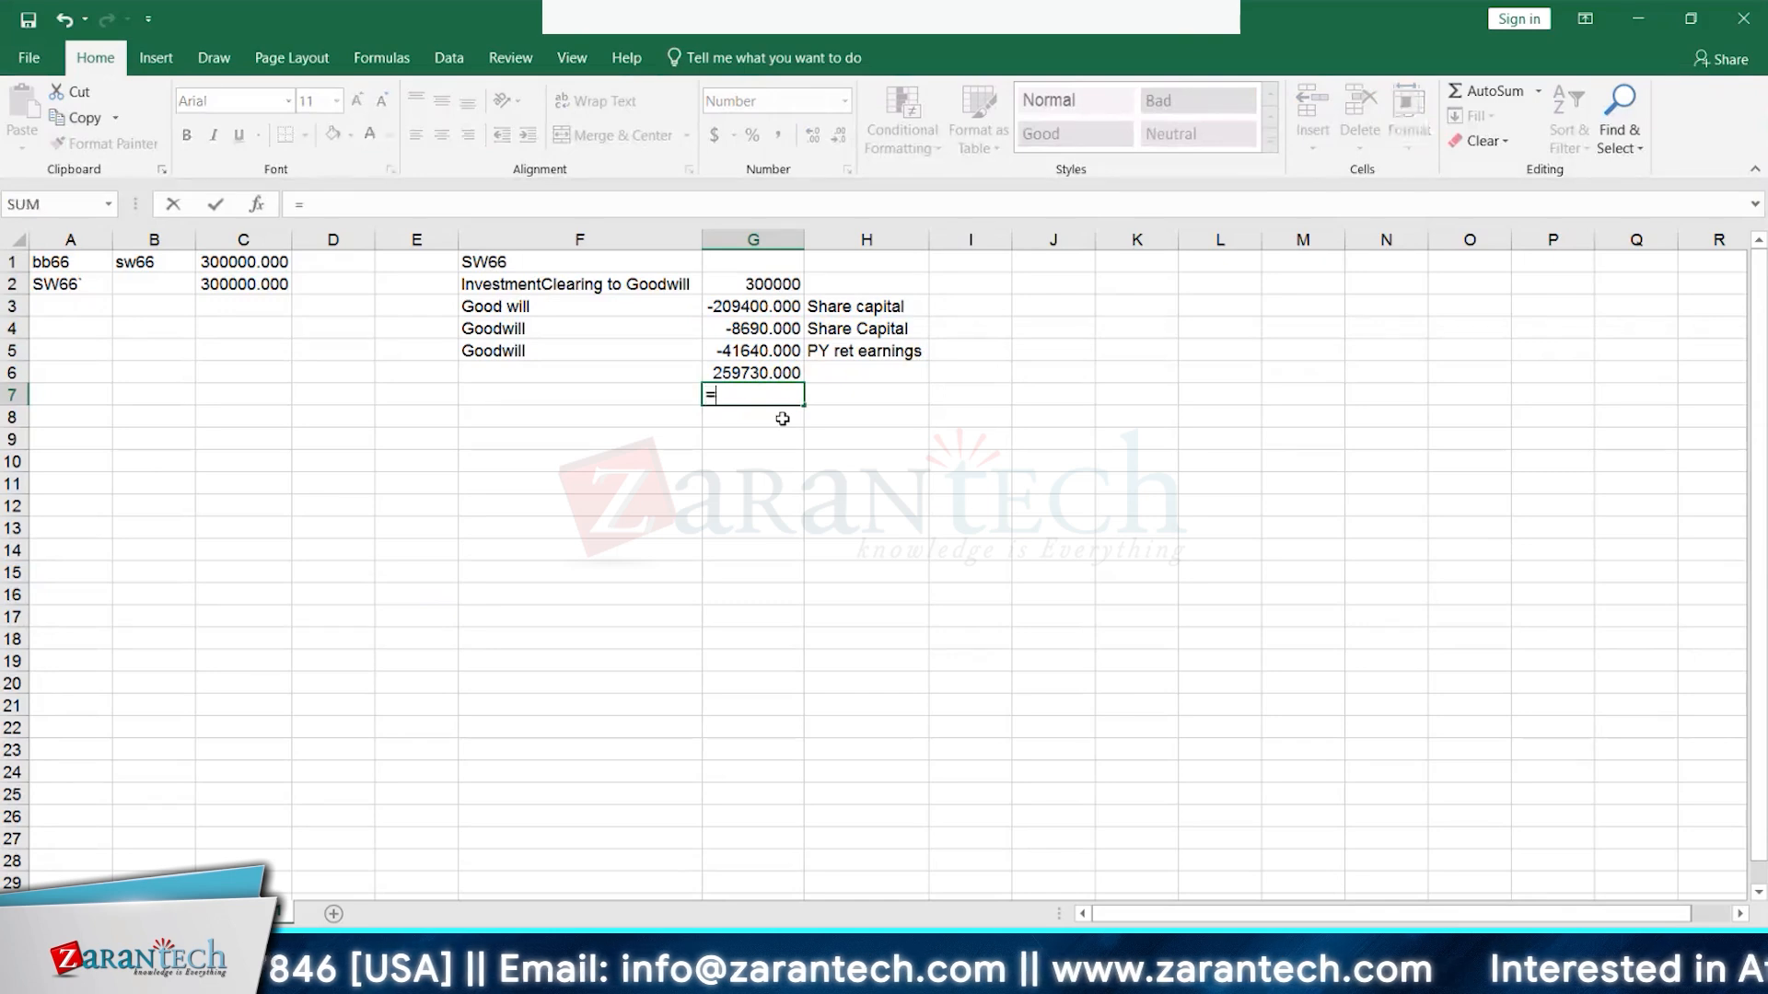
{"action": "left_click", "coordinate": [784, 279]}
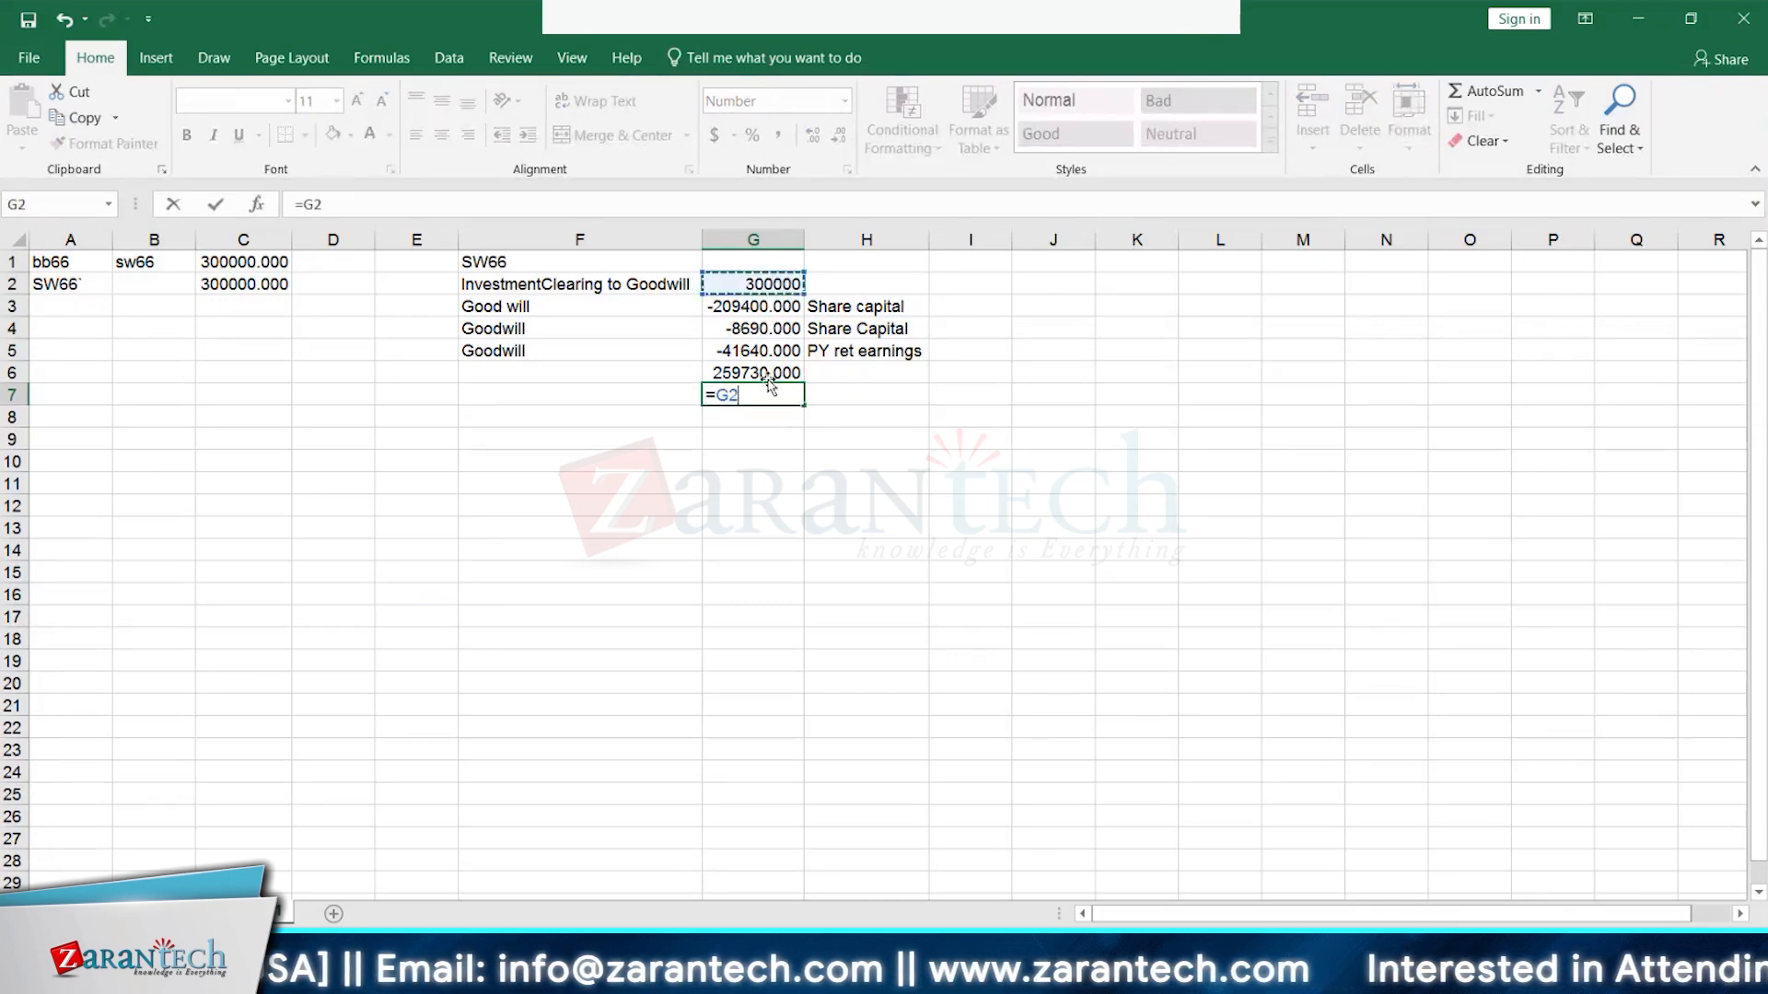
{"action": "type", "text": "-"}
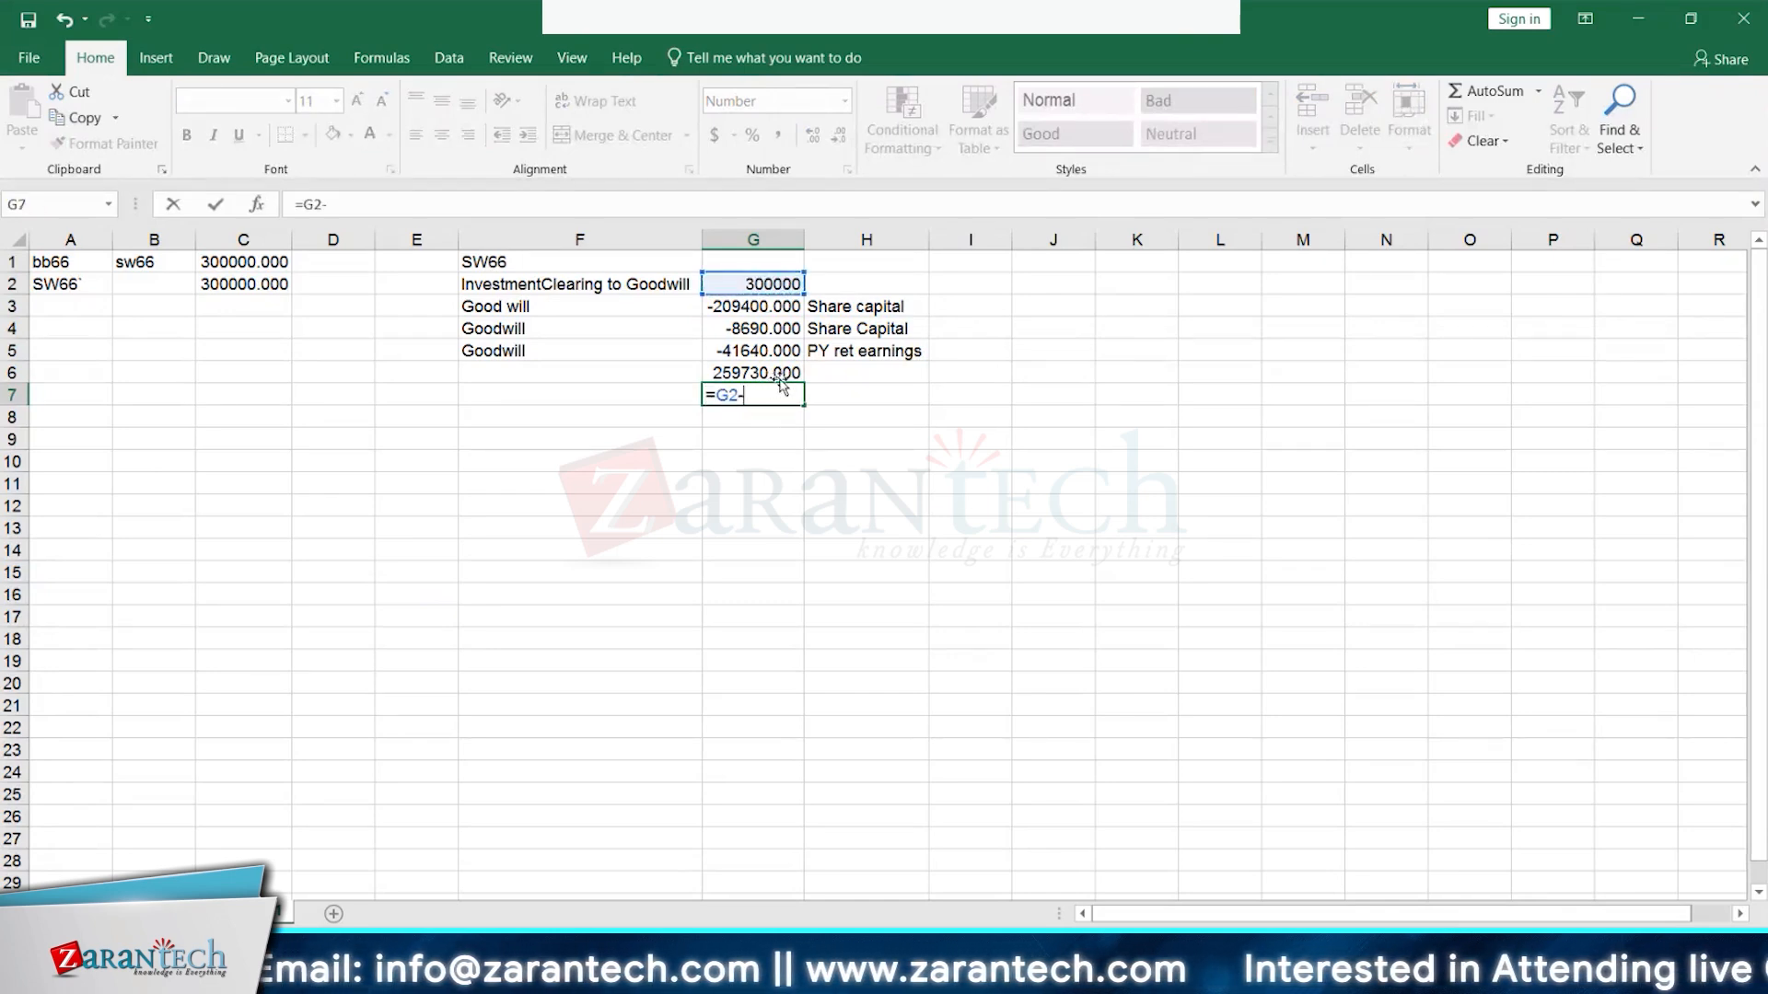
{"action": "left_click", "coordinate": [768, 372]}
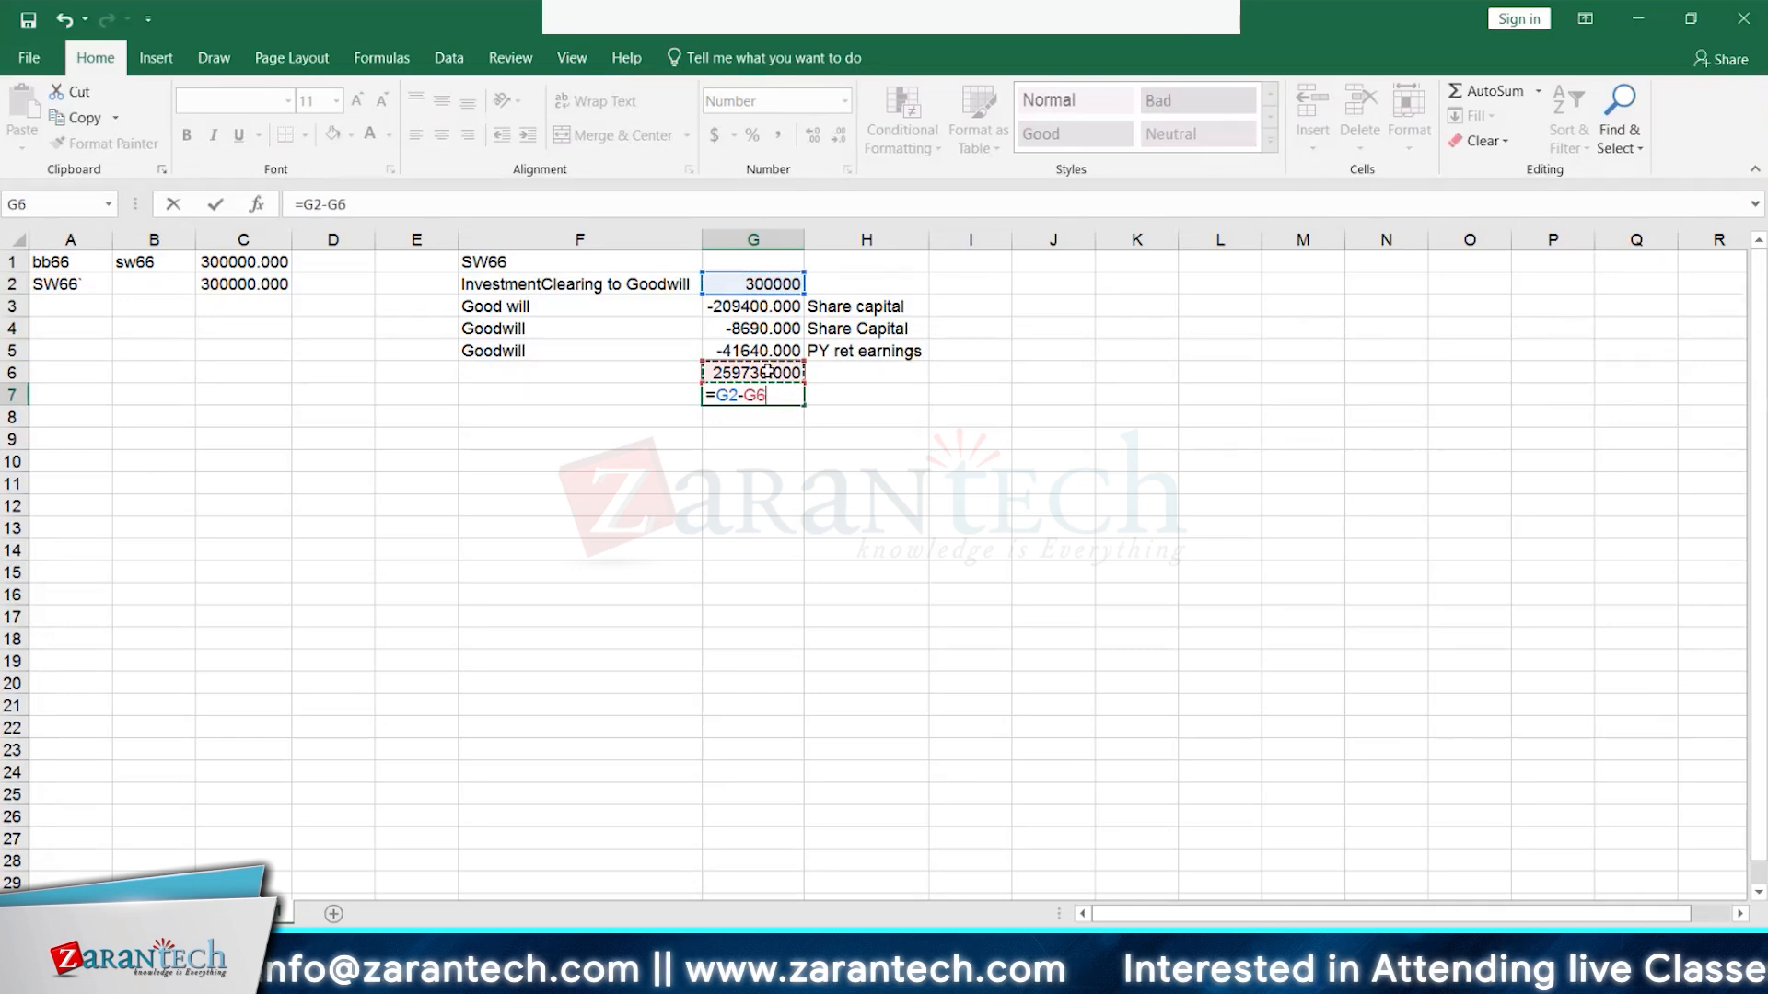
{"action": "key", "text": "Return"}
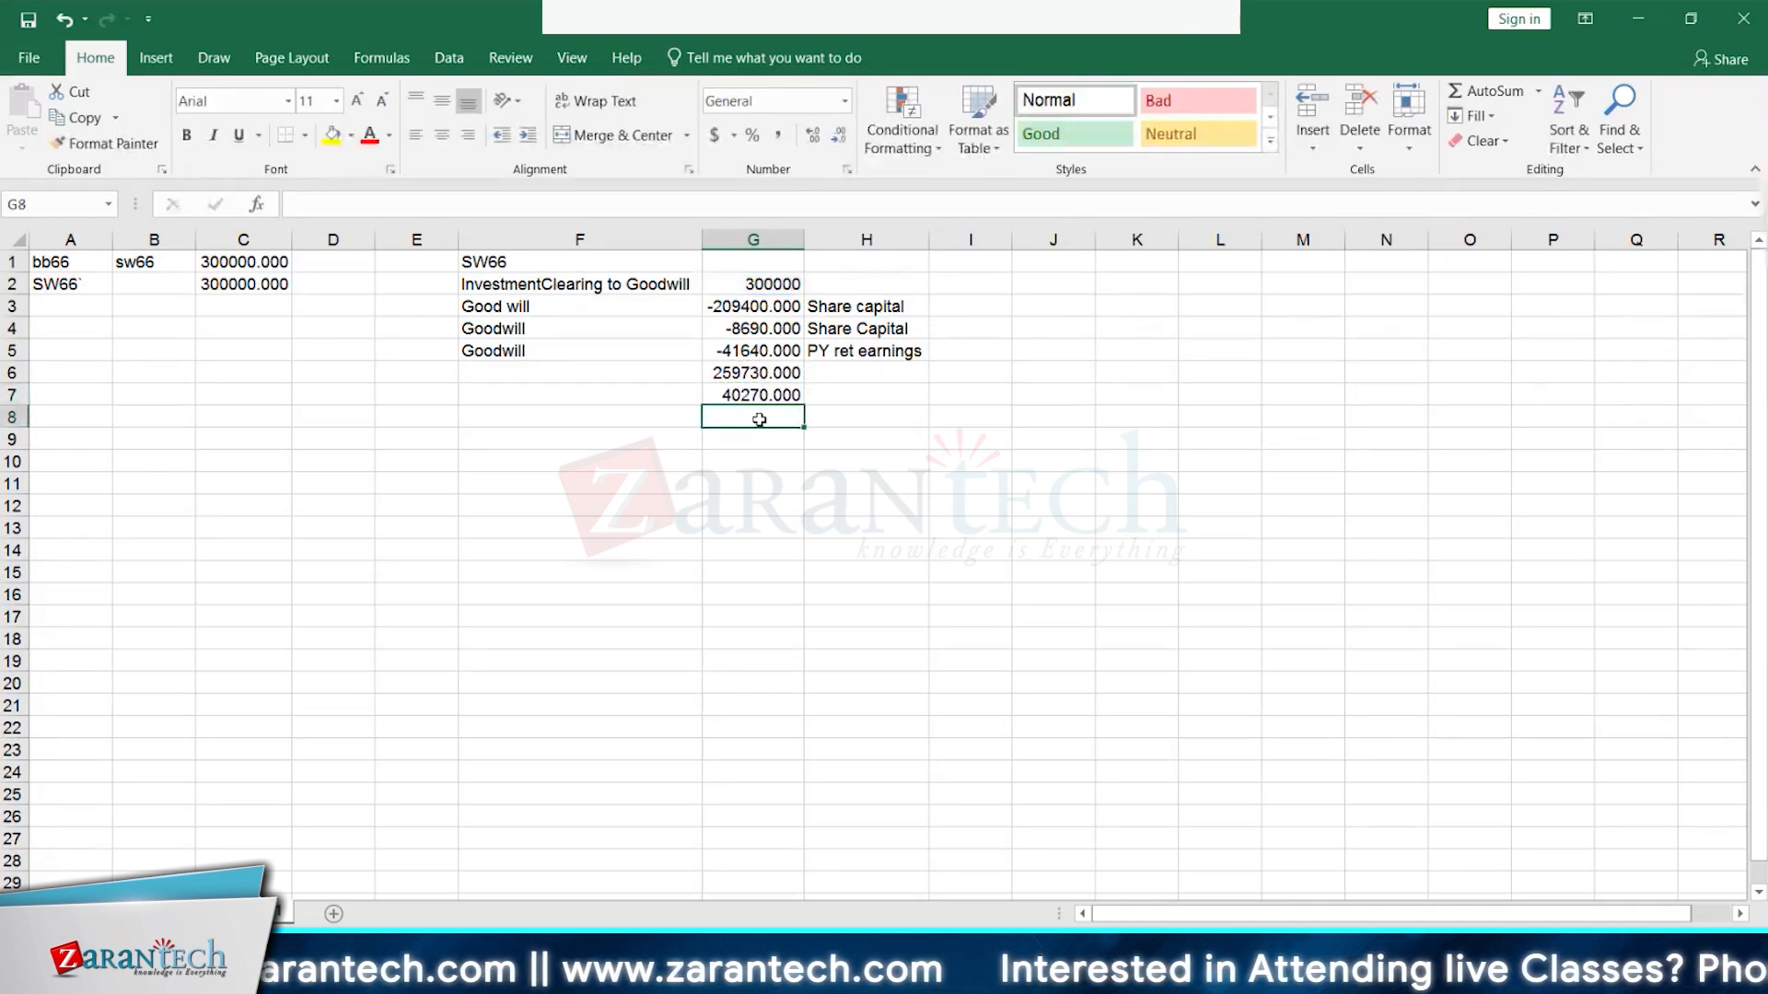
{"action": "left_click", "coordinate": [626, 396]}
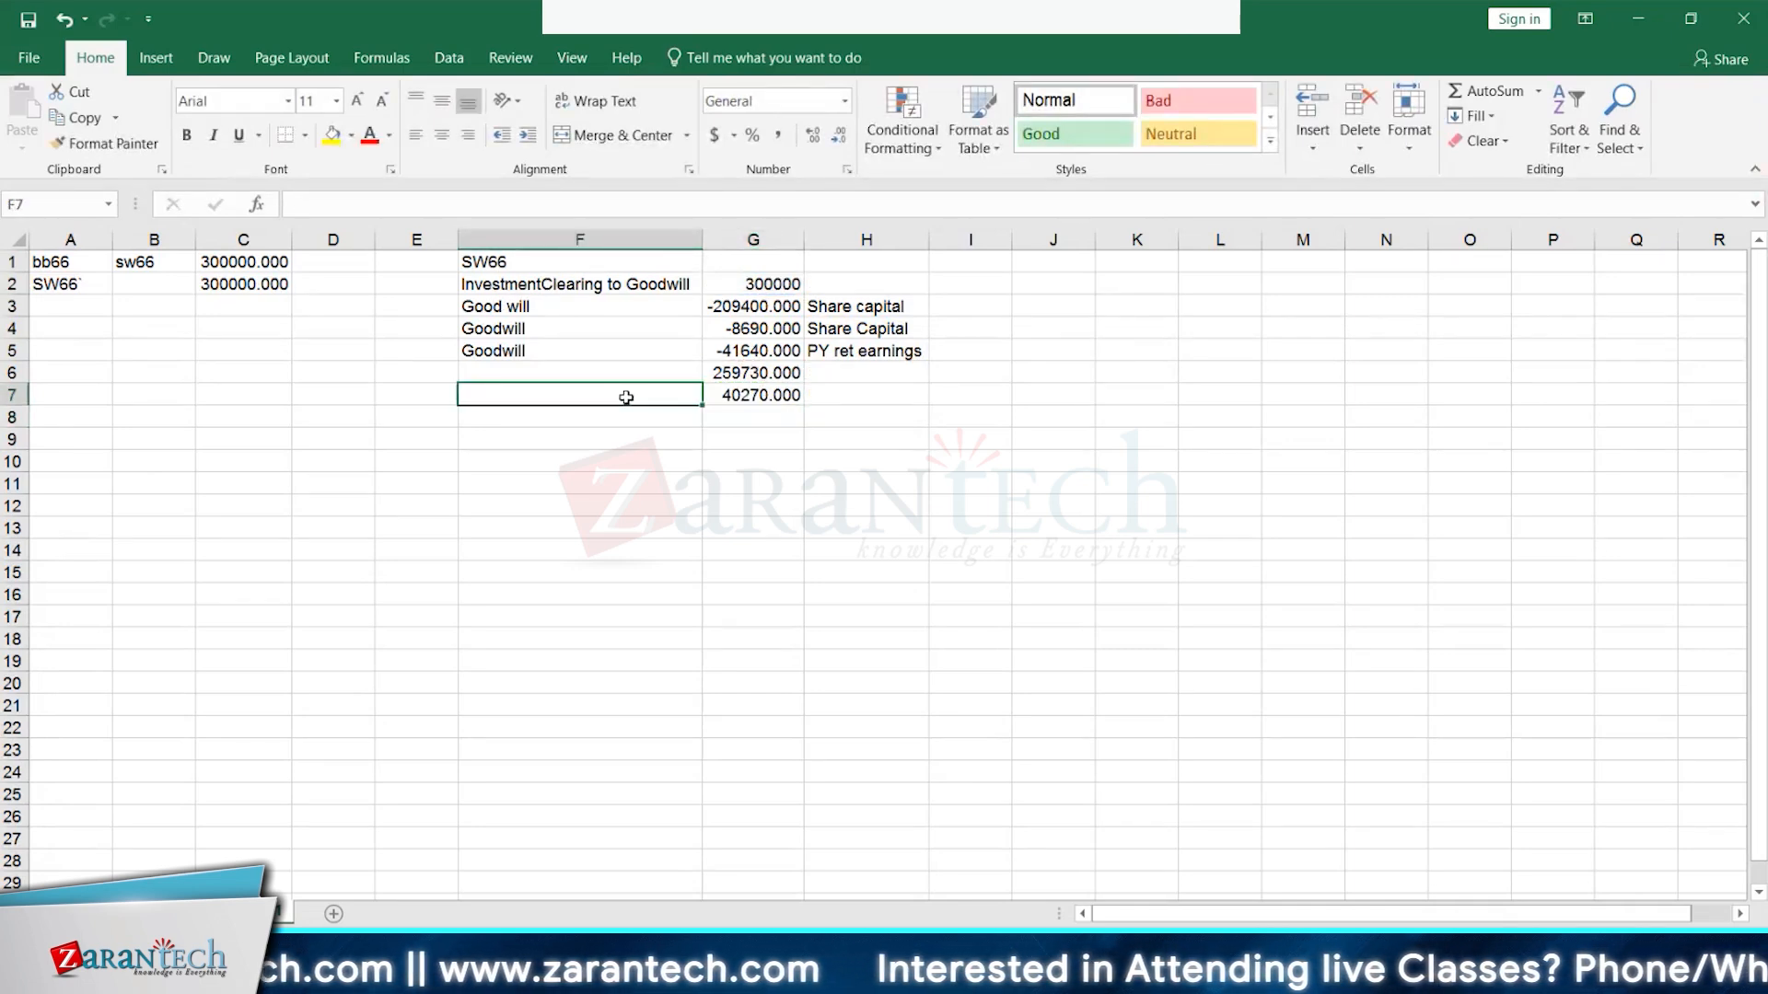
- Label F7 'Good Will' and bring up the task 2100 reclassification log
{"action": "type", "text": "Good Will"}
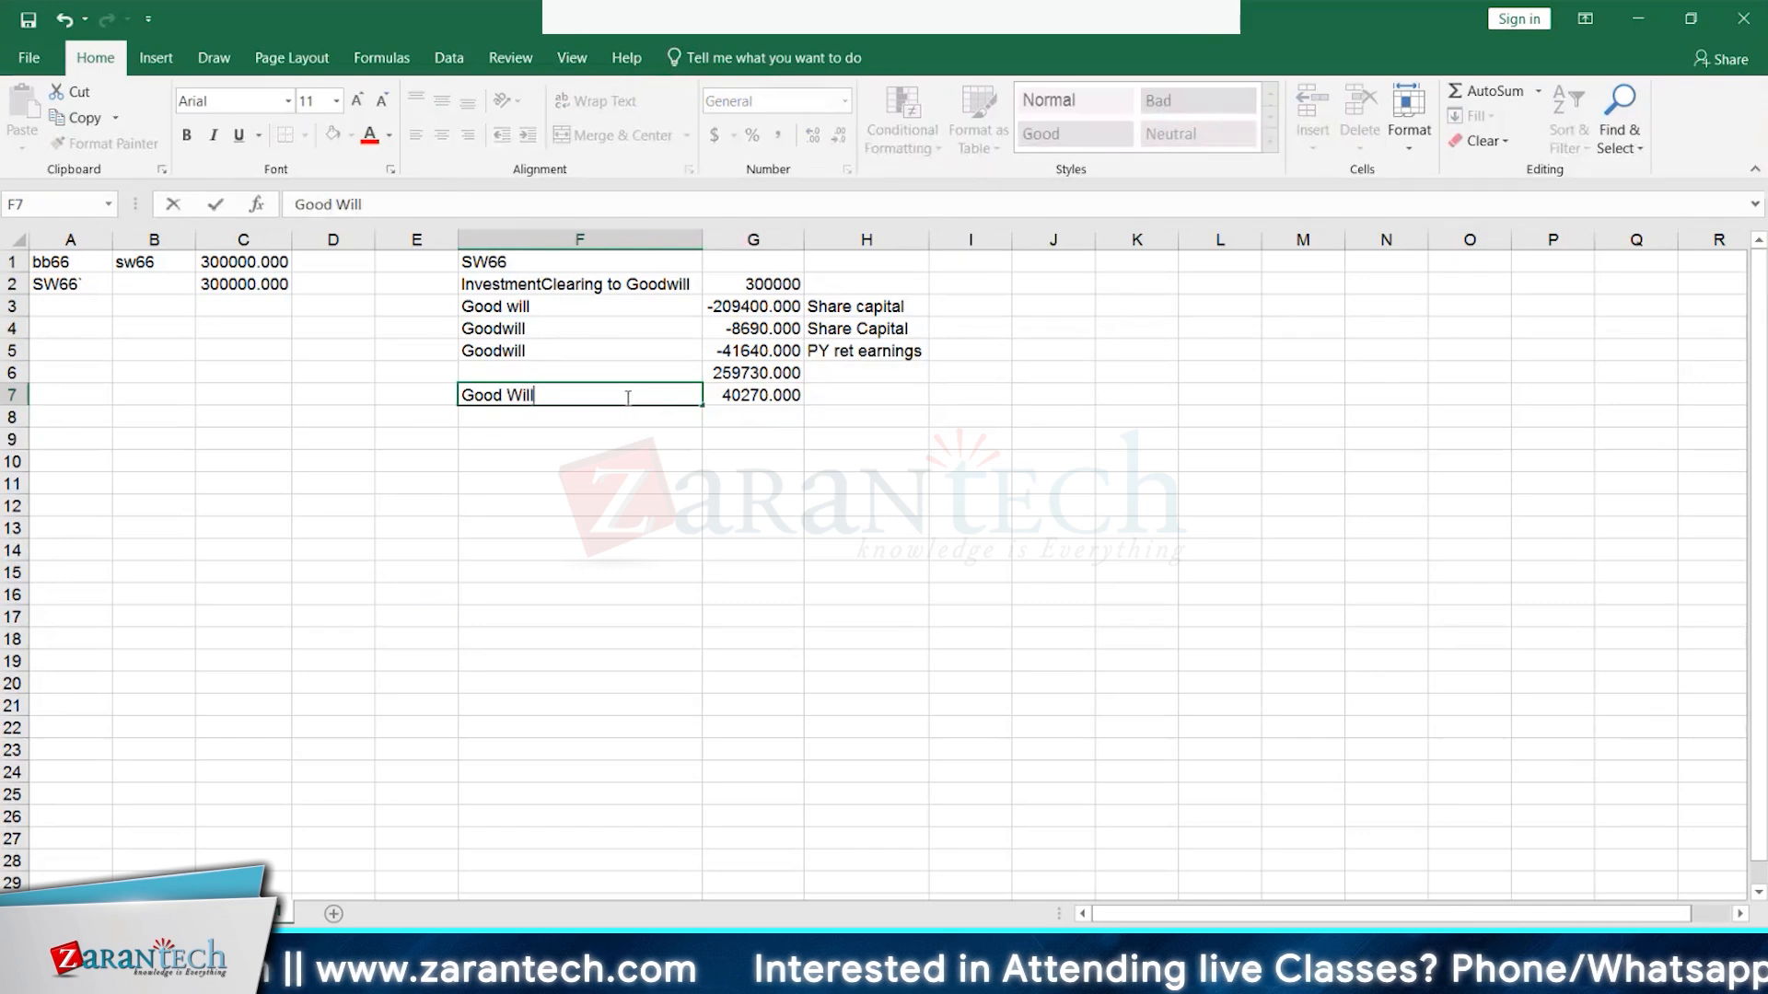
{"action": "key", "text": "Return"}
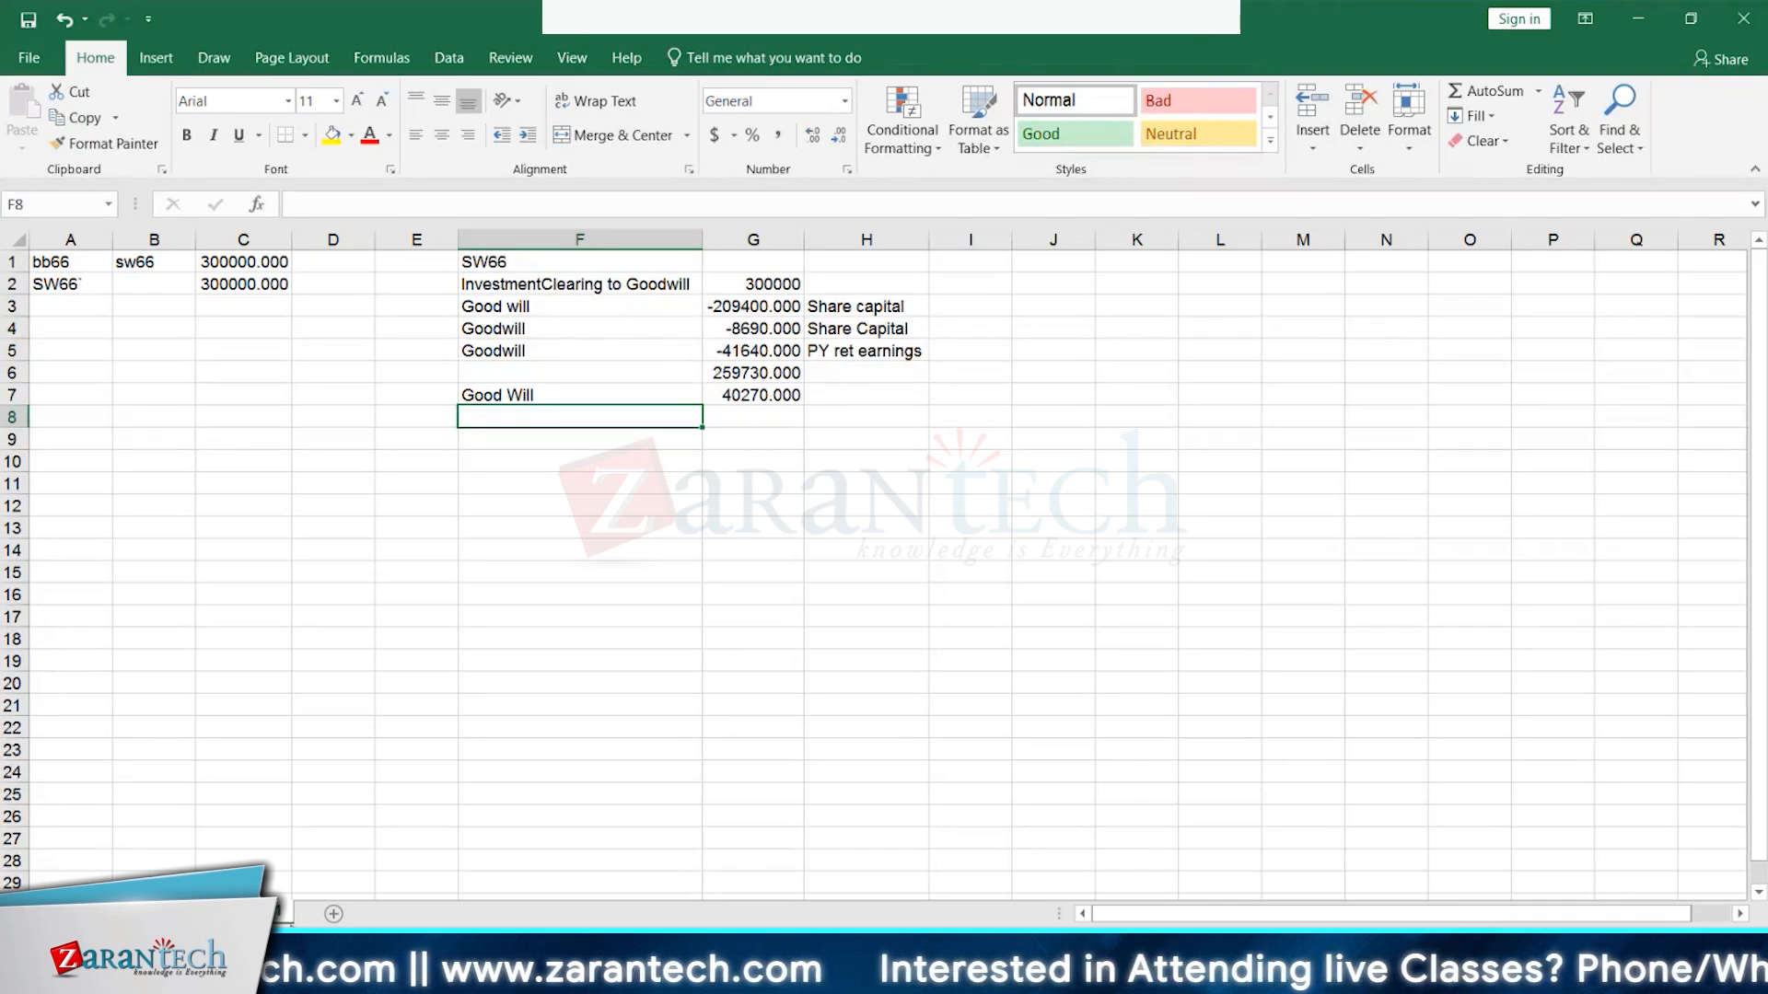
{"action": "key", "text": "alt+Tab"}
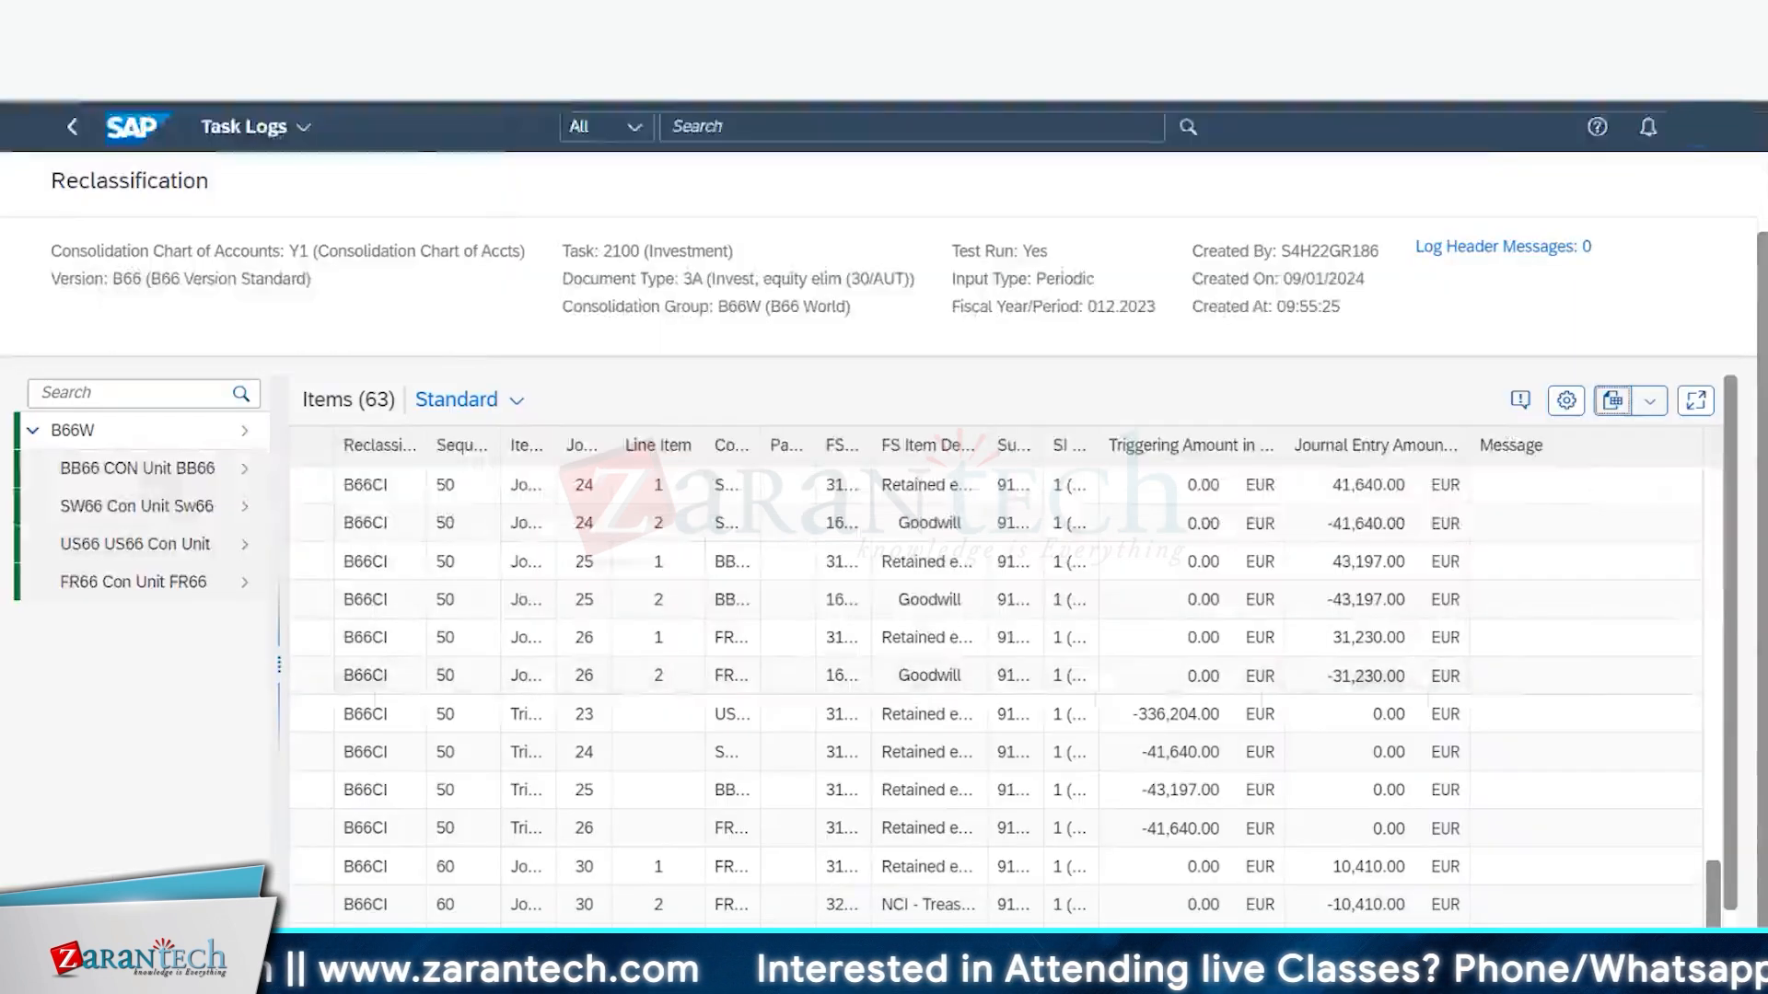
- Run task 2100 Investment Elimination as an update run, then return to the ACDOCU entries
{"action": "key", "text": "ctrl+shift+Tab"}
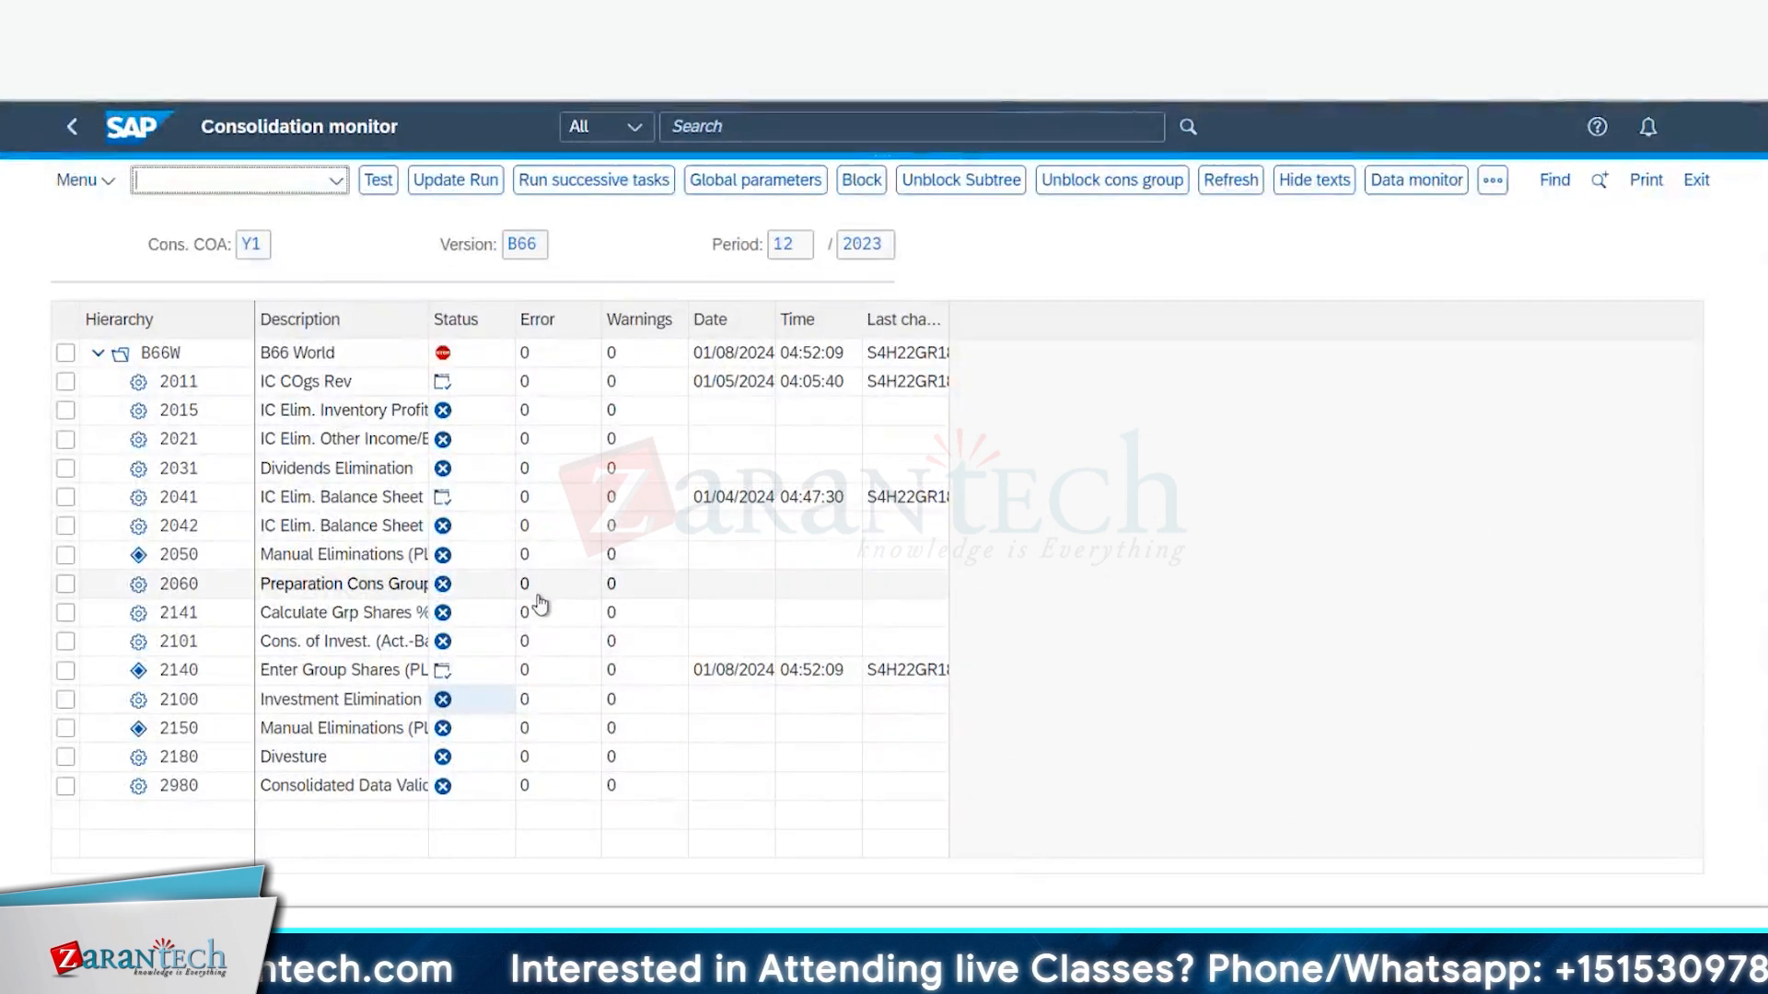
{"action": "left_click", "coordinate": [443, 700]}
{"action": "left_click", "coordinate": [458, 179]}
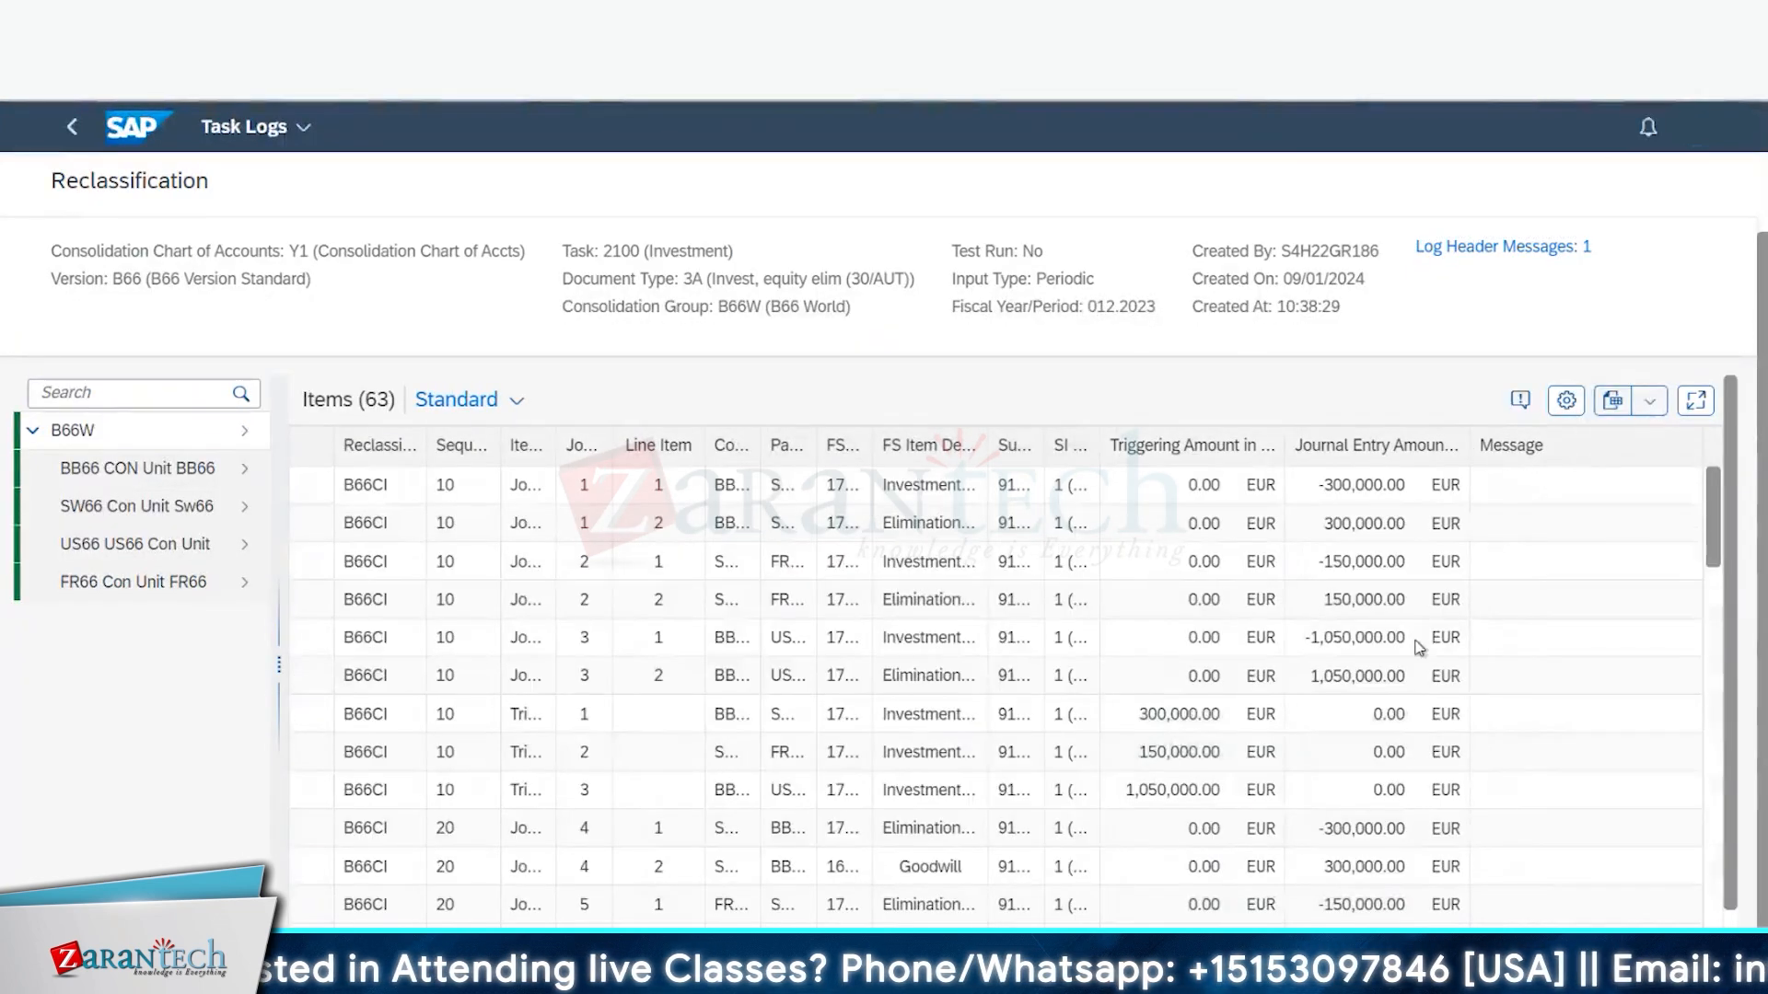
{"action": "mouse_move", "coordinate": [386, 962]}
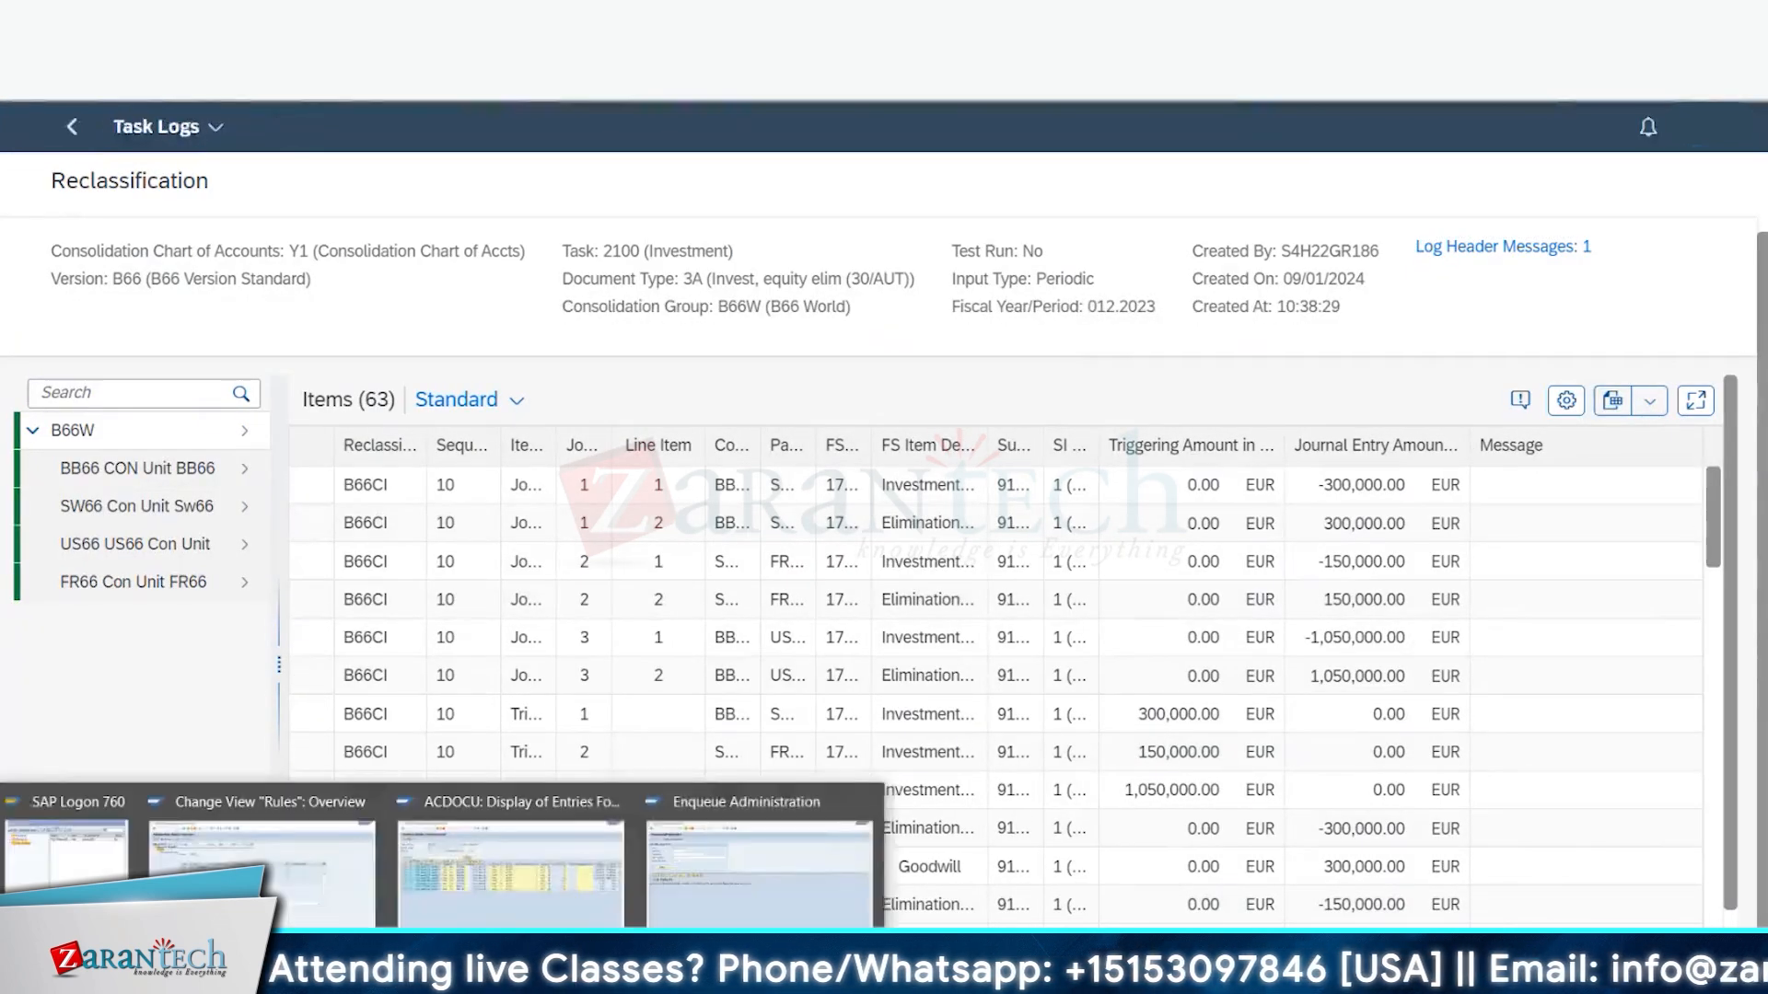
{"action": "left_click", "coordinate": [407, 885]}
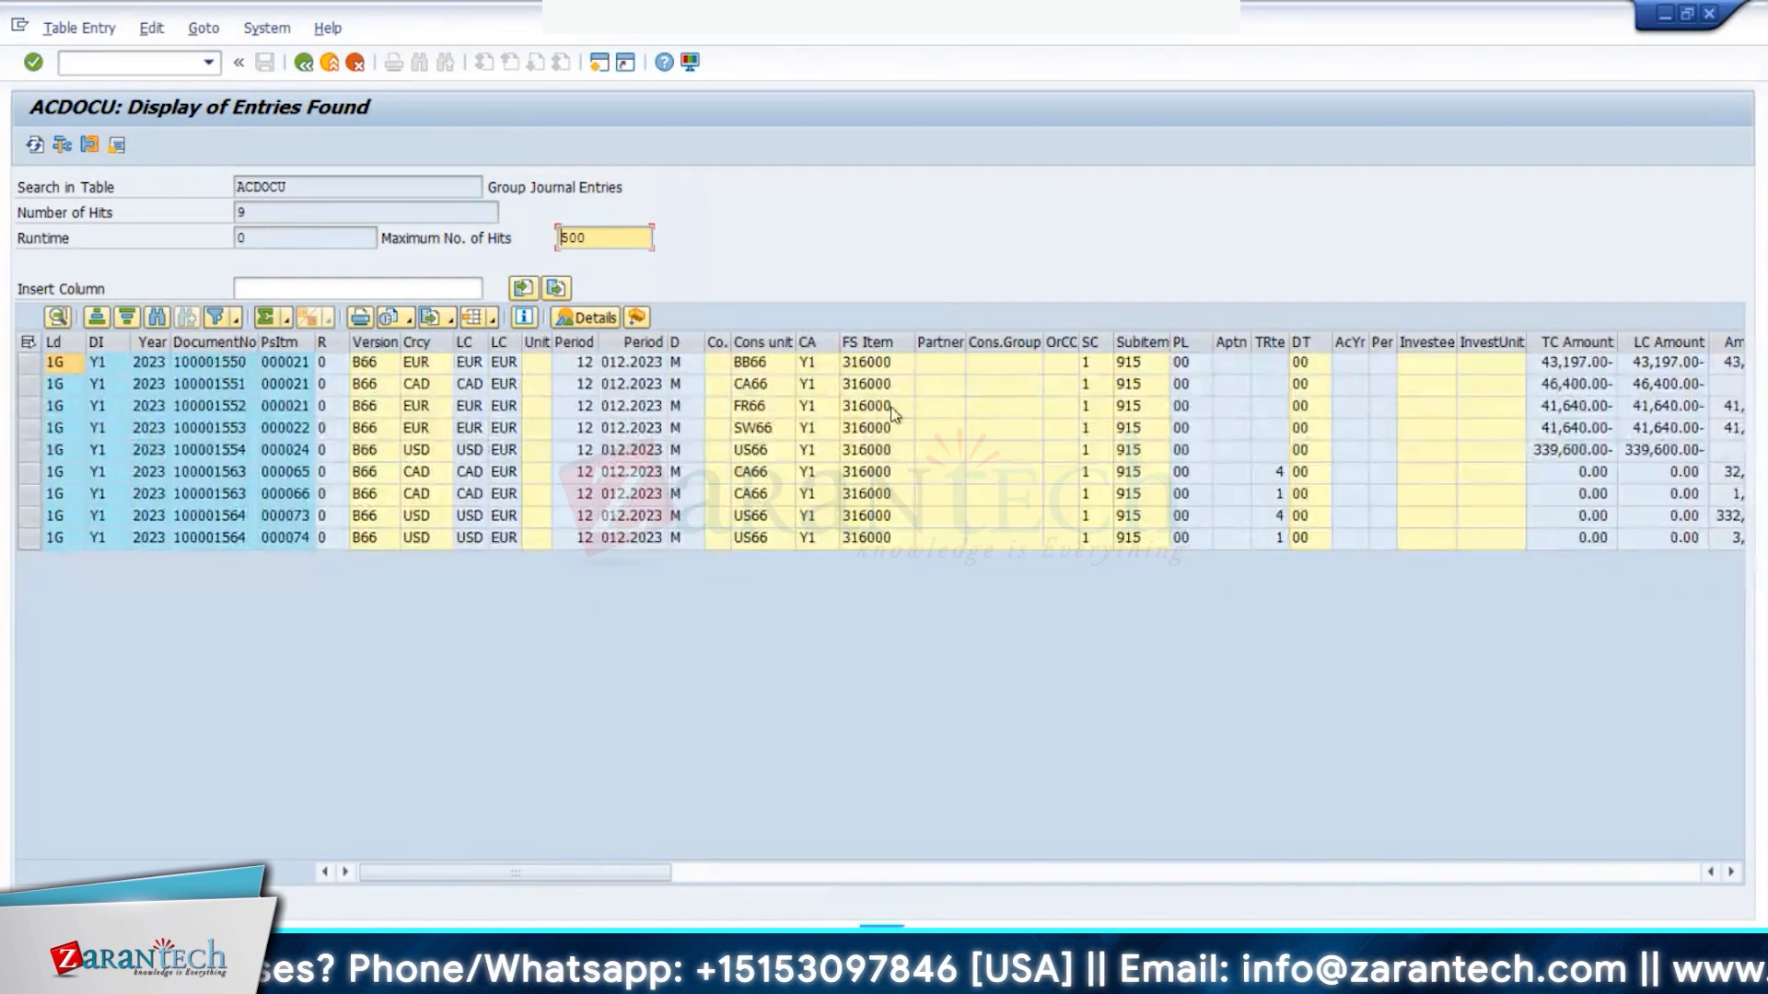
- Refresh ACDOCU and review the new 3A postings, including SW66 41,640.00 and FR66 10,410.00
{"action": "left_click", "coordinate": [35, 145]}
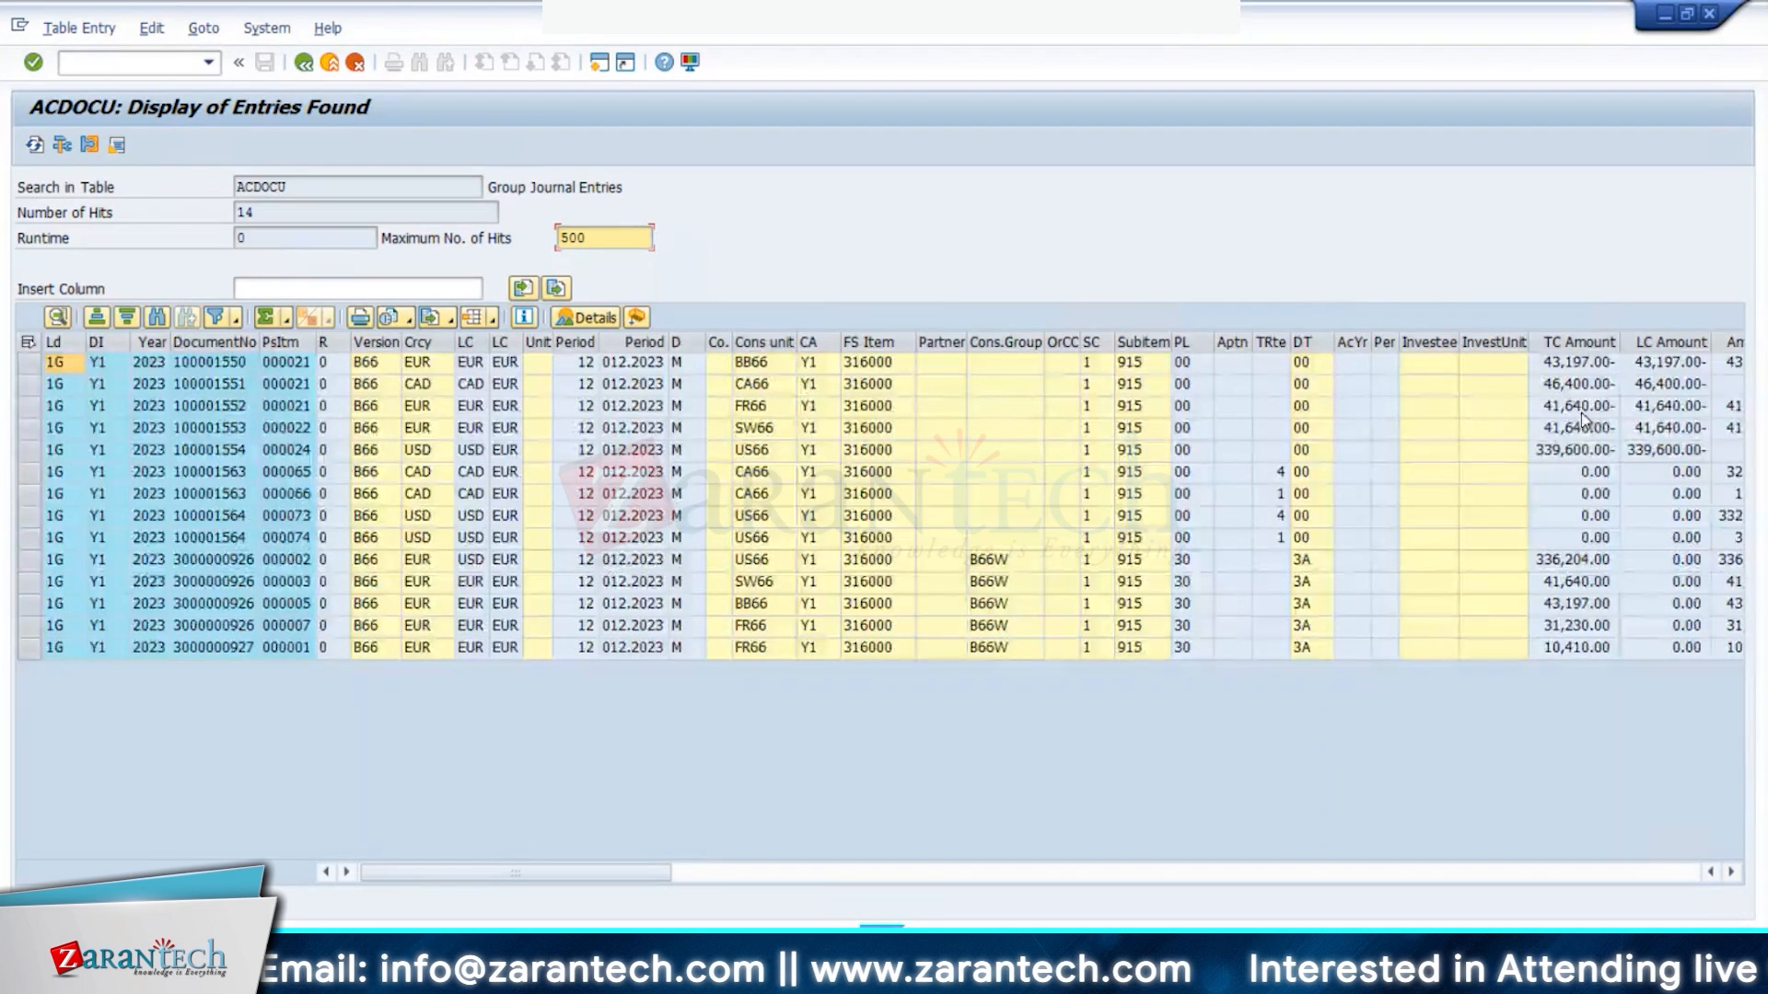
{"action": "left_click", "coordinate": [1316, 565]}
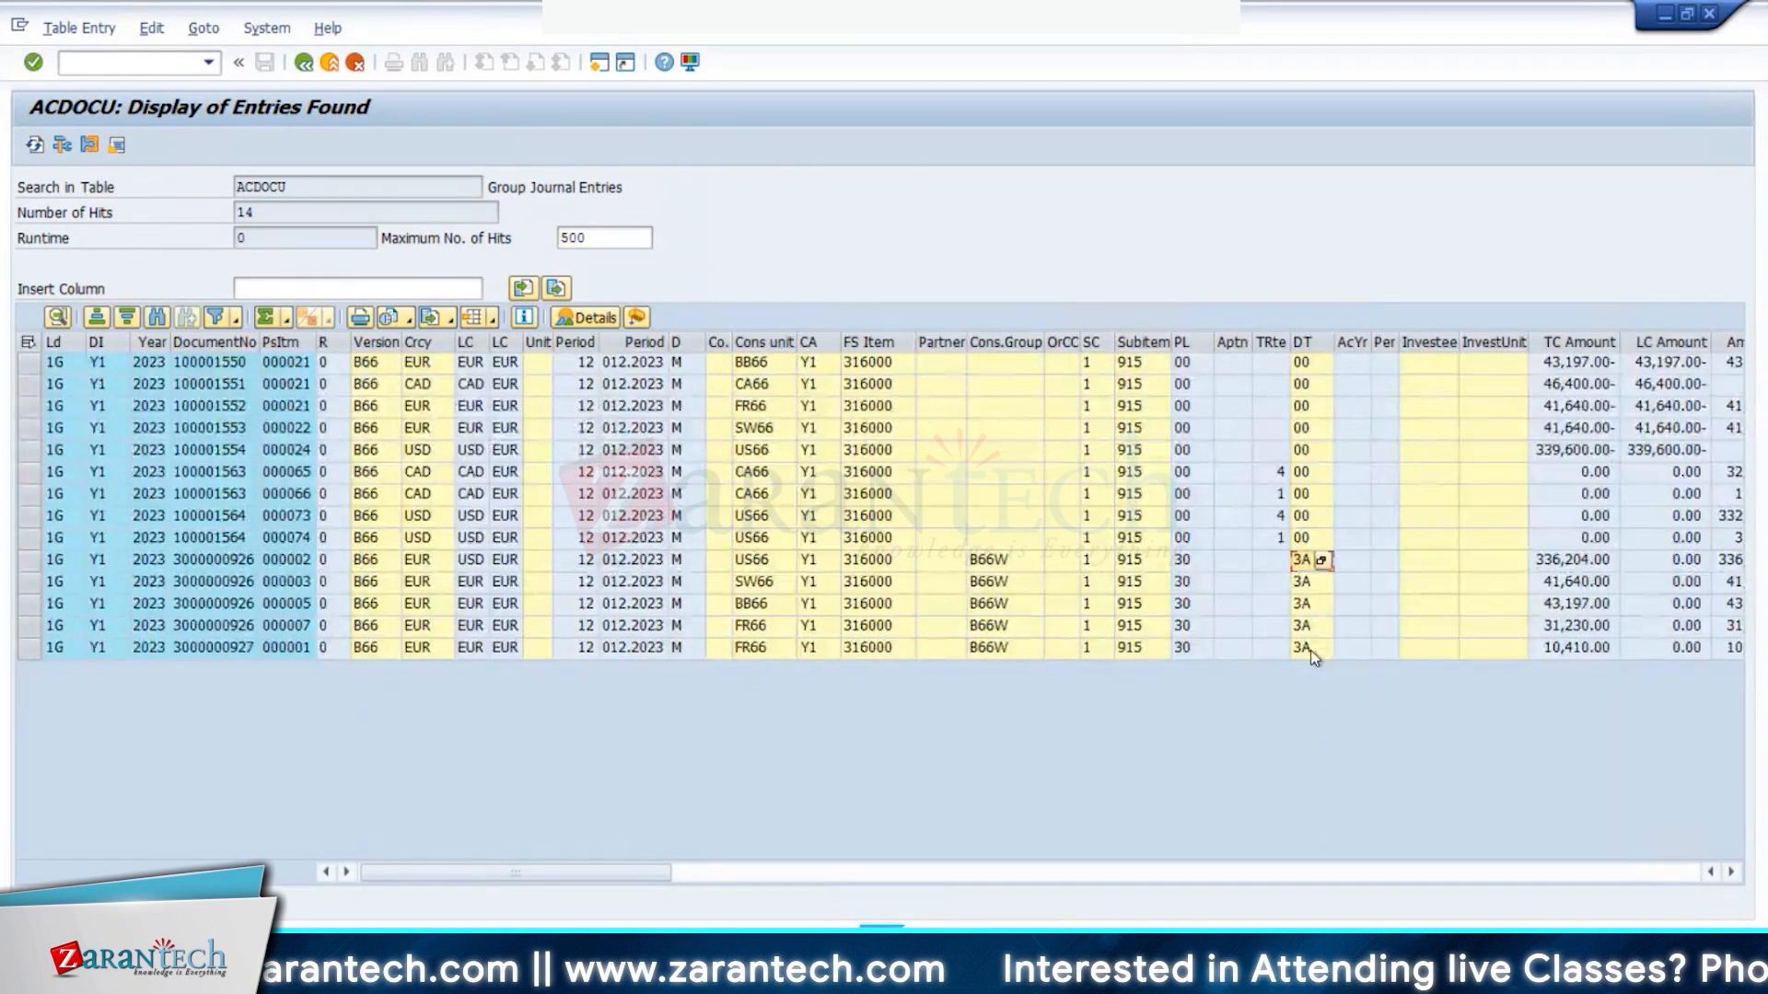
{"action": "left_click", "coordinate": [1571, 589]}
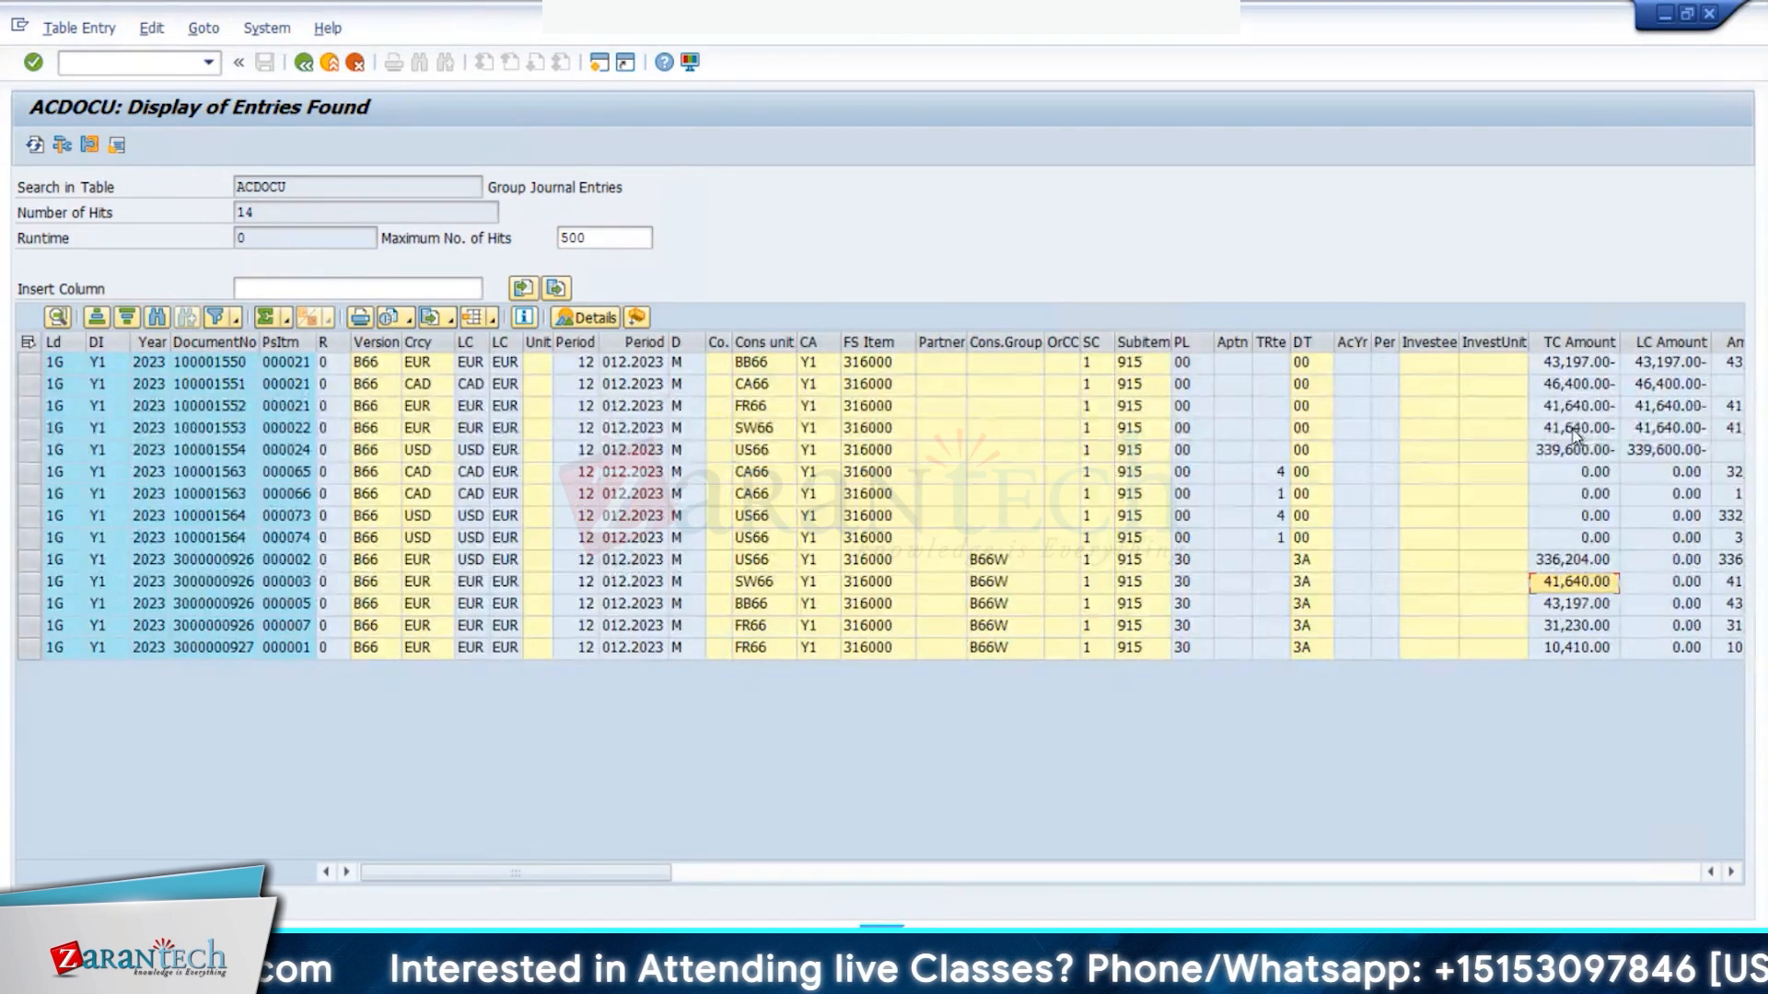
{"action": "left_click_drag", "start_coordinate": [1576, 604], "coordinate": [1595, 626]}
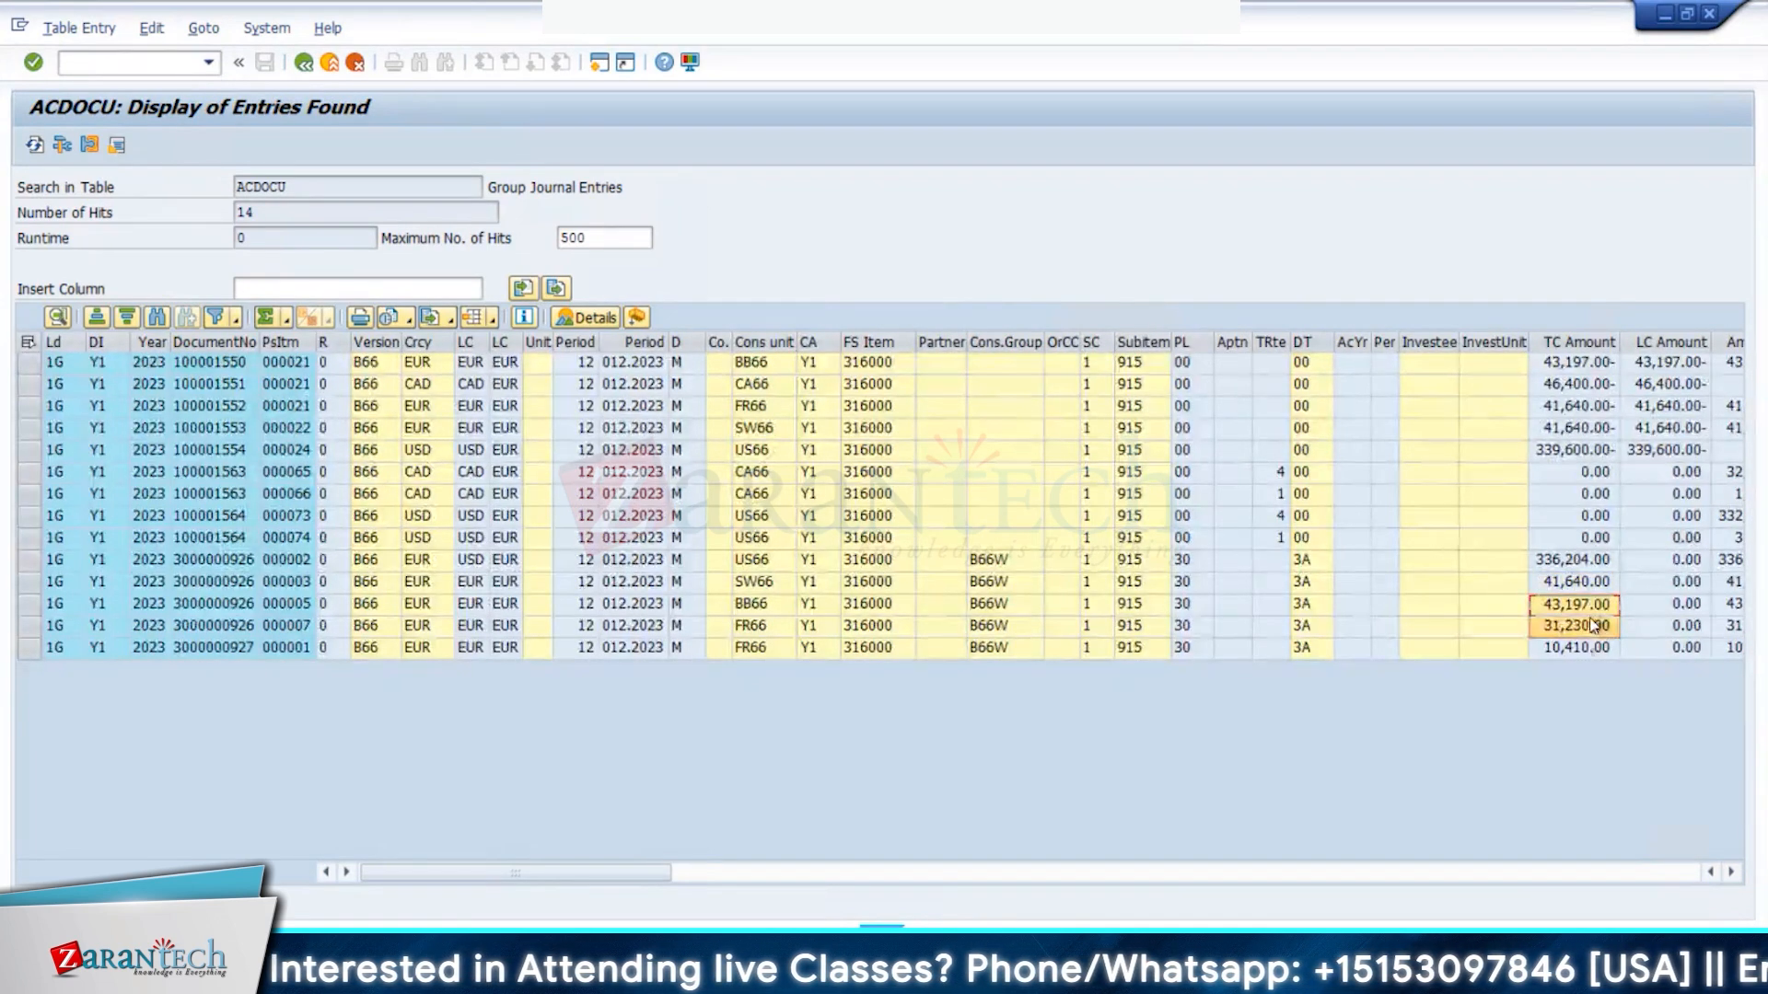
{"action": "left_click", "coordinate": [1584, 649]}
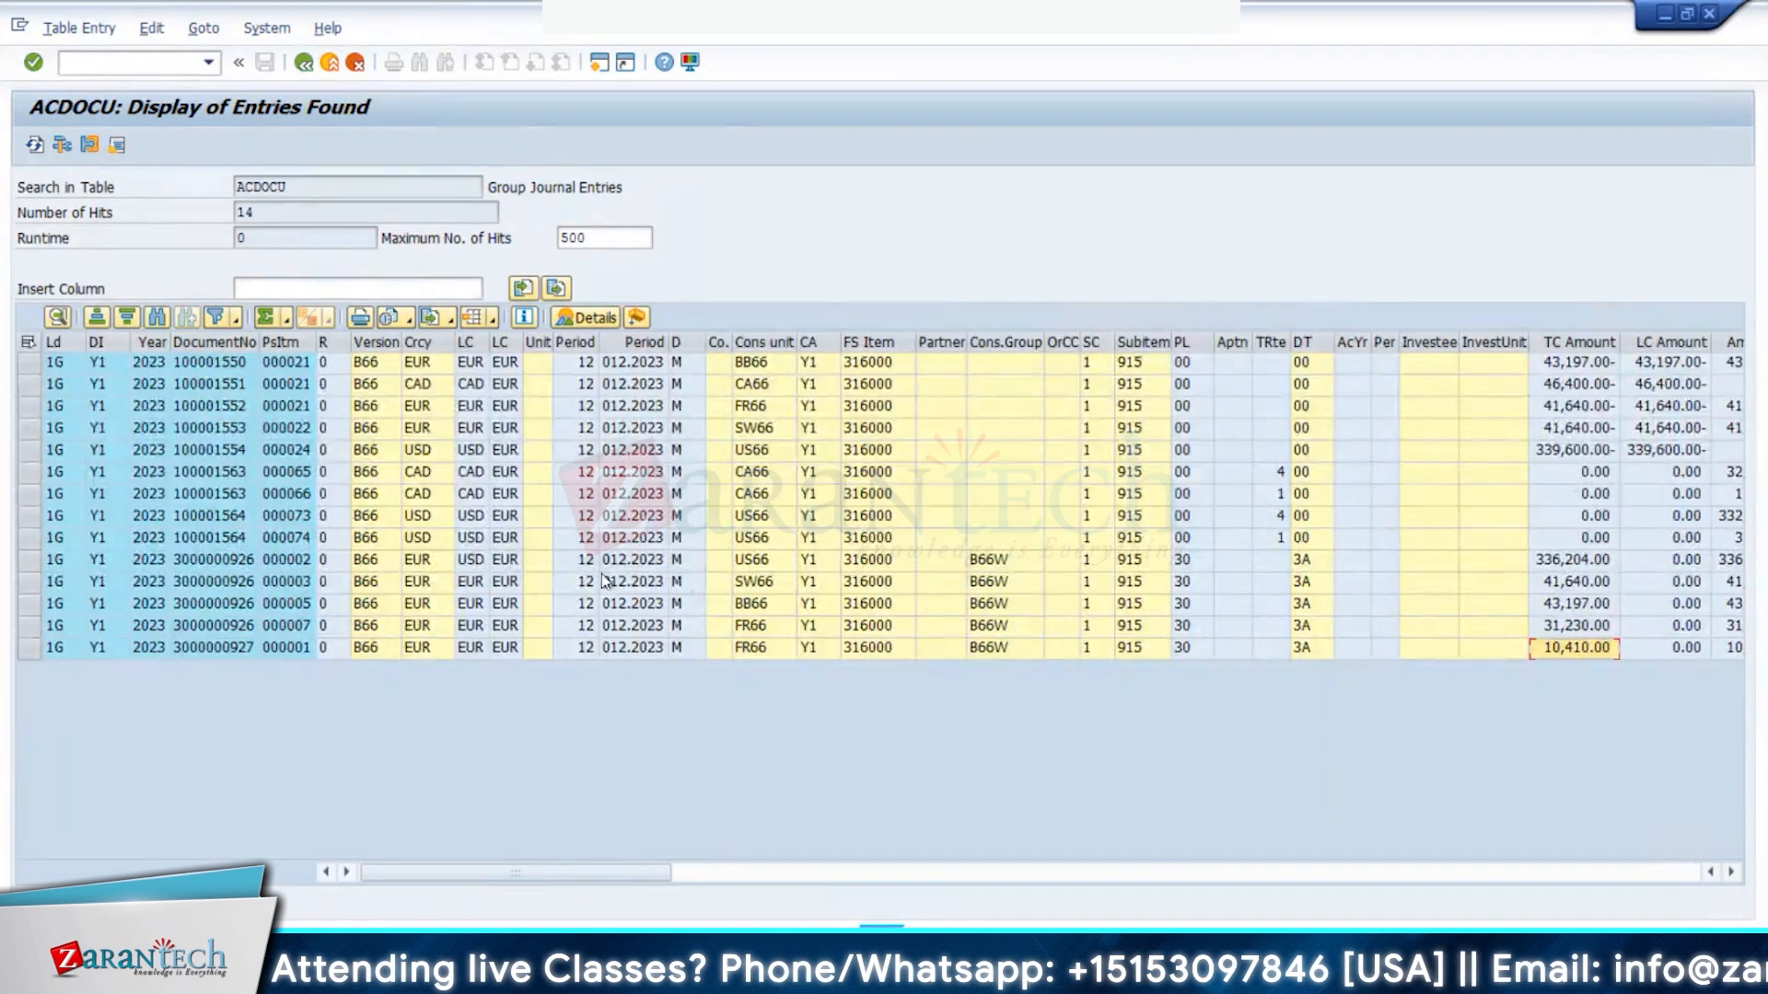
{"action": "left_click", "coordinate": [770, 629]}
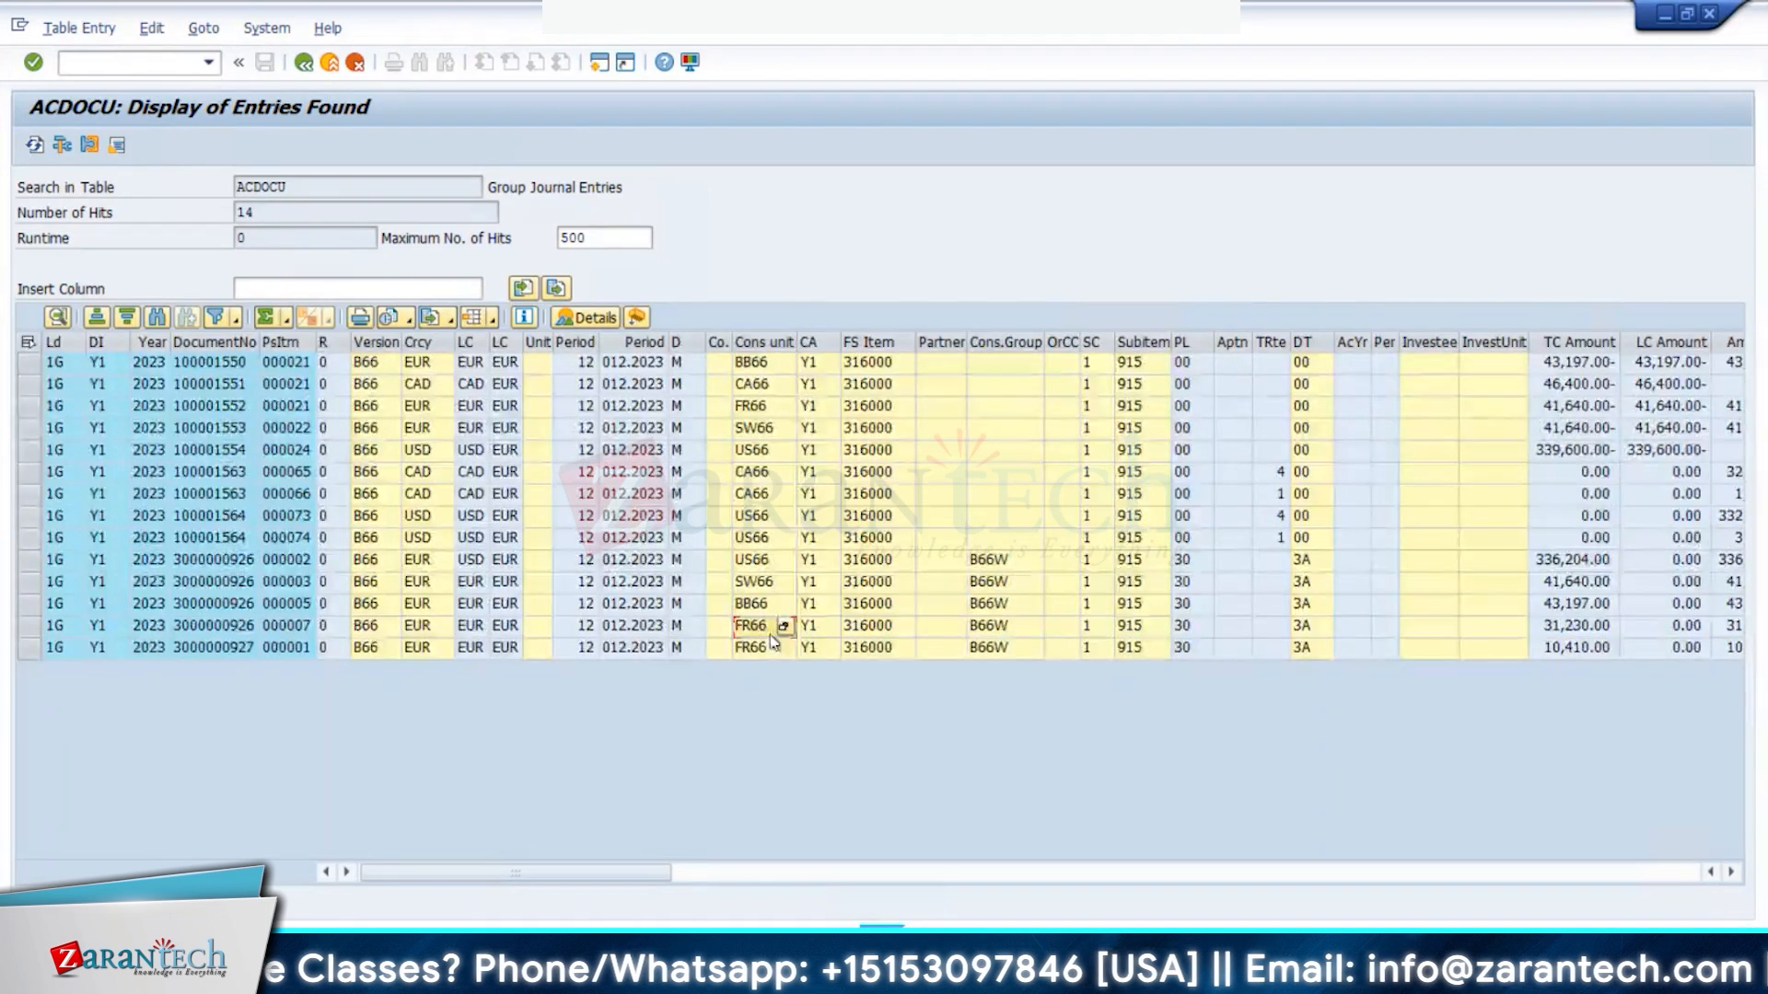
{"action": "left_click_drag", "start_coordinate": [771, 632], "coordinate": [770, 650]}
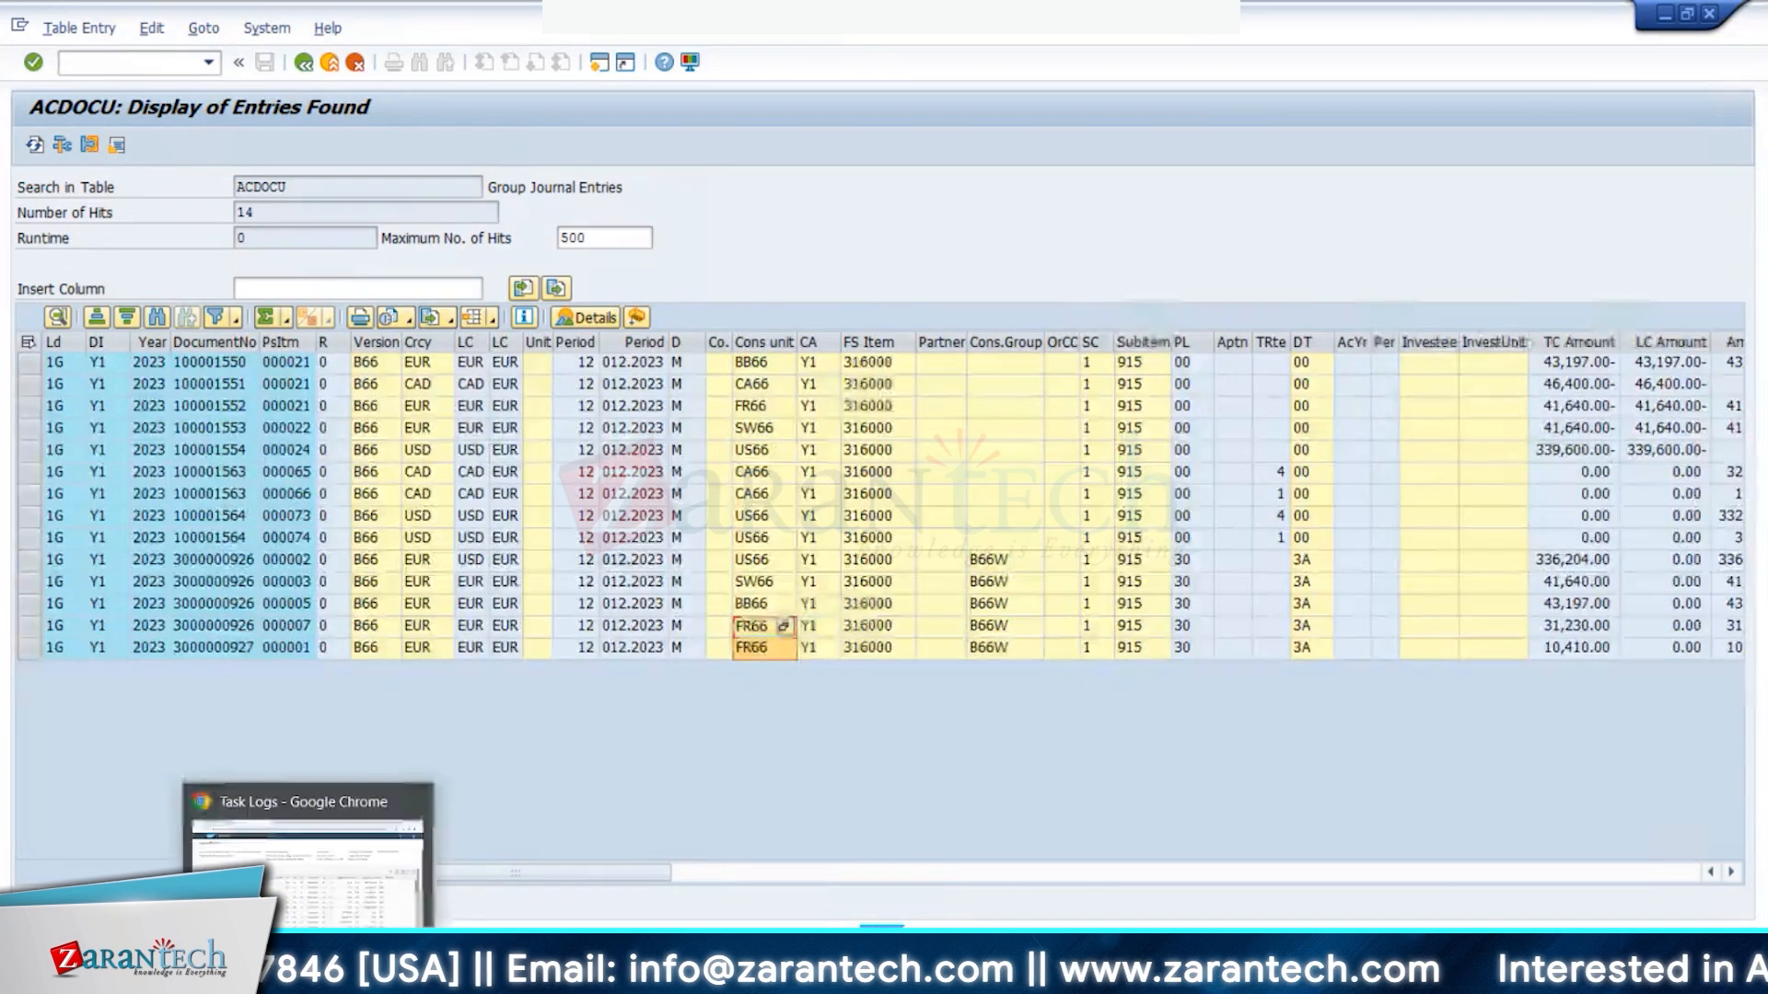
- Go from Task Logs to the launchpad home and launch Data Analysis – Reporting Logic
{"action": "left_click", "coordinate": [313, 909]}
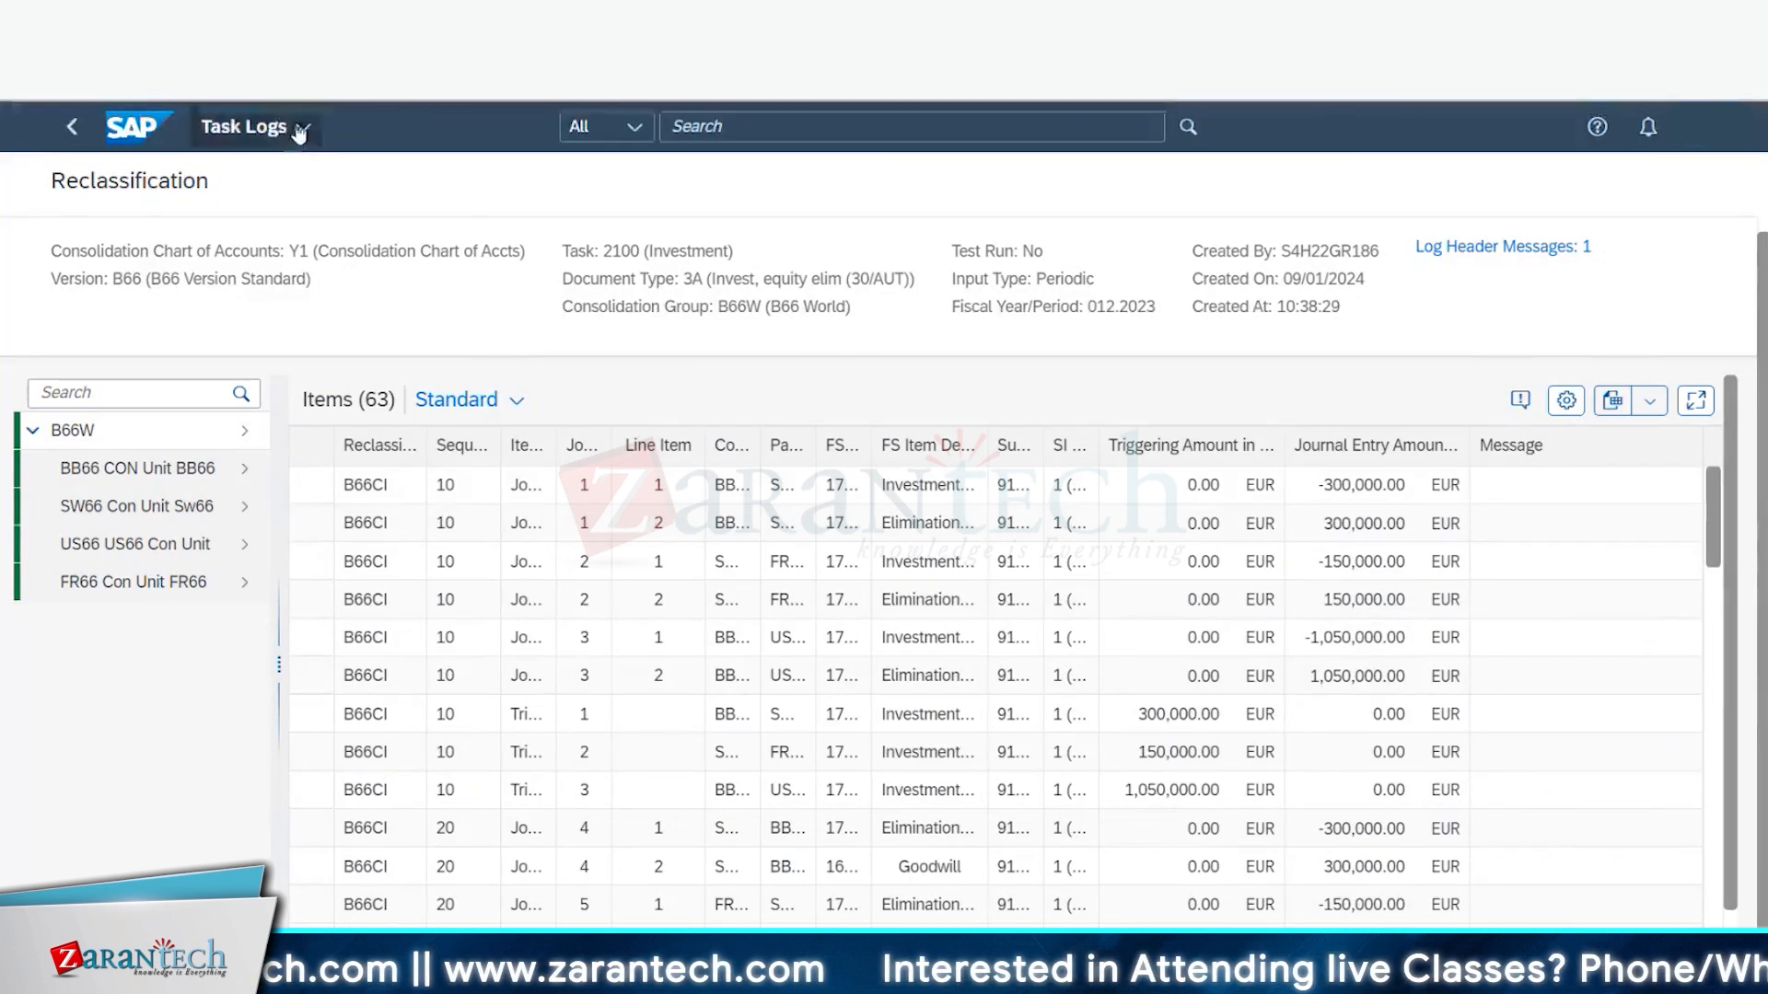
{"action": "left_click", "coordinate": [247, 126]}
{"action": "left_click", "coordinate": [237, 253]}
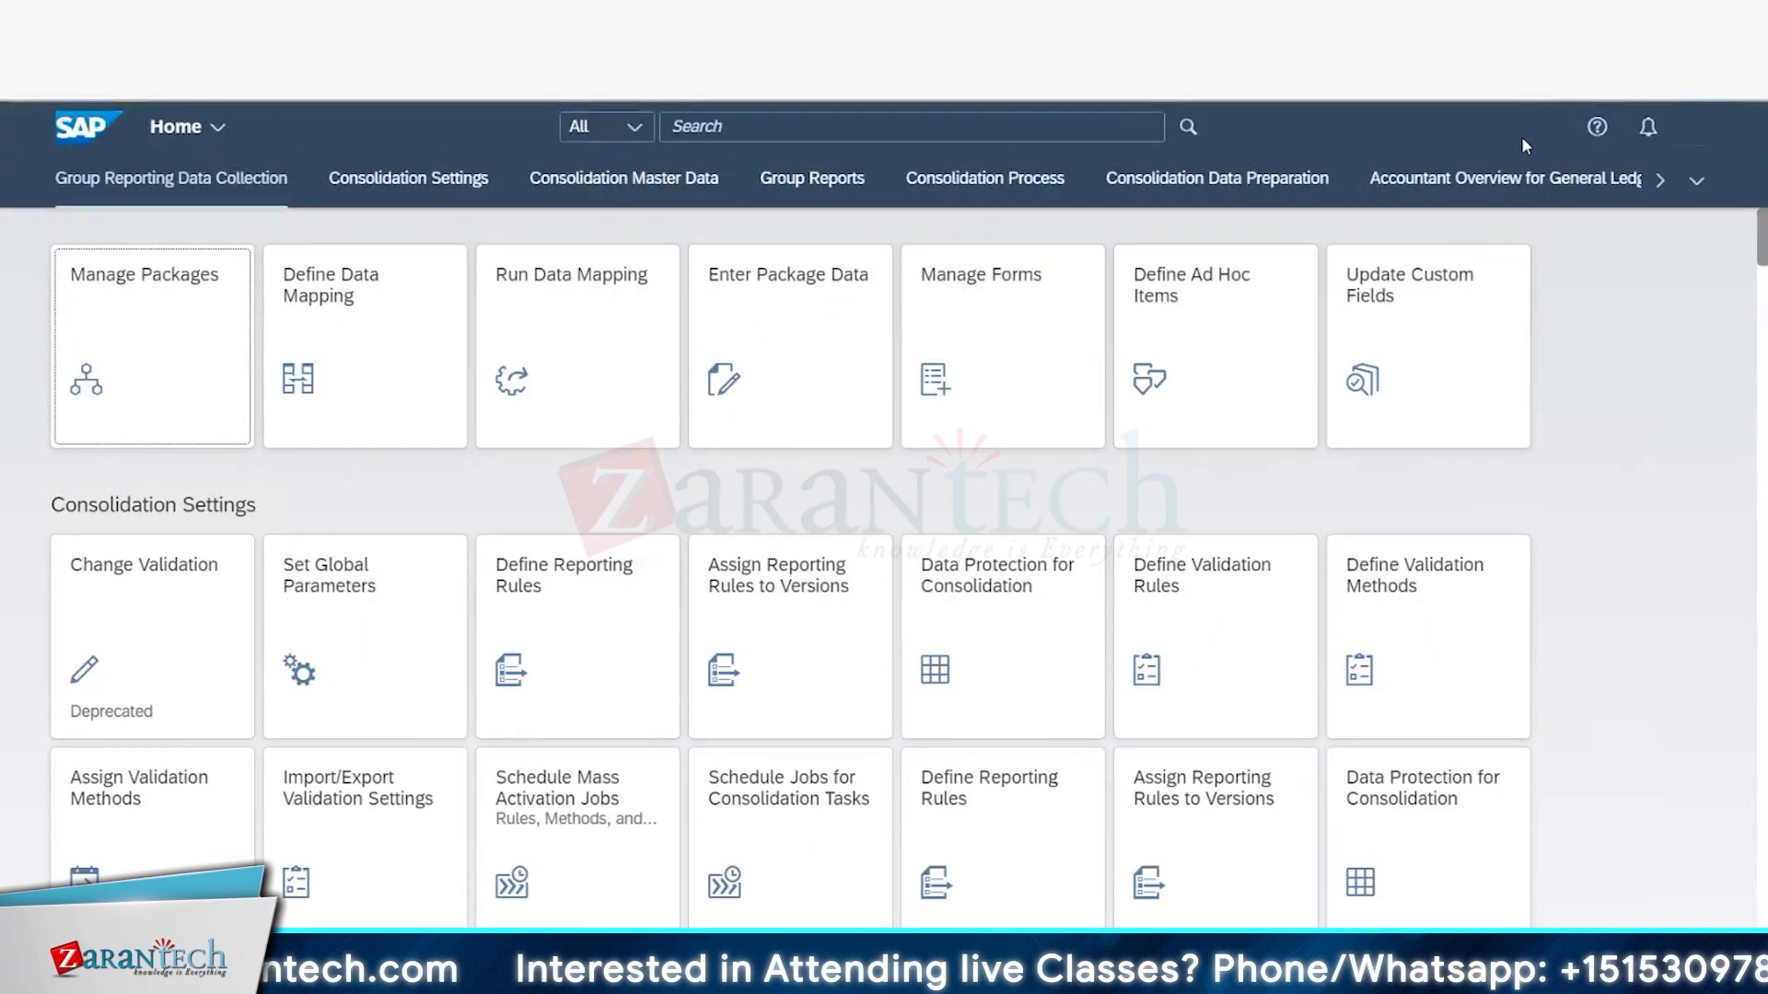
{"action": "scroll", "coordinate": [555, 527], "scroll_direction": "down", "scroll_amount": 10}
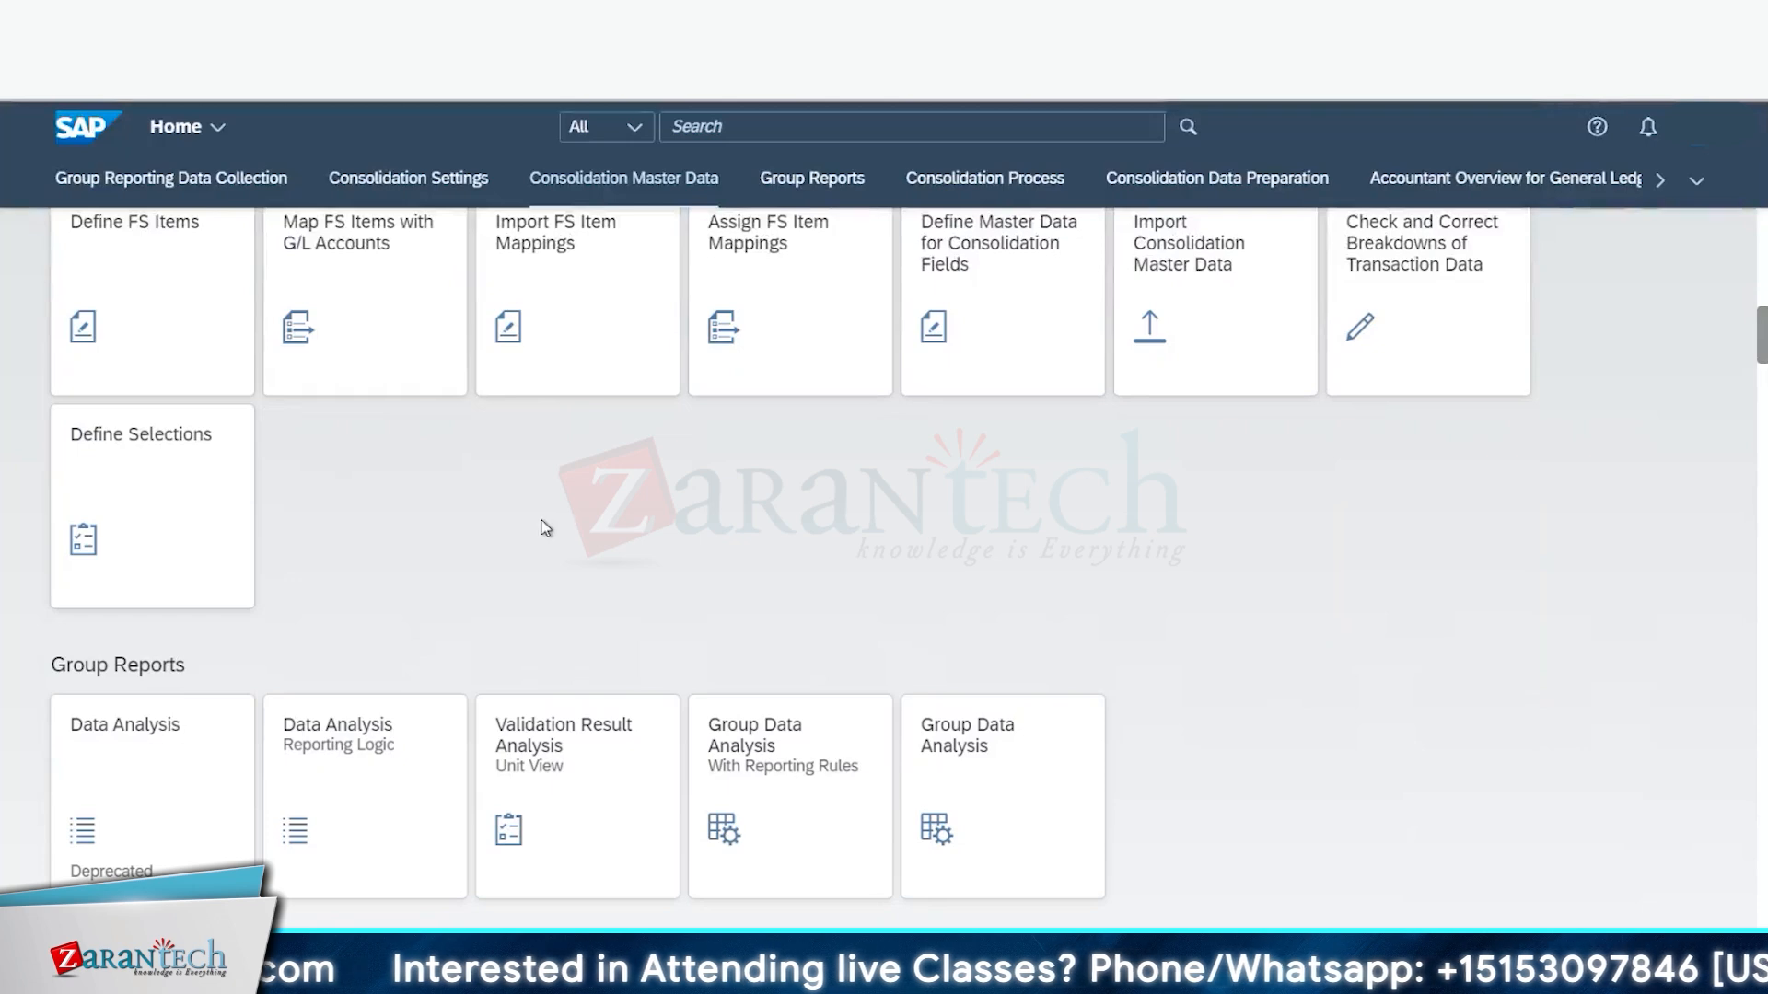
{"action": "scroll", "coordinate": [582, 580], "scroll_direction": "down", "scroll_amount": 5}
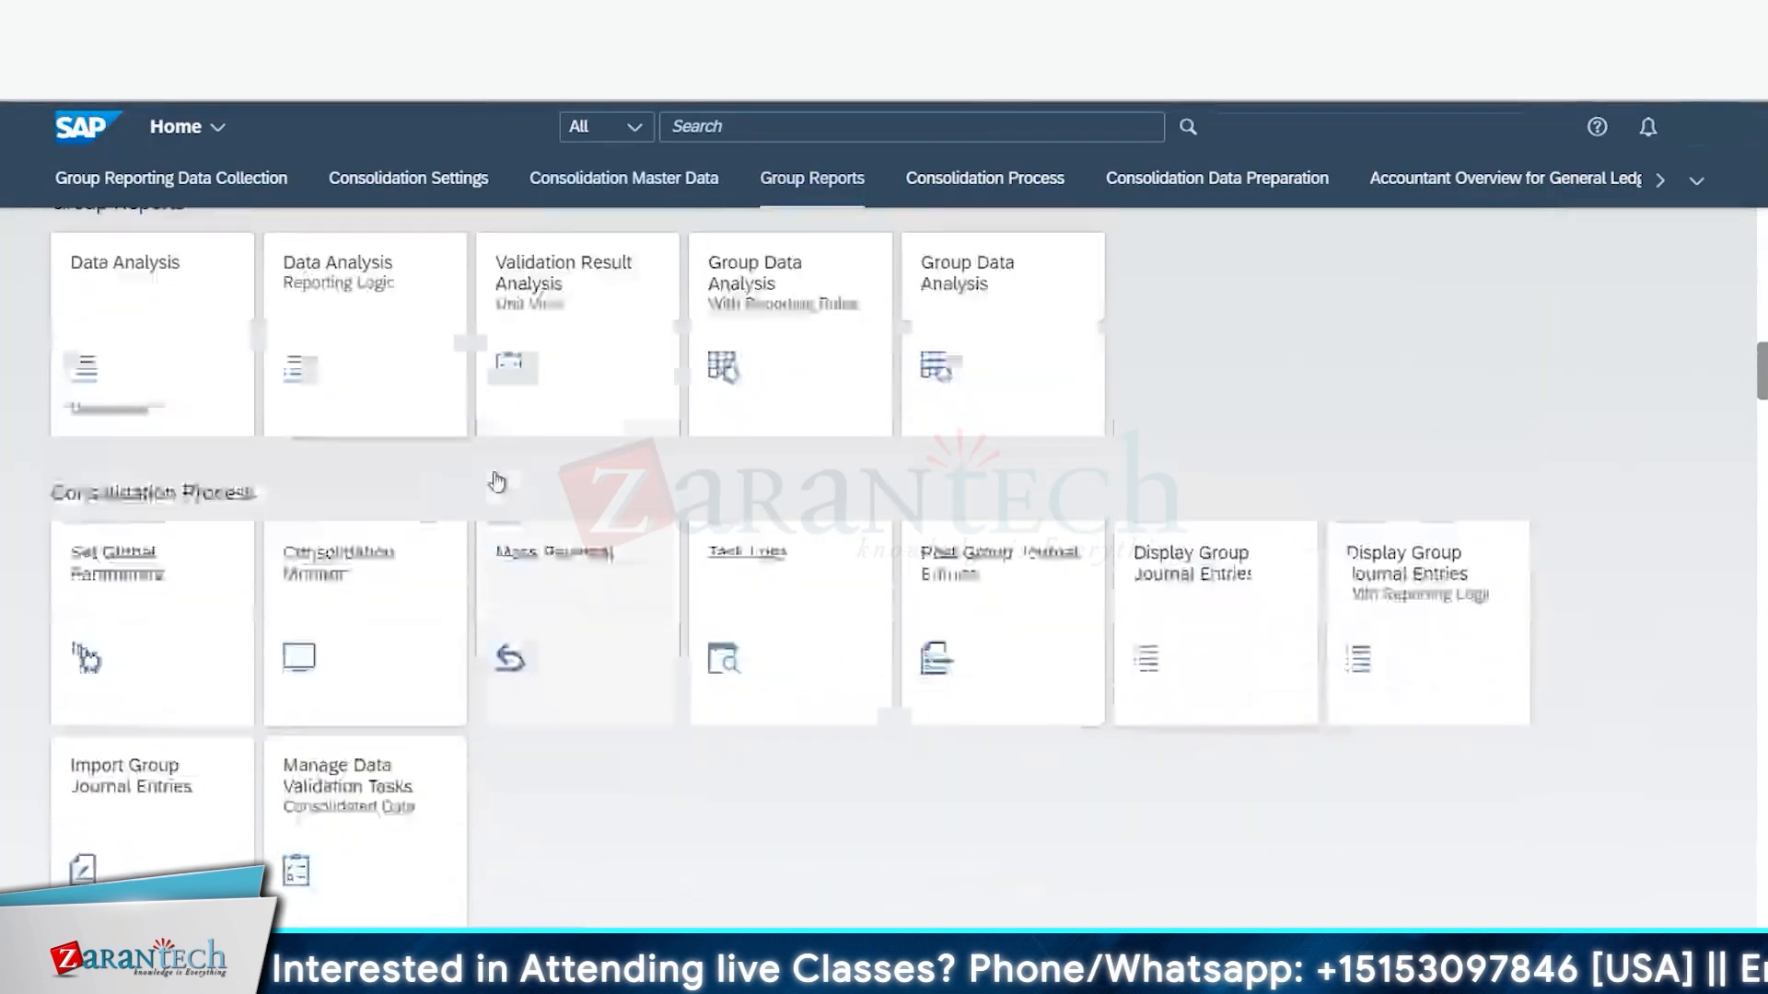
{"action": "scroll", "coordinate": [497, 481], "scroll_direction": "up", "scroll_amount": 1}
{"action": "left_click", "coordinate": [378, 476]}
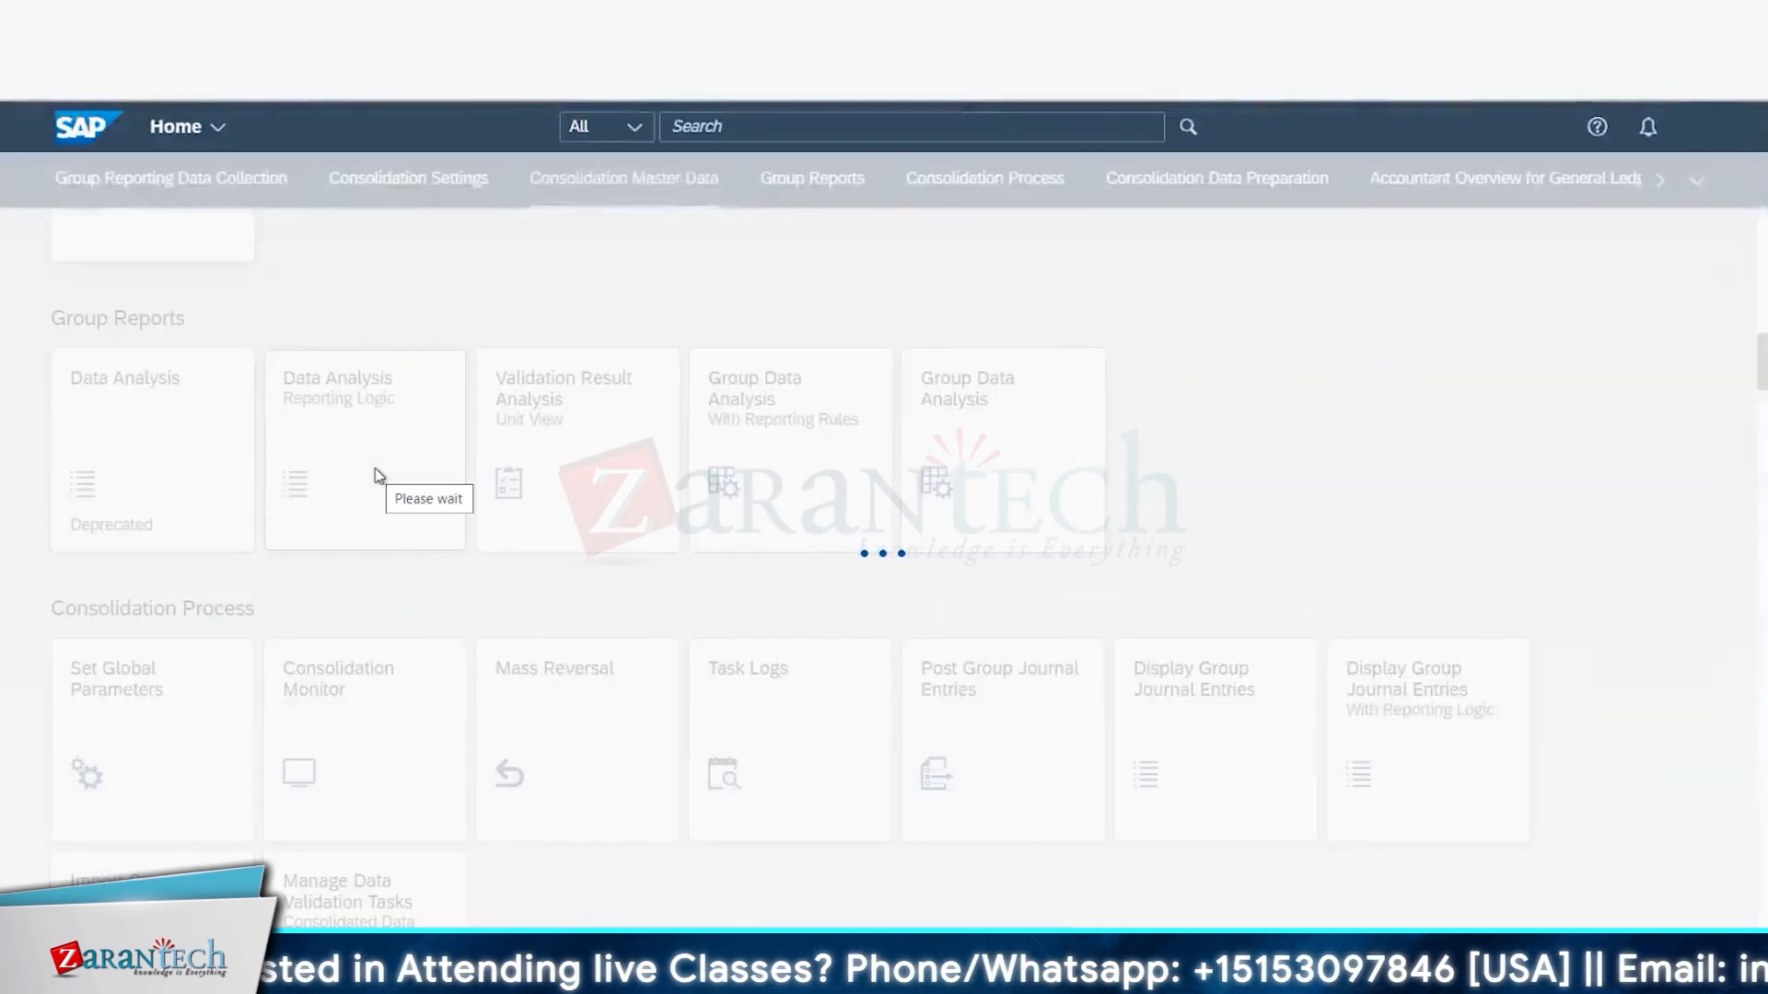
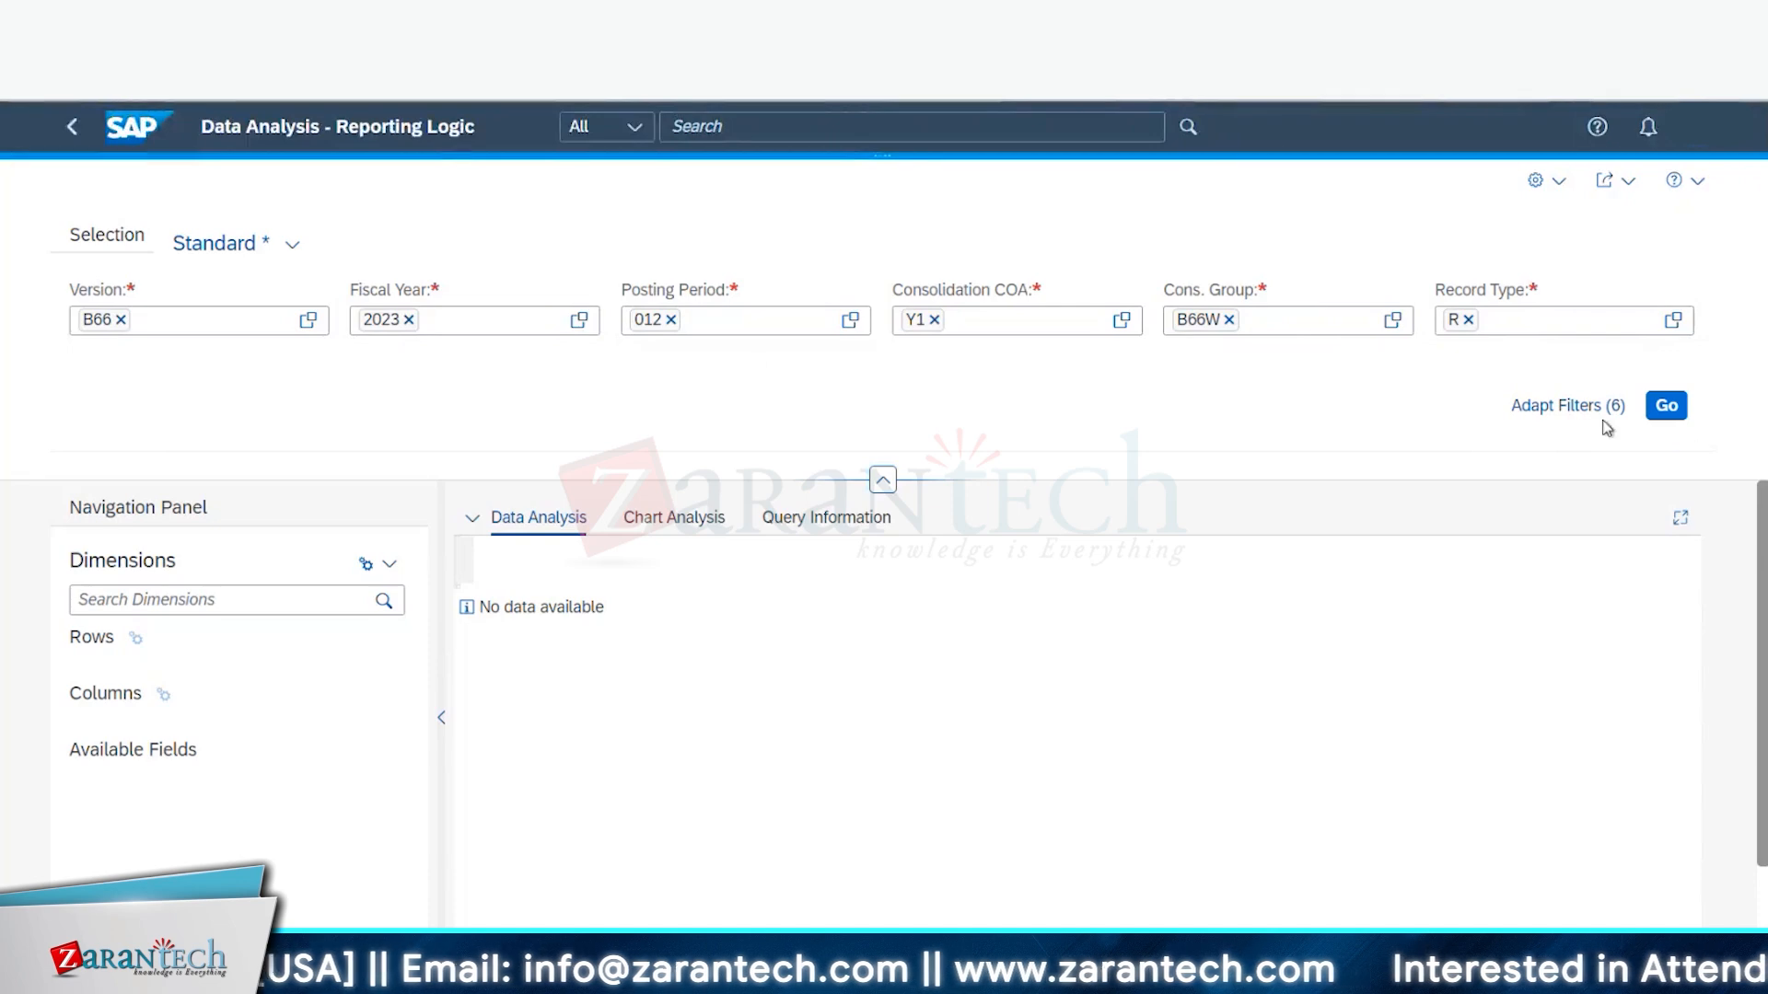
- Review the Further Settings, Technical Settings and Version/Time Period filter groups in Adapt Filters, without changes
{"action": "left_click", "coordinate": [1576, 410]}
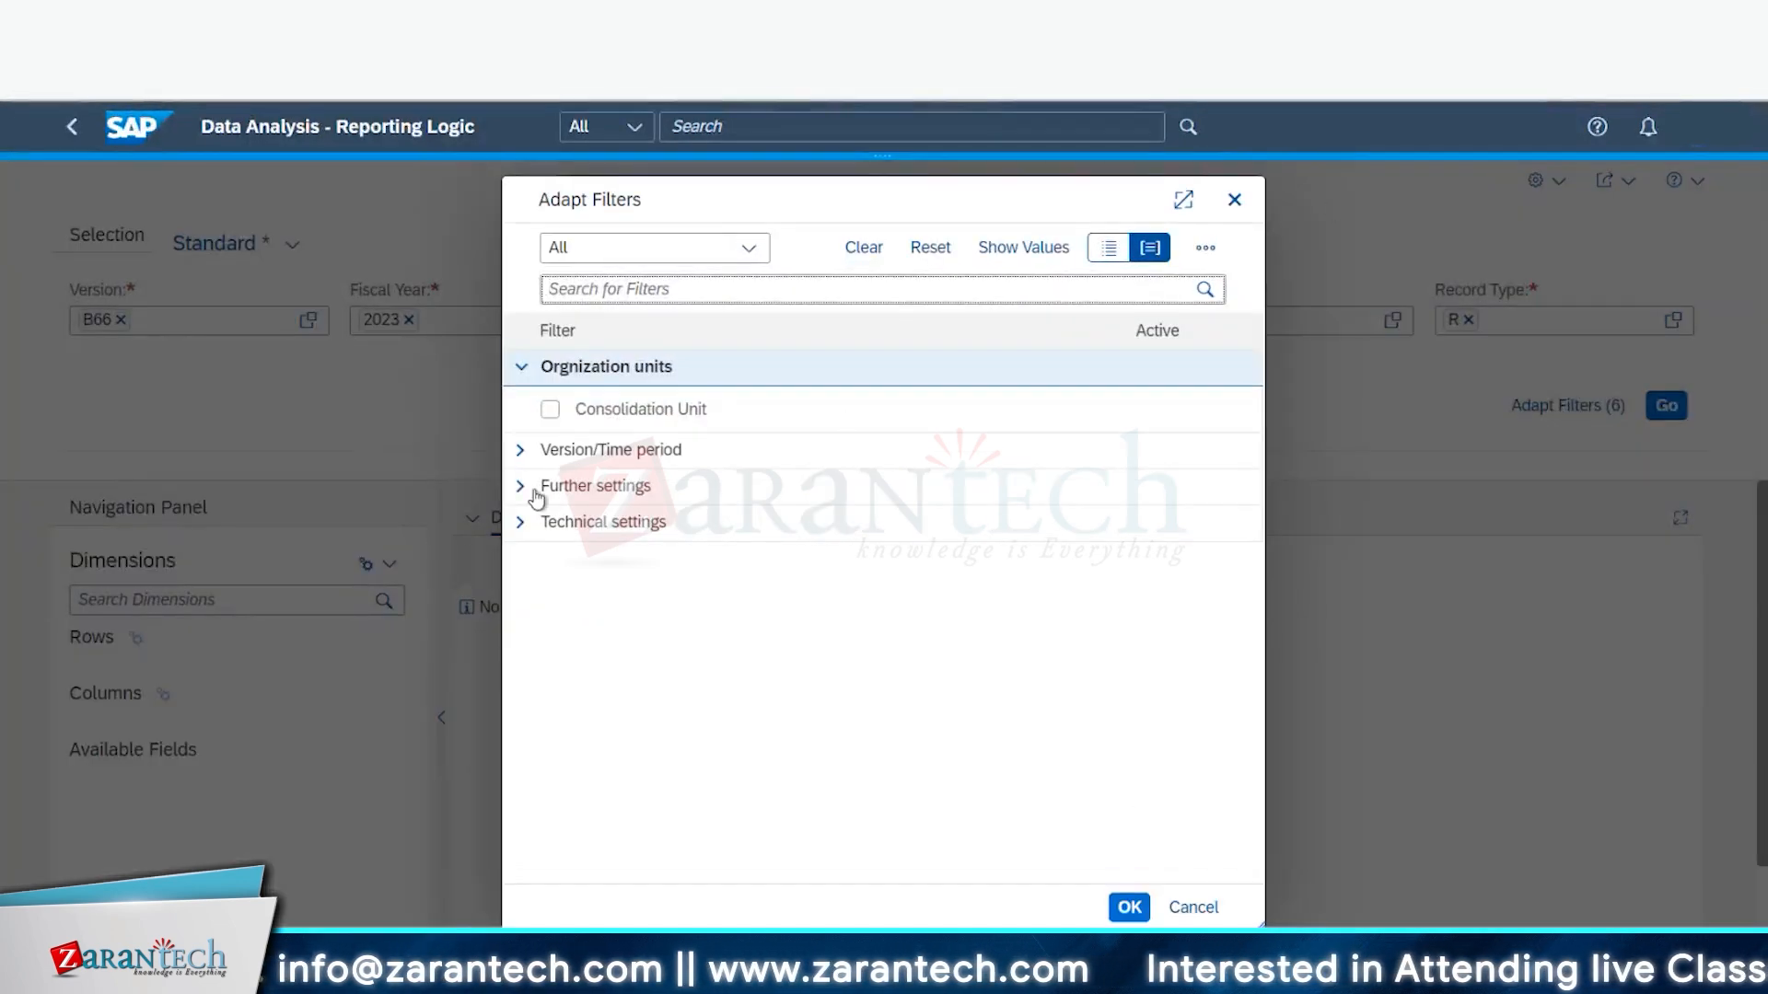
{"action": "left_click", "coordinate": [520, 486]}
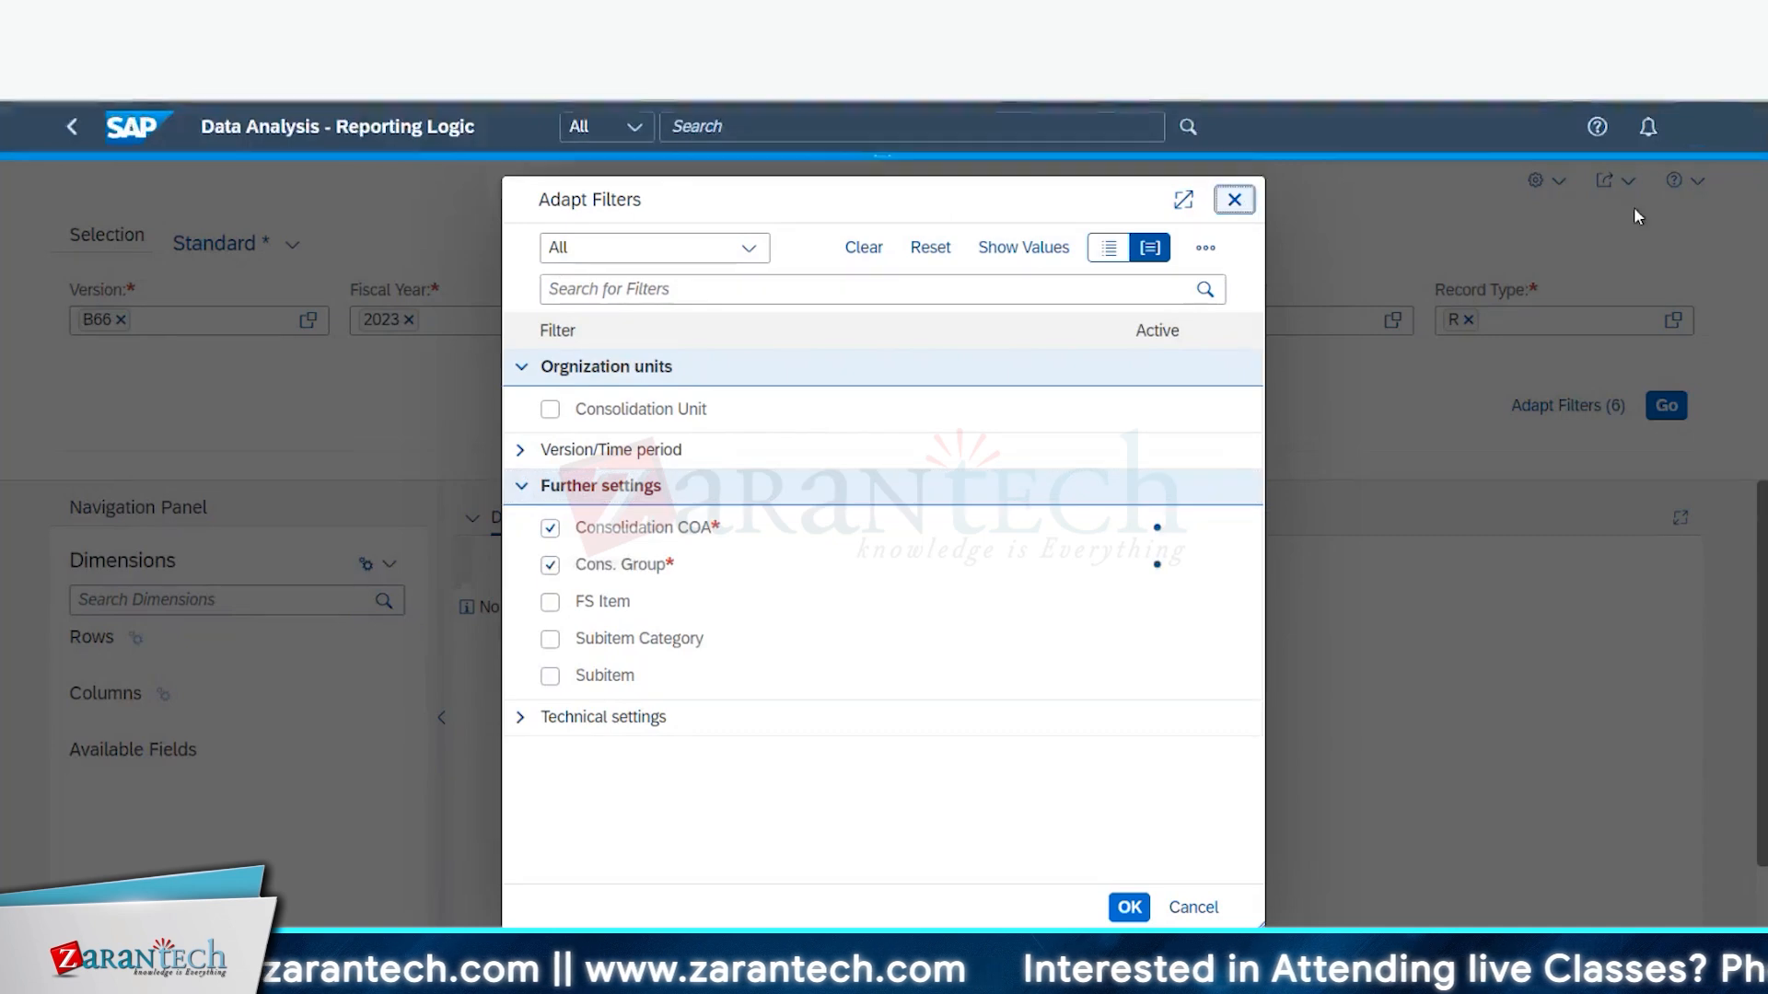
{"action": "left_click", "coordinate": [1235, 200]}
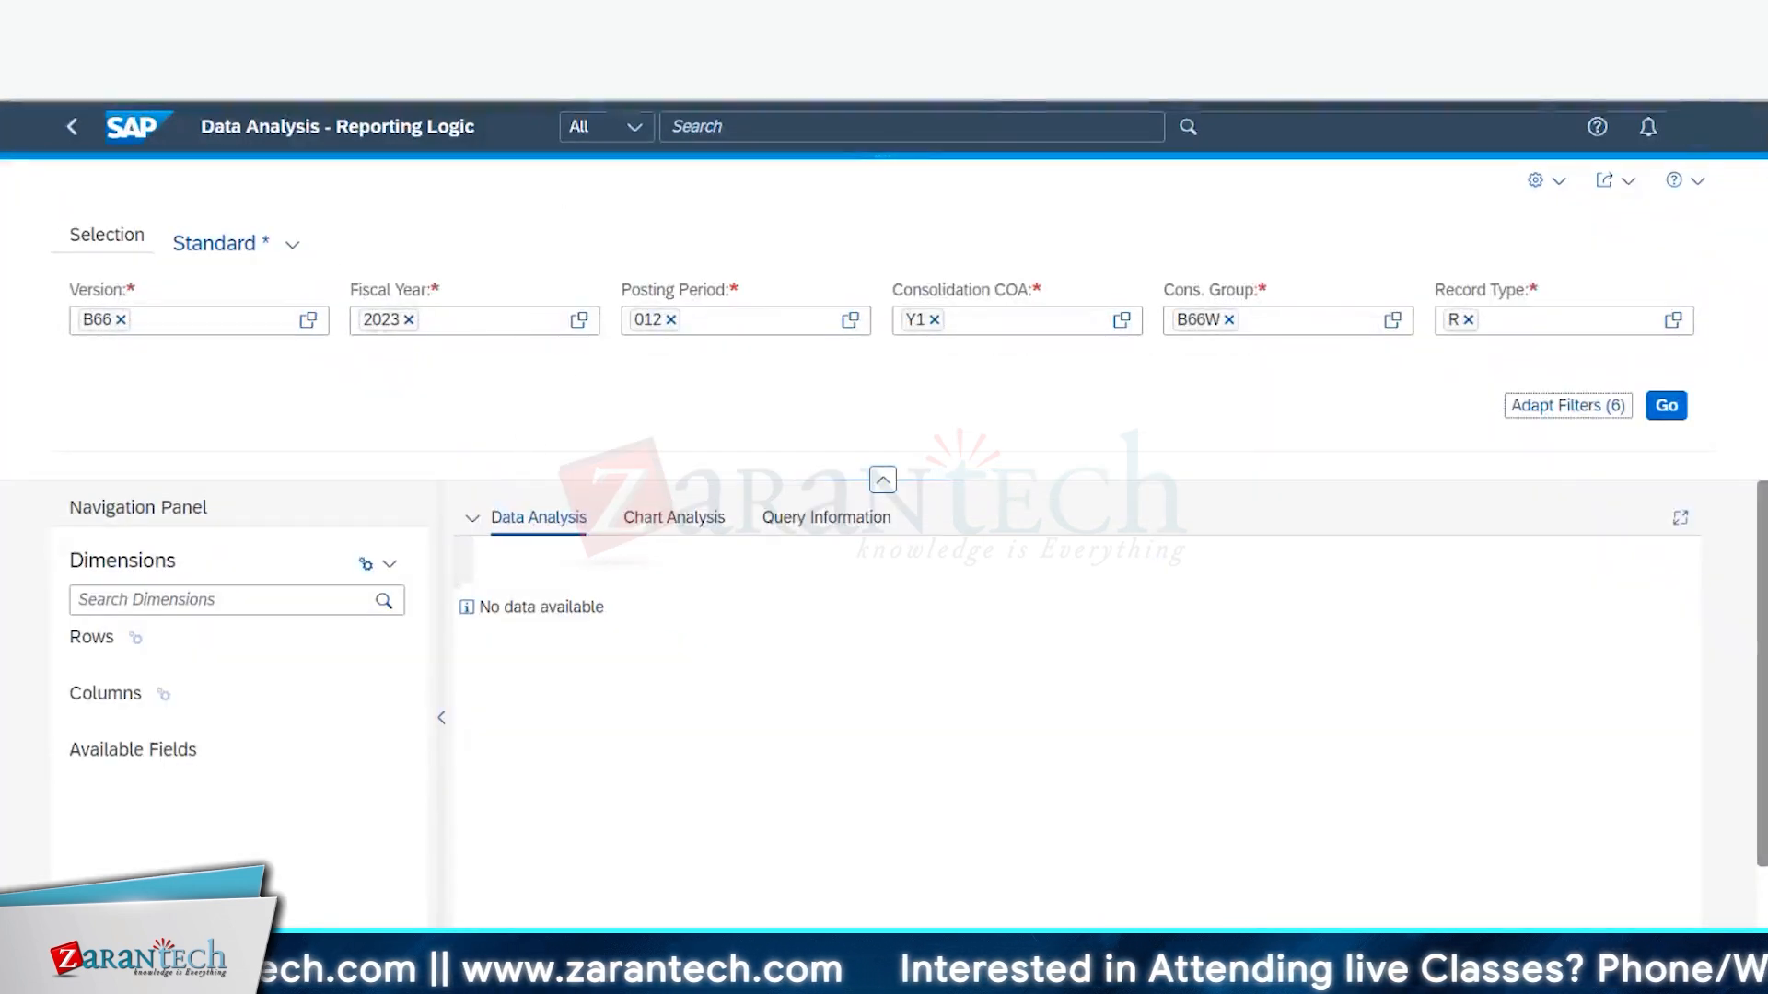
{"action": "left_click", "coordinate": [1607, 410]}
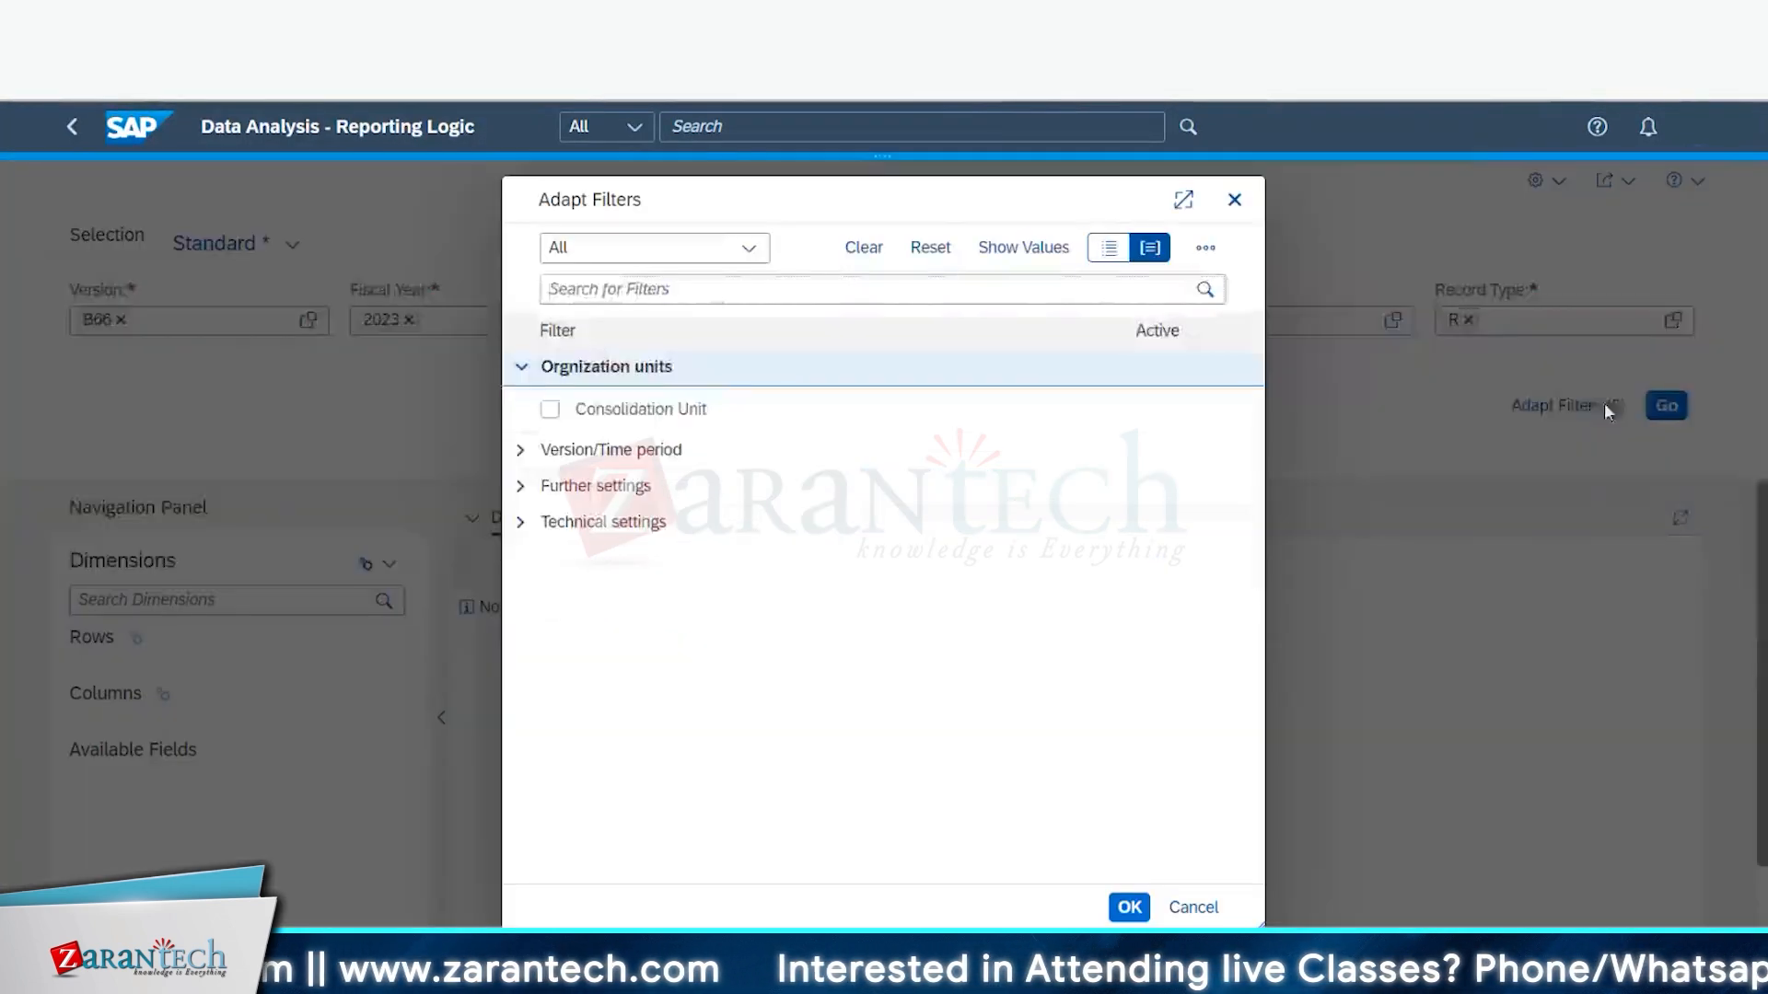
{"action": "left_click", "coordinate": [521, 521]}
{"action": "left_click", "coordinate": [520, 451]}
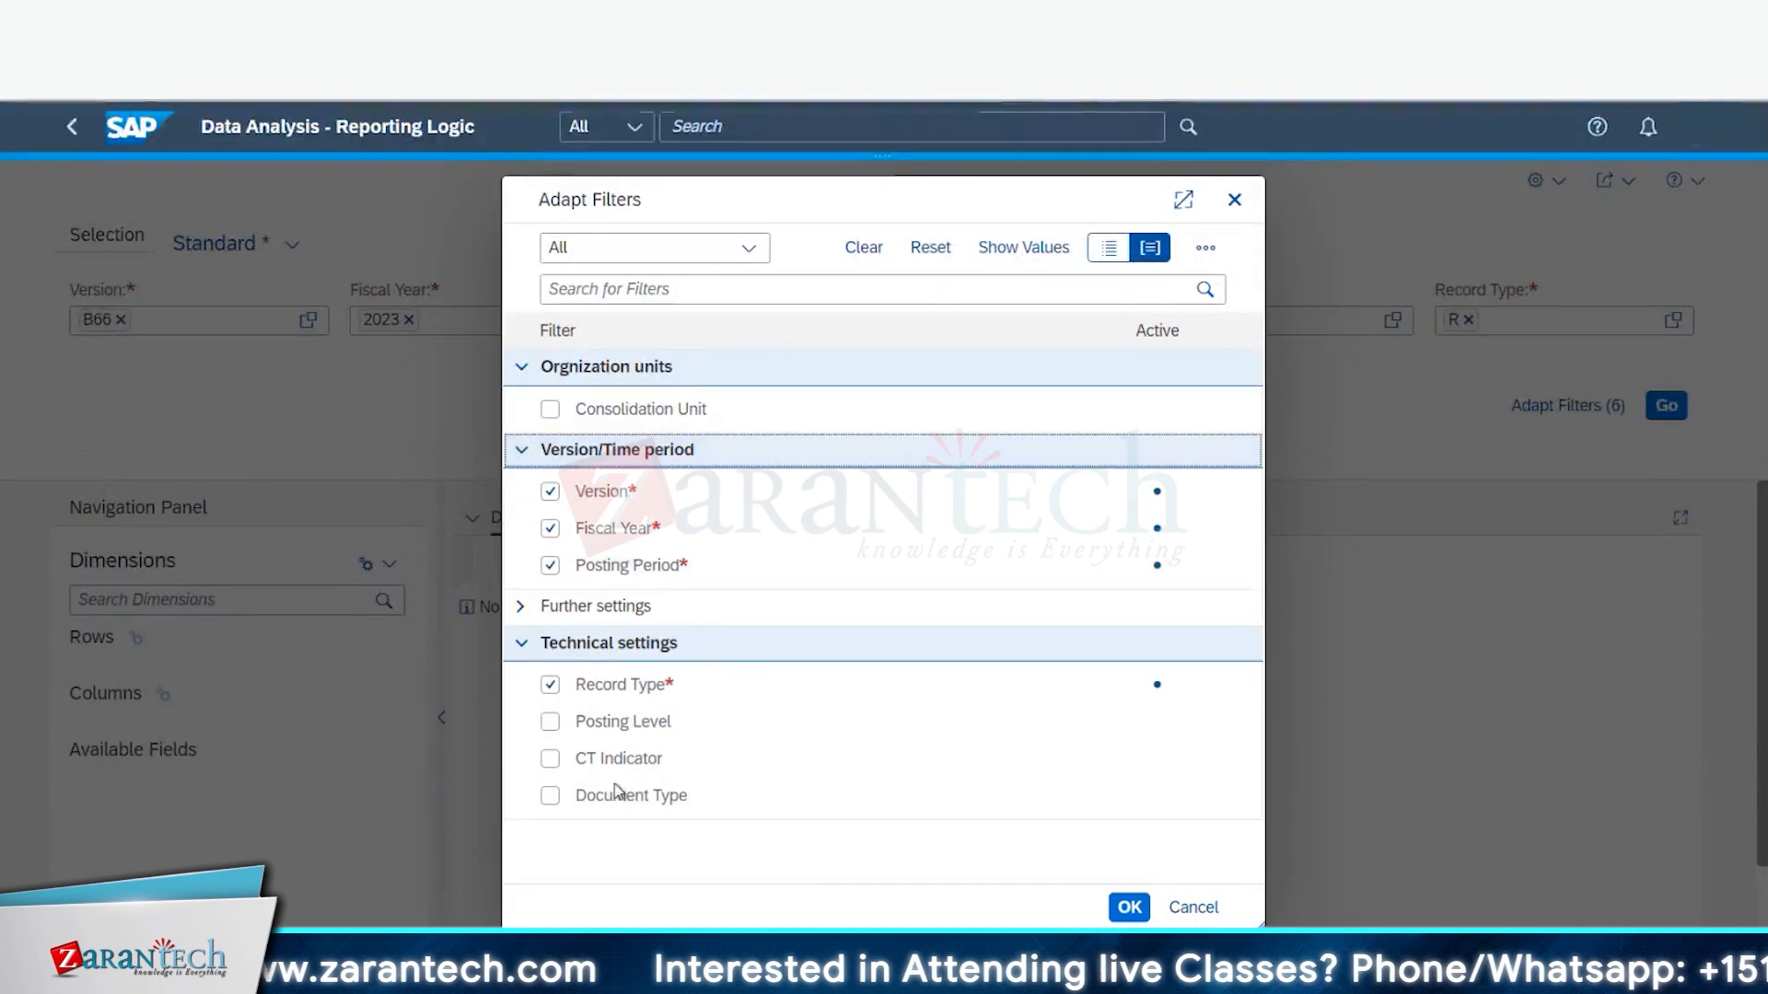
{"action": "left_click", "coordinate": [1233, 202]}
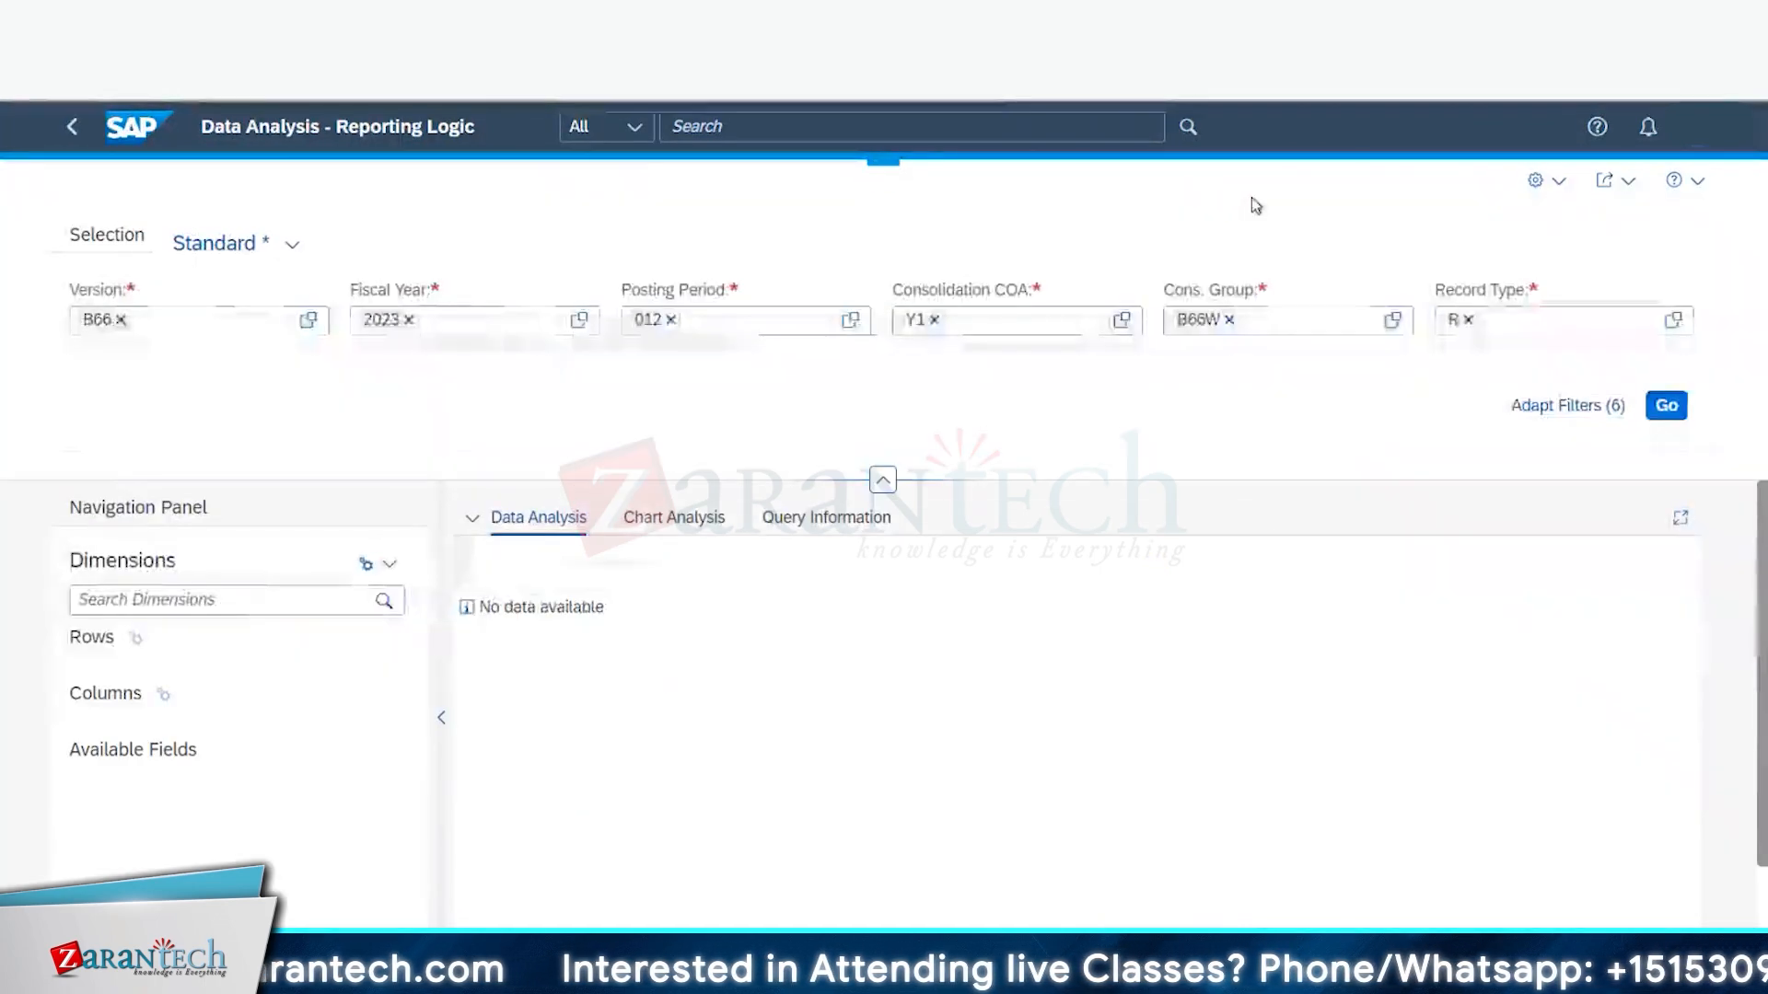
- Return to the launchpad home page and jump to the Group Reports section
{"action": "left_click", "coordinate": [74, 128]}
{"action": "scroll", "coordinate": [884, 504], "scroll_direction": "down", "scroll_amount": 10}
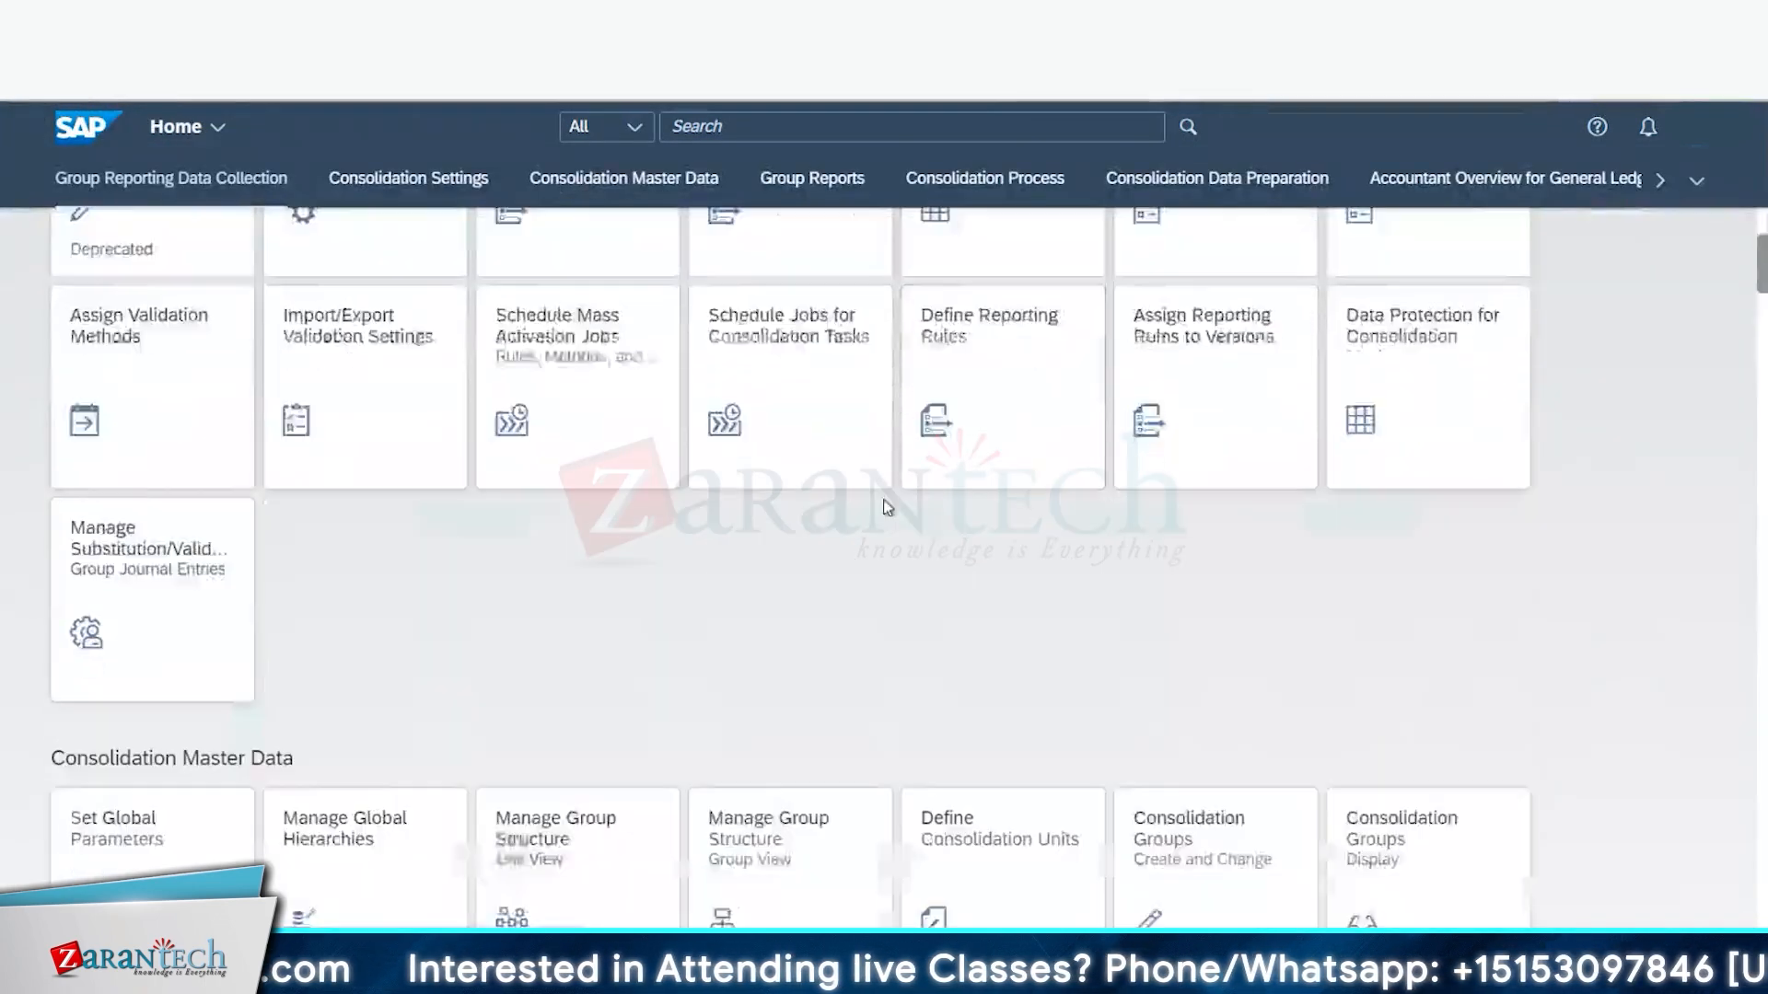
{"action": "scroll", "coordinate": [1231, 454], "scroll_direction": "down", "scroll_amount": 3}
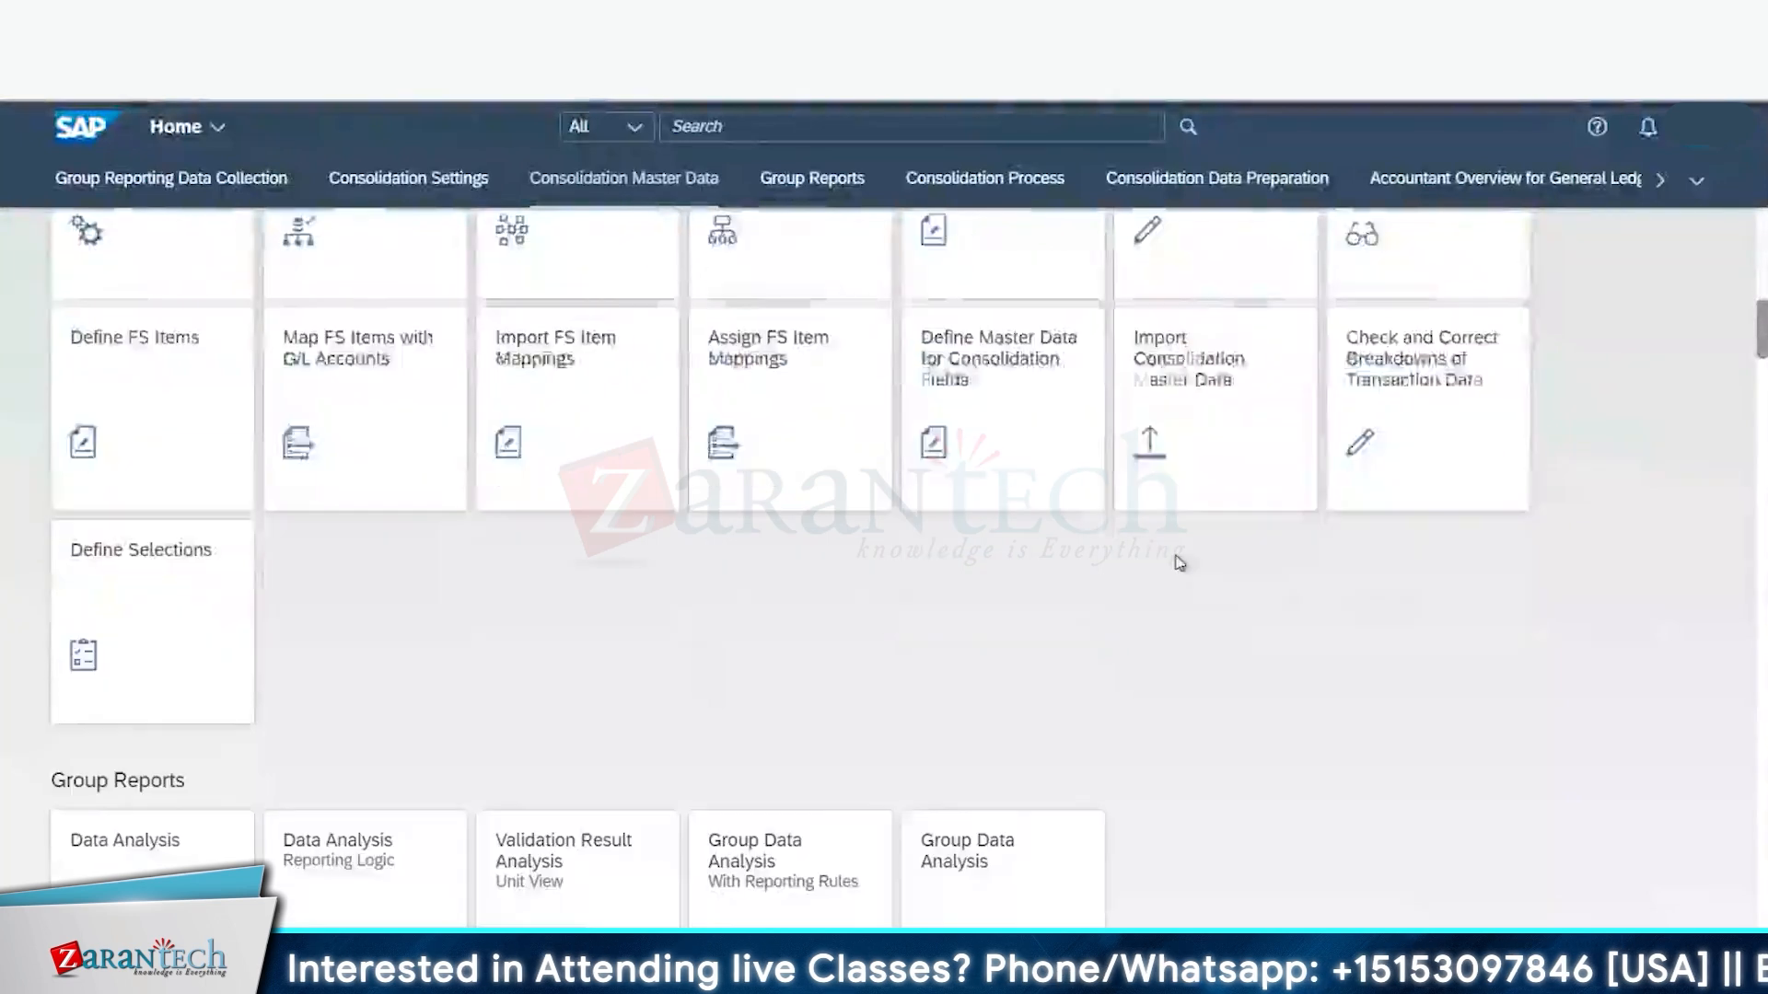
{"action": "left_click", "coordinate": [835, 199]}
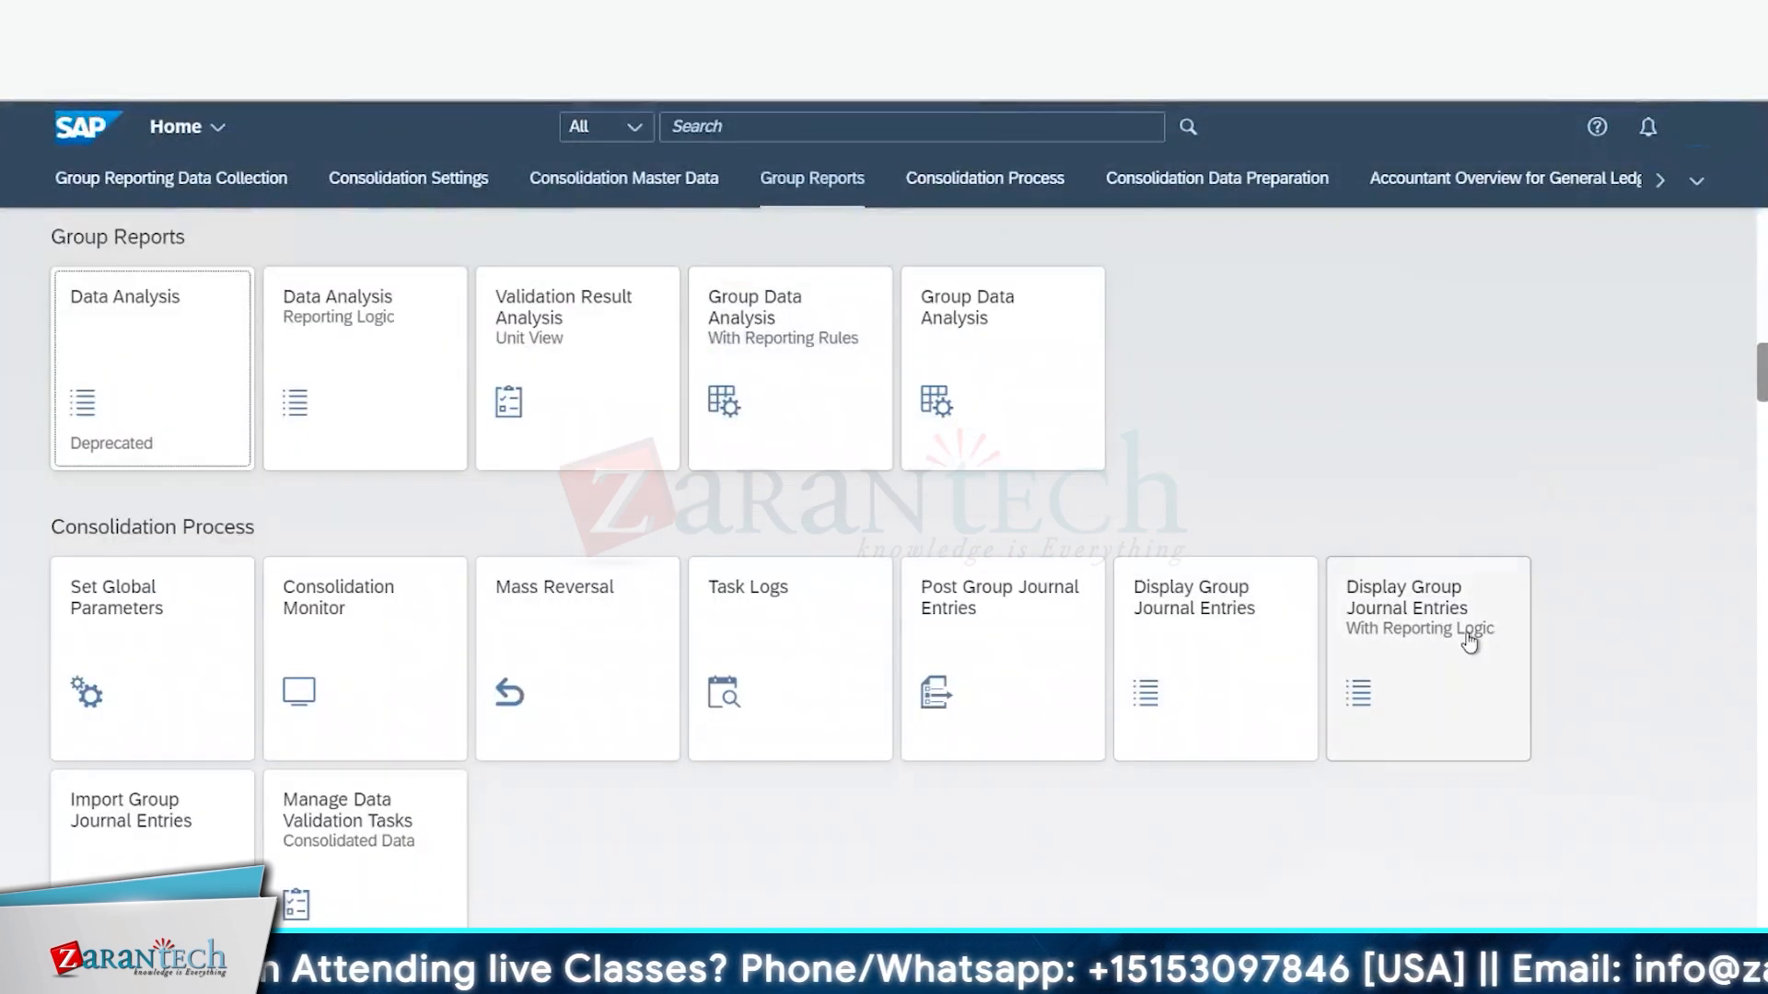
{"action": "scroll", "coordinate": [371, 654], "scroll_direction": "down", "scroll_amount": 1}
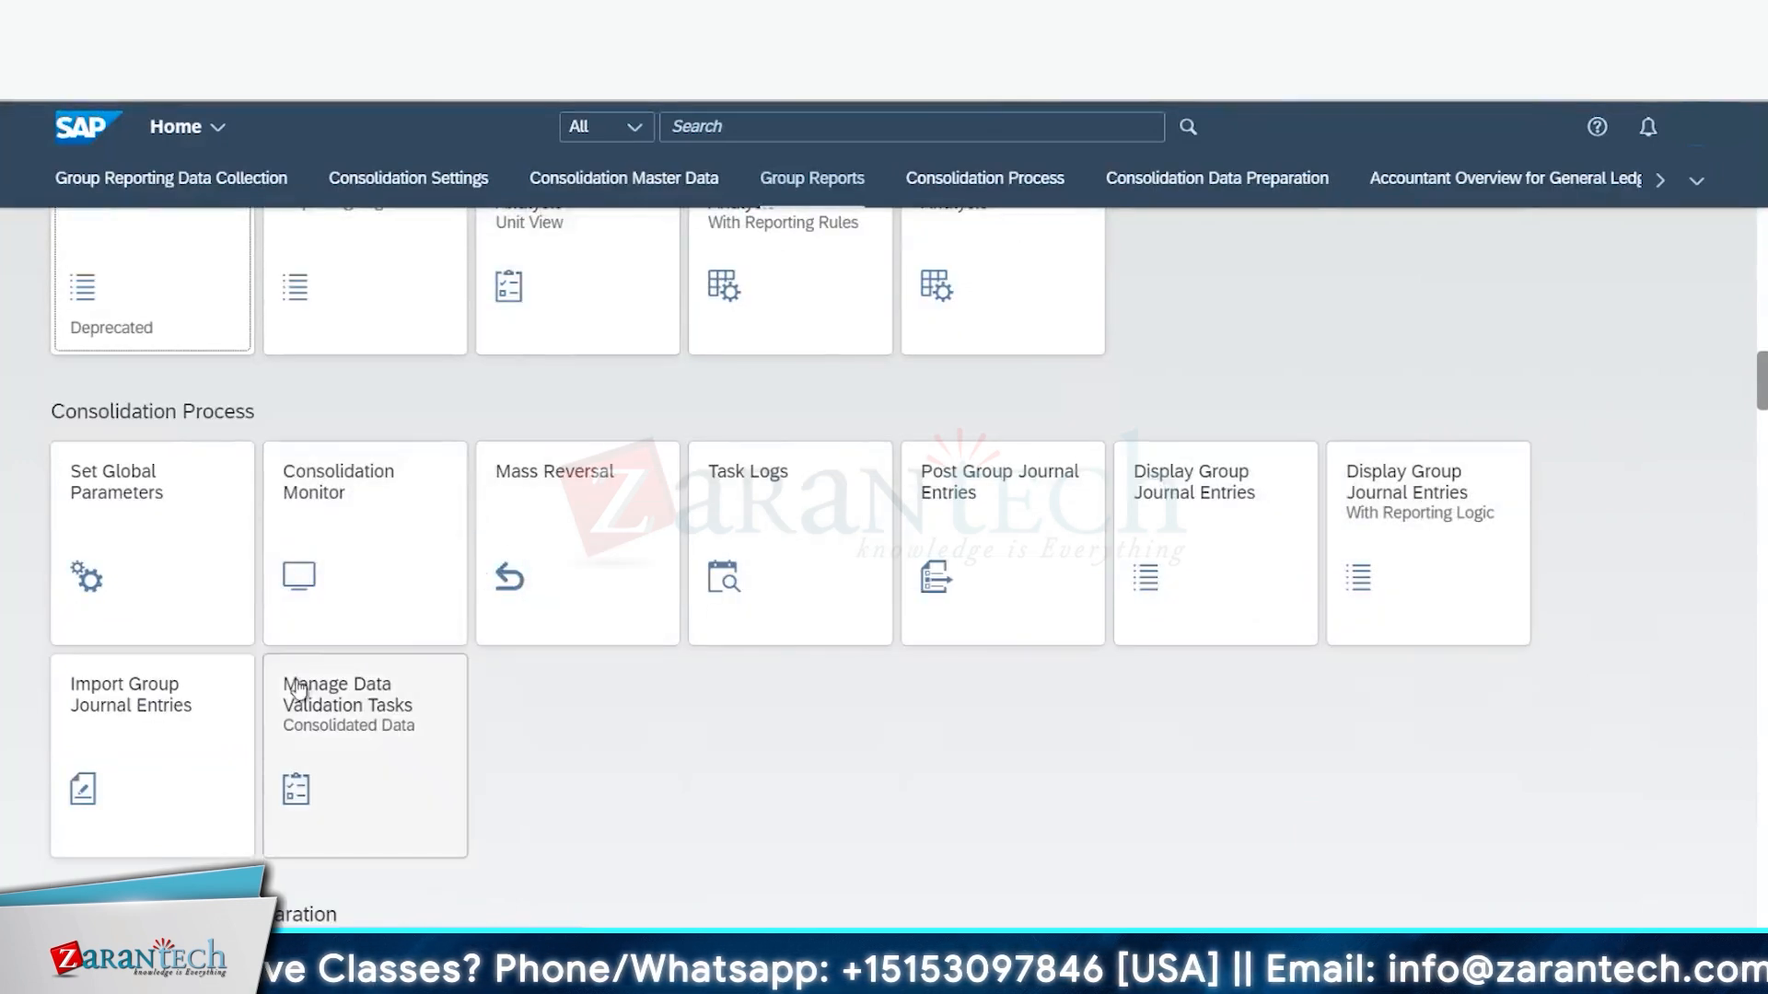
{"action": "scroll", "coordinate": [967, 719], "scroll_direction": "down", "scroll_amount": 8}
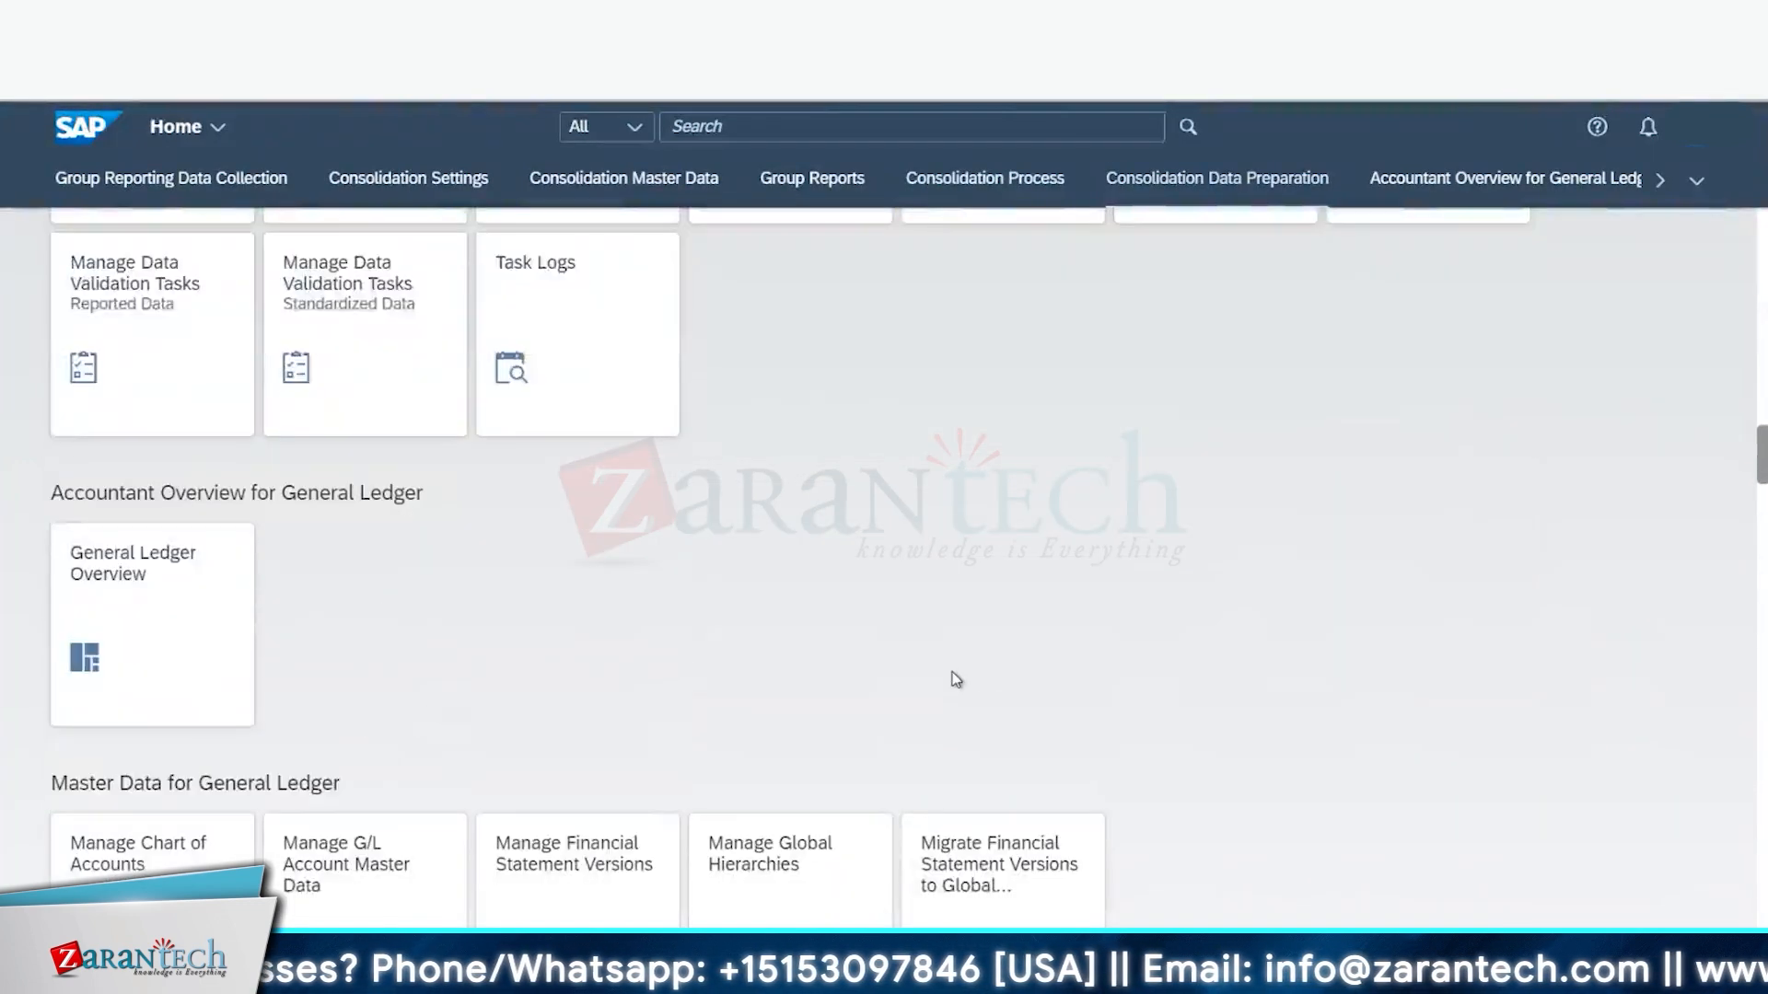
{"action": "scroll", "coordinate": [955, 679], "scroll_direction": "up", "scroll_amount": 8}
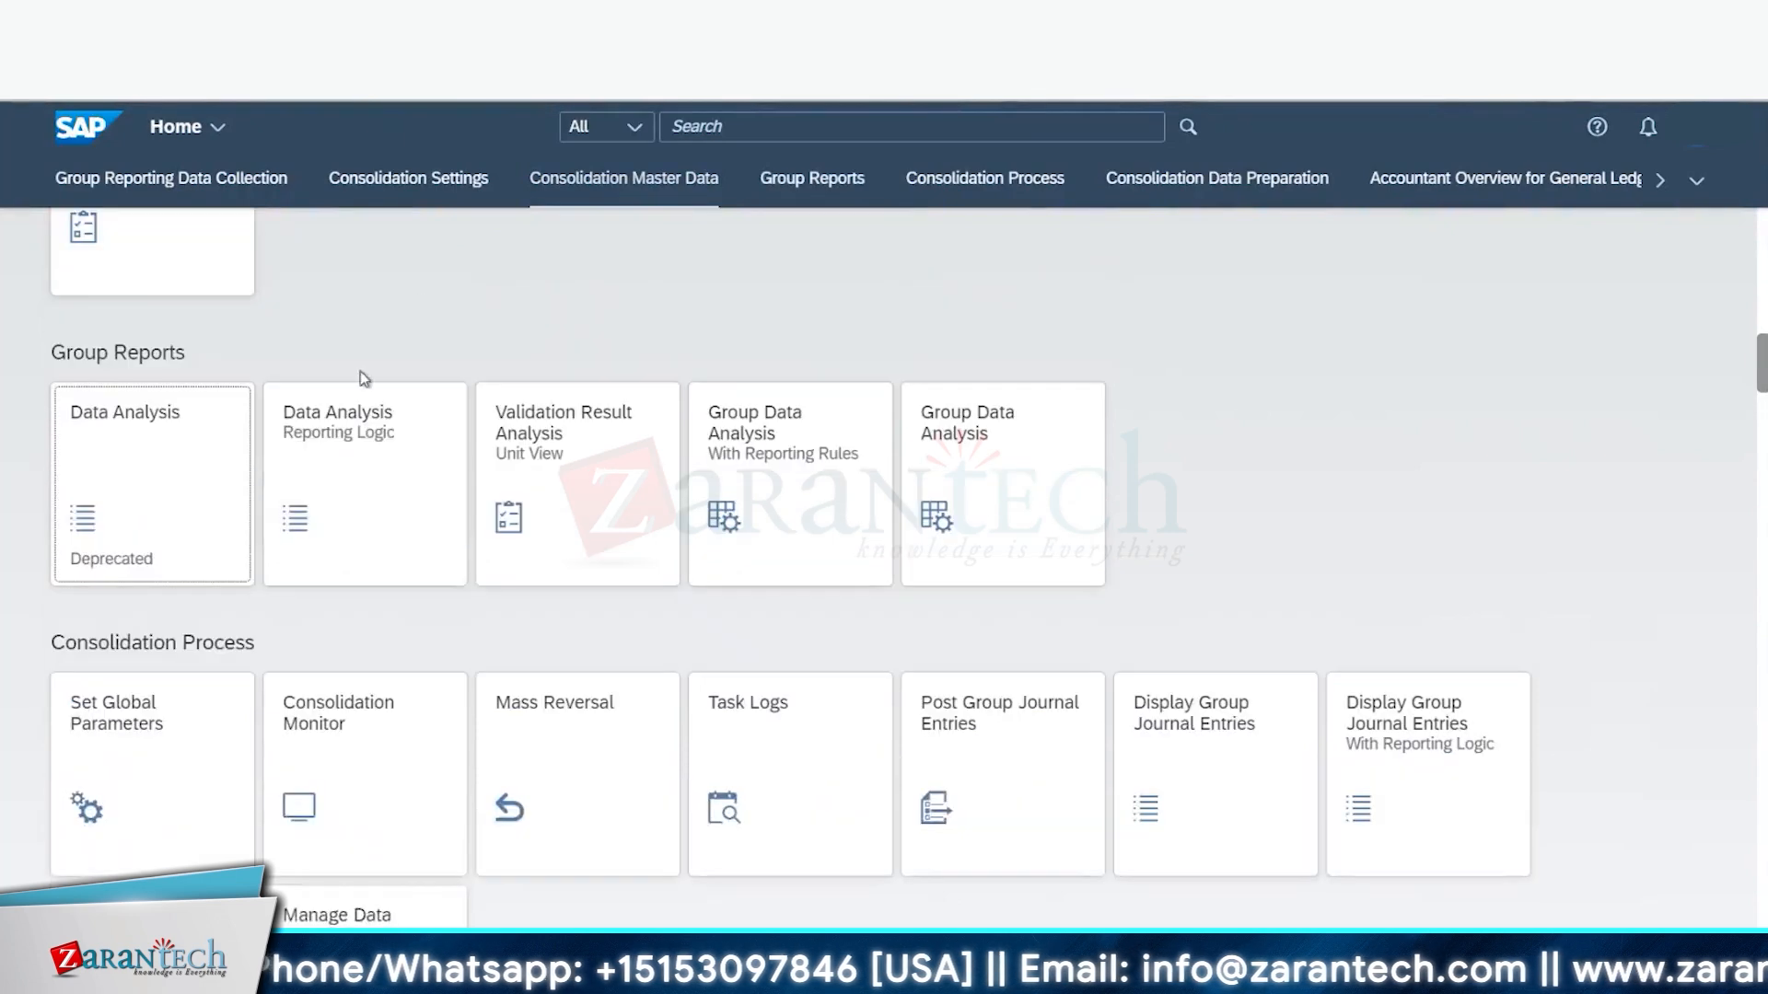
- Open Group Data Analysis, add FS Item to the filter bar, and enter 163100
{"action": "left_click", "coordinate": [989, 441]}
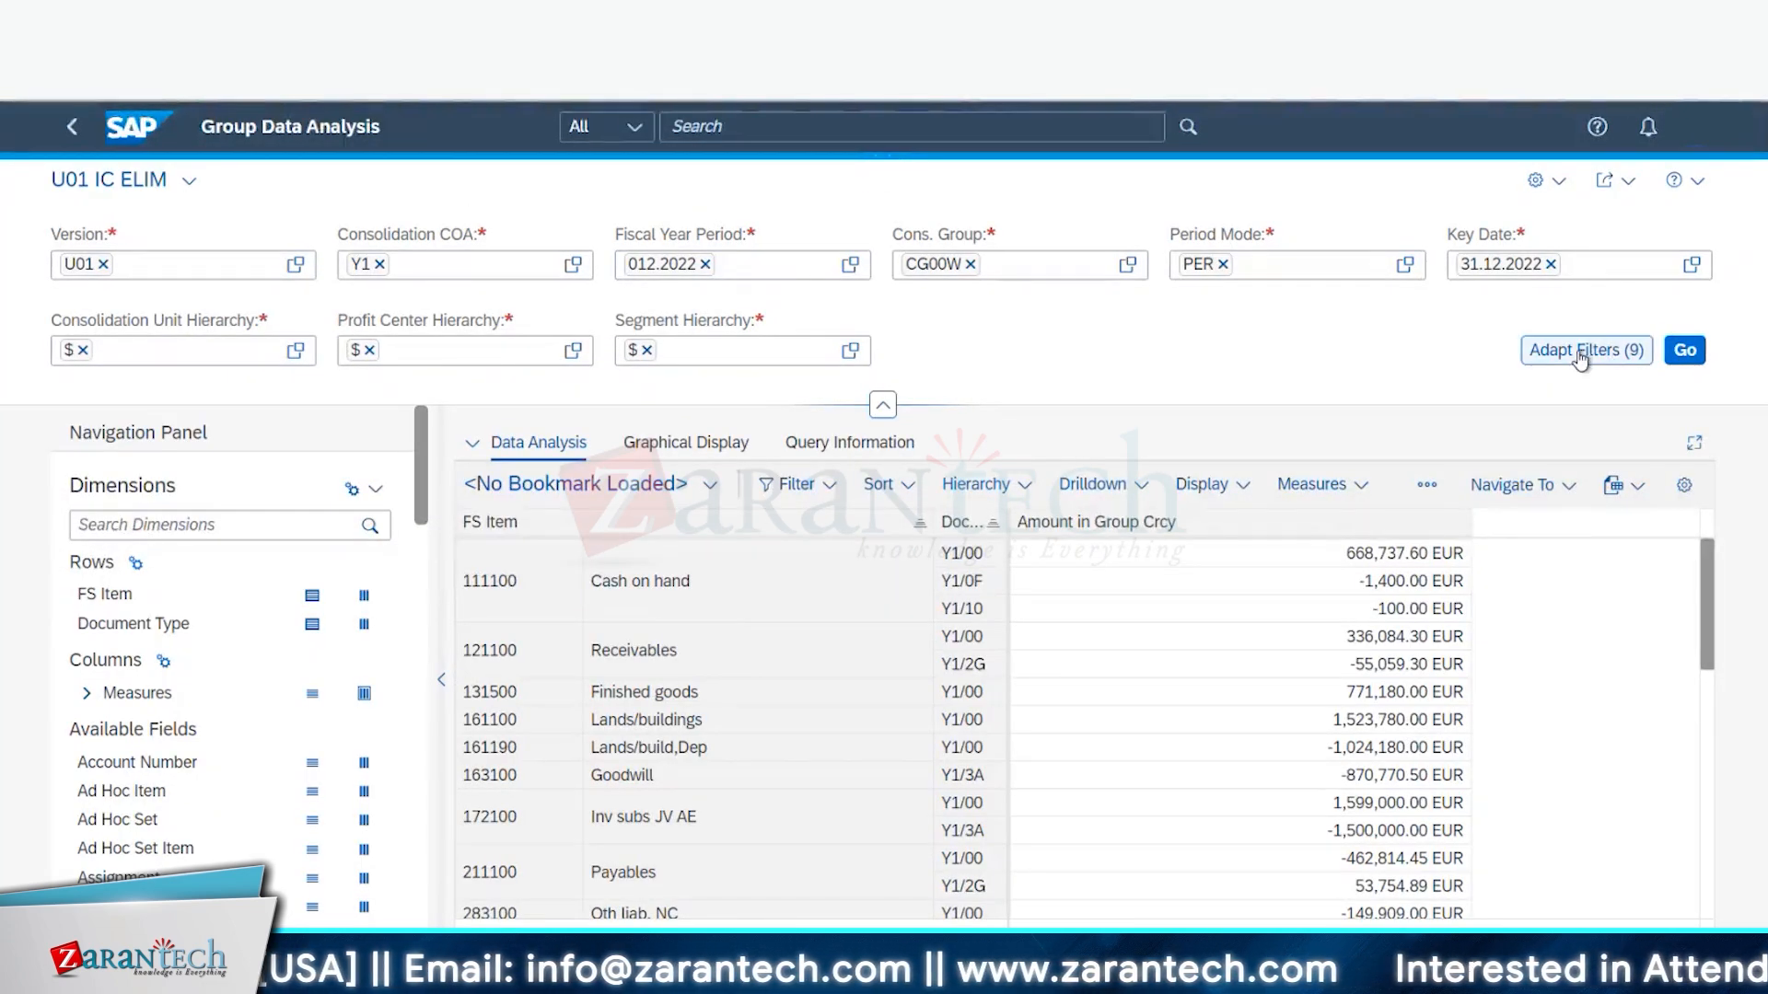
{"action": "left_click", "coordinate": [1580, 358]}
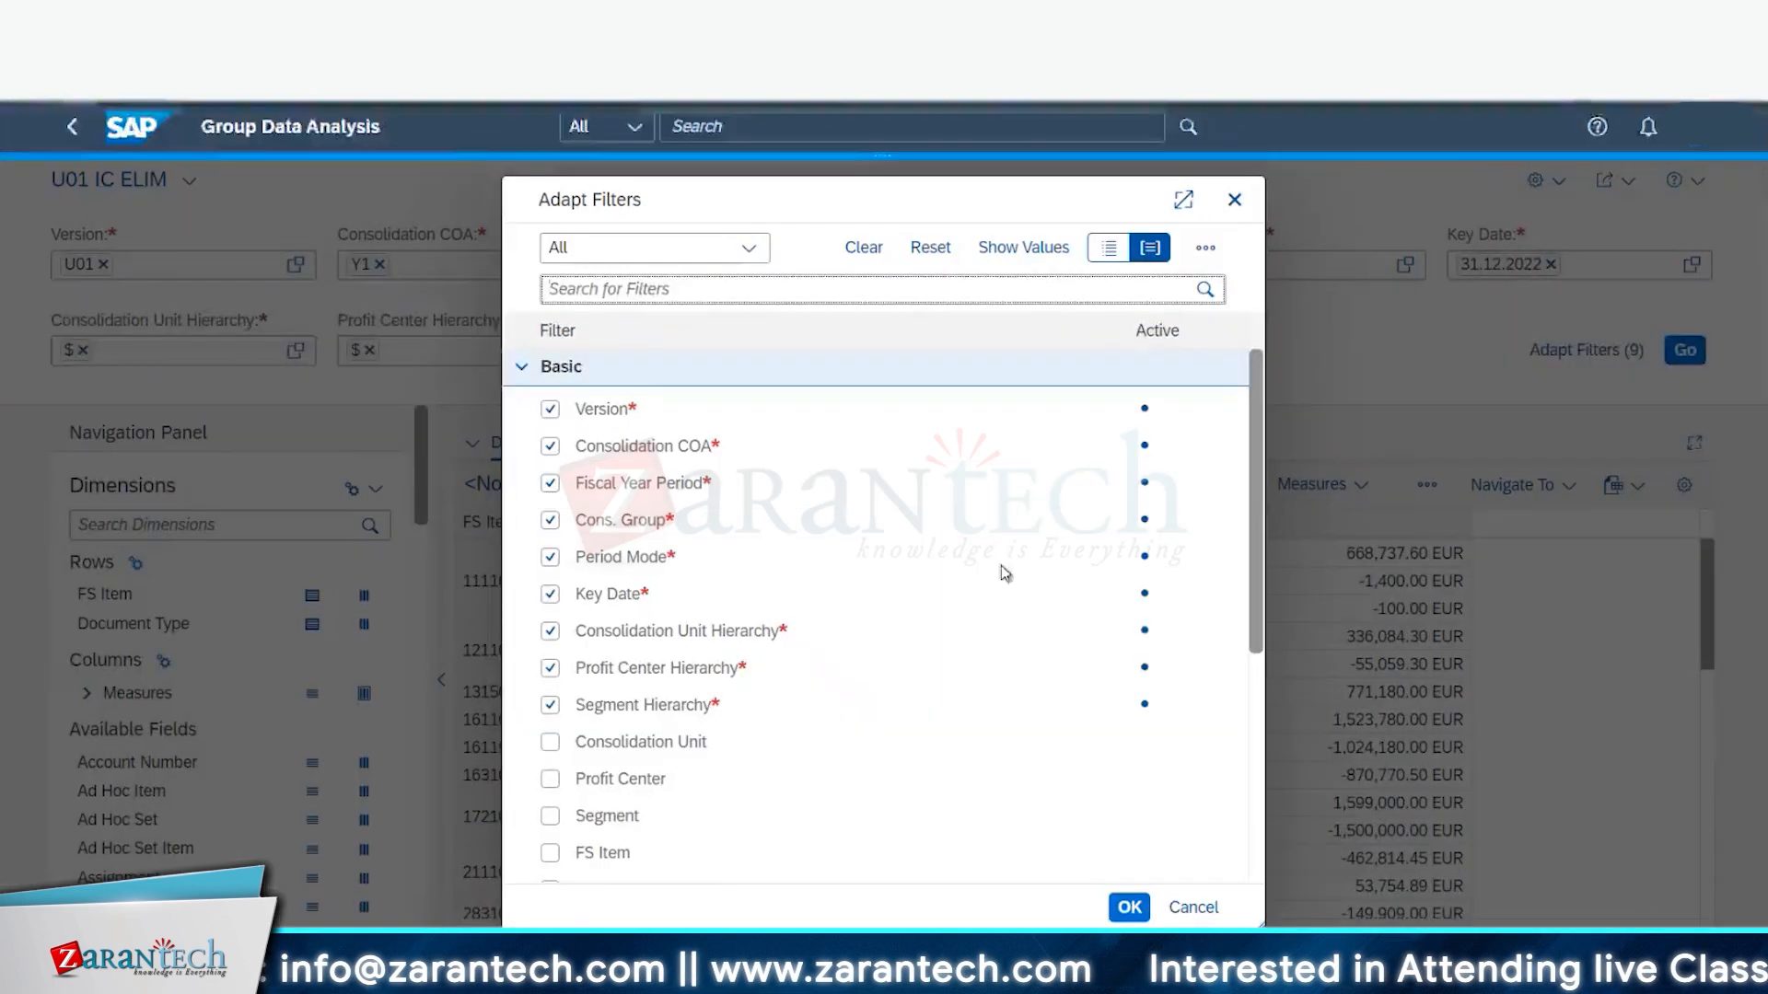
{"action": "scroll", "coordinate": [556, 776], "scroll_direction": "down", "scroll_amount": 4}
{"action": "left_click", "coordinate": [549, 506]}
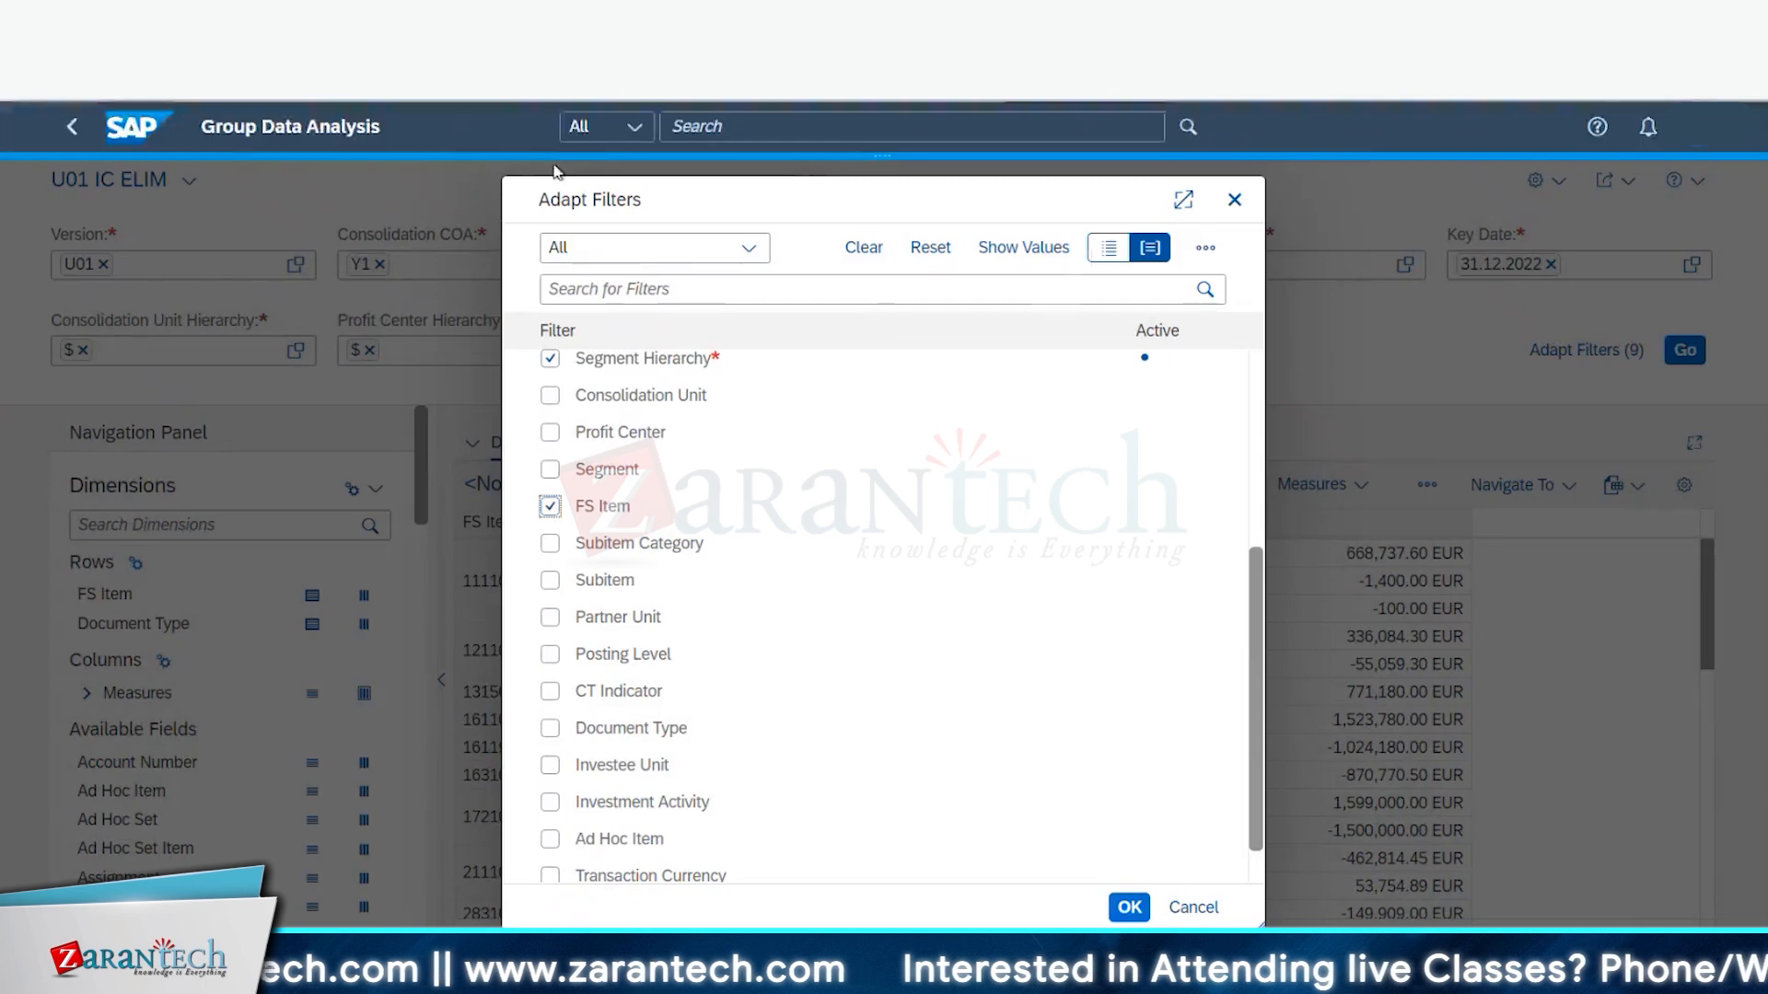
{"action": "left_click", "coordinate": [1183, 199]}
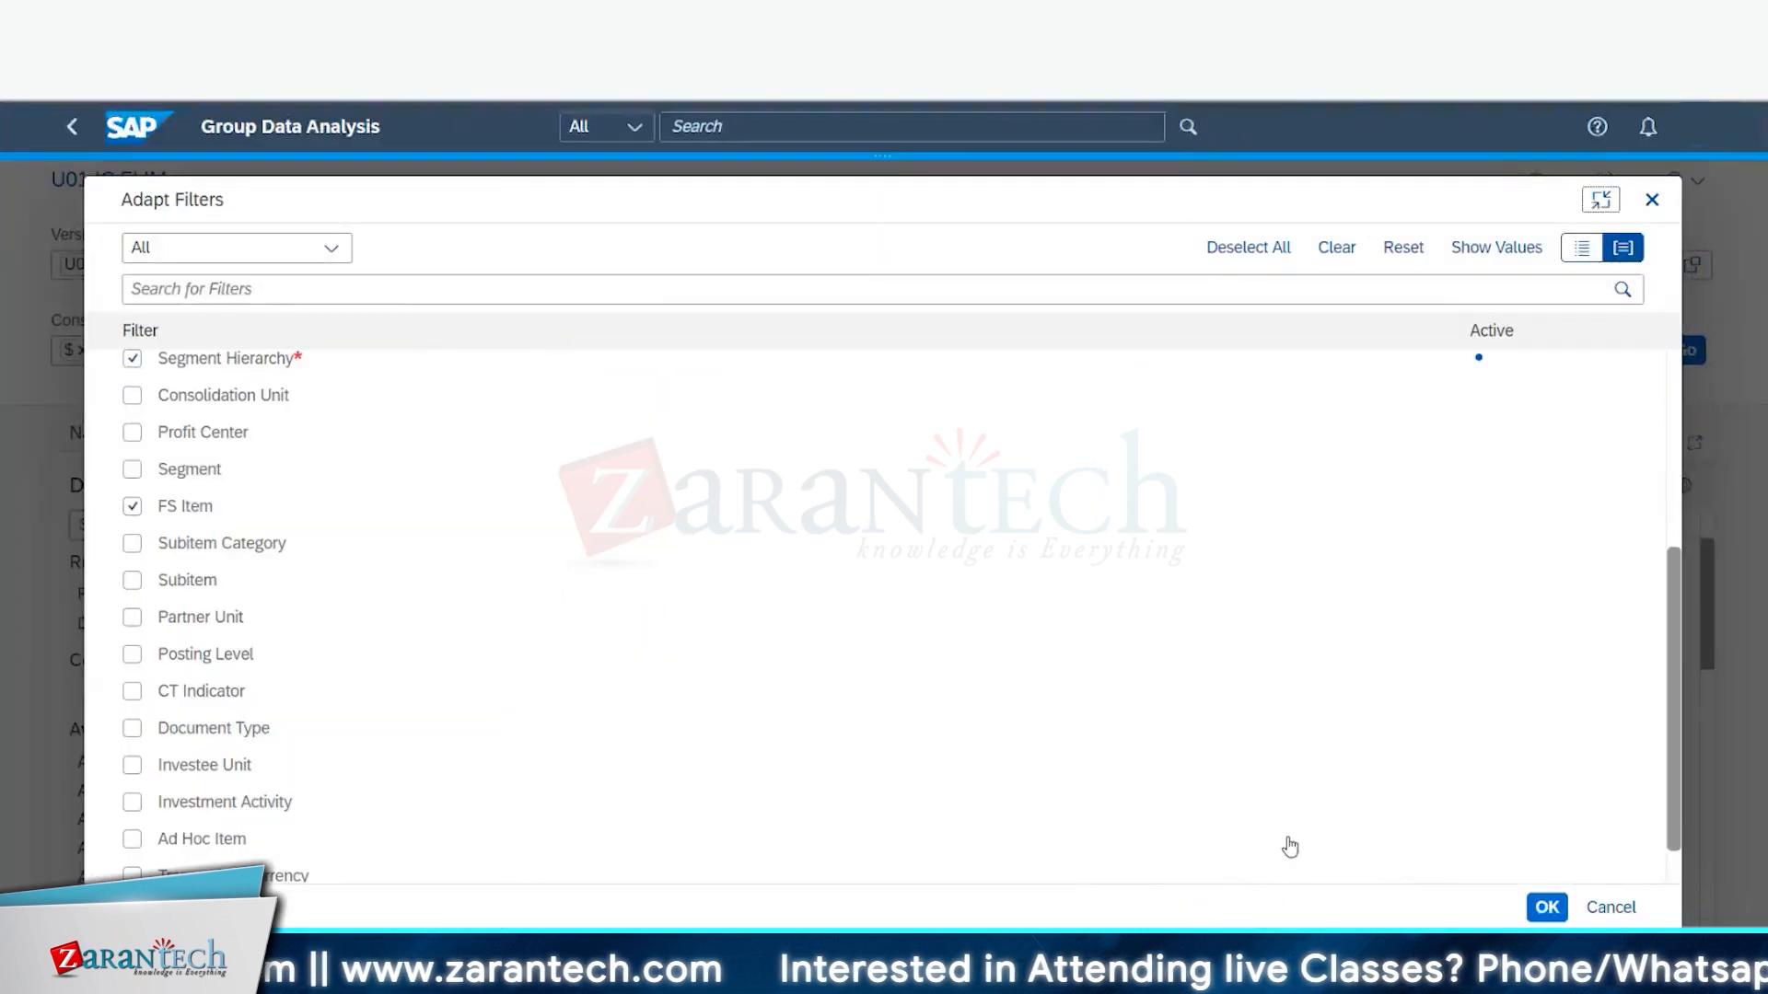
{"action": "left_click", "coordinate": [1542, 911]}
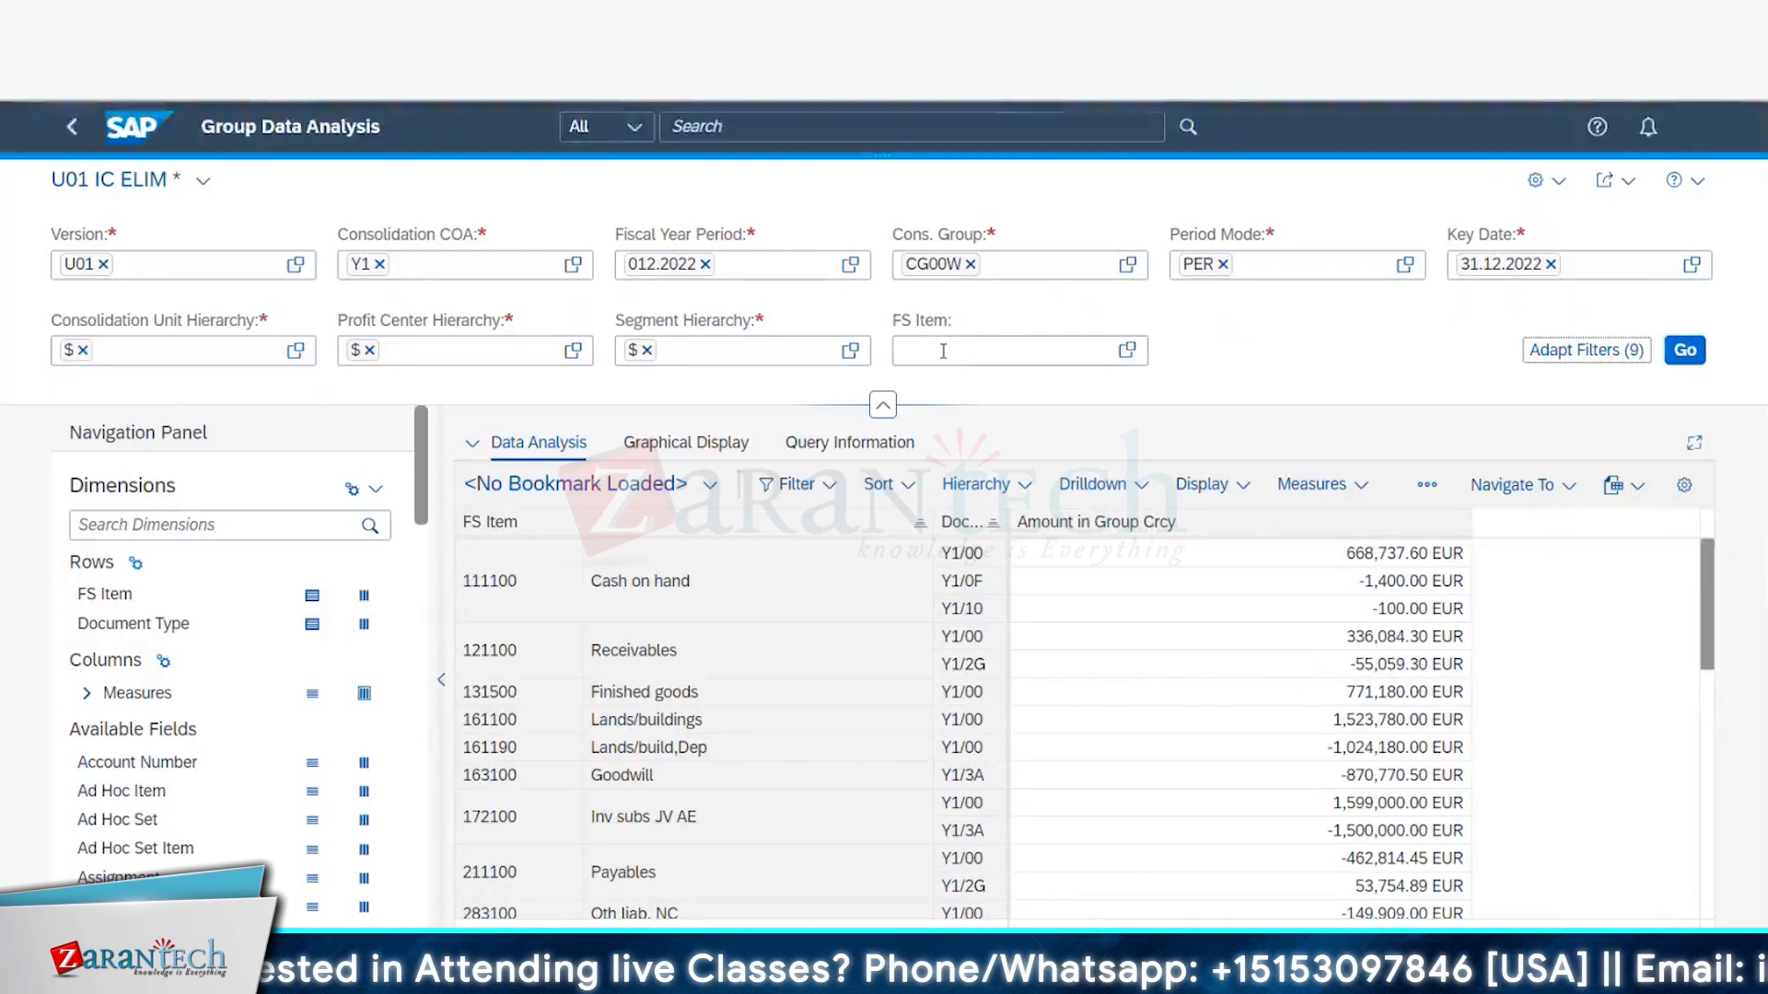
{"action": "left_click", "coordinate": [943, 353]}
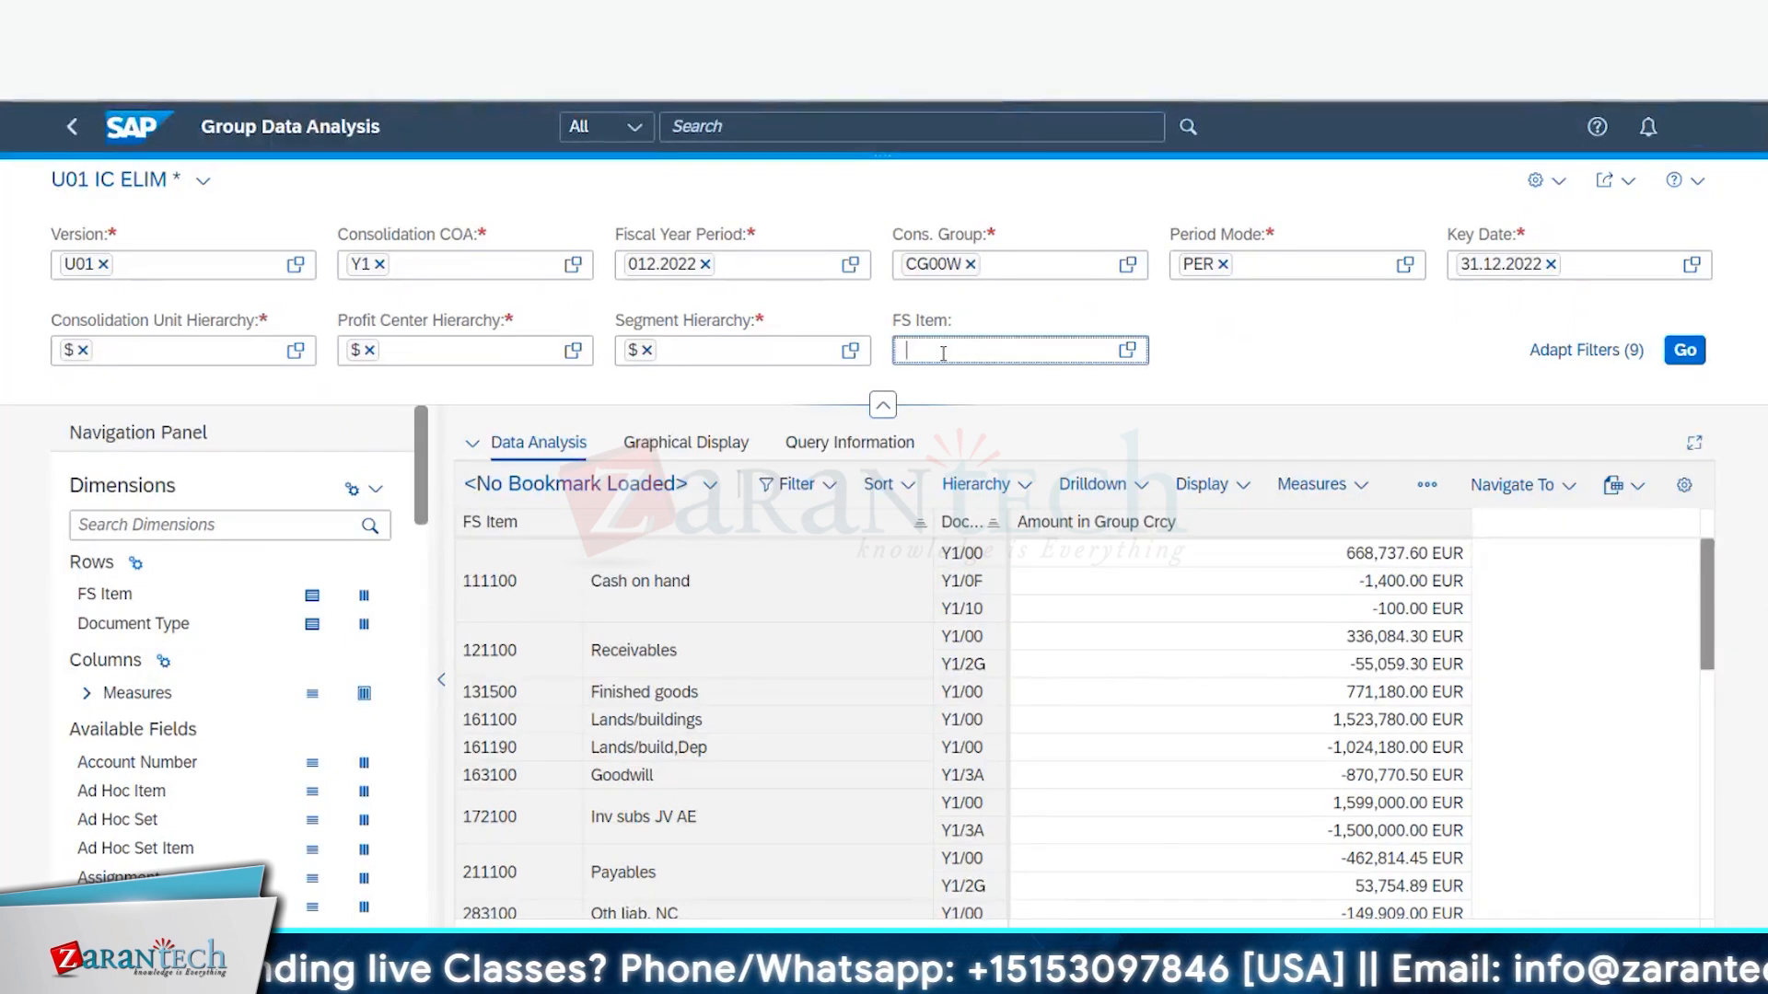
{"action": "type", "text": "1631"}
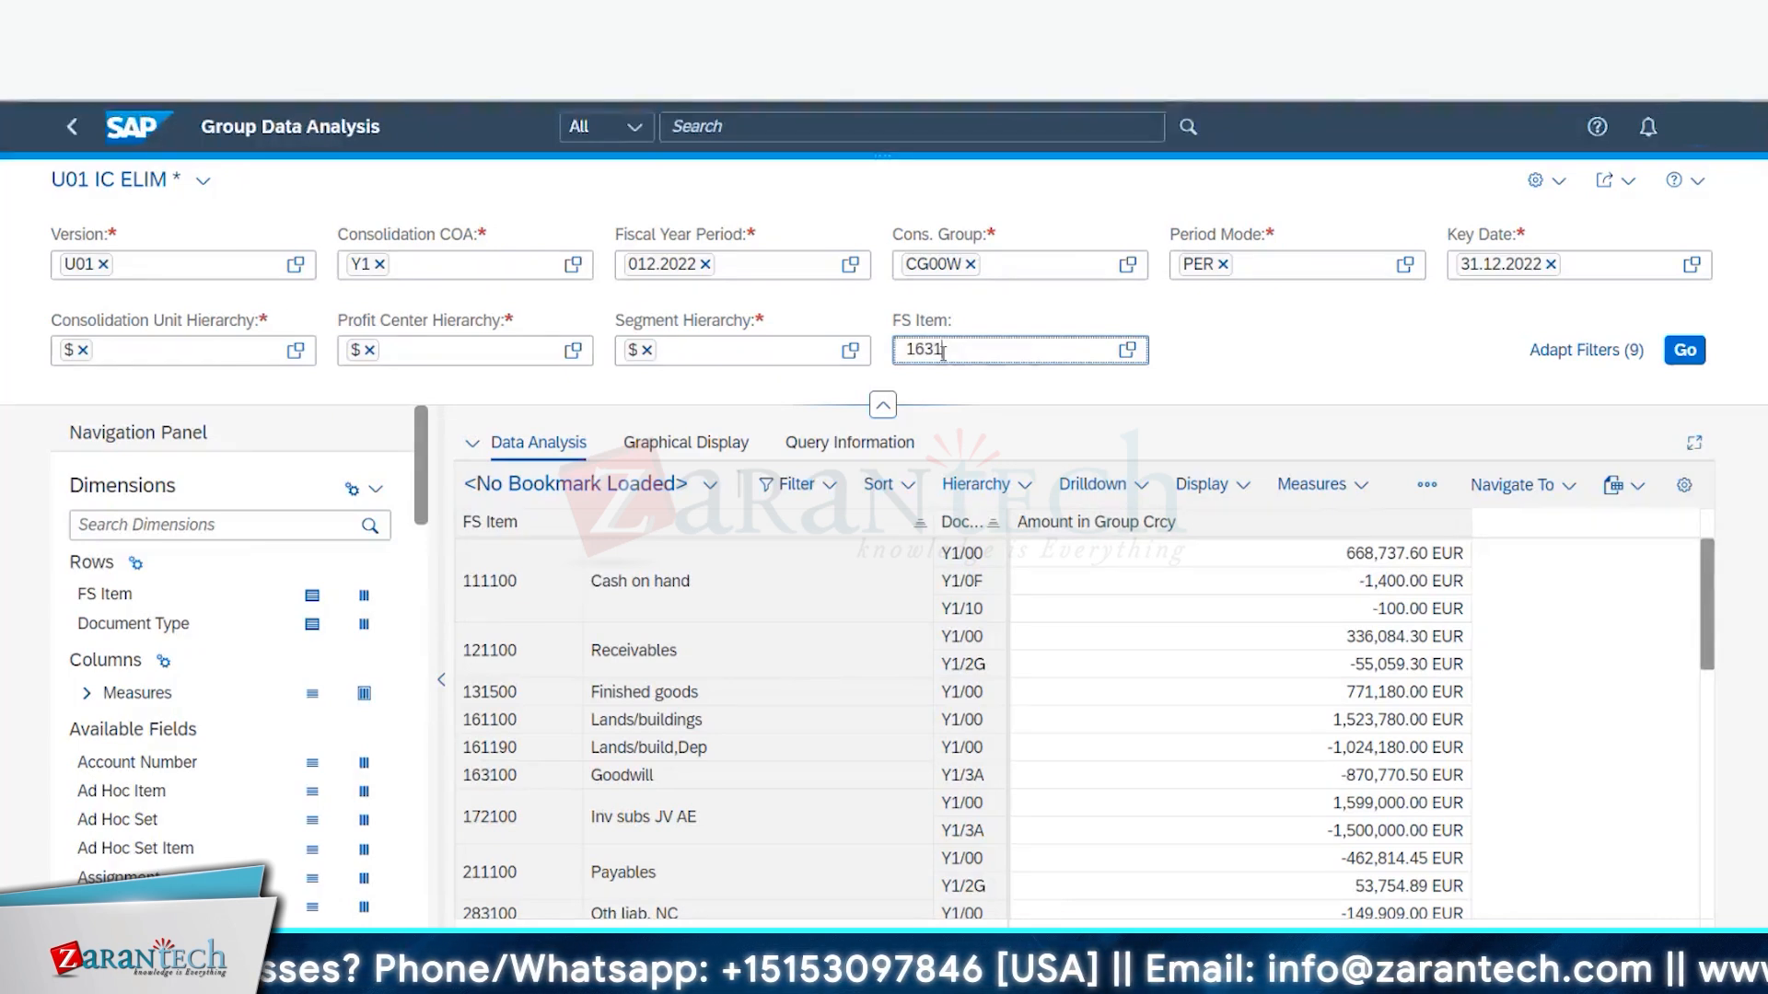
{"action": "type", "text": "00"}
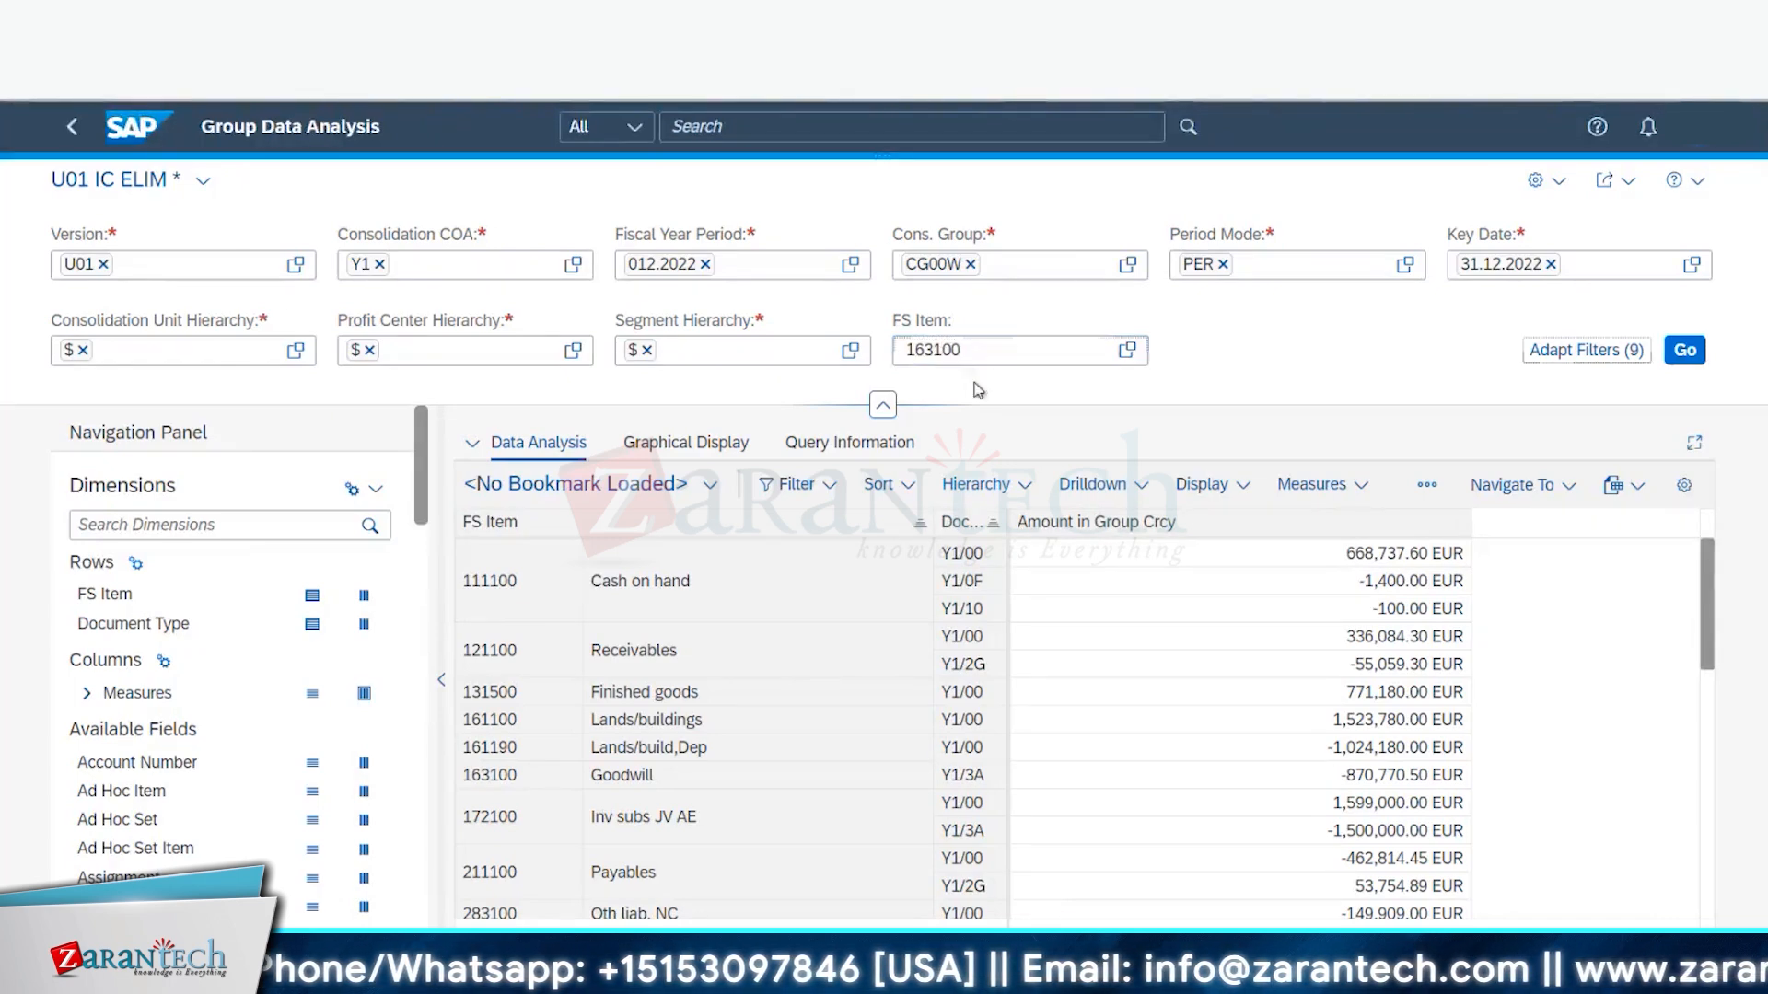
- In the FS Item value help, search for and select FS items 163100 Goodwill and 172100
{"action": "left_click", "coordinate": [1133, 350]}
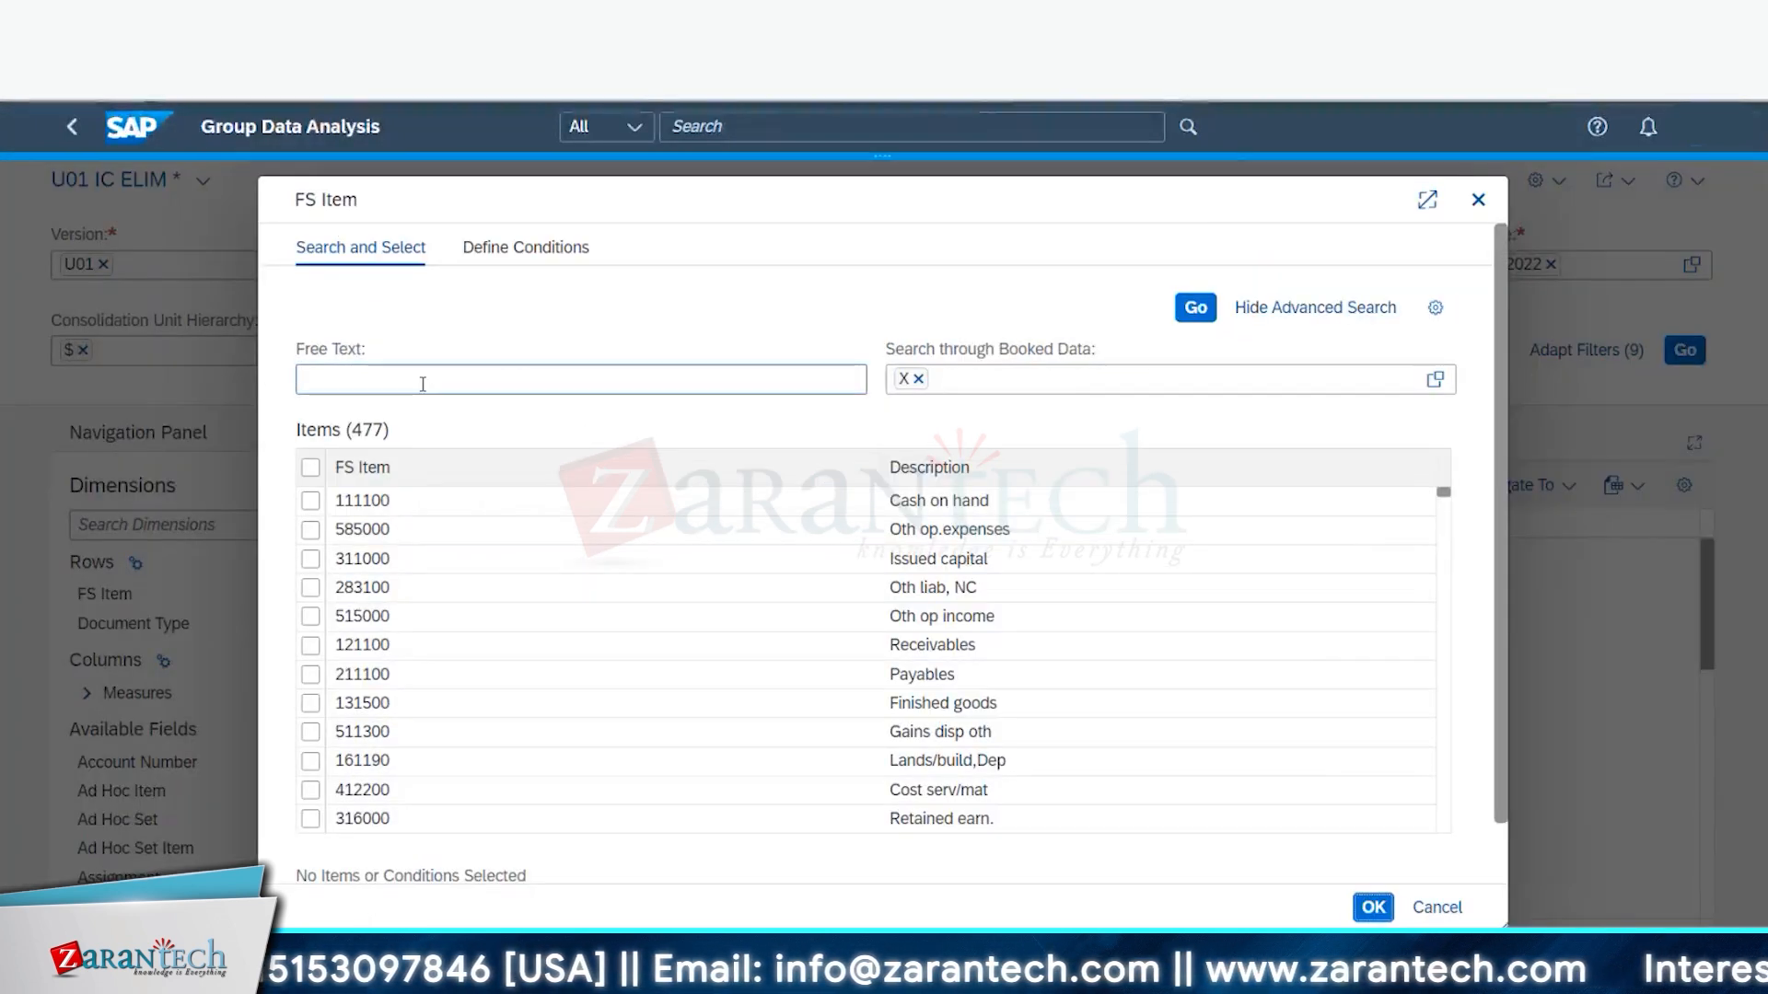
{"action": "scroll", "coordinate": [424, 373], "scroll_direction": "down", "scroll_amount": 1}
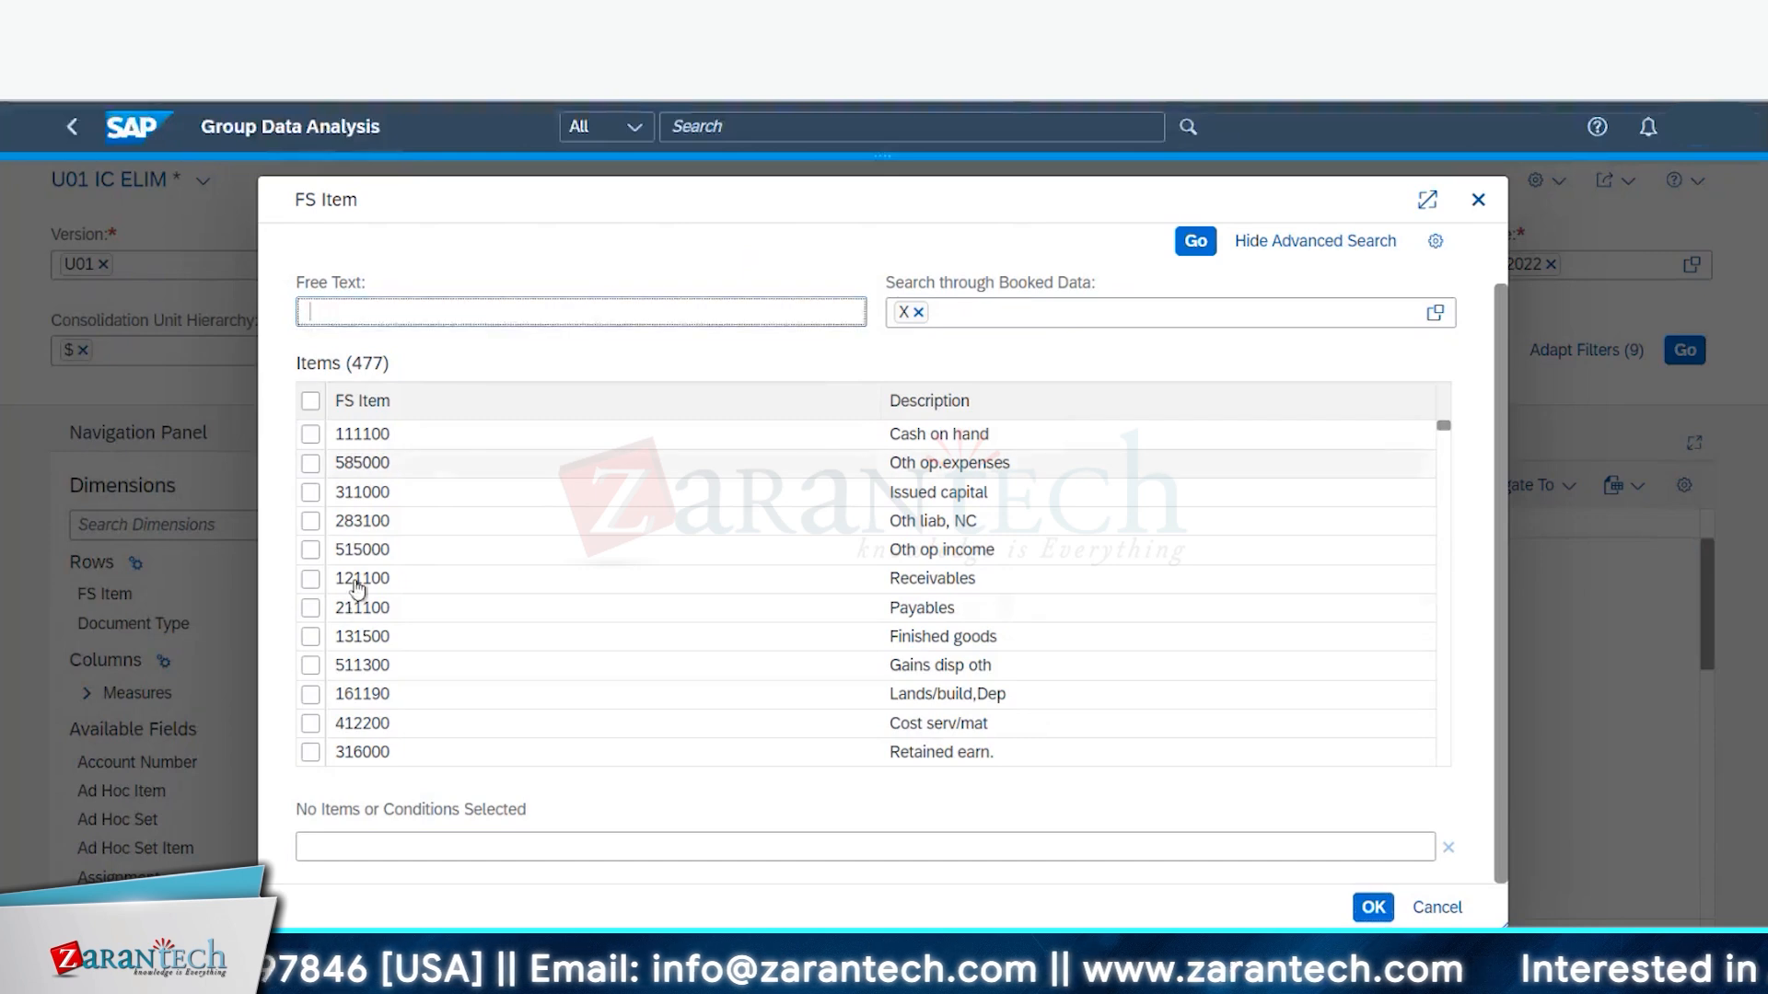
{"action": "left_click", "coordinate": [376, 319]}
{"action": "type", "text": "1631"}
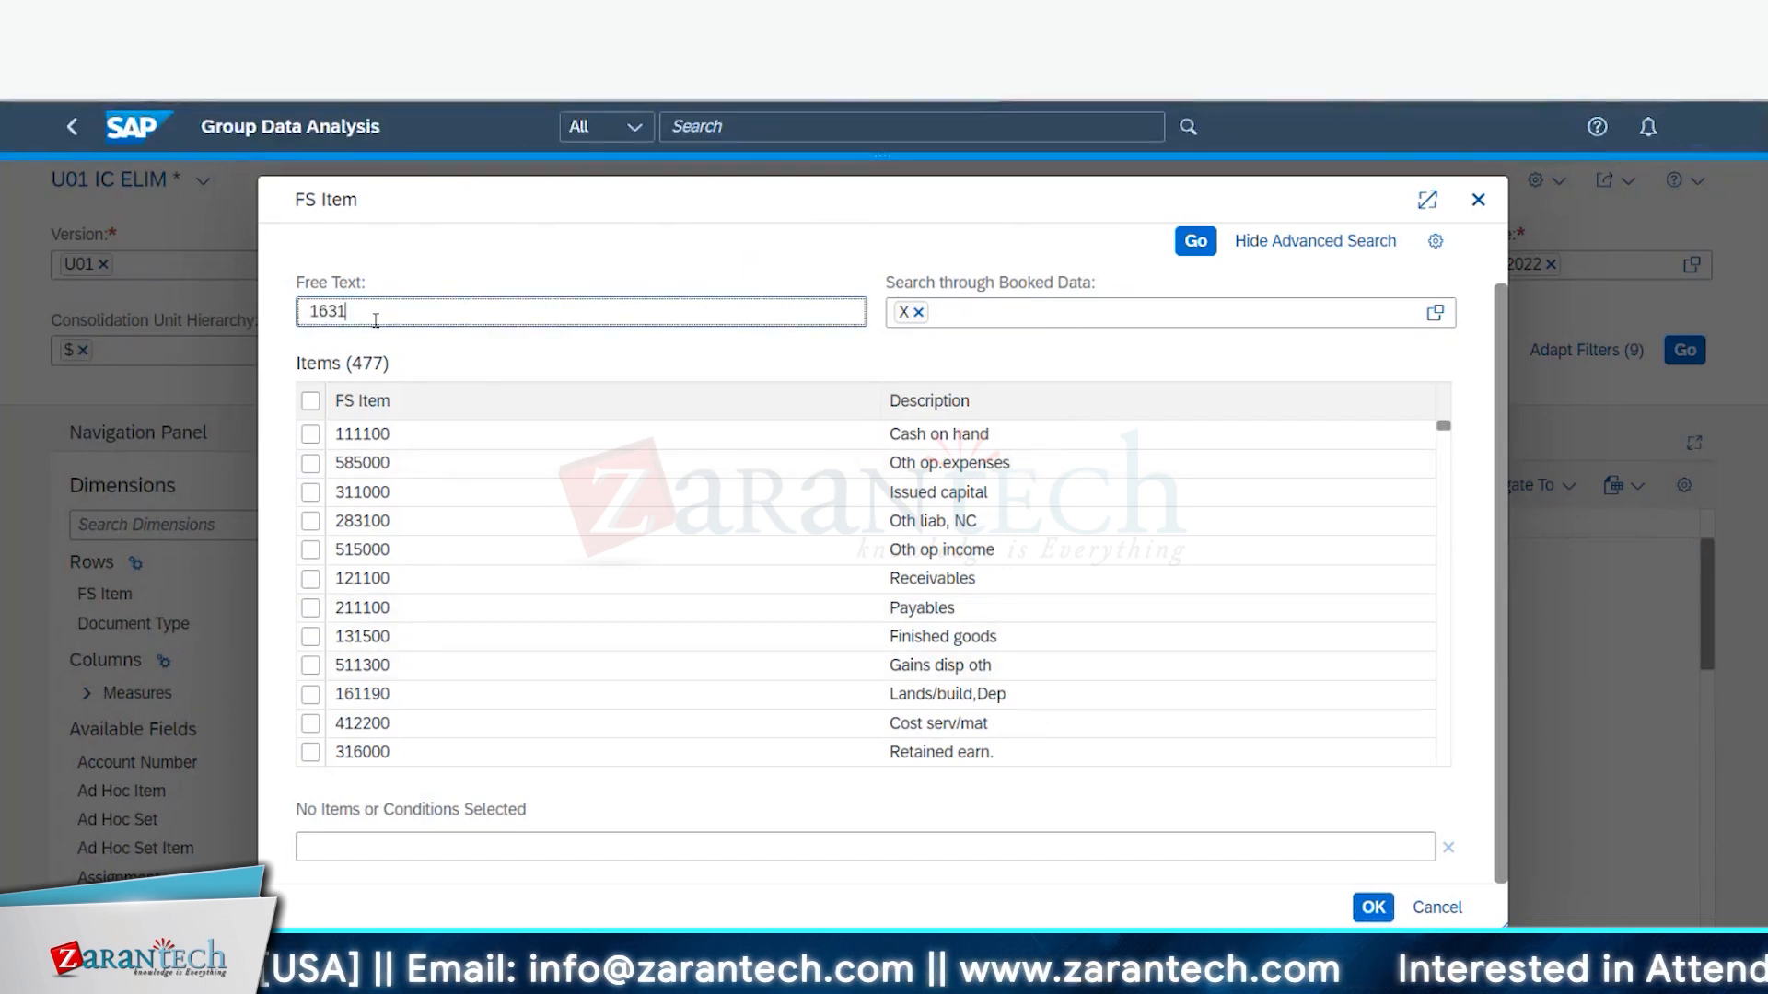
{"action": "type", "text": "00"}
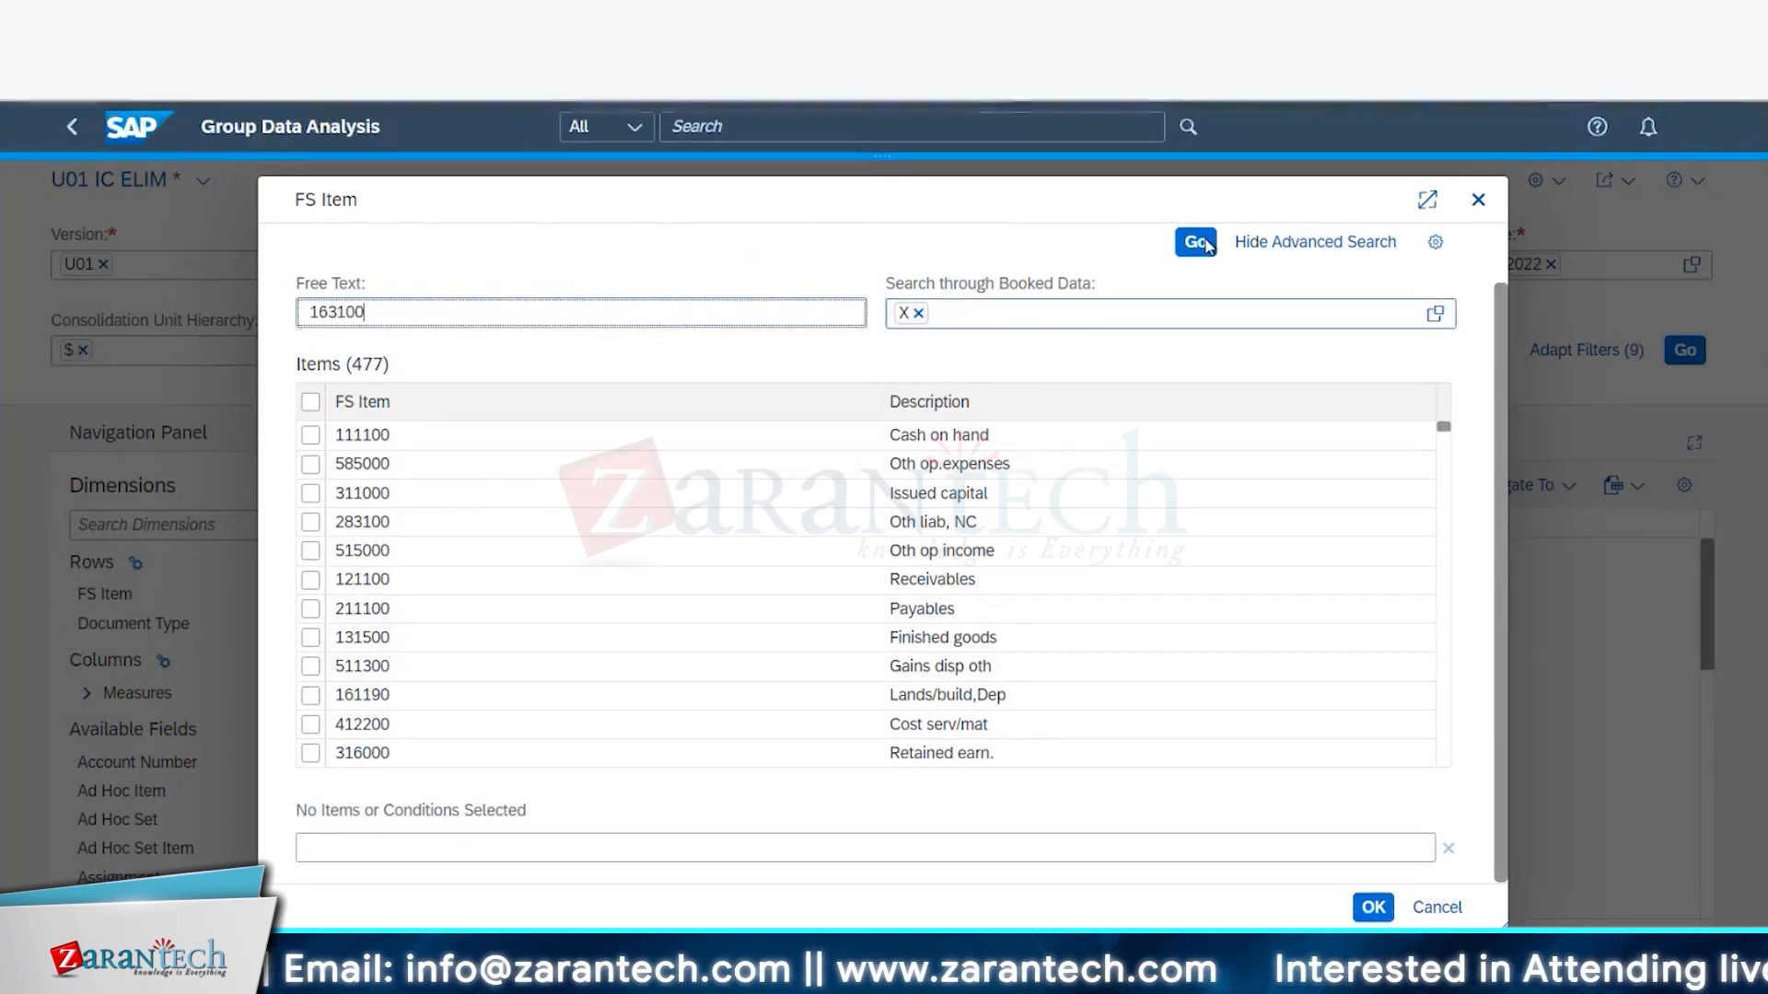
{"action": "left_click", "coordinate": [1197, 243]}
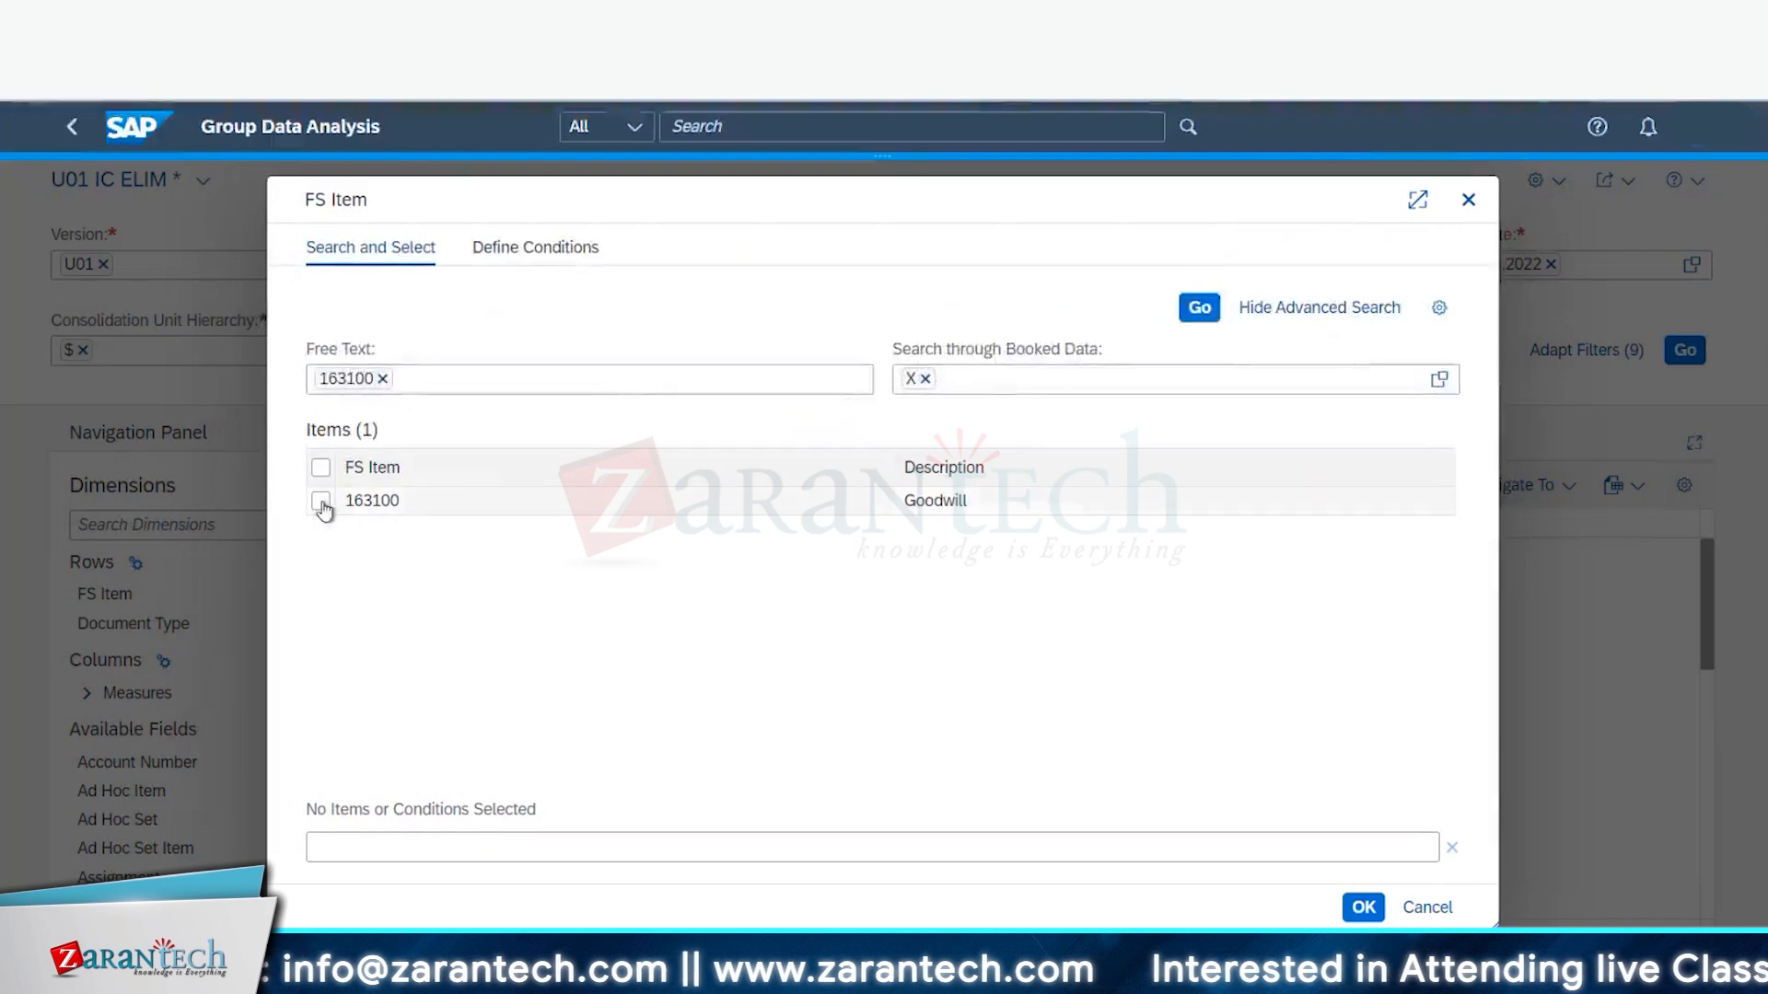
{"action": "left_click", "coordinate": [320, 504]}
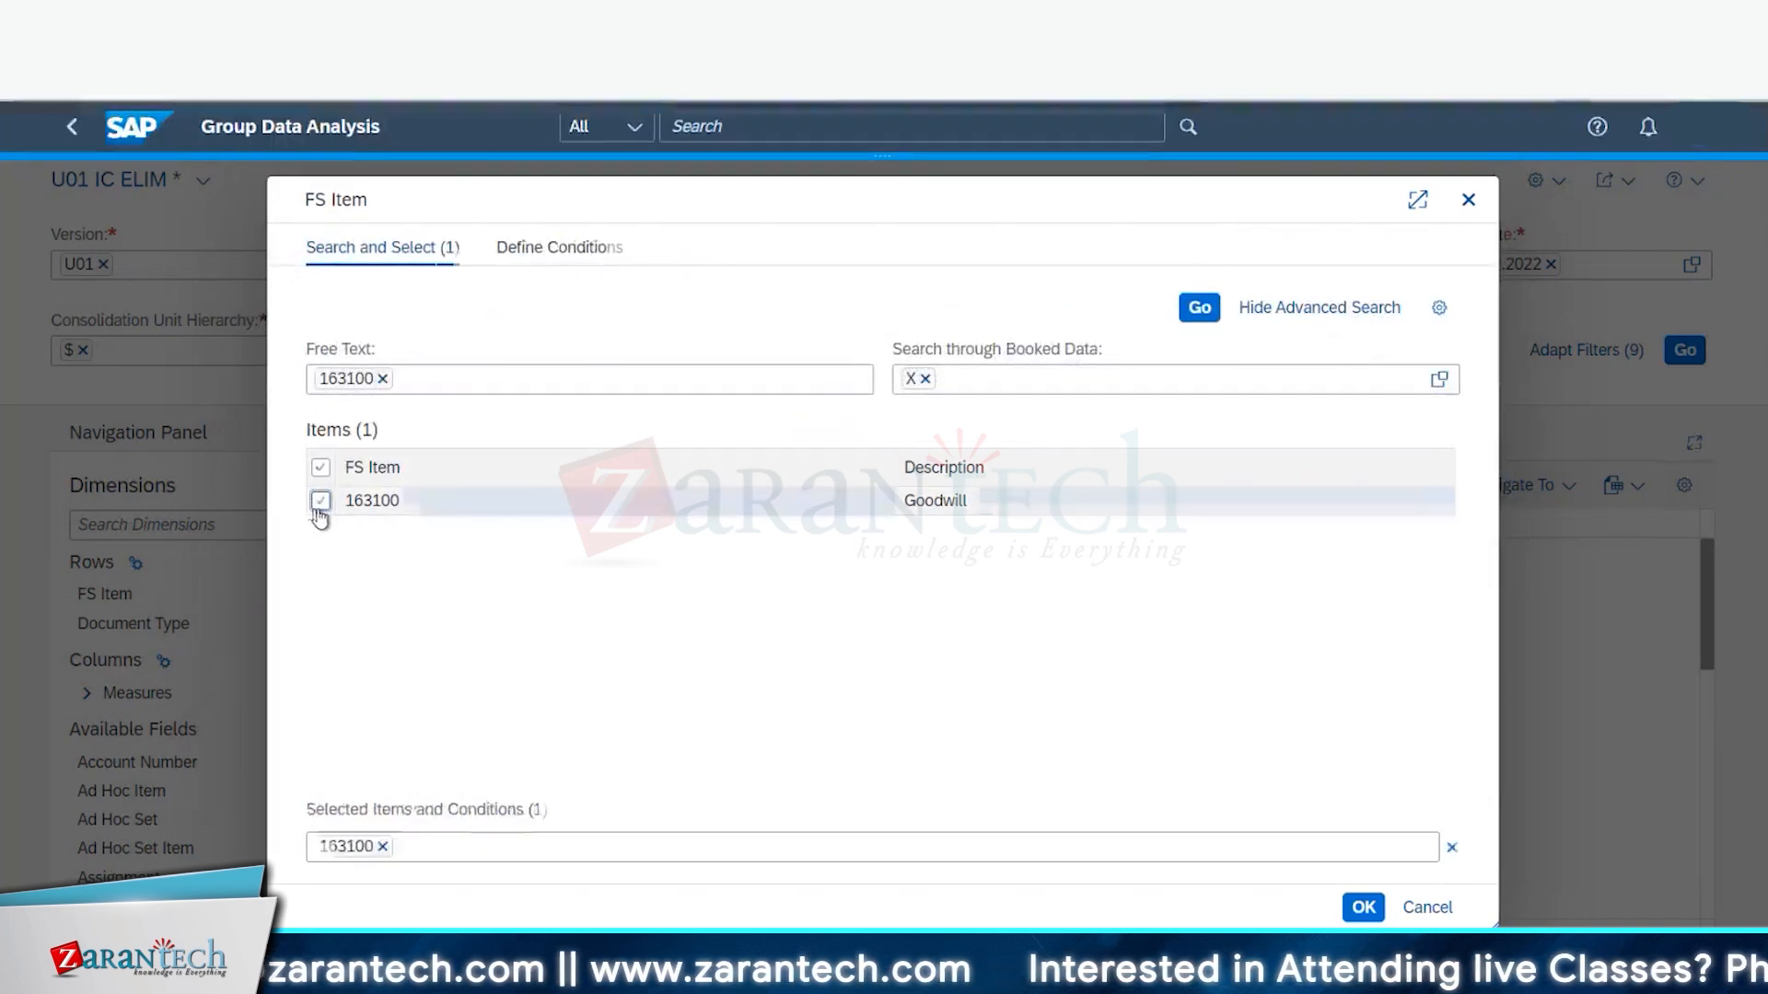
{"action": "left_click", "coordinate": [382, 378]}
{"action": "type", "text": "1"}
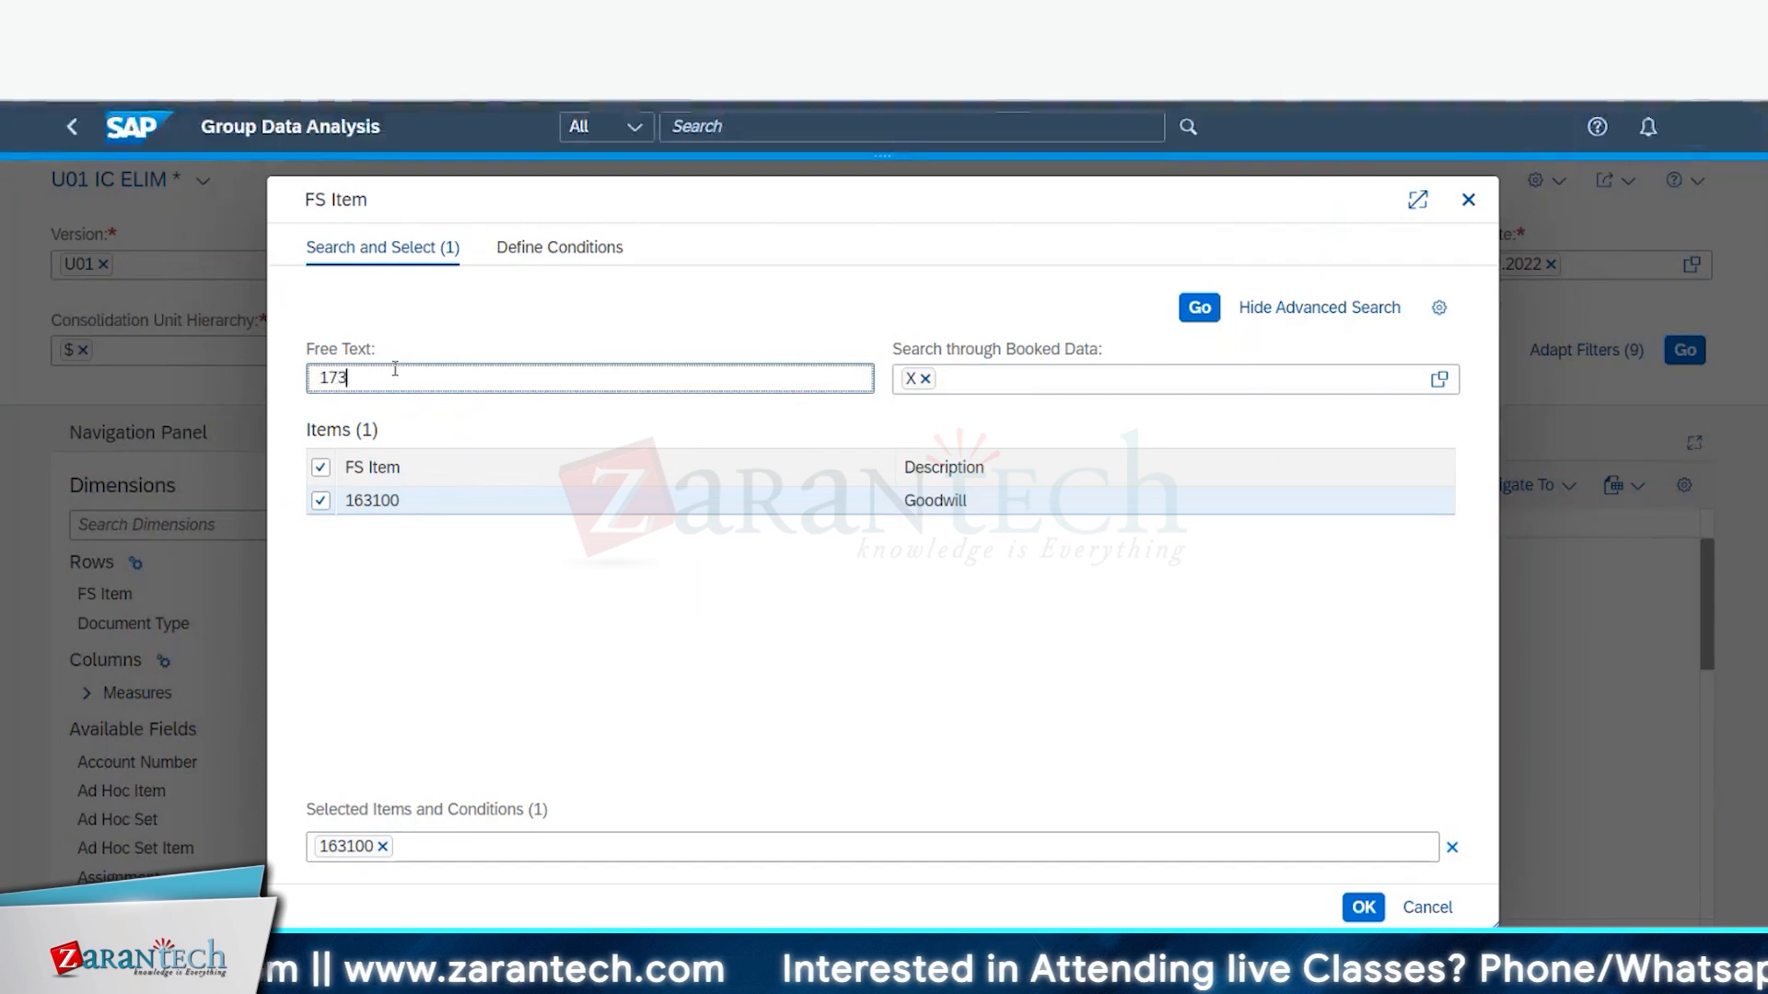
{"action": "type", "text": "73"}
{"action": "key", "text": "BackSpace"}
{"action": "type", "text": "2100"}
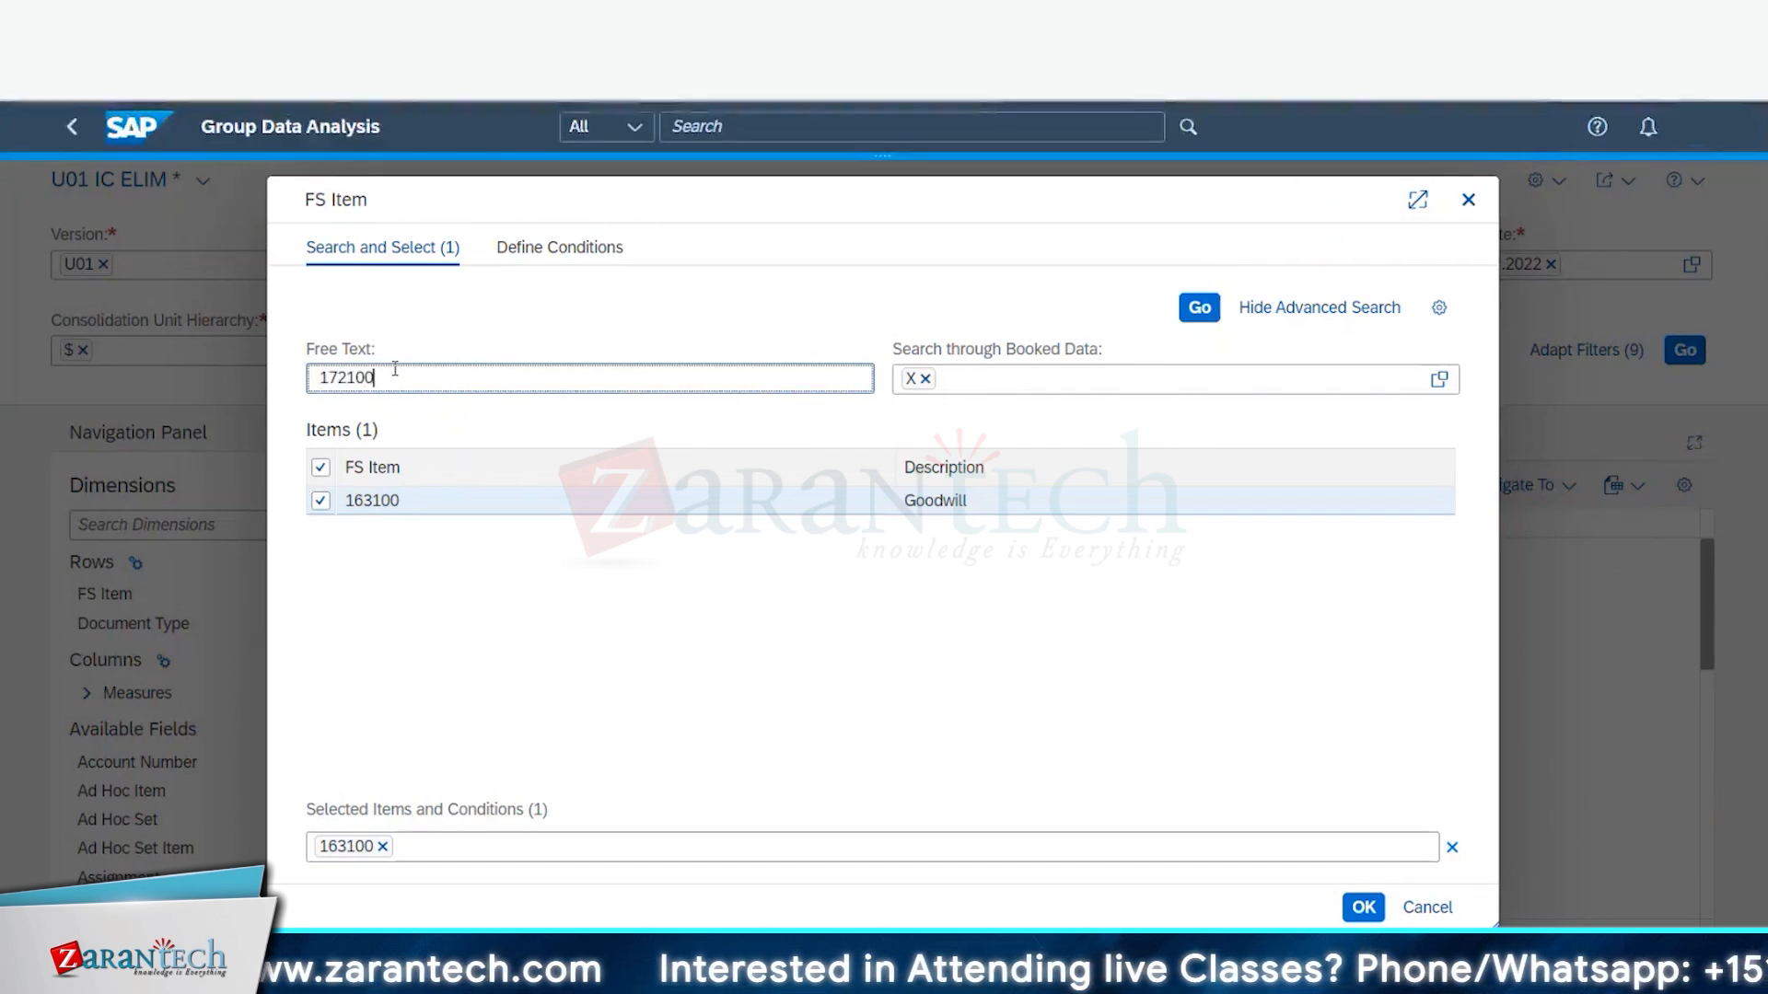
{"action": "left_click", "coordinate": [1194, 313]}
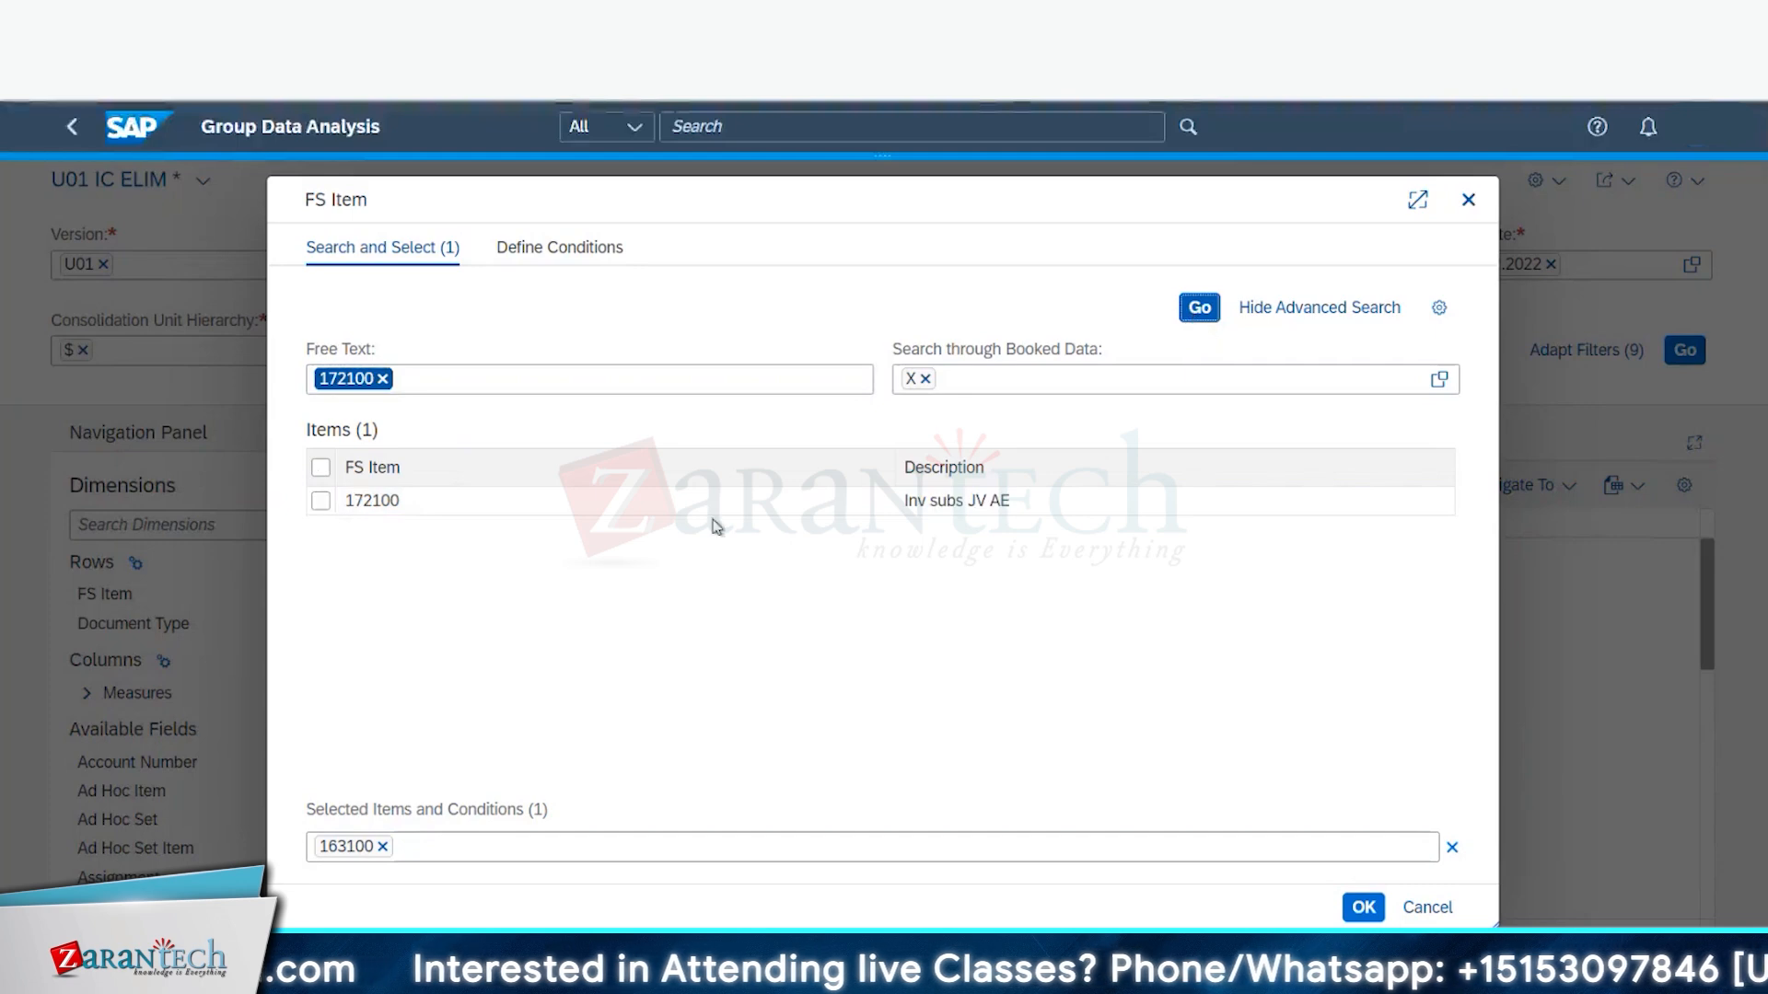
{"action": "left_click", "coordinate": [320, 501]}
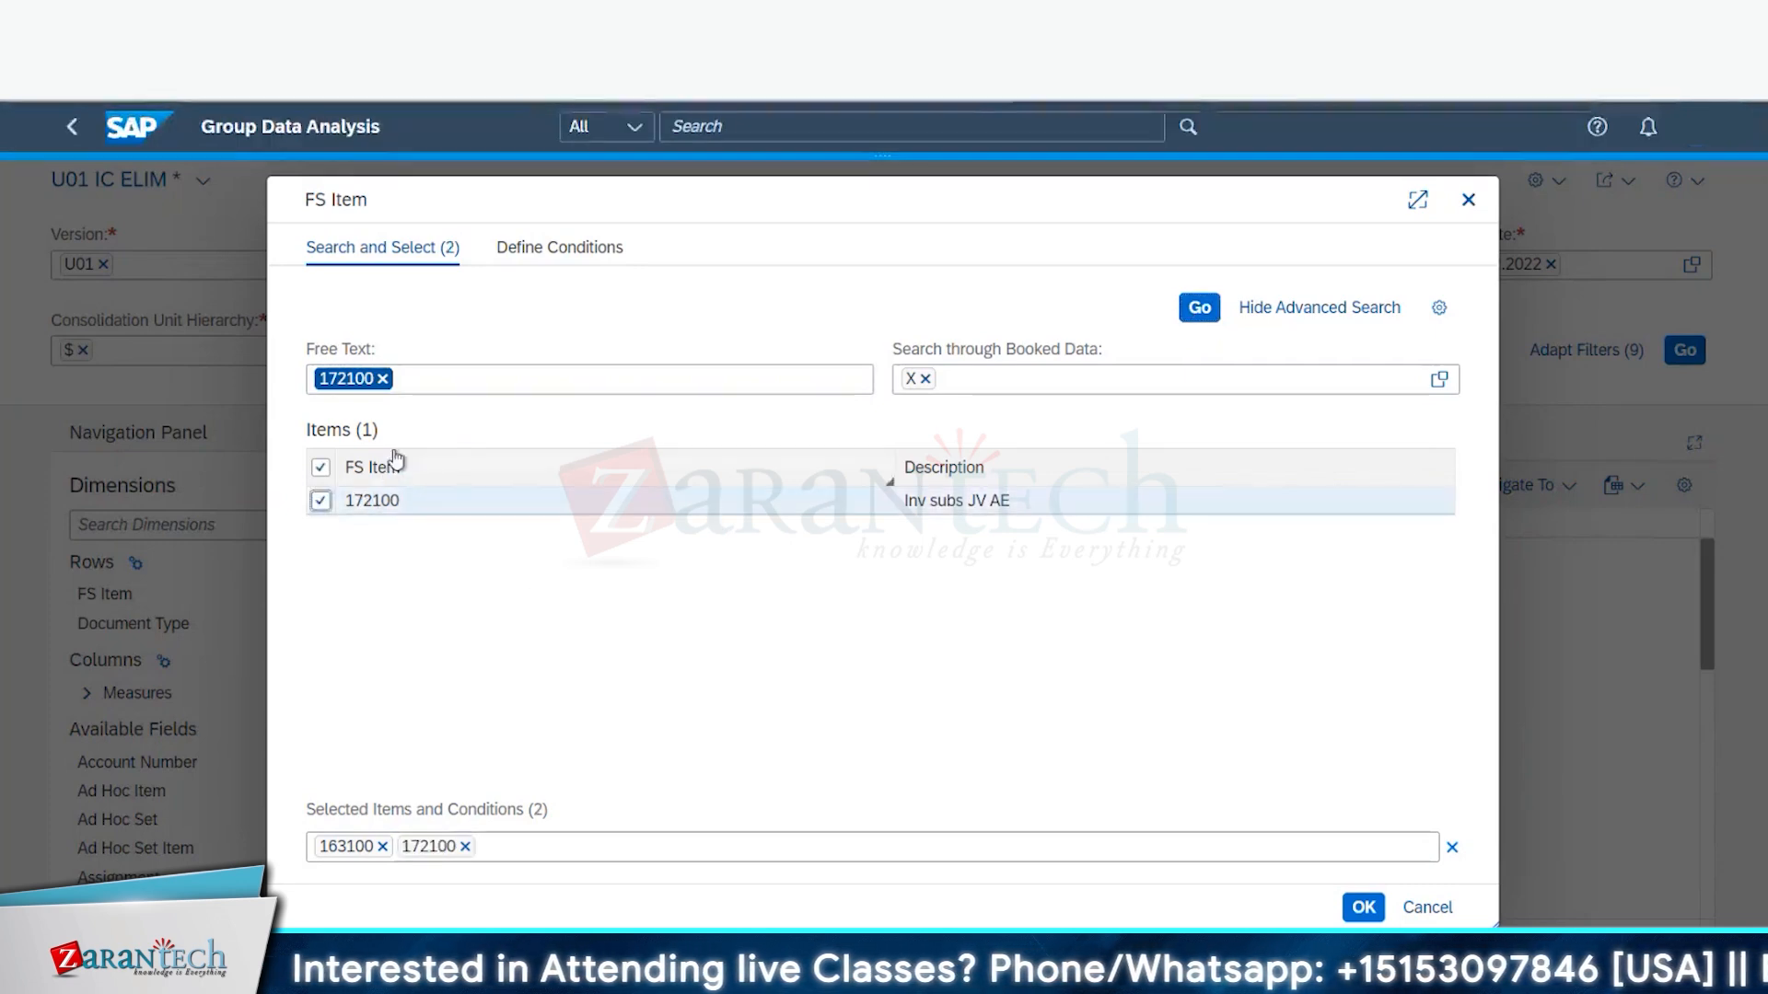
- Add FS items 311000 Issued capital, 314800 and 316000 Retained earn. to the selection
{"action": "left_click", "coordinate": [385, 381]}
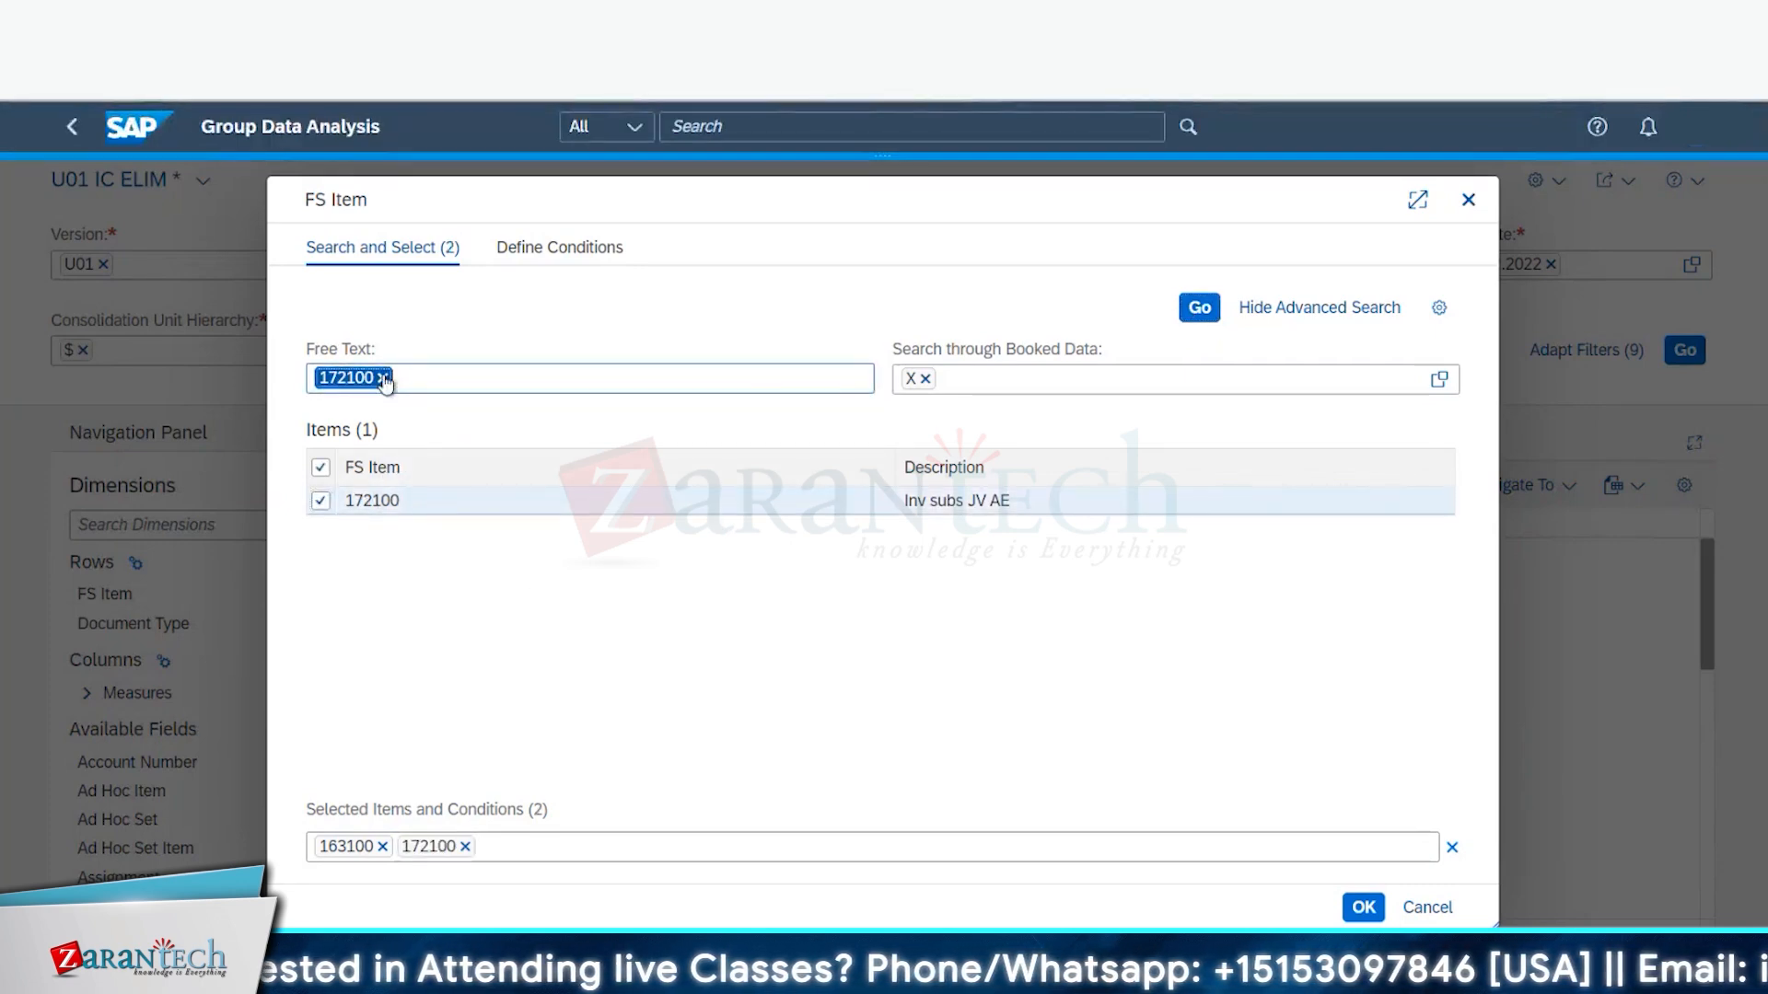
{"action": "left_click", "coordinate": [384, 377]}
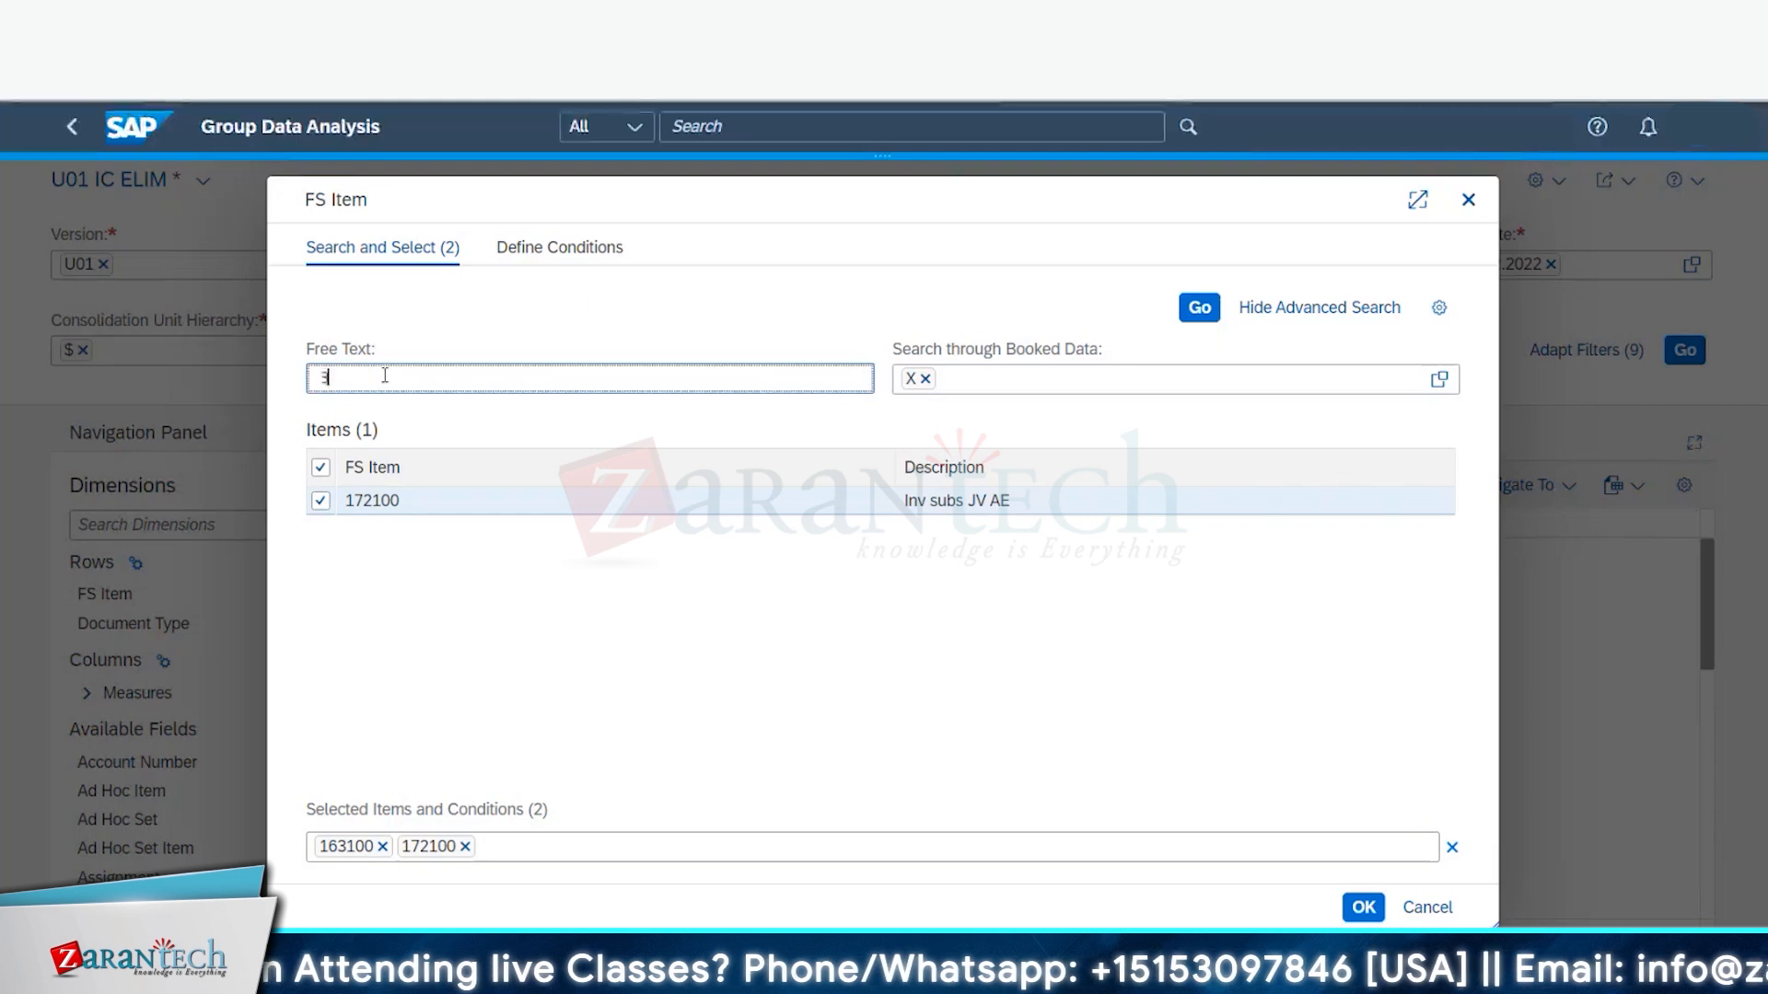
{"action": "type", "text": "311000"}
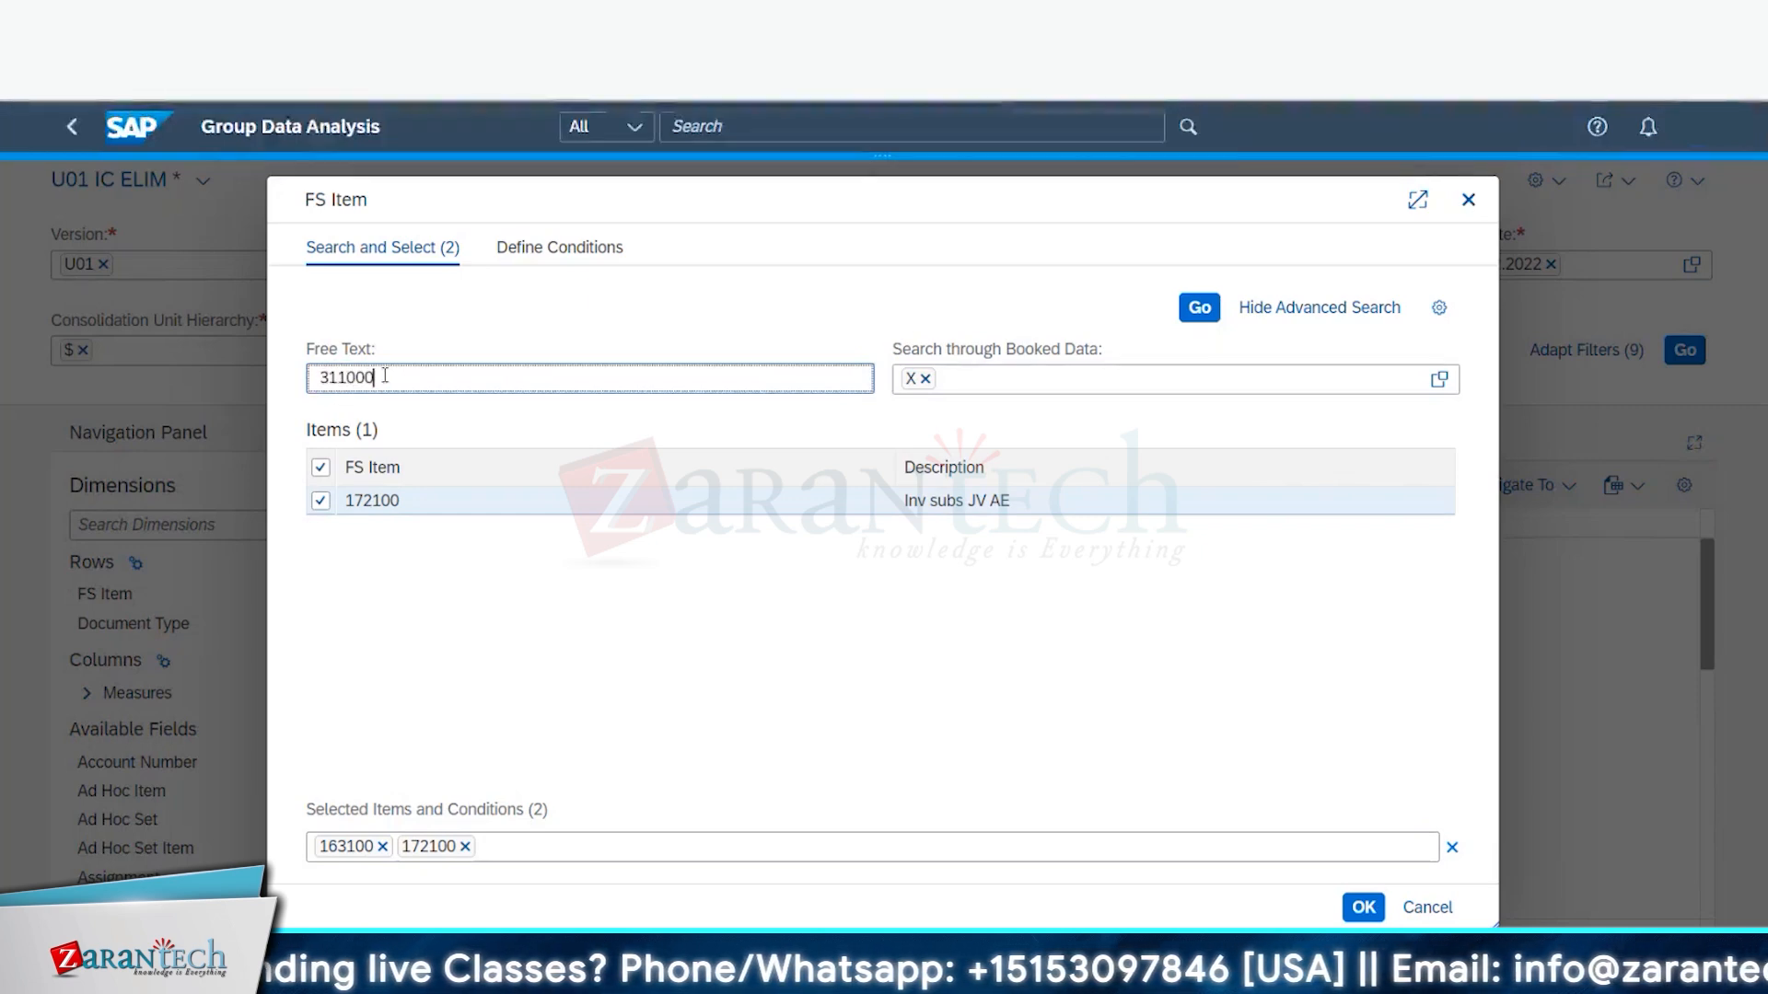
{"action": "left_click", "coordinate": [1196, 312]}
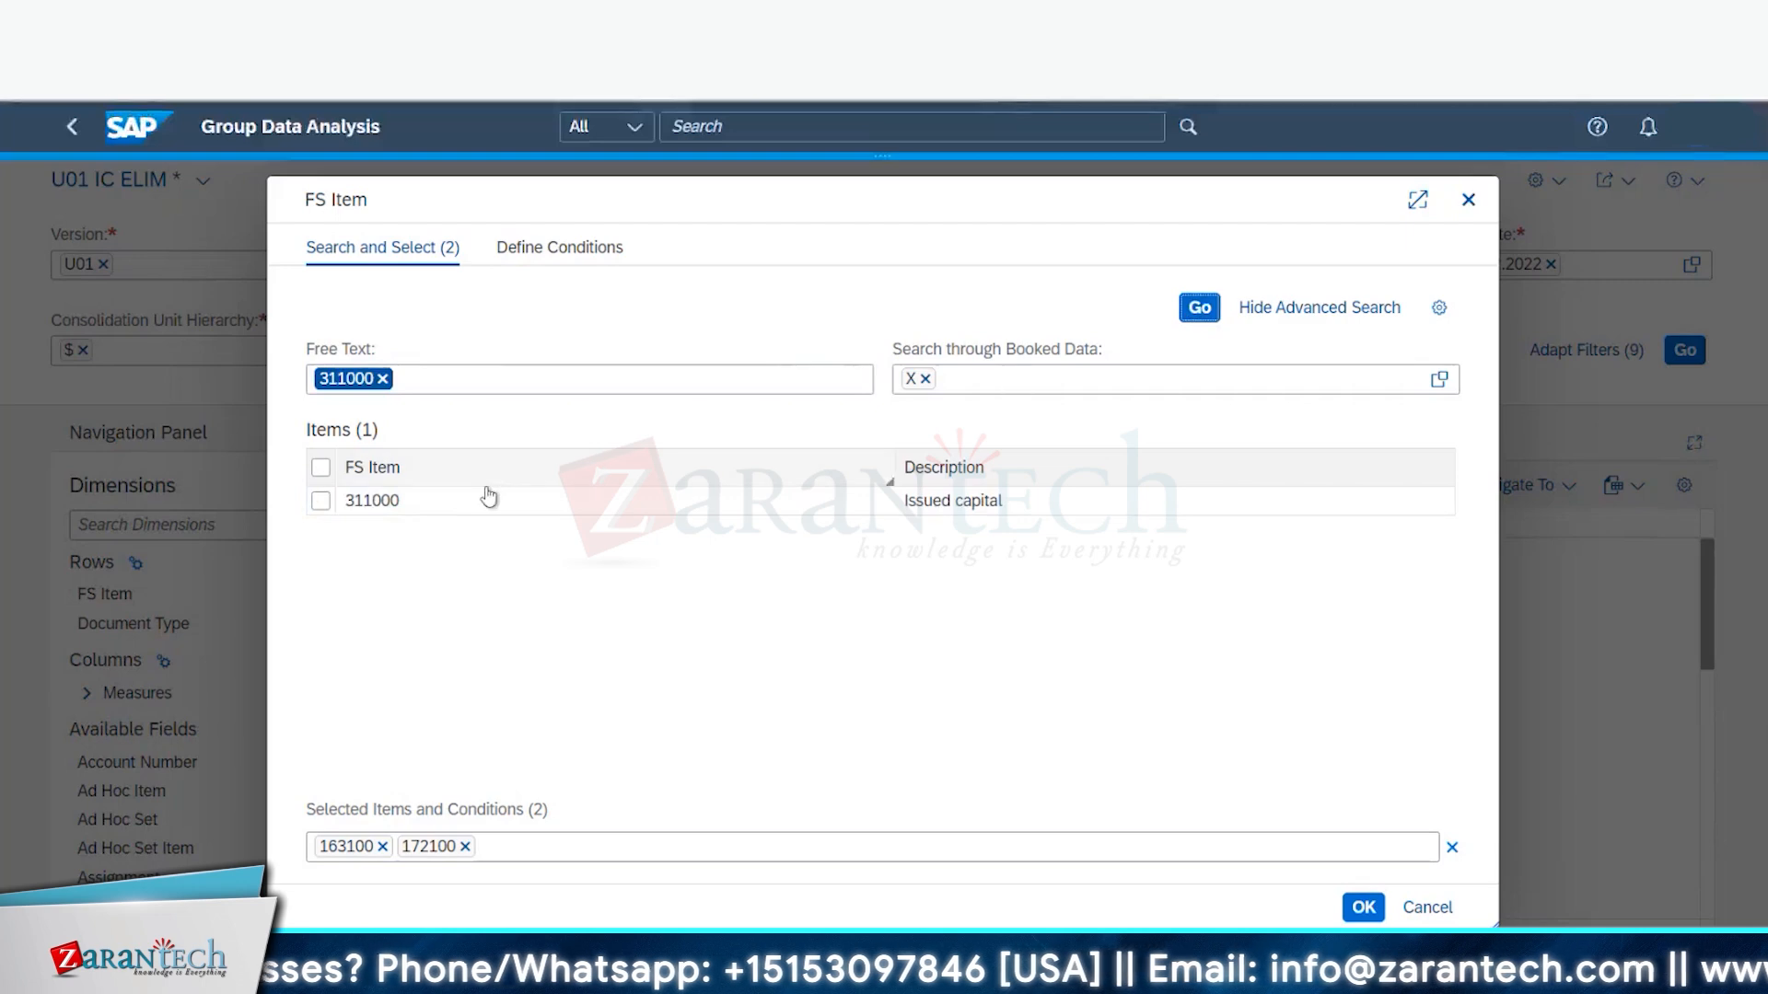
{"action": "left_click", "coordinate": [320, 501]}
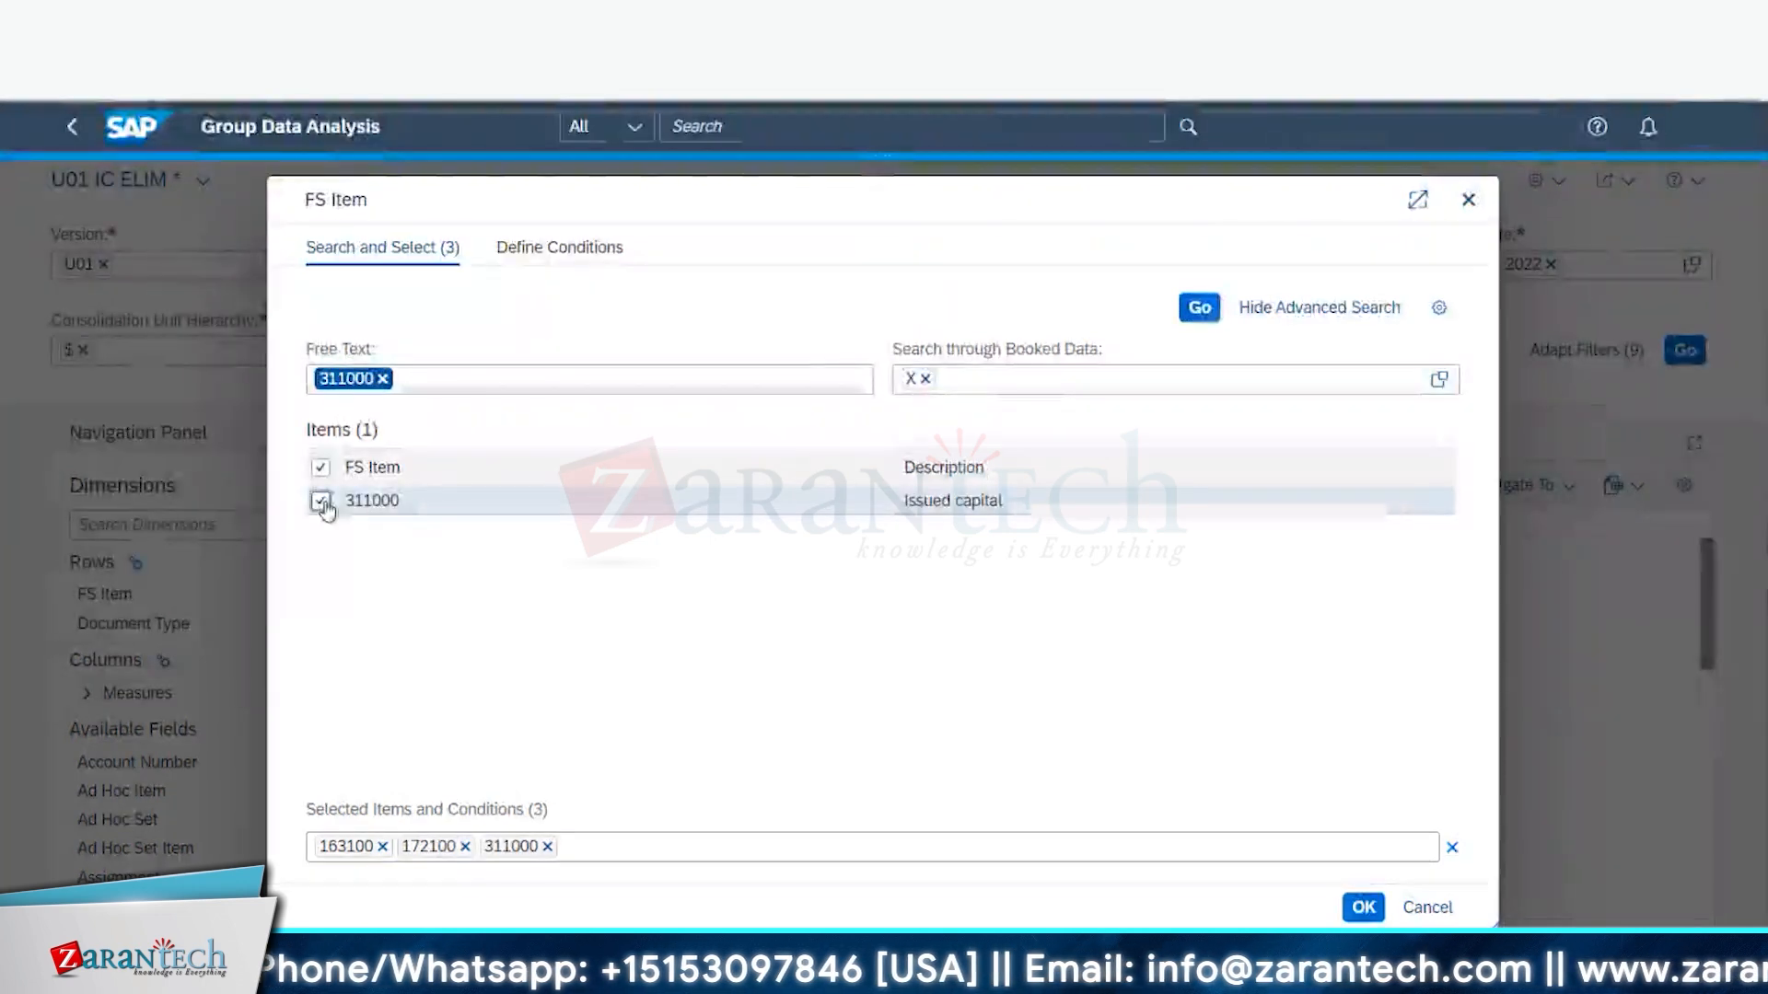
{"action": "left_click", "coordinate": [383, 377]}
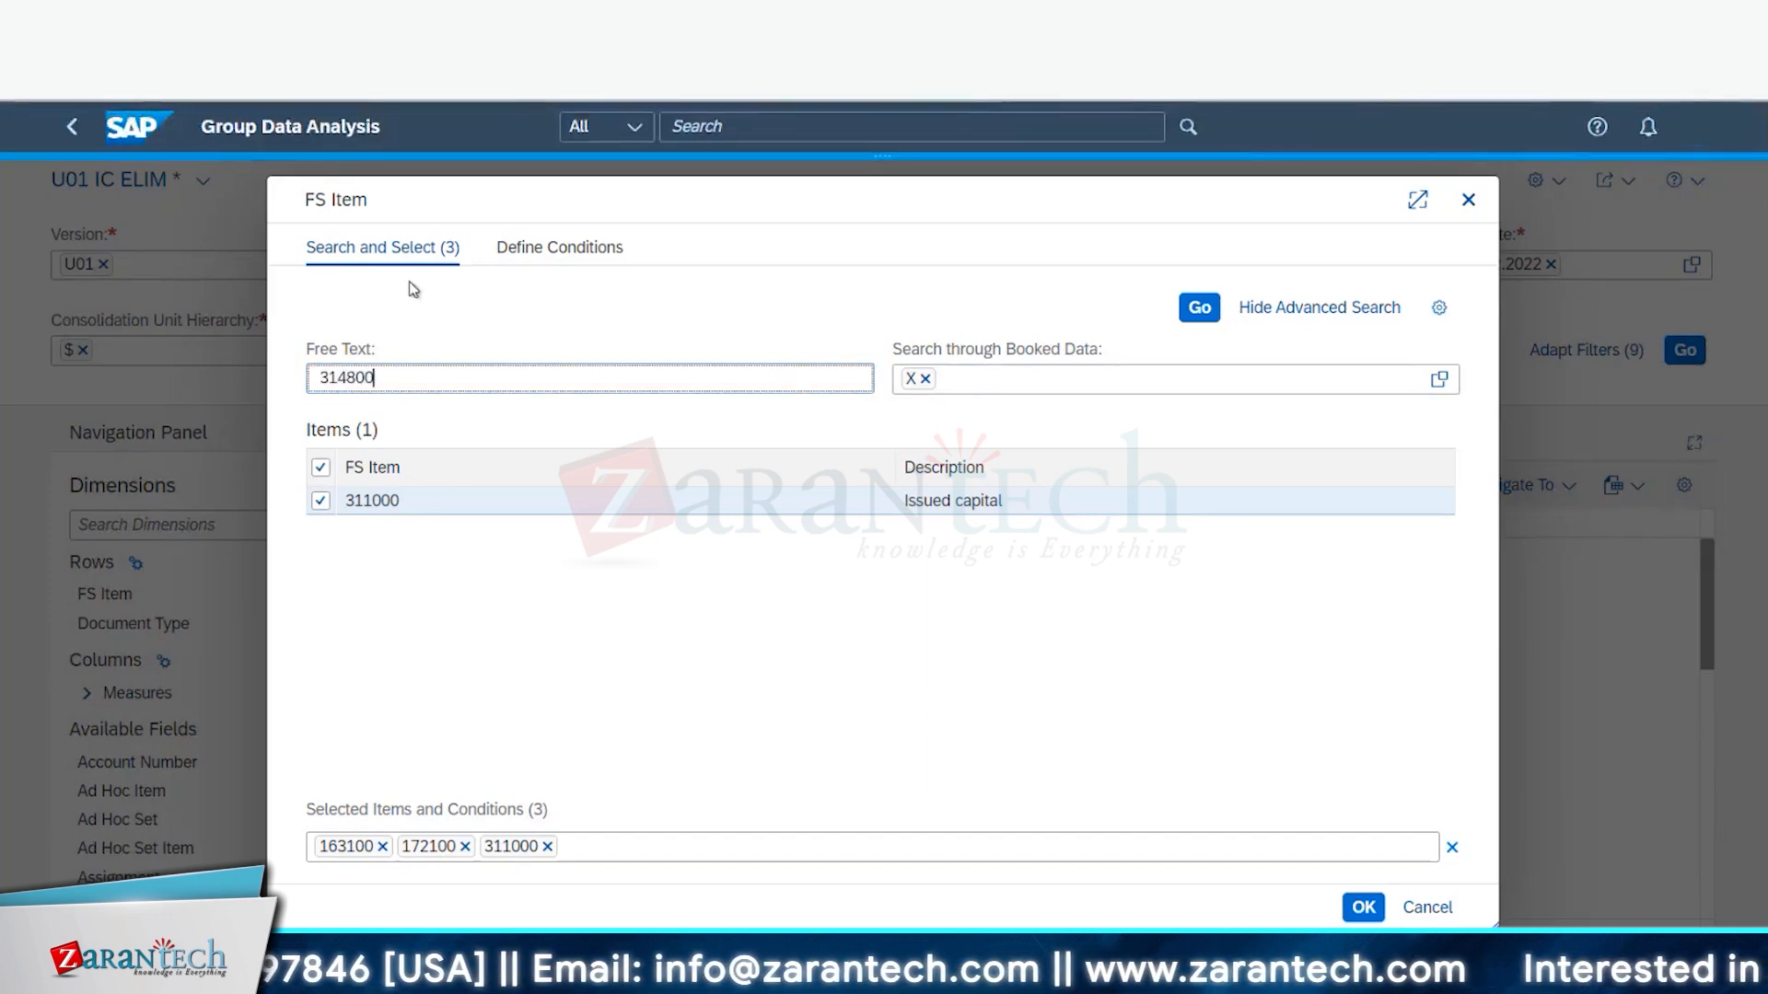
{"action": "left_click", "coordinate": [1198, 313]}
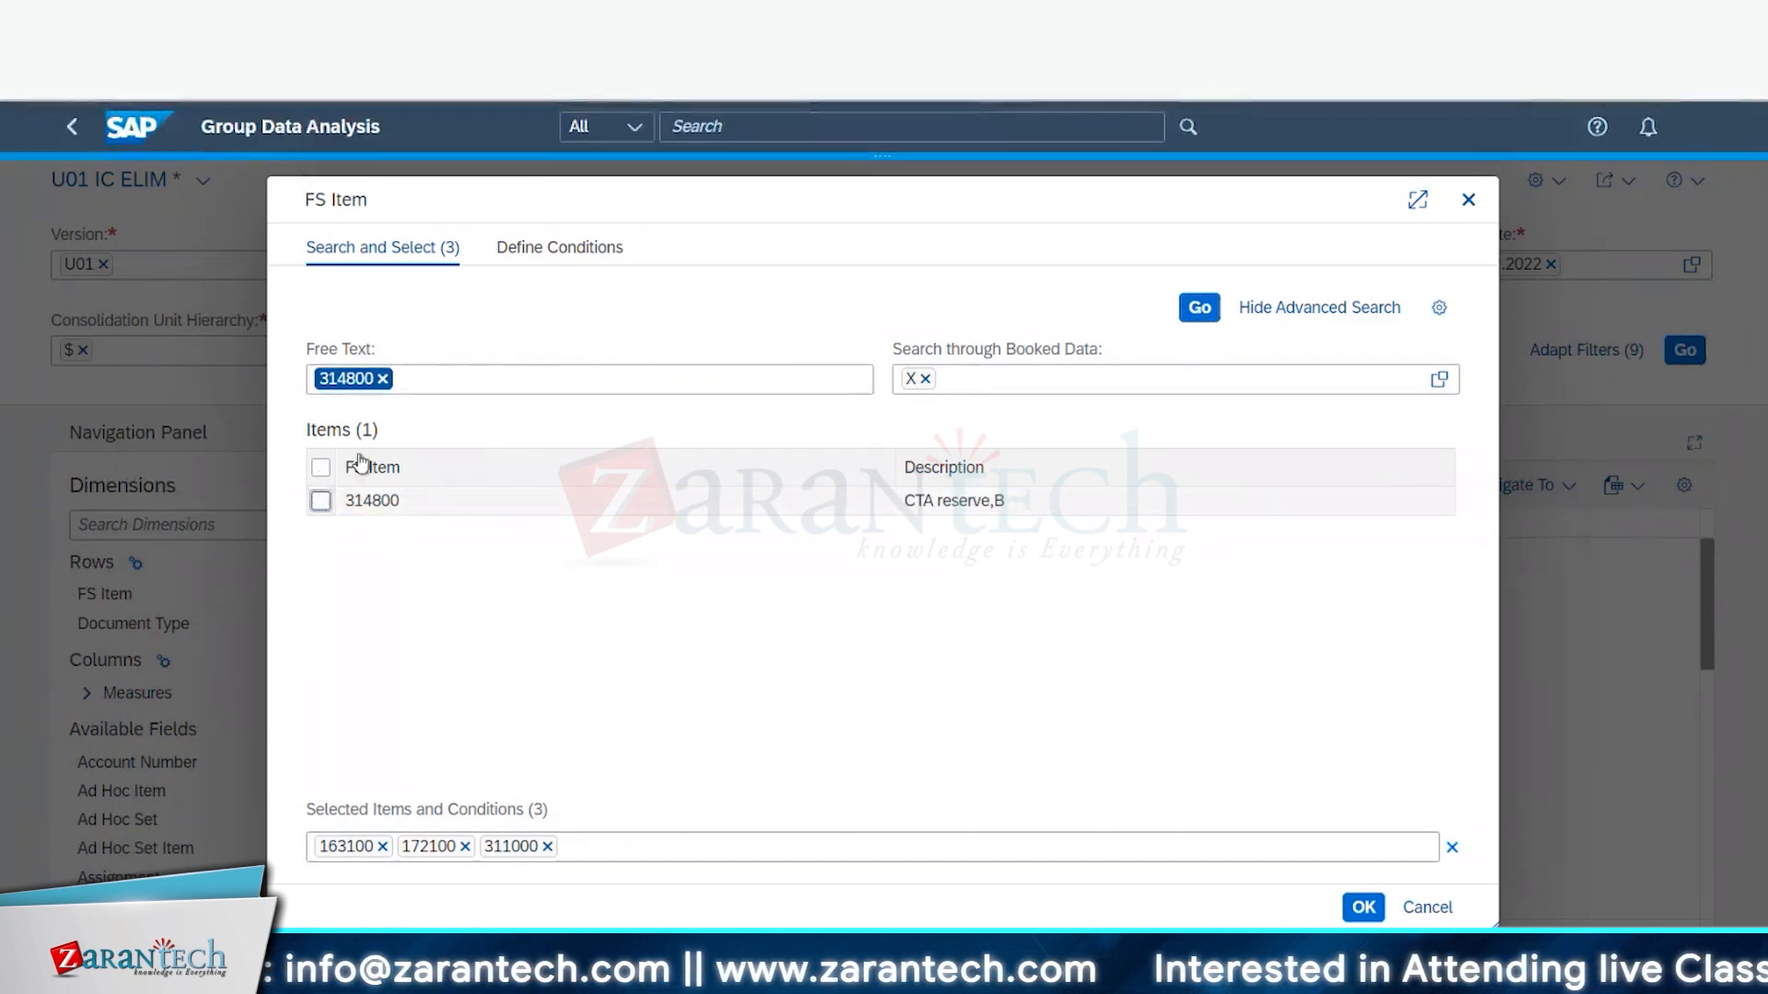
{"action": "left_click", "coordinate": [351, 500]}
{"action": "left_click", "coordinate": [385, 381]}
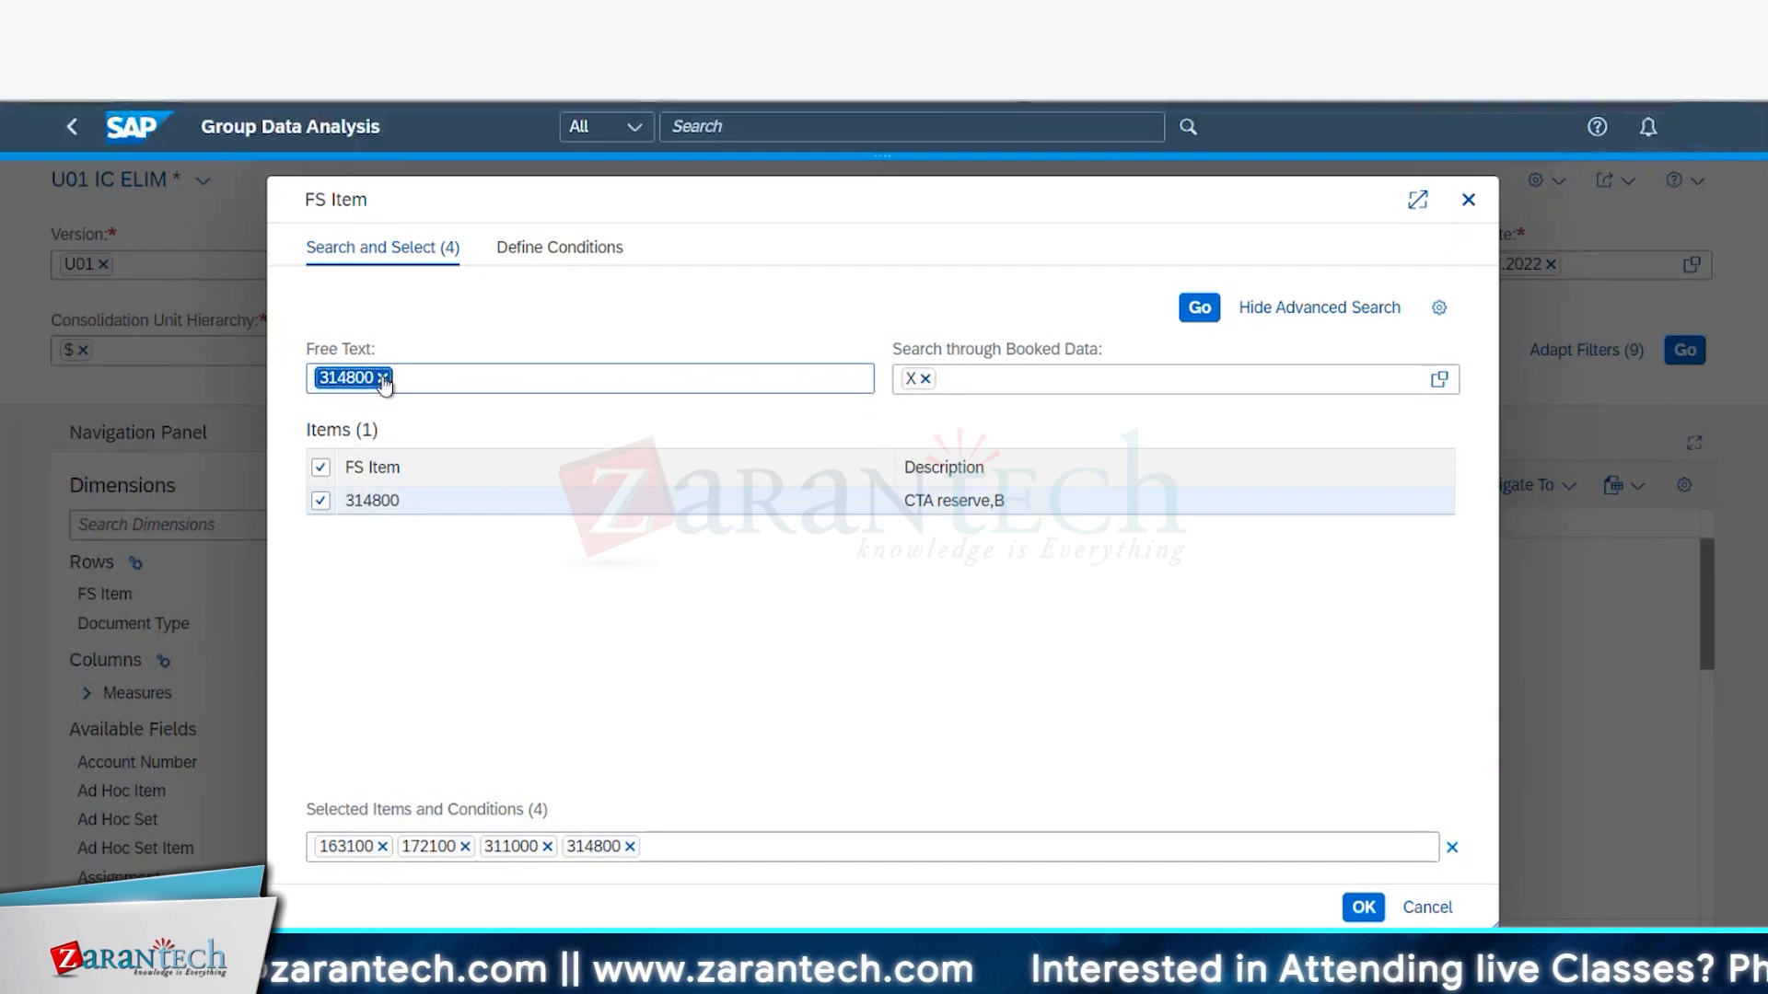
{"action": "left_click", "coordinate": [383, 377]}
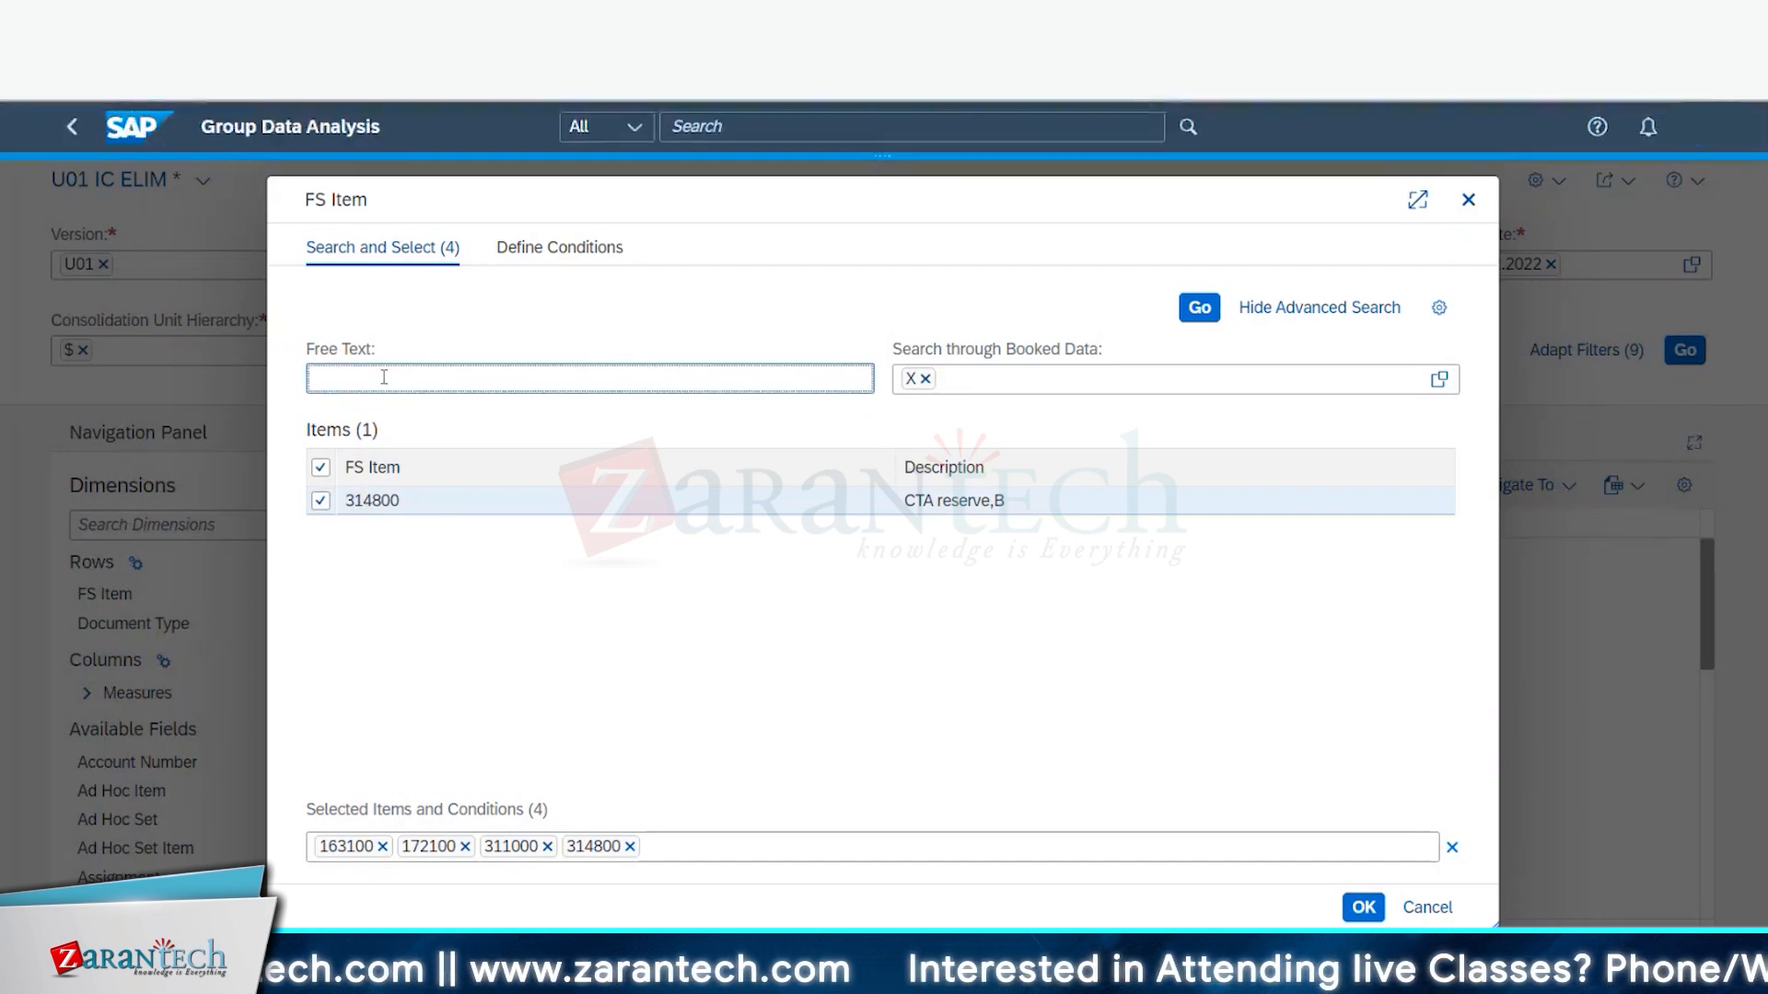
{"action": "type", "text": "31600"}
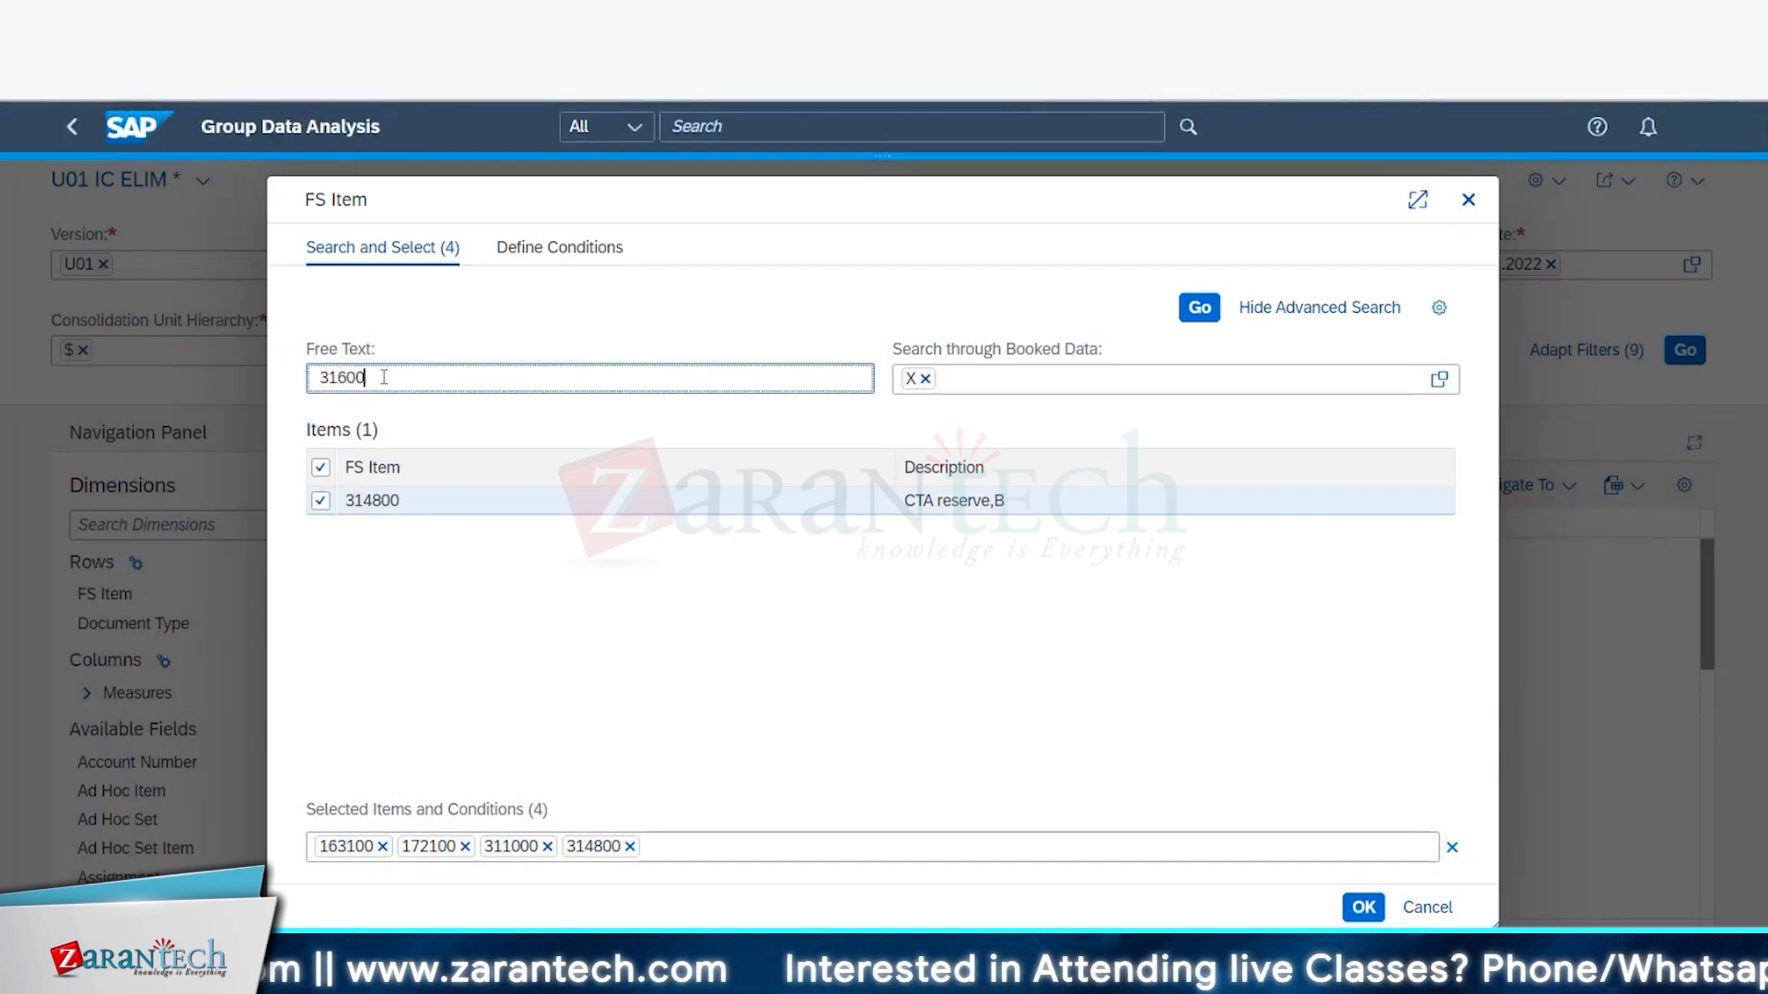
{"action": "type", "text": "0"}
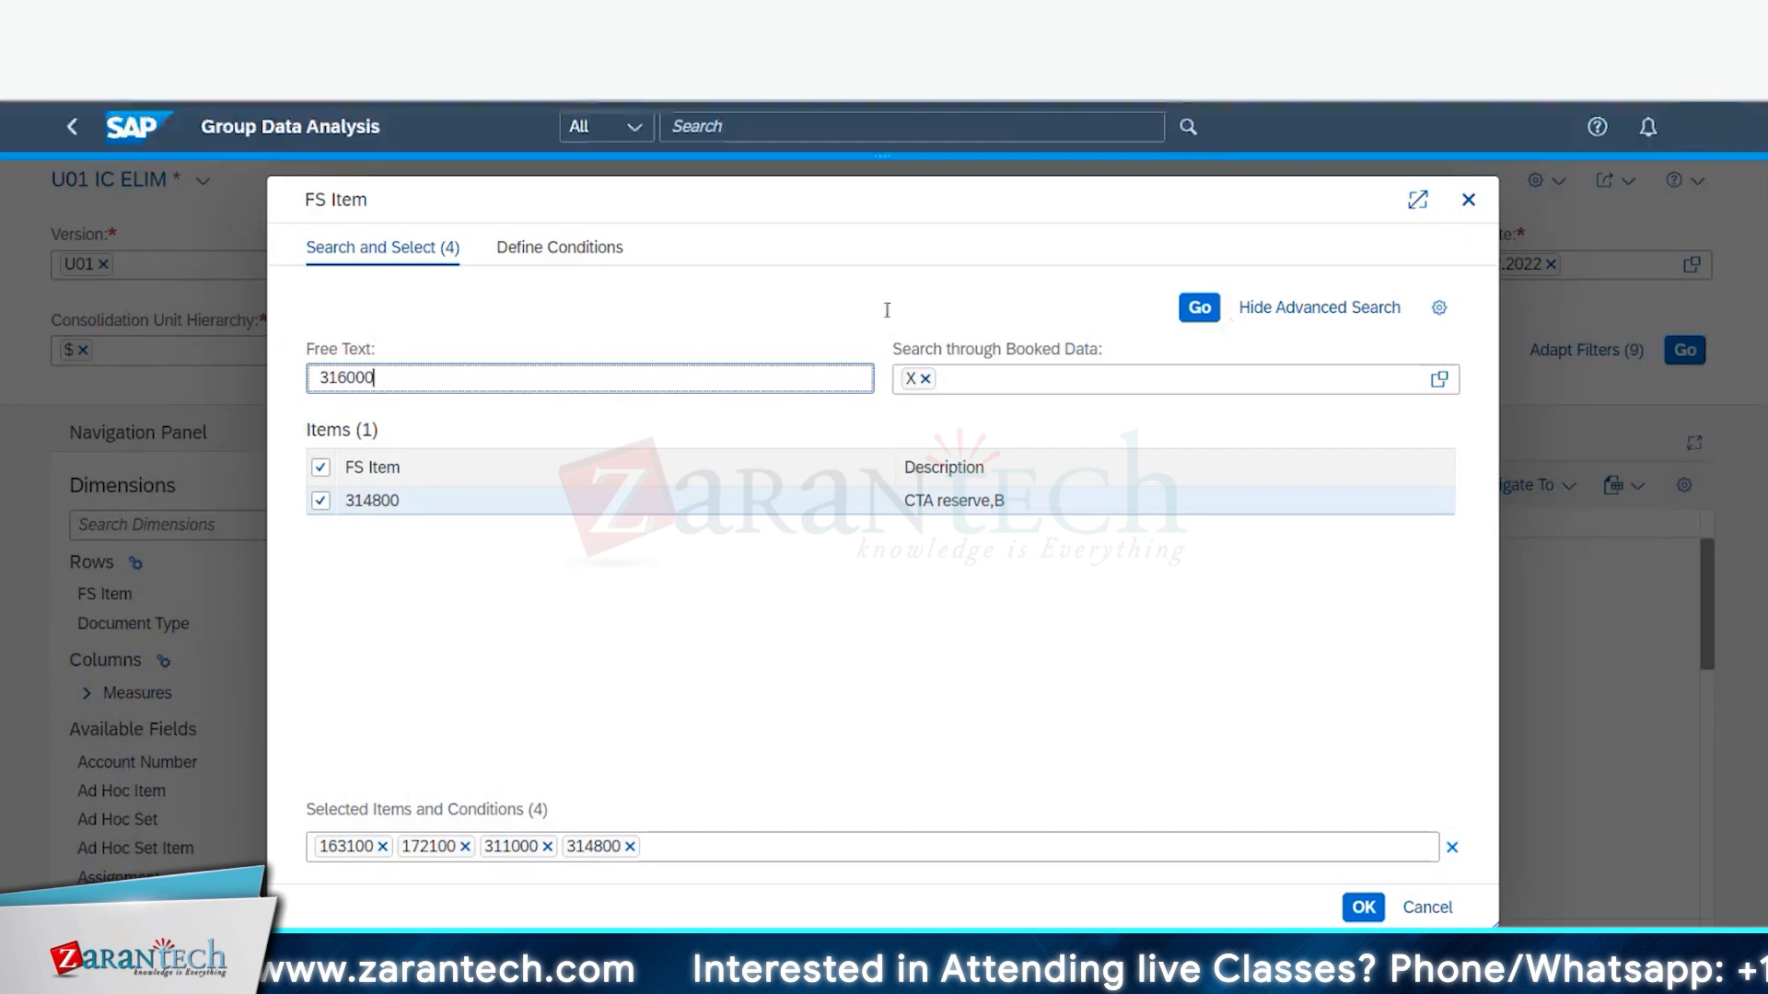
{"action": "left_click", "coordinate": [1197, 311]}
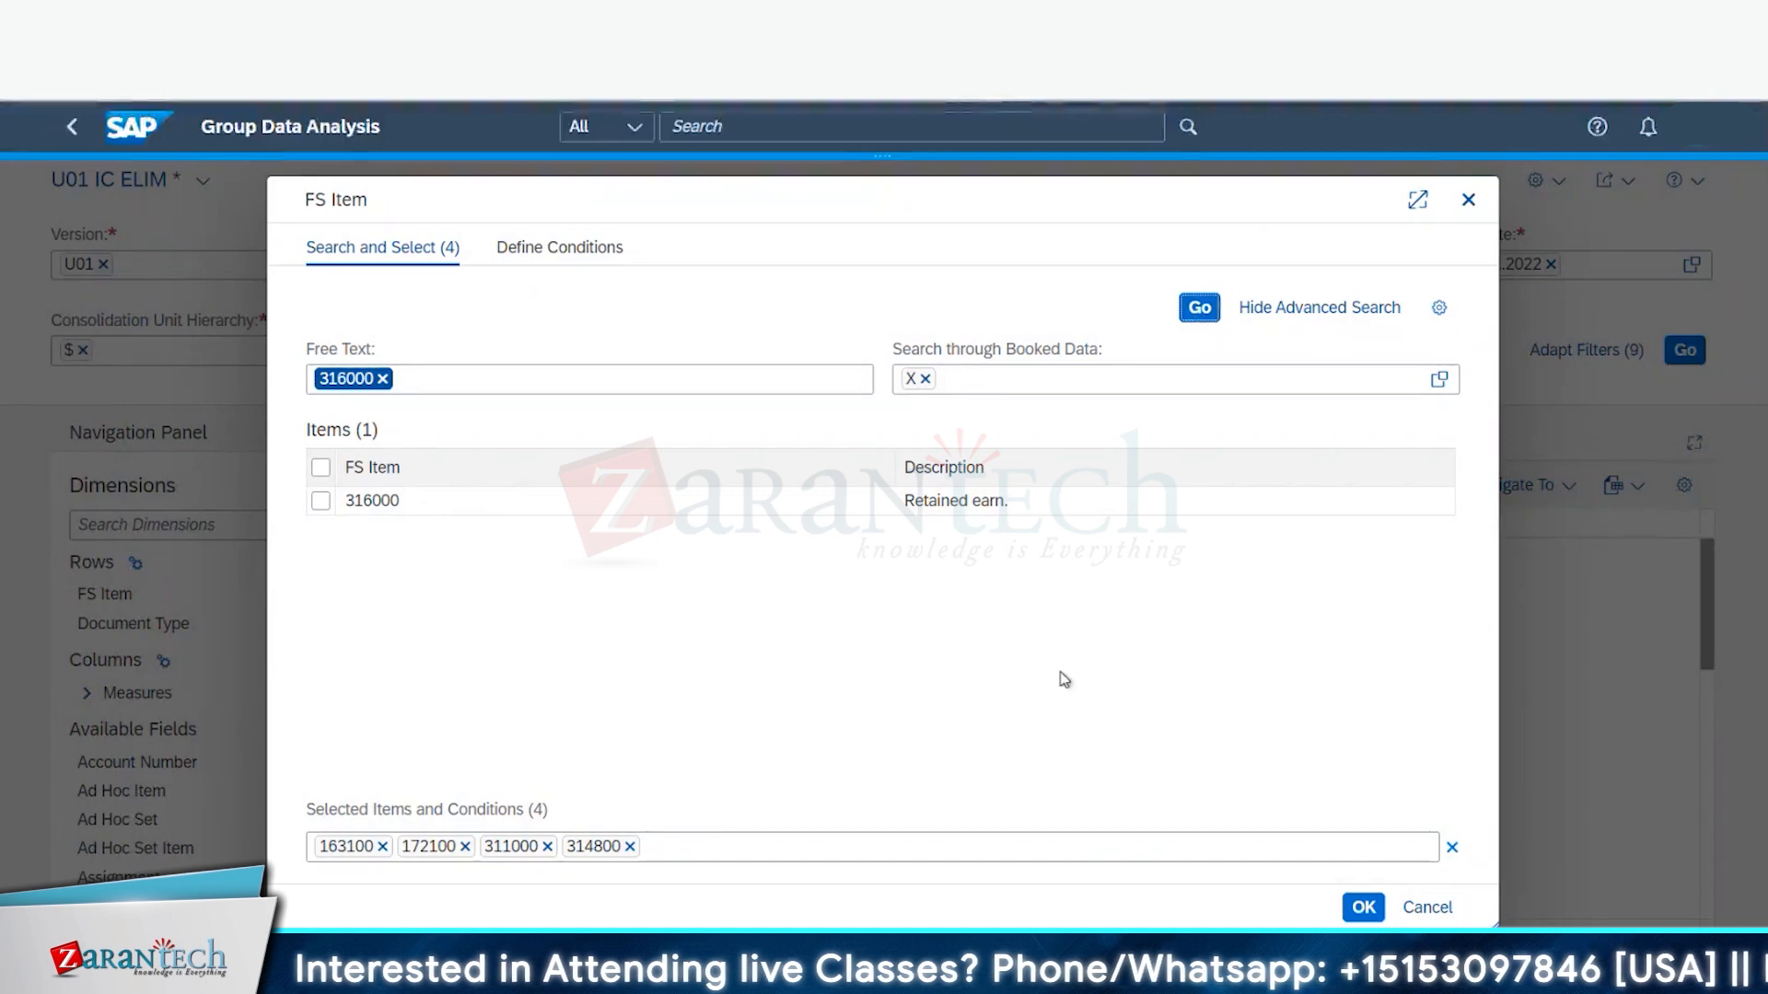
{"action": "left_click", "coordinate": [321, 501]}
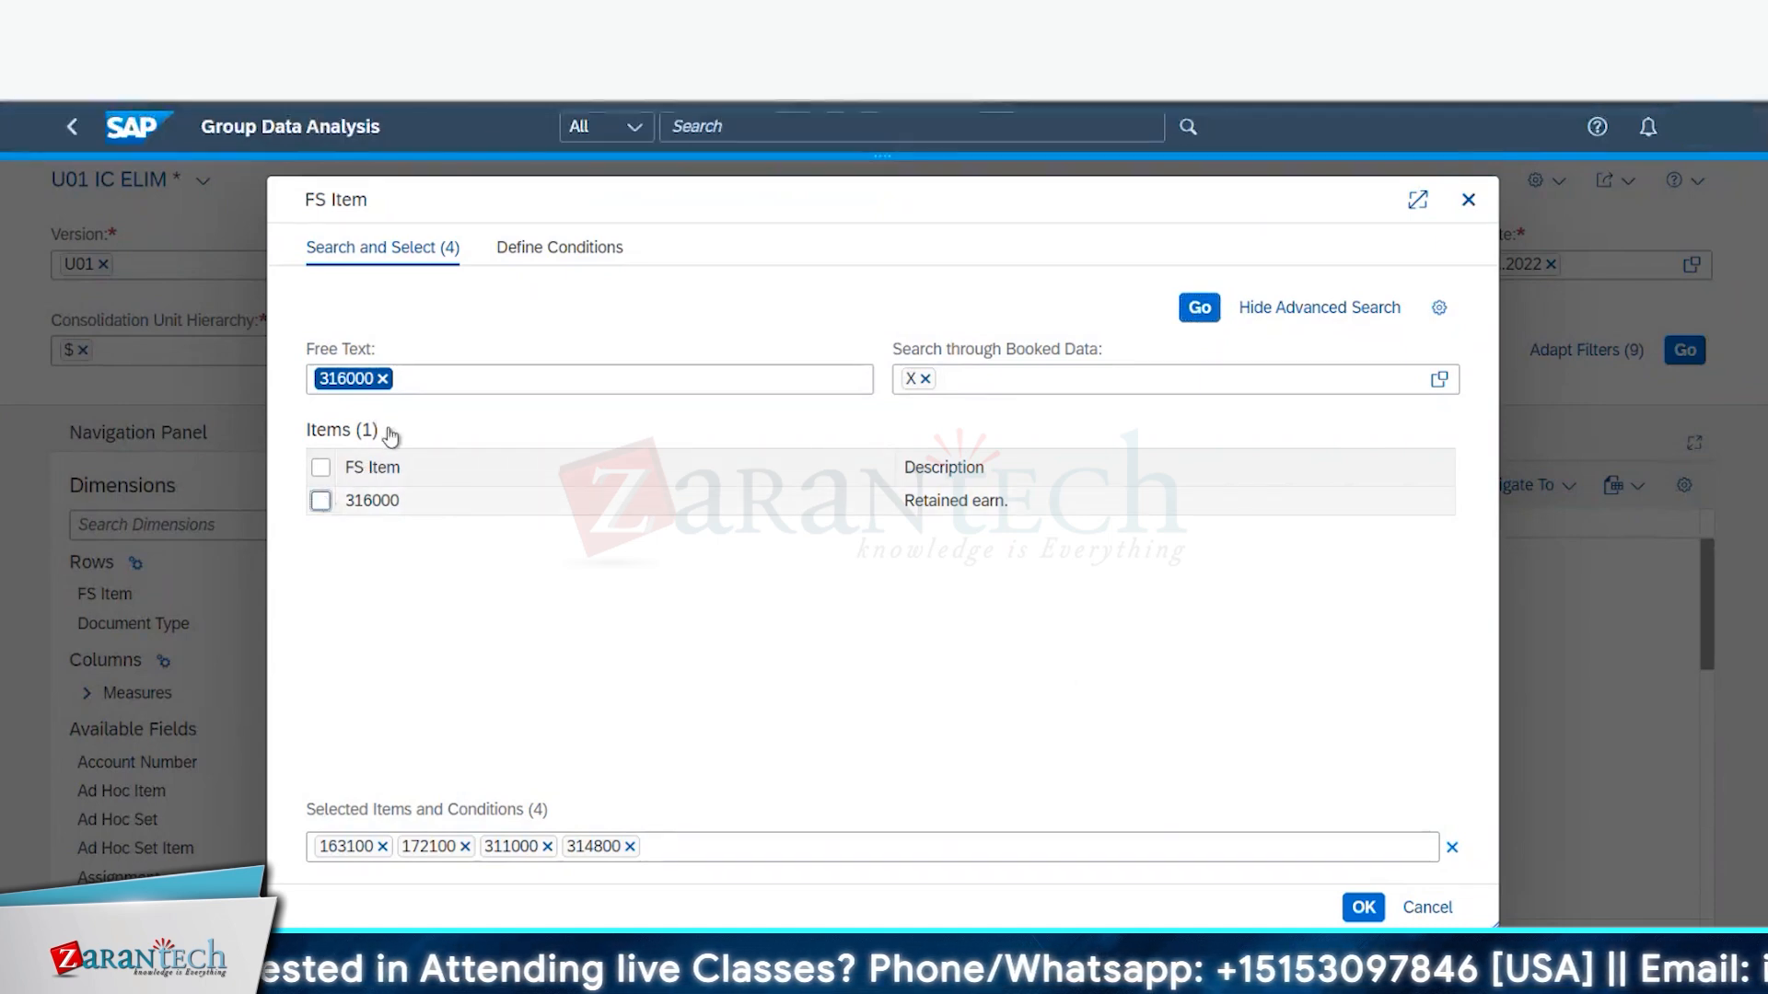
- Add FS items 321150 N-Net income, 321600 and 321700 to the selection
{"action": "left_click", "coordinate": [383, 378]}
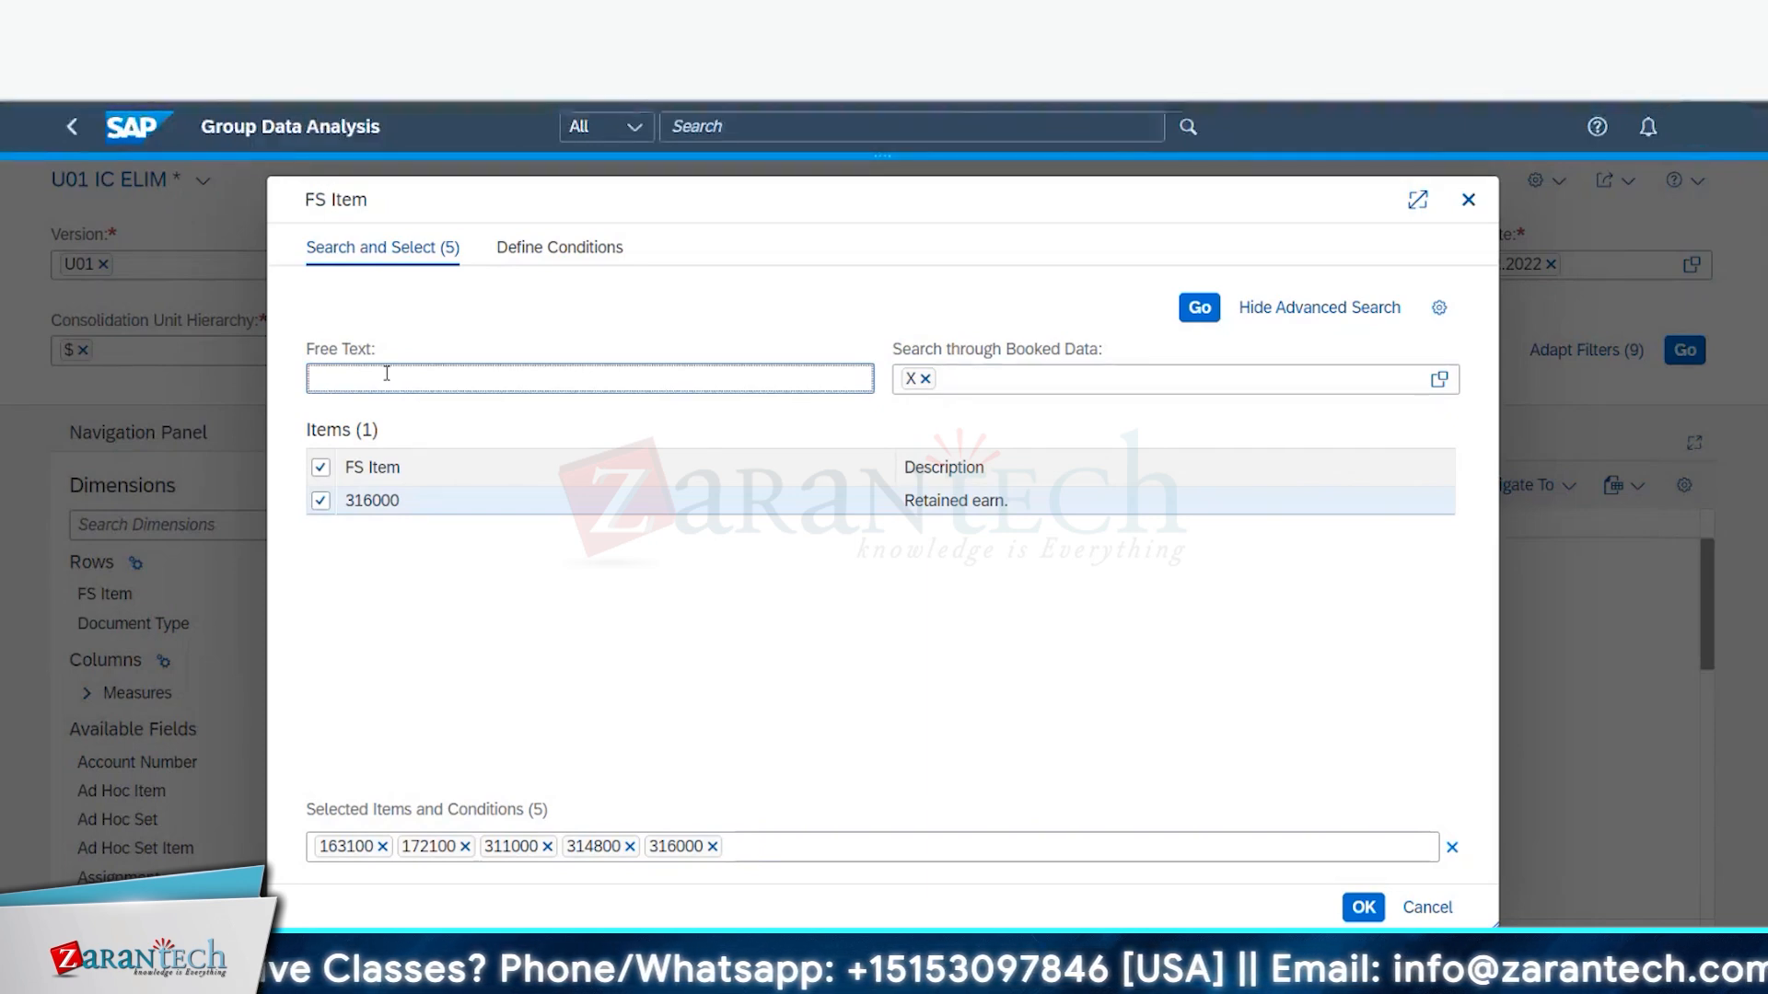
{"action": "type", "text": "3211"}
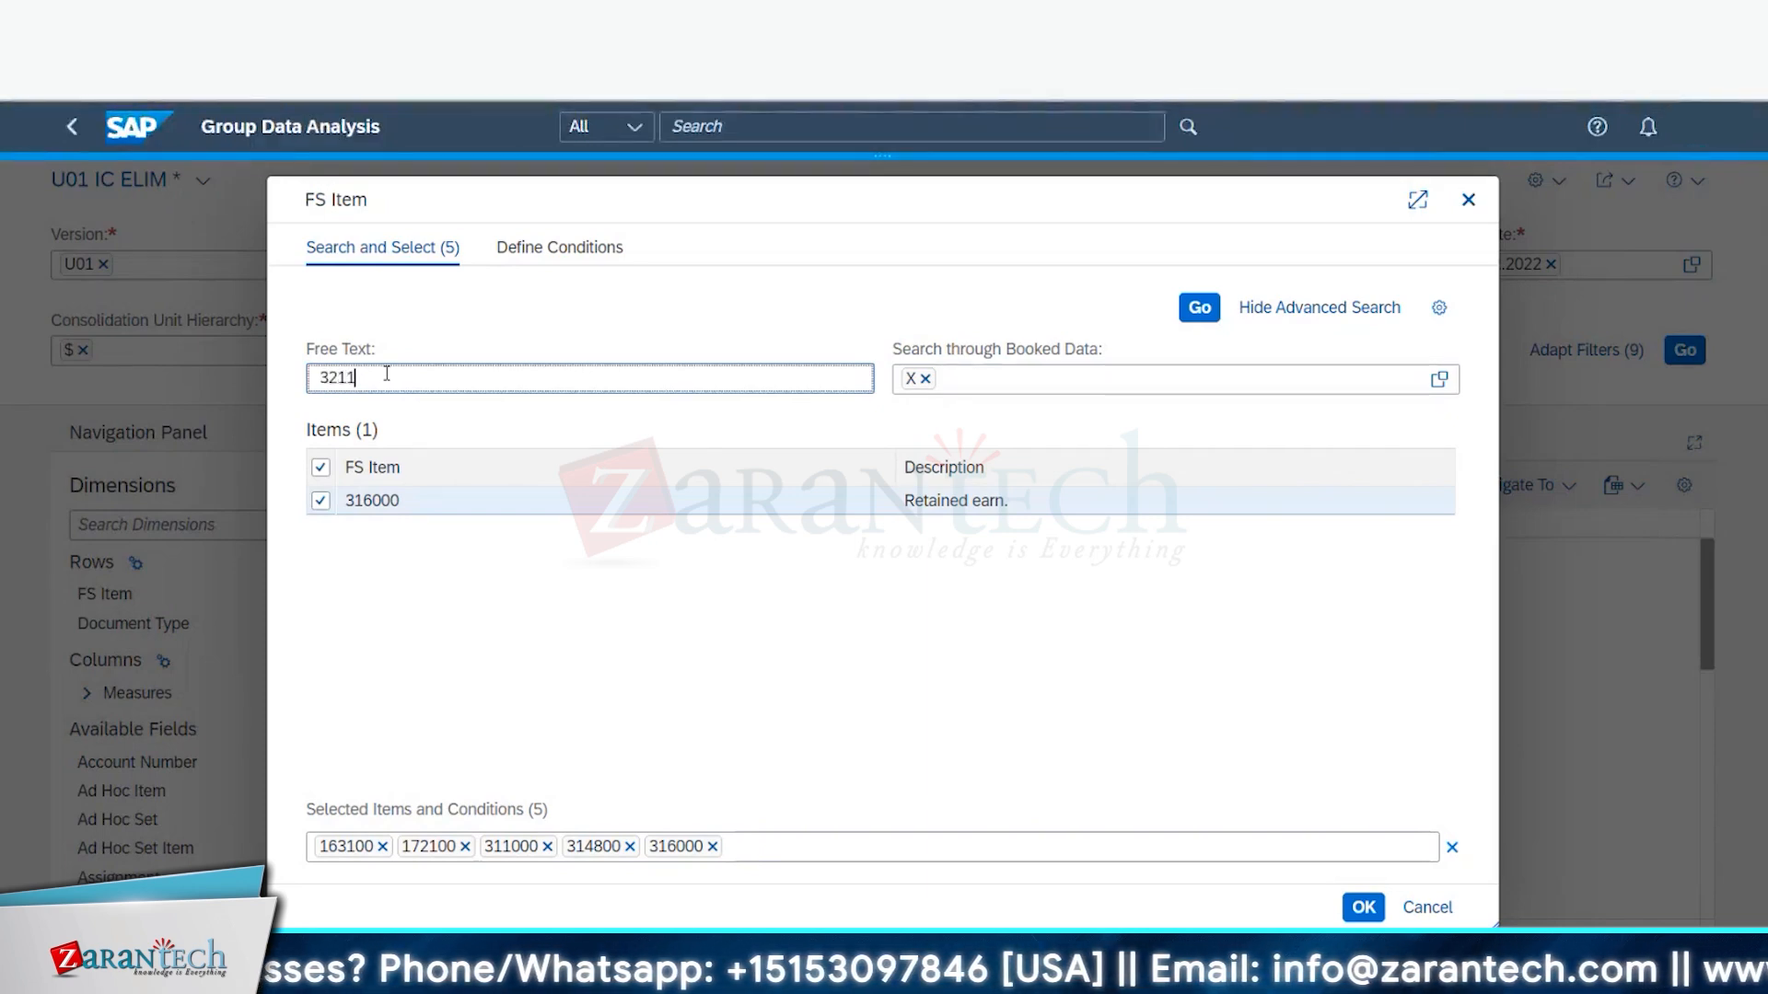
{"action": "type", "text": "50"}
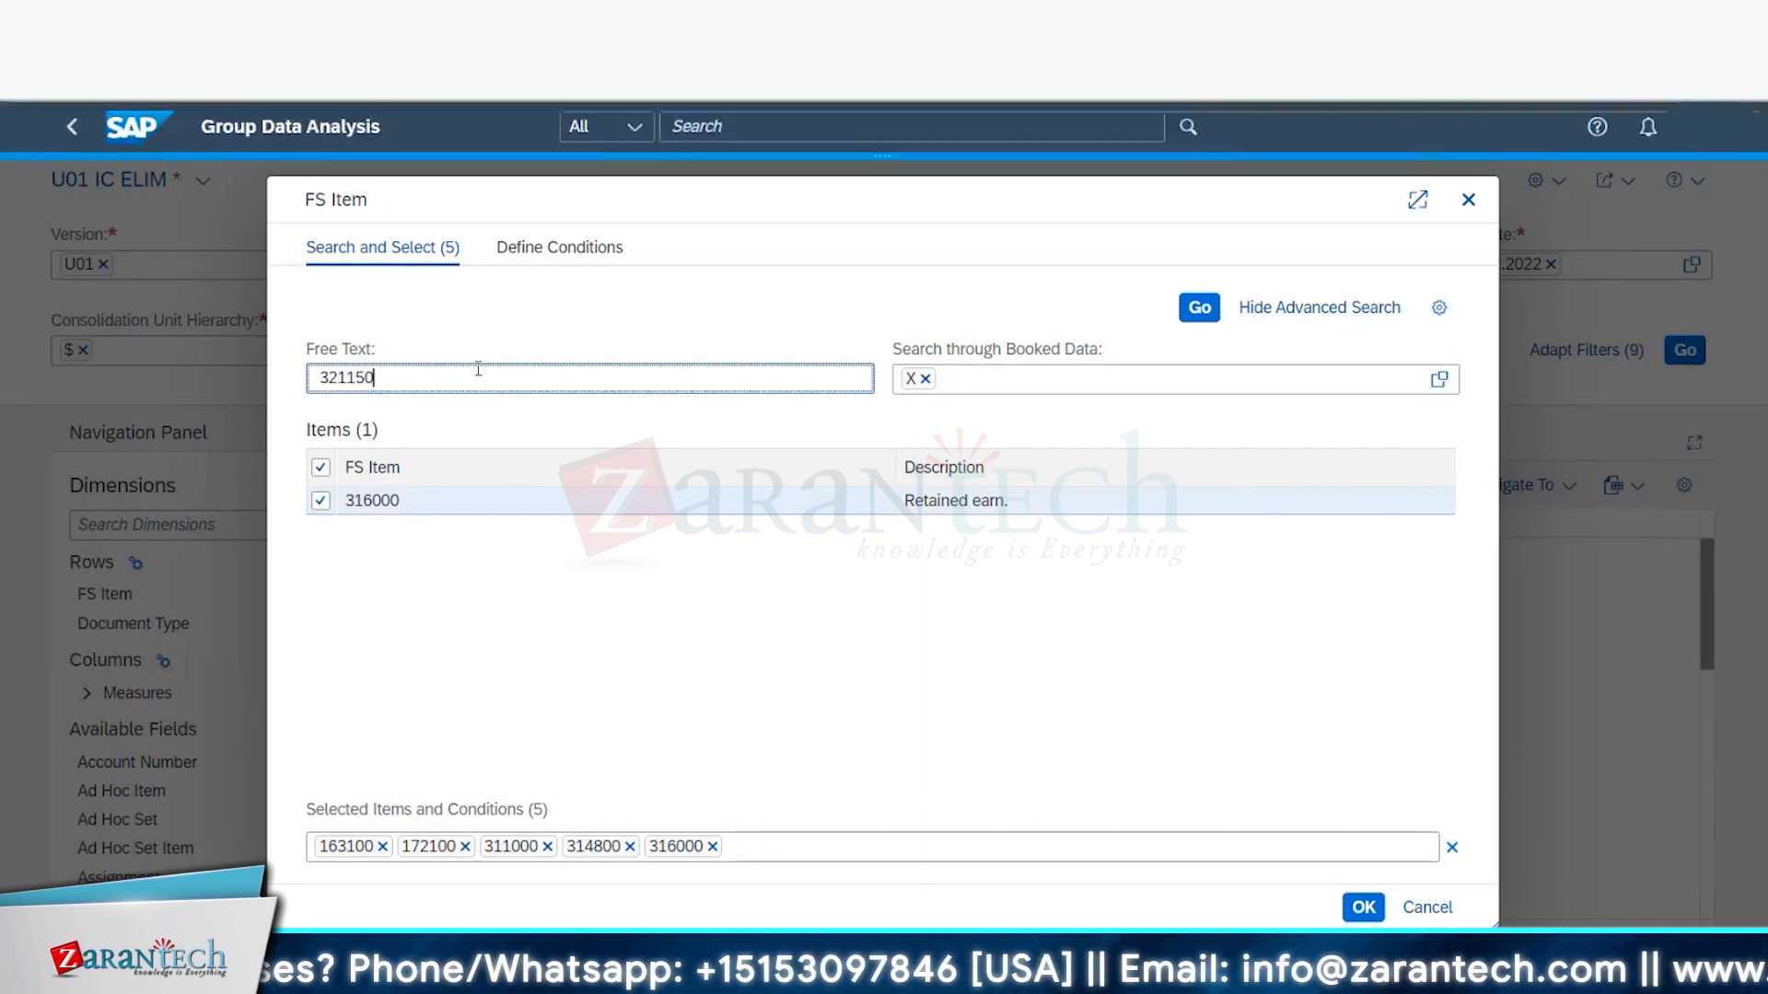
{"action": "left_click", "coordinate": [1189, 320]}
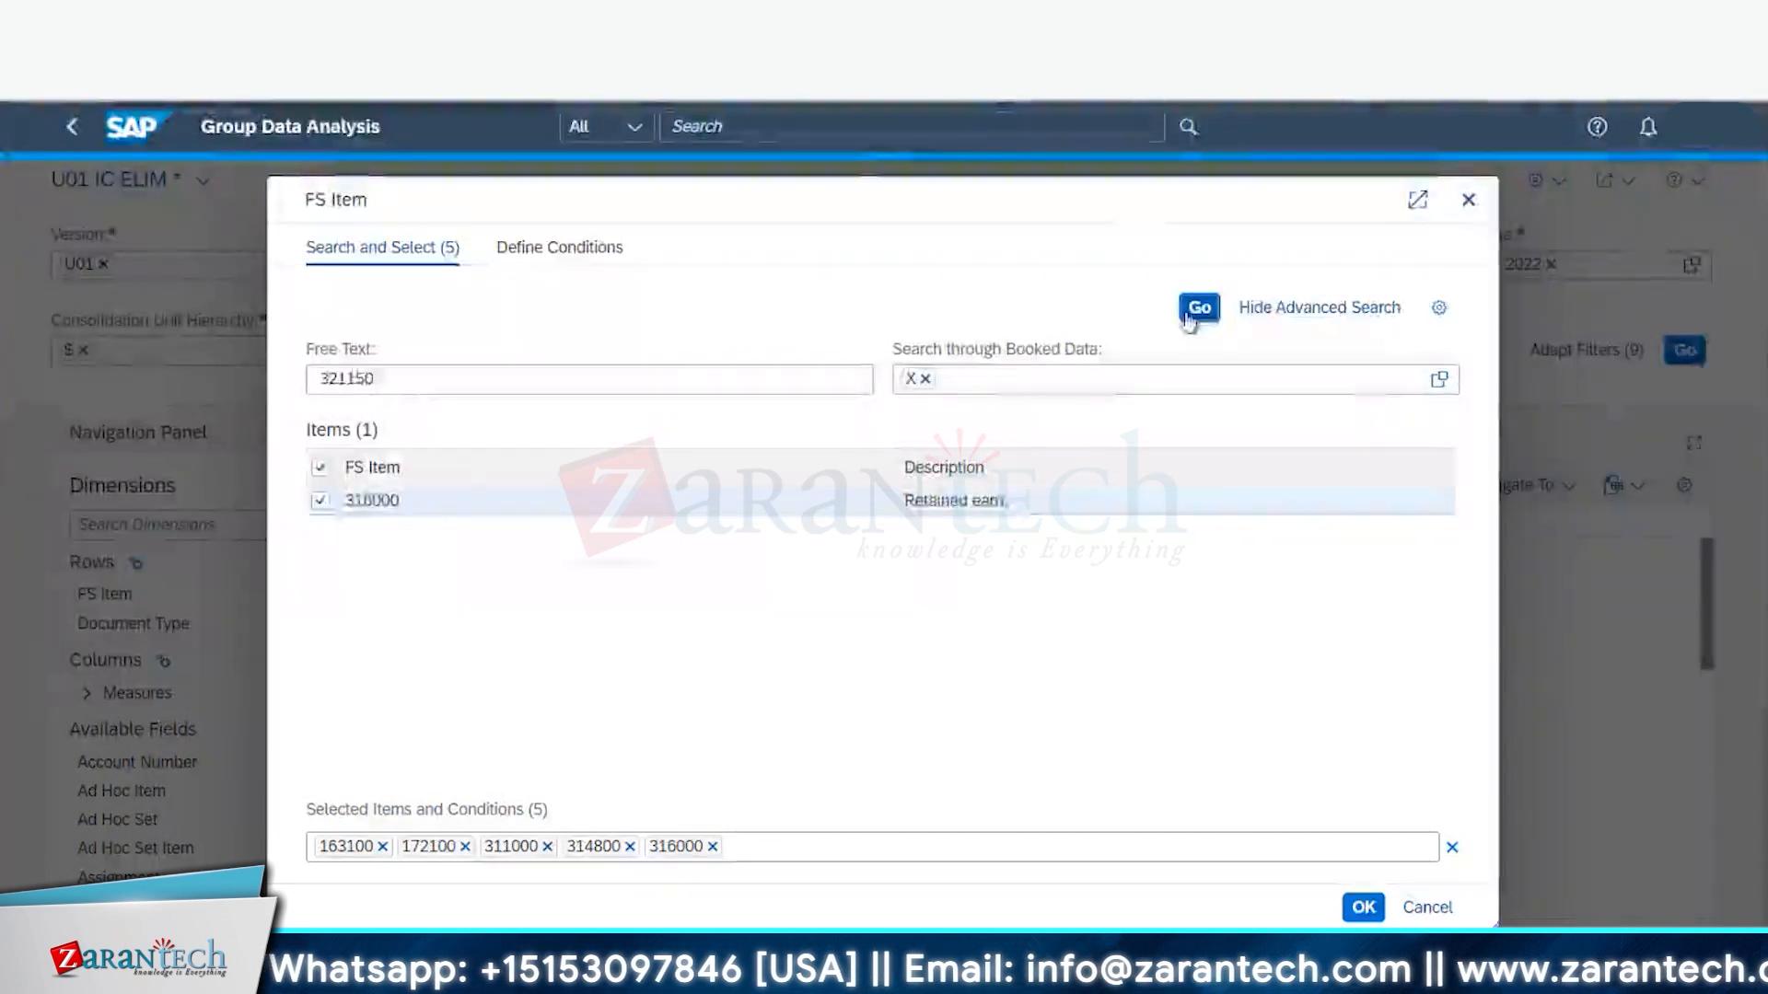
{"action": "left_click", "coordinate": [319, 501]}
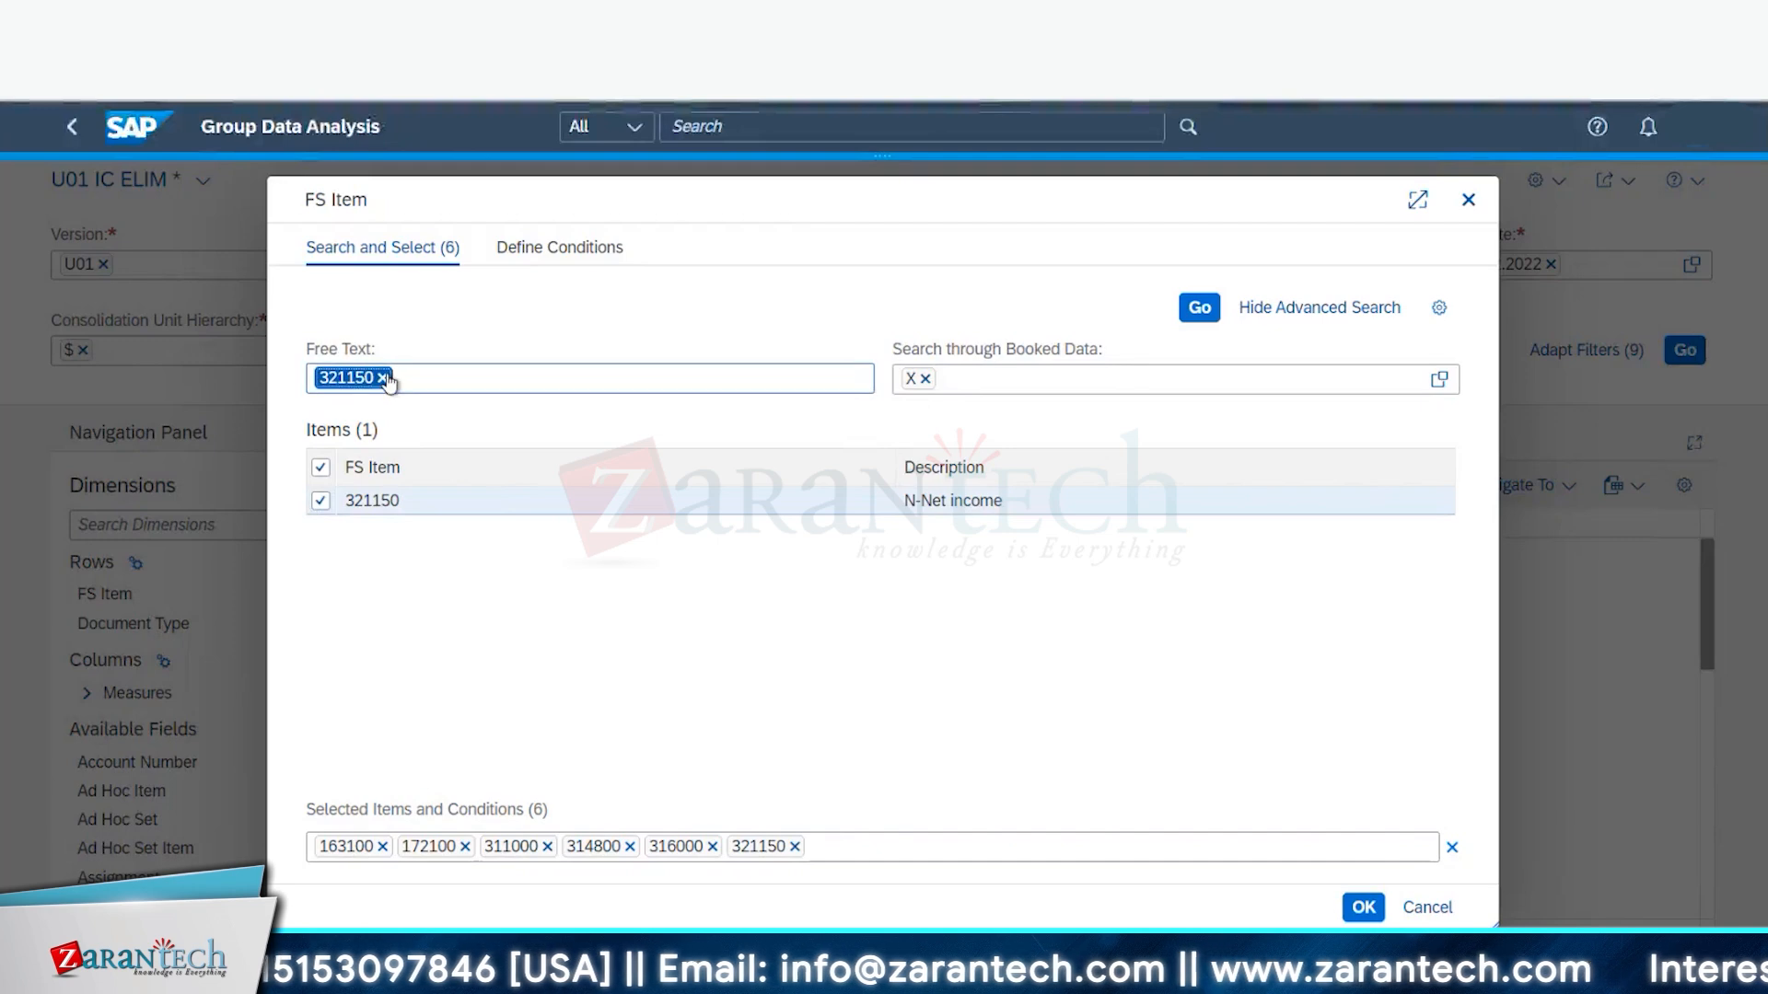
{"action": "left_click", "coordinate": [383, 379]}
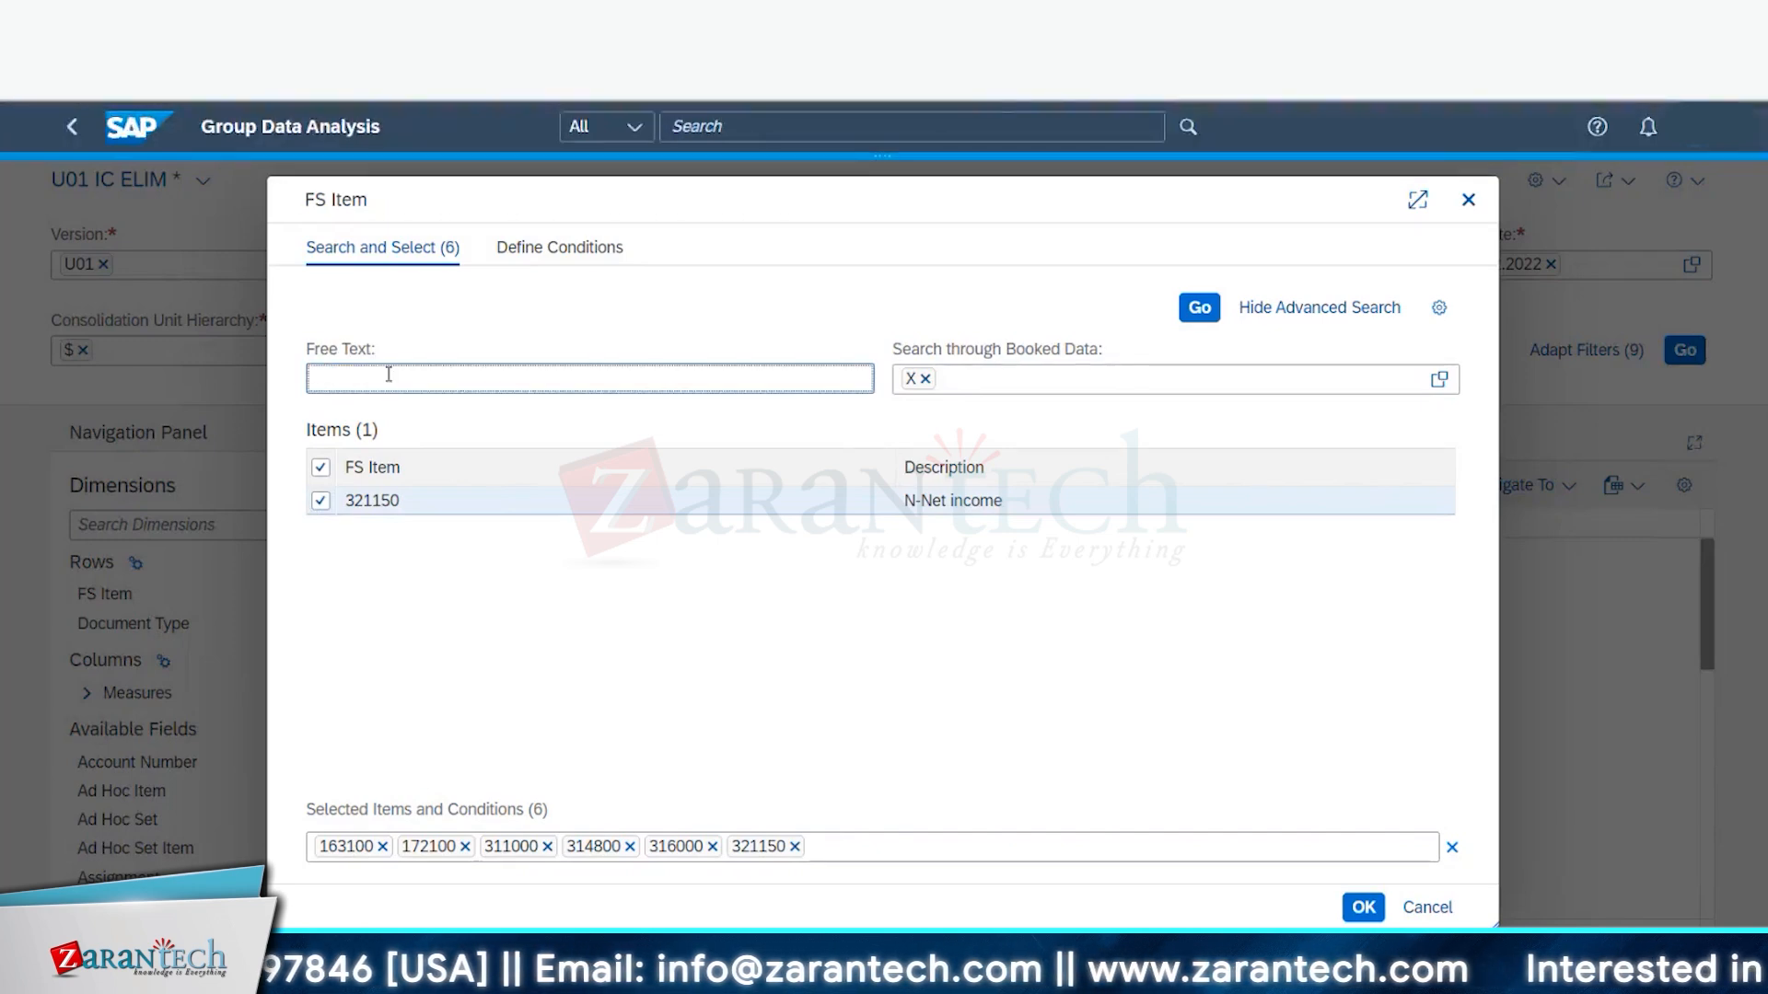
{"action": "type", "text": "321"}
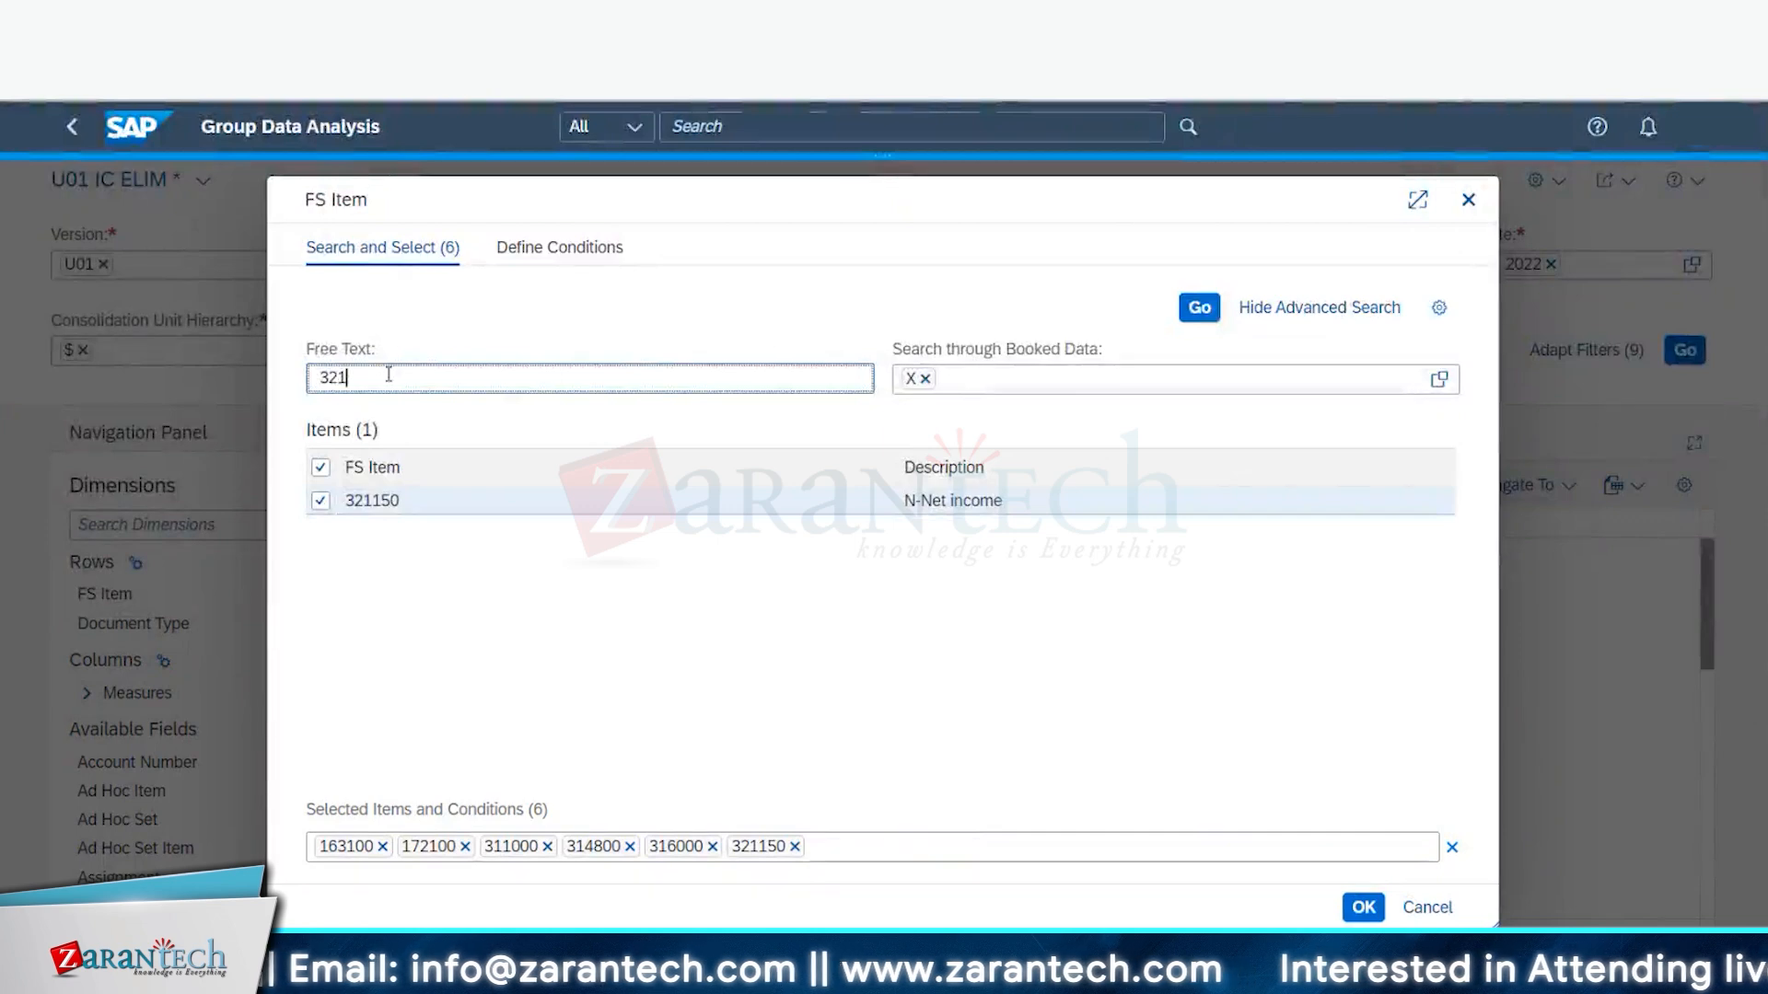
{"action": "type", "text": "600"}
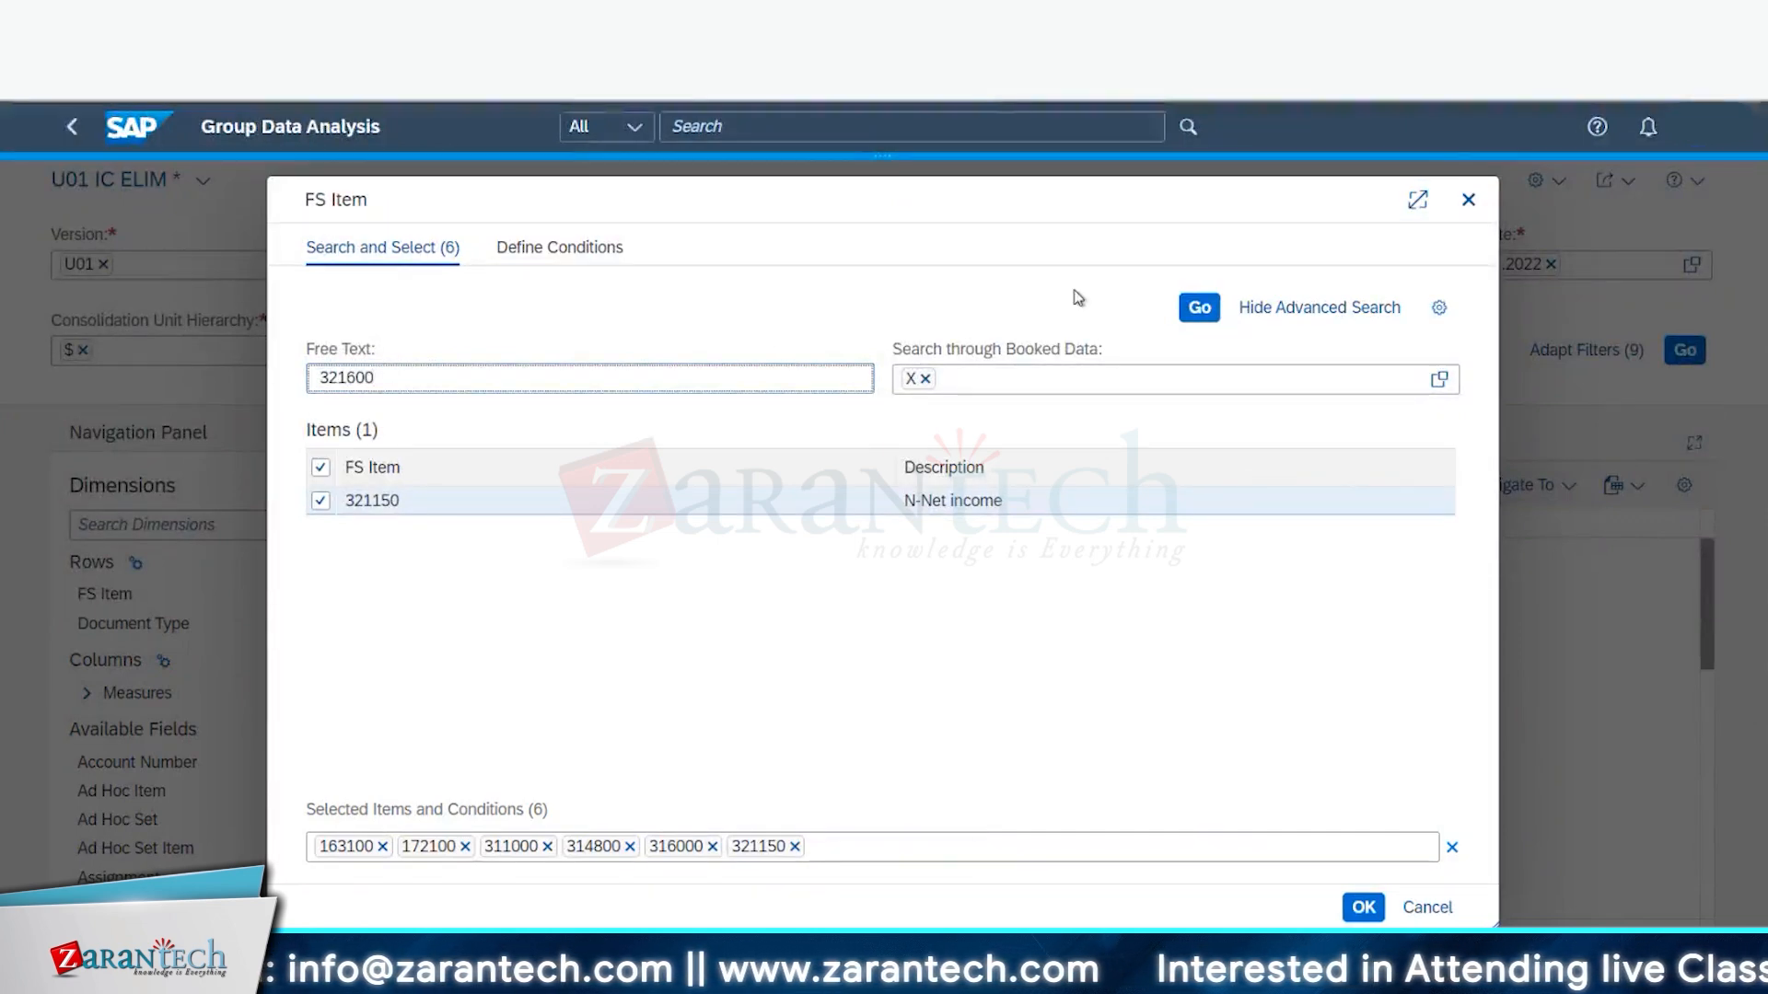
{"action": "left_click", "coordinate": [1201, 307]}
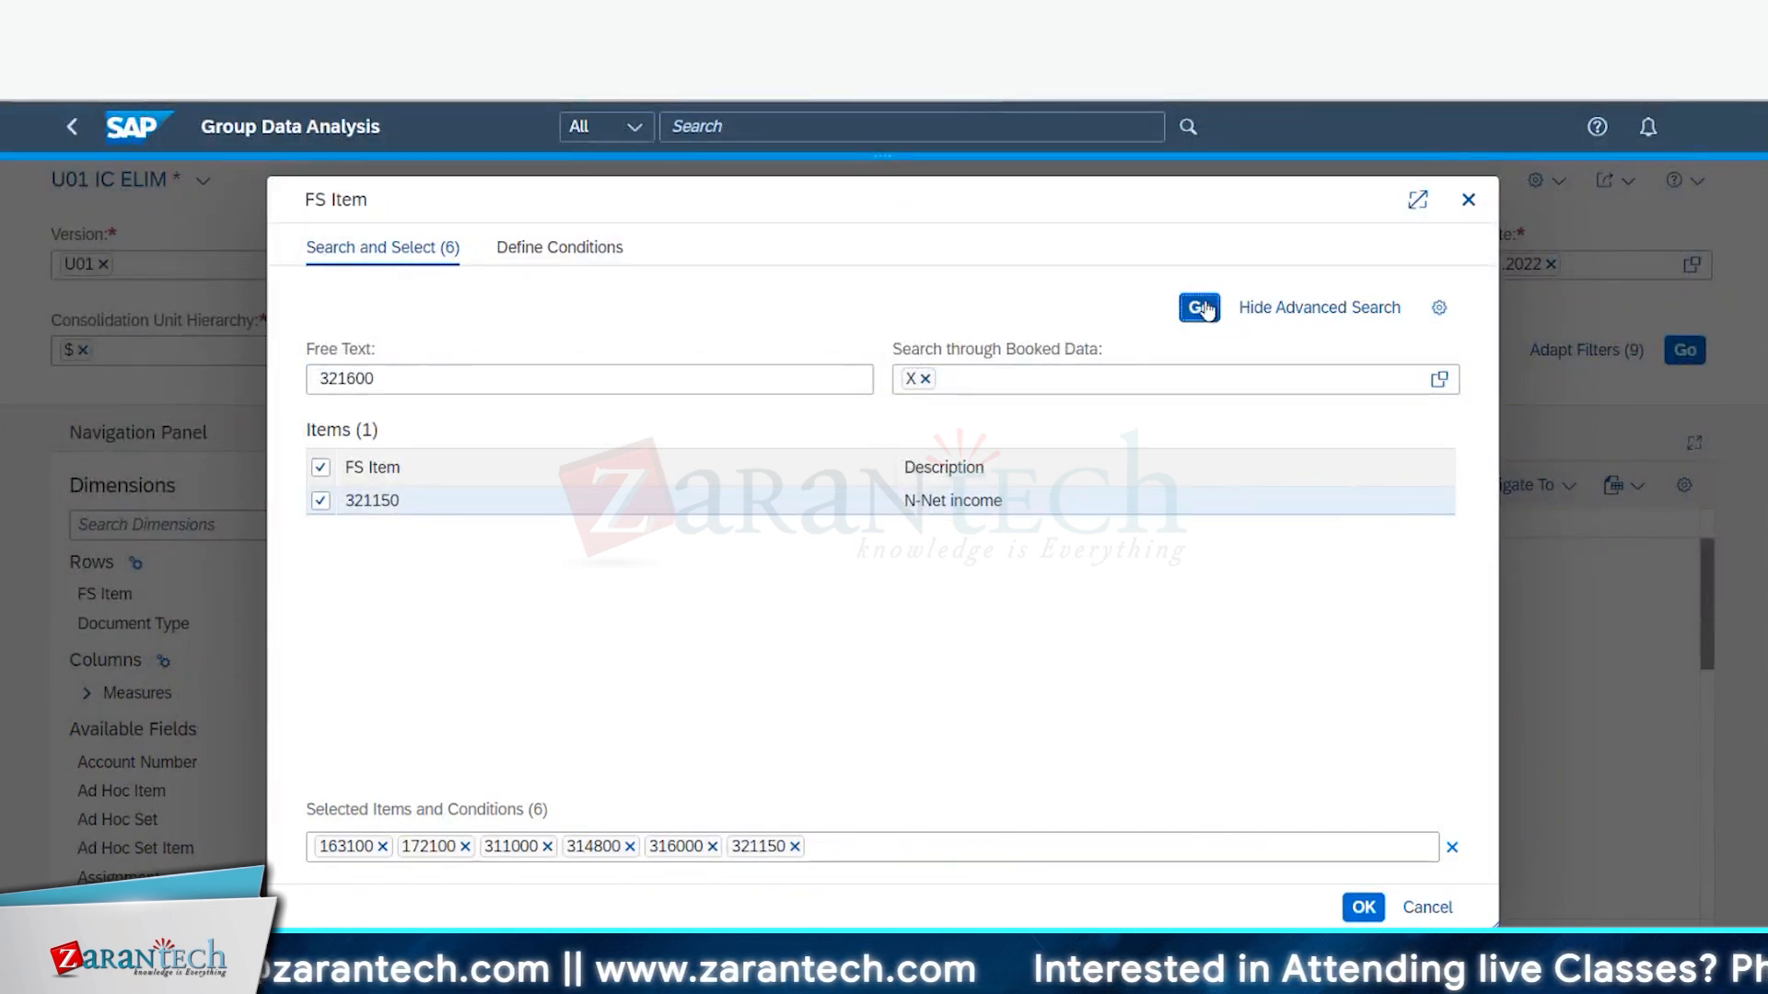
{"action": "left_click", "coordinate": [1201, 307]}
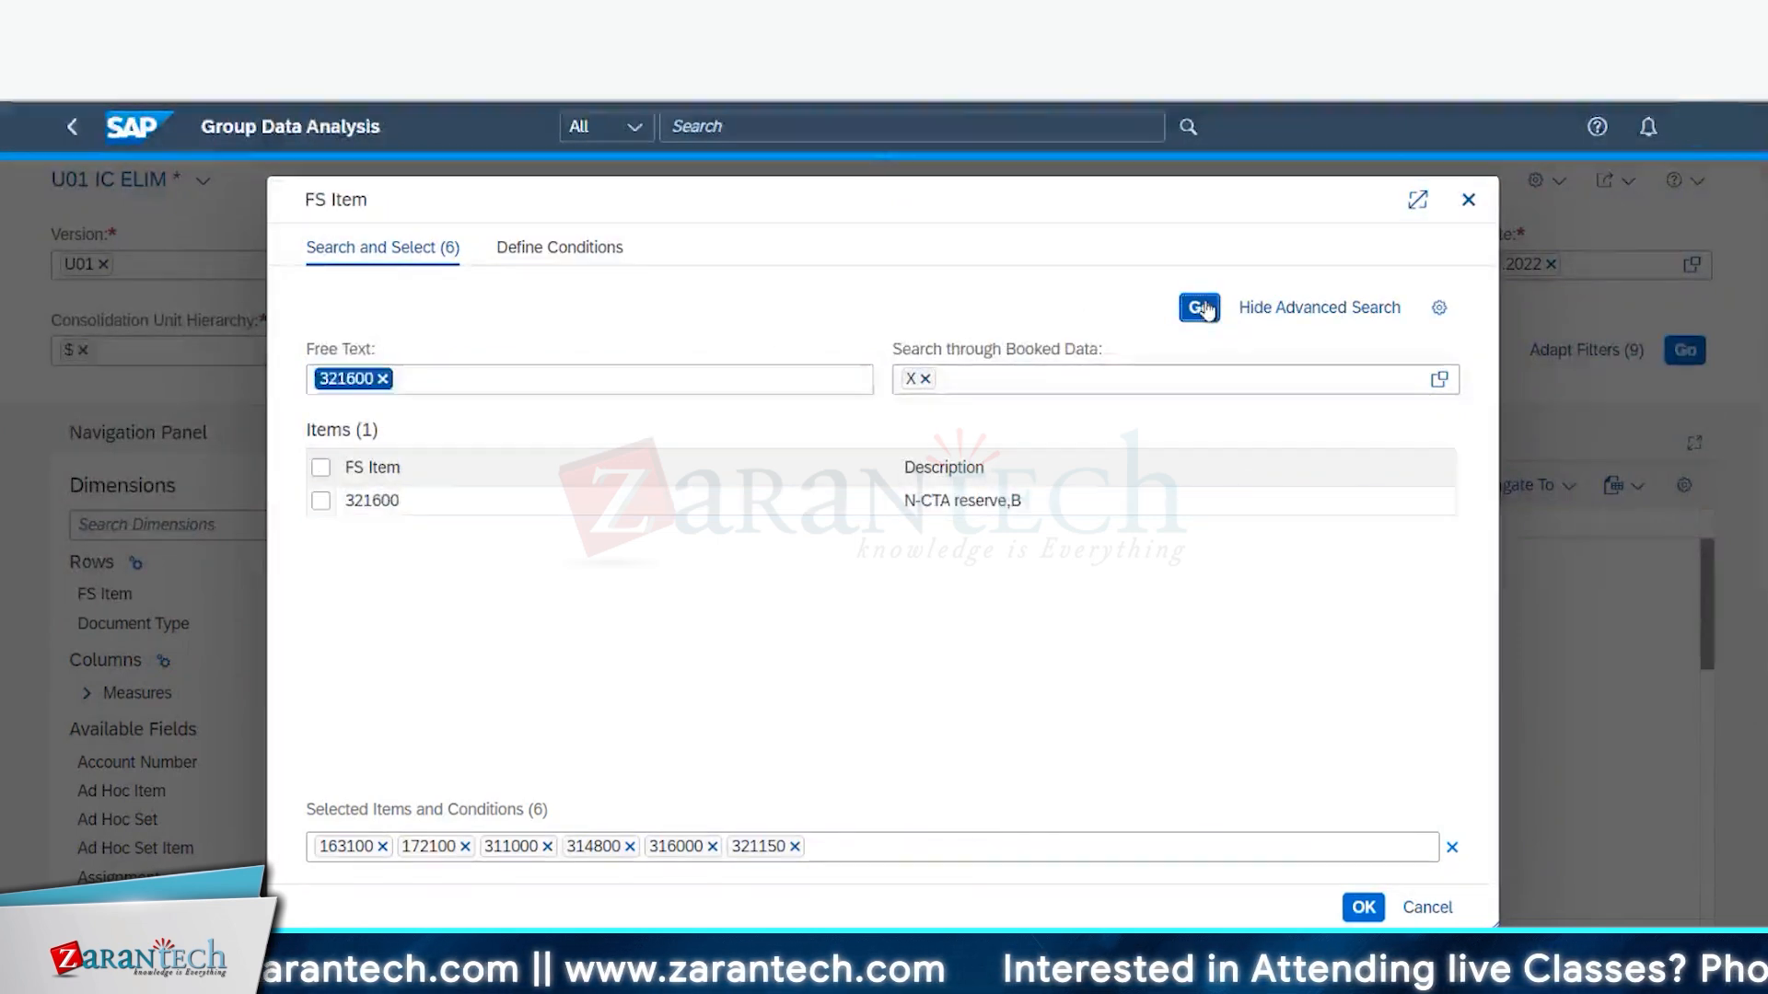
{"action": "left_click", "coordinate": [319, 503]}
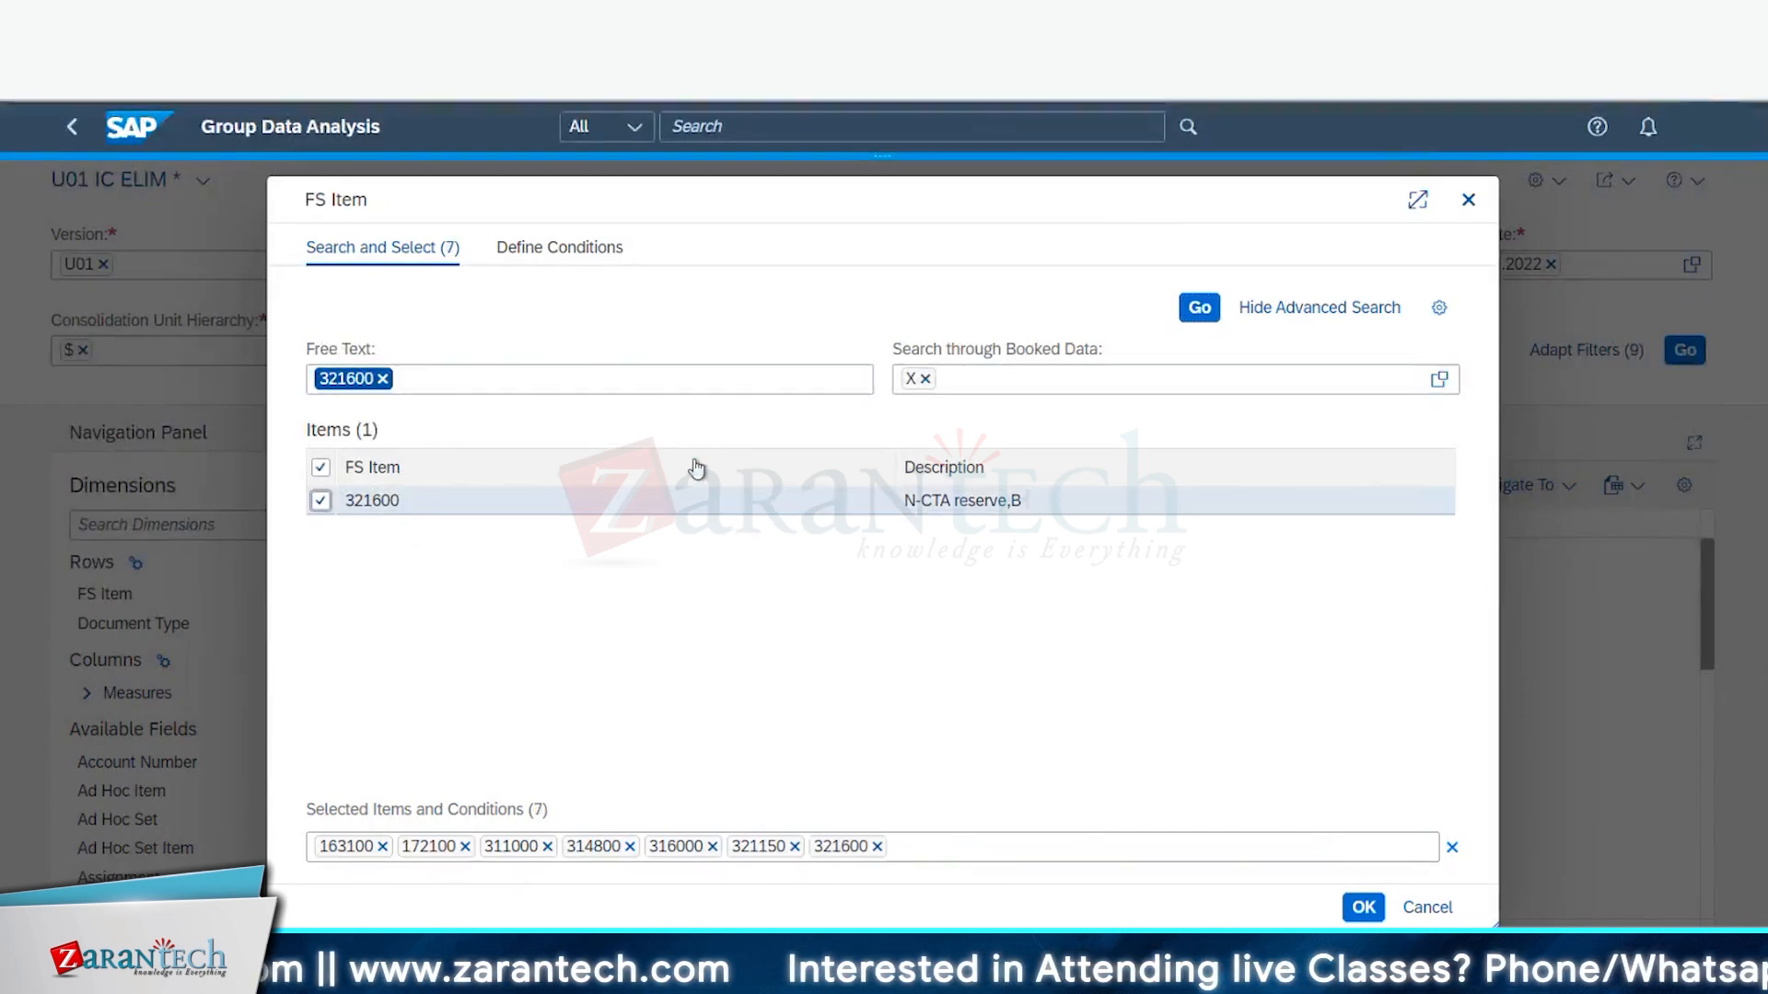
{"action": "left_click", "coordinate": [382, 378]}
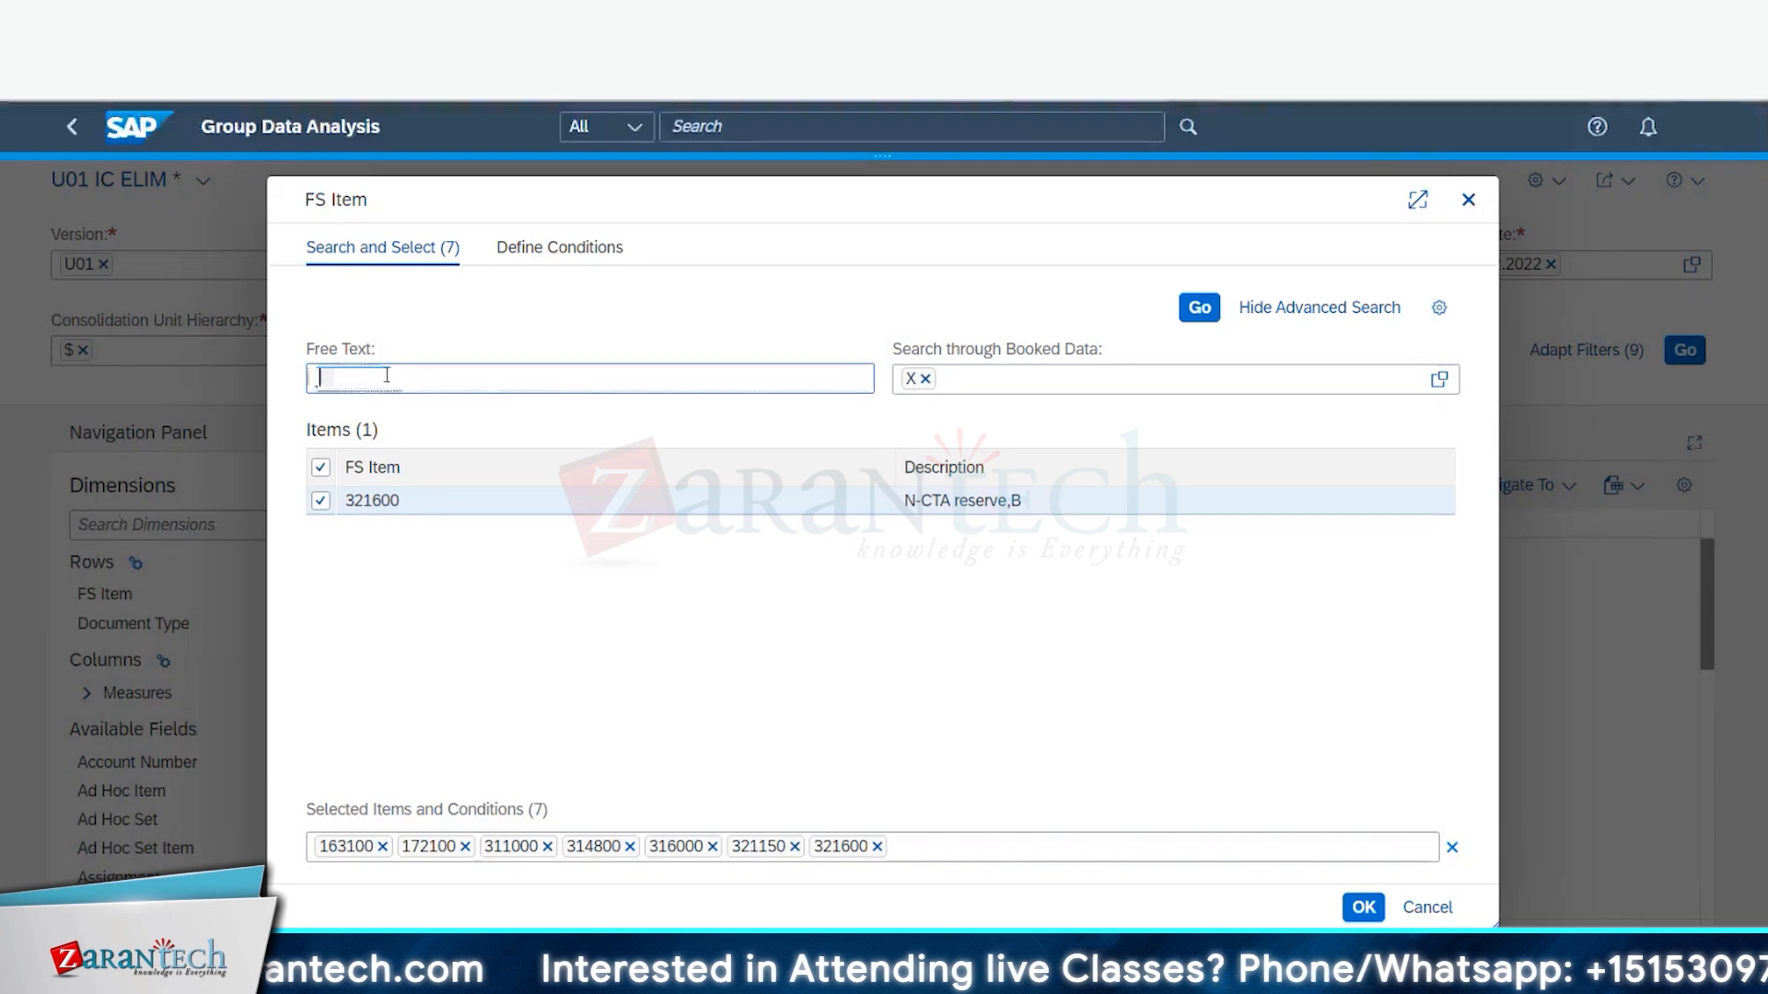
{"action": "type", "text": "32"}
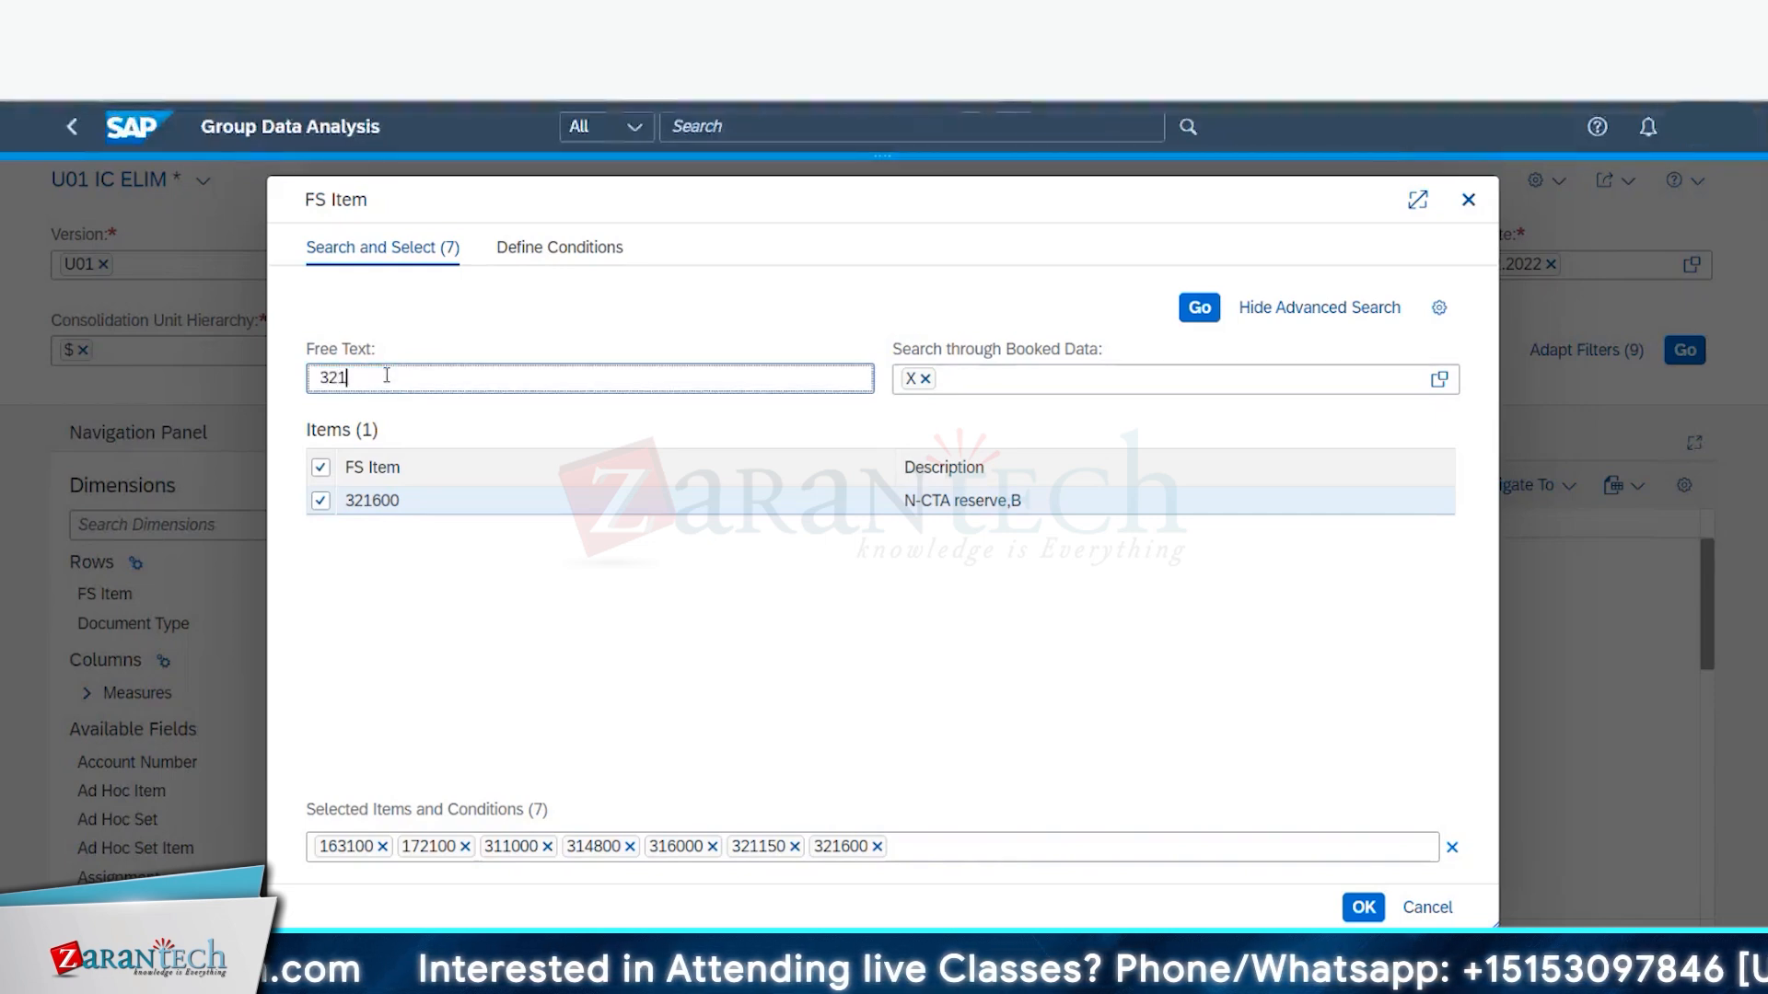
{"action": "type", "text": "1"}
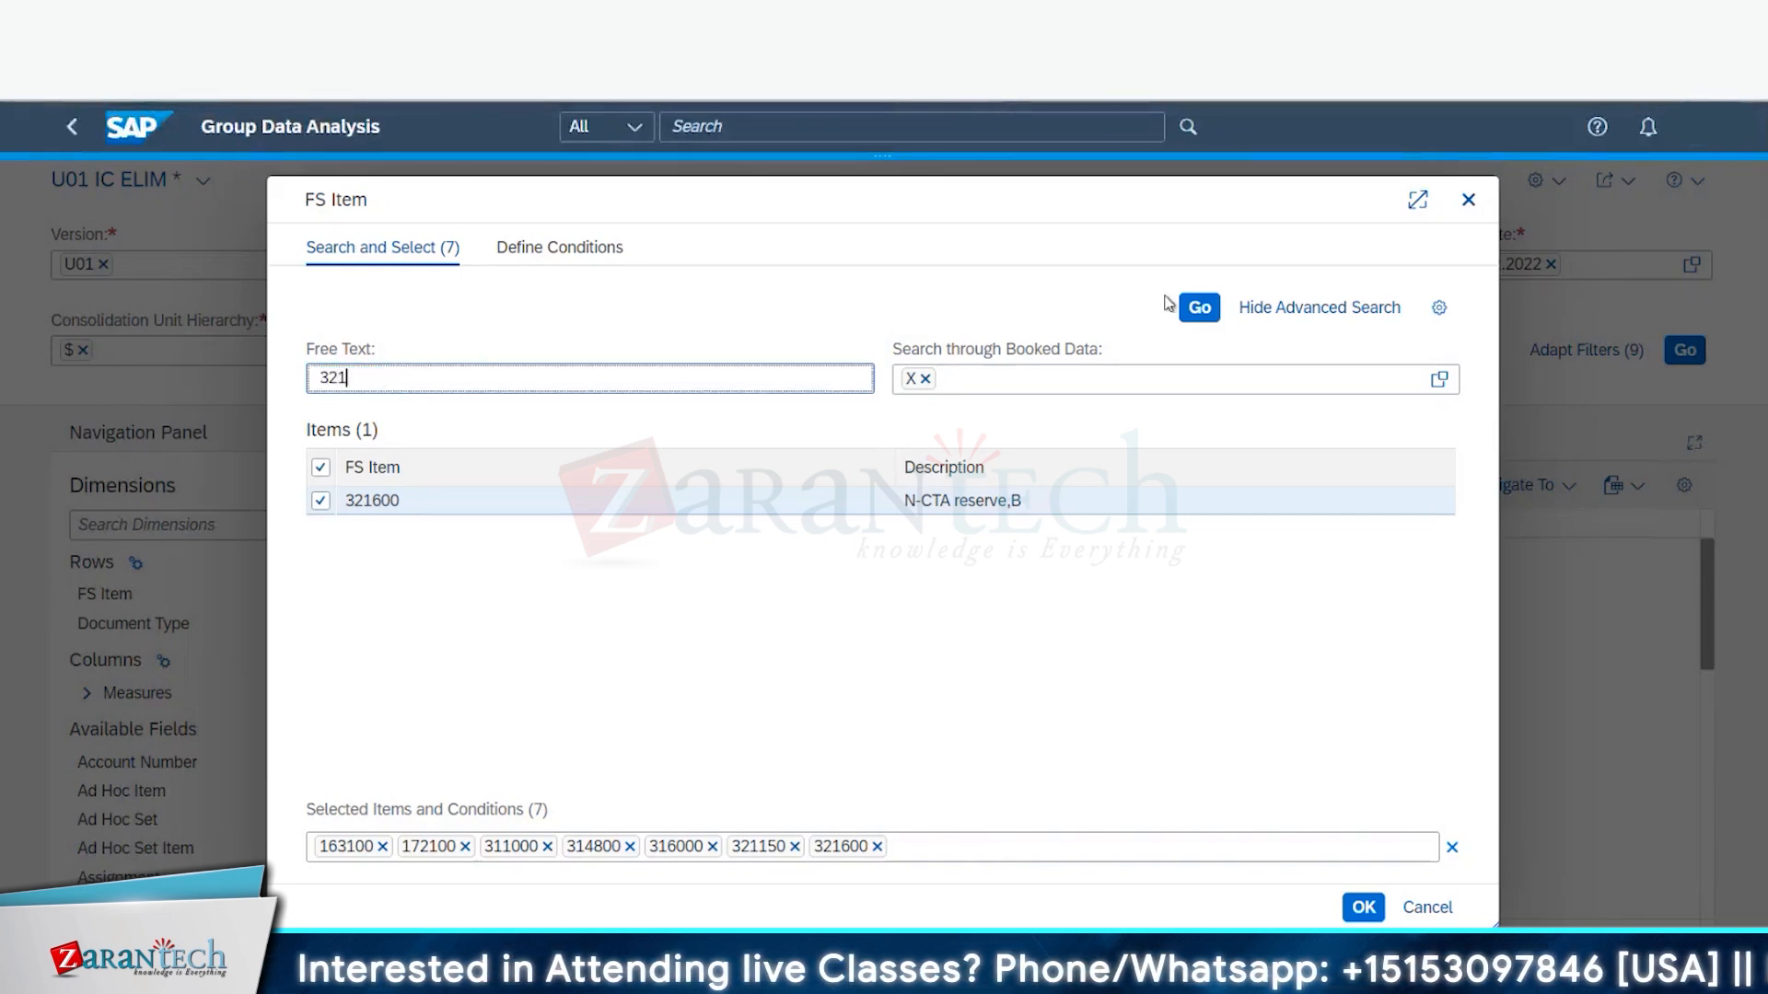
{"action": "type", "text": "700"}
{"action": "left_click", "coordinate": [1201, 311]}
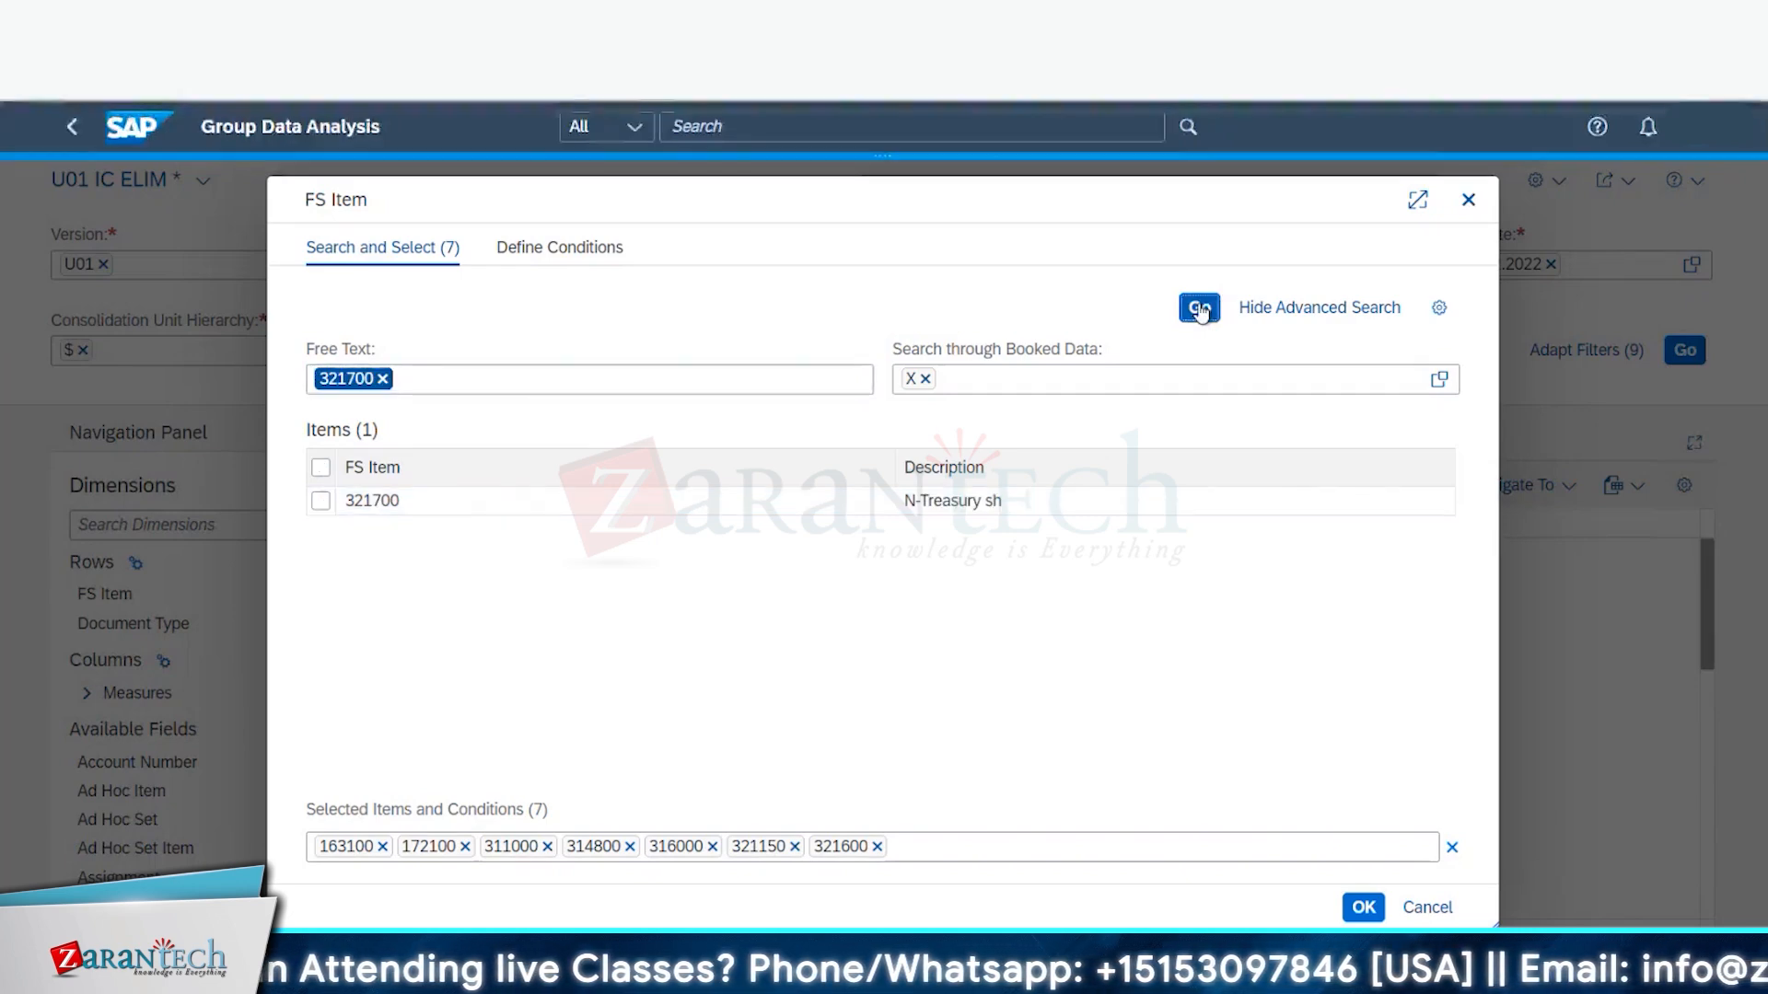
{"action": "left_click", "coordinate": [320, 501]}
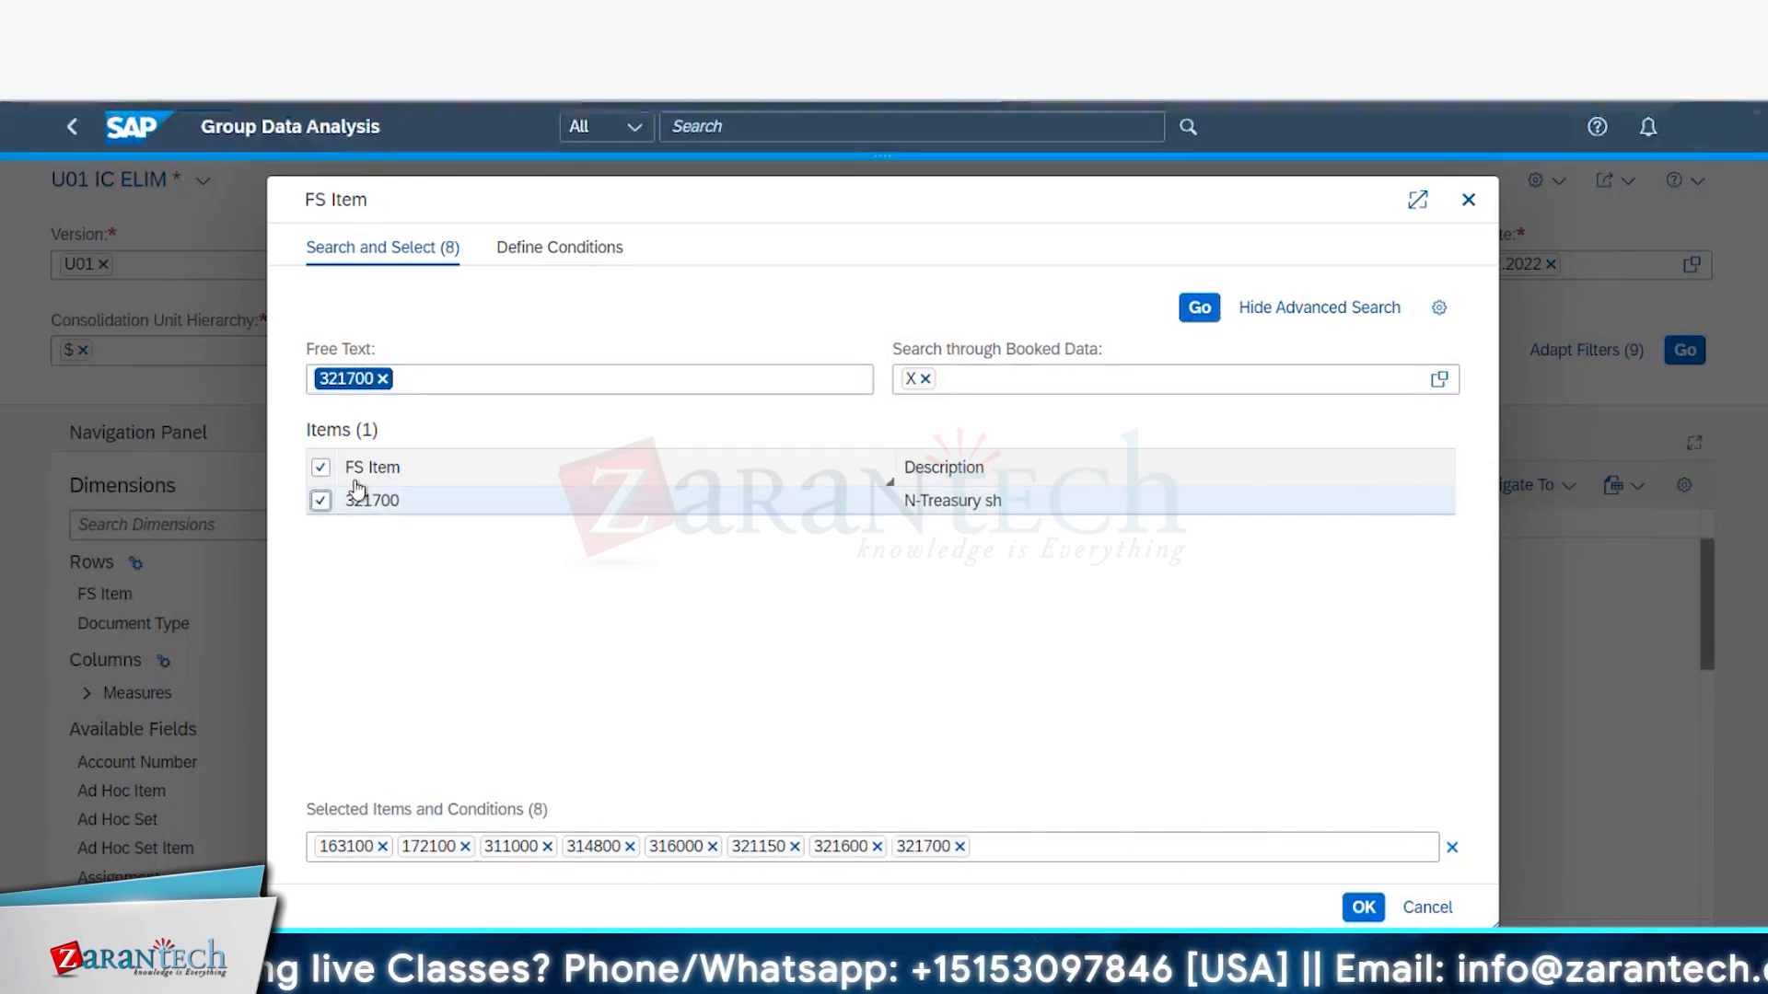
- Add FS items 792000, 799000 and 1721OC, then apply the eleven-item FS filter
{"action": "left_click", "coordinate": [382, 378]}
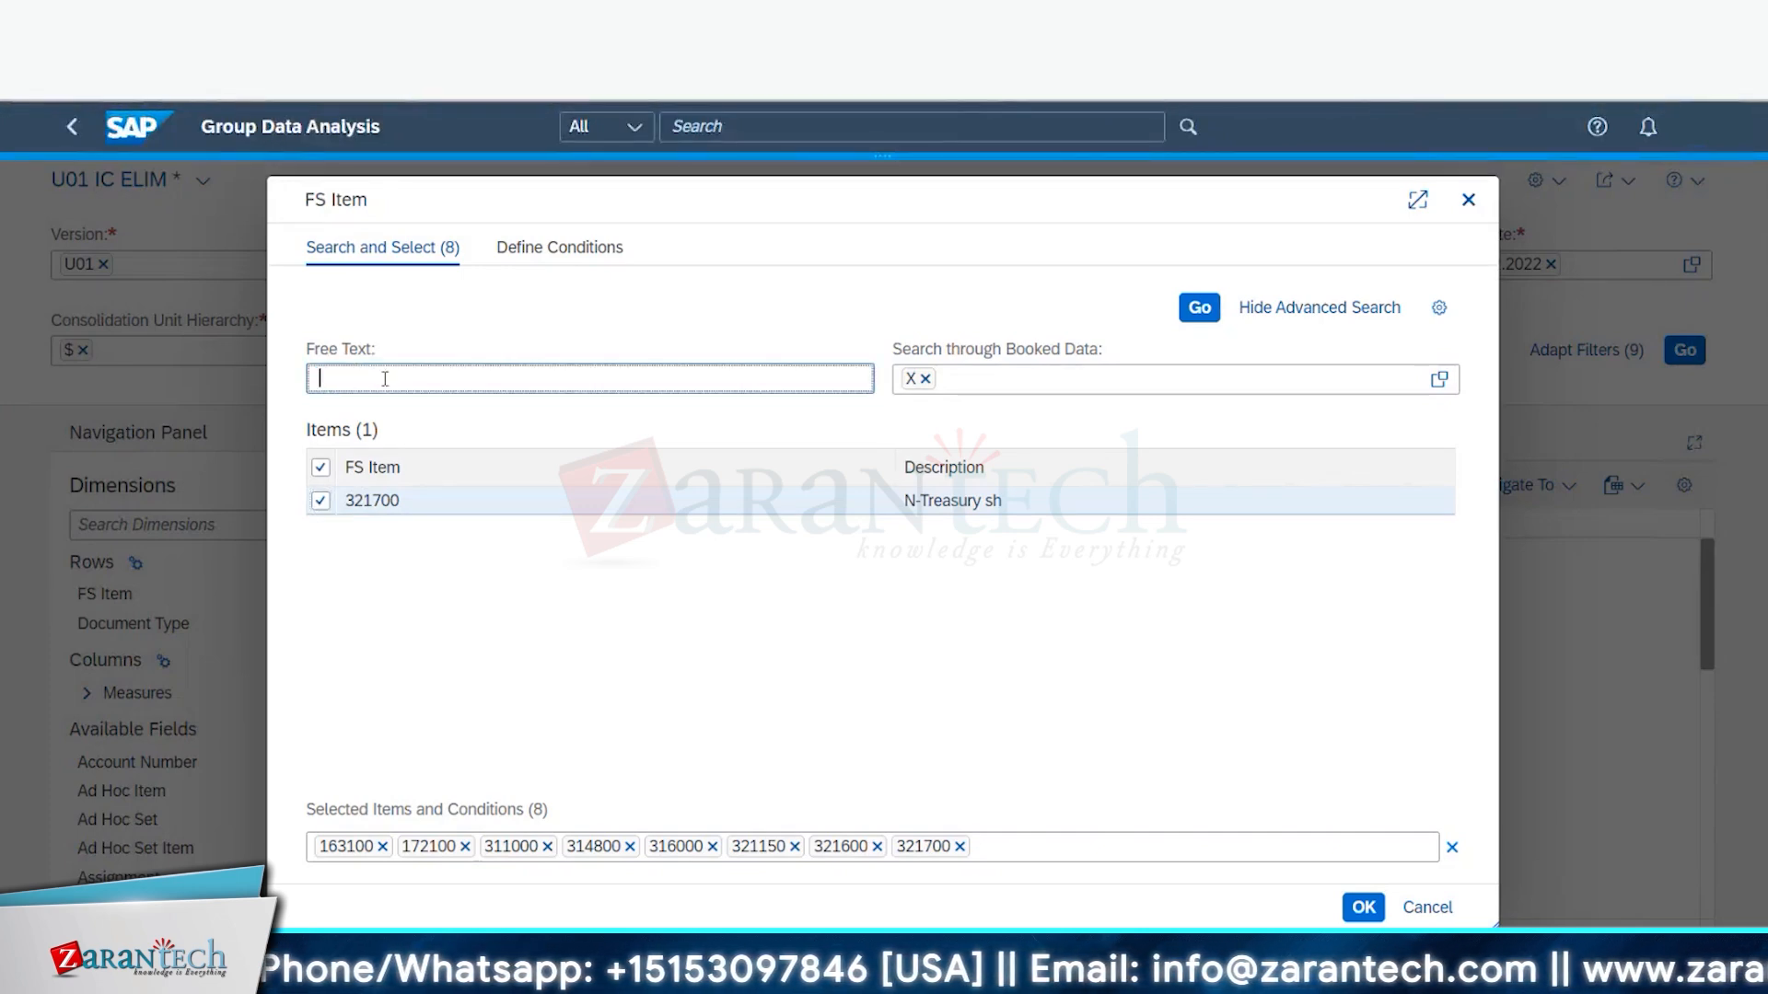
{"action": "type", "text": "792"}
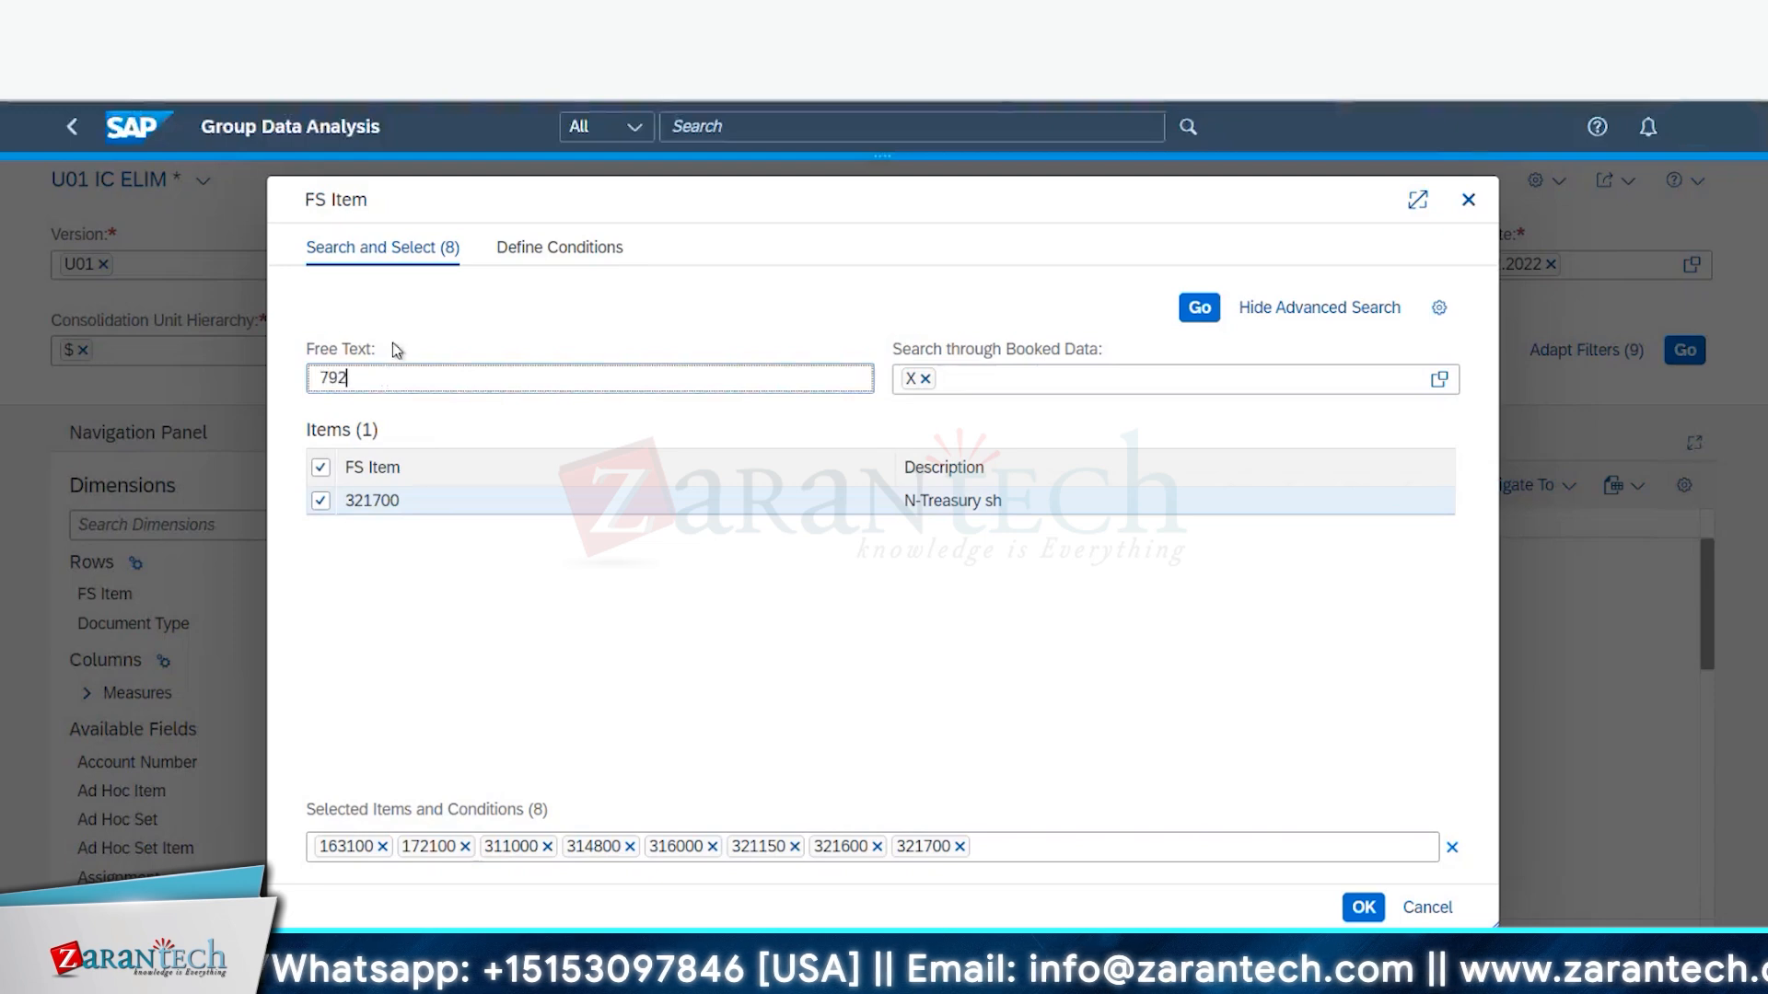
{"action": "type", "text": "000"}
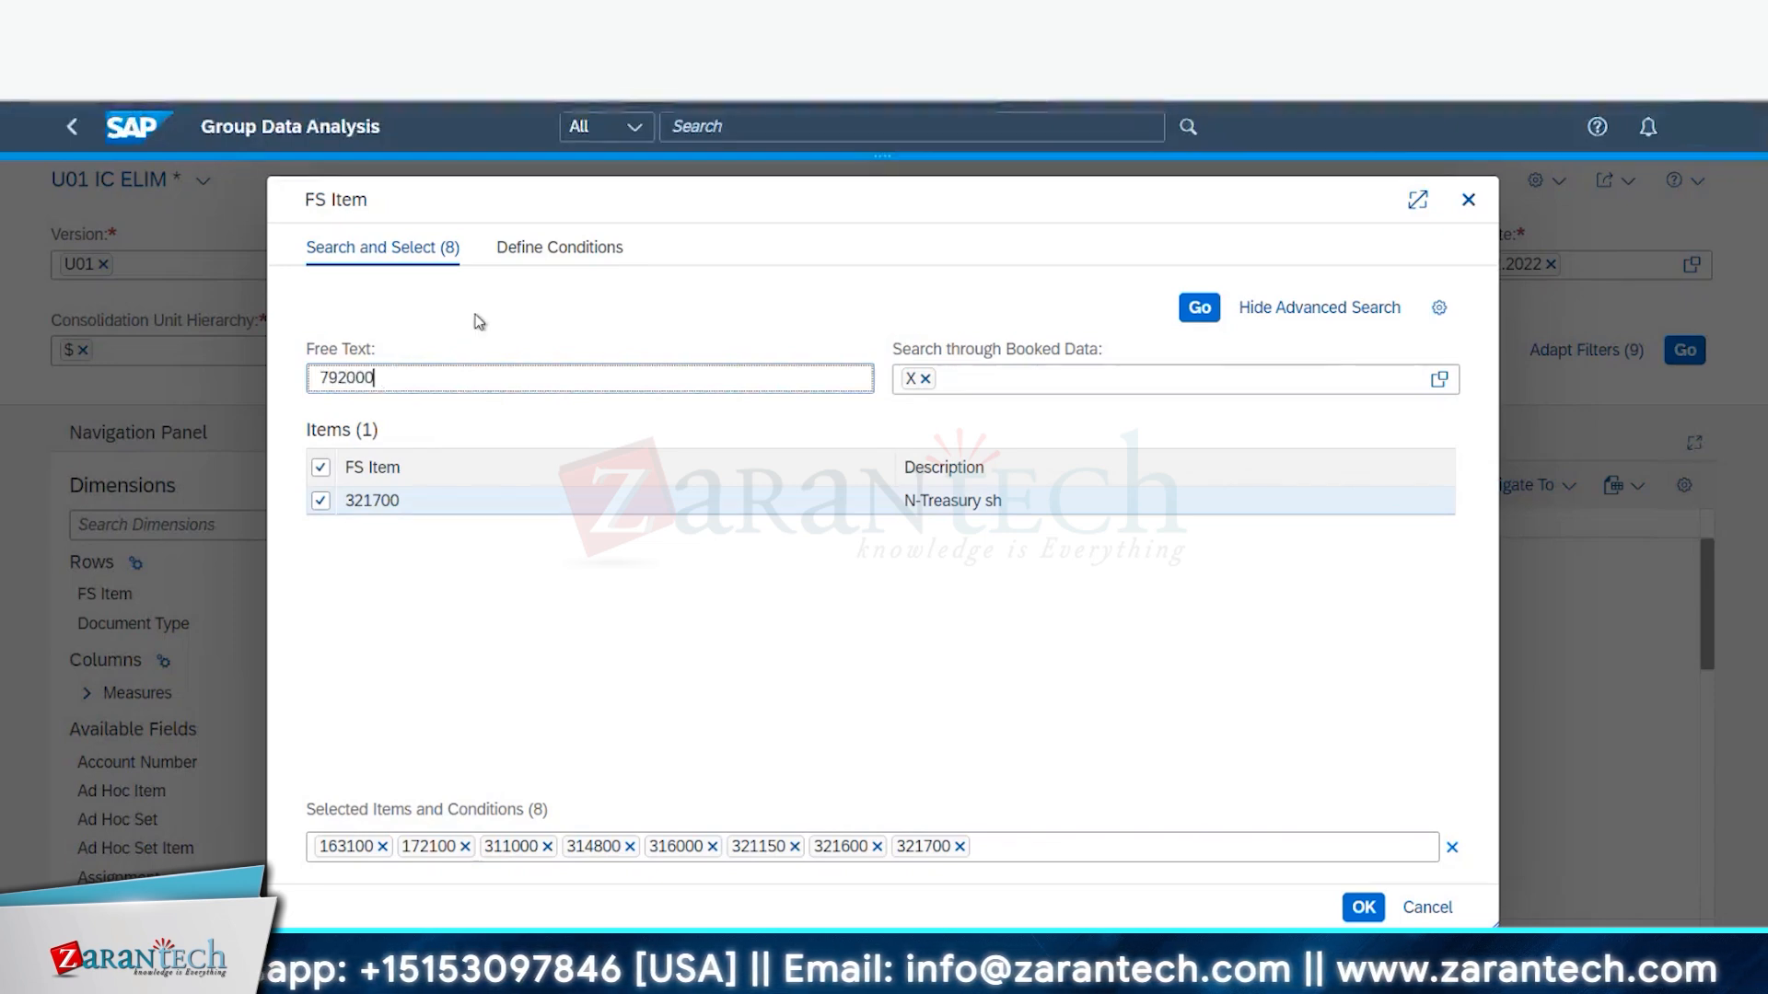
{"action": "left_click", "coordinate": [1190, 313]}
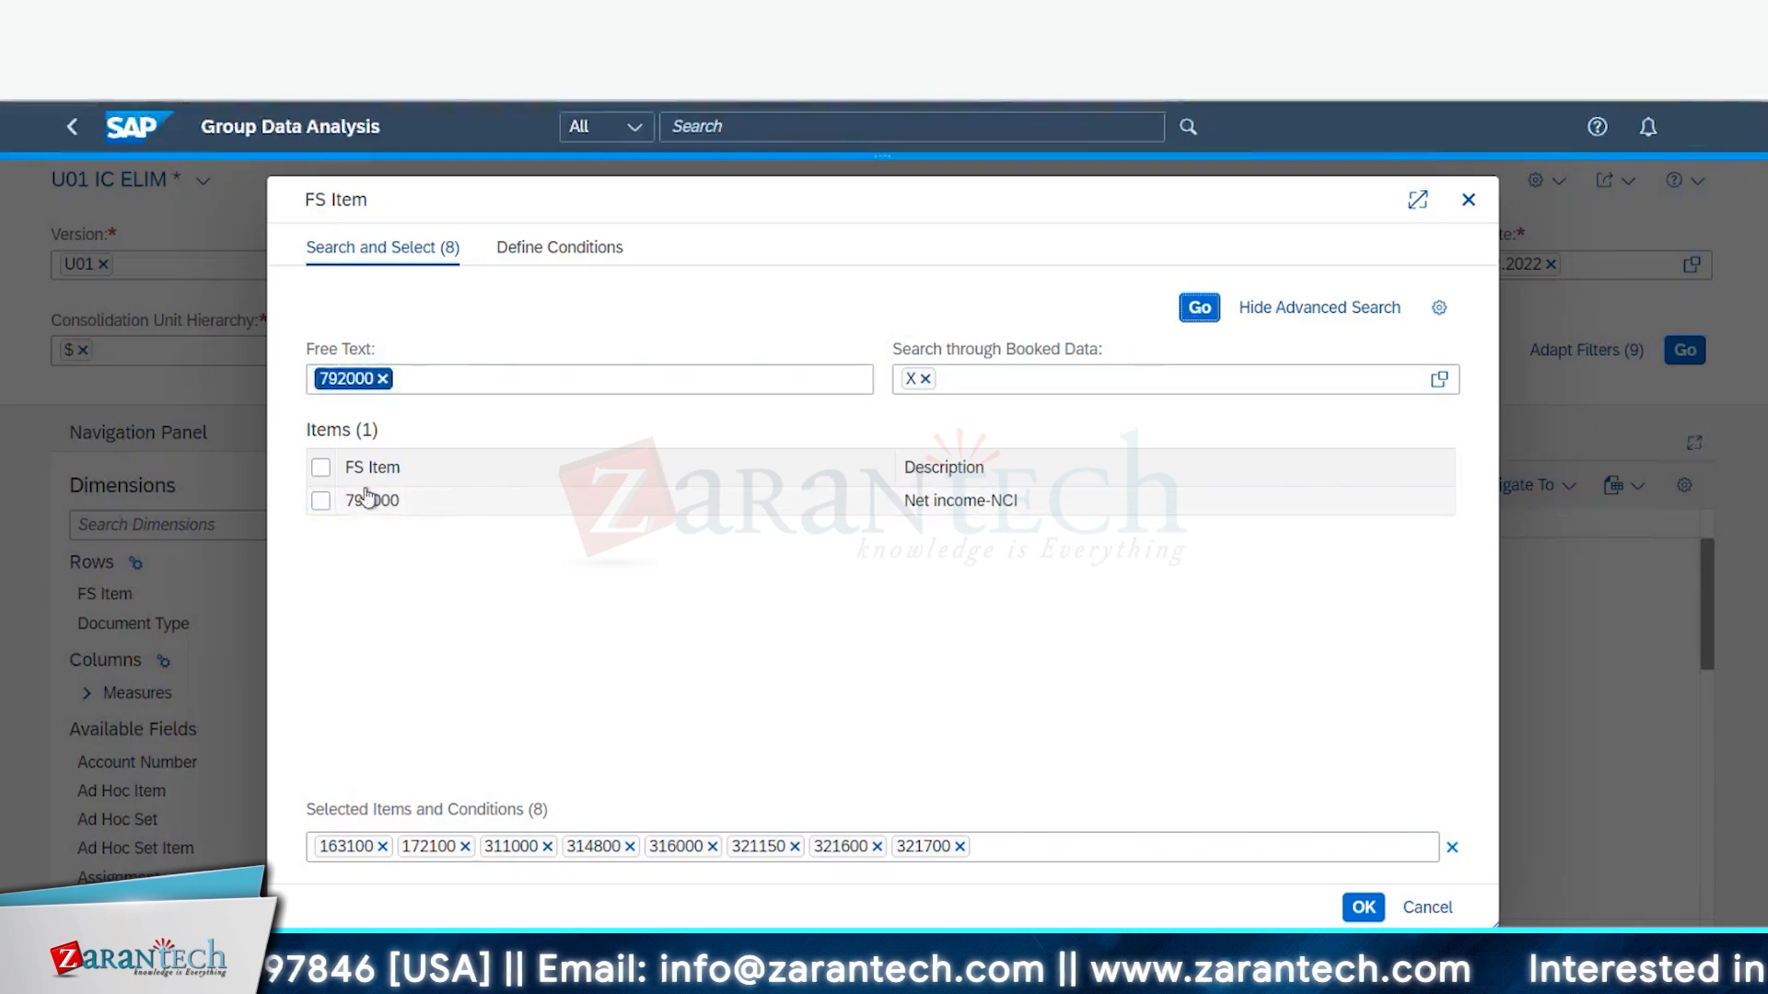
{"action": "left_click", "coordinate": [388, 380]}
{"action": "key", "text": "BackSpace"}
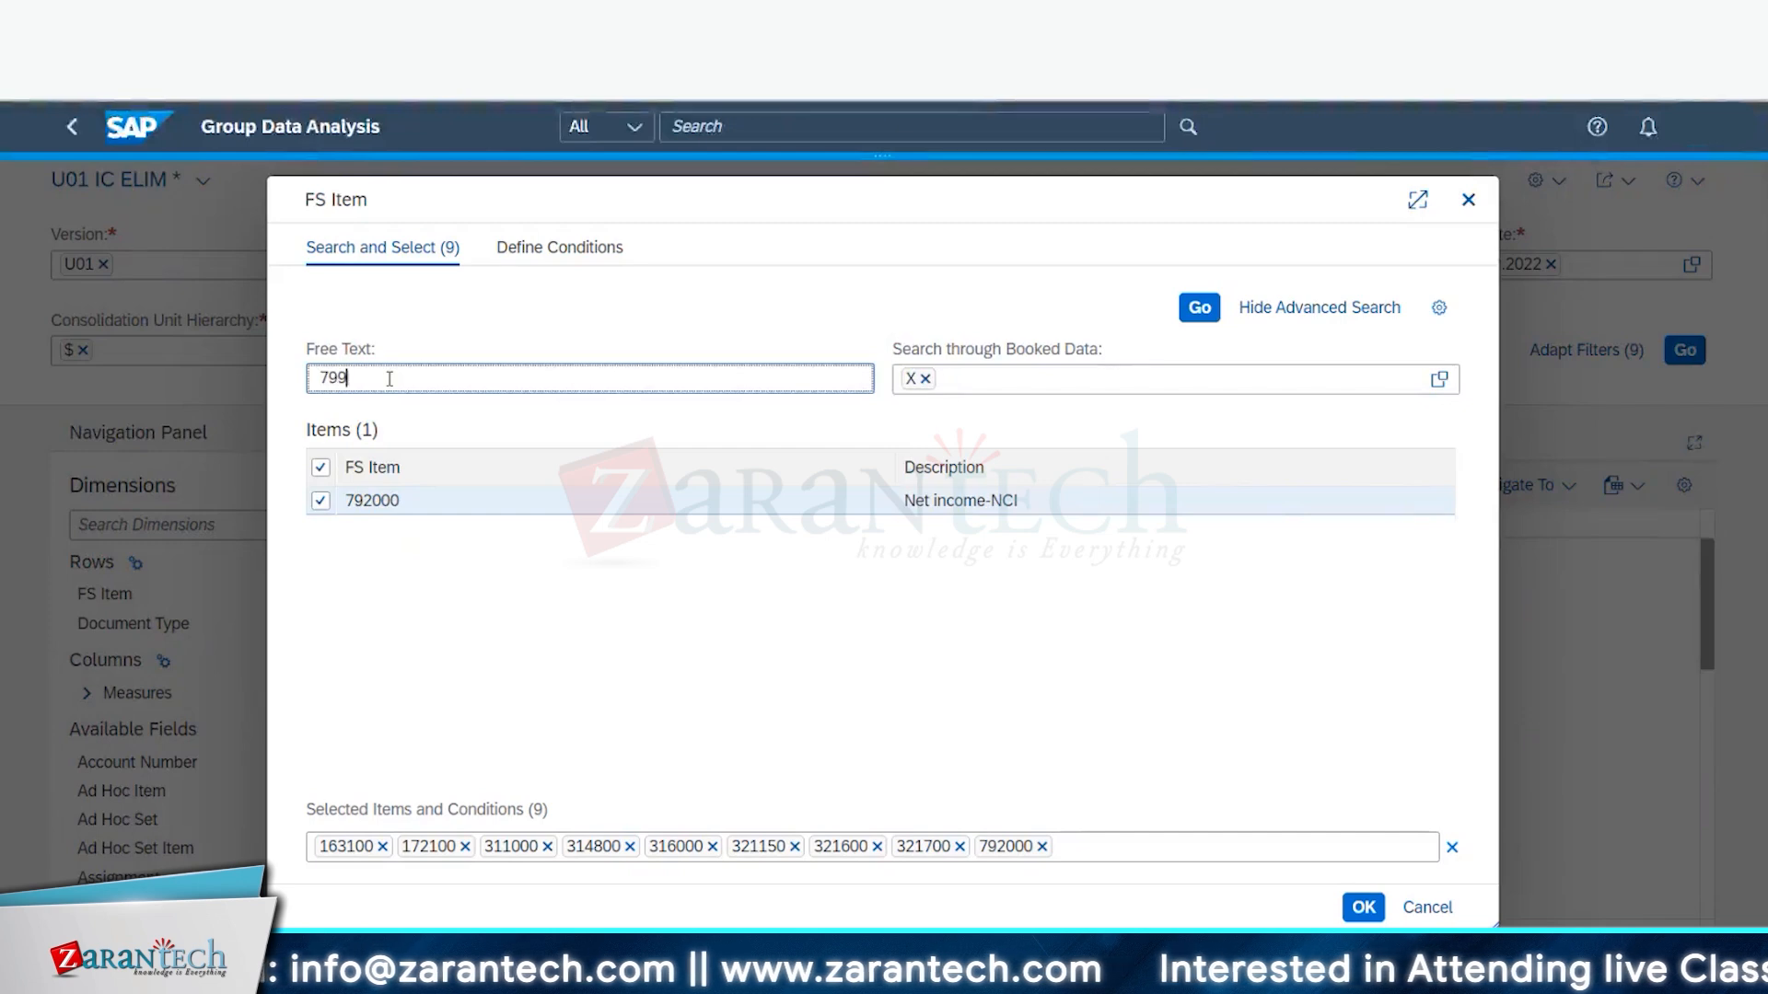
{"action": "type", "text": "799000"}
{"action": "left_click", "coordinate": [1199, 306]}
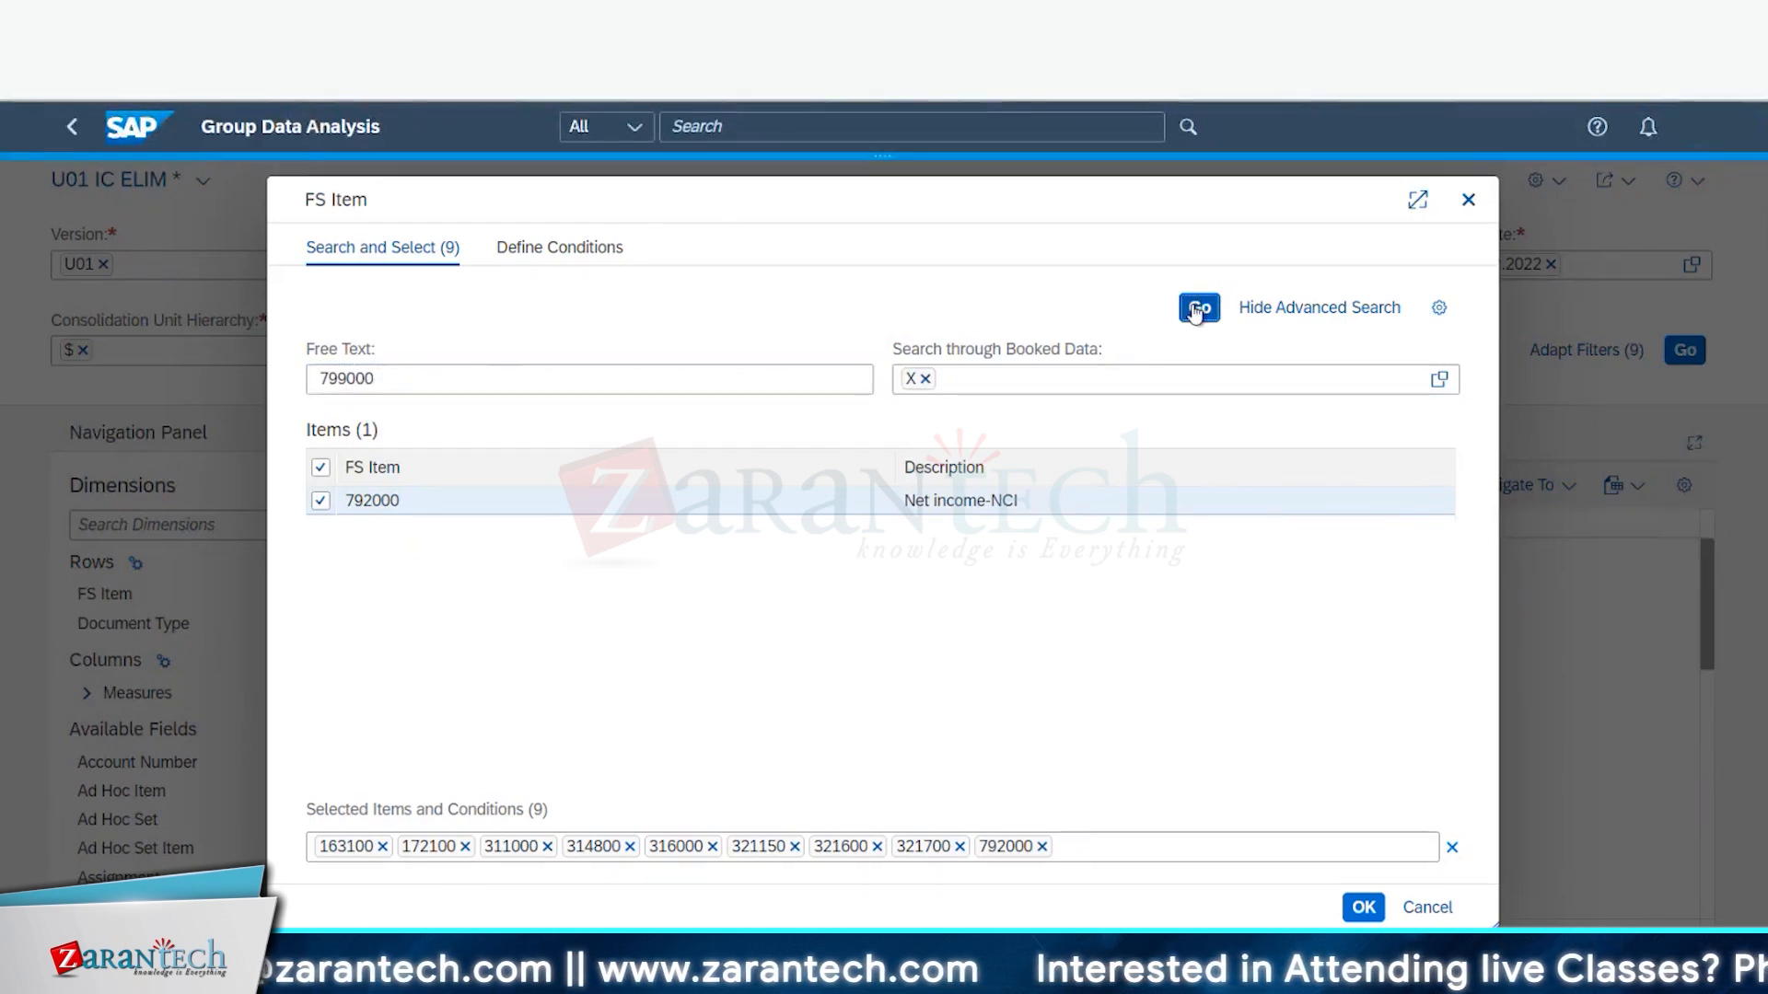
{"action": "left_click", "coordinate": [321, 502]}
{"action": "left_click", "coordinate": [385, 379]}
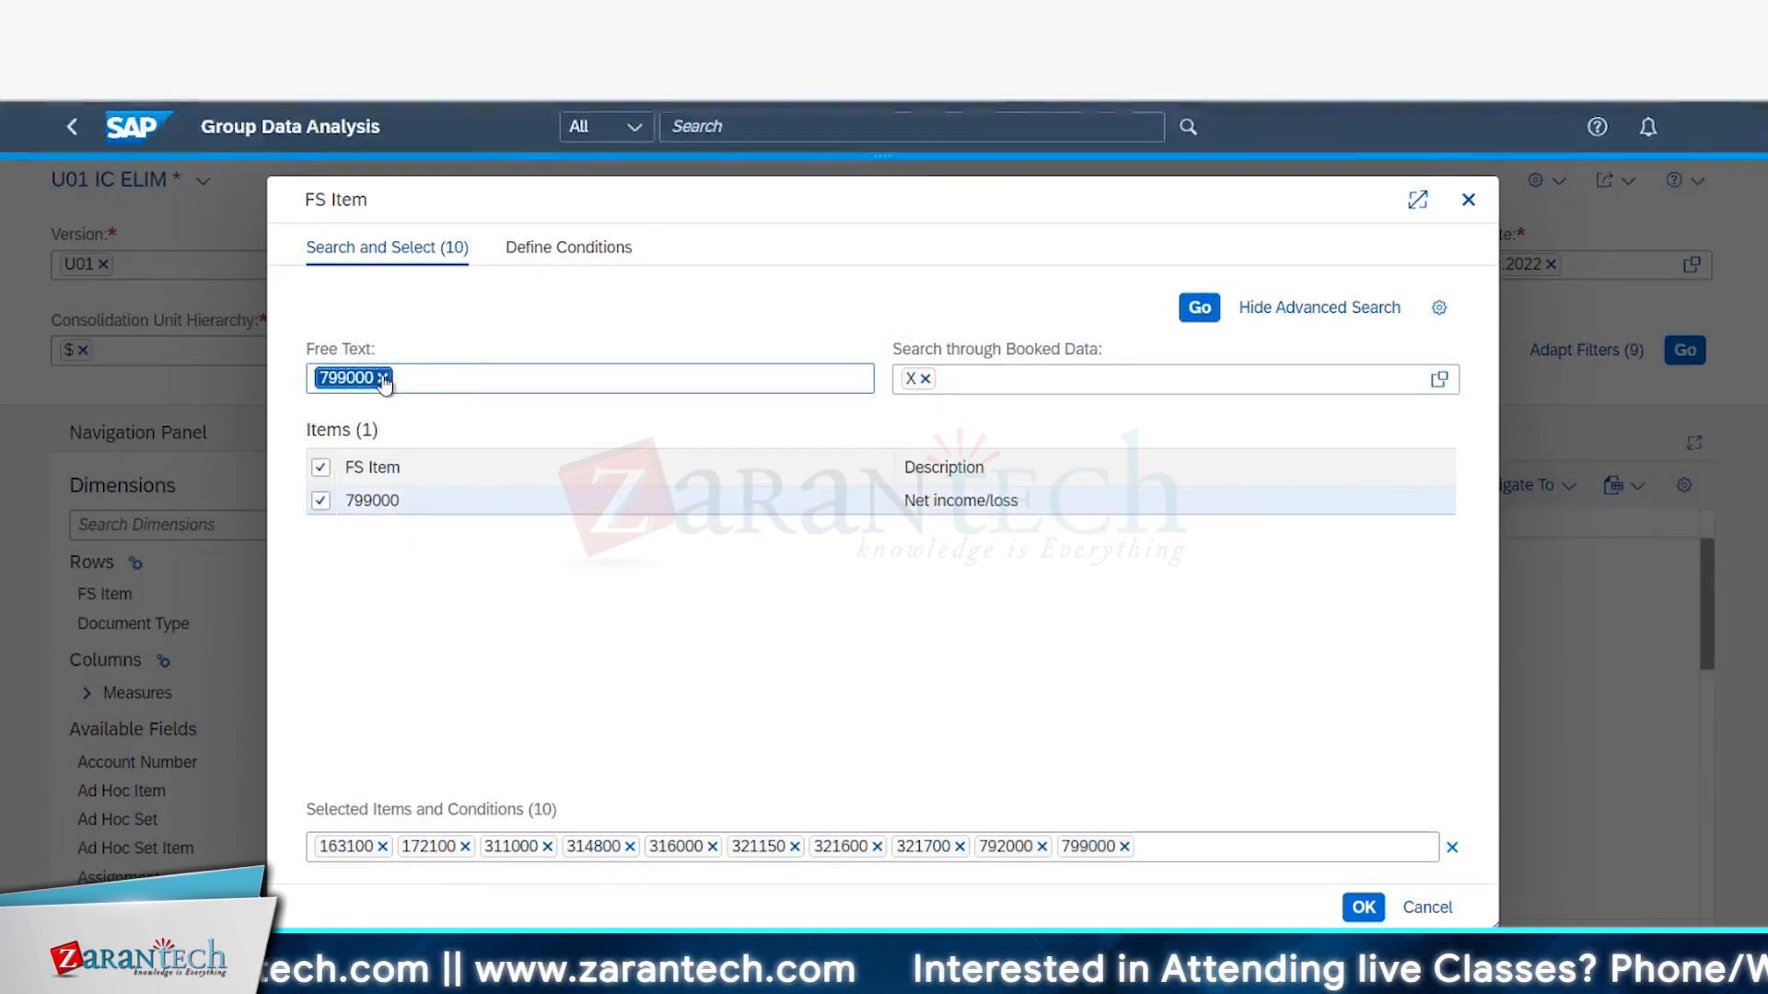
{"action": "key", "text": "BackSpace"}
{"action": "type", "text": "1721"}
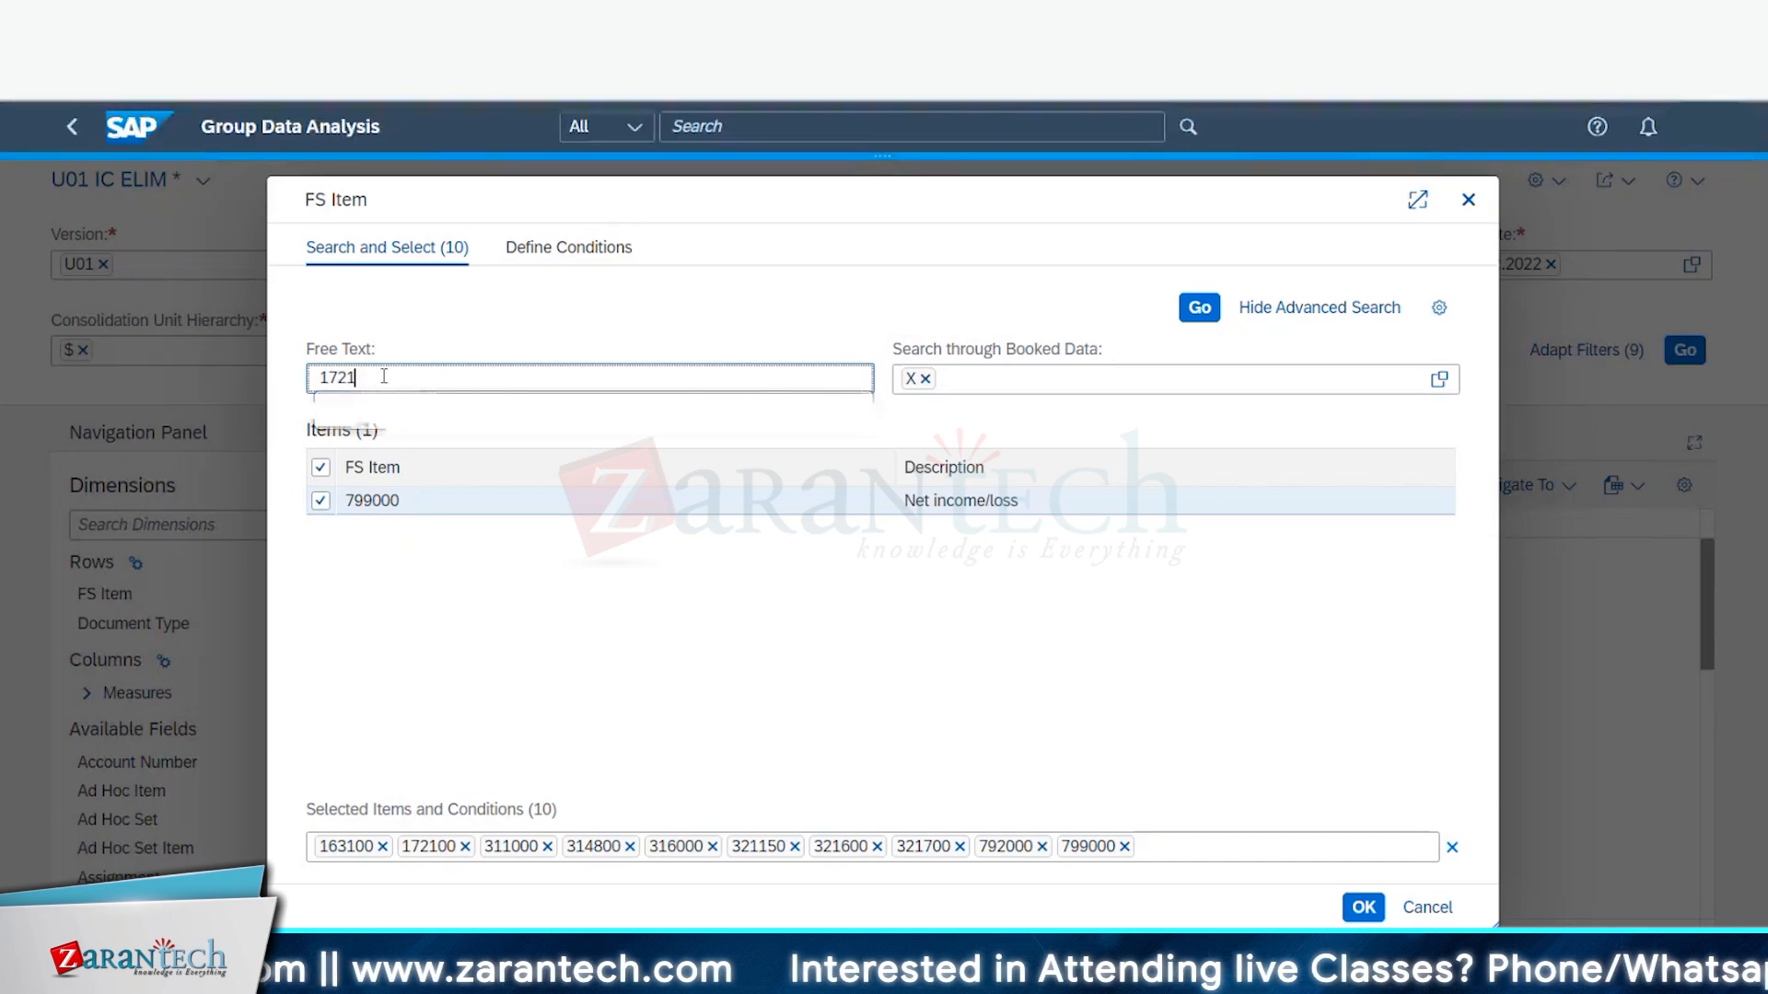
{"action": "type", "text": "OC"}
{"action": "left_click", "coordinate": [1210, 315]}
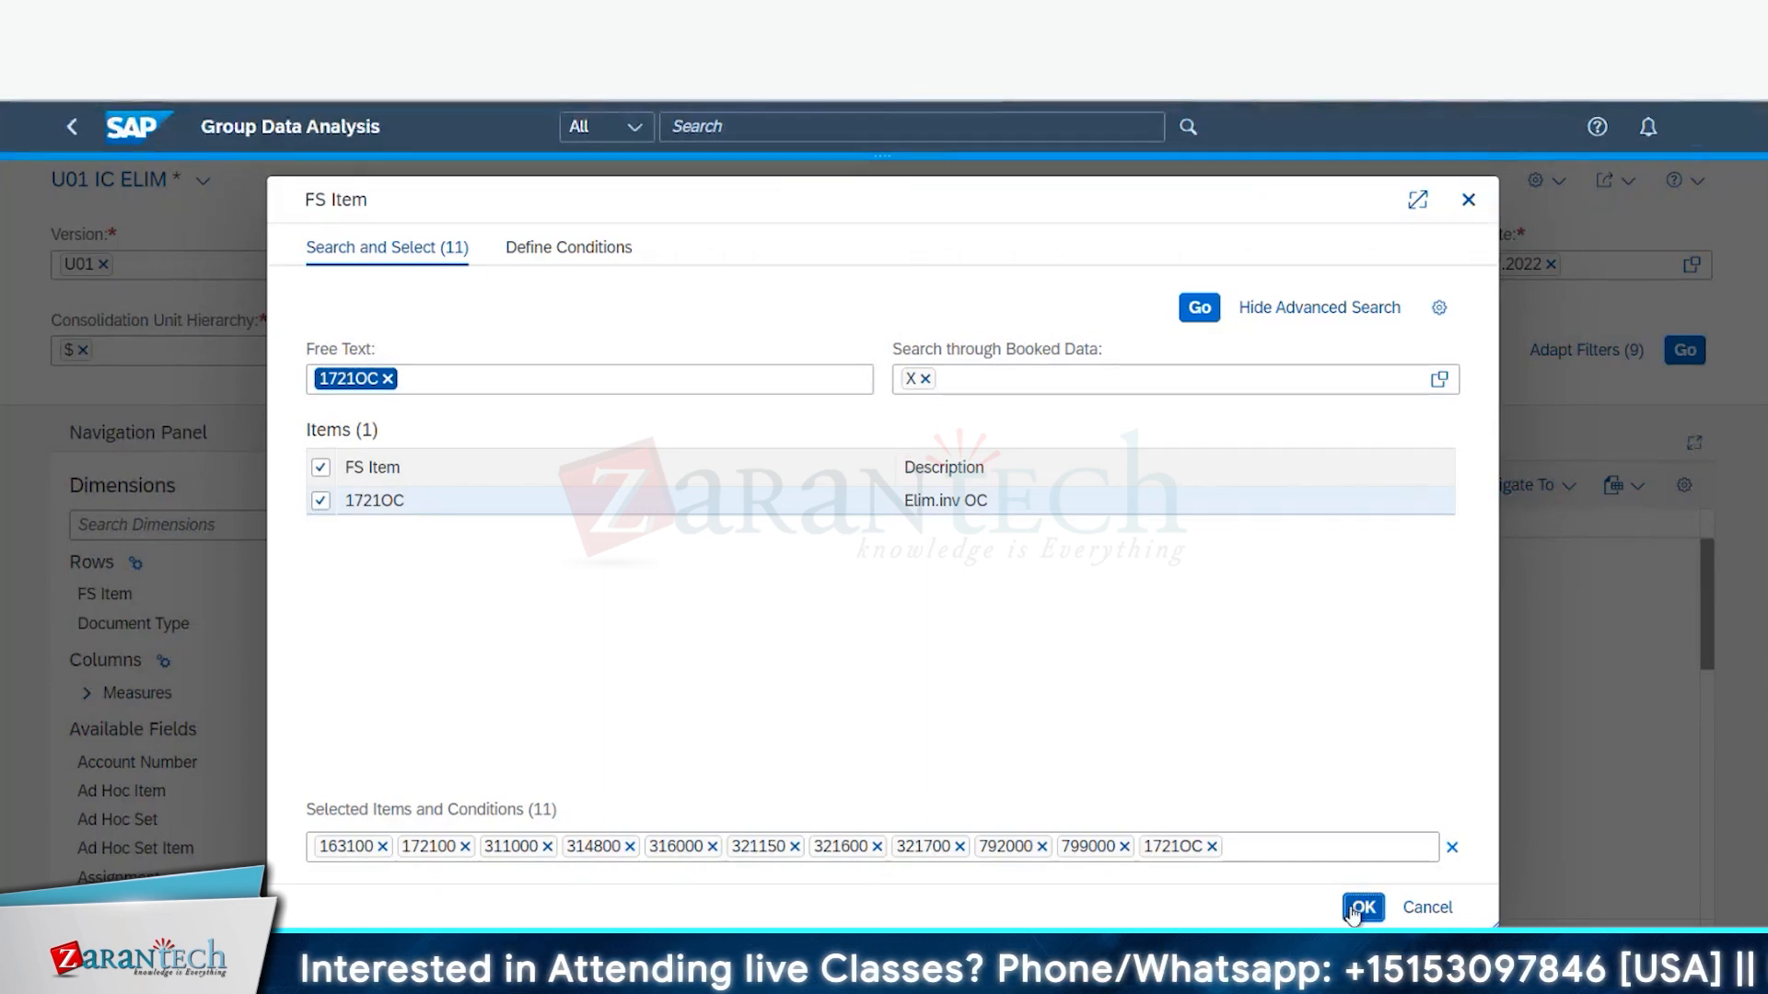
{"action": "left_click", "coordinate": [1358, 908]}
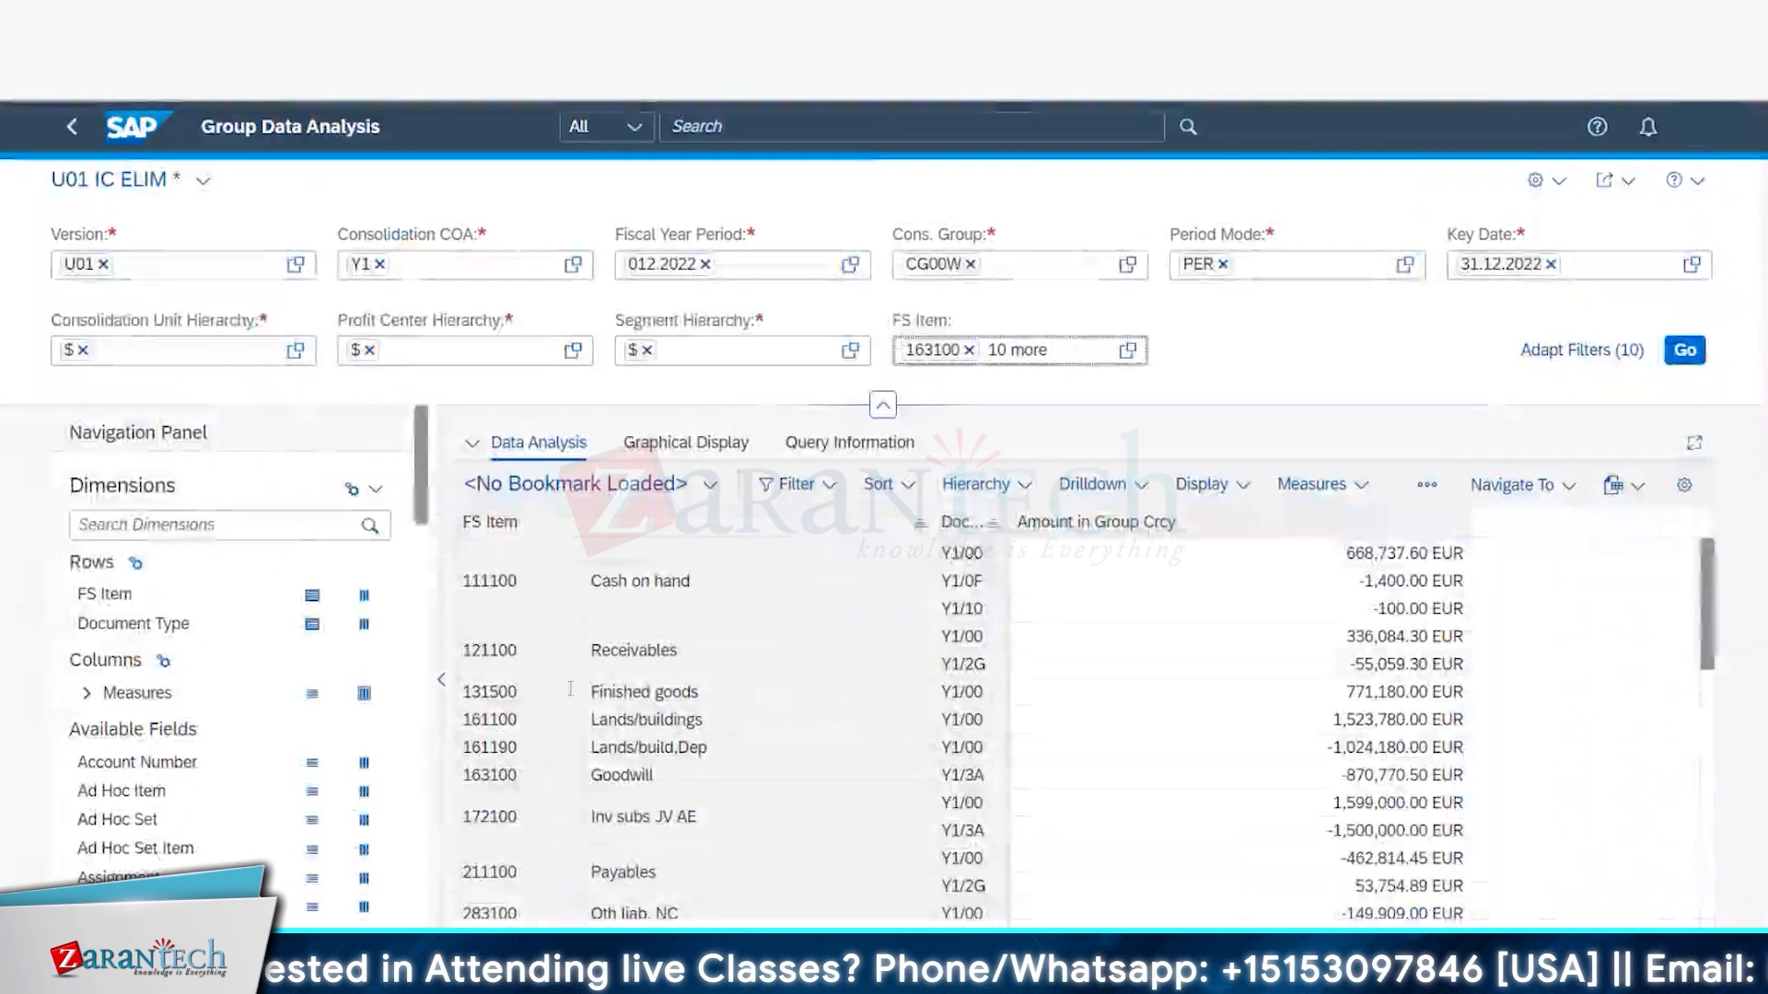
- Add Consolidation Unit to the rows and refresh, showing FS items like 172100, 311000, 314800 in EUR
{"action": "scroll", "coordinate": [126, 724], "scroll_direction": "down", "scroll_amount": 5}
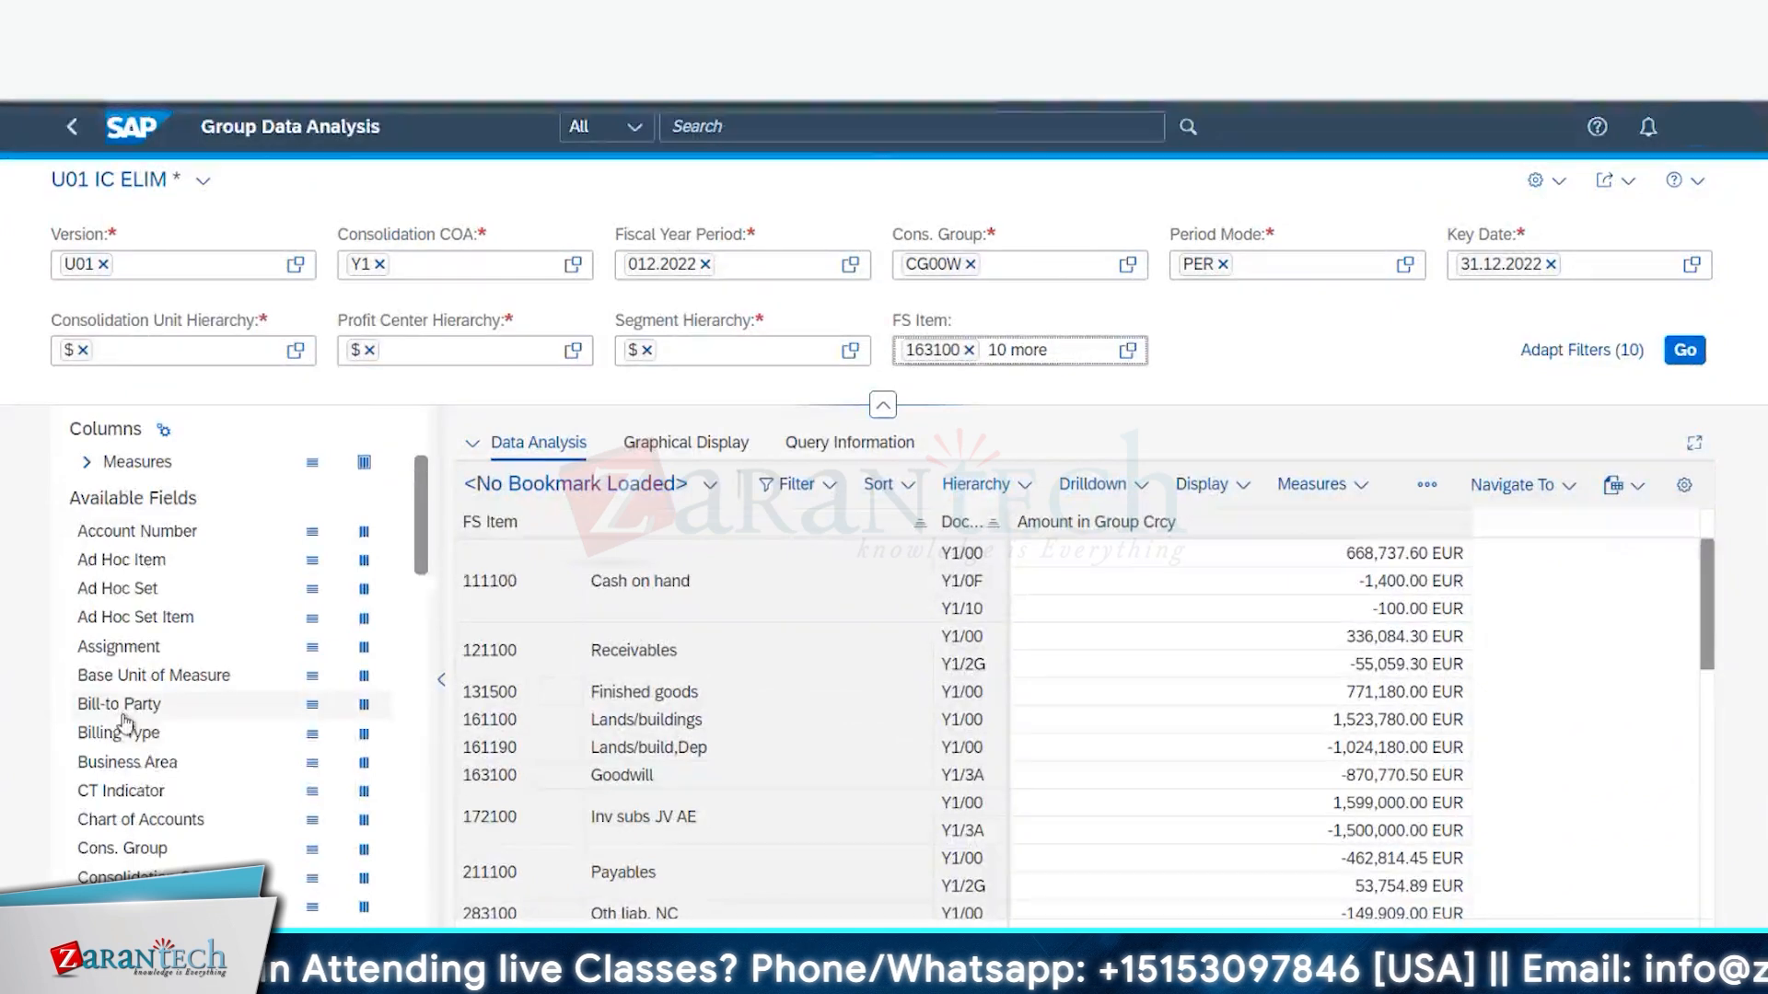
{"action": "scroll", "coordinate": [134, 753], "scroll_direction": "down", "scroll_amount": 2}
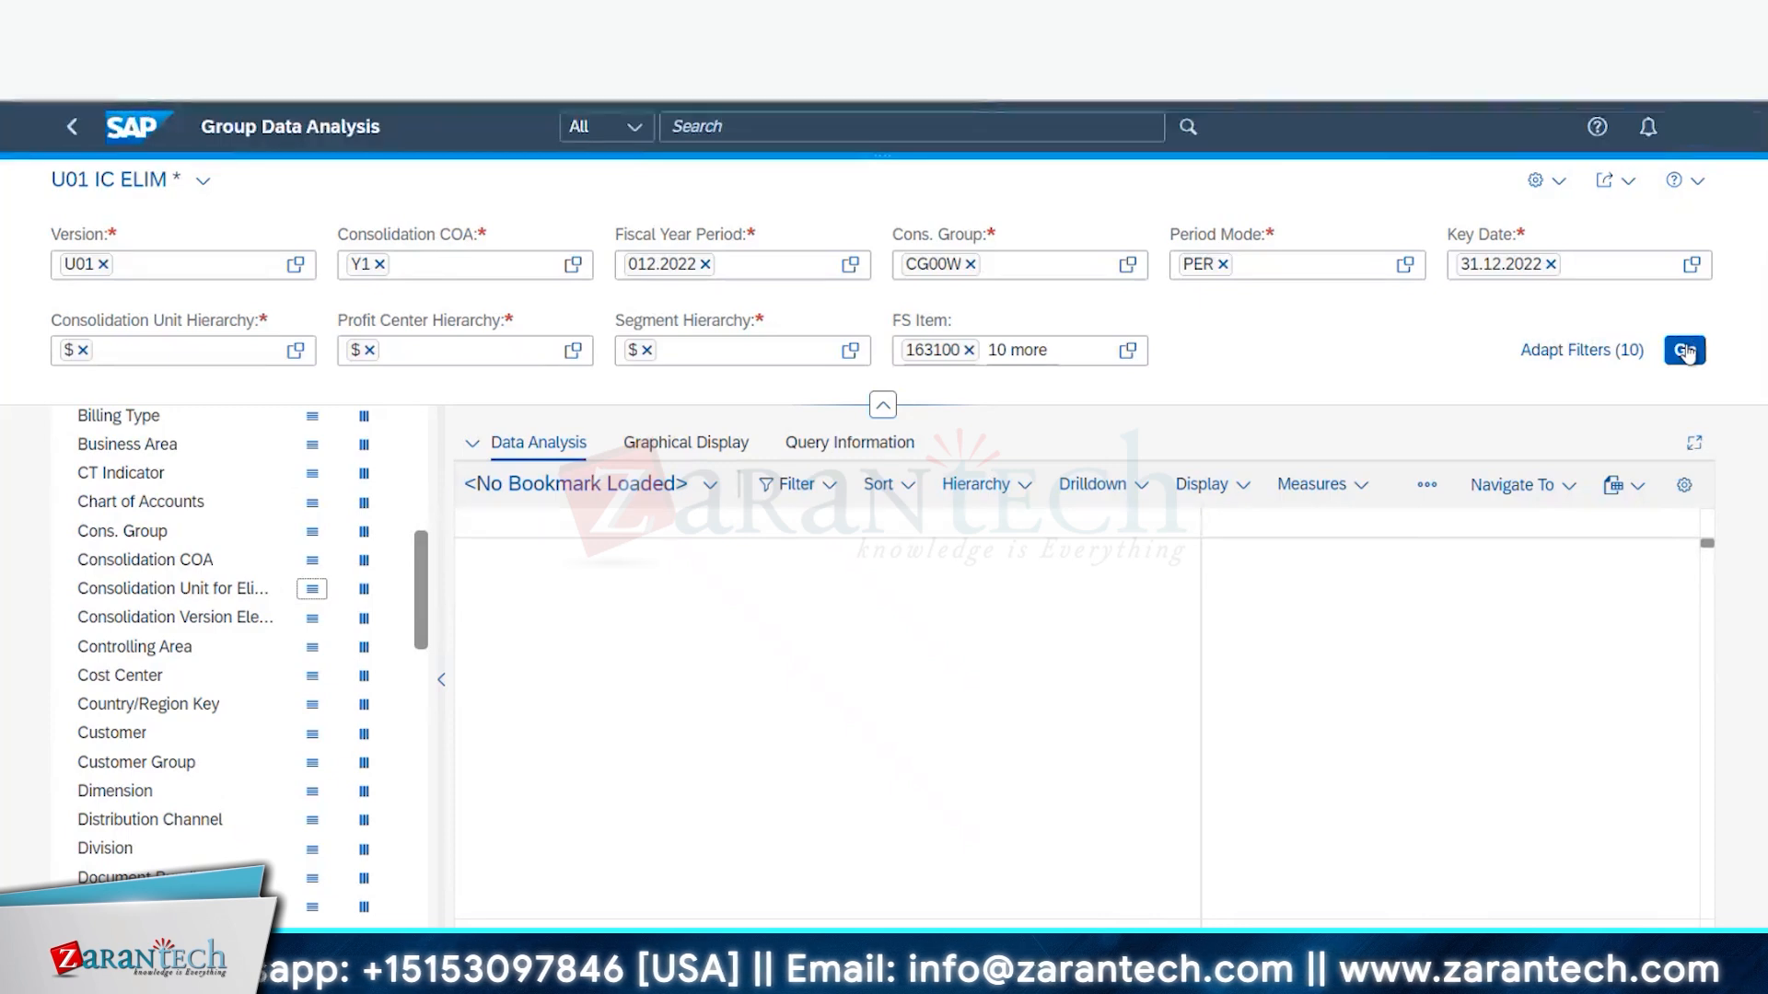
{"action": "left_click", "coordinate": [1685, 351]}
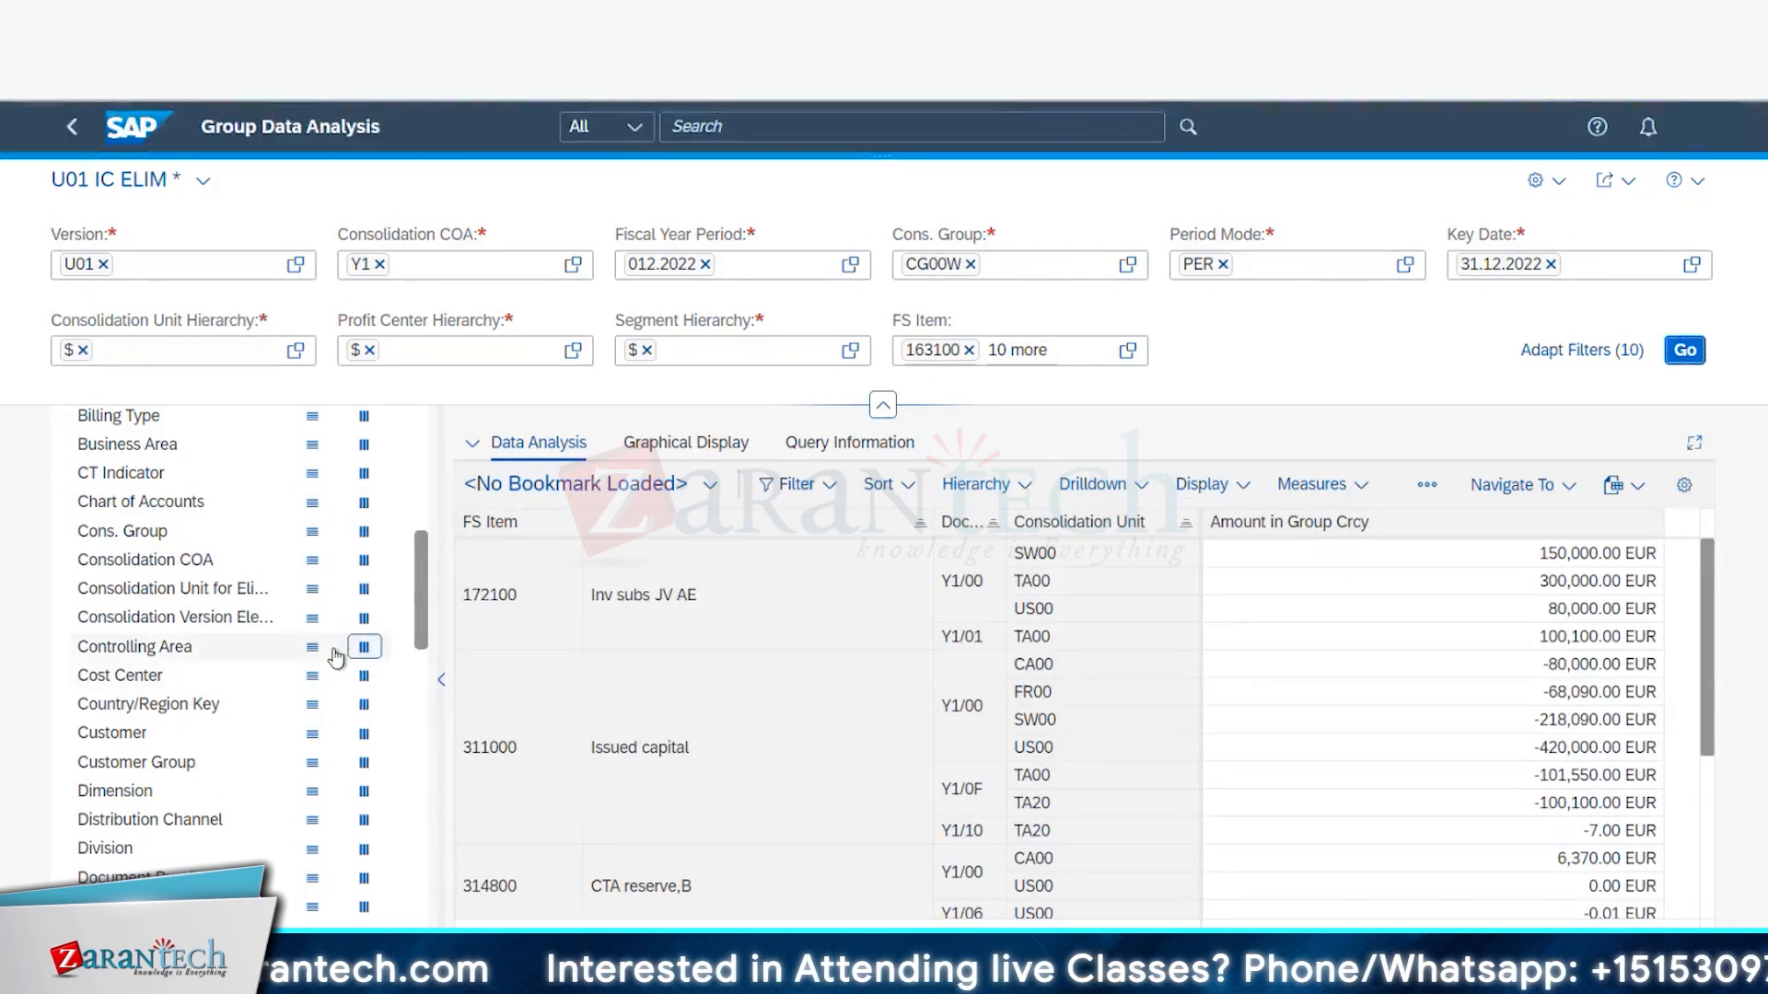
- Reposition Consolidation Unit in the rows and remove Document Type from the row breakdown
{"action": "scroll", "coordinate": [267, 543], "scroll_direction": "up", "scroll_amount": 6}
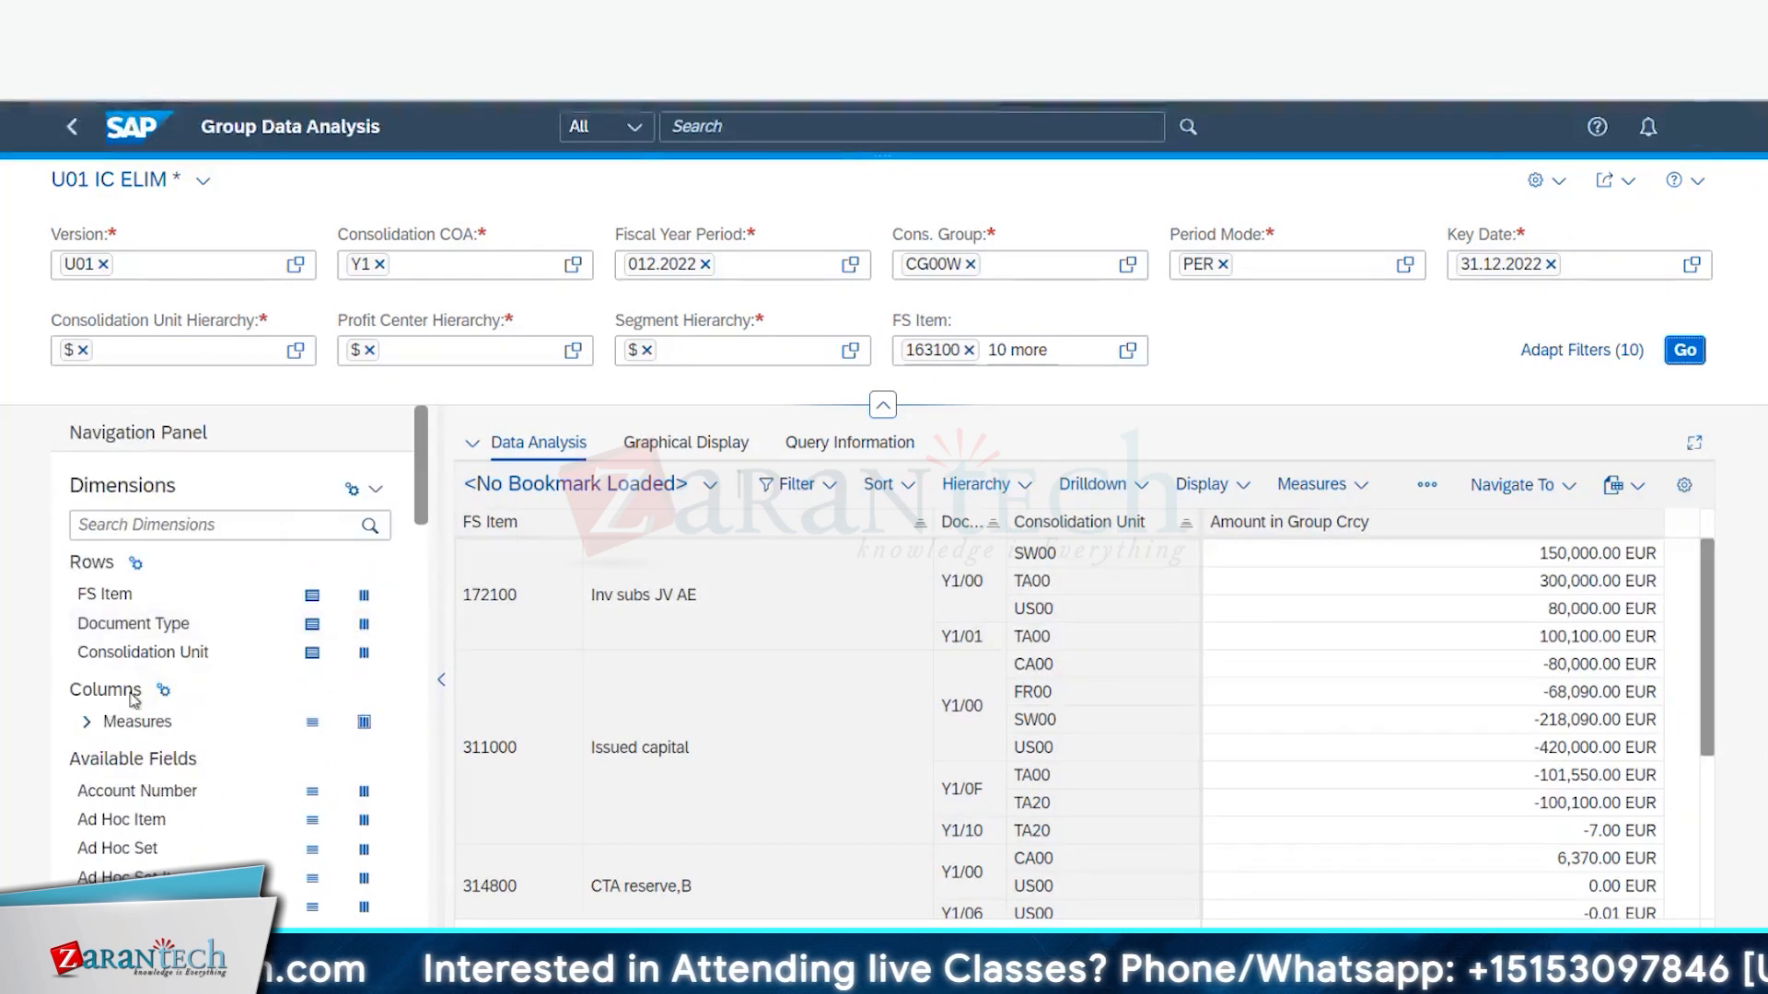
{"action": "left_click_drag", "start_coordinate": [143, 652], "coordinate": [113, 570]}
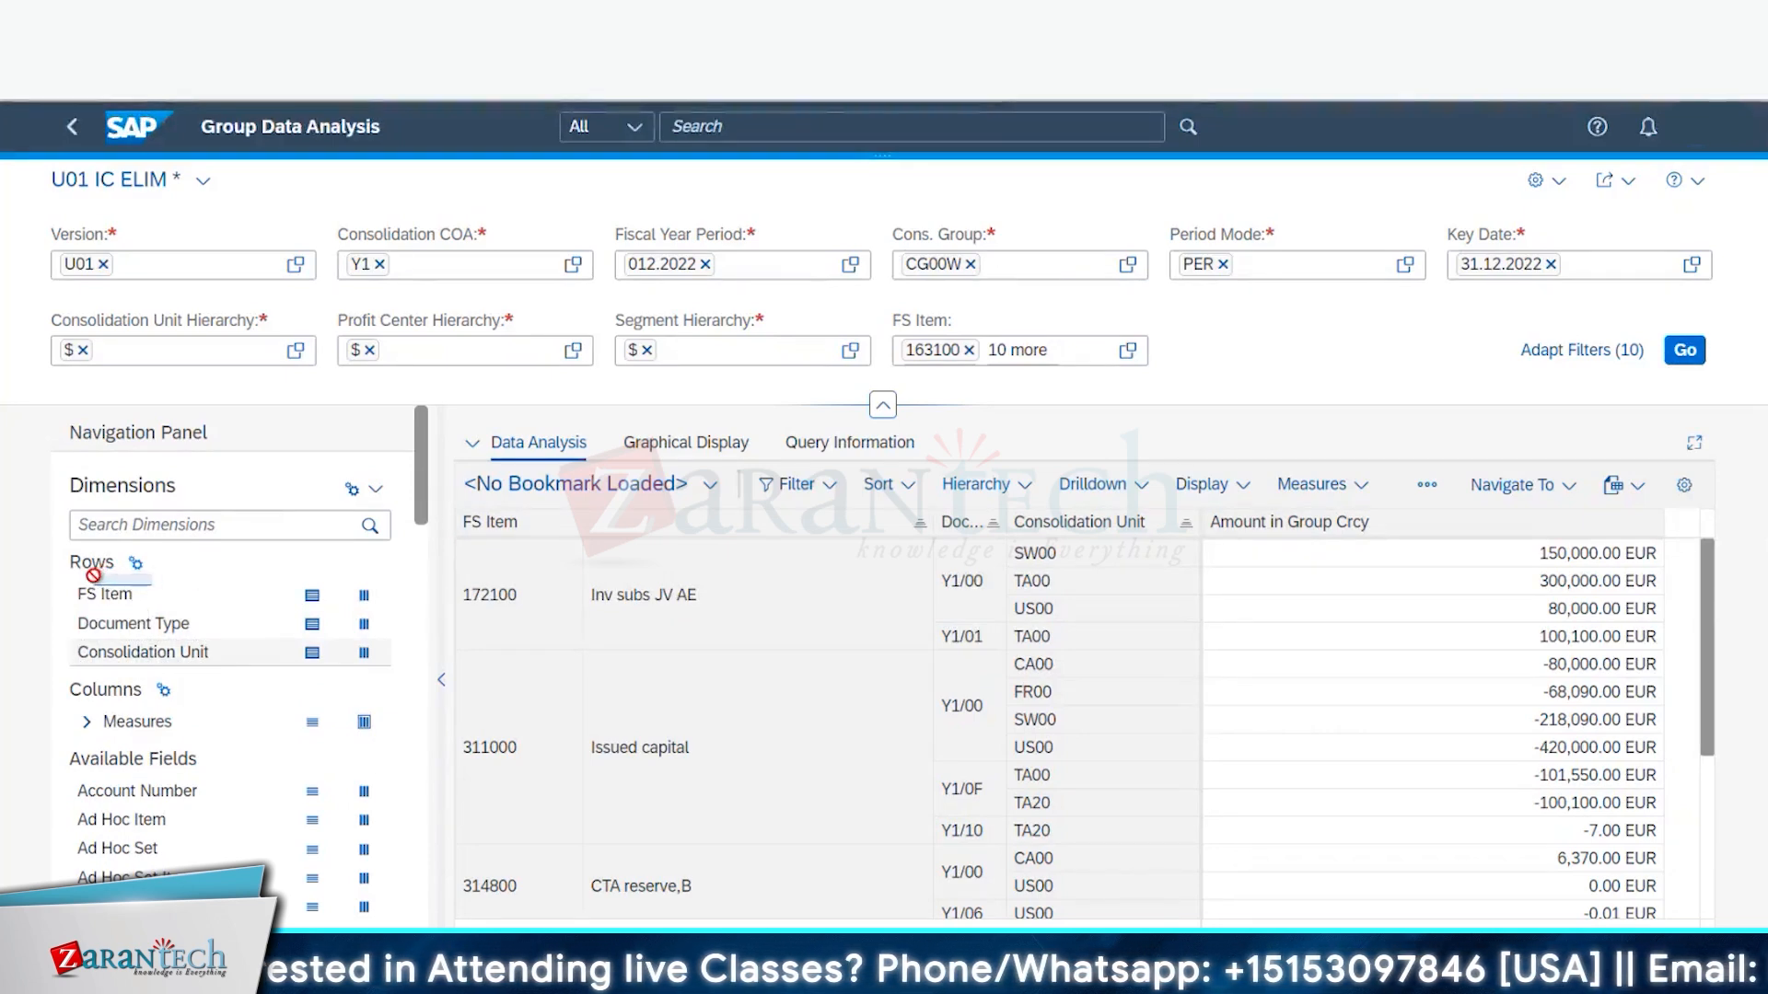
{"action": "left_click_drag", "start_coordinate": [93, 575], "coordinate": [118, 810]}
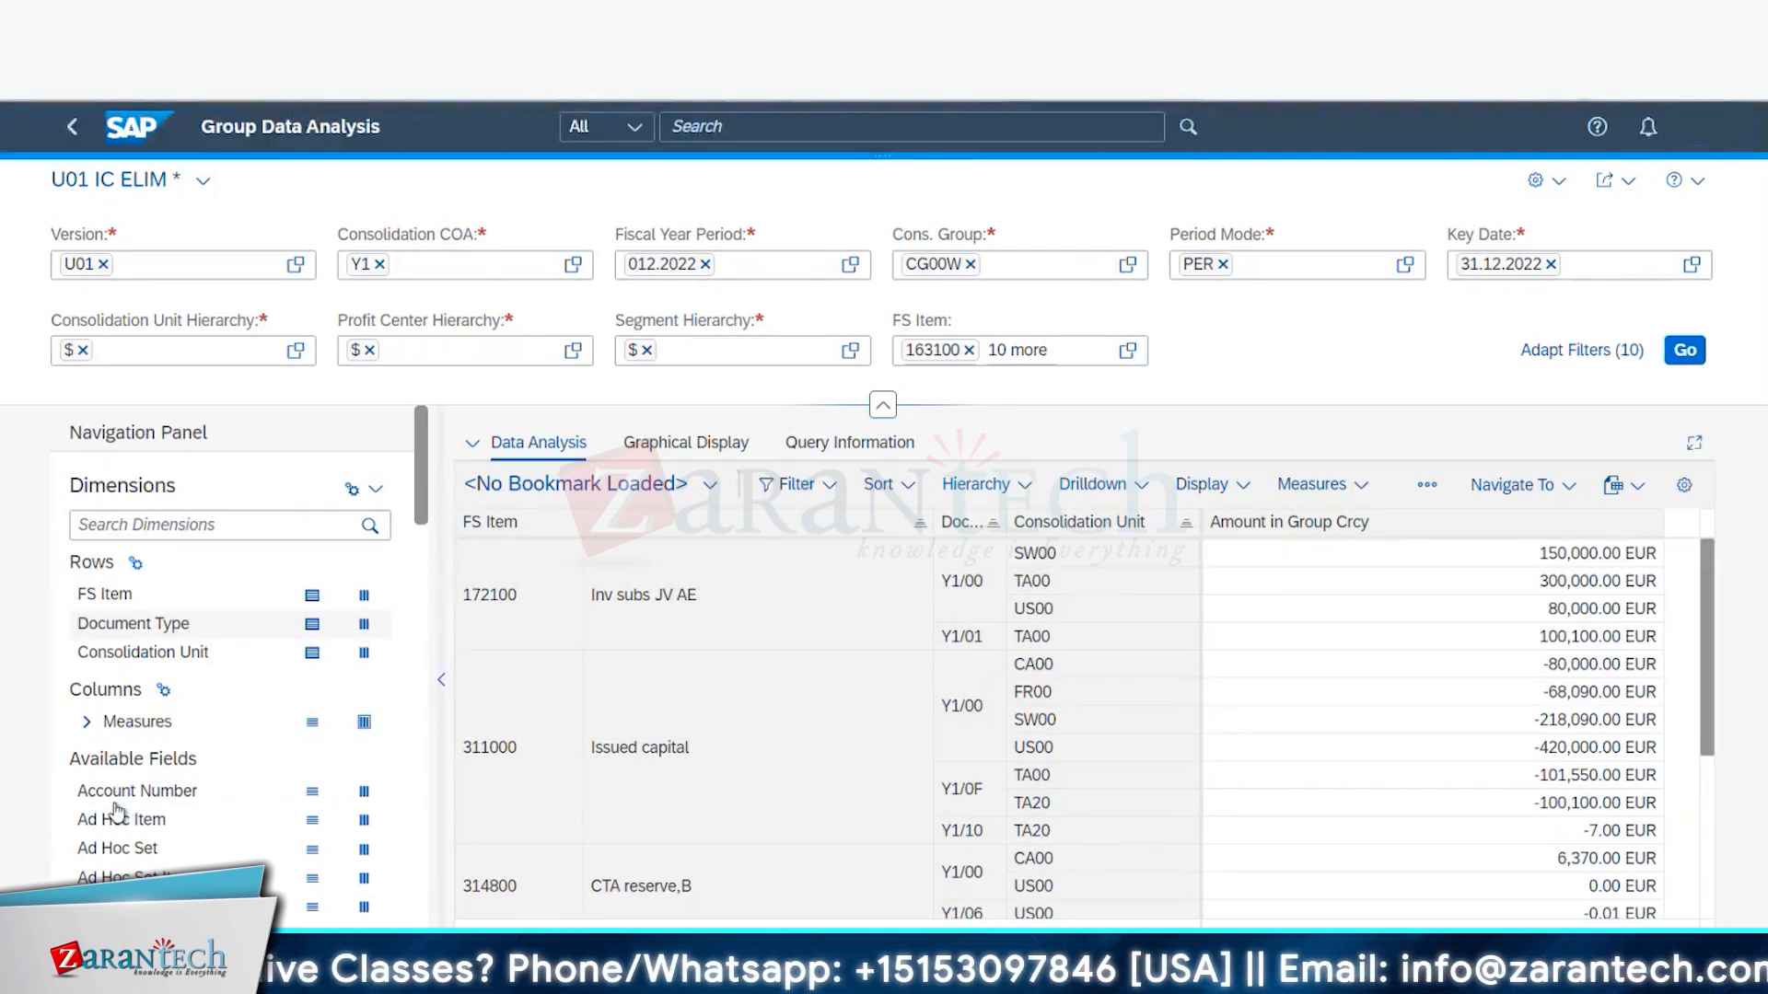
{"action": "left_click", "coordinate": [365, 624]}
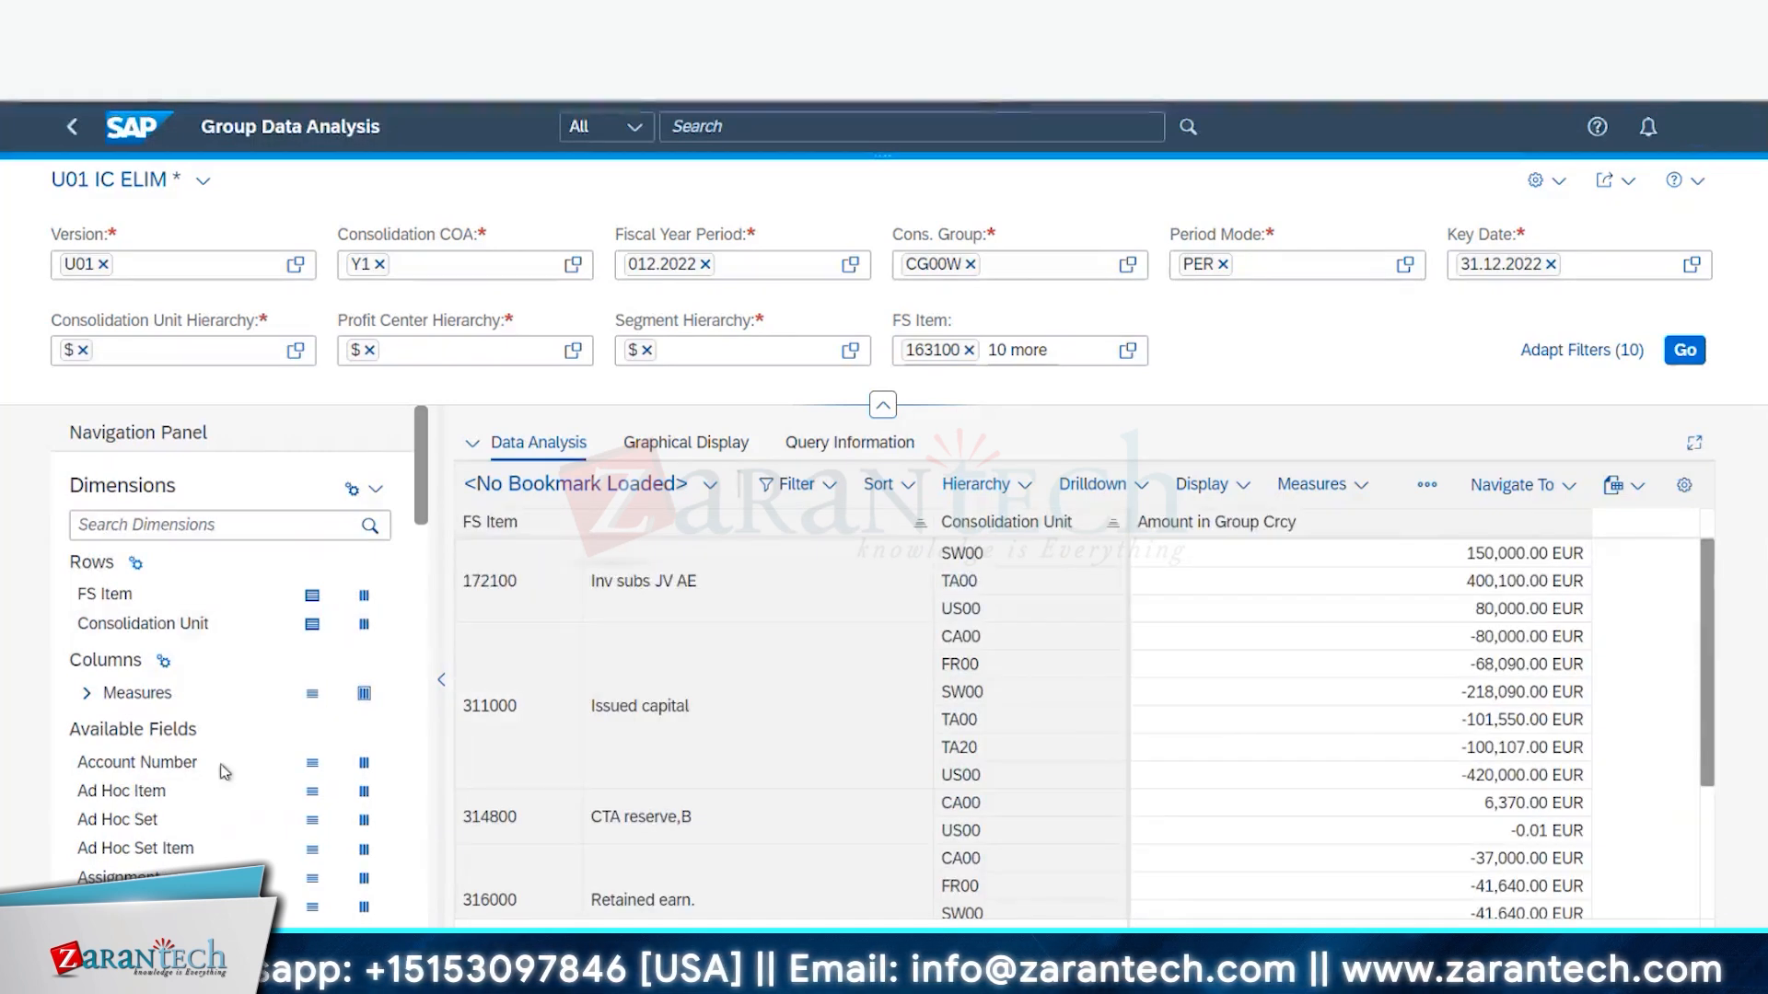
- Add Posting Level to the rows, splitting each FS item by consolidation unit and posting level
{"action": "scroll", "coordinate": [147, 810], "scroll_direction": "down", "scroll_amount": 10}
{"action": "scroll", "coordinate": [230, 829], "scroll_direction": "down", "scroll_amount": 4}
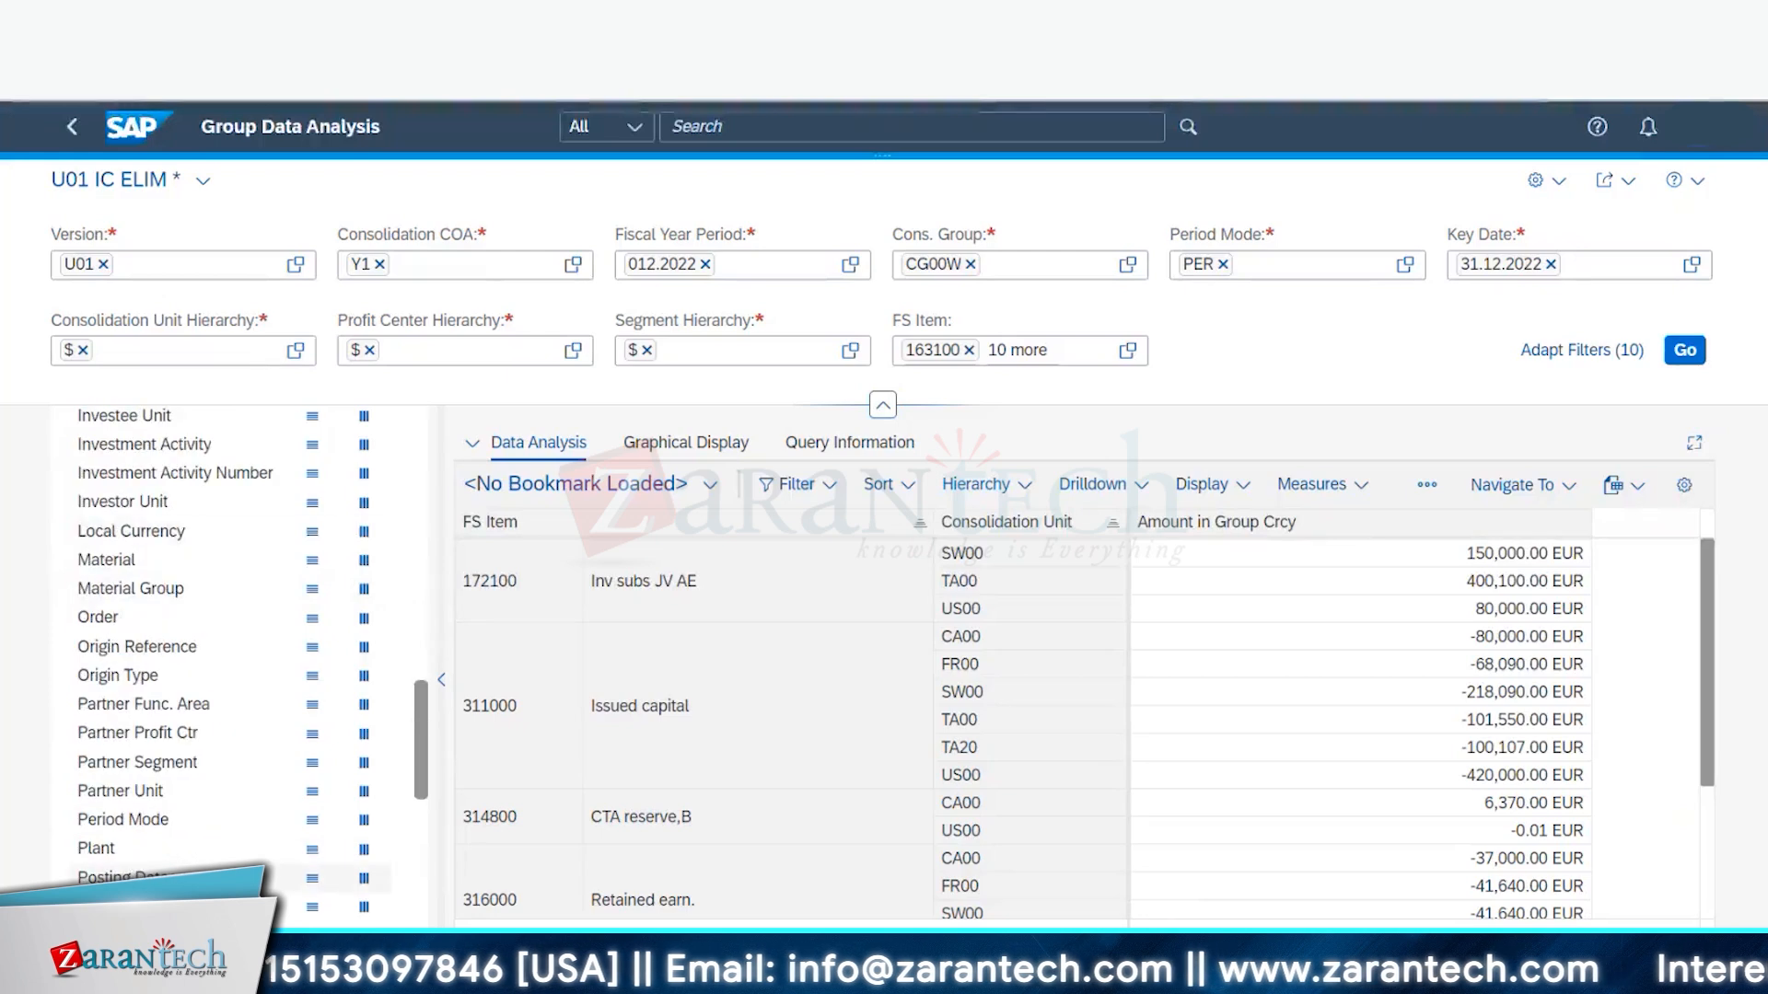
{"action": "left_click", "coordinate": [312, 908]}
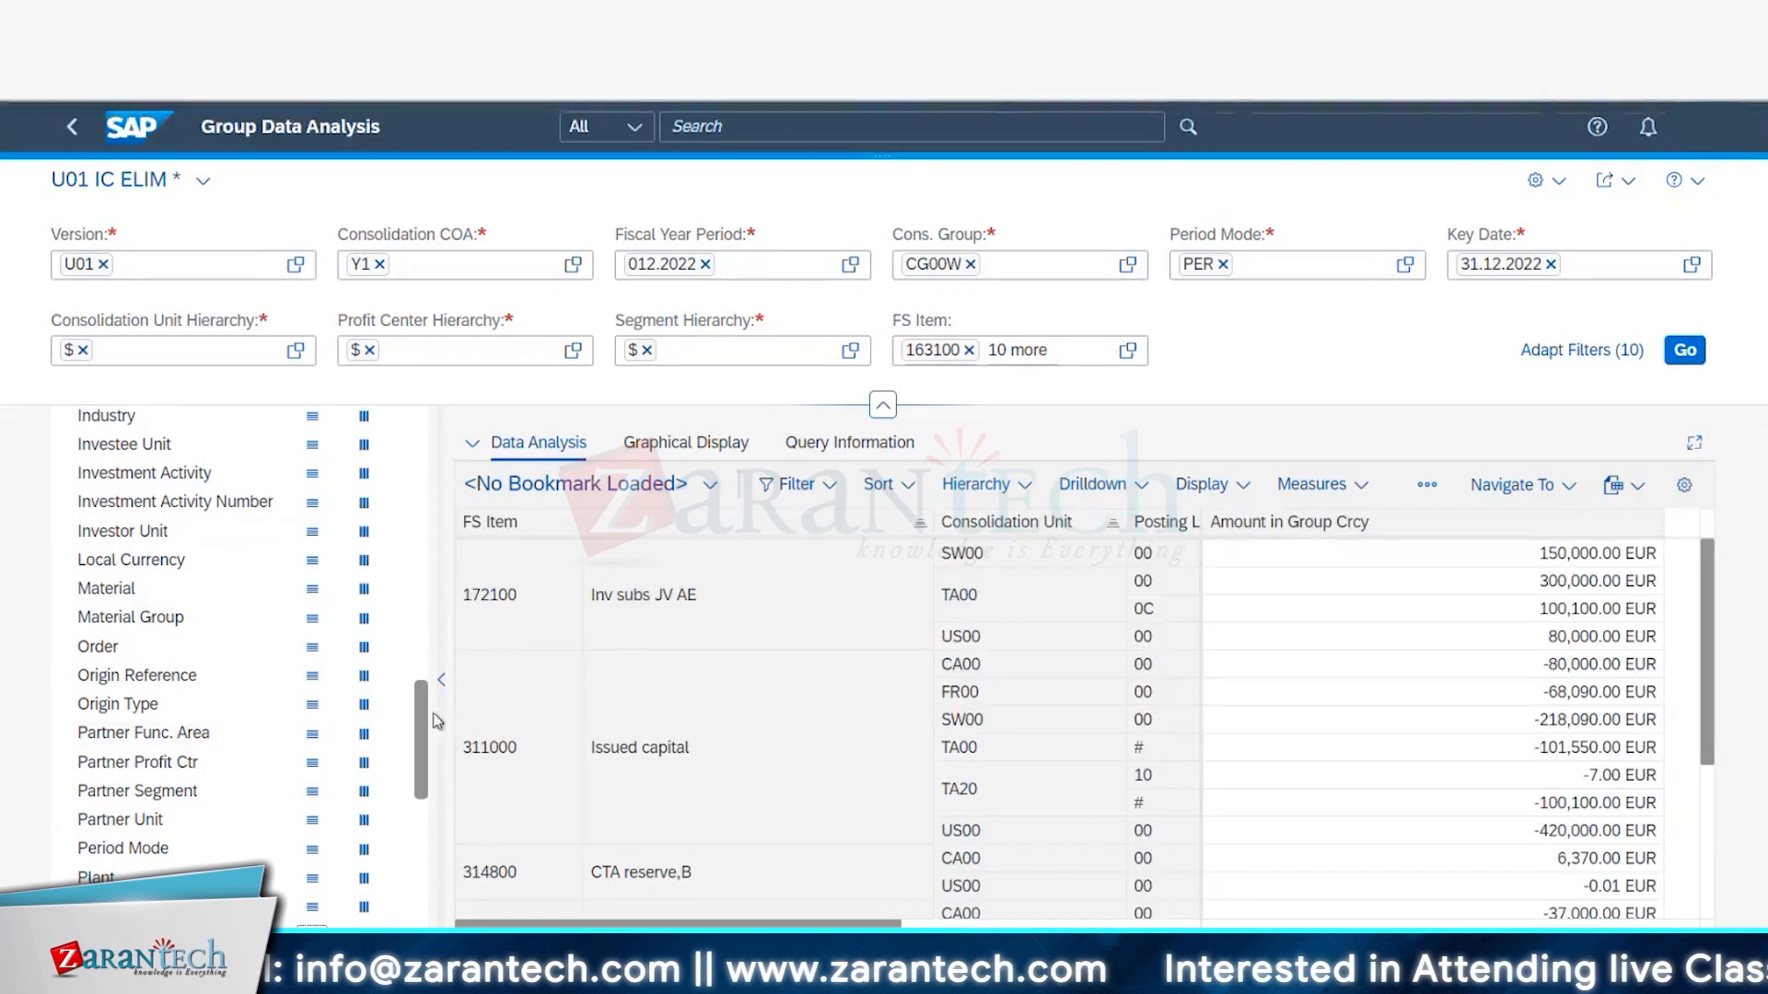
{"action": "left_click_drag", "start_coordinate": [424, 714], "coordinate": [426, 435]}
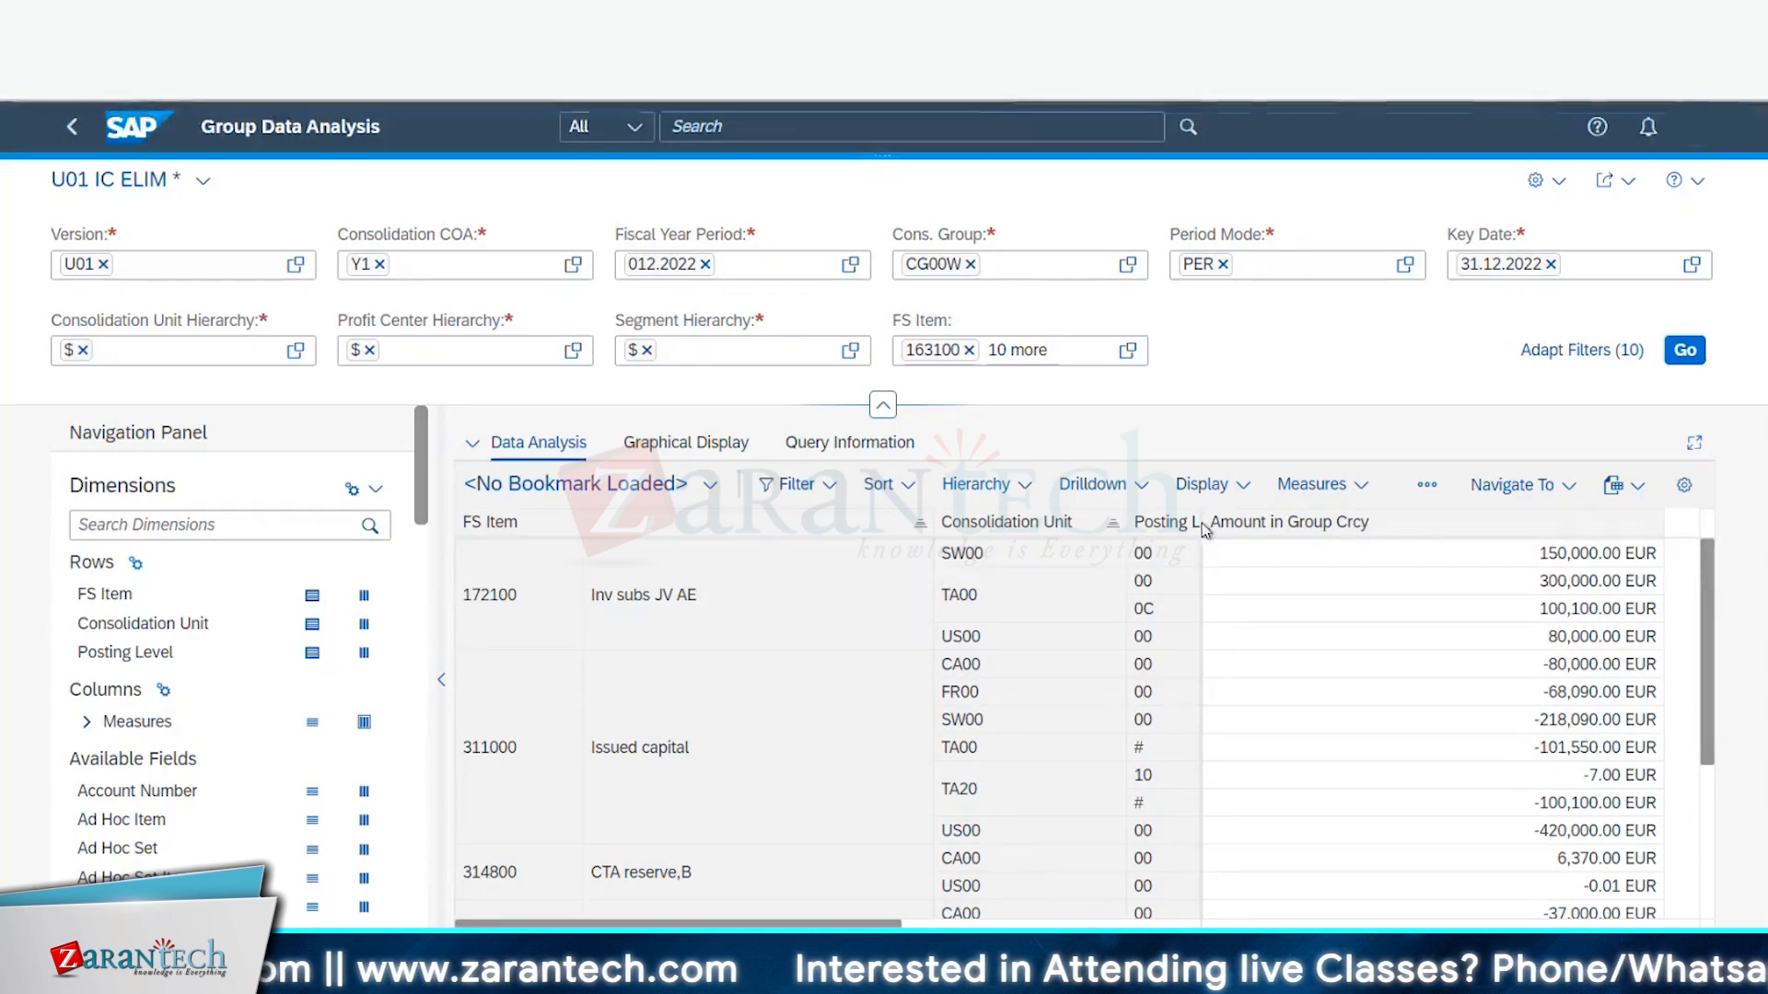
{"action": "scroll", "coordinate": [1147, 787], "scroll_direction": "down", "scroll_amount": 3}
{"action": "scroll", "coordinate": [1149, 793], "scroll_direction": "up", "scroll_amount": 3}
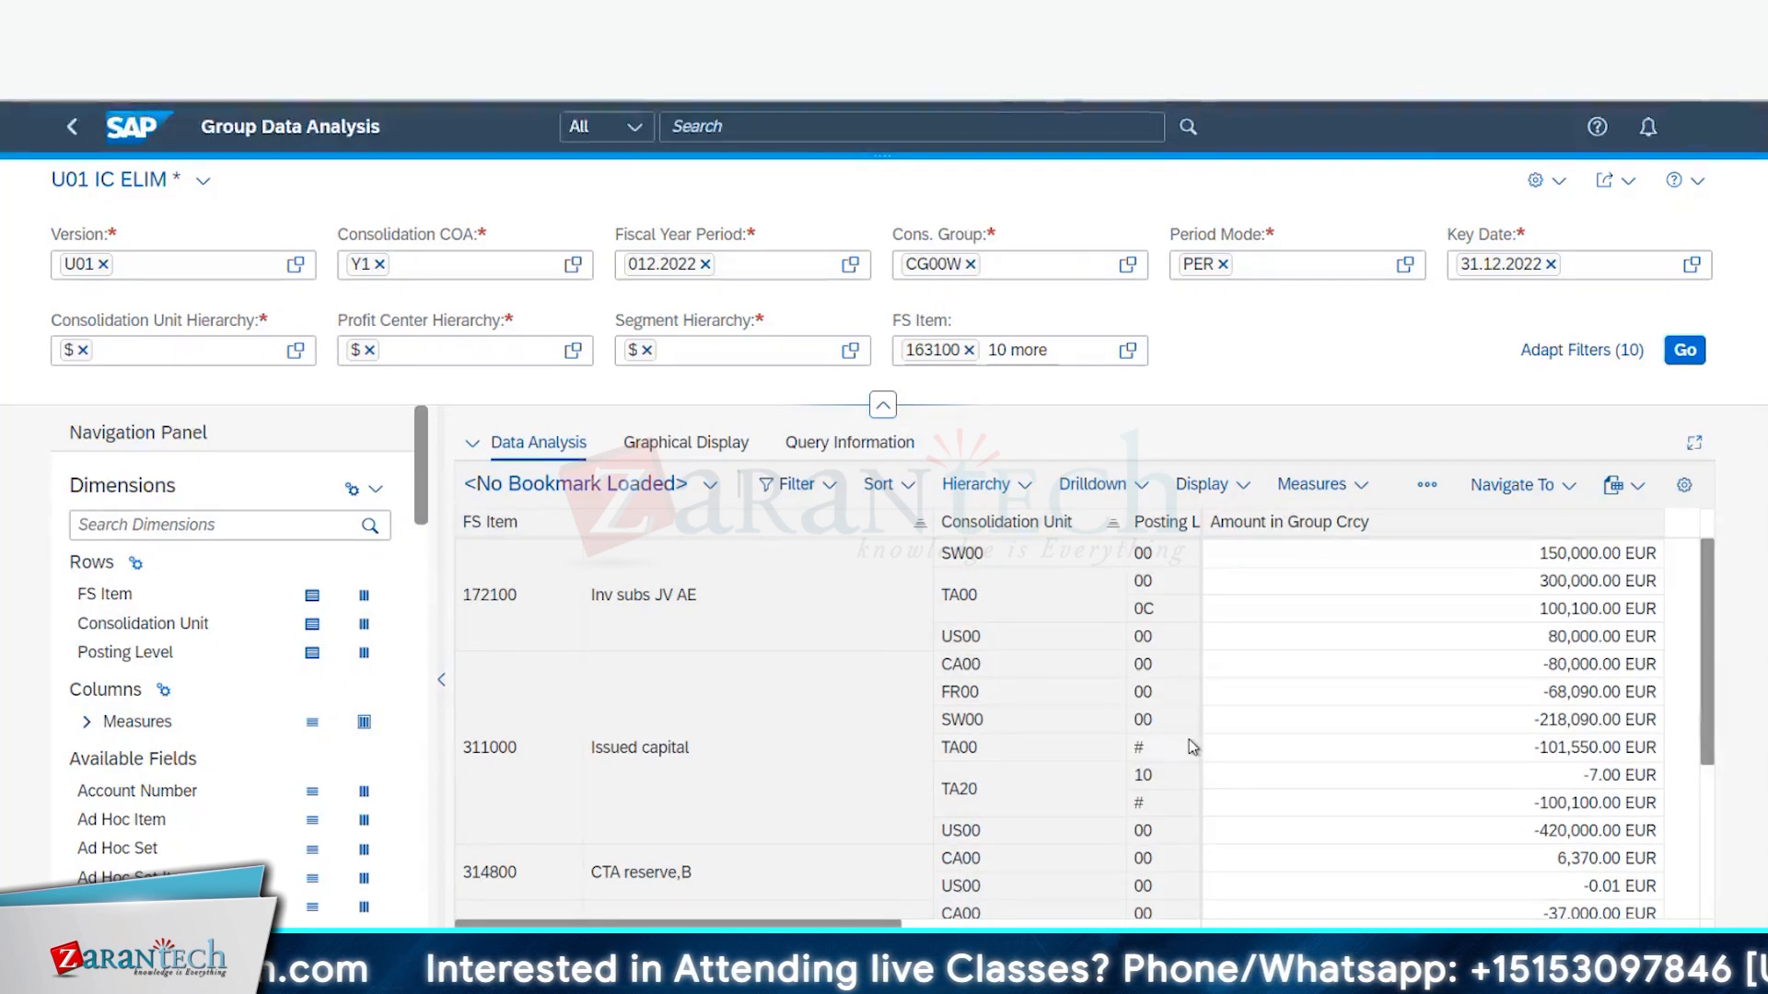
{"action": "scroll", "coordinate": [604, 678], "scroll_direction": "down", "scroll_amount": 3}
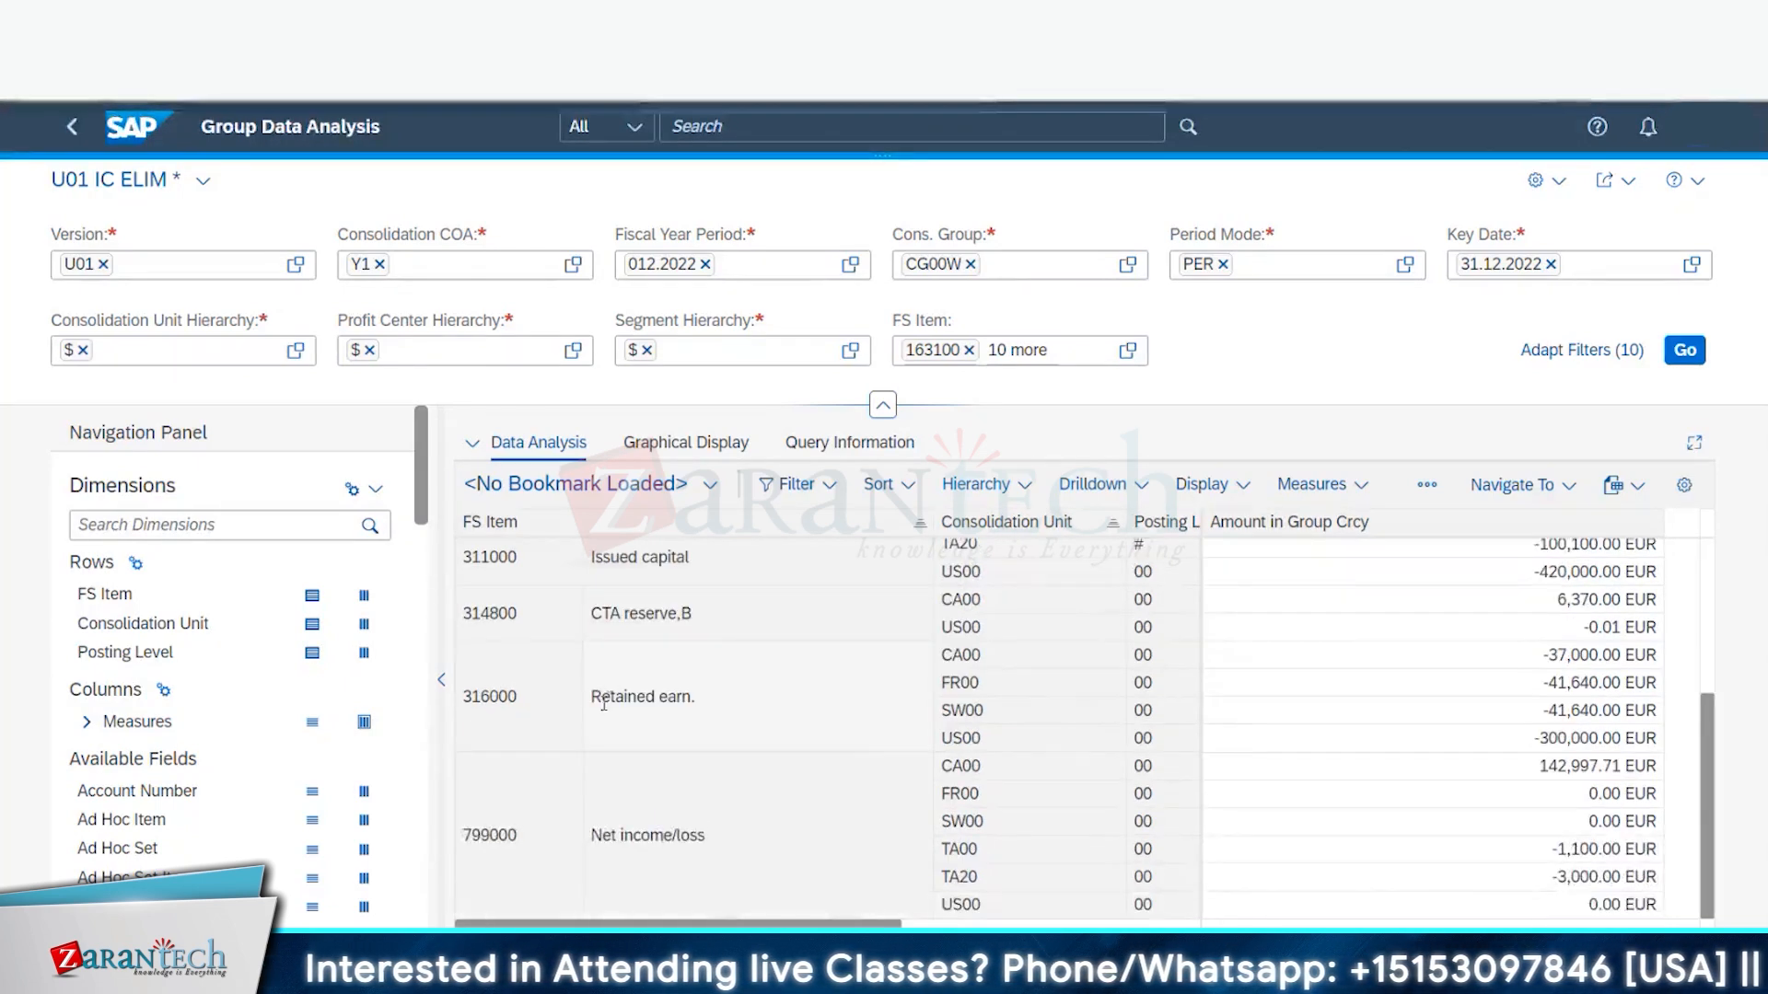
{"action": "scroll", "coordinate": [572, 726], "scroll_direction": "up", "scroll_amount": 3}
{"action": "scroll", "coordinate": [573, 727], "scroll_direction": "down", "scroll_amount": 3}
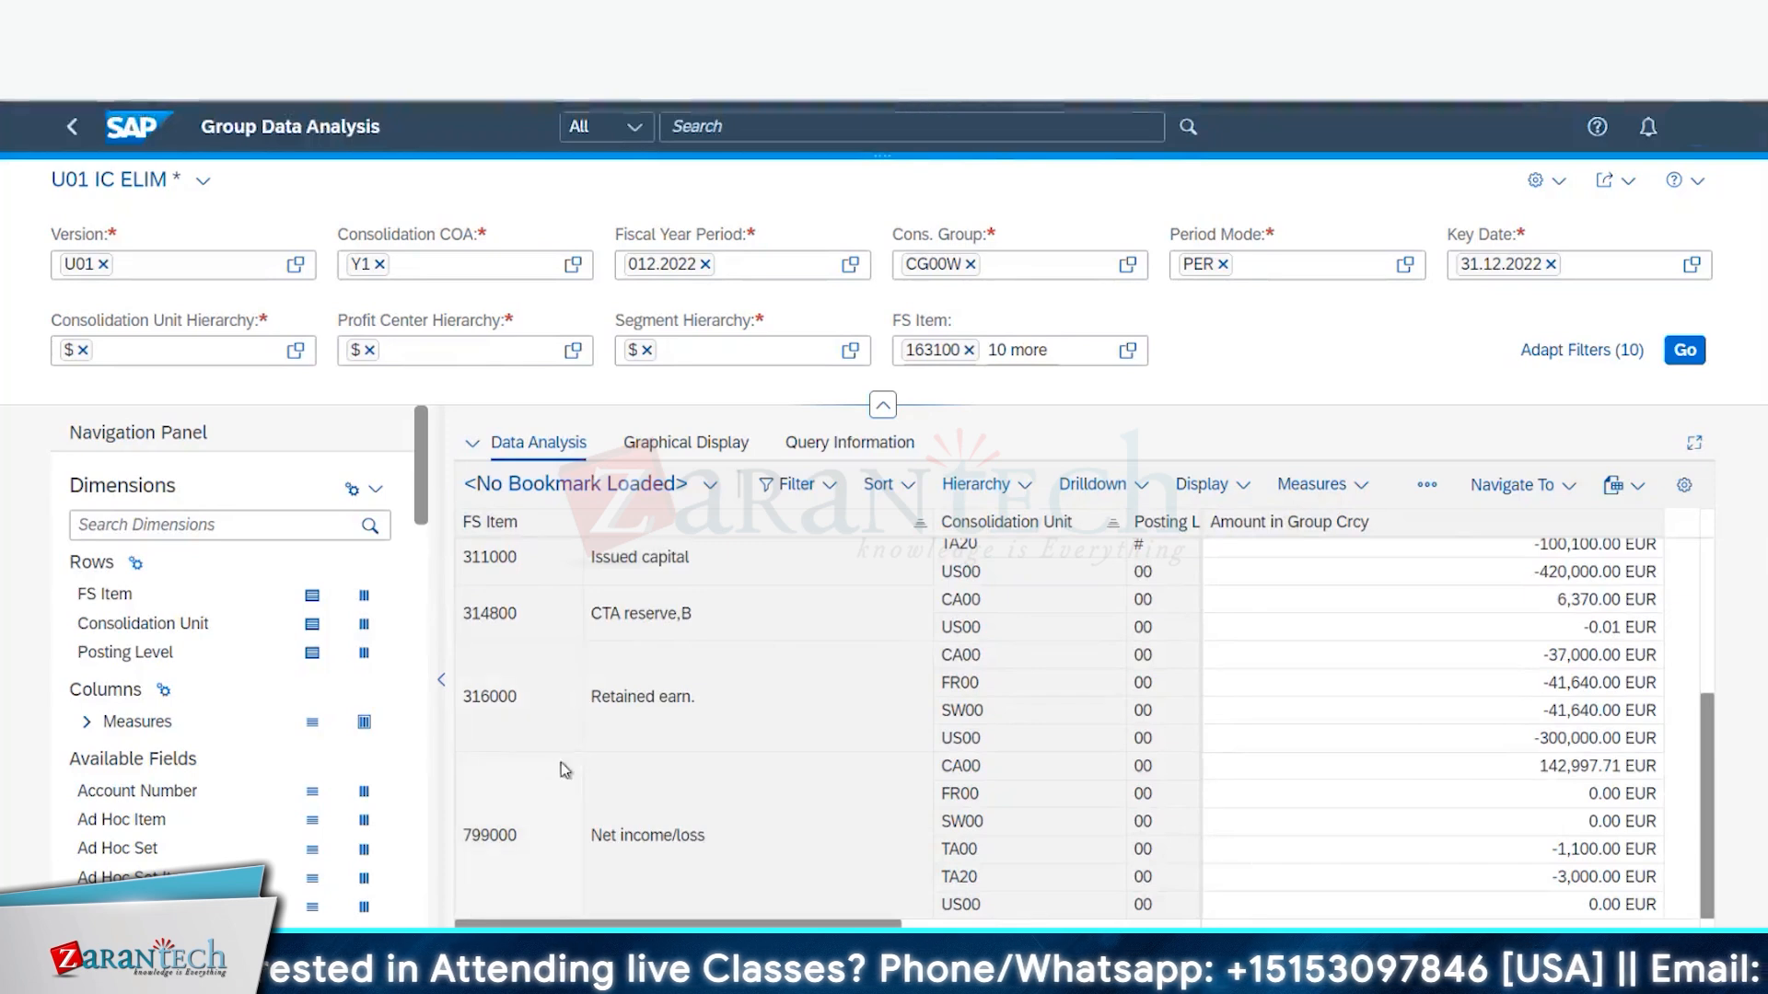
{"action": "scroll", "coordinate": [1057, 669], "scroll_direction": "up", "scroll_amount": 3}
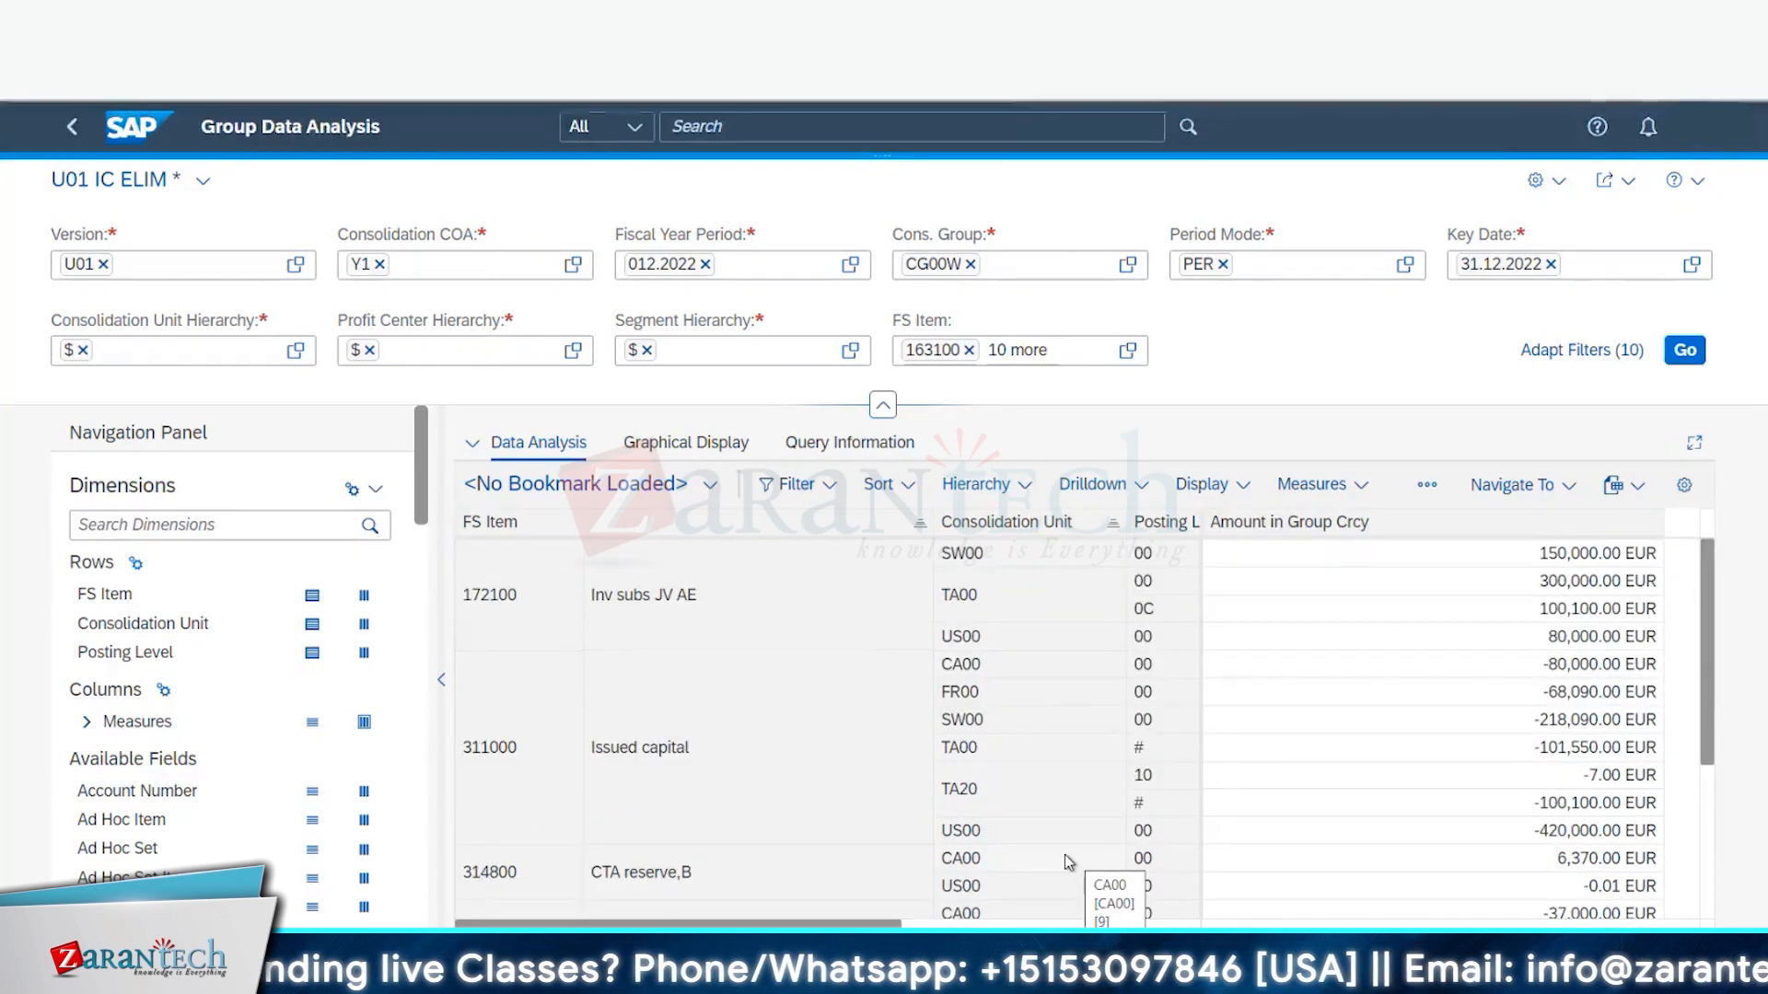
- Replace consolidation group CG00W with B66W and version U01 with B66, then rerun the report
{"action": "left_click", "coordinate": [971, 265]}
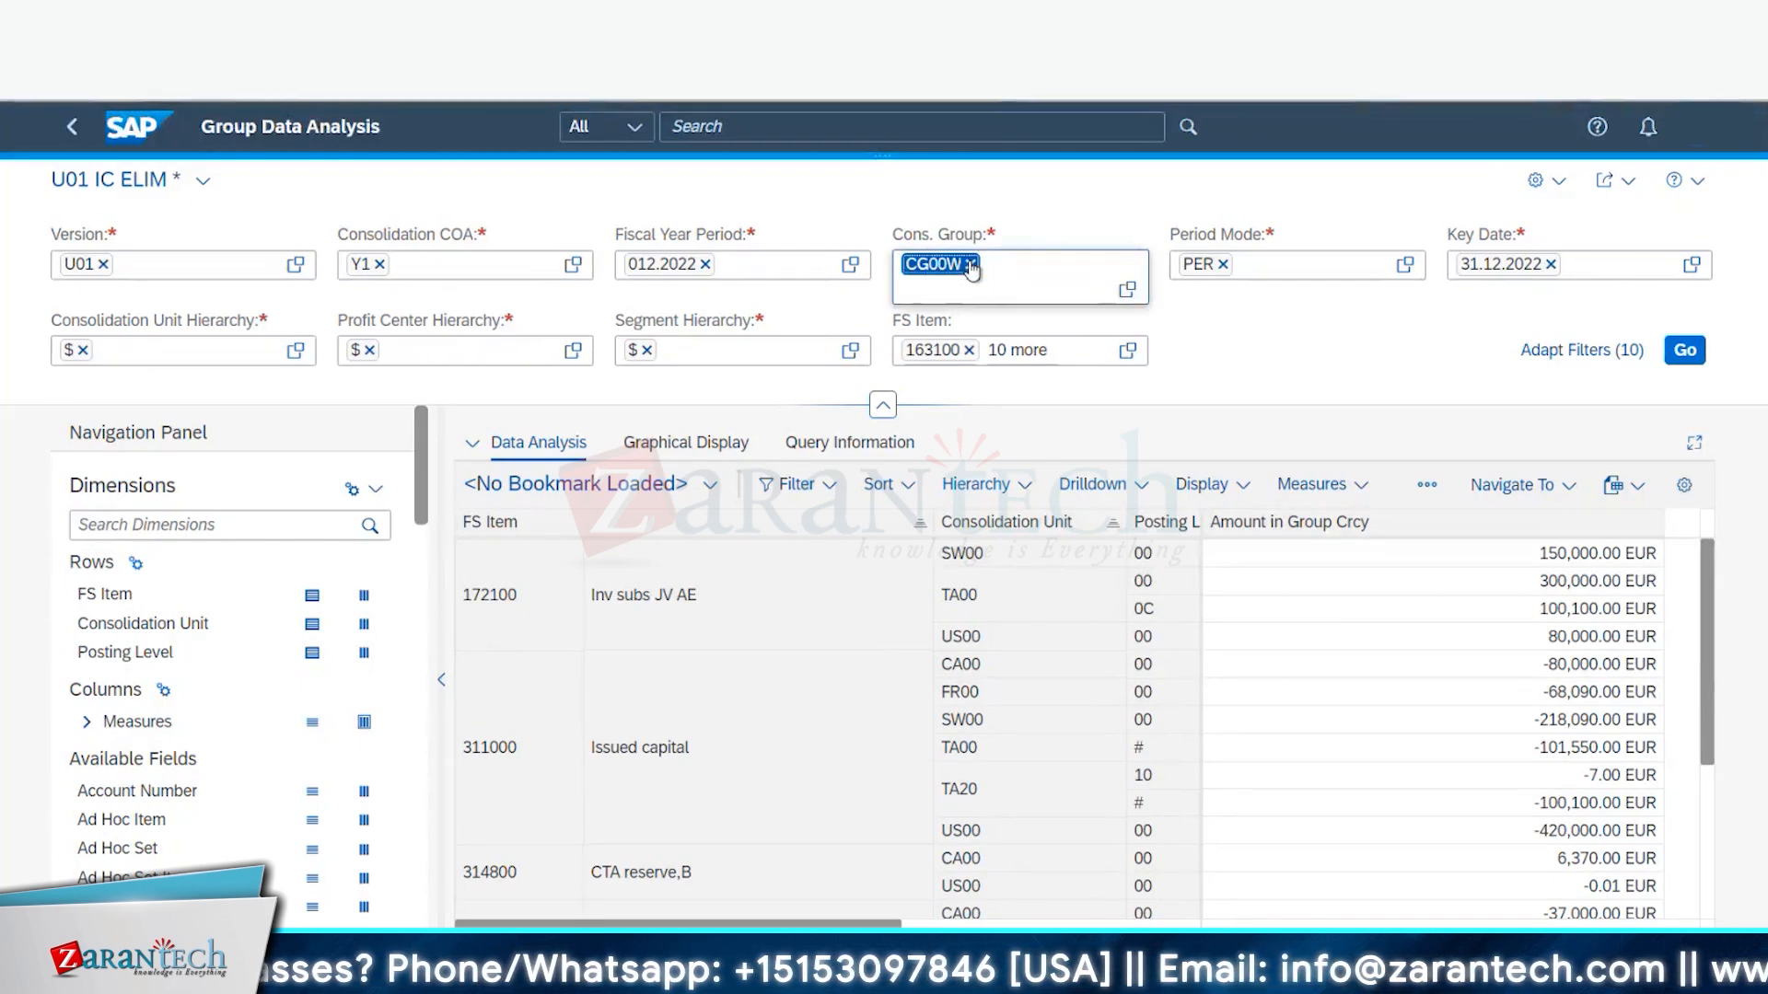
{"action": "left_click", "coordinate": [971, 265]}
{"action": "type", "text": "B"}
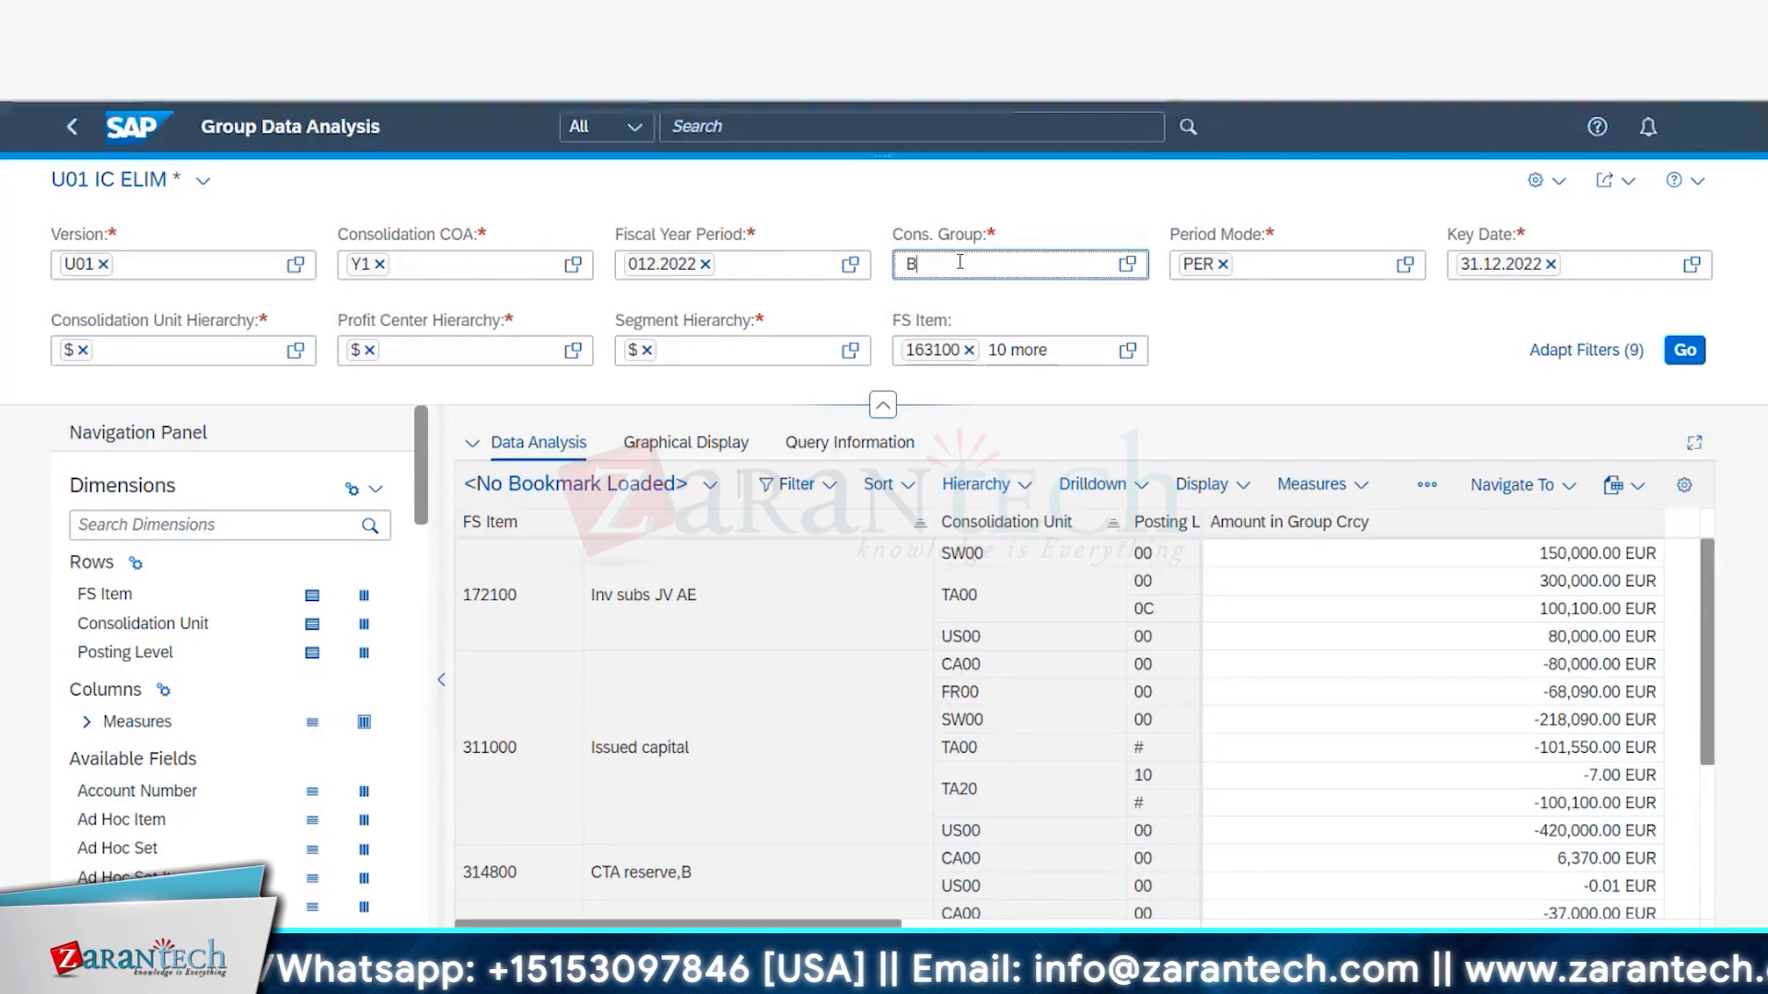
{"action": "type", "text": "66W"}
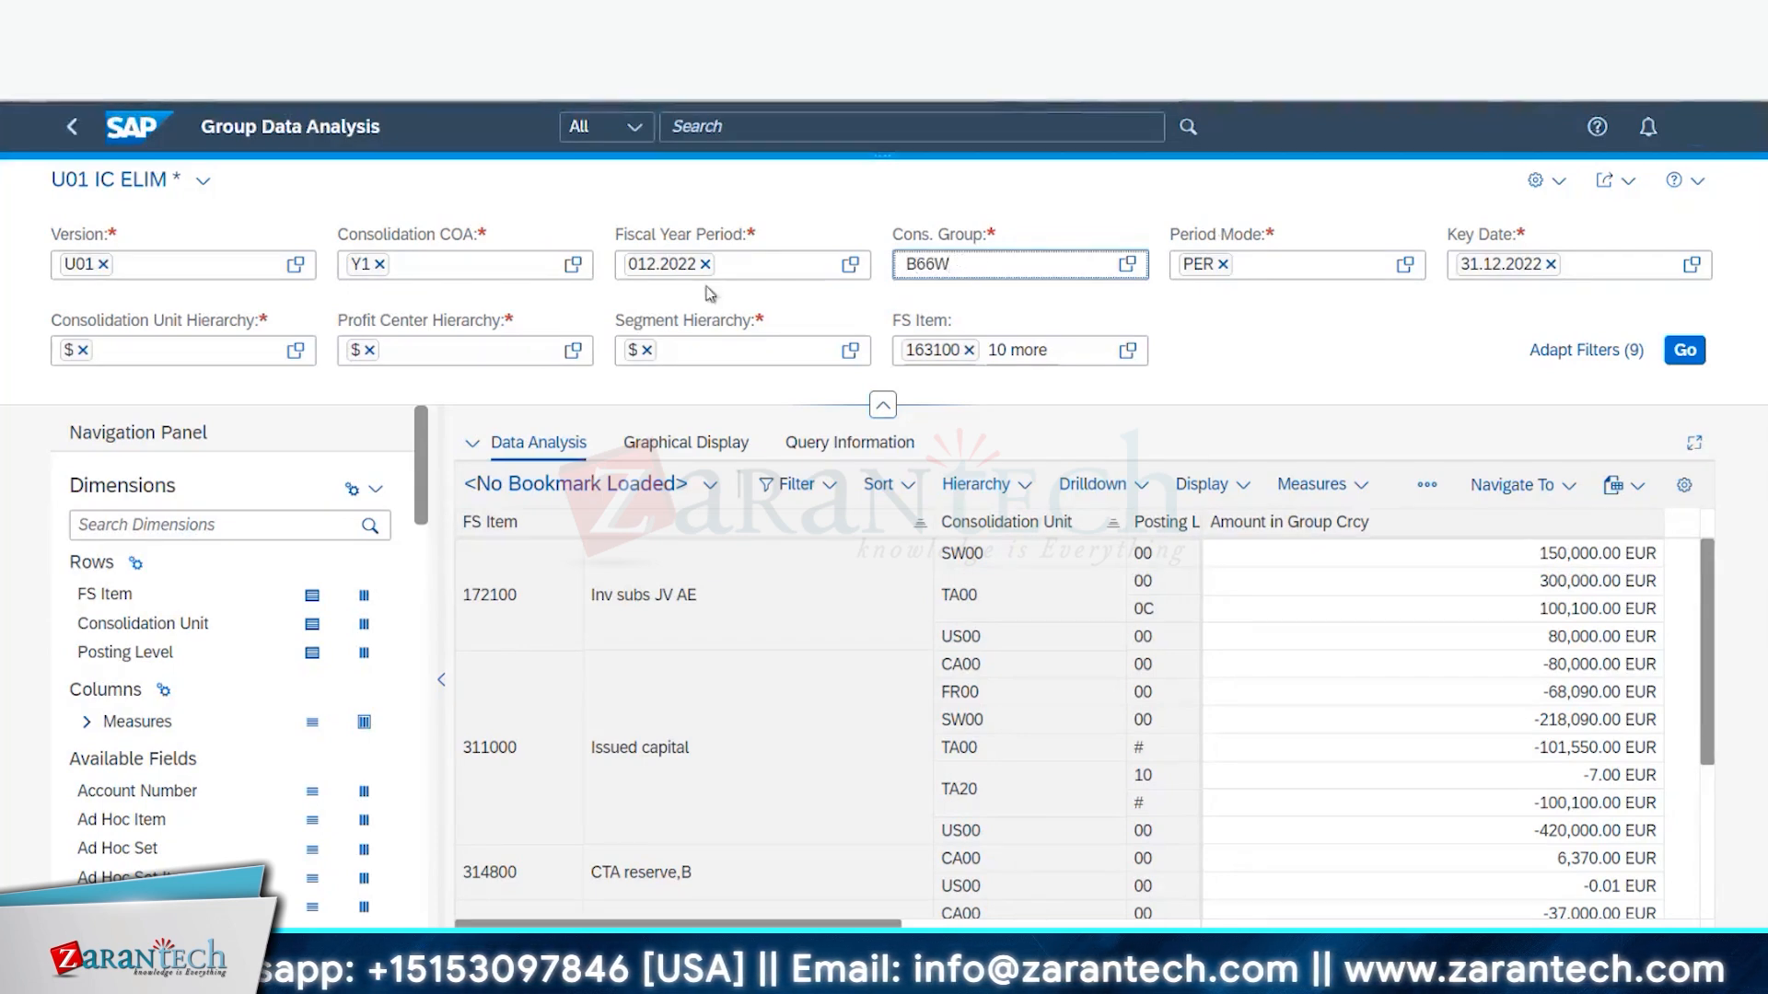
{"action": "left_click", "coordinate": [106, 265]}
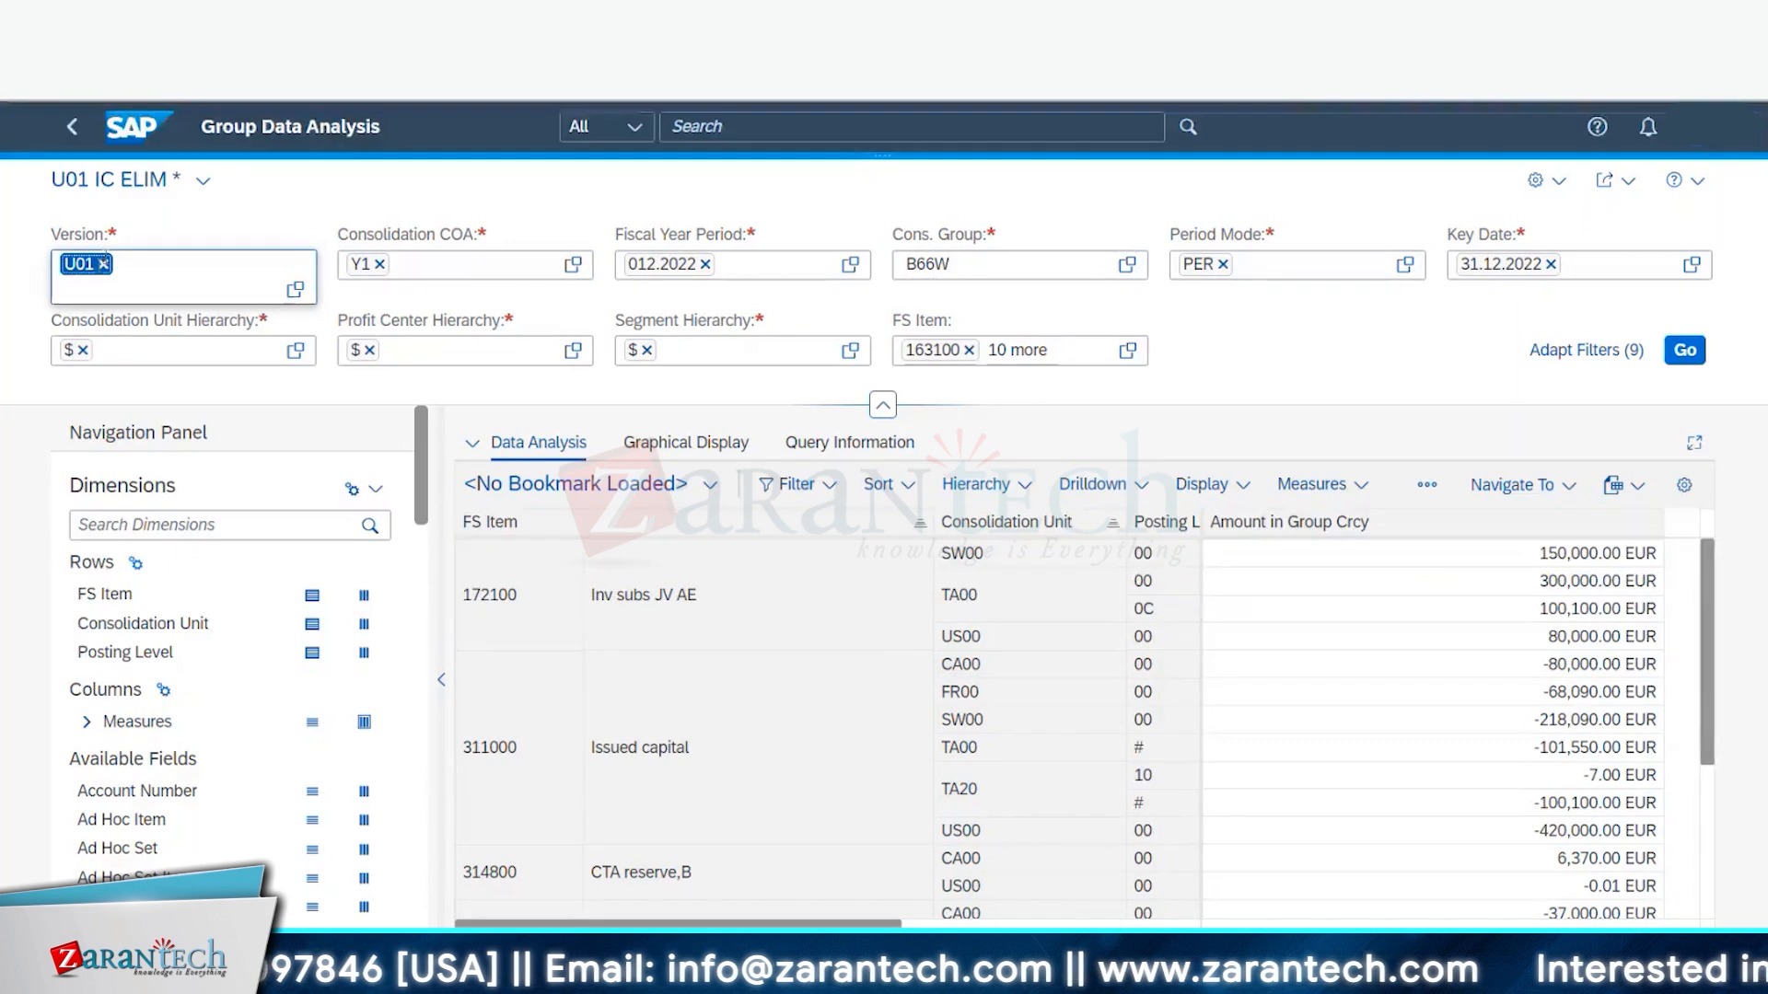
{"action": "key", "text": "BackSpace"}
{"action": "type", "text": "B"}
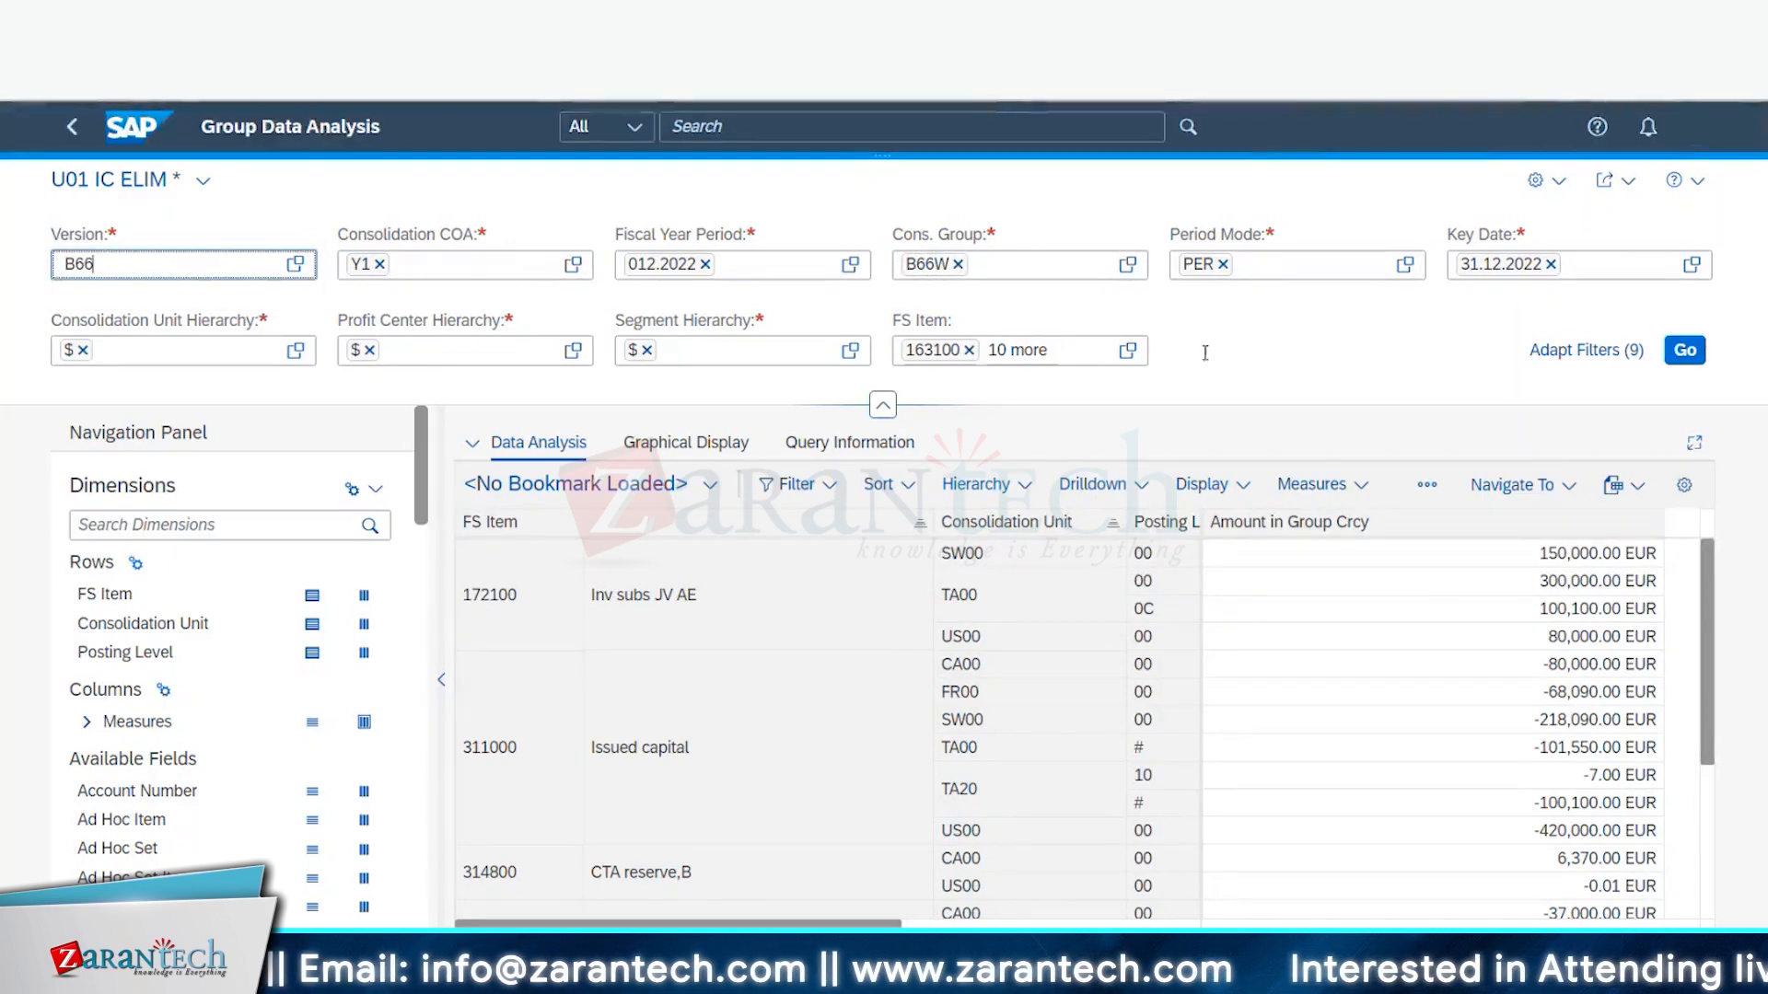
{"action": "type", "text": "66"}
{"action": "left_click", "coordinate": [1687, 356]}
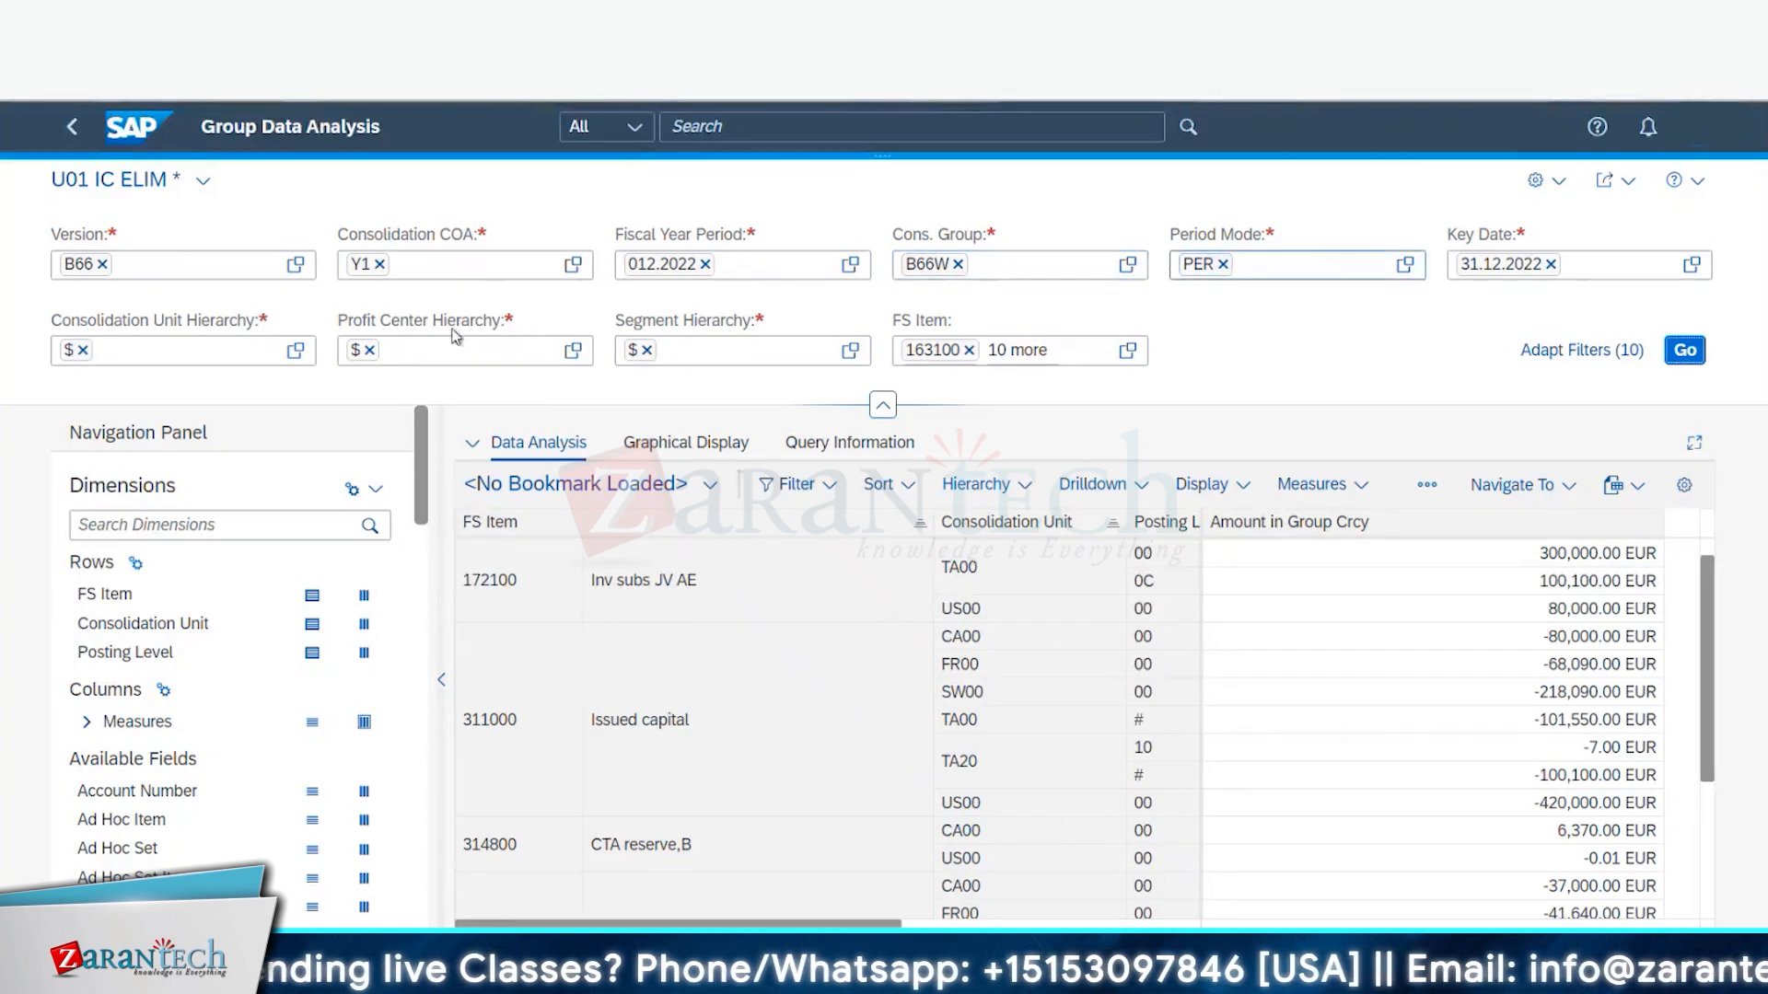
{"action": "left_click", "coordinate": [1685, 351]}
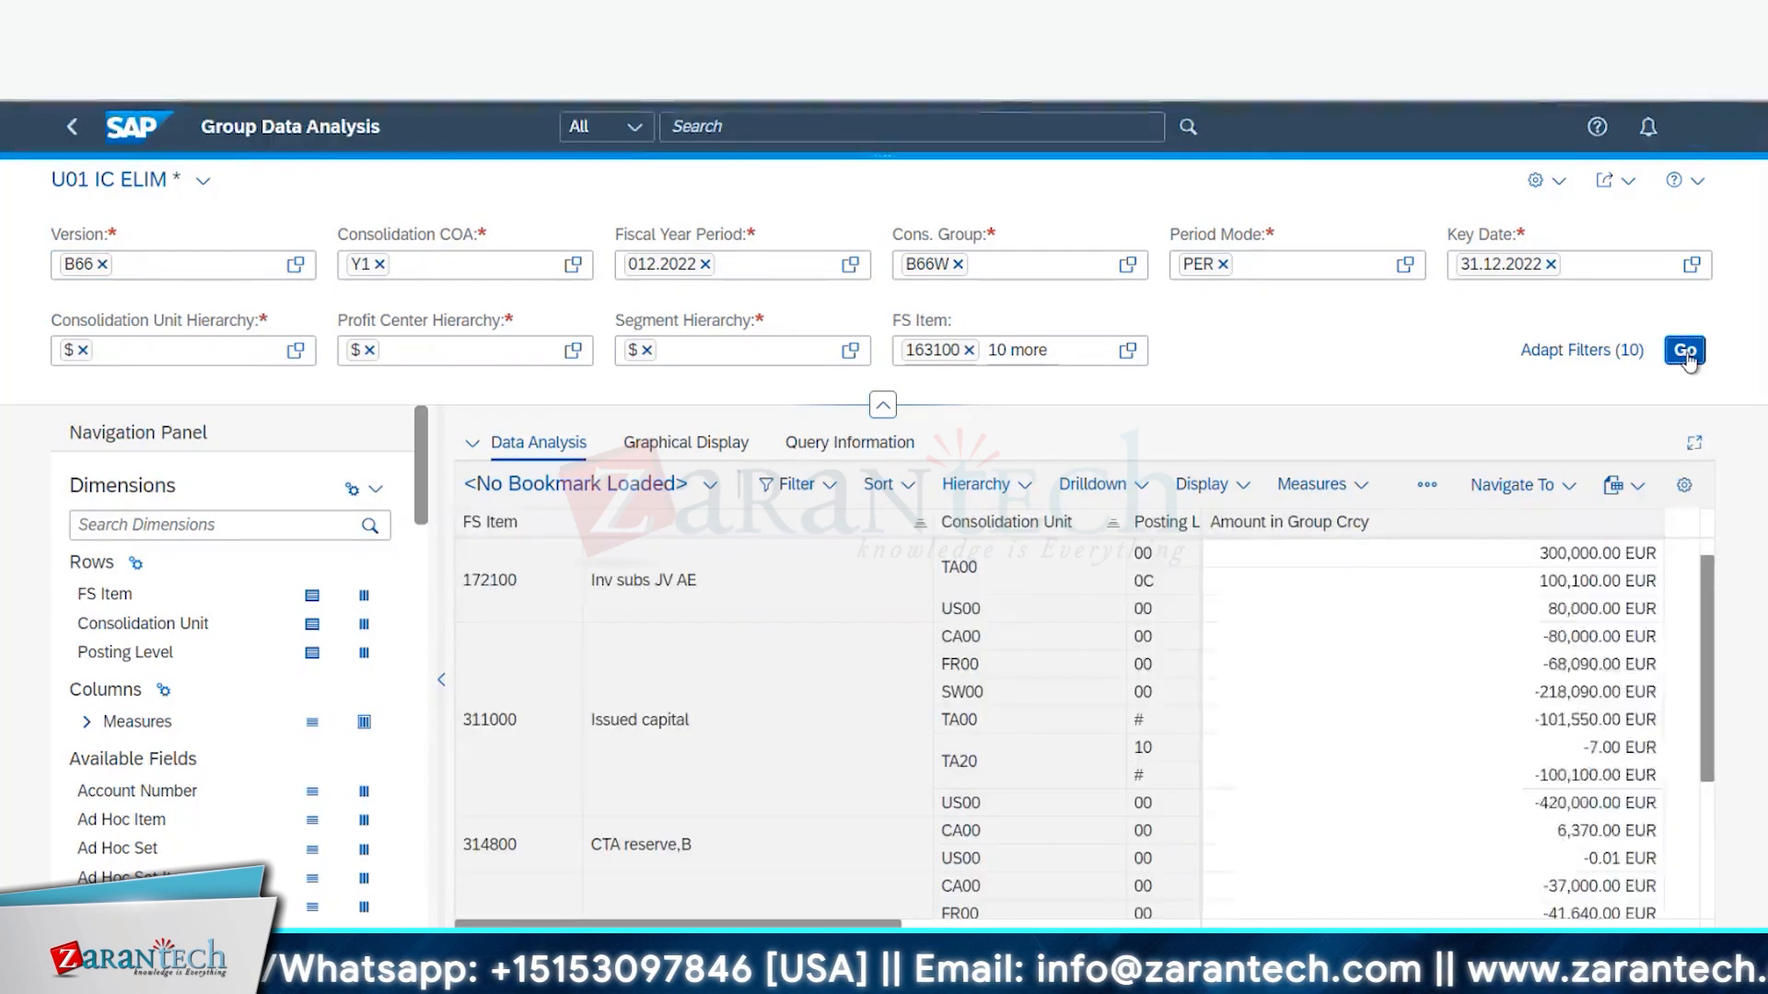
- In the Cons. Group value list, confirm B66W as the only selected consolidation group
{"action": "left_click", "coordinate": [1129, 265]}
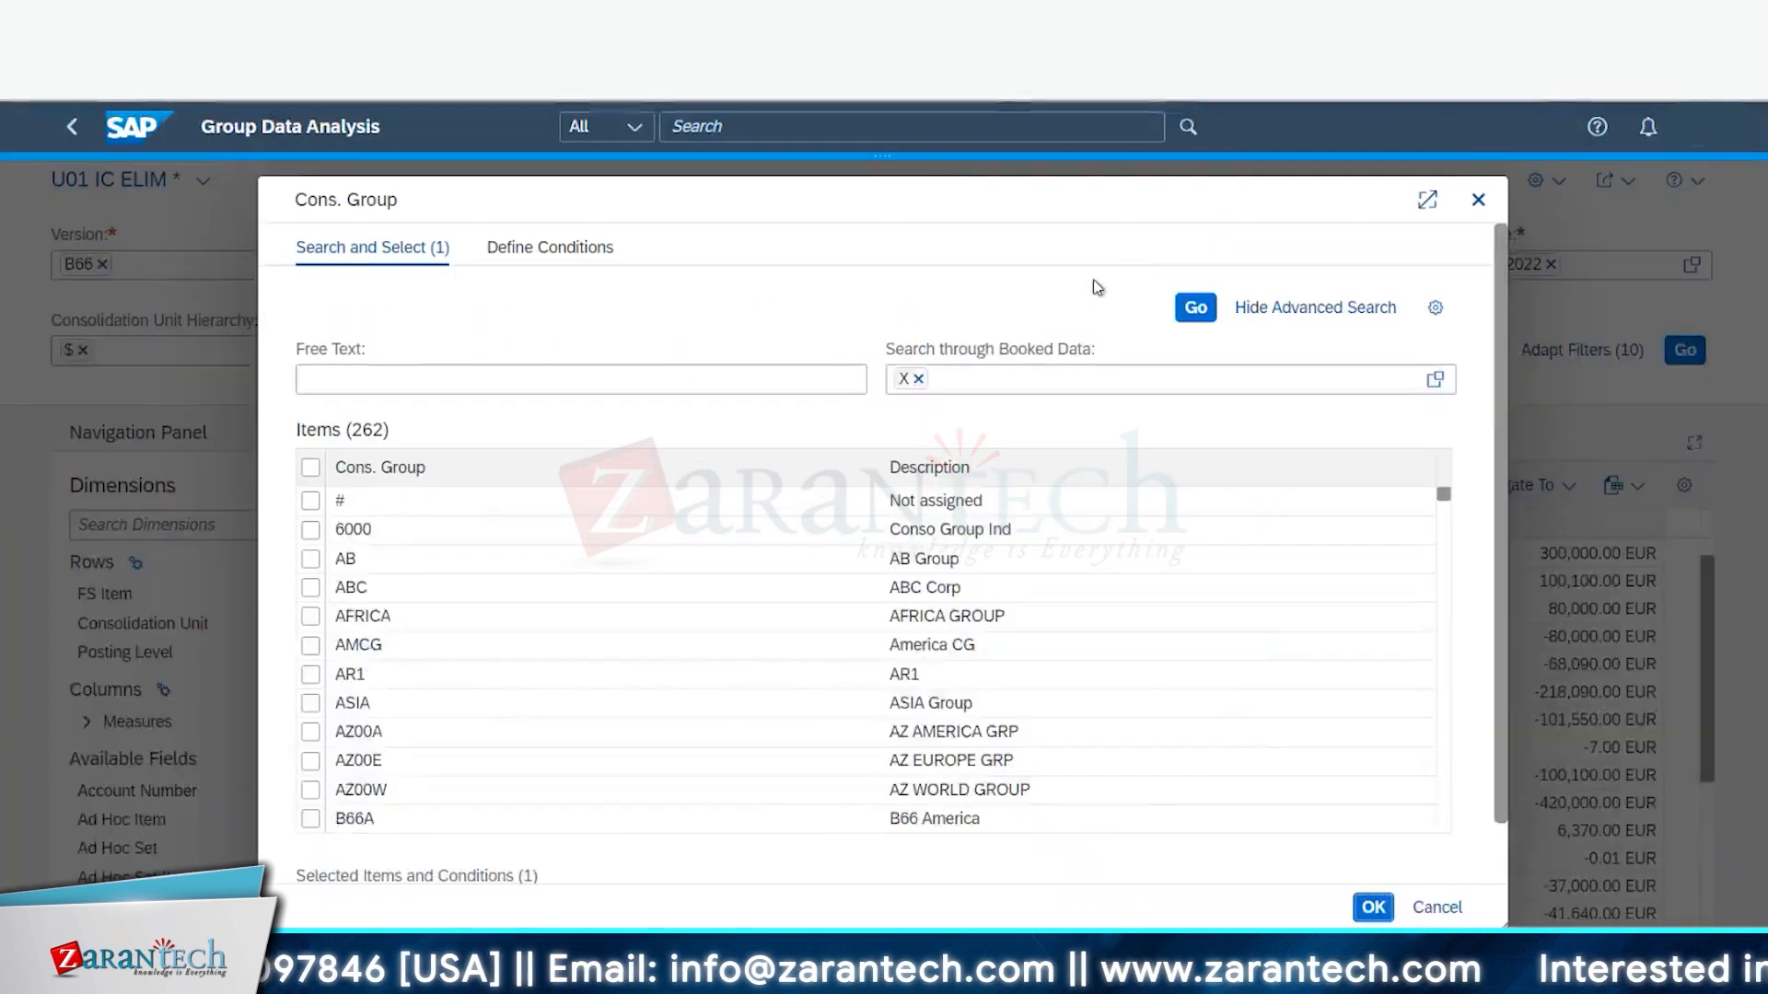
{"action": "scroll", "coordinate": [365, 689], "scroll_direction": "down", "scroll_amount": 5}
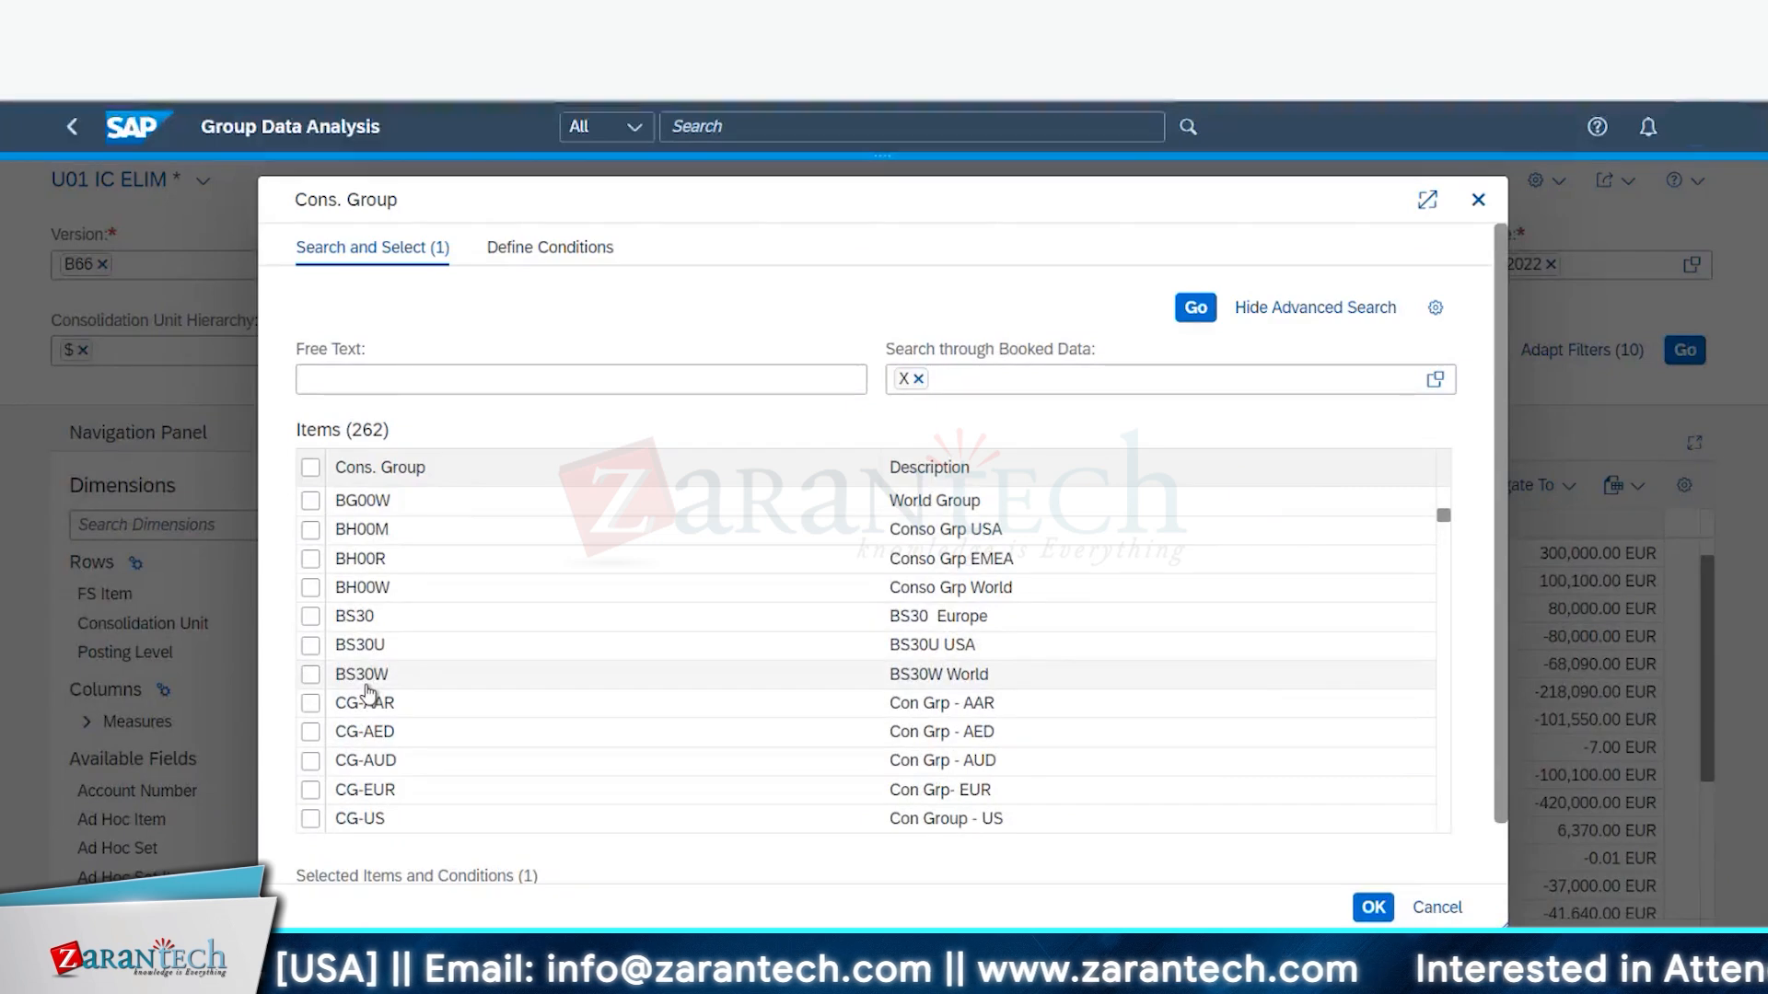
{"action": "scroll", "coordinate": [366, 692], "scroll_direction": "up", "scroll_amount": 5}
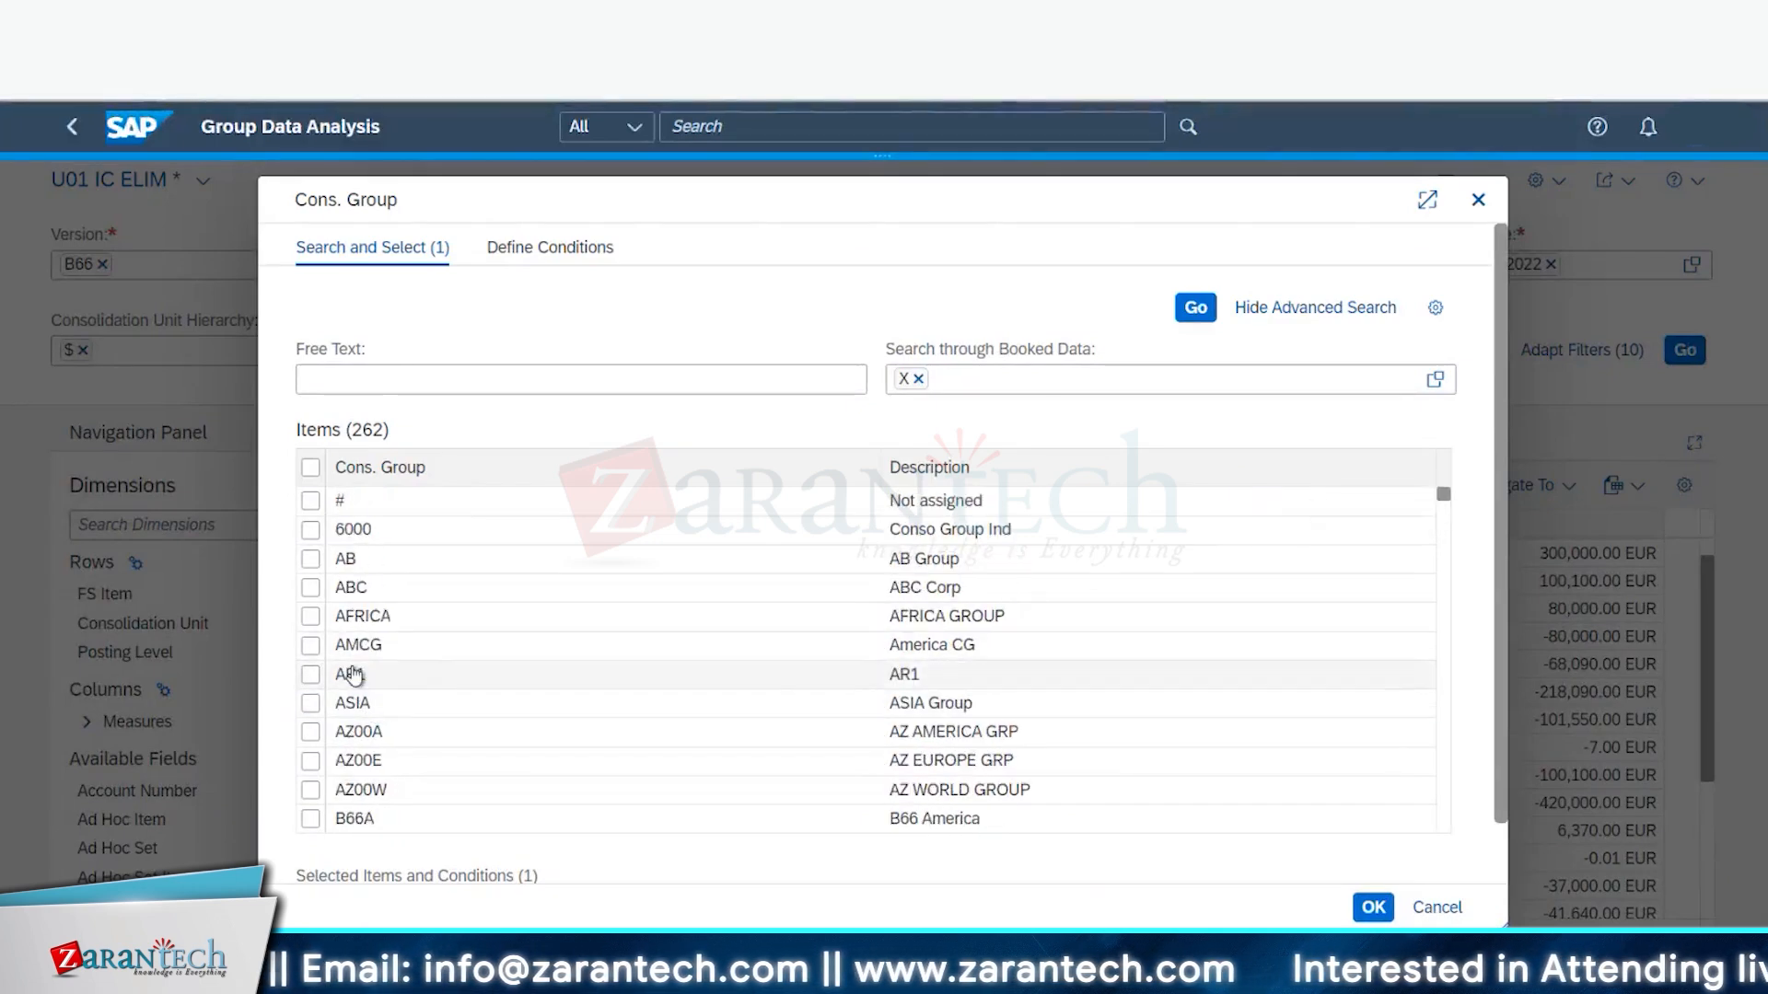
{"action": "scroll", "coordinate": [354, 675], "scroll_direction": "down", "scroll_amount": 1}
{"action": "scroll", "coordinate": [355, 675], "scroll_direction": "down", "scroll_amount": 1}
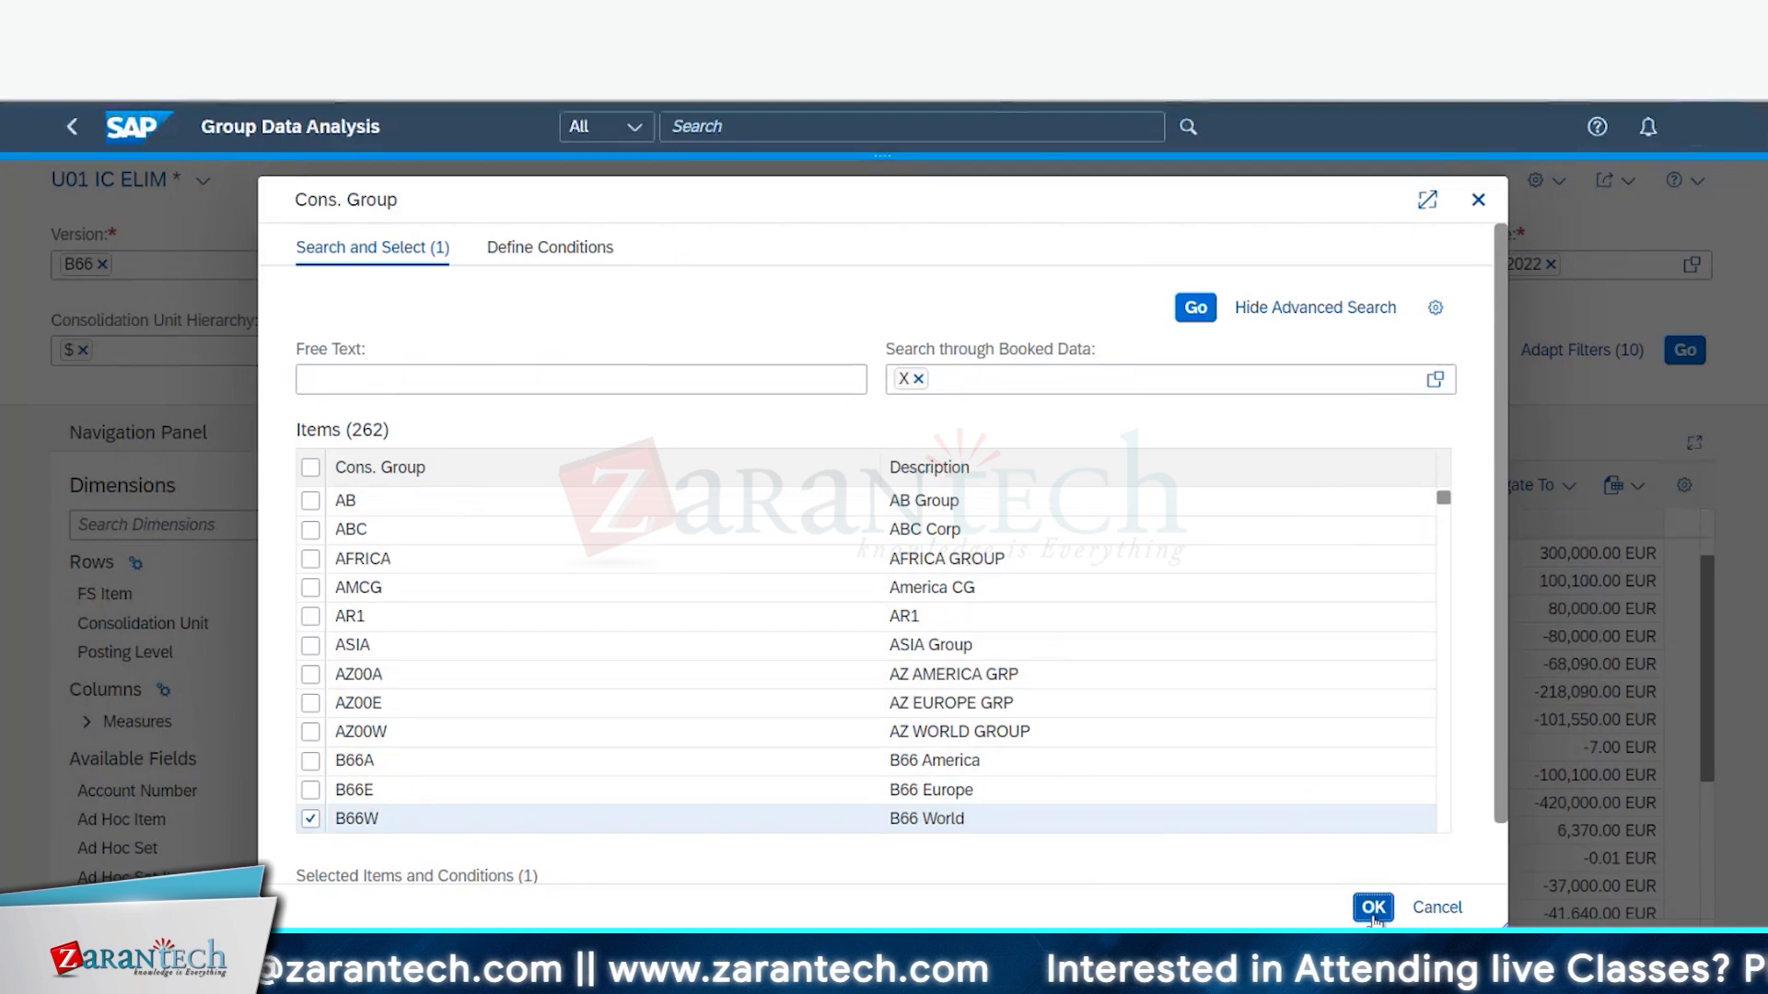
{"action": "left_click", "coordinate": [1372, 908]}
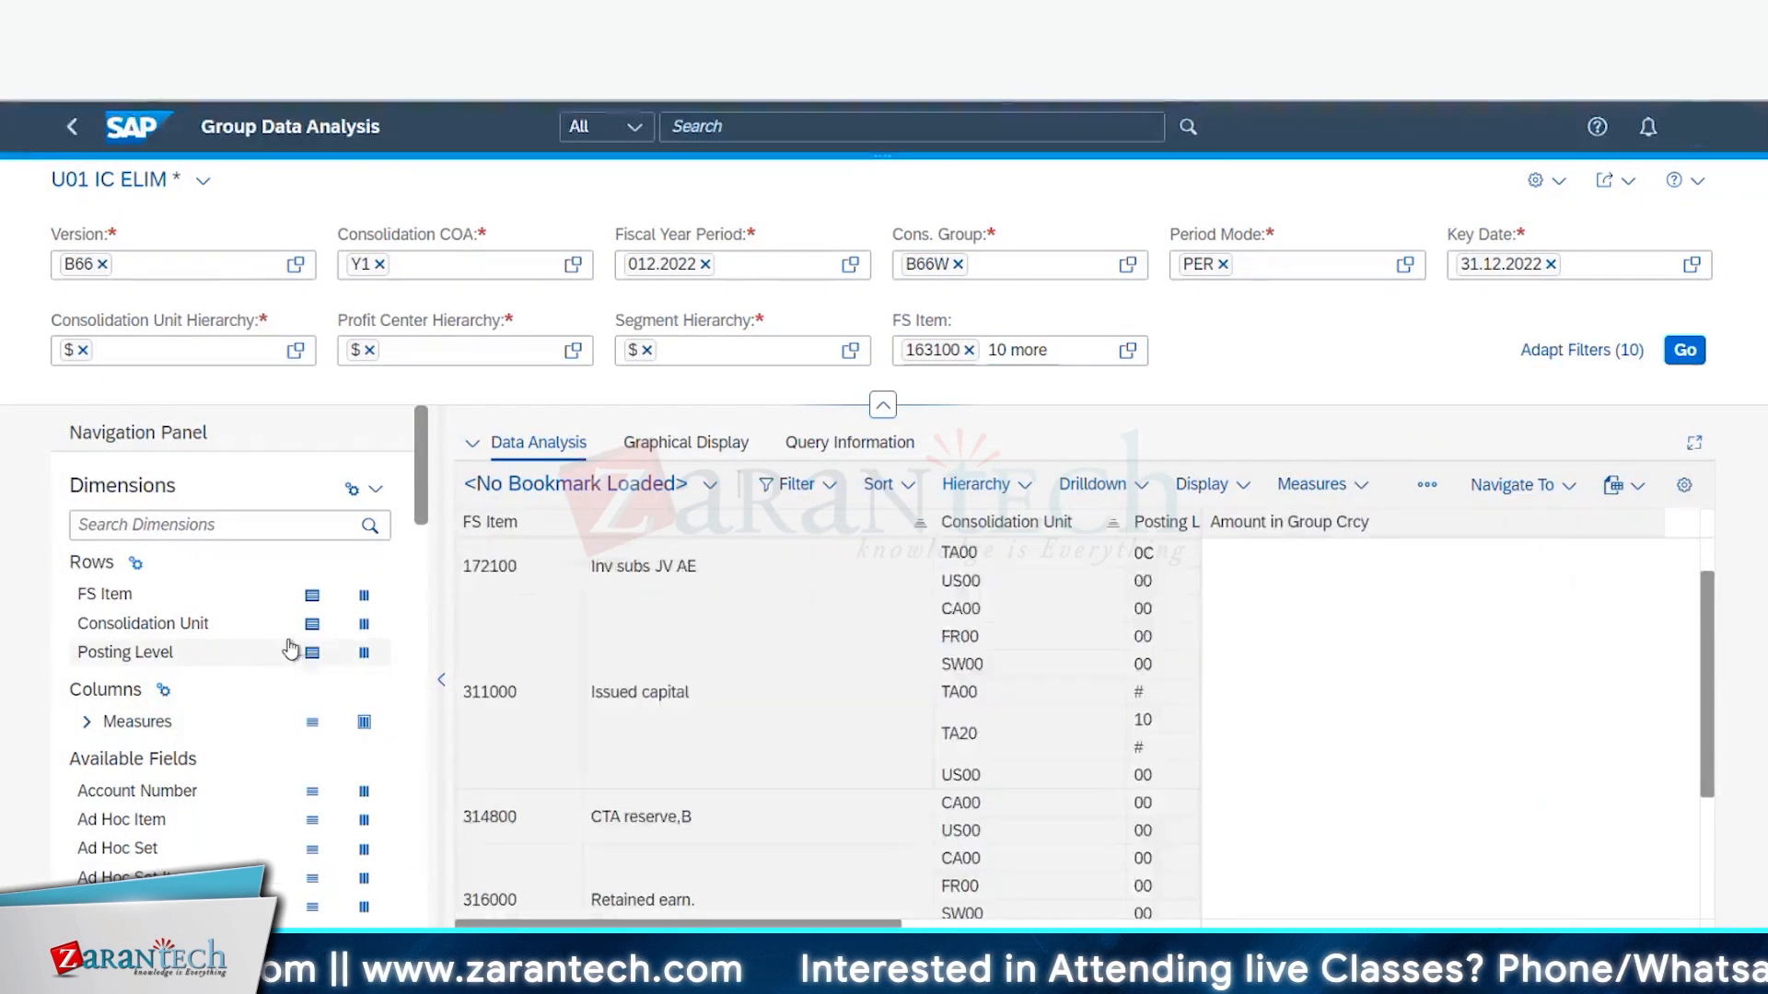
- Move Consolidation Unit into the columns and rerun the report for B66W
{"action": "left_click", "coordinate": [364, 624]}
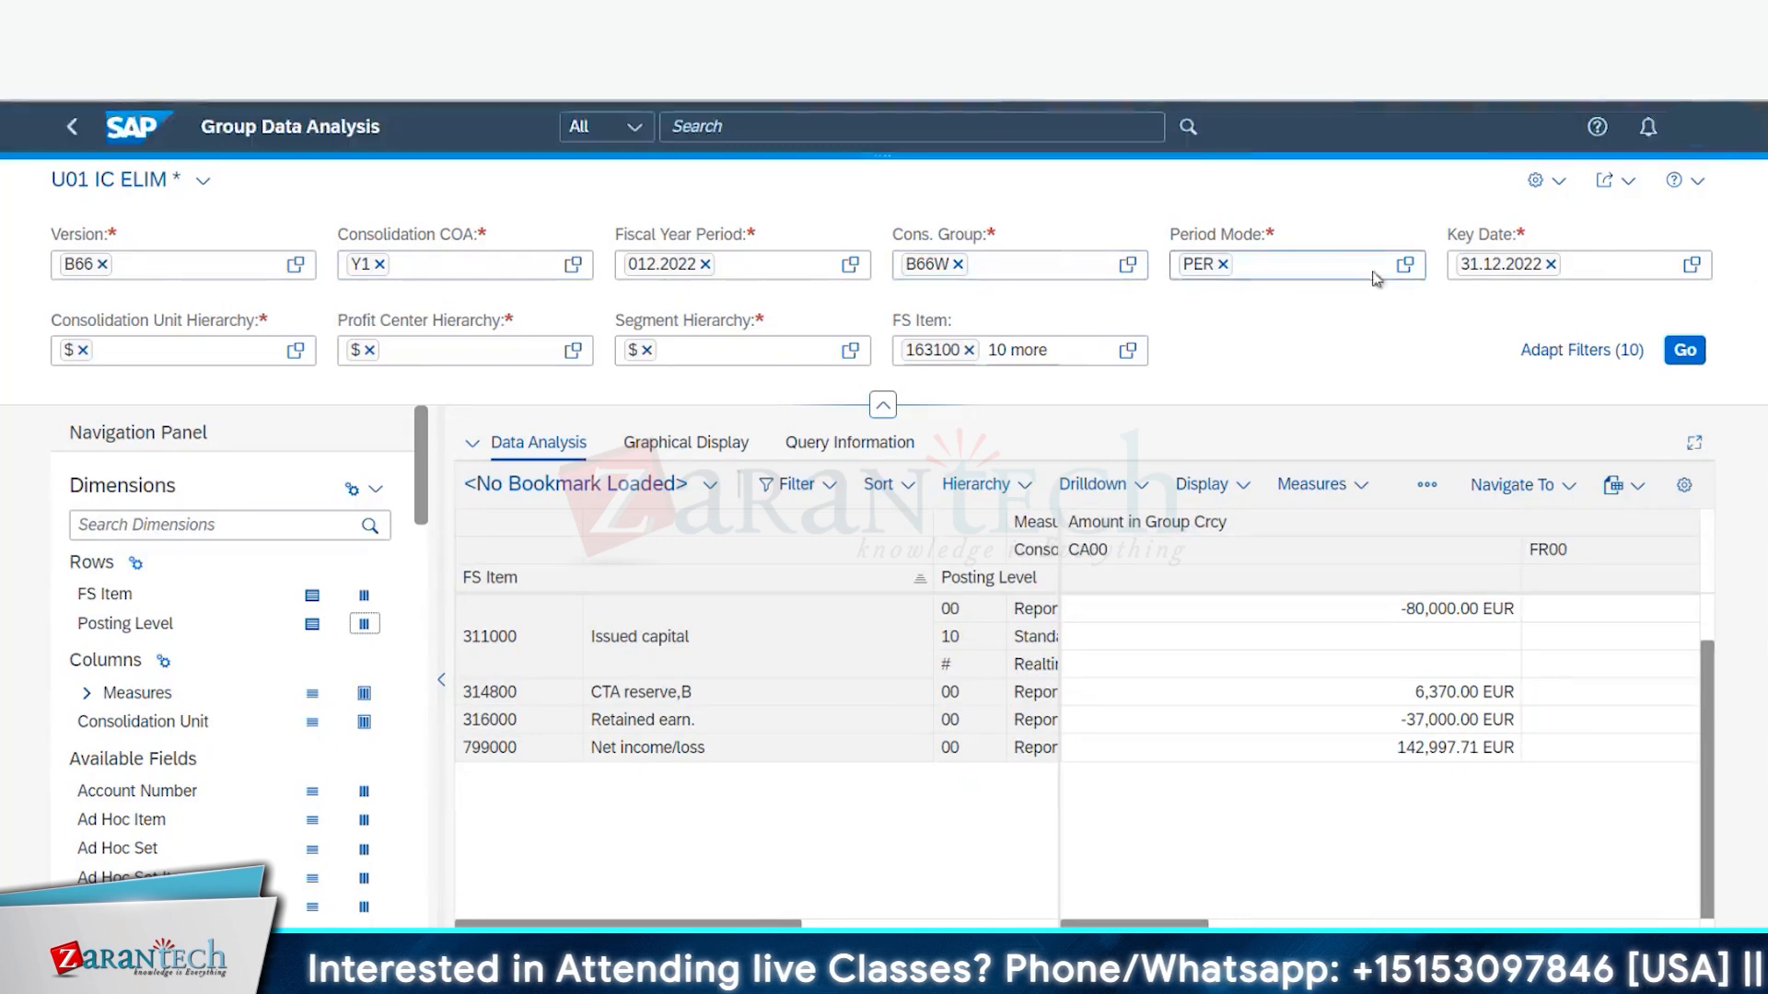
{"action": "left_click", "coordinate": [1684, 351]}
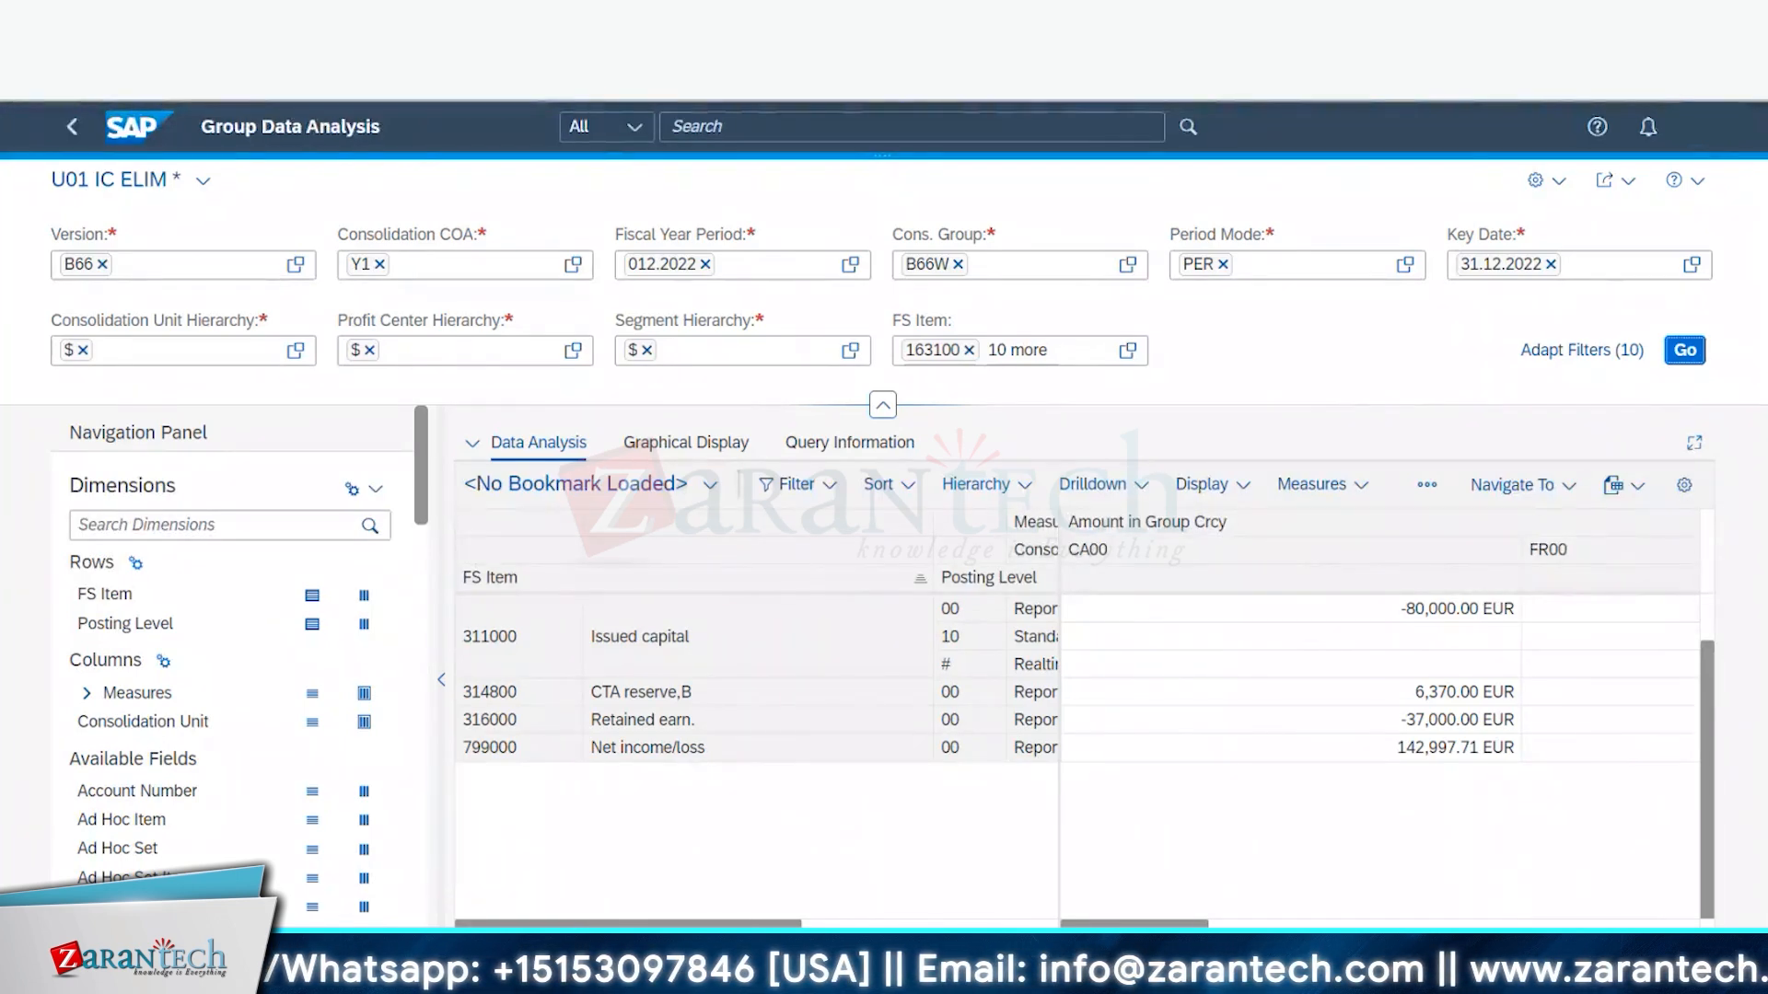
- Reload the page, then run it for version B66 and consolidation group B66W chosen from the value list
{"action": "key", "text": "F5"}
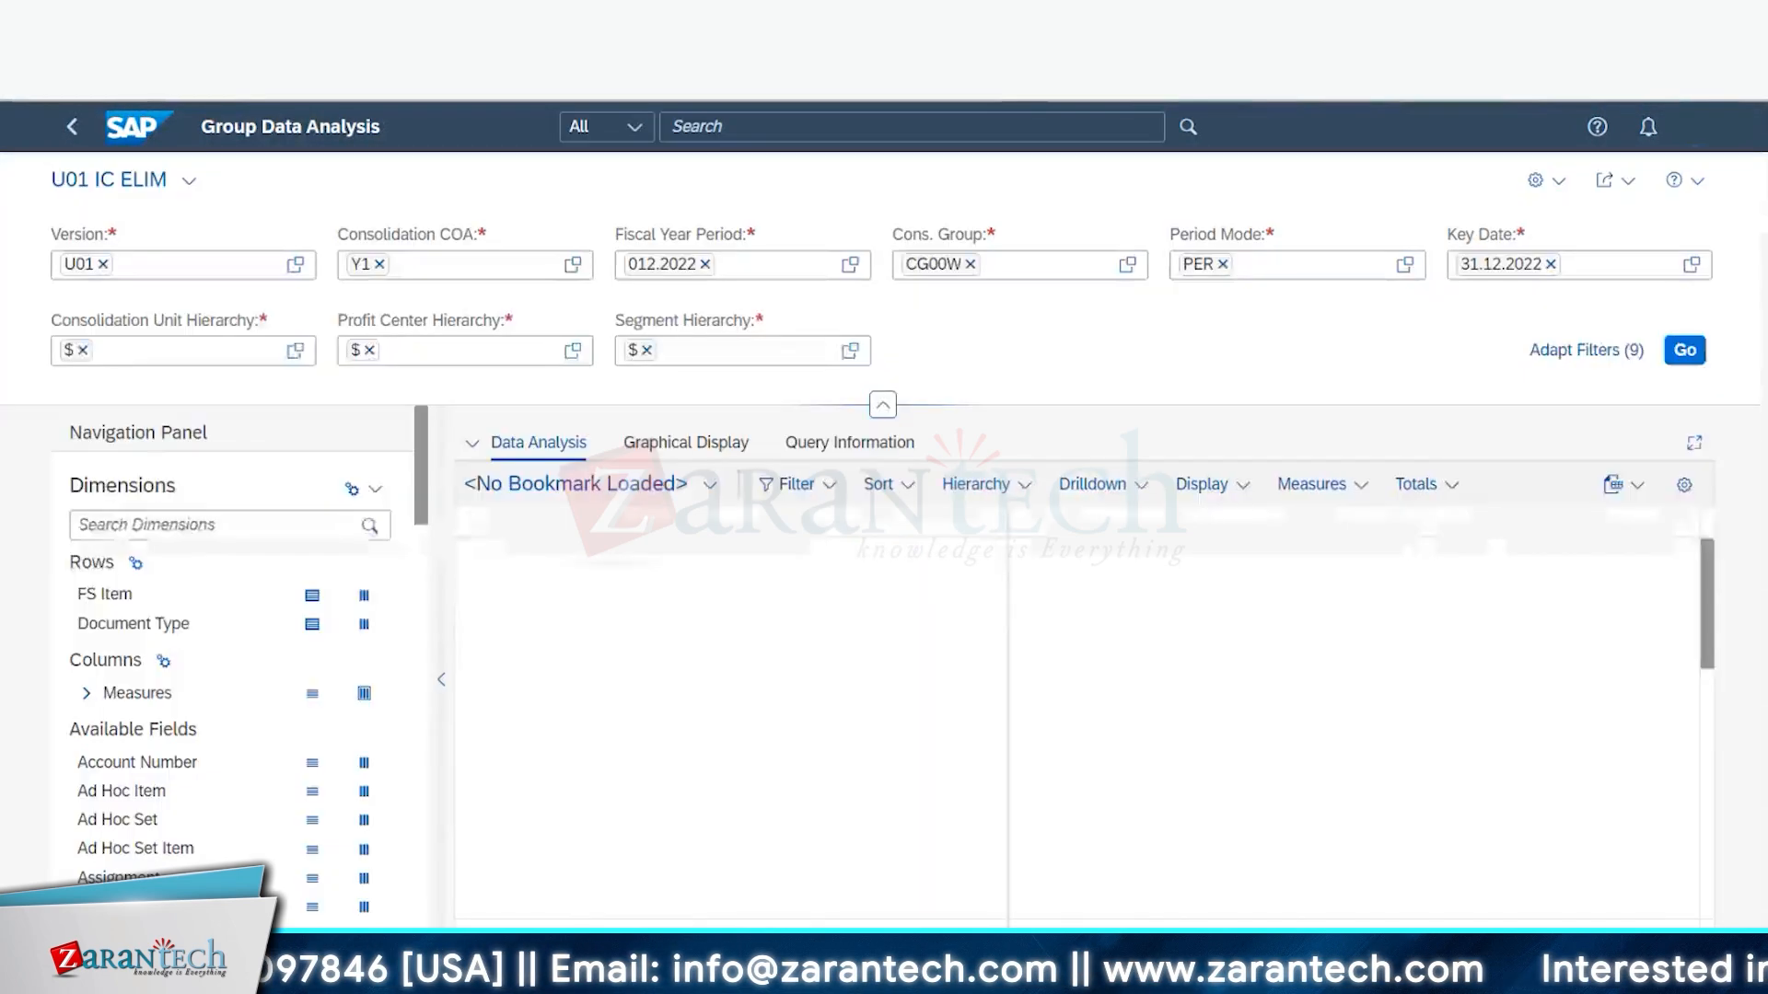
{"action": "left_click", "coordinate": [104, 266]}
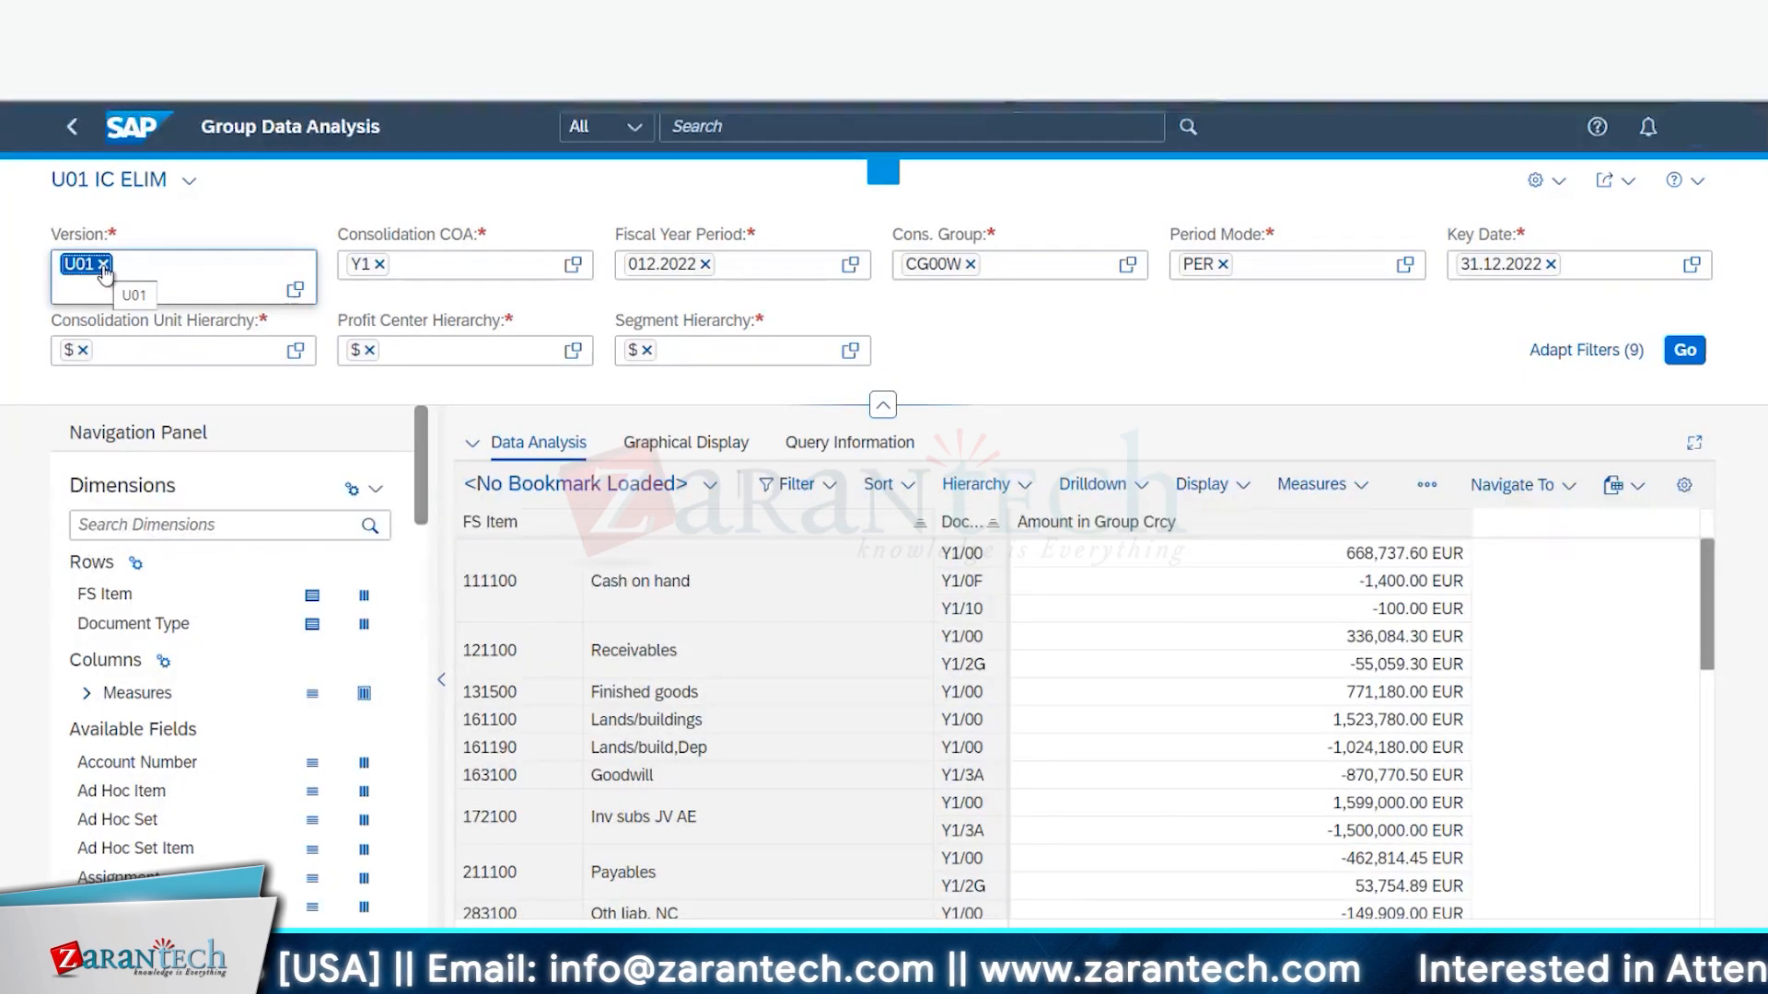
{"action": "left_click", "coordinate": [106, 264]}
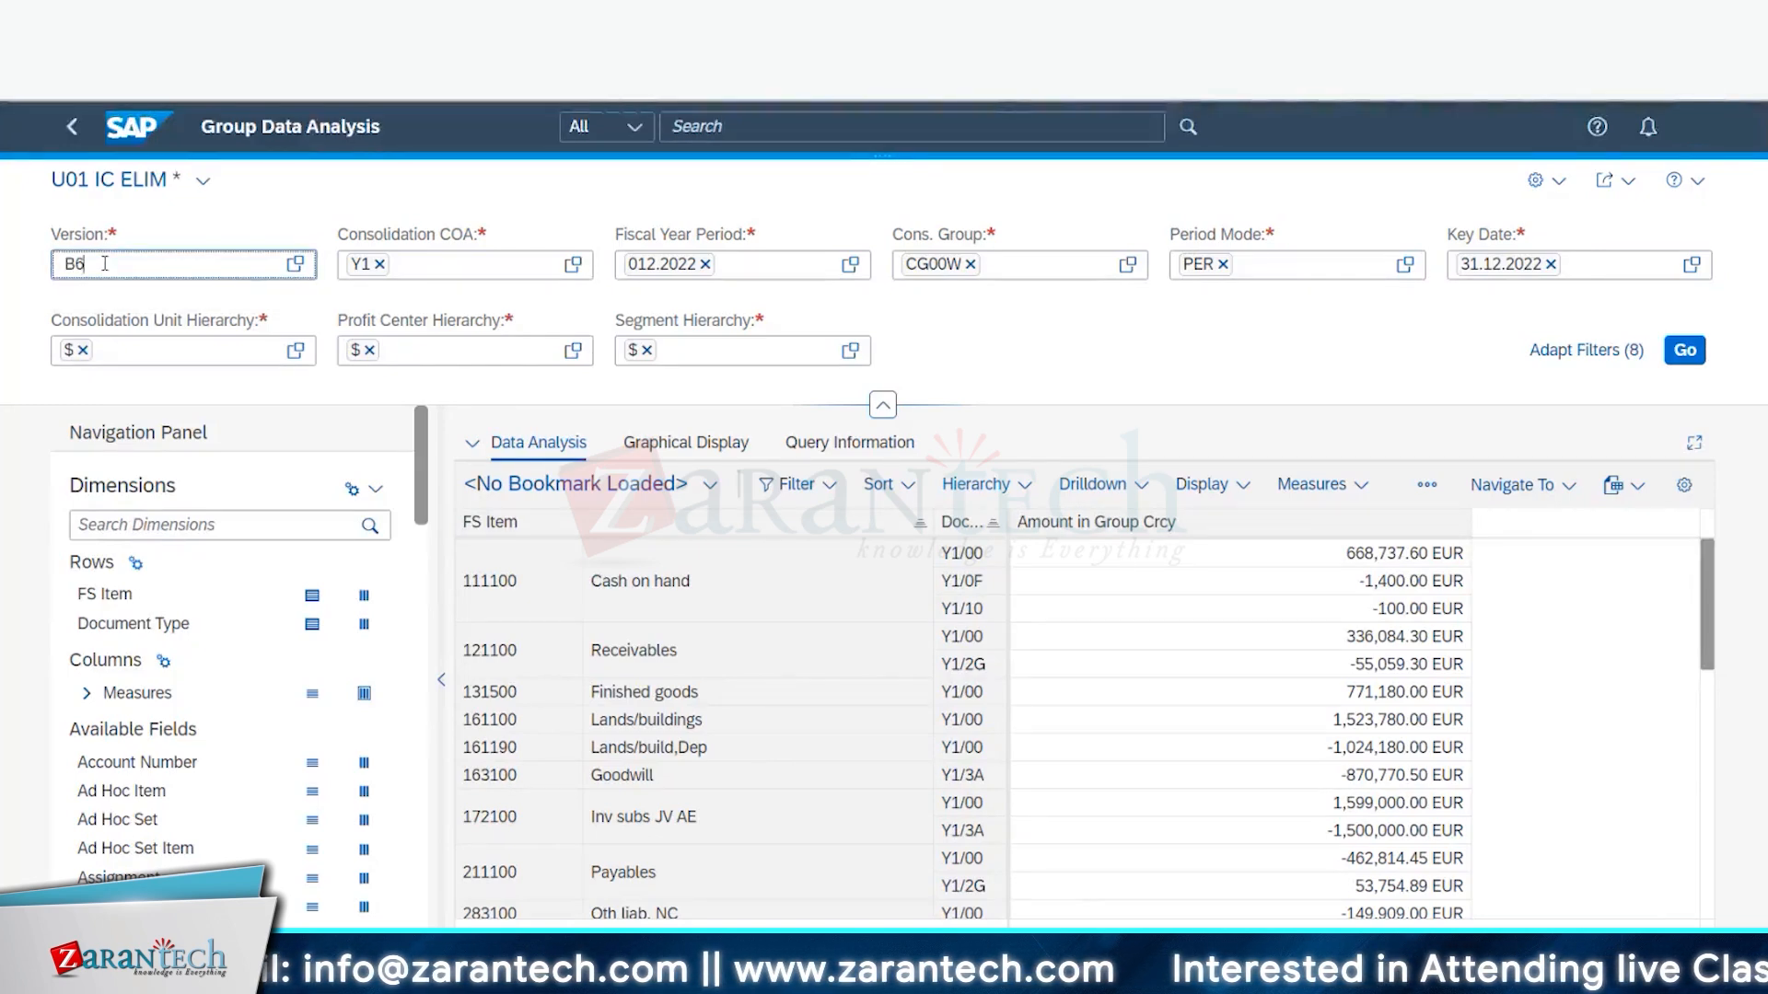
{"action": "left_click", "coordinate": [967, 266]}
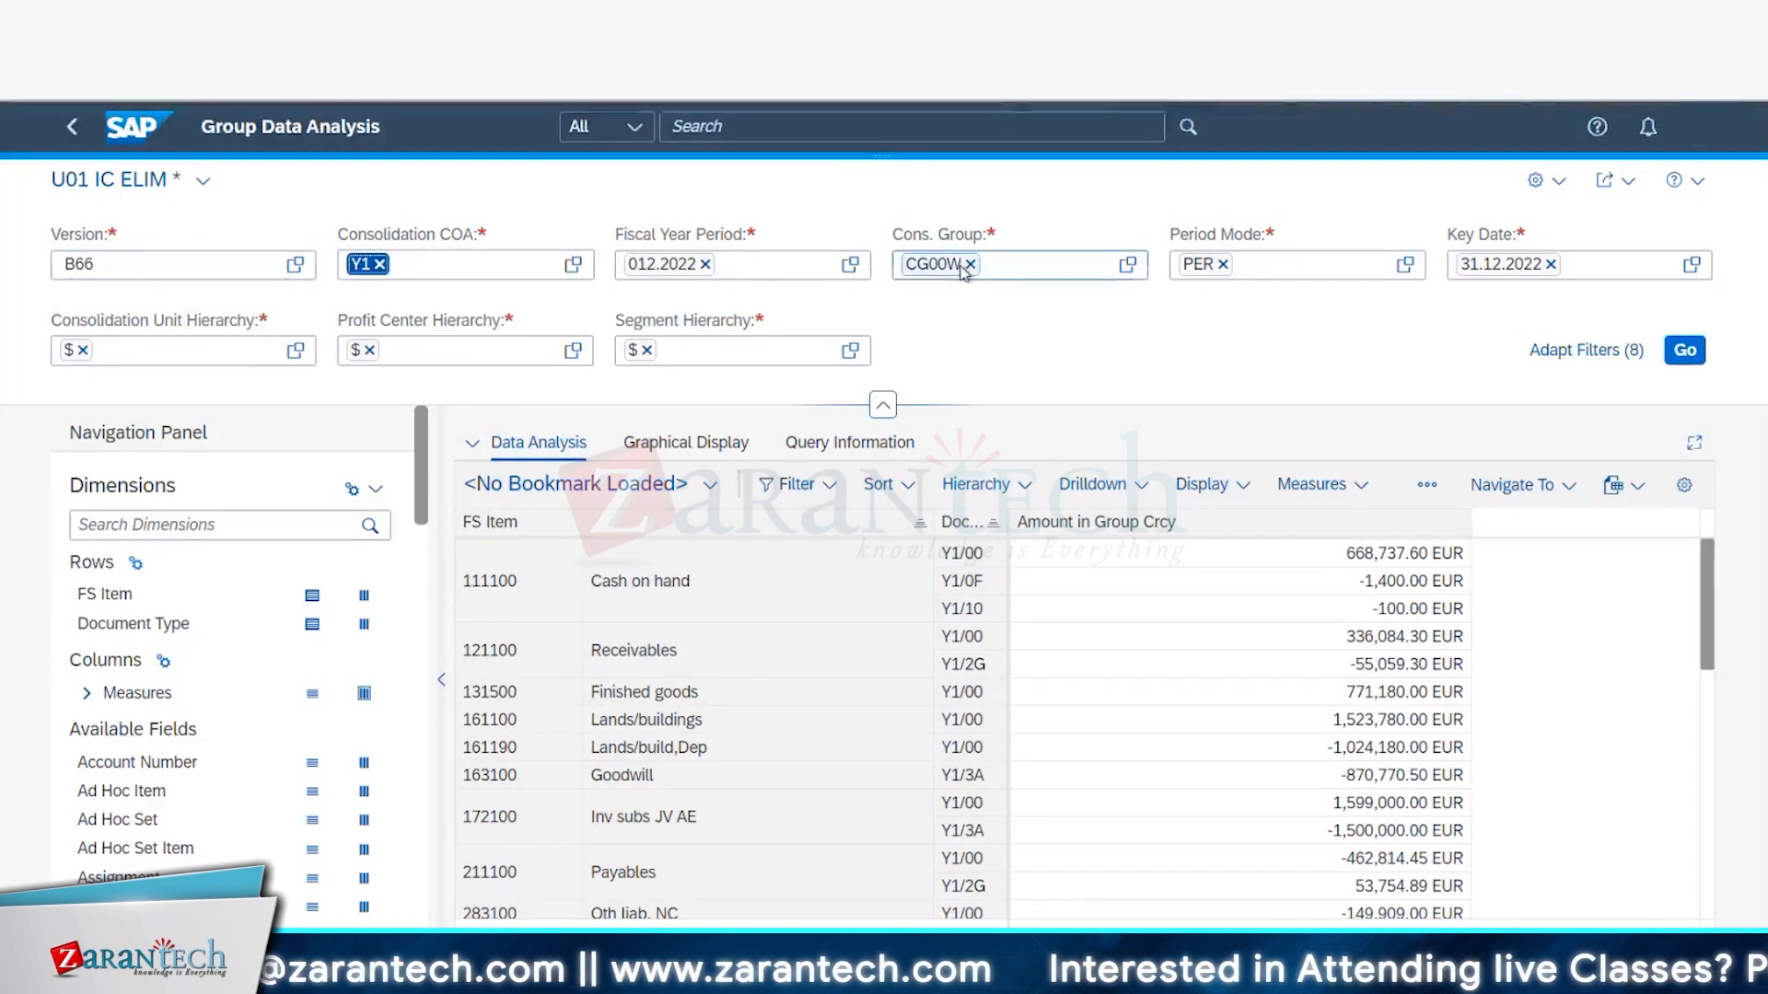
{"action": "left_click", "coordinate": [970, 265]}
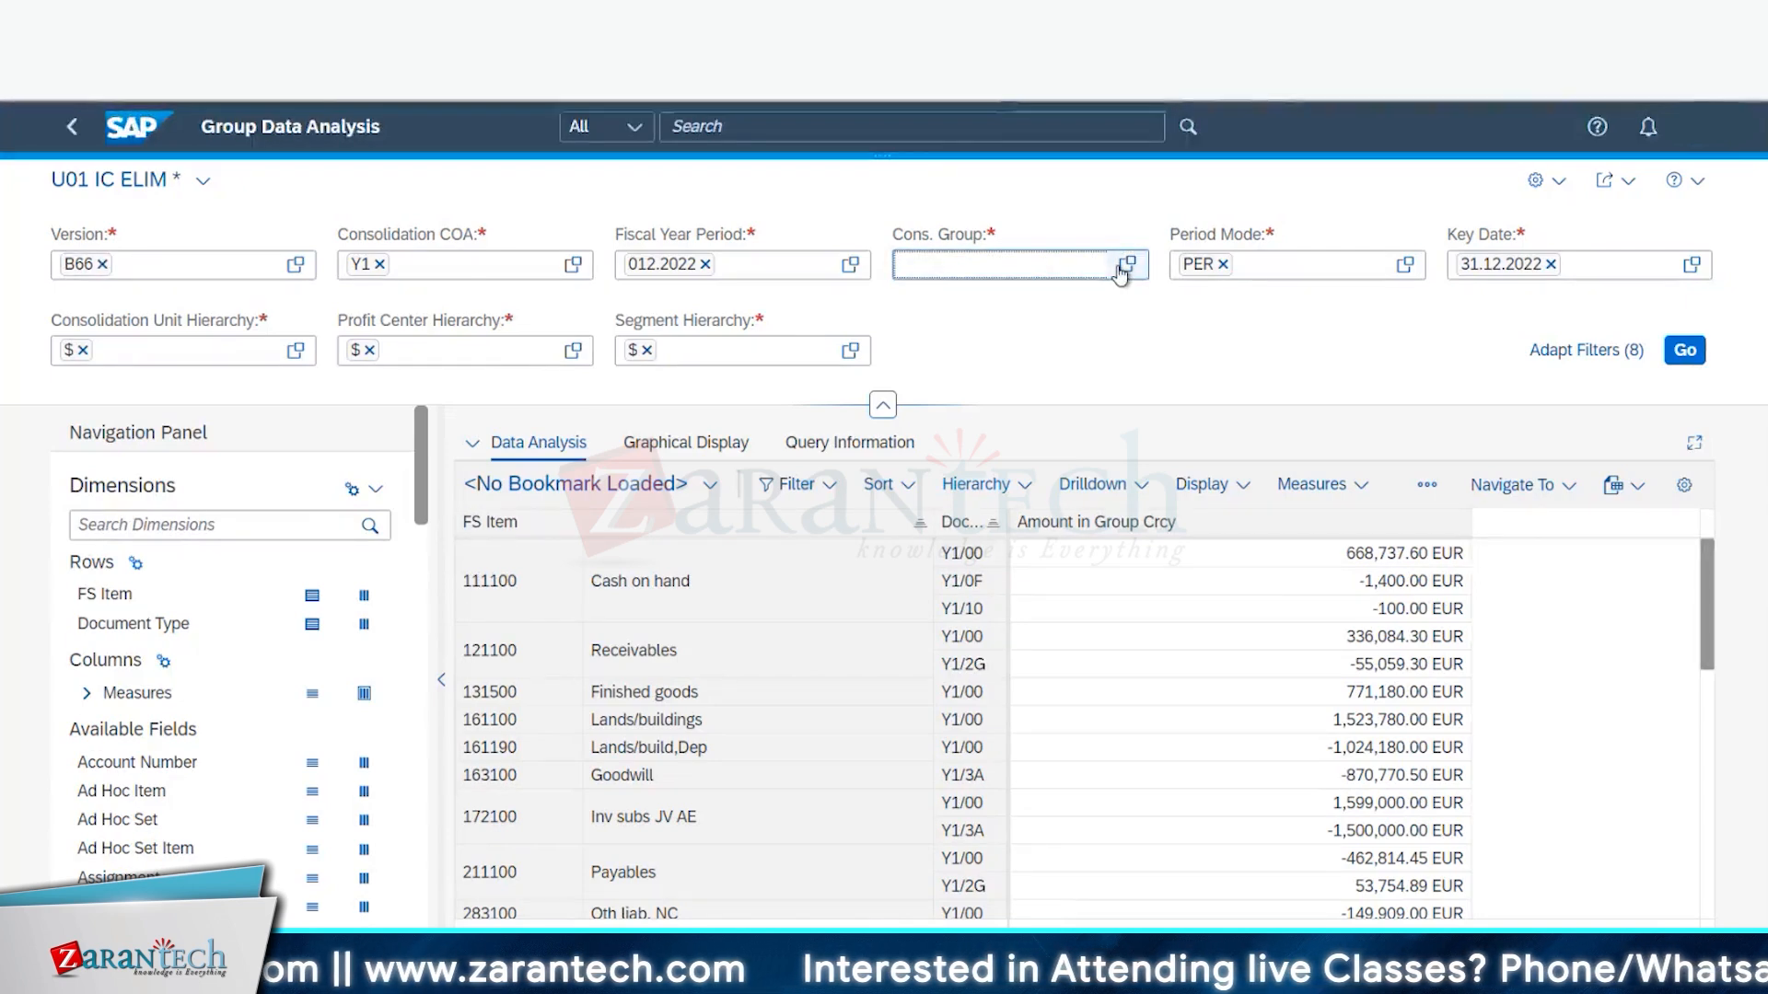
{"action": "left_click", "coordinate": [1125, 267]}
{"action": "scroll", "coordinate": [350, 745], "scroll_direction": "down", "scroll_amount": 3}
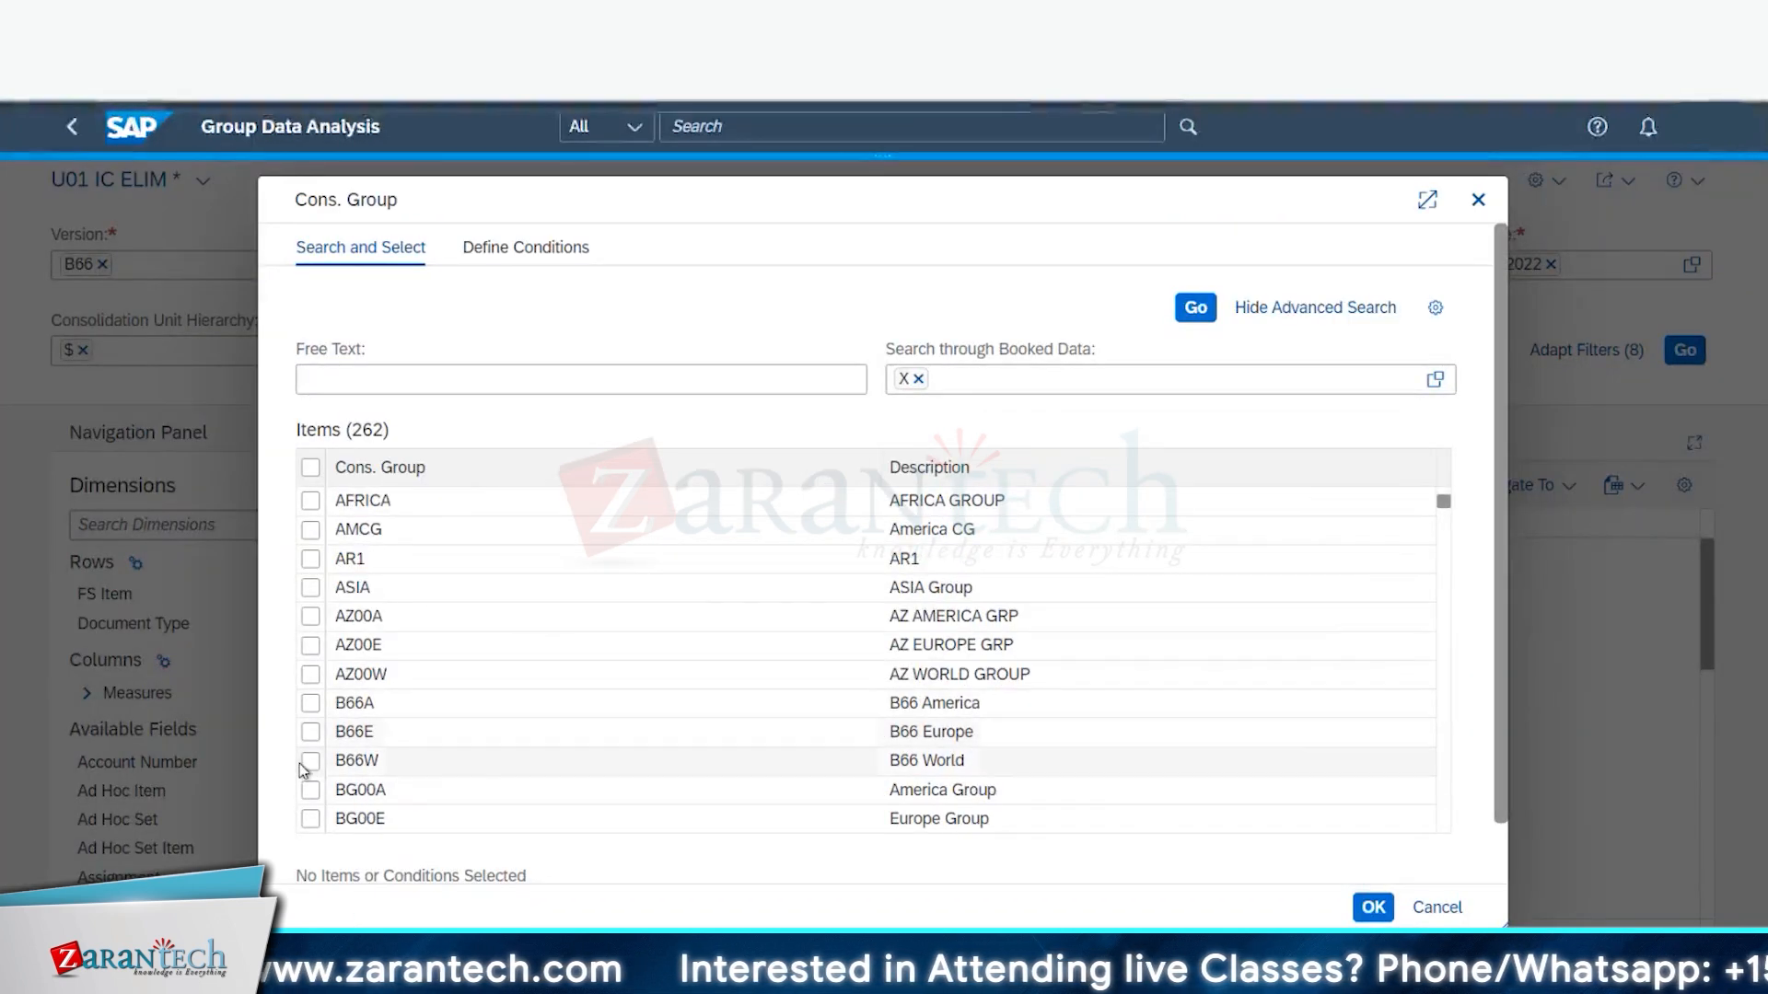
{"action": "left_click", "coordinate": [310, 760]}
{"action": "left_click", "coordinate": [1372, 907]}
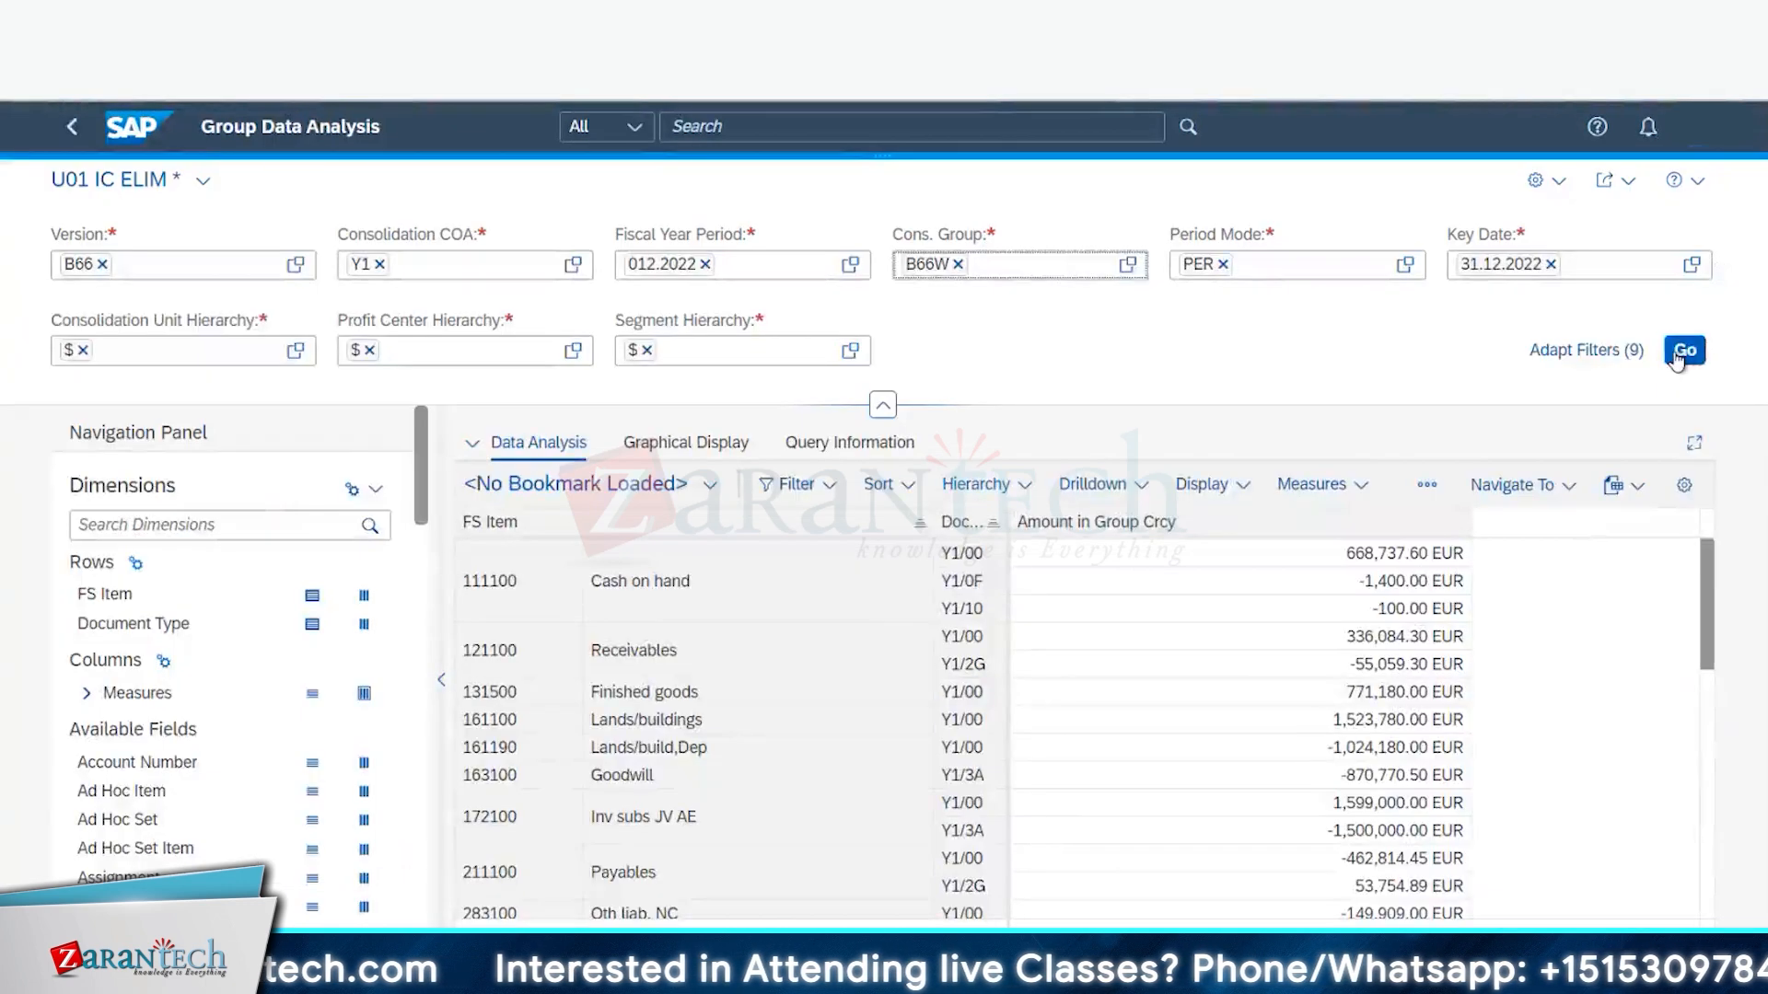
{"action": "left_click", "coordinate": [1681, 353]}
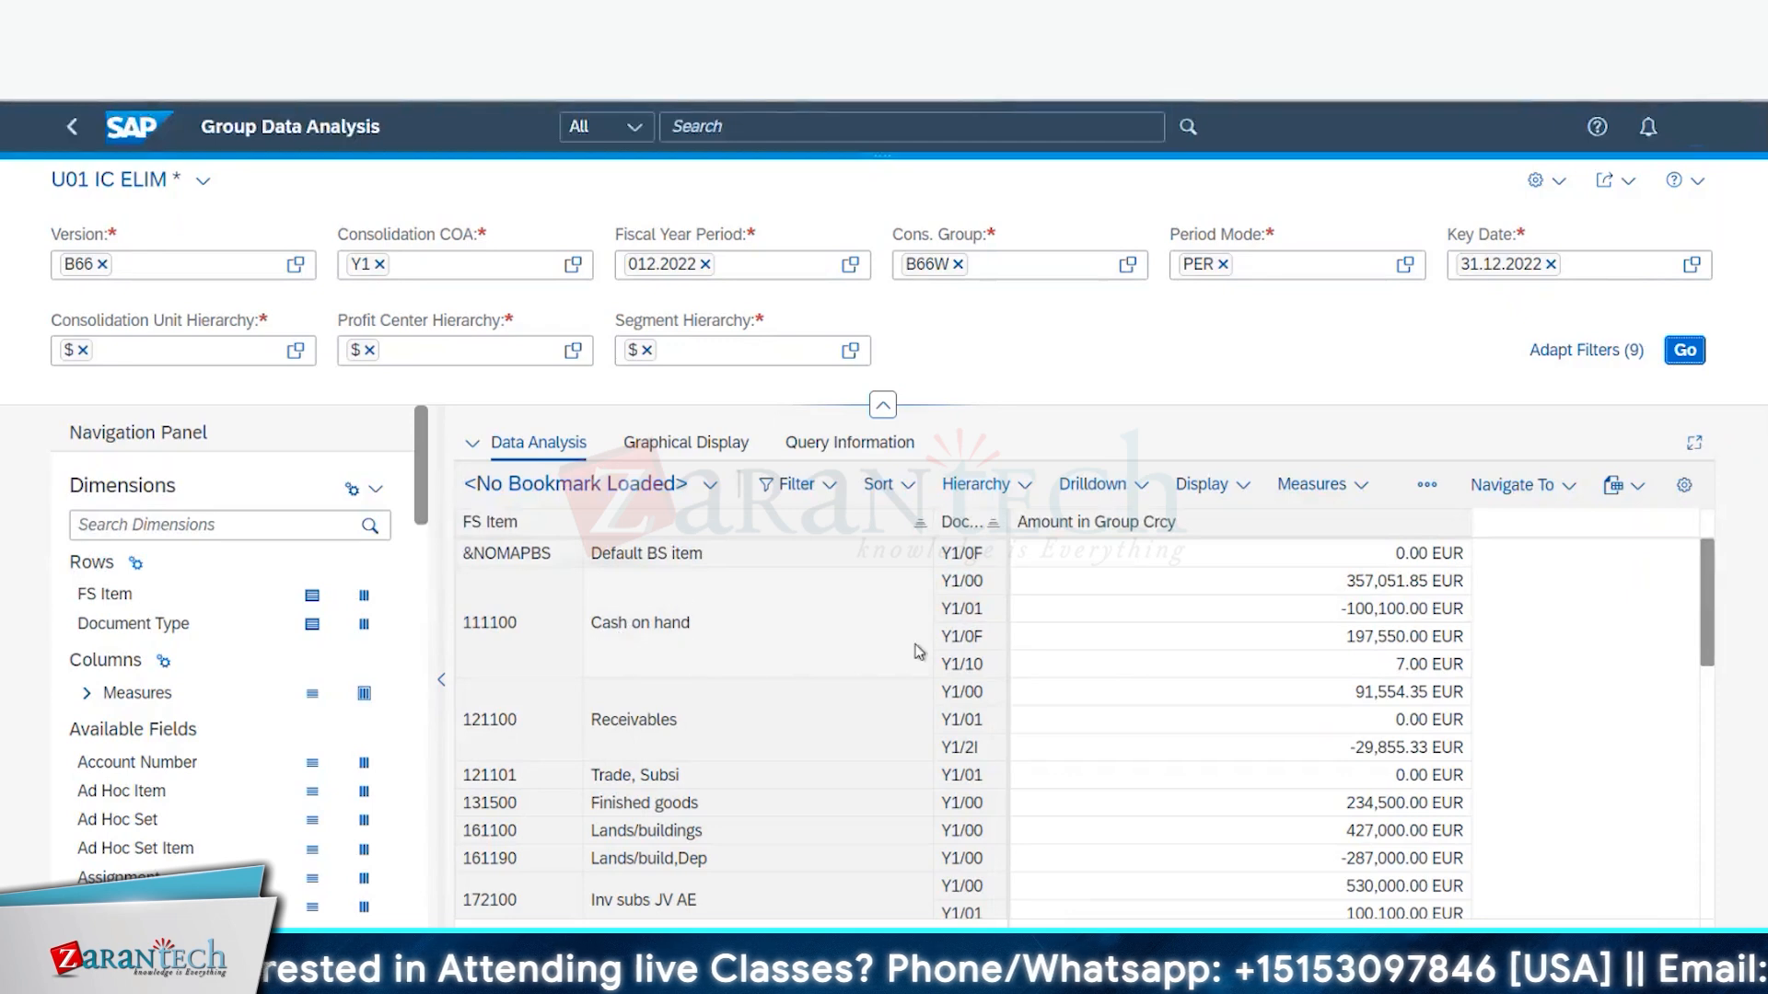
- Add Consolidation Unit to the rows, briefly check the ACDOCU window, then scroll the unit-level results
{"action": "scroll", "coordinate": [230, 736], "scroll_direction": "down", "scroll_amount": 4}
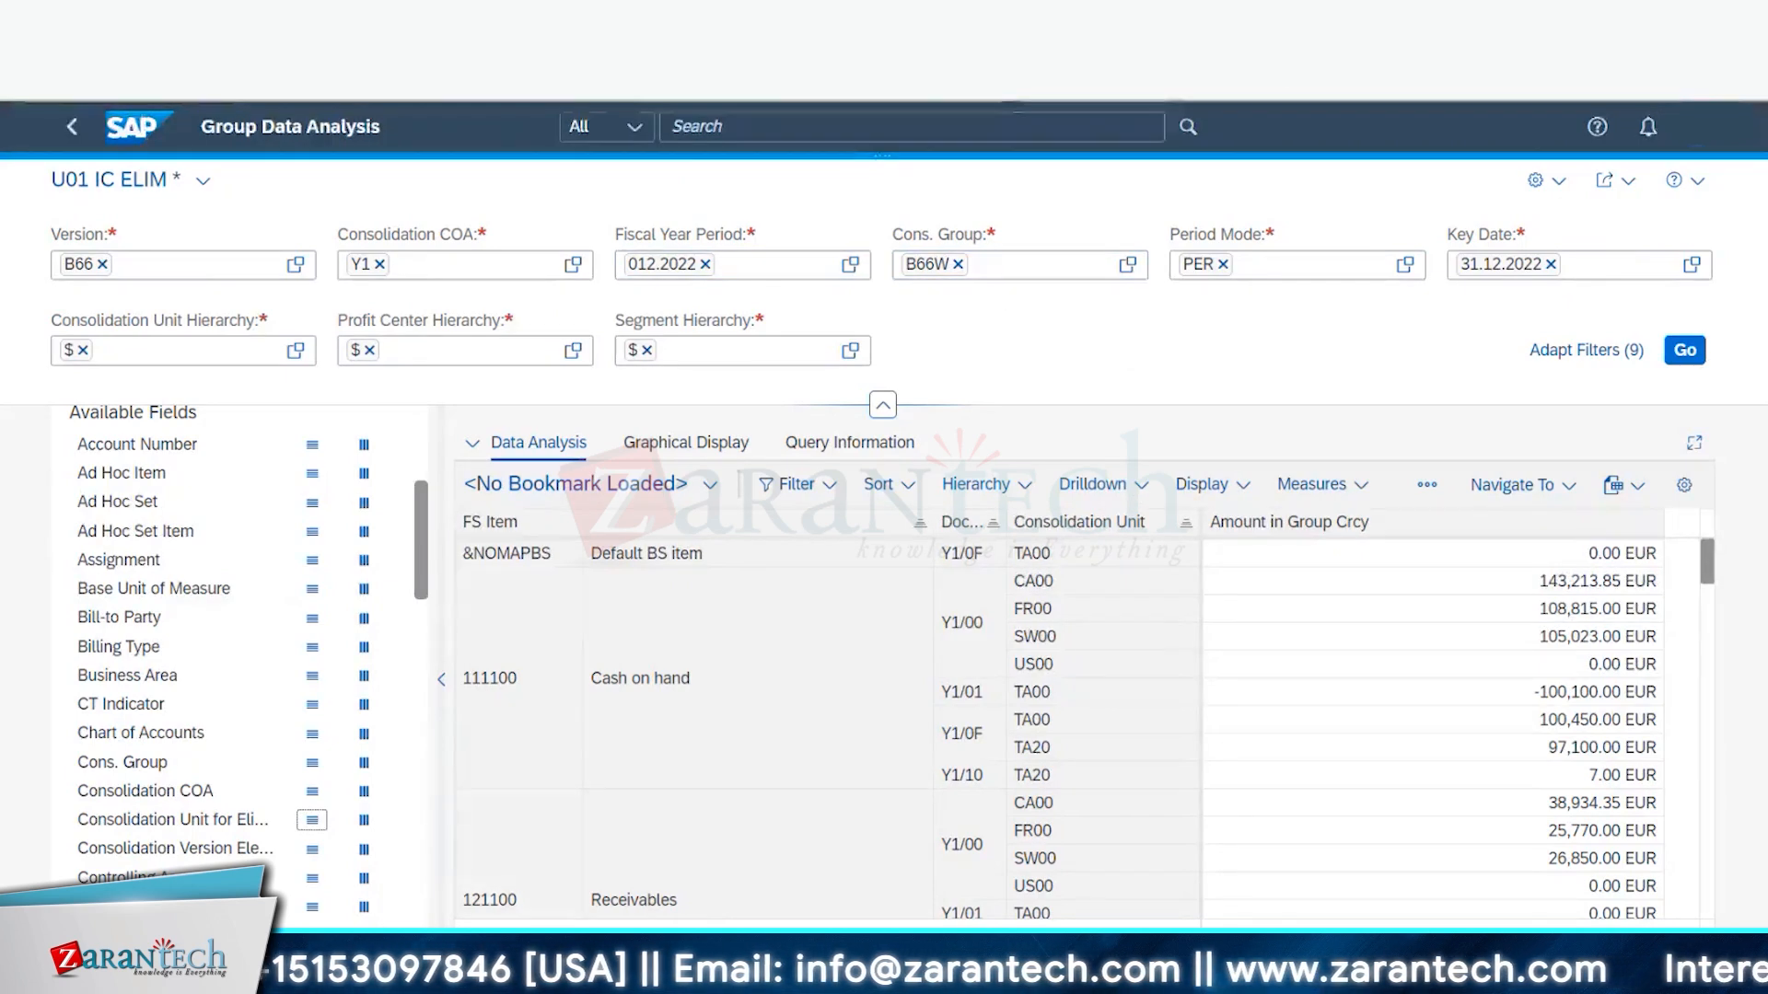
{"action": "key", "text": "alt+Tab"}
{"action": "left_click", "coordinate": [442, 966]}
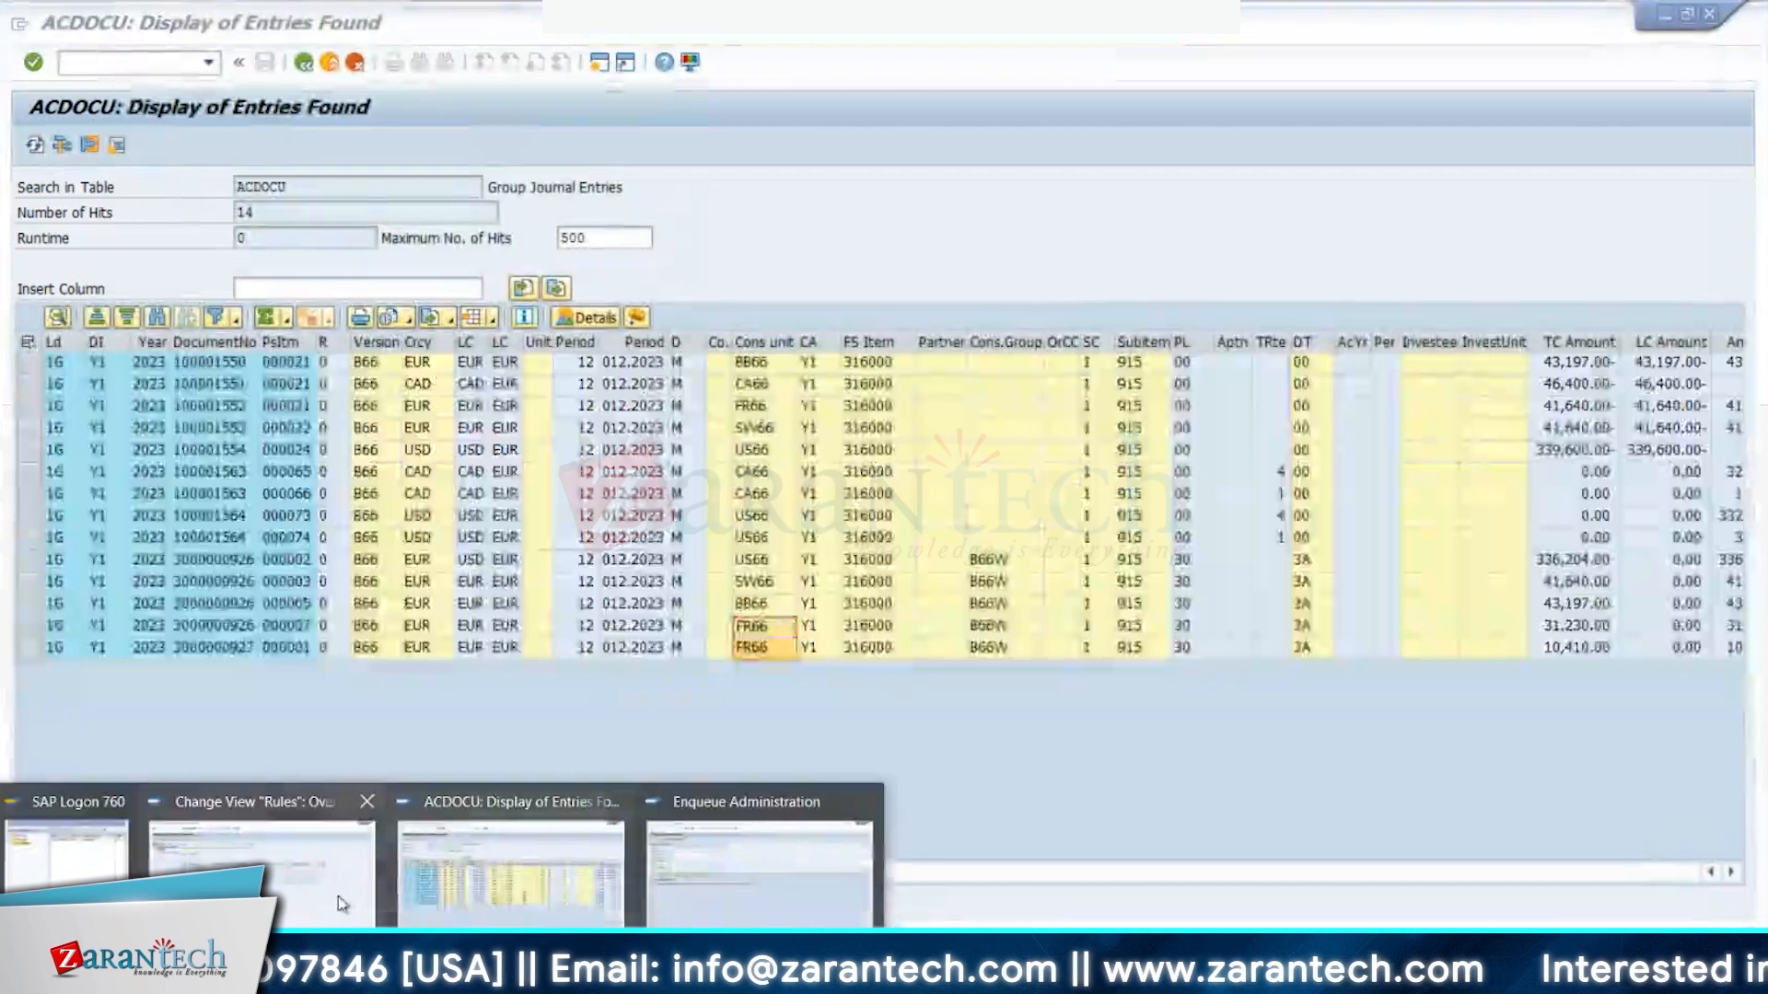
{"action": "key", "text": "alt+Tab"}
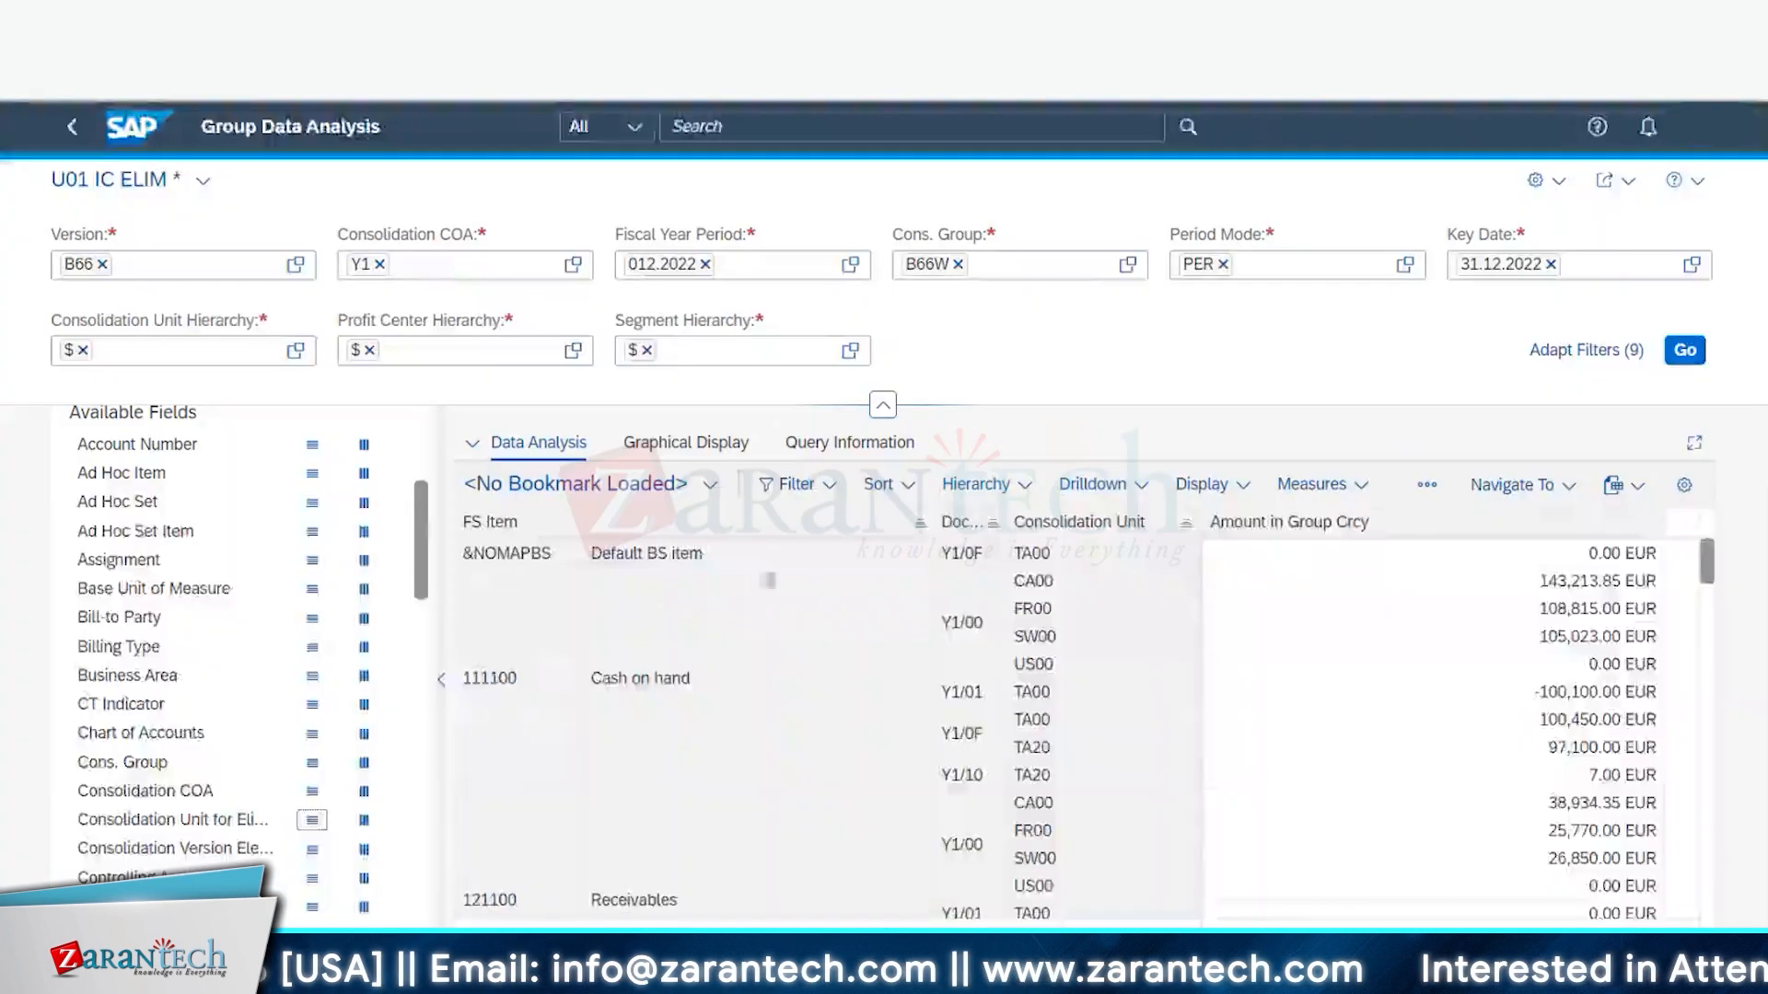
{"action": "scroll", "coordinate": [1068, 645], "scroll_direction": "down", "scroll_amount": 5}
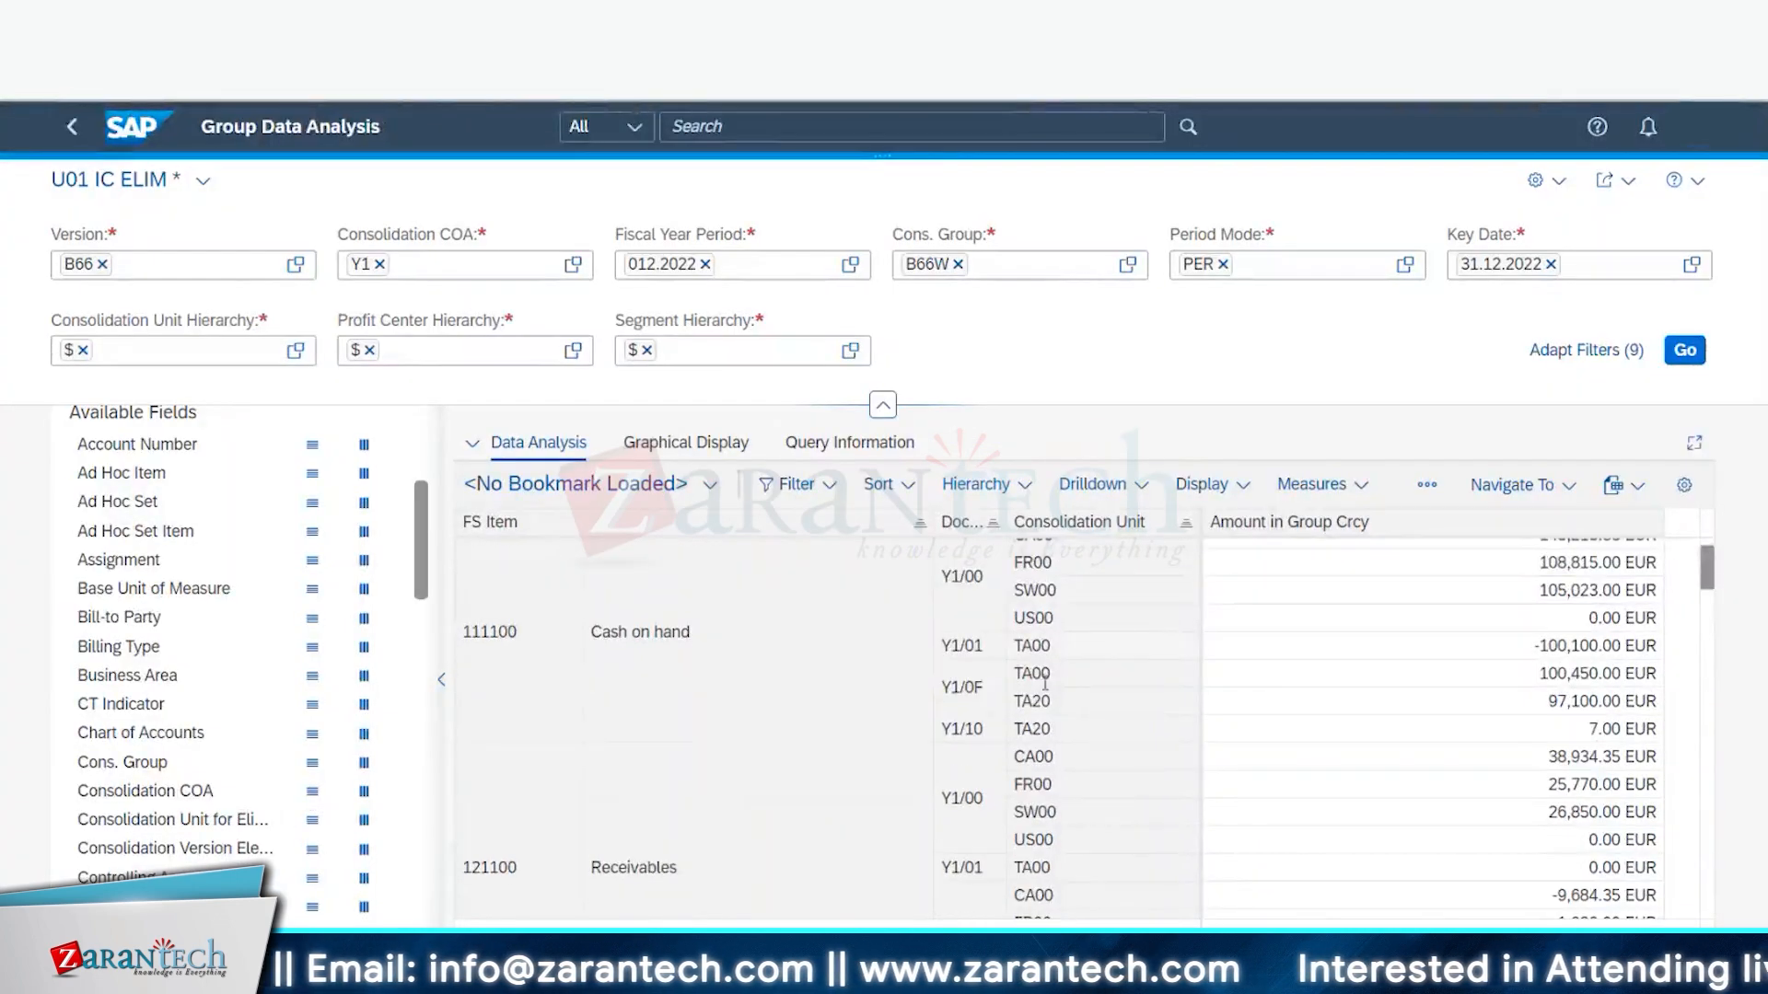
{"action": "scroll", "coordinate": [1050, 729], "scroll_direction": "down", "scroll_amount": 8}
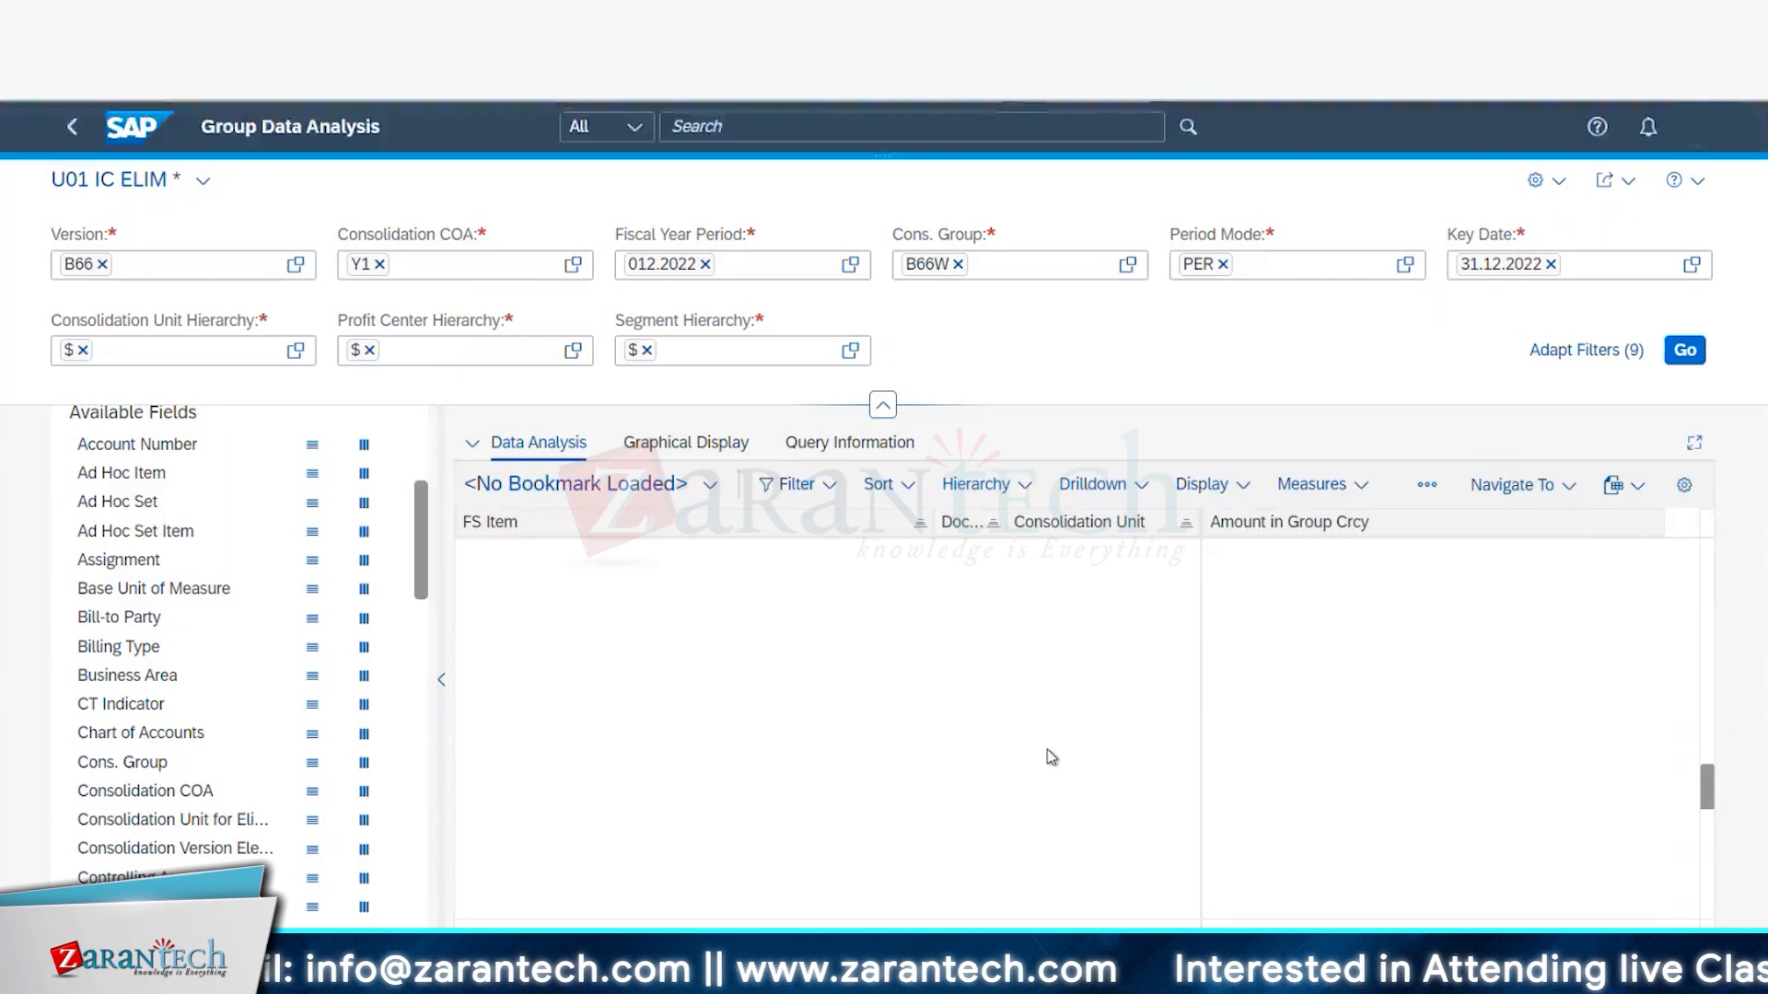
- Confirm the global consolidation parameters and go back from the Group Data Analysis report
{"action": "scroll", "coordinate": [1129, 728], "scroll_direction": "down", "scroll_amount": 3}
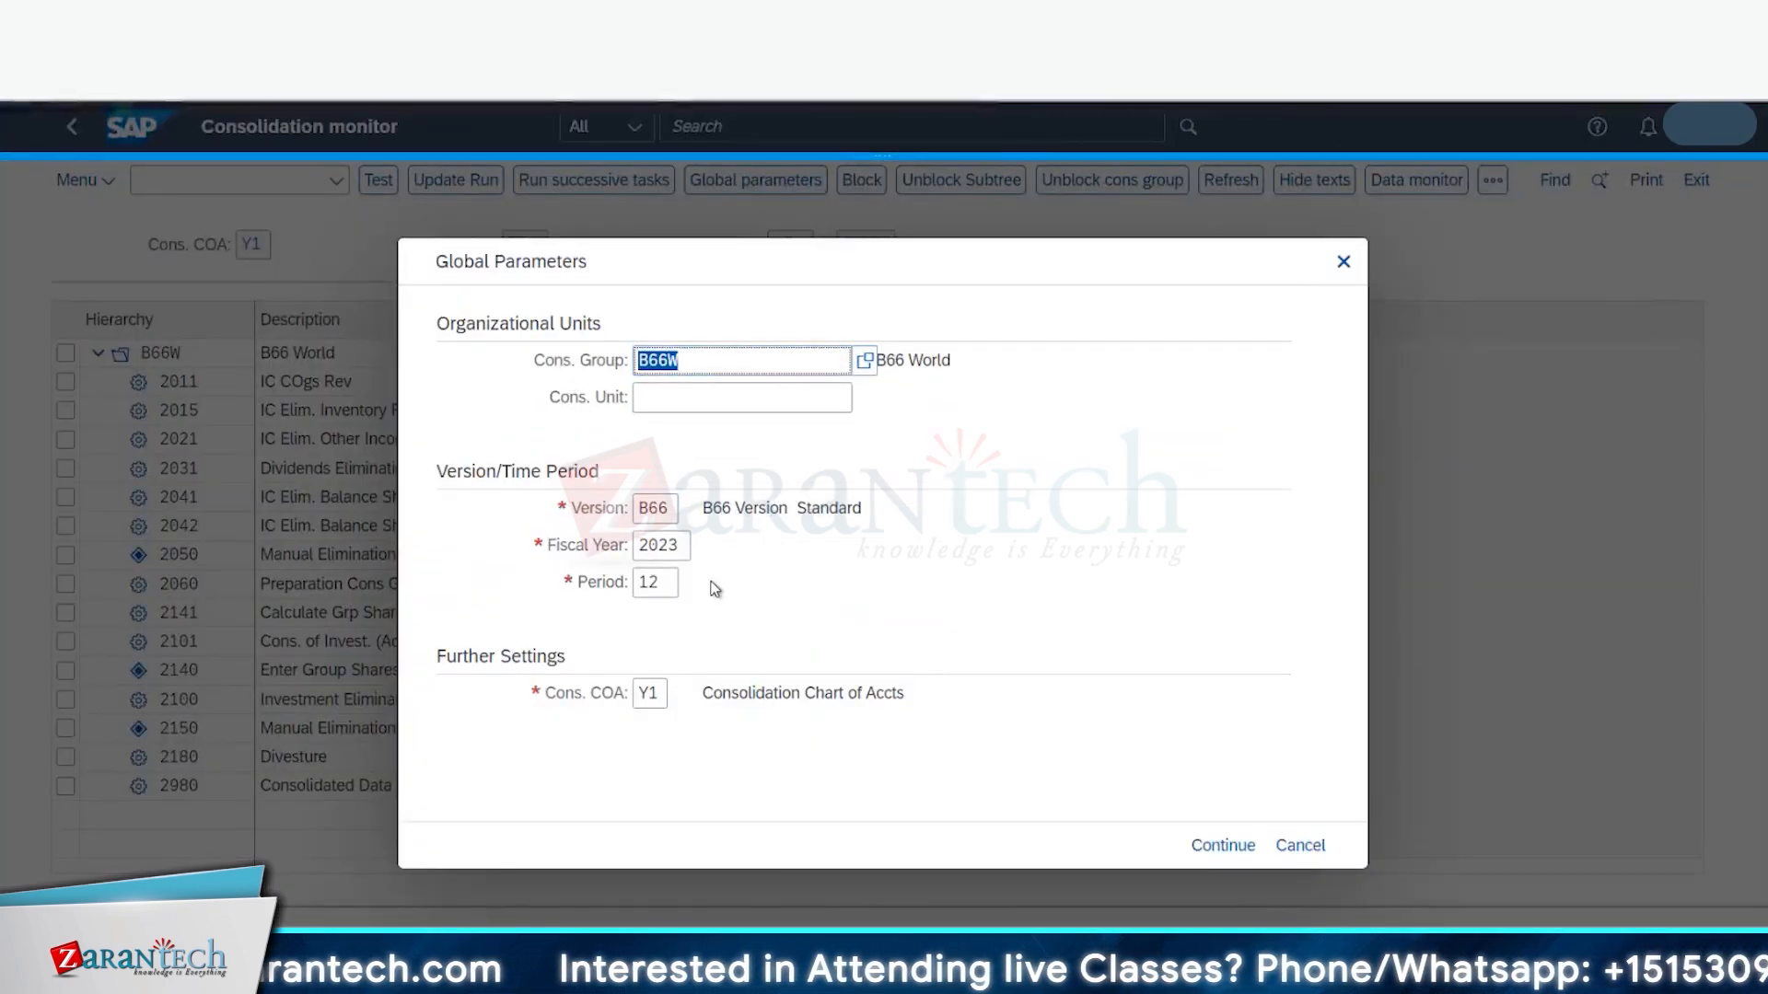
{"action": "left_click", "coordinate": [1222, 845]}
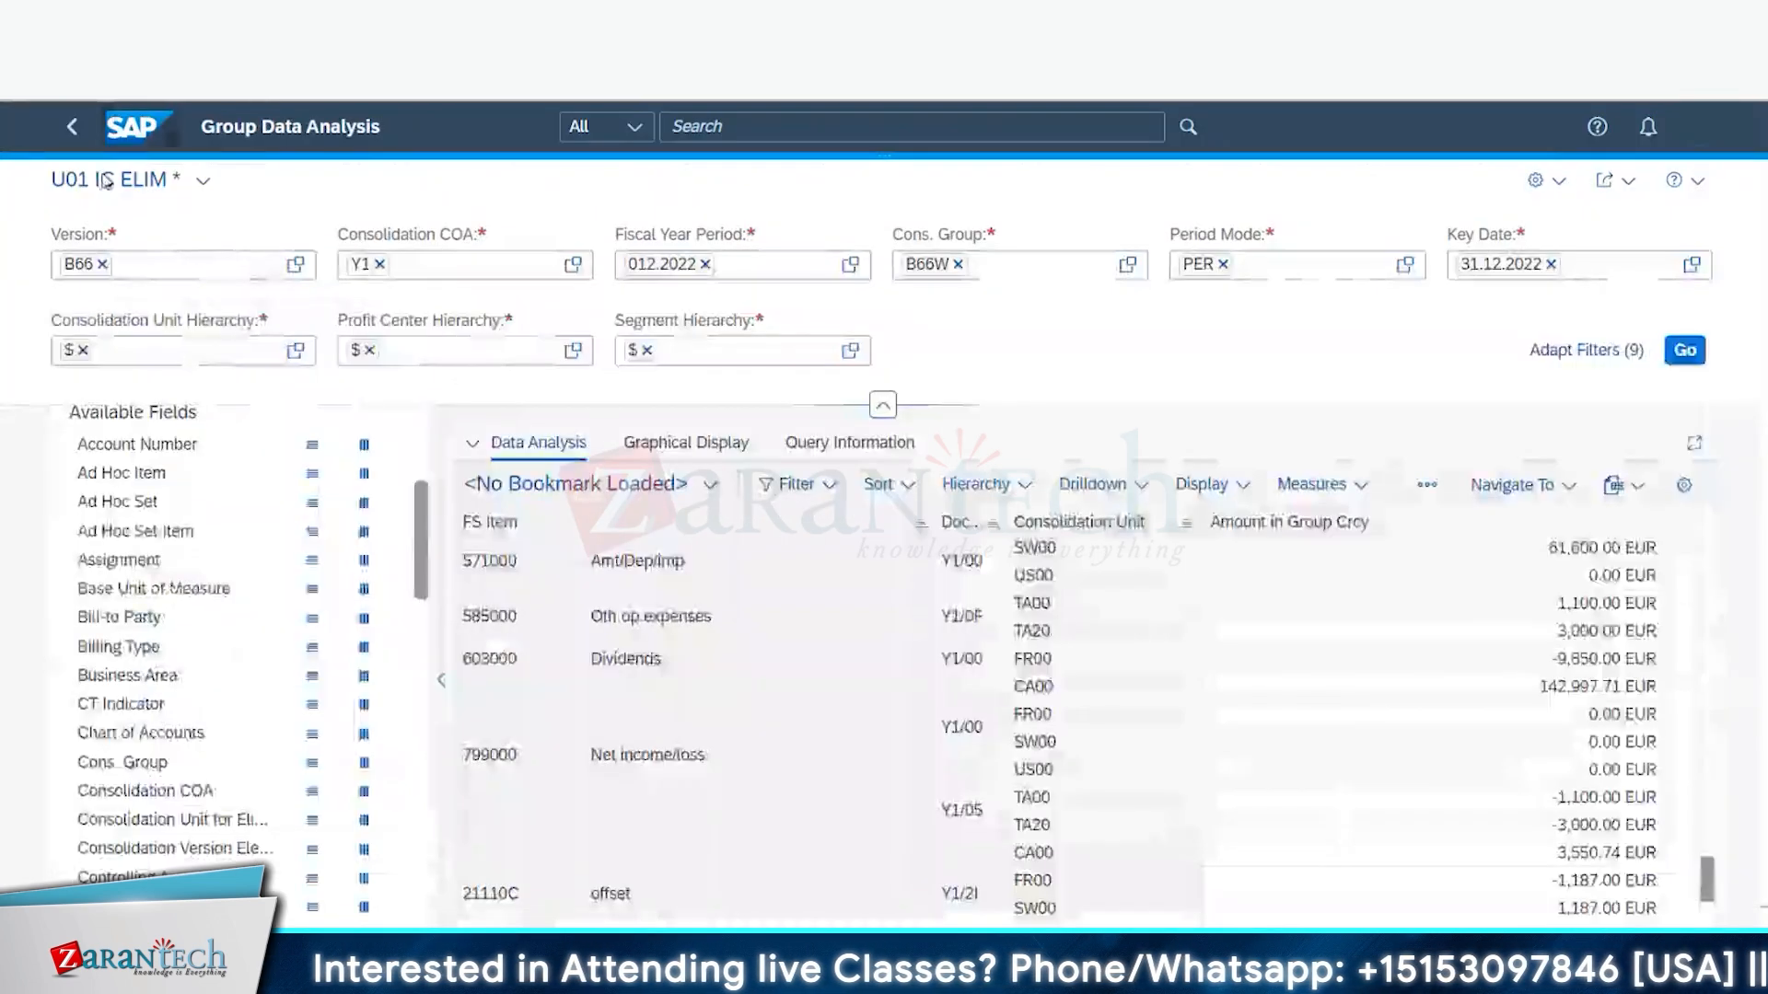
{"action": "left_click", "coordinate": [74, 128]}
- Discard the unsaved data and launch the Data Analysis tile under Group Reports
{"action": "left_click", "coordinate": [982, 248]}
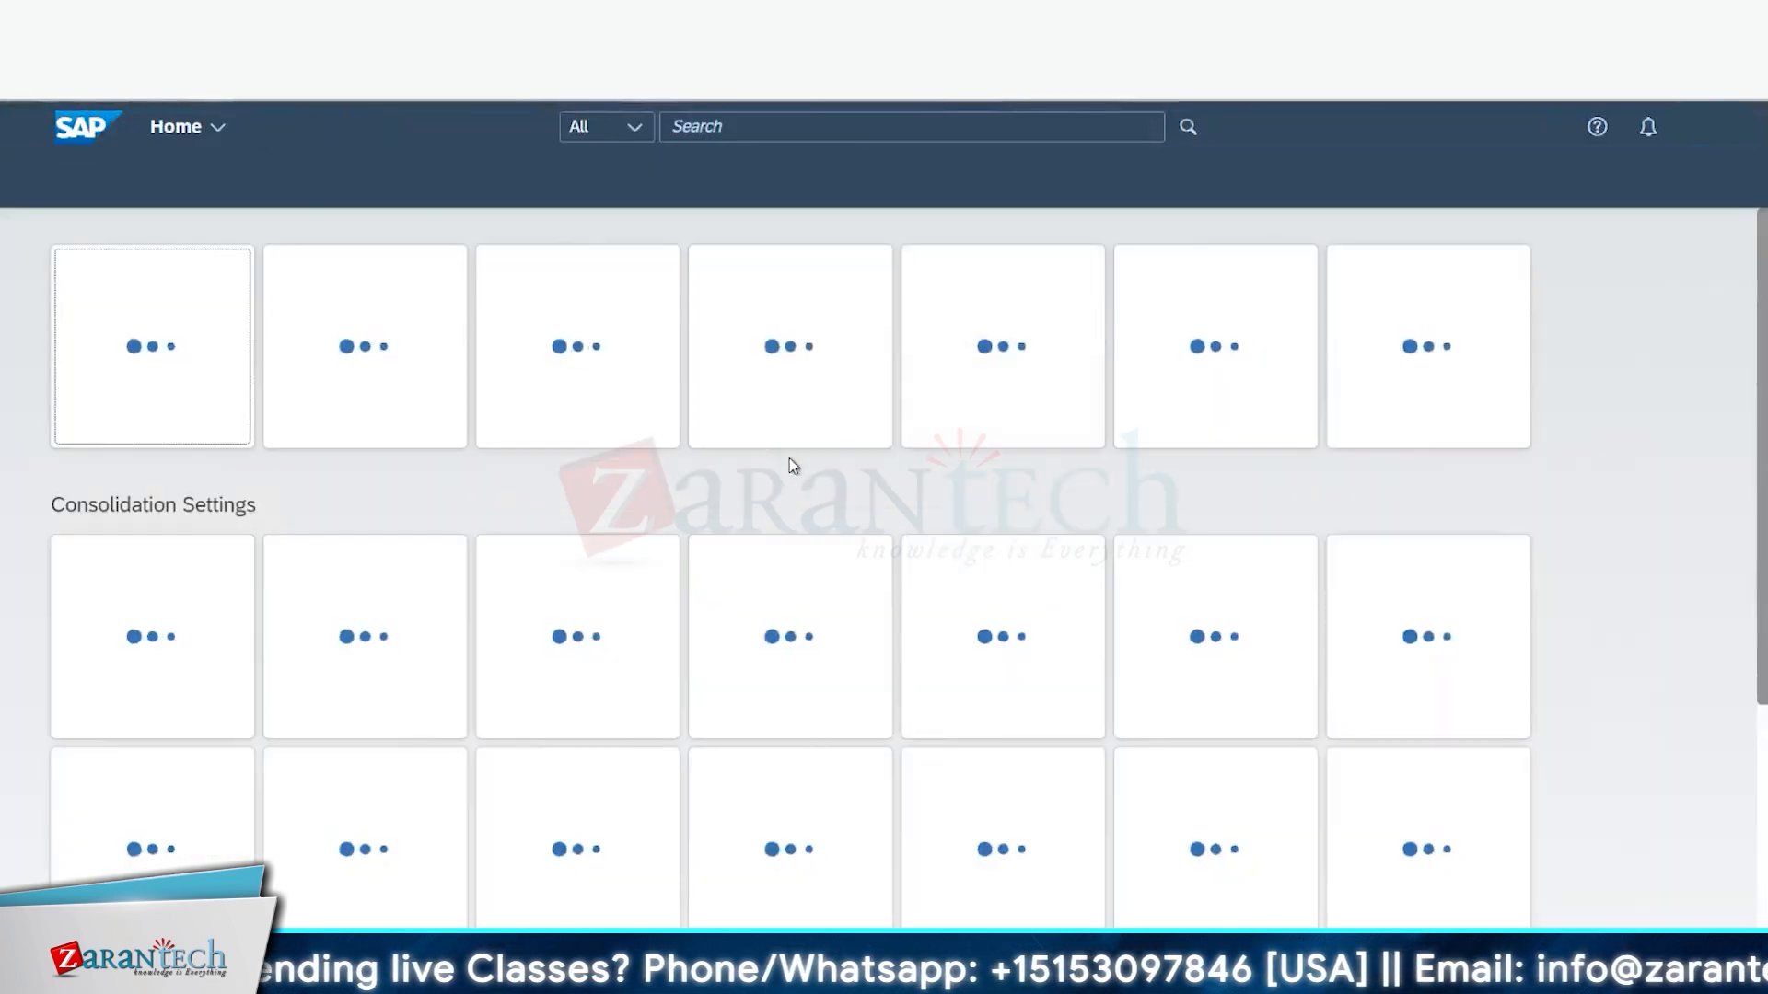
{"action": "scroll", "coordinate": [723, 589], "scroll_direction": "down", "scroll_amount": 4}
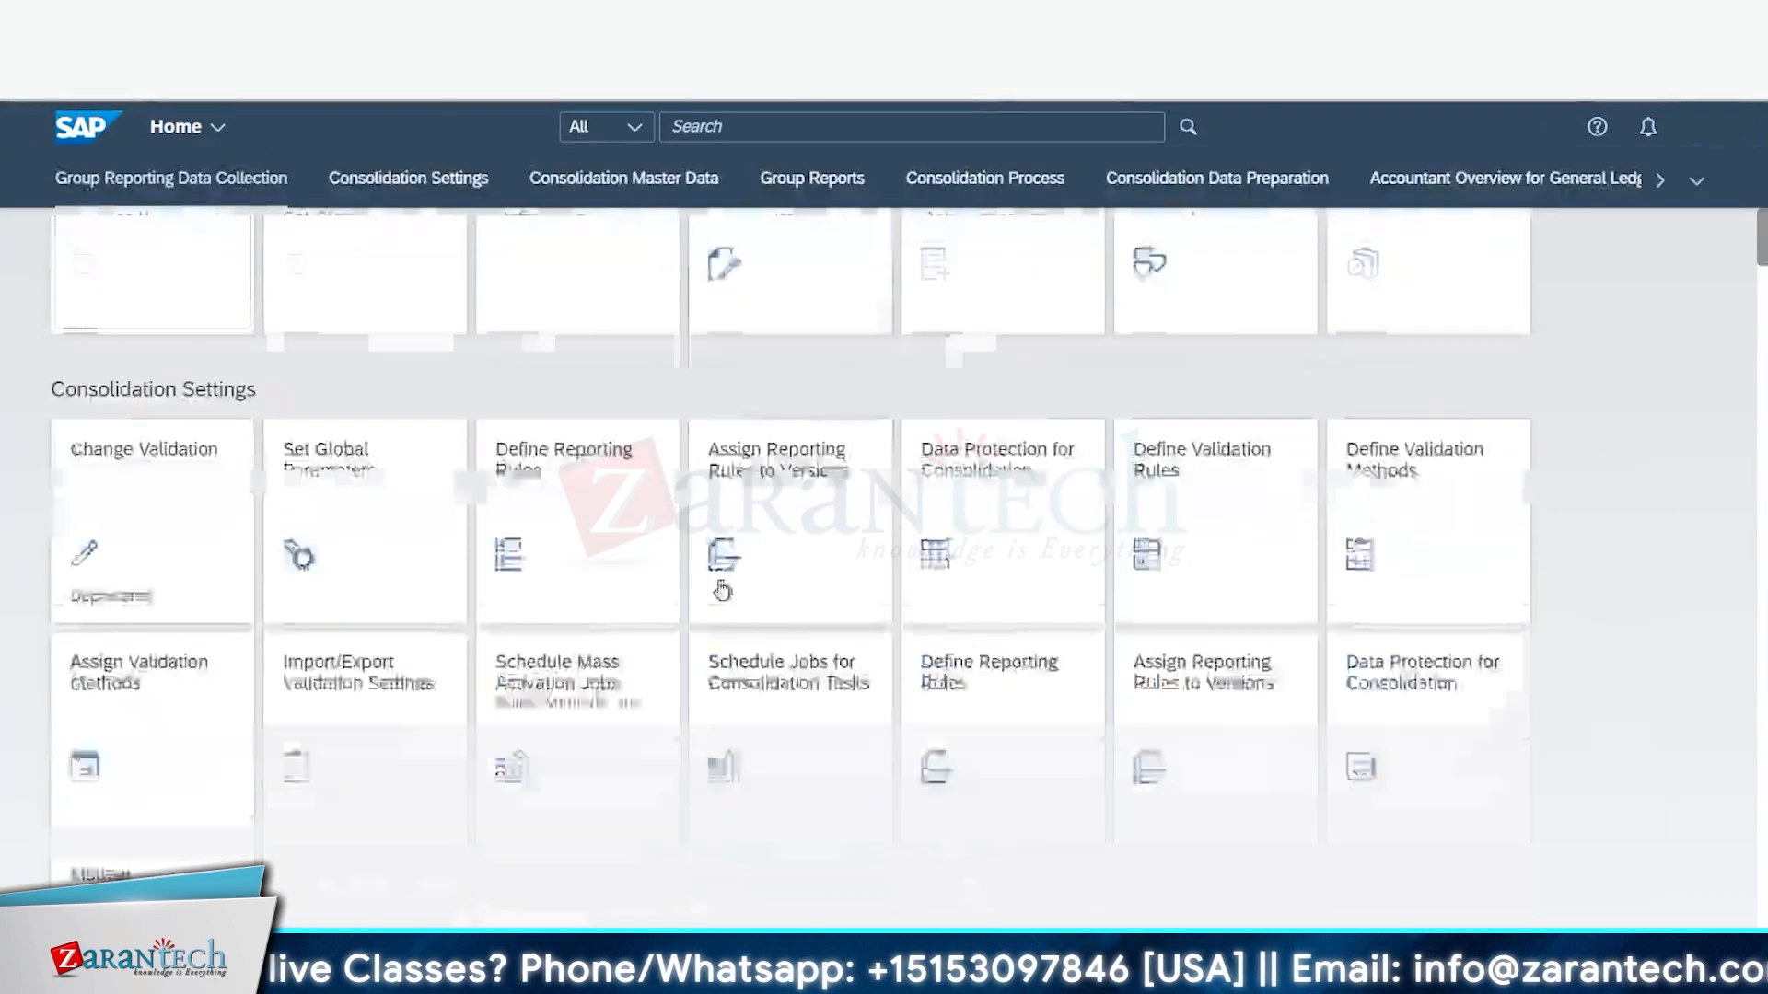
{"action": "scroll", "coordinate": [723, 590], "scroll_direction": "down", "scroll_amount": 10}
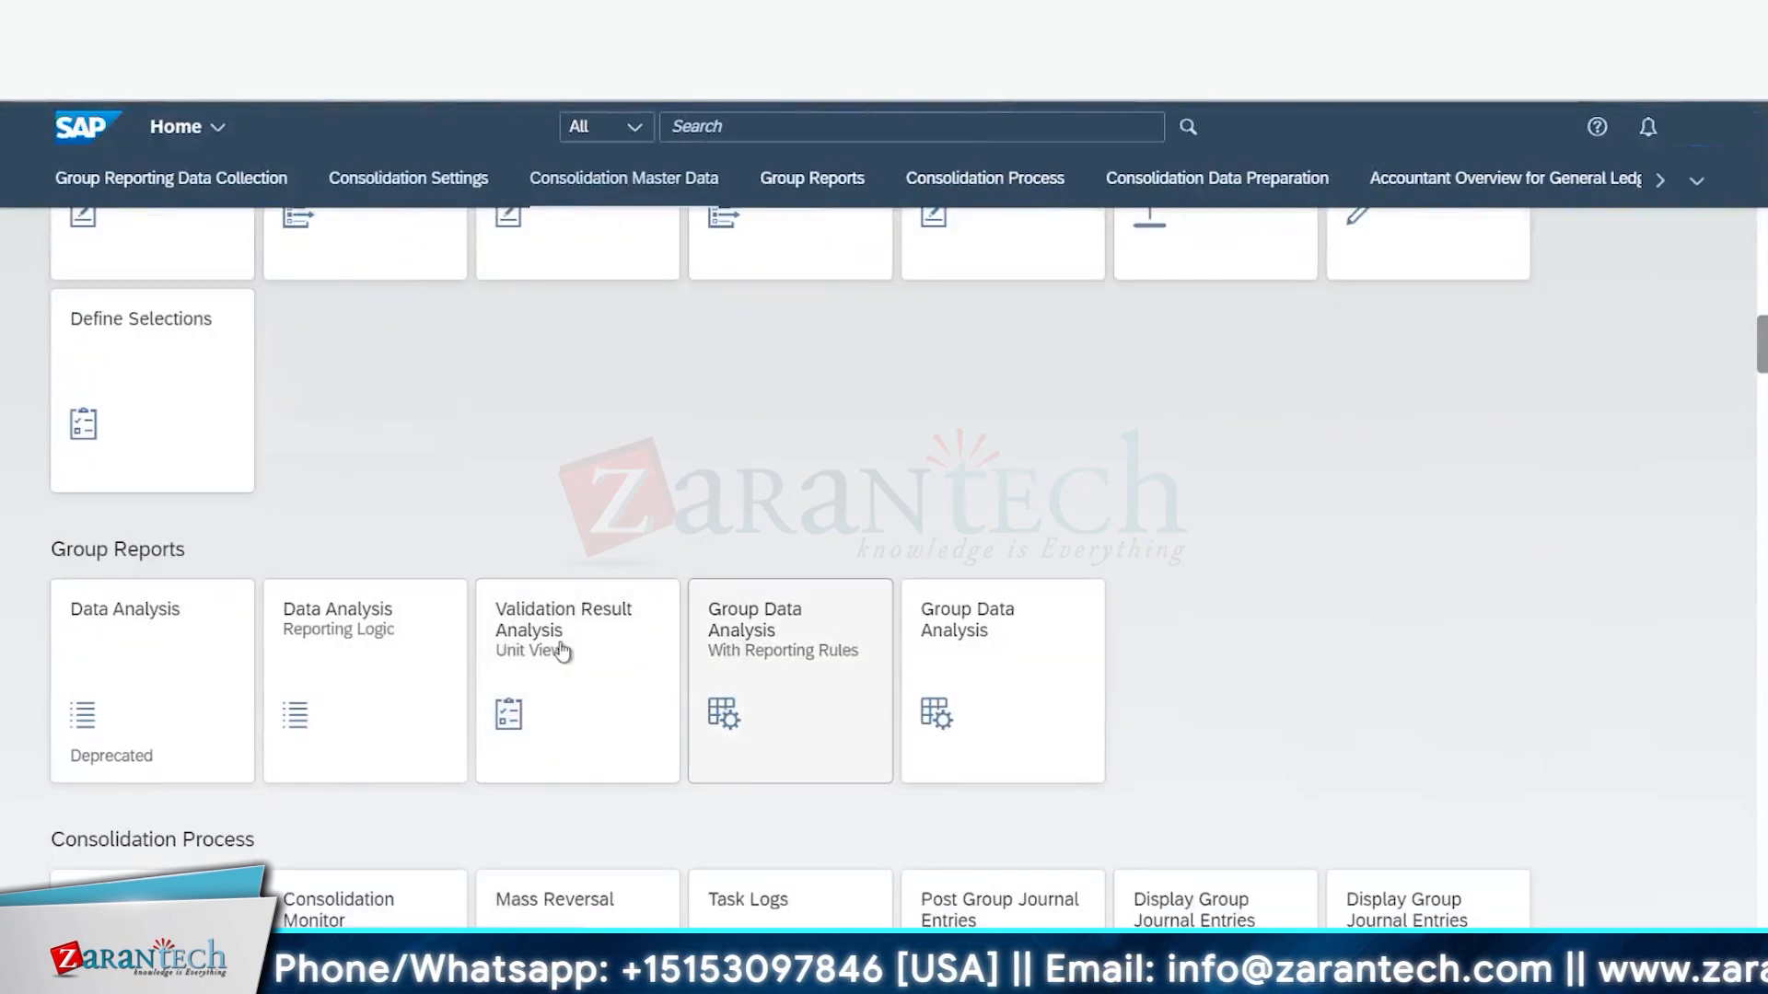
{"action": "left_click", "coordinate": [150, 683]}
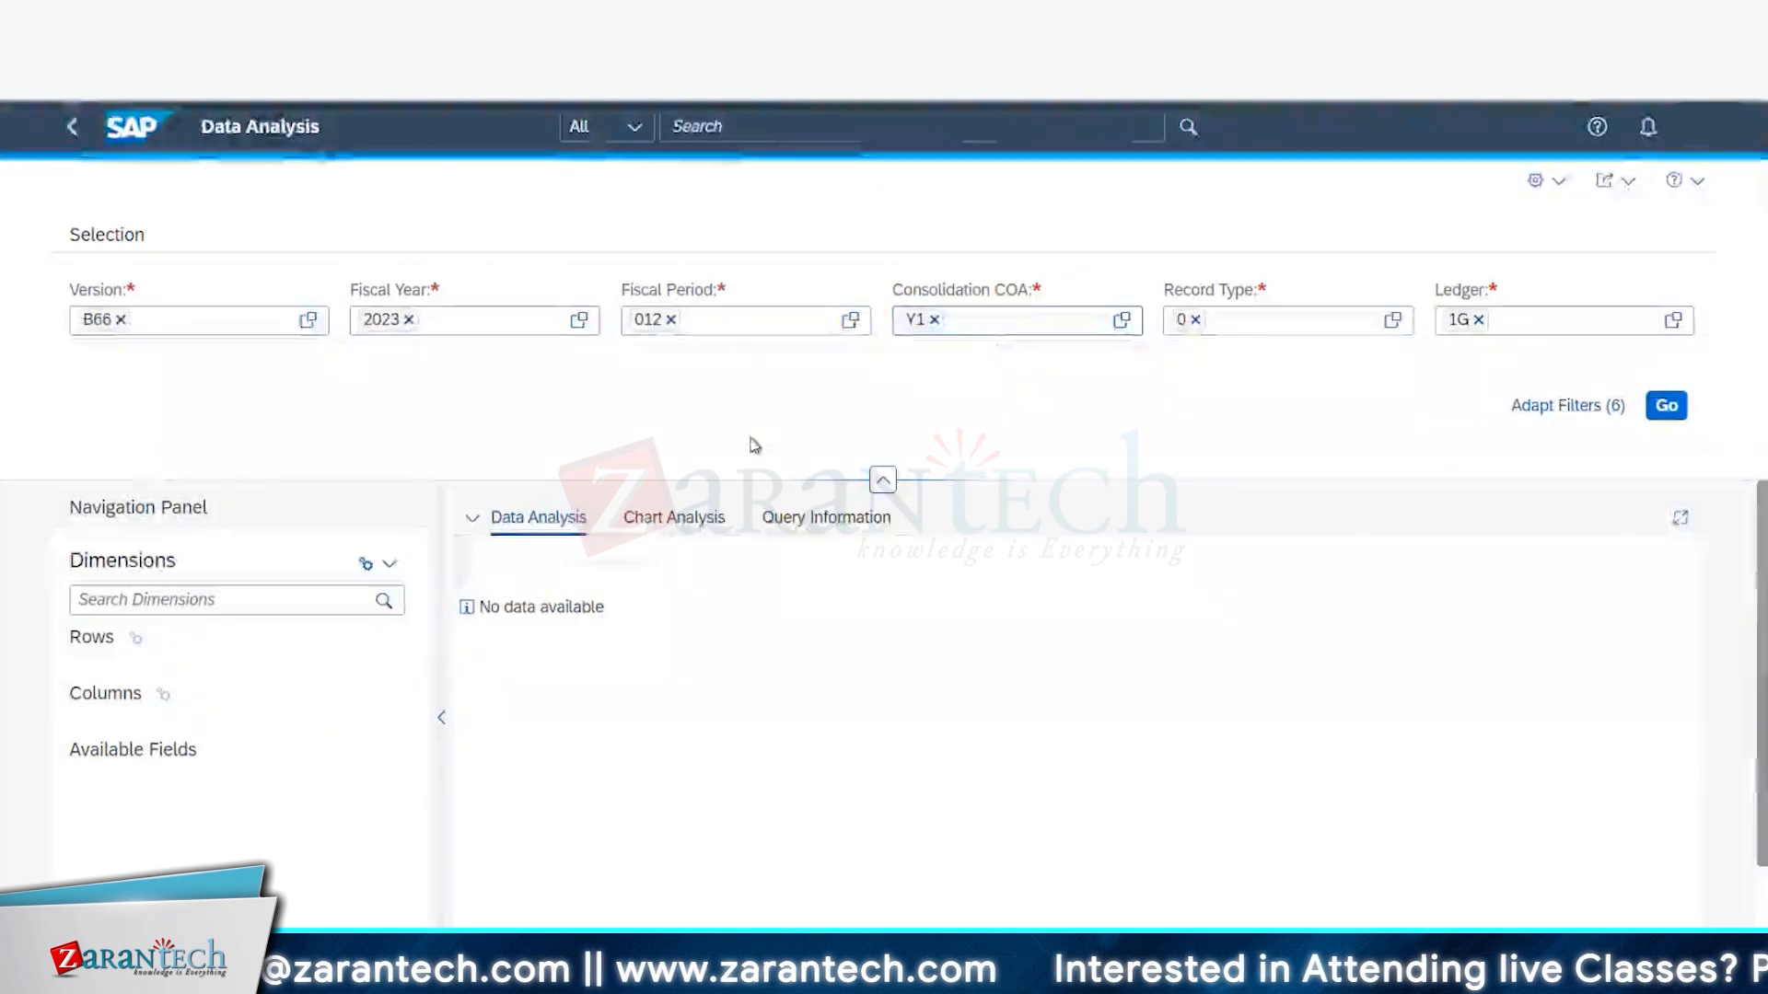
- Run Data Analysis for version B66, fiscal year 2023, period 012, then open Adapt Filters
{"action": "left_click", "coordinate": [1569, 409]}
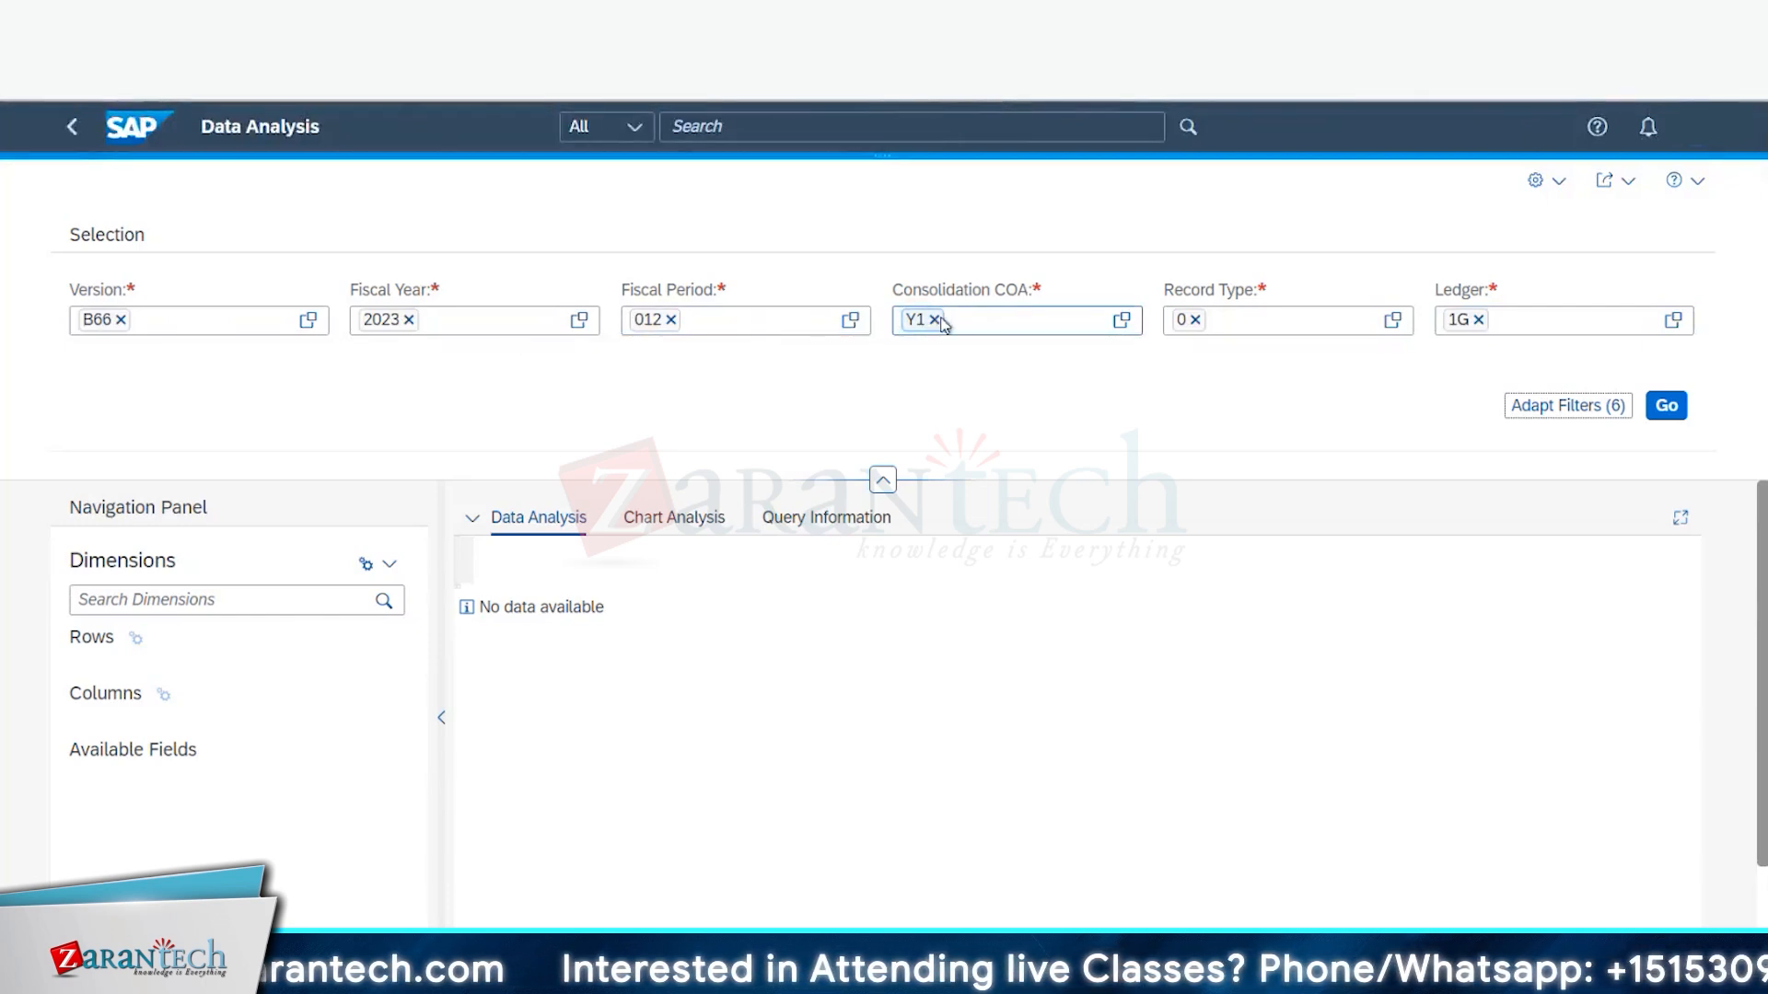
{"action": "left_click", "coordinate": [1674, 414]}
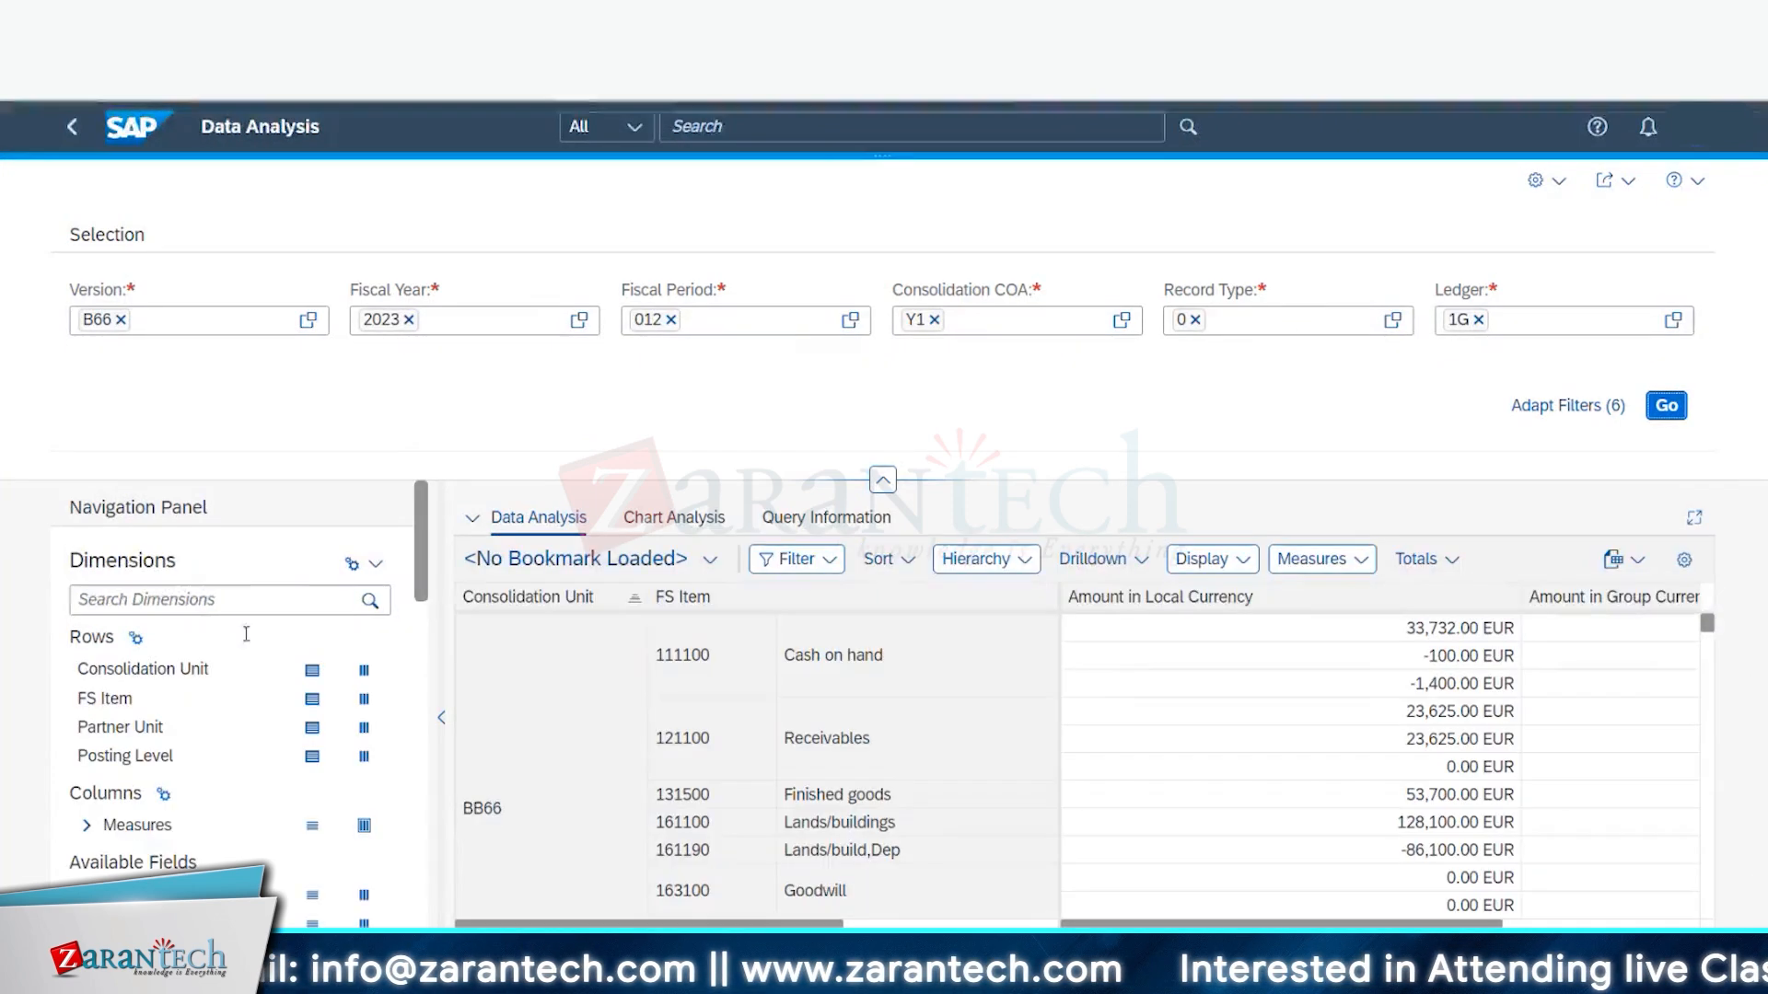
{"action": "scroll", "coordinate": [250, 730], "scroll_direction": "down", "scroll_amount": 2}
{"action": "scroll", "coordinate": [326, 659], "scroll_direction": "down", "scroll_amount": 4}
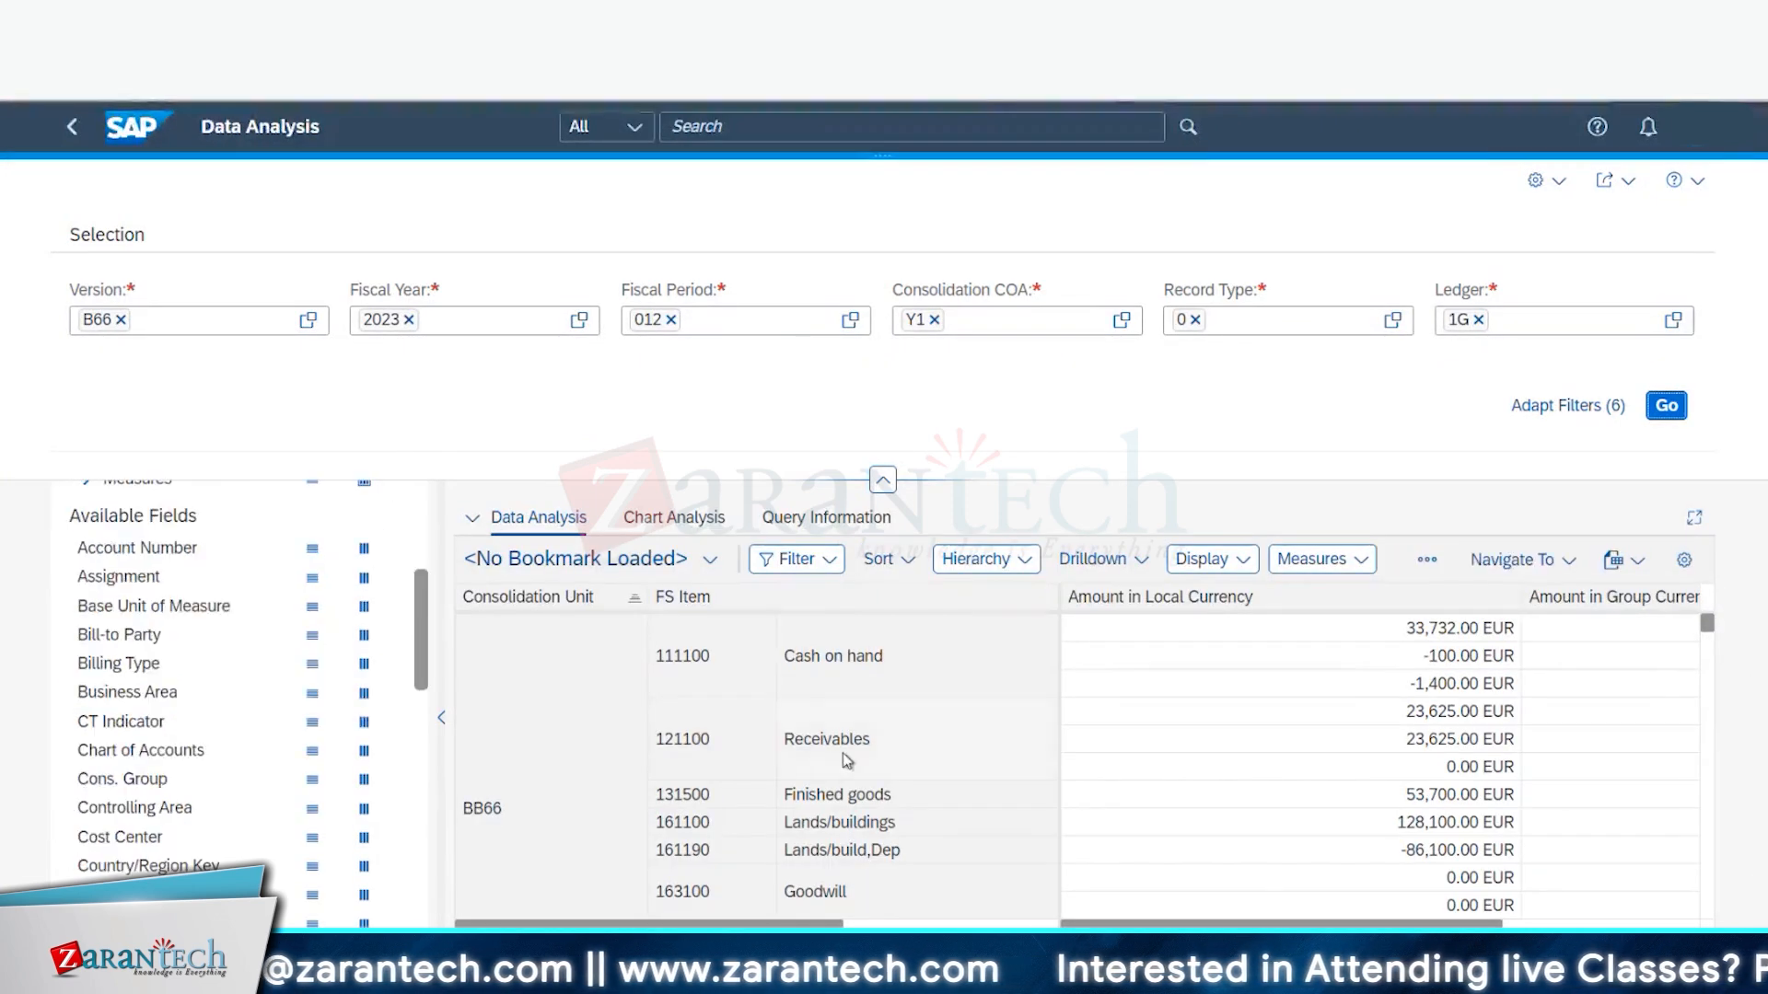
{"action": "left_click", "coordinate": [1570, 406]}
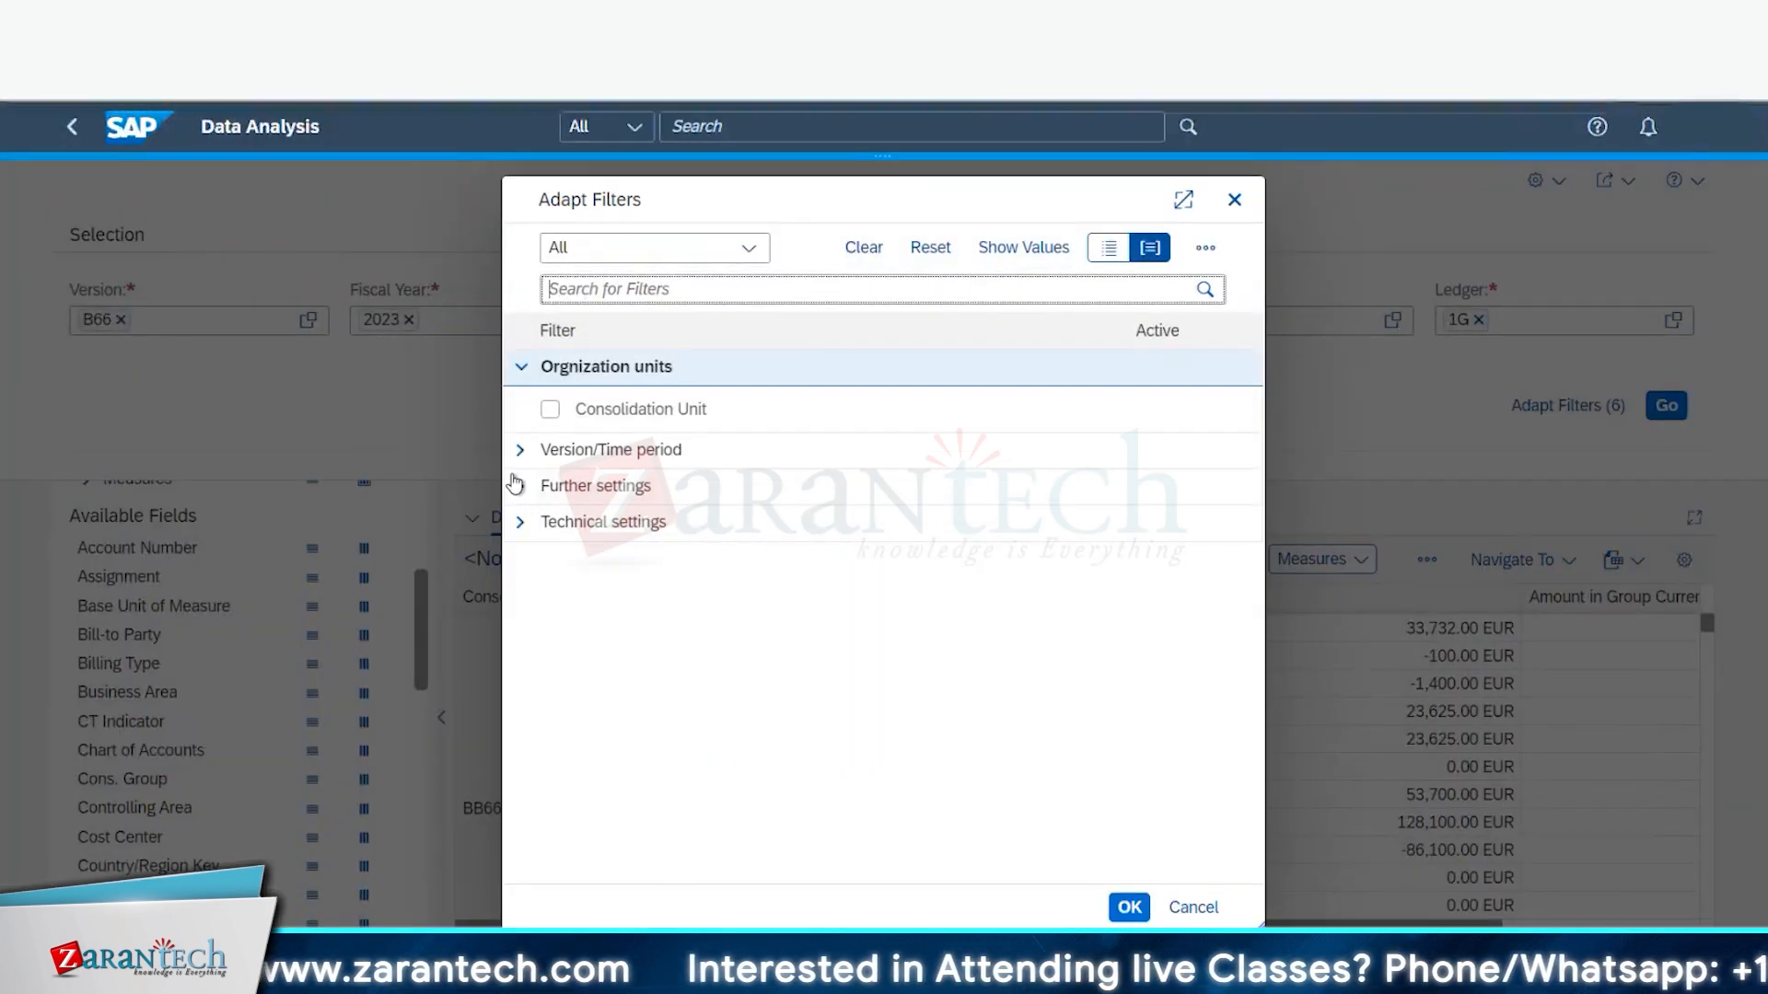
- Add the FS Item field to the Data Analysis filter bar
{"action": "left_click", "coordinate": [518, 450]}
{"action": "left_click", "coordinate": [516, 606]}
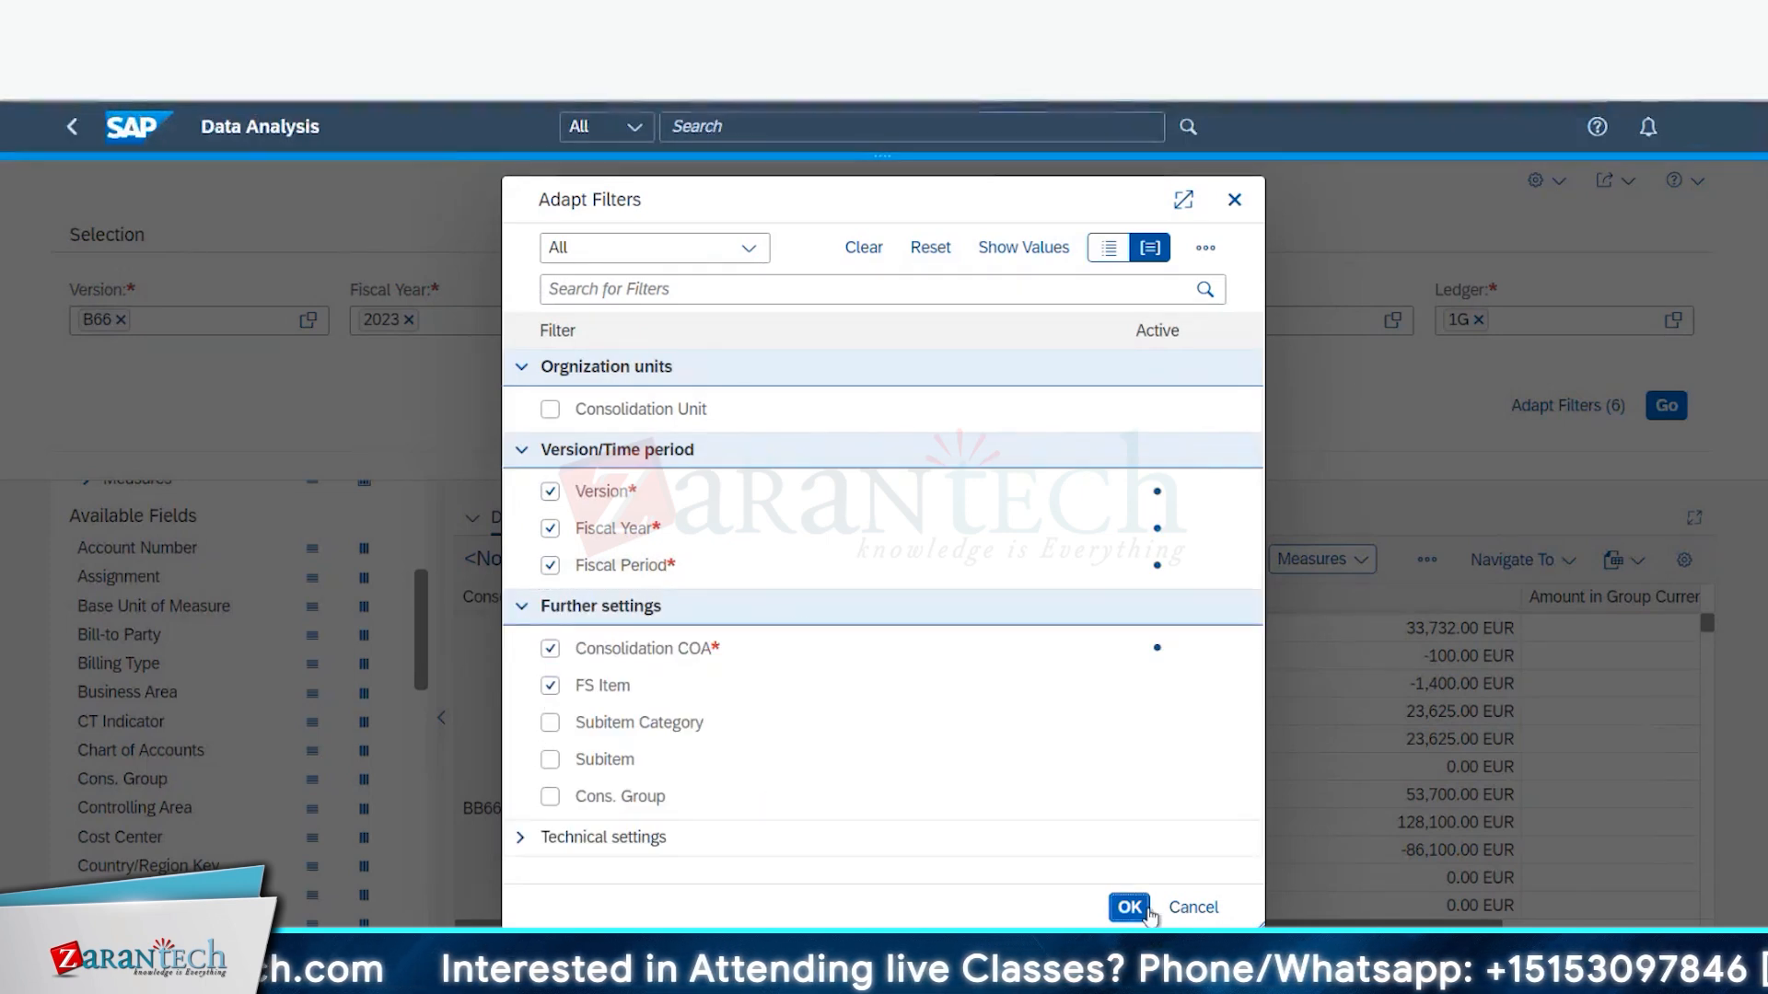
{"action": "left_click", "coordinate": [1130, 907]}
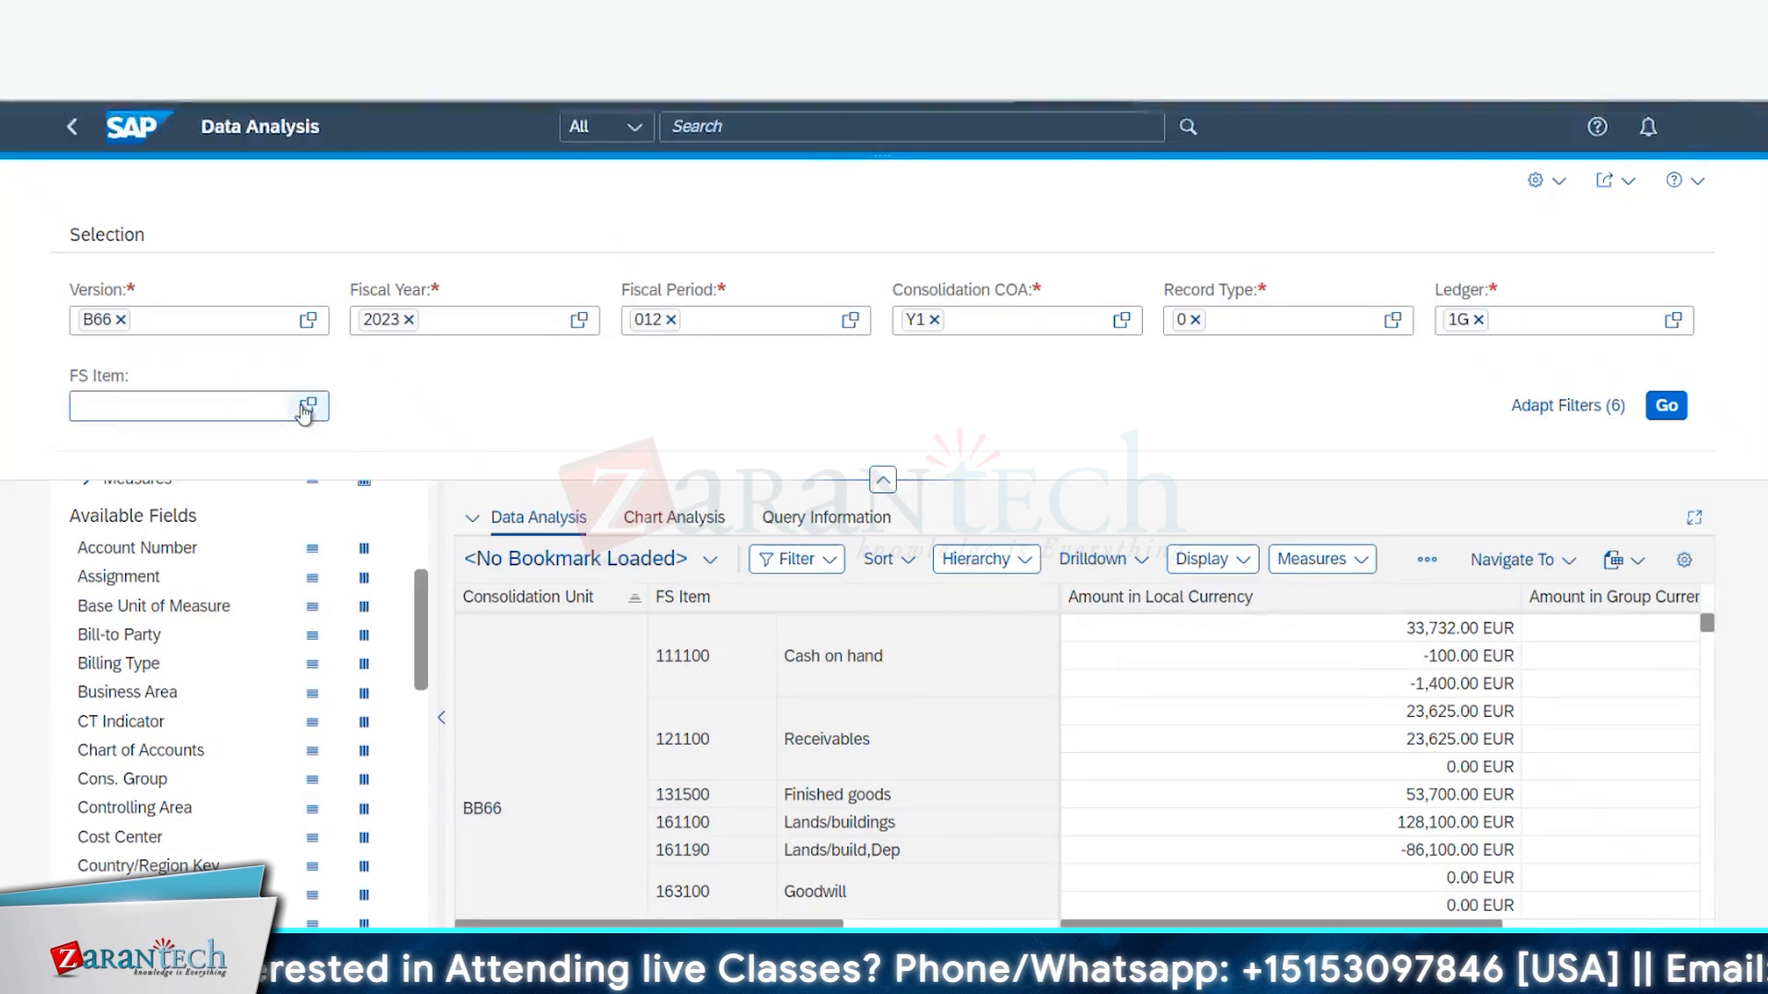
- In the FS Item value help, select 163100 Goodwill and search for 172100
{"action": "left_click", "coordinate": [453, 377]}
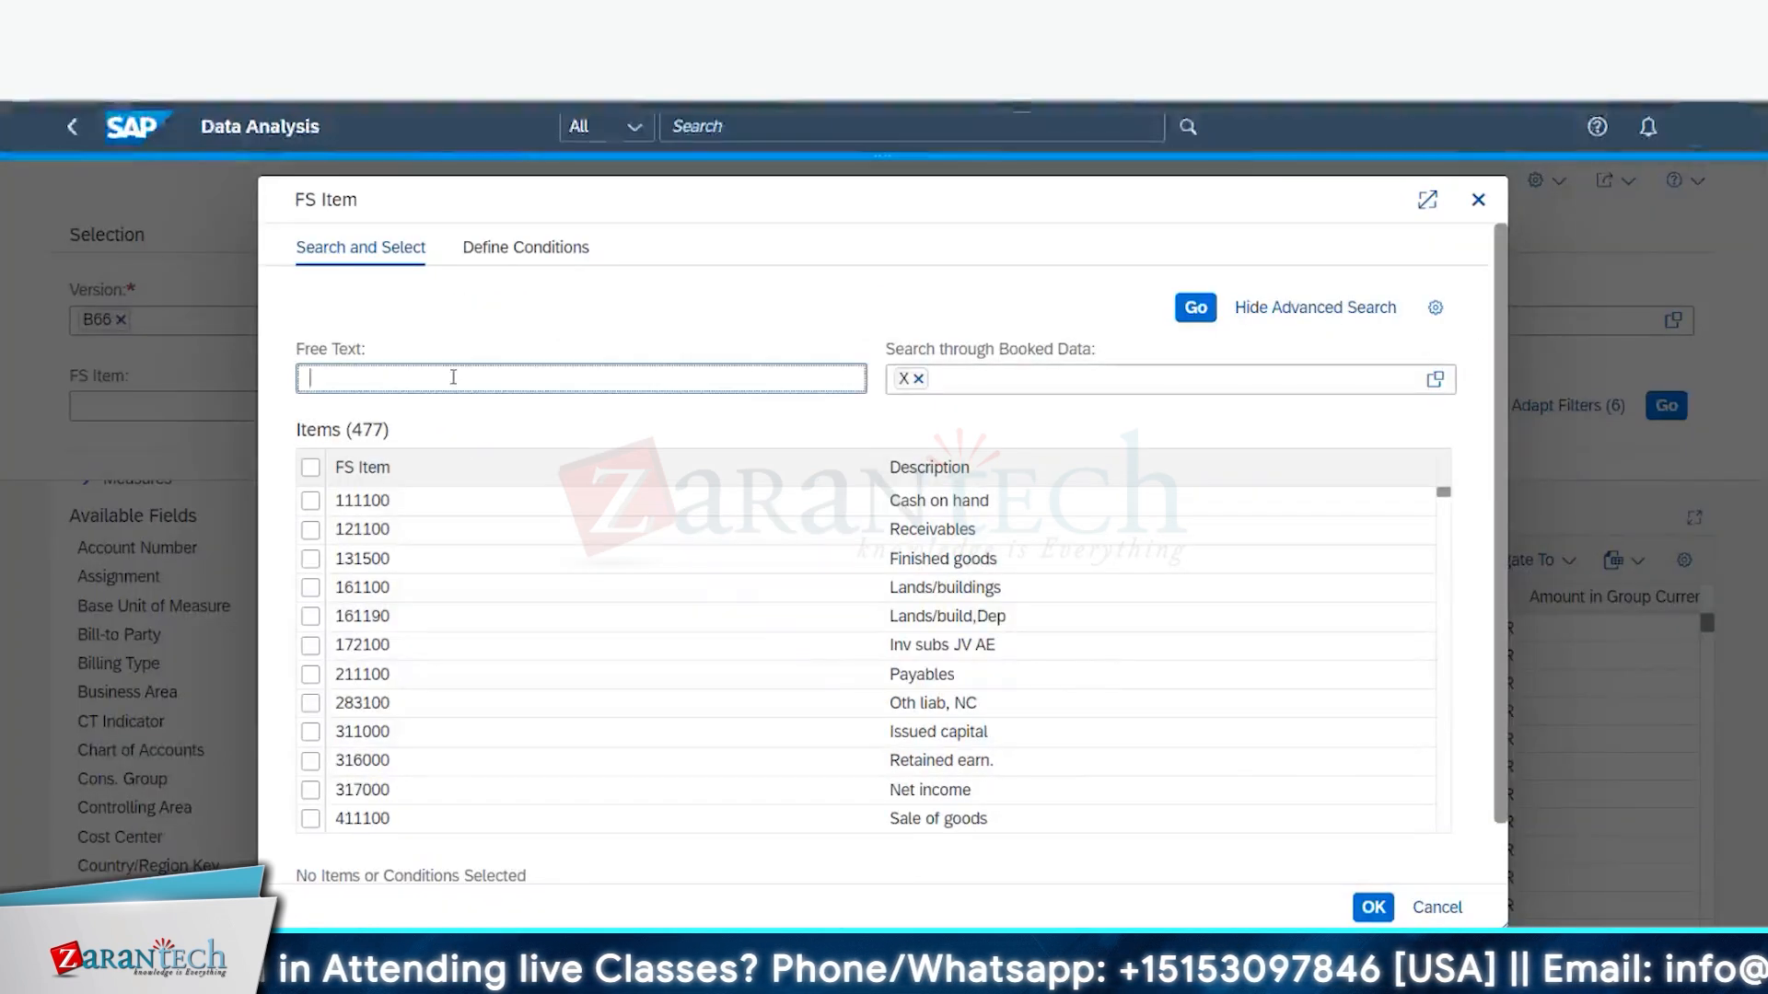
{"action": "type", "text": "1"}
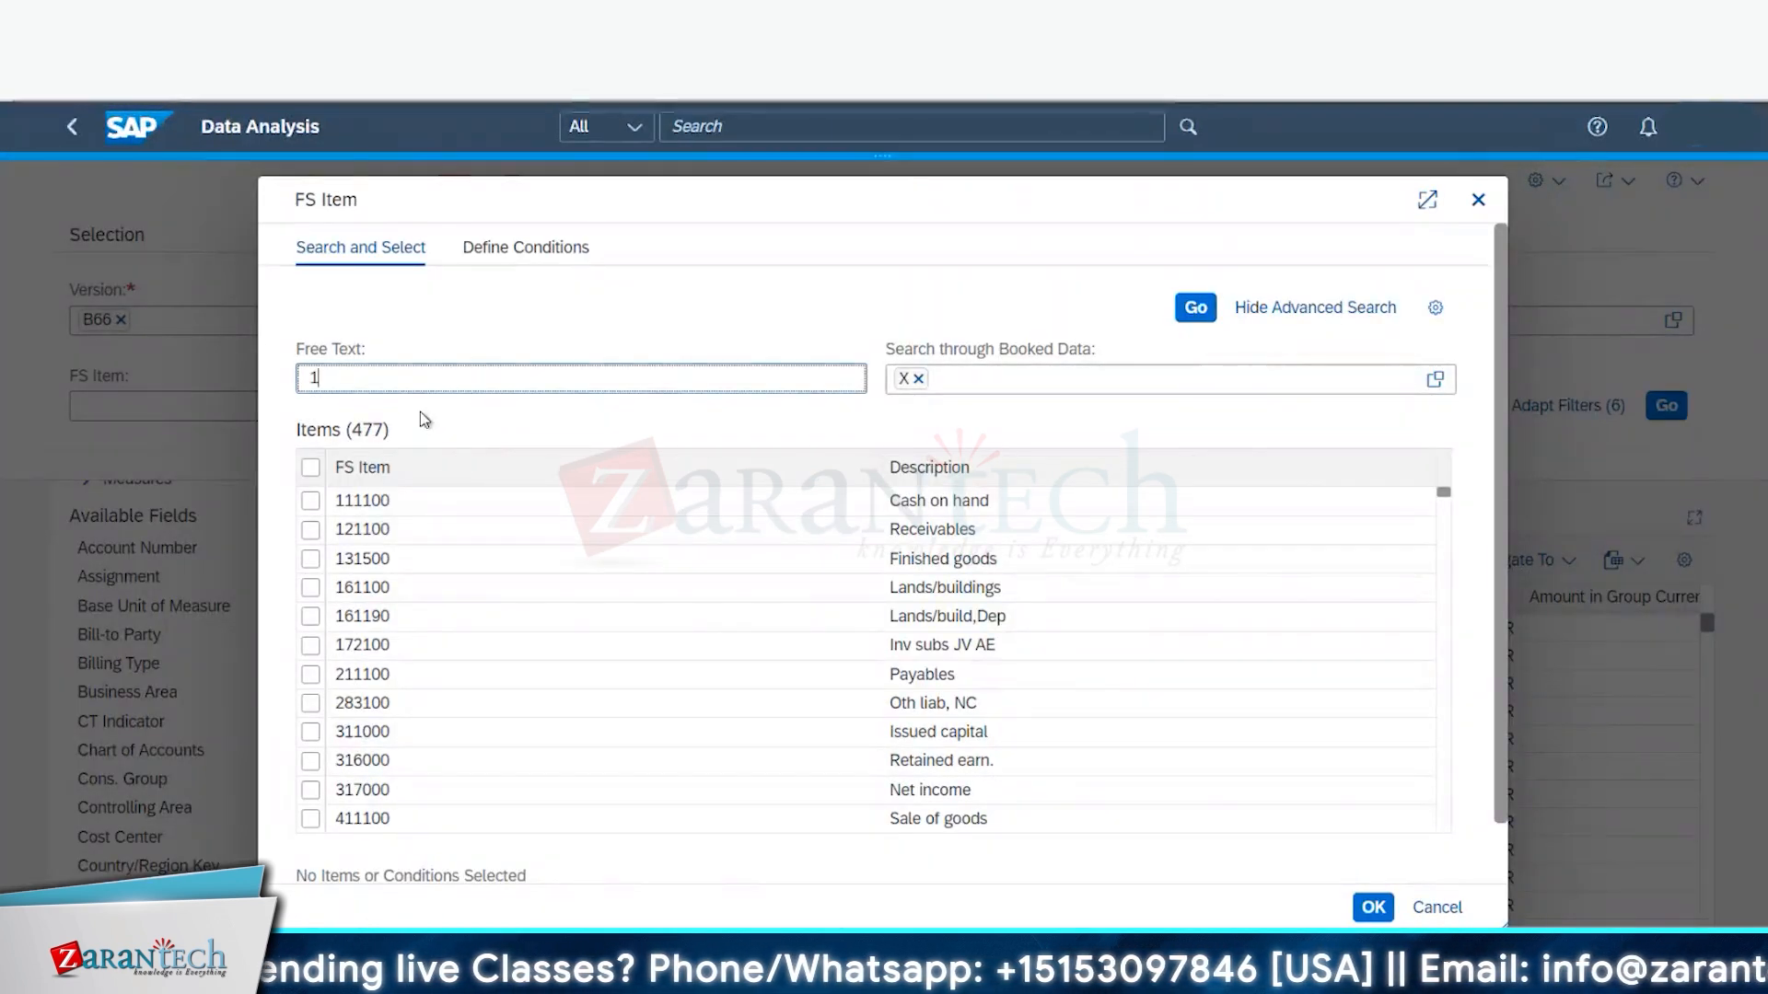
{"action": "type", "text": "63100"}
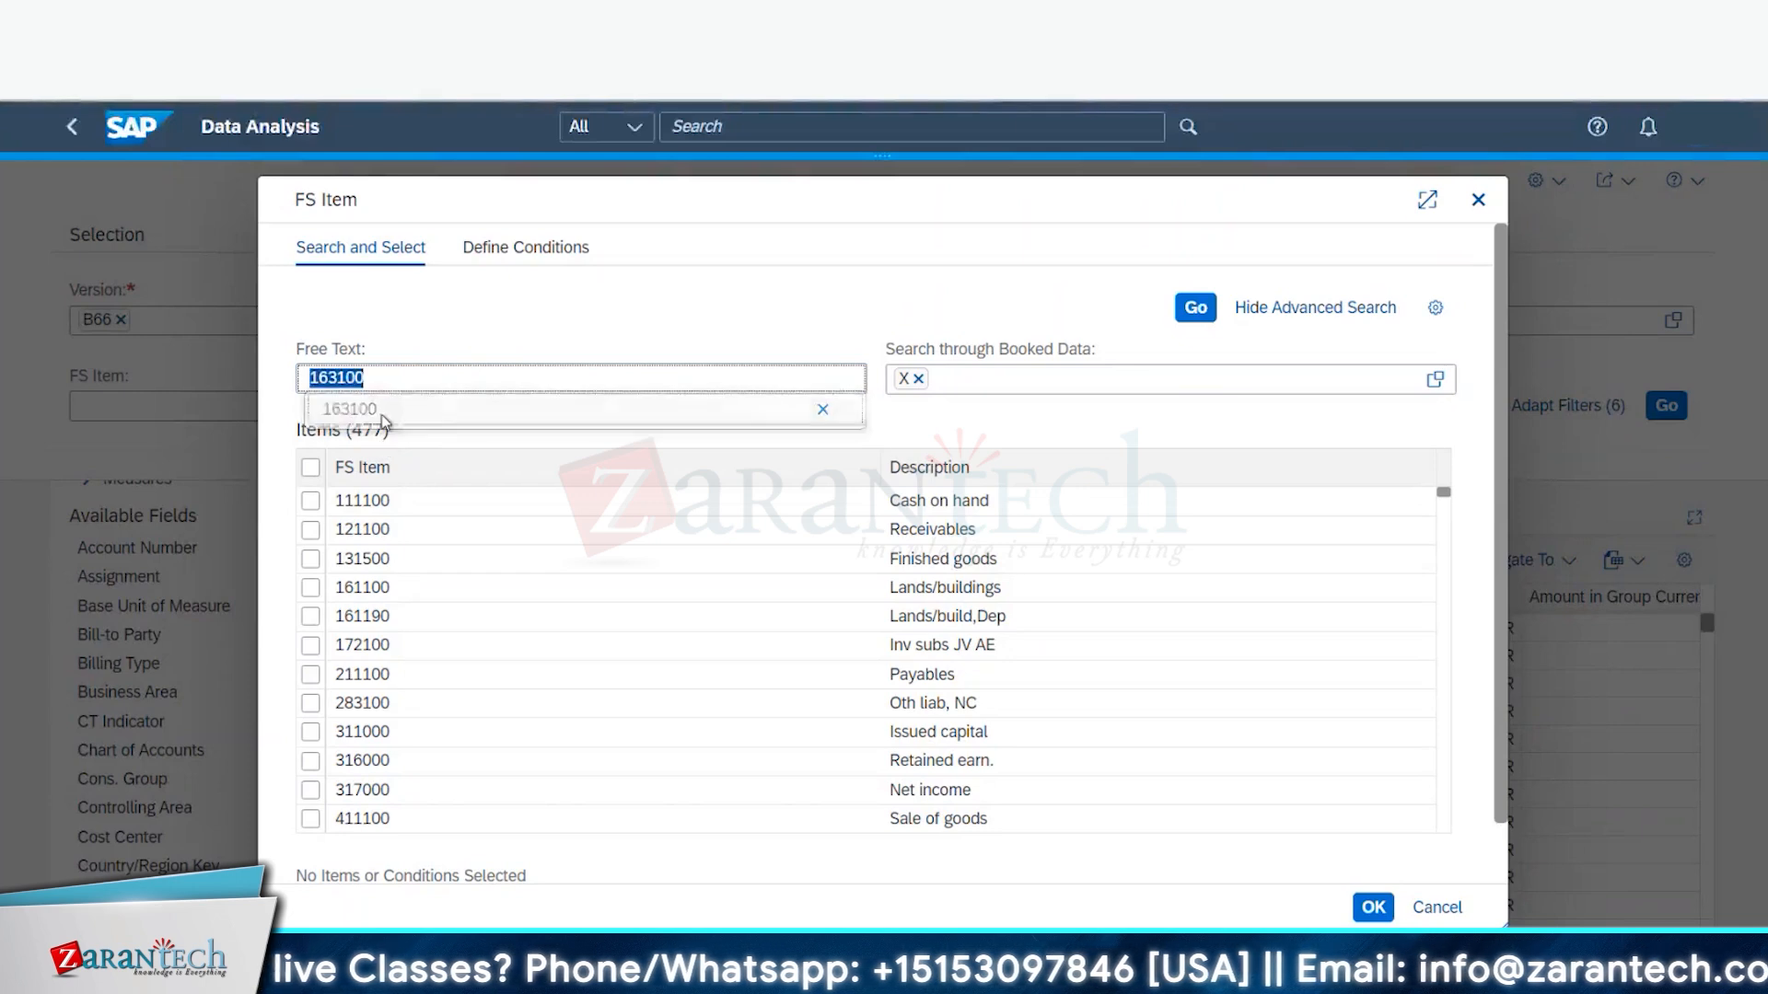
{"action": "left_click", "coordinate": [381, 410]}
{"action": "left_click", "coordinate": [1180, 311]}
{"action": "left_click", "coordinate": [321, 503]}
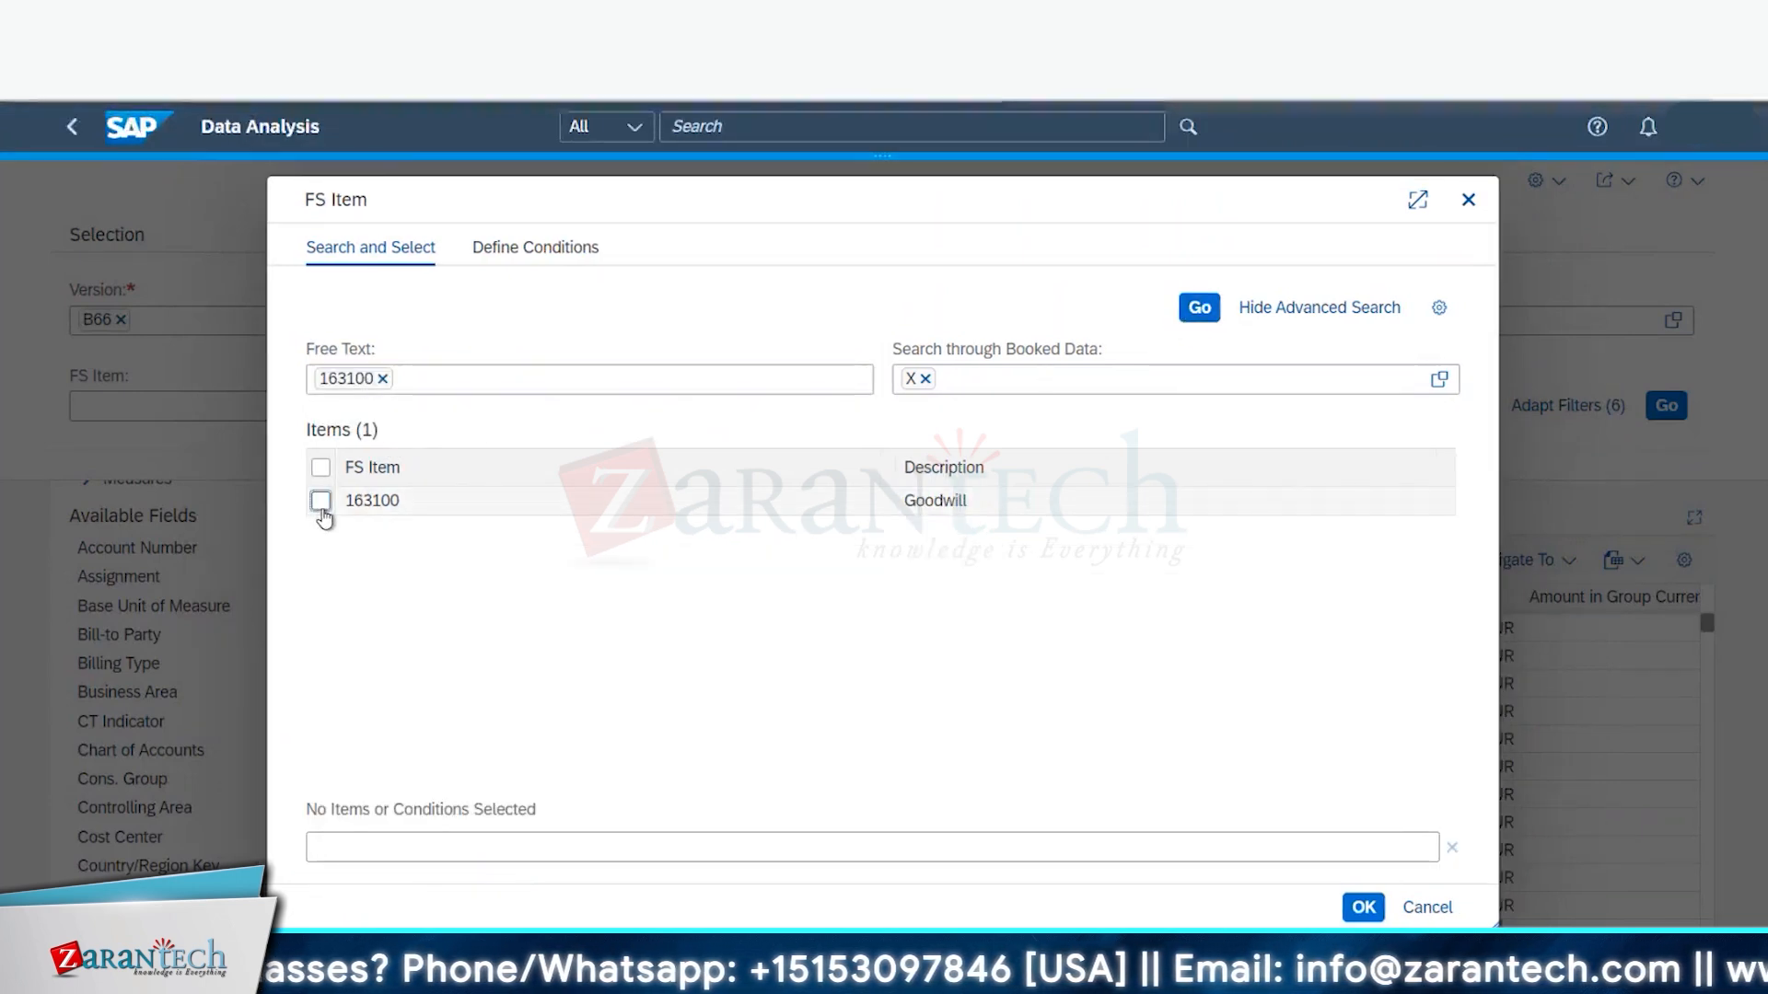
{"action": "left_click", "coordinate": [382, 379]}
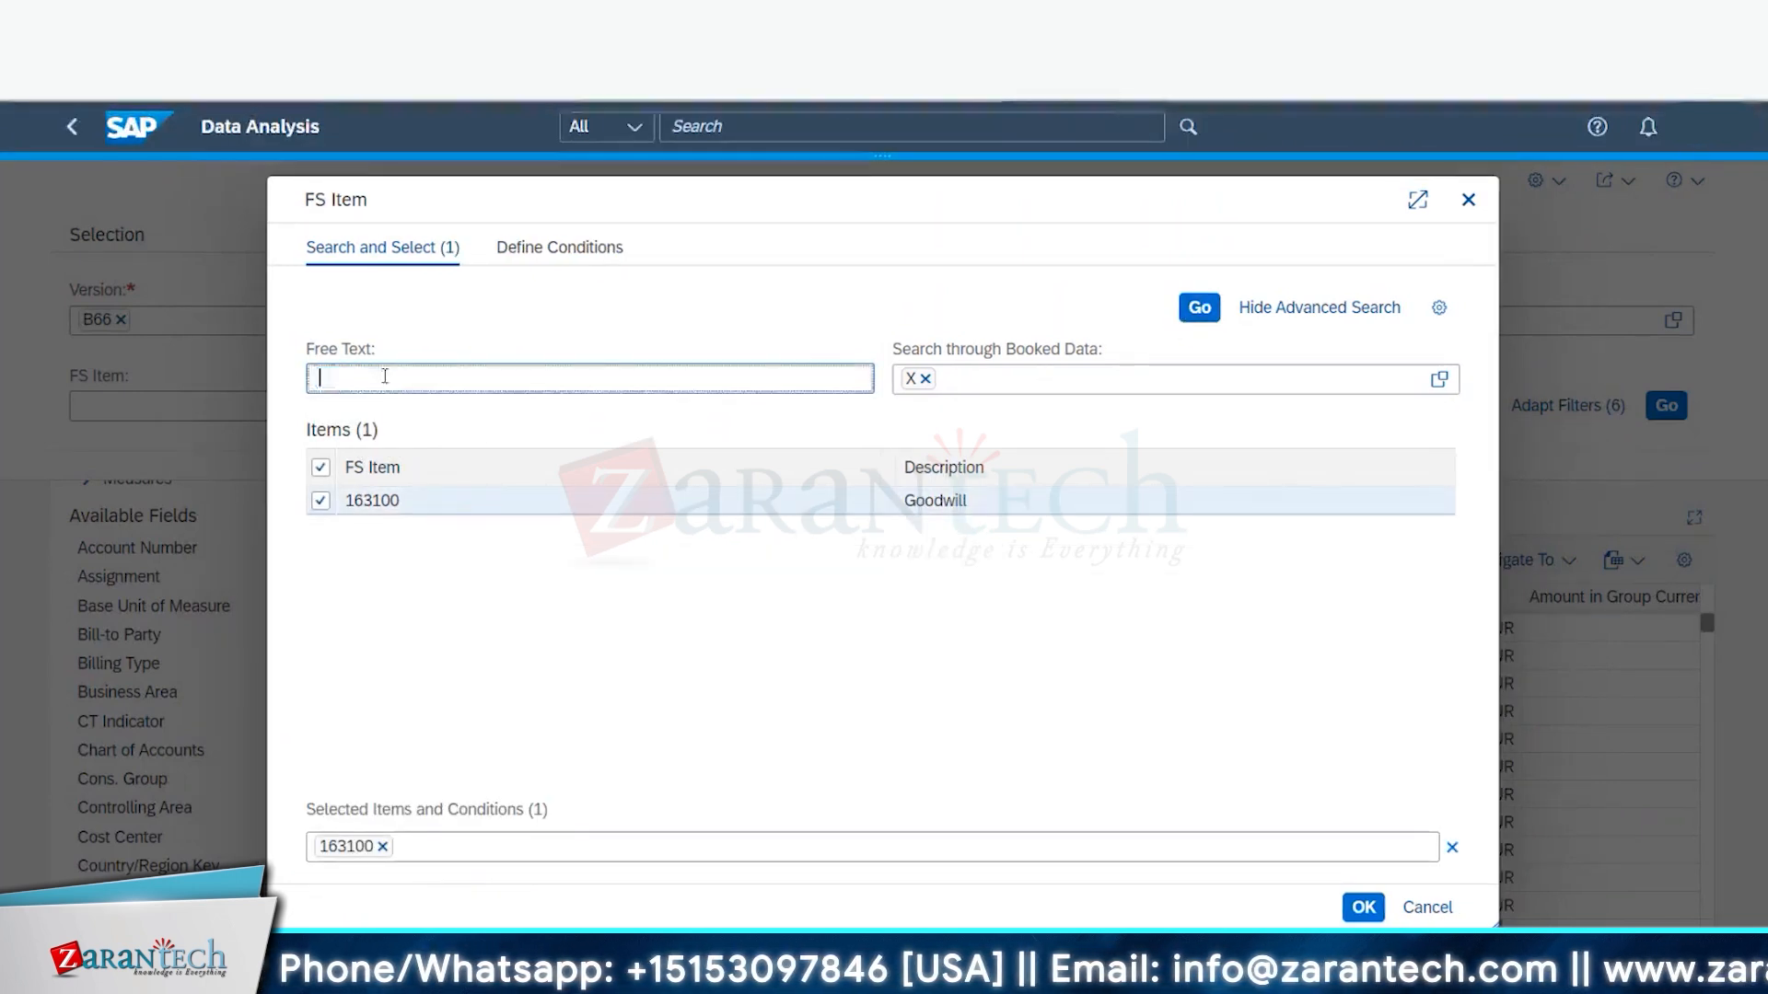
{"action": "type", "text": "172100"}
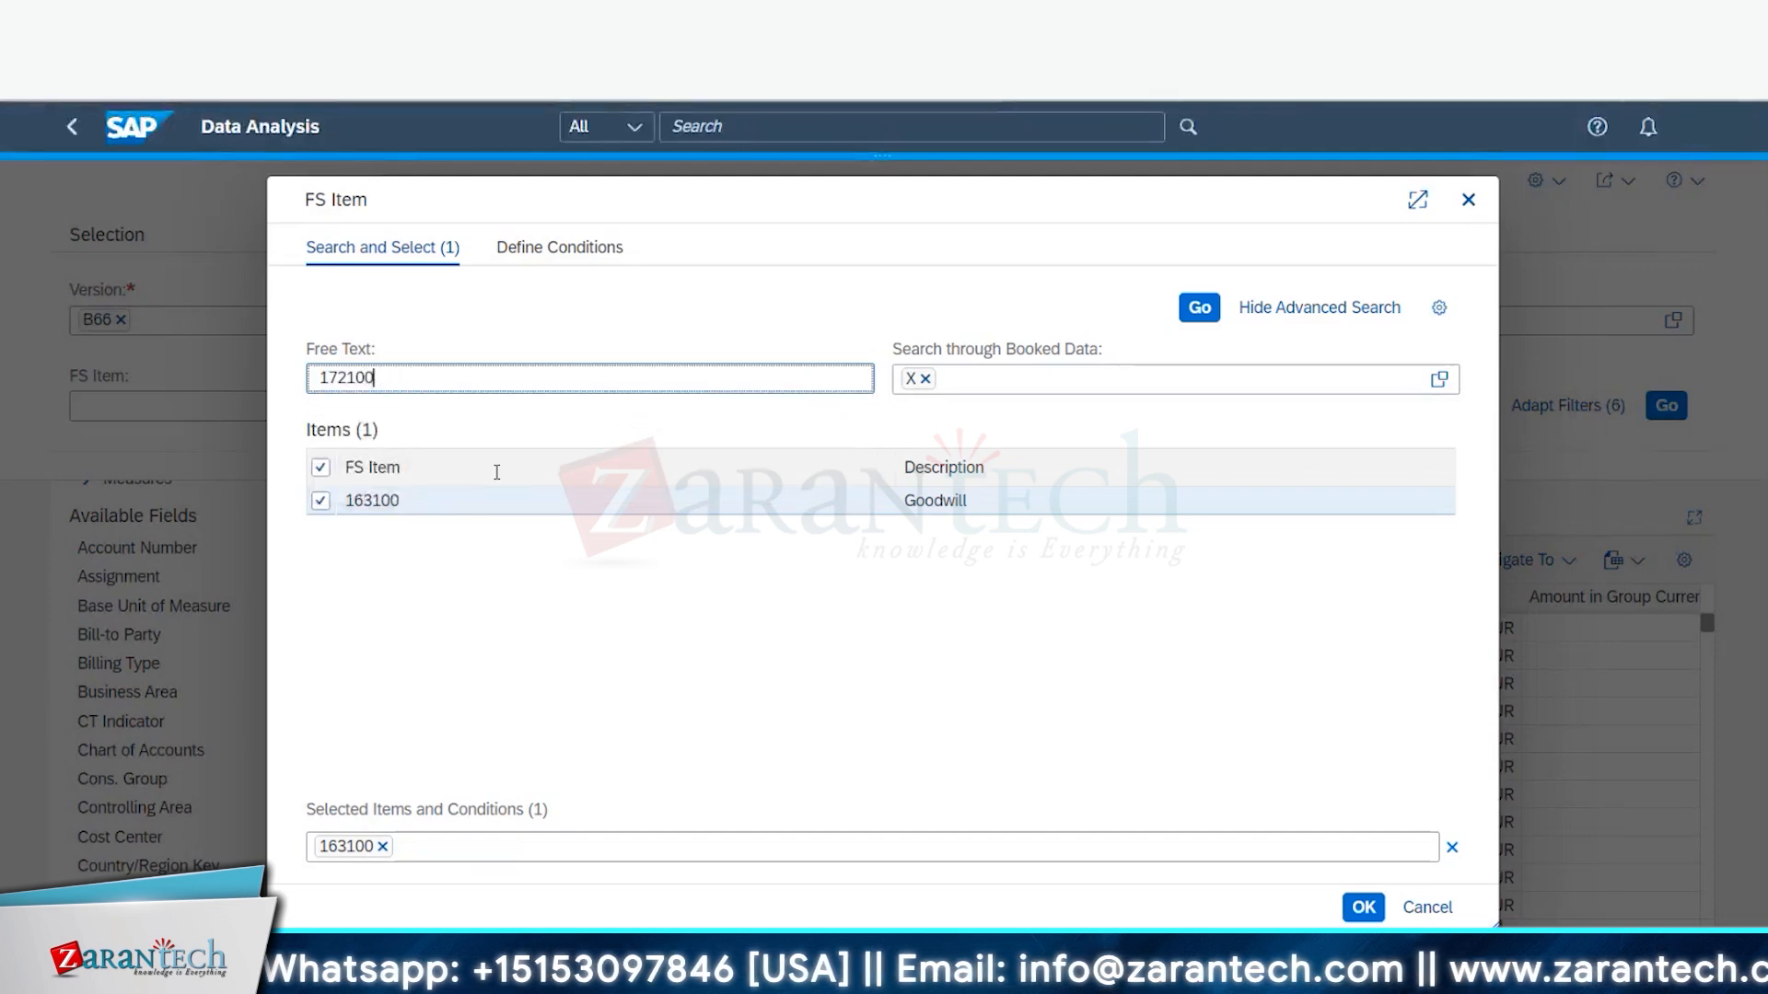
{"action": "left_click", "coordinate": [1196, 309]}
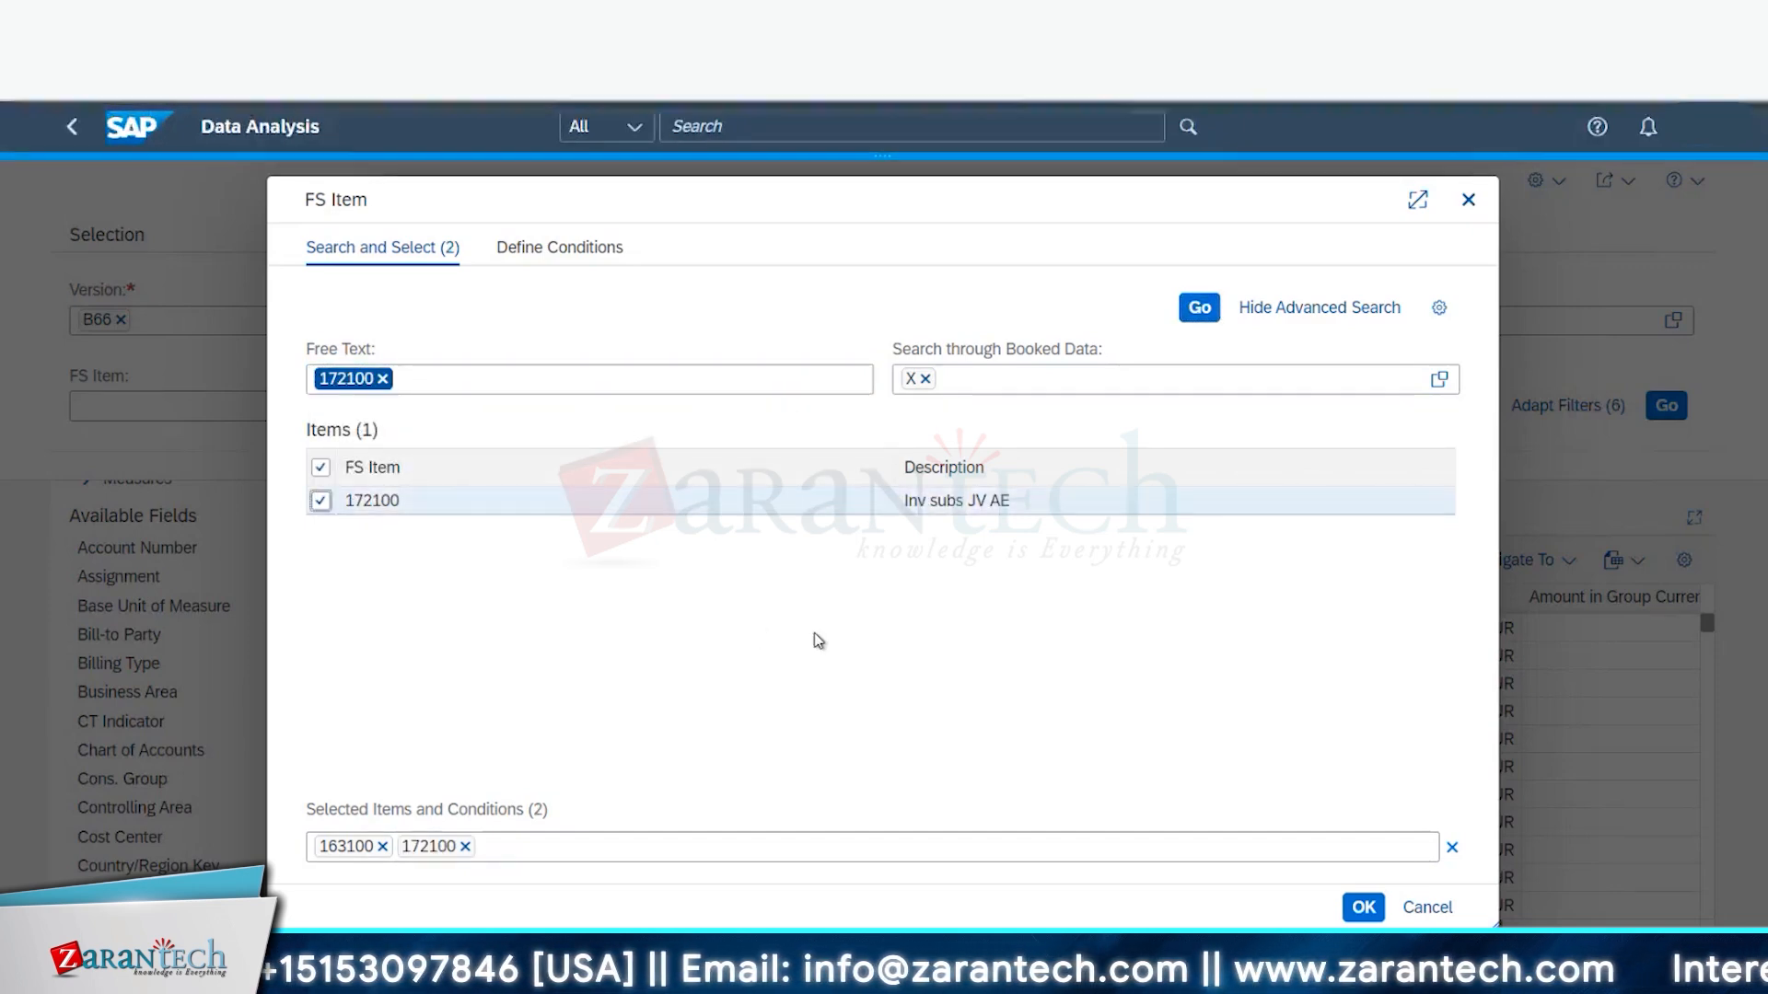
- Select FS item 311000 Issued capital, then search for elimination item 1721OC
{"action": "left_click", "coordinate": [387, 378]}
{"action": "key", "text": "BackSpace"}
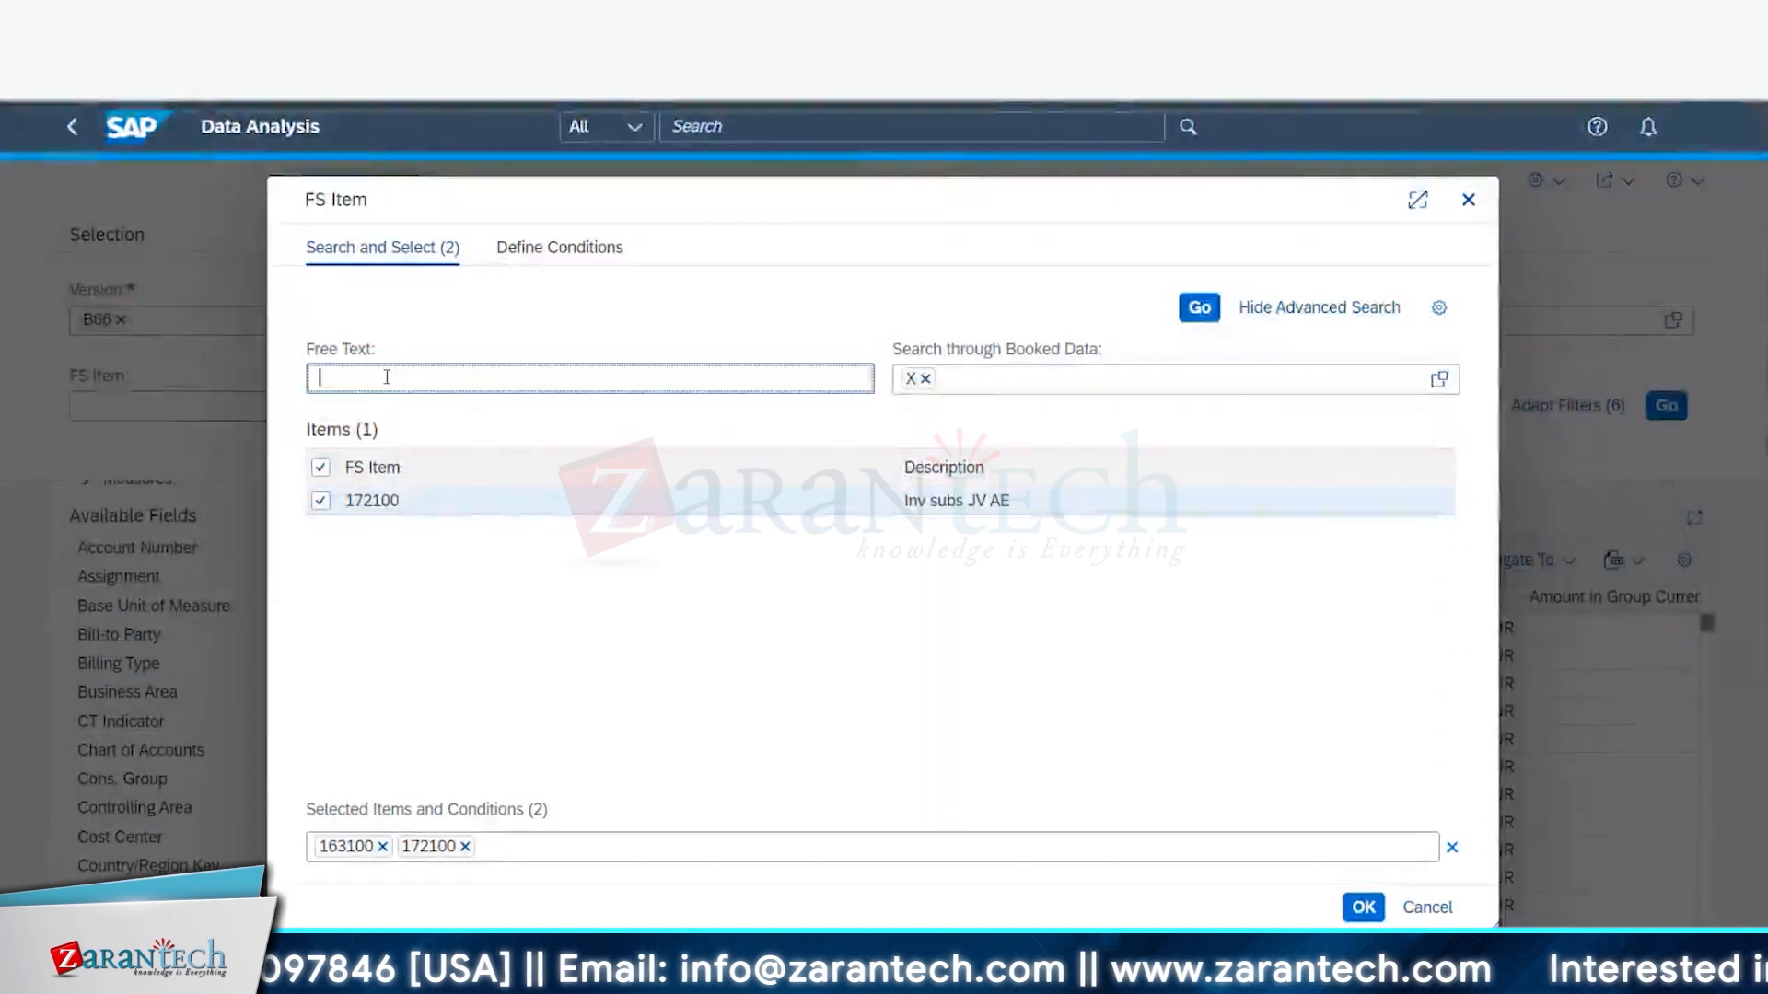
{"action": "type", "text": "311"}
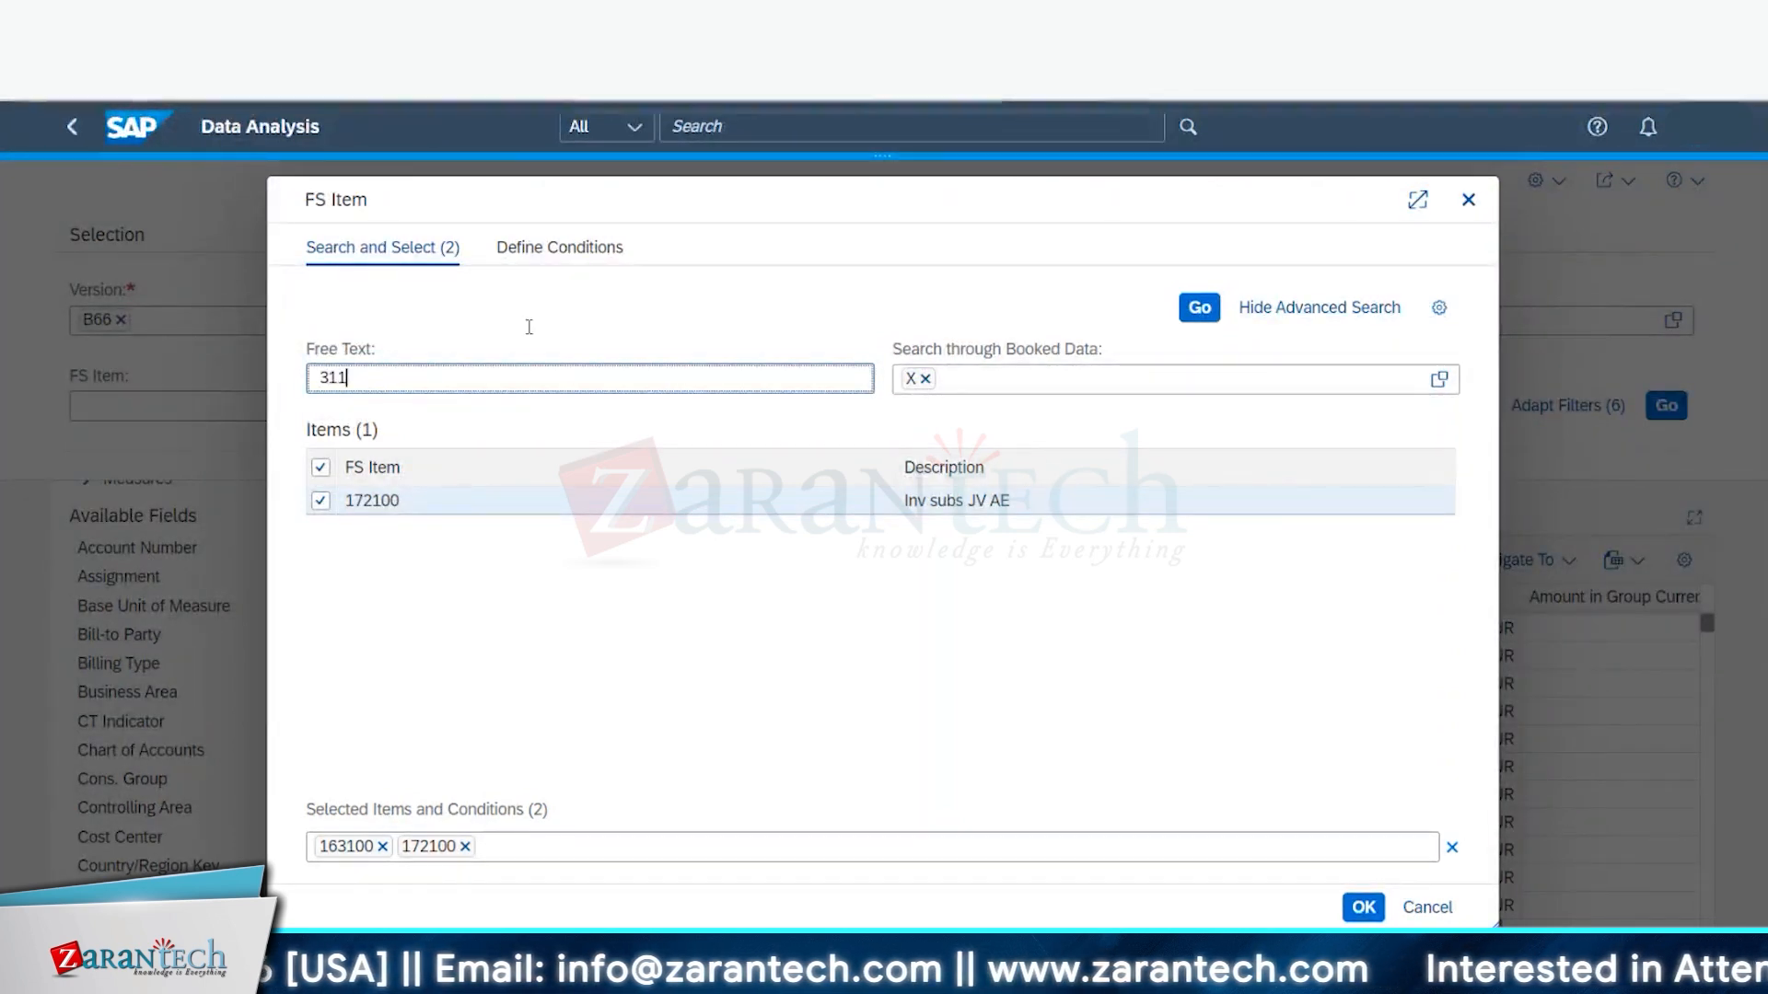
{"action": "type", "text": "00"}
{"action": "left_click", "coordinate": [1201, 310]}
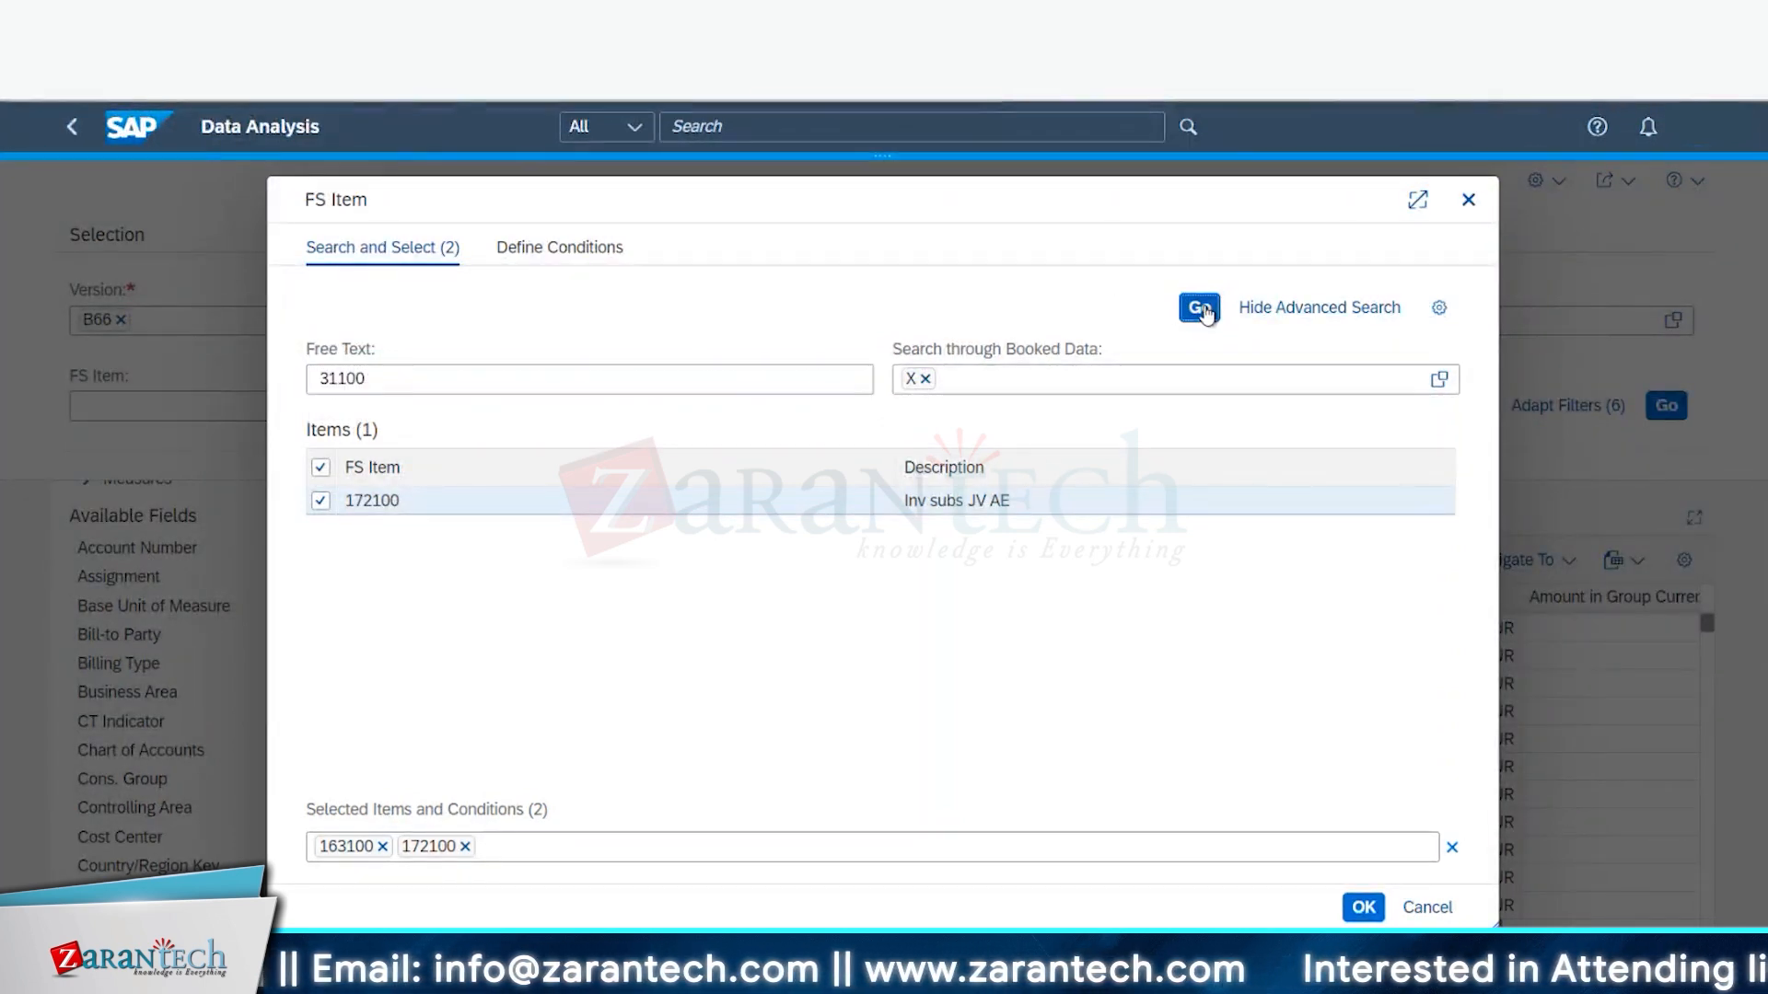
{"action": "left_click", "coordinate": [320, 500]}
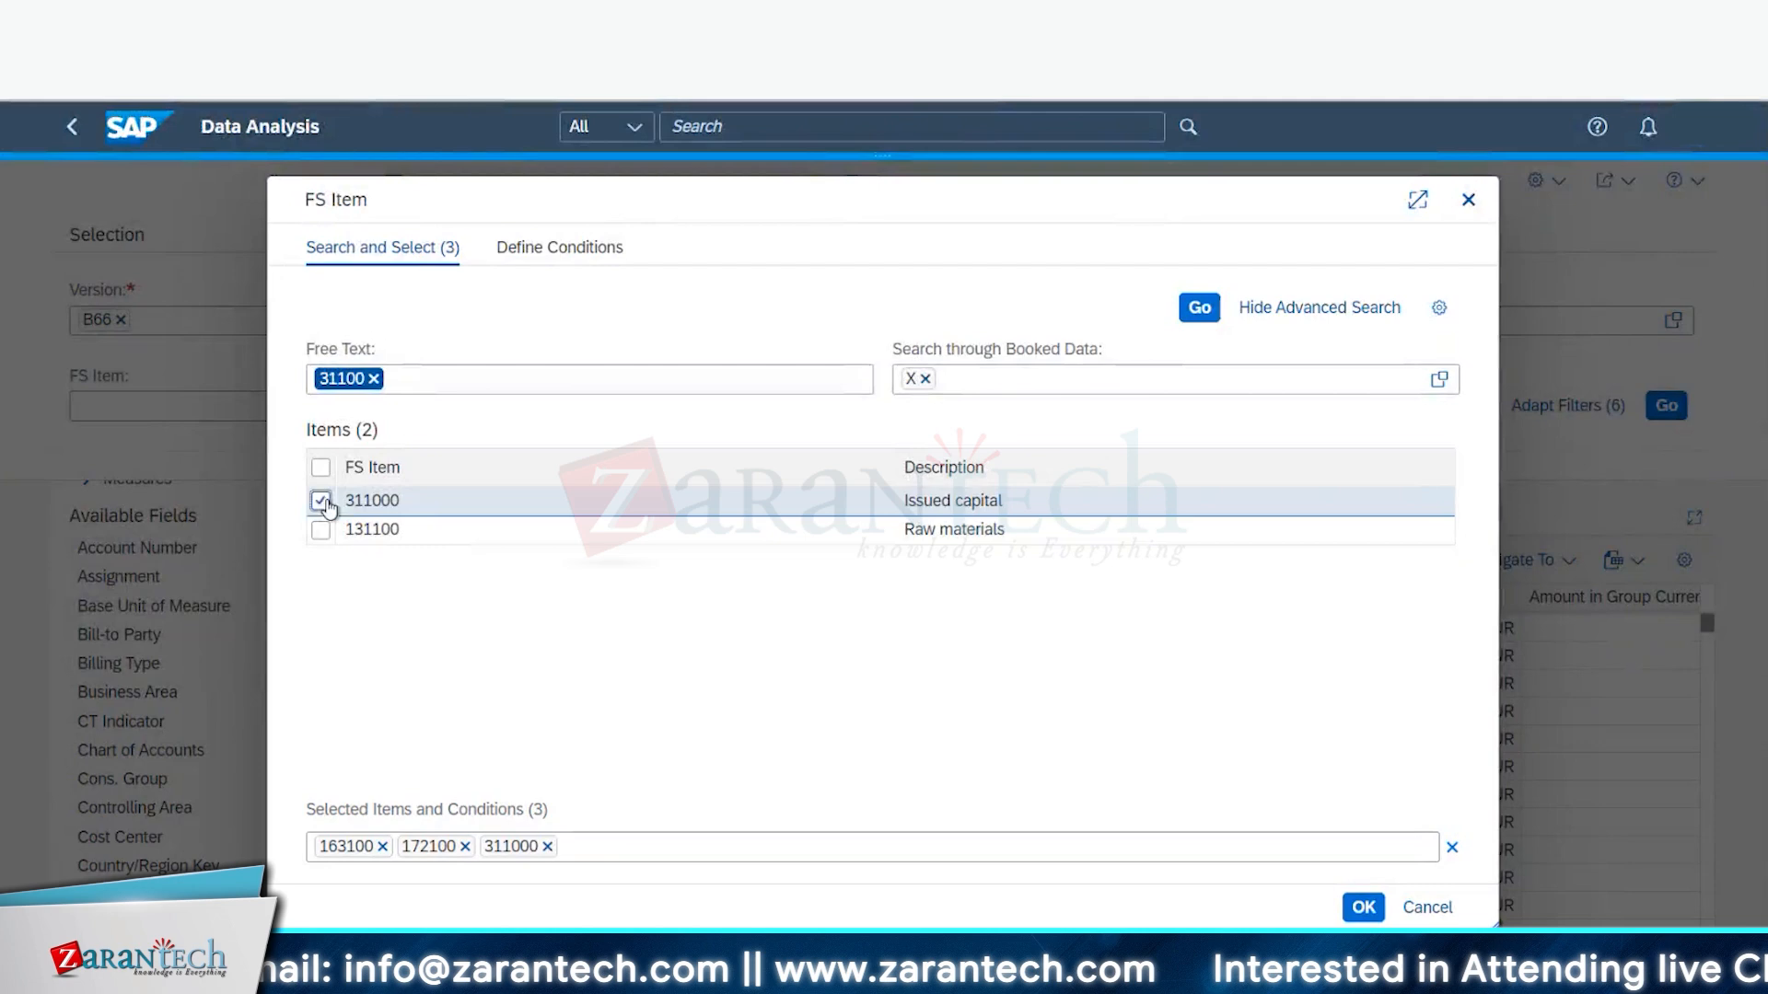
{"action": "left_click", "coordinate": [375, 380]}
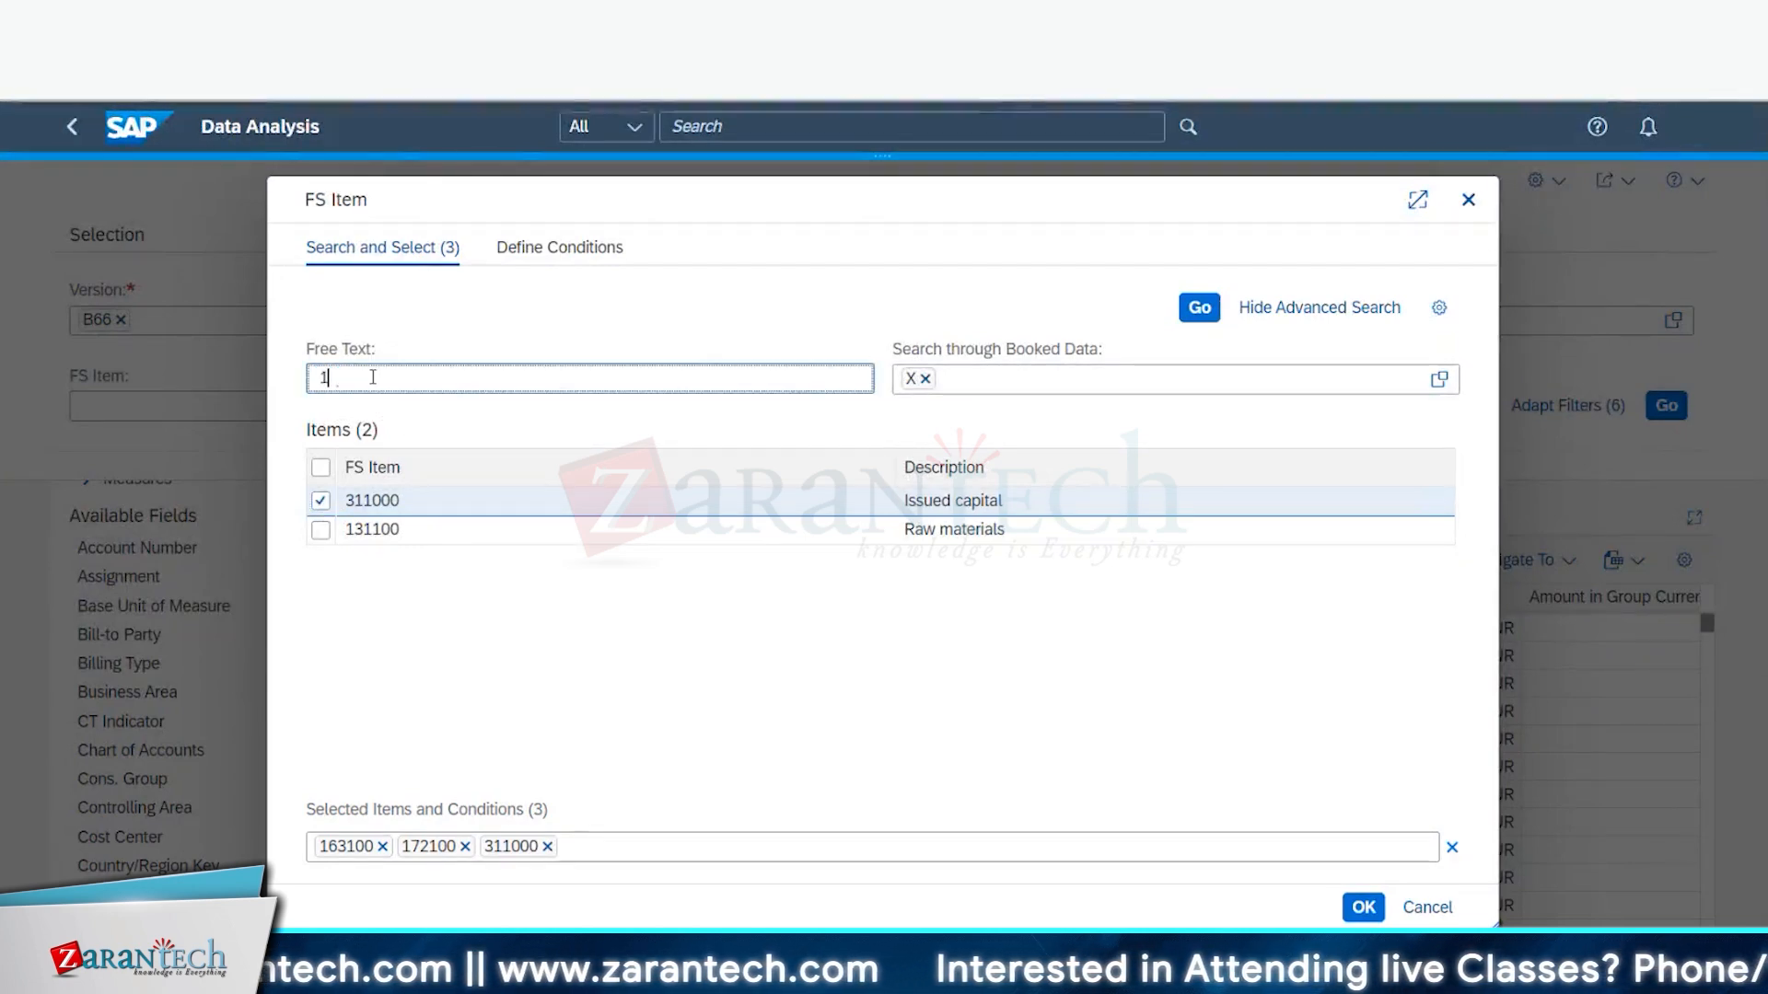
{"action": "type", "text": "1721"}
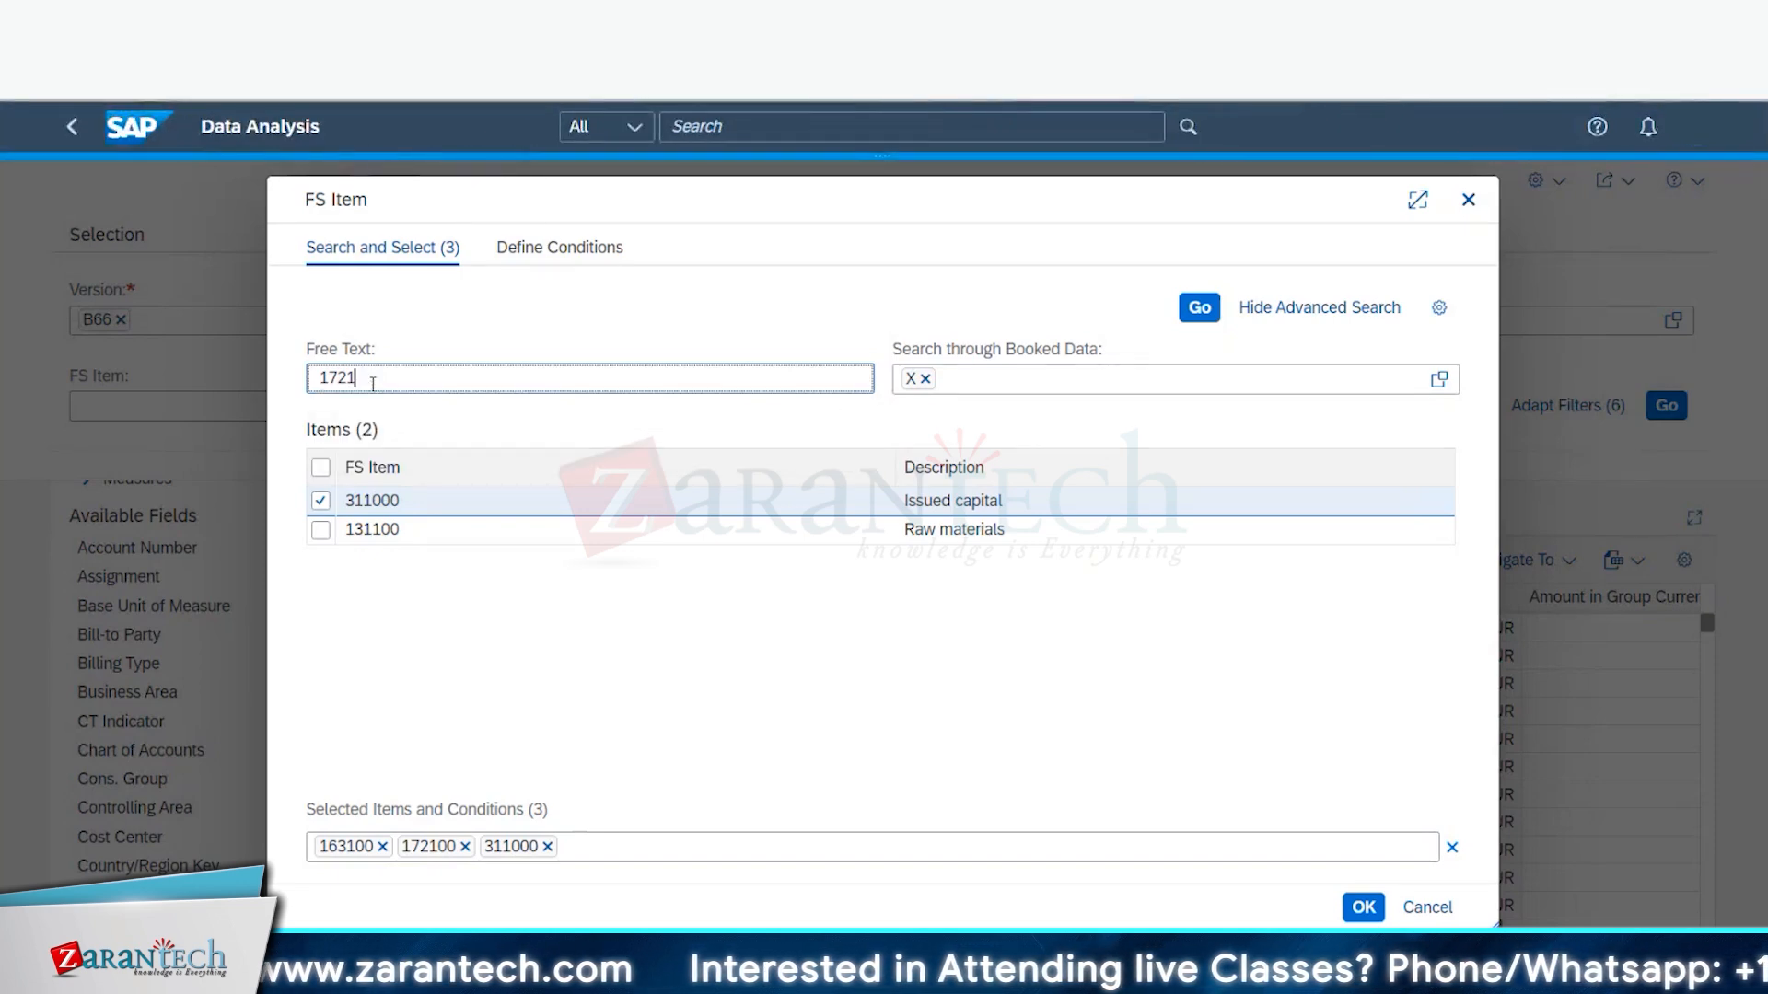
{"action": "type", "text": "0000"}
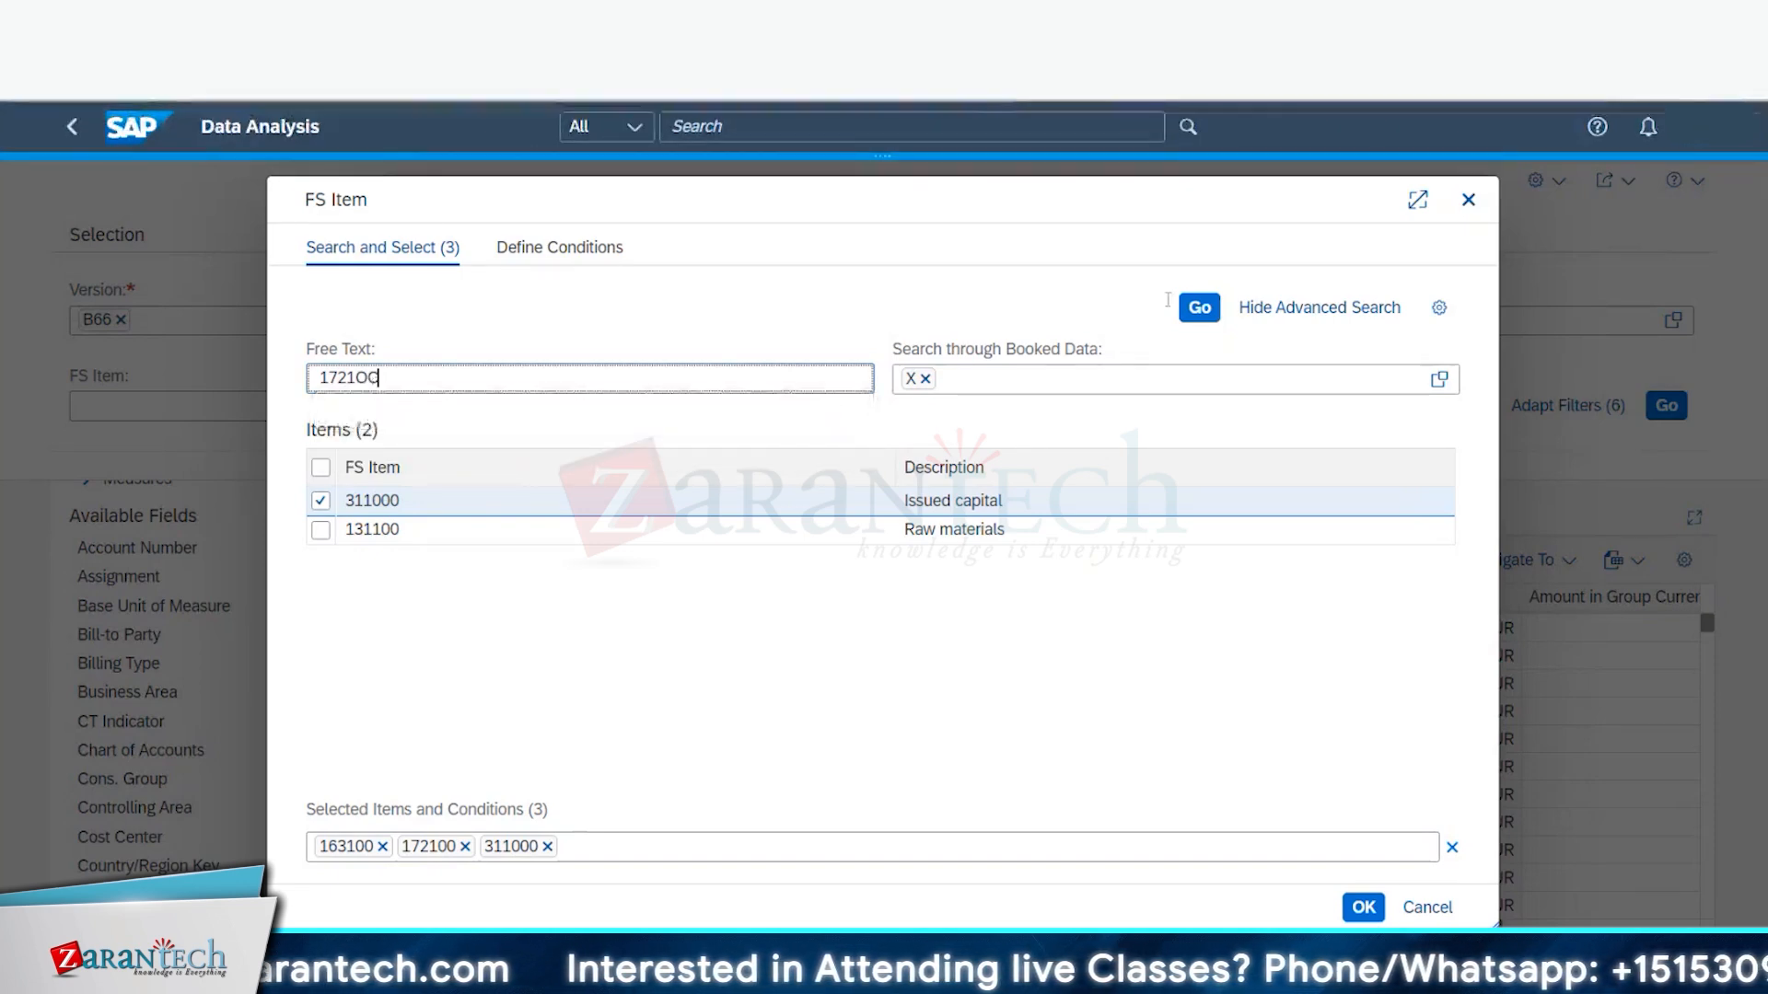
{"action": "left_click", "coordinate": [1200, 308]}
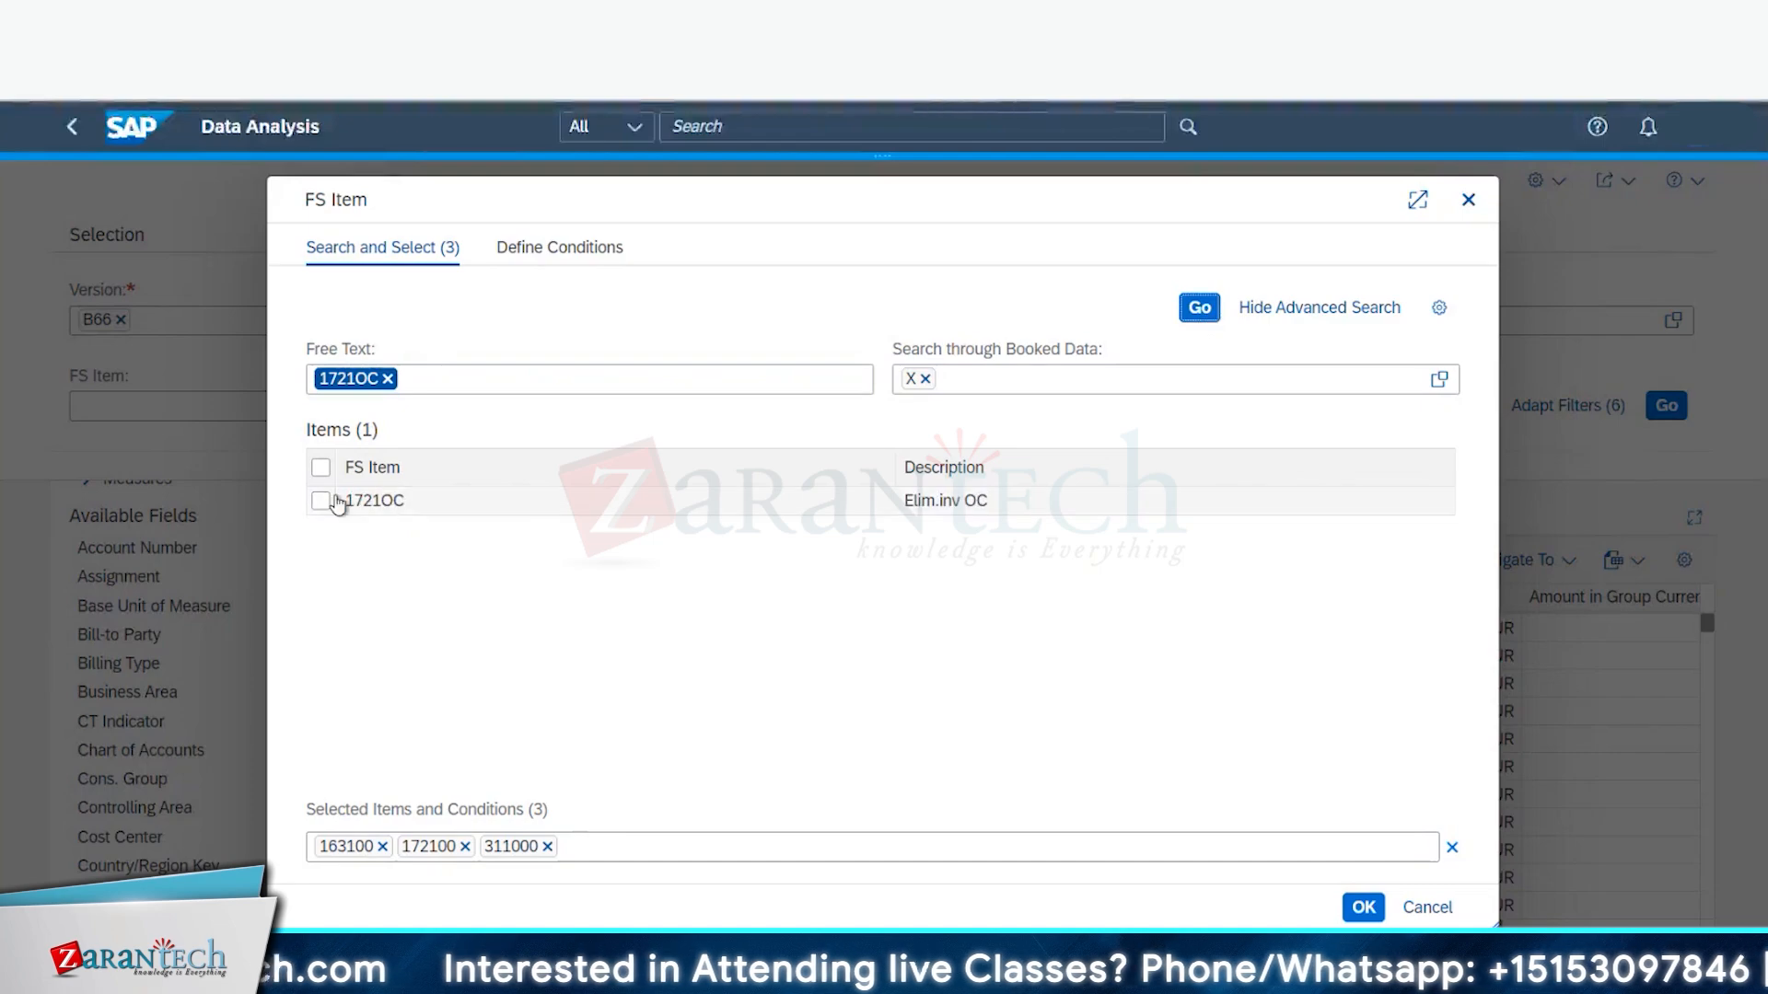
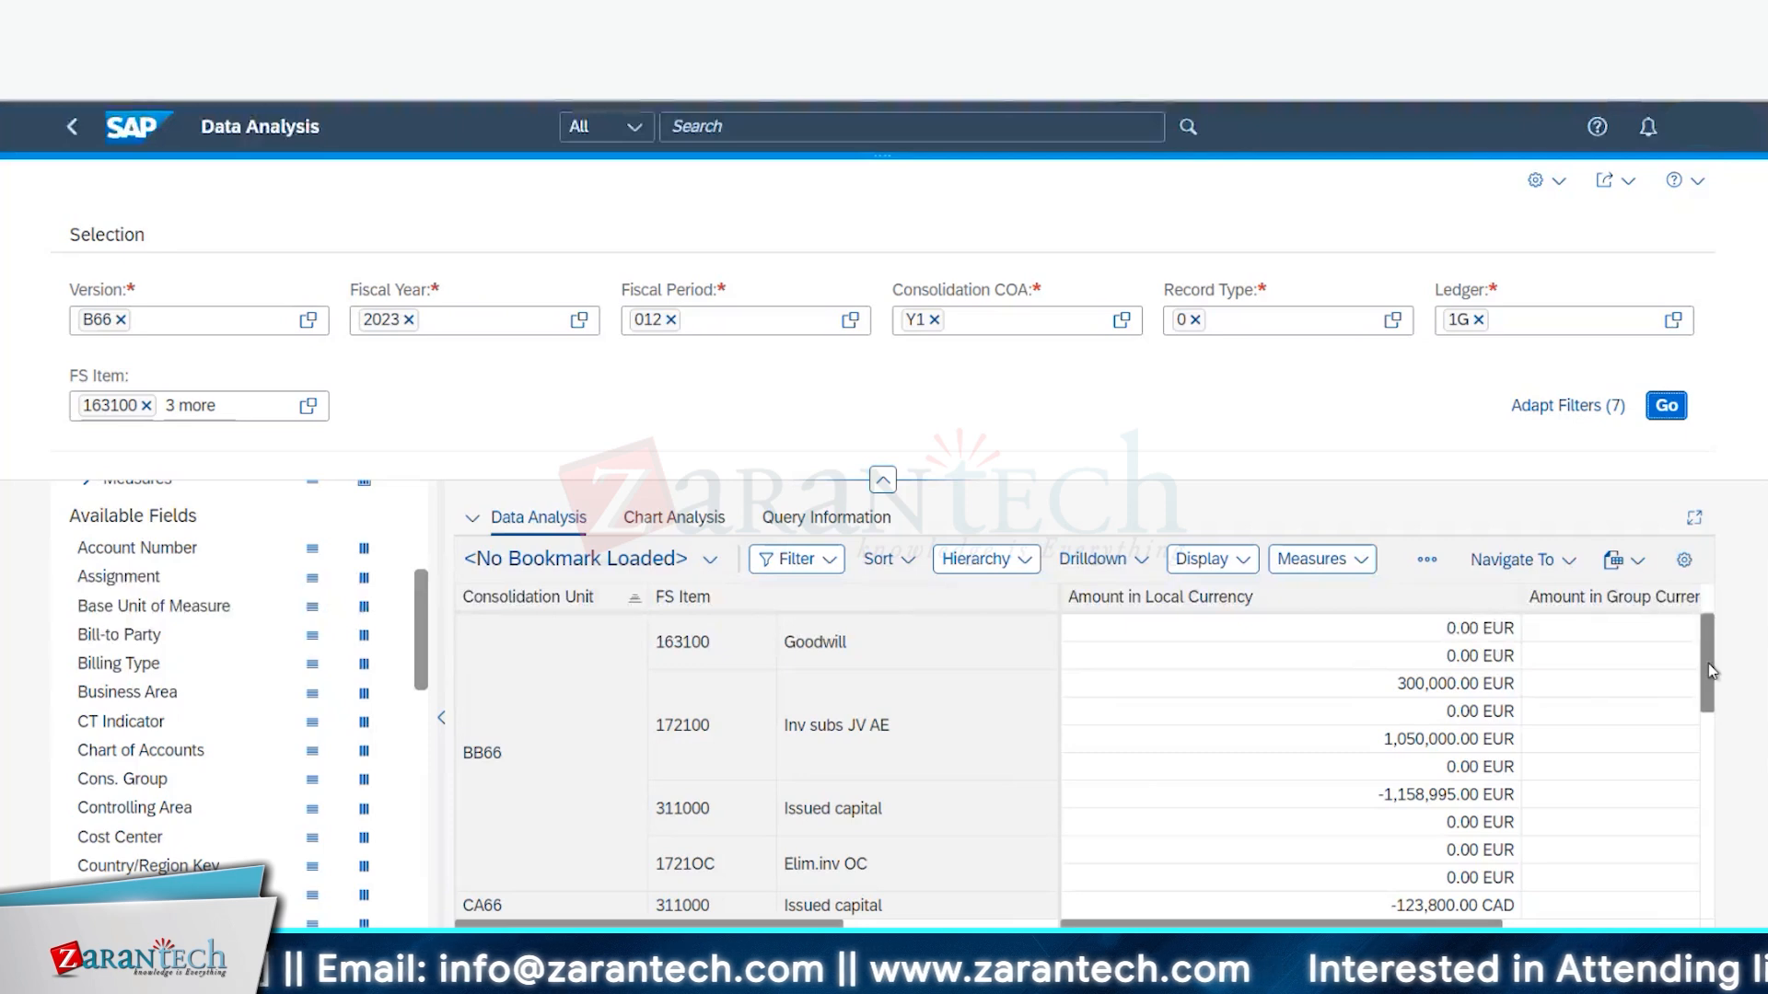
- Scroll through the B66 2023/012 results by consolidation unit, FS item, partner unit and posting level
{"action": "scroll", "coordinate": [1407, 733], "scroll_direction": "down", "scroll_amount": 1}
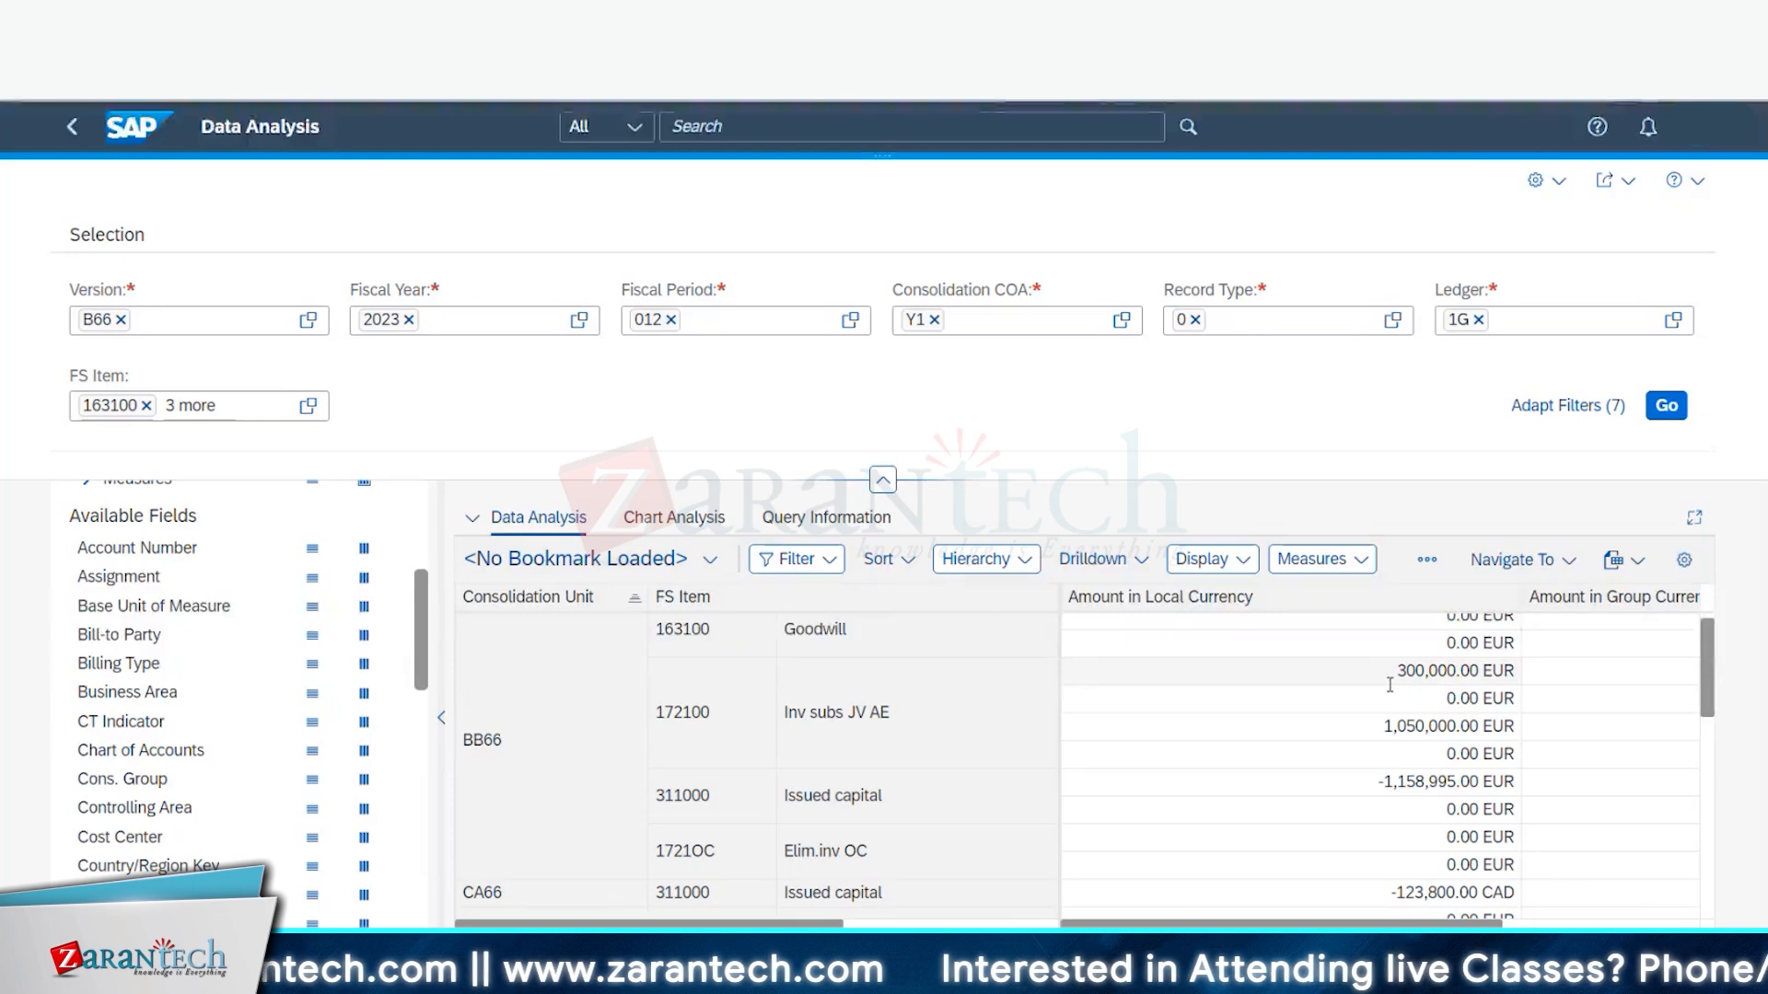
{"action": "scroll", "coordinate": [1389, 684], "scroll_direction": "down", "scroll_amount": 5}
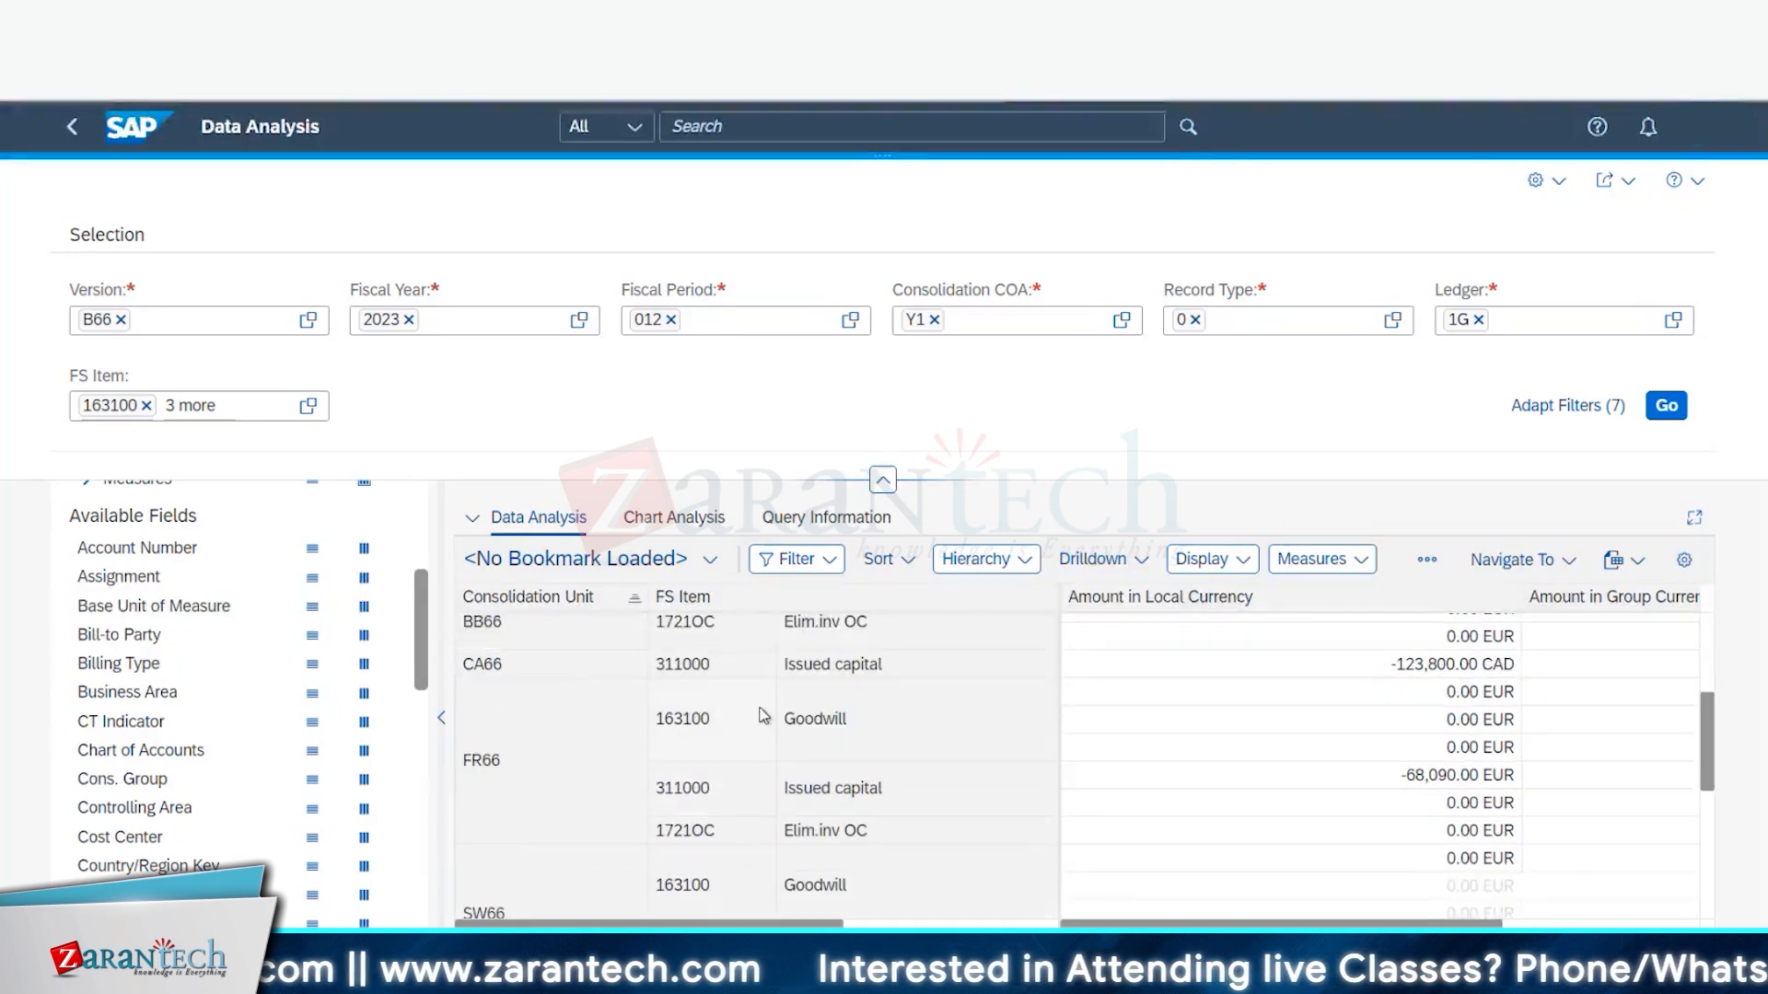
{"action": "scroll", "coordinate": [552, 774], "scroll_direction": "down", "scroll_amount": 3}
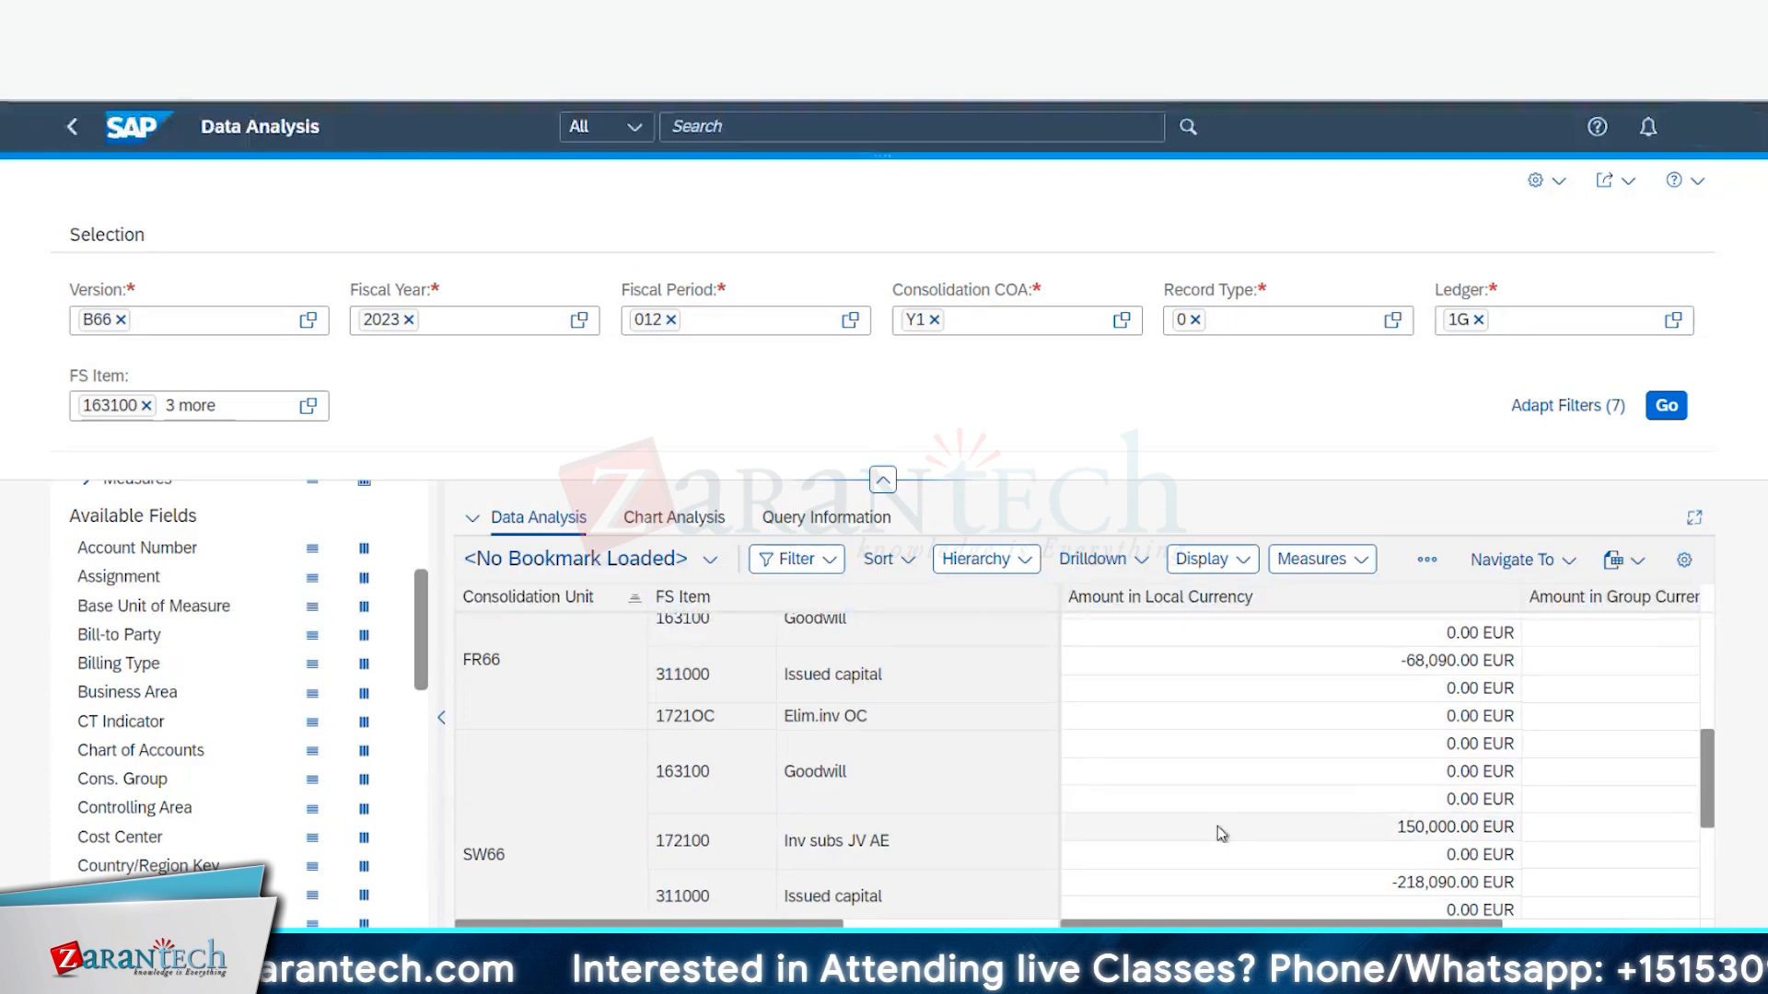
{"action": "scroll", "coordinate": [874, 775], "scroll_direction": "down", "scroll_amount": 1}
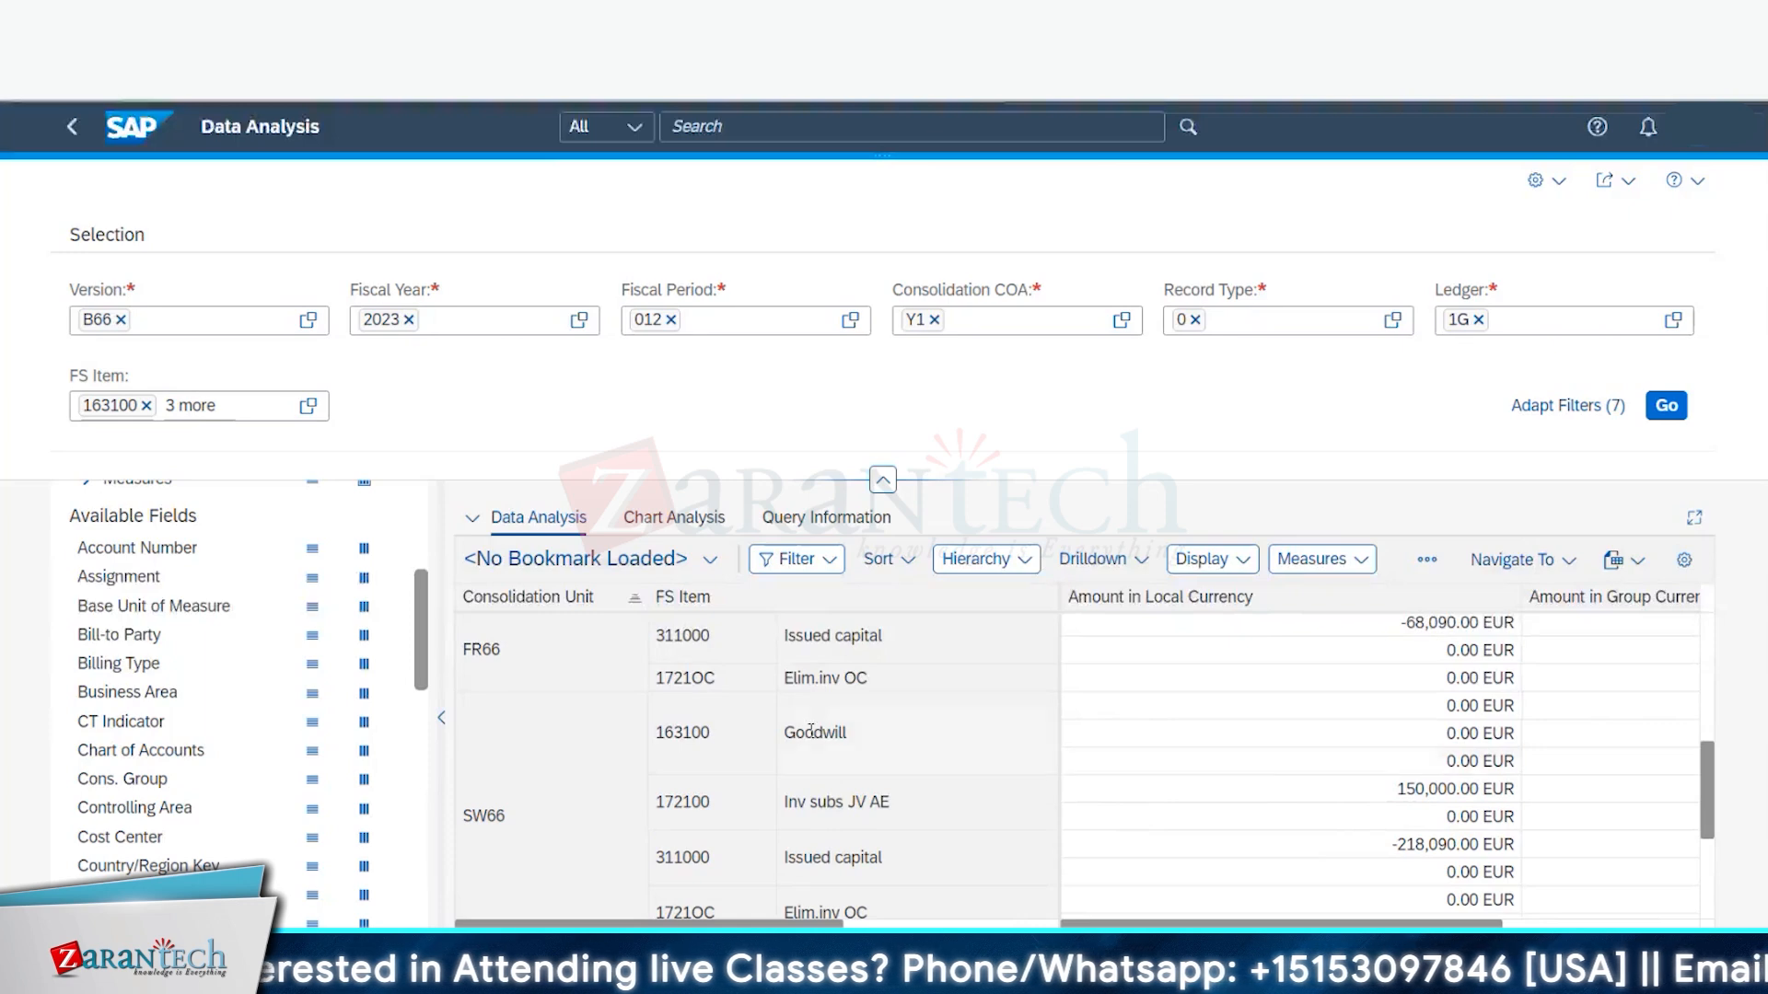
{"action": "scroll", "coordinate": [156, 870], "scroll_direction": "down", "scroll_amount": 5}
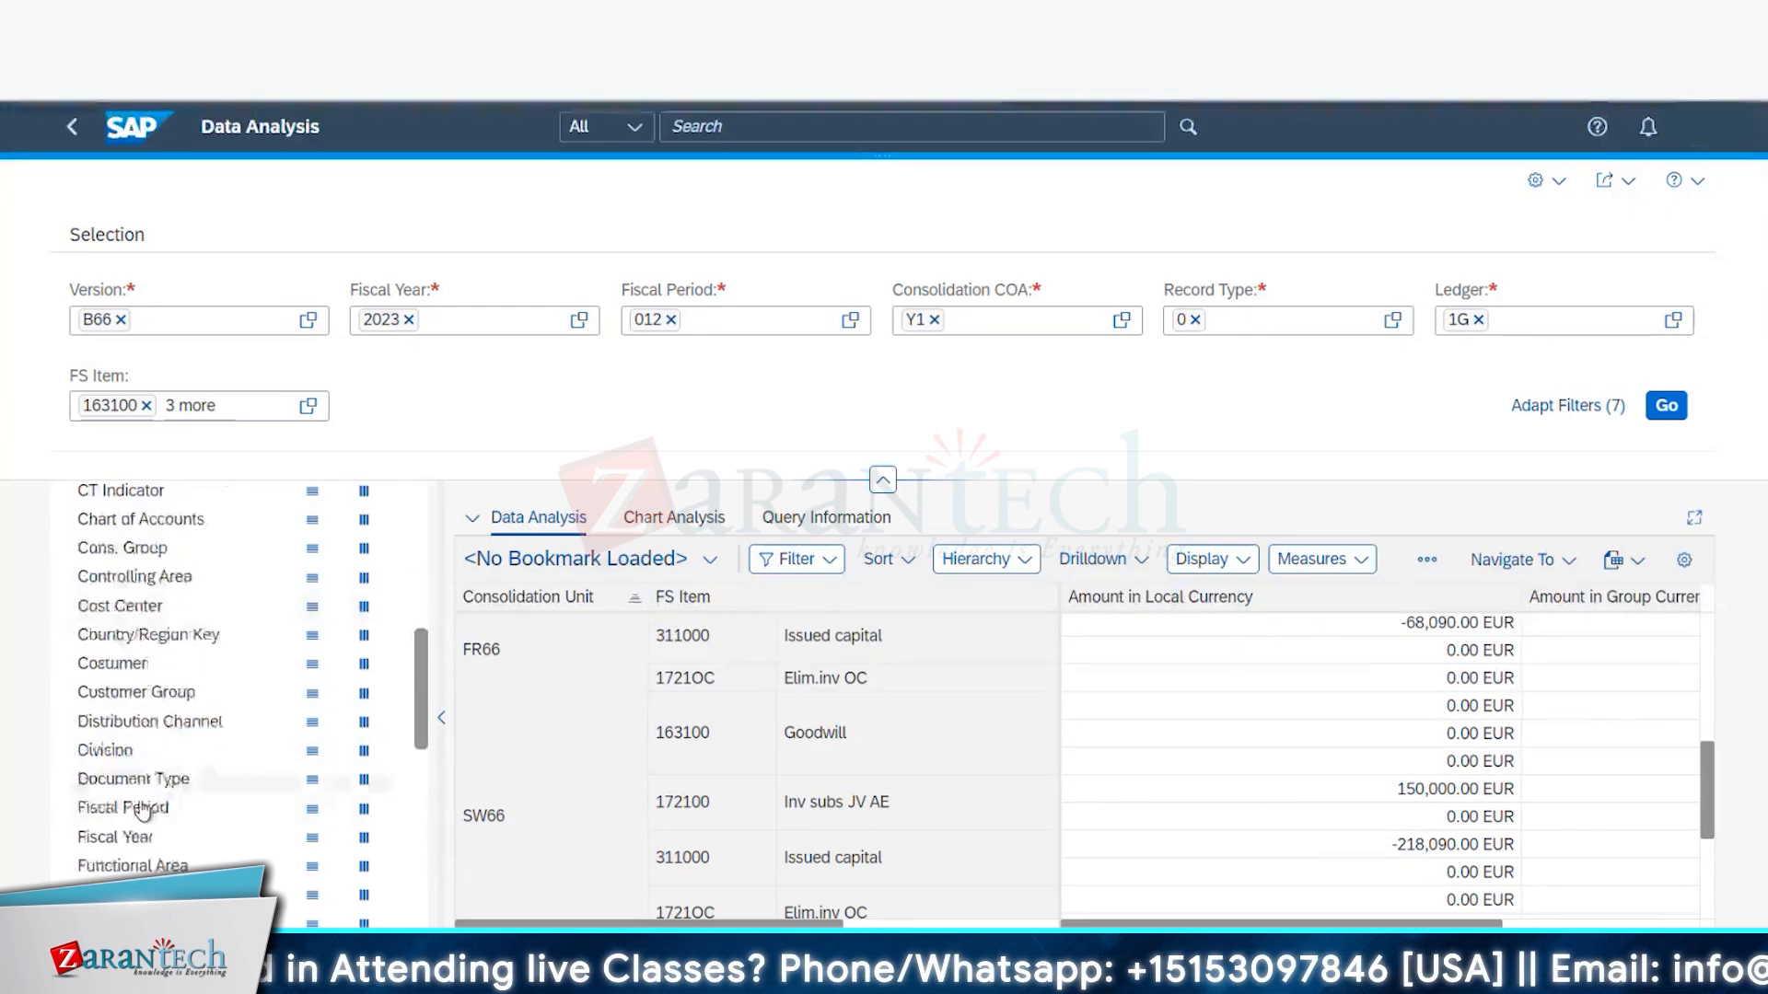
{"action": "scroll", "coordinate": [155, 856], "scroll_direction": "down", "scroll_amount": 5}
{"action": "scroll", "coordinate": [152, 829], "scroll_direction": "up", "scroll_amount": 8}
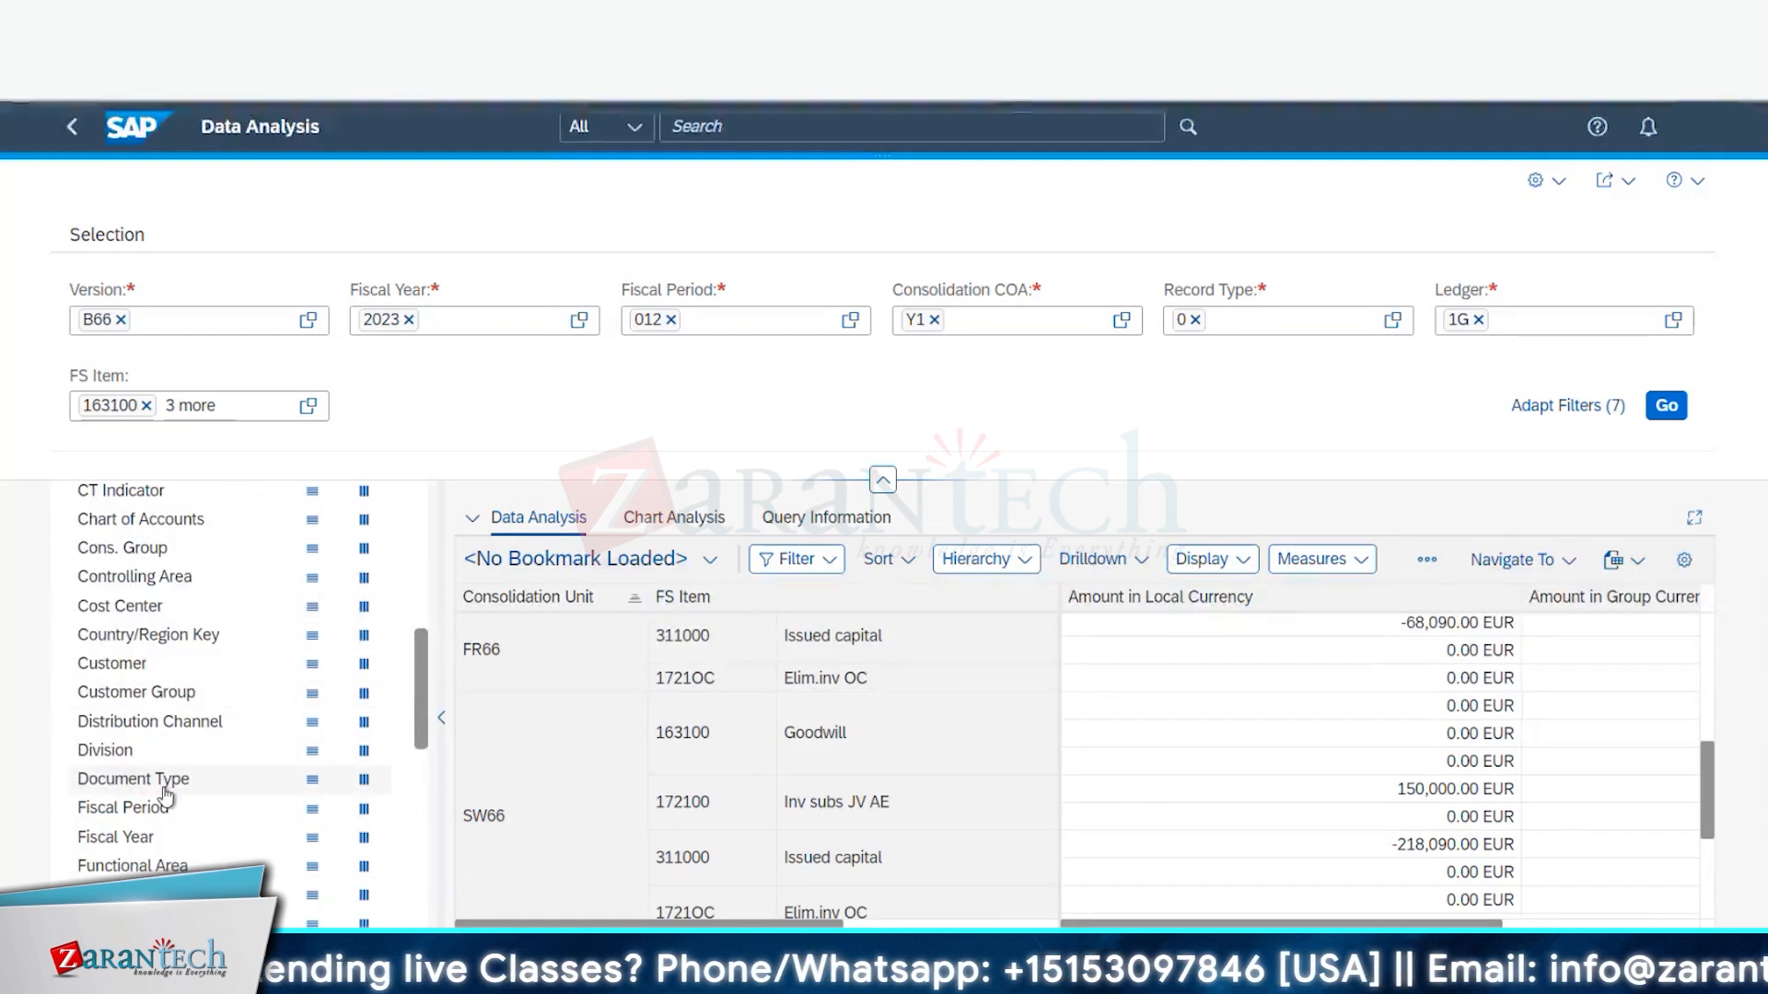
{"action": "scroll", "coordinate": [157, 810], "scroll_direction": "down", "scroll_amount": 4}
{"action": "scroll", "coordinate": [157, 847], "scroll_direction": "down", "scroll_amount": 3}
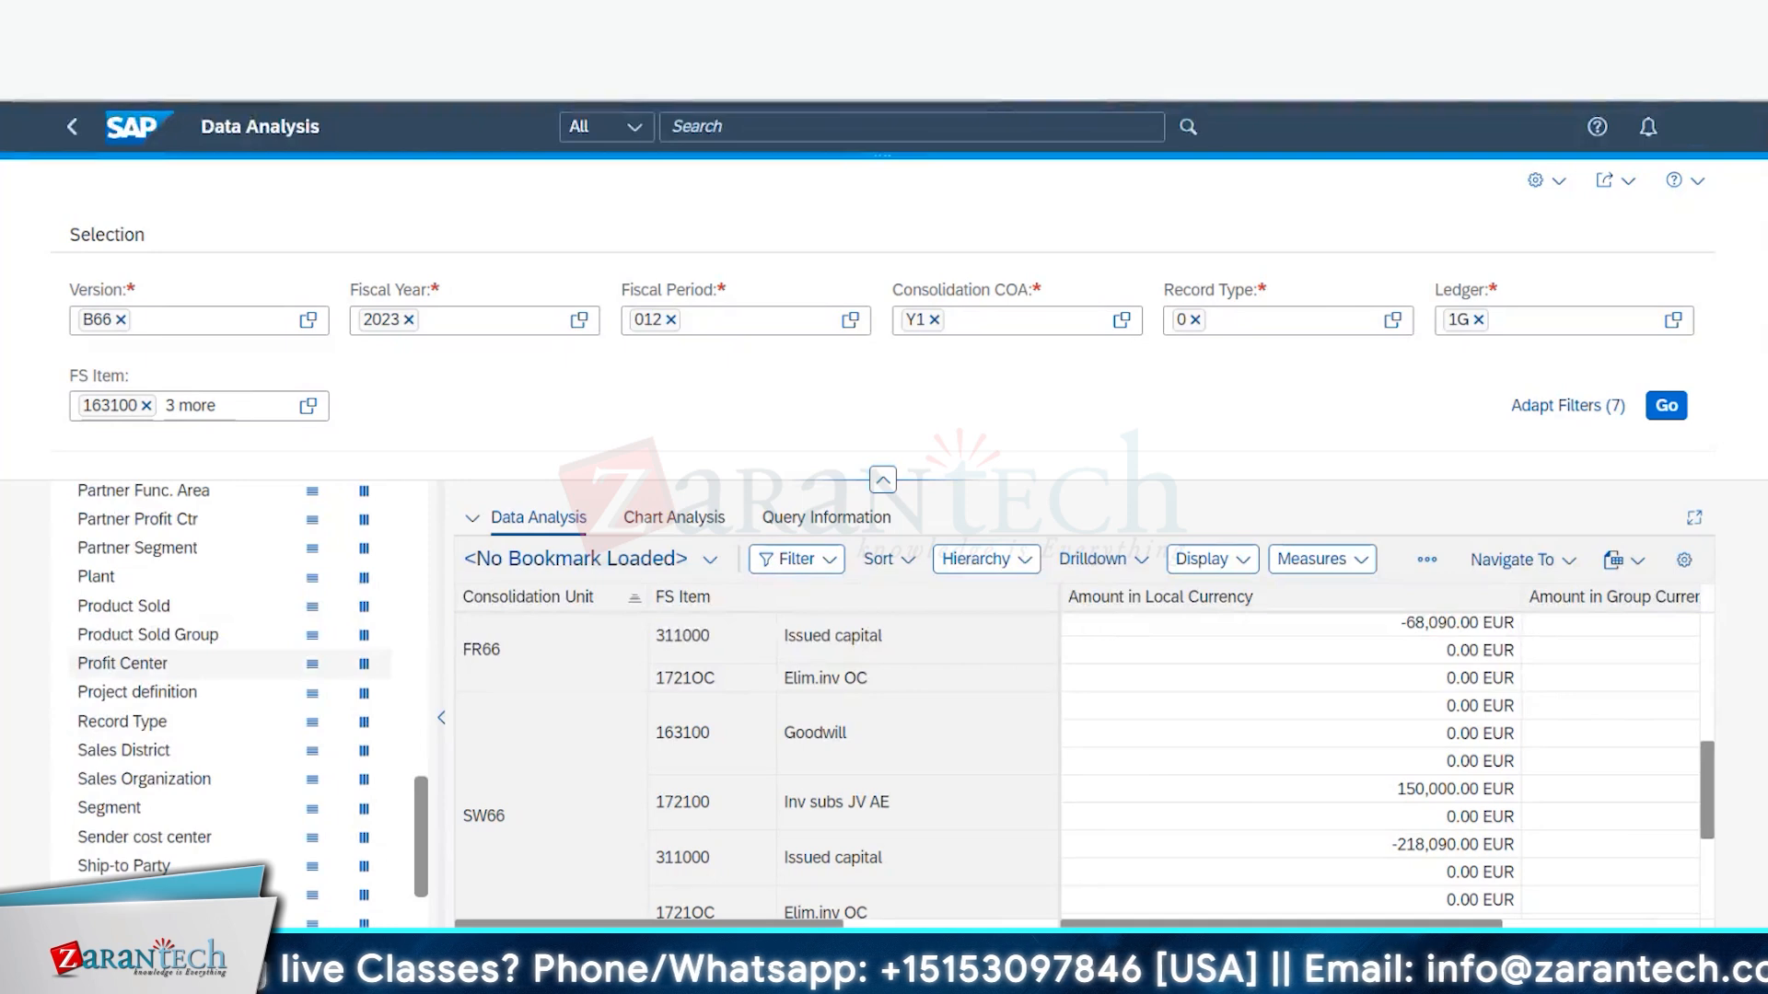
{"action": "scroll", "coordinate": [150, 727], "scroll_direction": "up", "scroll_amount": 2}
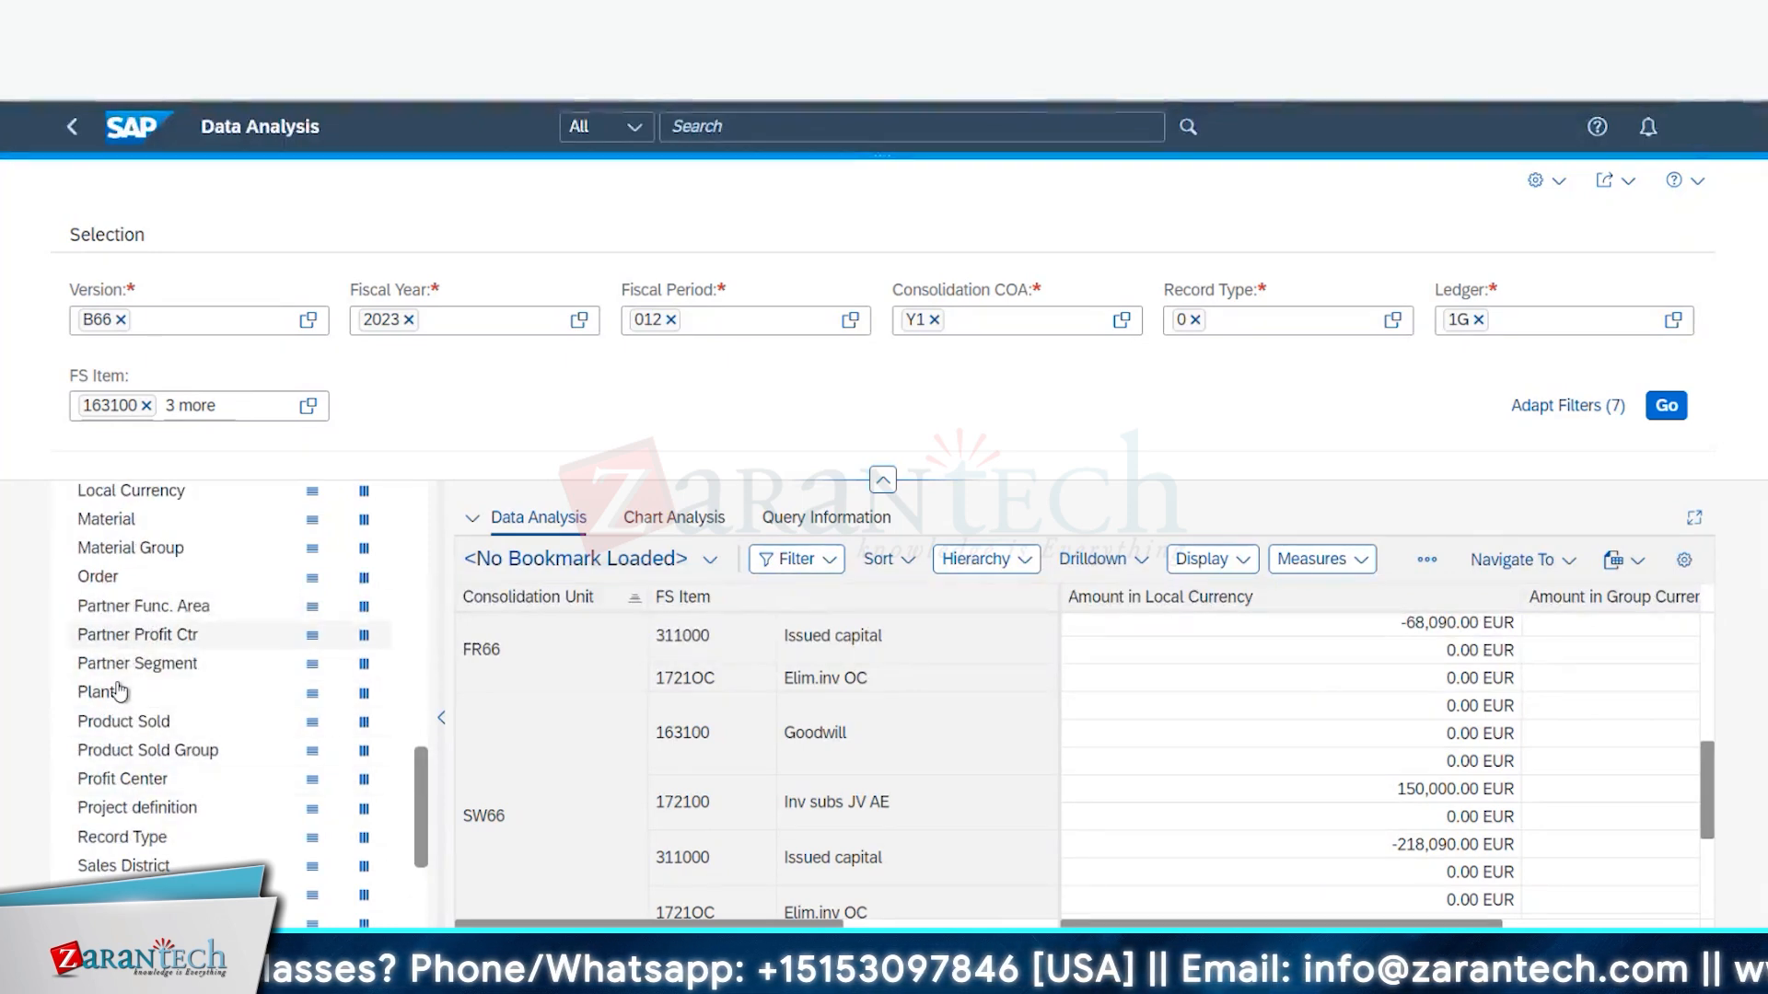
{"action": "scroll", "coordinate": [129, 794], "scroll_direction": "down", "scroll_amount": 4}
{"action": "scroll", "coordinate": [125, 790], "scroll_direction": "up", "scroll_amount": 10}
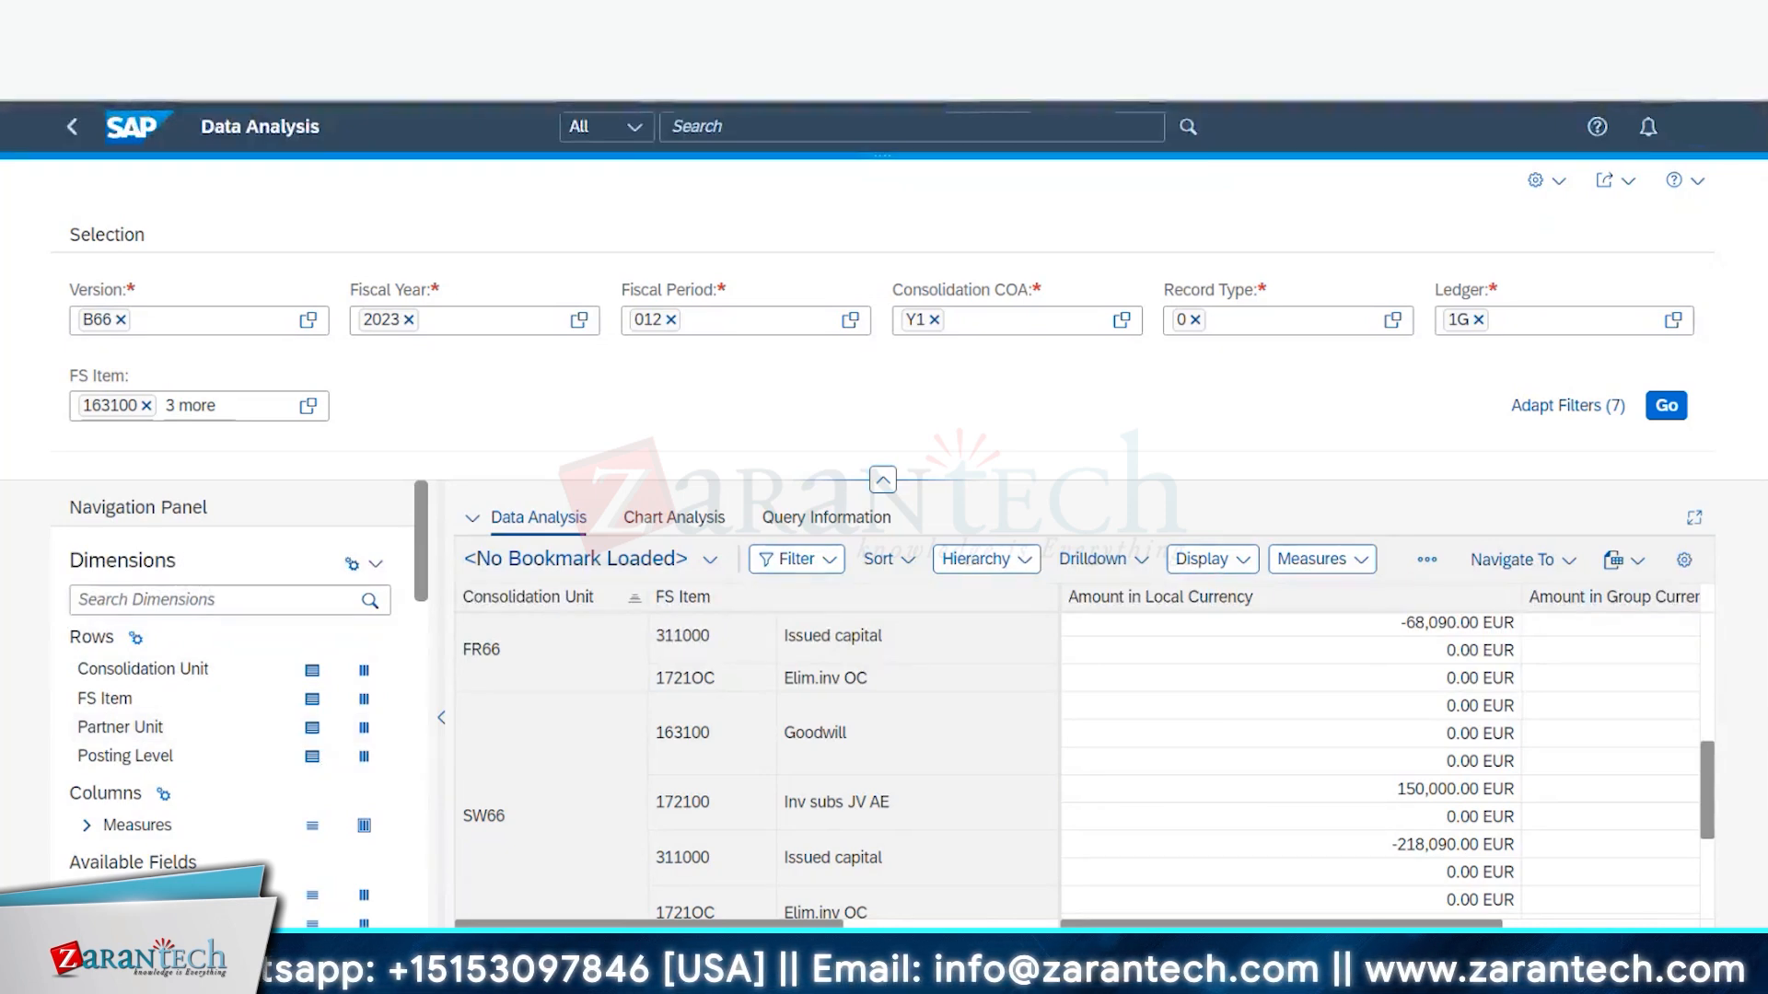
{"action": "left_click", "coordinate": [967, 924]}
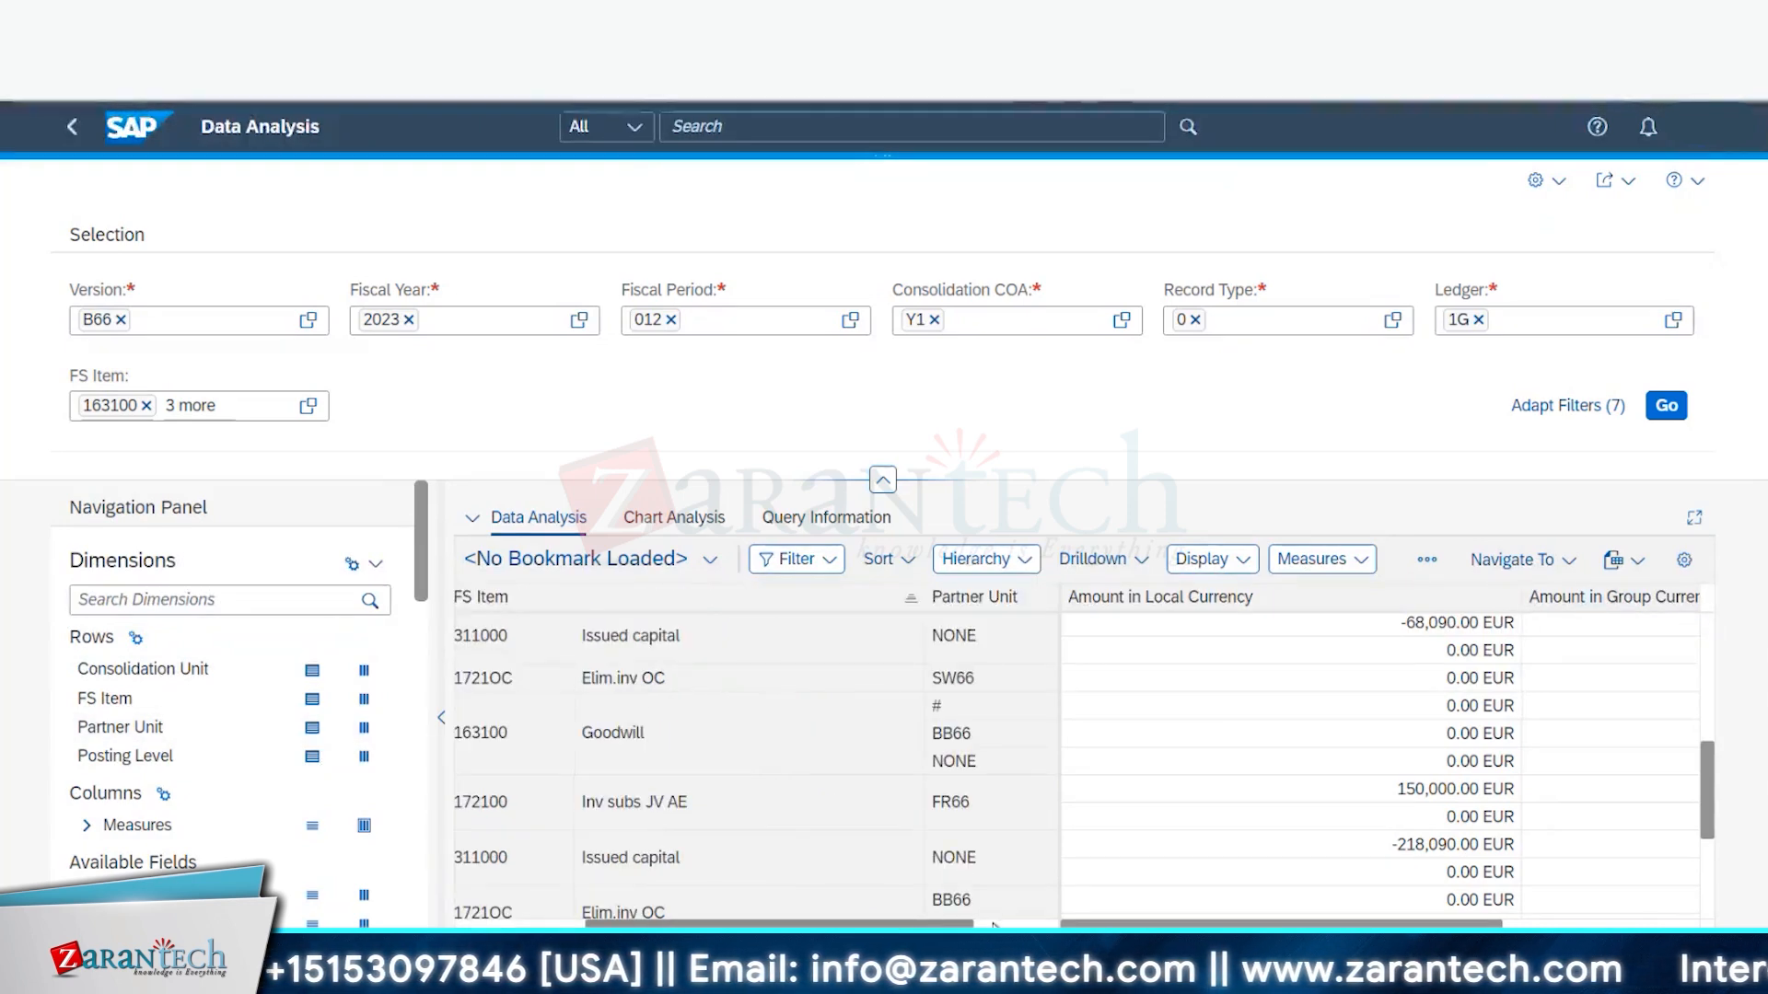
{"action": "left_click", "coordinate": [1027, 924]}
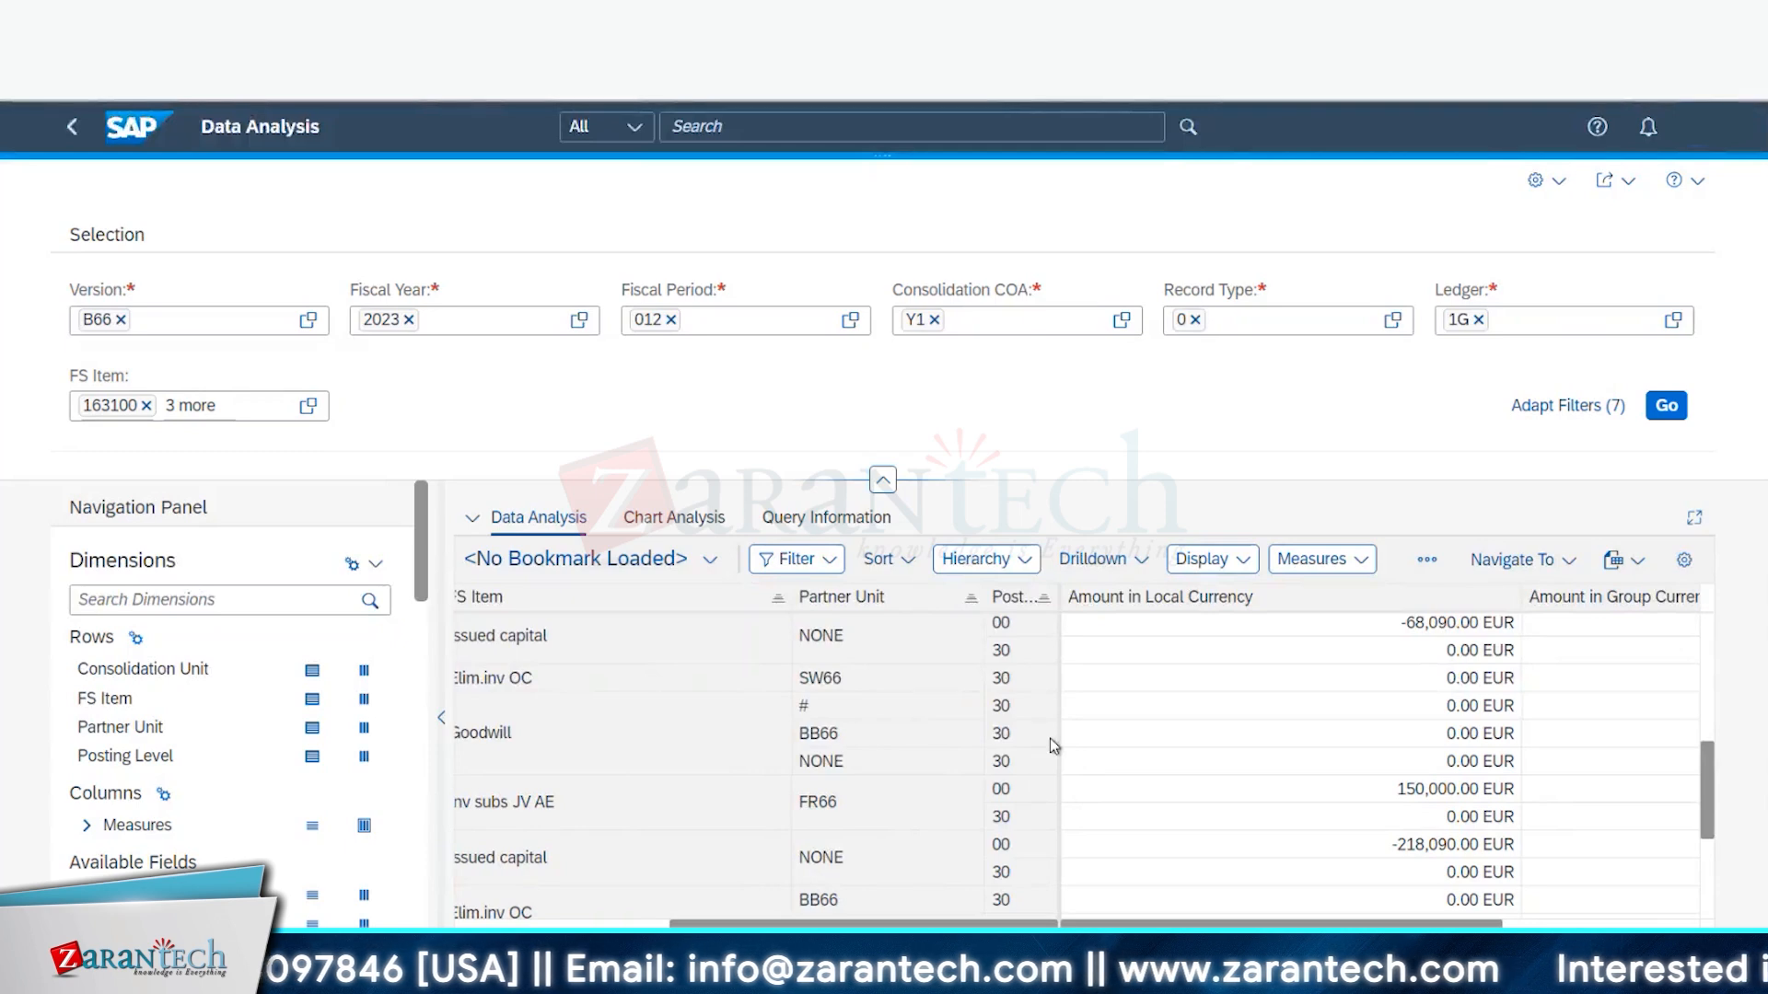
{"action": "left_click", "coordinate": [1008, 652]}
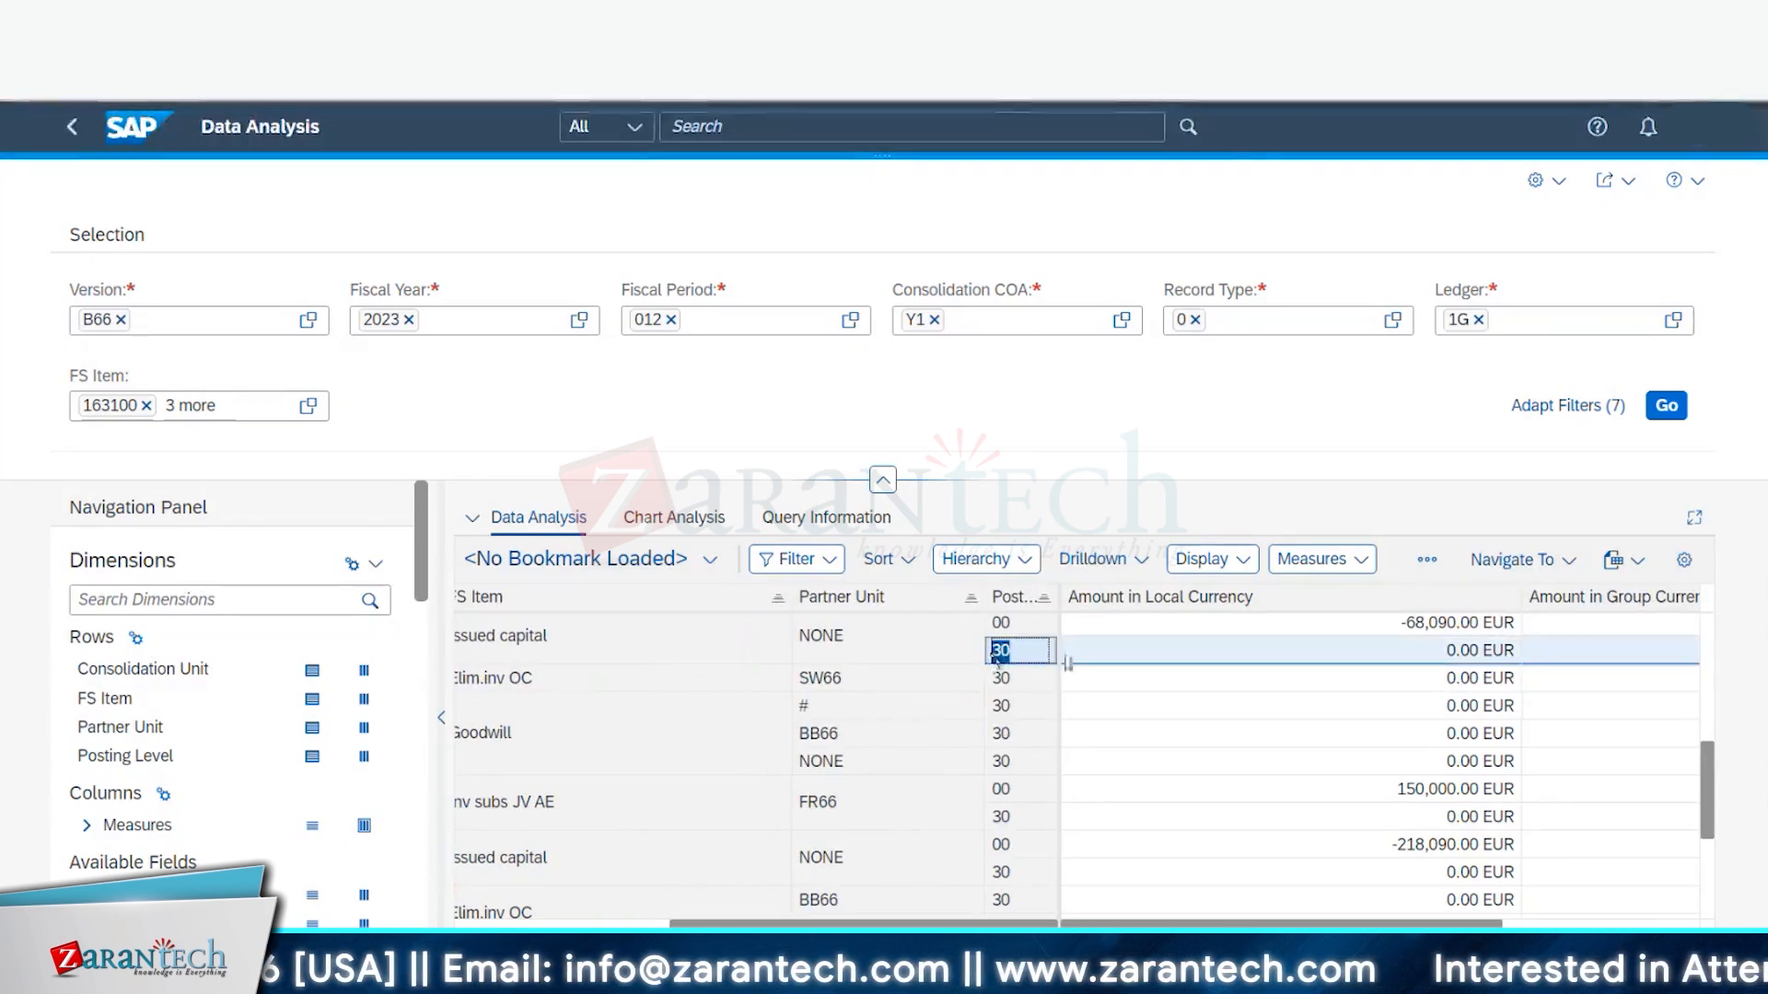
{"action": "scroll", "coordinate": [980, 782], "scroll_direction": "right", "scroll_amount": 4}
{"action": "scroll", "coordinate": [981, 782], "scroll_direction": "down", "scroll_amount": 1}
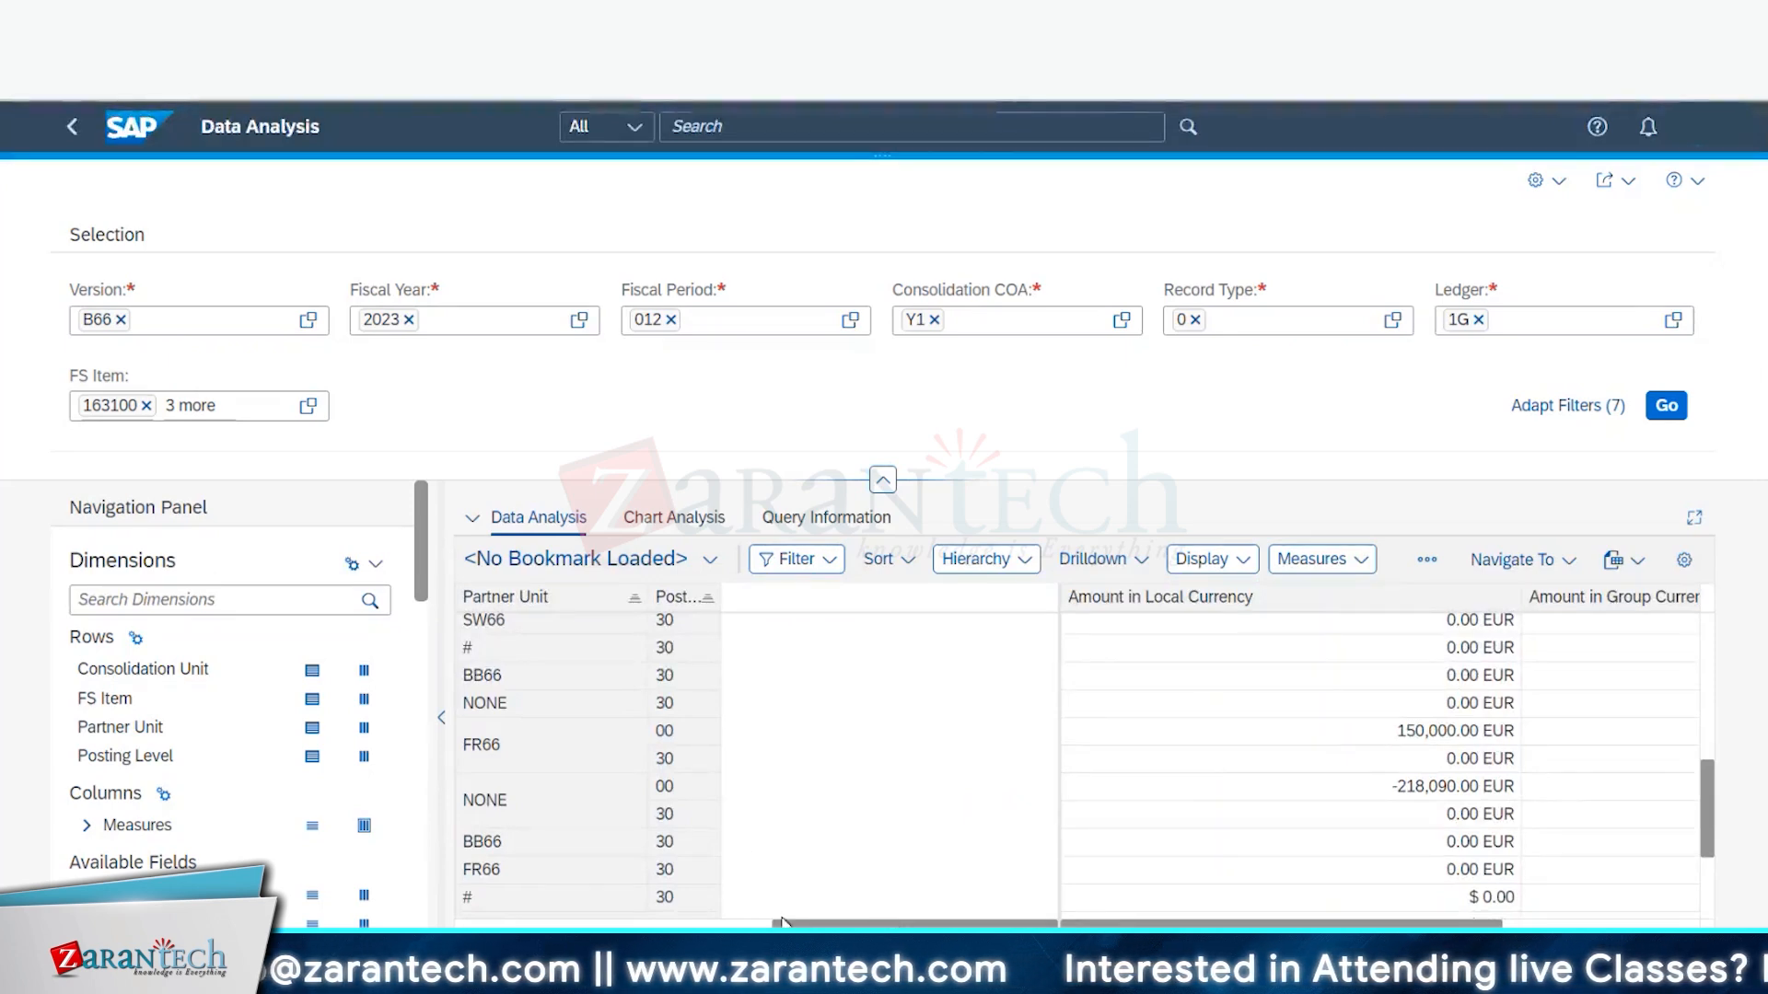
{"action": "left_click_drag", "start_coordinate": [896, 923], "coordinate": [730, 923]}
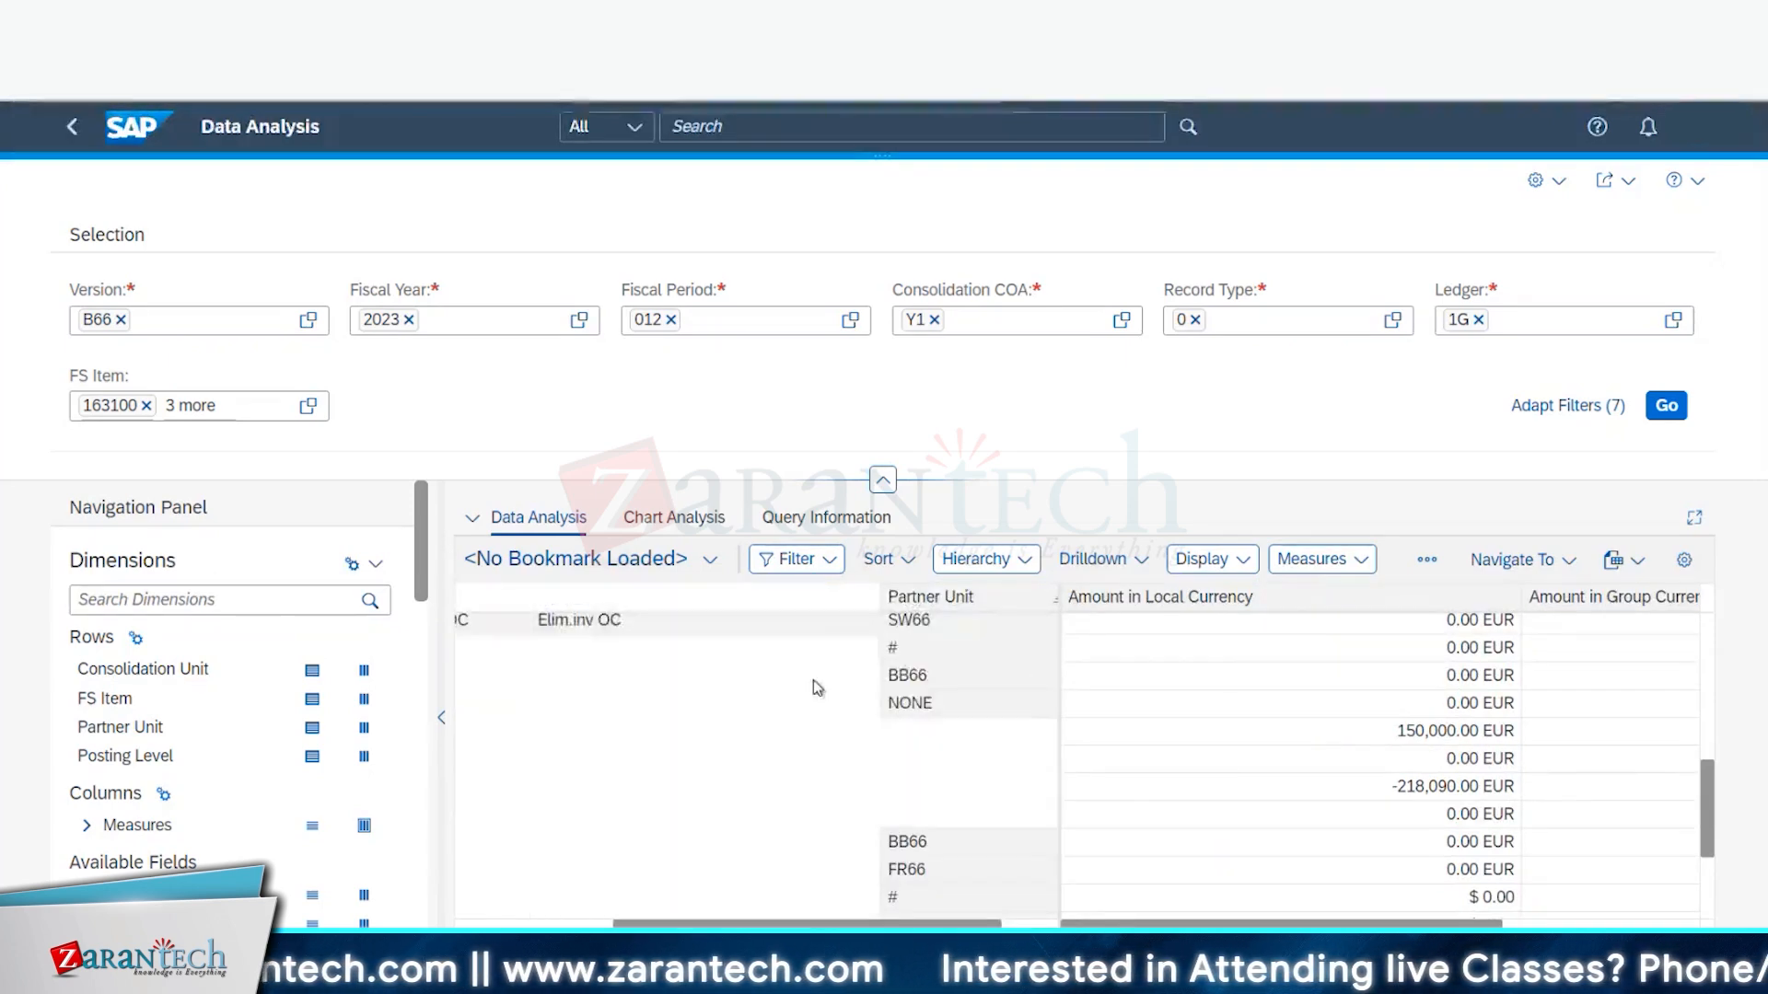
- Show the report table full-screen and narrow the Amount in Local Currency column
{"action": "left_click", "coordinate": [1694, 518]}
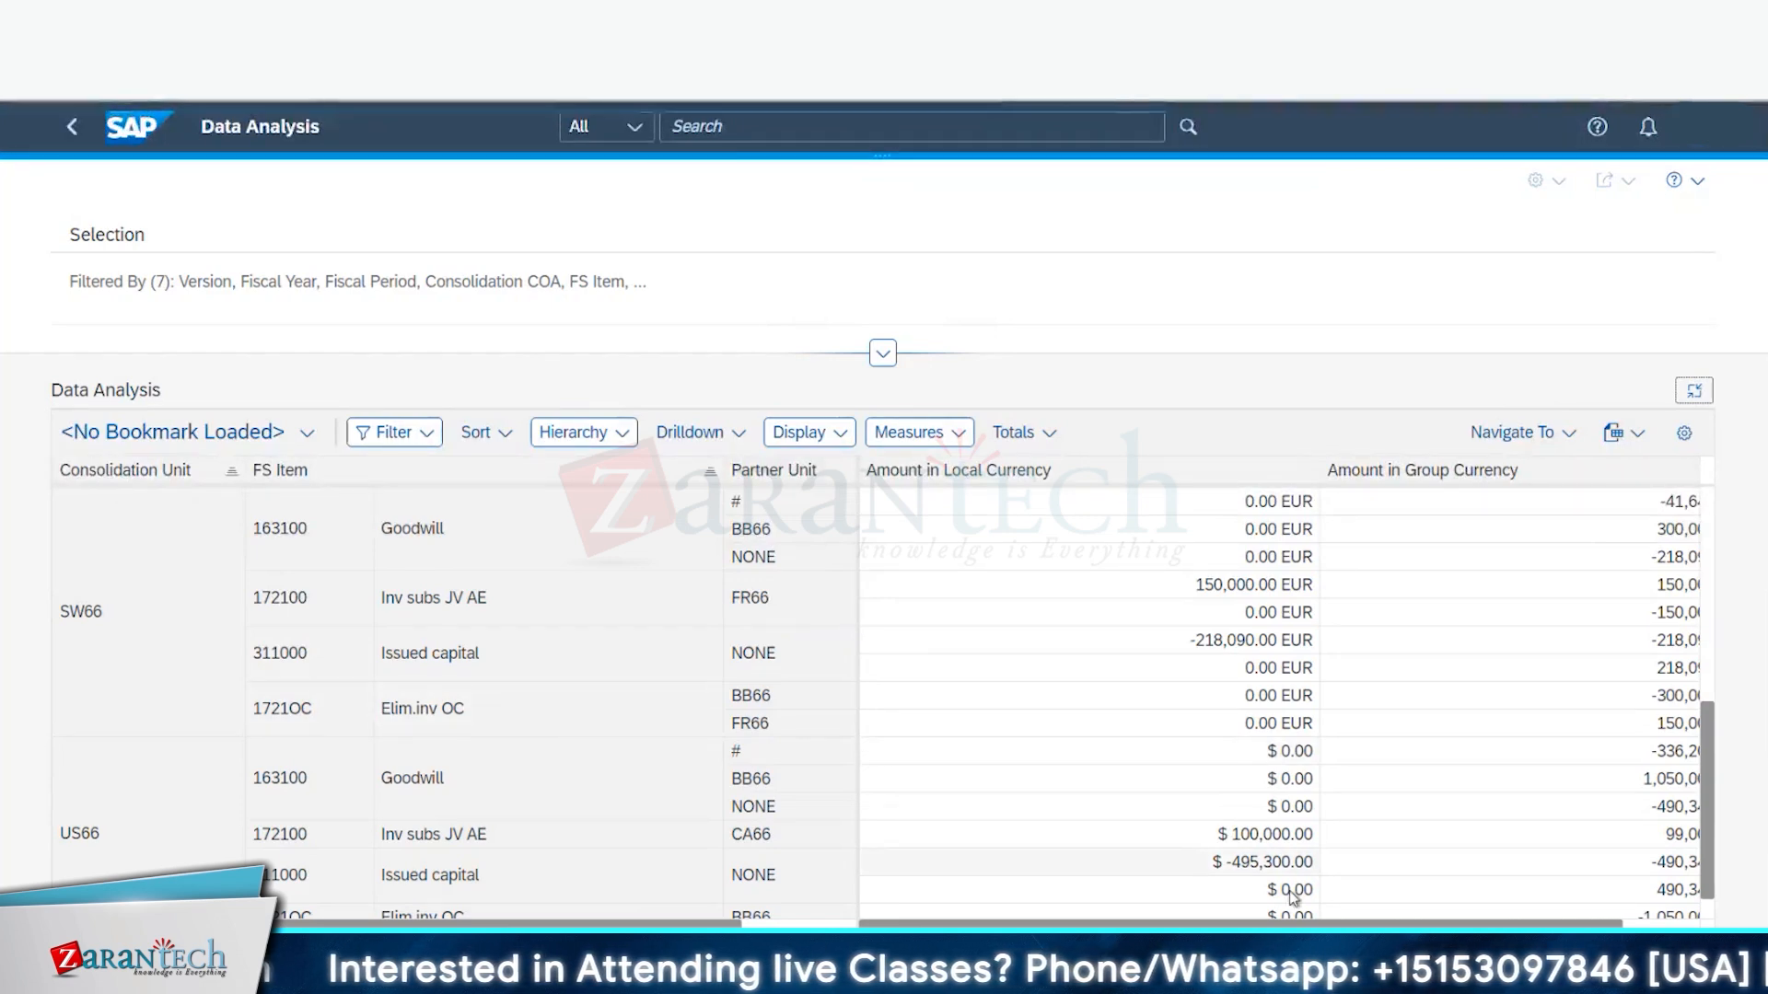
{"action": "left_click_drag", "start_coordinate": [1197, 923], "coordinate": [1273, 924]}
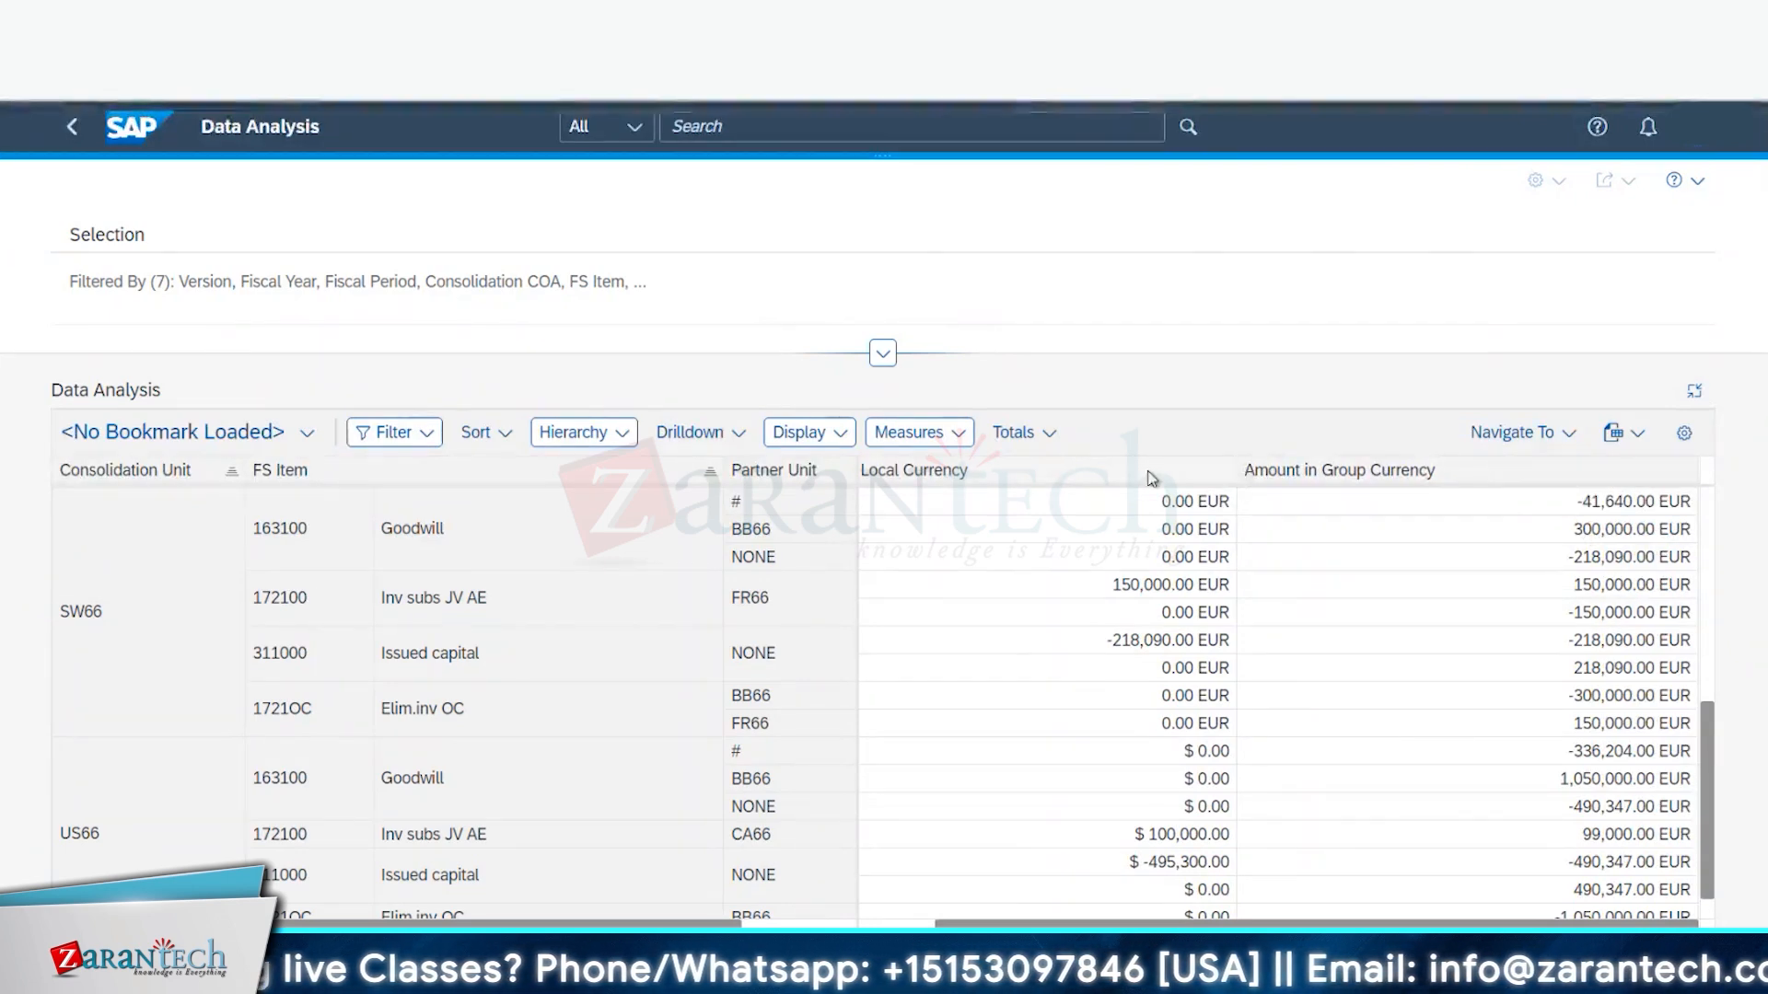
{"action": "left_click_drag", "start_coordinate": [1236, 474], "coordinate": [999, 470]}
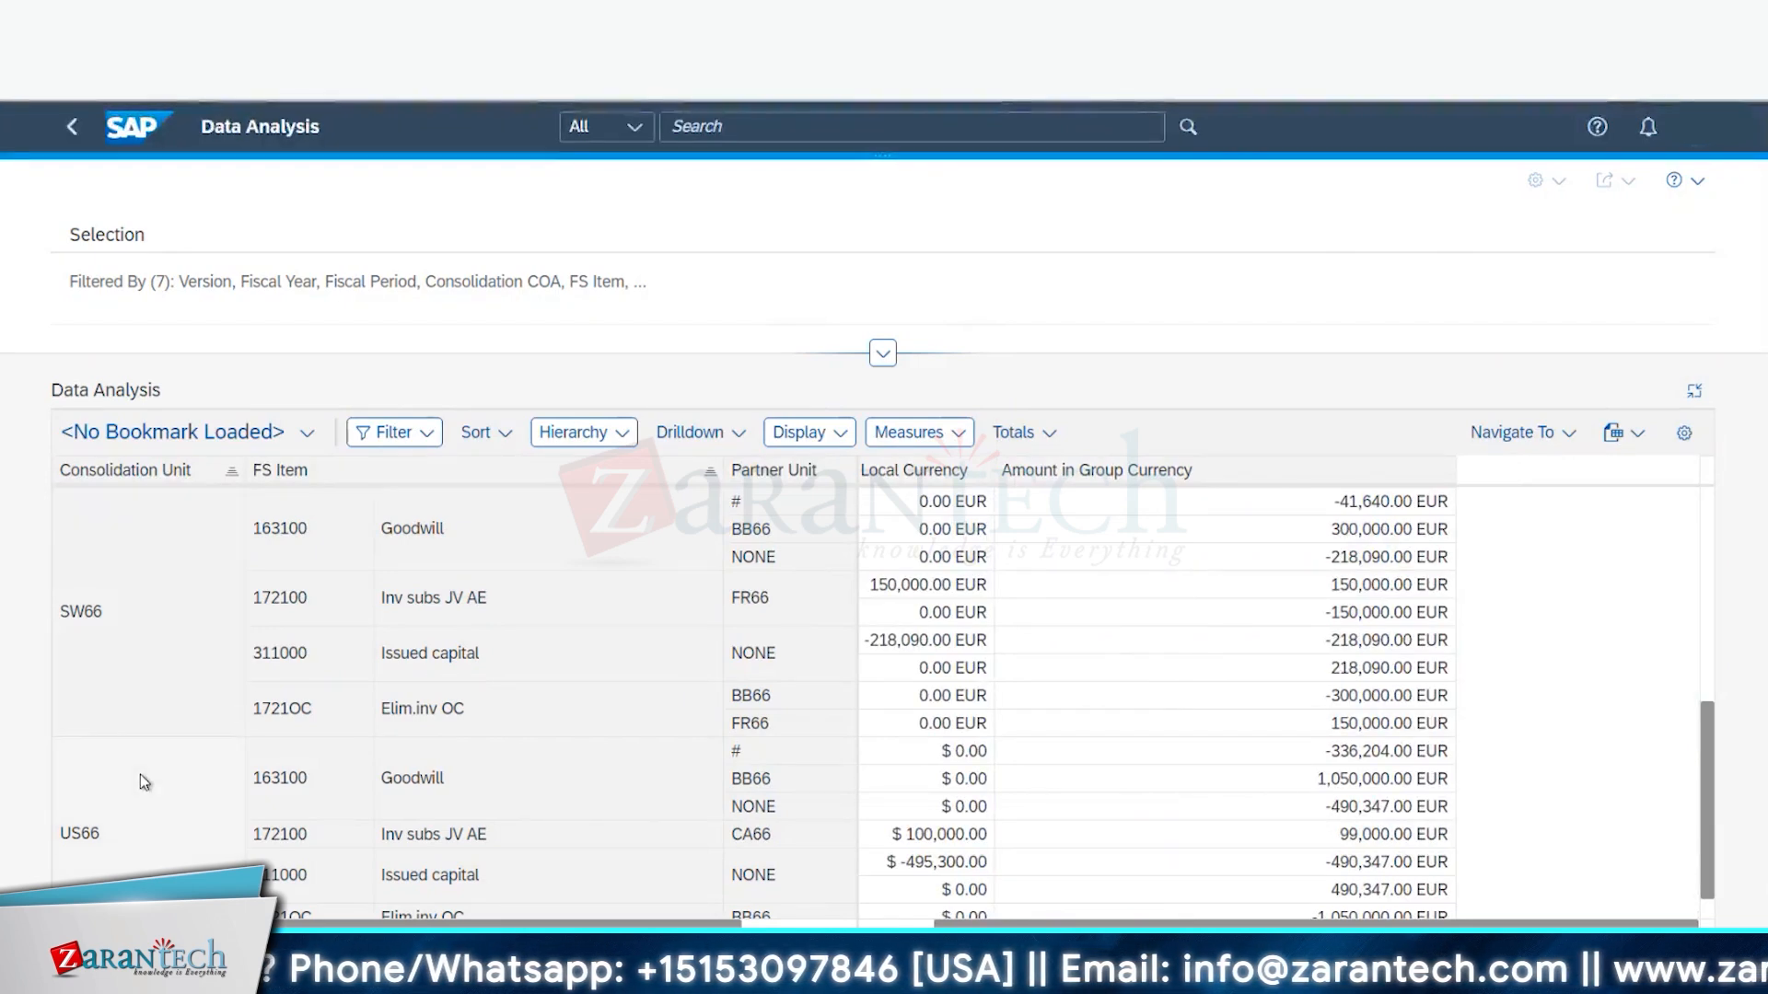
- Check the US66 rows and the -862,194.02 EUR grand total, then leave full-screen
{"action": "scroll", "coordinate": [276, 778], "scroll_direction": "down", "scroll_amount": 1}
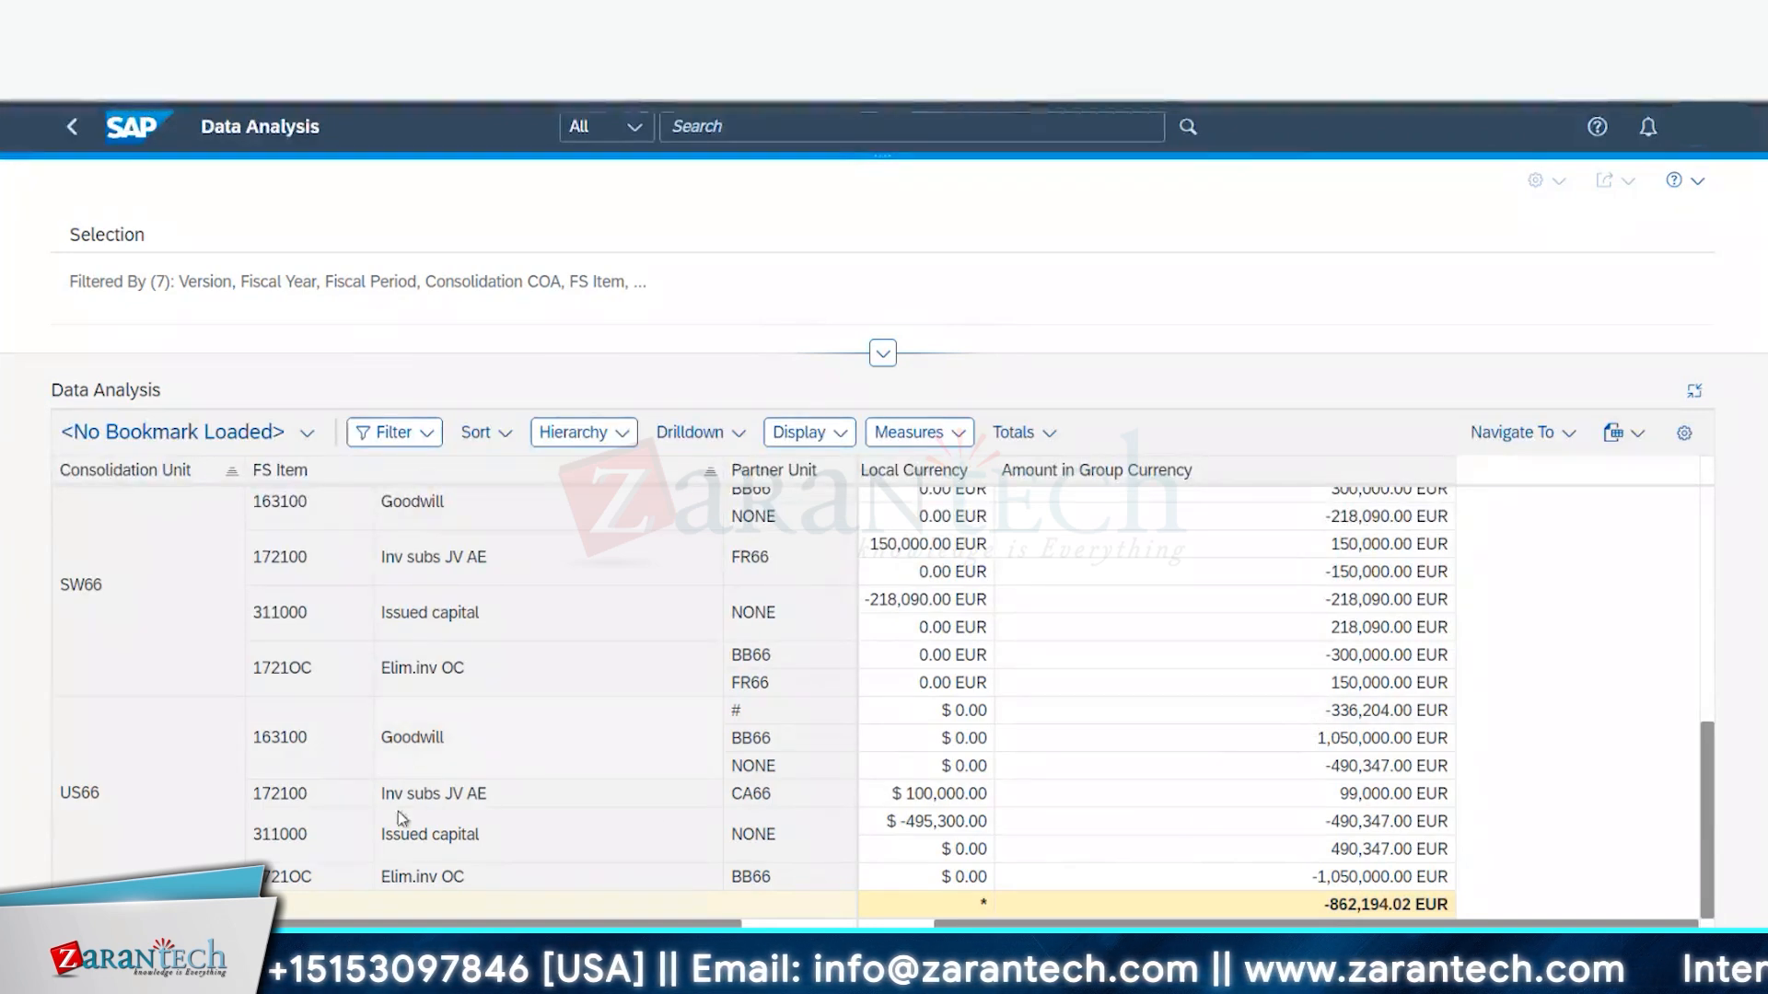
{"action": "left_click_drag", "start_coordinate": [289, 881], "coordinate": [320, 886]}
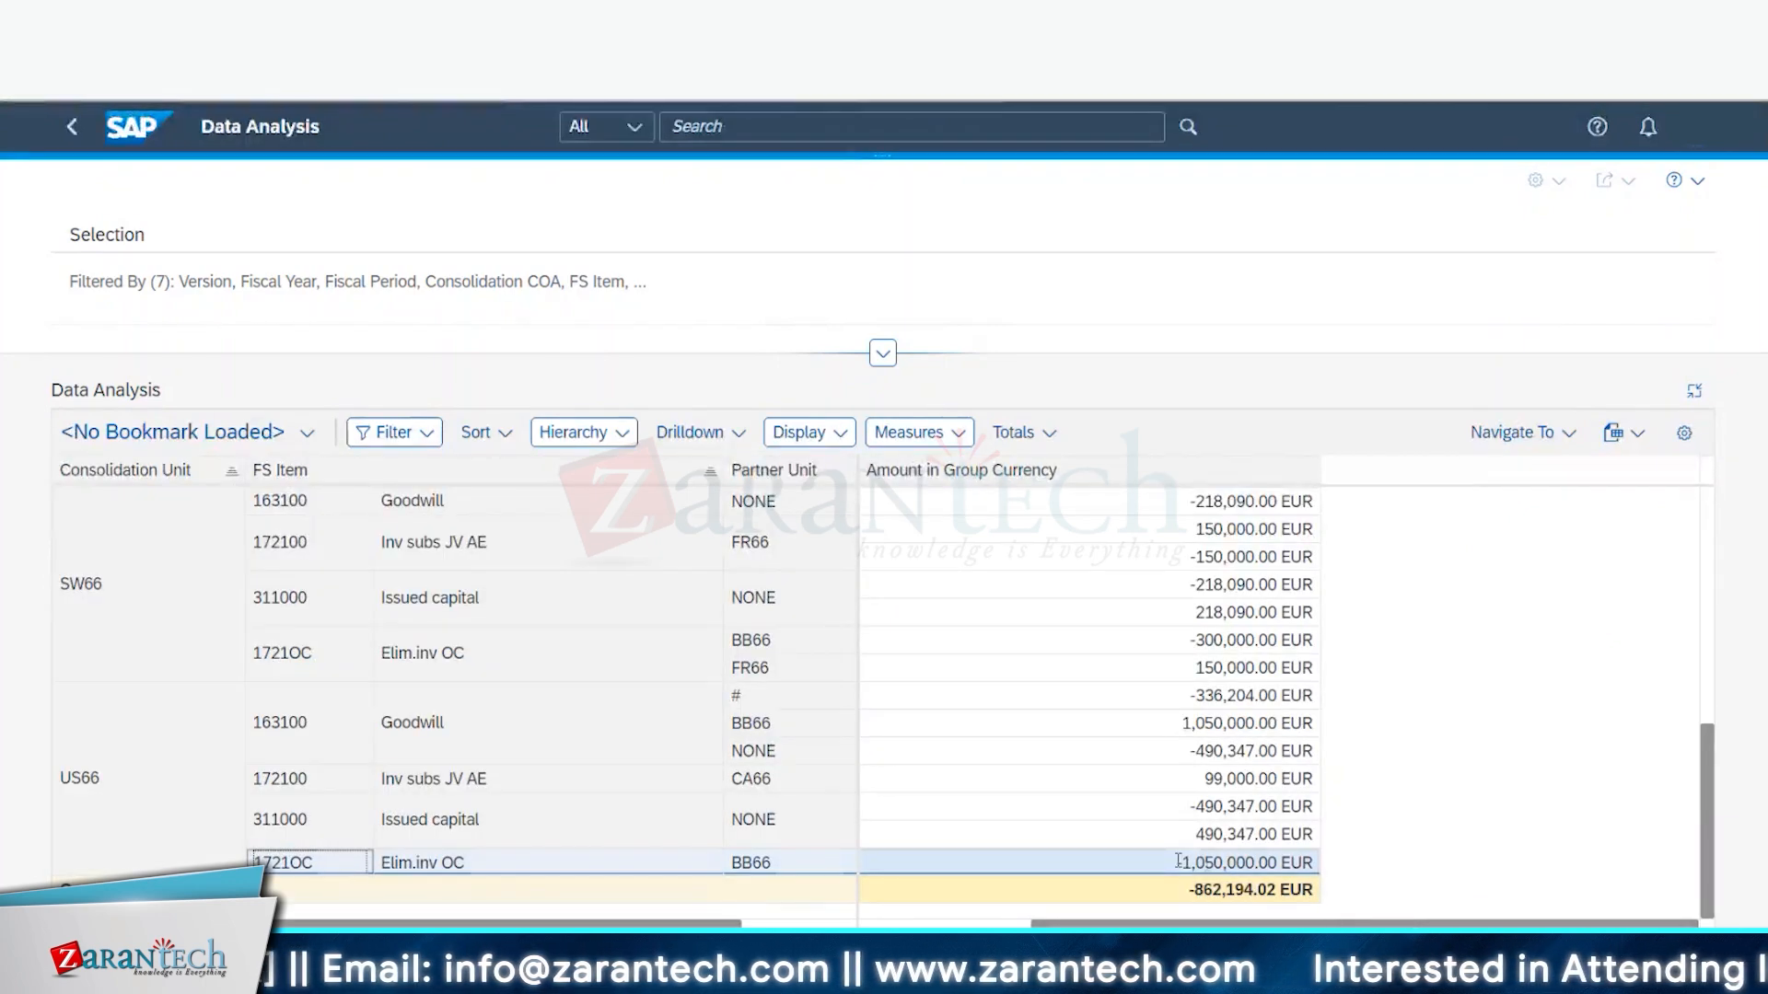
{"action": "left_click_drag", "start_coordinate": [1176, 862], "coordinate": [1194, 862]}
{"action": "key", "text": "ctrl+a"}
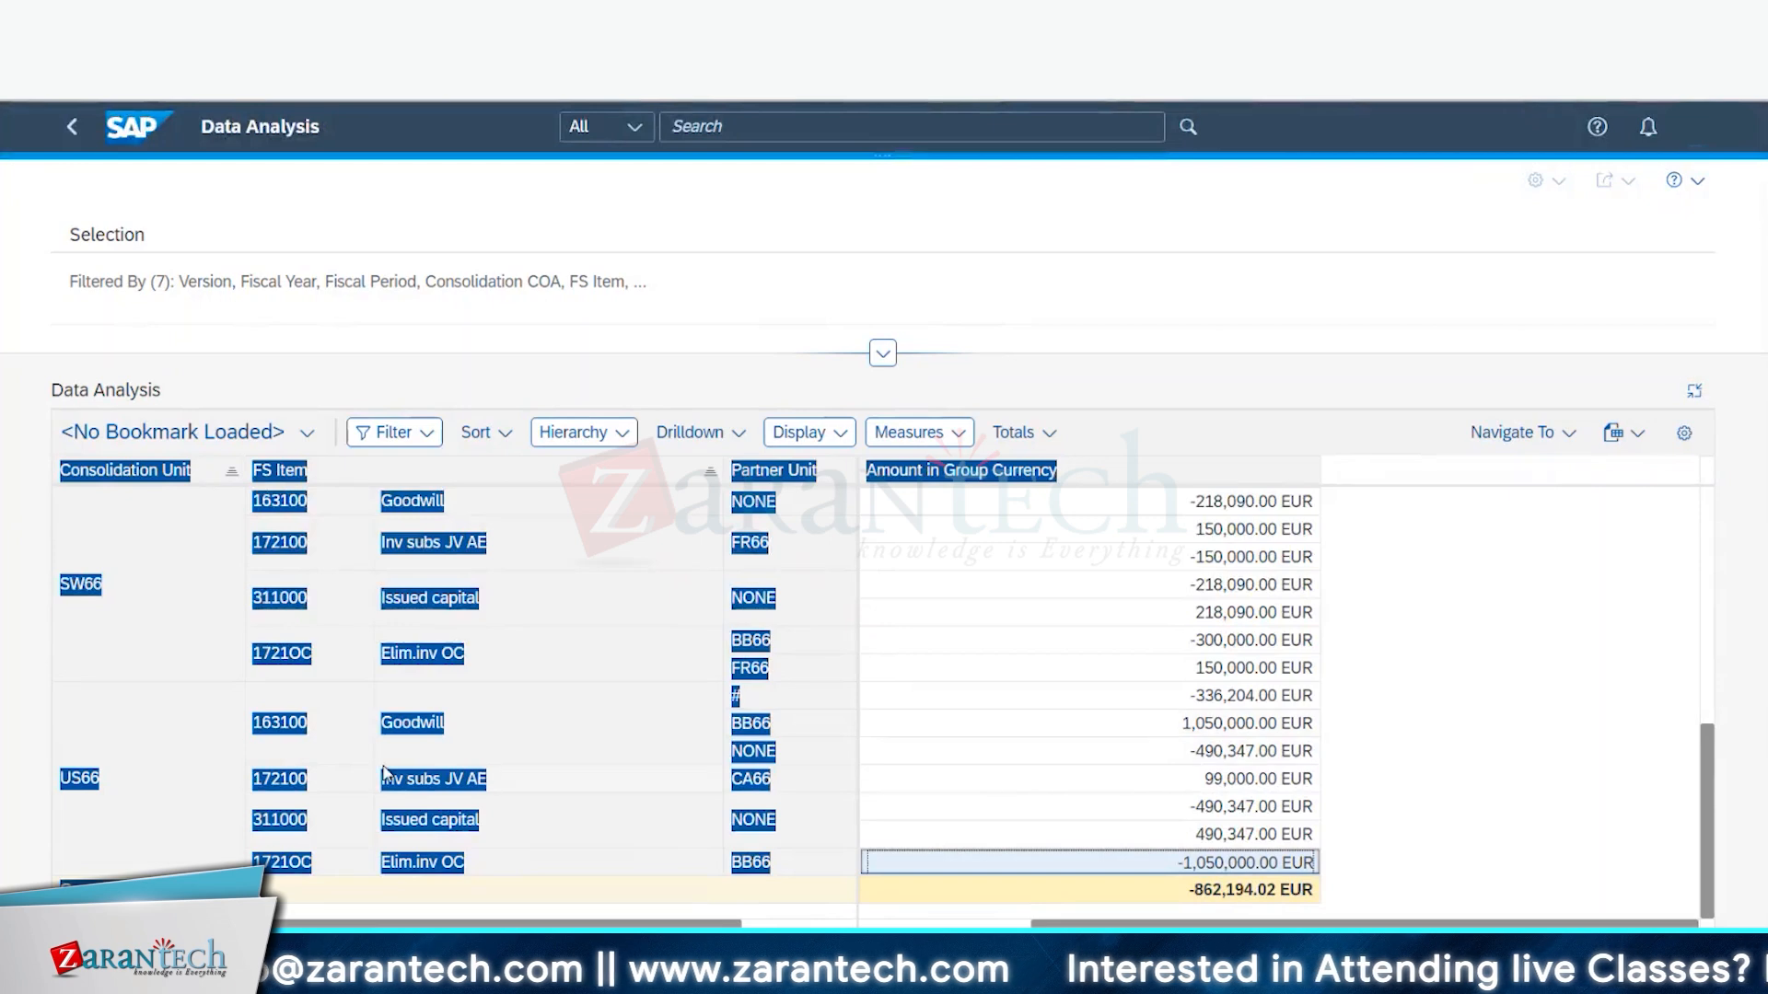
{"action": "left_click", "coordinate": [67, 729]}
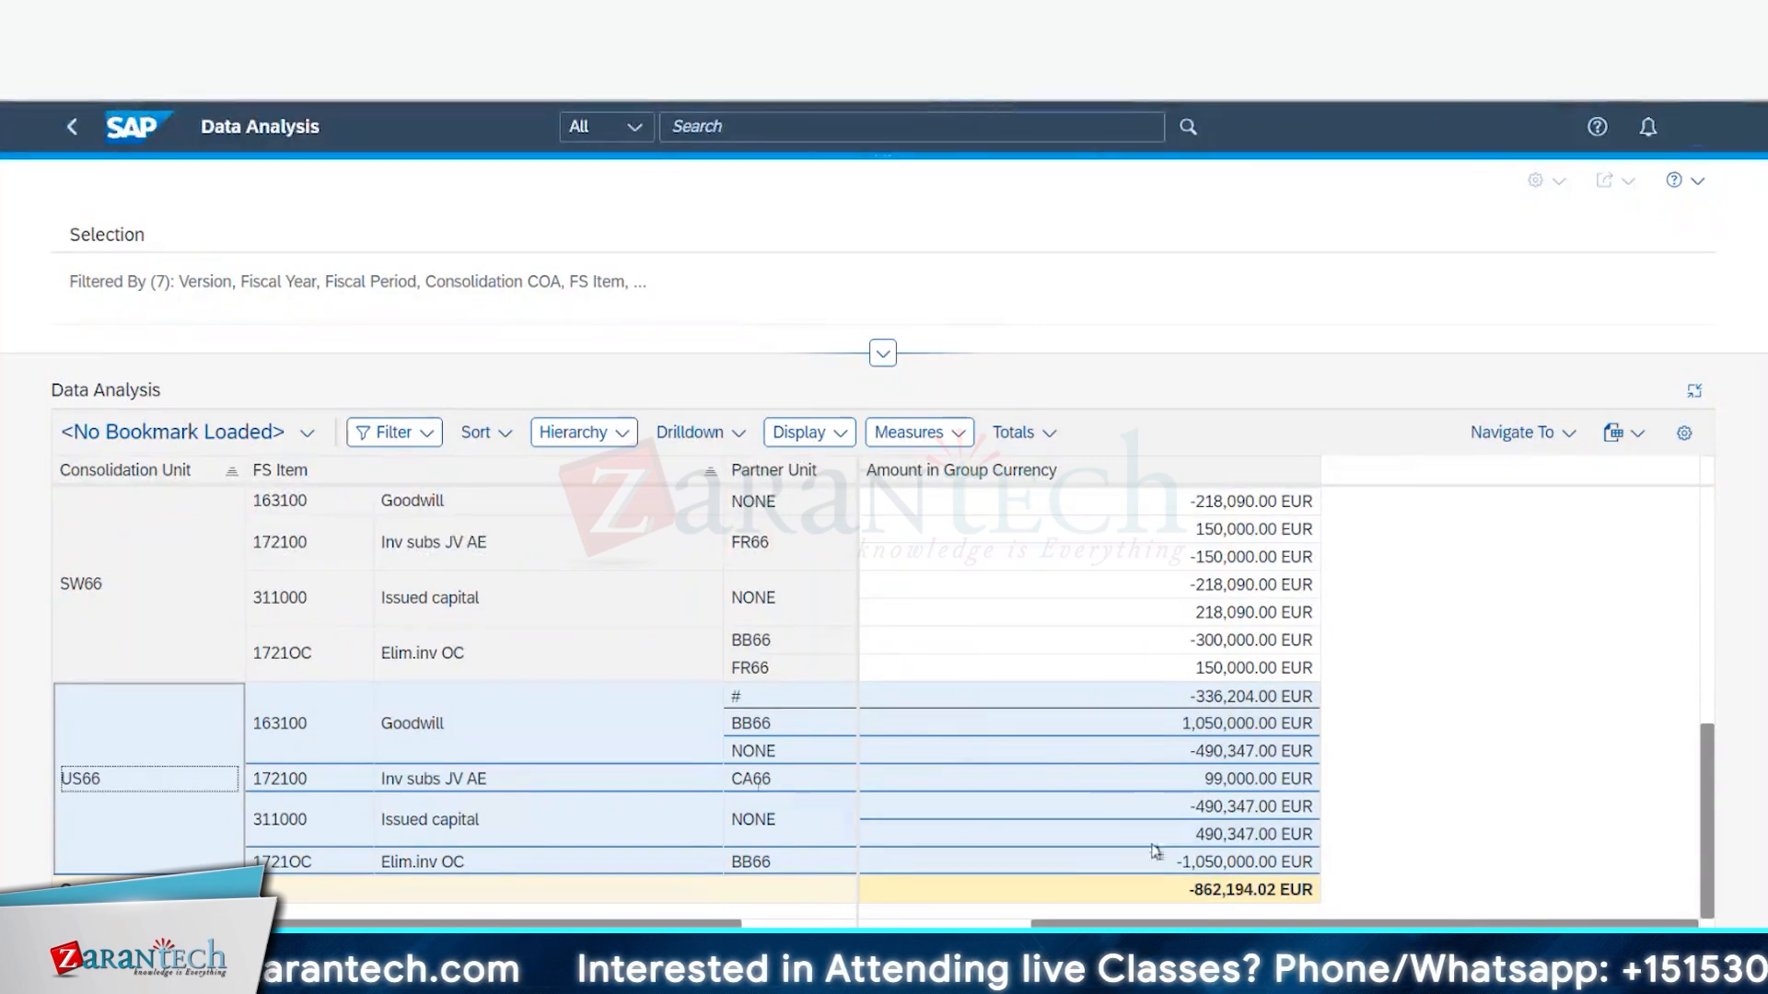
{"action": "left_click", "coordinate": [1001, 926]}
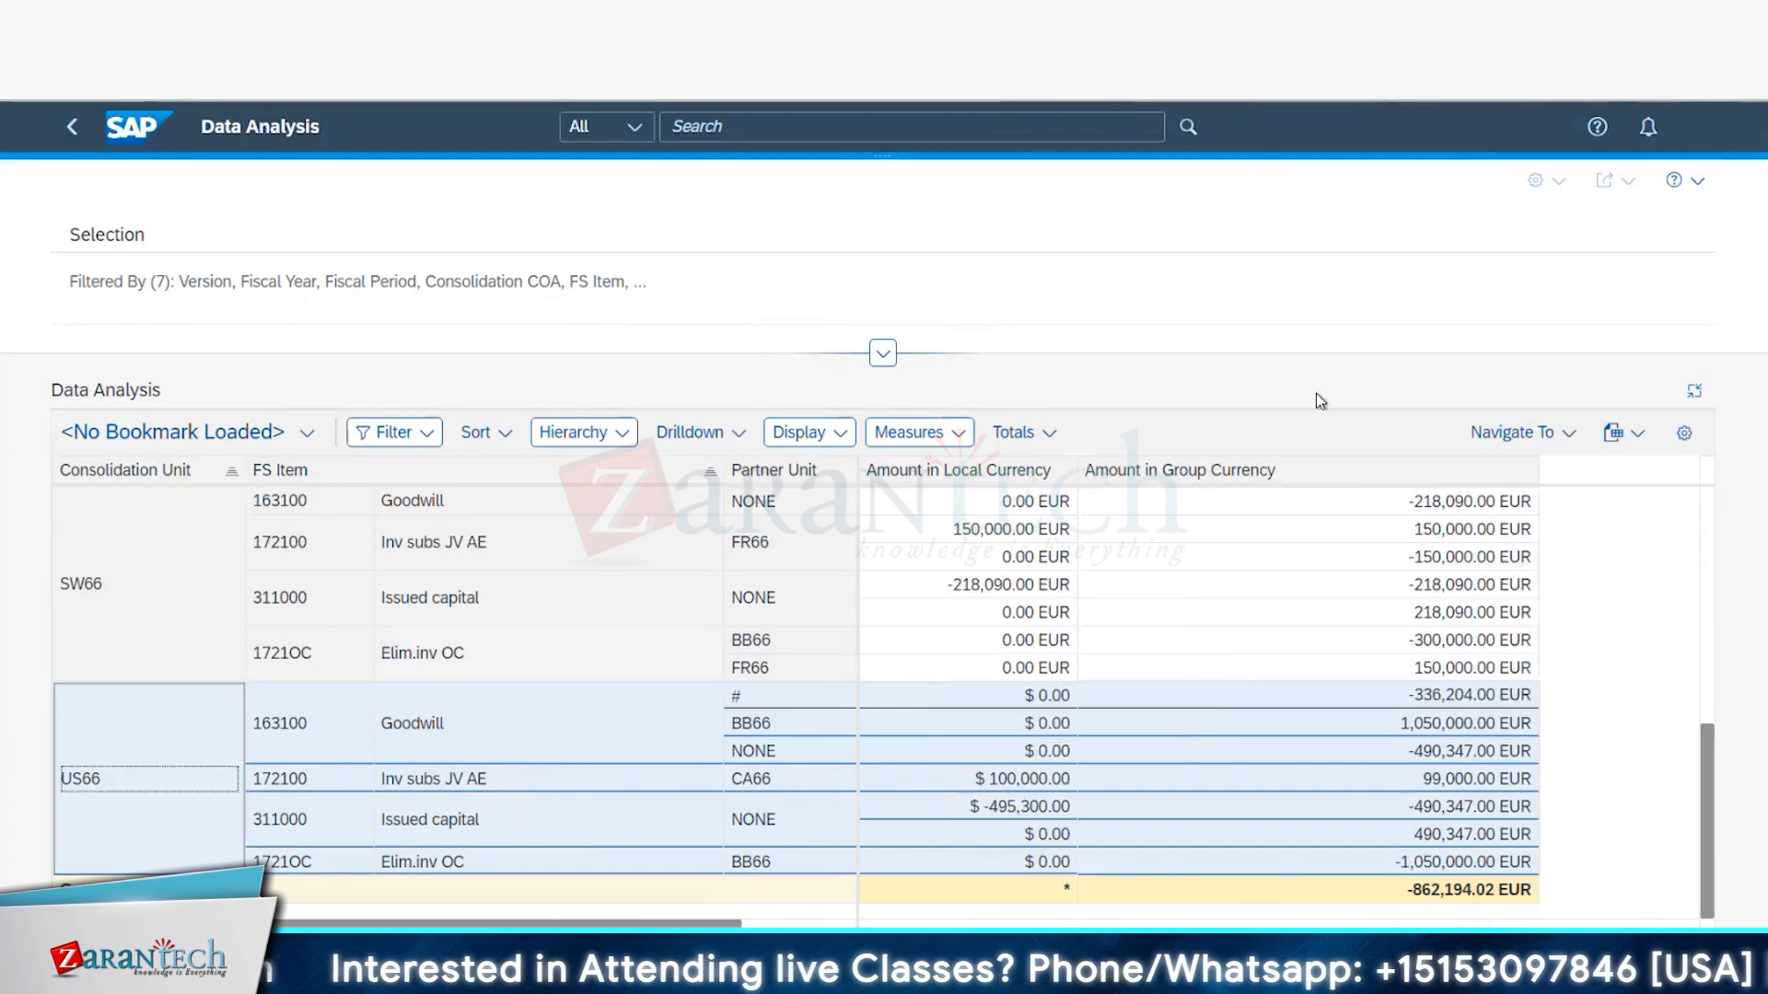
{"action": "left_click", "coordinate": [1690, 398]}
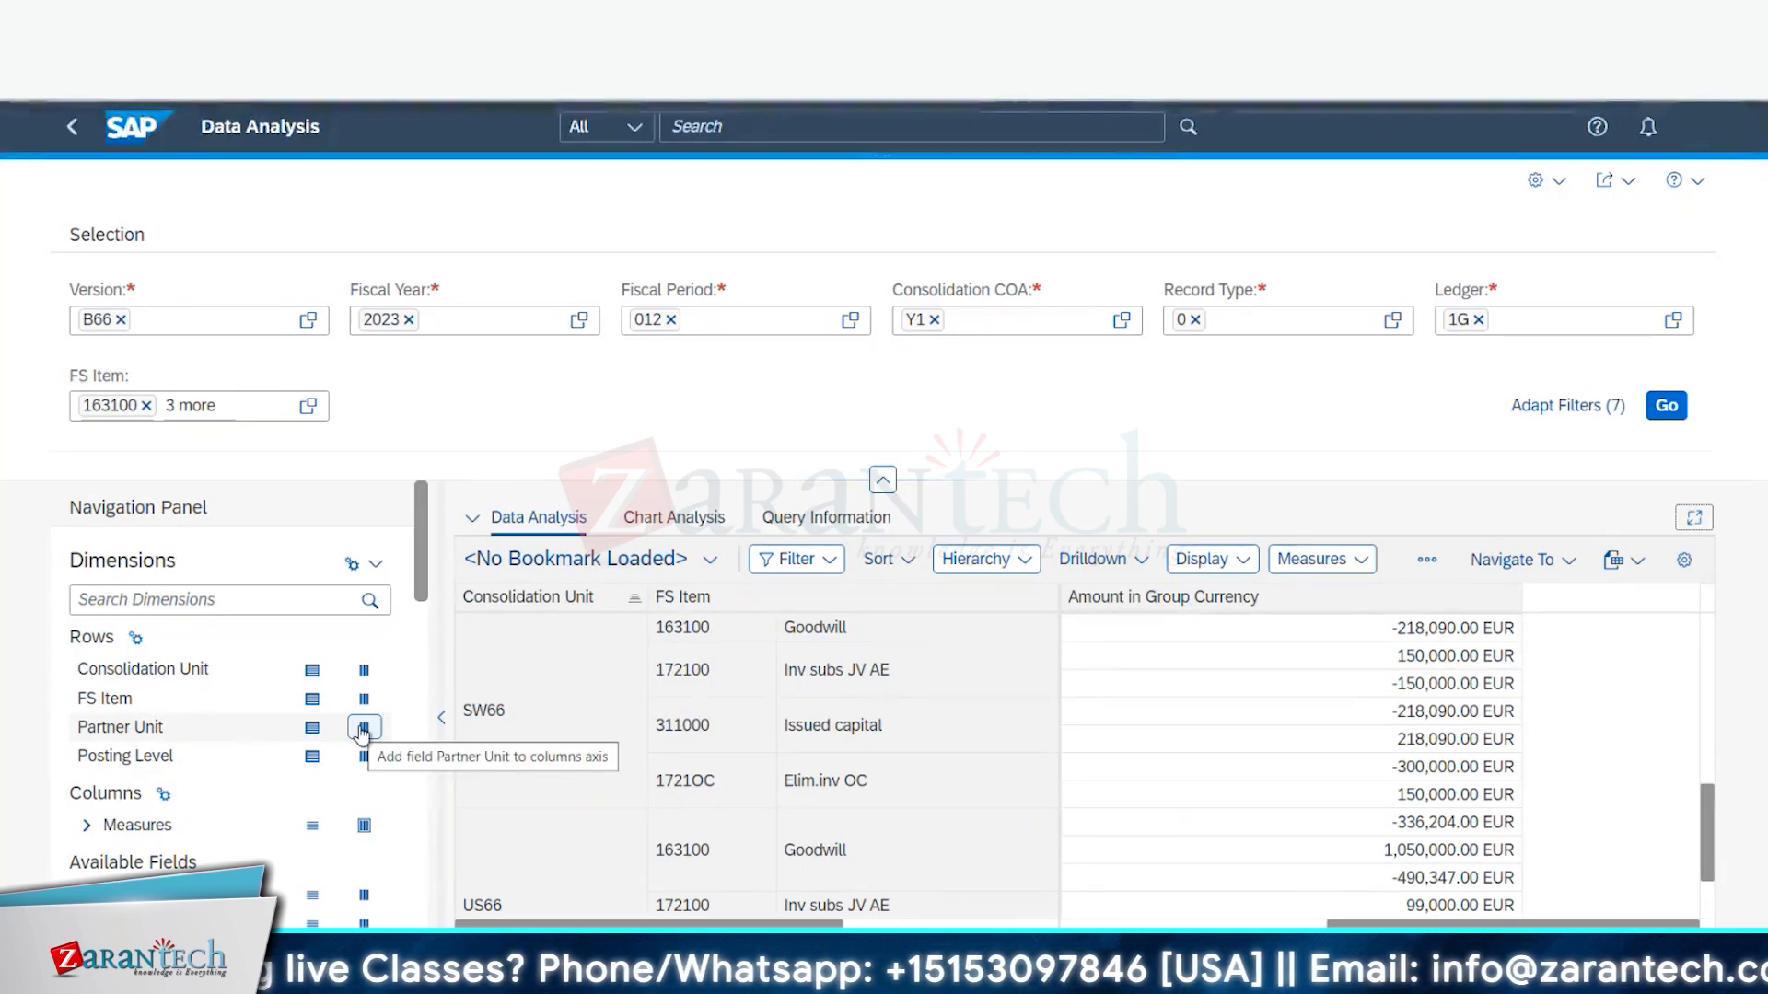
{"action": "left_click", "coordinate": [312, 727]}
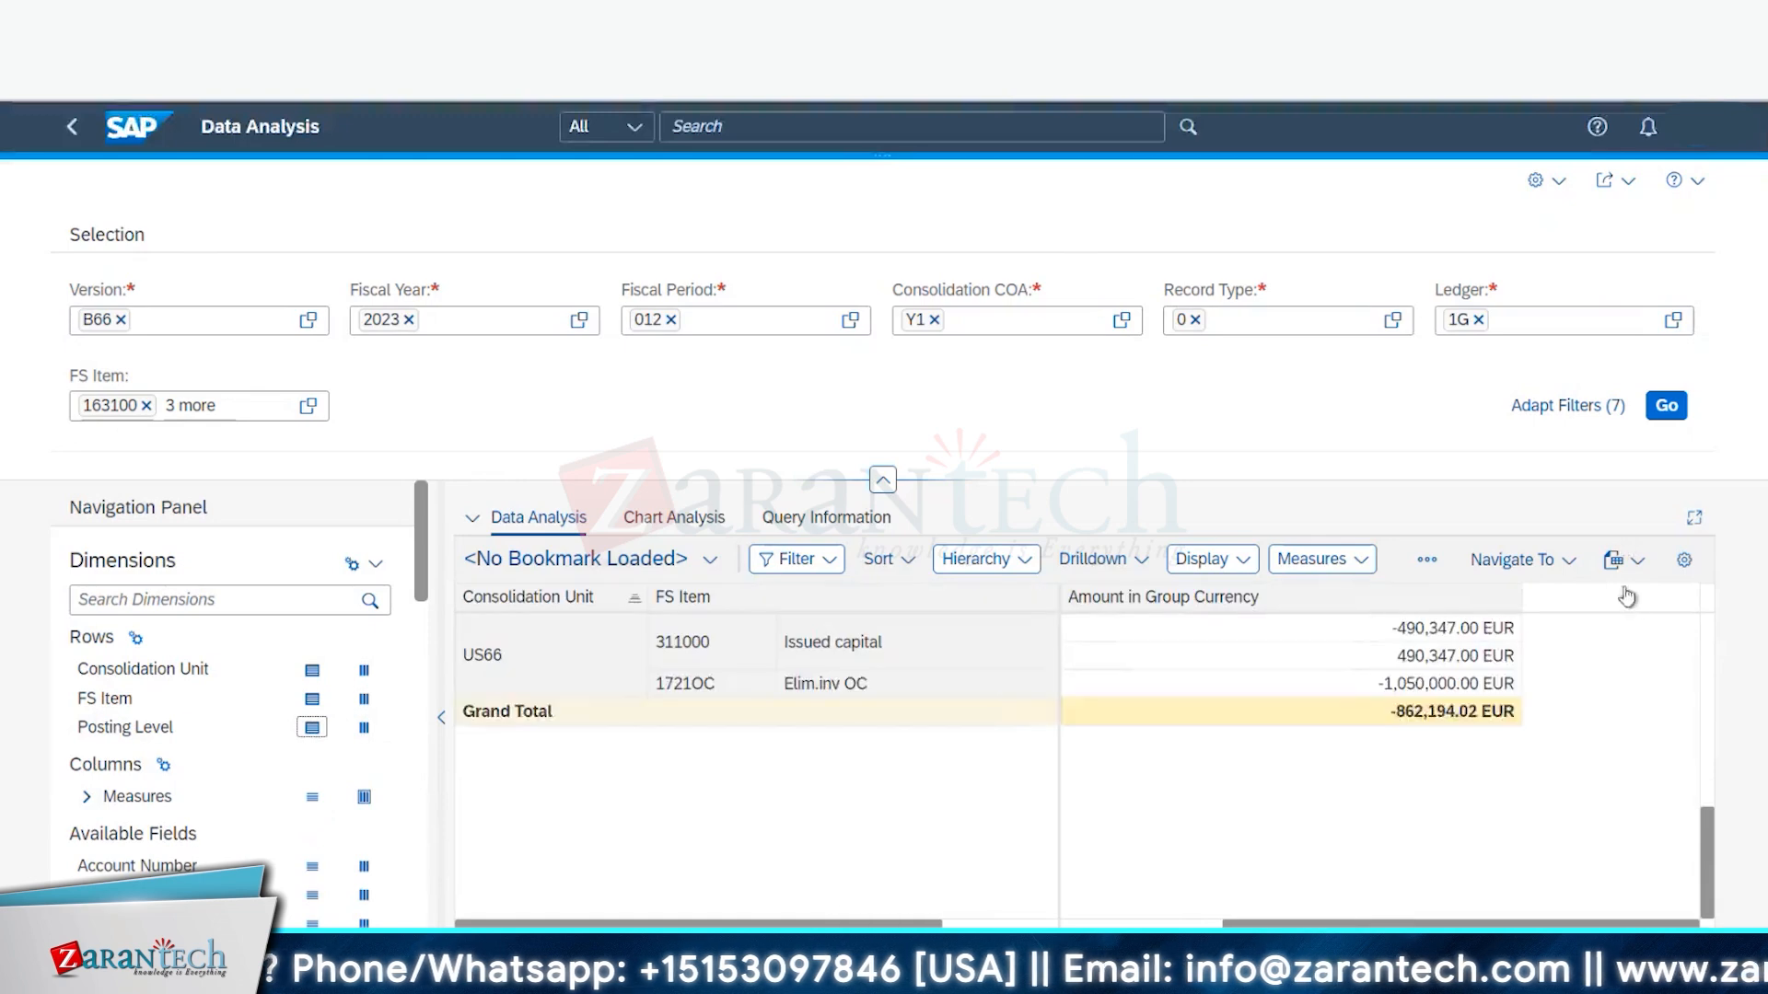
{"action": "left_click", "coordinate": [1692, 521]}
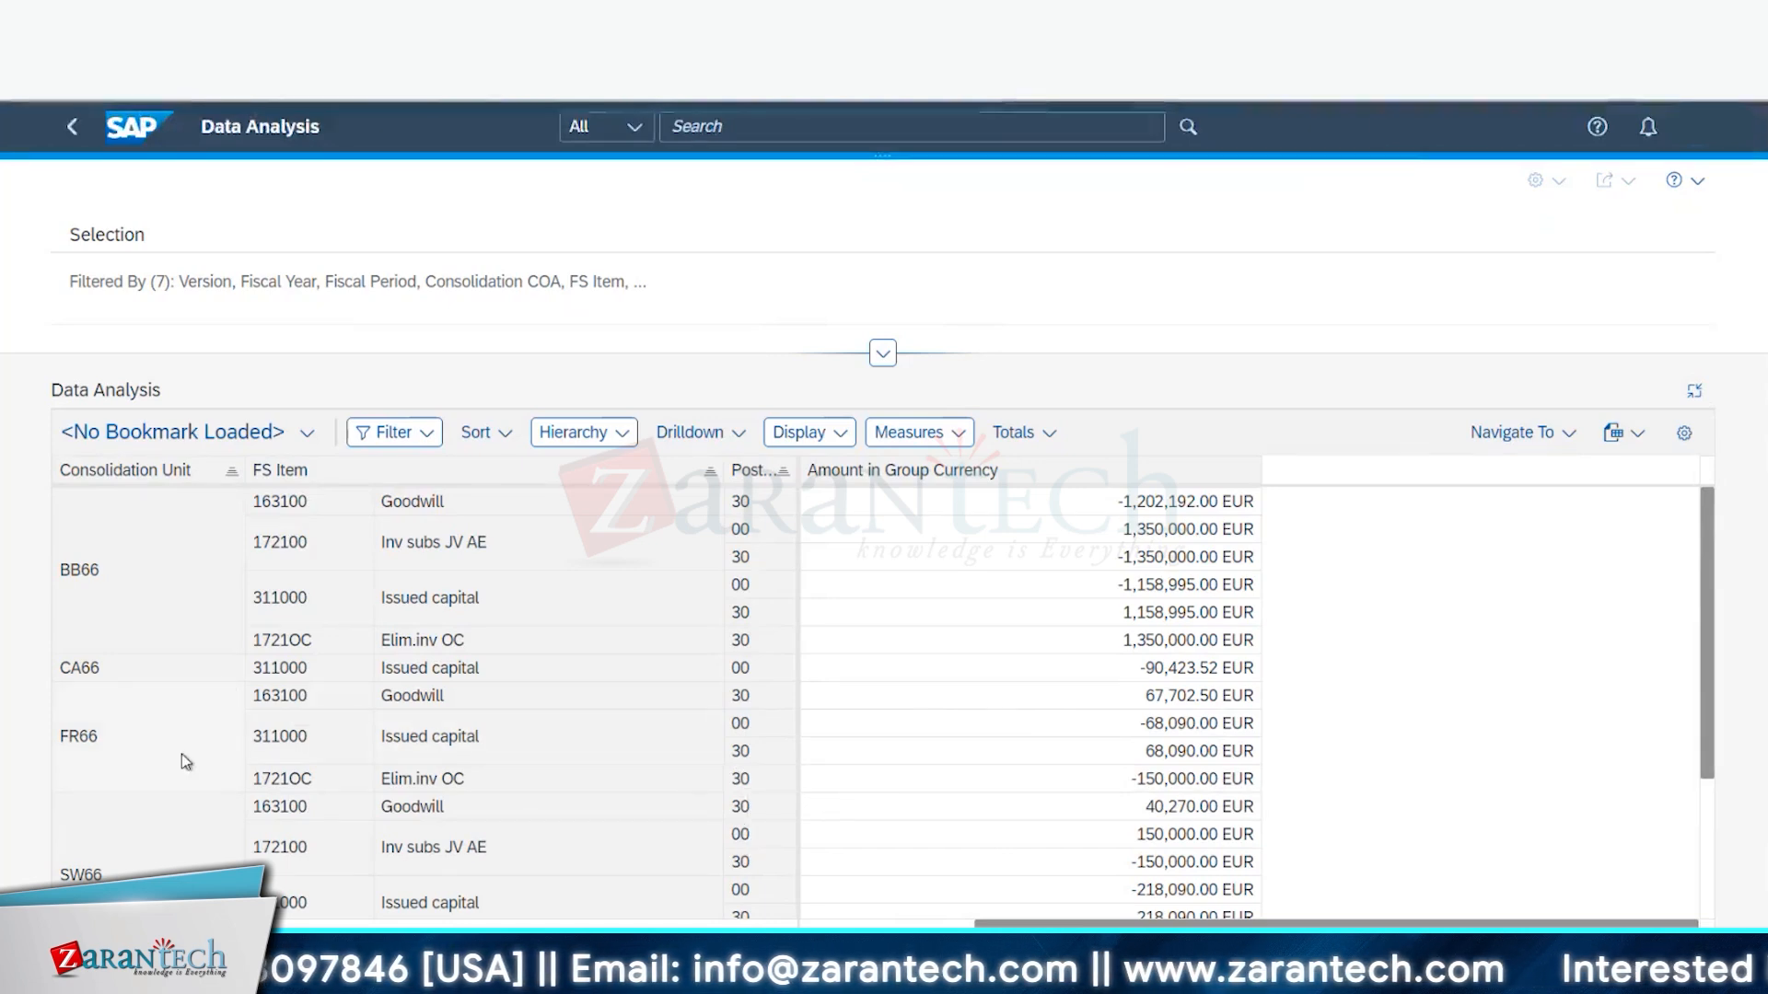
{"action": "scroll", "coordinate": [329, 816], "scroll_direction": "down", "scroll_amount": 1}
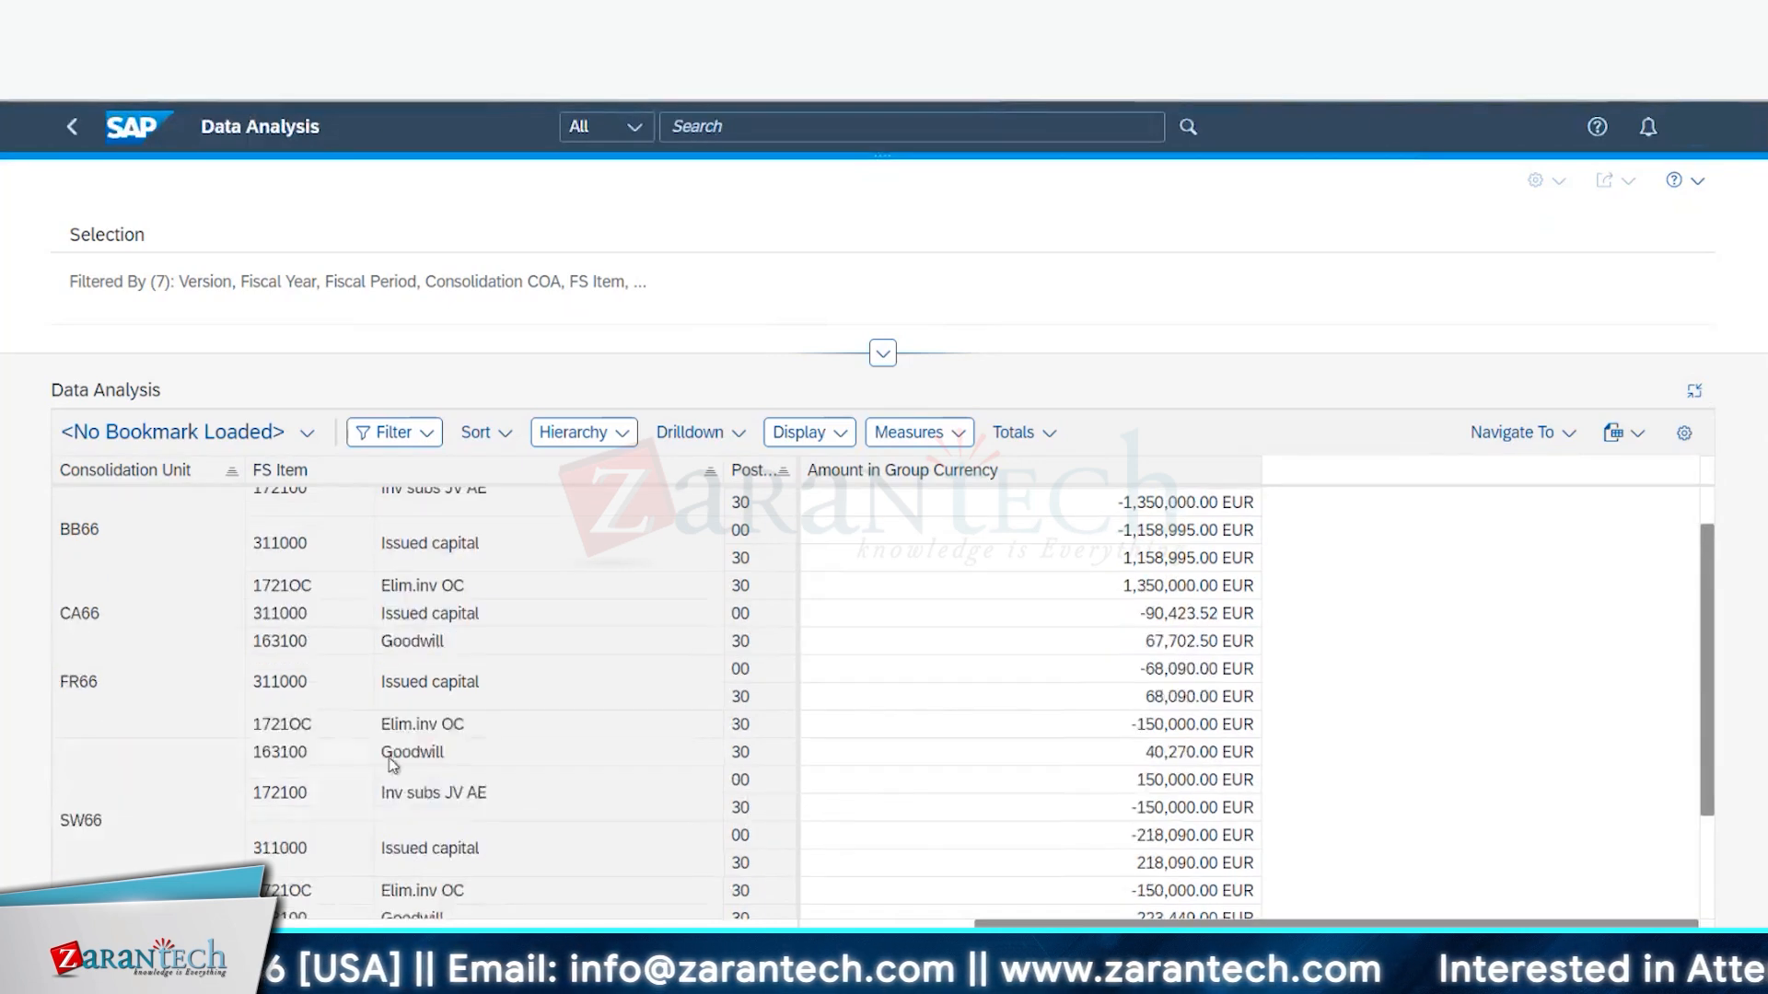
{"action": "scroll", "coordinate": [391, 758], "scroll_direction": "down", "scroll_amount": 1}
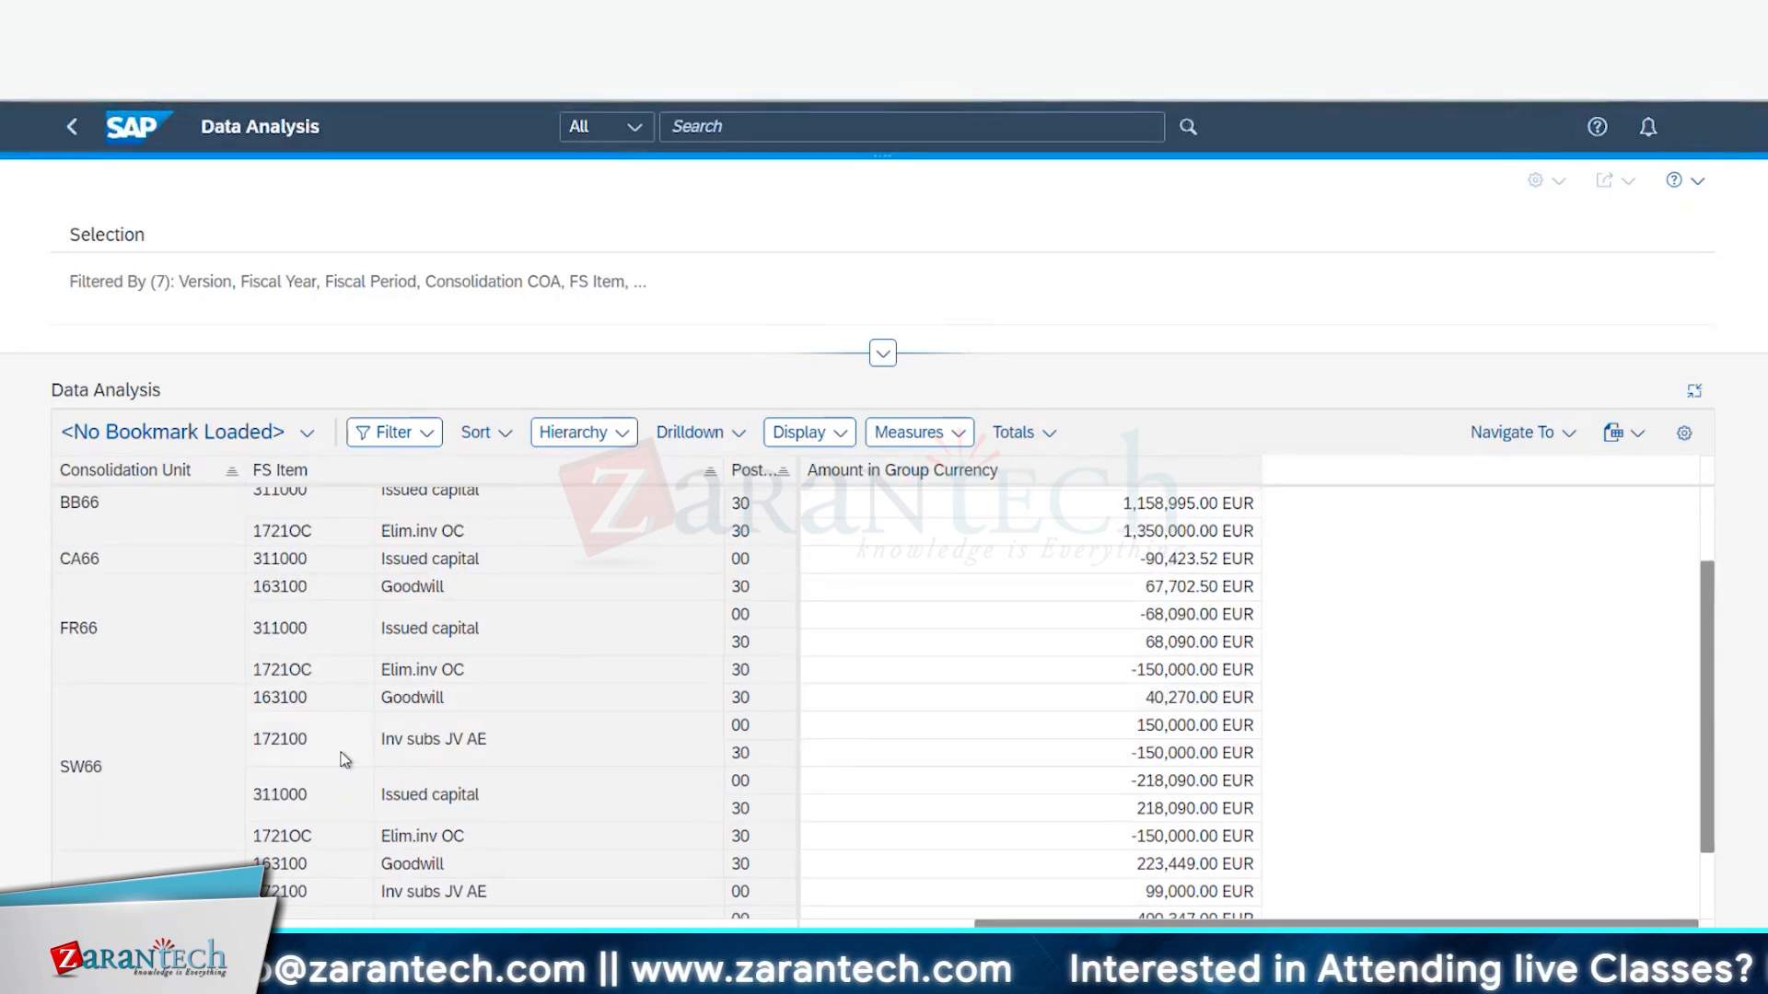
{"action": "left_click_drag", "start_coordinate": [328, 701], "coordinate": [250, 707]}
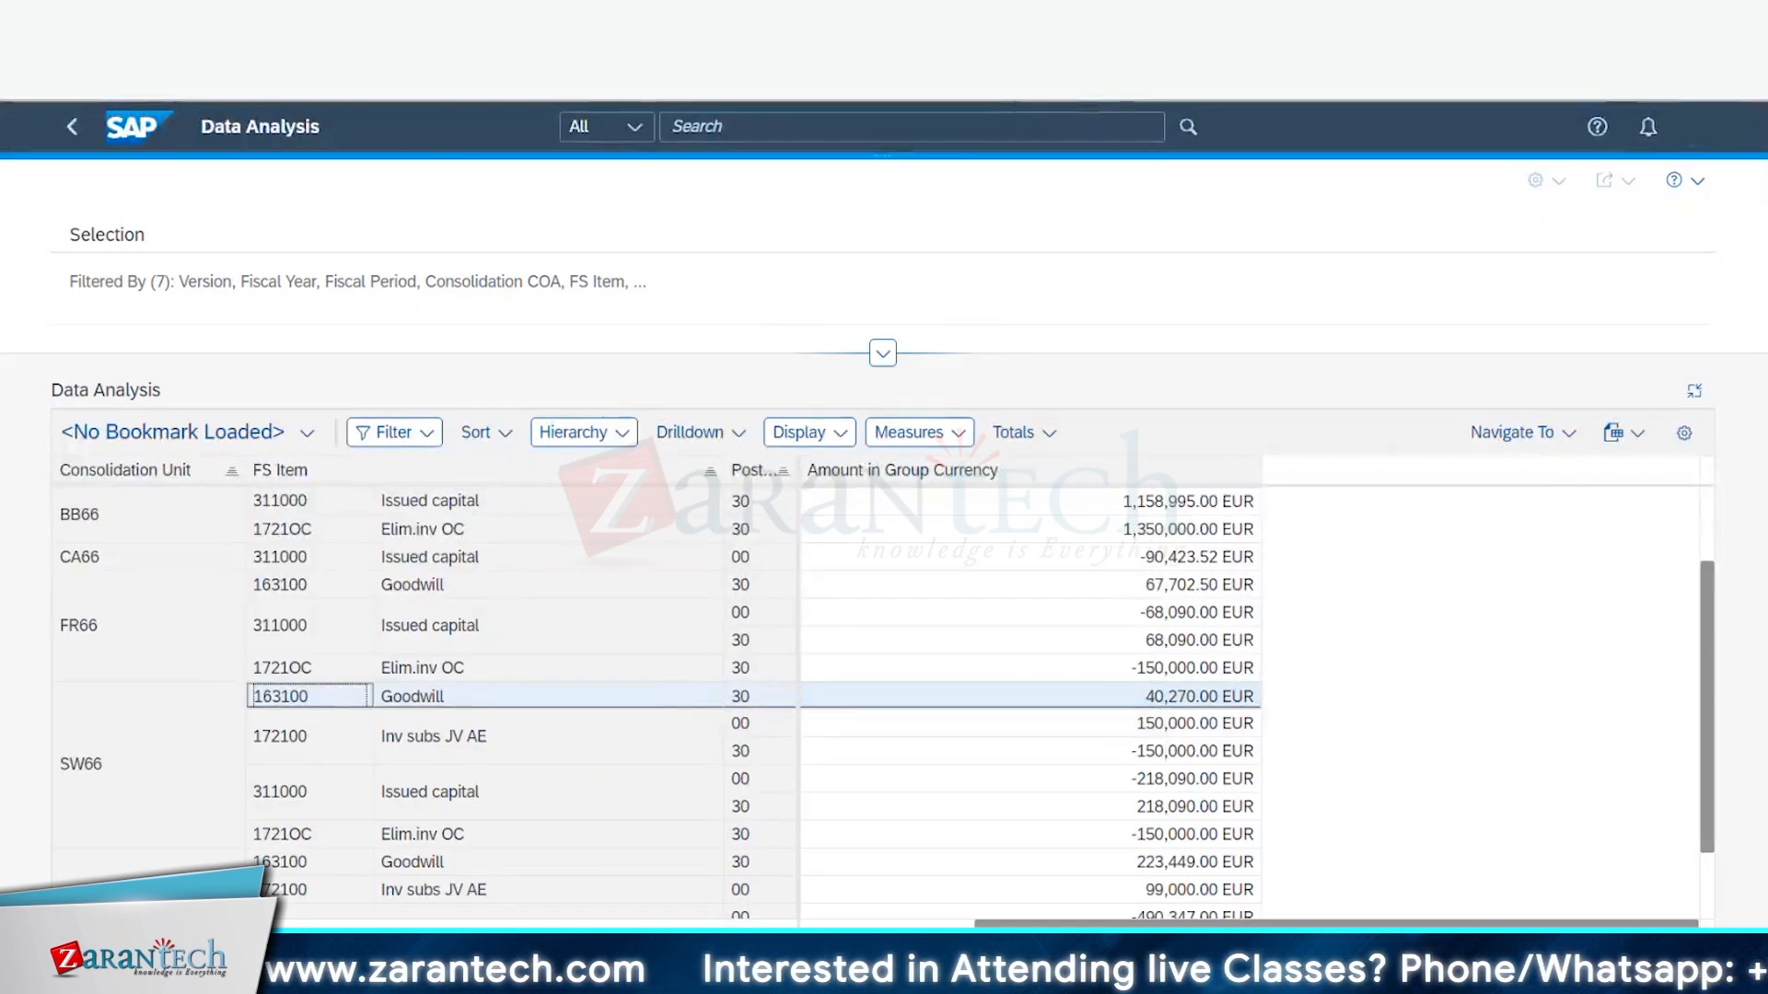
{"action": "left_click_drag", "start_coordinate": [1141, 834], "coordinate": [1157, 834]}
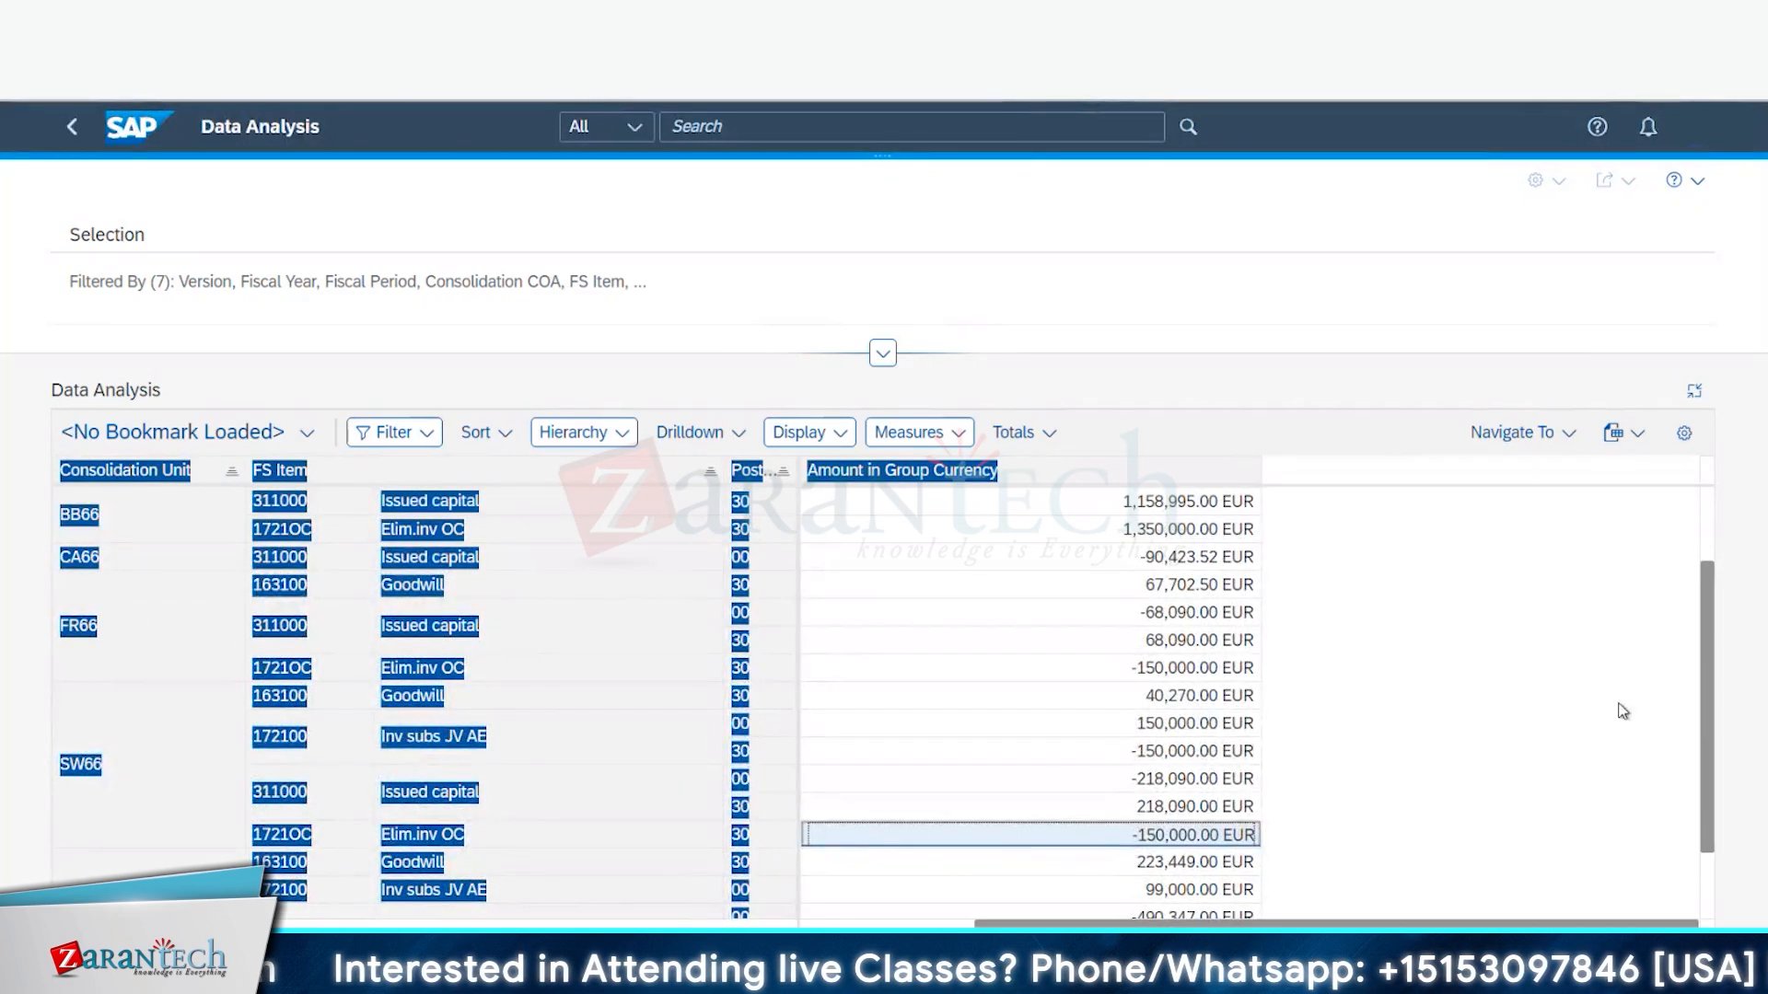
{"action": "left_click", "coordinate": [1583, 339]}
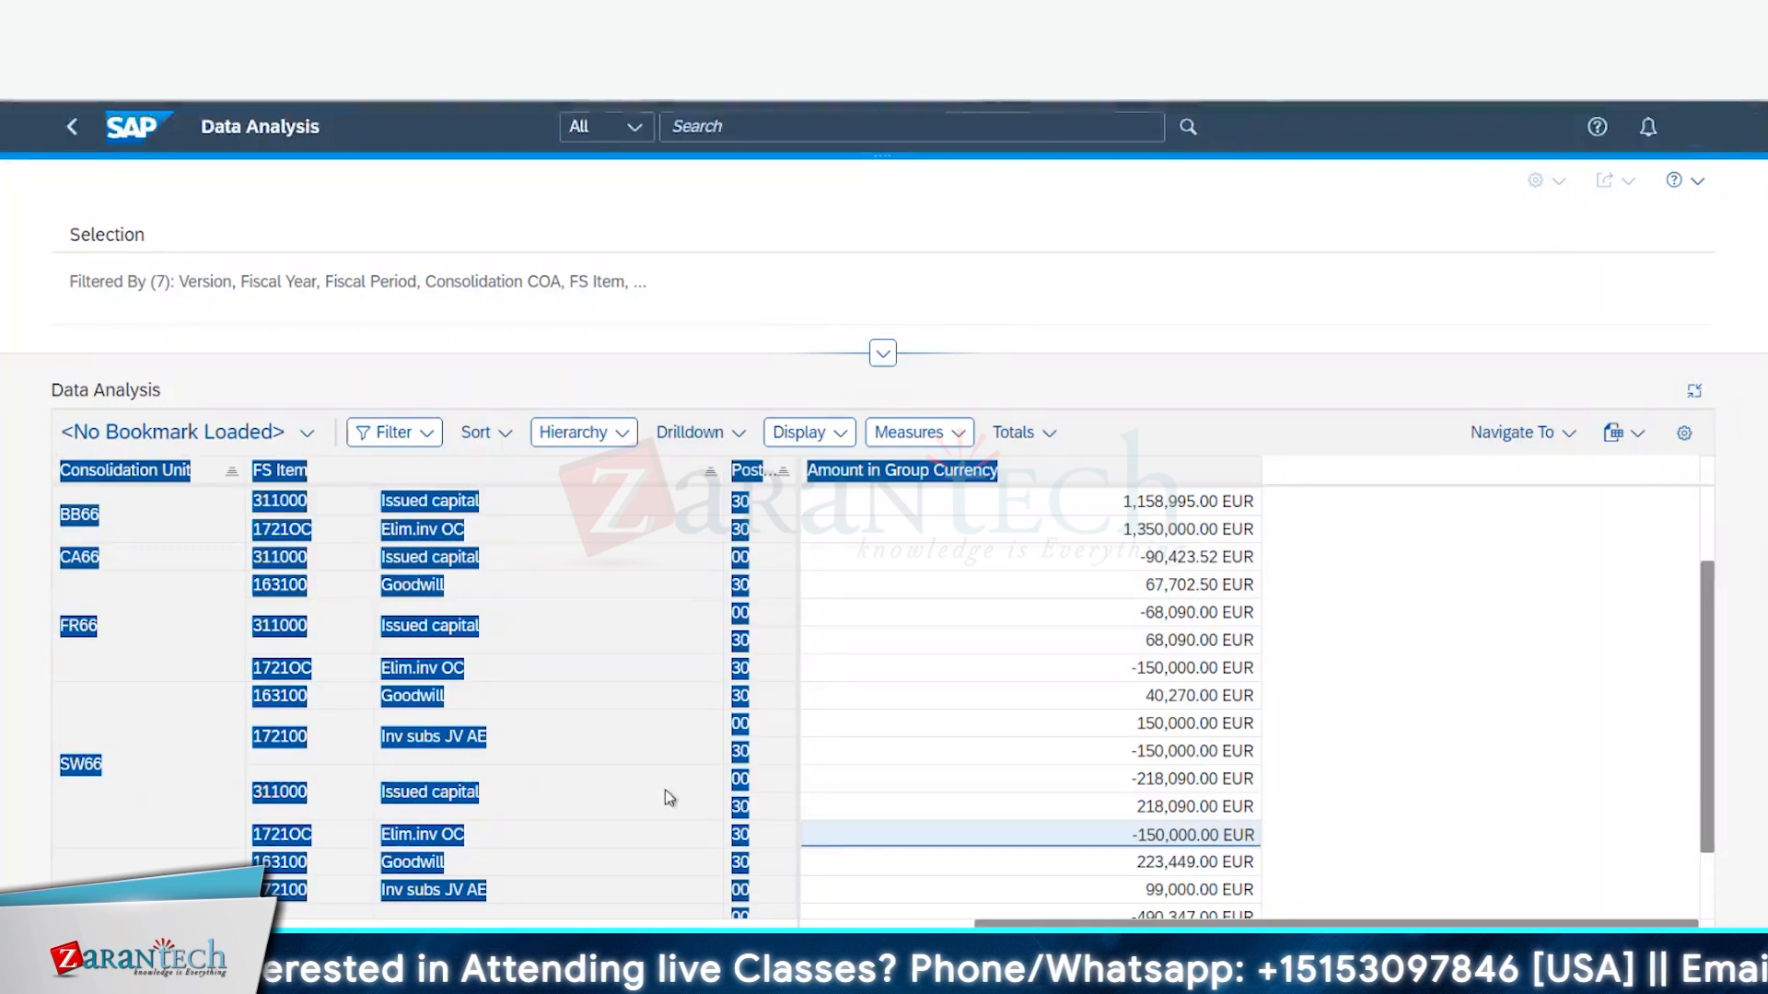
{"action": "left_click", "coordinate": [630, 790]}
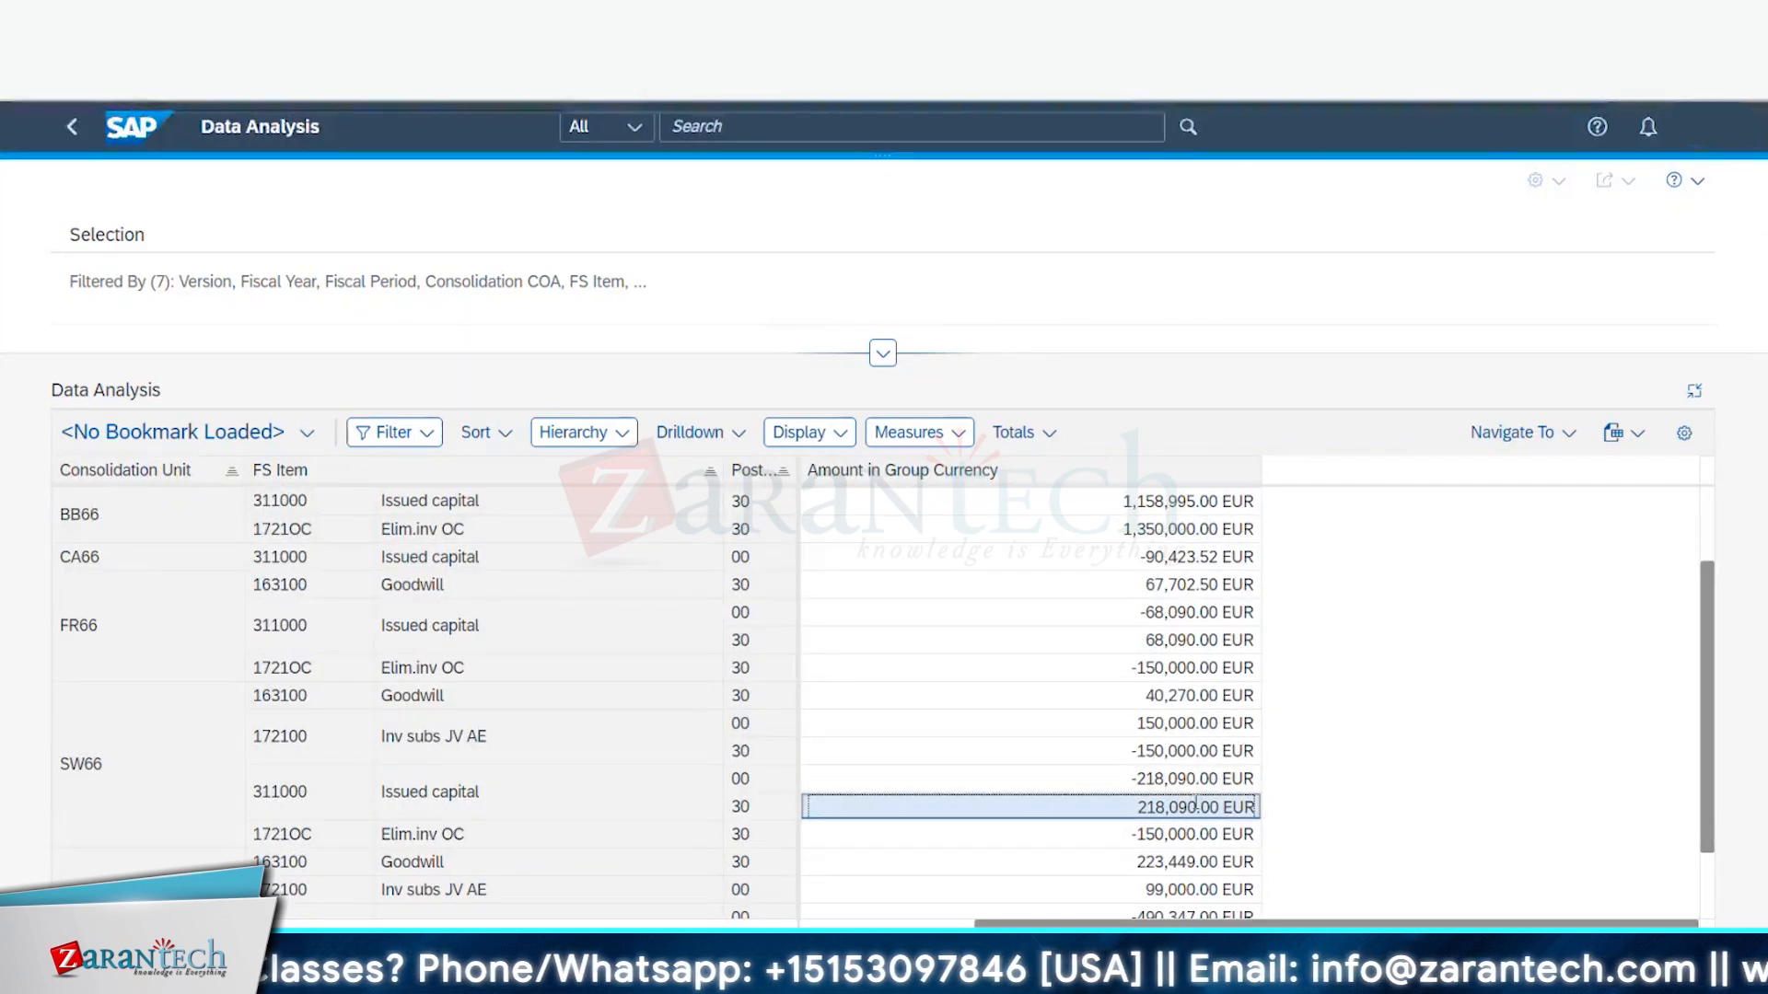
{"action": "left_click", "coordinate": [1152, 748]}
{"action": "double_click", "coordinate": [1152, 748]}
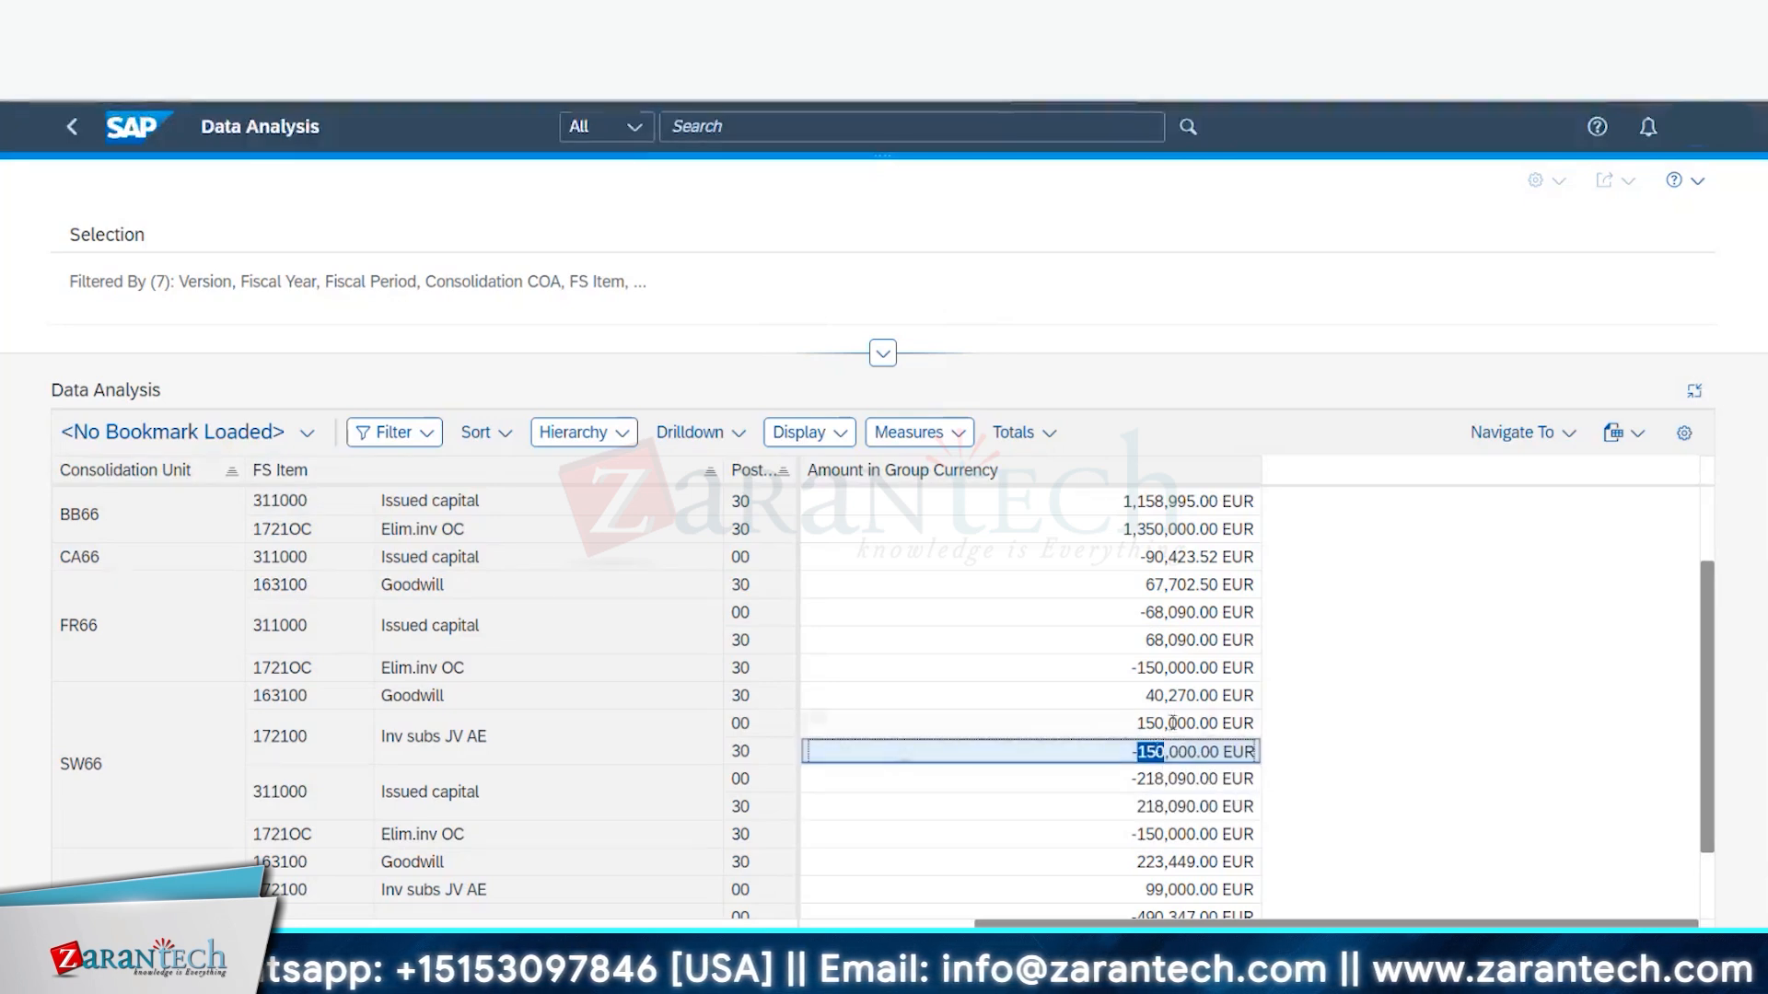
{"action": "double_click", "coordinate": [1142, 723]}
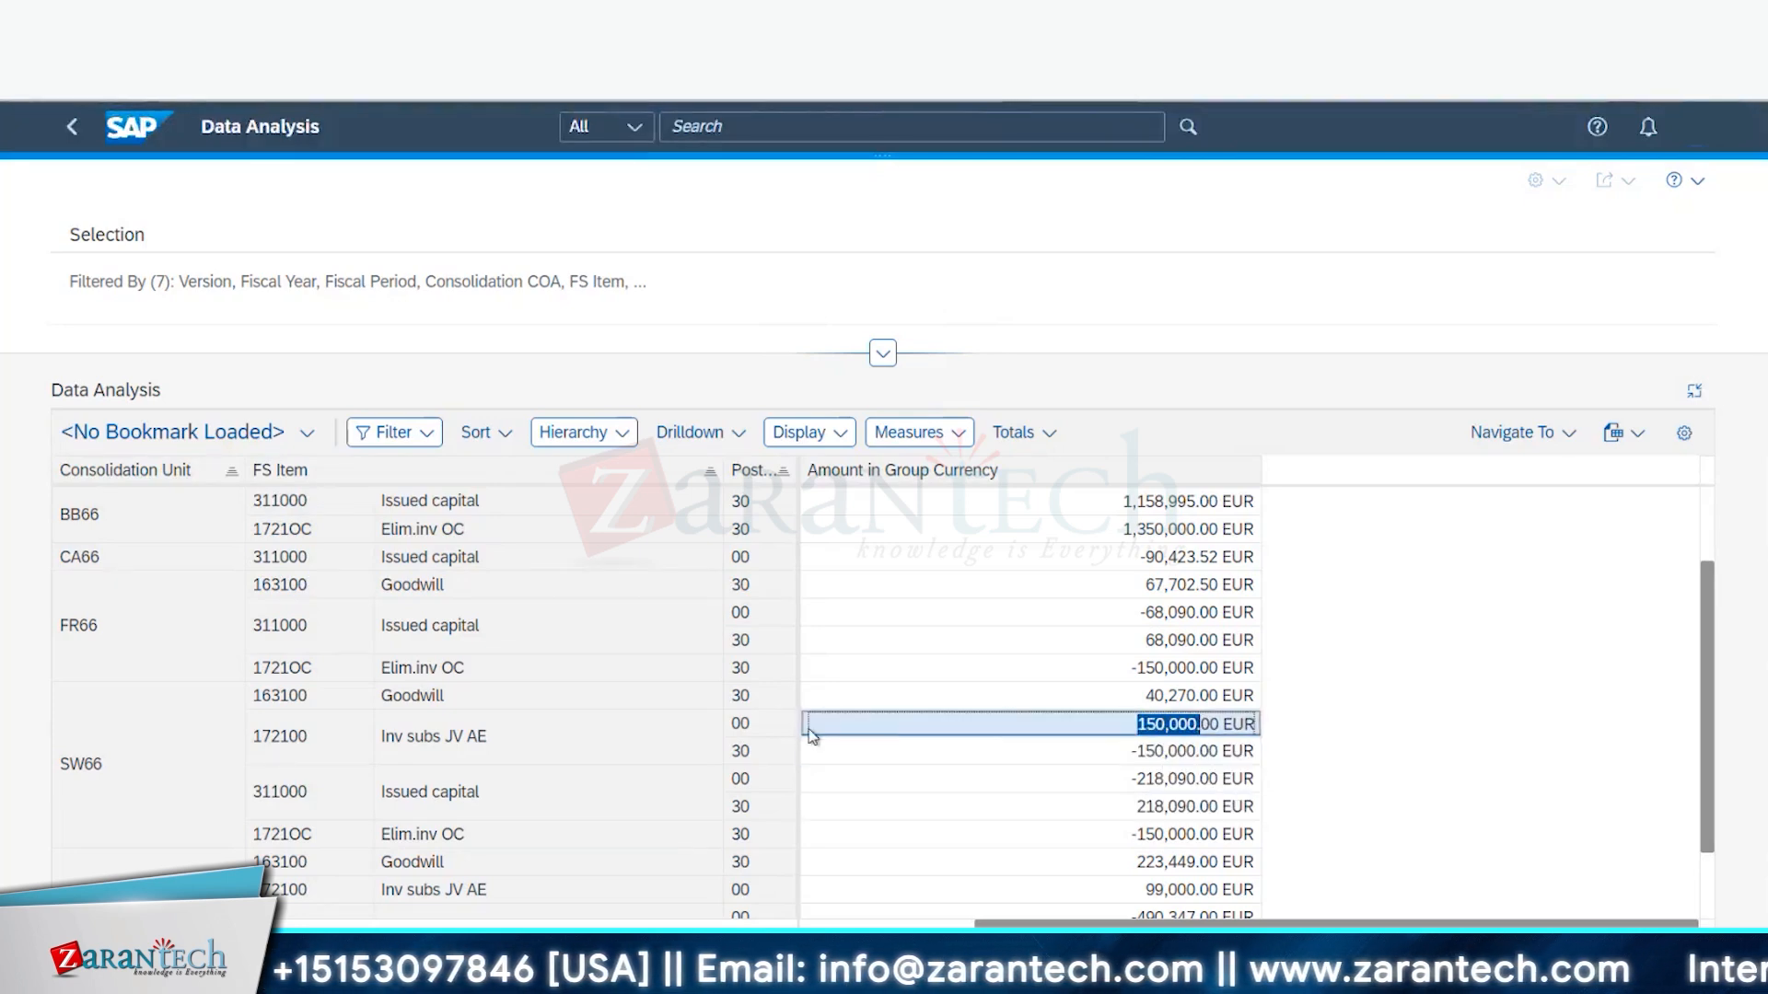
{"action": "left_click", "coordinate": [1147, 748]}
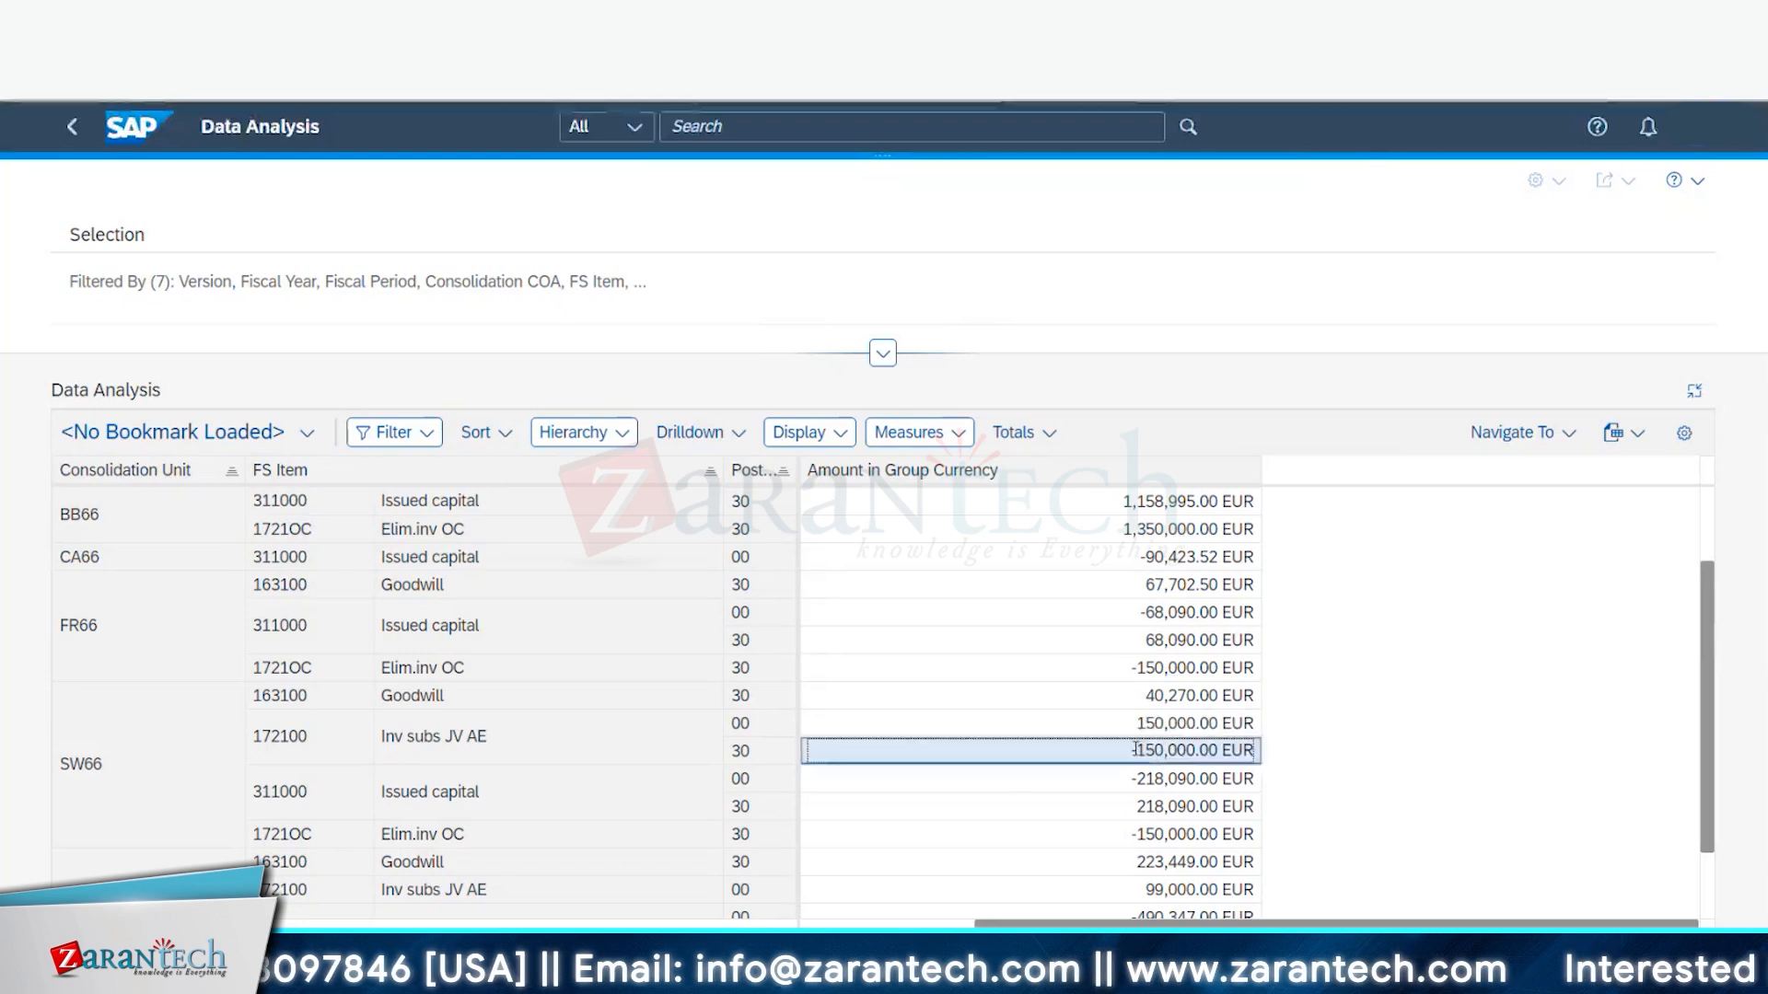
{"action": "double_click", "coordinate": [1146, 748]}
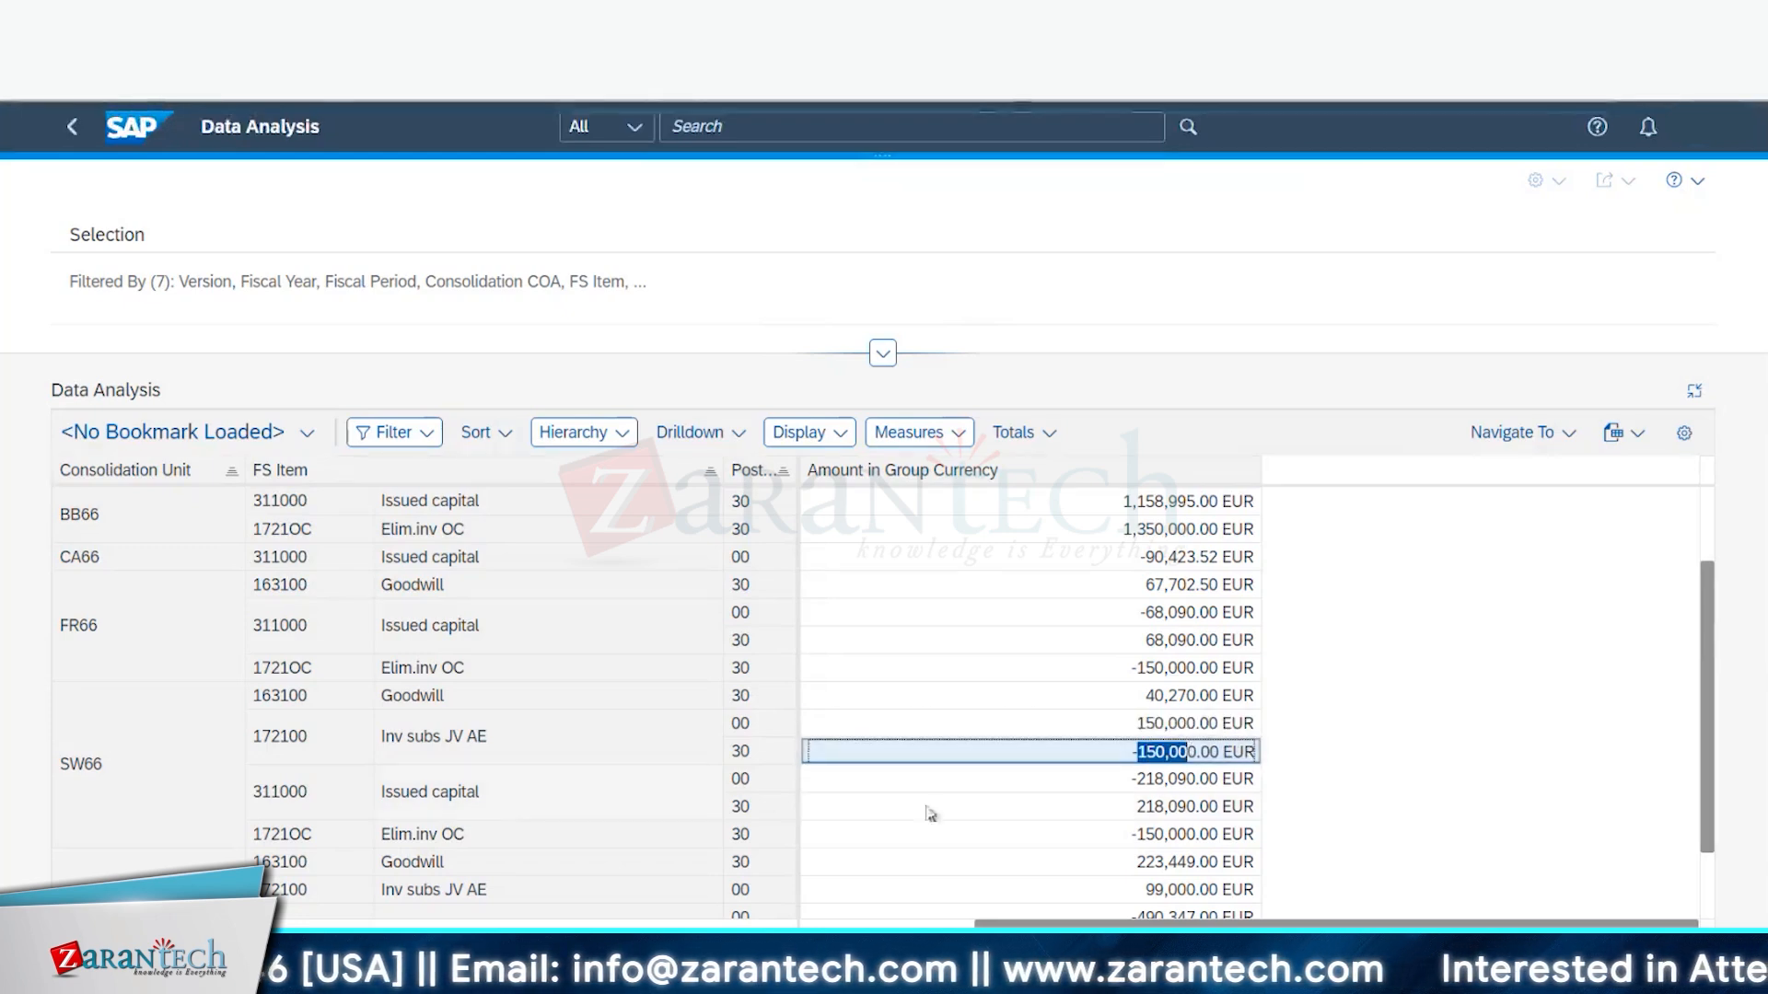
{"action": "double_click", "coordinate": [1154, 780]}
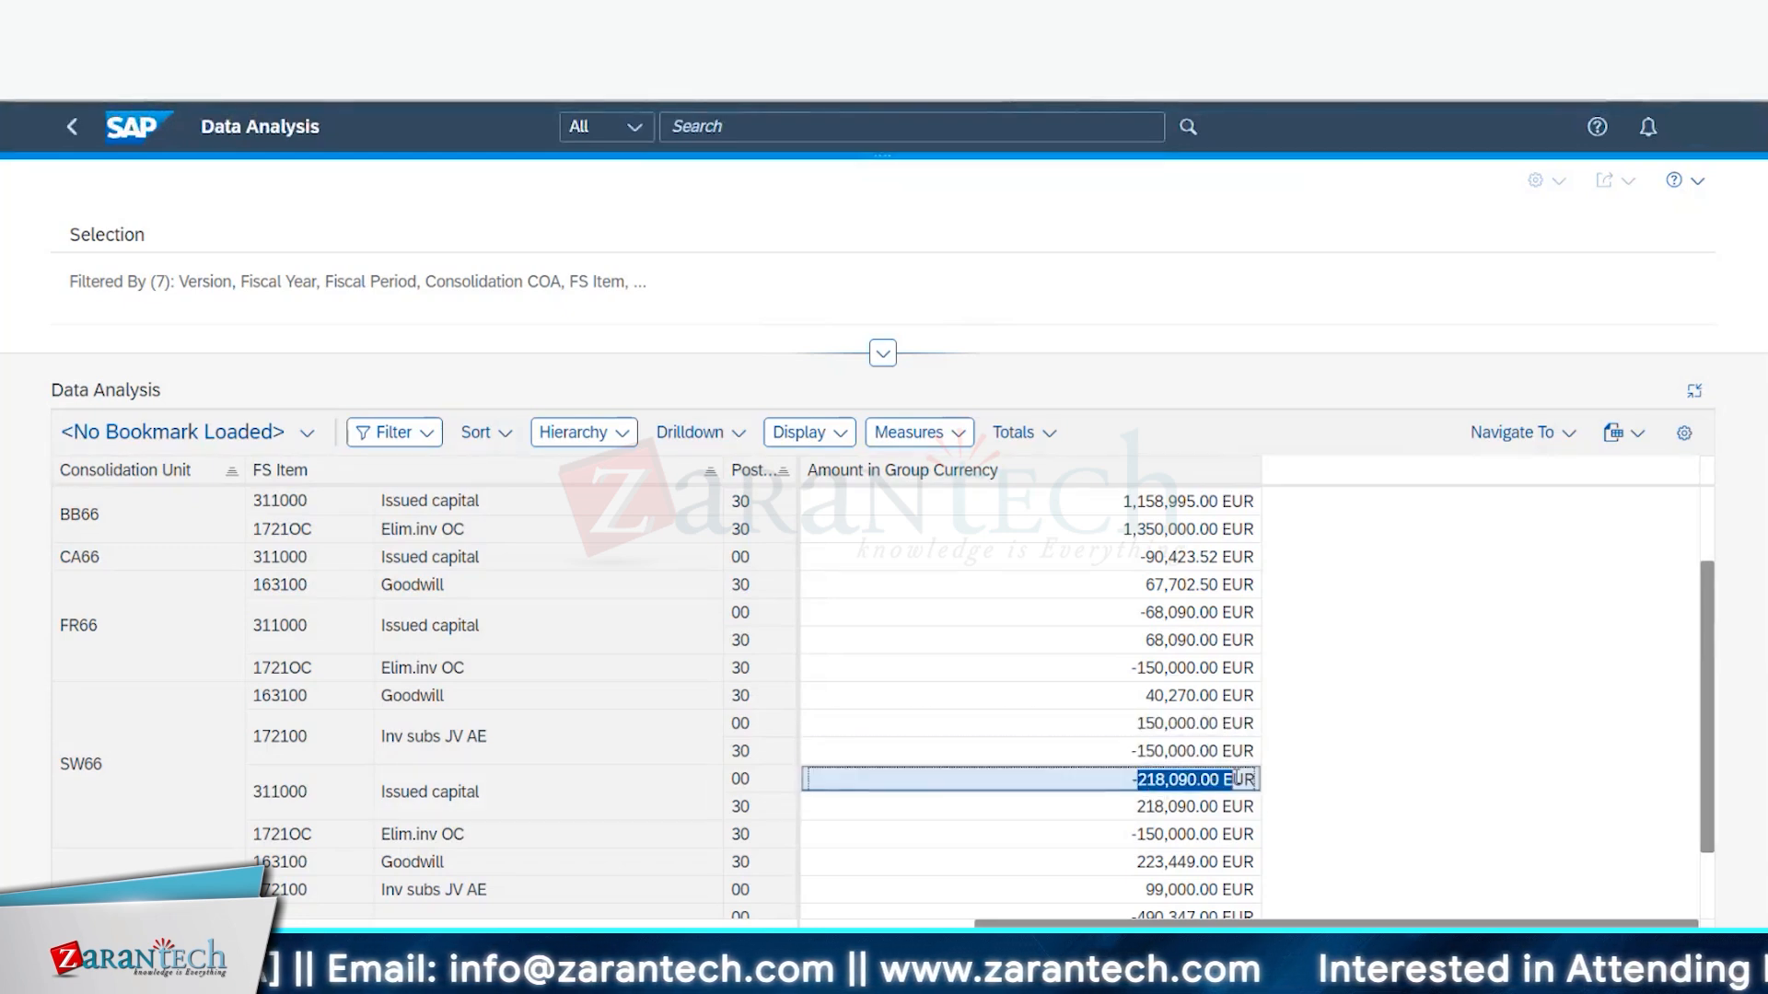
{"action": "left_click", "coordinate": [775, 809]}
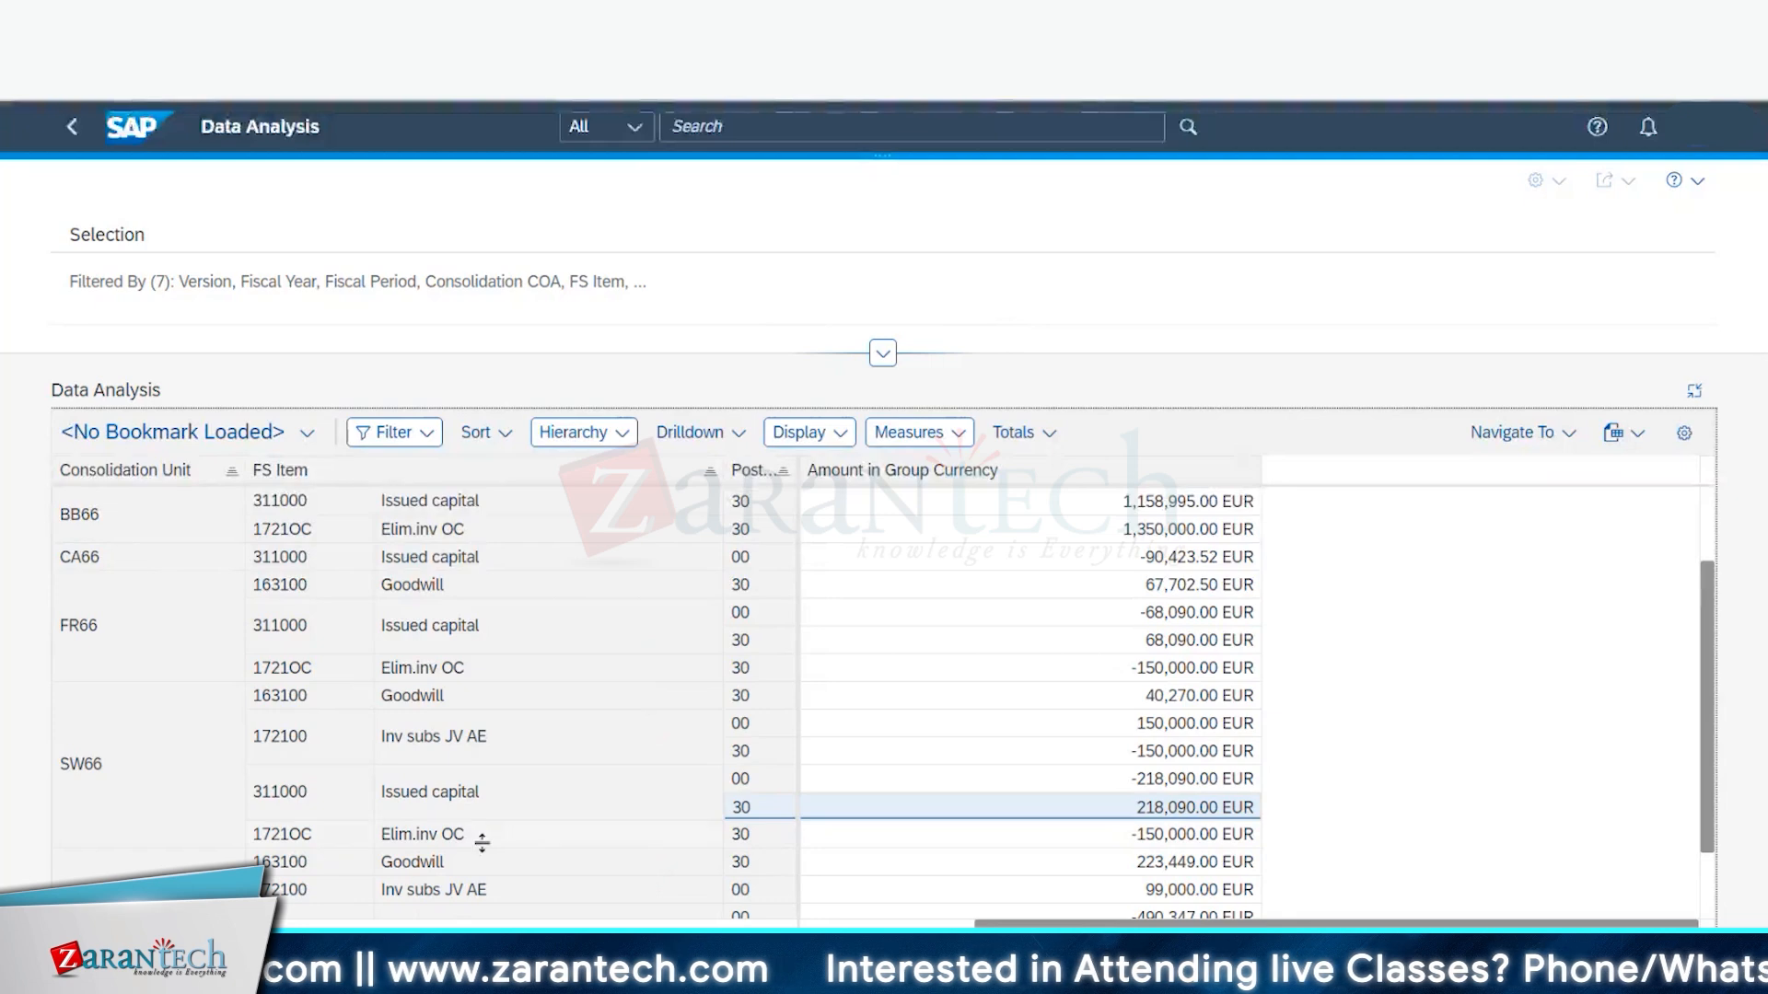
{"action": "left_click_drag", "start_coordinate": [1148, 834], "coordinate": [1190, 837]}
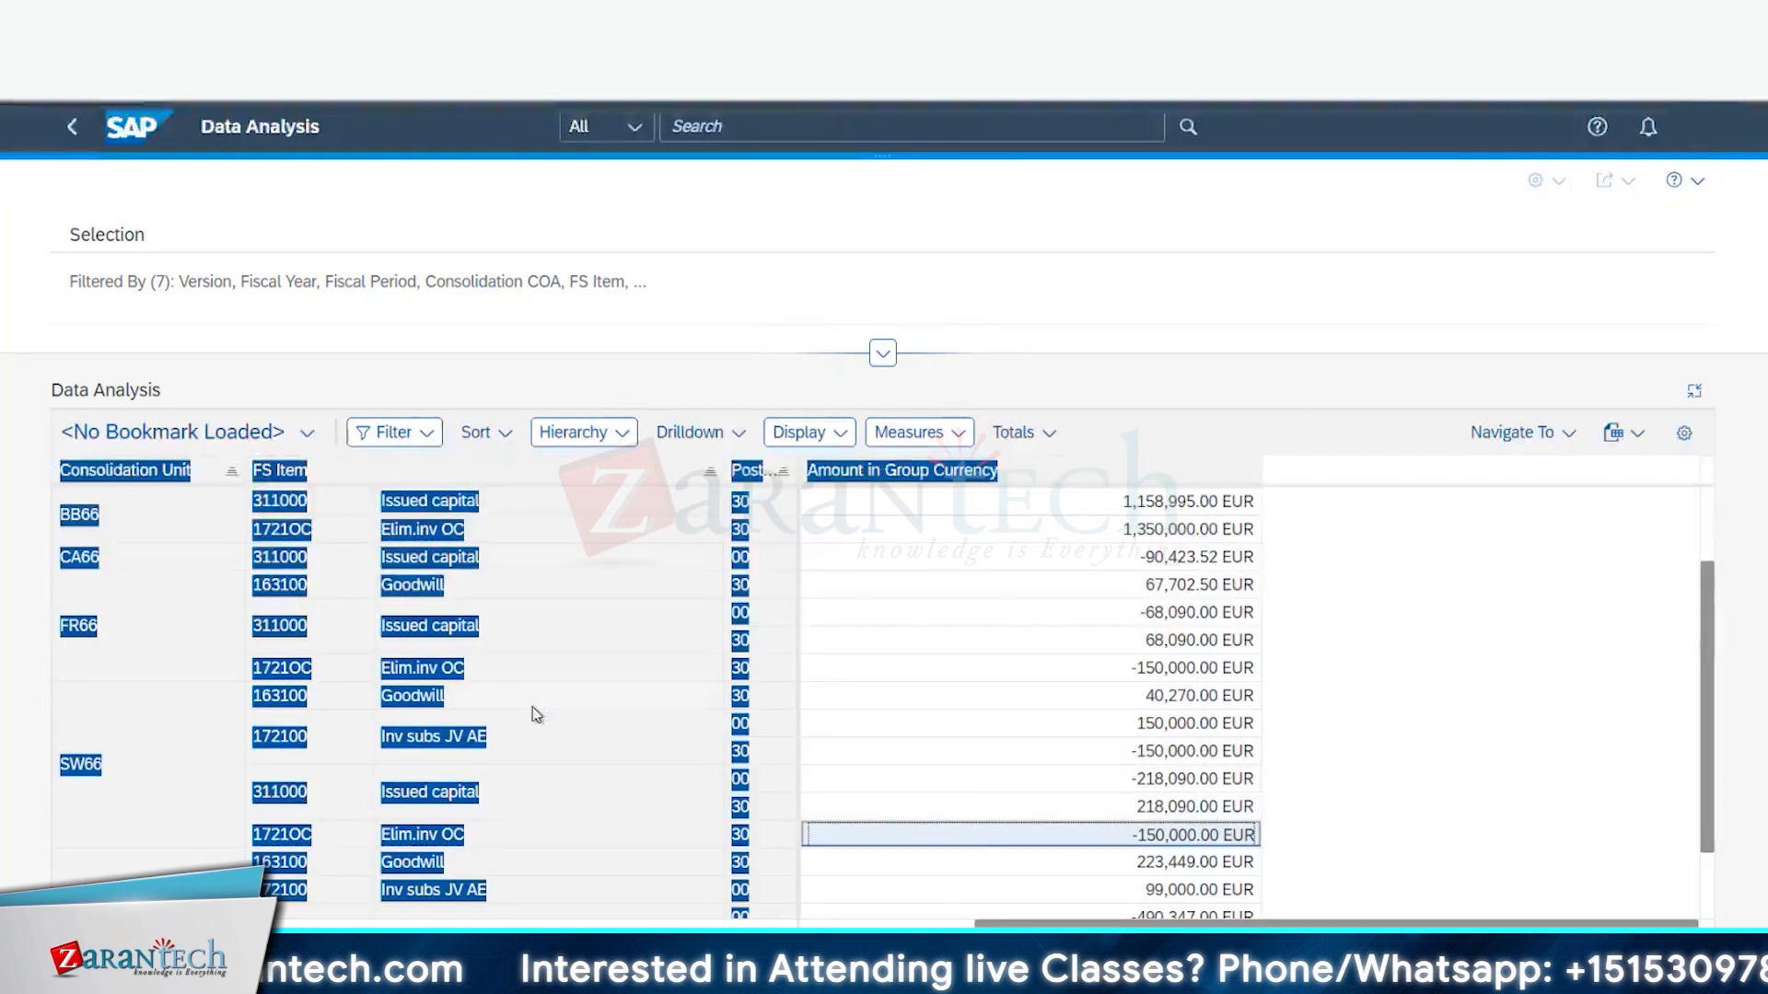
{"action": "left_click", "coordinate": [1155, 743]}
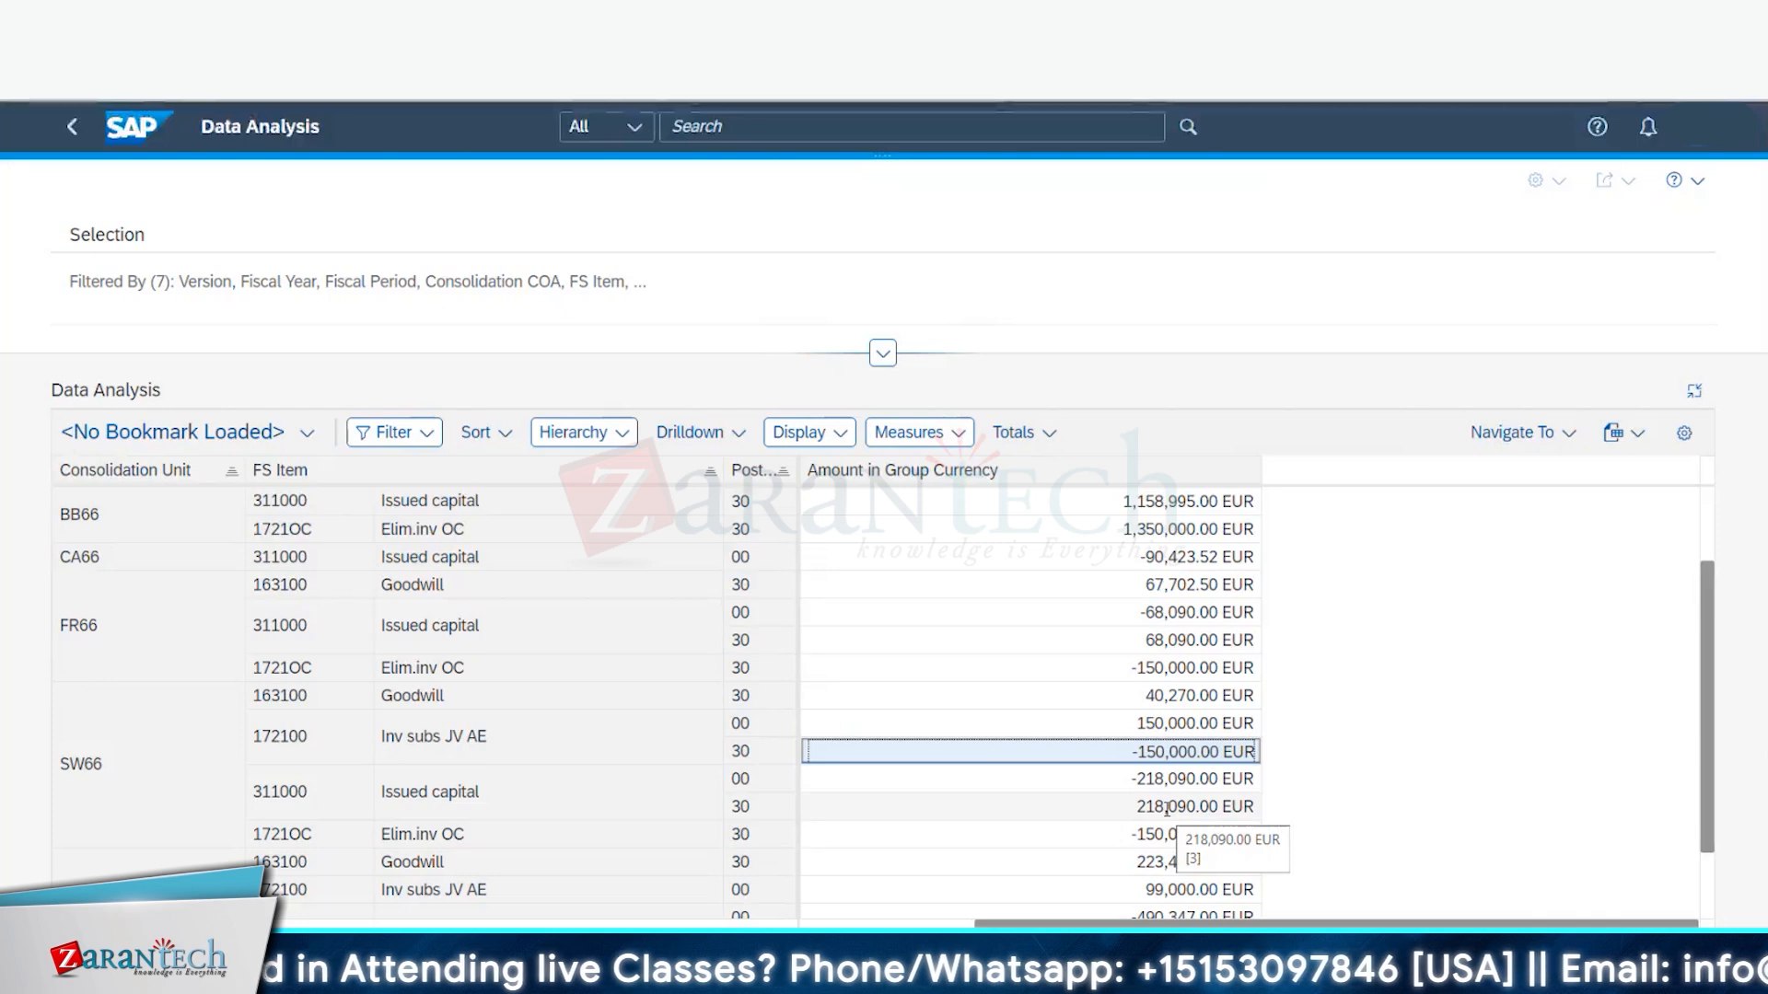
{"action": "left_click", "coordinate": [1155, 695]}
{"action": "left_click_drag", "start_coordinate": [1147, 695], "coordinate": [1169, 695]}
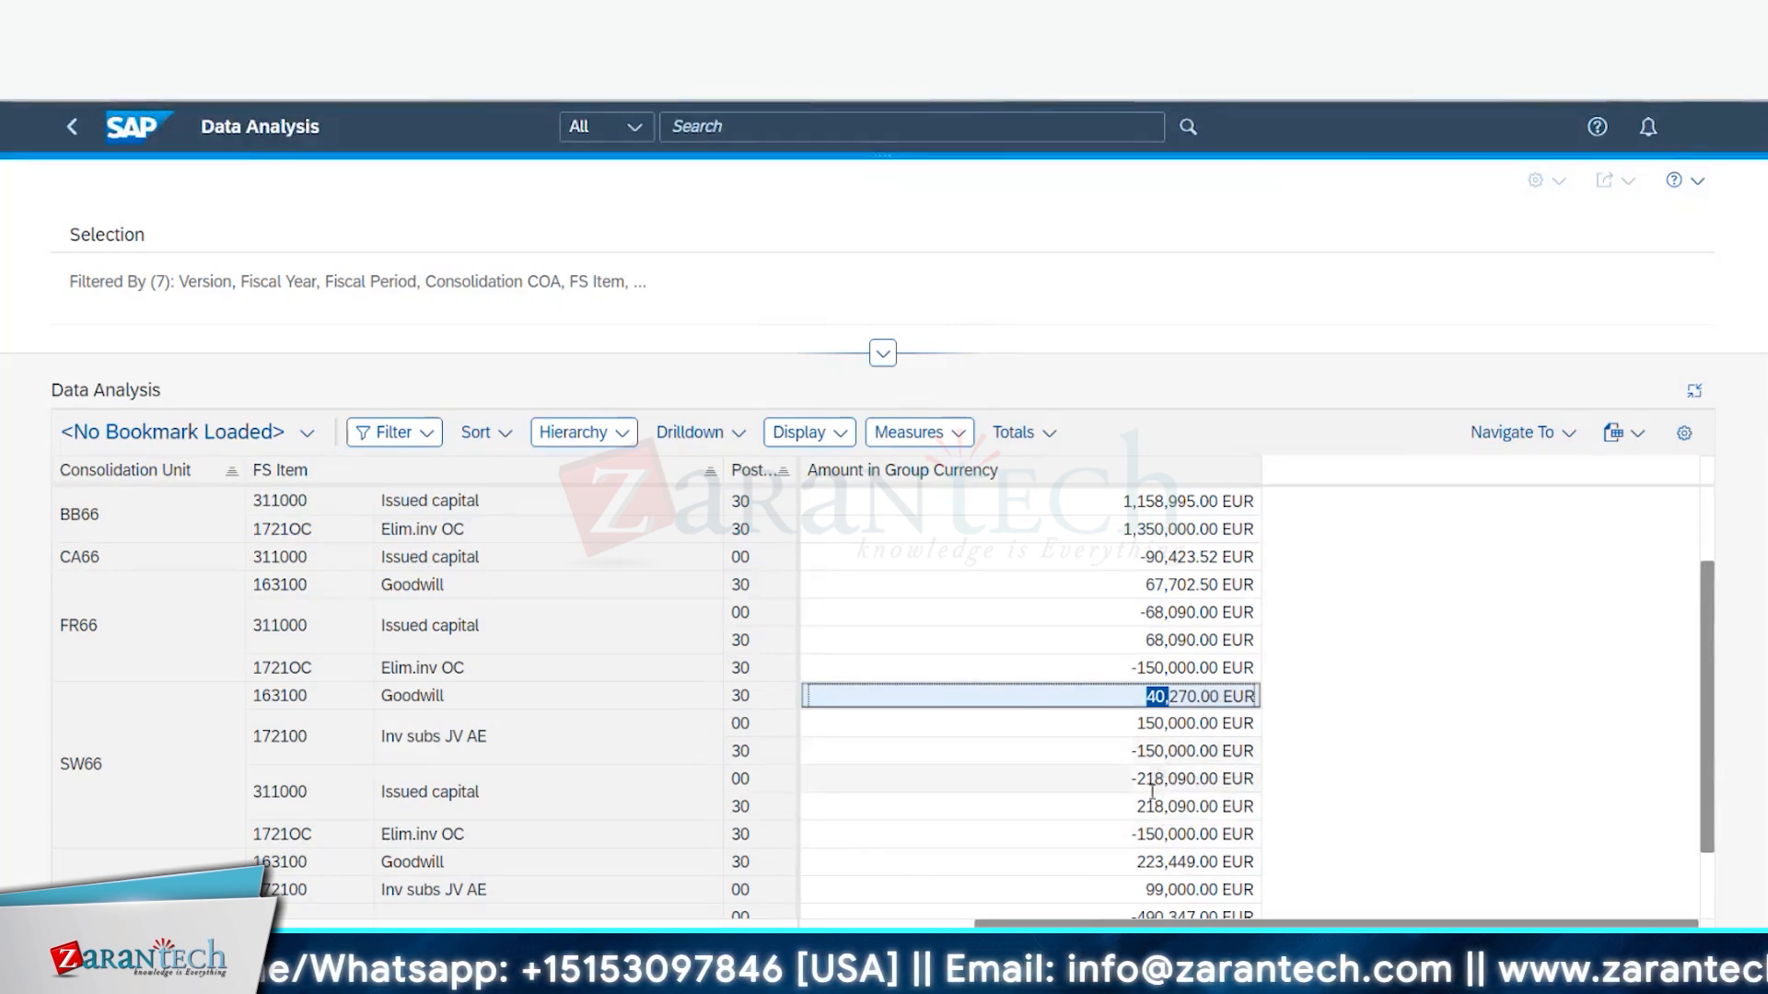
{"action": "left_click_drag", "start_coordinate": [1144, 808], "coordinate": [1178, 808]}
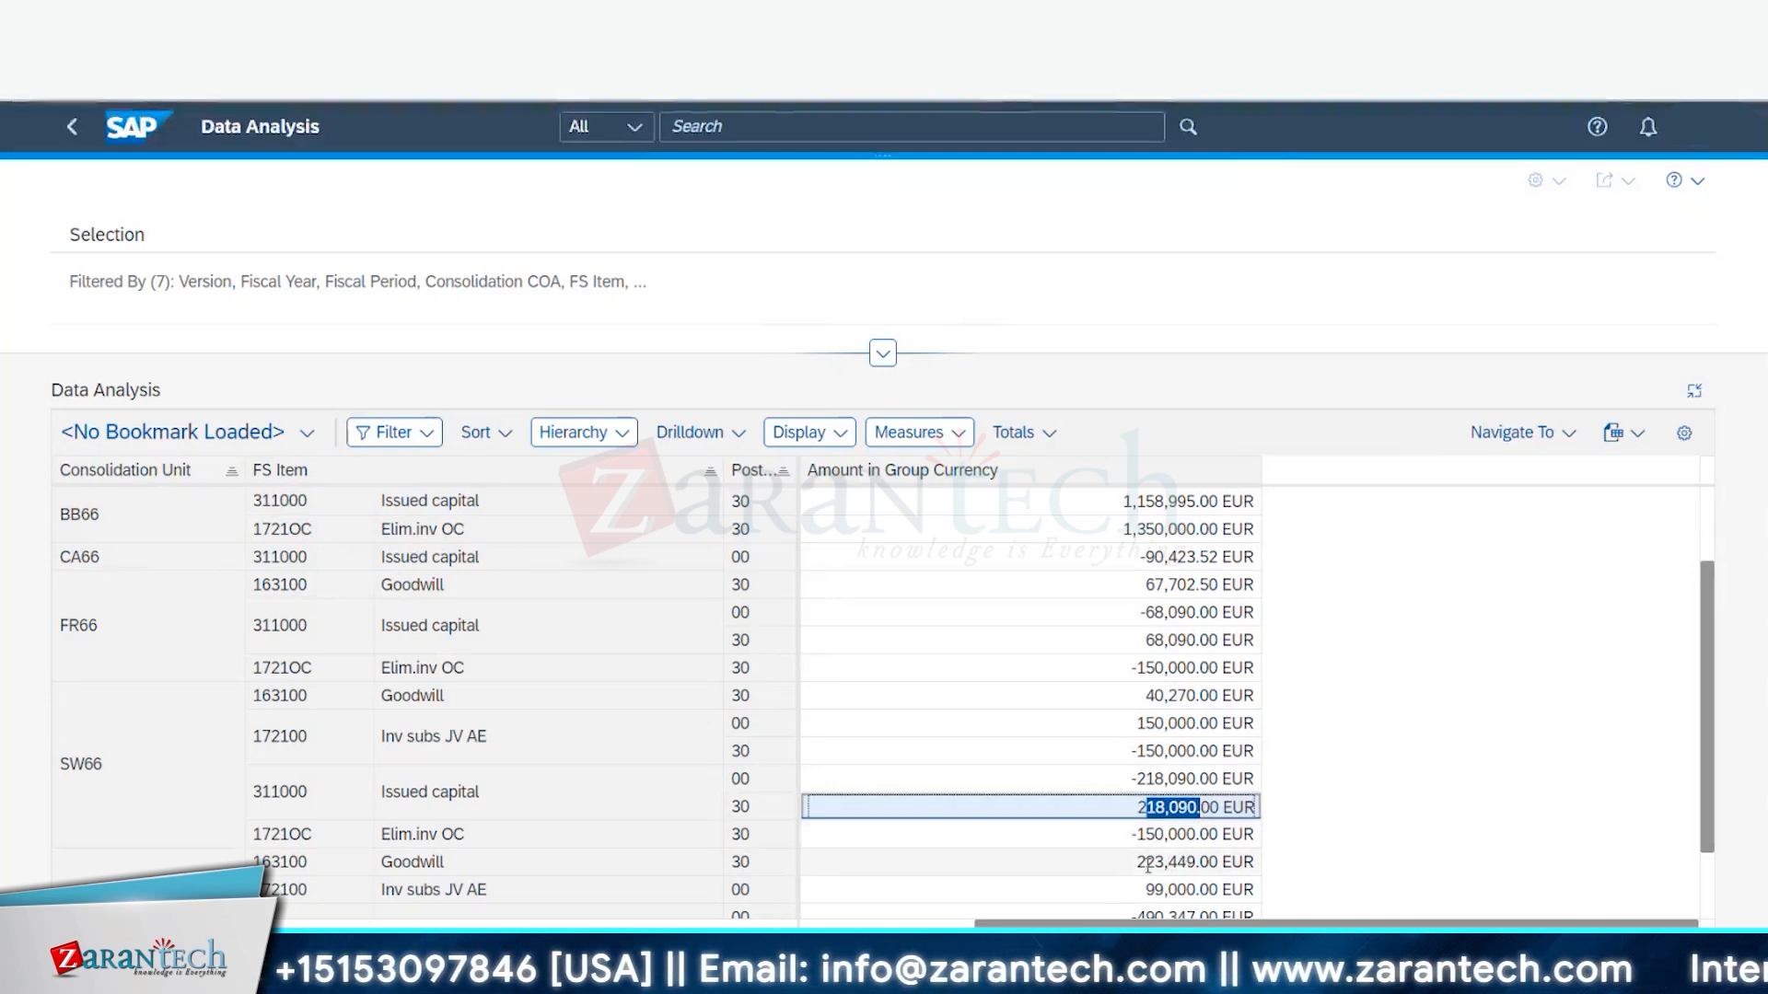
{"action": "left_click_drag", "start_coordinate": [1146, 835], "coordinate": [1162, 835]}
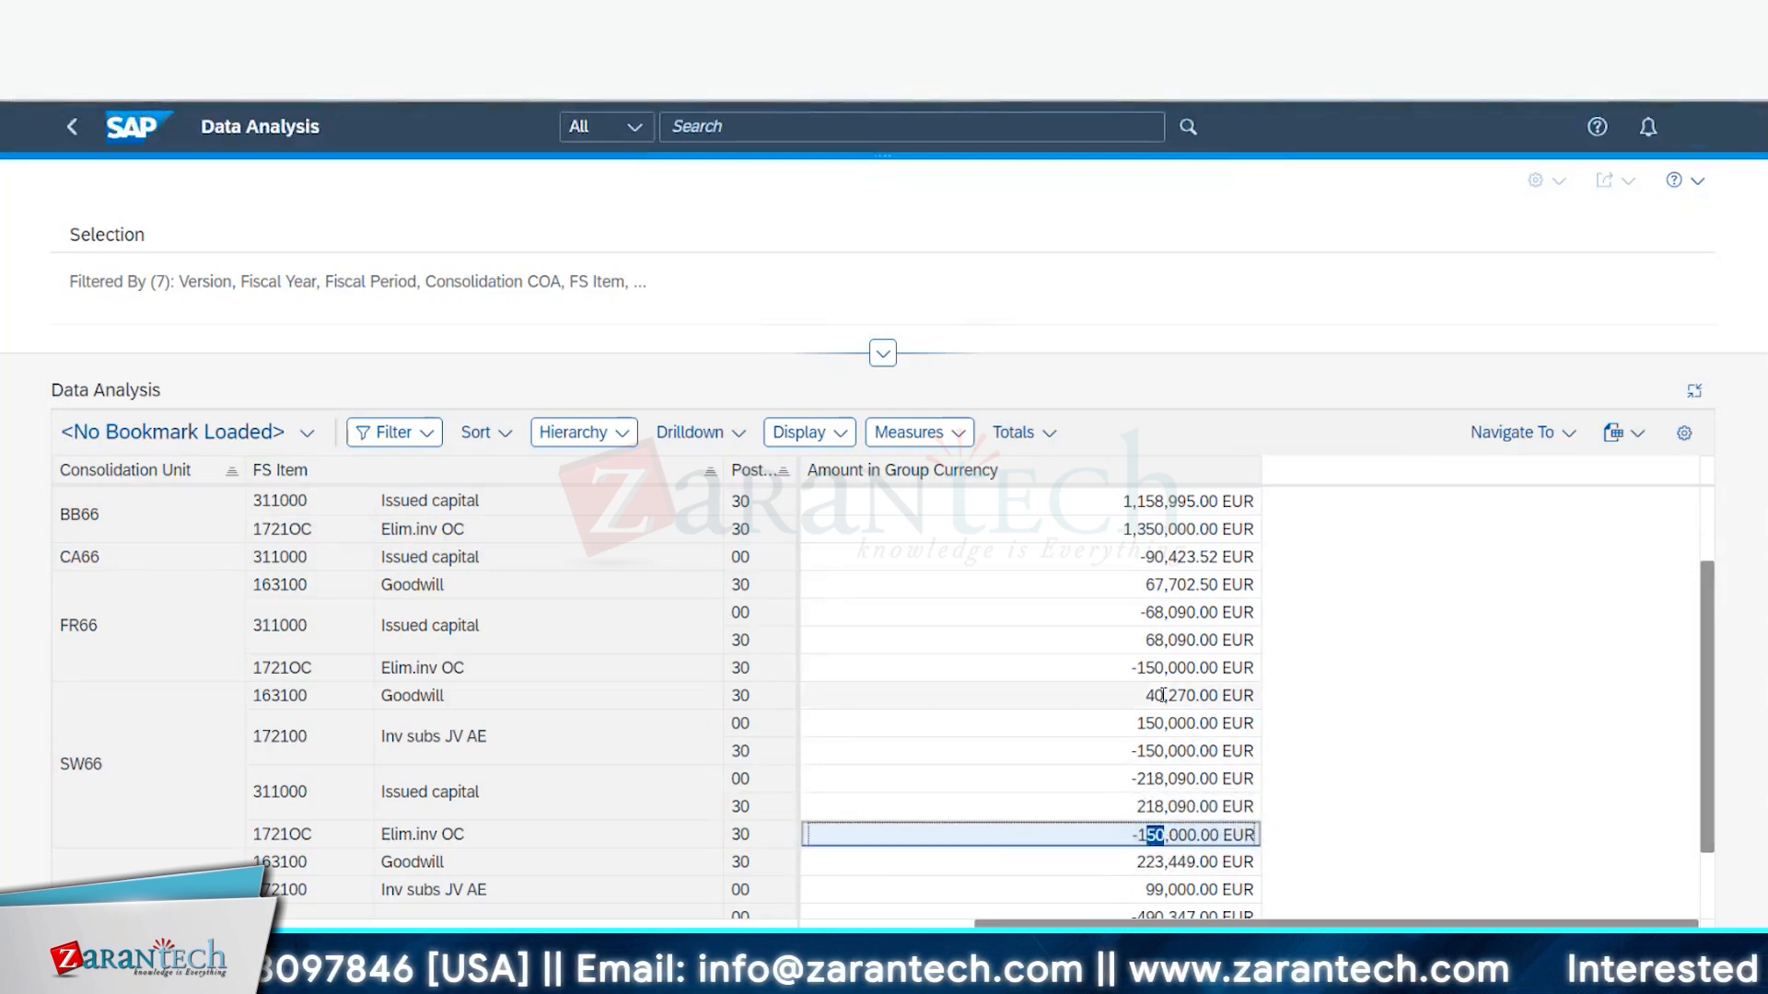
{"action": "left_click_drag", "start_coordinate": [1157, 695], "coordinate": [1213, 696]}
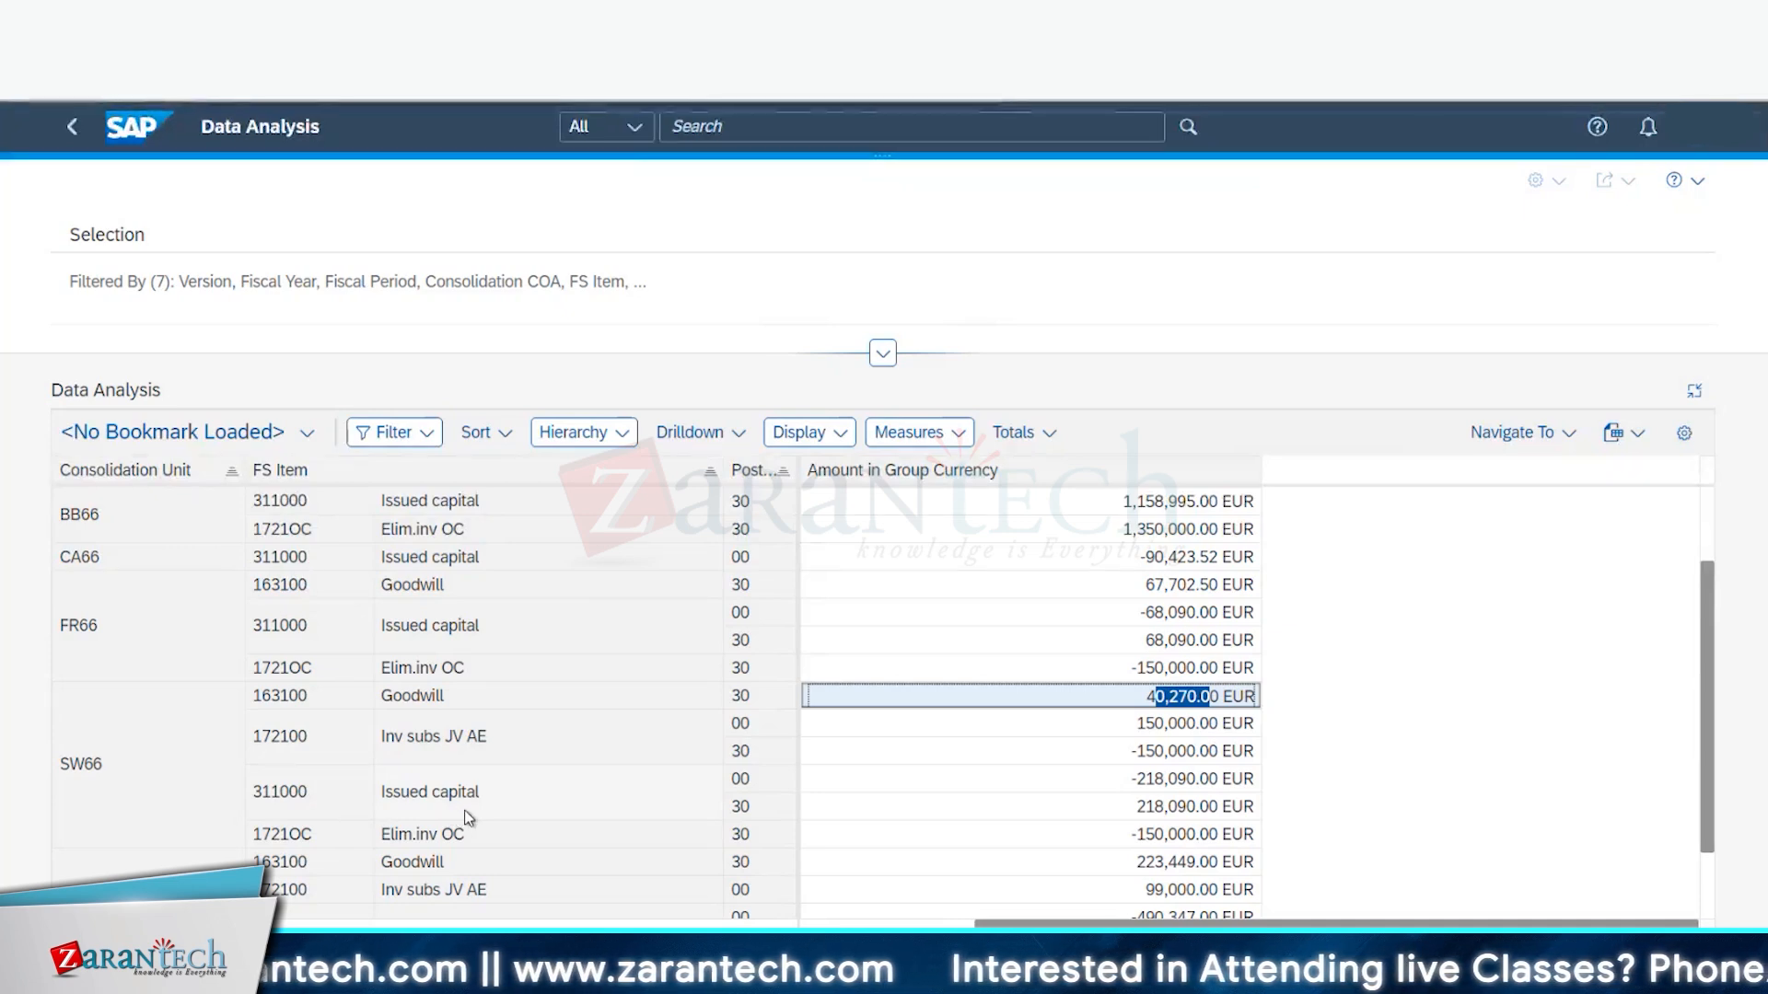
- Add 316000 Retained earn. to the FS Item filter in the report's selection header
{"action": "left_click", "coordinate": [882, 352]}
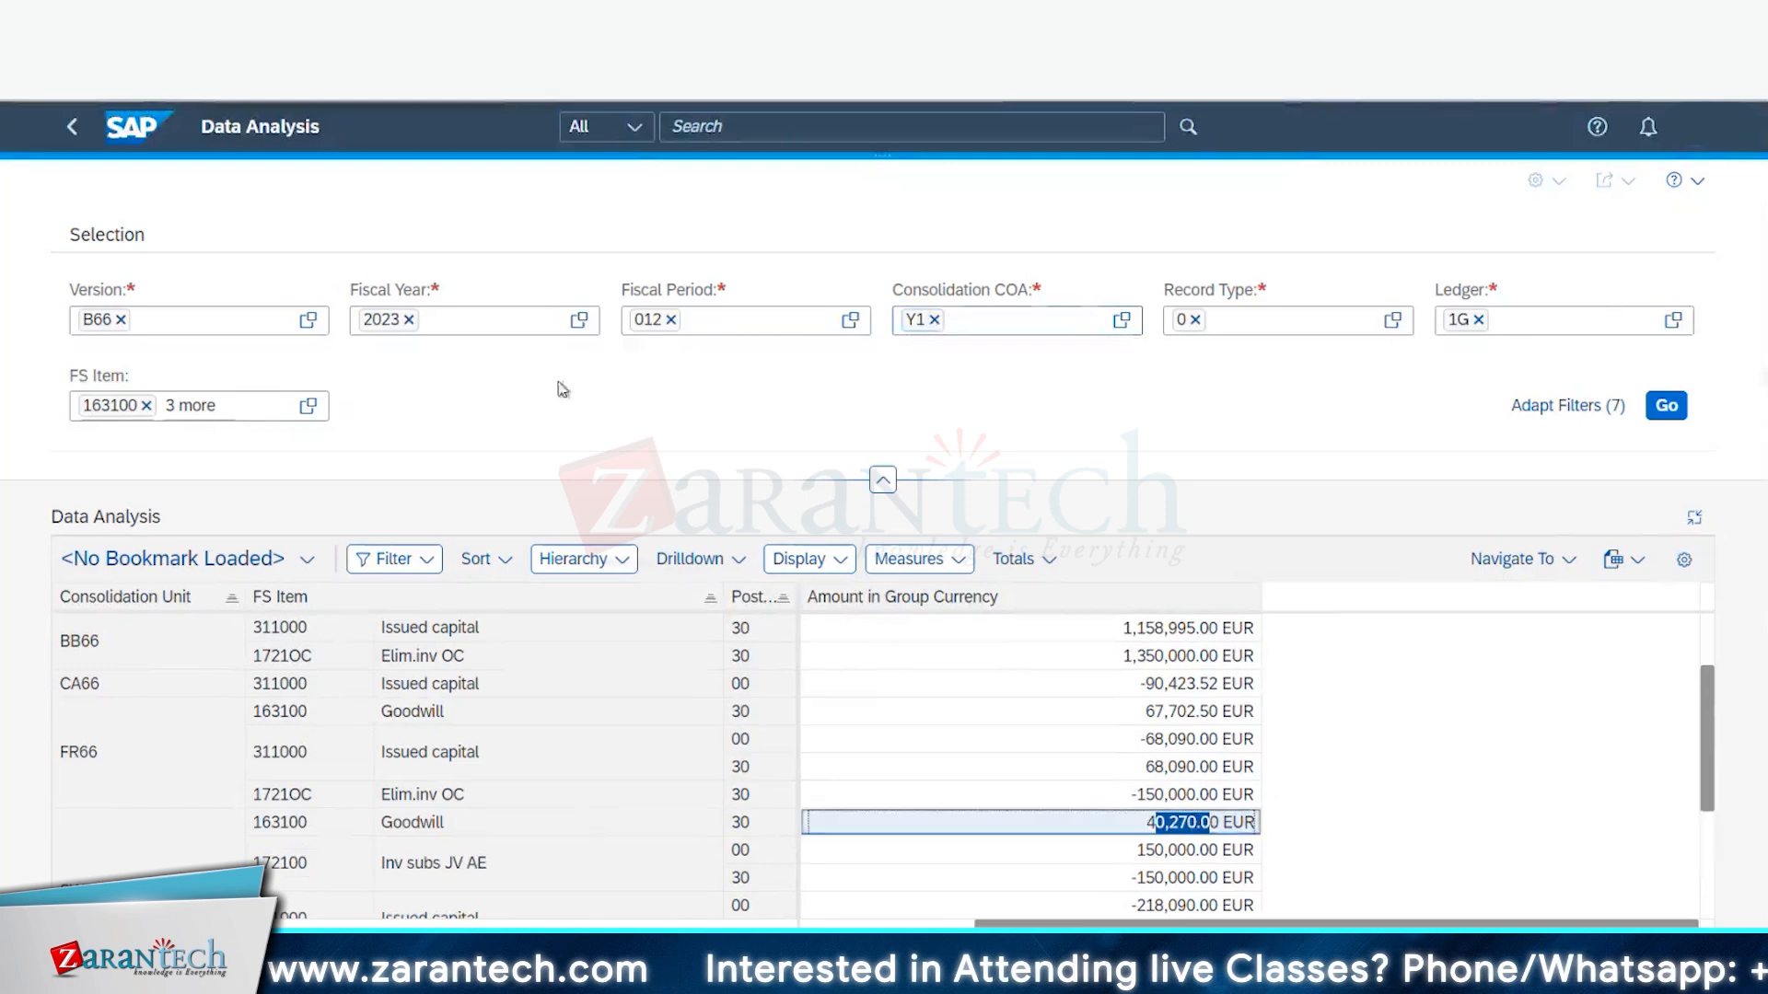
{"action": "left_click", "coordinate": [308, 408]}
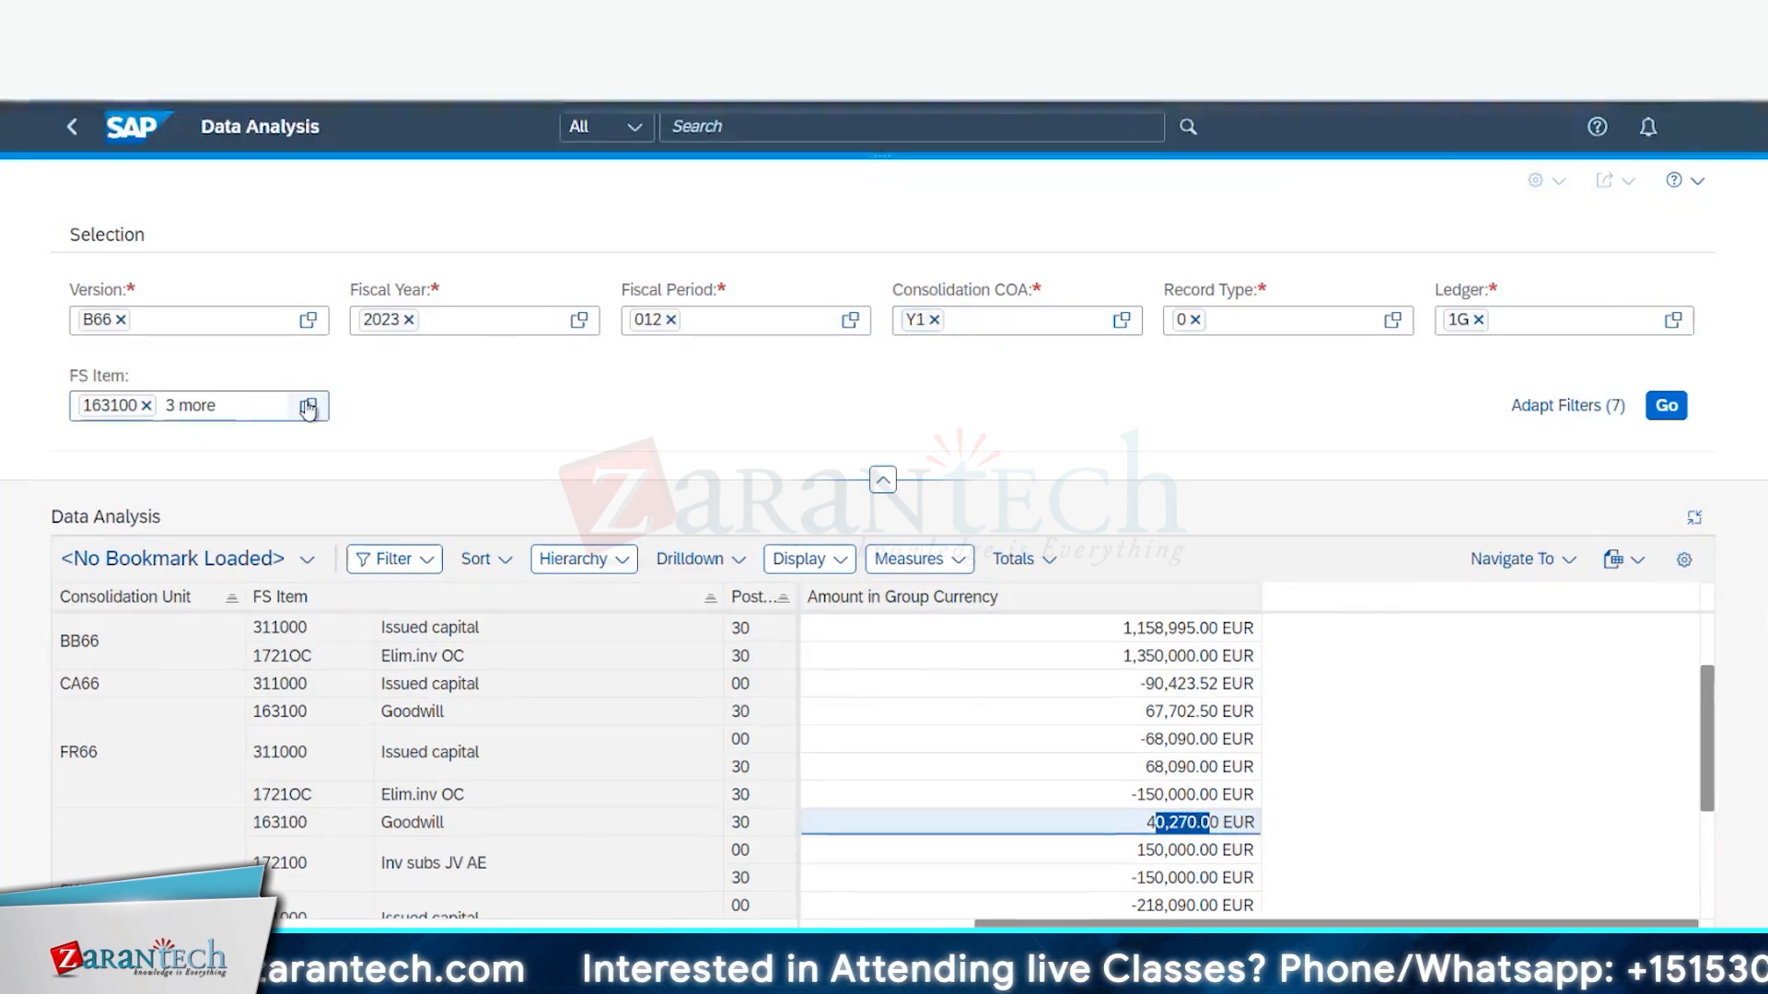
{"action": "left_click", "coordinate": [309, 408]}
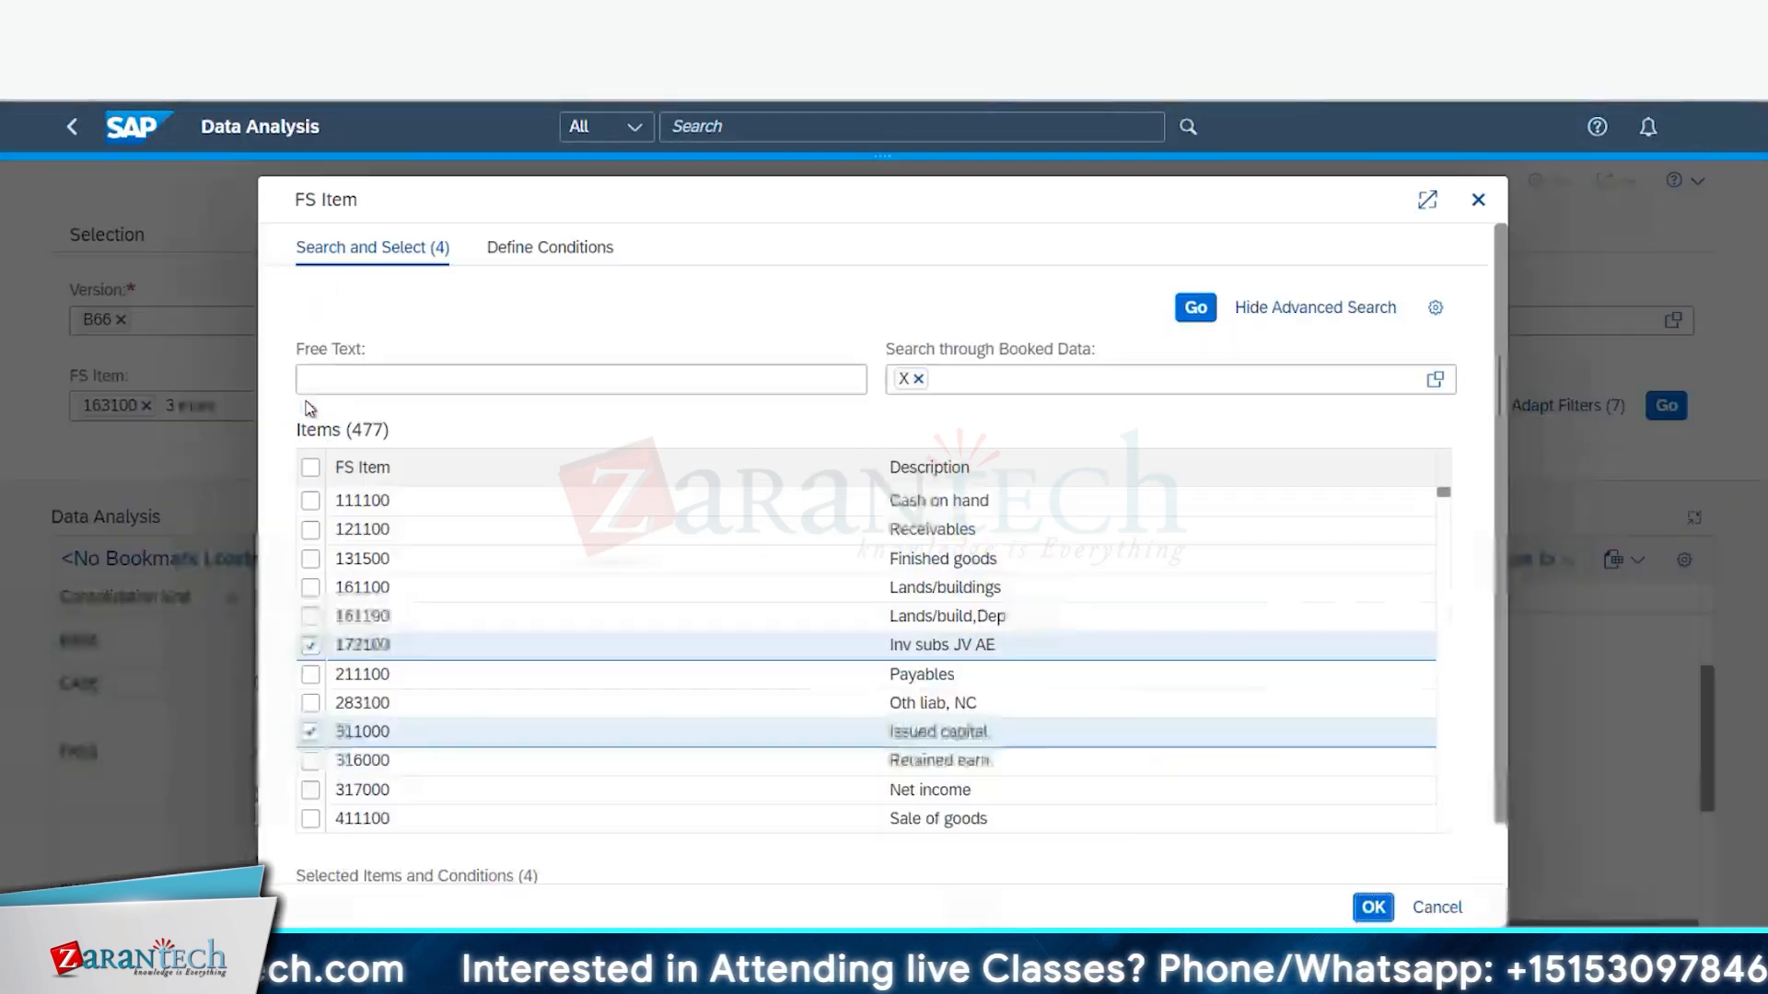
{"action": "left_click", "coordinate": [312, 762]}
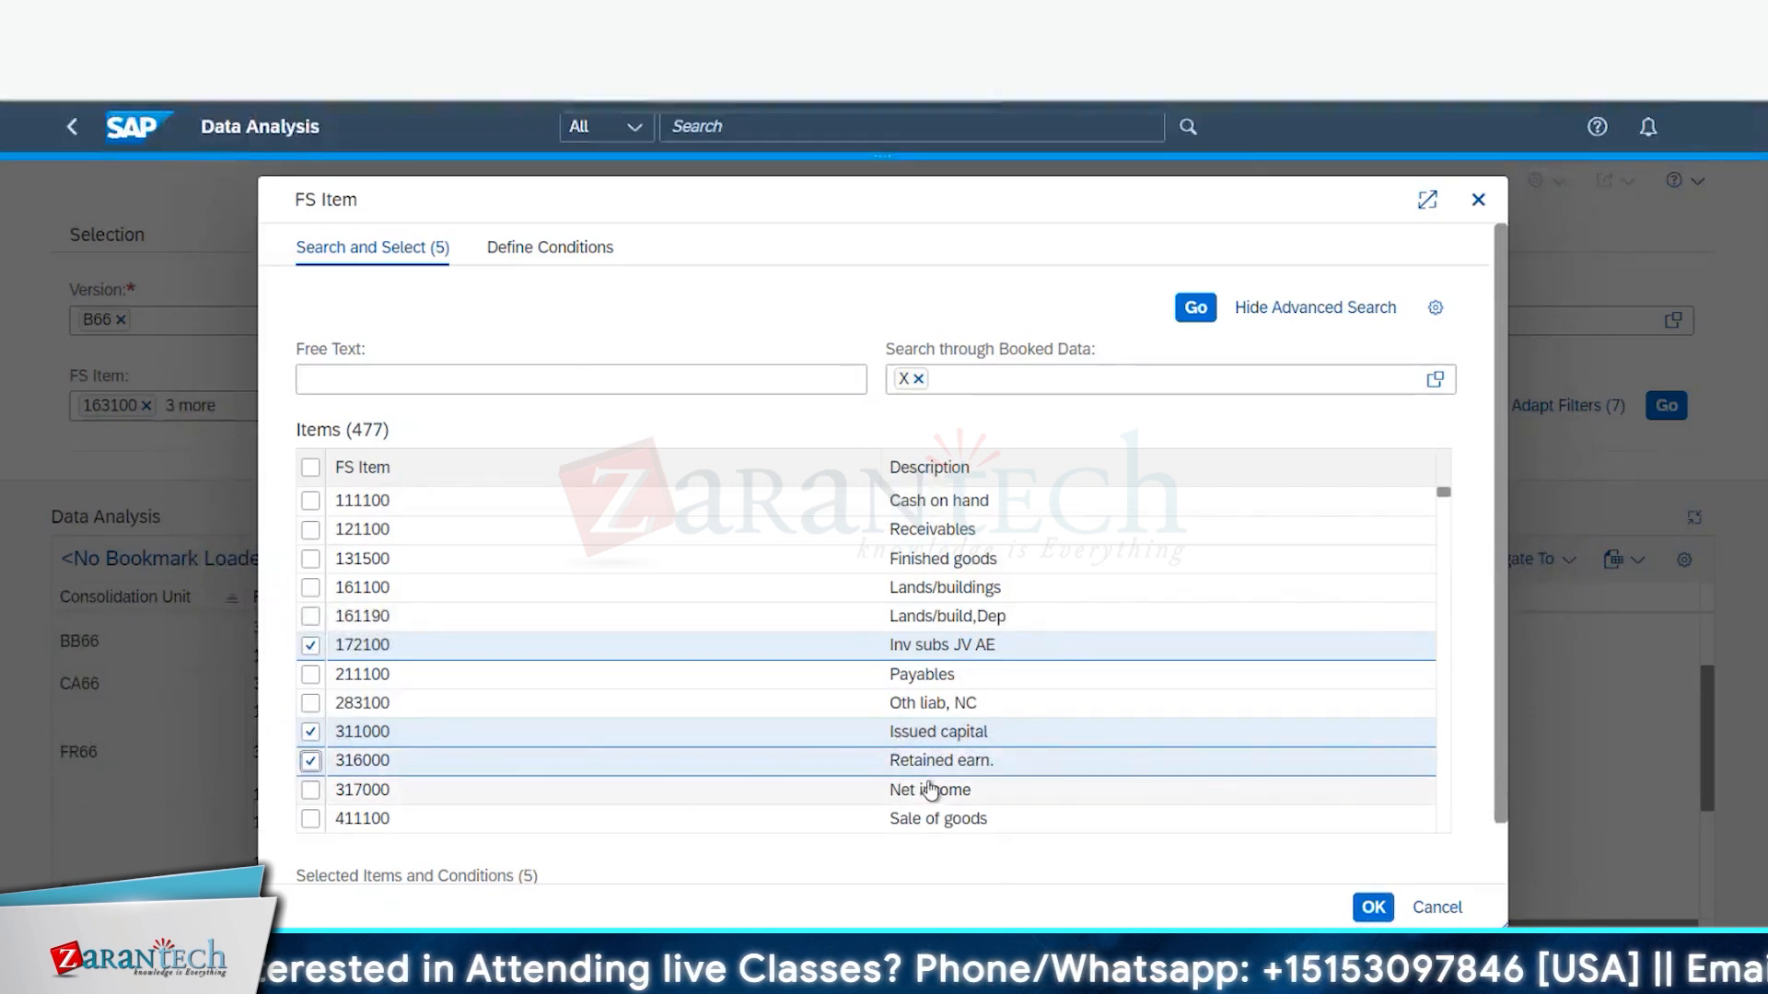
{"action": "left_click", "coordinate": [1372, 907]}
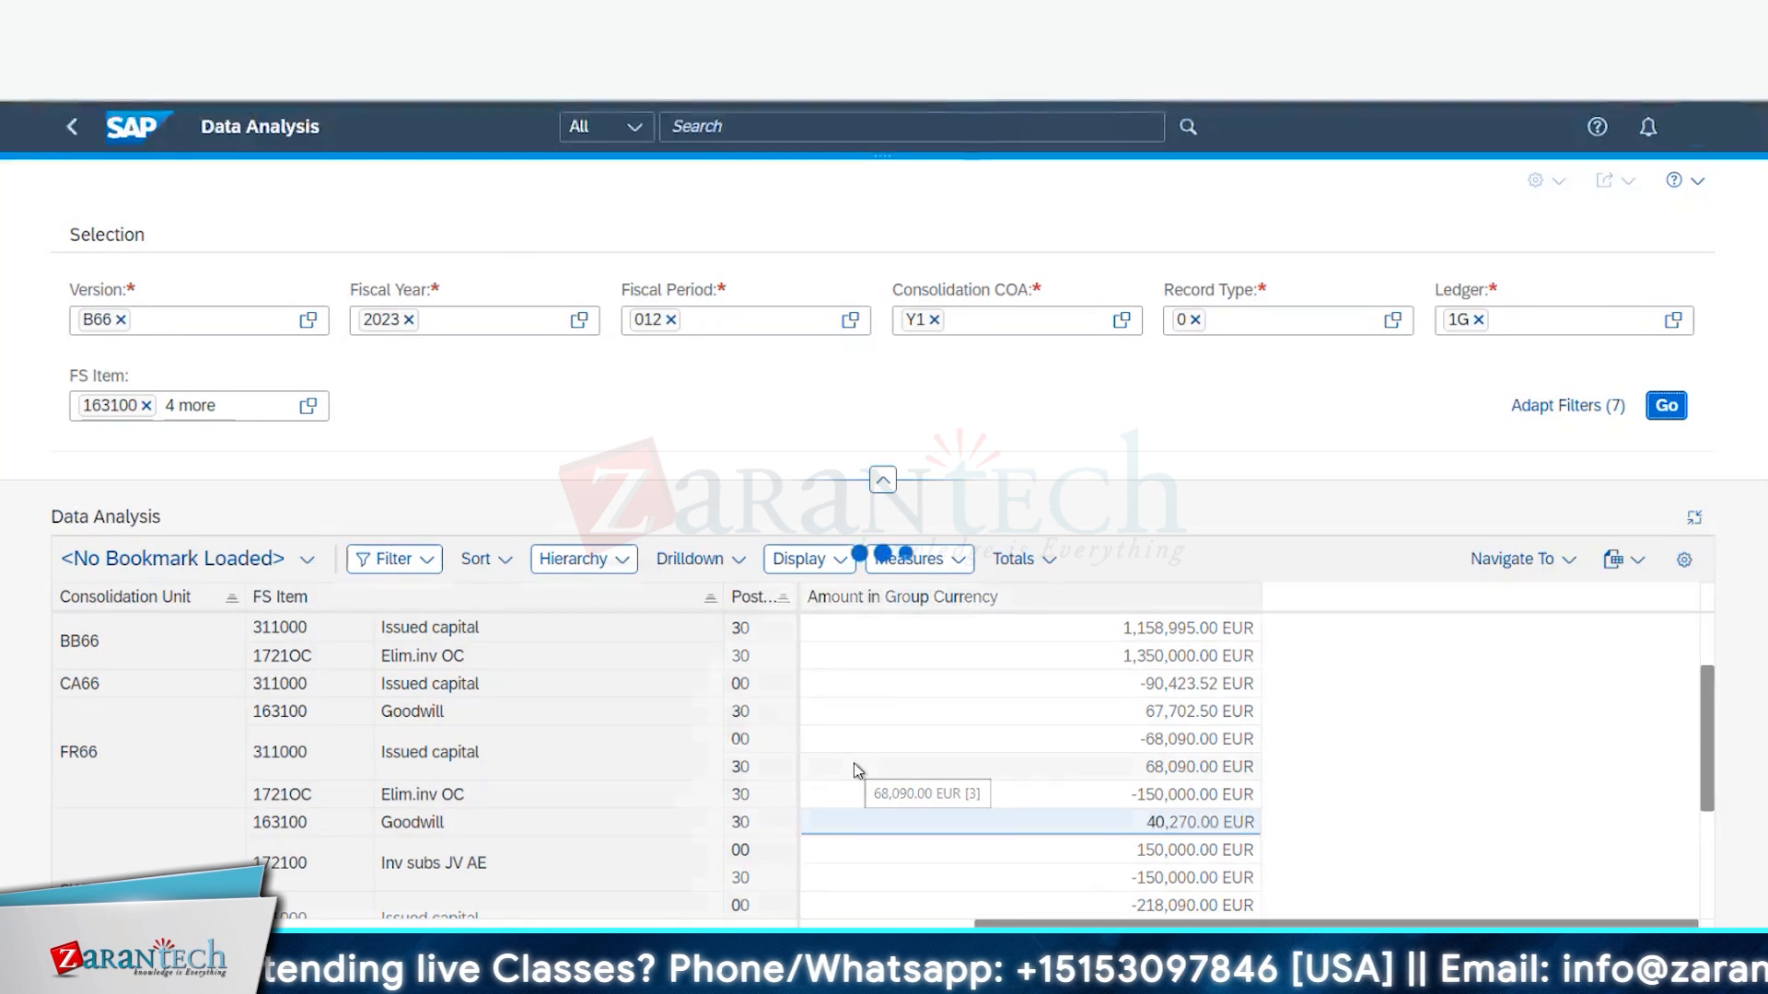
{"action": "scroll", "coordinate": [553, 829], "scroll_direction": "down", "scroll_amount": 3}
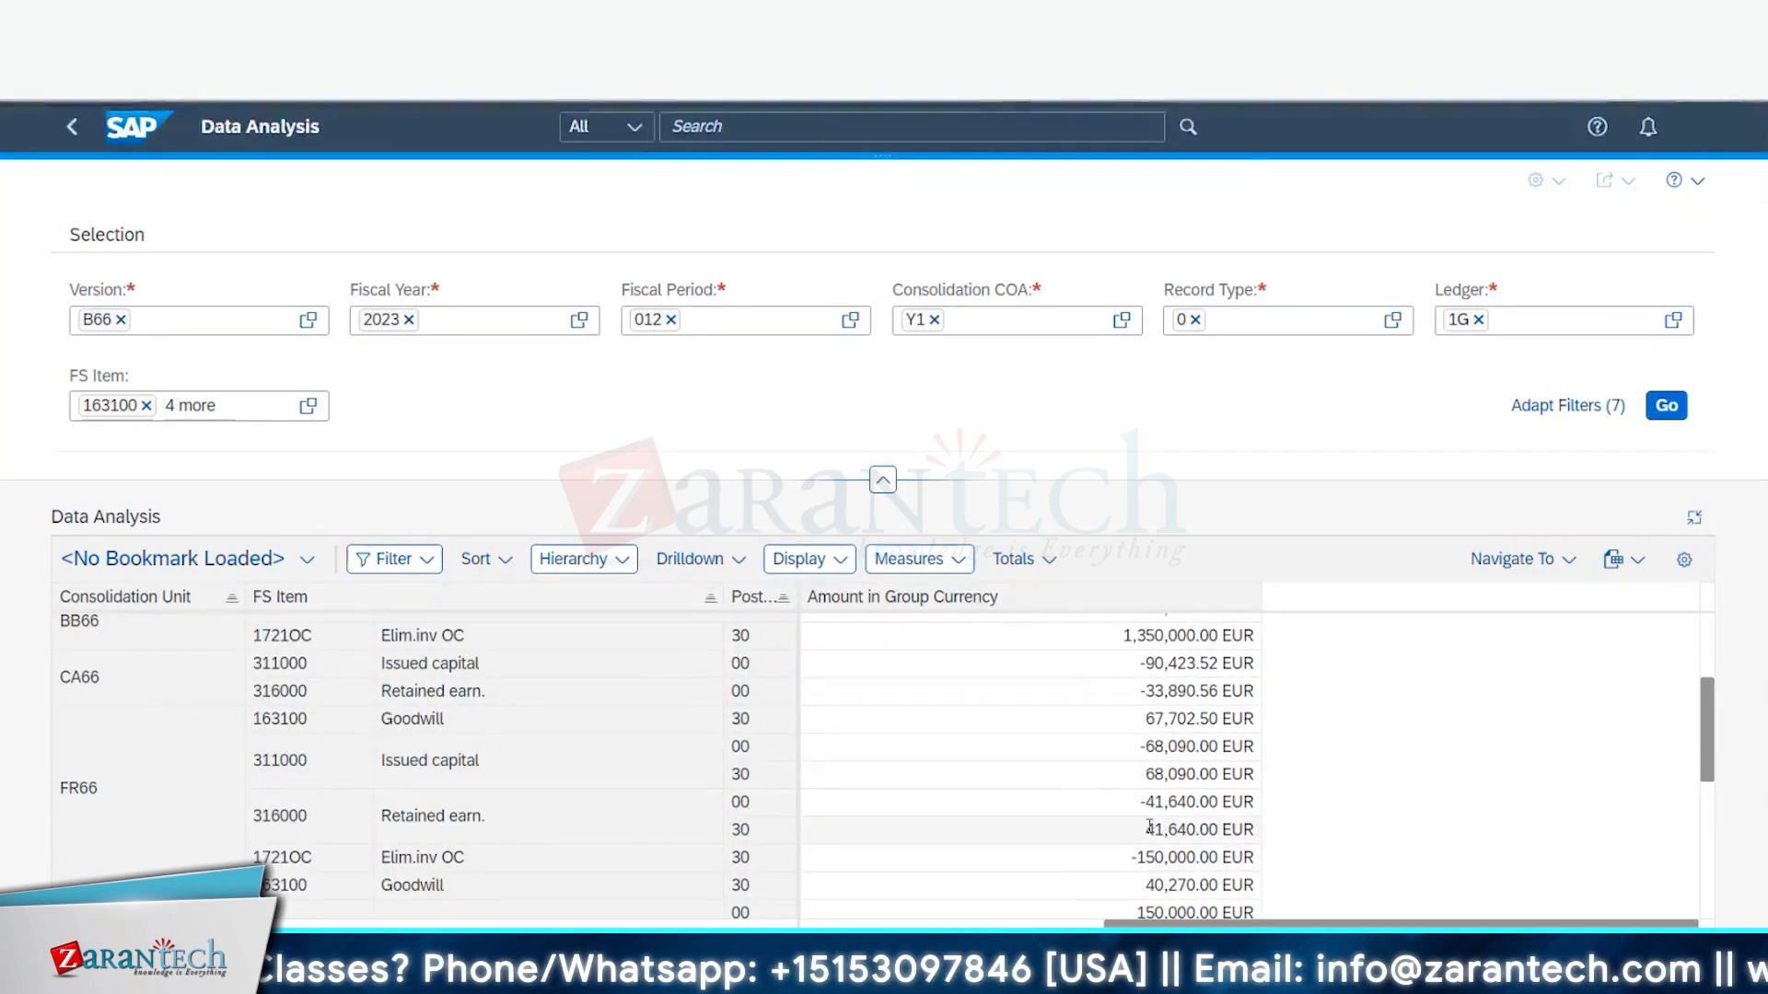
{"action": "left_click_drag", "start_coordinate": [1148, 829], "coordinate": [1211, 832]}
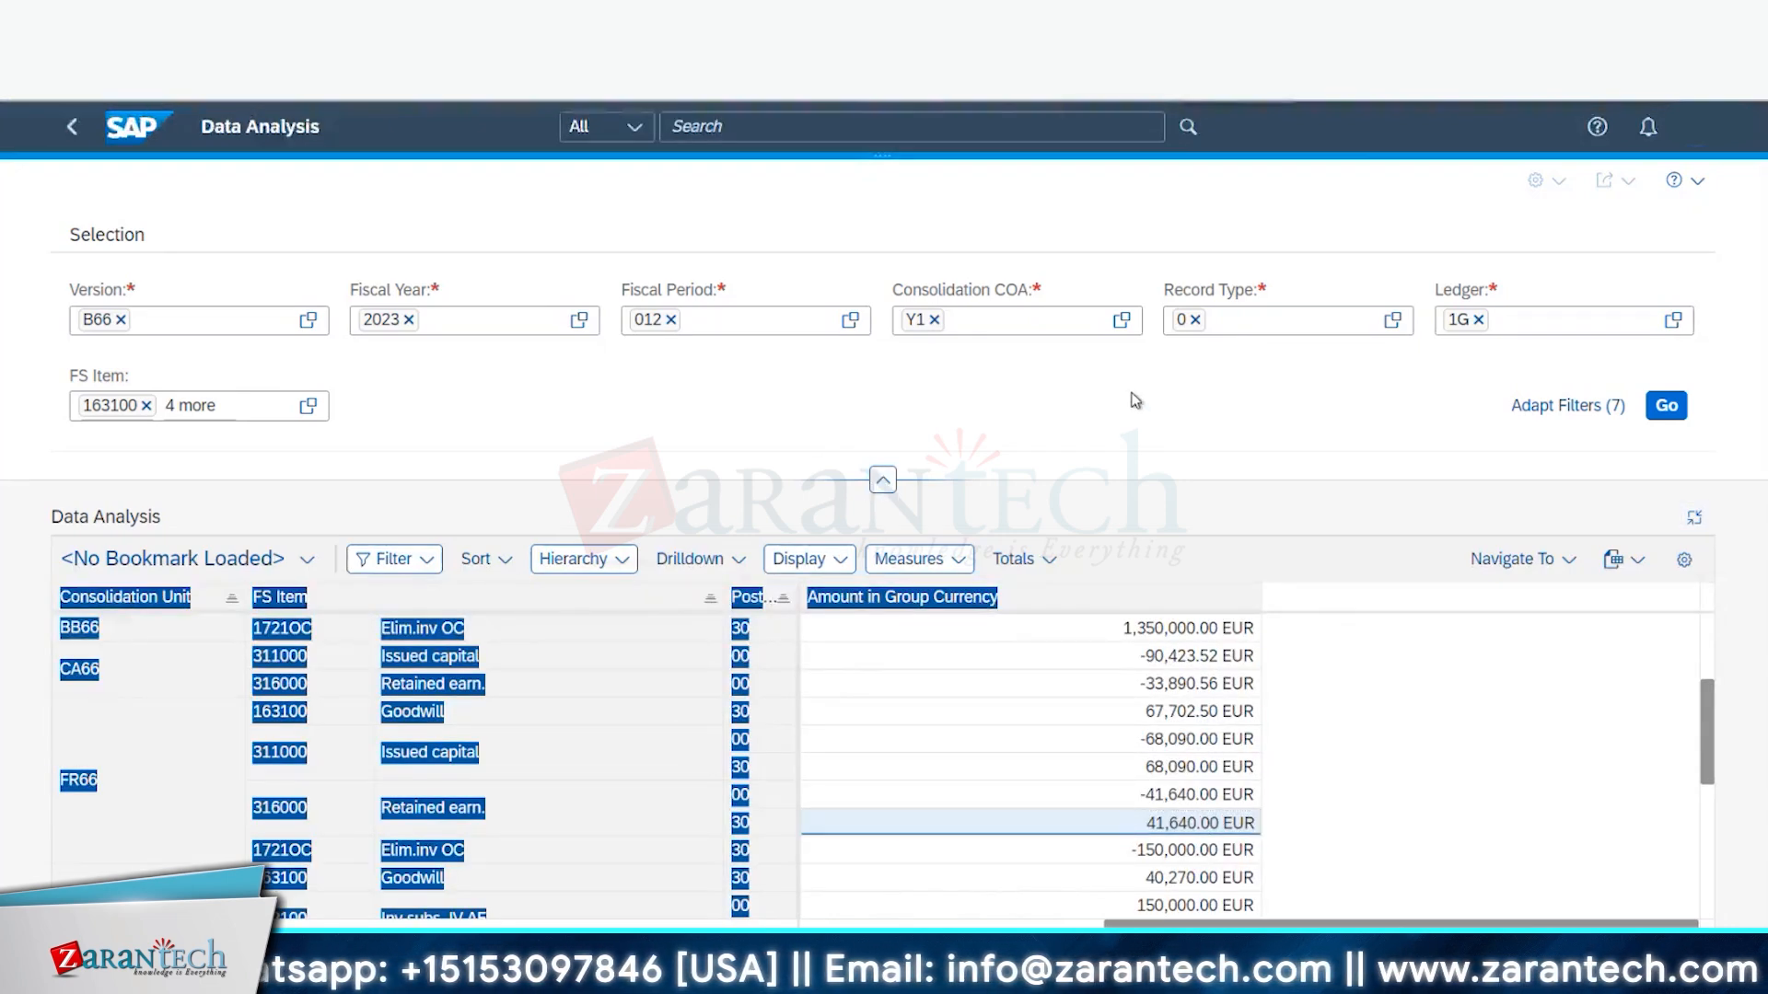
{"action": "scroll", "coordinate": [556, 804], "scroll_direction": "down", "scroll_amount": 3}
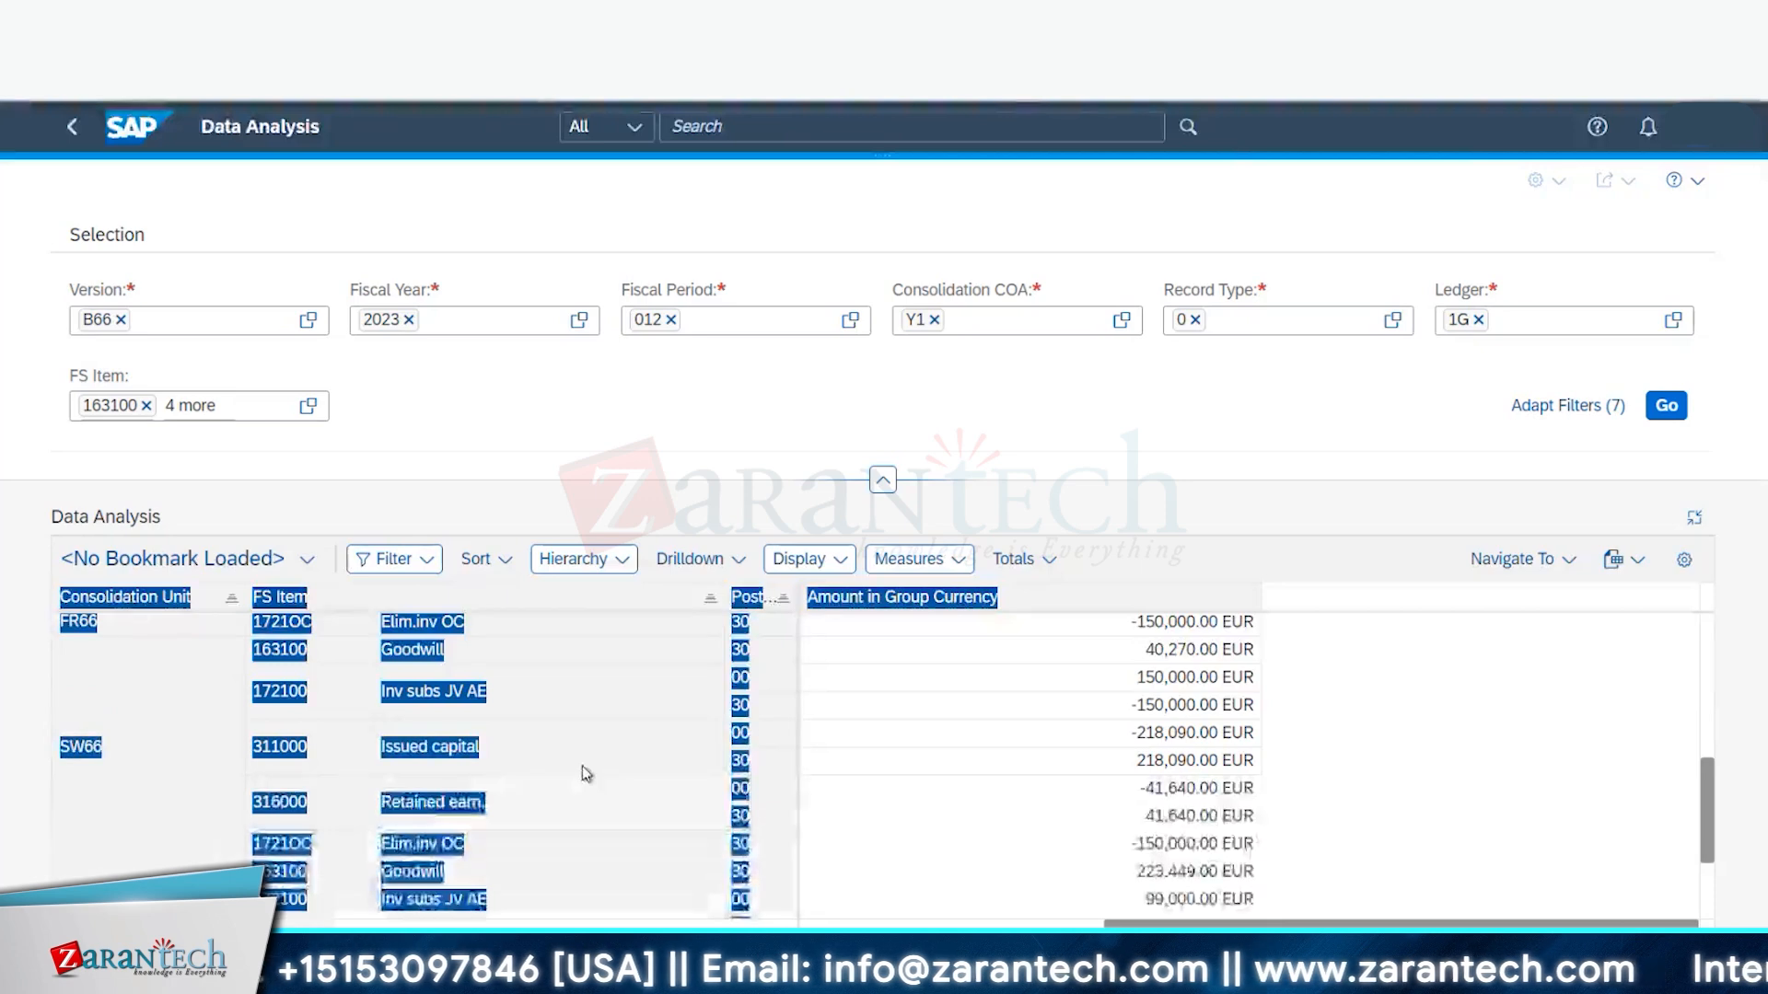
{"action": "left_click", "coordinate": [503, 775]}
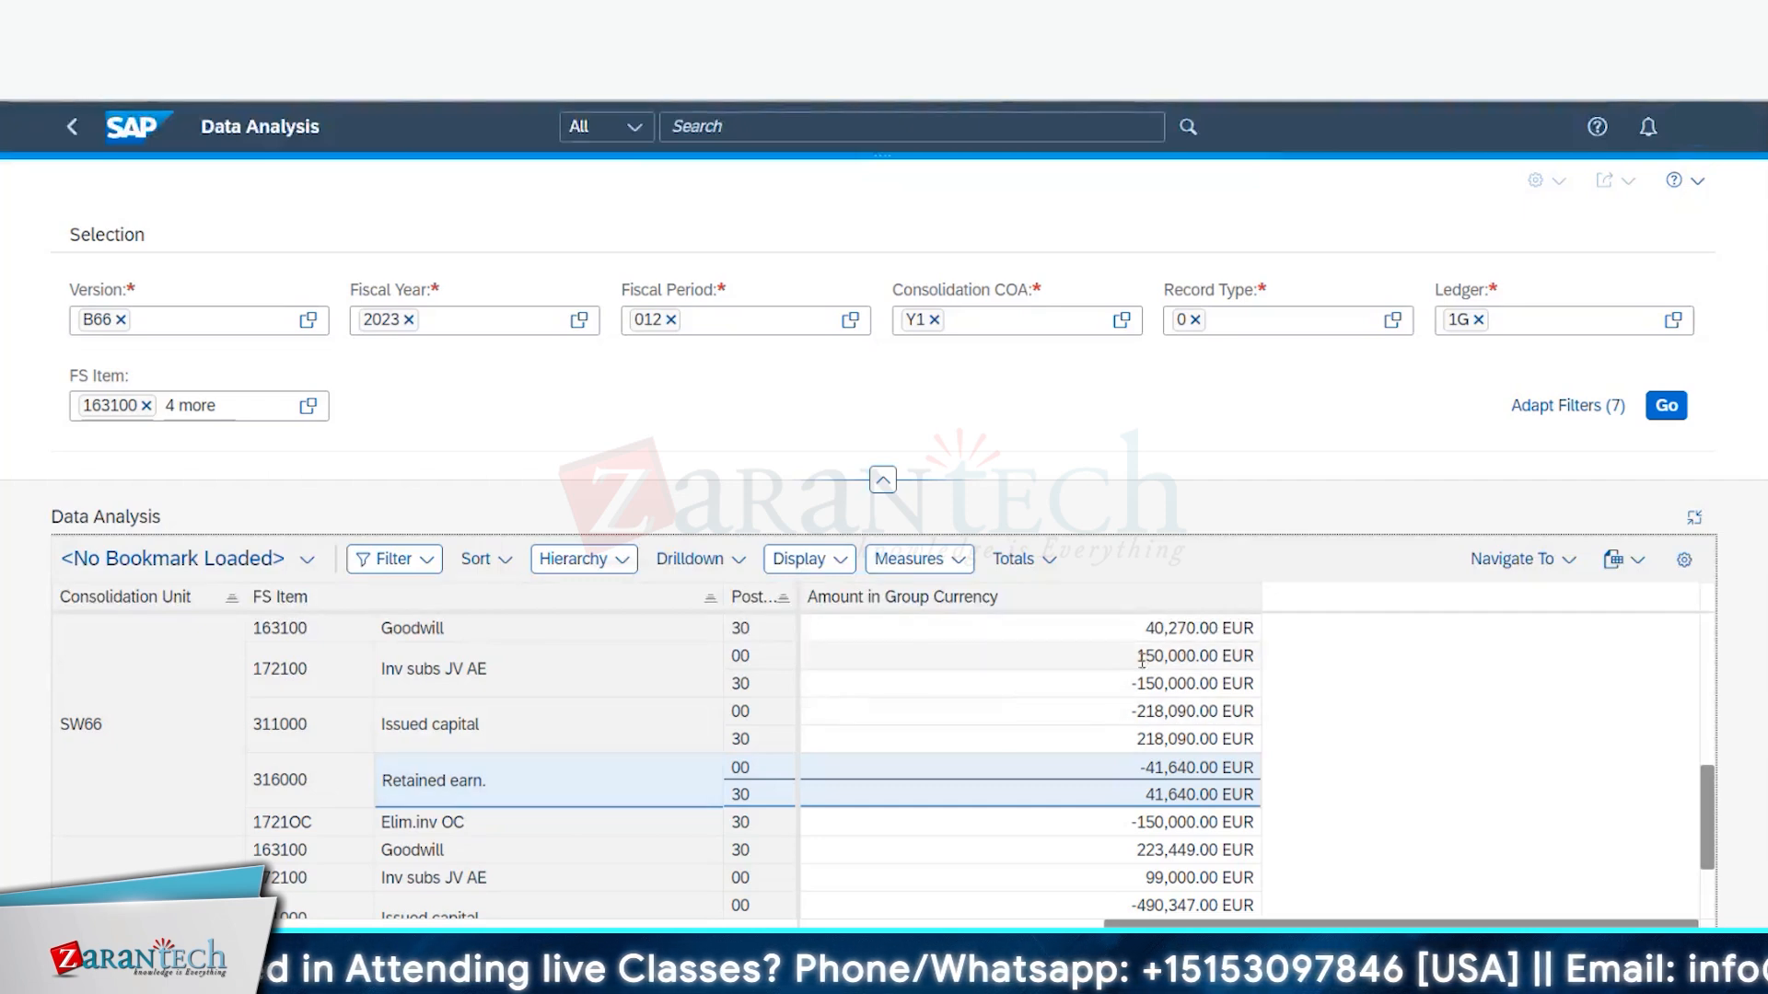
{"action": "left_click_drag", "start_coordinate": [1136, 656], "coordinate": [1190, 659]}
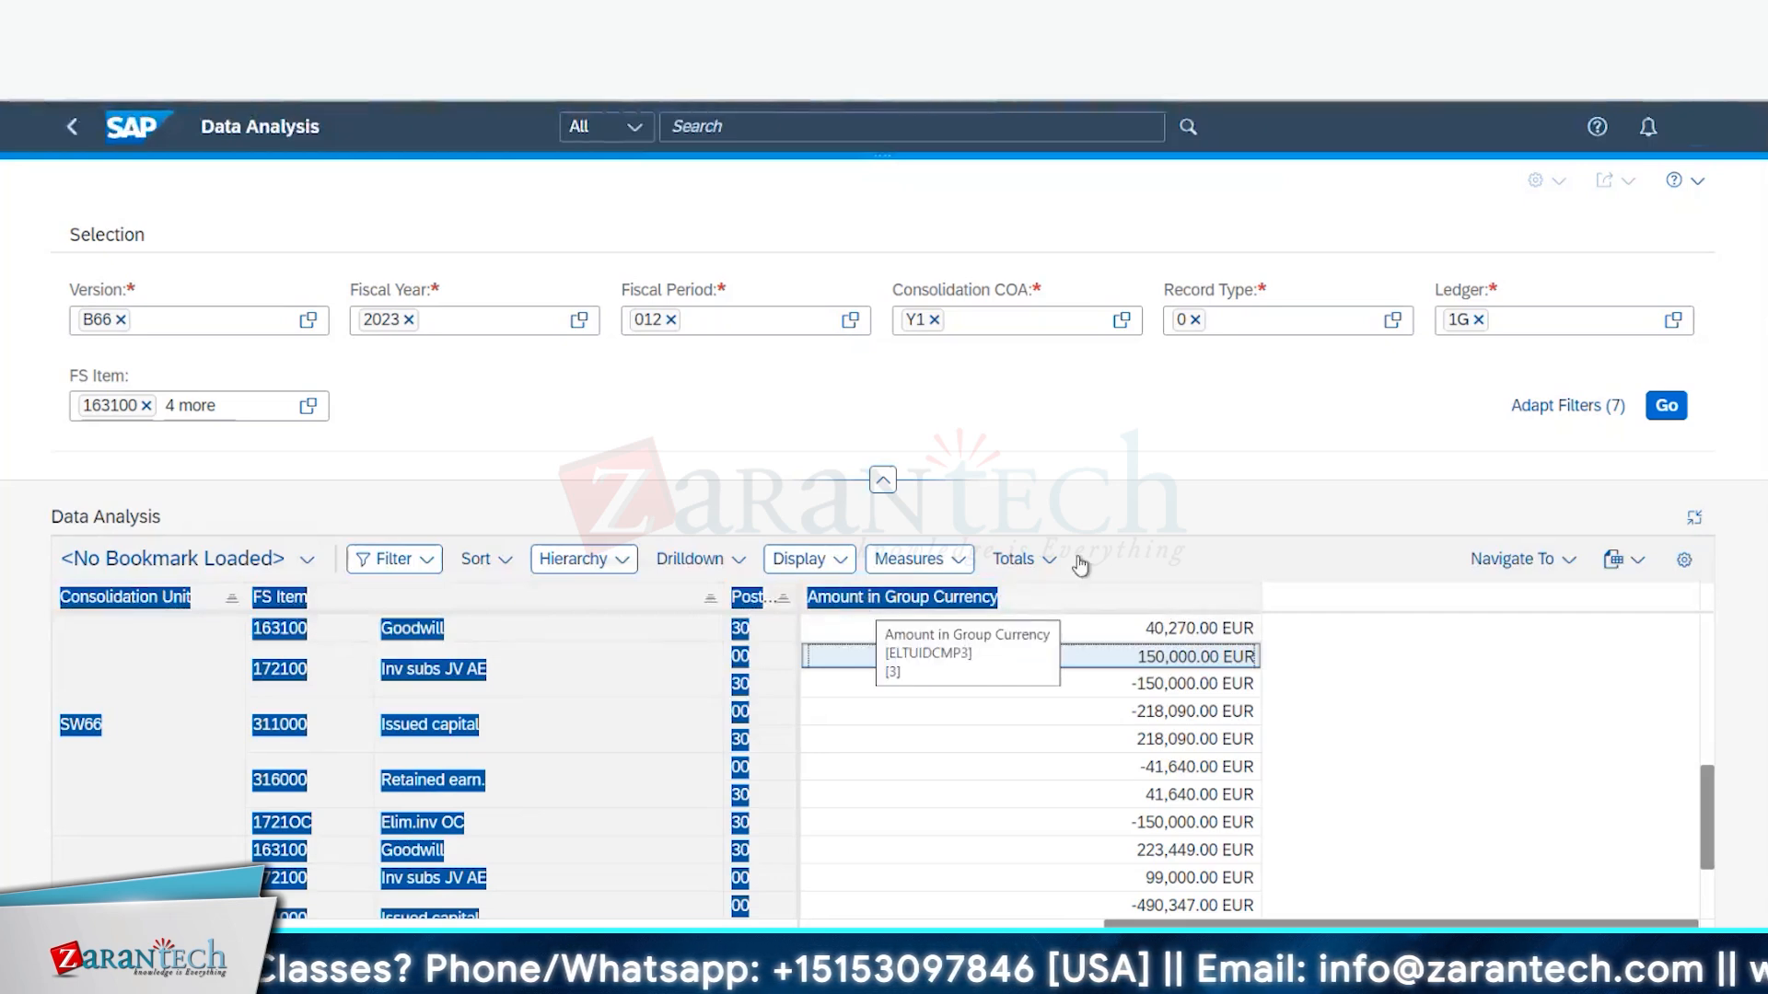
{"action": "left_click", "coordinate": [1368, 720]}
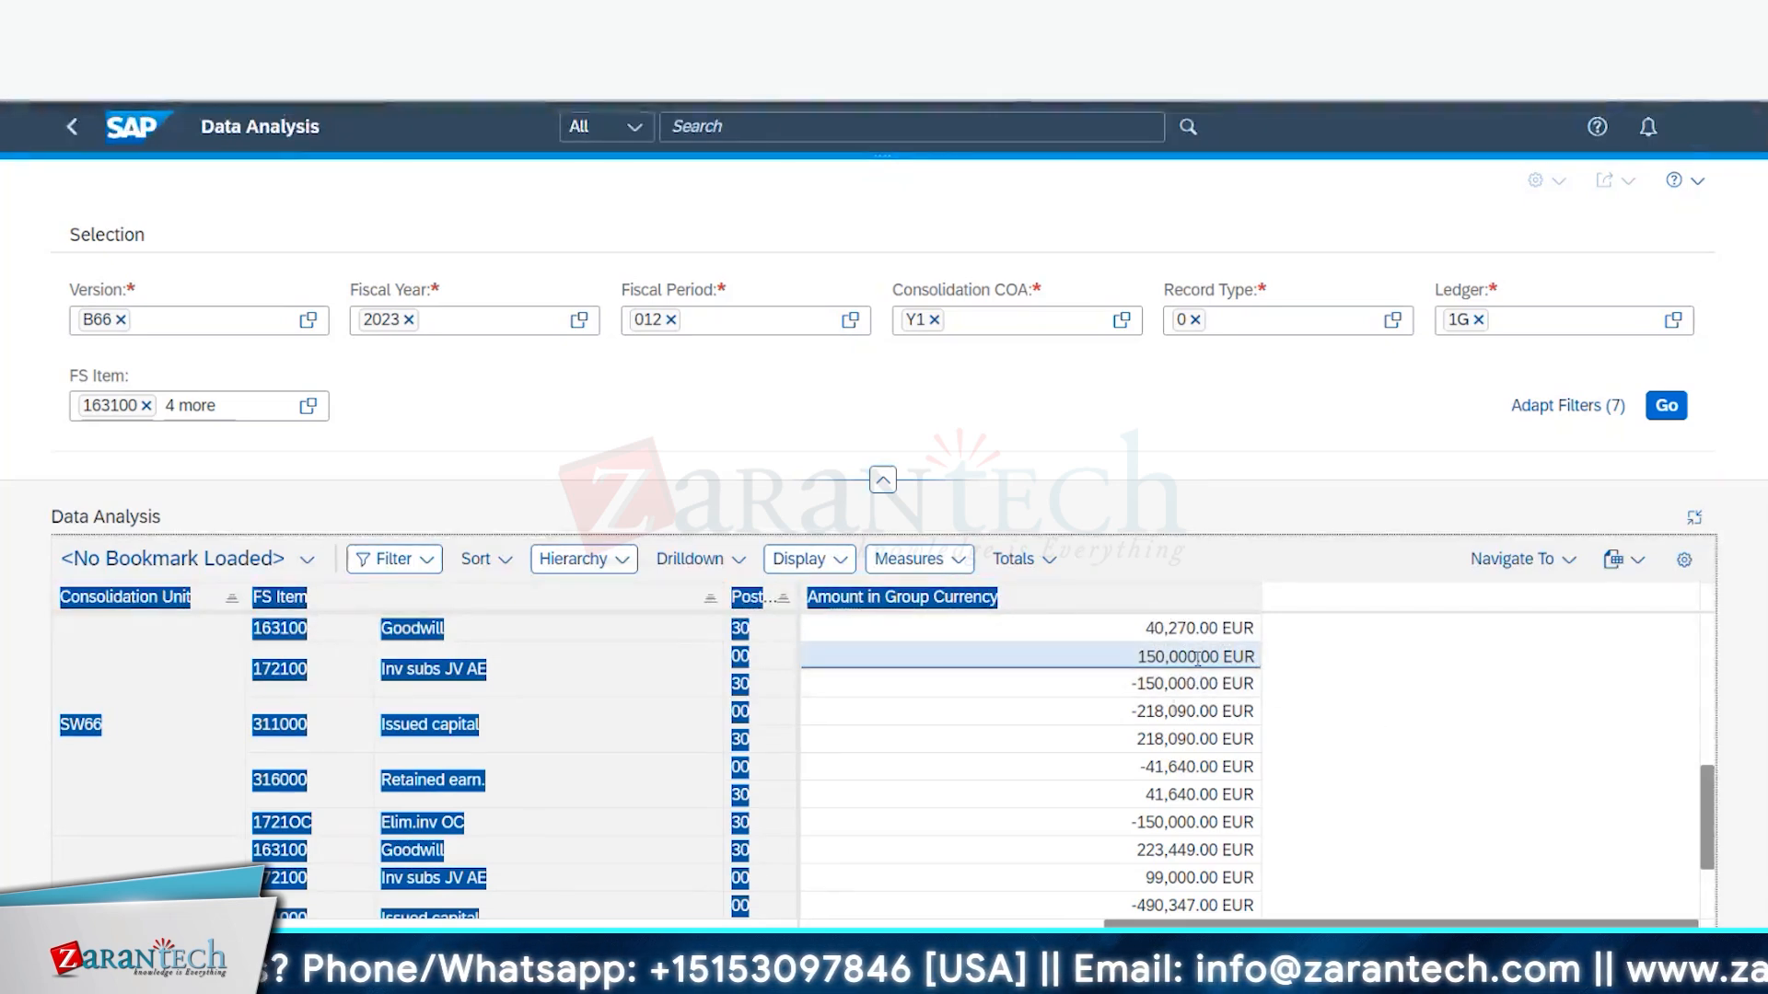
{"action": "left_click_drag", "start_coordinate": [1146, 716], "coordinate": [1197, 740]}
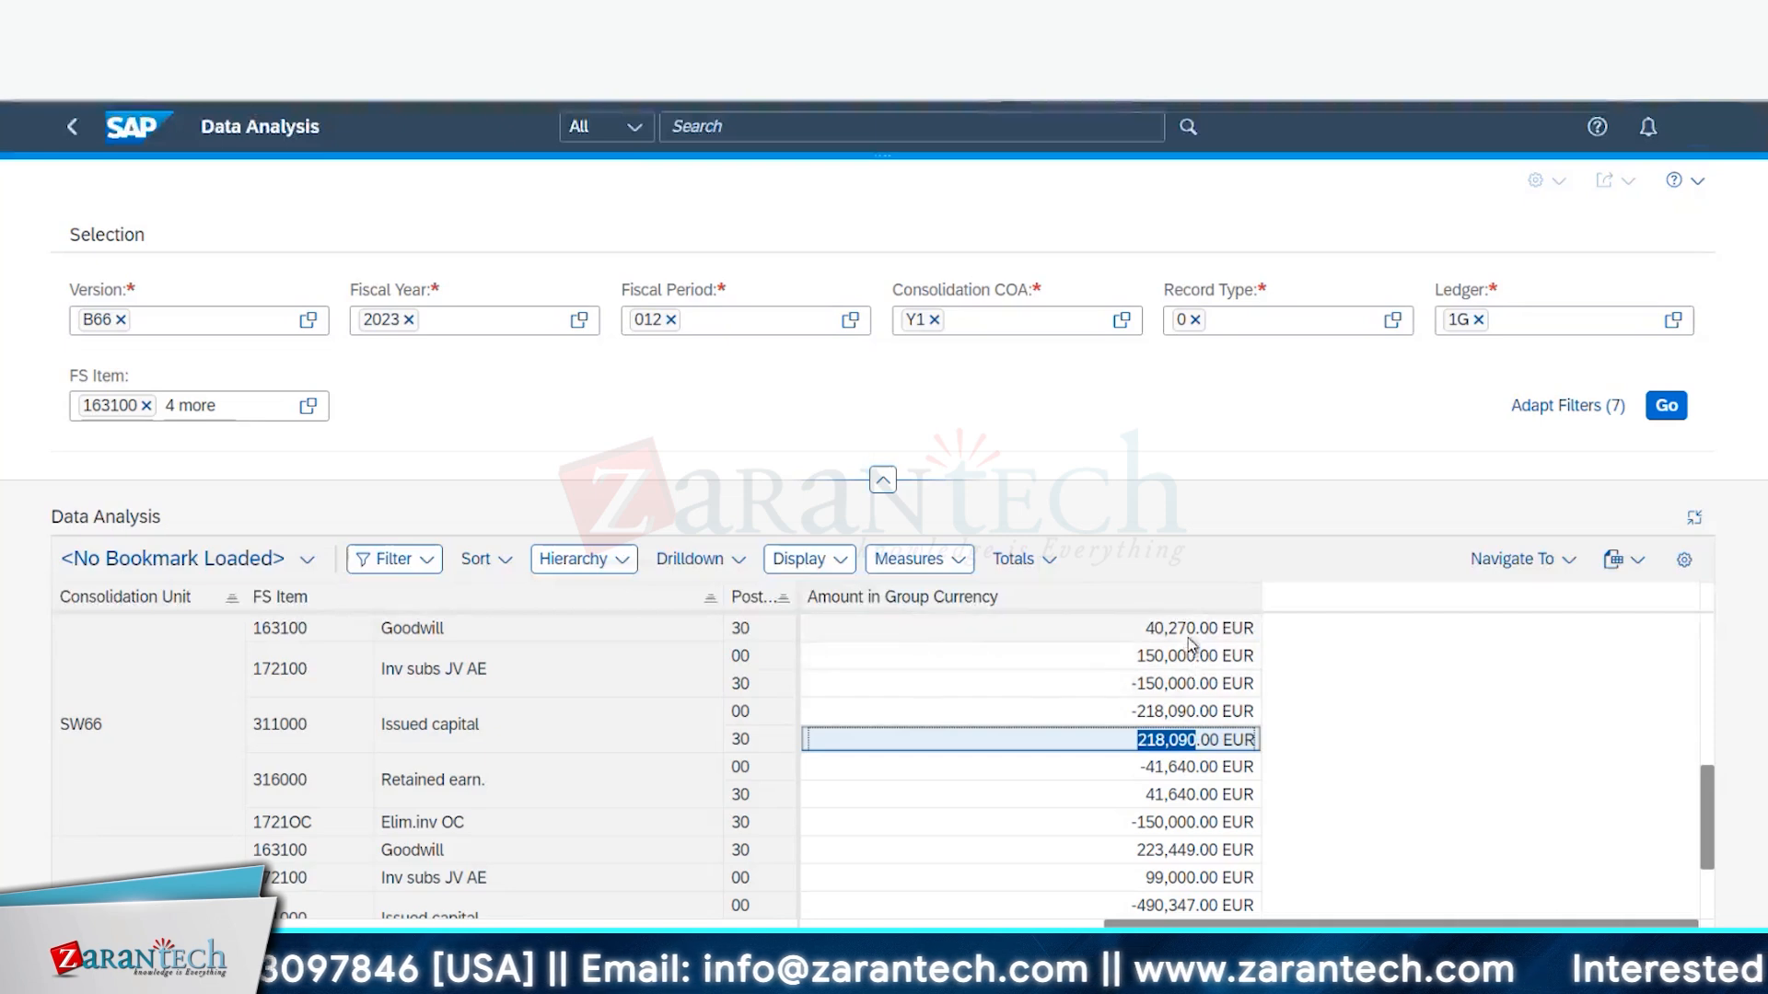
{"action": "left_click_drag", "start_coordinate": [1157, 797], "coordinate": [1213, 797]}
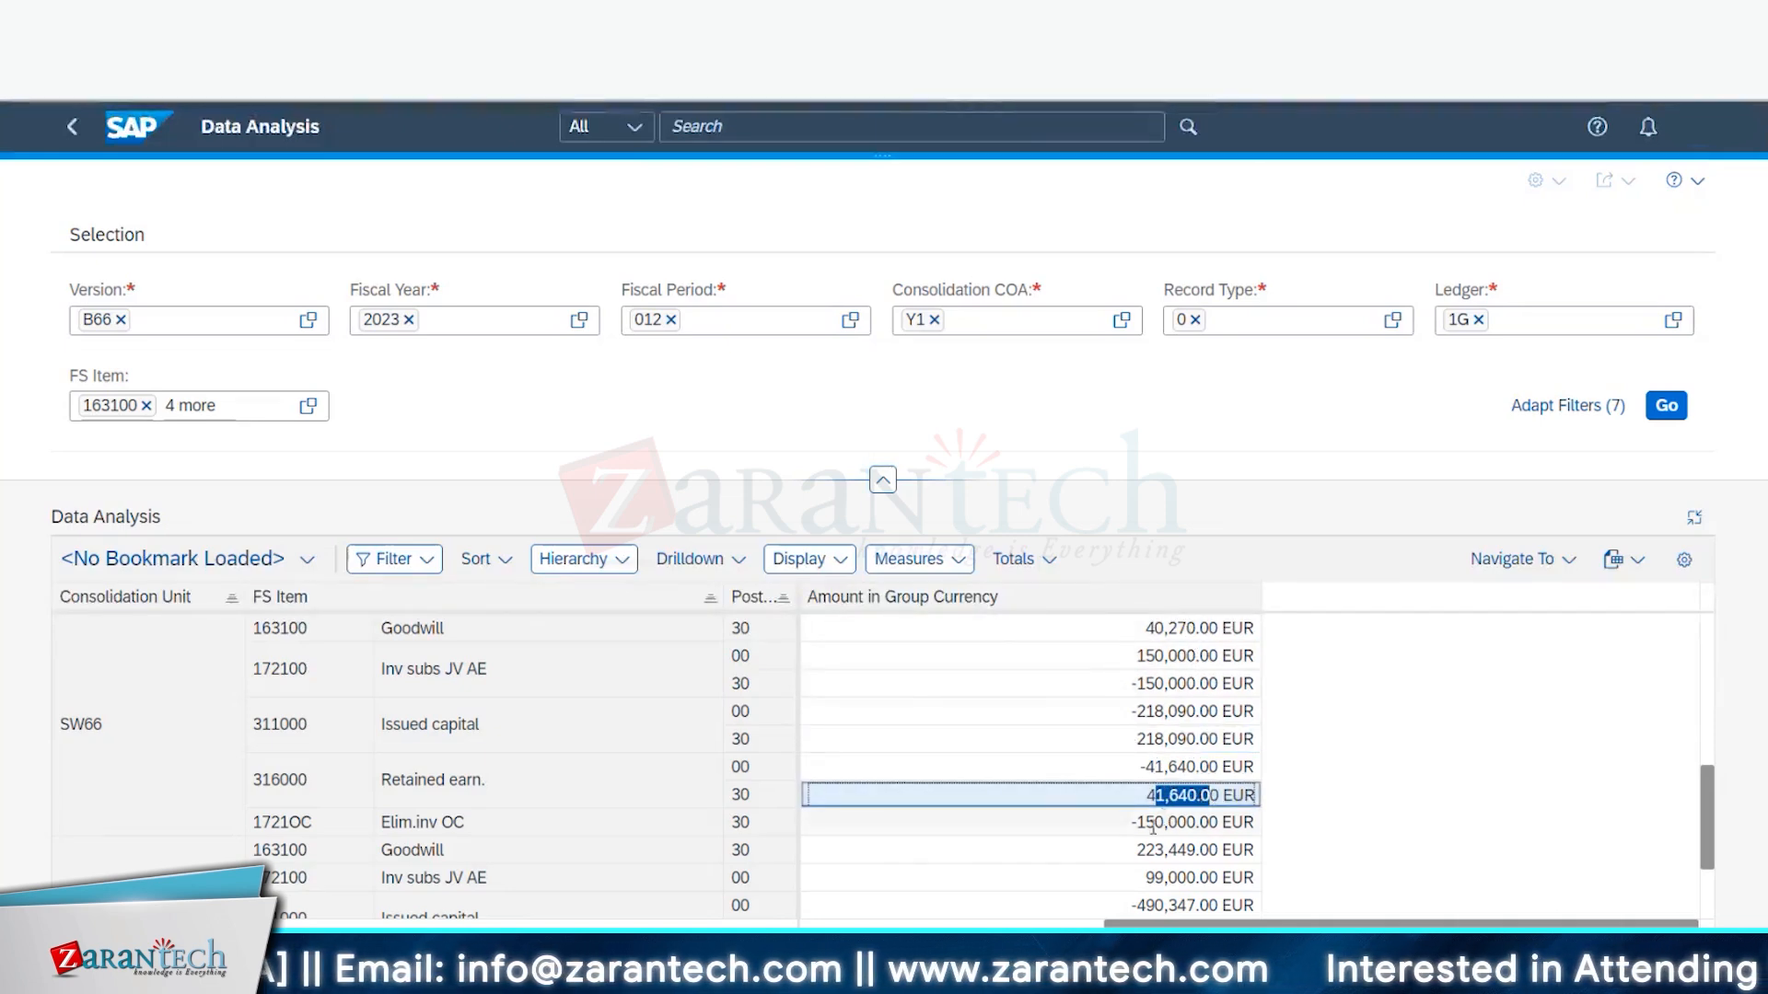
{"action": "left_click", "coordinate": [1164, 629]}
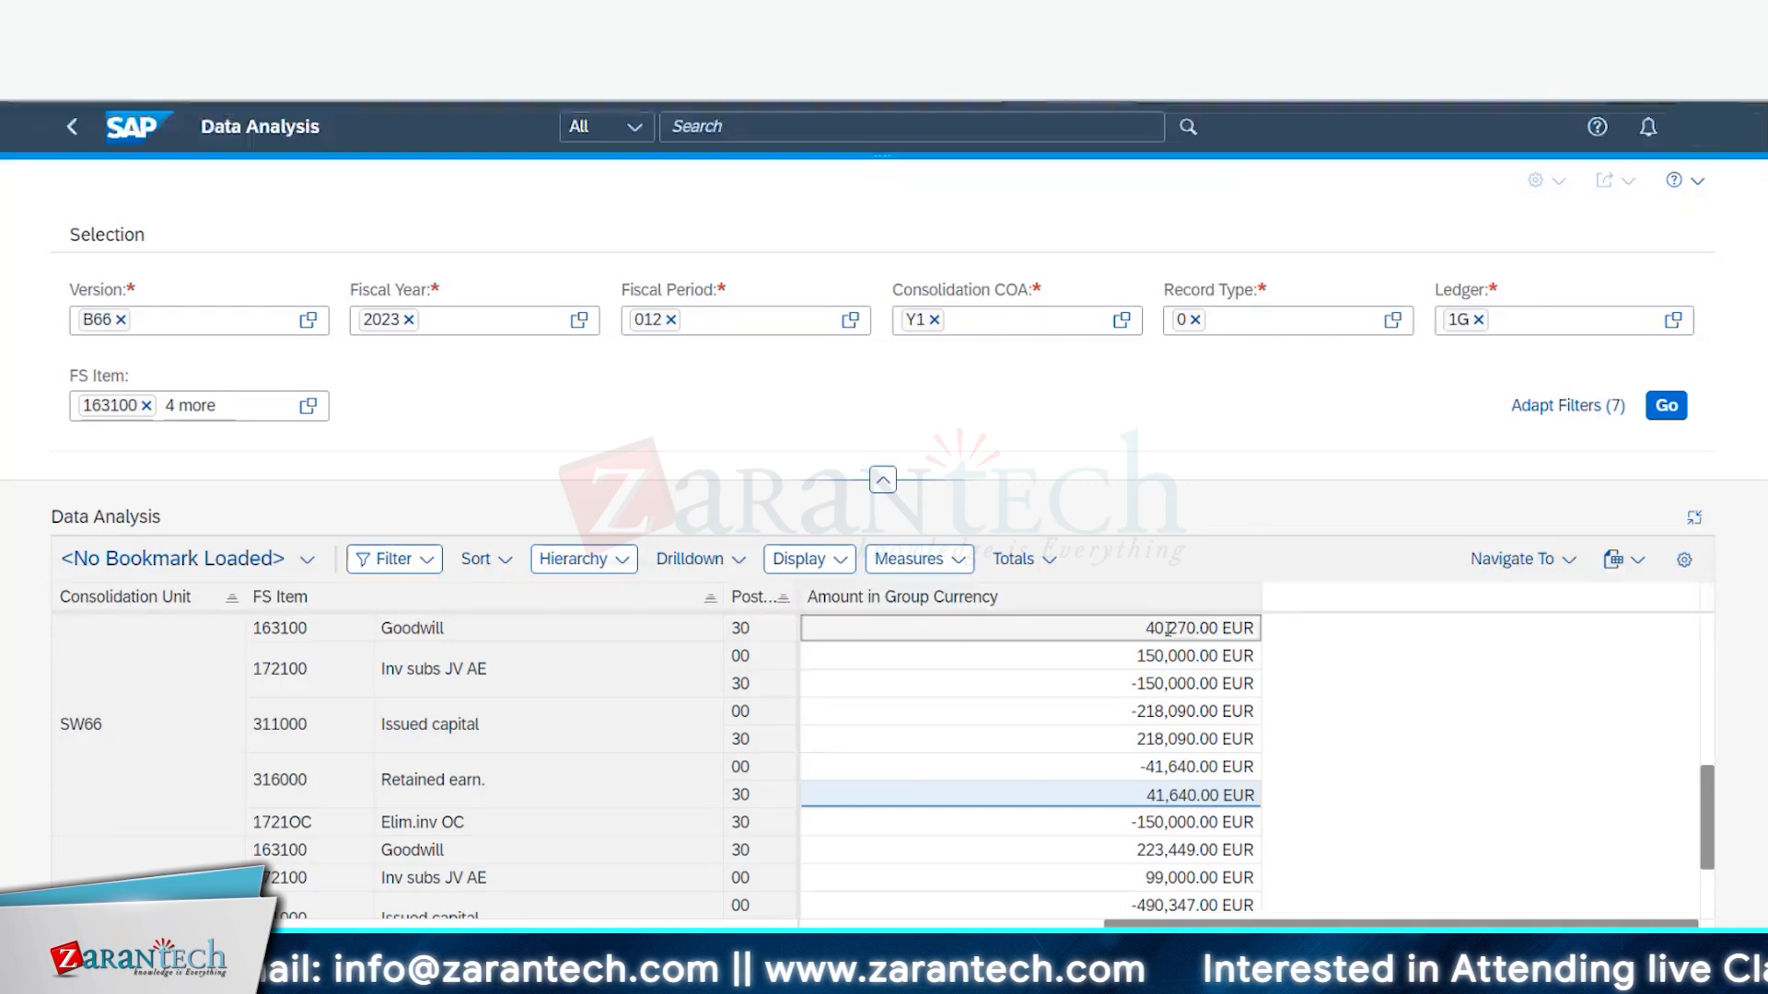
{"action": "right_click", "coordinate": [1167, 629]}
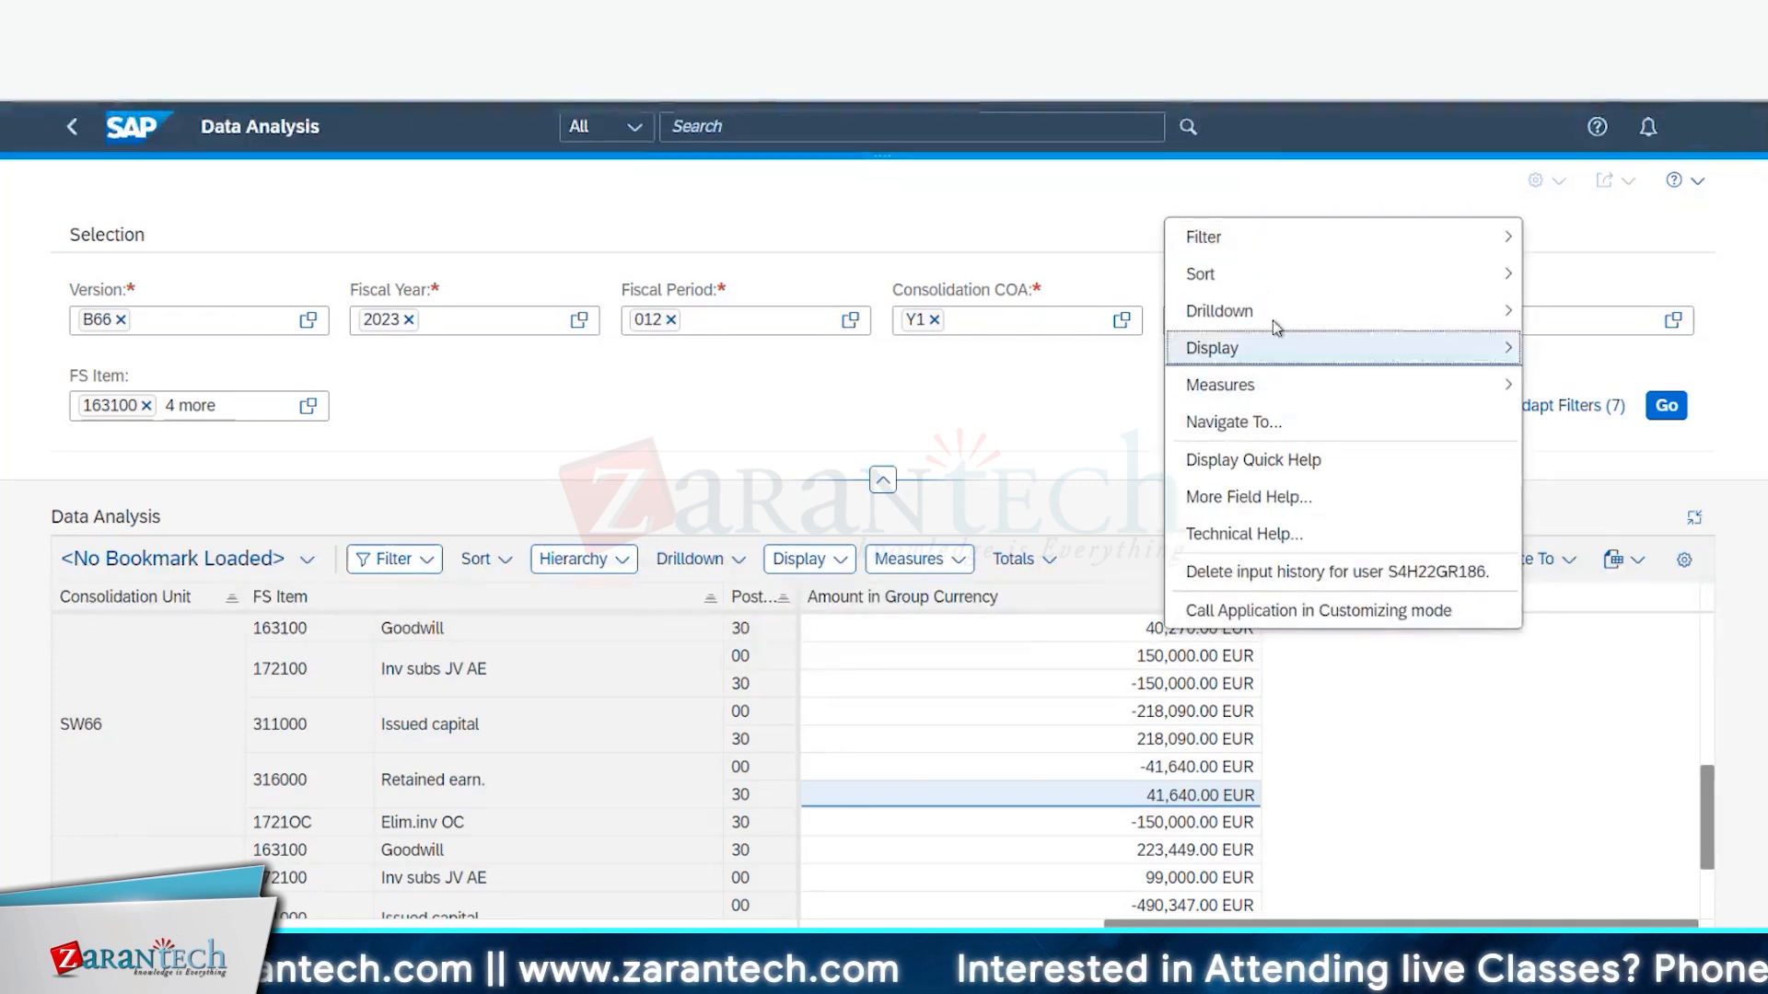
{"action": "mouse_move", "coordinate": [1281, 317]}
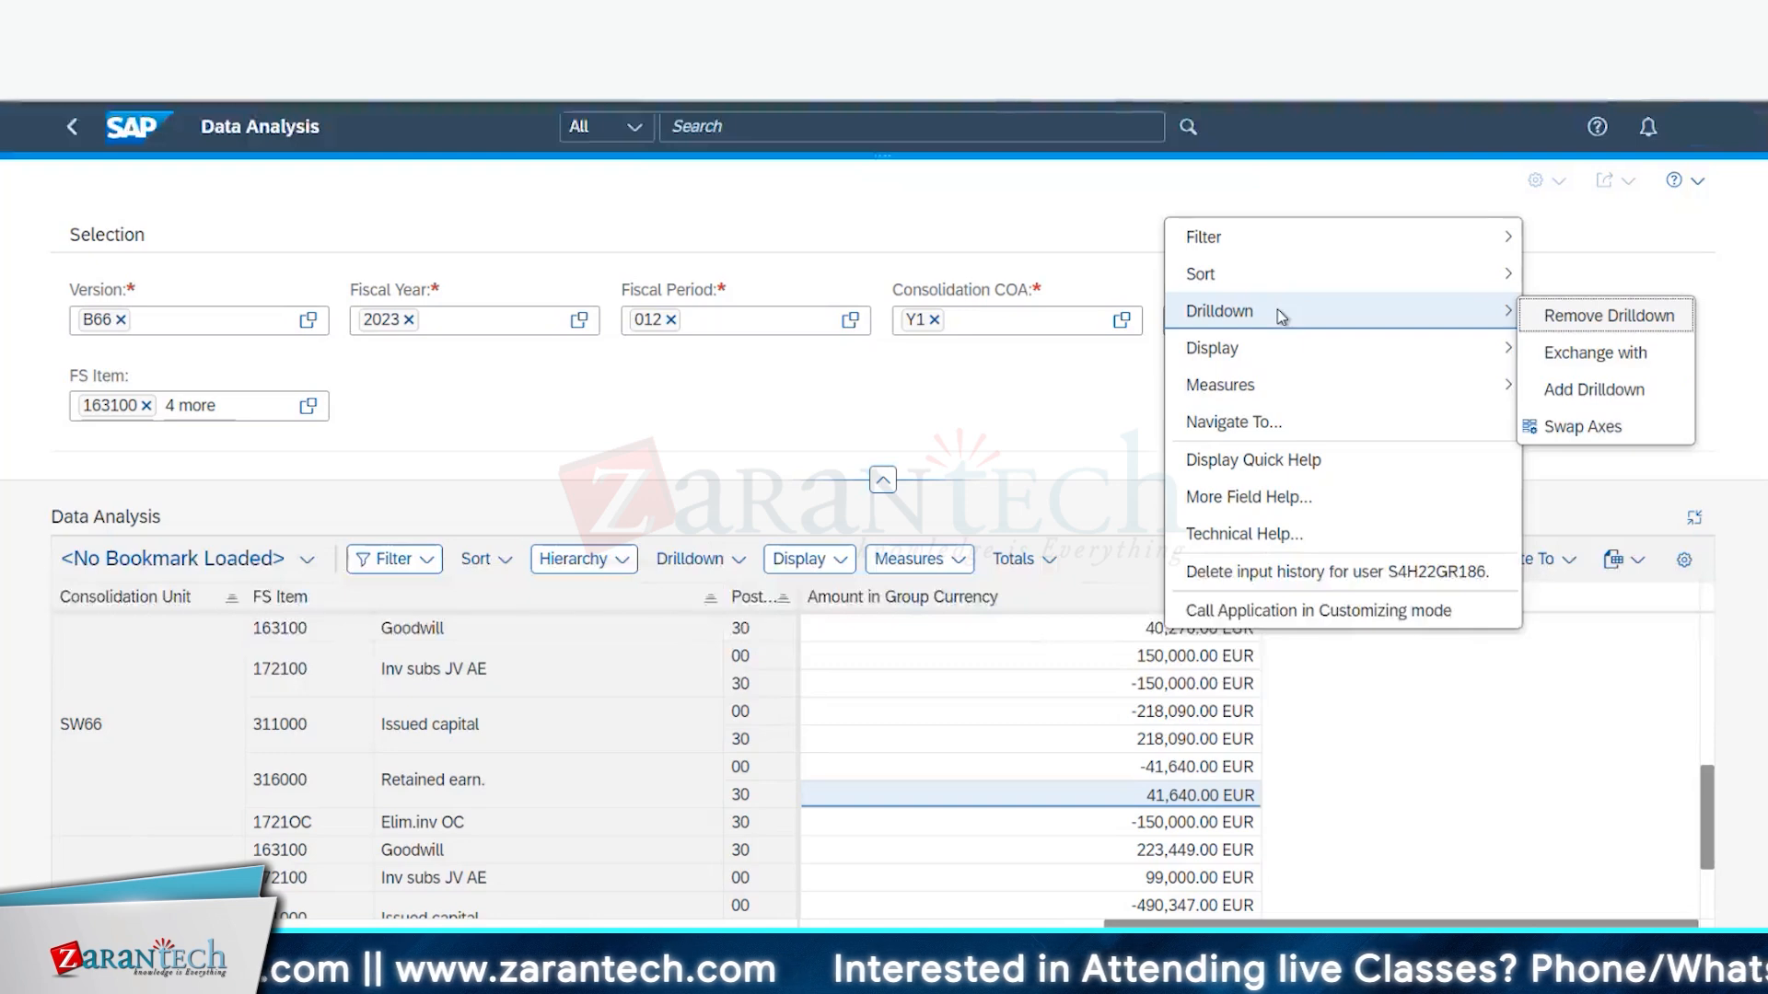
{"action": "left_click", "coordinate": [1142, 635]}
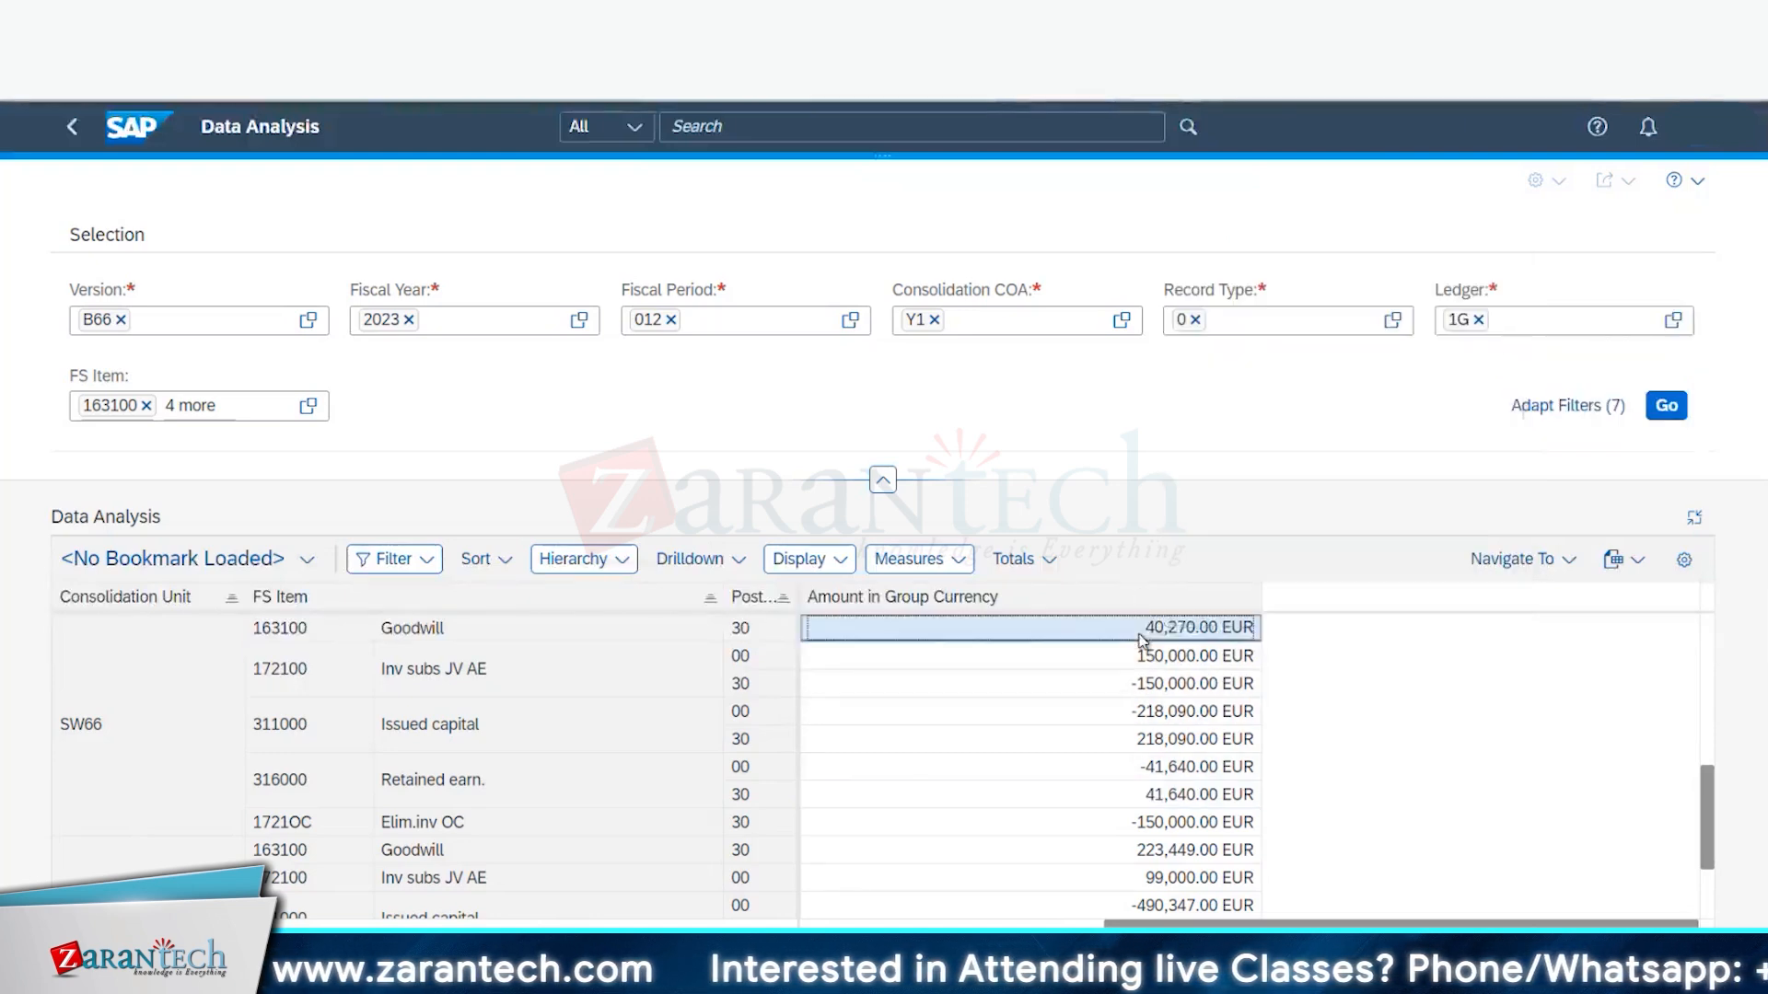
{"action": "double_click", "coordinate": [1142, 635]}
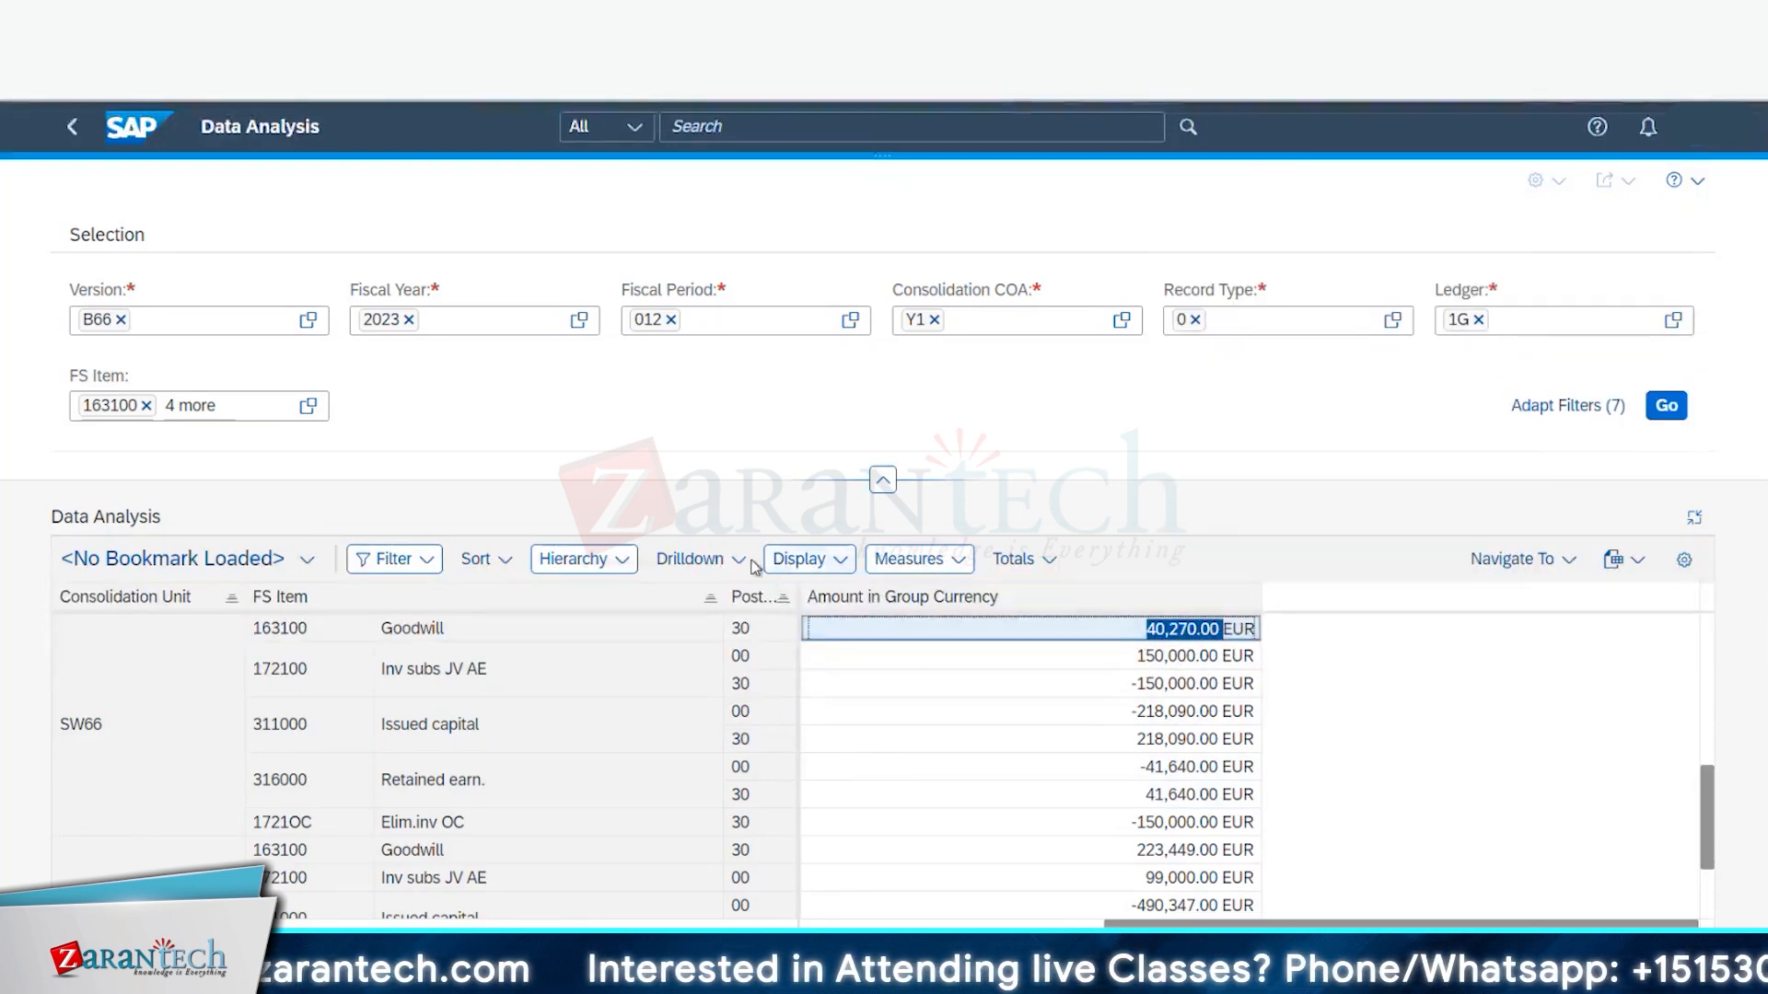
{"action": "left_click", "coordinate": [695, 563]}
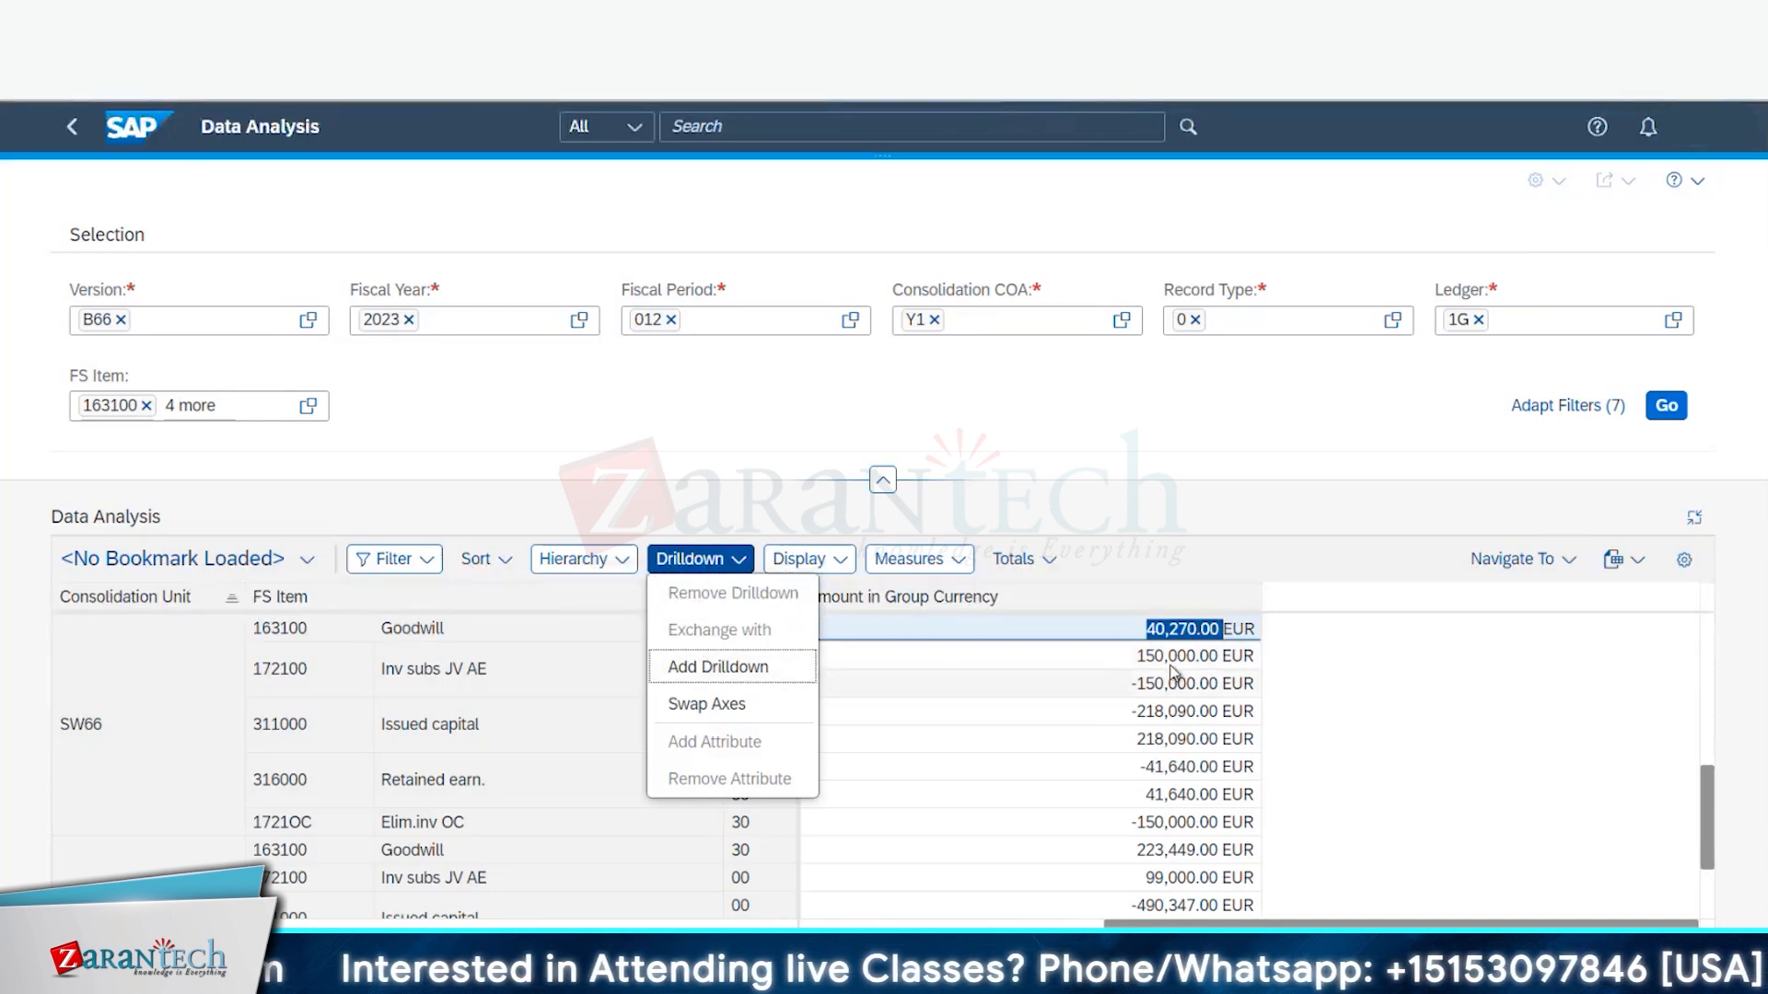
{"action": "left_click", "coordinate": [1179, 635]}
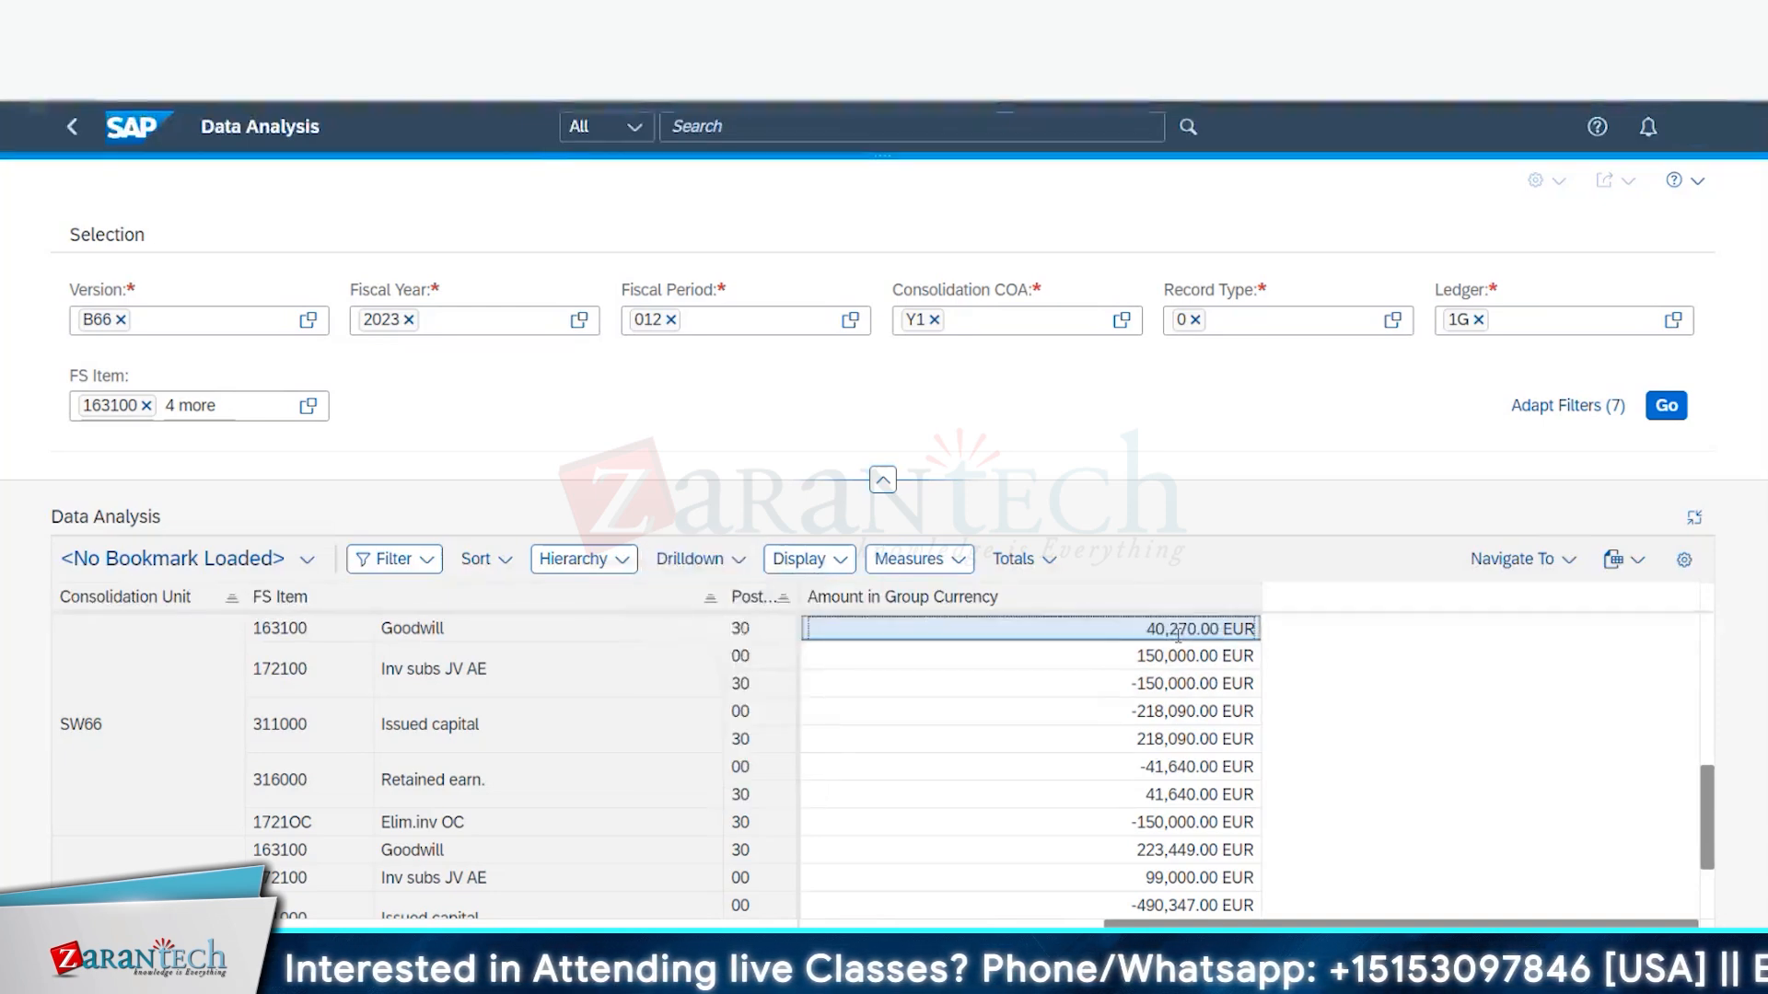
{"action": "left_click_drag", "start_coordinate": [327, 629], "coordinate": [233, 631]}
{"action": "right_click", "coordinate": [327, 624]}
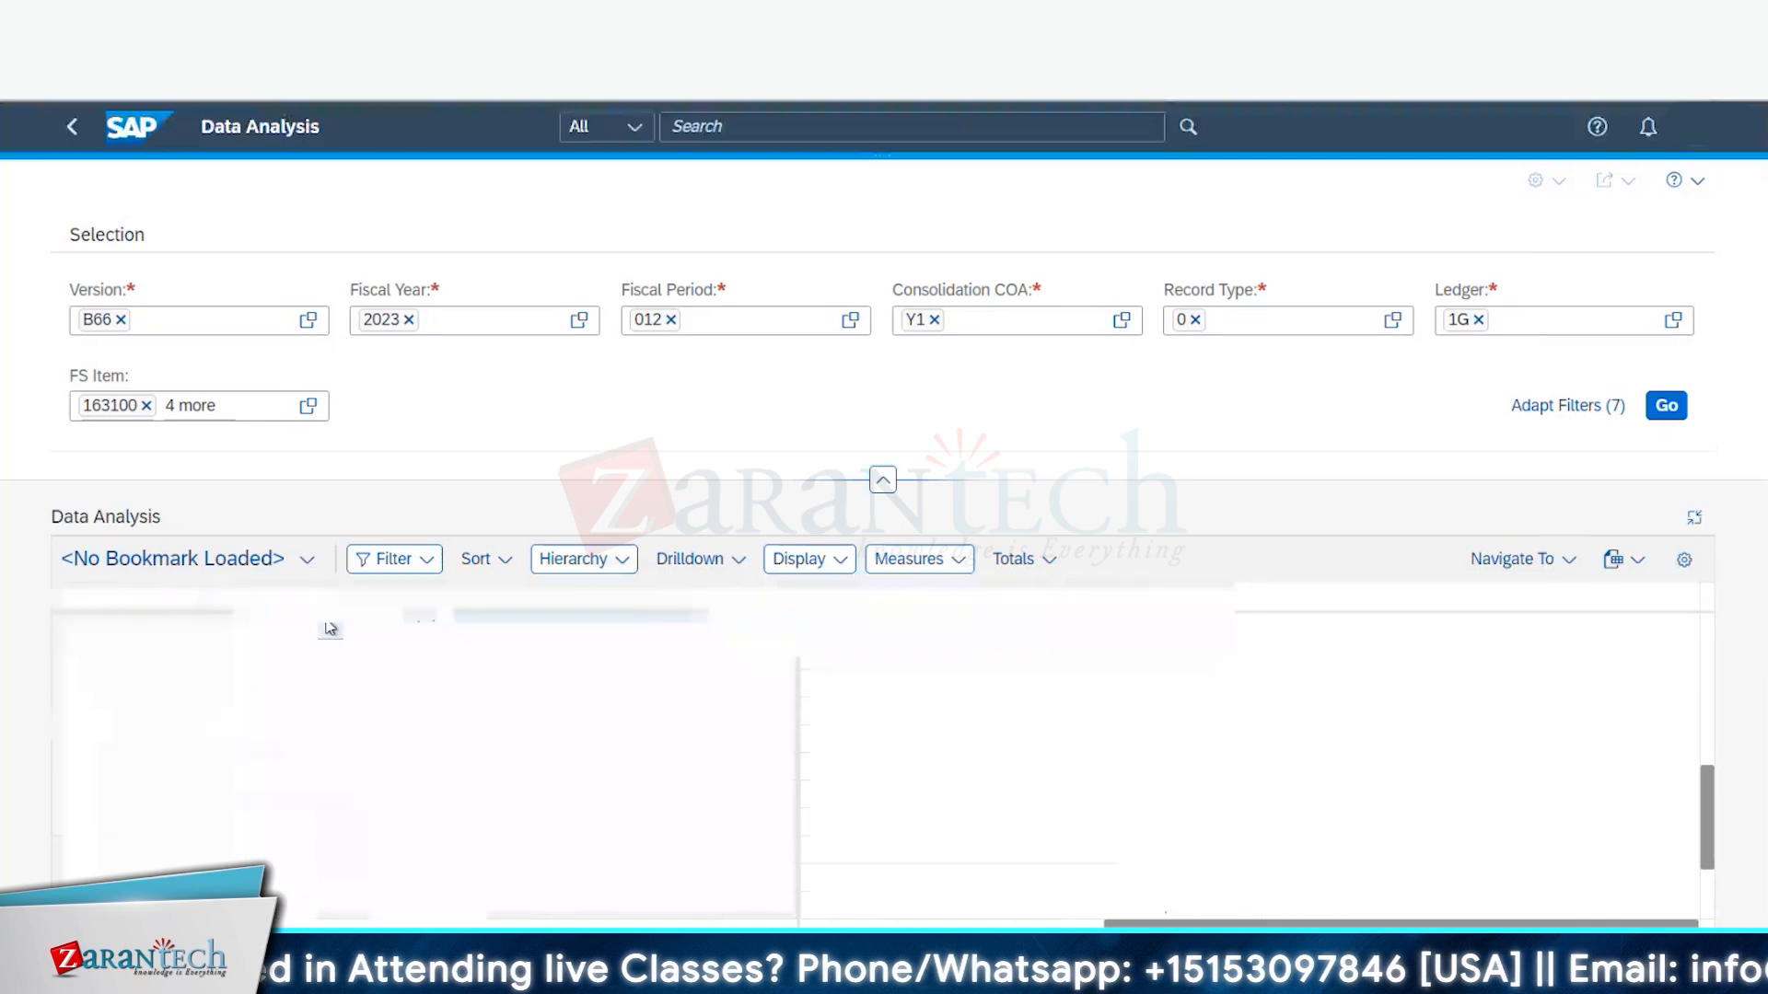
- Rerun the ACDOCU query without FS item 316000 and with consolidation unit SW66
{"action": "mouse_move", "coordinate": [456, 975]}
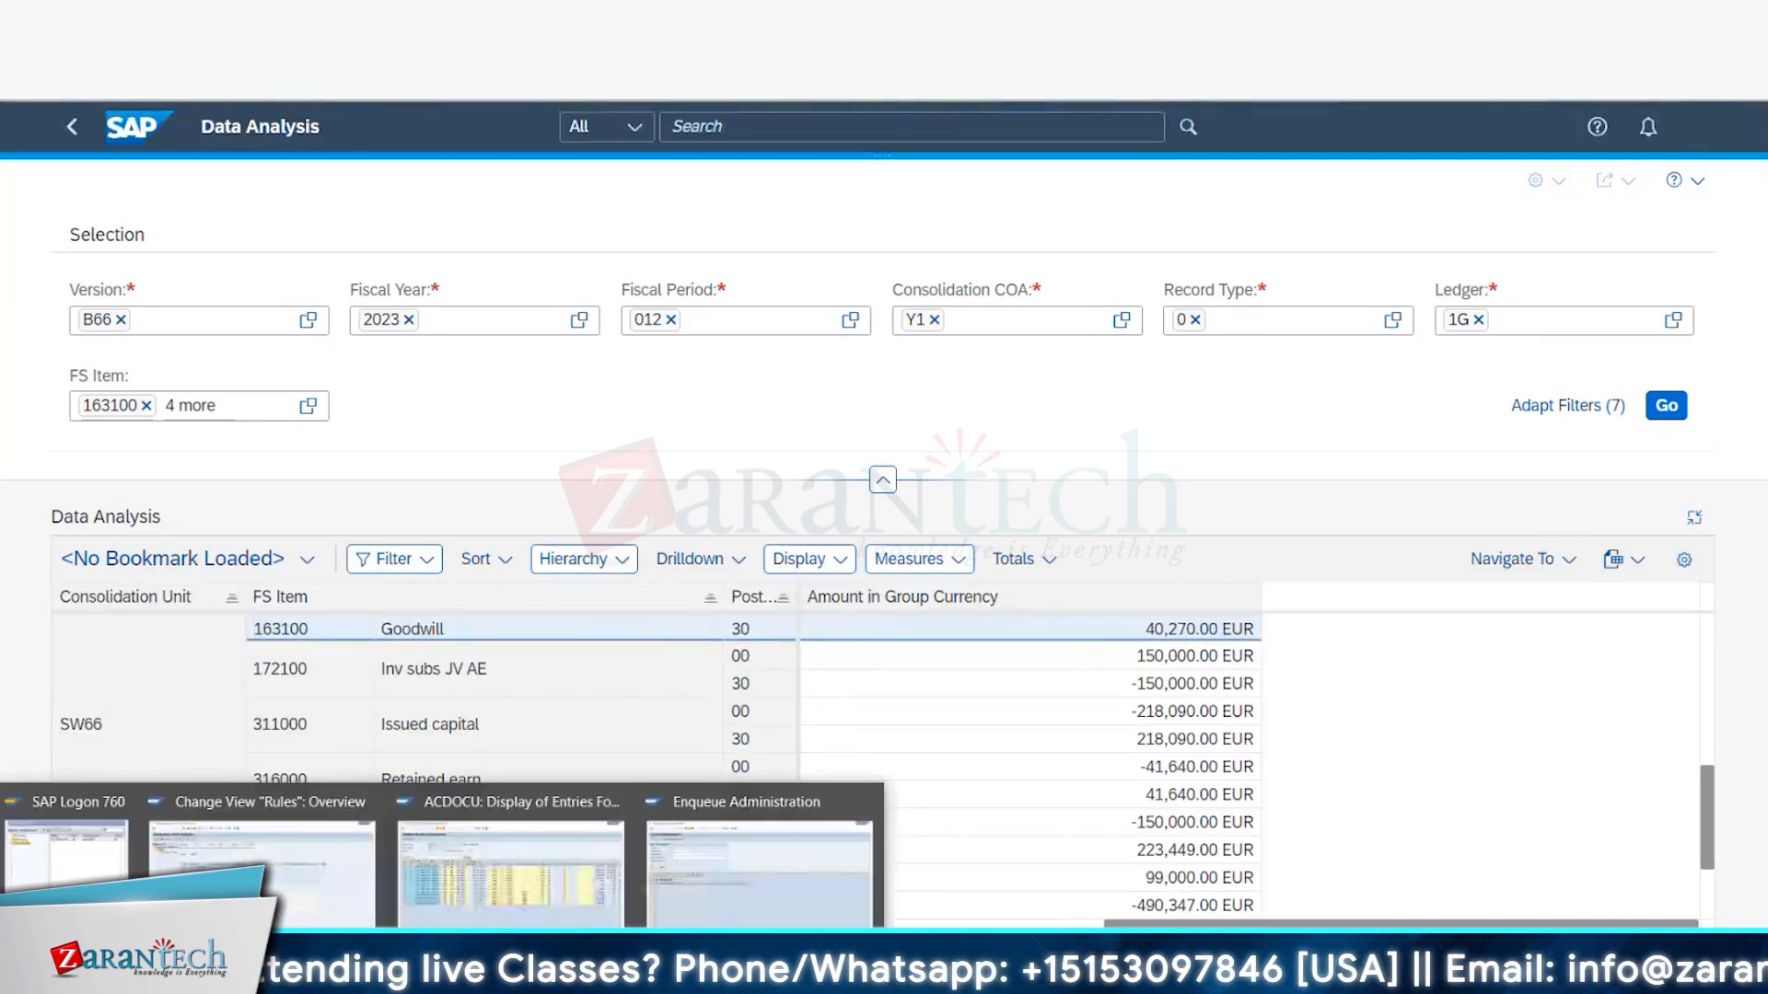
{"action": "left_click", "coordinate": [505, 833]}
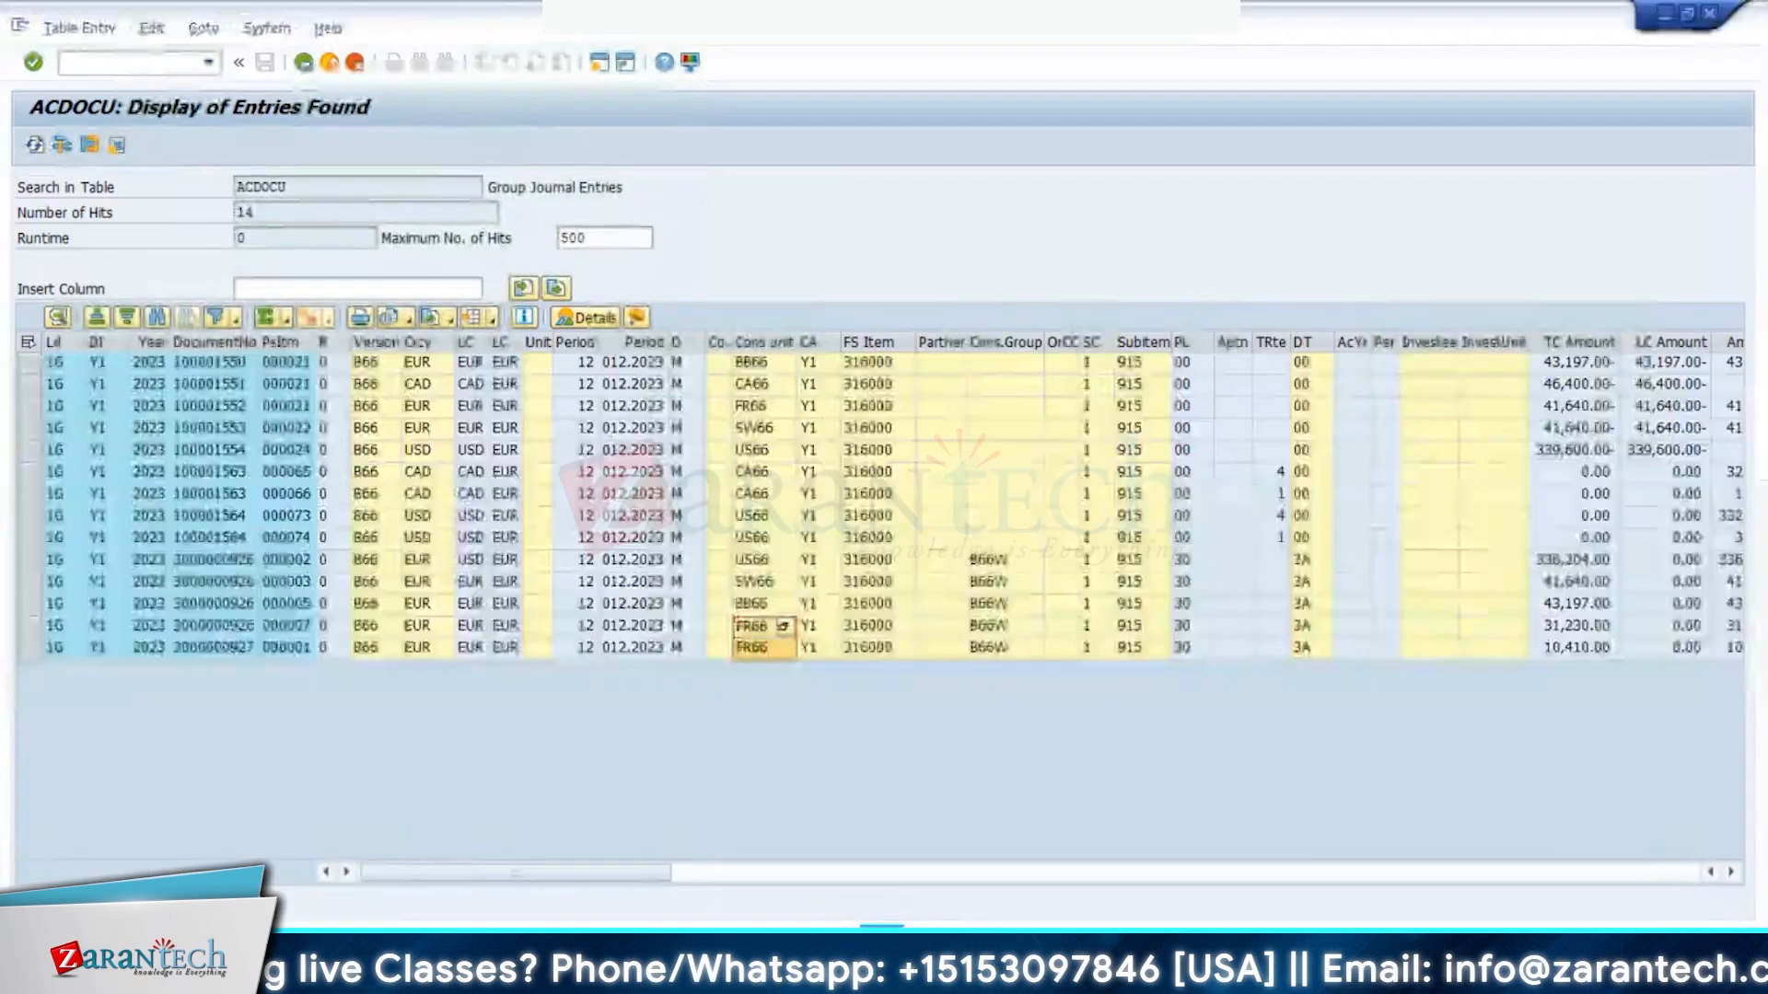
{"action": "left_click", "coordinate": [311, 64]}
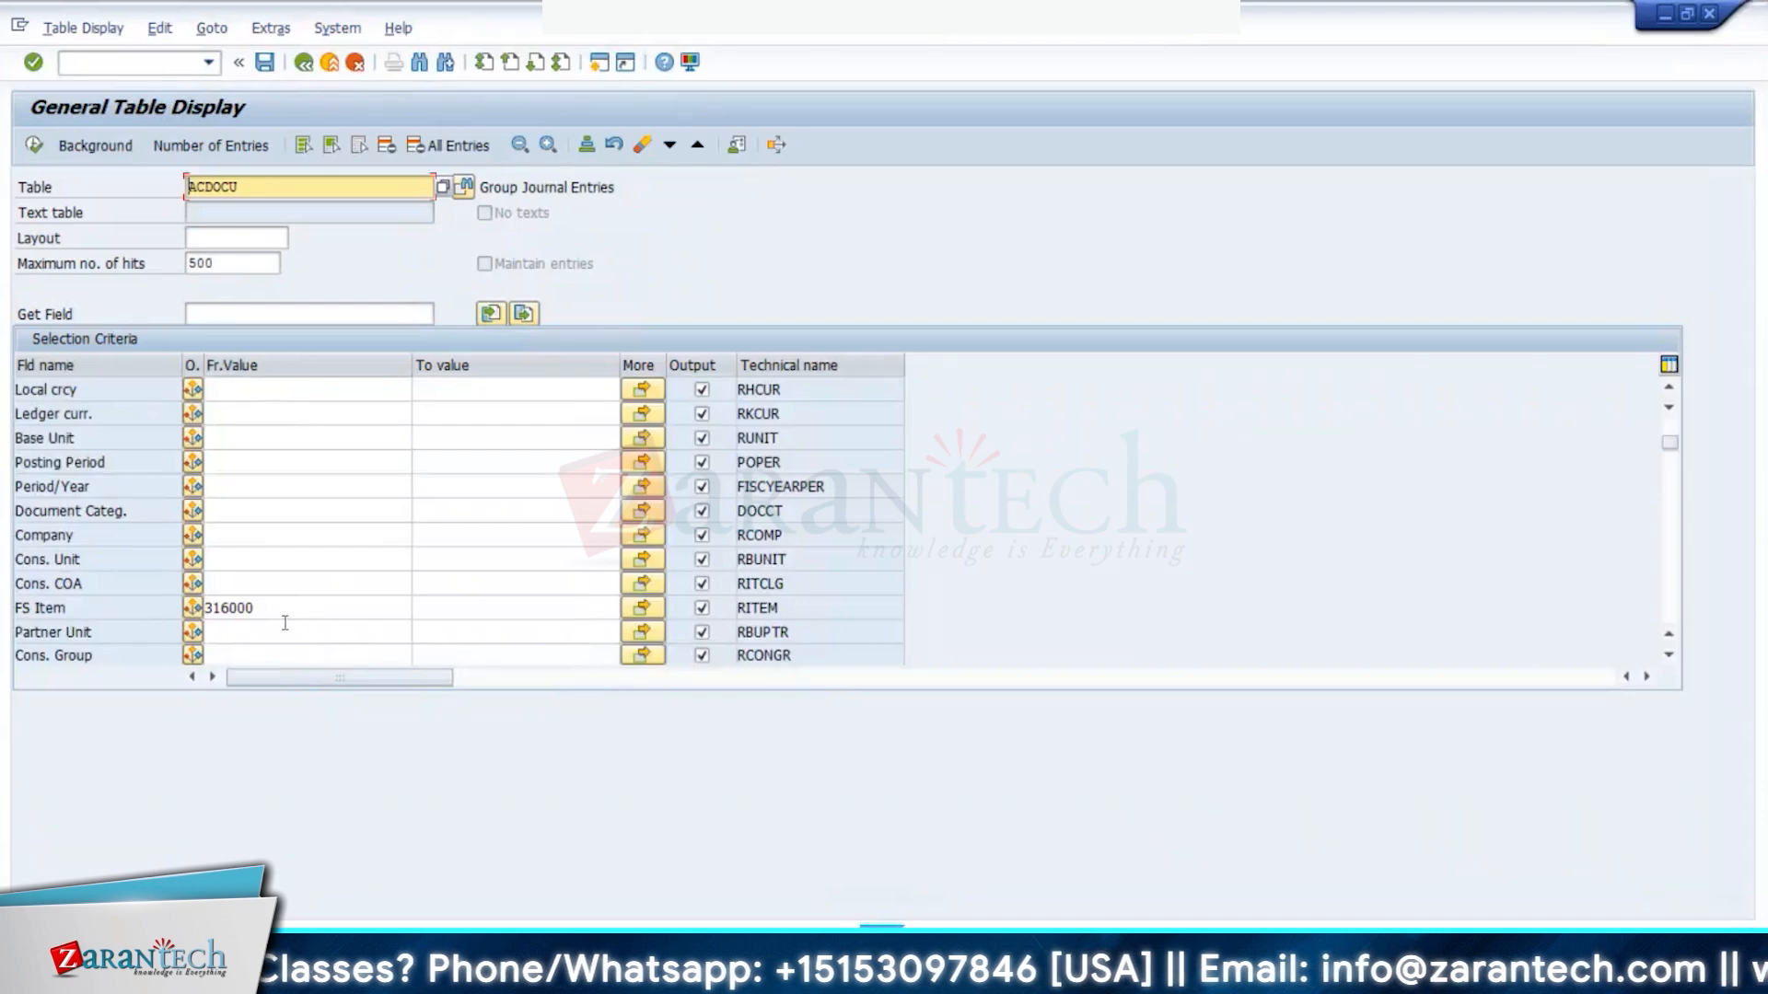
{"action": "double_click", "coordinate": [286, 611]}
{"action": "key", "text": "Delete"}
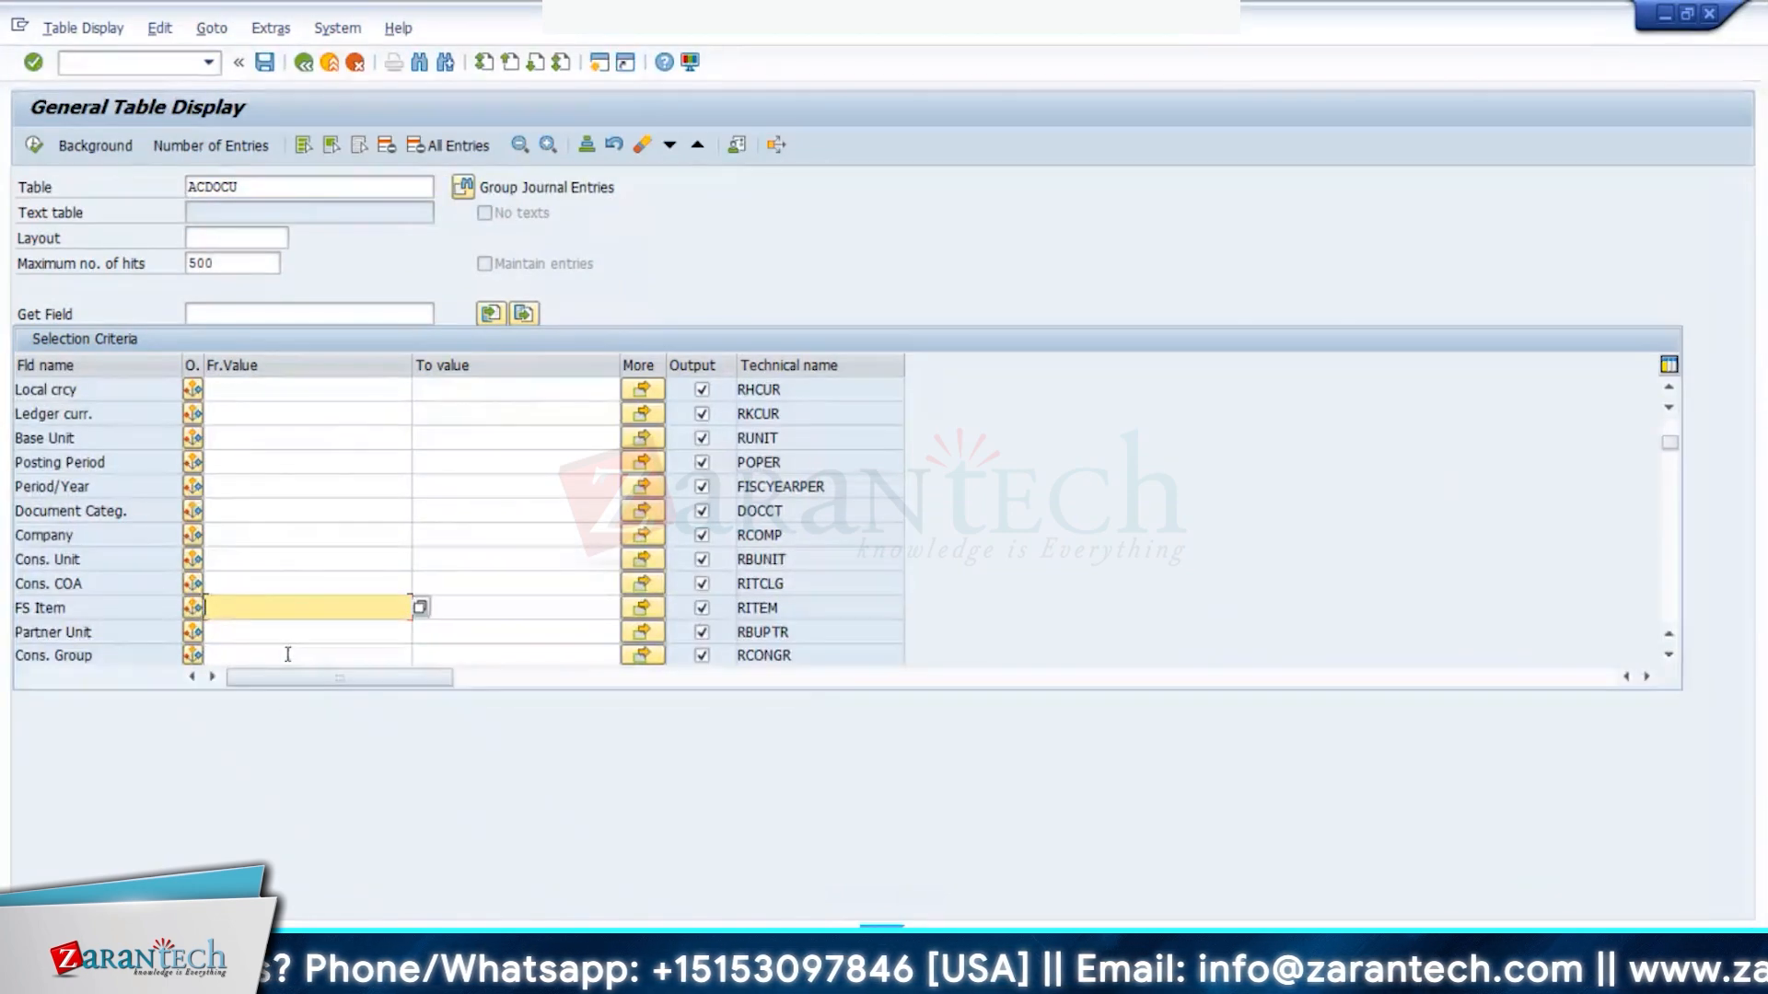
{"action": "scroll", "coordinate": [273, 555], "scroll_direction": "up", "scroll_amount": 3}
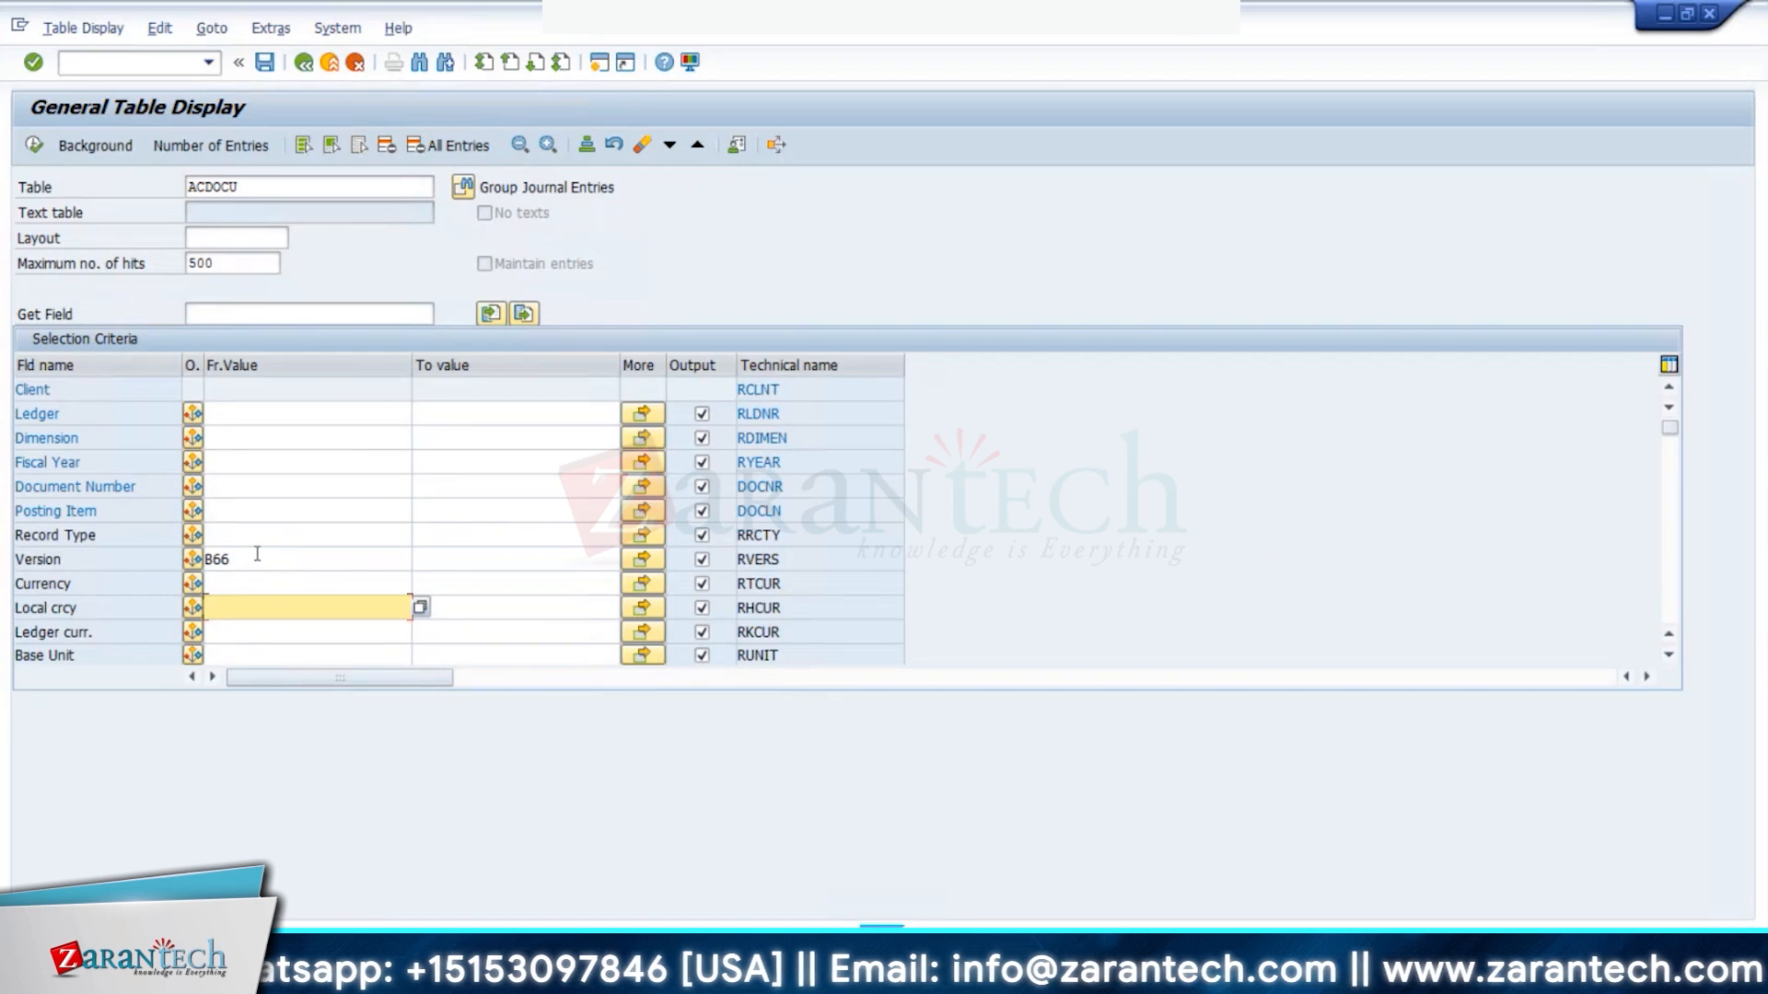
{"action": "scroll", "coordinate": [241, 557], "scroll_direction": "down", "scroll_amount": 1}
{"action": "scroll", "coordinate": [240, 557], "scroll_direction": "down", "scroll_amount": 1}
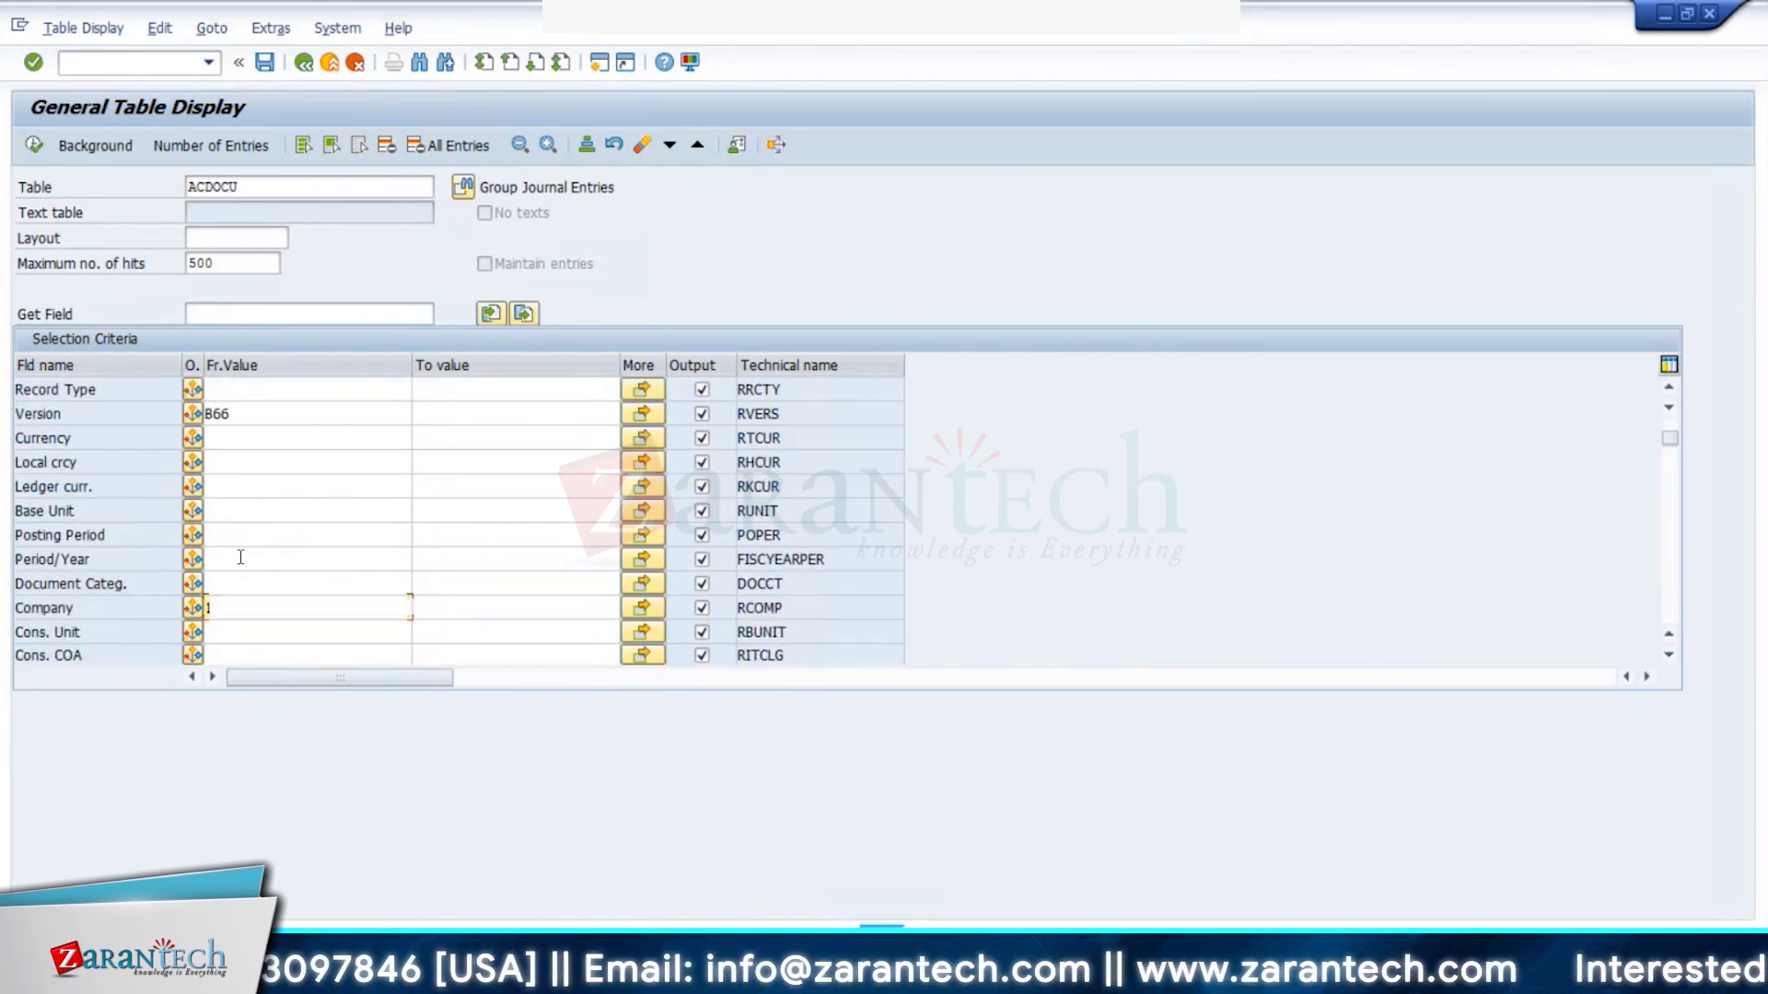
{"action": "scroll", "coordinate": [240, 557], "scroll_direction": "down", "scroll_amount": 1}
{"action": "left_click", "coordinate": [251, 559]}
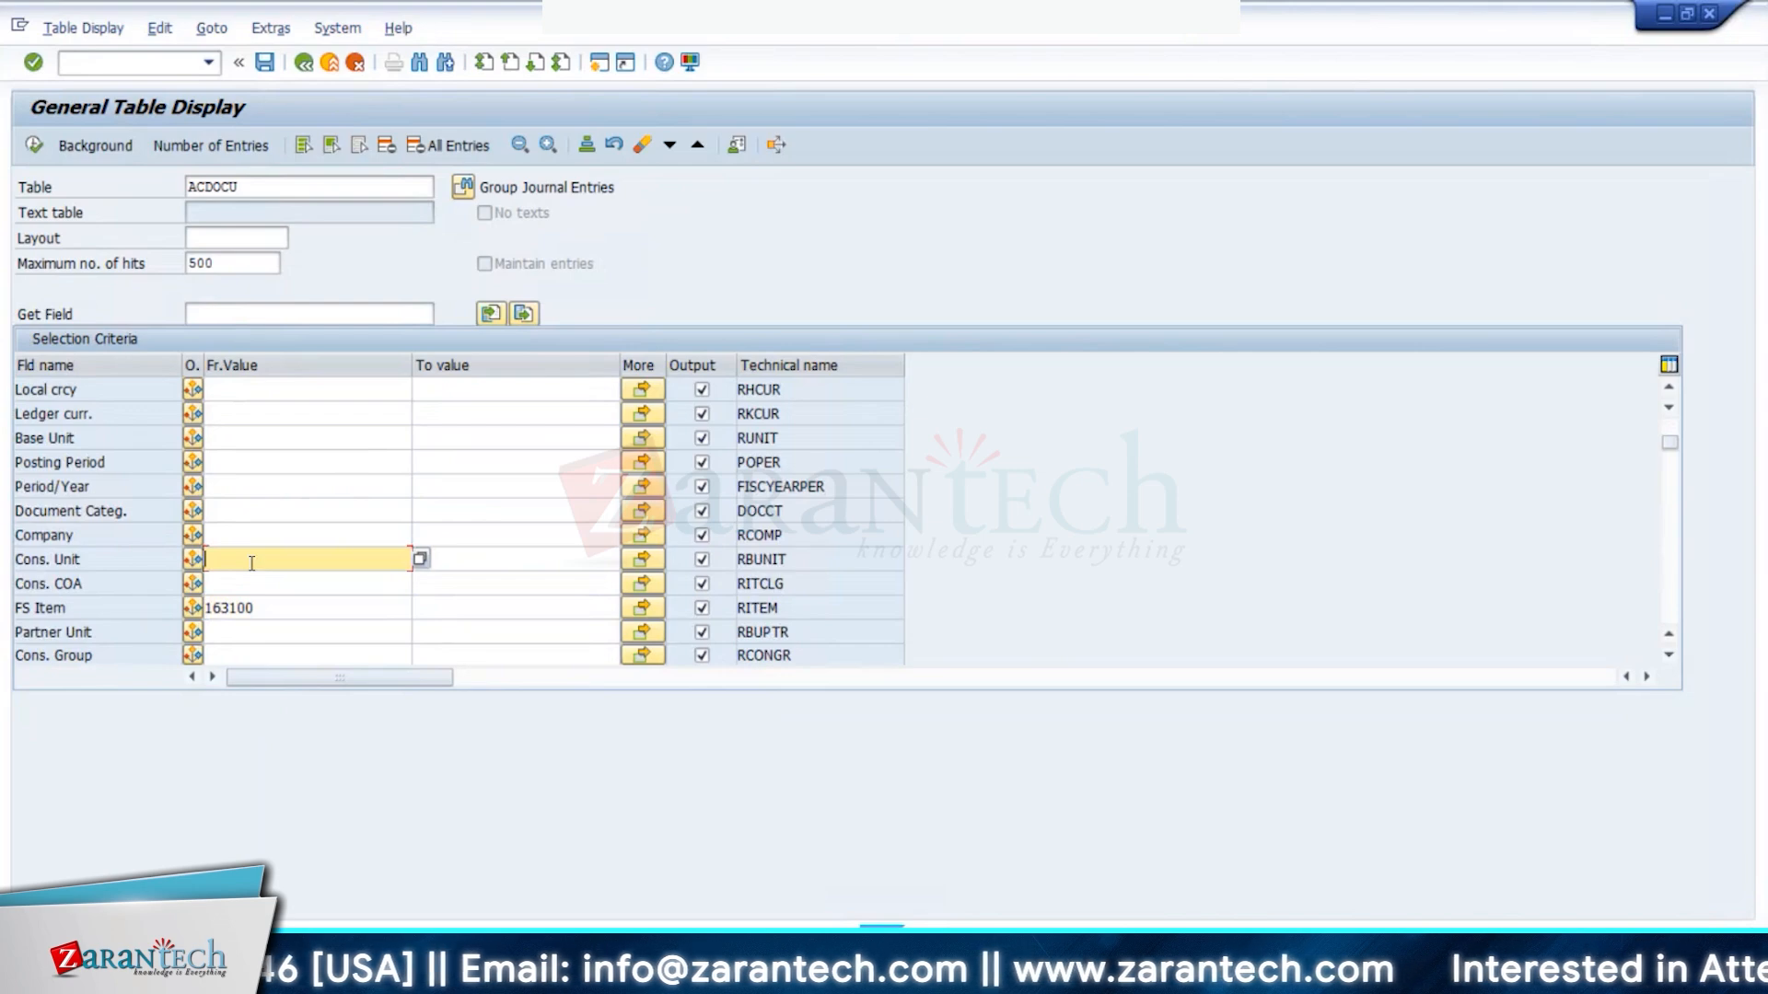
{"action": "type", "text": "S"}
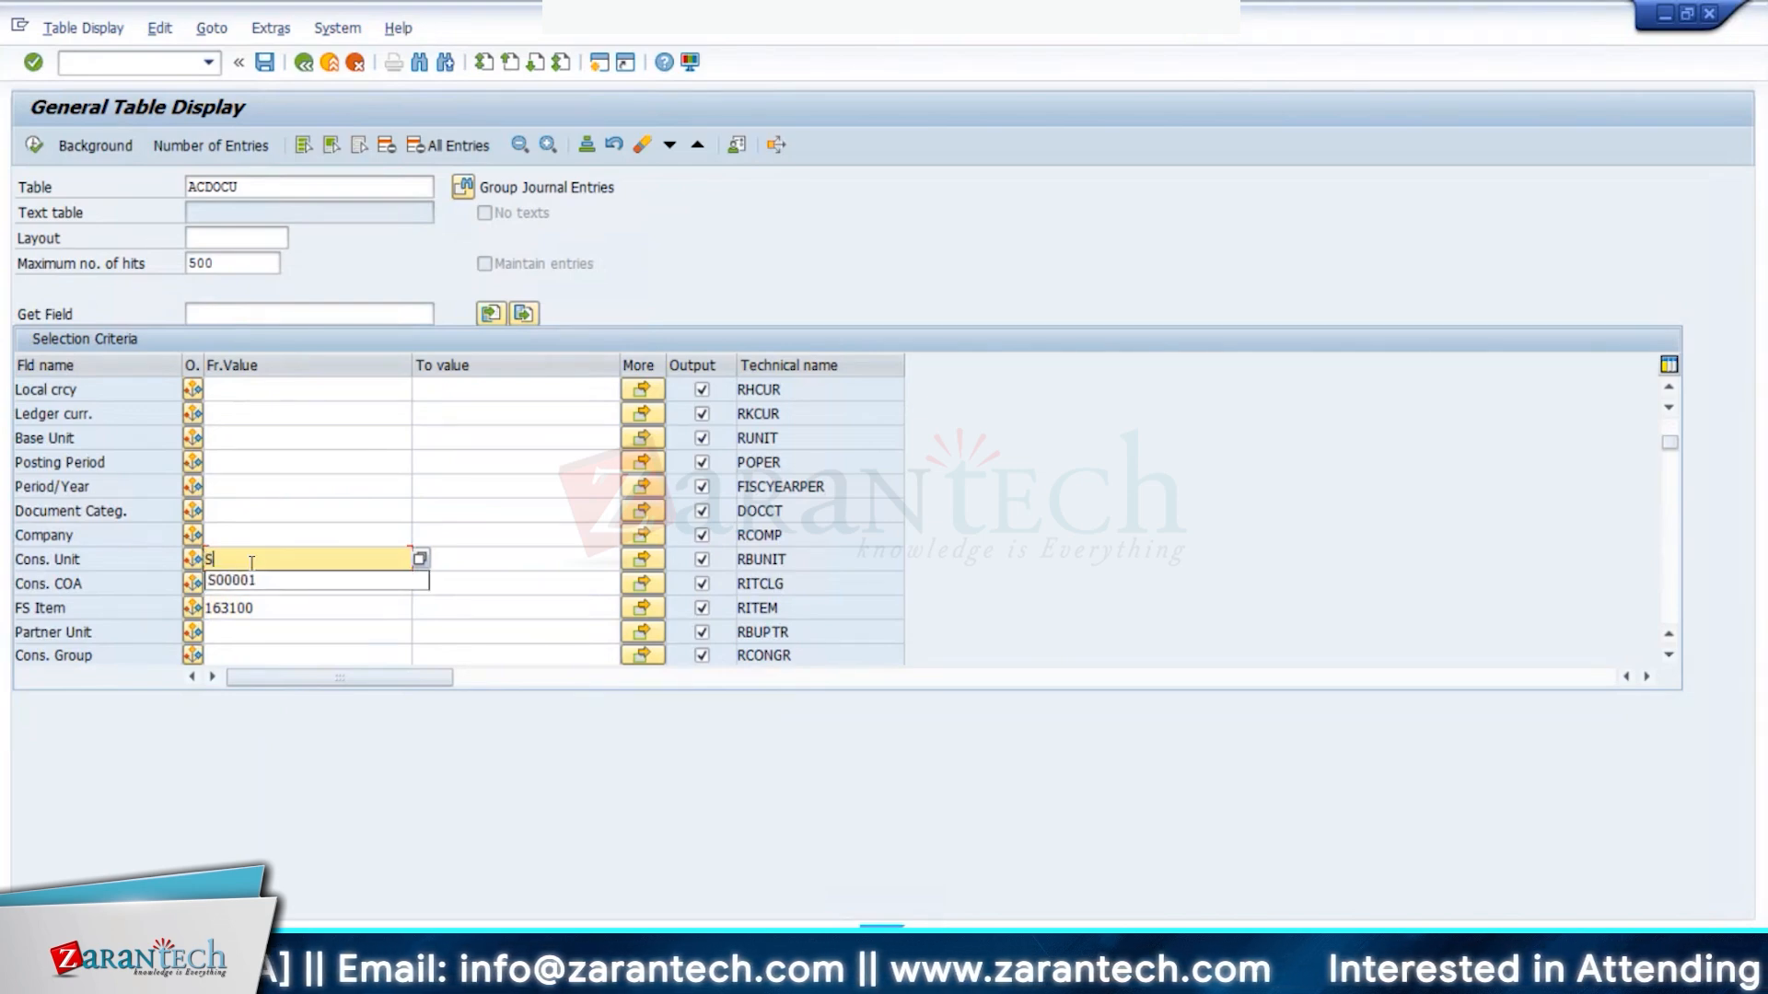
{"action": "type", "text": "W66"}
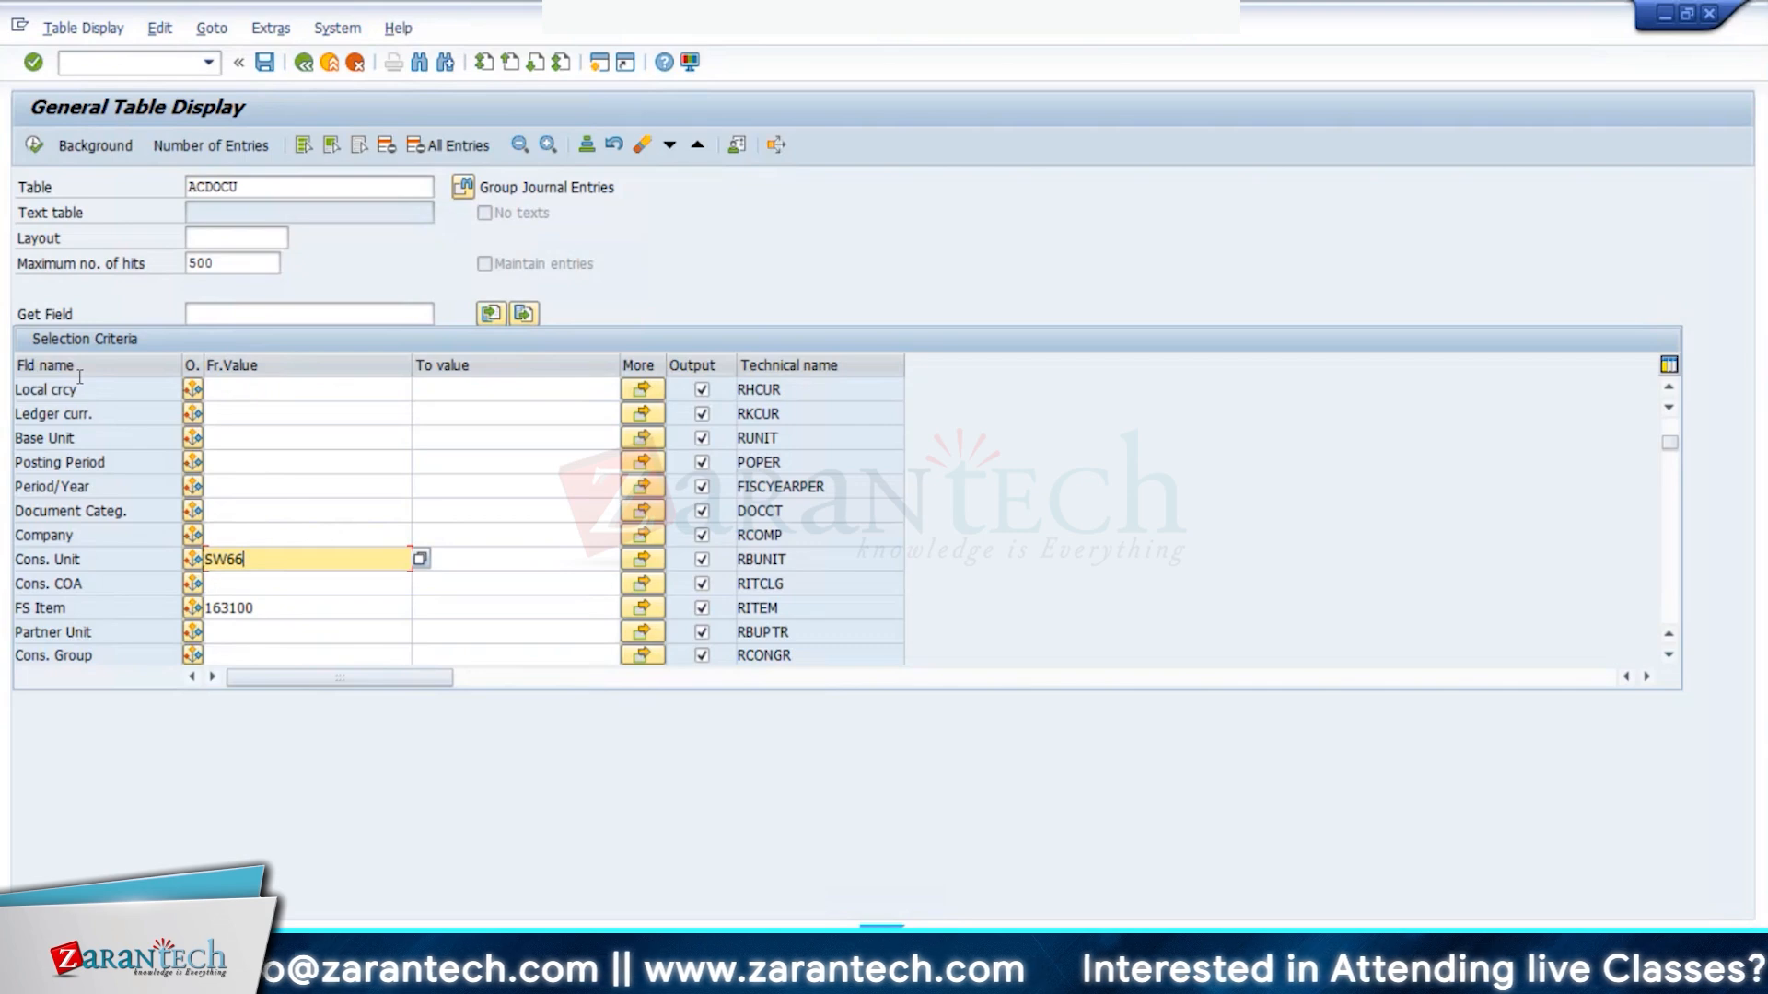
{"action": "key", "text": "F8"}
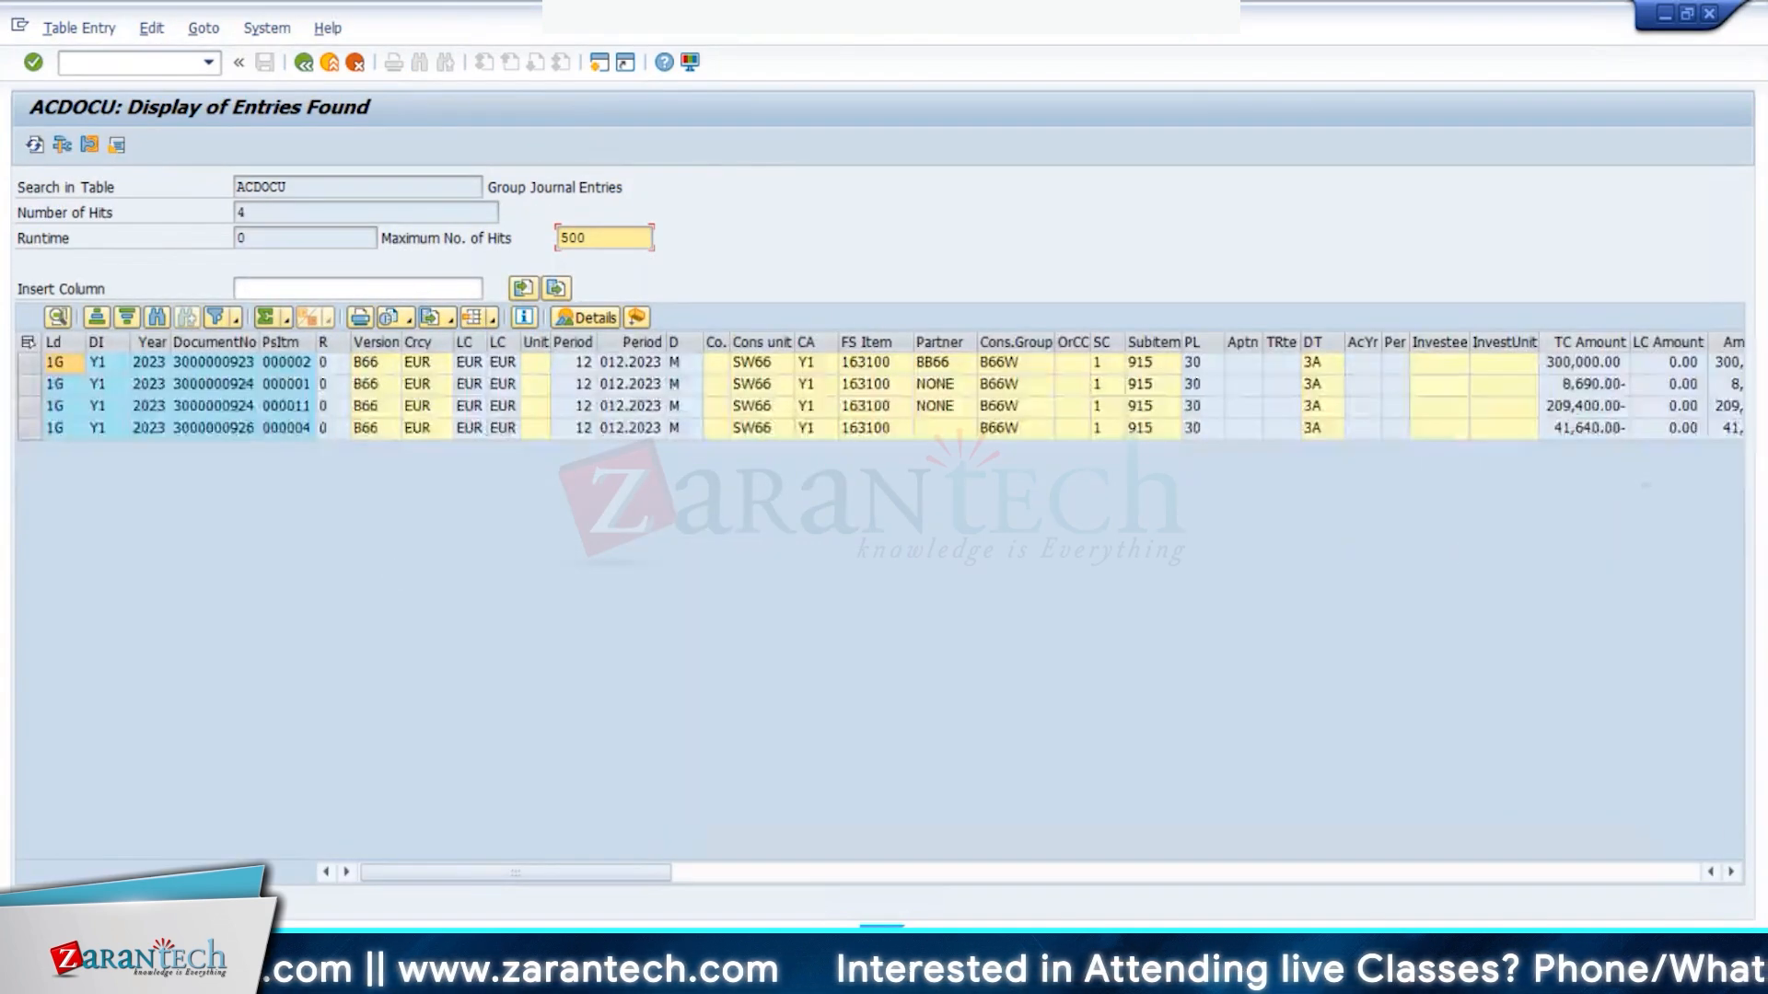
- Total the Amnt in GC column and widen it so the 40,270.00 sum shows fully
{"action": "left_click", "coordinate": [1731, 871]}
{"action": "left_click", "coordinate": [1730, 872]}
{"action": "left_click", "coordinate": [1730, 872]}
{"action": "left_click", "coordinate": [1731, 872]}
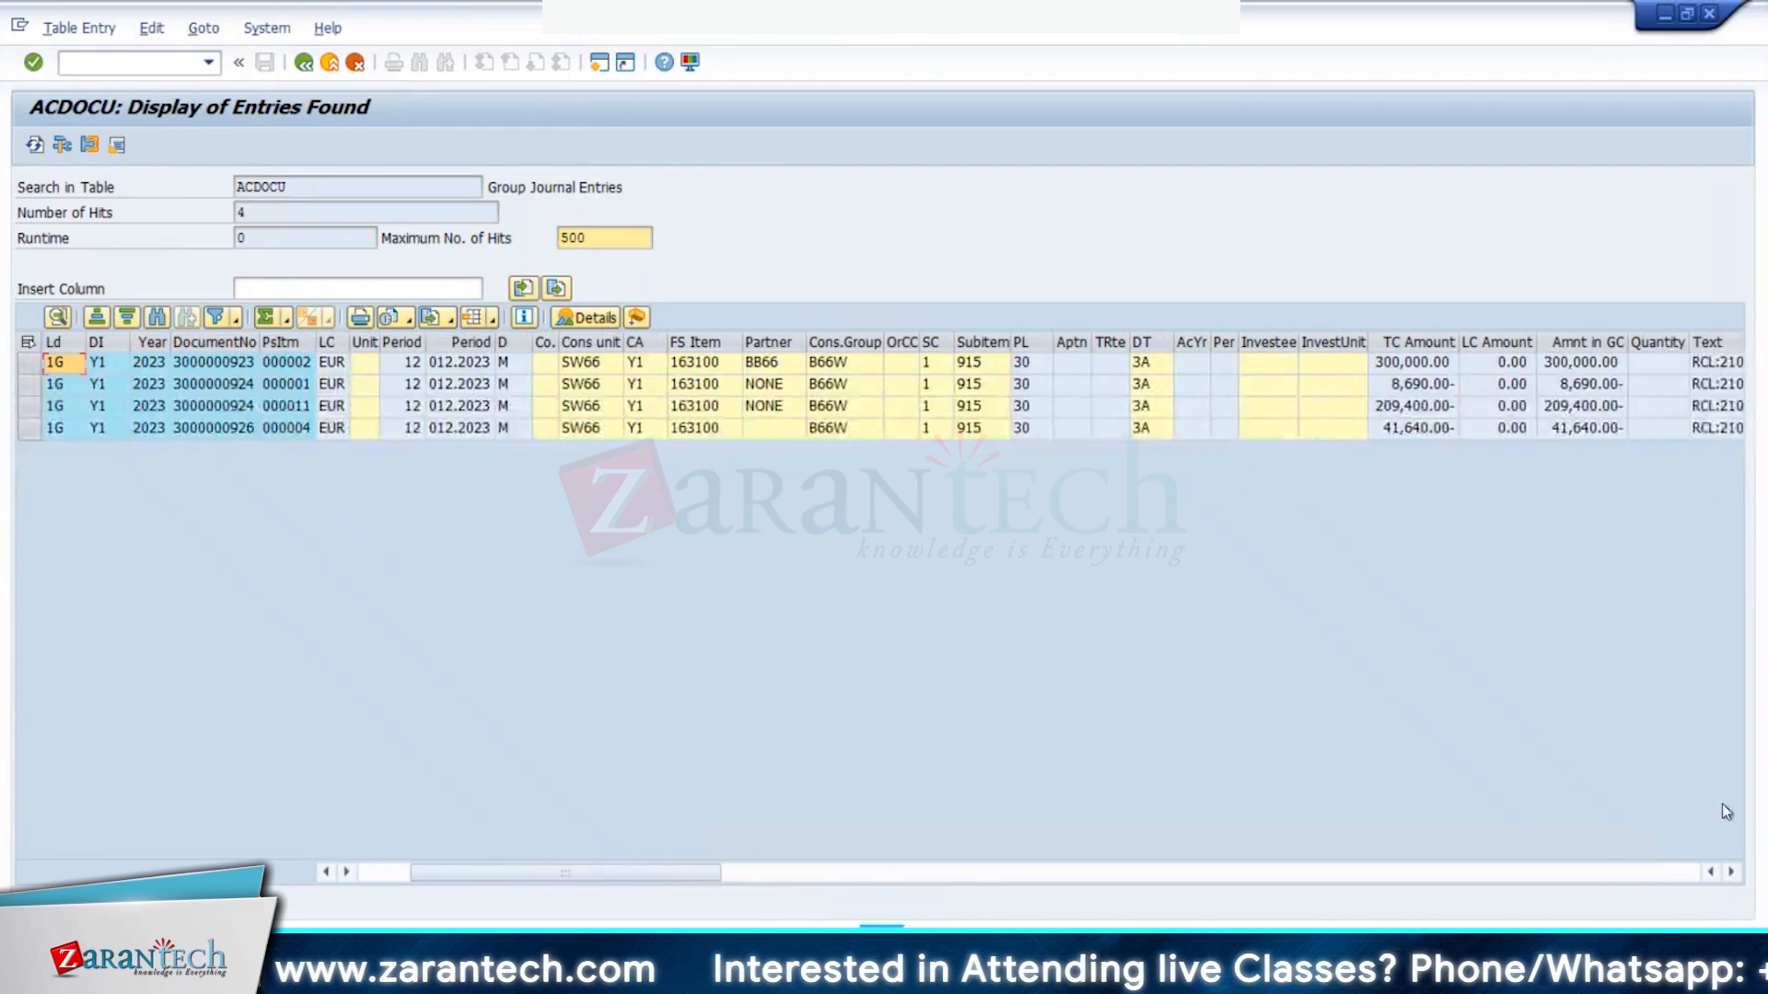
{"action": "left_click", "coordinate": [1730, 872]}
{"action": "left_click", "coordinate": [1550, 342]}
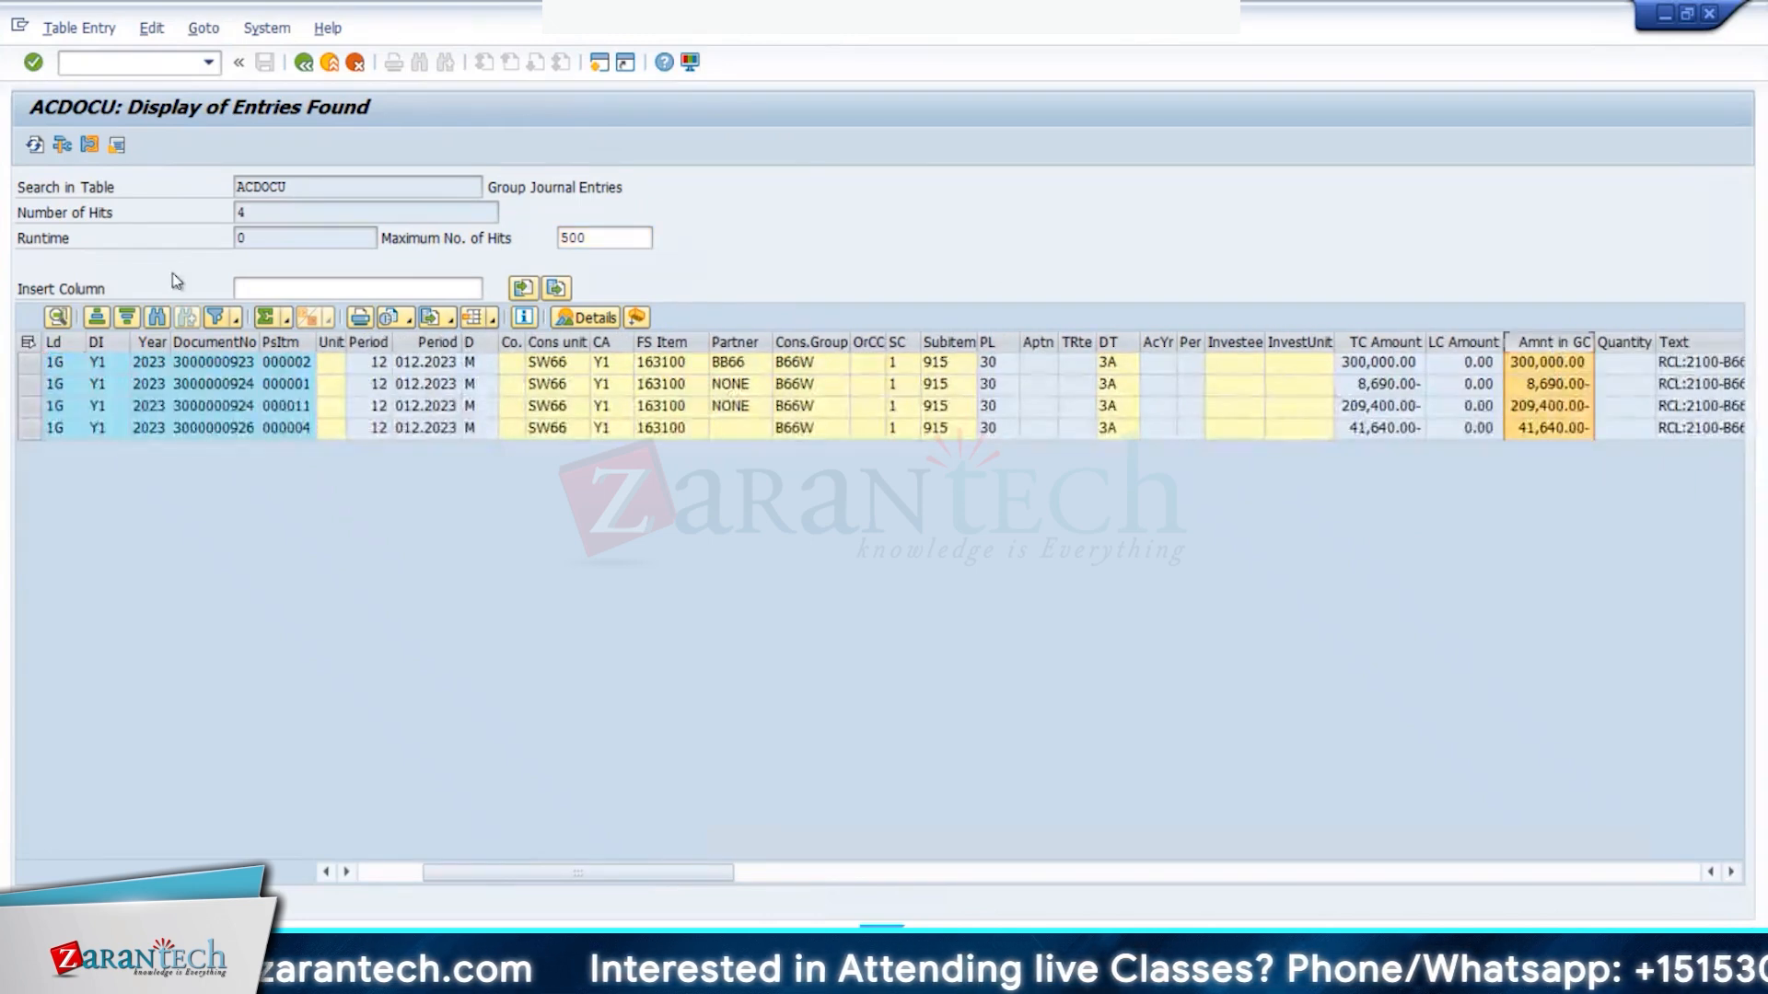
{"action": "left_click", "coordinate": [266, 318]}
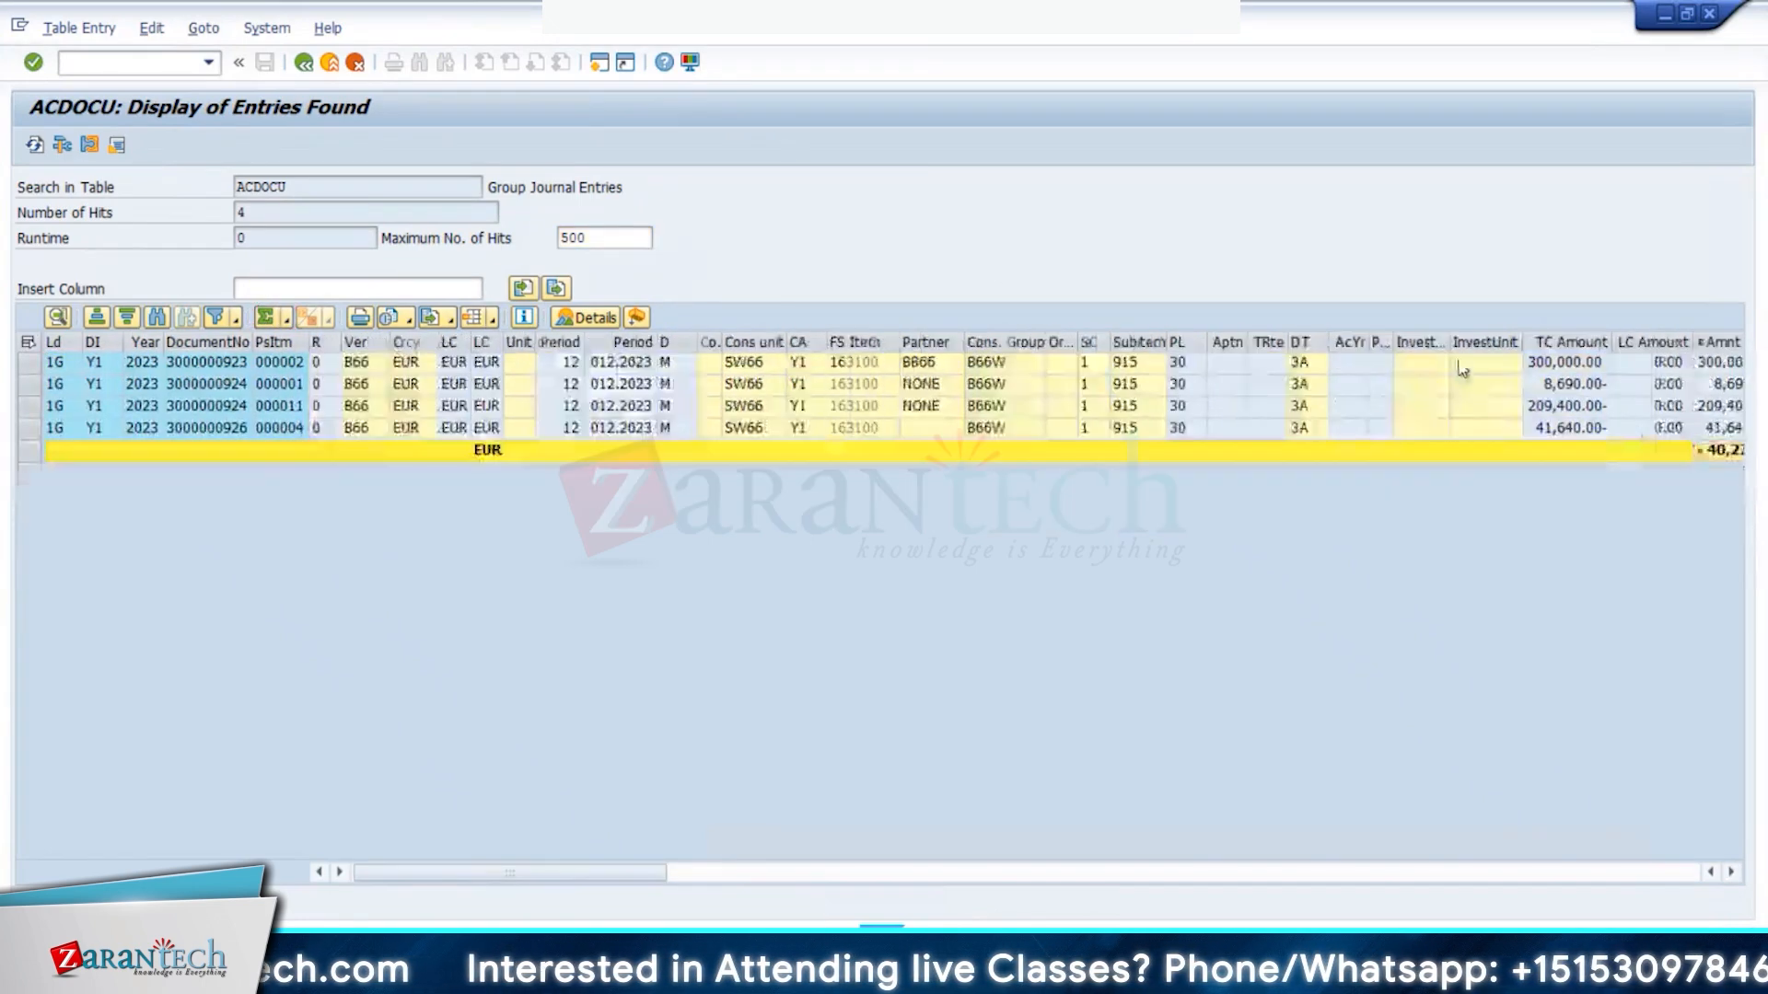
{"action": "left_click_drag", "start_coordinate": [517, 872], "coordinate": [743, 884]}
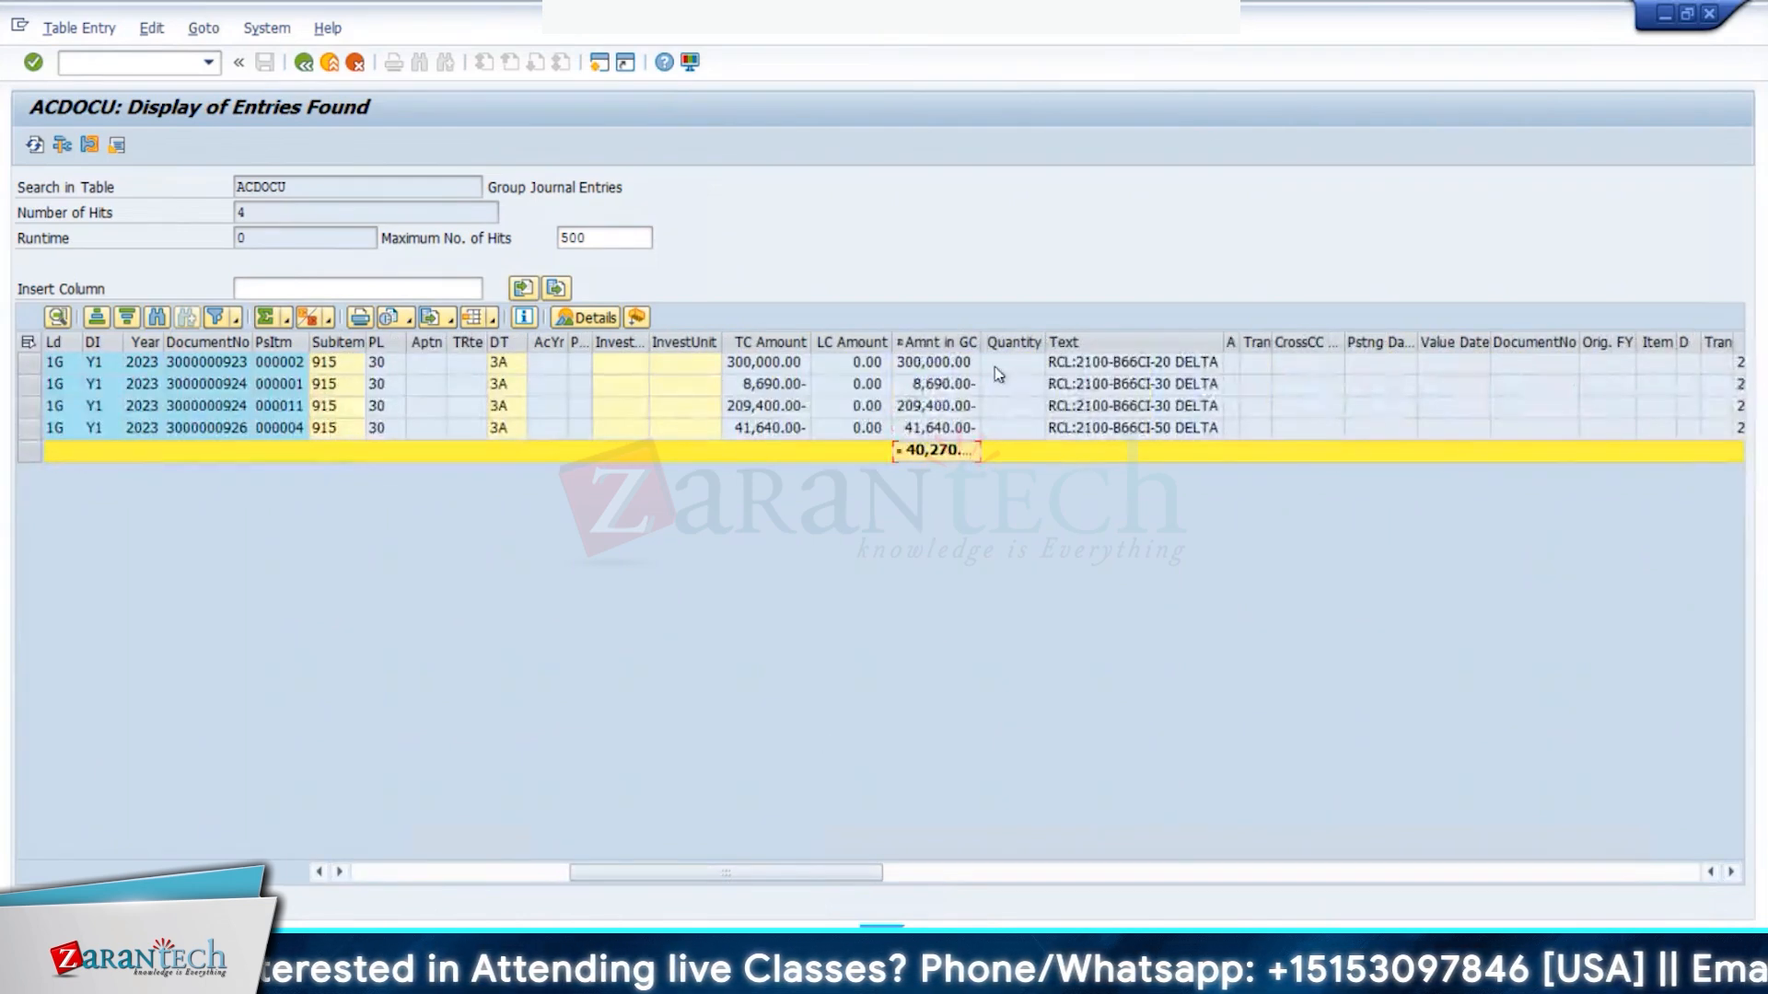
{"action": "left_click_drag", "start_coordinate": [981, 342], "coordinate": [1131, 342]}
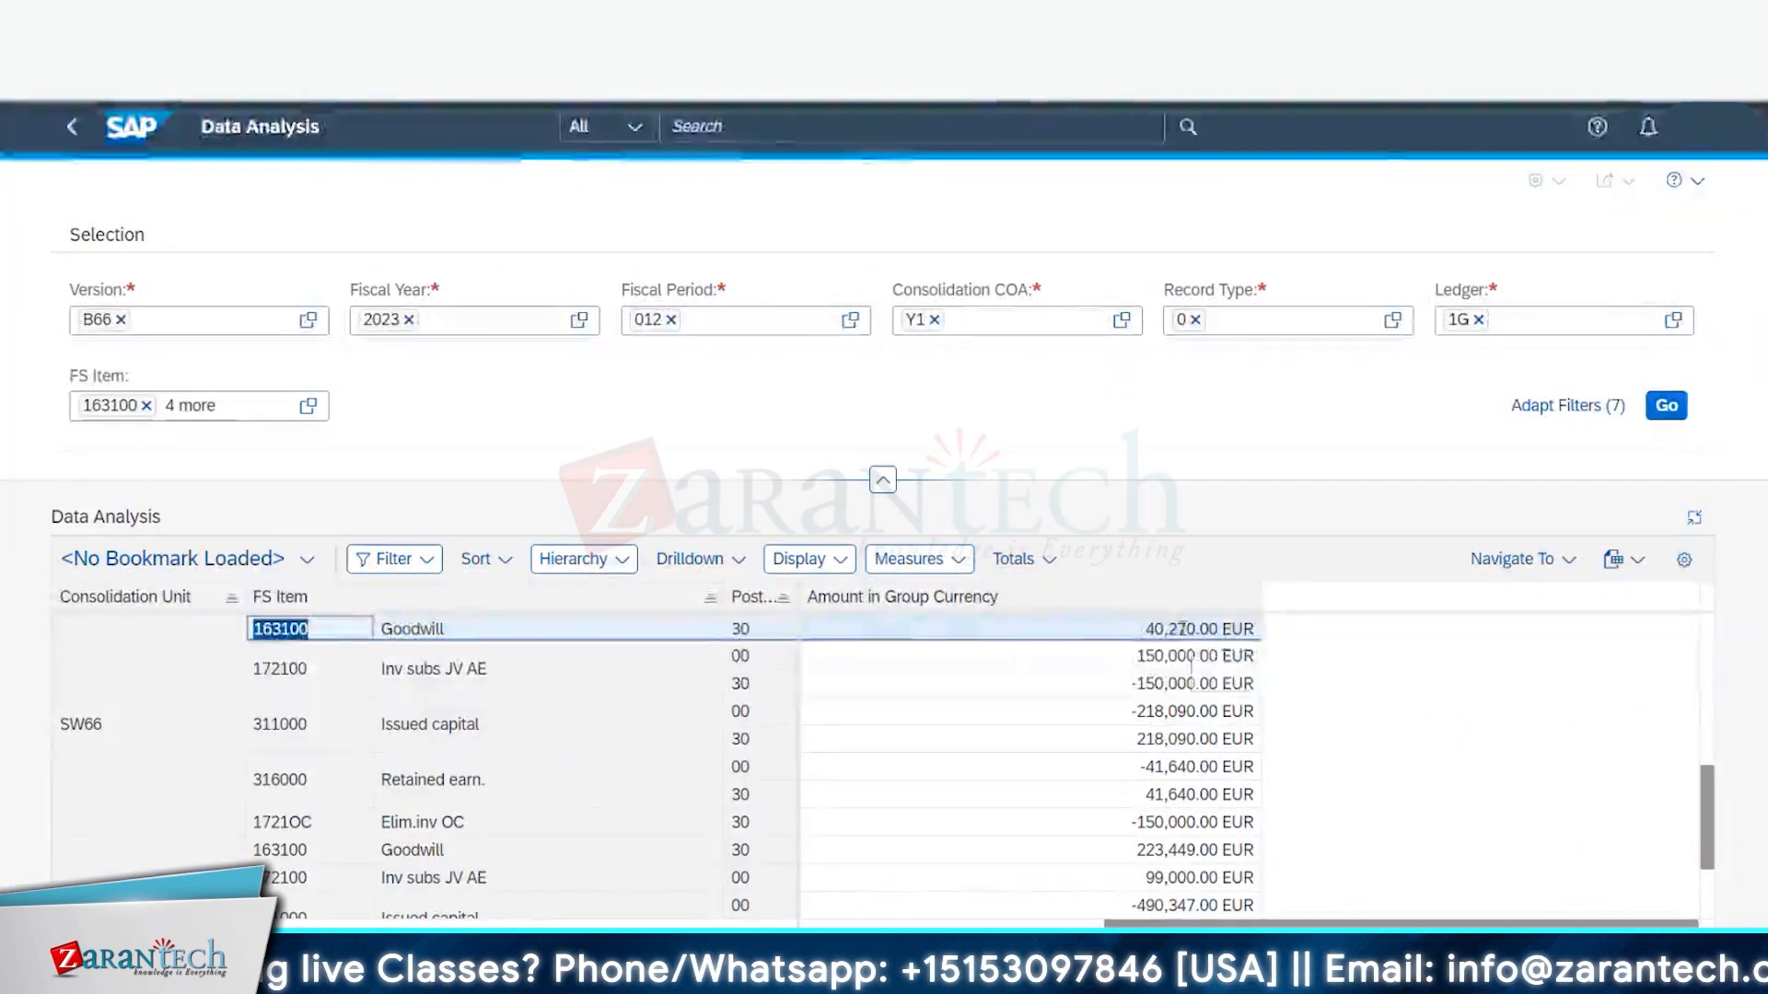
{"action": "mouse_move", "coordinate": [442, 958]}
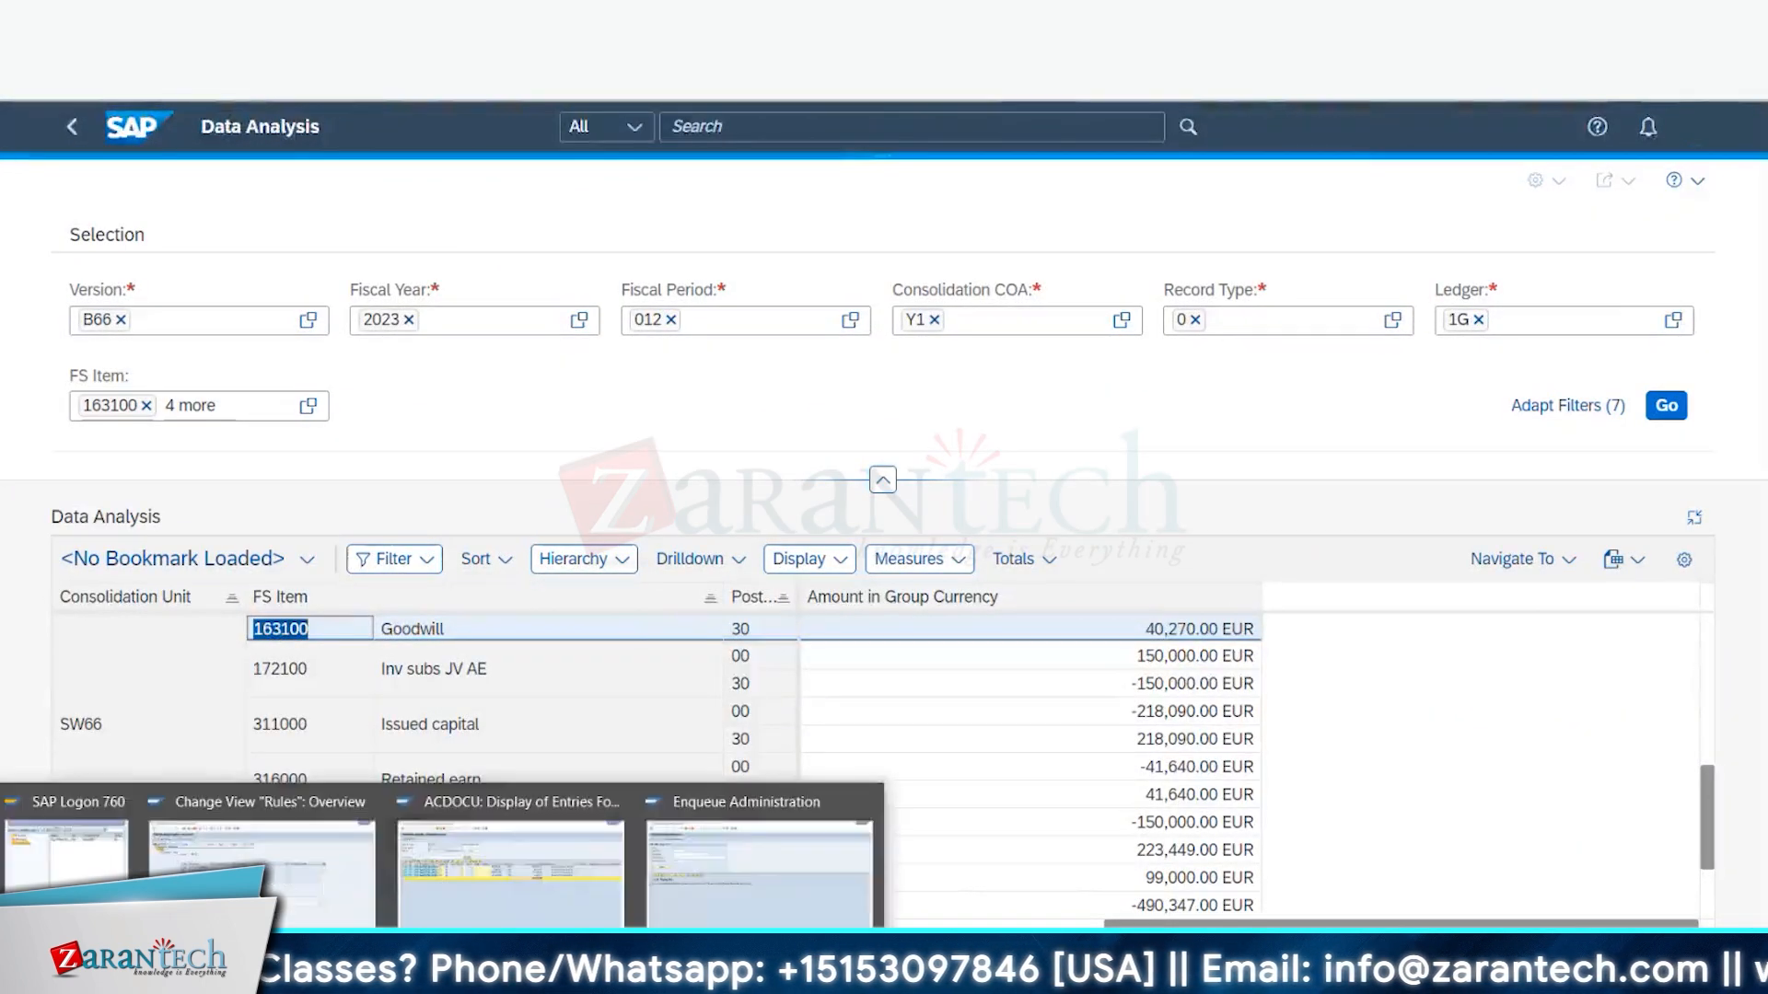
{"action": "left_click", "coordinate": [553, 870]}
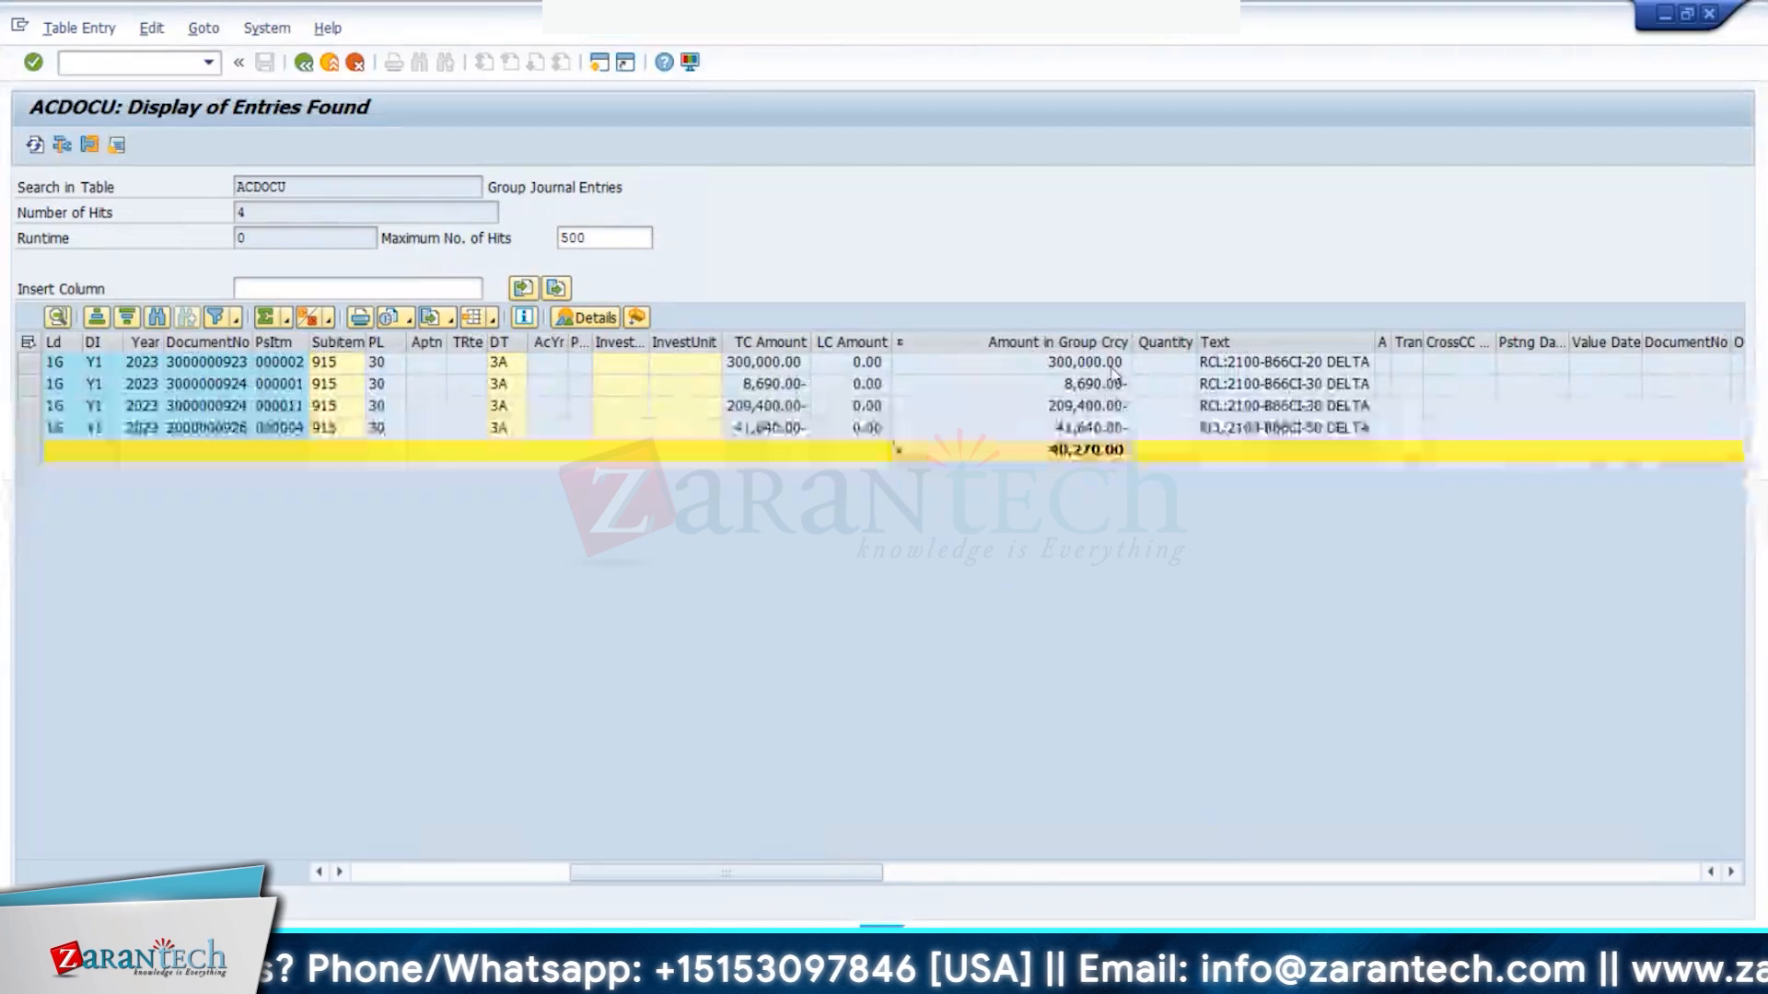
{"action": "left_click", "coordinate": [1114, 364]}
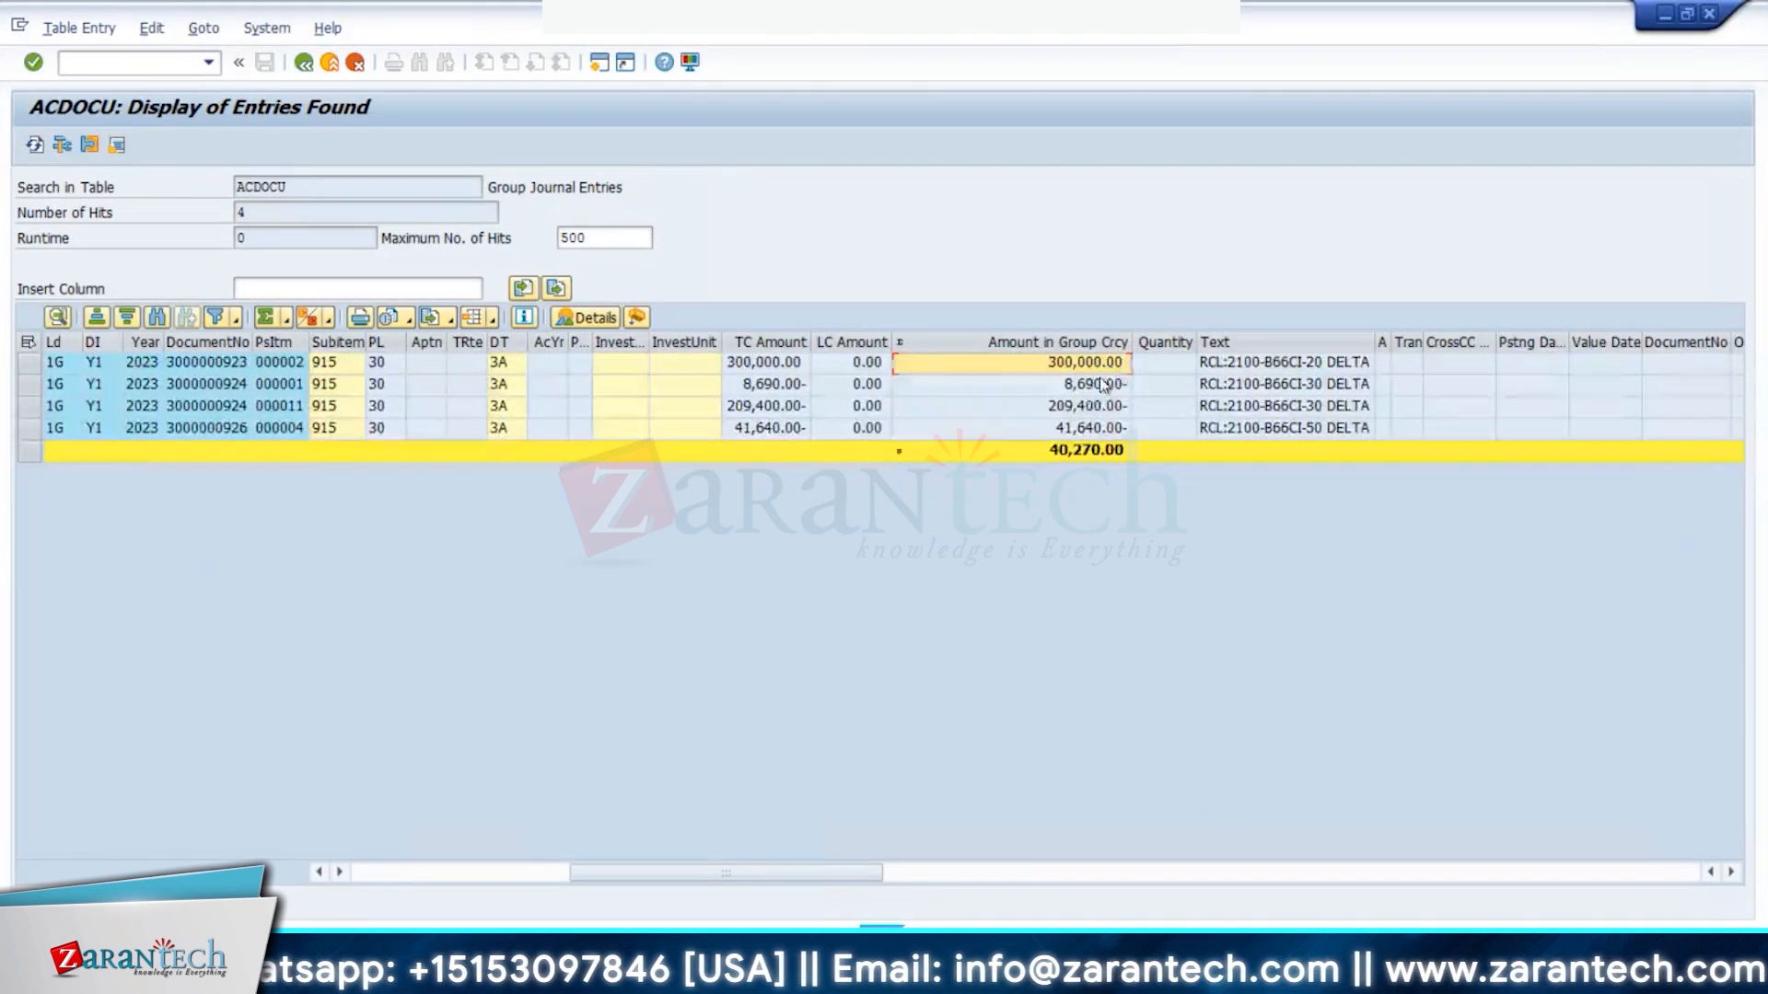
{"action": "left_click_drag", "start_coordinate": [1088, 392], "coordinate": [1079, 411]}
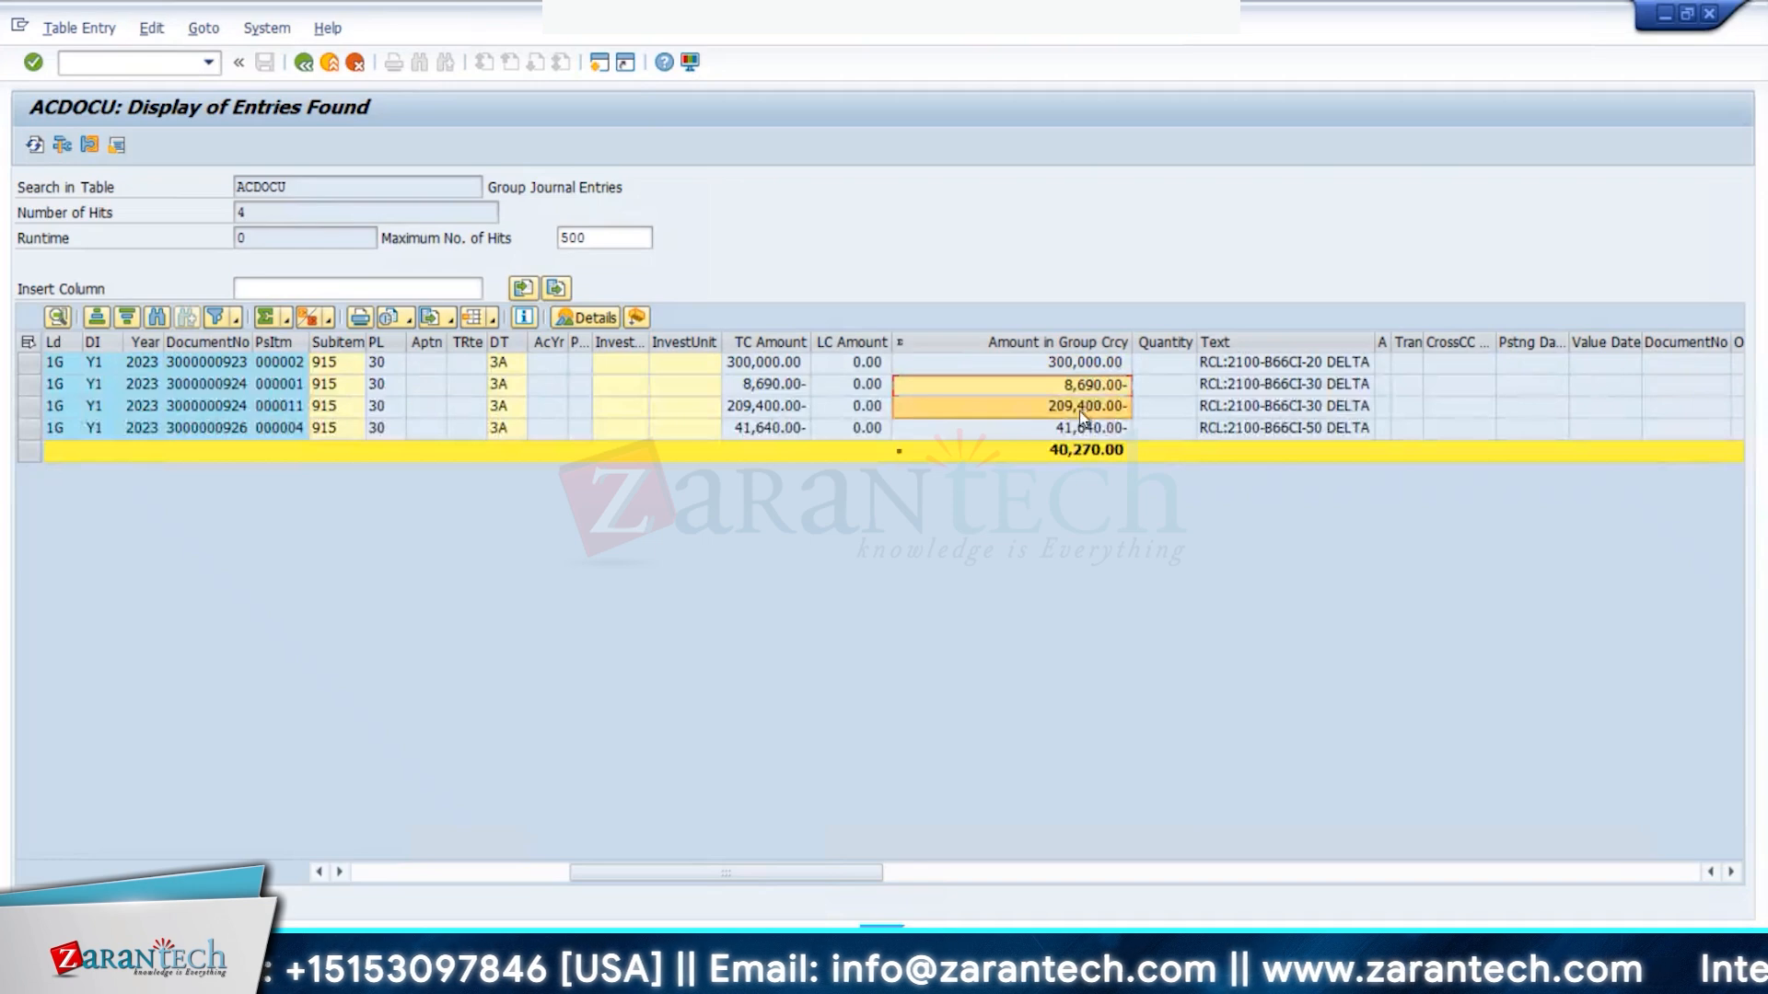
{"action": "key", "text": "alt+Tab"}
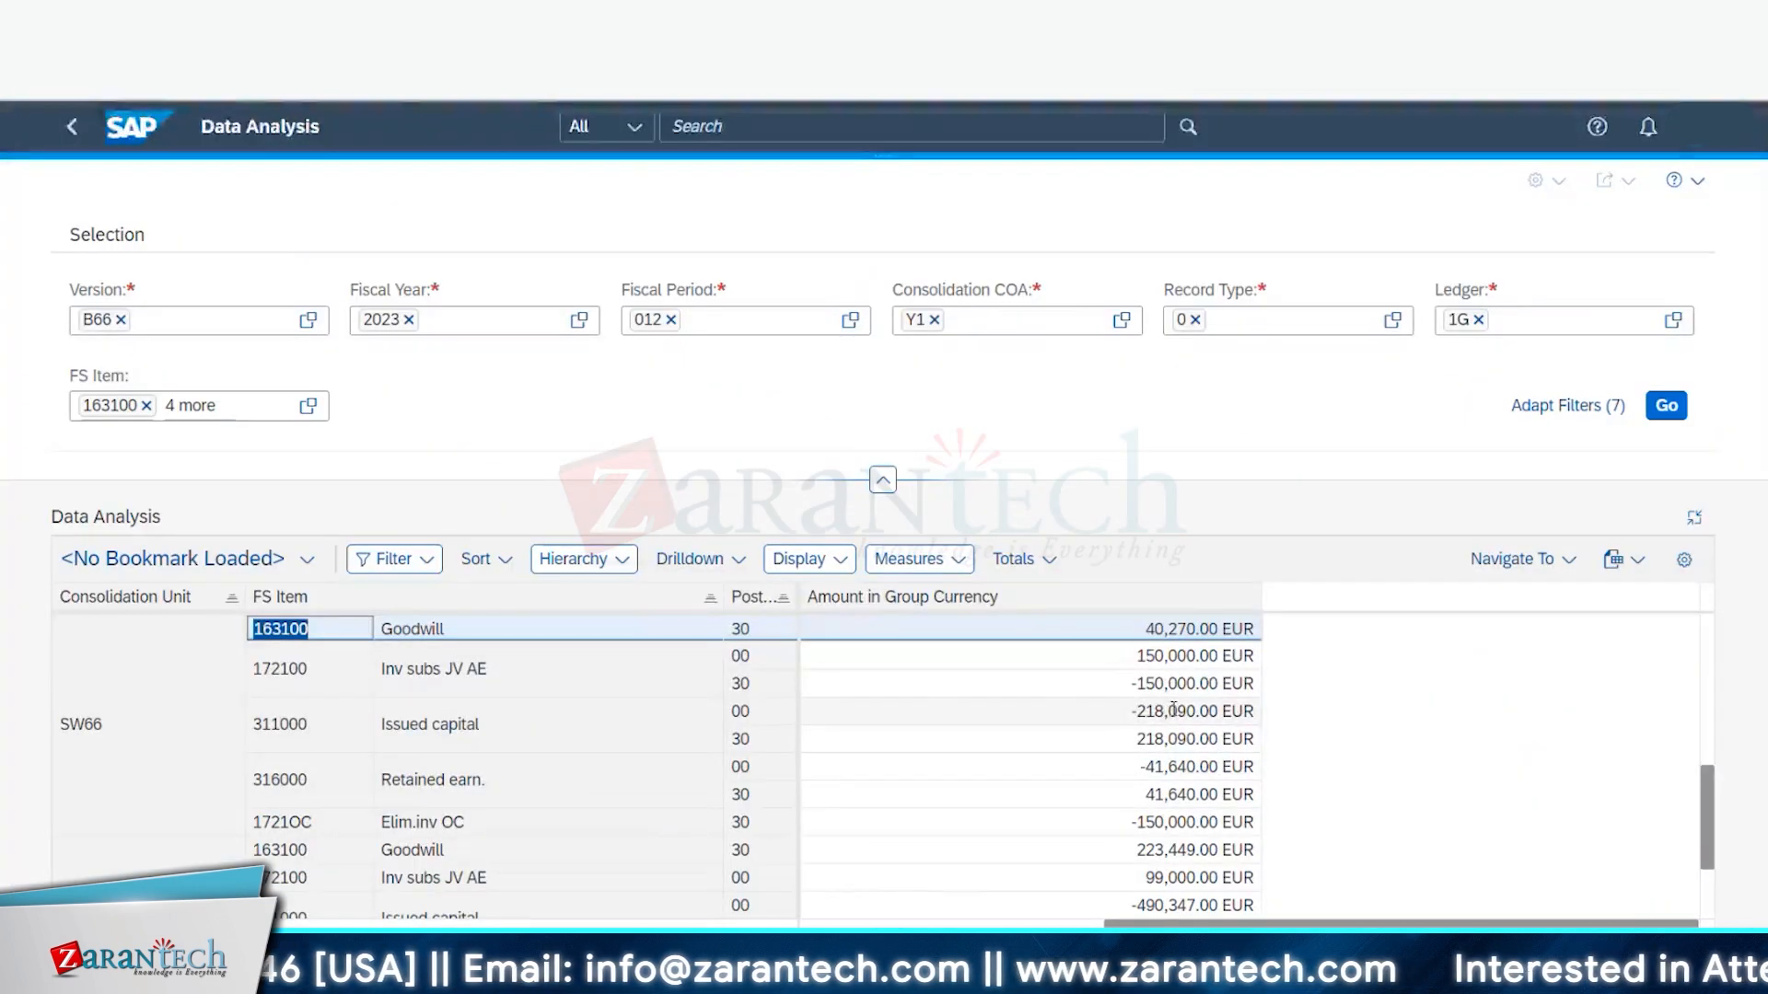
{"action": "key", "text": "alt+Tab"}
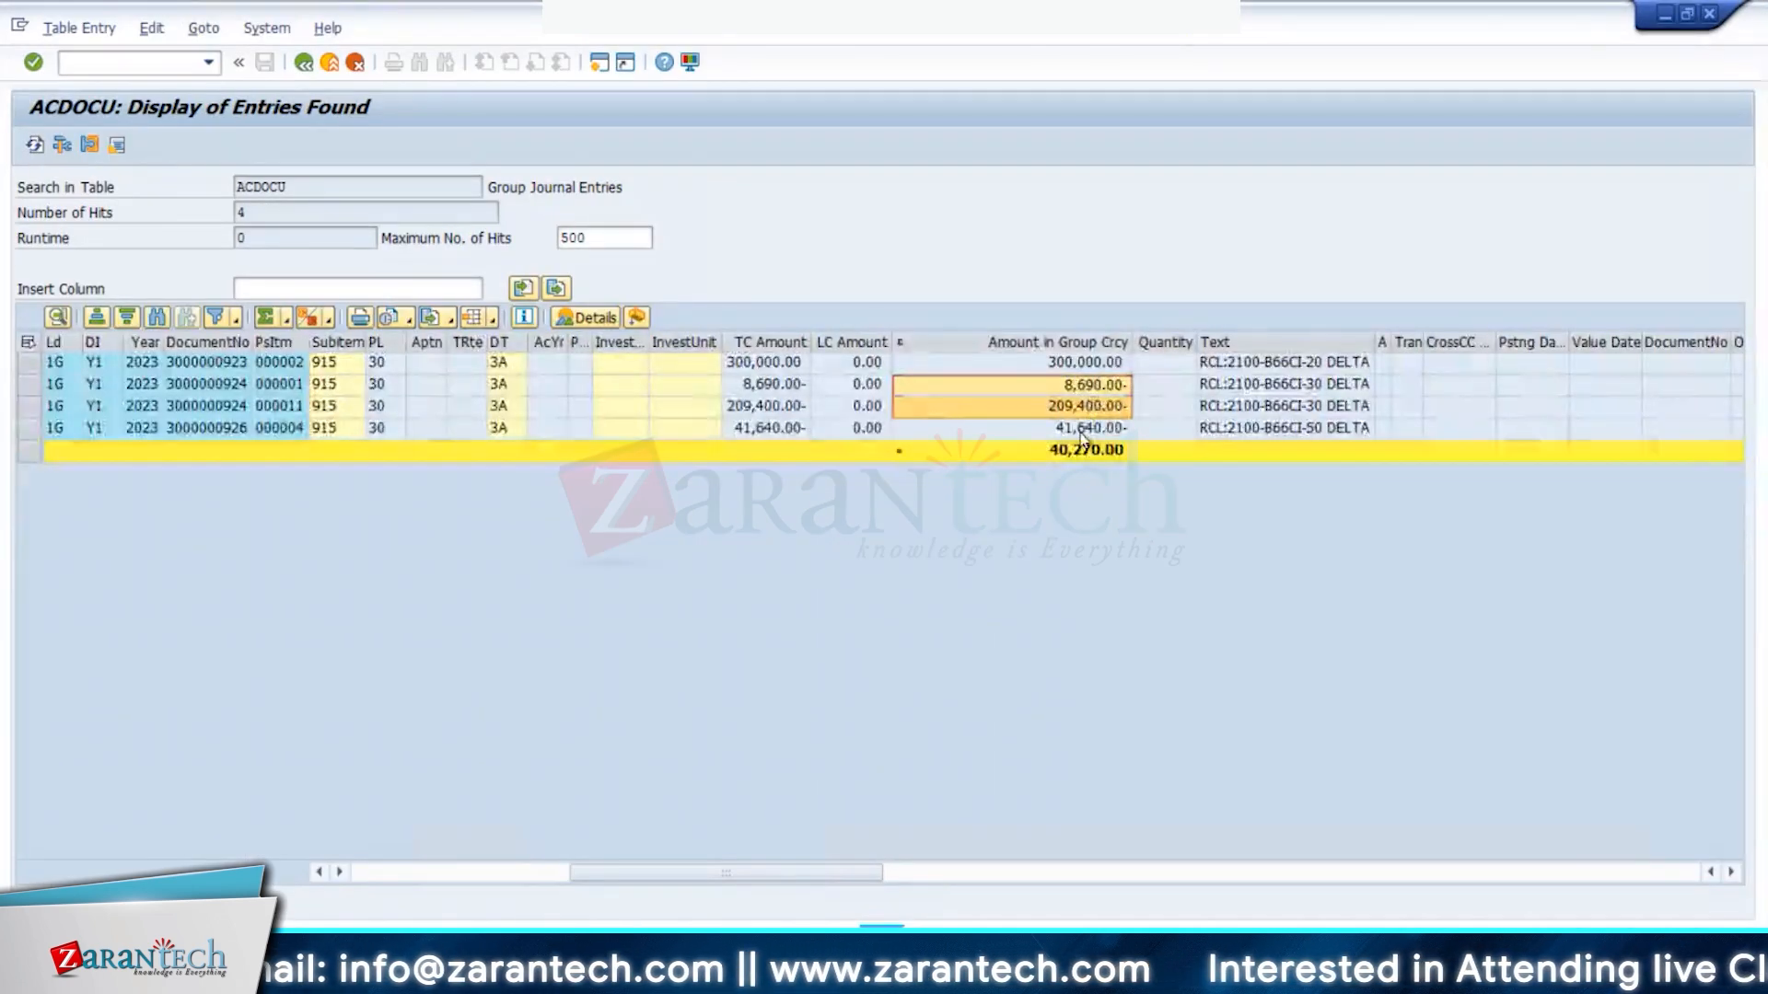
{"action": "key", "text": "alt+Tab"}
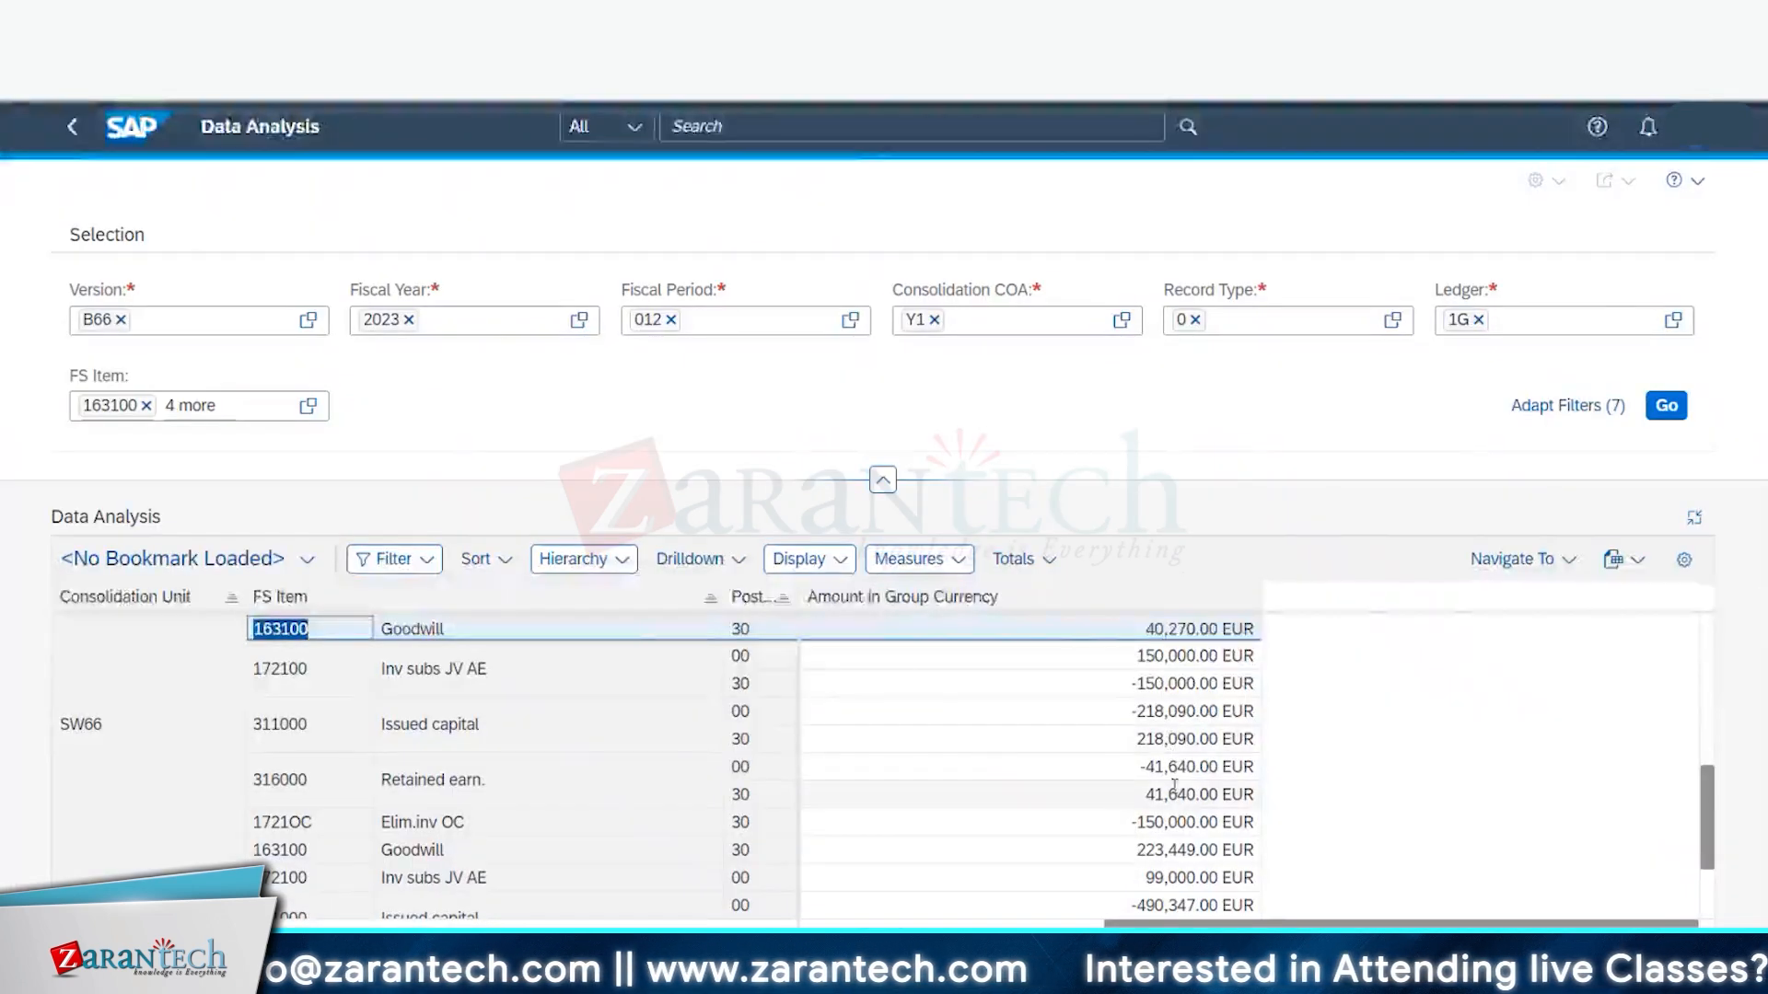
{"action": "key", "text": "alt+Tab"}
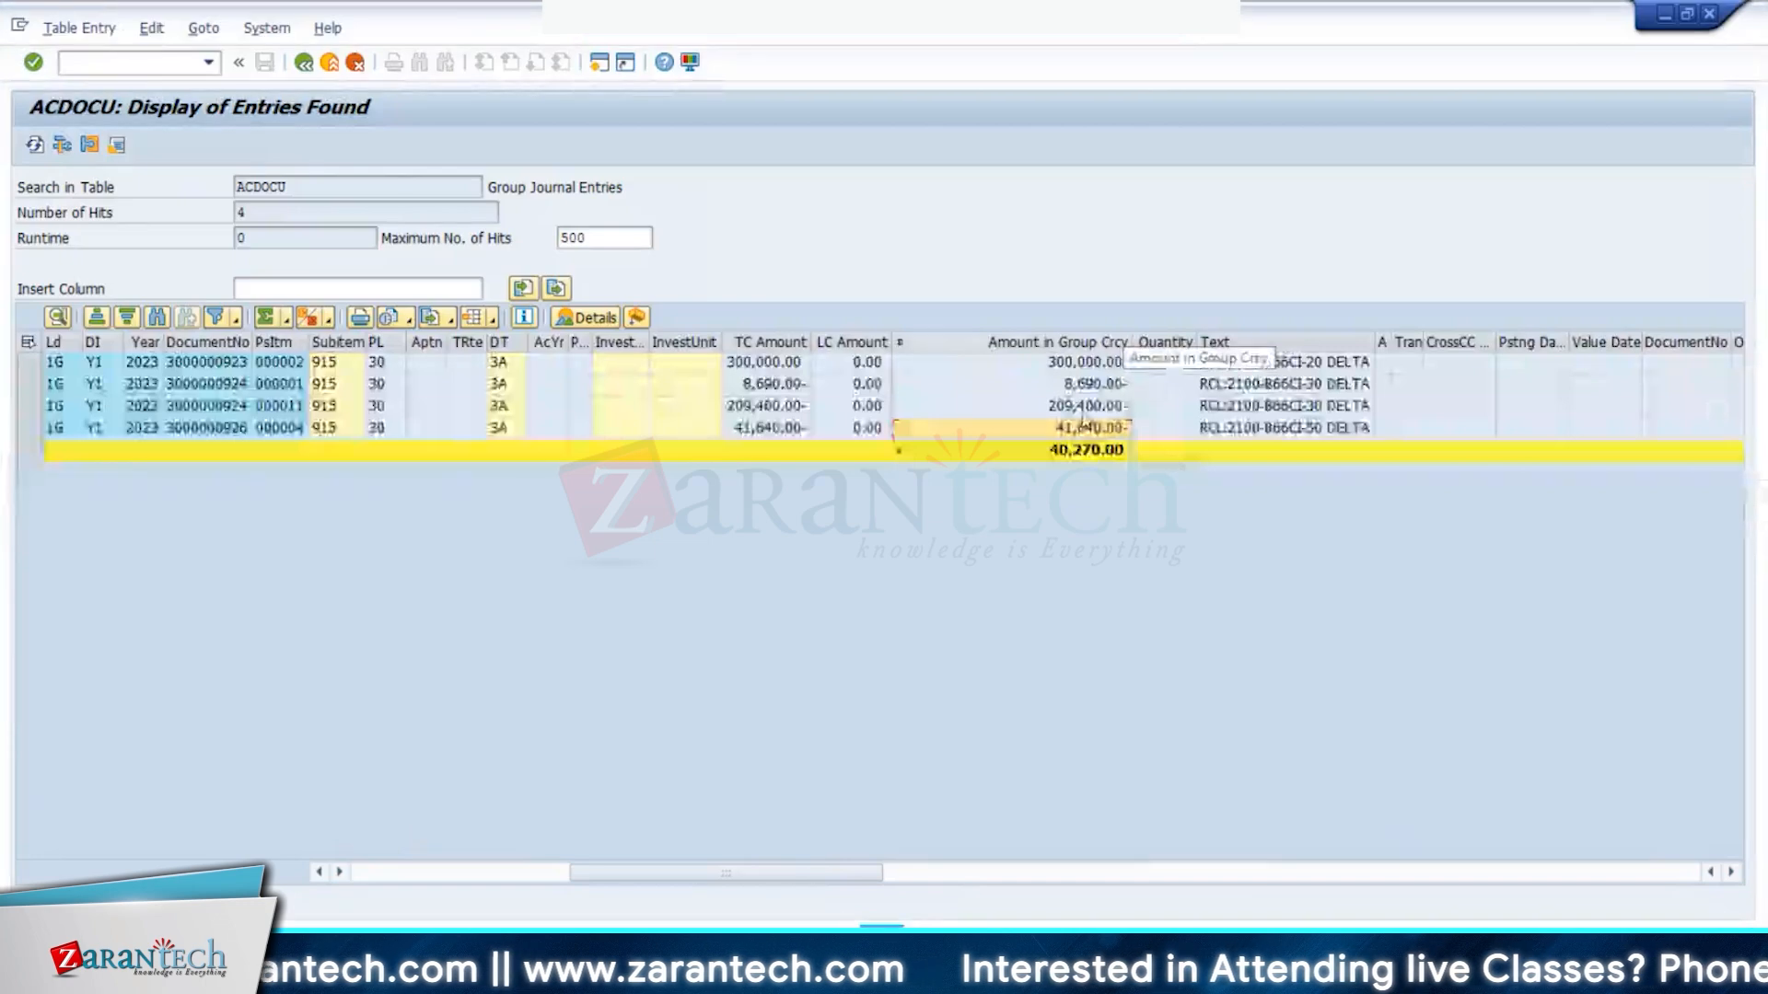
{"action": "left_click", "coordinate": [1066, 455]}
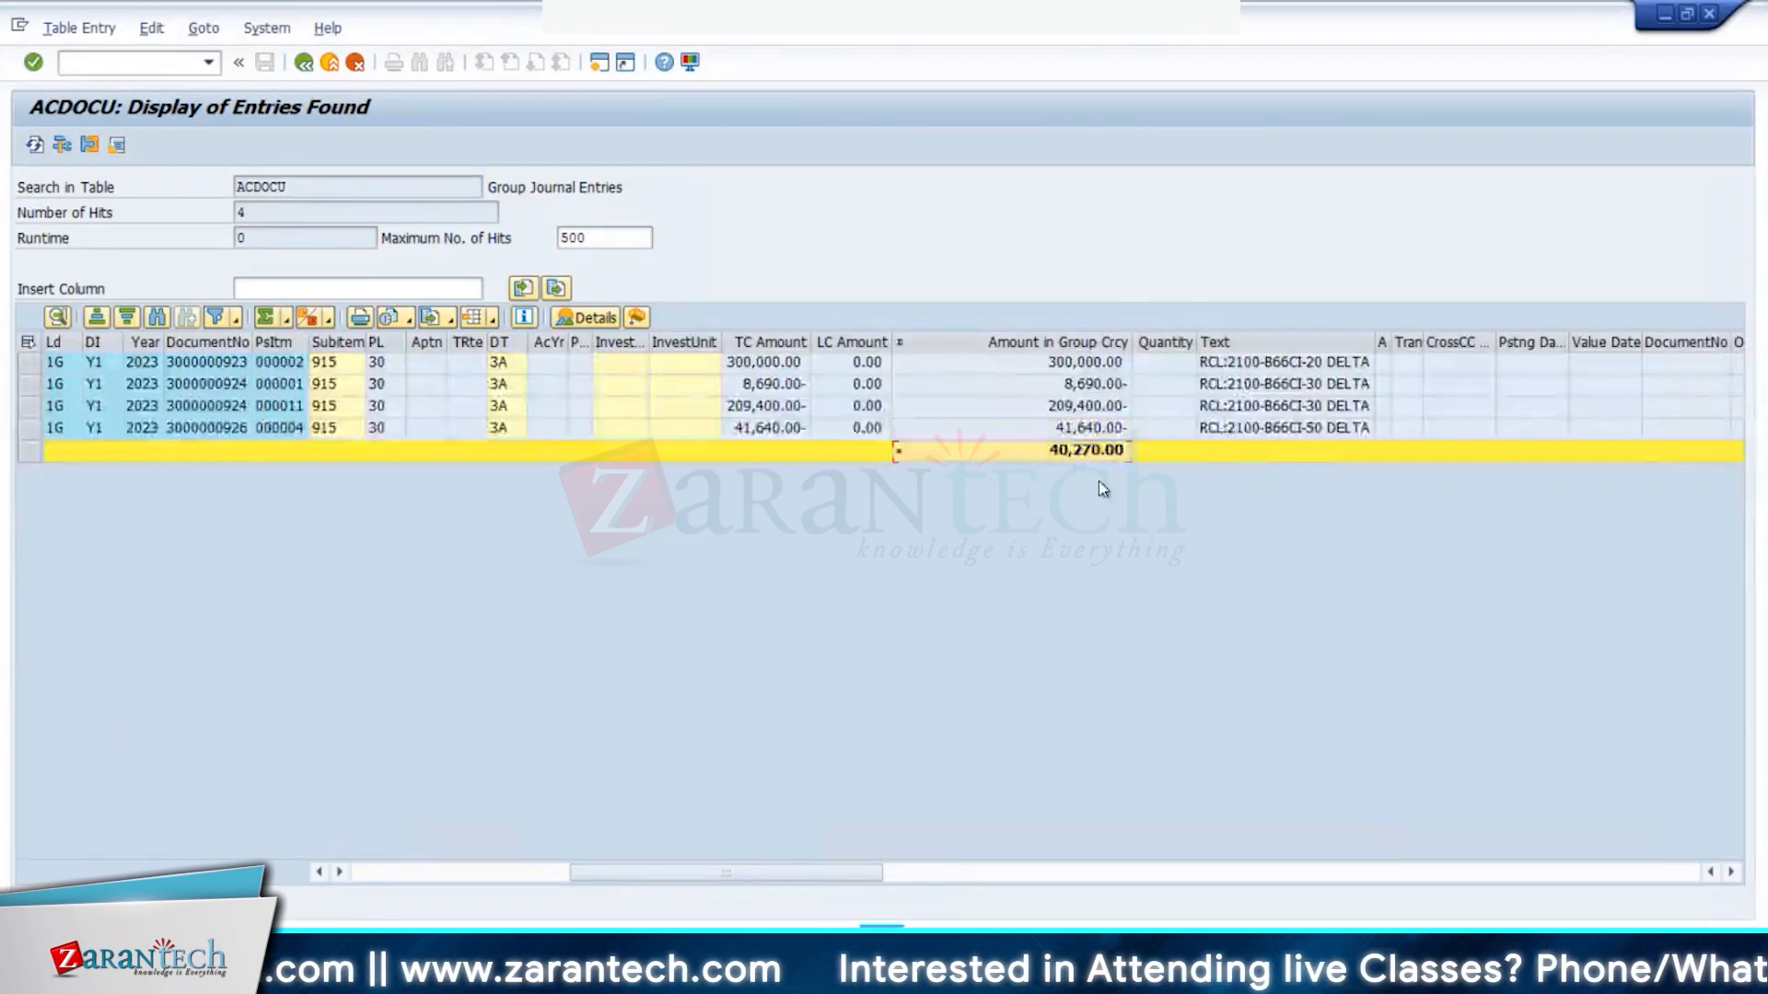
{"action": "key", "text": "alt+Tab"}
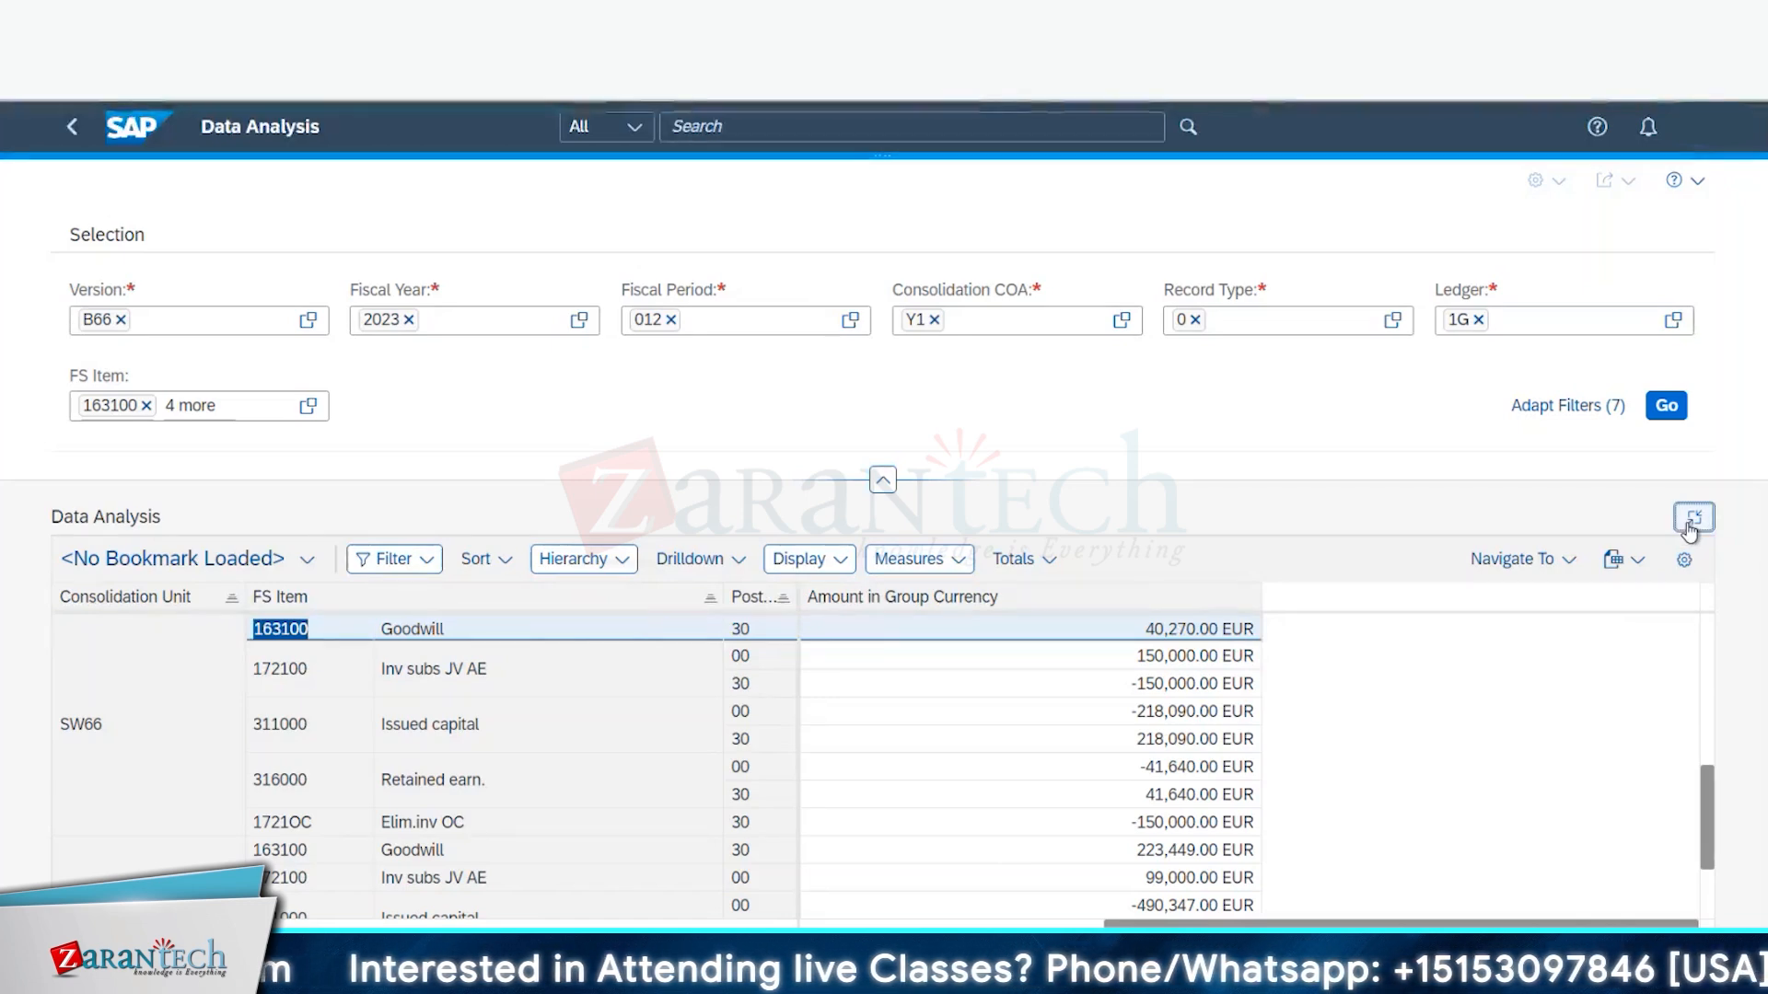
- Remove Posting Level from the report rows via the Navigation Panel
{"action": "left_click", "coordinate": [1681, 557]}
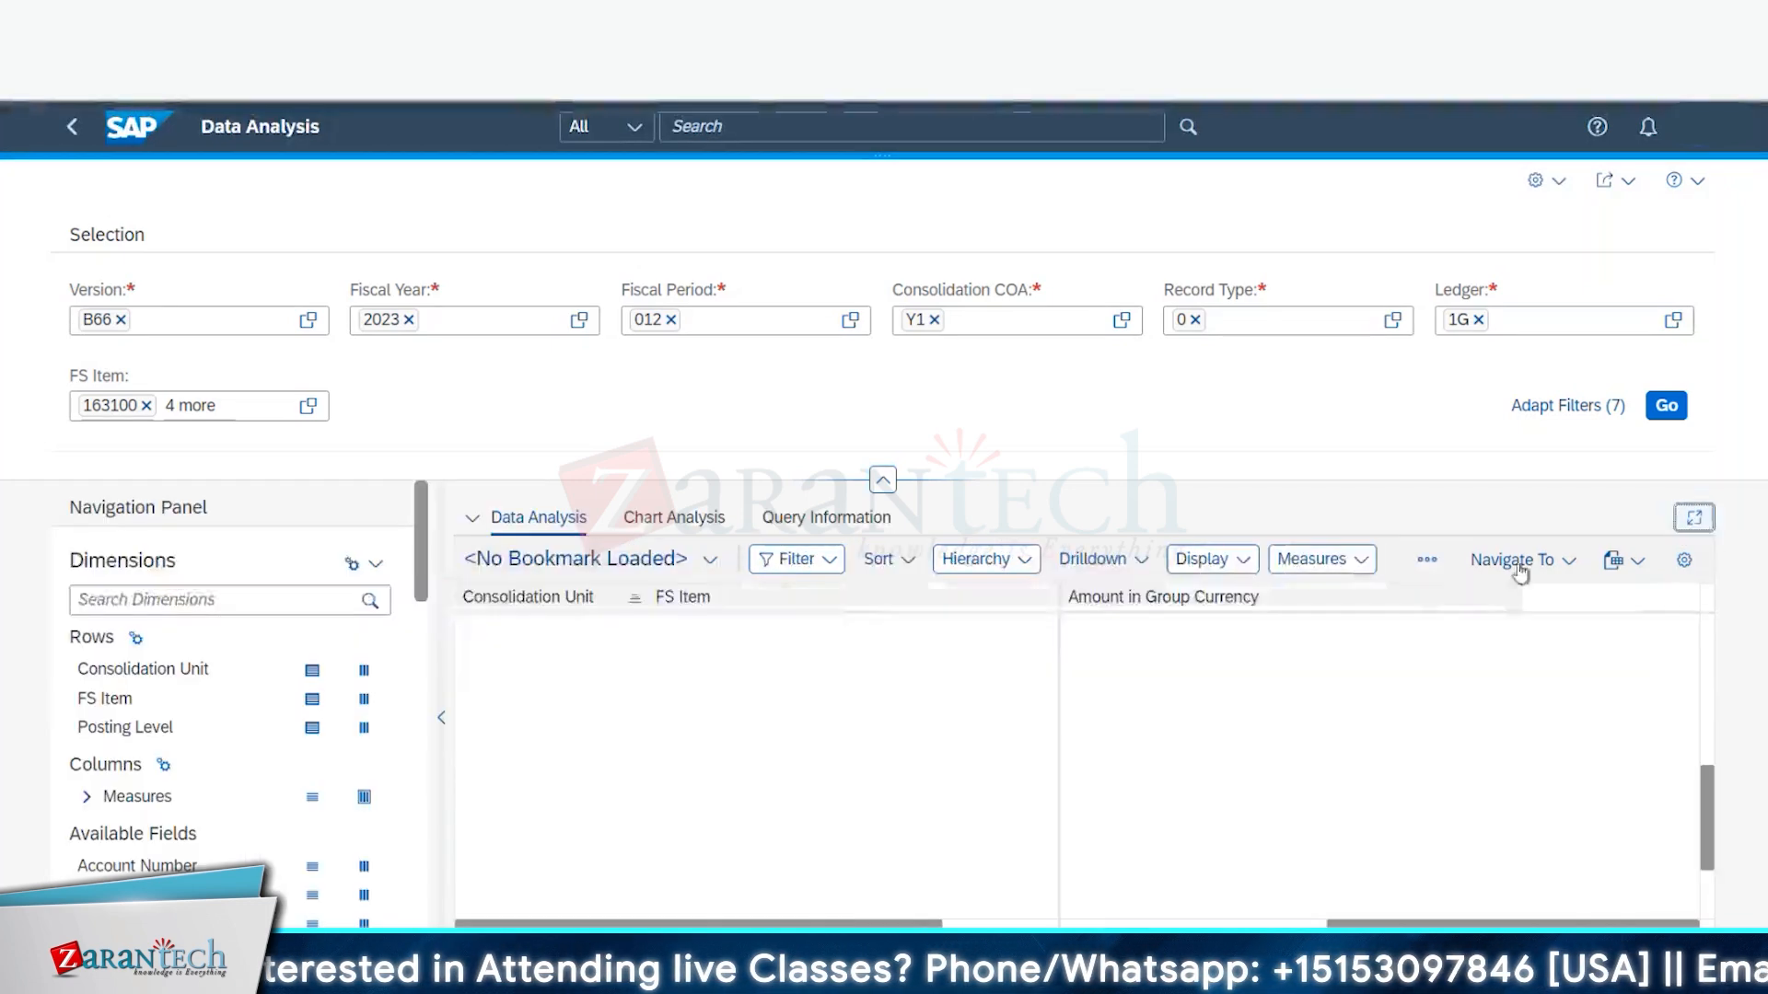
{"action": "left_click", "coordinate": [316, 729]}
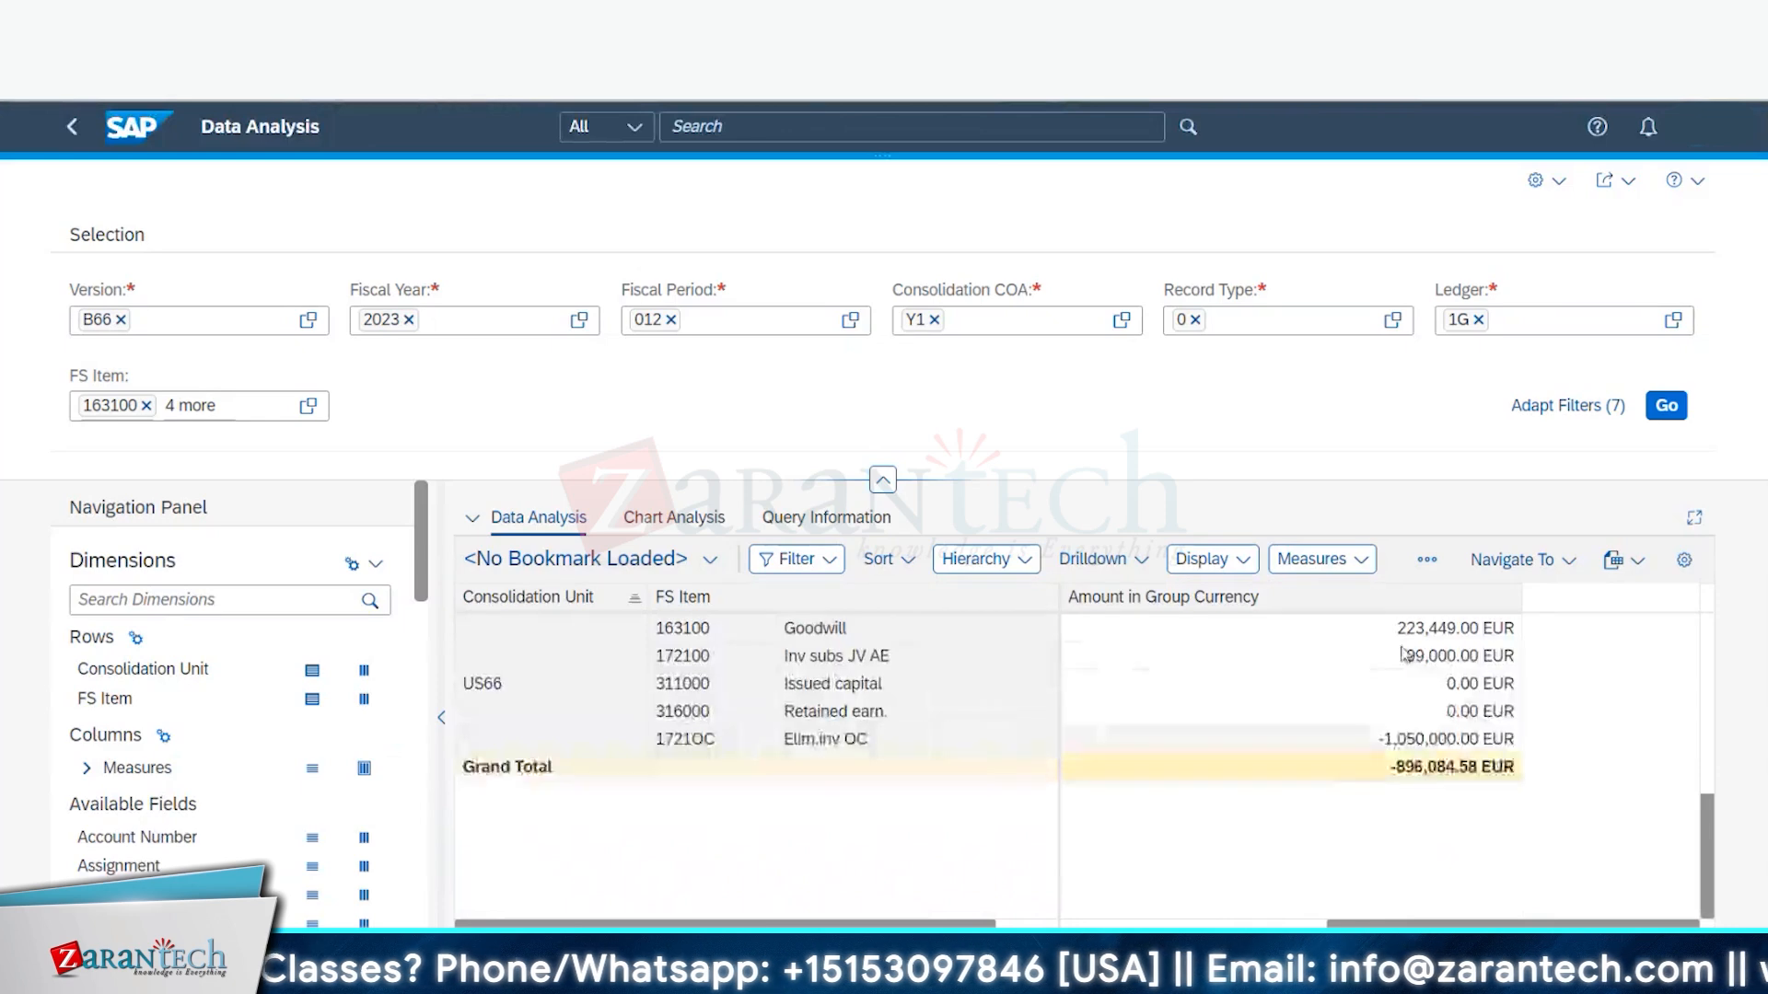
{"action": "scroll", "coordinate": [868, 723], "scroll_direction": "up", "scroll_amount": 5}
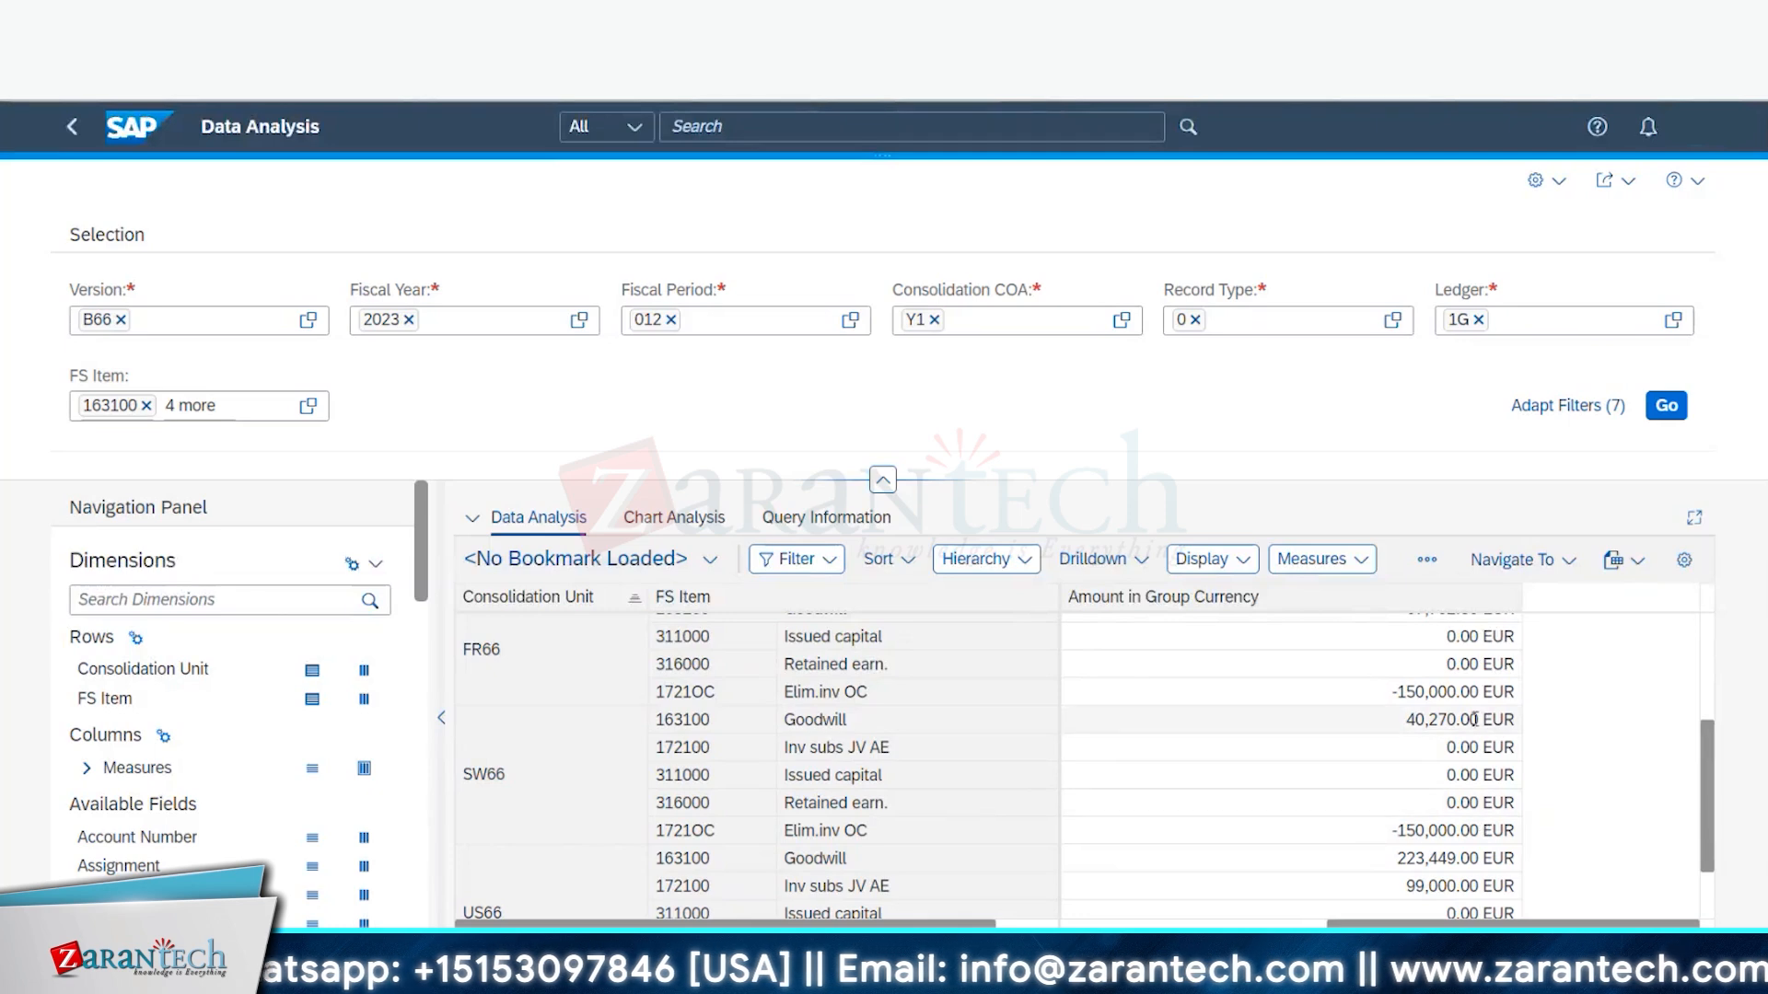
- Review the SW66 amounts, including the single 40,270.00 Goodwill line and Elim.inv OC row
{"action": "mouse_move", "coordinate": [1447, 747]}
{"action": "left_mouse_down"}
{"action": "mouse_move", "coordinate": [1480, 747]}
{"action": "mouse_move", "coordinate": [1420, 768]}
{"action": "left_mouse_up"}
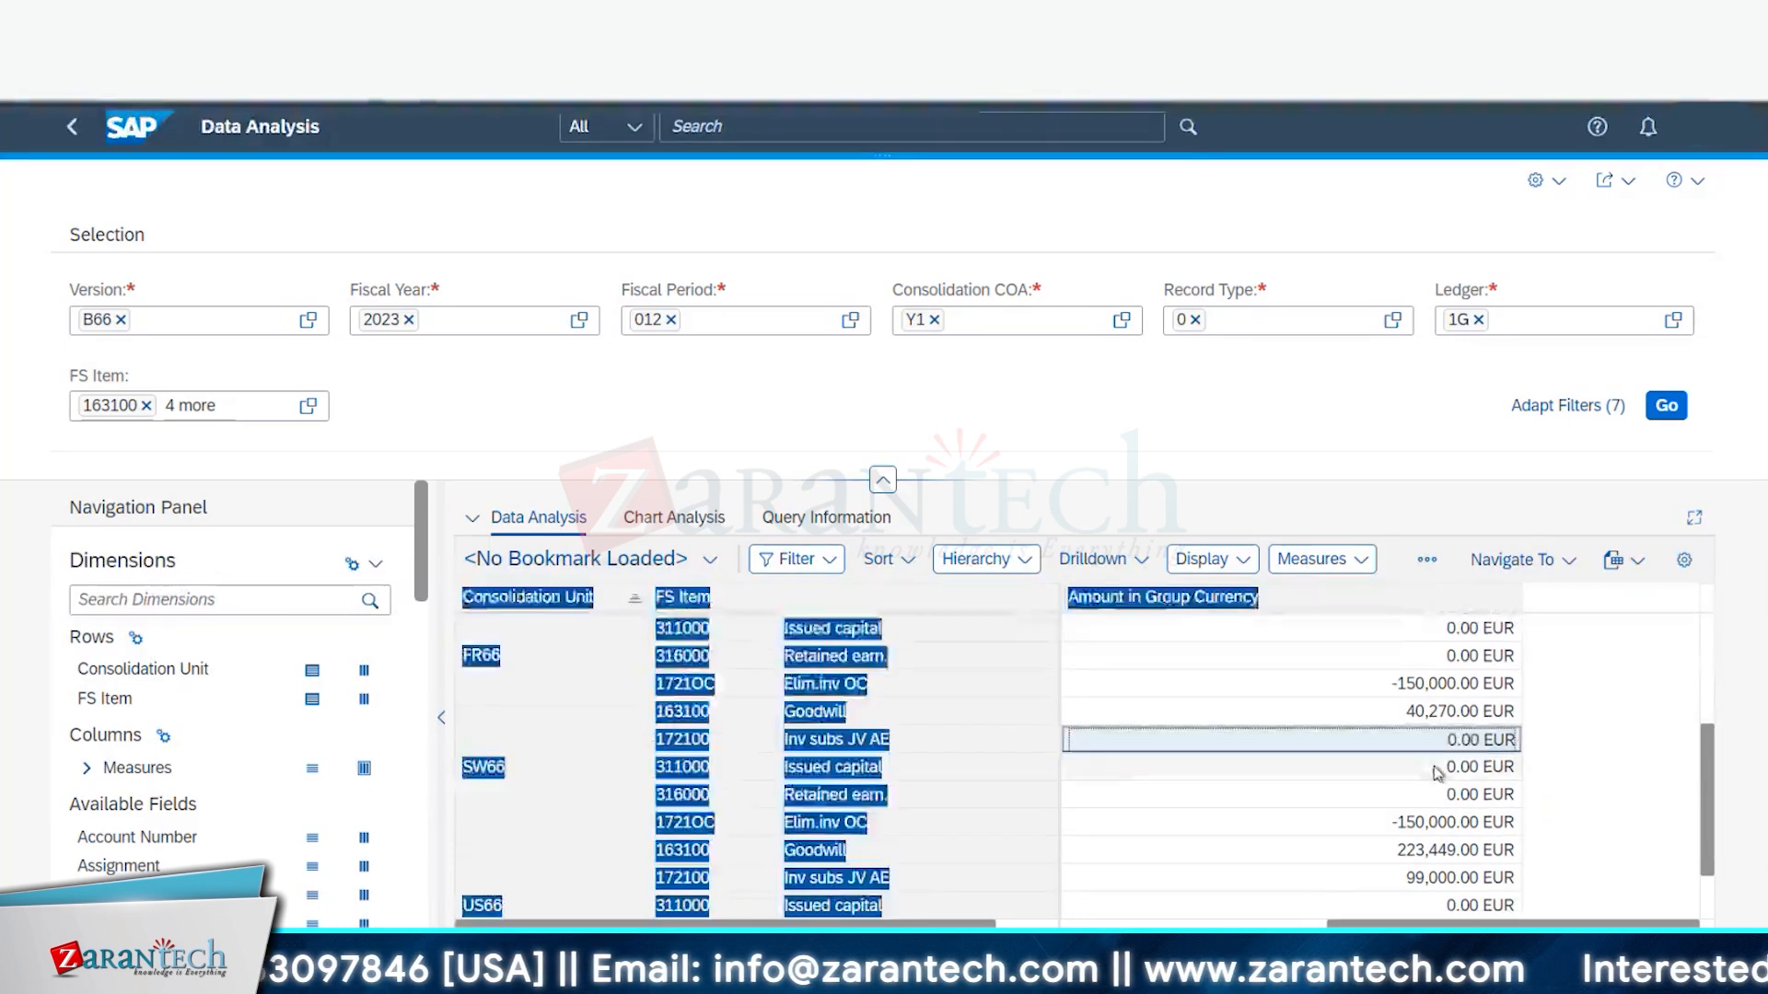
{"action": "left_click", "coordinate": [1453, 773]}
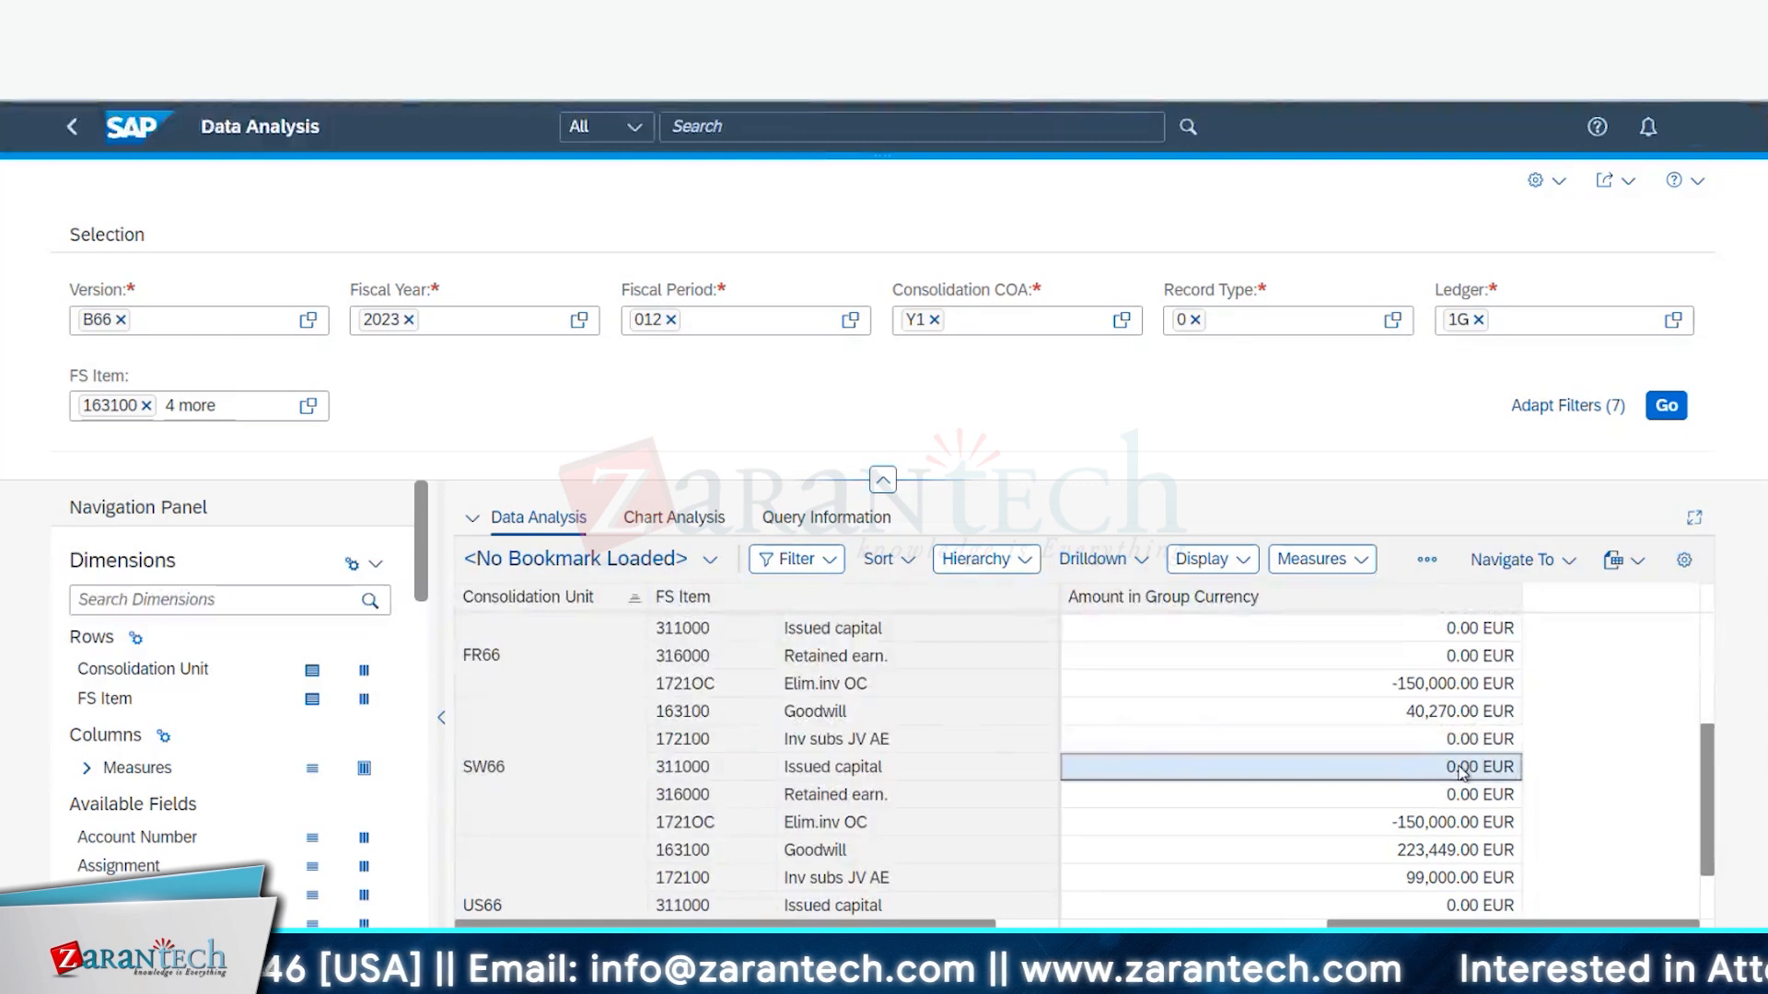
{"action": "left_click", "coordinate": [1465, 794]}
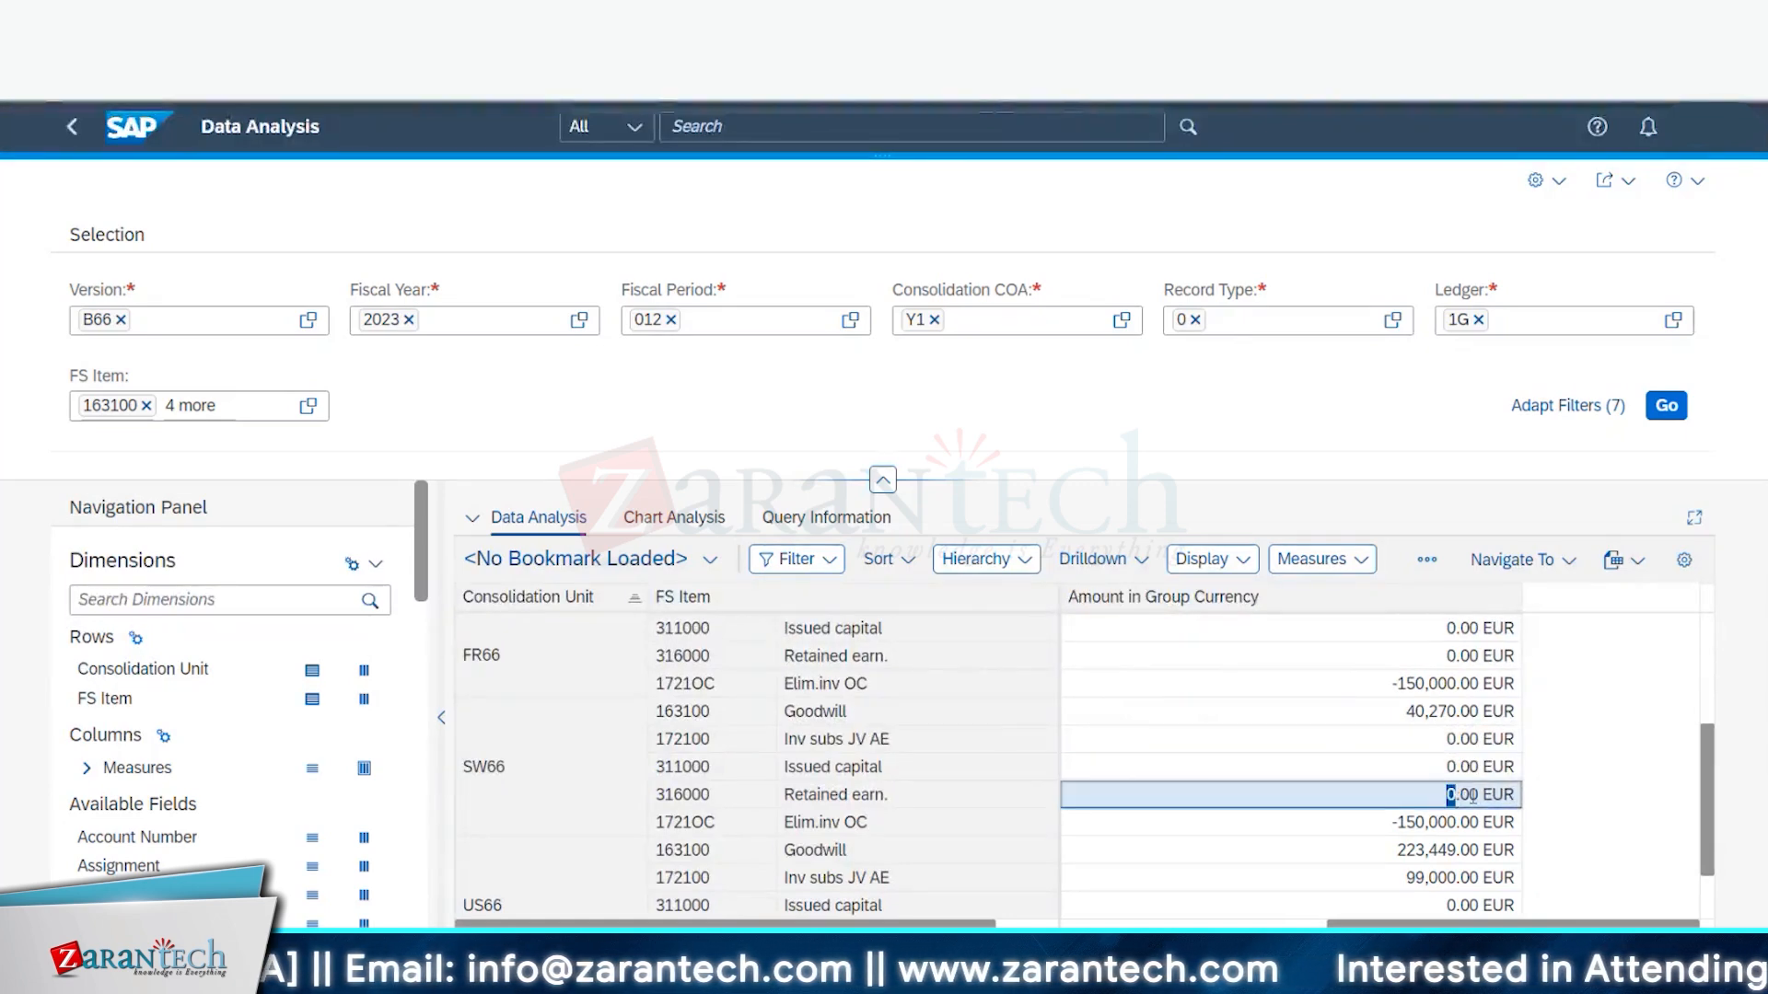
{"action": "double_click", "coordinate": [1484, 795]}
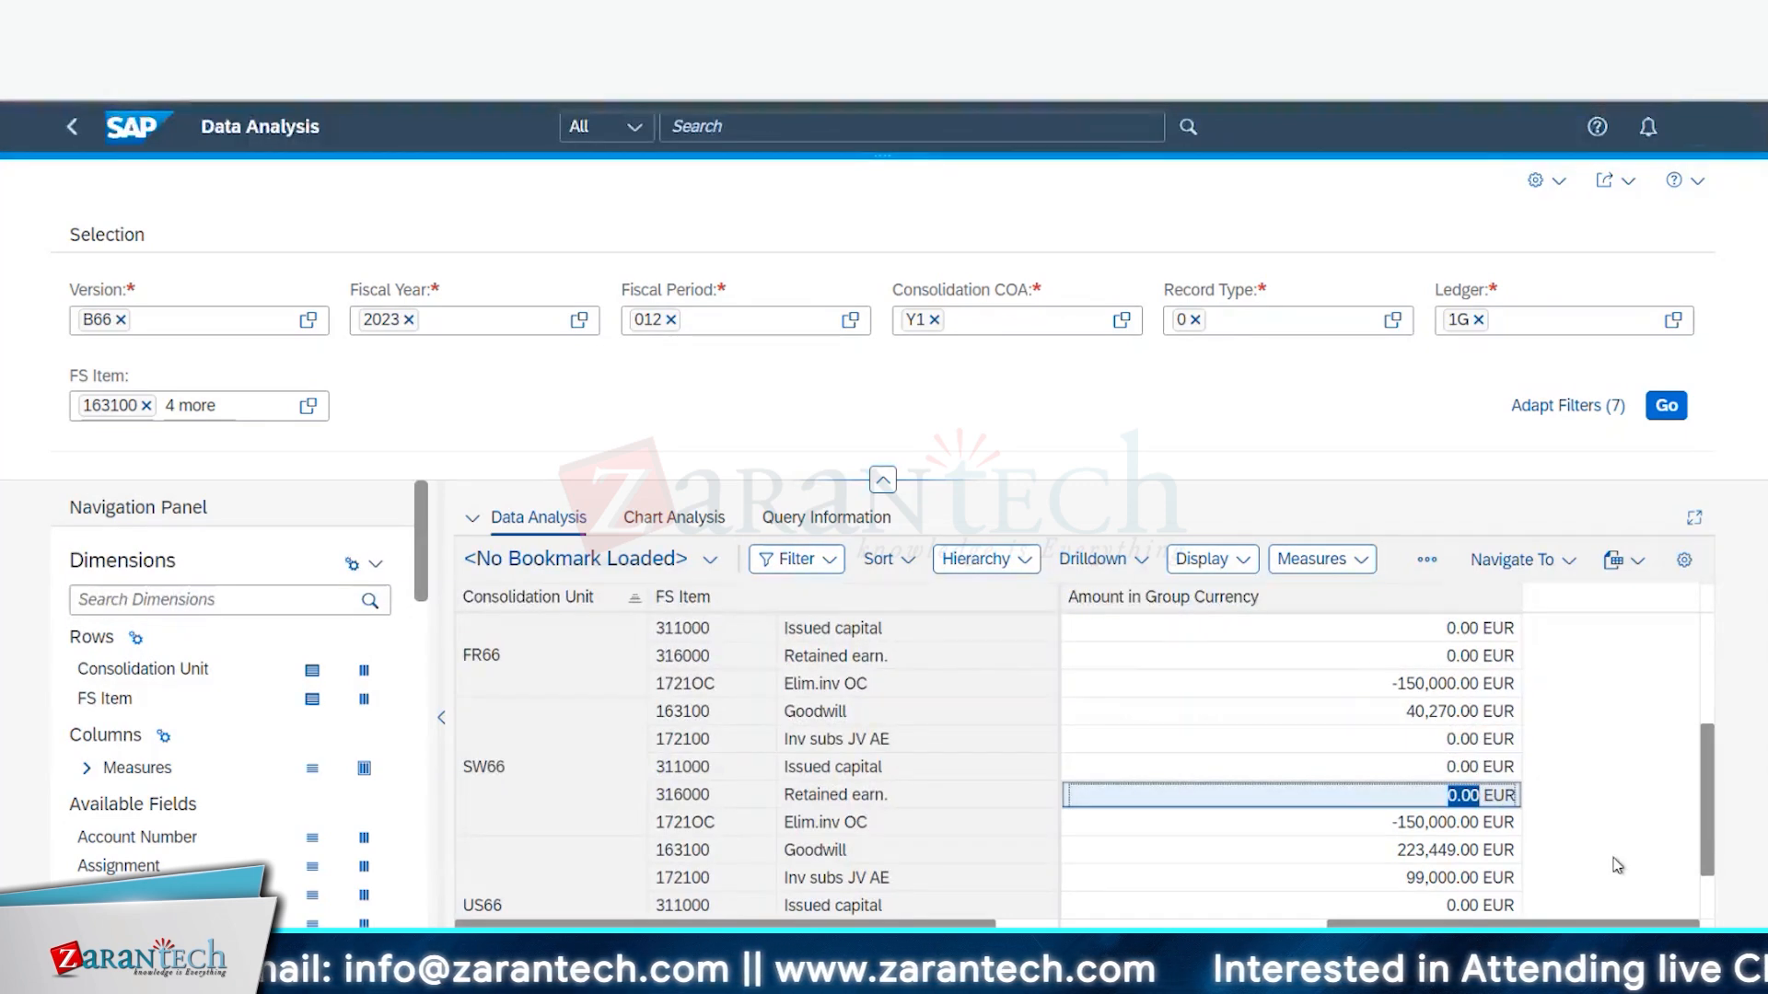
{"action": "left_click", "coordinate": [1399, 711]}
{"action": "left_click", "coordinate": [1403, 712]}
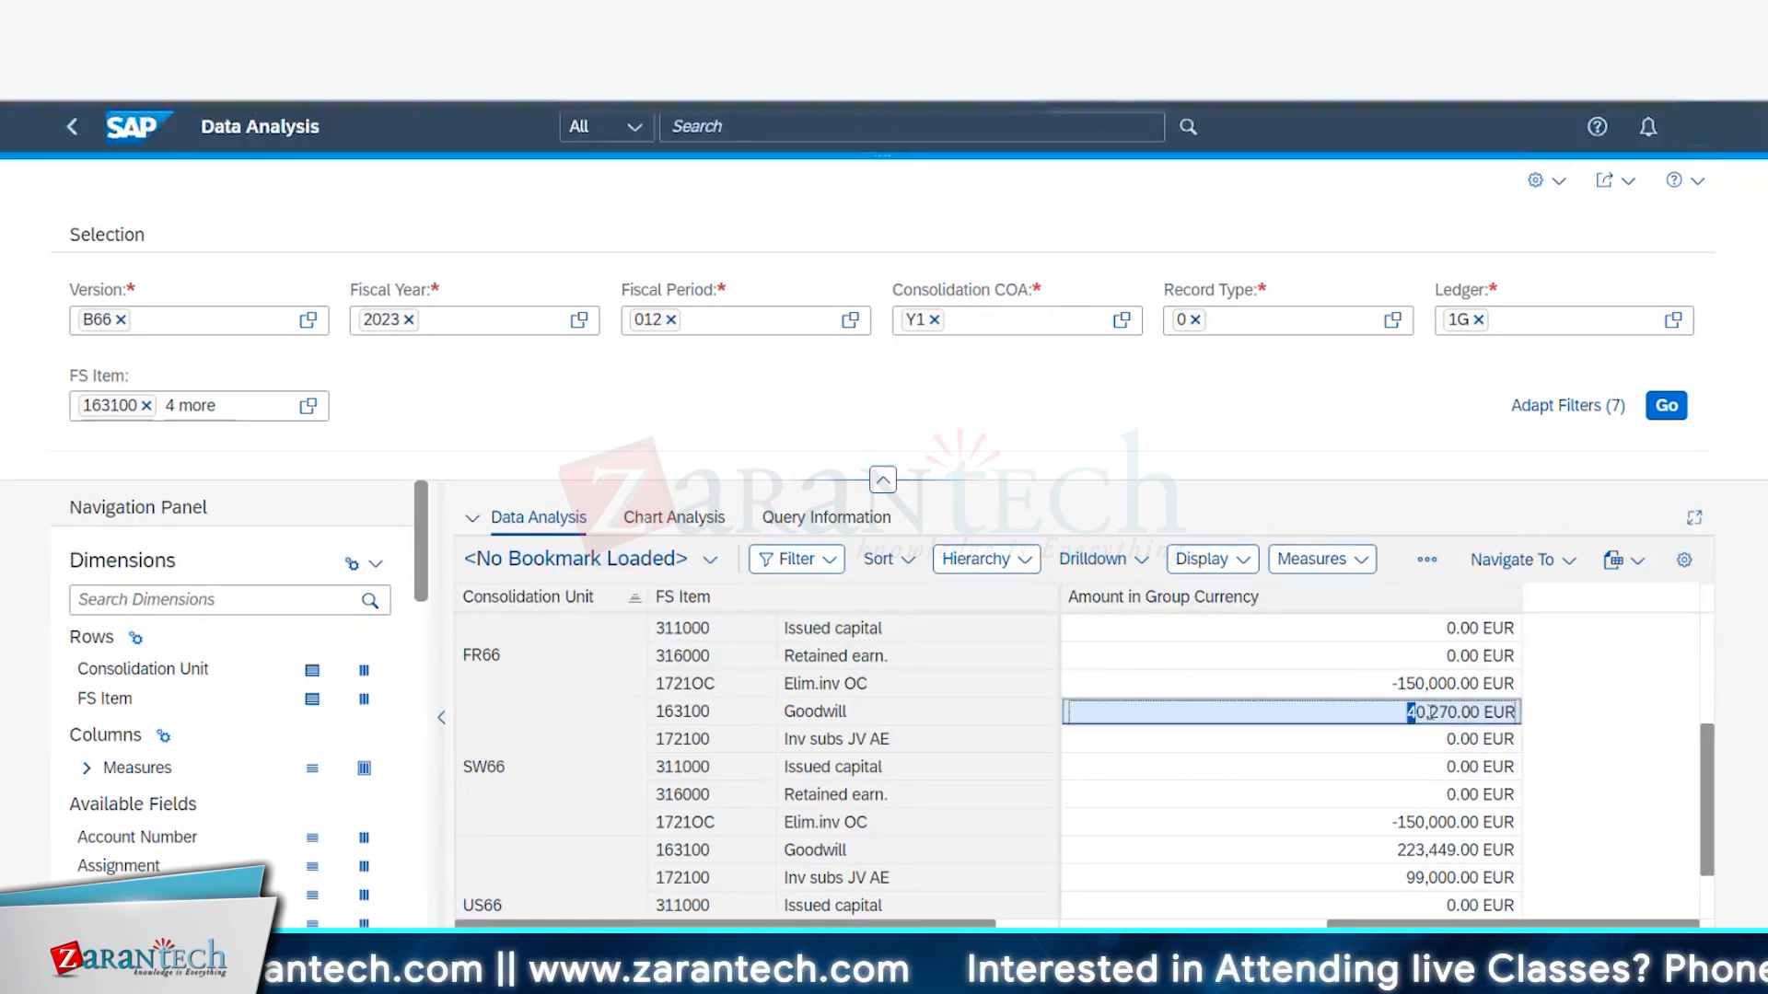
{"action": "left_click_drag", "start_coordinate": [1405, 712], "coordinate": [1437, 712]}
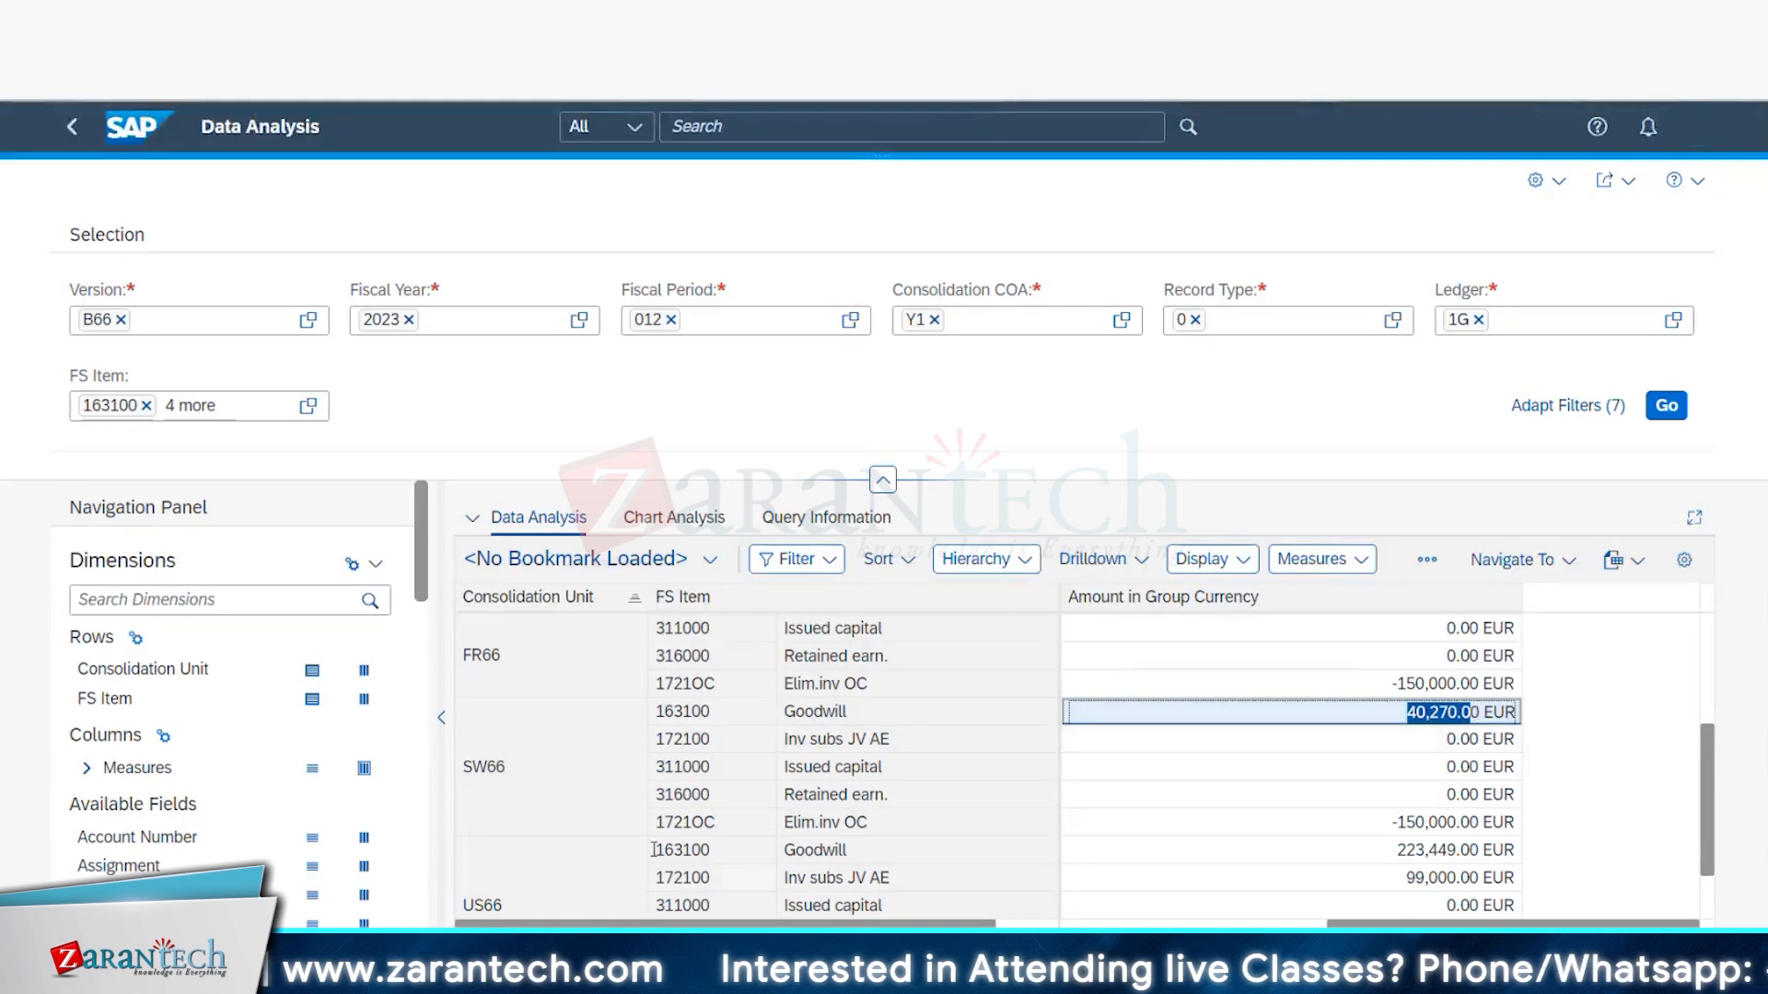
{"action": "left_click", "coordinate": [699, 822]}
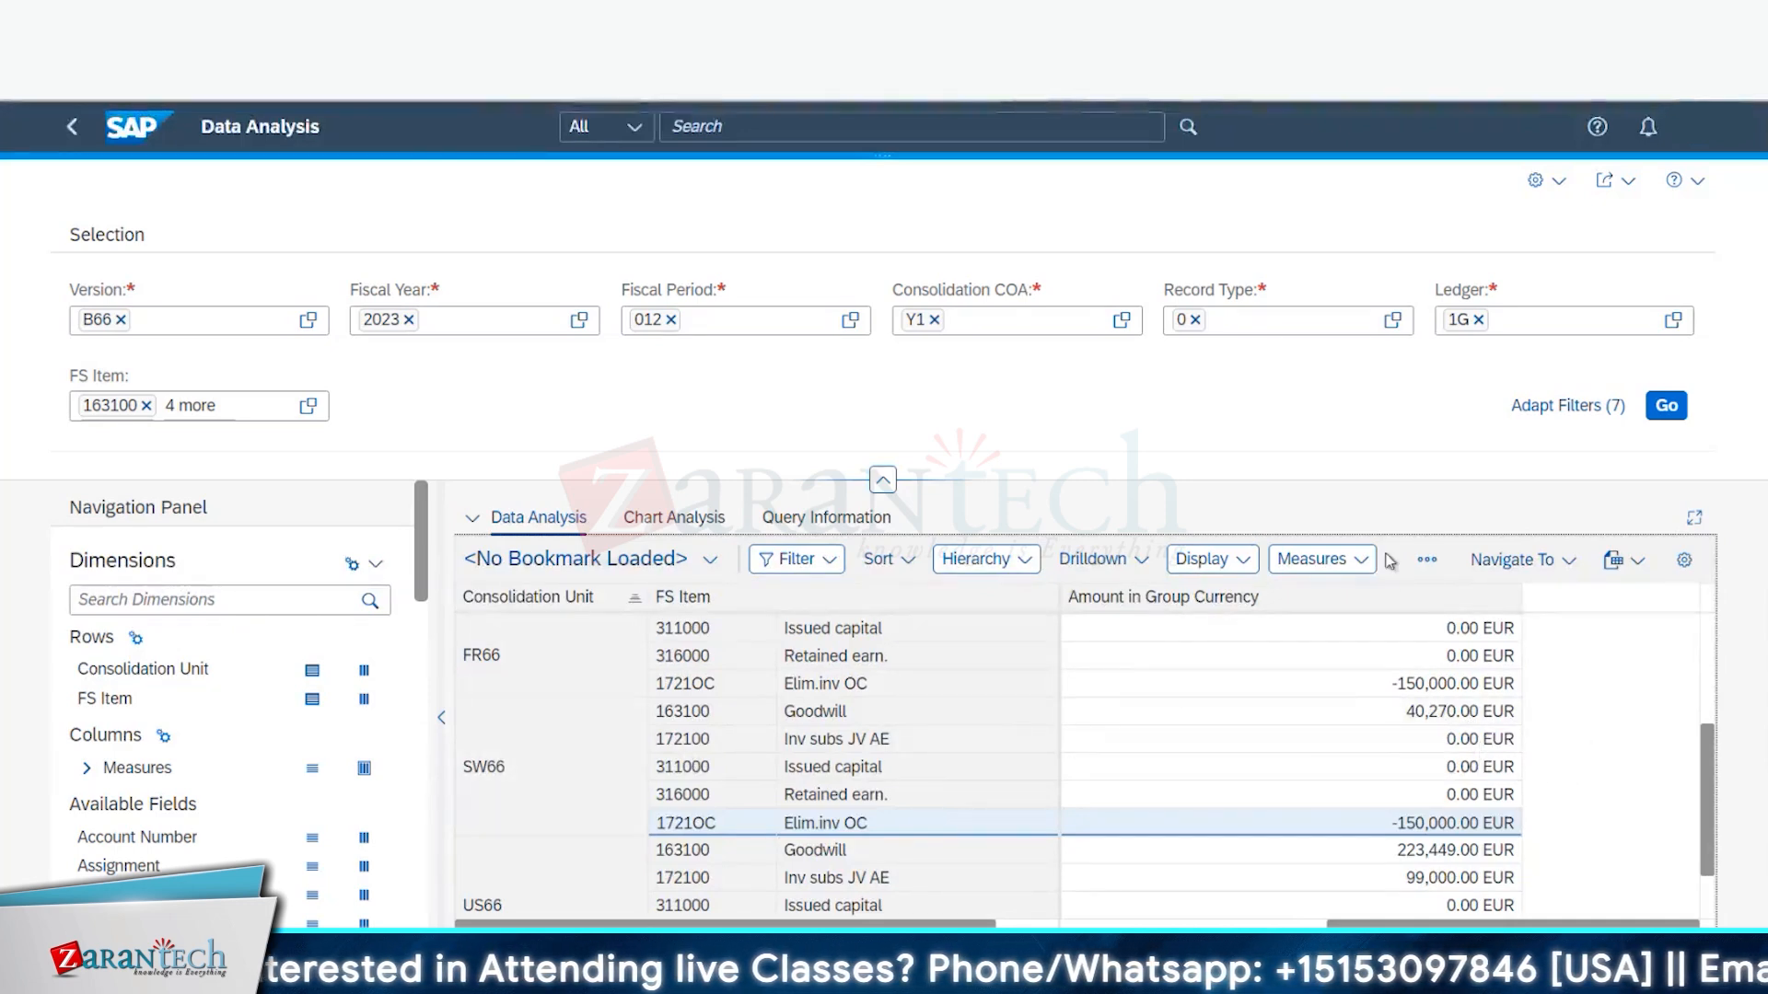
{"action": "scroll", "coordinate": [1484, 668], "scroll_direction": "up", "scroll_amount": 1}
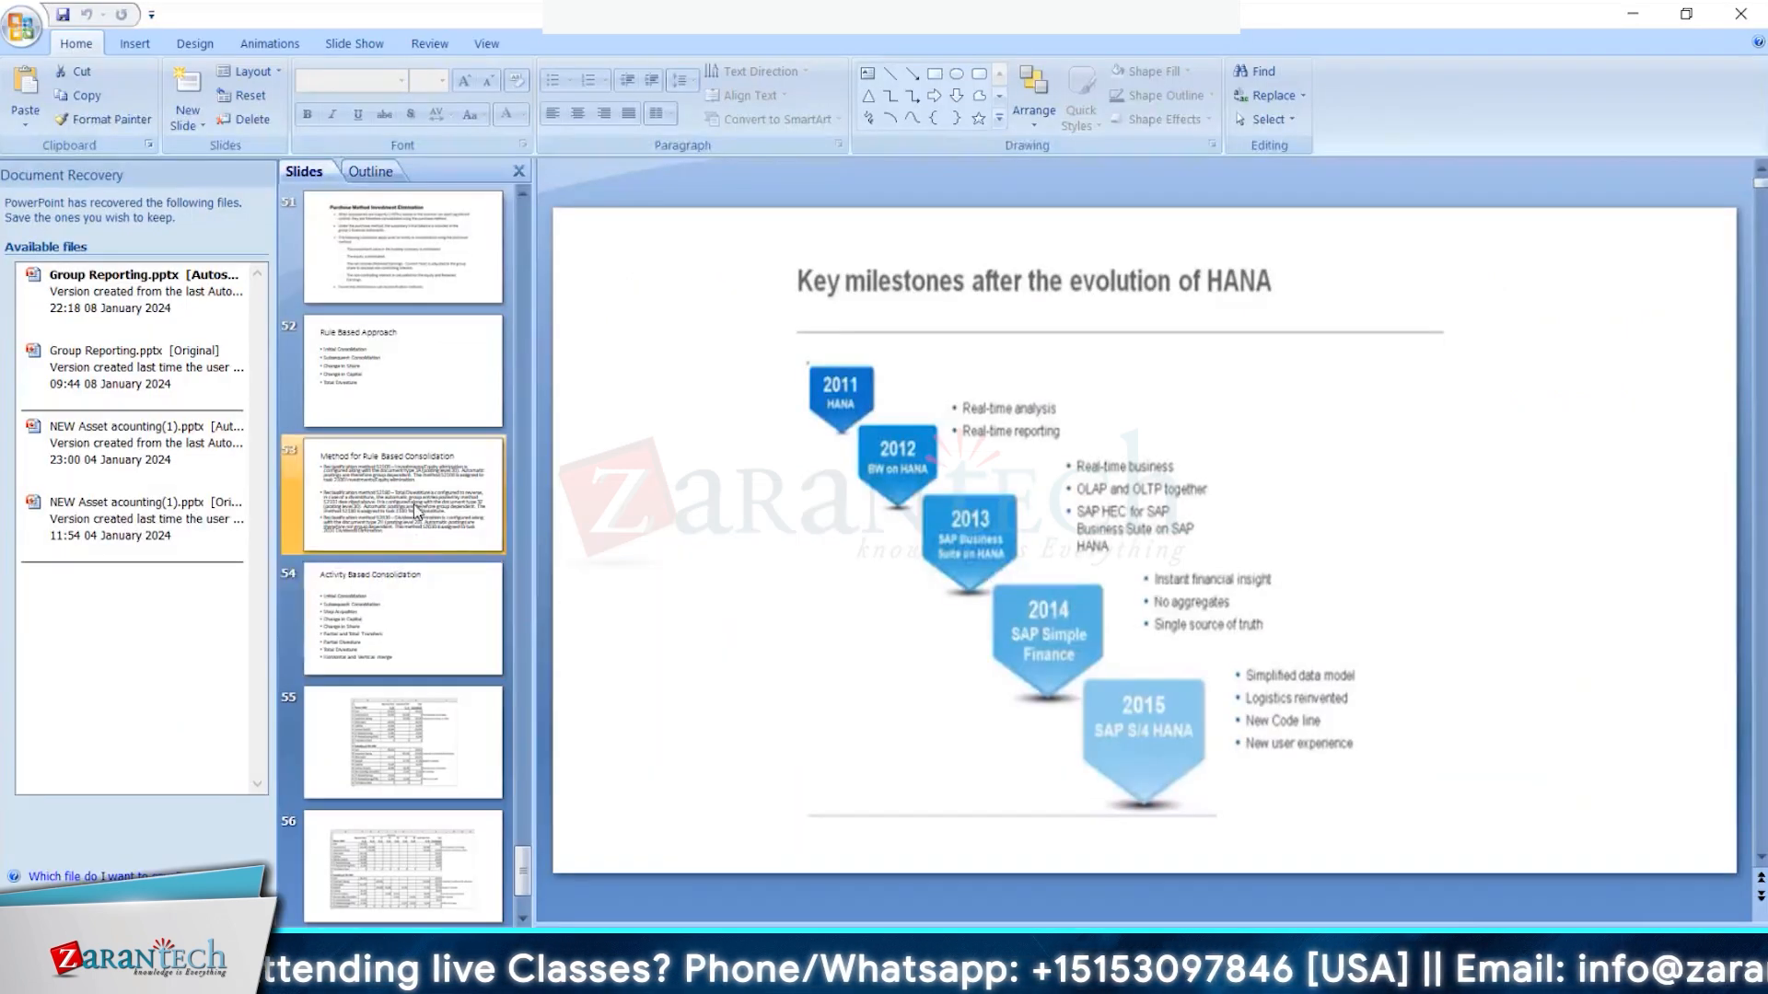
- Show slide 53, Method for Rule Based Consolidation, and dismiss the Document Recovery pane
{"action": "left_click", "coordinate": [417, 511]}
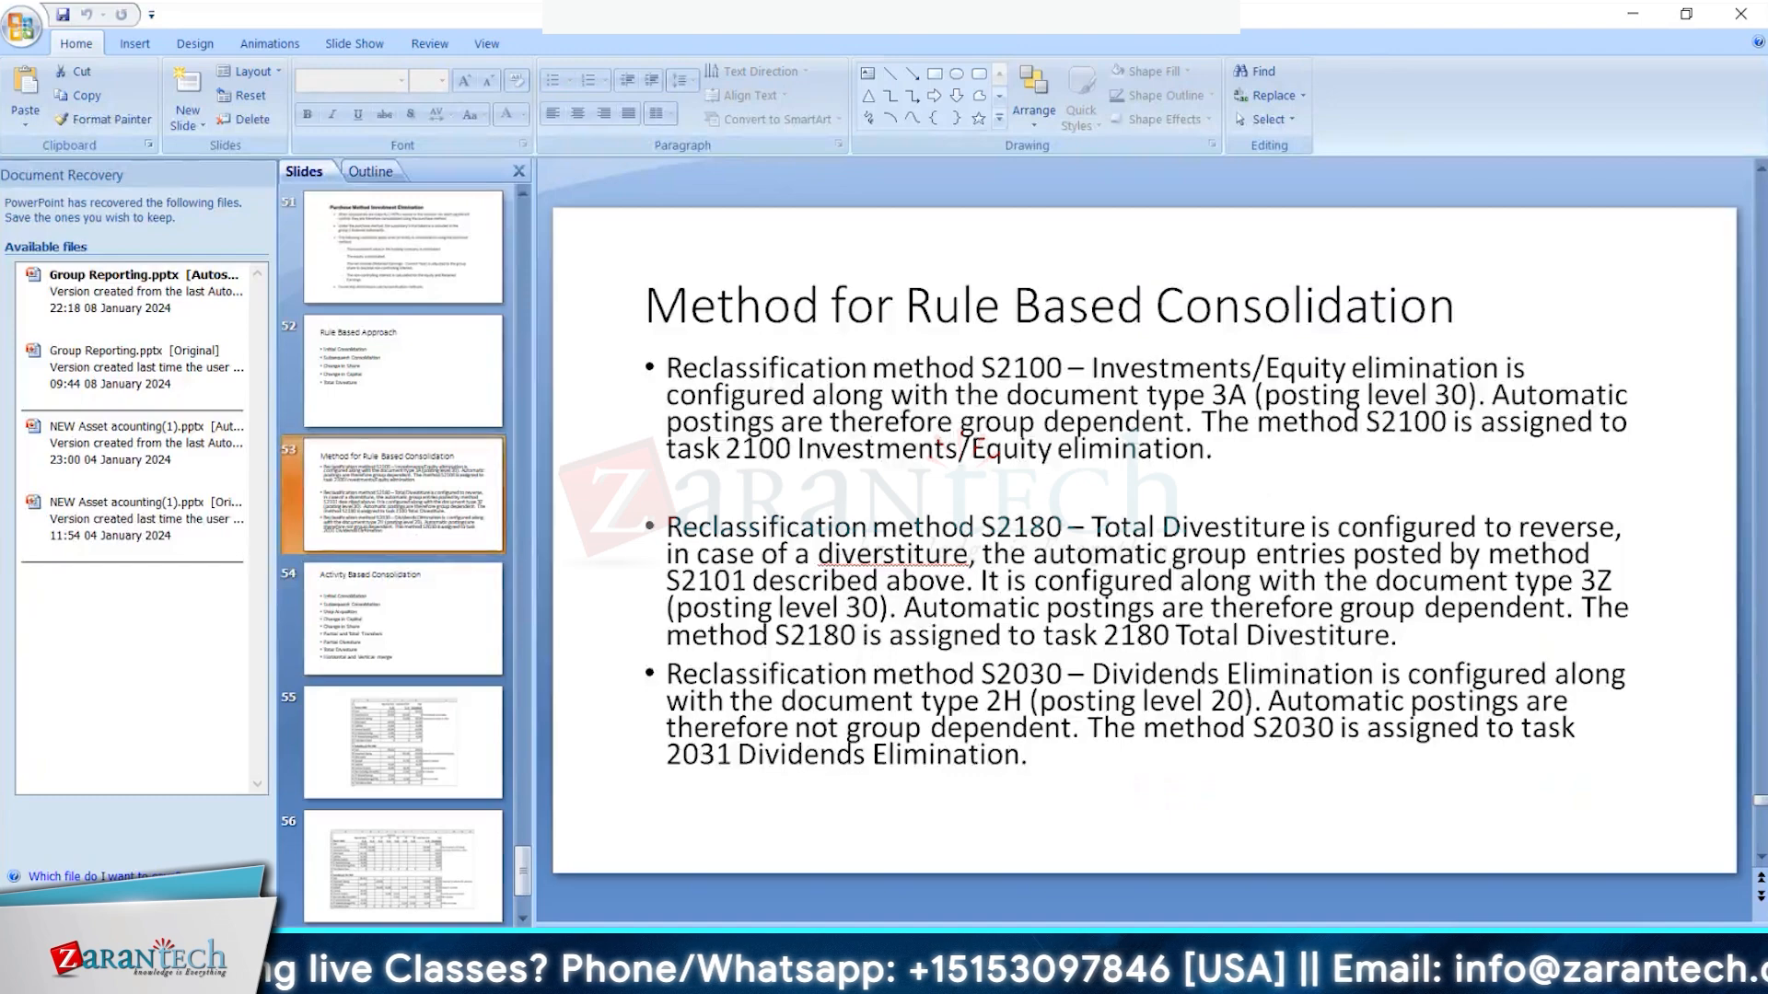
{"action": "left_click", "coordinate": [232, 906]}
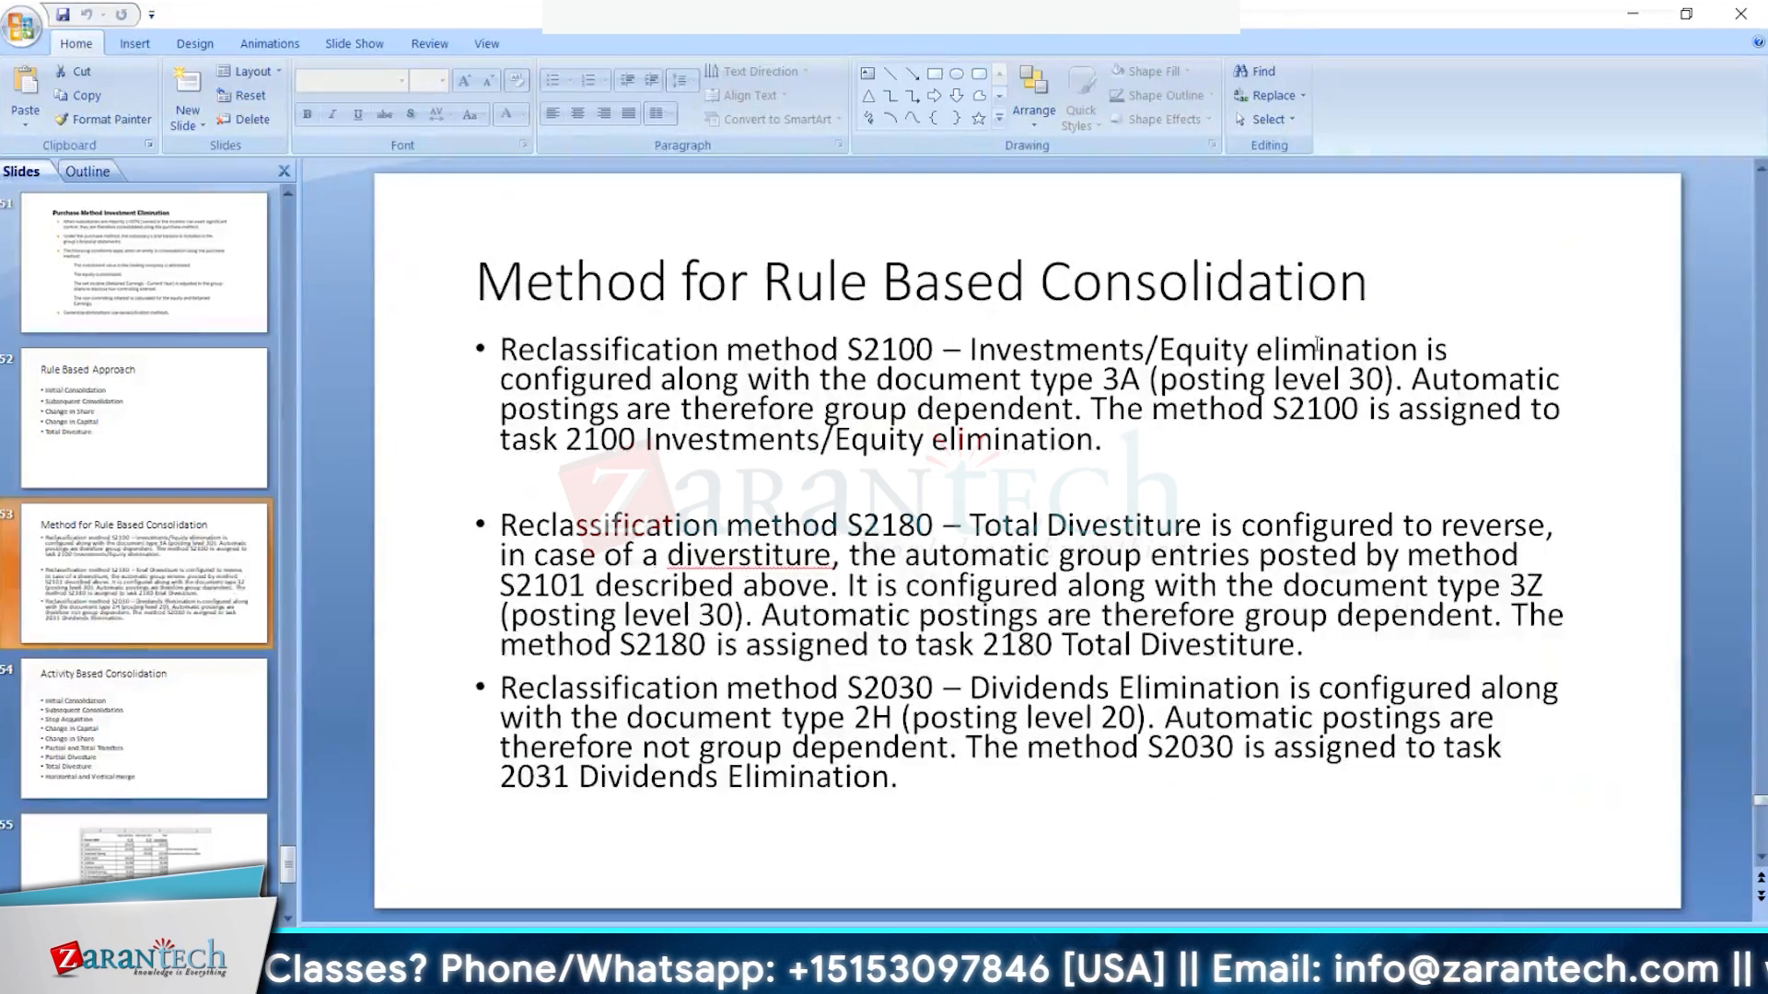